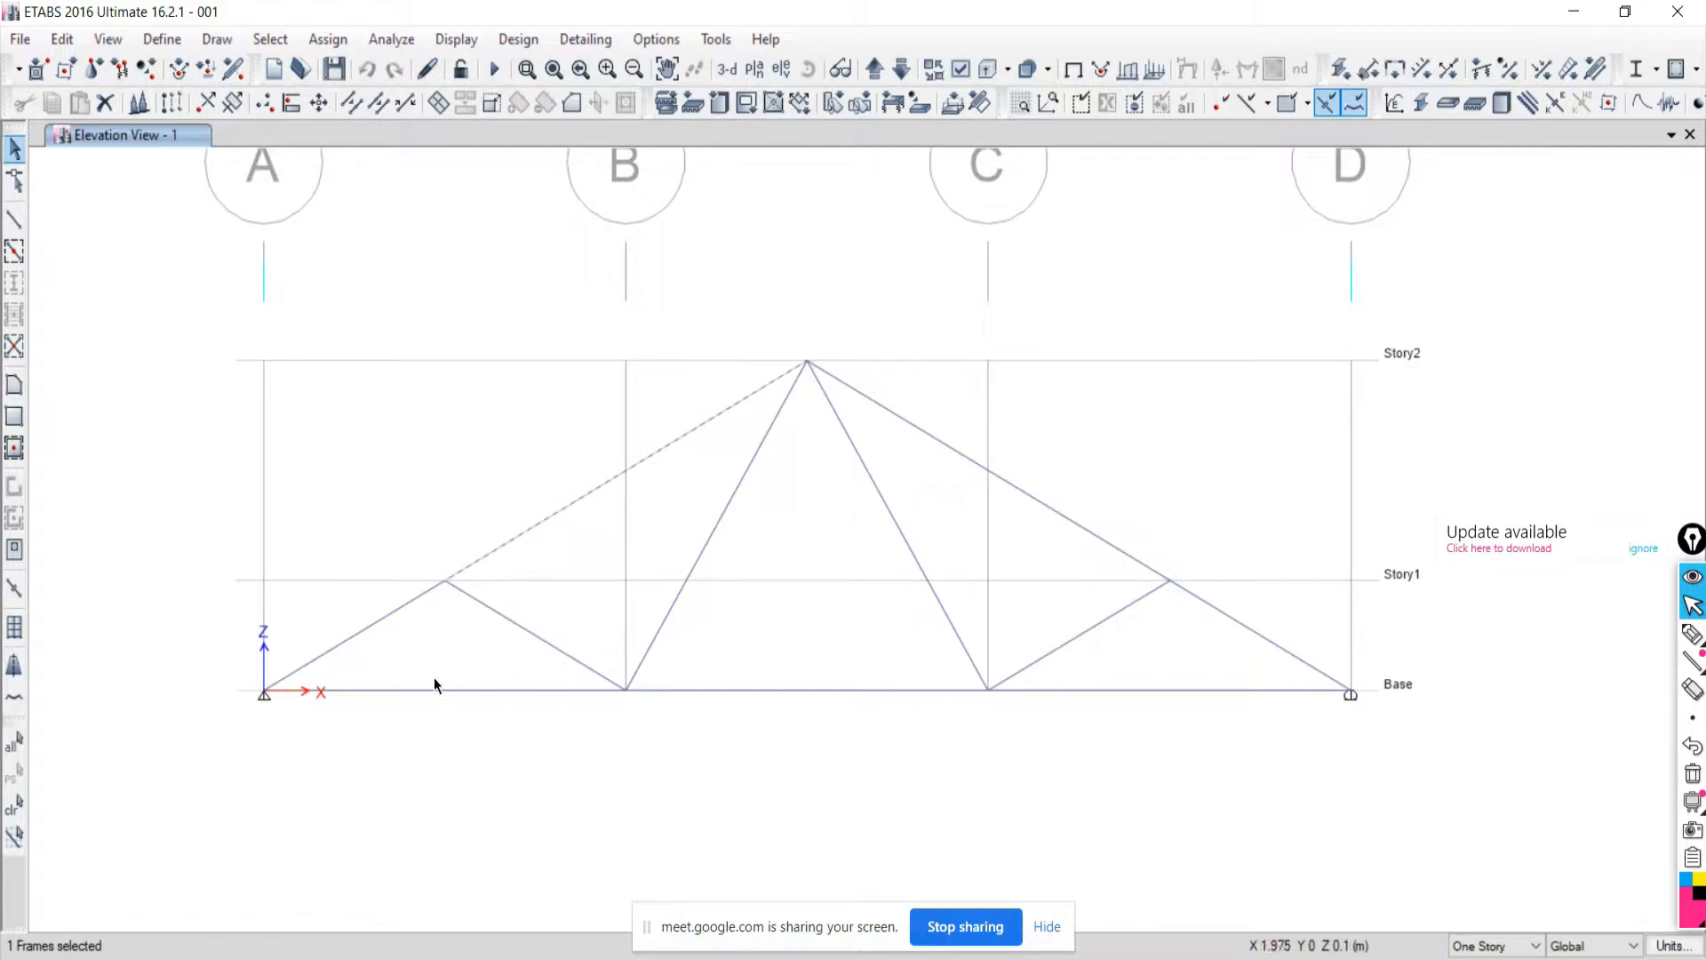
Select the inner diagonal from grid B to the apex, switch the selection to only the apex joint, and clear it.
click(15, 809)
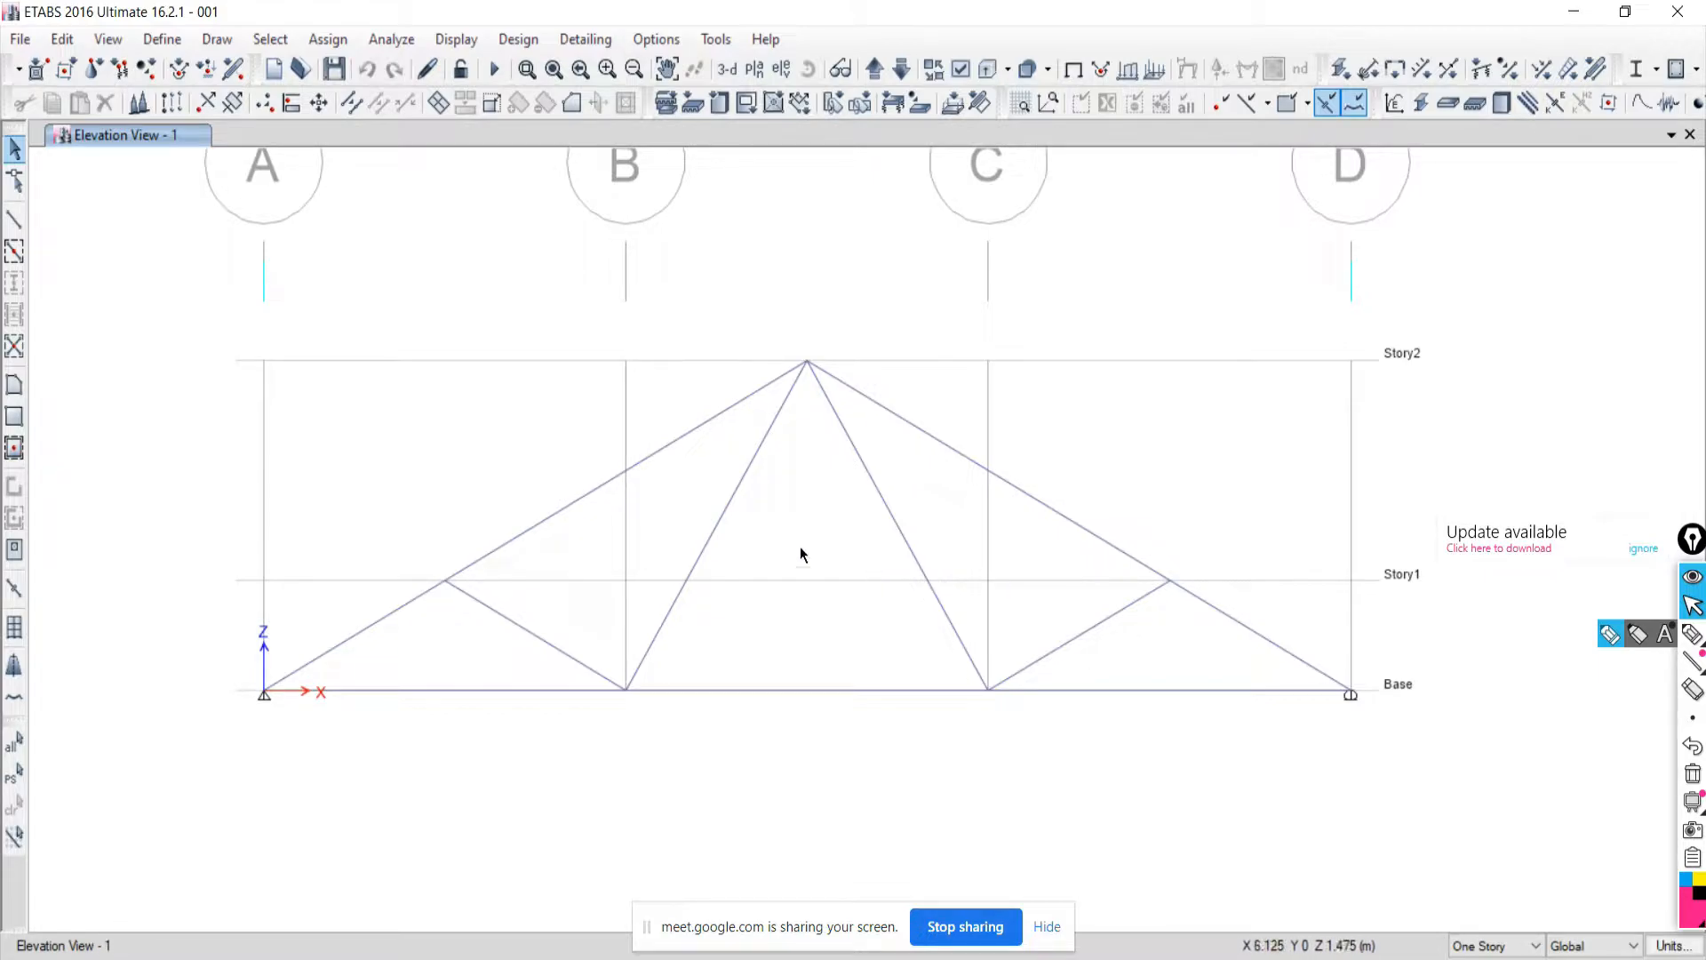
click(663, 620)
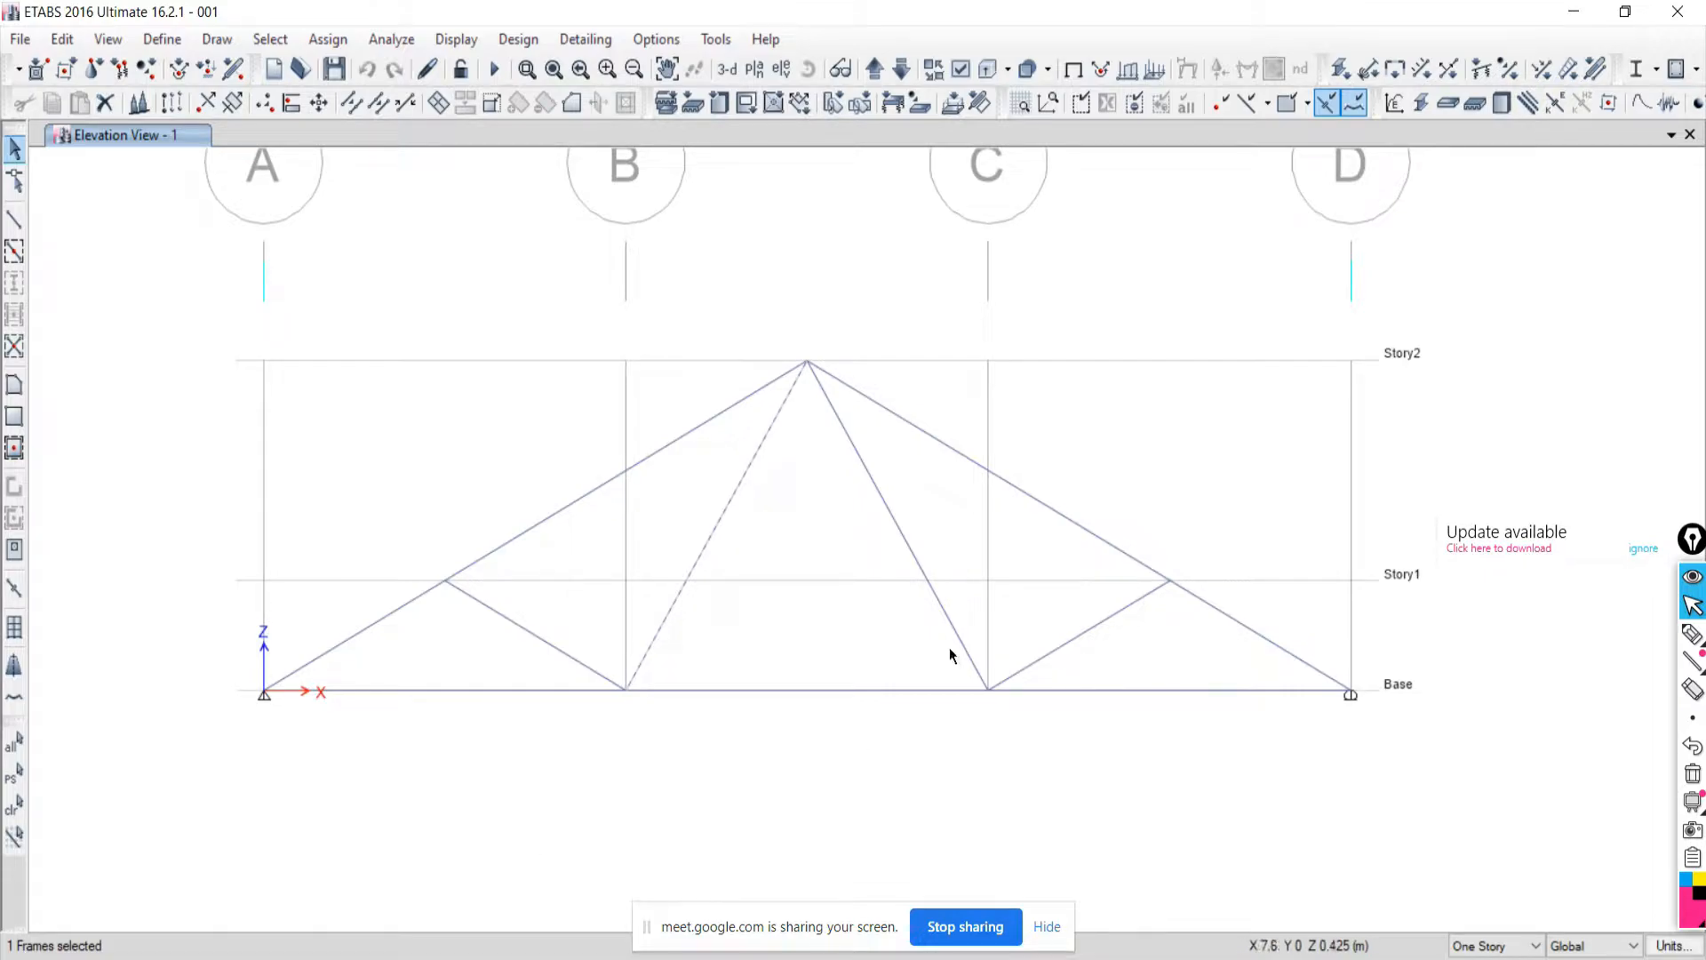
click(711, 544)
drag(796, 290, 847, 388)
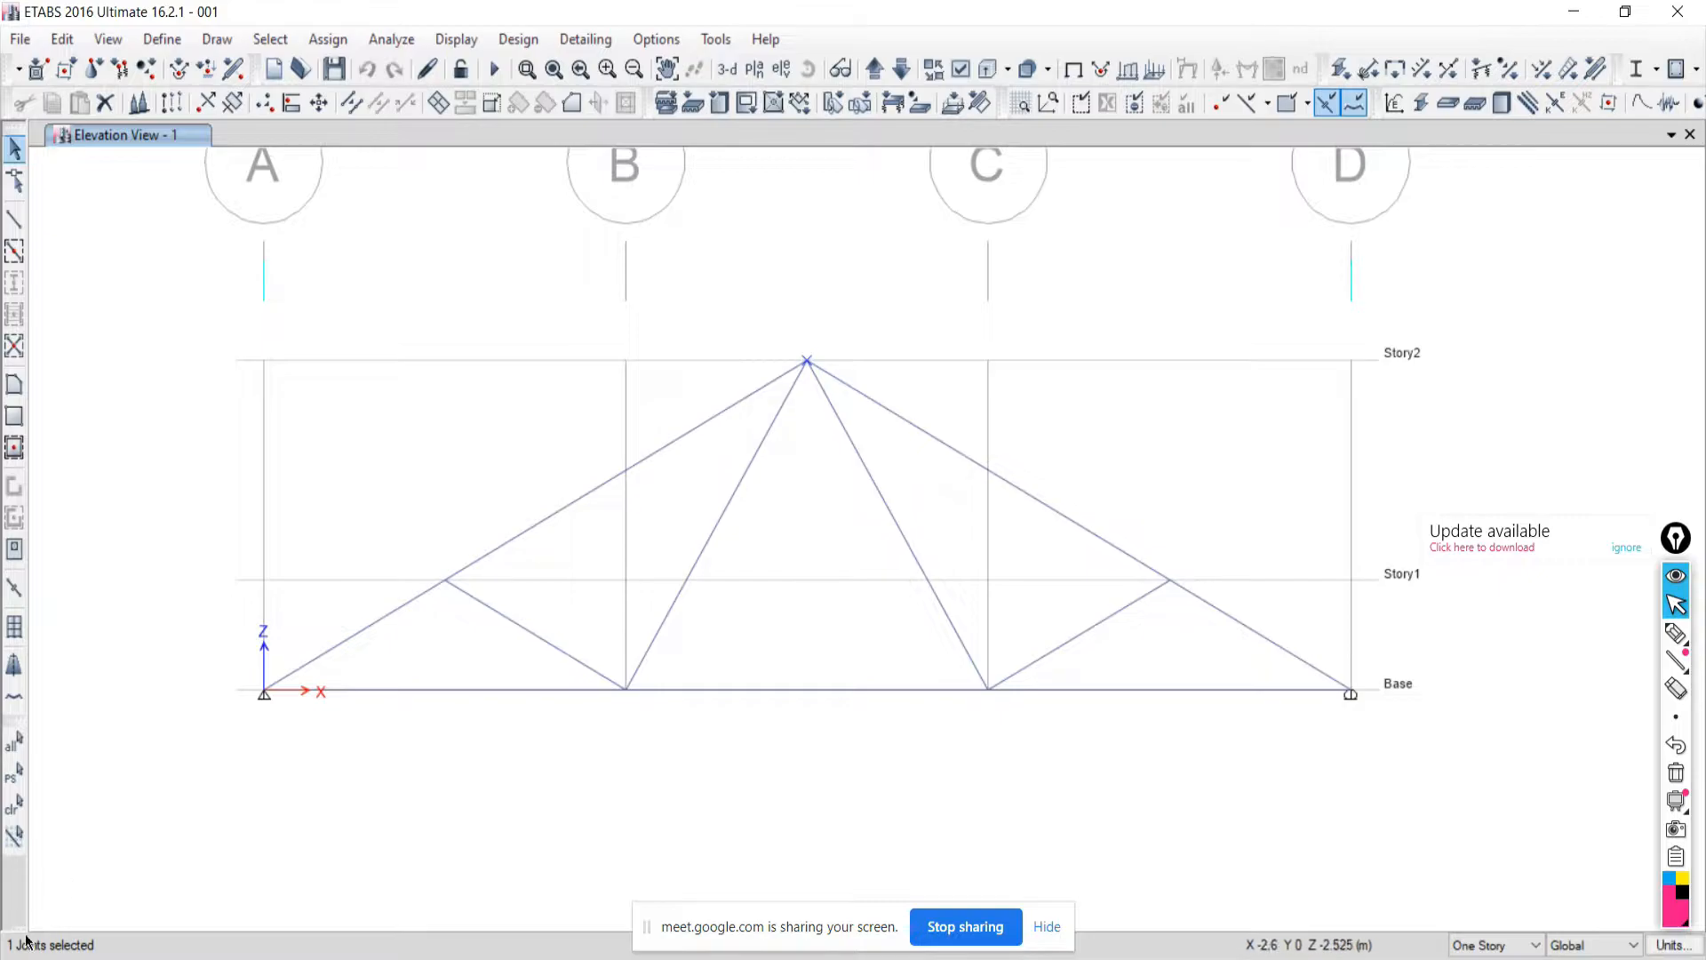
click(14, 810)
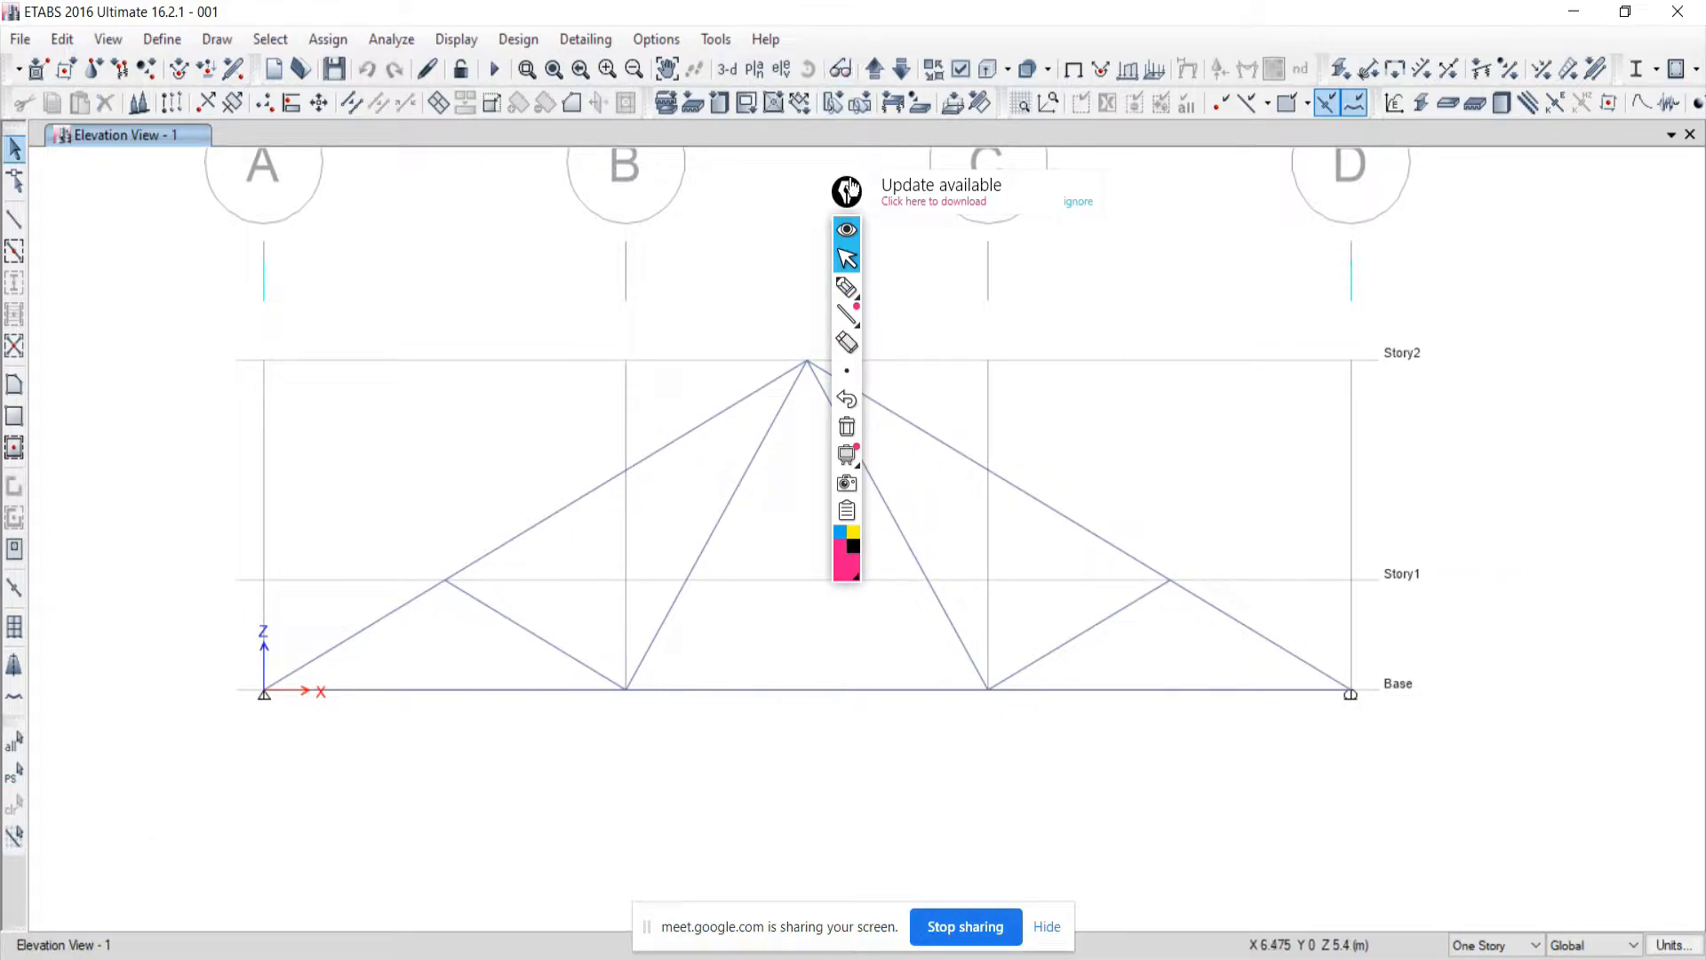
drag(846, 191, 1679, 544)
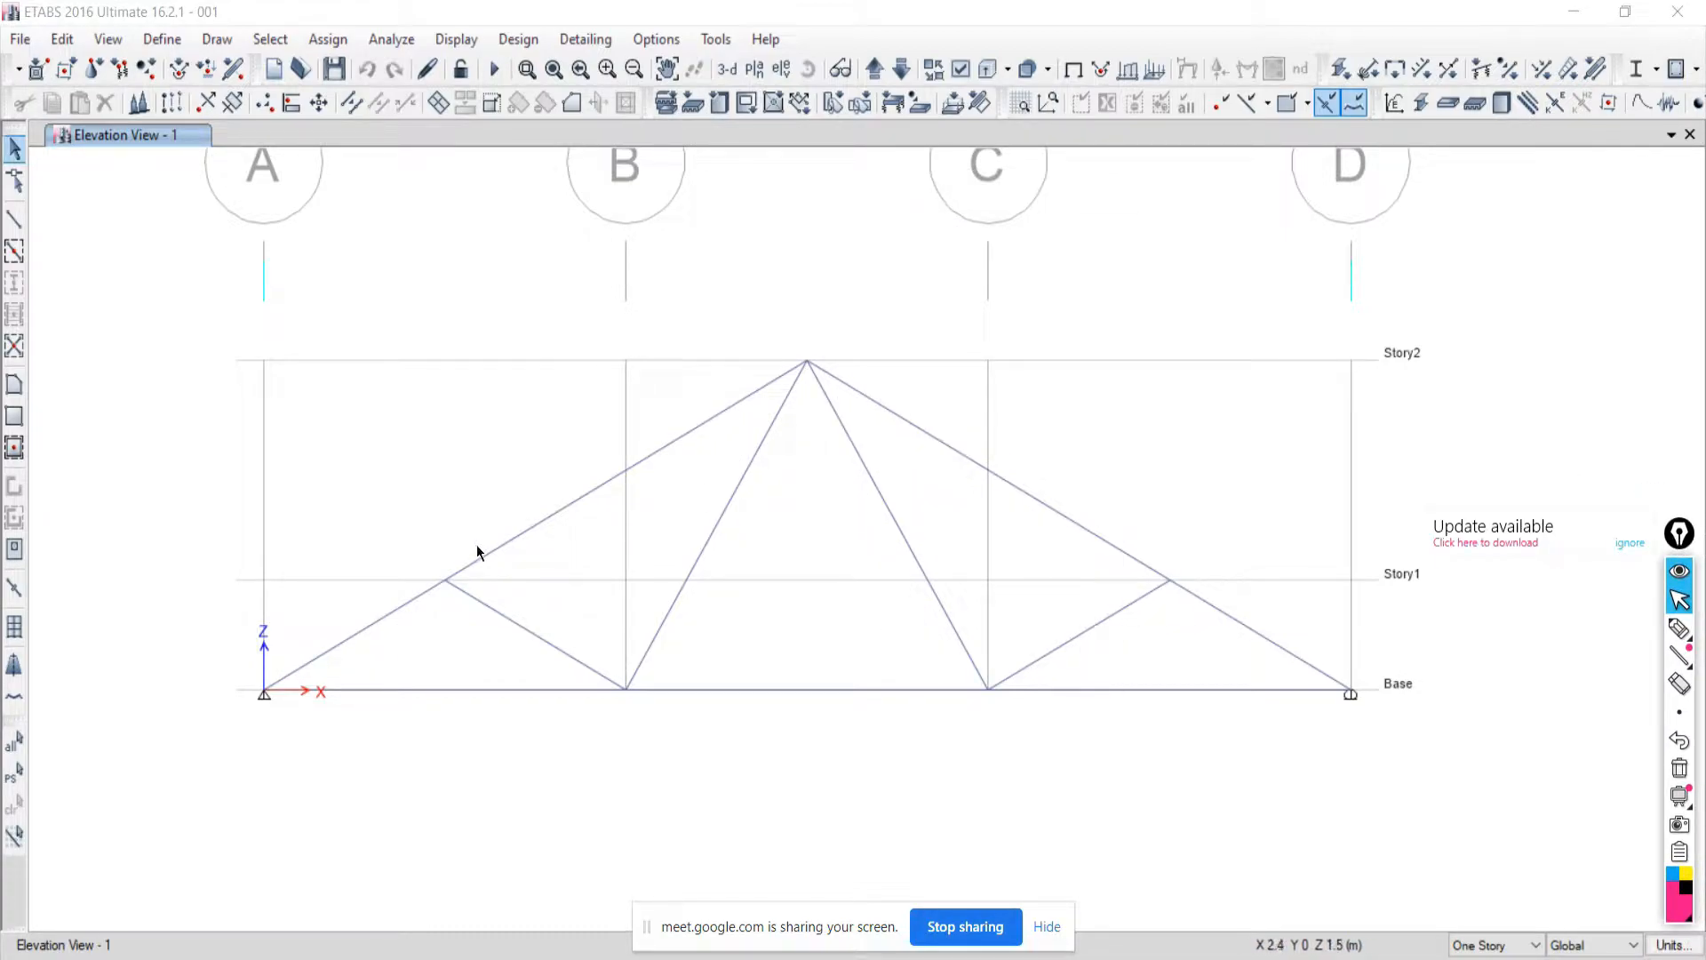
Select the left top-chord member between Story1 and the apex together with the base joint at grid B, and clear the selection.
click(528, 532)
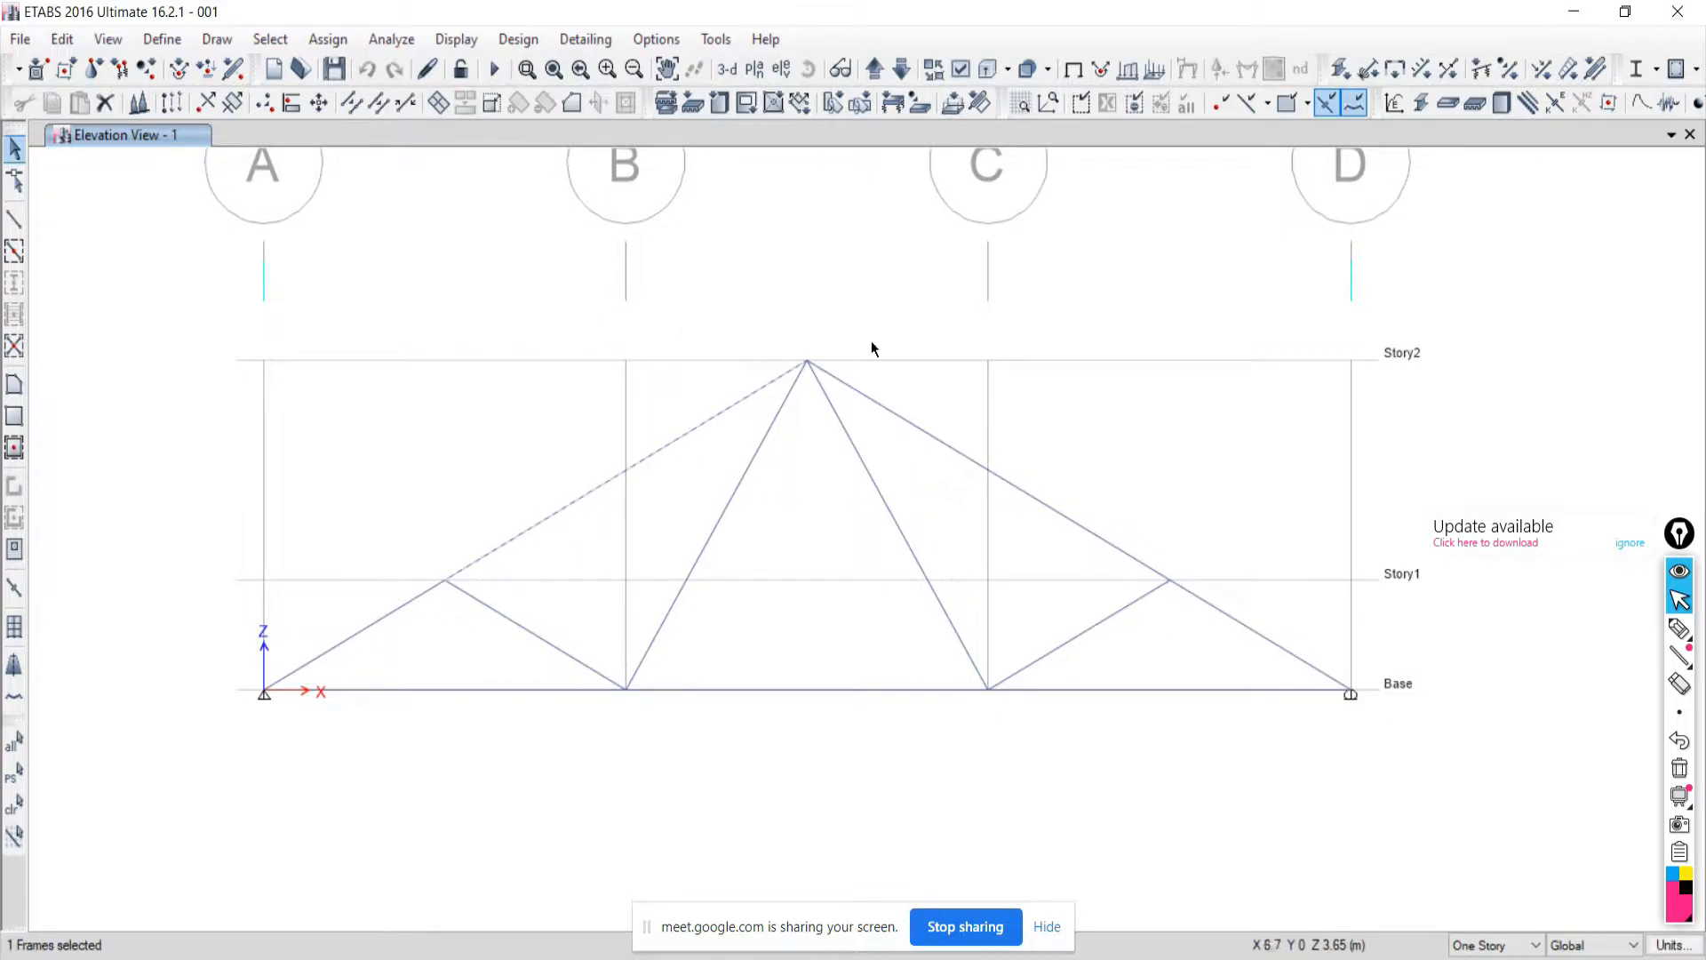
click(624, 689)
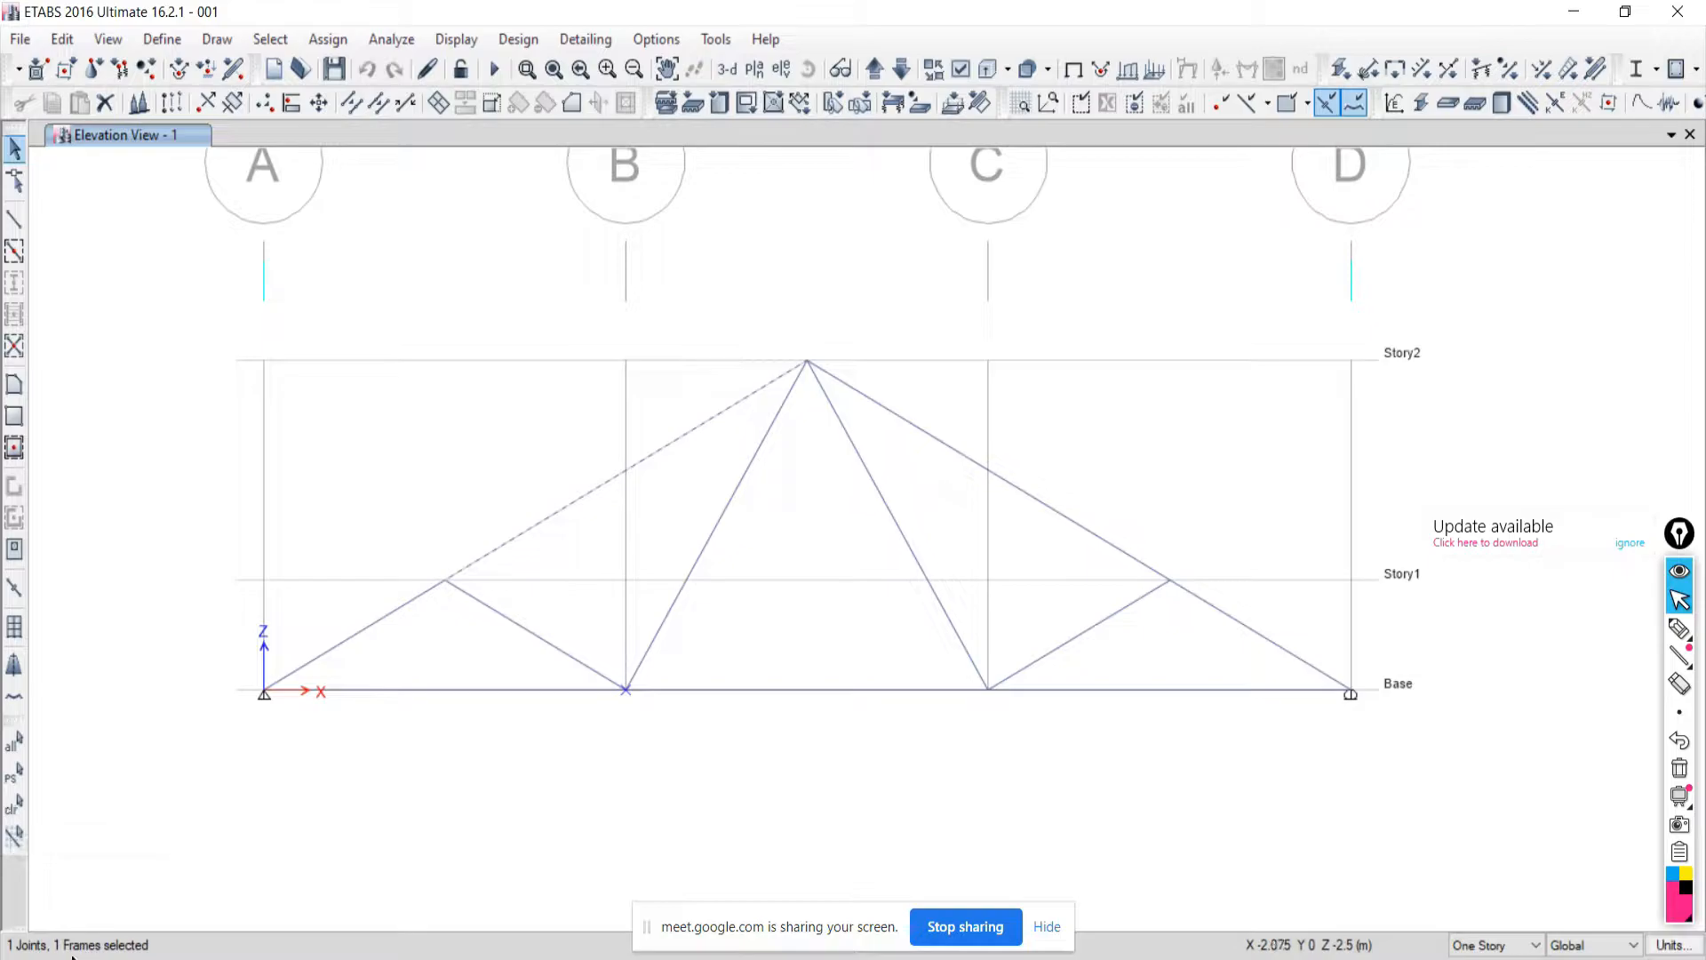
click(13, 806)
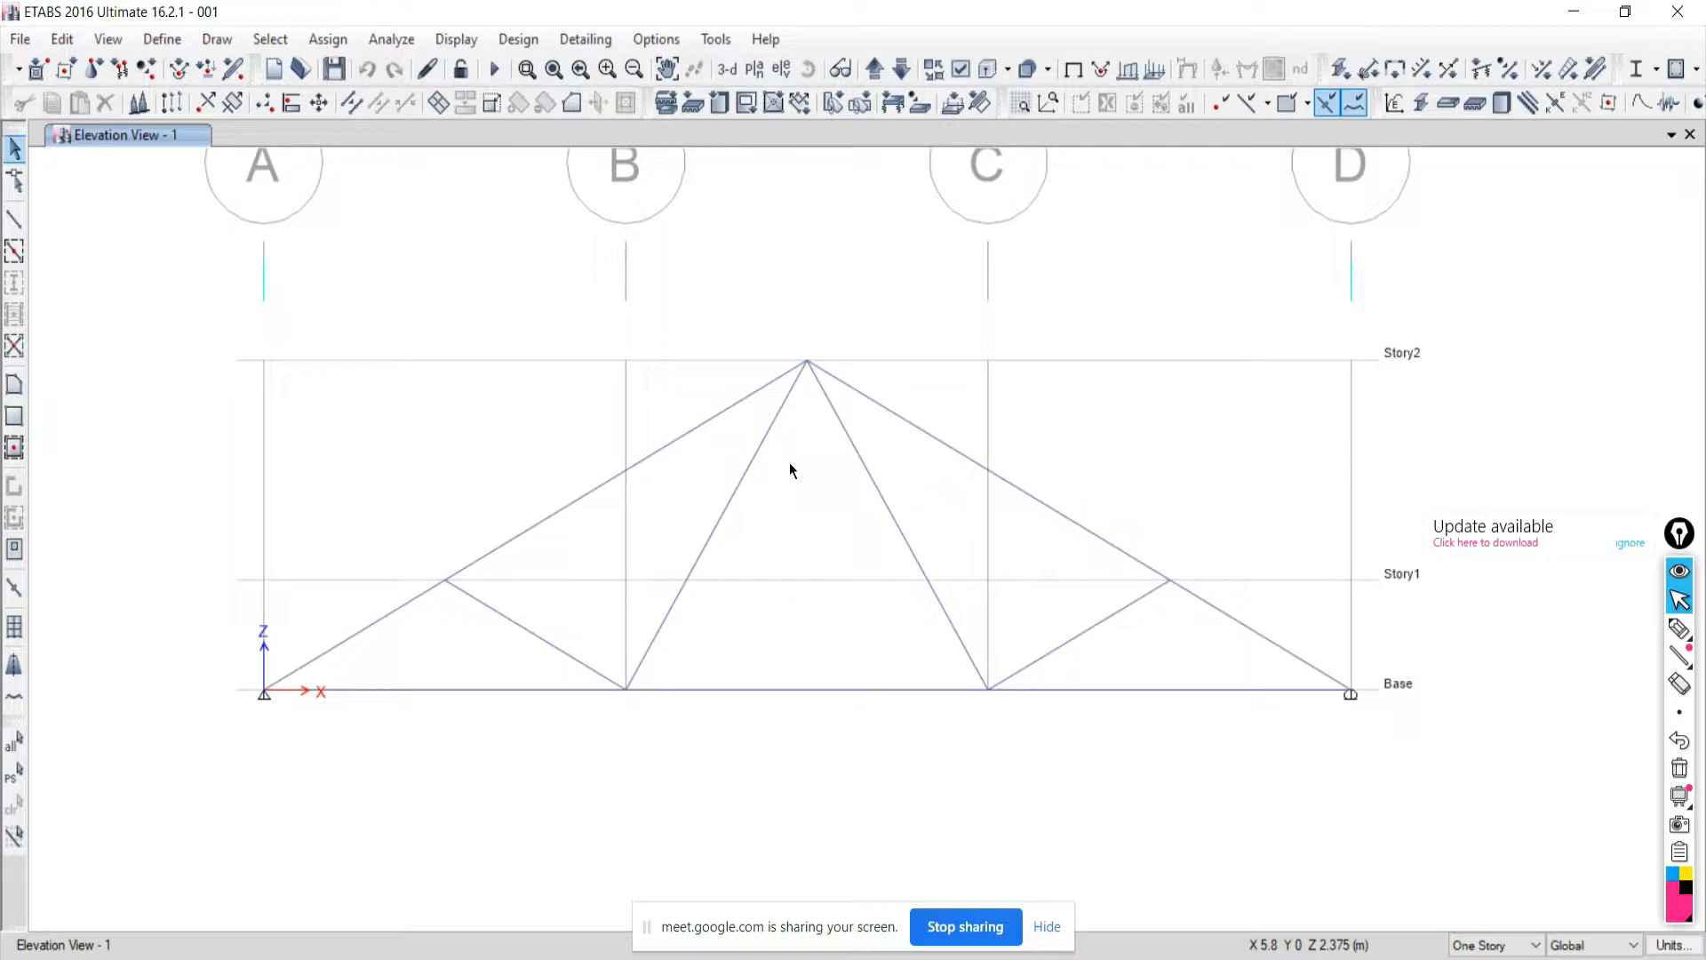
Select the grid B inner diagonal and the grid C inner diagonal separately with crossing windows, clearing the selection after each.
drag(787, 462, 685, 537)
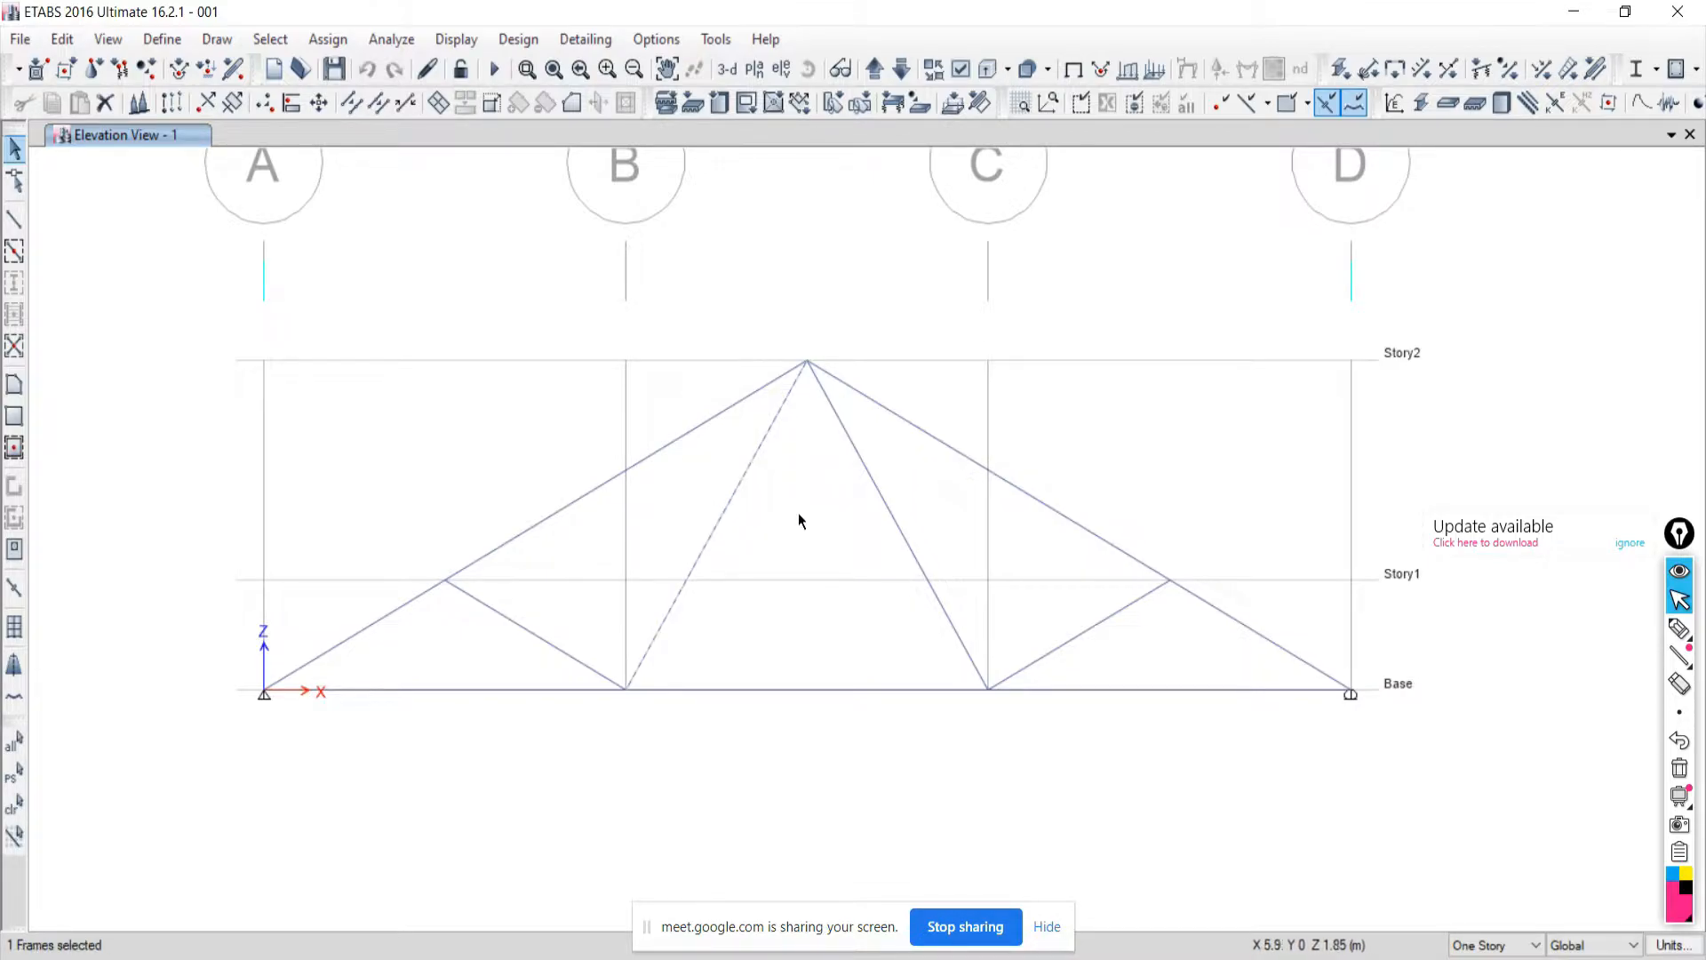
drag(804, 480, 694, 512)
click(13, 804)
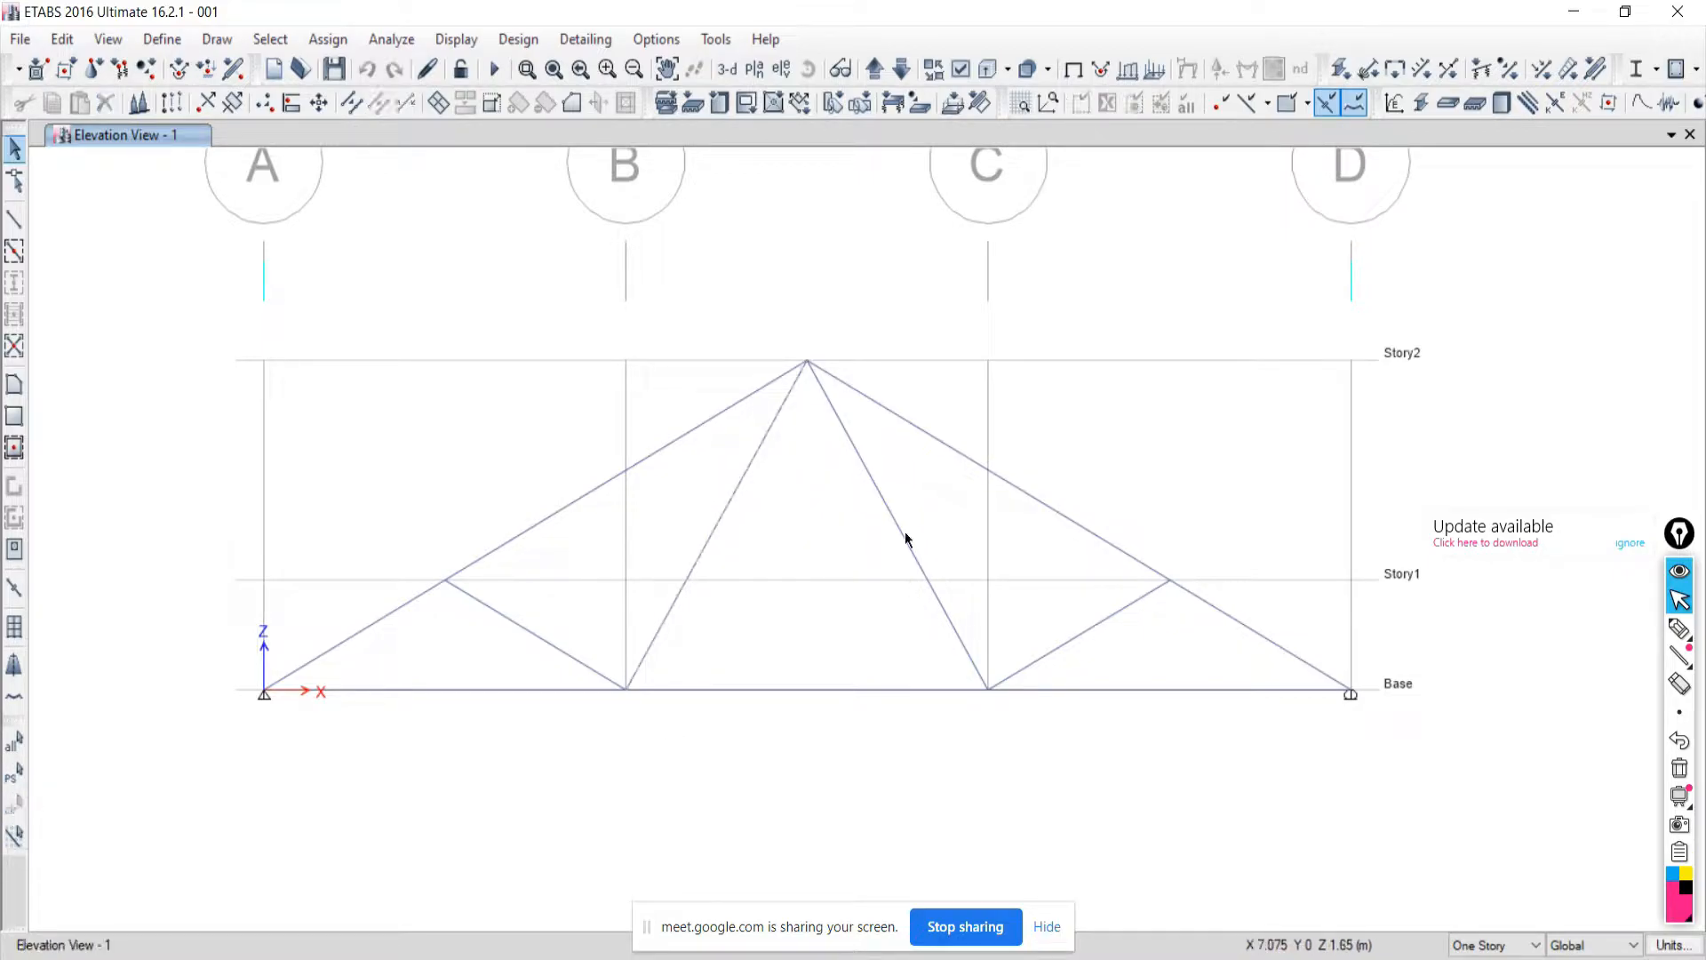
drag(945, 483, 835, 542)
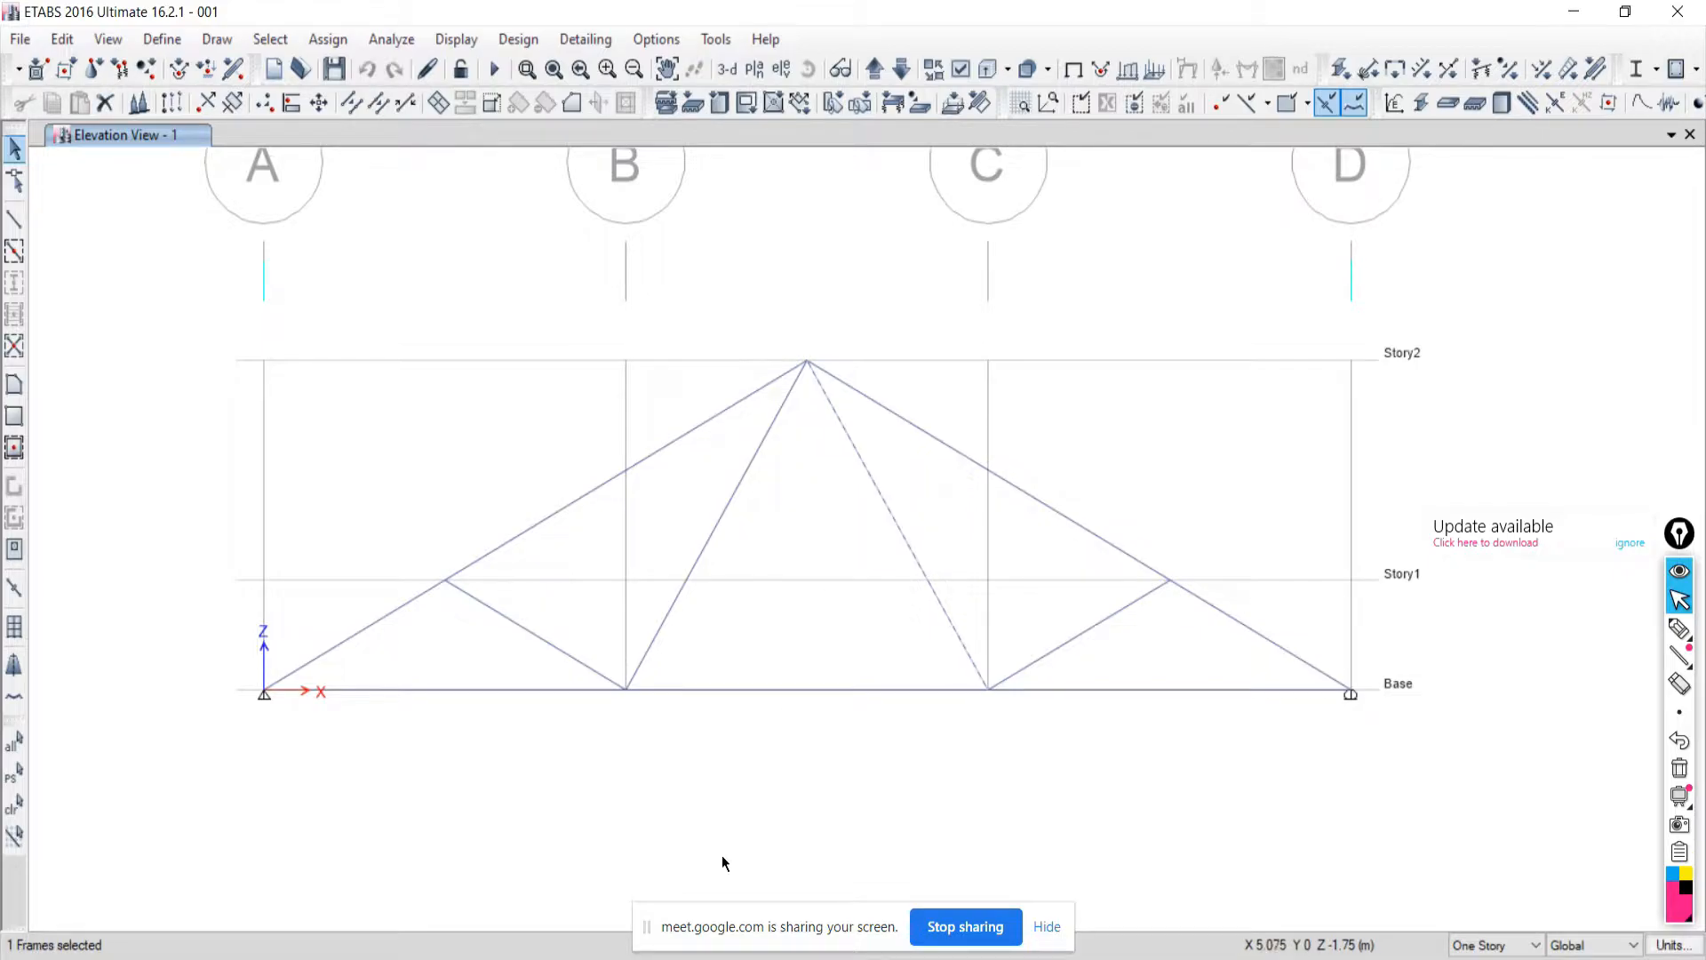
click(11, 810)
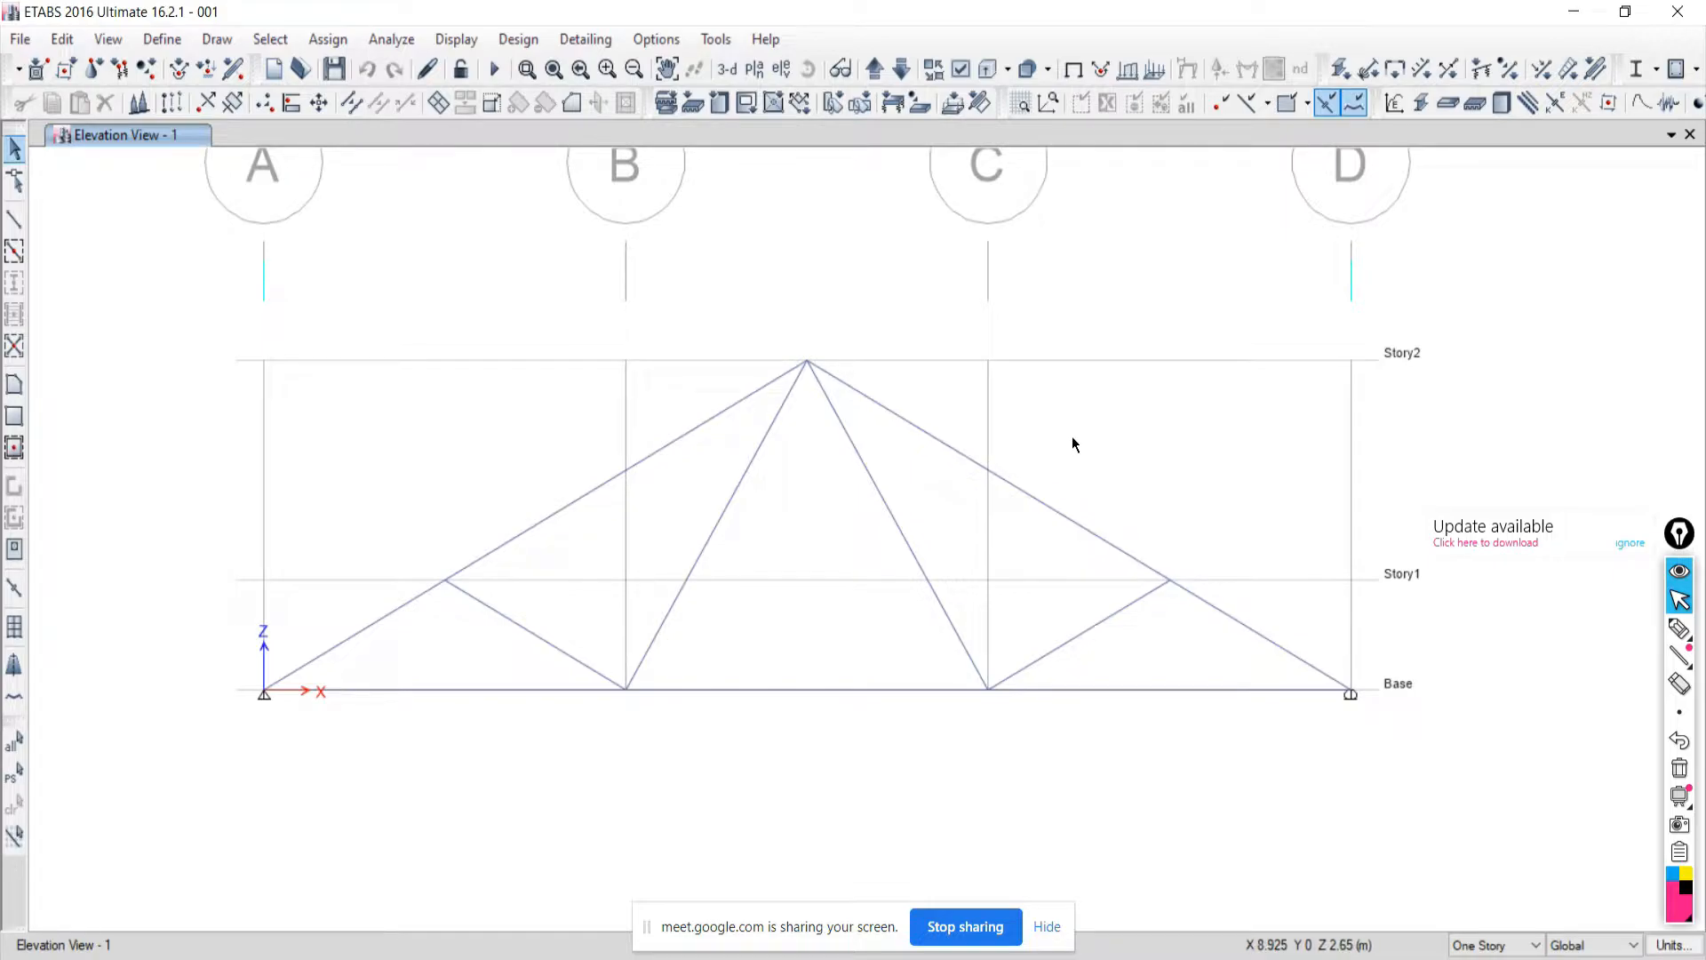
Use crossing windows on the right top-chord member below the apex and the grid C inner diagonal, clearing the selection after each trial.
drag(1072, 435, 944, 479)
drag(931, 478, 841, 493)
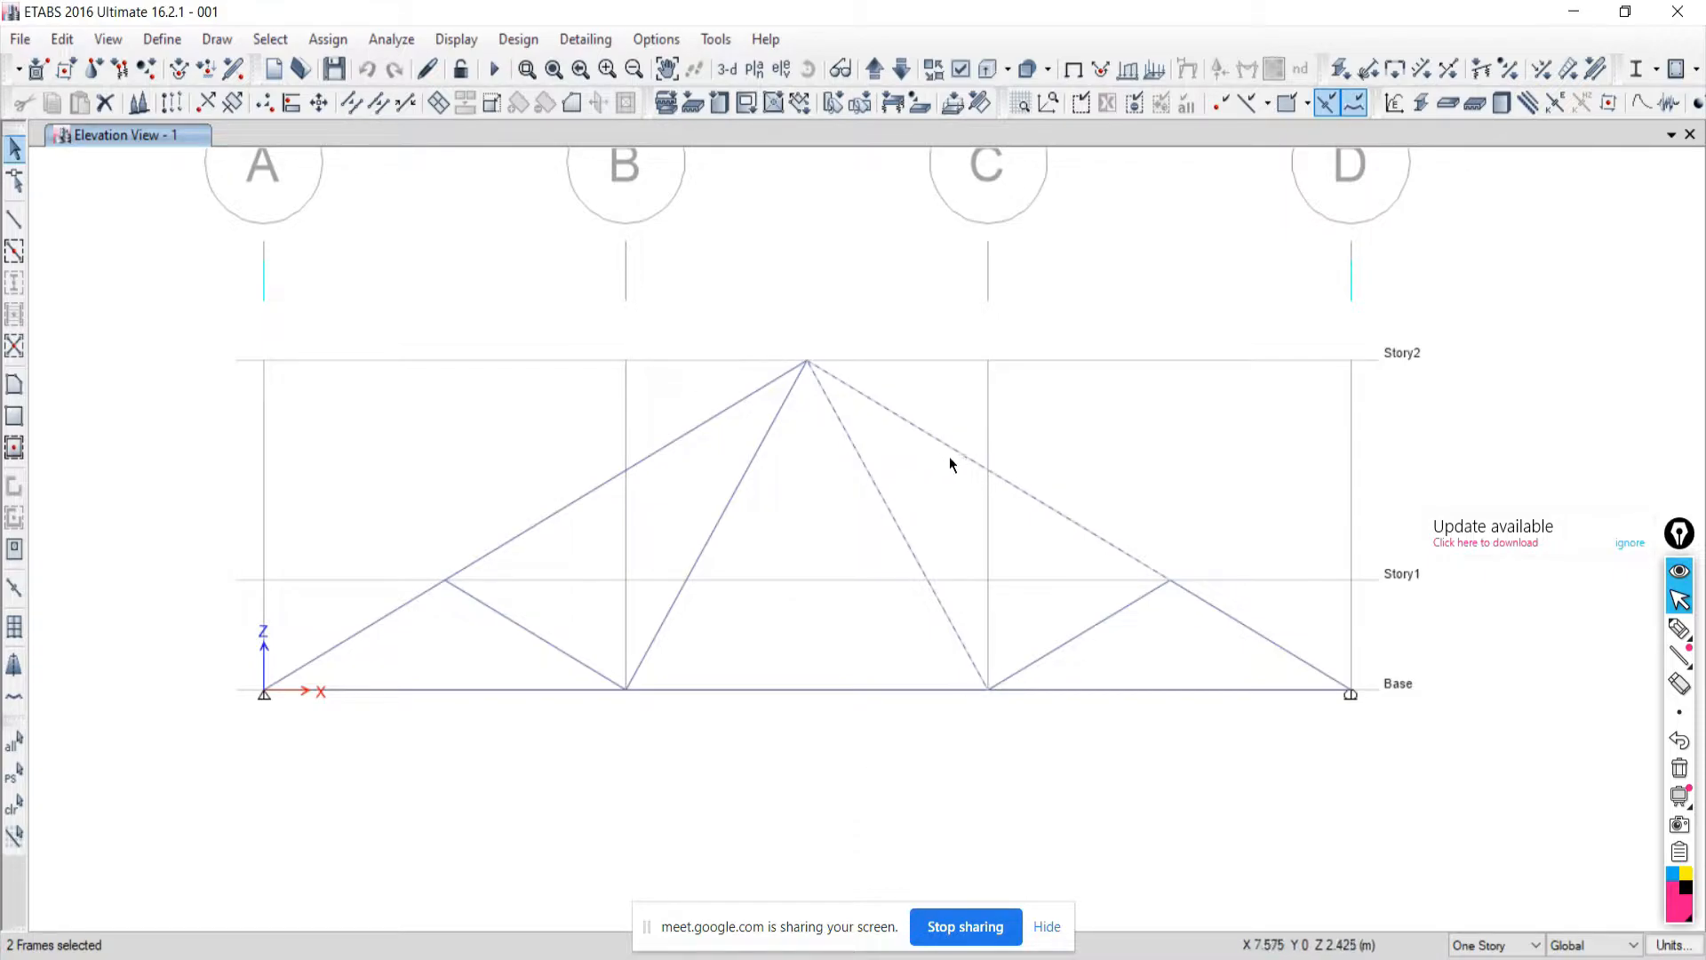
drag(1043, 449, 833, 532)
click(13, 805)
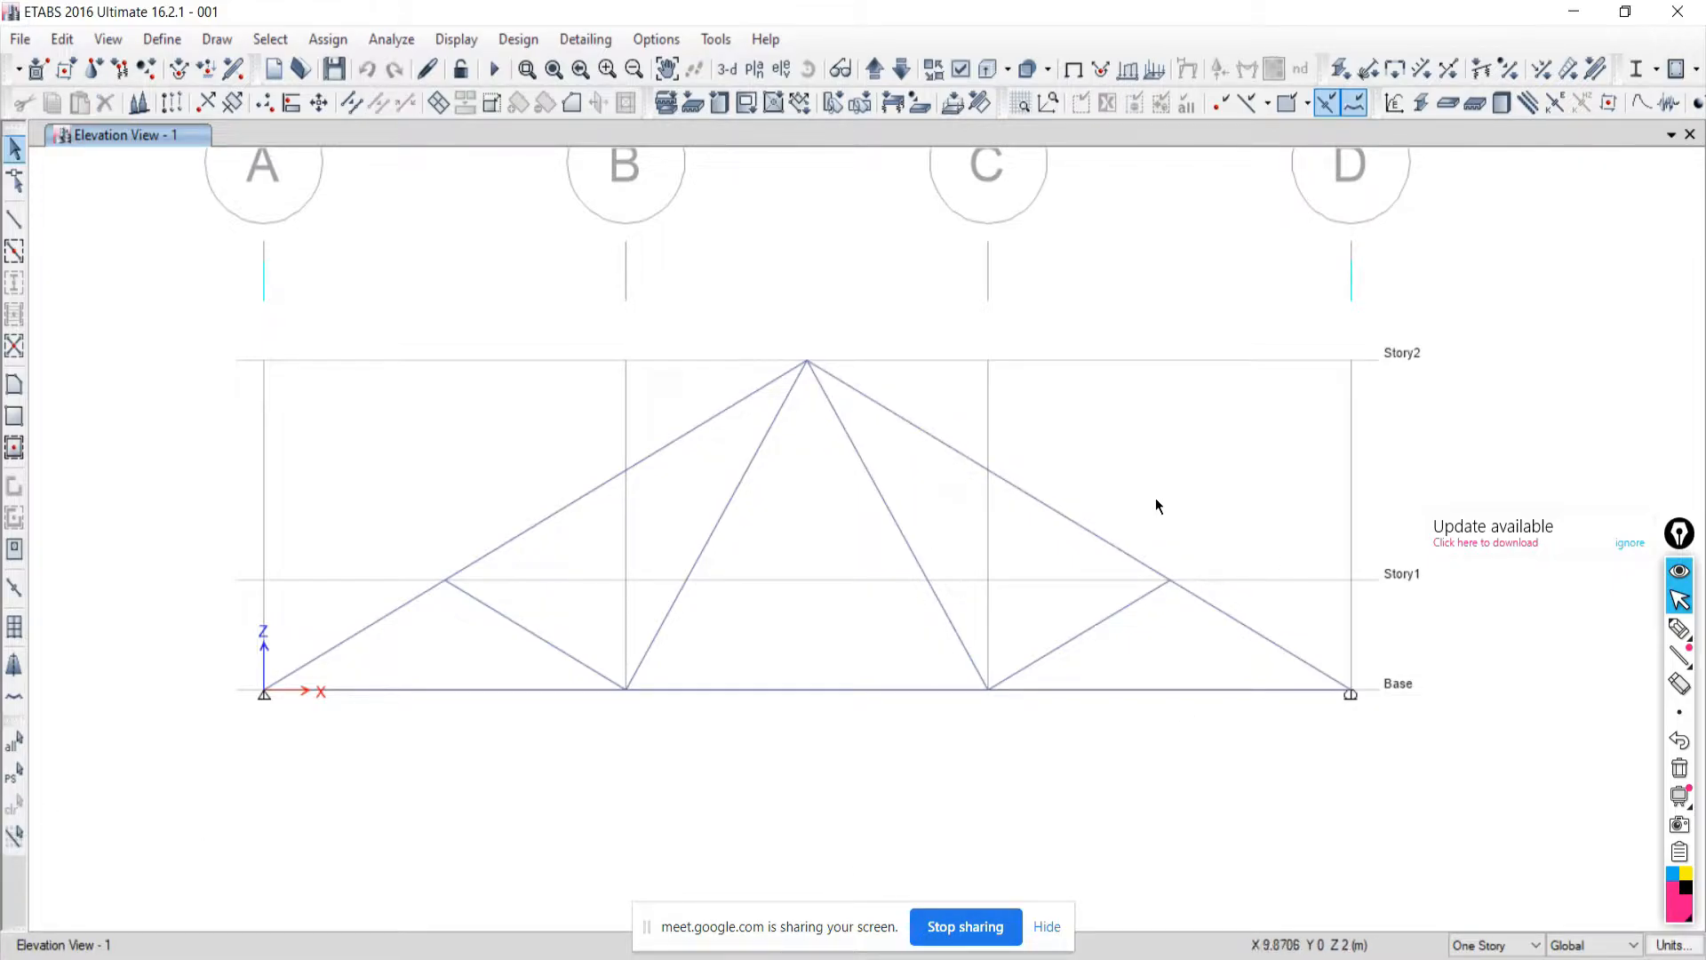
drag(1114, 520, 988, 457)
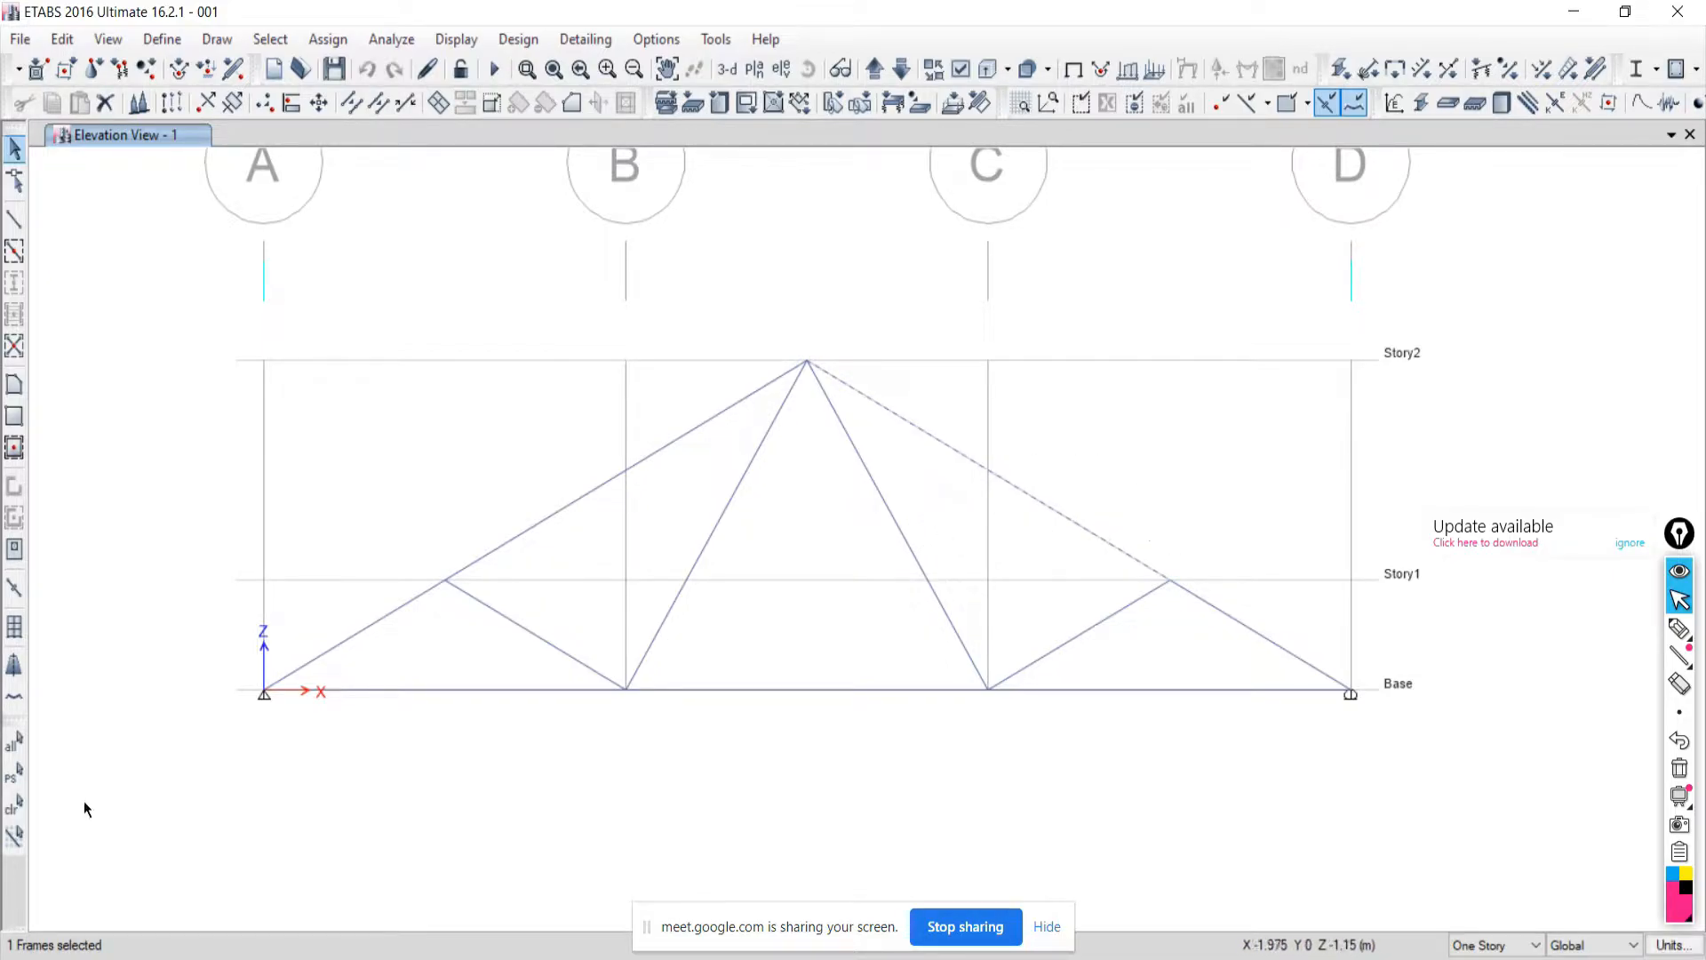
click(14, 804)
Crossing-select the right Story1 joint with its three connected members and the grid C inner diagonal, and clear the selection.
drag(1121, 575, 850, 599)
mouse_move(851, 598)
mouse_down()
mouse_move(915, 598)
mouse_move(1043, 495)
mouse_move(1032, 515)
mouse_move(1288, 634)
mouse_move(1119, 629)
mouse_move(949, 579)
mouse_move(831, 608)
mouse_move(1193, 604)
mouse_move(1165, 587)
mouse_move(861, 614)
mouse_up()
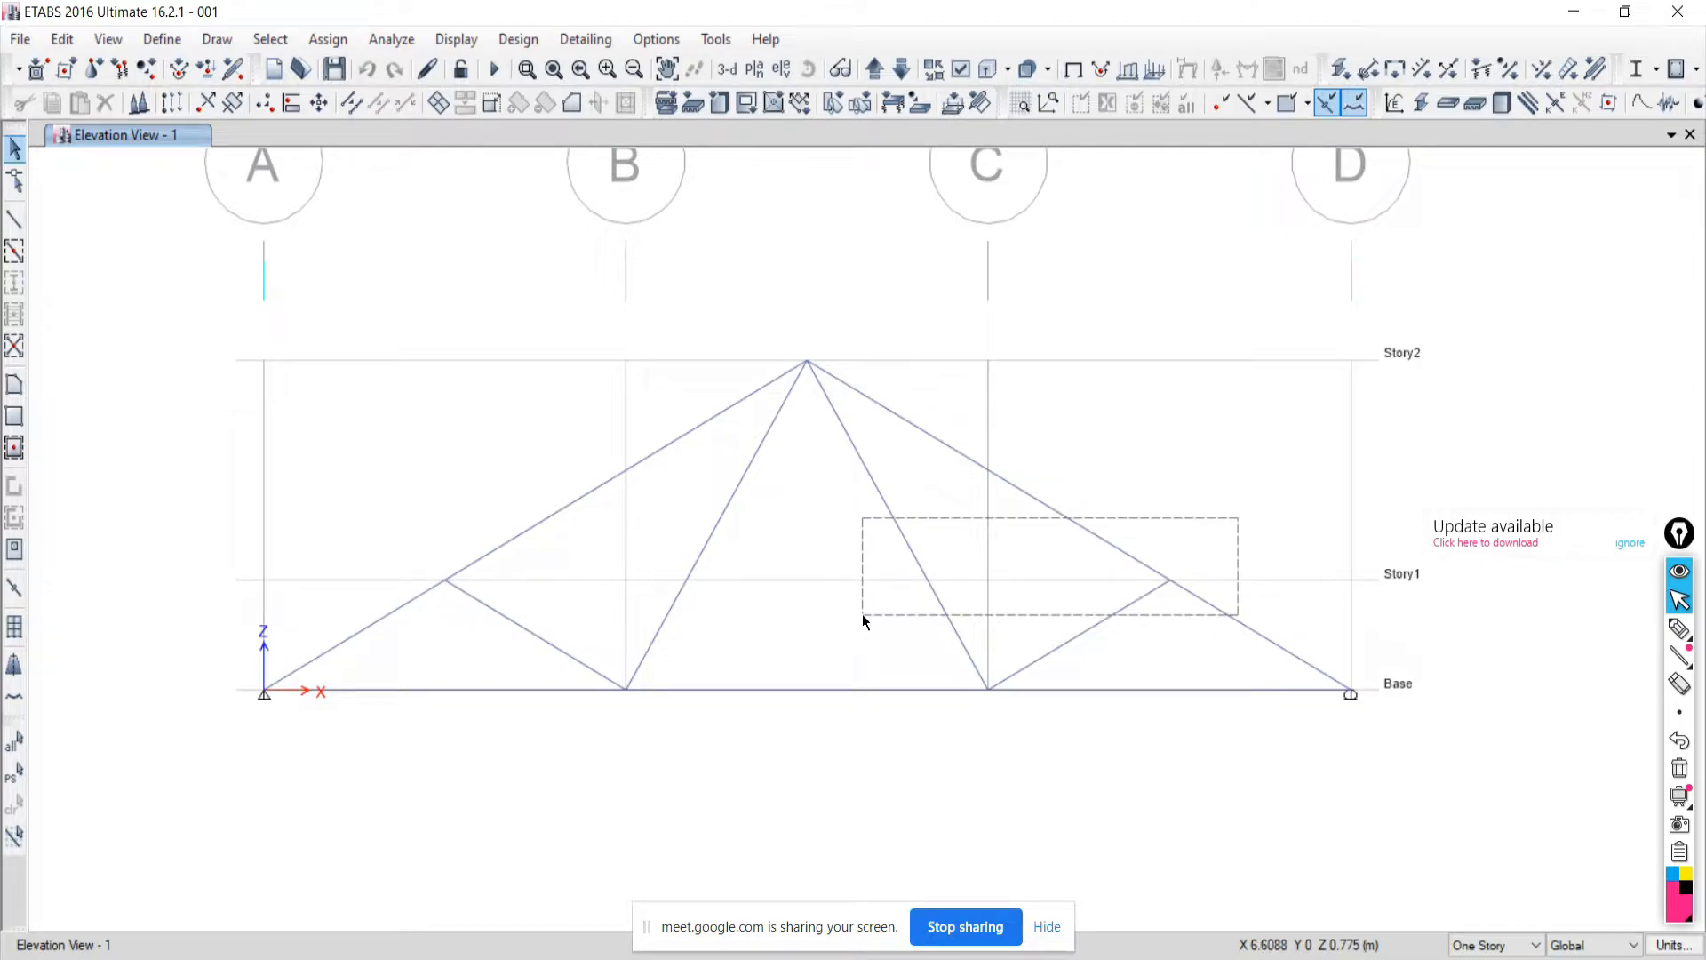
drag(862, 615, 827, 618)
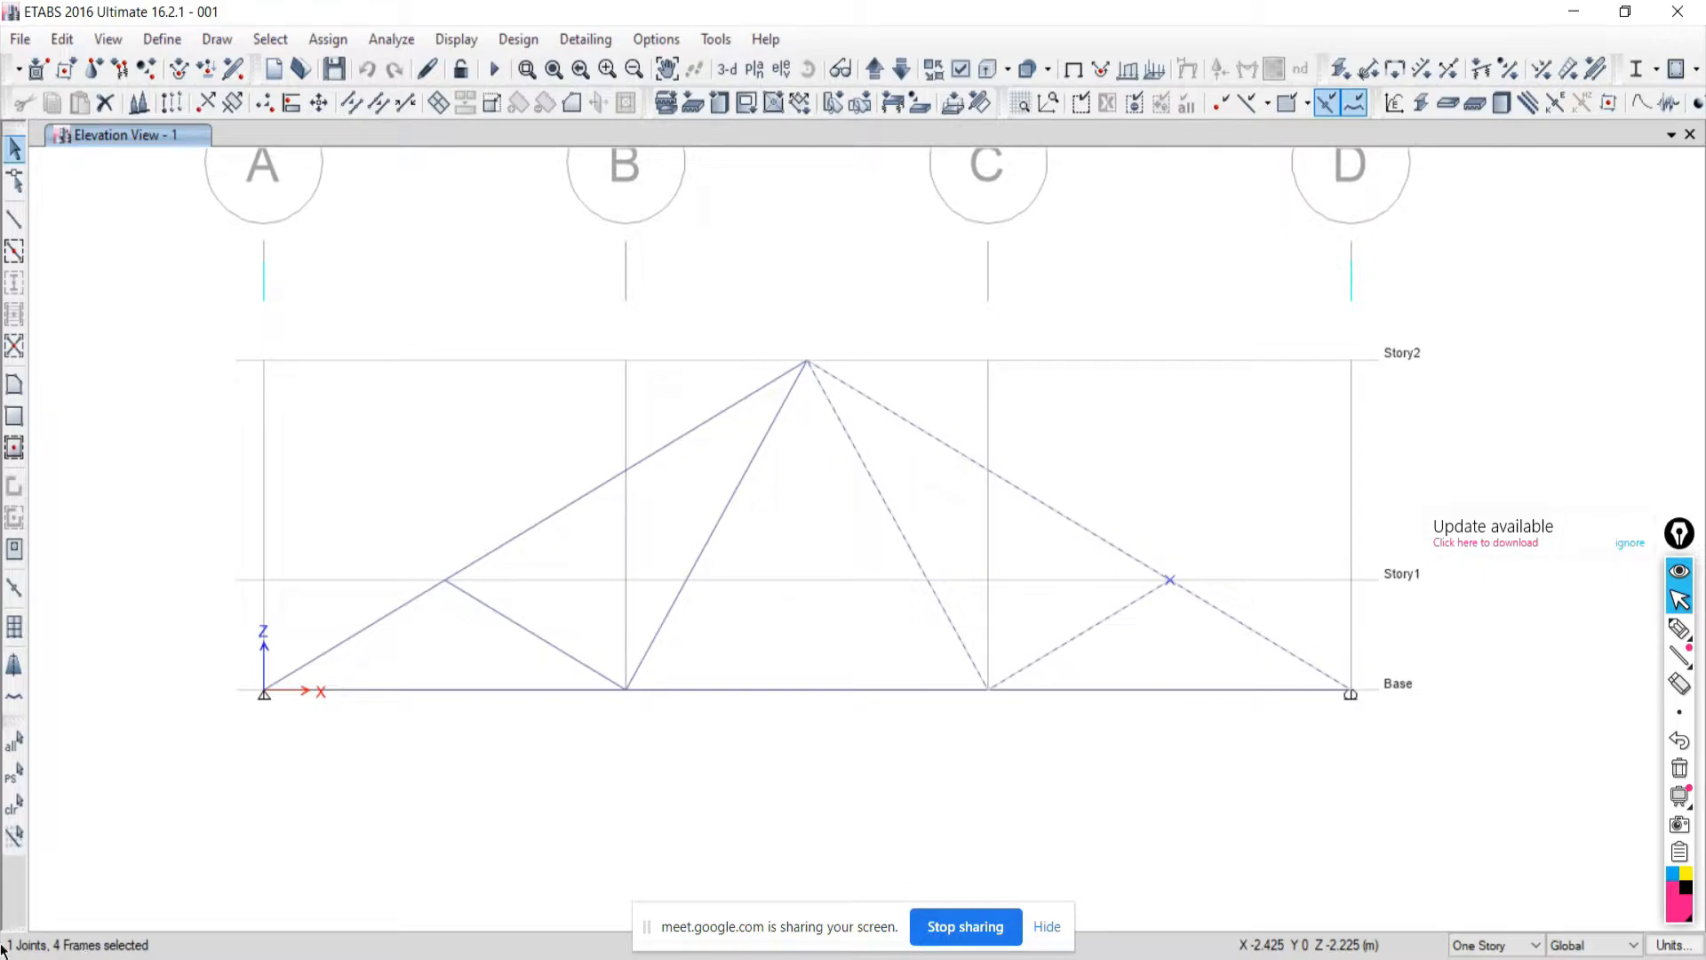
click(14, 804)
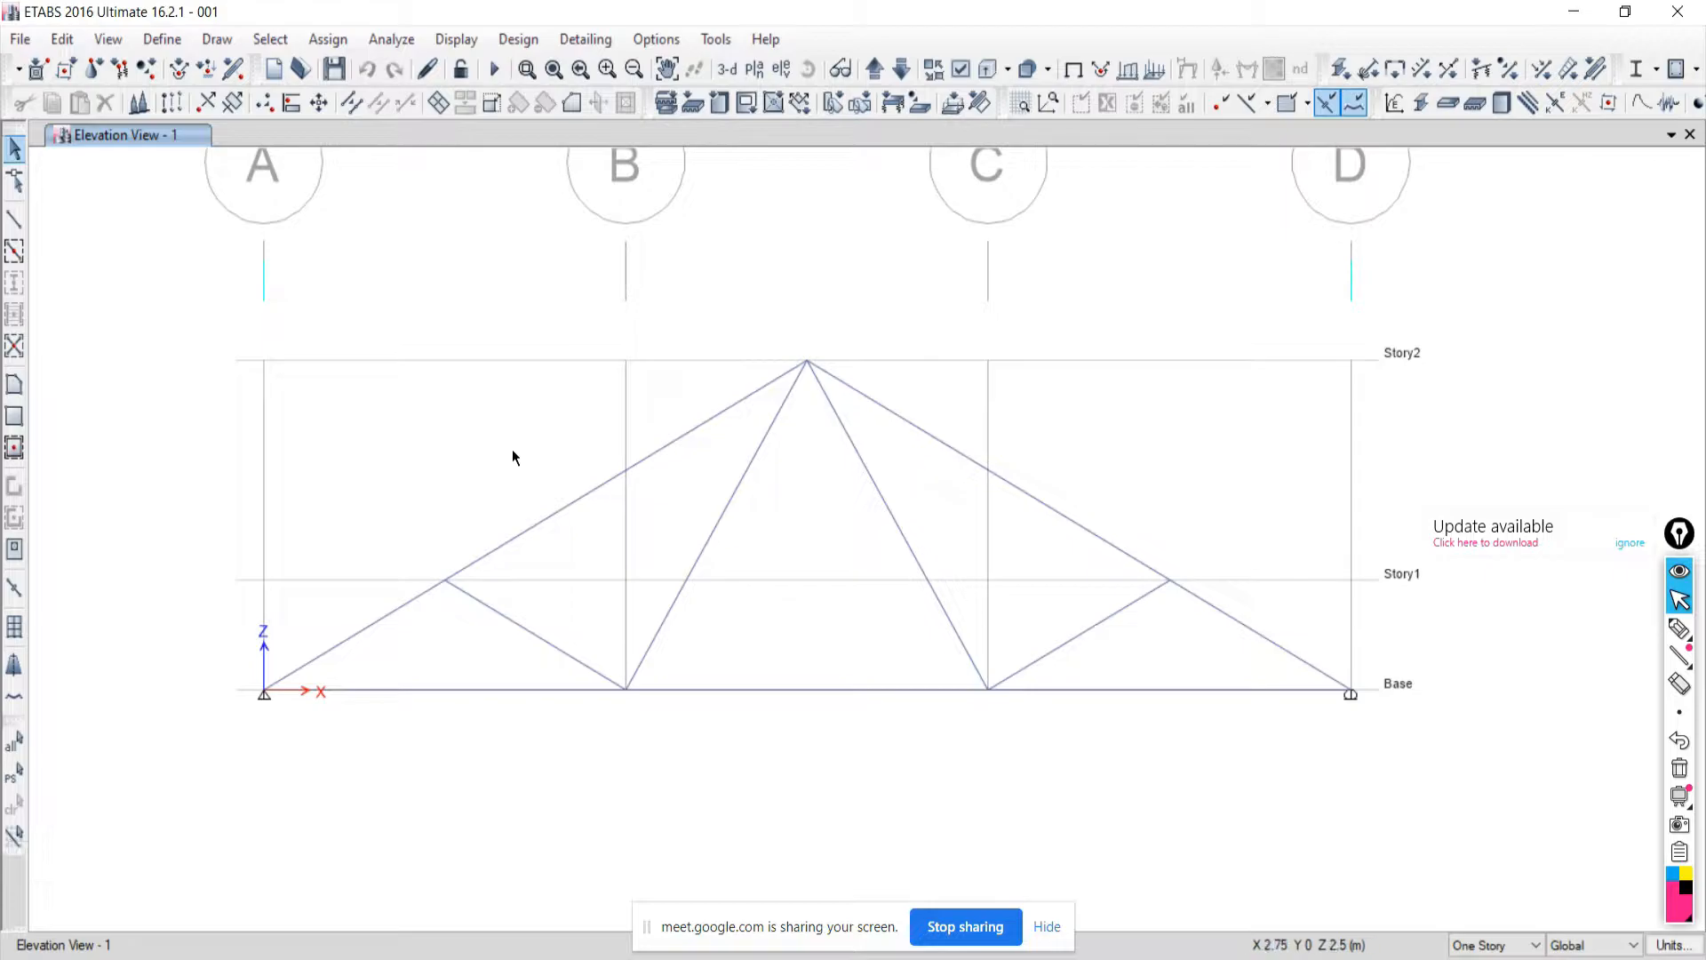
Try enclosing windows over parts of the truss, crossing-select the four members meeting at the apex, and clear the selection.
drag(457, 454, 820, 518)
drag(519, 470, 1022, 526)
drag(339, 600, 779, 649)
drag(702, 500, 908, 553)
drag(1195, 423, 558, 489)
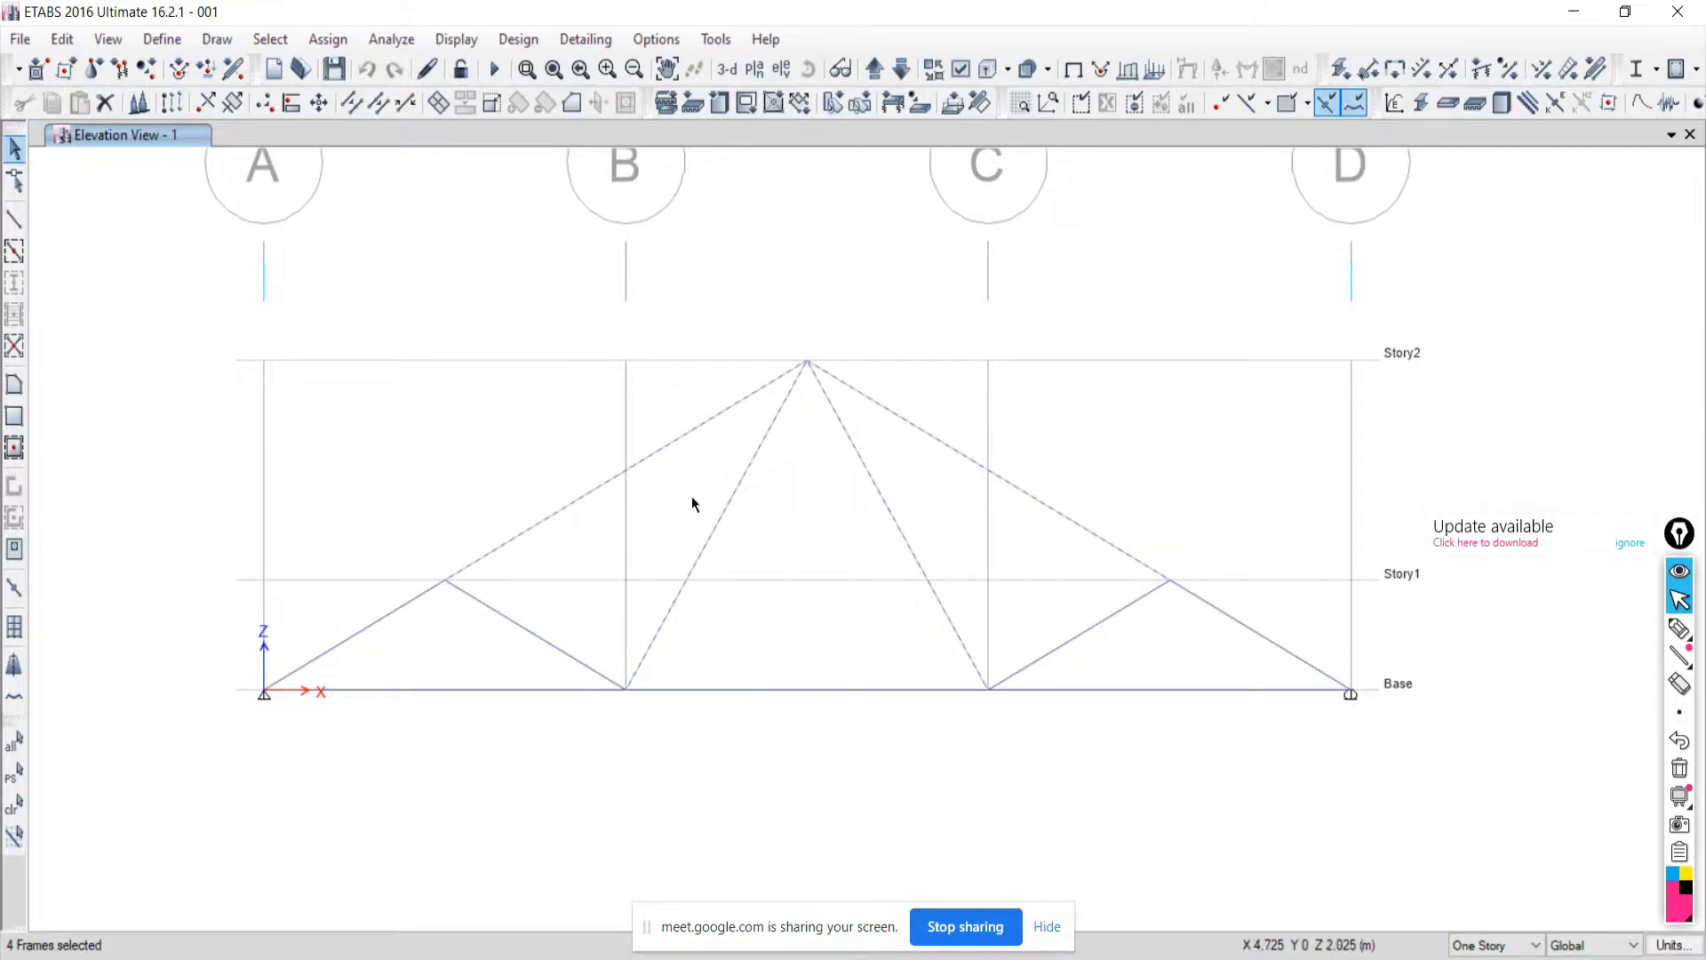
click(11, 813)
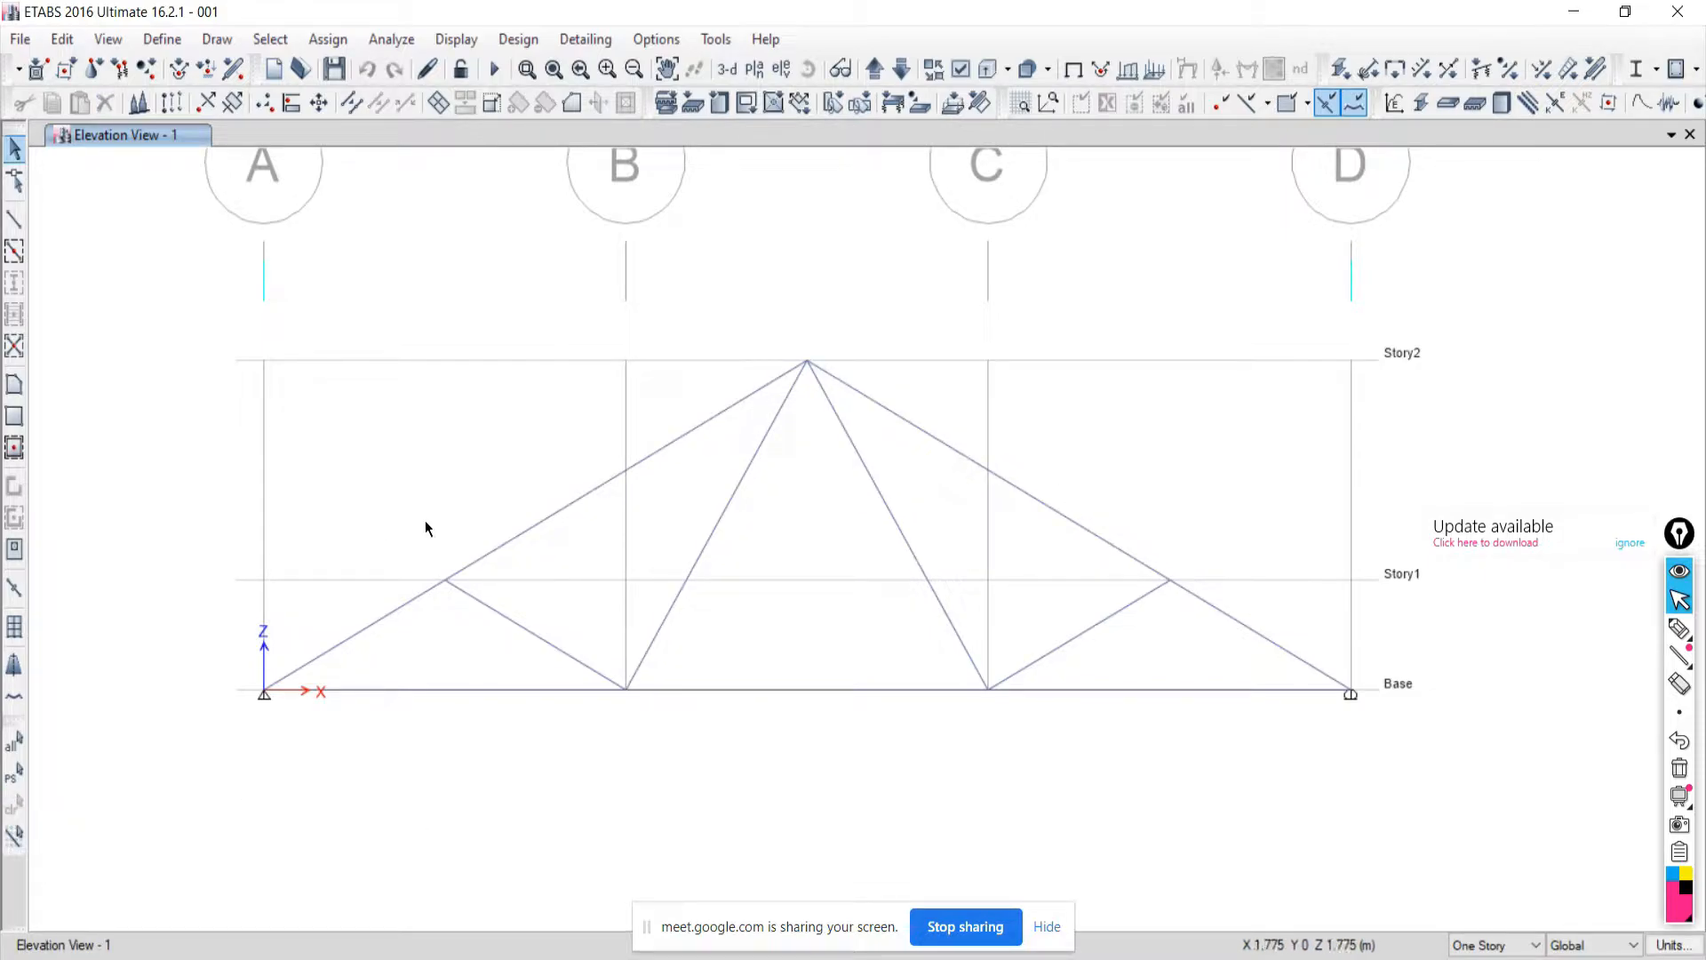
Select only the left Story1 joint with an enclosing window around it, and clear the selection.
drag(359, 500, 546, 622)
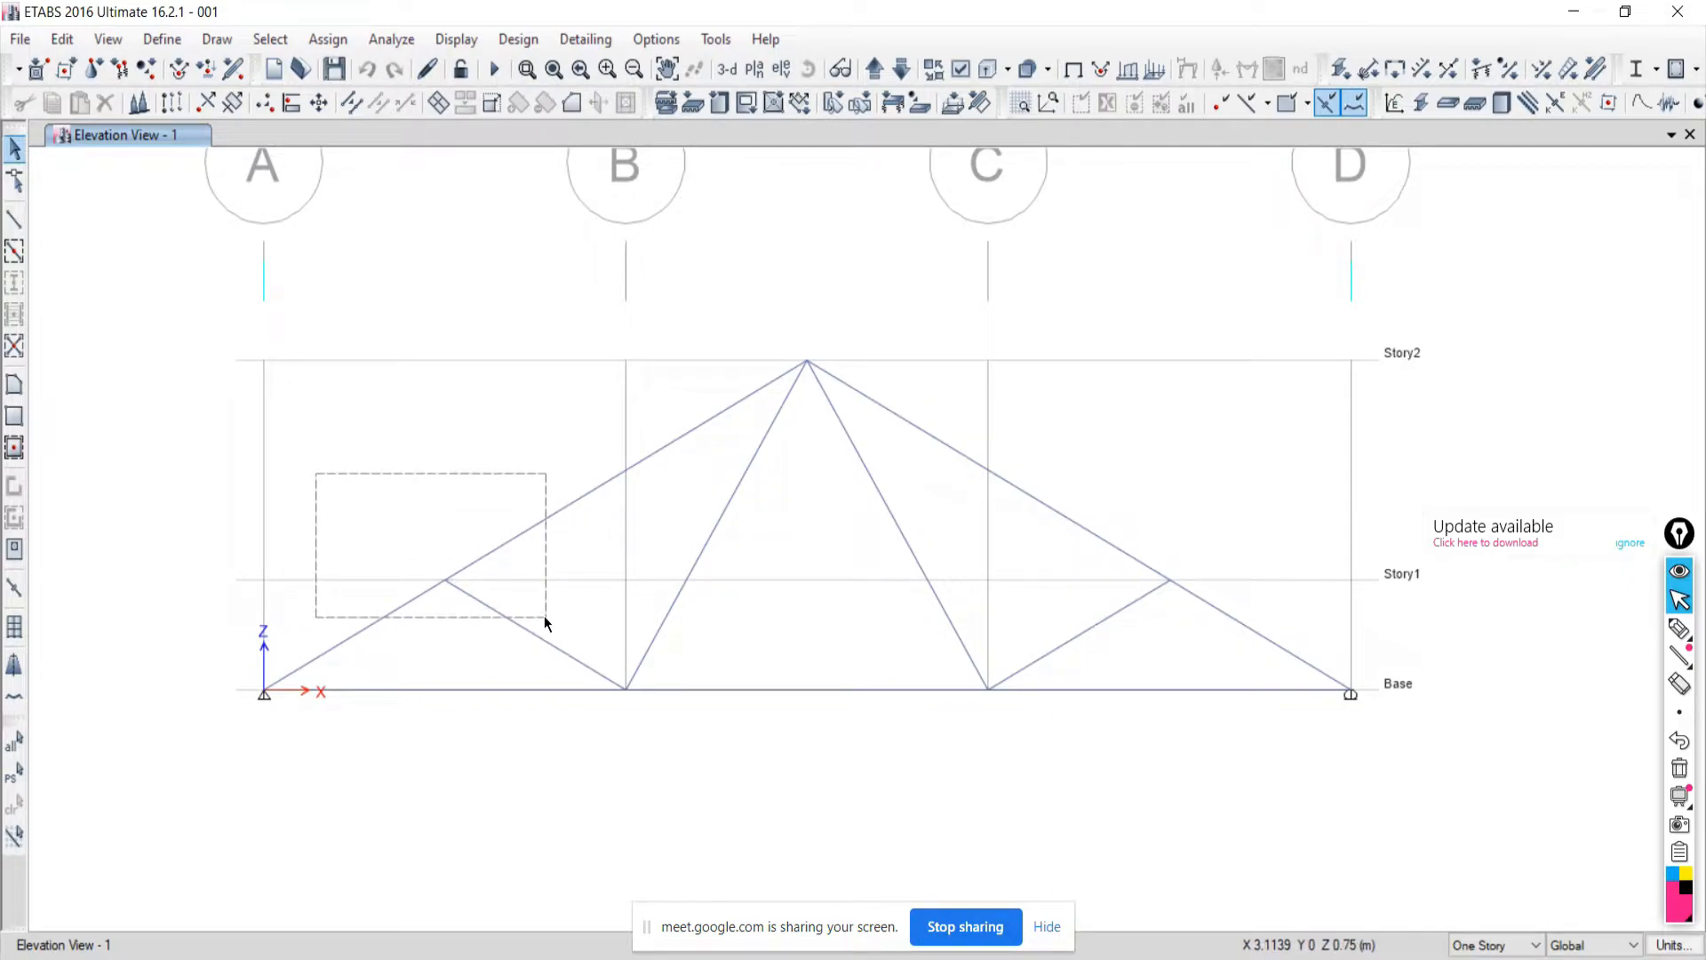
mouse_move(545, 617)
mouse_down()
mouse_move(578, 622)
mouse_move(433, 595)
mouse_move(548, 620)
mouse_up()
drag(548, 619, 548, 619)
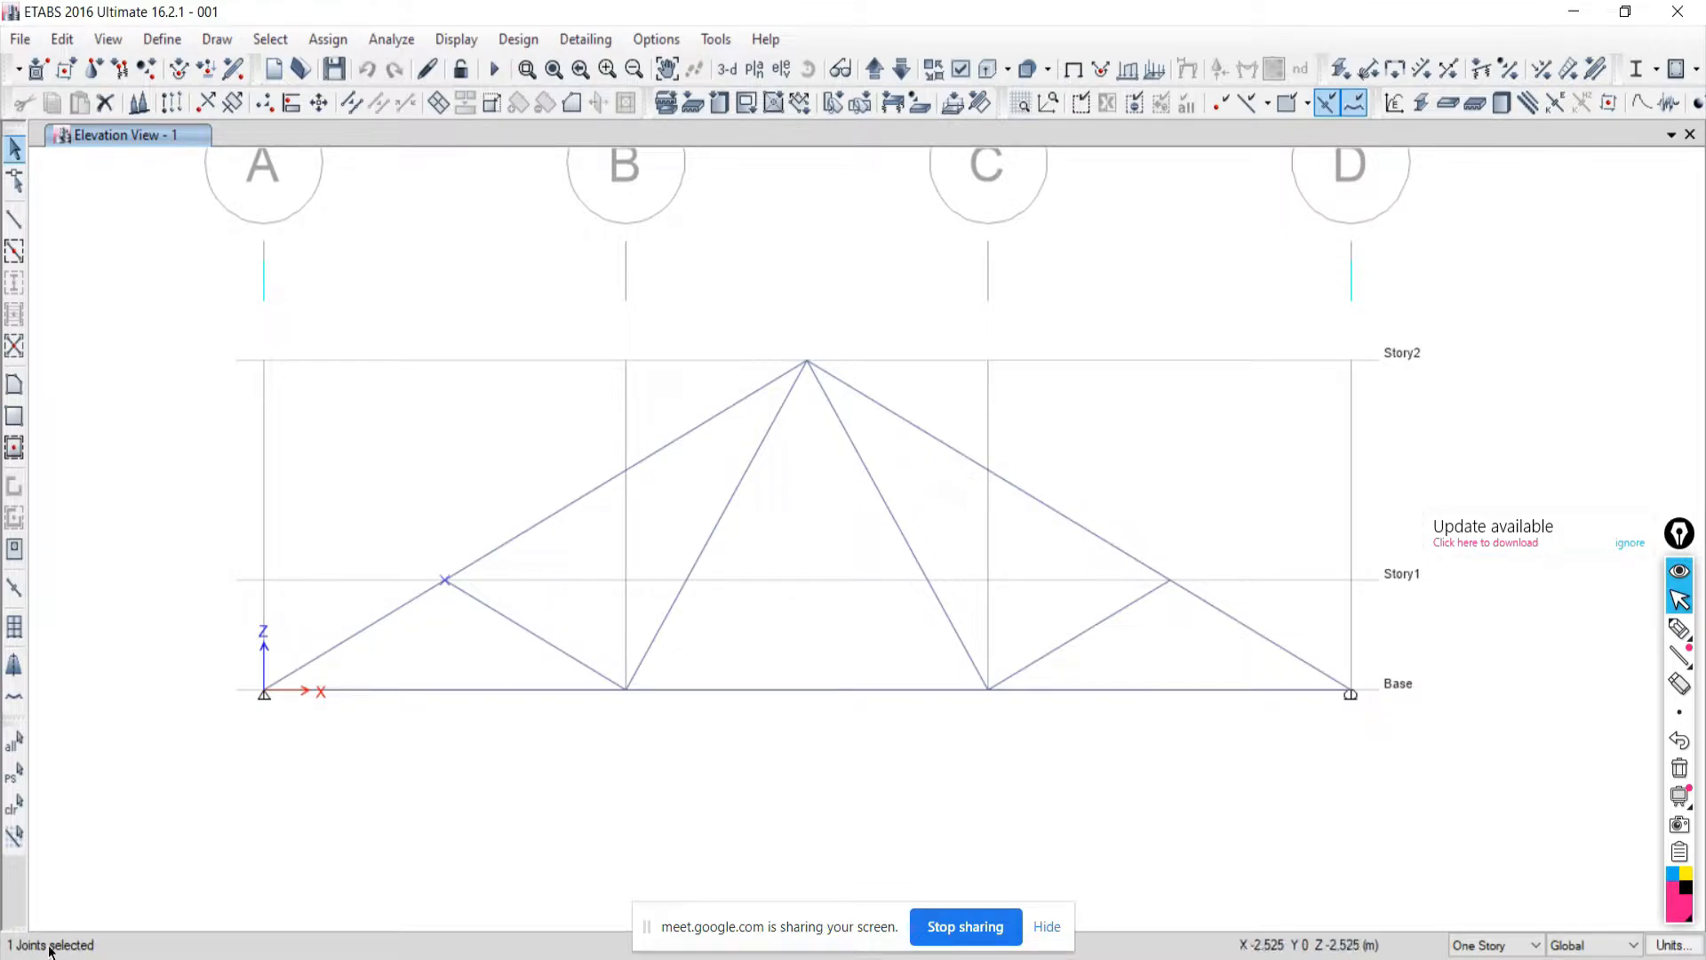
click(16, 811)
Window-select the left Story1 joint, the base joint at grid B and the diagonal between them, and clear the selection.
drag(357, 542, 765, 718)
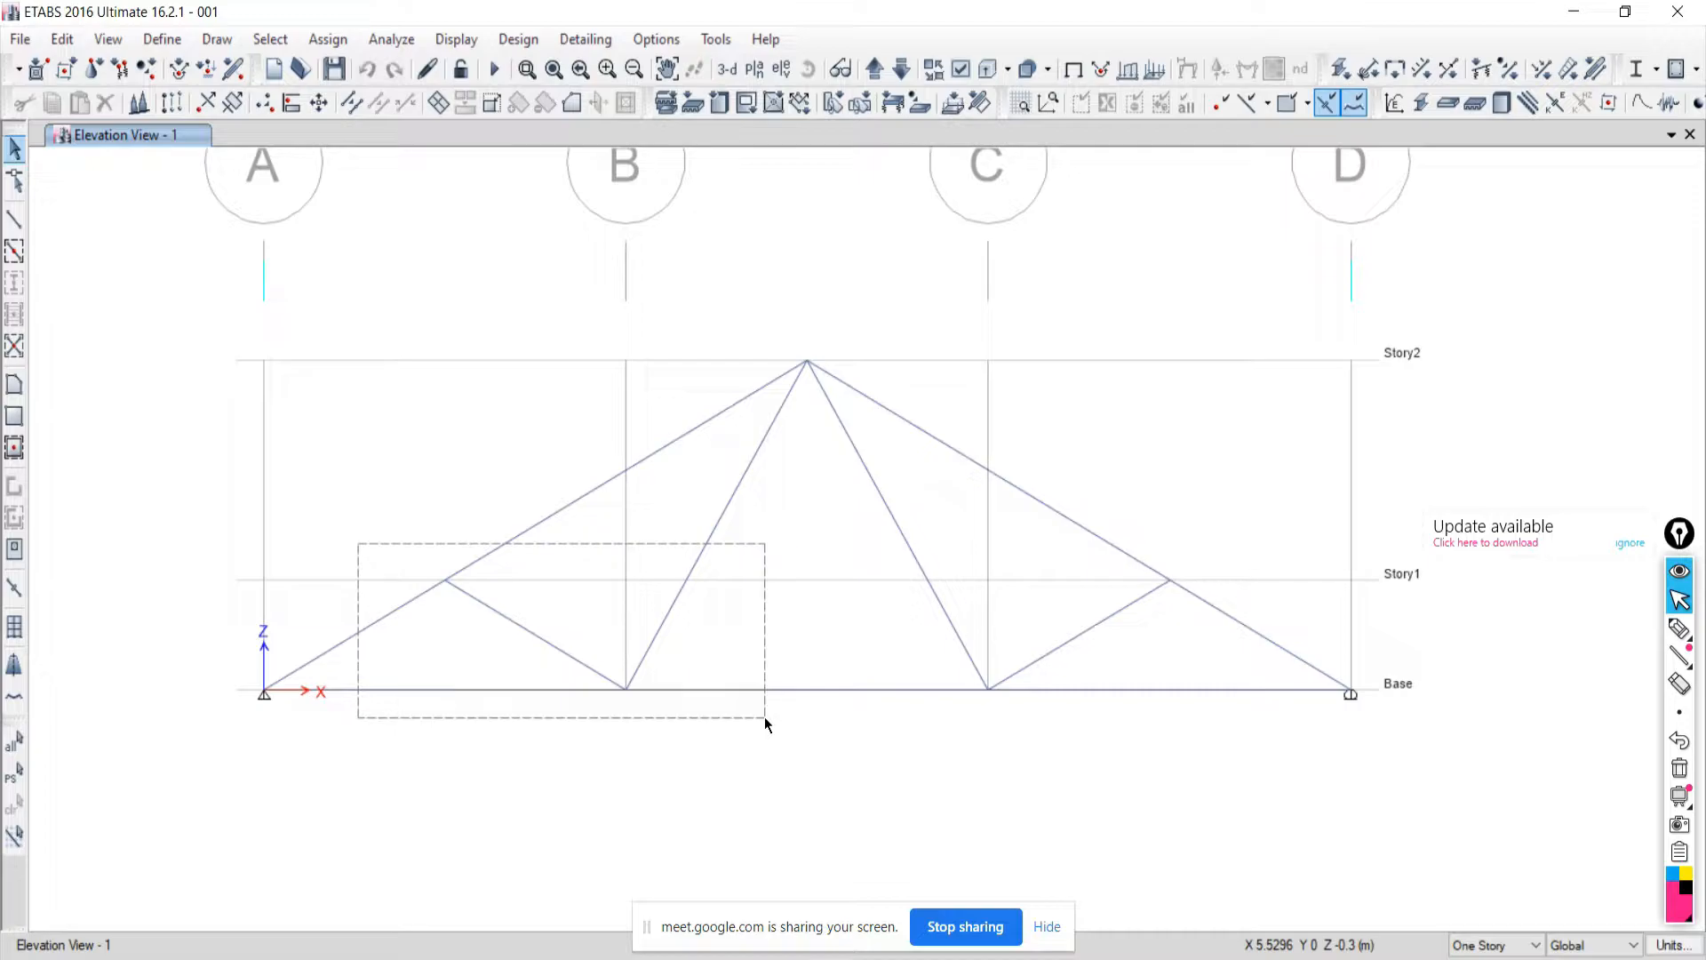
drag(764, 716, 765, 717)
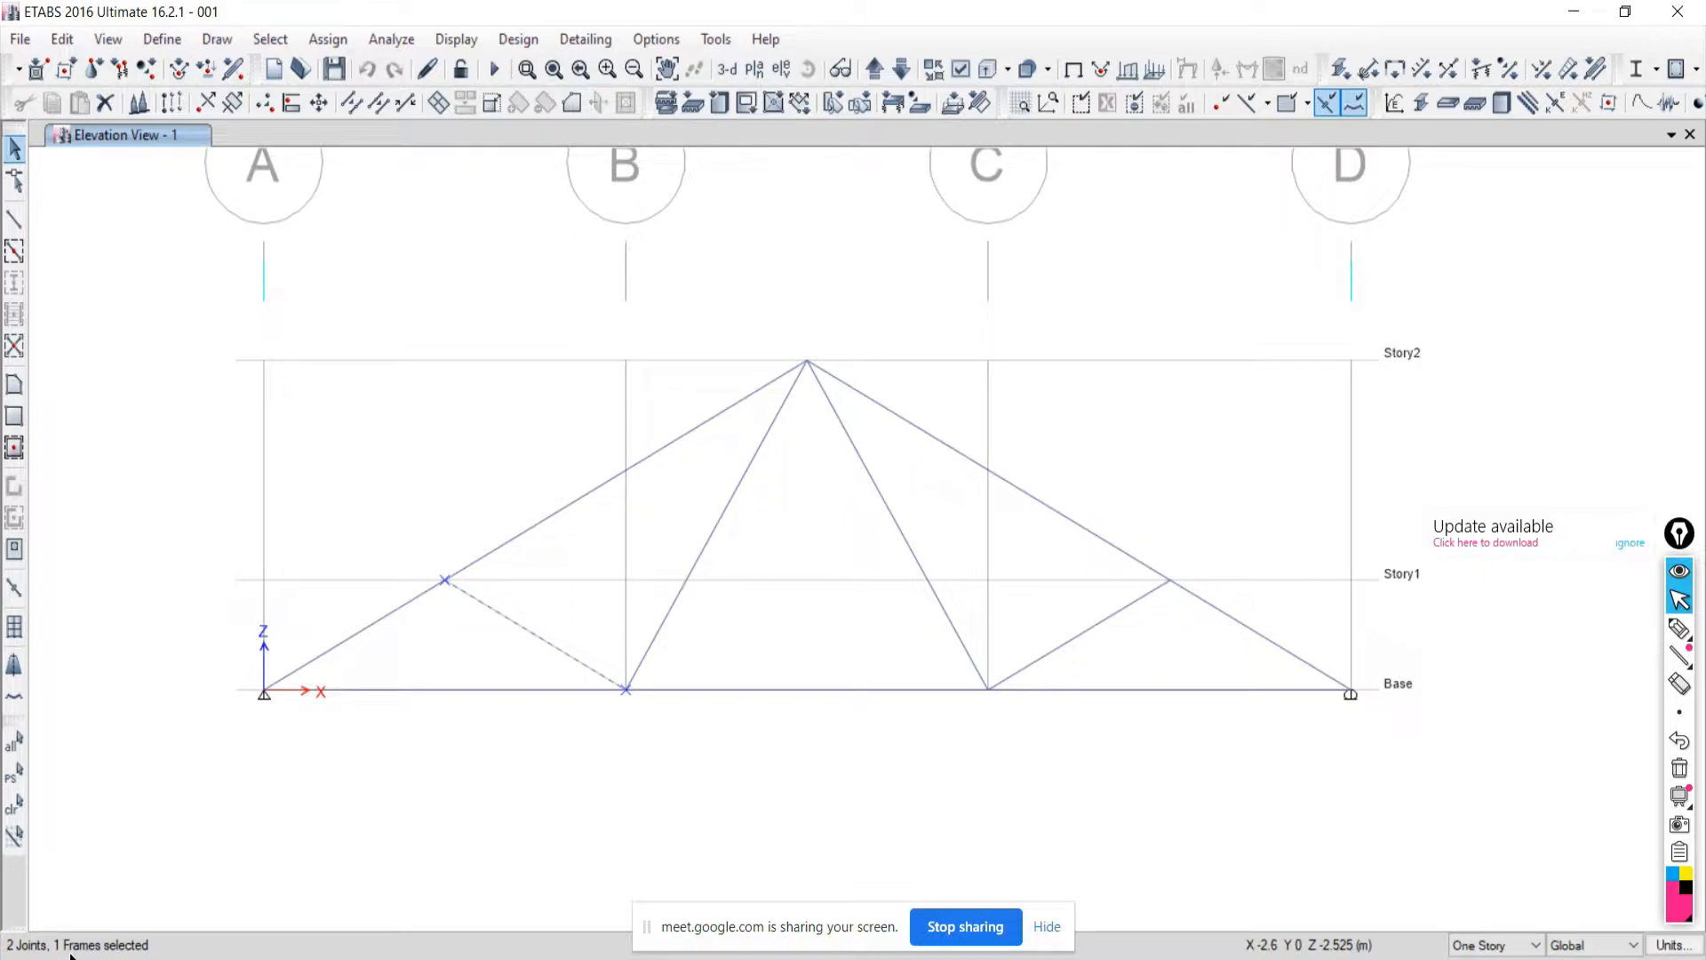
click(12, 810)
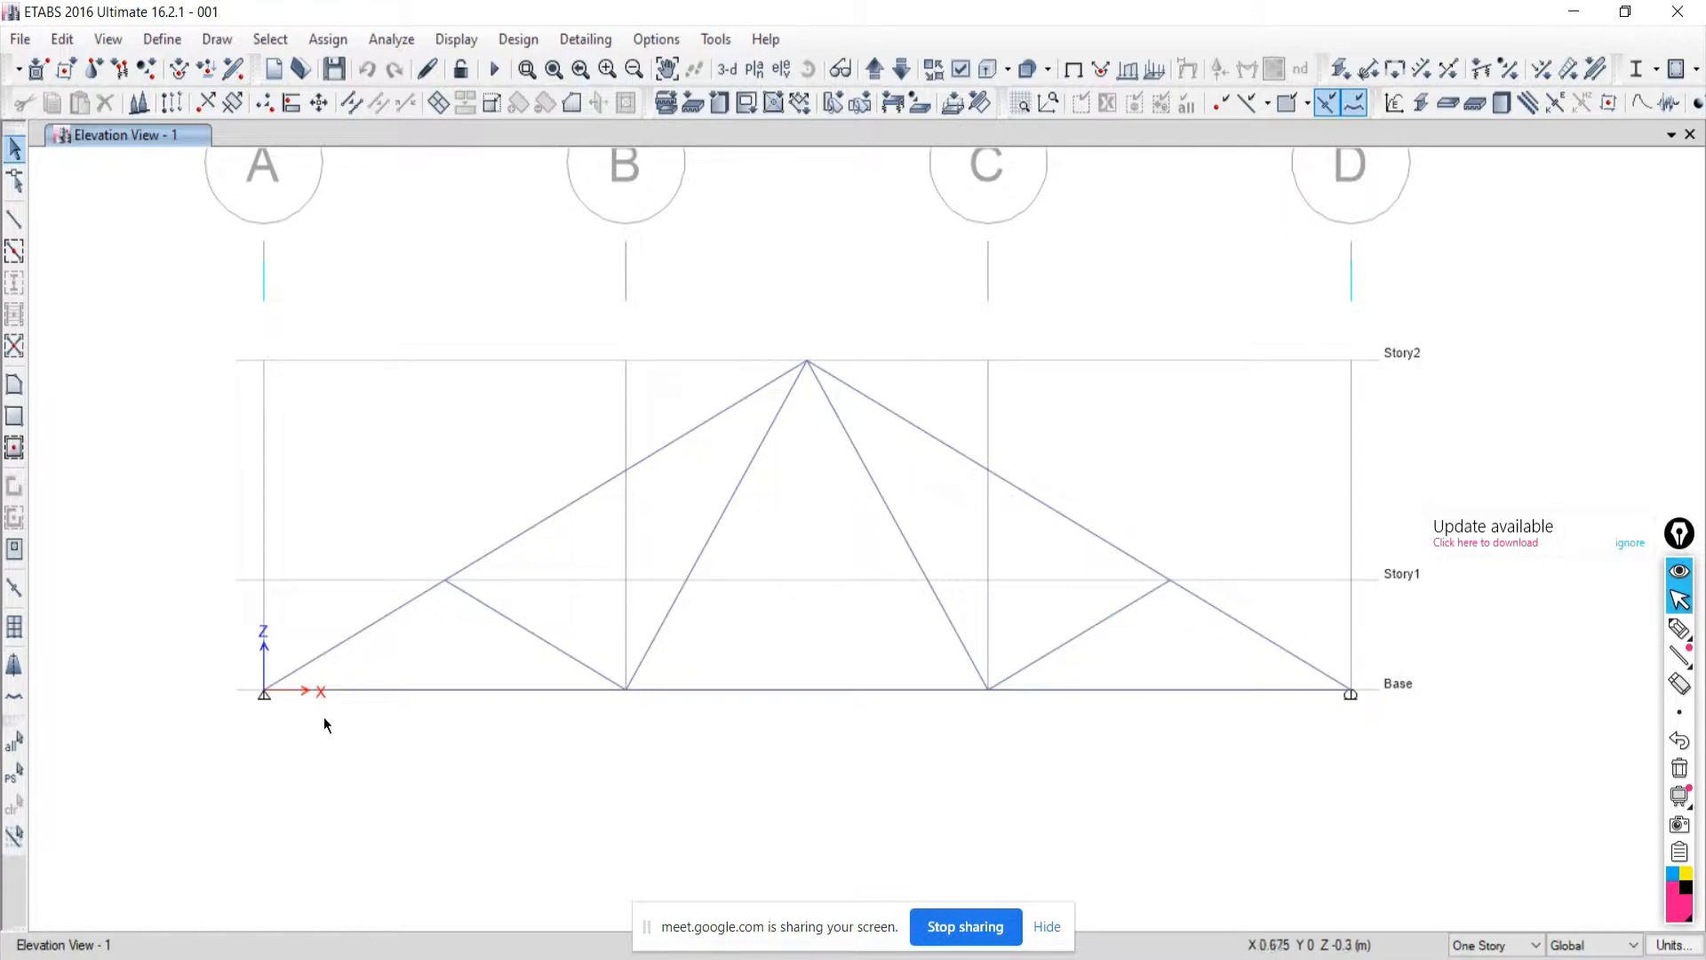
Select the base joint at grid B by enclosing window and by direct picking, clearing the selection after each attempt.
drag(585, 681, 677, 732)
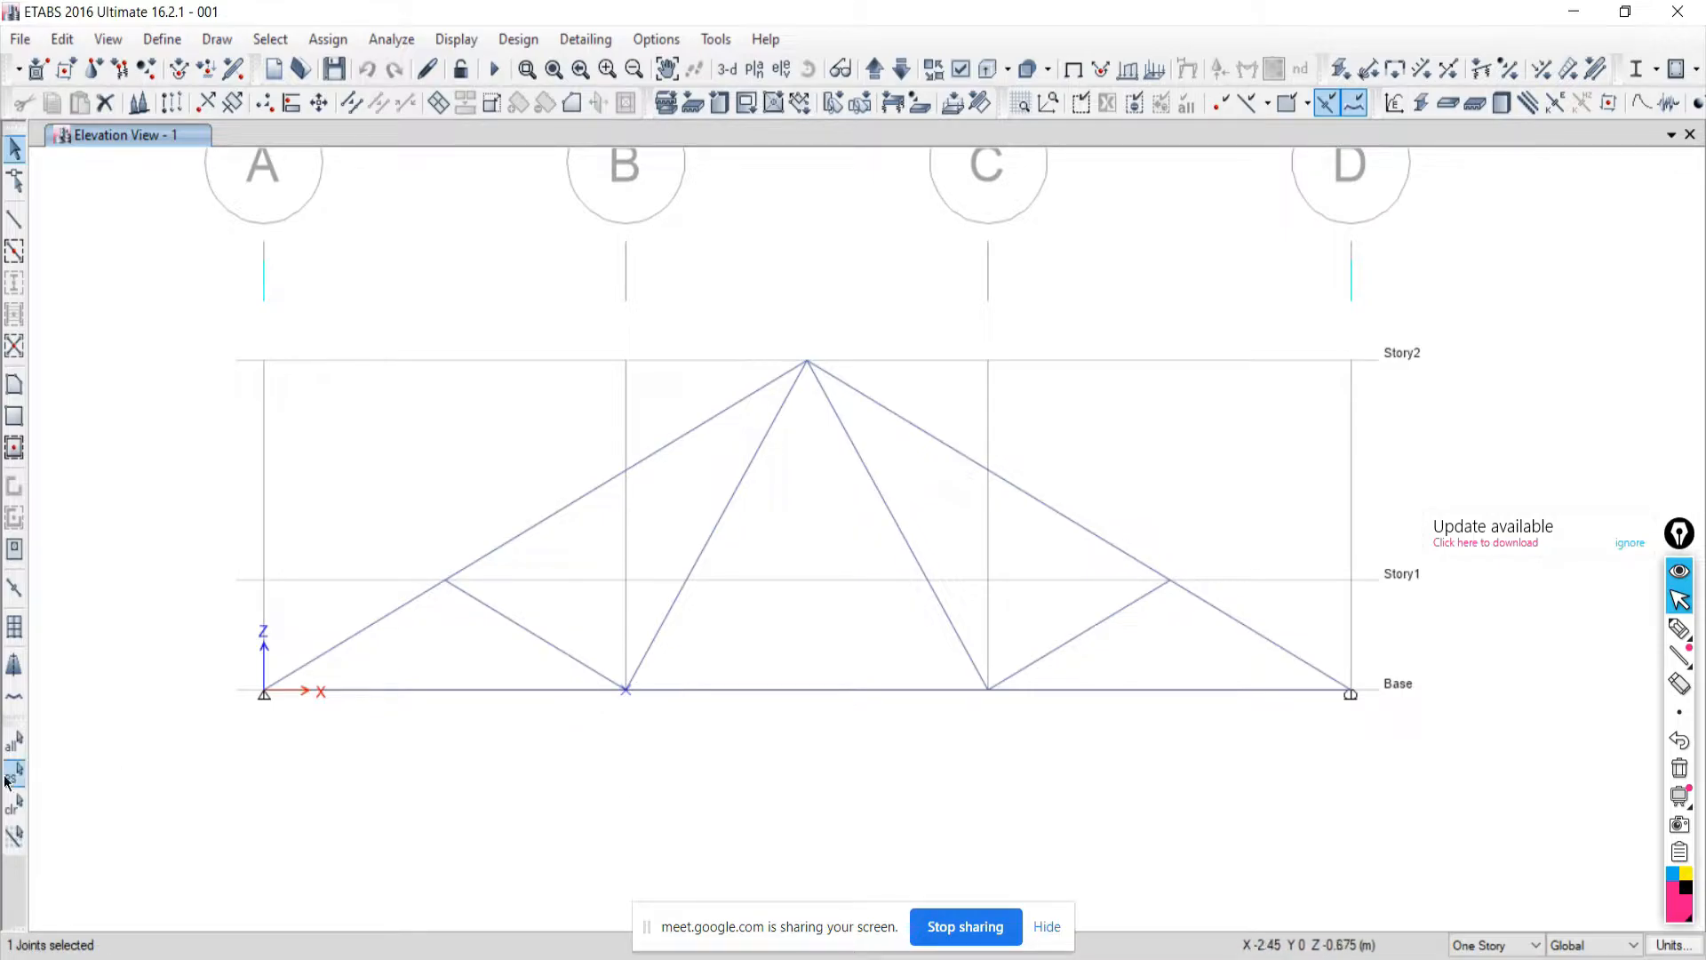
click(14, 805)
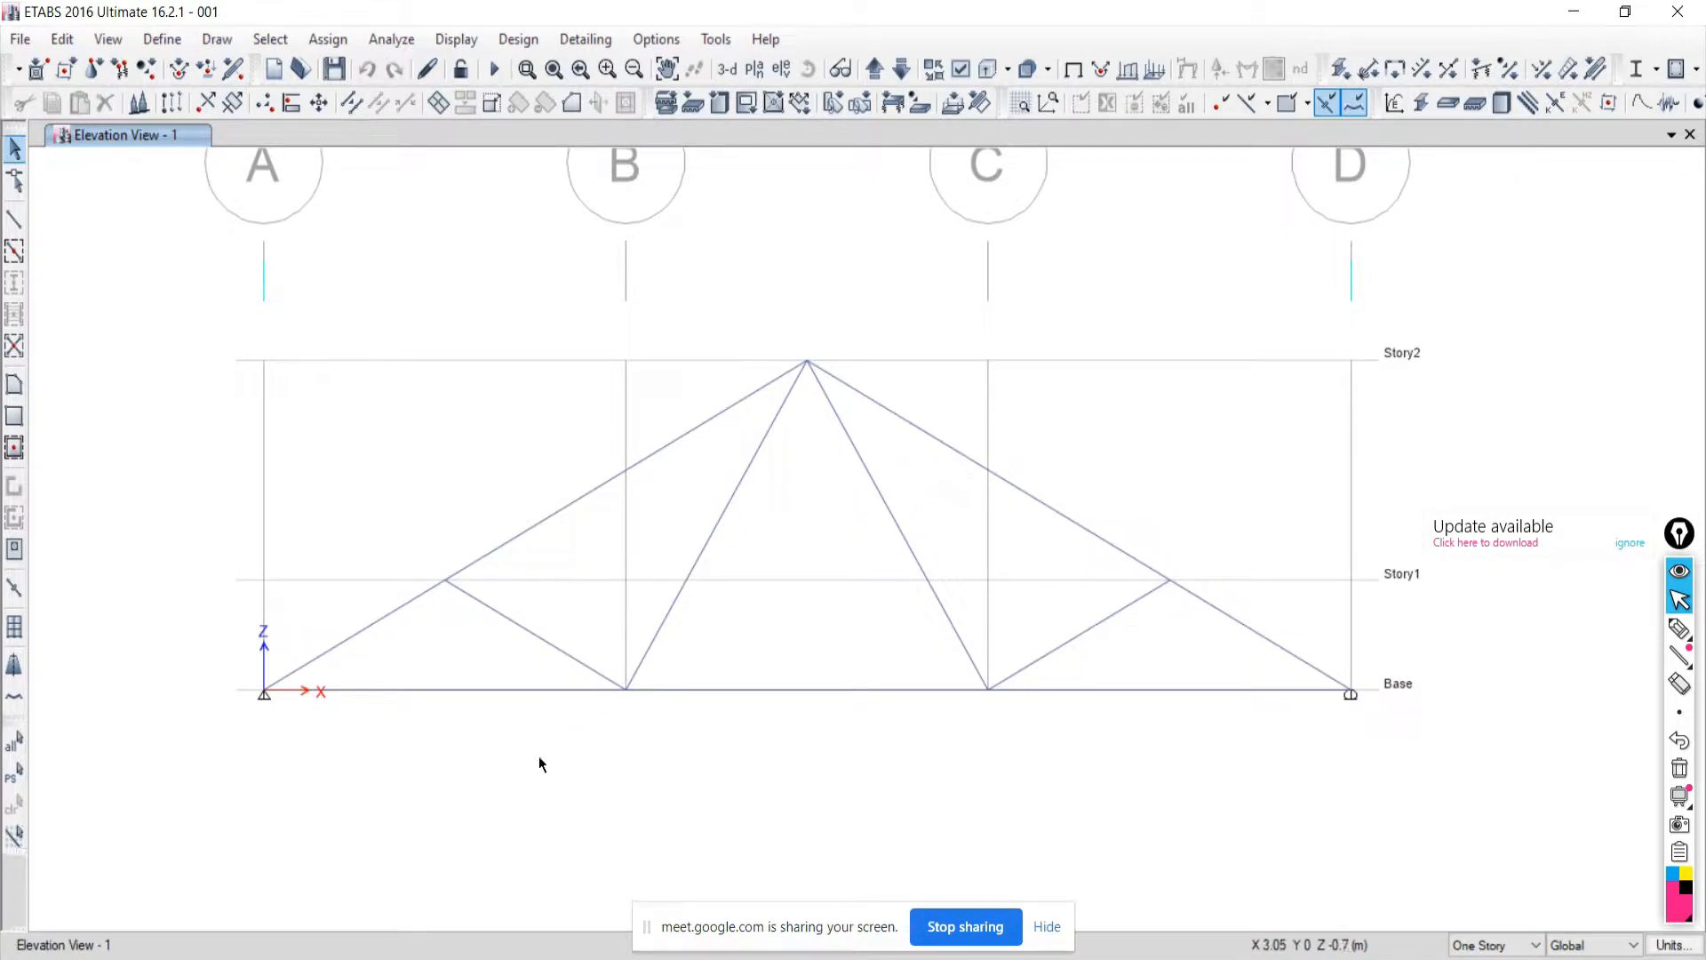
click(625, 689)
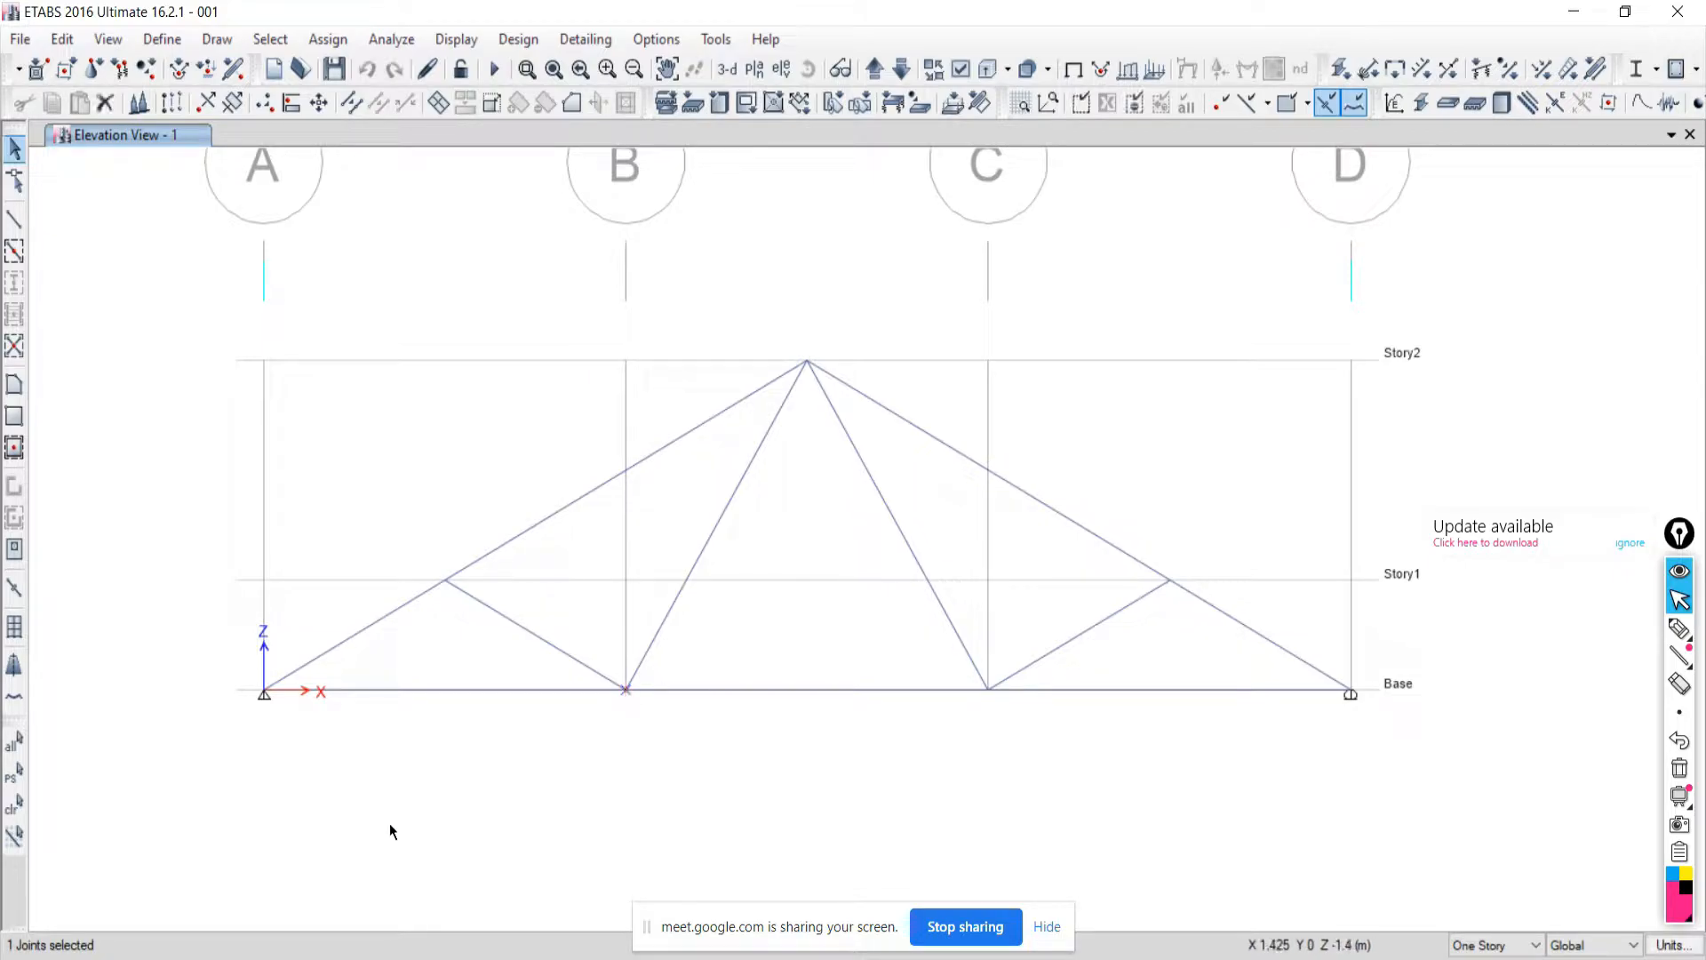
click(14, 805)
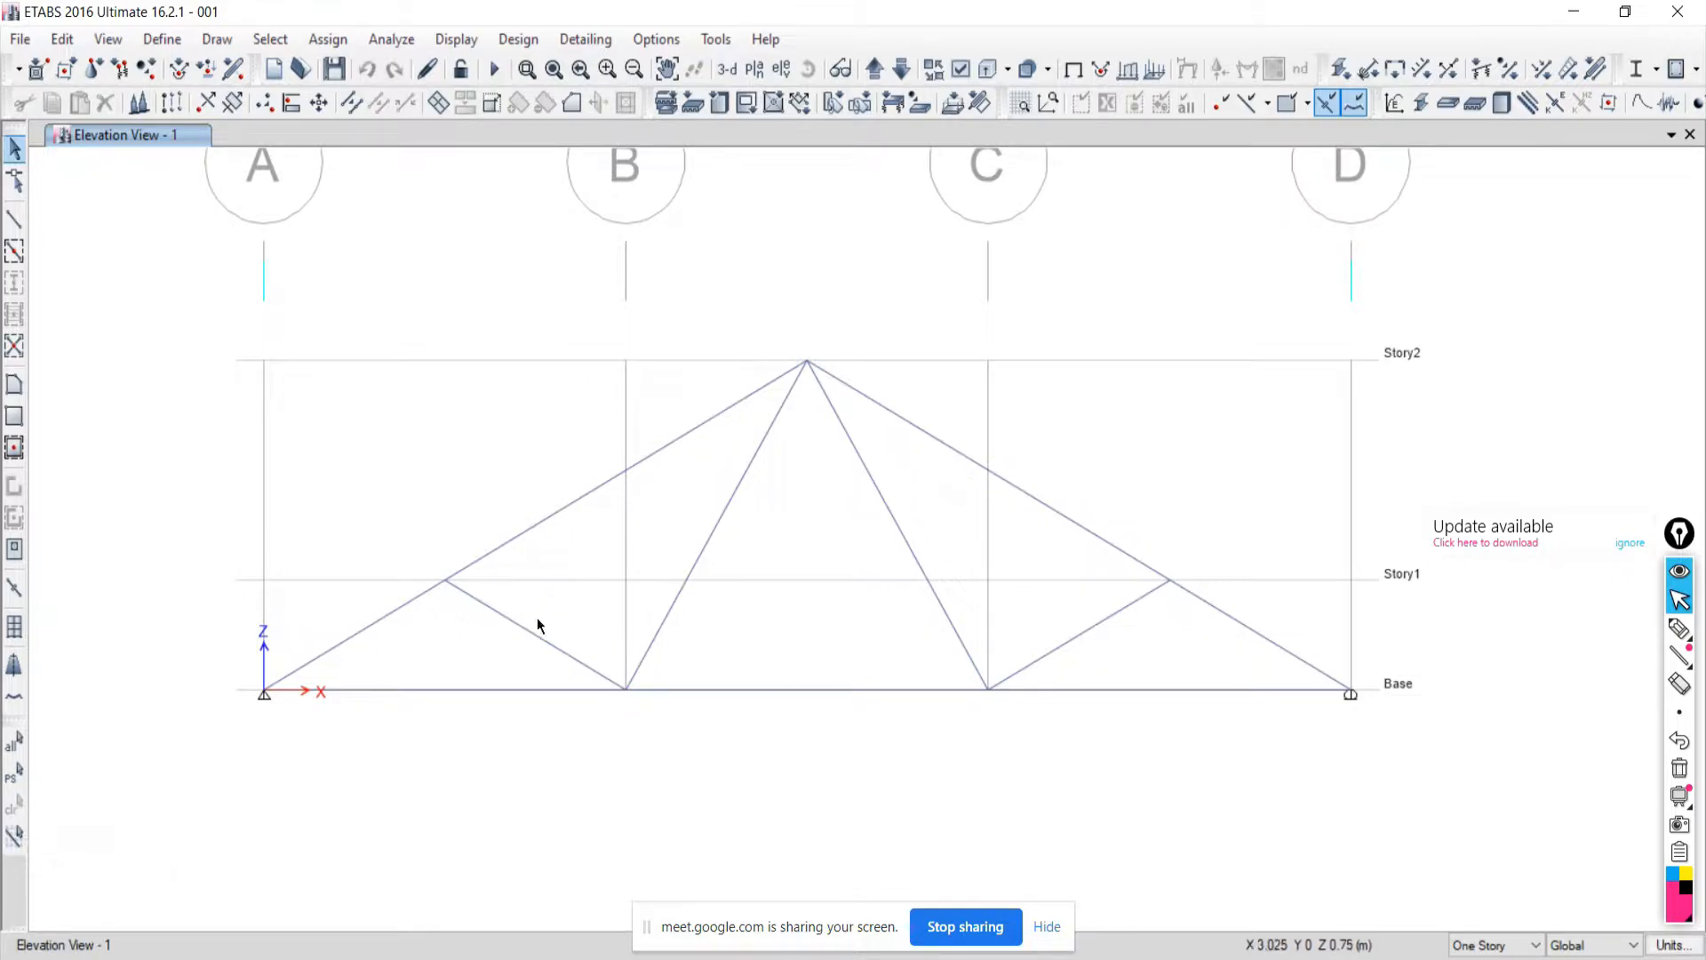
drag(560, 602, 697, 718)
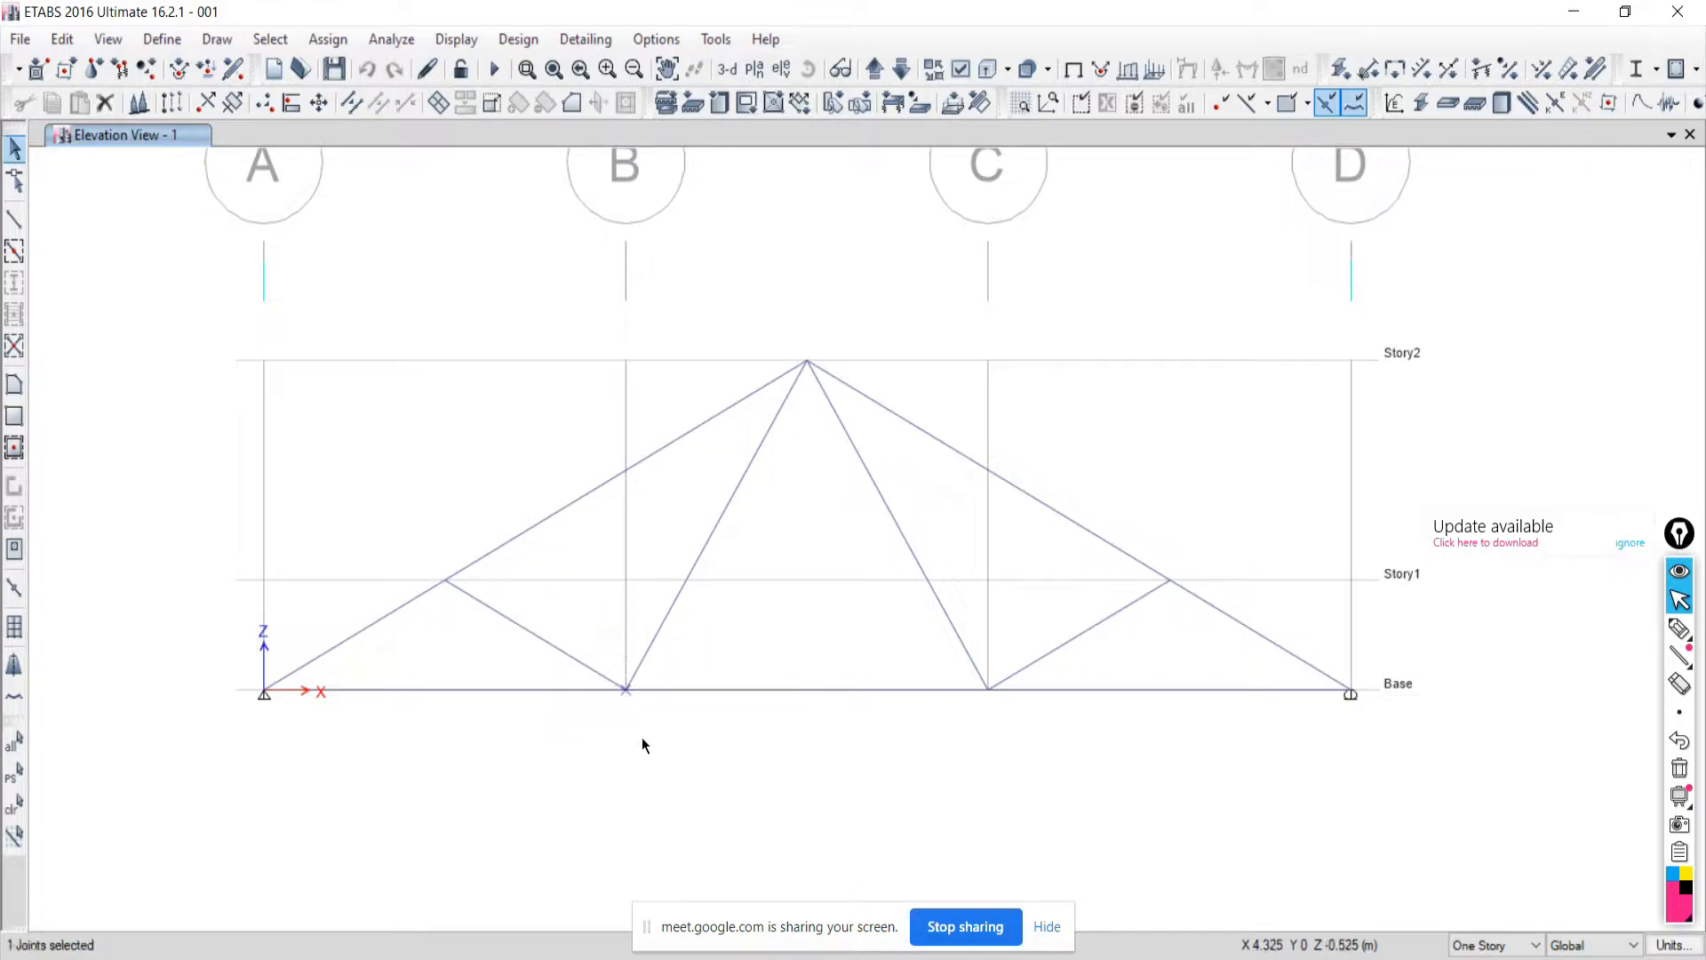
click(14, 805)
Select the two interior base joints at grids B and C with enclosing windows, clearing and repeating the selection once.
drag(583, 636, 705, 770)
drag(956, 668, 1013, 738)
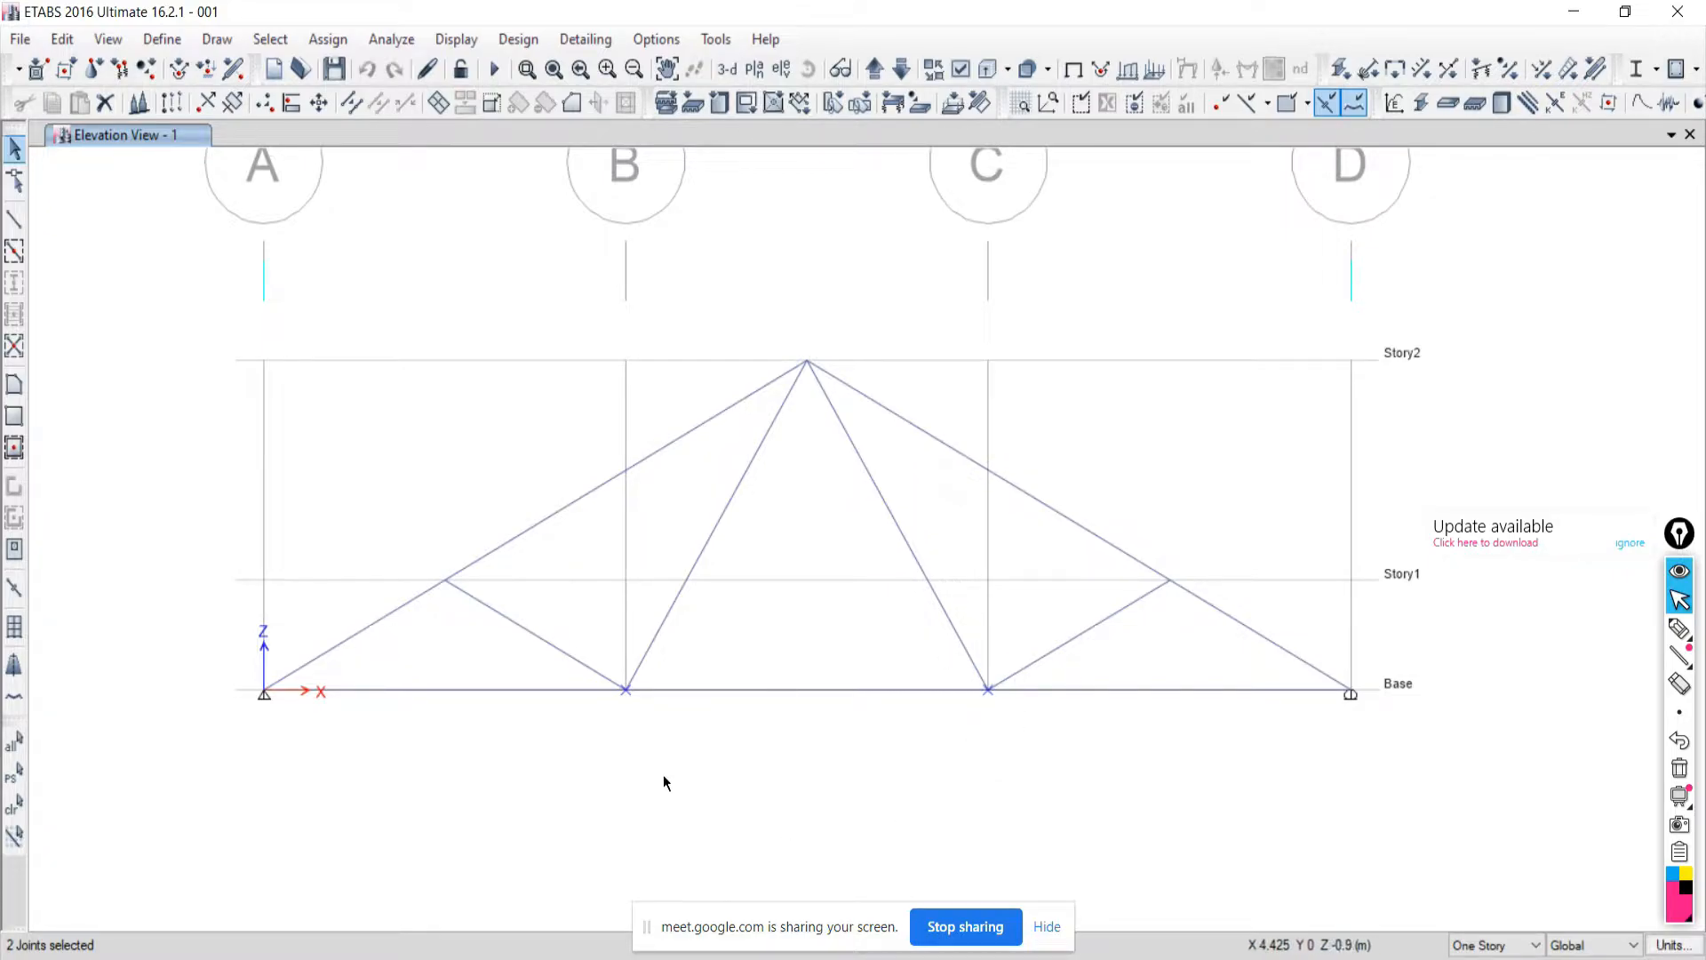
click(14, 809)
drag(596, 639, 661, 737)
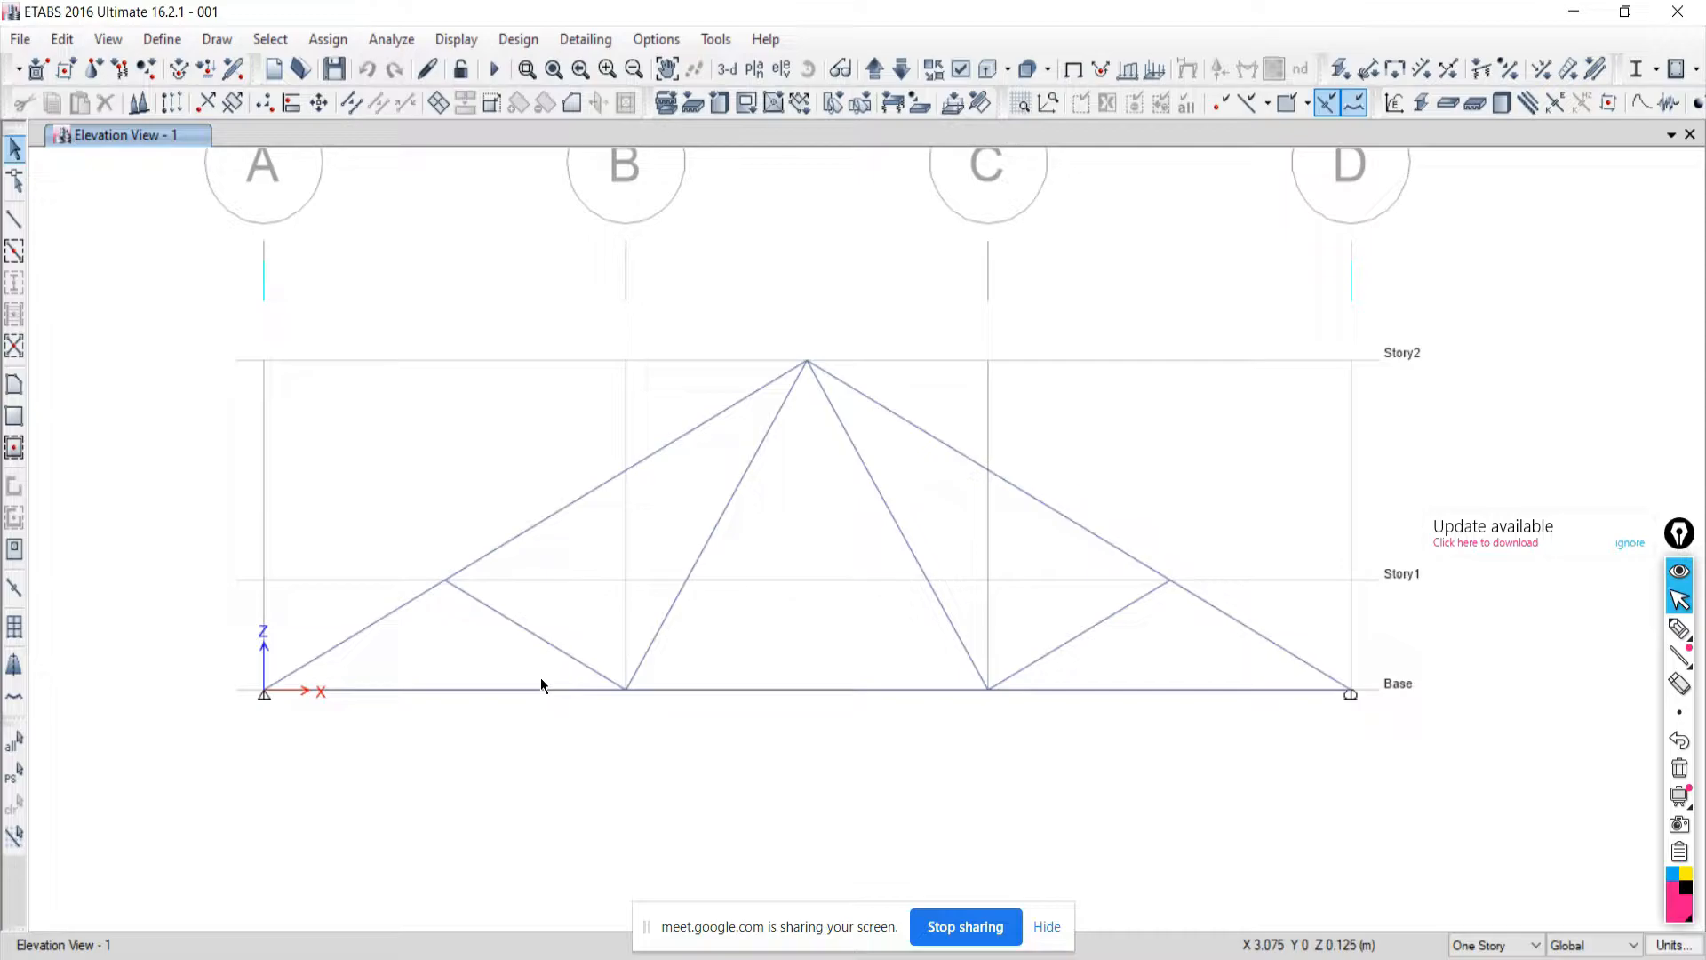
drag(554, 625, 707, 766)
drag(911, 641, 1004, 741)
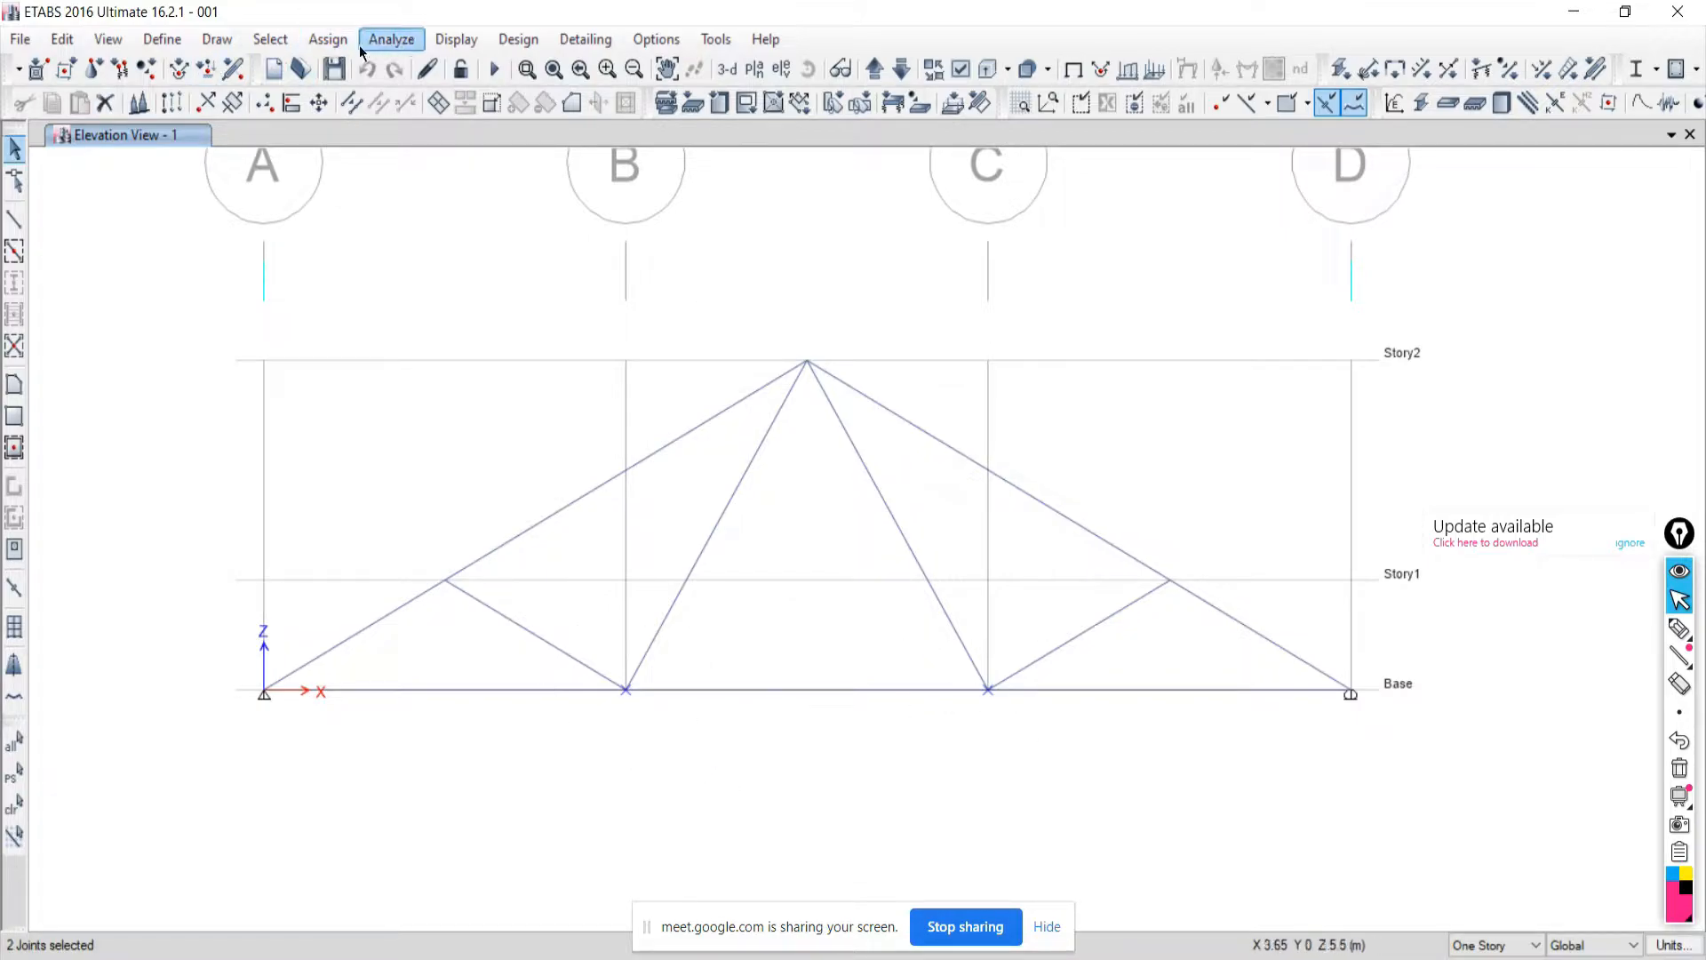
click(328, 39)
mouse_move(373, 69)
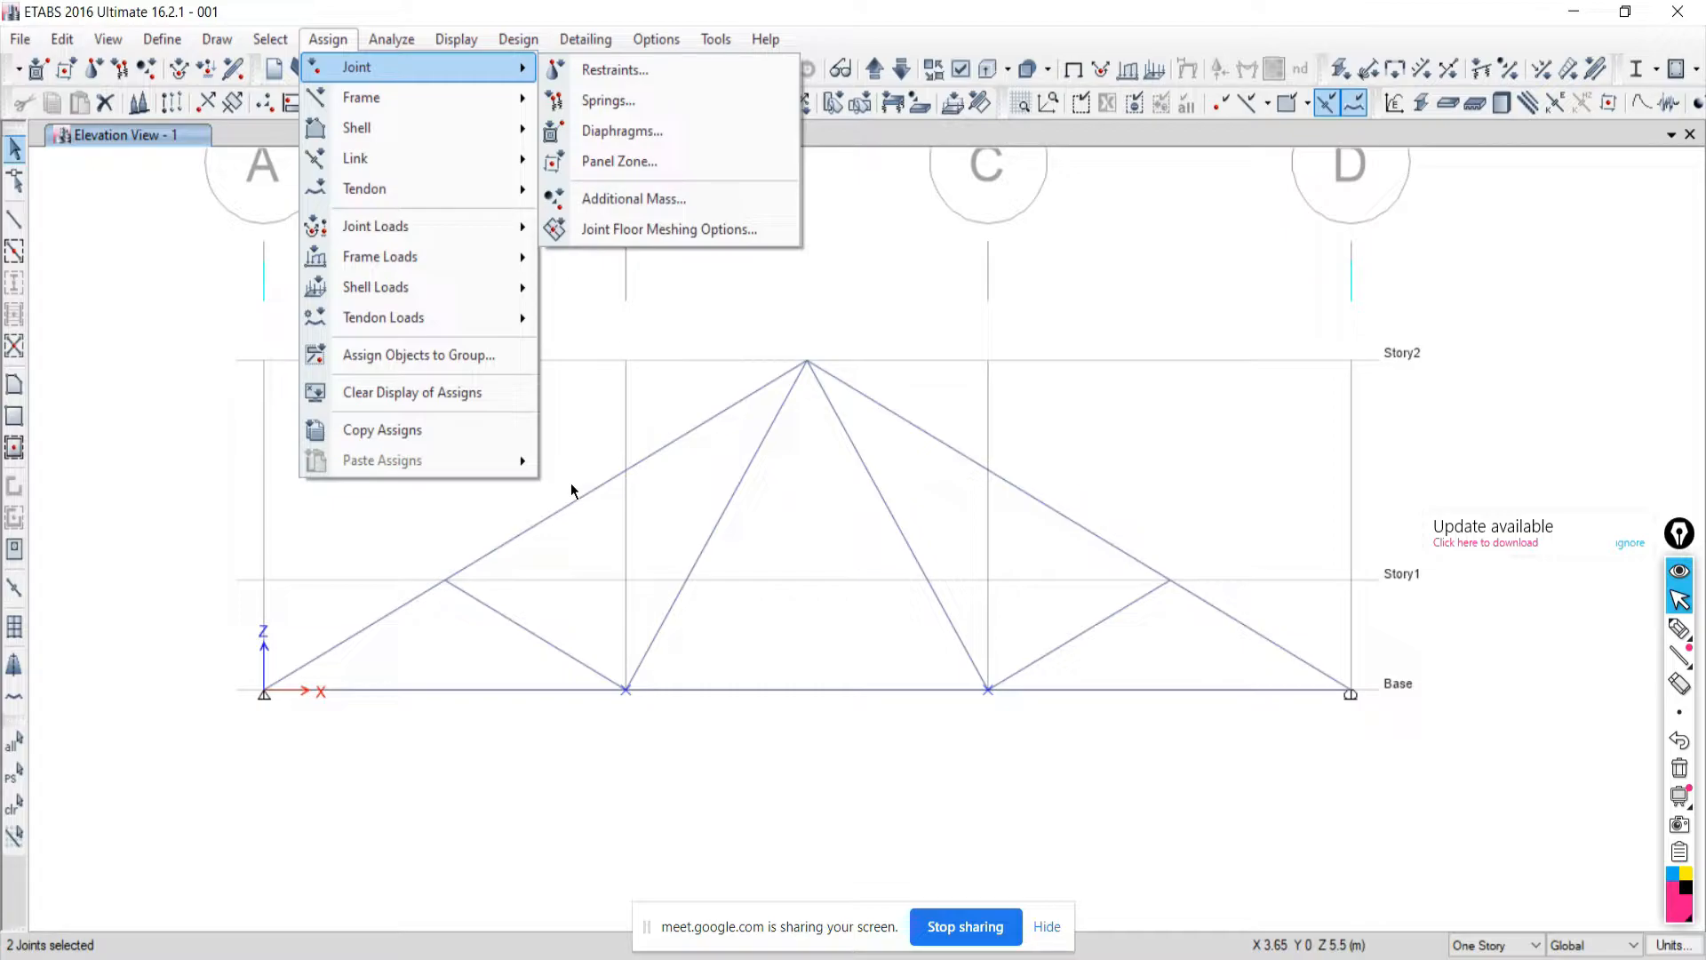
click(326, 42)
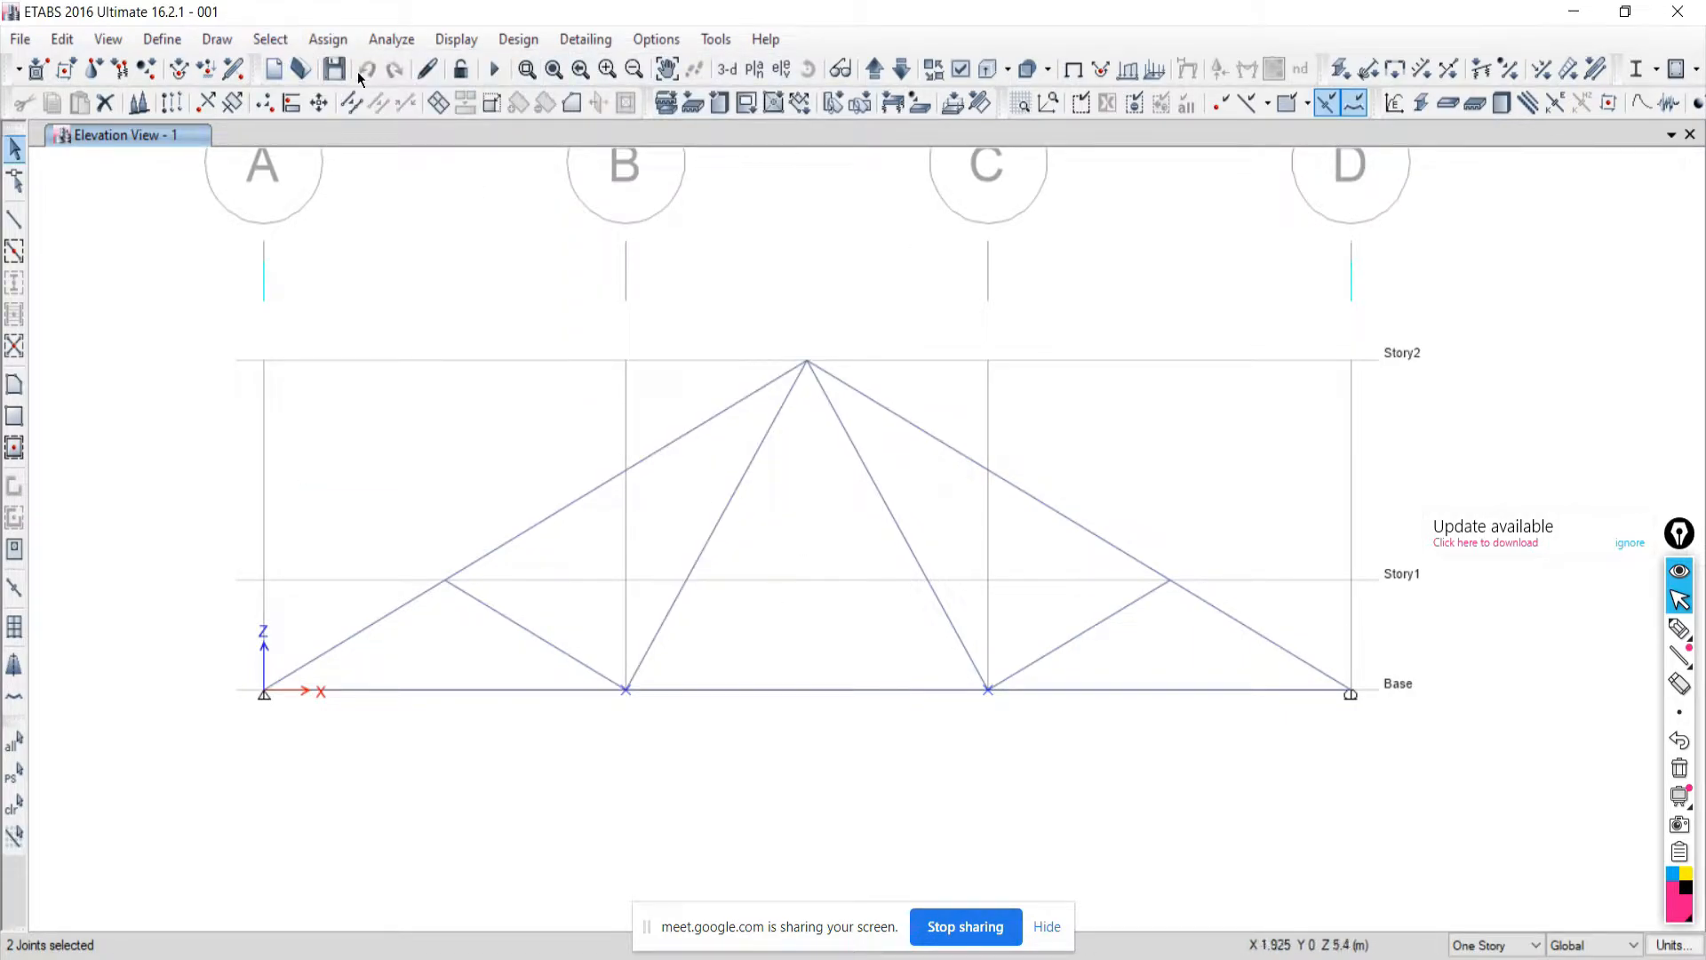
Open the joint restraints assignment for the two selected interior base joints and move its dialog clear of the truss.
click(317, 41)
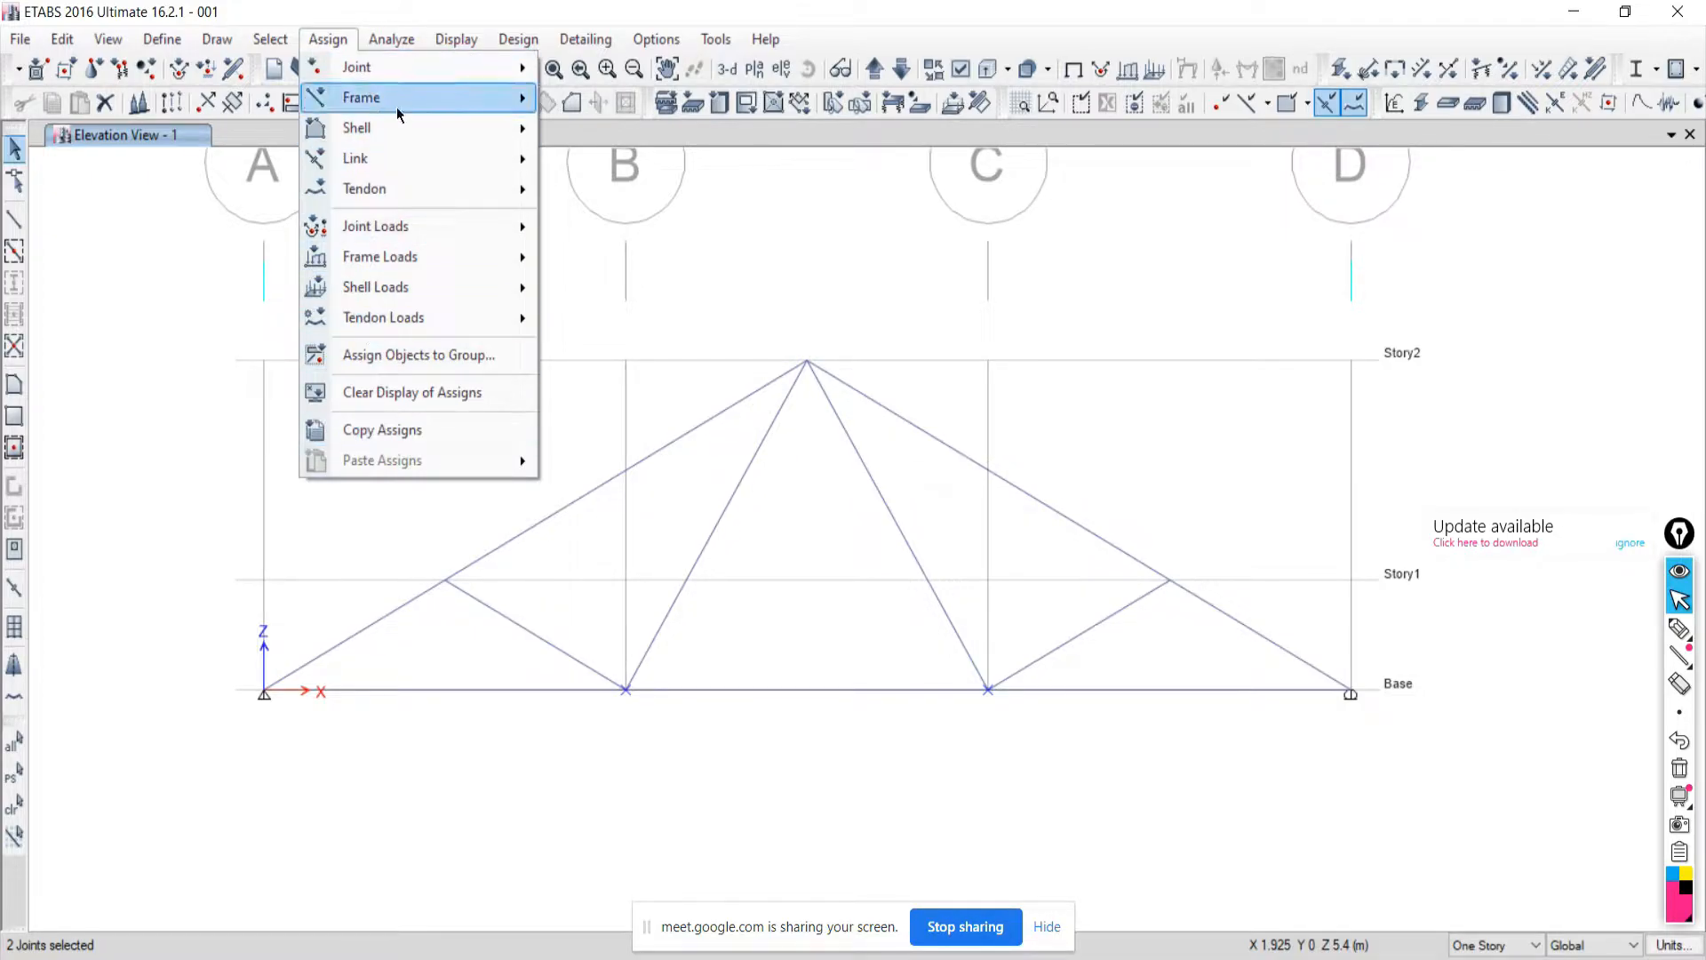
mouse_move(371, 66)
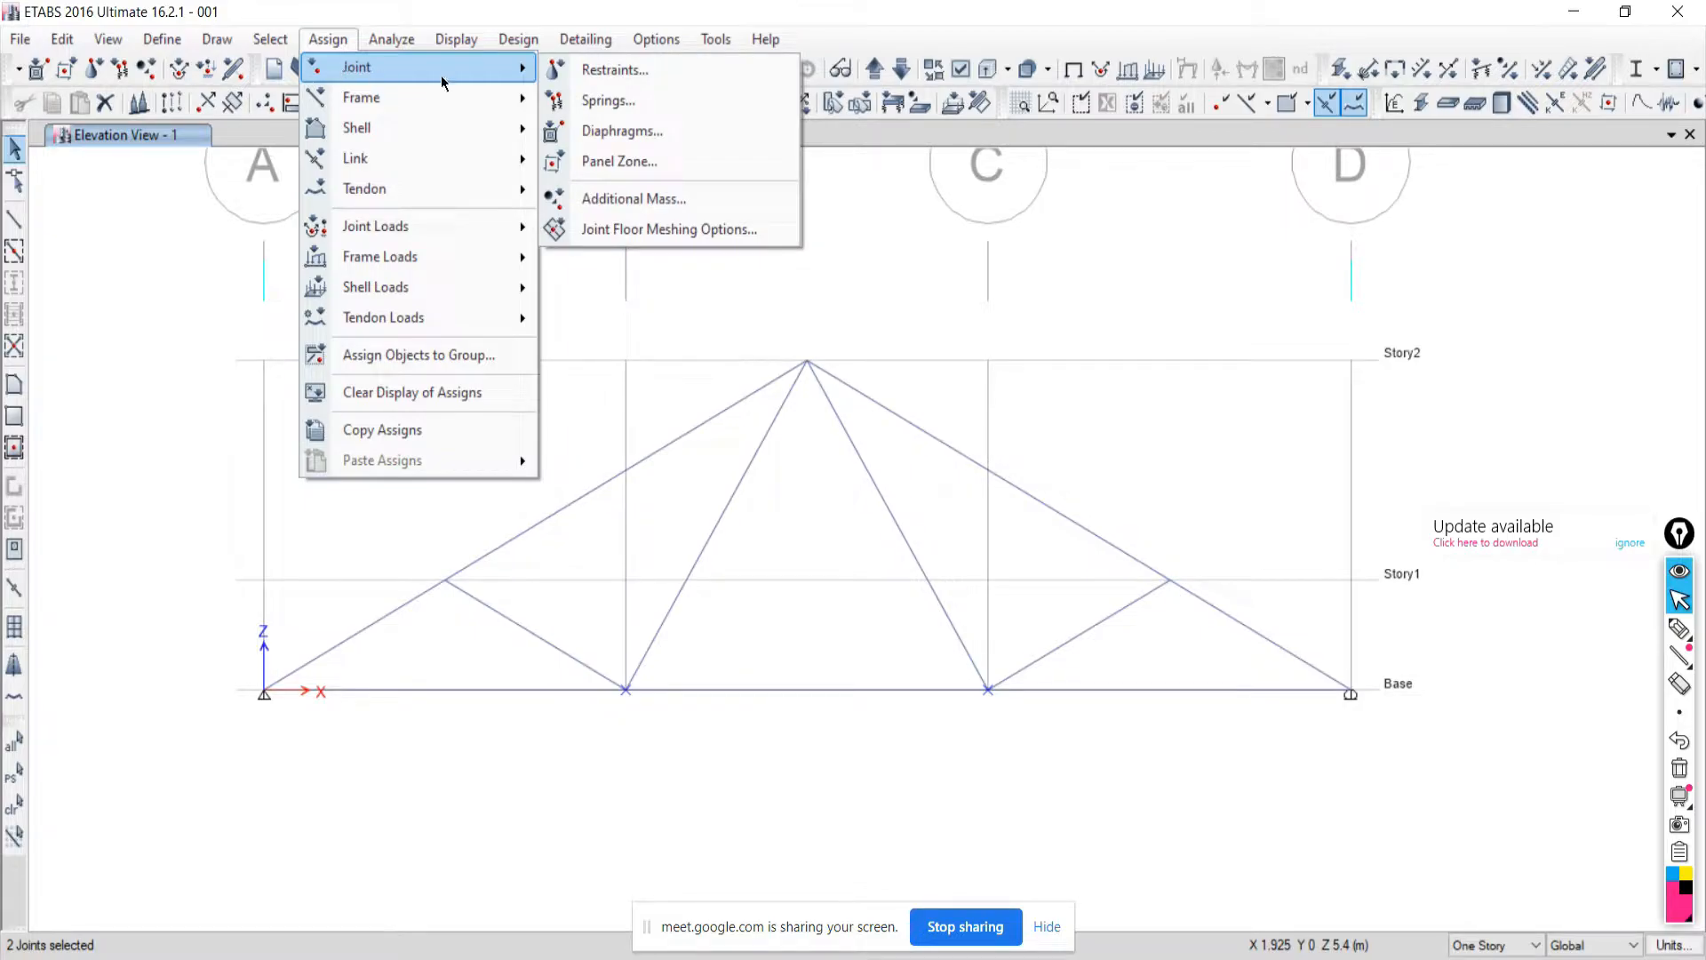
click(604, 73)
drag(774, 355, 312, 151)
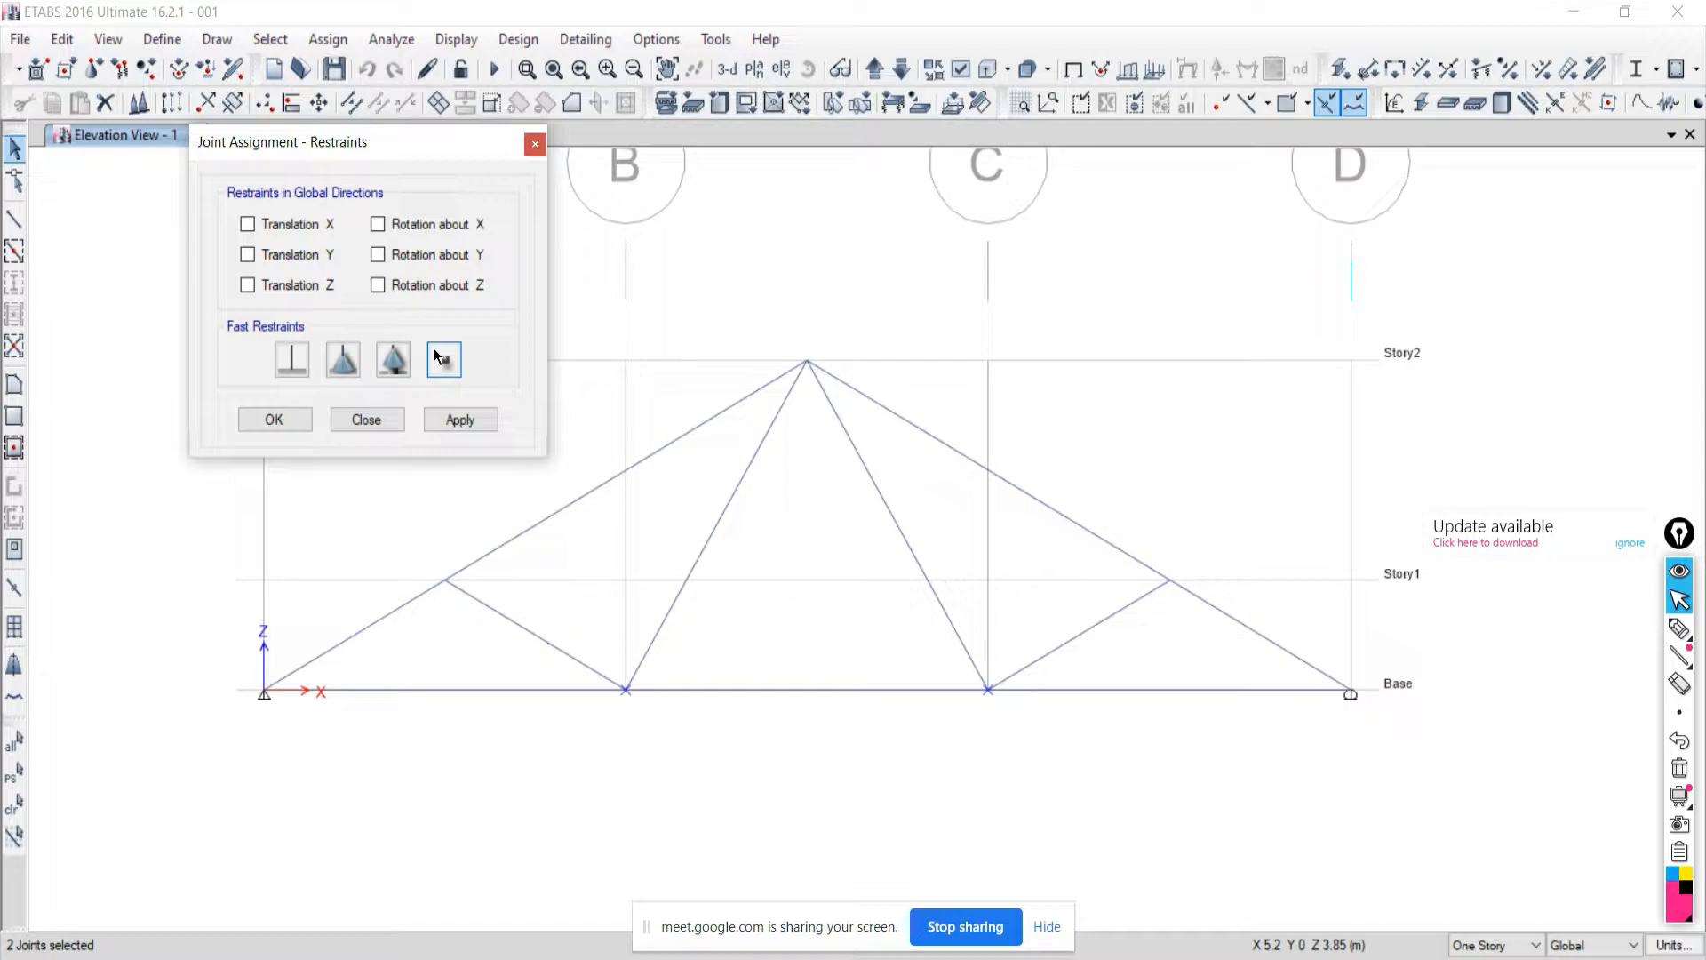
Sketch a horizontal line with a rounded support beneath it near grid C using the annotation pen, and erase the sketch.
click(1682, 629)
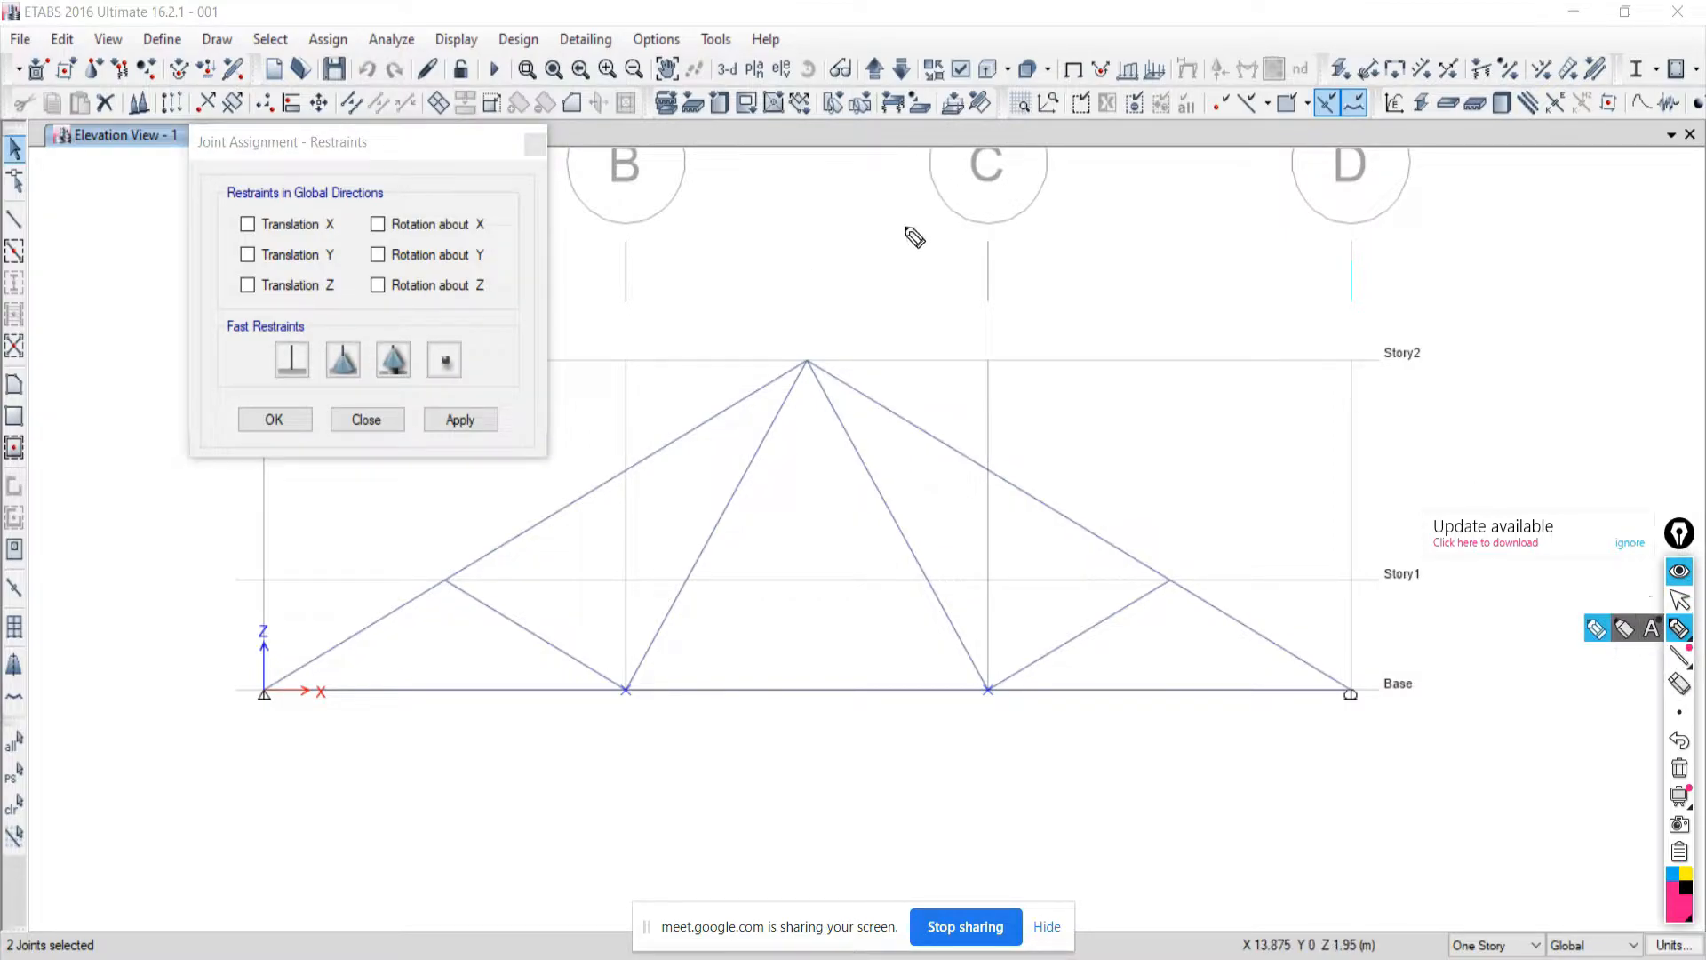
drag(904, 226, 1095, 236)
mouse_move(986, 233)
mouse_down()
mouse_move(979, 258)
mouse_move(1010, 244)
mouse_move(977, 238)
mouse_move(1018, 274)
mouse_move(988, 233)
mouse_move(971, 258)
mouse_up()
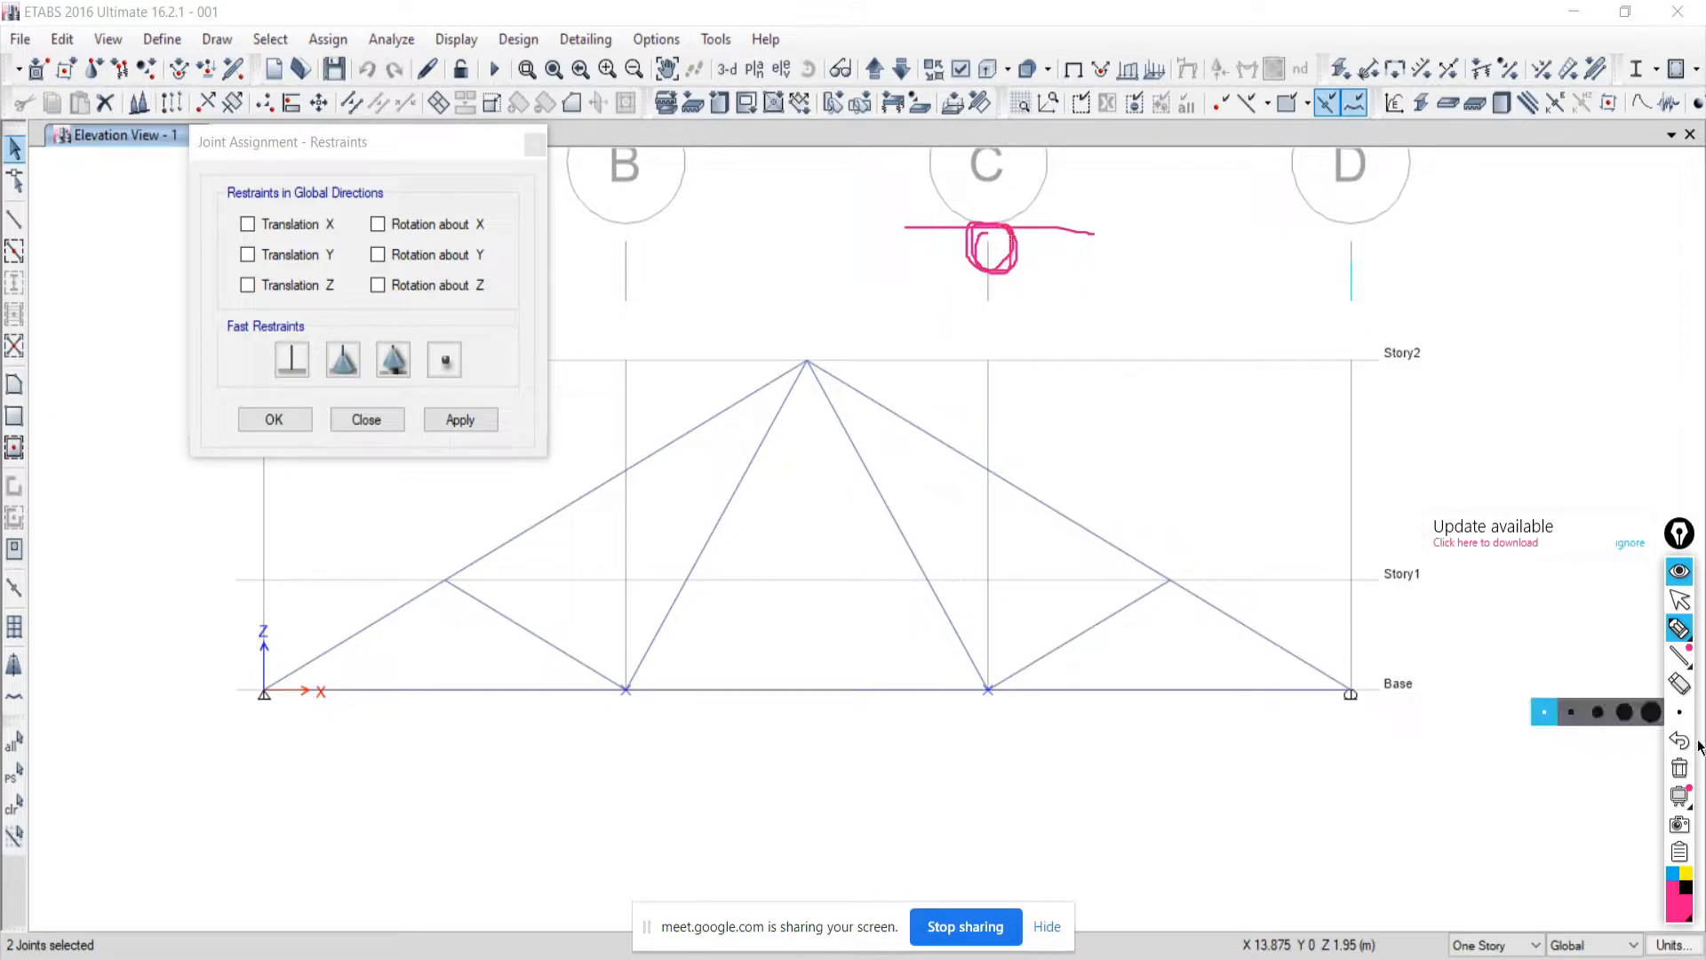
click(1679, 768)
Sketch a support resting on a line with horizontal, inclined and upward vertical force arrows, erase the annotations and leave pen mode.
mouse_move(935, 260)
mouse_down()
mouse_move(1093, 266)
mouse_move(1007, 234)
mouse_move(1046, 265)
mouse_move(1020, 220)
mouse_move(1020, 257)
mouse_move(1054, 225)
mouse_move(1021, 233)
mouse_move(1025, 280)
mouse_move(1060, 236)
mouse_move(1022, 219)
mouse_move(1031, 283)
mouse_move(945, 266)
mouse_move(1116, 265)
mouse_move(1010, 275)
mouse_up()
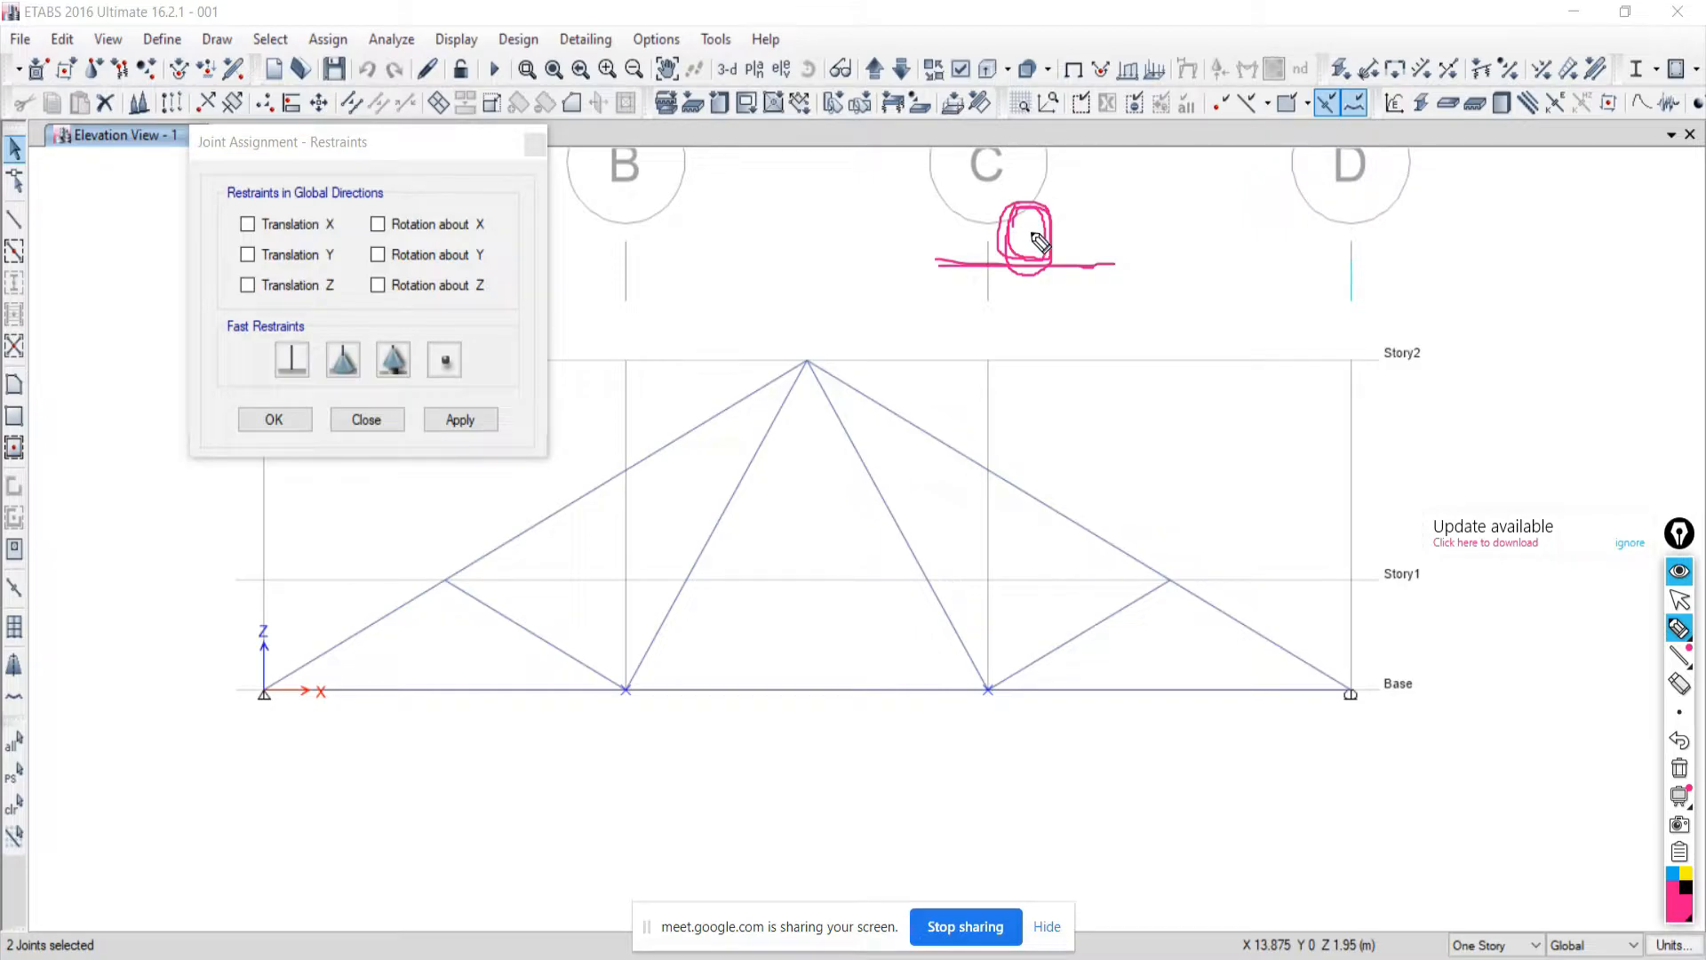
mouse_move(1039, 241)
mouse_down()
mouse_move(1125, 244)
mouse_move(931, 237)
mouse_move(1137, 141)
mouse_up()
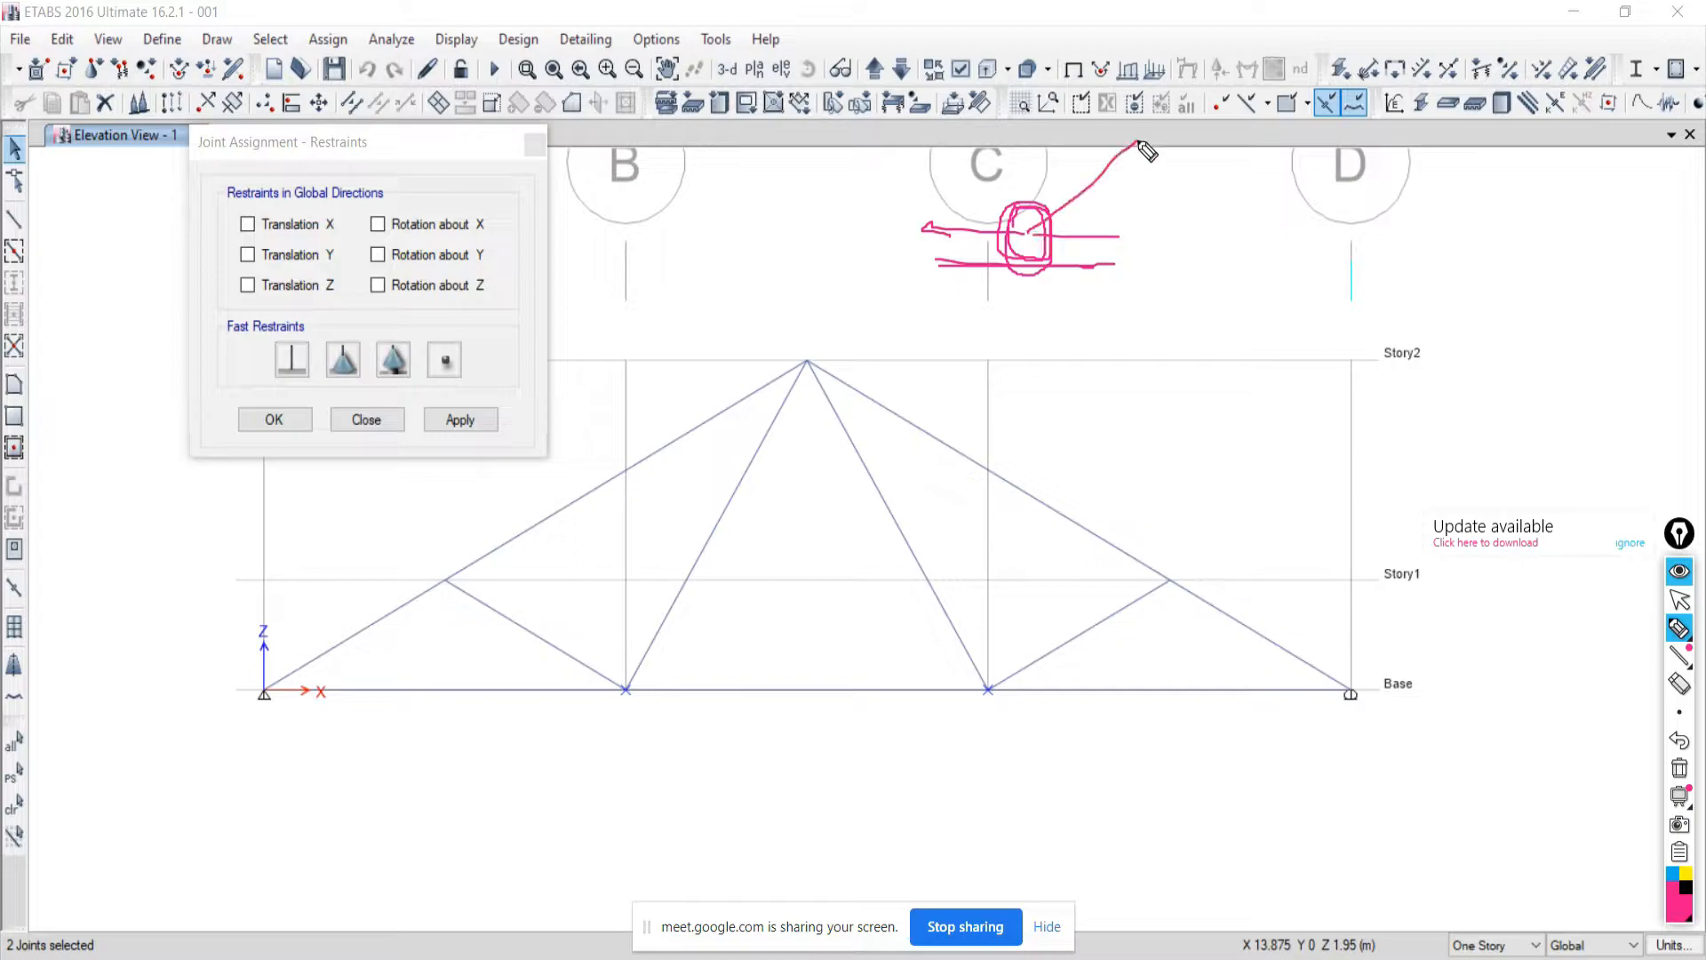
mouse_move(1030, 242)
mouse_down()
mouse_move(886, 249)
mouse_move(914, 263)
mouse_up()
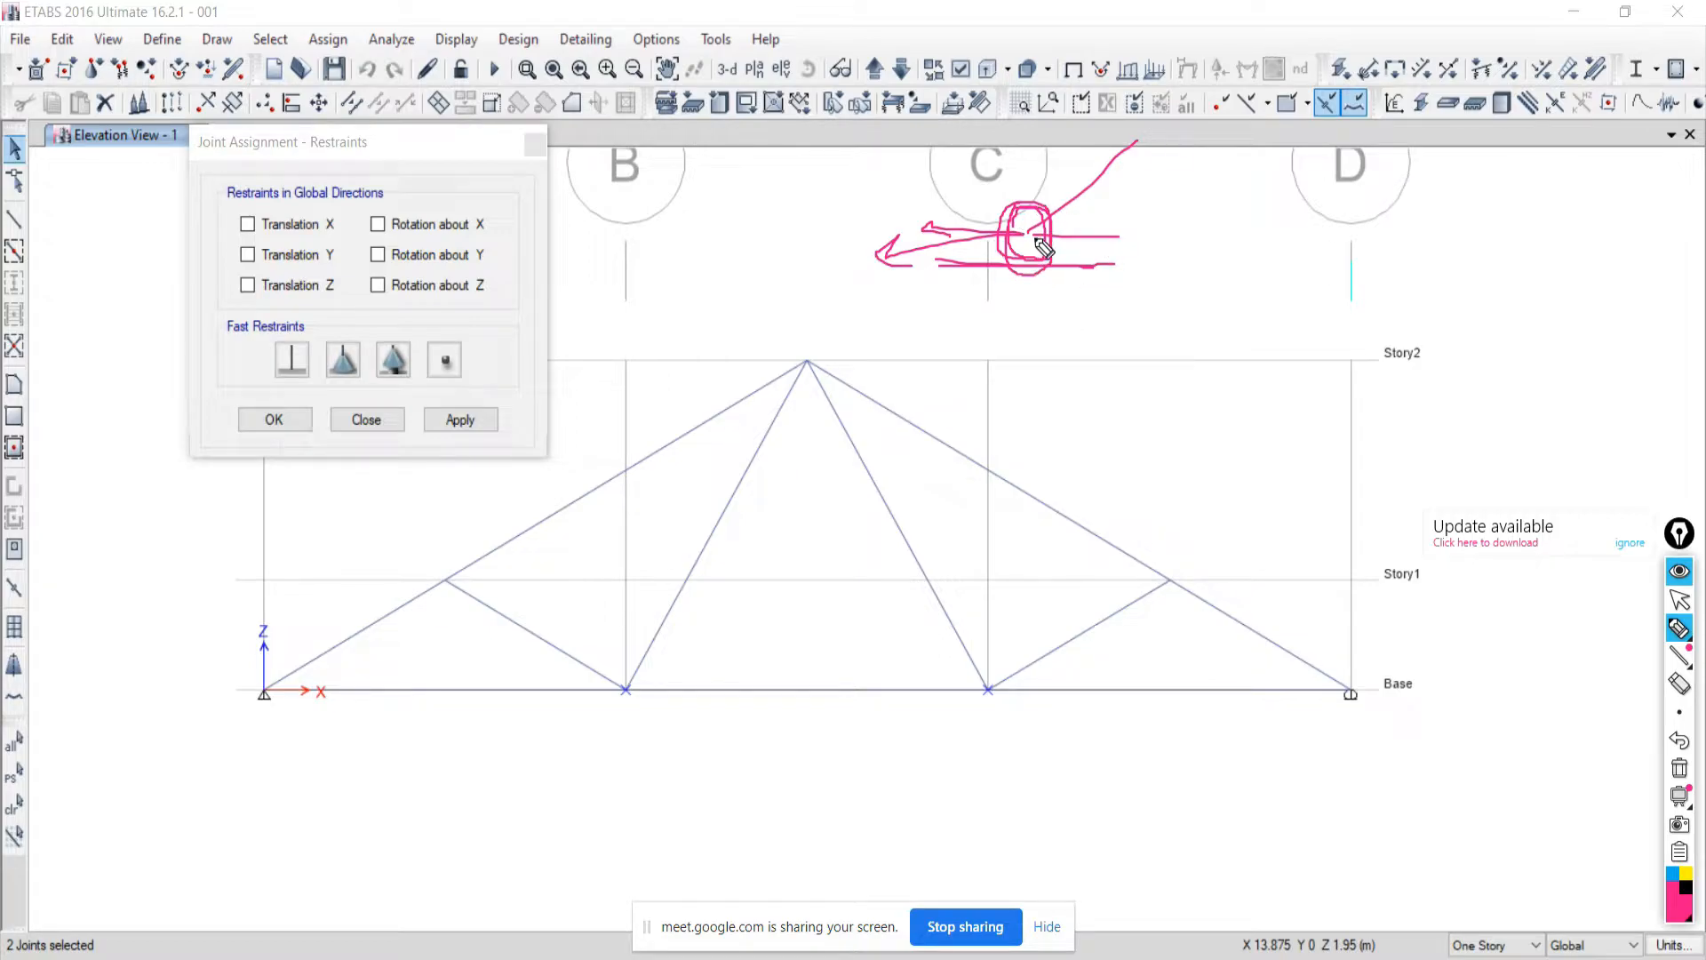
drag(1028, 267, 1034, 424)
drag(1030, 269, 1015, 294)
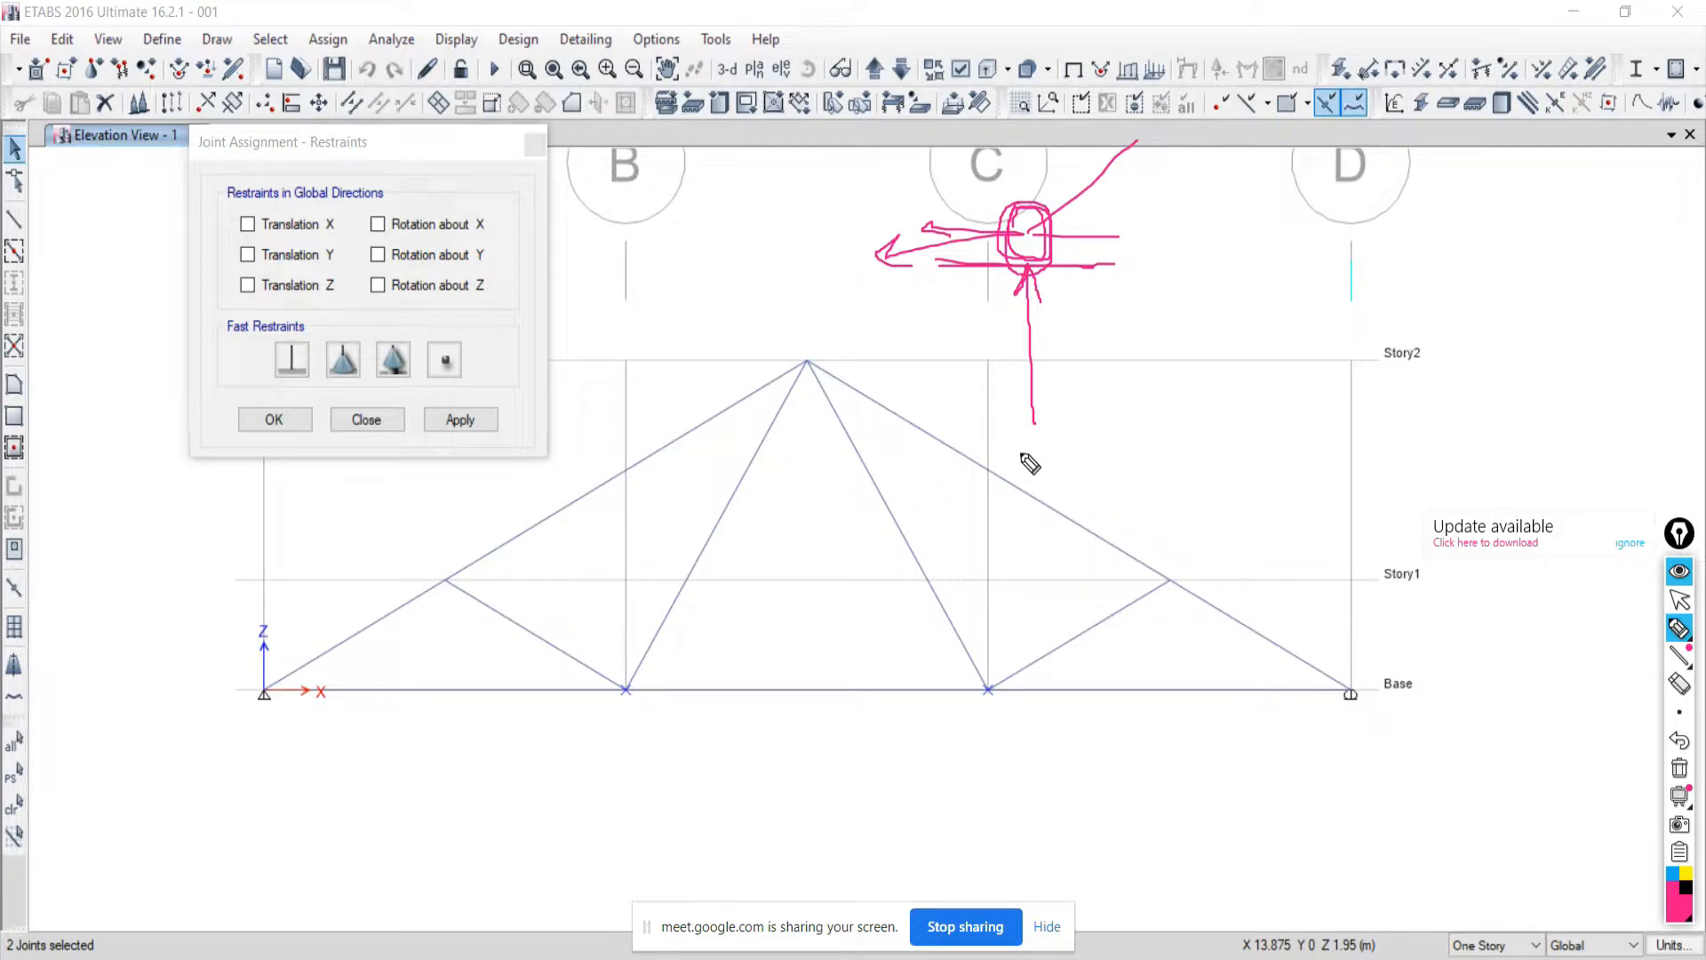
click(1679, 768)
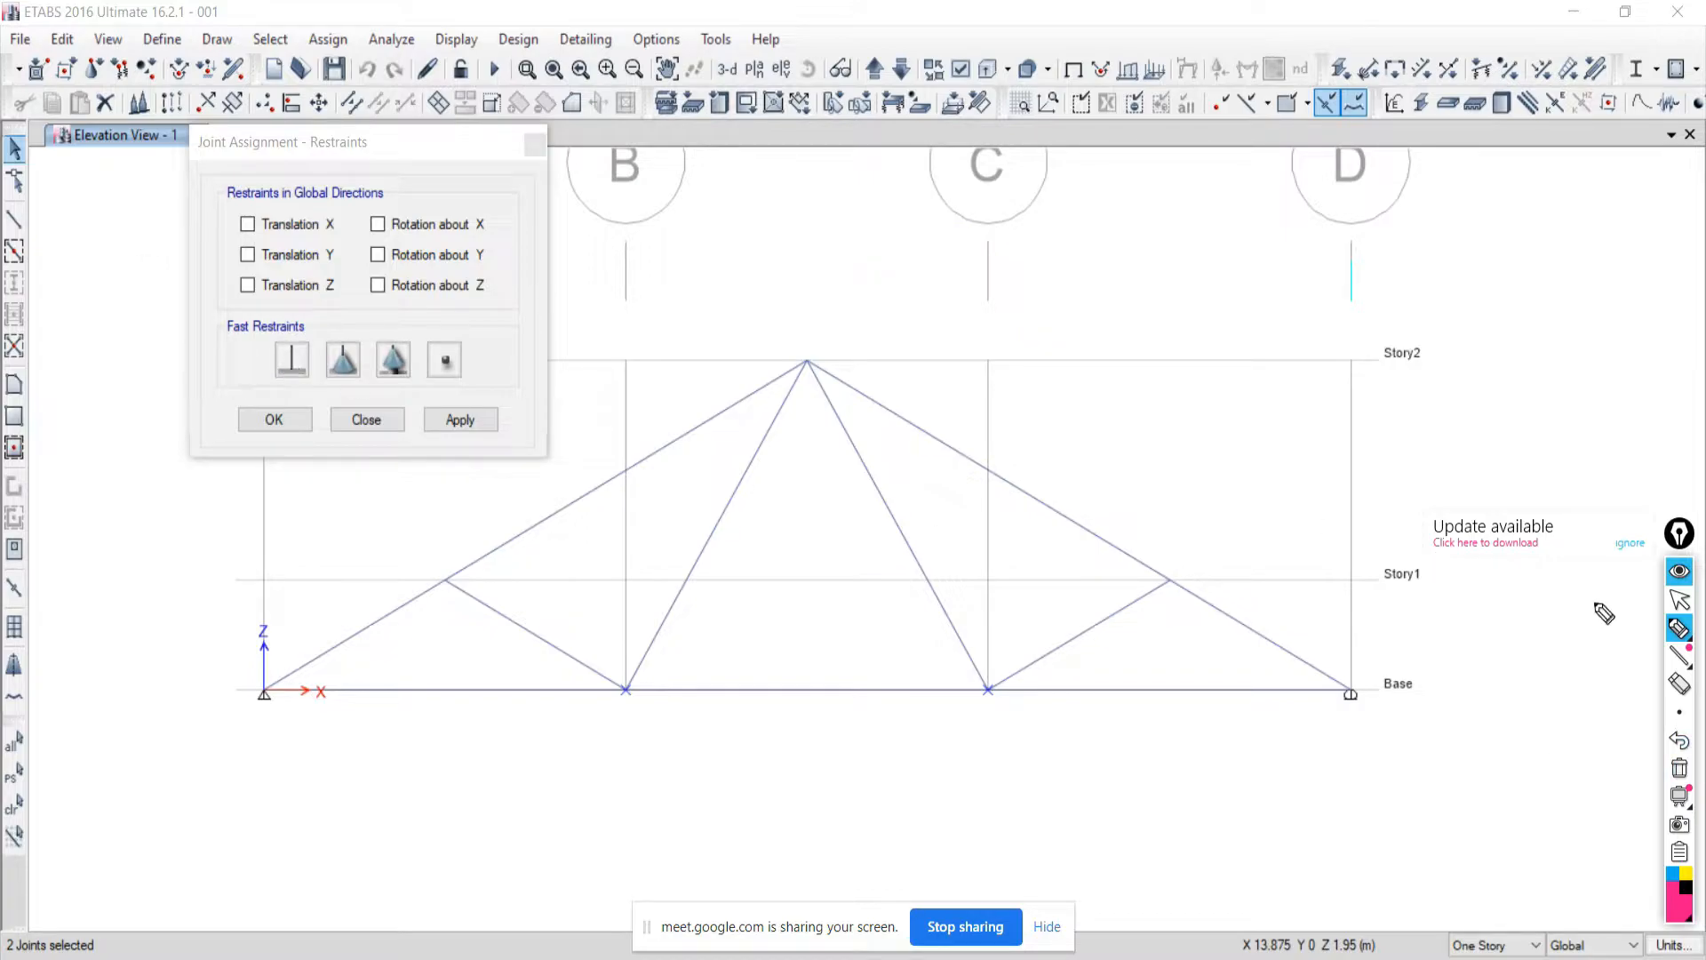
click(1679, 599)
Try the fixed, pinned, roller and free presets in turn, and apply pinned restraints to the two interior base joints.
click(292, 360)
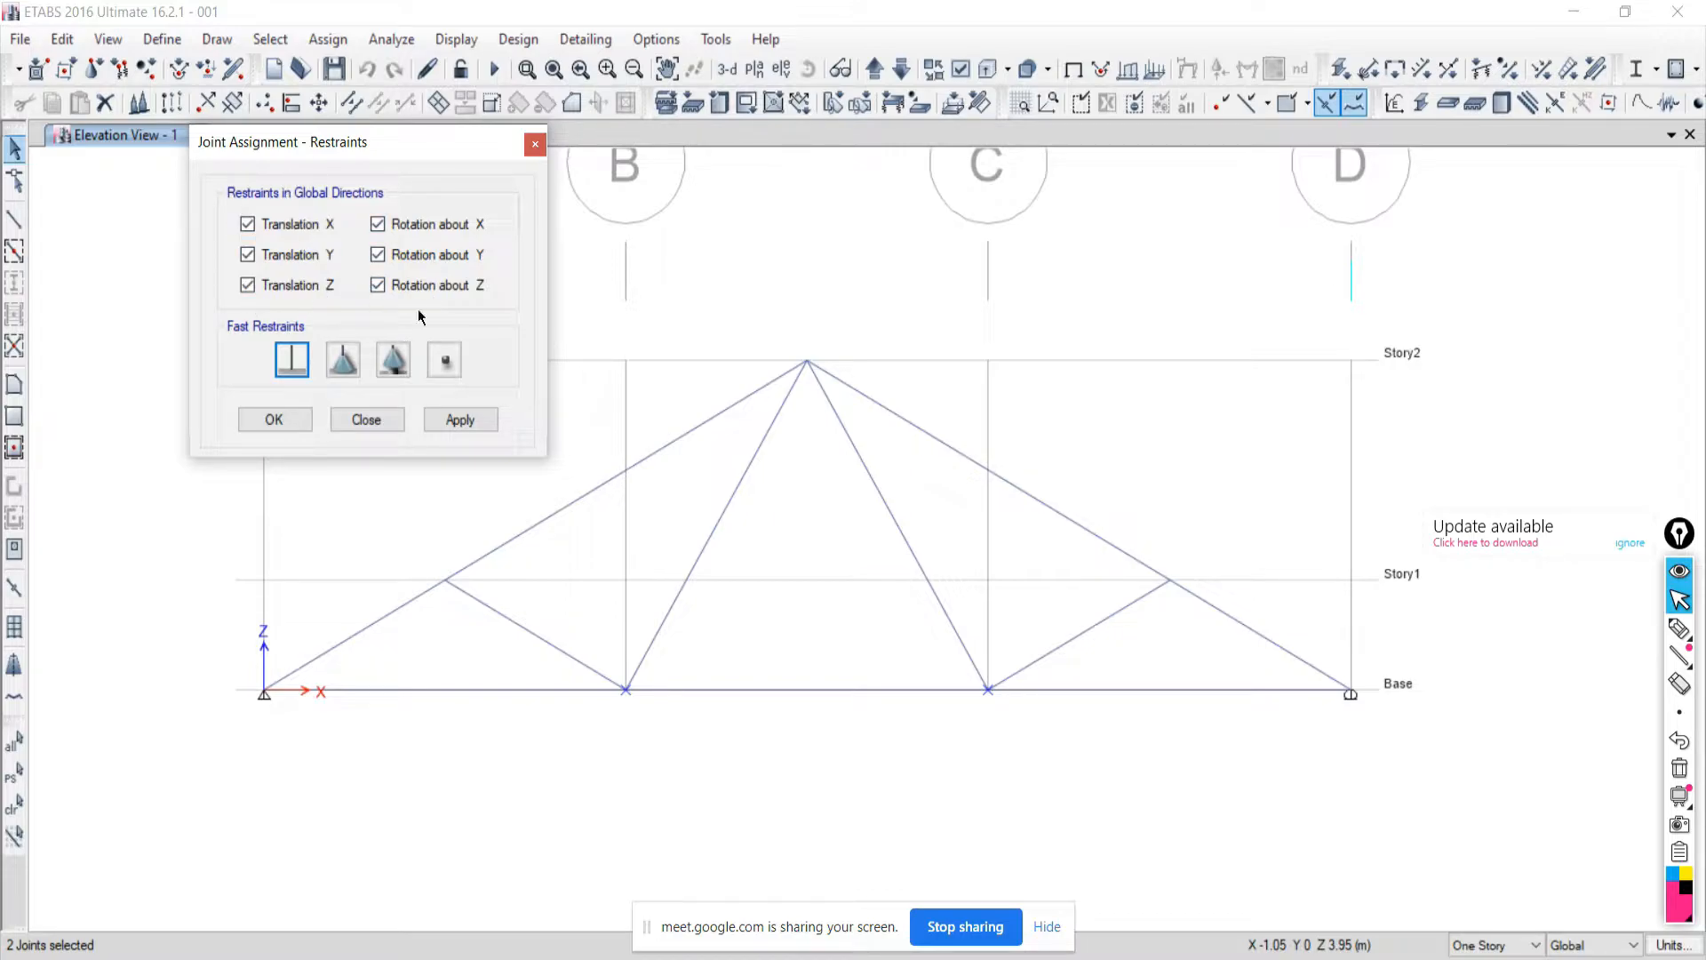
click(344, 364)
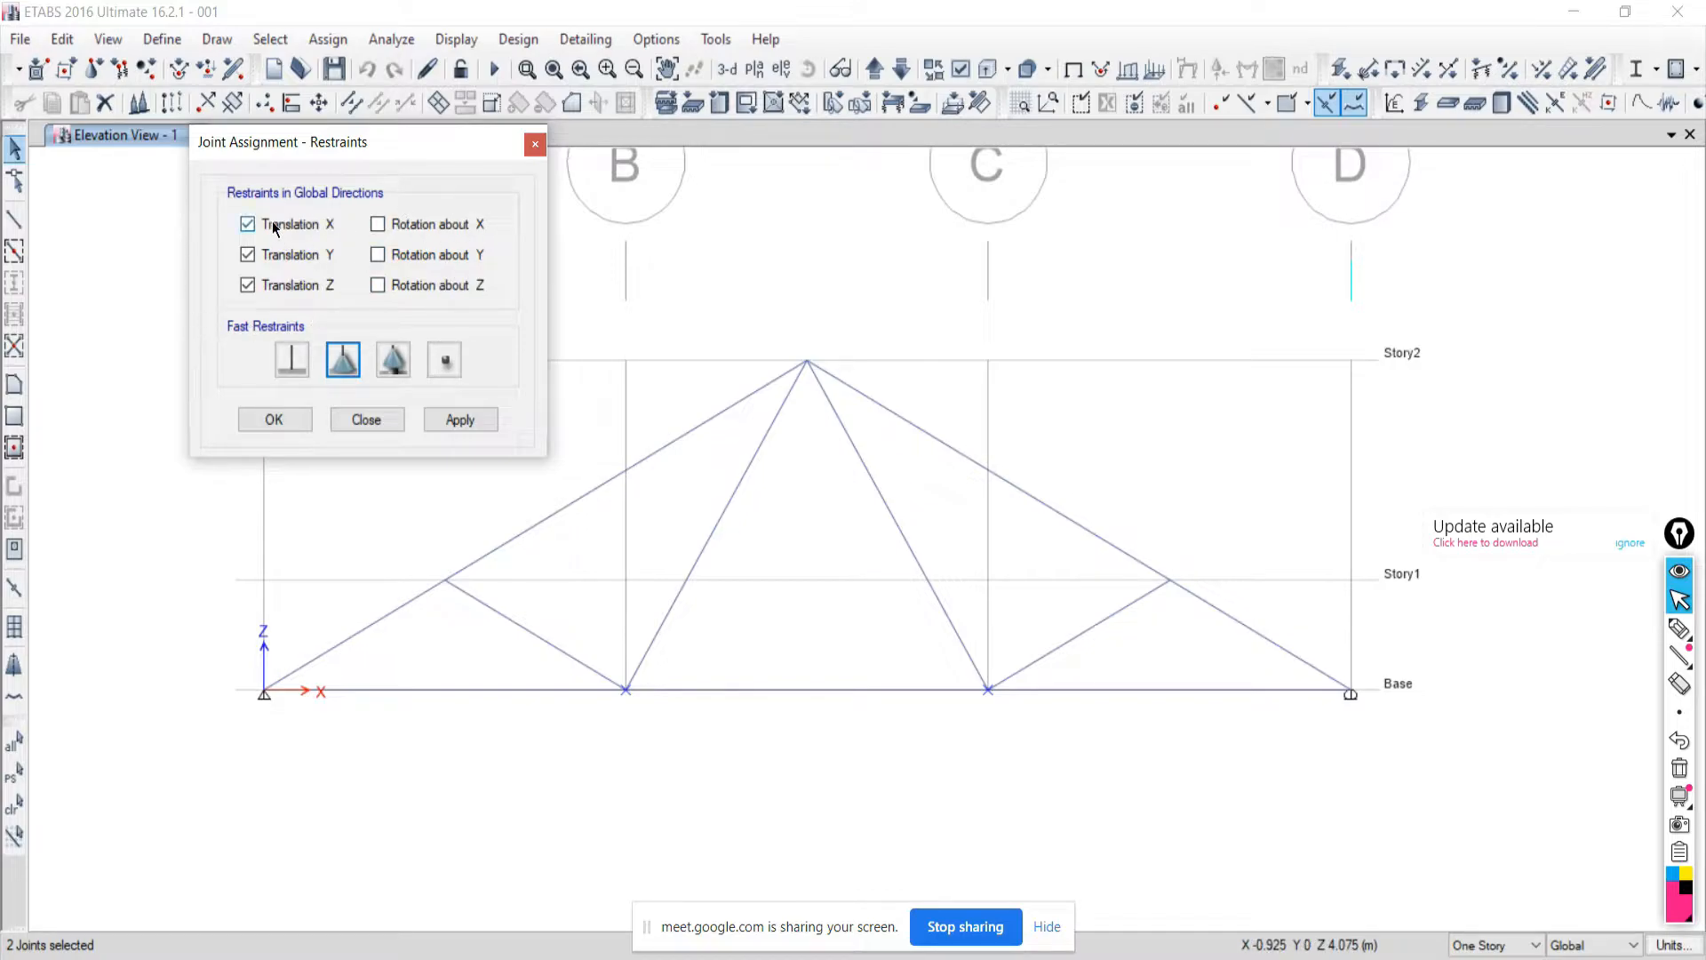
click(399, 370)
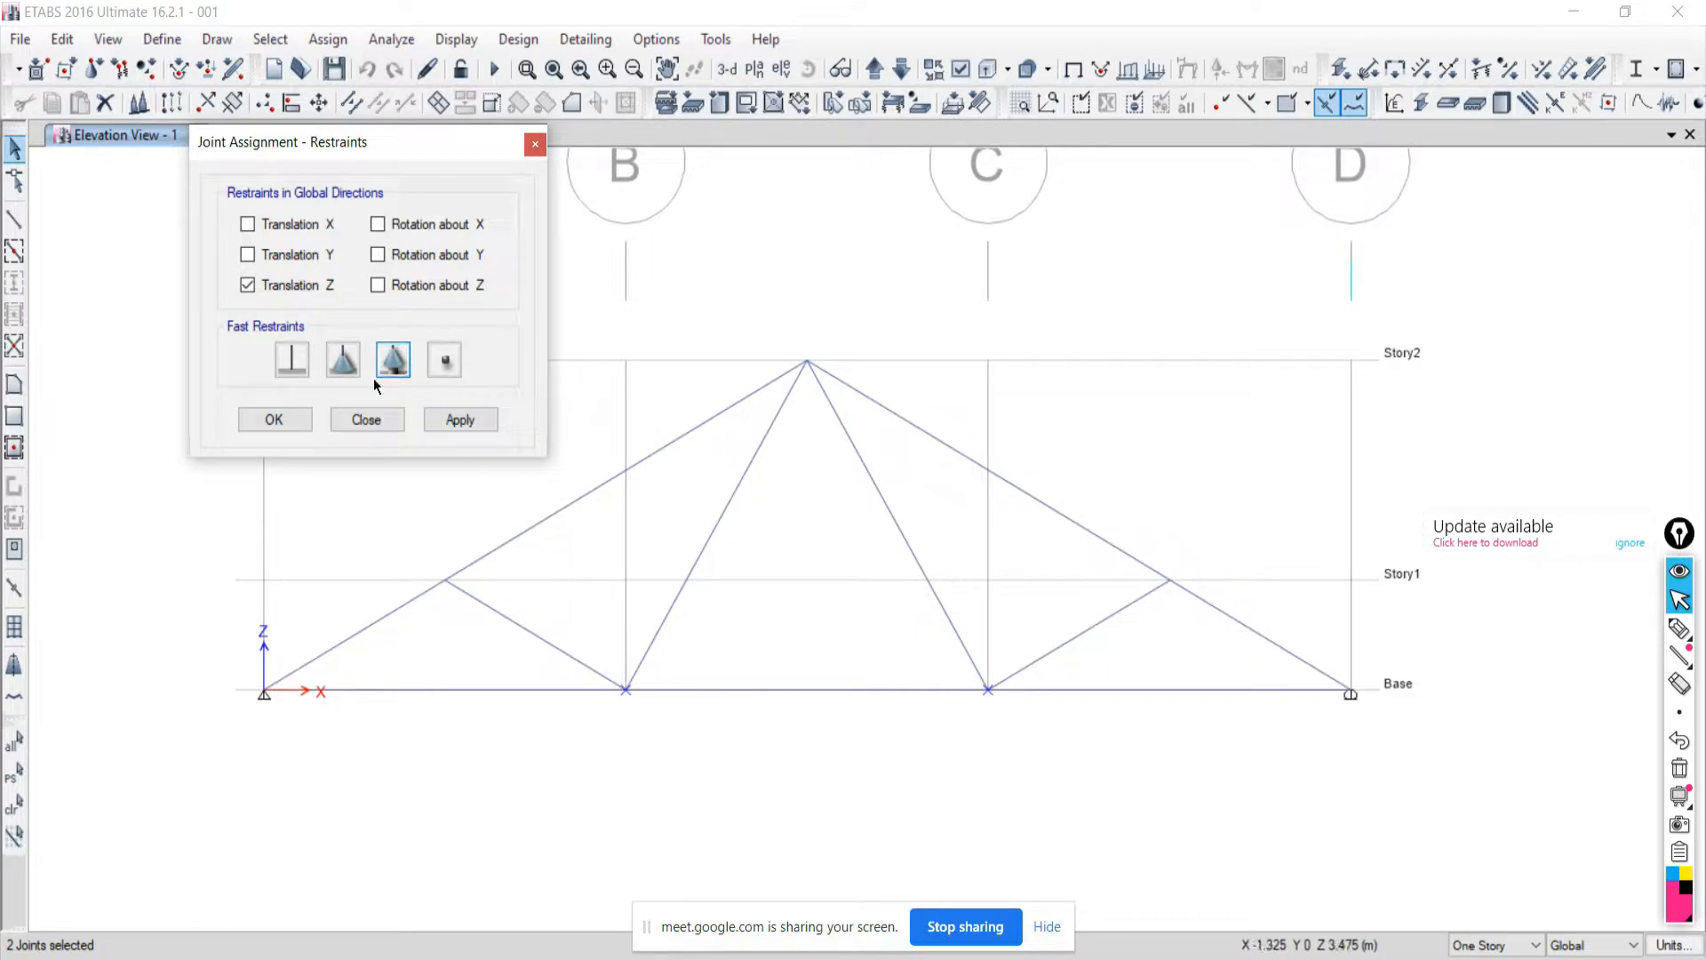
click(447, 362)
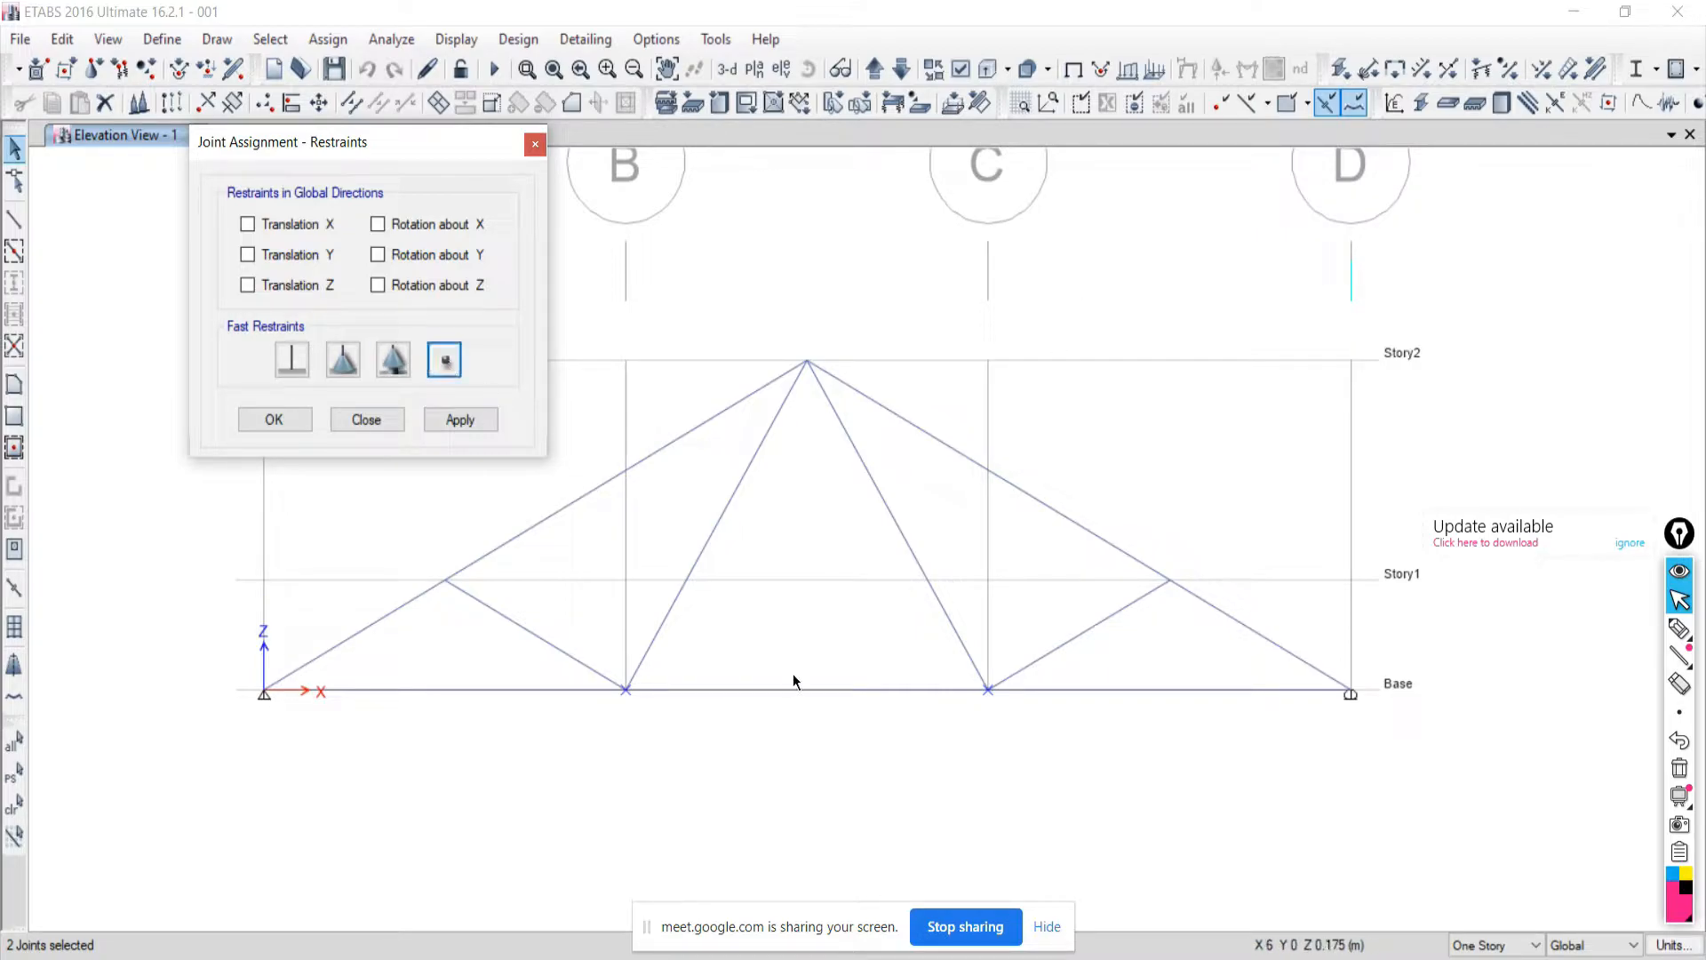
click(337, 367)
click(468, 424)
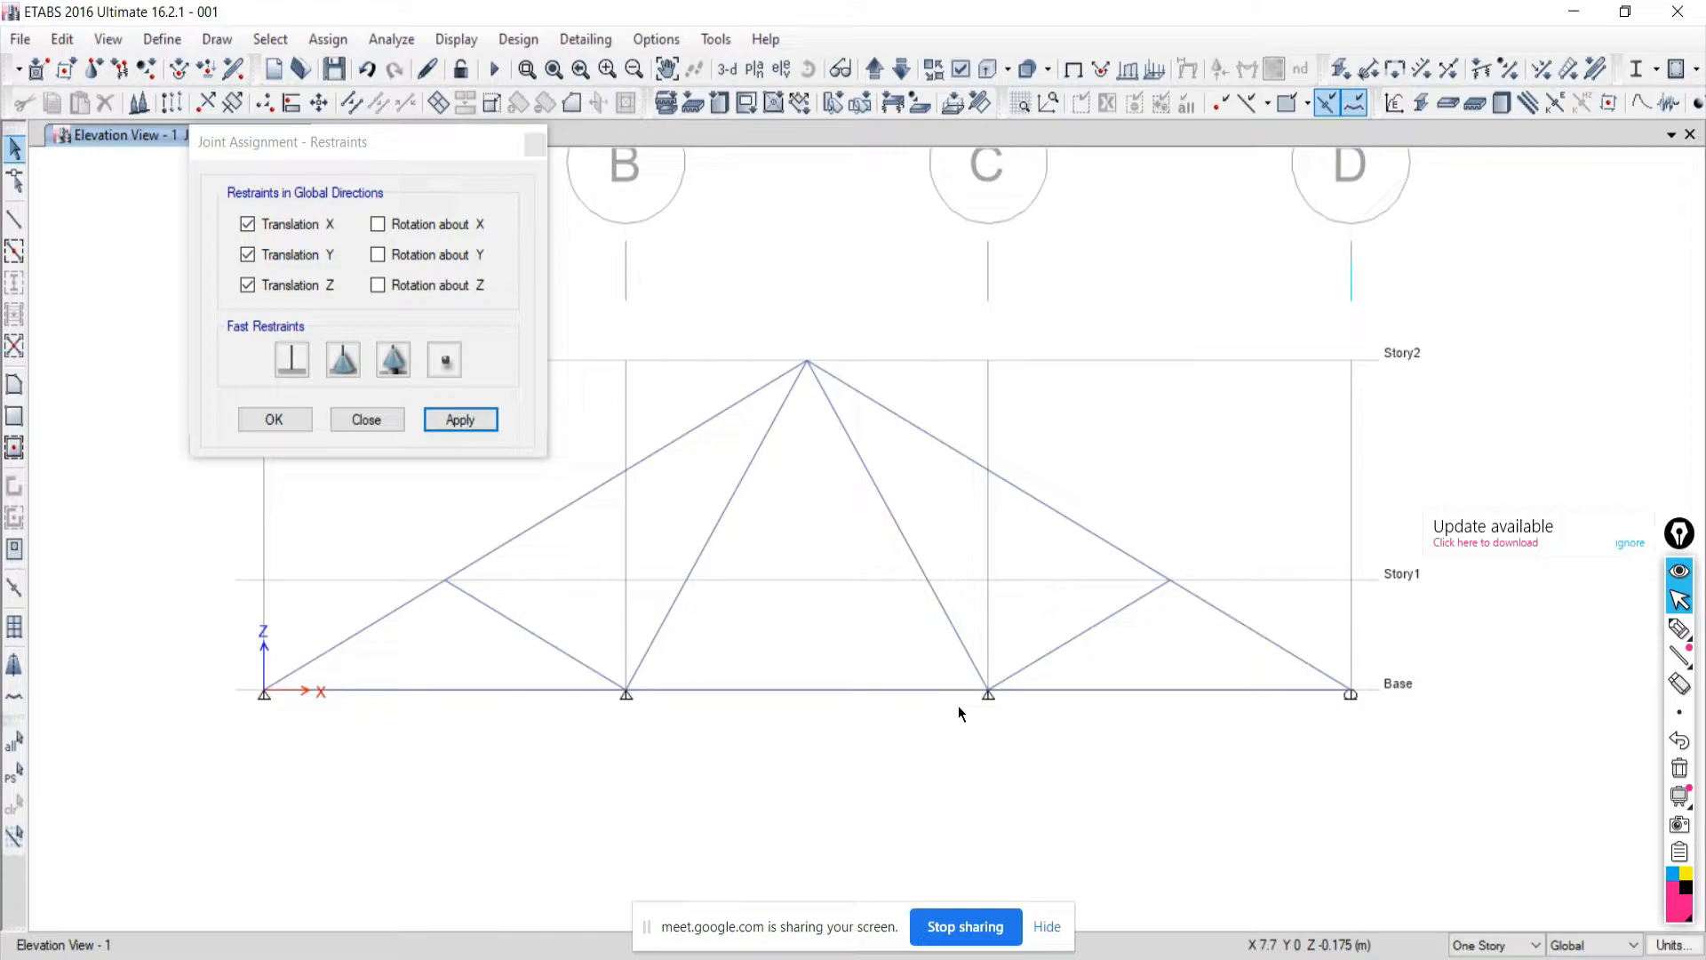
Window-select the base joints at grids B and C, apply the free restraint preset to remove their supports, and close the assignment.
drag(583, 647, 672, 751)
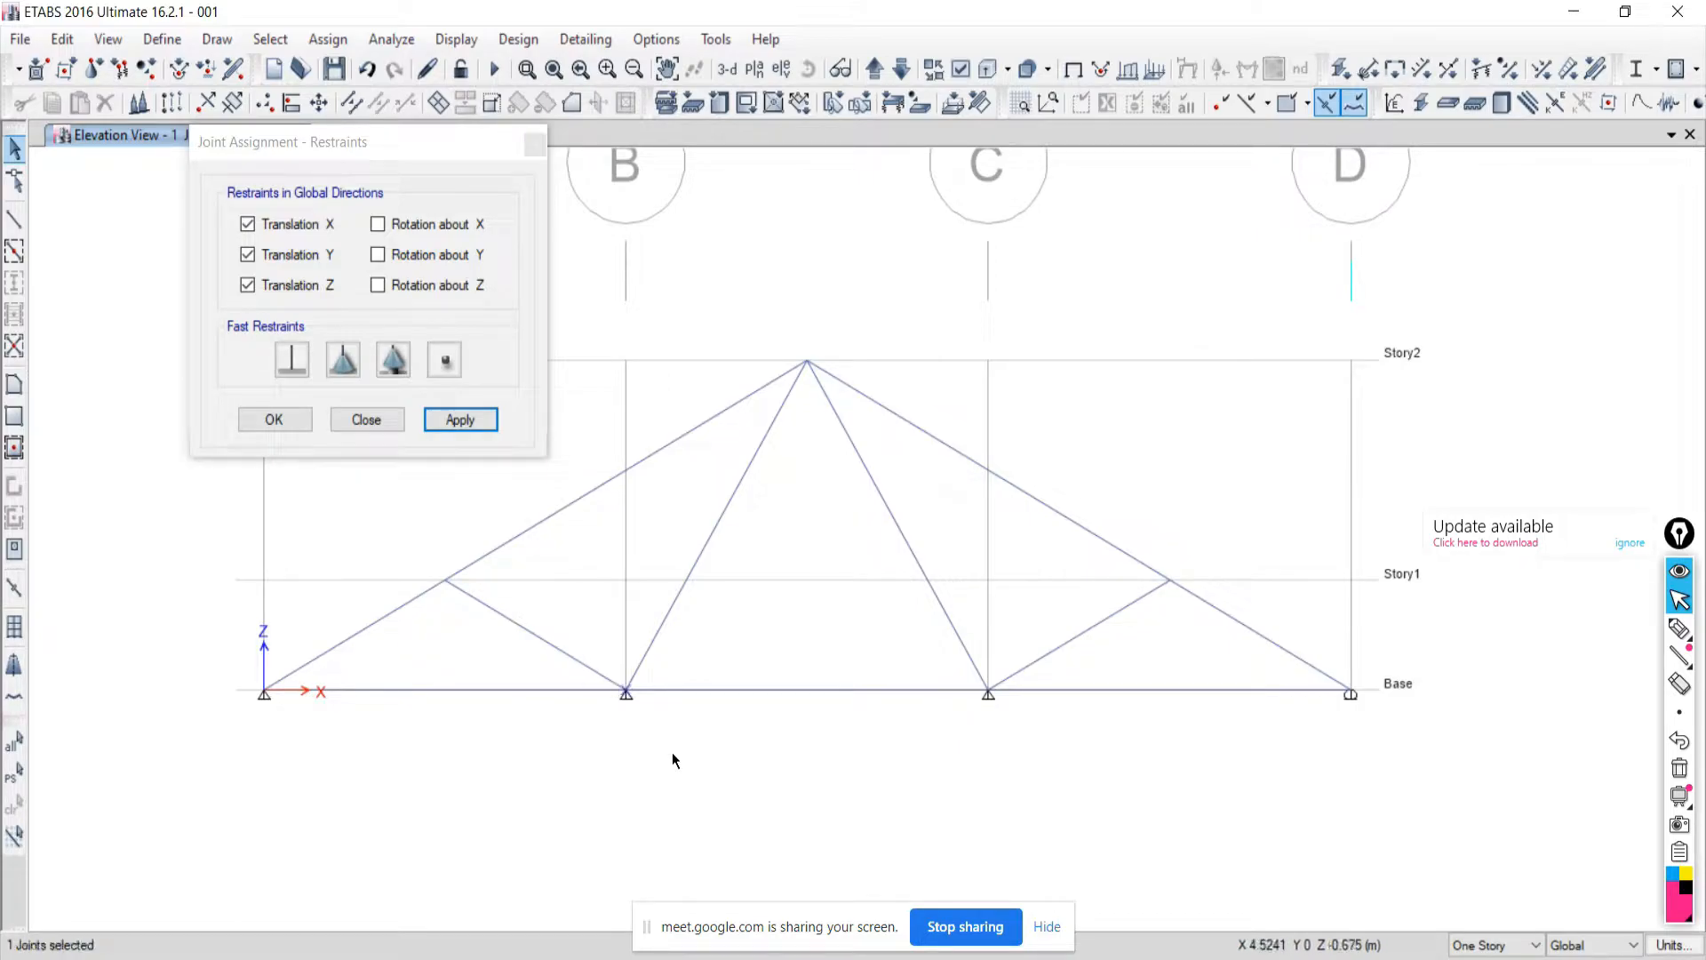
drag(948, 662, 1039, 763)
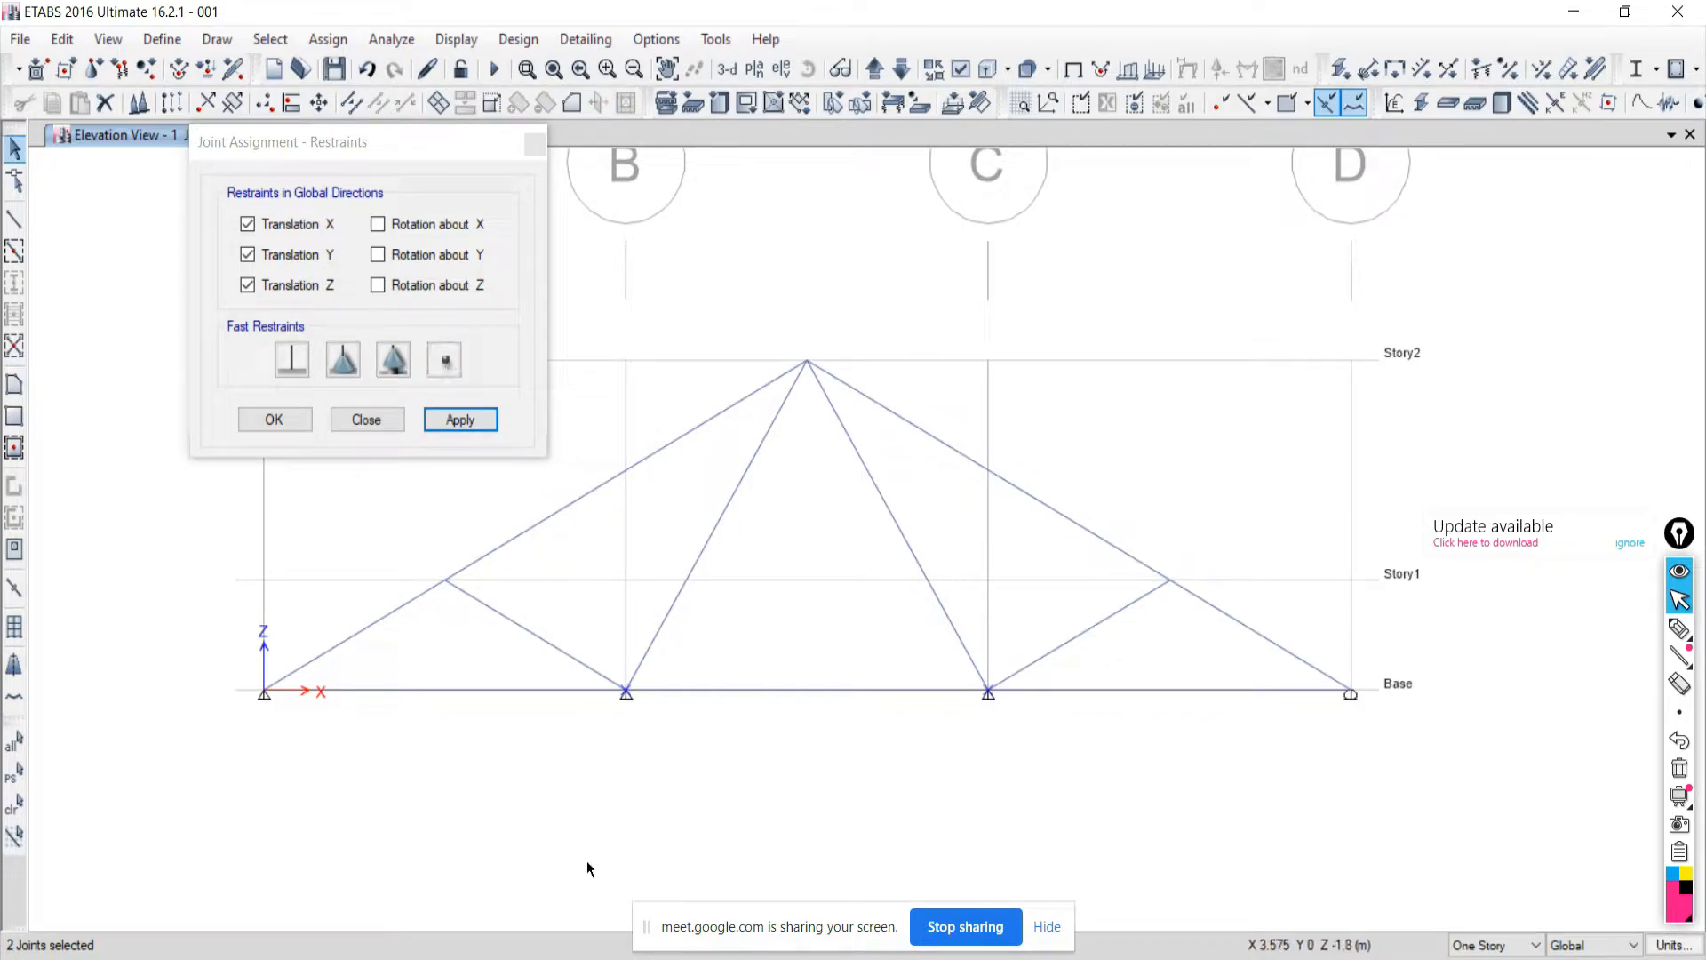
click(444, 360)
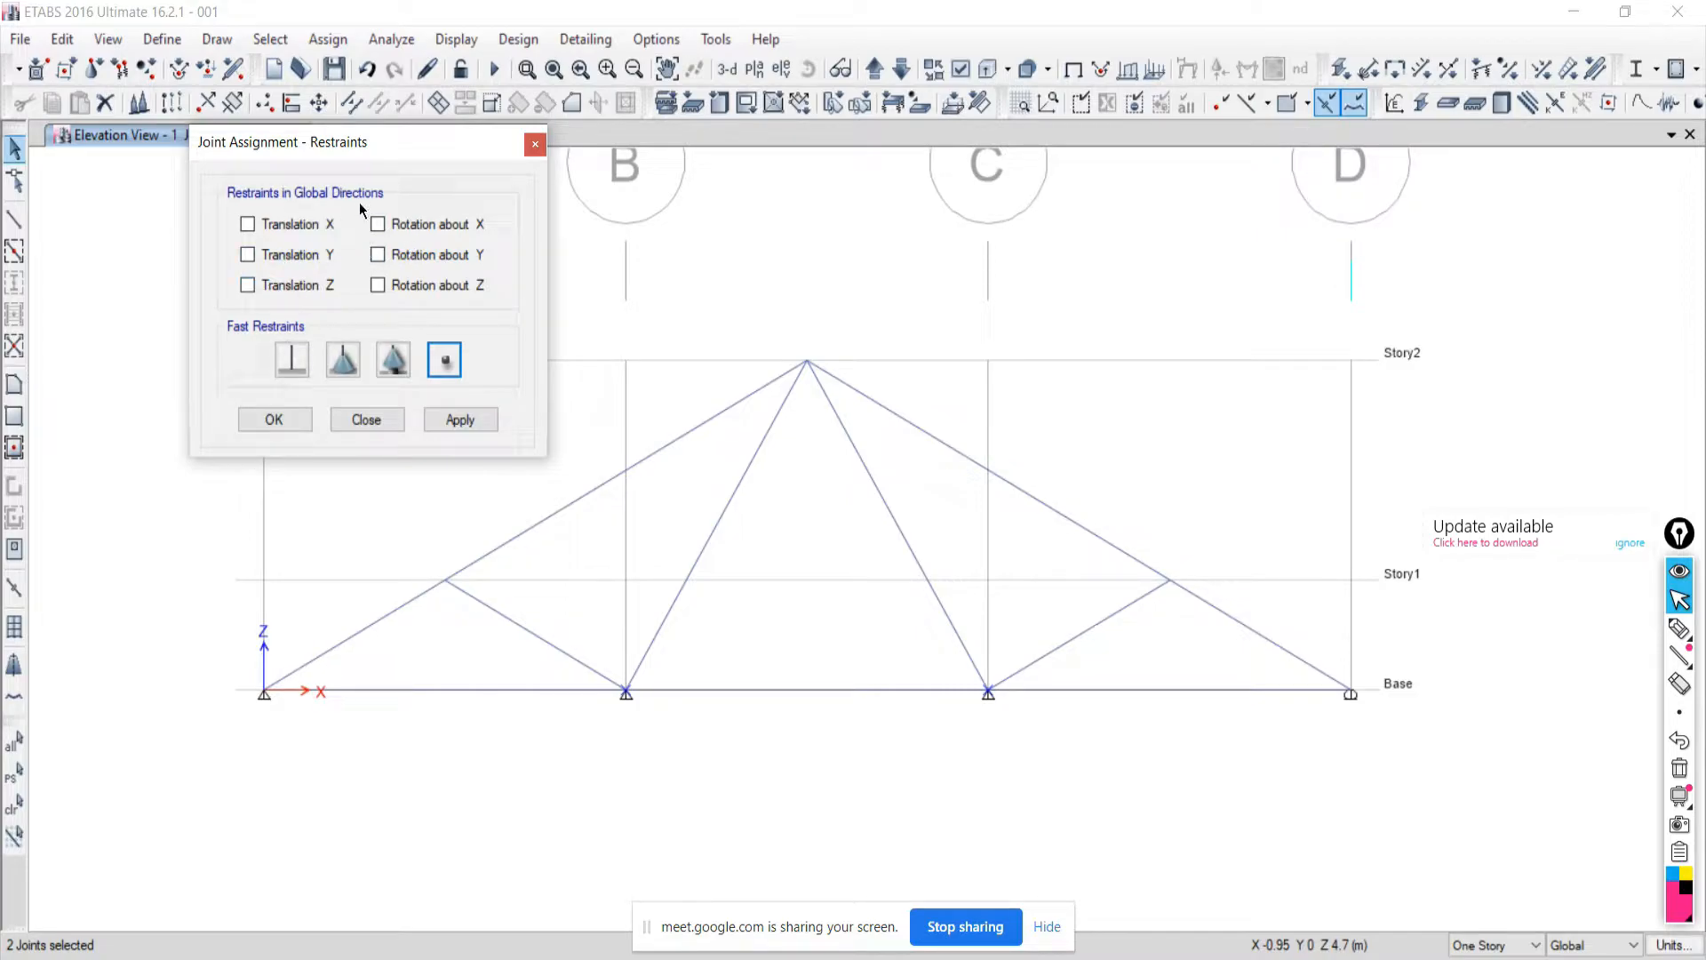
click(395, 370)
click(445, 361)
click(451, 418)
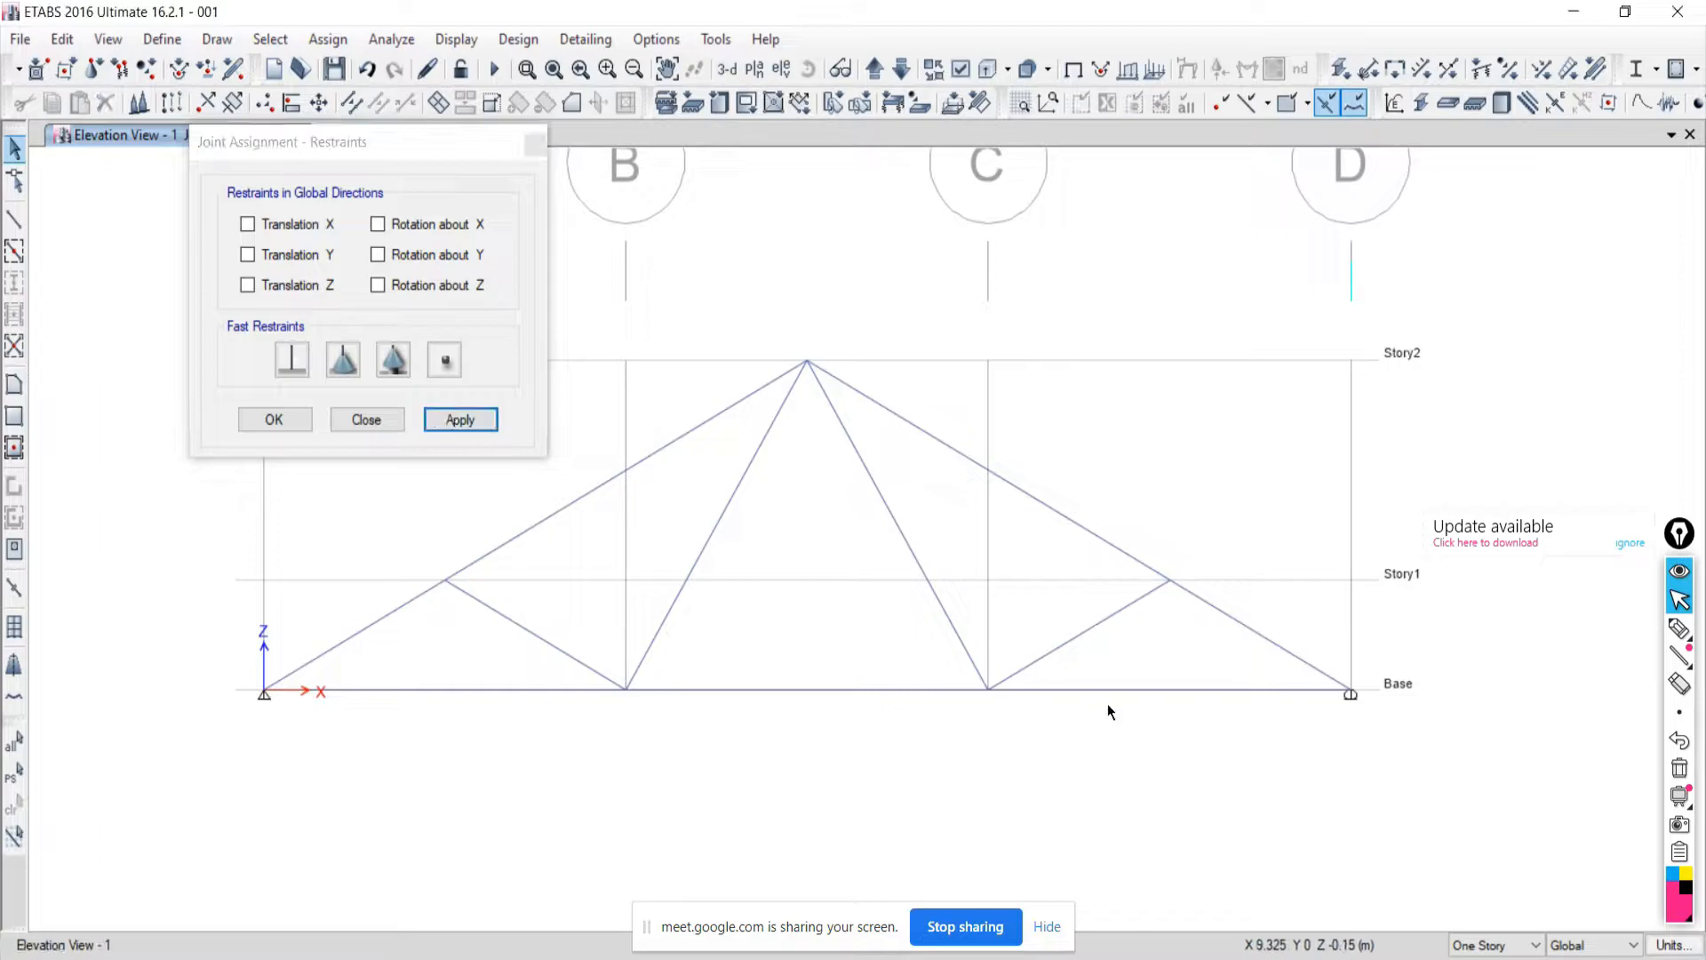
click(369, 419)
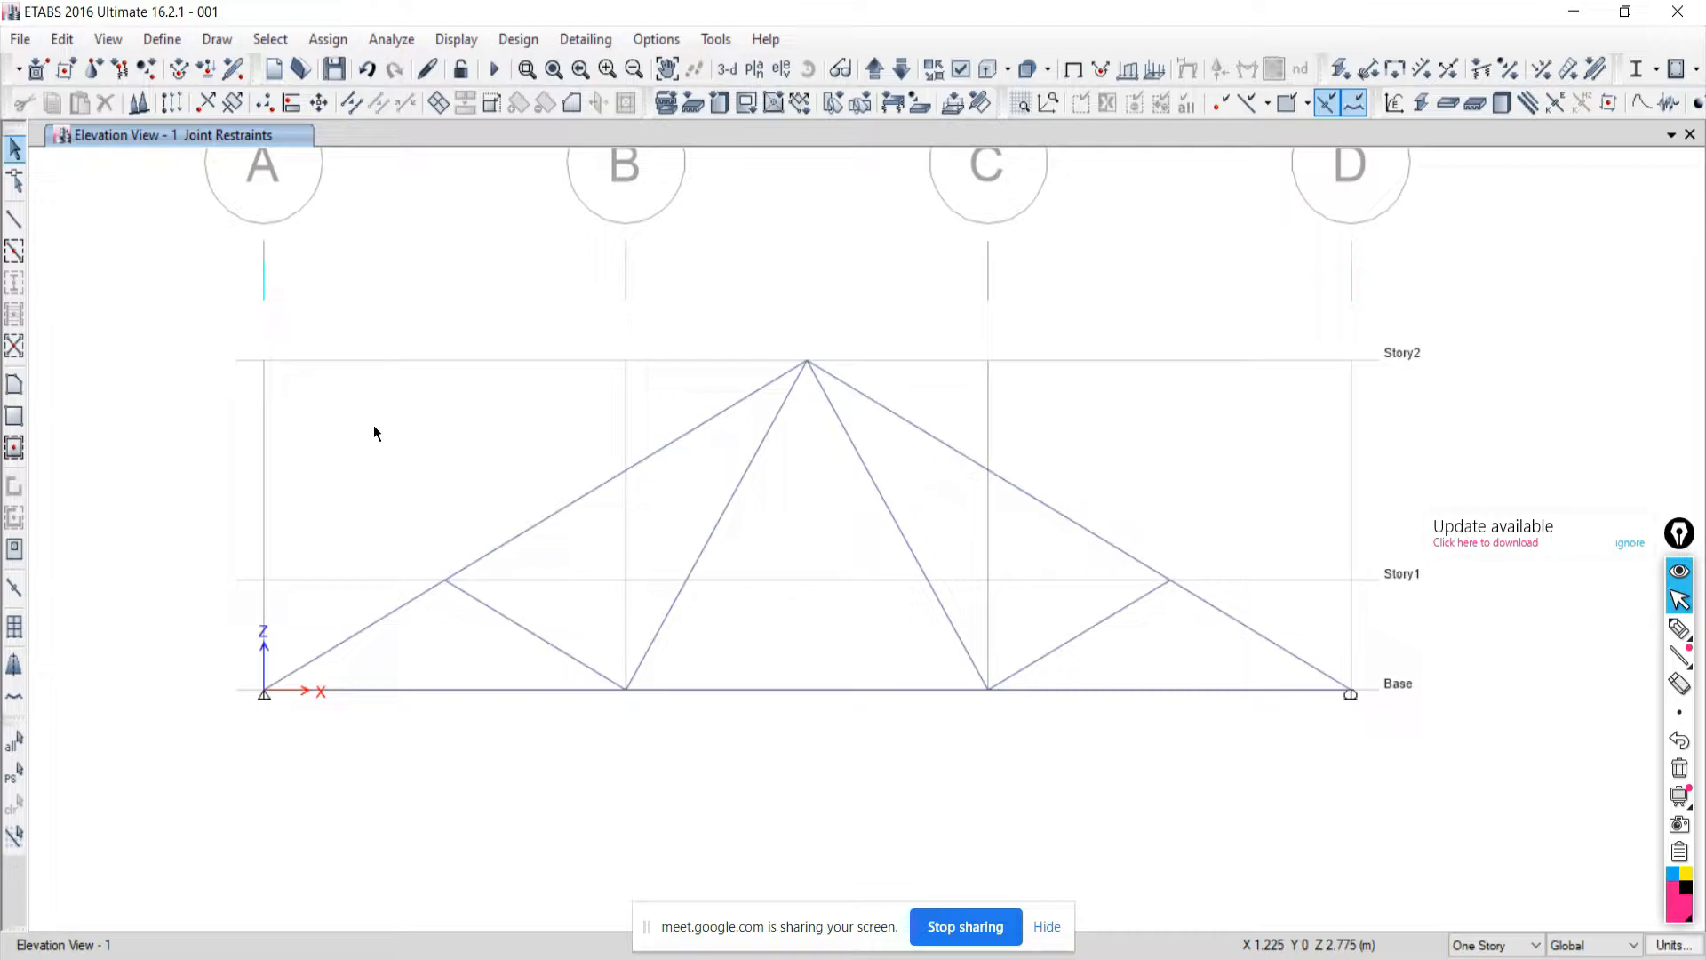
Select the bottom chord member between grids B and C and clear the selection.
click(787, 689)
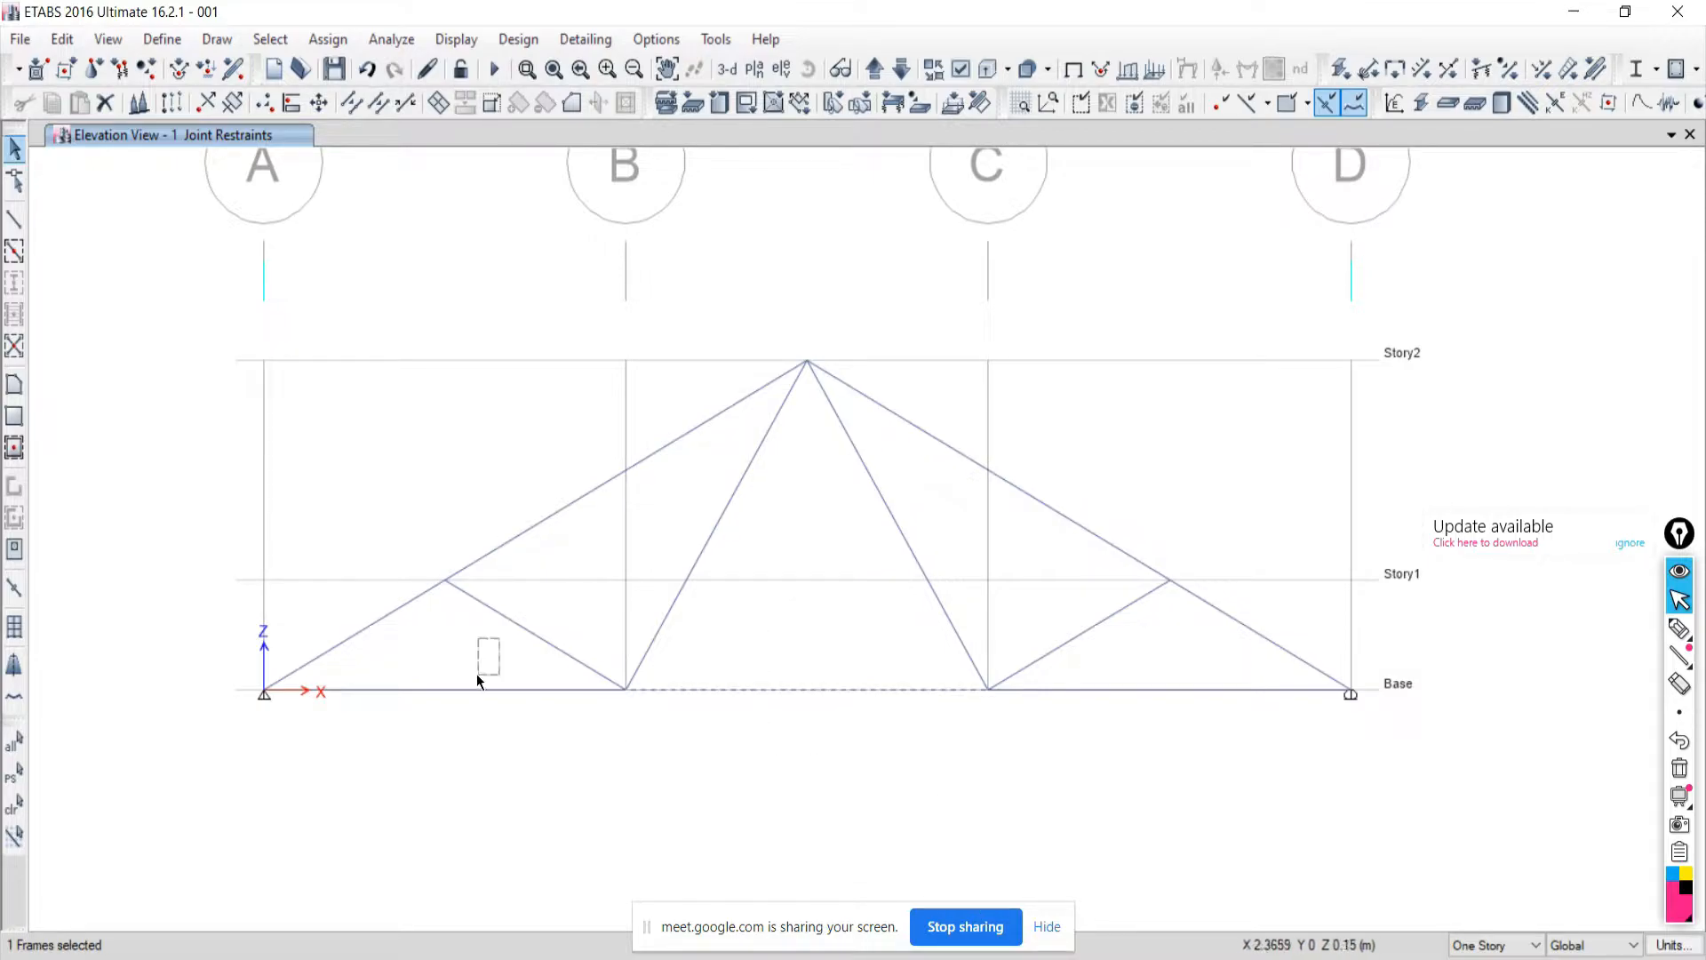
click(510, 618)
click(13, 833)
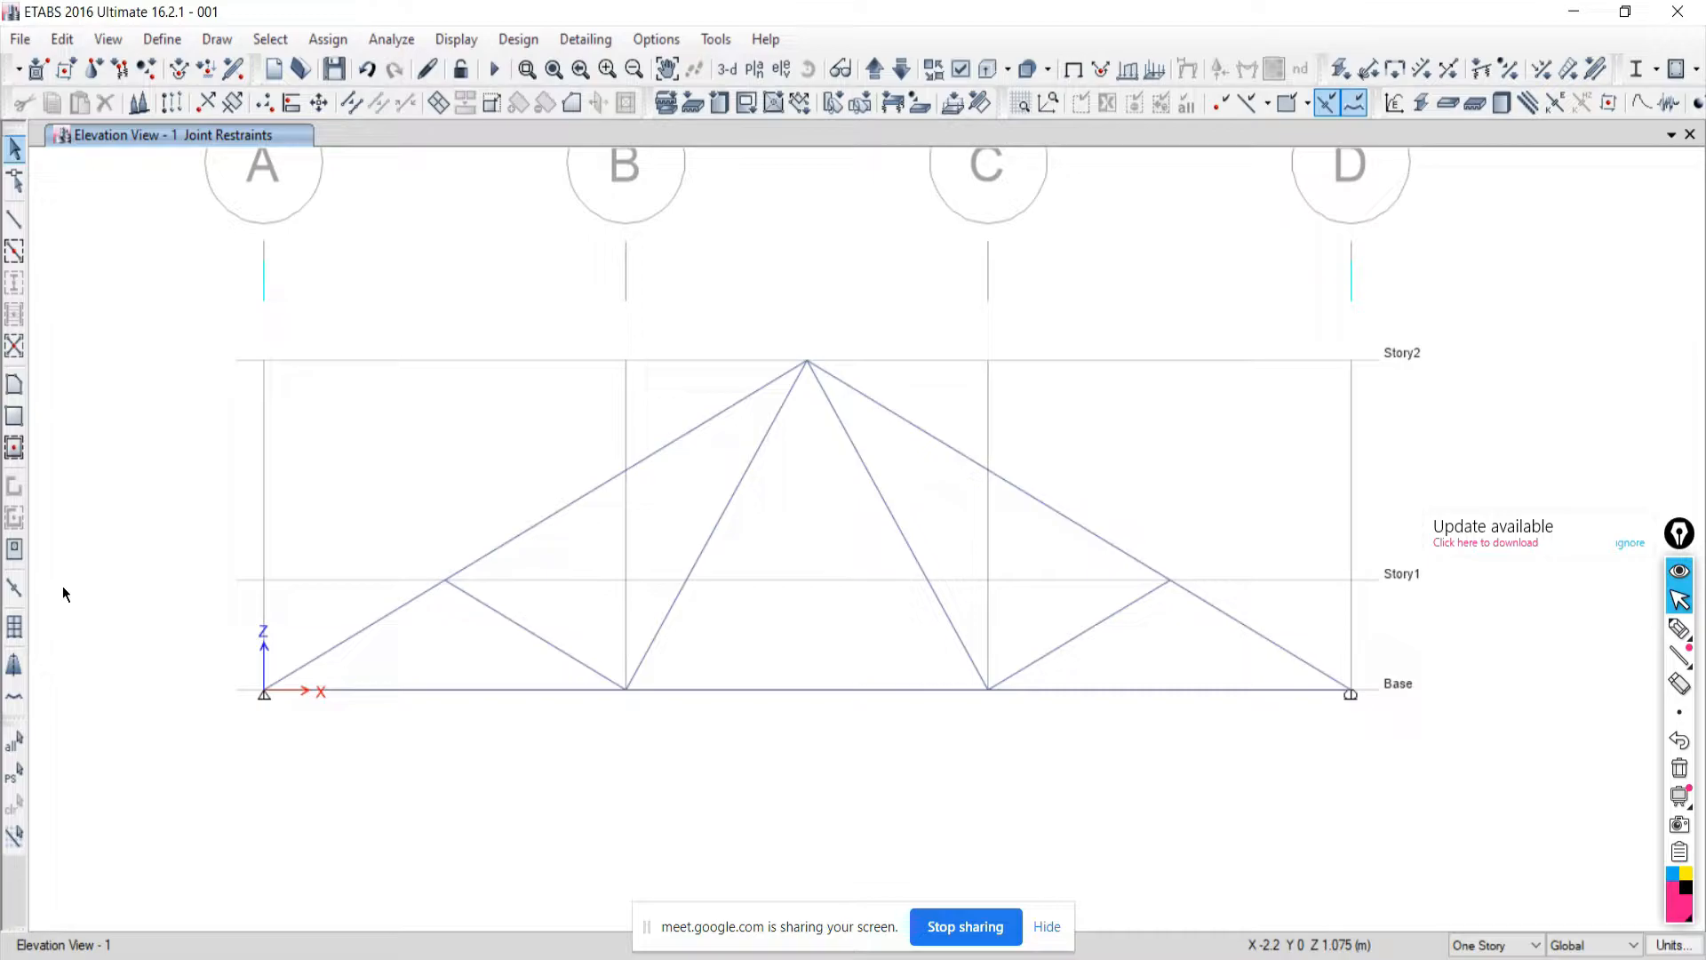
Switch to the truss example PDF to examine the joint loads, dismiss the update notice, and return to ETABS.
key(alt+Tab)
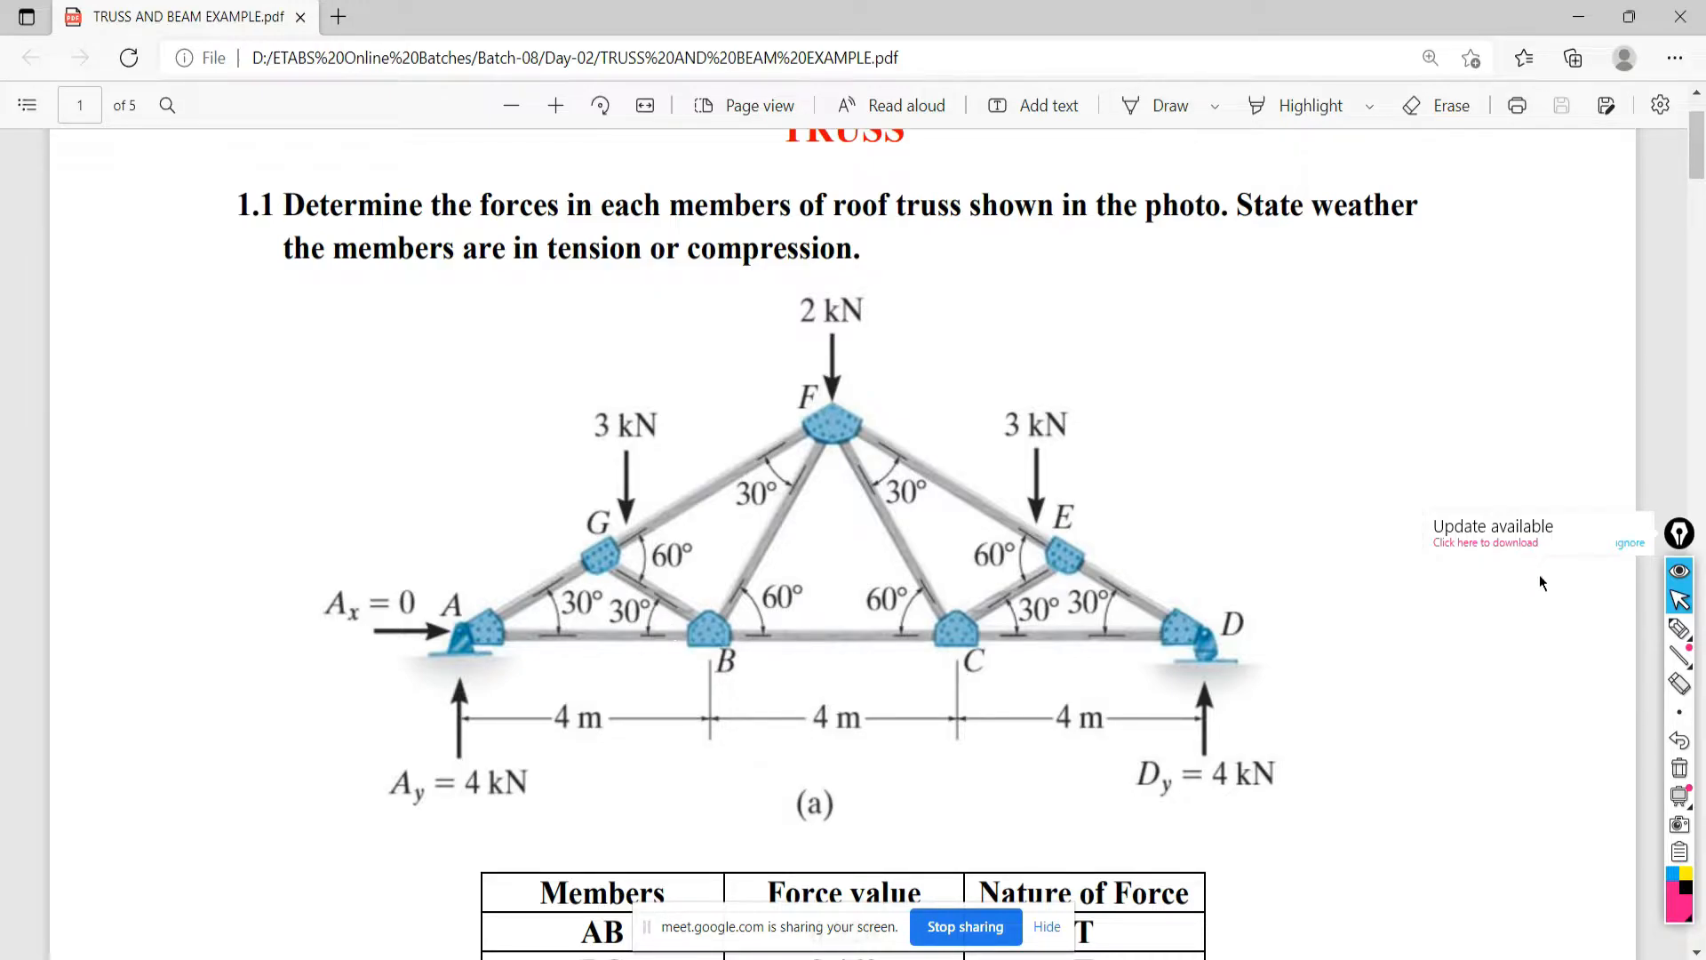
click(1631, 545)
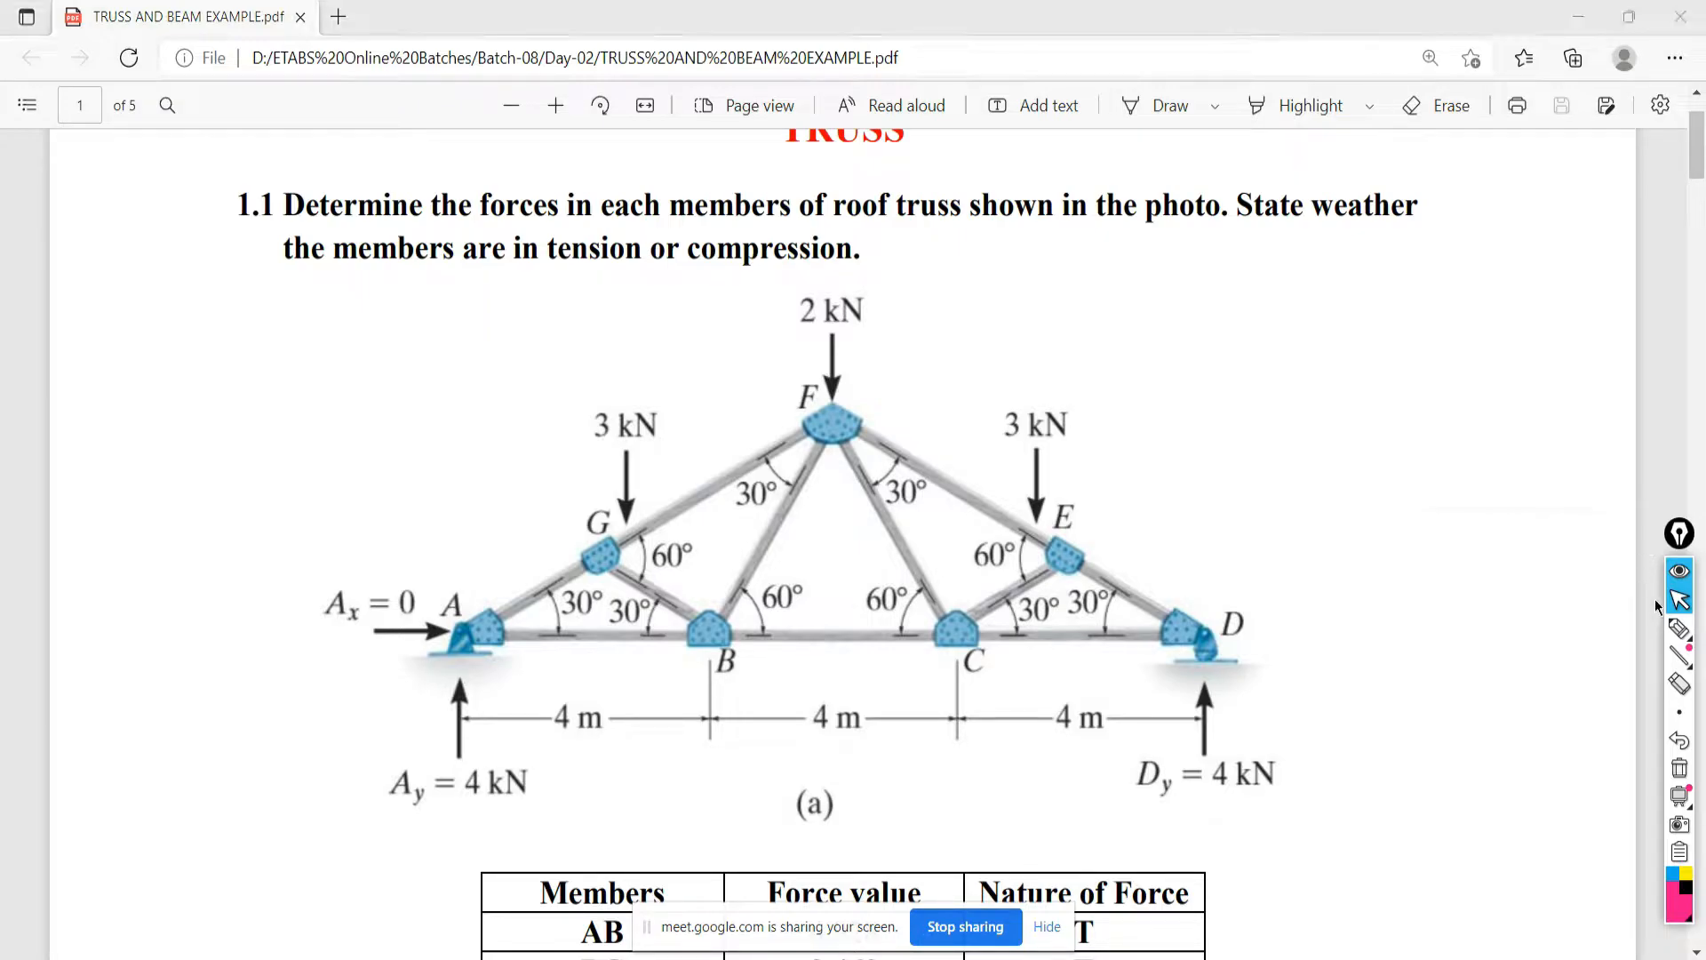
key(alt+Tab)
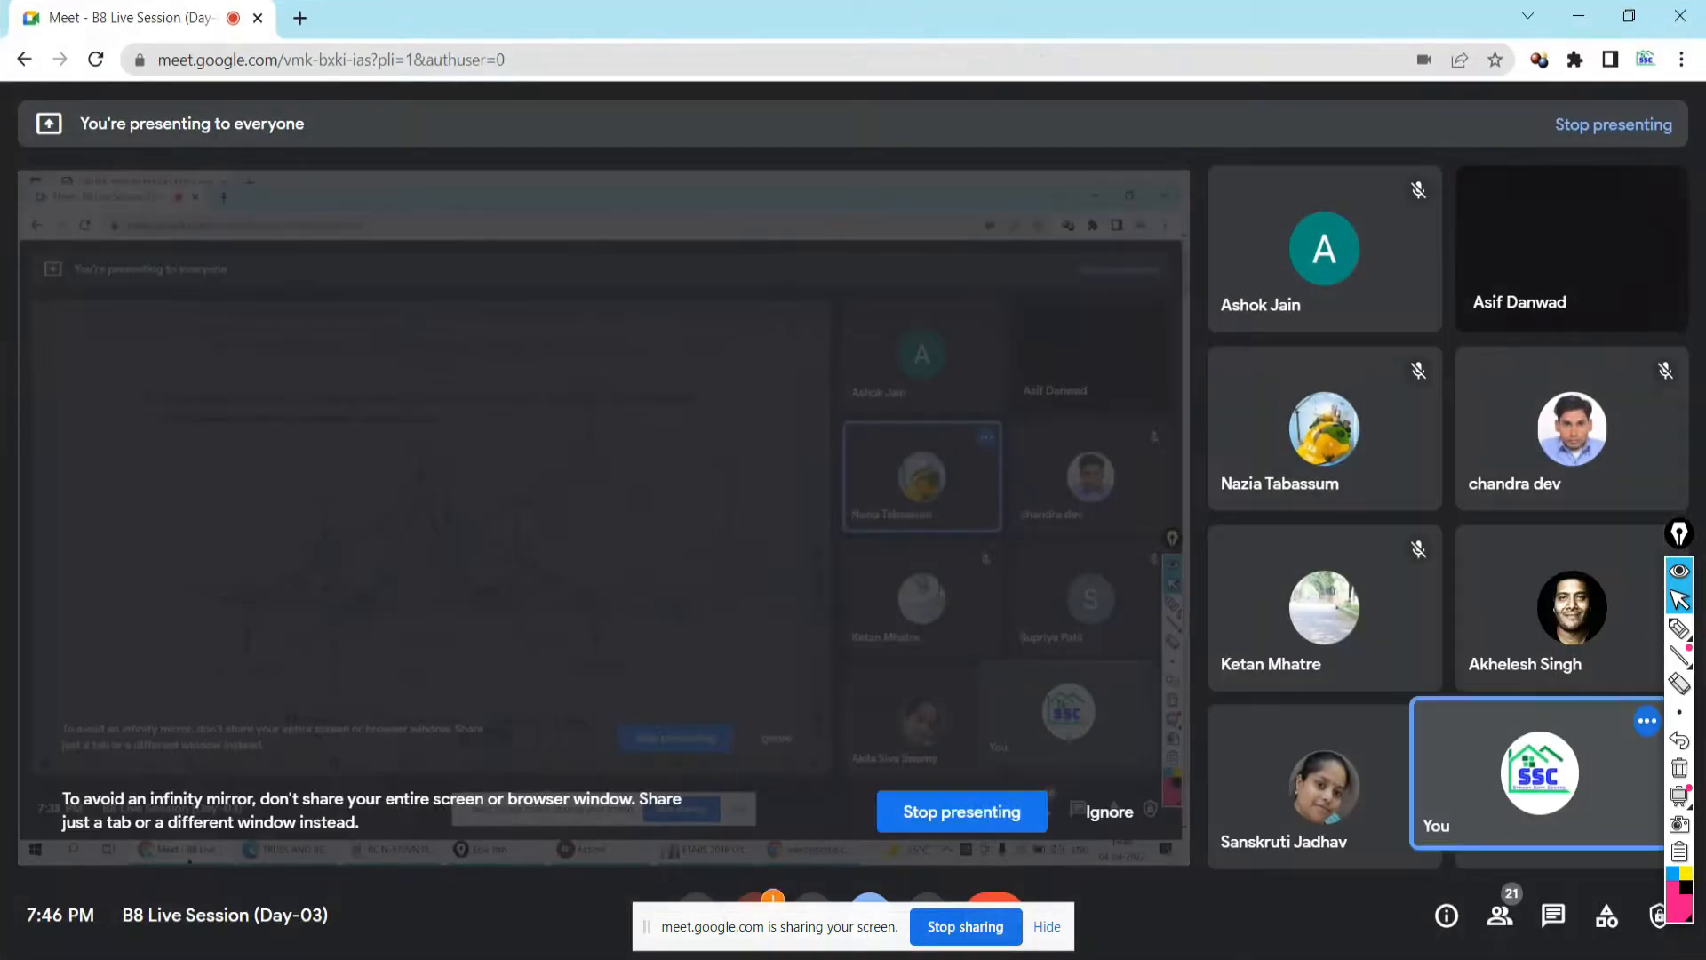
key(alt+Tab)
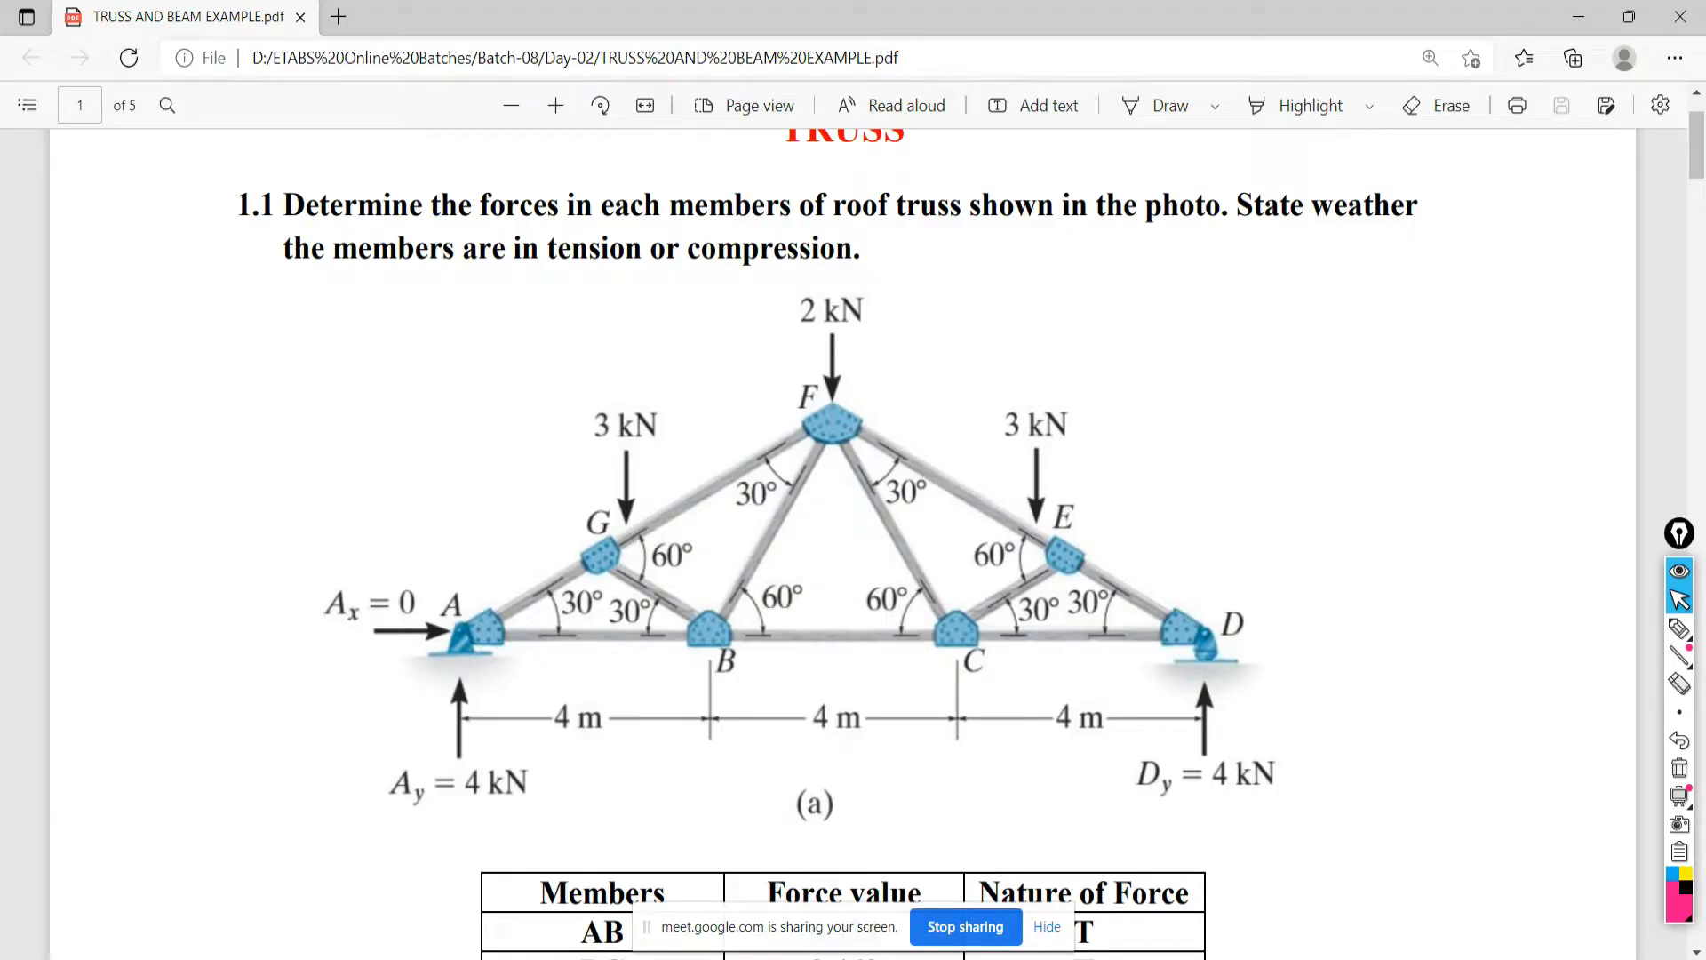
key(alt+Tab)
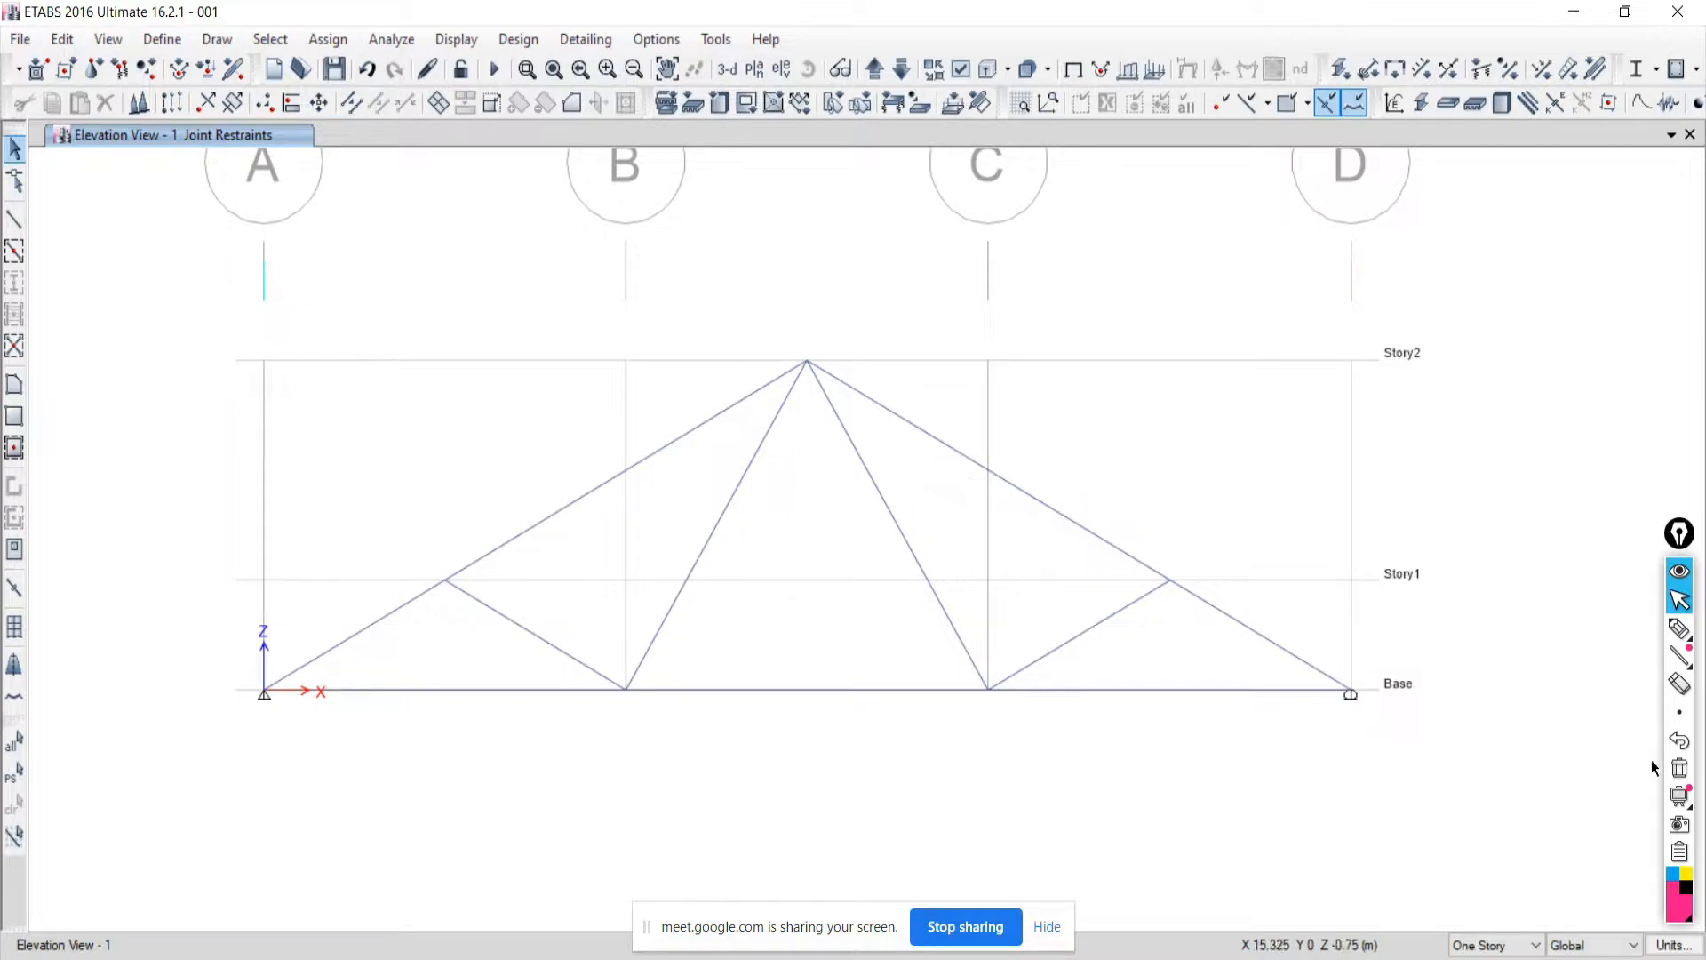
Write "1 Point" above the truss with the annotation pen and draw a downward load arrow labelled "kN" at the apex.
click(1679, 628)
mouse_move(1677, 658)
mouse_move(922, 237)
mouse_down()
mouse_move(897, 251)
mouse_move(975, 267)
mouse_move(1060, 253)
mouse_move(1121, 279)
mouse_move(1134, 255)
mouse_up()
click(1058, 236)
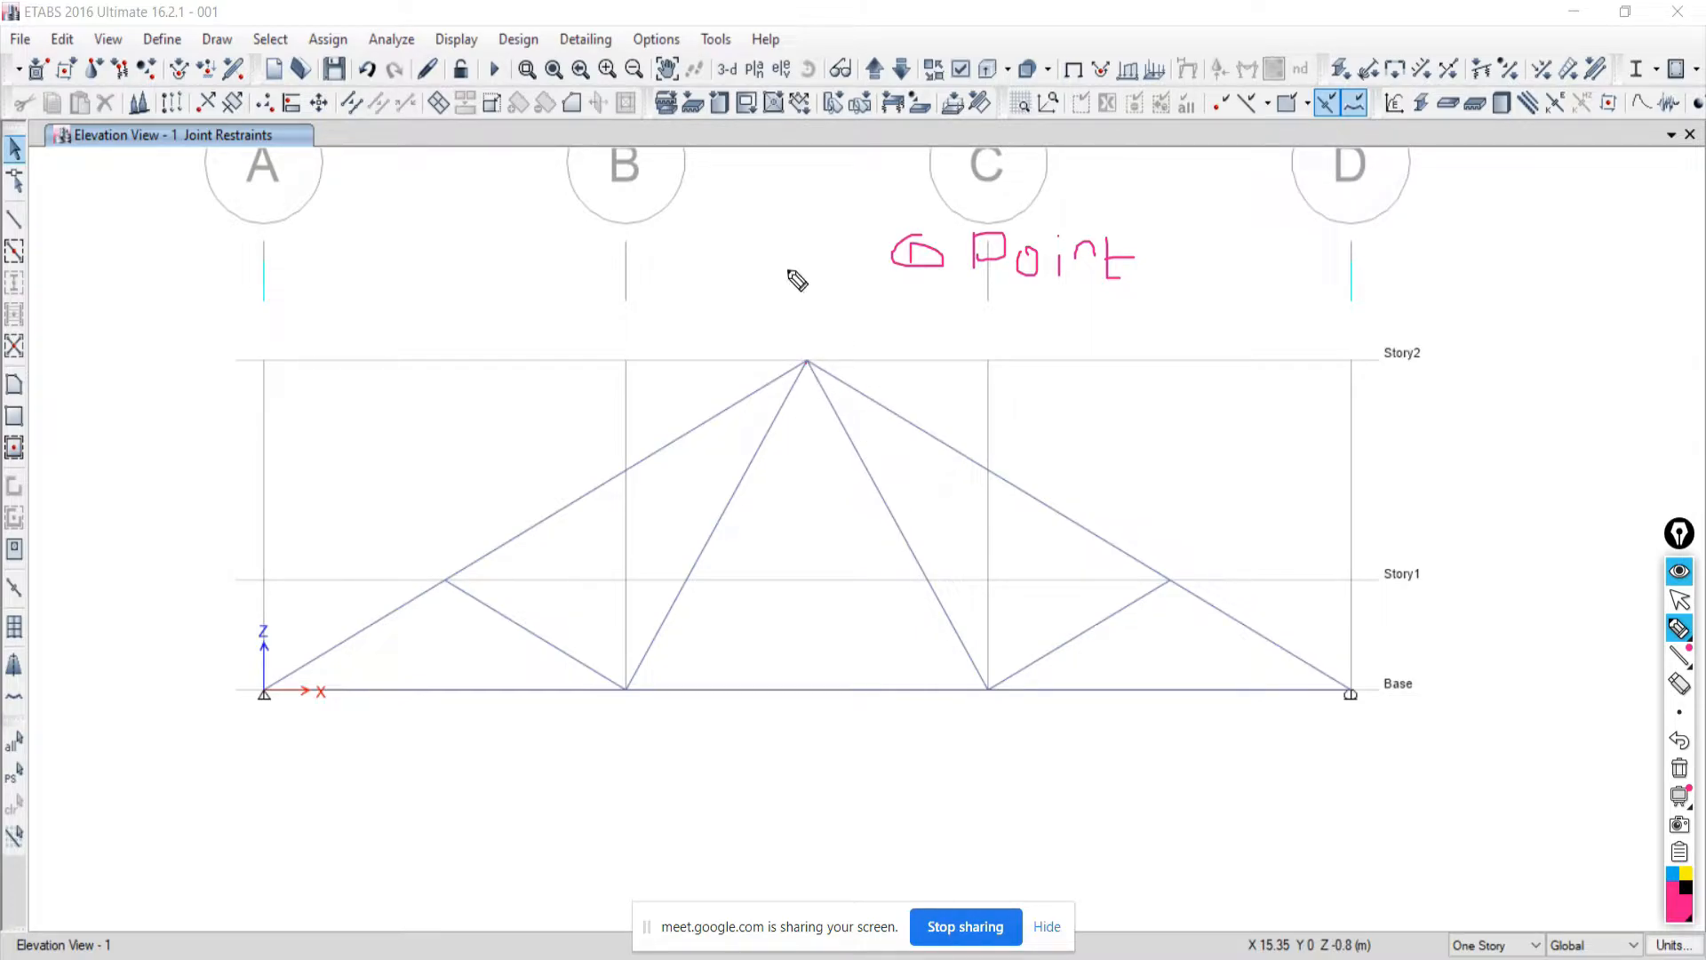
mouse_move(818, 235)
mouse_down()
mouse_move(809, 339)
mouse_move(796, 320)
mouse_up()
mouse_move(804, 184)
mouse_down()
mouse_move(804, 214)
mouse_move(851, 182)
mouse_up()
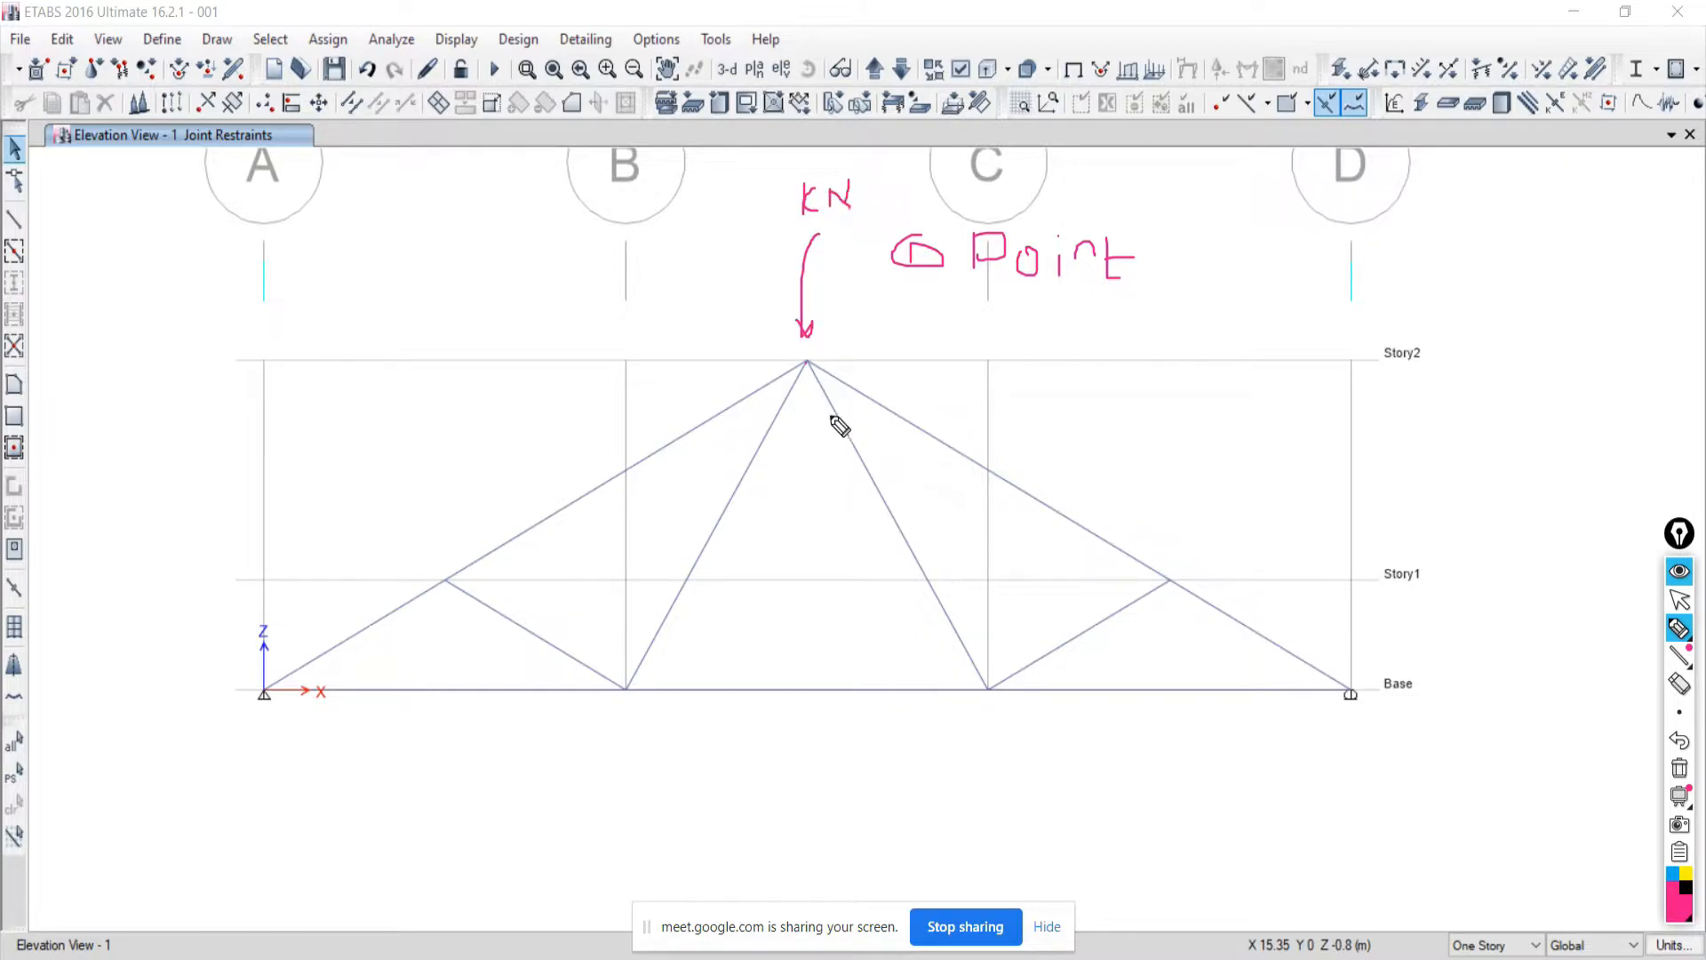
Add "2 UDL" with a double underline and "3 UVL" to the handwritten list of load types, and leave pen mode.
mouse_move(935, 313)
mouse_down()
mouse_move(942, 371)
mouse_move(943, 303)
mouse_move(931, 348)
mouse_up()
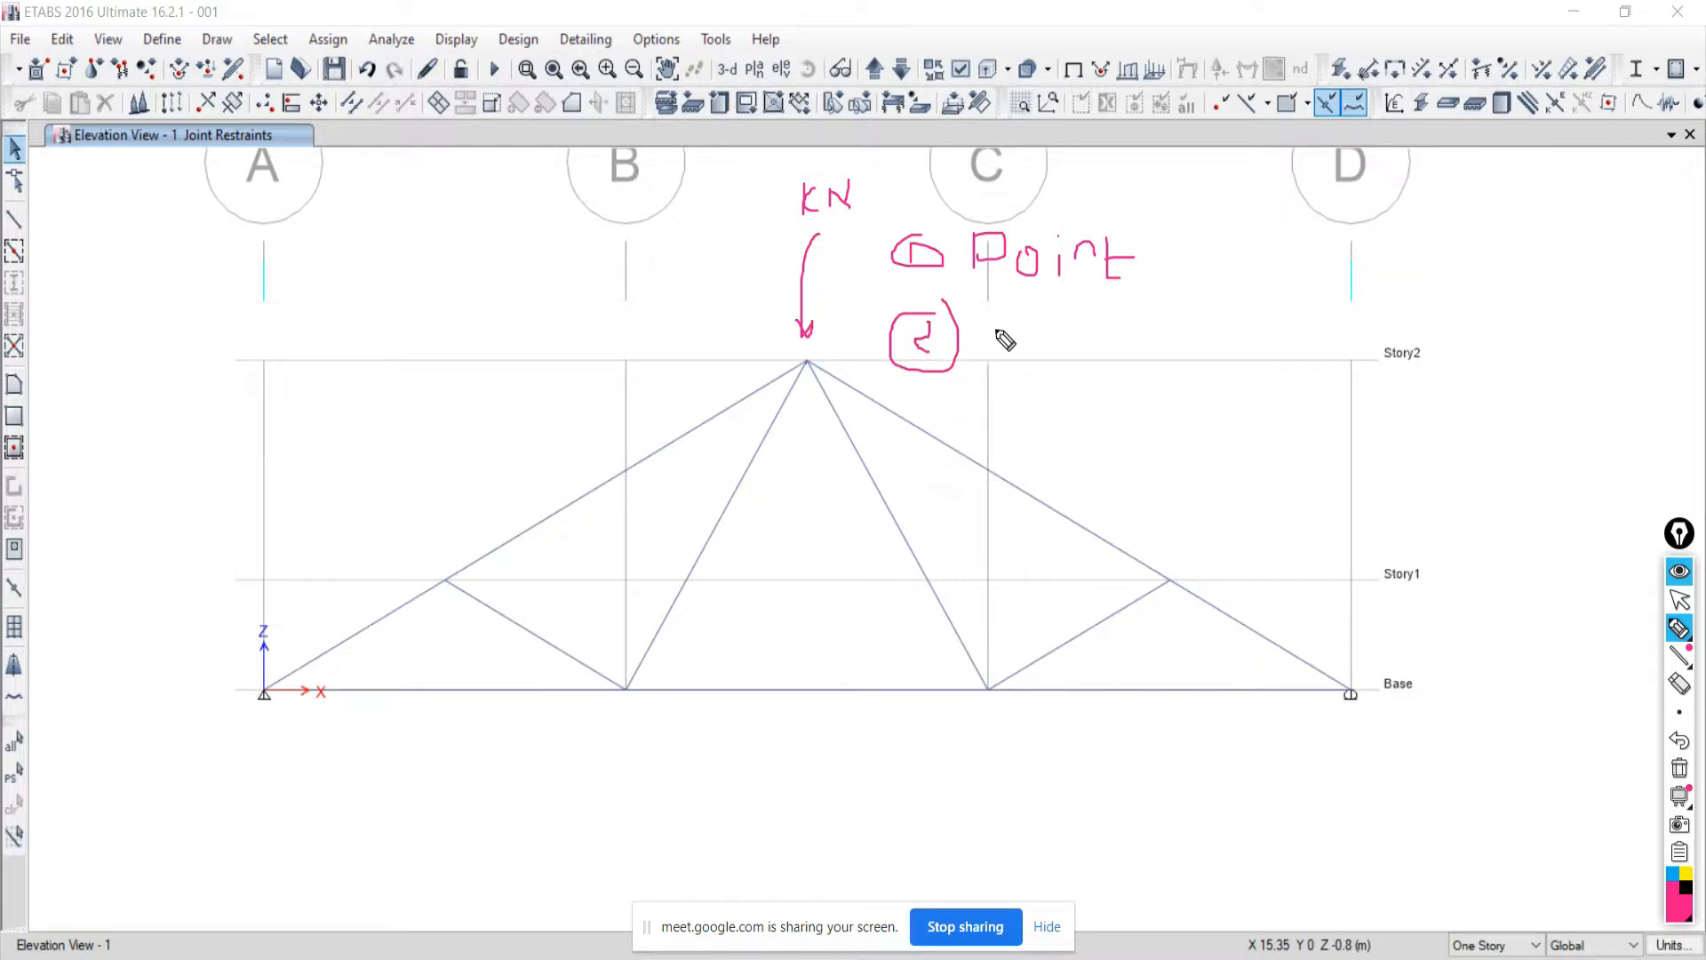
mouse_move(995, 308)
mouse_down()
mouse_move(1009, 352)
mouse_move(1018, 328)
mouse_move(1018, 353)
mouse_move(1116, 354)
mouse_up()
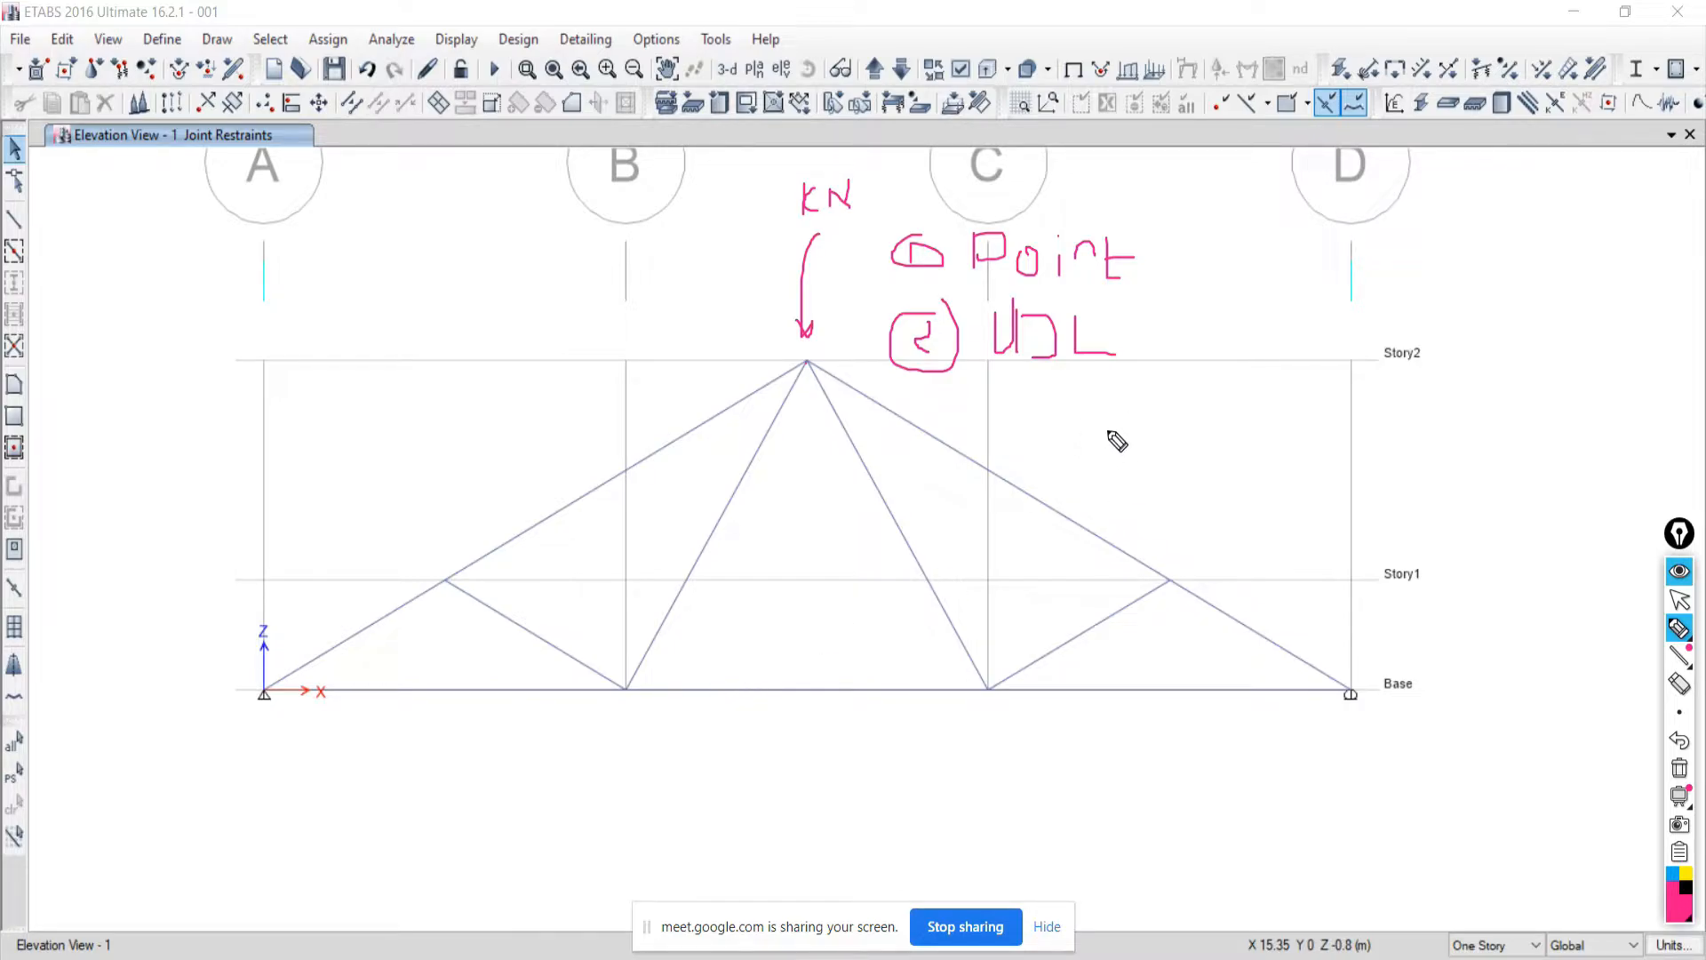
drag(1000, 382, 1114, 383)
drag(1004, 402, 1116, 402)
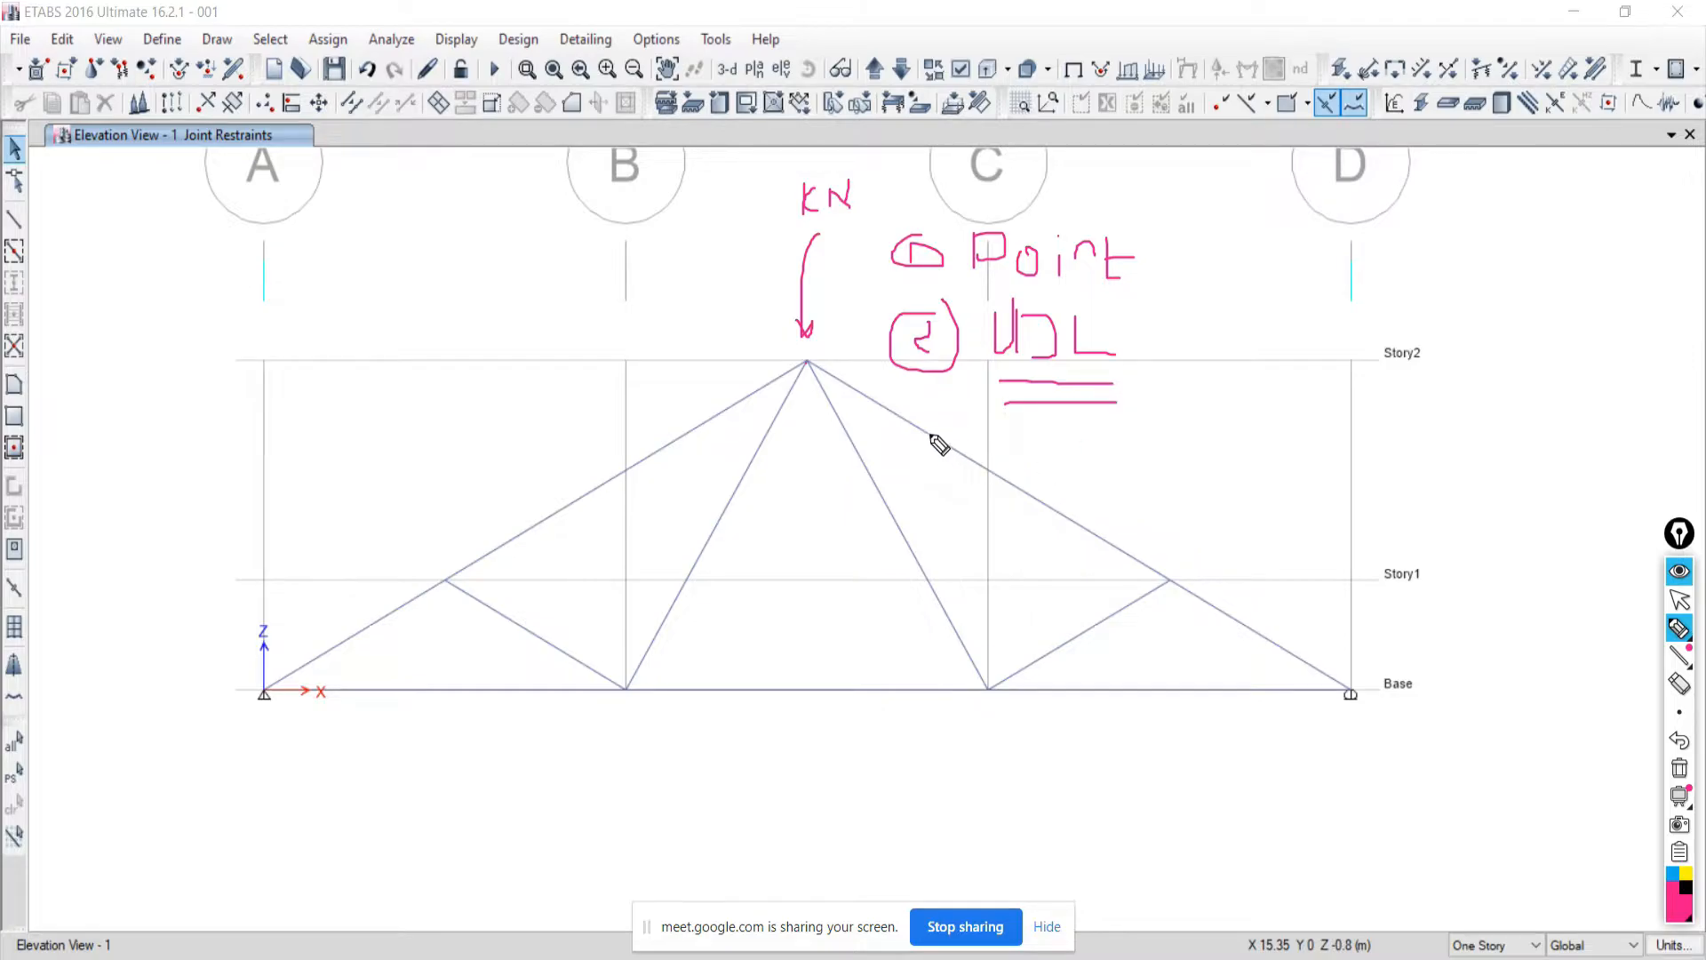
mouse_move(931, 430)
mouse_down()
mouse_move(947, 490)
mouse_move(933, 428)
mouse_move(918, 498)
mouse_up()
mouse_move(1006, 444)
mouse_down()
mouse_move(1057, 469)
mouse_move(1082, 422)
mouse_move(1098, 475)
mouse_move(1132, 467)
mouse_up()
click(1679, 600)
key(alt+Tab)
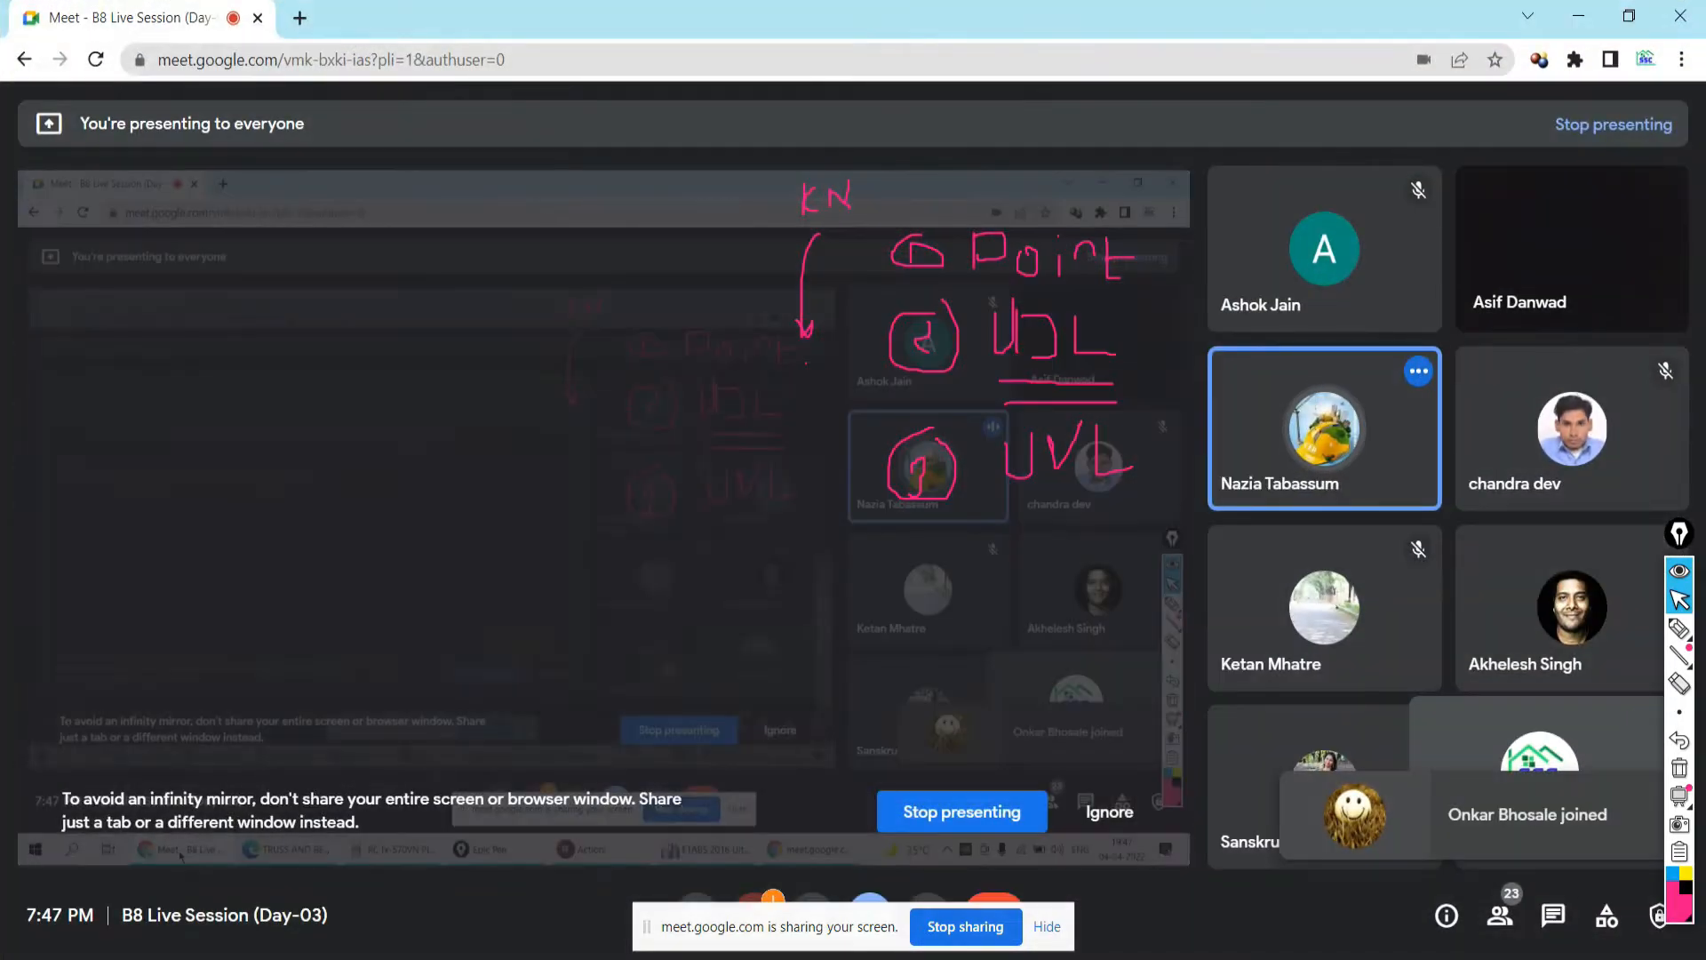
key(alt+Tab)
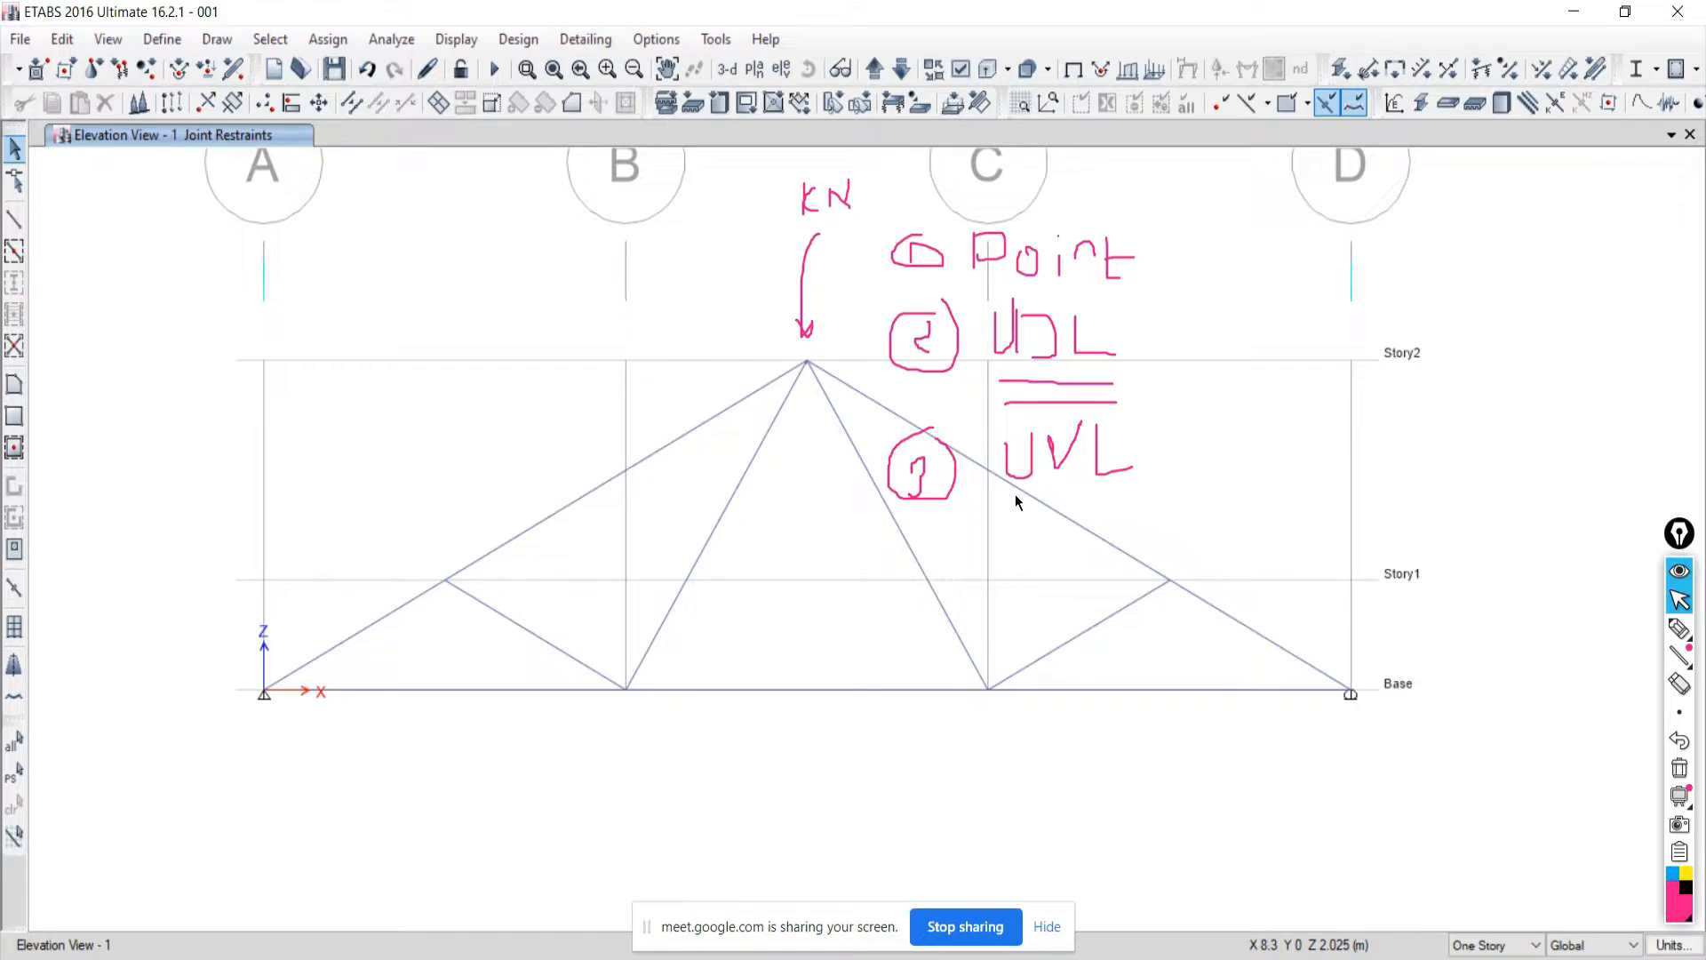
With the annotation pen, sketch a triangular load beside "UVL", a distributed load beside "UDL", and a downward arrow beside "Point".
click(1678, 628)
mouse_move(1195, 486)
mouse_down()
mouse_move(1251, 486)
mouse_move(1251, 438)
mouse_move(1253, 488)
mouse_move(1214, 486)
mouse_up()
drag(1154, 378, 1277, 363)
mouse_move(1172, 203)
mouse_down()
mouse_move(1173, 260)
mouse_move(1180, 234)
mouse_up()
Add a circled item 4 to the handwritten load list and sketch a parallelogram area with downward load arrows beside it.
mouse_move(952, 555)
mouse_down()
mouse_move(978, 616)
mouse_move(963, 598)
mouse_move(945, 620)
mouse_up()
drag(1248, 564, 1091, 565)
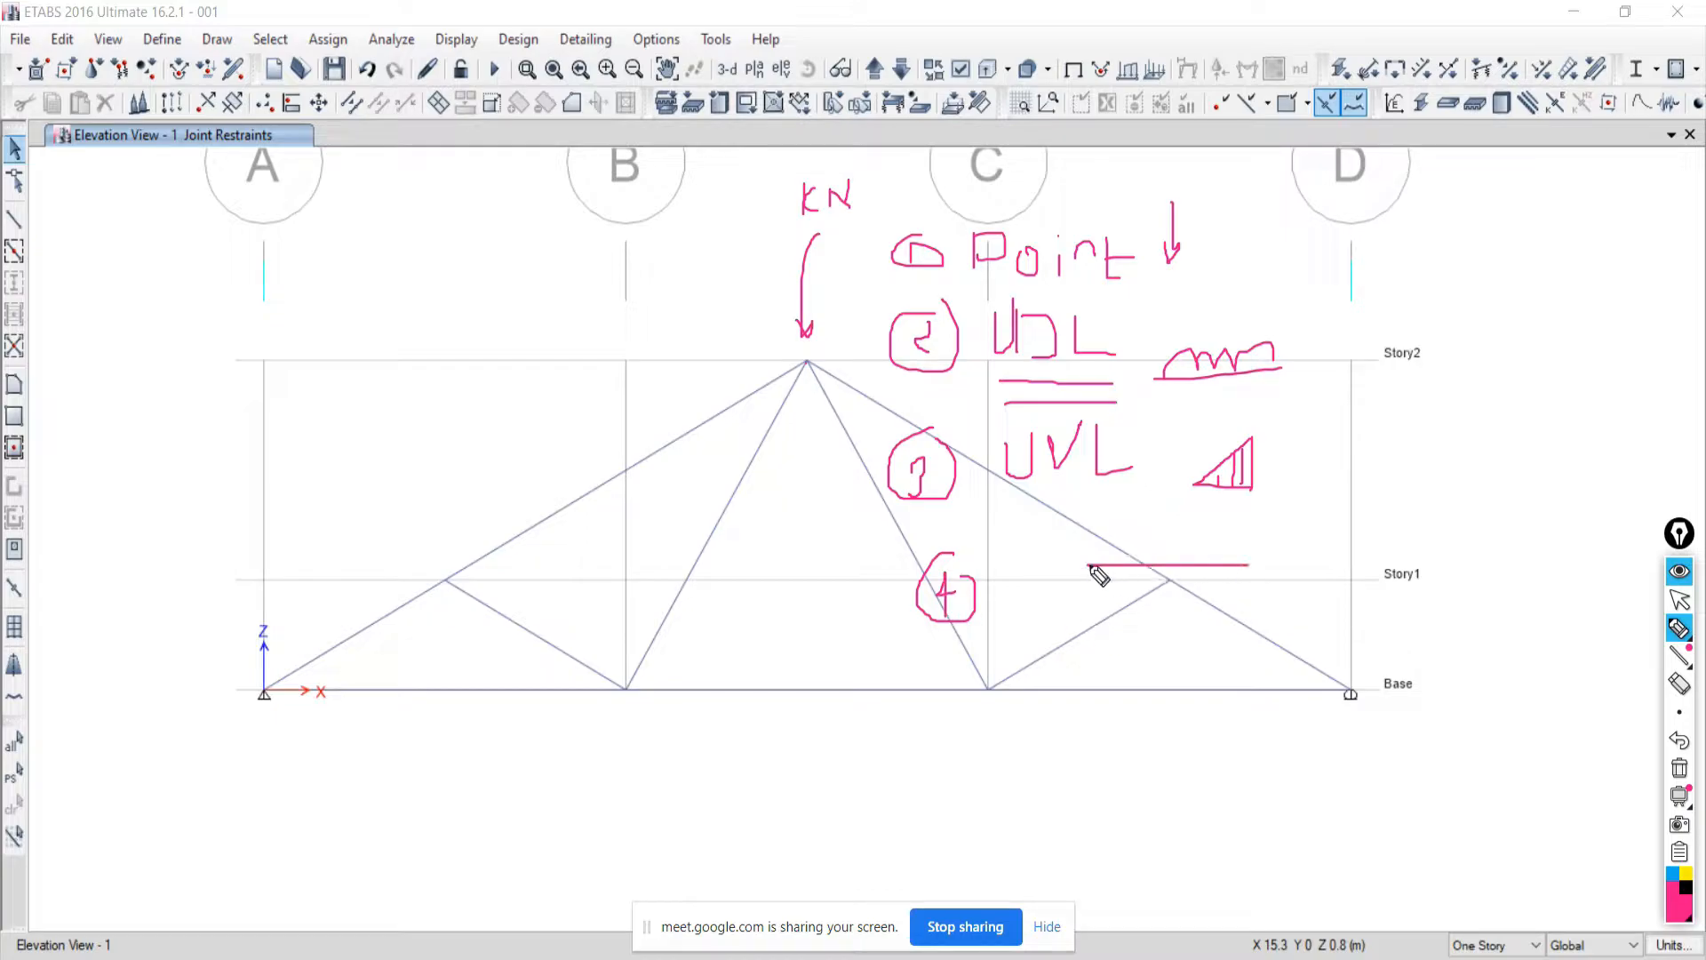
drag(1237, 565, 1115, 650)
mouse_move(1100, 562)
mouse_down()
mouse_move(994, 637)
mouse_move(1102, 641)
mouse_up()
mouse_move(1126, 496)
mouse_down()
mouse_move(1127, 580)
mouse_move(1172, 609)
mouse_up()
mouse_move(1096, 558)
mouse_down()
mouse_move(1117, 636)
mouse_move(1056, 616)
mouse_move(1106, 622)
mouse_up()
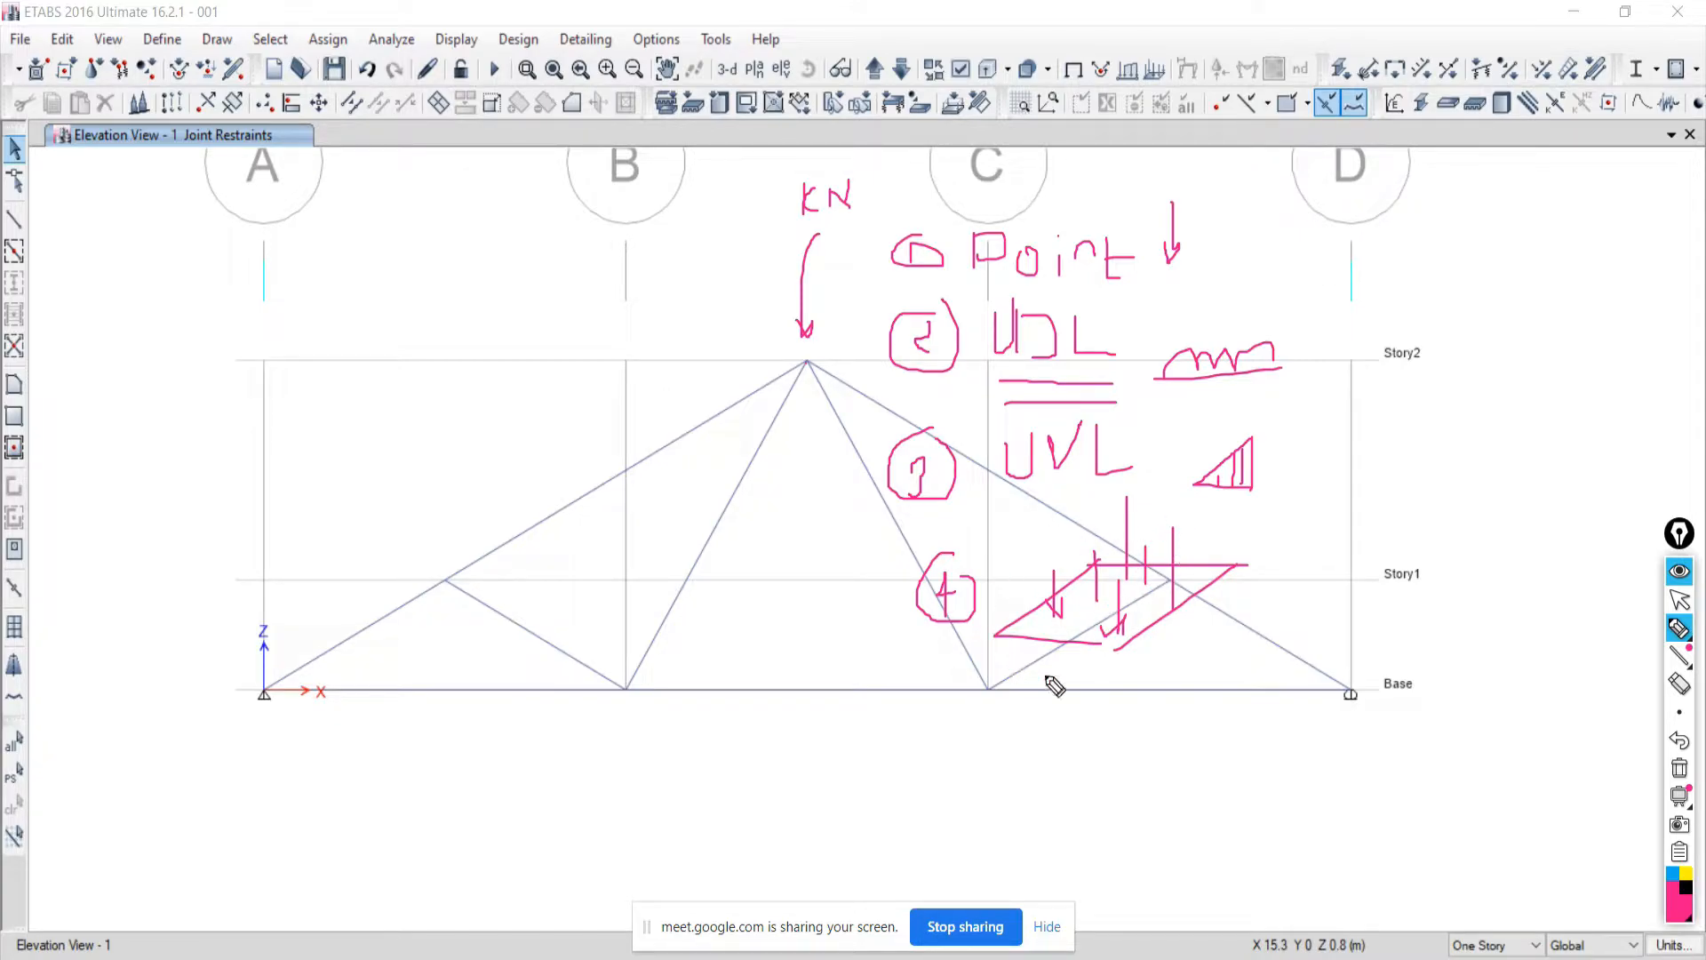
Underline "Point" and handwrite the load units kN, kN/m, kN/m and kN/m² beside the four load types in order.
drag(995, 289, 1144, 286)
click(1268, 231)
drag(1269, 233, 1271, 274)
mouse_move(1293, 242)
mouse_down()
mouse_move(1291, 268)
mouse_move(1317, 226)
mouse_up()
mouse_move(1347, 341)
mouse_down()
mouse_move(1344, 378)
mouse_move(1434, 382)
mouse_up()
mouse_move(1358, 437)
mouse_down()
mouse_move(1358, 484)
mouse_move(1409, 435)
mouse_move(1415, 506)
mouse_move(1475, 471)
mouse_up()
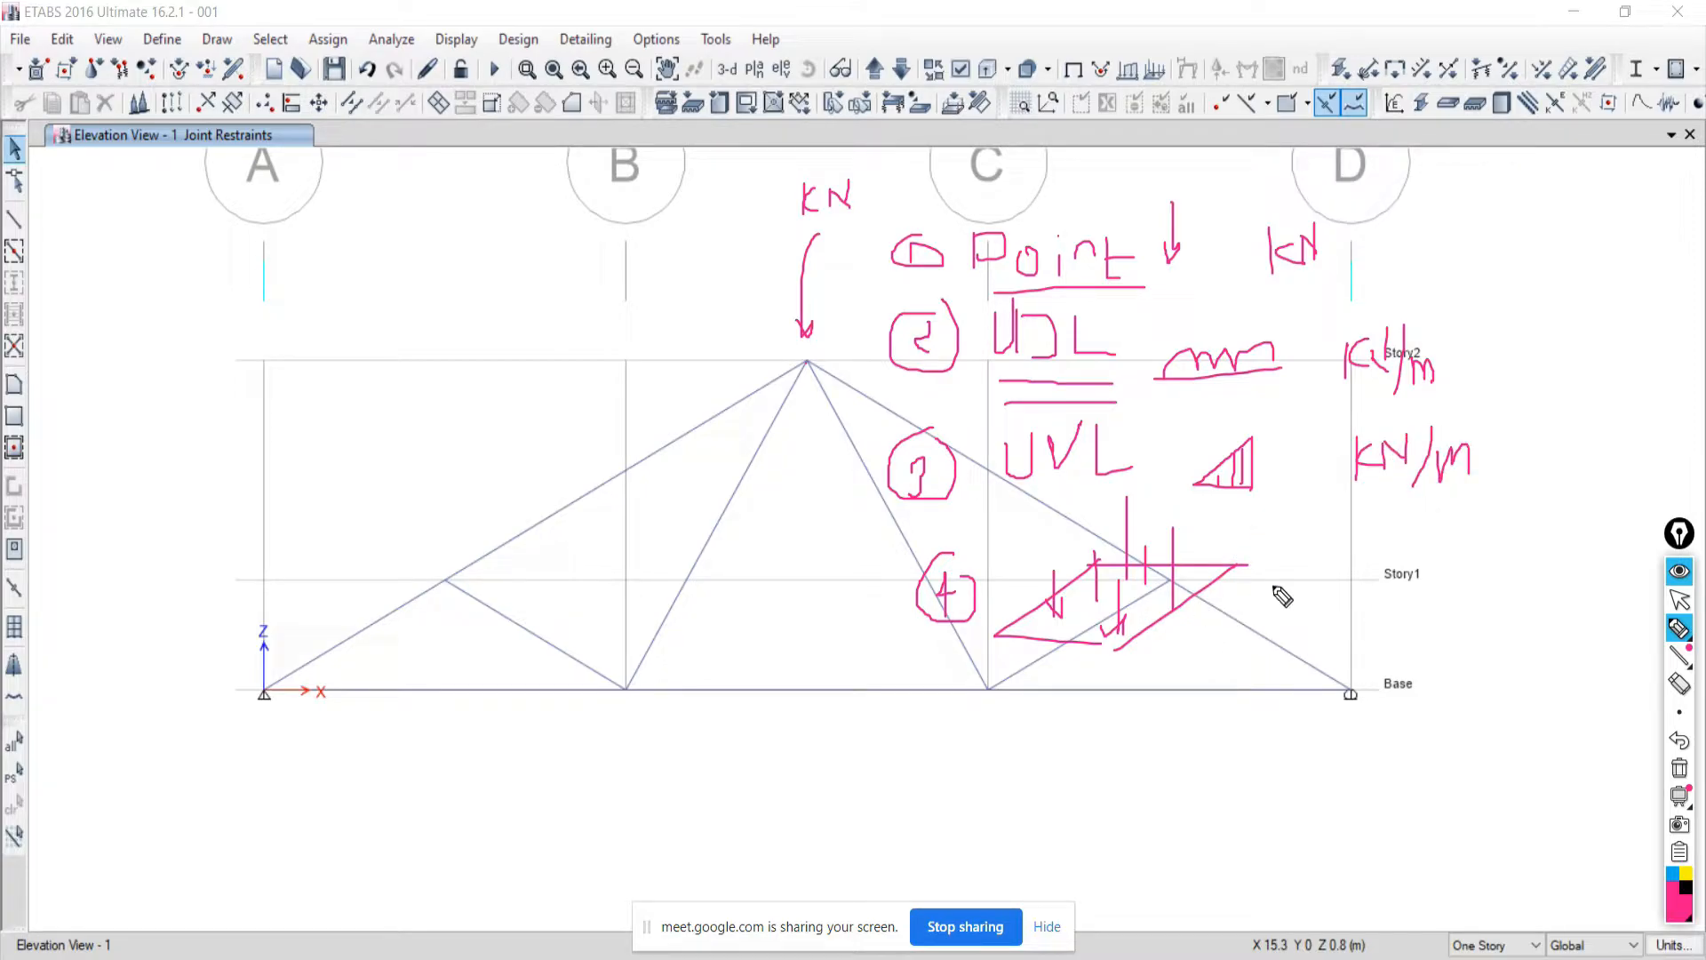
drag(1309, 562, 1310, 613)
mouse_move(1321, 576)
mouse_down()
mouse_move(1340, 597)
mouse_move(1397, 598)
mouse_move(1411, 576)
mouse_move(1390, 627)
mouse_up()
mouse_move(1424, 621)
mouse_down()
mouse_move(1477, 573)
mouse_move(1502, 619)
mouse_up()
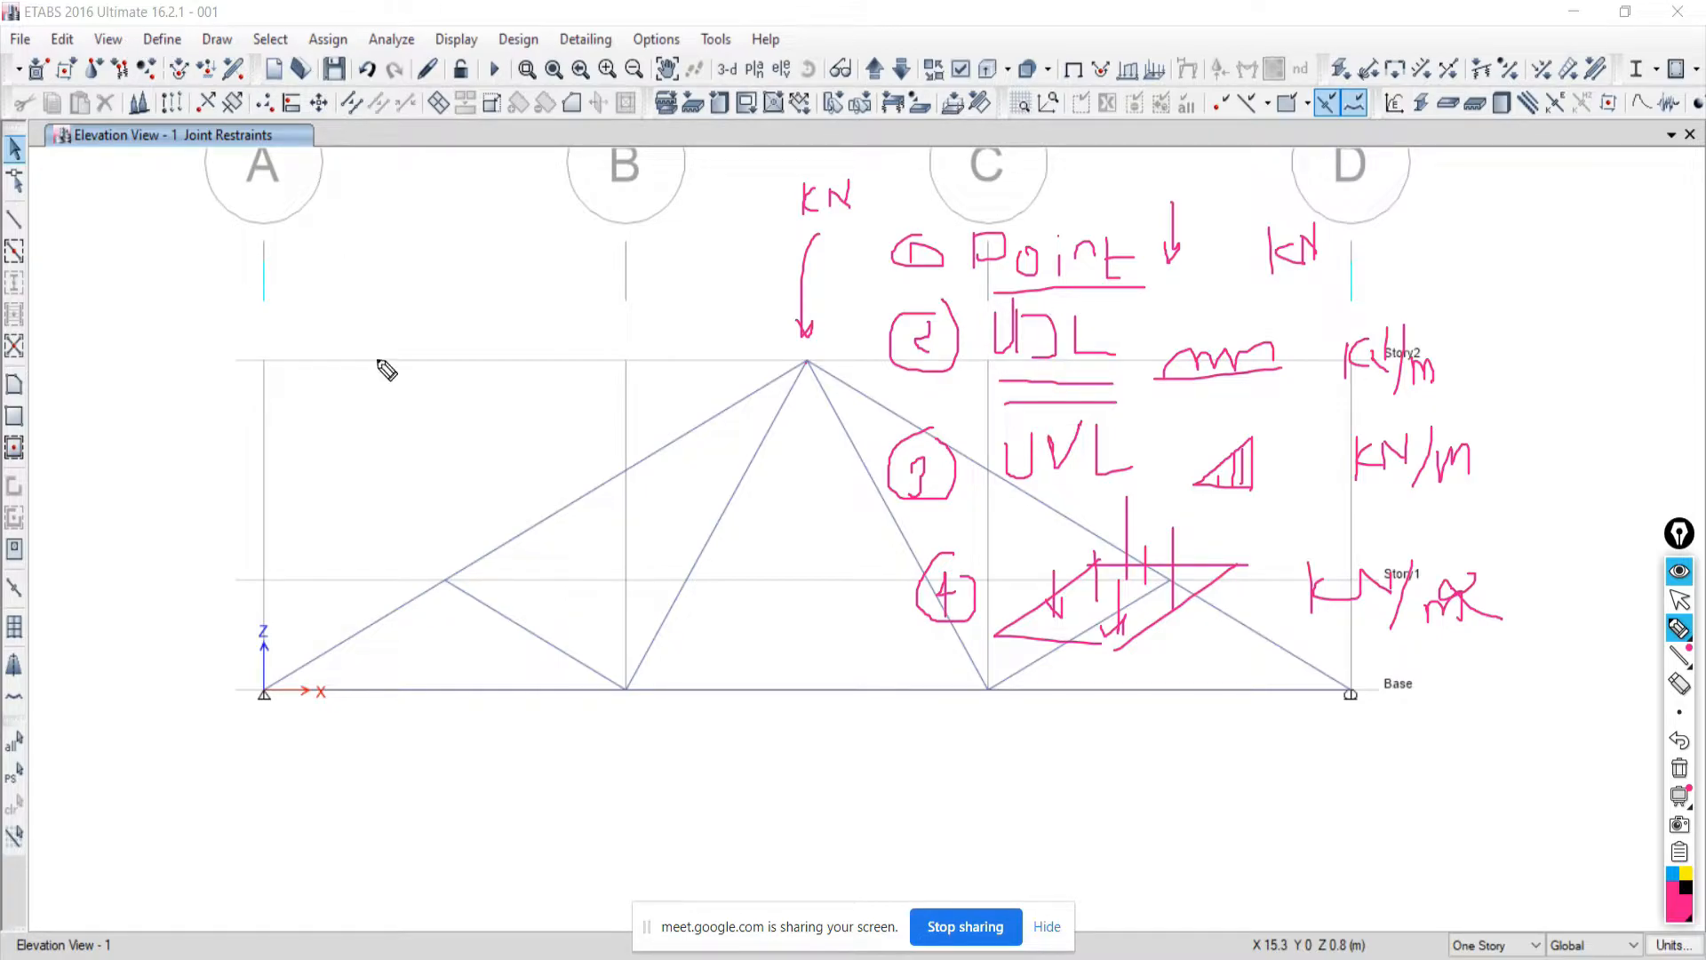
Clear all handwritten annotations from the screen and leave pen mode.
click(1679, 768)
mouse_move(1645, 638)
click(1679, 600)
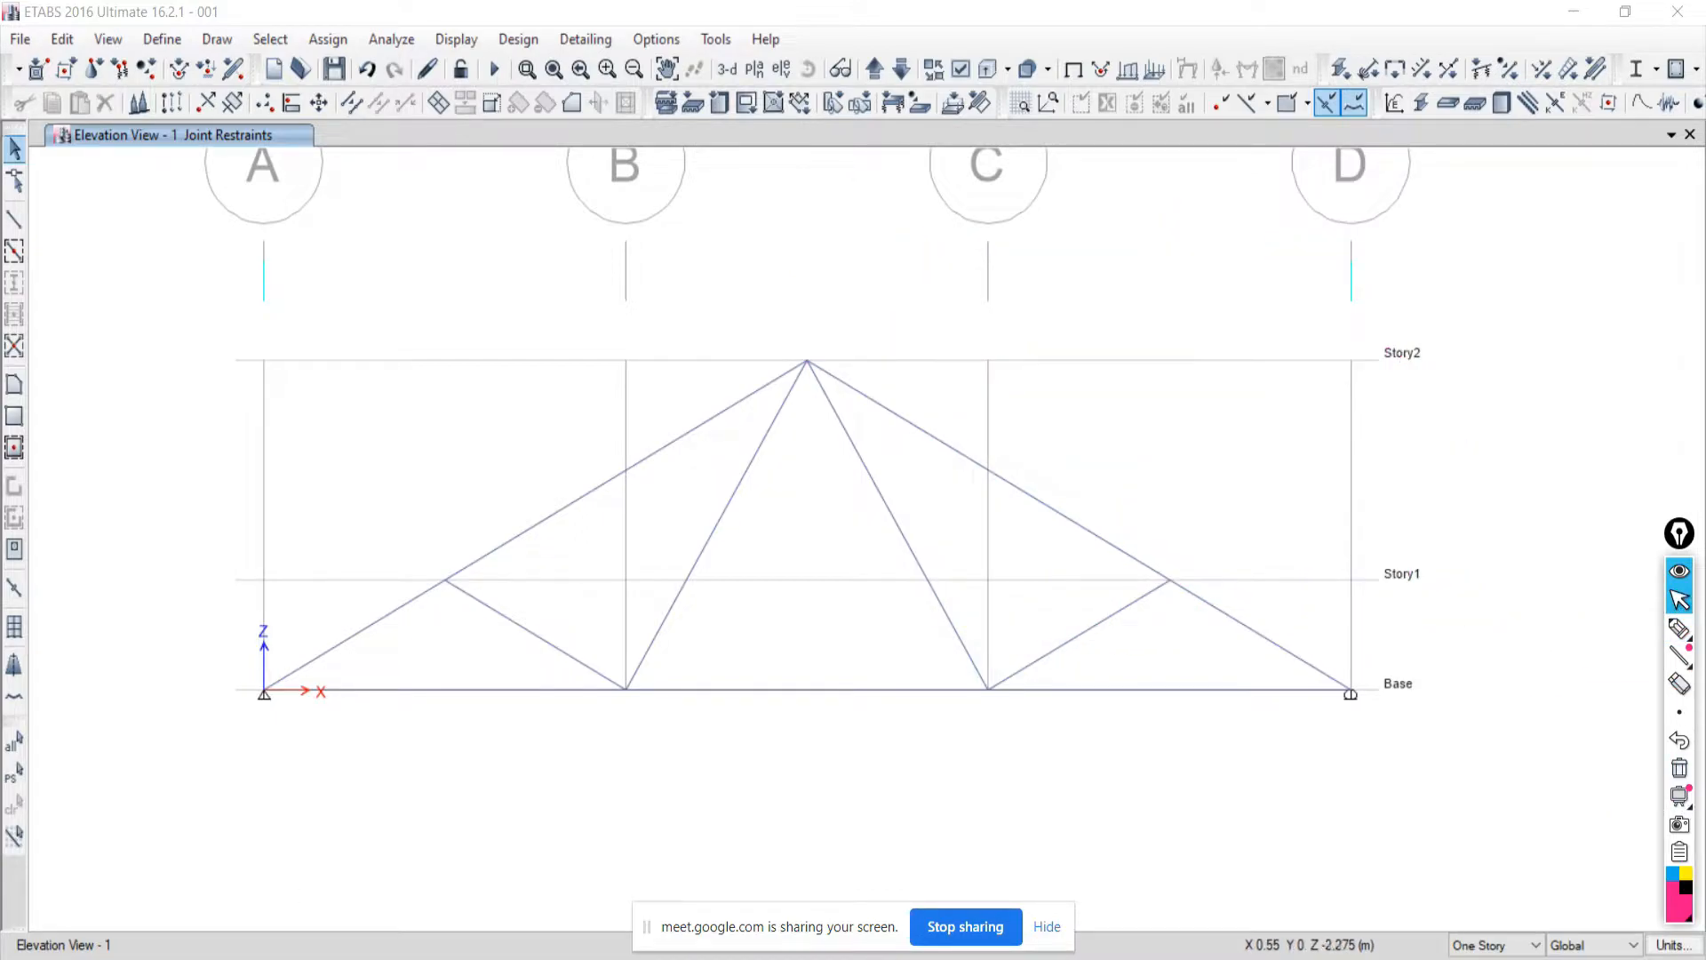
Switch to the truss example PDF to examine the joint loads, return to ETABS, and hide the screen-sharing notice.
key(alt+Tab)
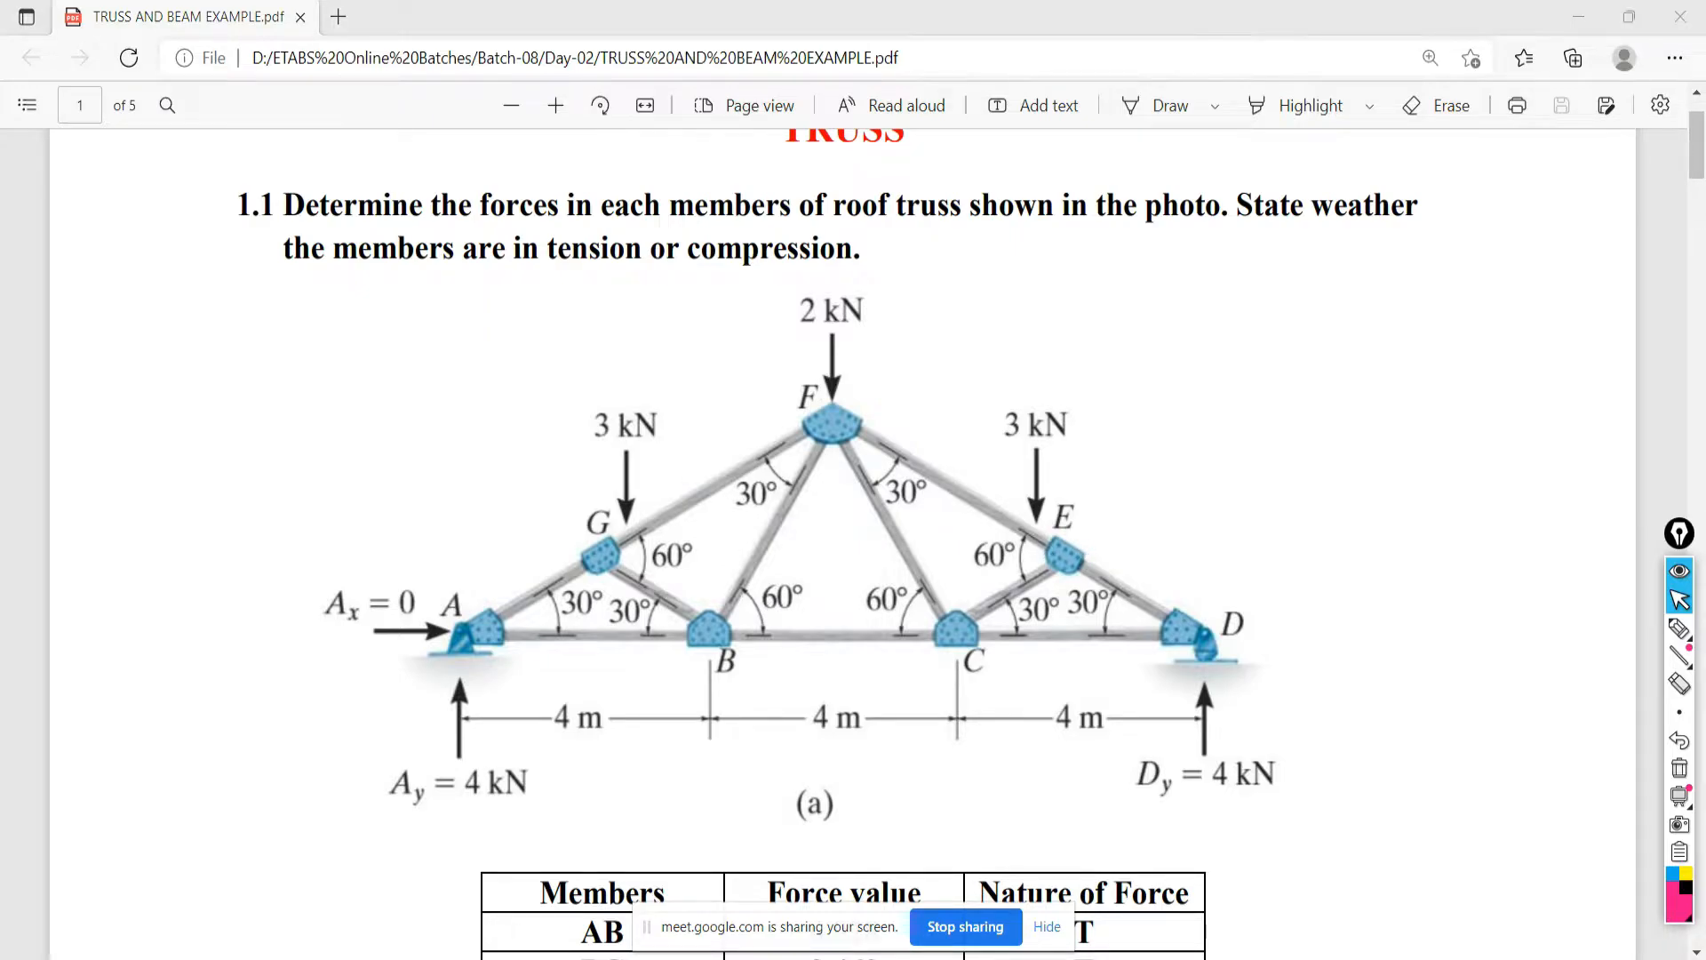
key(alt+Tab)
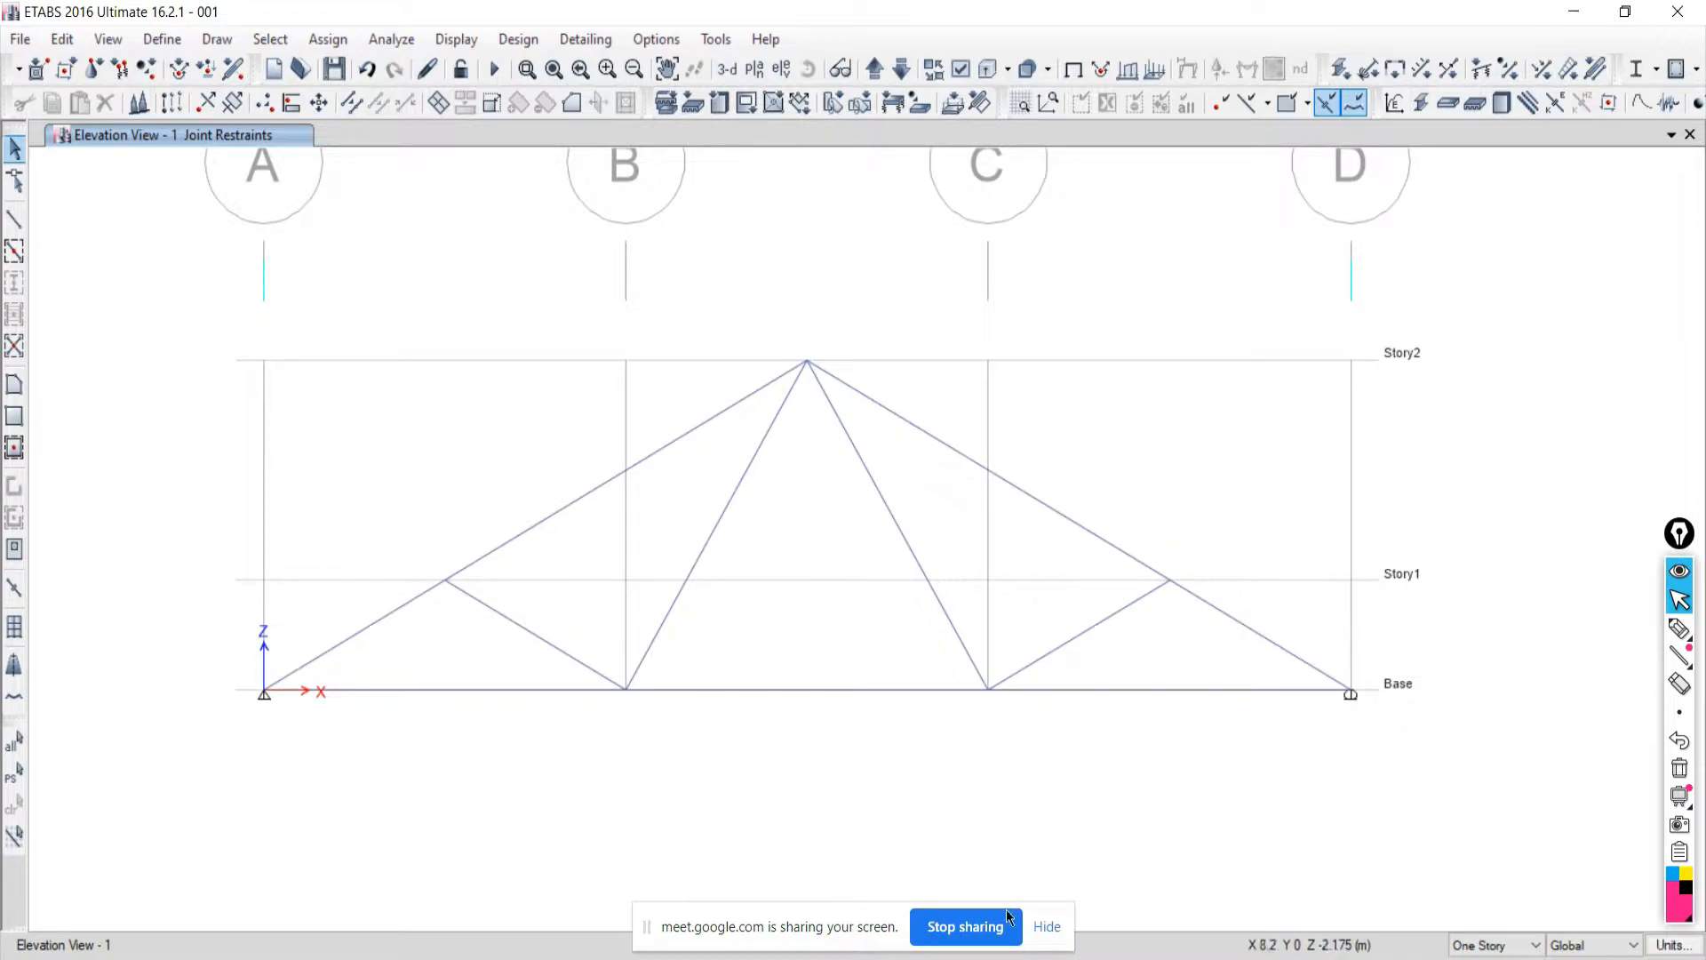
click(1047, 925)
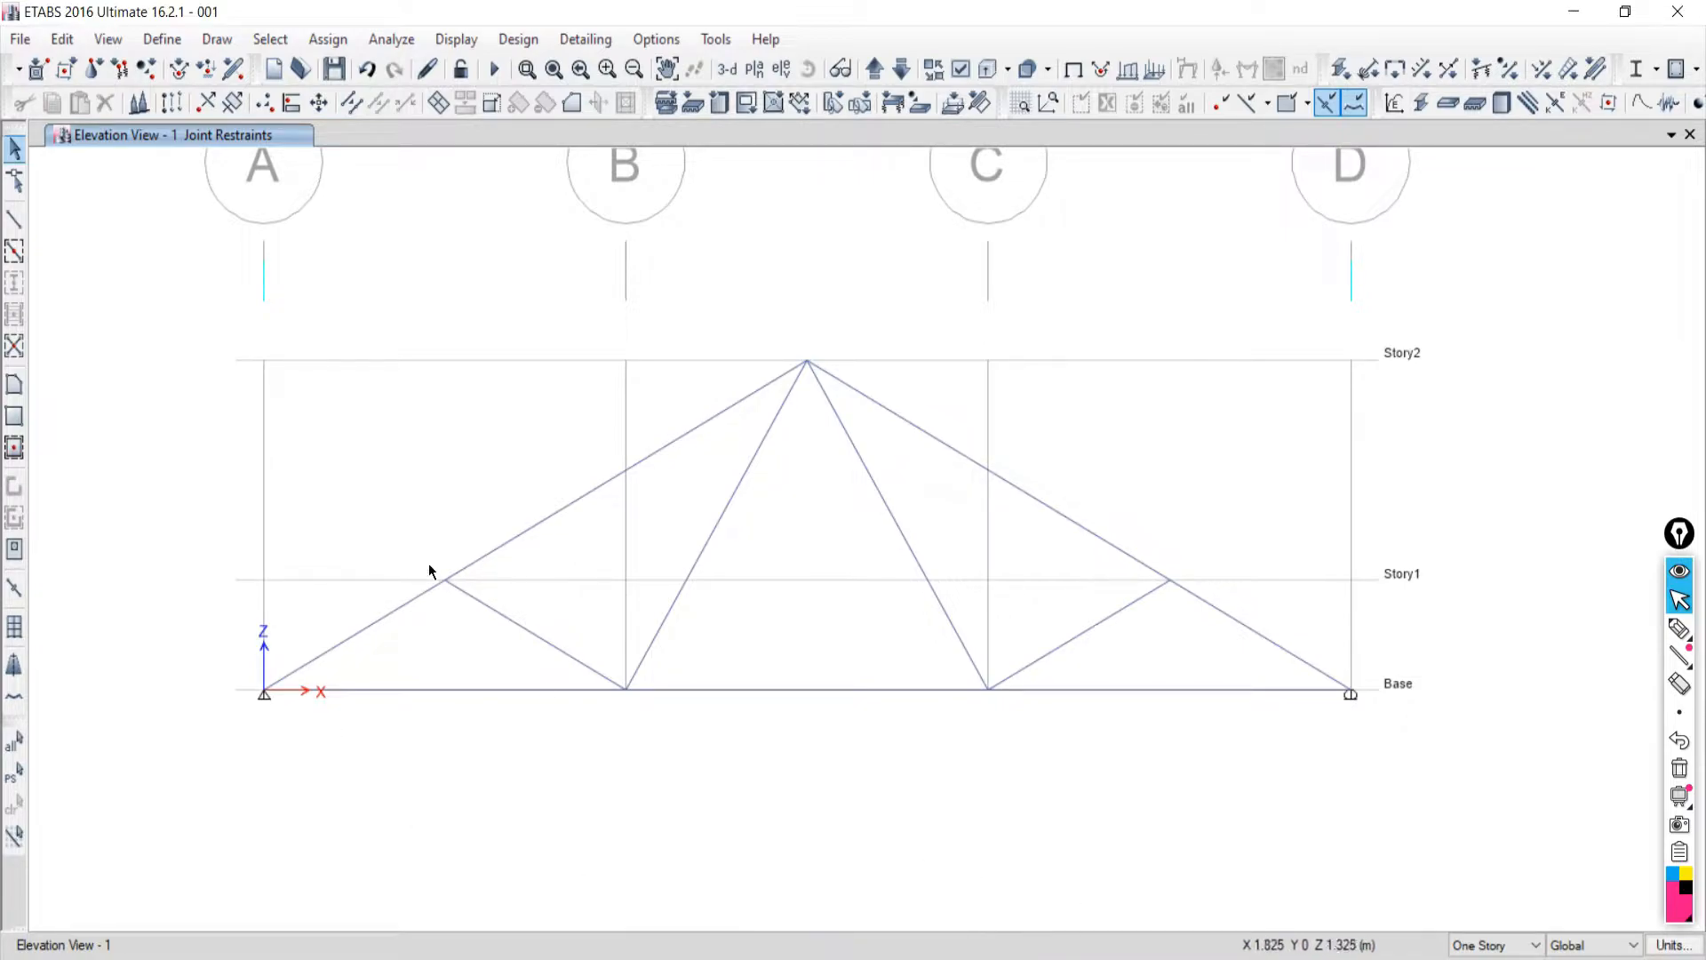
Window-select the Story1 joint between grids A and B and the Story2 apex joint in turn, clearing the selection after each.
drag(403, 542, 500, 620)
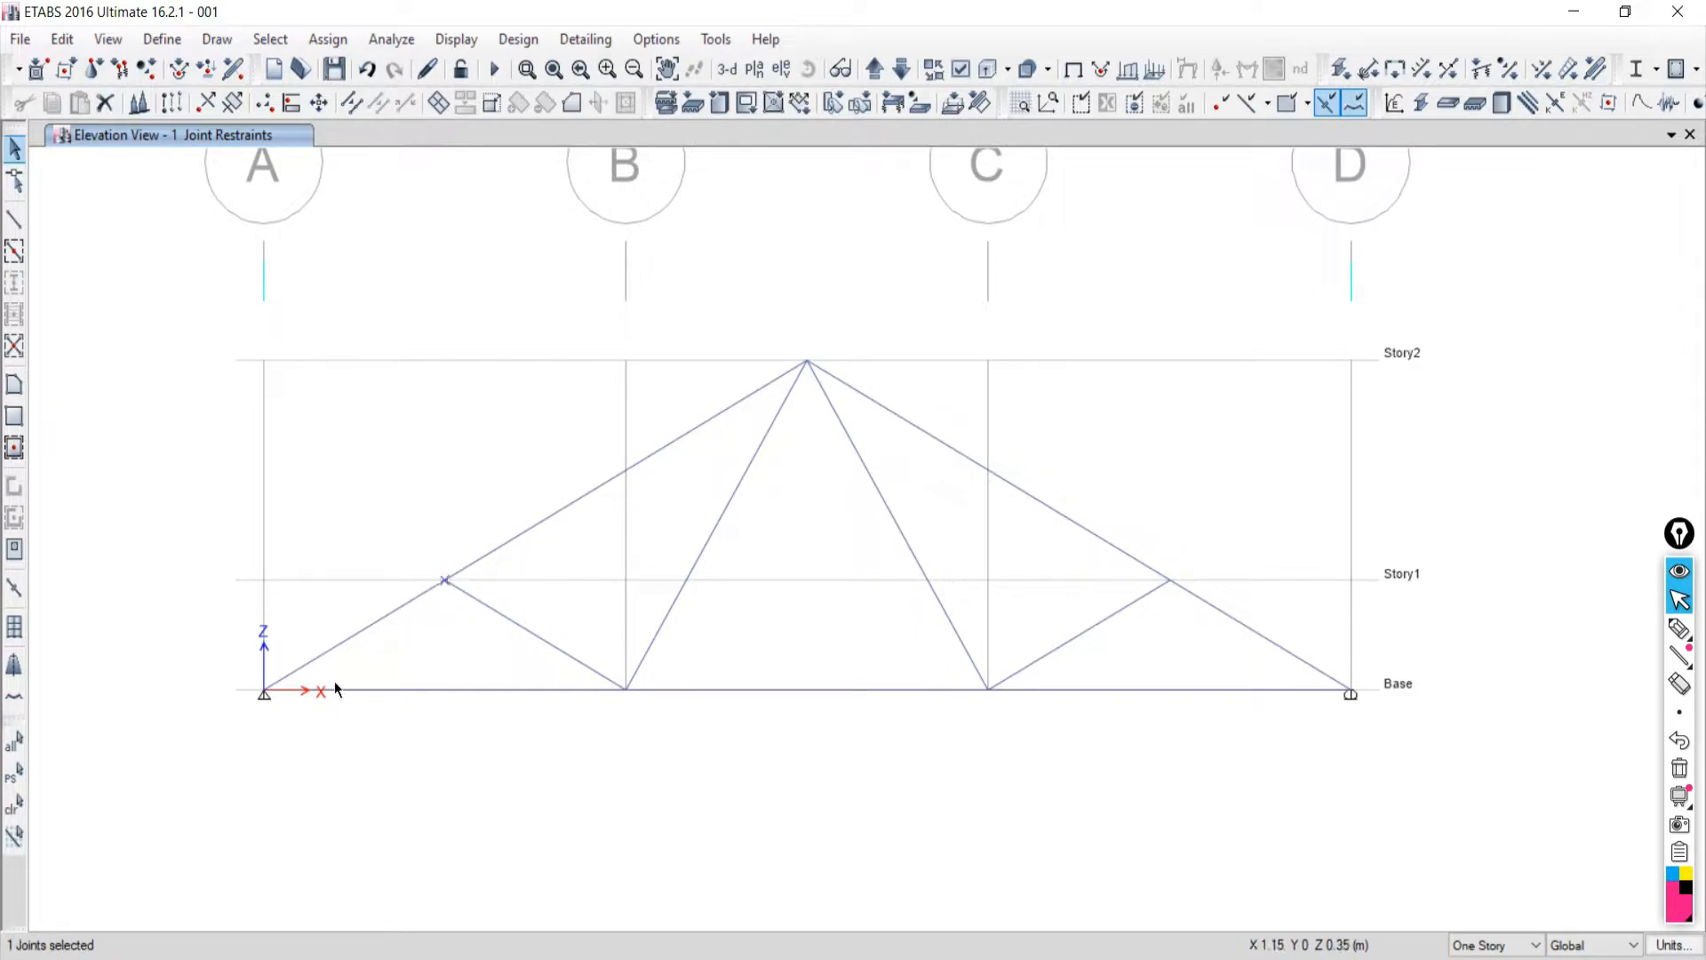
click(14, 804)
drag(753, 312, 879, 421)
click(12, 804)
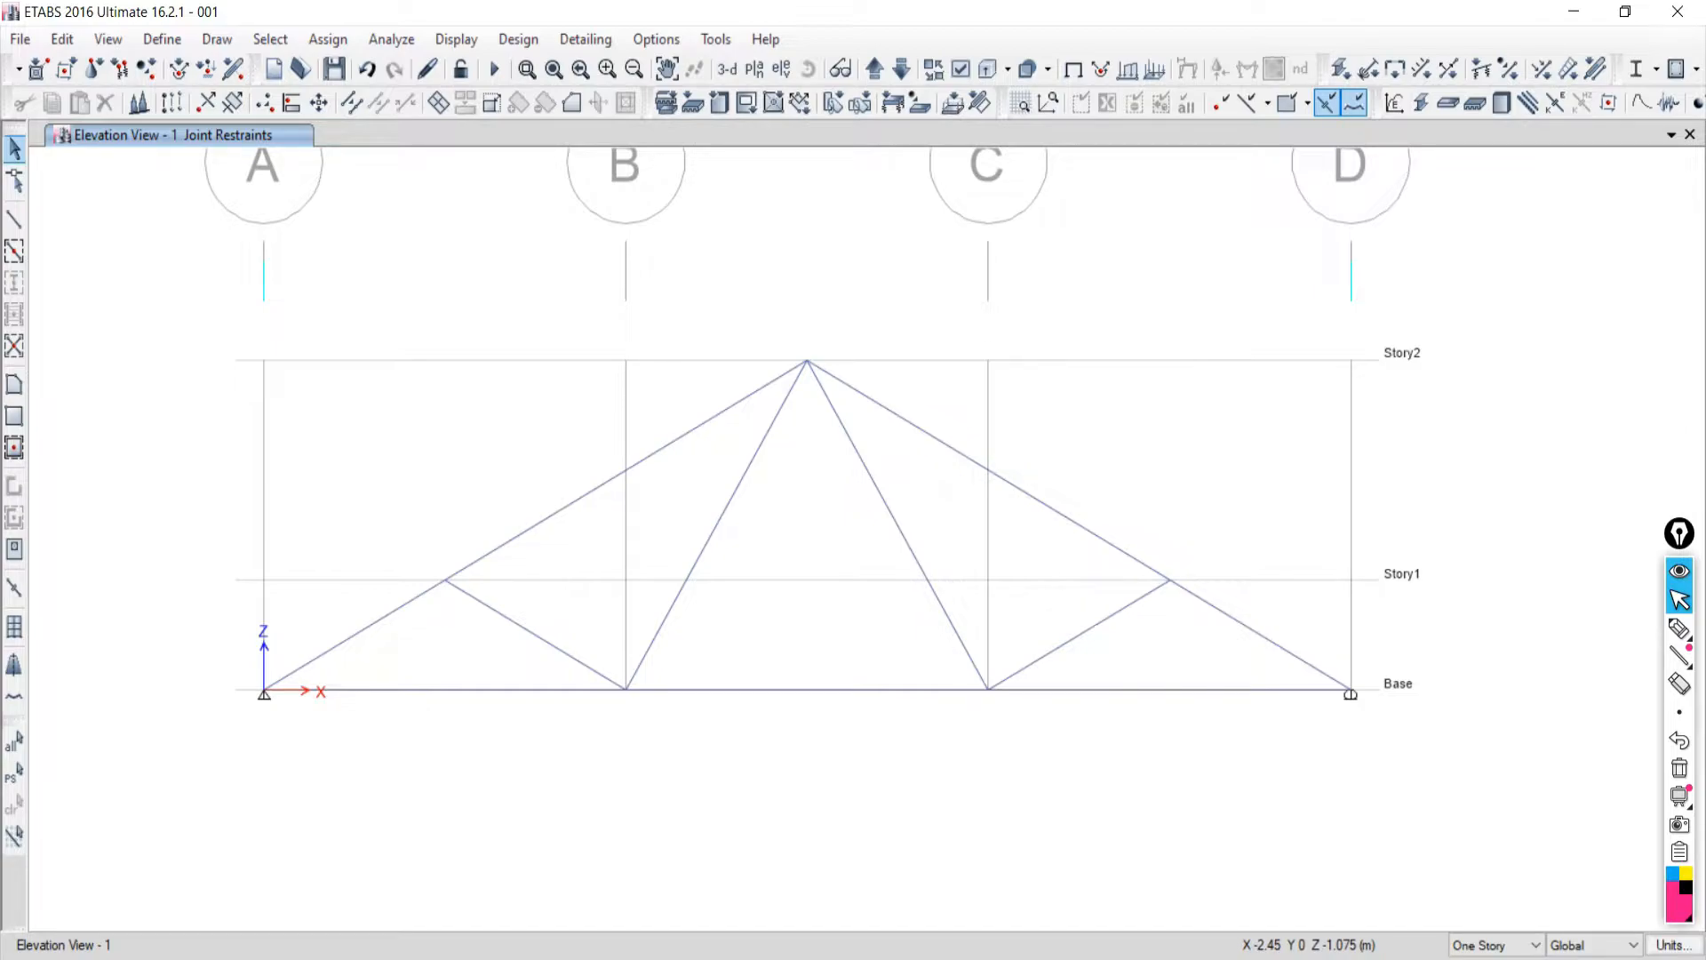
Switch to the Google Meet call, open and close its presenting options, and return to ETABS.
key(alt+Tab)
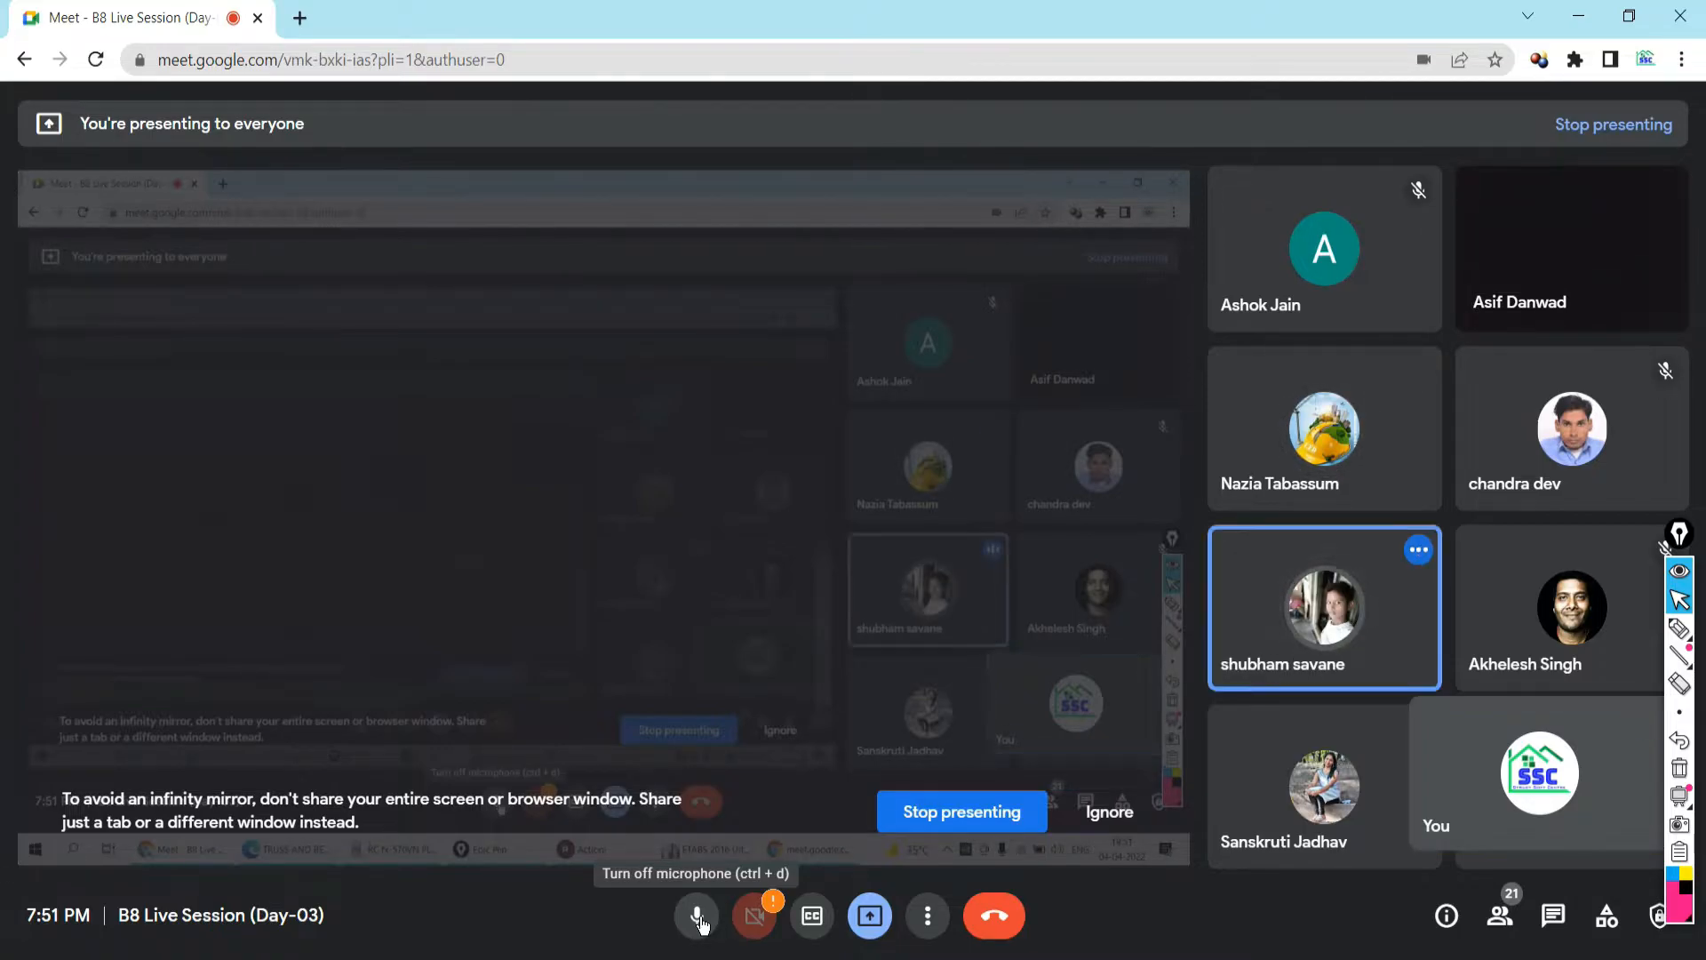
click(876, 920)
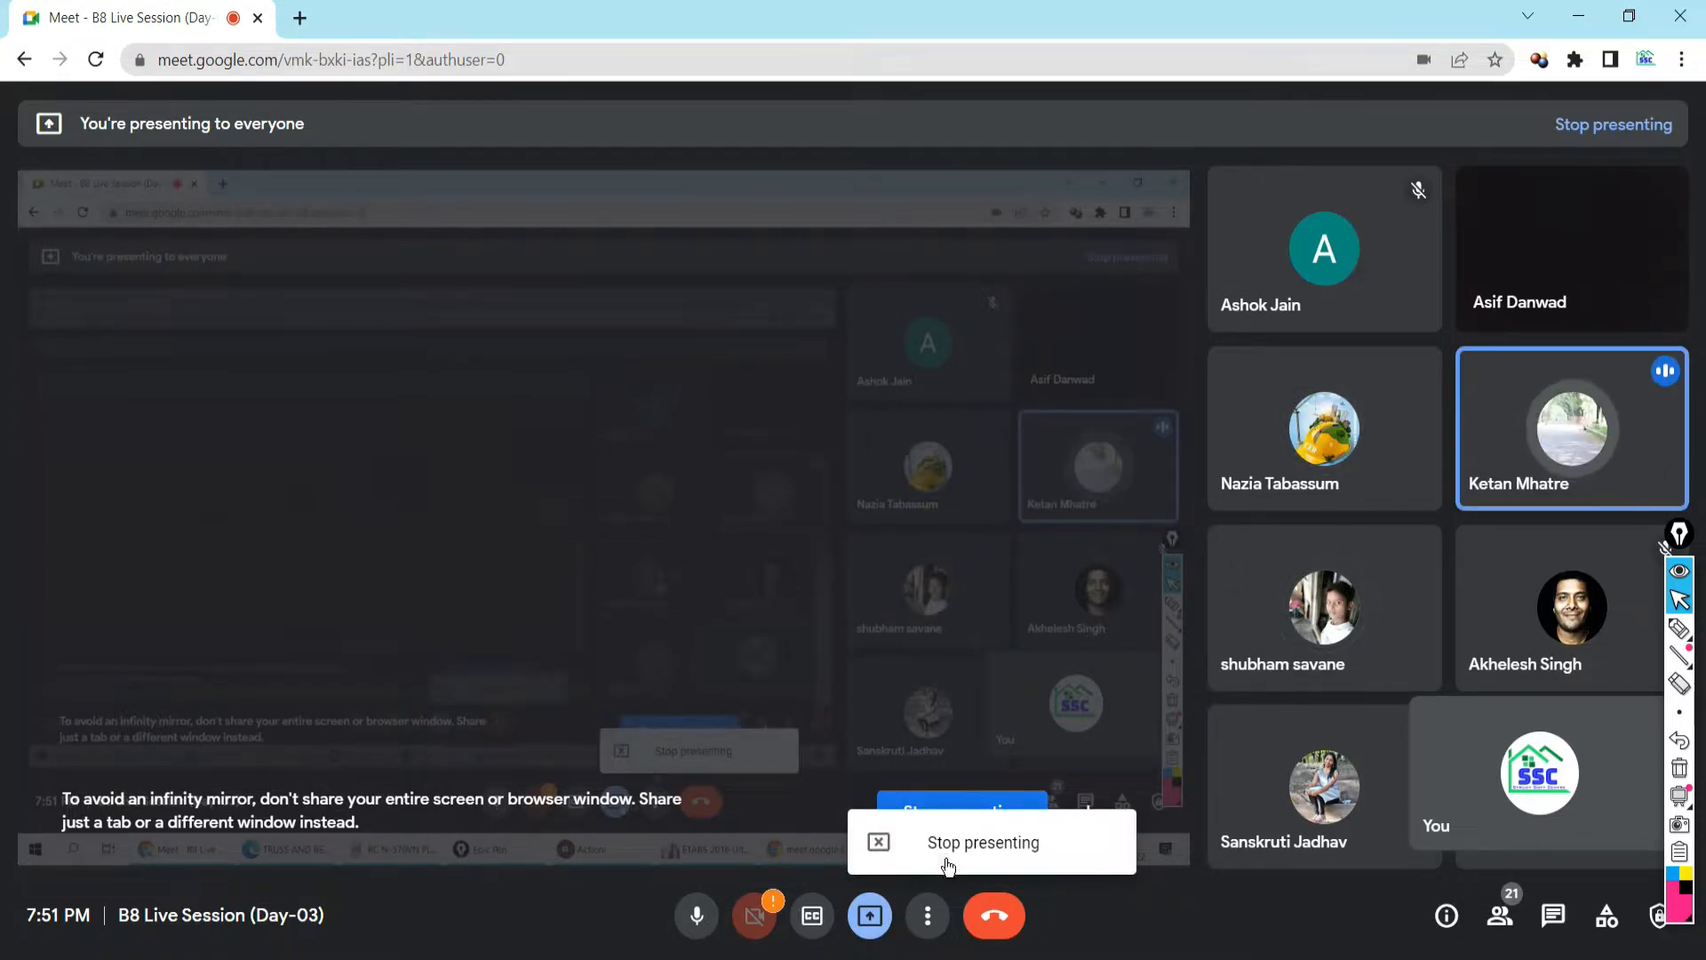
click(868, 928)
click(1015, 958)
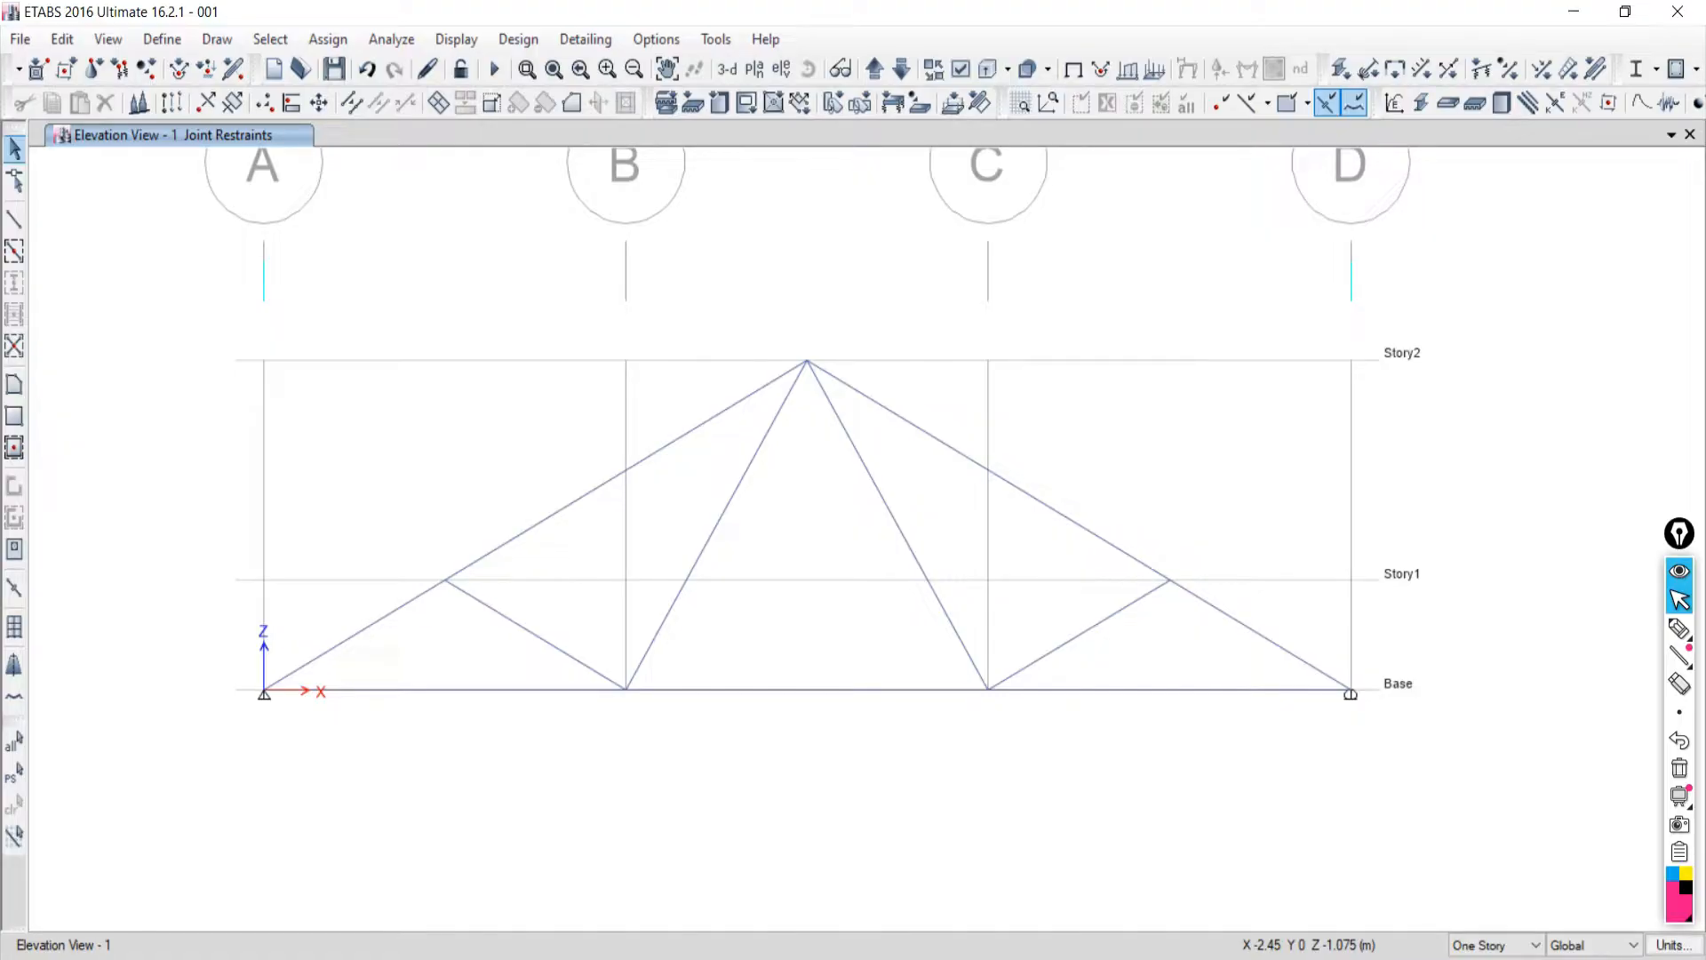
Switch to the Google Meet call, ignore the infinity mirror warning, and go back to the truss model in ETABS.
click(1010, 958)
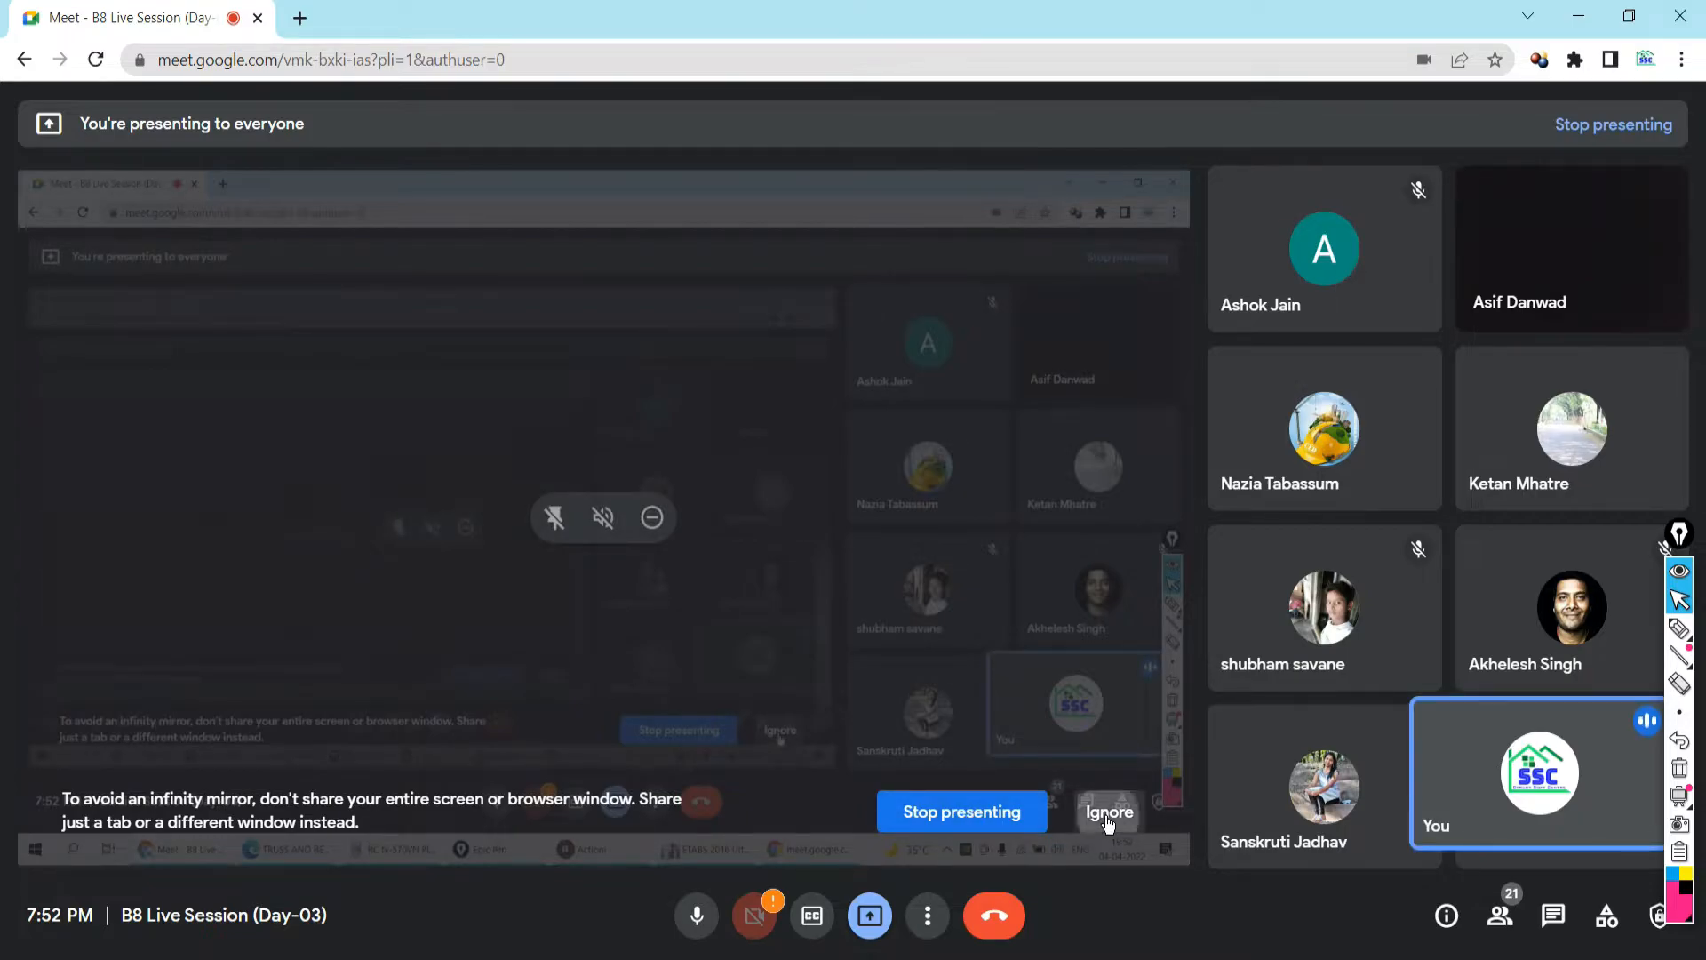
click(1108, 820)
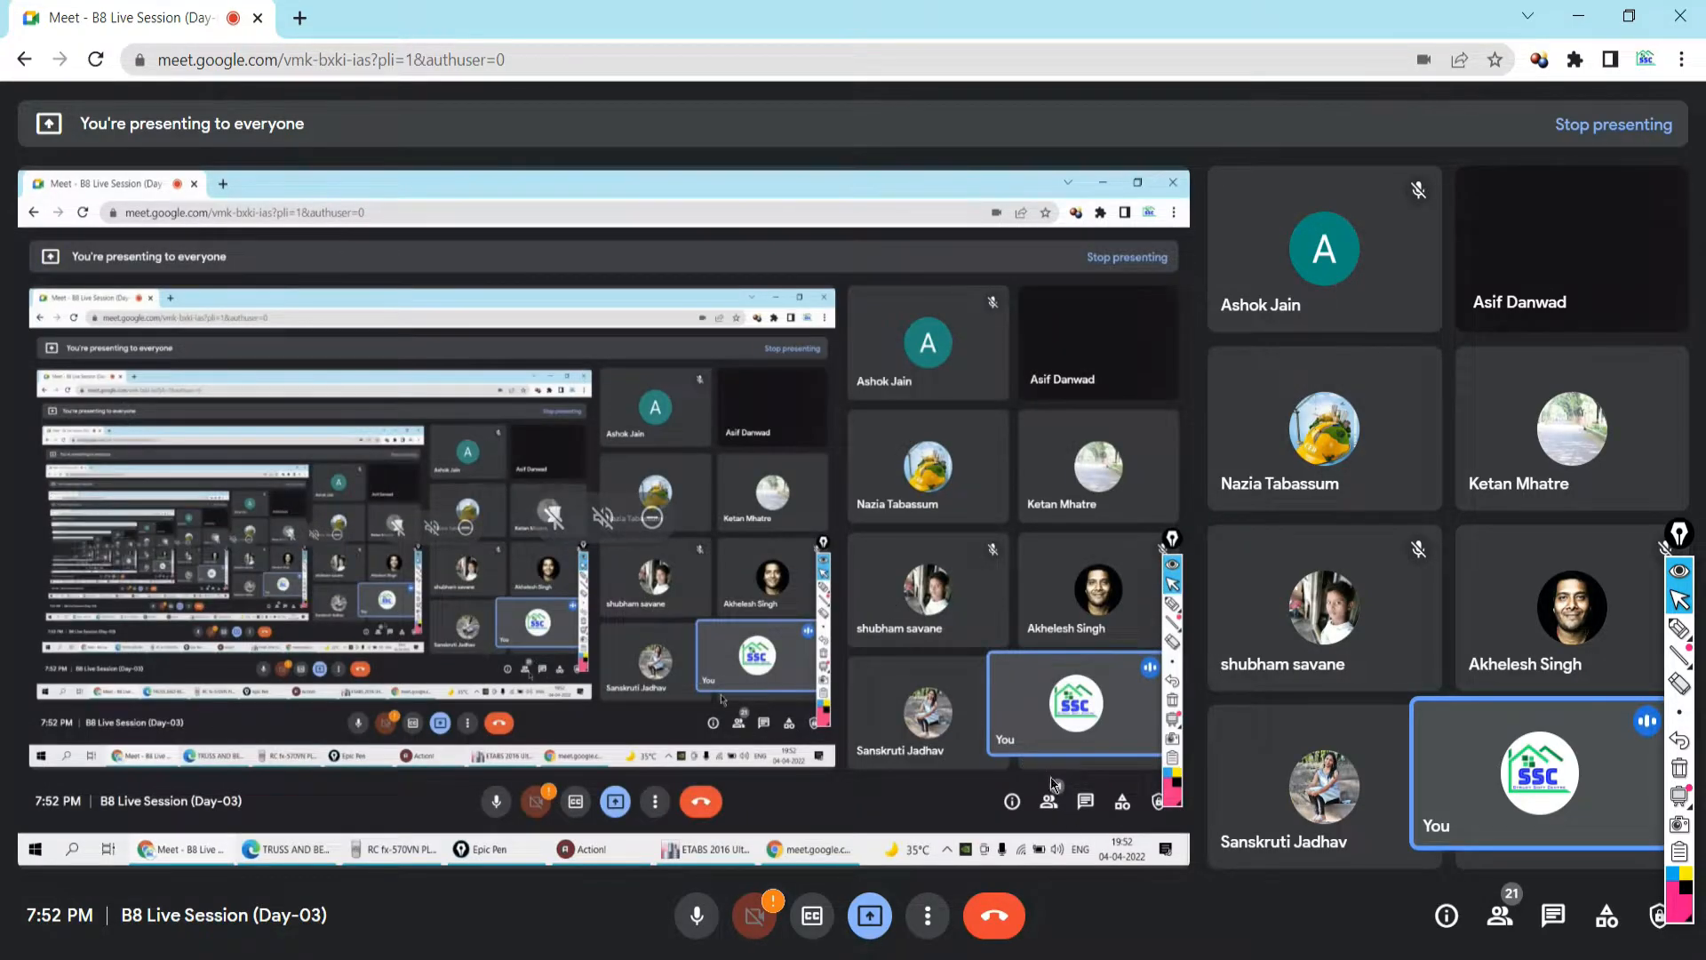
mouse_move(1013, 959)
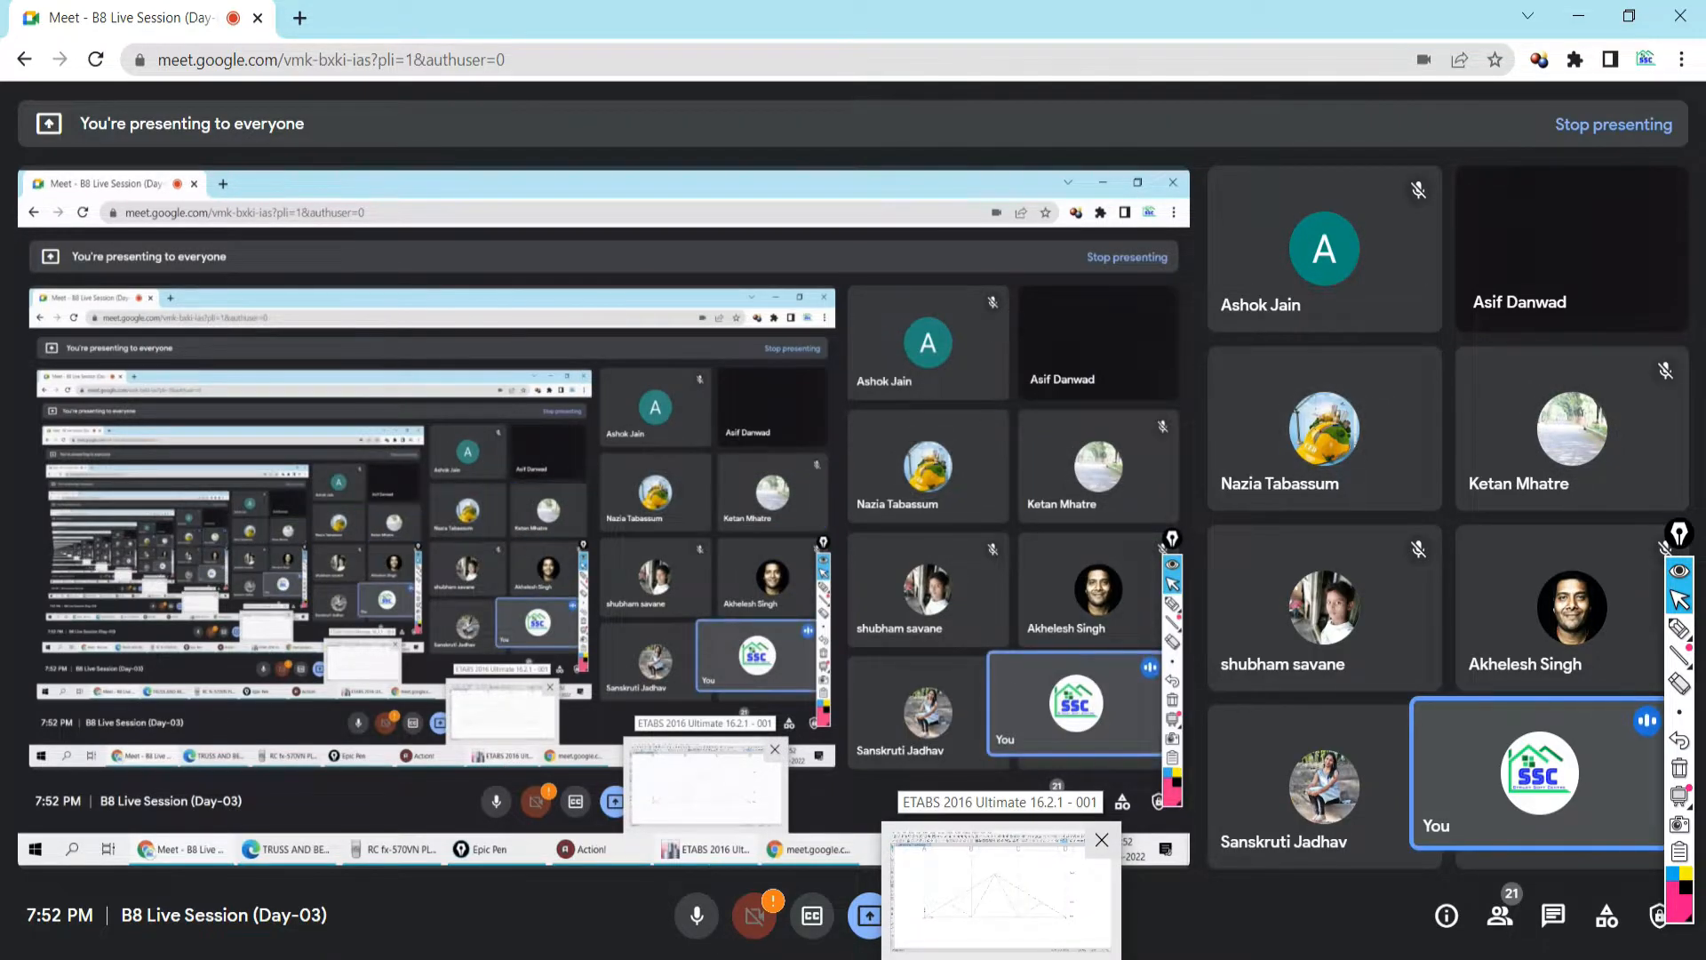
click(1002, 898)
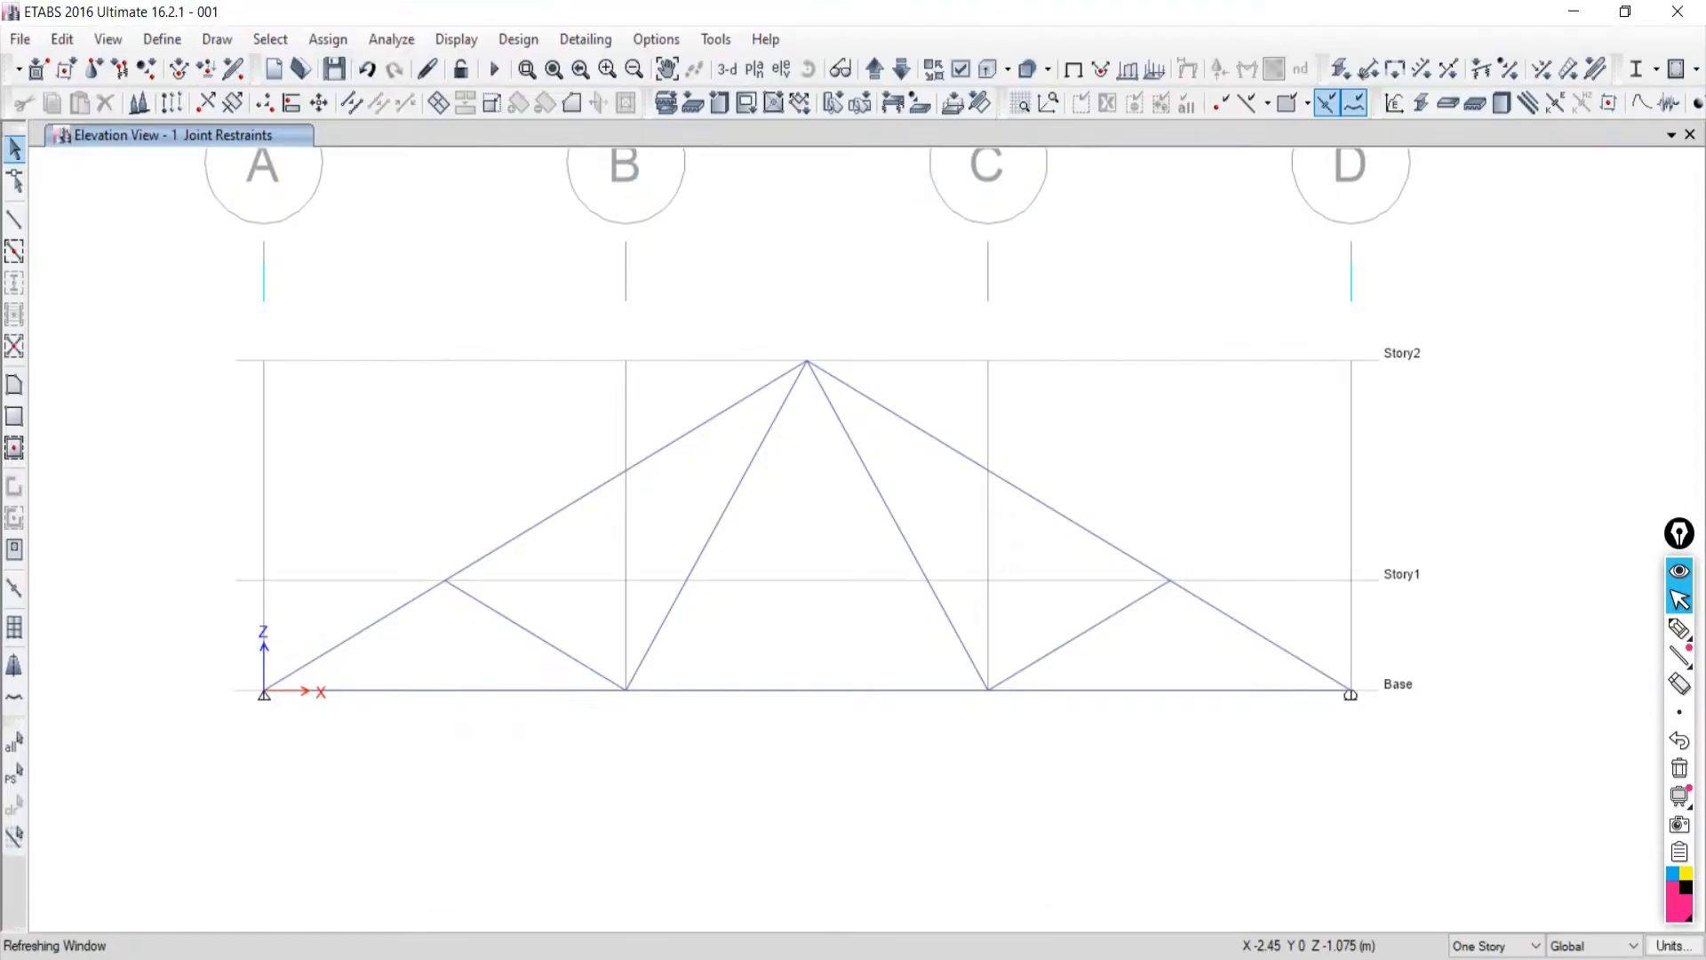
click(997, 959)
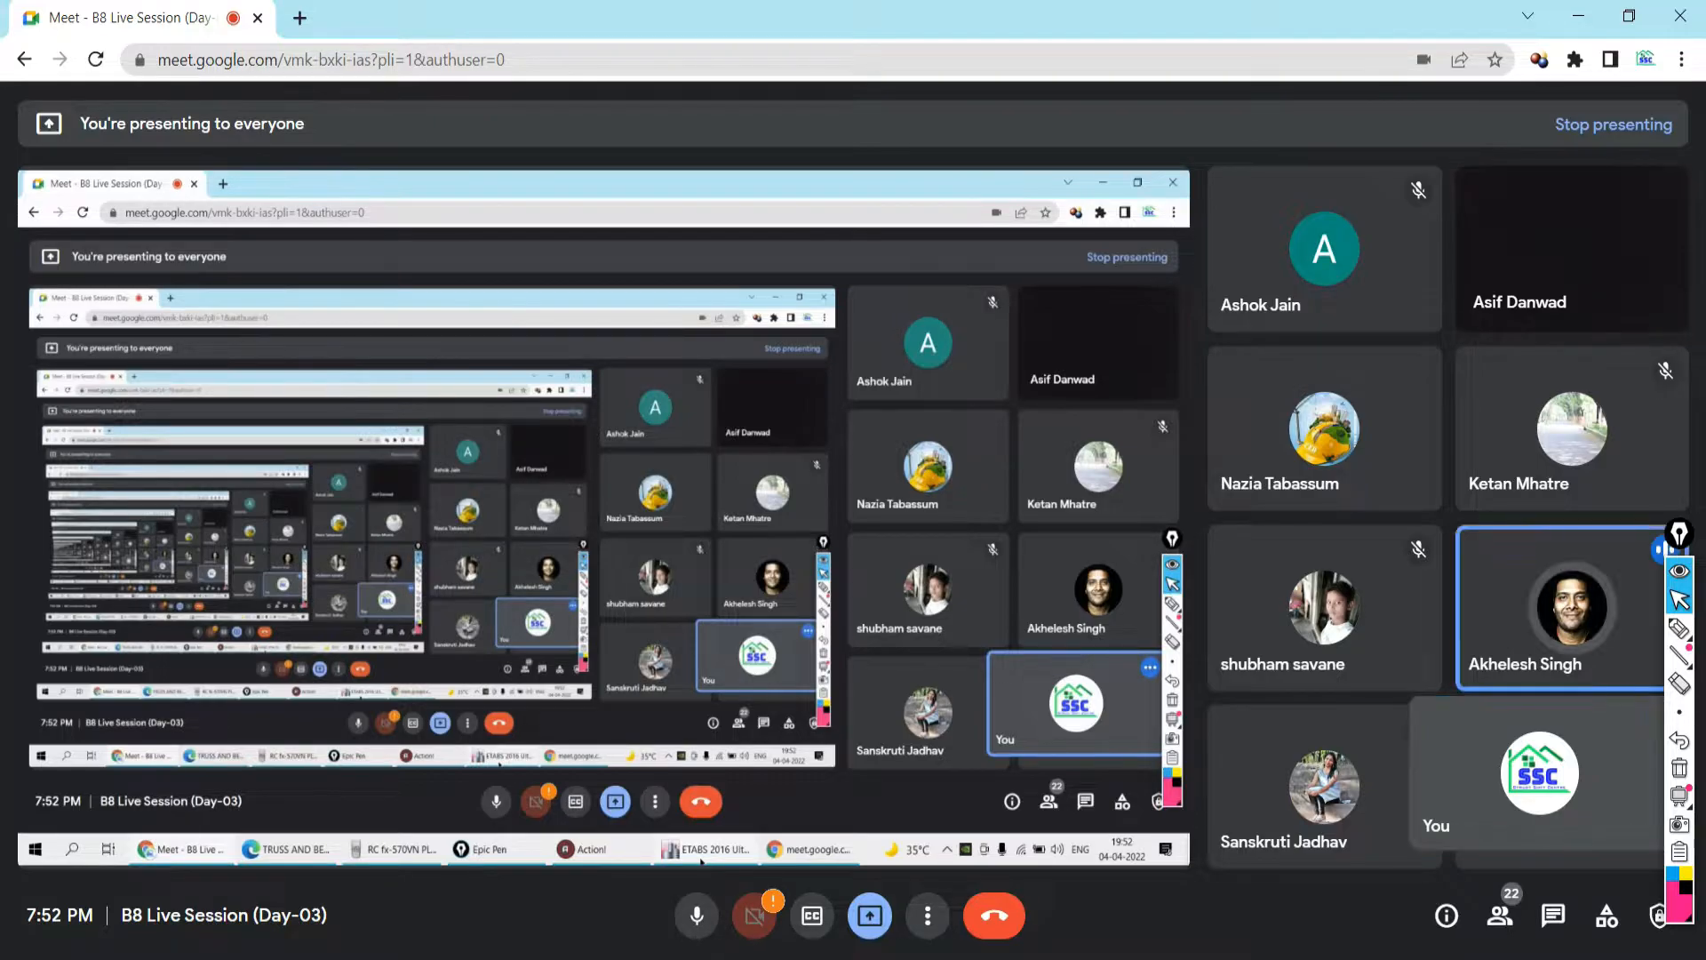
click(994, 959)
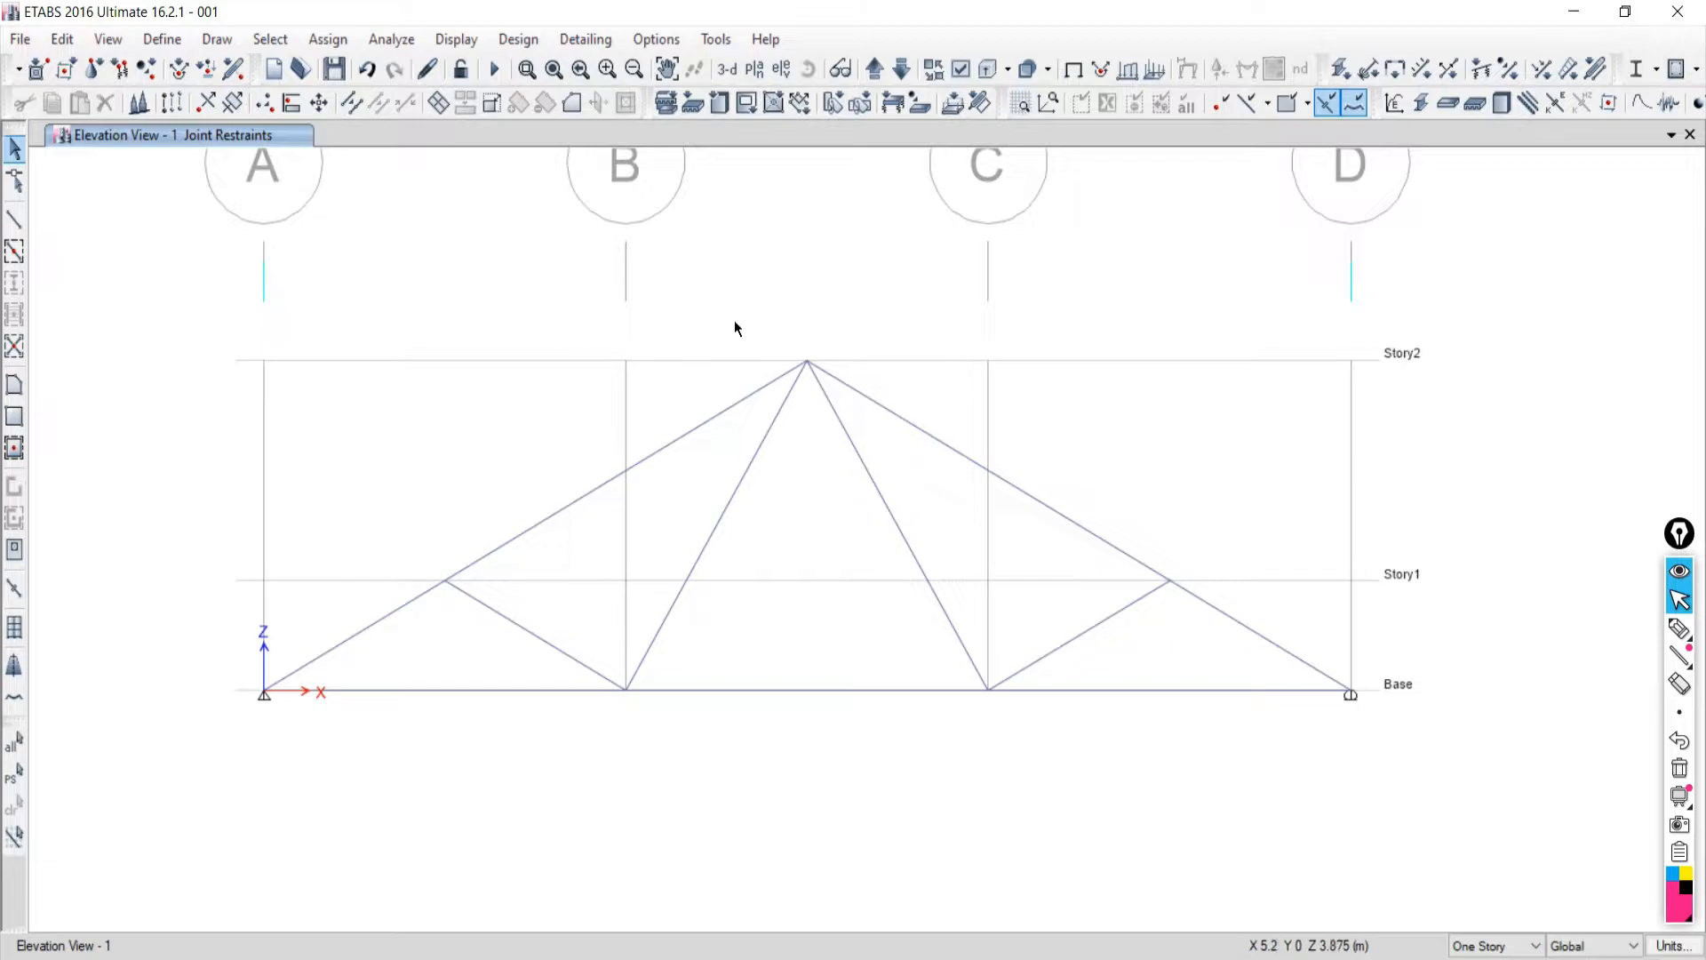
Open the Check Model dialog and move it aside to uncover more of the truss.
click(395, 42)
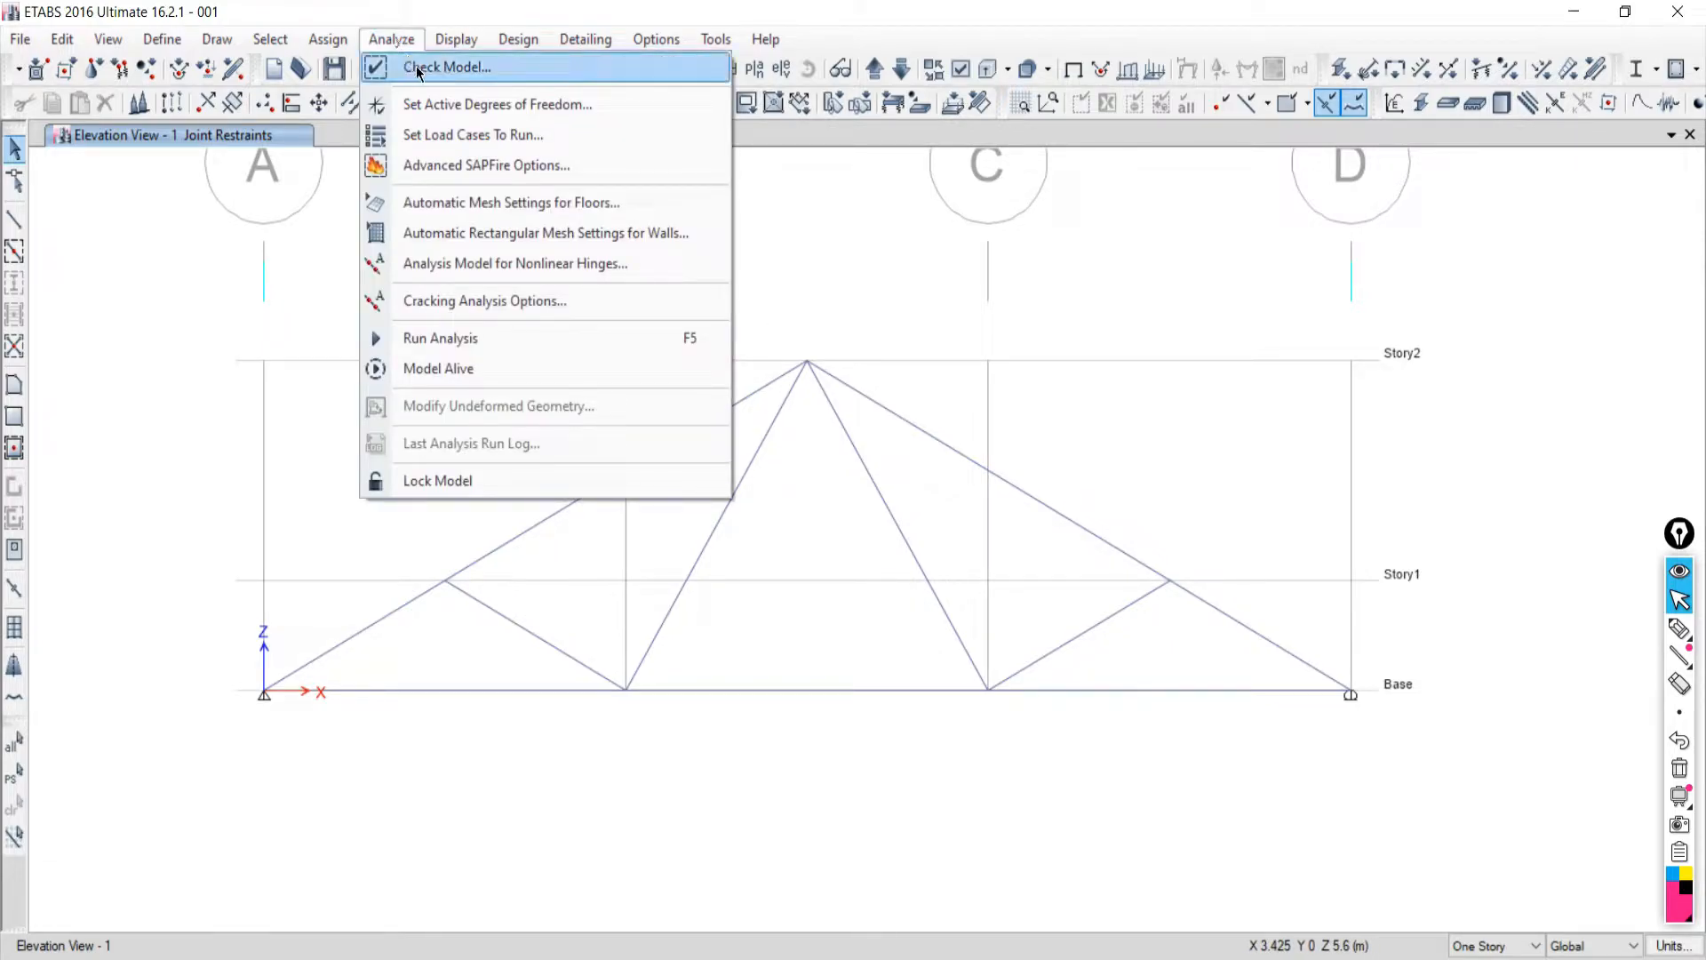
click(420, 69)
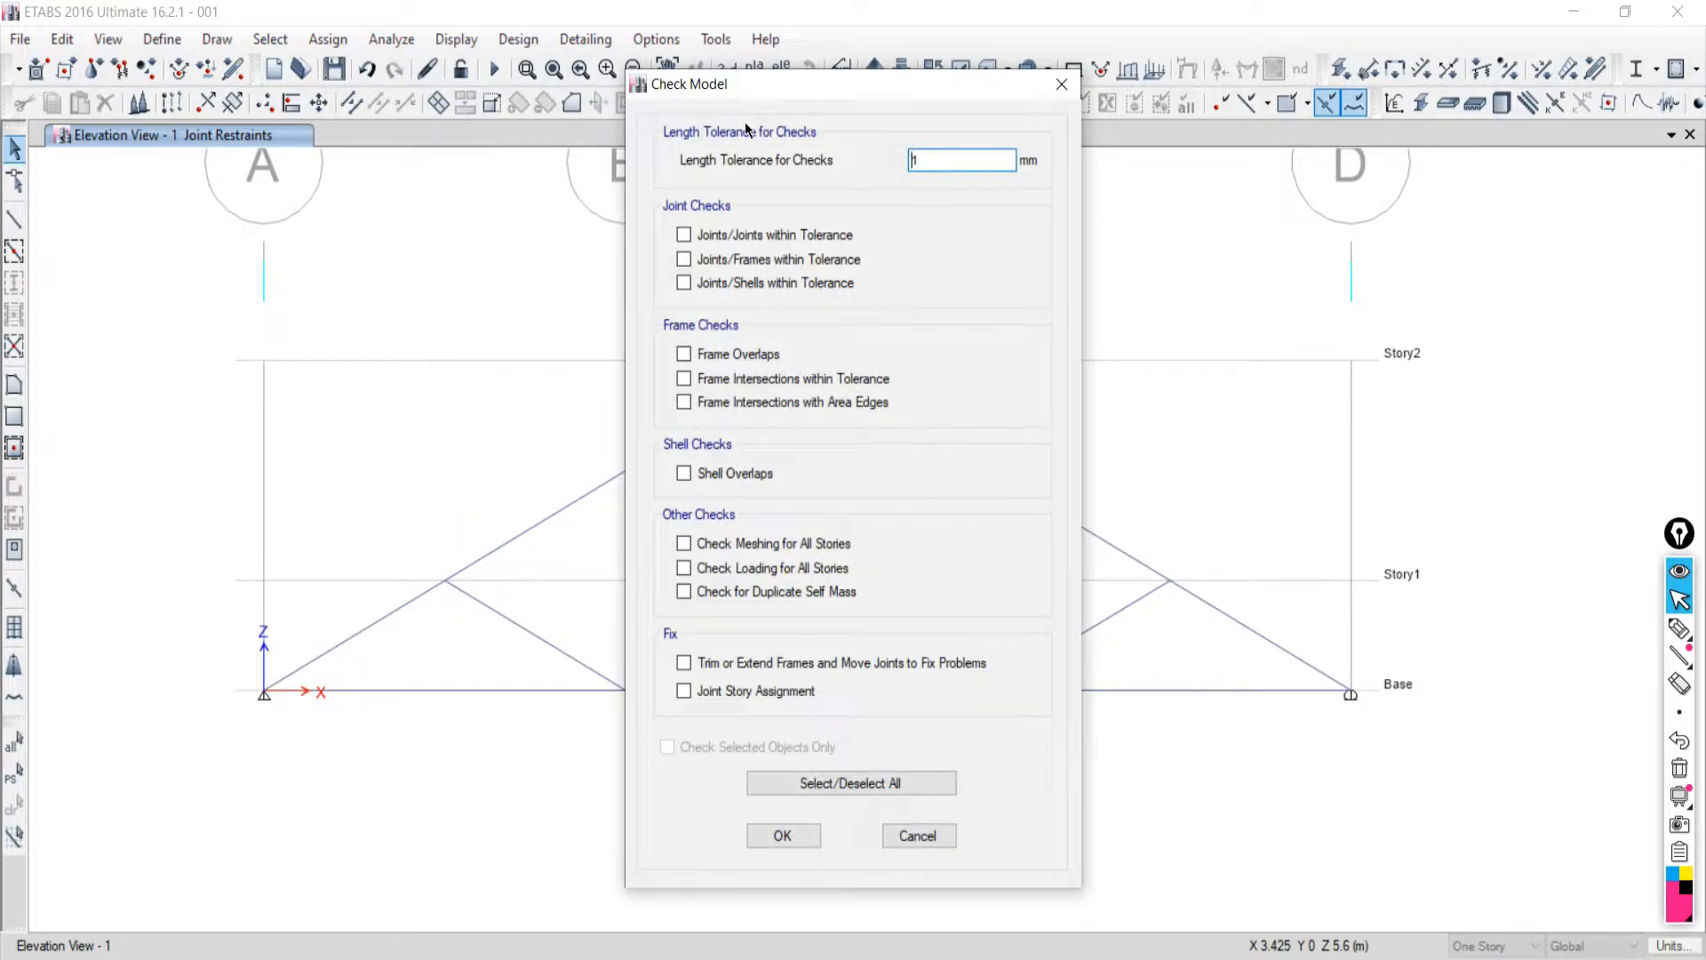
drag(720, 96, 569, 104)
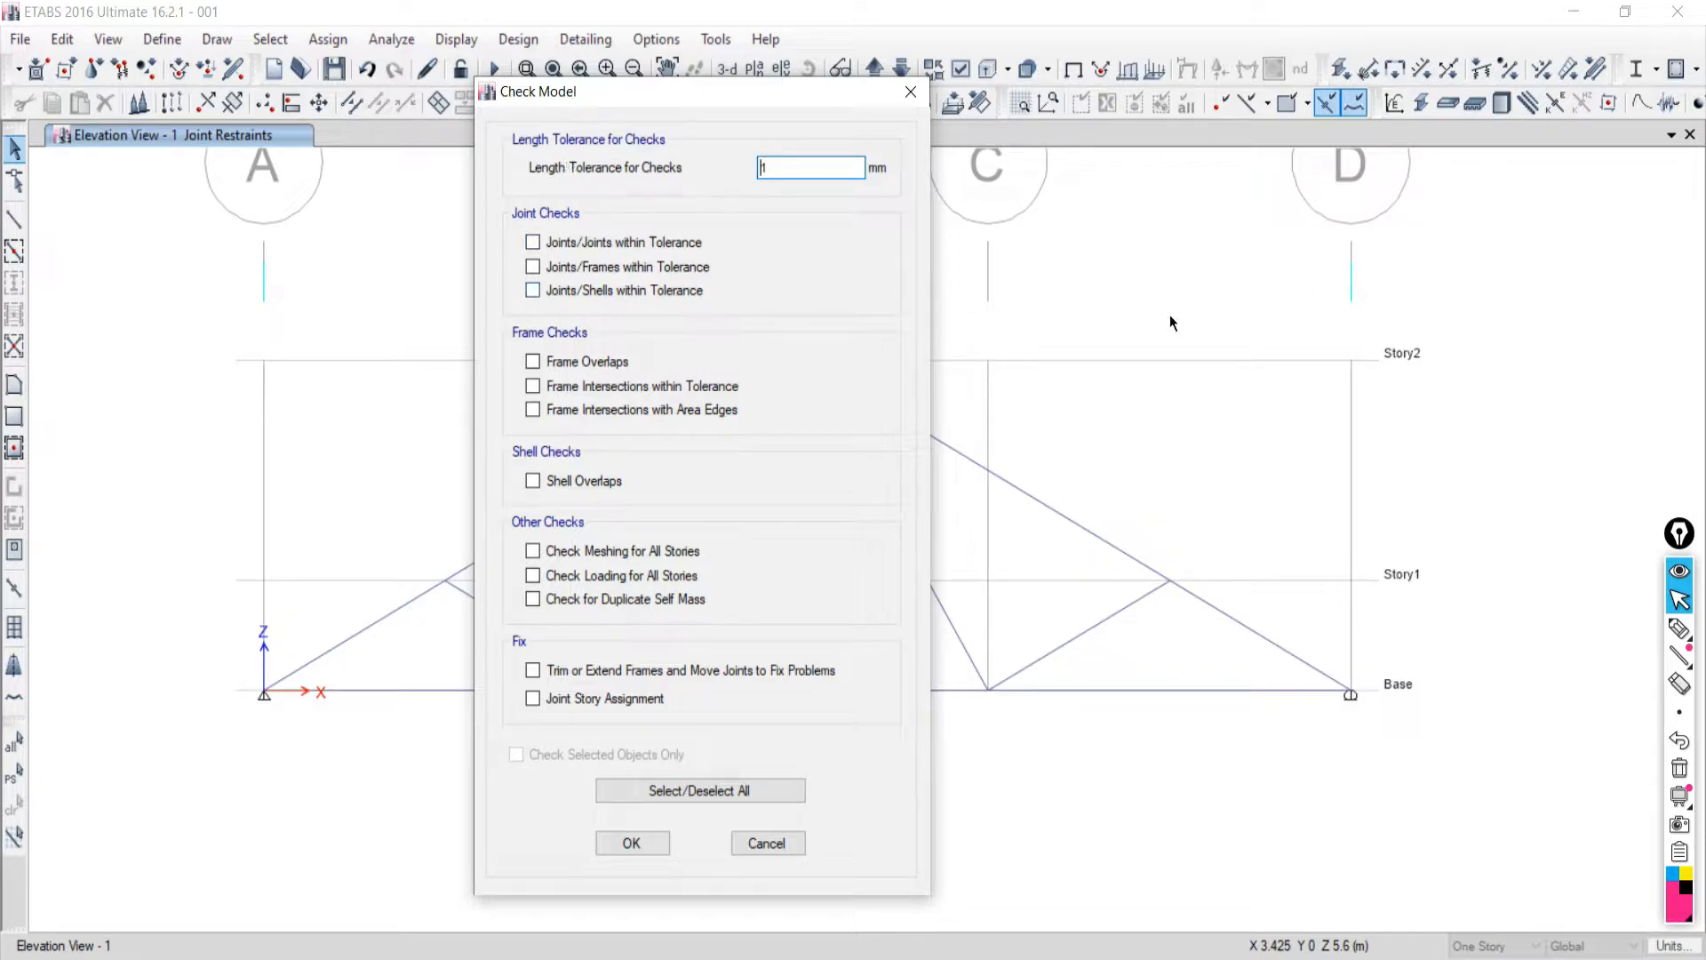
Circle the length tolerance value in the Check Model dialog with the annotation pen, and clear the marks.
click(1685, 631)
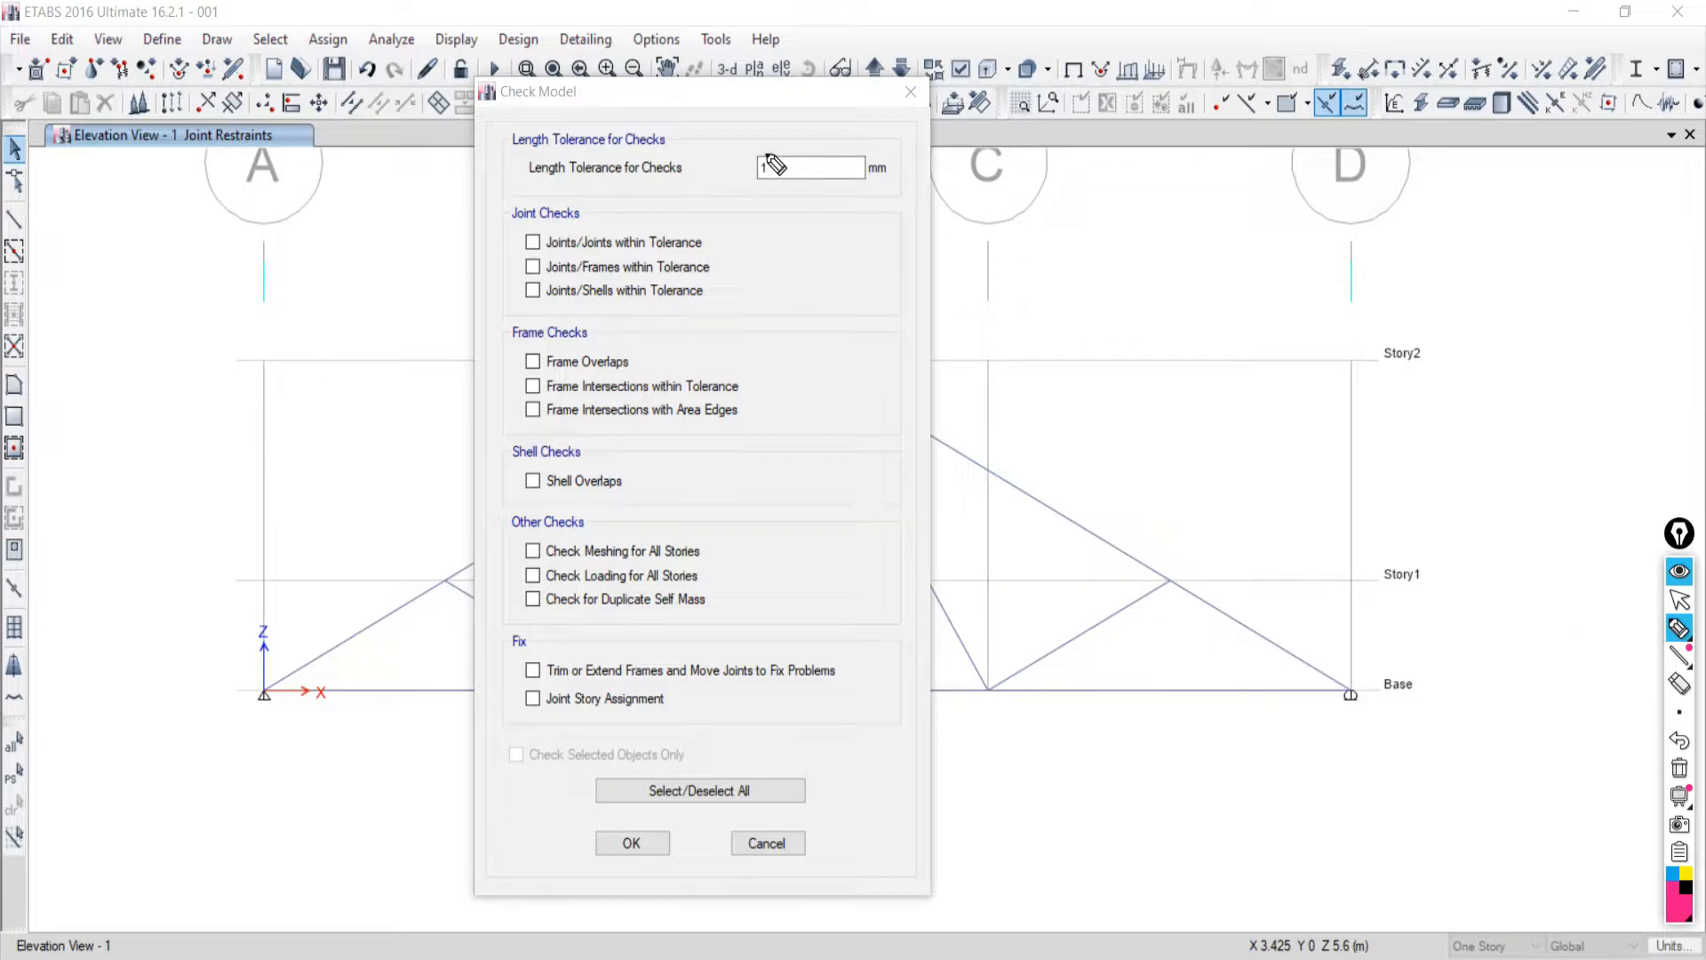
mouse_move(769, 154)
mouse_down()
mouse_move(744, 178)
mouse_move(779, 165)
mouse_move(752, 151)
mouse_move(781, 209)
mouse_move(769, 168)
mouse_move(775, 182)
mouse_up()
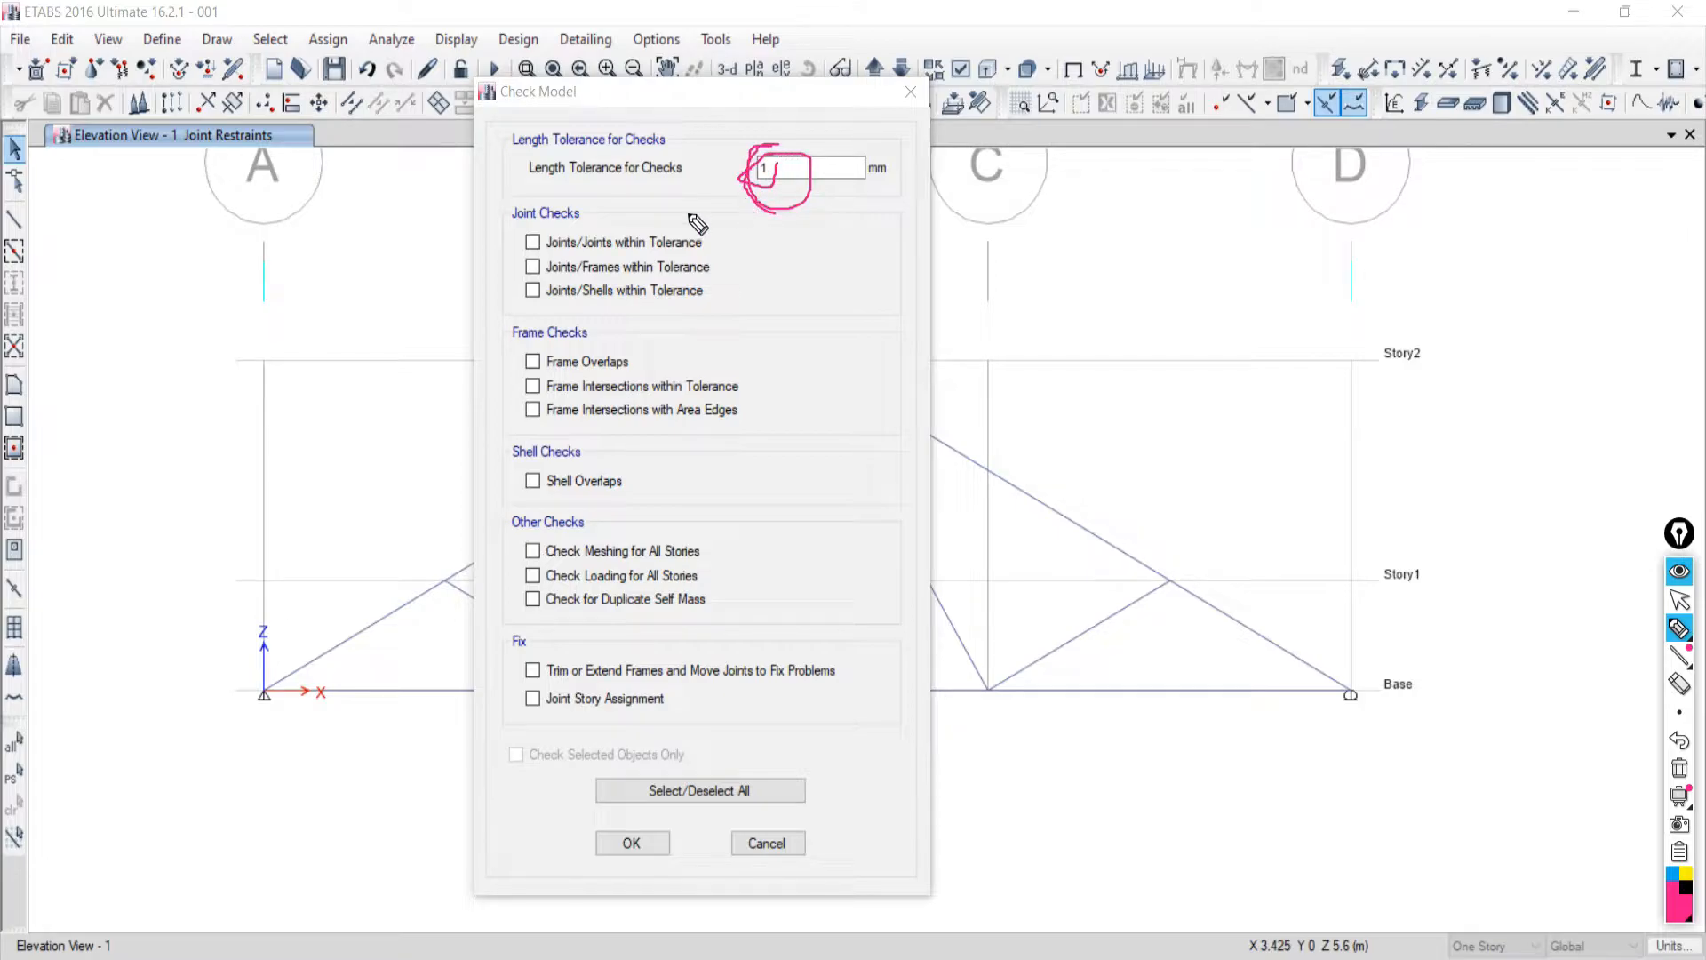
click(1680, 773)
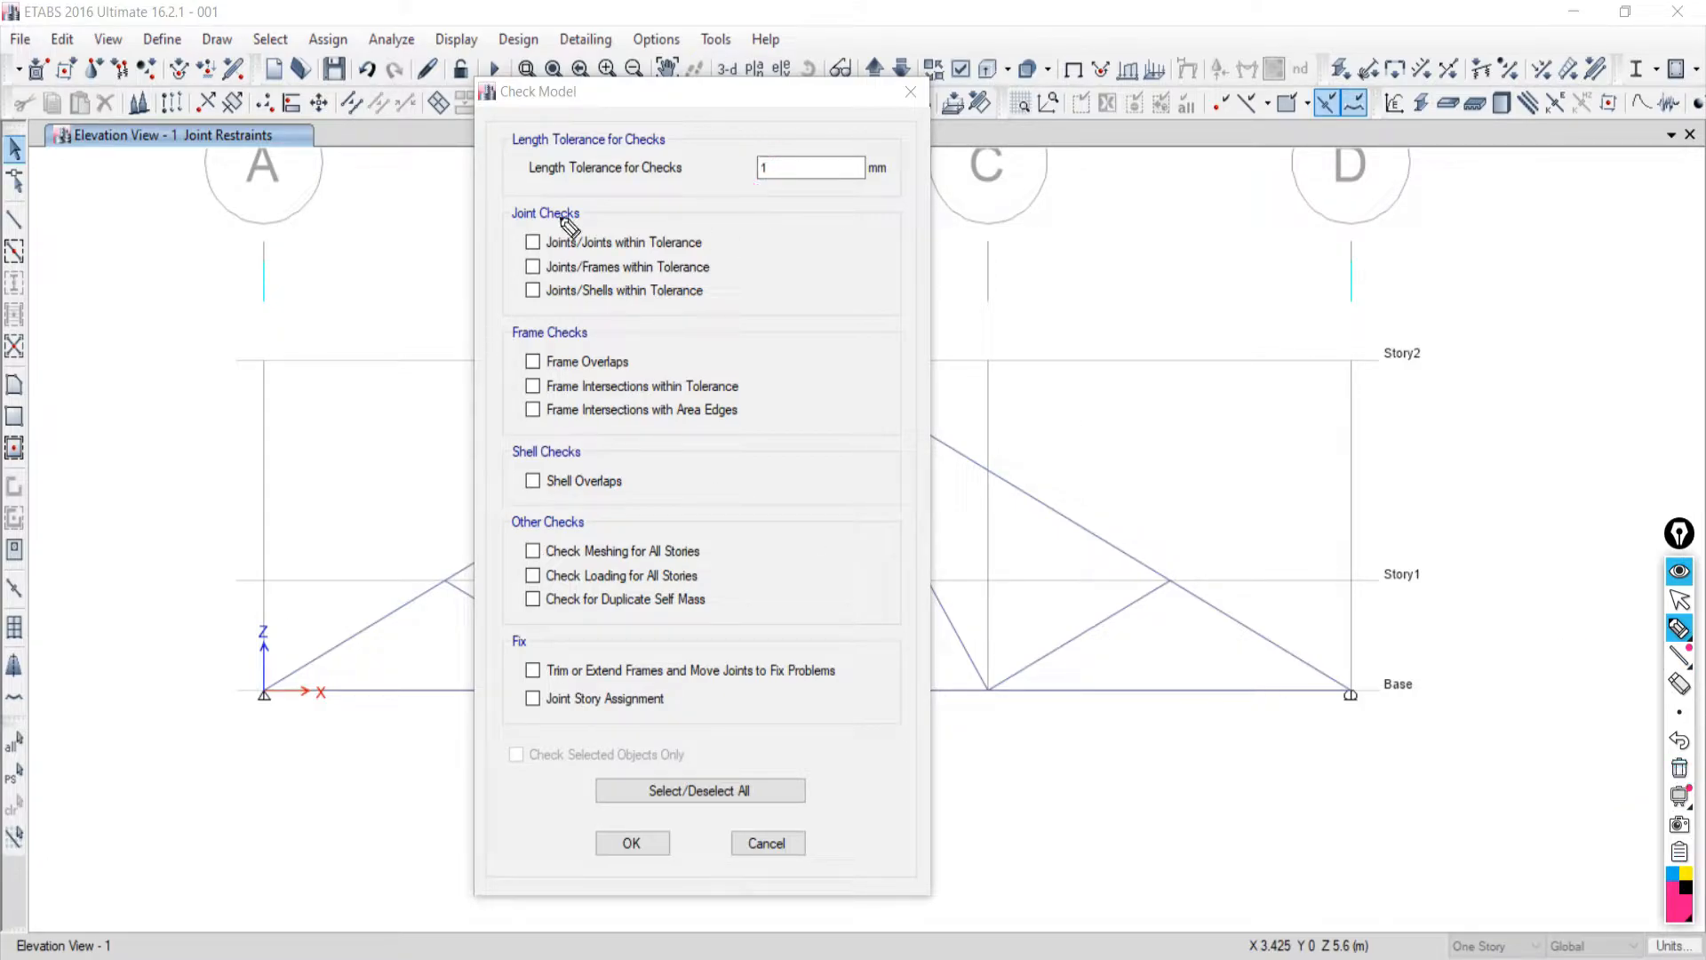
Underline Joint Checks, tick Frame Checks with the annotation pen, and sketch two collinear frame members meeting at a joint.
drag(524, 225, 591, 217)
drag(810, 283, 808, 278)
mouse_move(507, 335)
mouse_down()
mouse_move(534, 340)
mouse_move(594, 277)
mouse_up()
drag(823, 353, 1002, 342)
drag(831, 344, 819, 345)
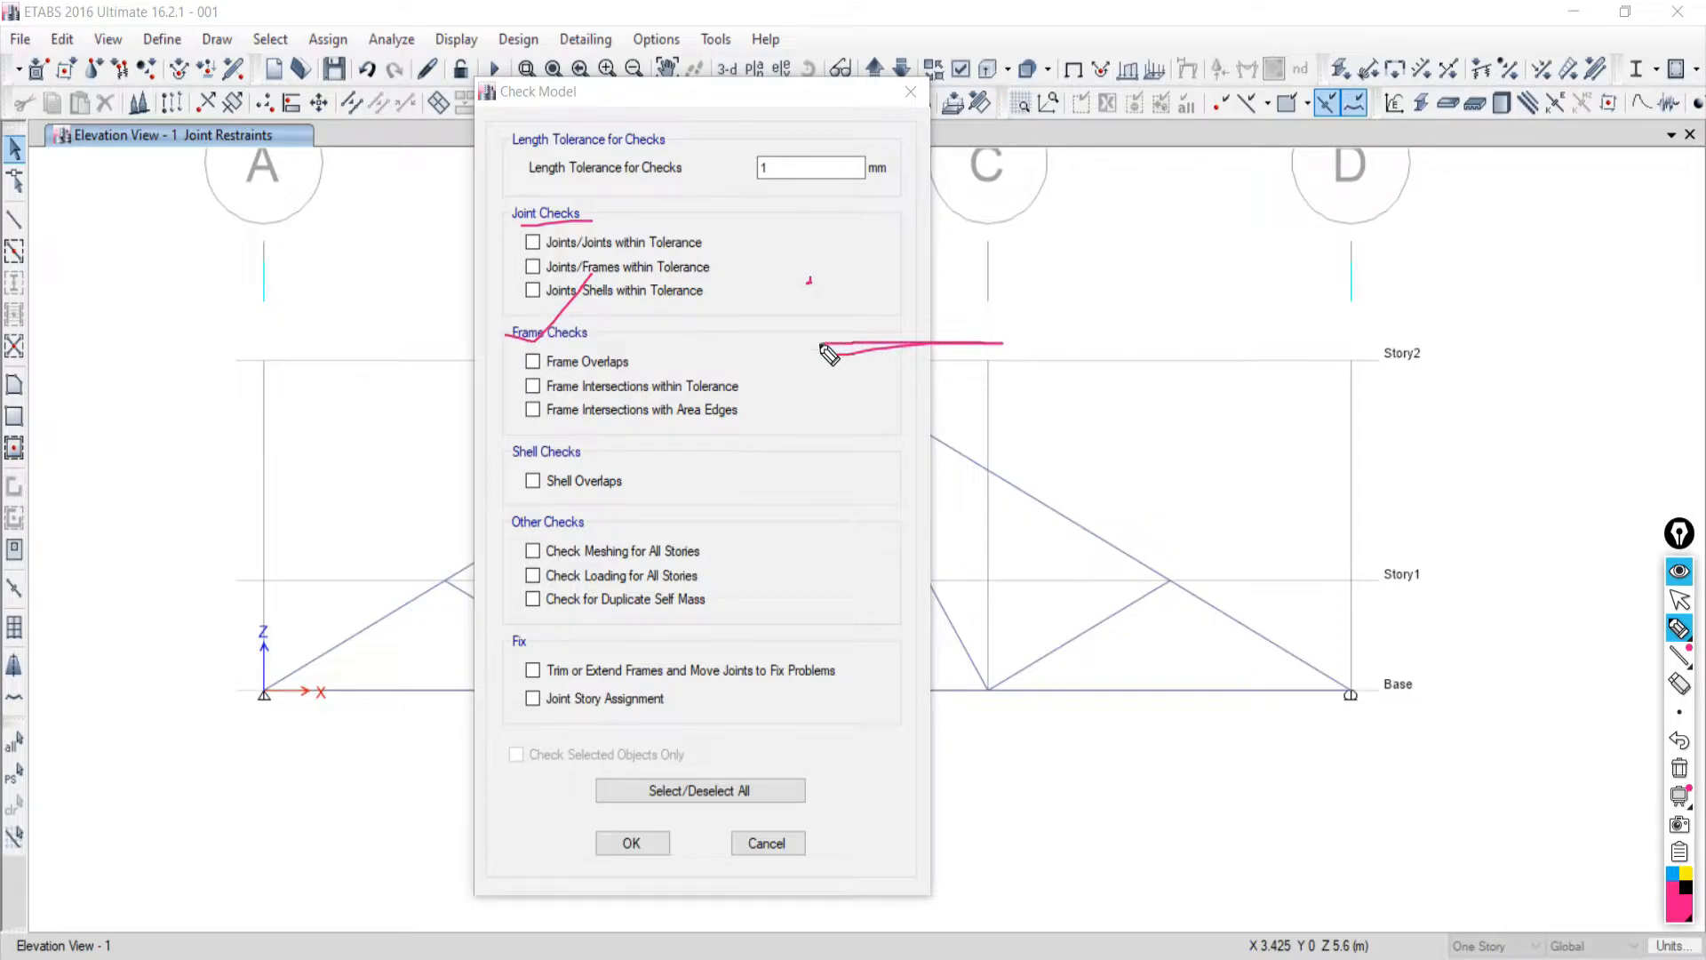
drag(1008, 343, 1134, 342)
drag(1006, 345, 1010, 342)
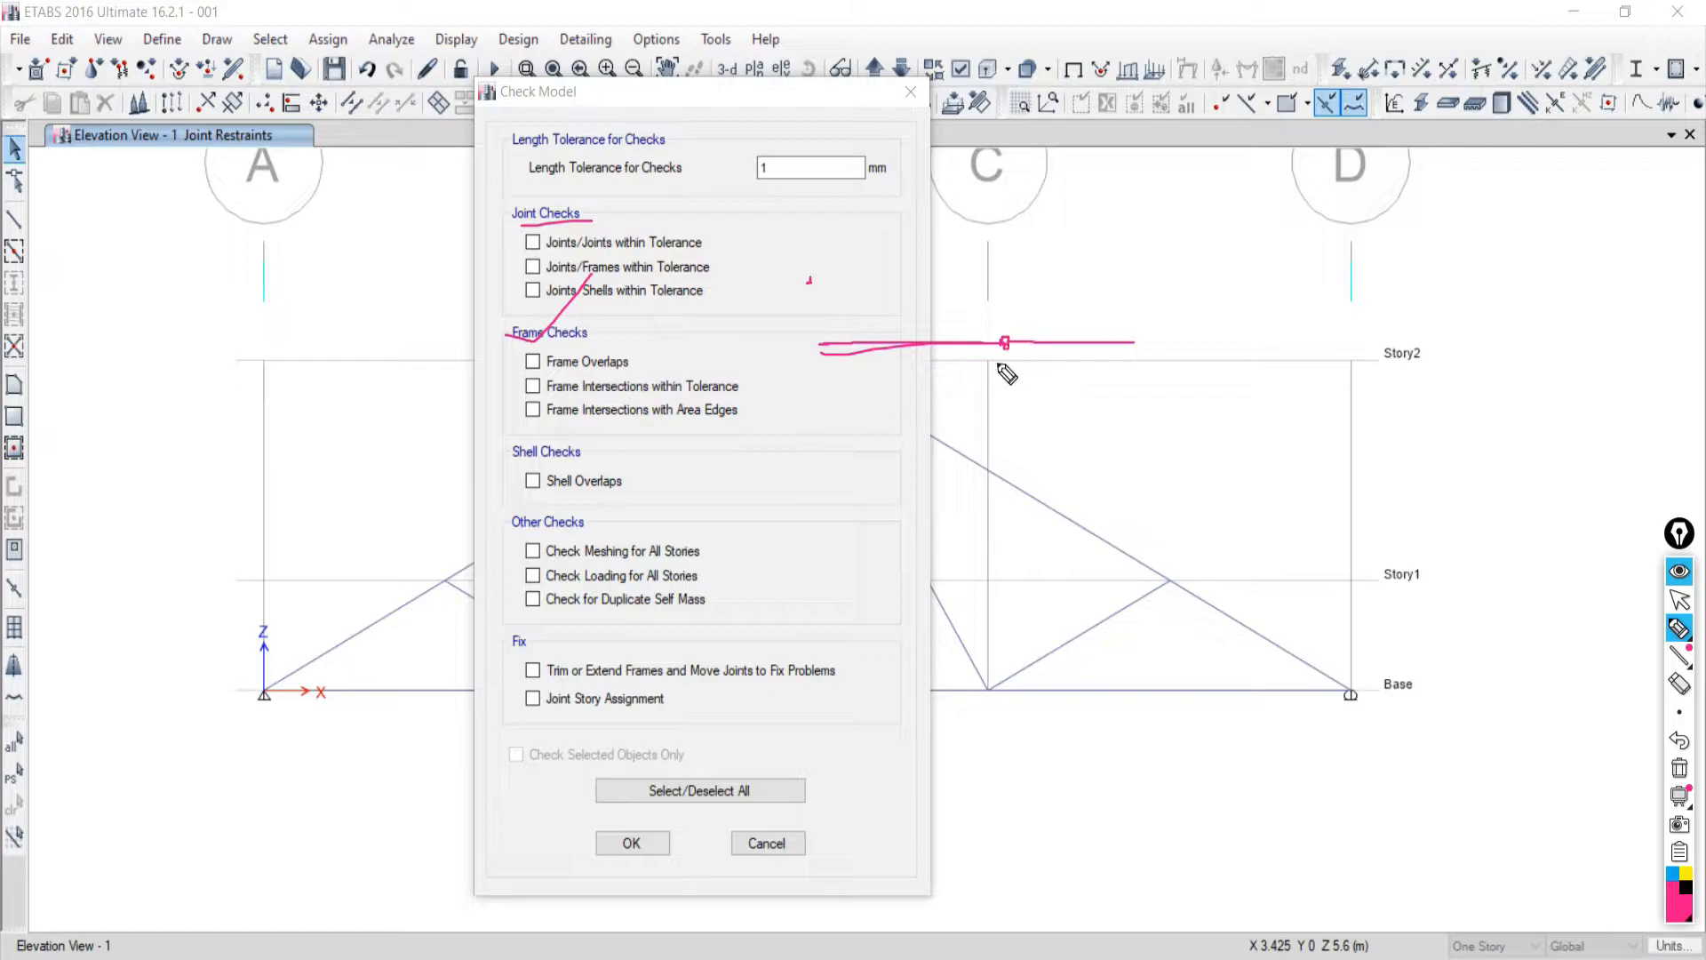
Sketch two overlapping frame members labelled "6 mm" below the first pair and circle the length tolerance value.
mouse_move(983, 405)
mouse_down()
mouse_move(1075, 403)
mouse_move(830, 408)
mouse_up()
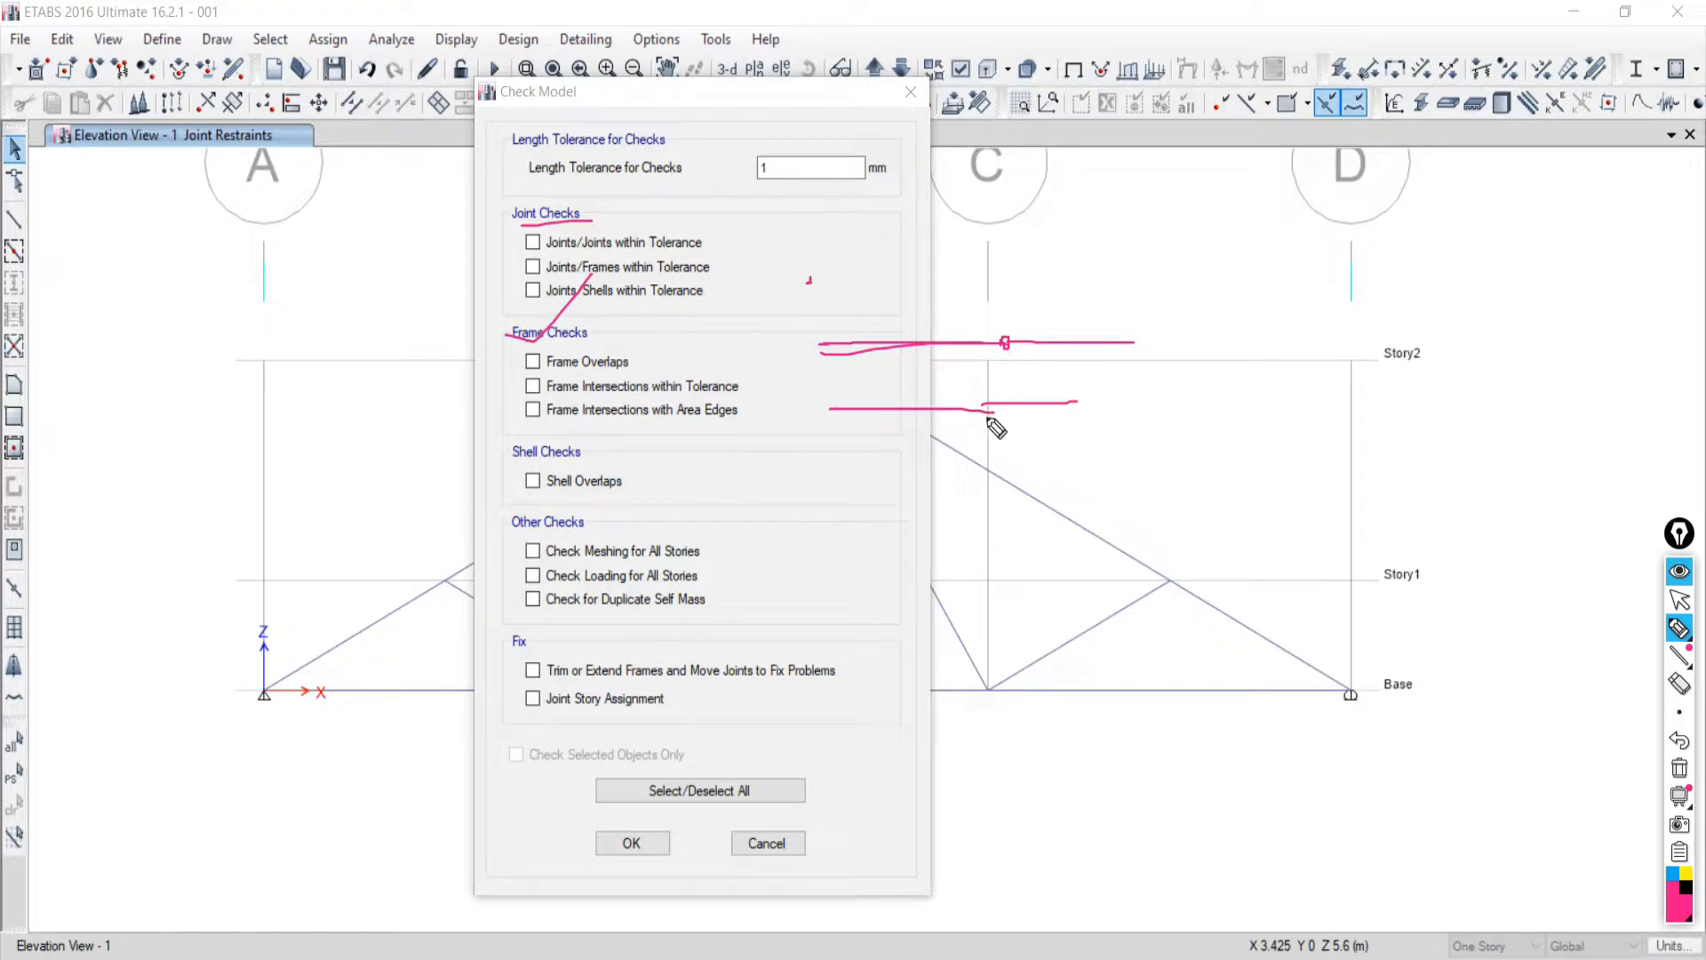
drag(992, 411, 963, 411)
mouse_move(1109, 399)
mouse_down()
mouse_move(942, 407)
mouse_move(988, 415)
mouse_move(945, 432)
mouse_move(989, 447)
mouse_up()
mouse_move(782, 149)
mouse_down()
mouse_move(762, 218)
mouse_move(783, 147)
mouse_up()
mouse_move(964, 392)
mouse_down()
mouse_move(974, 371)
mouse_move(1066, 372)
mouse_up()
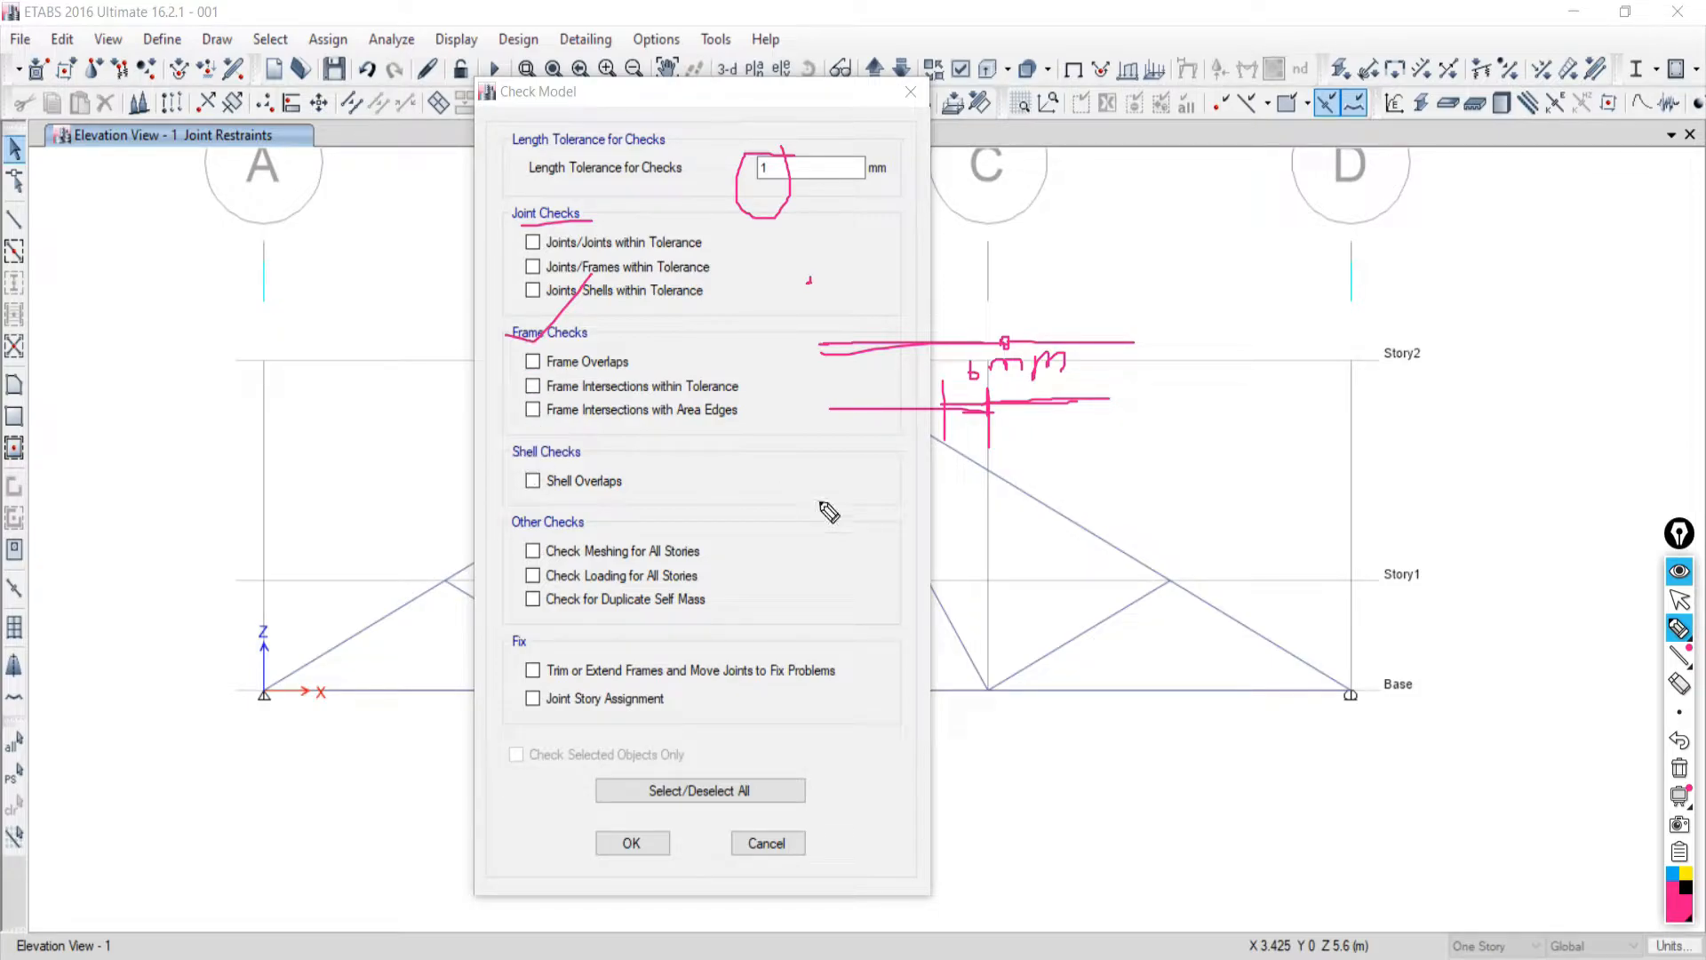
Sketch two adjoining rectangular shells that overlap along their shared edge, then clear all annotations and leave pen mode.
mouse_move(948, 478)
mouse_down()
mouse_move(1115, 570)
mouse_move(951, 701)
mouse_move(971, 484)
mouse_move(1000, 487)
mouse_up()
drag(1106, 493, 1102, 708)
mouse_move(1108, 488)
mouse_down()
mouse_move(1299, 609)
mouse_move(1251, 701)
mouse_move(1102, 703)
mouse_up()
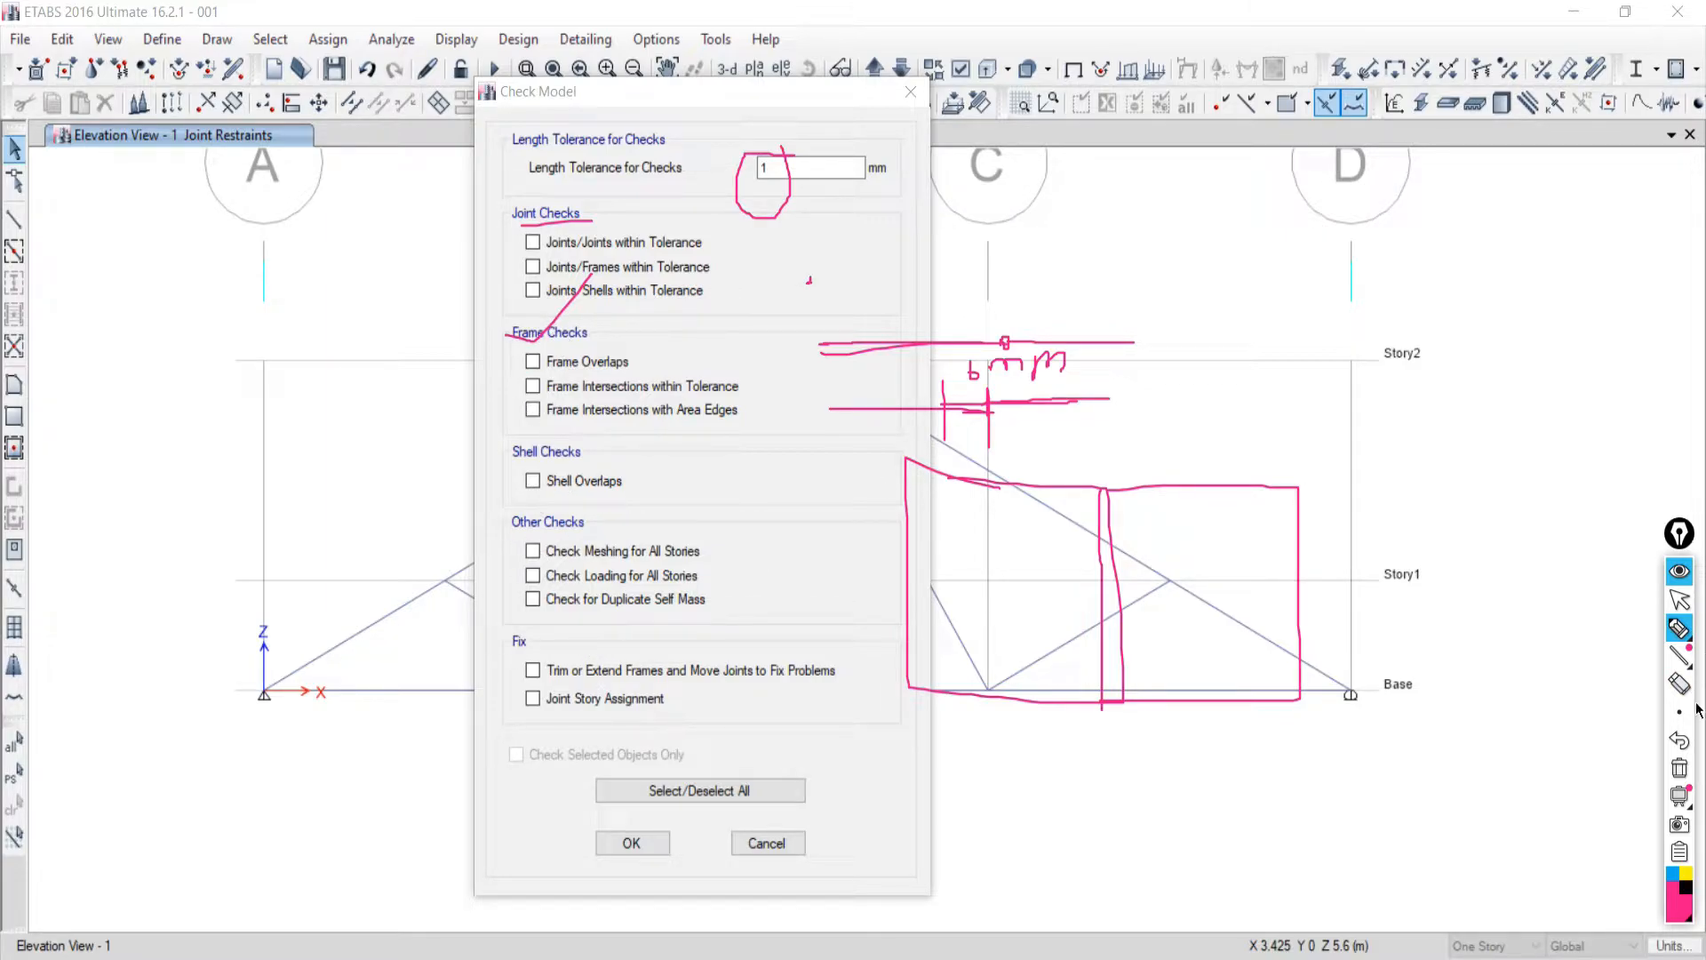
click(1678, 772)
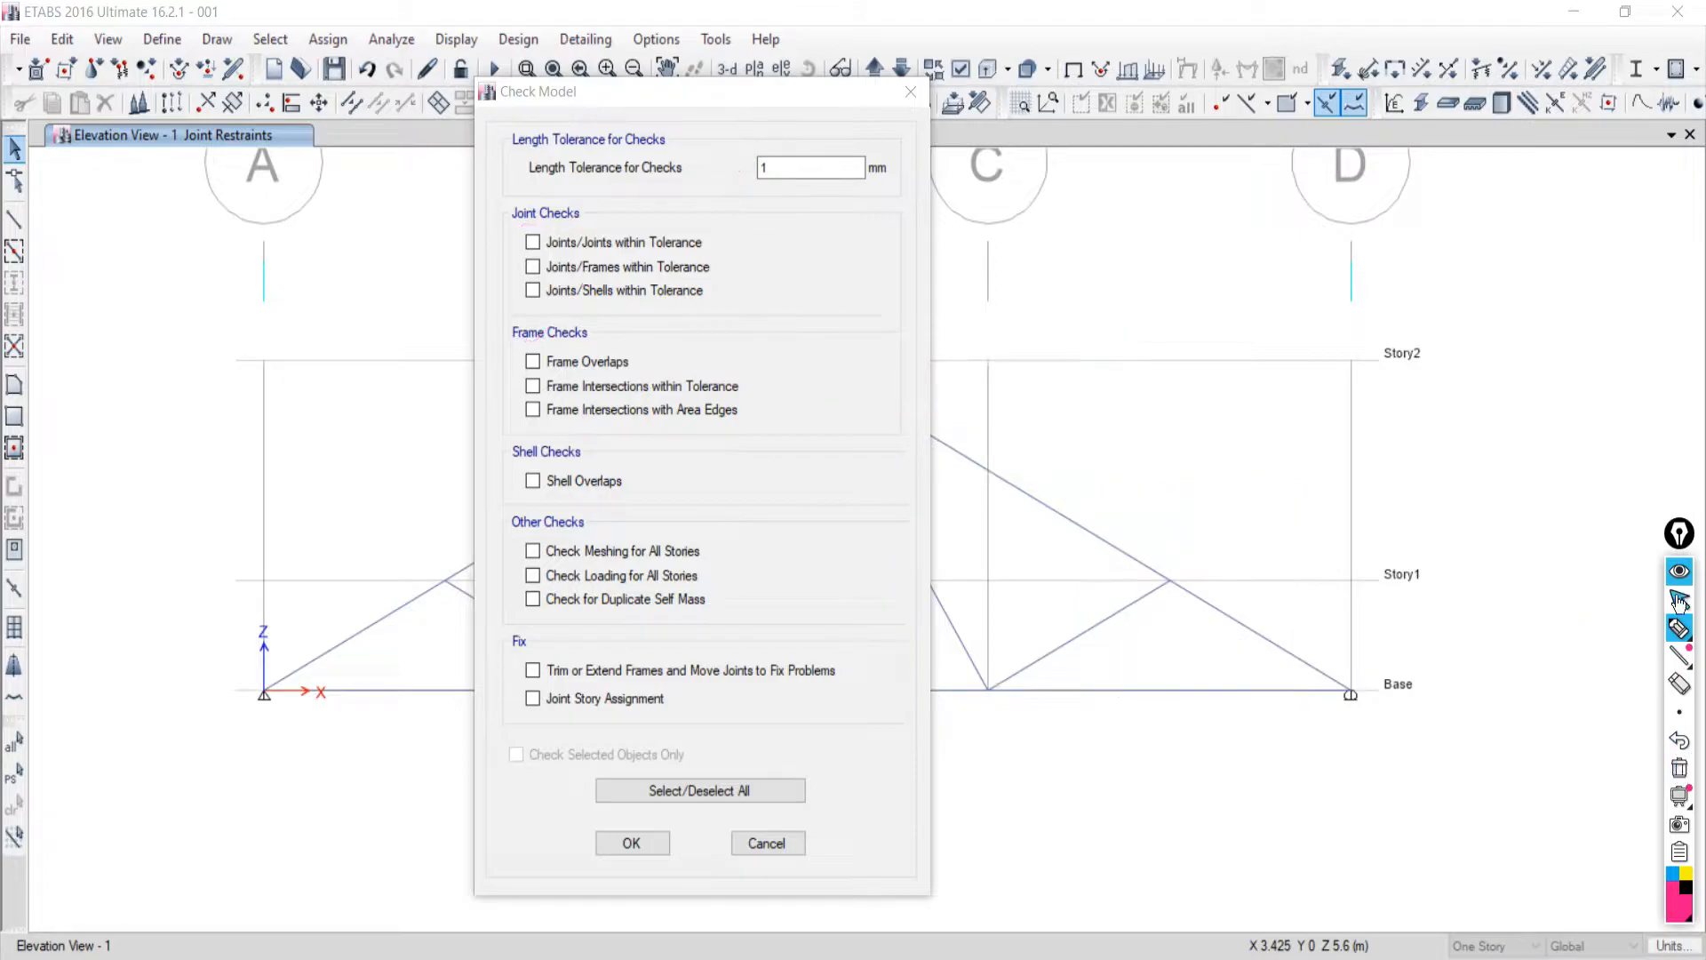
click(1679, 600)
Enable all model checks and both fix options, including Joint Story Assignment, and run the model check.
click(646, 790)
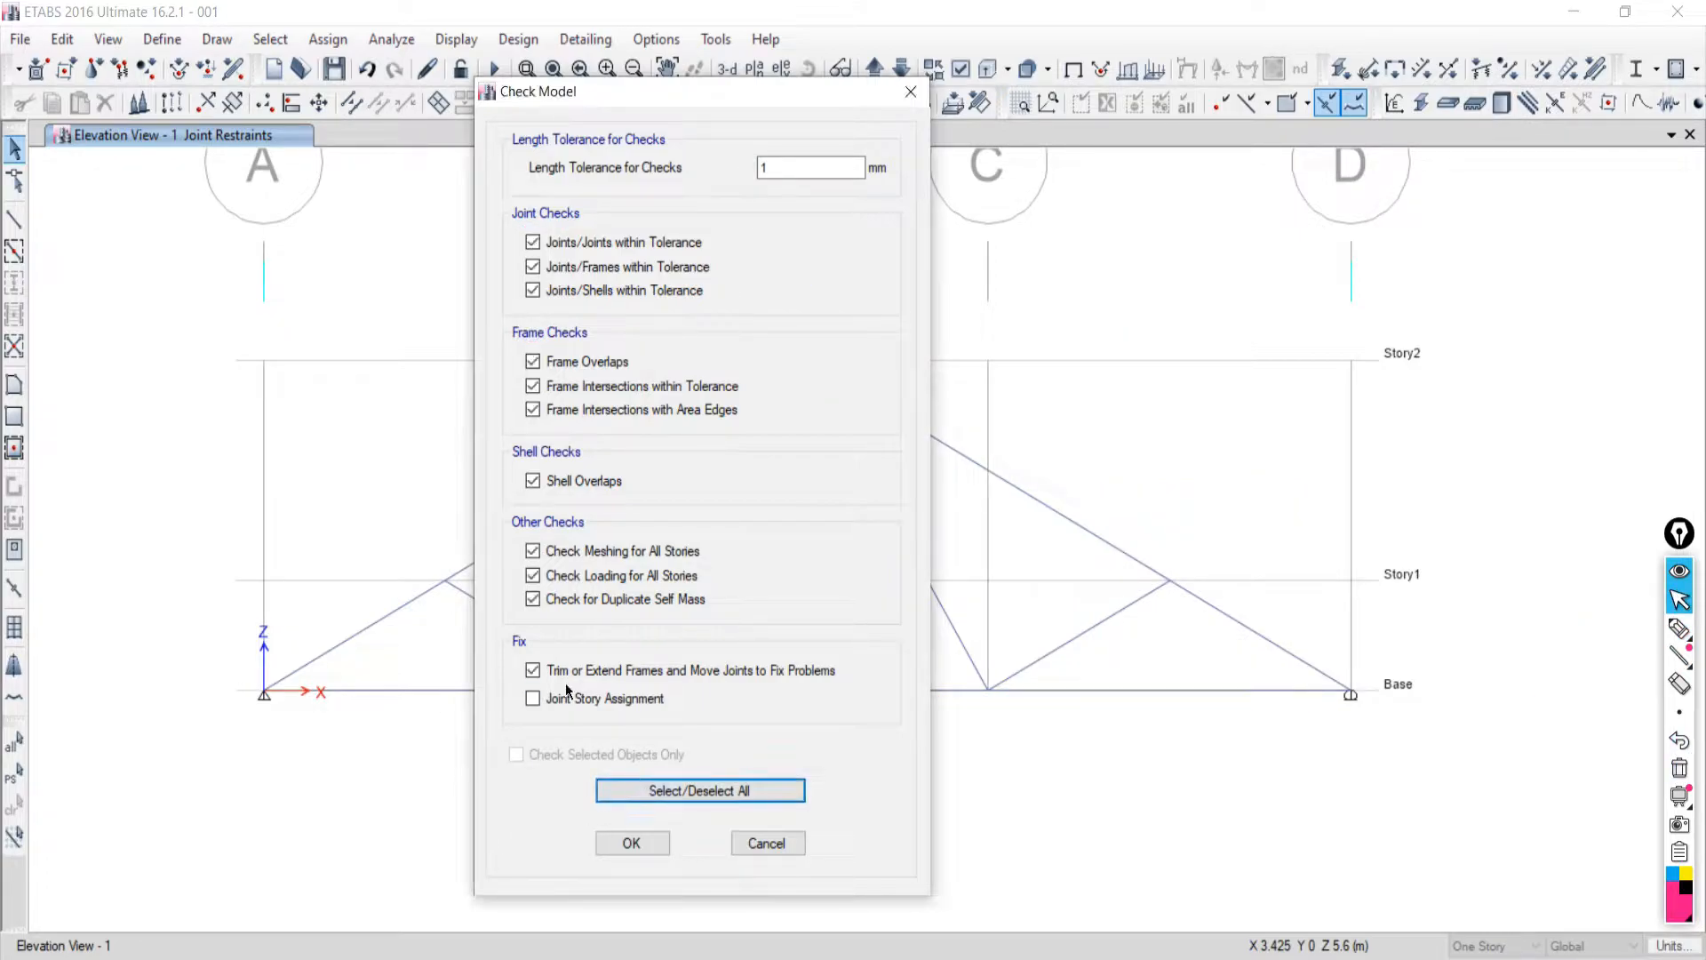
click(533, 699)
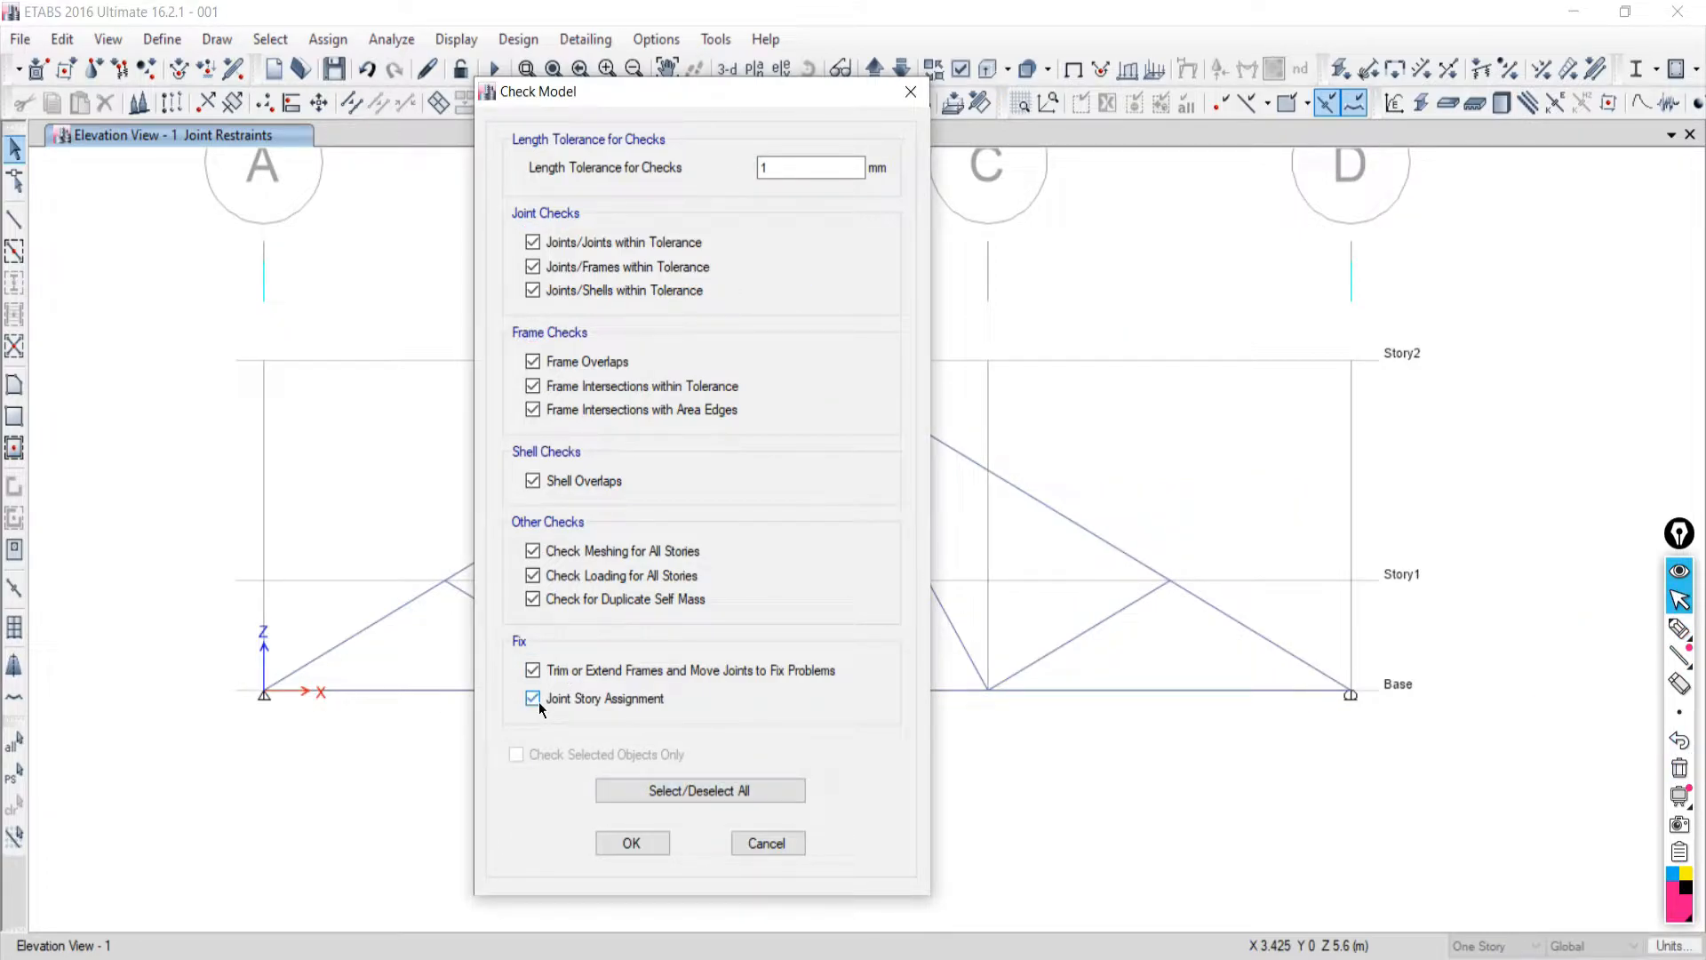
click(684, 798)
click(668, 799)
click(667, 799)
click(532, 242)
click(532, 267)
click(532, 290)
click(640, 791)
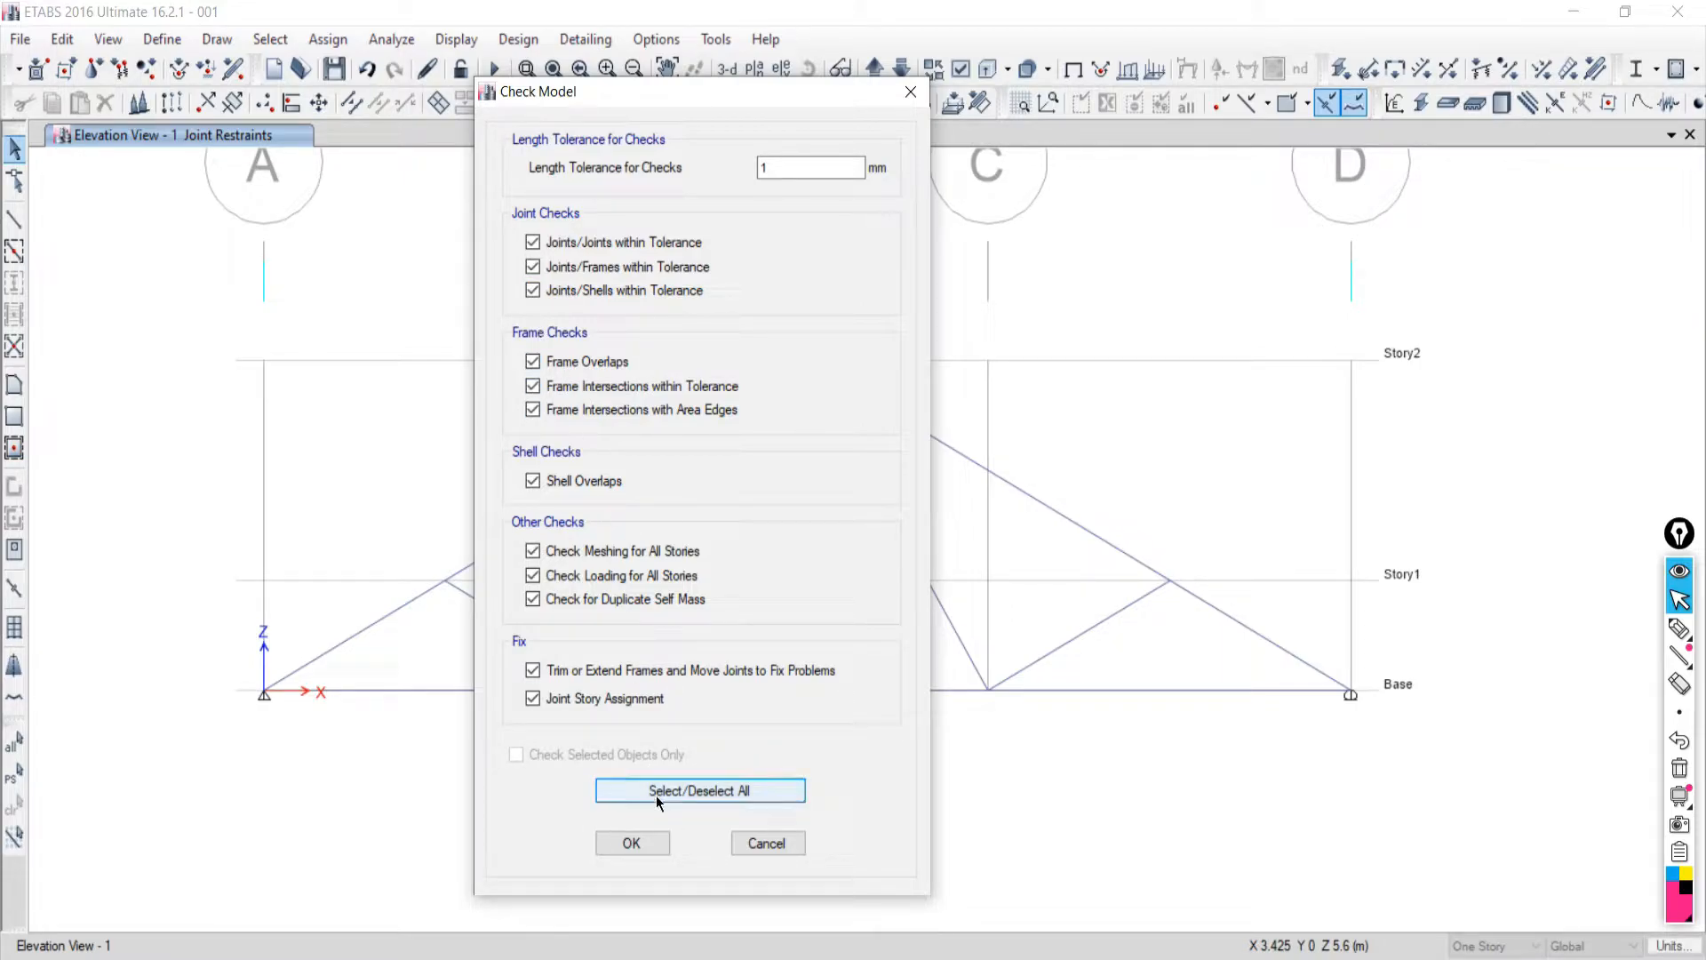
click(631, 843)
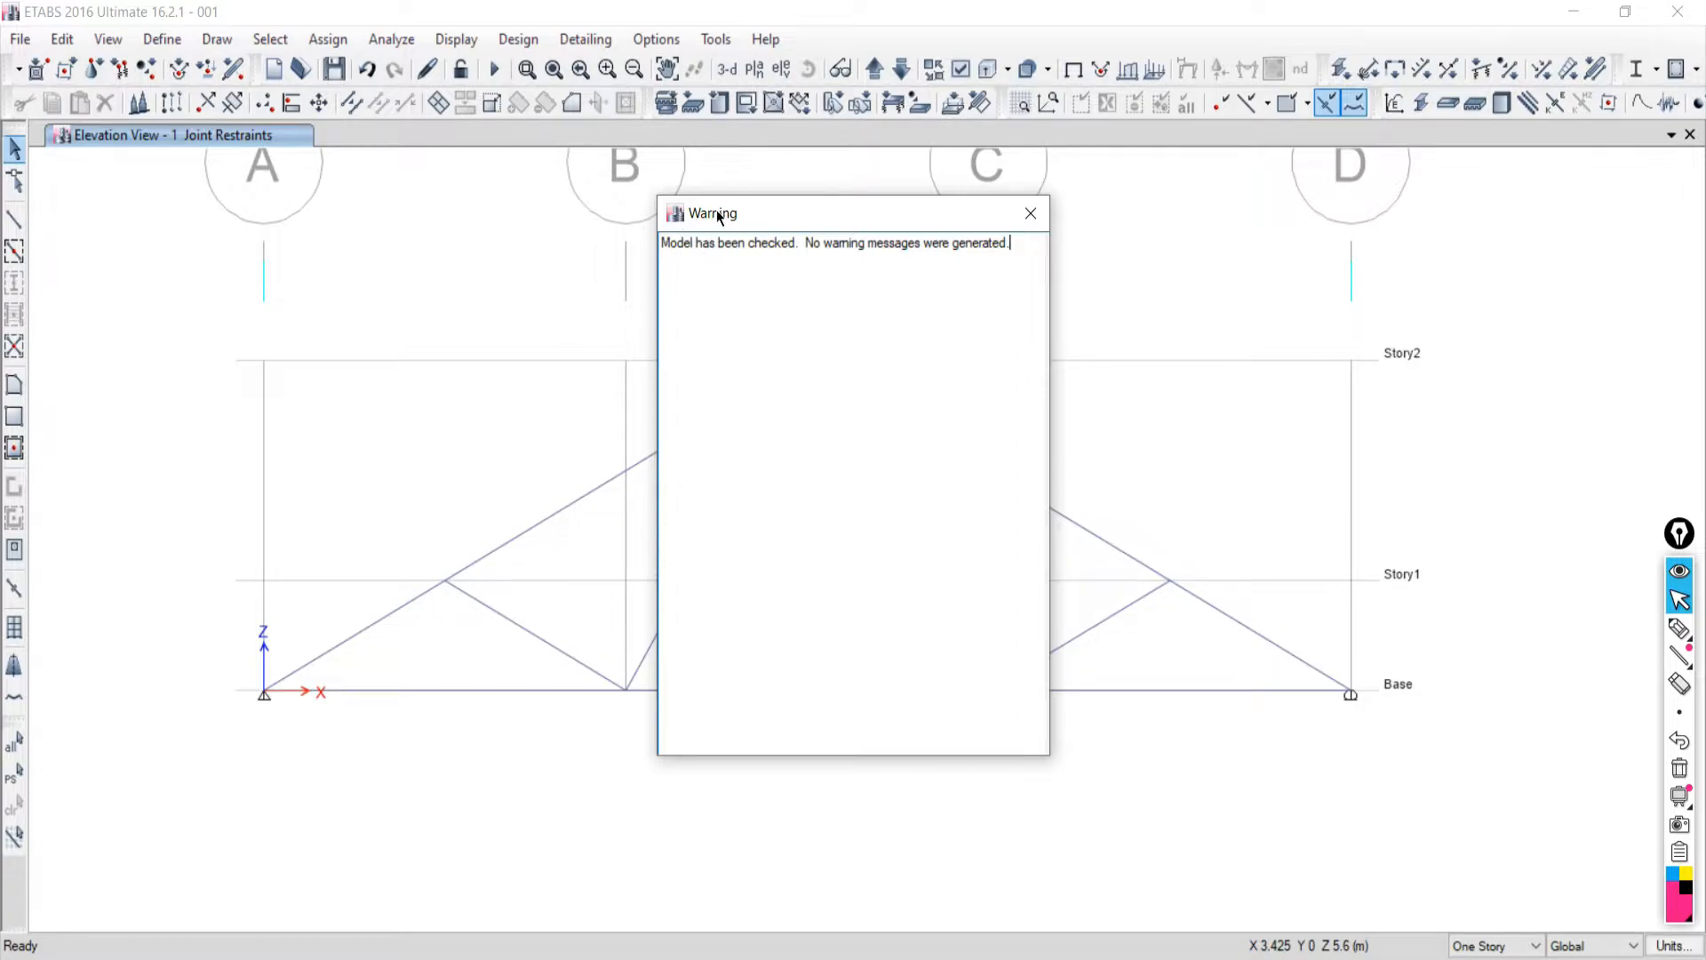
Move the model check report aside to read it and close it.
drag(716, 211, 448, 226)
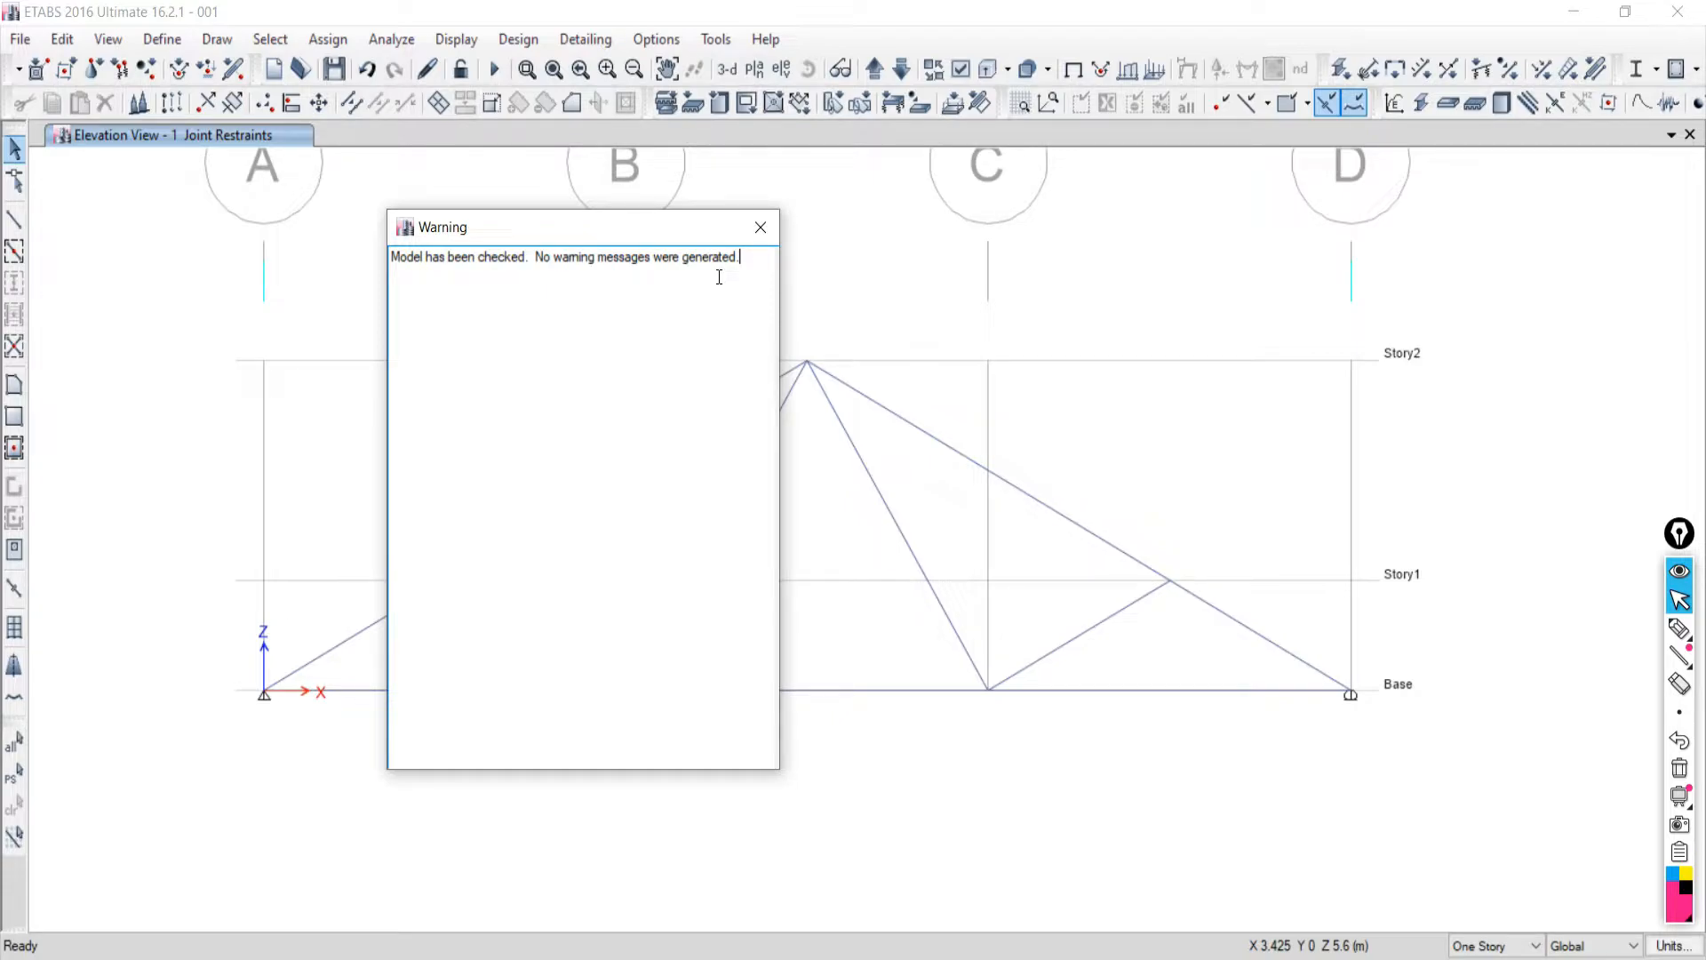
click(760, 228)
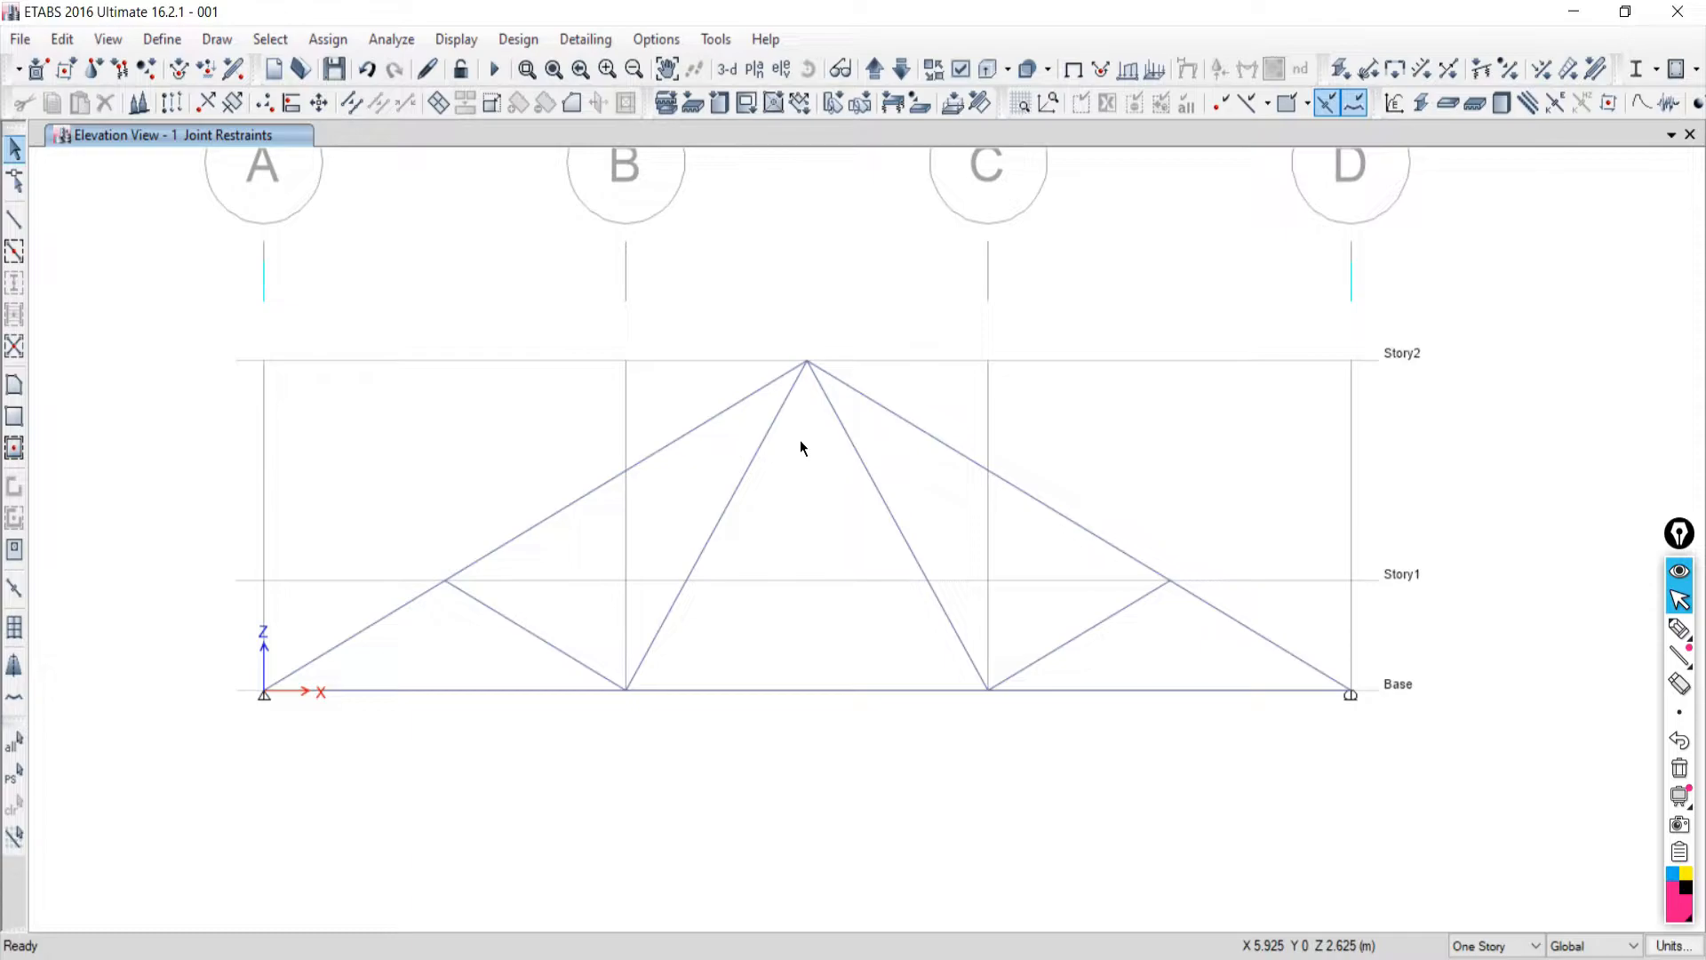
Select the apex joint, review the joint and frame load types, consult the truss example PDF, and clear the selection.
drag(744, 284, 918, 425)
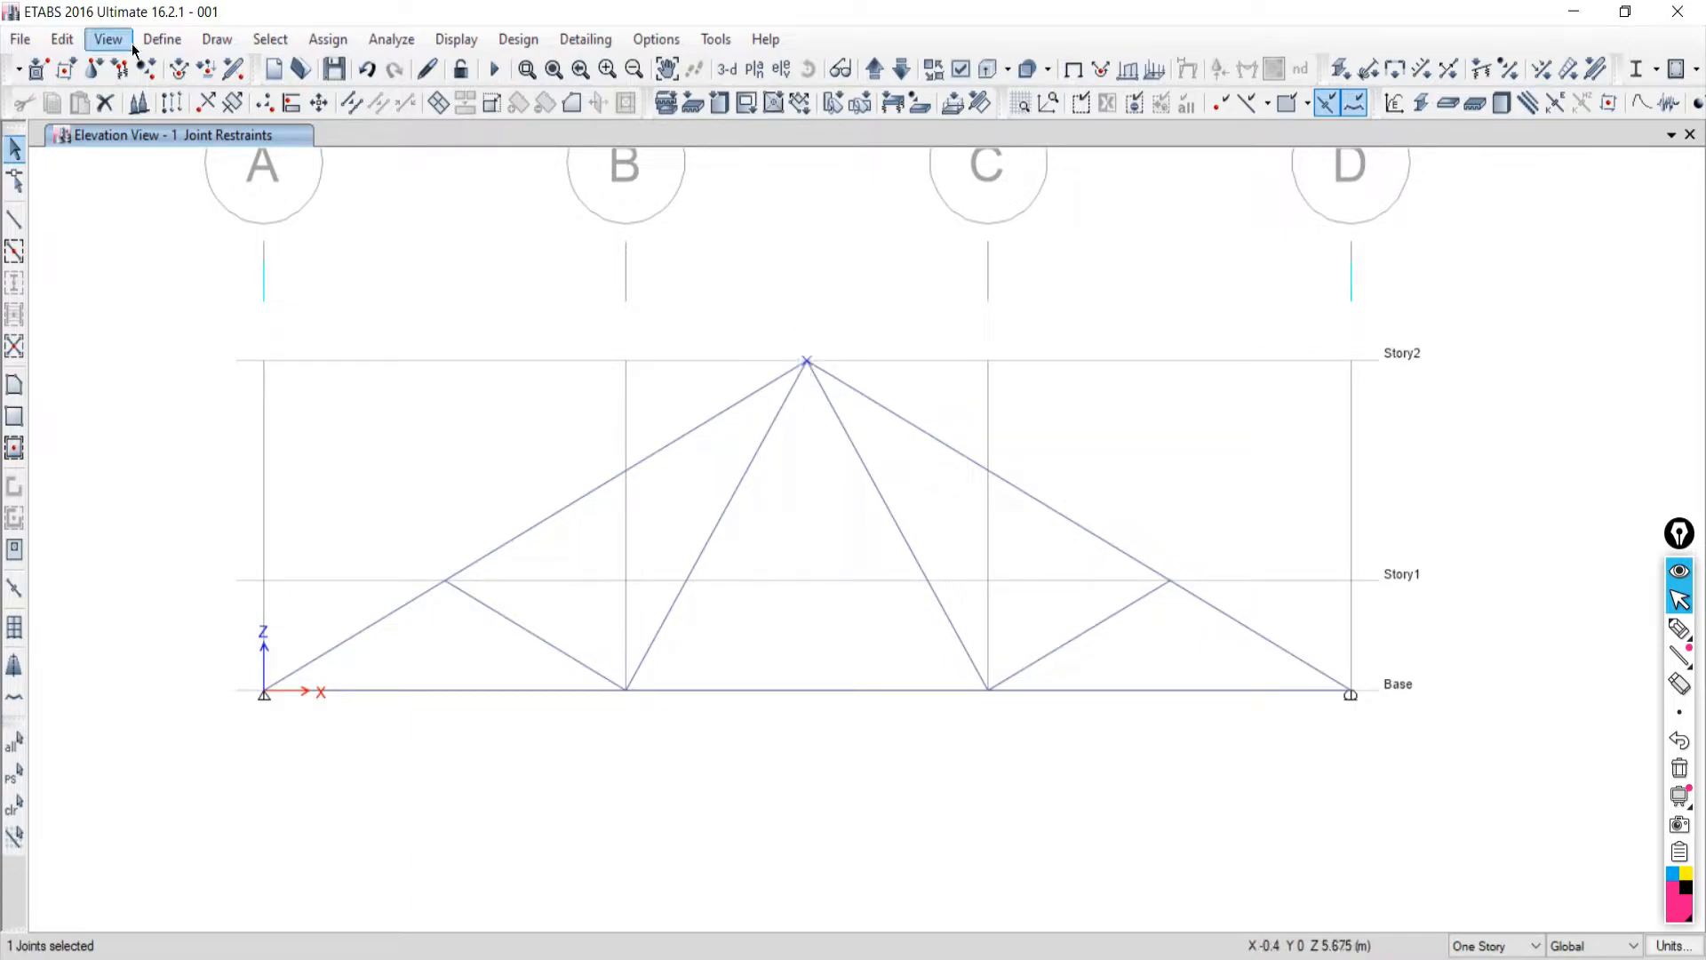
click(326, 40)
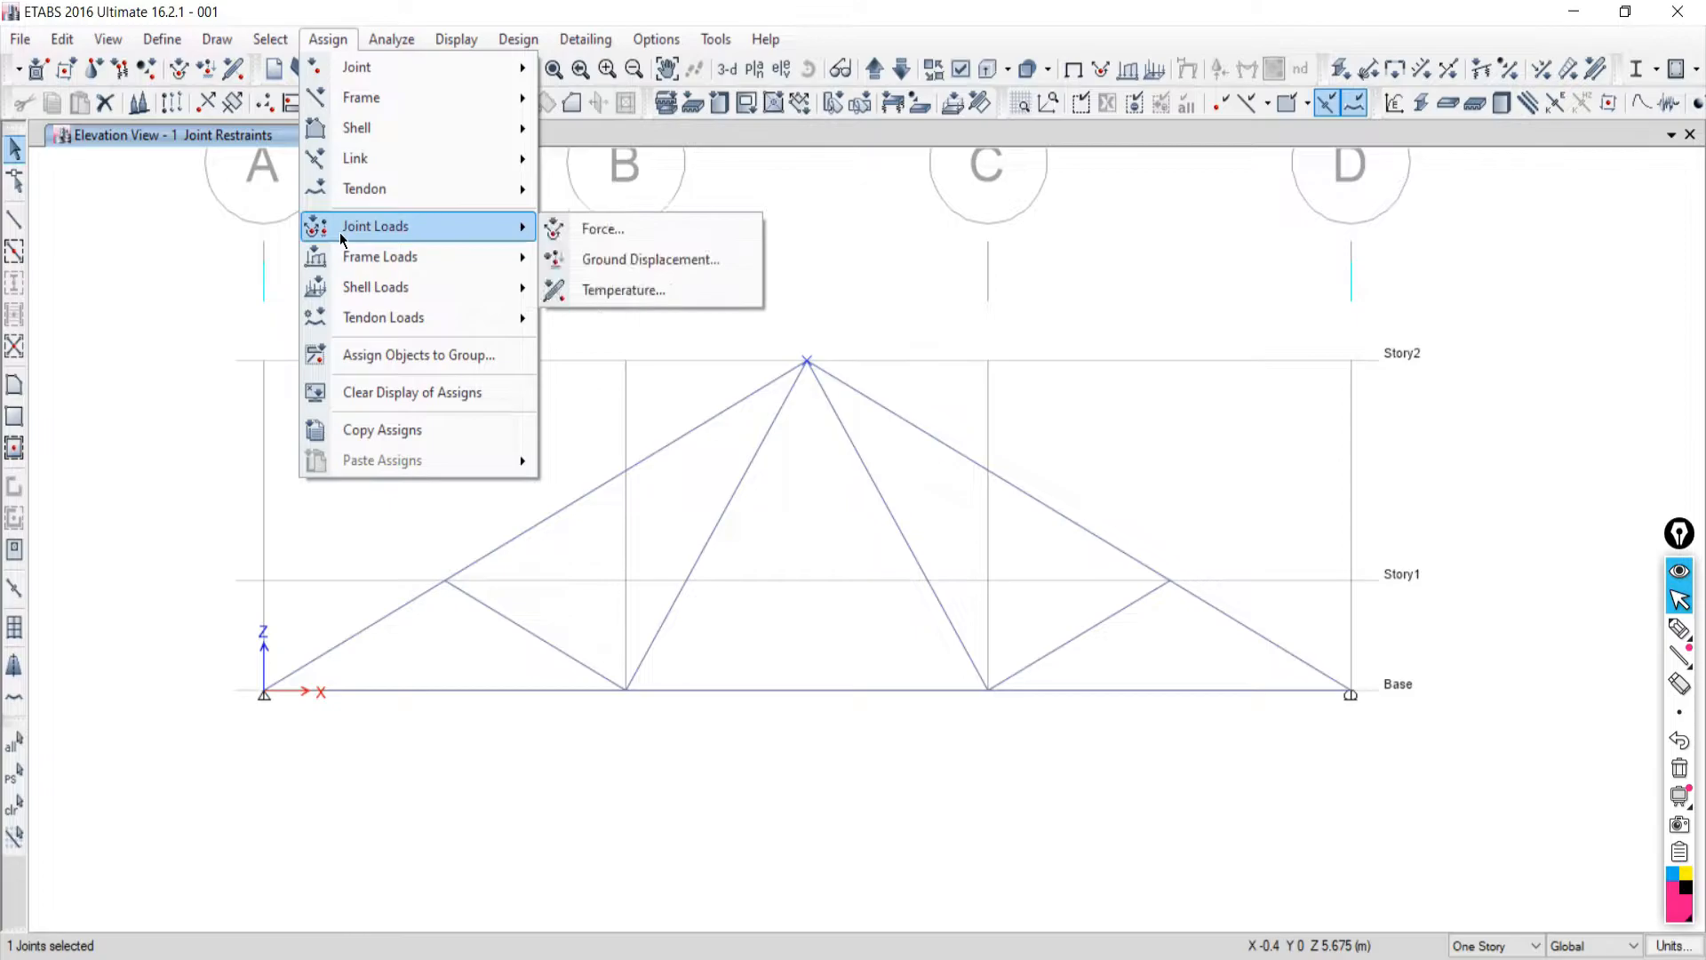
mouse_move(344, 261)
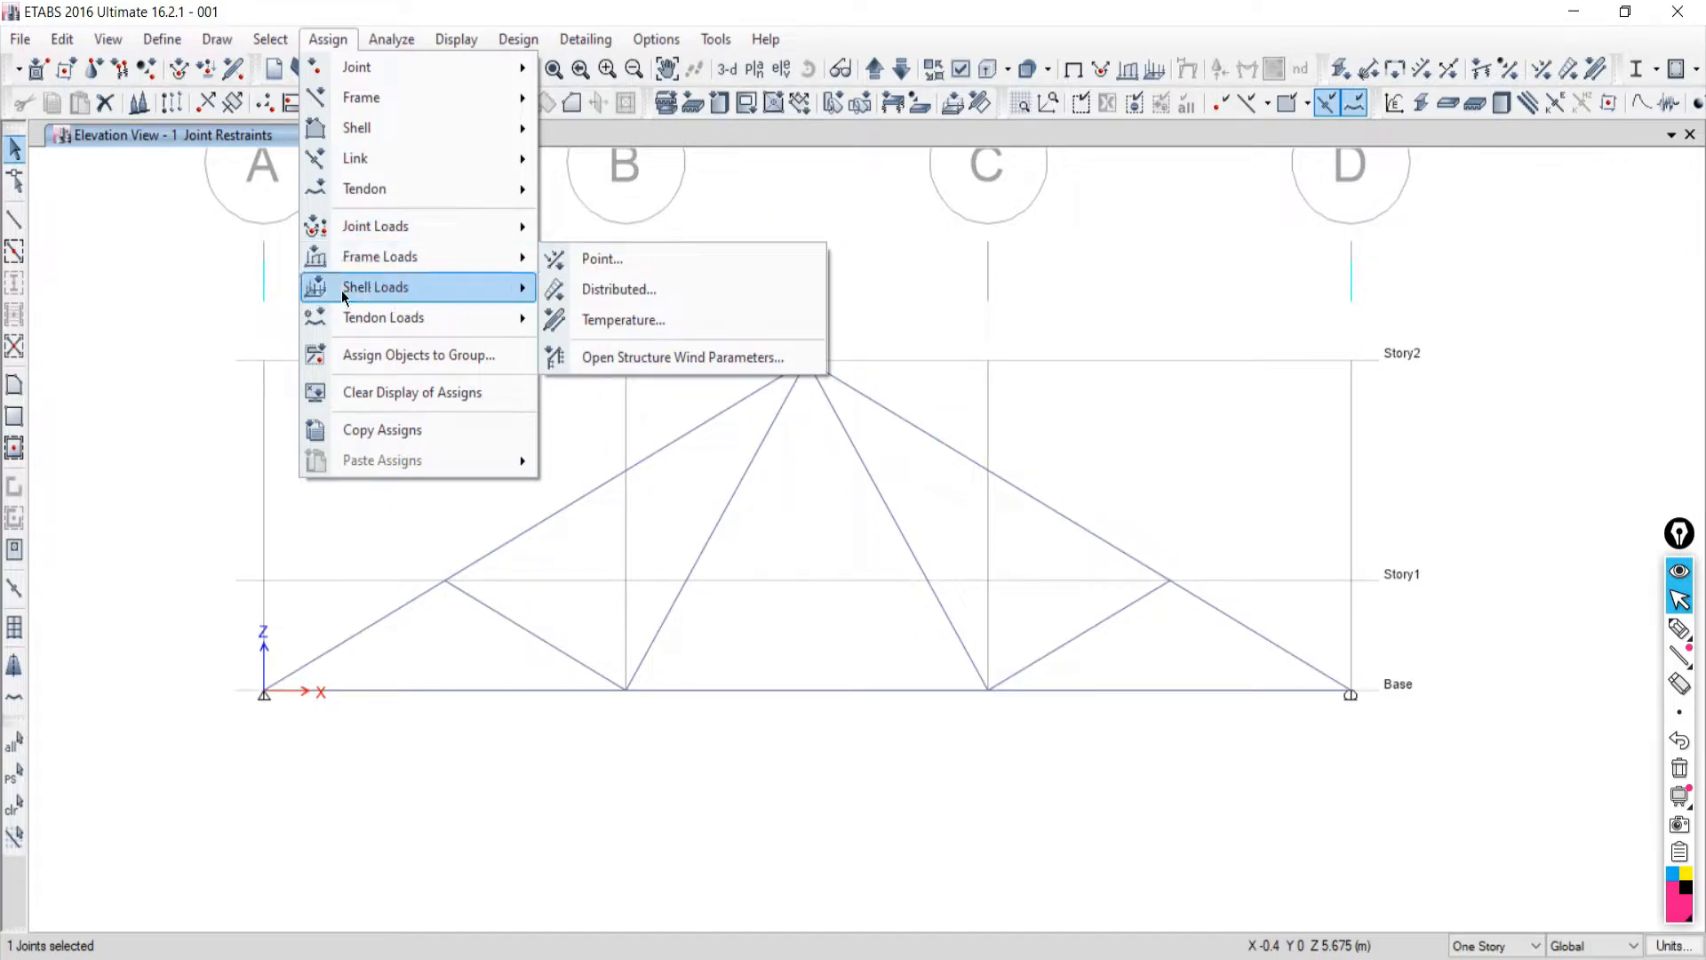
mouse_move(347, 297)
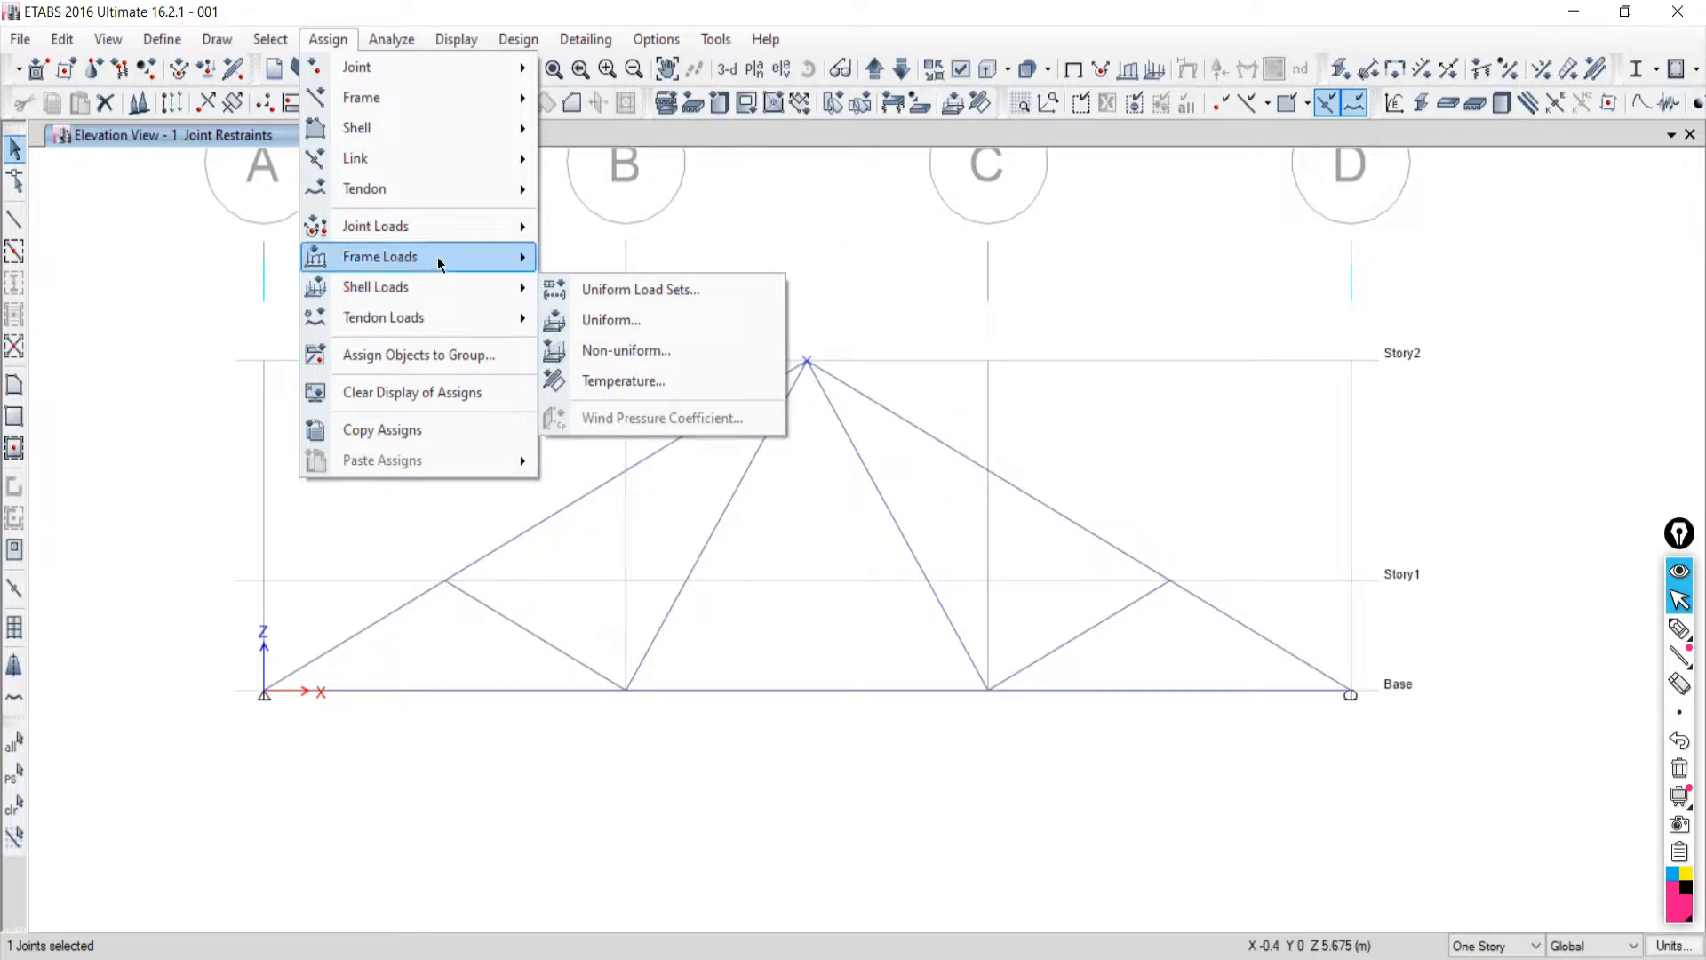
key(alt+Tab)
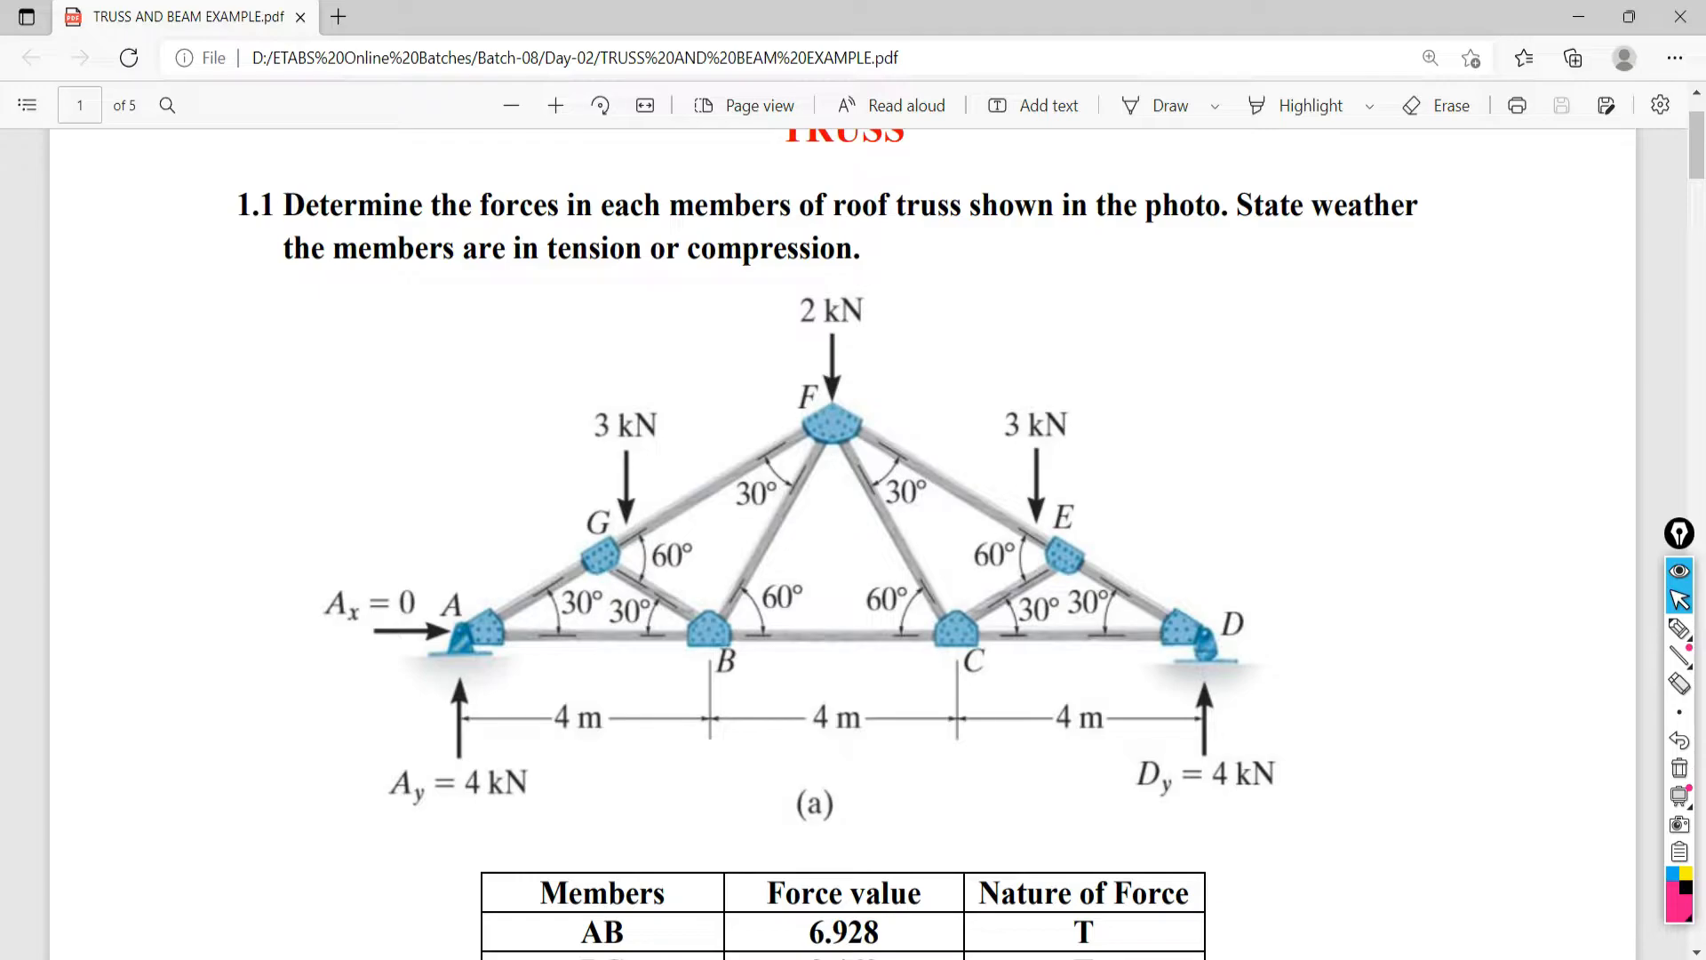
key(alt+Tab)
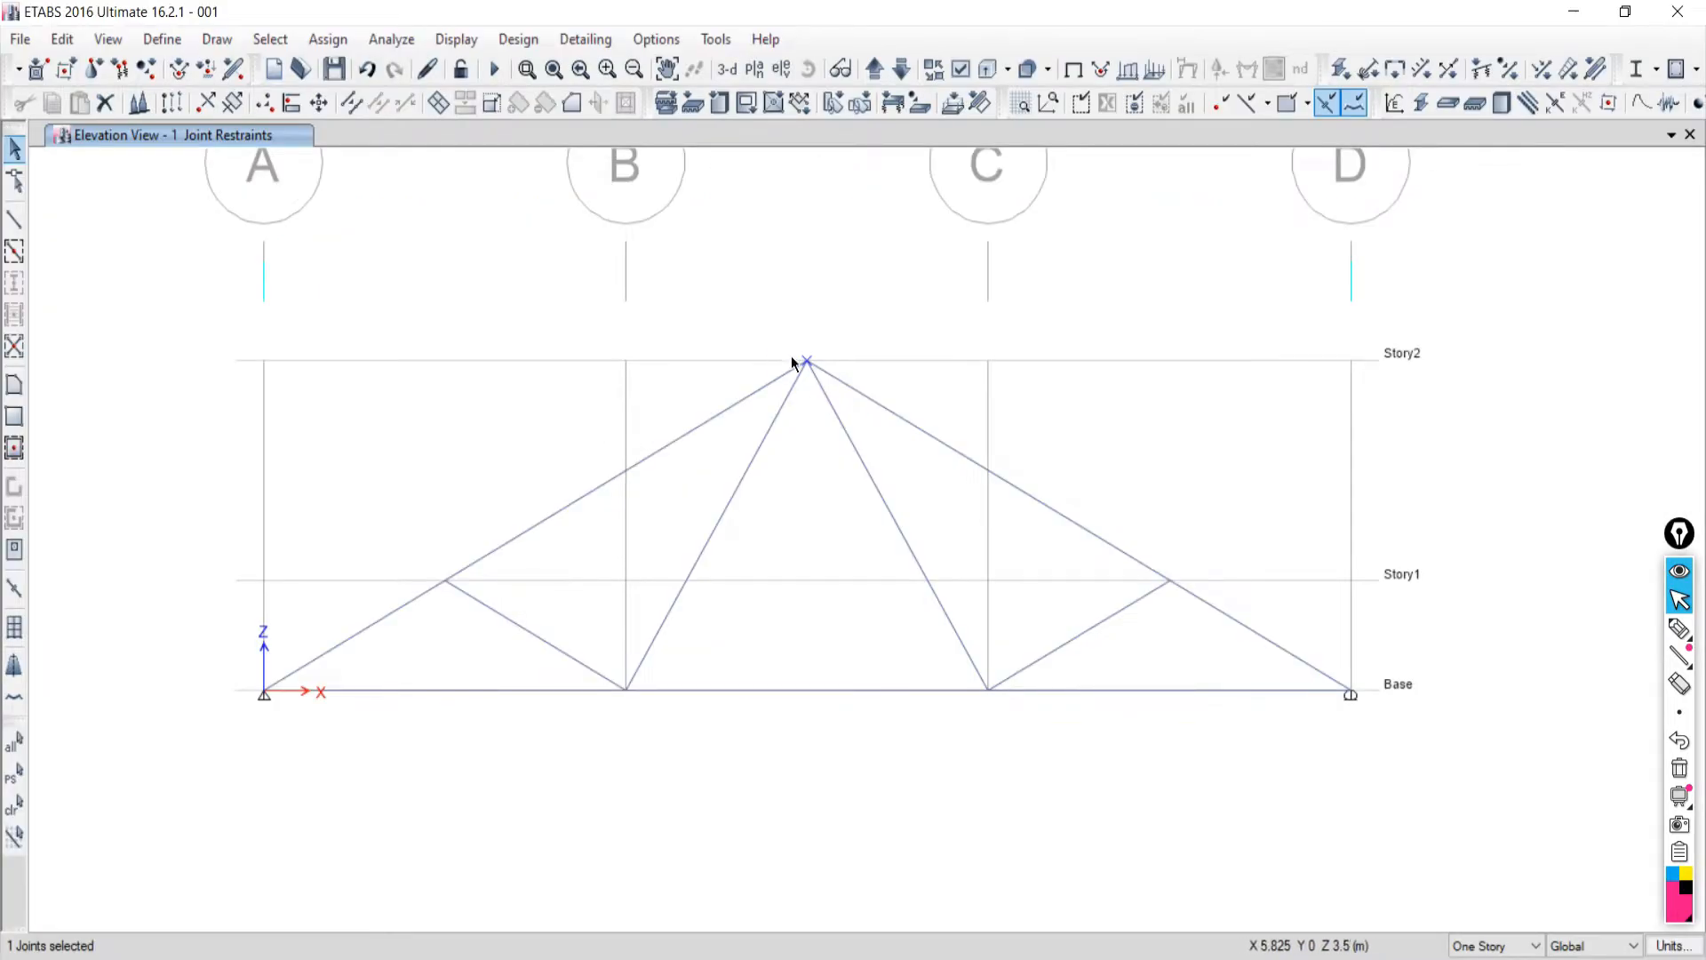
click(14, 804)
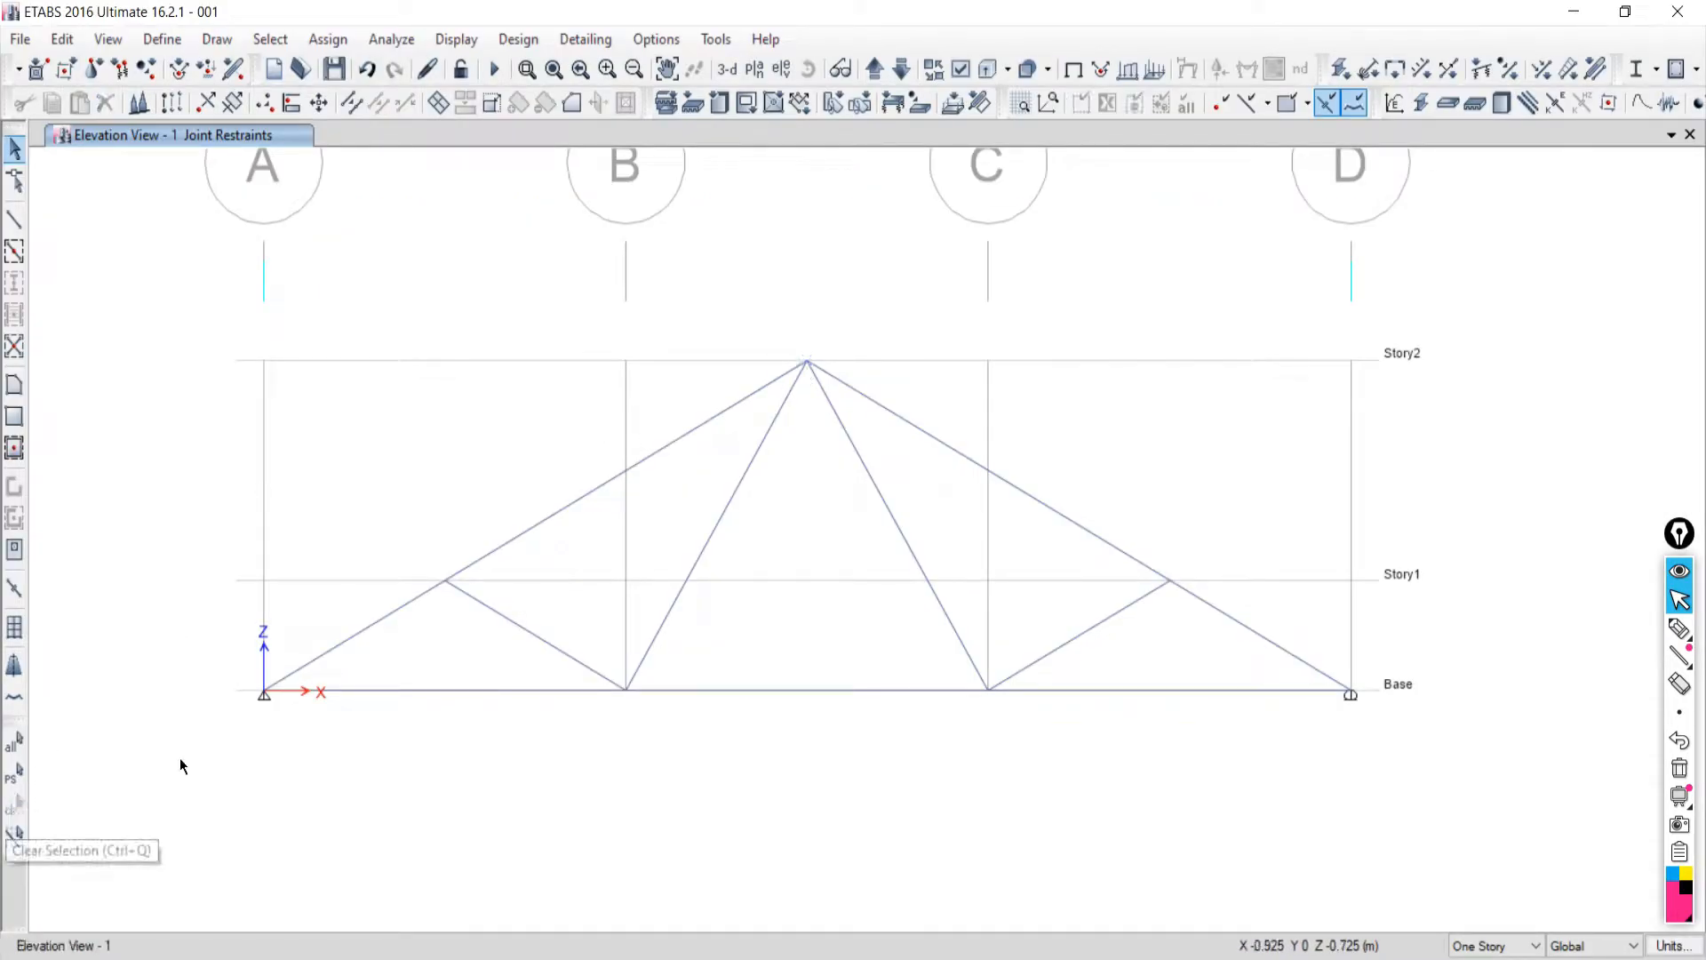
Demonstrate selecting the apex joint and the upper left chord member as load targets, clearing each selection.
drag(767, 293, 881, 405)
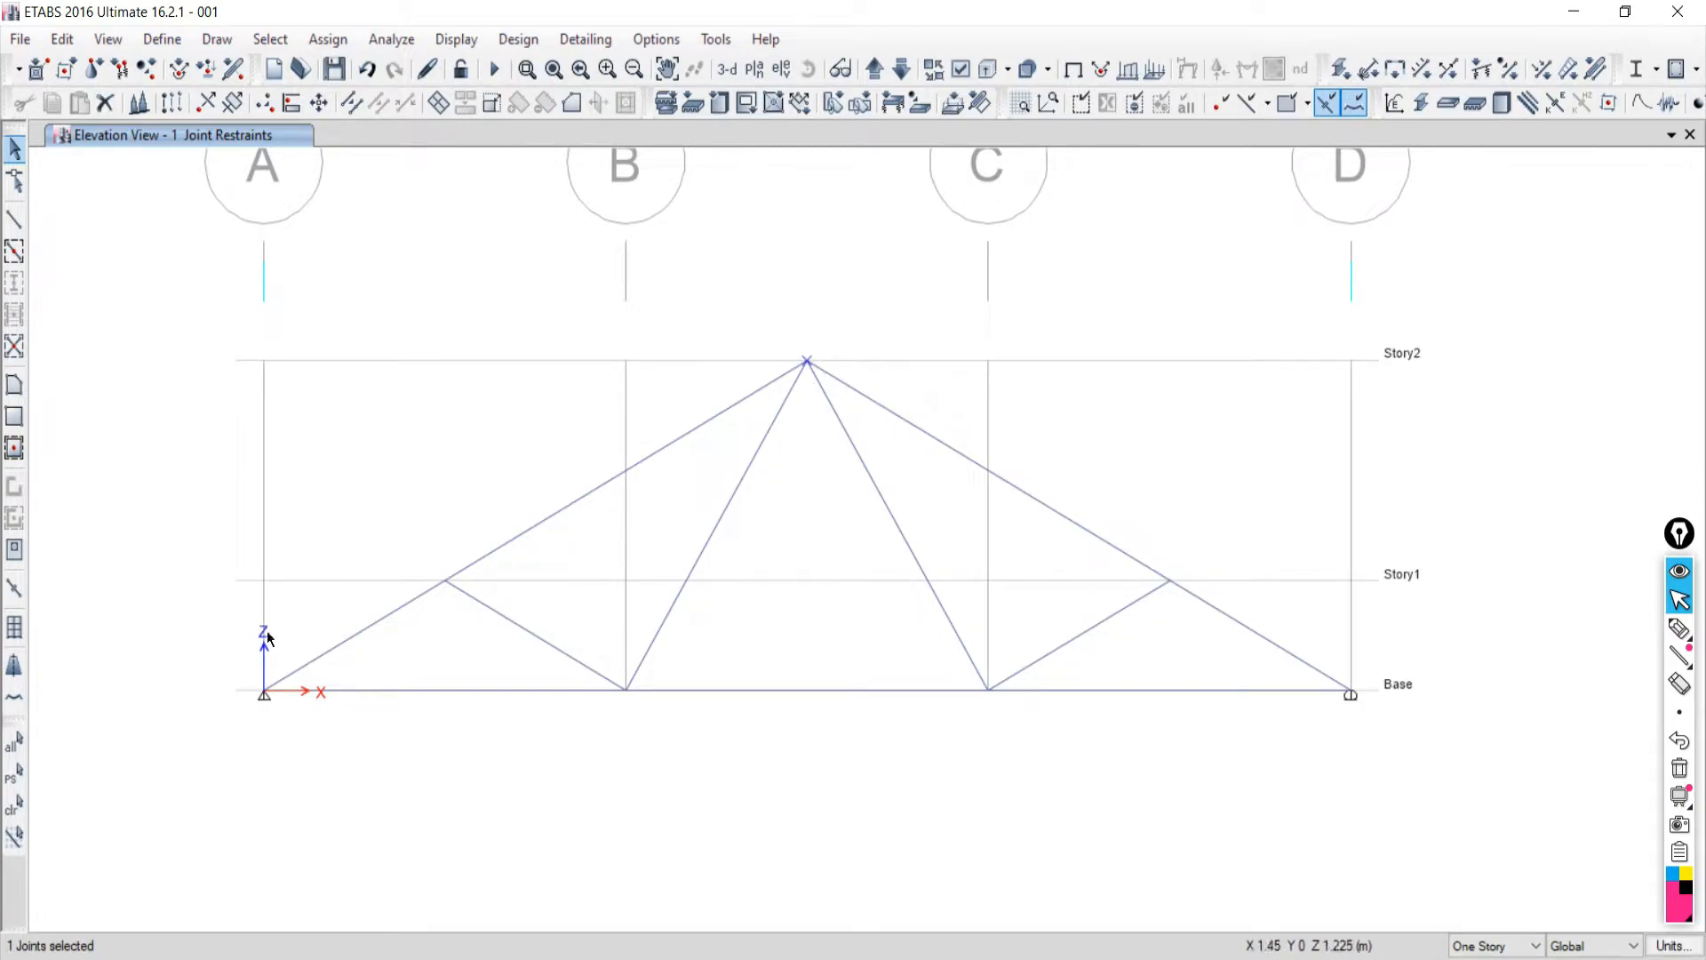
click(17, 805)
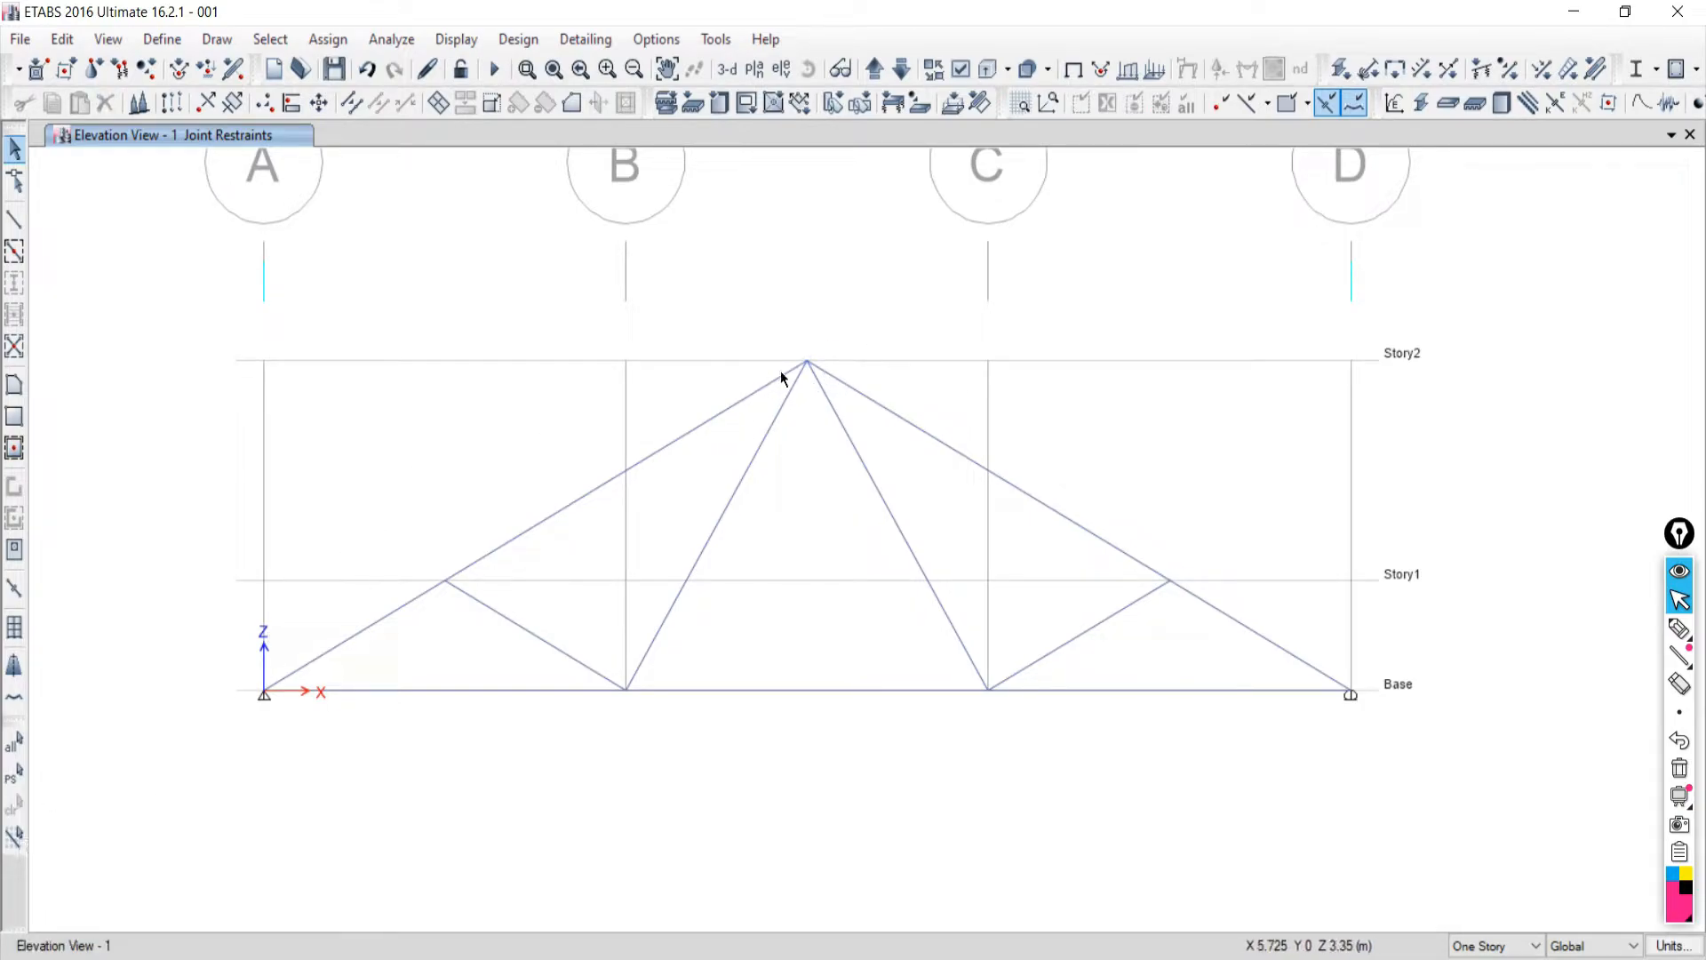
drag(765, 320, 842, 395)
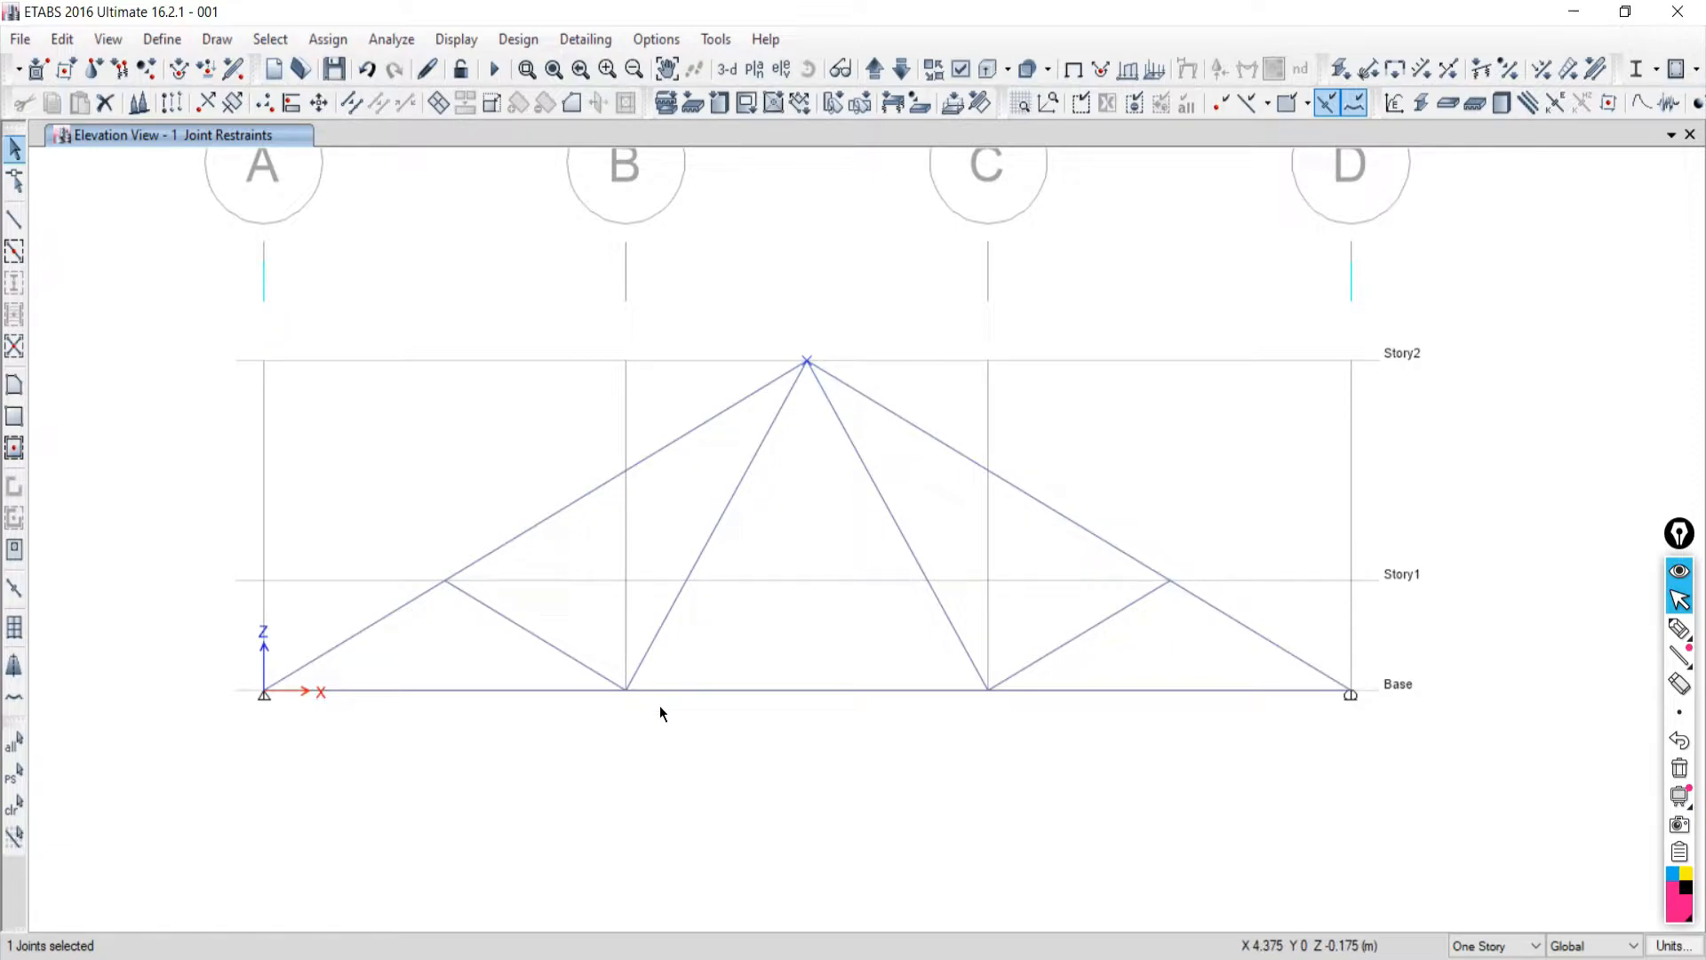
click(16, 805)
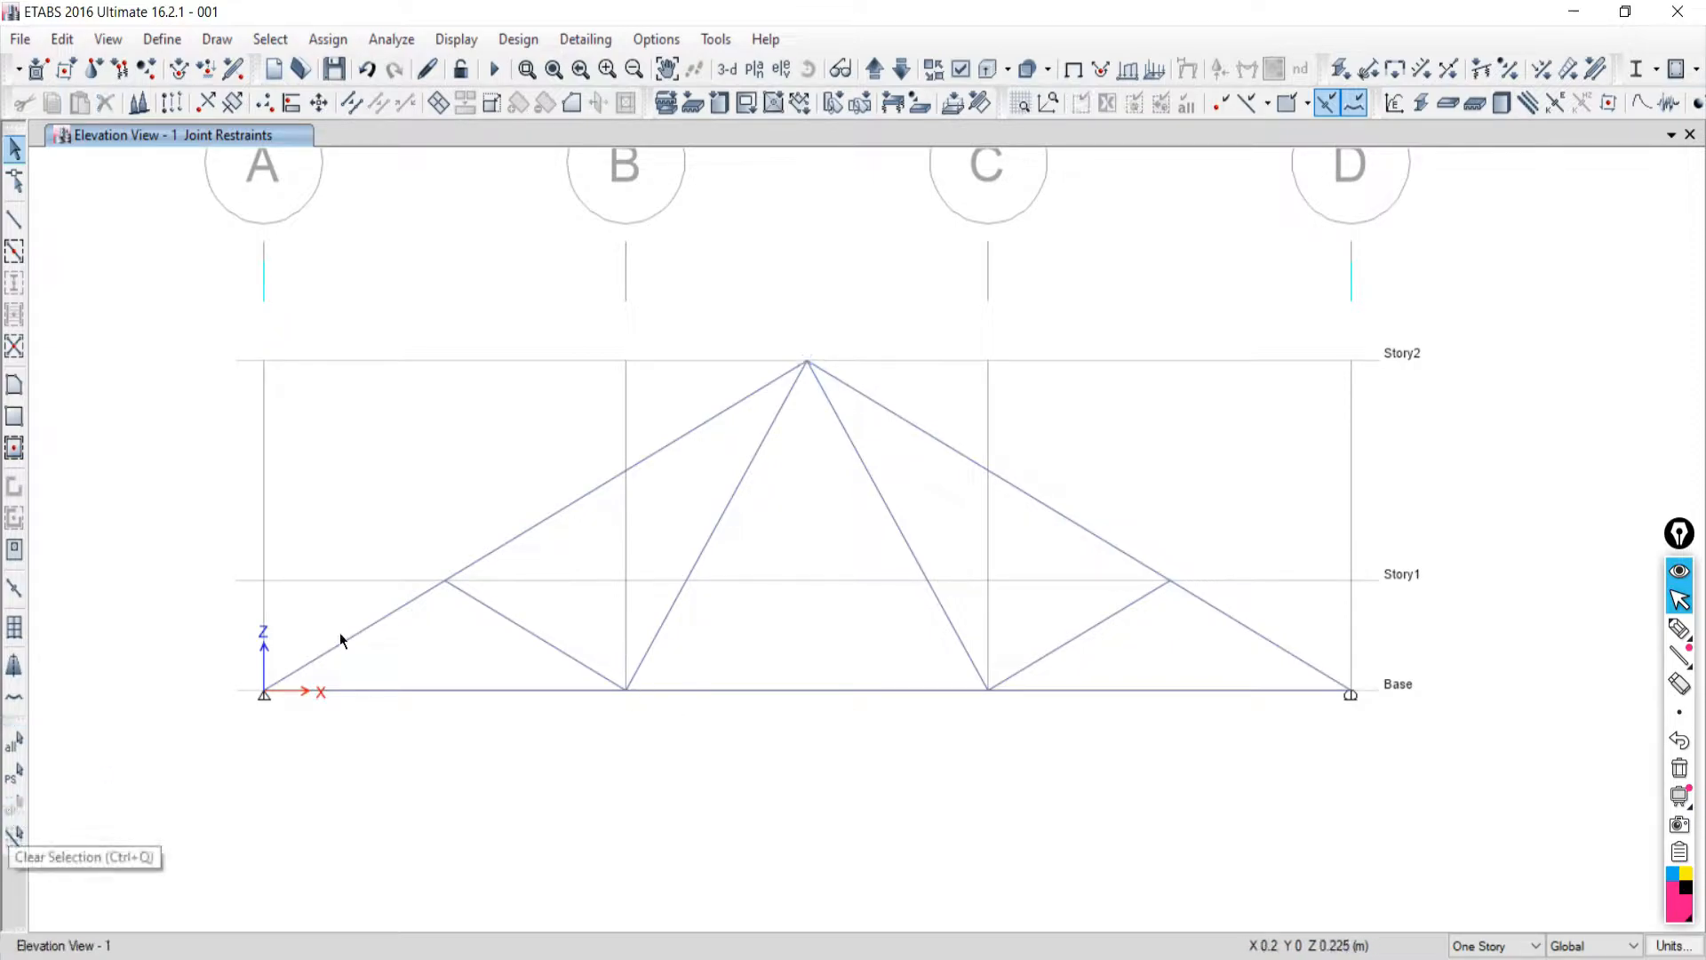
click(552, 512)
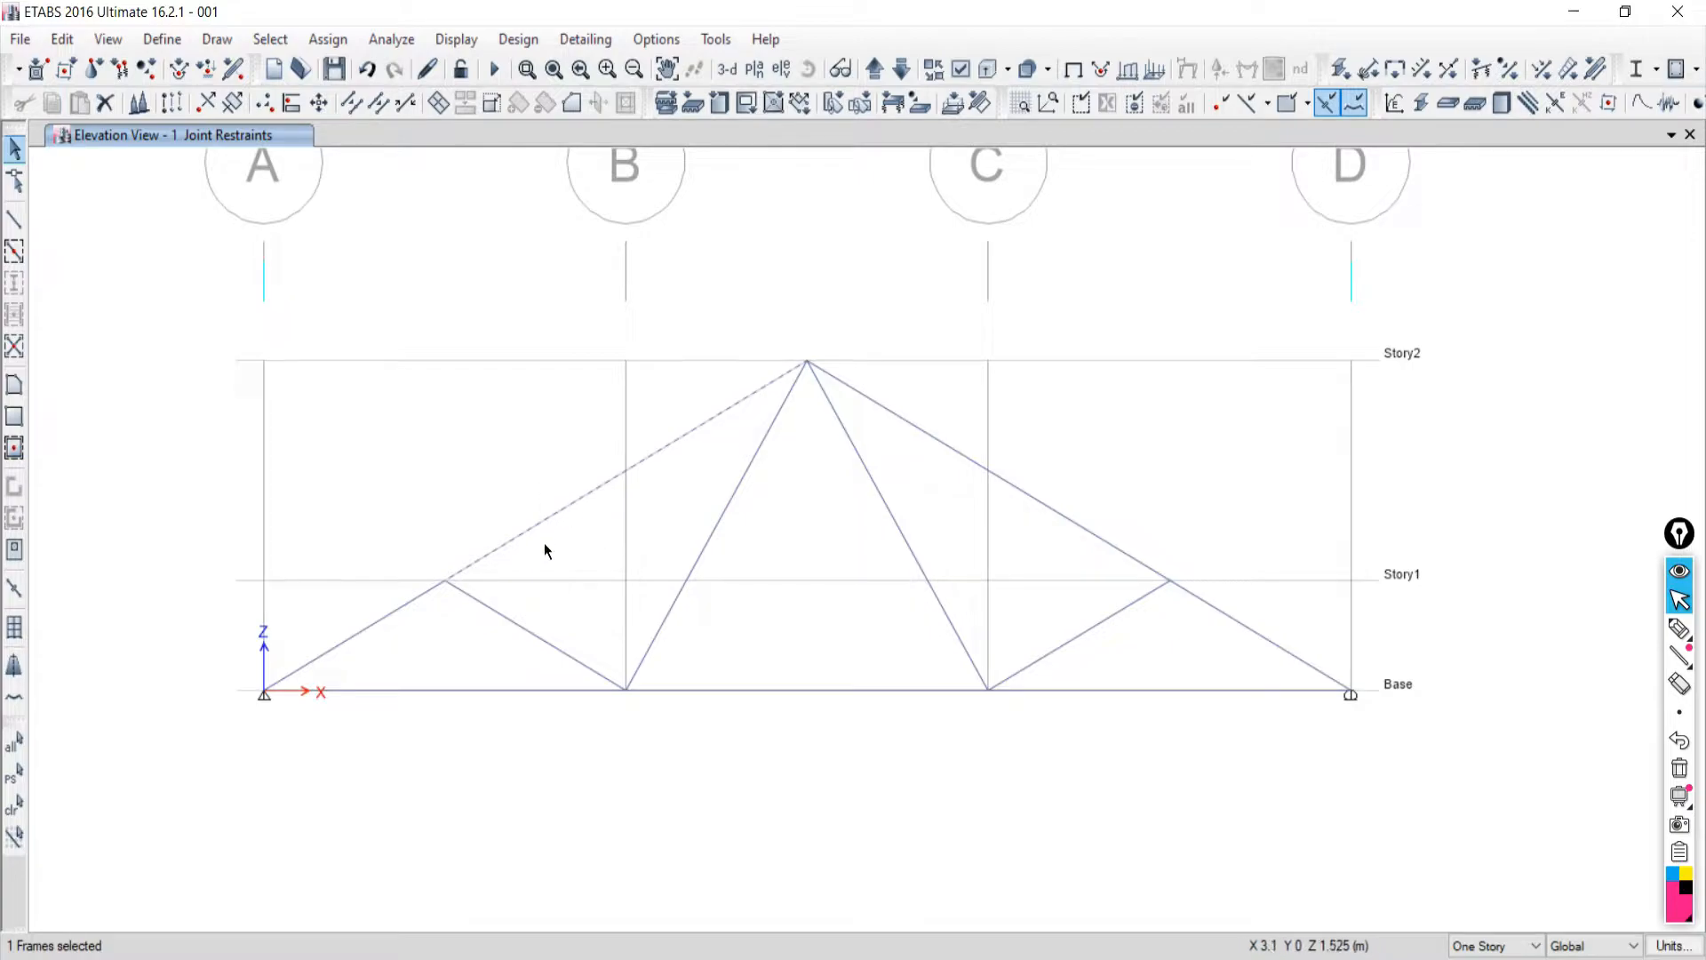
click(314, 39)
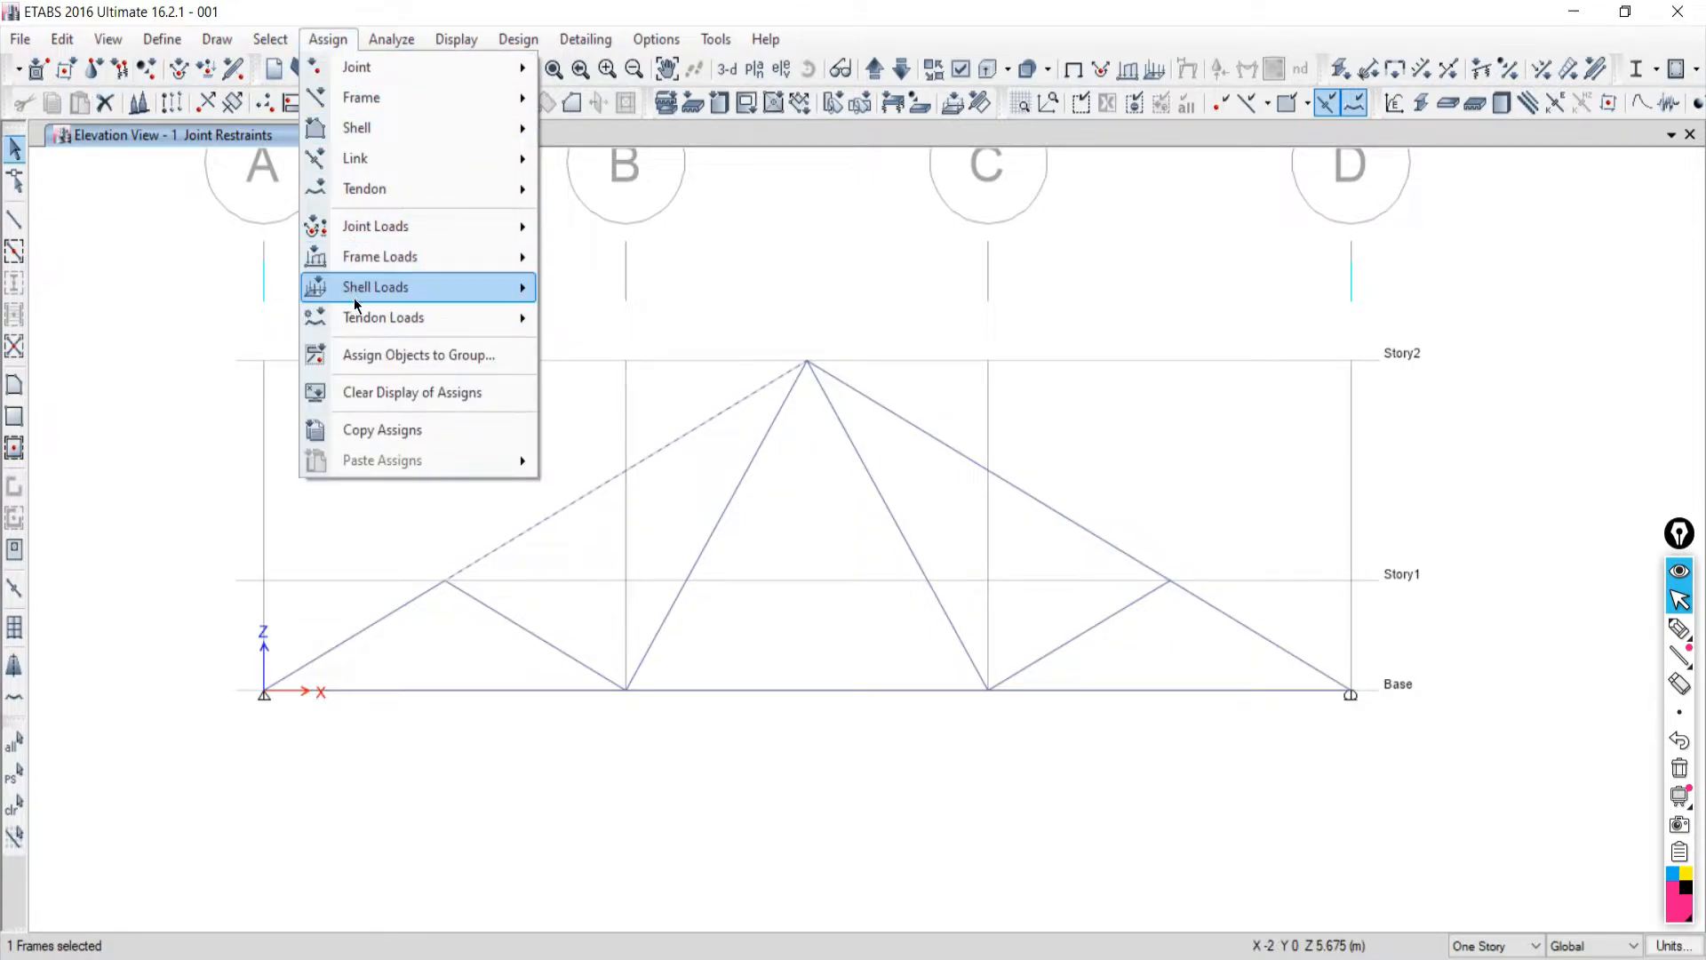
click(13, 810)
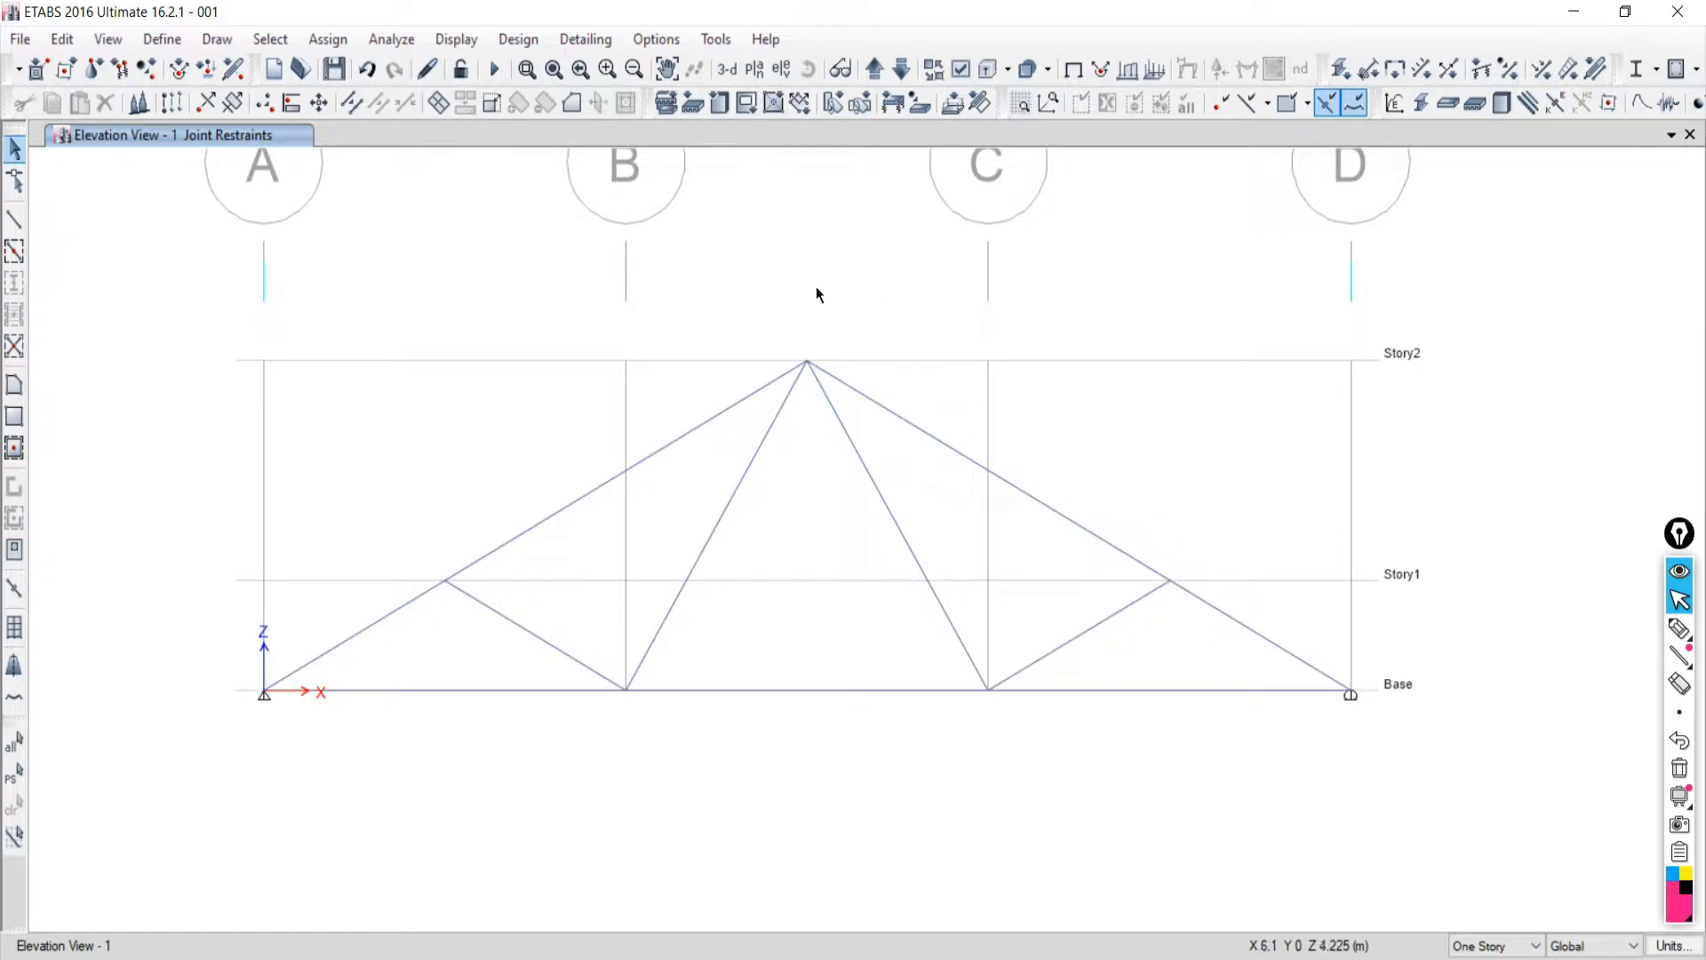
Open the joint force assignment for the apex joint and set its load pattern to Live.
drag(780, 288, 805, 367)
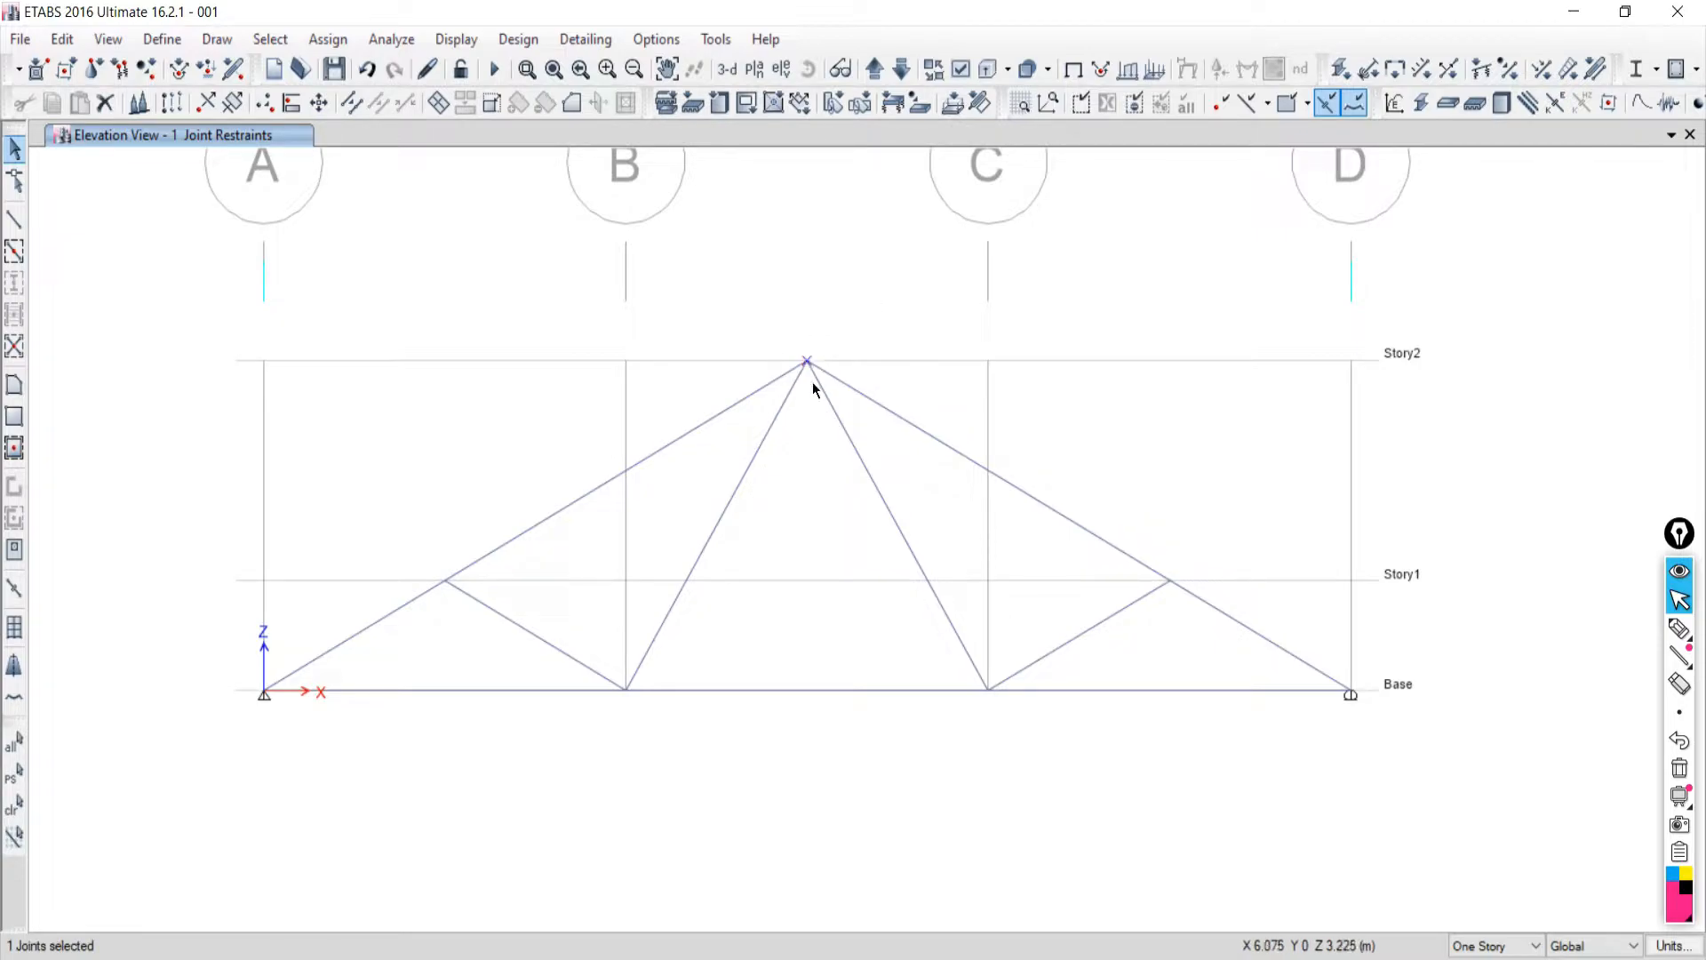
click(330, 39)
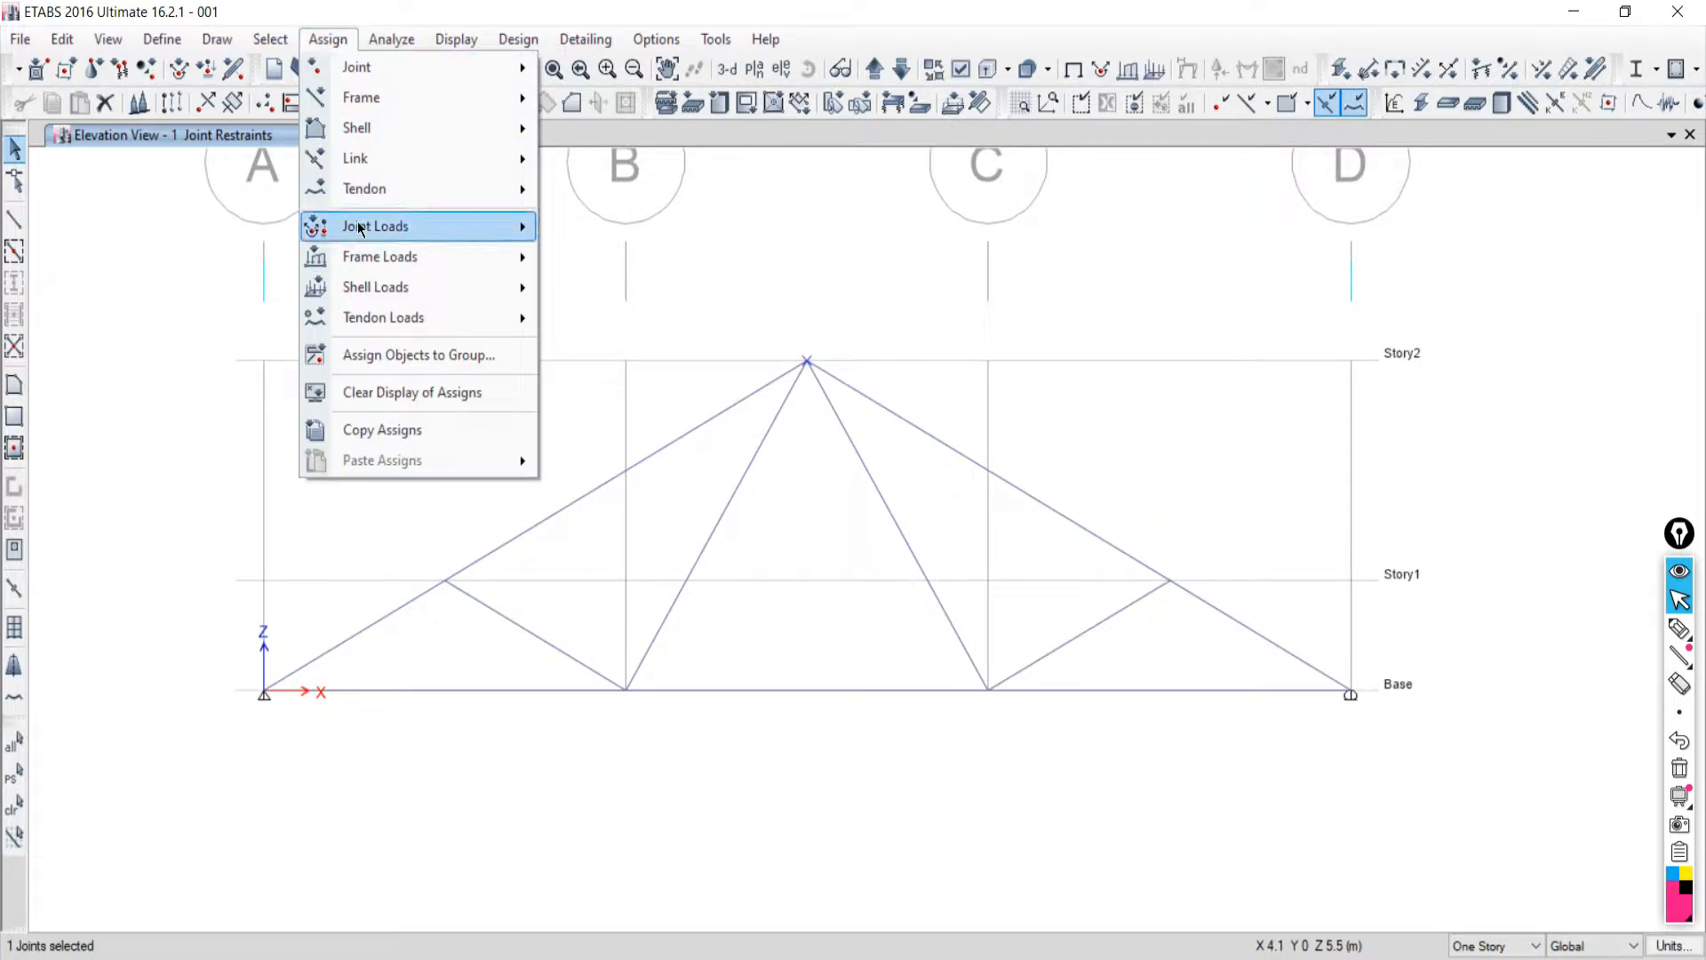
mouse_move(353, 228)
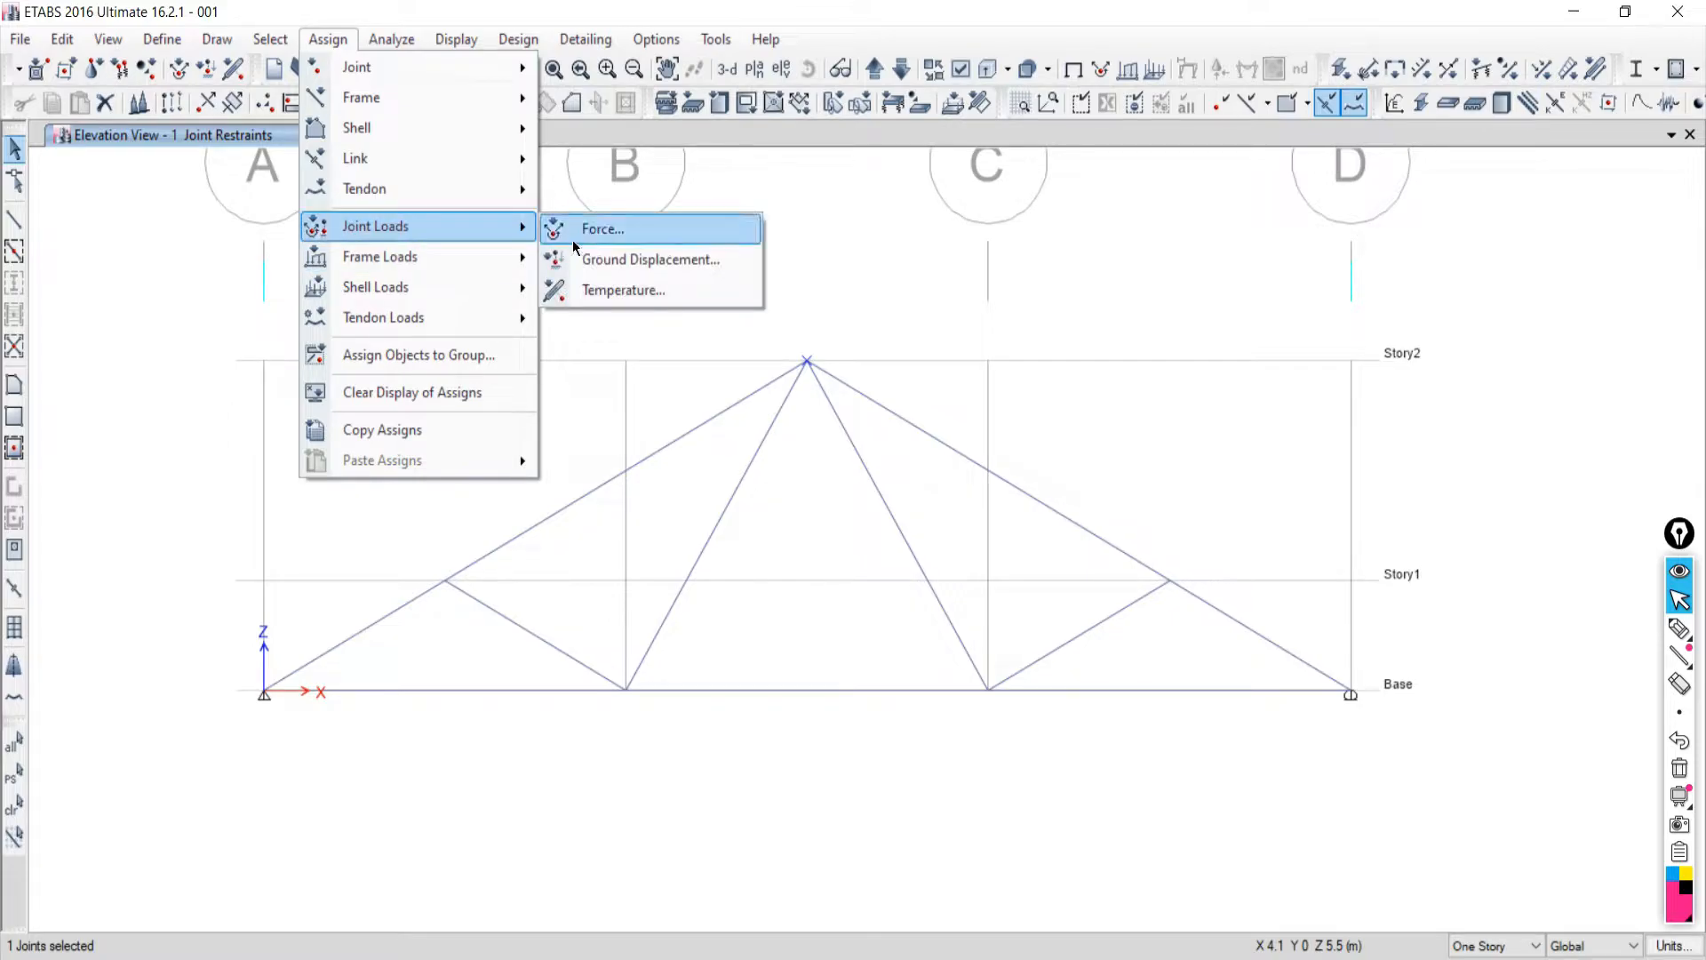
click(595, 231)
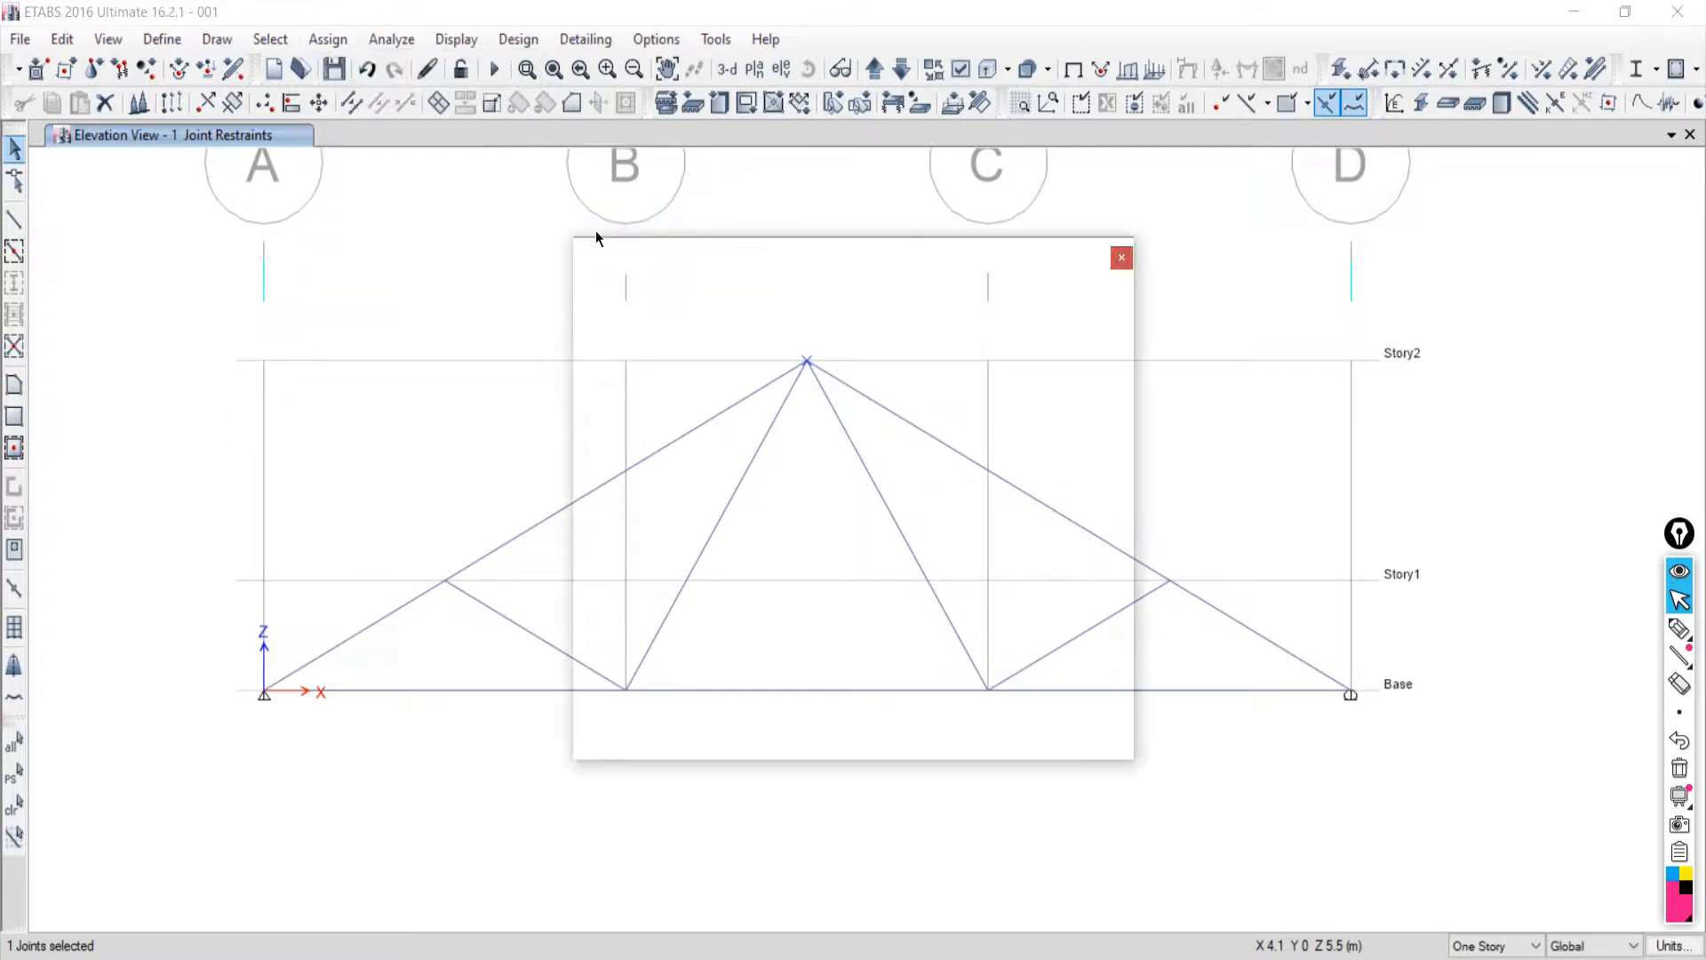
drag(985, 258, 453, 167)
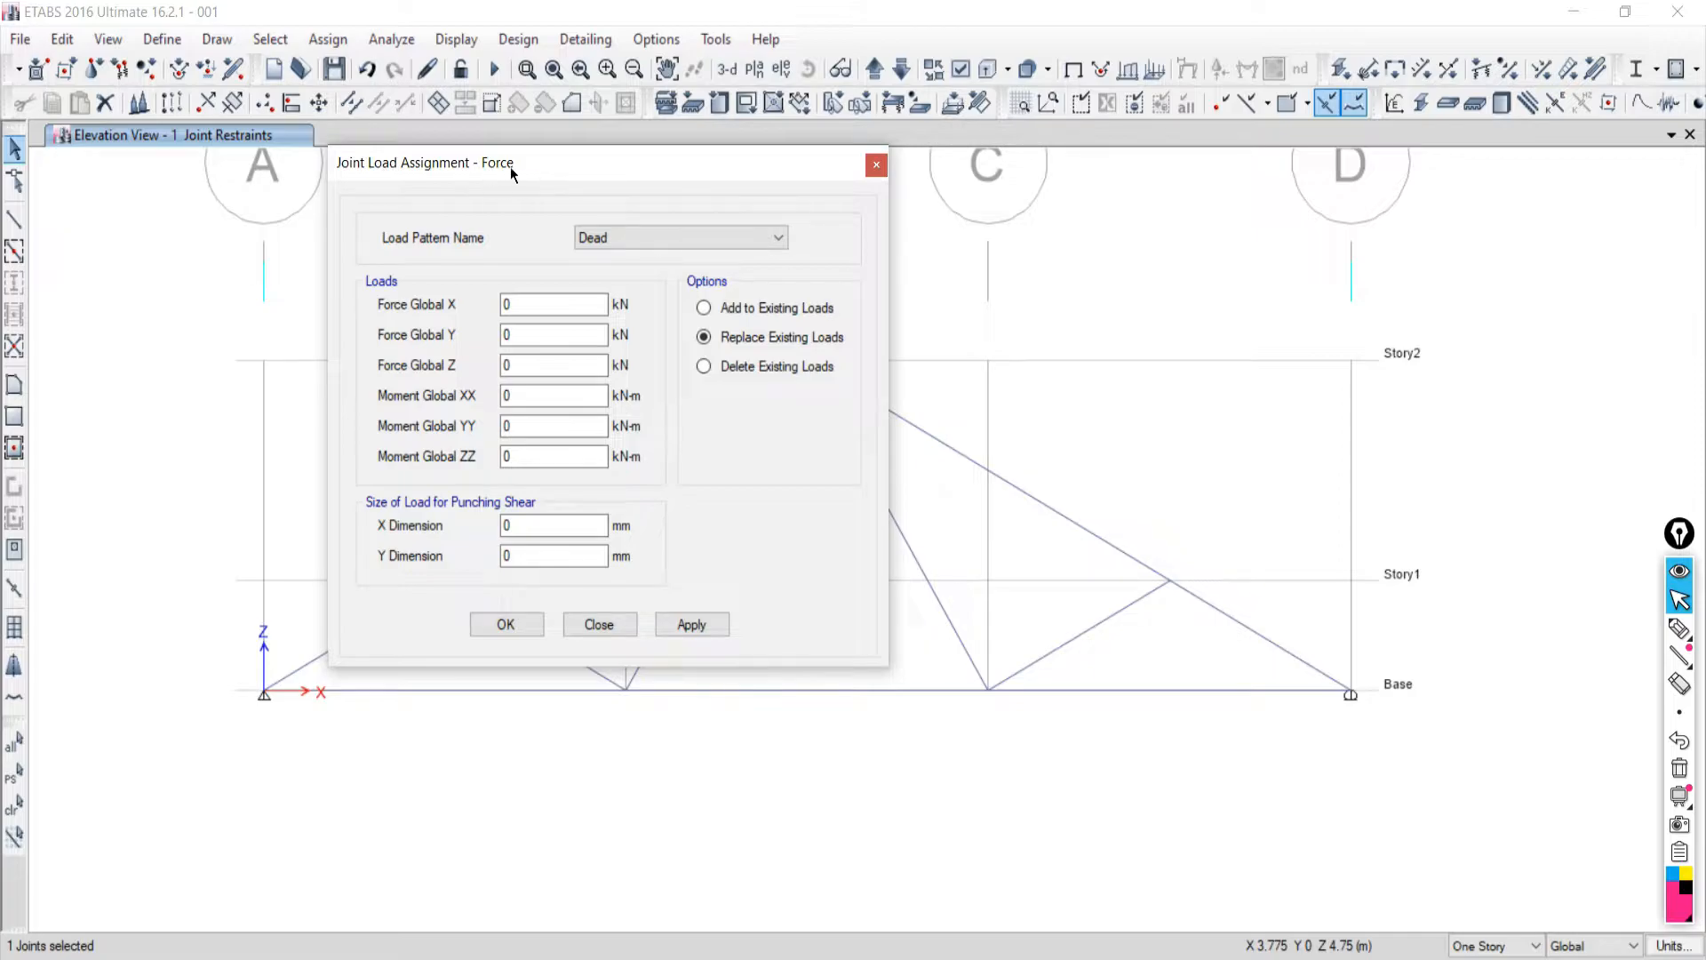
drag(642, 174, 476, 153)
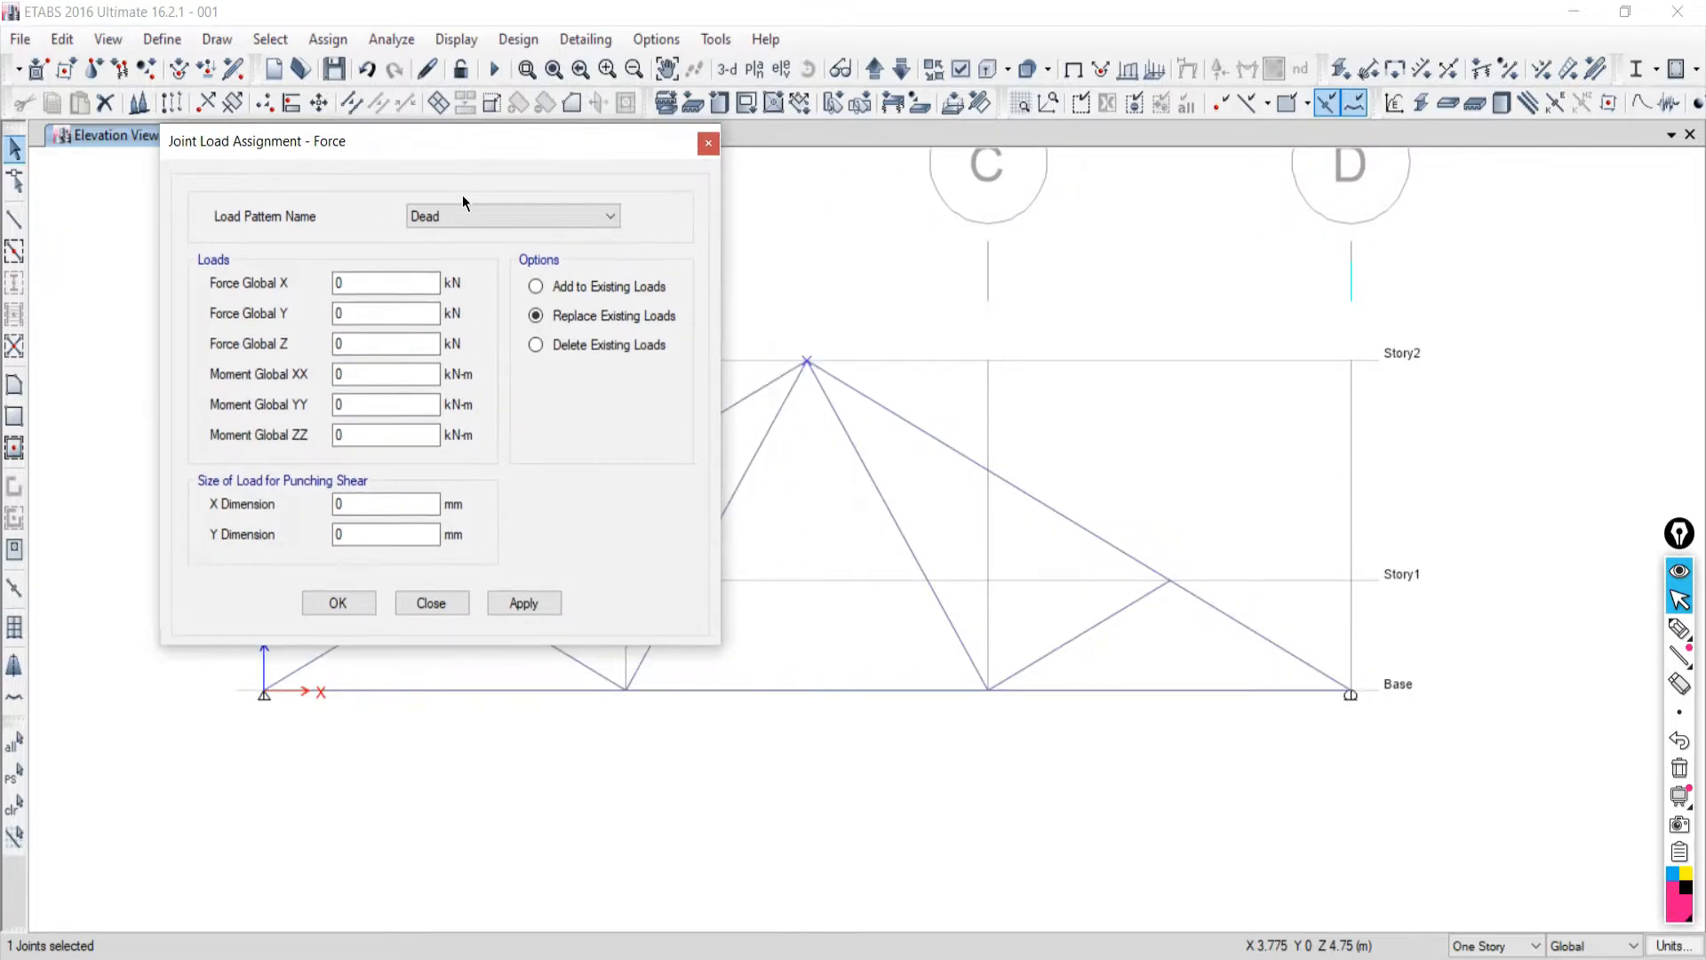
click(446, 217)
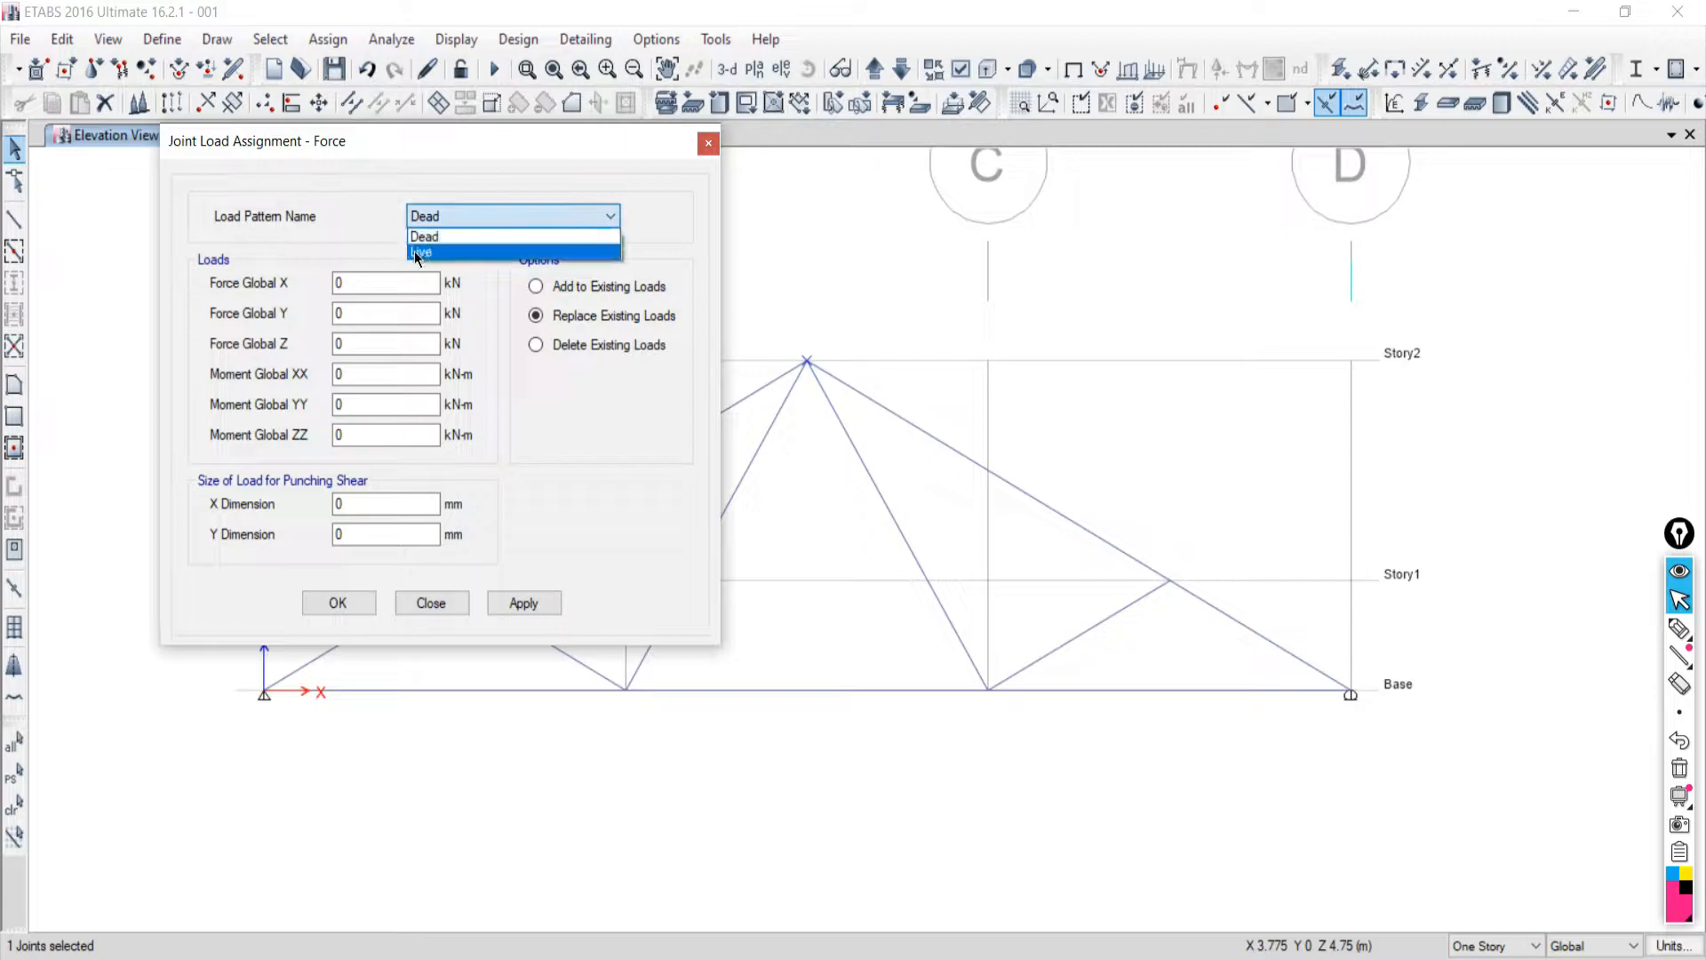
click(424, 236)
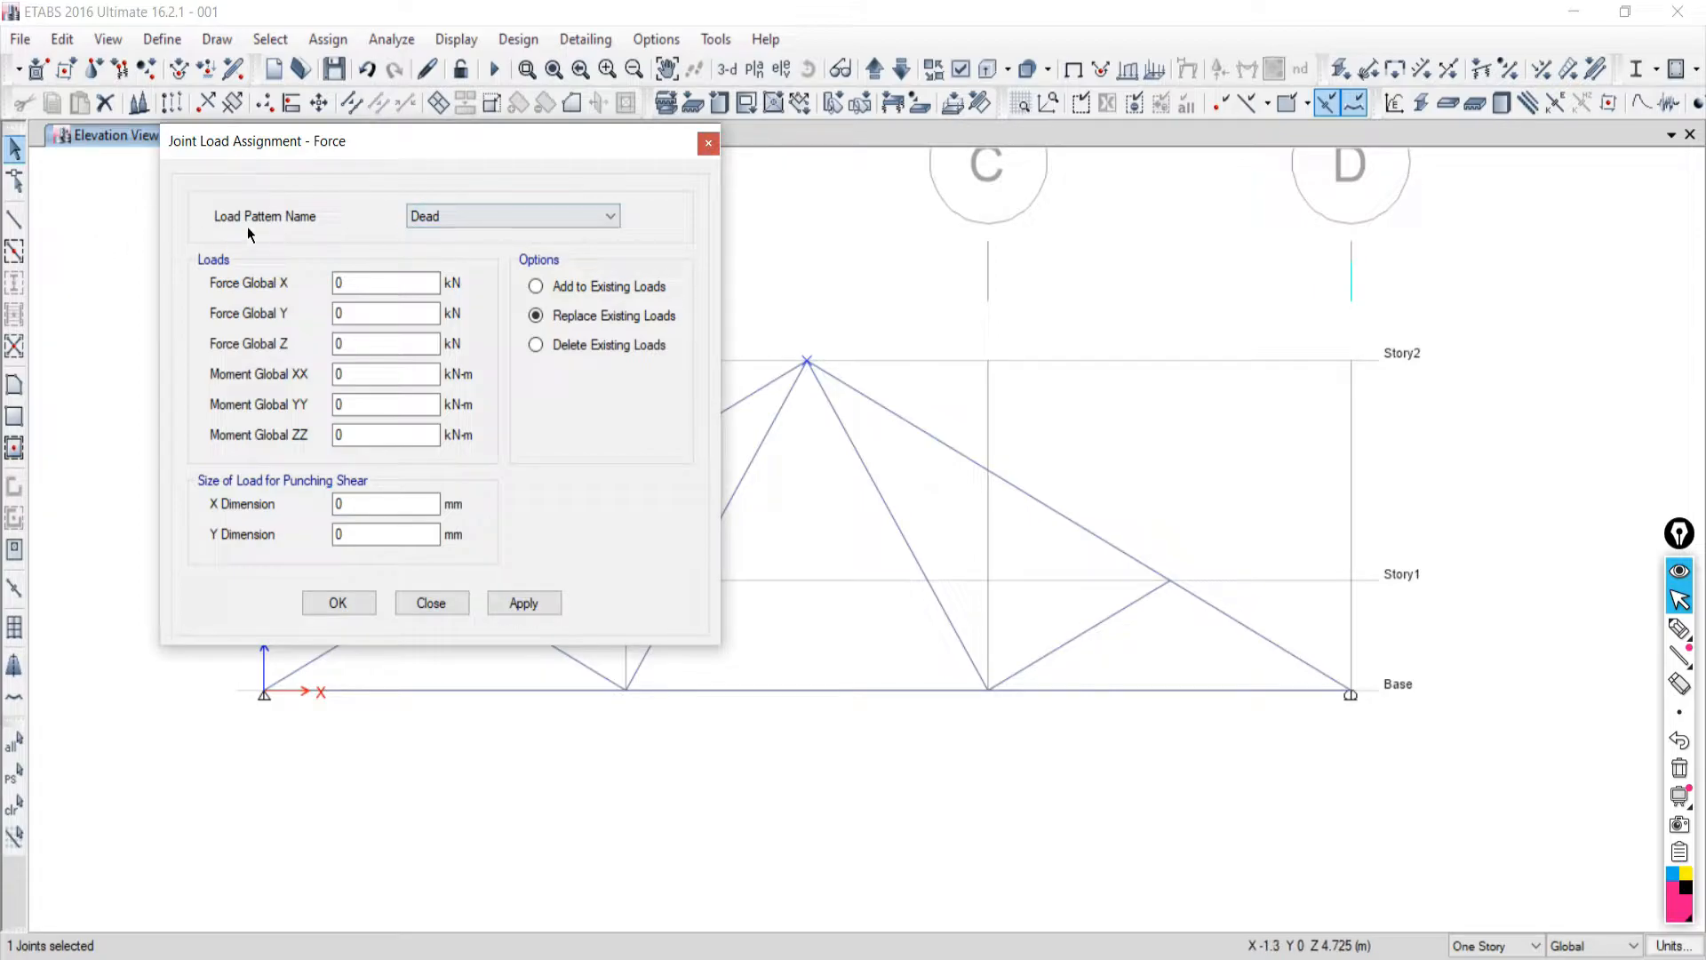
click(435, 215)
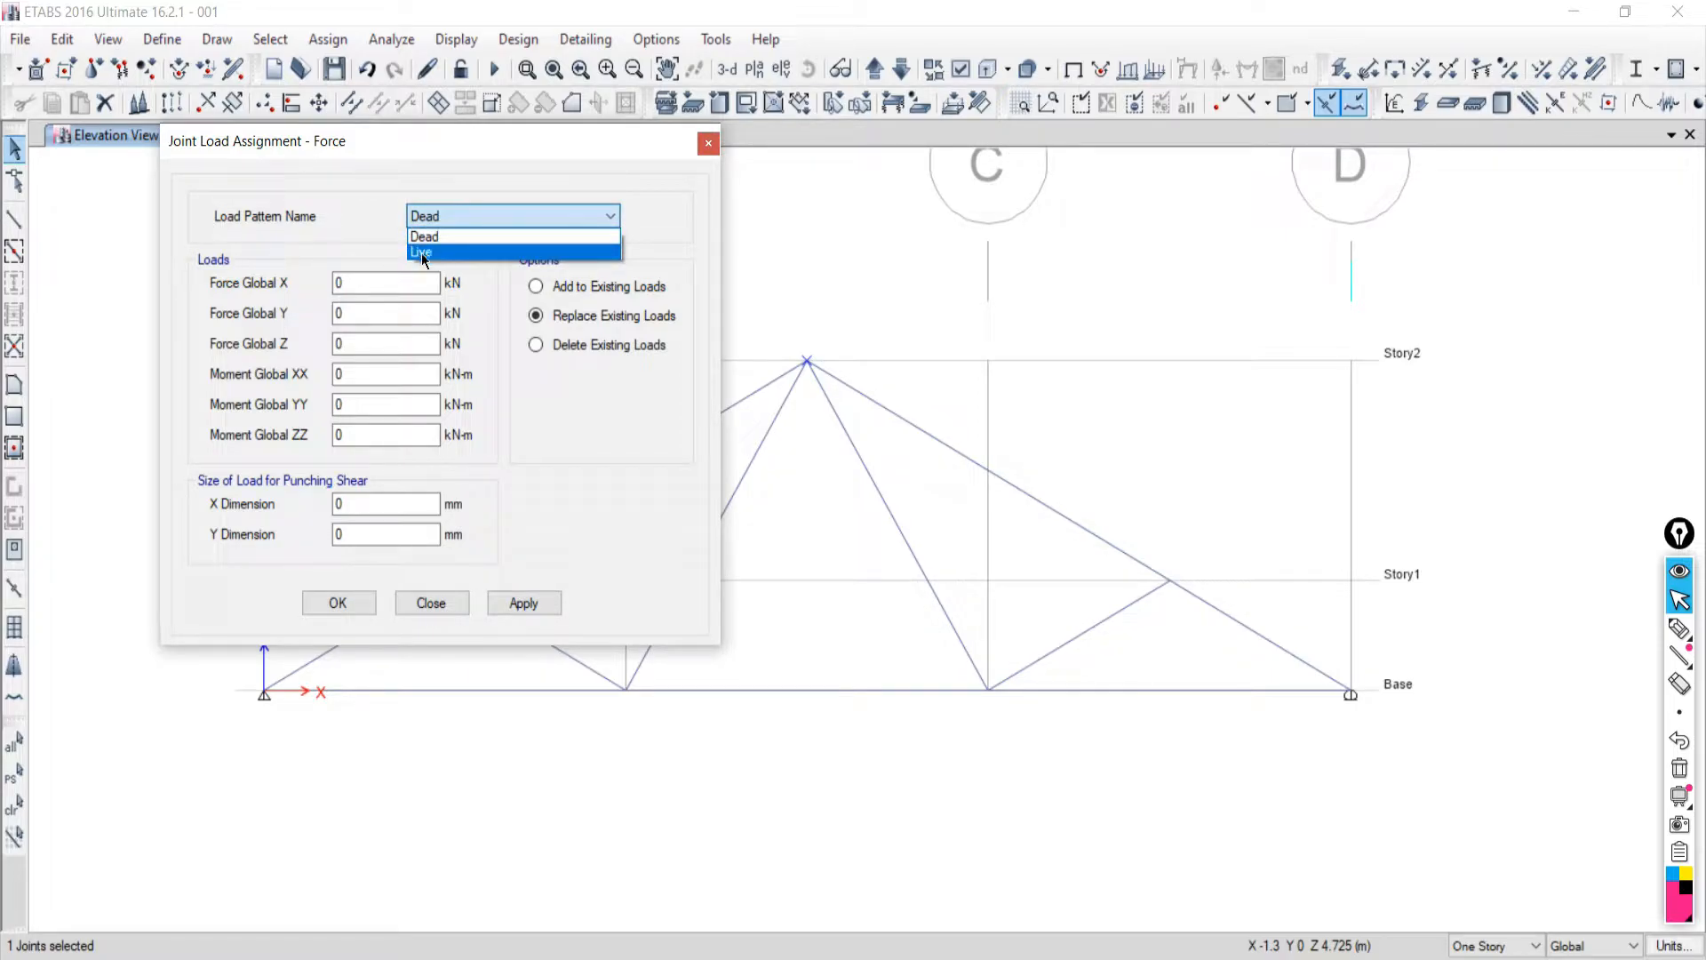
click(421, 252)
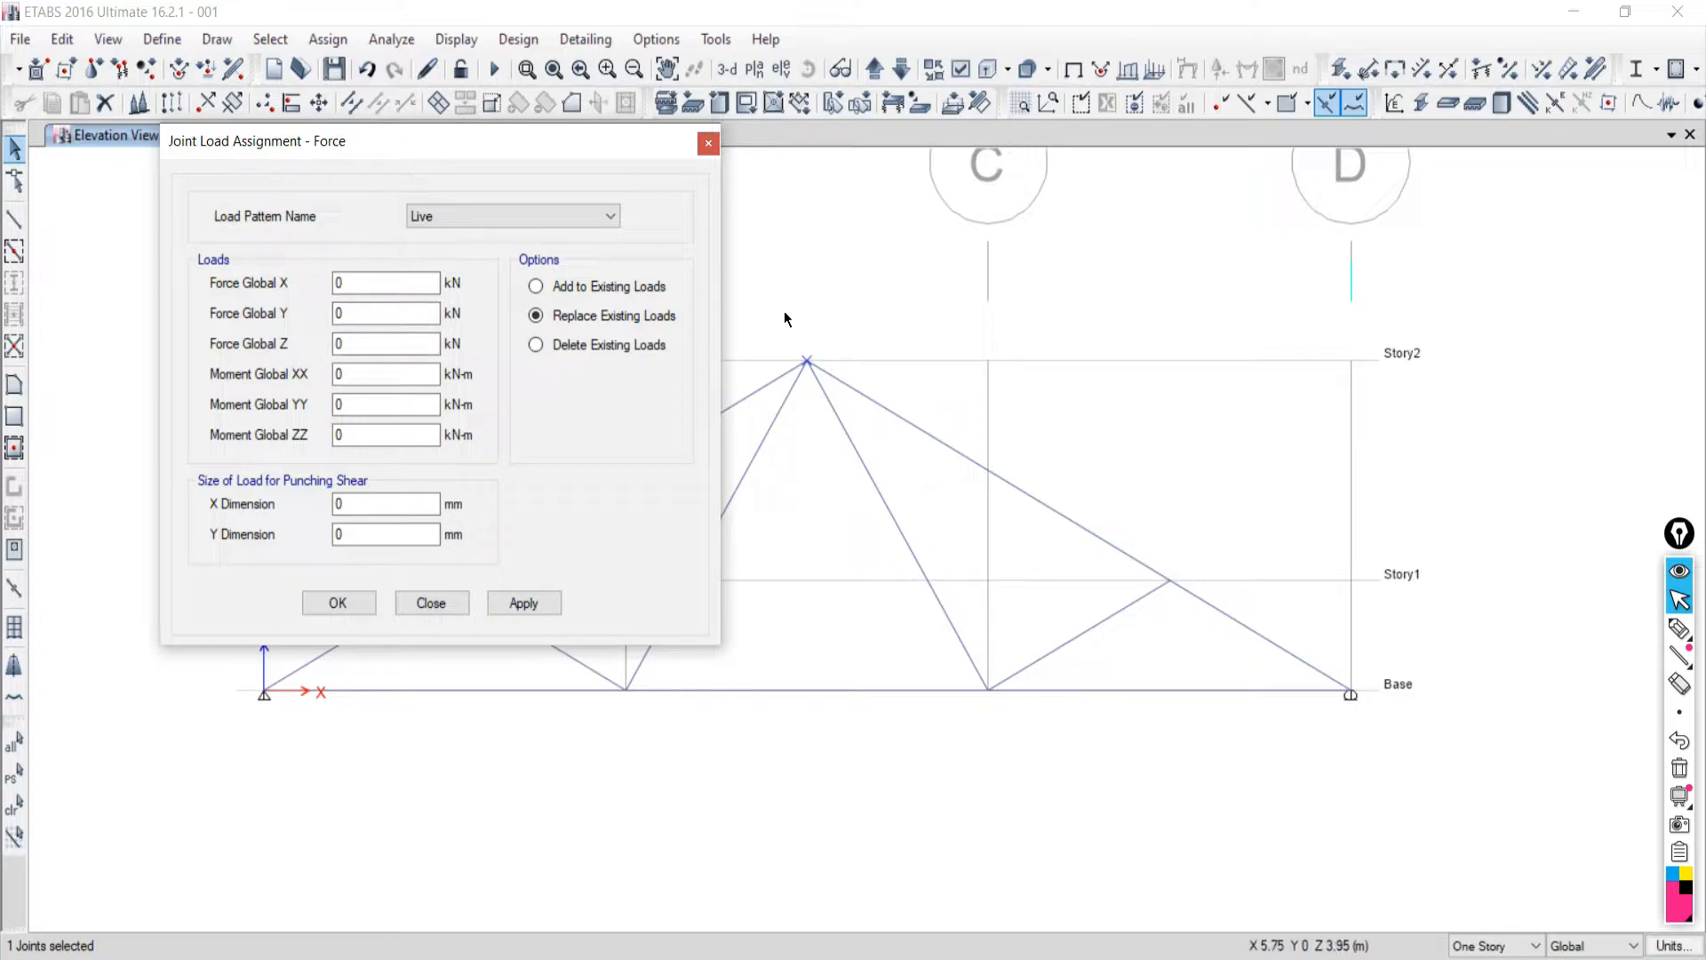
Check the apex load in the truss example PDF and apply a Force Global Z of 2 kN to the apex joint.
double_click(346, 344)
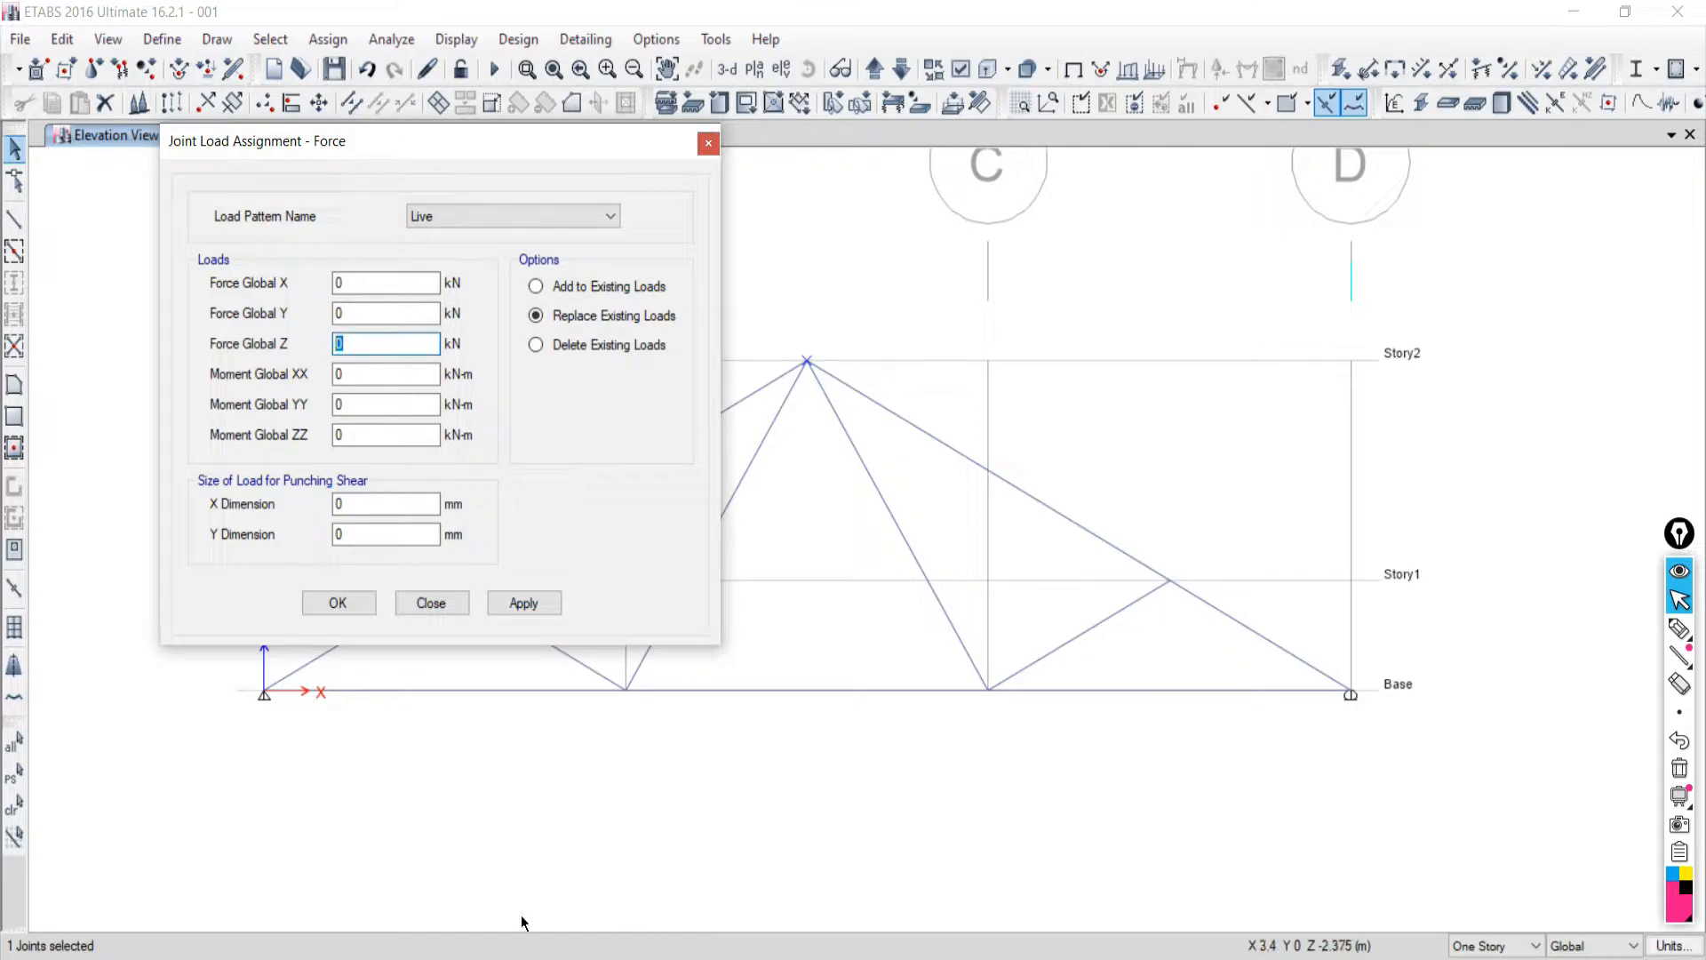
click(521, 944)
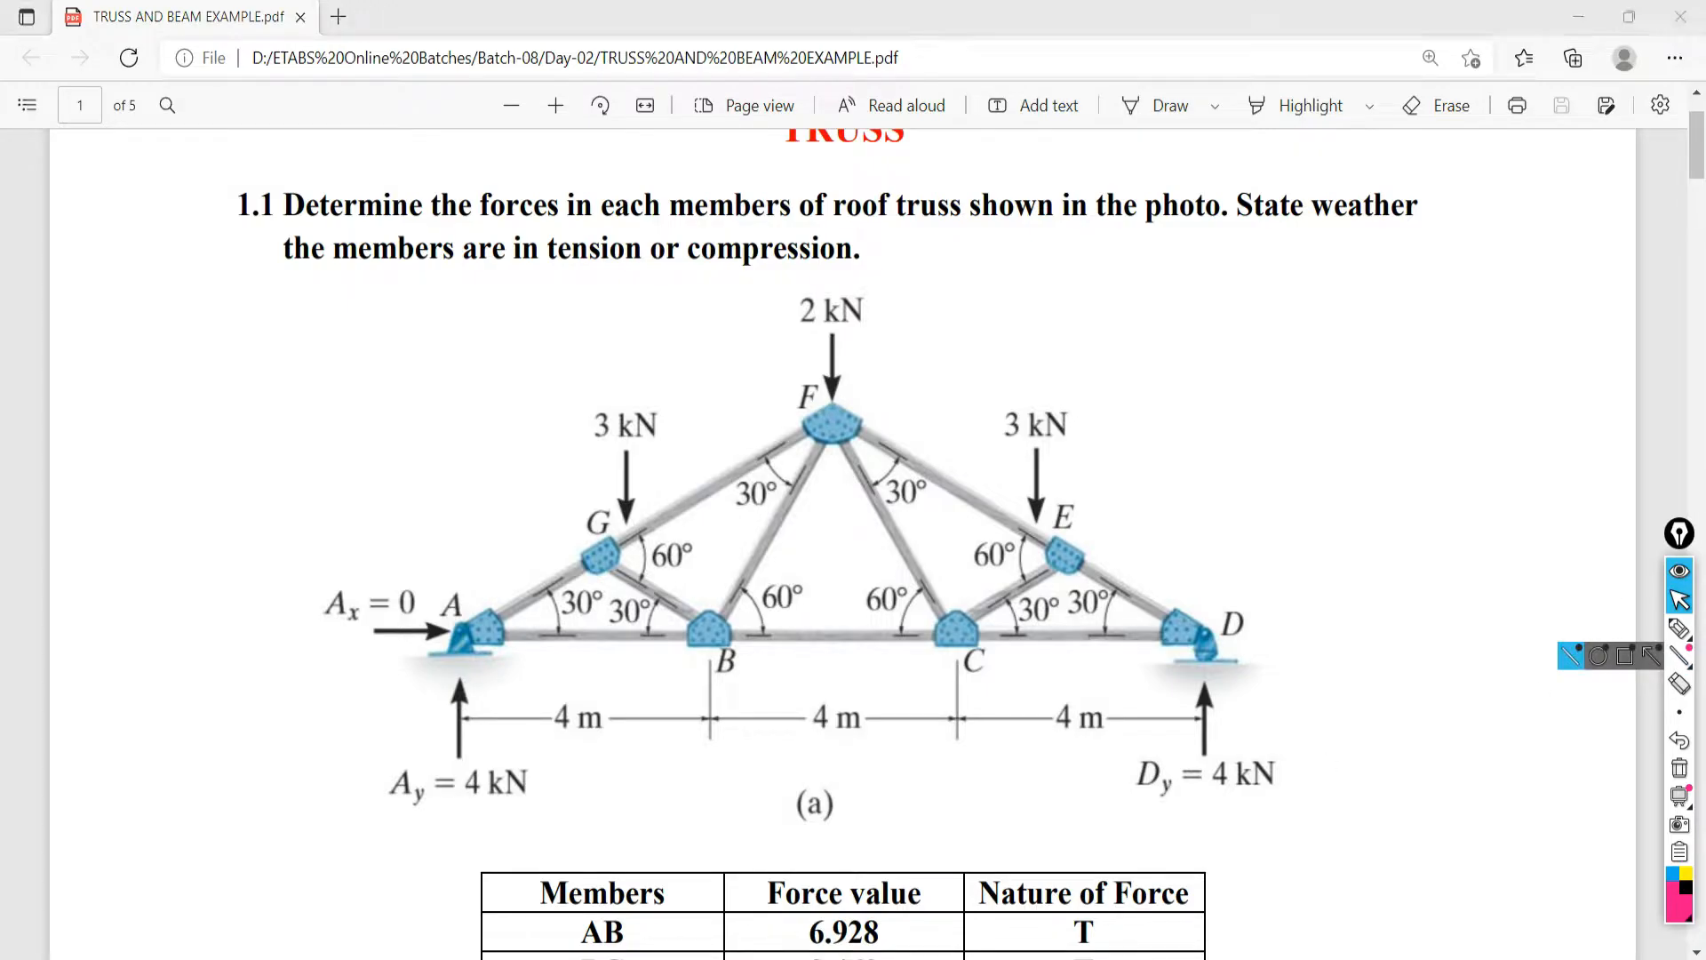
key(alt+Tab)
drag(354, 344, 270, 347)
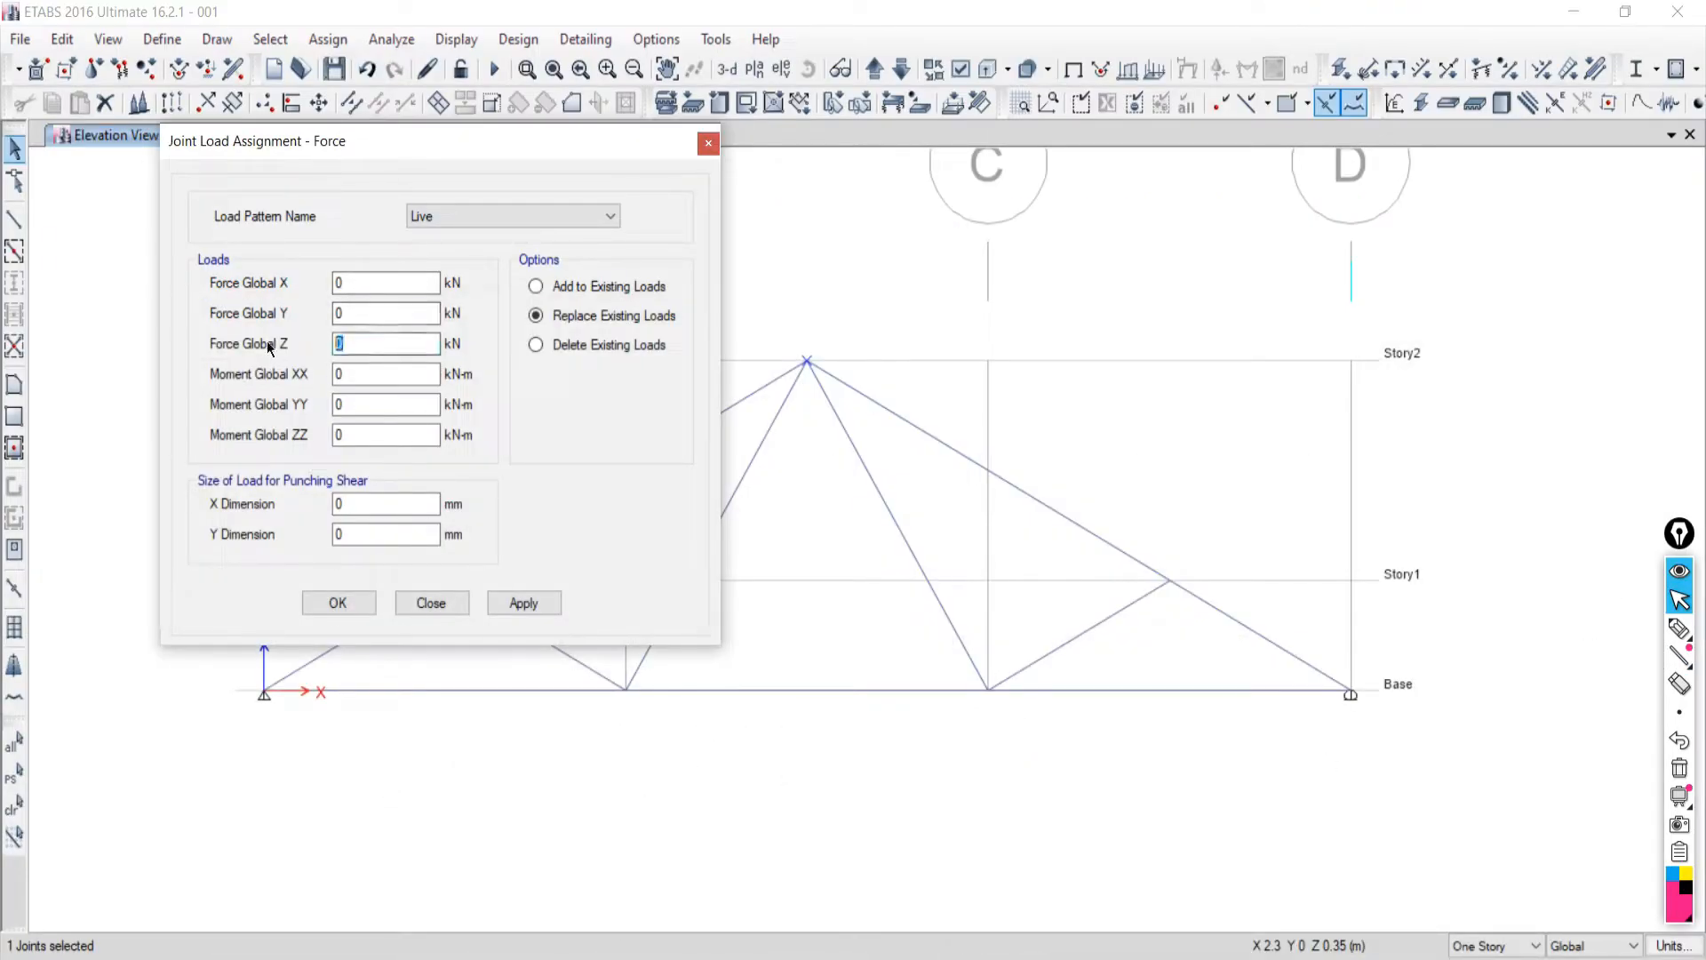
text(2)
drag(497, 136, 433, 76)
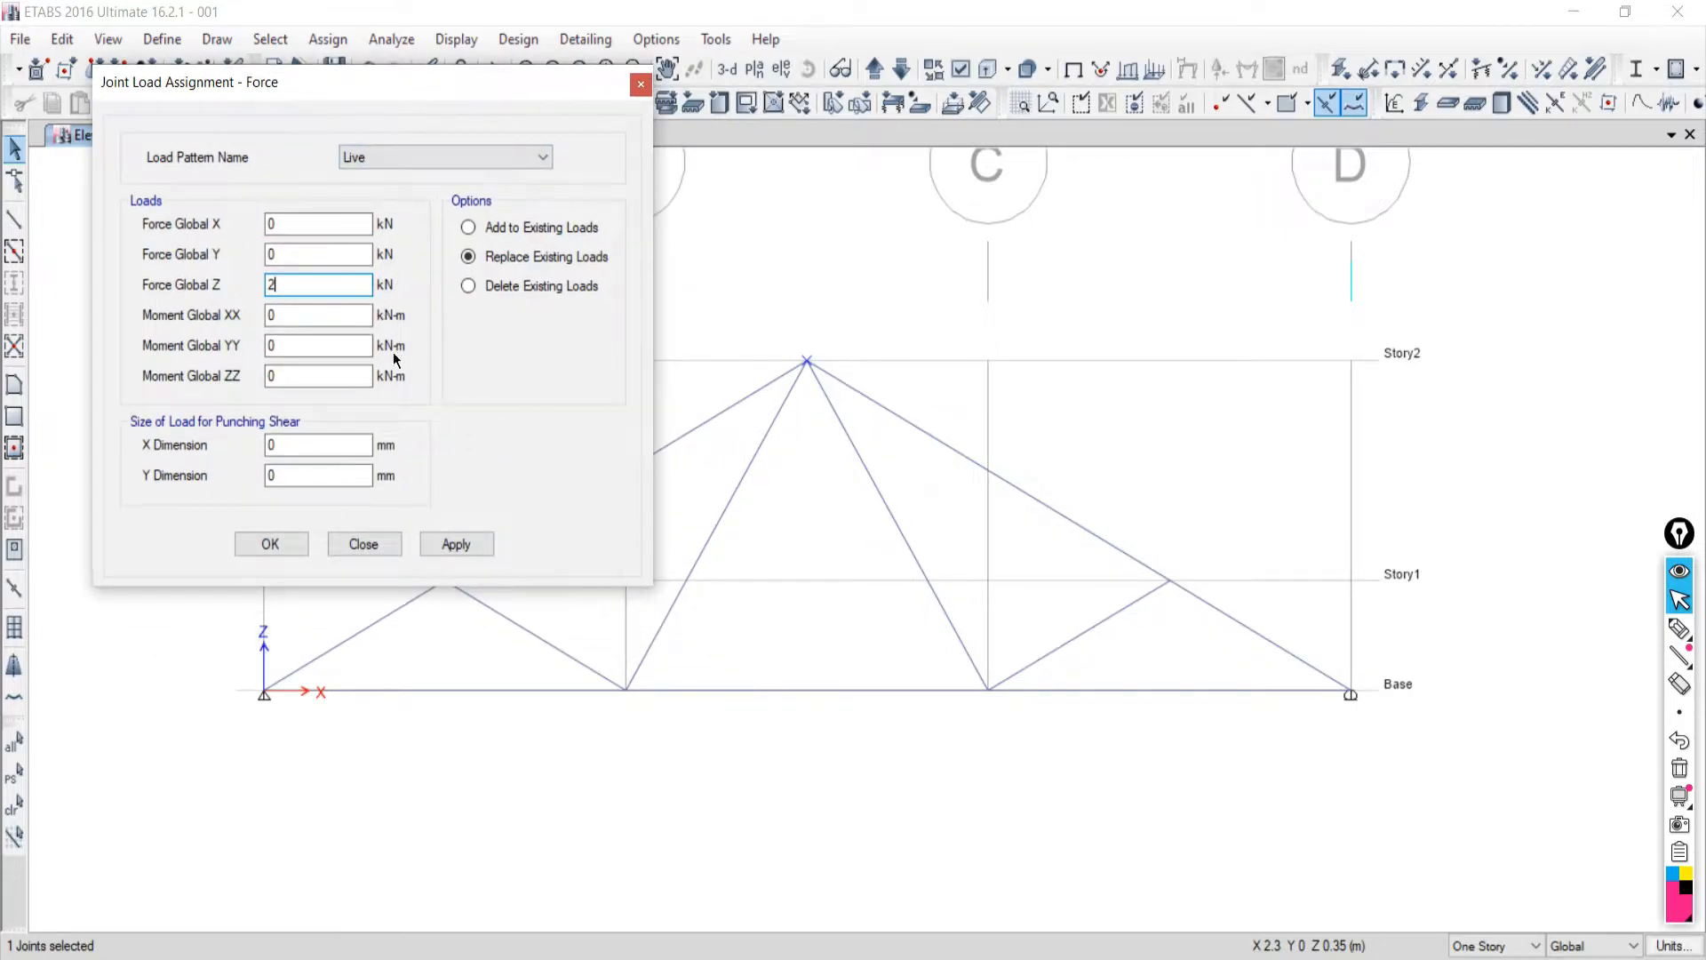
click(446, 546)
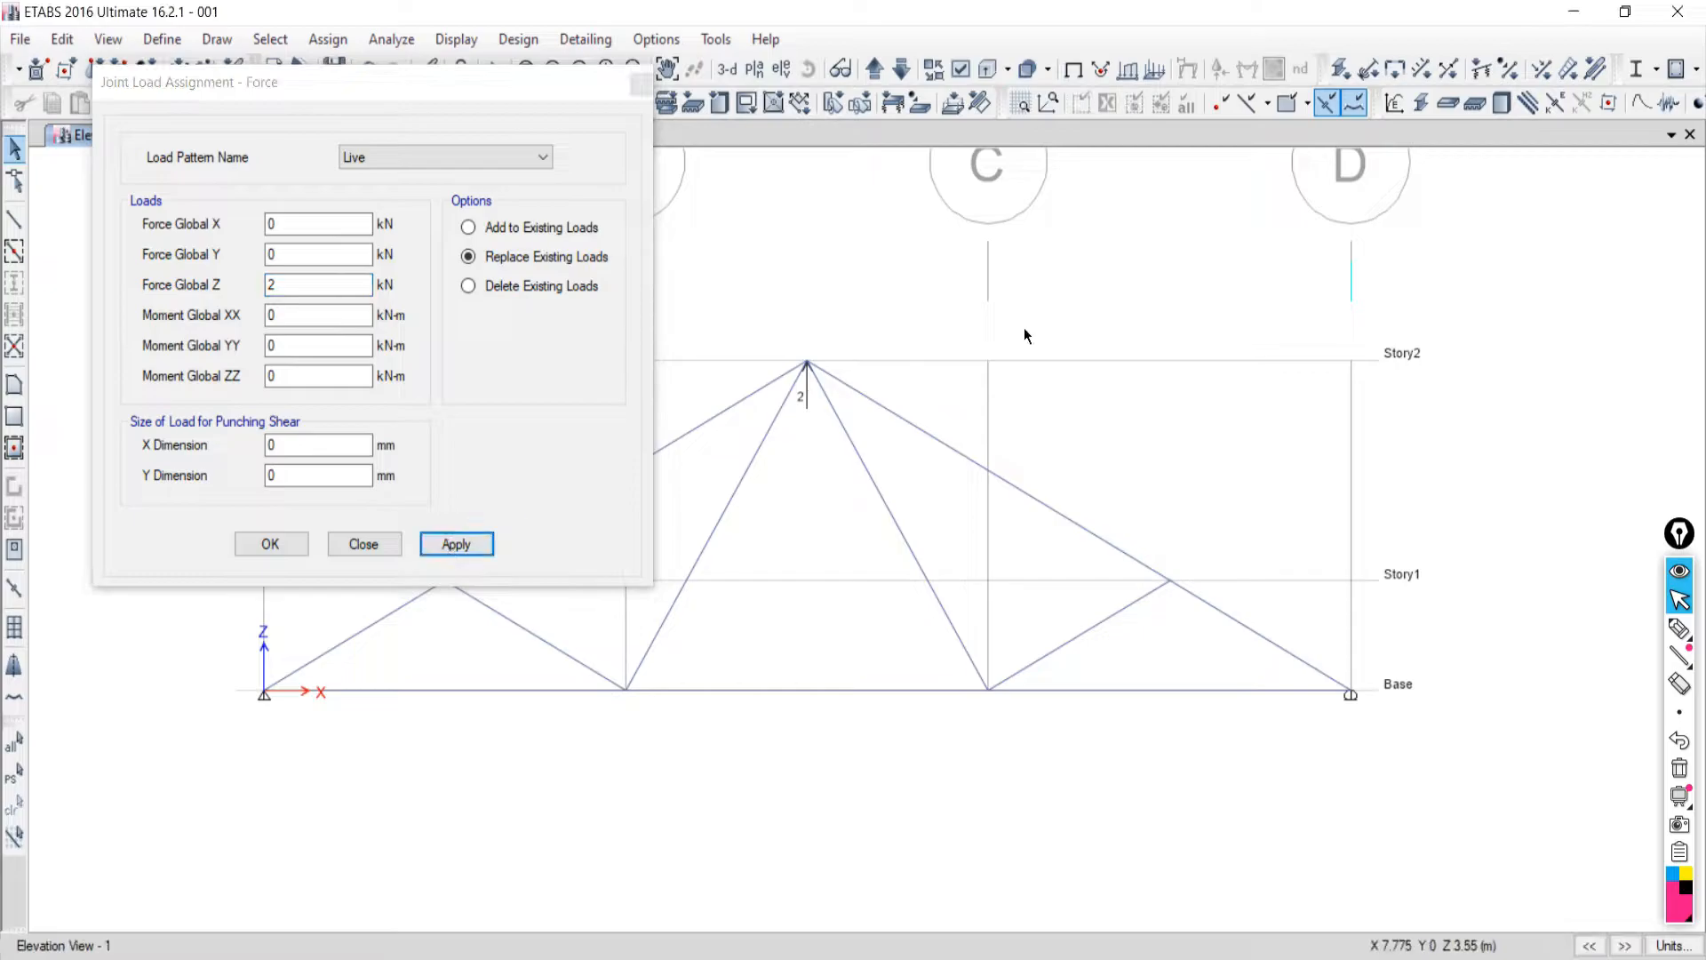
Circle the load arrow at the apex with the annotation pen, draw a stroke beside it, and clear the annotations.
click(1680, 630)
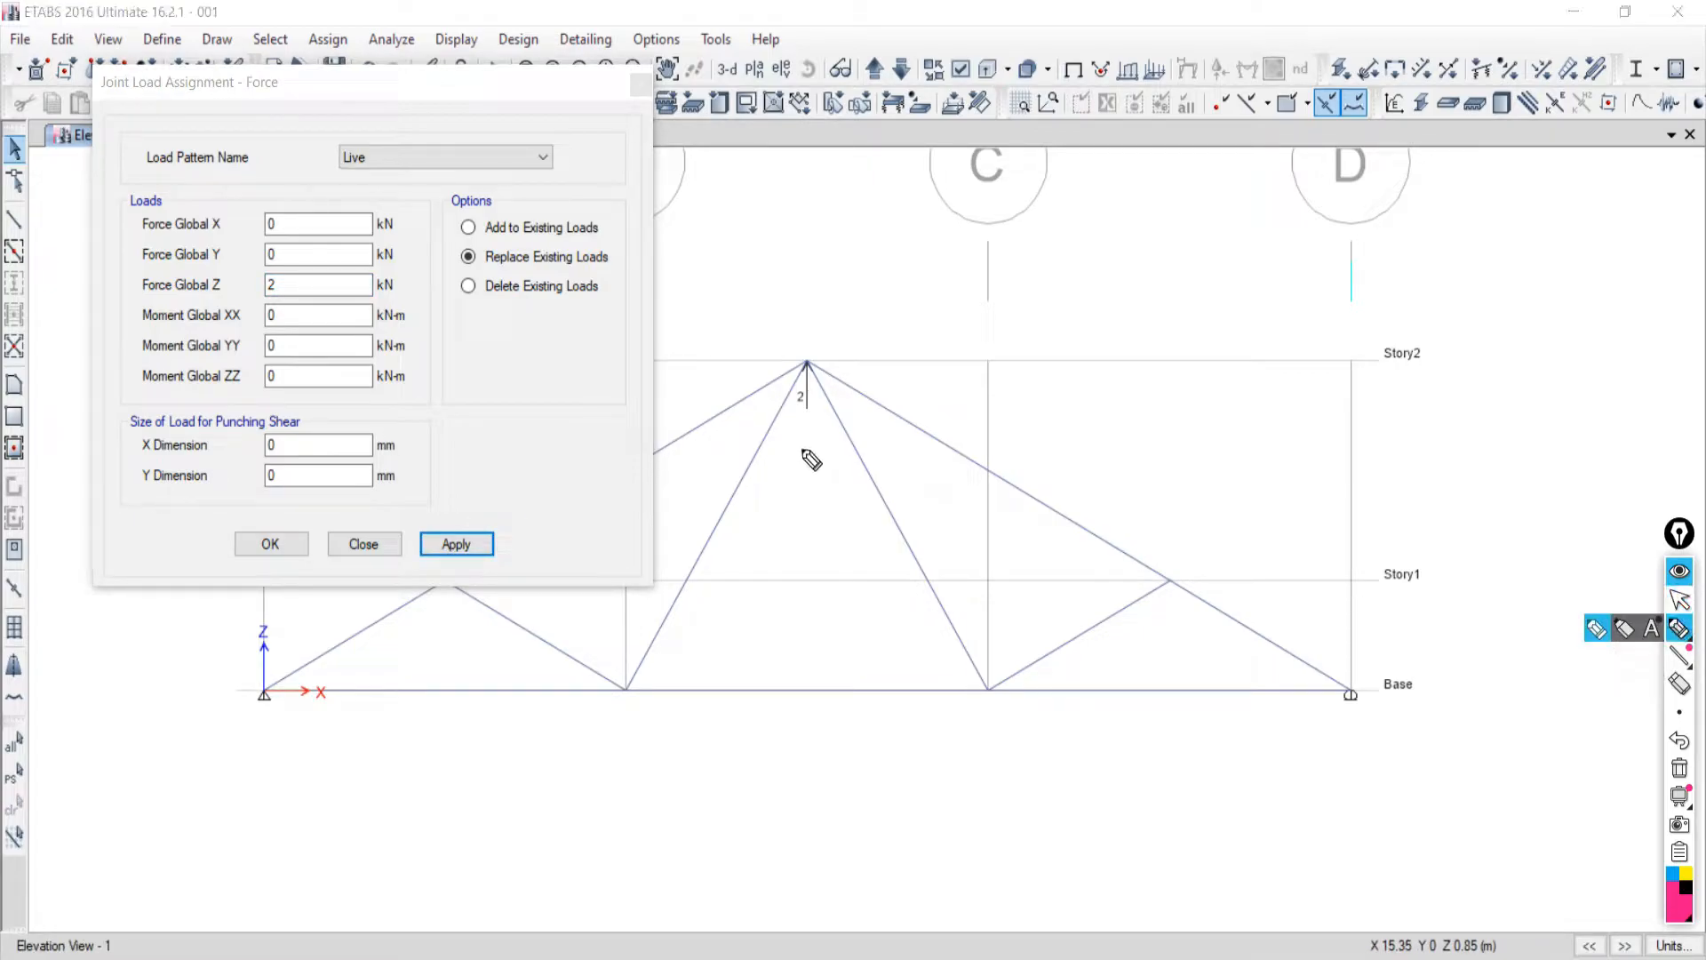
mouse_move(812, 332)
mouse_down()
mouse_move(759, 373)
mouse_move(860, 455)
mouse_move(831, 349)
mouse_move(797, 321)
mouse_up()
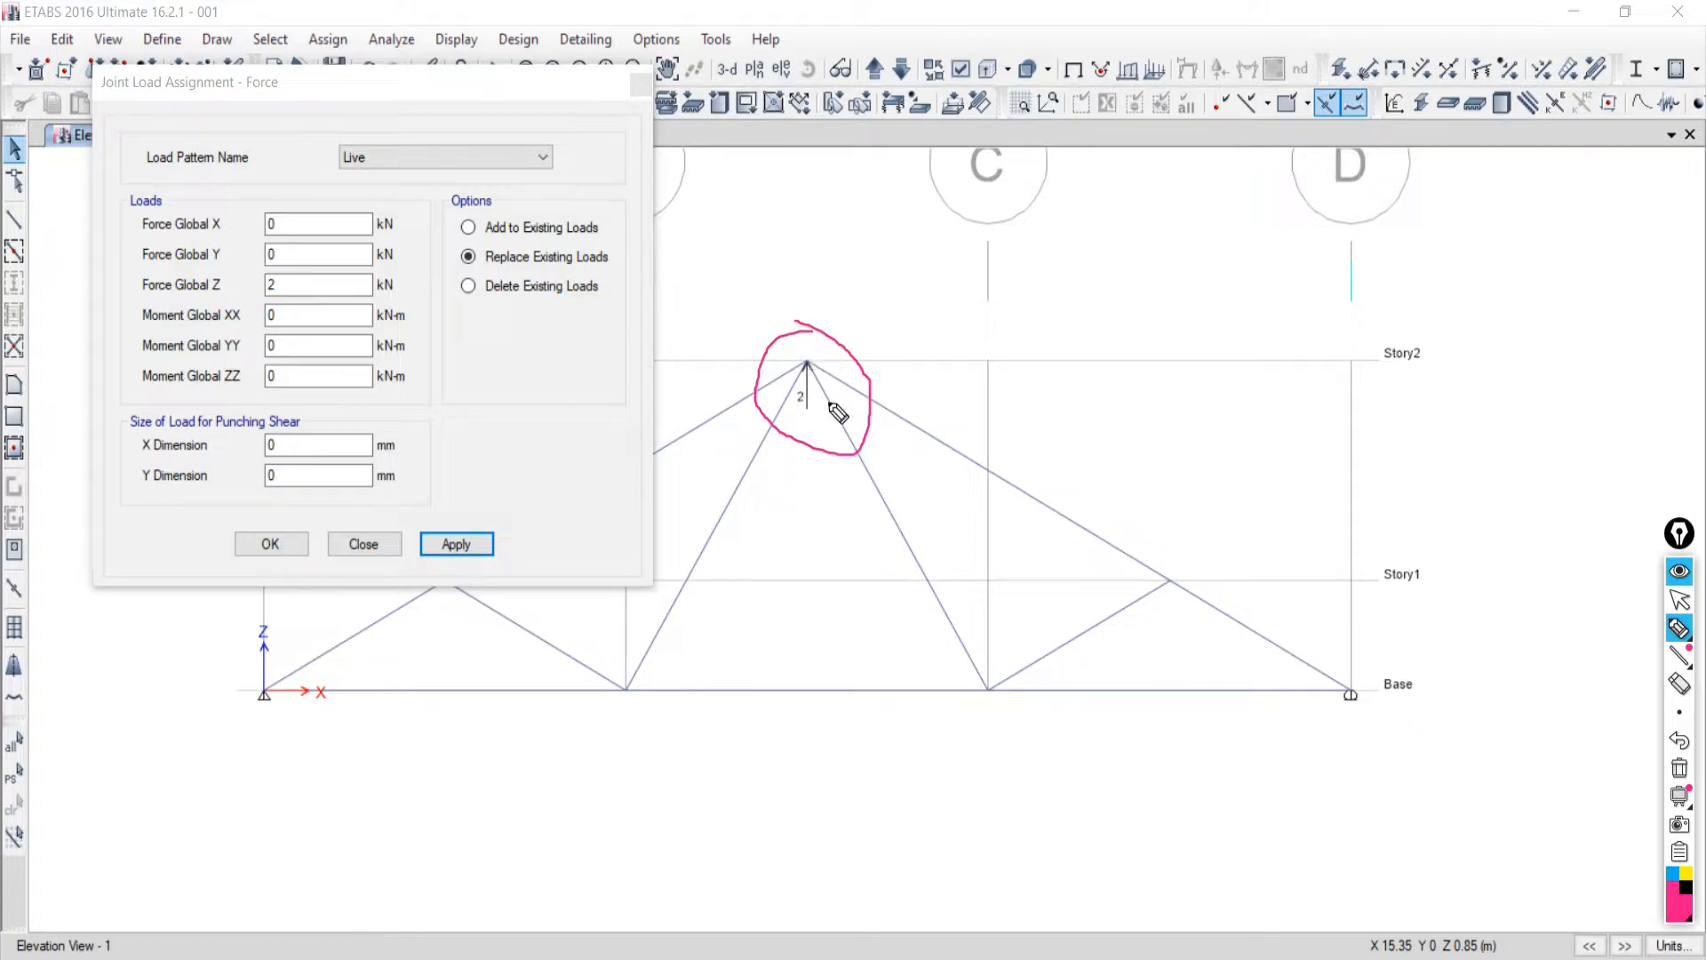
mouse_move(892, 481)
mouse_down()
mouse_move(883, 427)
mouse_move(903, 407)
mouse_up()
click(1680, 768)
click(1679, 602)
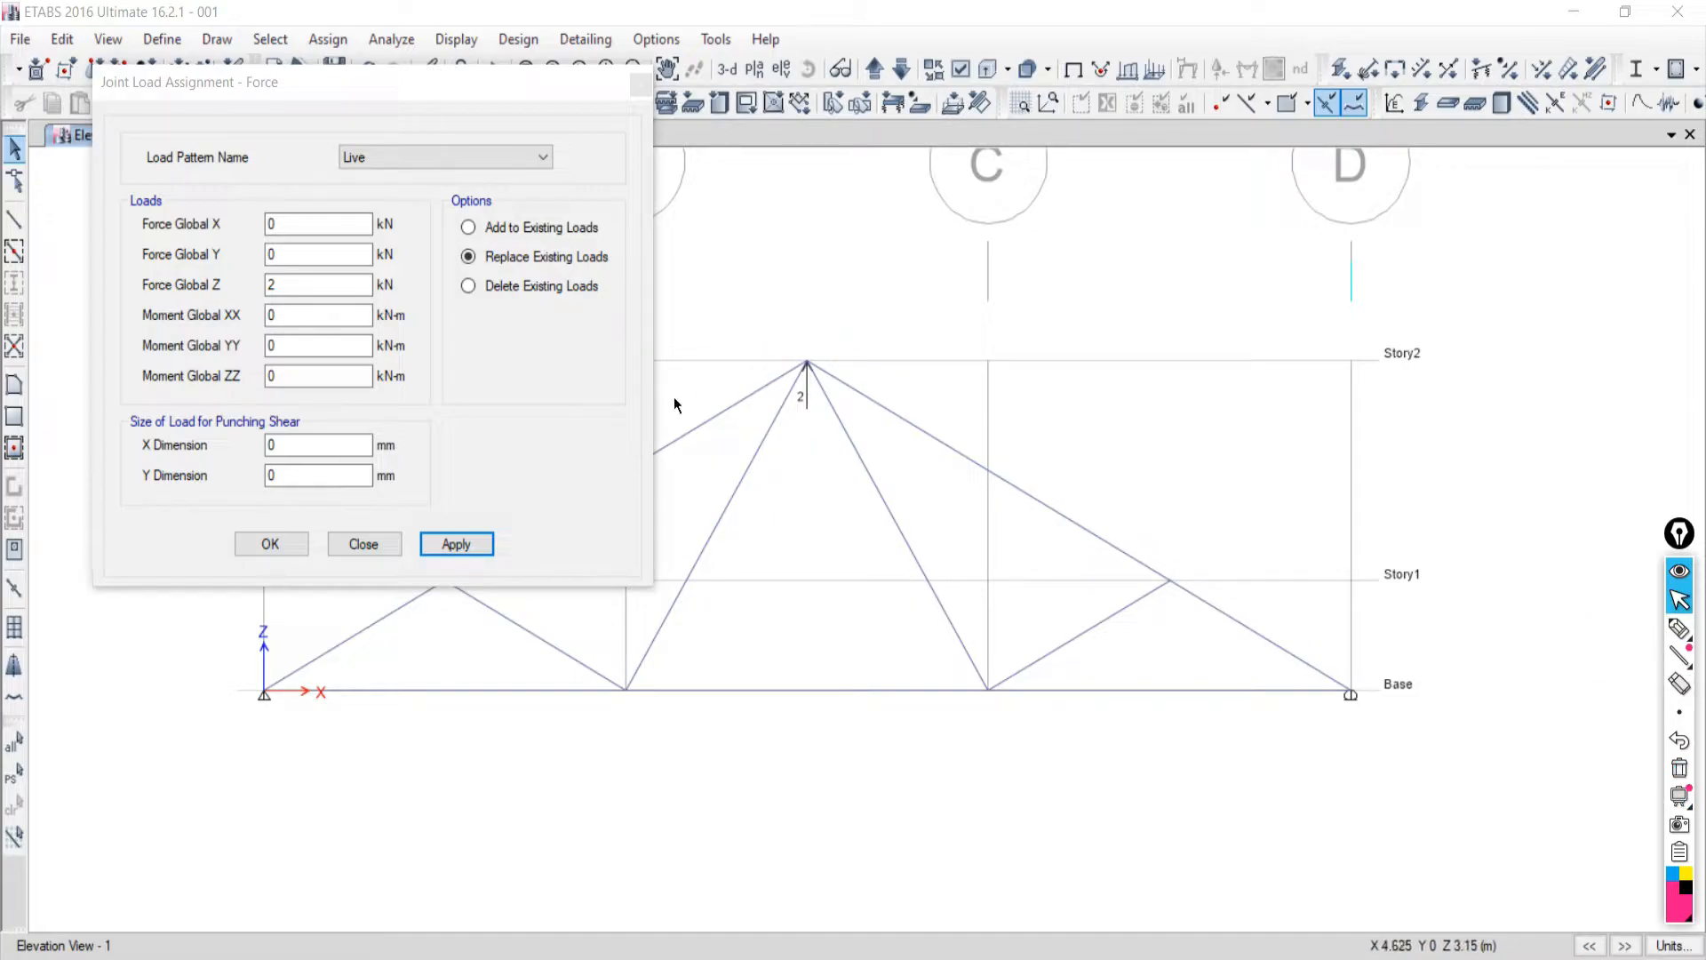
Reverse the direction of the apex joint's live load by replacing it with a Force Global Z of -2 kN.
drag(753, 311, 906, 447)
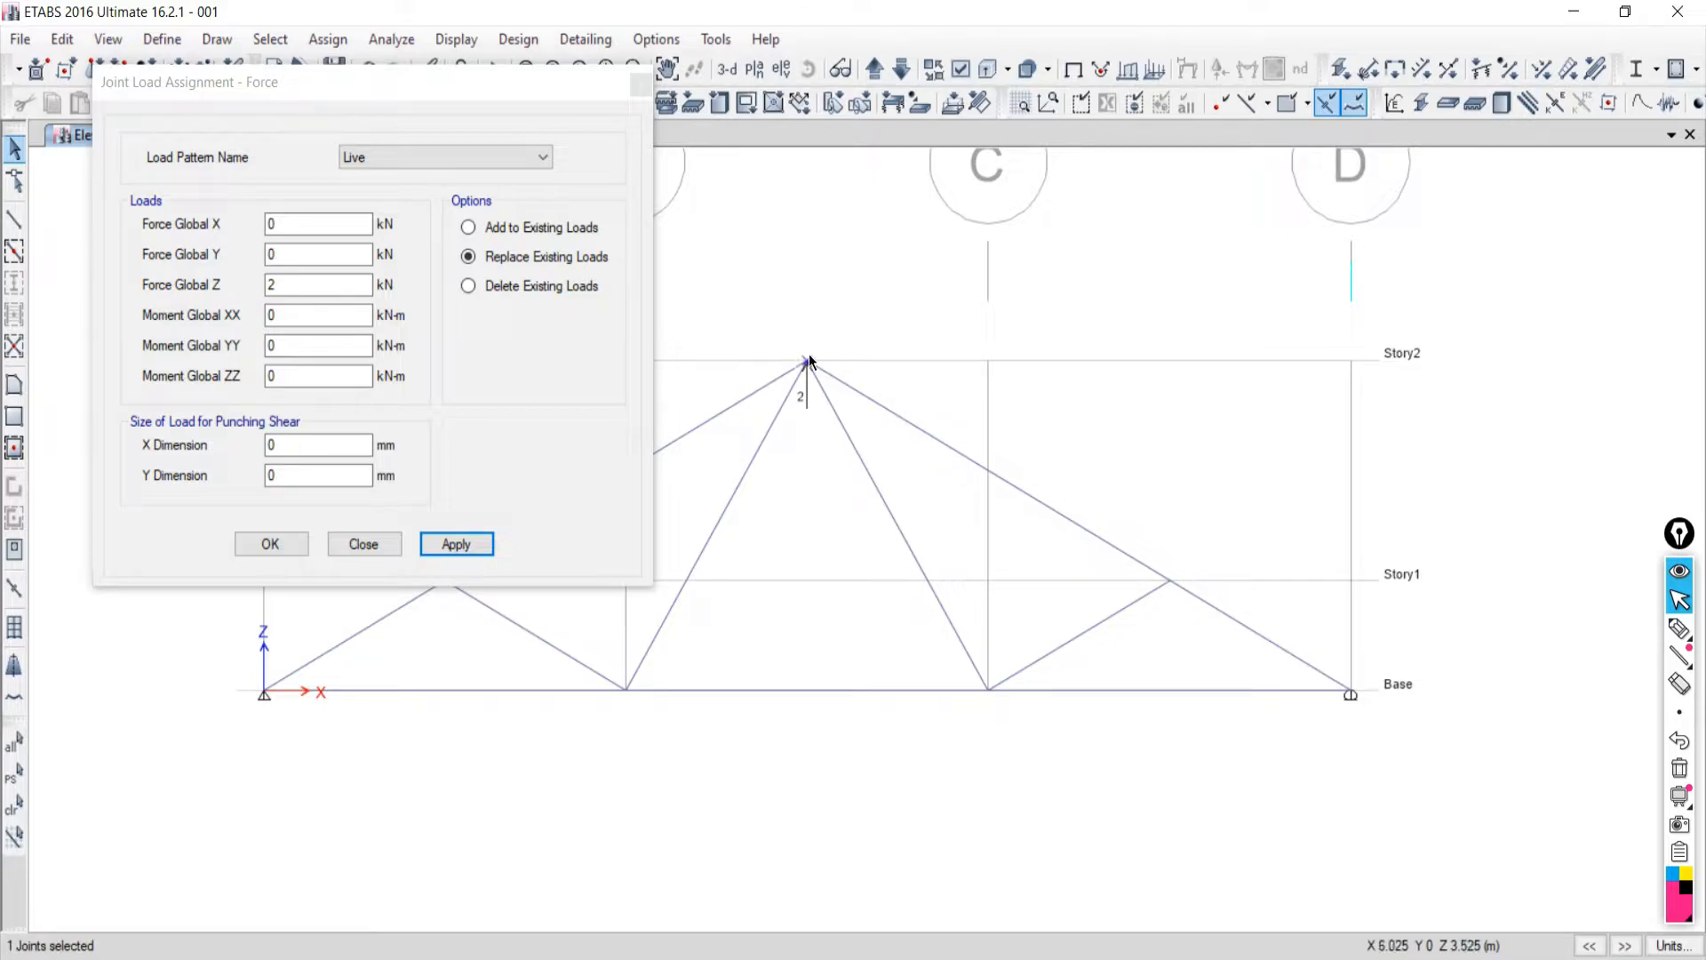
click(272, 282)
click(269, 282)
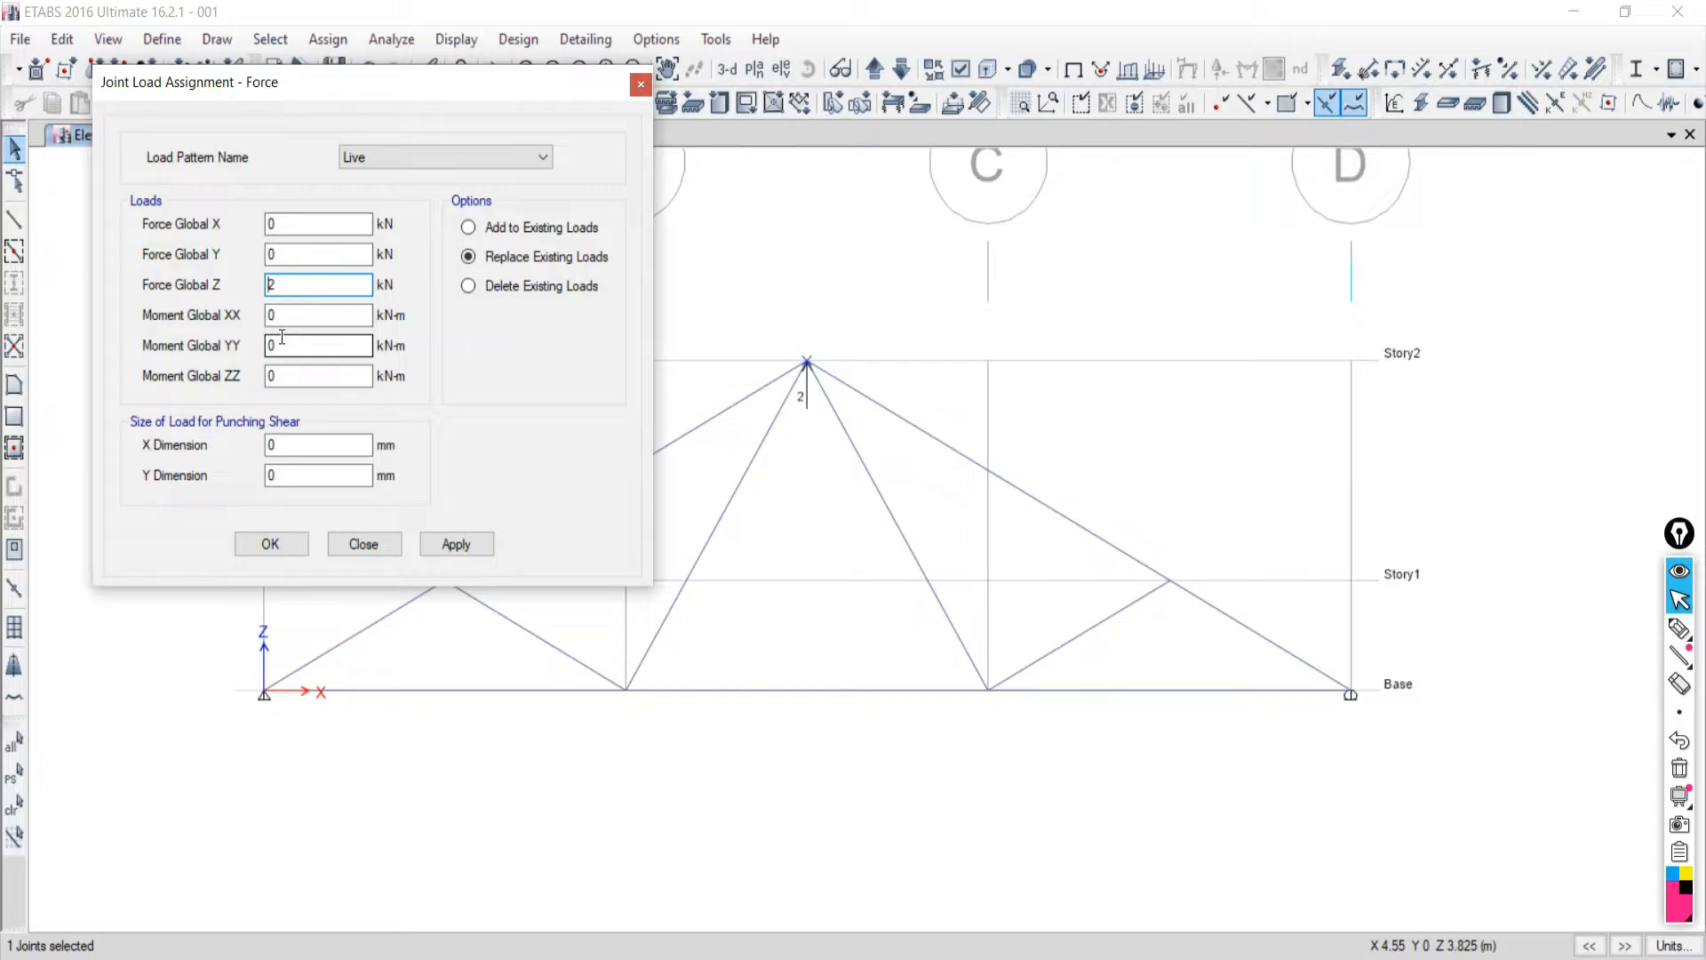
text(-)
click(447, 549)
click(453, 546)
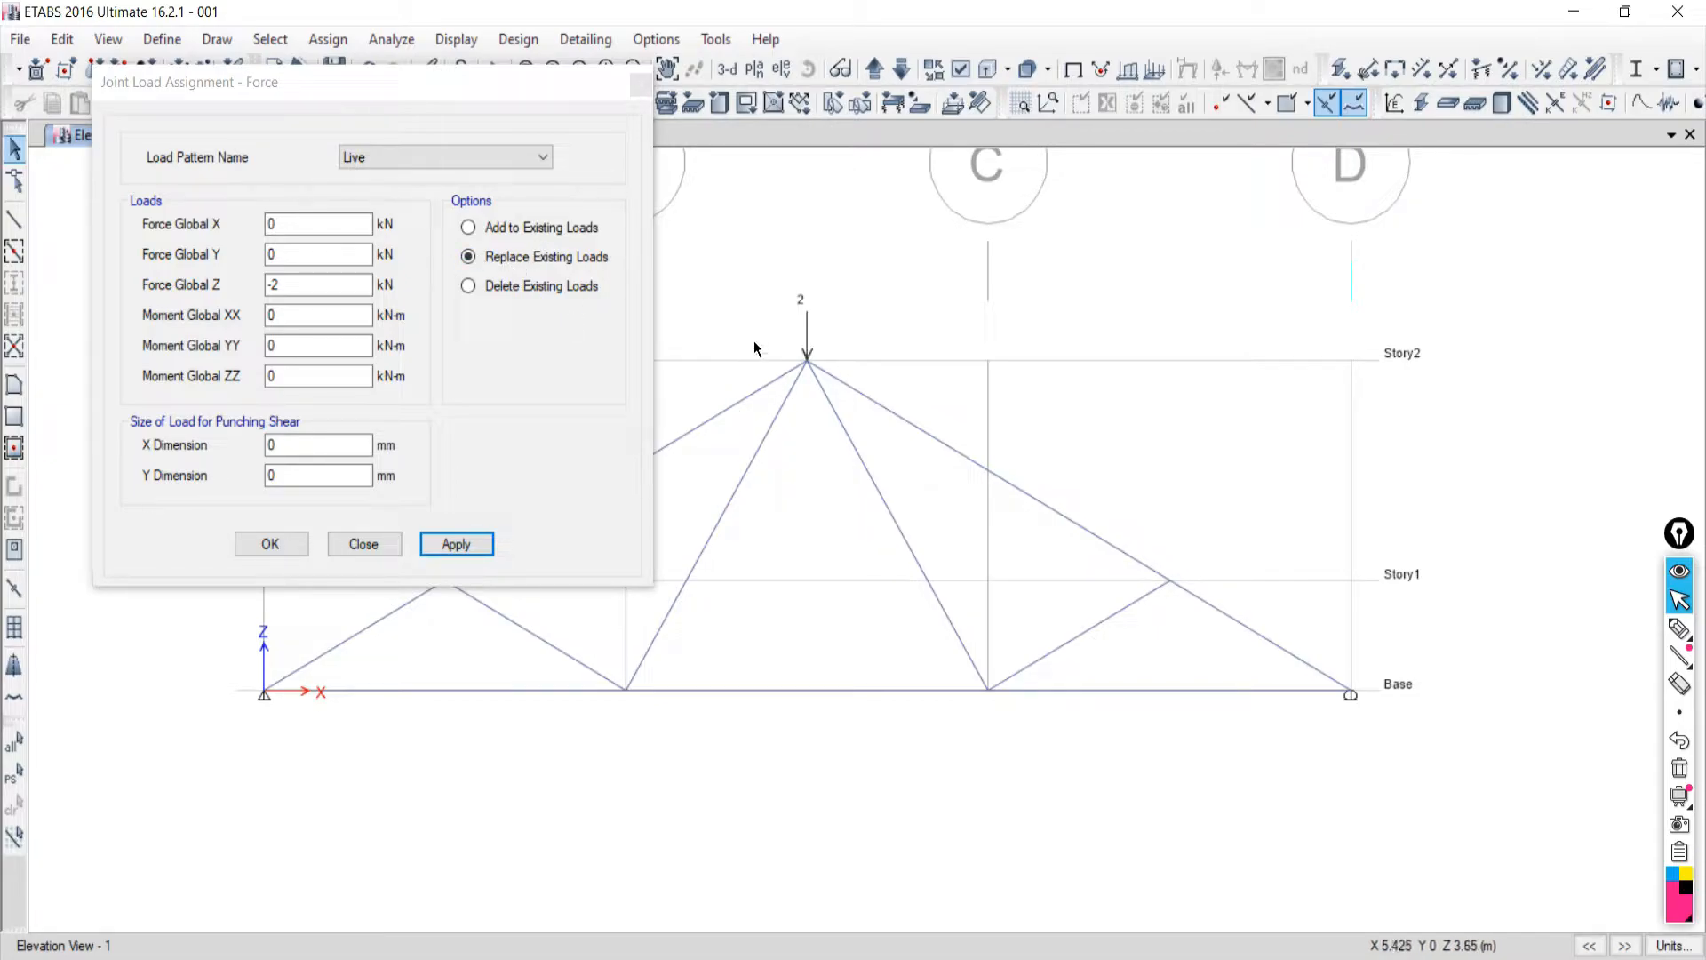
Reselect the apex joint and replace its live load with a Force Global Z of -5 kN.
drag(755, 319, 875, 396)
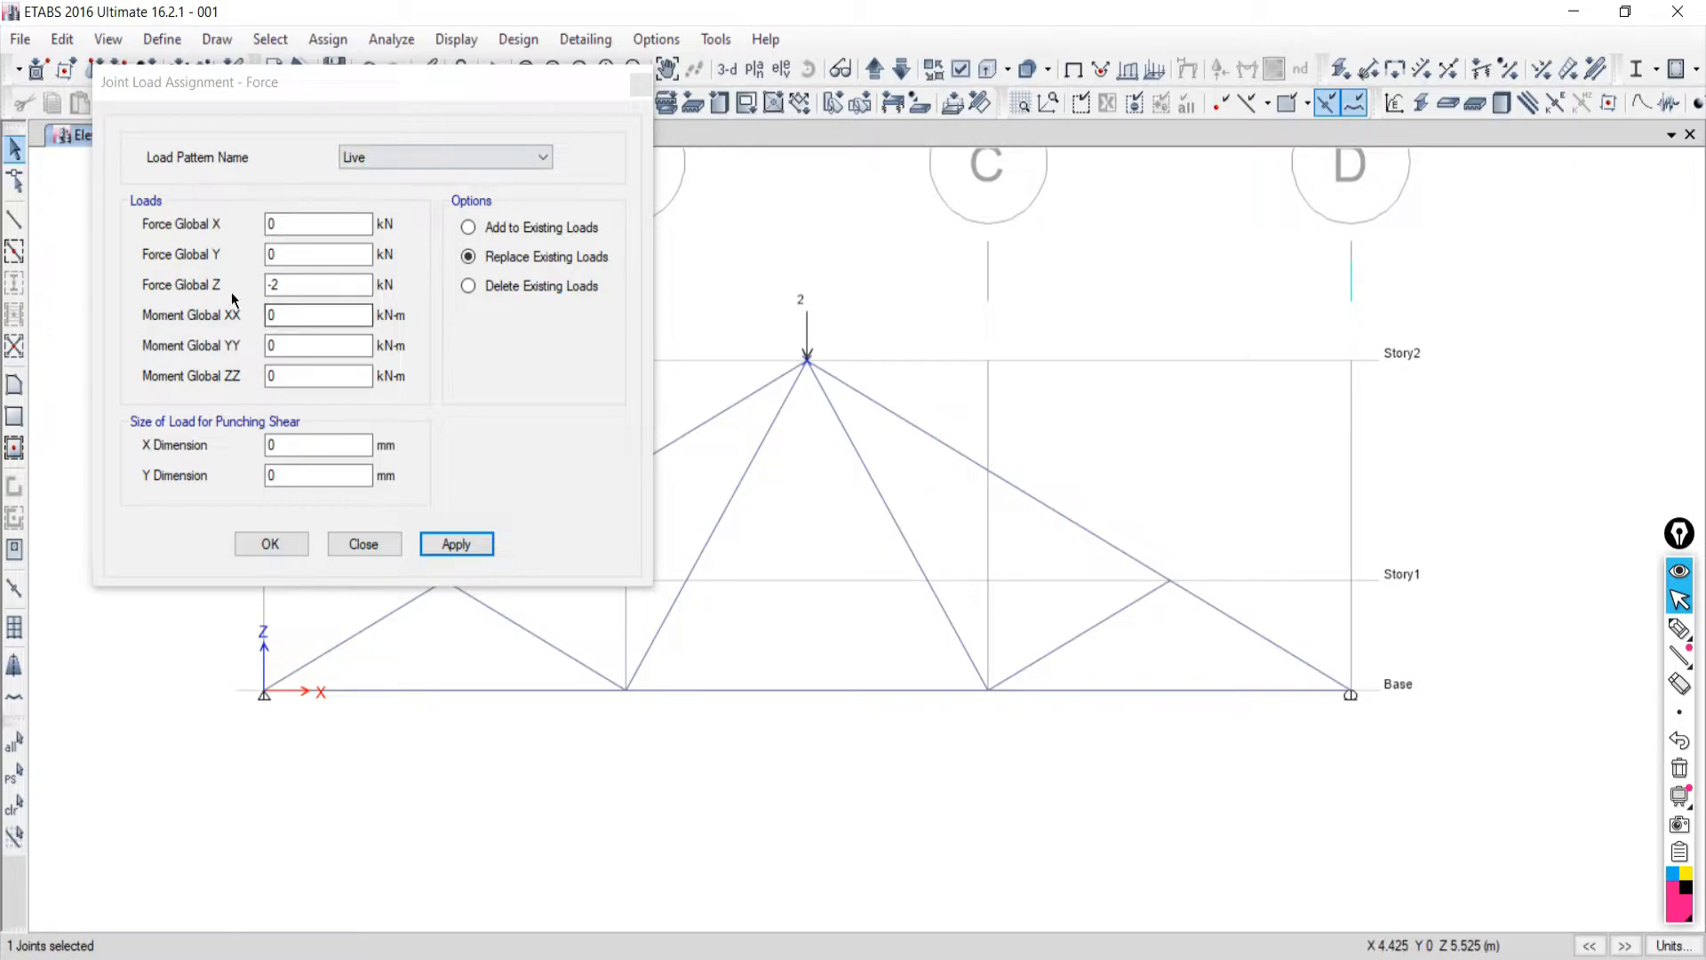
click(285, 284)
double_click(285, 284)
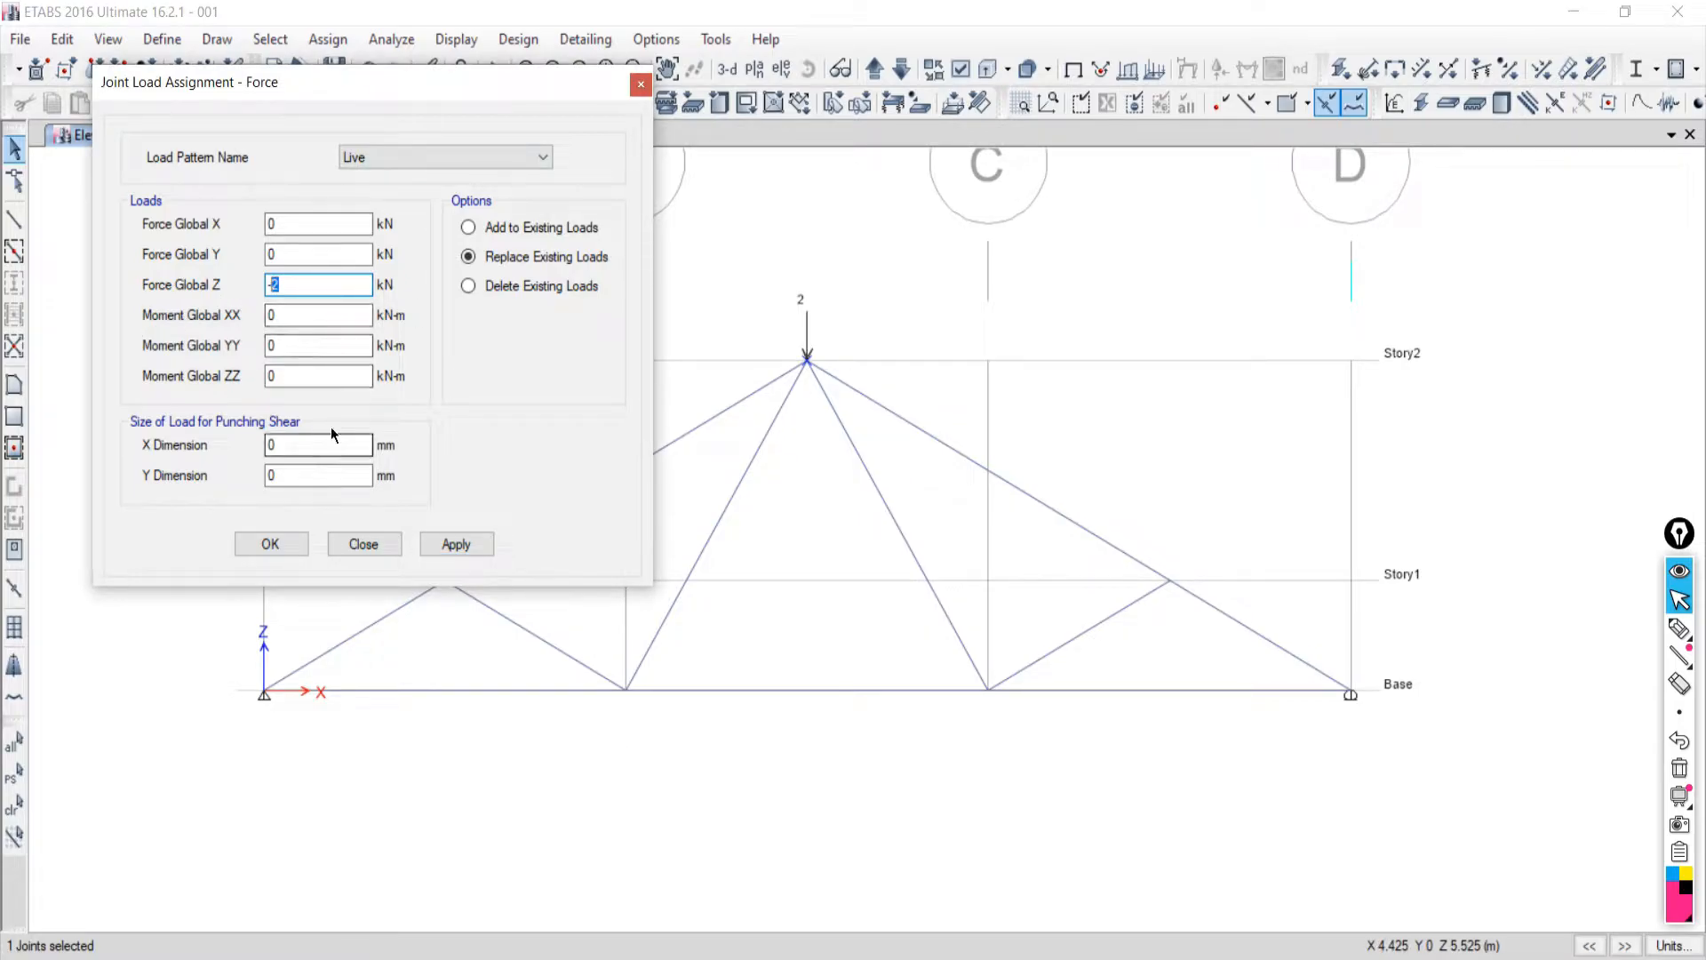
text(5)
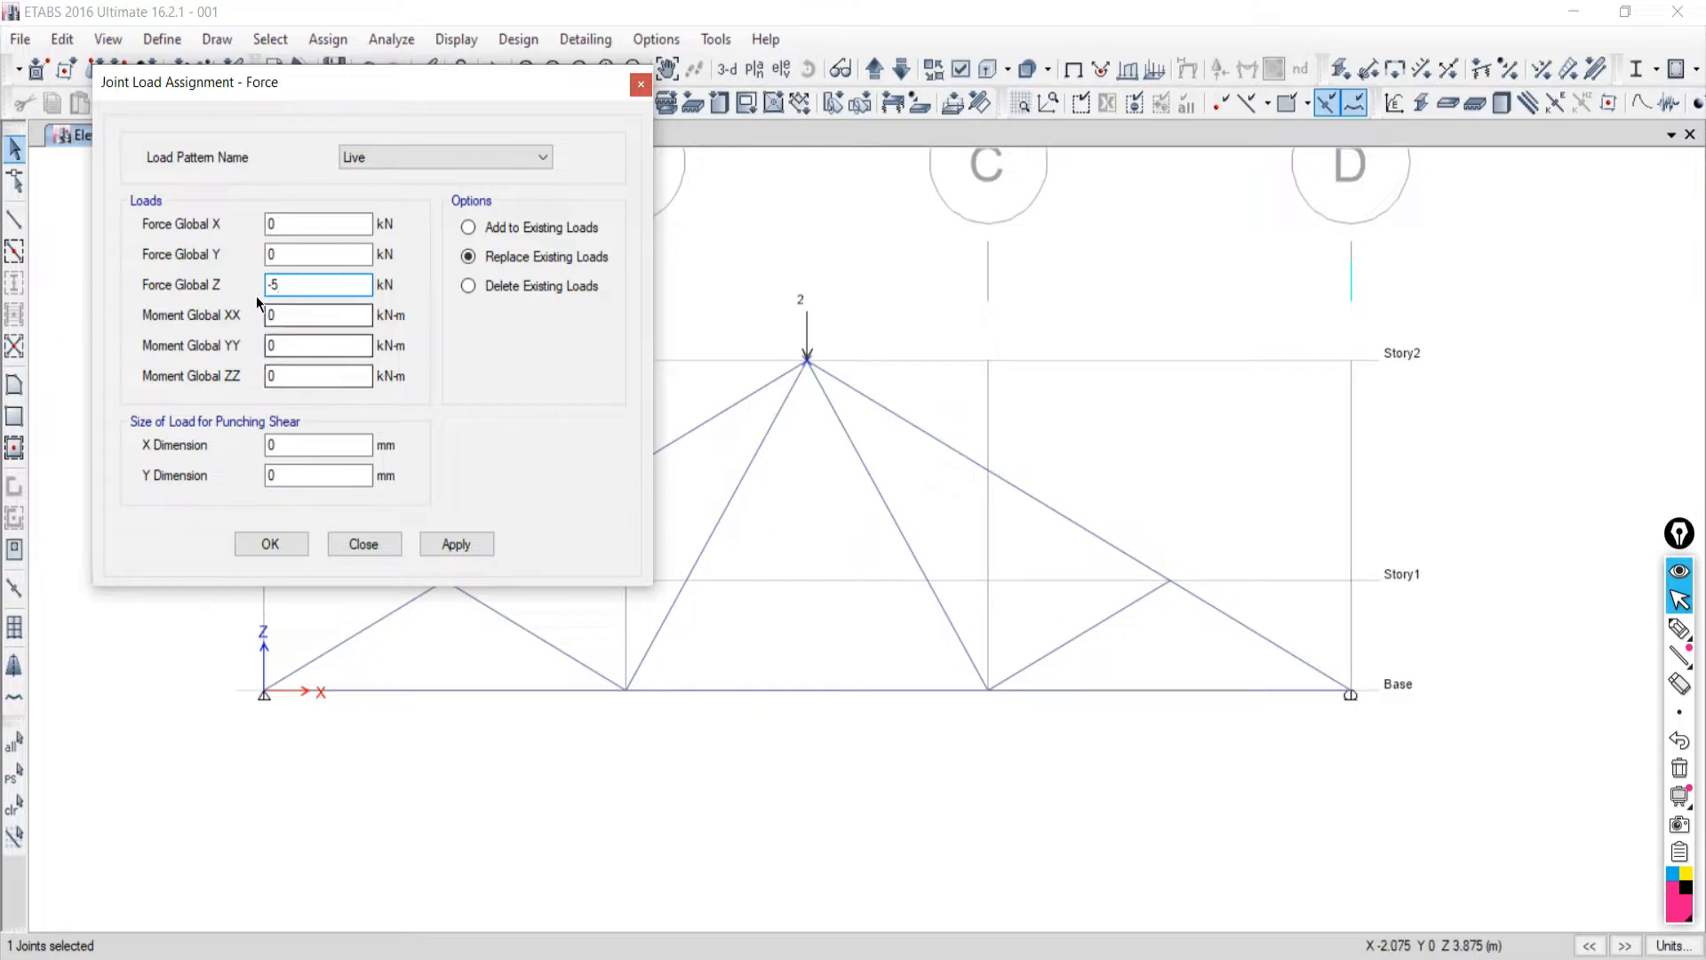
click(445, 545)
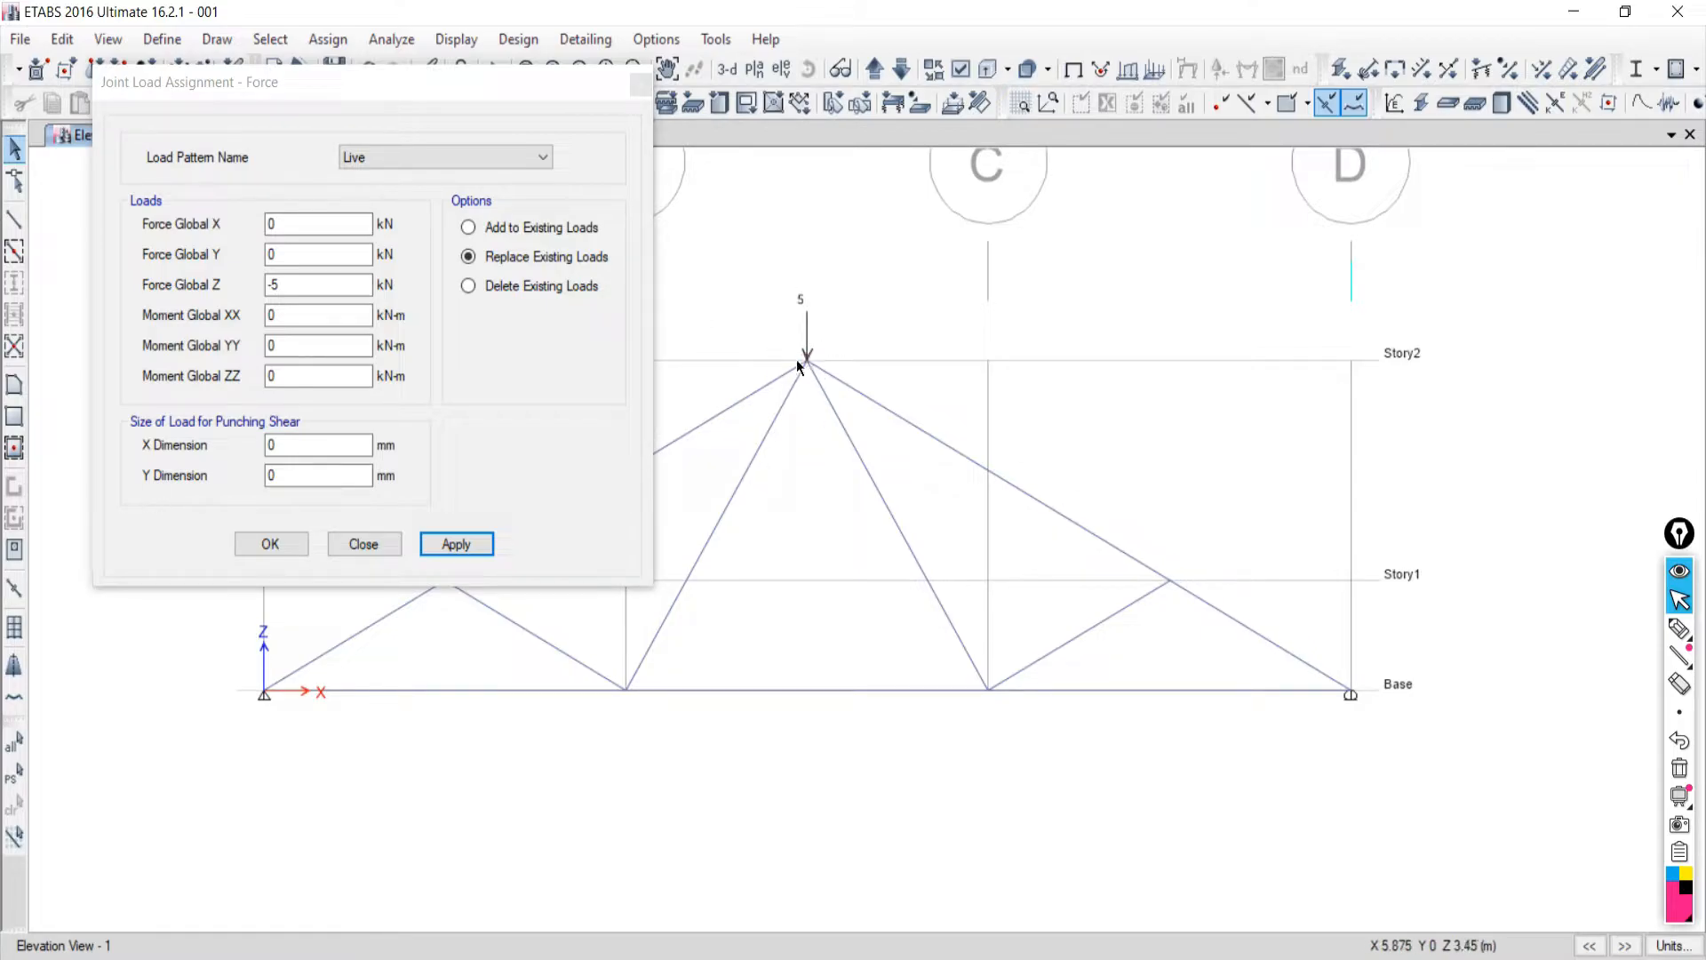
Try to apply a Force Global Z of -10 kN without a selection, then select the apex joint and apply it.
click(355, 284)
key(BackSpace)
text(10)
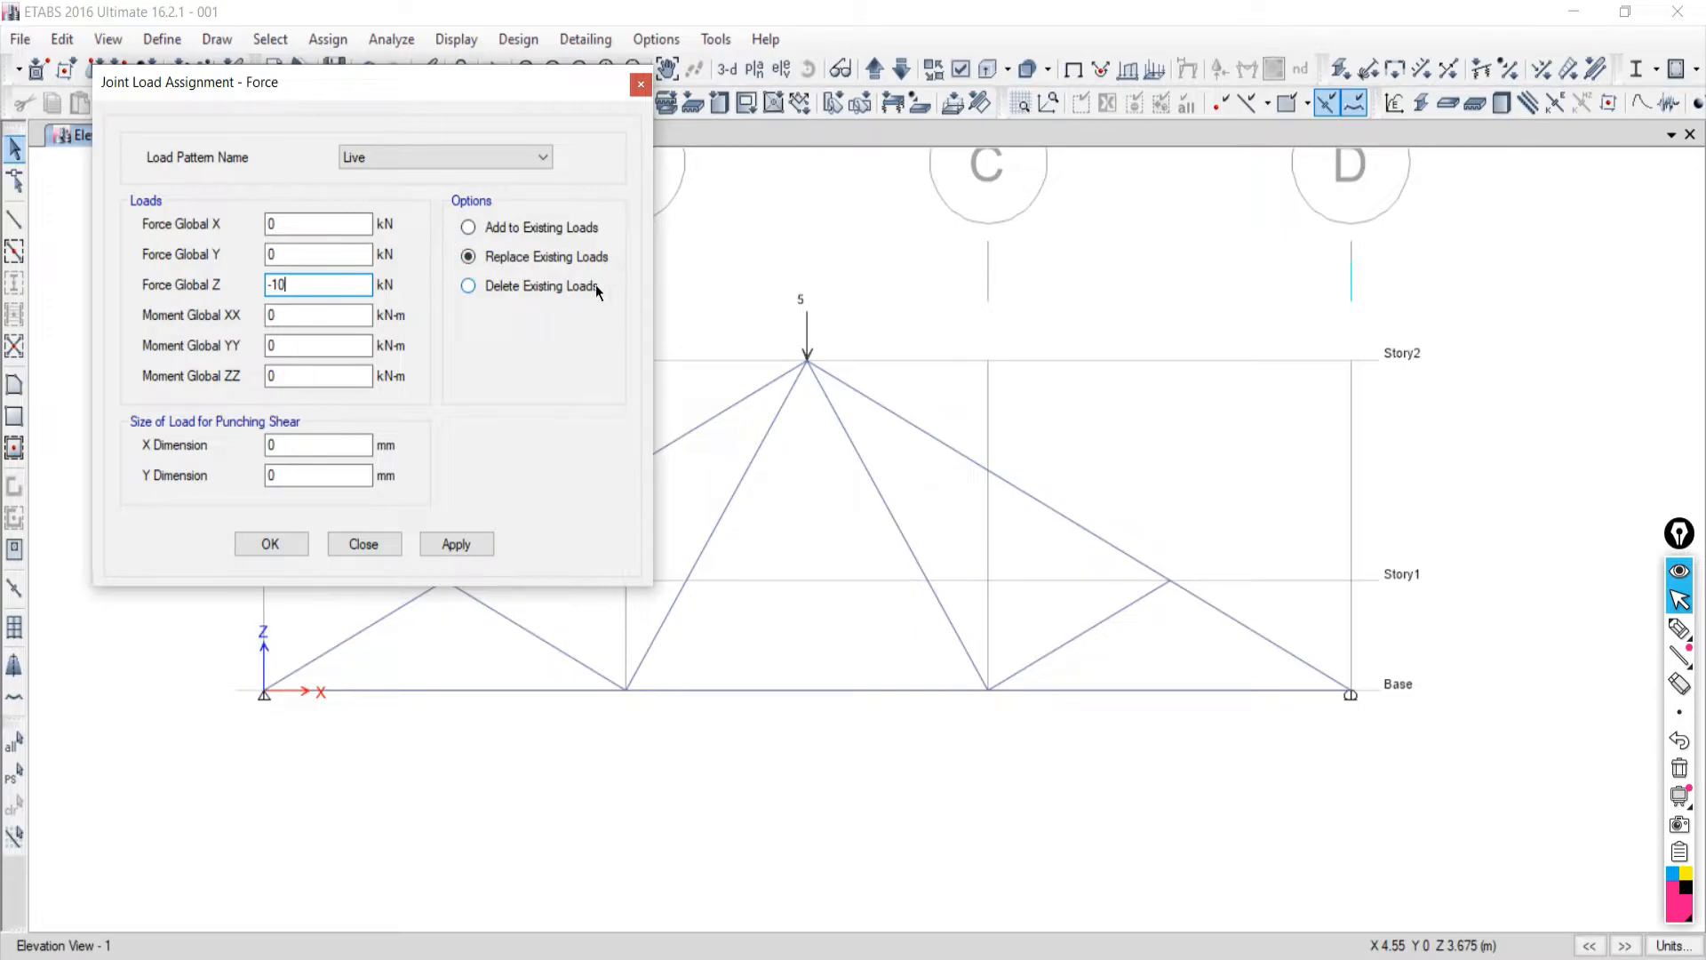
click(436, 543)
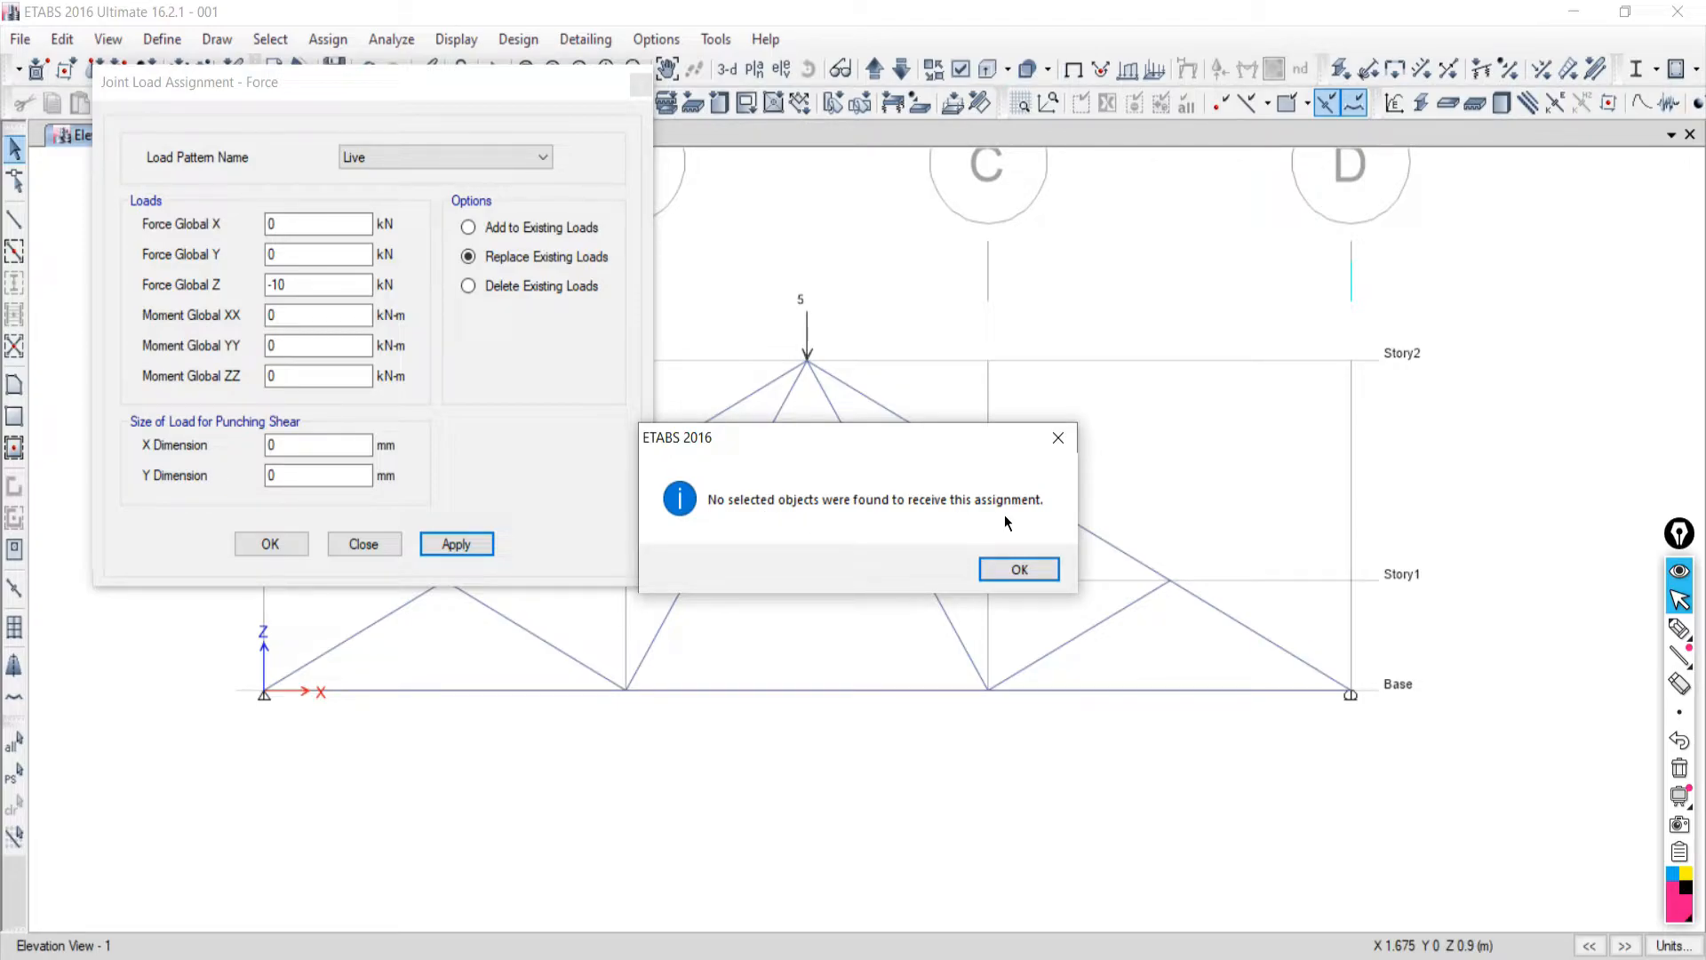
drag(853, 430, 839, 384)
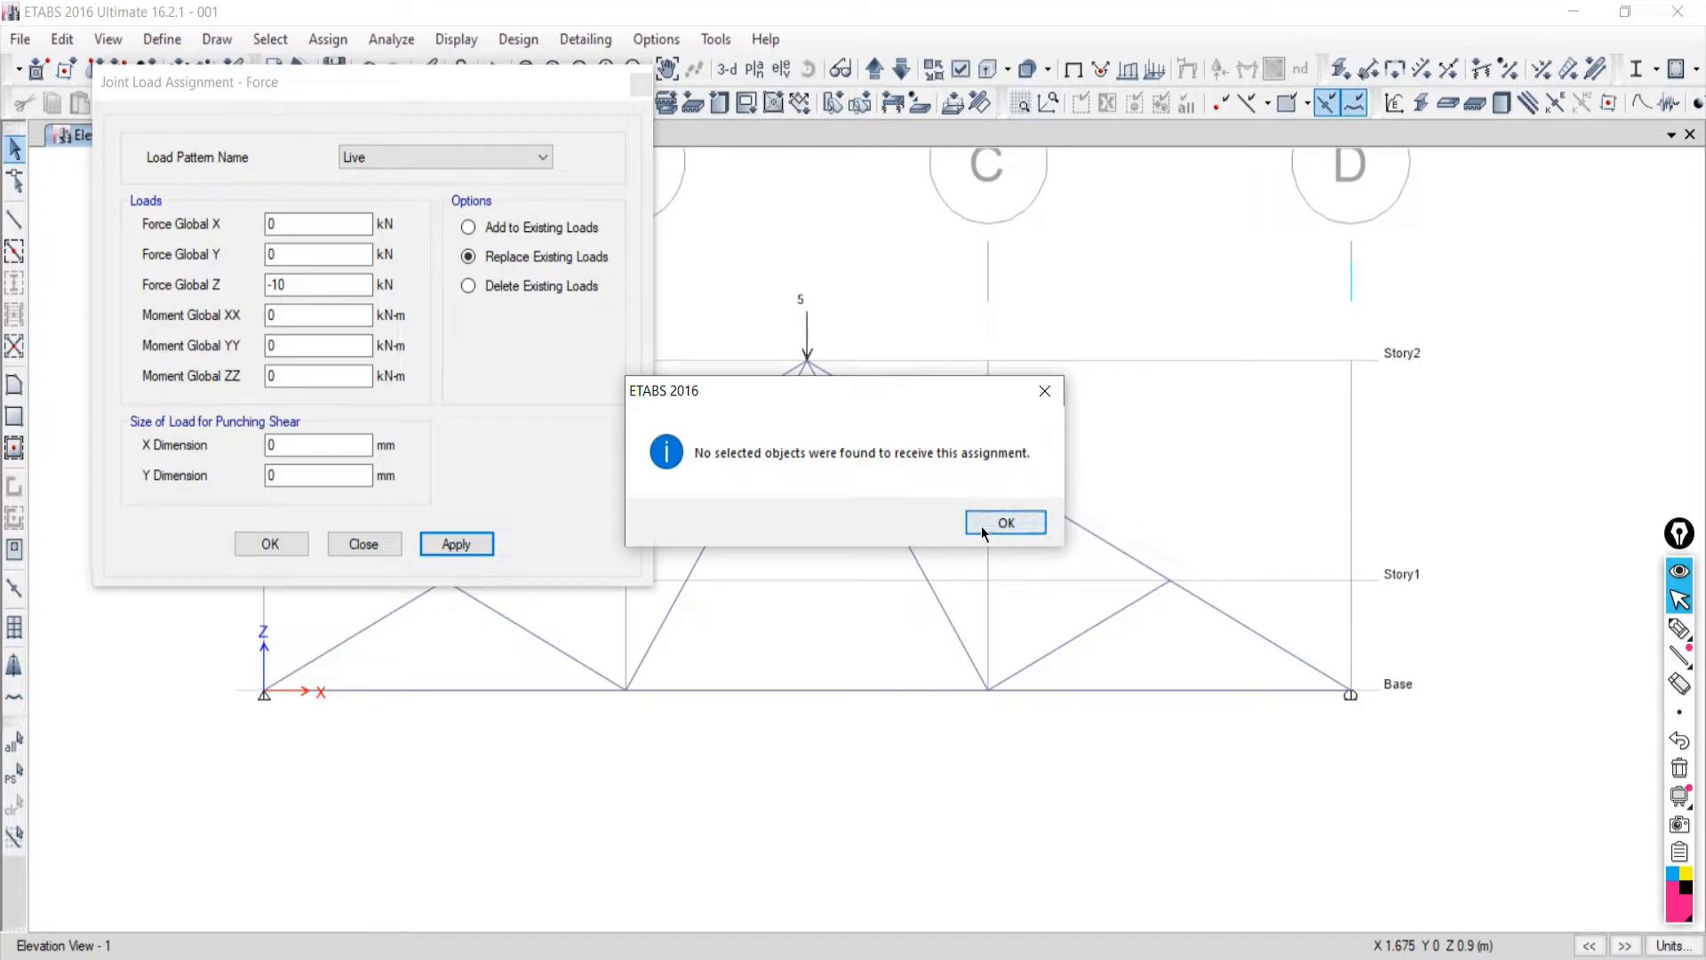
click(1005, 523)
click(807, 361)
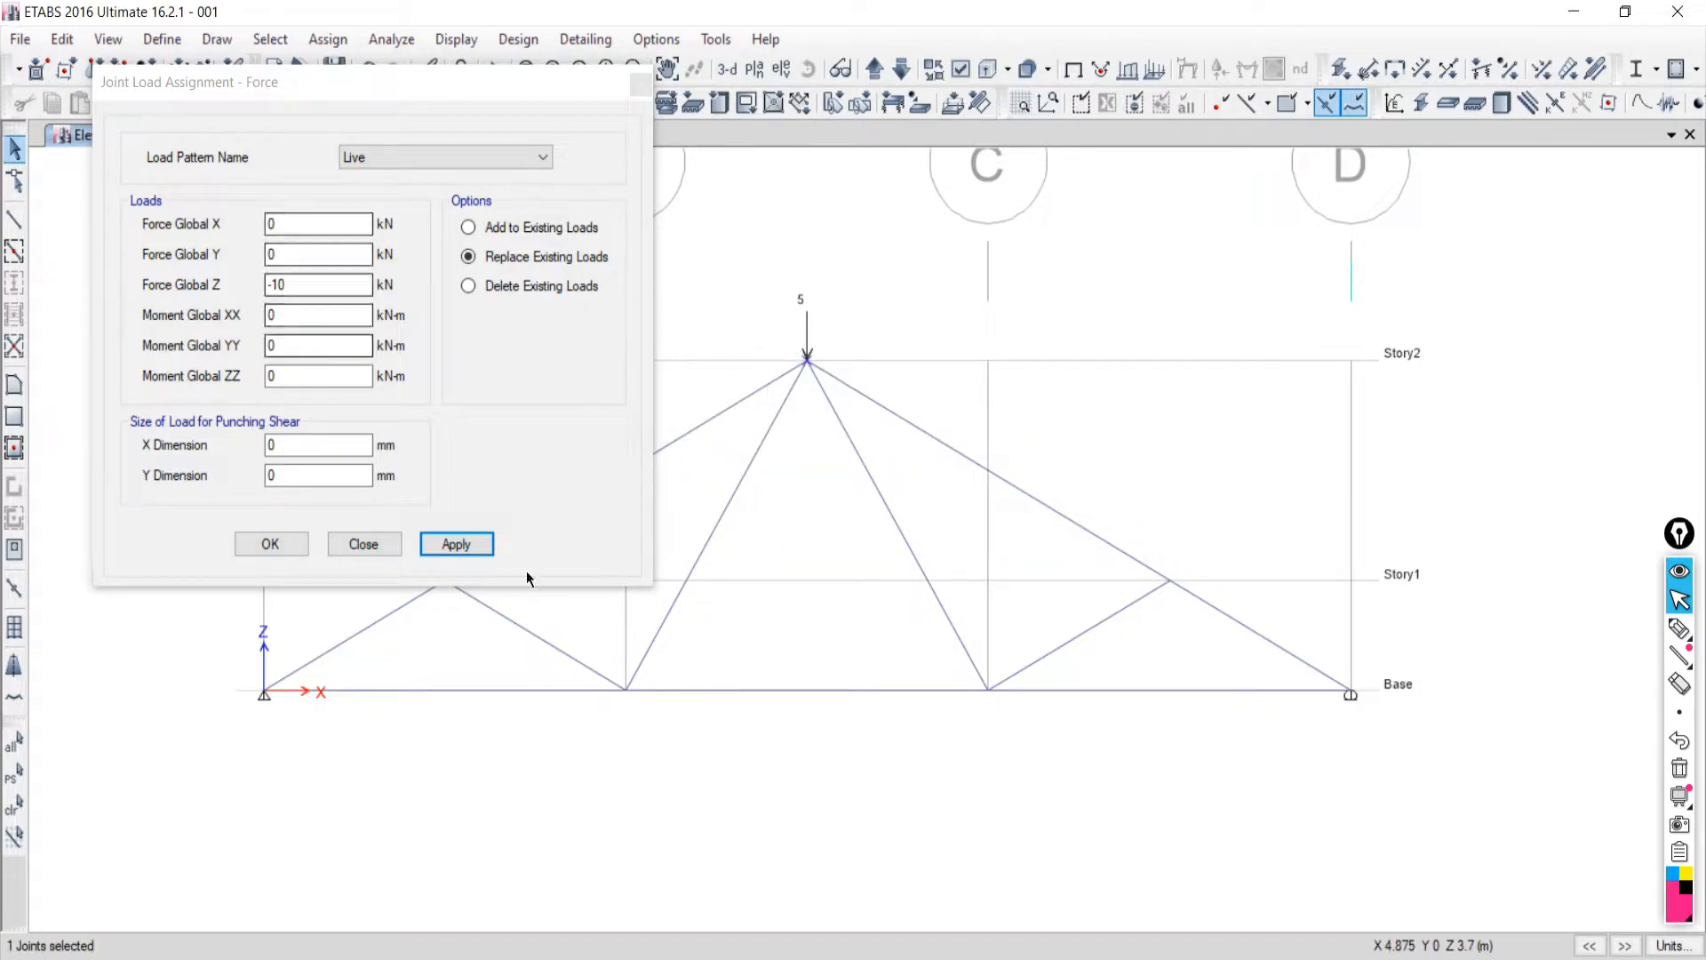
click(456, 543)
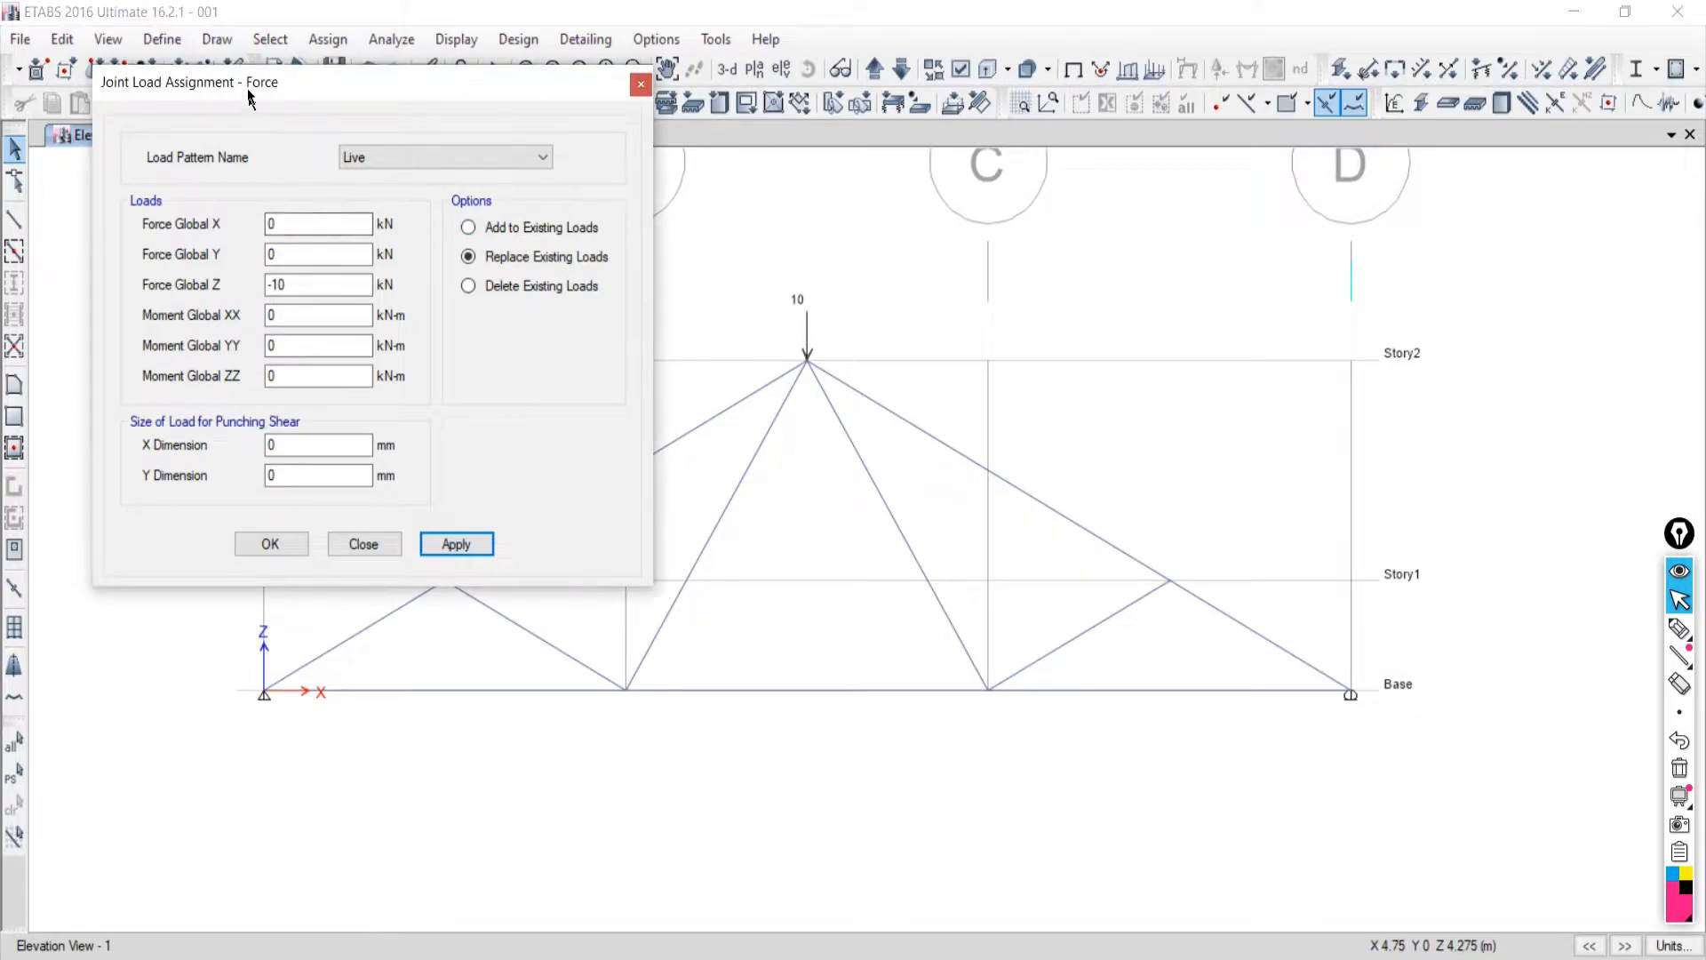
Add a Force Global Z of -5 kN to the existing live load on the apex joint.
drag(247, 88, 226, 200)
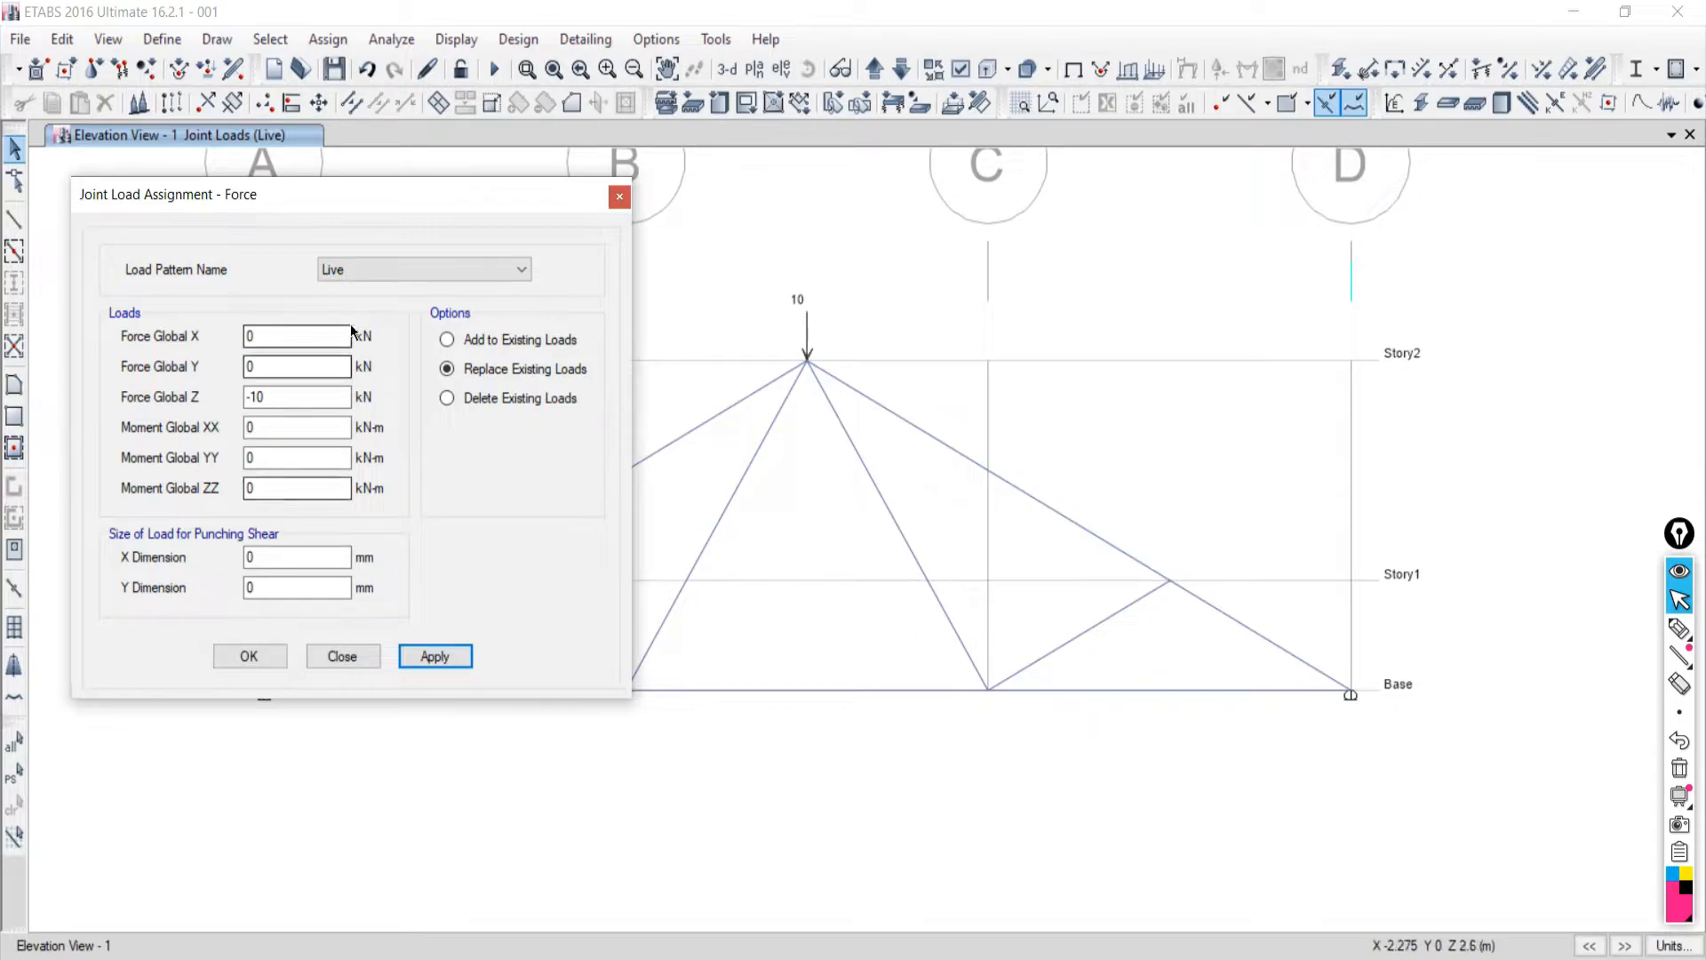
click(447, 340)
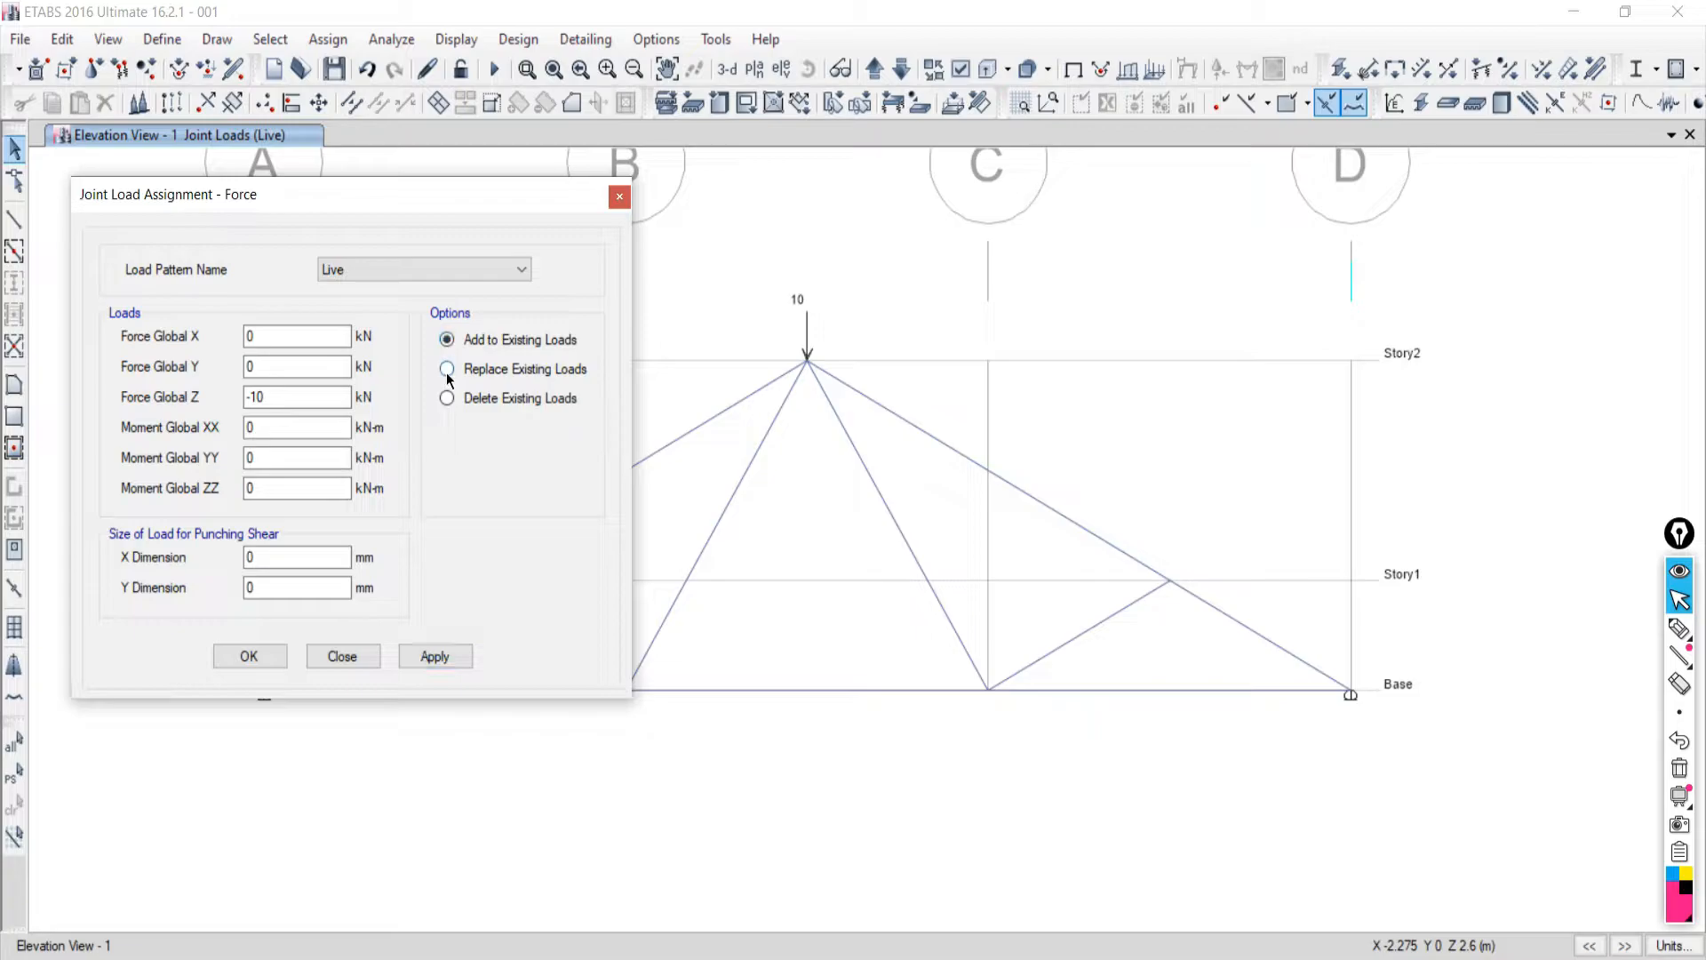
click(267, 394)
drag(273, 397, 252, 400)
text(5)
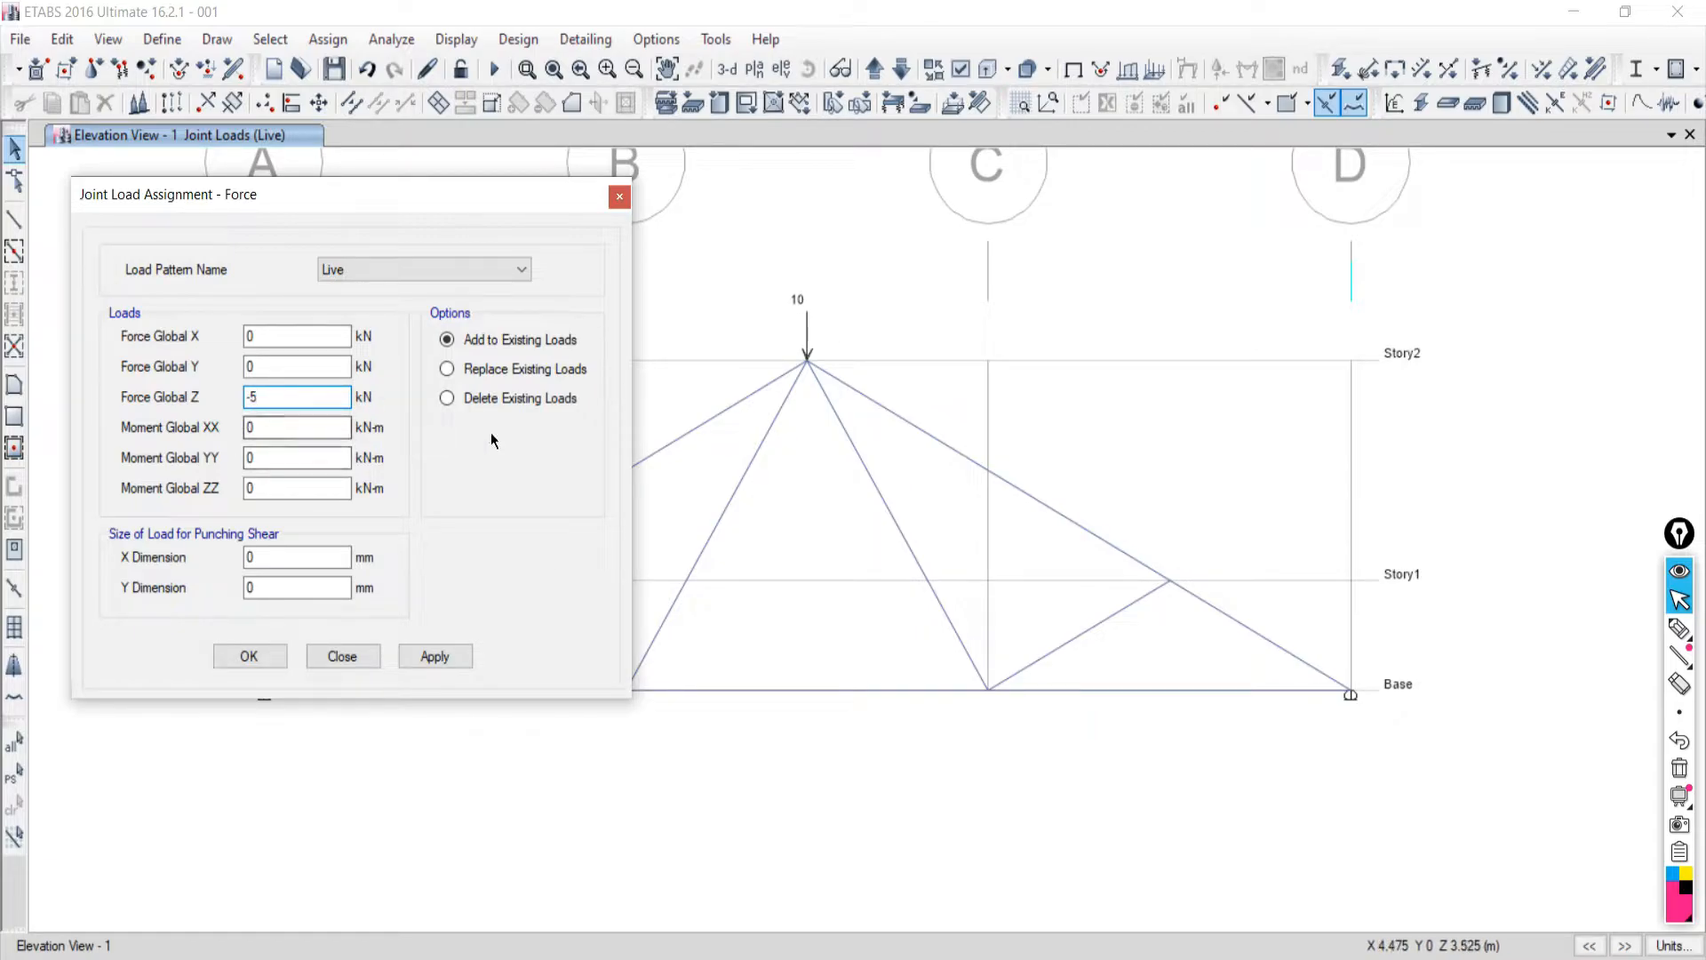
click(806, 358)
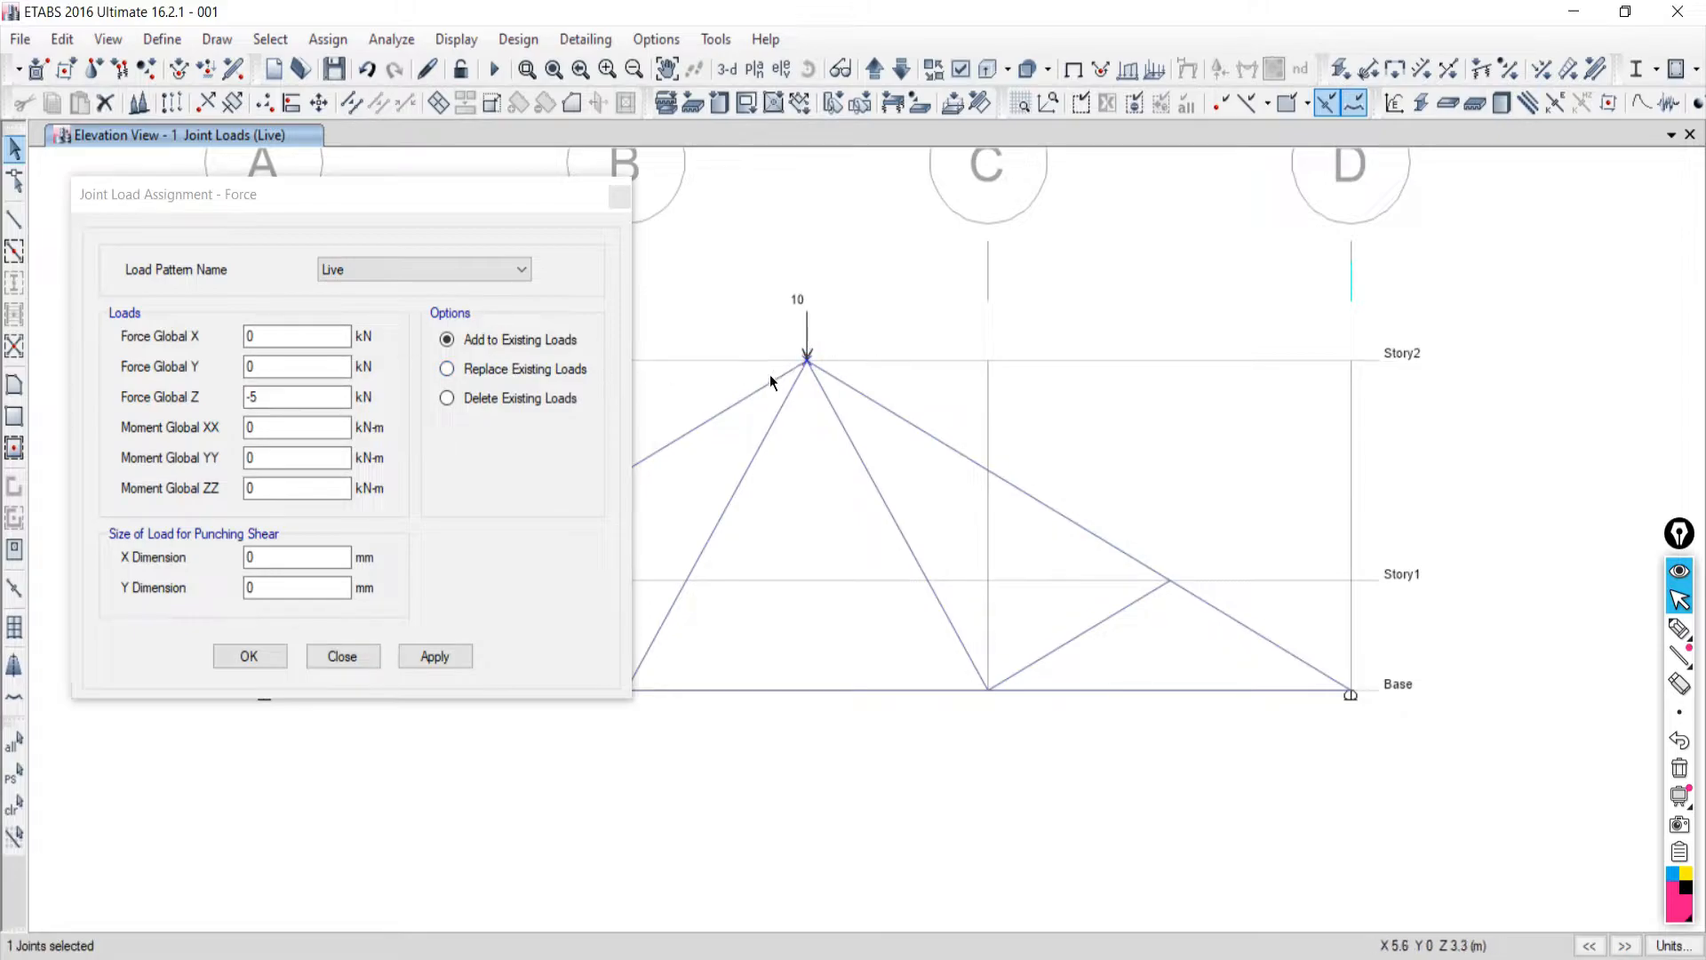
click(435, 656)
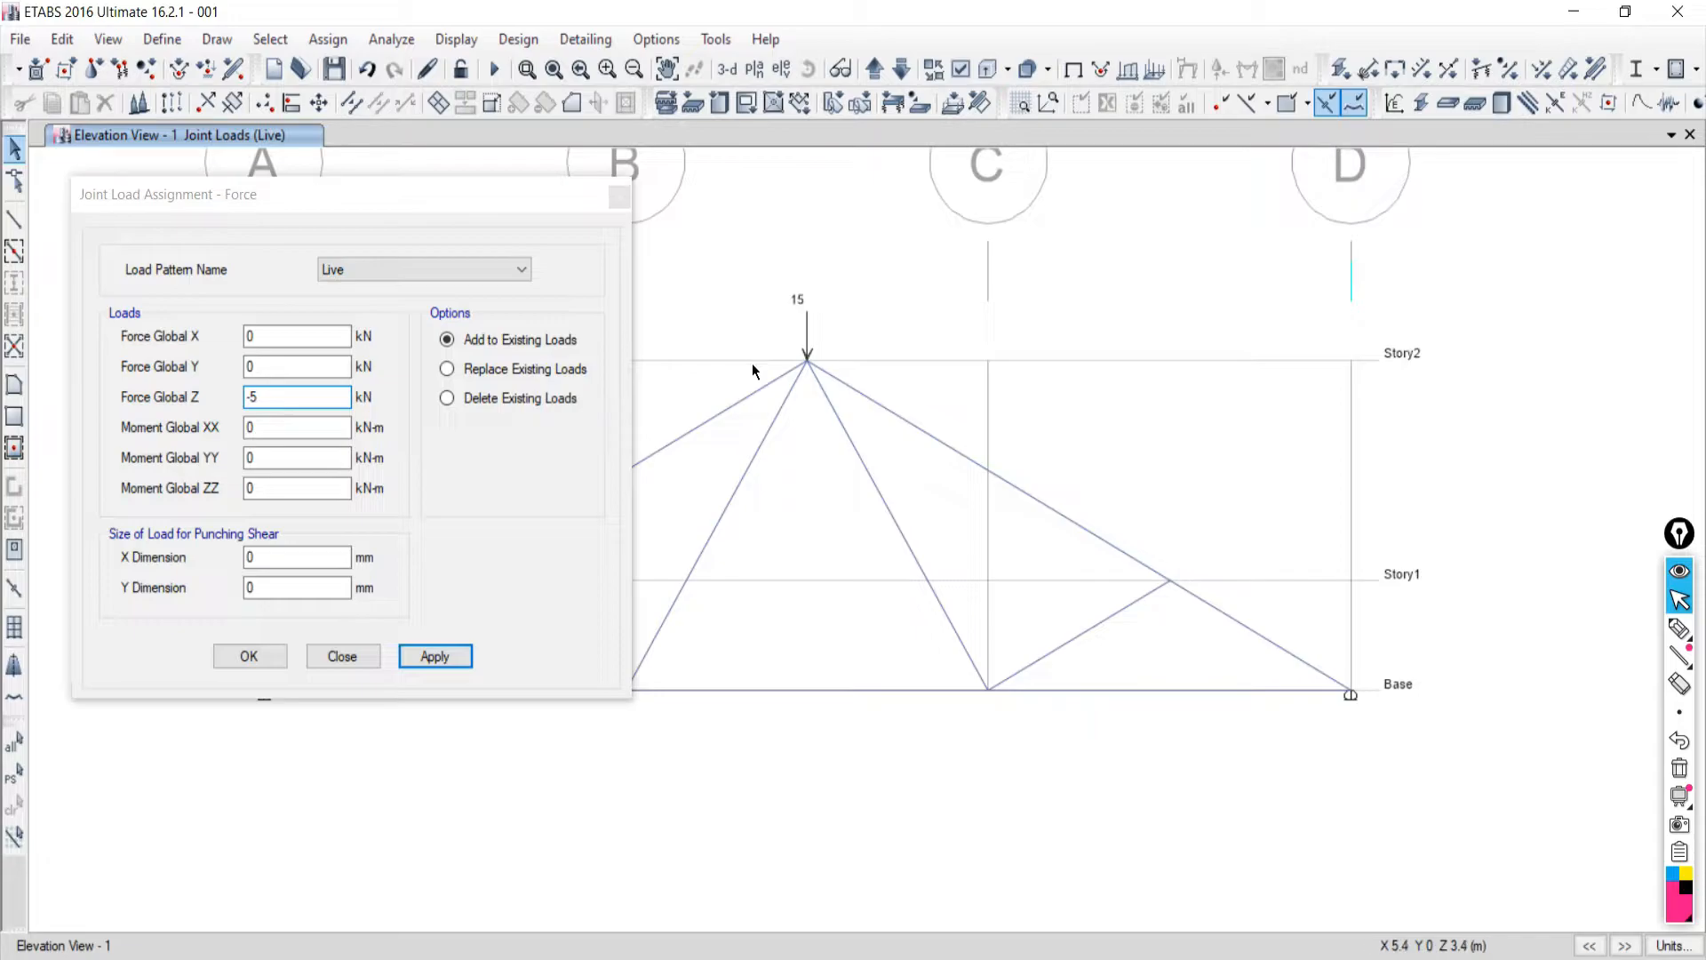
Delete the existing live load from the apex joint.
drag(757, 329, 830, 469)
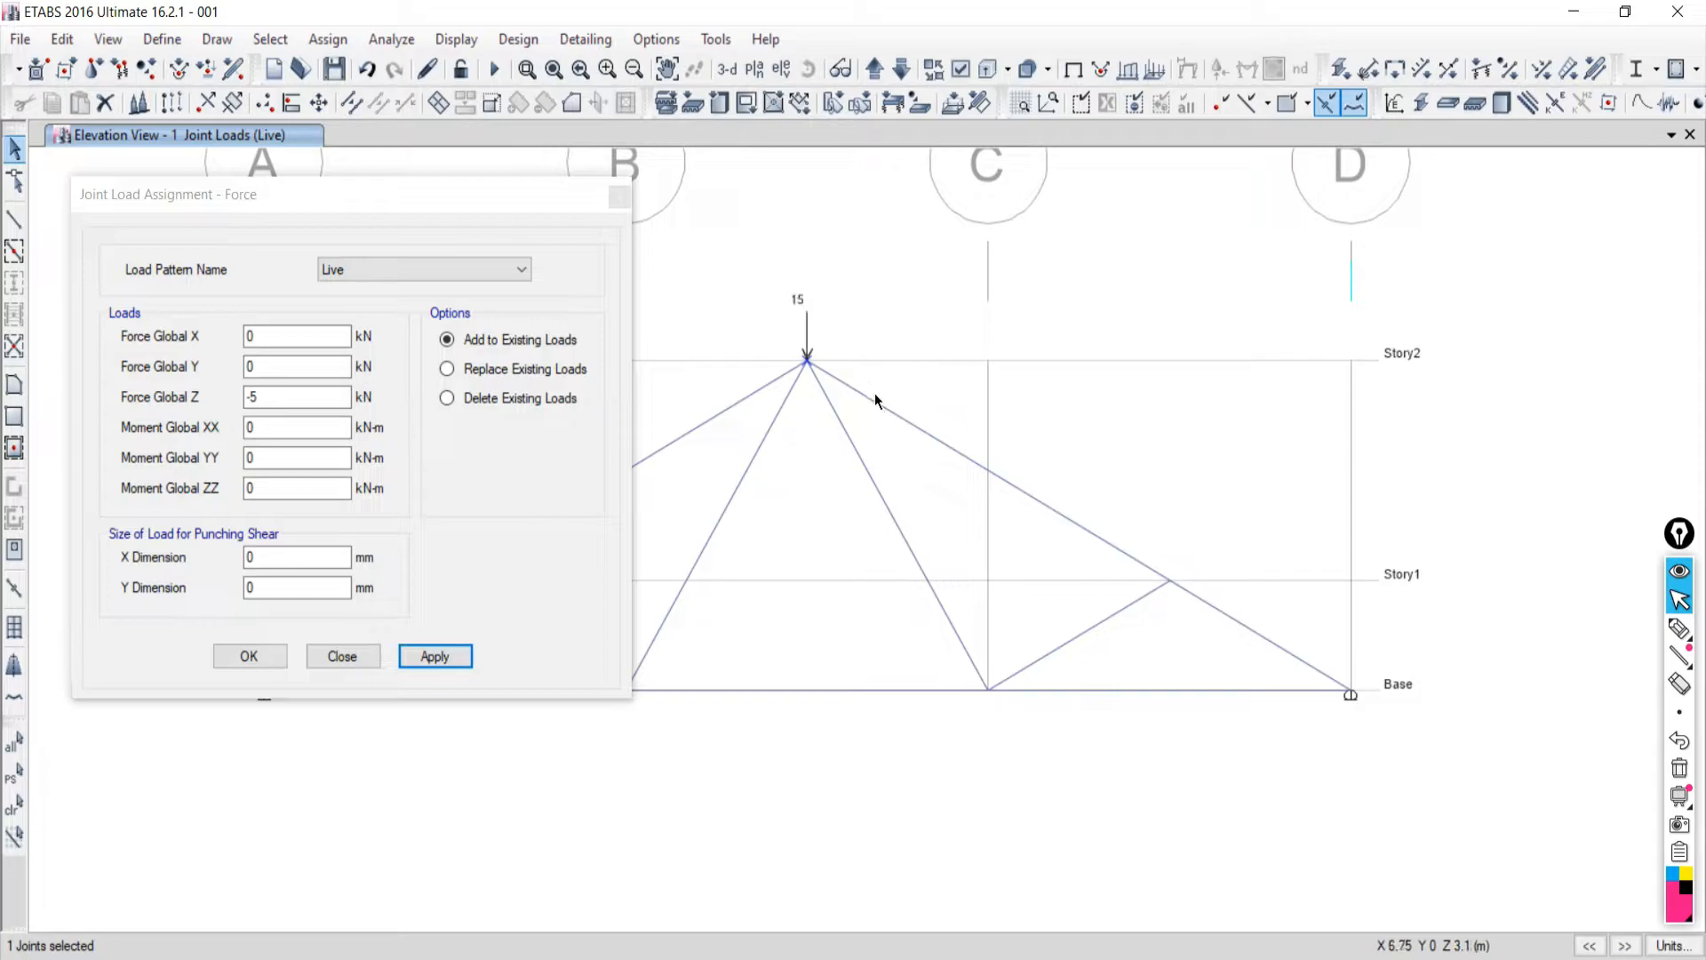
click(458, 403)
click(437, 656)
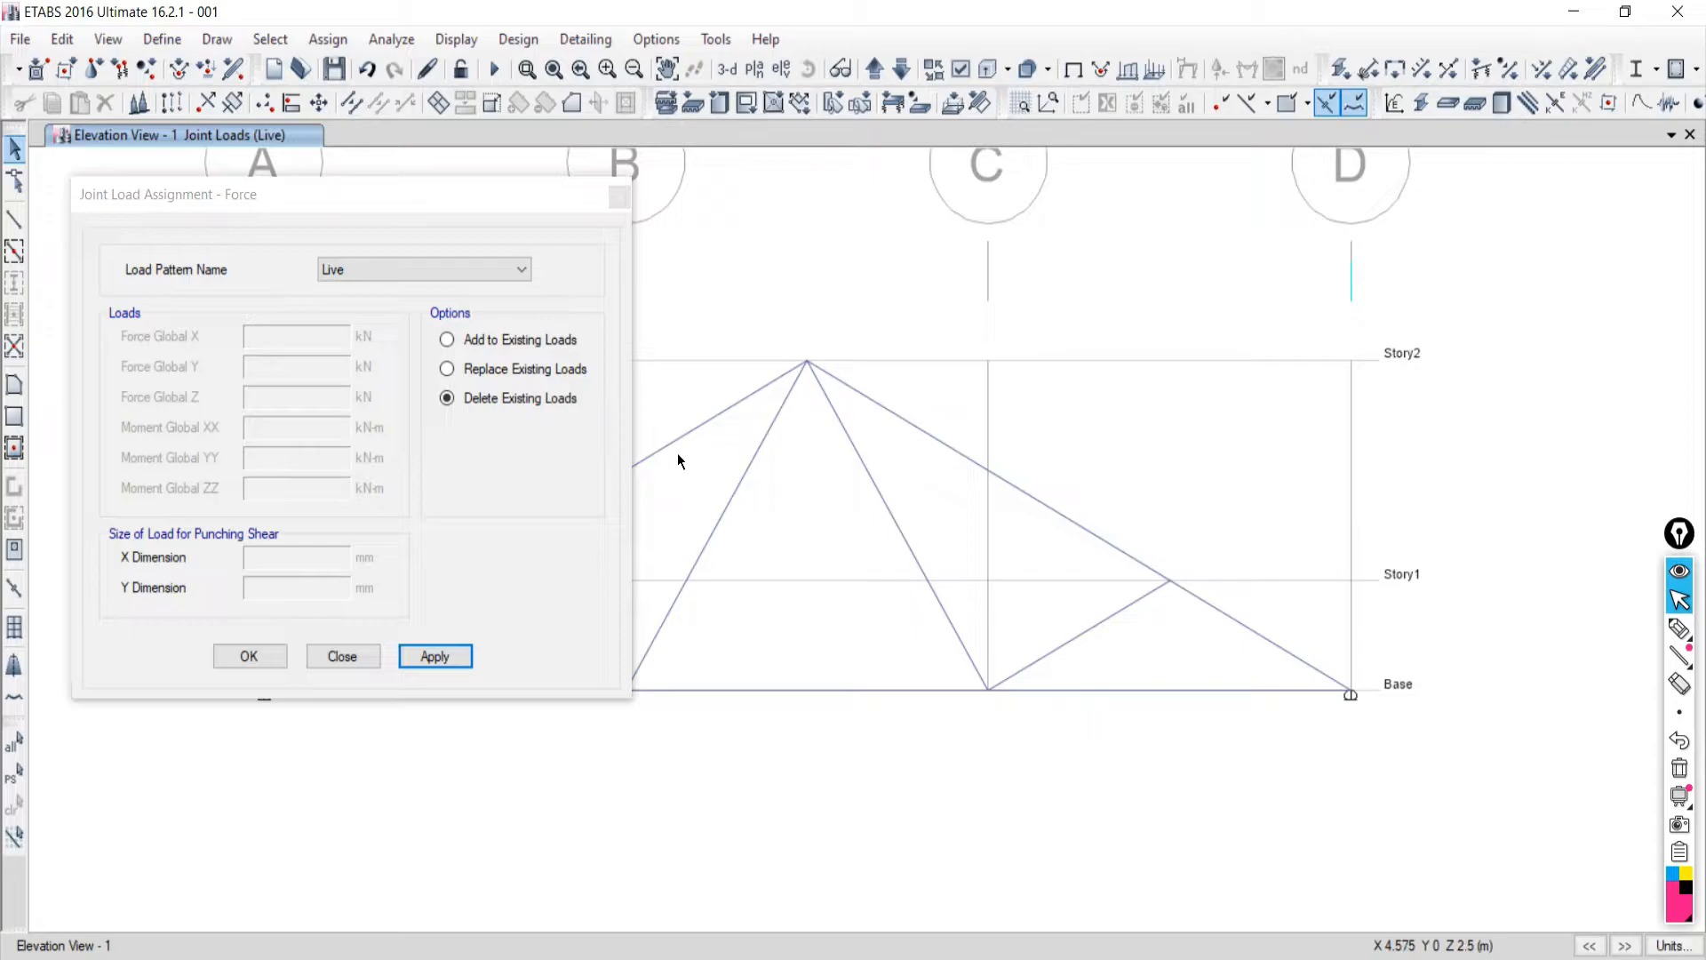
Apply a Force Global Z of -2 kN to the apex joint with Replace Existing Loads, and uncover the truss in the view.
click(466, 371)
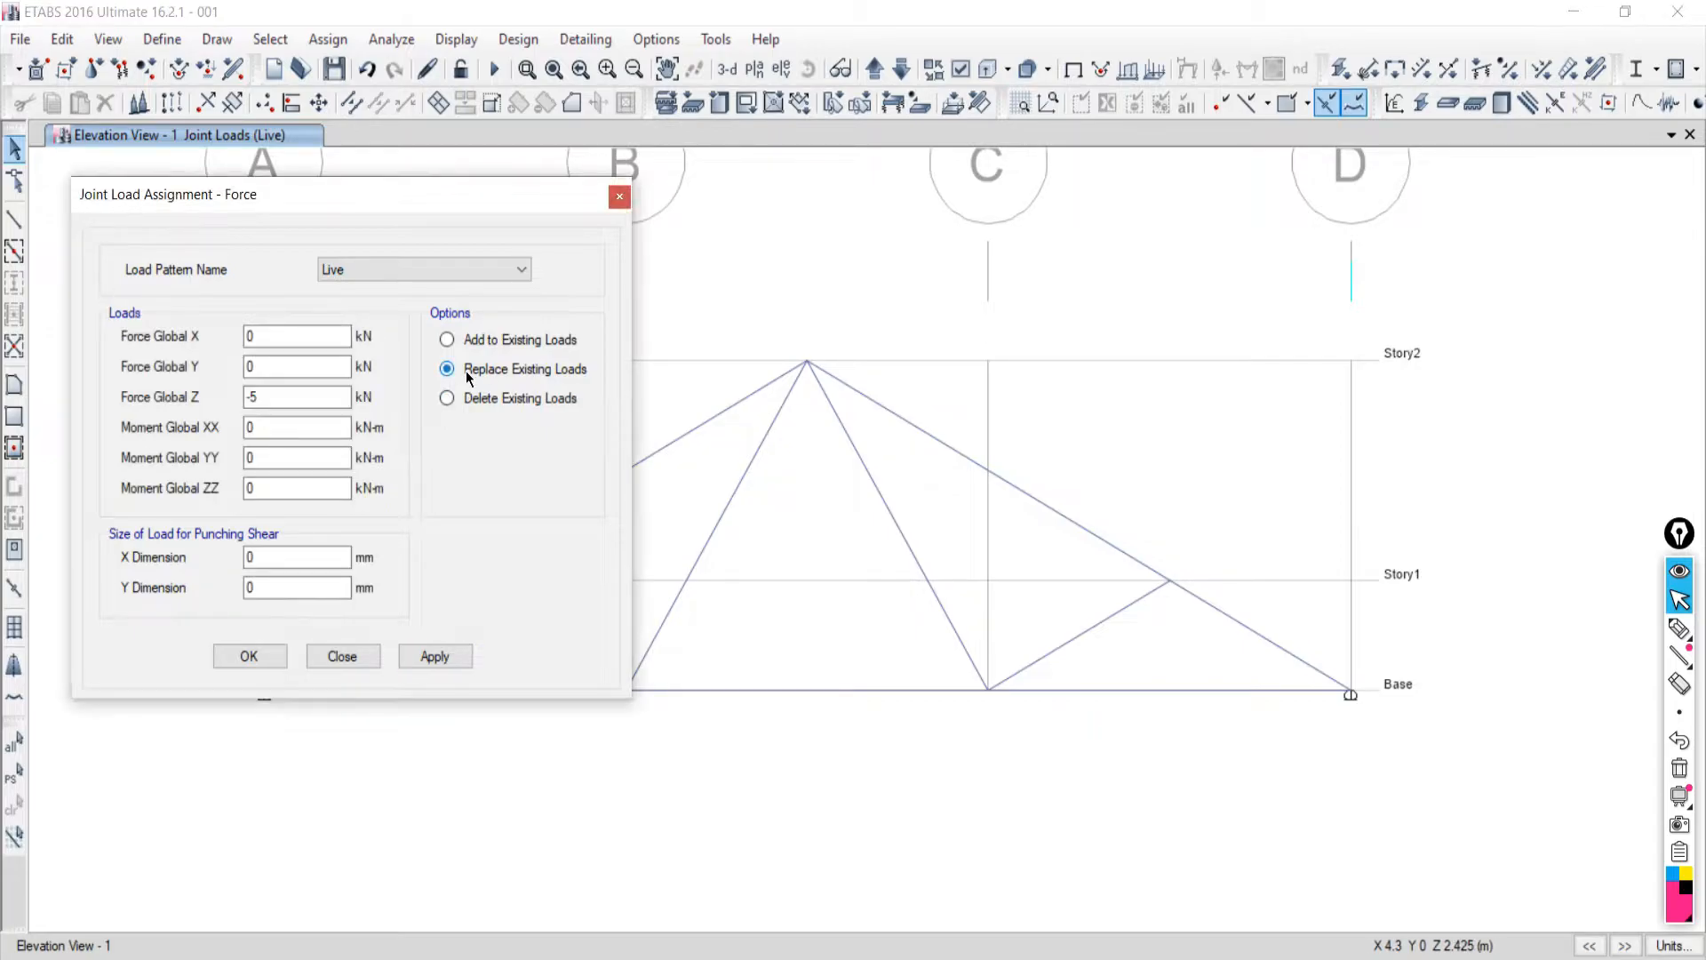
click(275, 395)
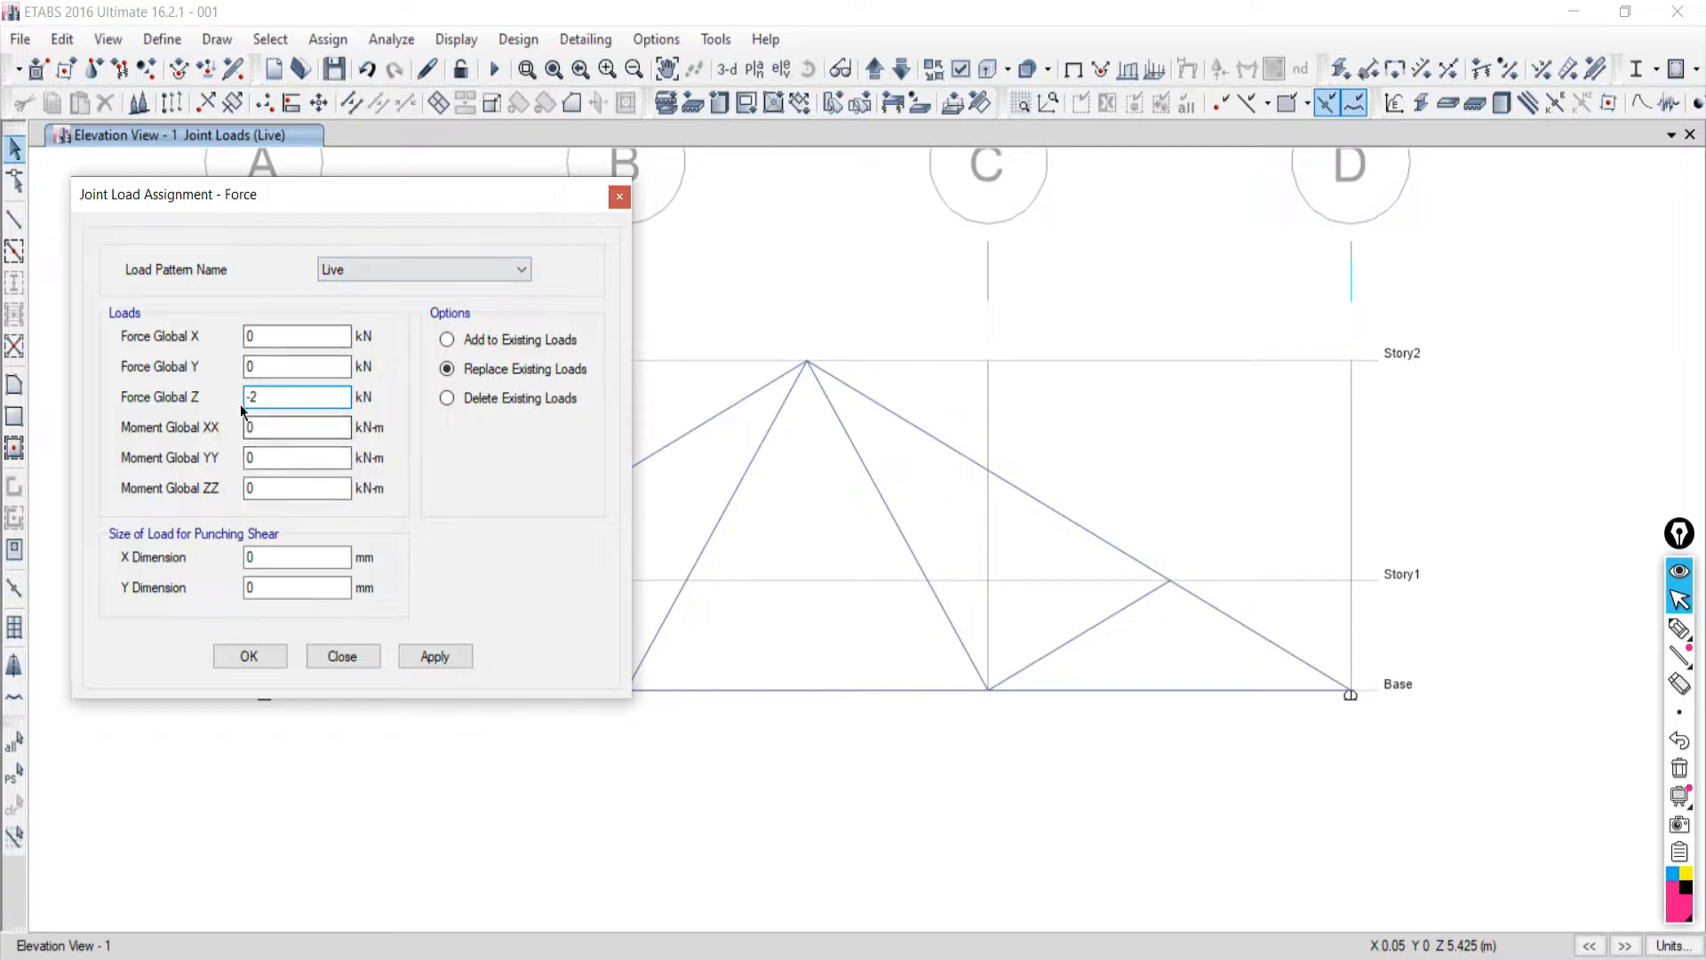
drag(770, 316, 878, 412)
click(435, 657)
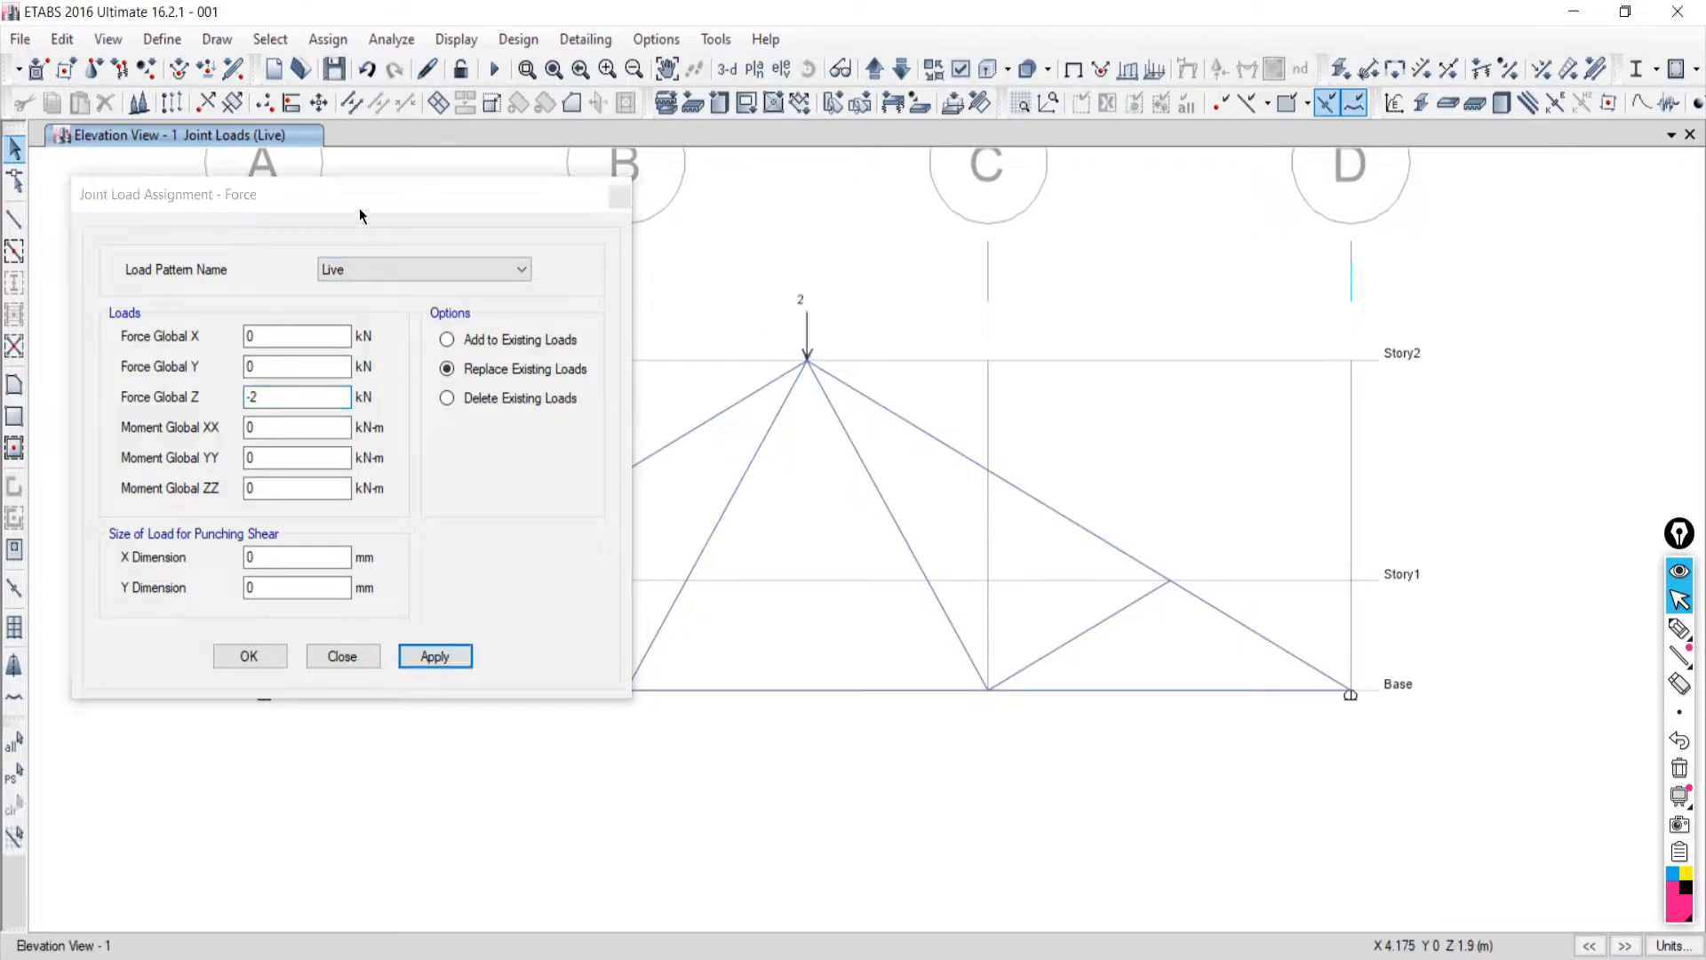
drag(353, 191, 1457, 186)
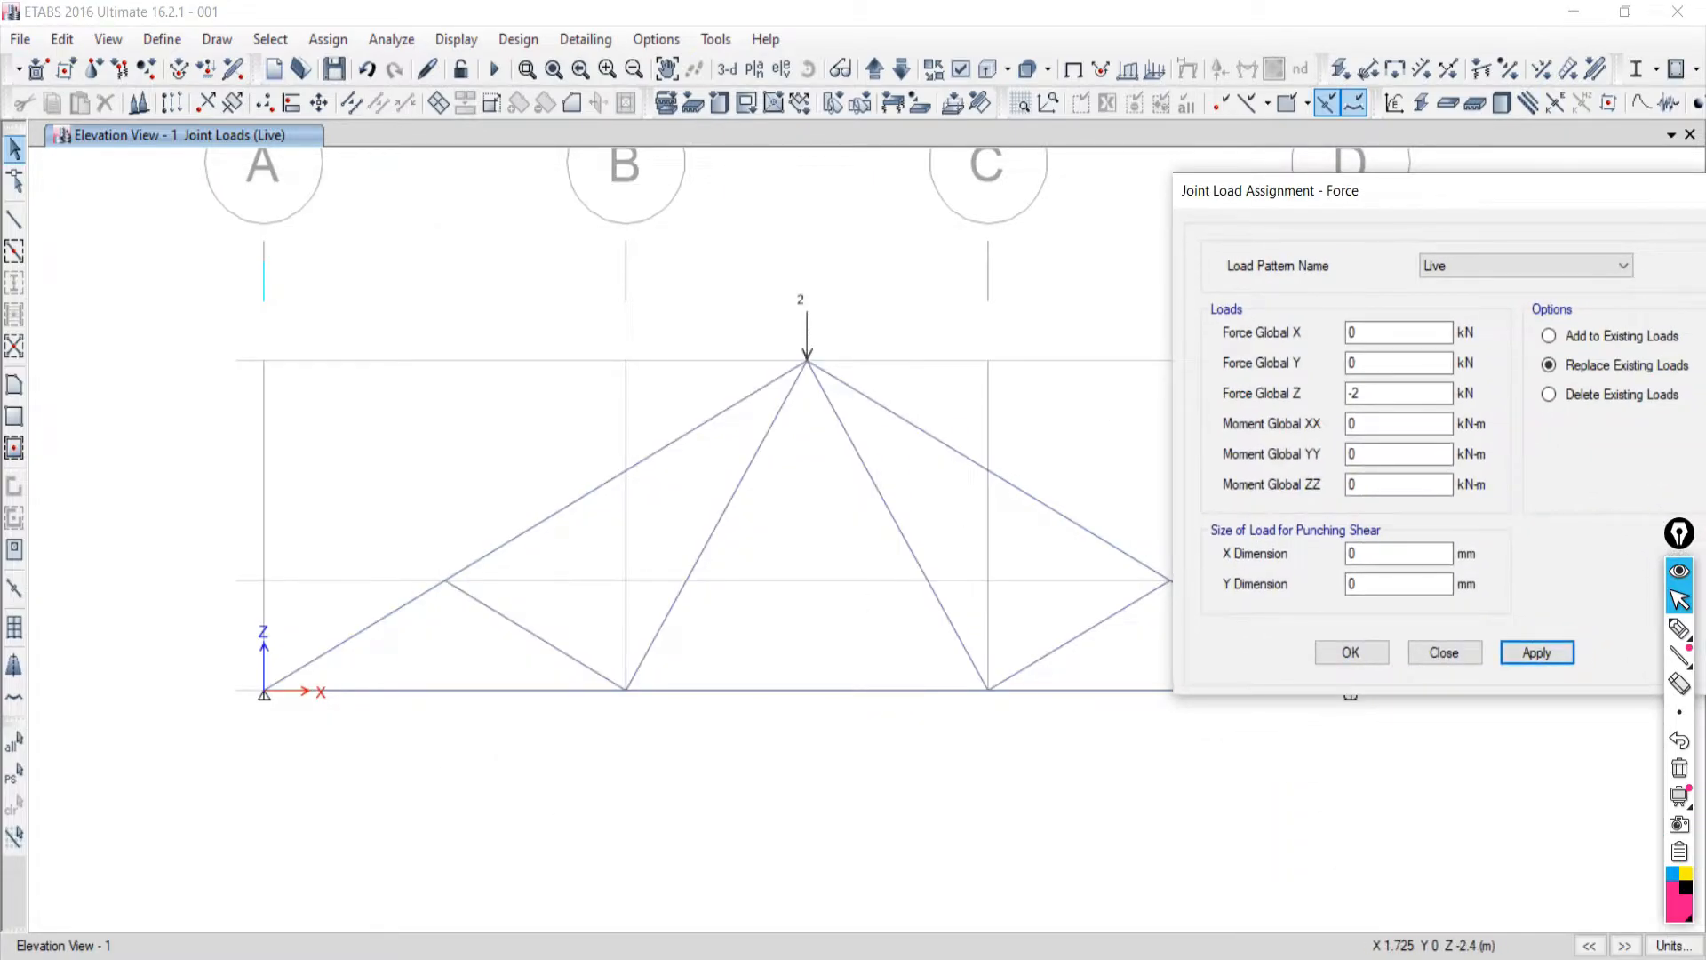
key(super+Tab)
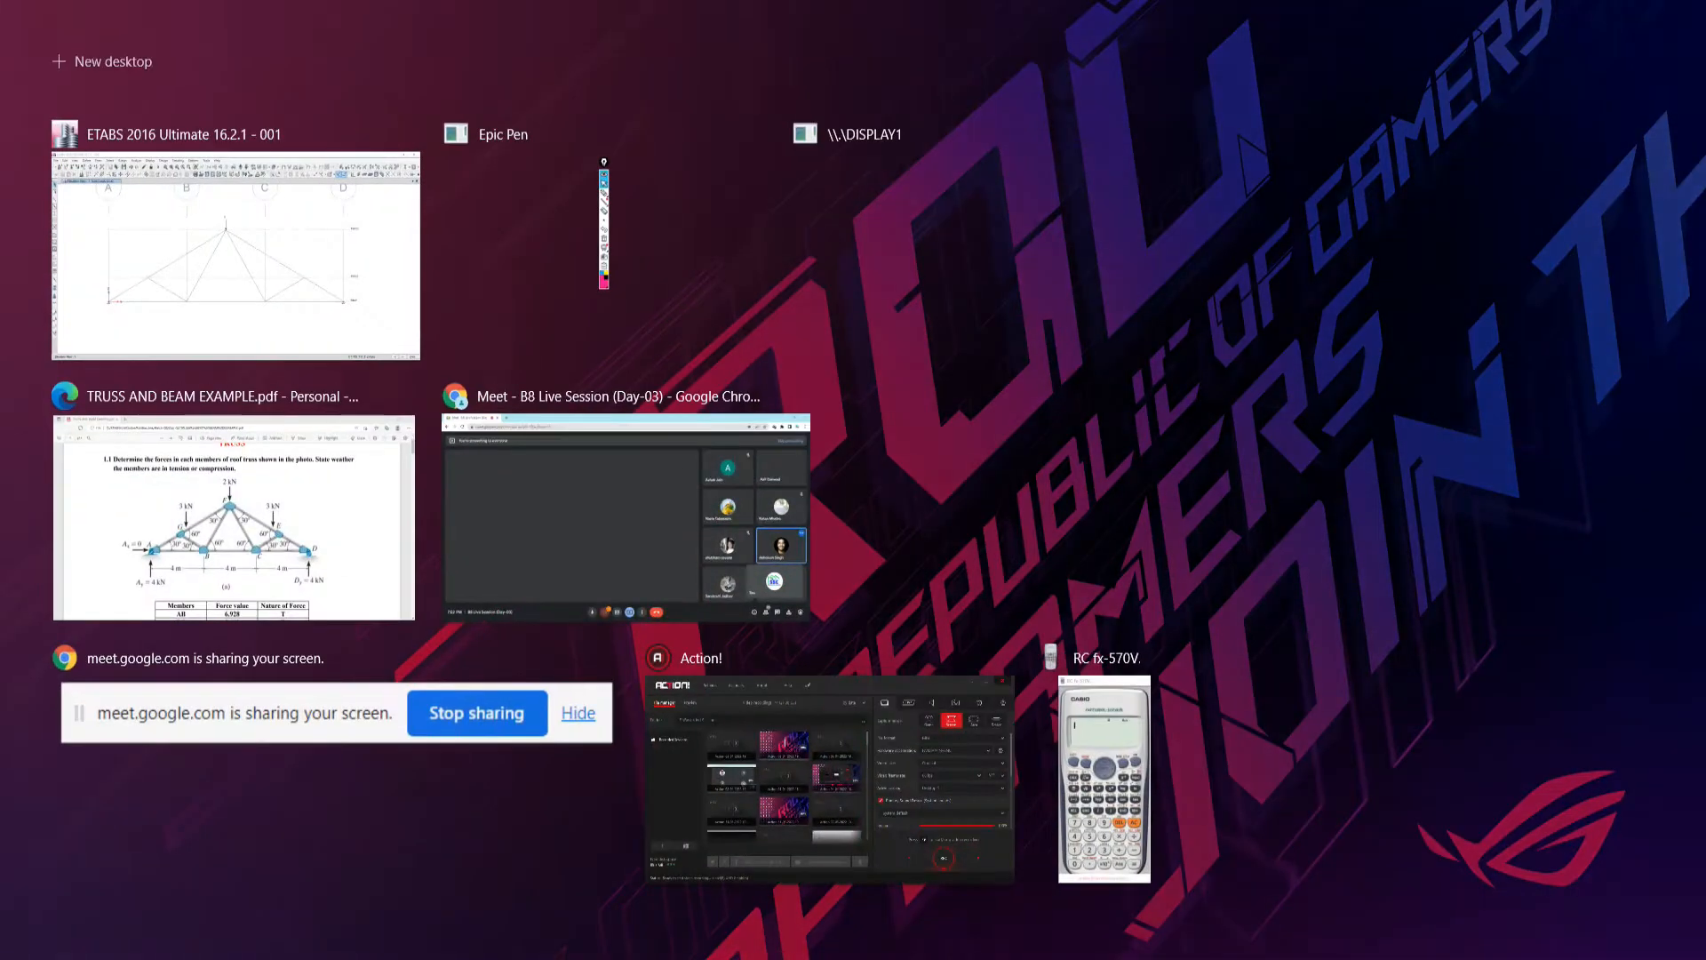
key(super+Tab)
click(224, 959)
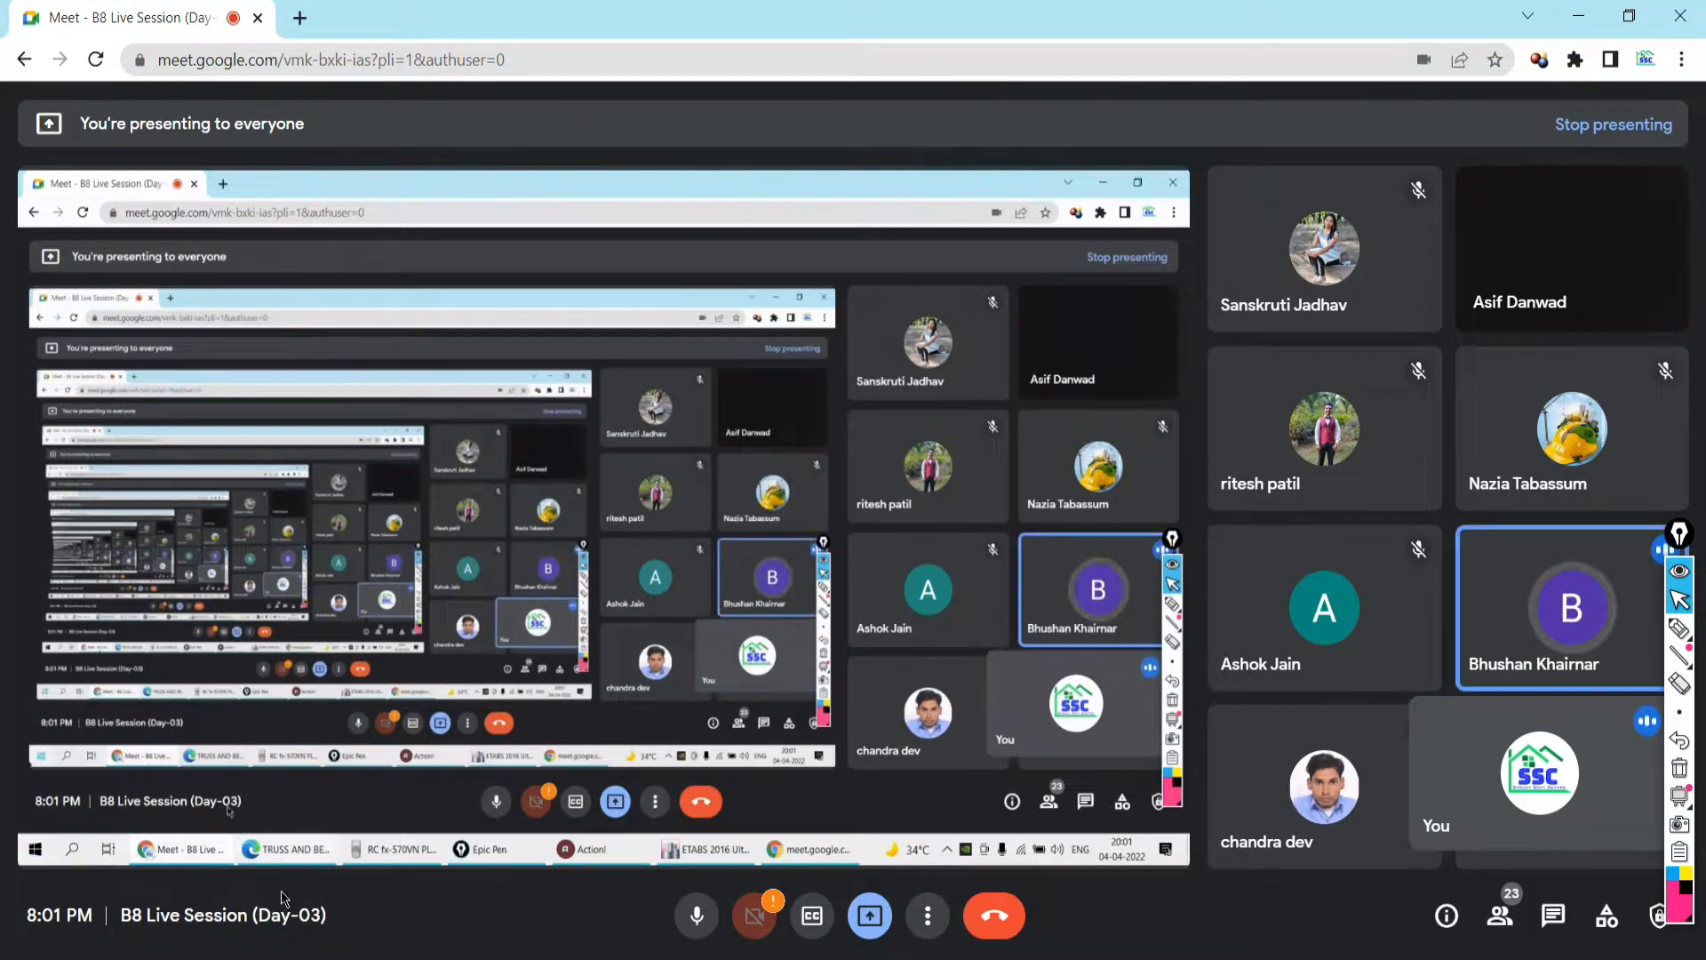
click(1008, 959)
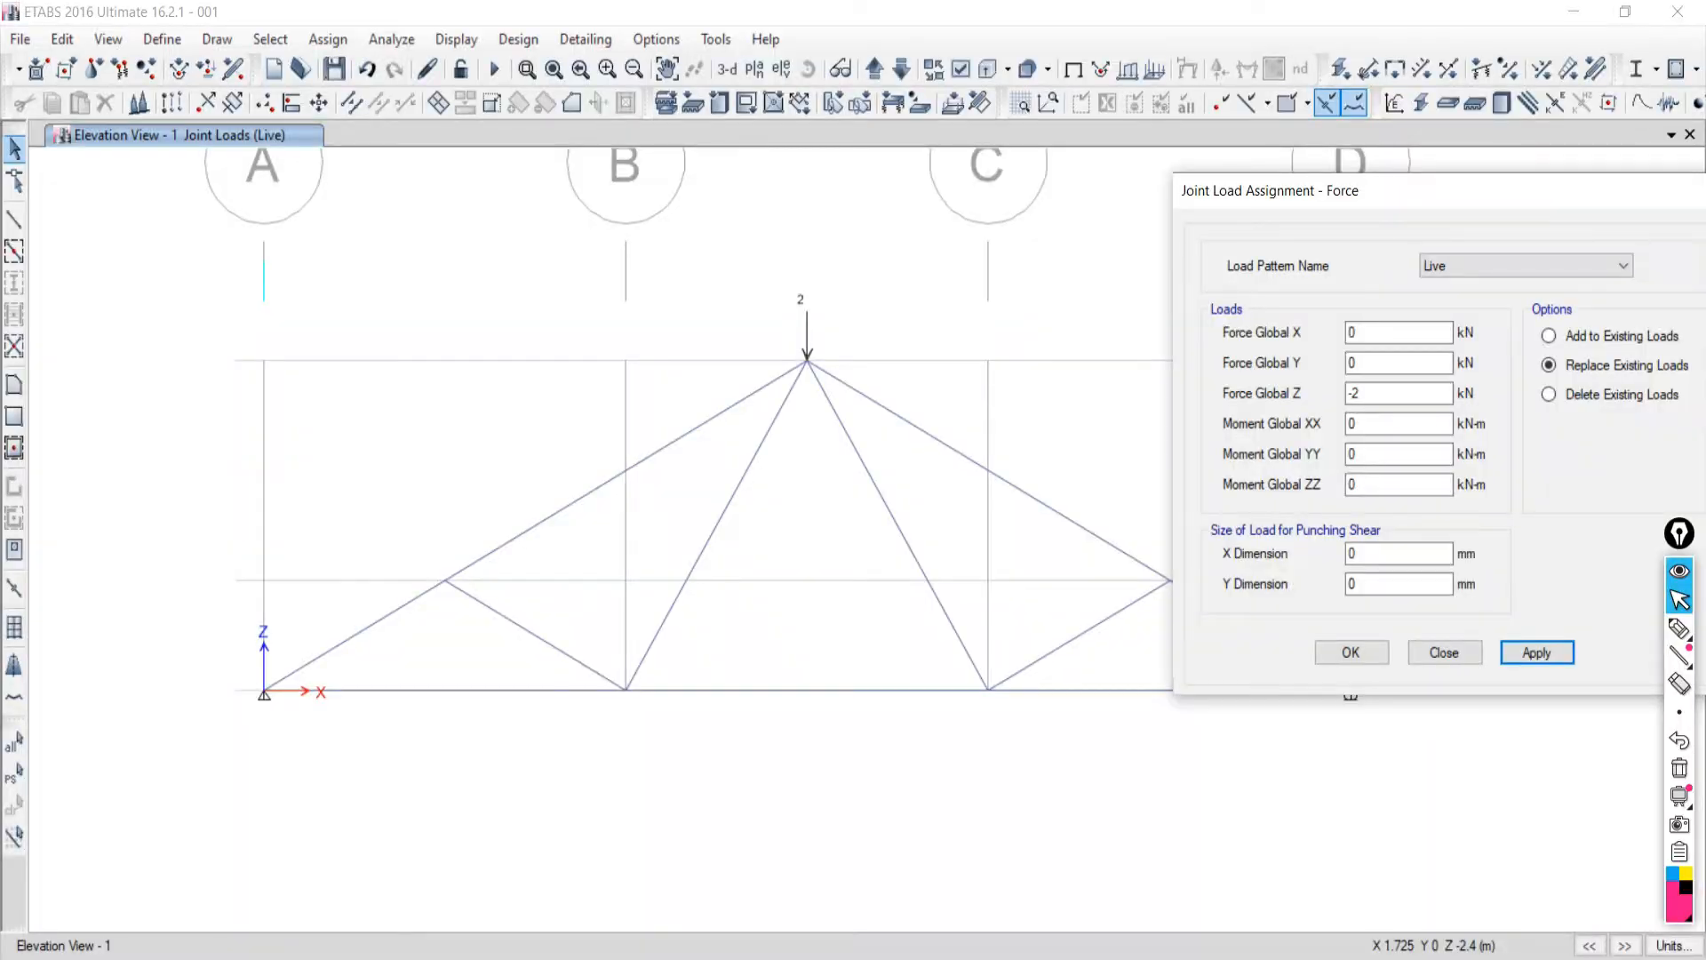
Select the two mid-chord joints at Story1, checking their loads in the truss PDF, and apply a Force Global Z of -3 kN.
middle_drag(782, 557, 557, 525)
click(219, 548)
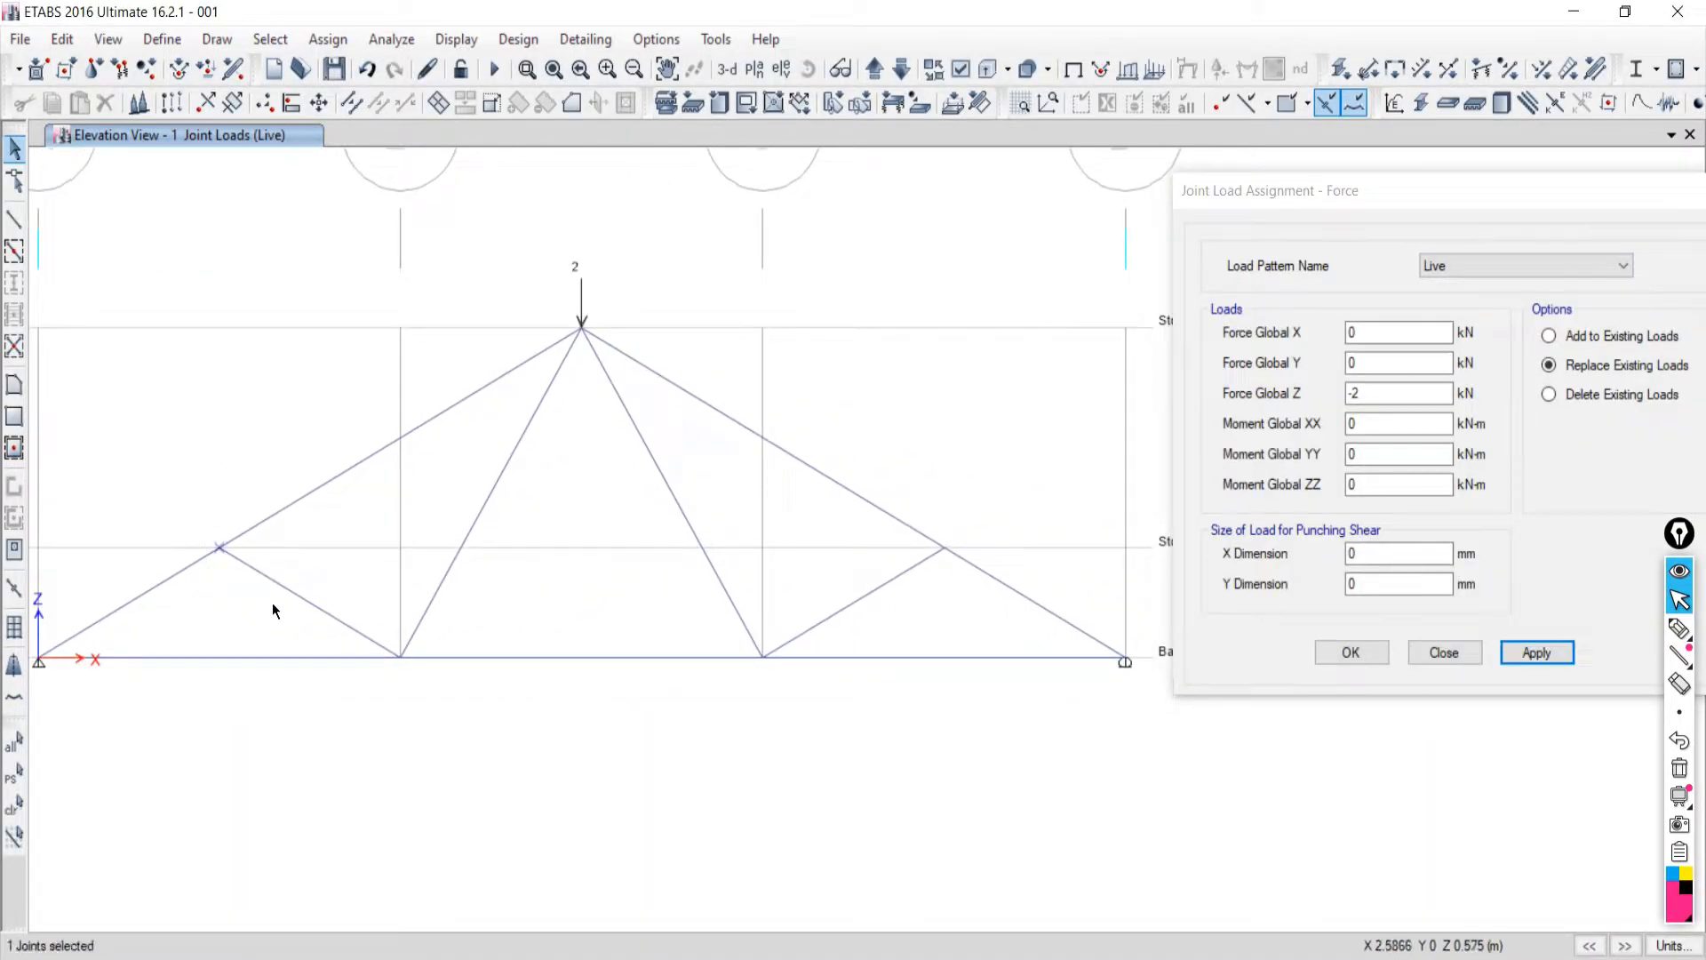
mouse_move(909, 481)
mouse_down()
mouse_move(963, 566)
mouse_move(889, 460)
mouse_up()
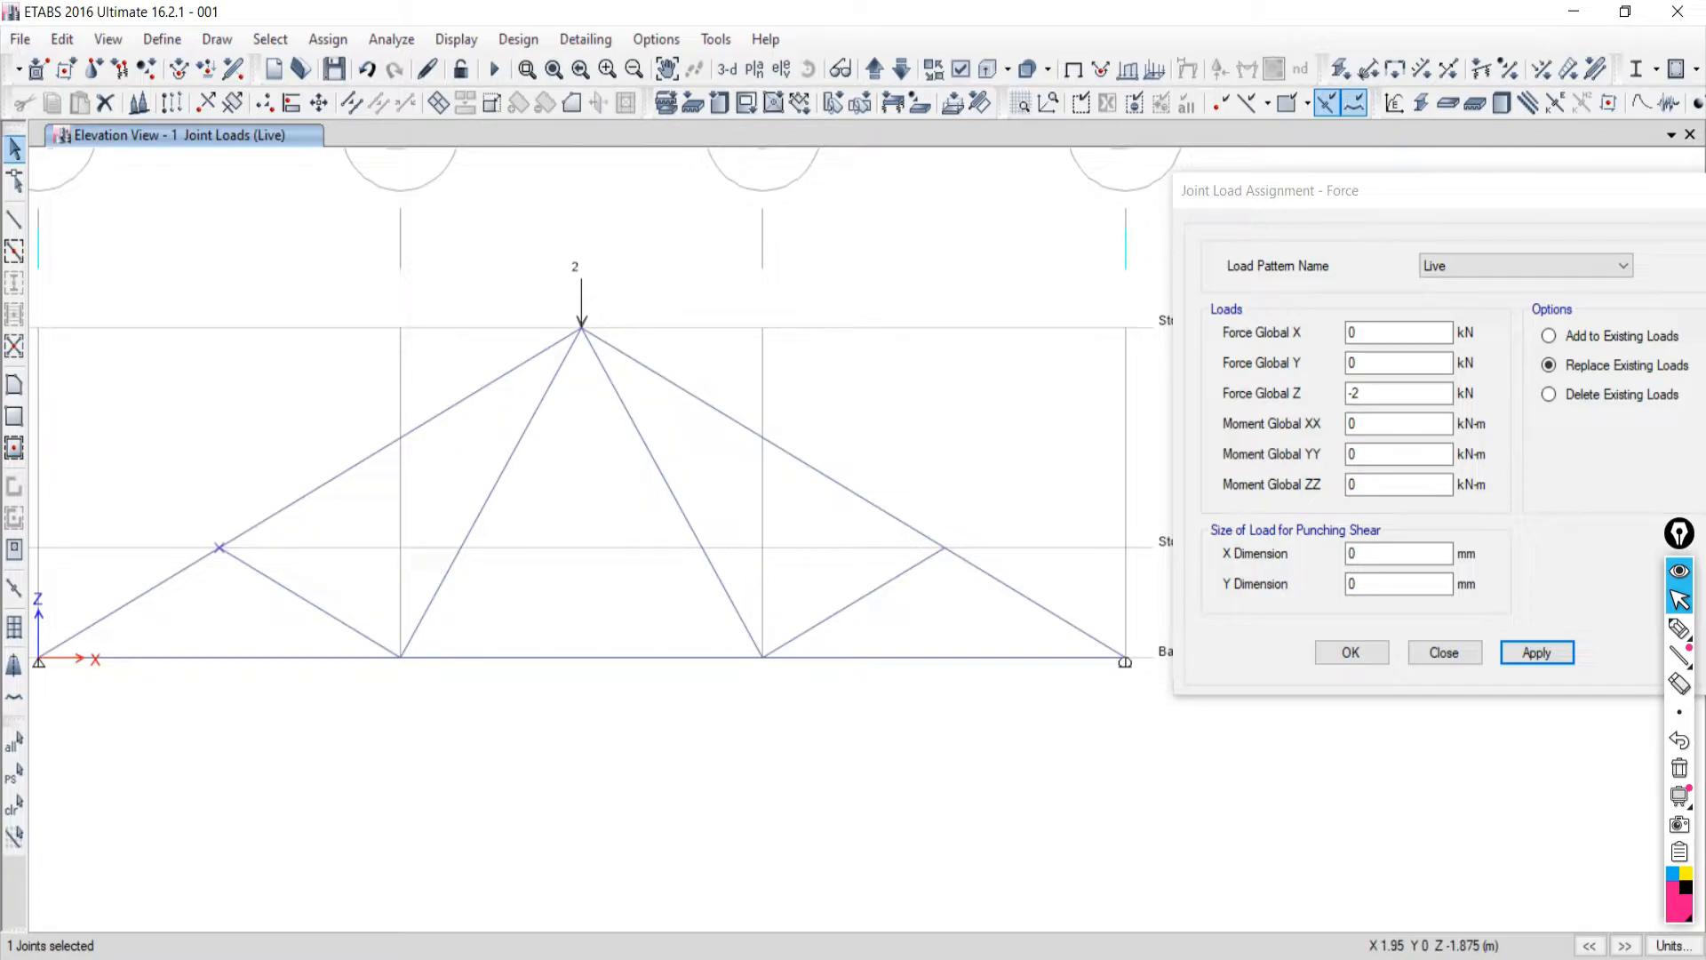
key(alt+Tab)
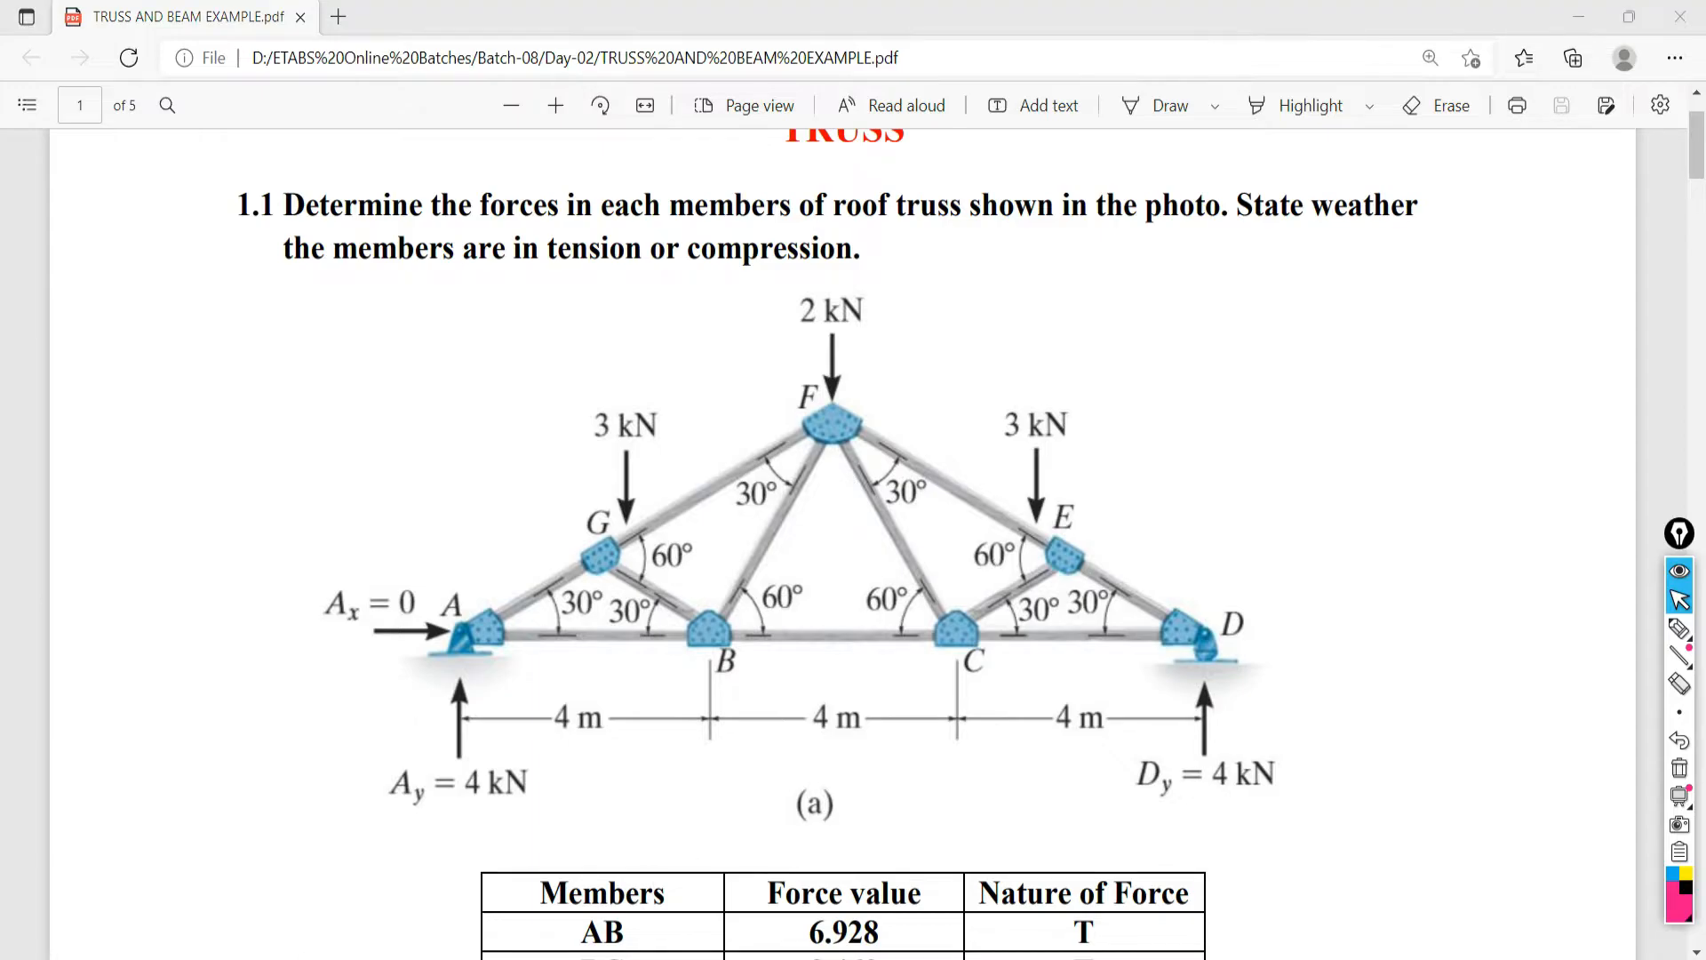
key(alt+Tab)
drag(904, 486, 1003, 609)
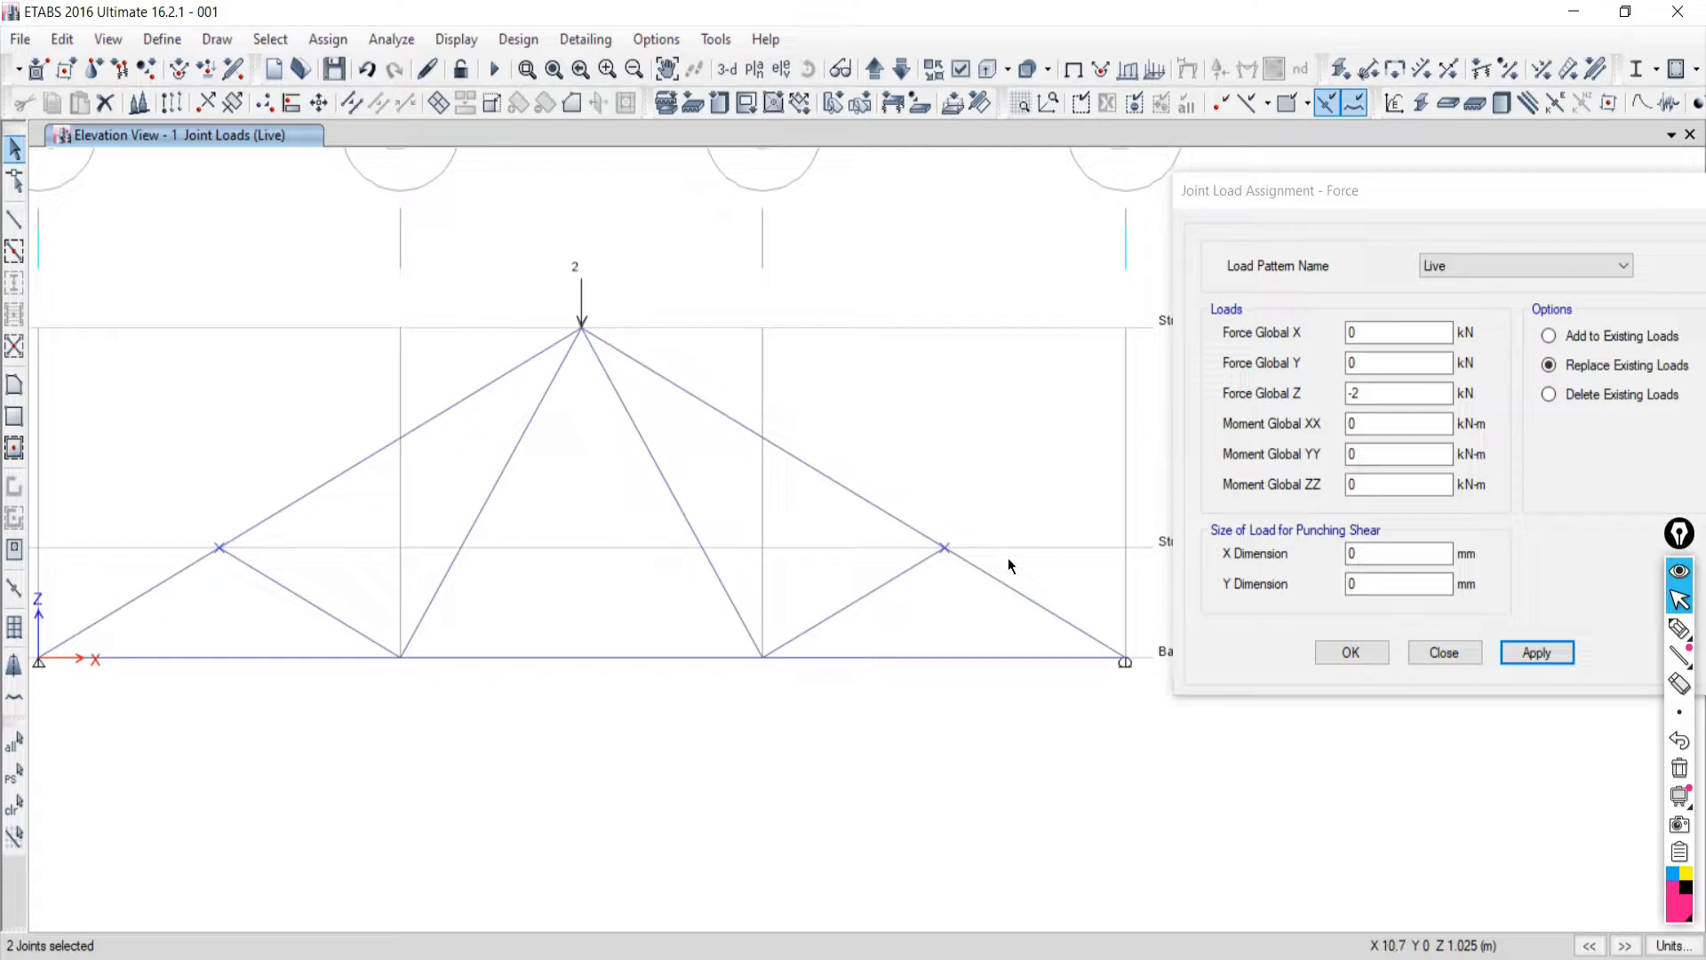
click(1358, 395)
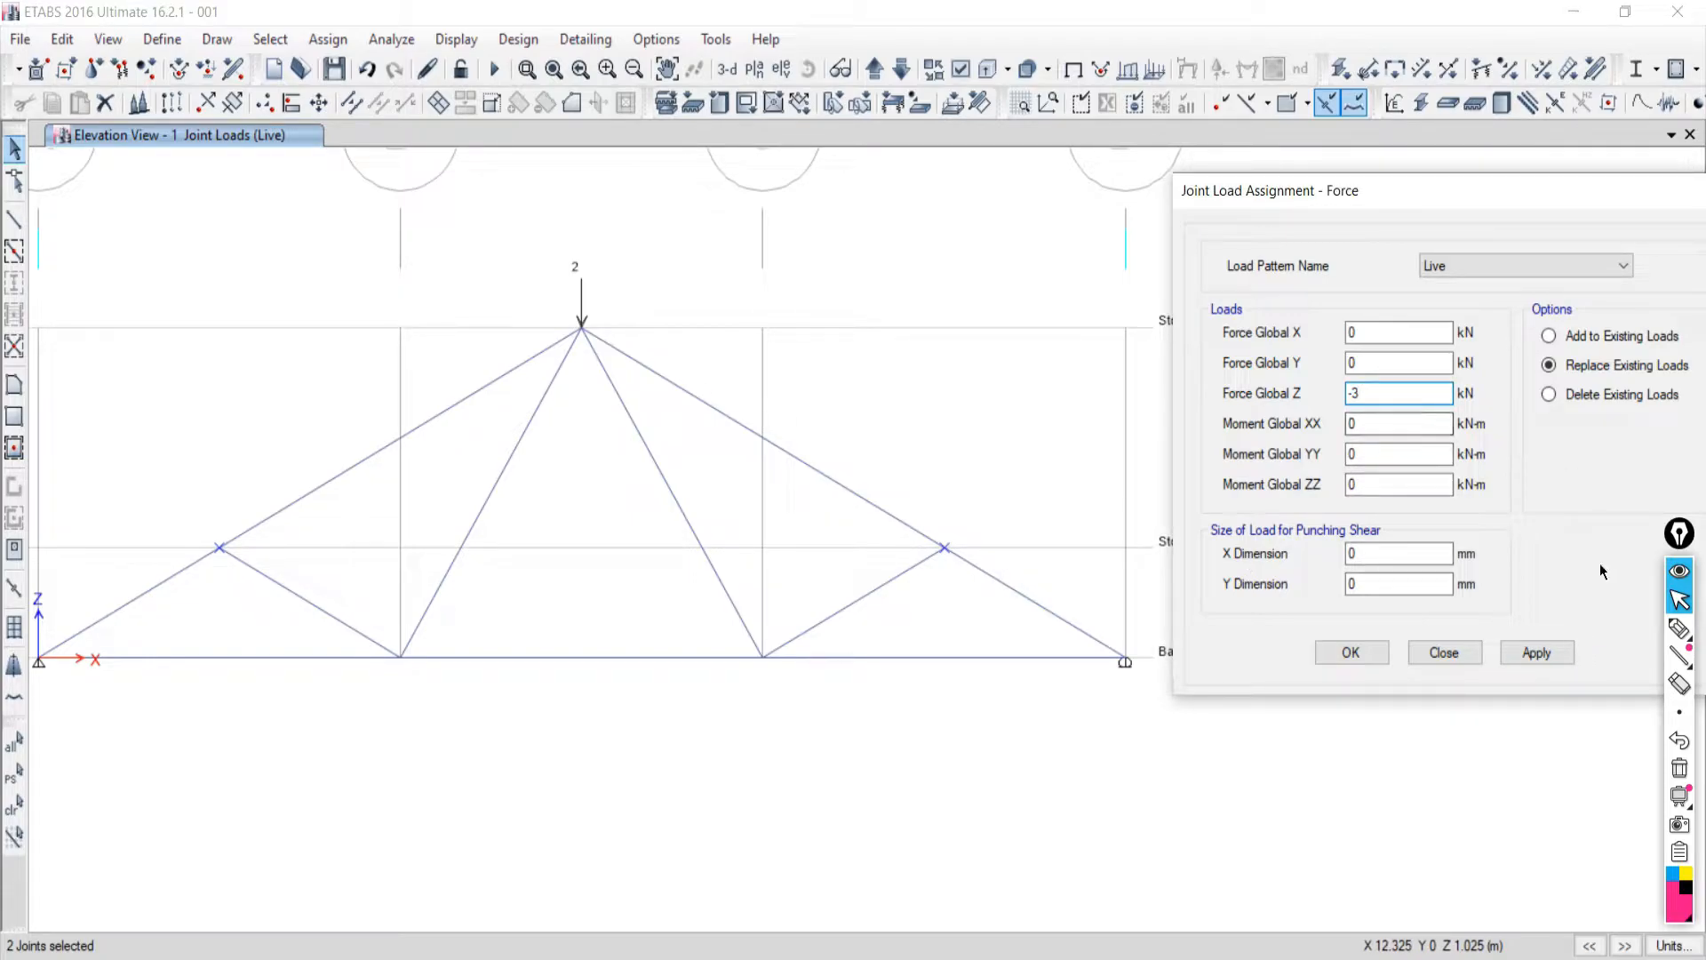
click(1536, 652)
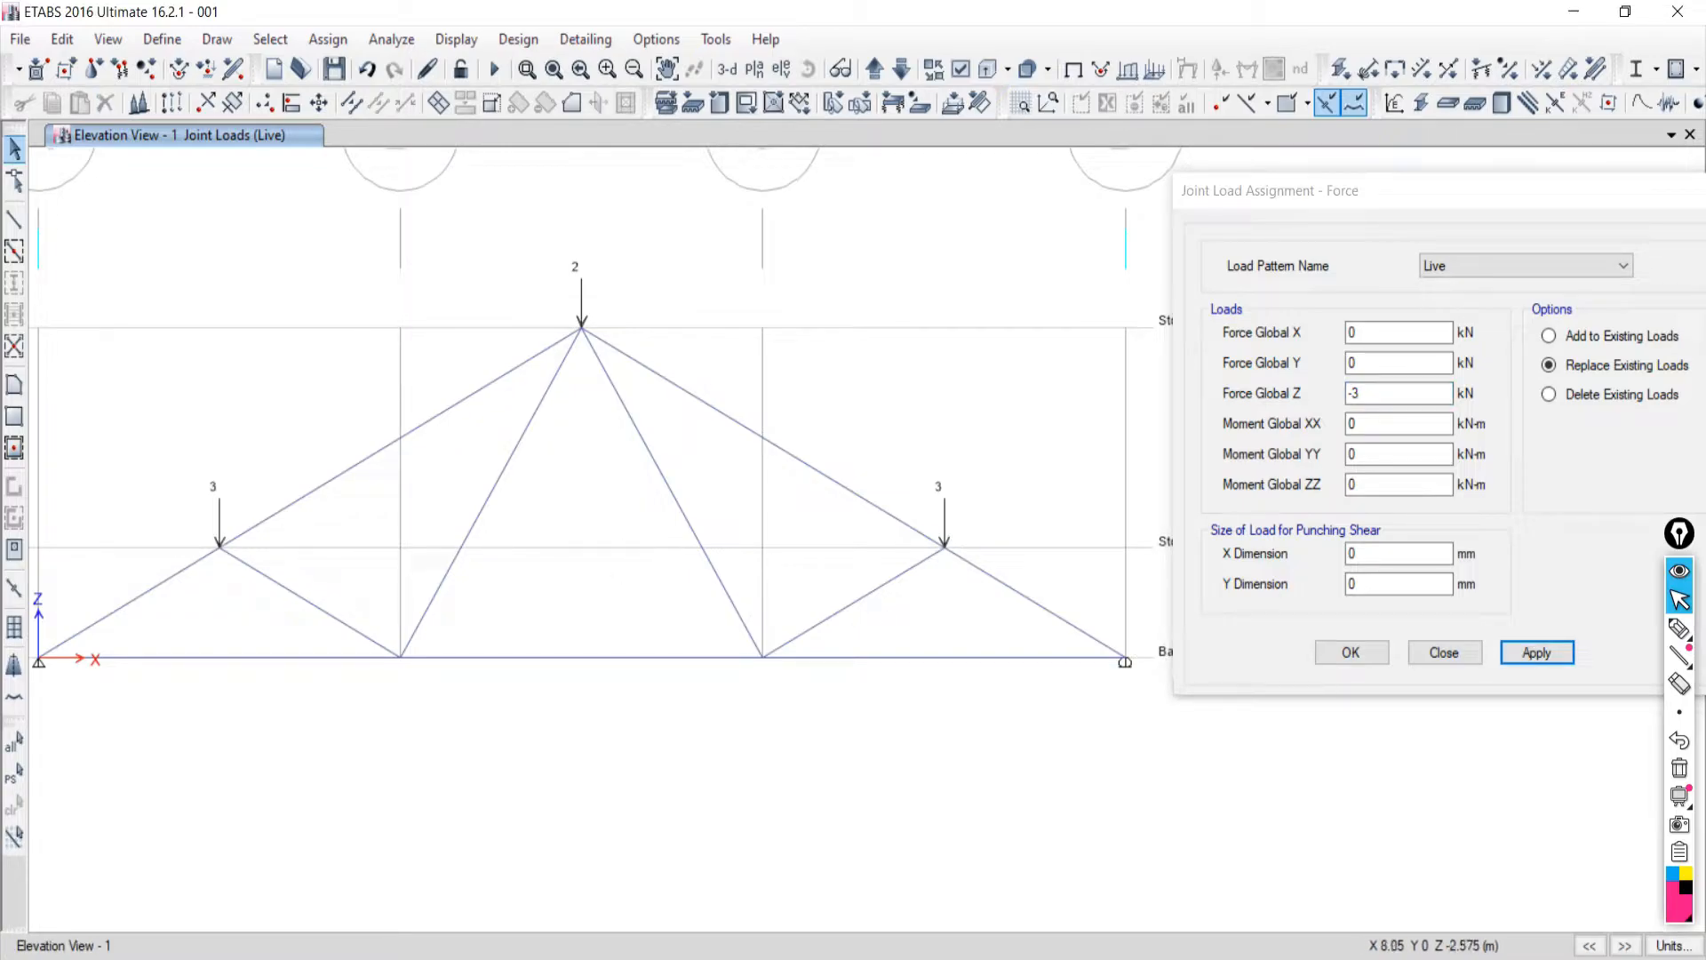
Switch to the truss example PDF and cross out the support reactions at A and D with the annotation pen.
key(alt+Tab)
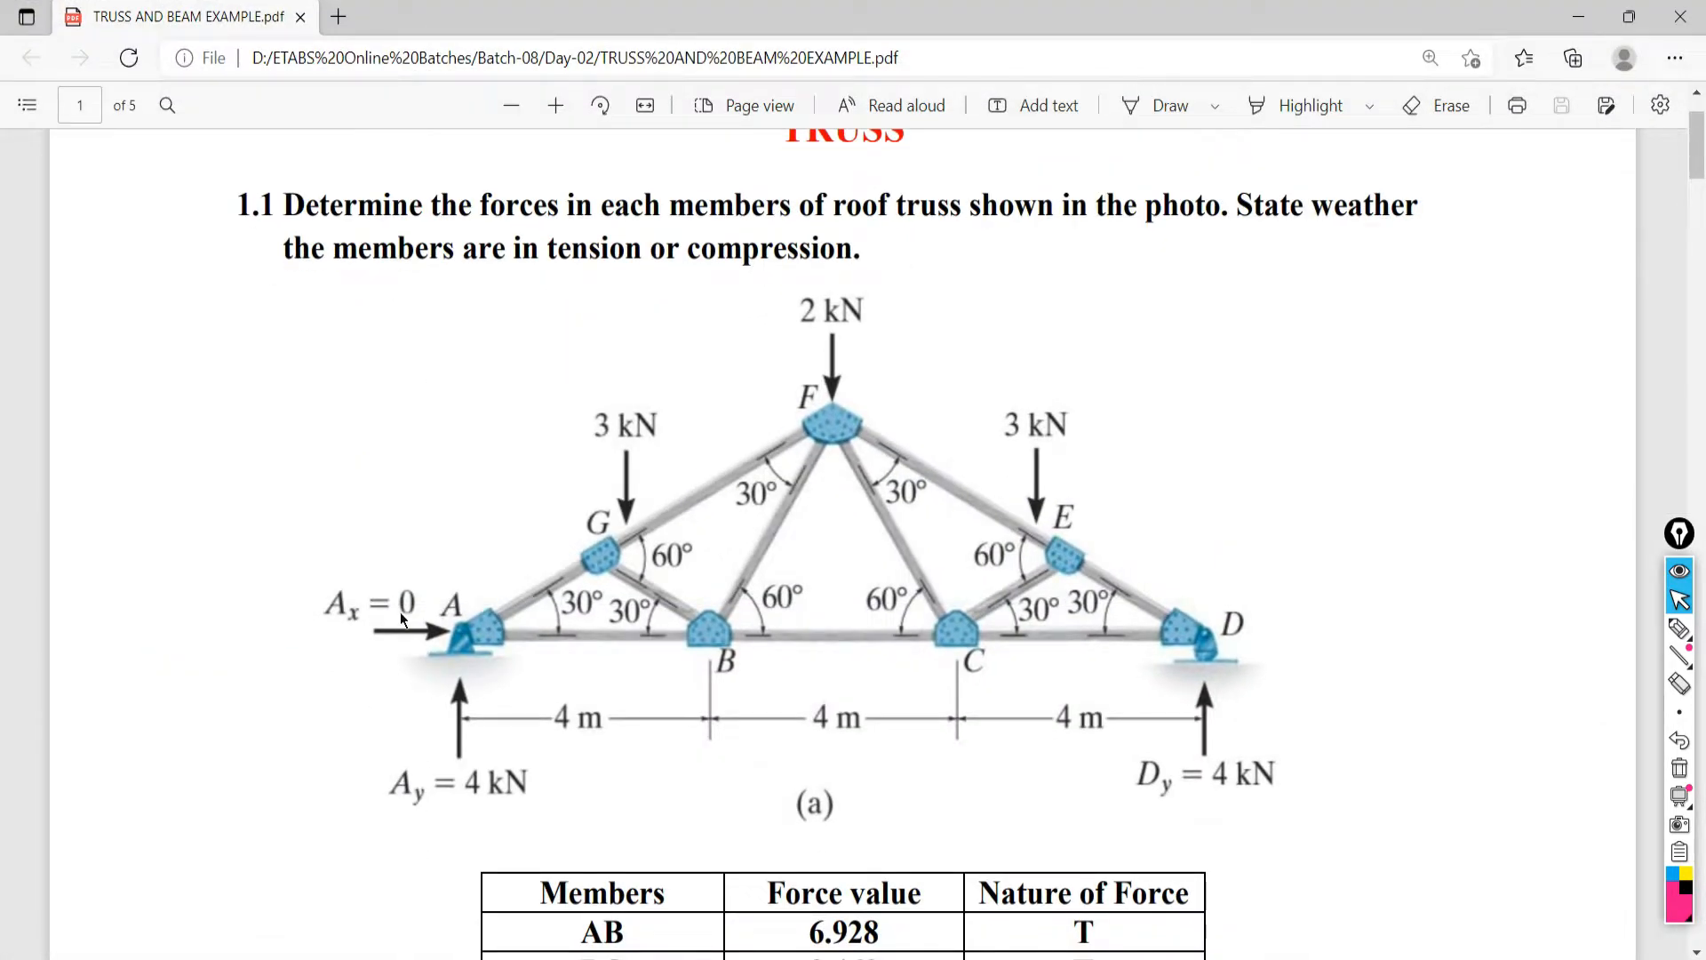
click(1681, 631)
mouse_move(479, 699)
mouse_down()
mouse_move(455, 724)
mouse_move(494, 754)
mouse_up()
drag(411, 593, 385, 649)
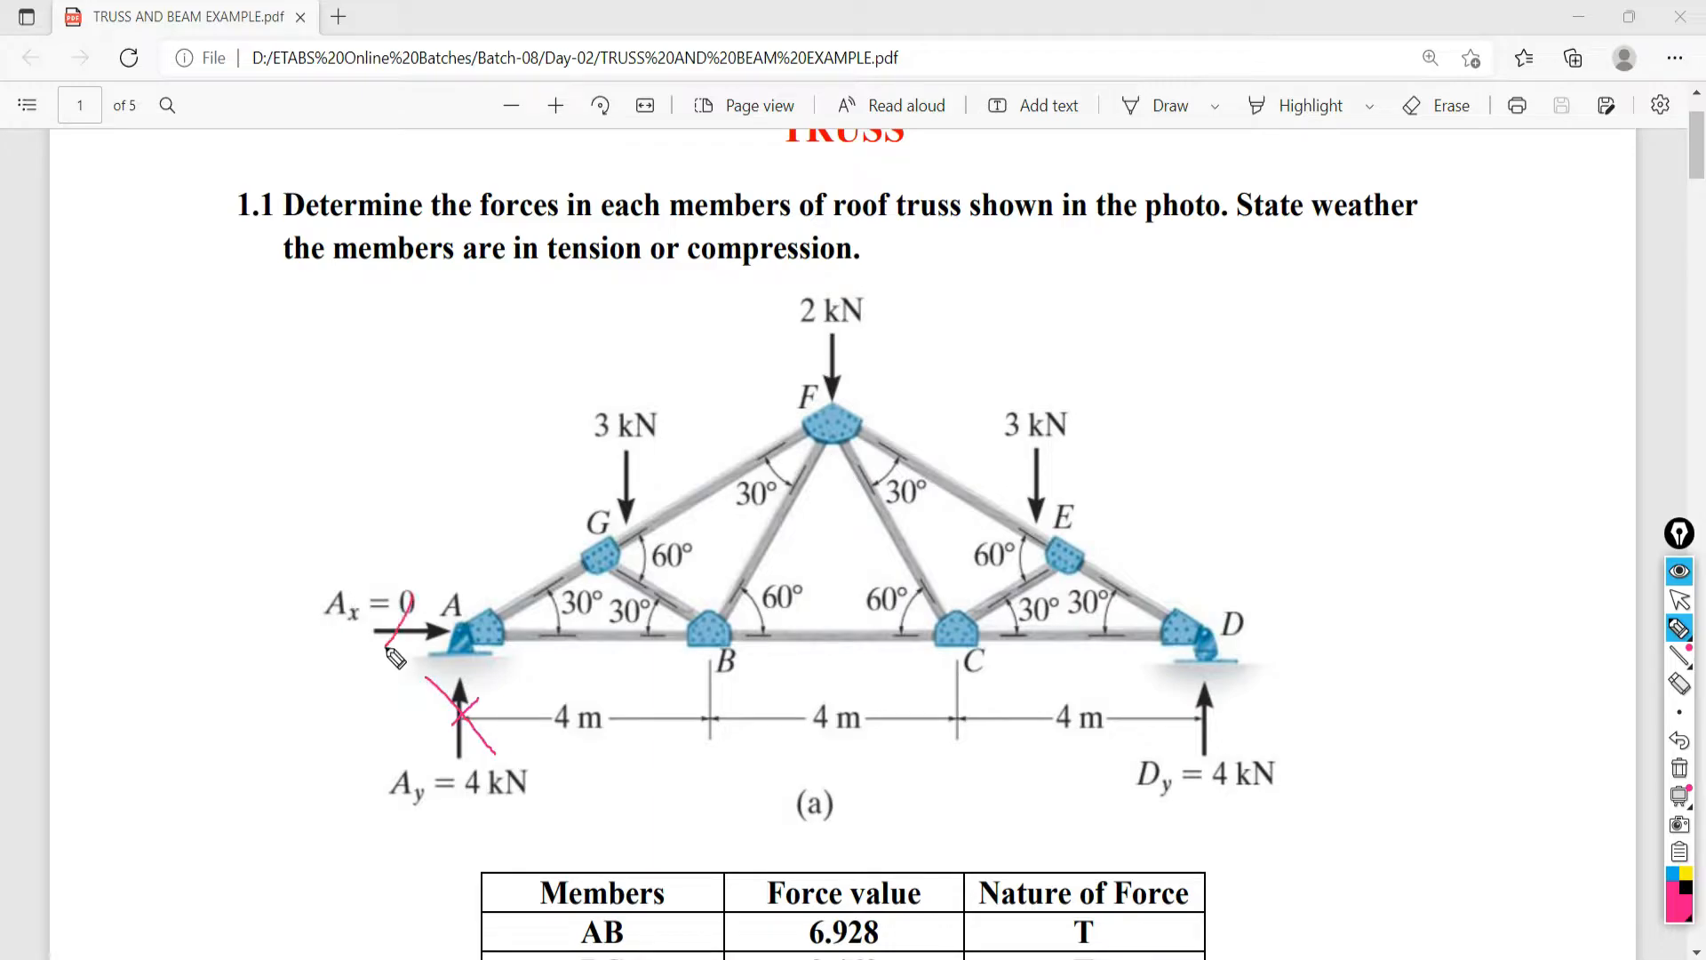
drag(1217, 693, 1167, 762)
drag(1155, 693, 1279, 783)
click(1679, 600)
key(alt+Tab)
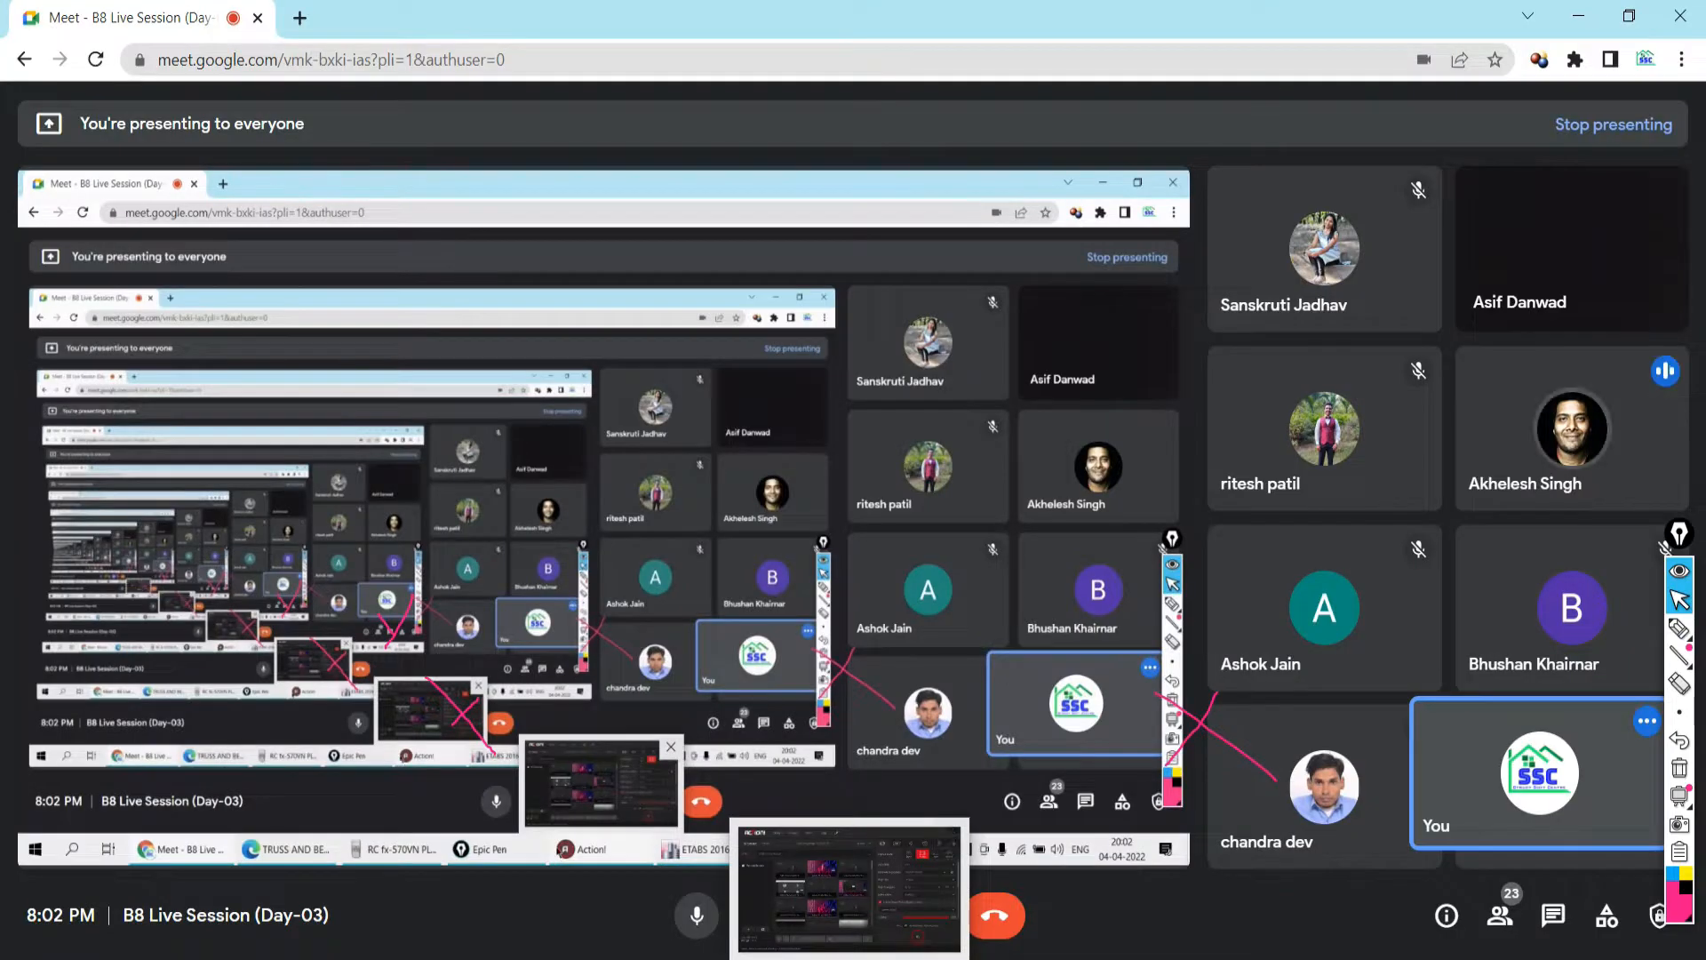
Switch back to the ETABS model and close the joint force assignment.
mouse_move(236, 955)
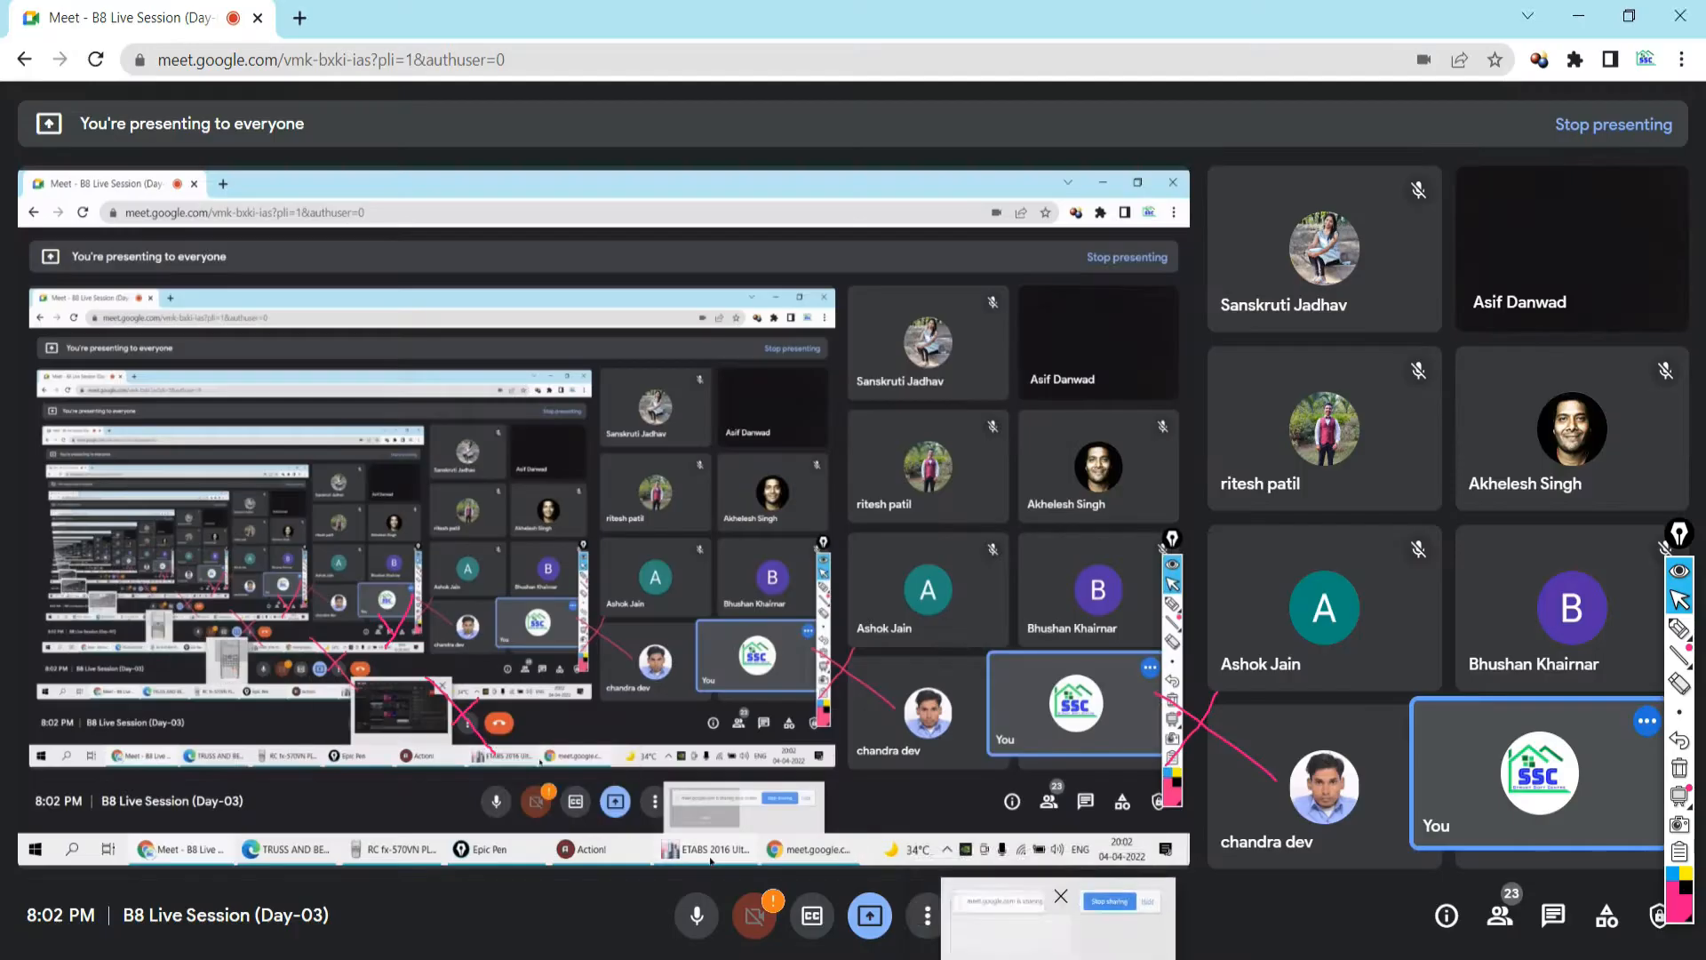
click(1013, 956)
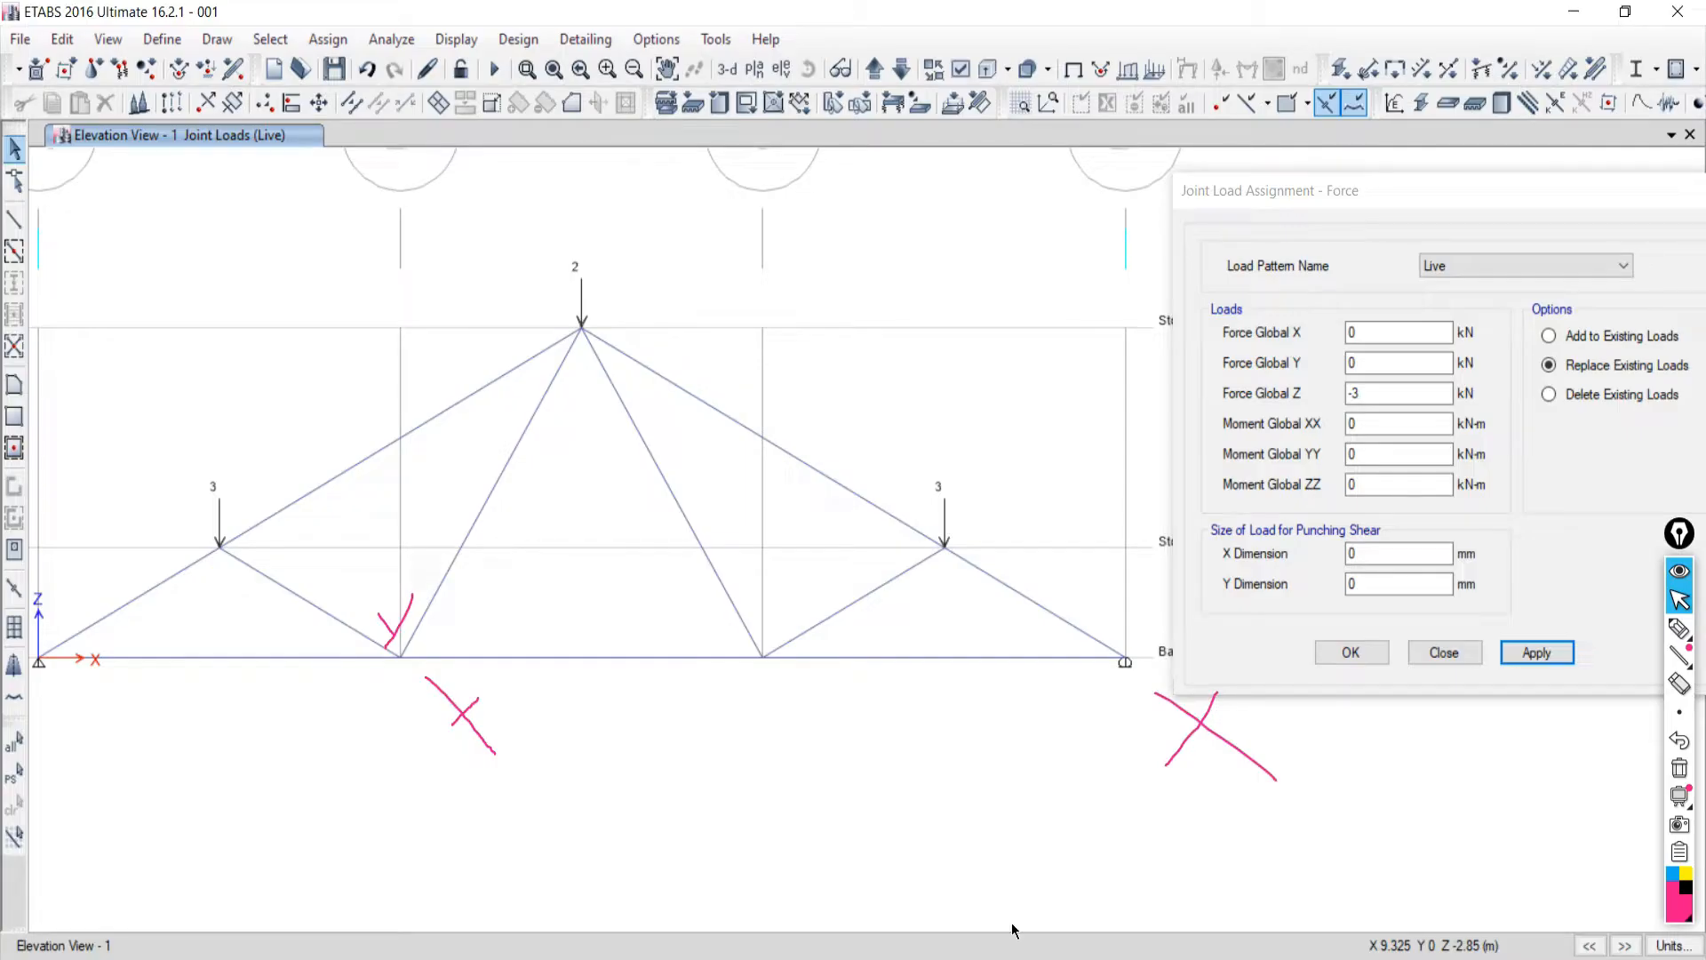
click(1443, 653)
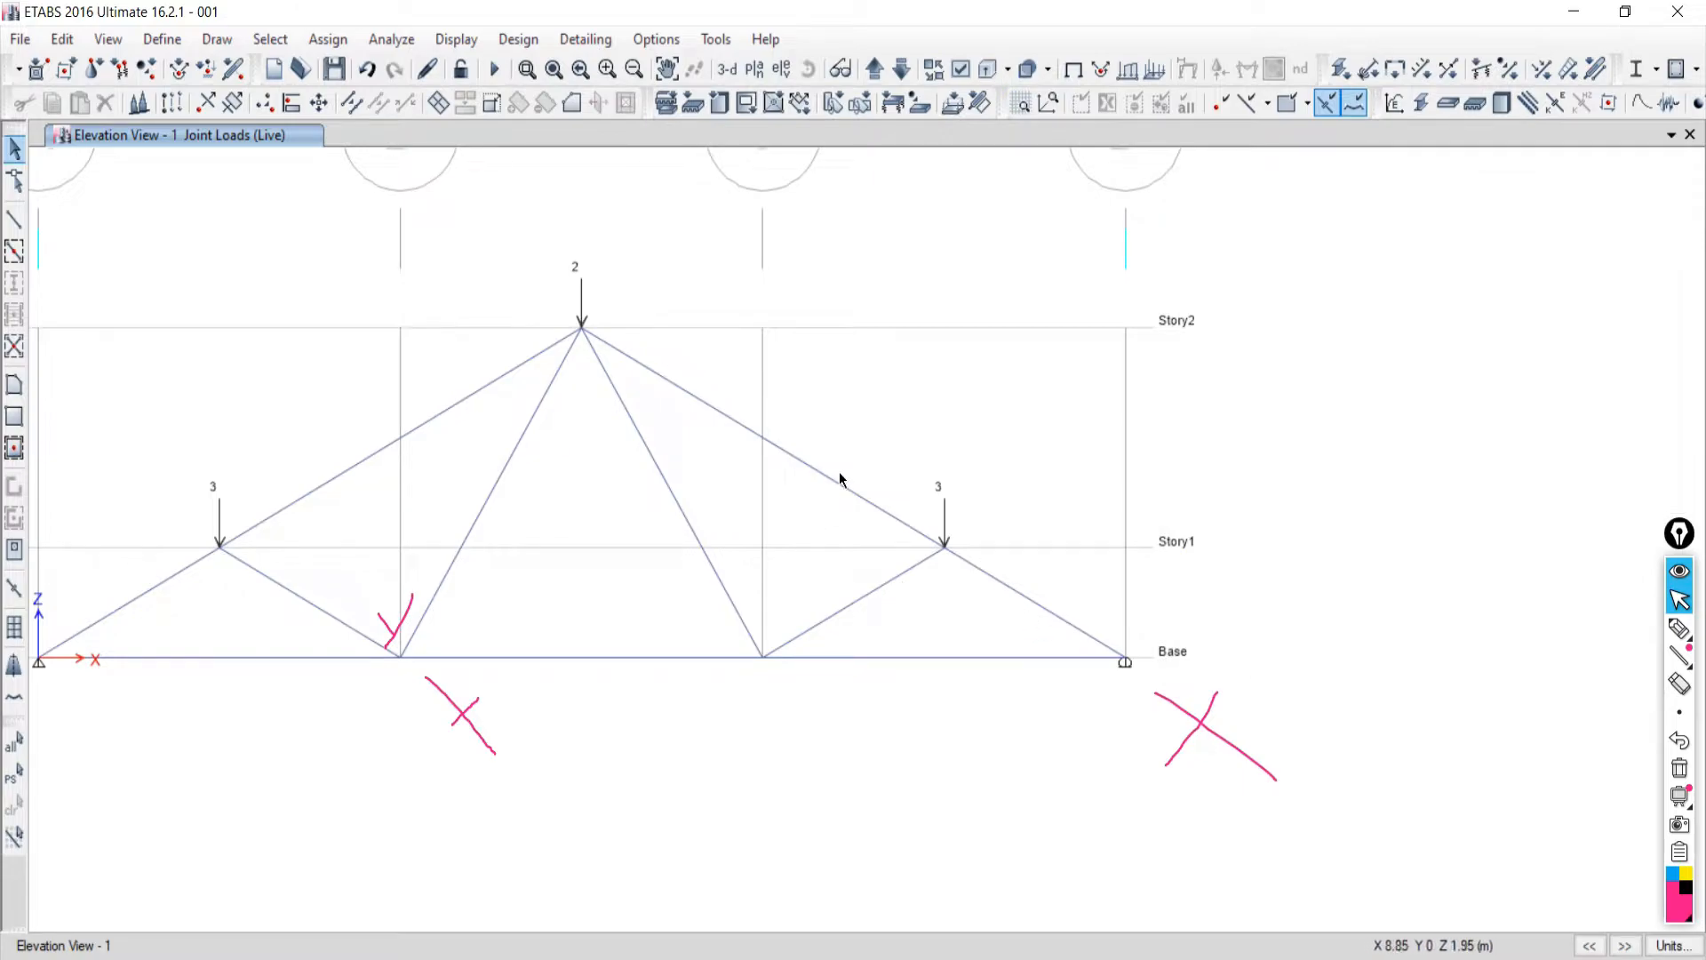
Examine the live joint loads at the apex and mid-chord joints in the truss elevation.
scroll(587, 404, down, 2)
scroll(501, 418, up, 2)
middle_drag(501, 418, 644, 486)
scroll(644, 486, down, 3)
scroll(540, 487, up, 3)
scroll(602, 472, down, 3)
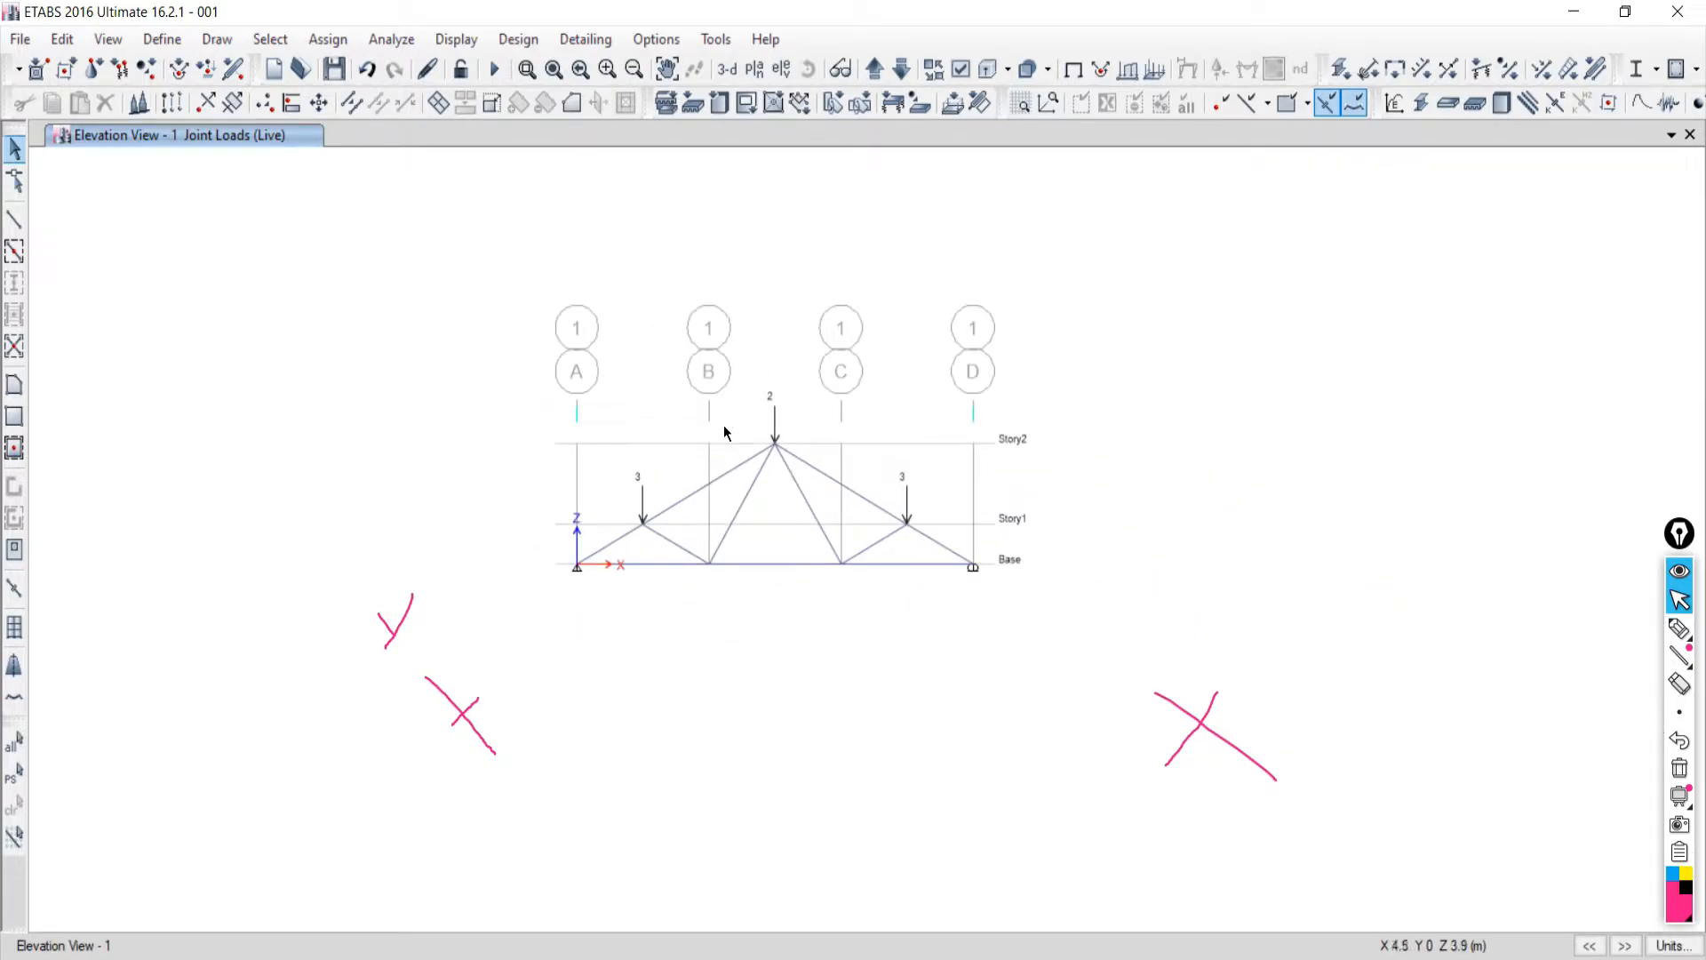
scroll(643, 404, up, 3)
scroll(643, 396, down, 3)
scroll(644, 391, up, 4)
scroll(561, 377, down, 5)
scroll(673, 388, up, 3)
mouse_move(644, 328)
middle_down()
mouse_move(679, 435)
mouse_move(679, 407)
middle_up()
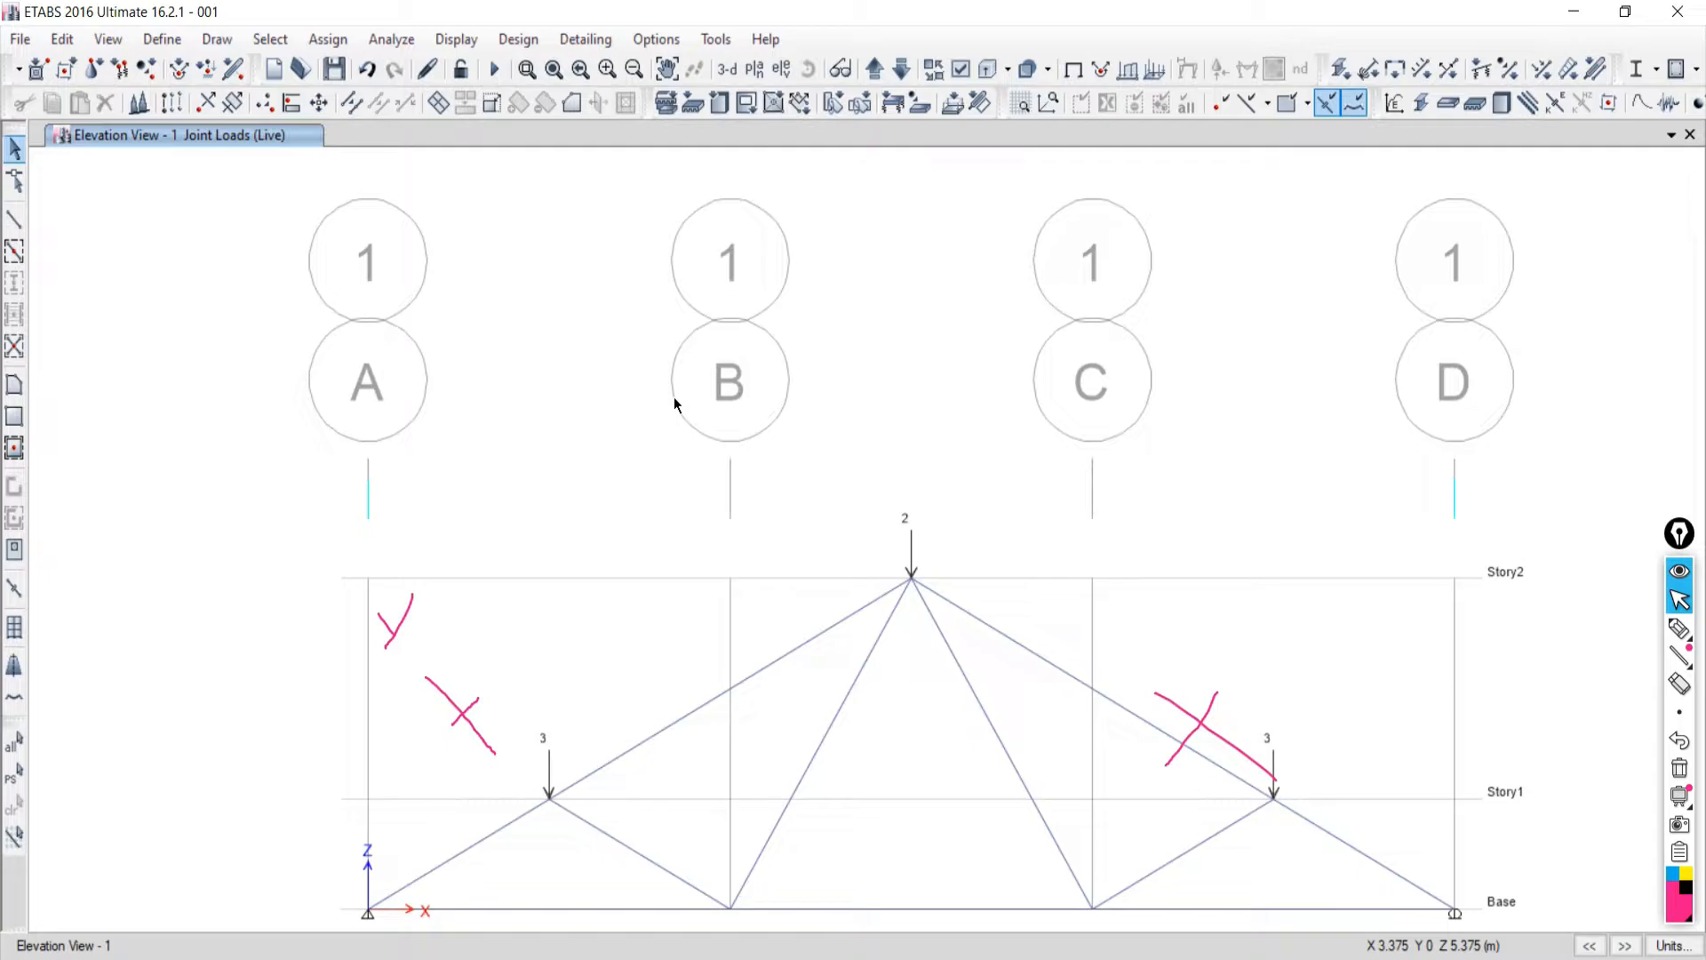
scroll(674, 405, down, 3)
scroll(725, 471, up, 3)
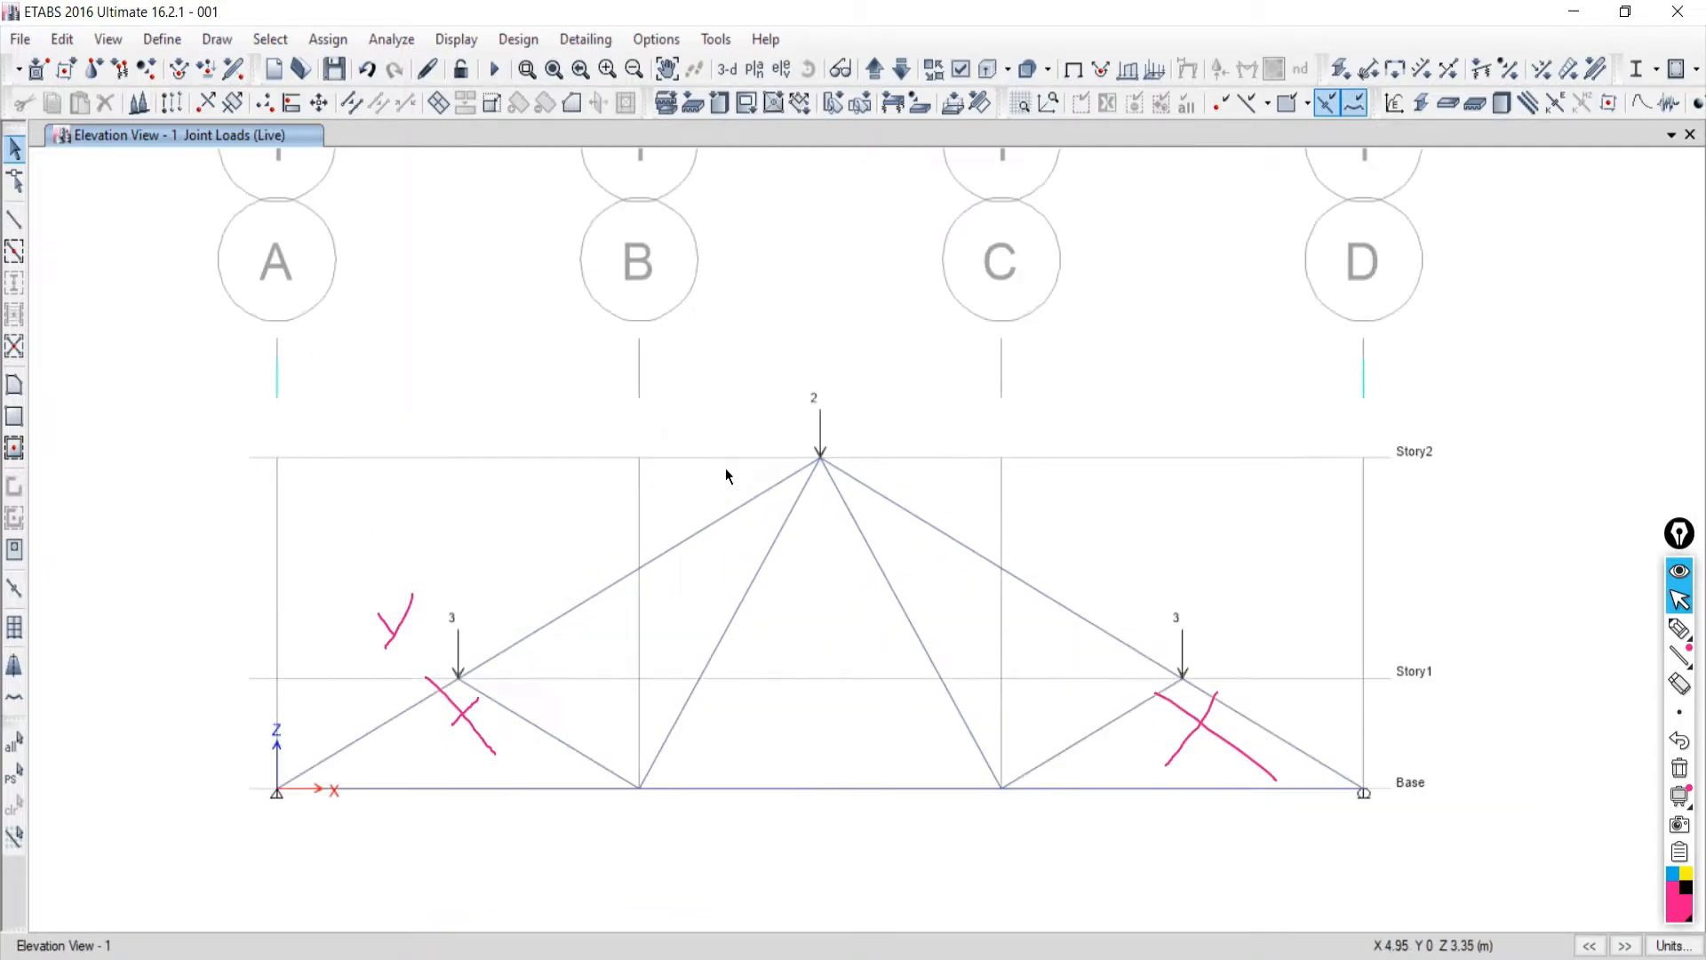
scroll(725, 467, down, 4)
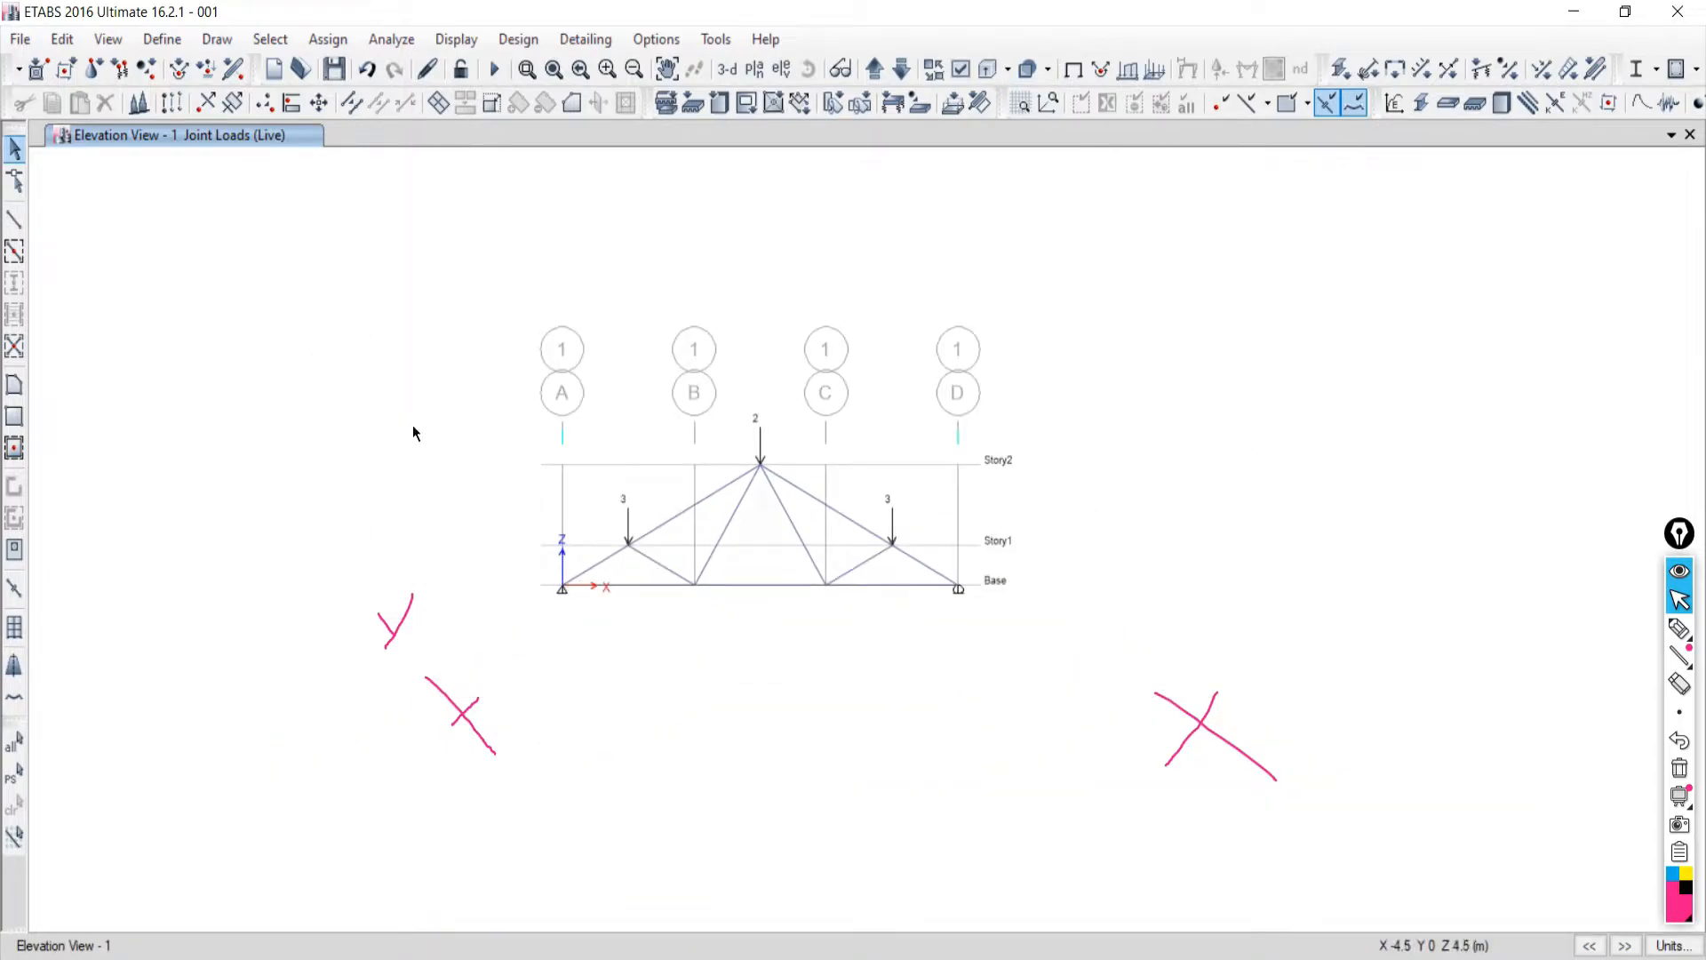
Hide the grid system in the elevation view and clear the leftover pen annotations.
right_click(401, 393)
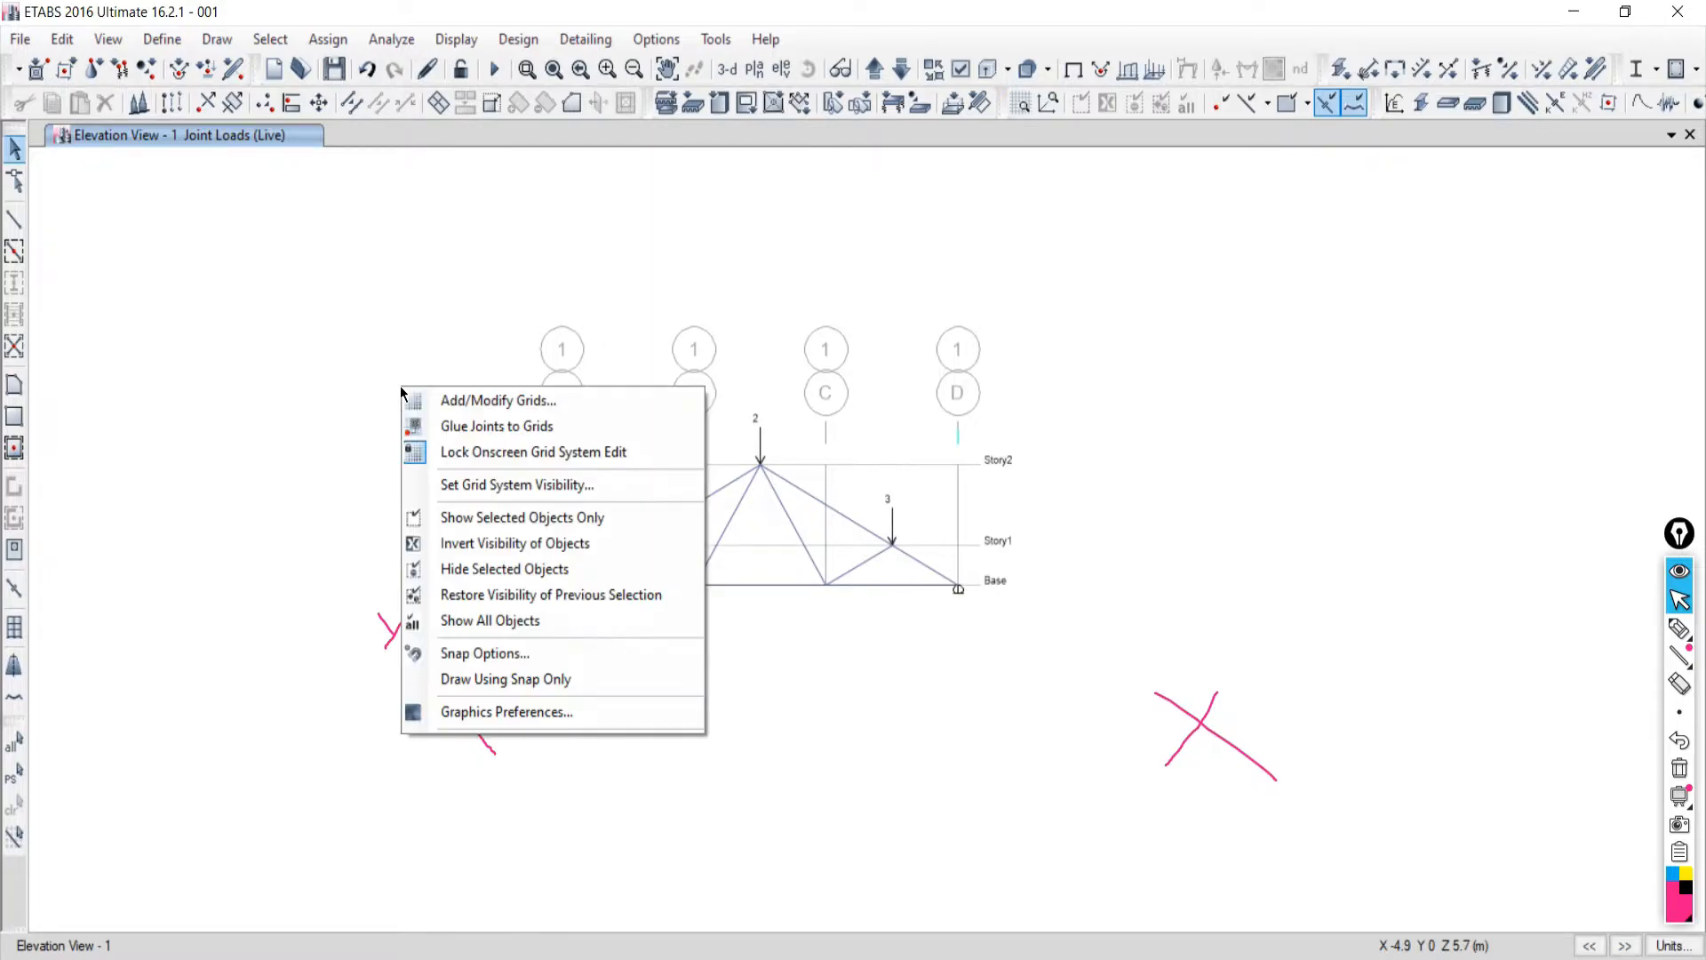
click(464, 486)
scroll(592, 535, up, 3)
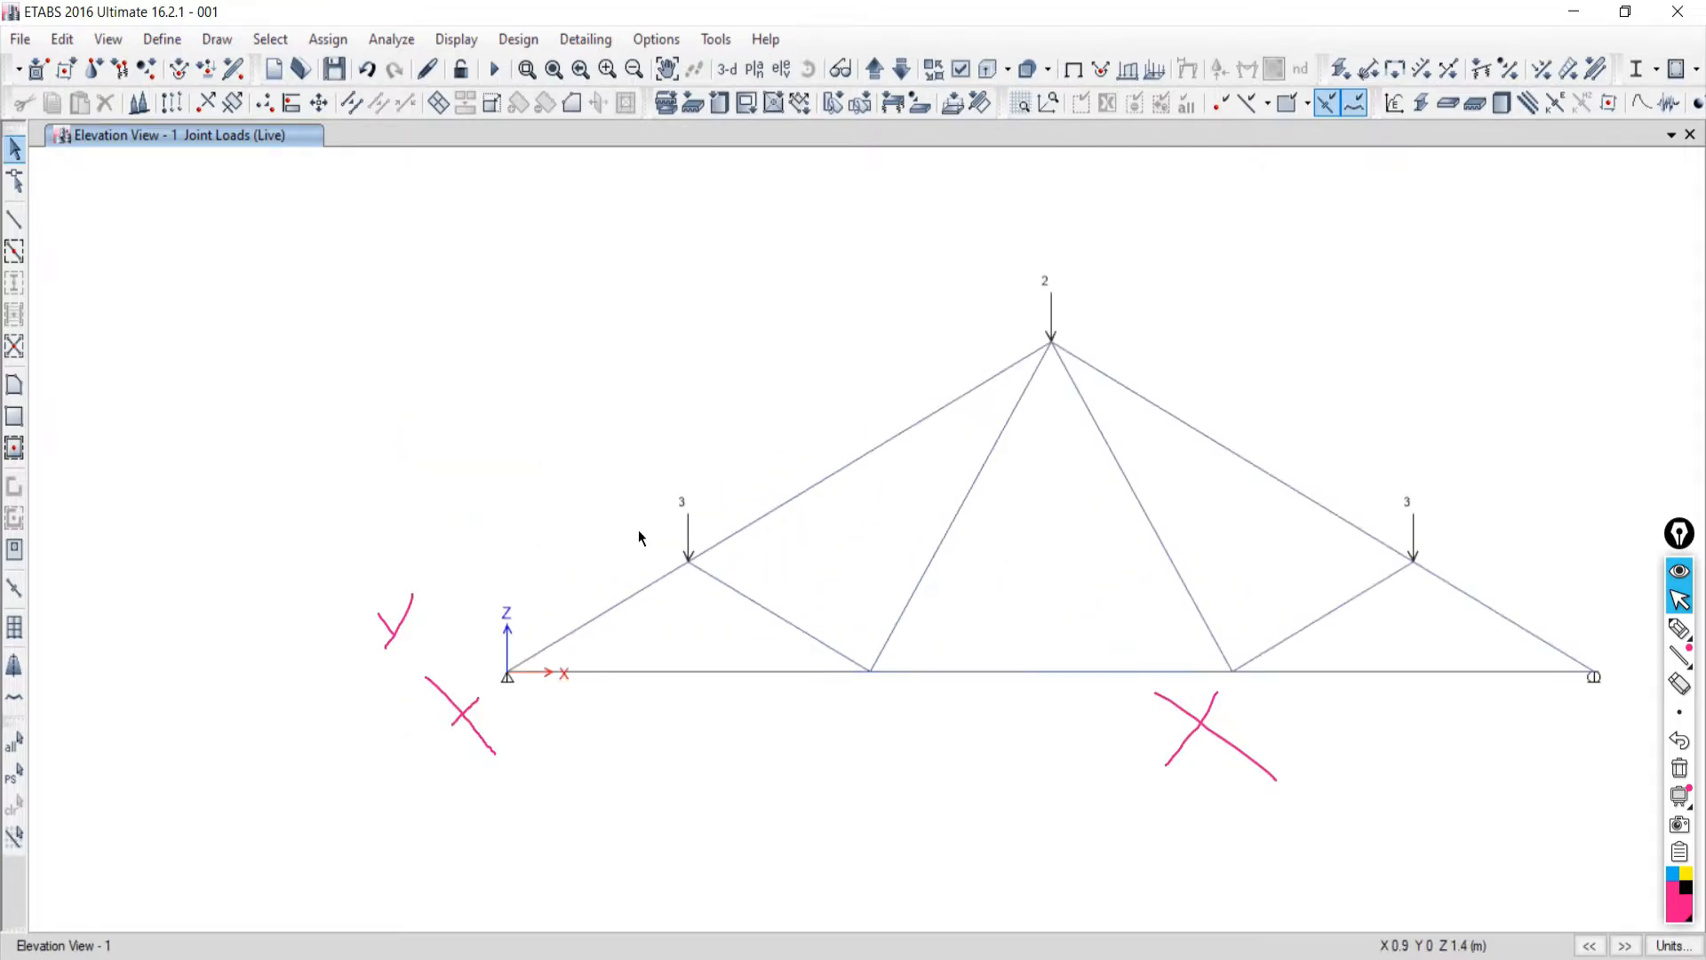
middle_drag(1072, 579, 987, 559)
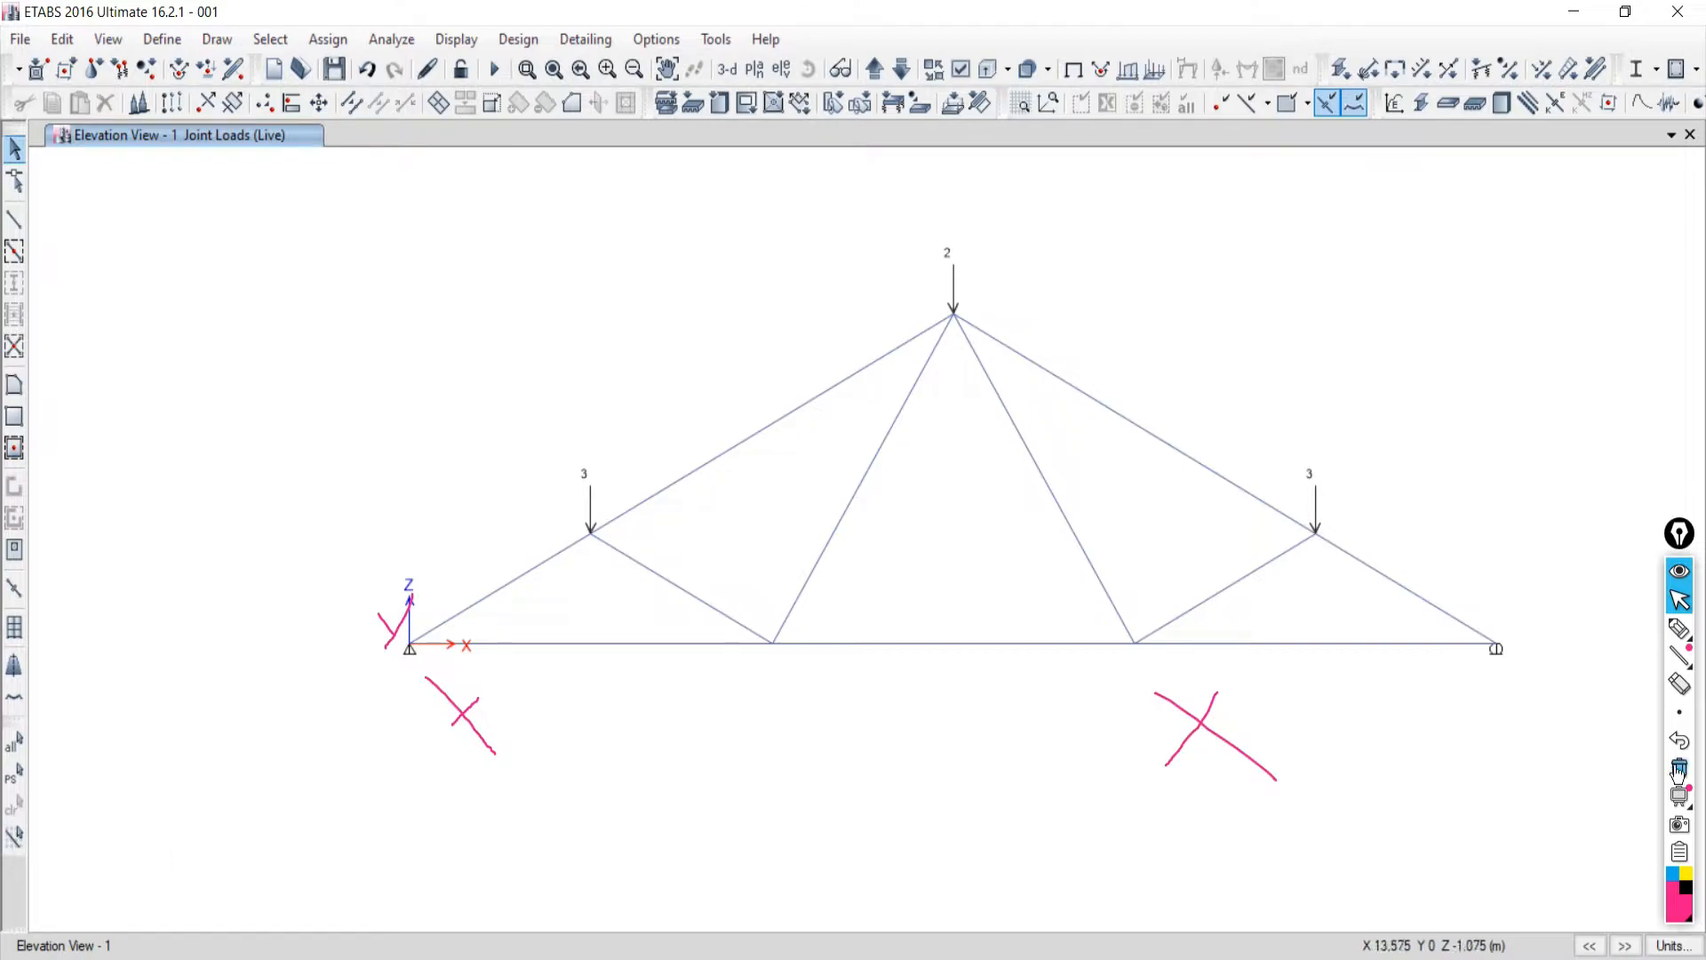
click(1679, 768)
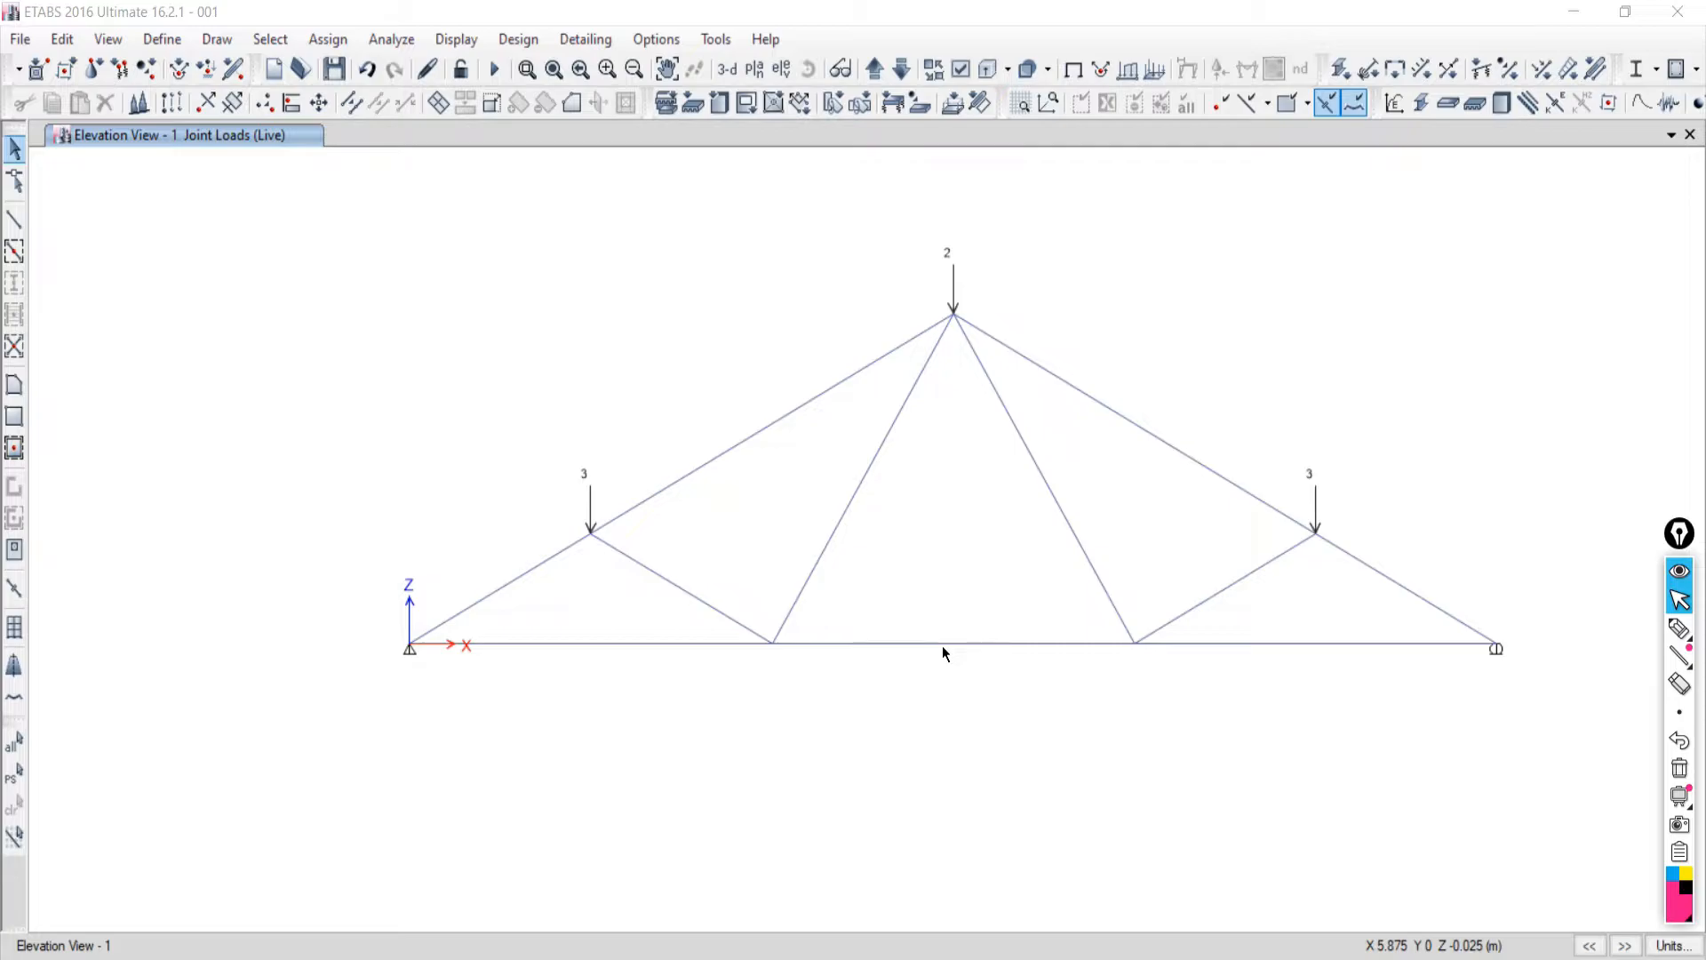
Turn the grid system's visibility back on in the elevation view and hide it again.
scroll(942, 645, down, 3)
scroll(1043, 684, up, 3)
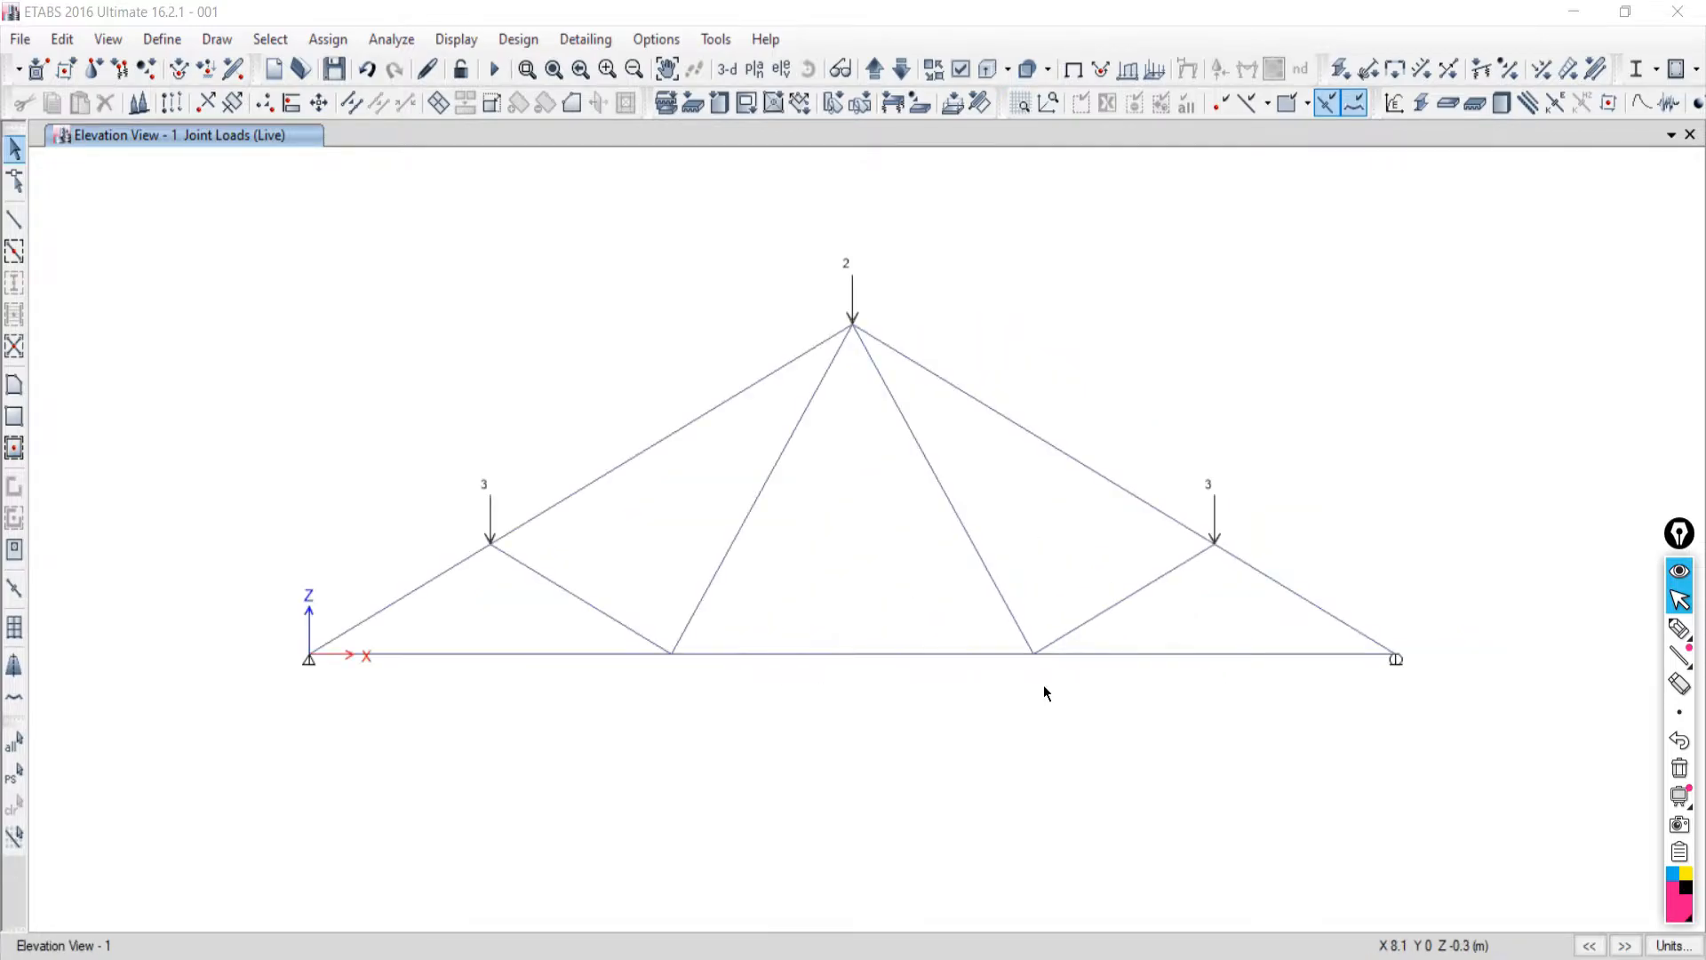
right_click(1221, 252)
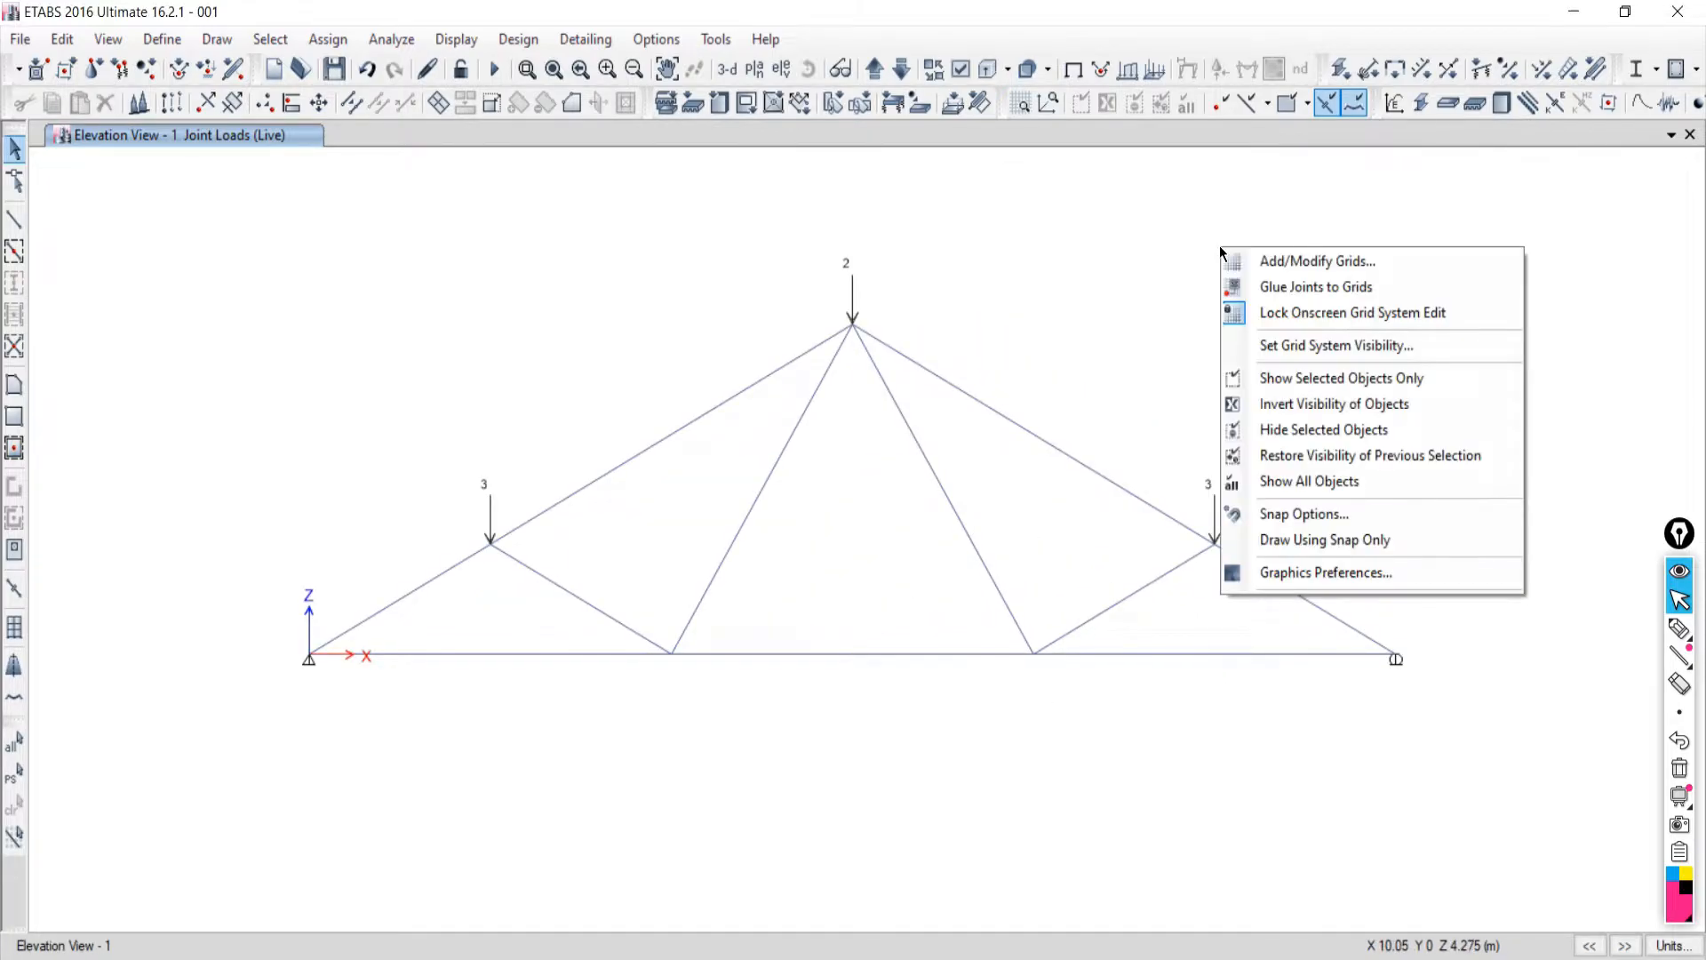
click(1277, 346)
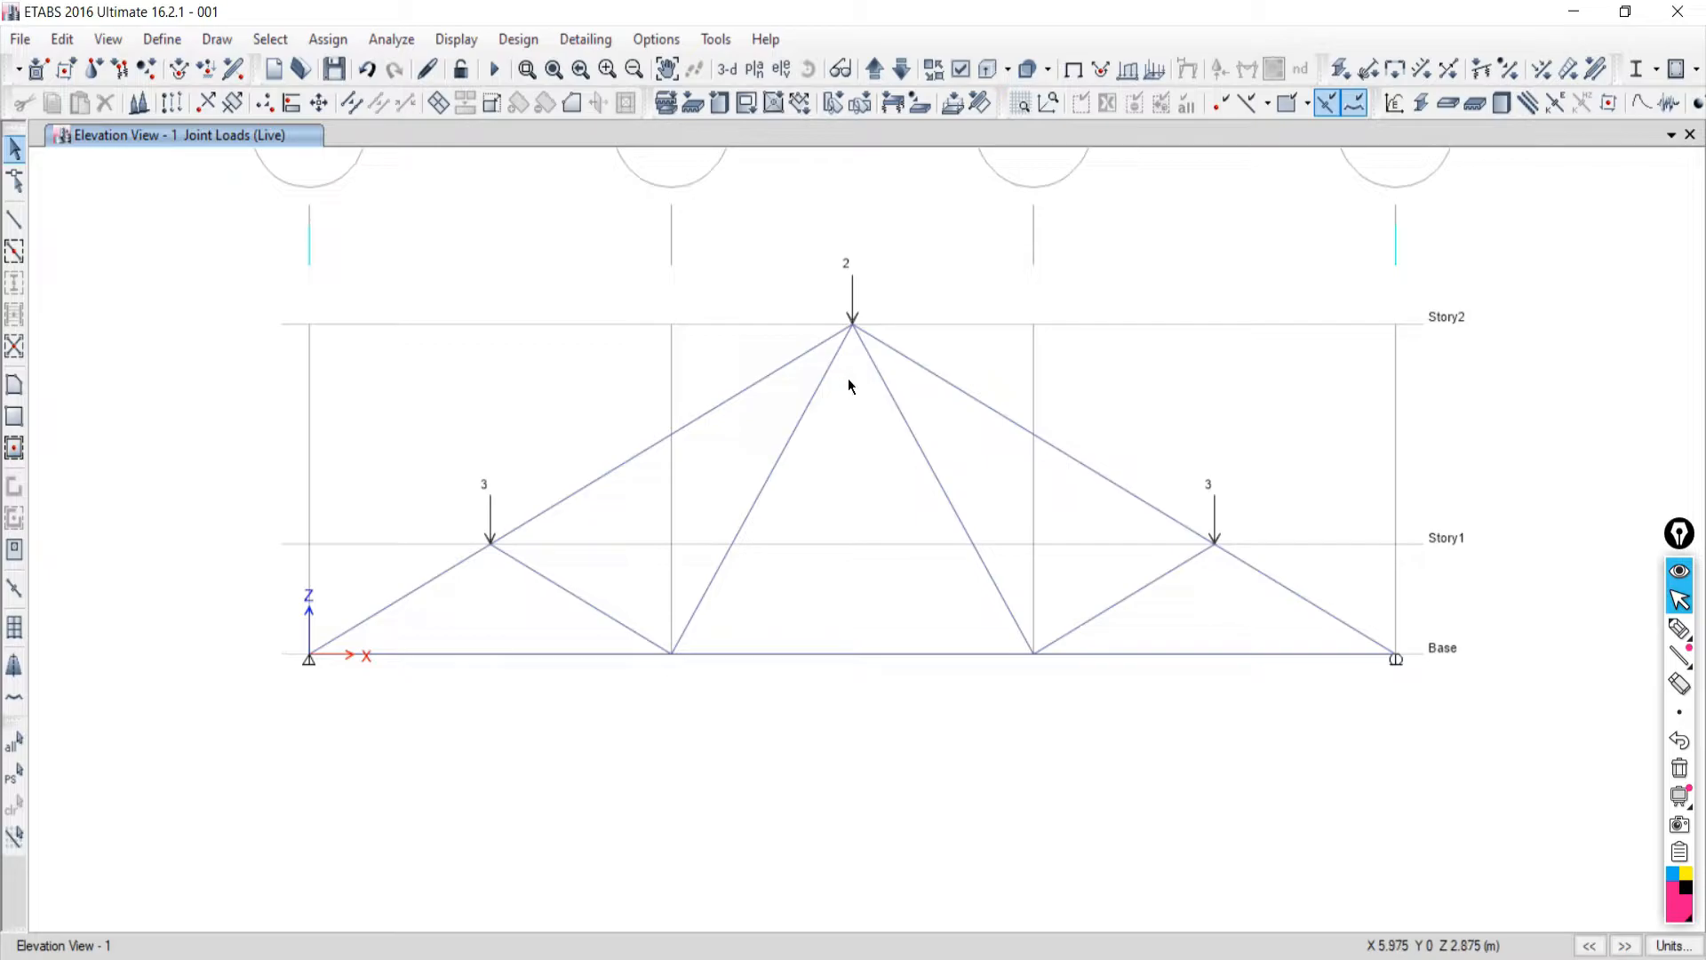
scroll(848, 376, down, 3)
right_click(1191, 293)
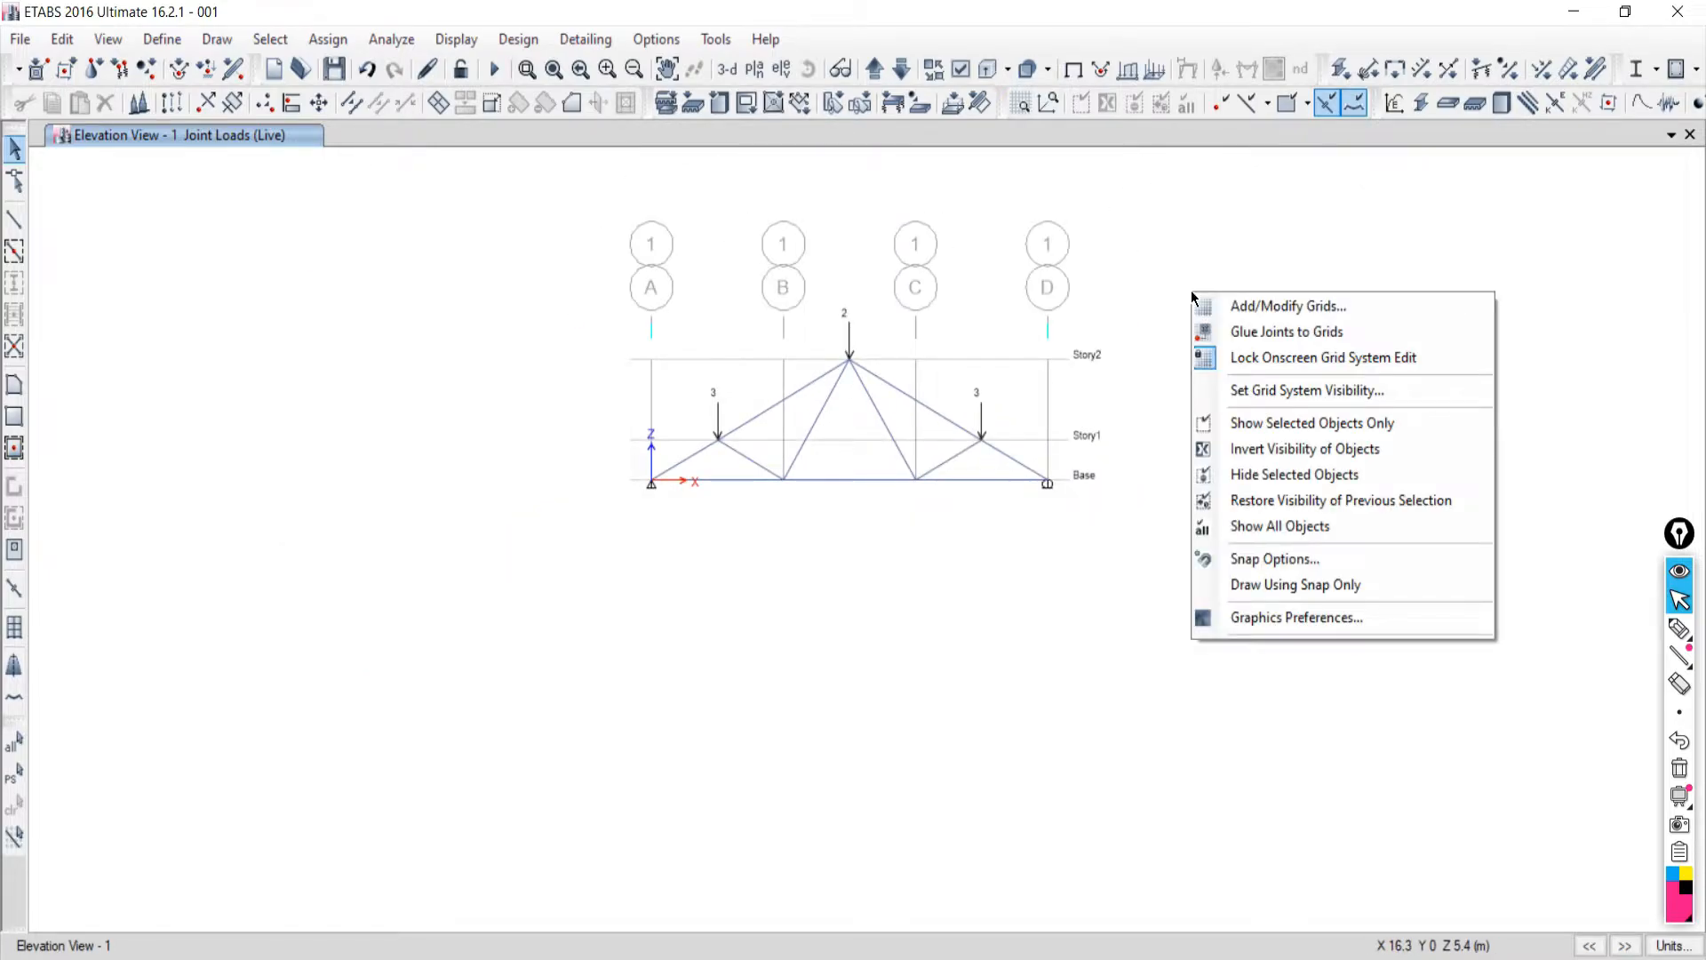
click(1242, 392)
scroll(865, 387, up, 3)
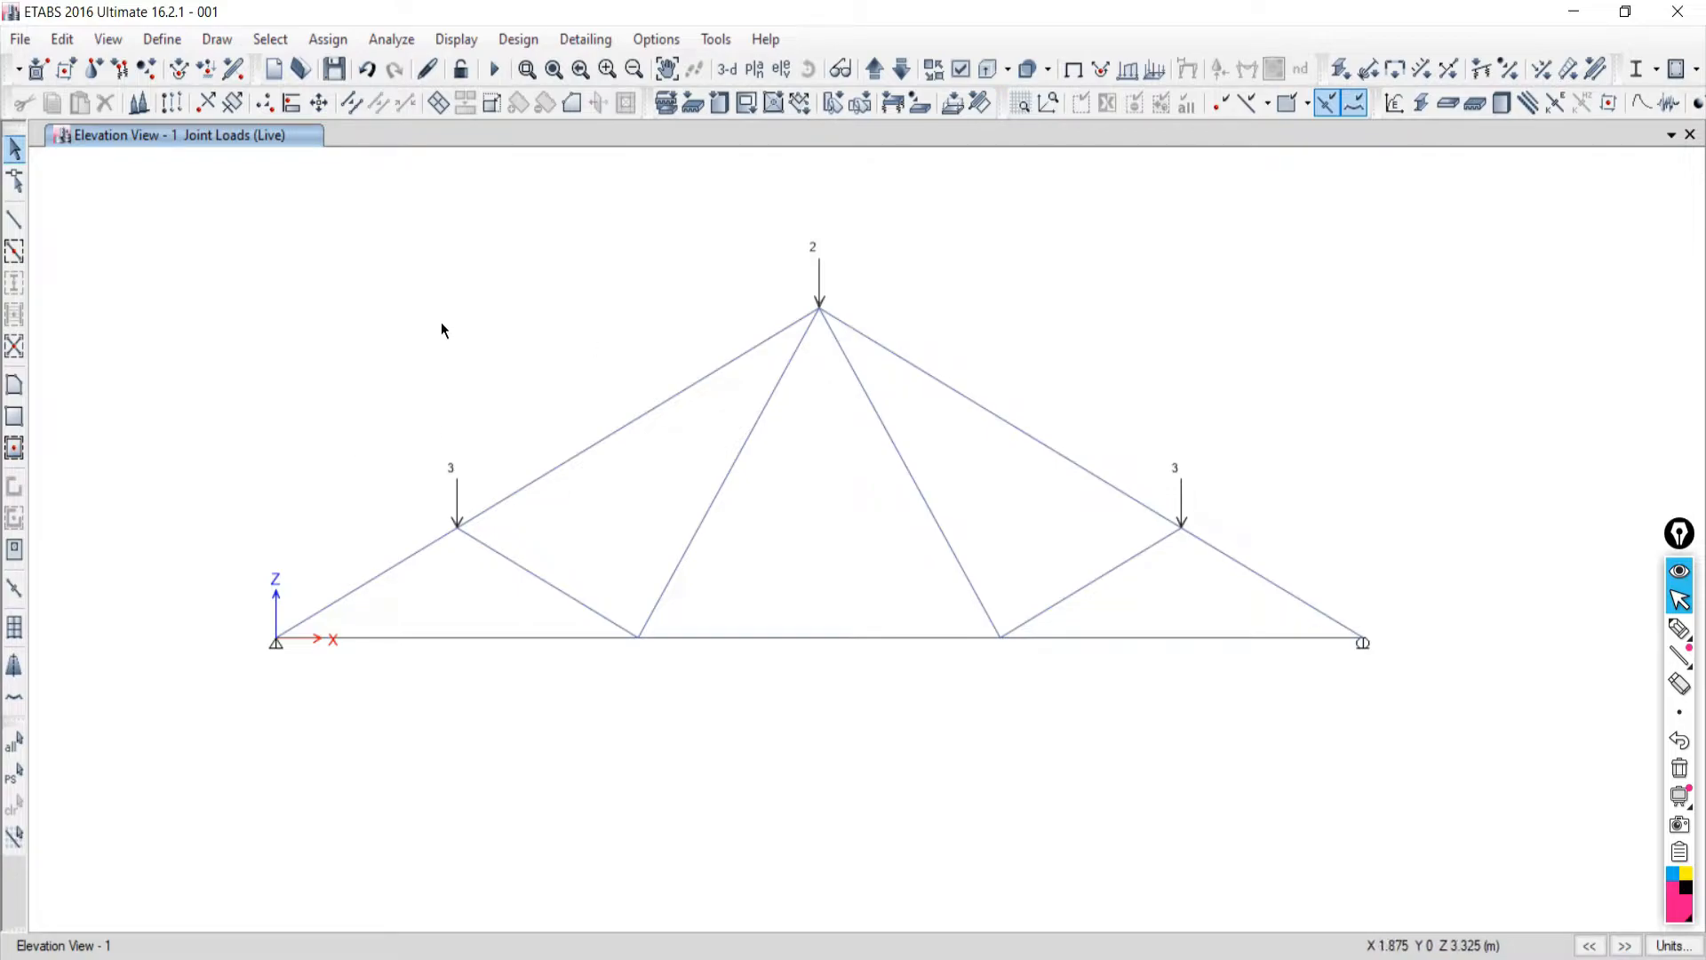
Check the model with all joint, frame, shell and other checks plus the trim-or-extend fix enabled, and dismiss the report.
click(378, 50)
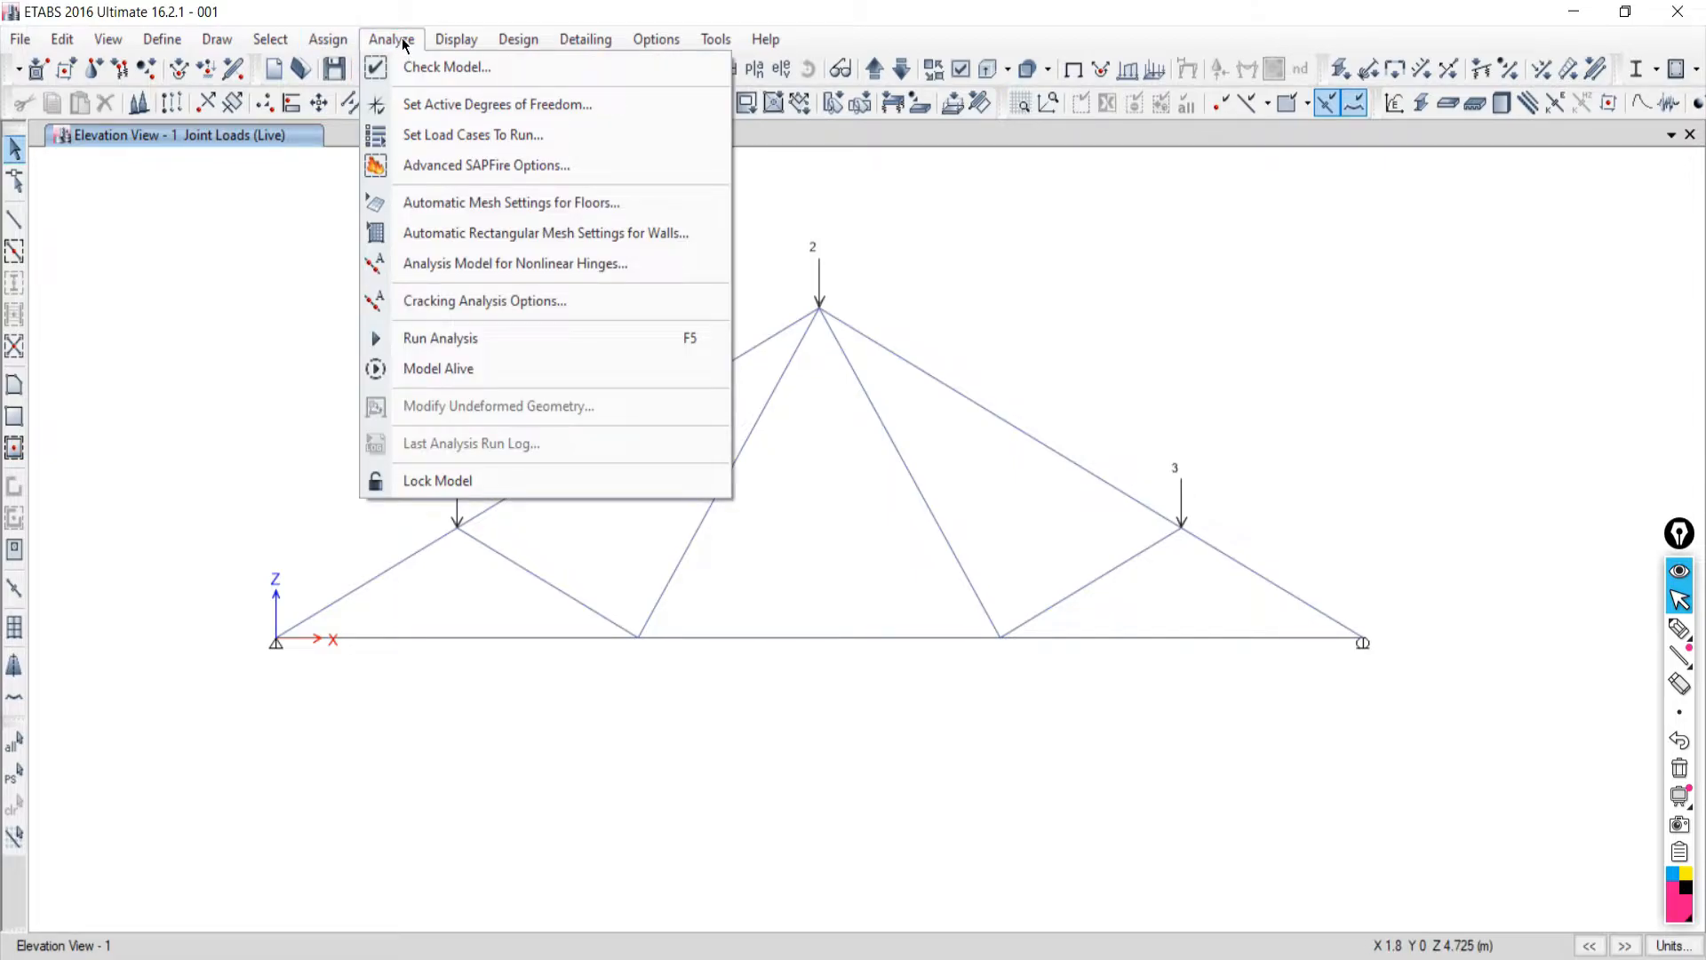
click(437, 69)
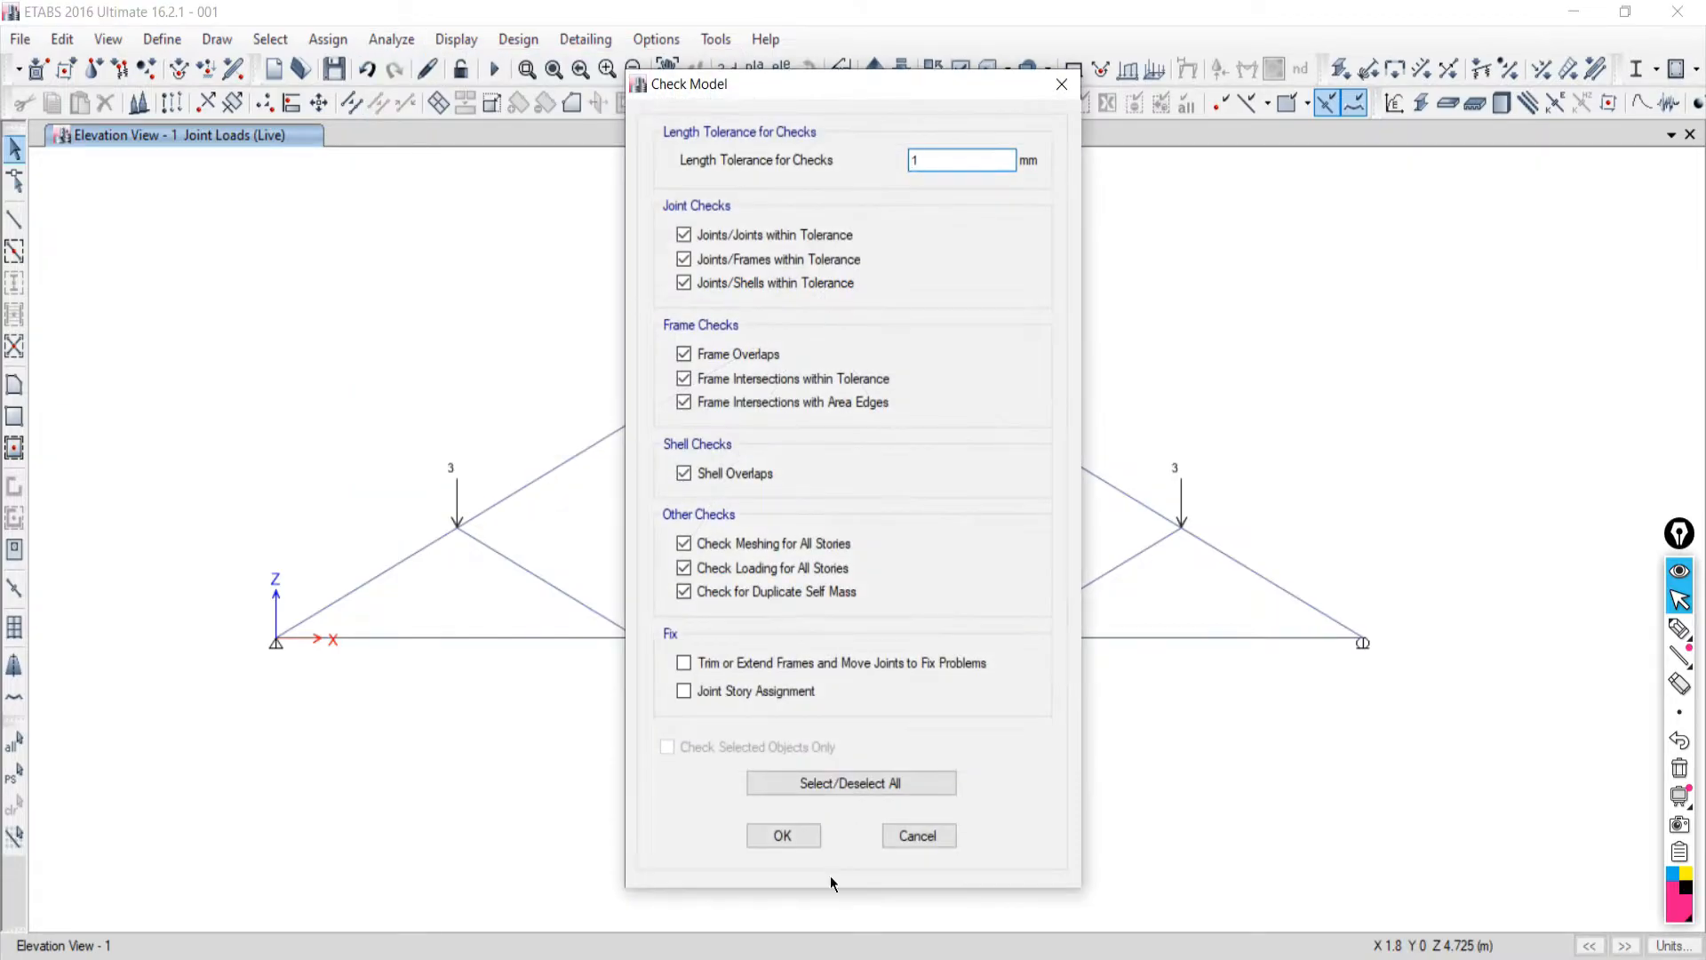
click(802, 780)
click(802, 780)
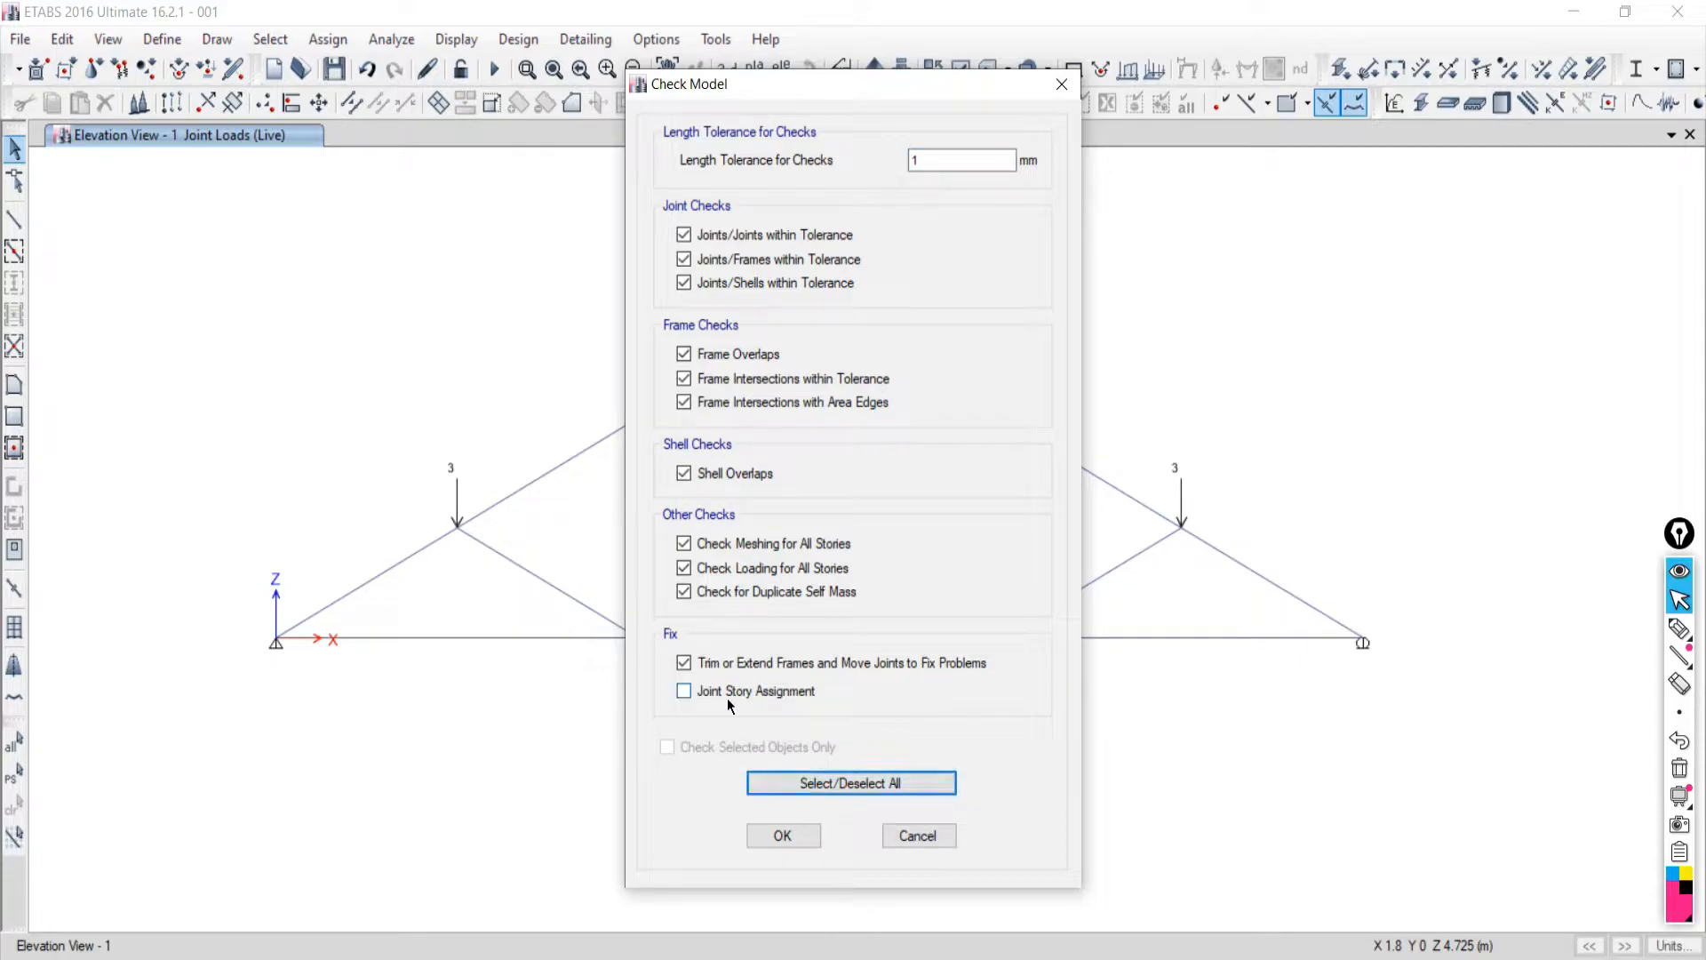
click(781, 836)
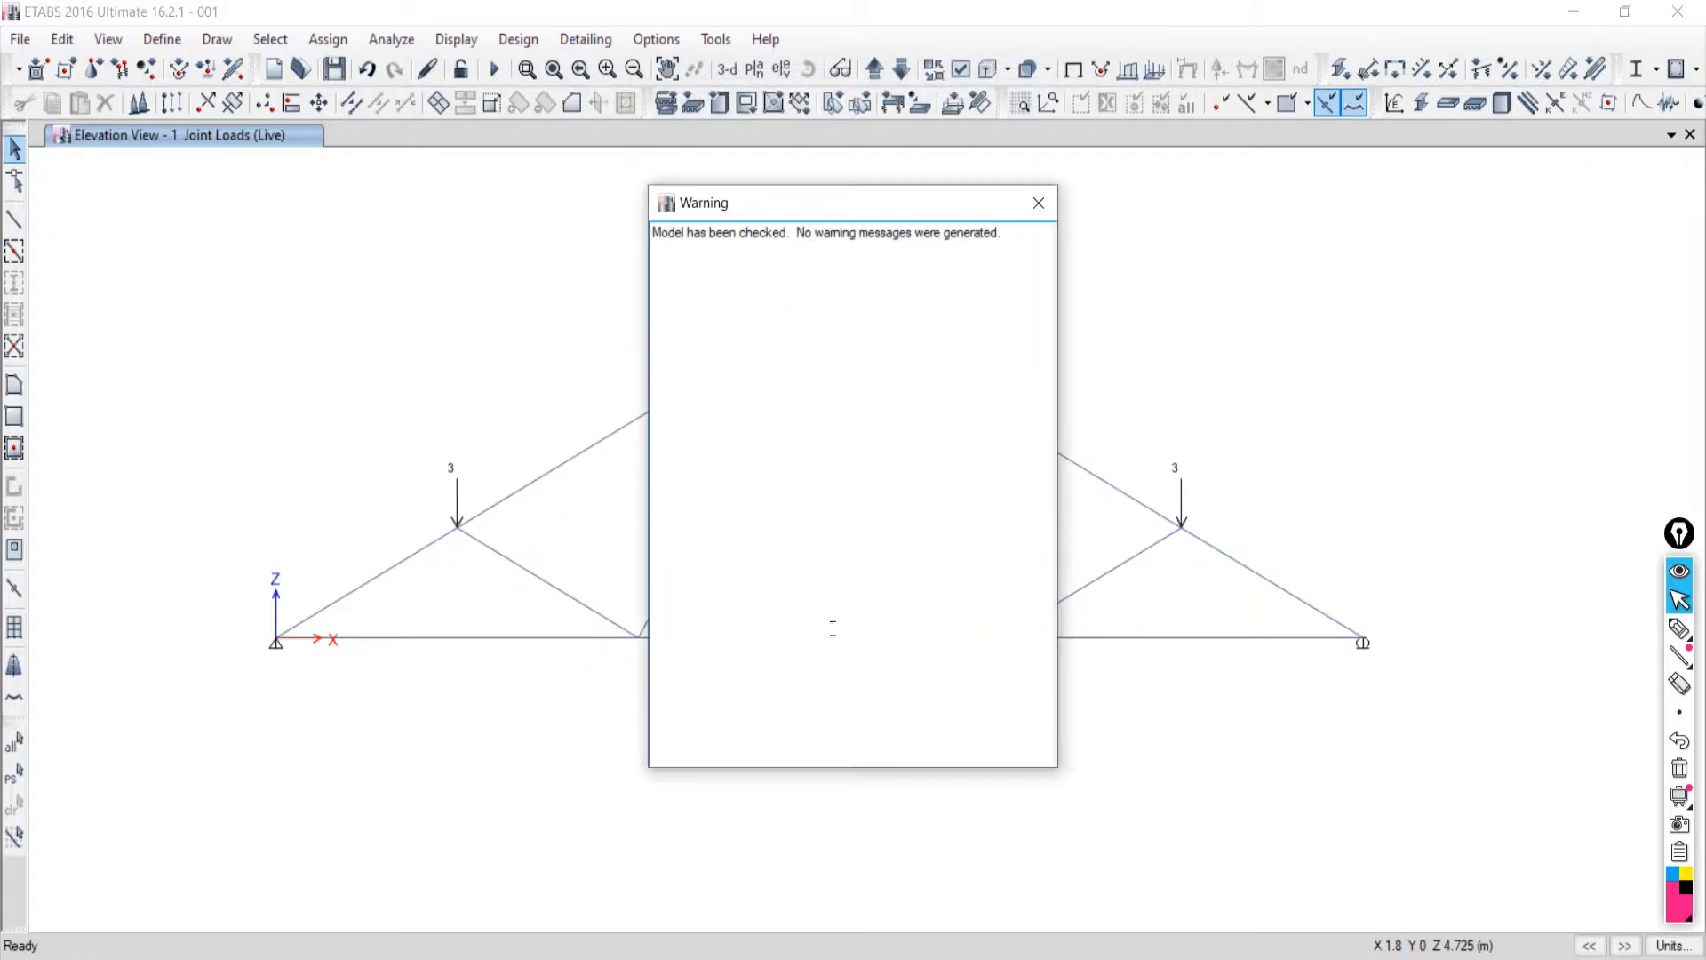
click(1038, 204)
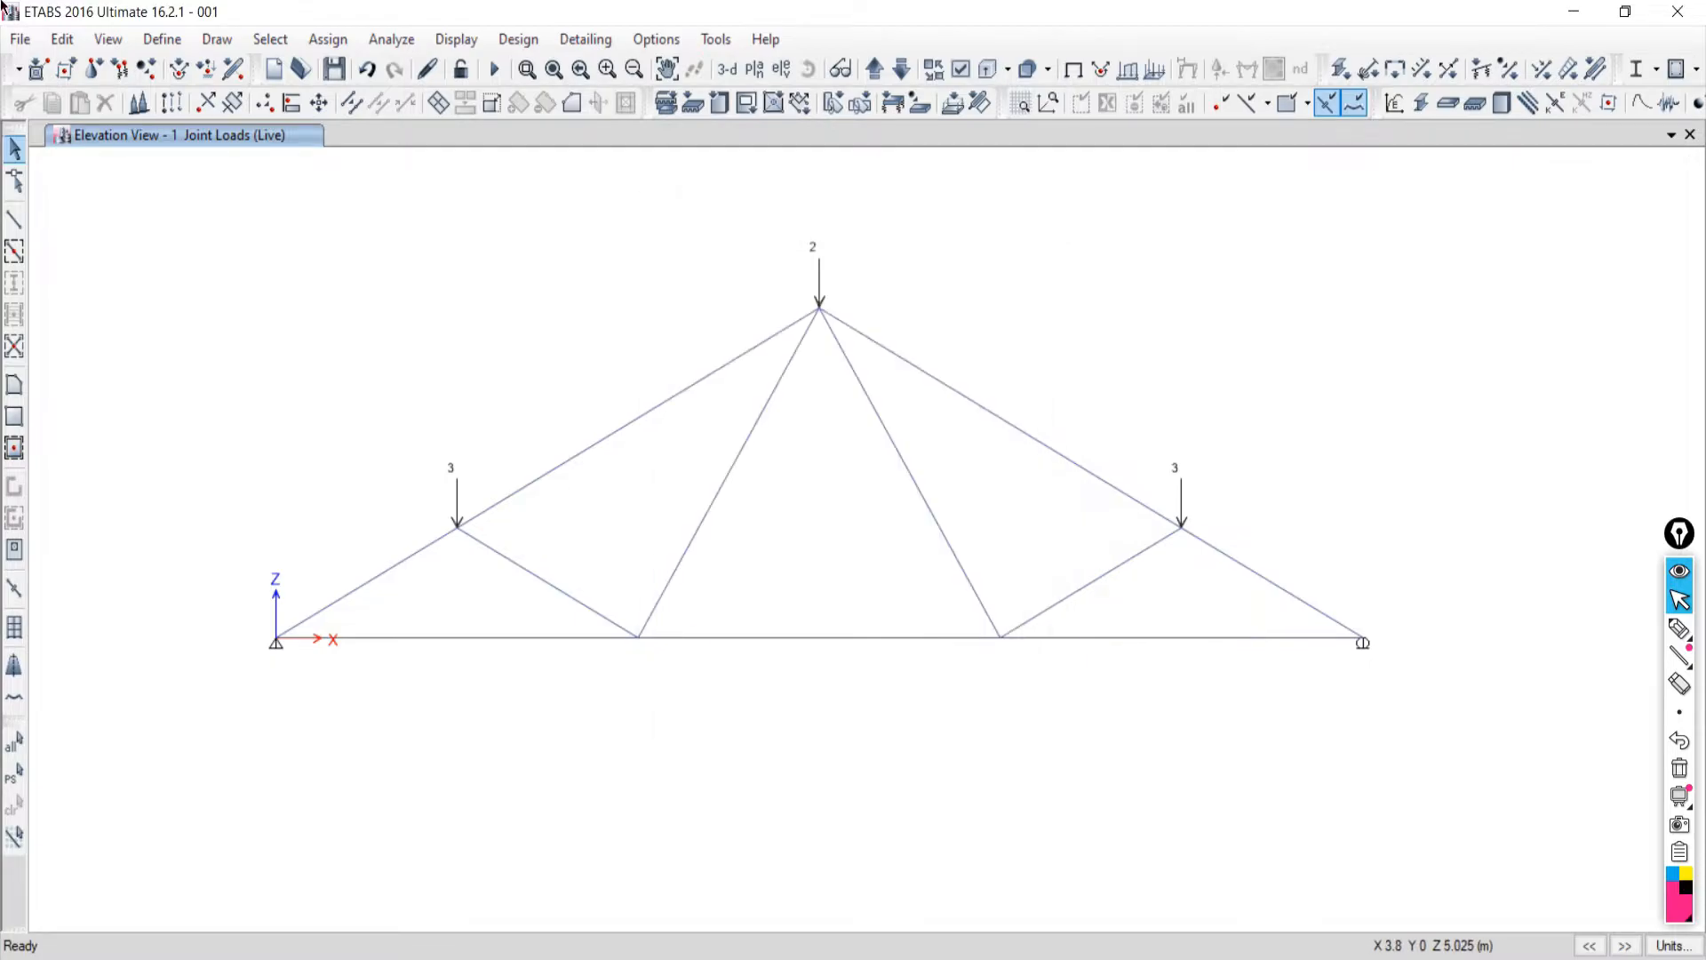
Run the analysis and view the truss's dead-load displaced shape in 3D from another angle.
click(375, 38)
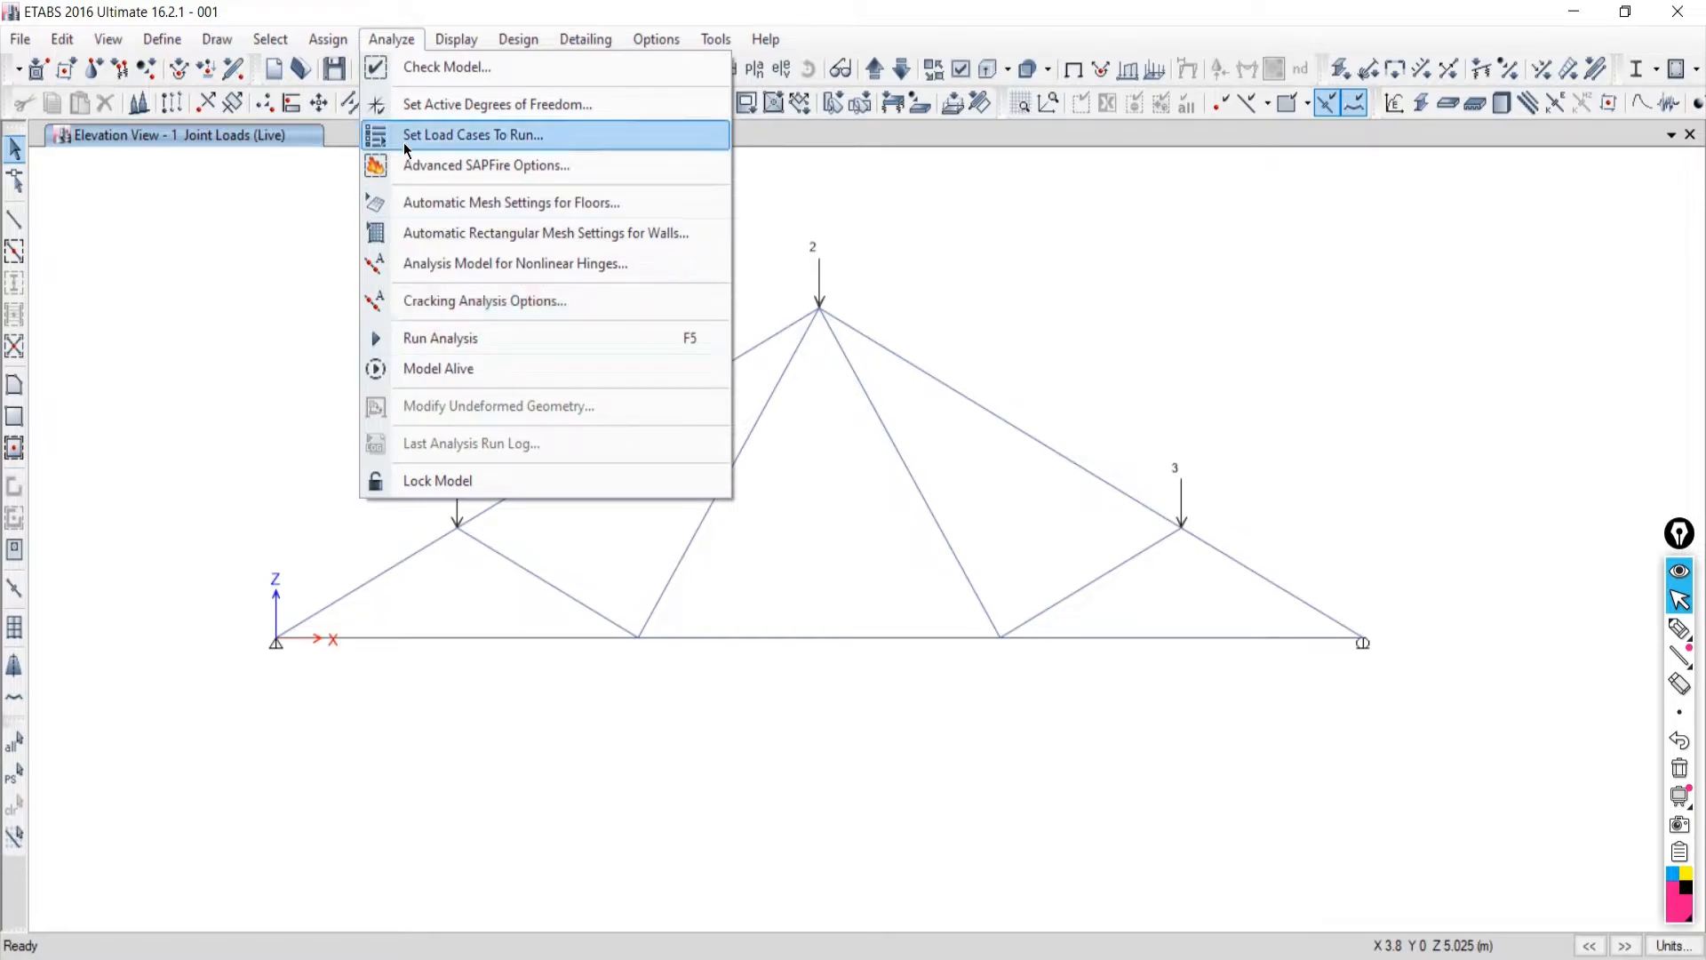
click(420, 339)
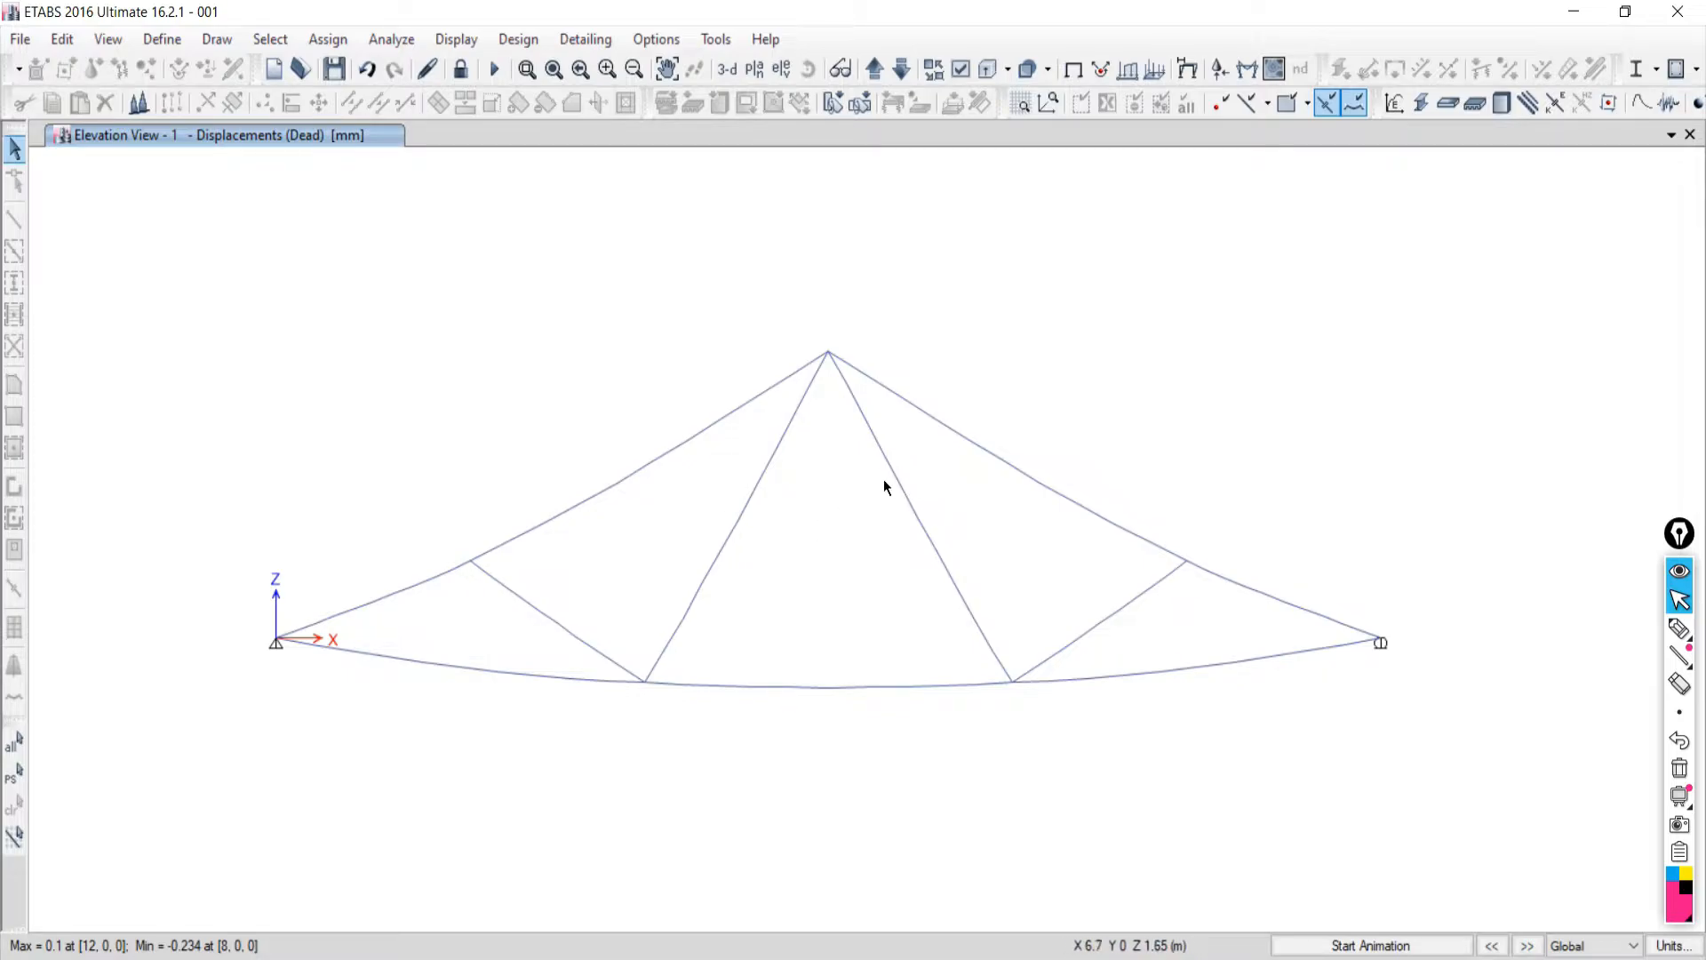
click(716, 78)
shift+middle_drag(1162, 741, 974, 528)
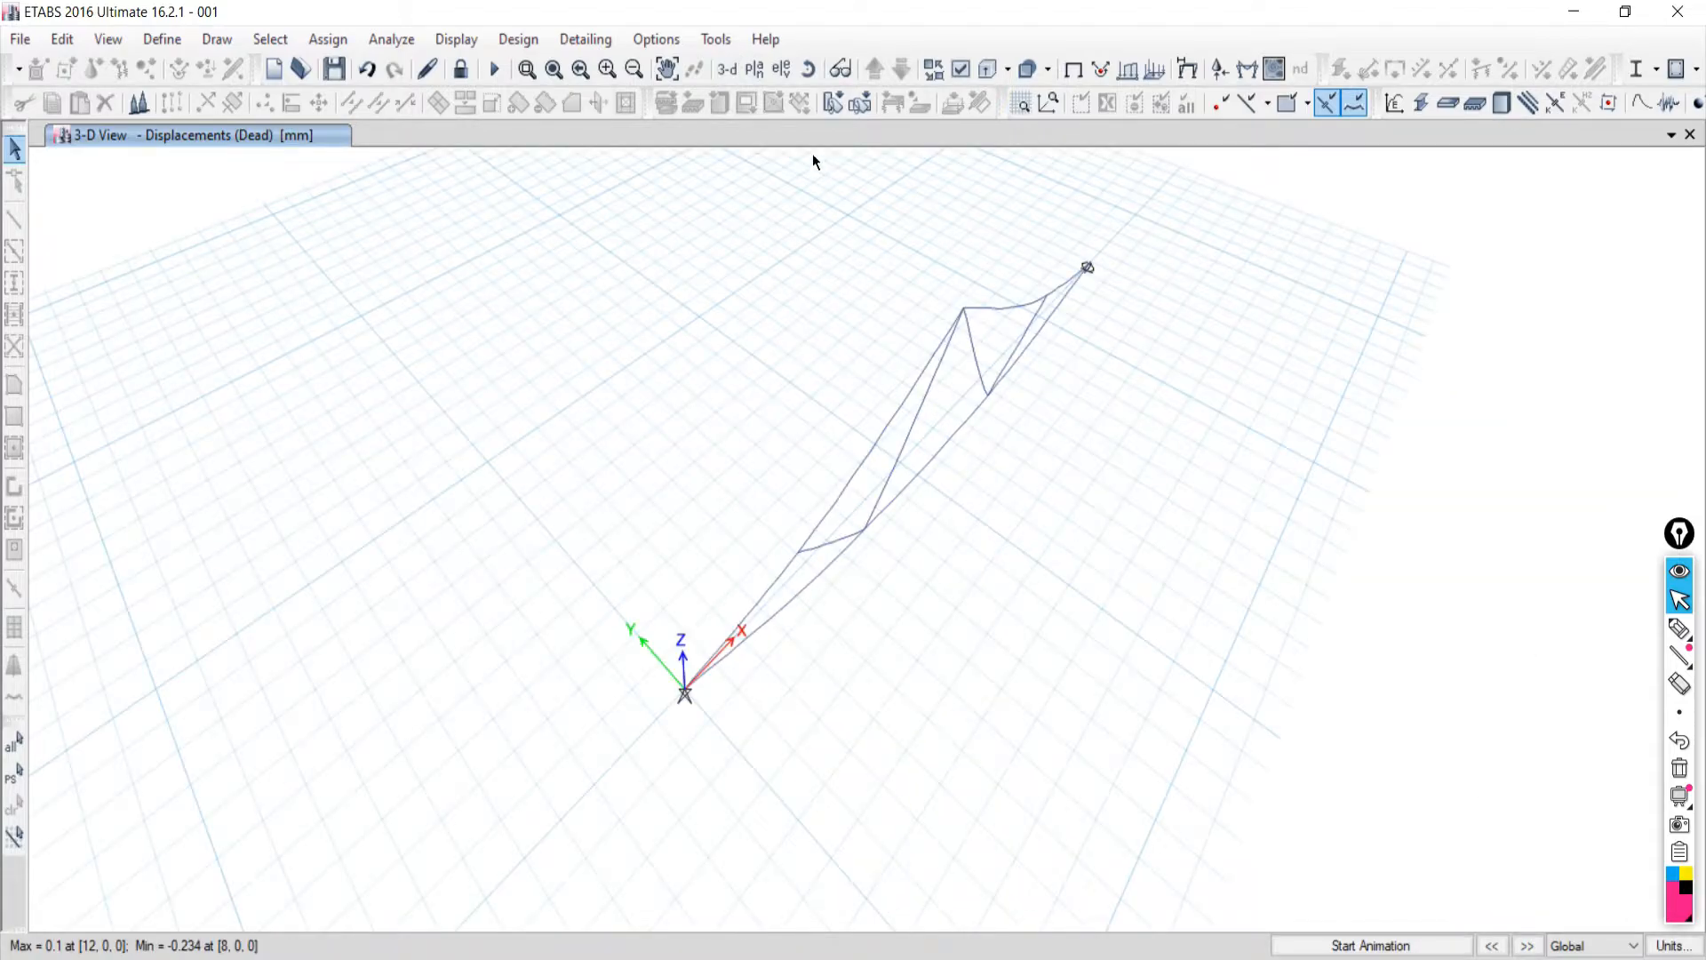
Display the default plan view of Story1.
click(757, 71)
click(746, 432)
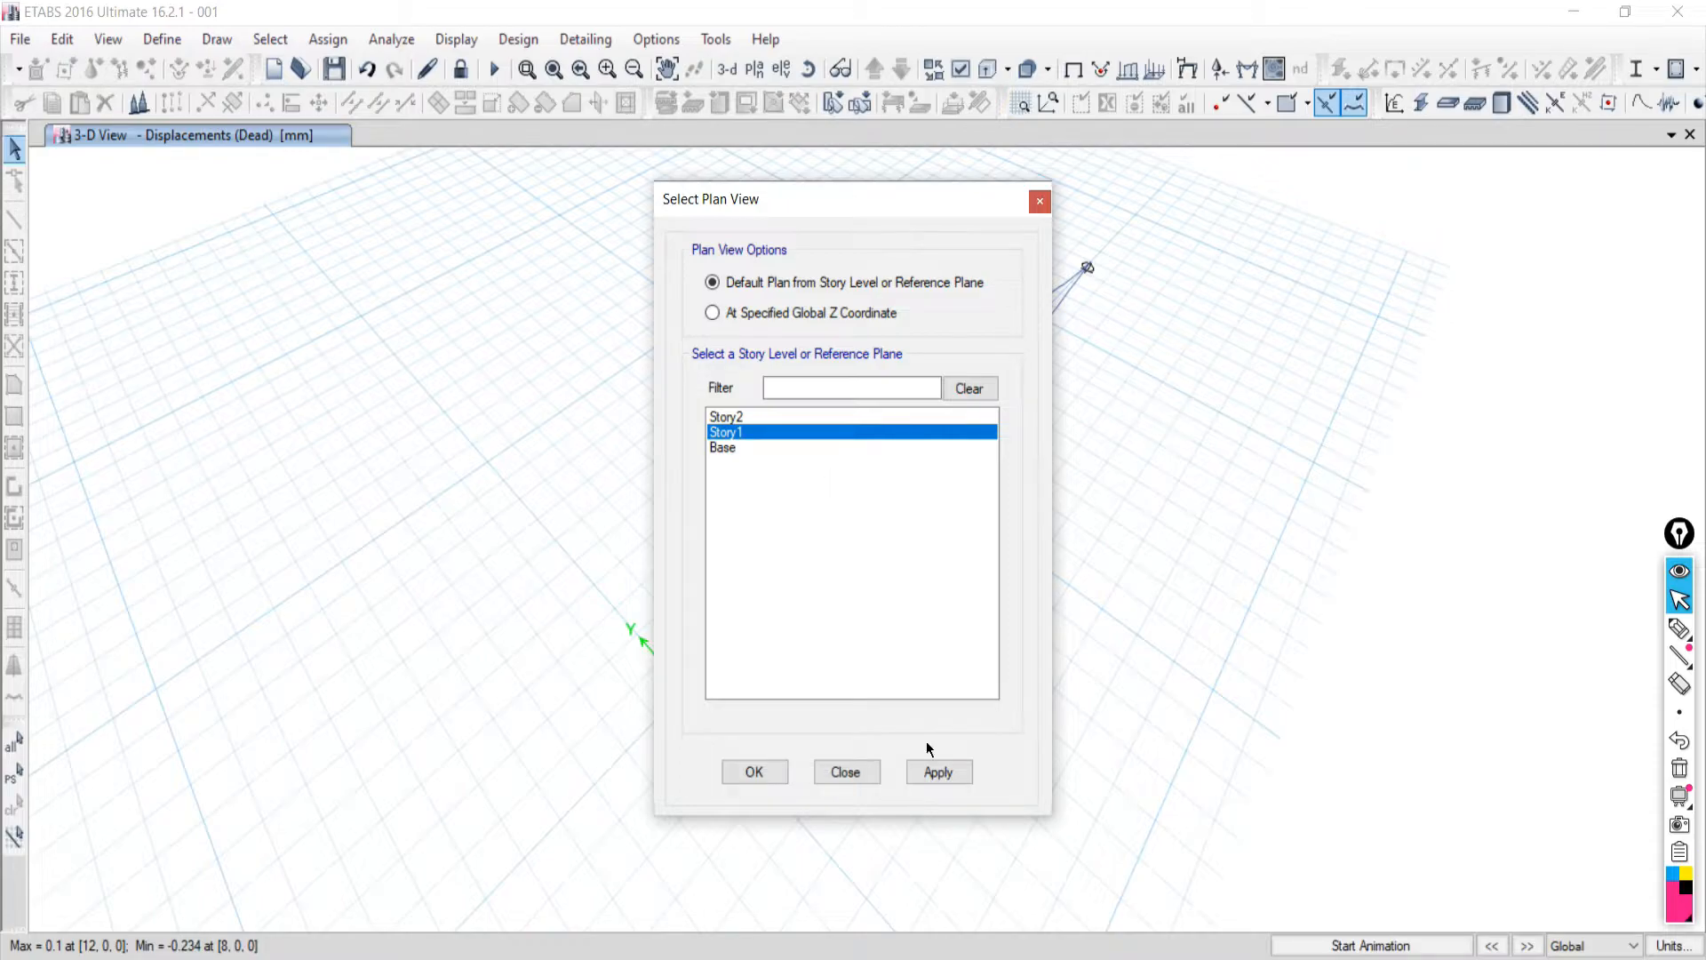
click(917, 771)
click(873, 770)
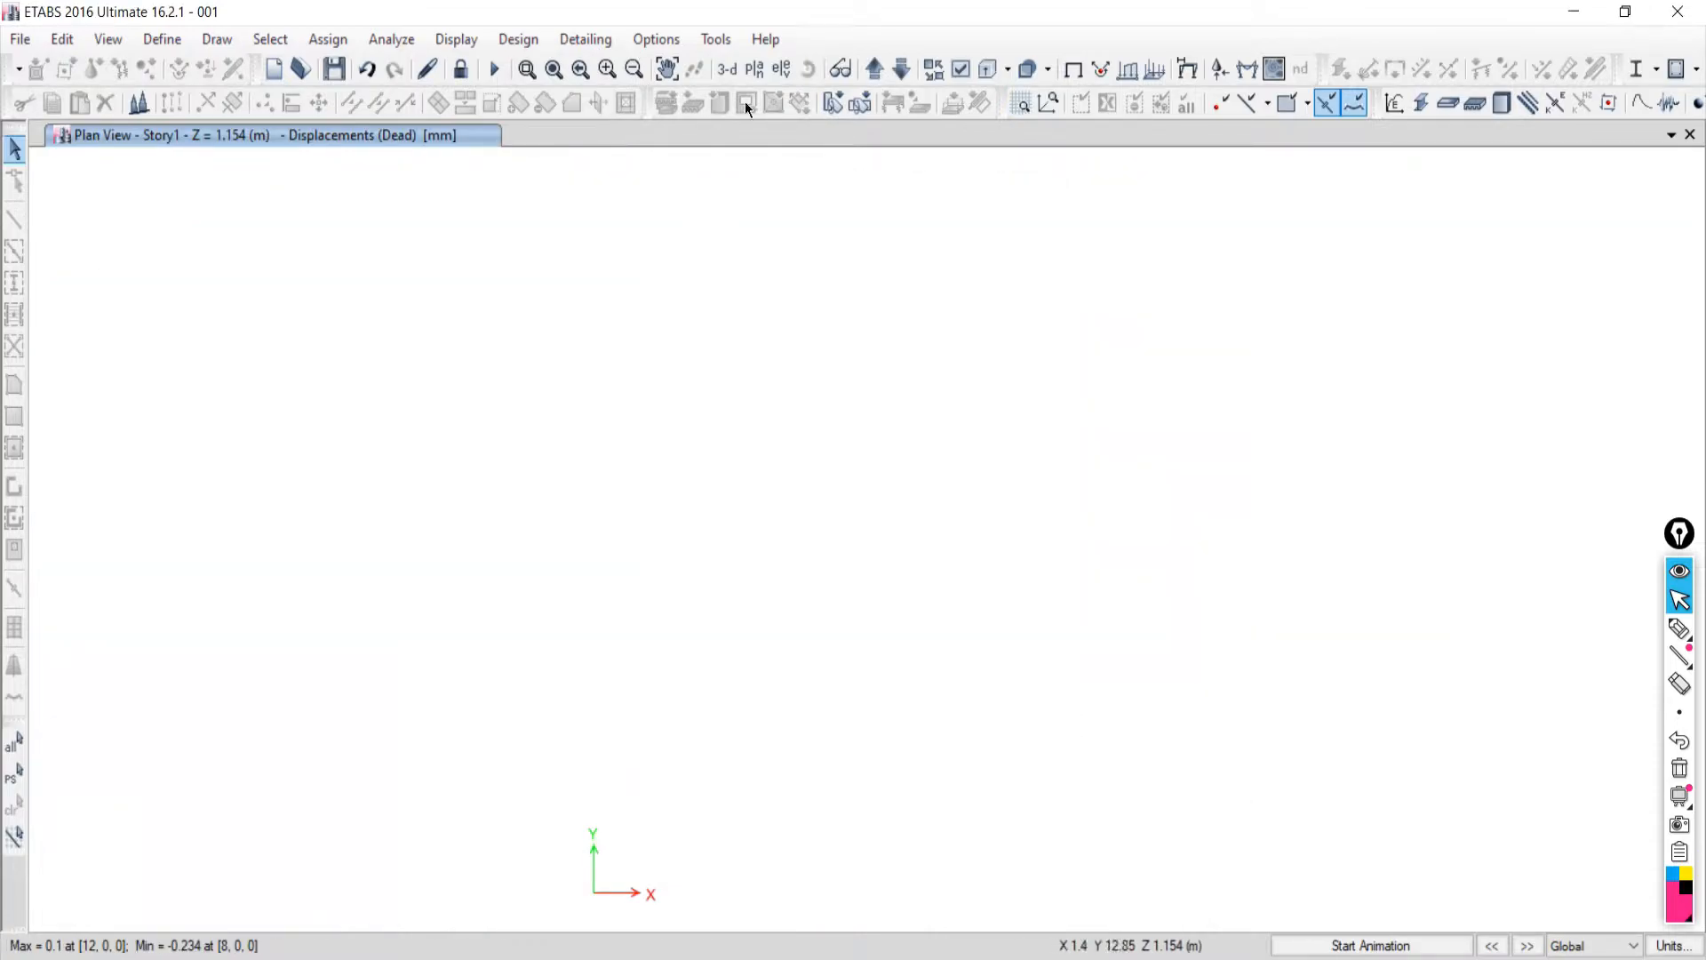
Set the view to elevation 1 and inspect the dead-load displaced shape of the truss.
click(780, 71)
click(654, 426)
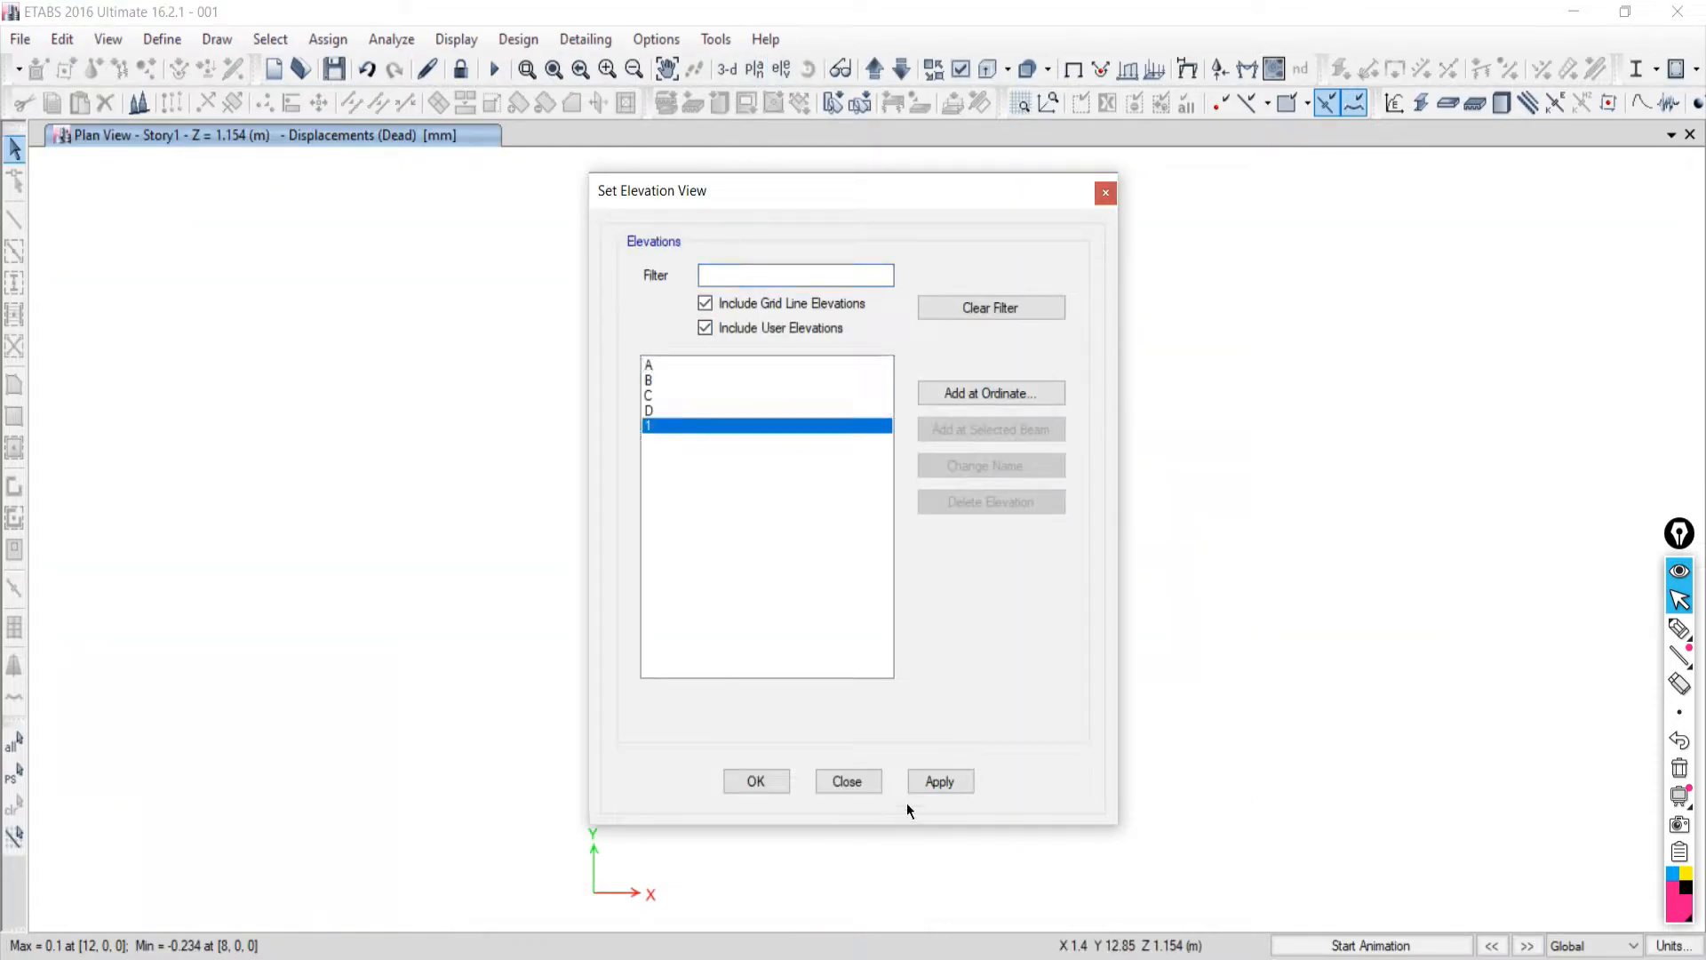
click(916, 783)
click(853, 780)
middle_drag(808, 769, 846, 533)
scroll(845, 531, up, 4)
scroll(876, 551, down, 8)
scroll(876, 551, up, 4)
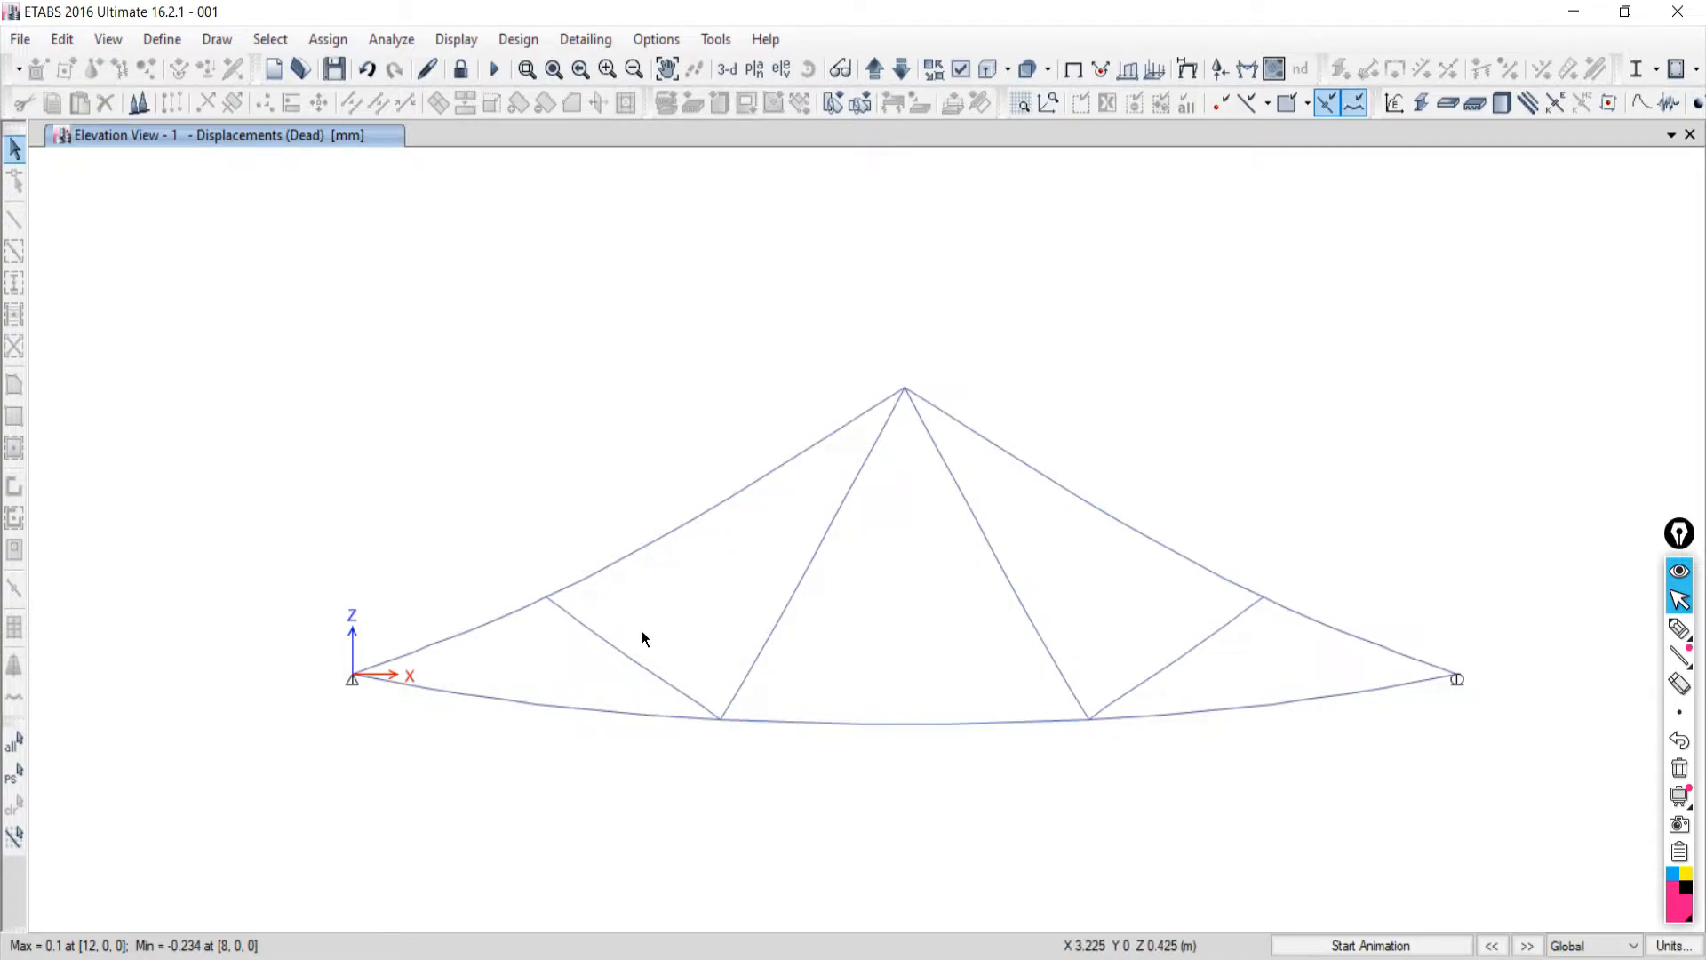
Start the displacement animation and sketch force arrows at both truss supports with the annotation pen.
click(1317, 945)
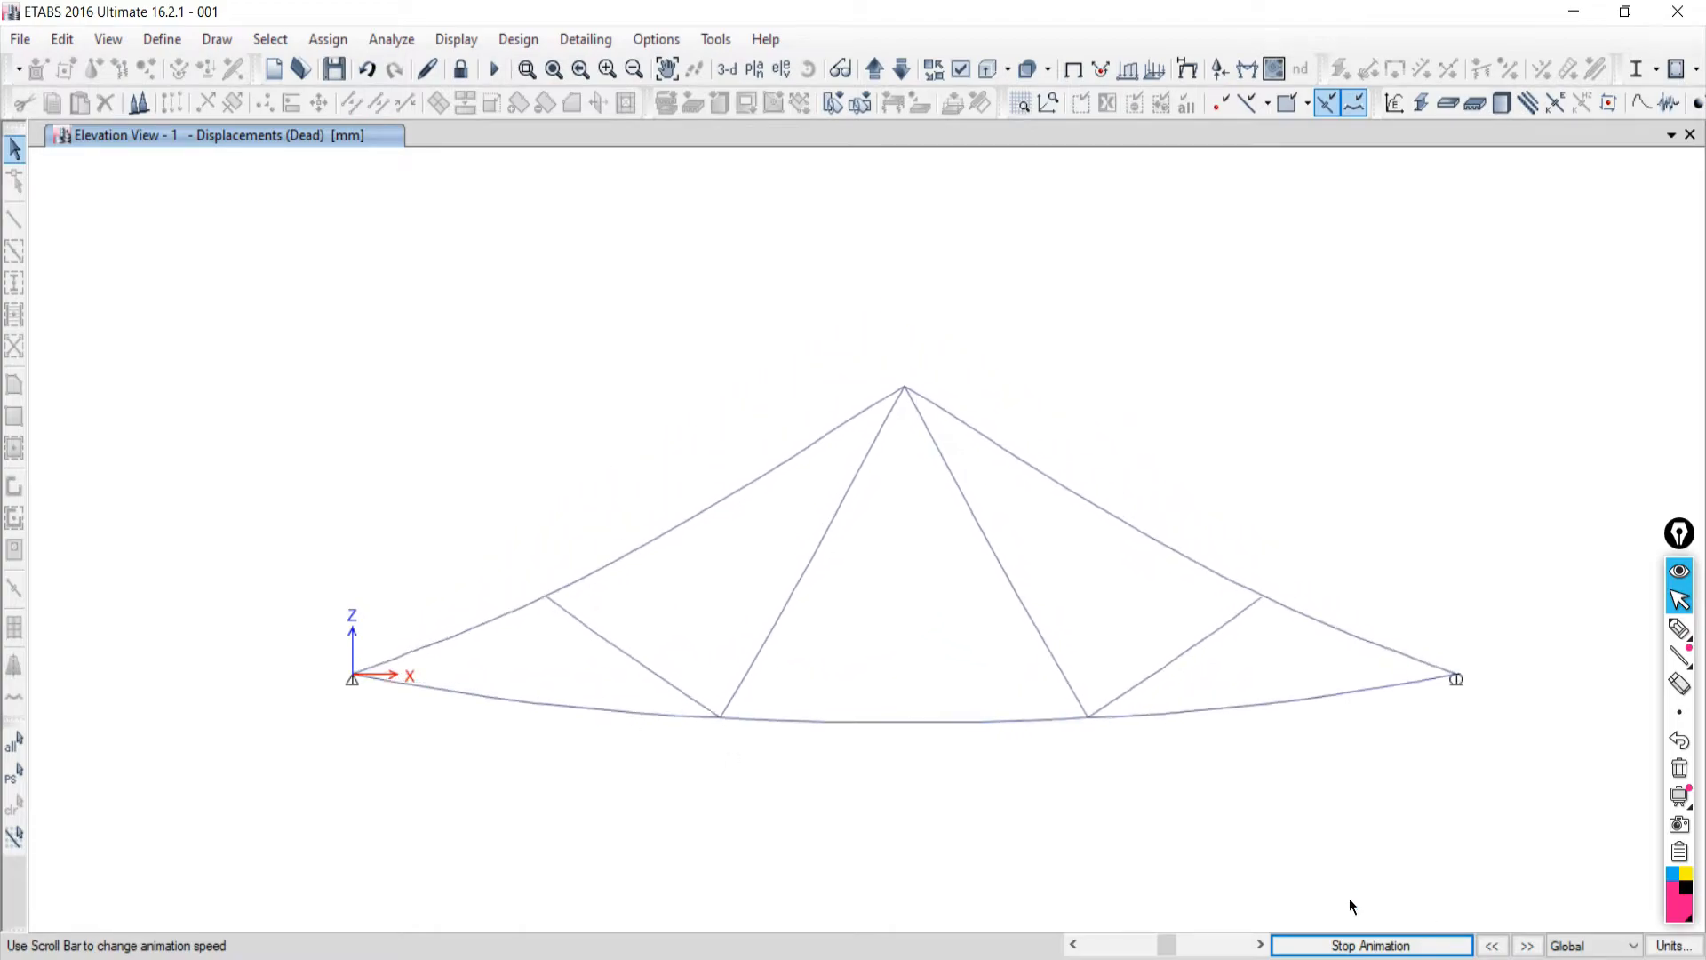
click(1682, 630)
mouse_move(372, 628)
mouse_down()
mouse_move(328, 697)
mouse_move(415, 615)
mouse_up()
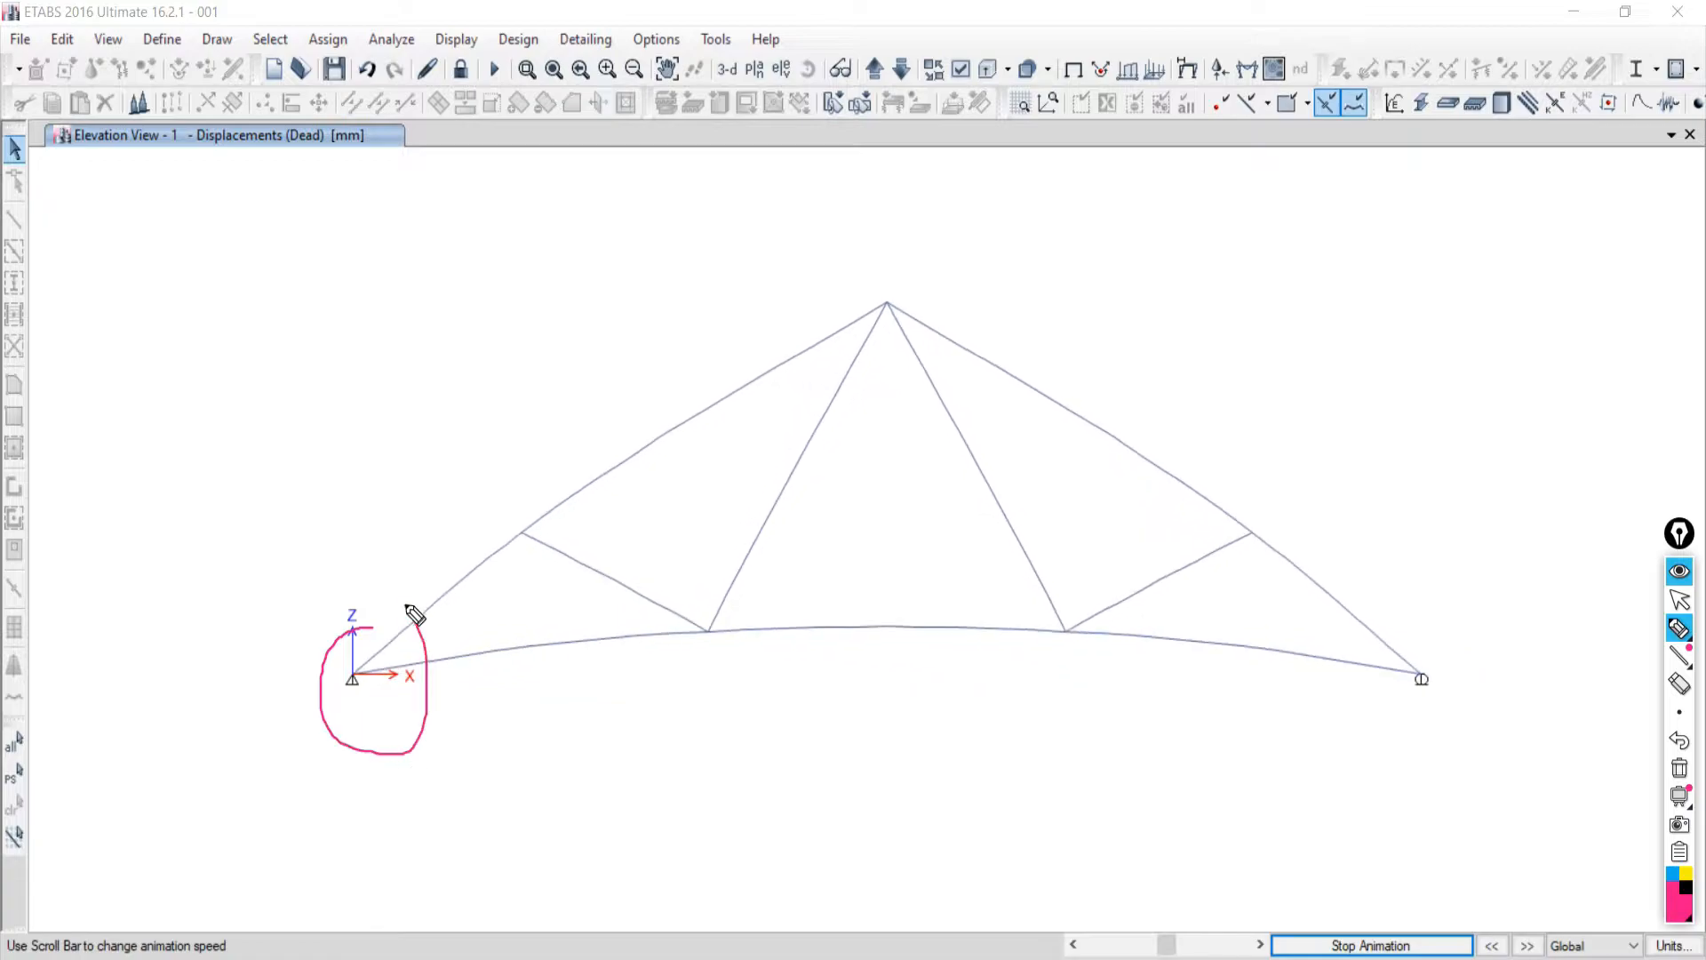
drag(353, 684, 352, 791)
mouse_move(352, 682)
mouse_down()
mouse_move(362, 710)
mouse_move(330, 718)
mouse_move(363, 712)
mouse_move(188, 668)
mouse_move(306, 657)
mouse_move(303, 694)
mouse_up()
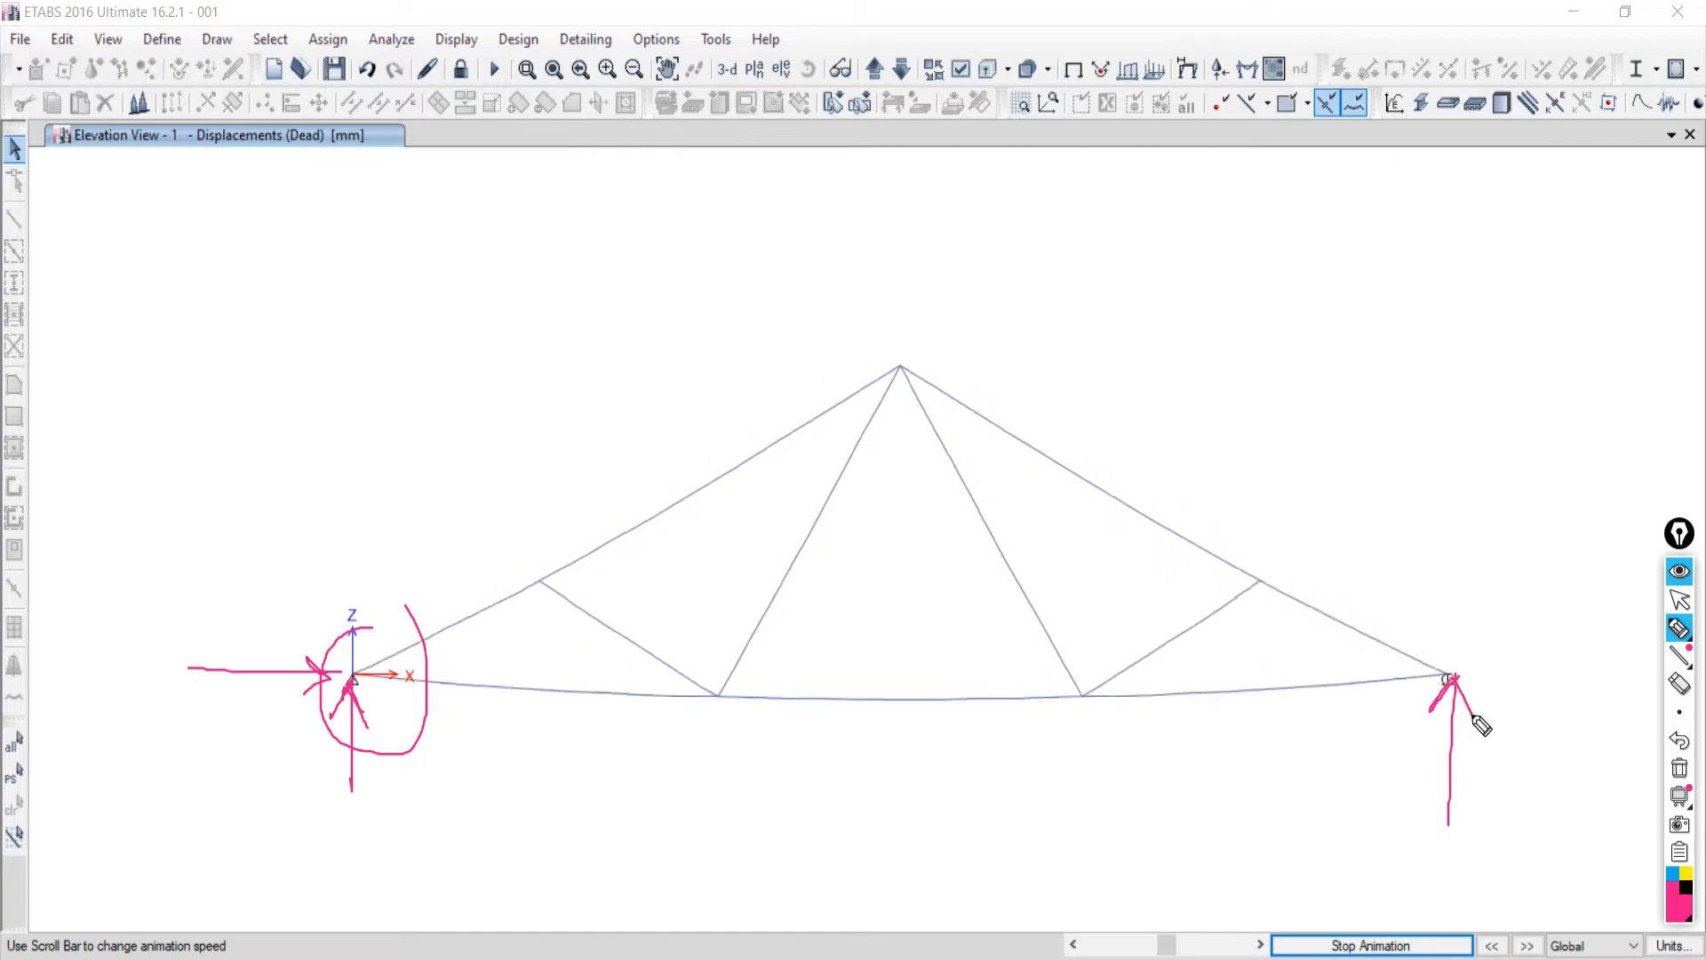
drag(1480, 678, 1520, 688)
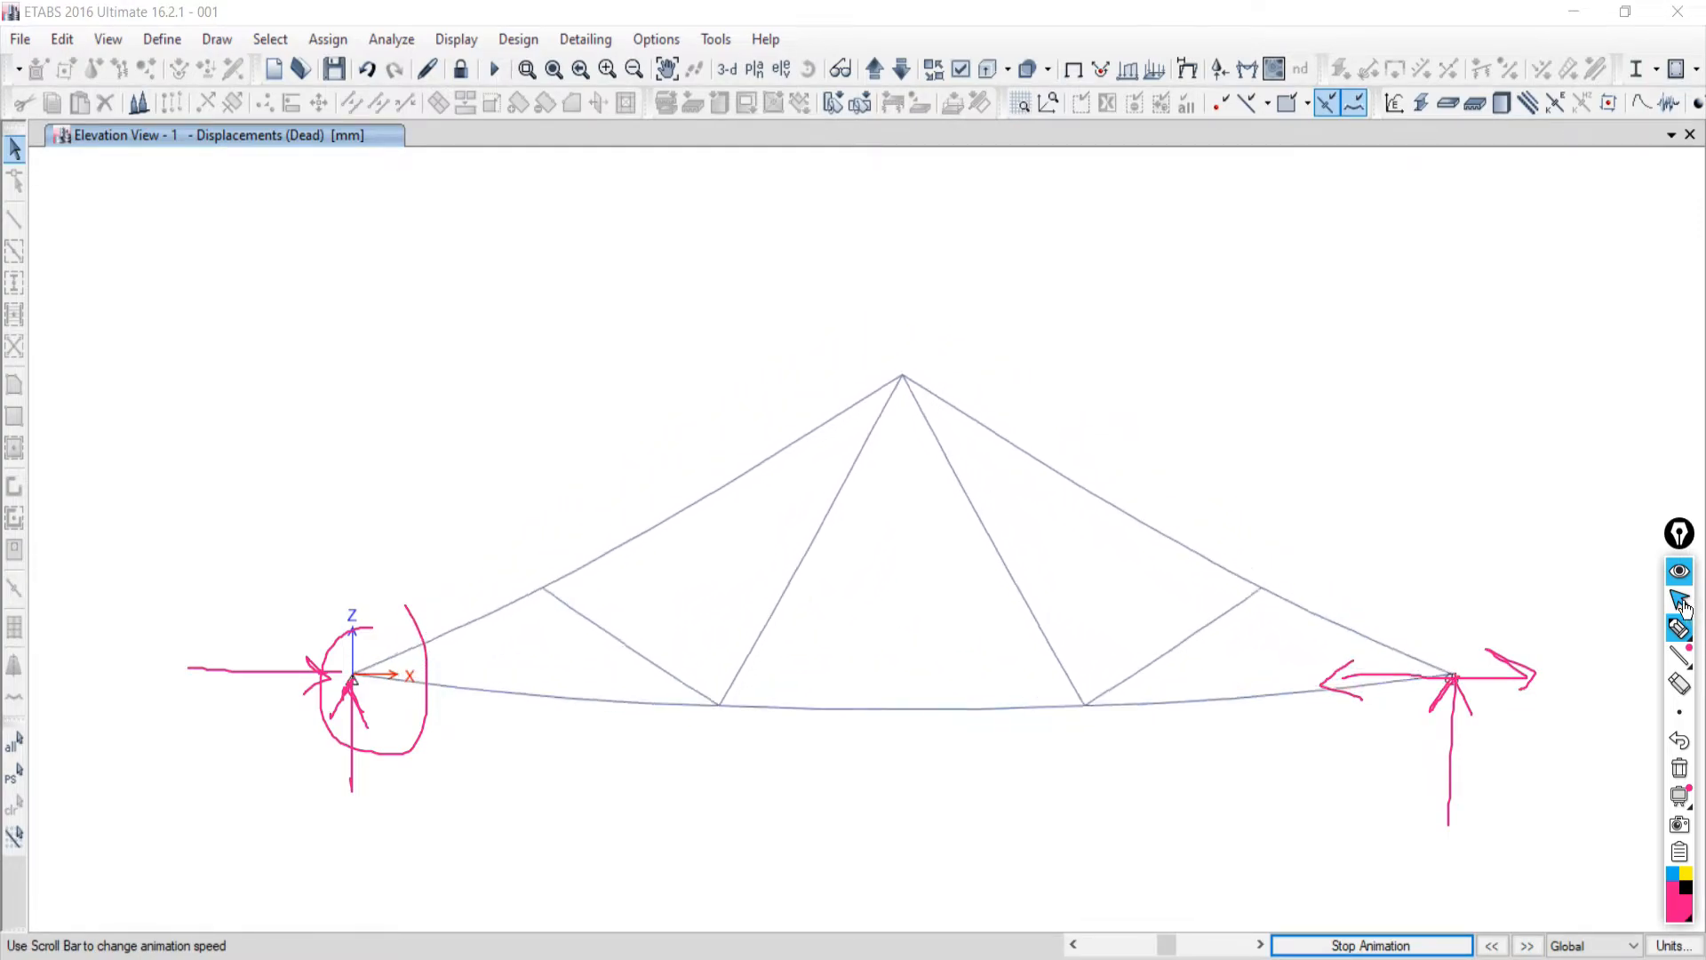
Clear the pen annotations, check the Google Meet session, and return to the animated ETABS truss.
click(1677, 767)
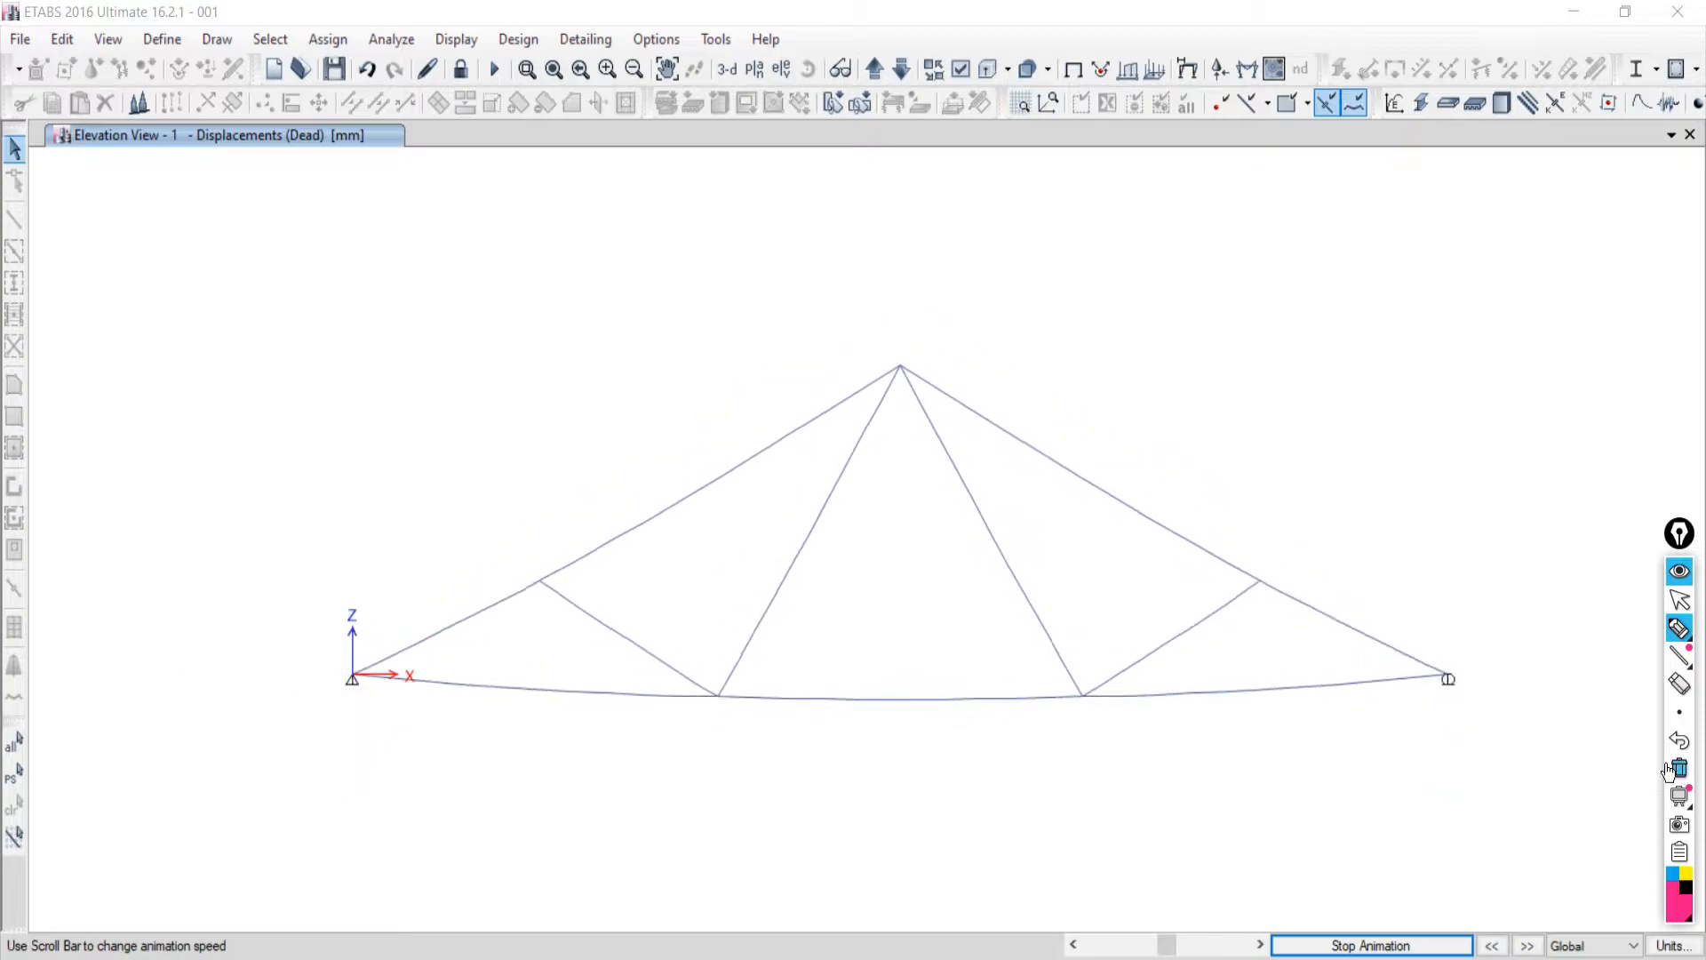
click(1678, 600)
click(229, 959)
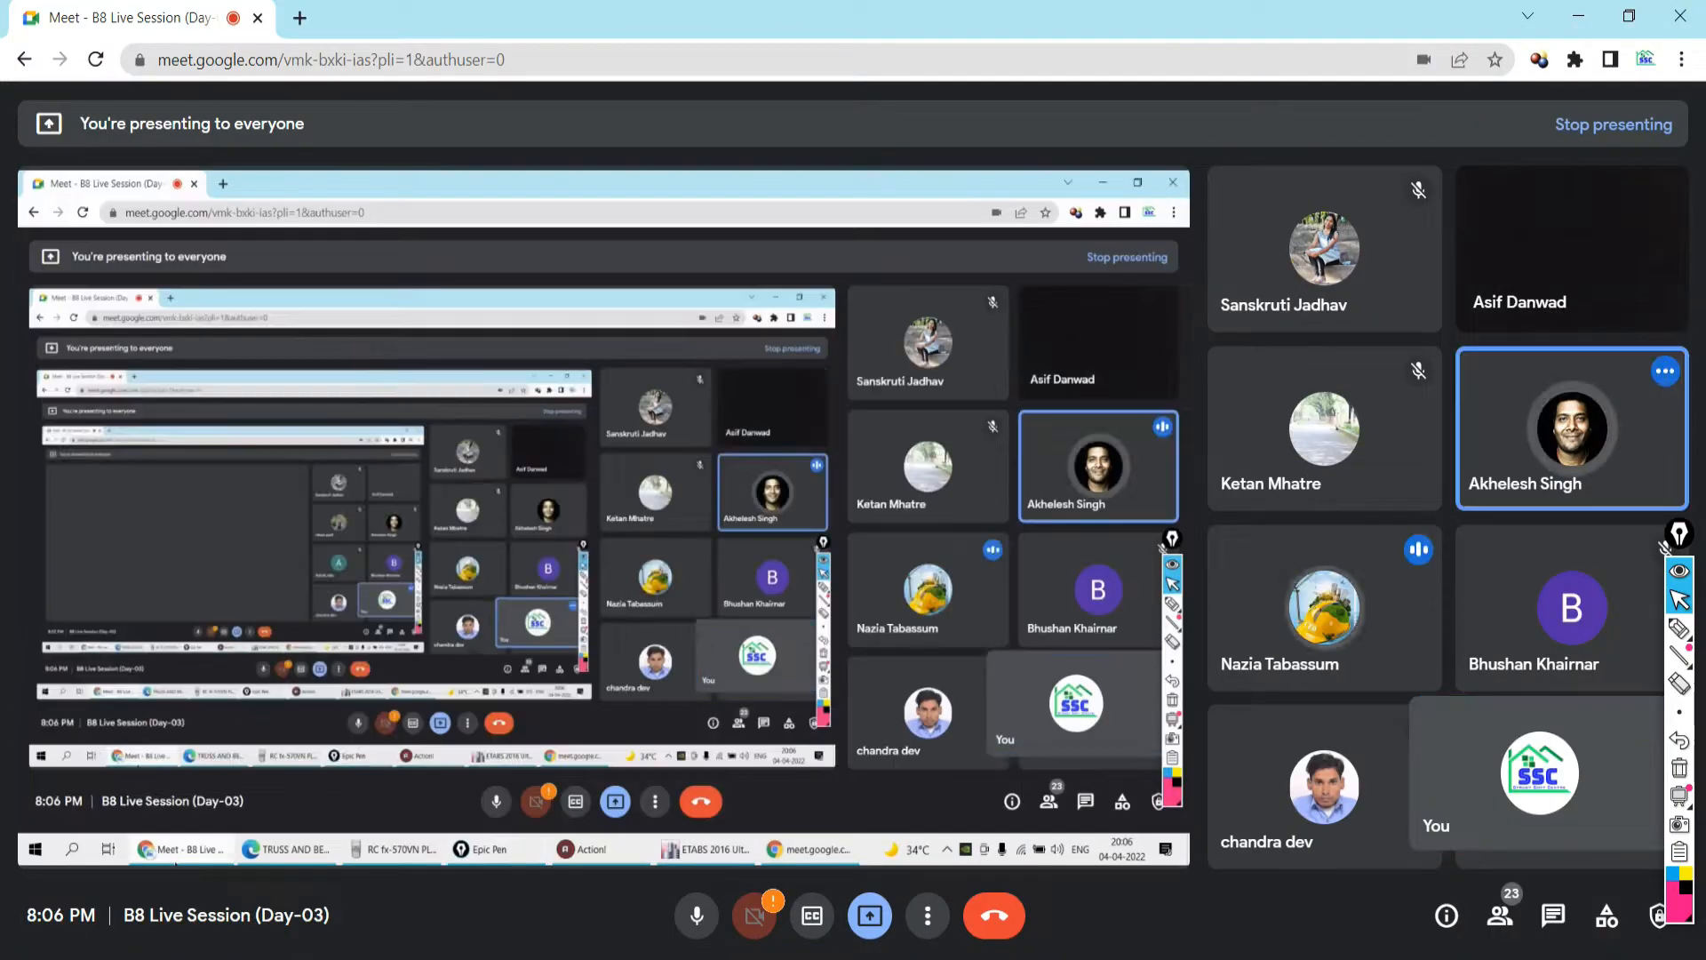
click(229, 959)
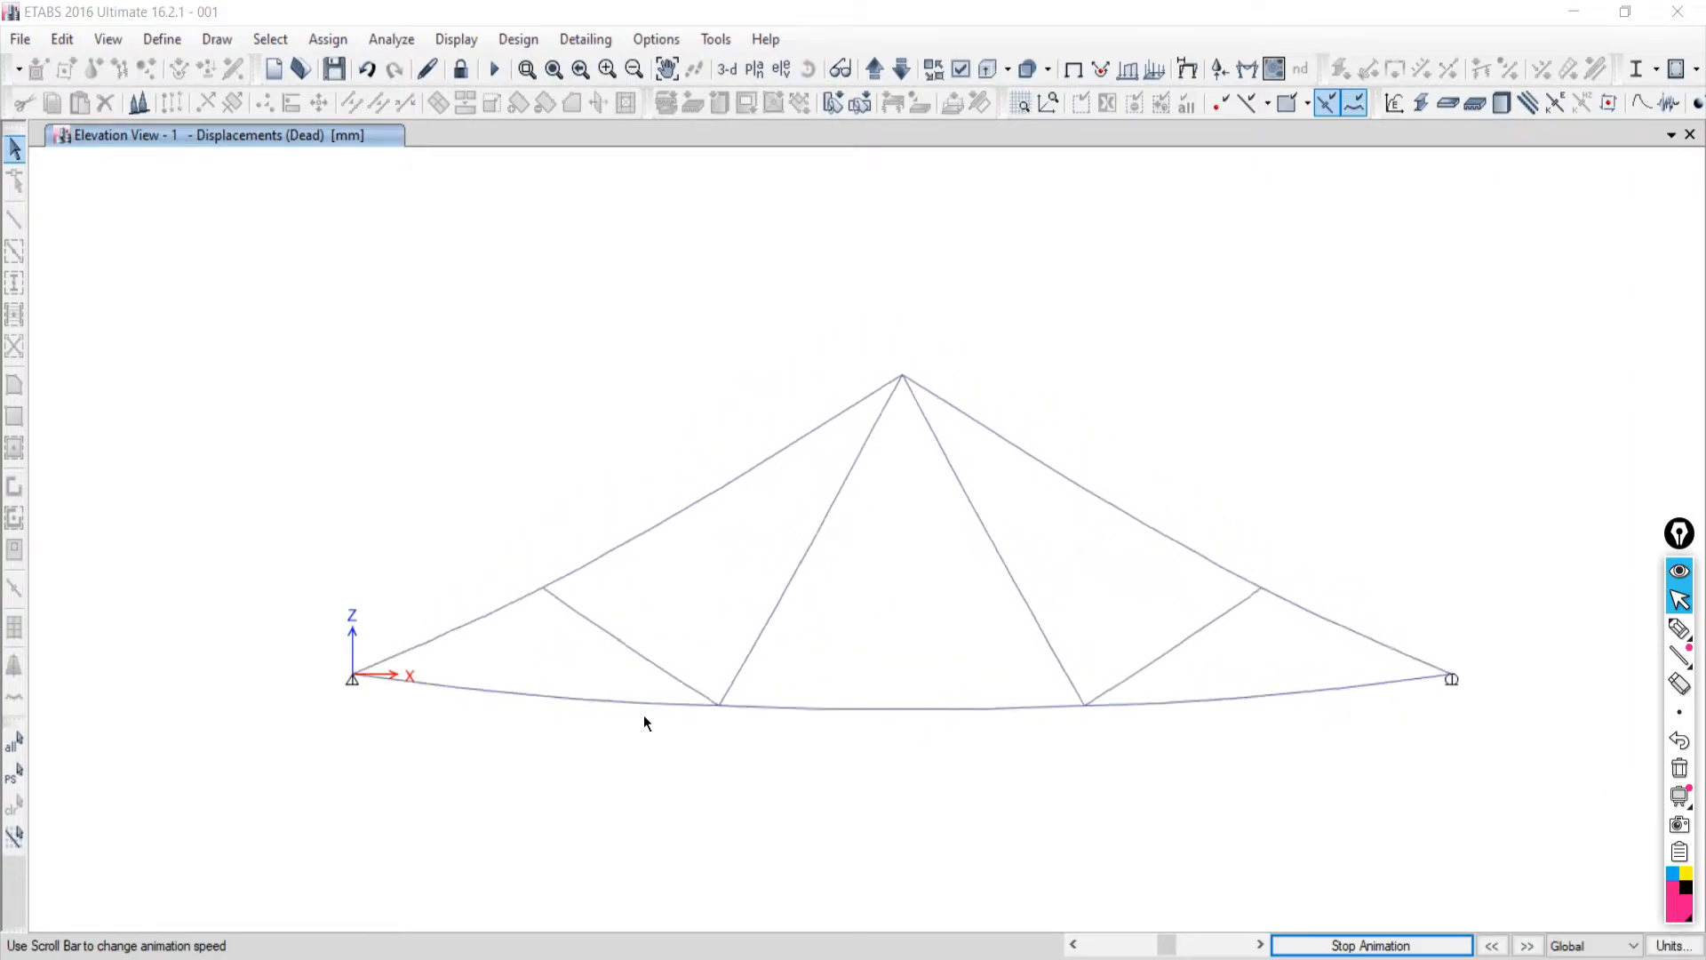
Check the Google Meet session, return to the ETABS truss and stop the displacement animation, keeping the analysis results.
click(241, 959)
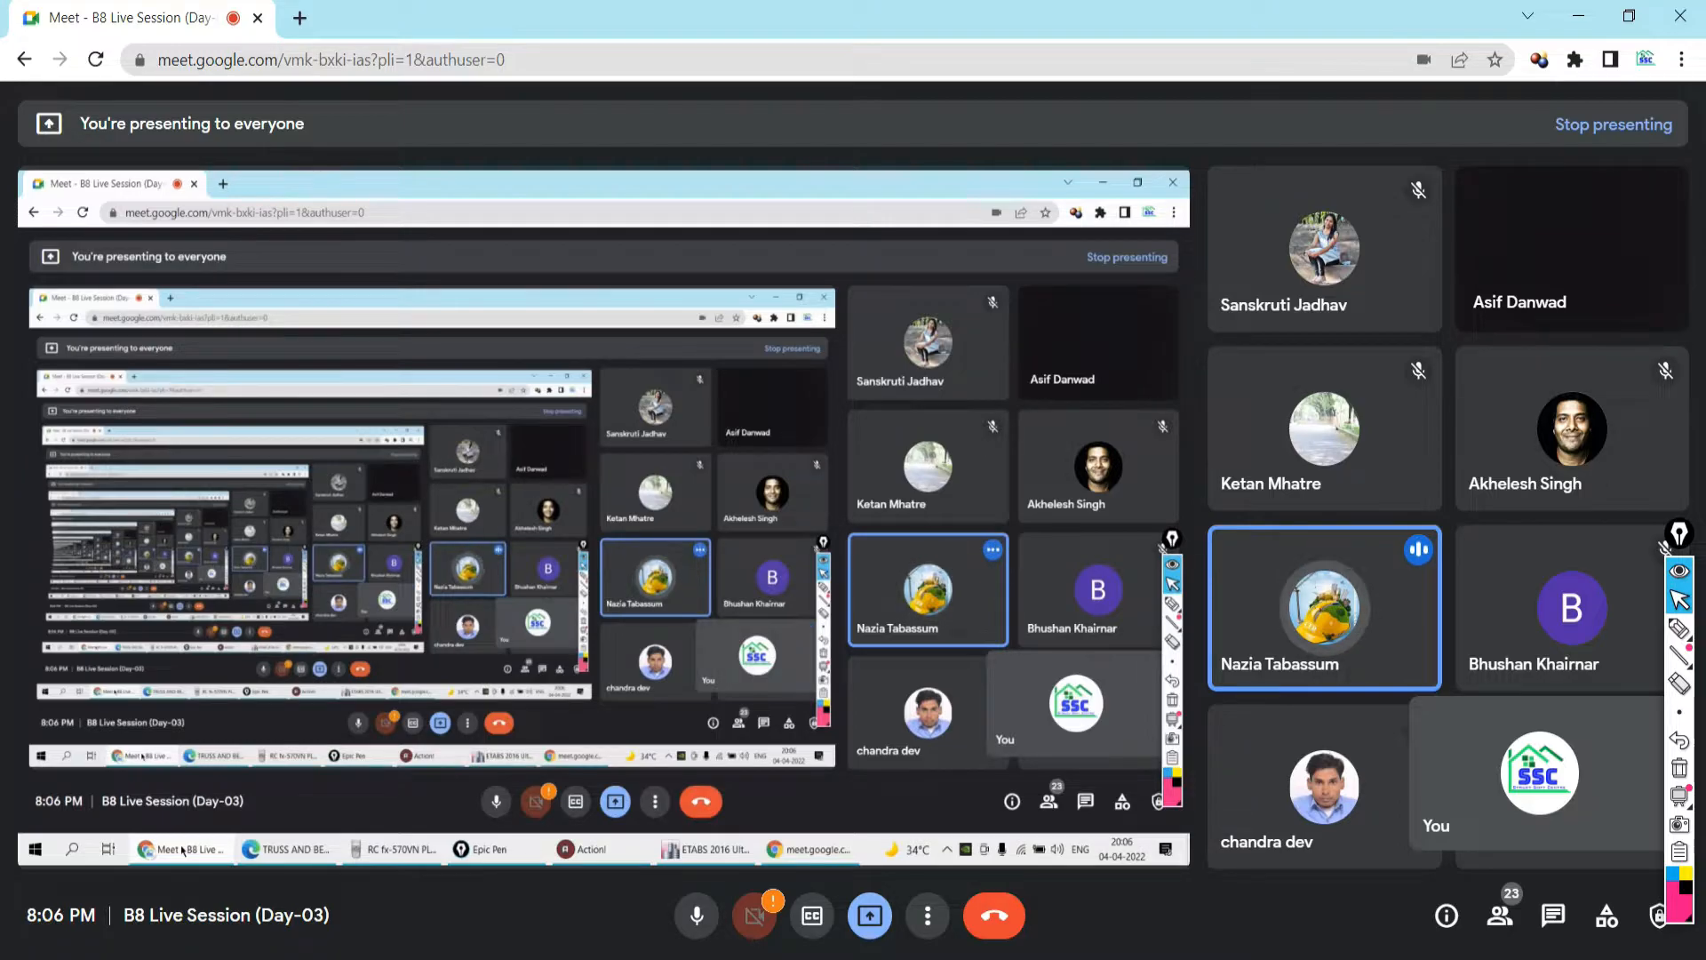
key(alt+Tab)
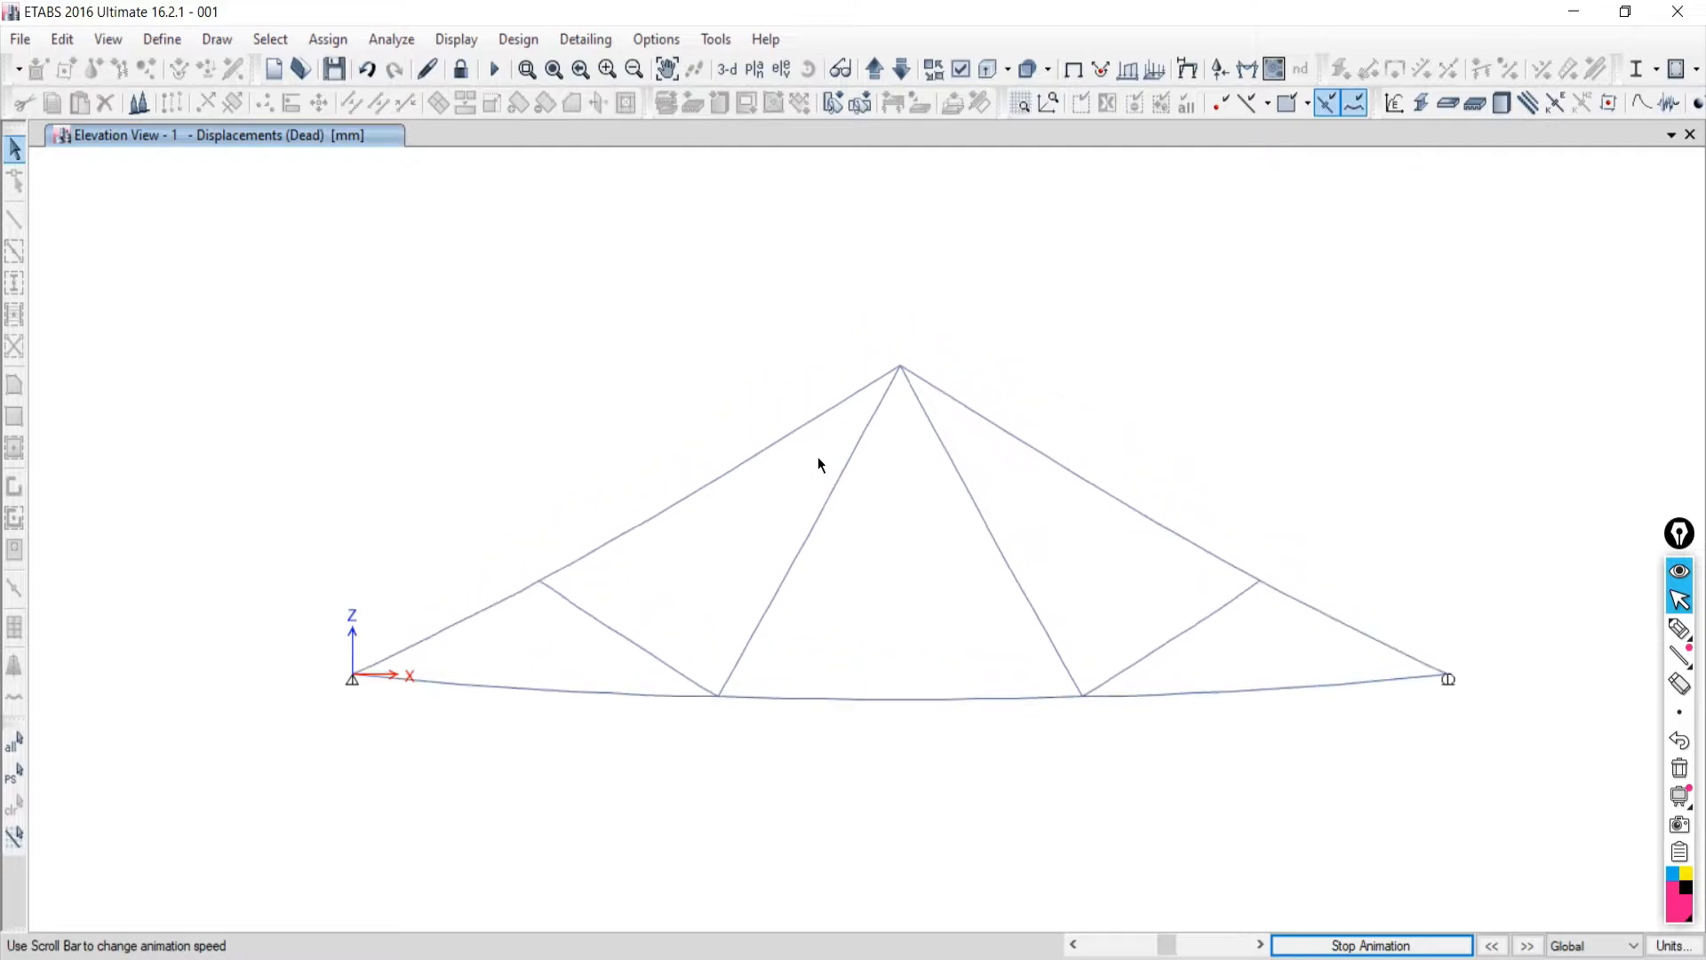
click(460, 69)
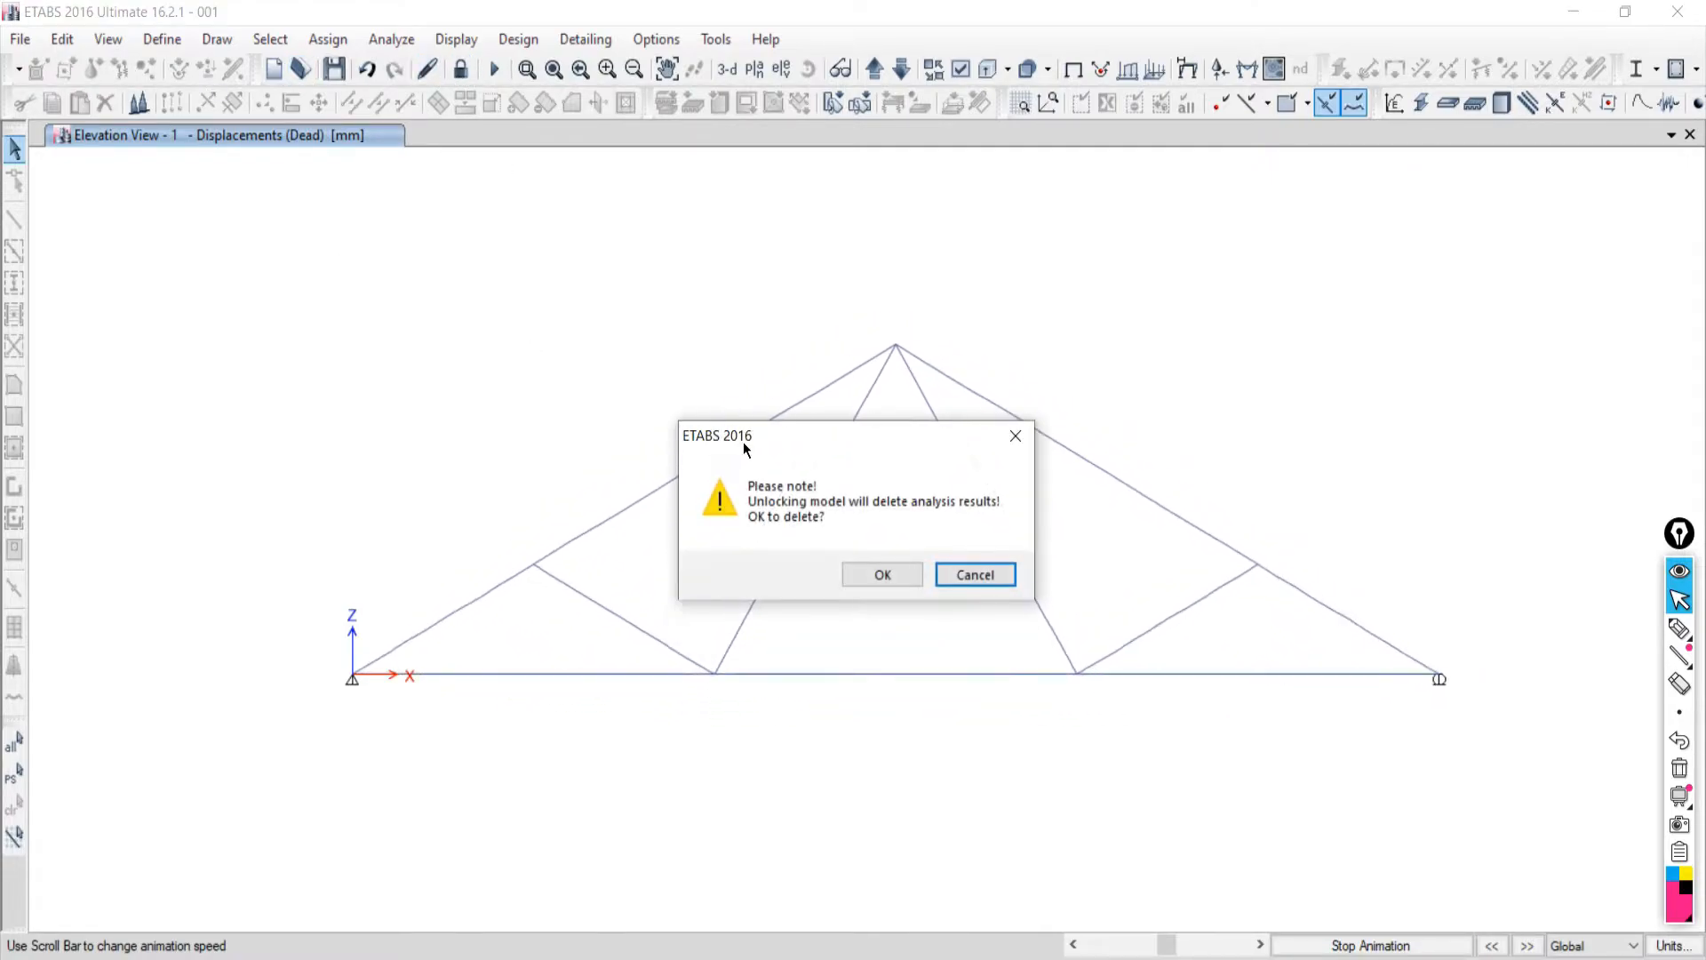
click(987, 575)
click(1370, 944)
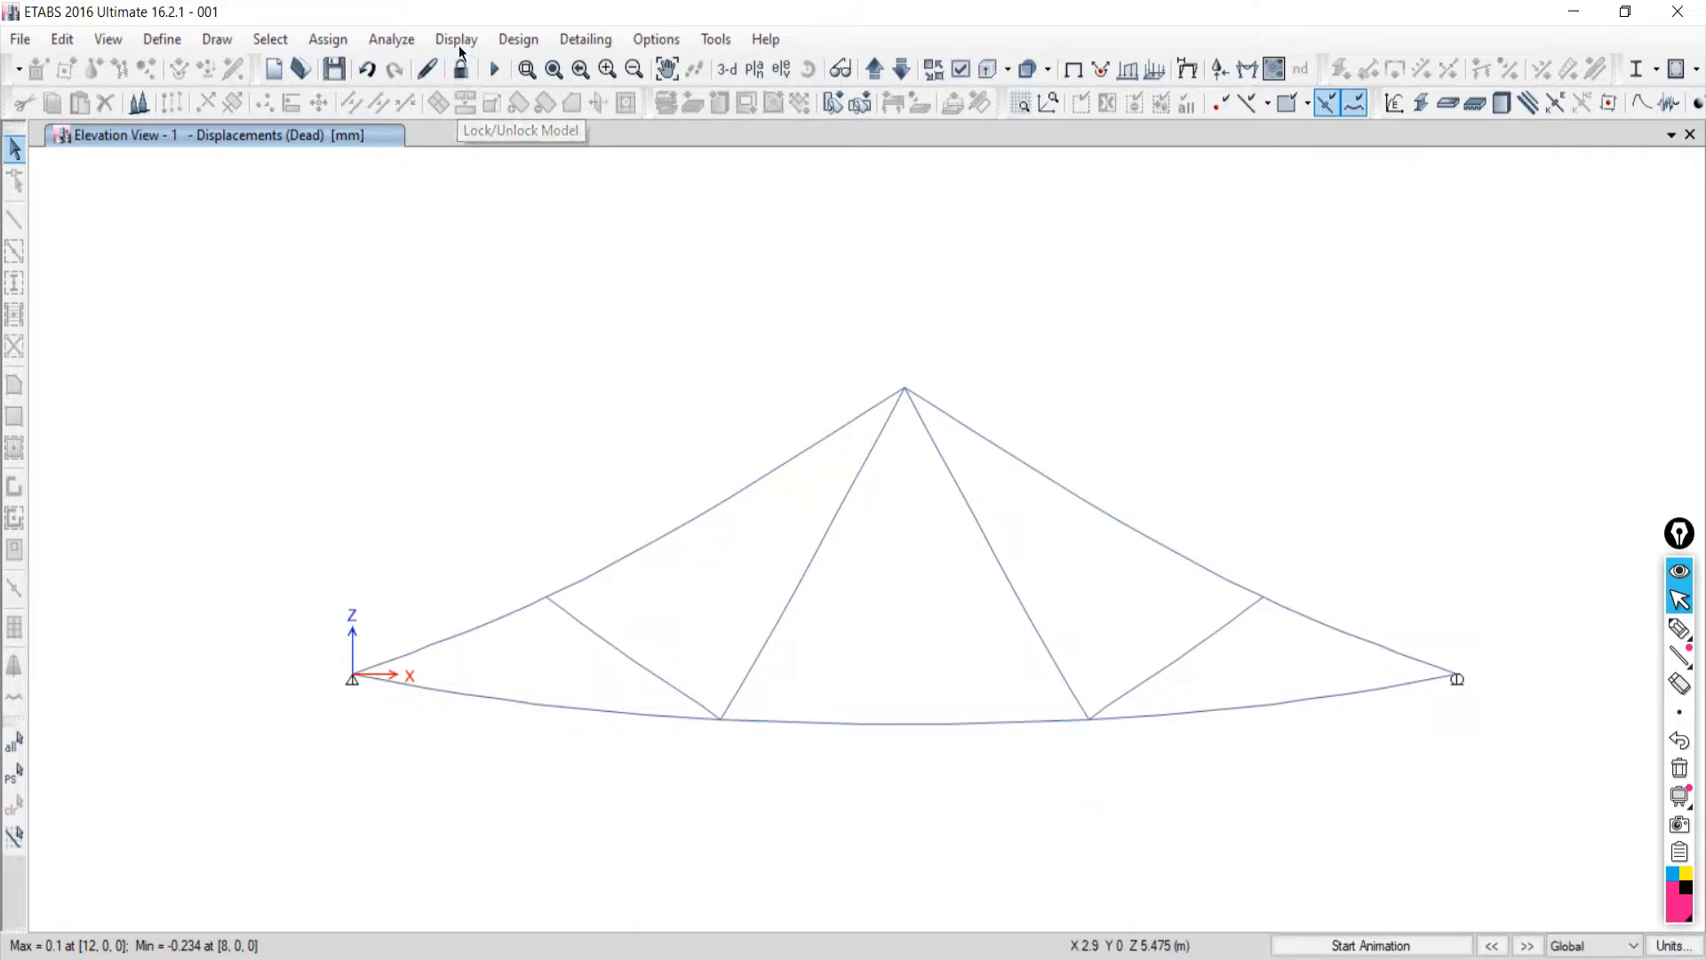
Unlock the model and assign a pinned restraint to the truss's right-hand support joint, fixing translation in X, Y and Z.
click(461, 81)
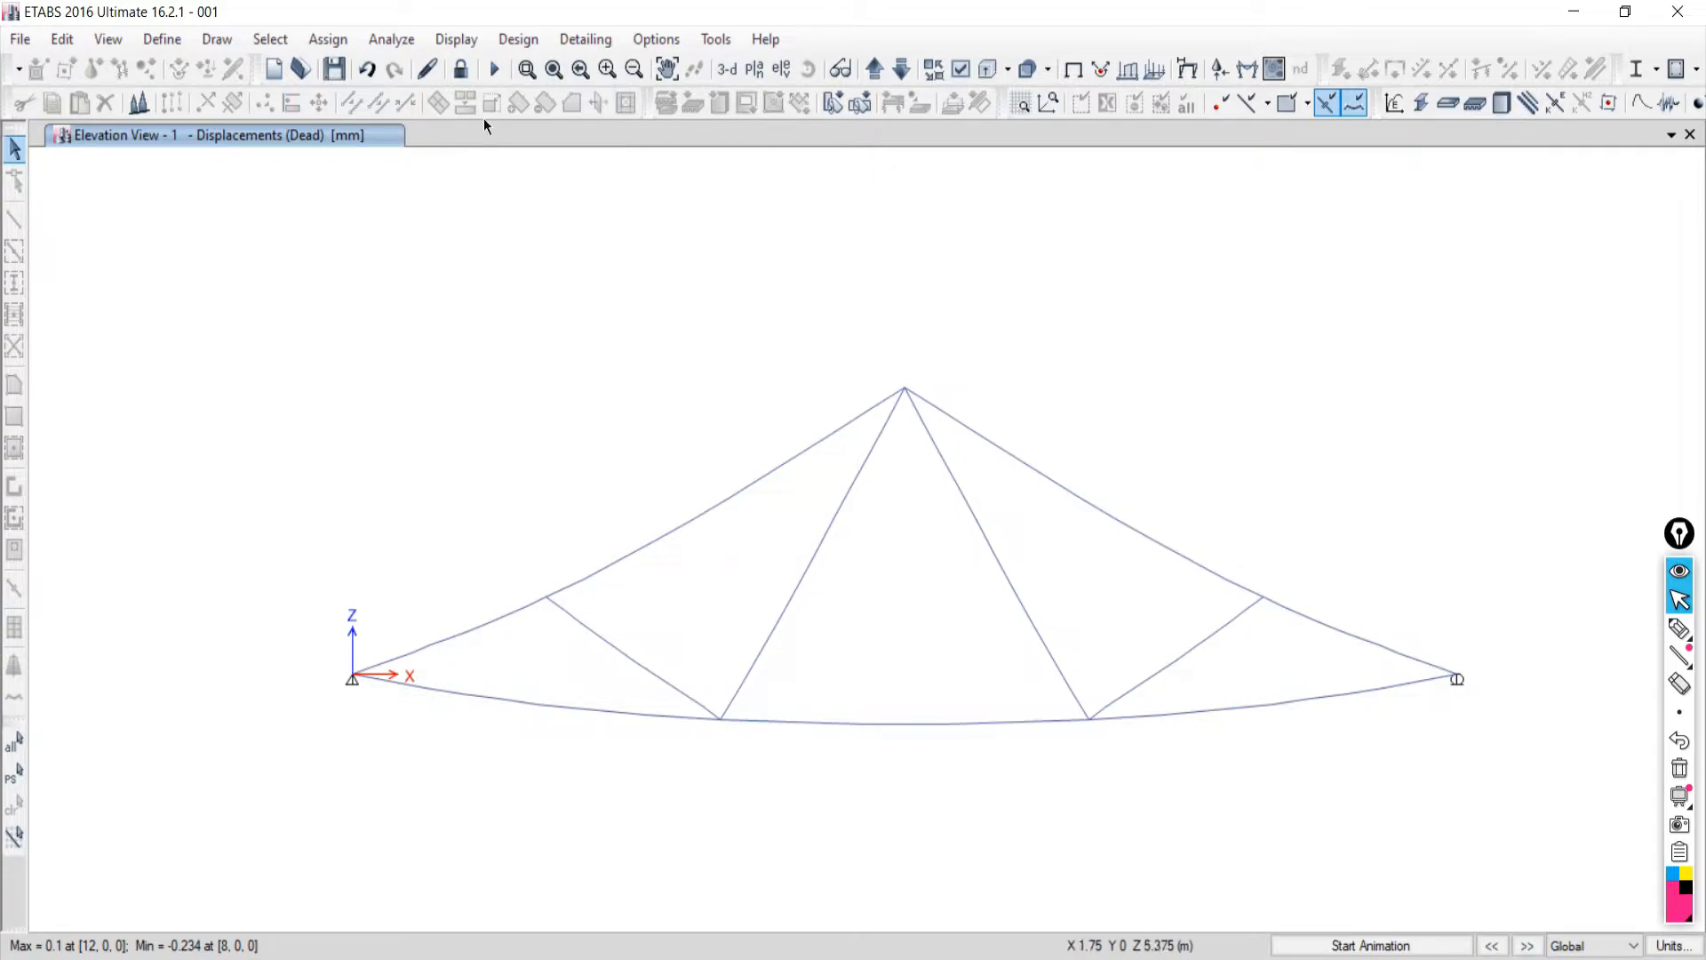
click(464, 70)
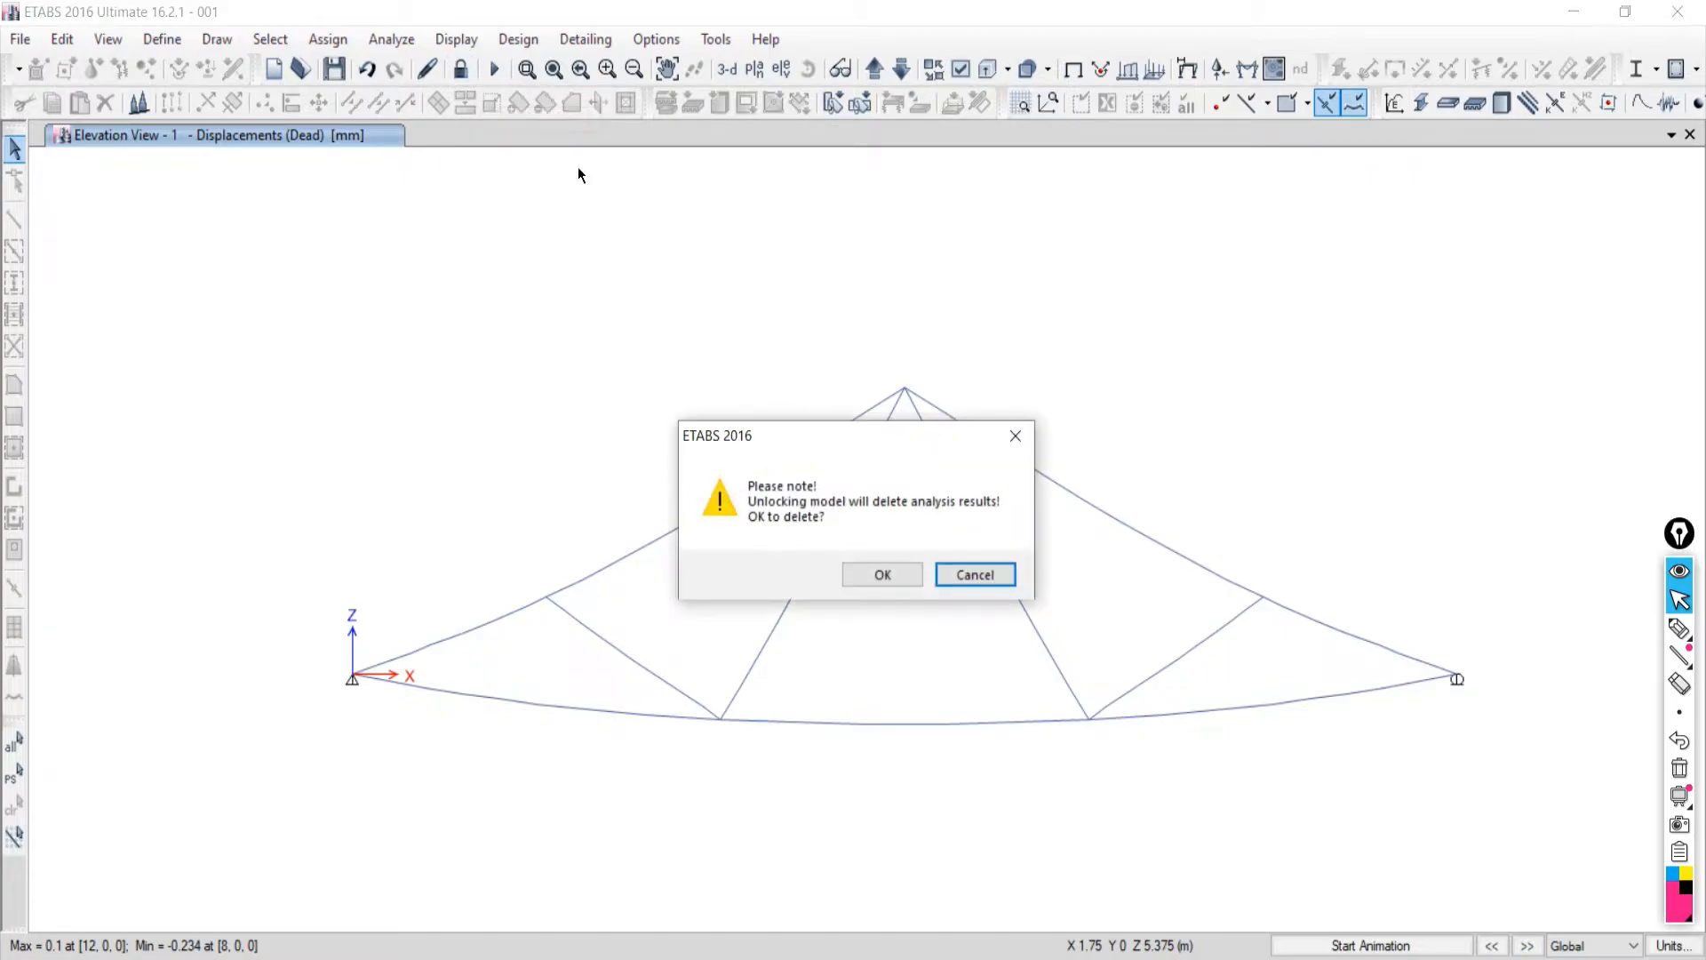
click(862, 575)
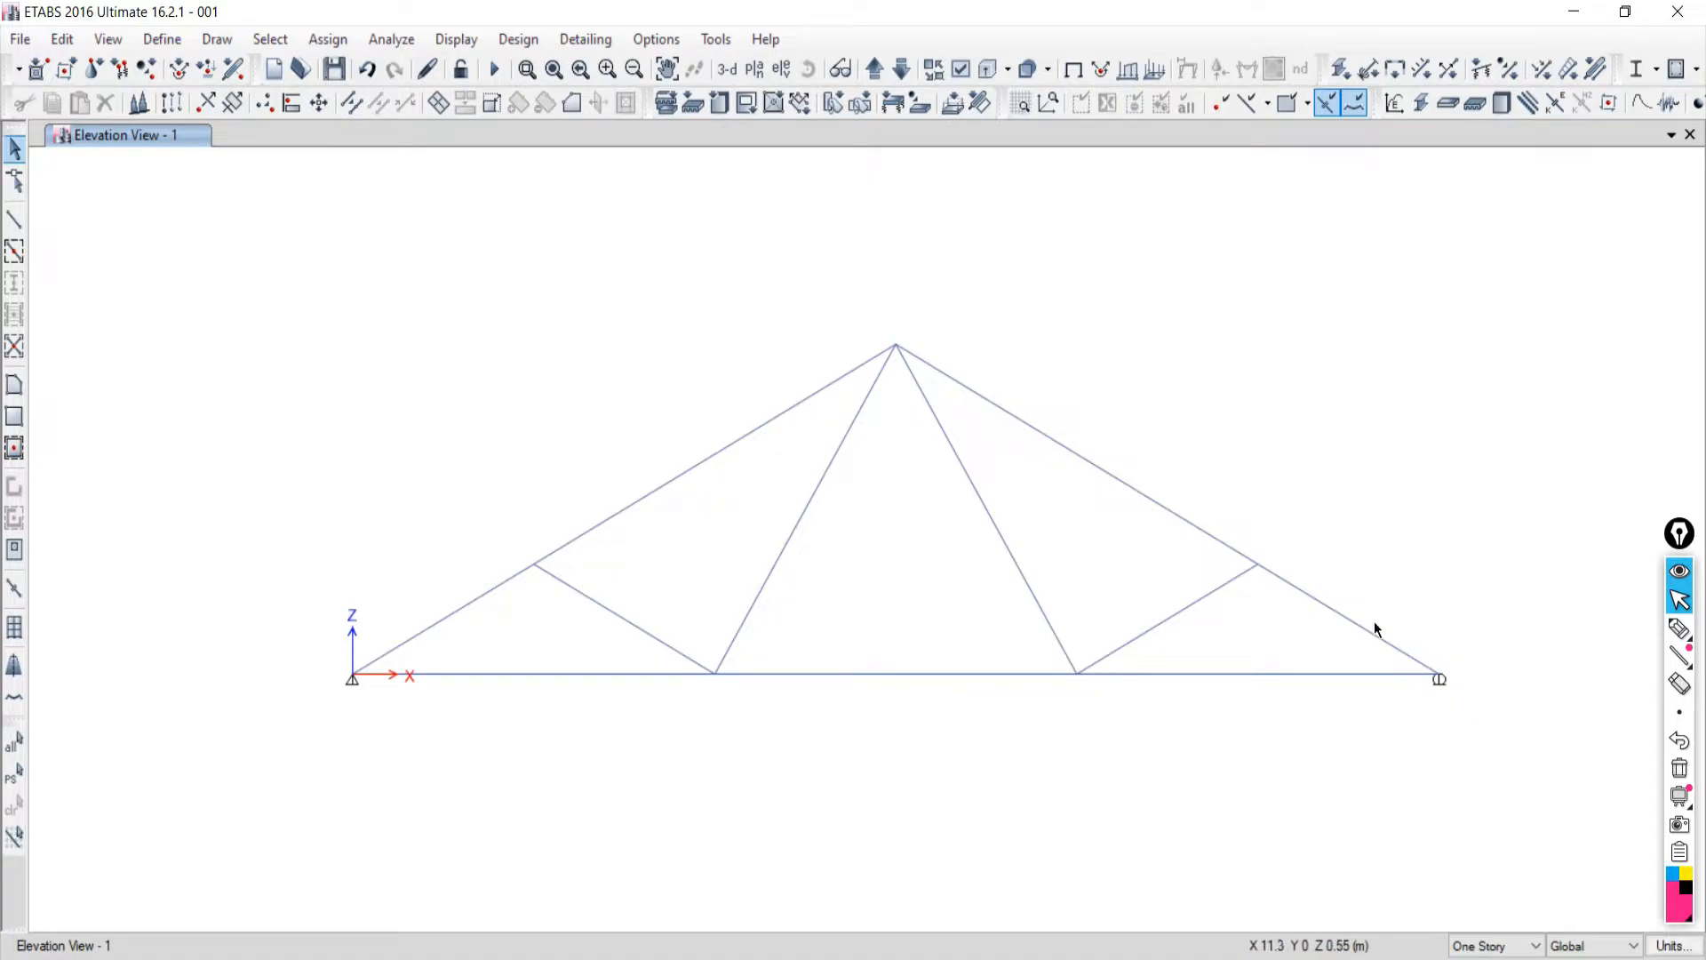
drag(1413, 613, 1496, 727)
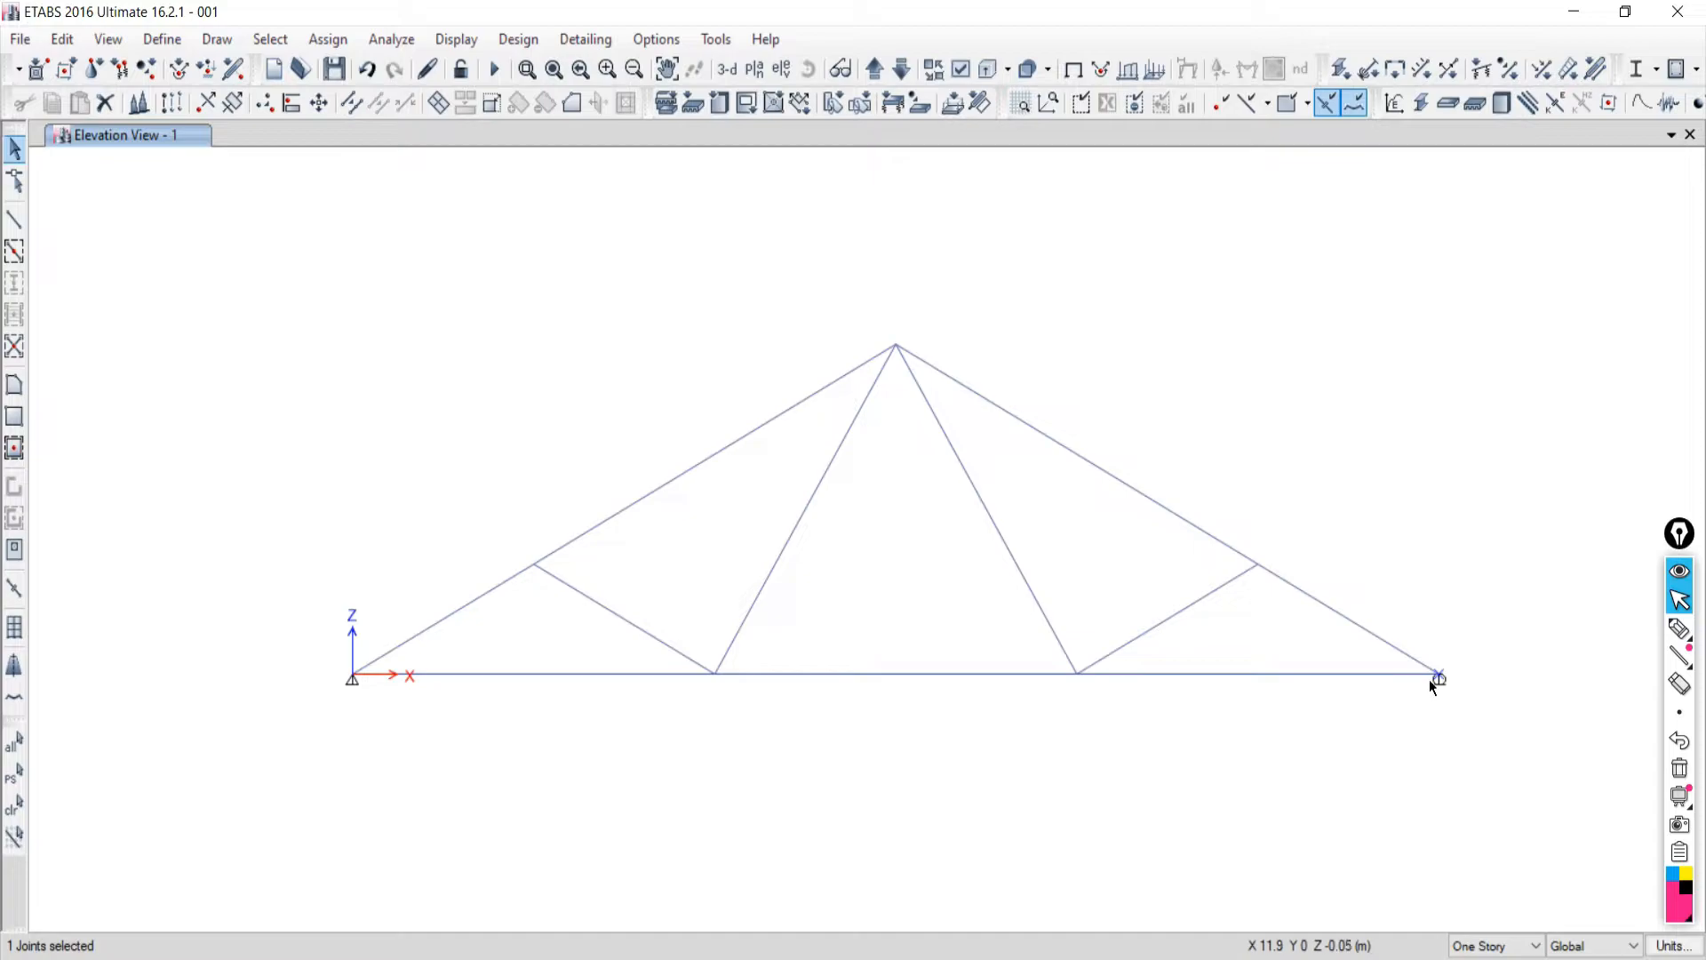
click(328, 40)
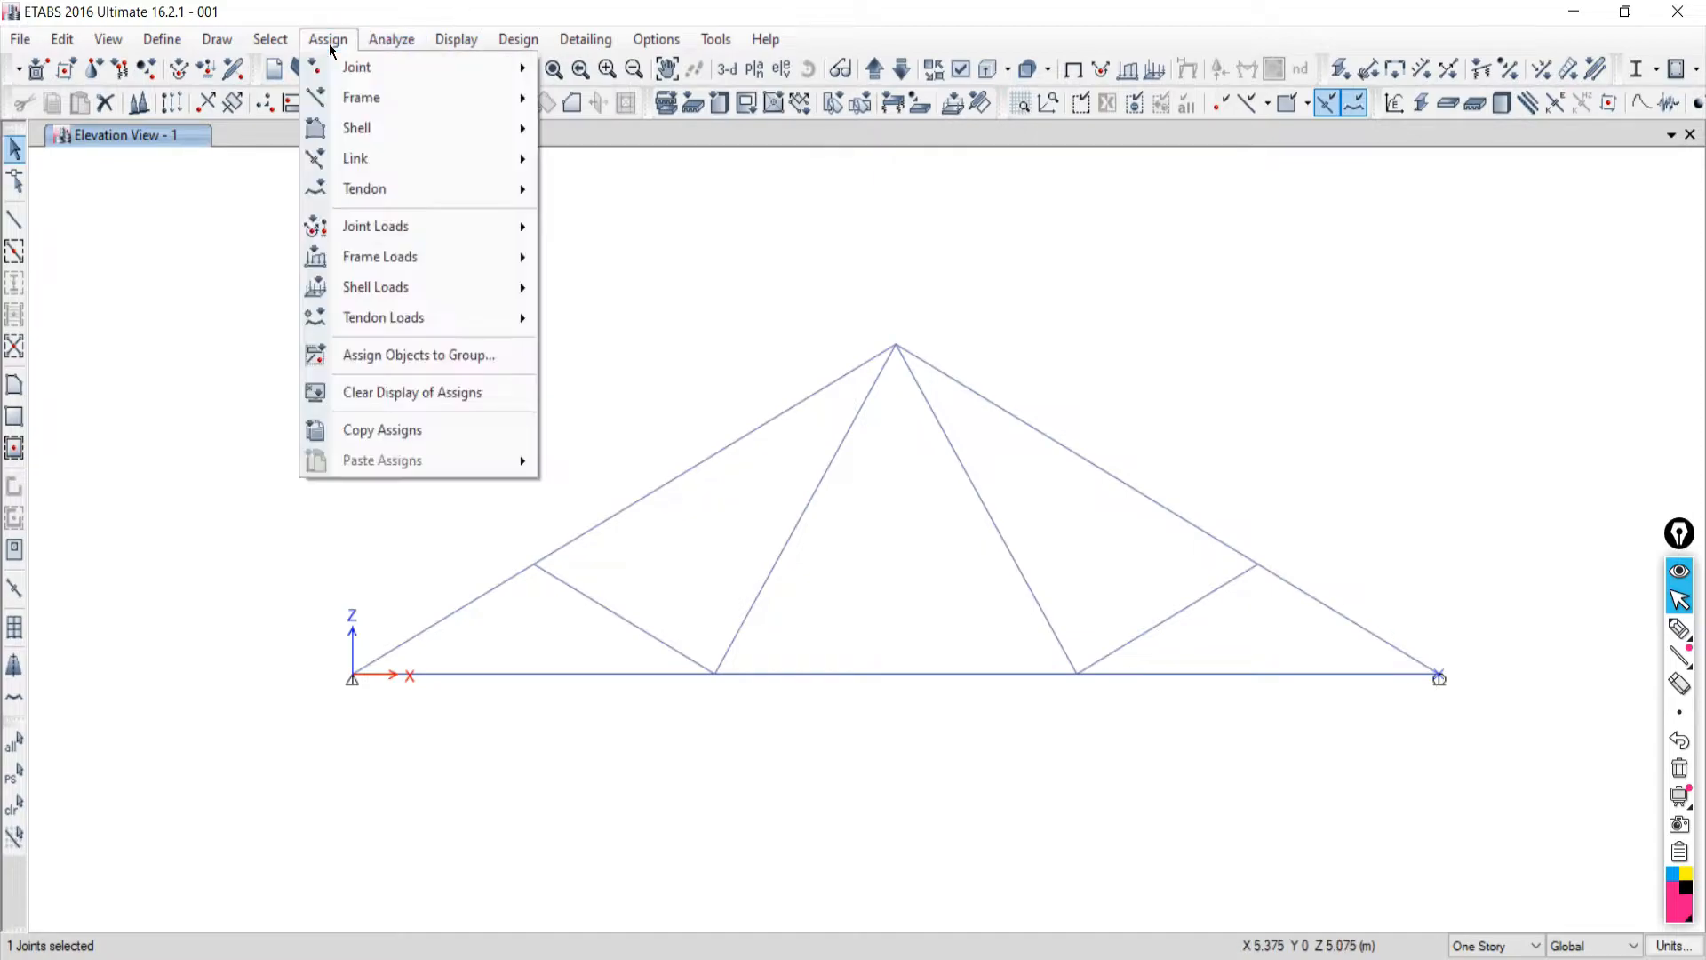
mouse_move(418, 67)
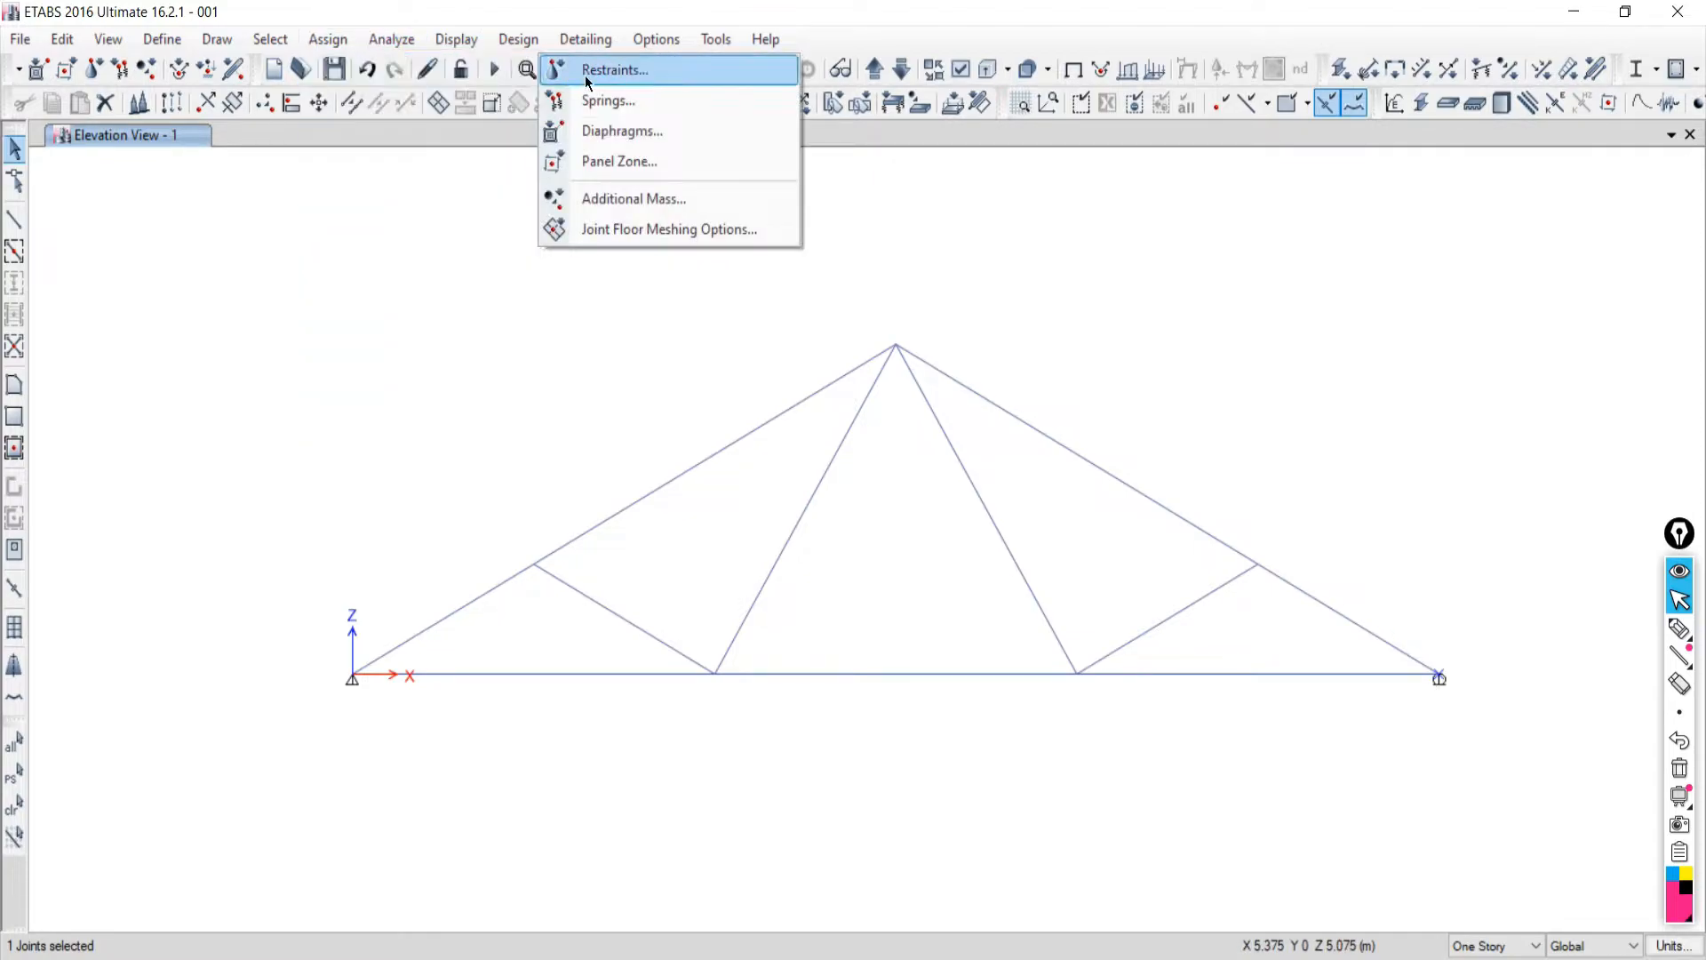
click(584, 75)
click(335, 363)
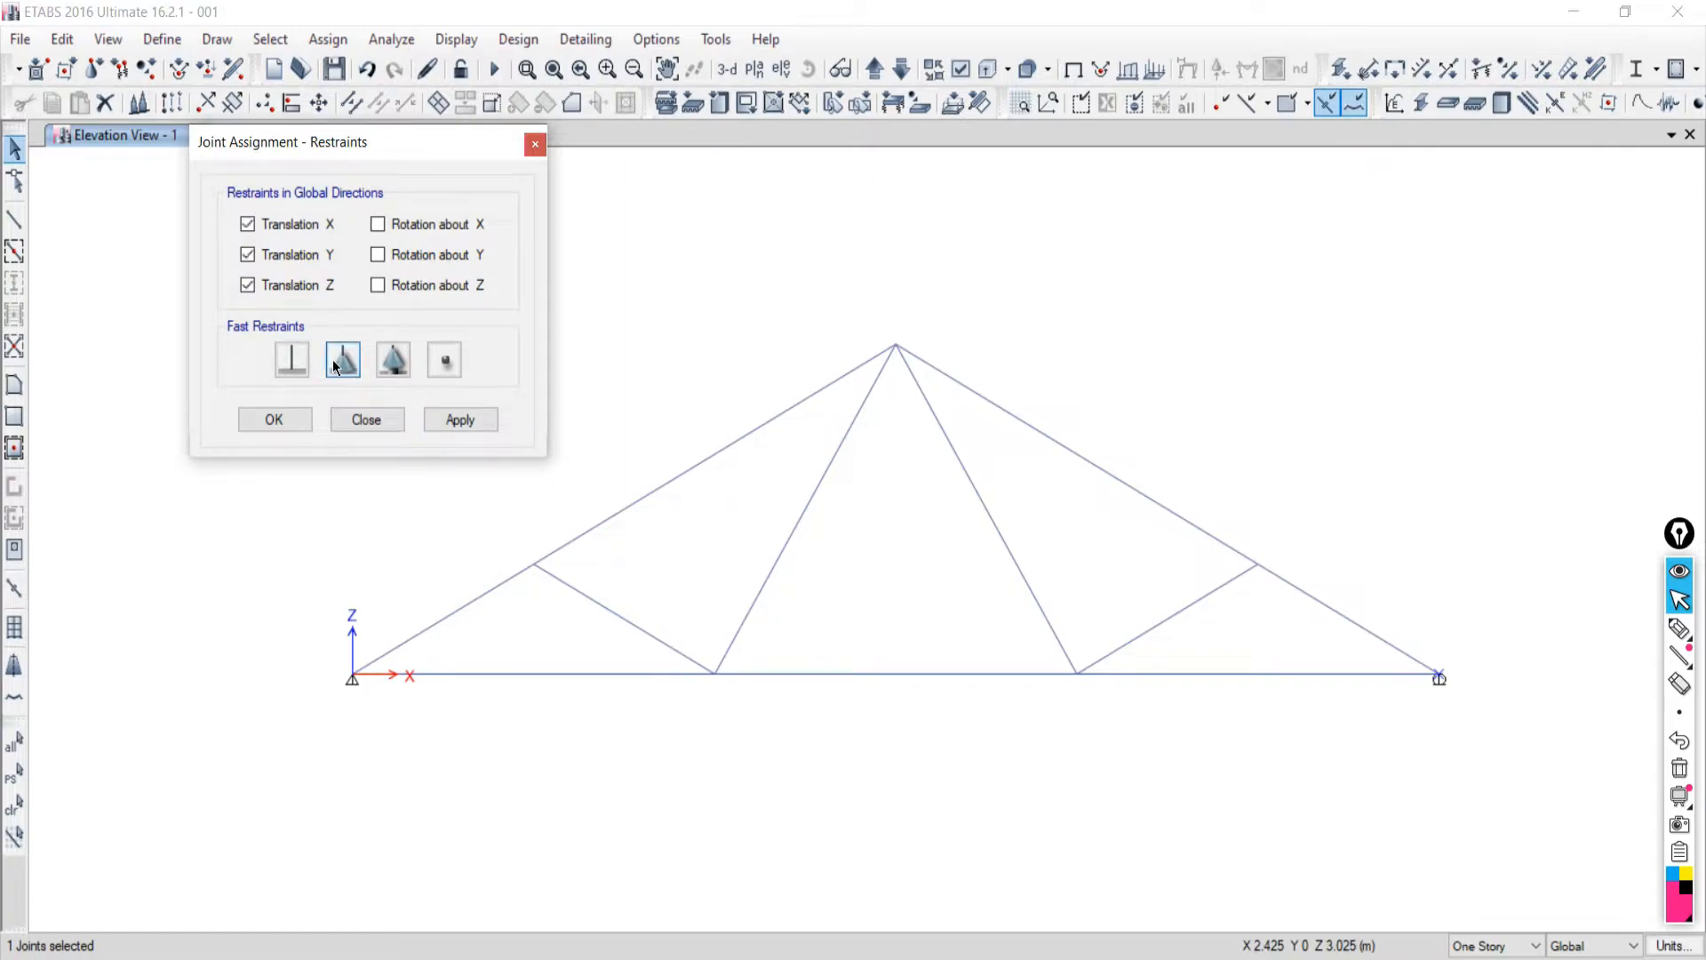
click(458, 421)
click(393, 420)
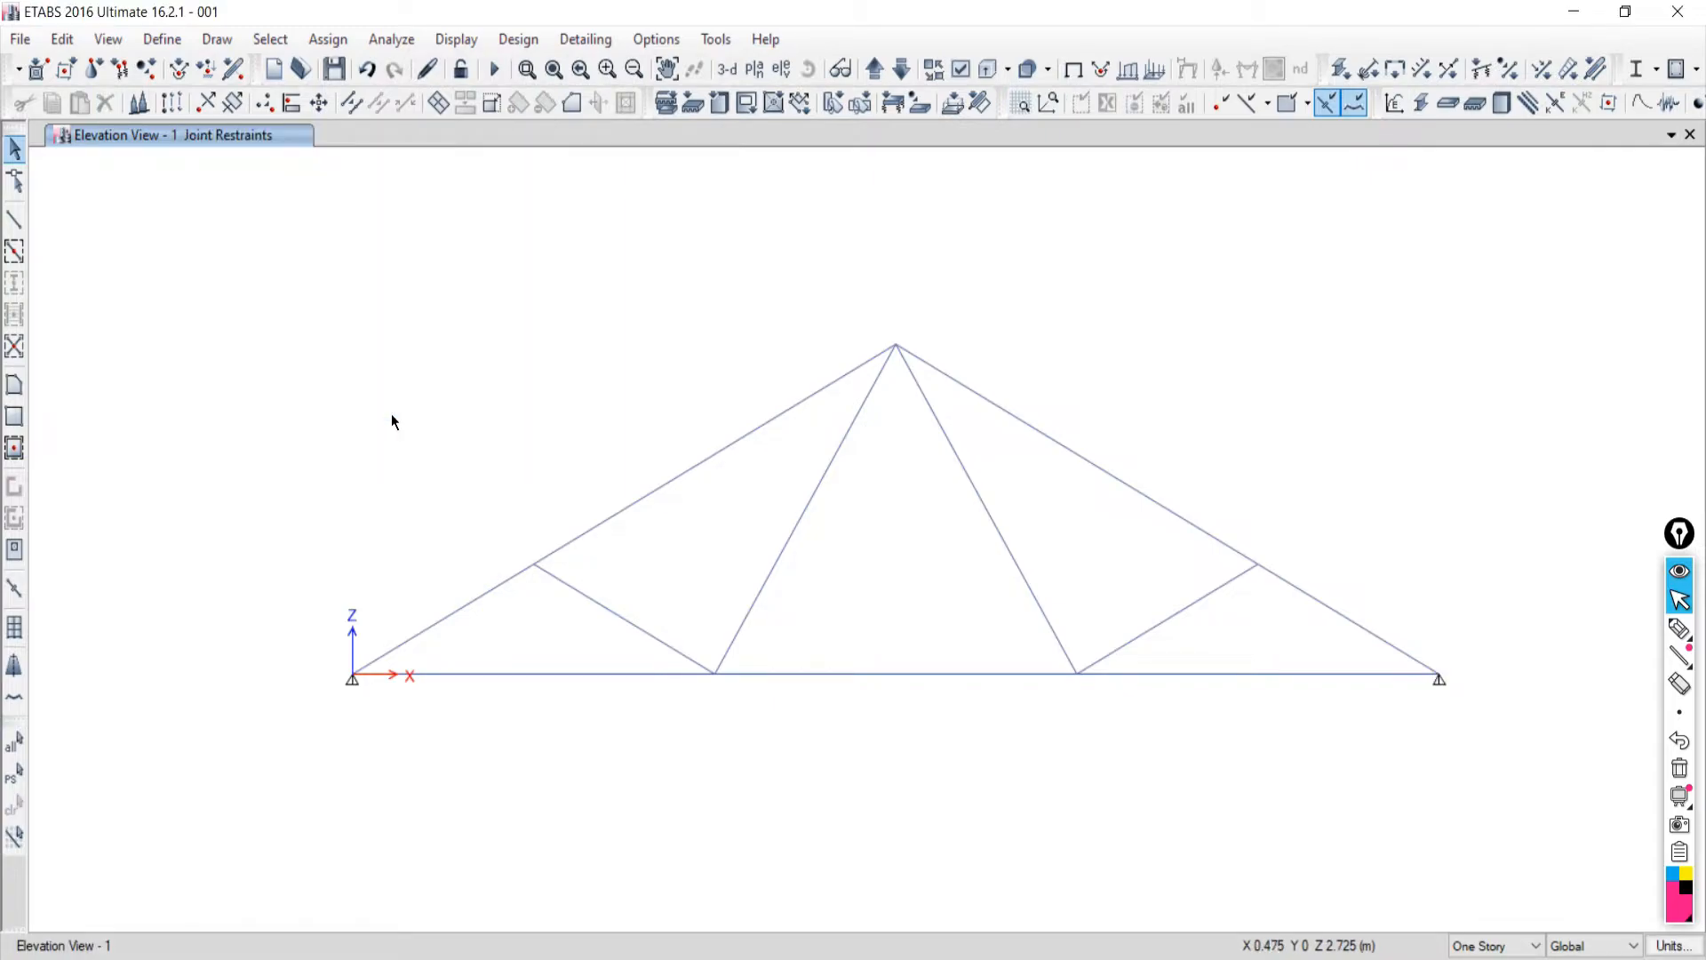
Run the analysis with both supports pinned and animate the dead-load displaced shape briefly.
click(491, 71)
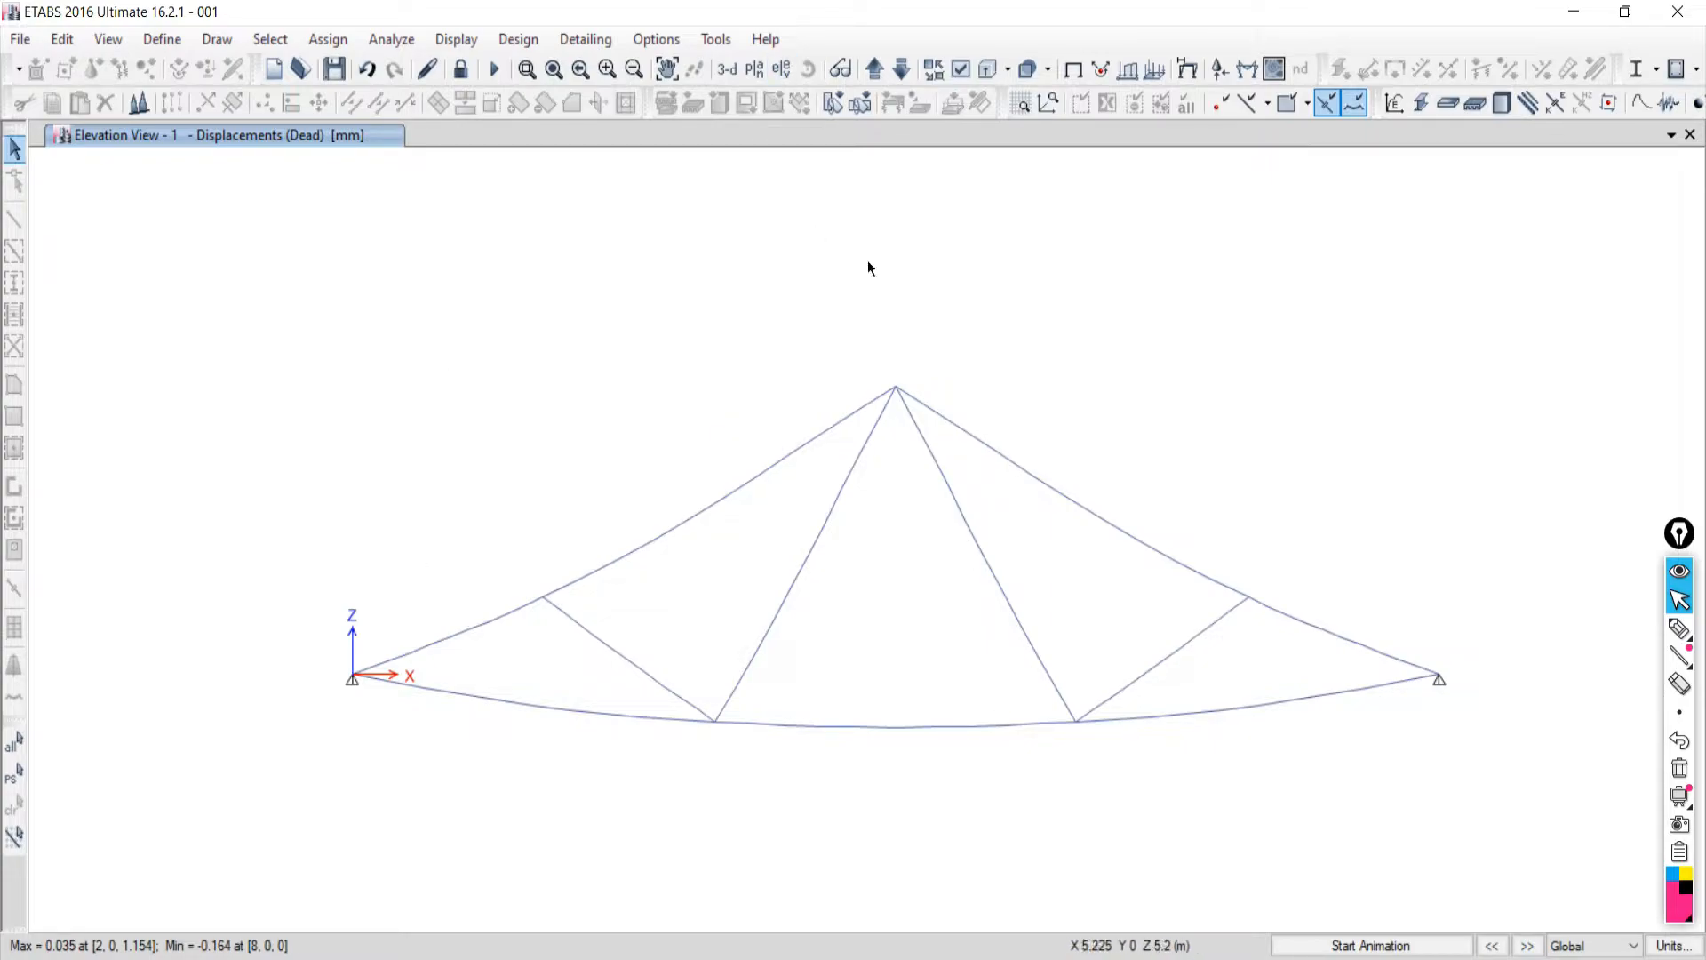
click(1307, 947)
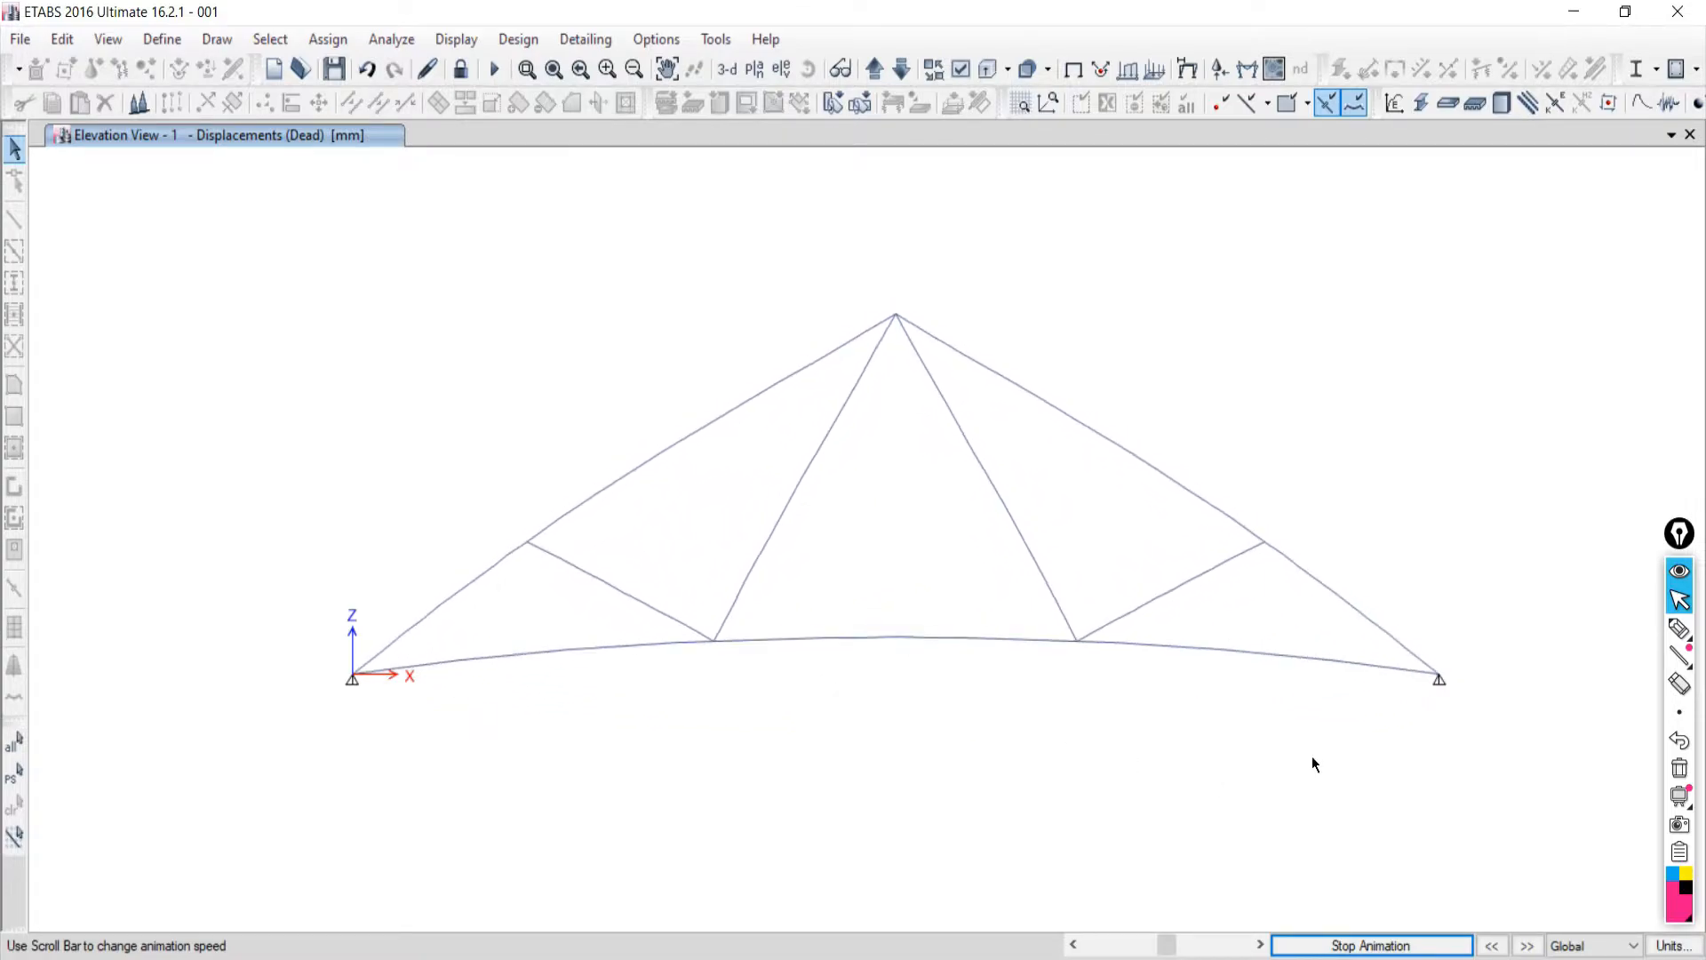
click(1320, 949)
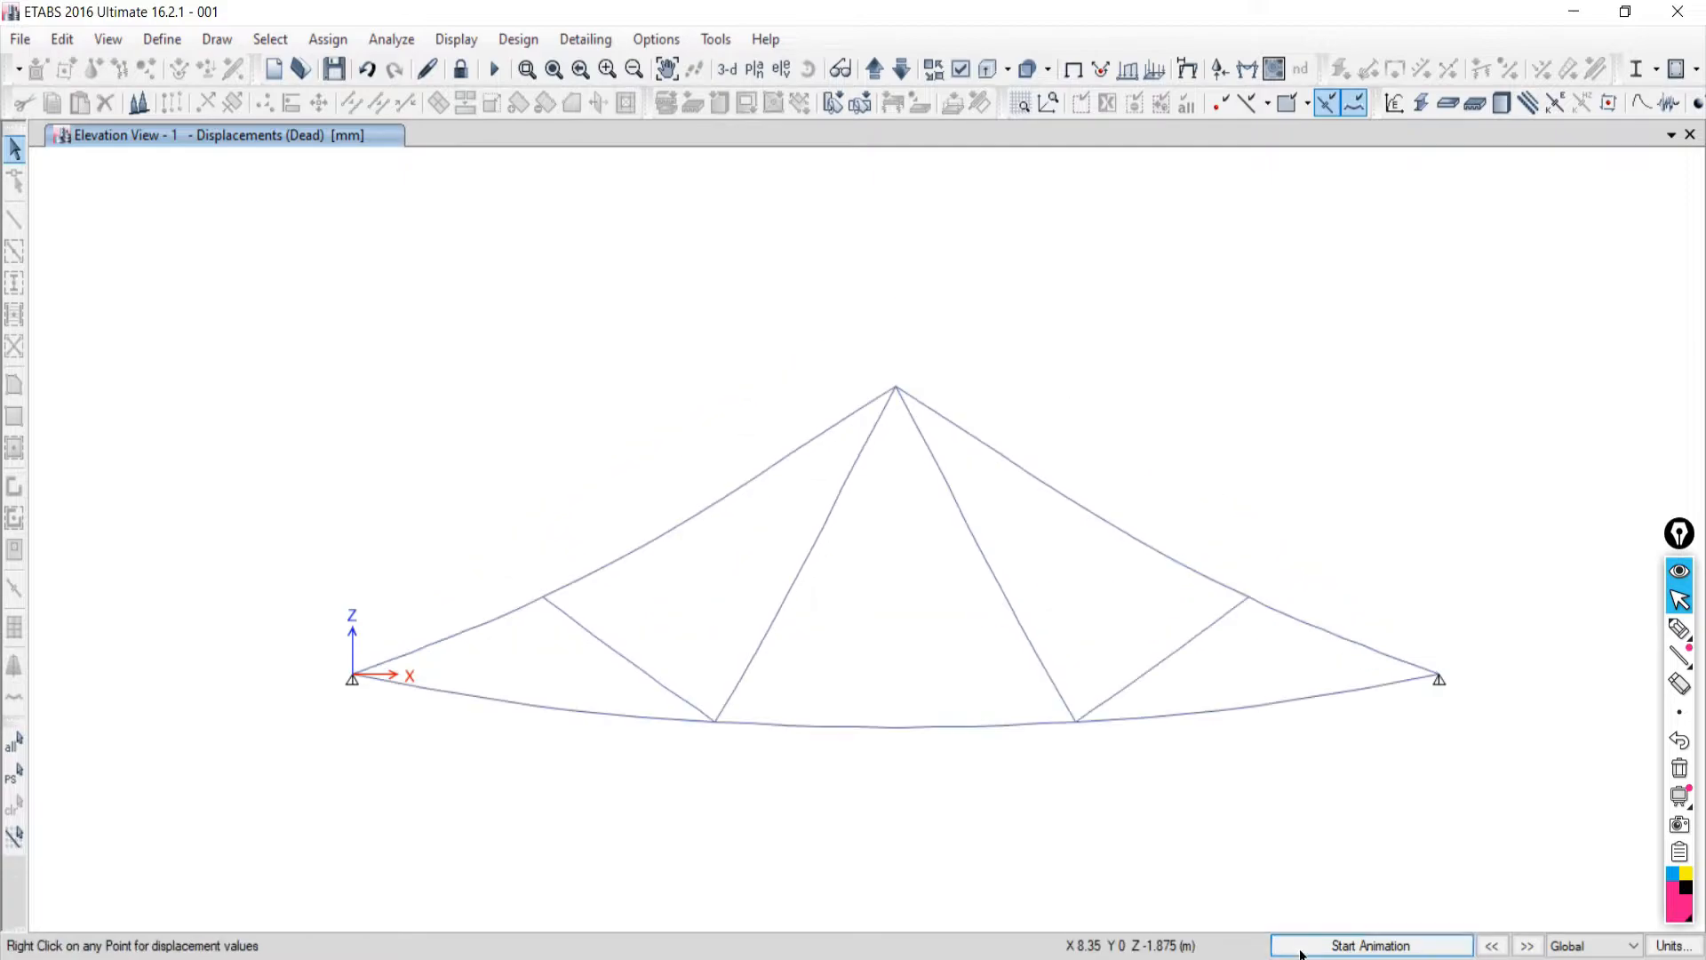
Unlock the model and assign a roller restraint to the right-hand support joint, fixing only translation in Z.
click(455, 70)
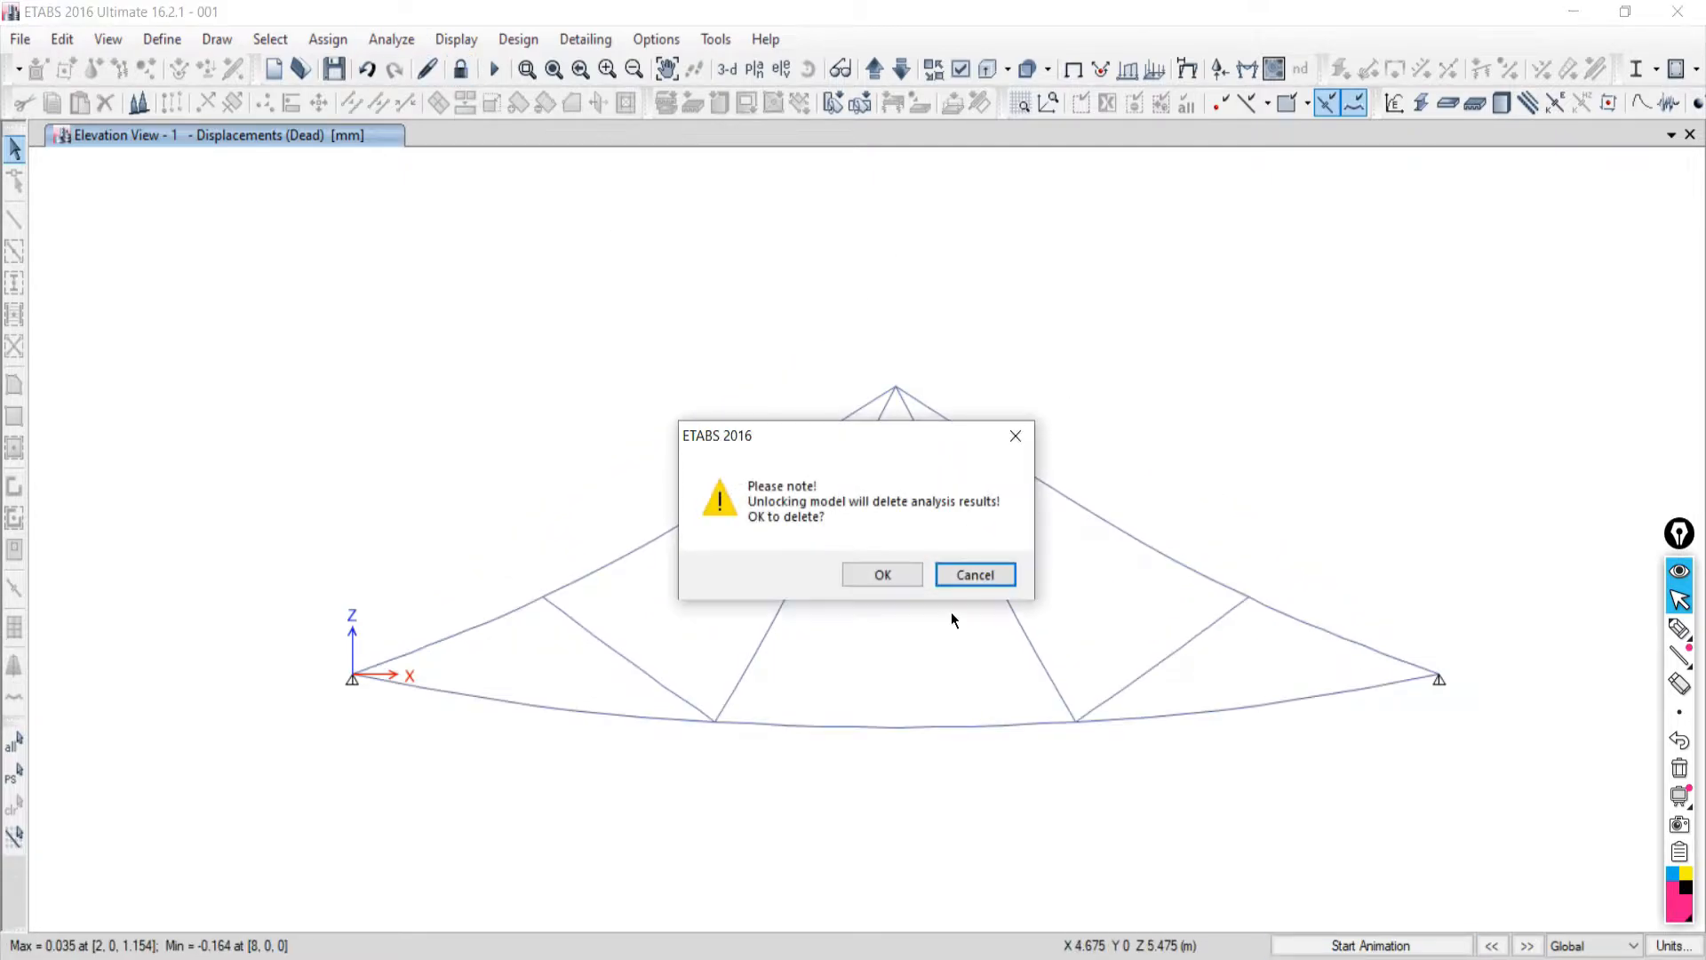
click(883, 582)
drag(1409, 572, 1510, 764)
click(329, 41)
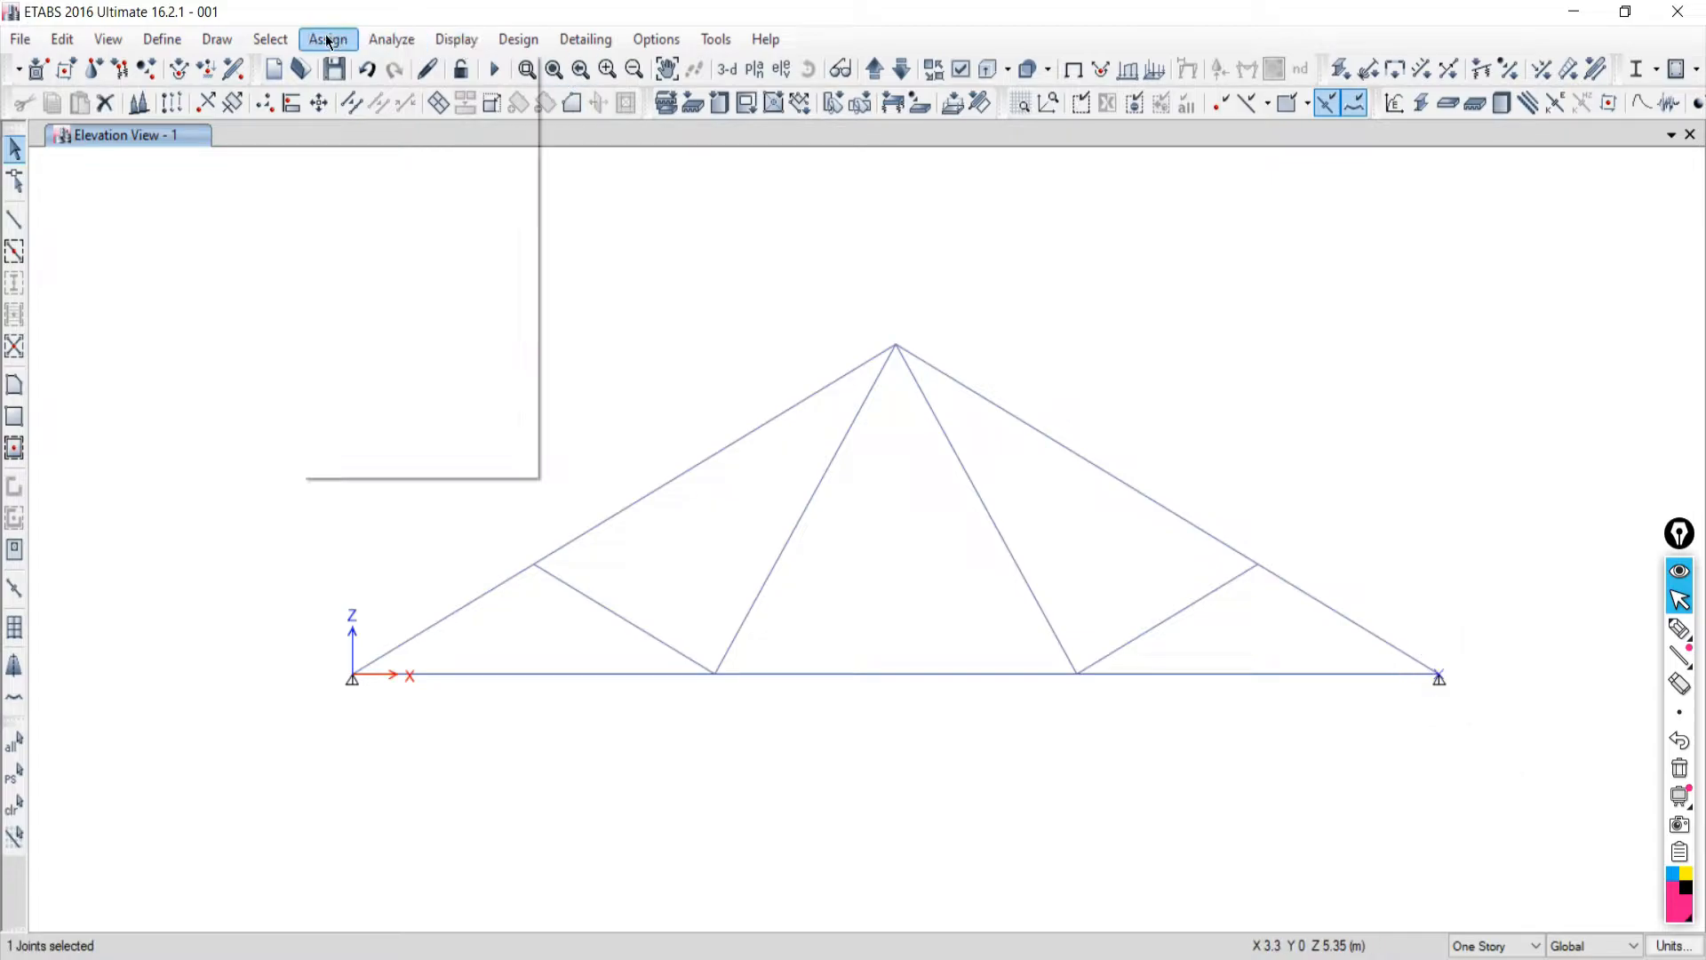
mouse_move(356, 67)
click(626, 69)
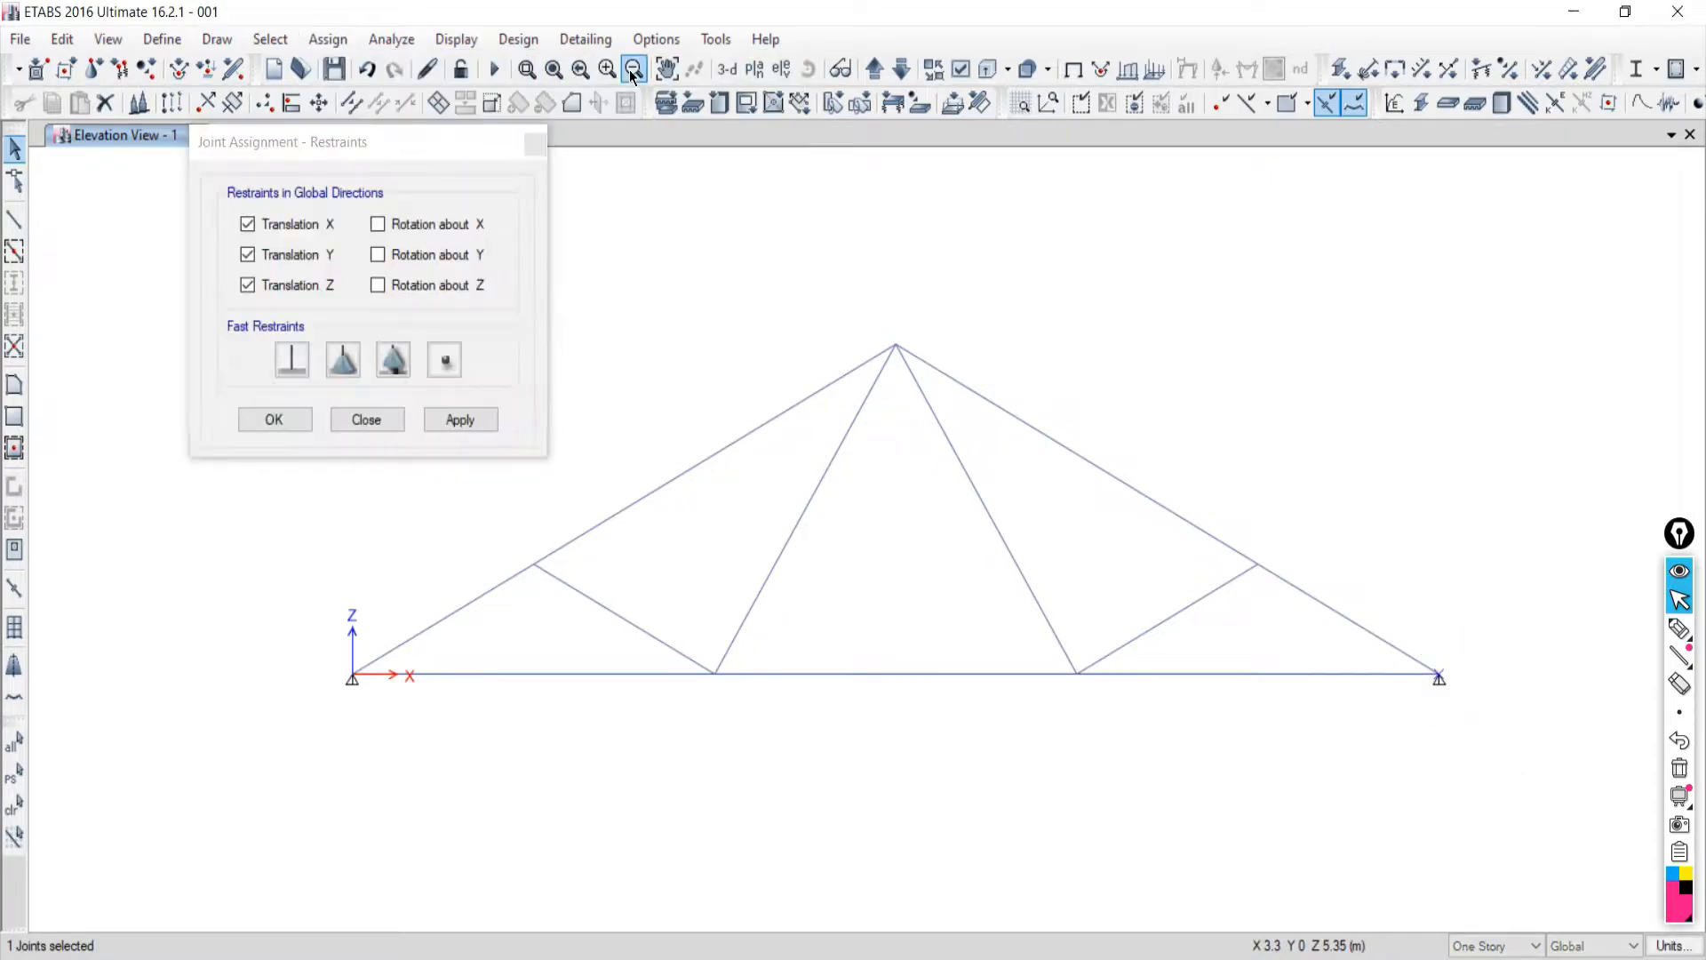
click(394, 361)
click(471, 428)
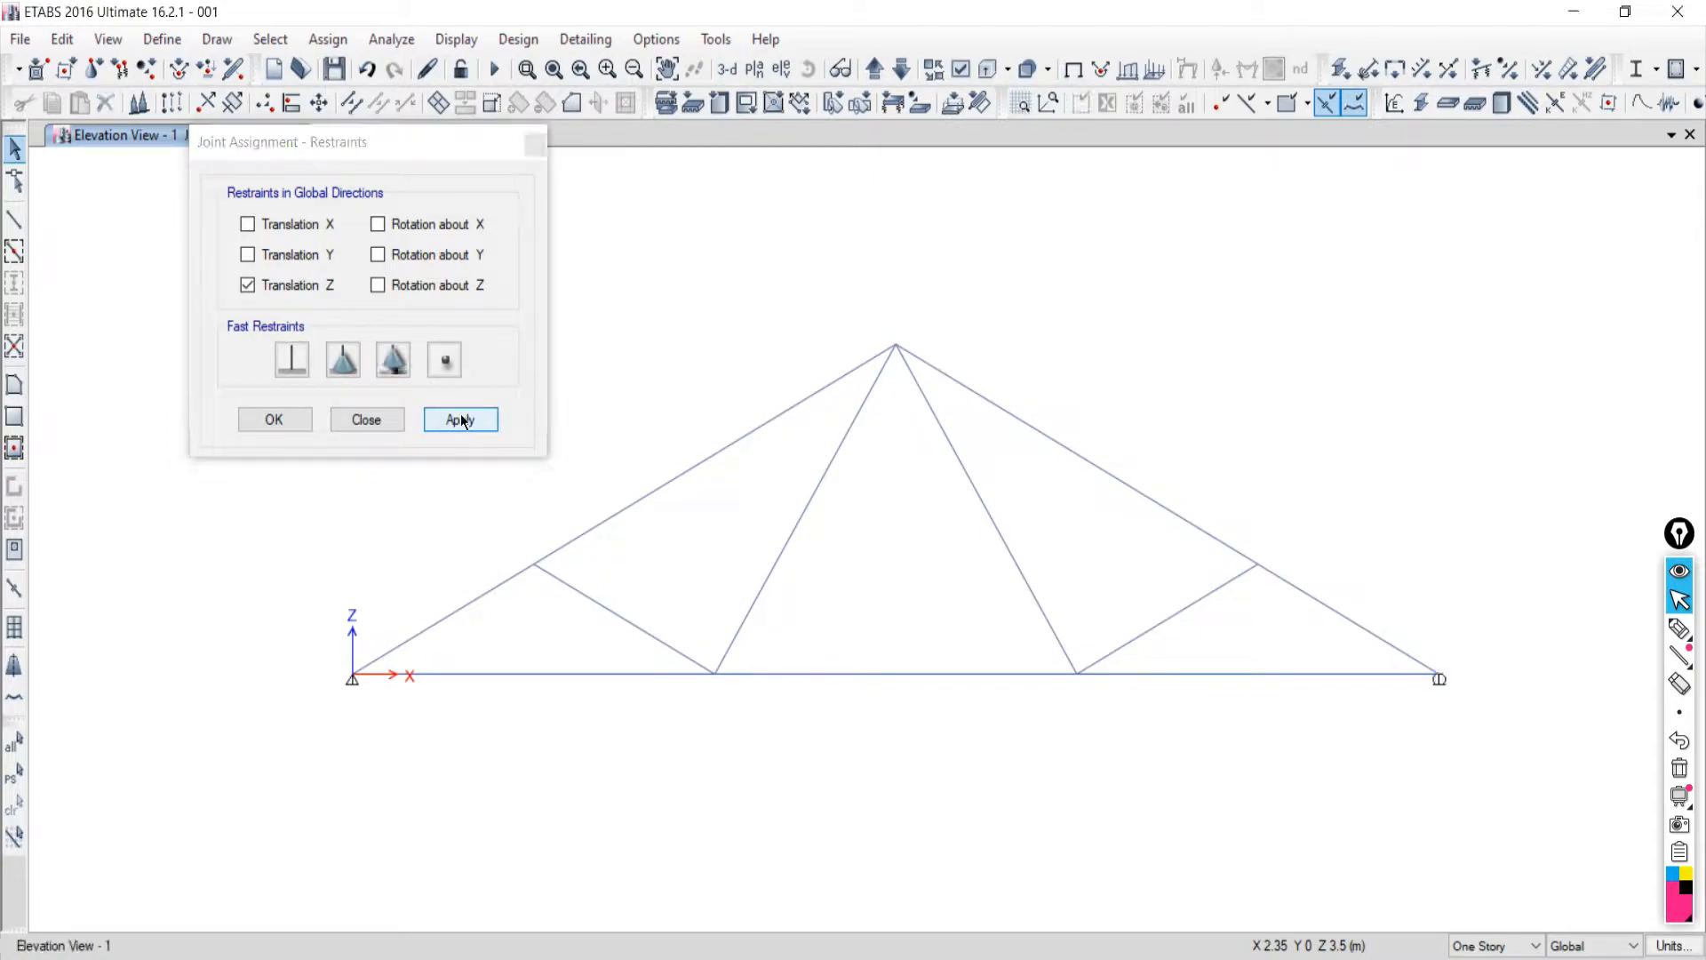
click(362, 419)
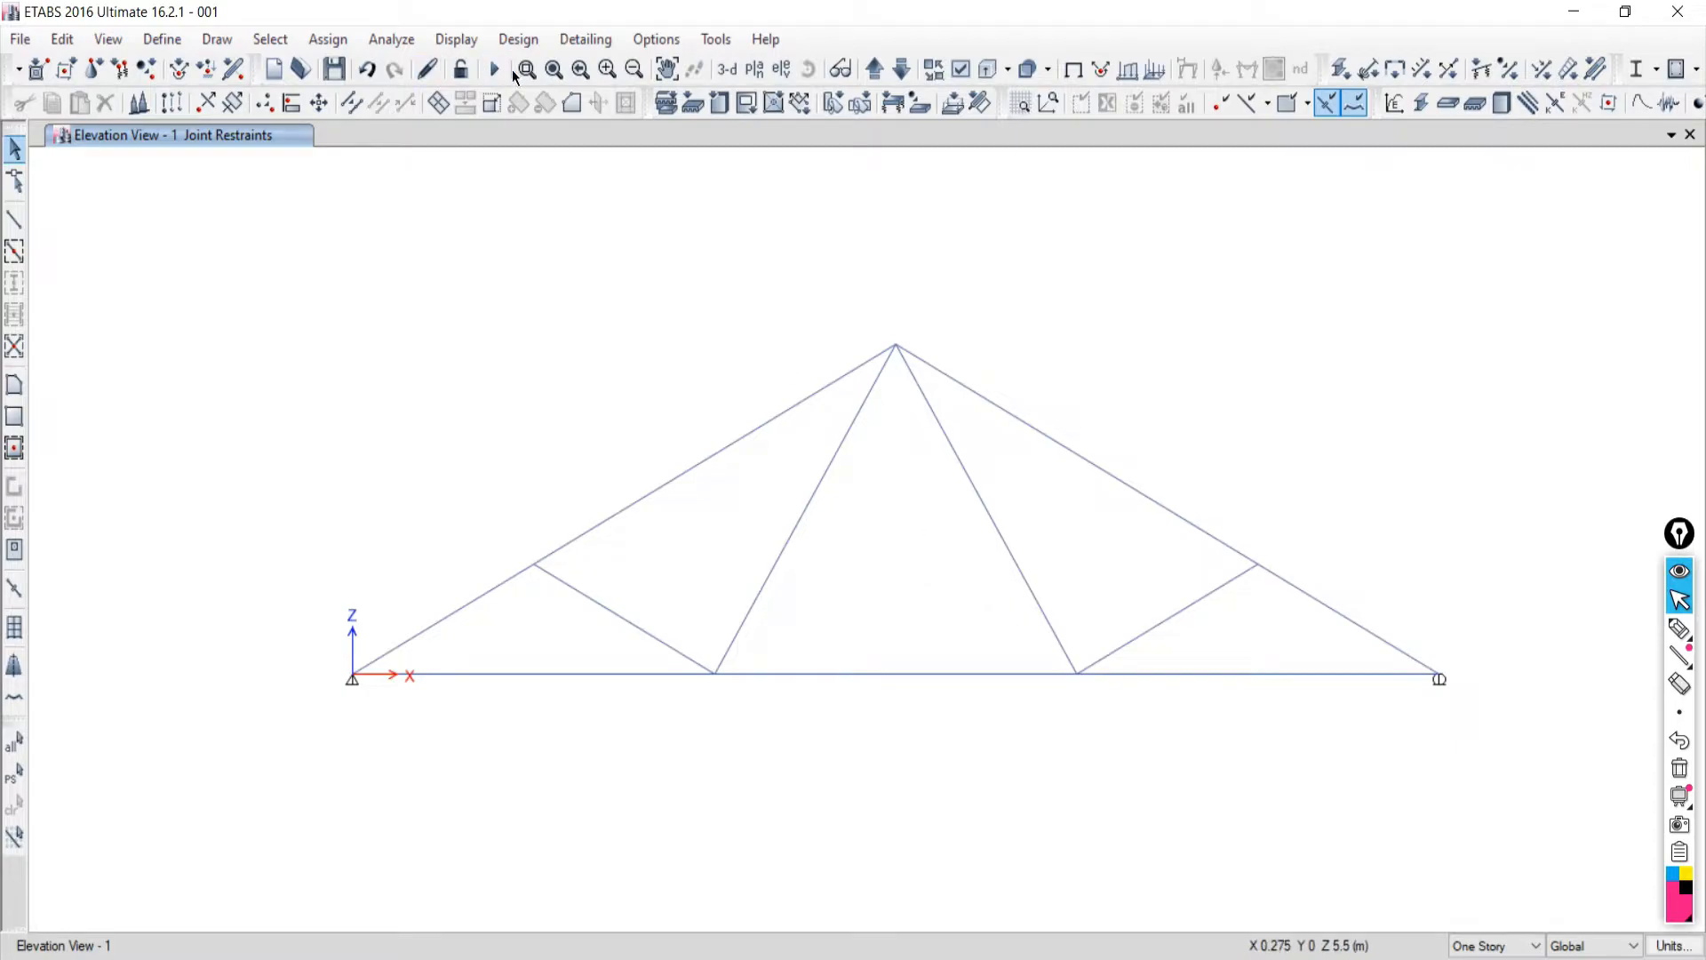
Rerun the analysis with the pinned and roller supports, and play and stop the dead-load displacement animation.
middle_drag(906, 597, 837, 577)
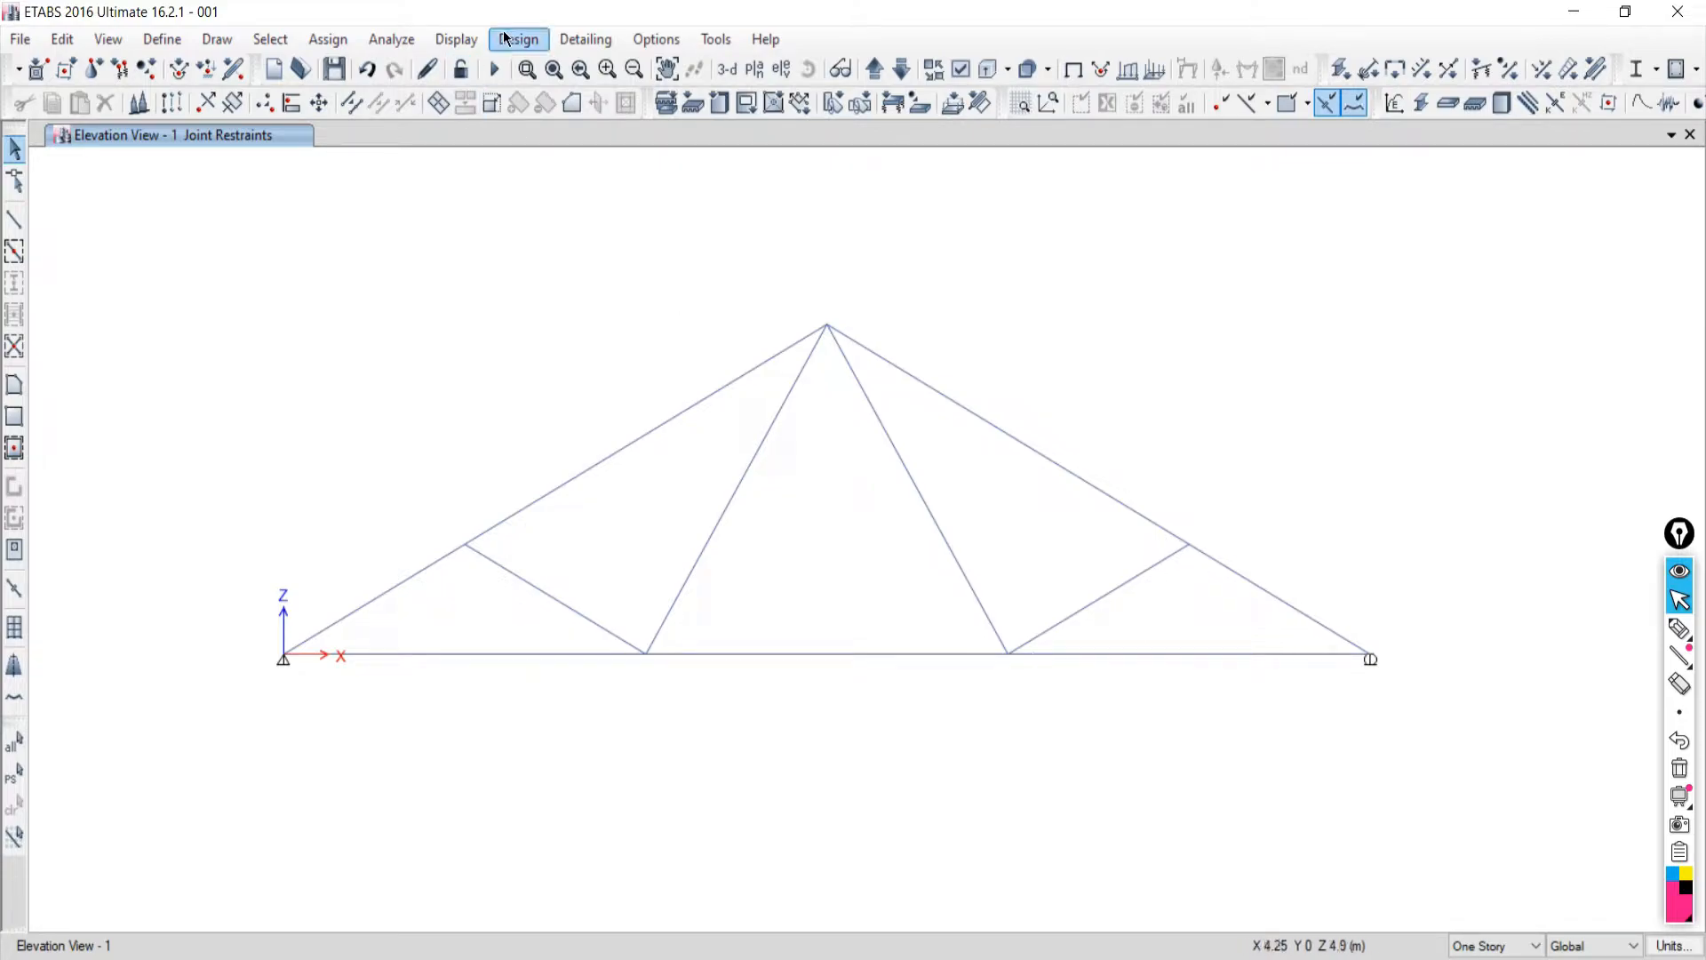
click(495, 69)
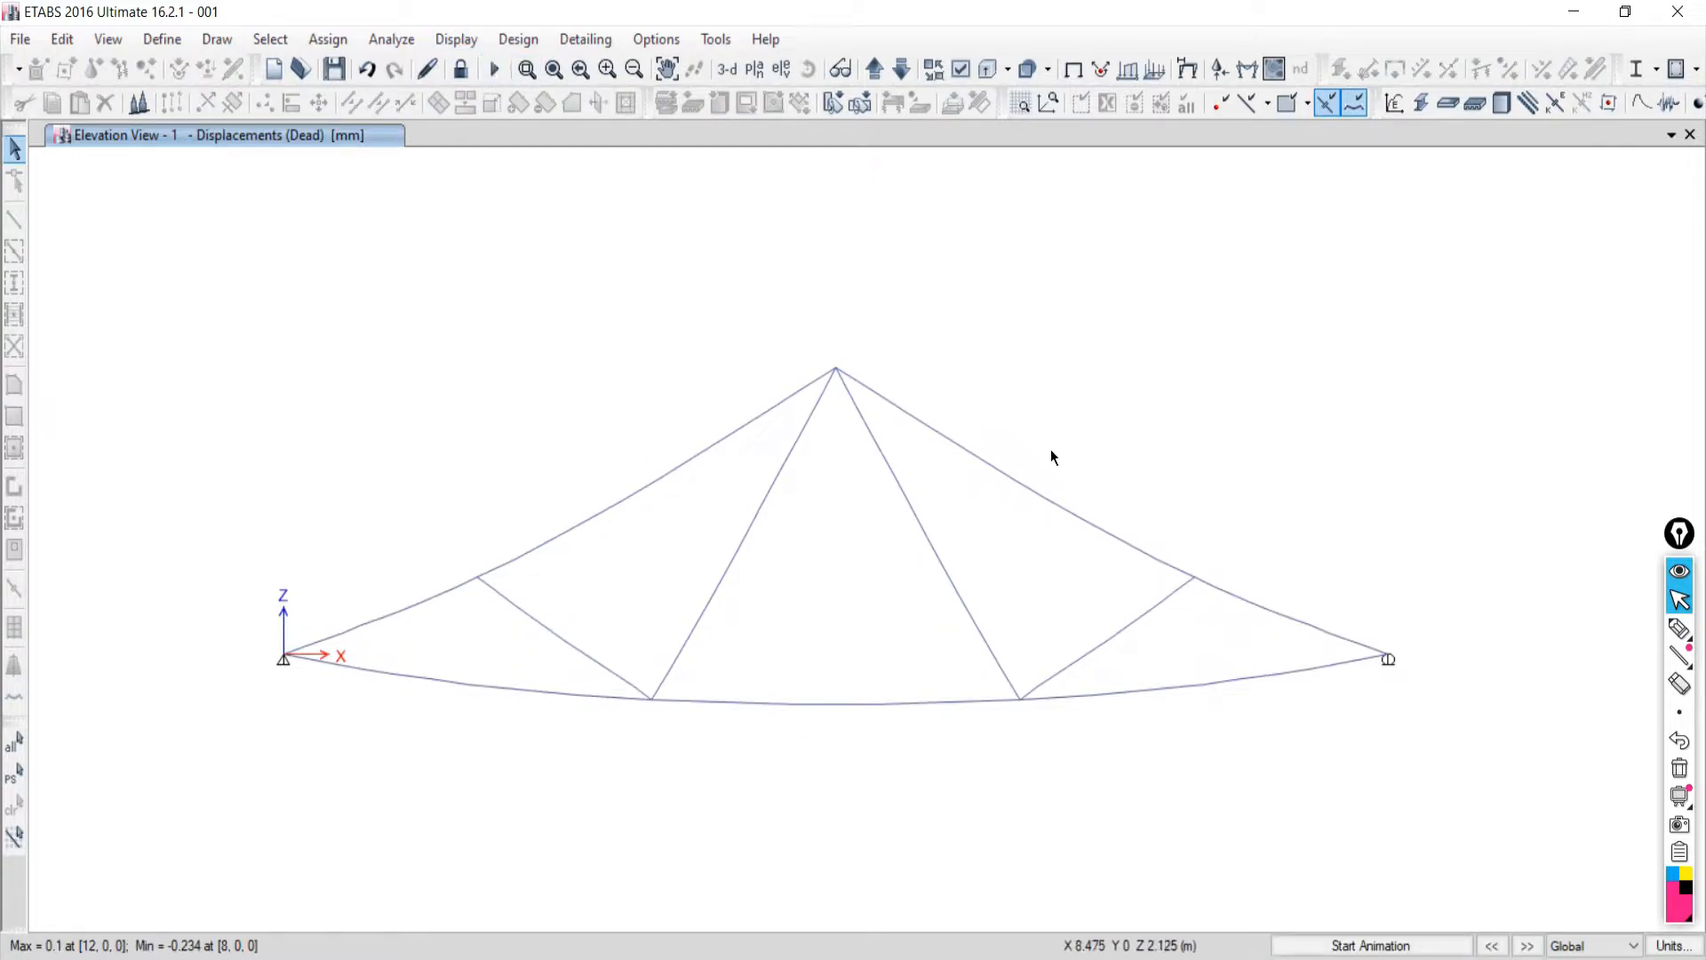
click(1337, 945)
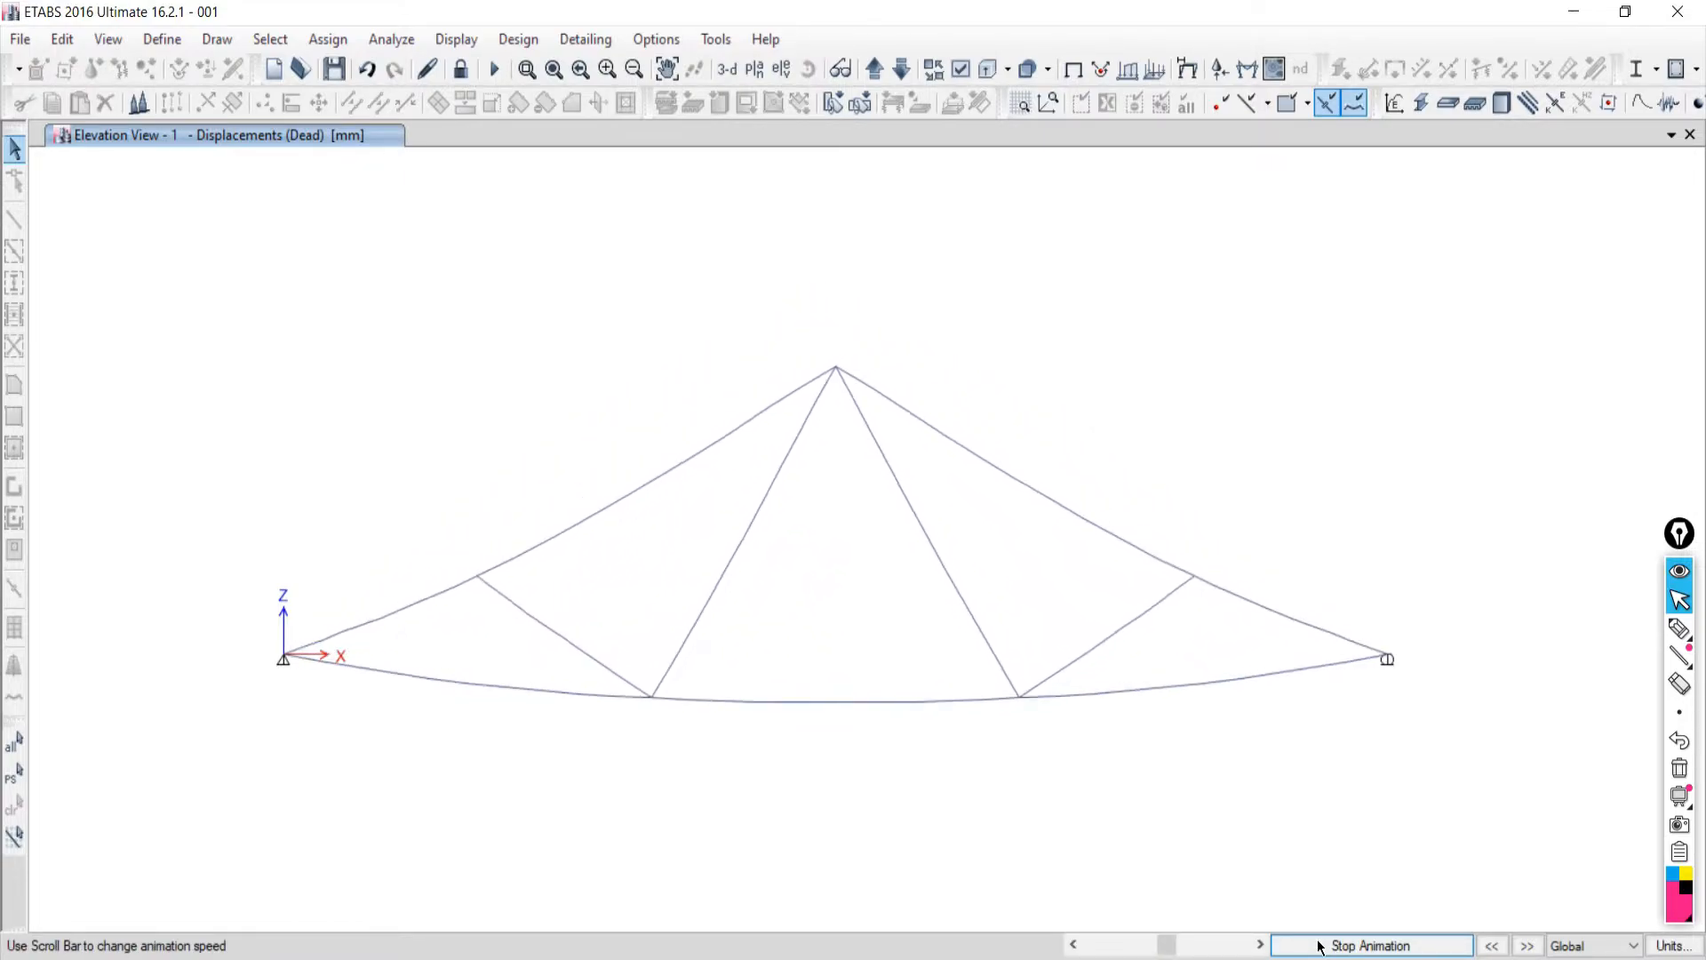
click(1320, 945)
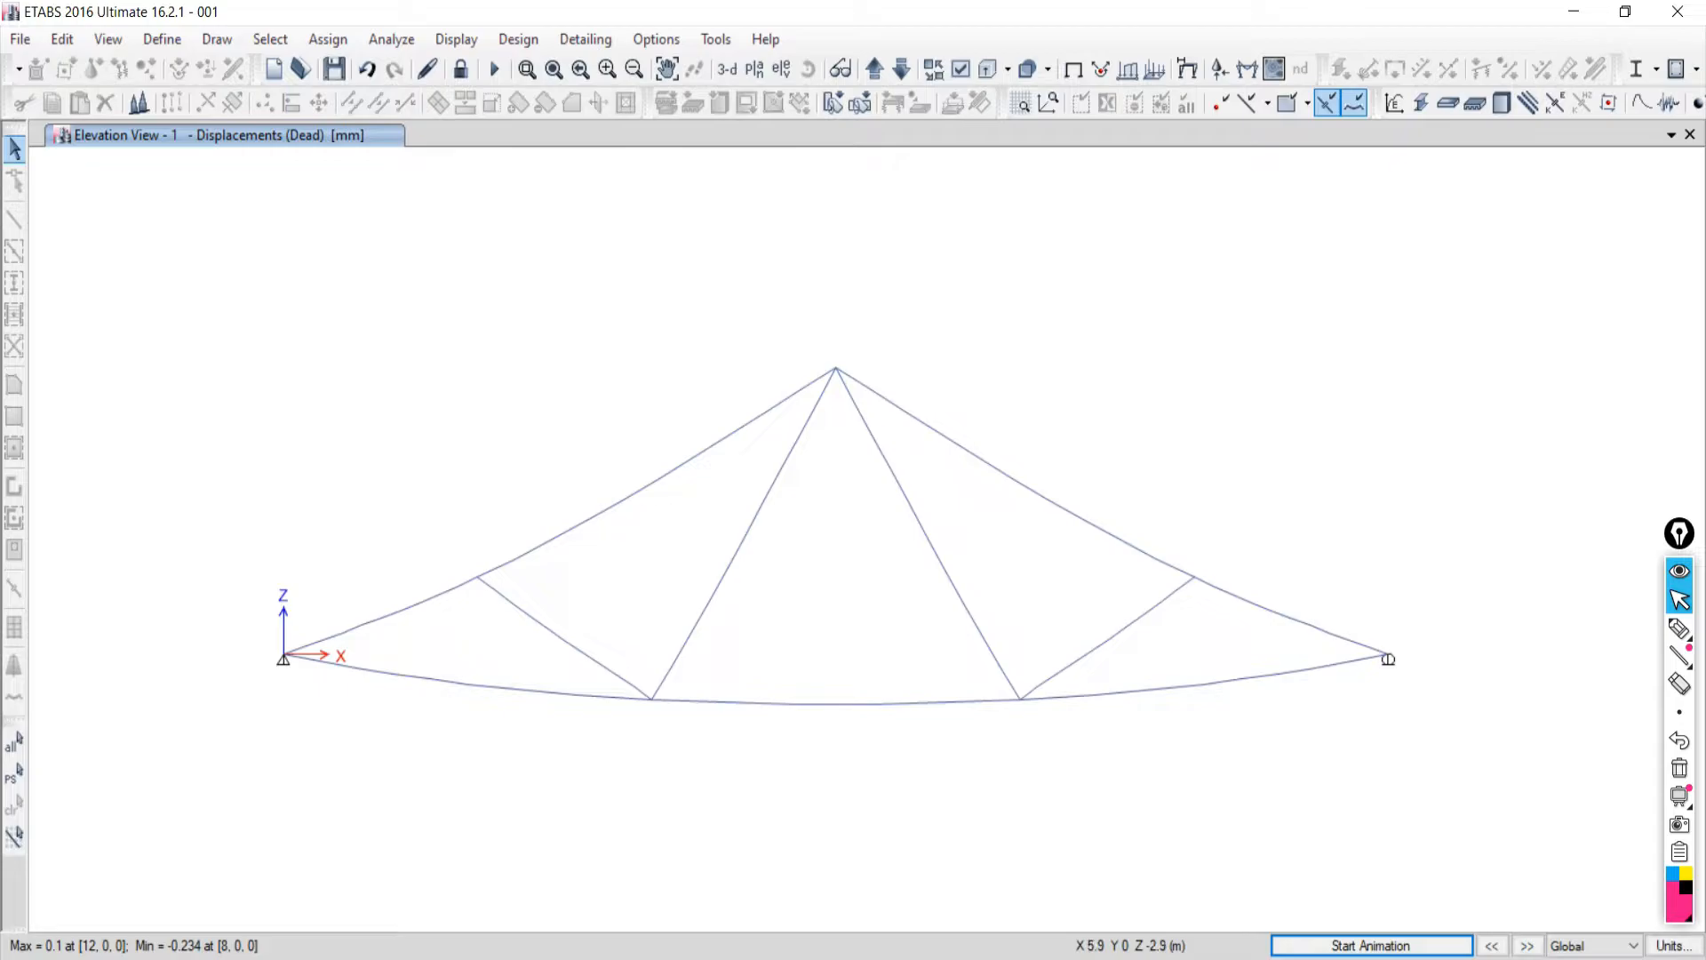
Examine the example PDF's truss diagram, support reactions and member force table, and return to ETABS.
key(alt+Tab)
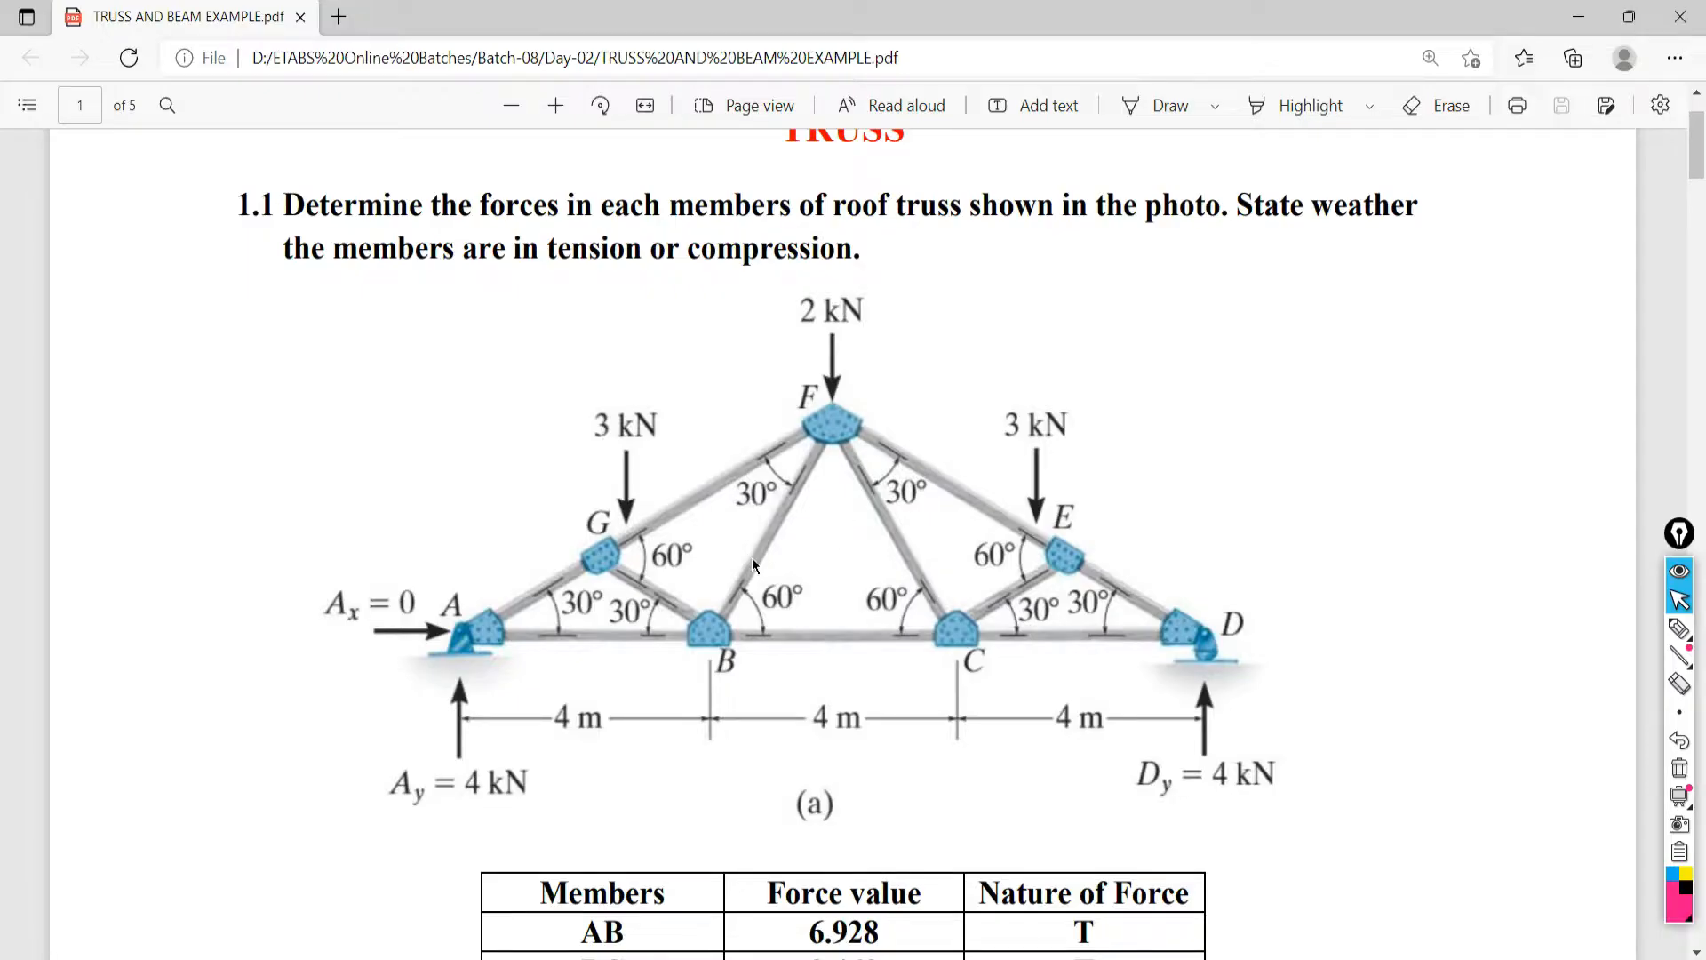
scroll(752, 560, down, 3)
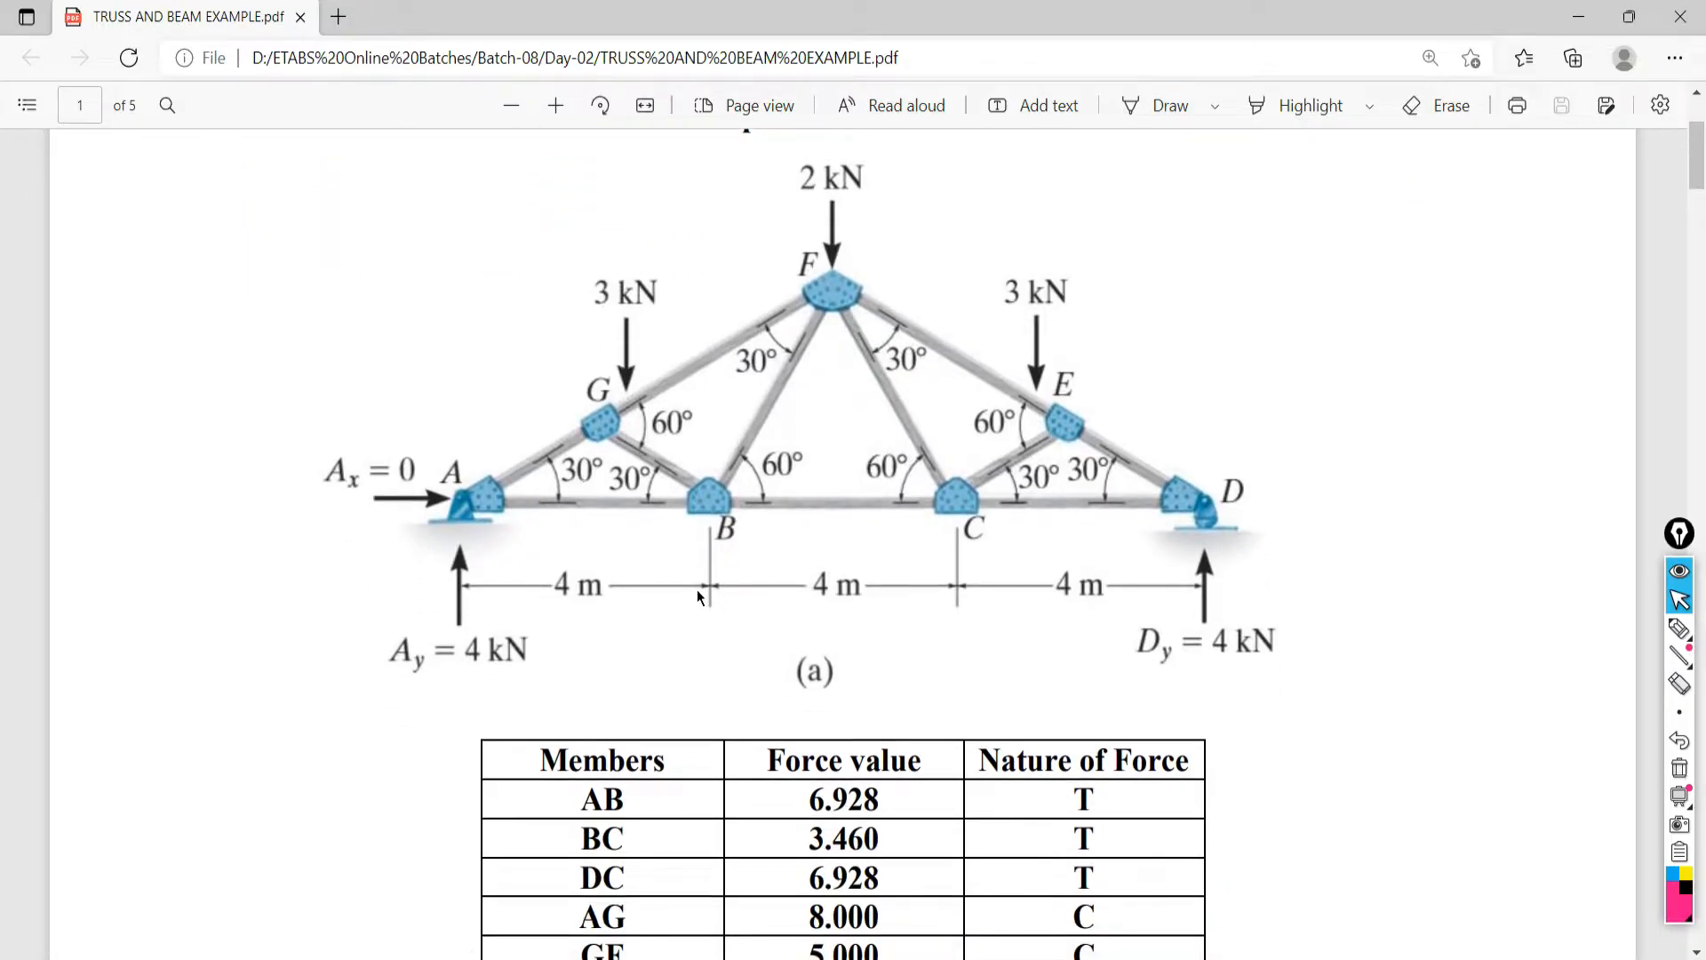
scroll(696, 589, down, 5)
scroll(473, 255, up, 3)
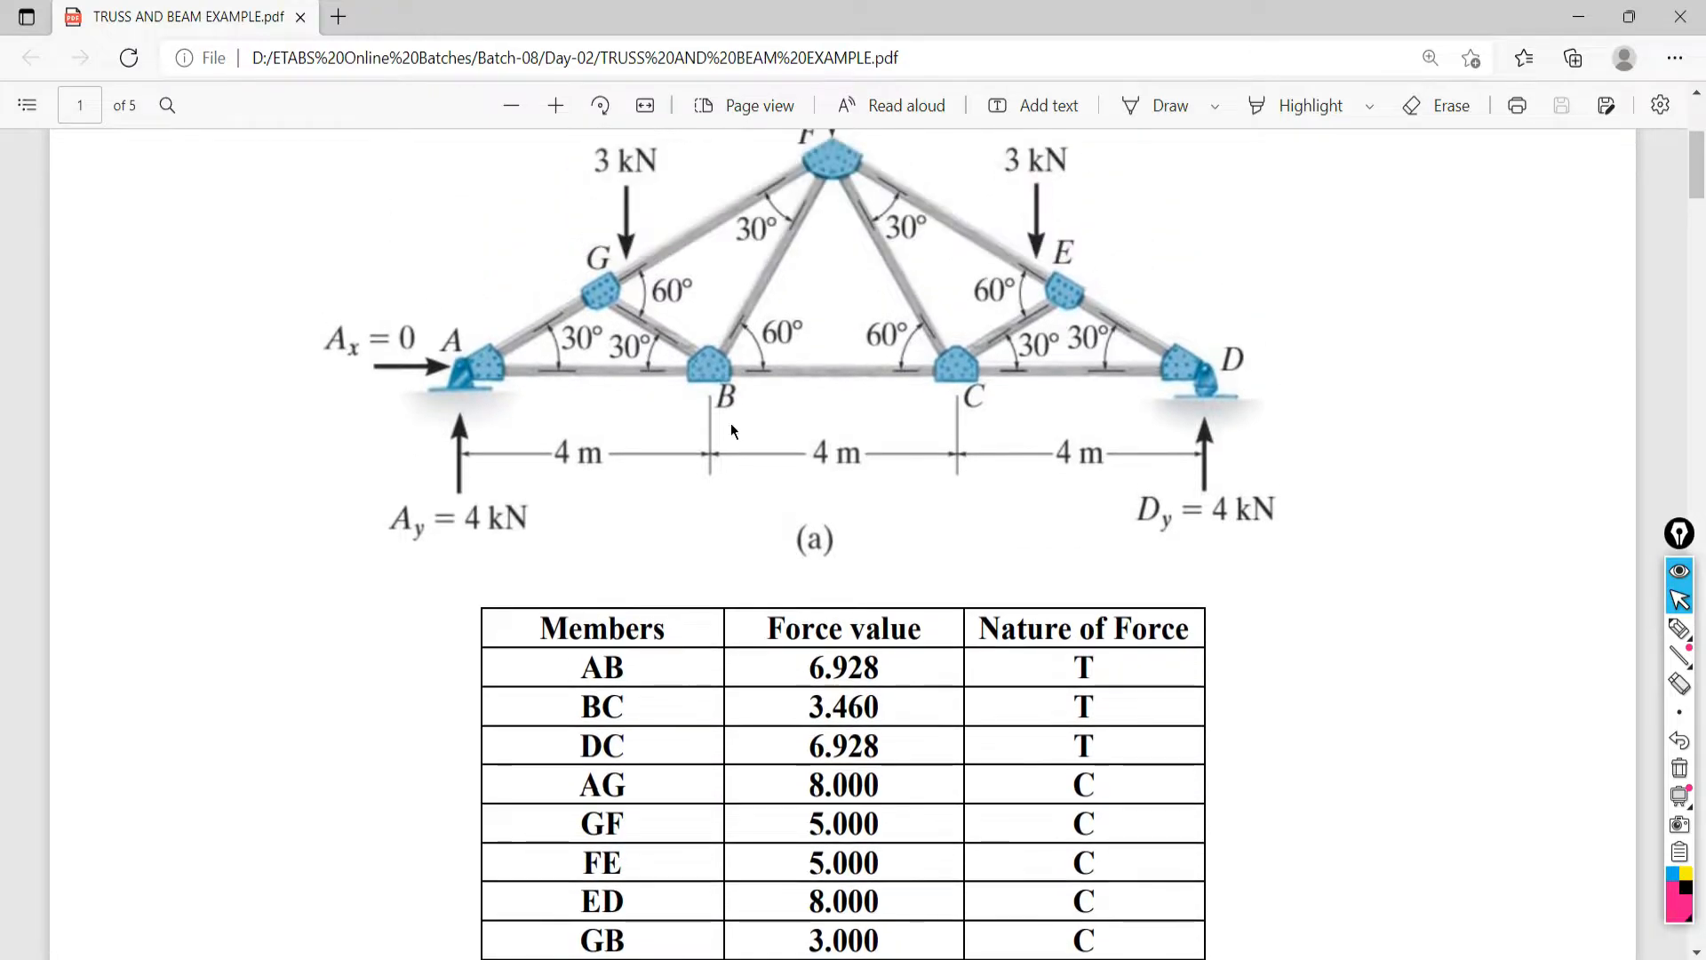
scroll(631, 269, up, 3)
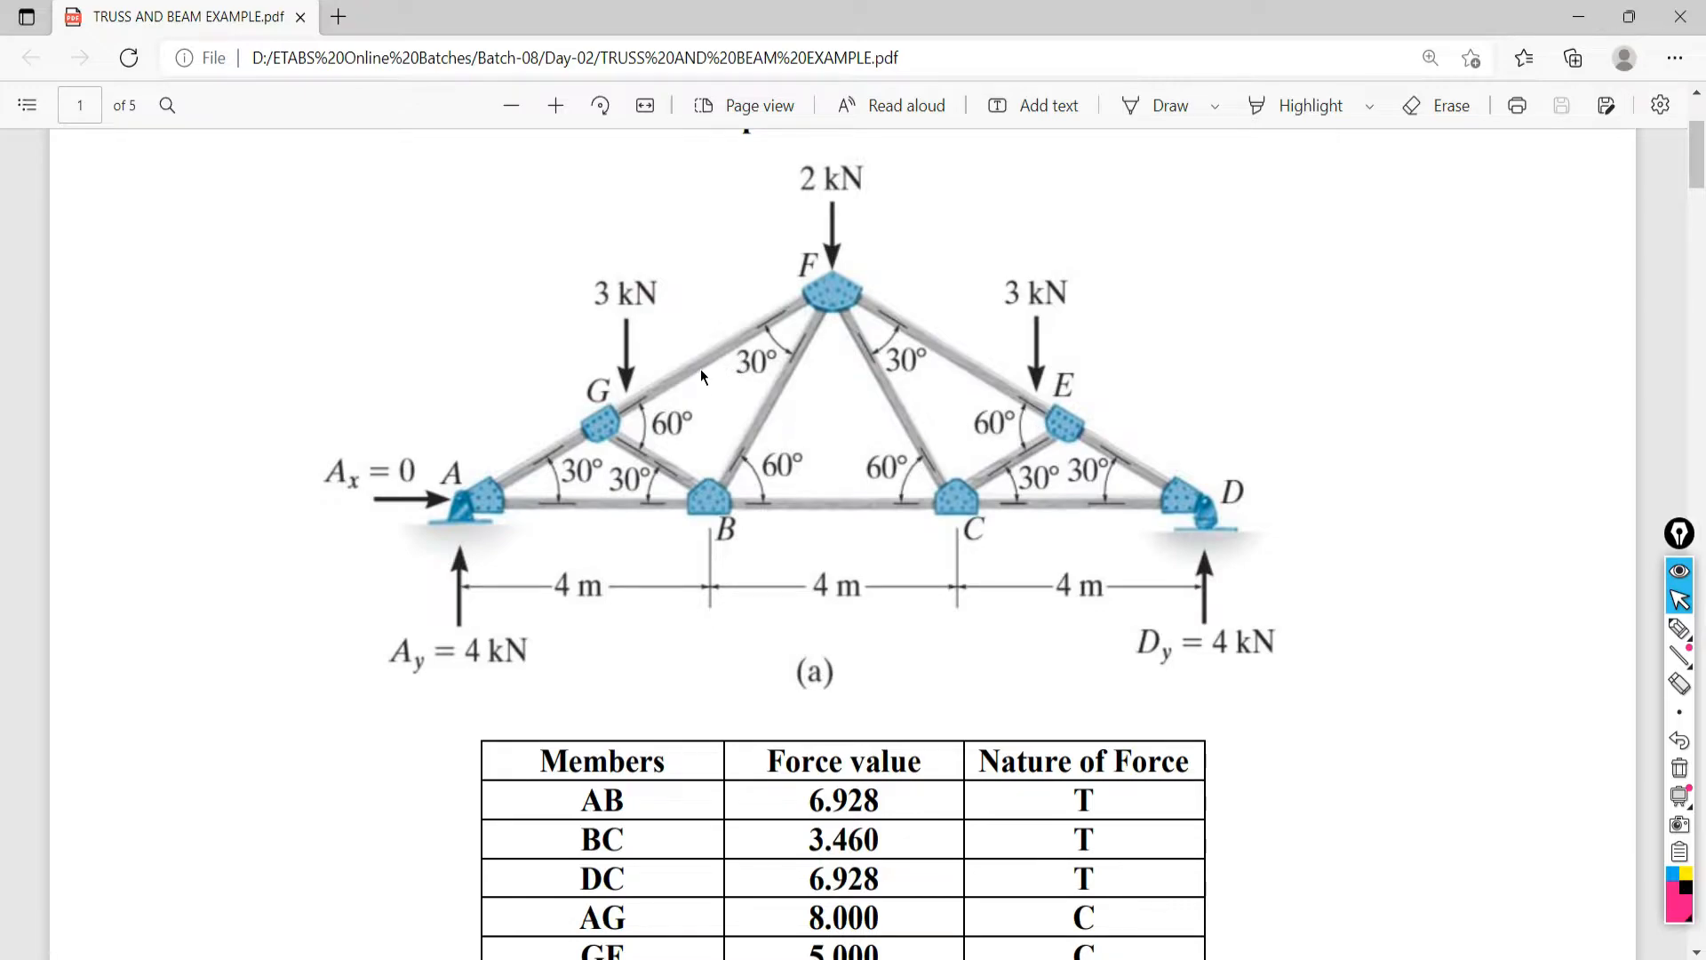
scroll(711, 524, down, 3)
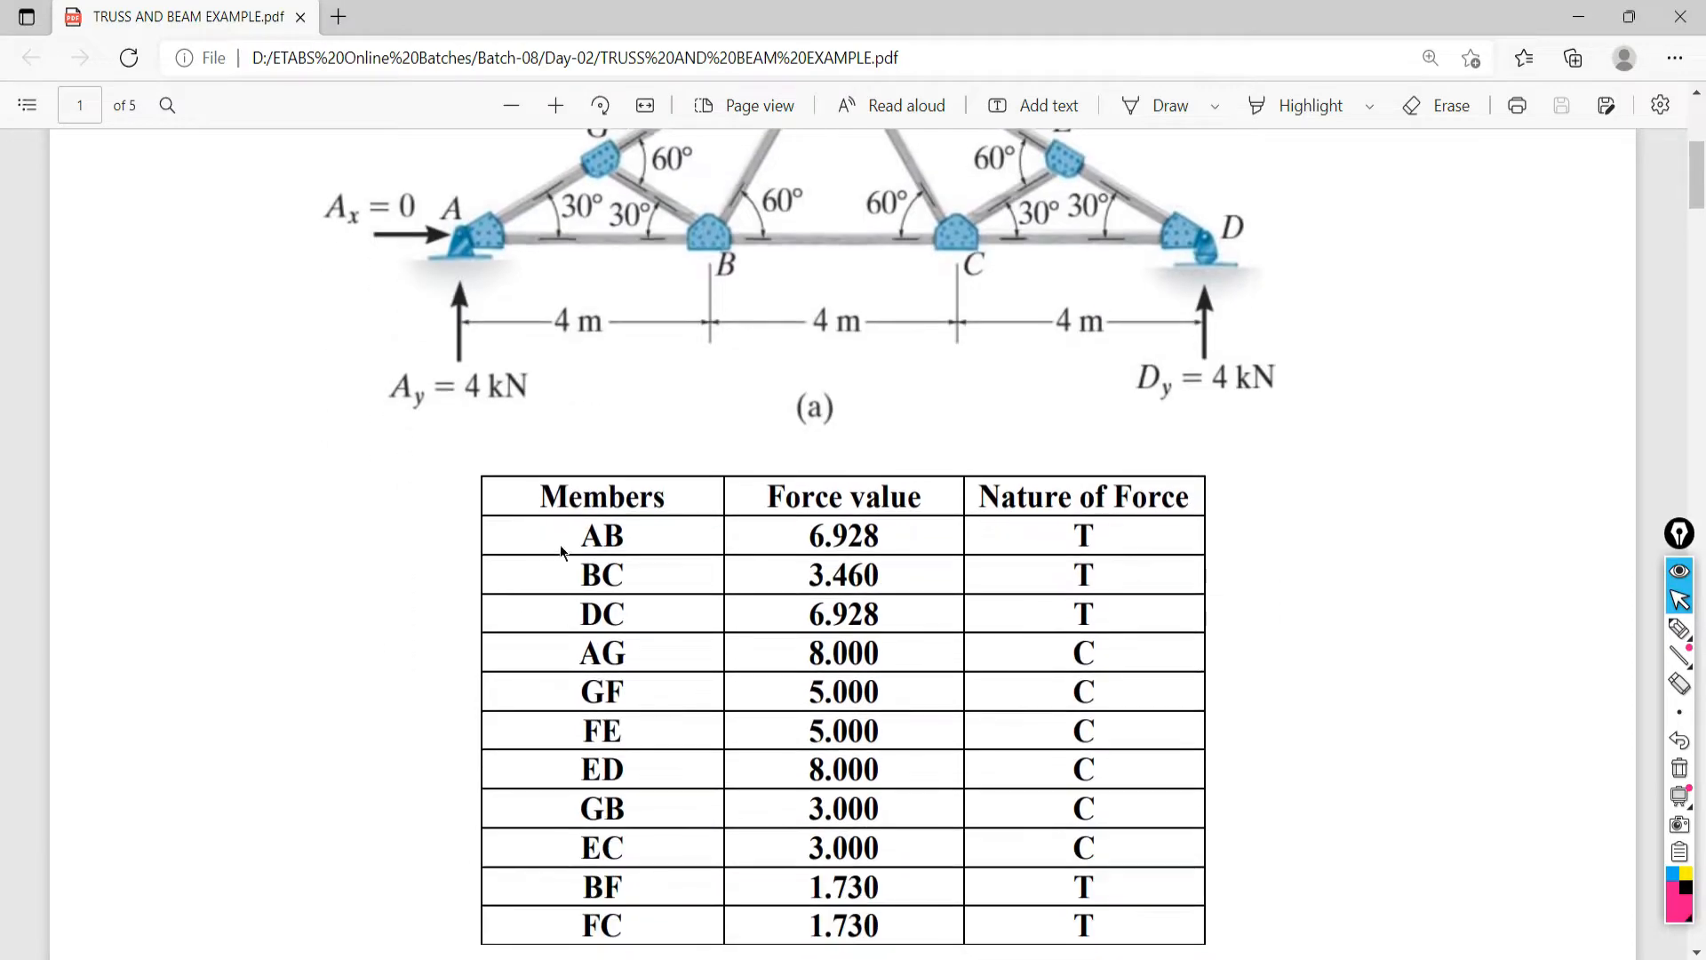
scroll(529, 348, up, 3)
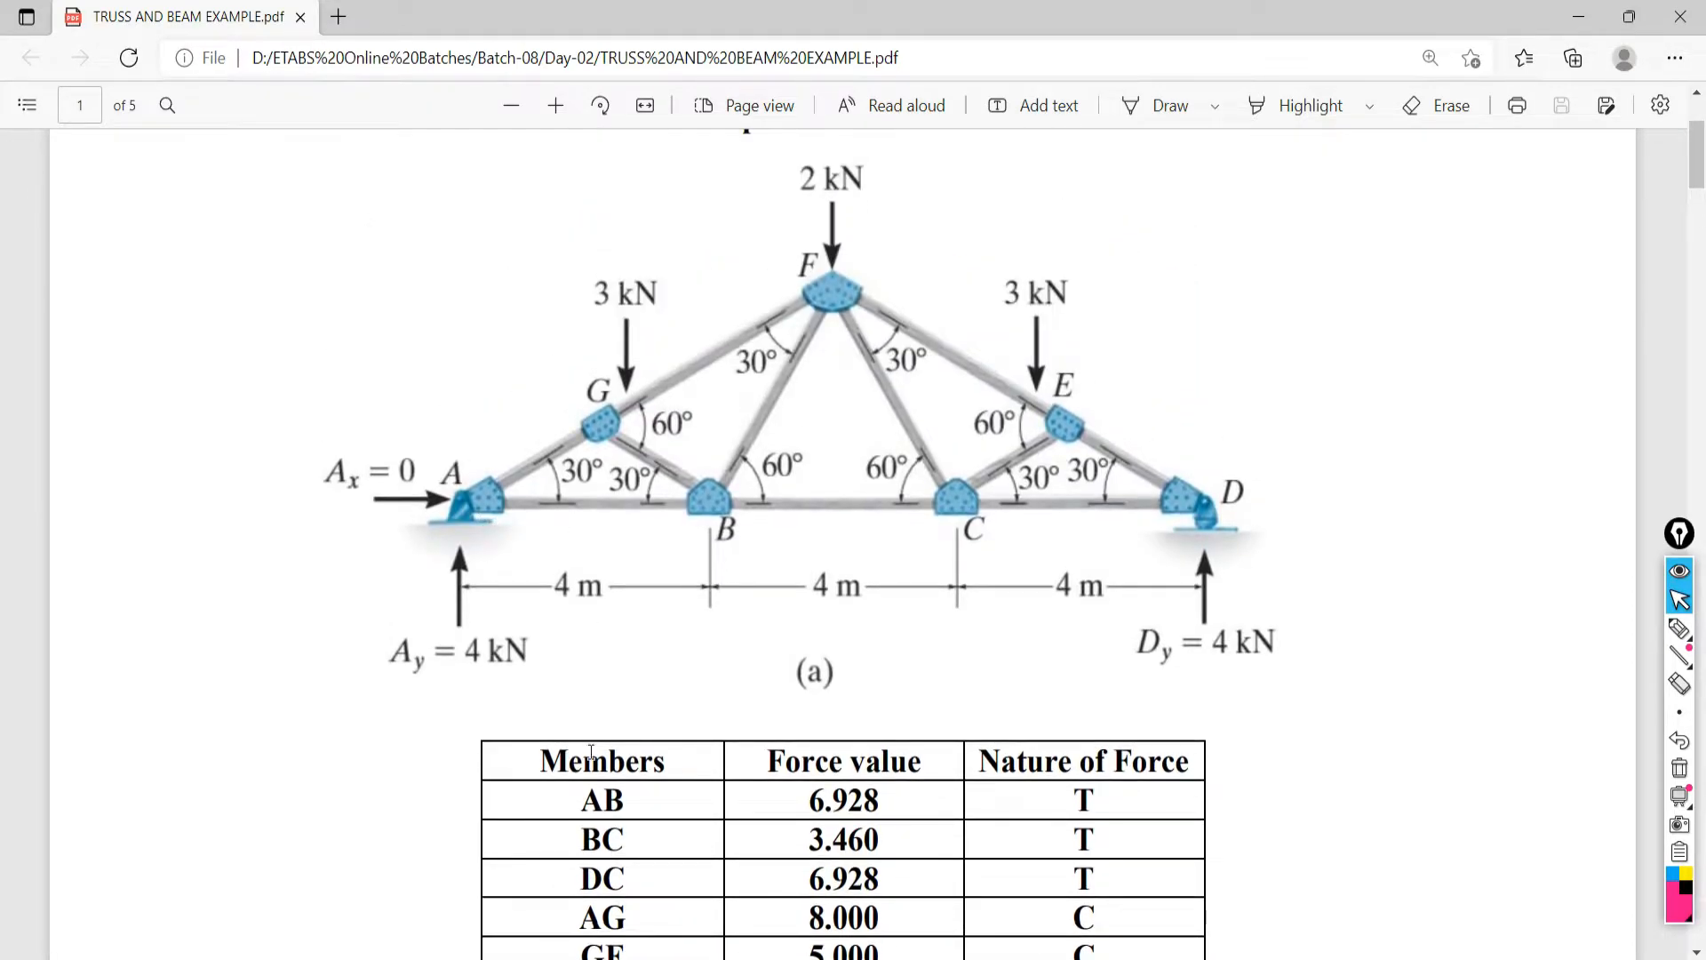
scroll(593, 749, down, 2)
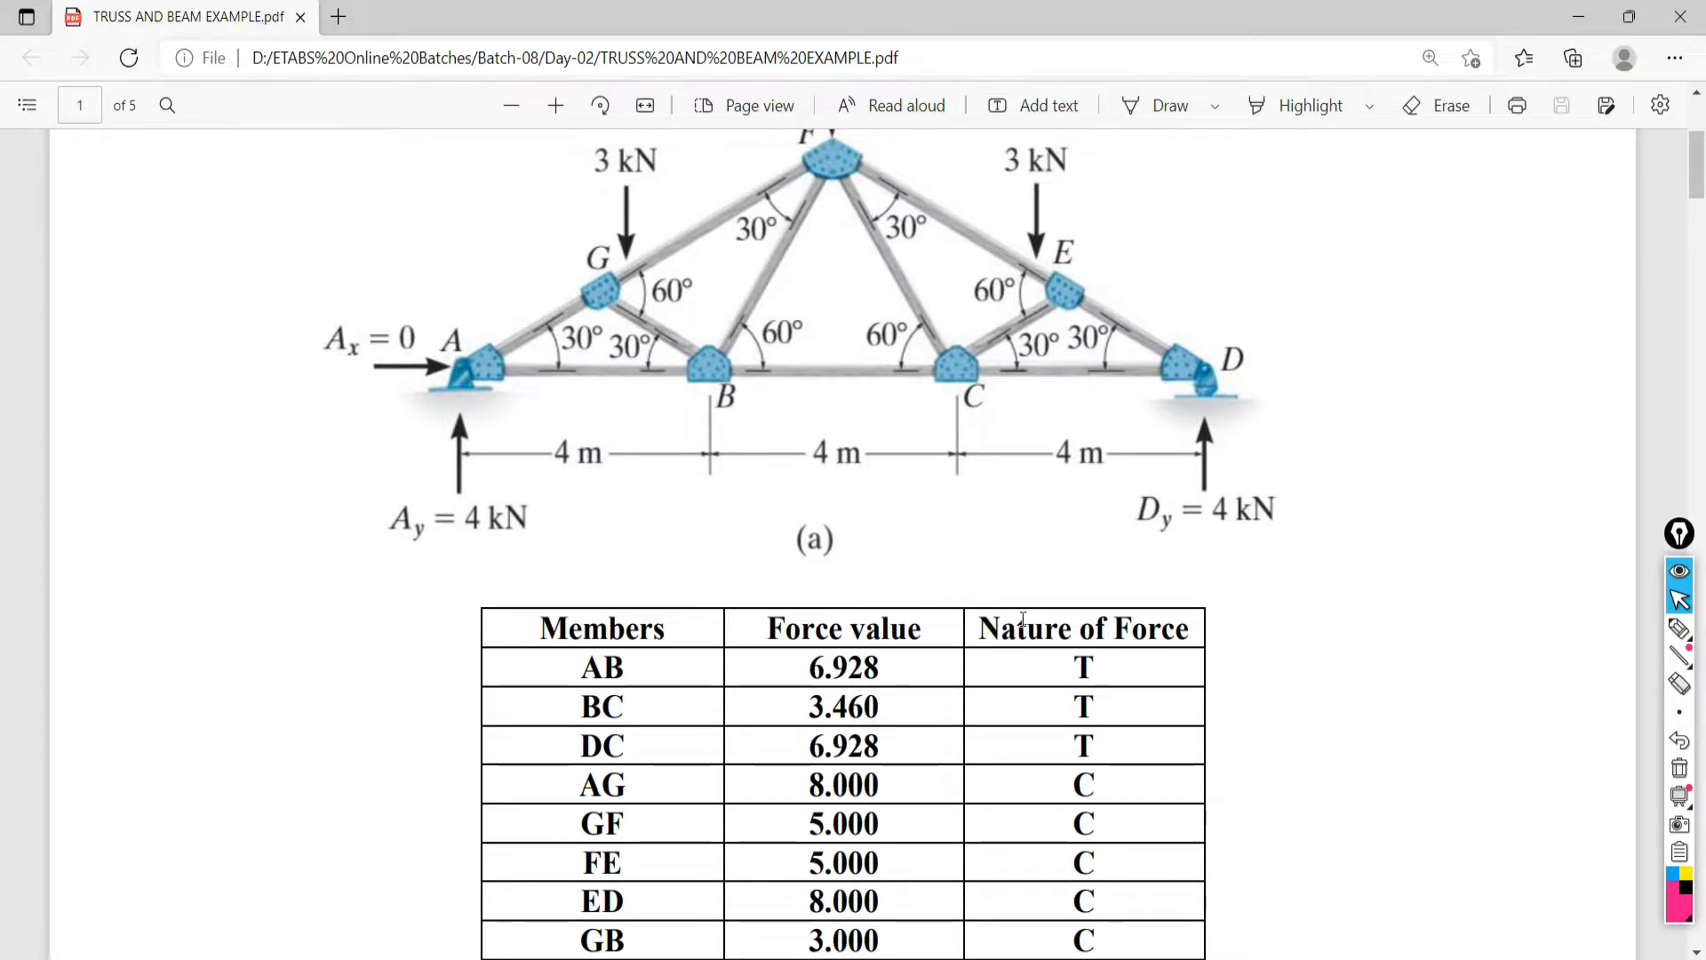
drag(1112, 706, 1064, 706)
key(alt+Tab)
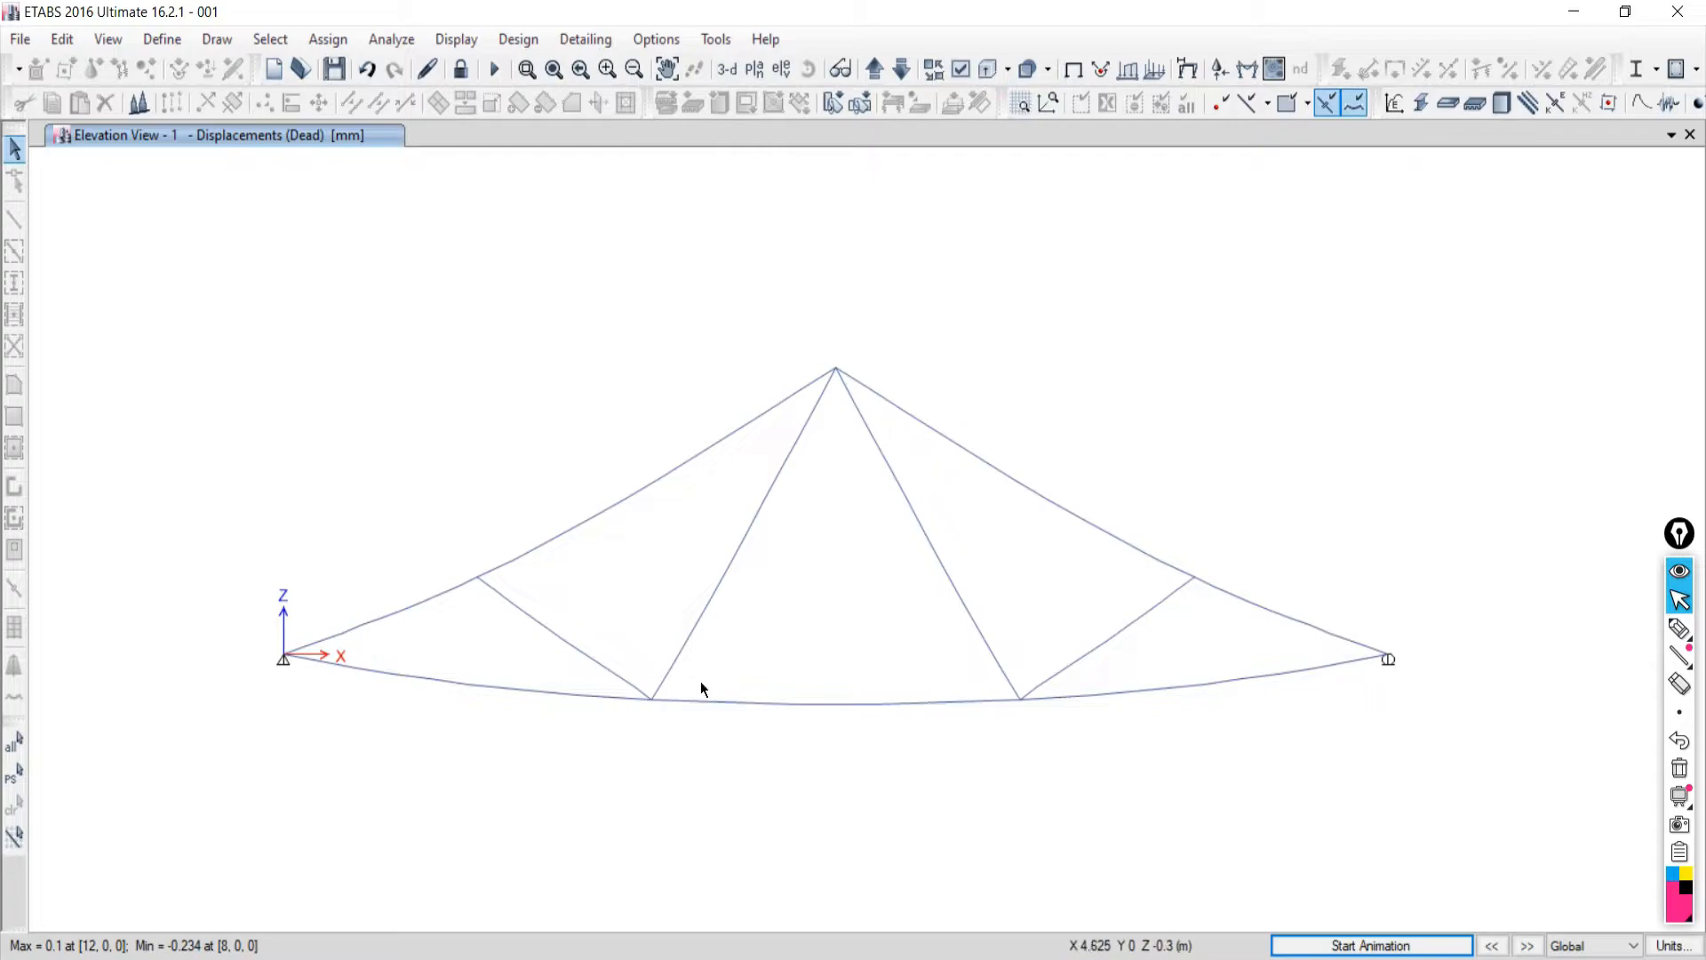
click(459, 39)
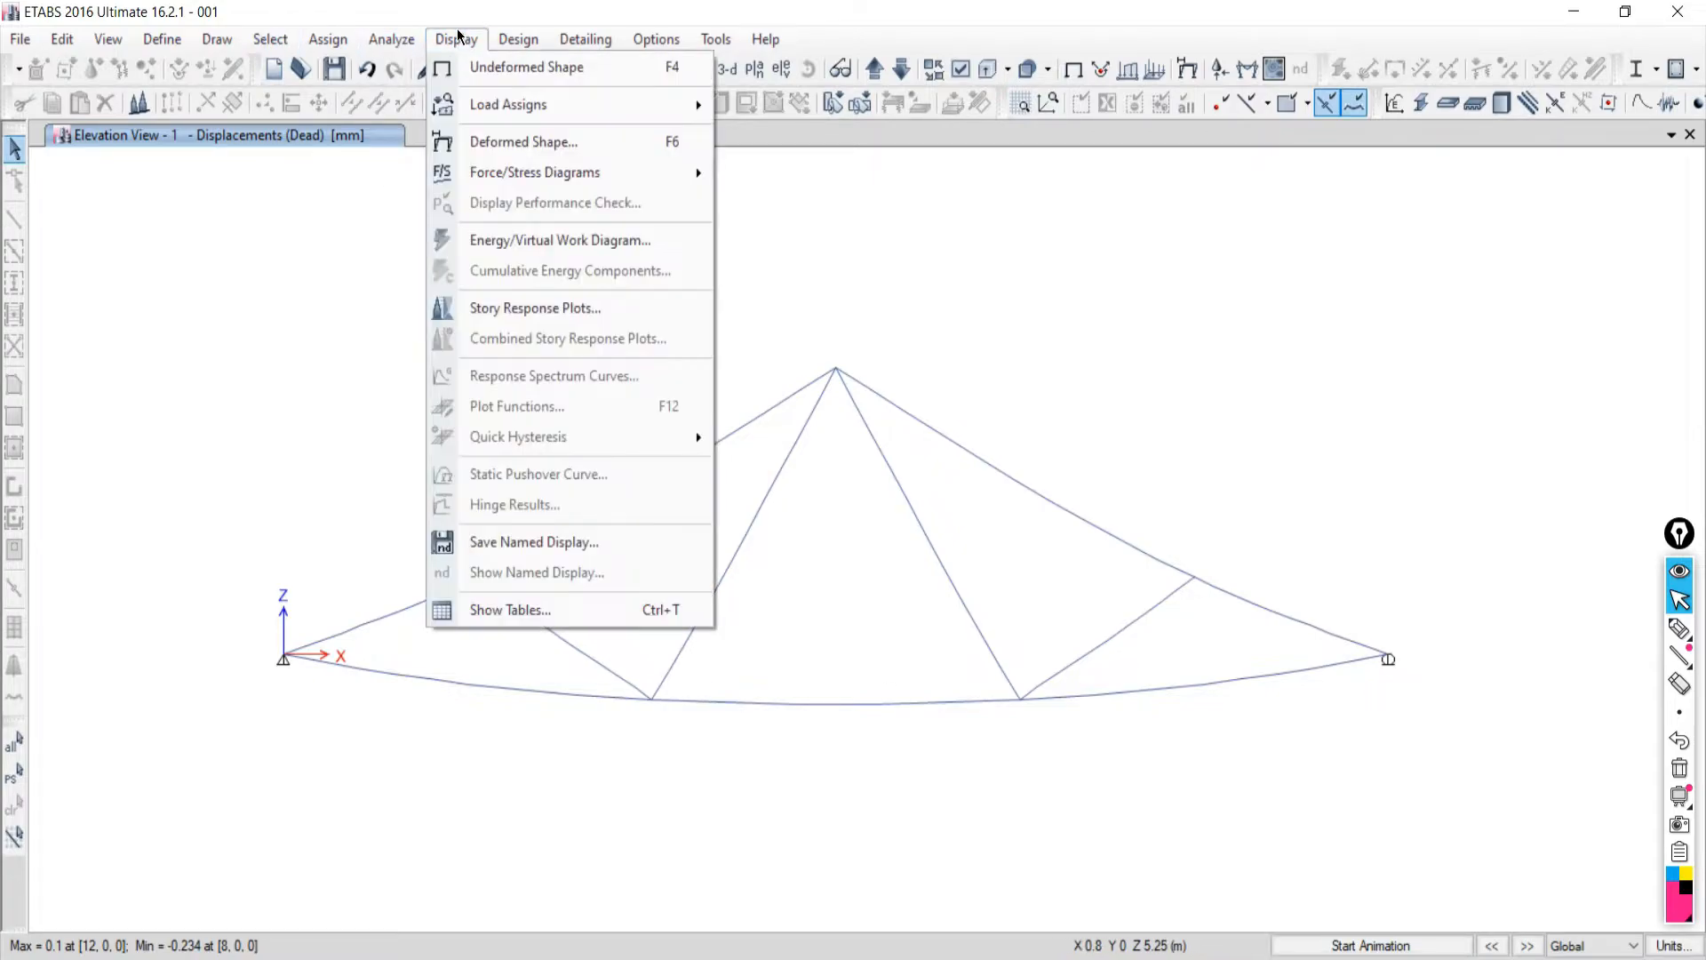
mouse_move(512, 178)
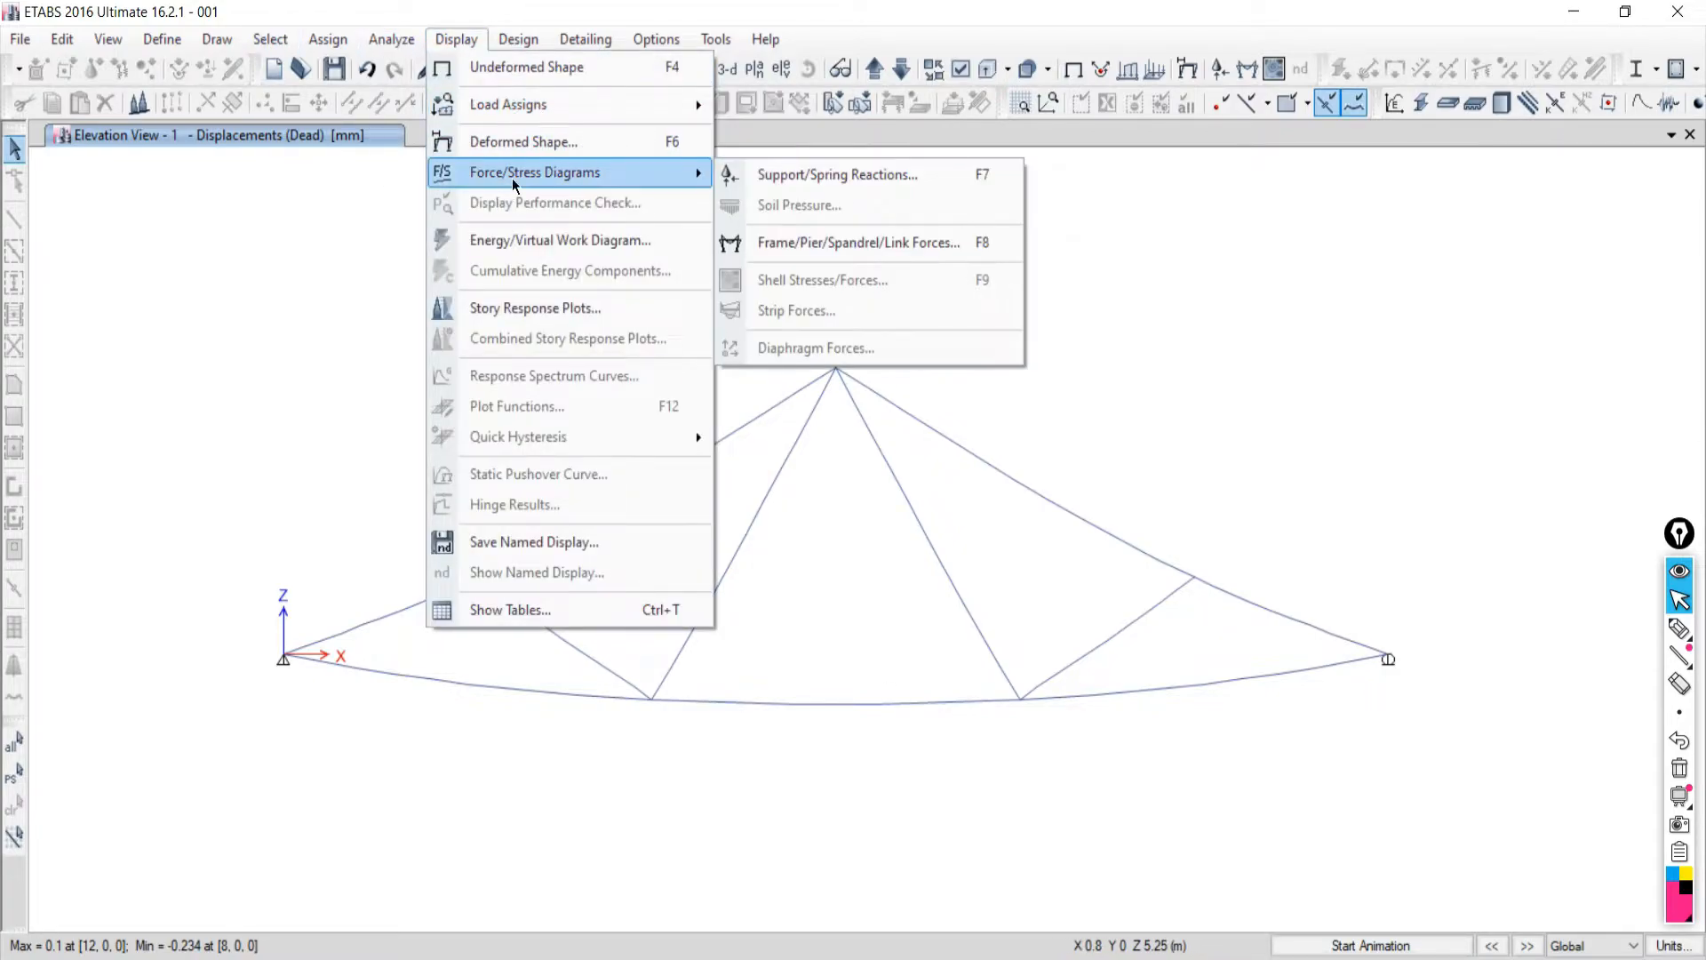
click(814, 180)
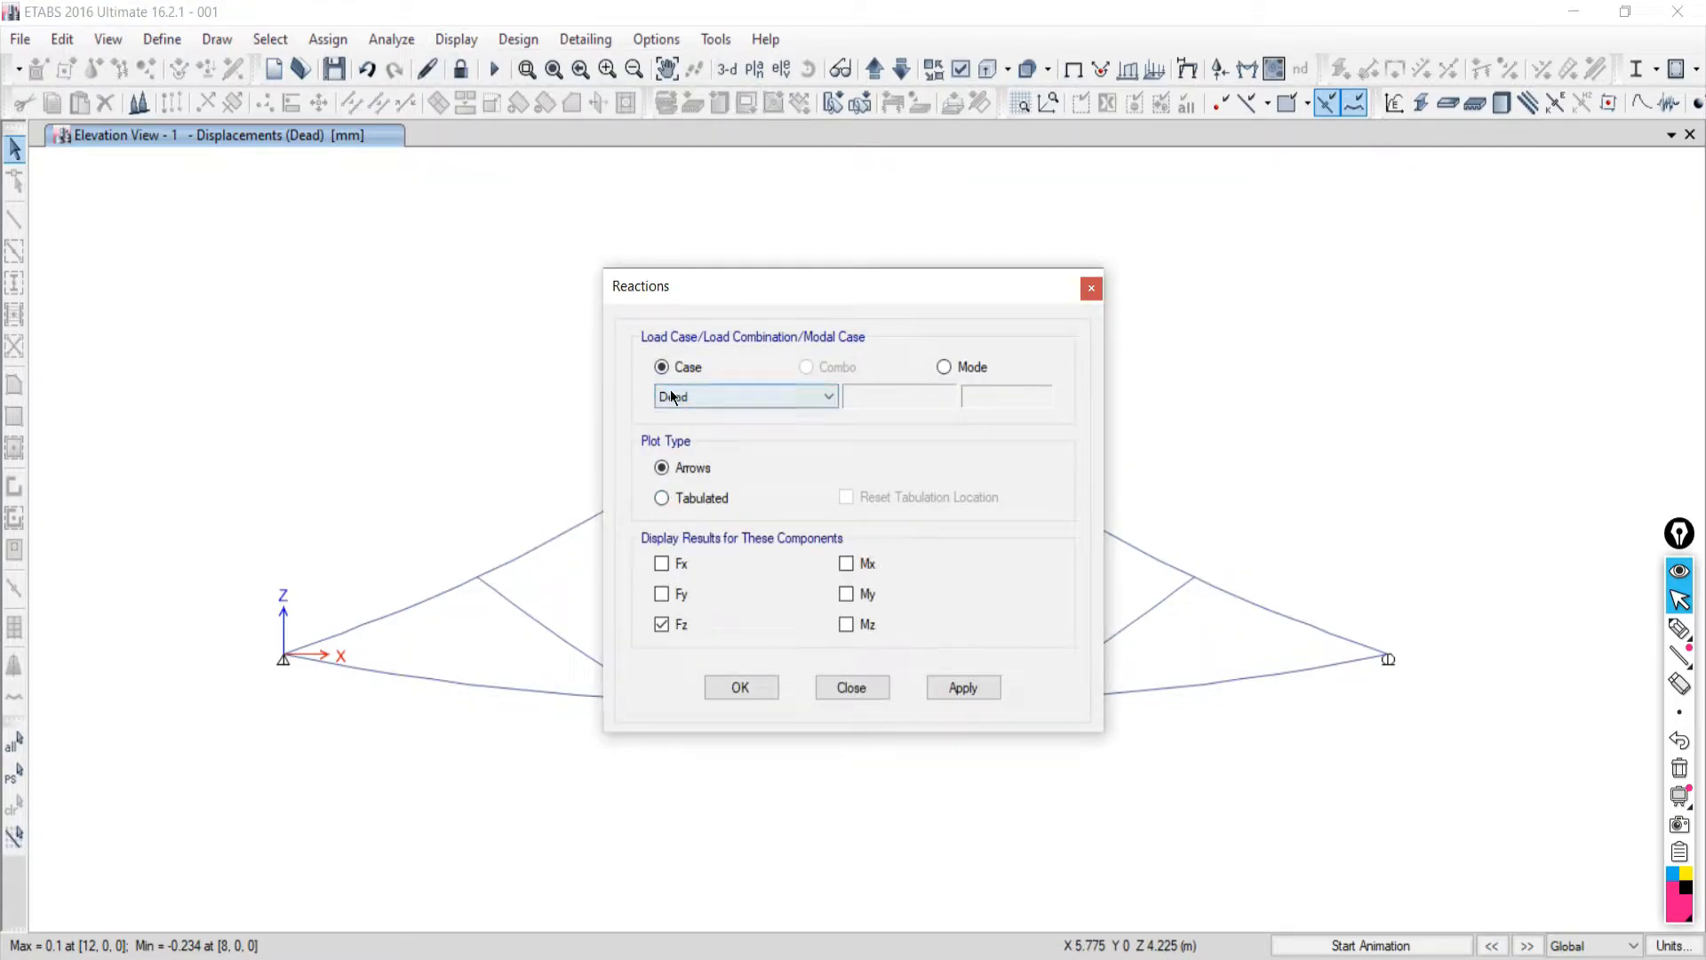
drag(766, 286, 1371, 210)
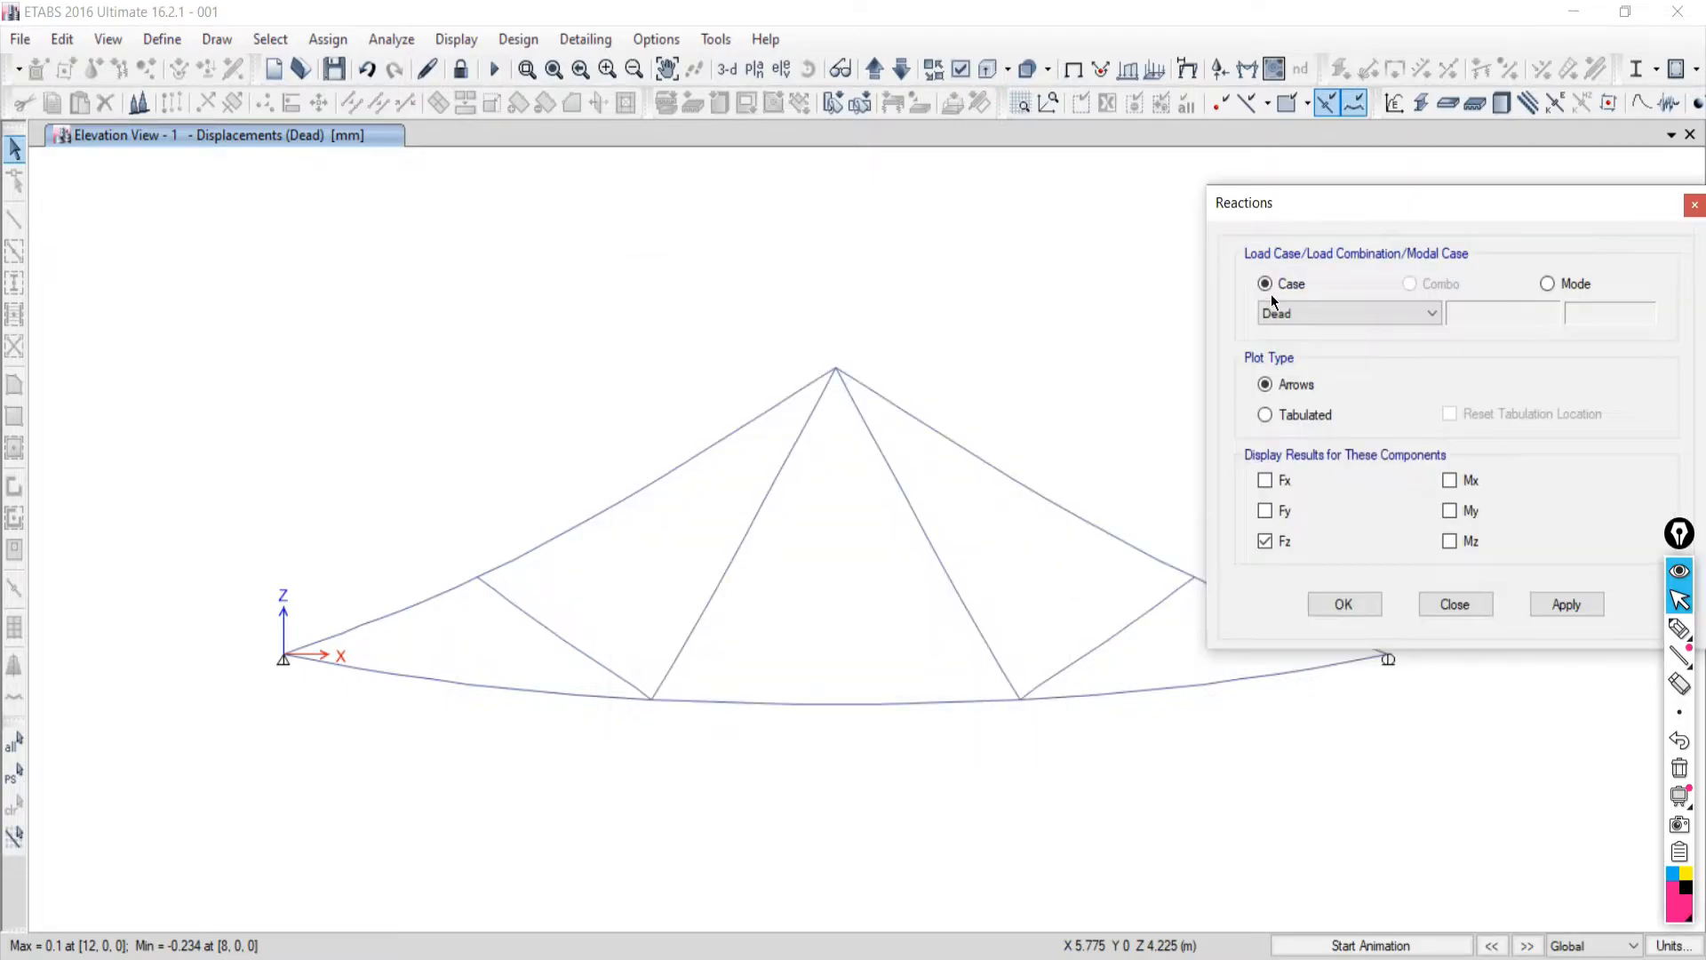
click(1310, 314)
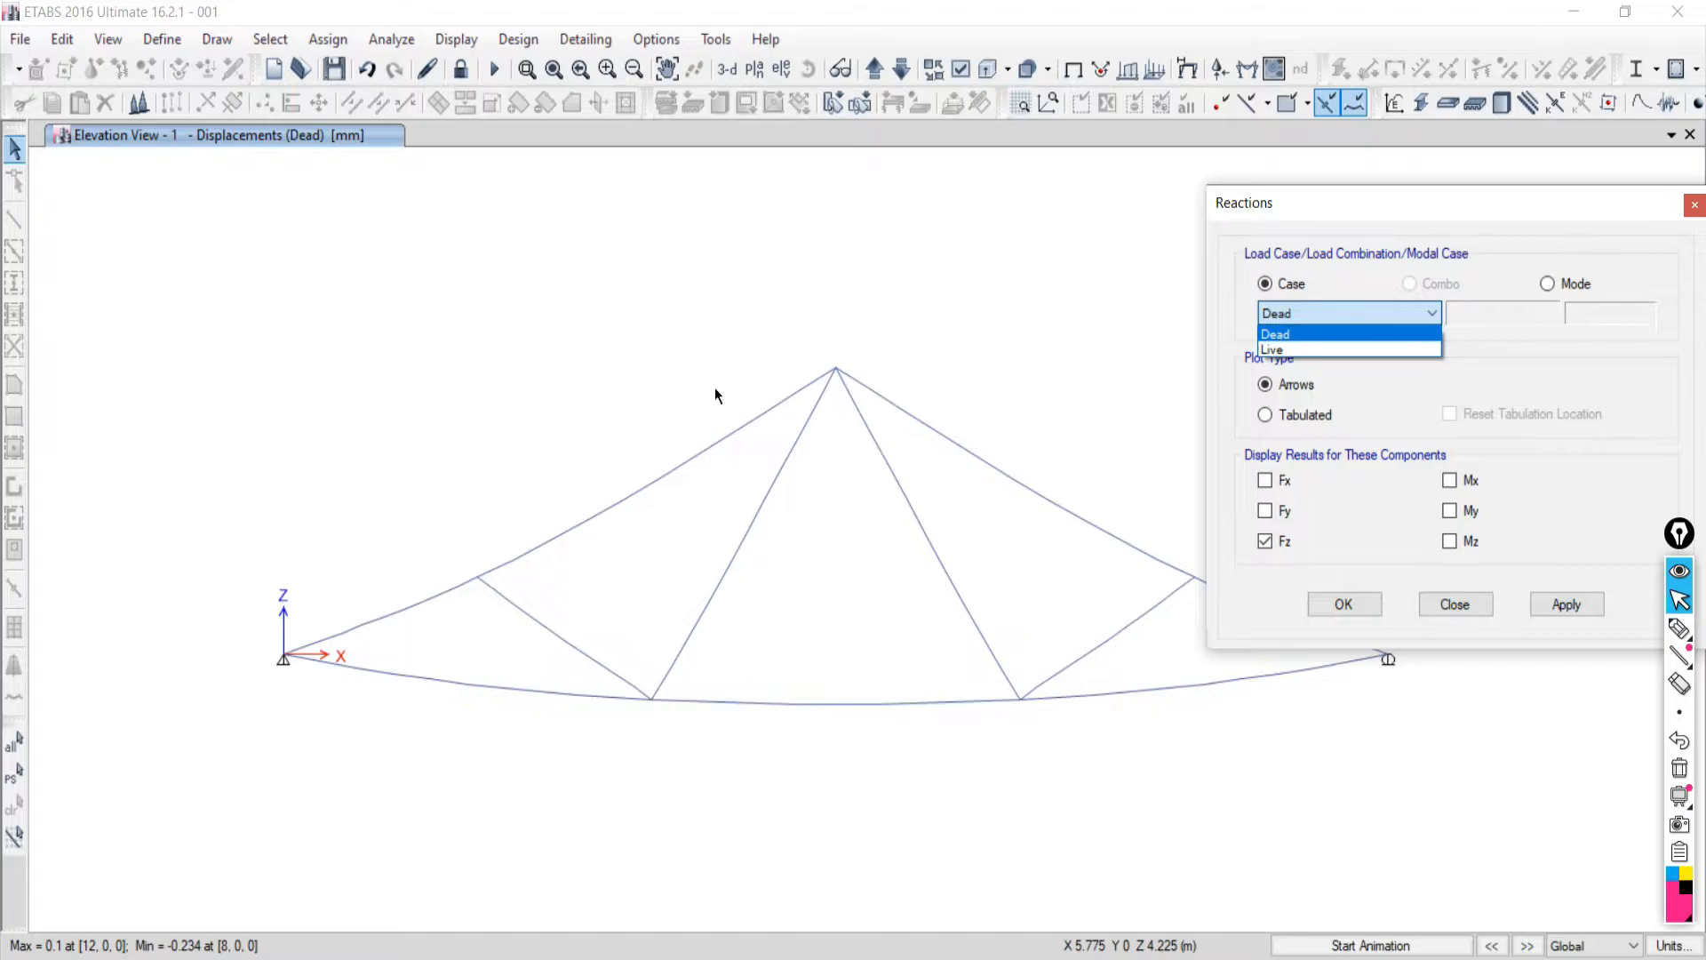
click(1270, 355)
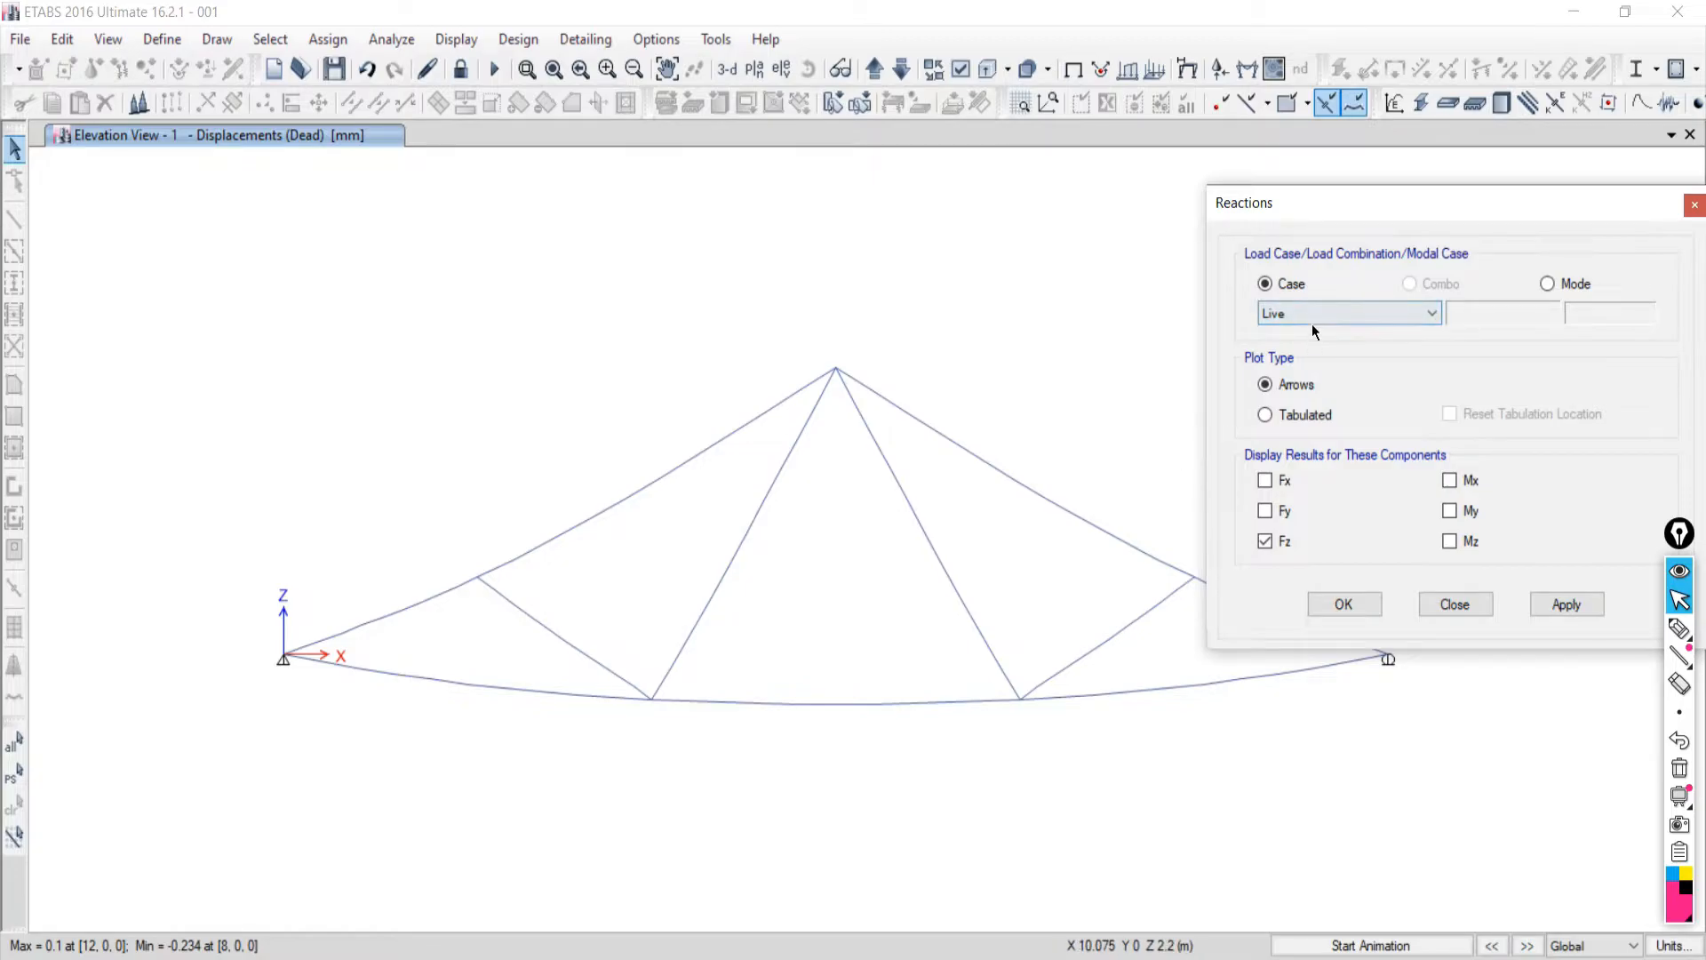
click(1444, 602)
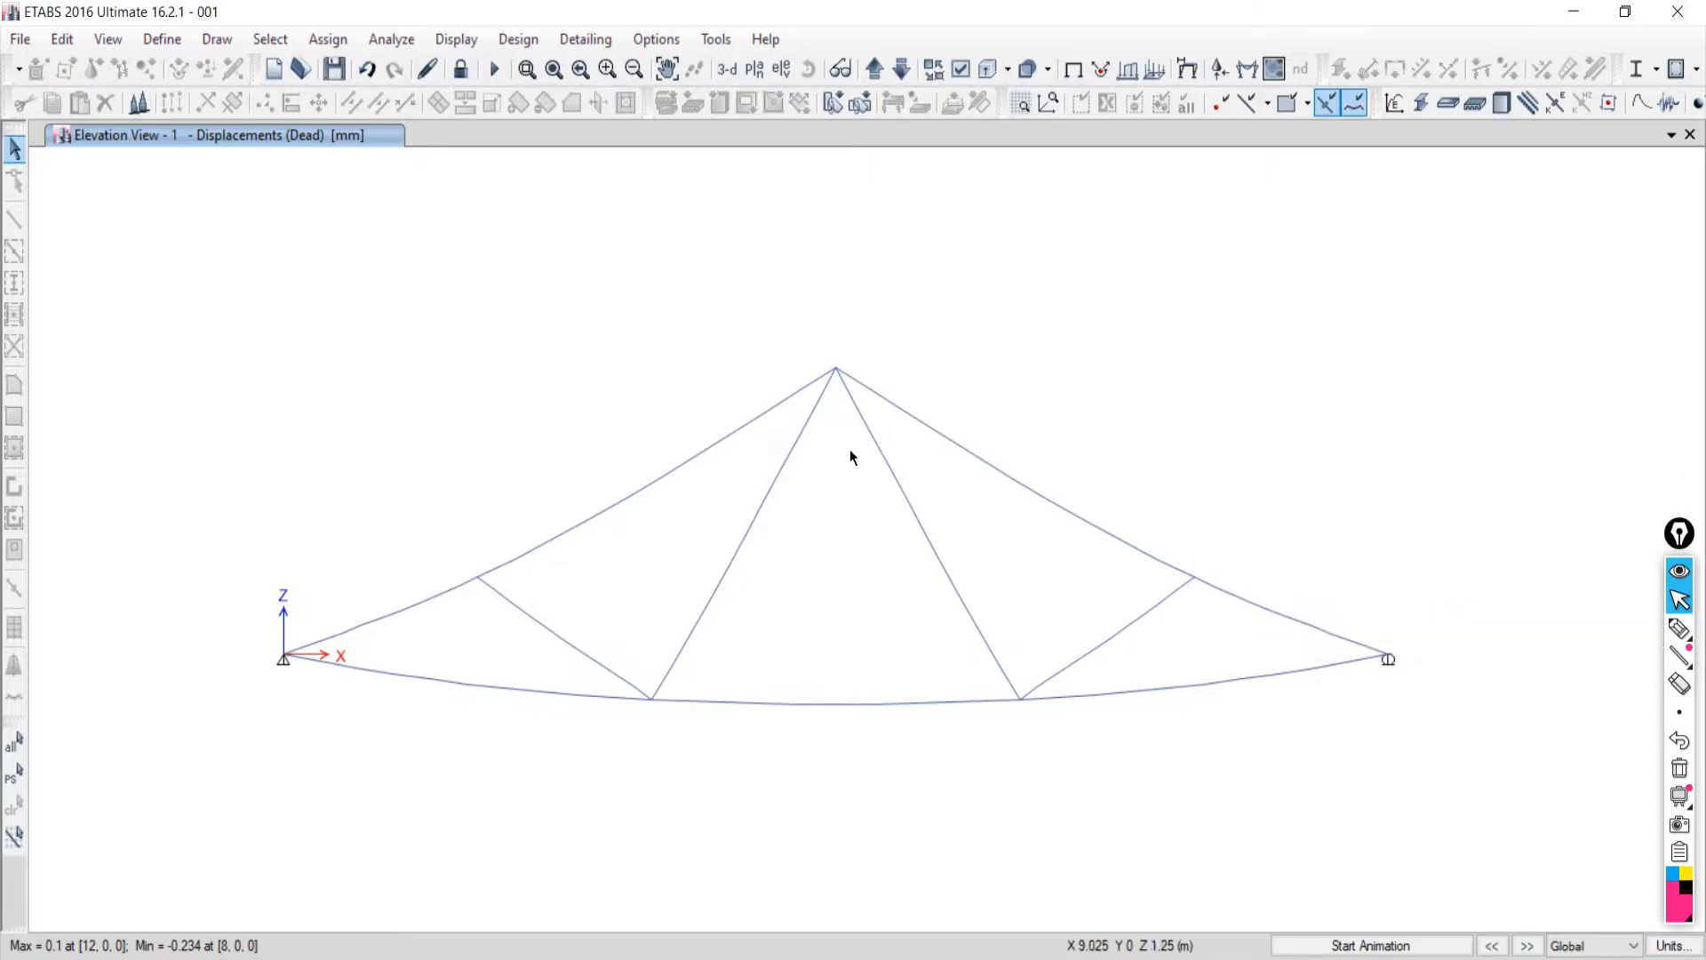
Display the vertical Fz support reactions as arrows for the Live load case.
click(462, 45)
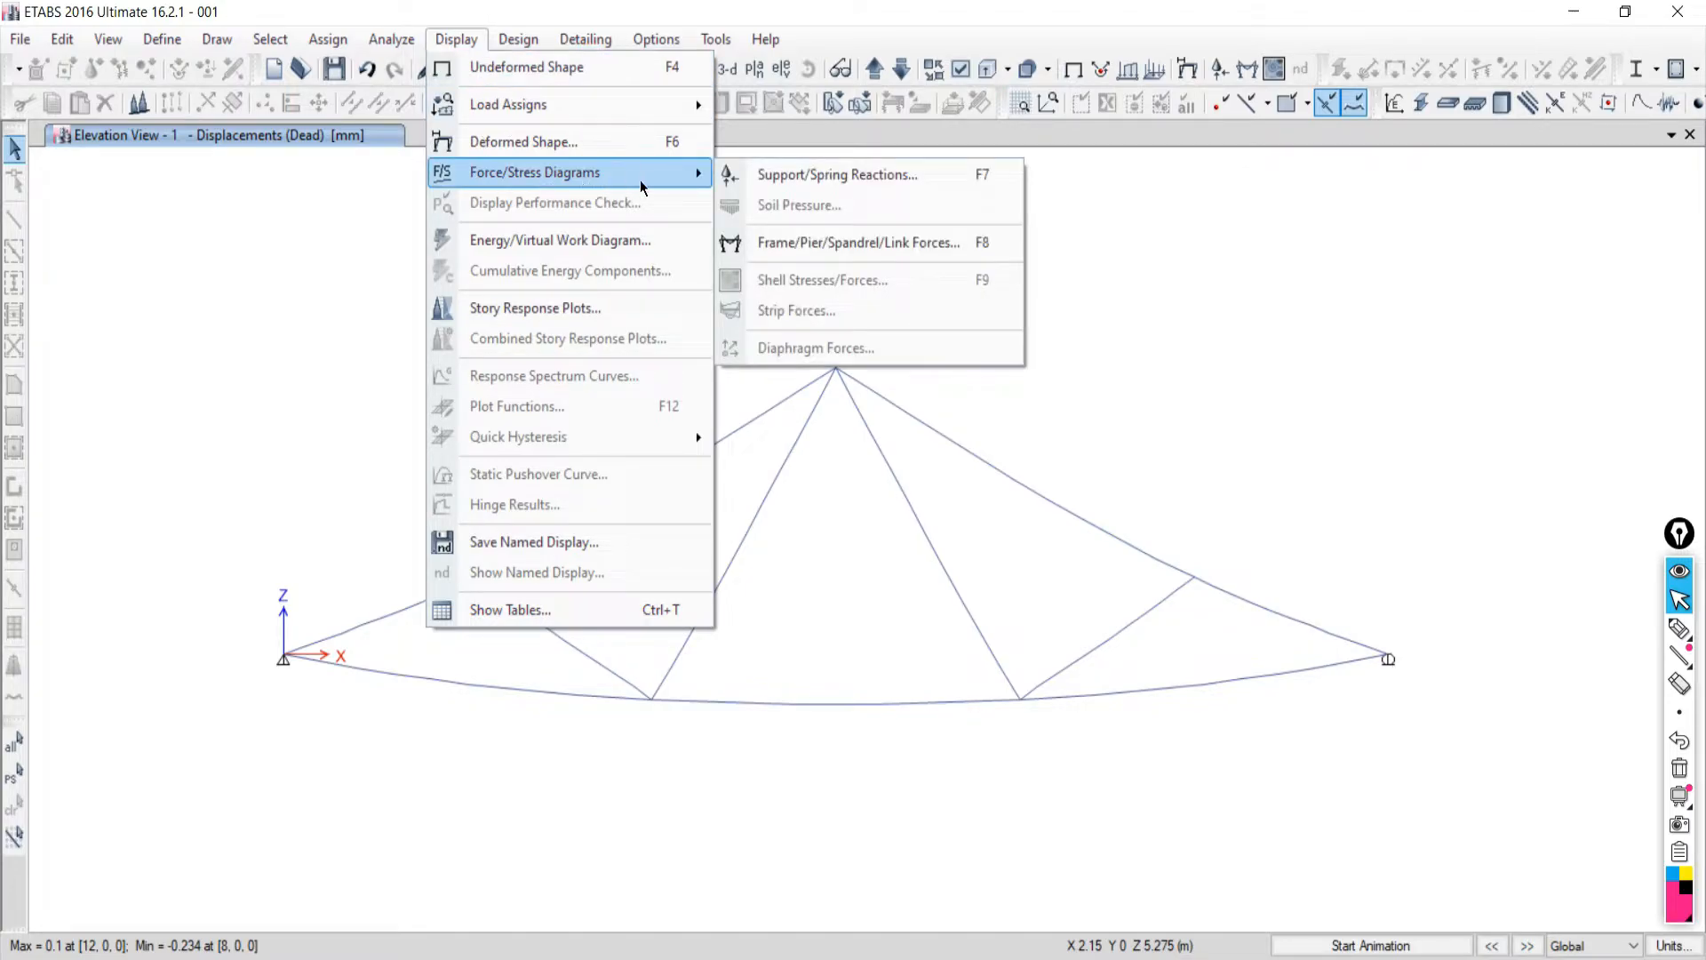
click(819, 176)
click(1319, 315)
click(1295, 352)
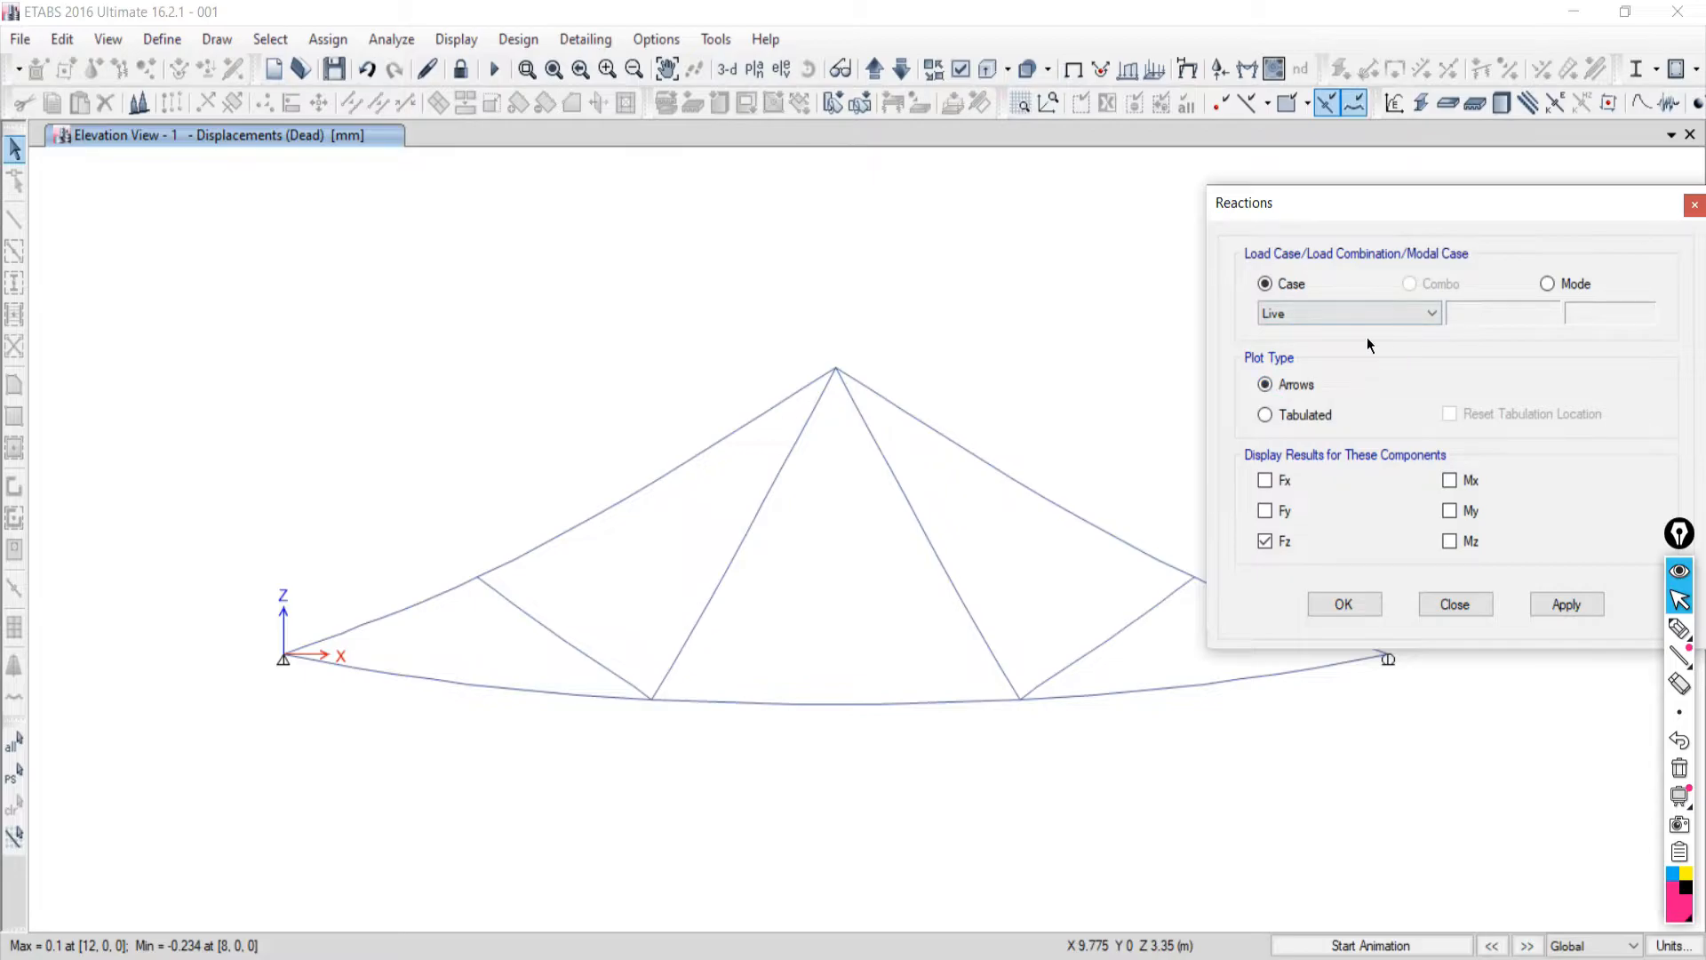
click(1569, 605)
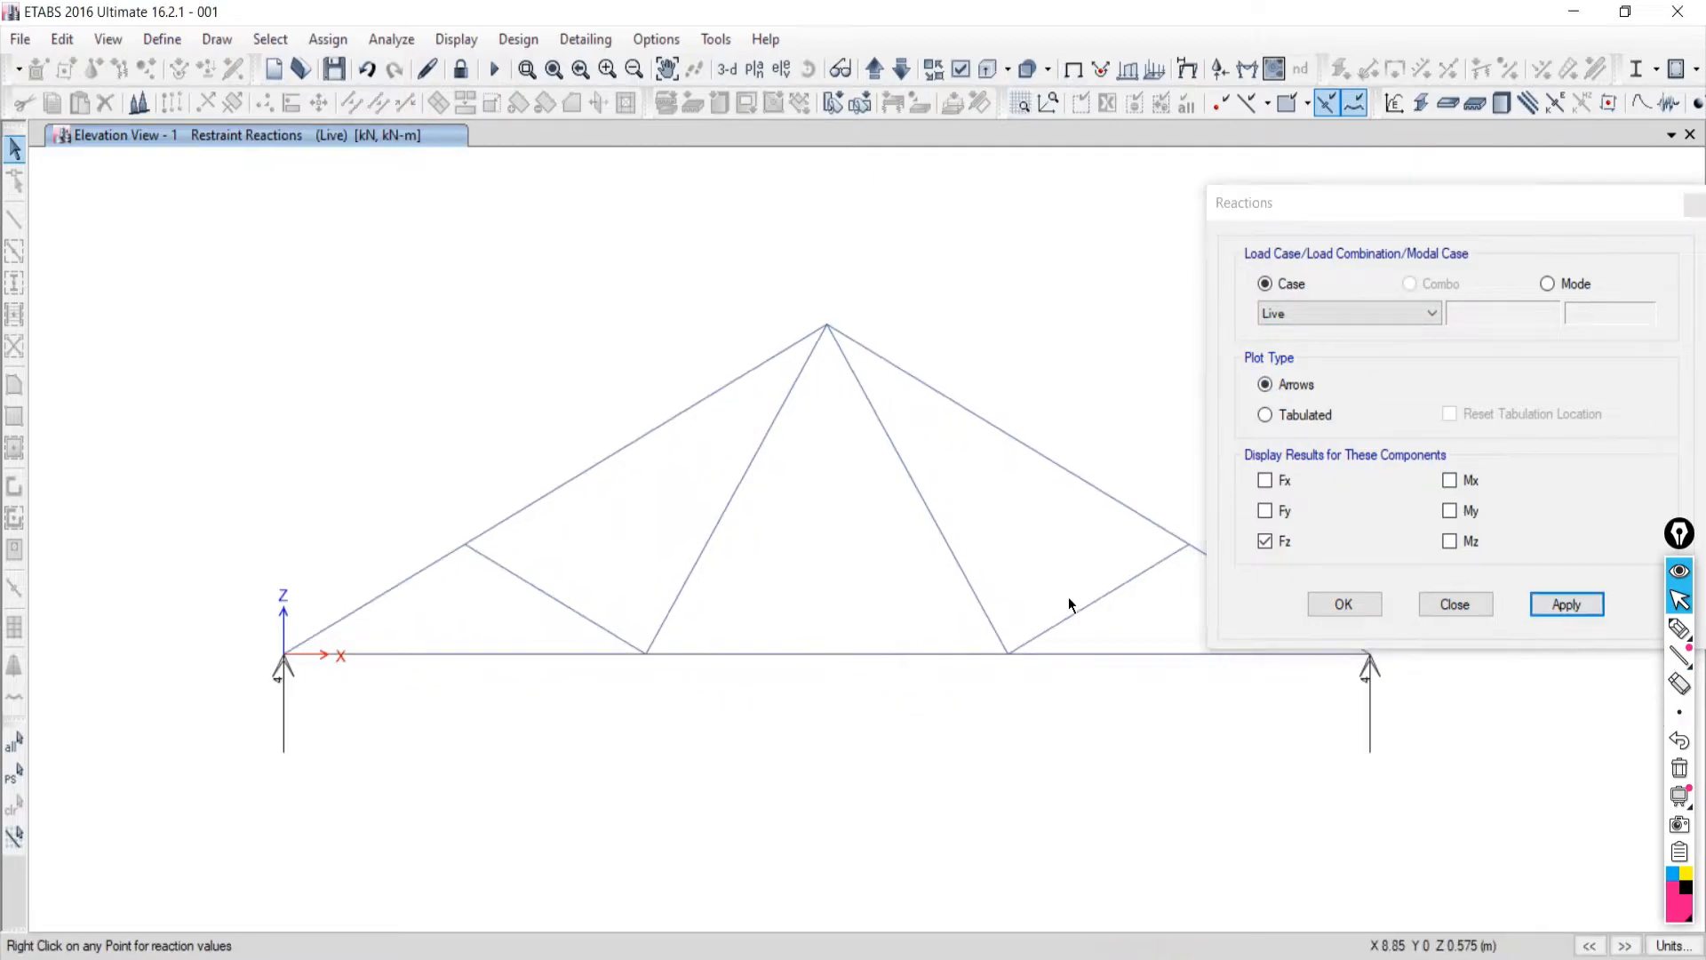
middle_drag(655, 781, 580, 871)
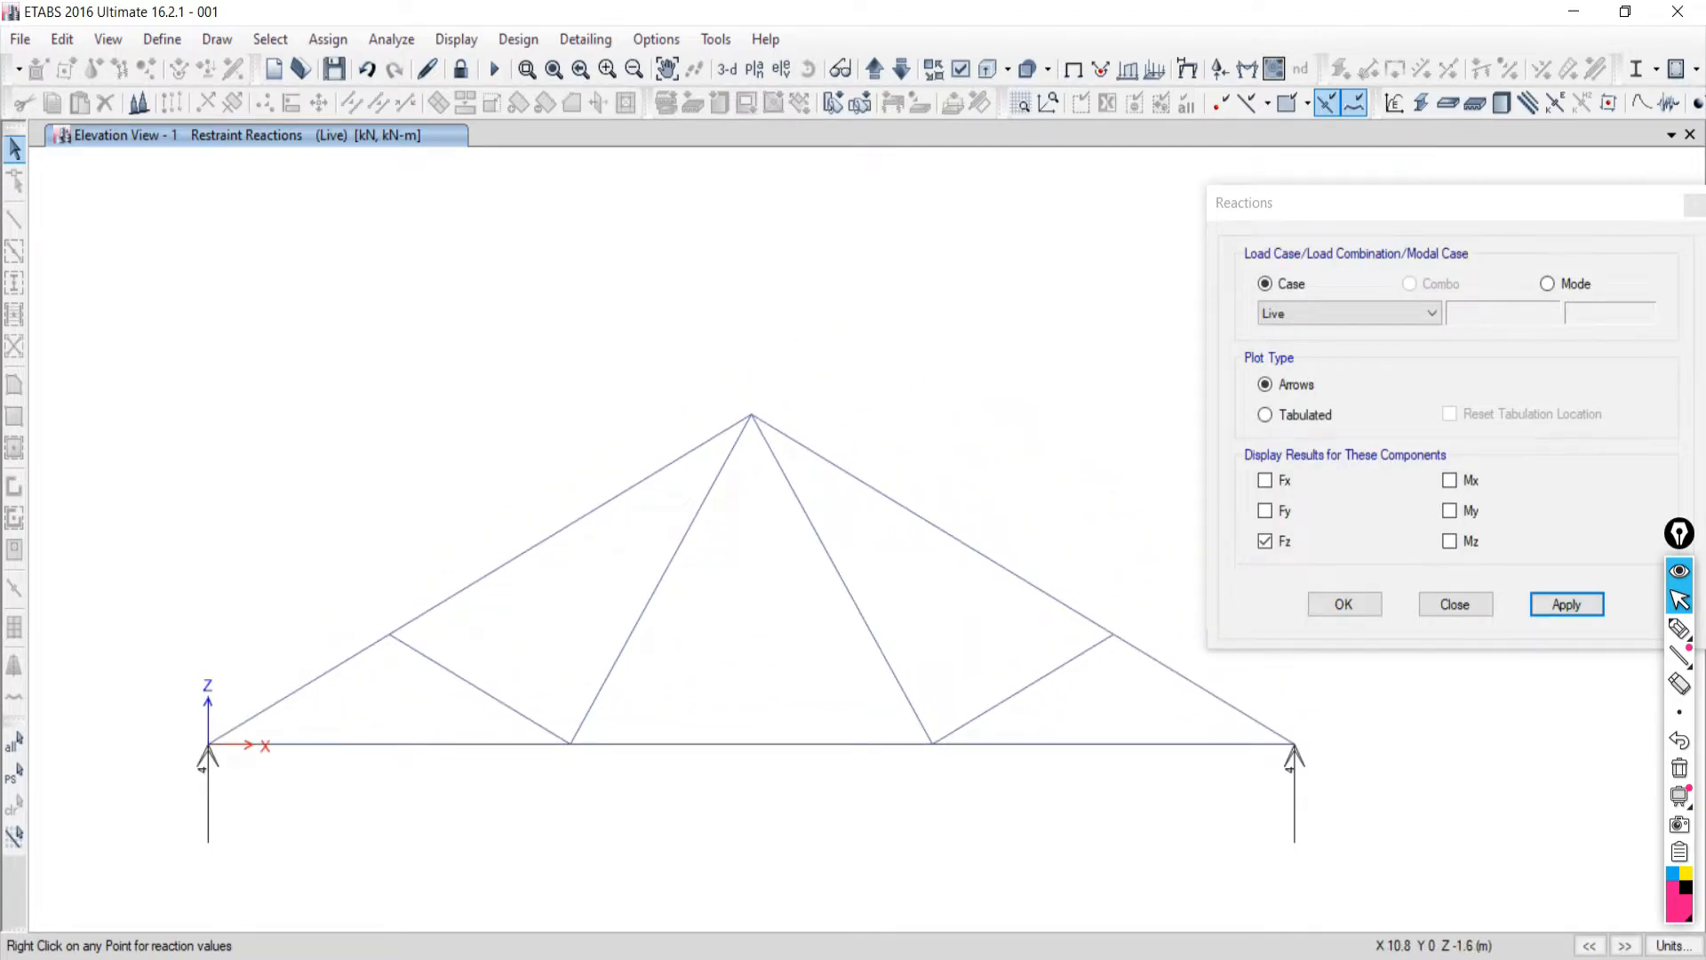
Compare the live-load support reactions with those in the example PDF, return to ETABS and close the reactions settings.
key(alt+Tab)
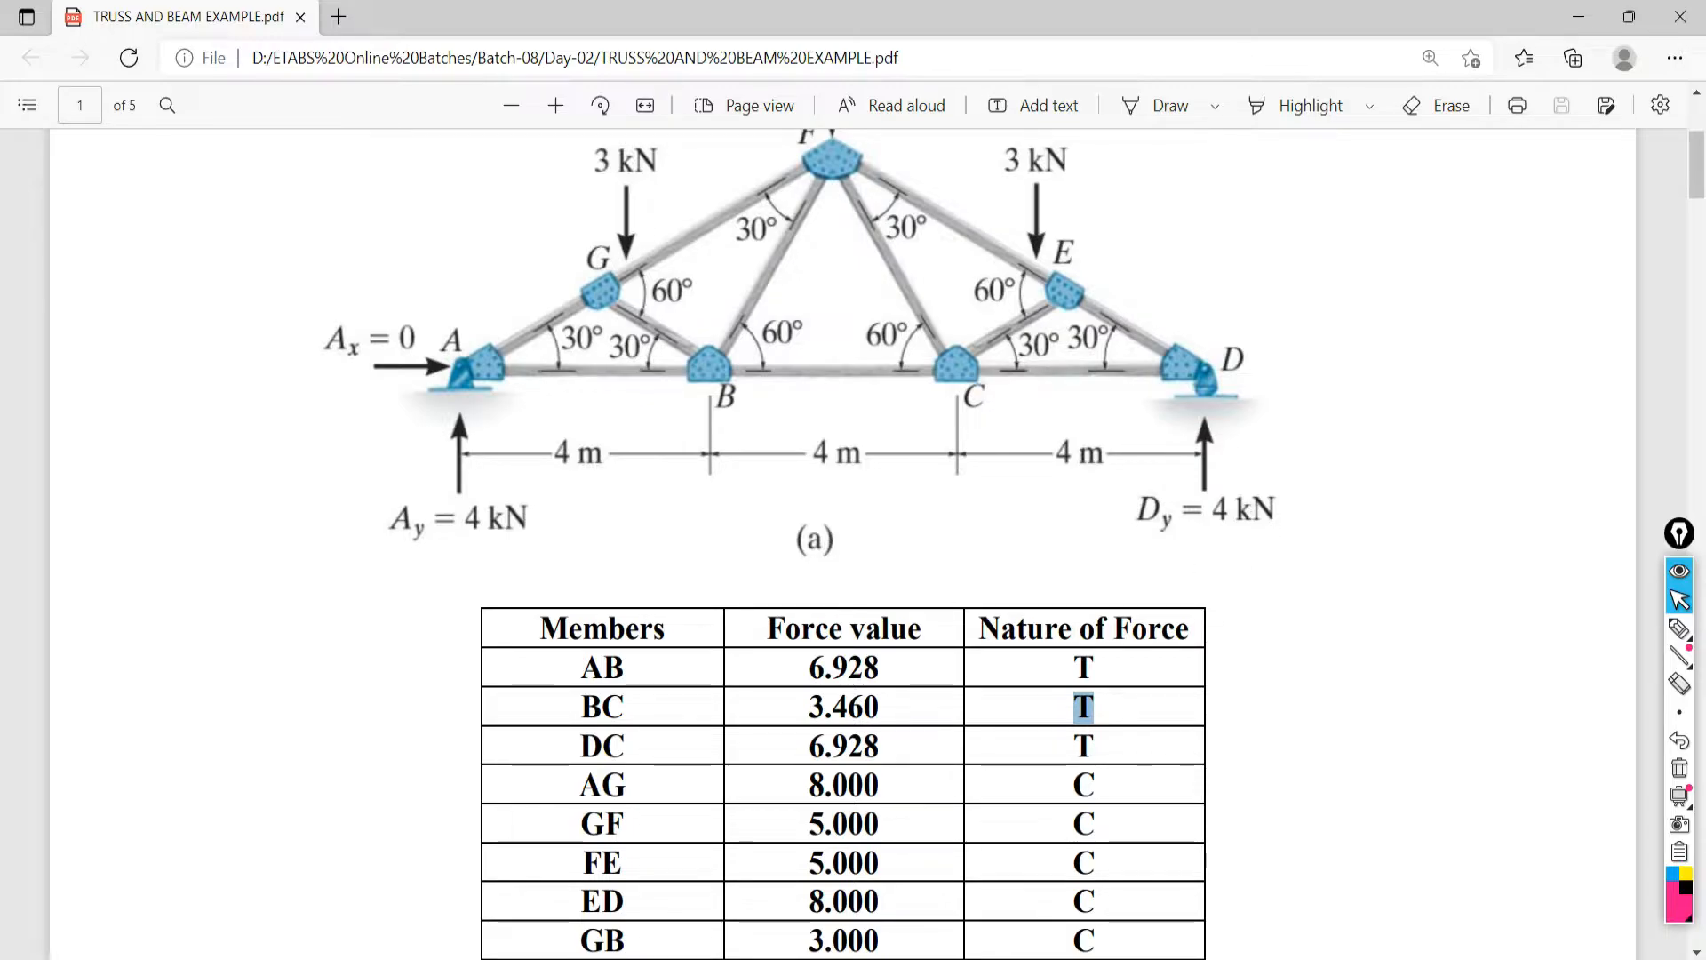
click(590, 956)
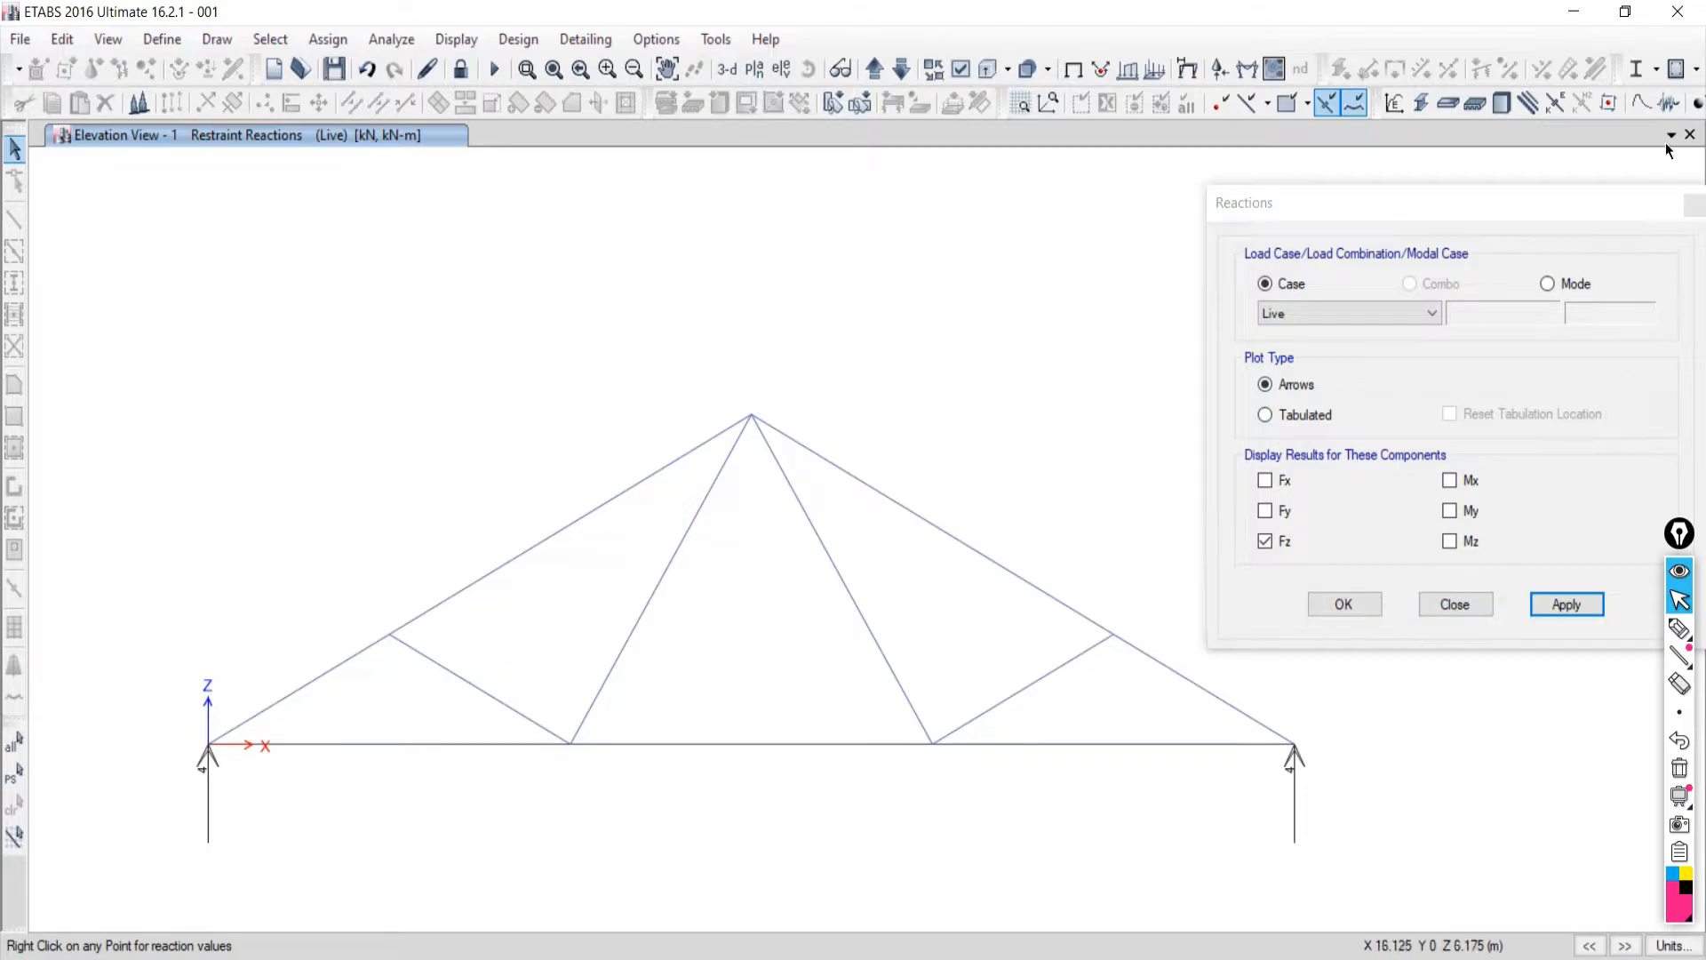
drag(1481, 202, 1137, 162)
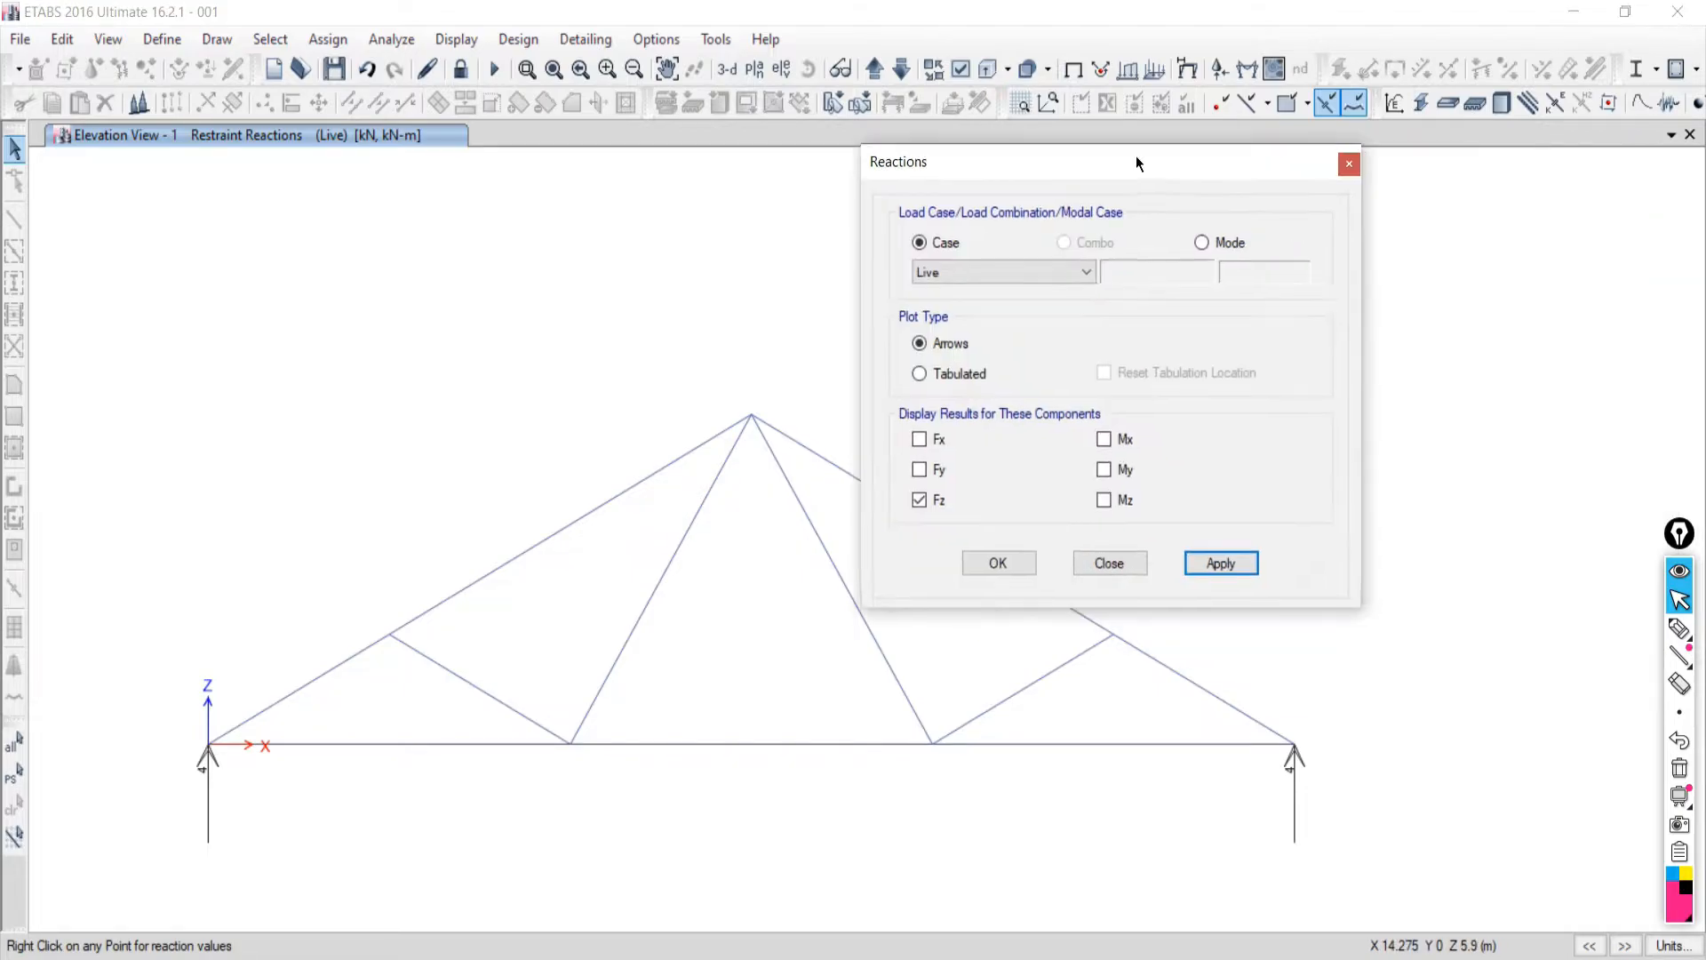
click(1348, 169)
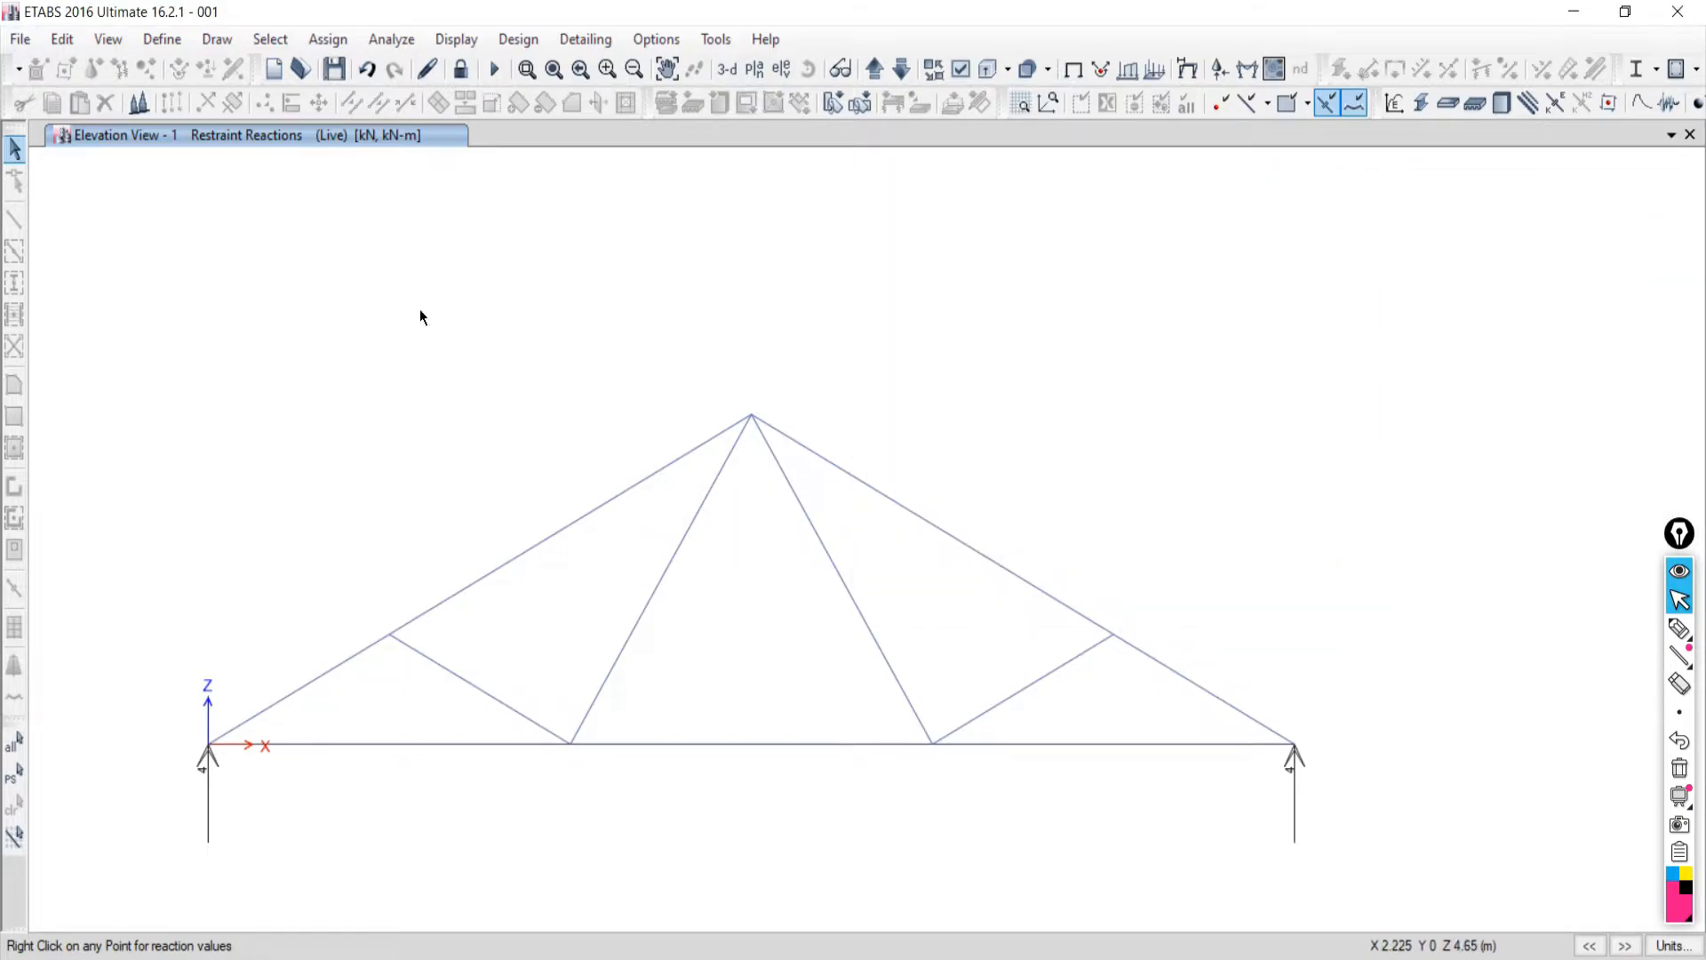
scroll(730, 512, up, 5)
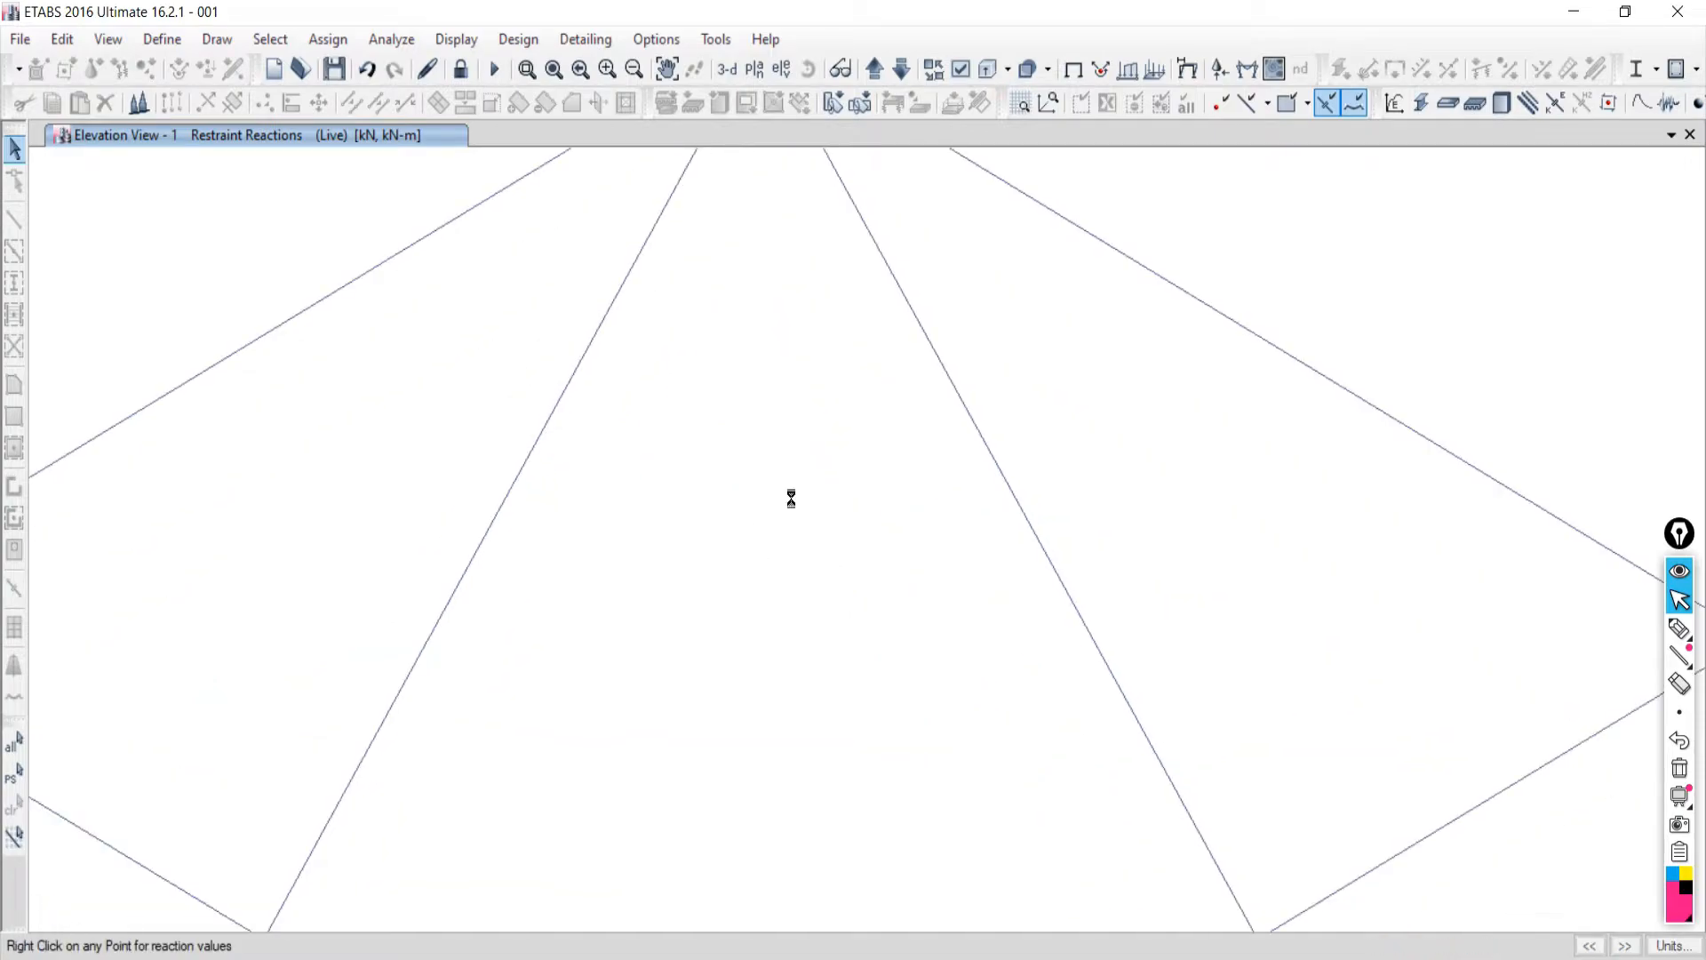
scroll(791, 495, down, 8)
scroll(771, 547, up, 3)
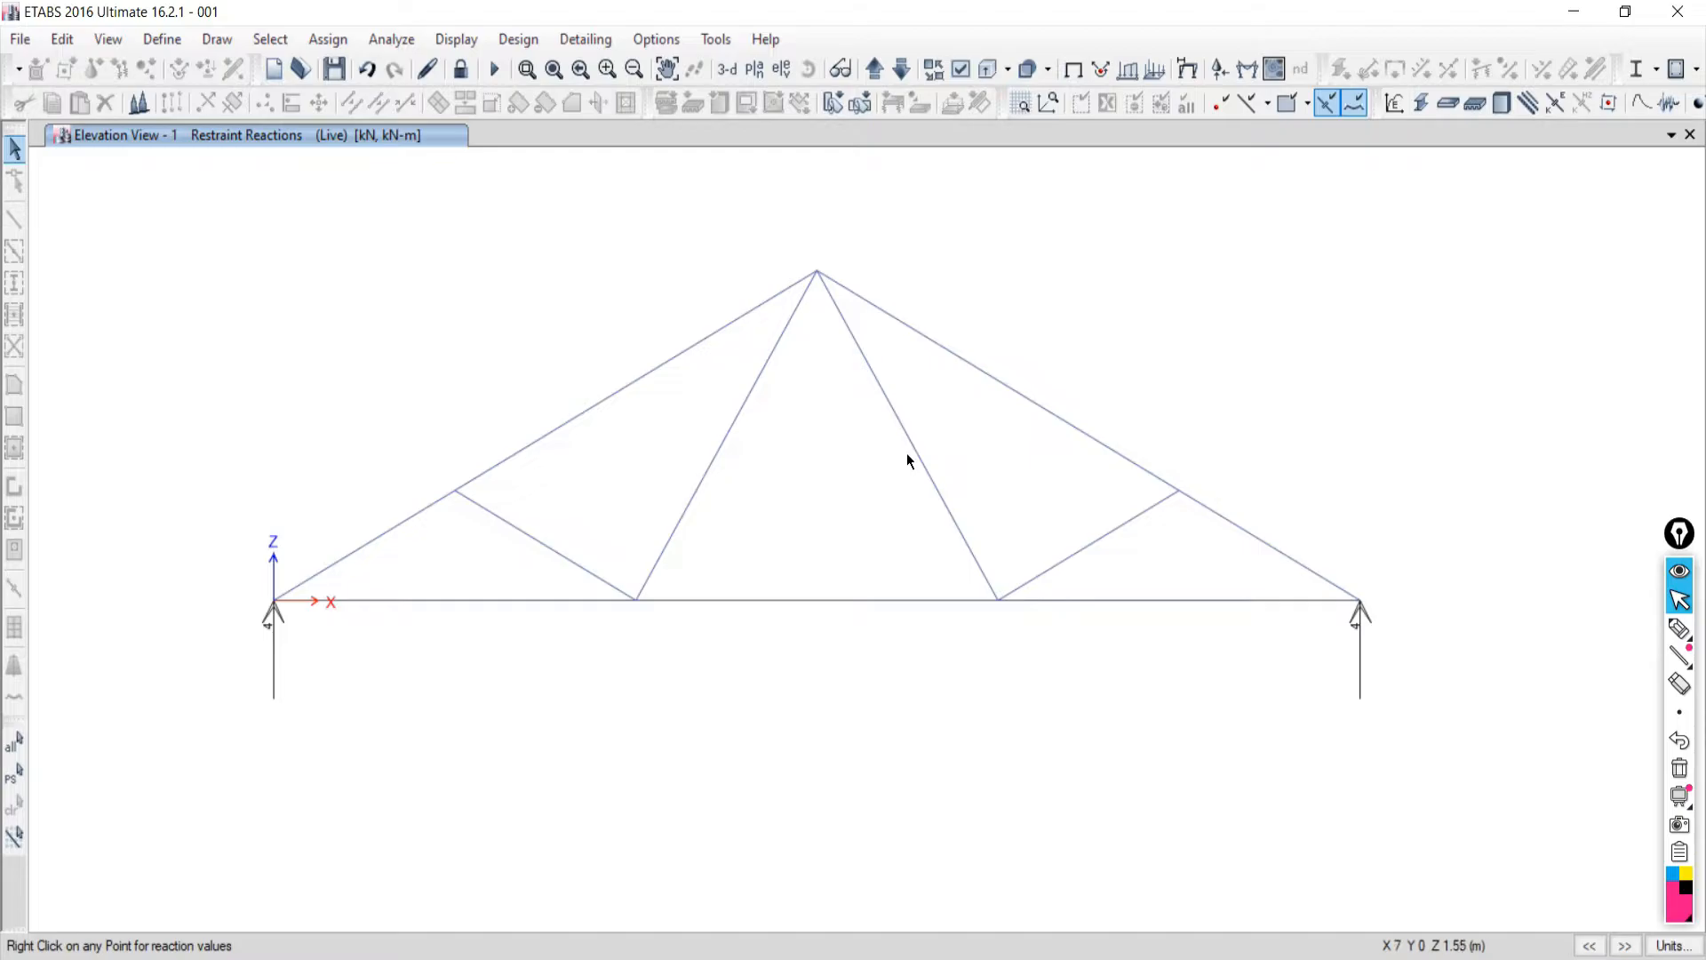
click(442, 39)
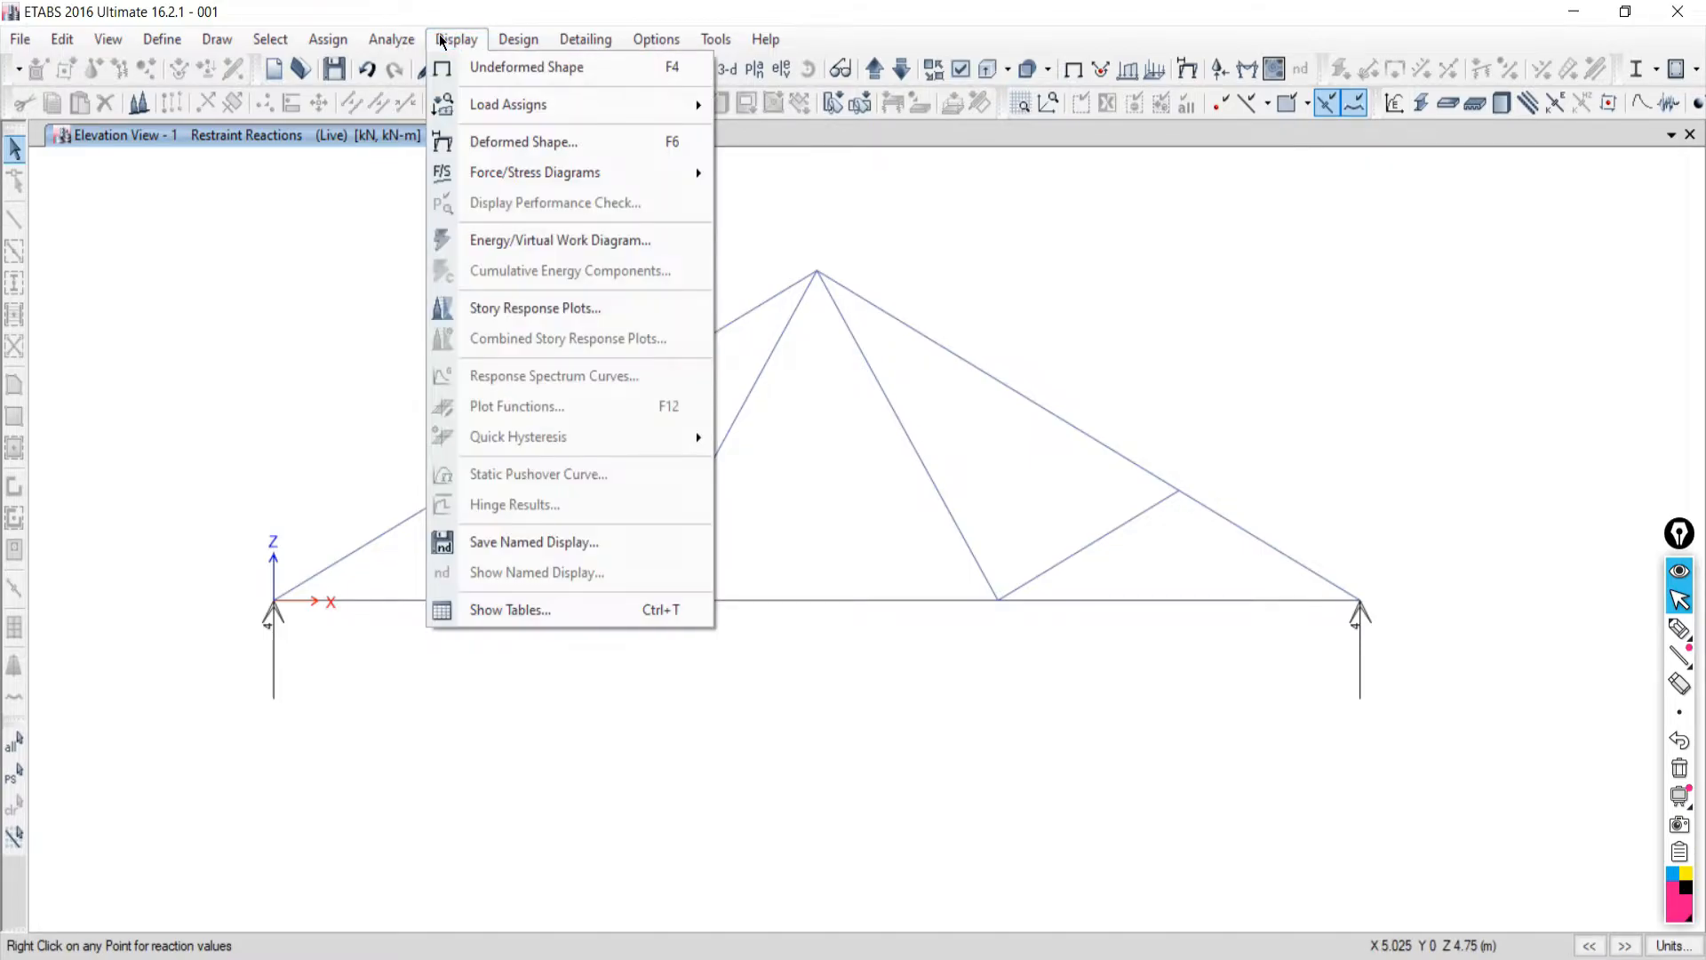
mouse_move(476, 174)
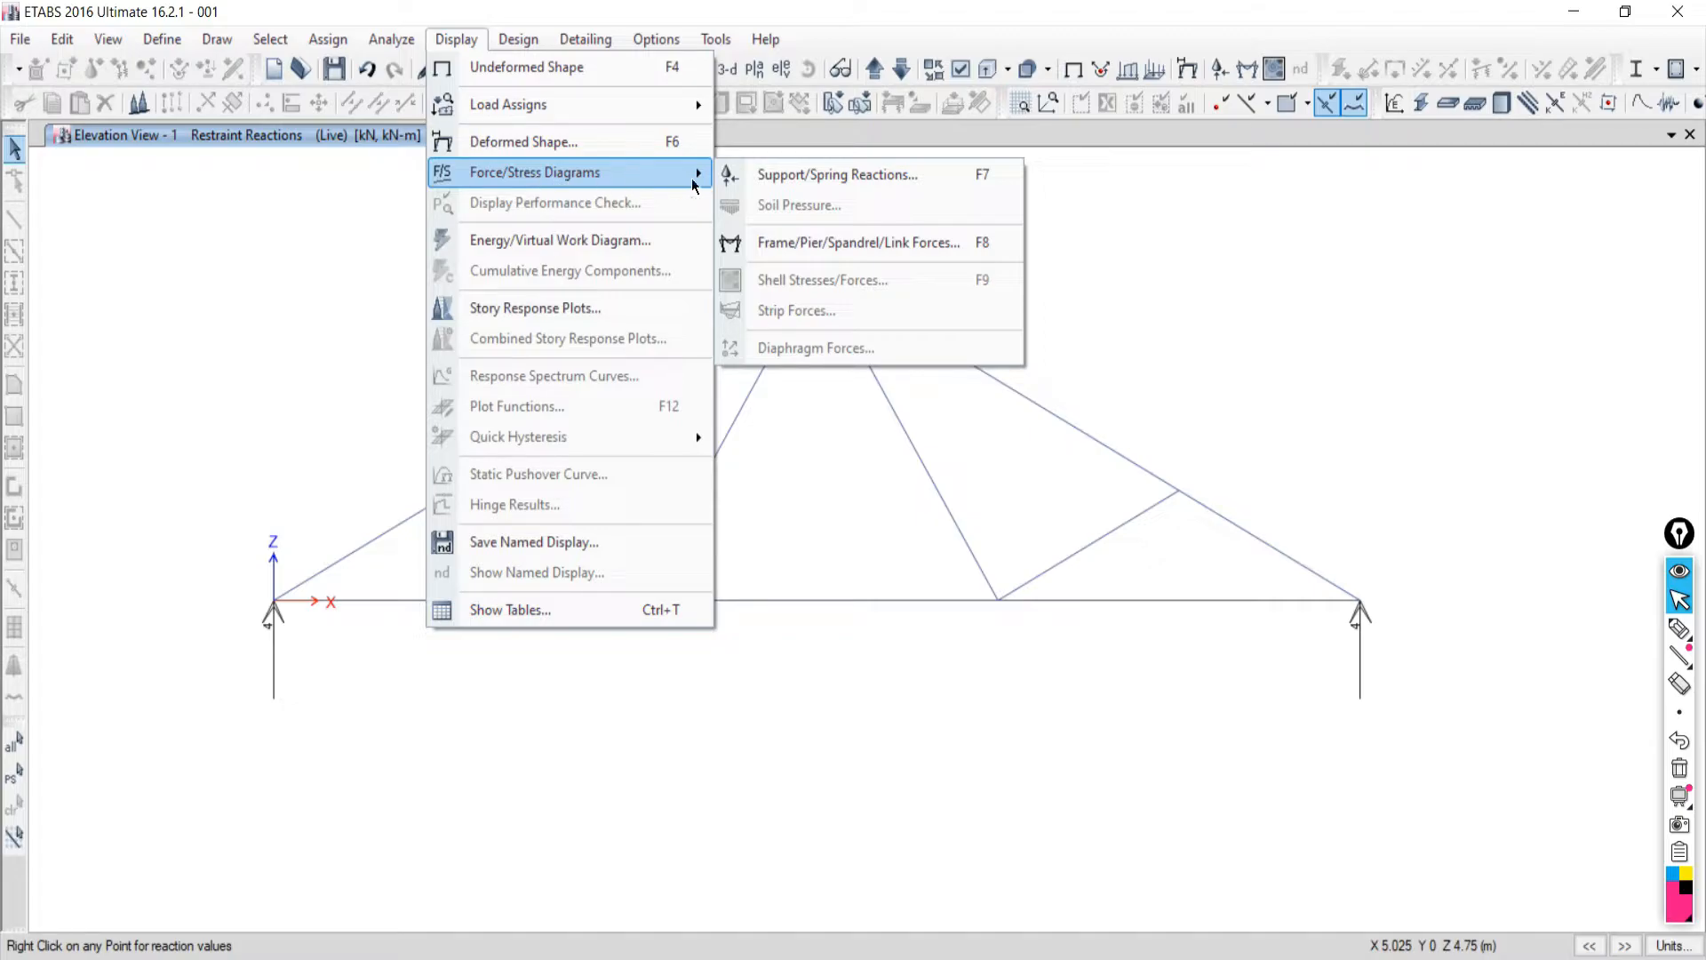
click(1256, 472)
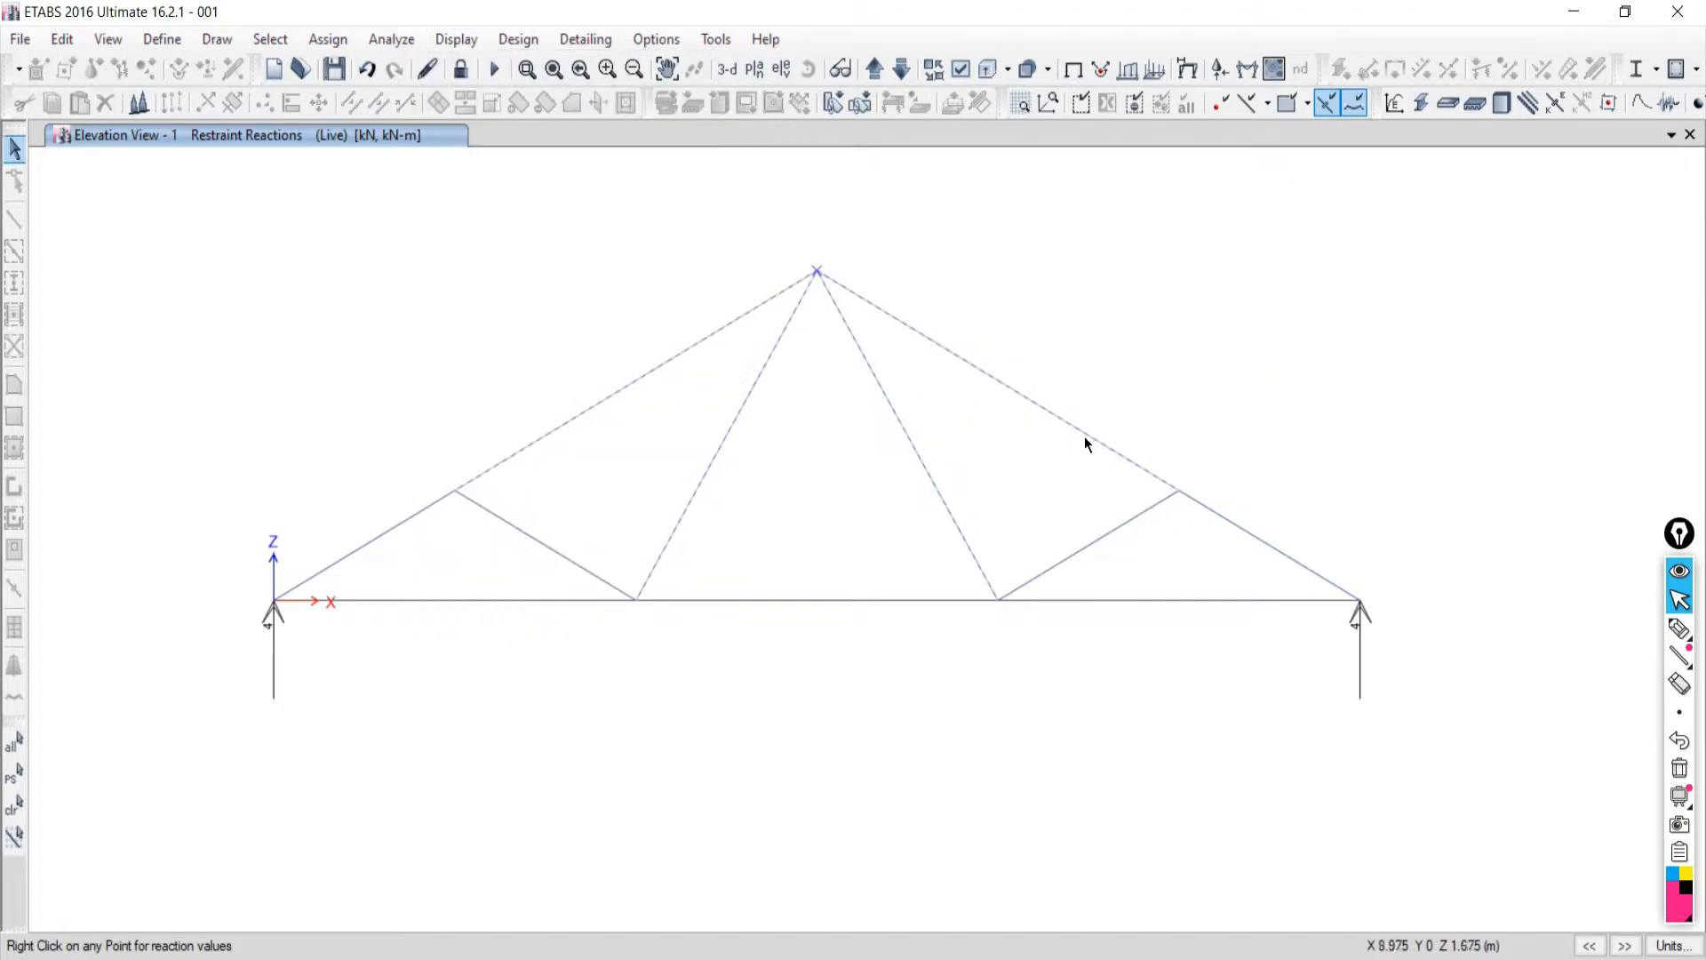
click(17, 809)
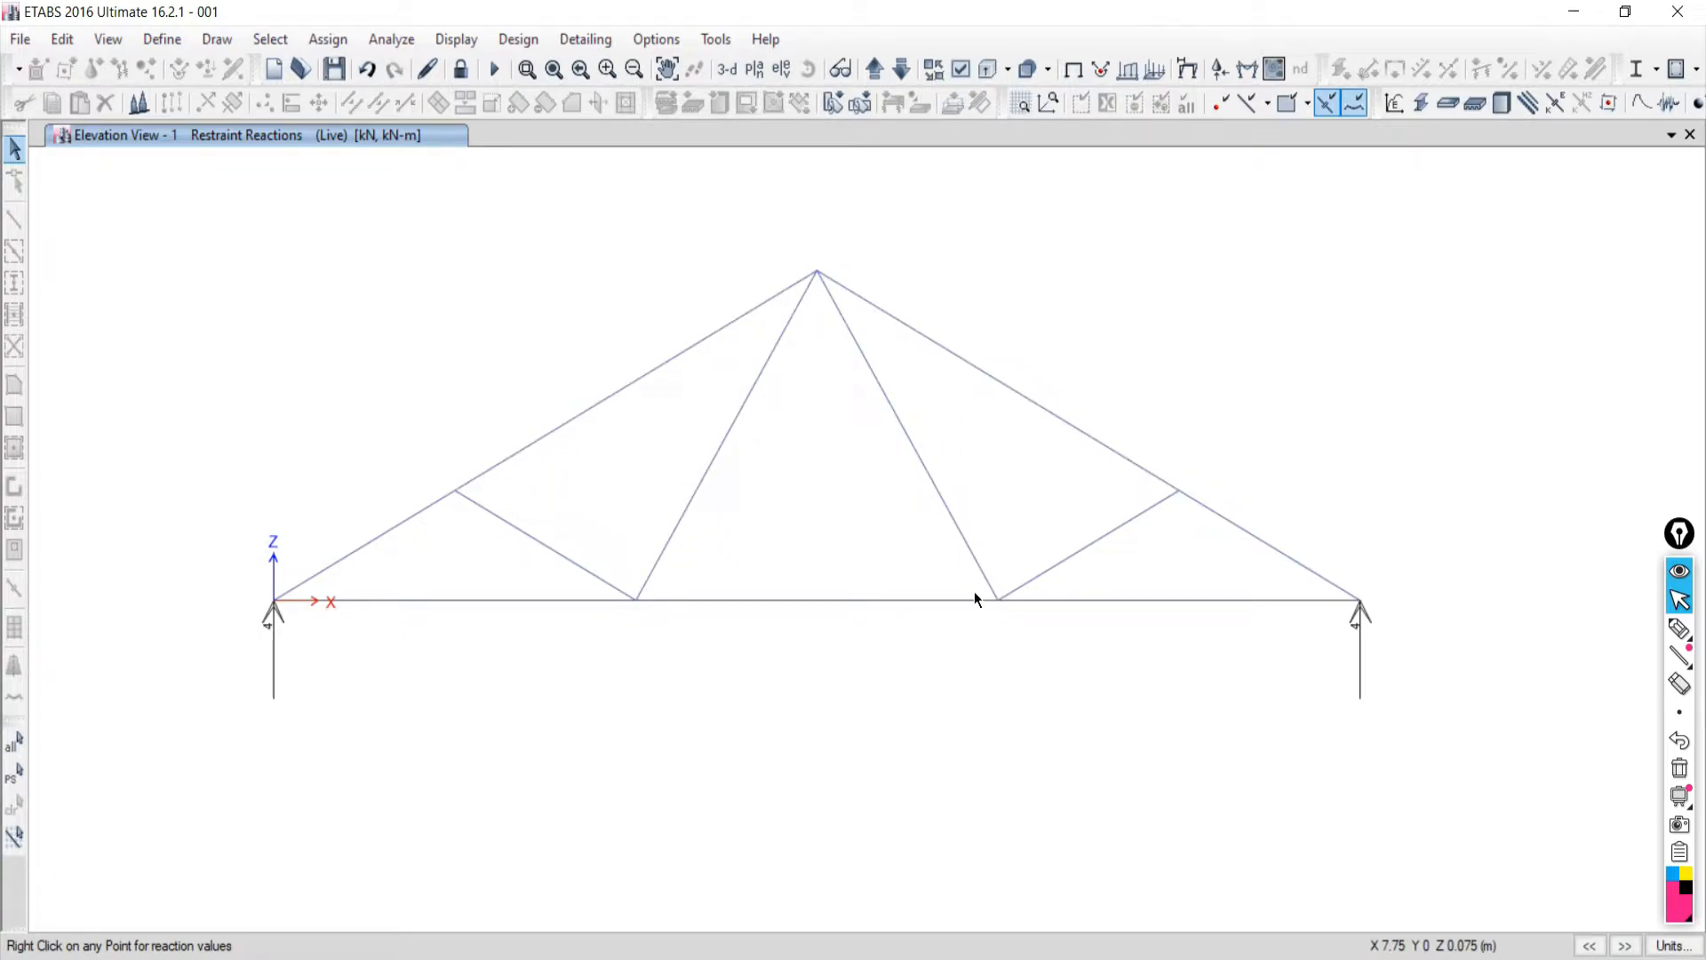
Display the filled axial force diagram of the frames for the Live load case with automatic scaling.
click(455, 35)
mouse_move(472, 178)
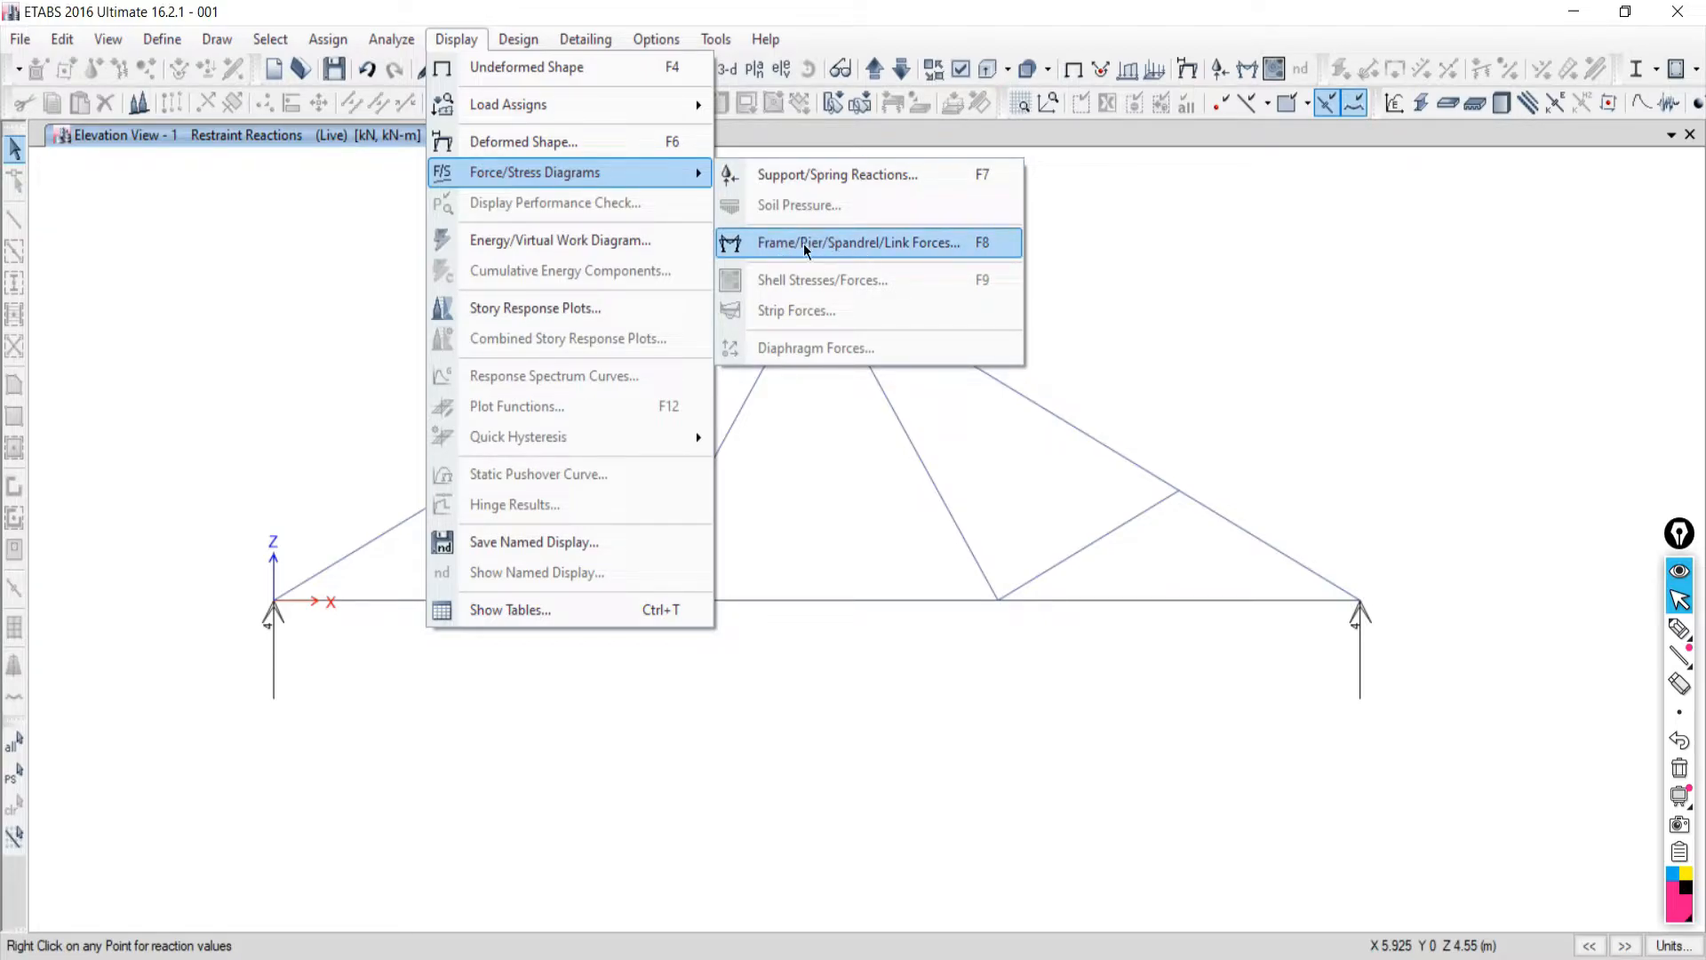
click(762, 243)
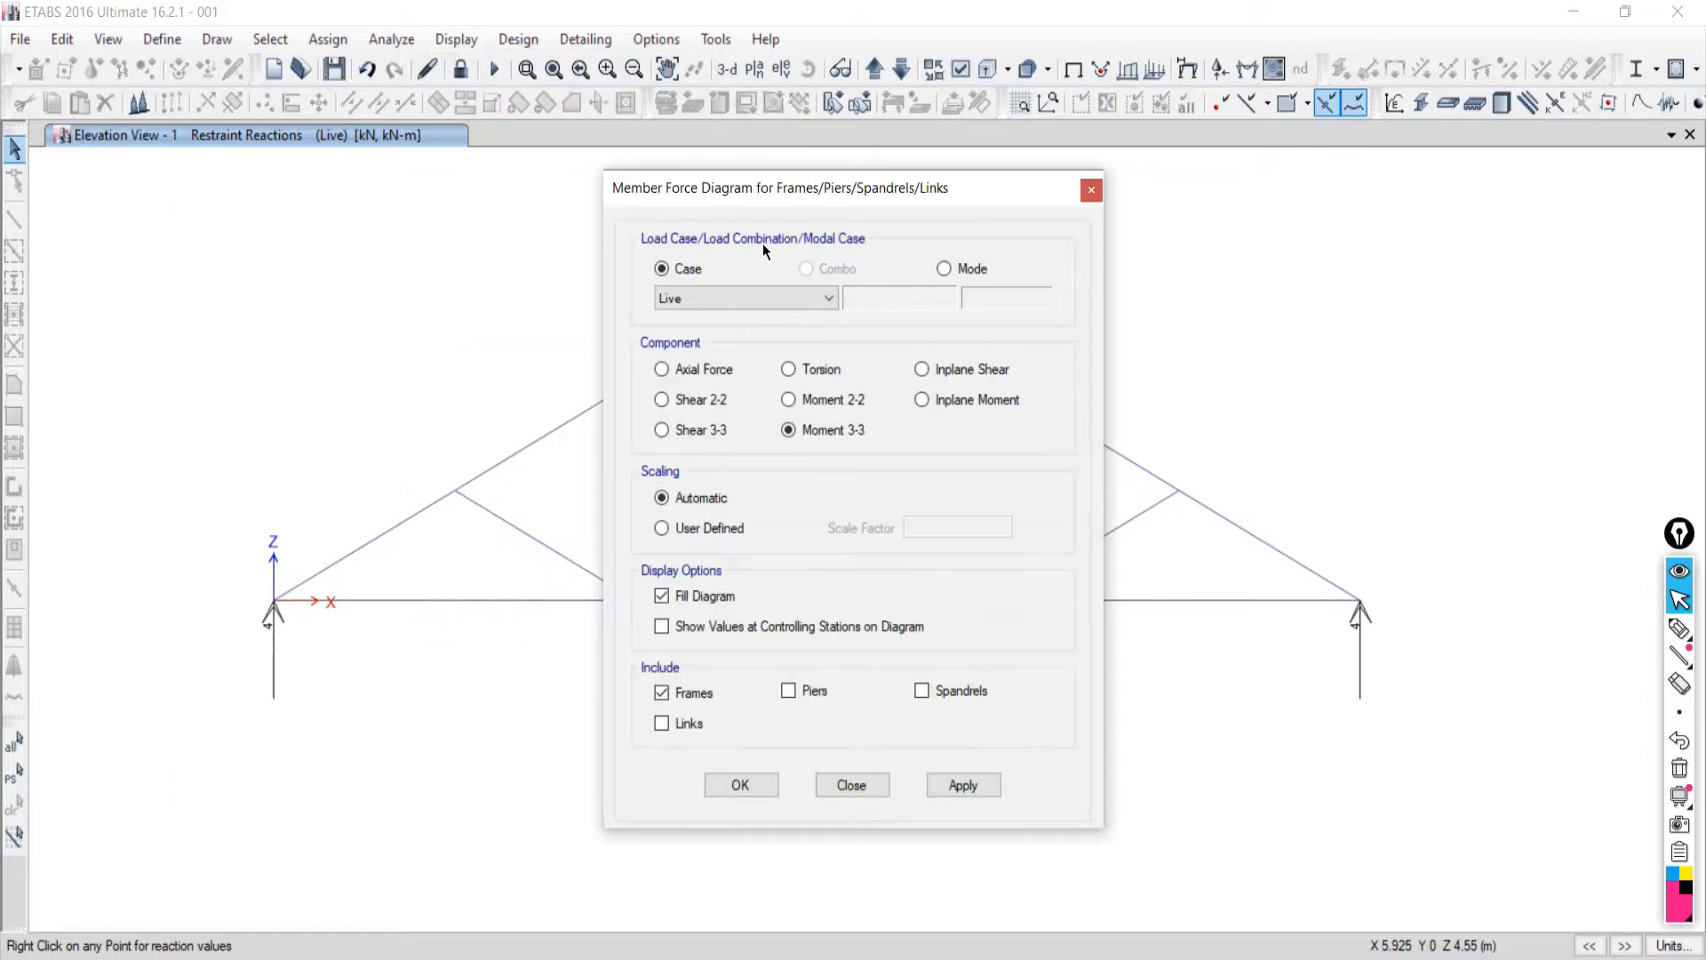
drag(751, 199, 1368, 176)
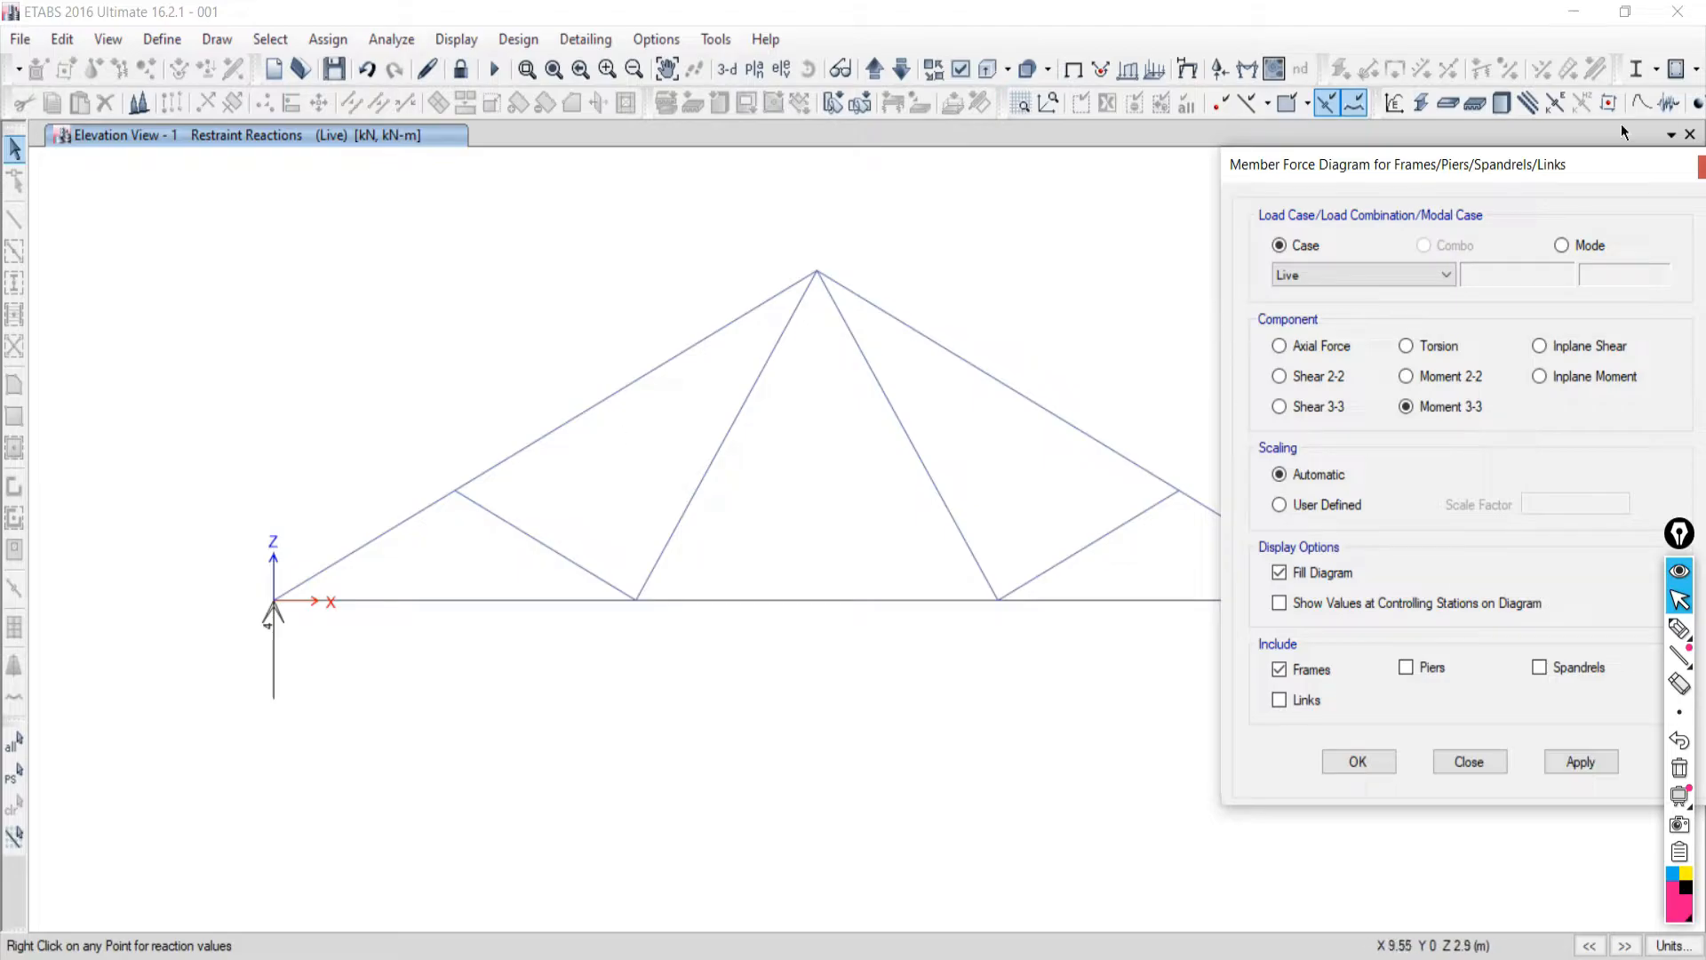
click(1308, 274)
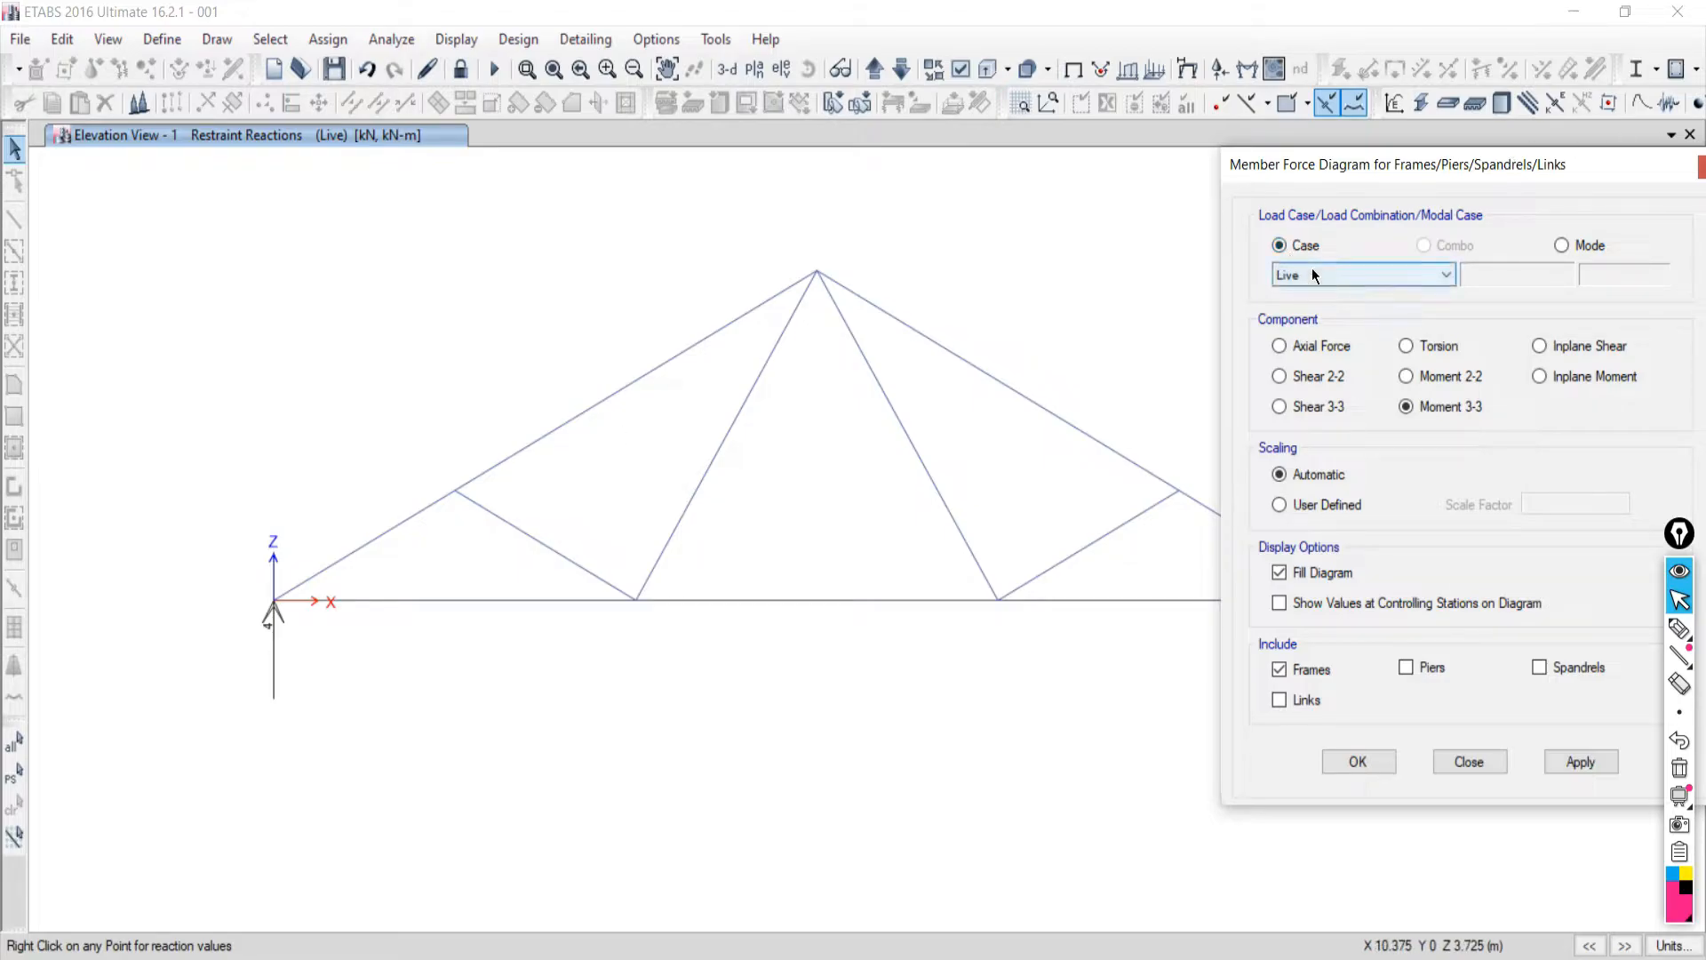
click(1308, 283)
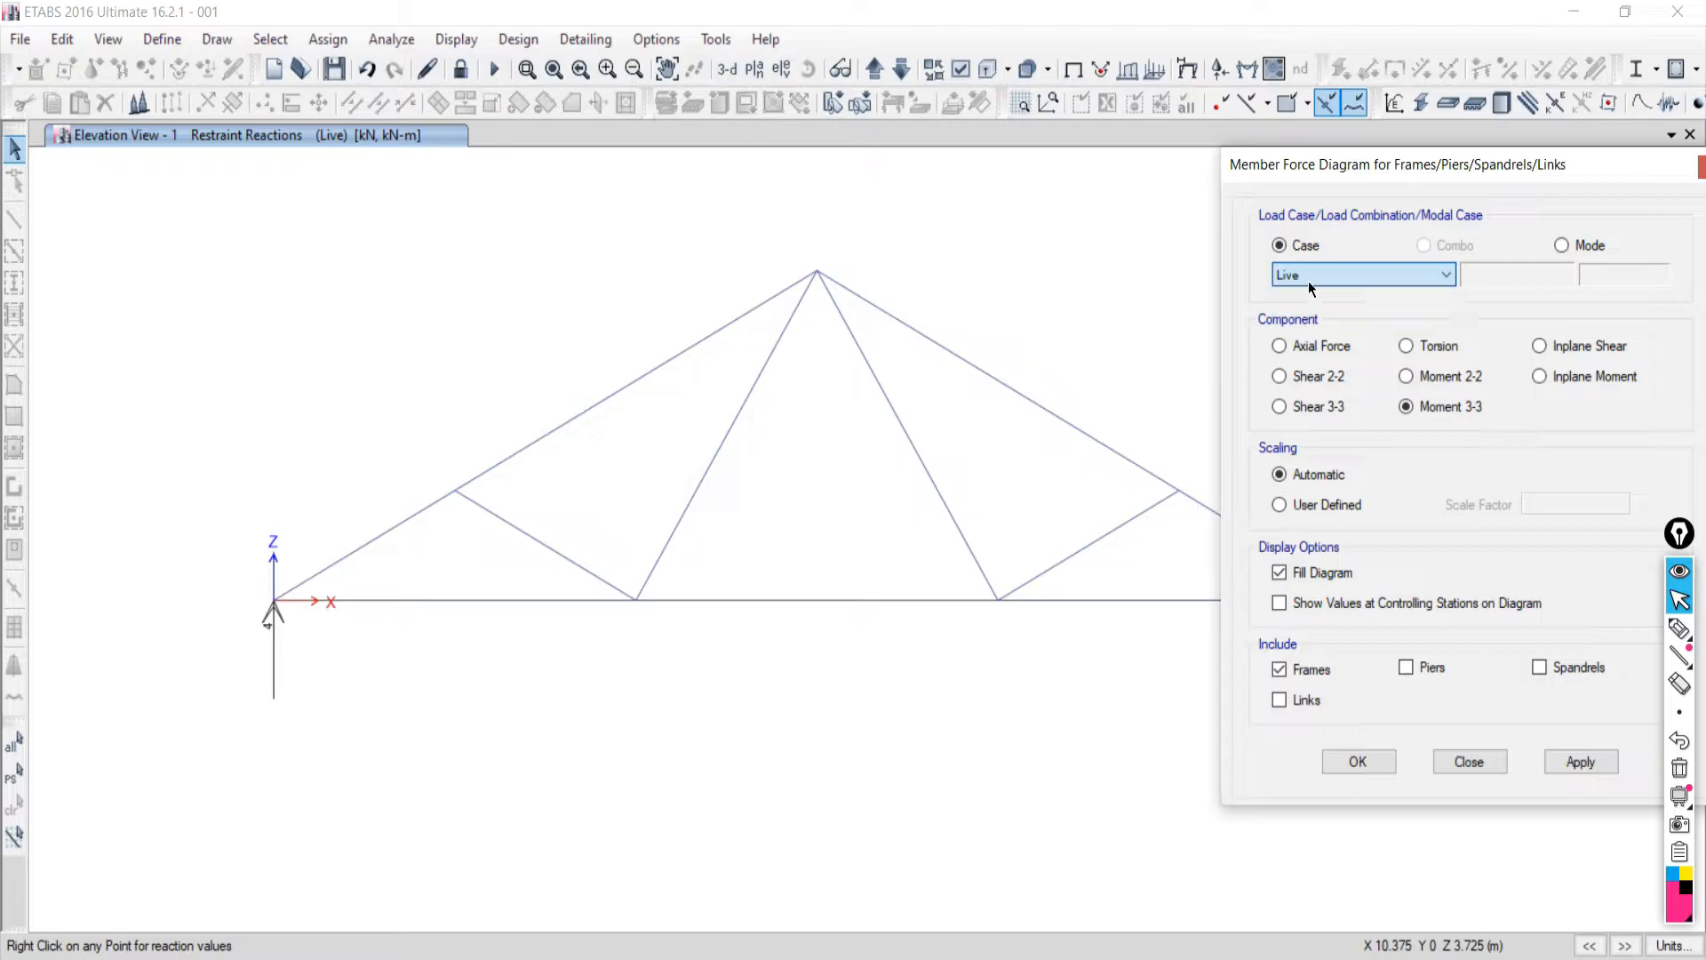
click(1302, 278)
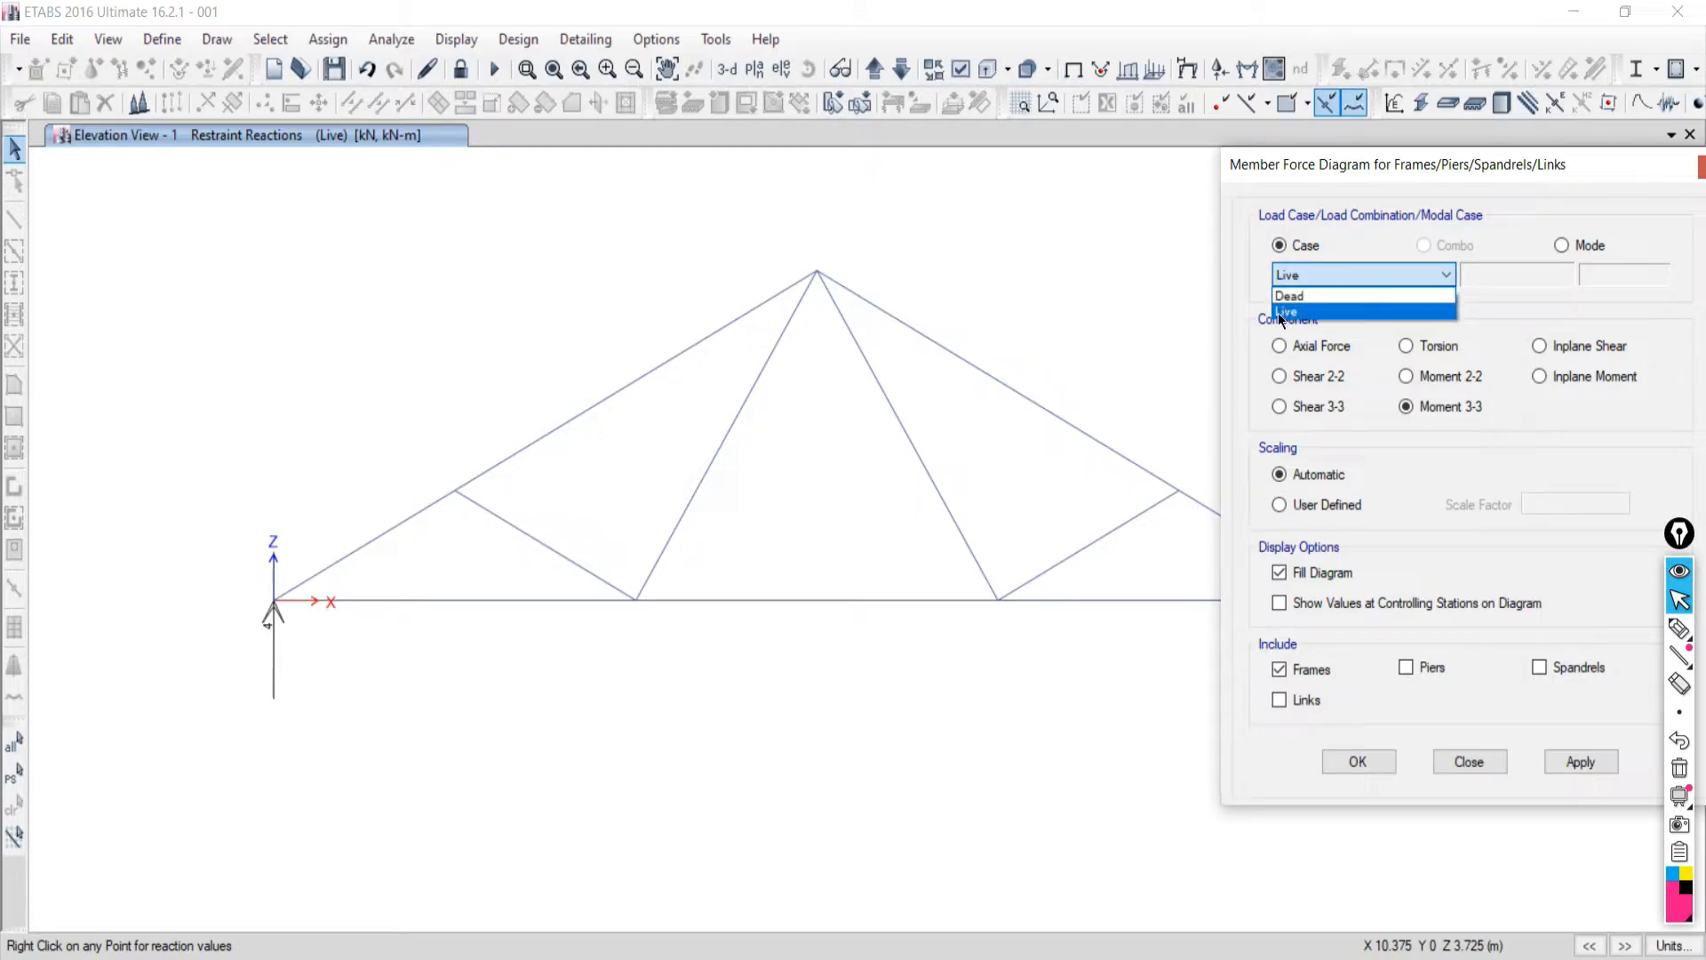
click(1280, 313)
drag(1399, 167, 1101, 62)
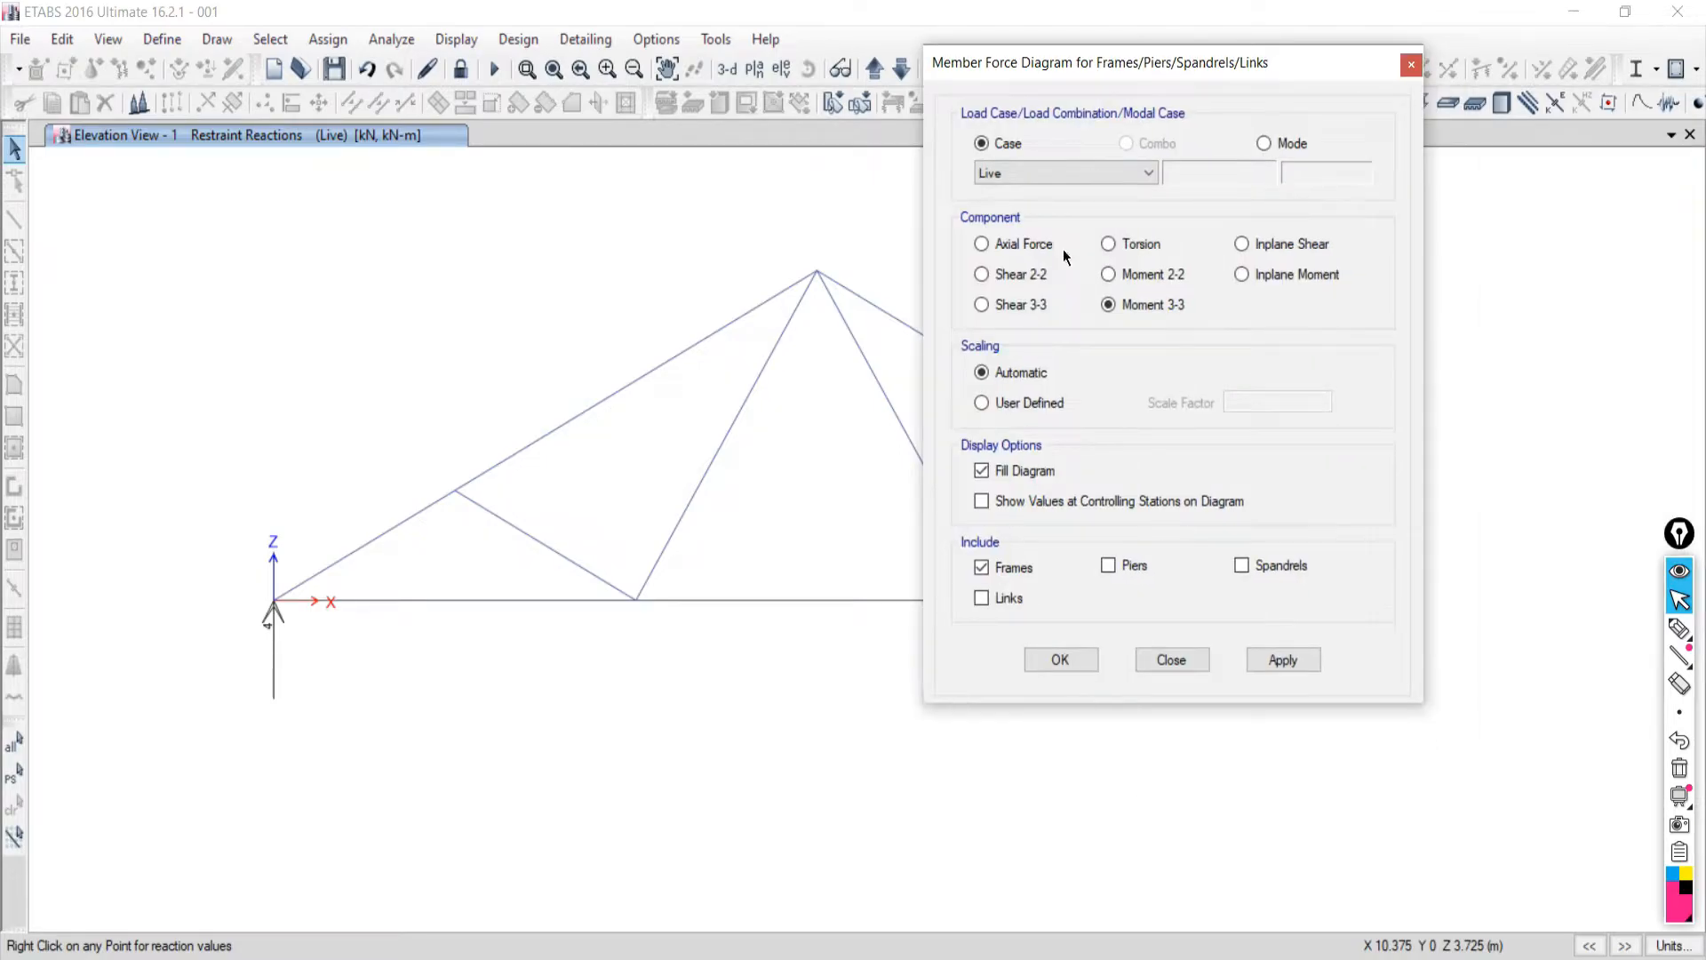
click(1000, 249)
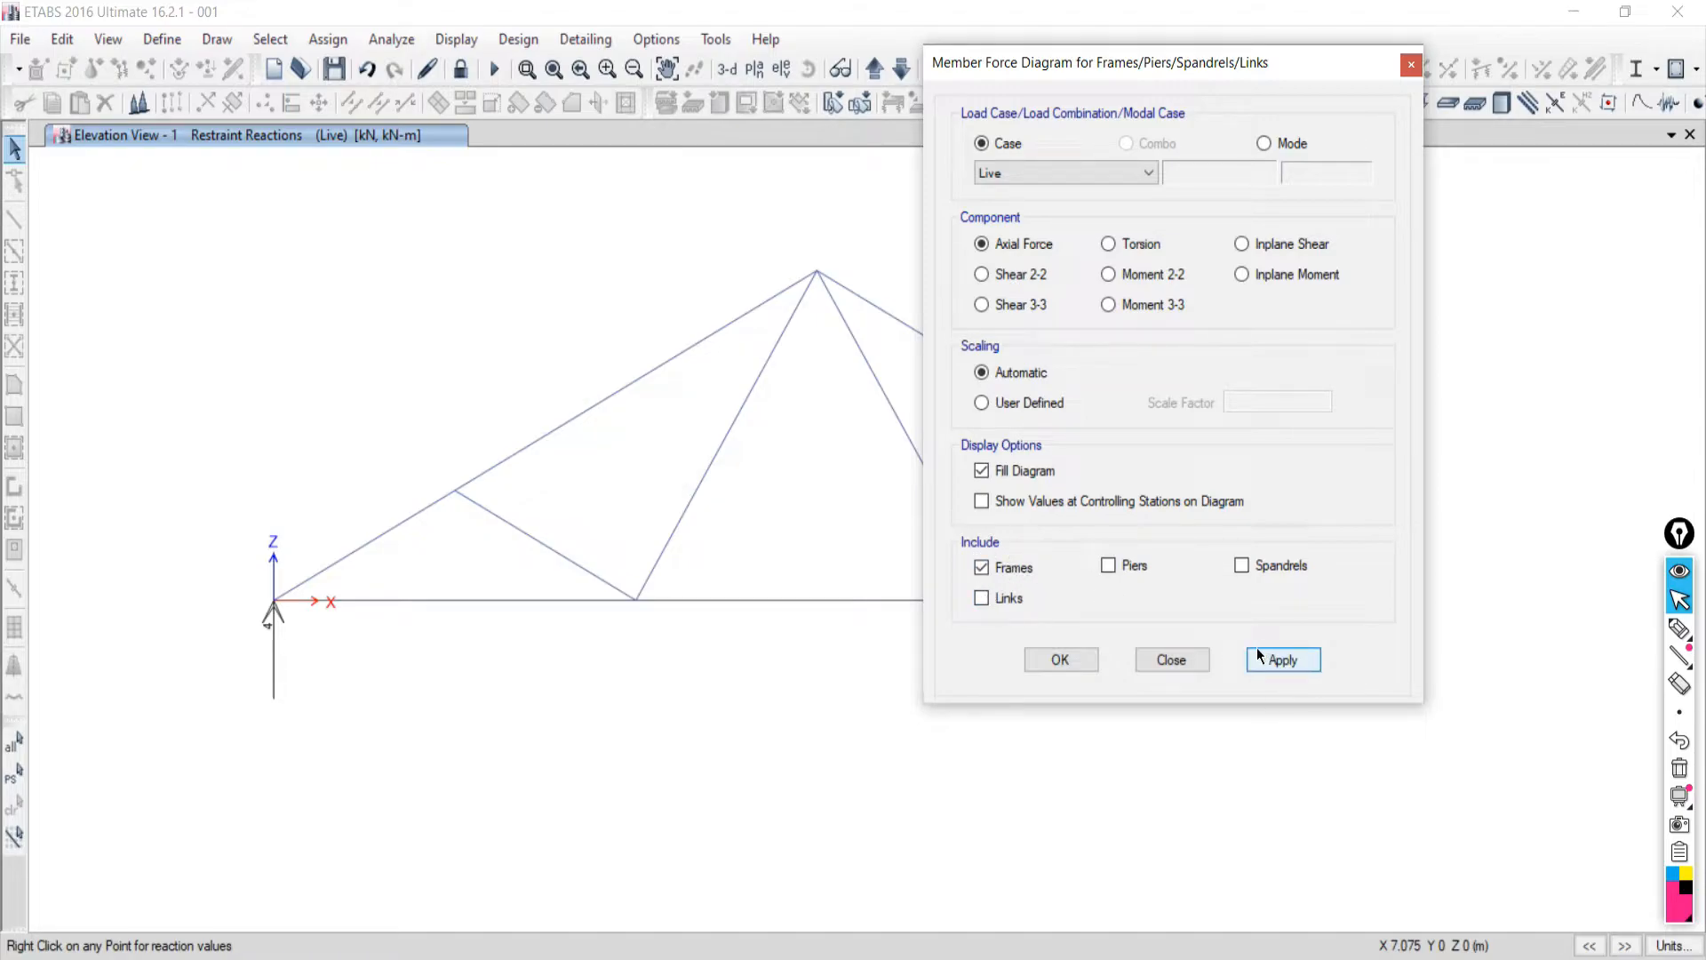
click(1282, 659)
drag(1028, 62, 1566, 115)
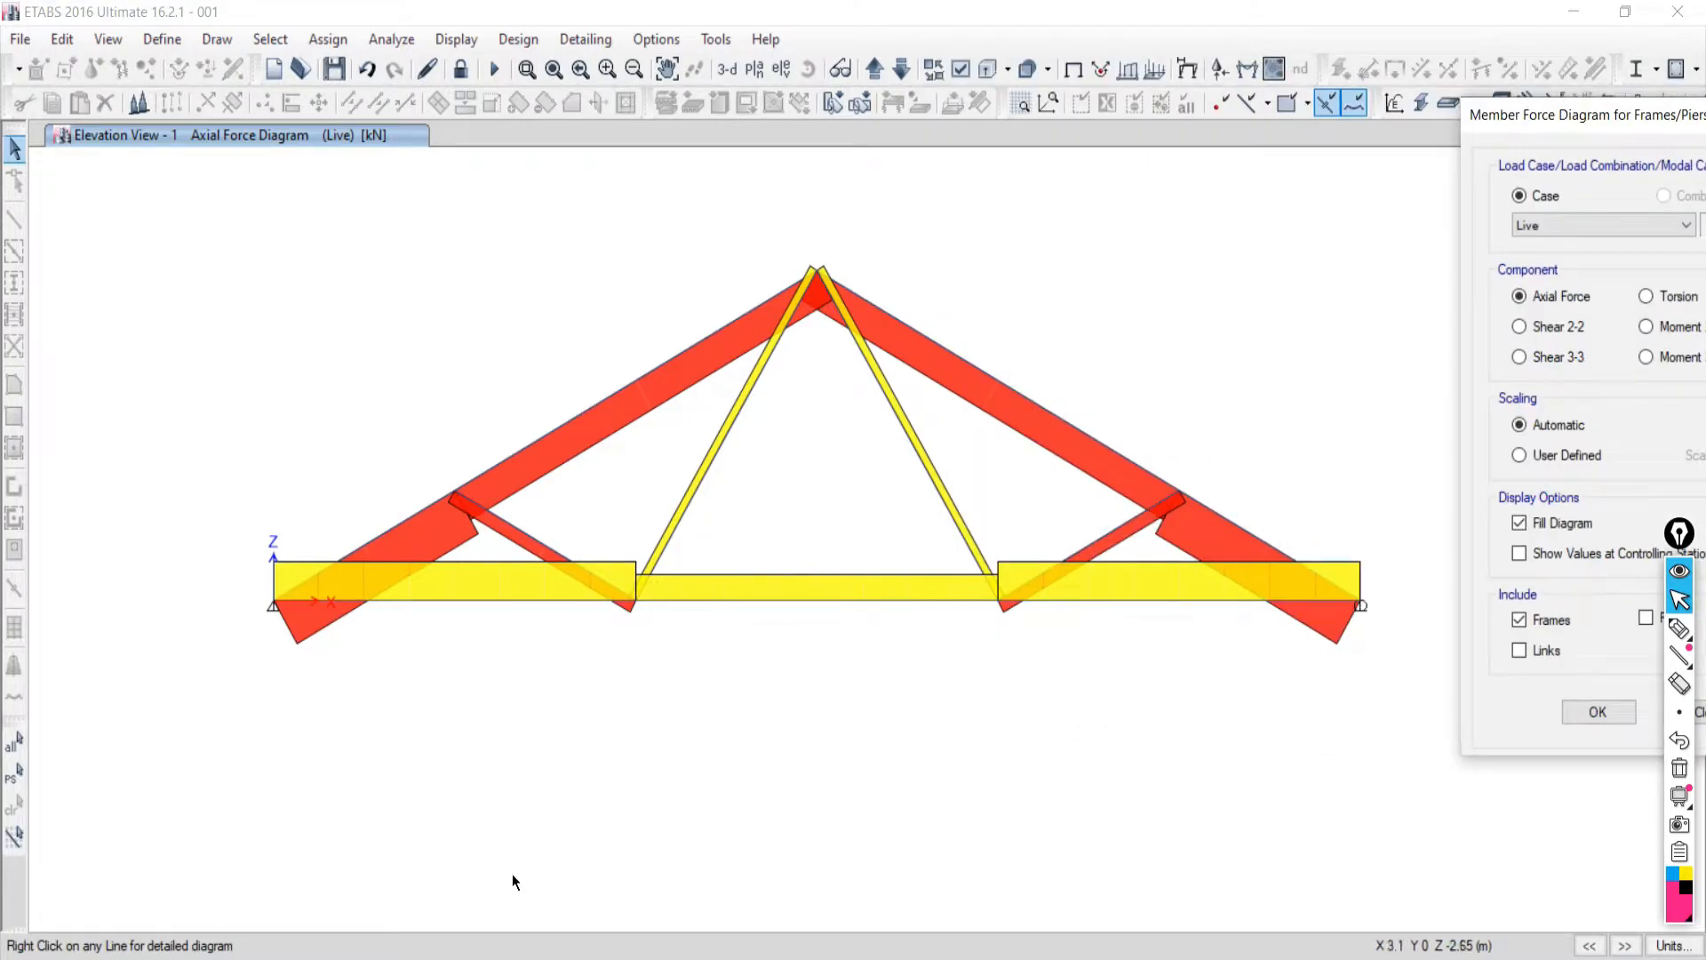
Examine the axial force diagram and read the values along the middle bottom chord and the upper-left top chord.
click(284, 959)
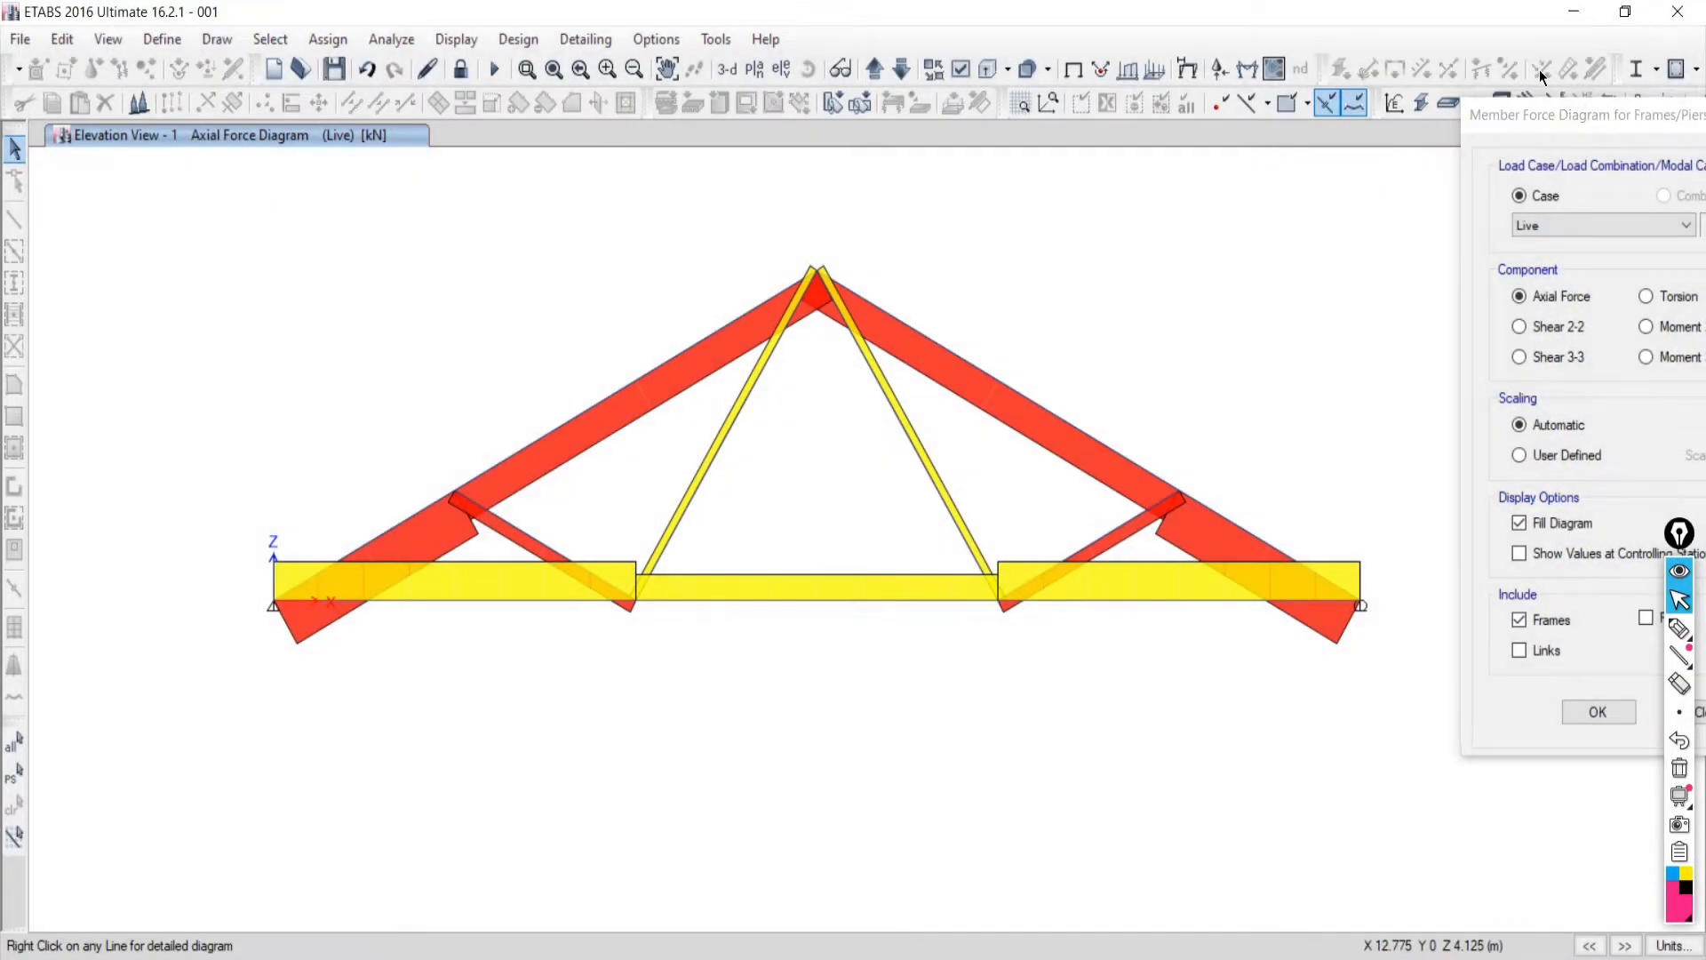
drag(1532, 71, 1306, 37)
middle_drag(758, 522, 520, 603)
scroll(578, 484, down, 3)
scroll(521, 509, up, 3)
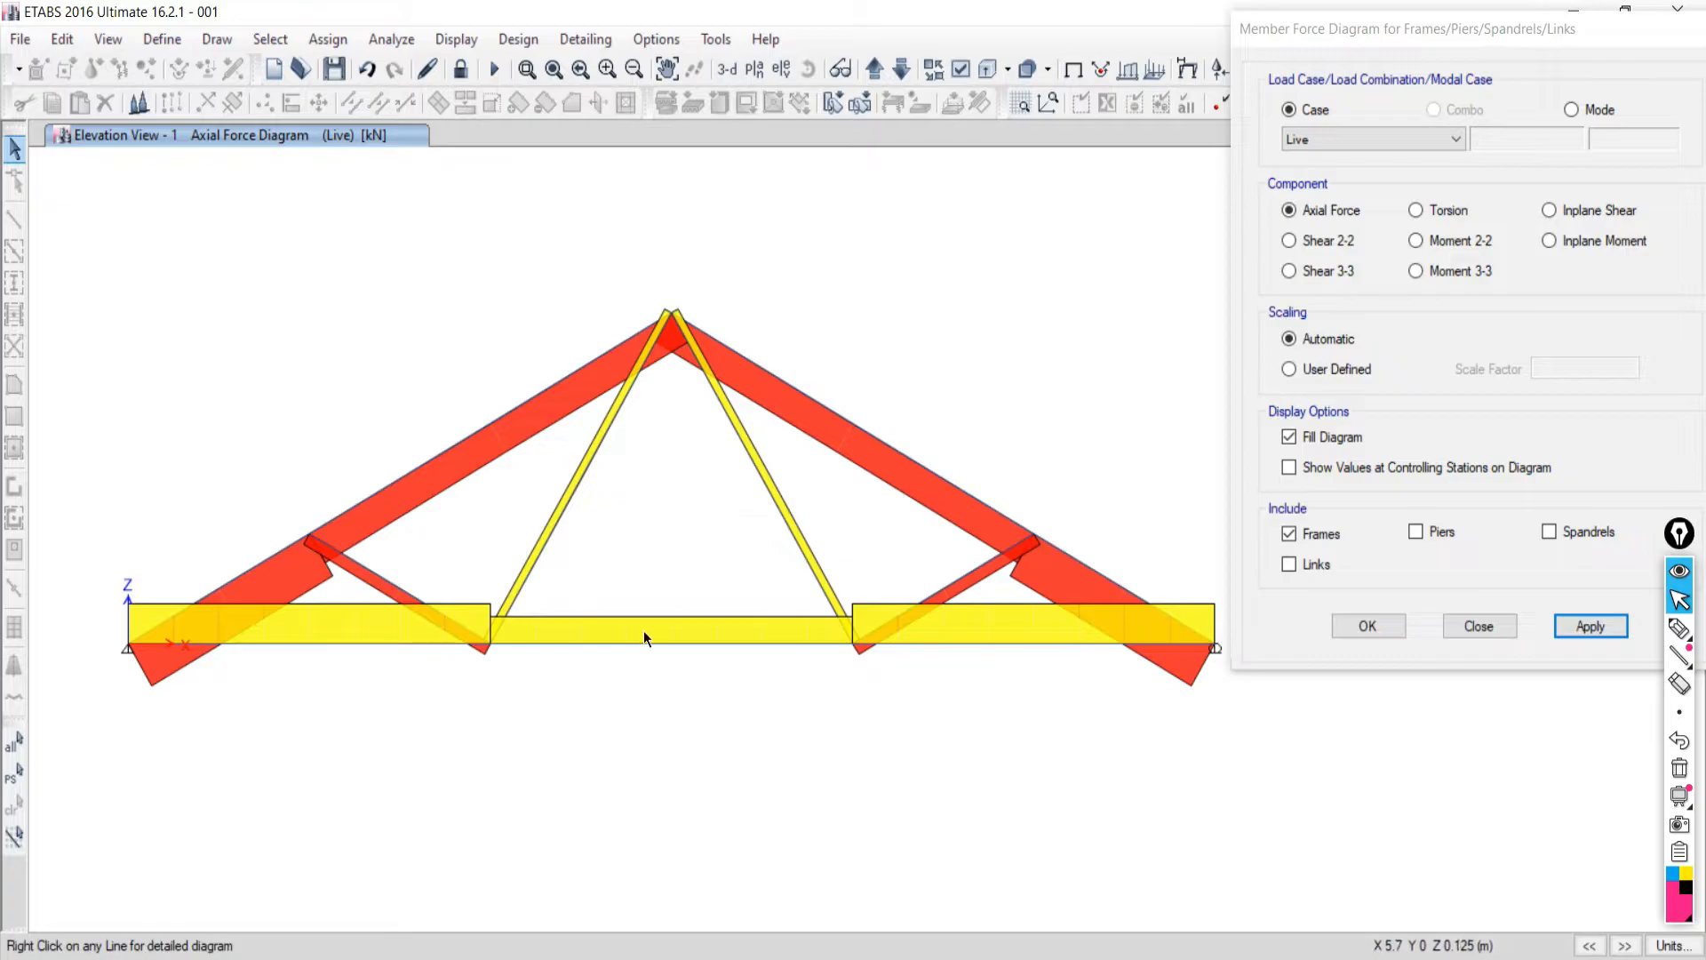
mouse_move(653, 640)
mouse_move(485, 423)
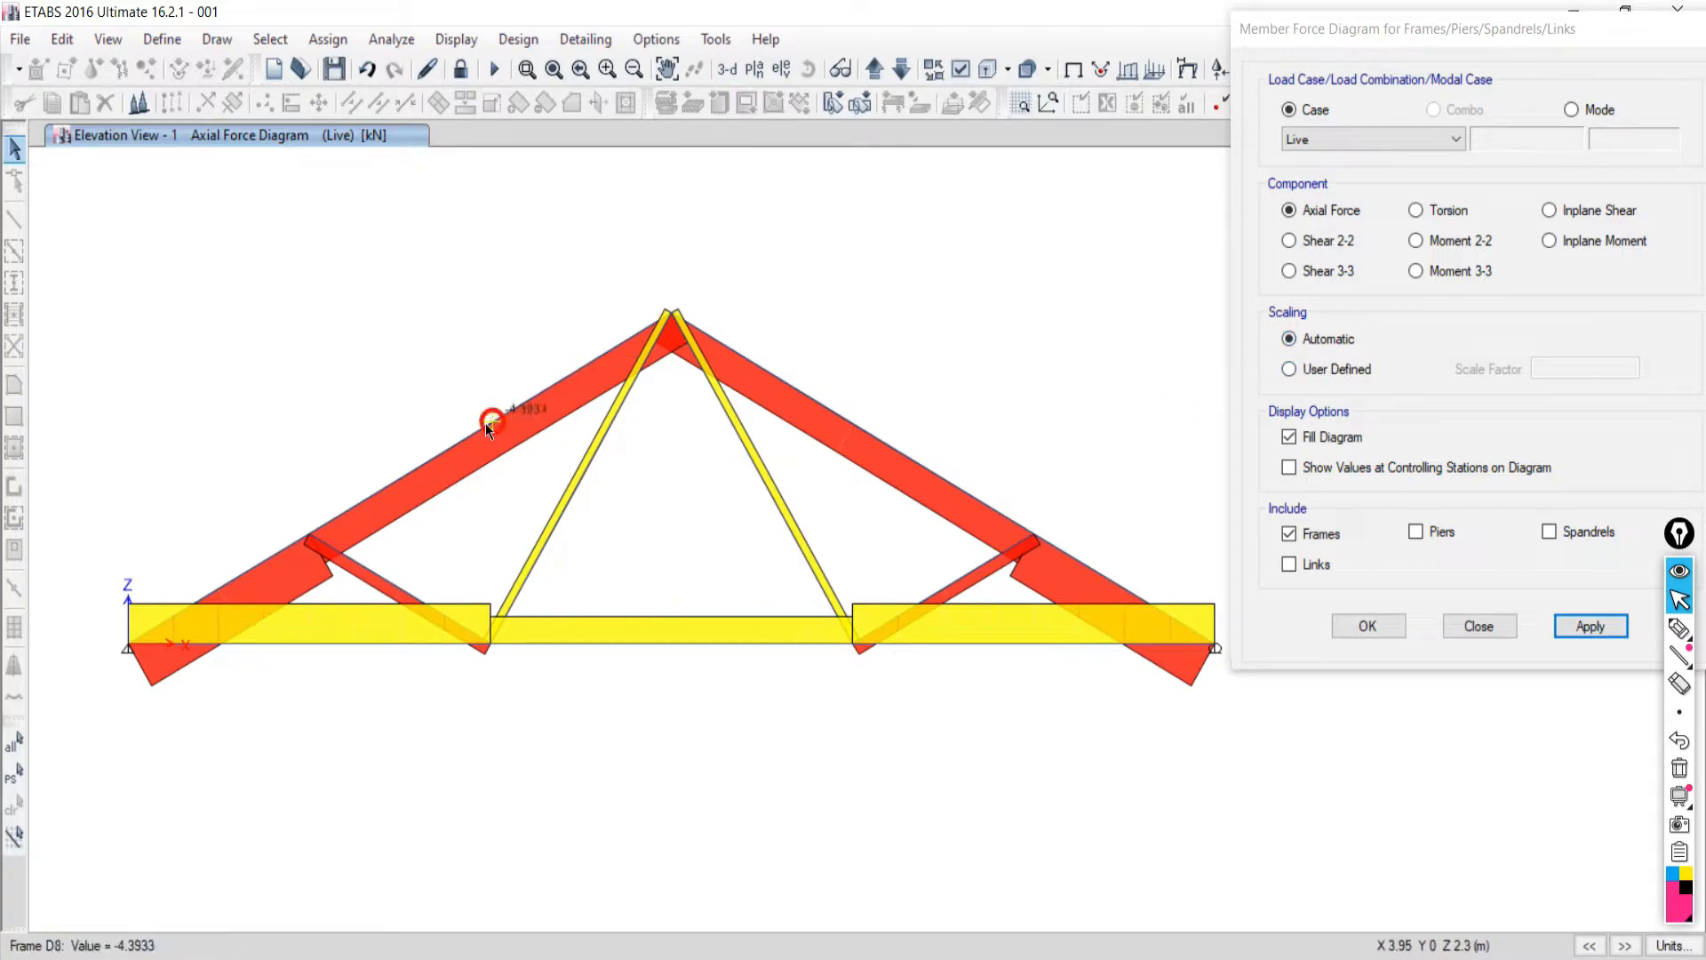
Apply a user-defined scale factor of 0.8 to the axial force diagram.
click(1324, 370)
click(1564, 368)
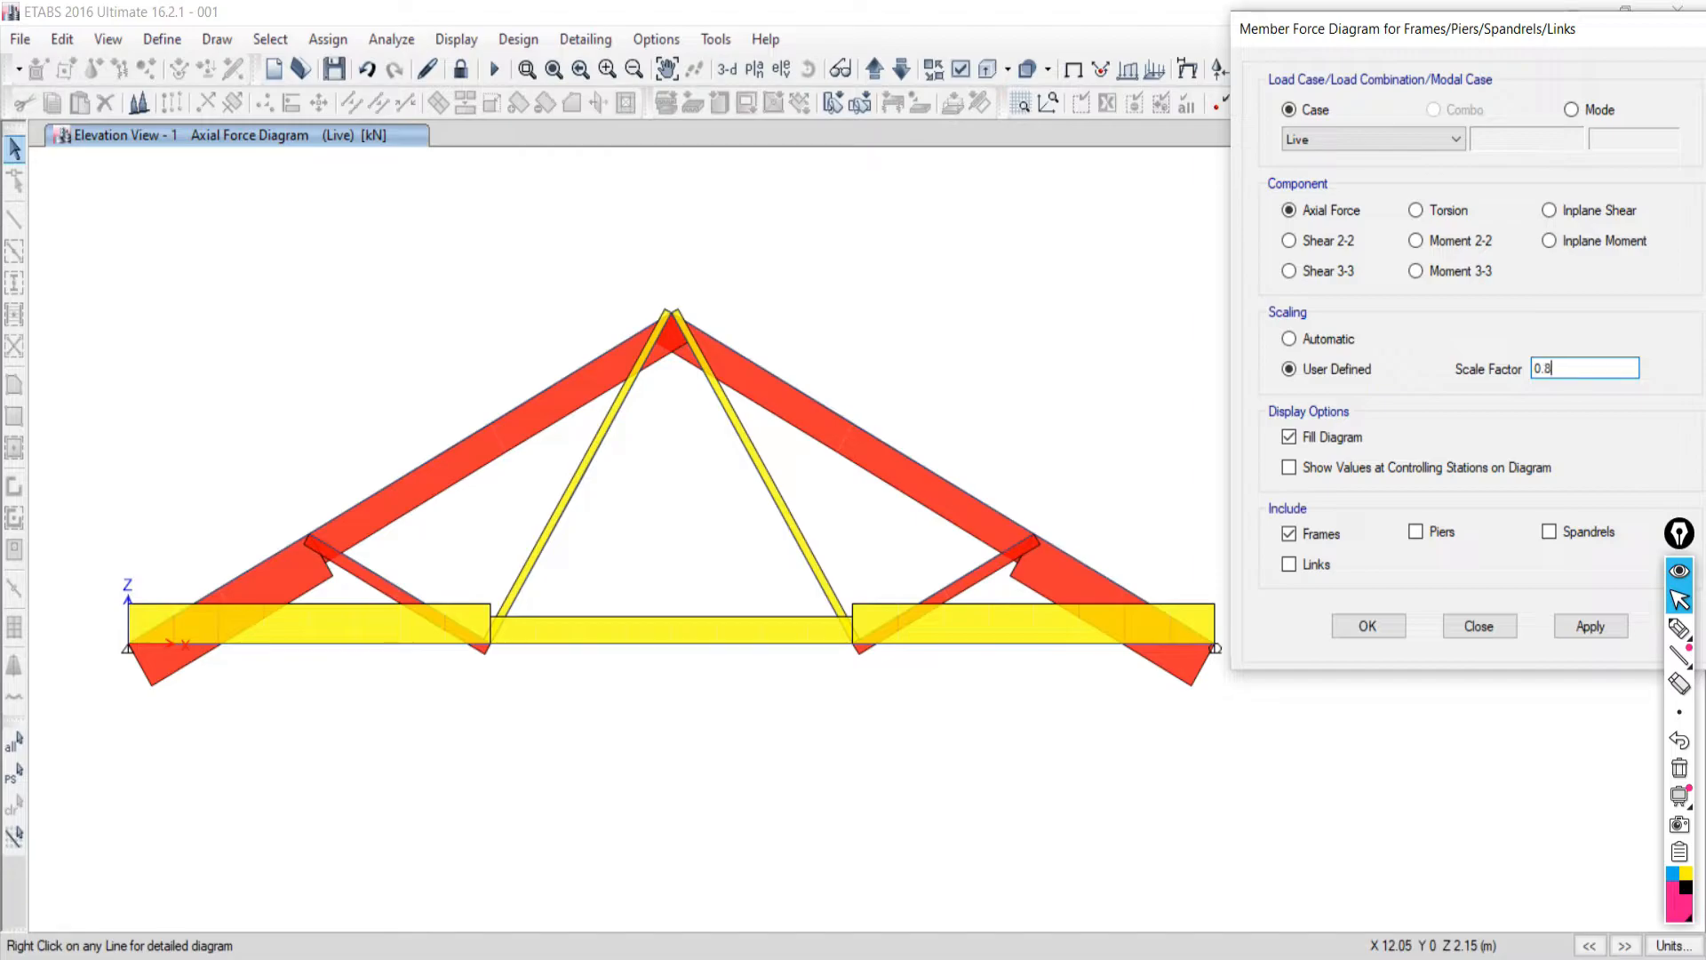
click(1583, 627)
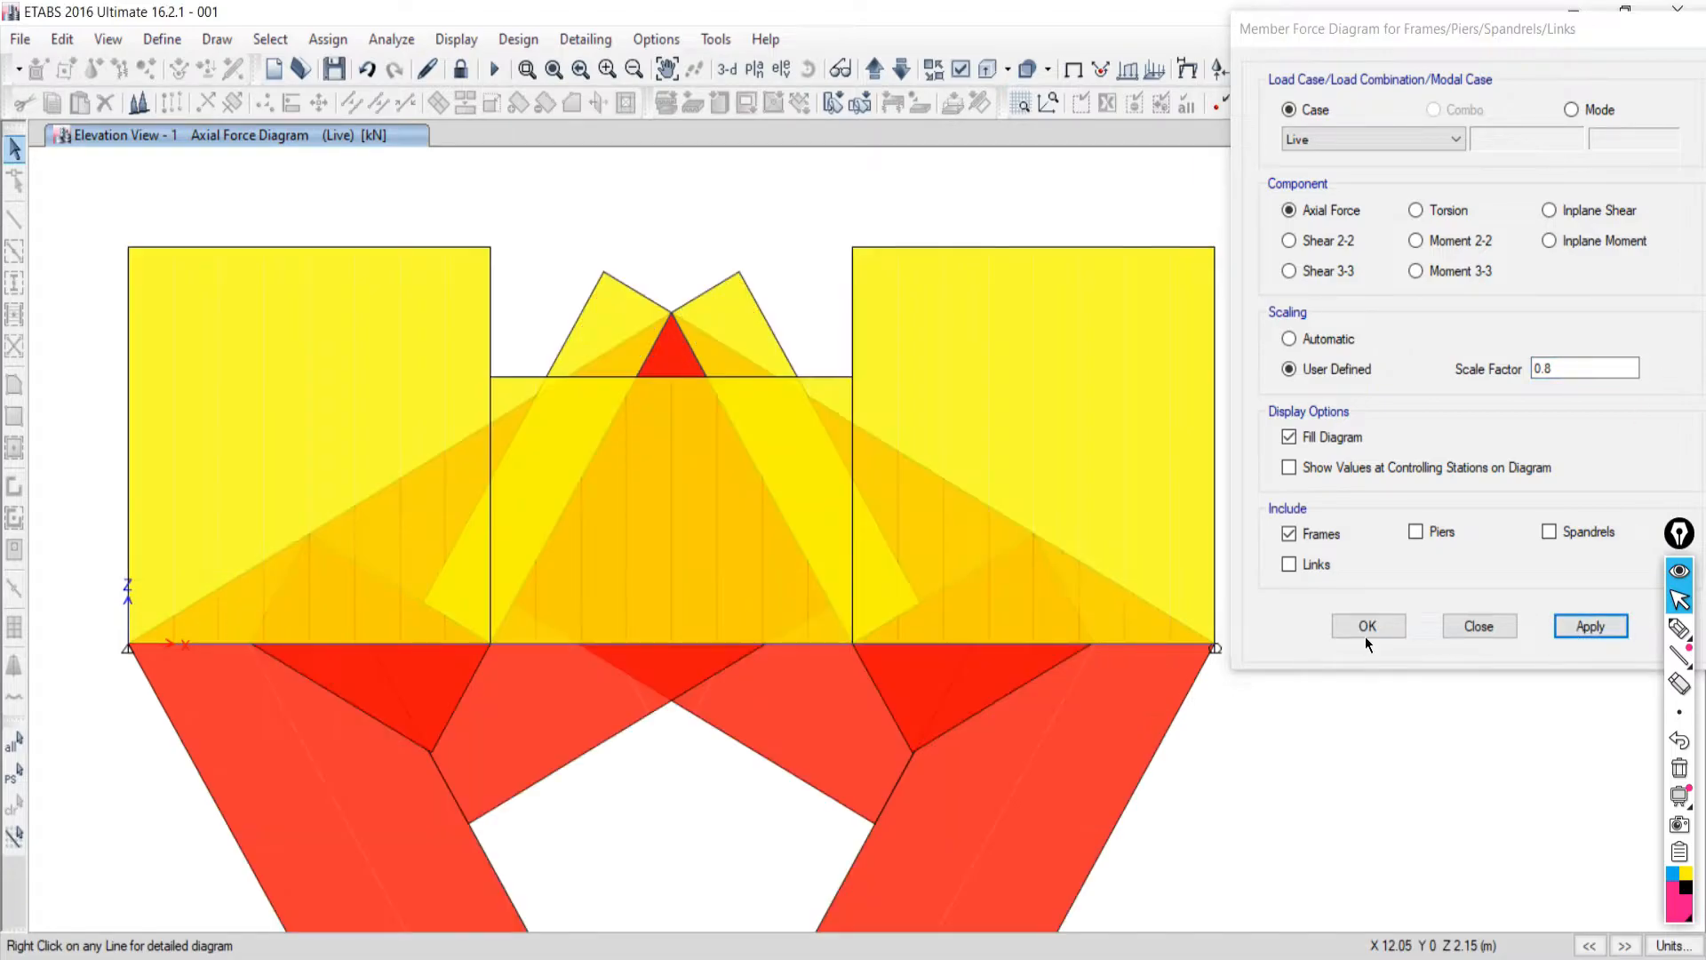
Apply a user-defined scale factor of 0.08 to the axial force diagram.
scroll(901, 551, down, 3)
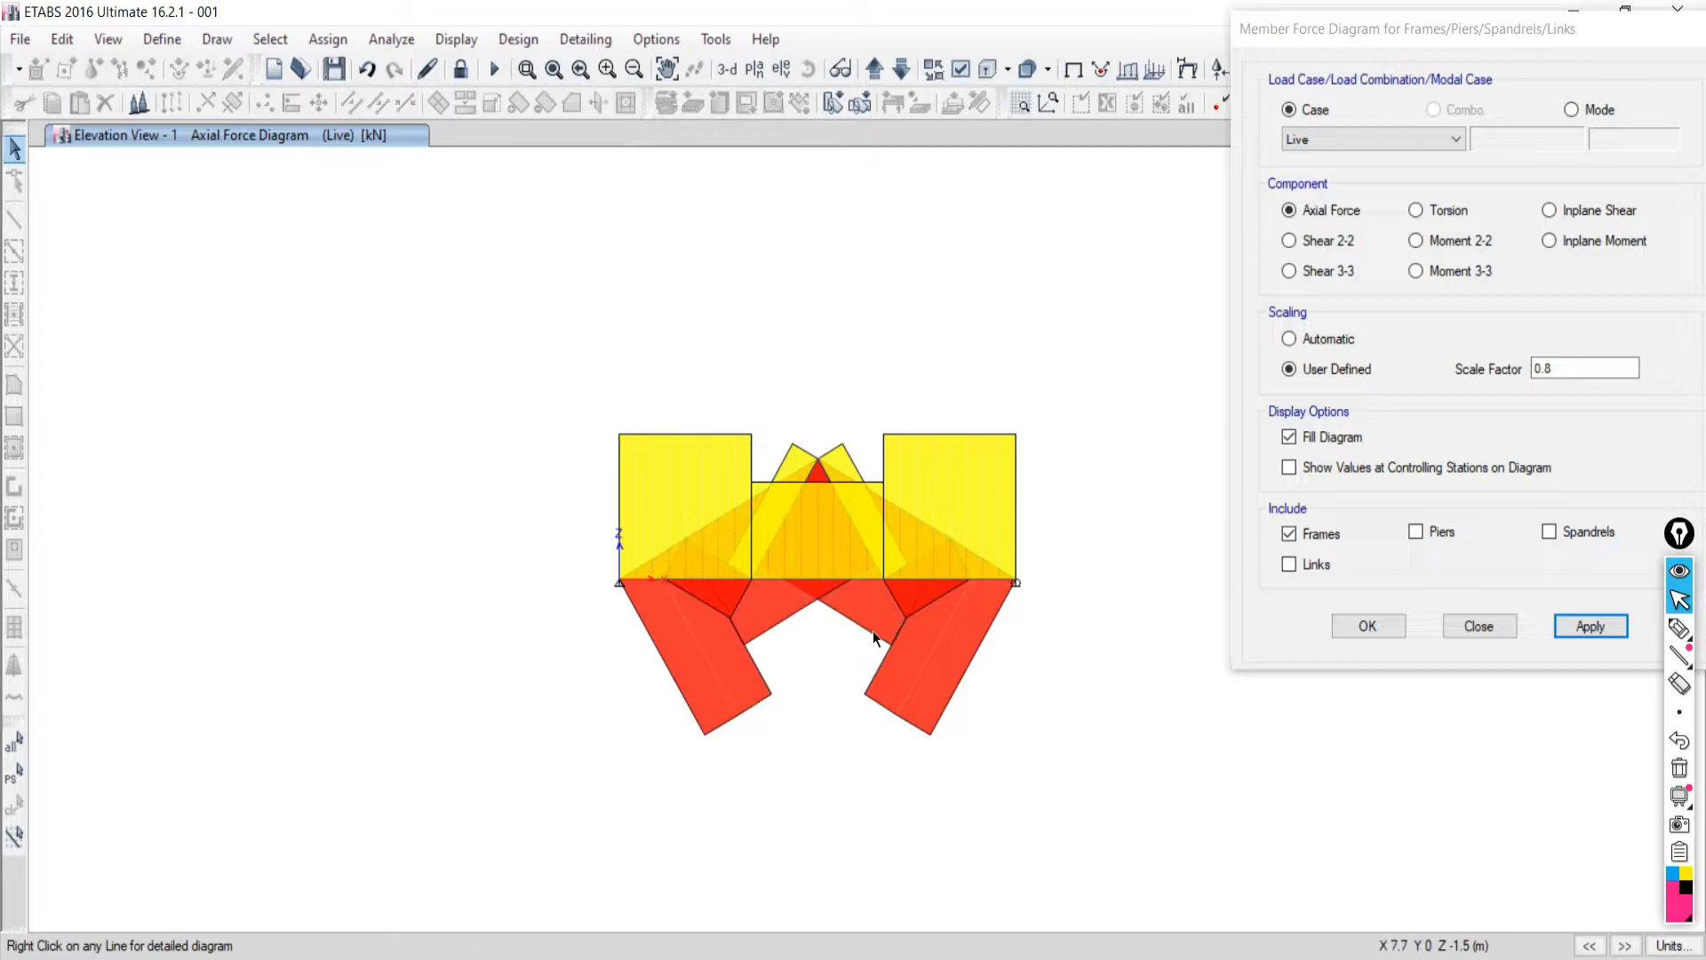
scroll(883, 604, up, 3)
scroll(883, 604, down, 3)
click(1289, 340)
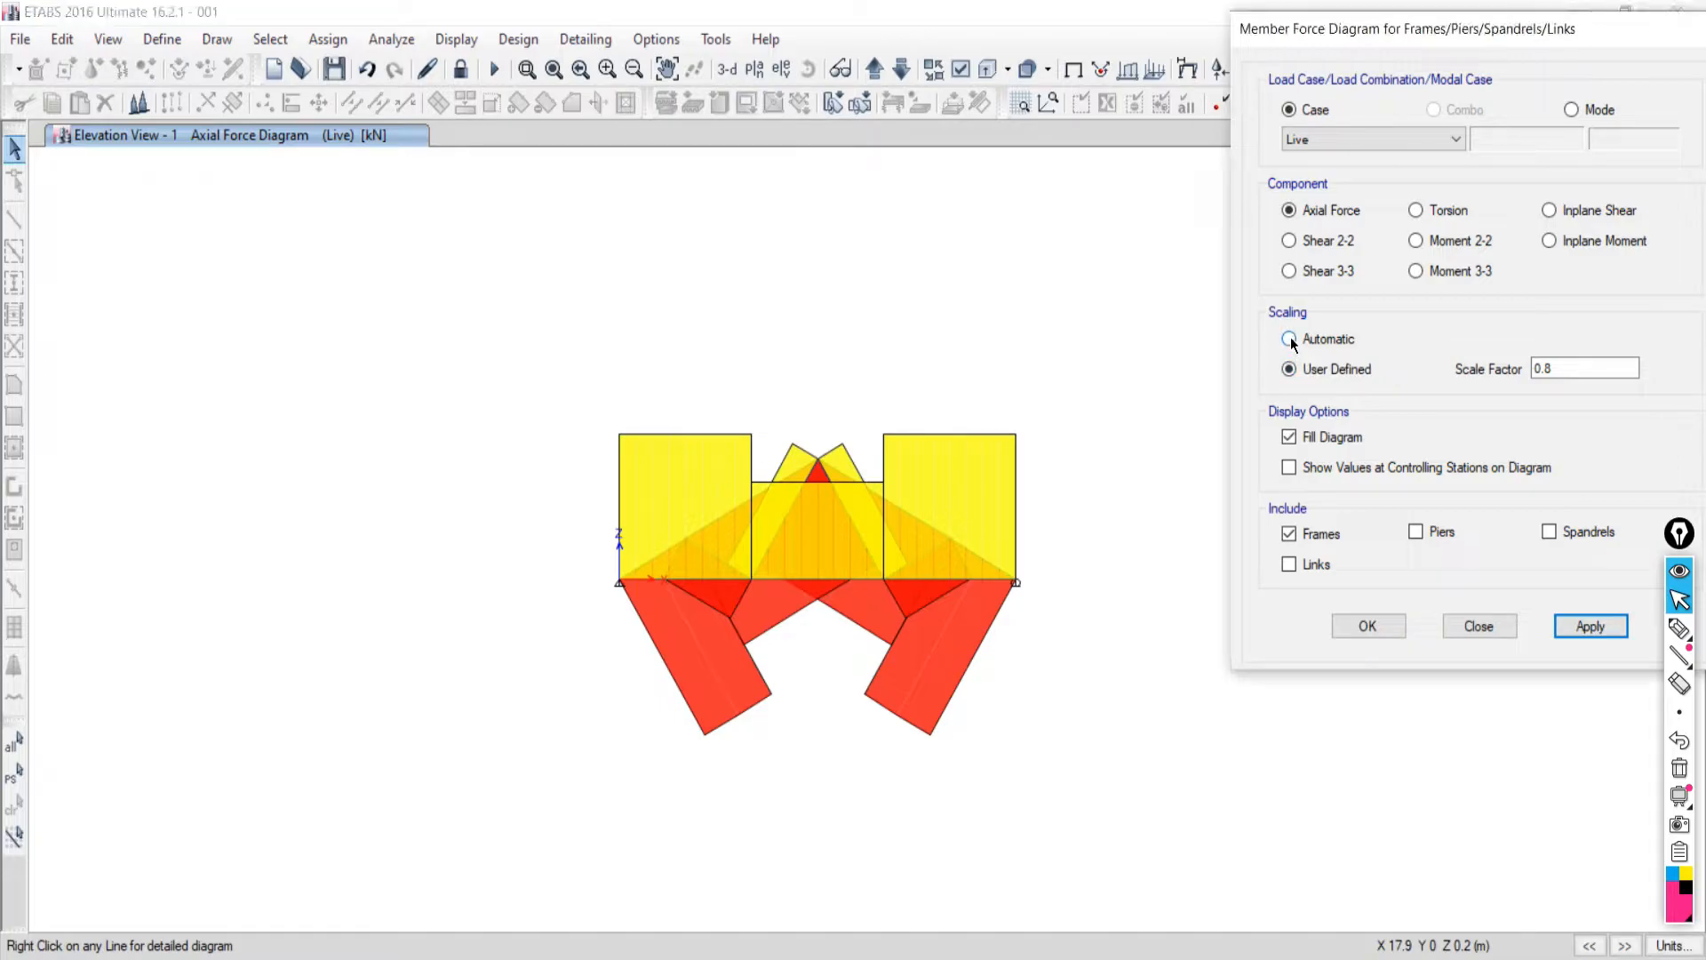
click(1289, 369)
click(1558, 363)
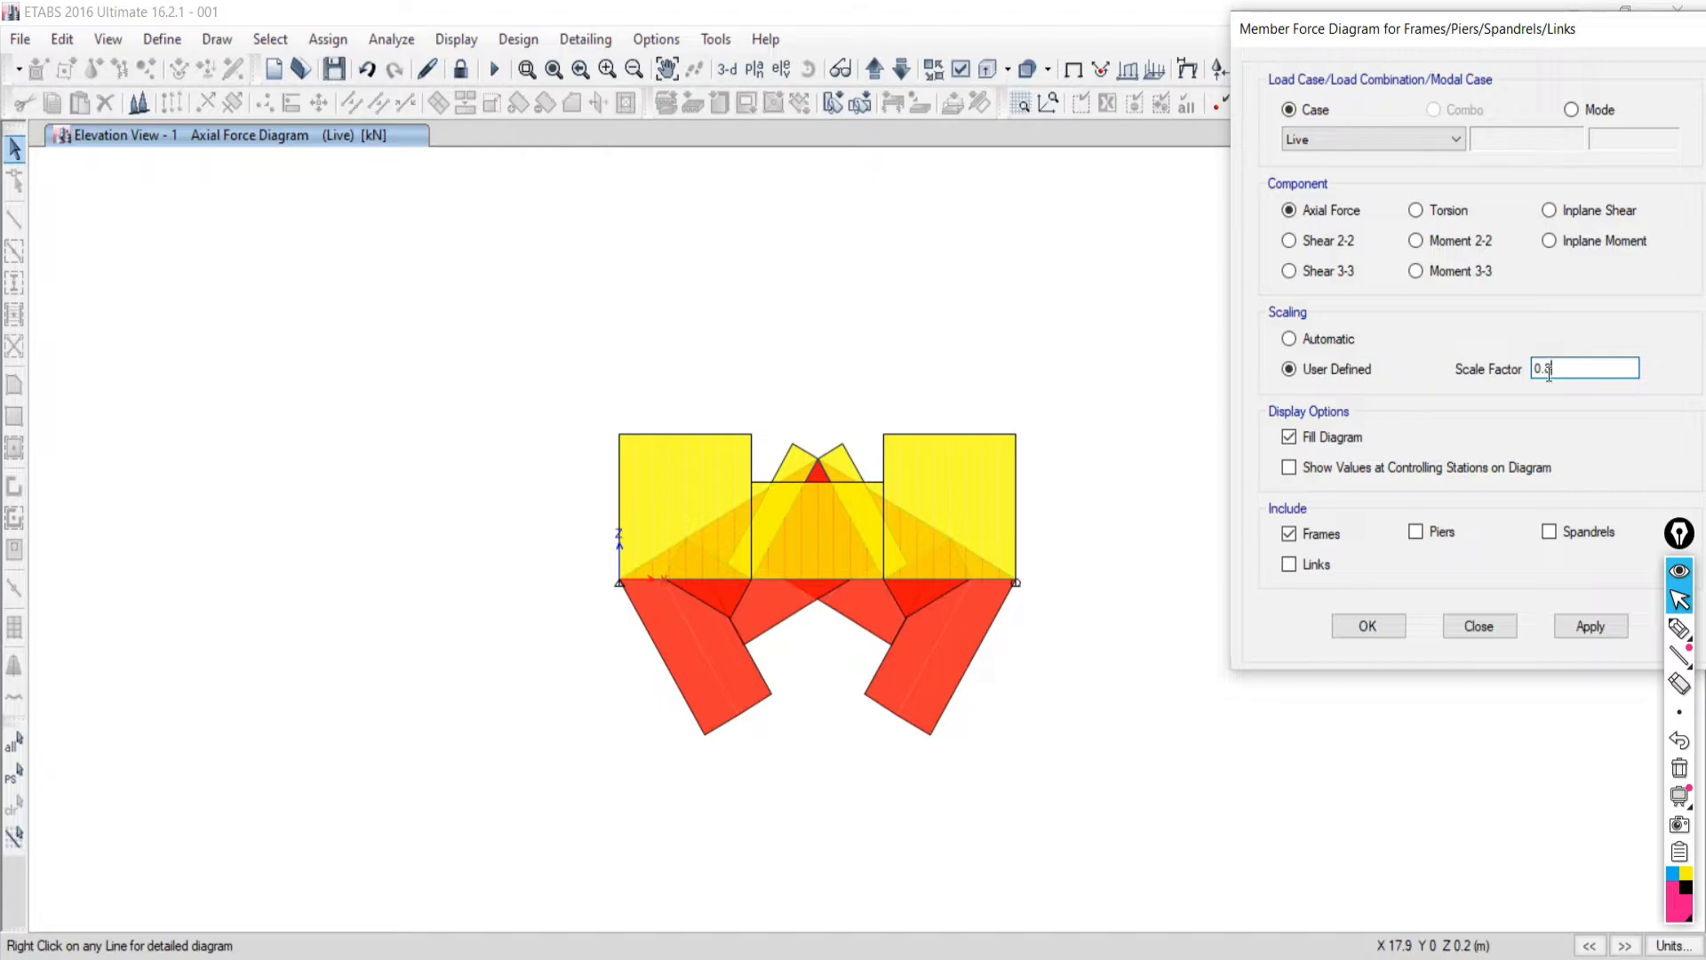
text(0)
click(1576, 627)
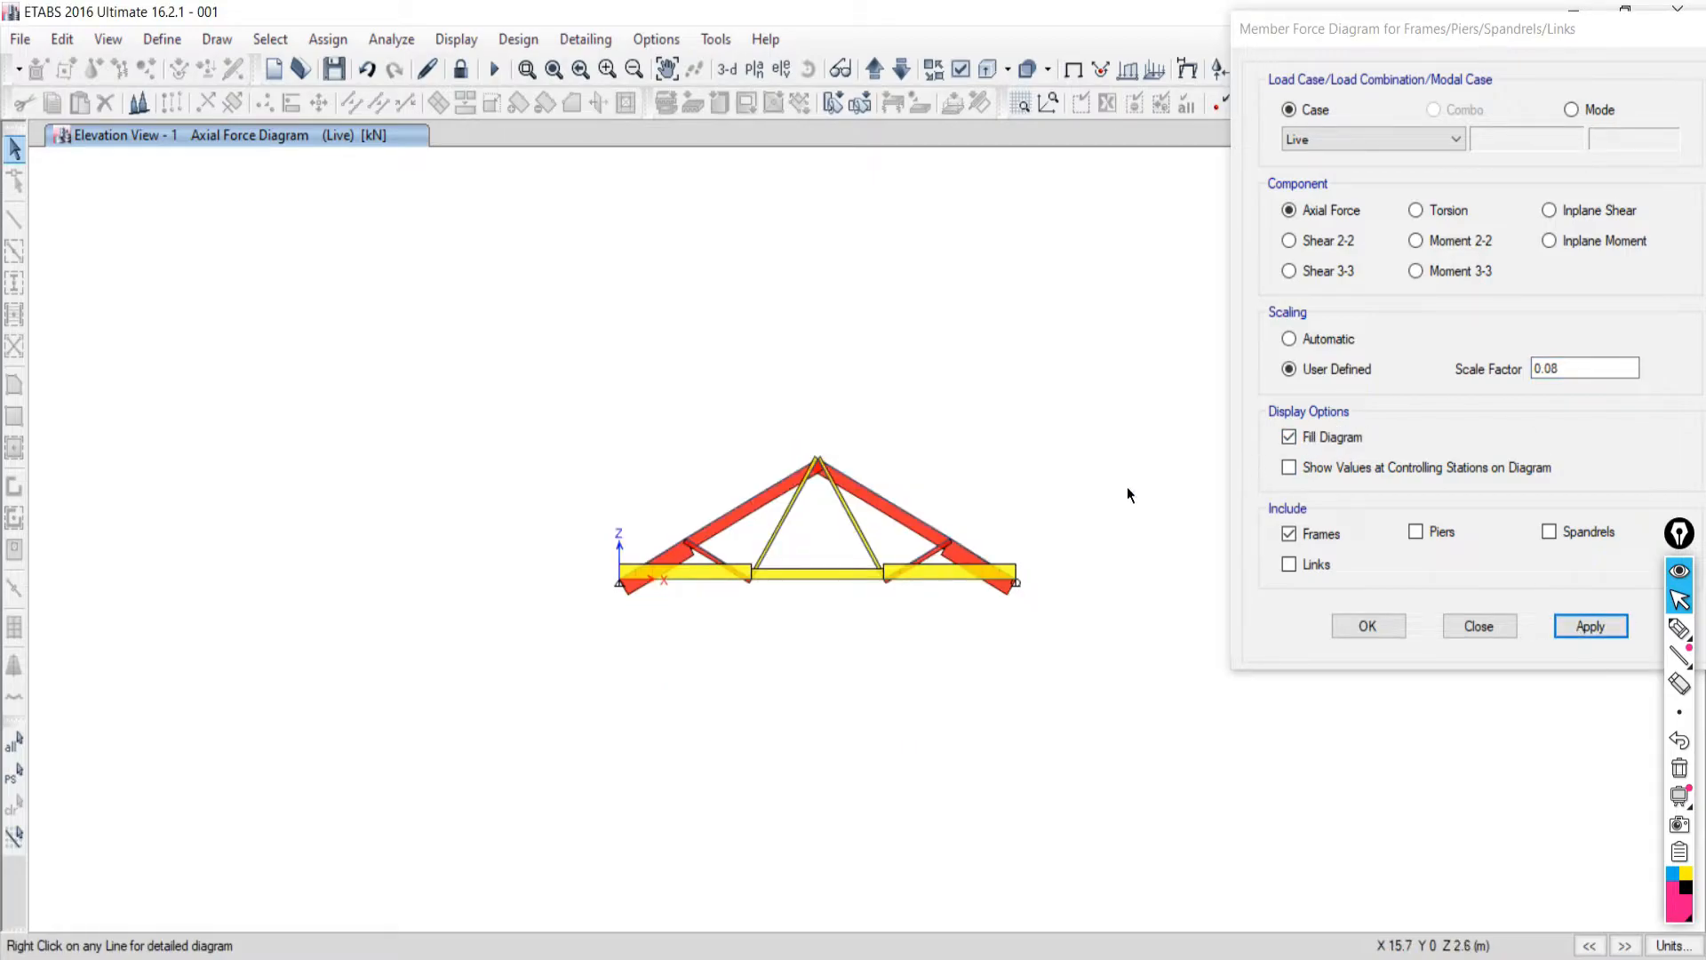
scroll(734, 528, up, 5)
middle_drag(1029, 527, 655, 541)
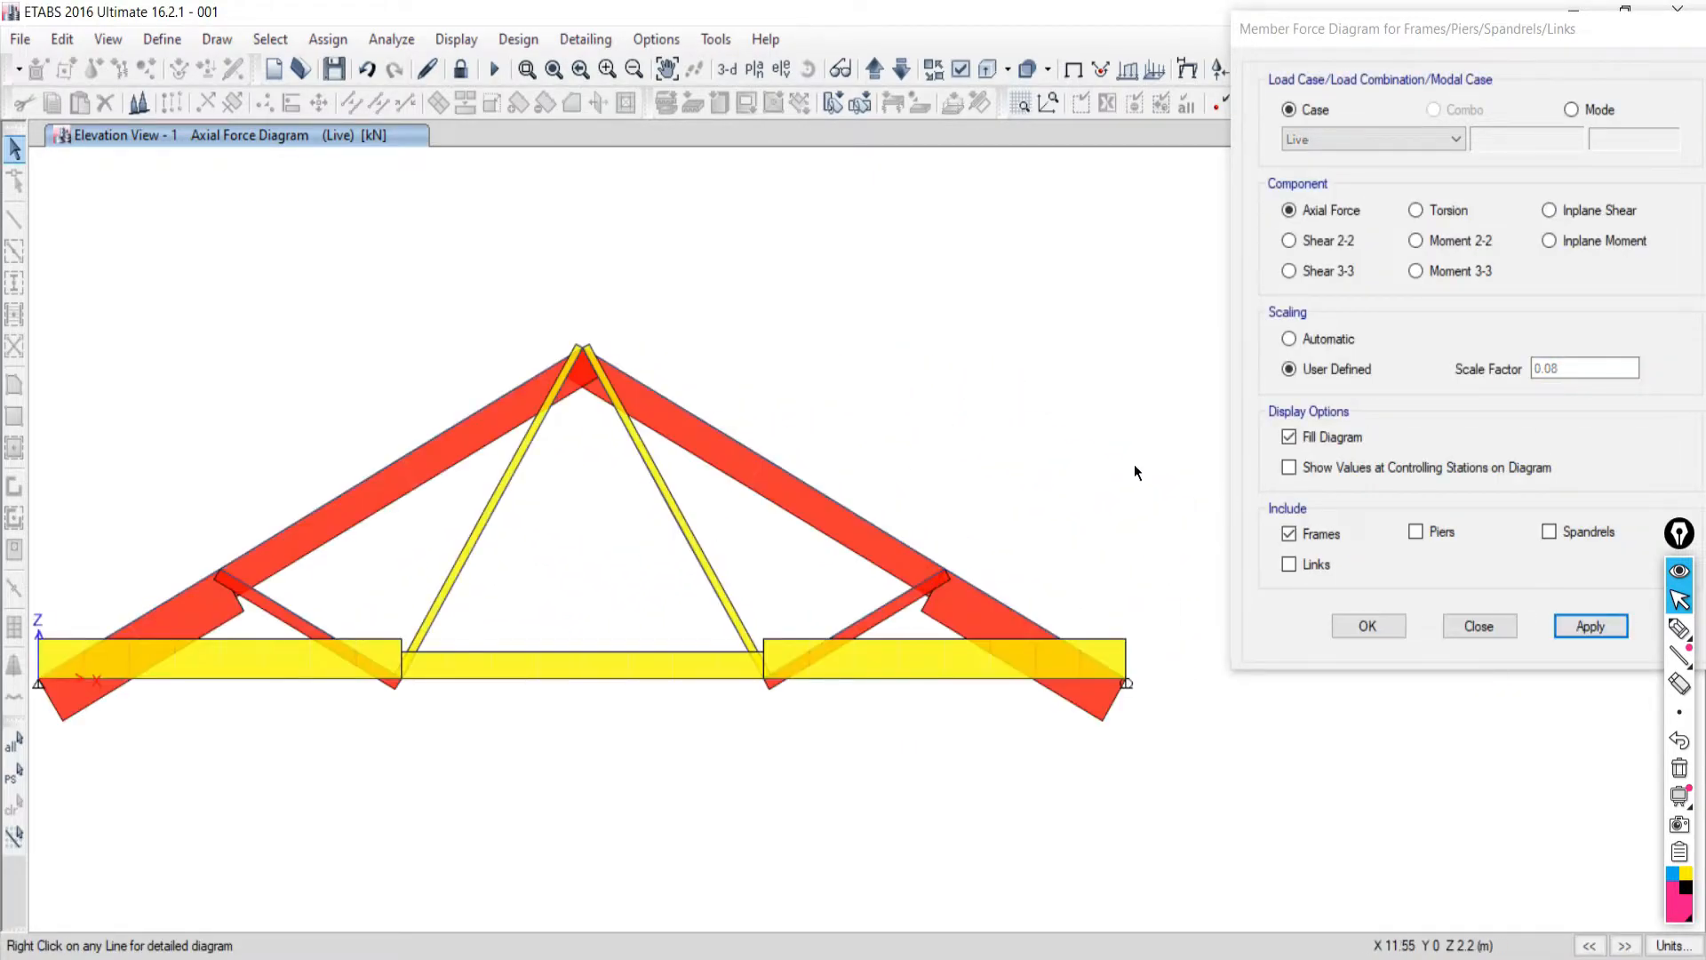
Turn off the diagram fill and show the axial force values at controlling stations on the diagram.
click(1287, 440)
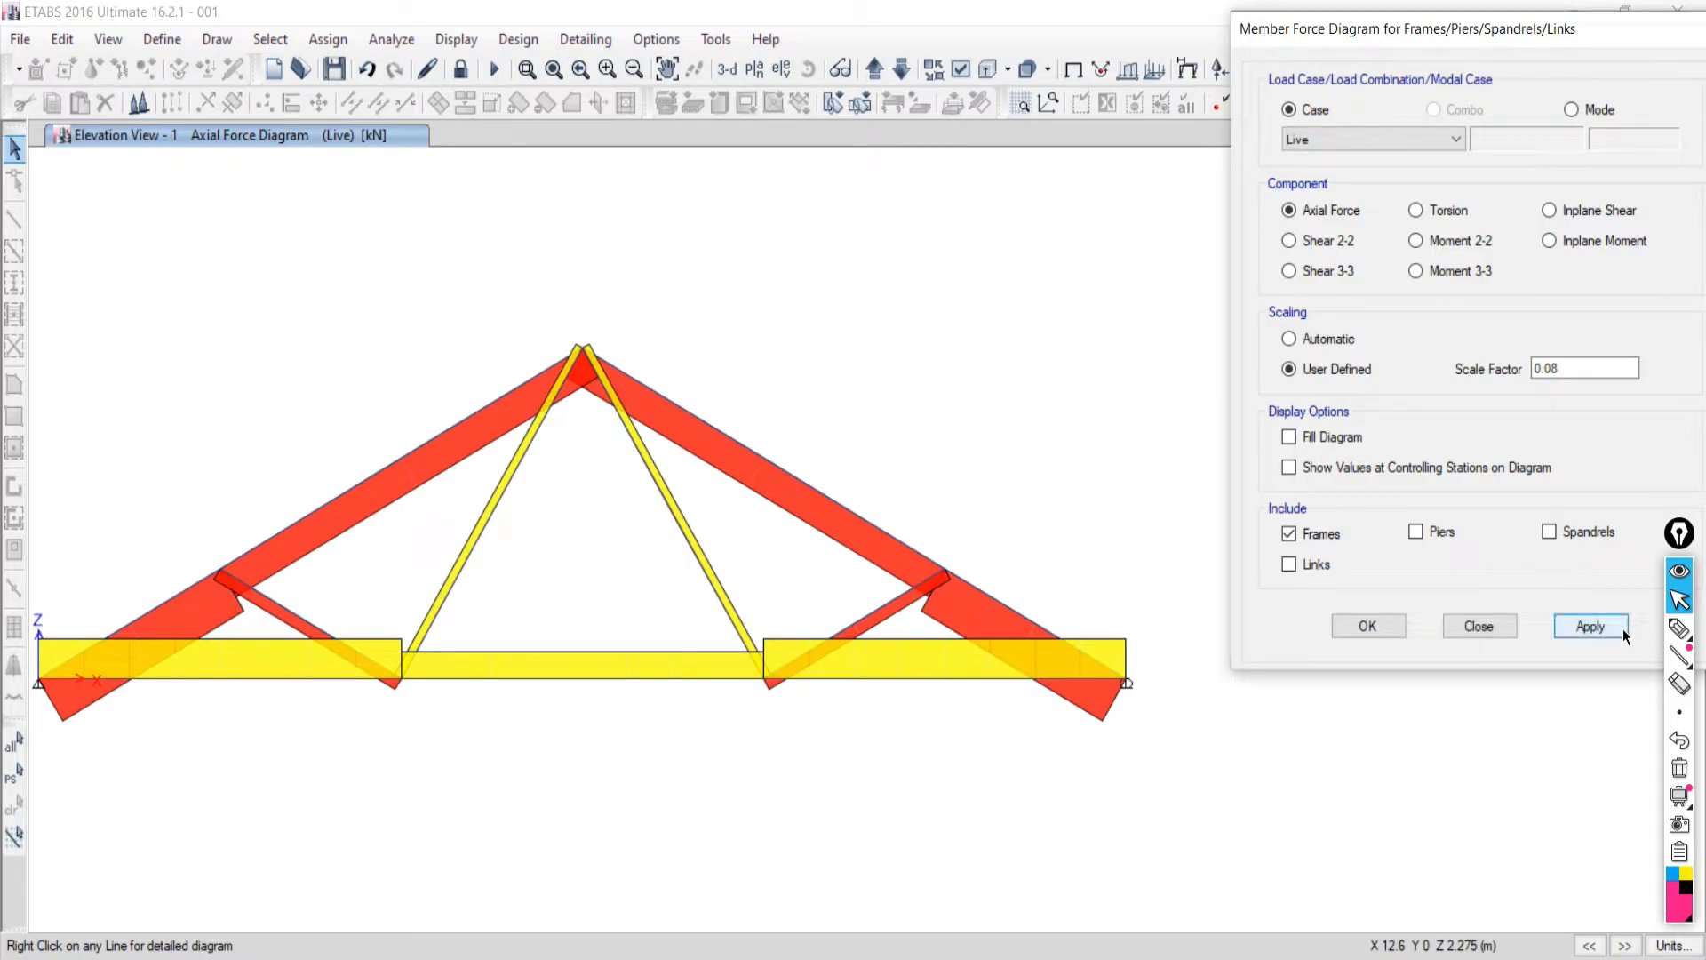
click(1591, 625)
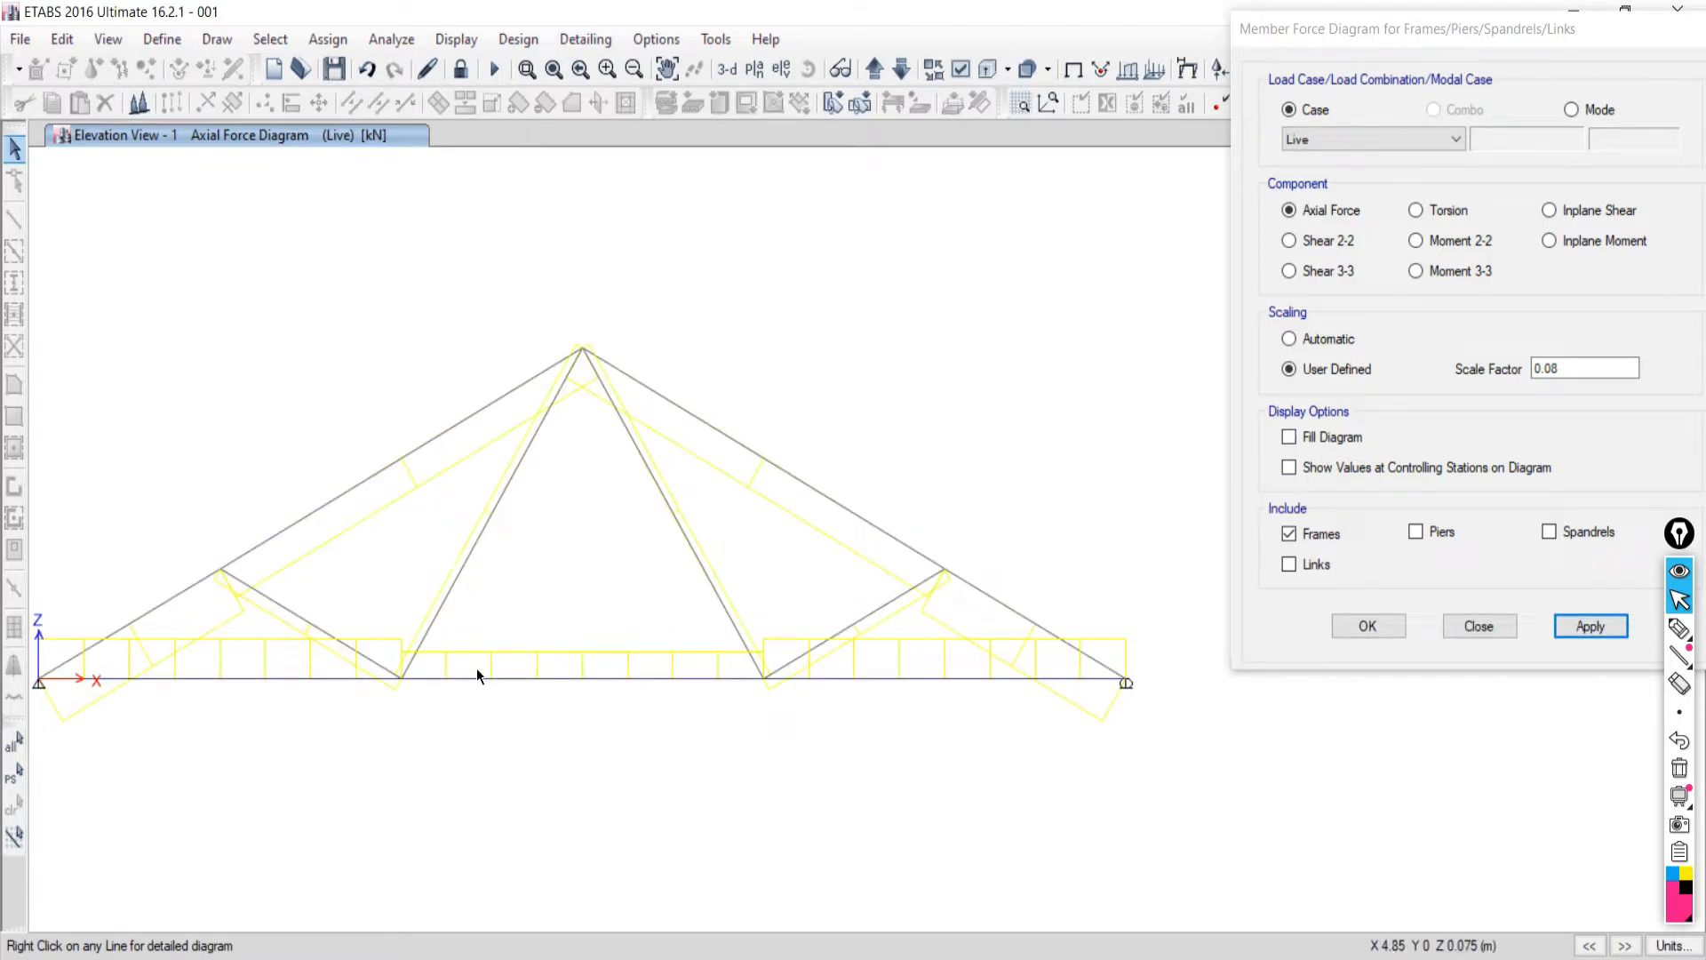
click(1297, 441)
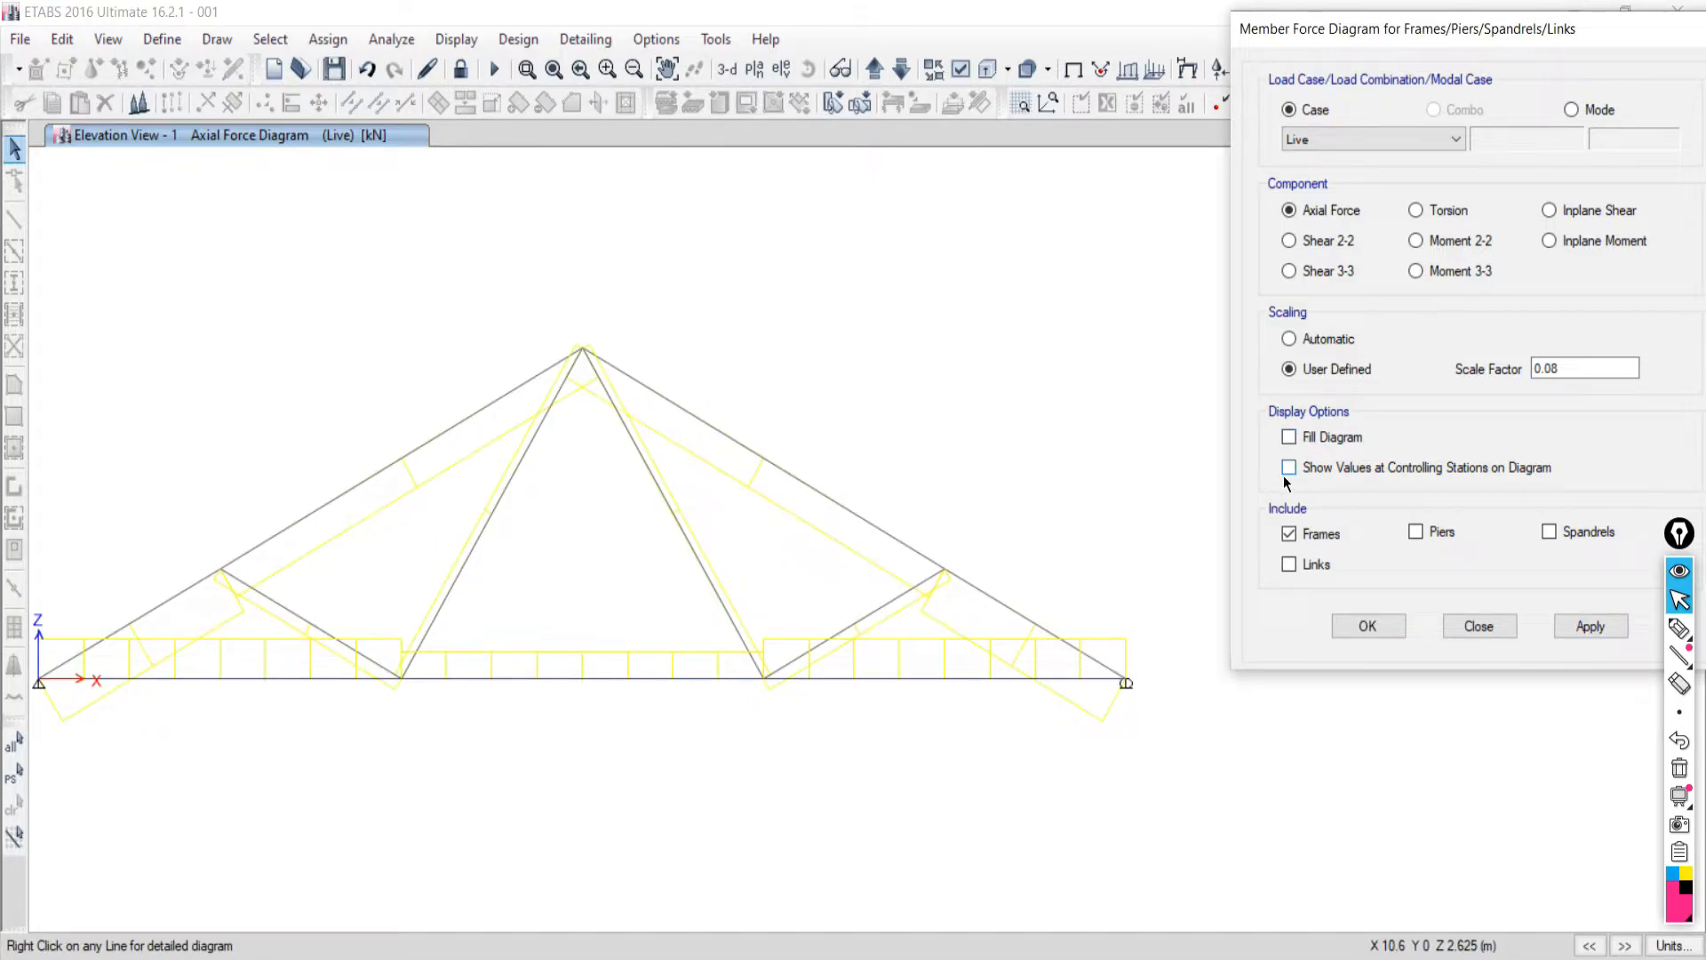
click(1593, 633)
middle_drag(537, 574, 654, 526)
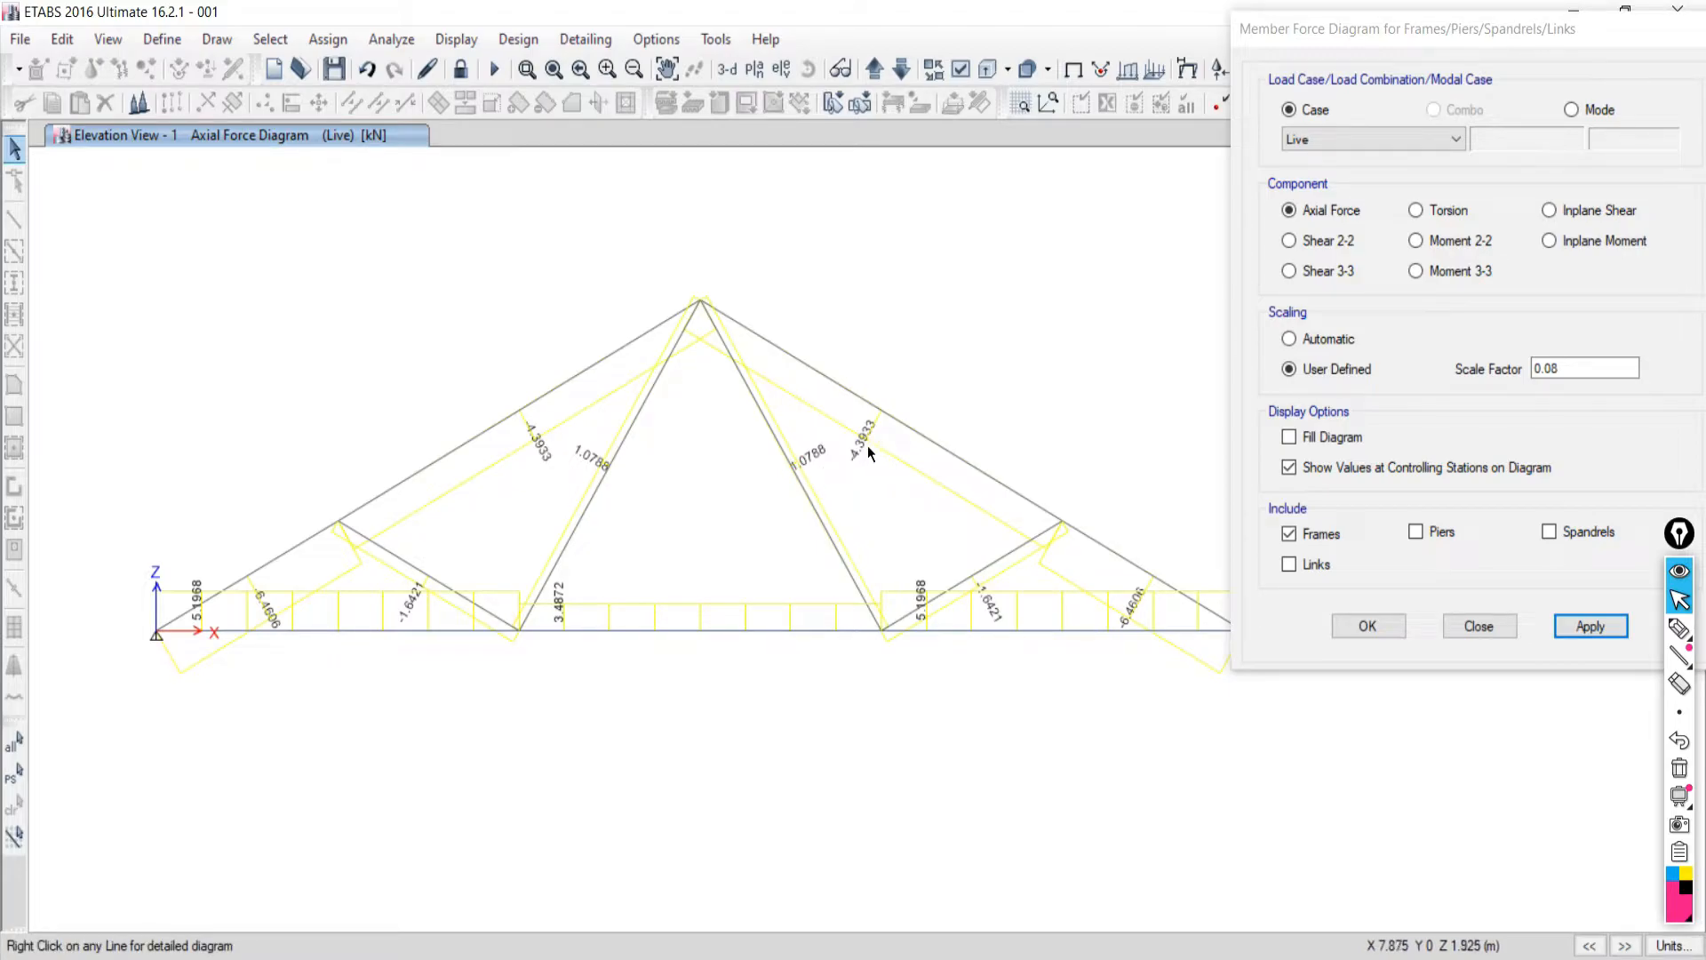
mouse_move(903, 424)
Fill the axial force diagram again while keeping the station values displayed.
click(1289, 437)
click(1576, 627)
mouse_move(575, 529)
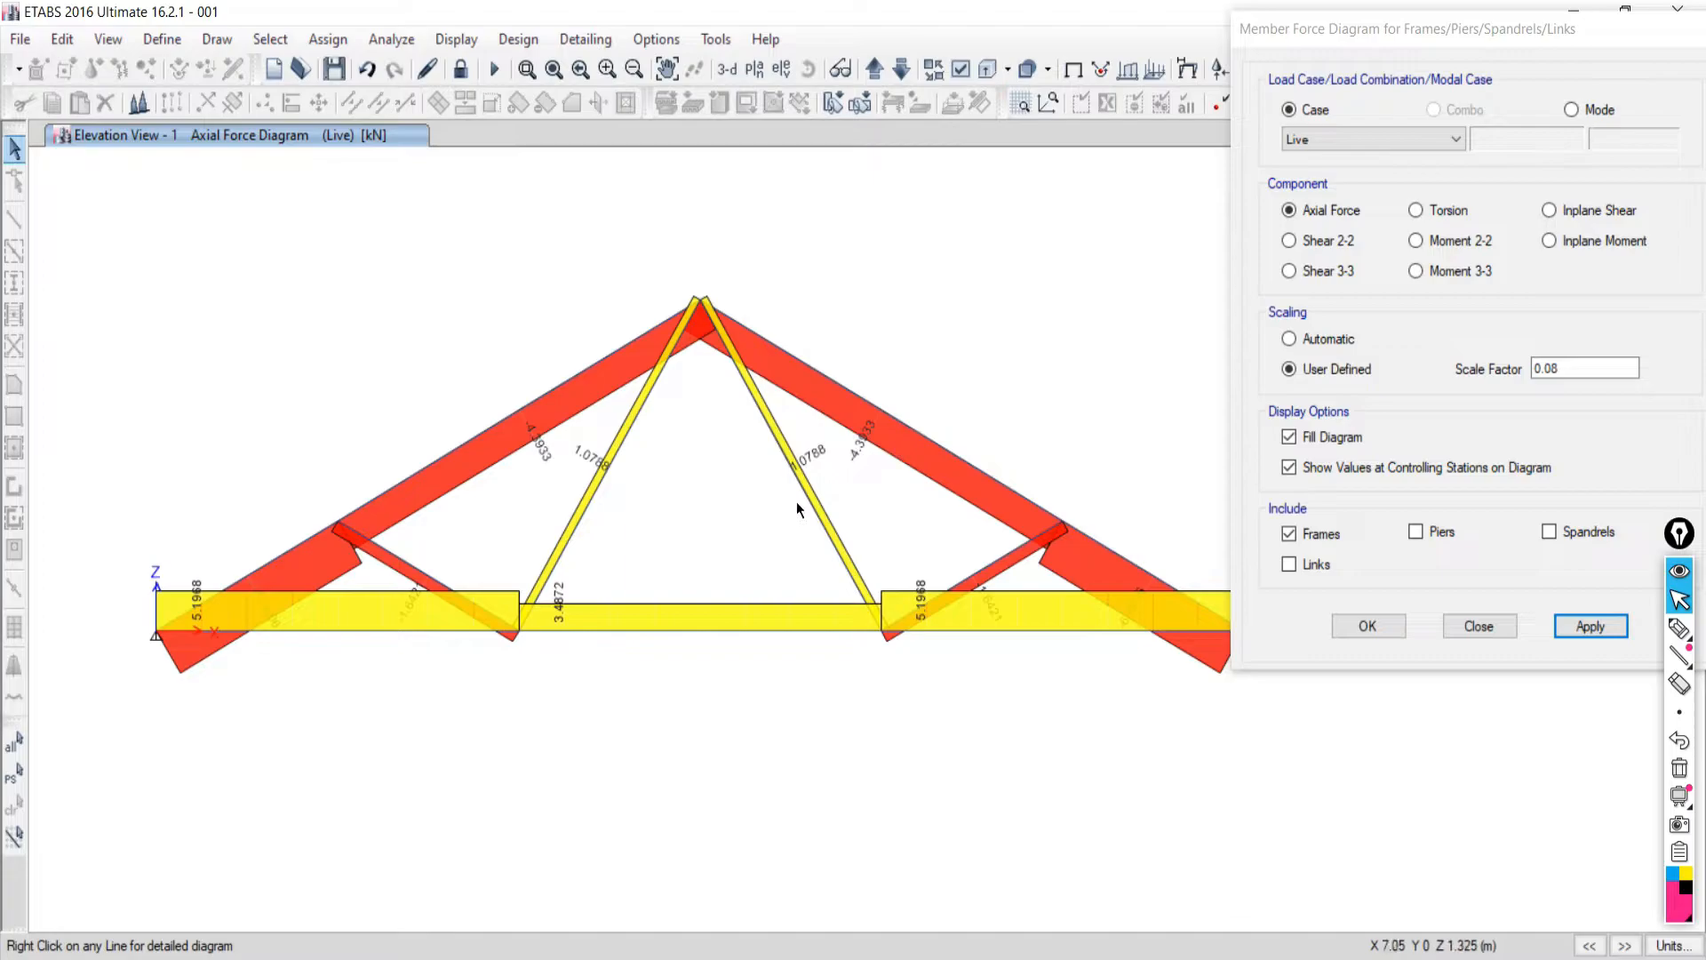
Try the axial force diagram for piers instead of frames and switch it back to frames only.
click(1424, 530)
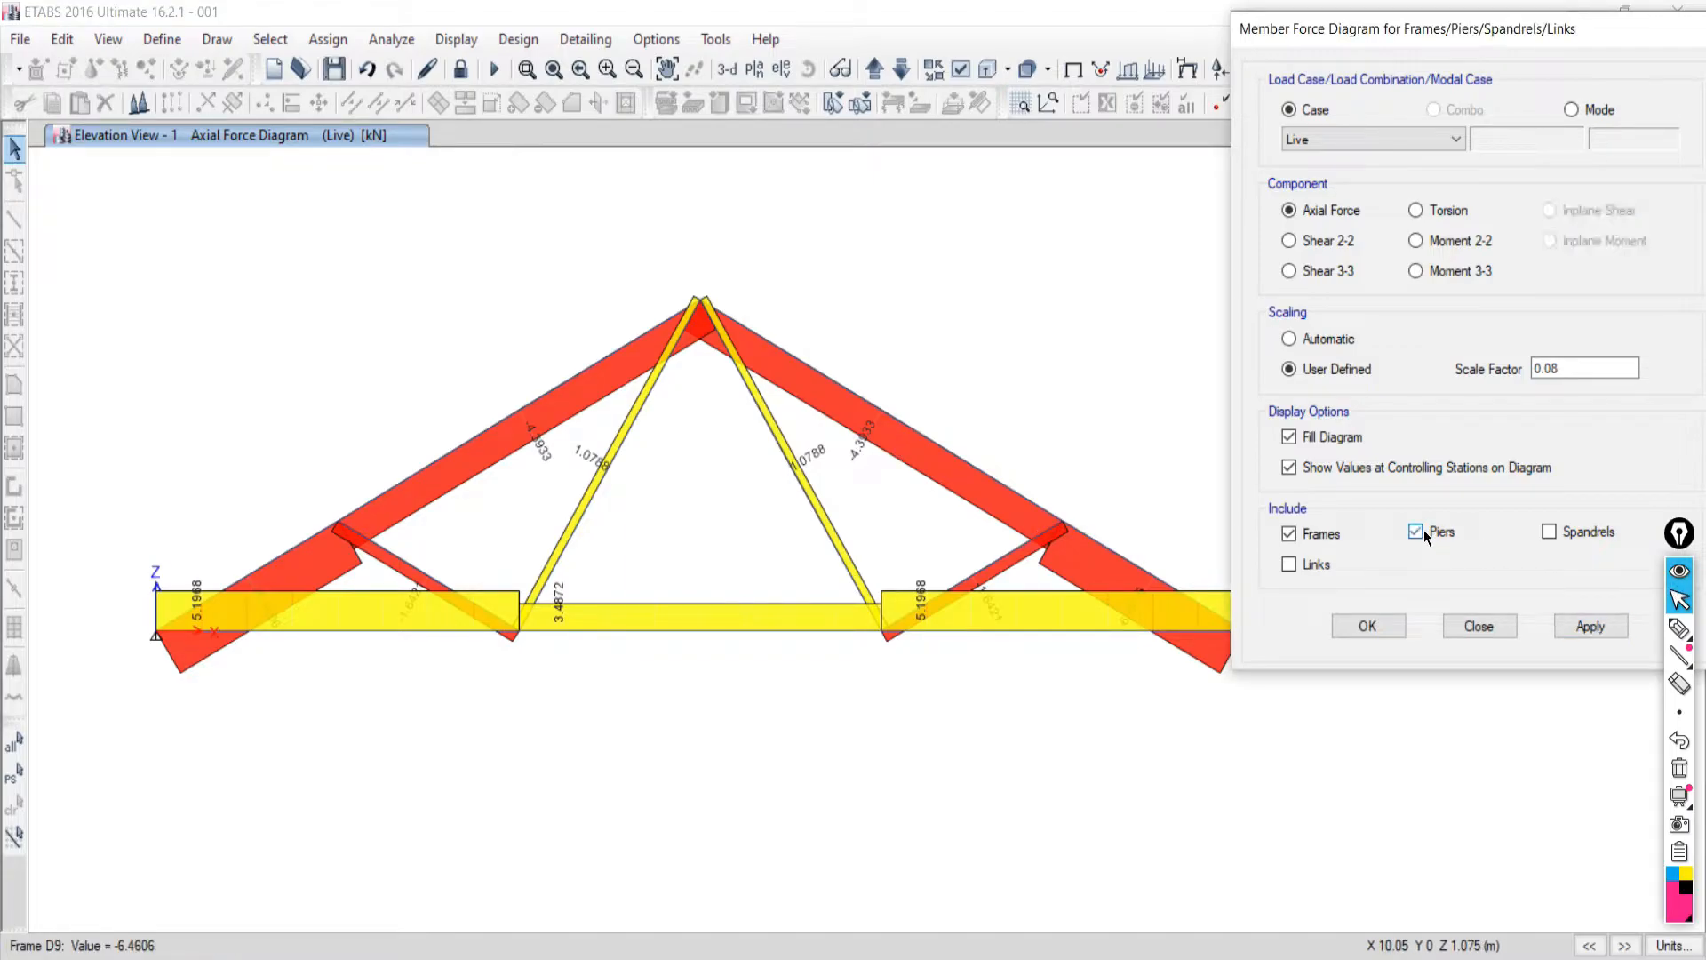
click(1589, 626)
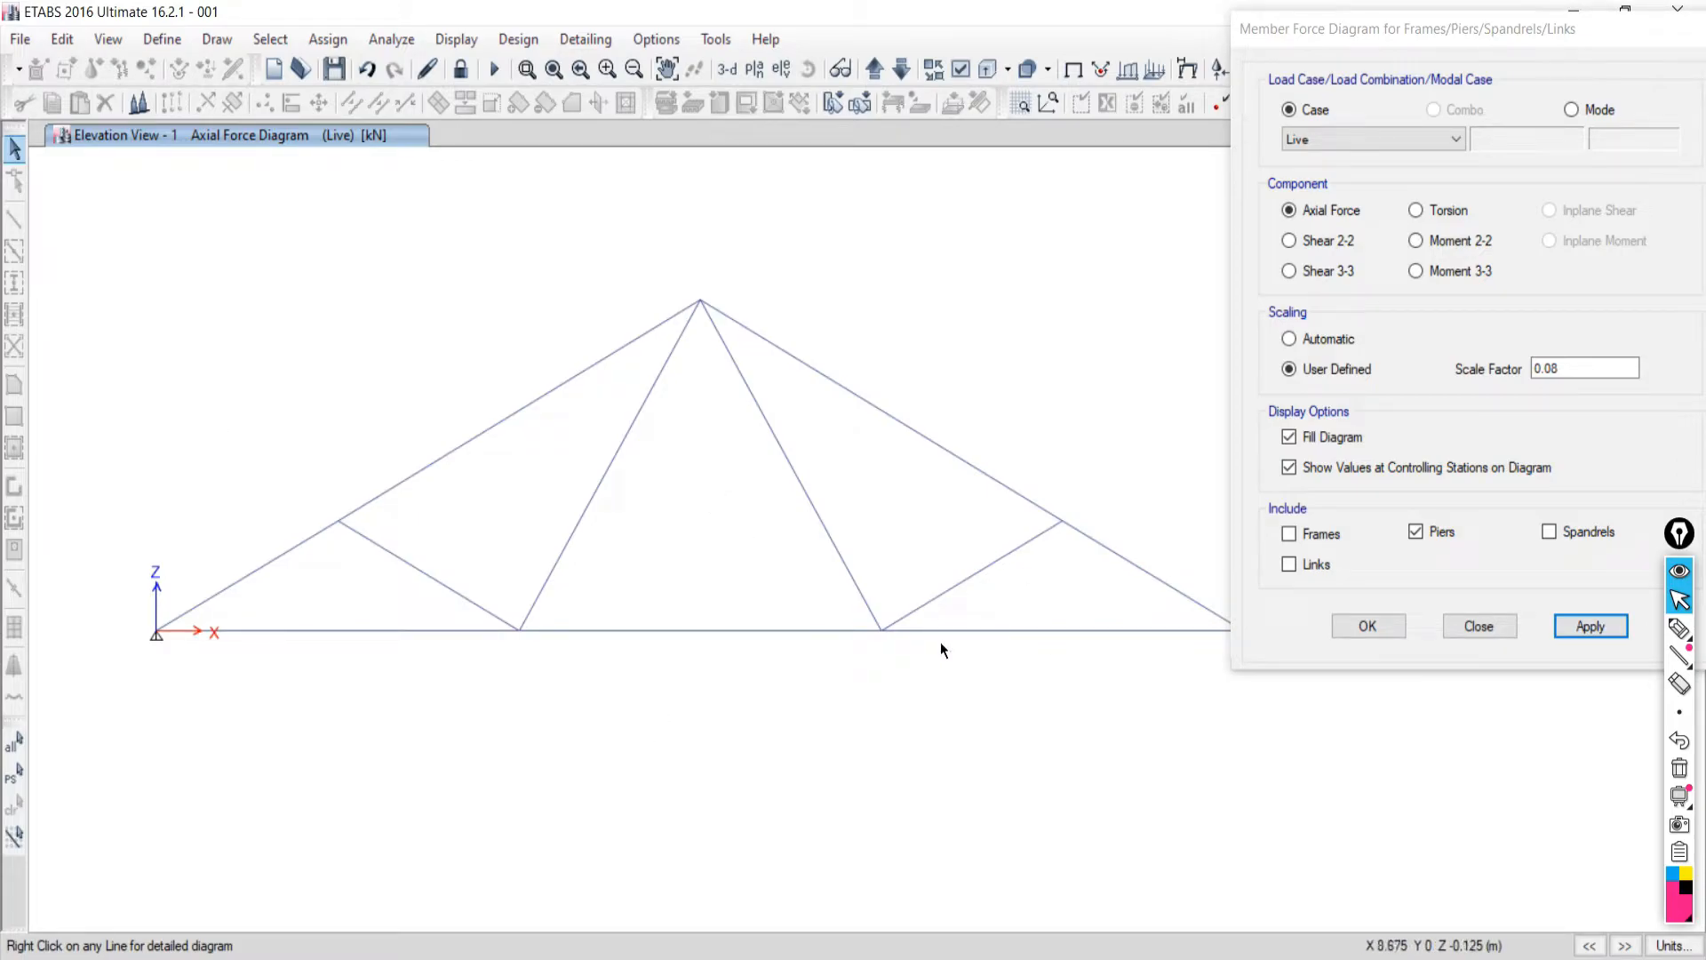
click(1310, 533)
click(1420, 531)
click(1573, 622)
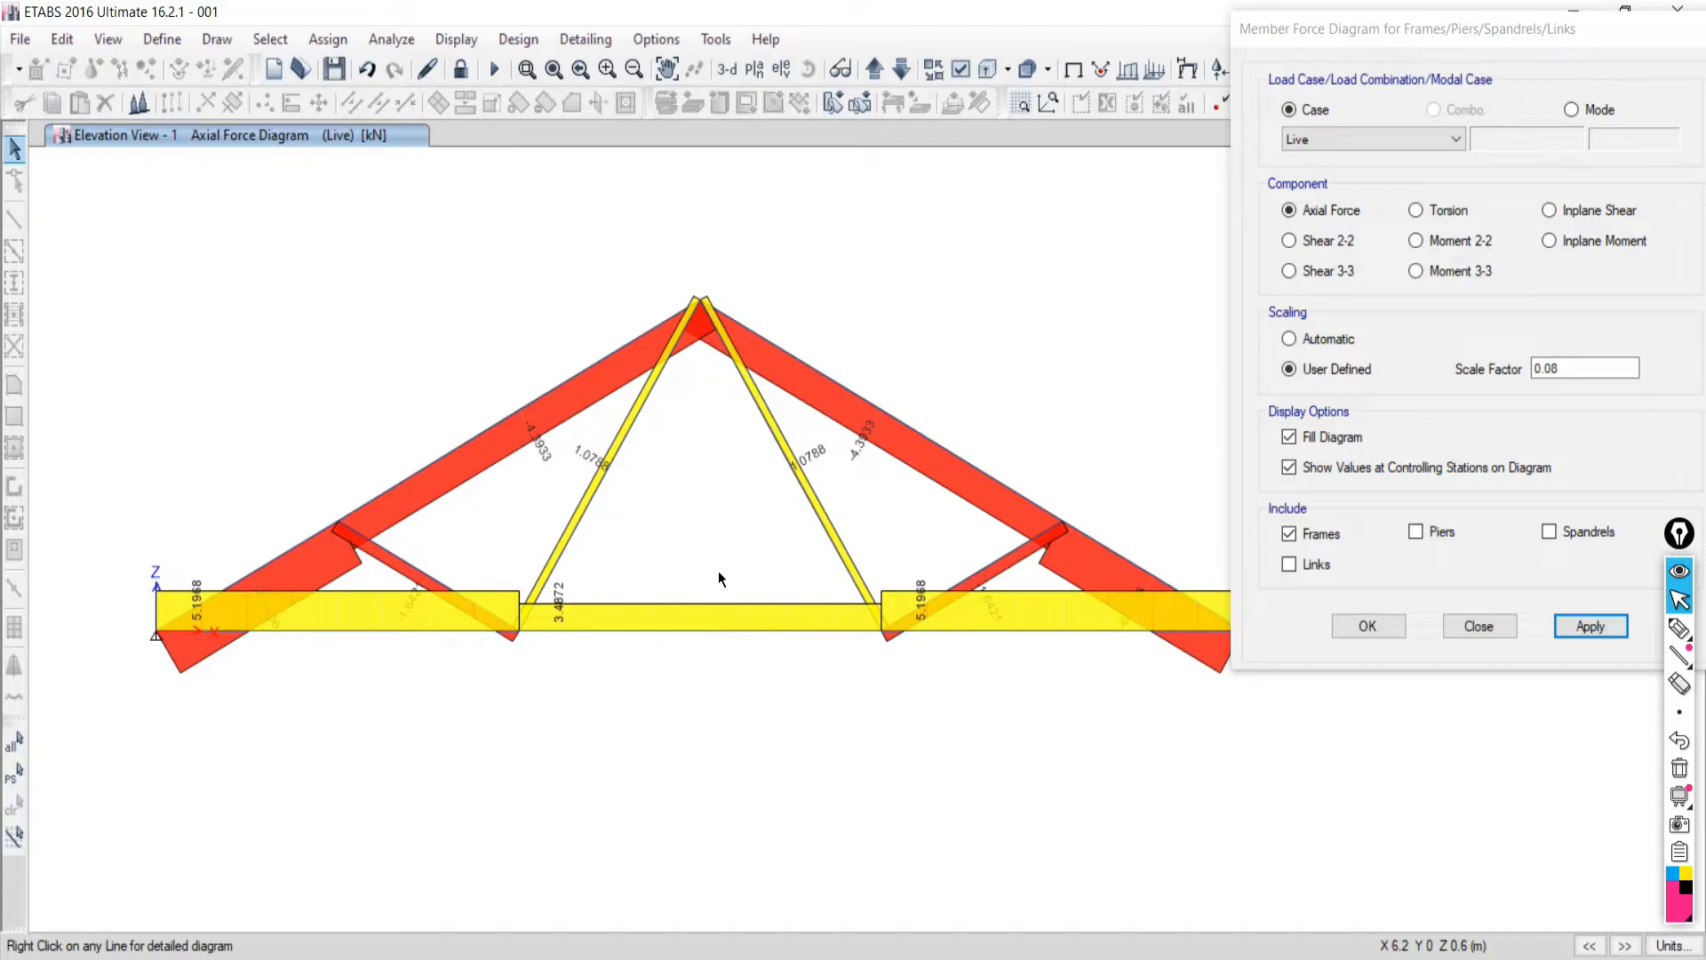
Compare bottom chord member AB's force value and nature in the example PDF's table with the axial force diagram in ETABS.
drag(1364, 34, 1276, 88)
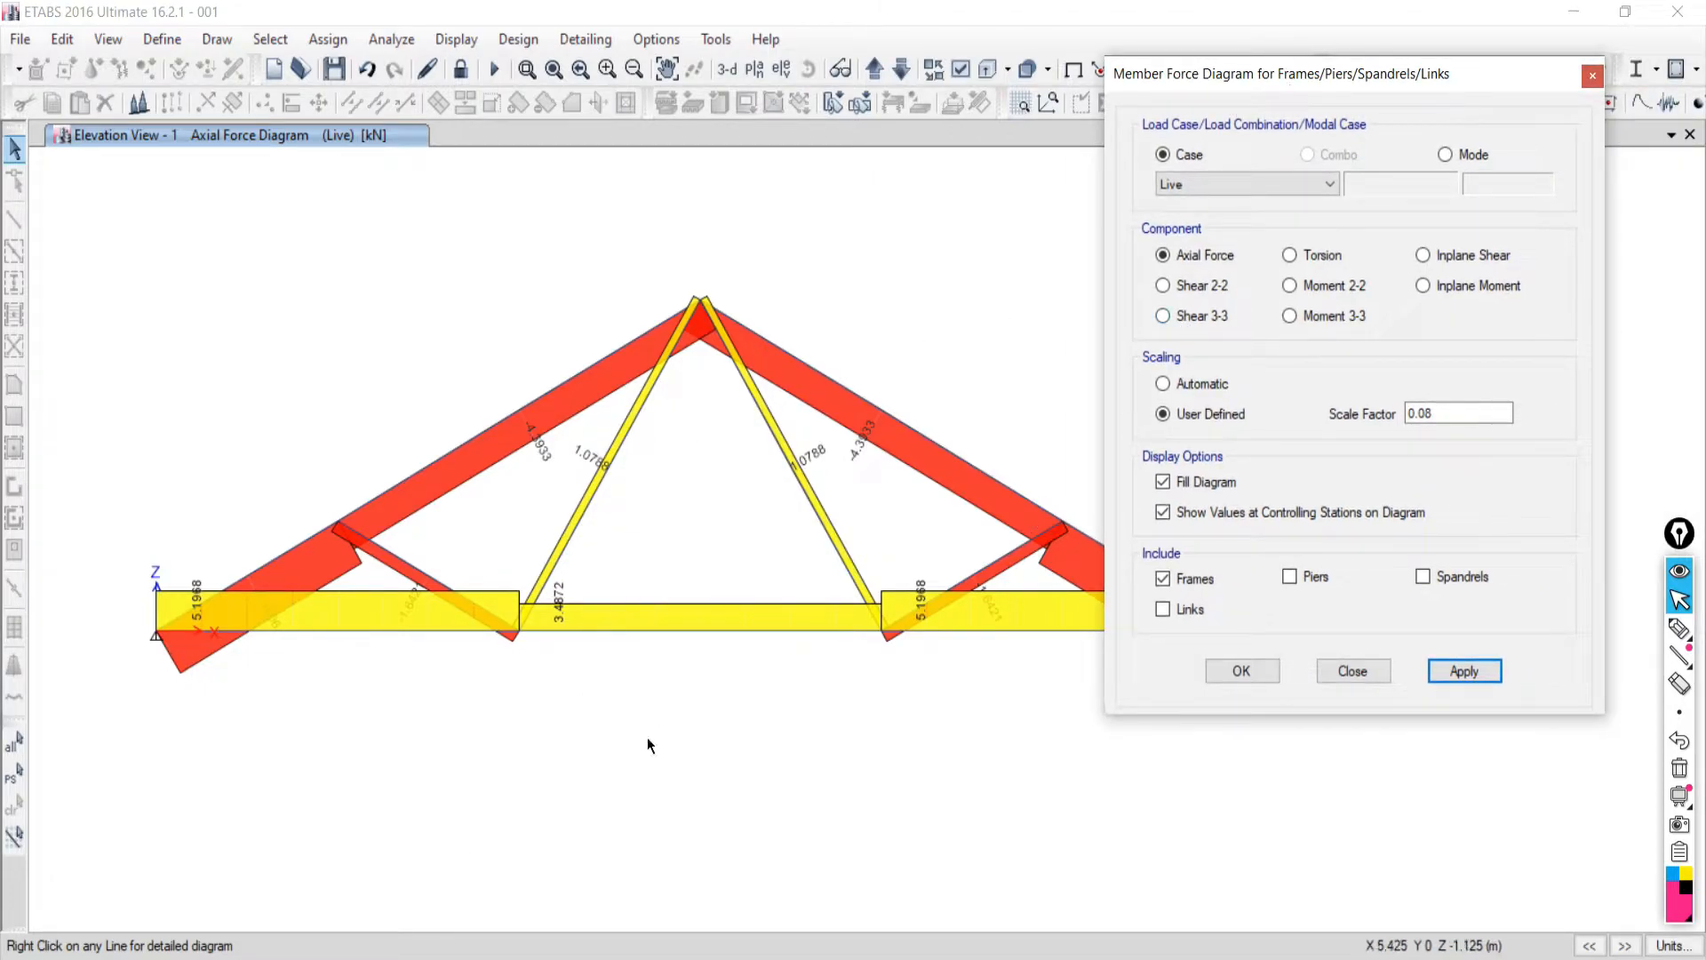
drag(1204, 73, 1343, 50)
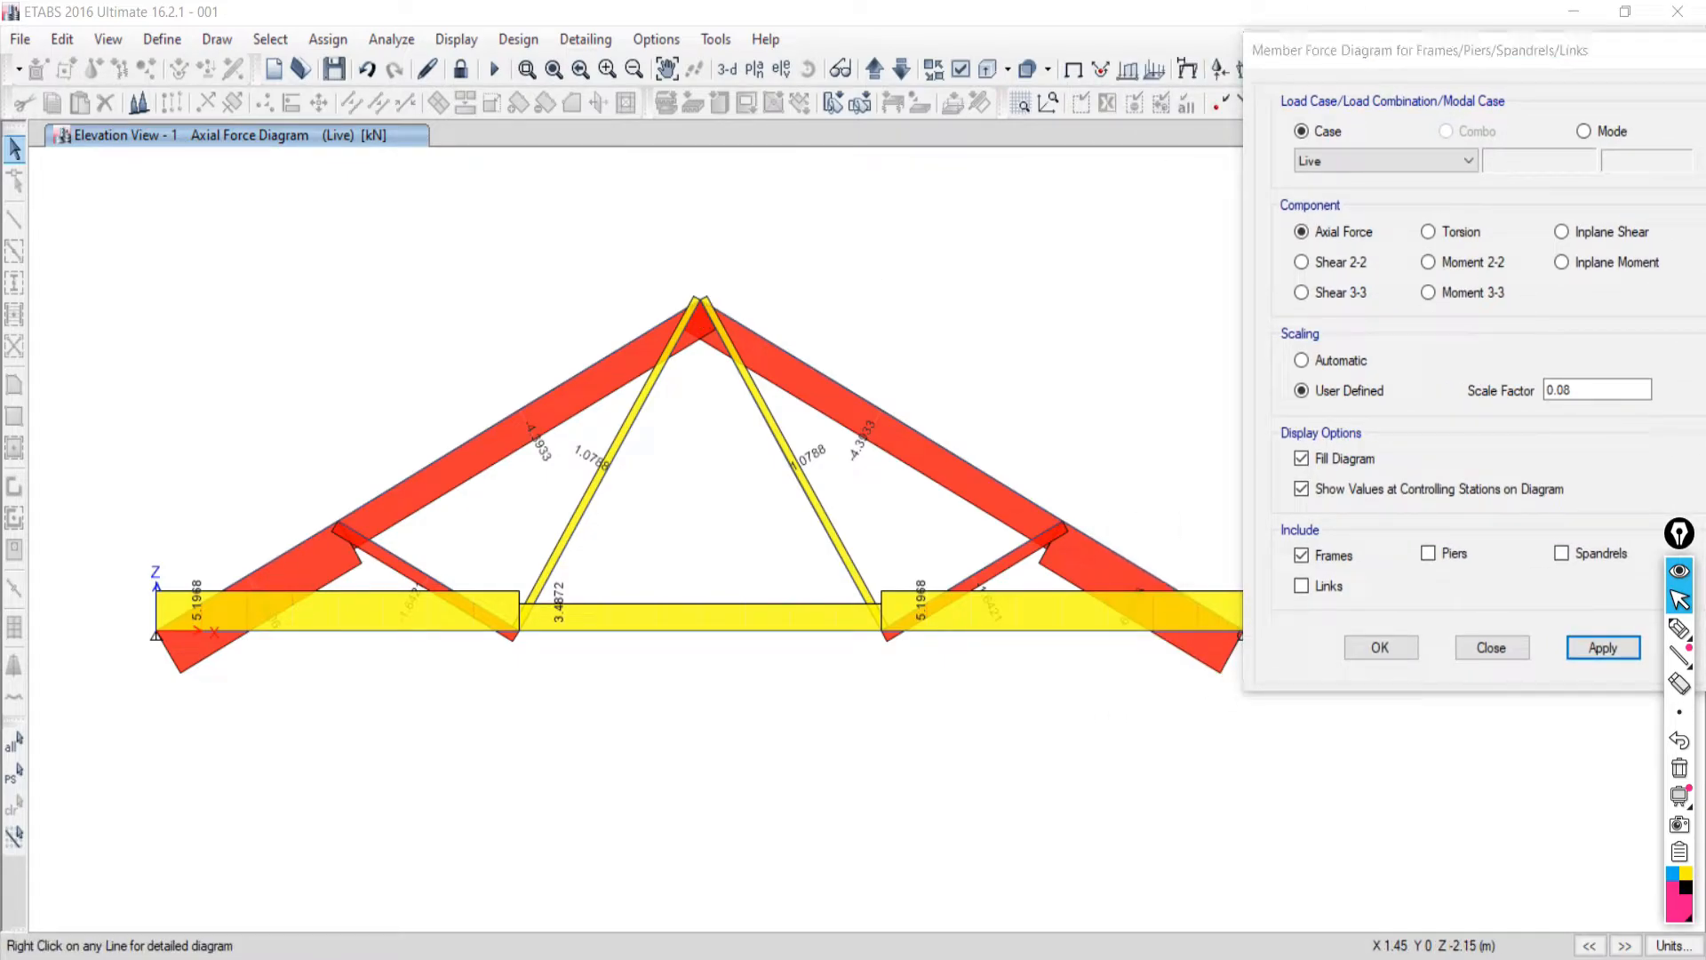
key(alt+Tab)
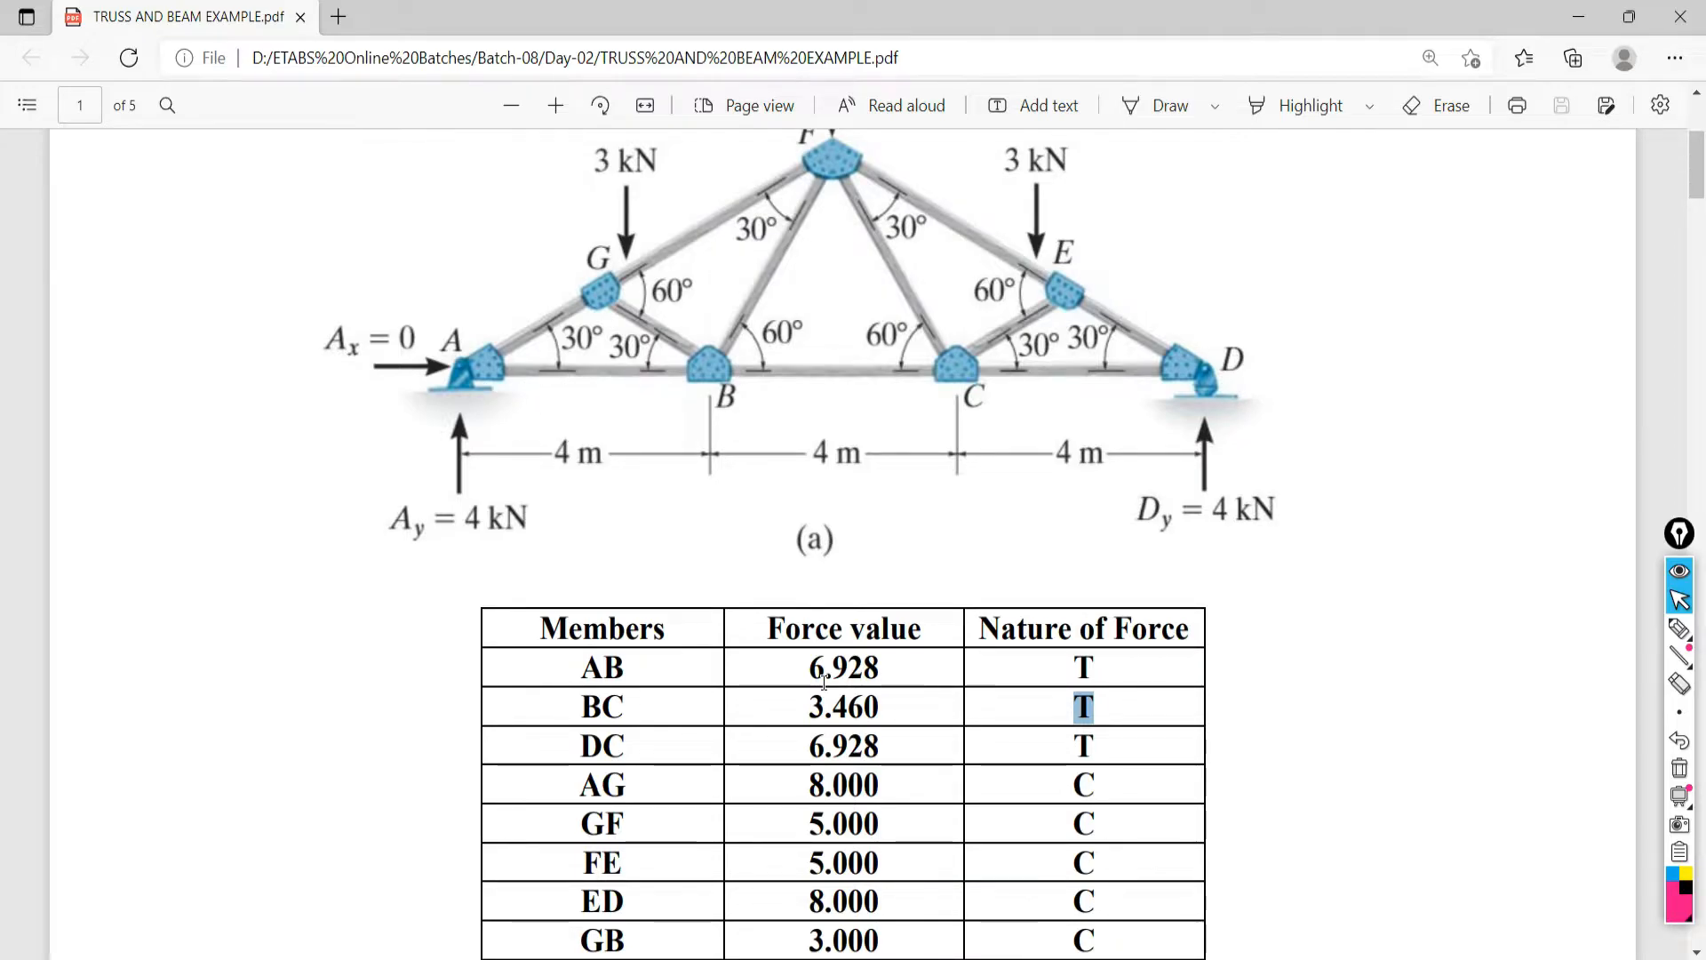
drag(802, 684, 902, 663)
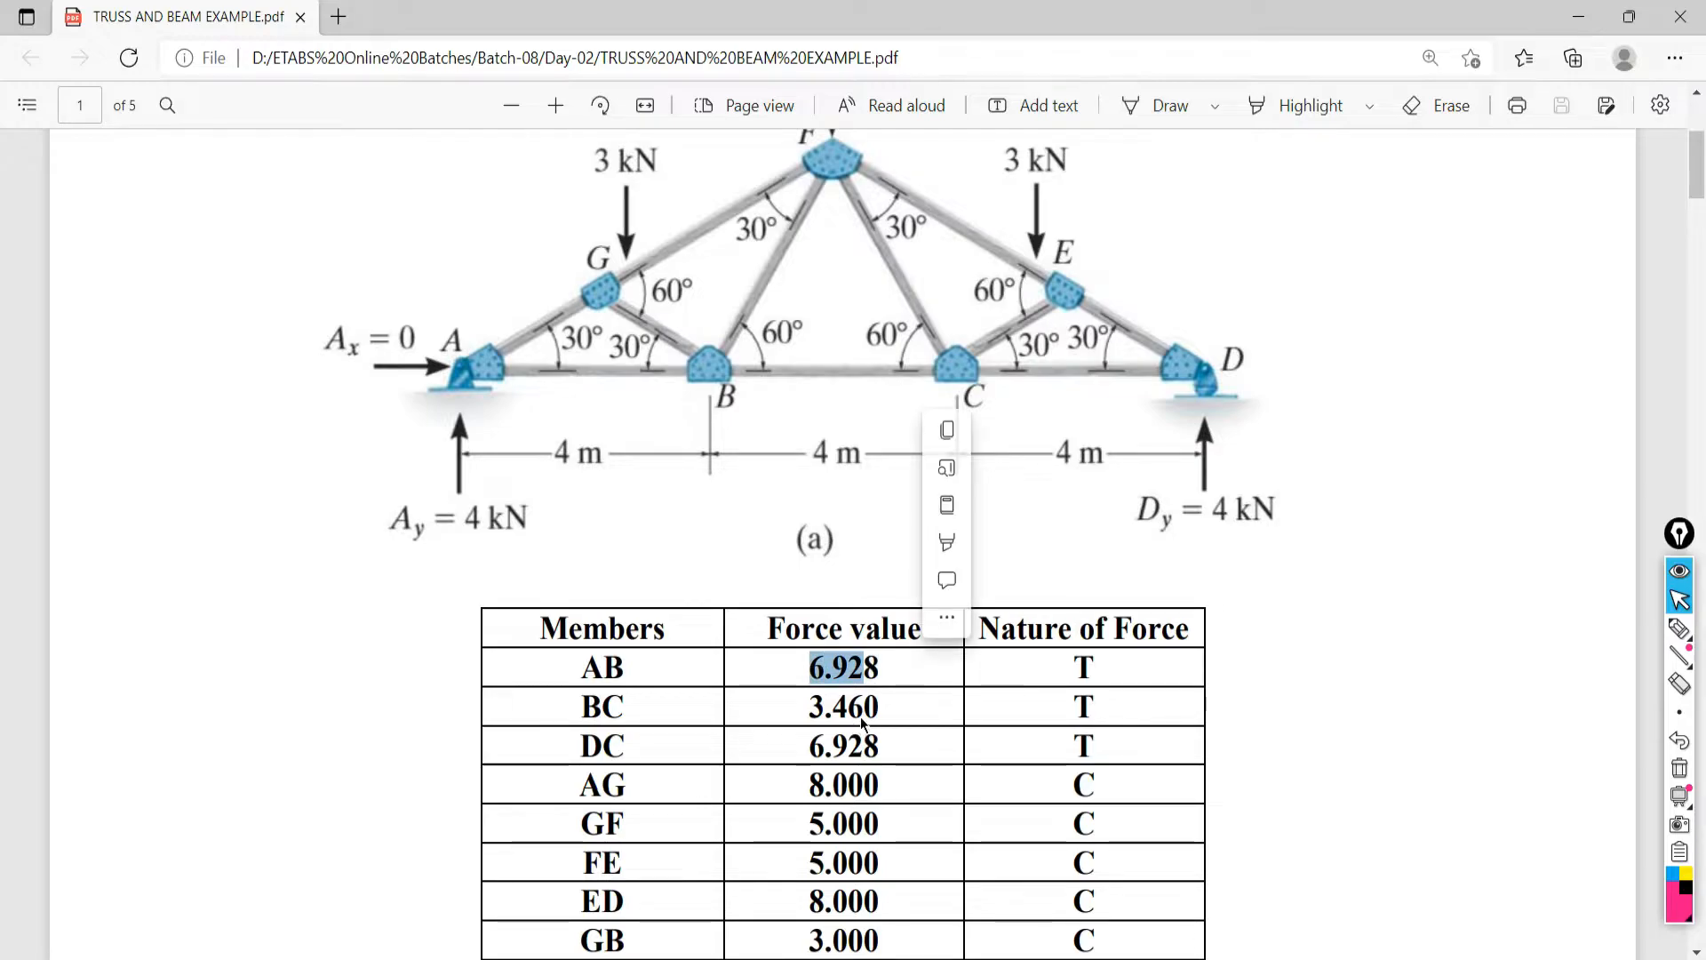
click(861, 697)
drag(808, 686, 878, 666)
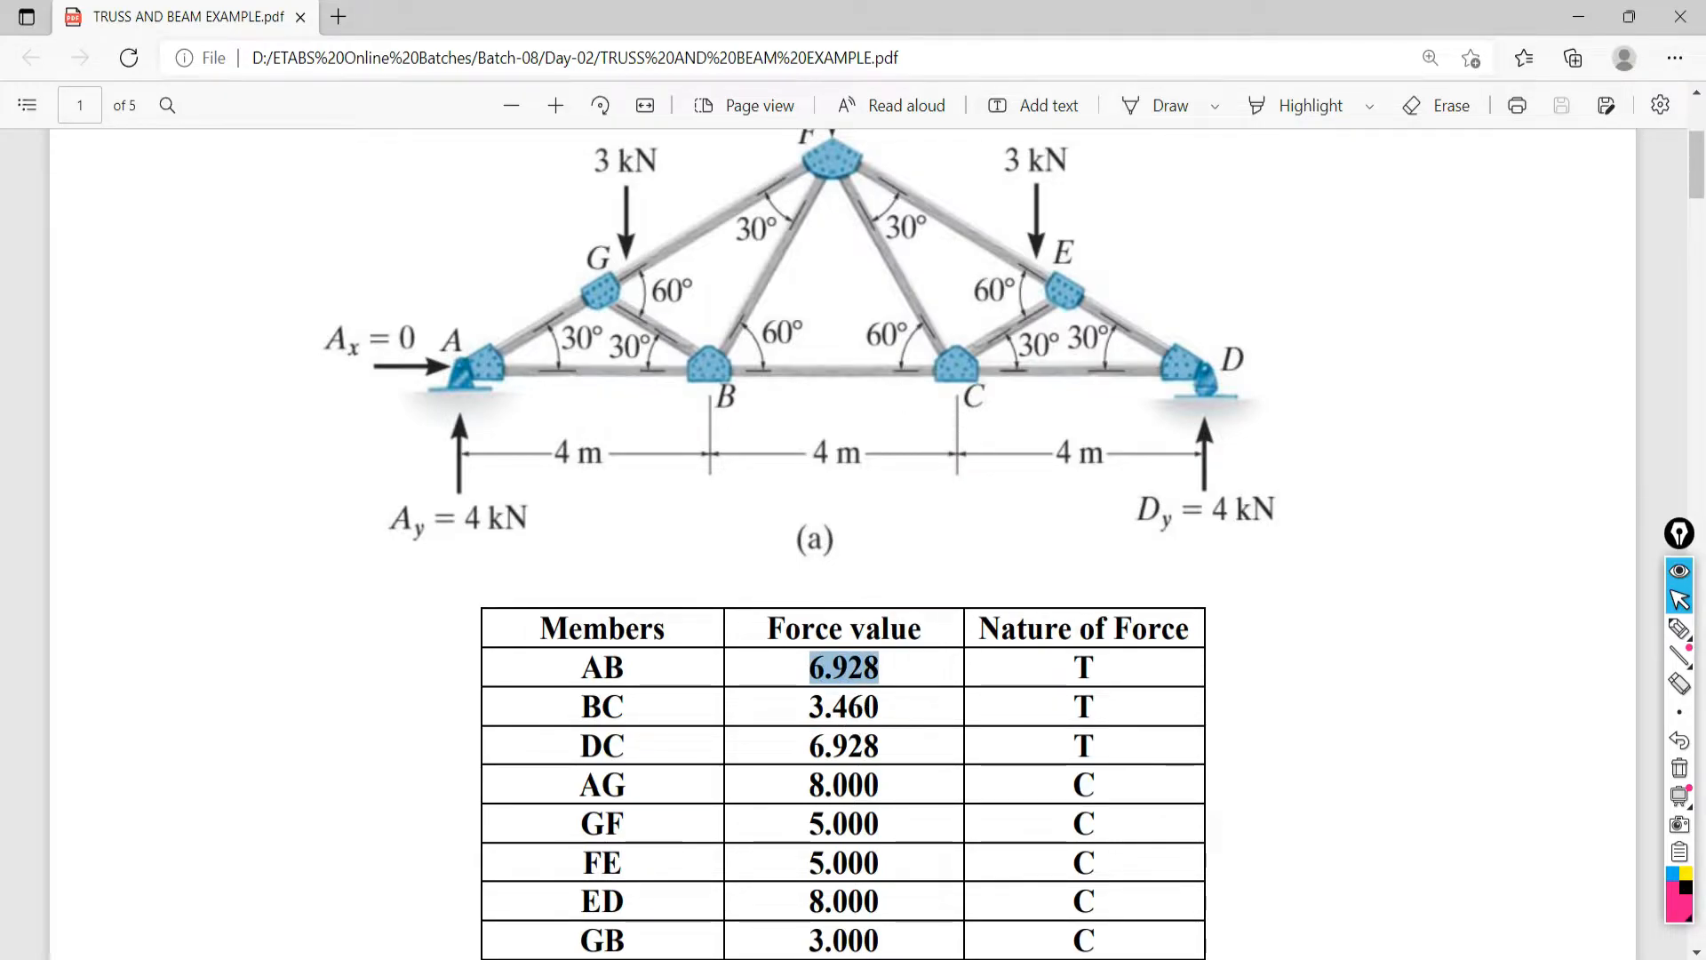
click(1005, 956)
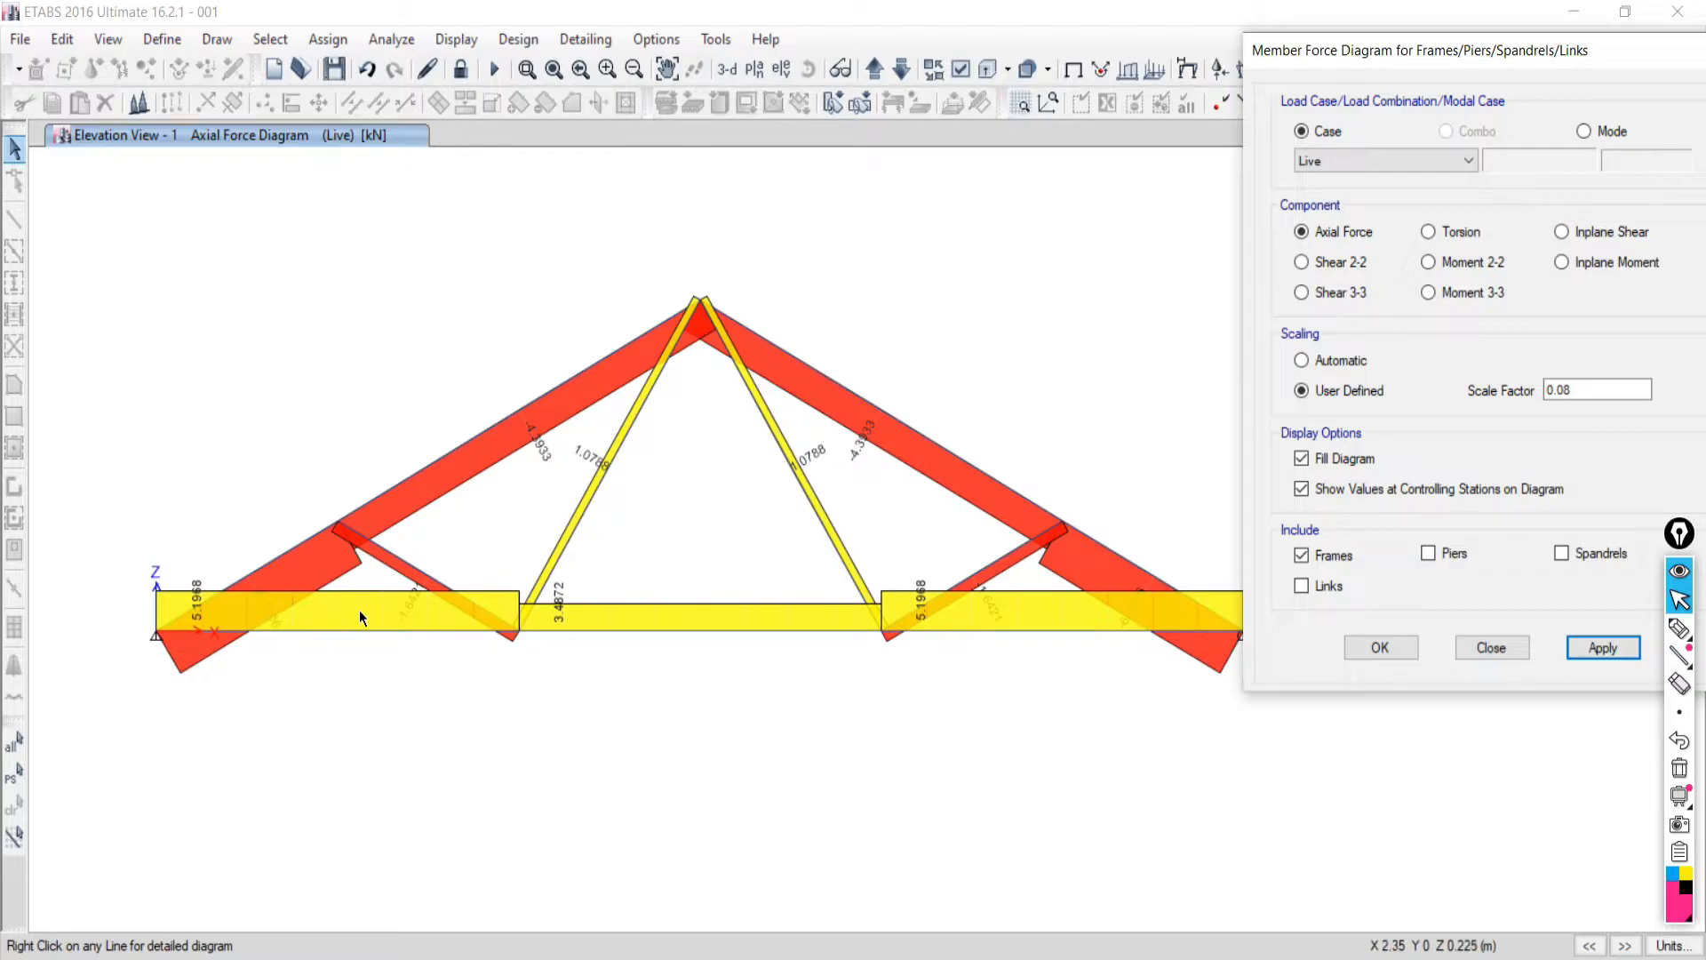
click(1005, 818)
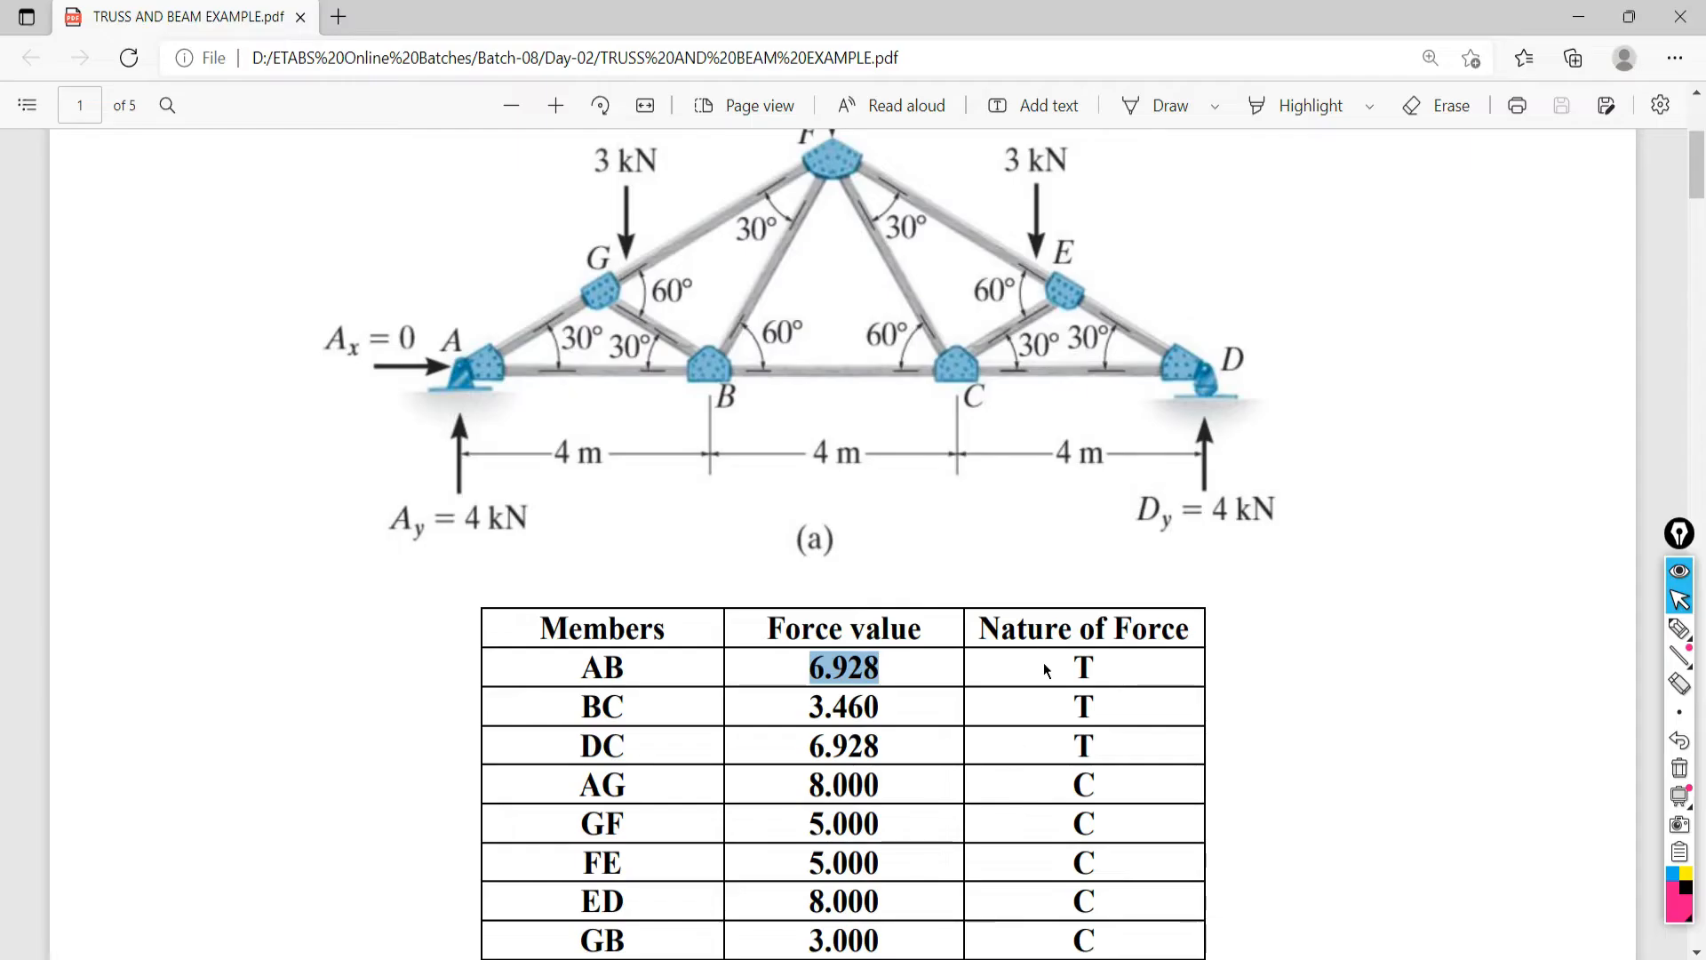
click(1037, 723)
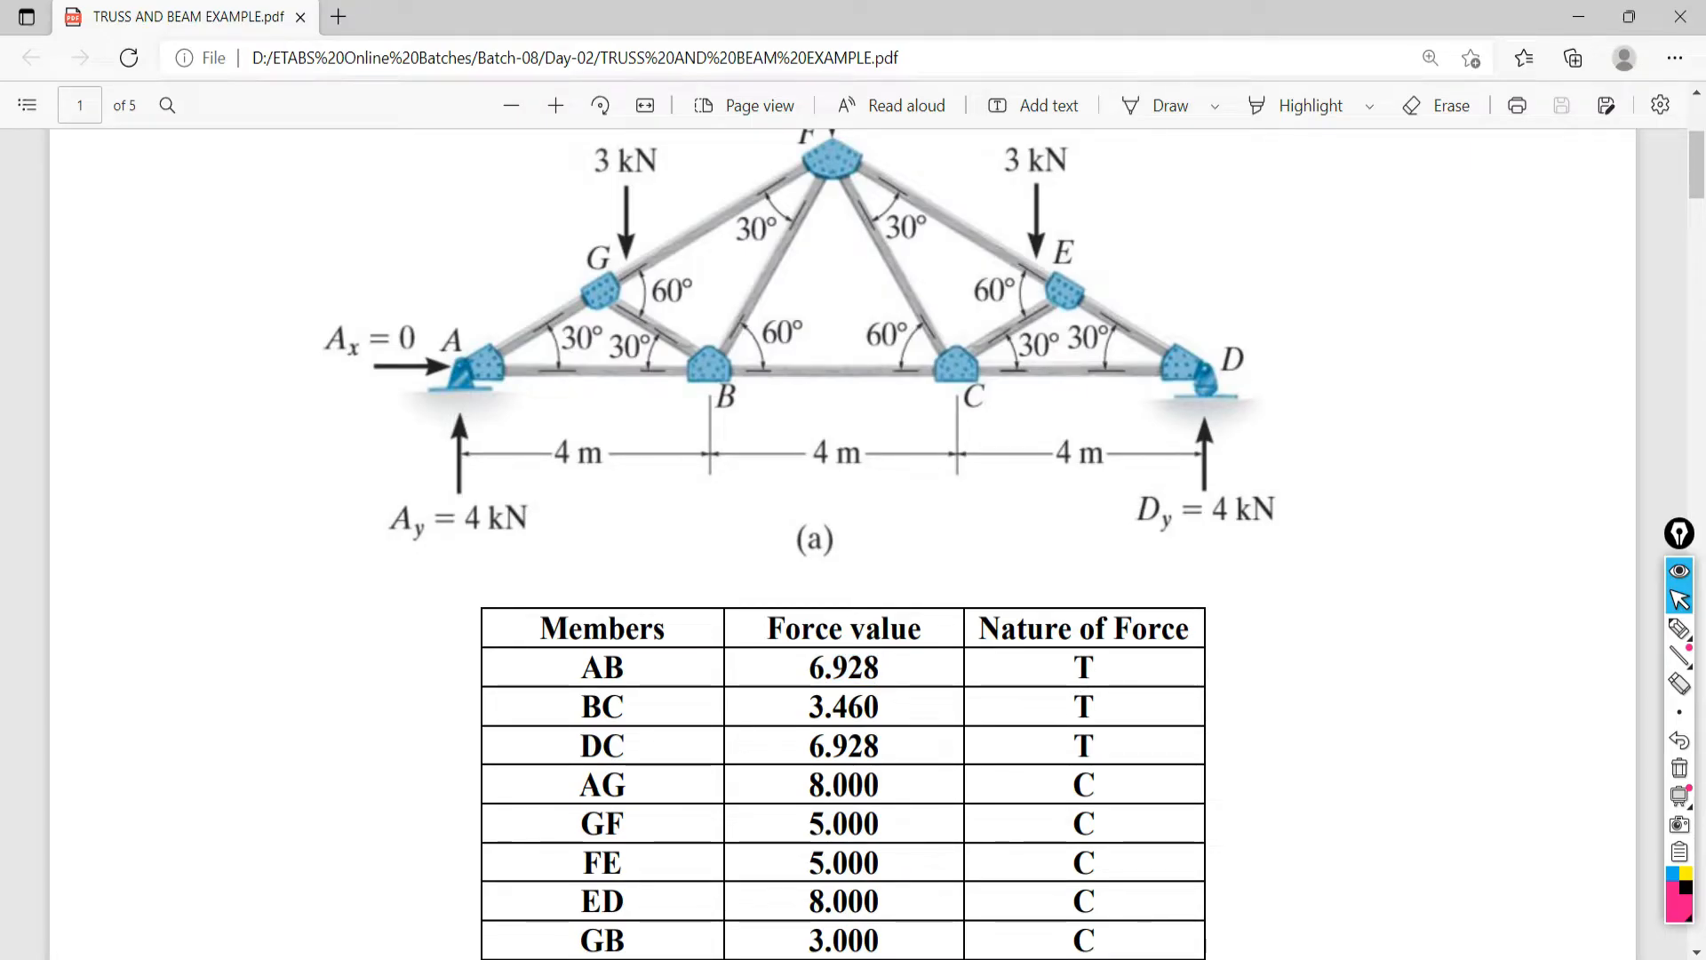
key(alt+Tab)
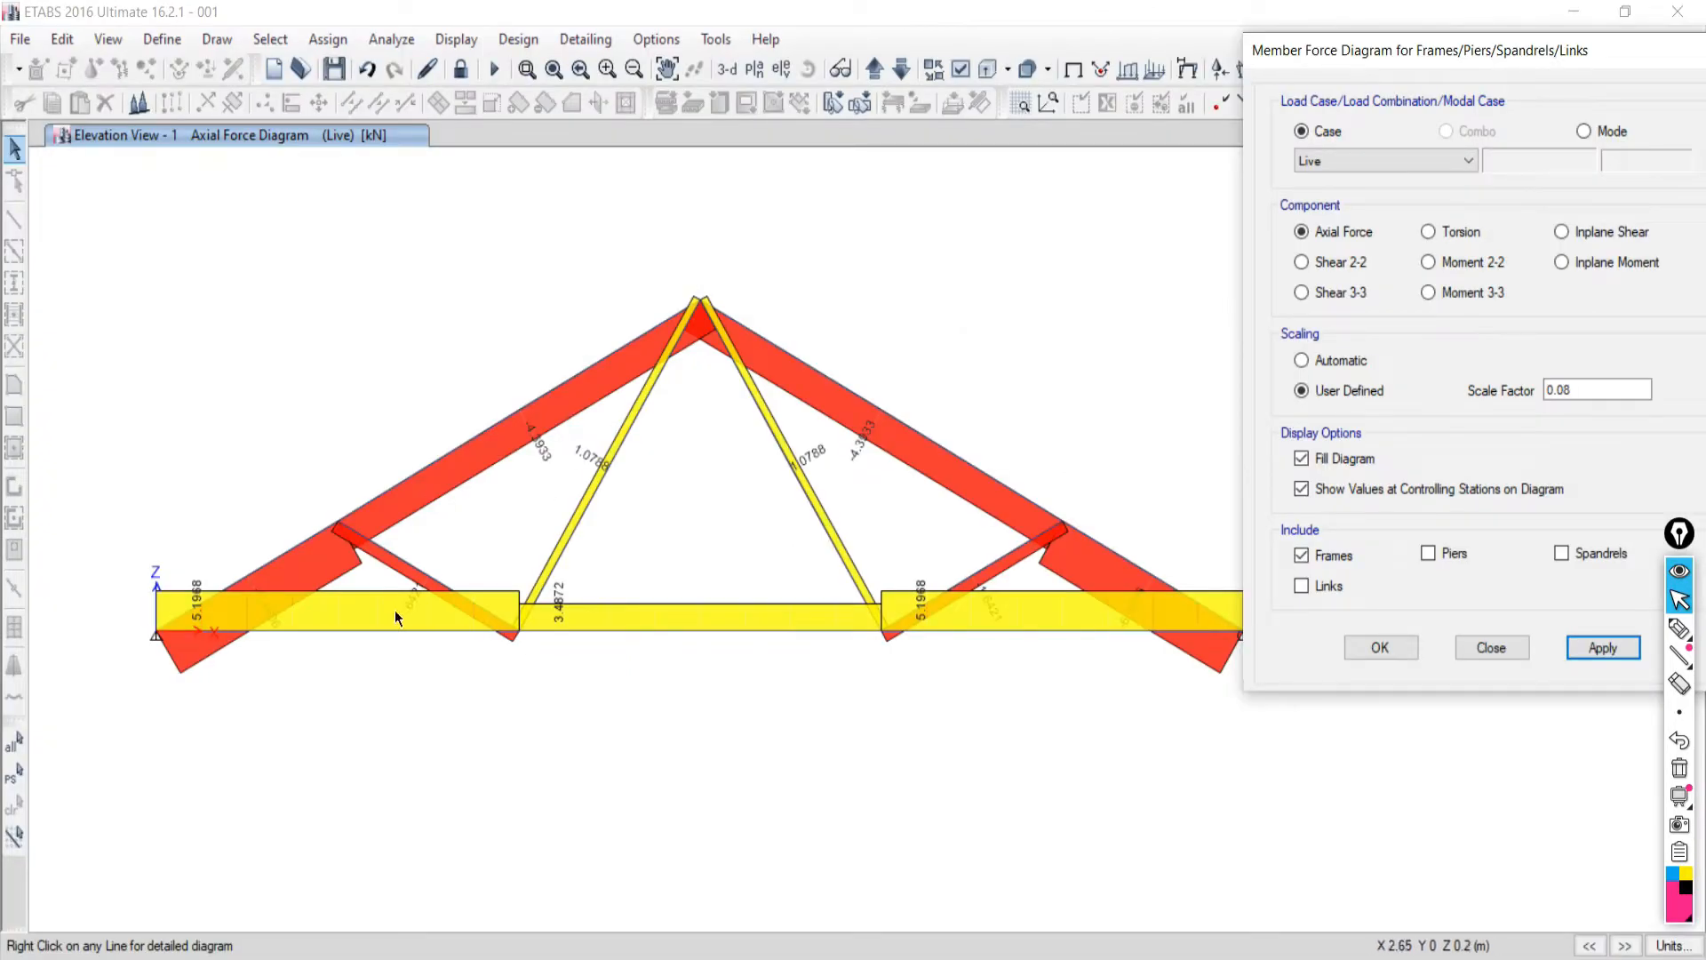
mouse_move(367, 629)
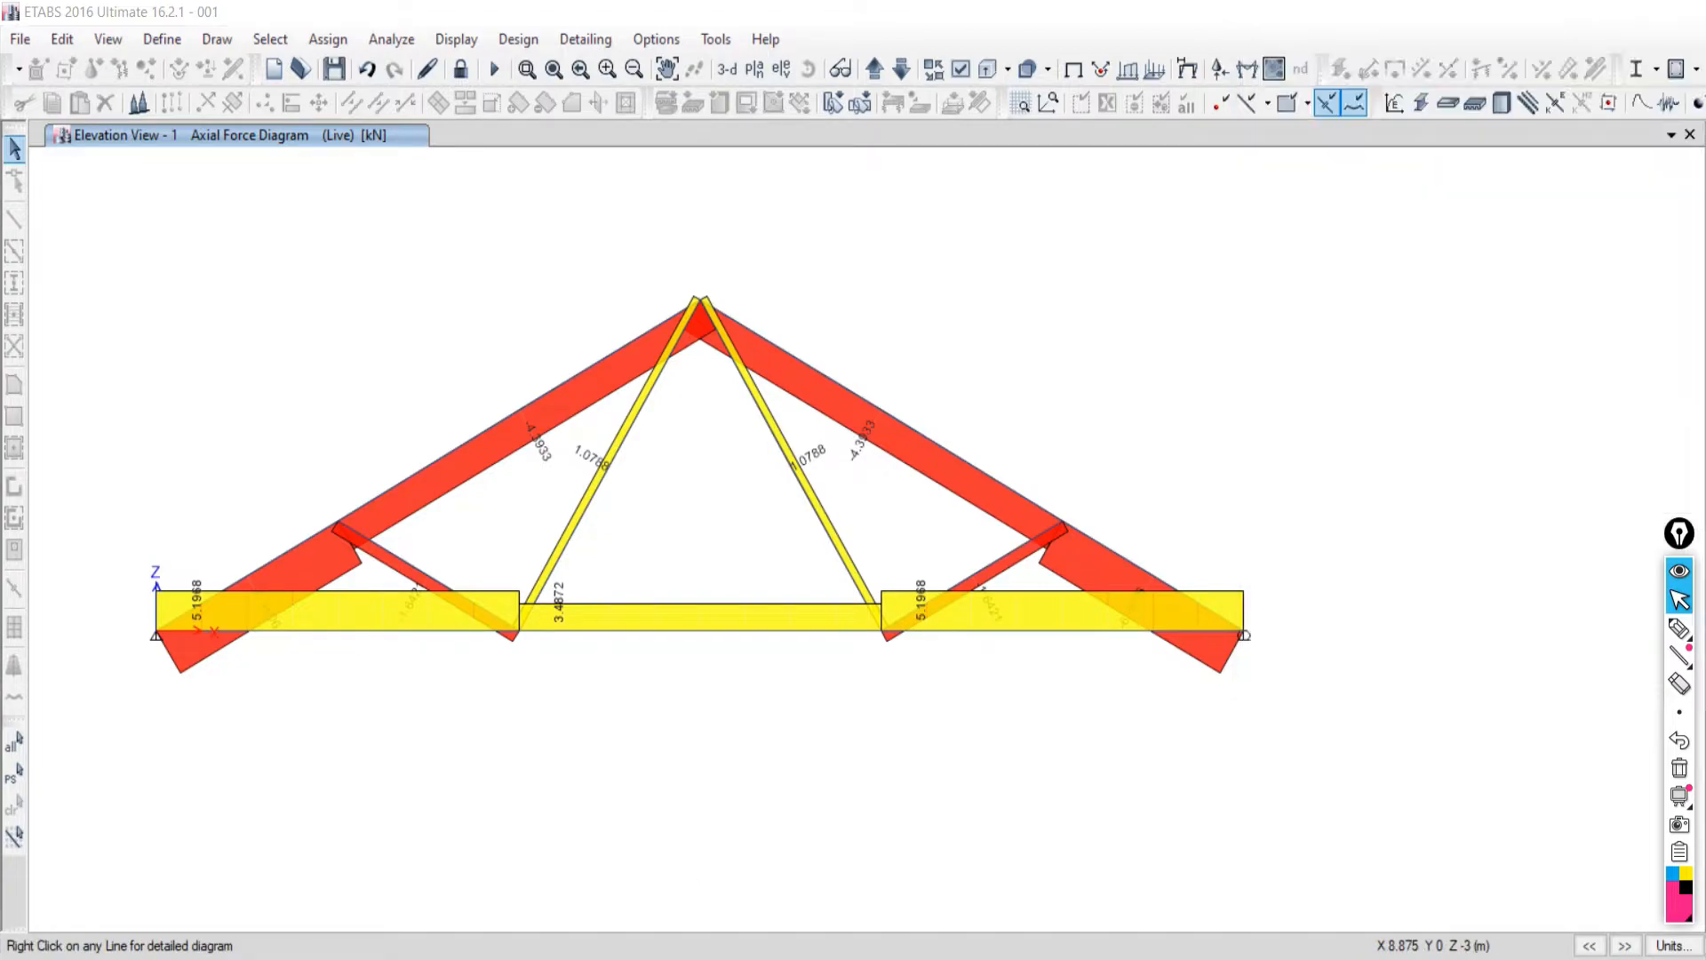
Close the Member Force Diagram settings and compare the middle bottom chord's axial force with member BC's value in the truss PDF.
key(alt+Tab)
key(alt+Tab)
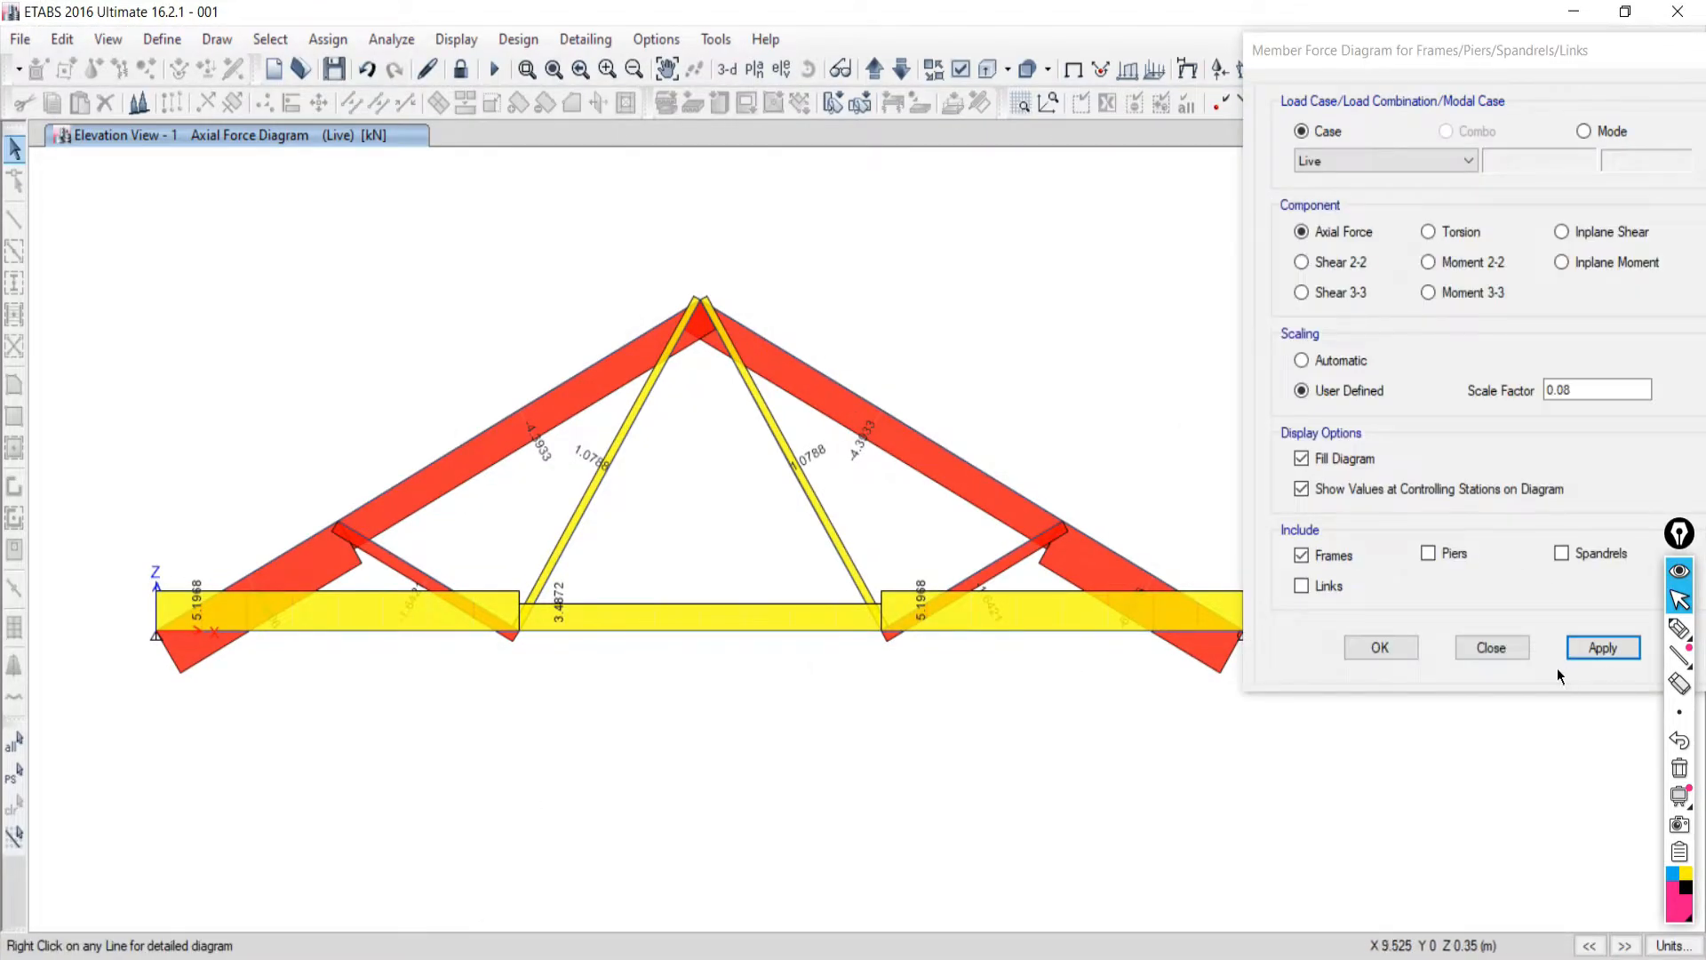
click(1502, 647)
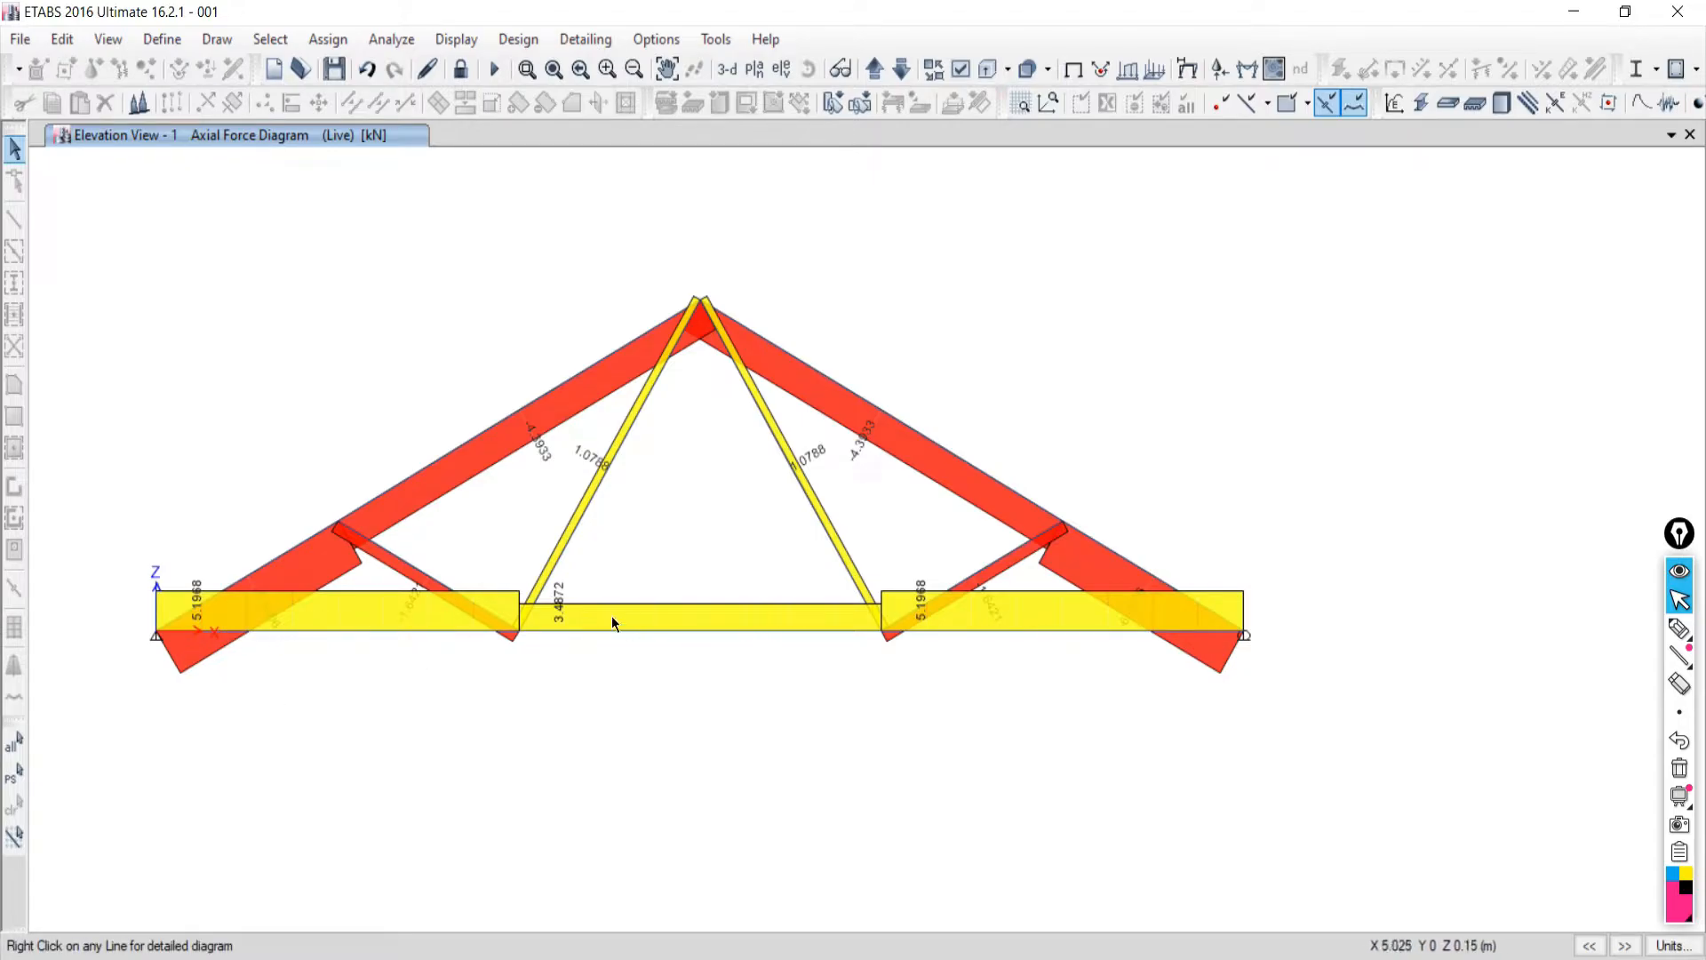
mouse_move(713, 627)
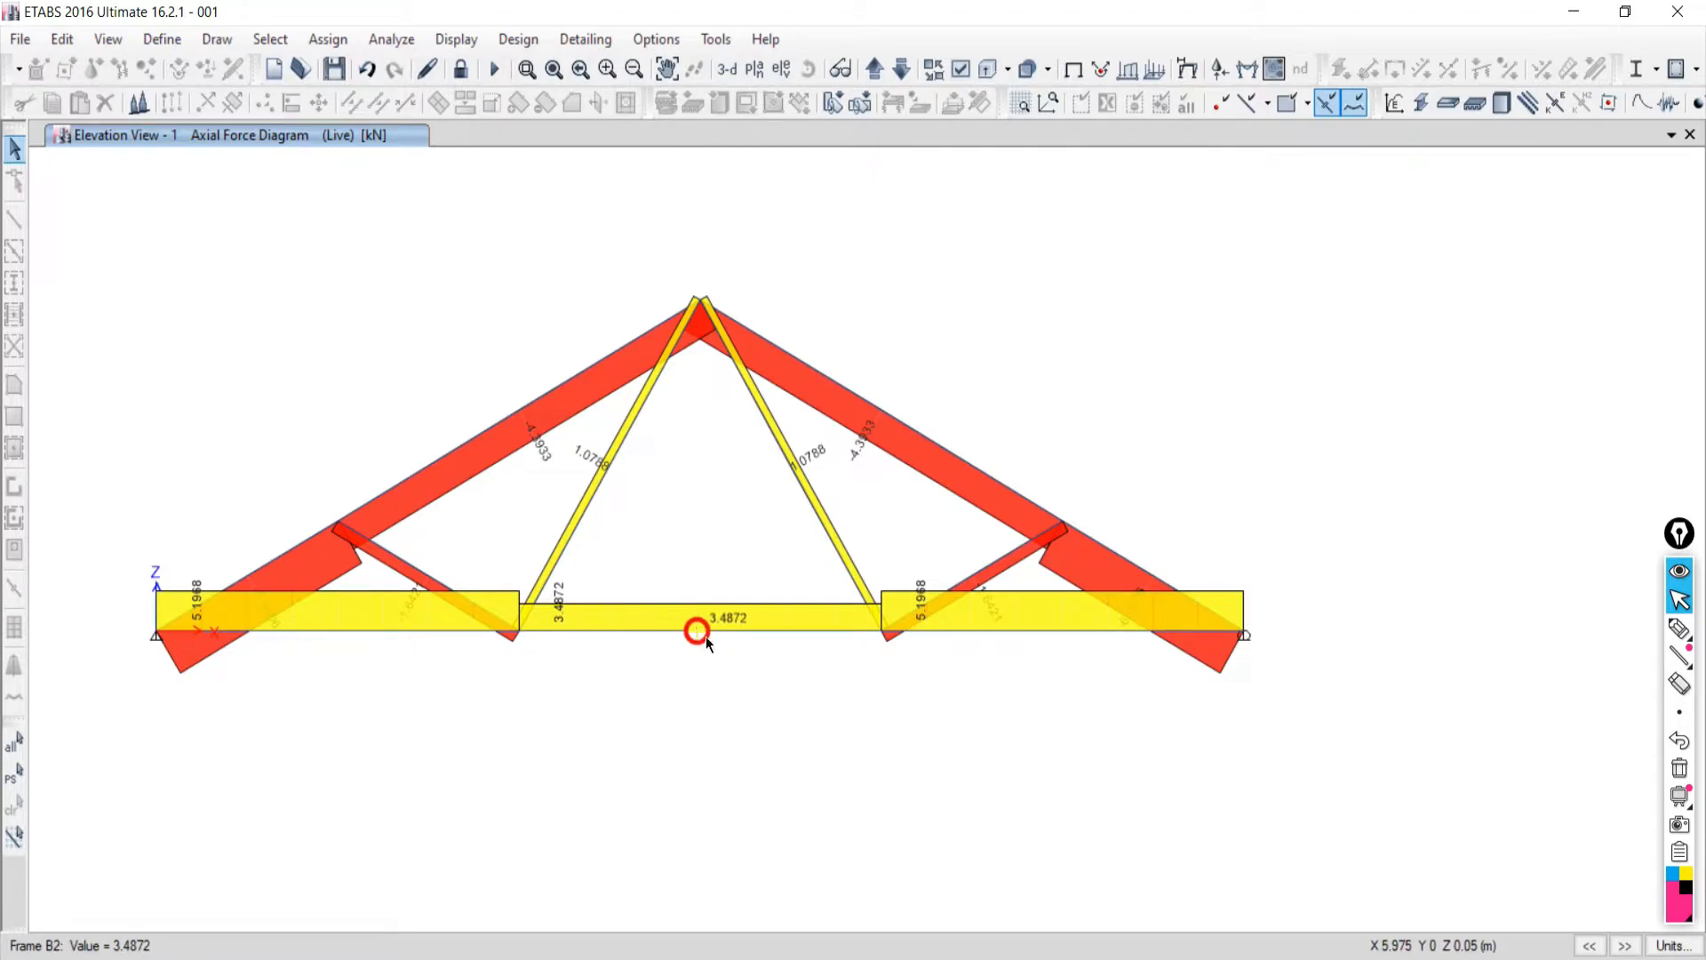
key(alt+Tab)
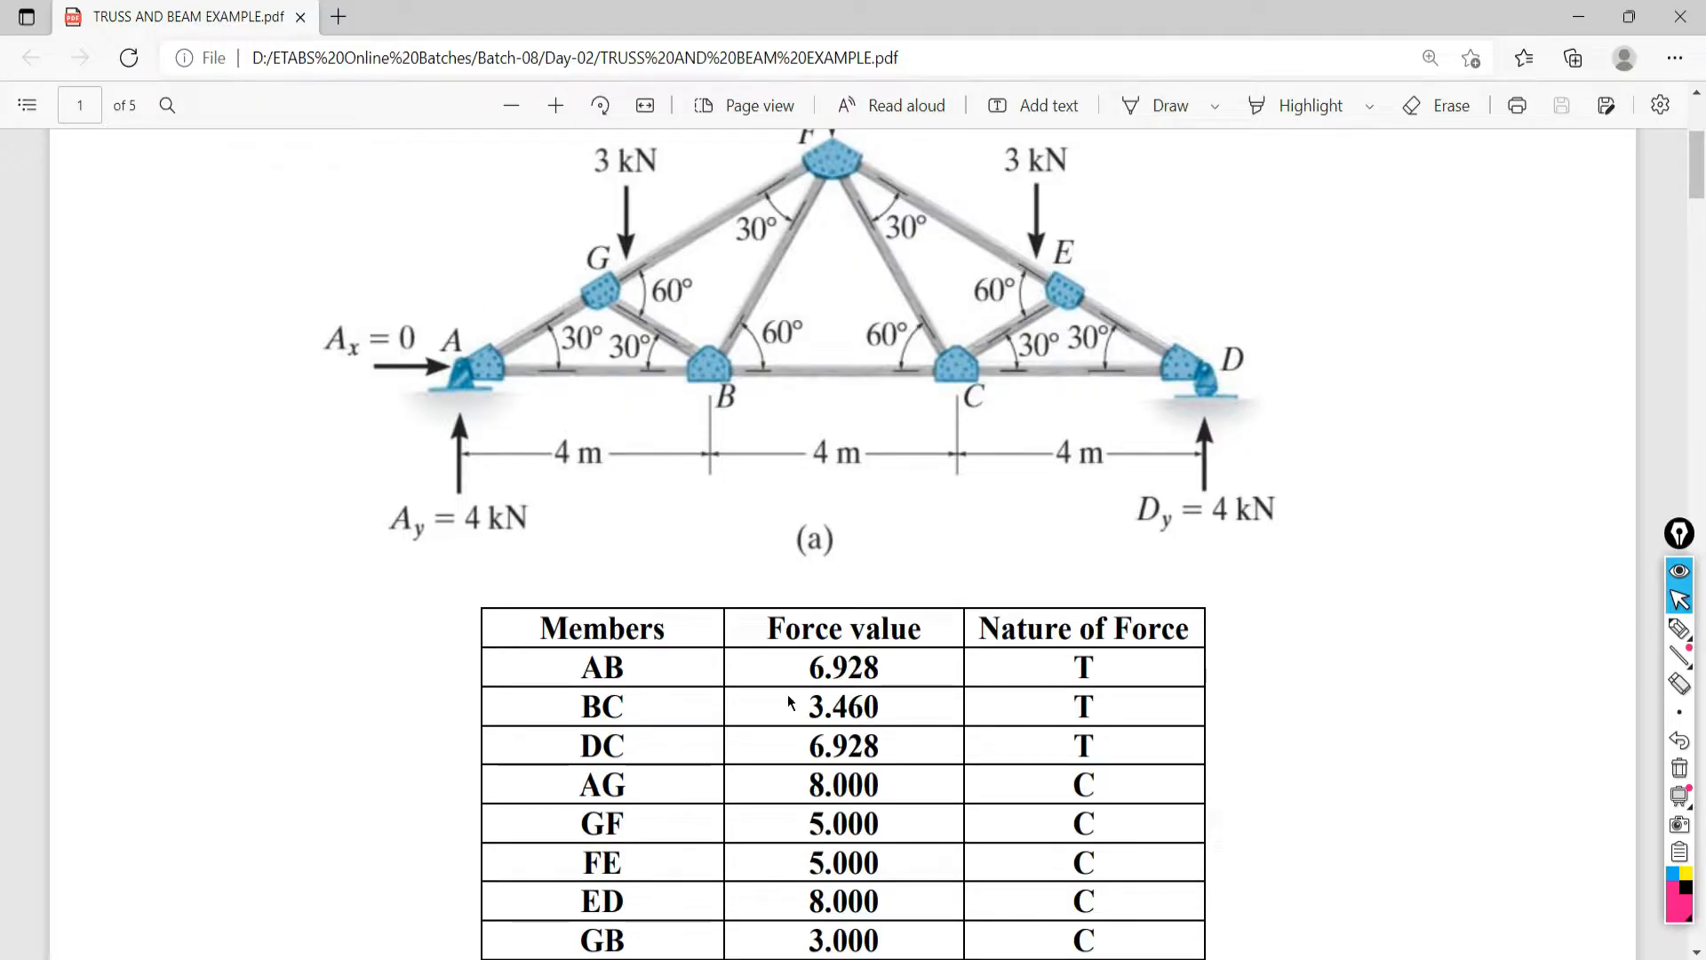
drag(809, 711, 862, 714)
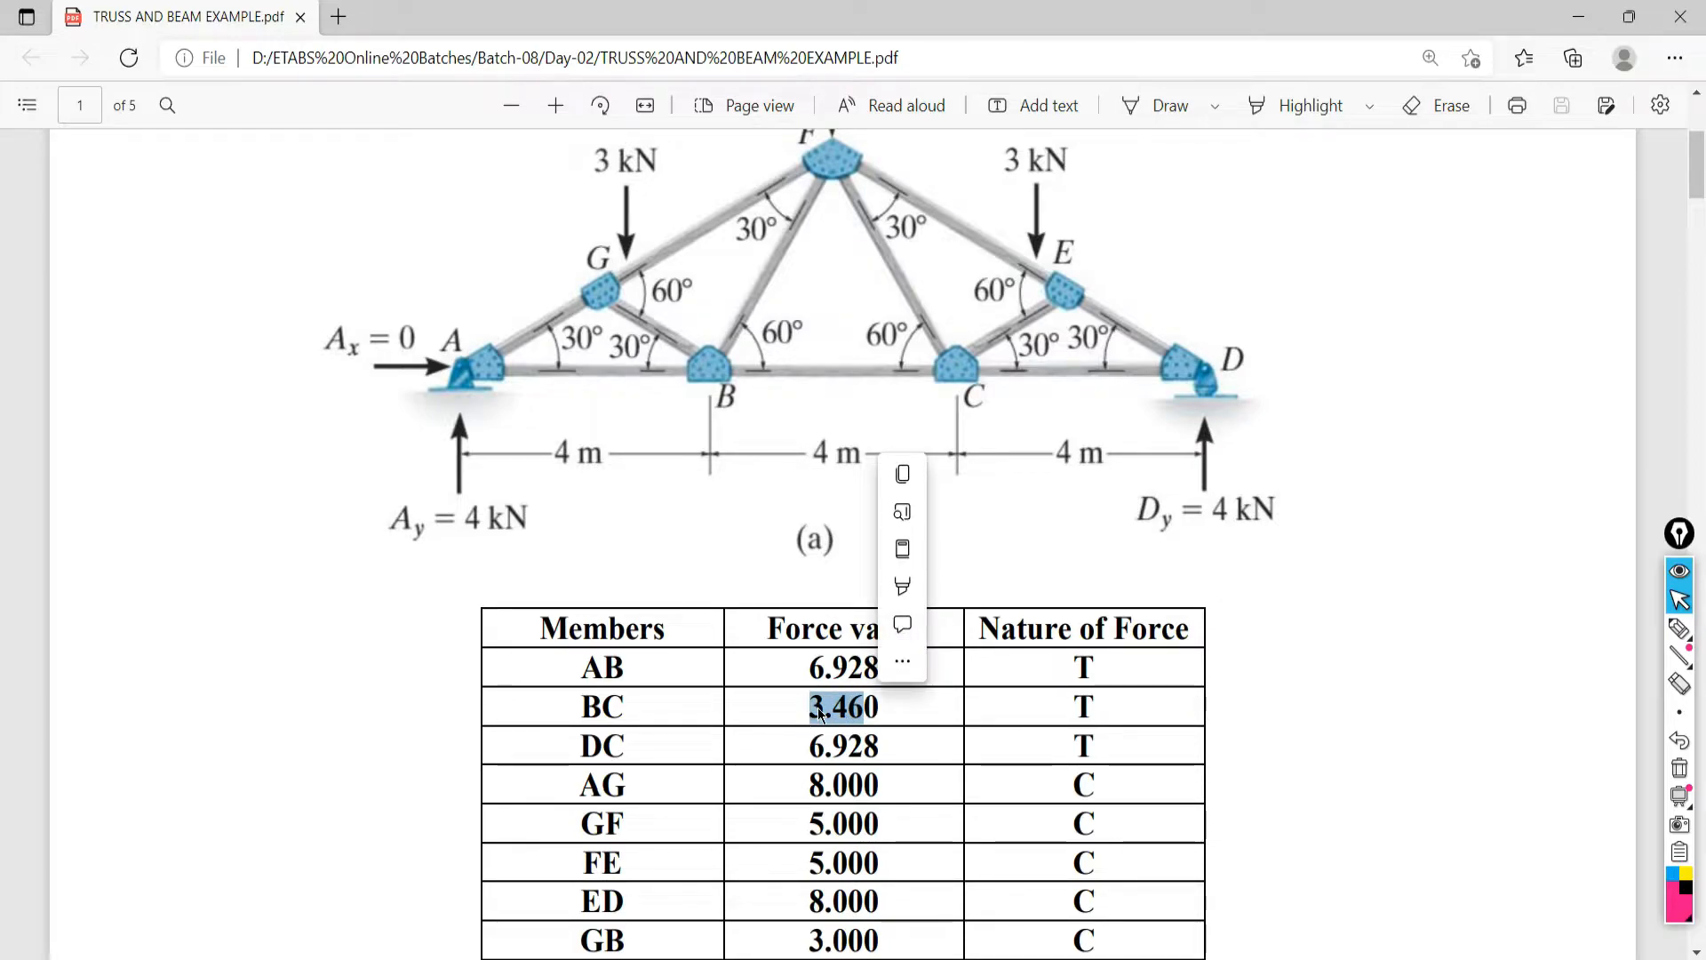
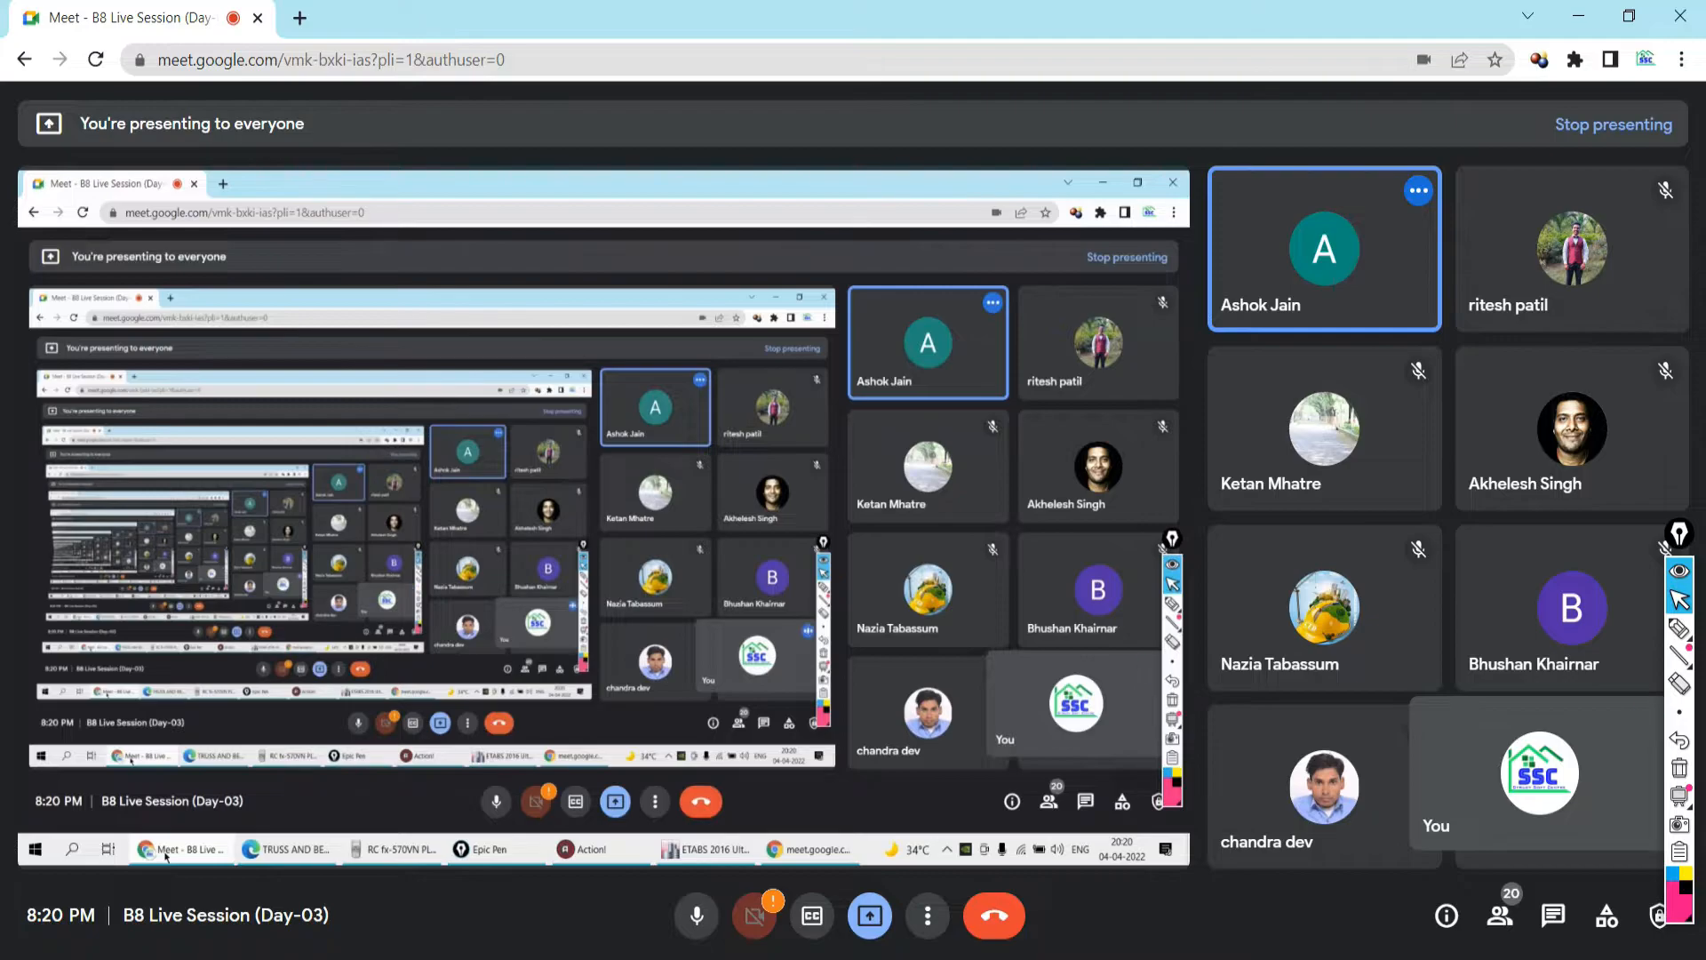
Return to ETABS, circle the upper joint of the left strut, sketch two angled member joints beside the truss, and clear the annotations.
key(alt+Tab)
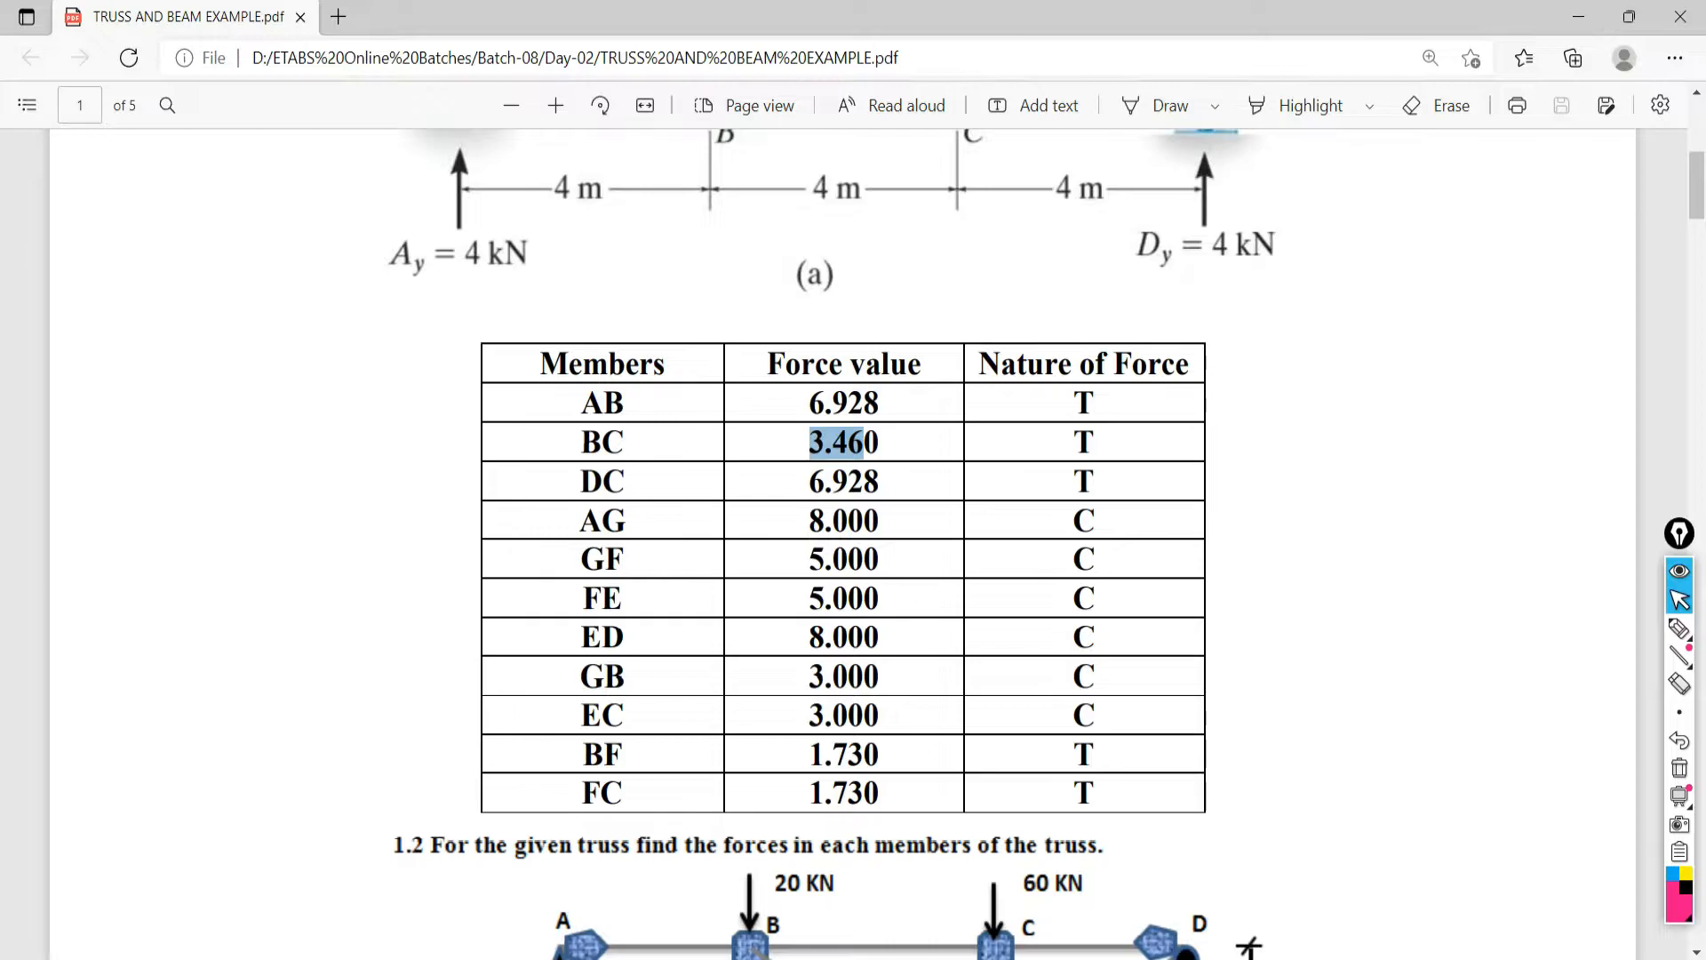
key(alt+Tab)
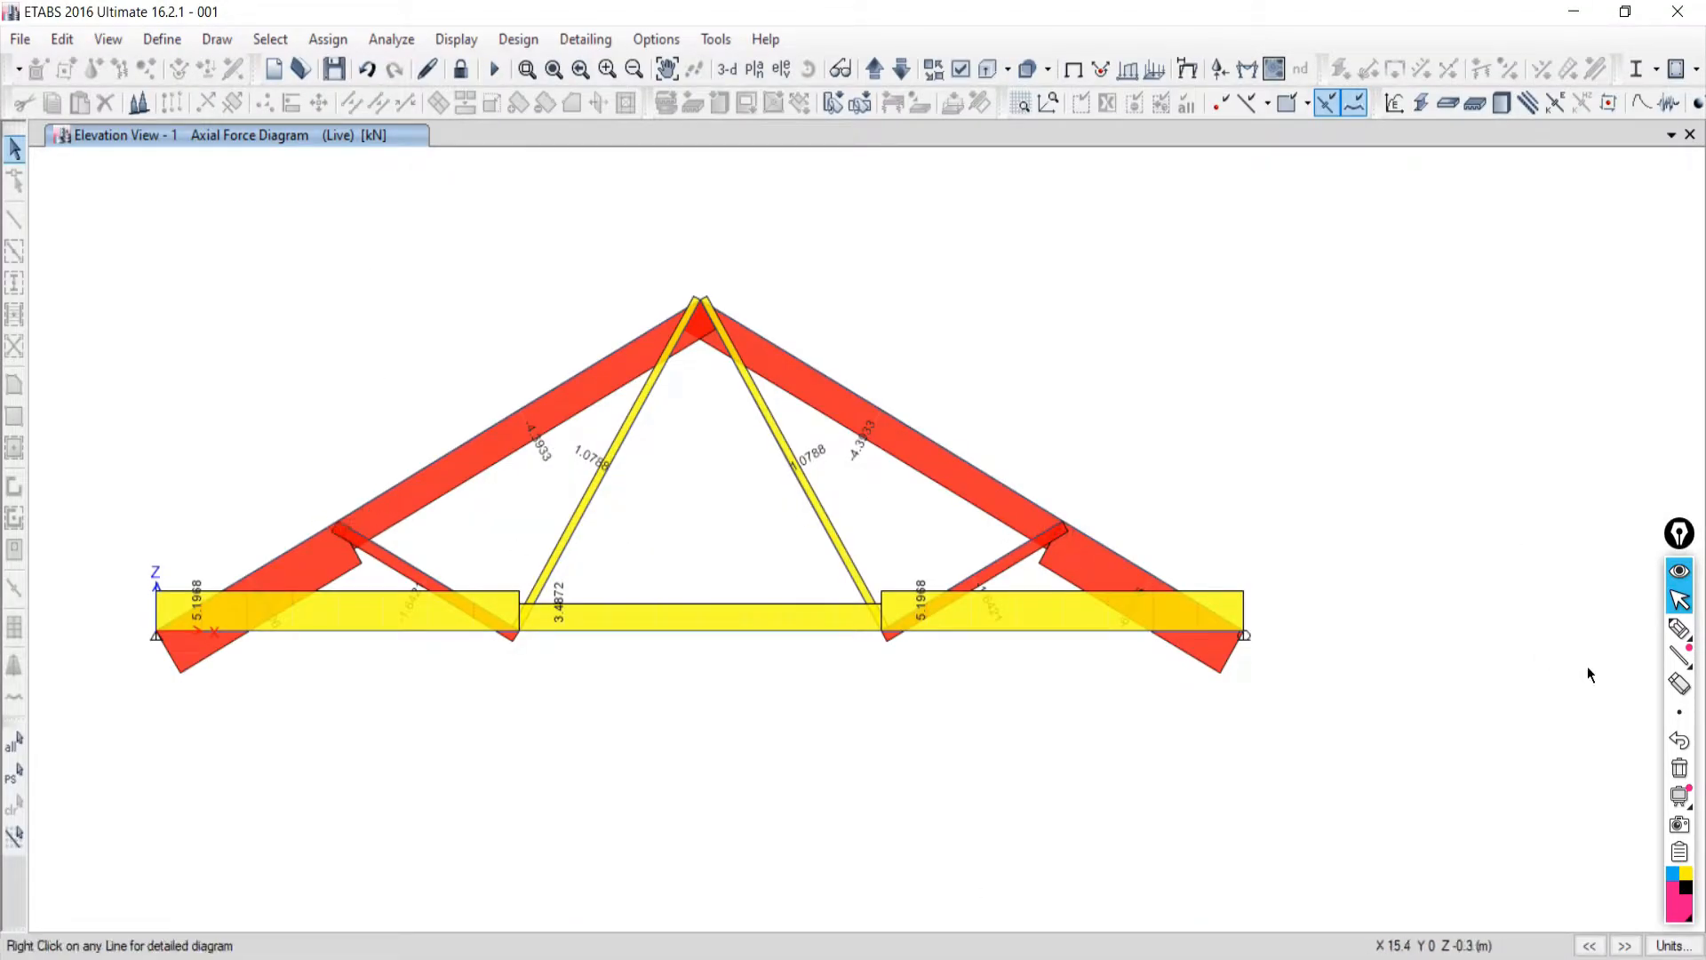
click(1678, 629)
mouse_move(338, 499)
mouse_down()
mouse_move(311, 517)
mouse_move(351, 577)
mouse_move(396, 544)
mouse_move(348, 494)
mouse_move(319, 557)
mouse_up()
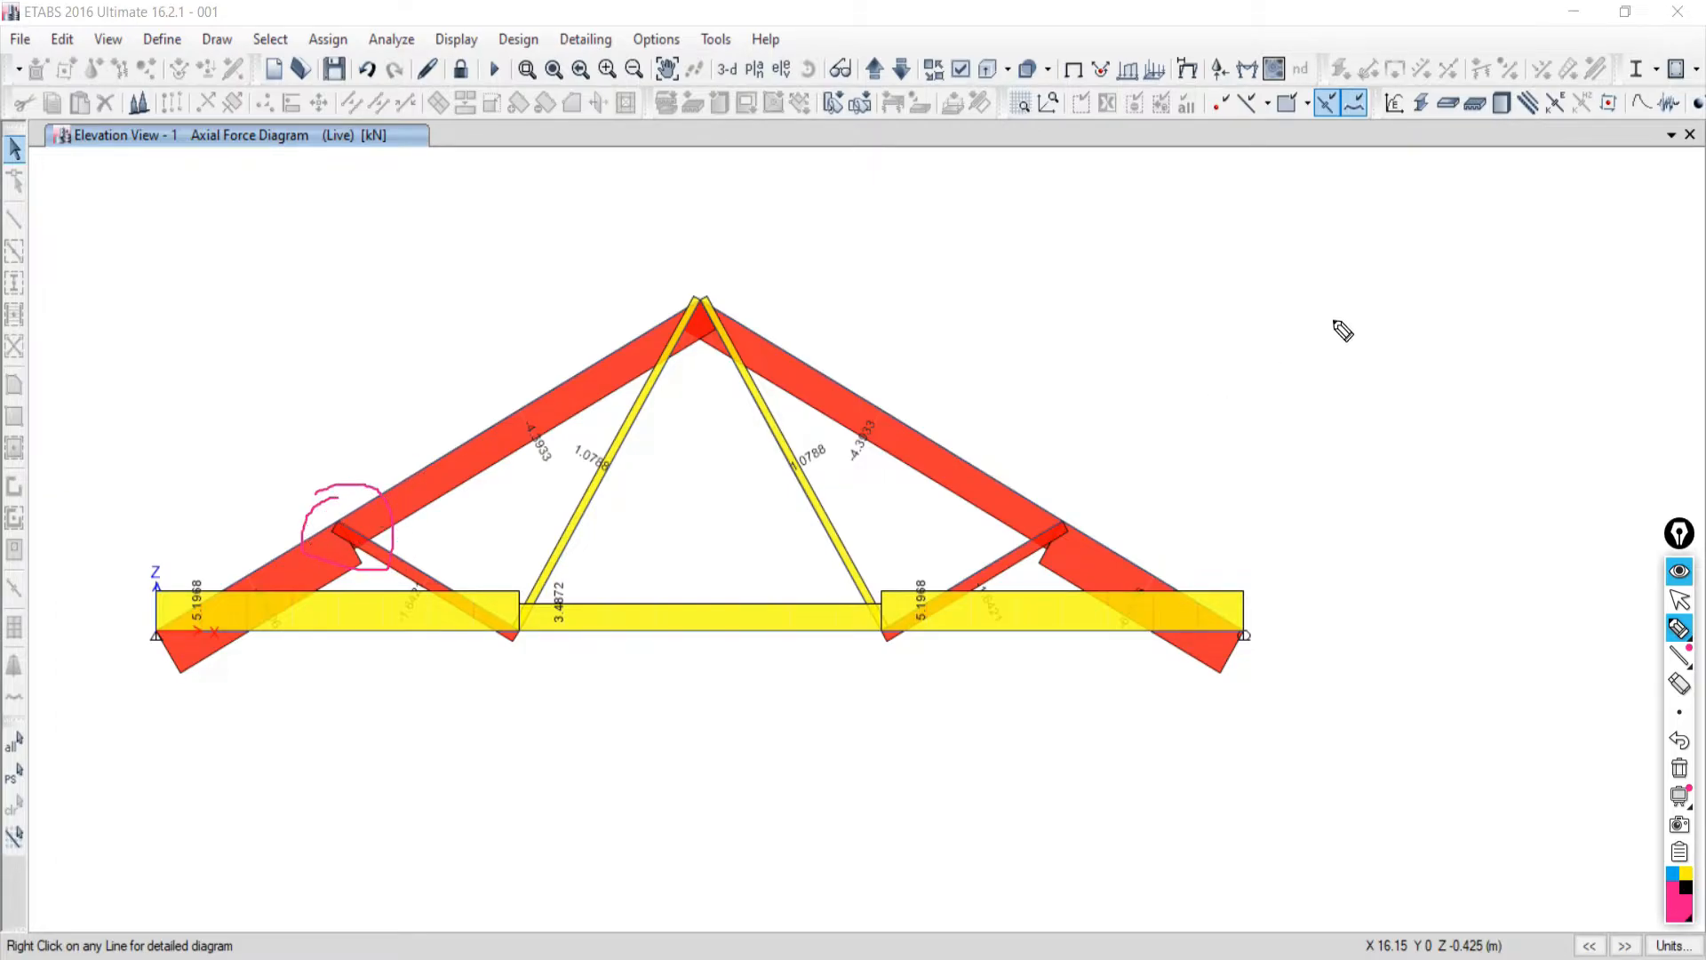
mouse_move(1357, 380)
mouse_down()
mouse_move(1172, 268)
mouse_move(1062, 371)
mouse_up()
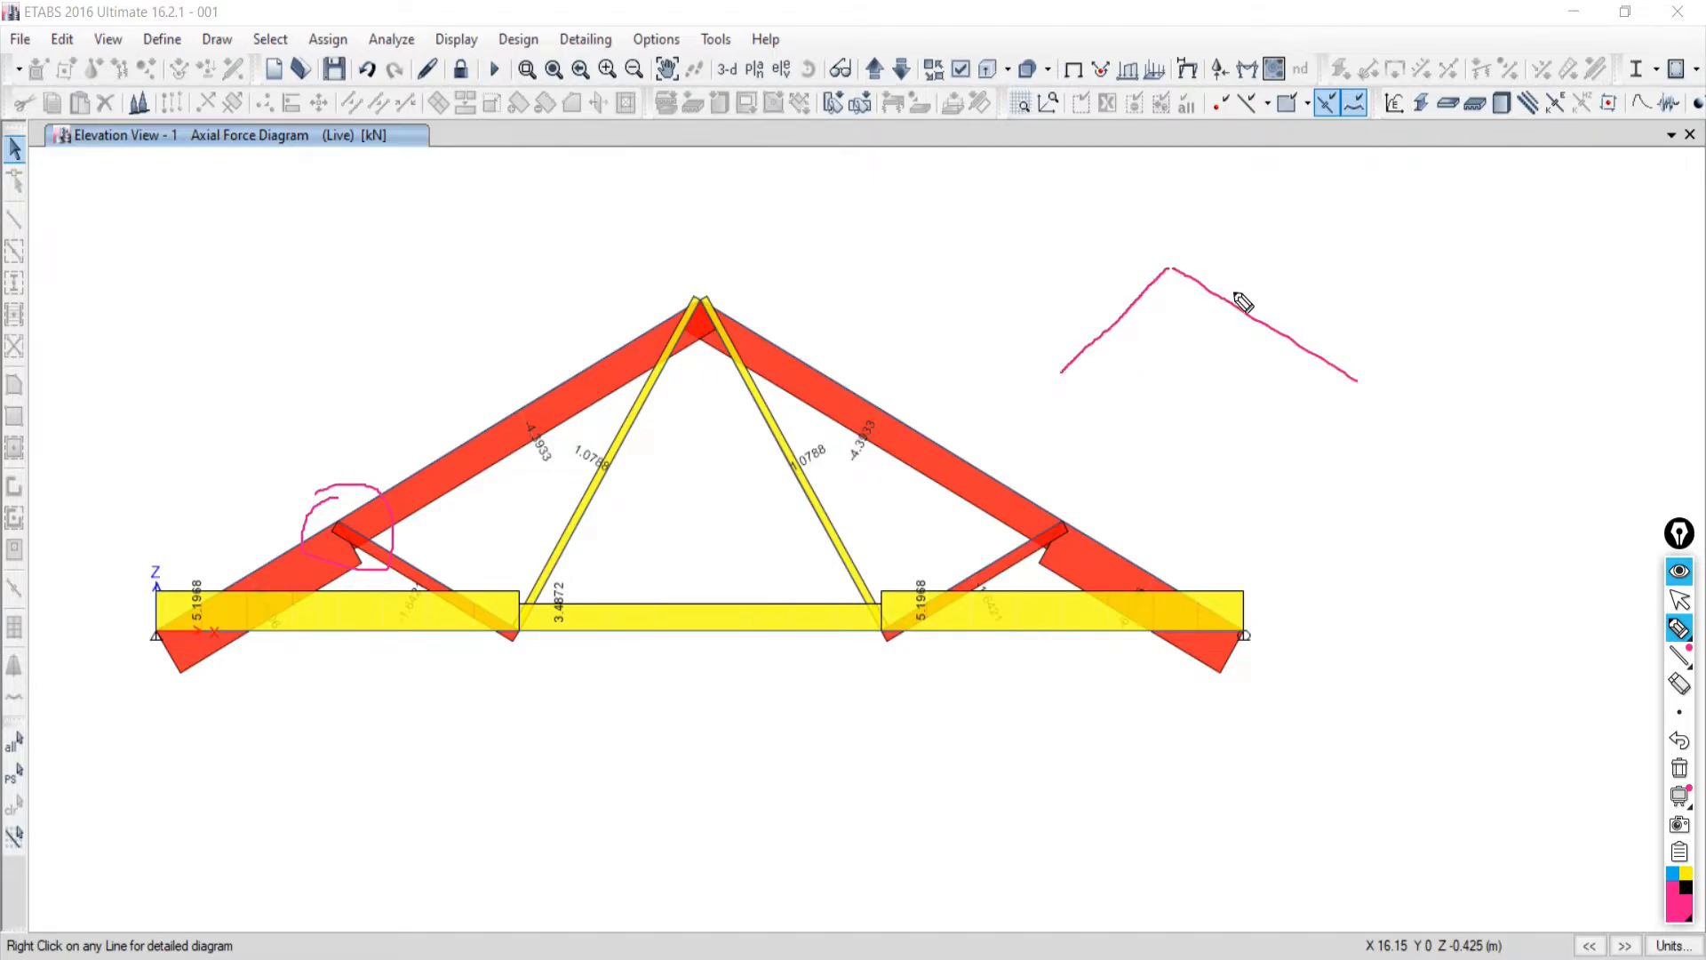
drag(1180, 258, 1183, 304)
mouse_move(1517, 713)
mouse_down()
mouse_move(1420, 567)
mouse_move(1222, 671)
mouse_up()
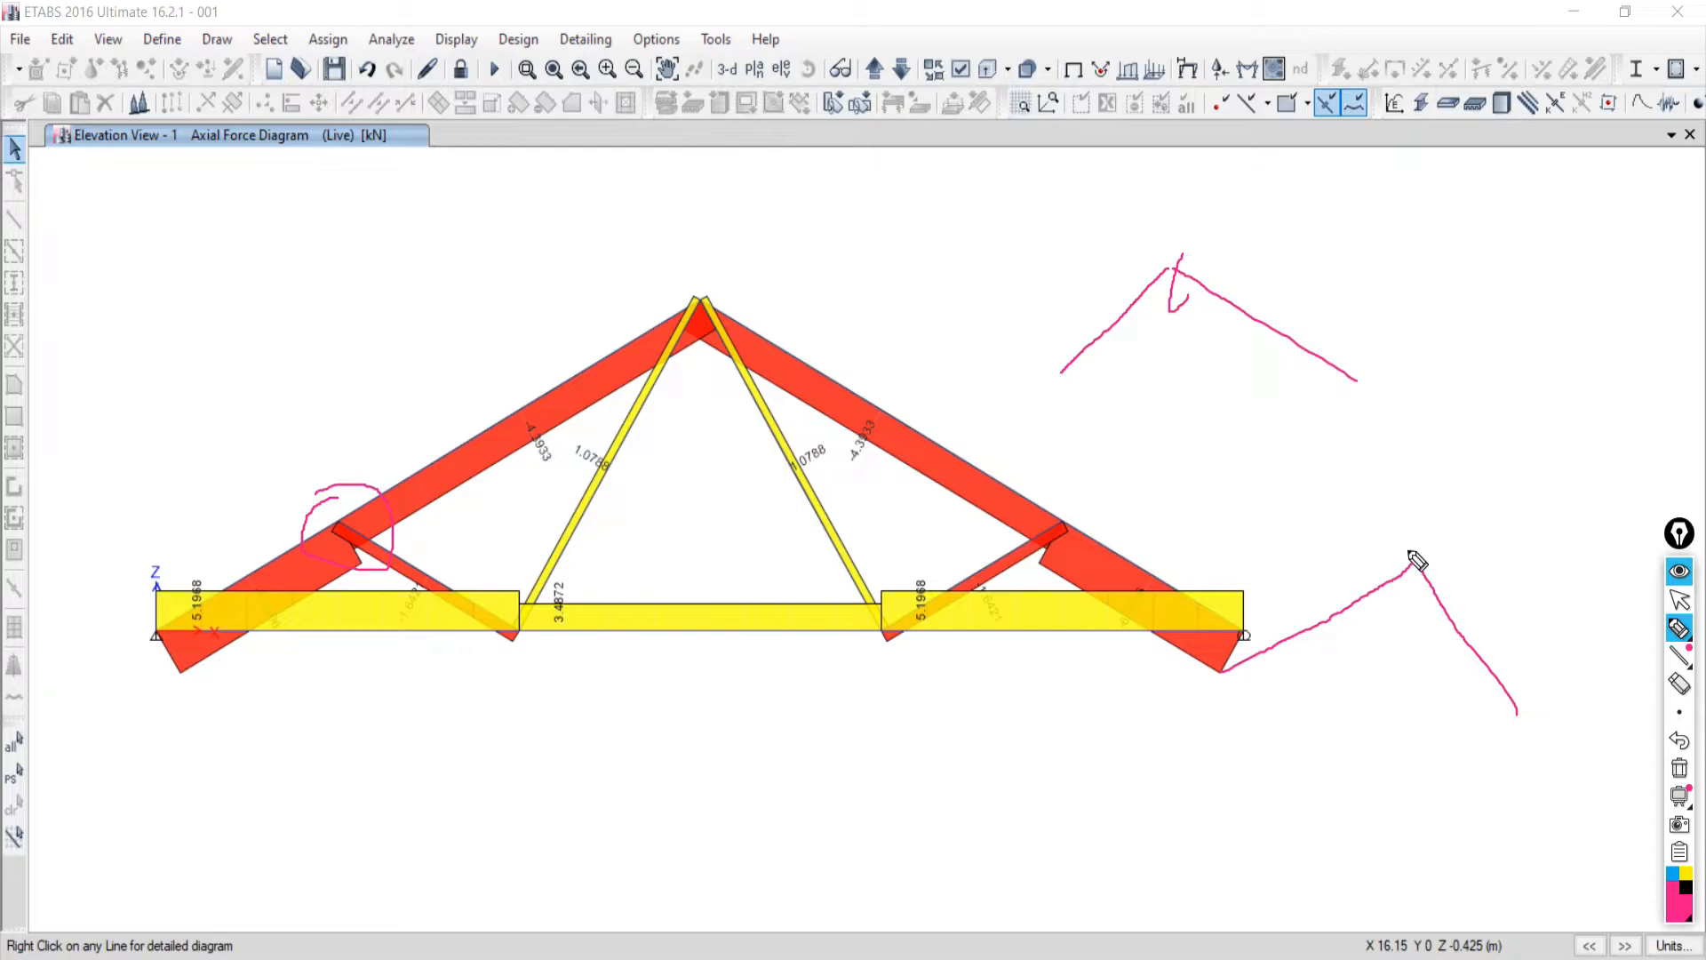
drag(1414, 572, 1256, 667)
drag(1428, 552, 1414, 573)
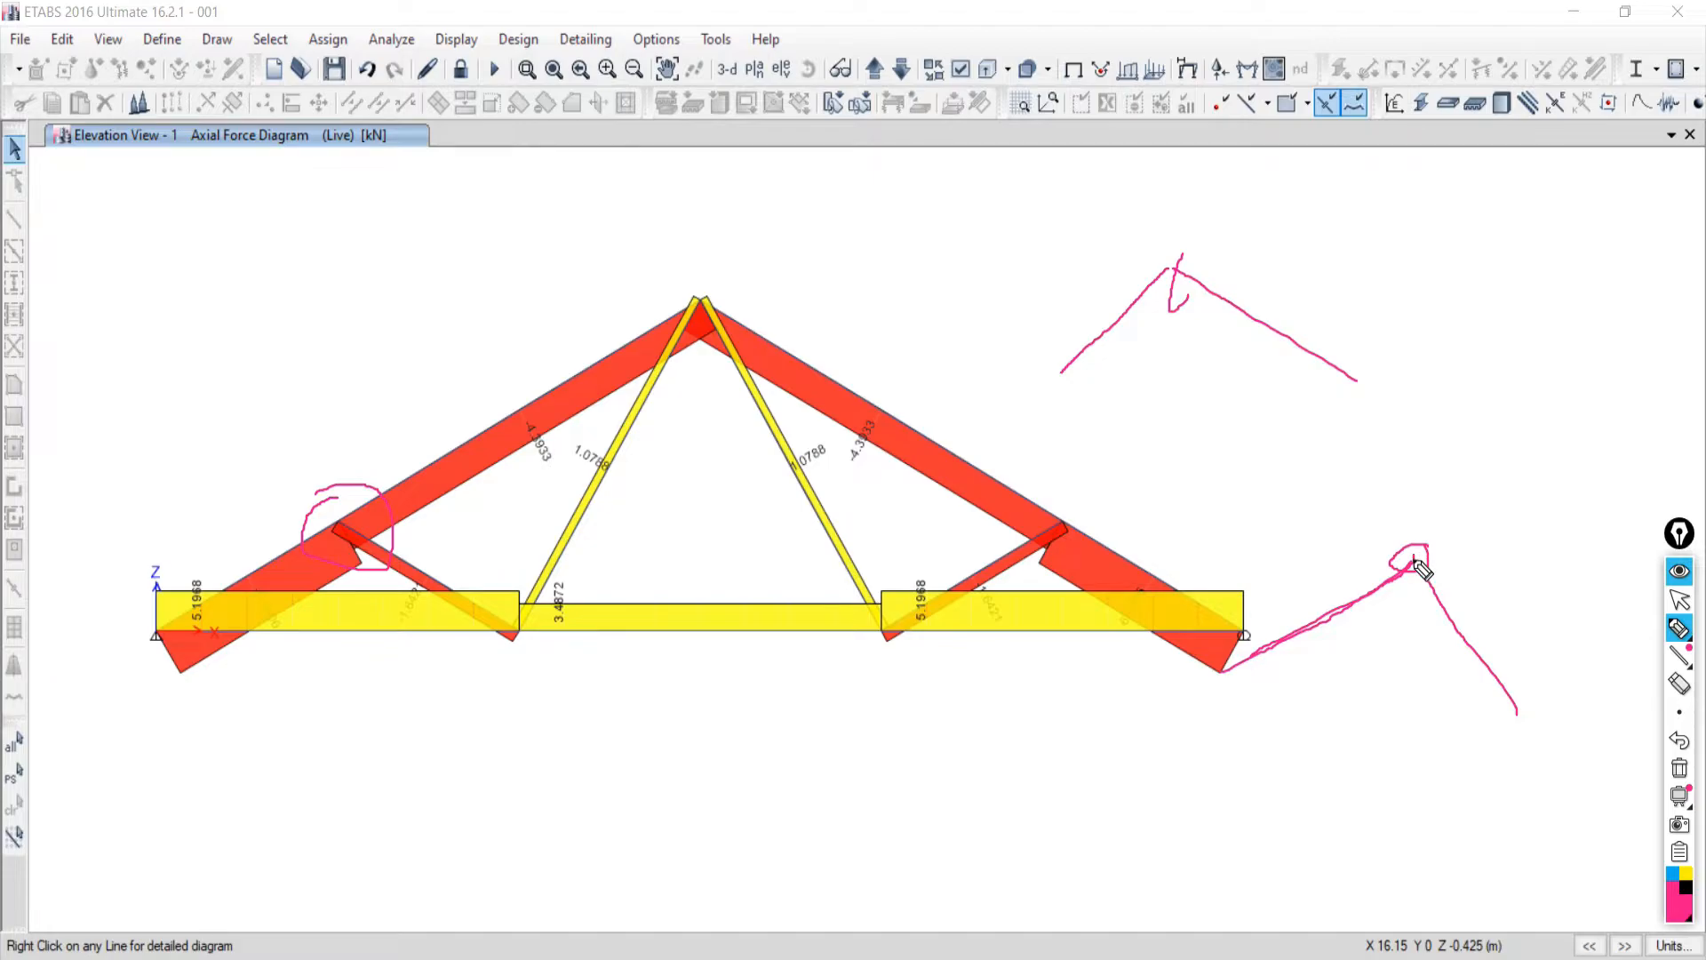
click(1680, 769)
Sketch three T-shaped member joints around the truss with the pen and outline each connection point.
drag(1075, 271, 1434, 281)
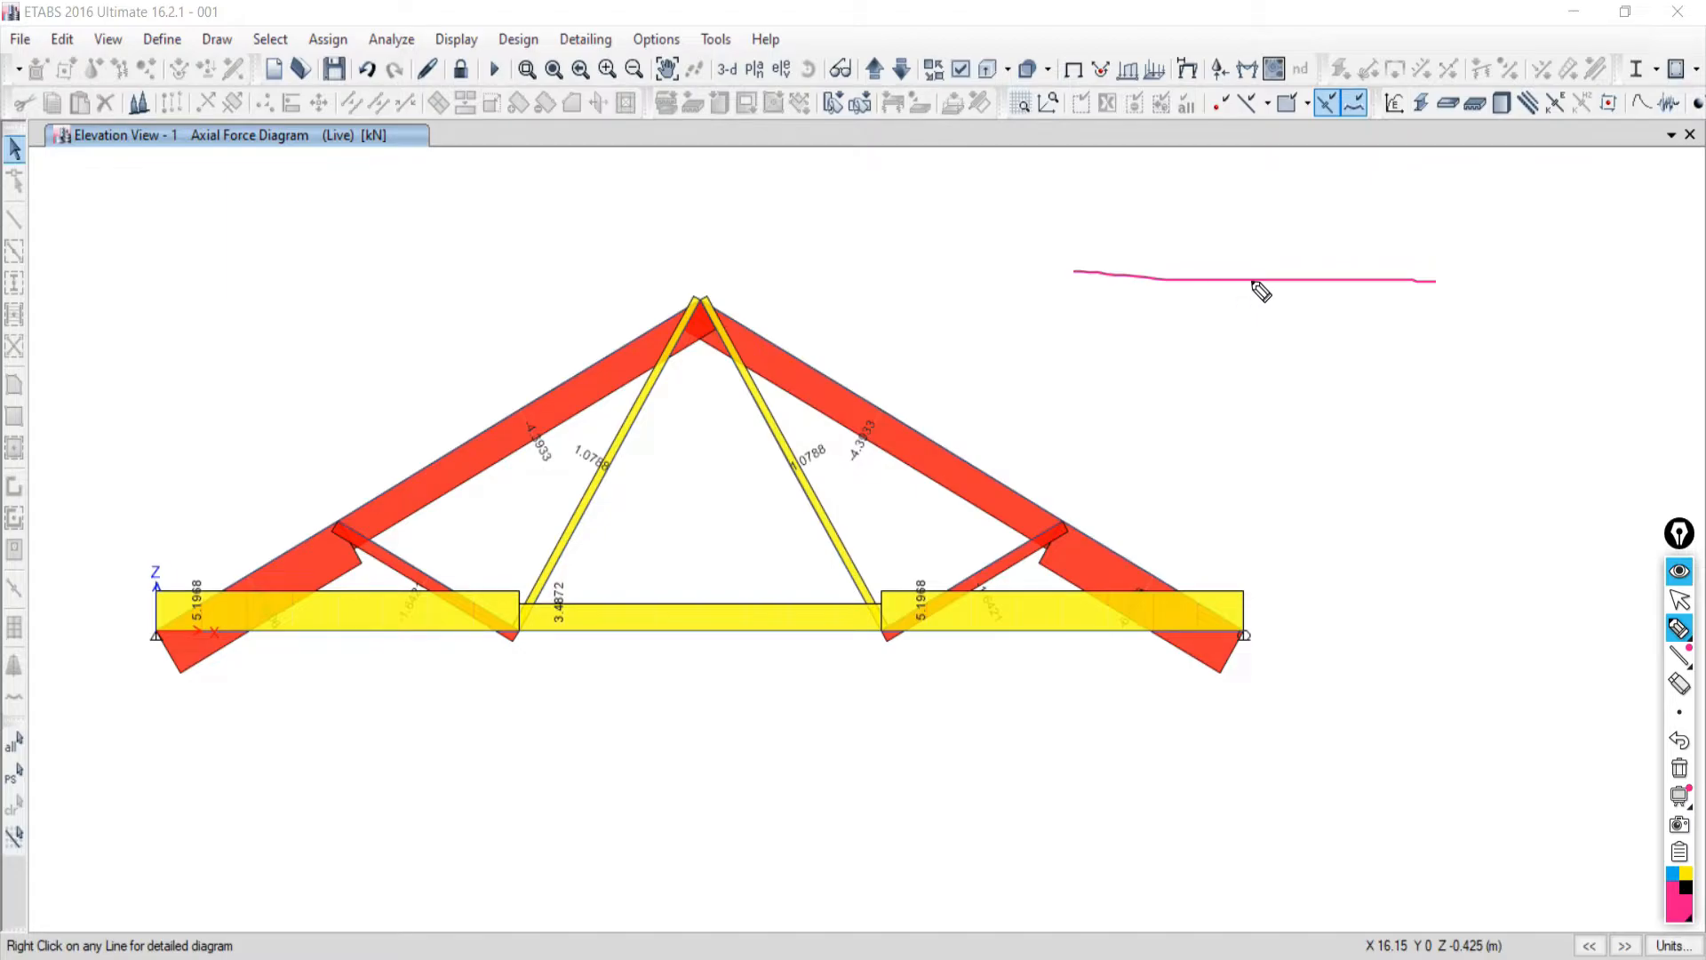
drag(1252, 282, 1247, 442)
mouse_move(1252, 284)
mouse_down()
mouse_move(1266, 271)
mouse_move(1246, 266)
mouse_move(1249, 284)
mouse_up()
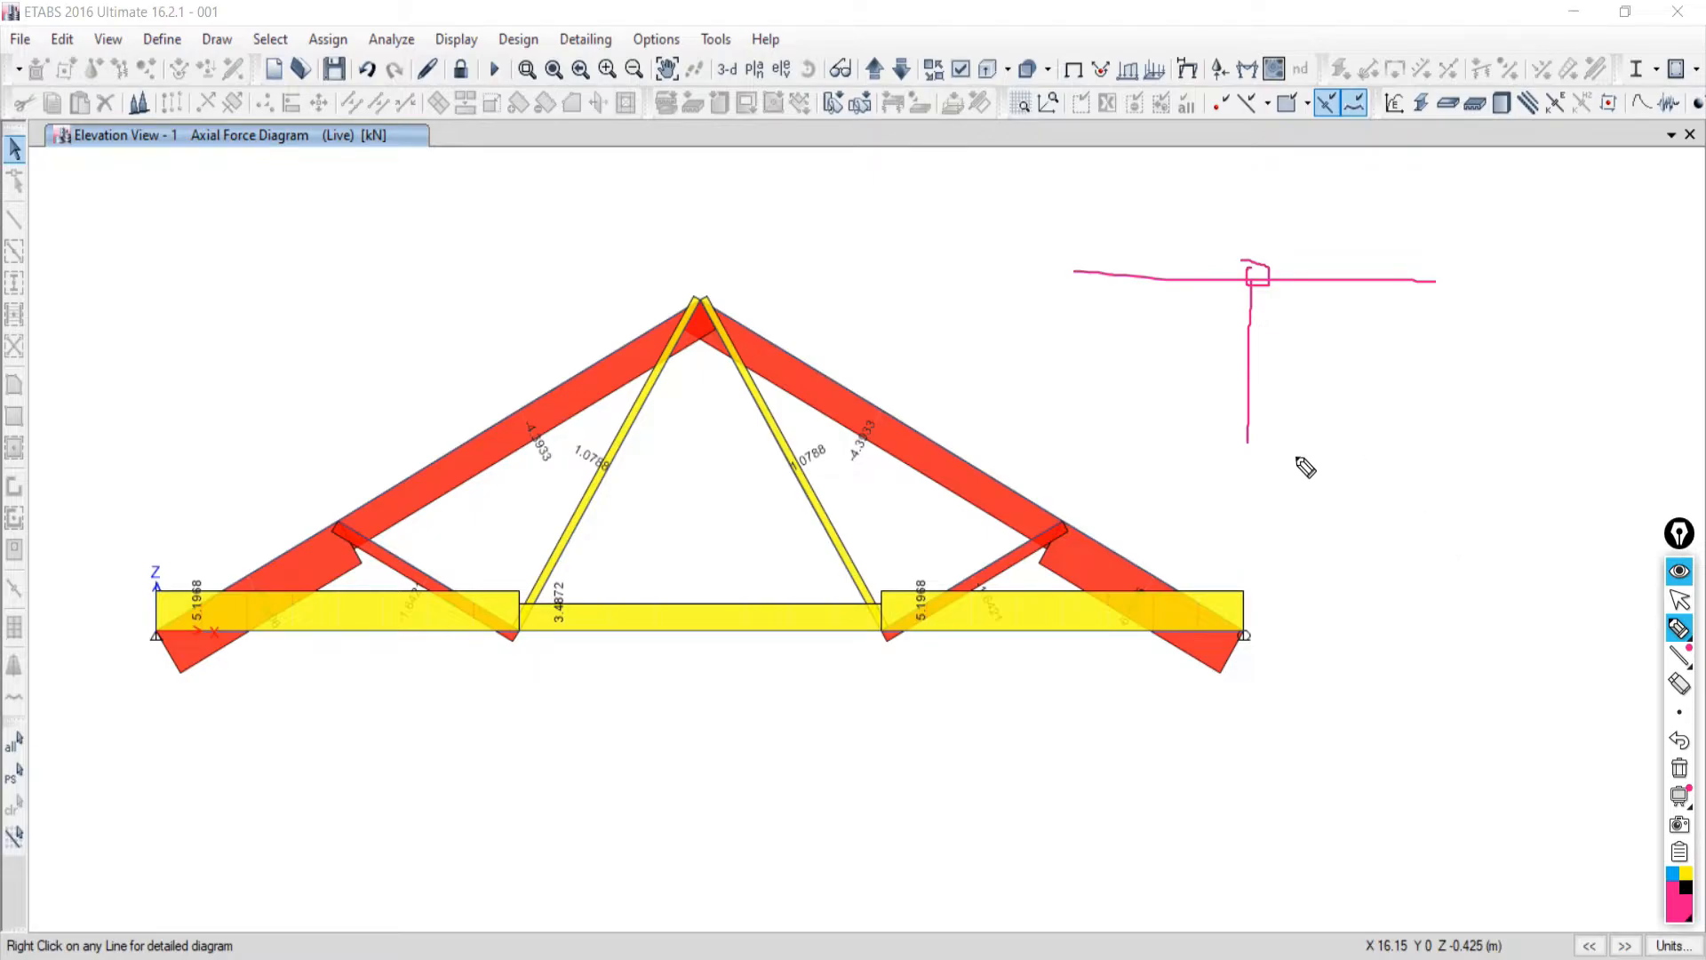
drag(1436, 280, 1437, 360)
drag(1314, 488, 1608, 498)
drag(1479, 496, 1476, 700)
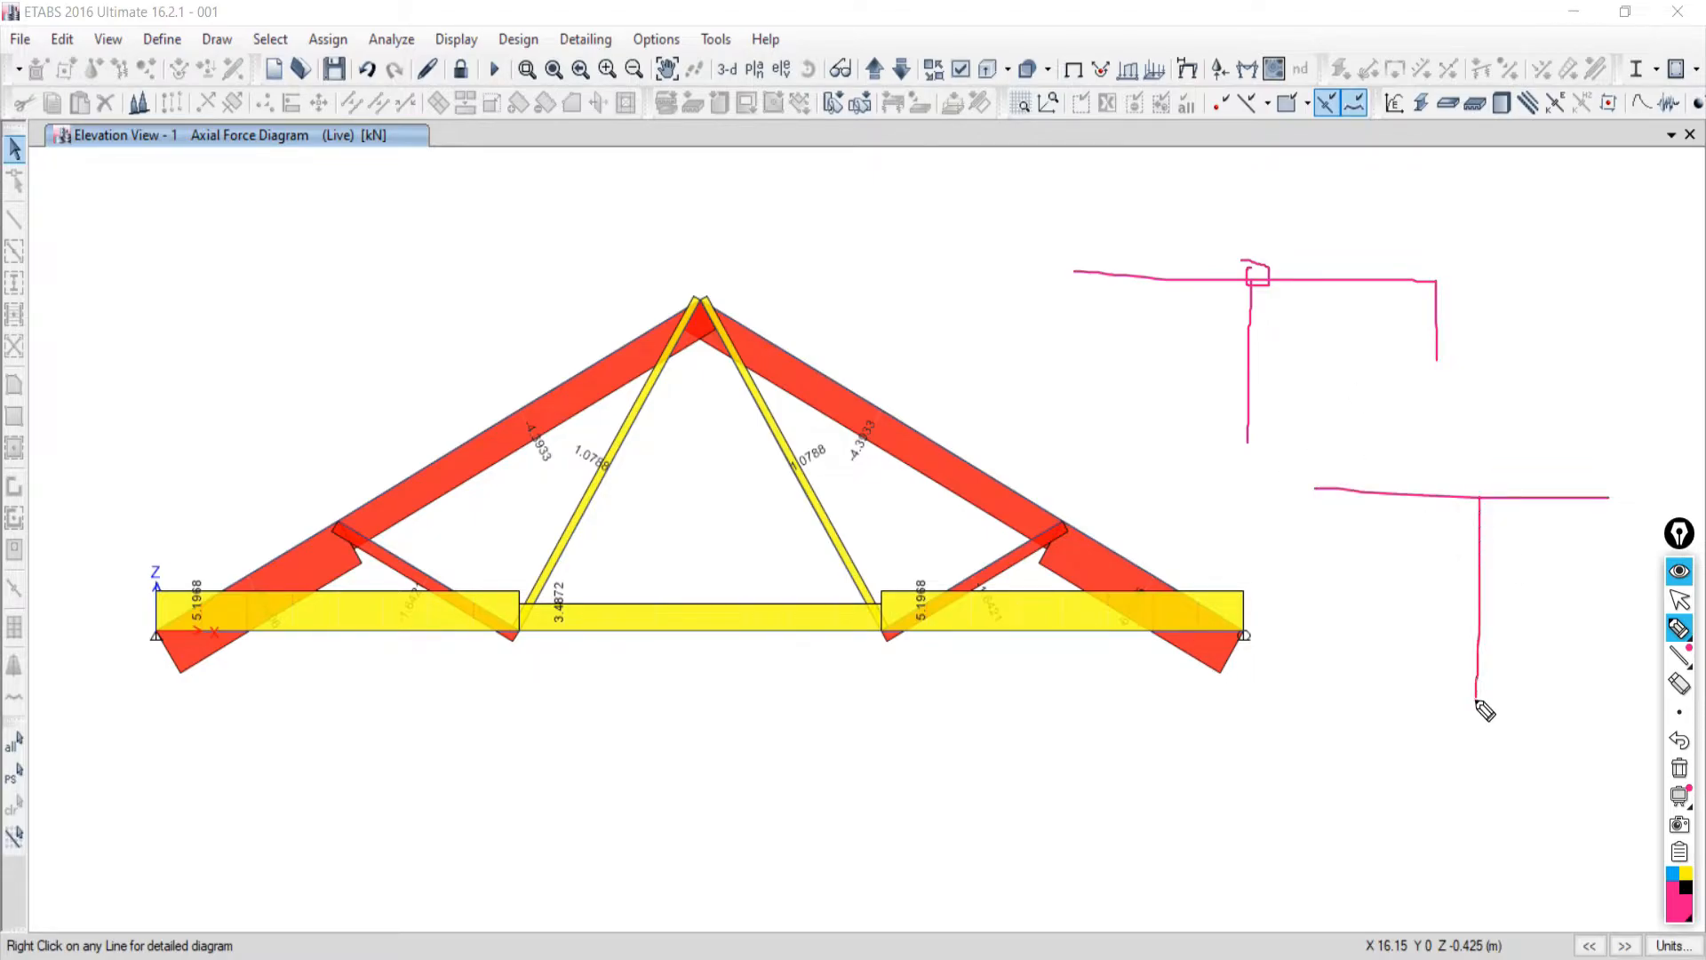
mouse_move(1471, 486)
mouse_down()
mouse_move(1479, 514)
mouse_move(1493, 487)
mouse_move(1499, 505)
mouse_move(1495, 484)
mouse_move(1486, 506)
mouse_up()
drag(1070, 739, 870, 724)
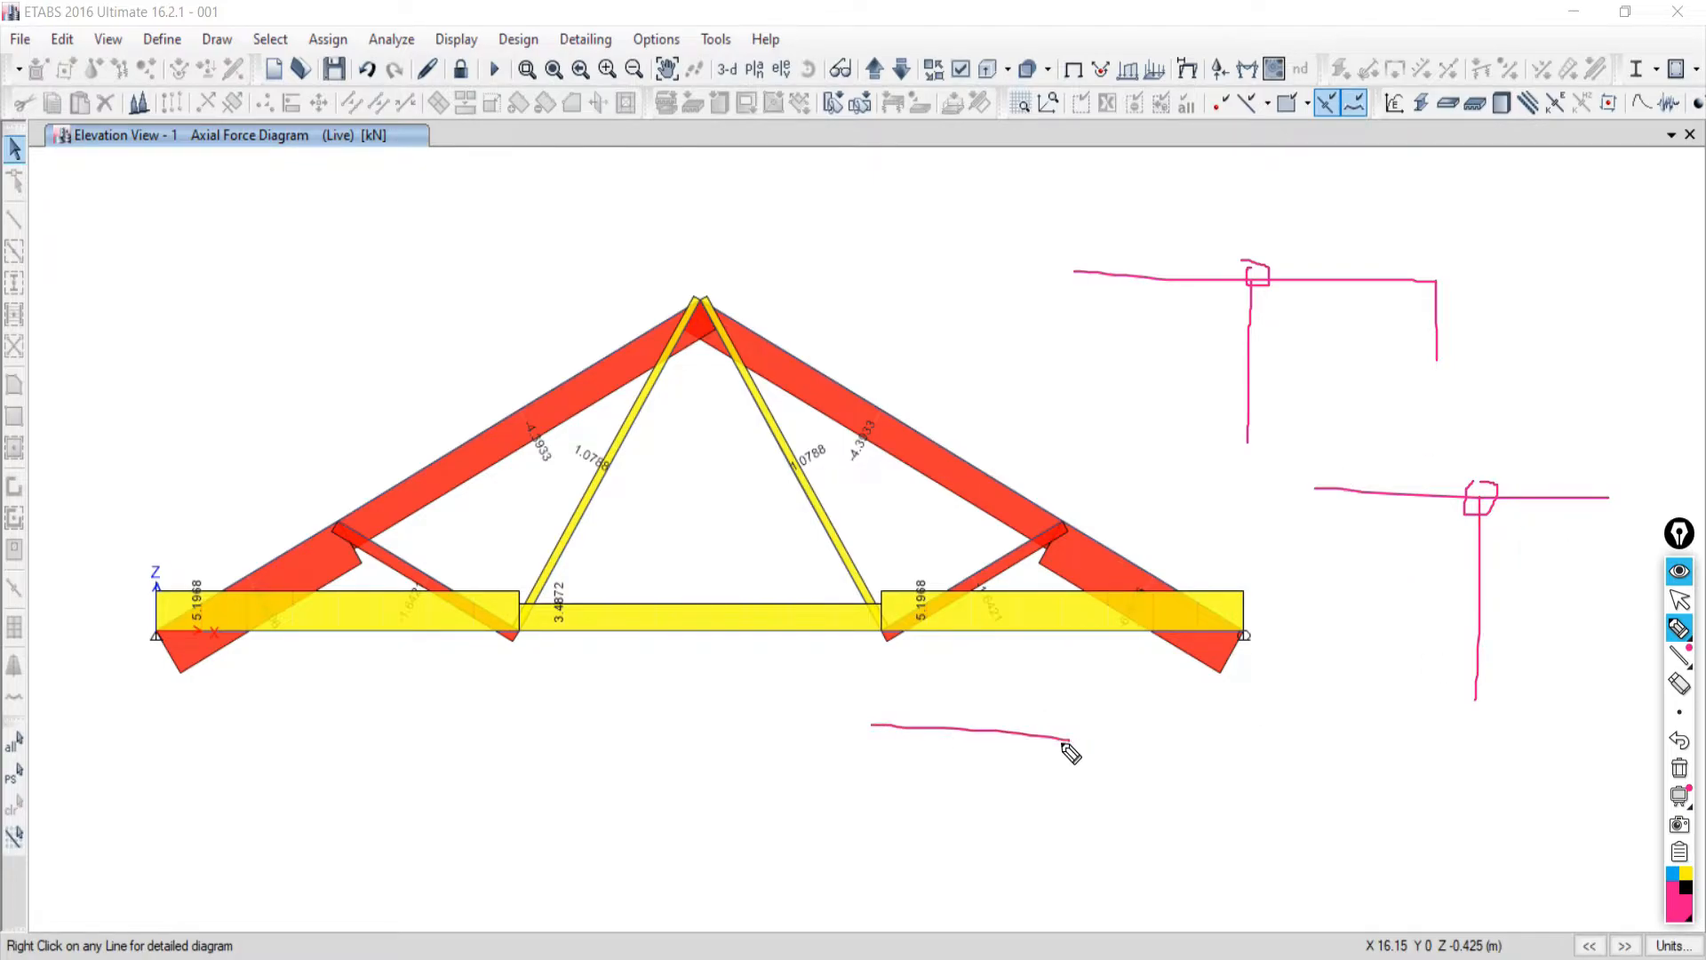
mouse_move(1061, 740)
mouse_down()
mouse_move(1196, 739)
mouse_move(1111, 805)
mouse_move(1106, 906)
mouse_up()
drag(1110, 740, 1111, 739)
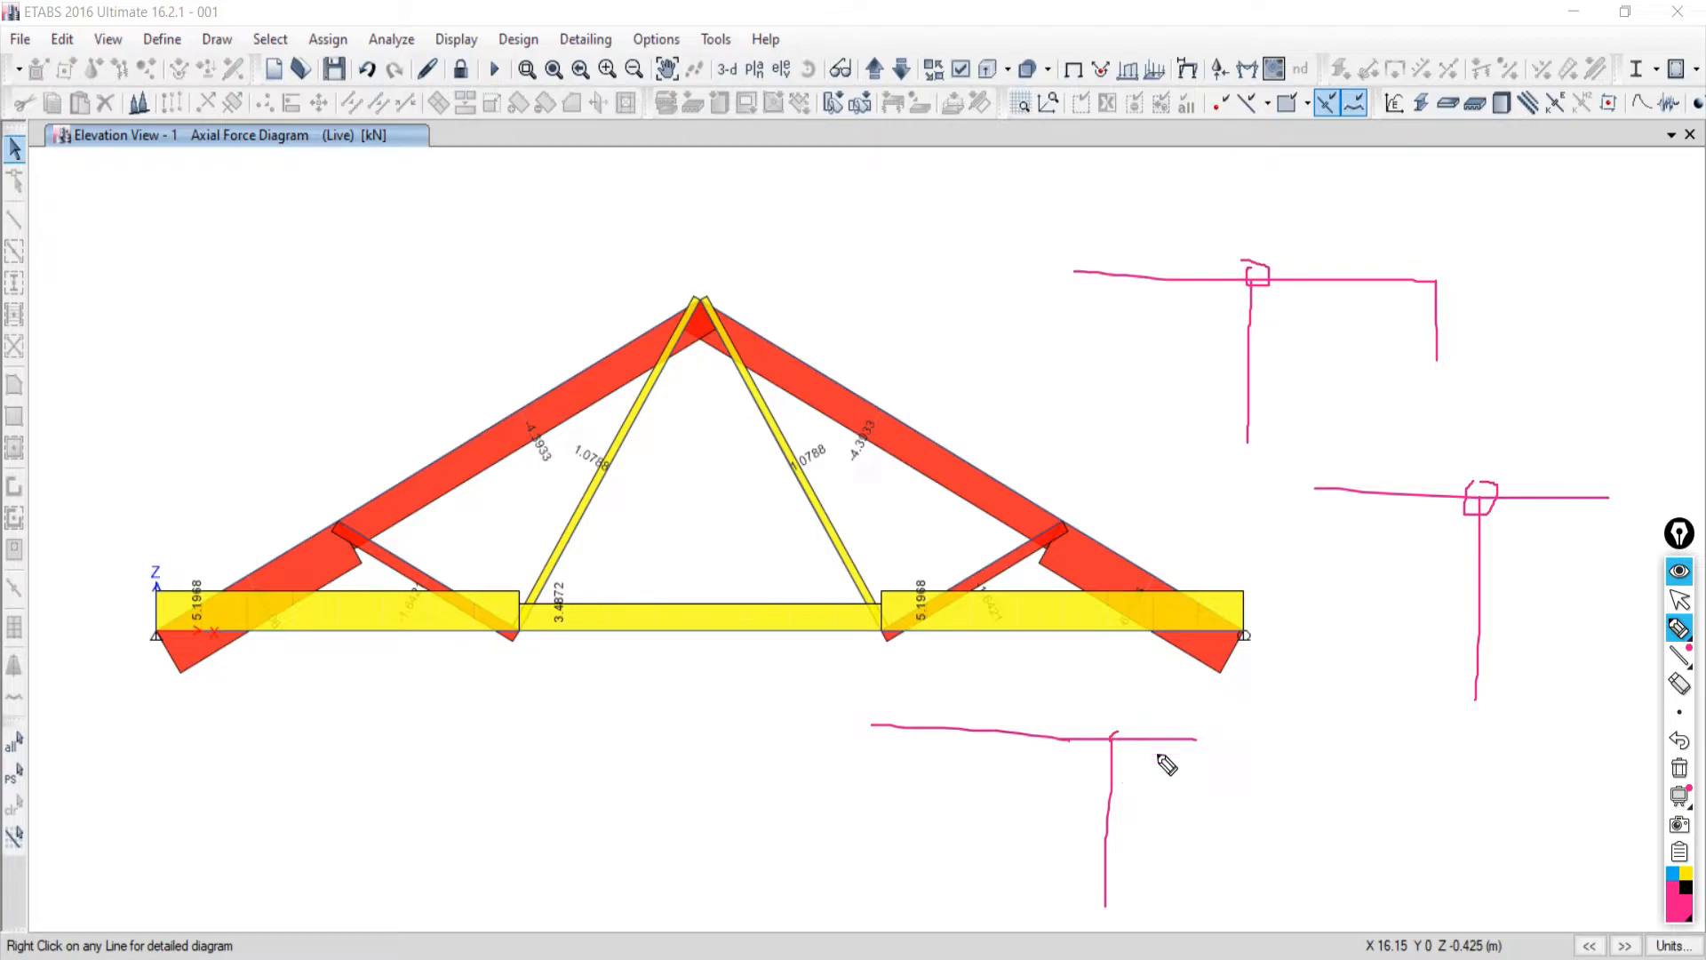
mouse_move(1126, 710)
mouse_down()
mouse_move(1110, 711)
mouse_move(1106, 769)
mouse_move(1139, 716)
mouse_up()
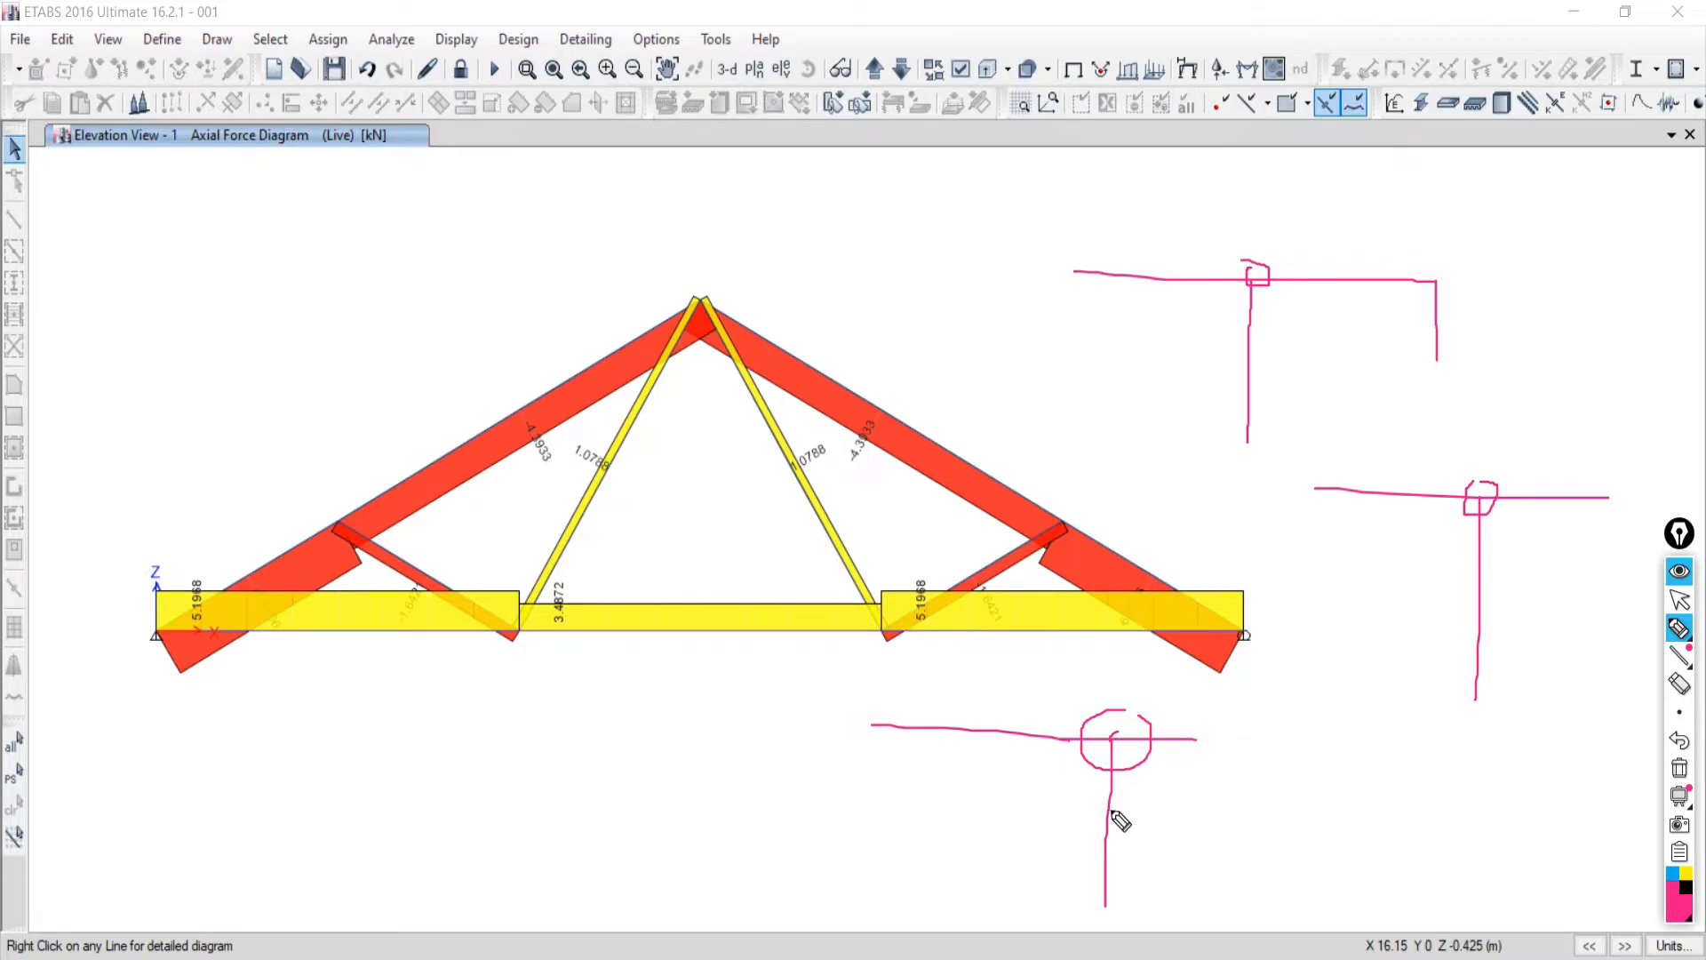
Add a curved rotation arrow to the upper T-joint sketch and circle the right strut's upper joint on the truss.
mouse_move(1224, 262)
mouse_down()
mouse_move(1284, 258)
mouse_move(1256, 323)
mouse_move(1287, 346)
mouse_up()
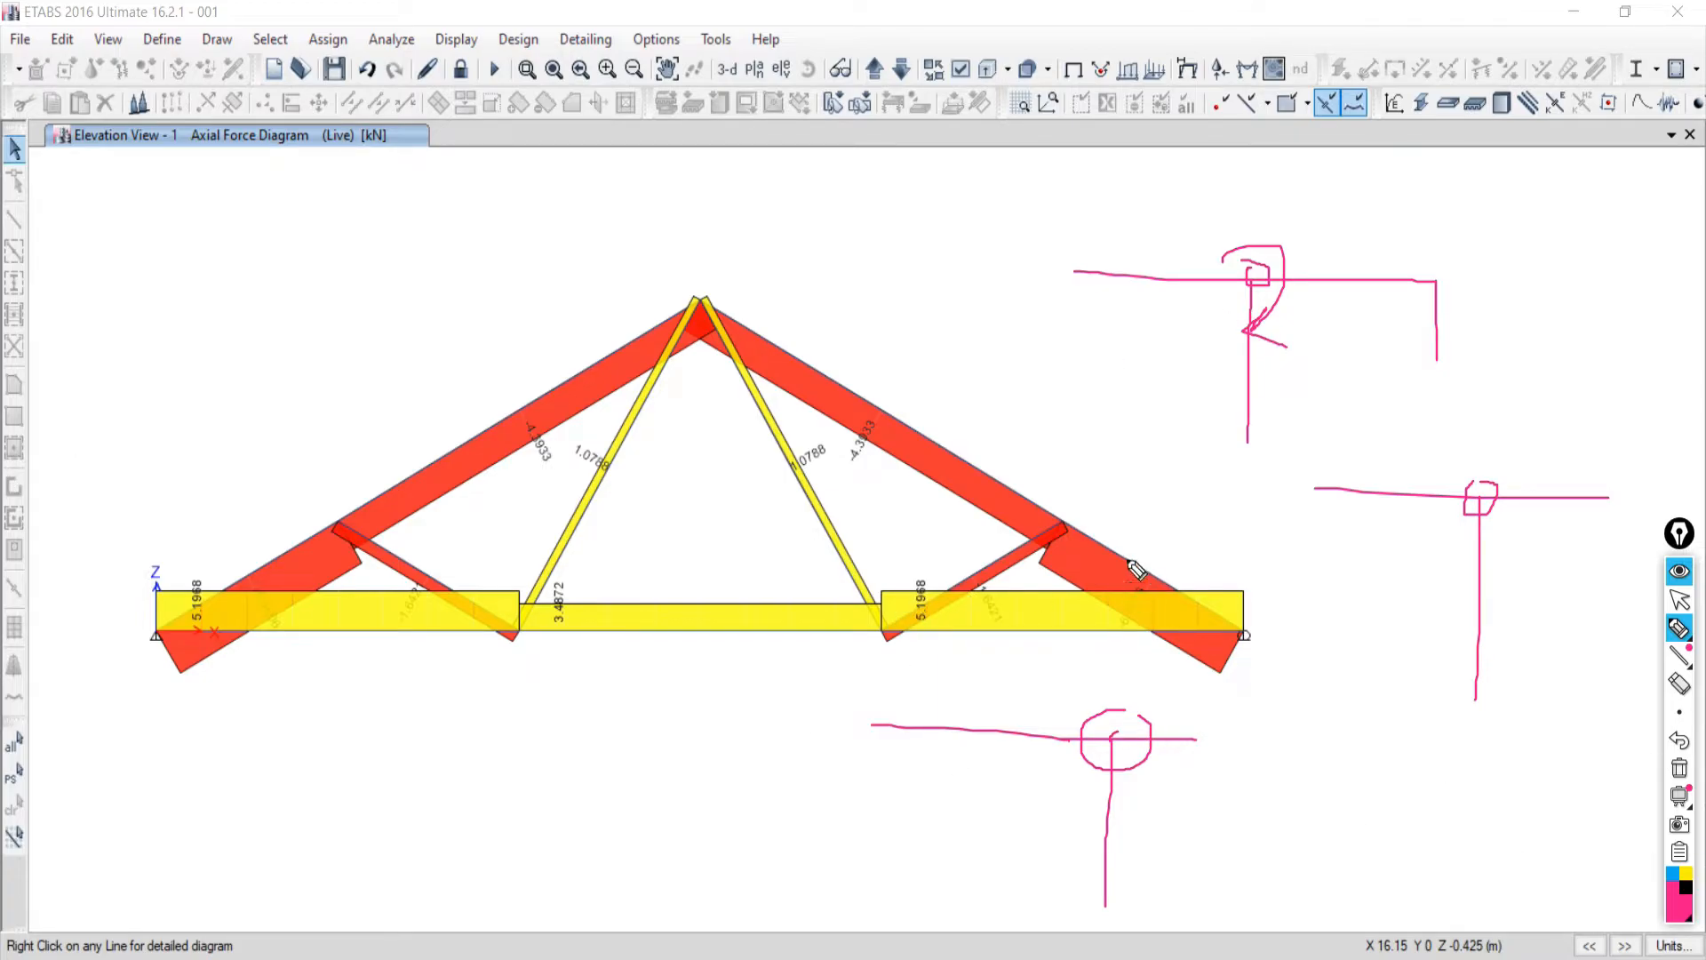
mouse_move(1061, 503)
mouse_down()
mouse_move(1035, 547)
mouse_move(1093, 557)
mouse_move(1100, 495)
mouse_move(967, 588)
mouse_up()
click(1679, 600)
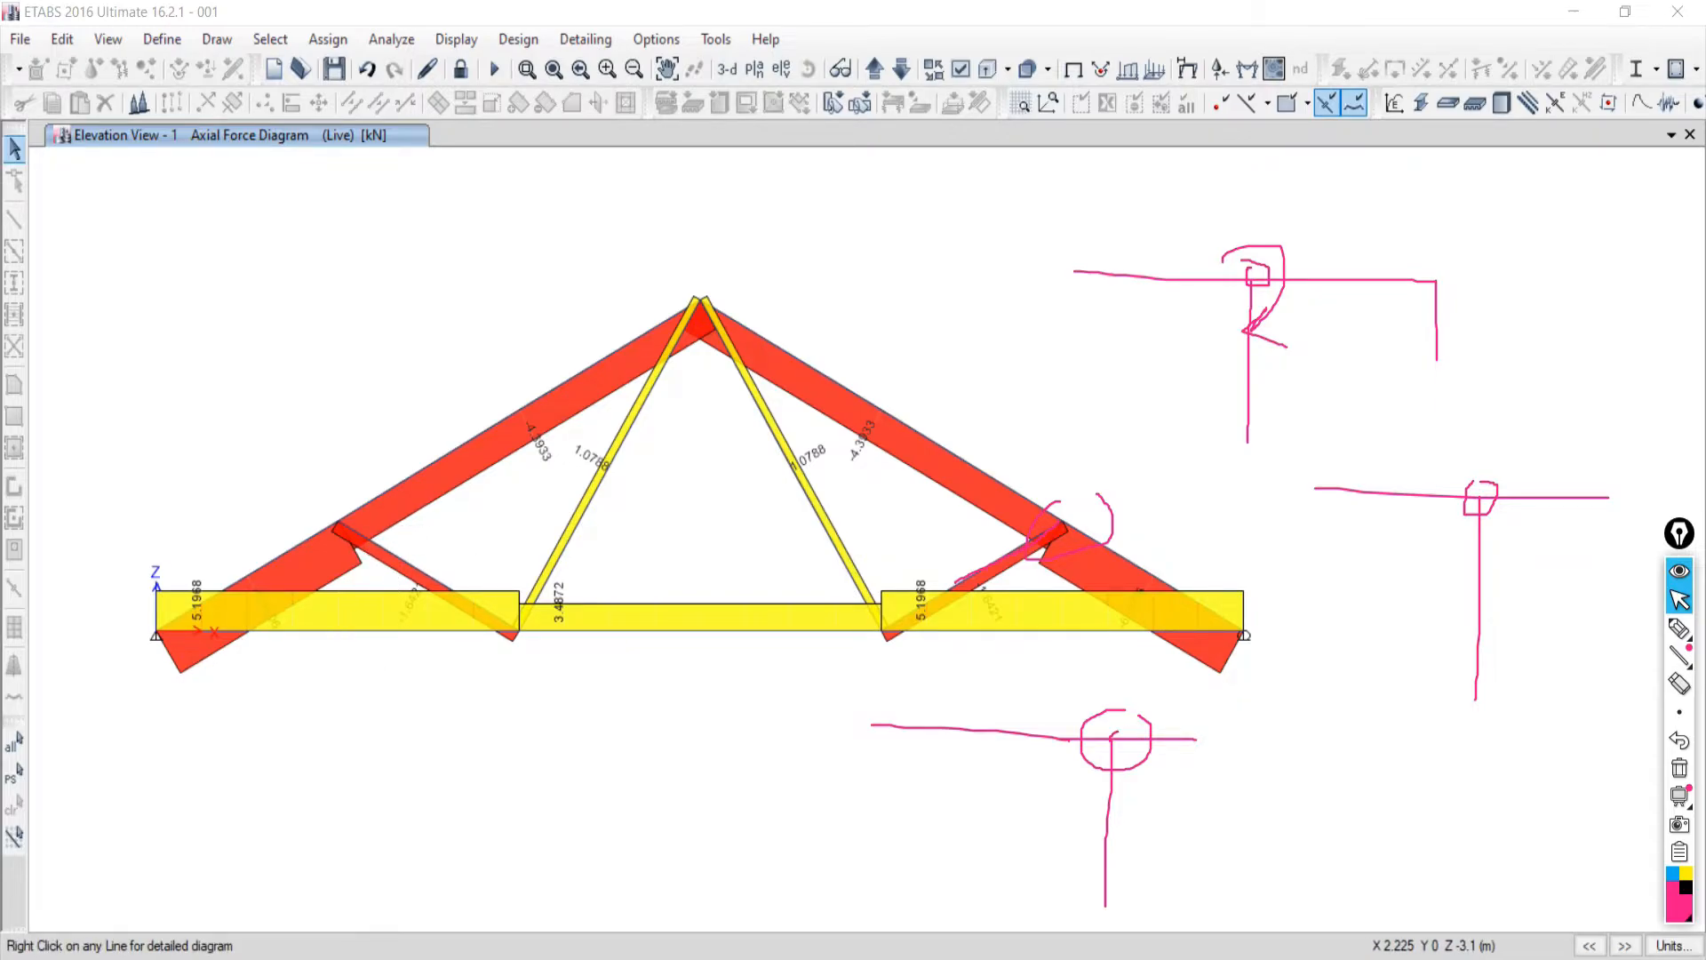
Compare the axial forces of the bottom chord and rafter members with the force table in the truss PDF.
key(alt+Tab)
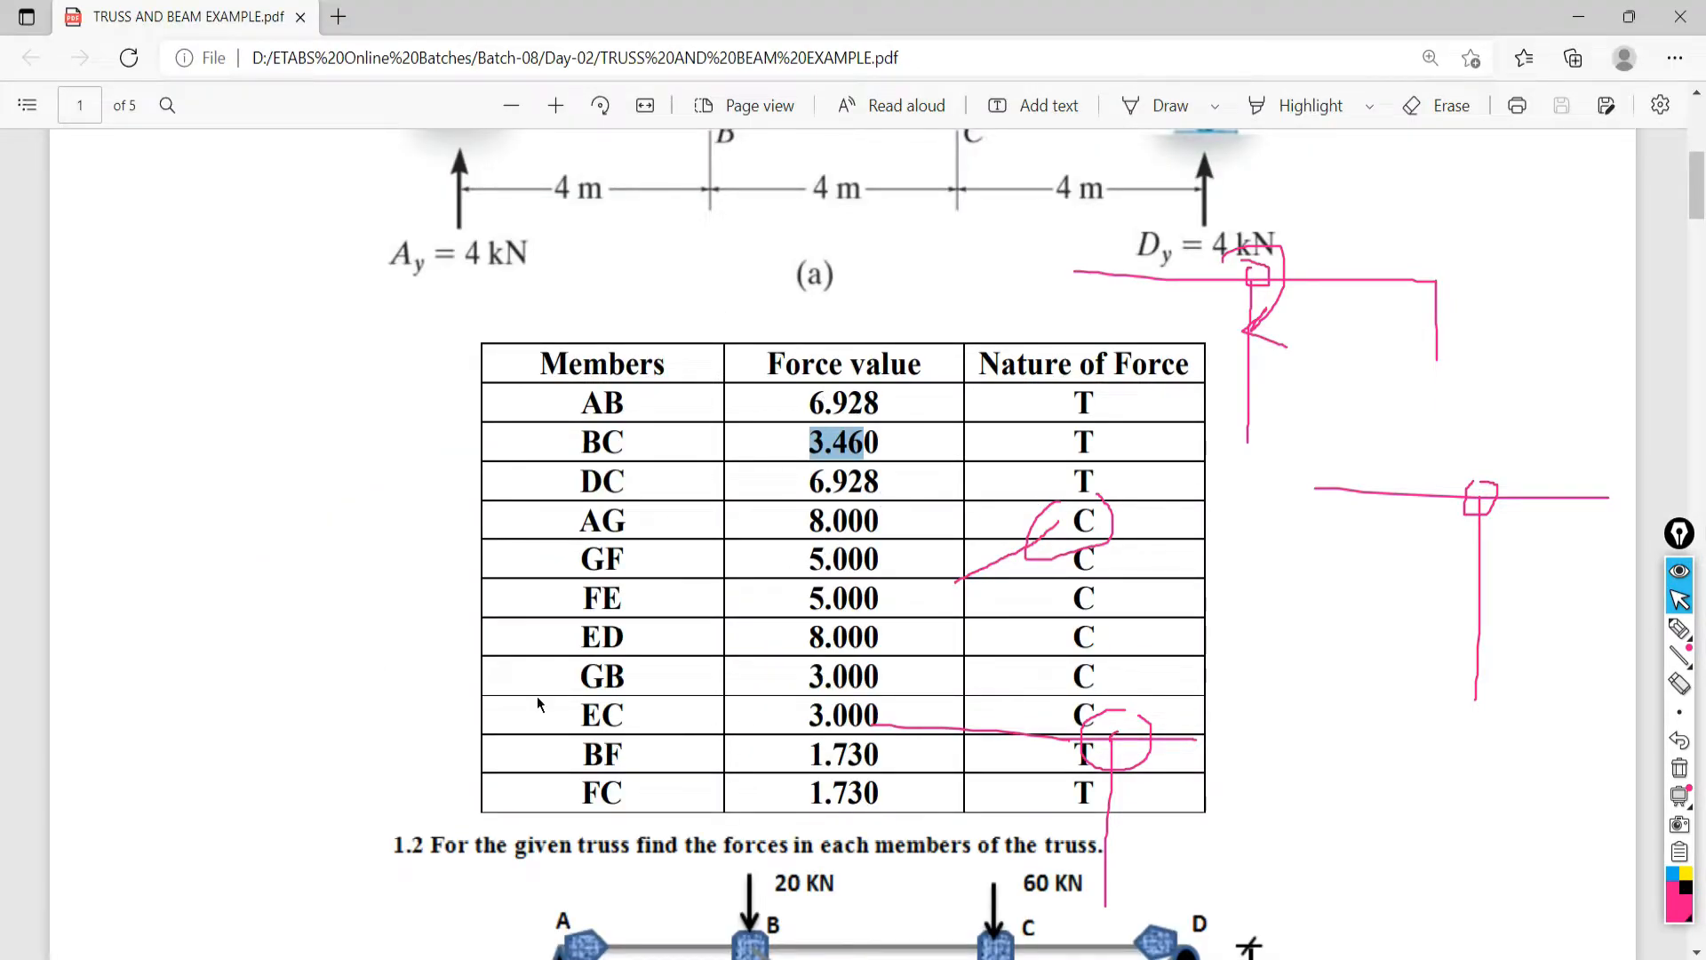
key(alt+Tab)
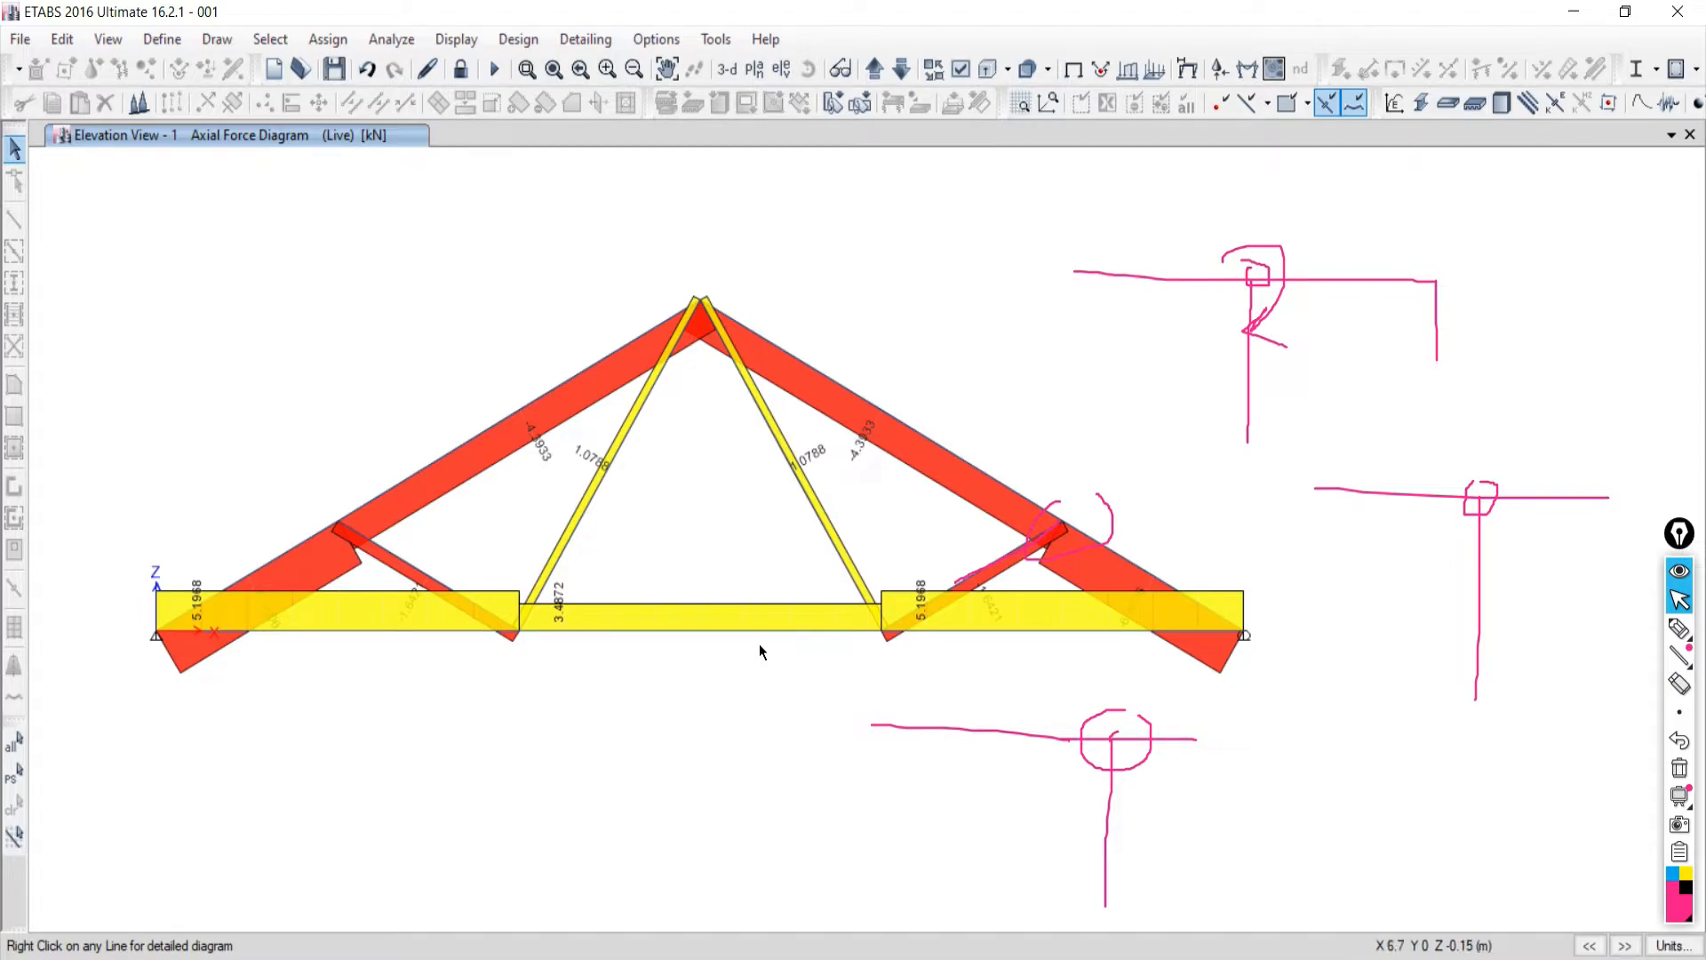
mouse_move(844, 634)
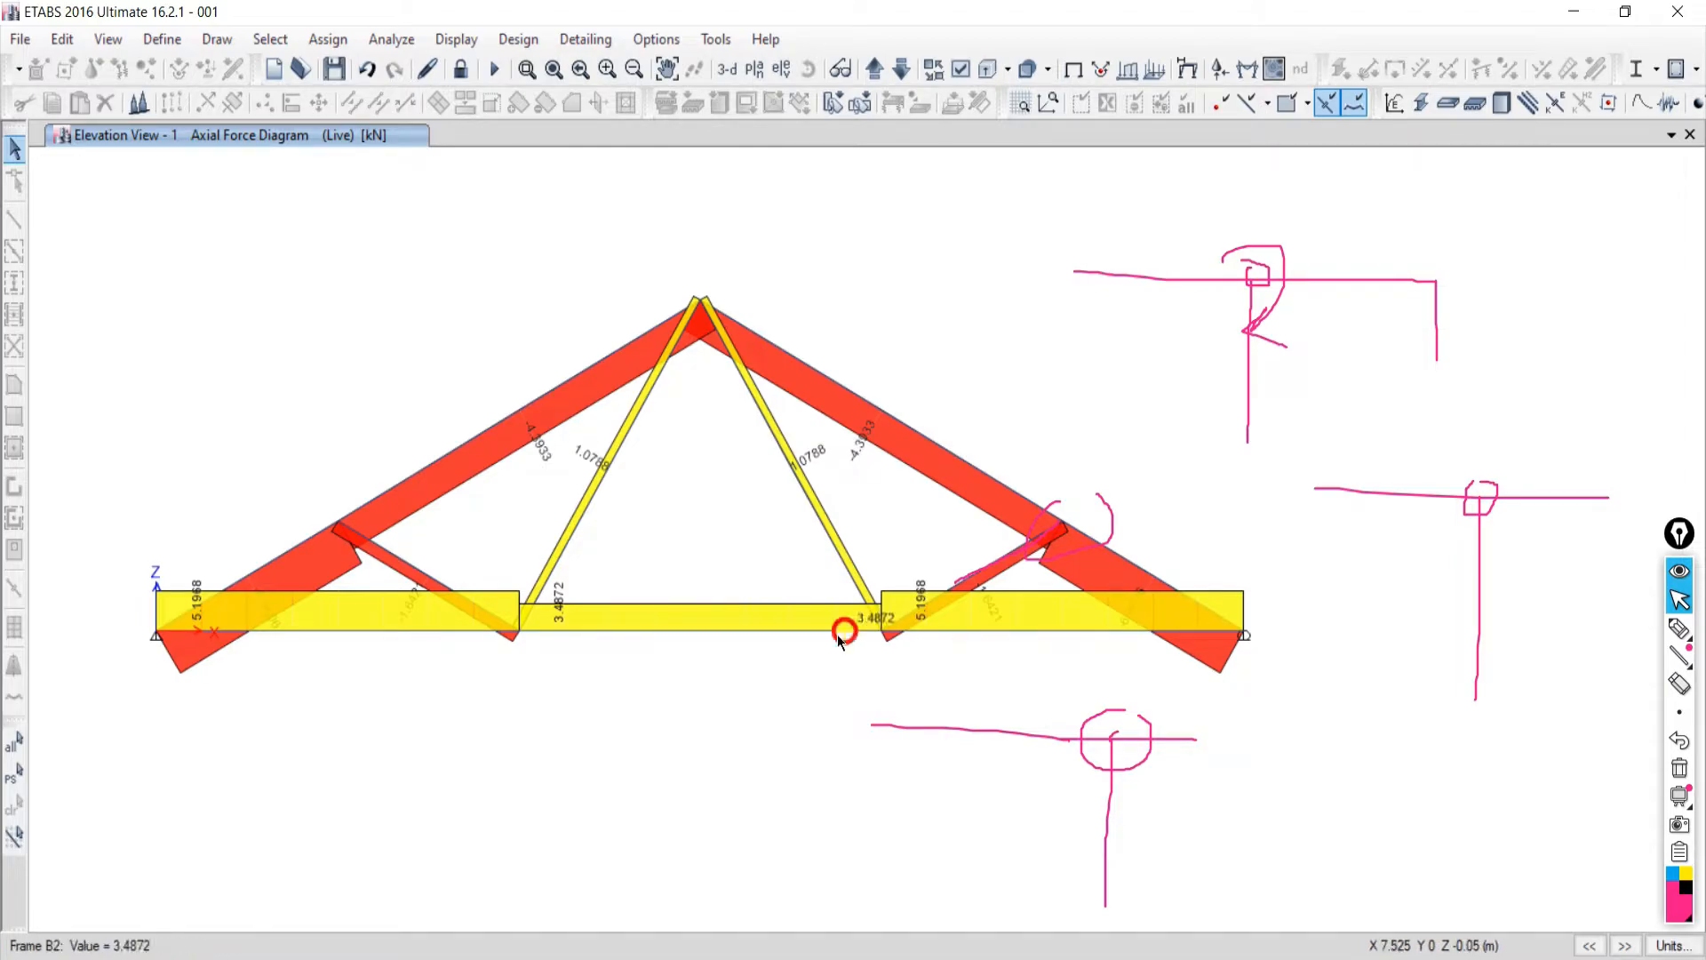
drag(817, 578, 942, 657)
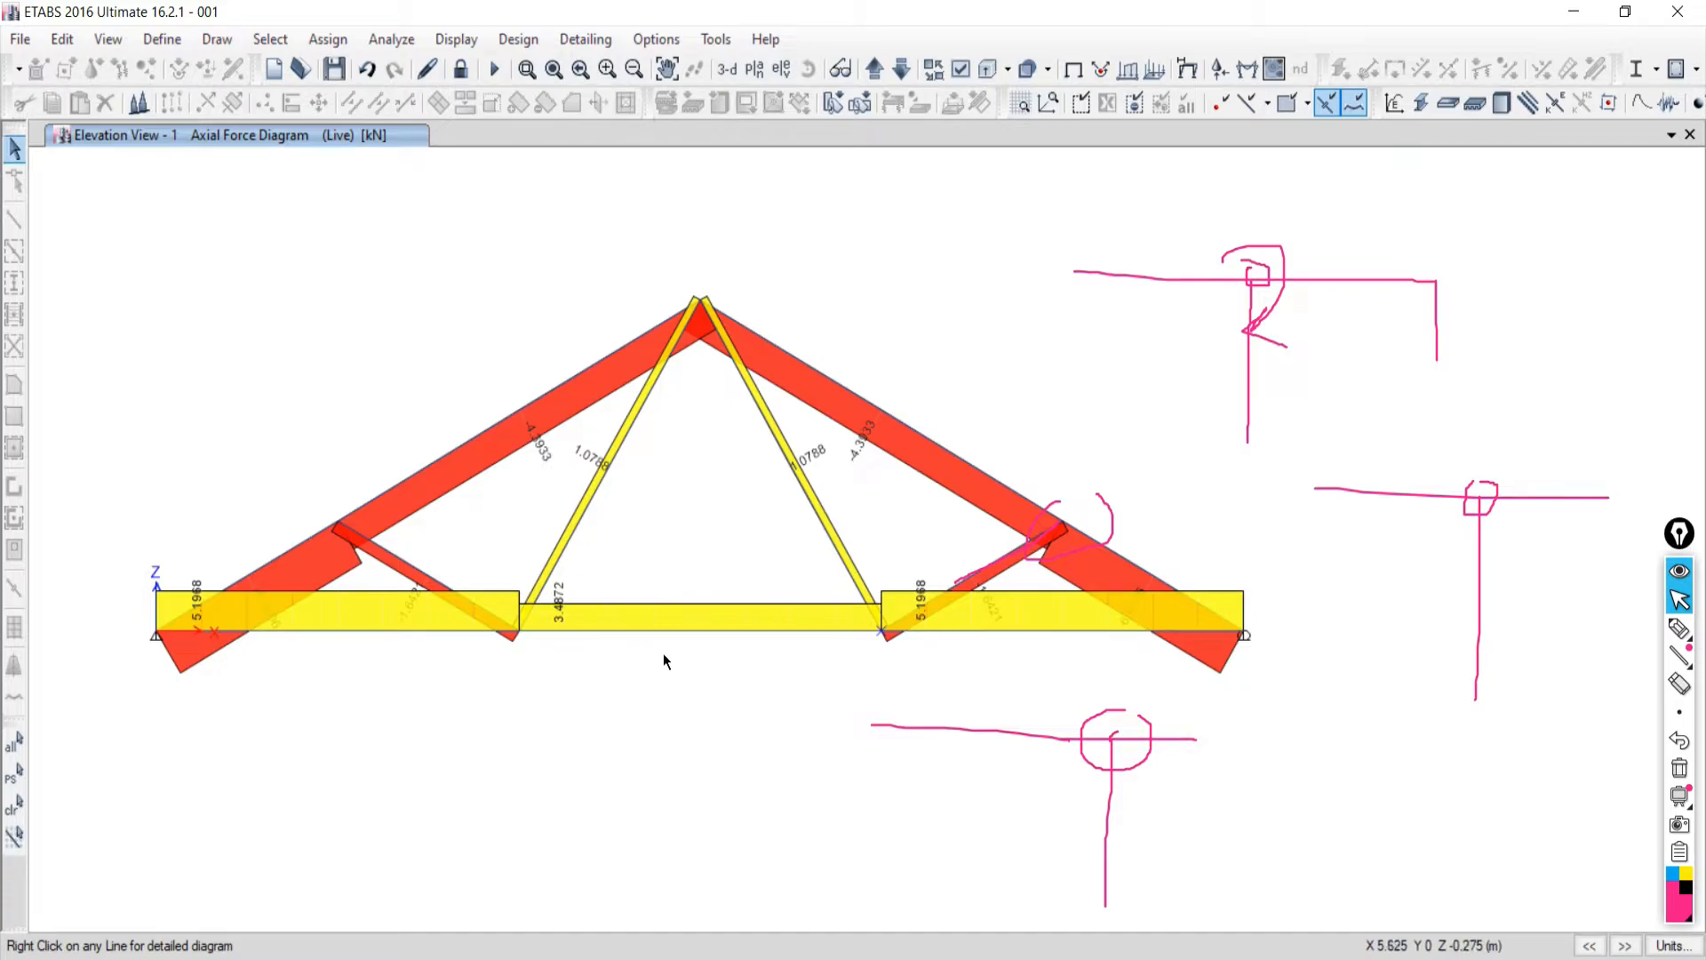
mouse_move(703, 631)
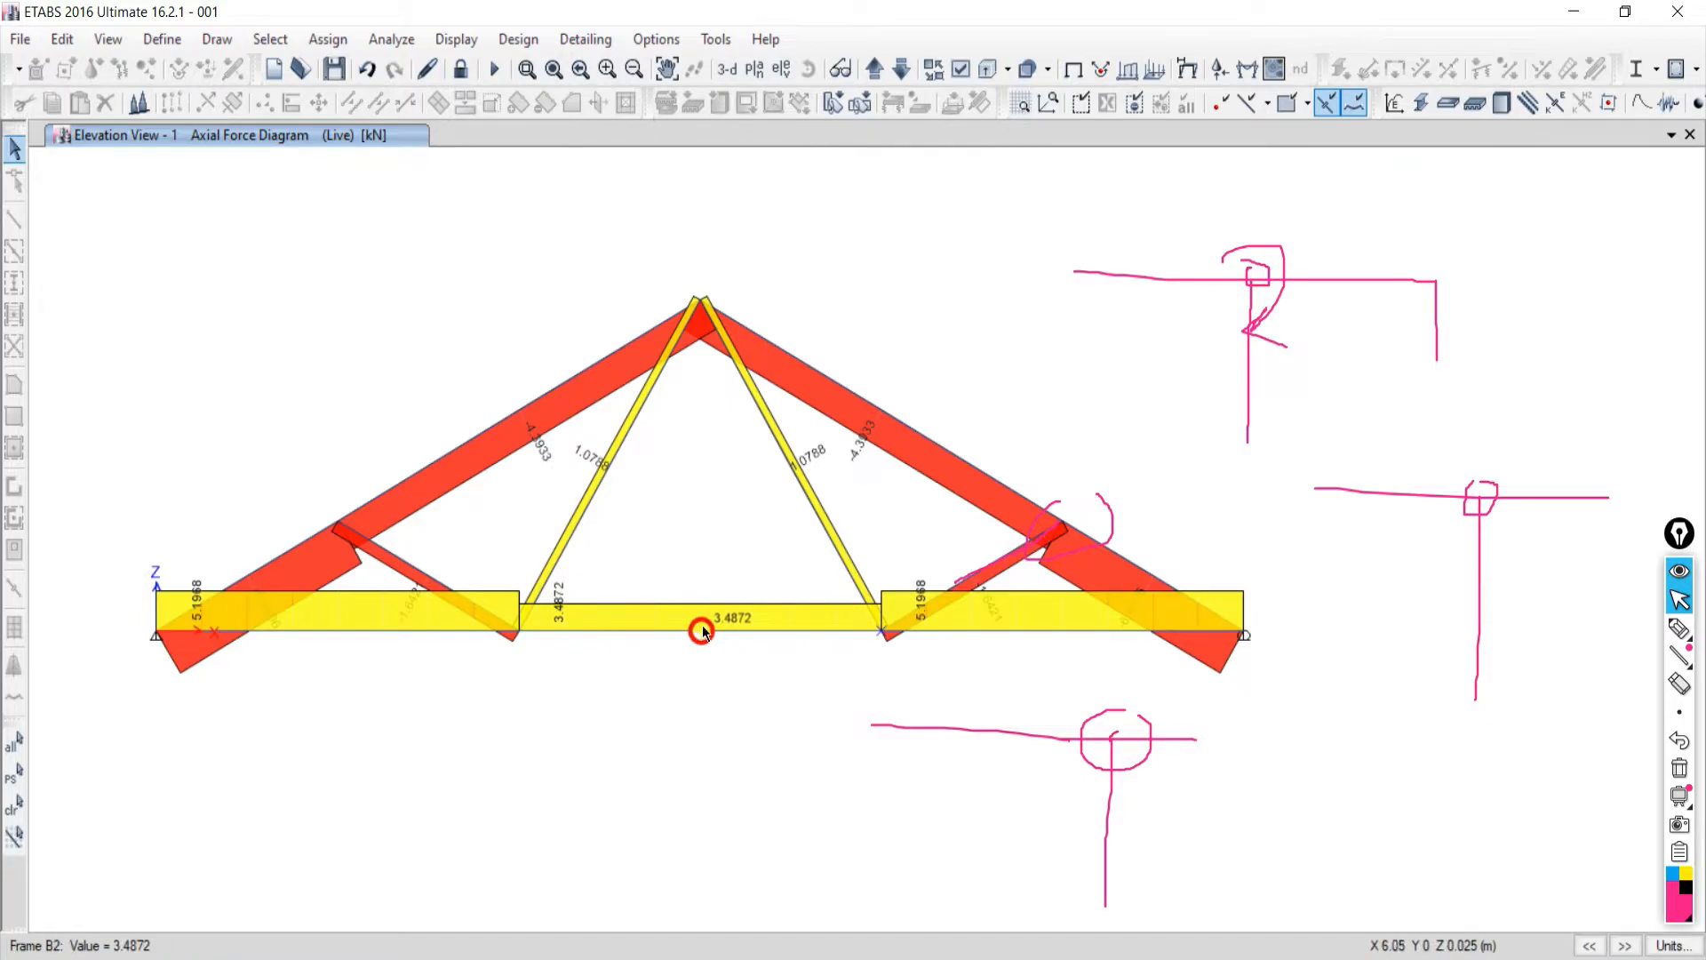
click(382, 958)
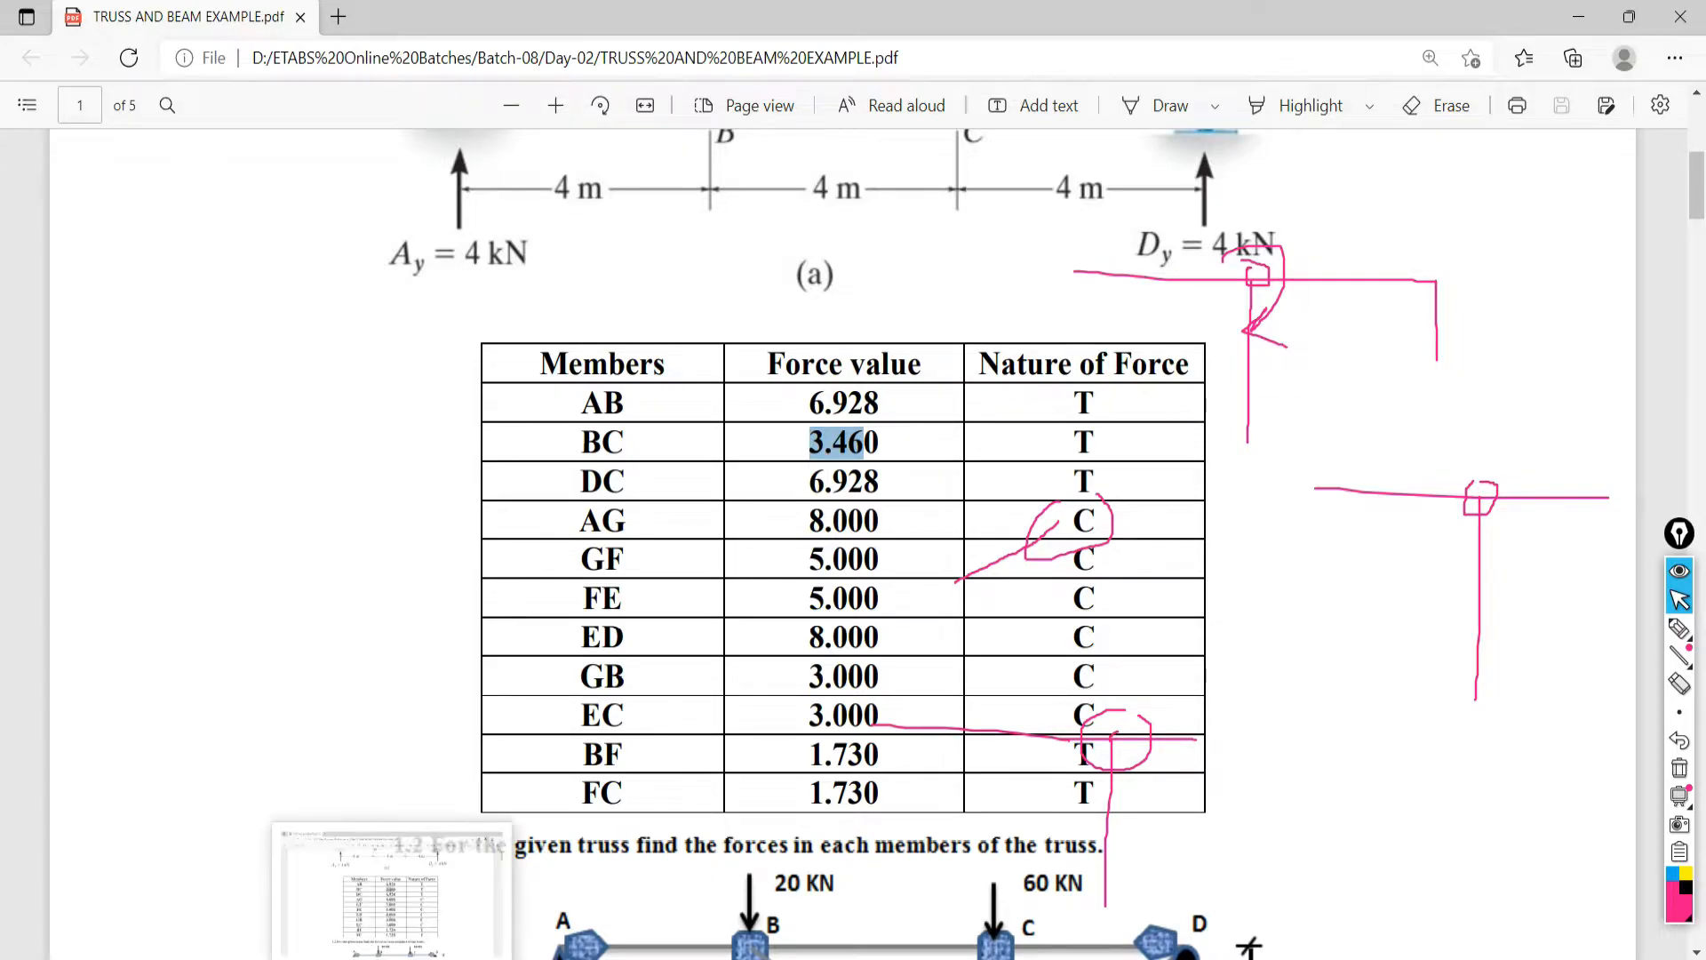
click(386, 958)
mouse_move(831, 633)
mouse_move(504, 413)
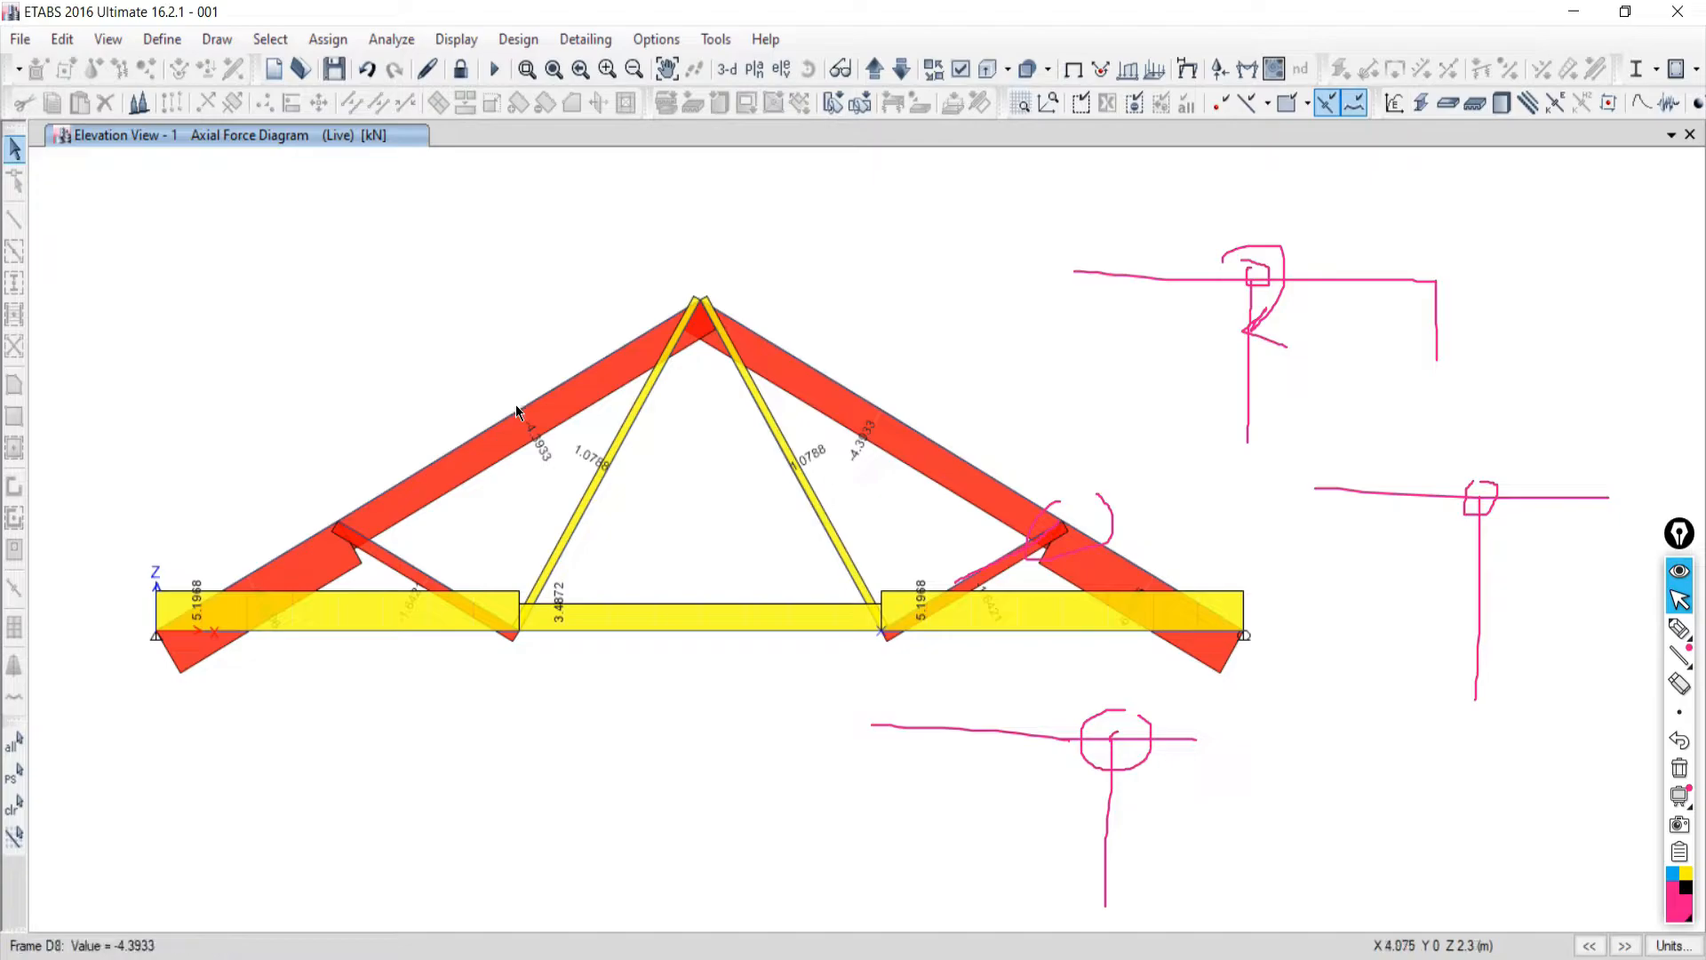
mouse_move(869, 607)
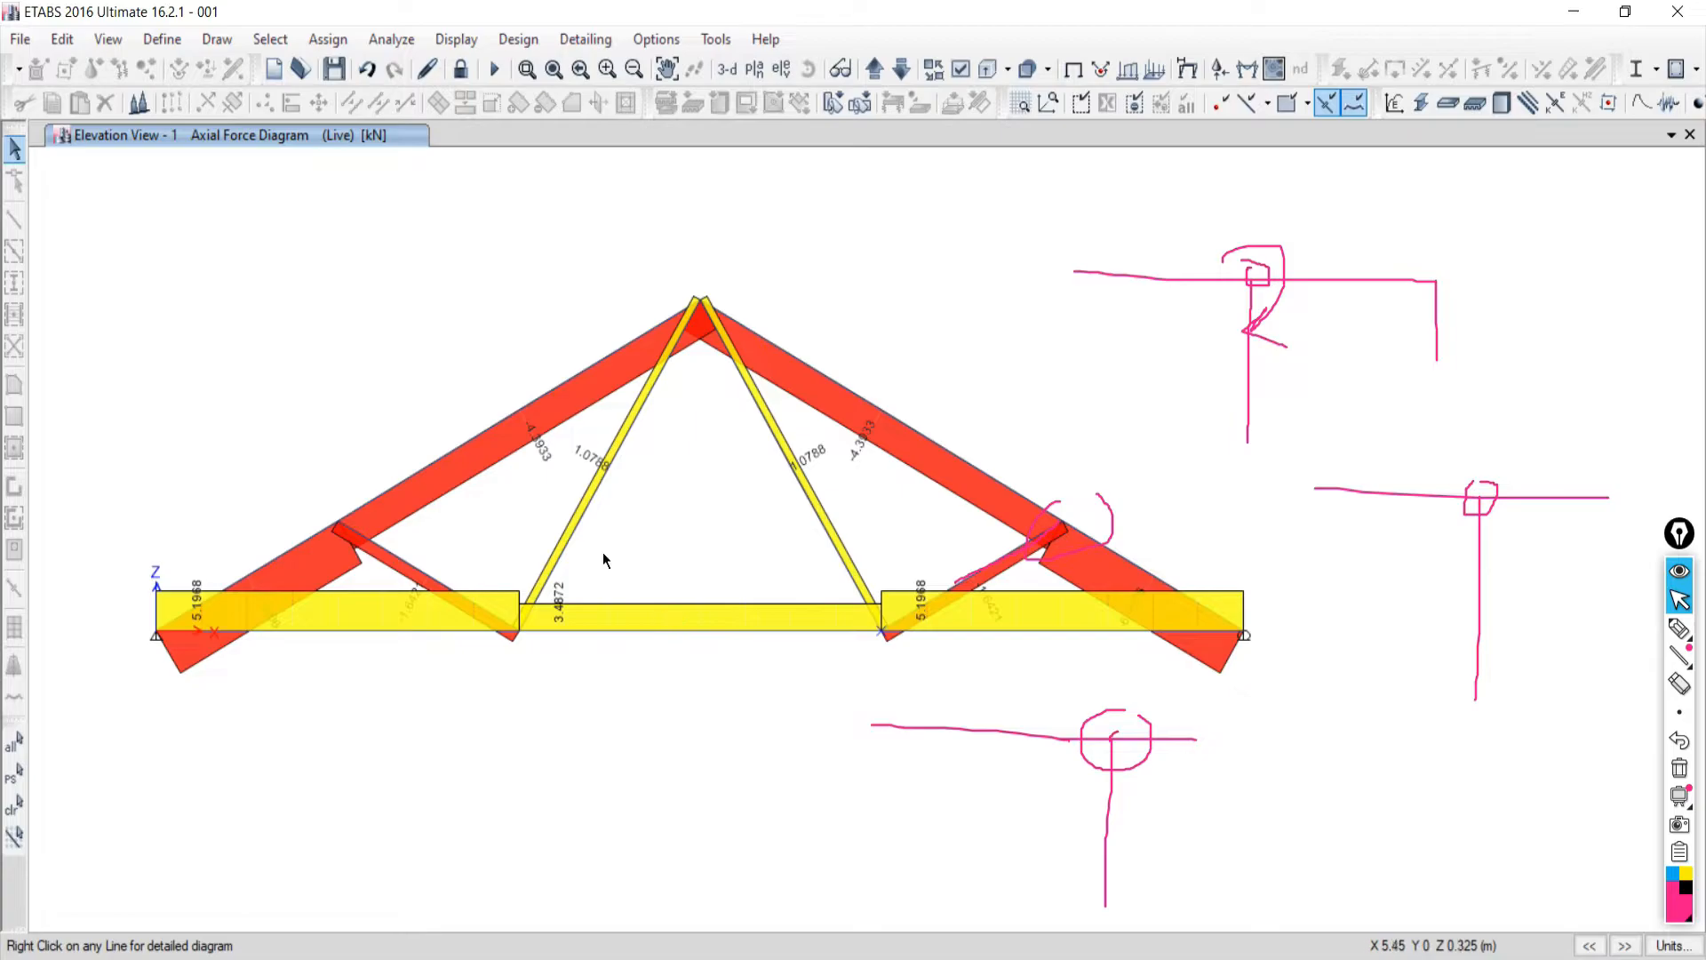
mouse_move(956, 456)
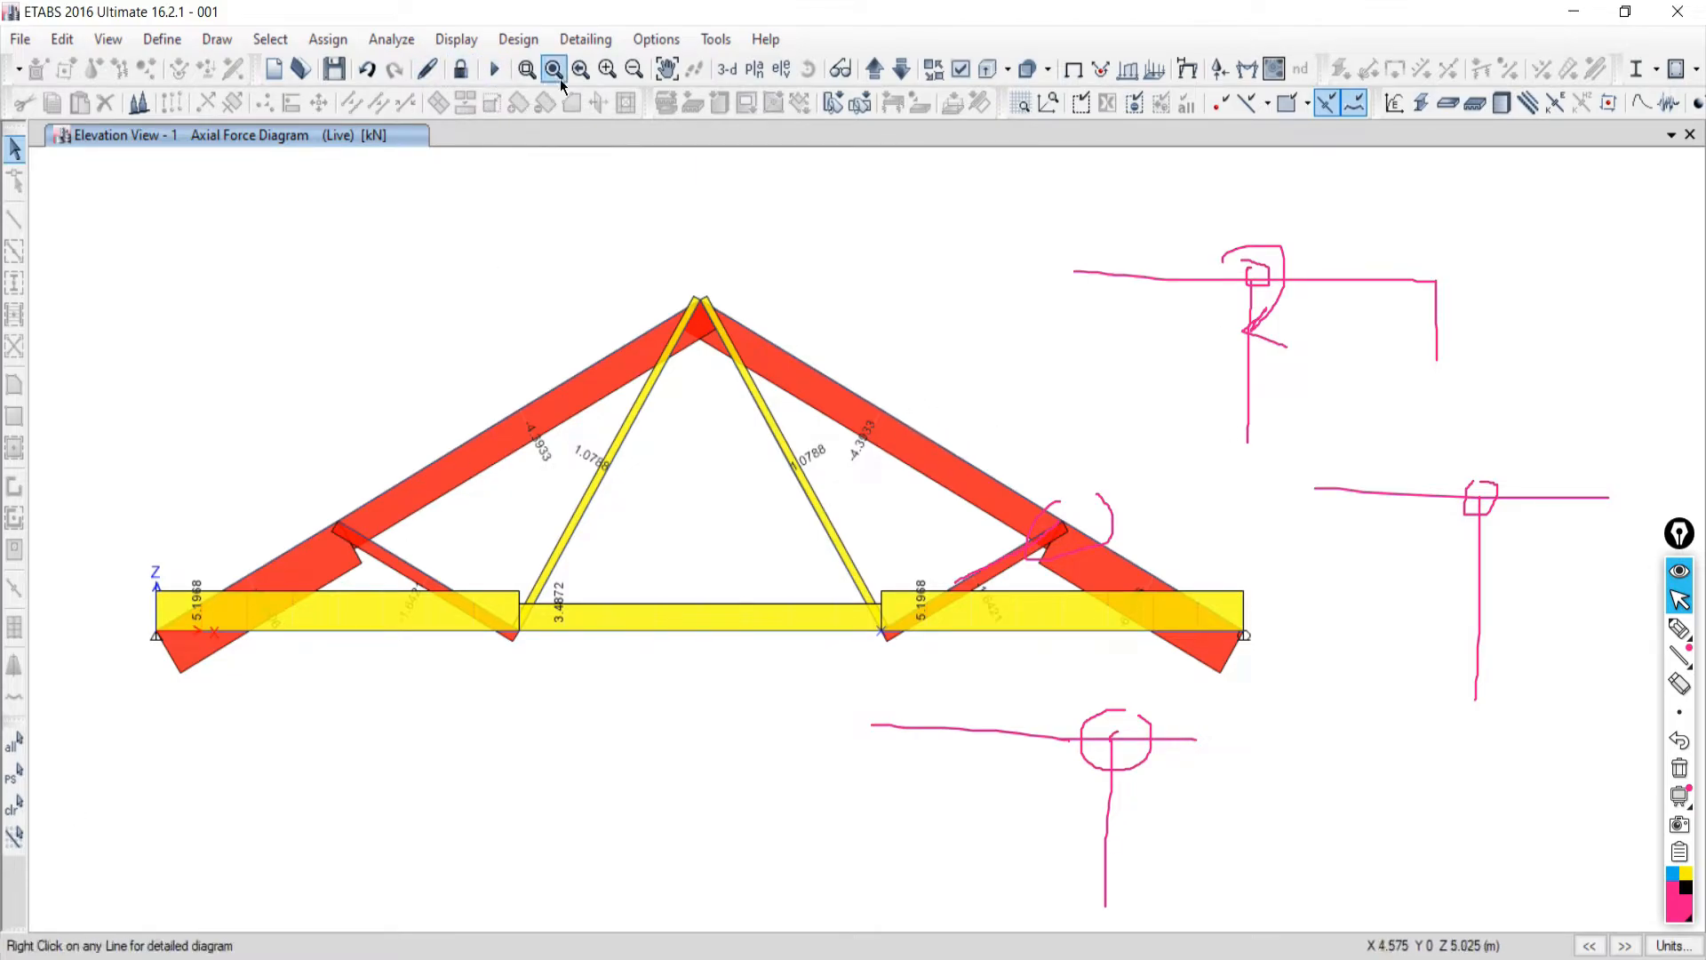
Unlock the ETABS model and accept the deletion of its analysis results.
click(459, 76)
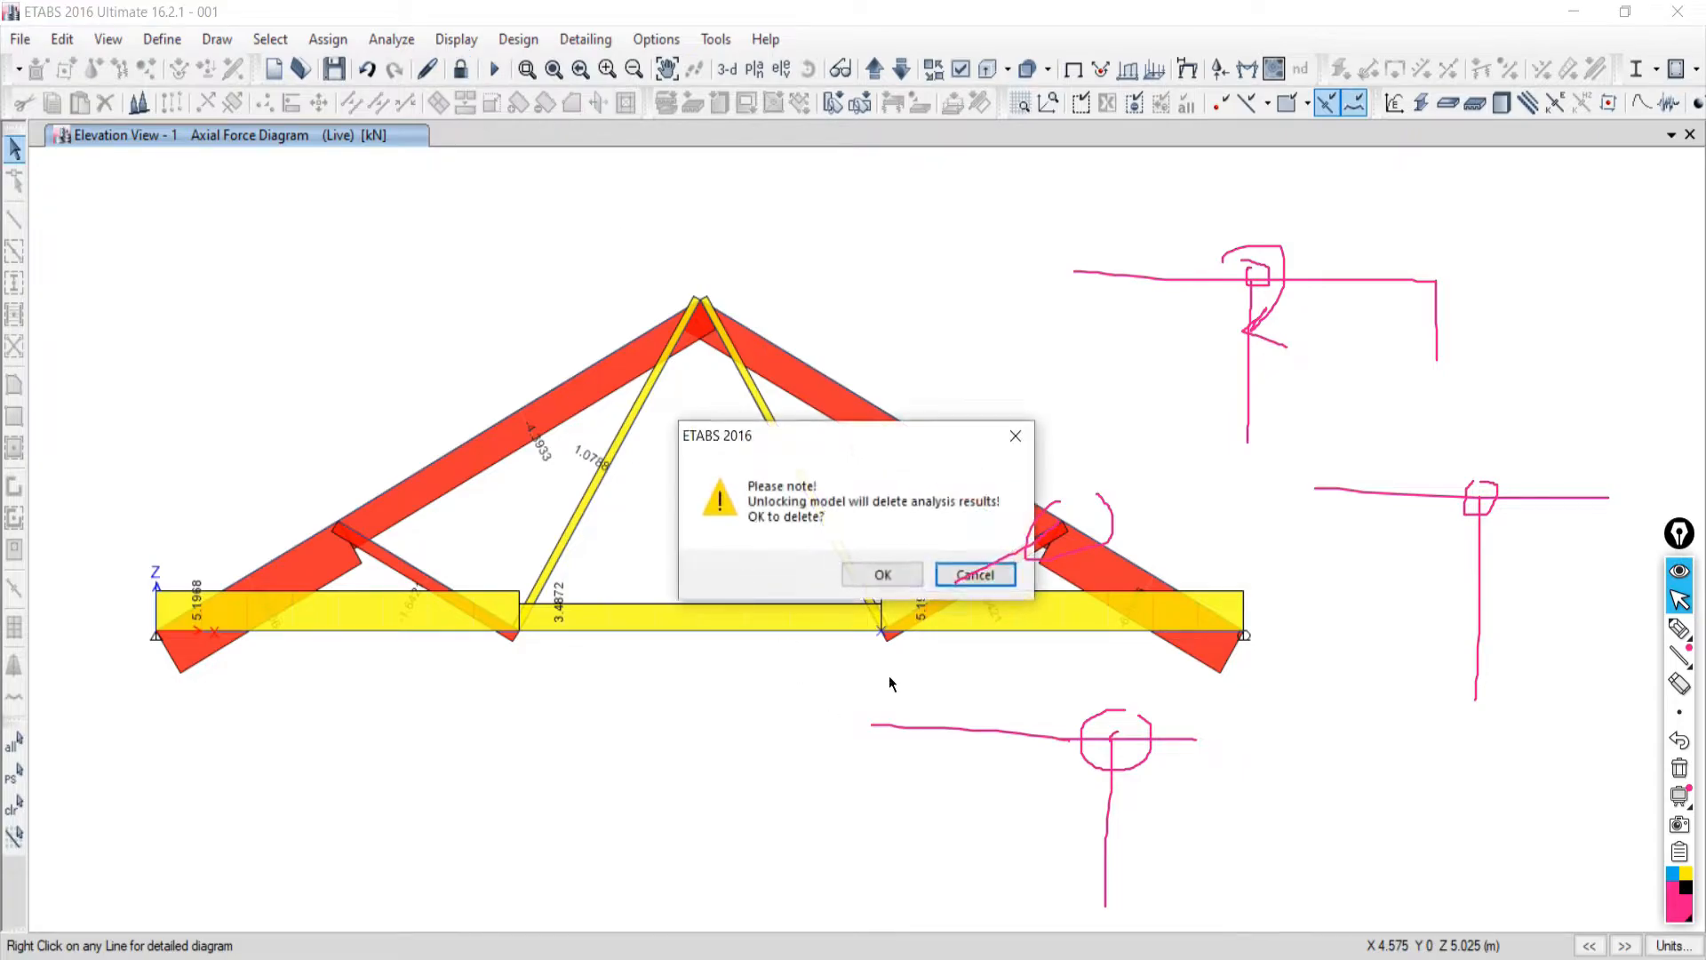
click(880, 576)
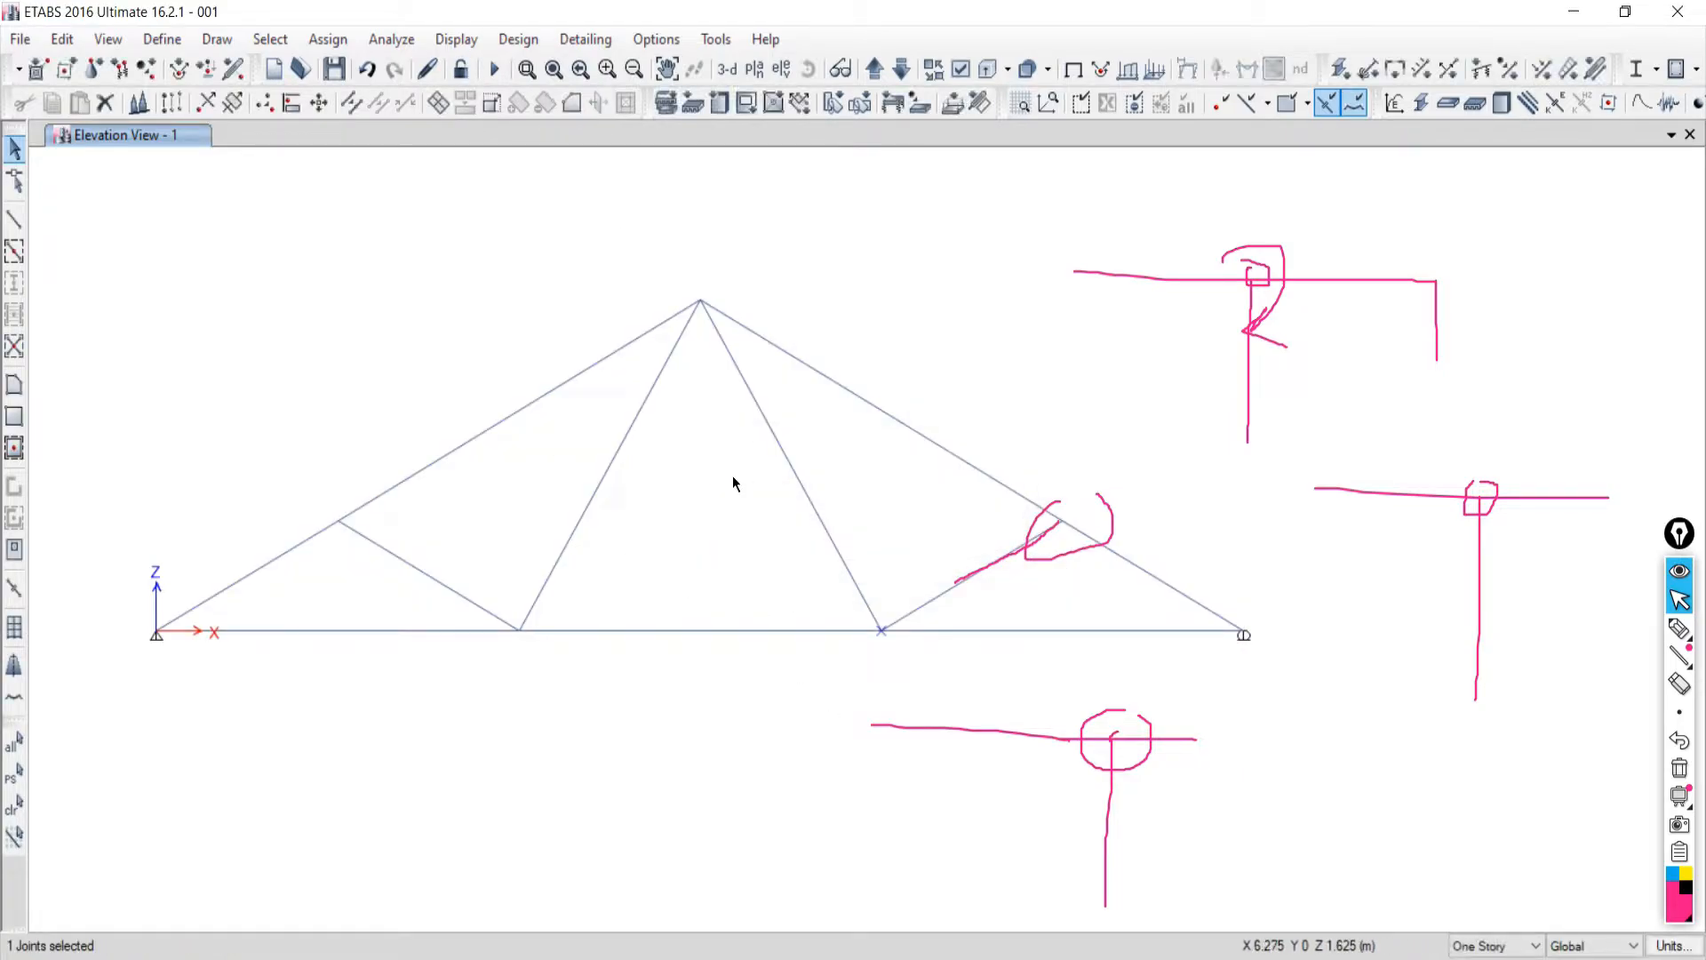
drag(919, 396, 851, 448)
mouse_move(674, 446)
mouse_down()
mouse_move(591, 464)
mouse_move(430, 360)
mouse_up()
drag(462, 531, 313, 618)
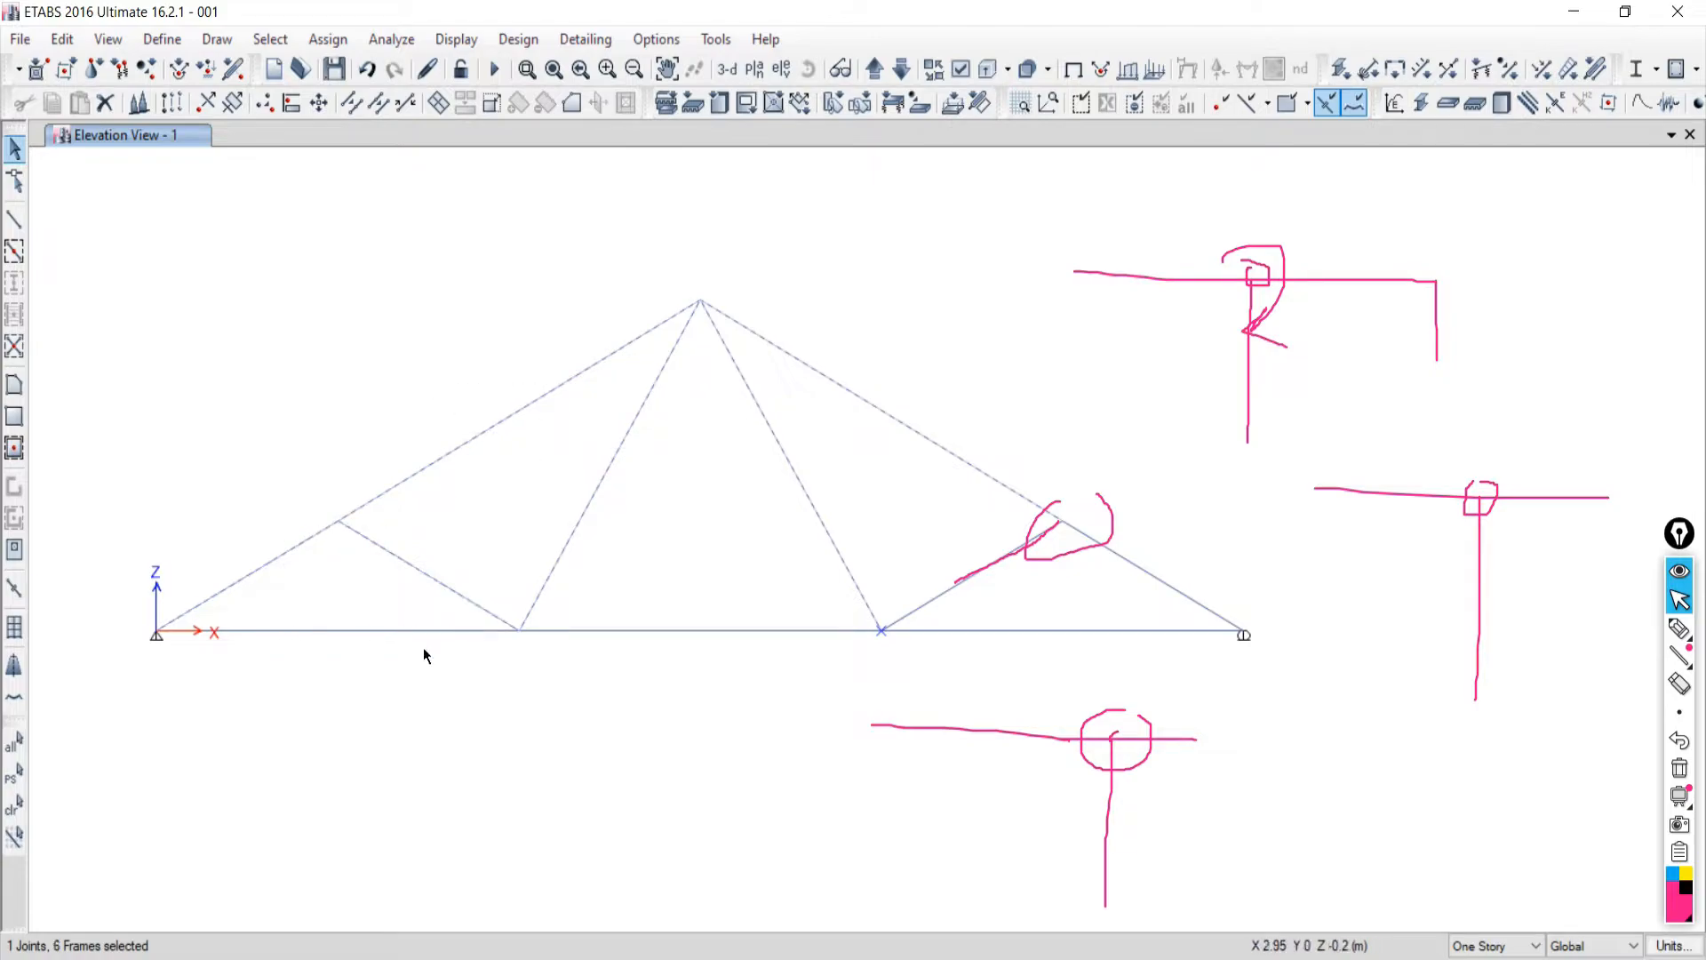
click(14, 812)
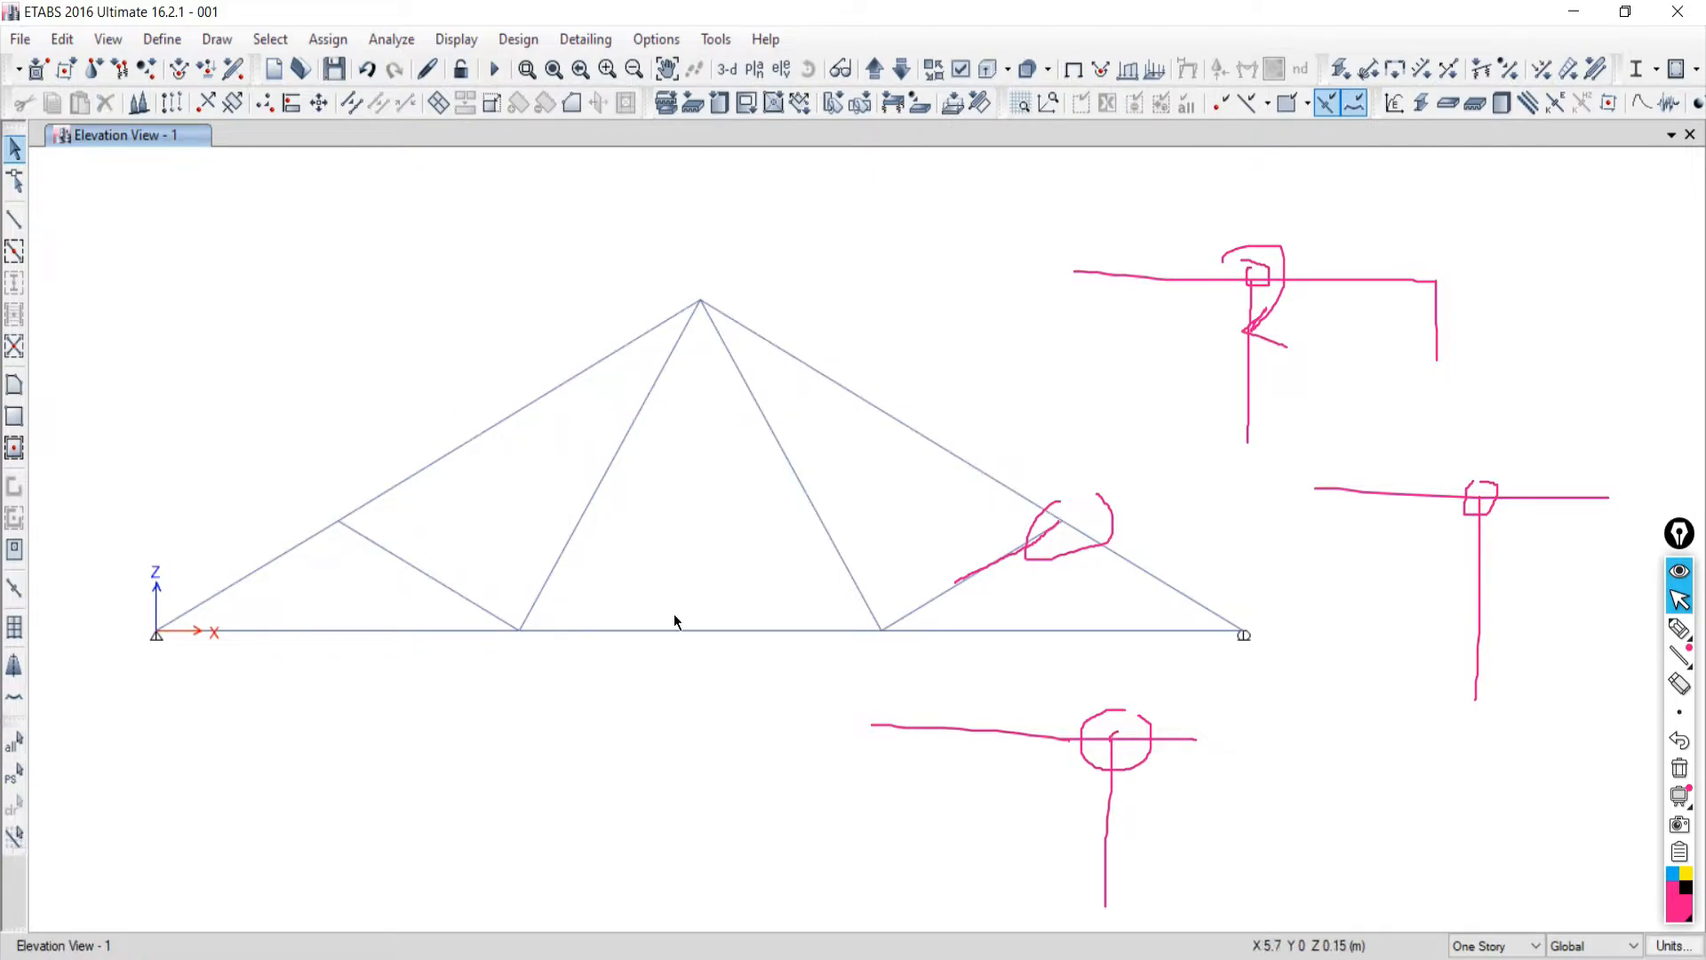
drag(714, 577, 679, 668)
click(587, 506)
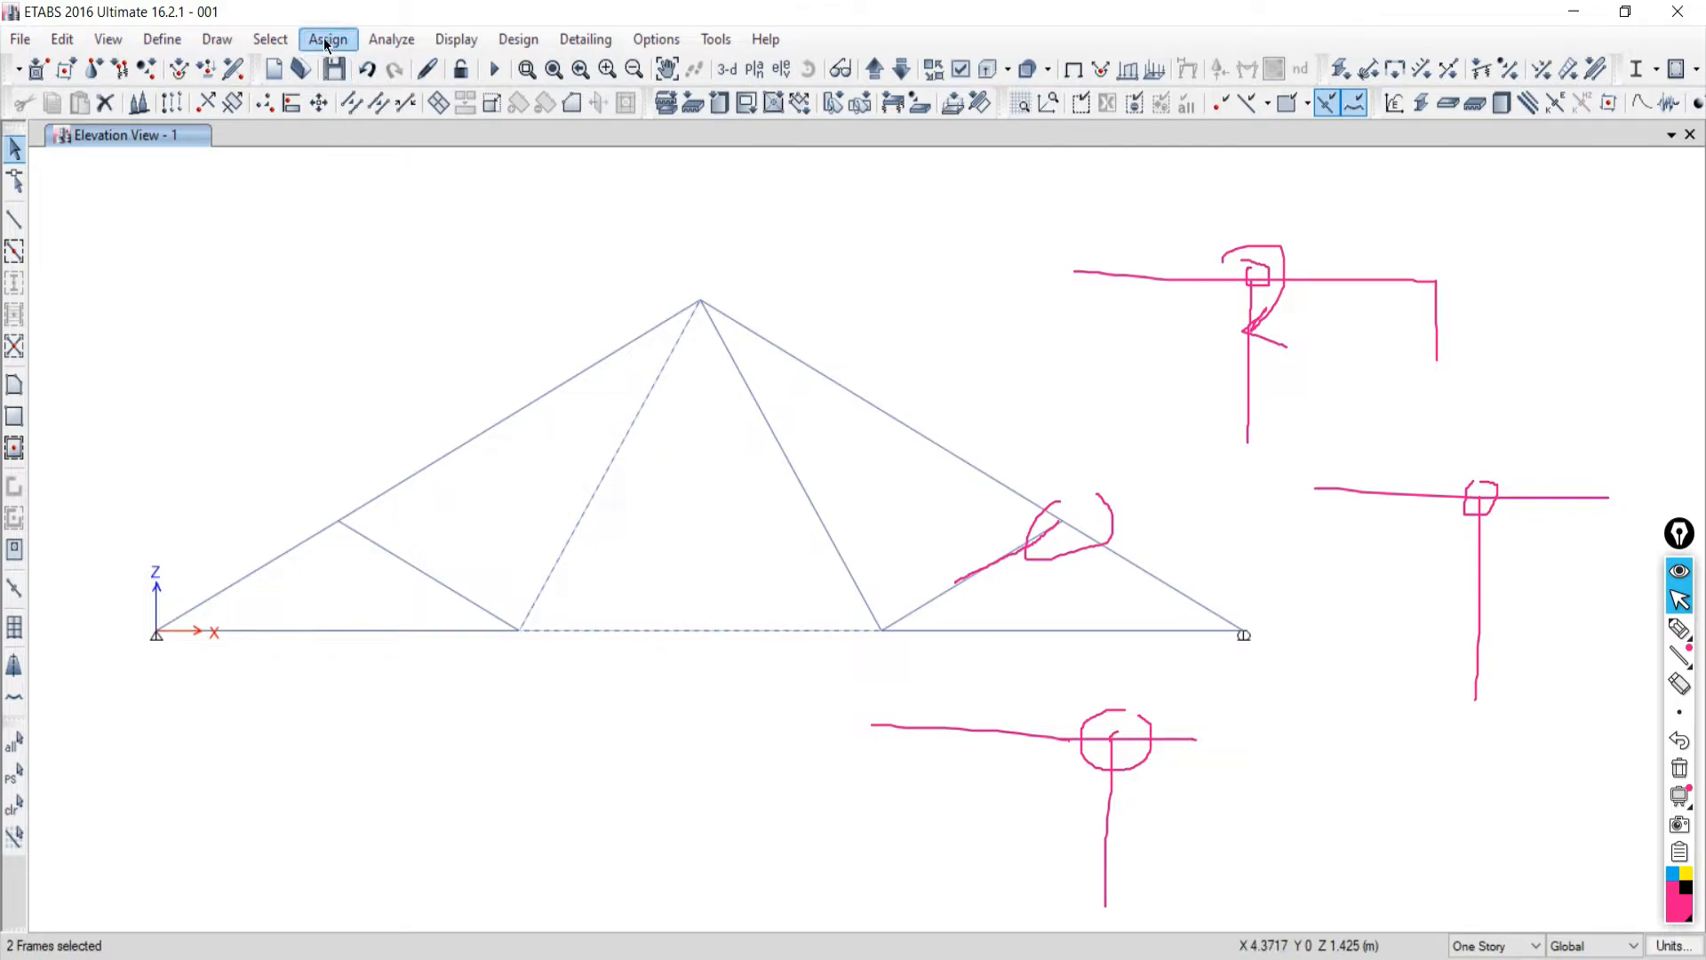
click(13, 804)
Release Moment 22 (Minor) and Moment 33 (Major) at the start and end of the middle bottom-chord member.
drag(761, 579, 693, 698)
click(328, 39)
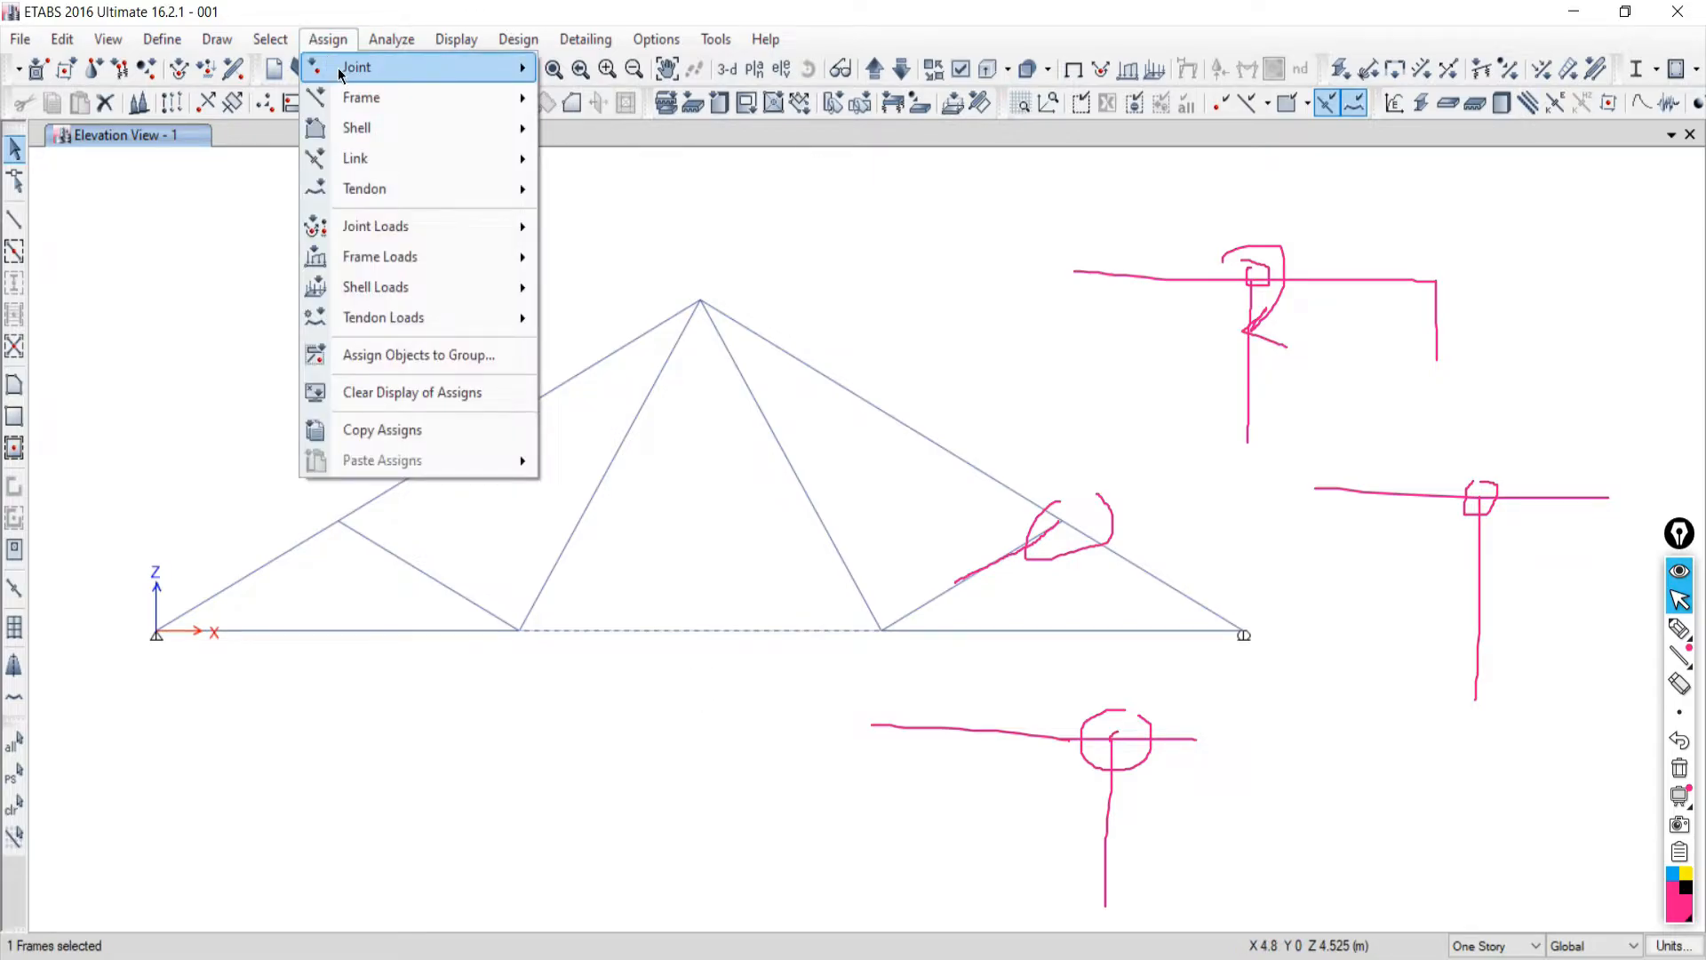
mouse_move(358, 103)
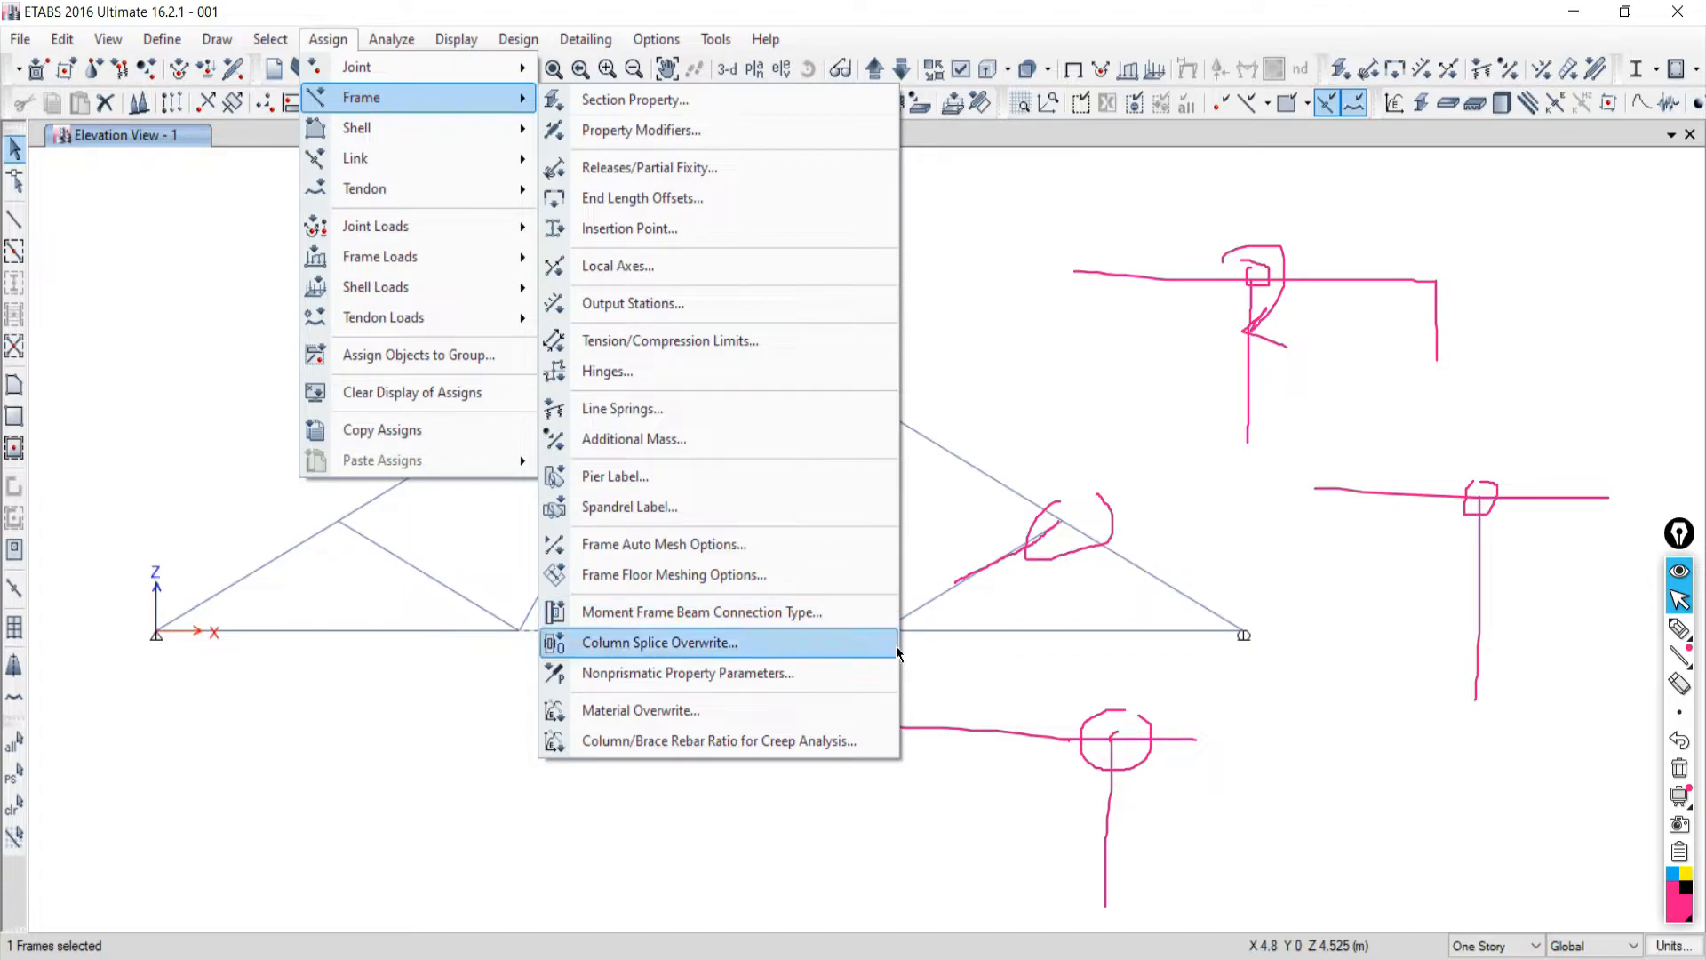
click(620, 168)
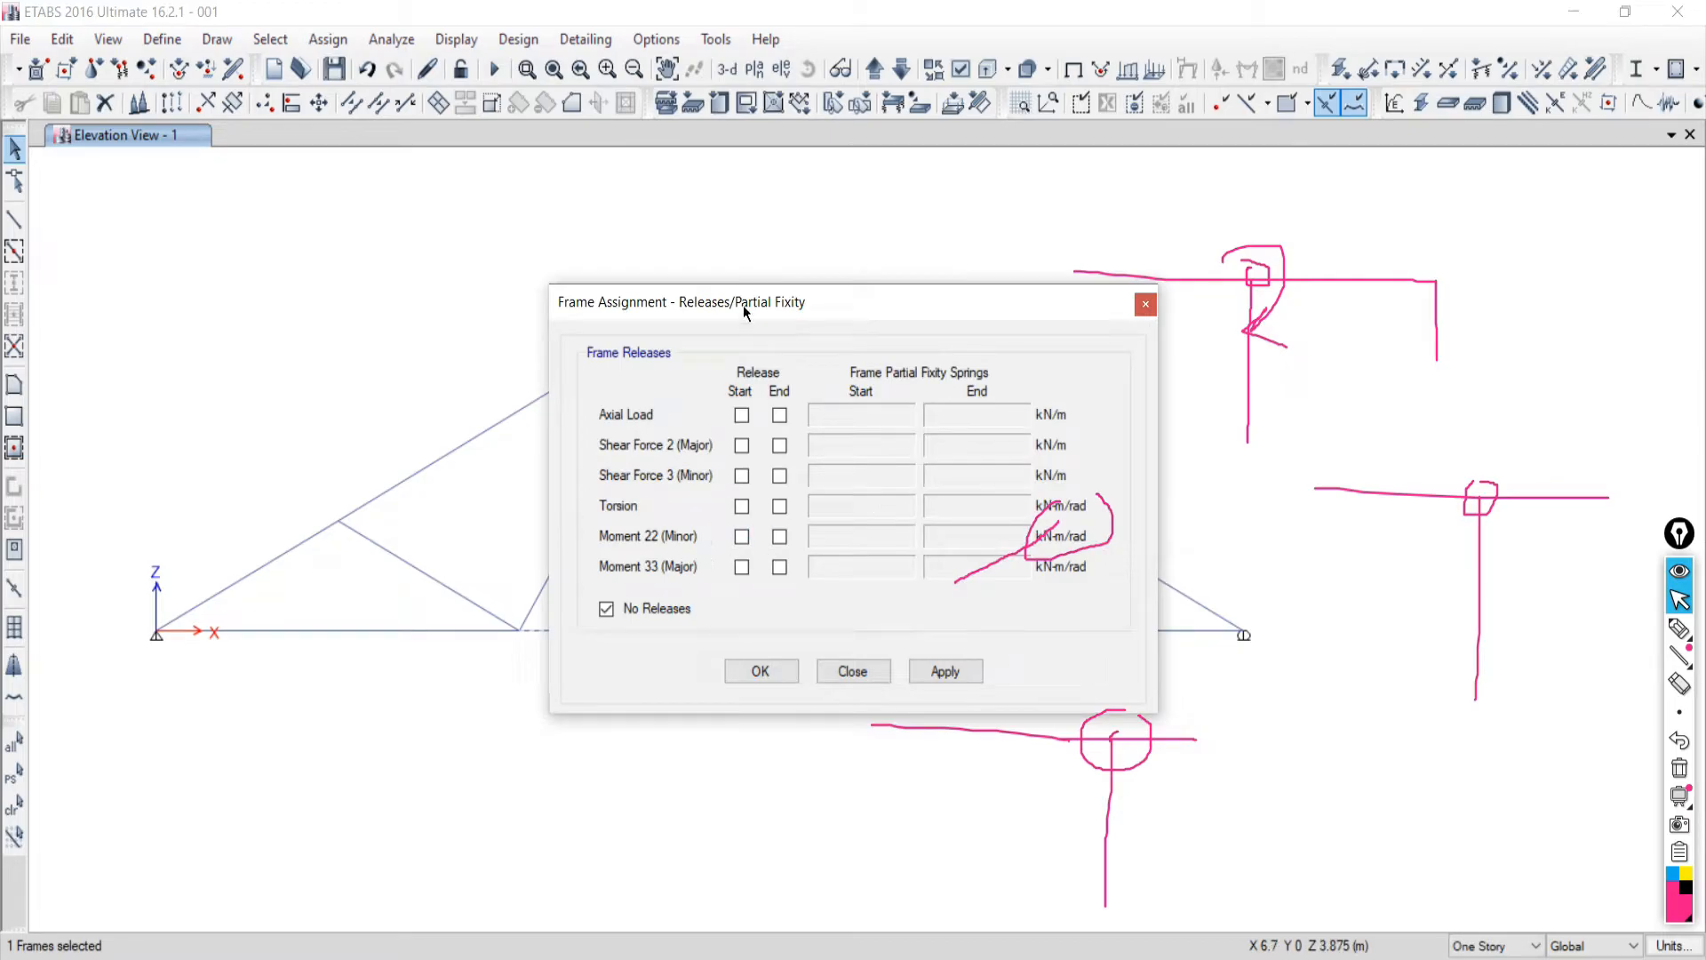
drag(744, 308, 994, 257)
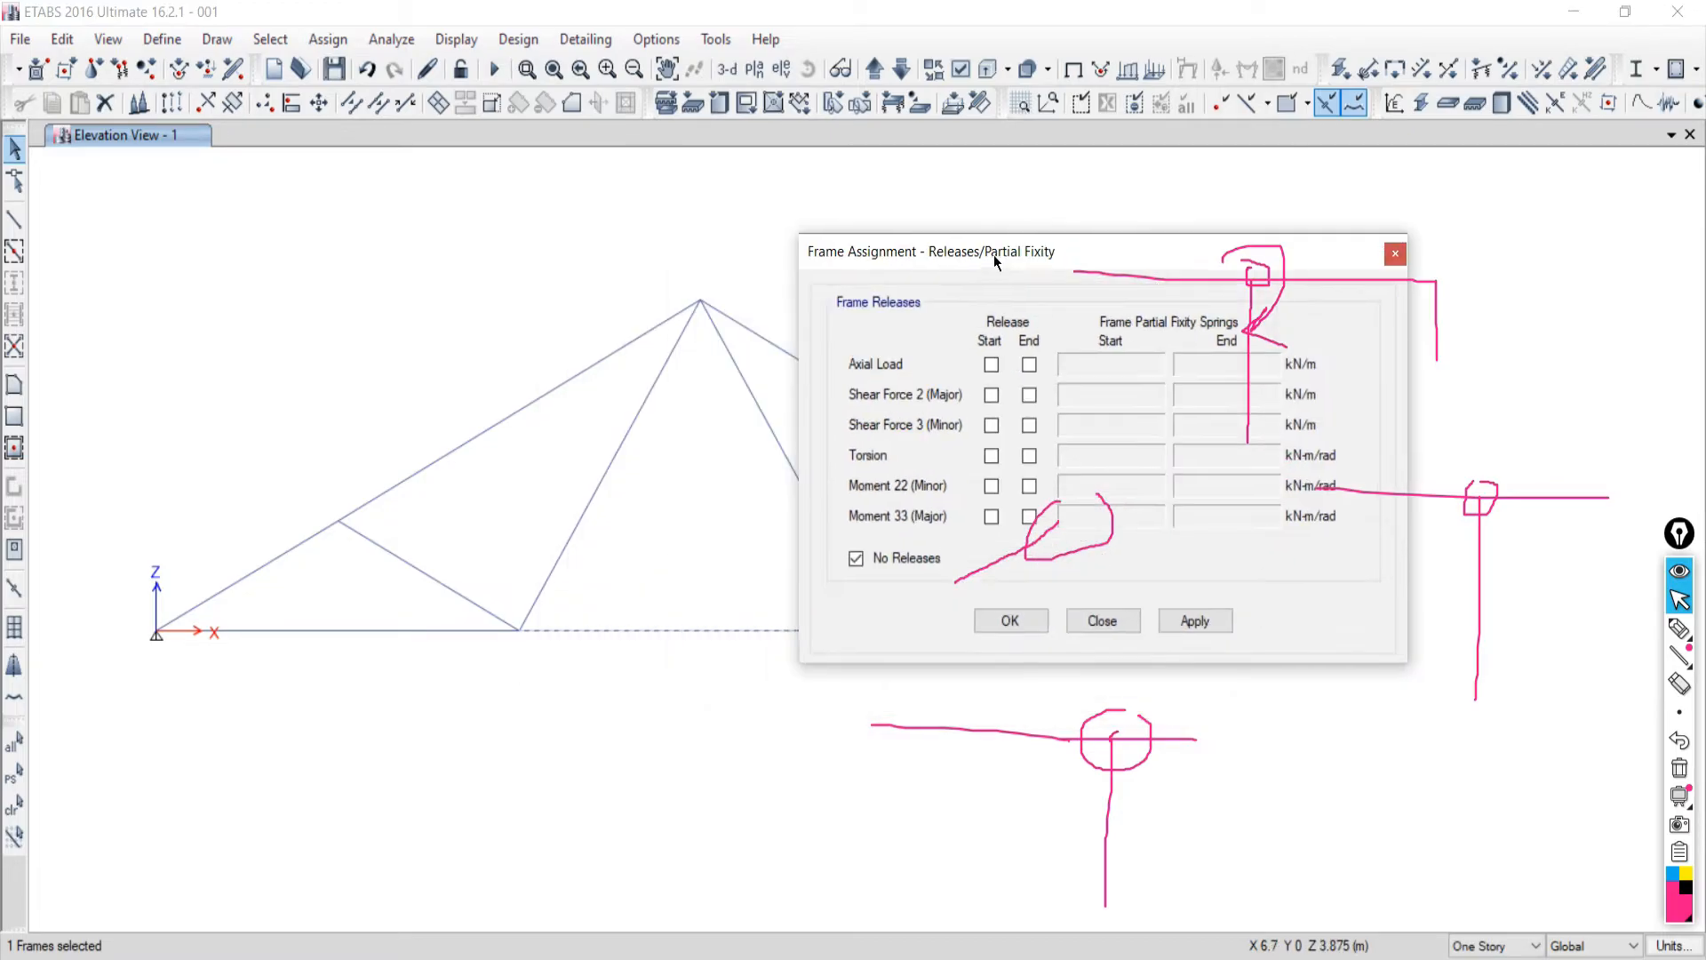
click(991, 485)
click(992, 516)
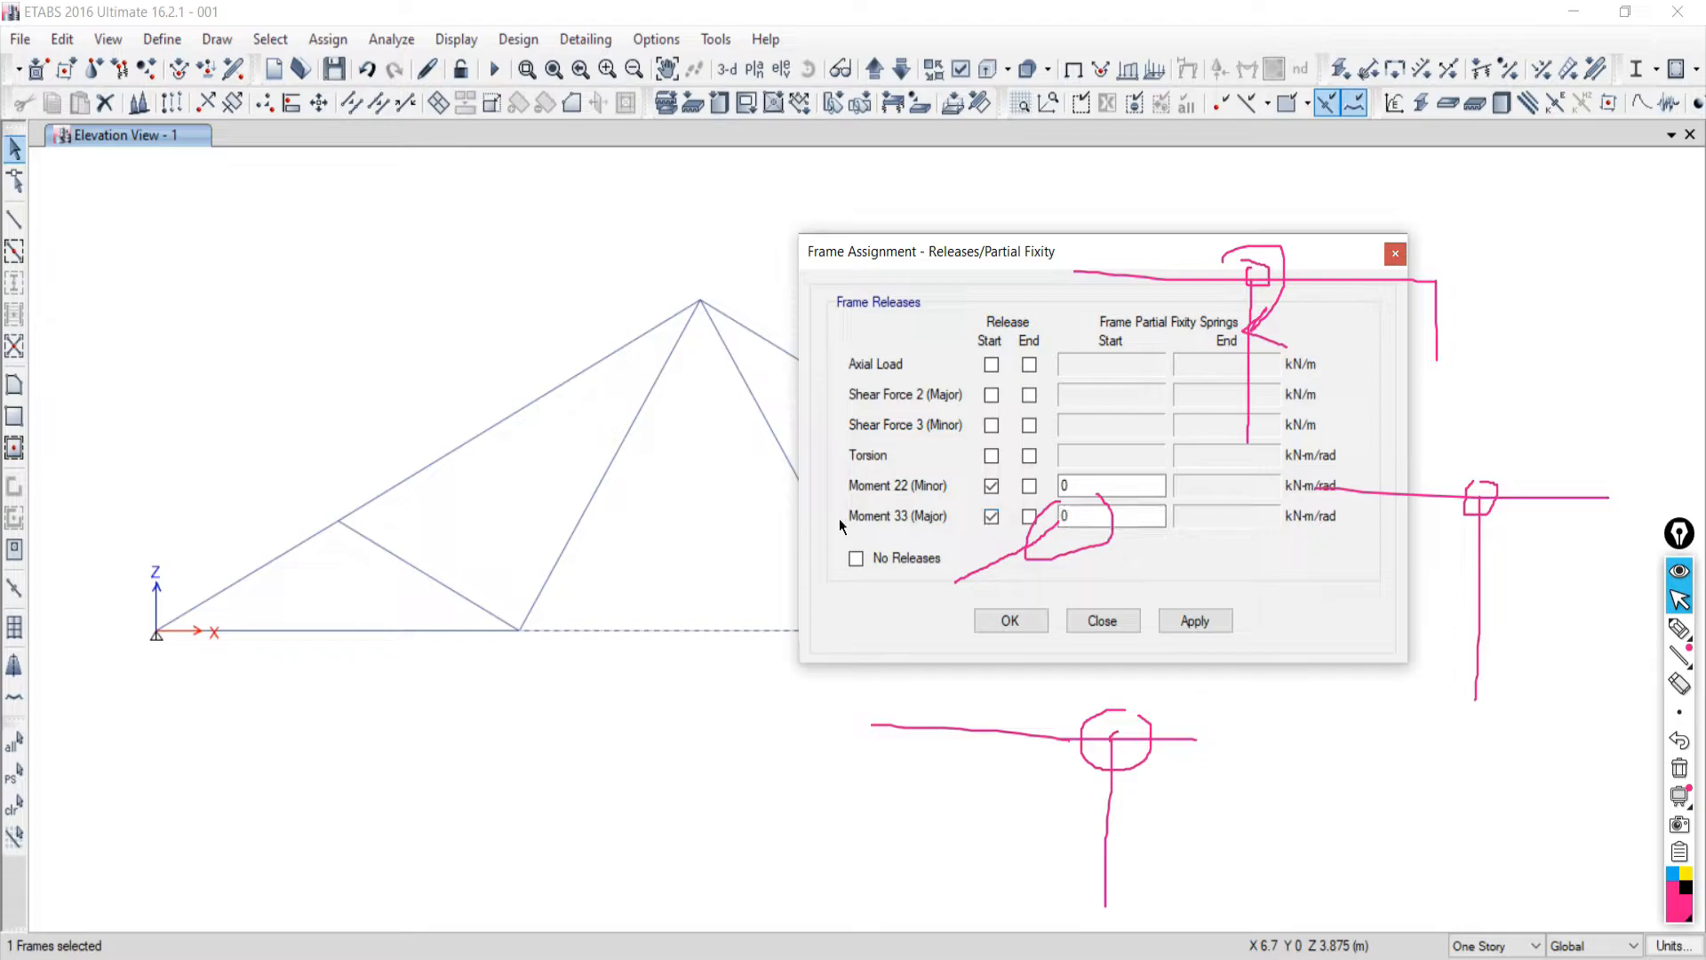
click(1028, 487)
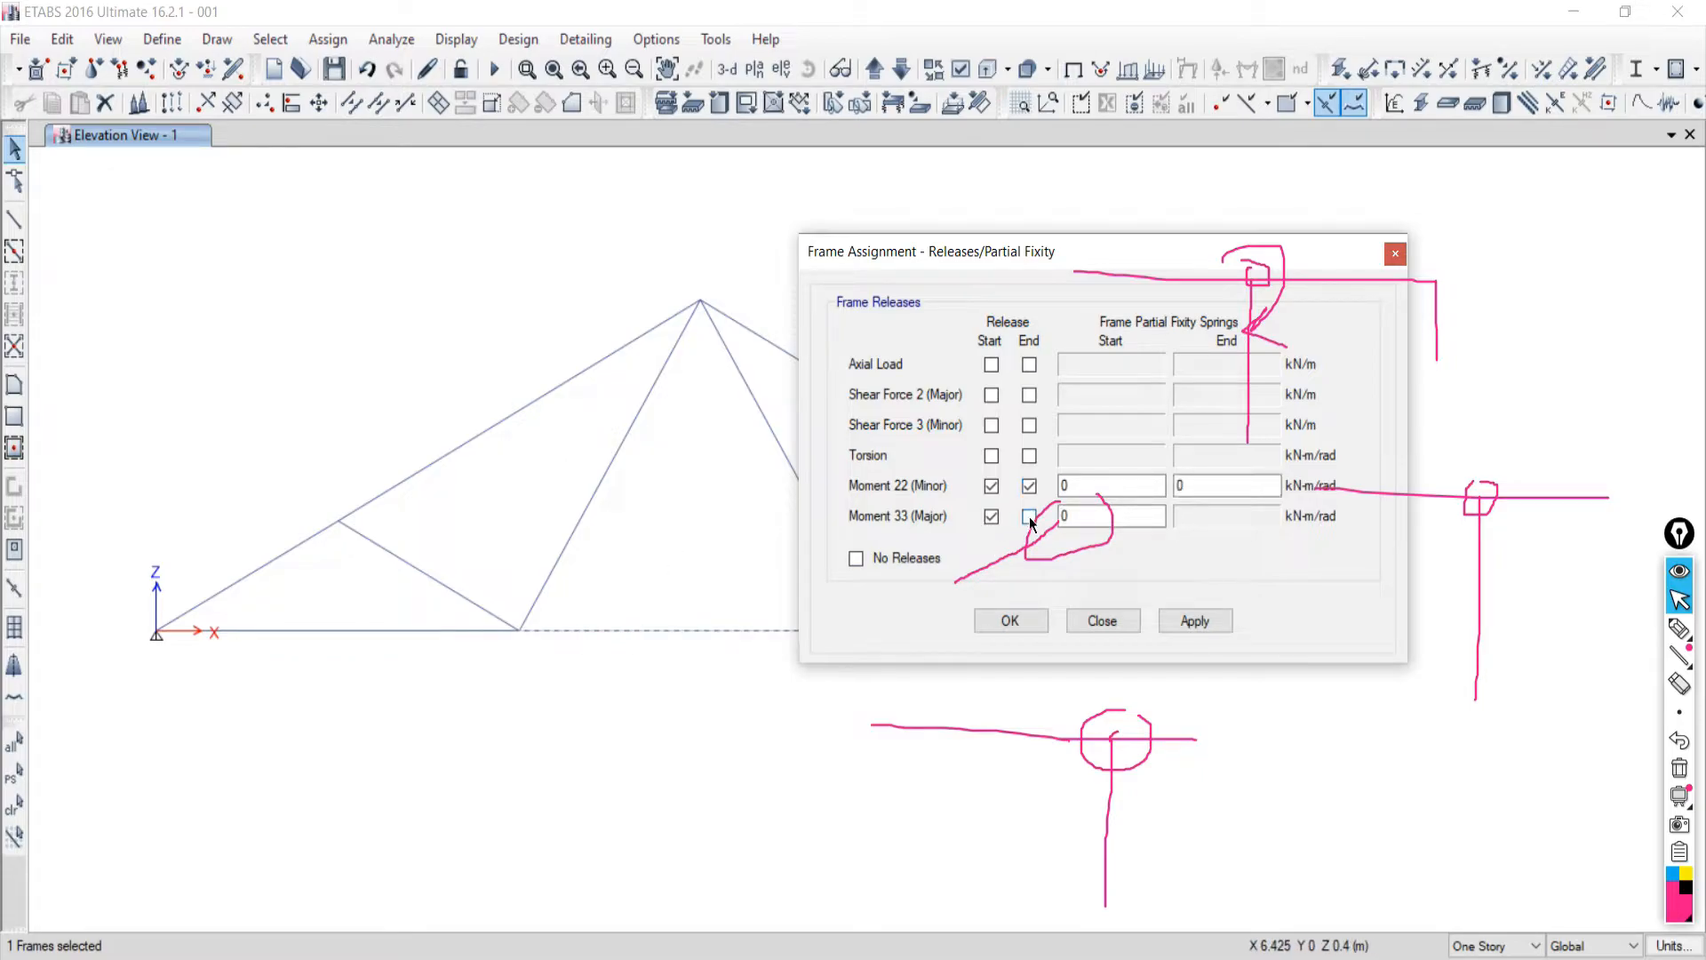
click(1029, 517)
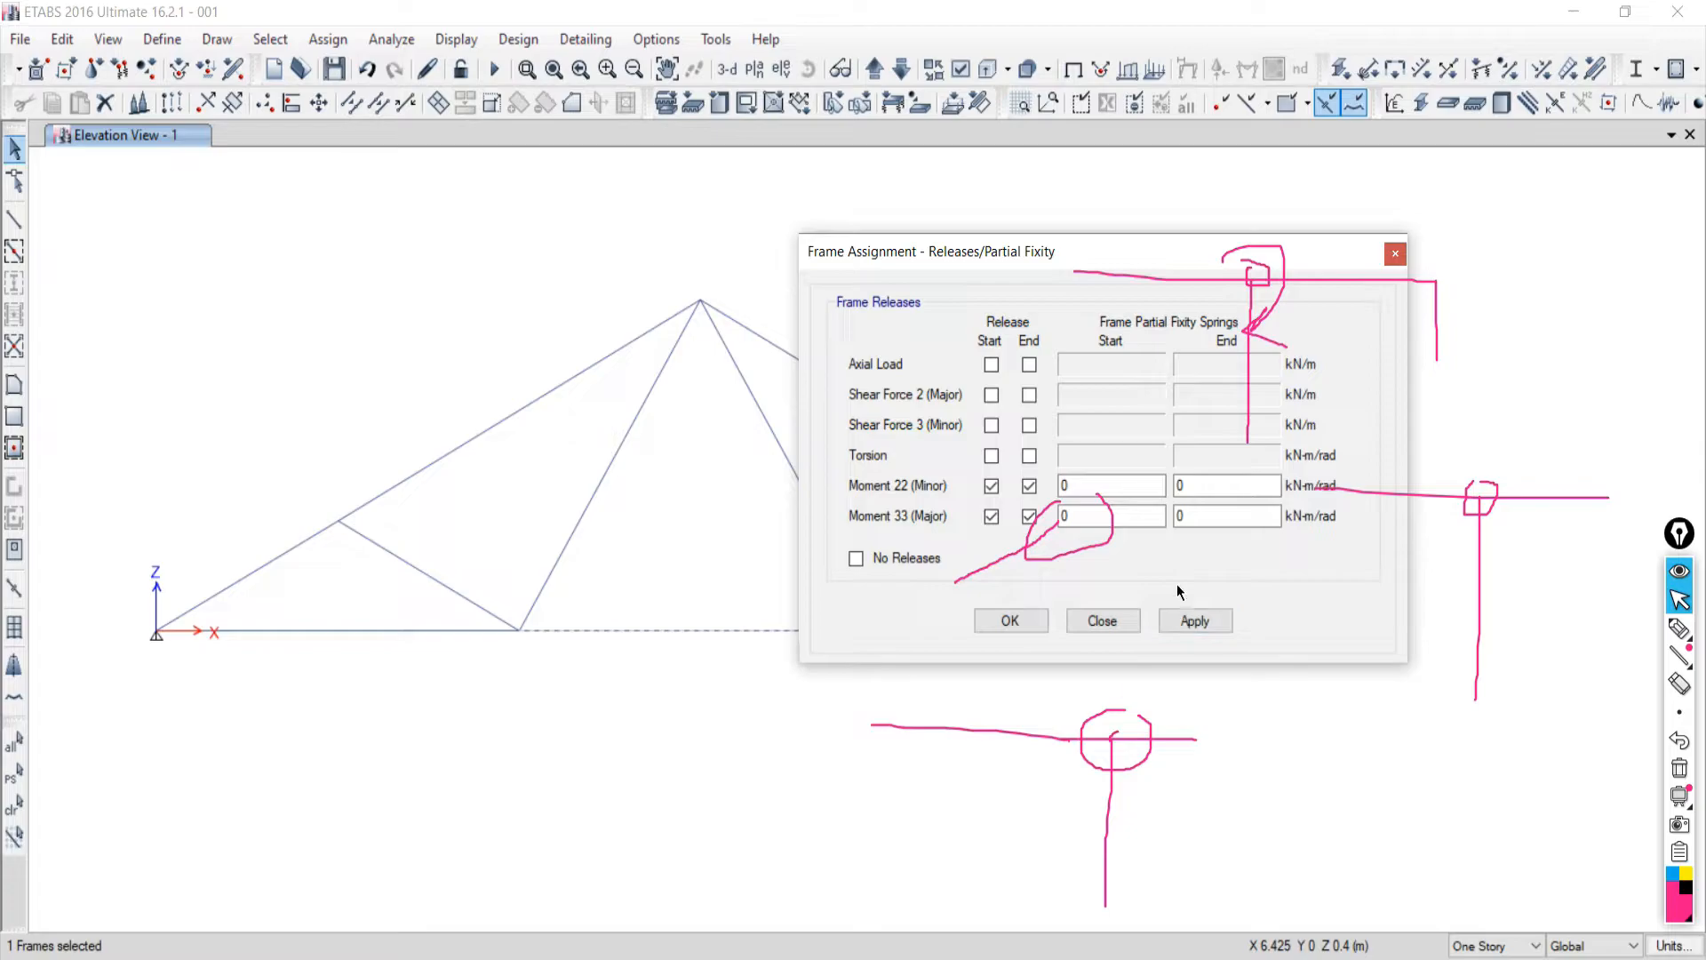
click(1203, 624)
drag(998, 236, 1385, 170)
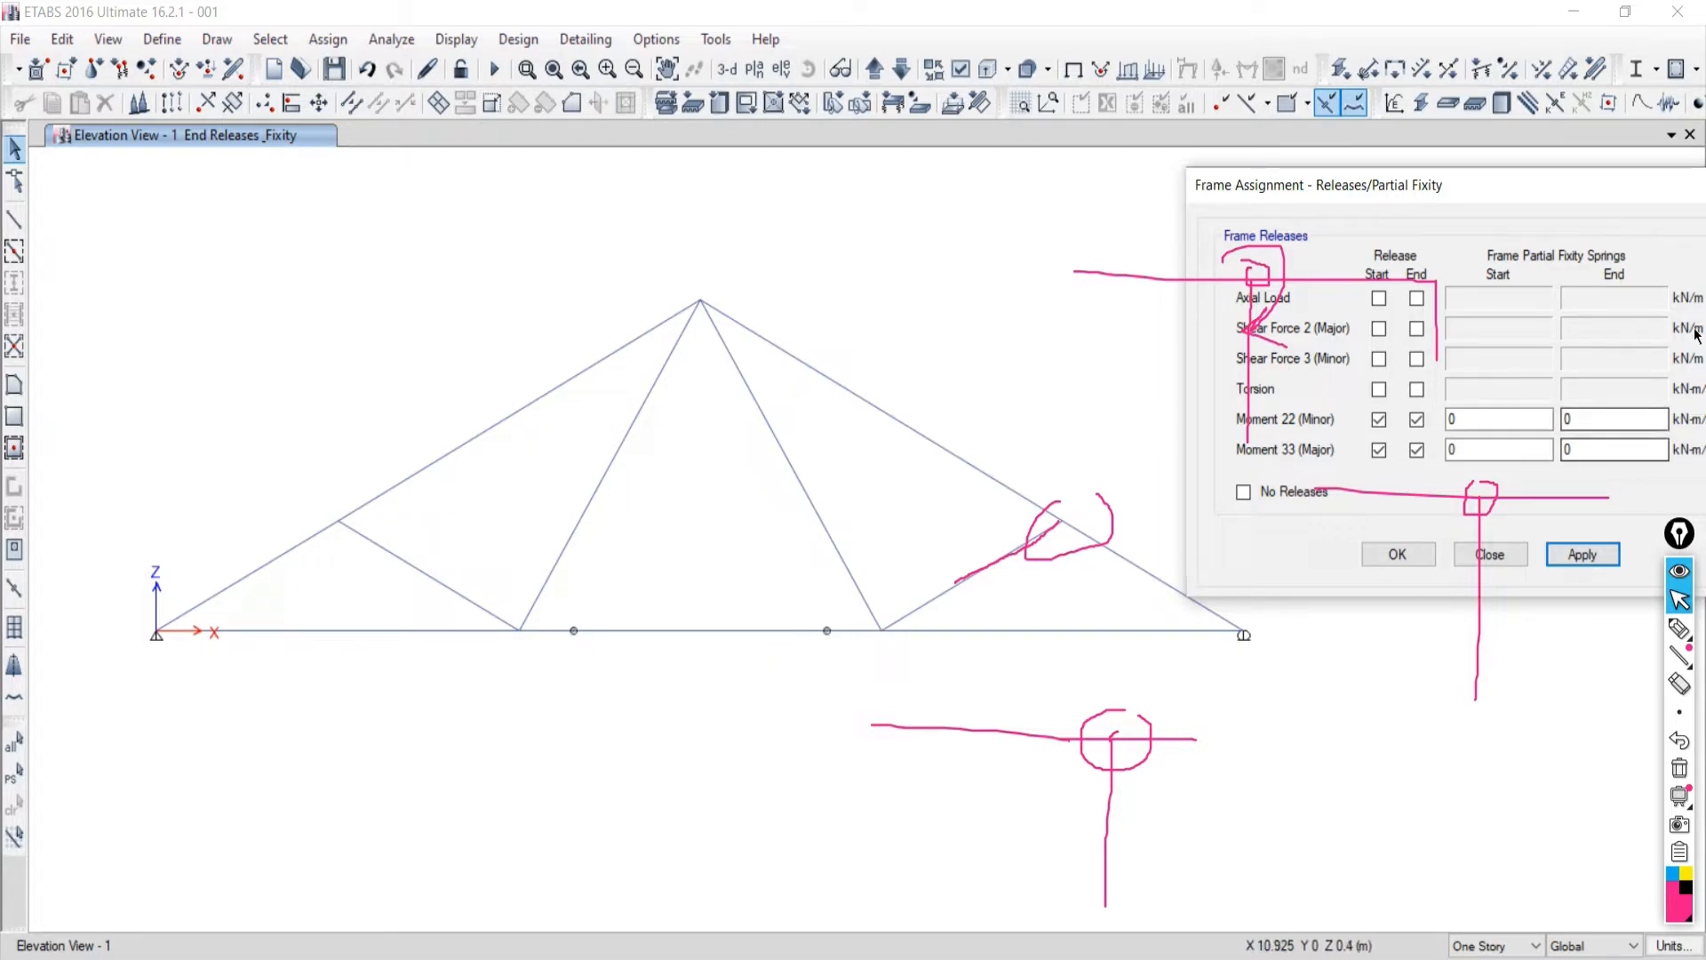
Circle the two inner bottom-chord joints at the ends of the middle member with the pen.
drag(1473, 189, 1077, 61)
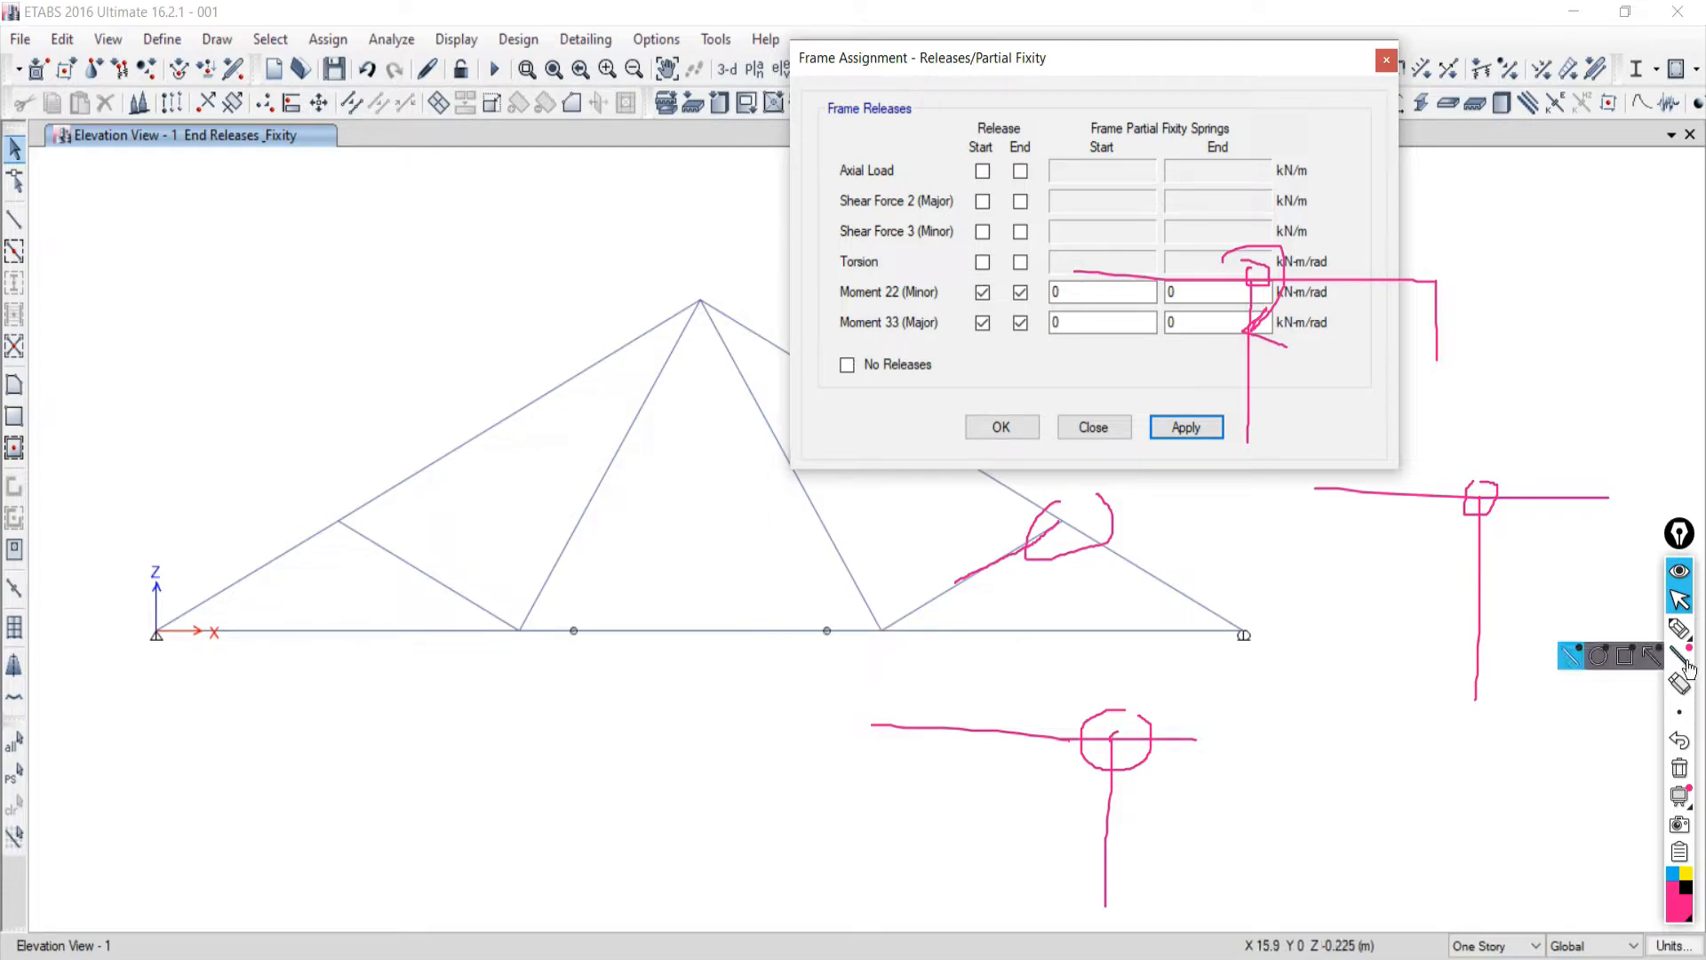
click(1679, 630)
mouse_move(899, 603)
mouse_down()
mouse_move(864, 617)
mouse_move(908, 604)
mouse_up()
mouse_move(570, 613)
mouse_down()
mouse_move(510, 625)
mouse_move(571, 658)
mouse_move(587, 597)
mouse_up()
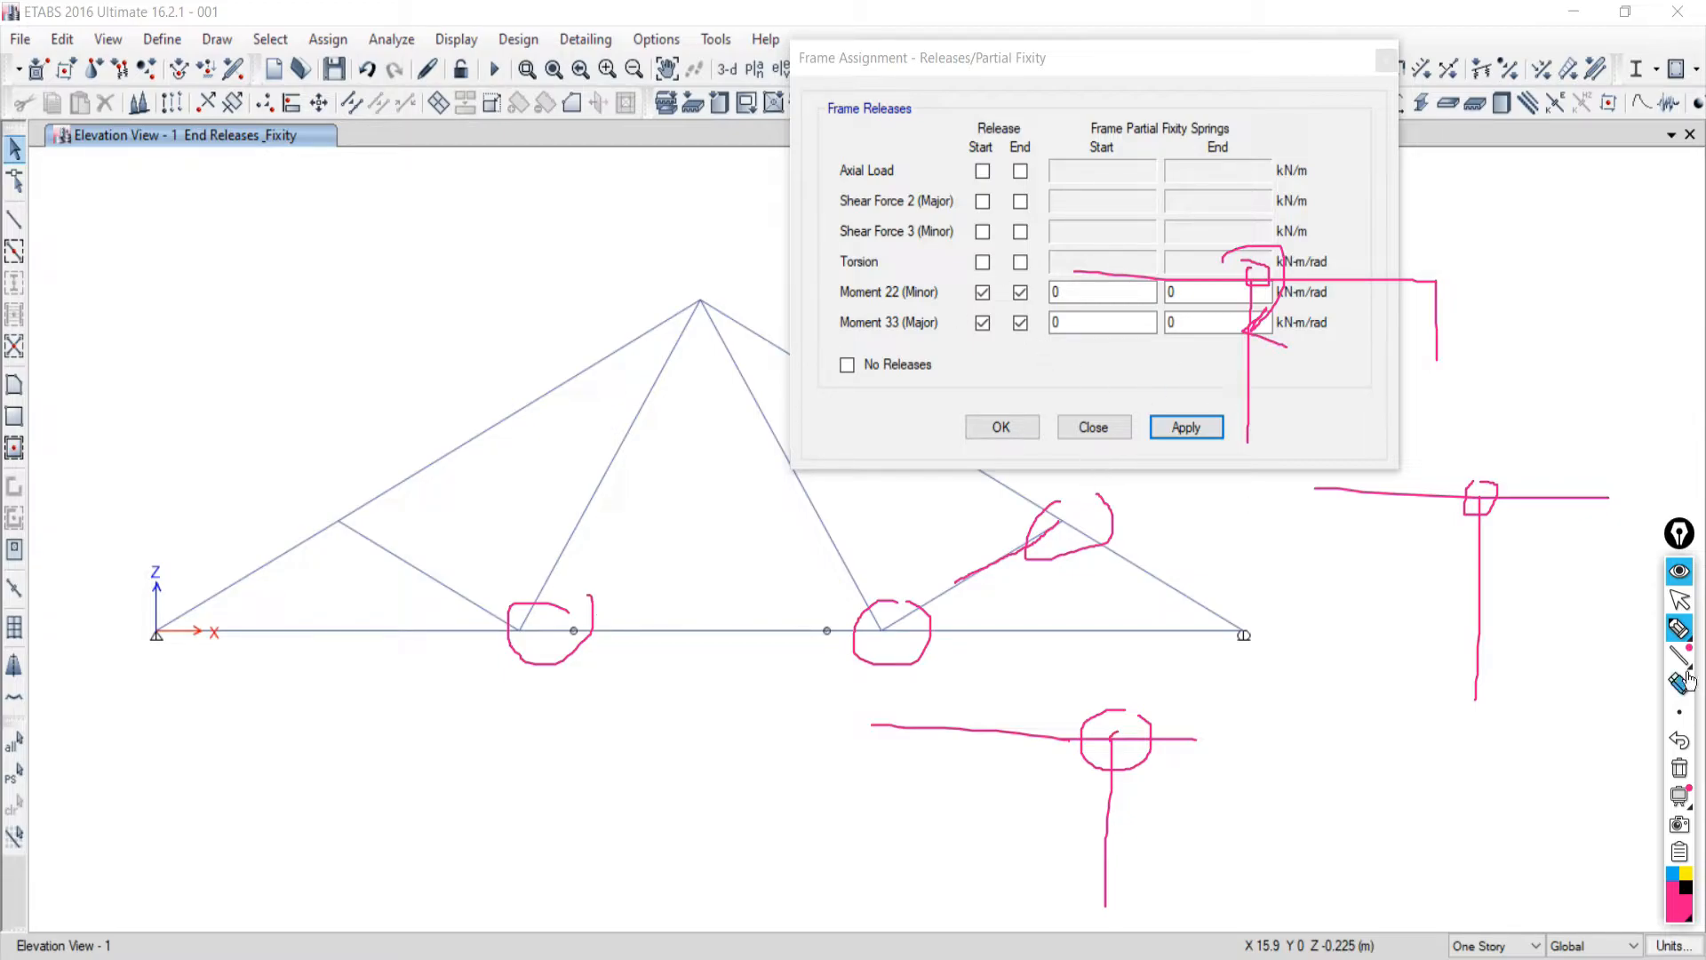
Clear the member selection and erase all pen annotations from the truss view.
click(1679, 601)
drag(1048, 60, 1426, 64)
click(17, 810)
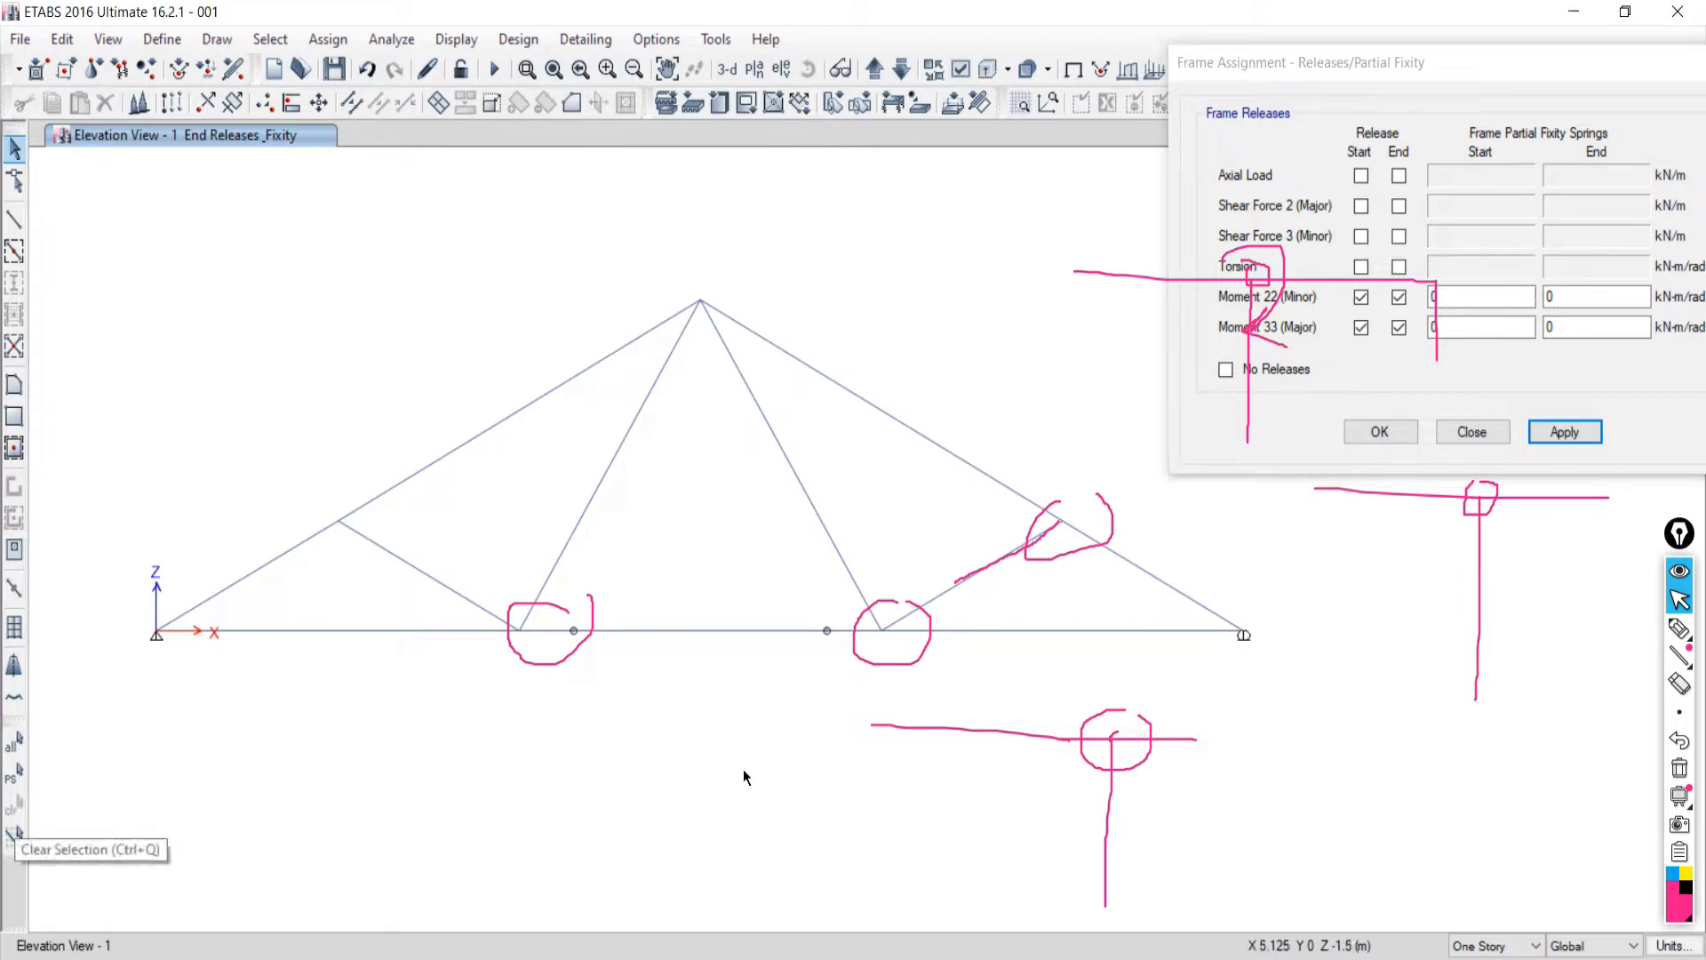
click(1678, 769)
Select all 11 truss members and apply the Moment 22 and Moment 33 releases at both ends.
mouse_move(1130, 538)
mouse_down()
mouse_move(1106, 609)
mouse_move(1033, 661)
mouse_up()
drag(945, 429, 716, 519)
drag(541, 409, 494, 384)
drag(446, 531, 389, 605)
drag(304, 513, 327, 668)
drag(708, 586, 670, 706)
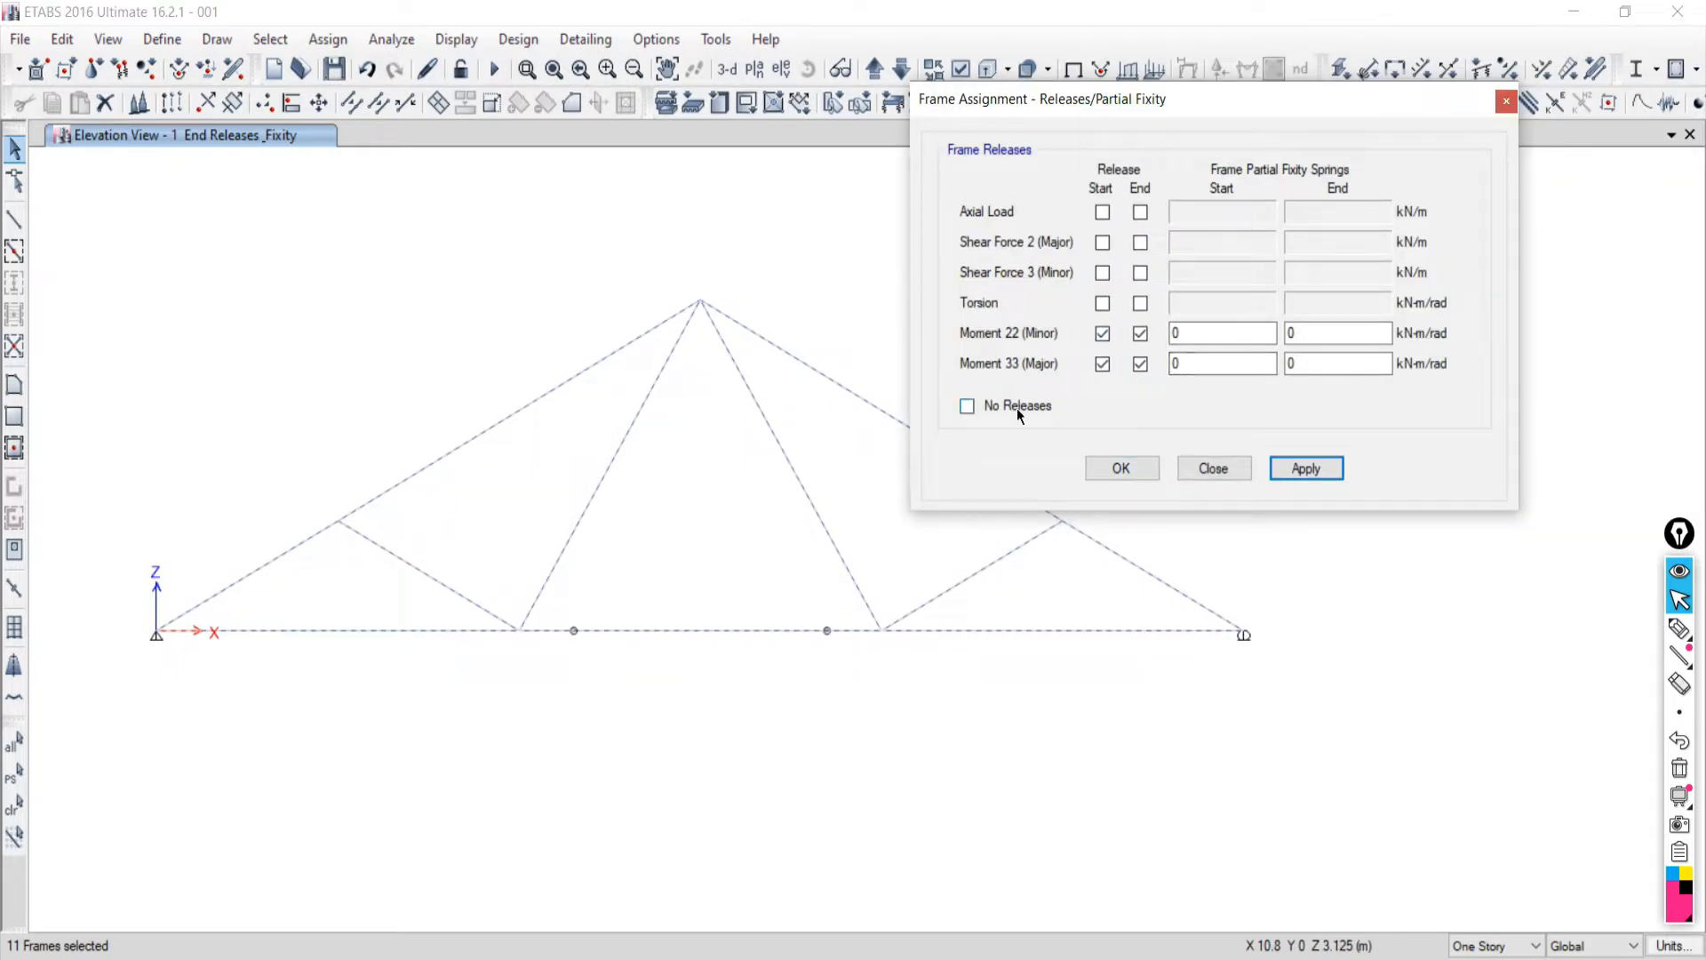
click(1315, 467)
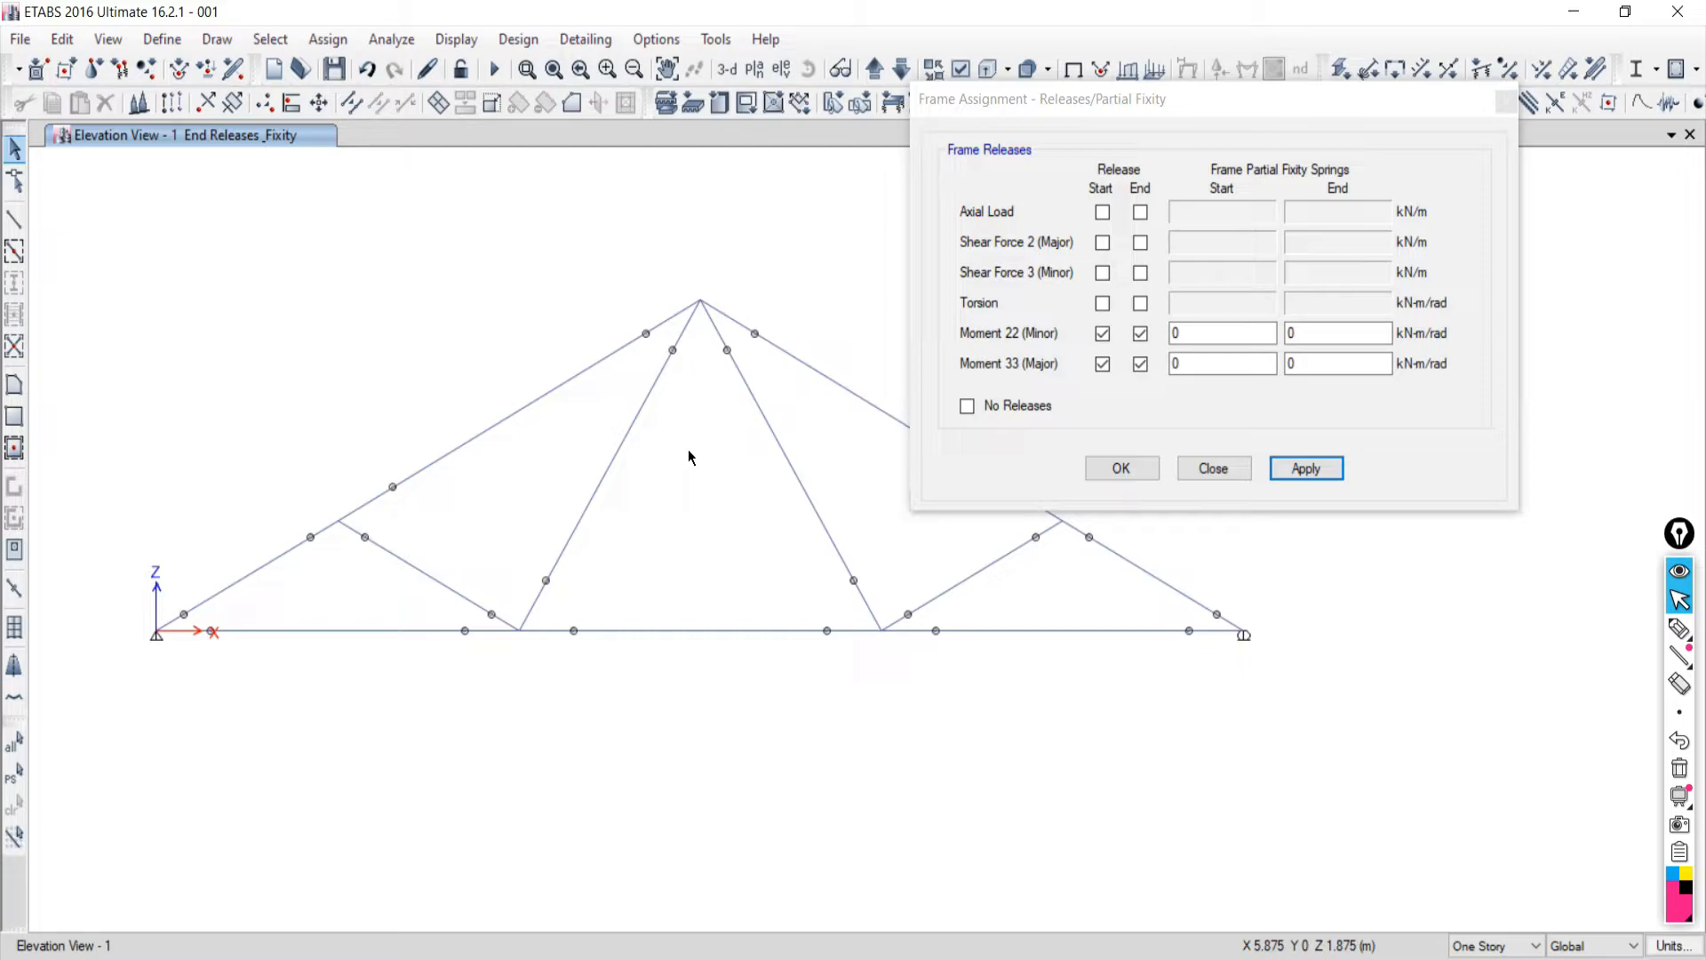
Undo the end releases applied to all truss members and close the releases dialog.
mouse_move(238, 957)
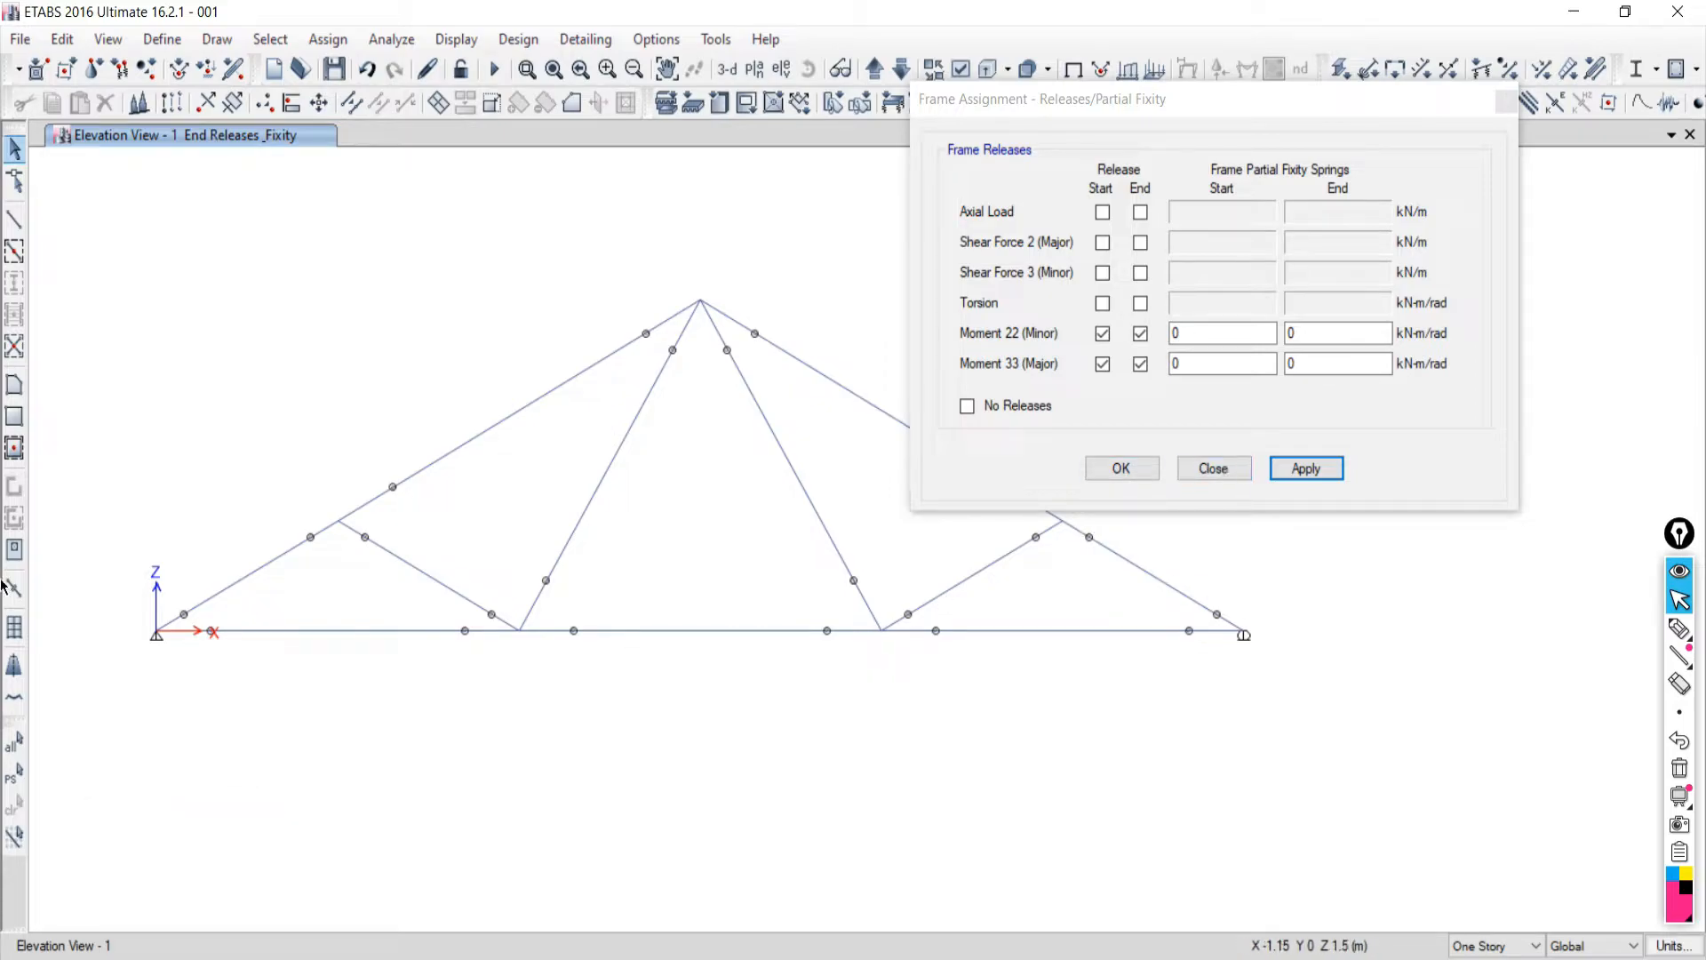
click(364, 71)
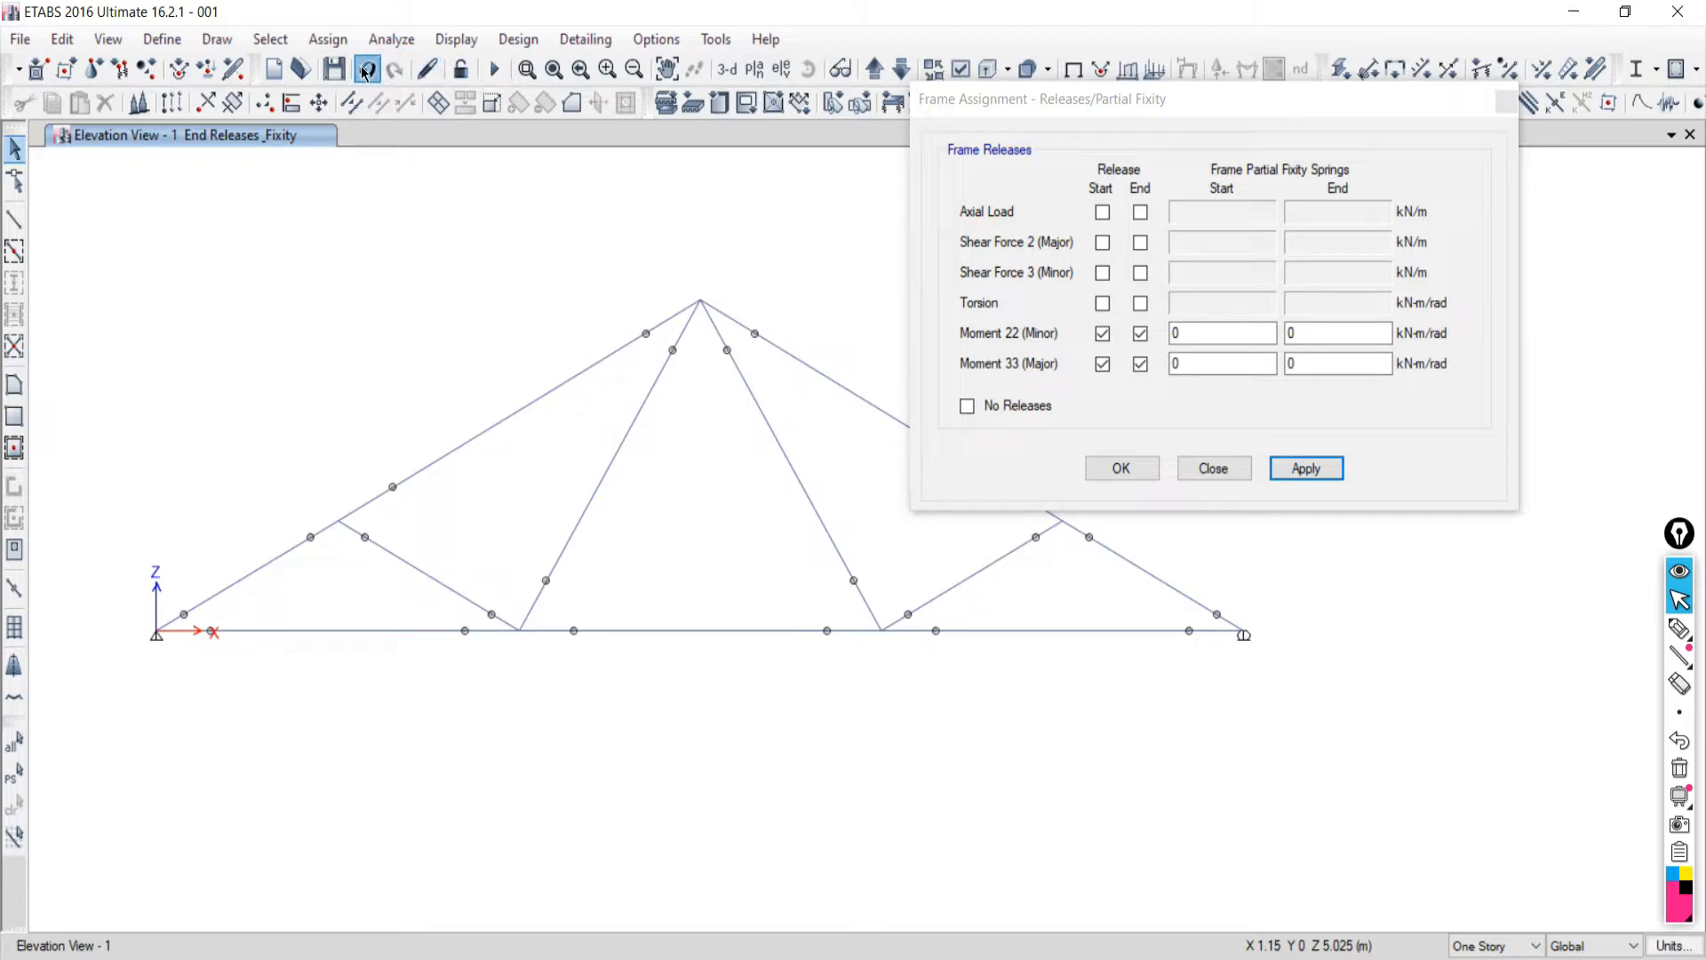
click(1227, 468)
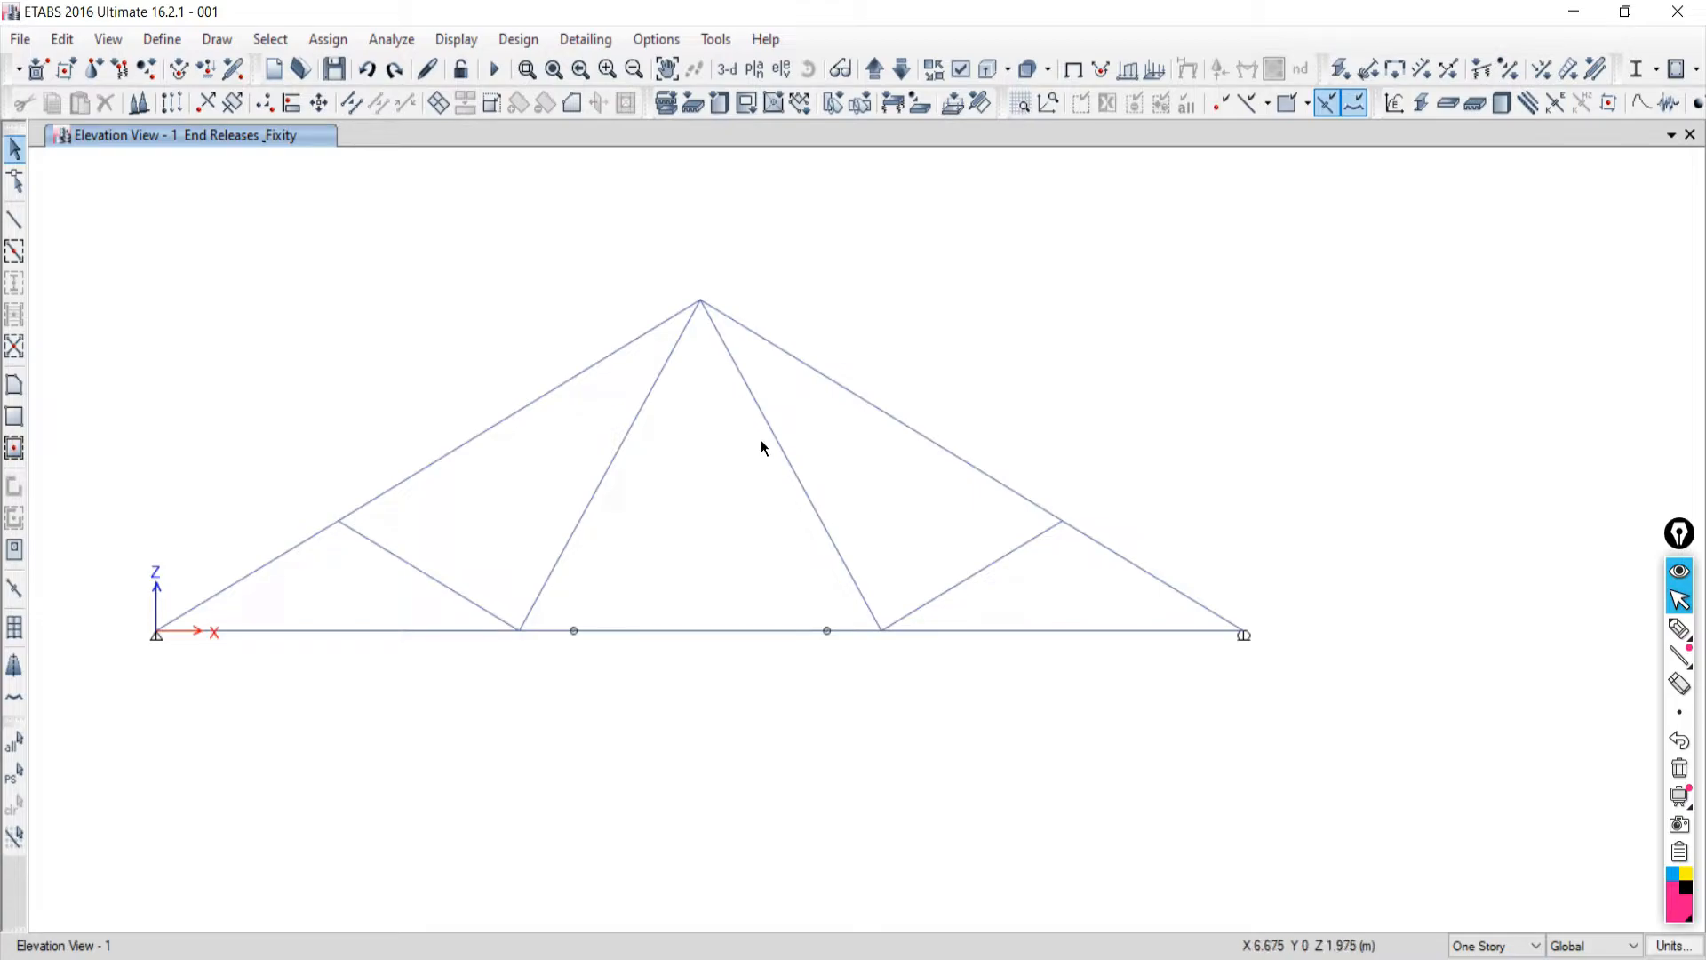
Try selecting the truss with crossing windows and with one window around the whole truss, clearing each selection.
drag(1117, 403, 435, 439)
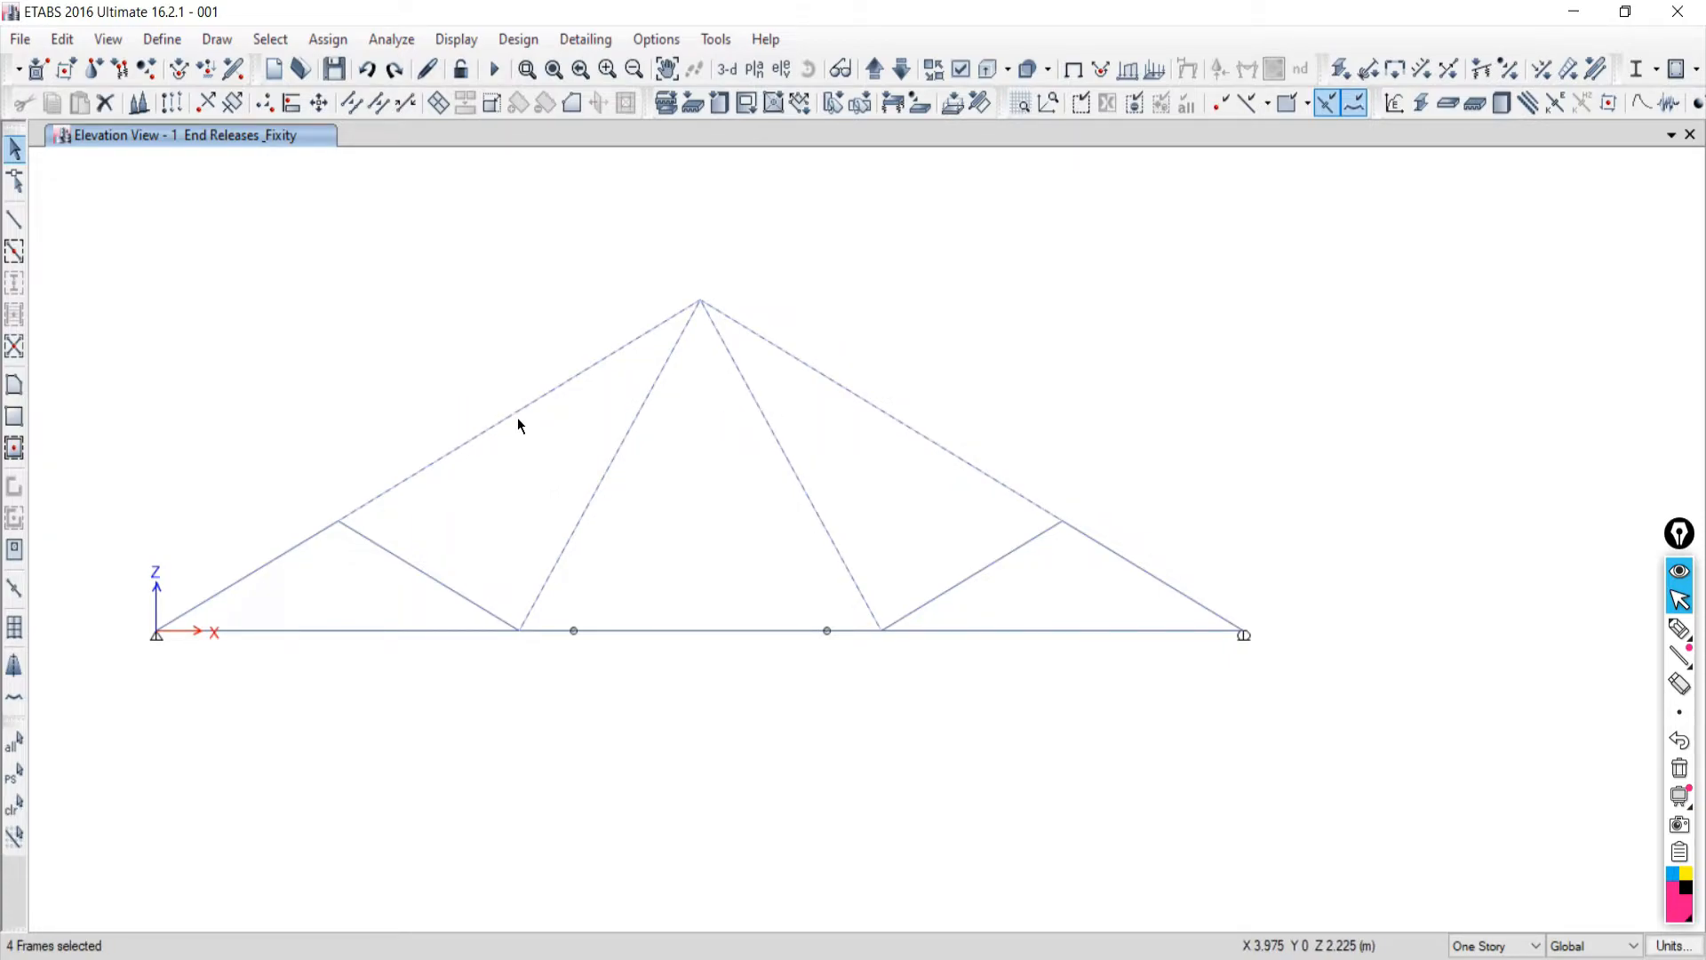
drag(1219, 577, 173, 638)
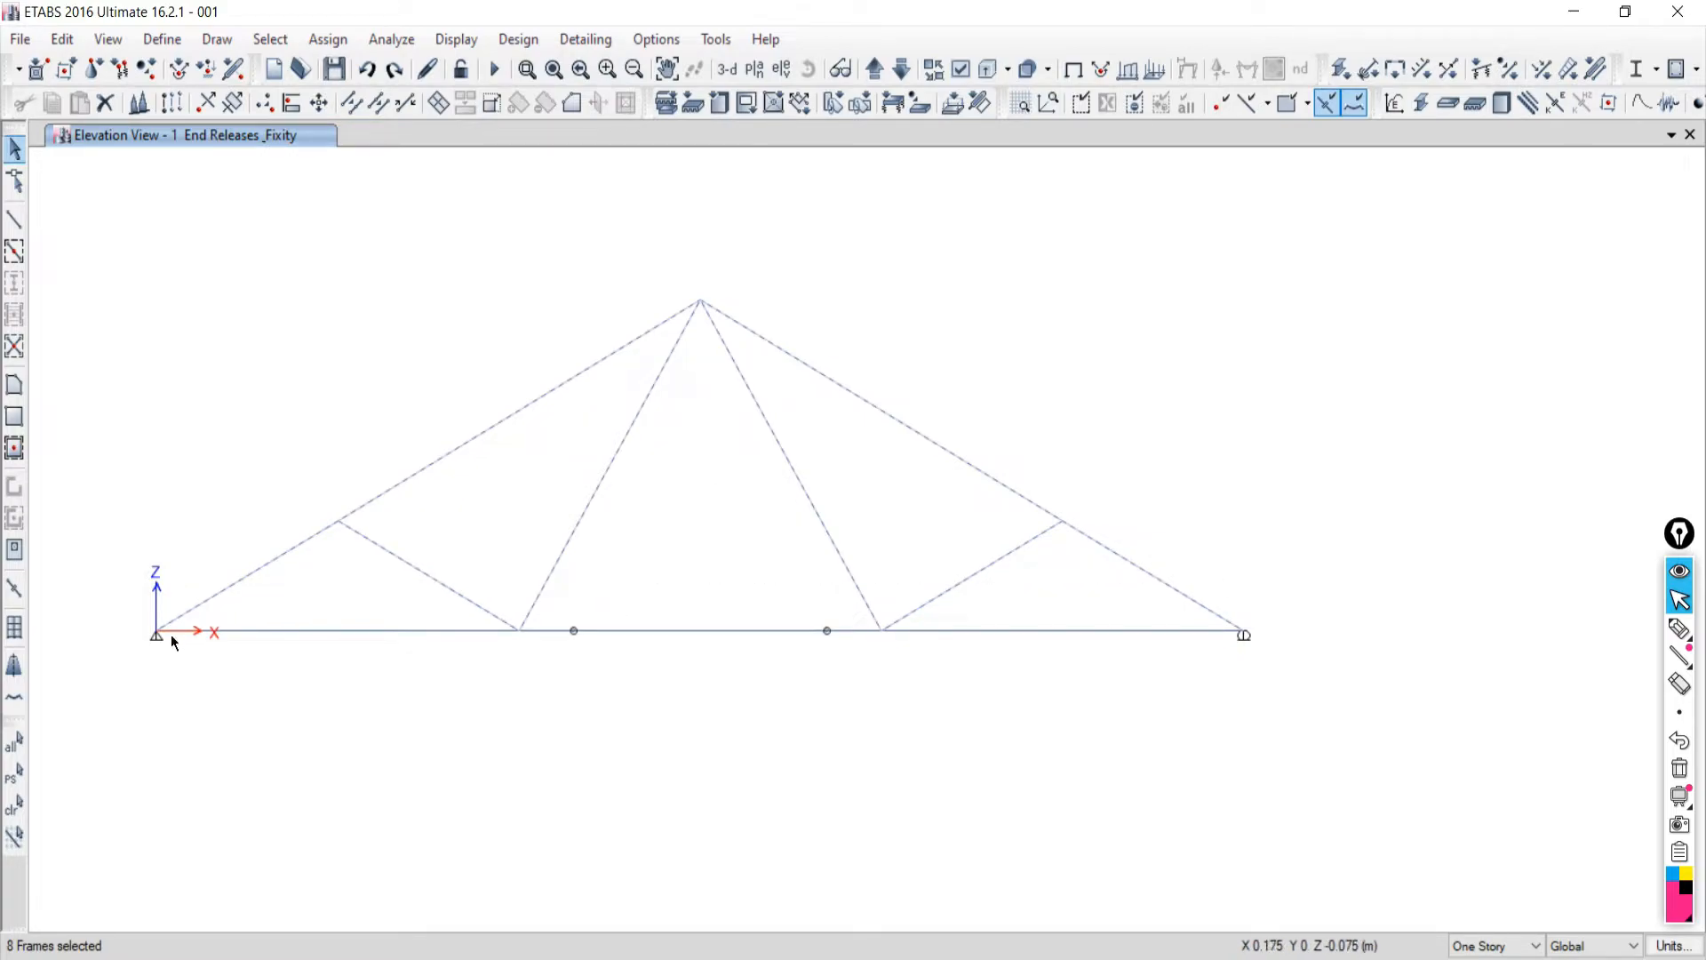
click(14, 804)
drag(60, 177, 1516, 765)
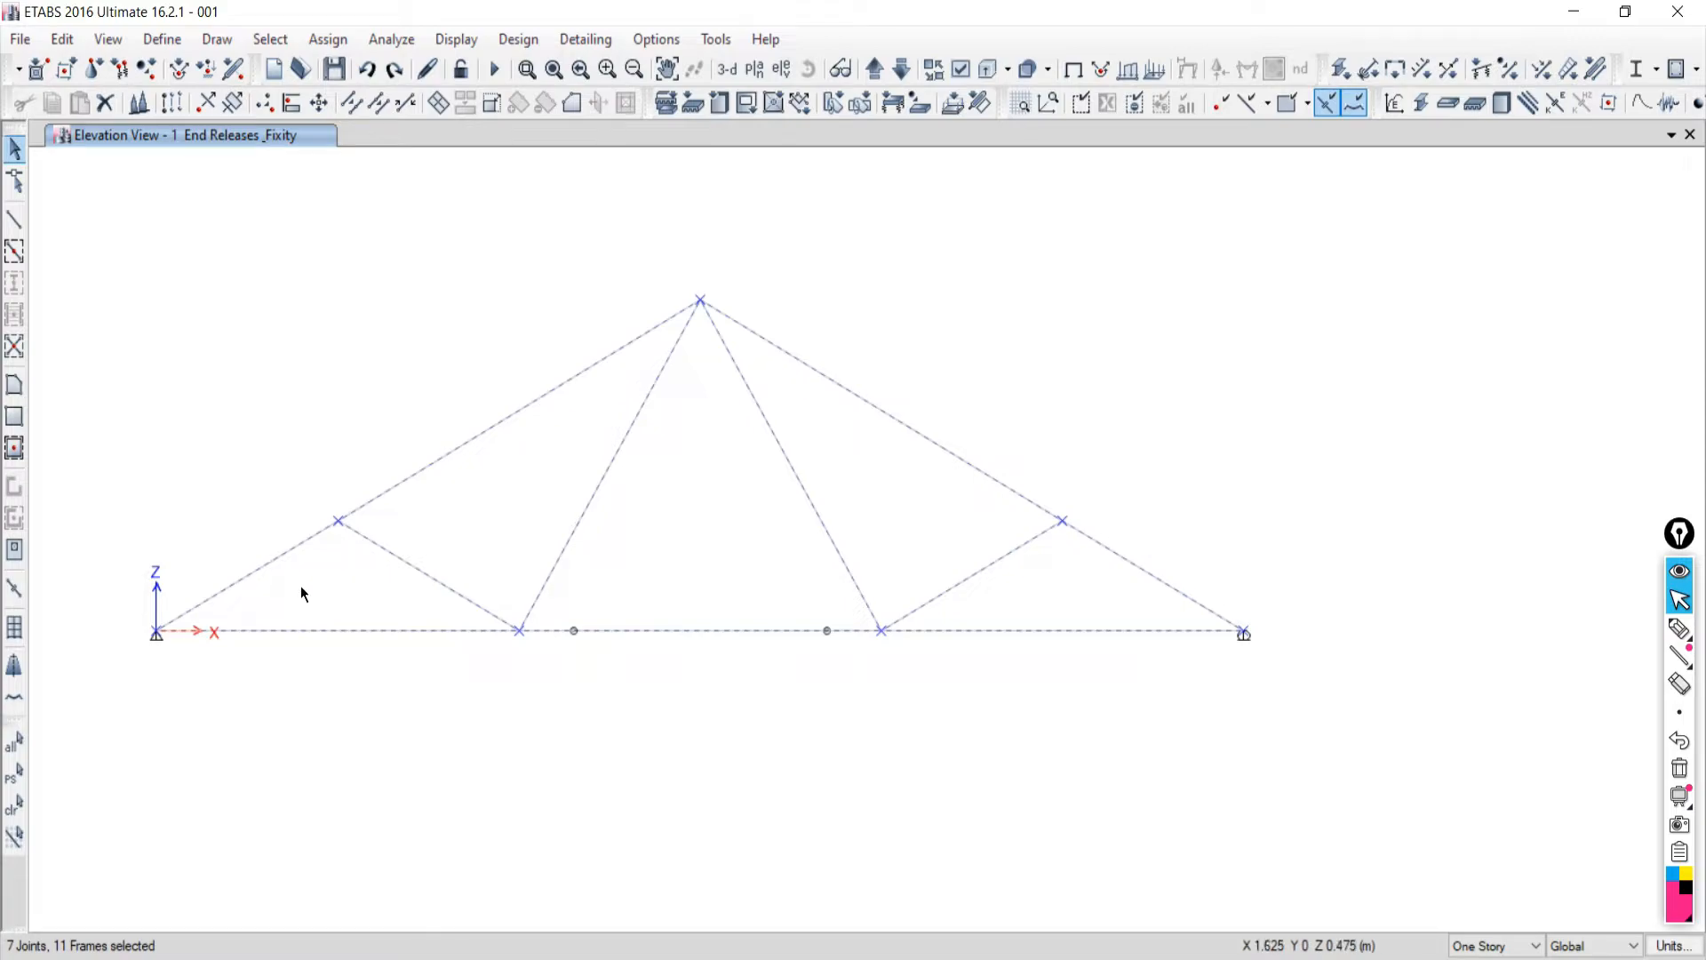
click(12, 811)
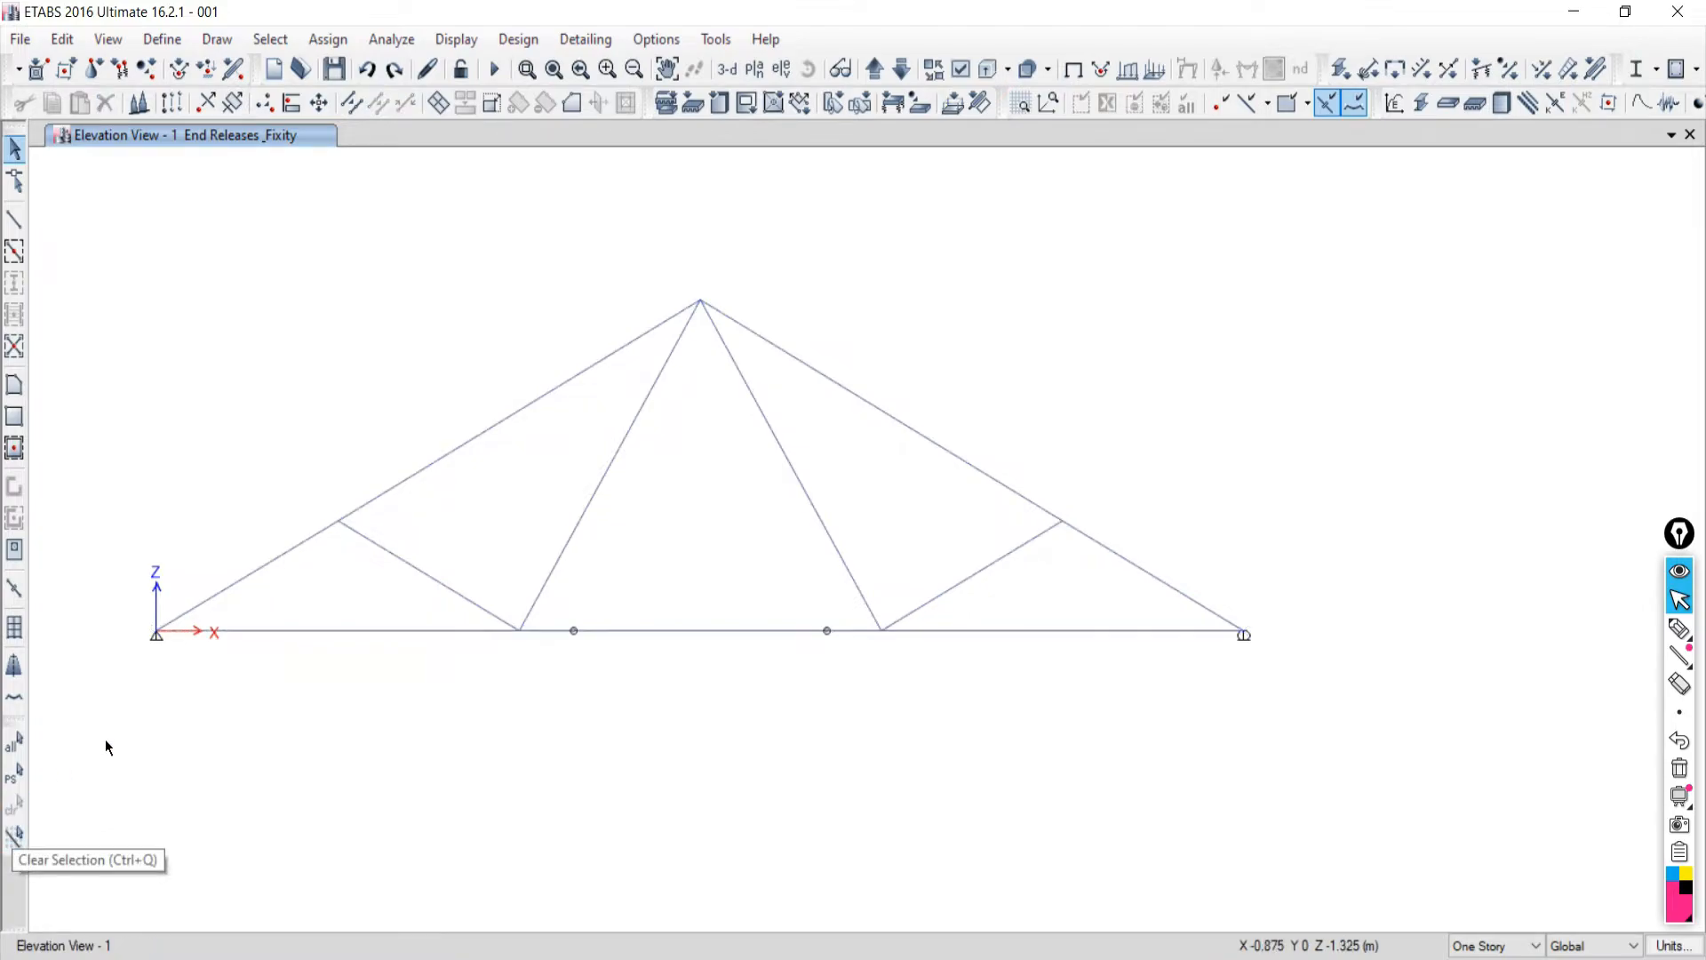
Select all the members without their joints, try a crossing window that also covers joints, and clear each selection.
drag(1047, 388, 335, 450)
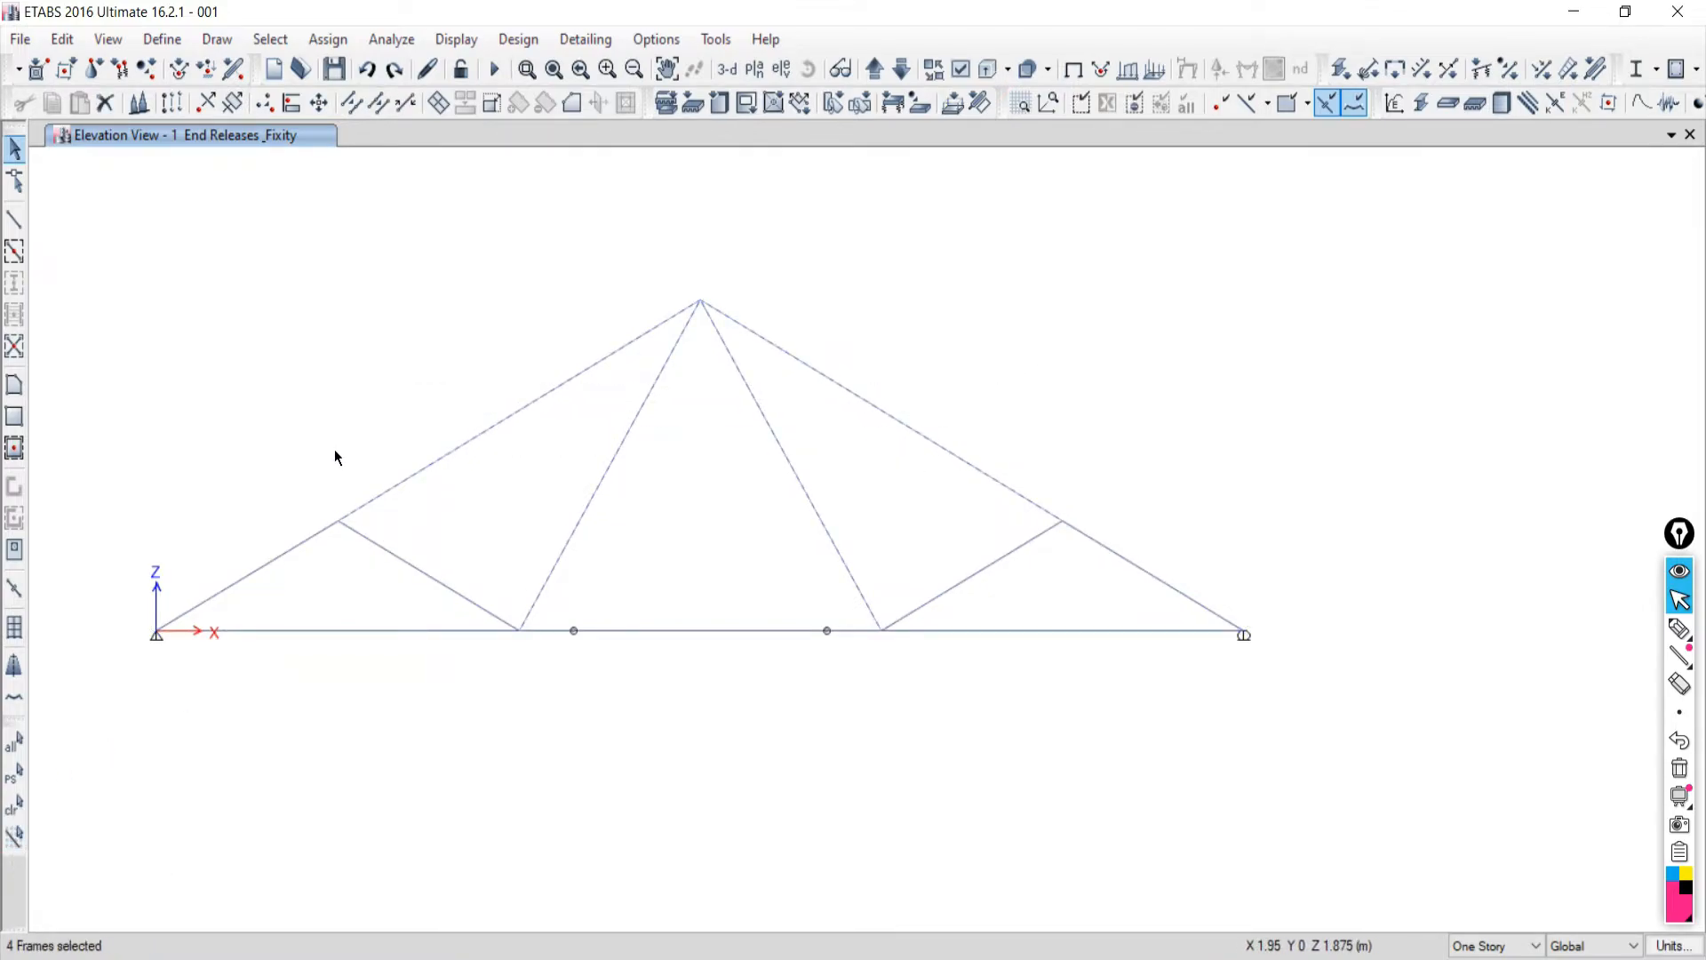
drag(1192, 590, 224, 562)
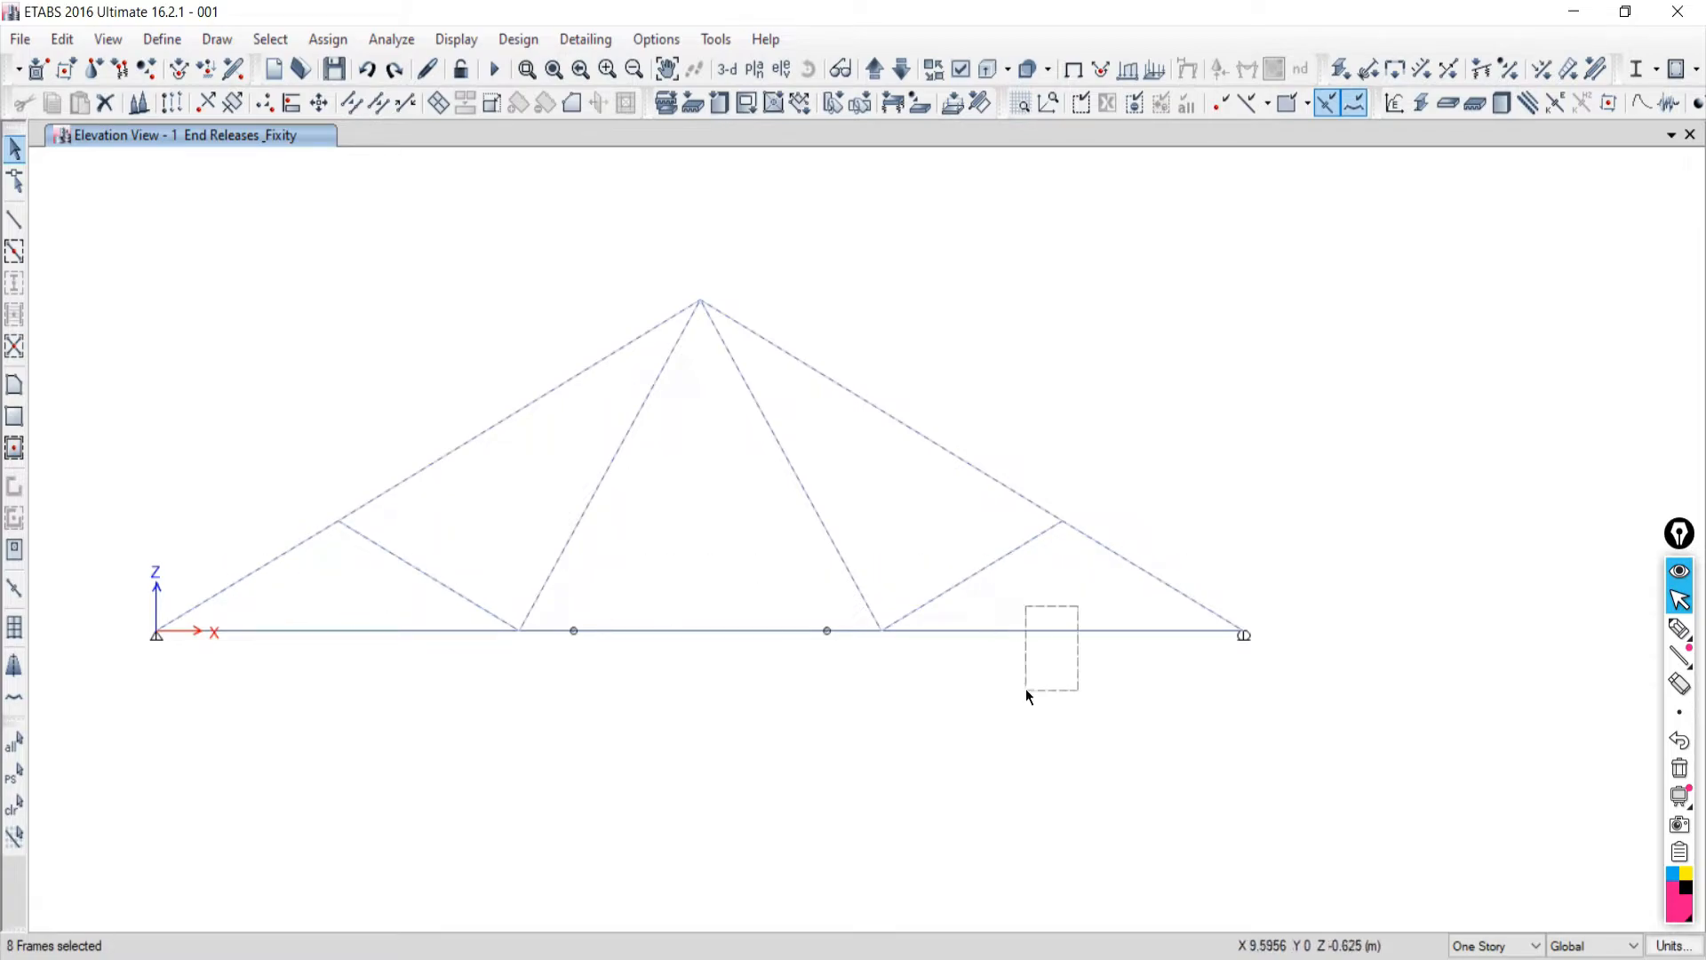
drag(784, 600, 711, 688)
drag(421, 604, 327, 686)
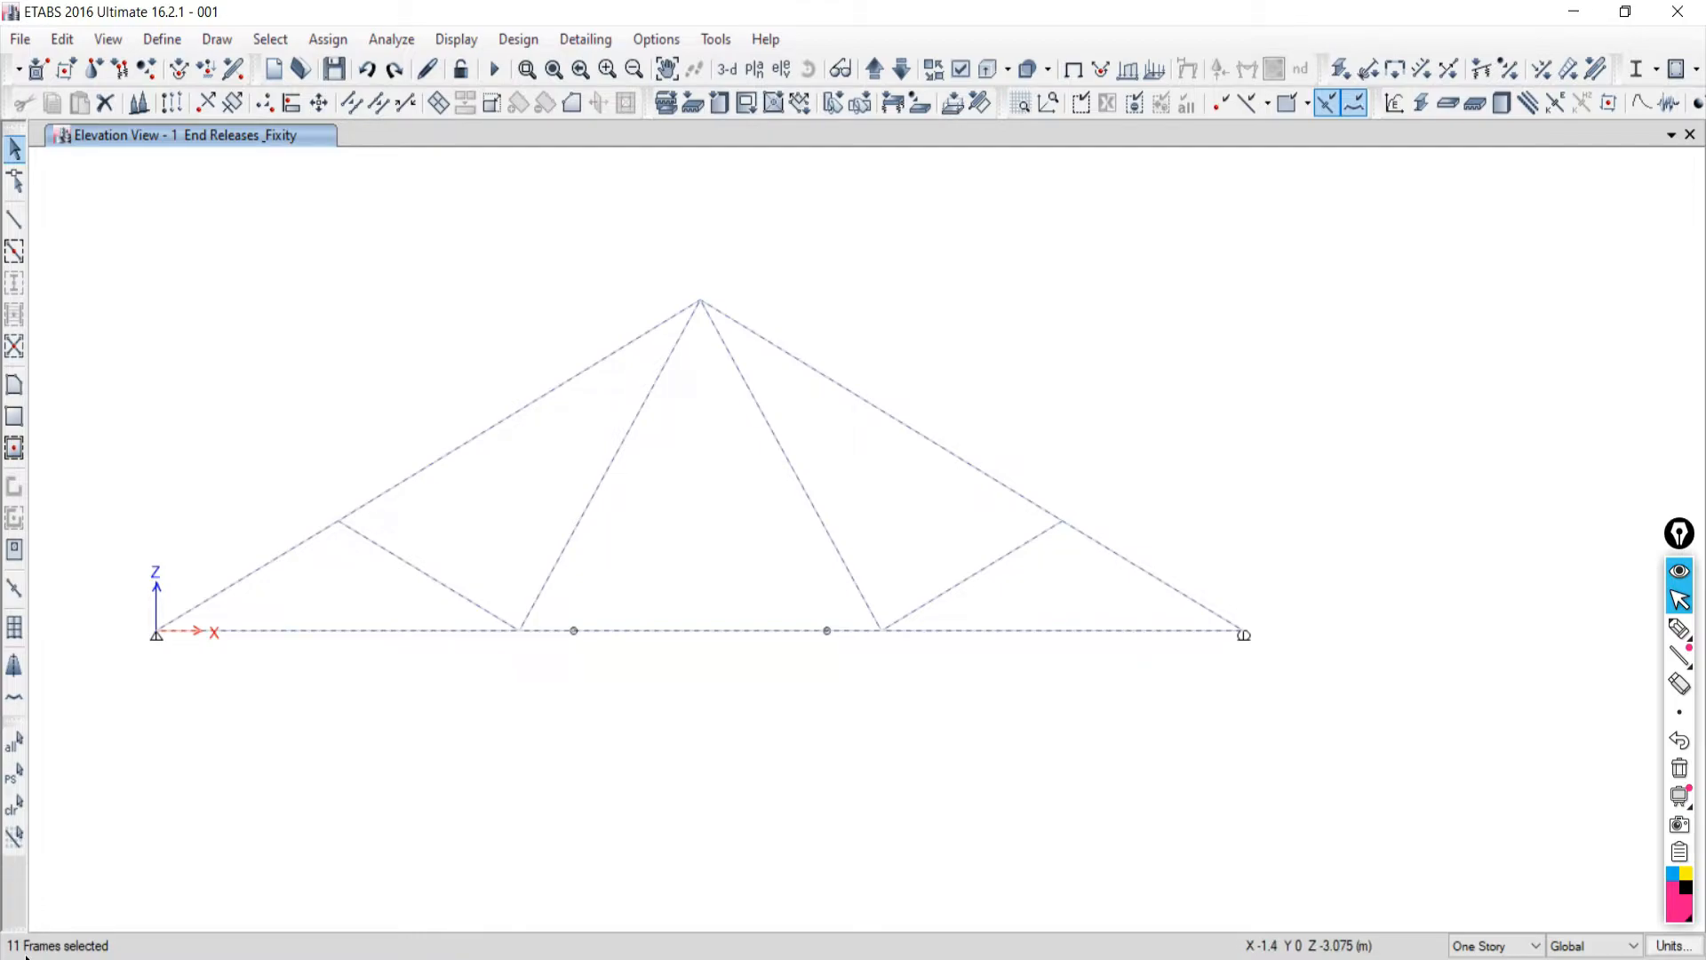
click(14, 804)
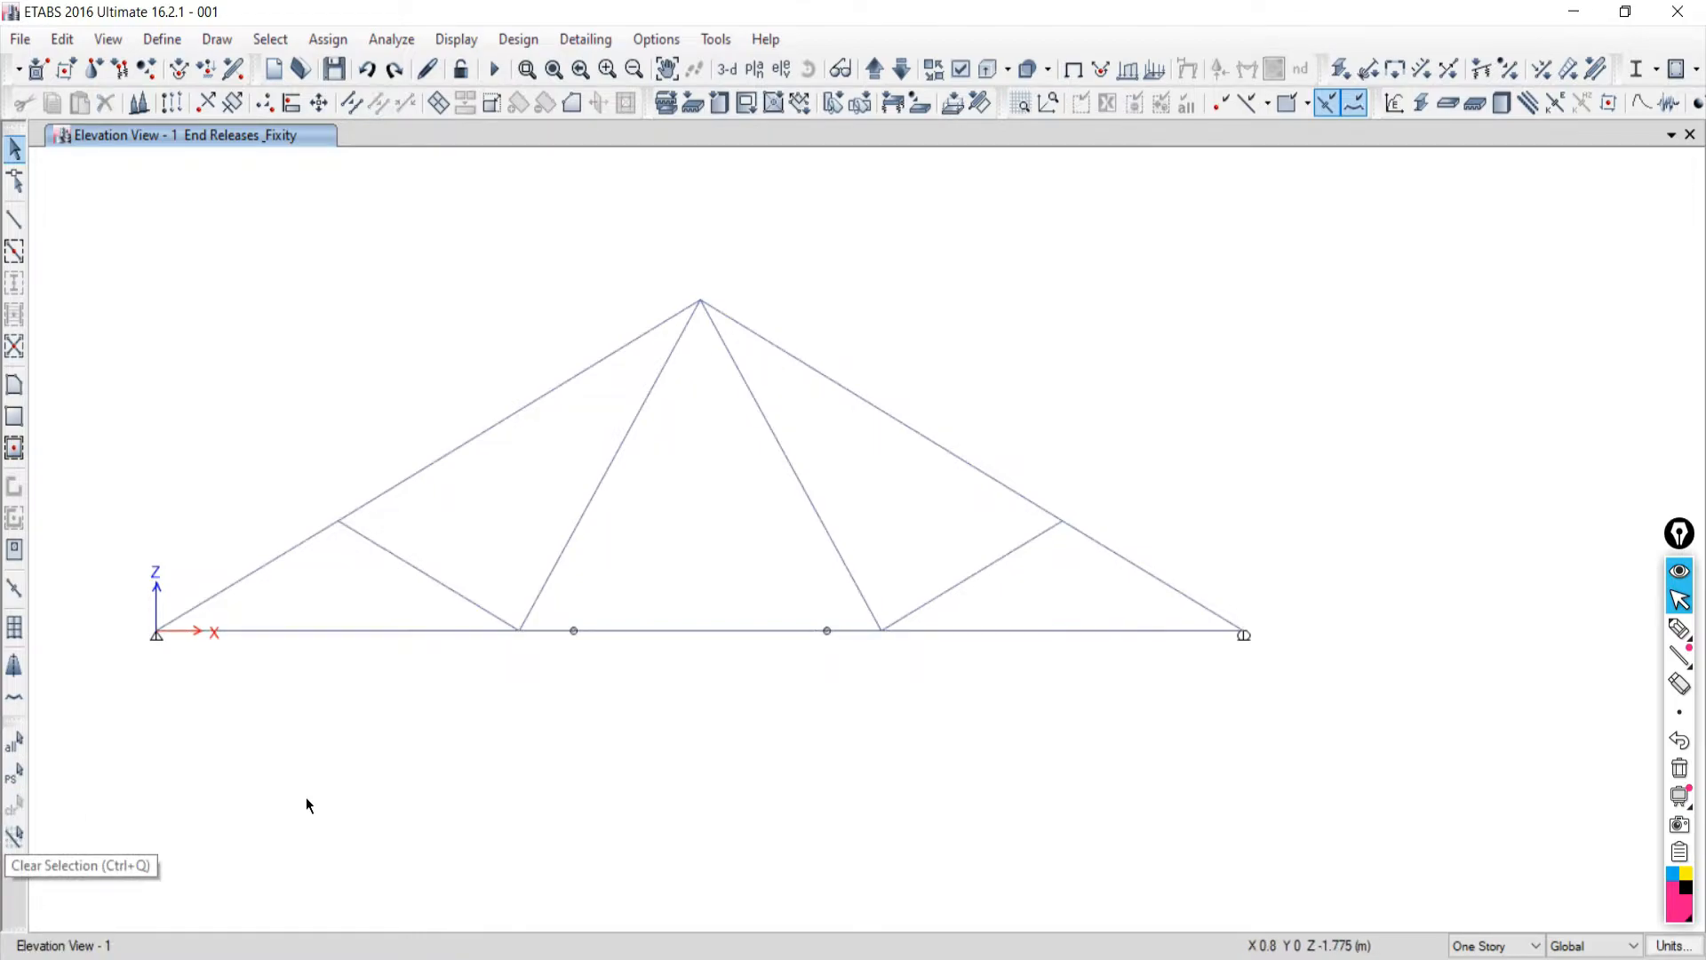
drag(1136, 452, 272, 557)
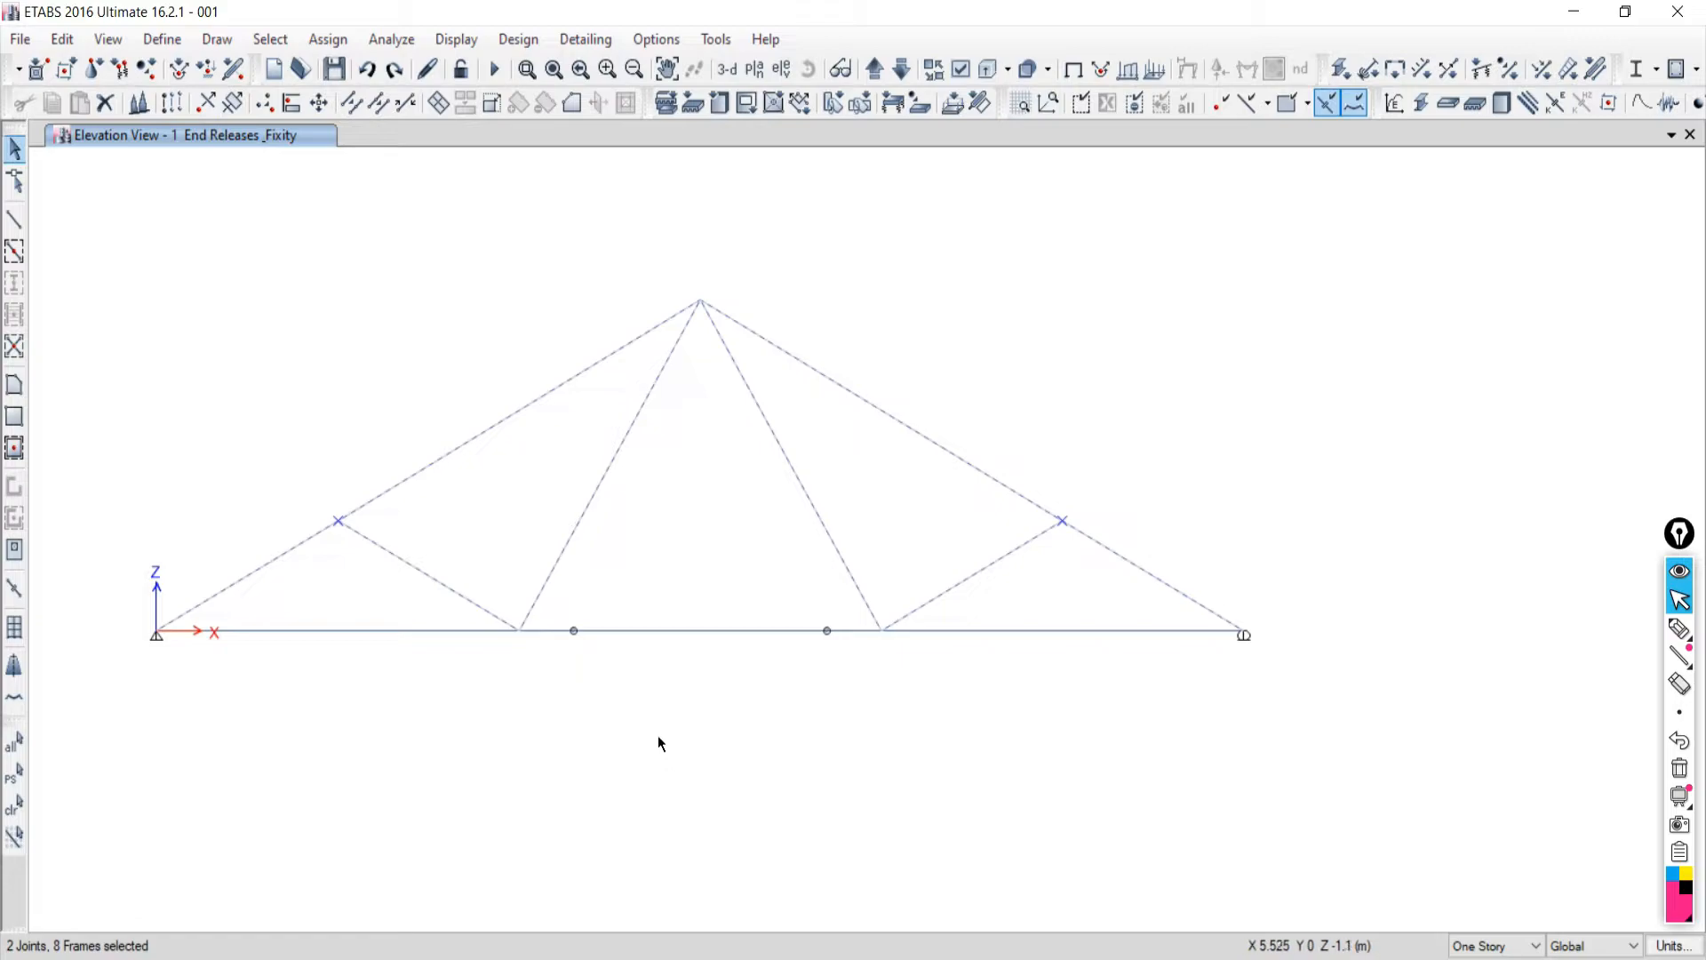
click(14, 804)
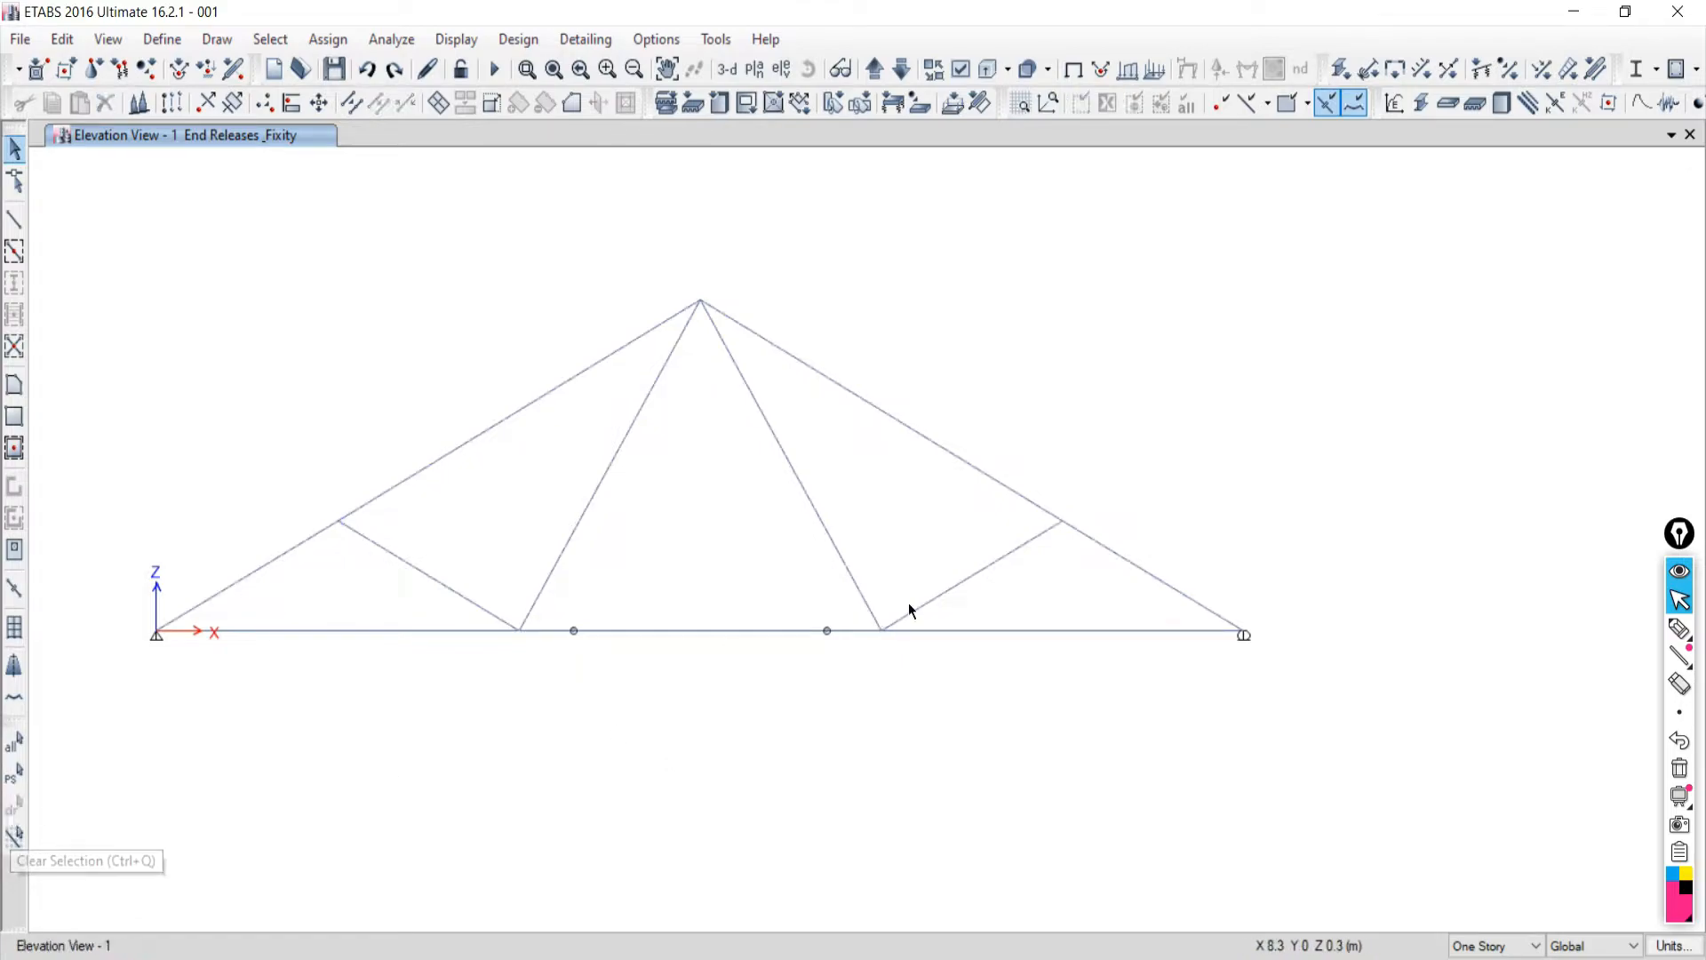
Select all 11 truss members without joints and release Moment 22 (Minor) and Moment 33 (Major) at both ends.
drag(1132, 450, 271, 435)
drag(1187, 565, 1097, 650)
click(993, 563)
drag(629, 560, 598, 697)
drag(472, 549, 236, 504)
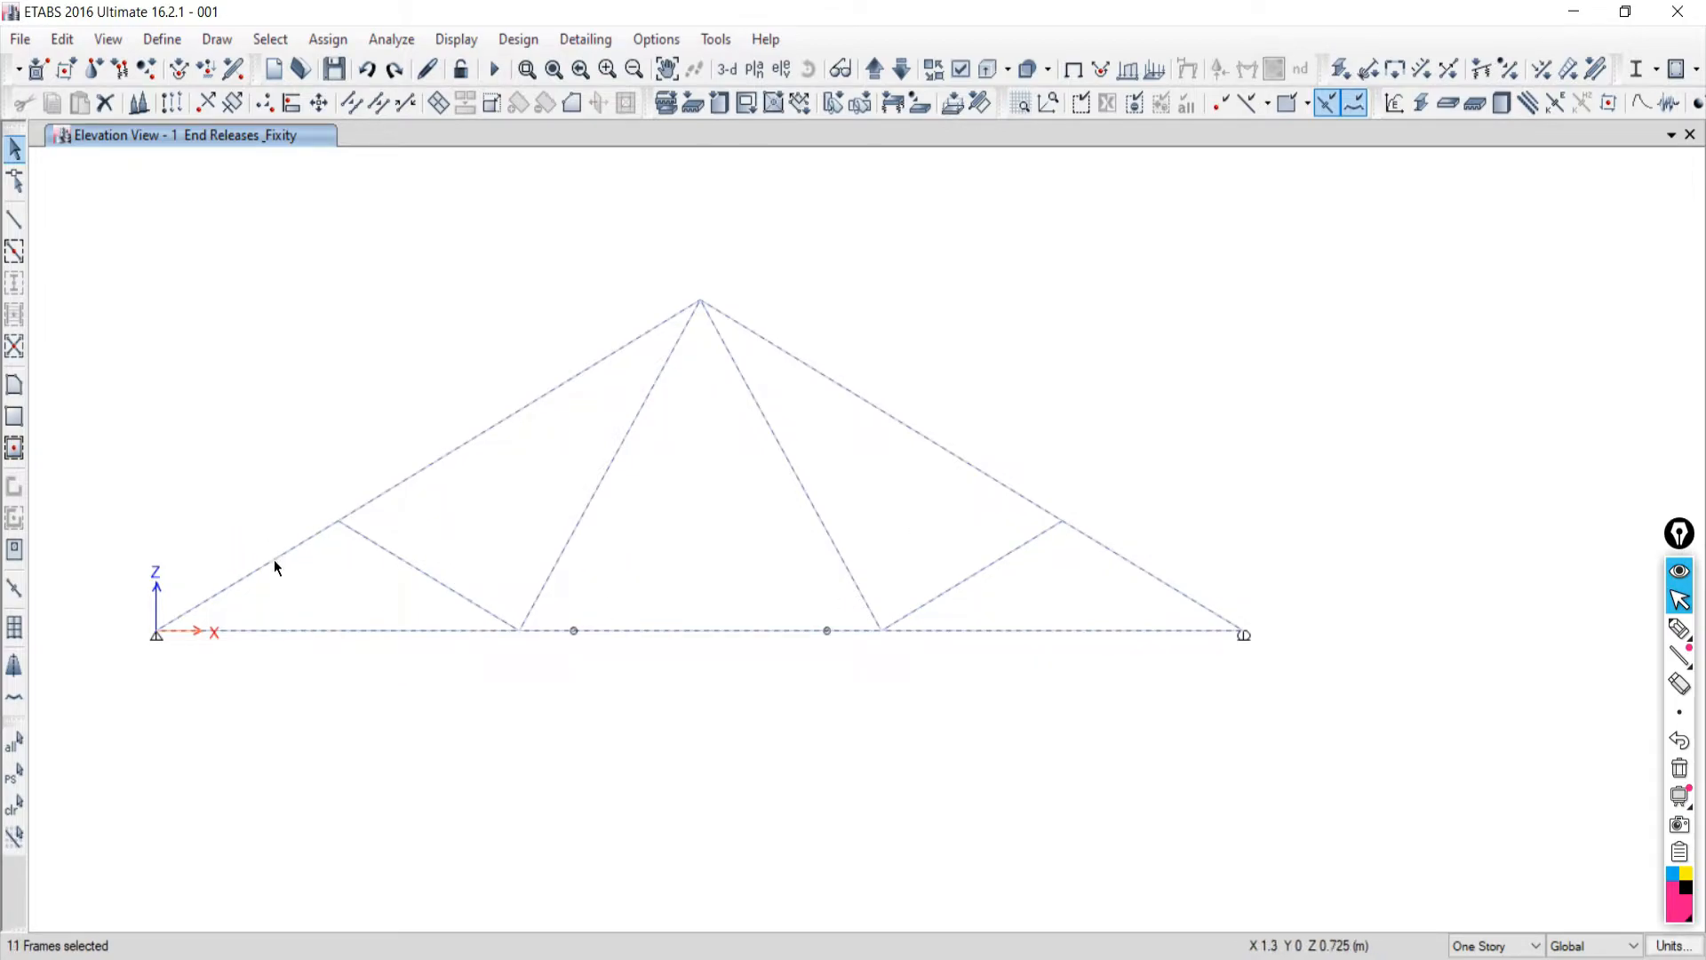
click(306, 39)
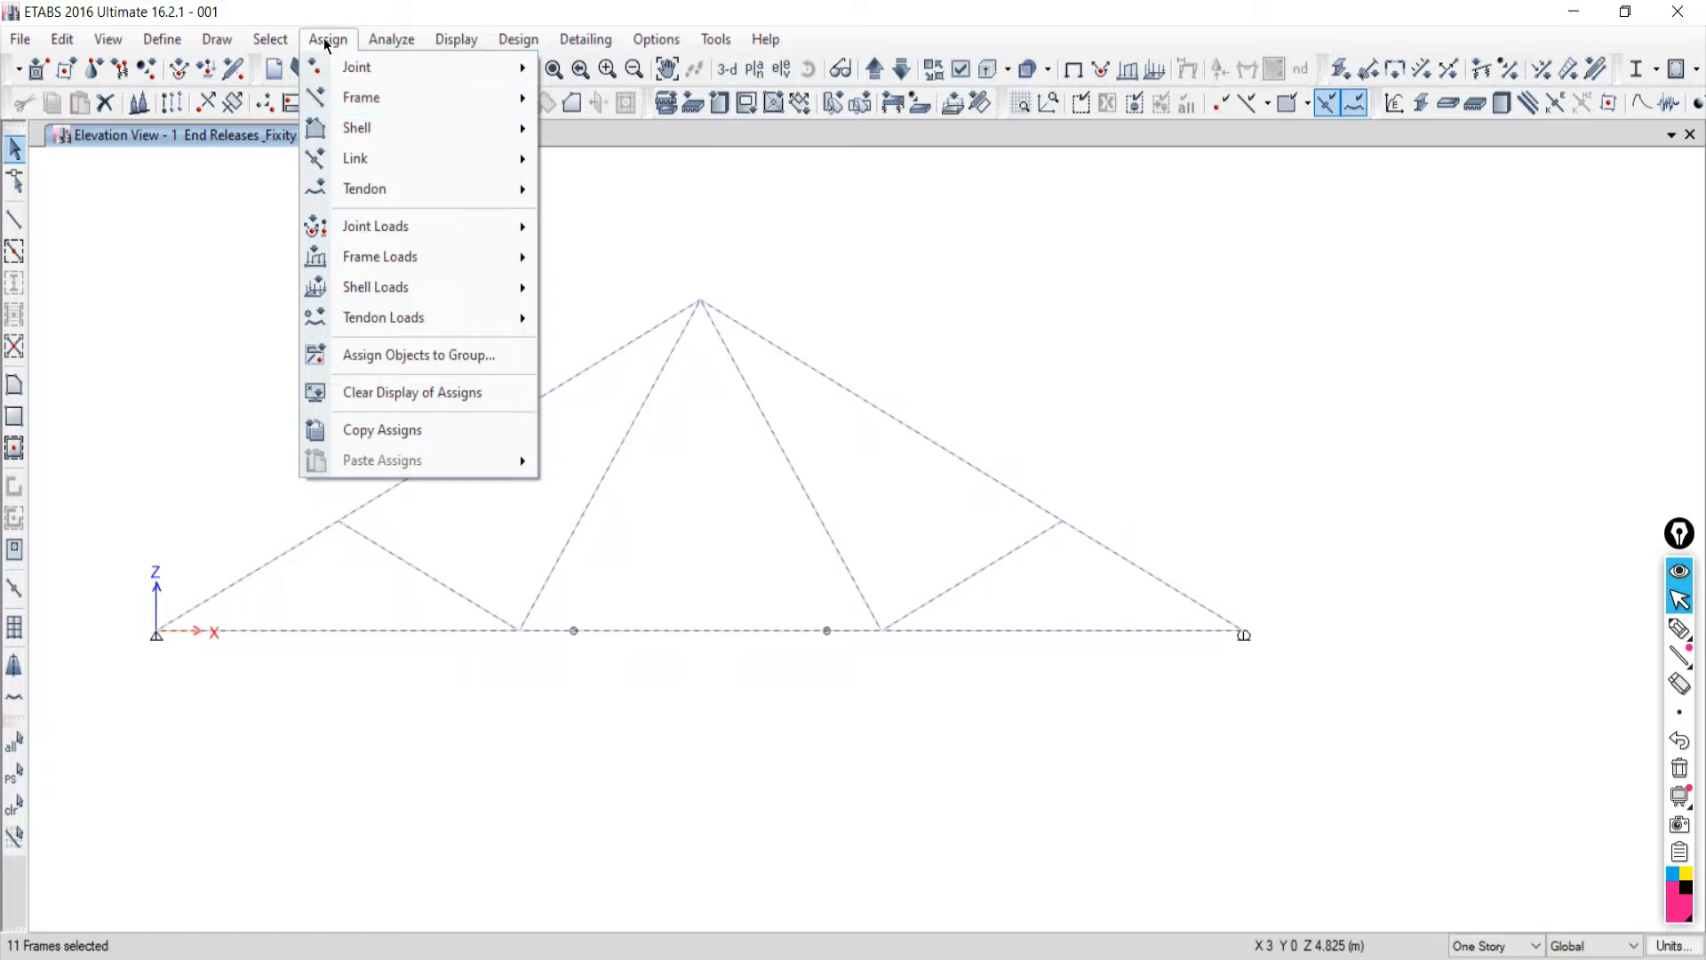
mouse_move(350, 100)
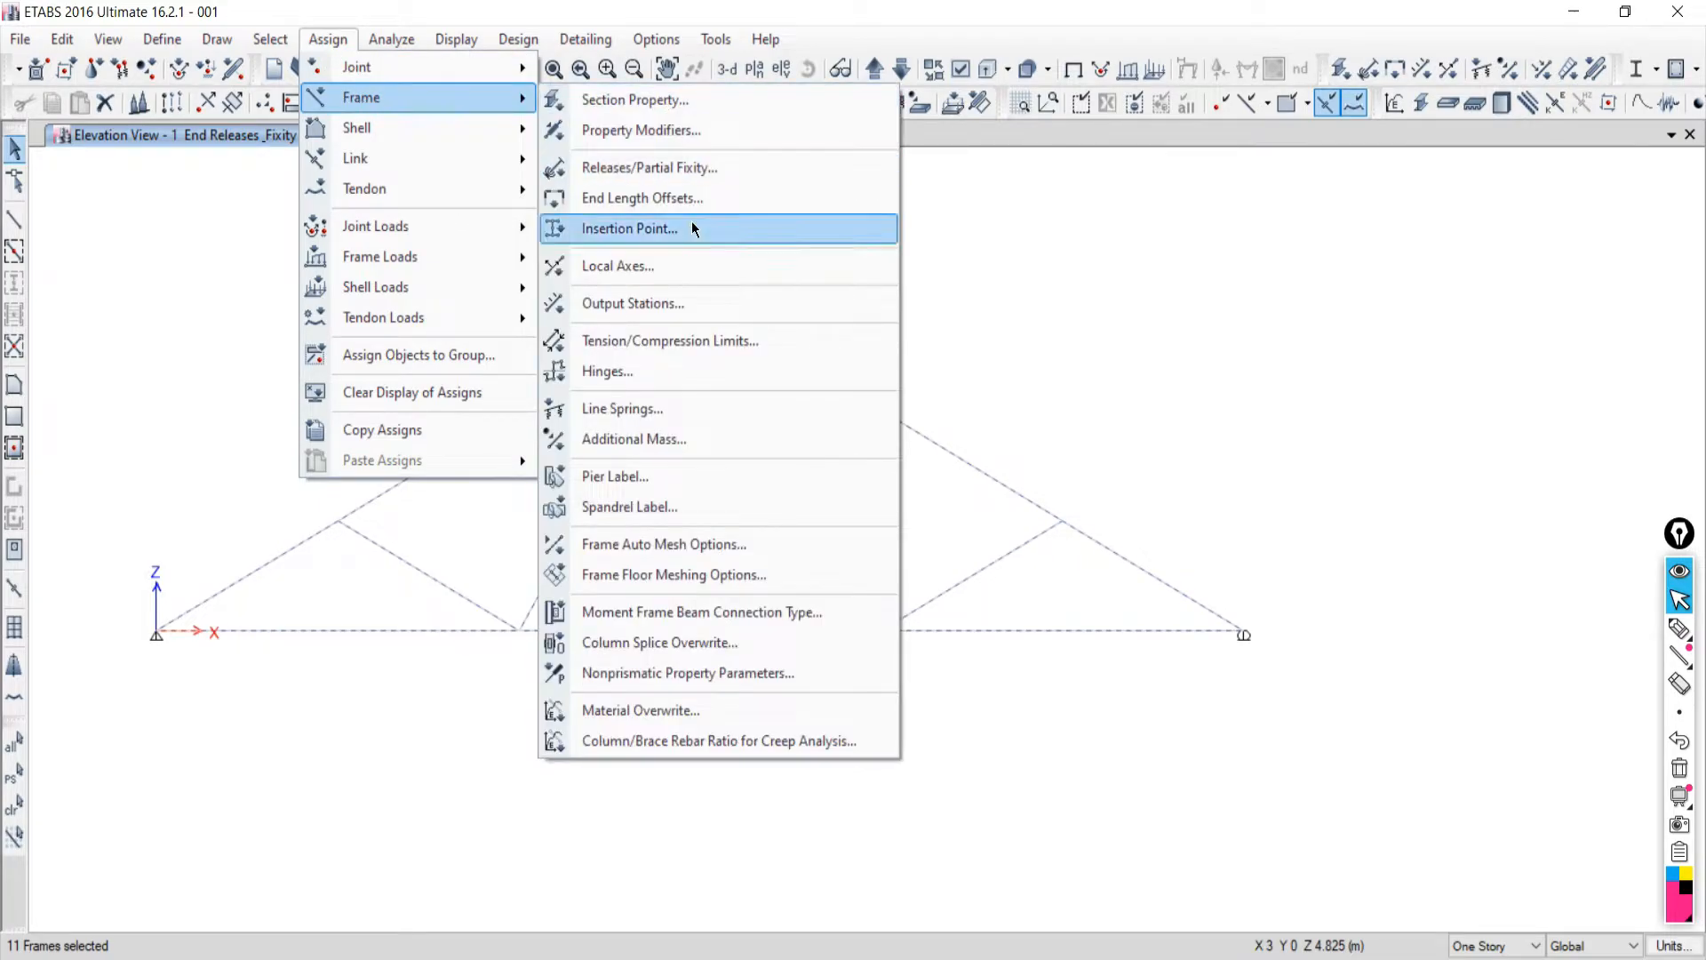
click(599, 169)
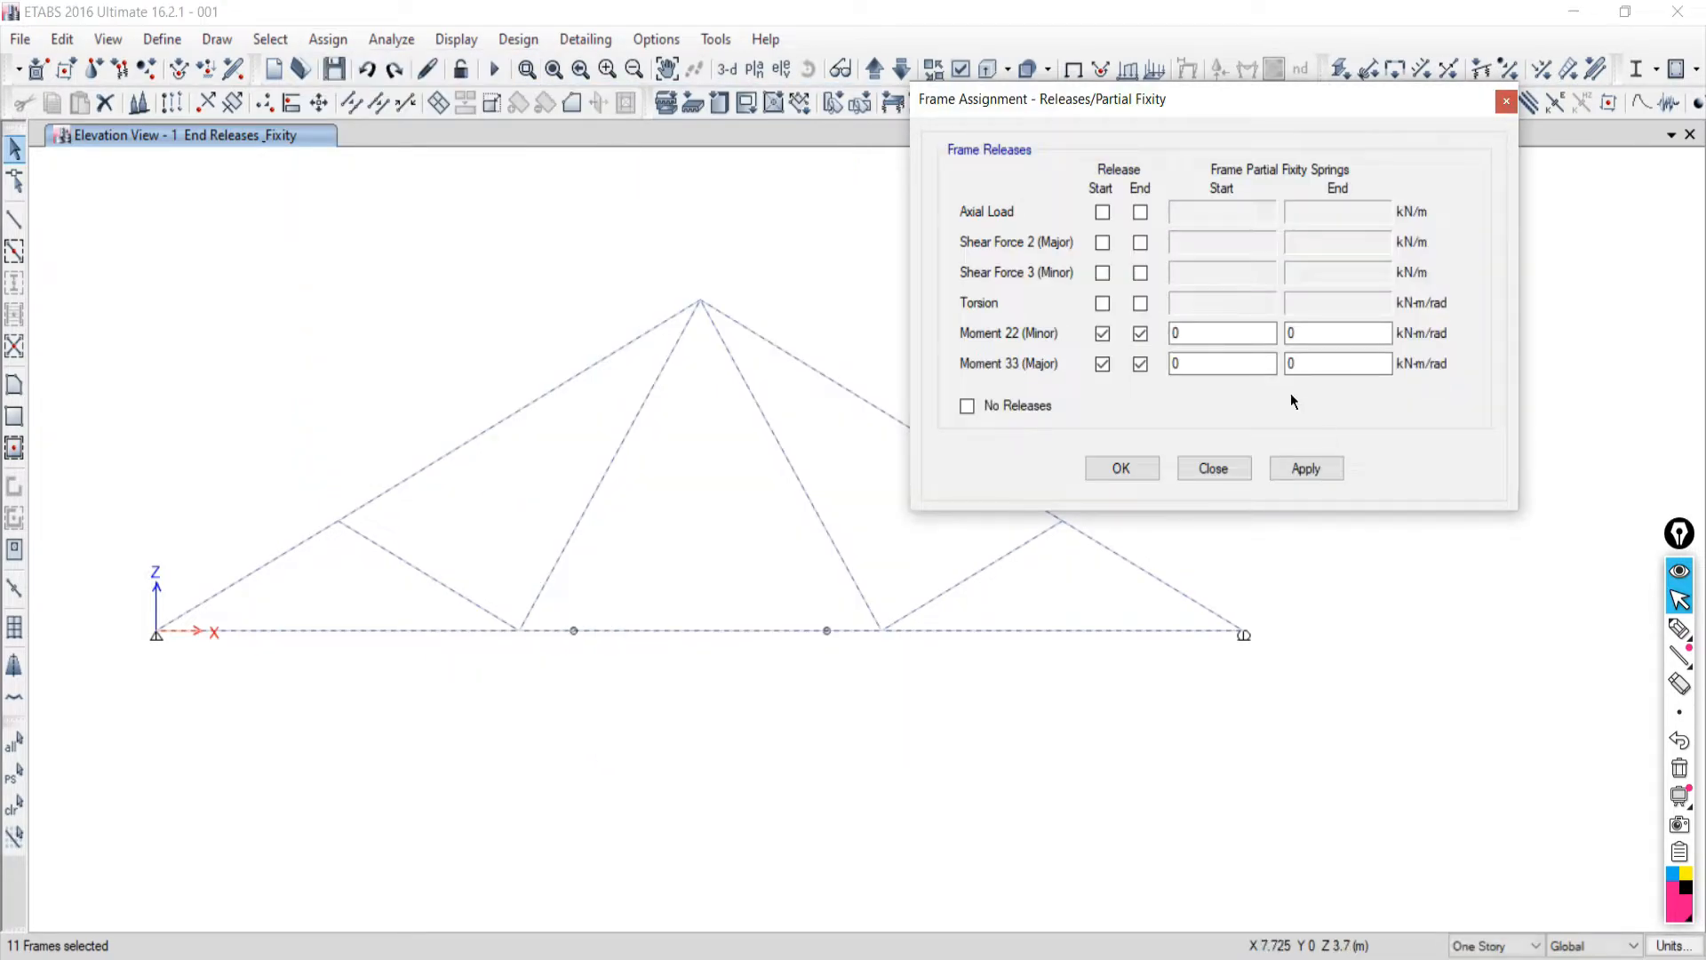
click(1306, 466)
click(1212, 469)
Run the analysis of the truss with the moment-released members.
mouse_move(696, 958)
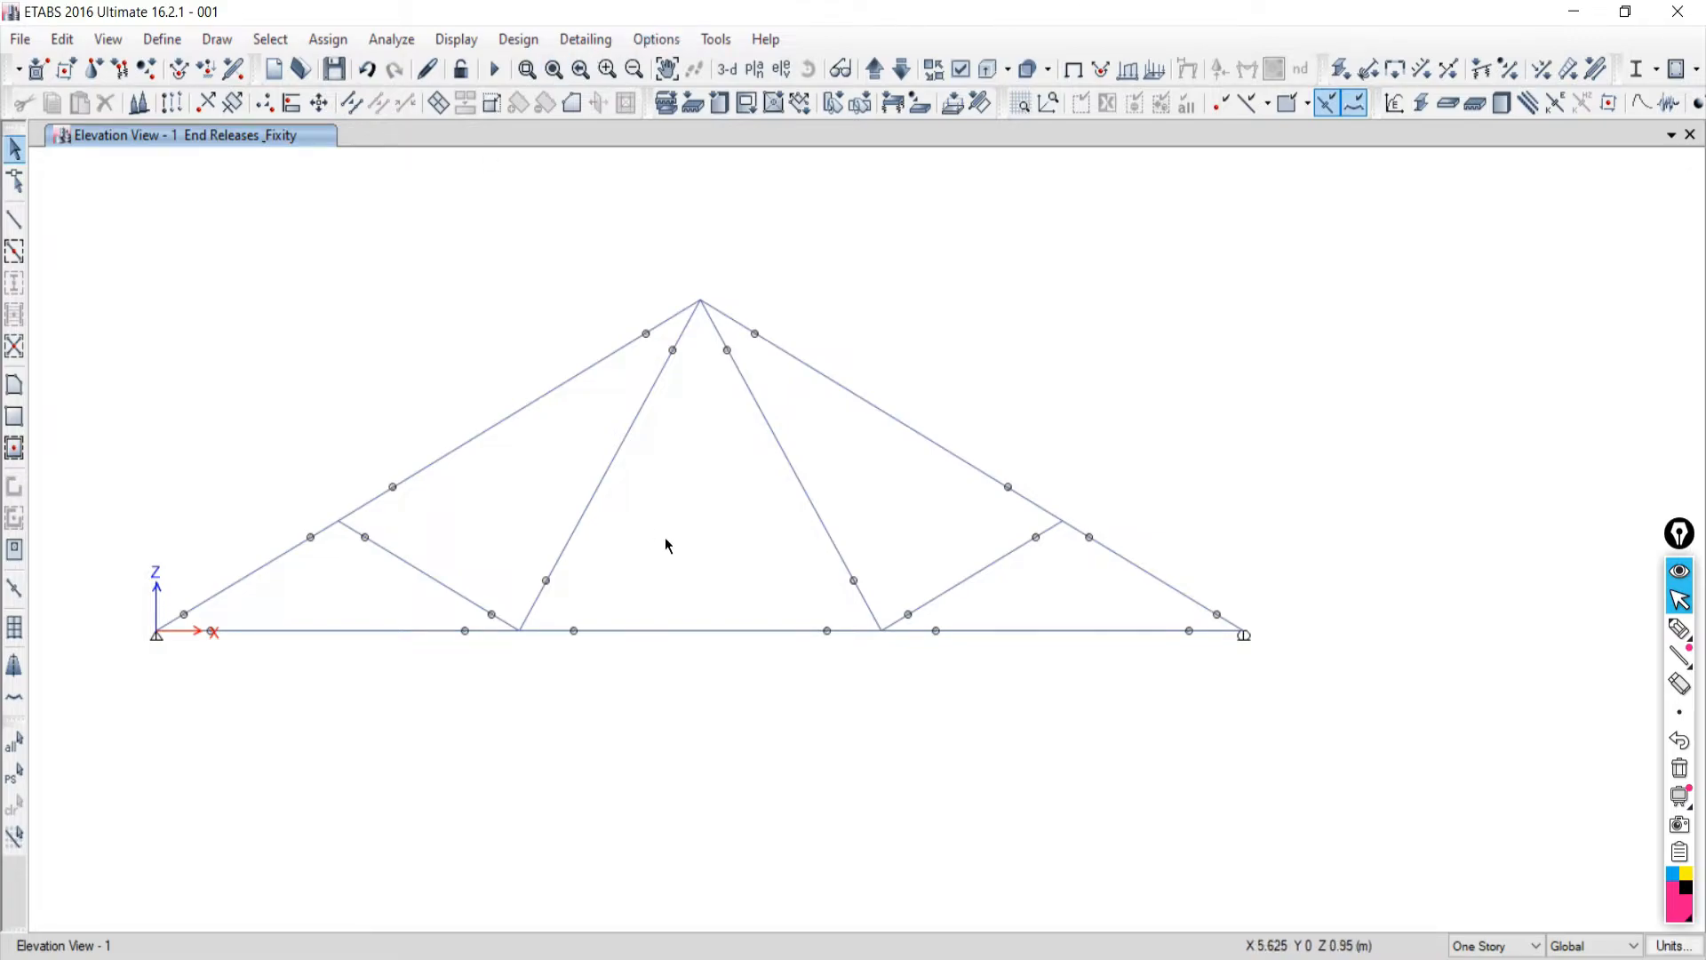
middle_drag(760, 521, 866, 585)
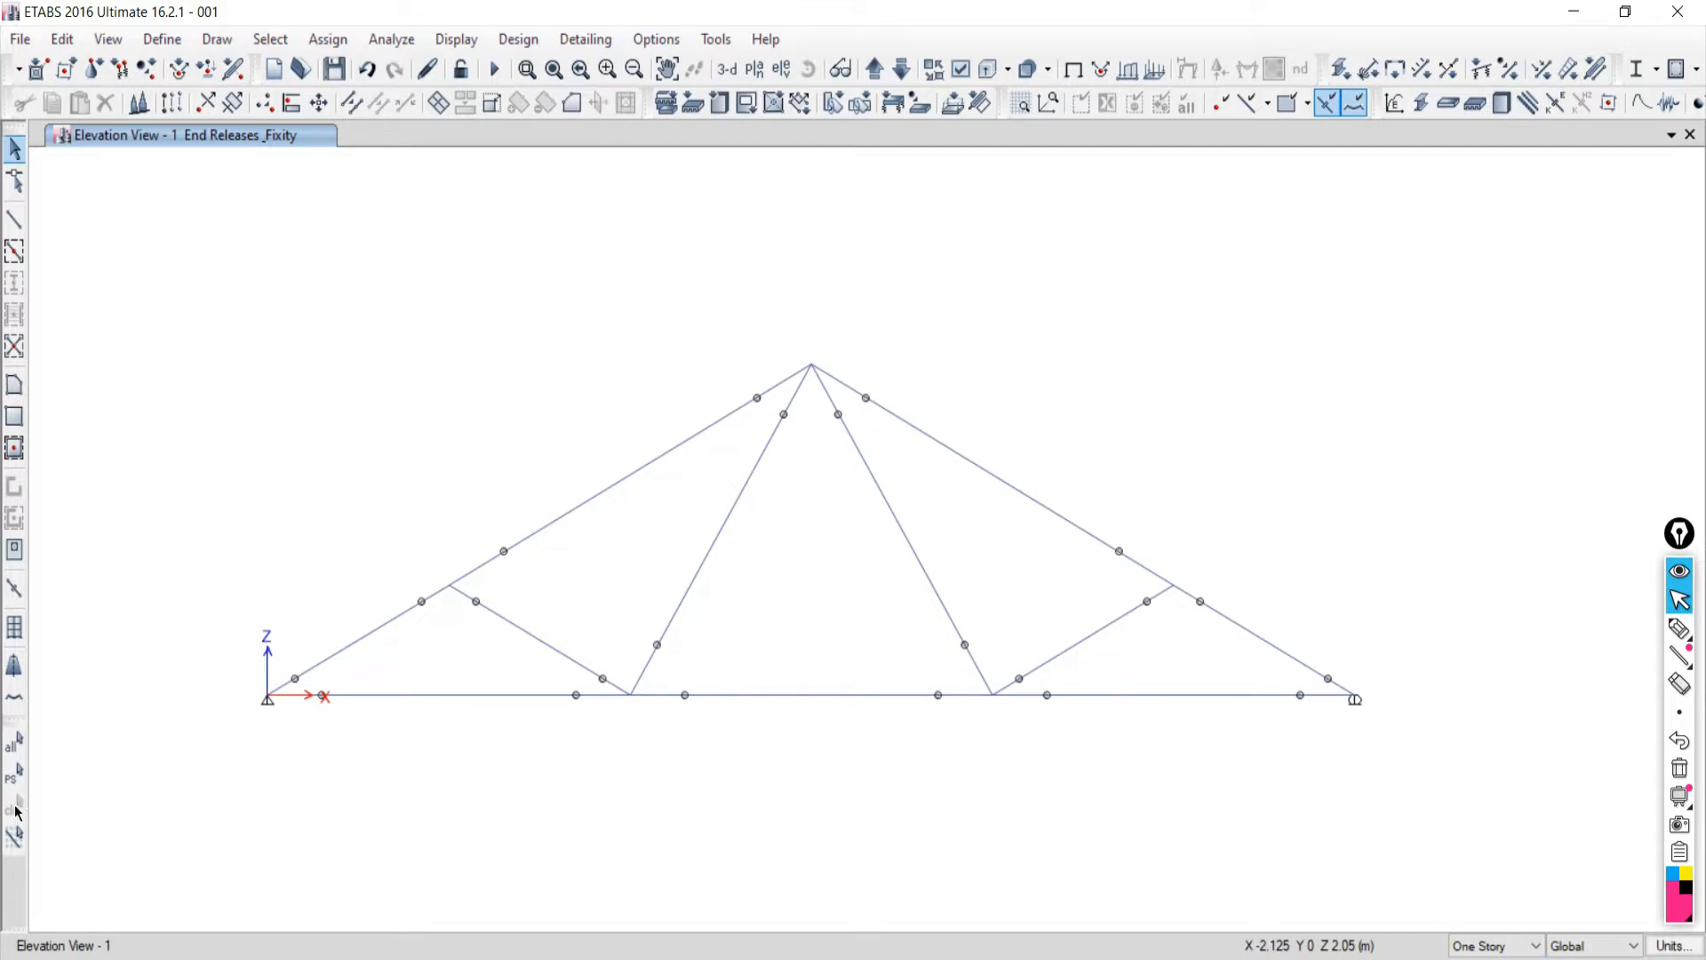
middle_drag(963, 770, 971, 636)
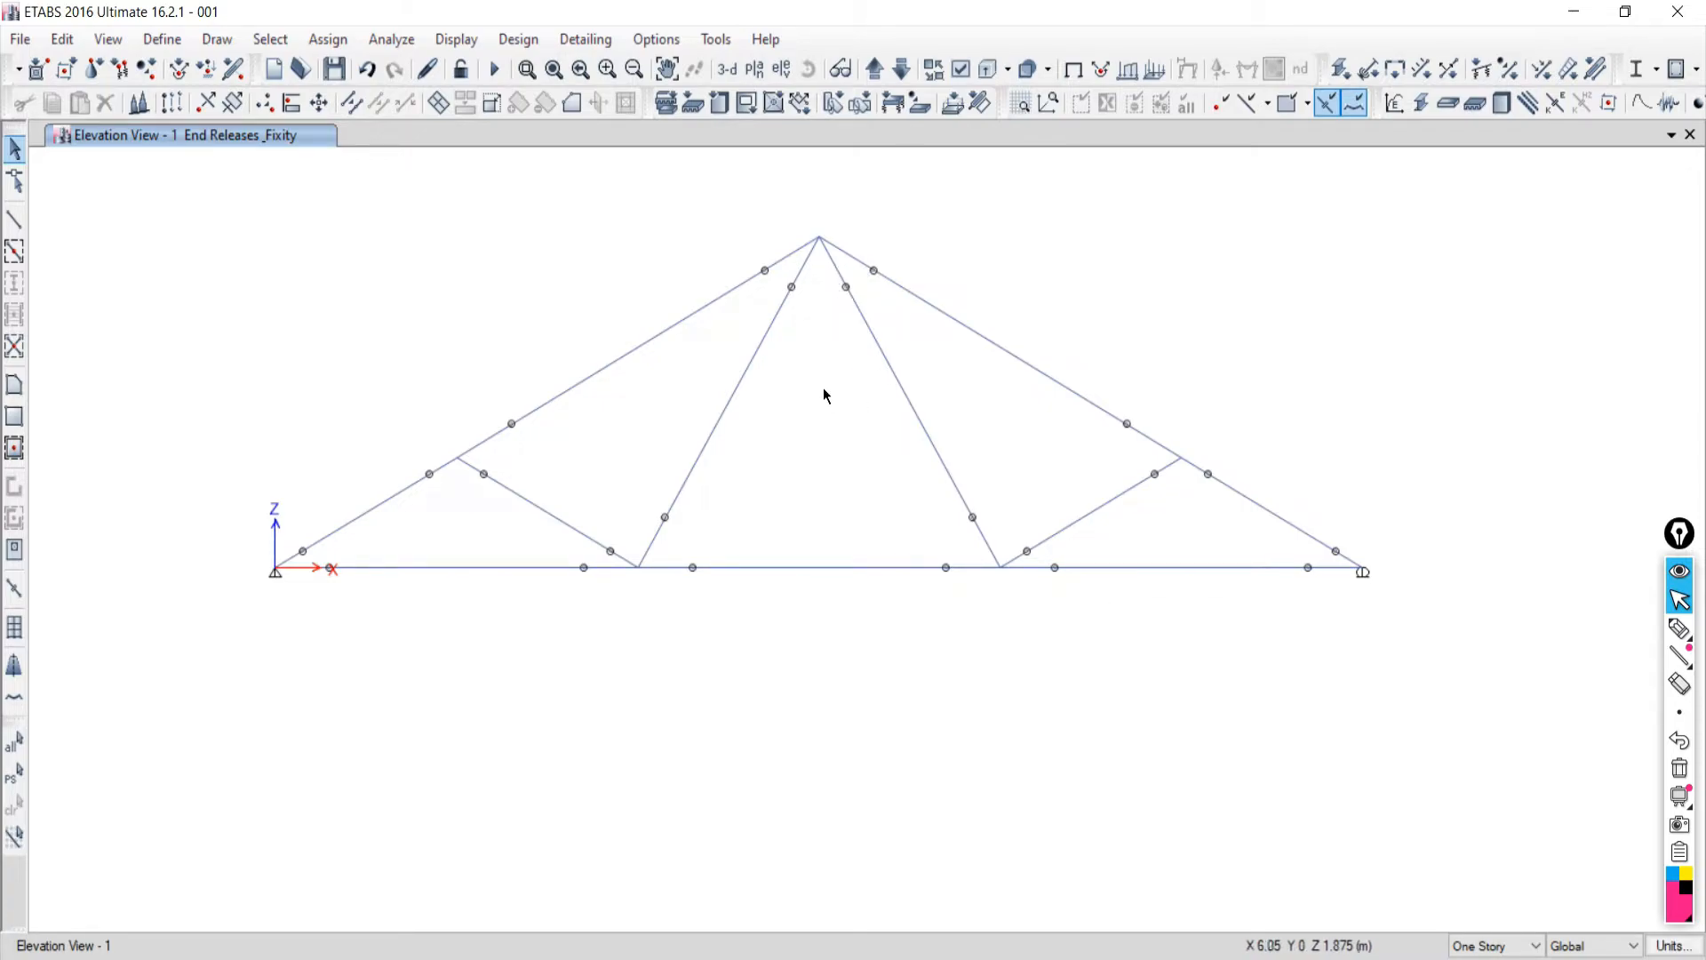
scroll(827, 393, up, 4)
middle_drag(830, 396, 801, 469)
scroll(795, 464, down, 3)
scroll(791, 461, up, 3)
scroll(789, 455, down, 4)
click(495, 69)
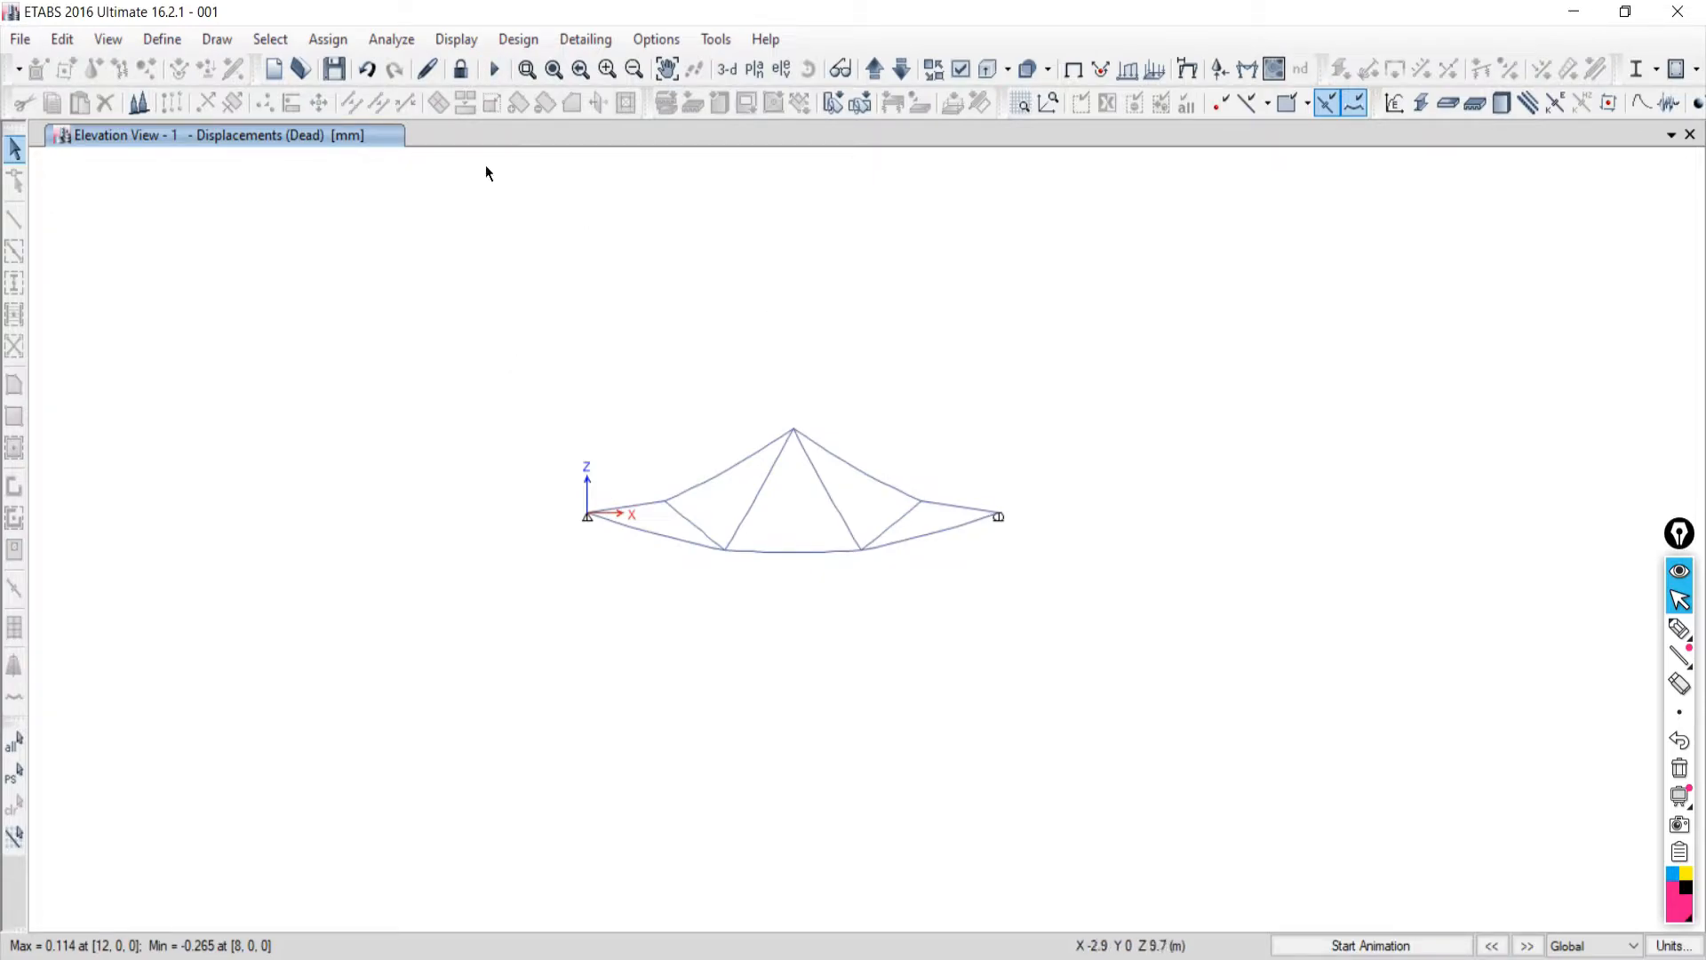
Display the frames' axial force diagram for the Live load case, filled, with values at controlling stations and scale factor 0.08.
click(472, 46)
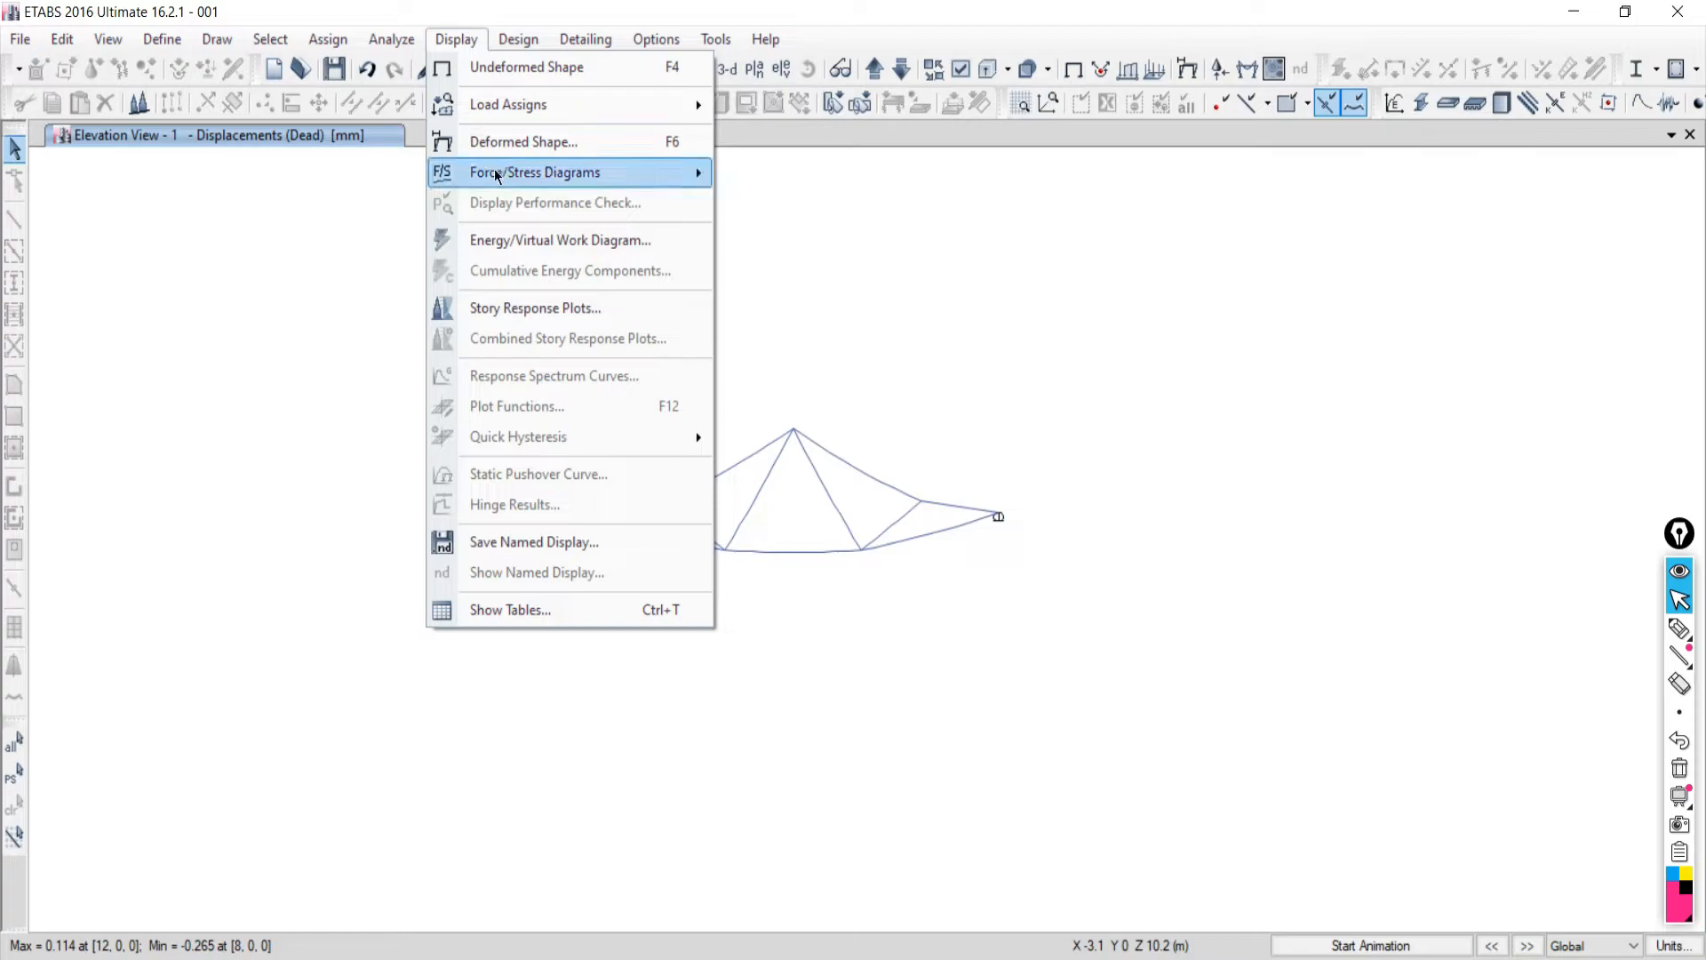
mouse_move(494, 174)
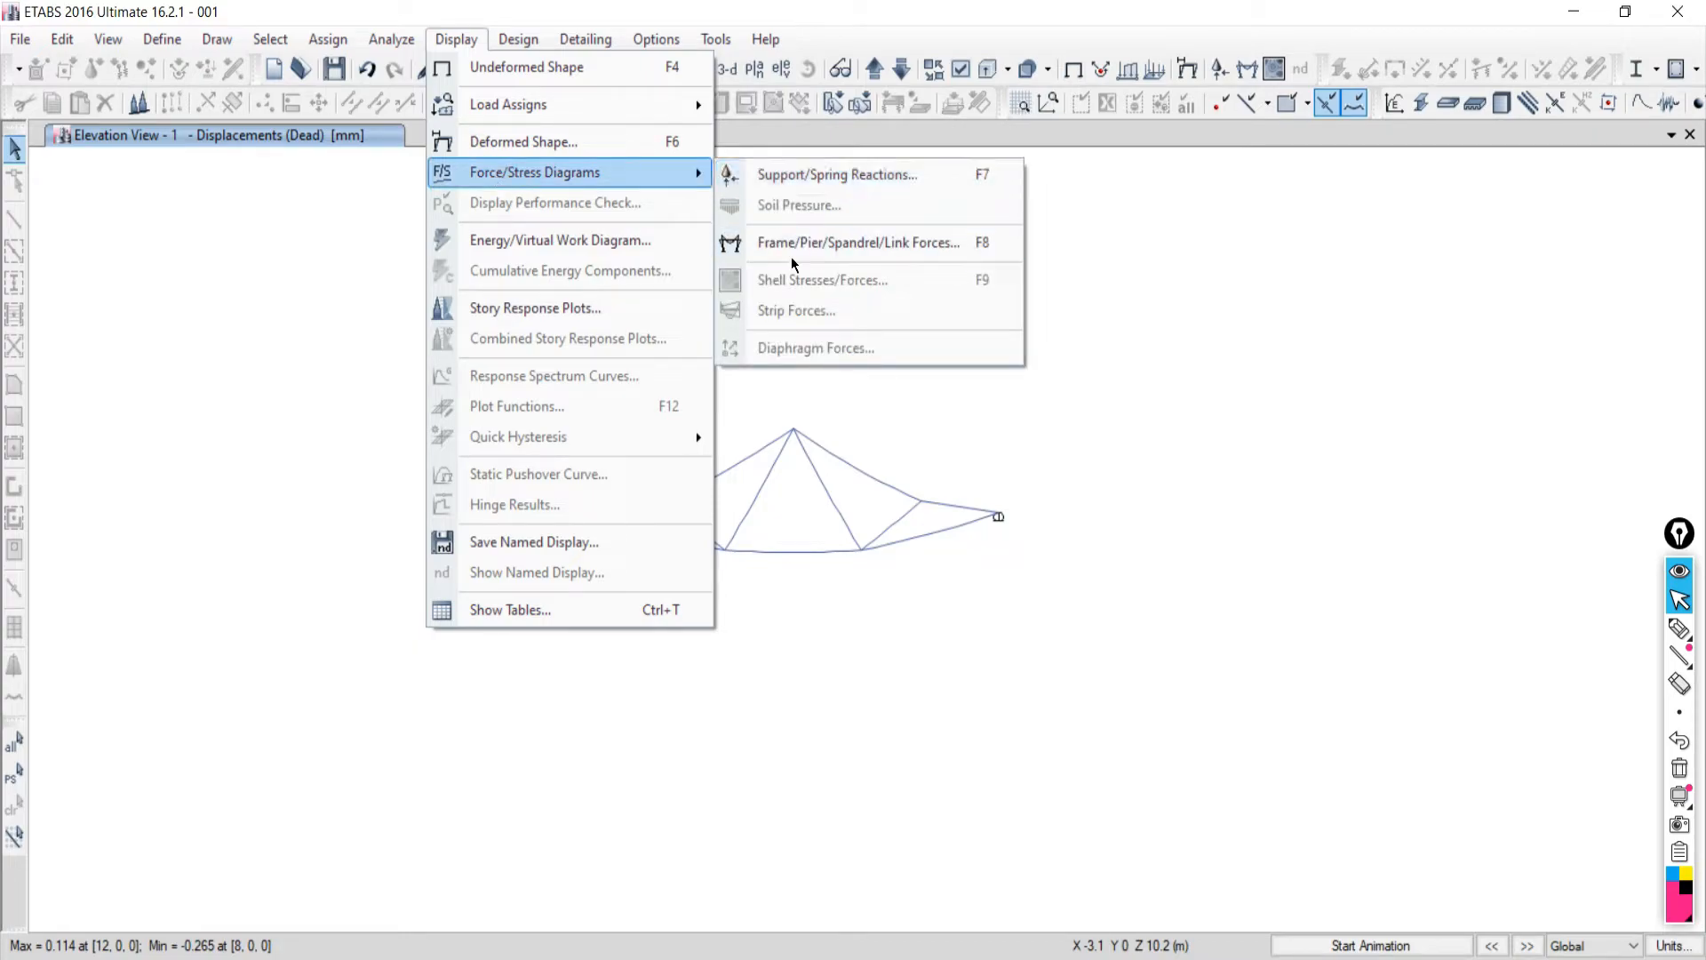
click(849, 250)
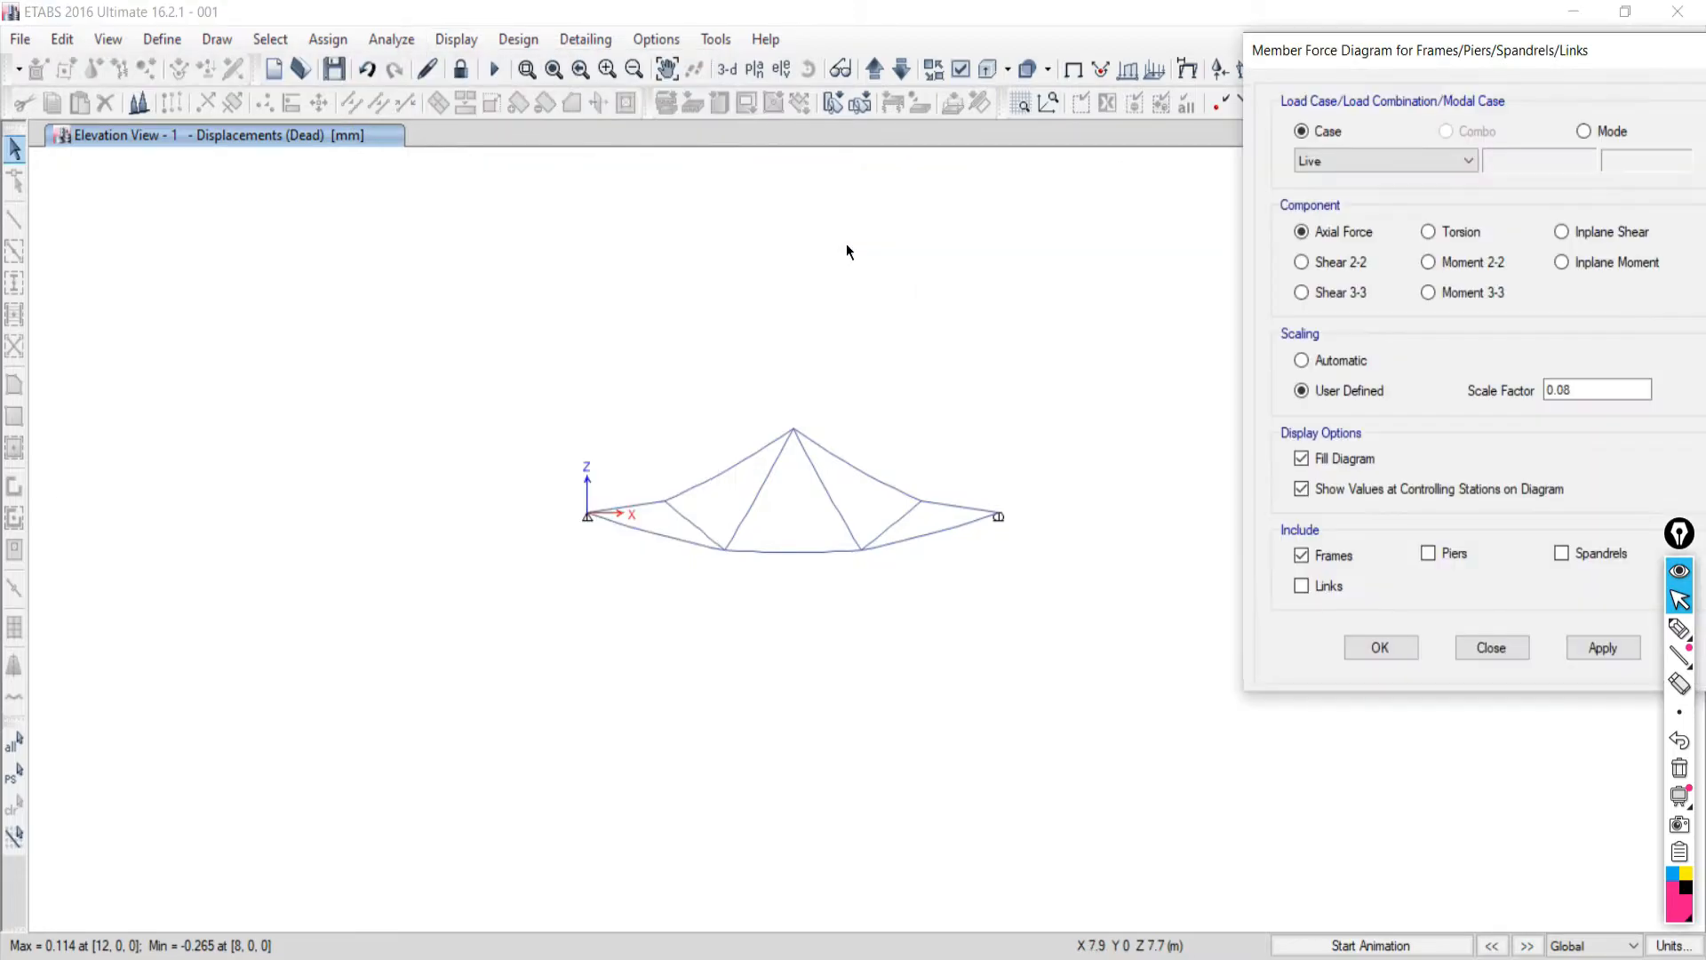
drag(1345, 46, 1163, 38)
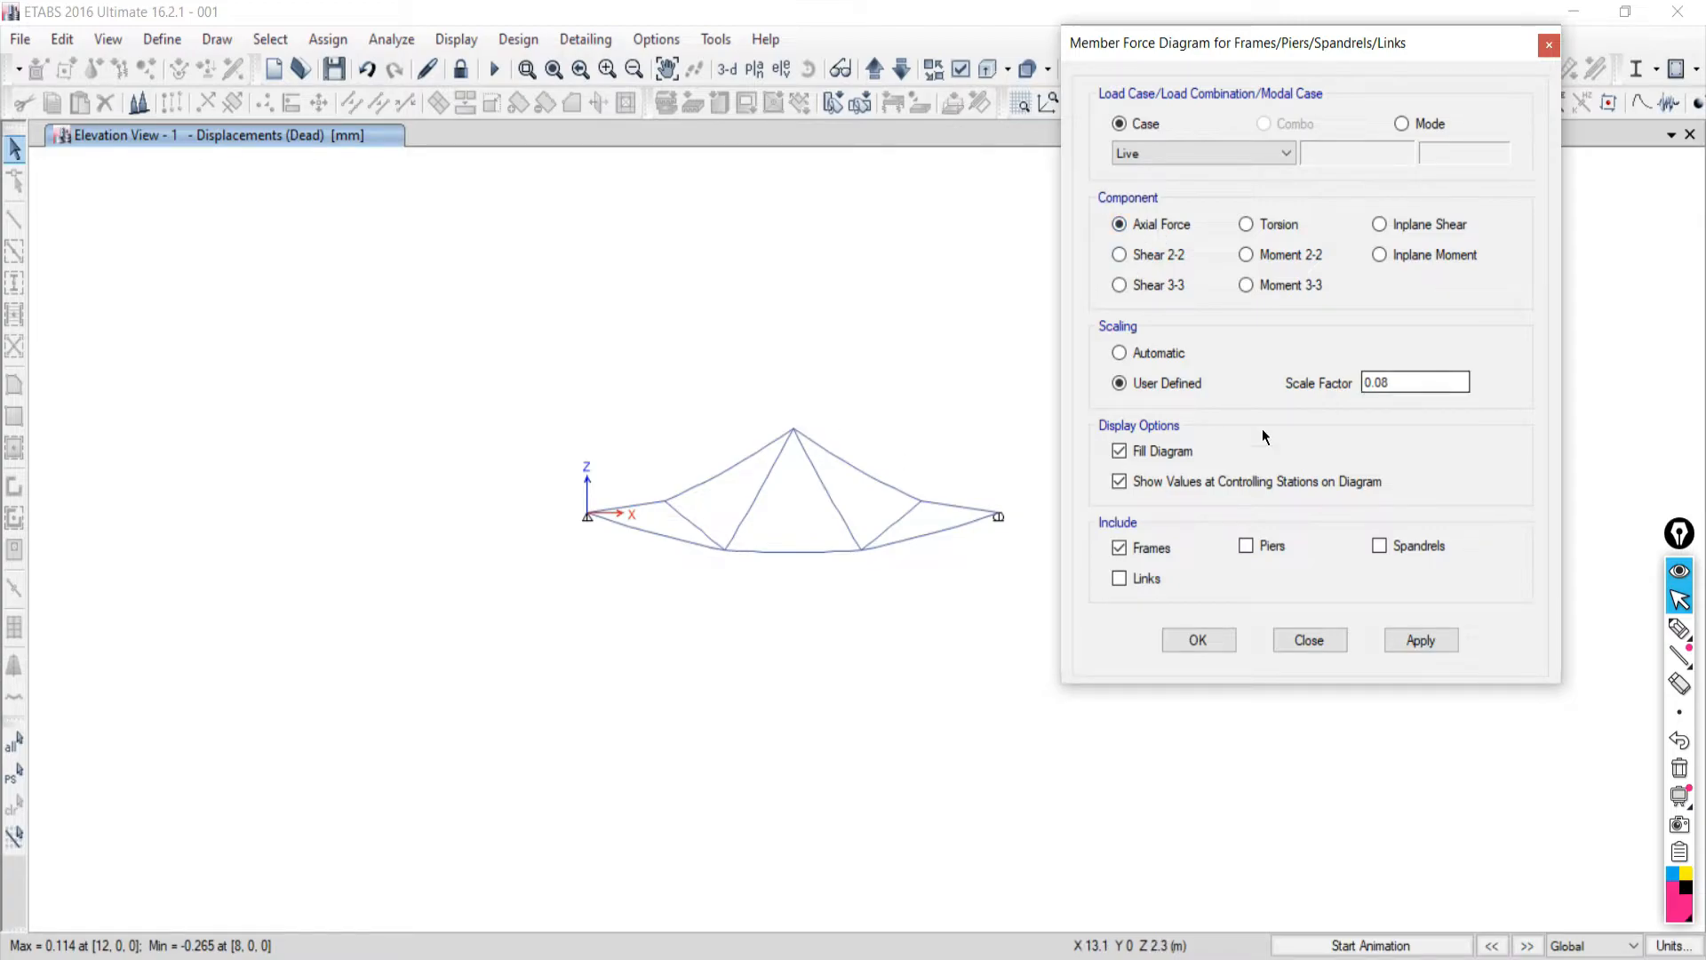
click(1420, 641)
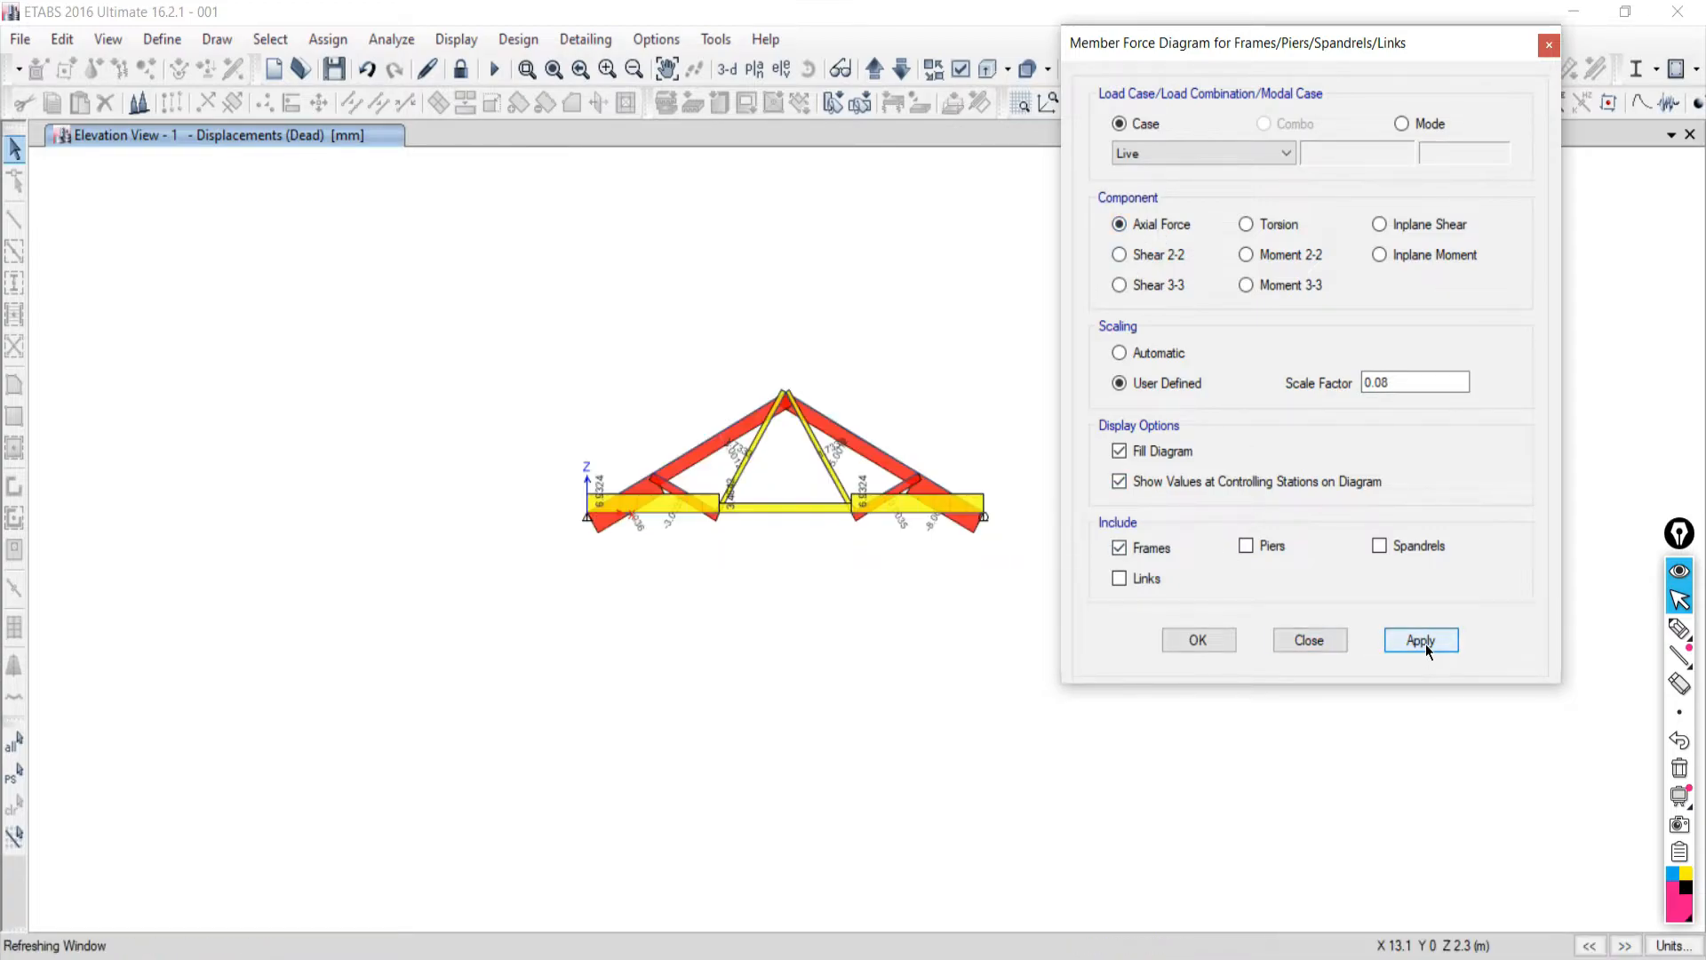
click(1310, 642)
Compare the truss members' axial forces in the diagram with the member force table in the TRUSS AND BEAM EXAMPLE PDF.
scroll(649, 544, up, 5)
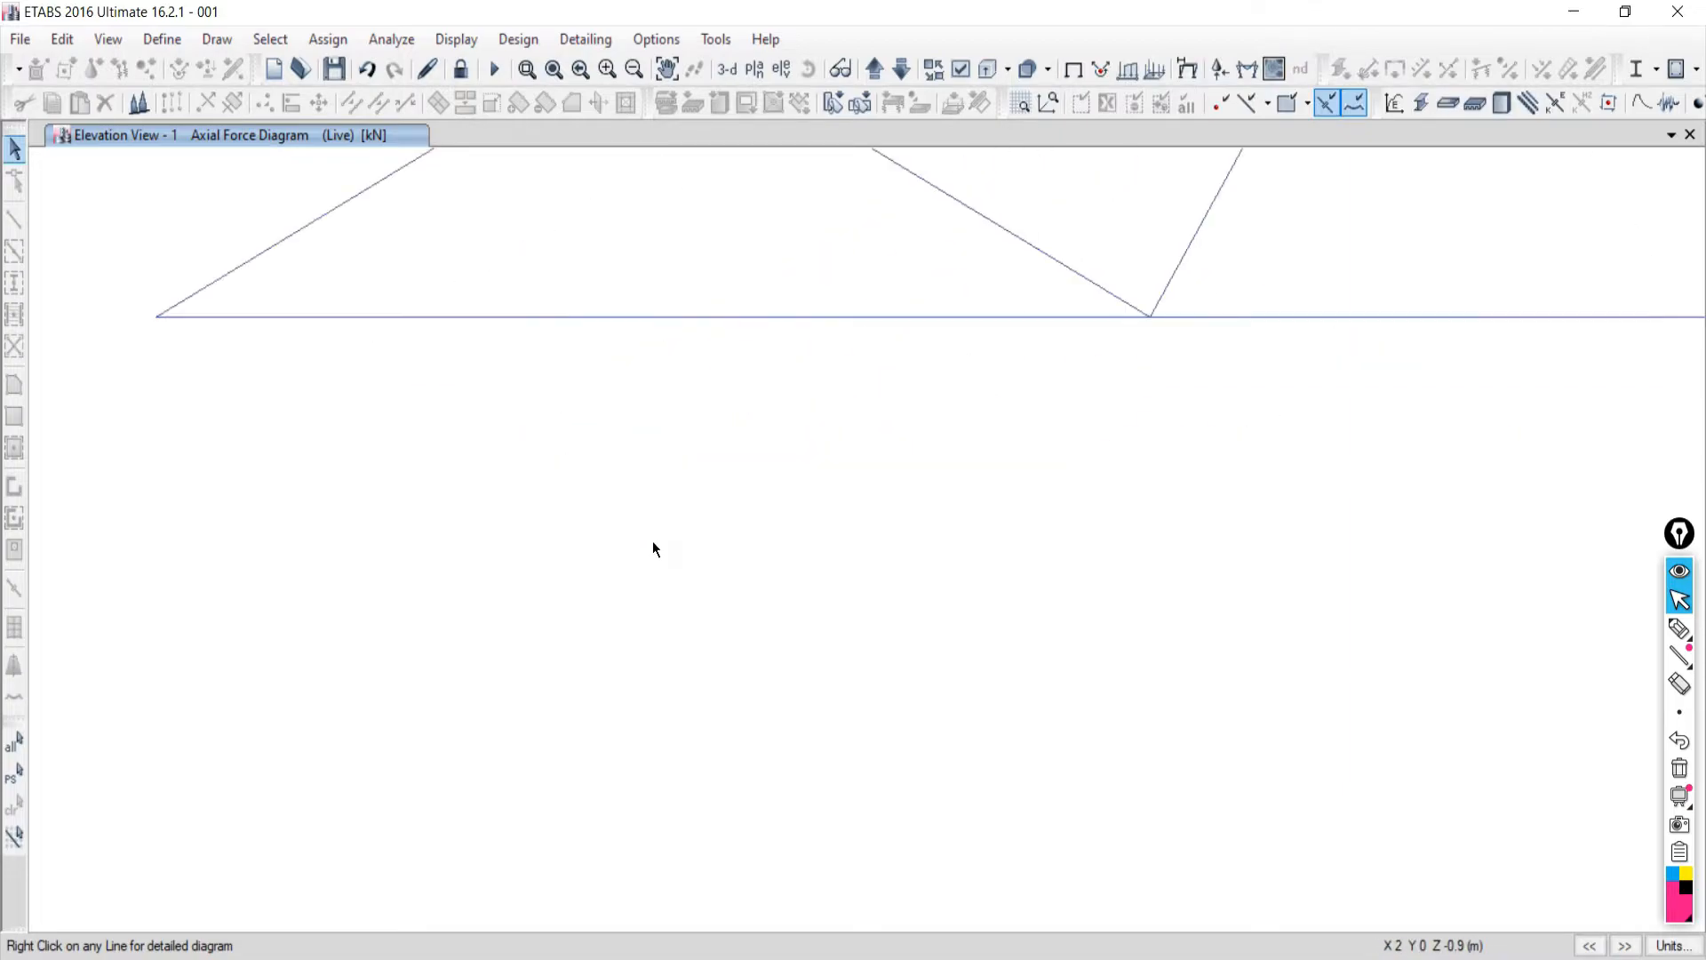
scroll(599, 307, down, 4)
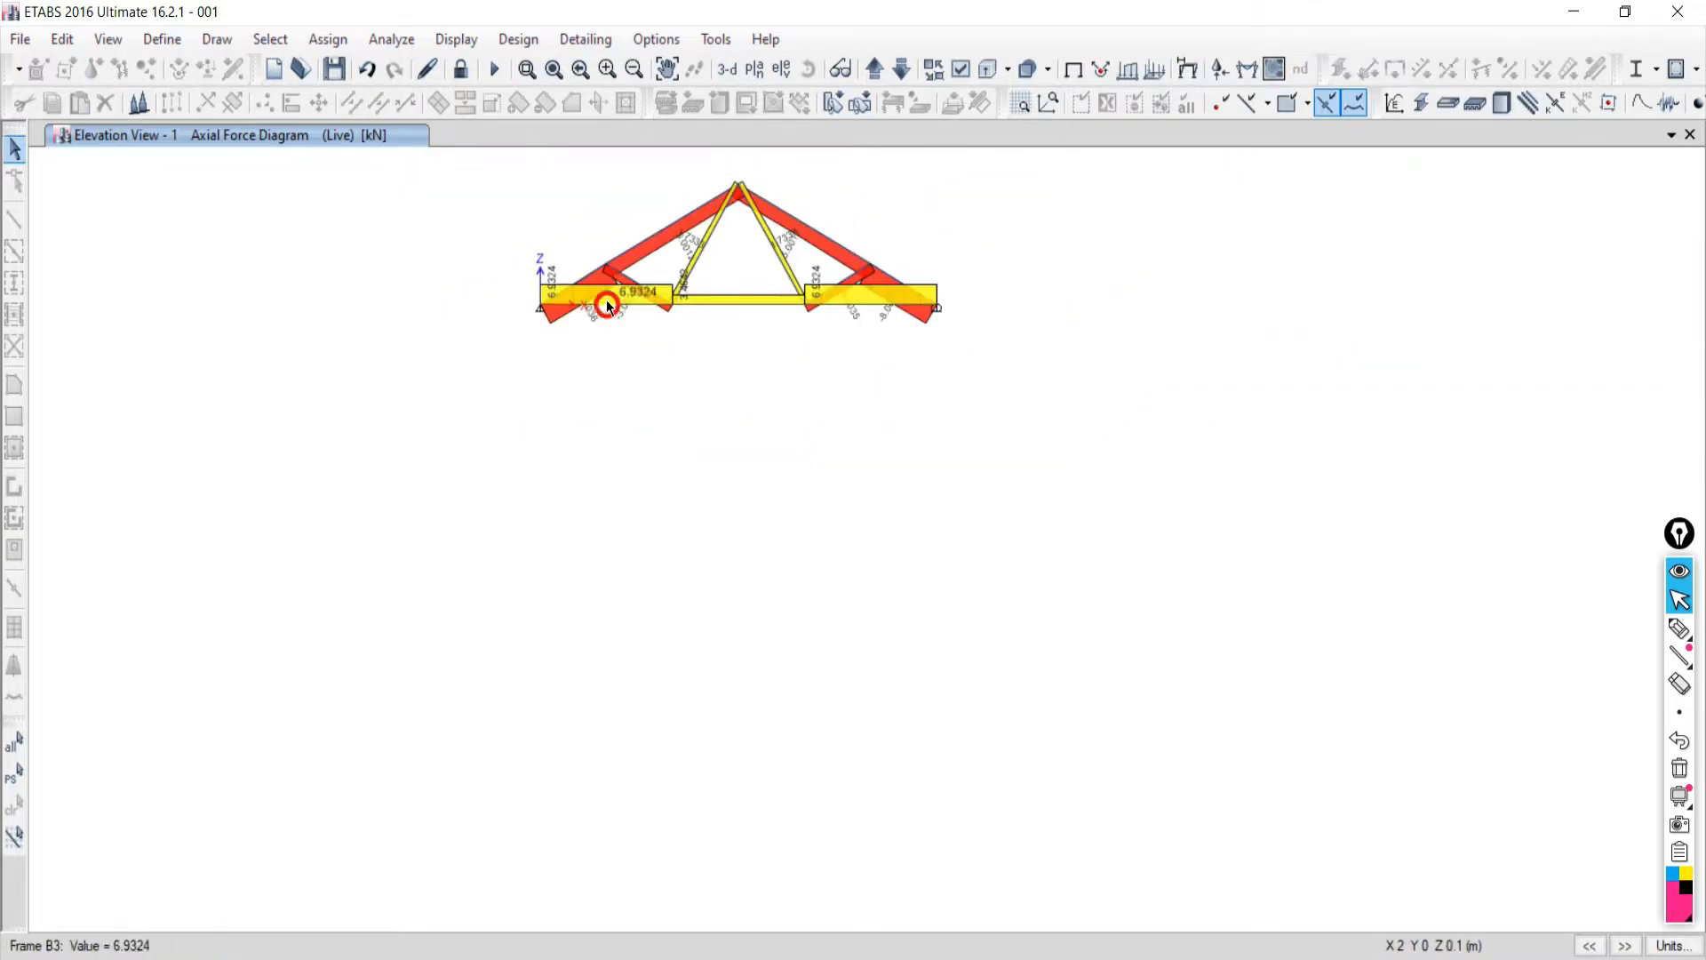
scroll(598, 302, up, 3)
mouse_move(595, 313)
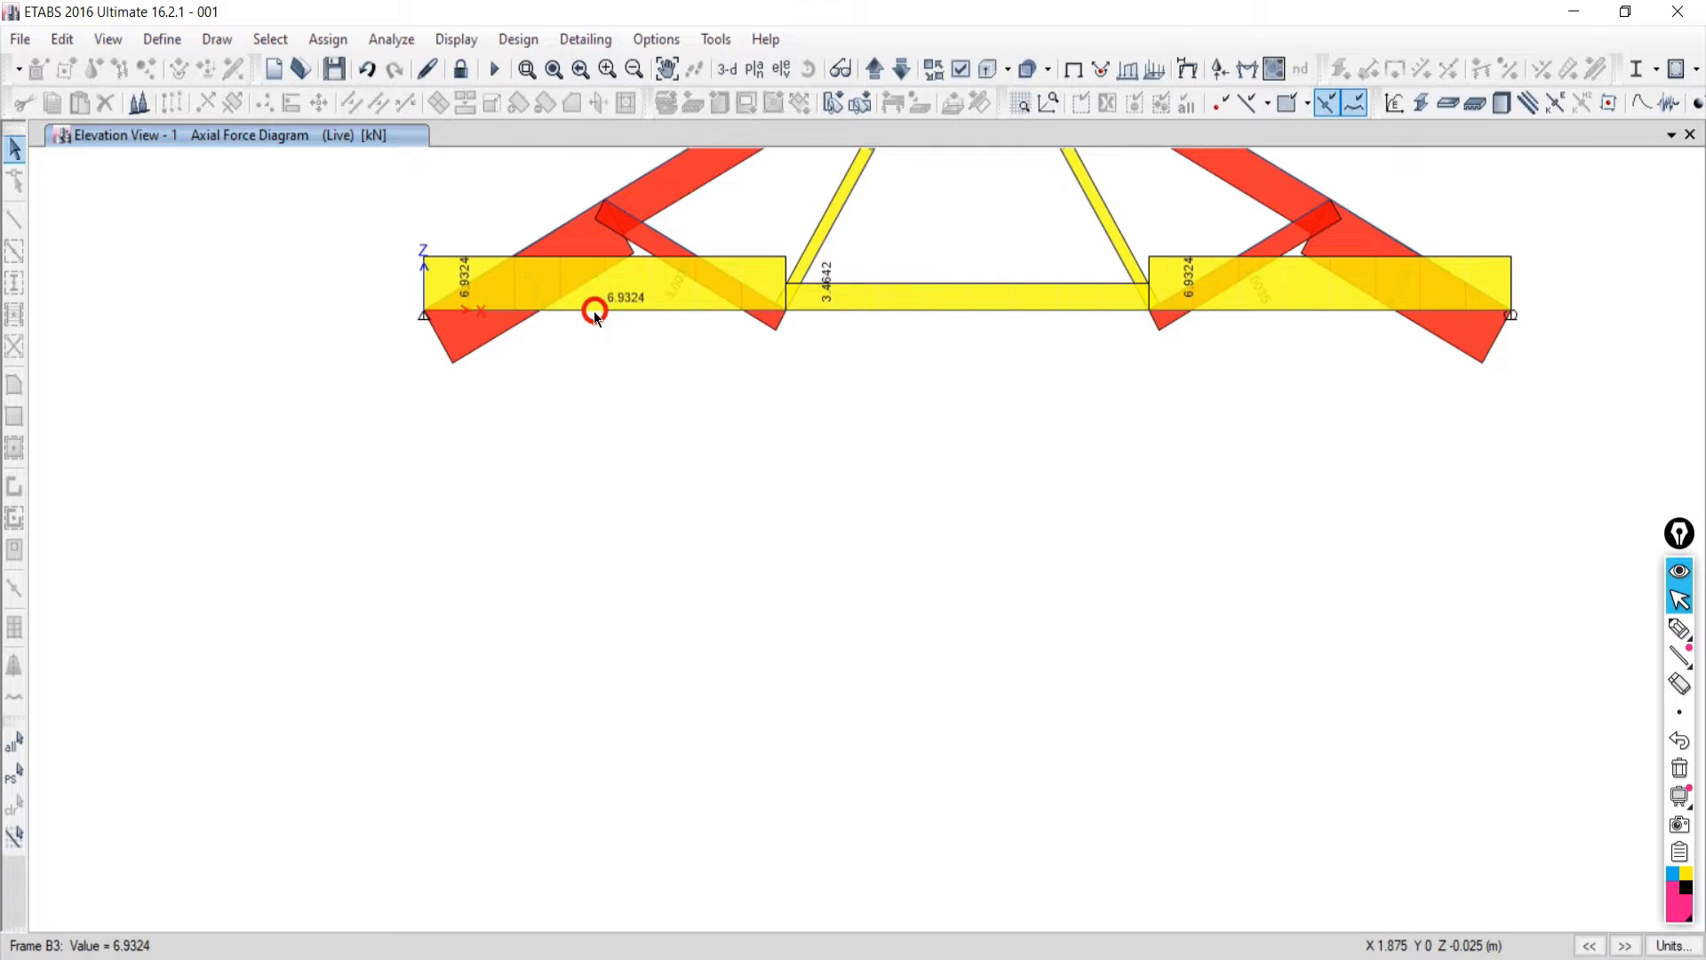
scroll(595, 320, down, 3)
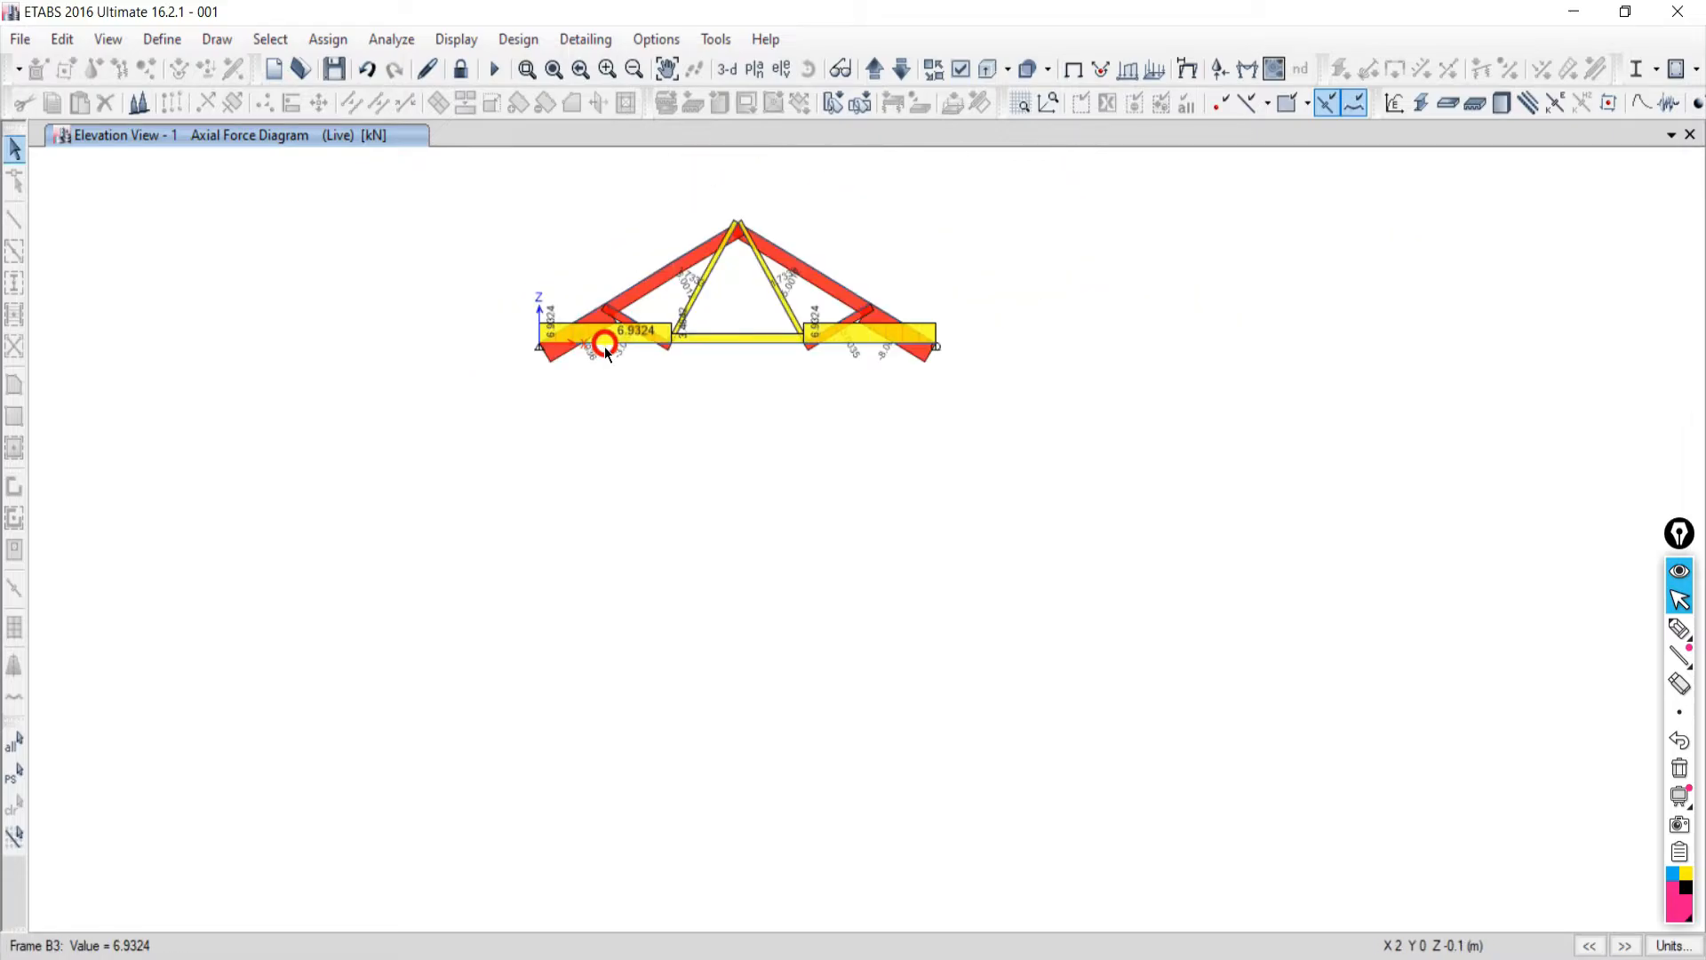
scroll(602, 347, up, 3)
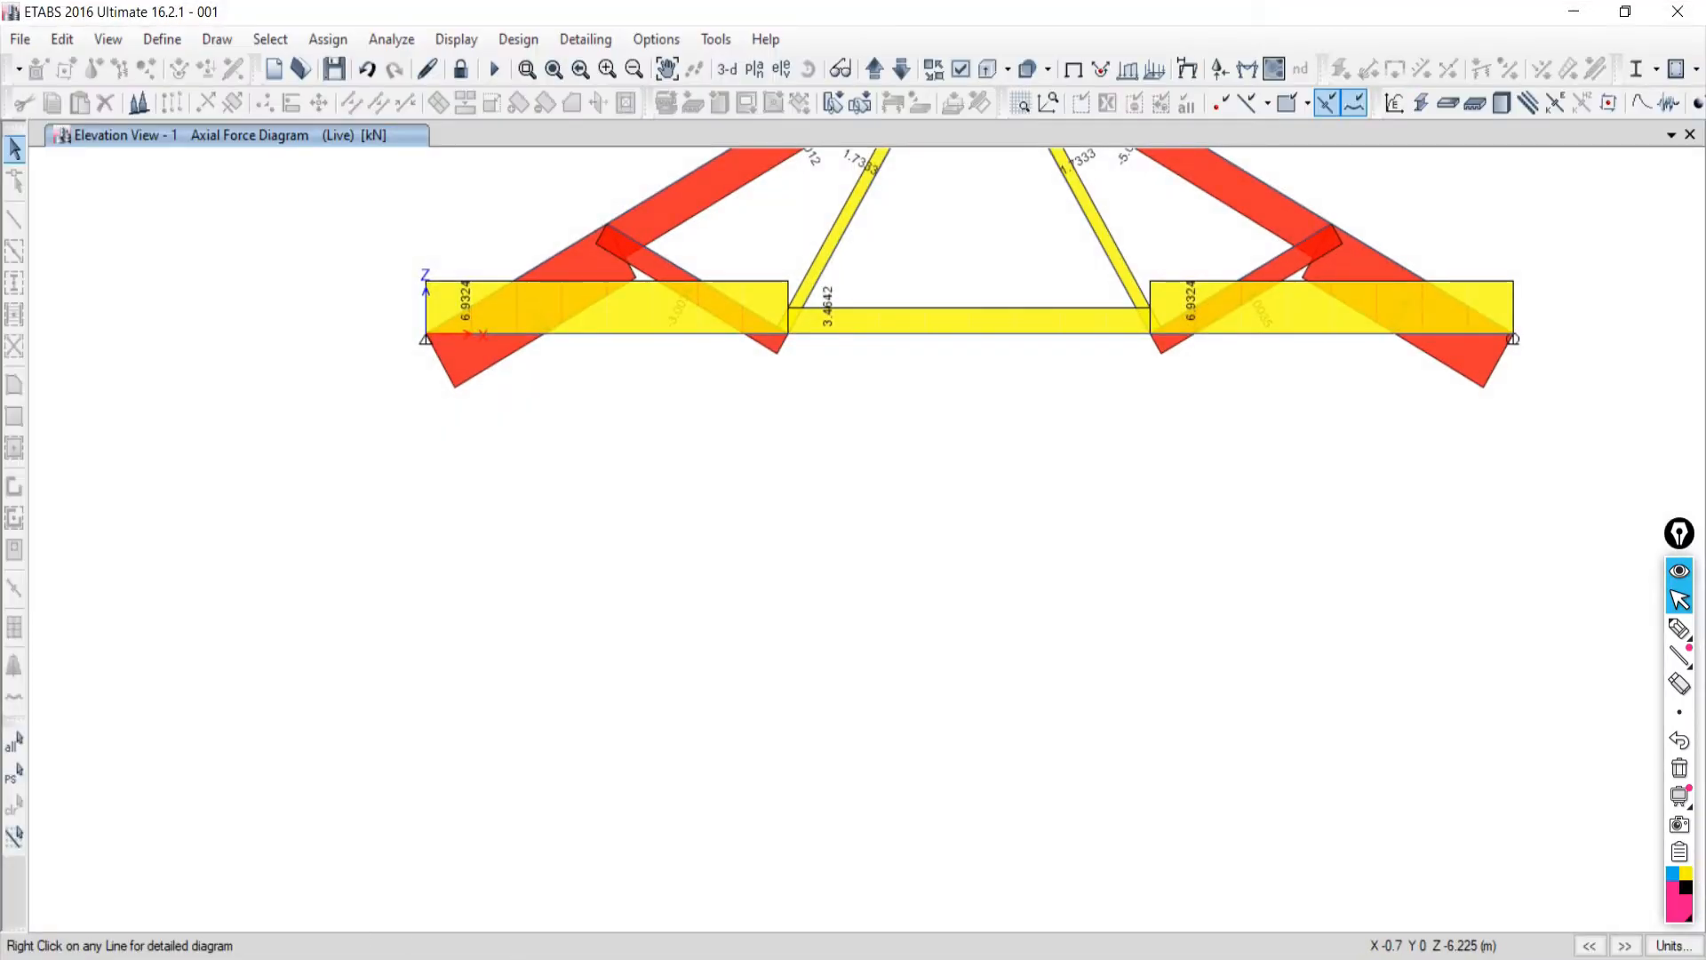
key(alt+Tab)
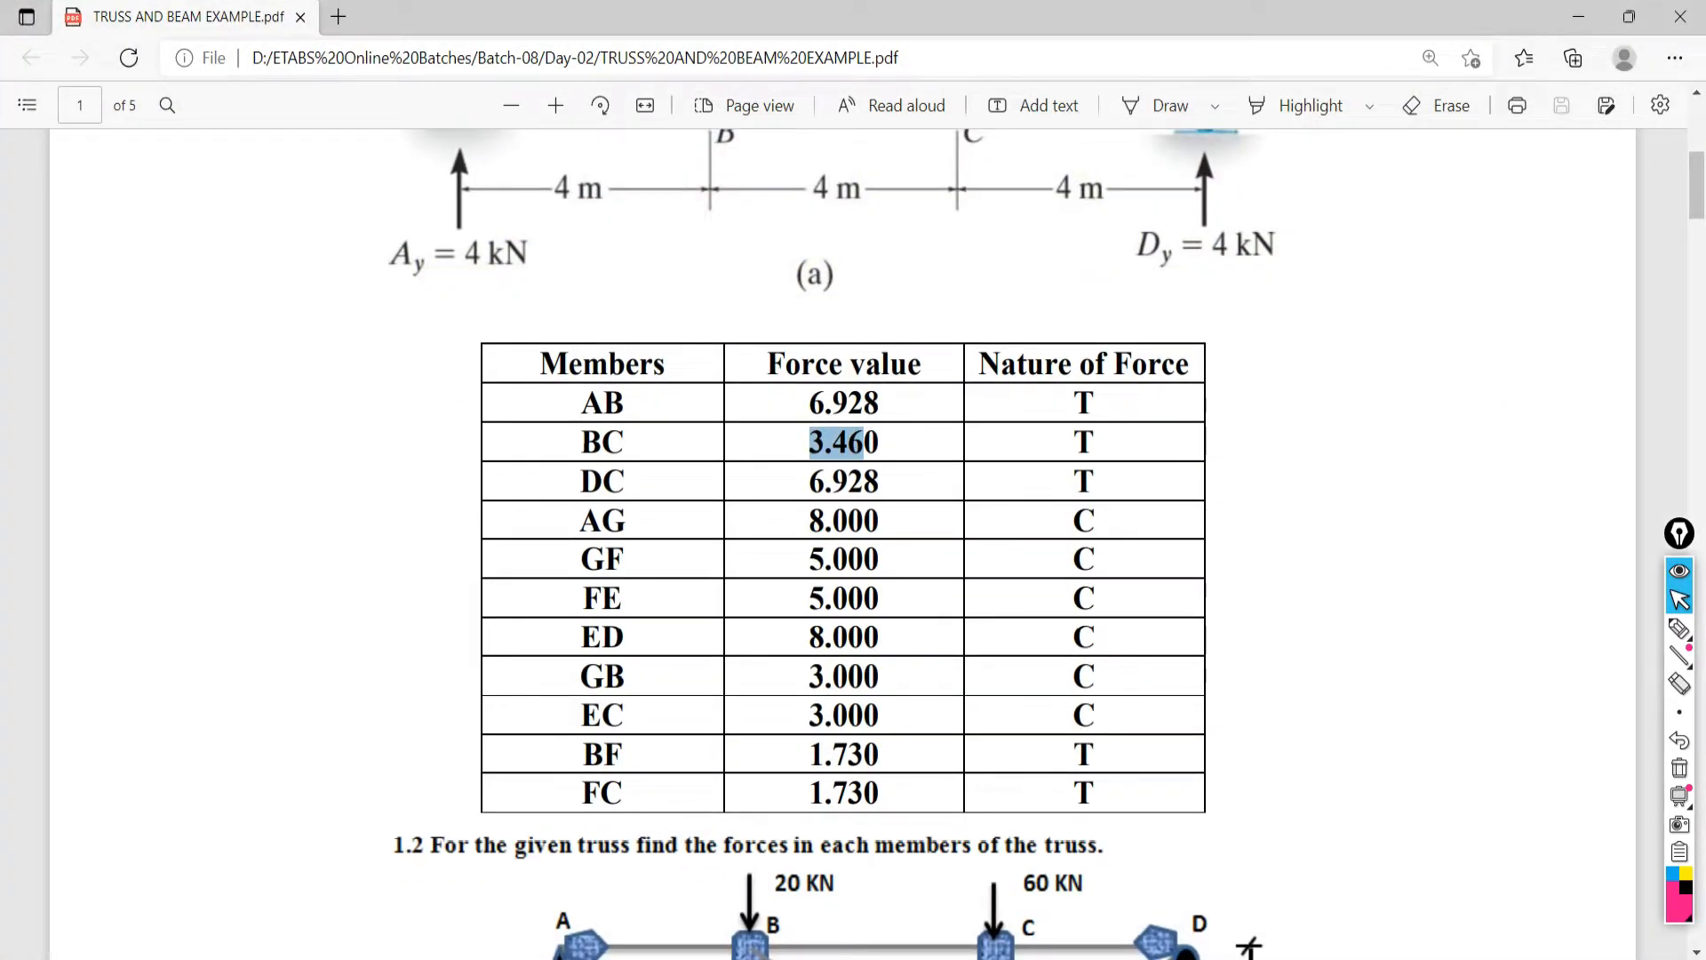
key(alt+Tab)
mouse_move(617, 334)
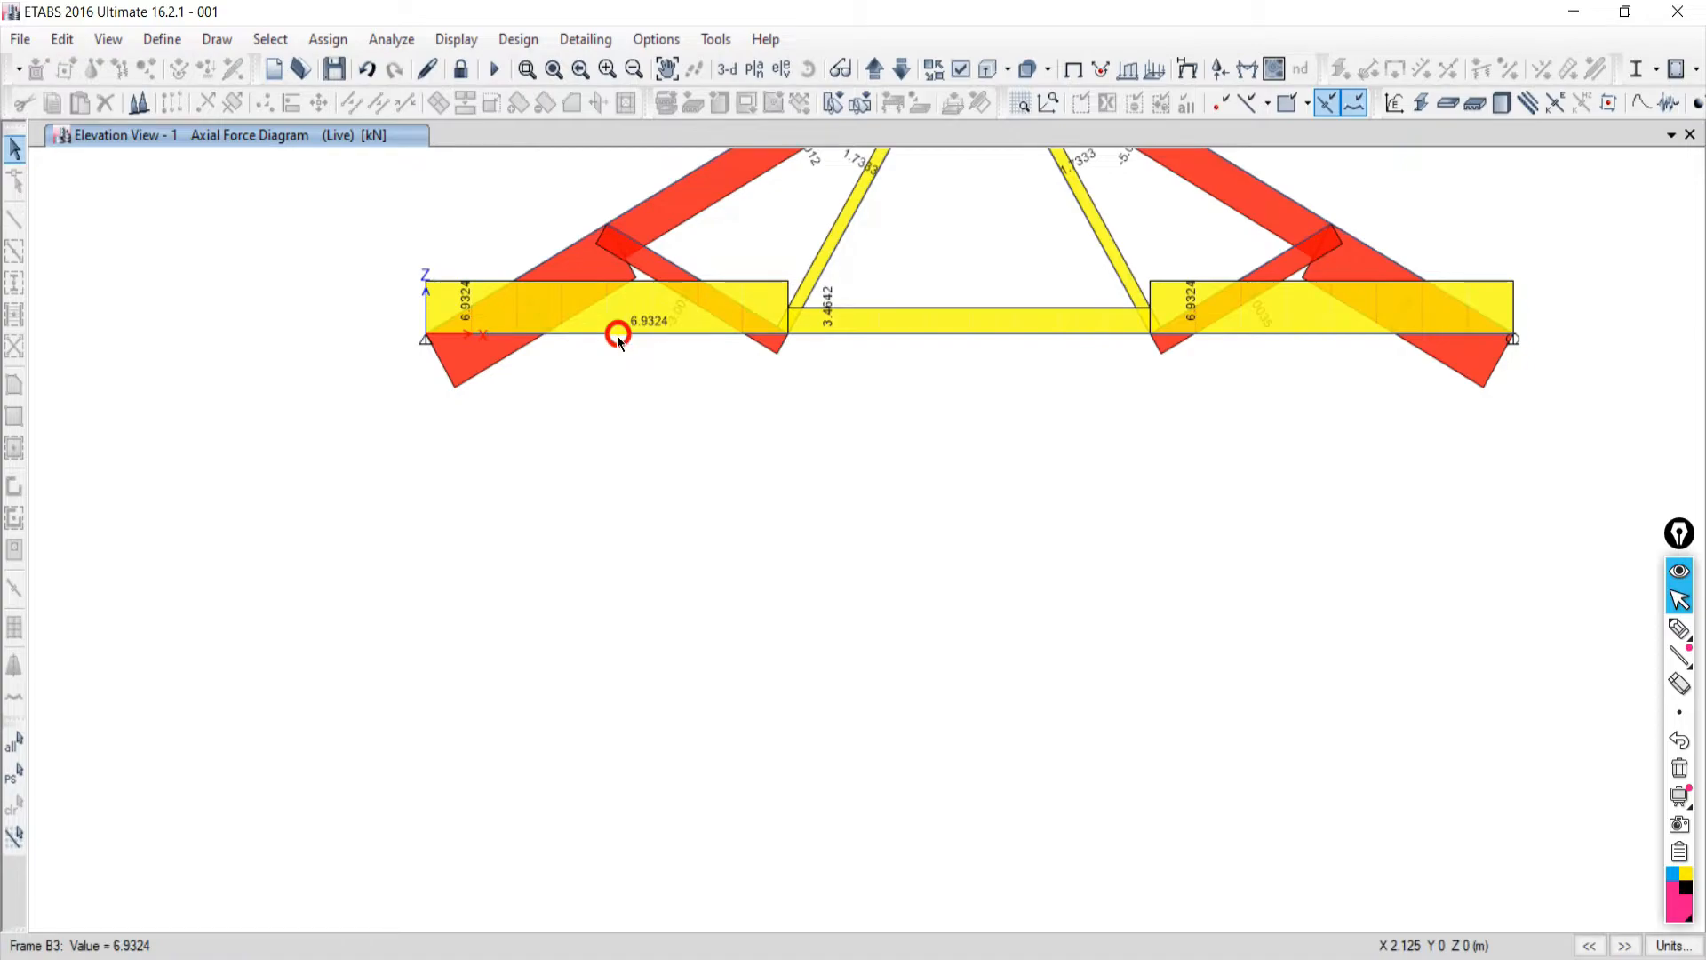
mouse_move(856, 334)
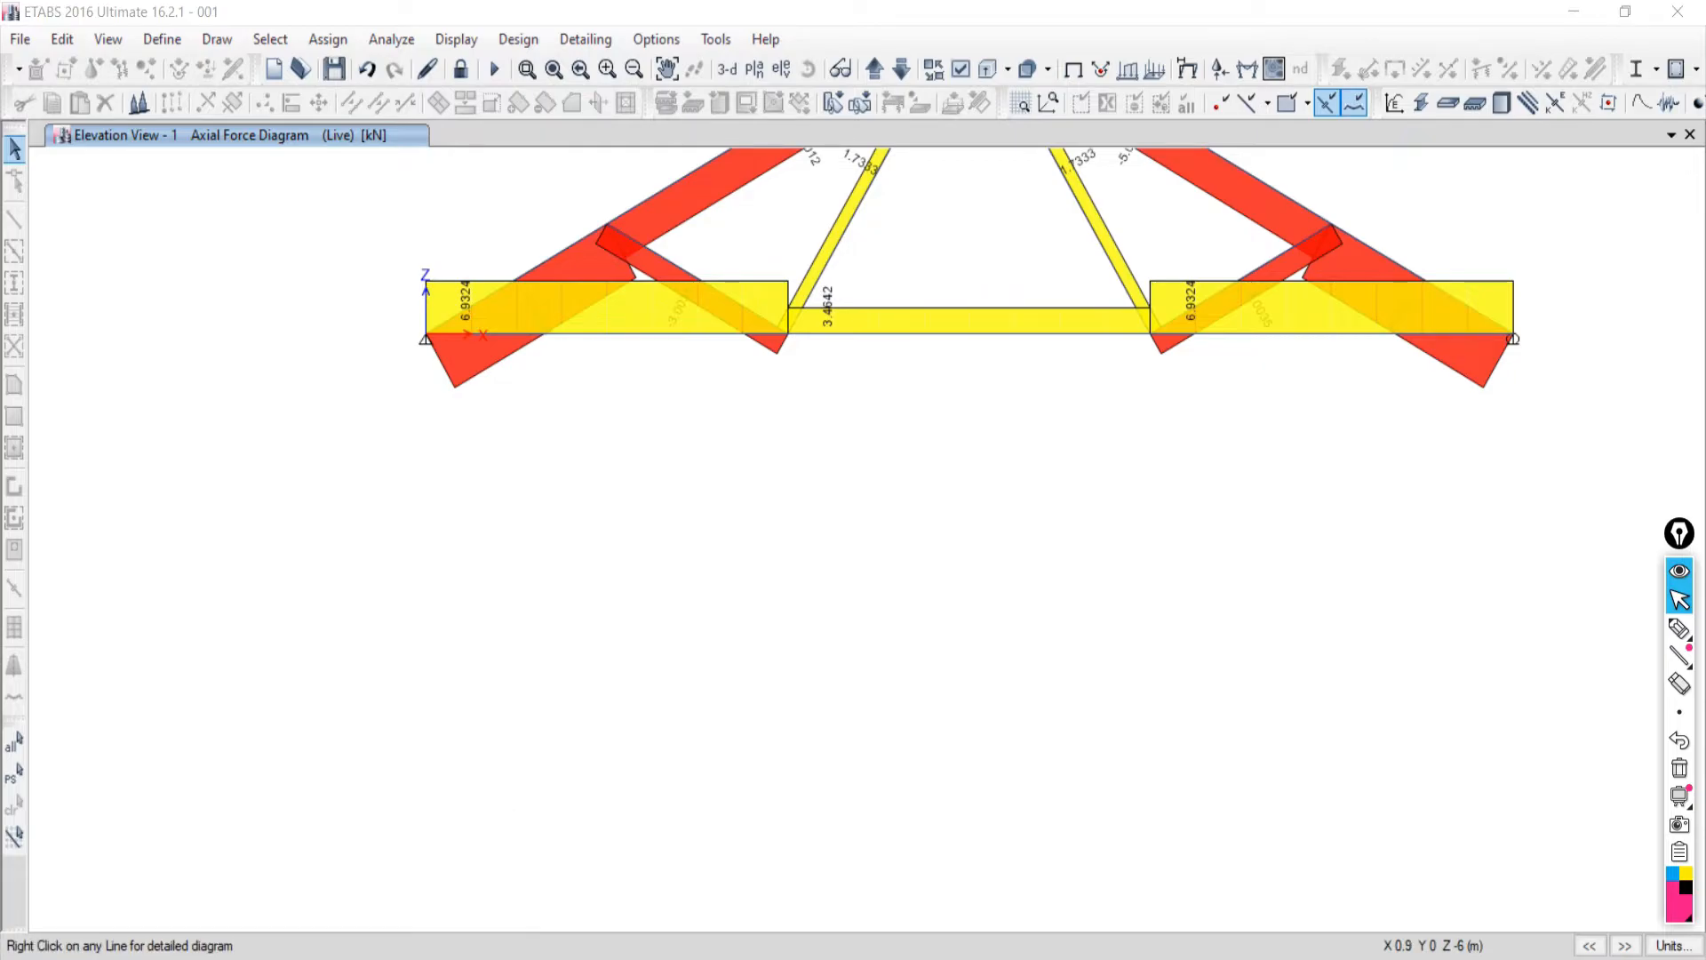
key(alt+Tab)
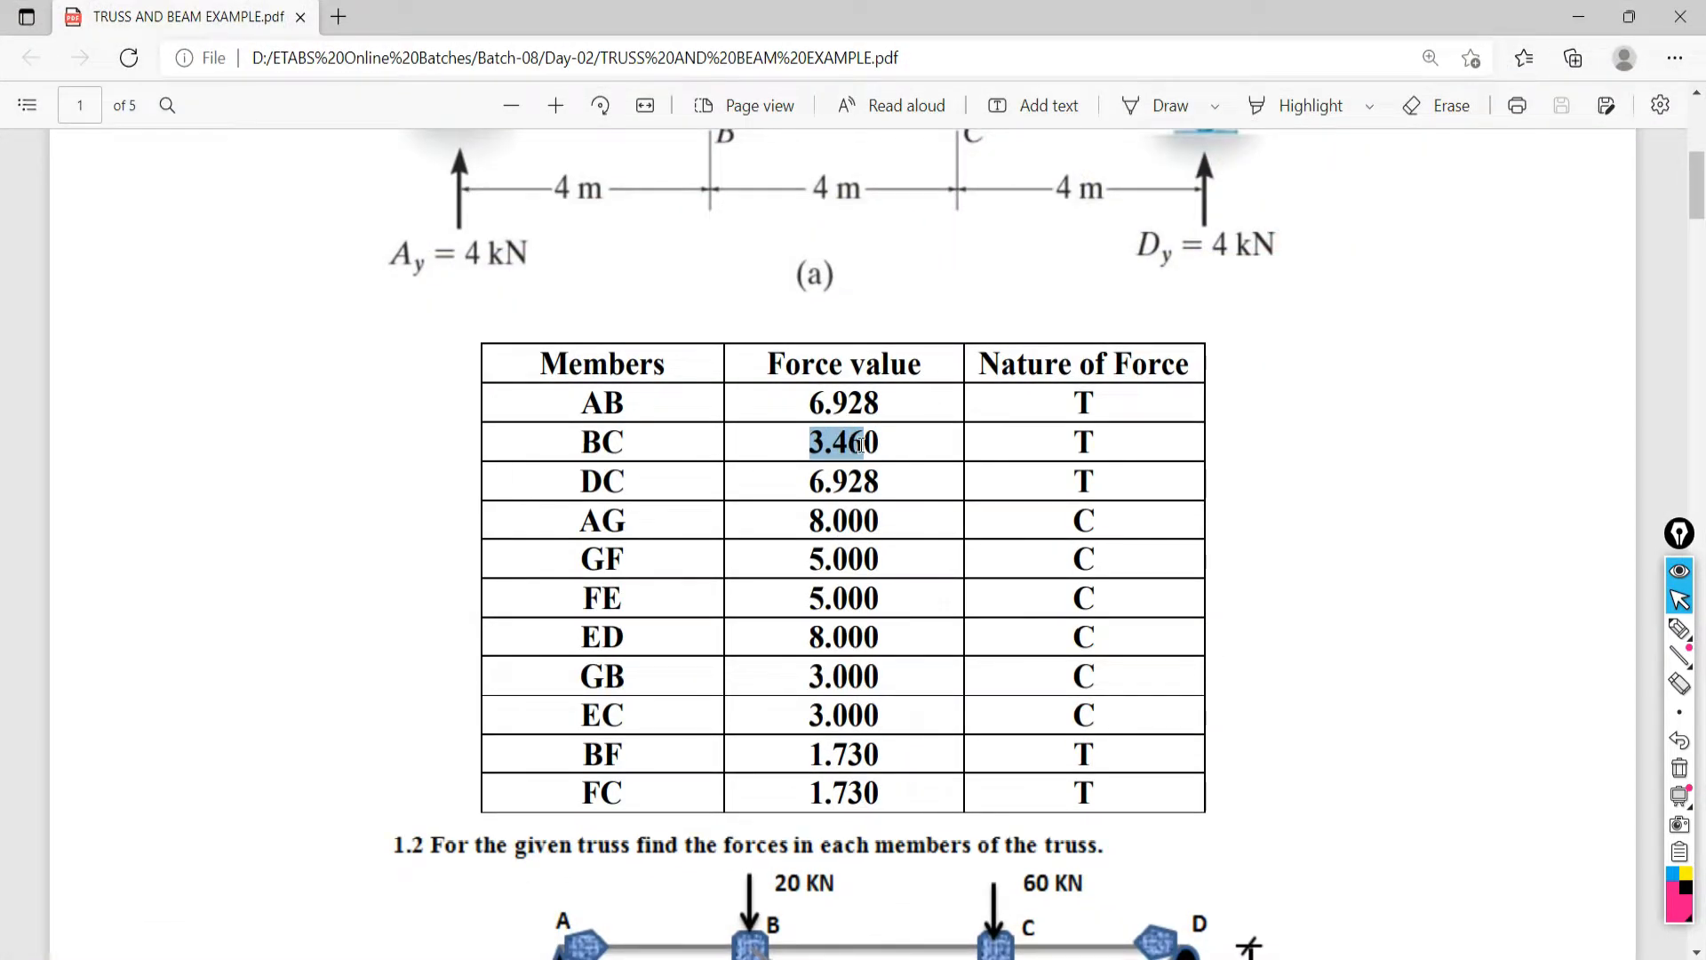
key(alt+Tab)
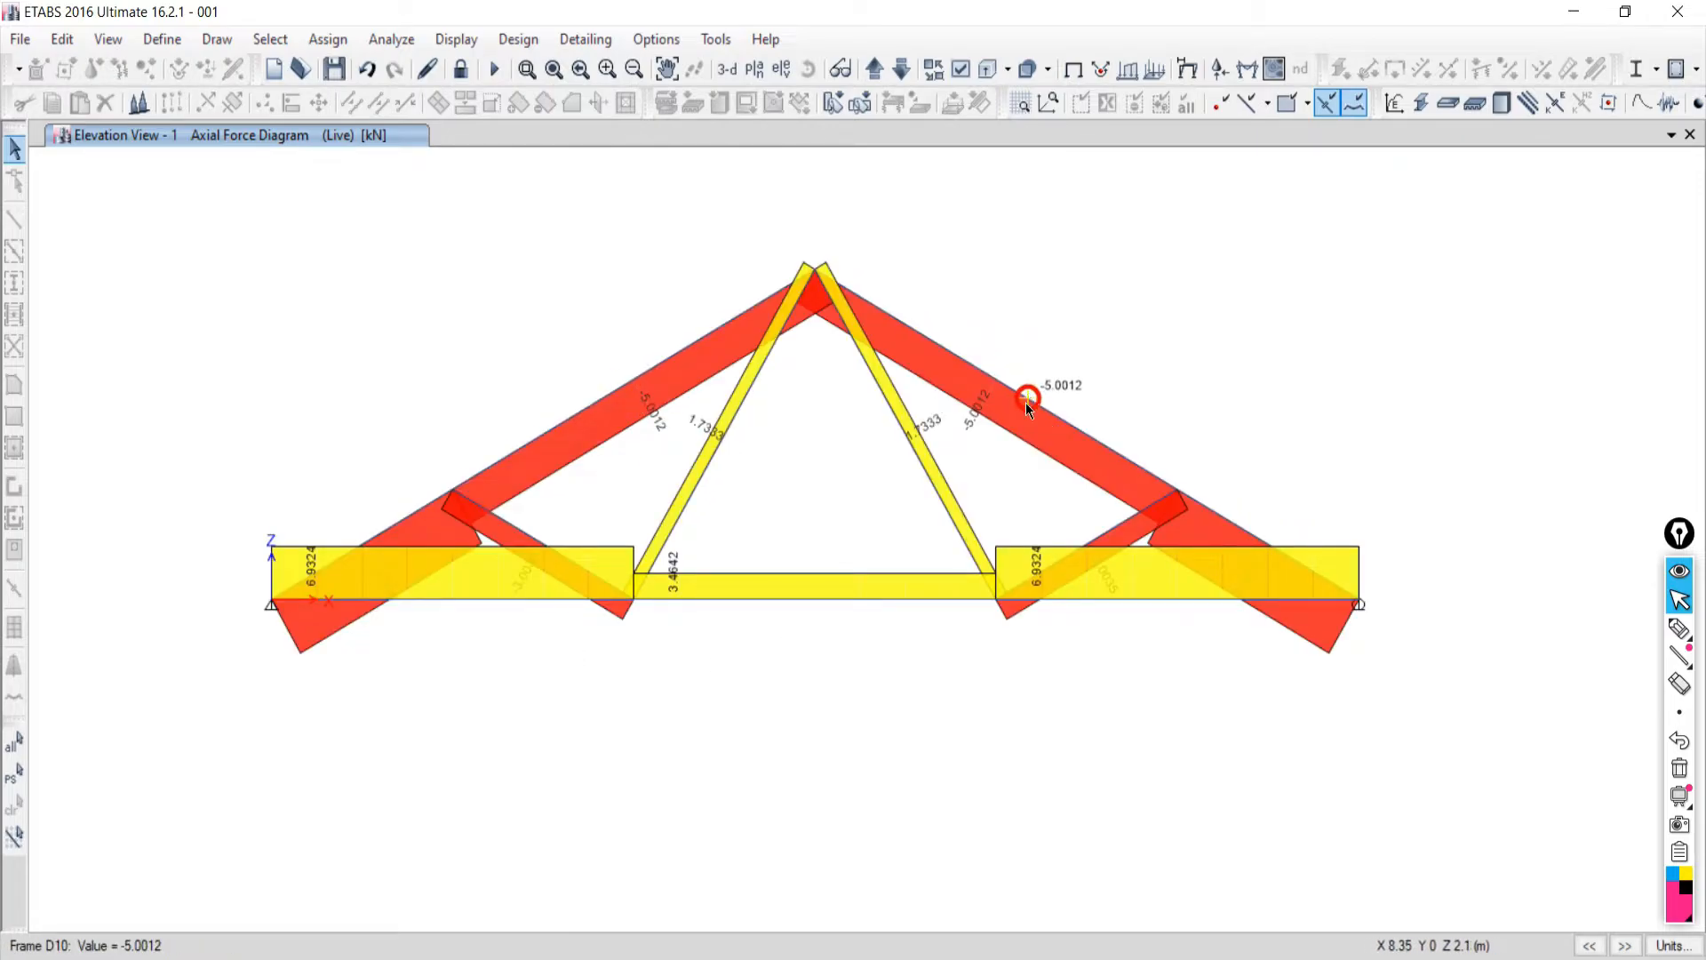
Review the first truss's loads and member force table in the PDF, and put the calculator away.
click(524, 958)
click(521, 958)
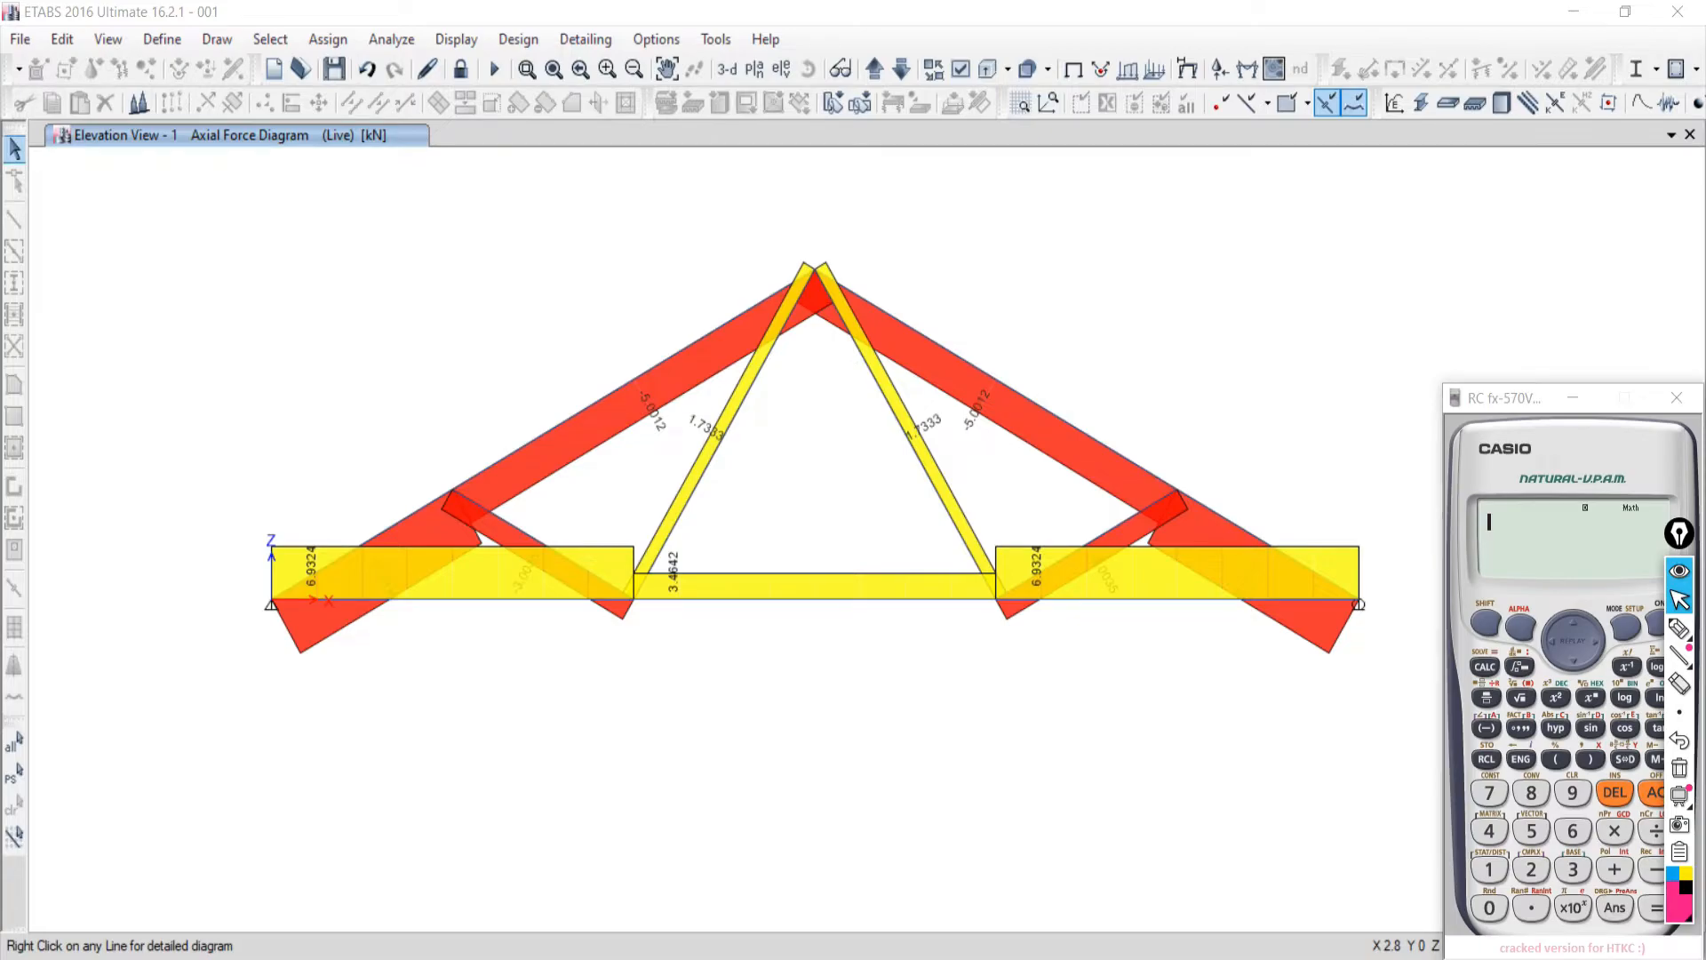
scroll(674, 336, up, 1)
scroll(674, 329, up, 3)
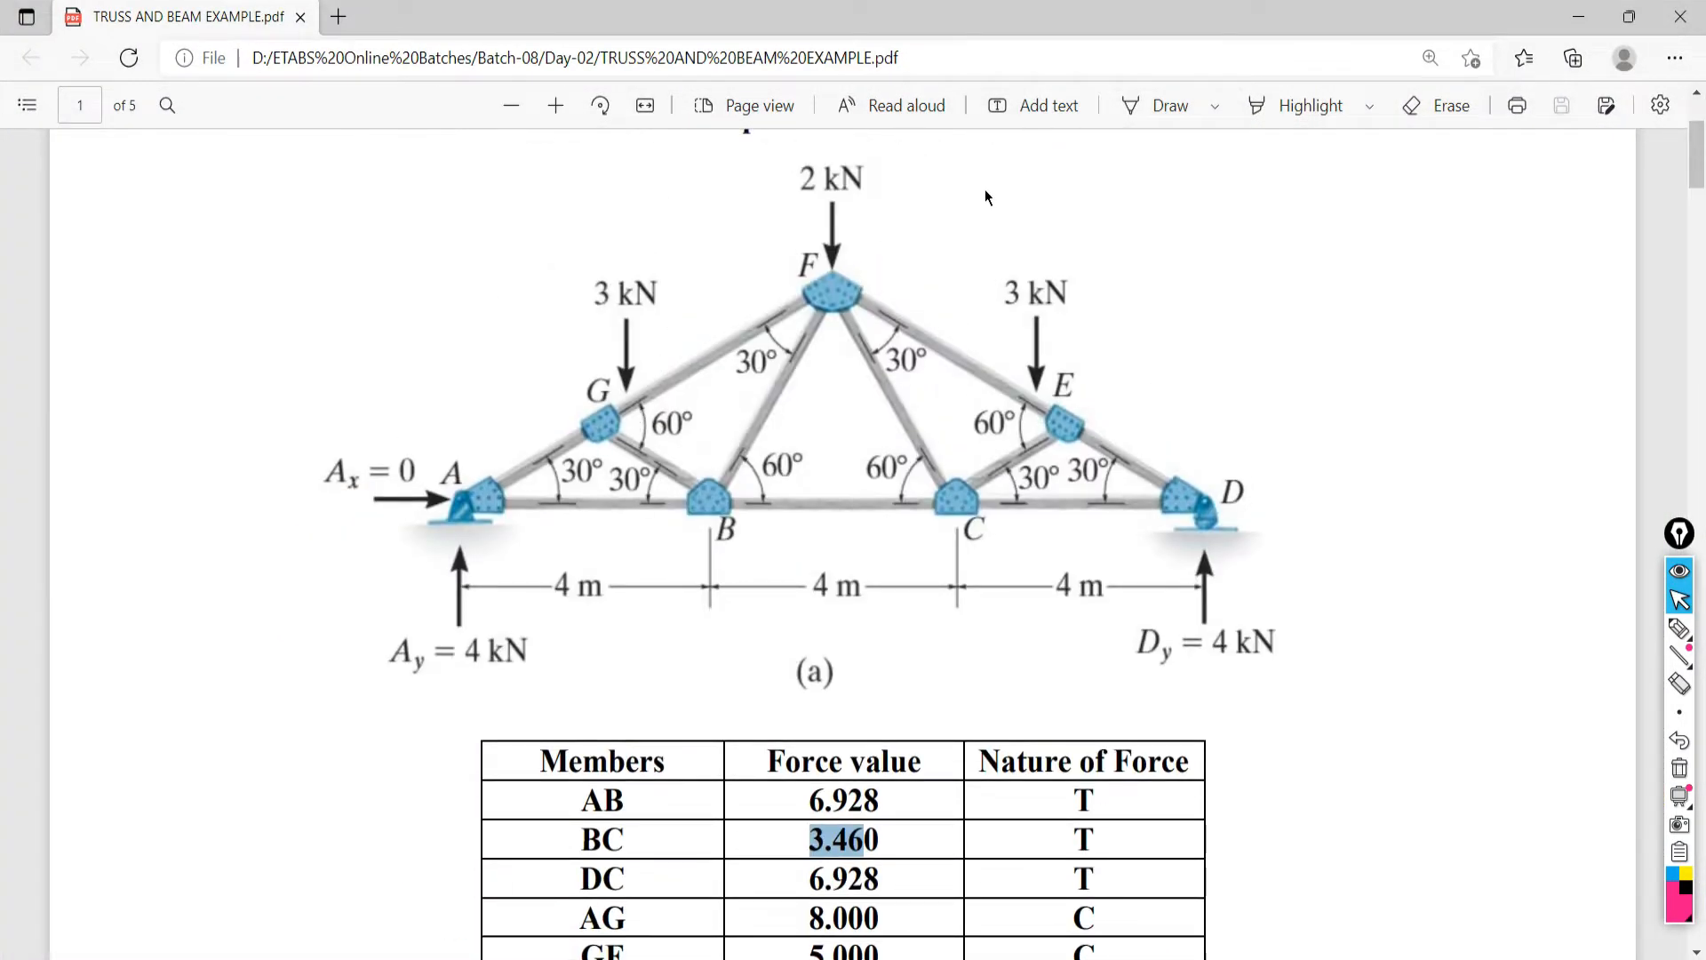
scroll(582, 652, down, 4)
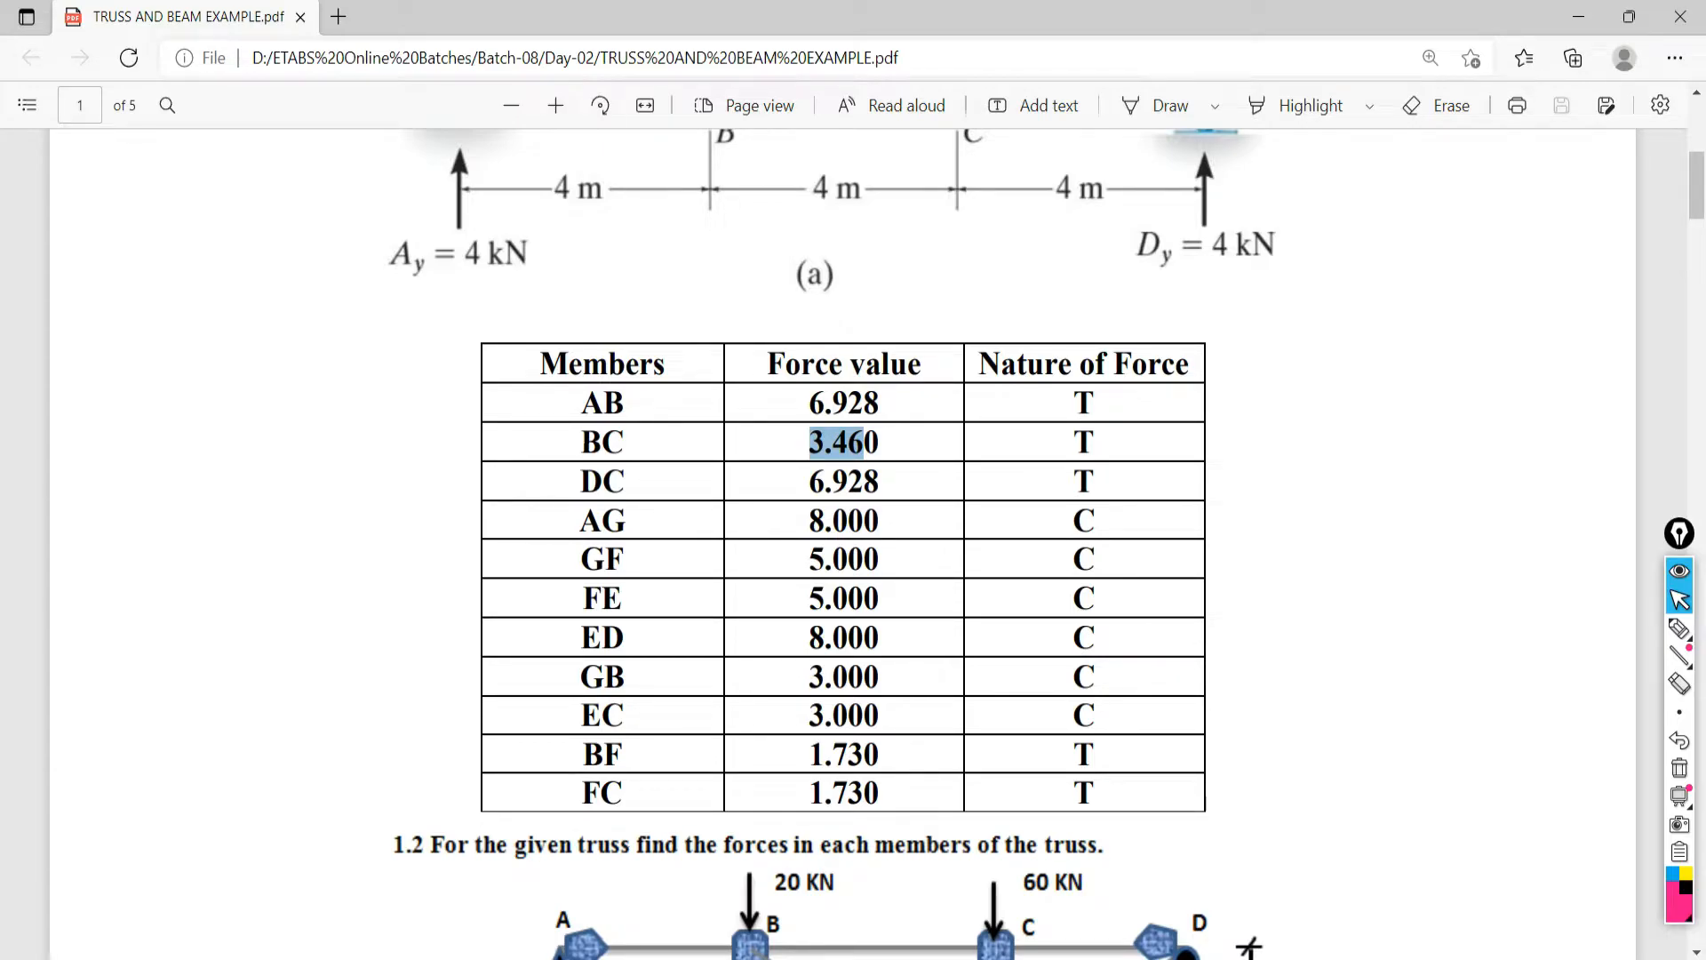
key(alt+Tab)
drag(1508, 407, 1167, 253)
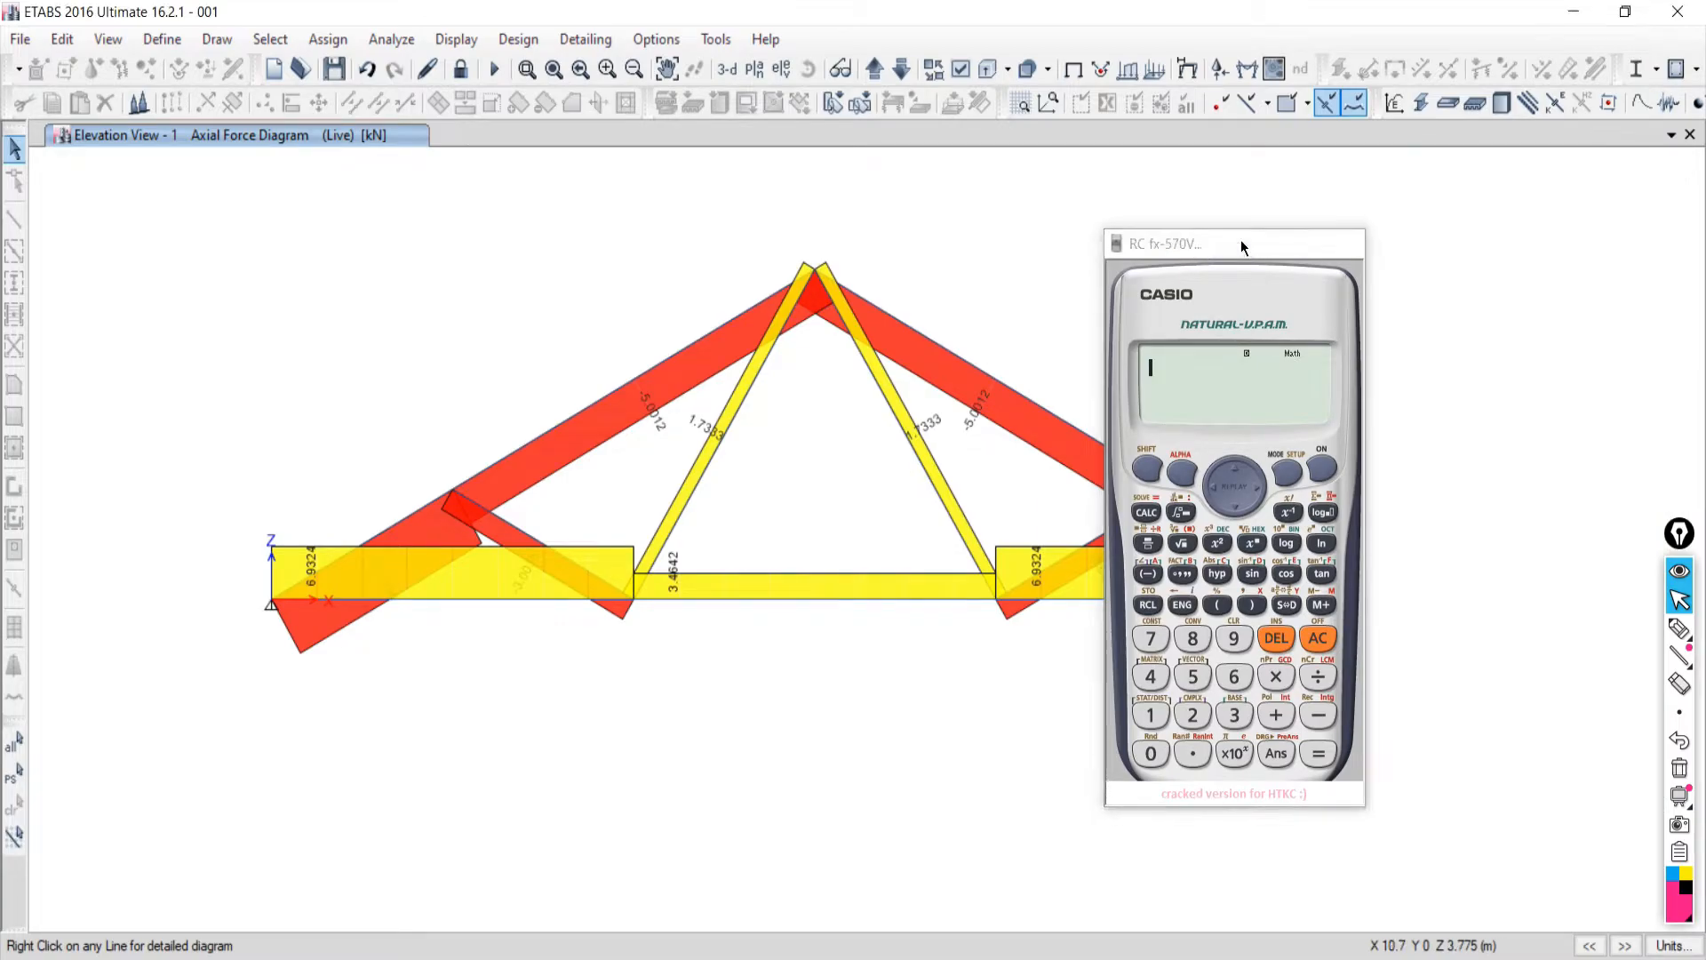
click(1246, 243)
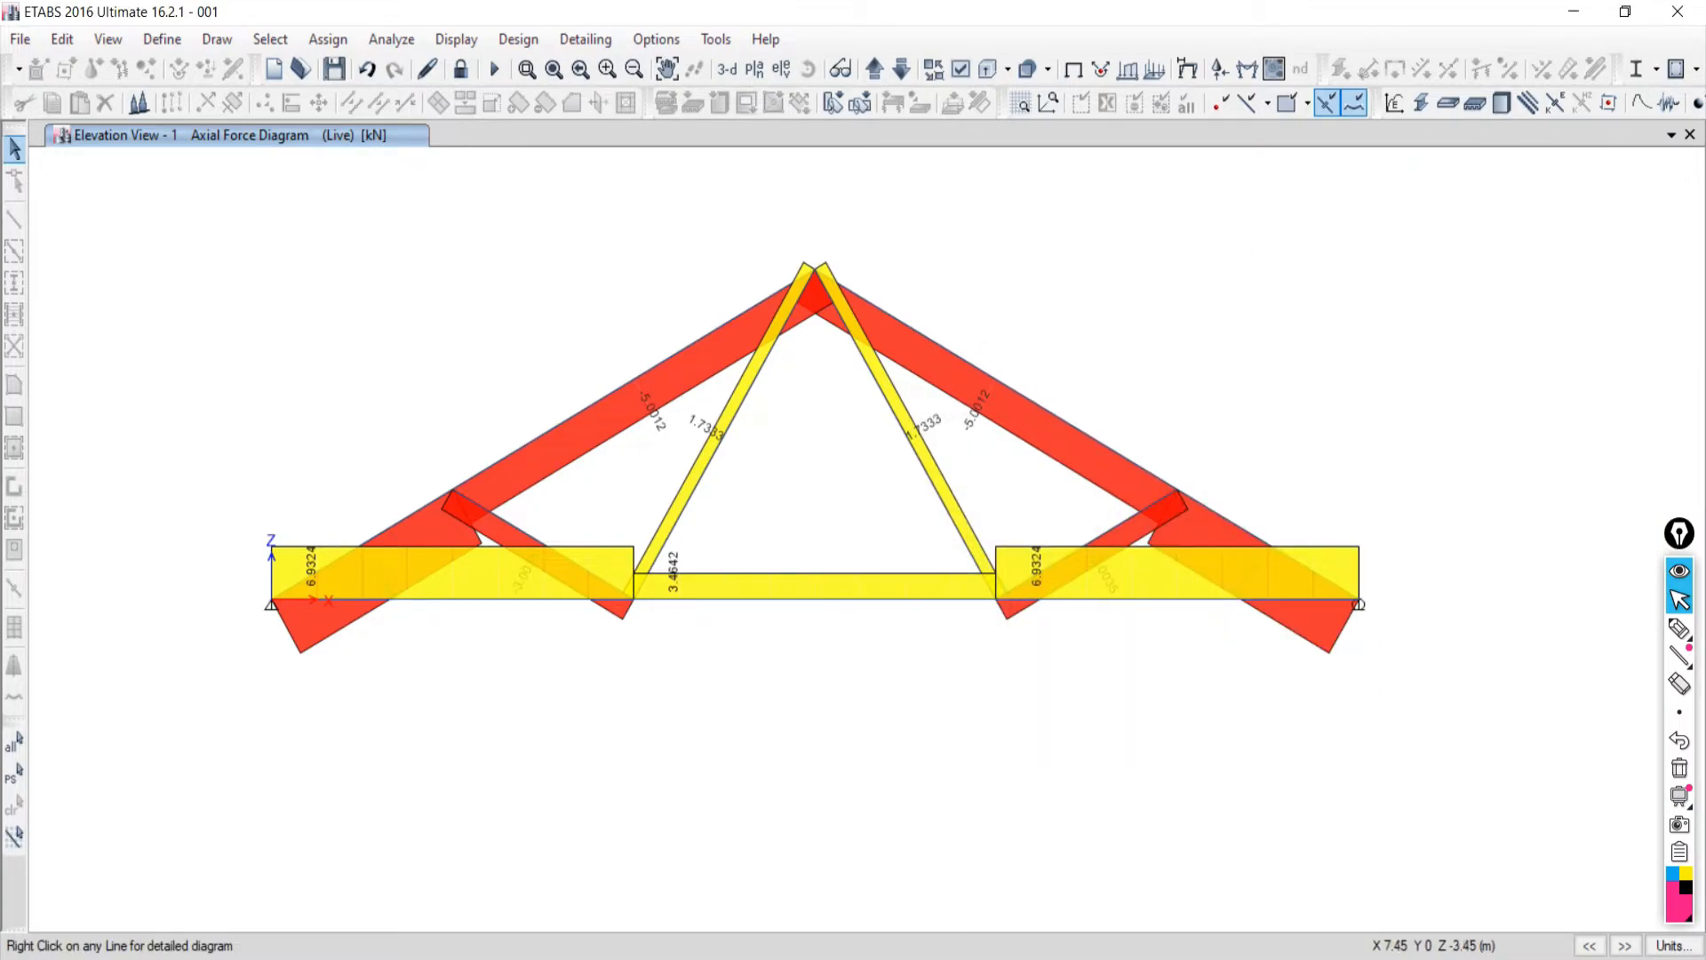
Switch to the example PDF, look through its remaining truss and beam problems, and go back to truss problem 1.2.
key(alt+Tab)
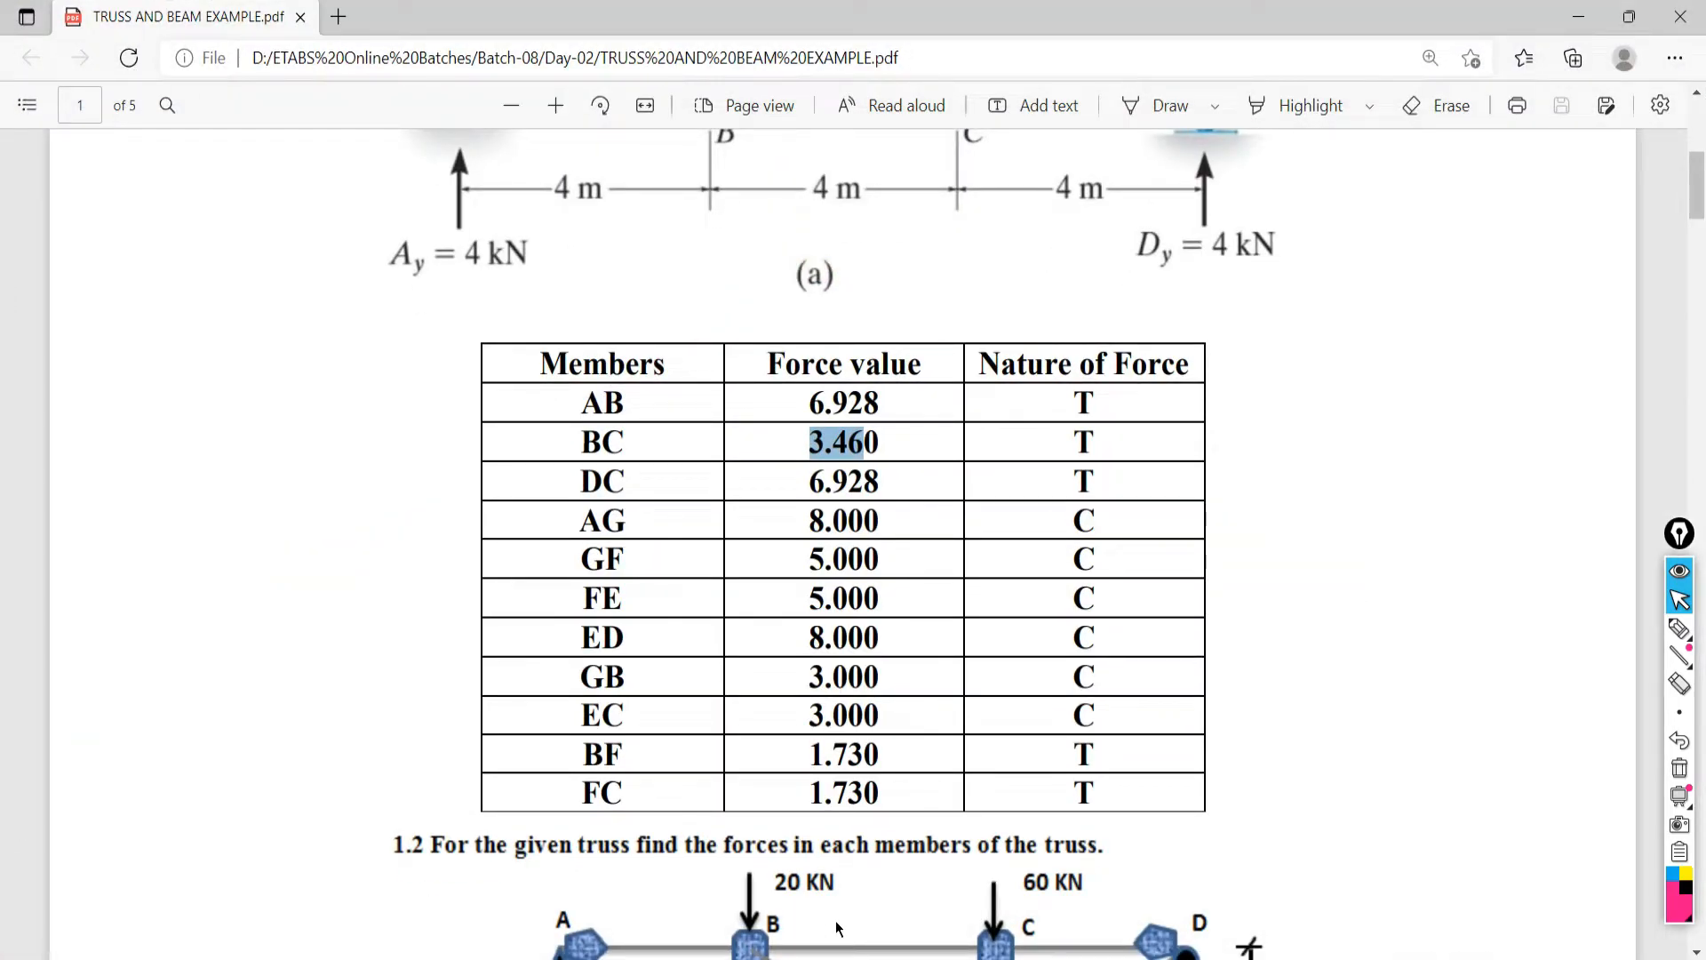
key(alt+Tab)
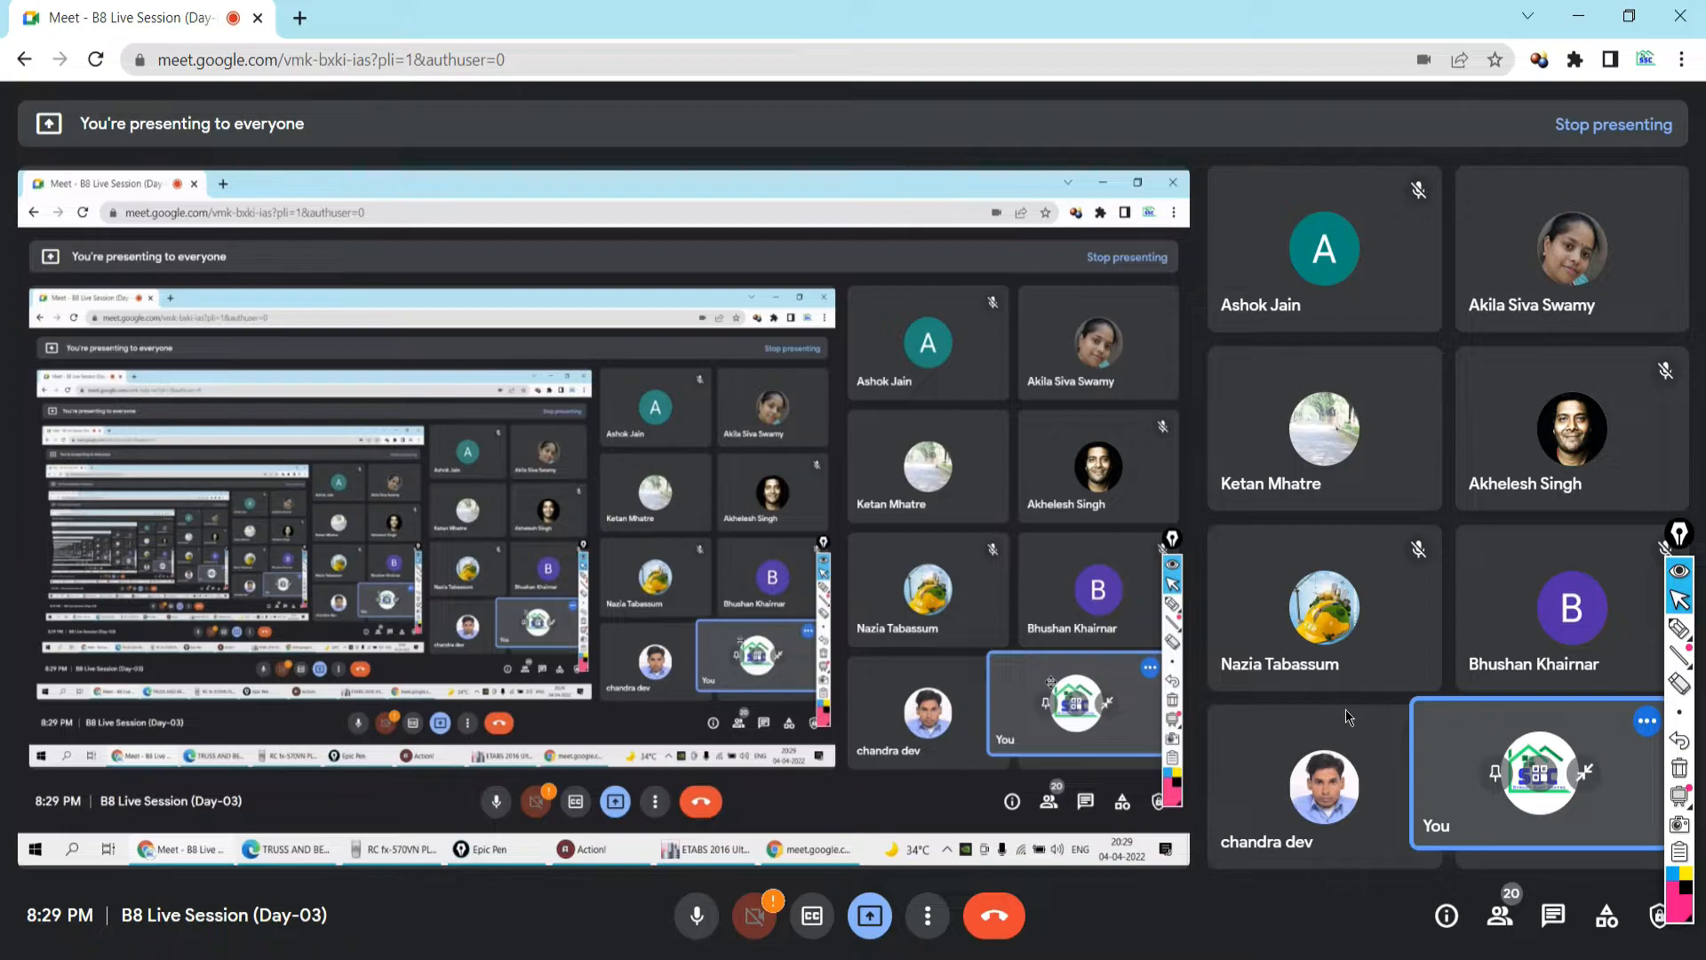
mouse_move(376, 955)
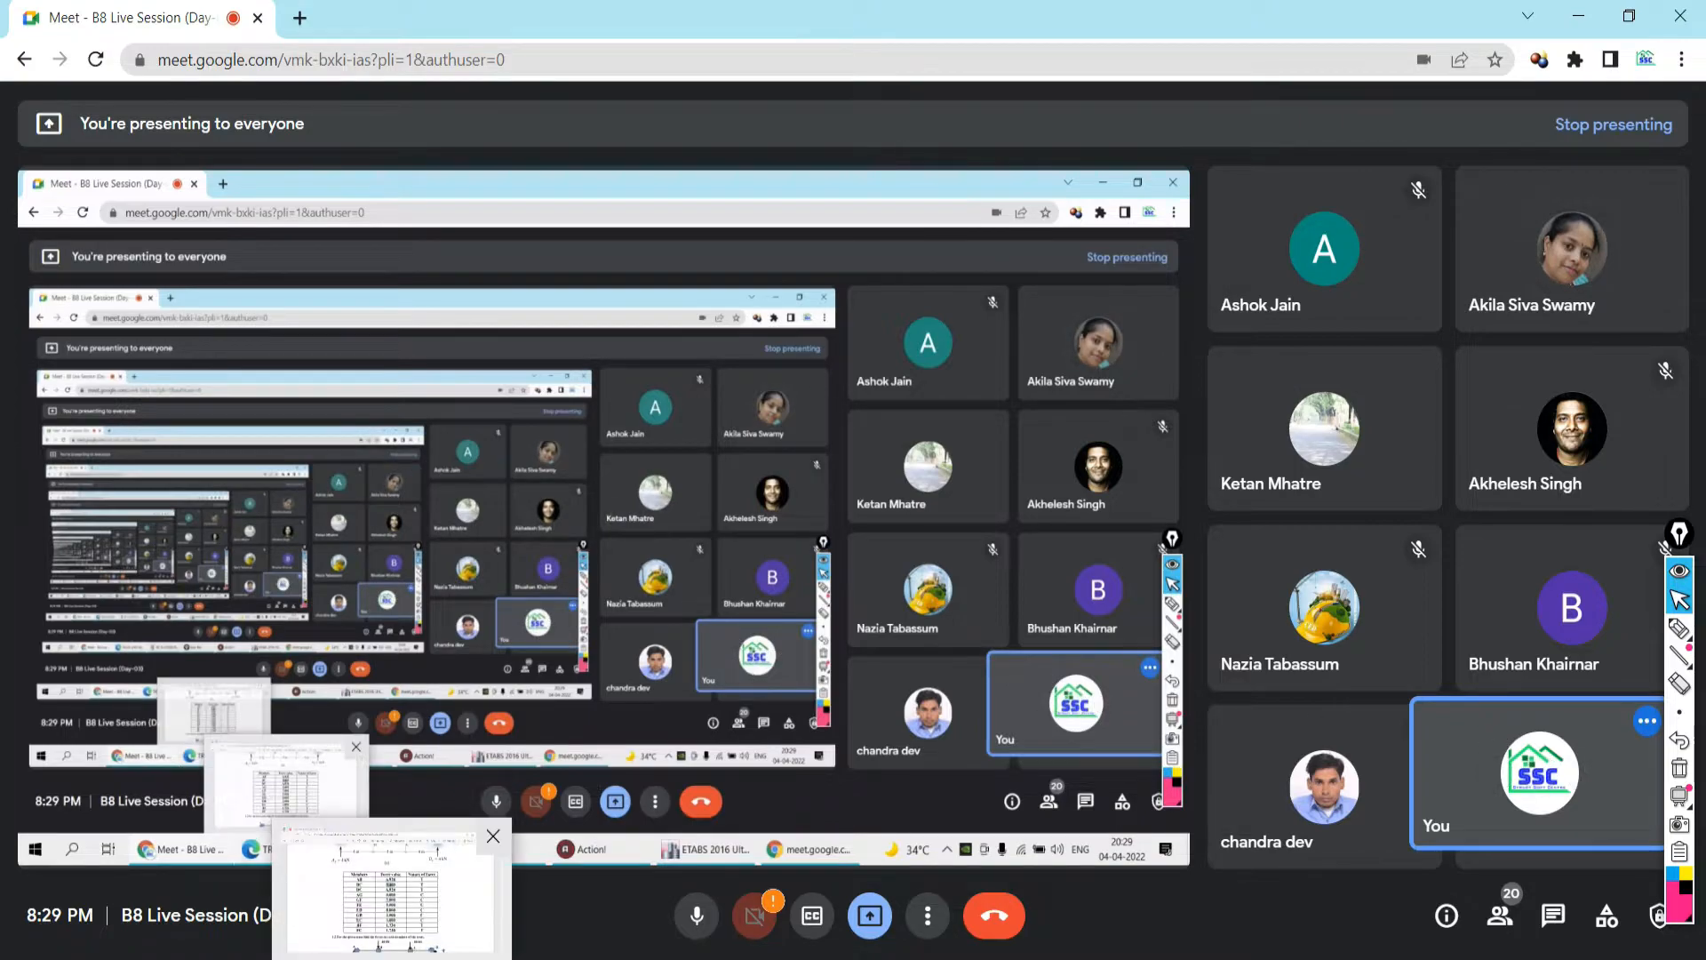
click(376, 955)
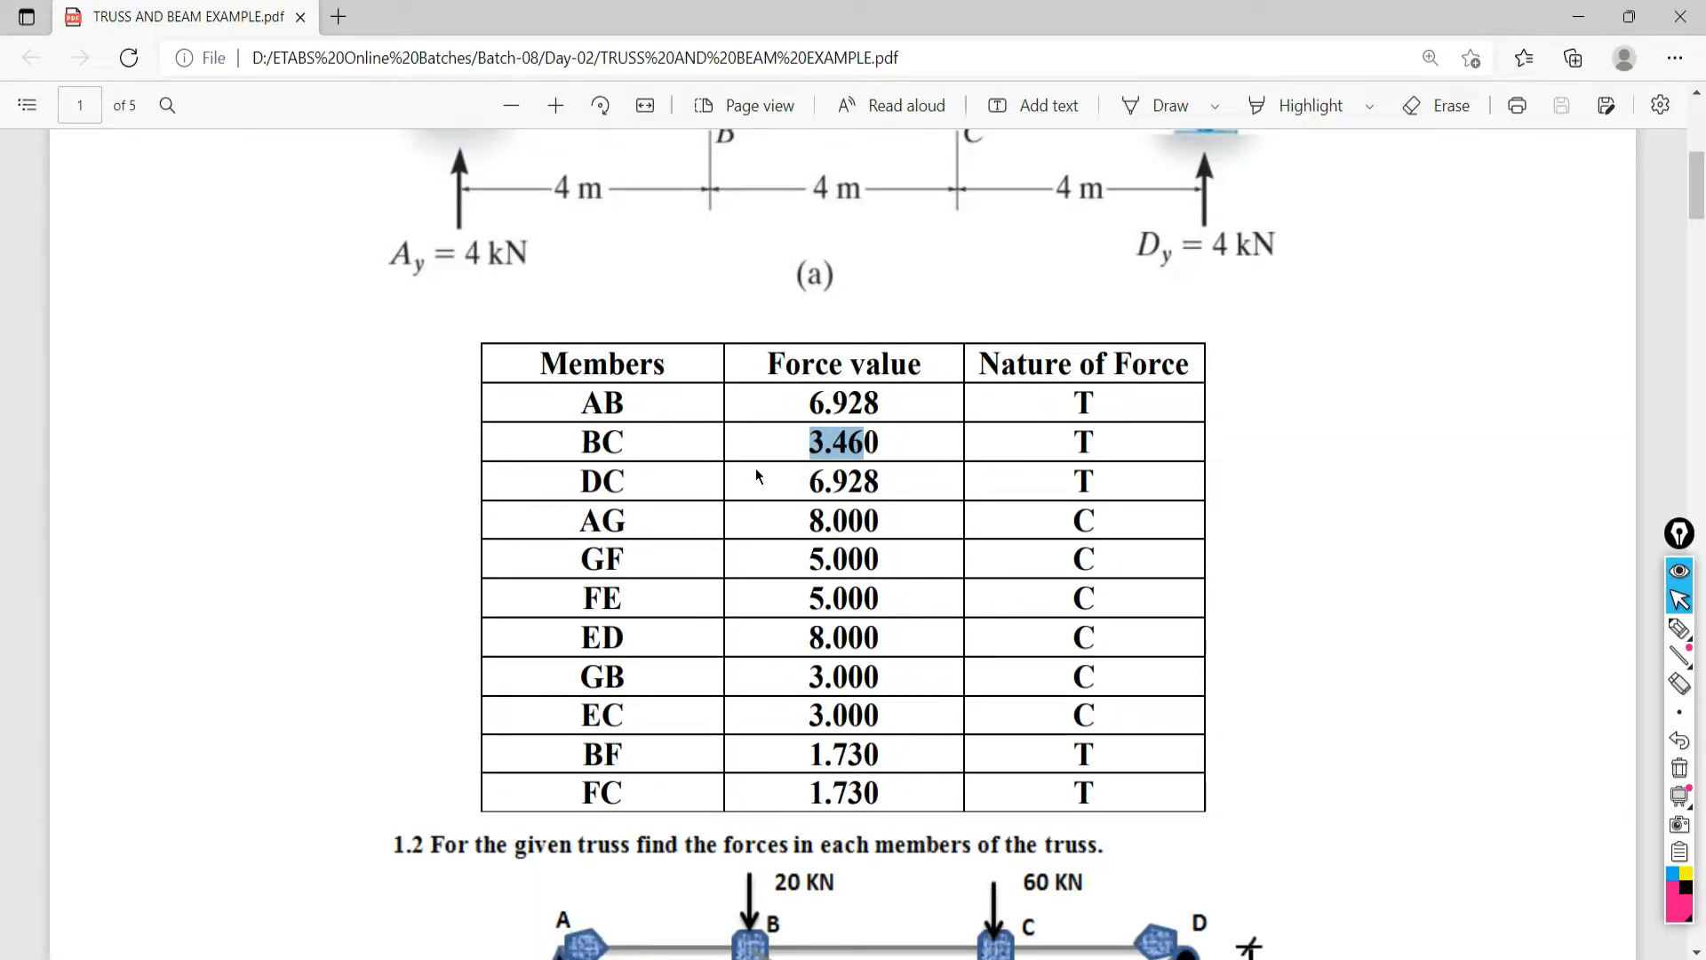
scroll(704, 689, down, 6)
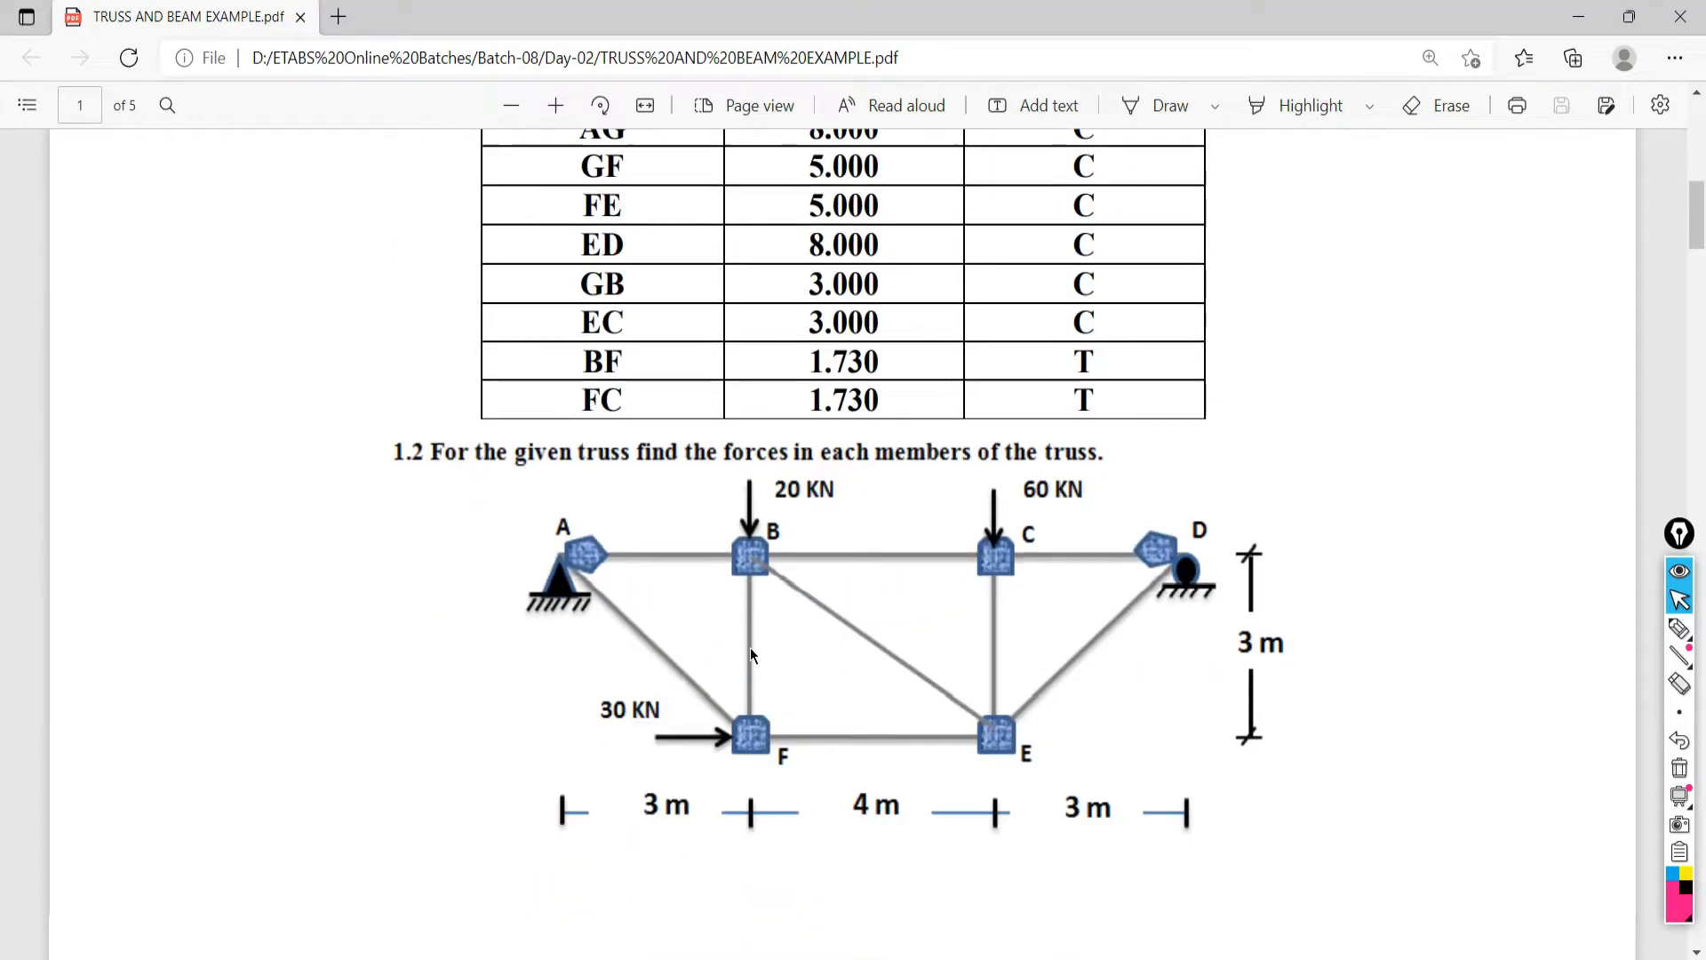
scroll(1021, 581, up, 1)
scroll(938, 537, down, 15)
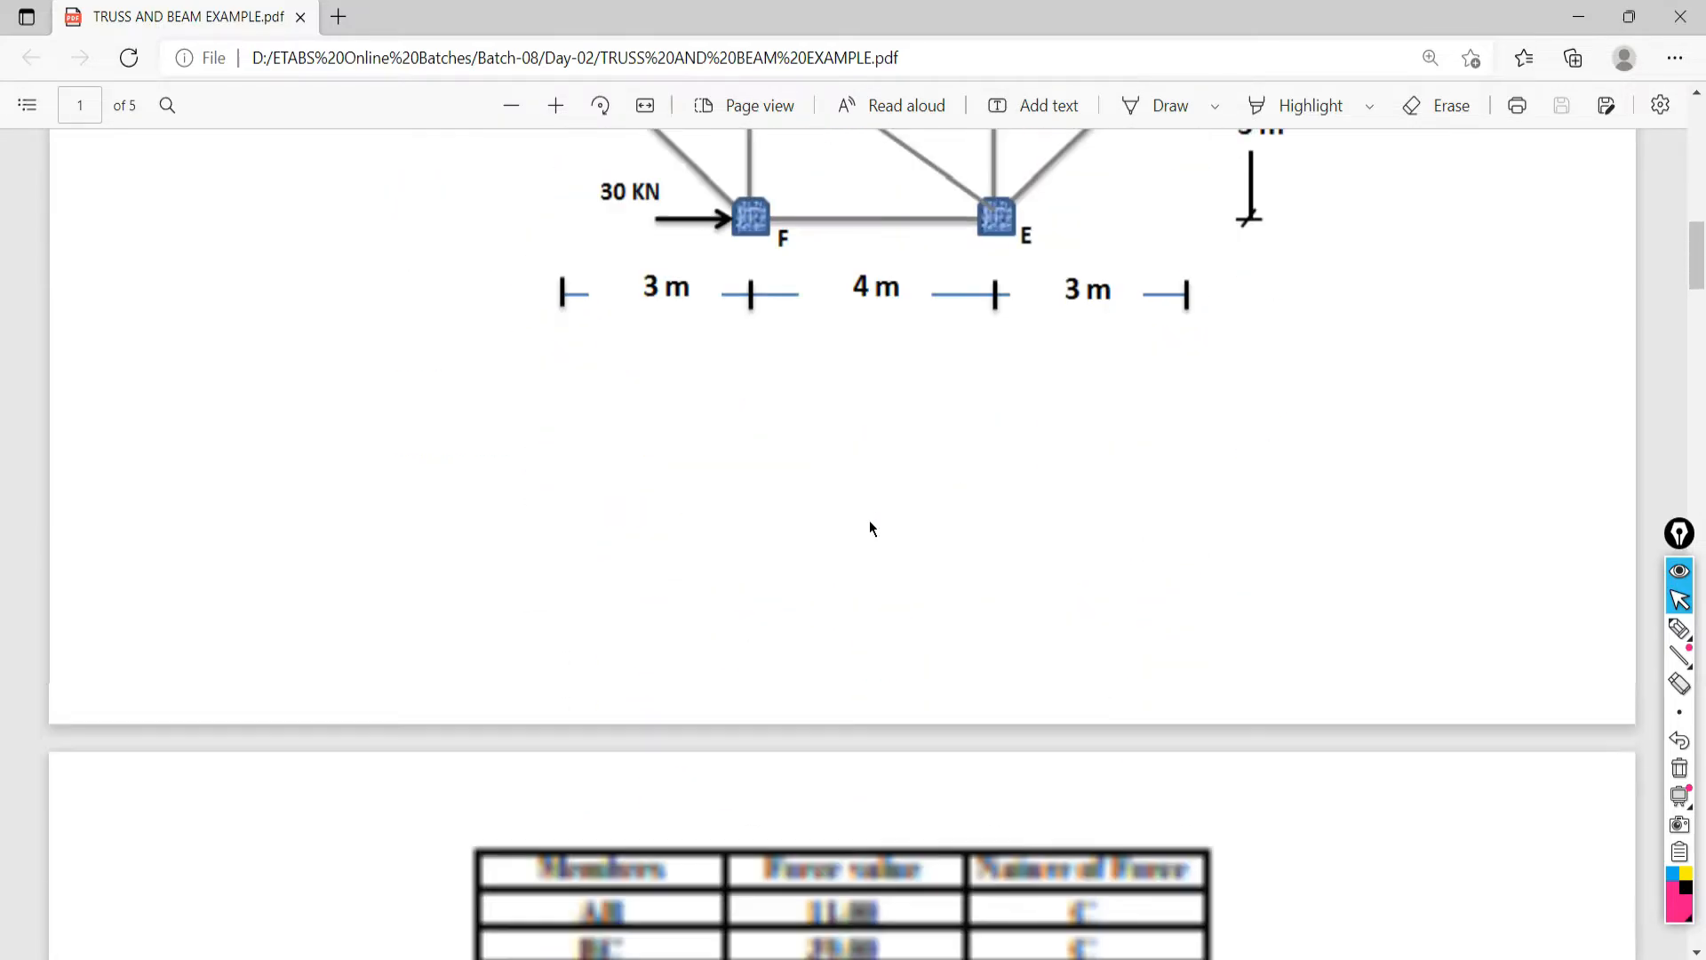
scroll(869, 519, down, 15)
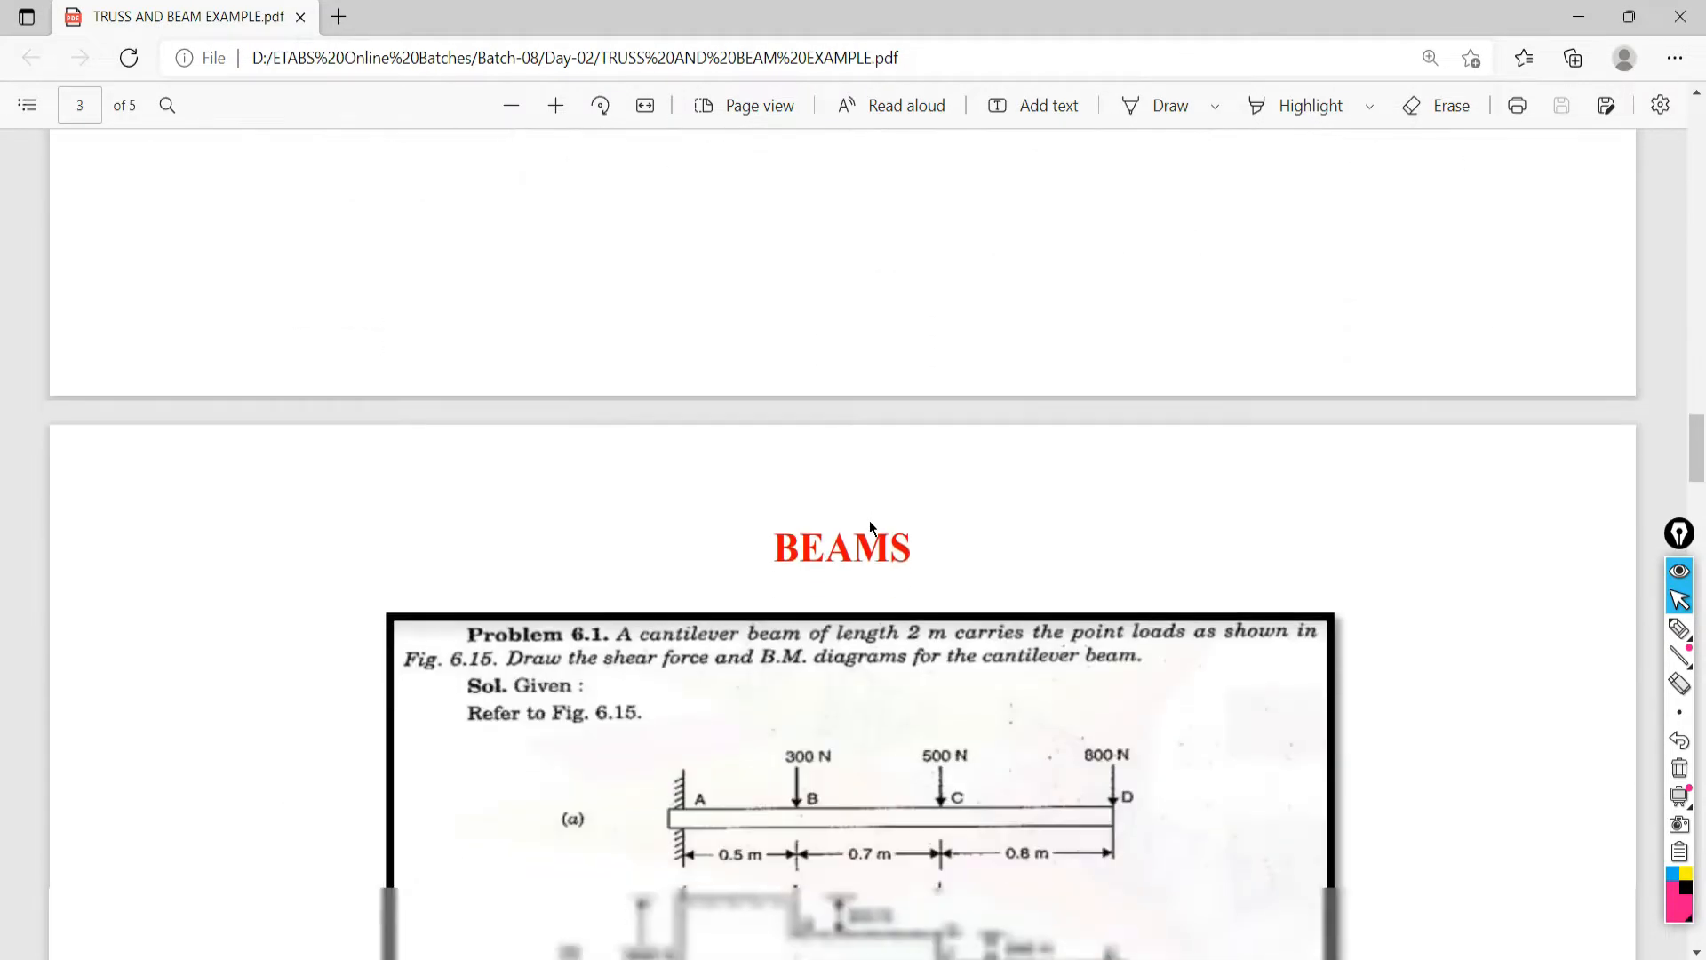
scroll(869, 519, up, 9)
scroll(950, 528, up, 15)
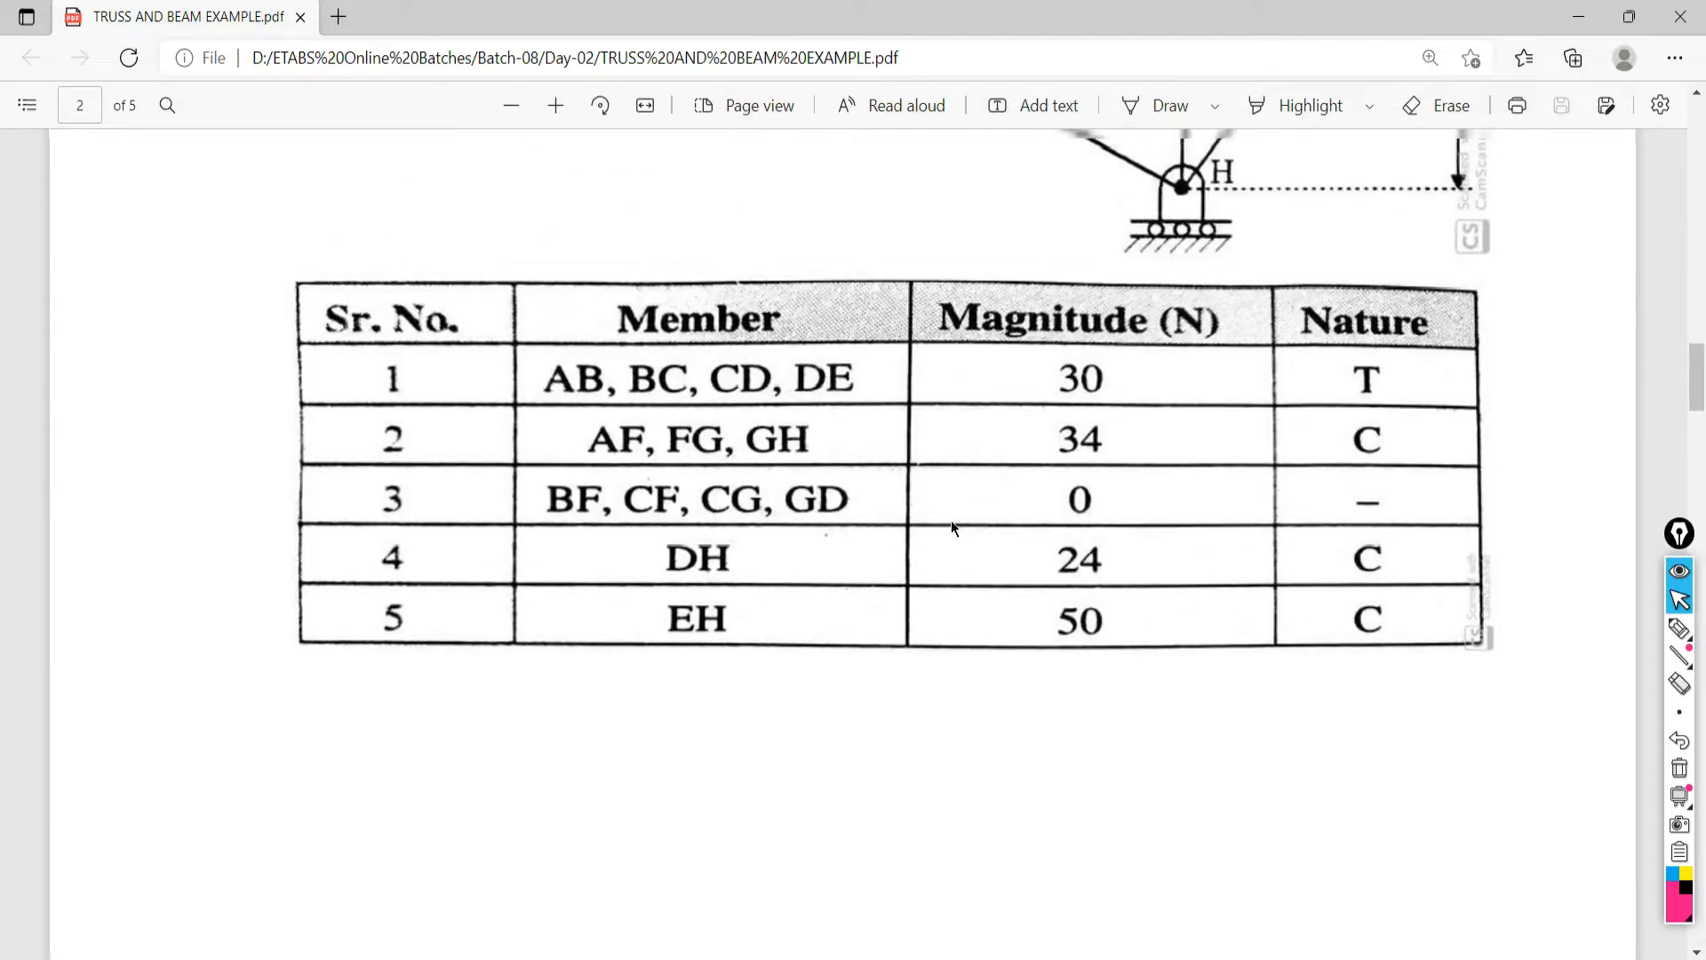
scroll(950, 525, up, 6)
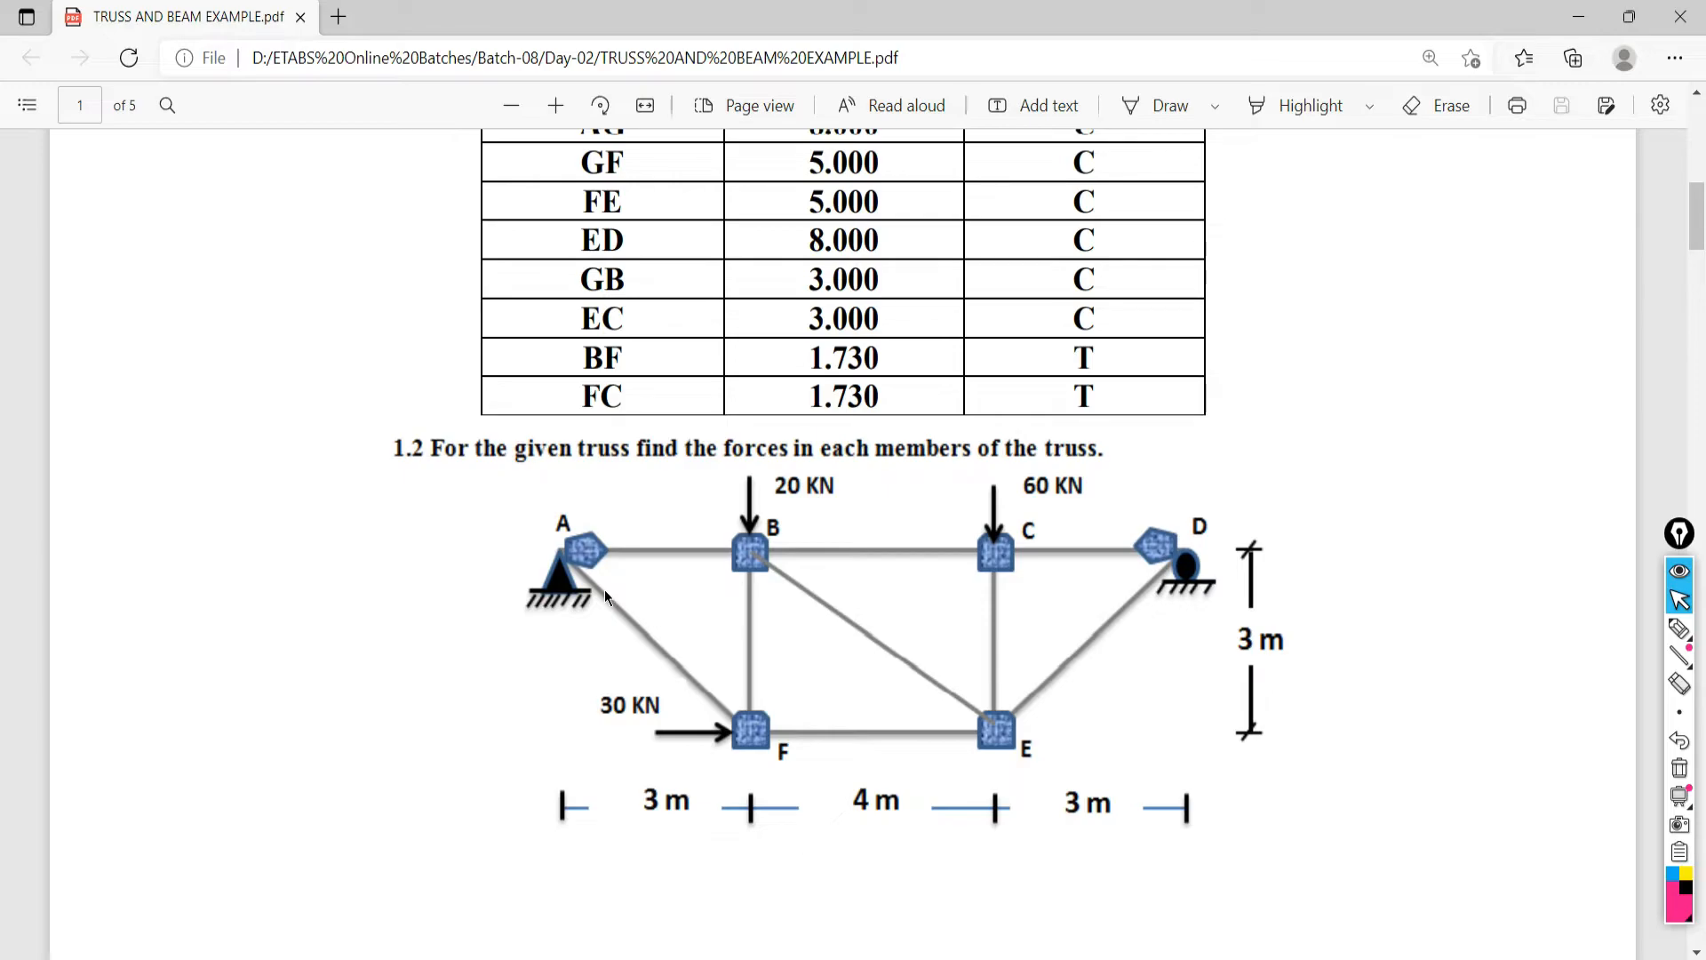
click(245, 959)
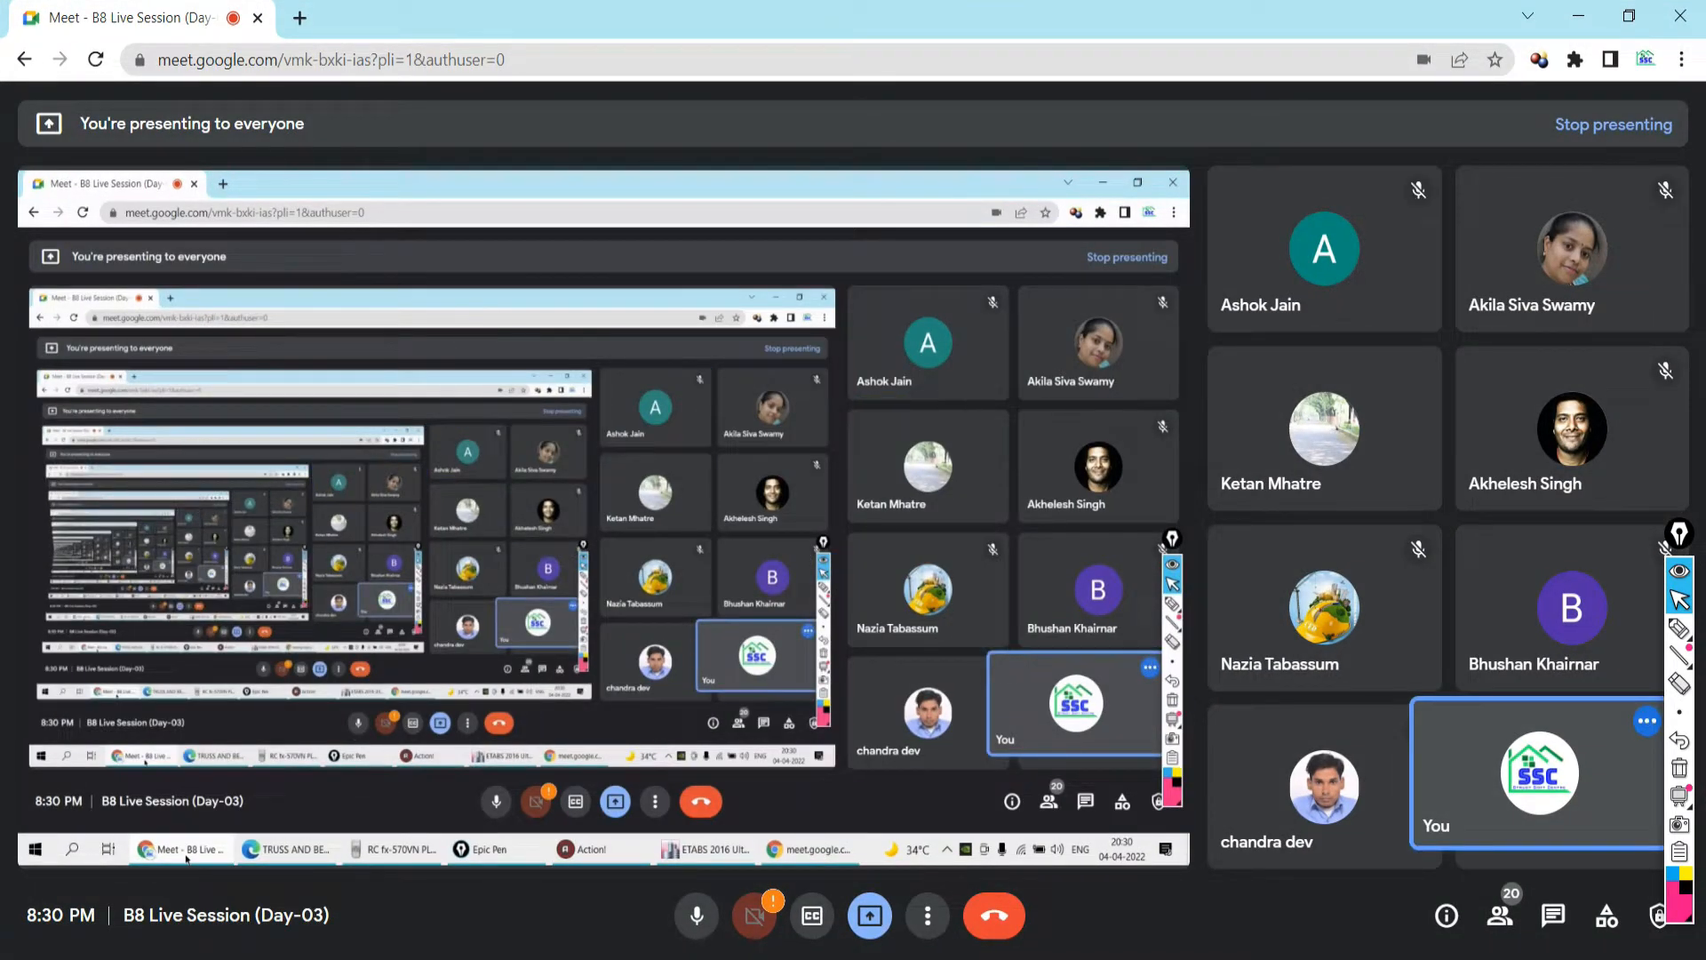
click(405, 959)
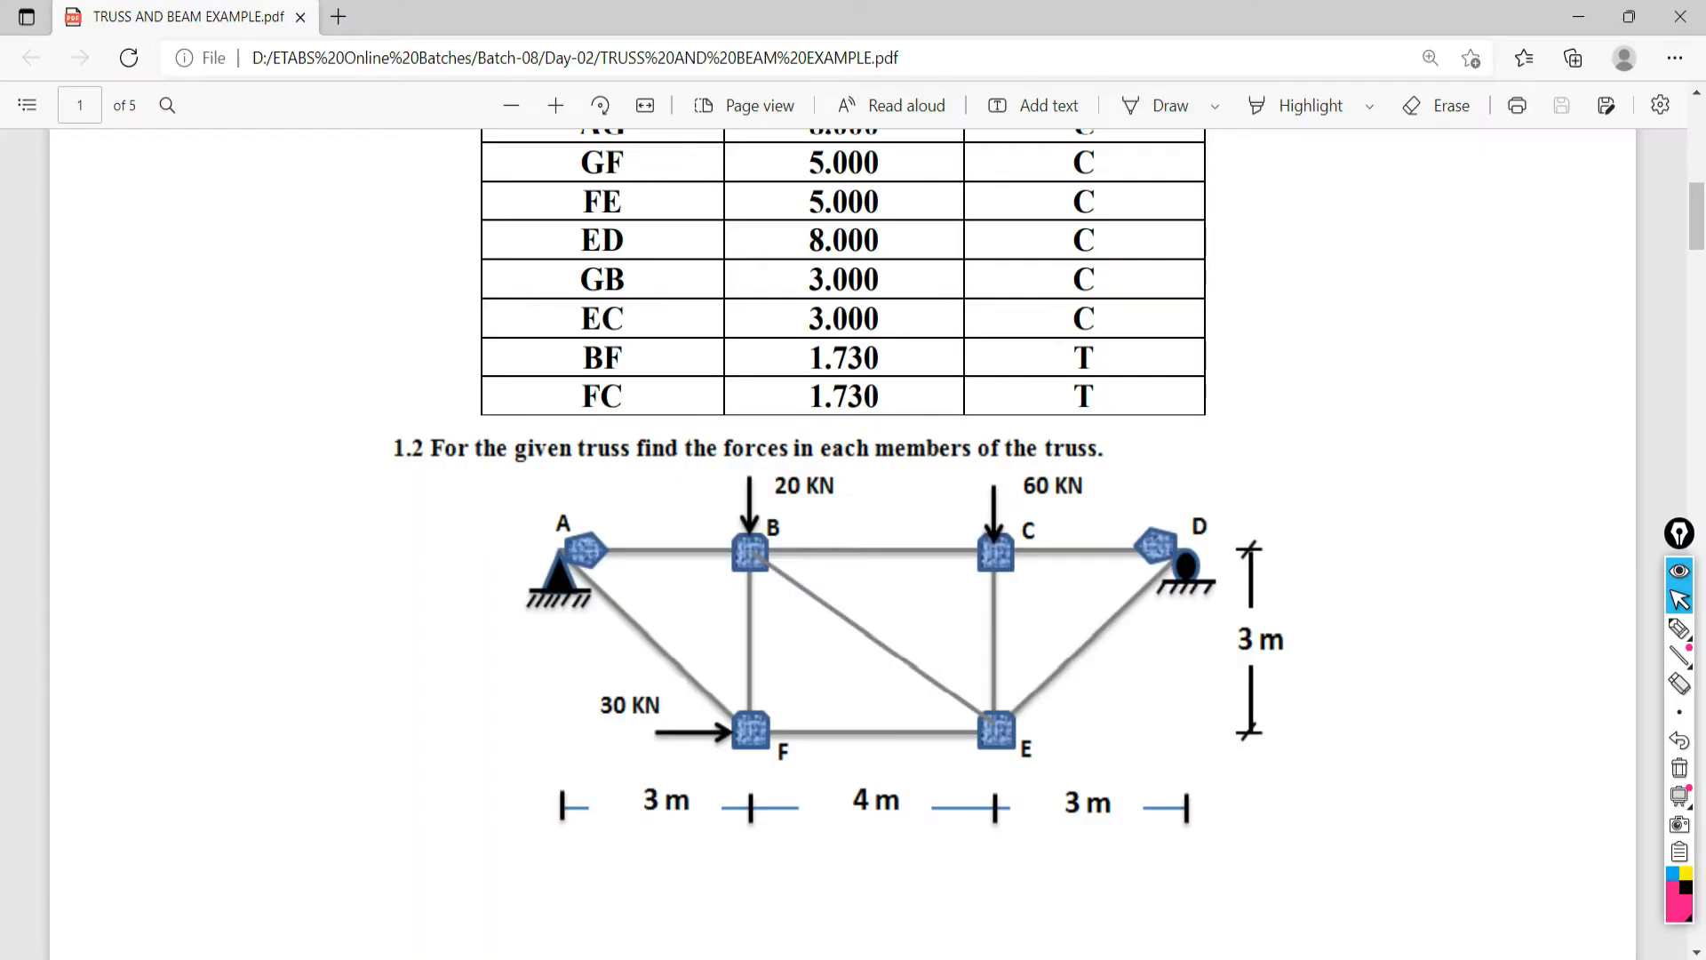
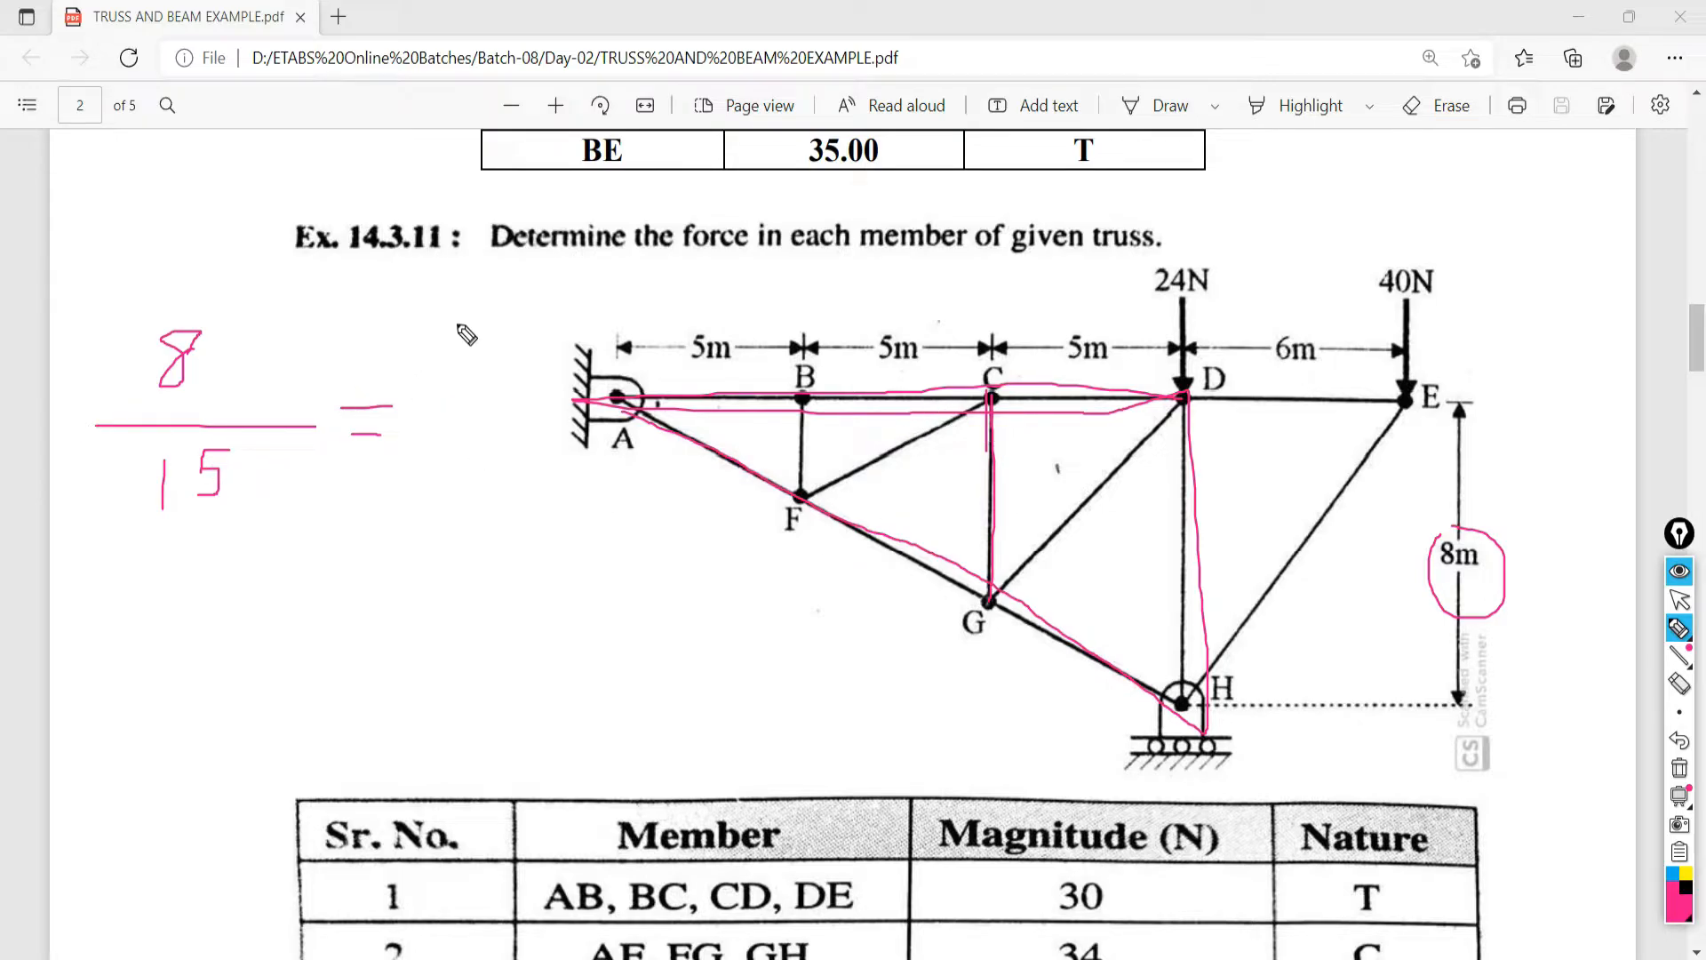
Handwrite h1 beside member DH and h2 beside member CG, and an h to the right of 8/15 =.
mouse_move(462, 313)
mouse_down()
mouse_move(461, 375)
mouse_move(481, 352)
mouse_up()
mouse_move(1210, 471)
mouse_down()
mouse_move(1216, 553)
mouse_move(1236, 532)
mouse_move(1246, 582)
mouse_up()
drag(1013, 445, 1013, 505)
mouse_move(1013, 505)
mouse_down()
mouse_move(1024, 480)
mouse_move(1028, 503)
mouse_up()
drag(1036, 506, 1047, 524)
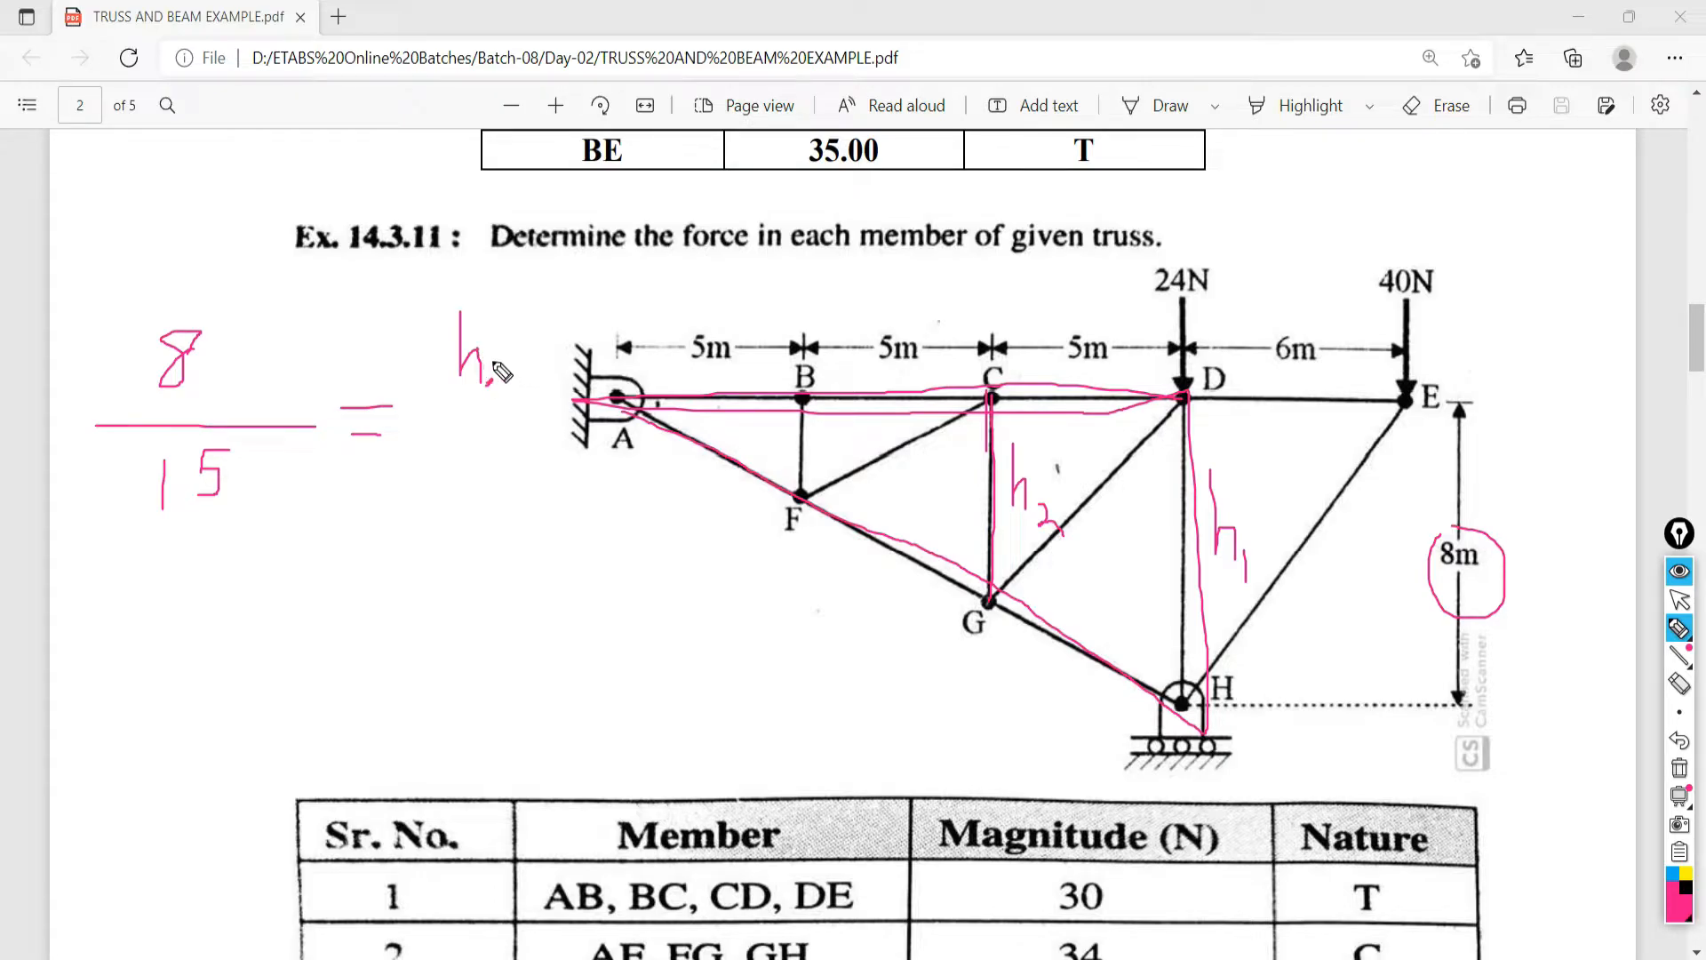
Complete the handwritten similar-triangles ratio so it reads 8/15 = h2/10.
drag(491, 367, 510, 387)
drag(441, 400, 520, 400)
drag(473, 433, 474, 516)
mouse_move(532, 442)
mouse_down()
mouse_move(526, 489)
mouse_move(544, 441)
mouse_move(518, 443)
mouse_up()
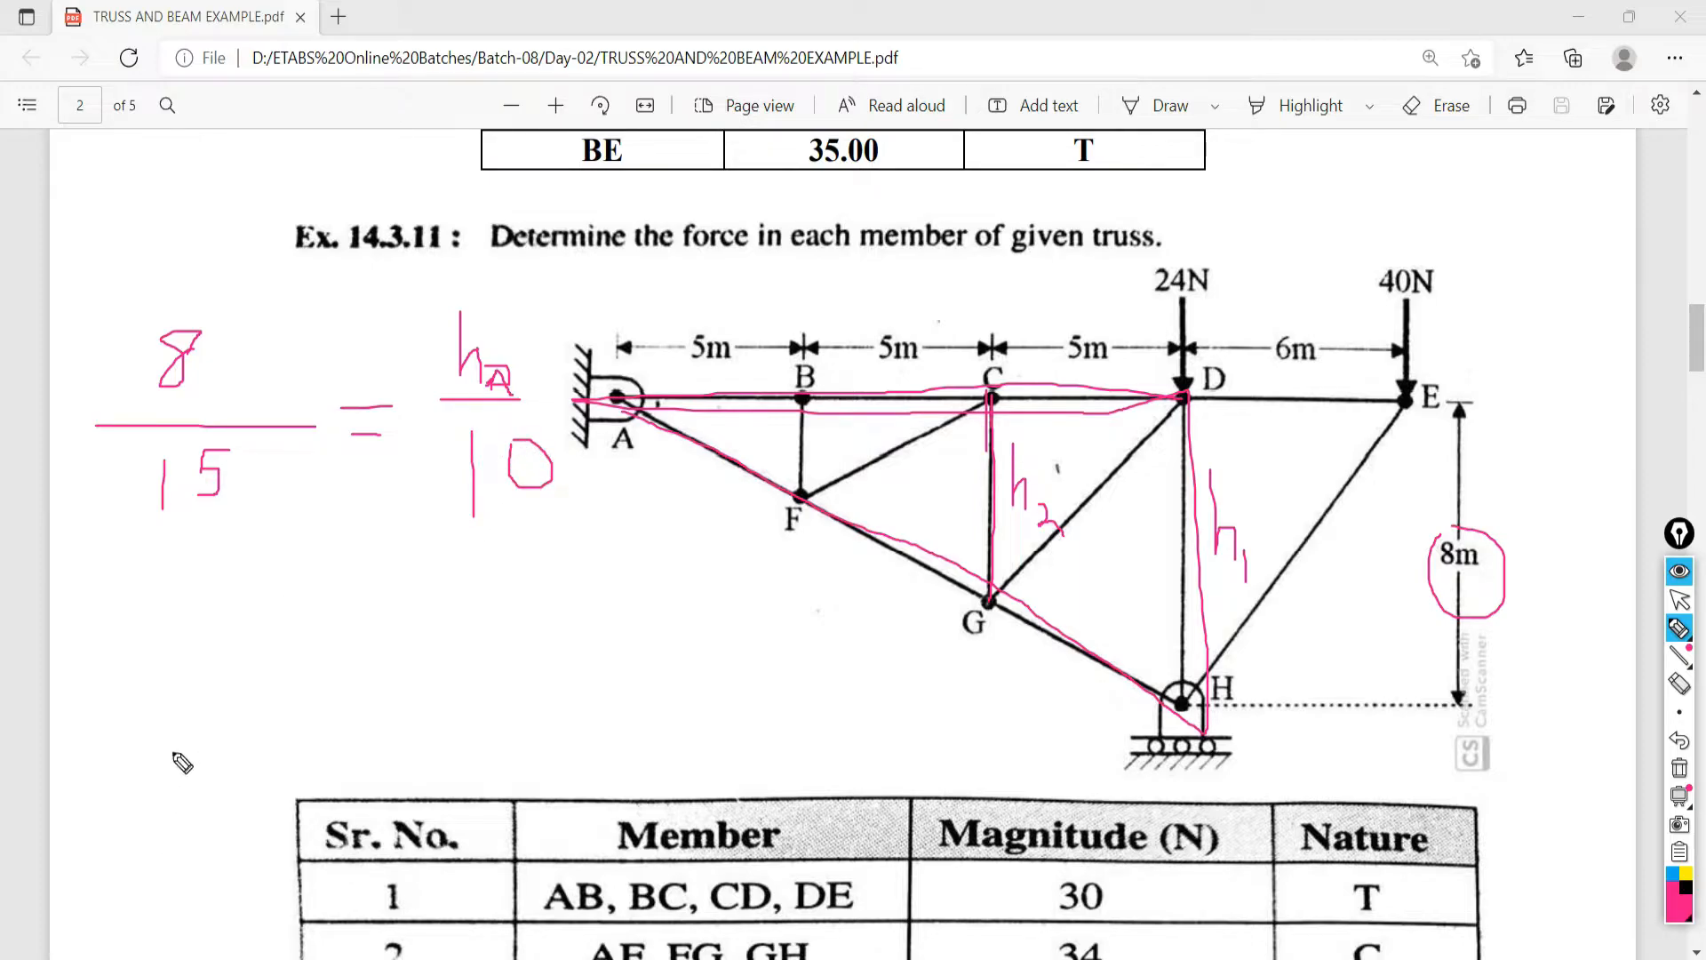
Handwrite the equation h2 = 8 × 10/15 below the similar-triangles ratio.
mouse_move(172, 573)
mouse_down()
mouse_move(172, 630)
mouse_move(255, 742)
mouse_up()
click(283, 690)
mouse_move(278, 672)
mouse_down()
mouse_move(327, 665)
mouse_move(338, 688)
mouse_up()
mouse_move(507, 589)
mouse_down()
mouse_move(471, 567)
mouse_move(509, 590)
mouse_move(503, 611)
mouse_up()
mouse_move(598, 570)
mouse_down()
mouse_move(587, 597)
mouse_move(630, 603)
mouse_move(680, 566)
mouse_up()
drag(426, 685, 706, 647)
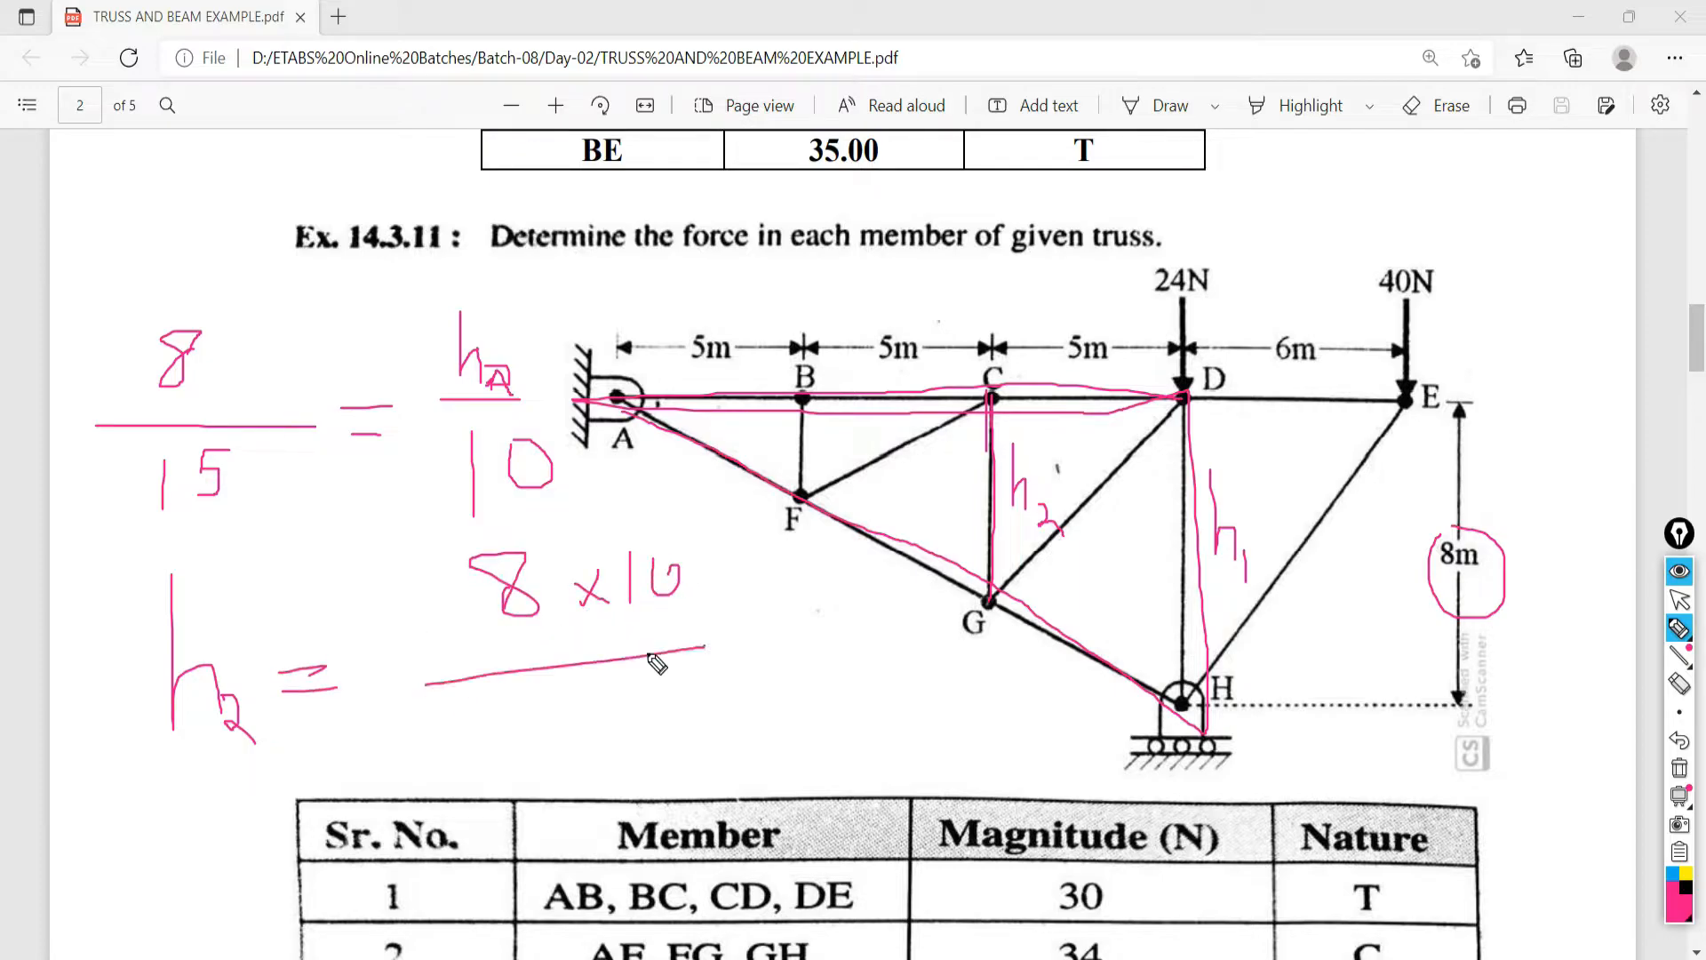
drag(527, 684, 527, 754)
mouse_move(573, 698)
mouse_down()
mouse_move(611, 727)
mouse_move(659, 679)
mouse_up()
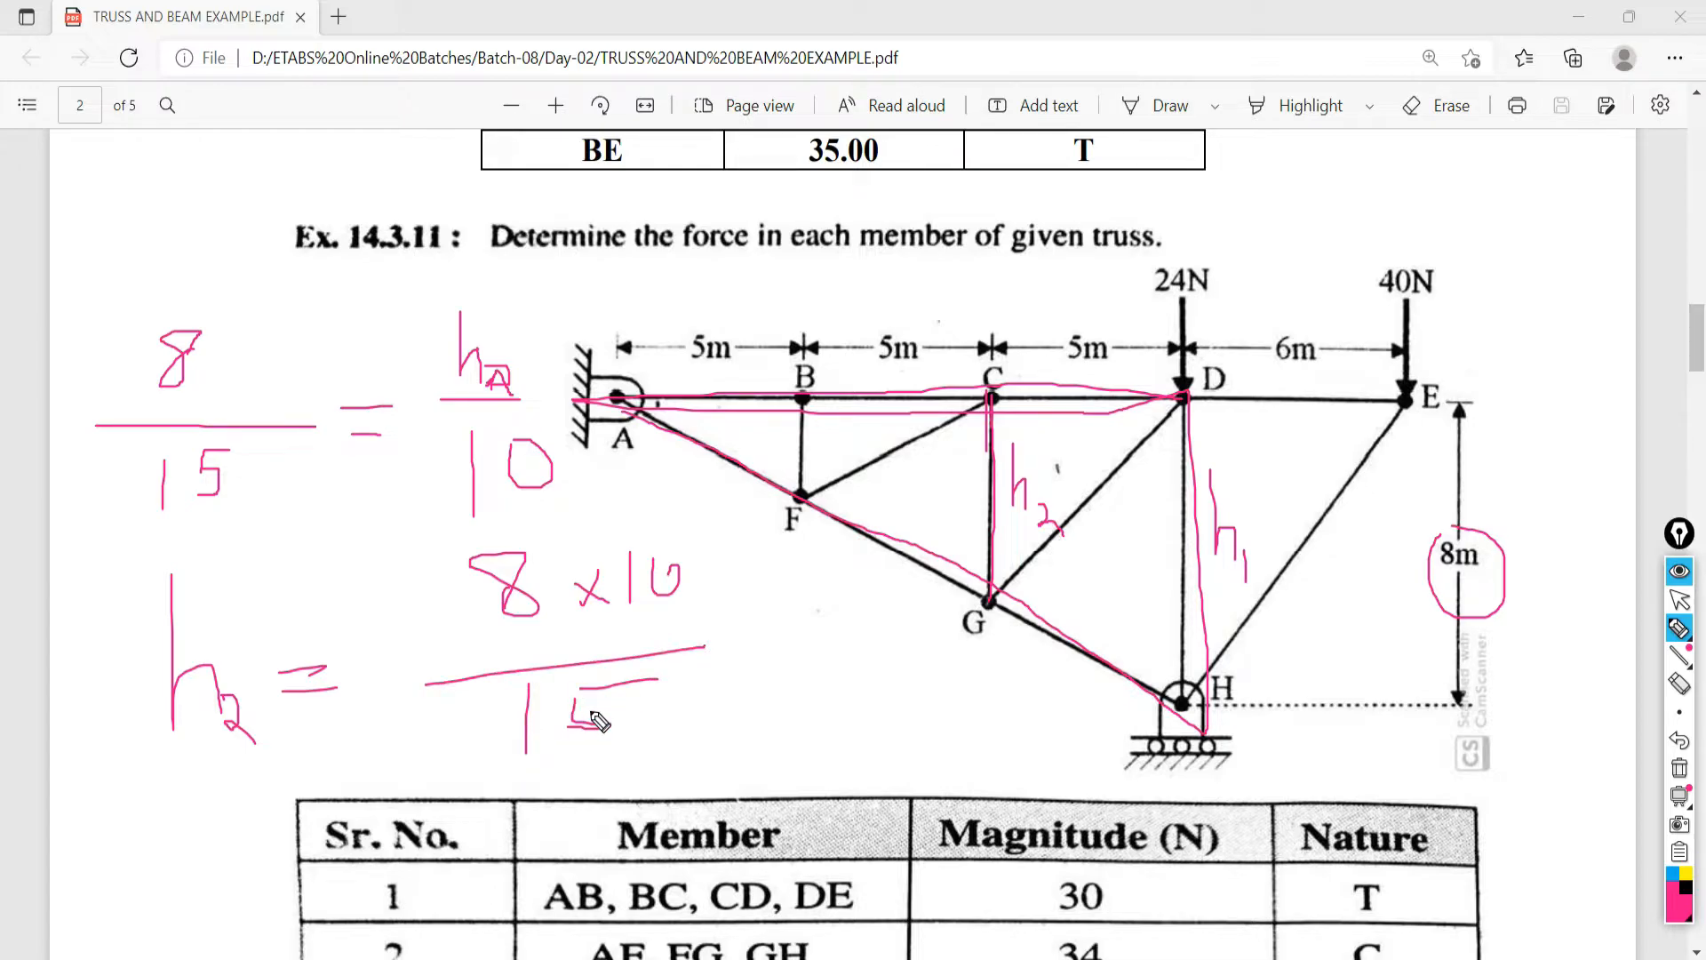
Extend the handwritten h2 equation with = 80/15.
drag(734, 633, 773, 647)
mouse_move(870, 593)
mouse_down()
mouse_move(847, 638)
mouse_move(868, 592)
mouse_move(901, 619)
mouse_move(840, 654)
mouse_move(917, 652)
mouse_move(851, 716)
mouse_up()
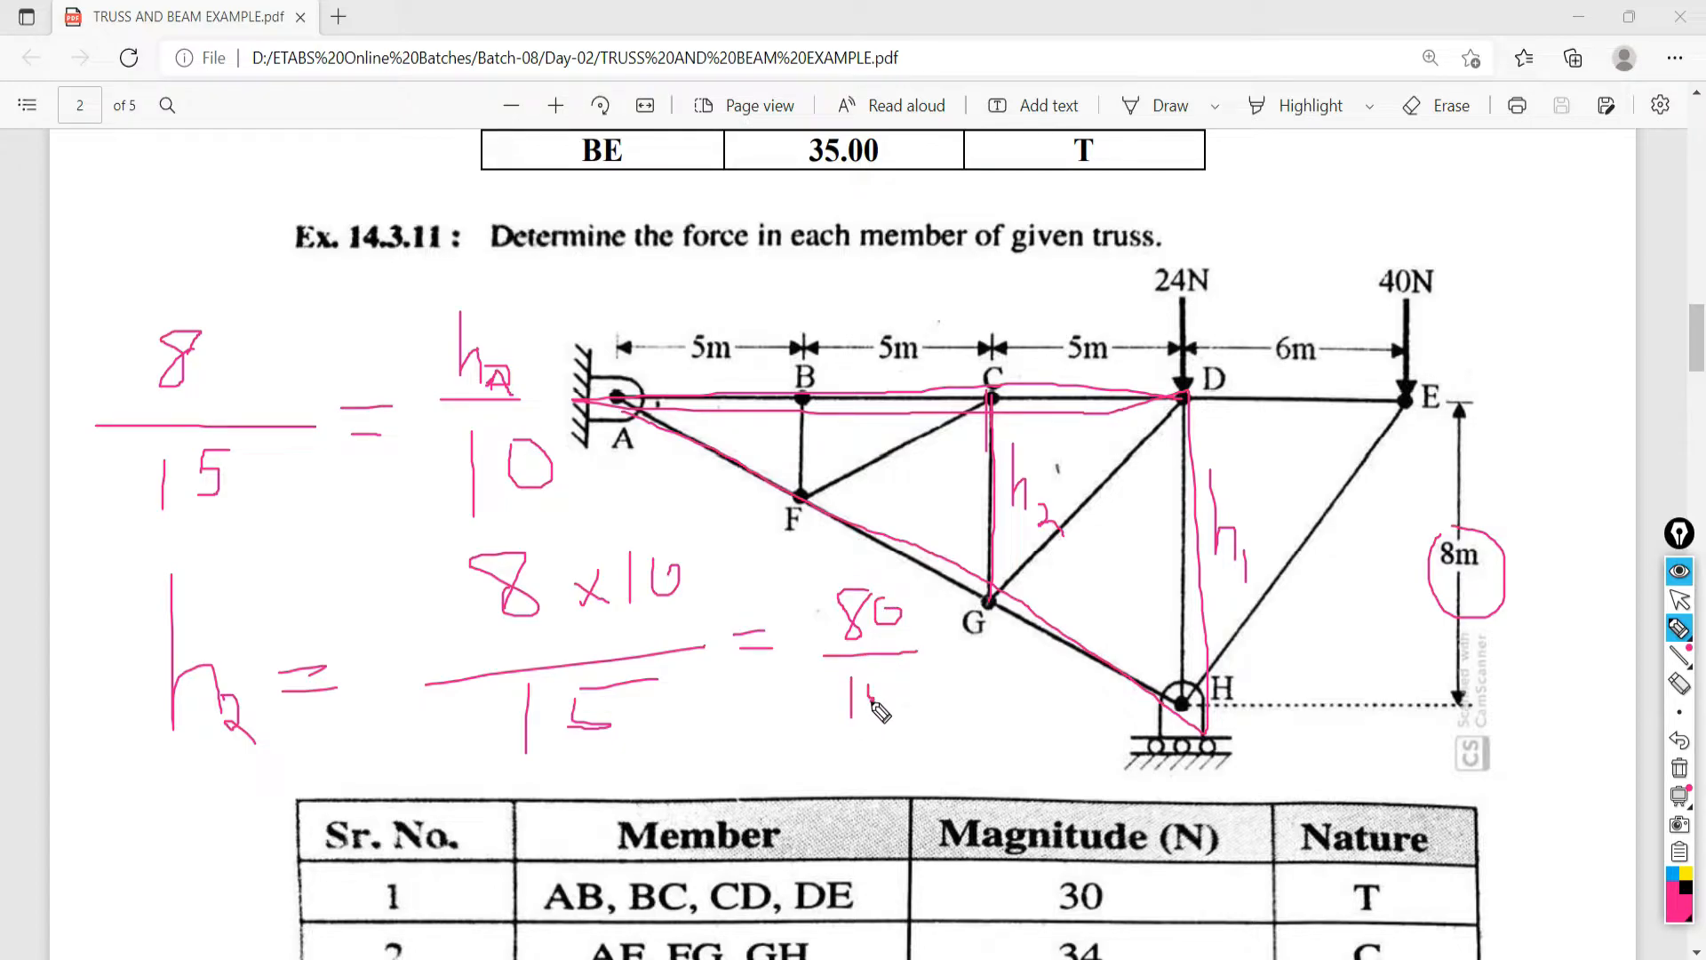
mouse_move(875, 694)
mouse_down()
mouse_move(888, 720)
mouse_move(862, 730)
mouse_up()
drag(914, 673, 882, 690)
Handwrite the heights h1 = 8 m and h2 = 5.33 one below the other above the 40N load.
drag(1294, 150, 1296, 165)
mouse_move(1293, 129)
mouse_down()
mouse_move(1294, 212)
mouse_move(1330, 214)
mouse_move(1366, 166)
mouse_move(1408, 178)
mouse_move(1432, 130)
mouse_move(1494, 188)
mouse_up()
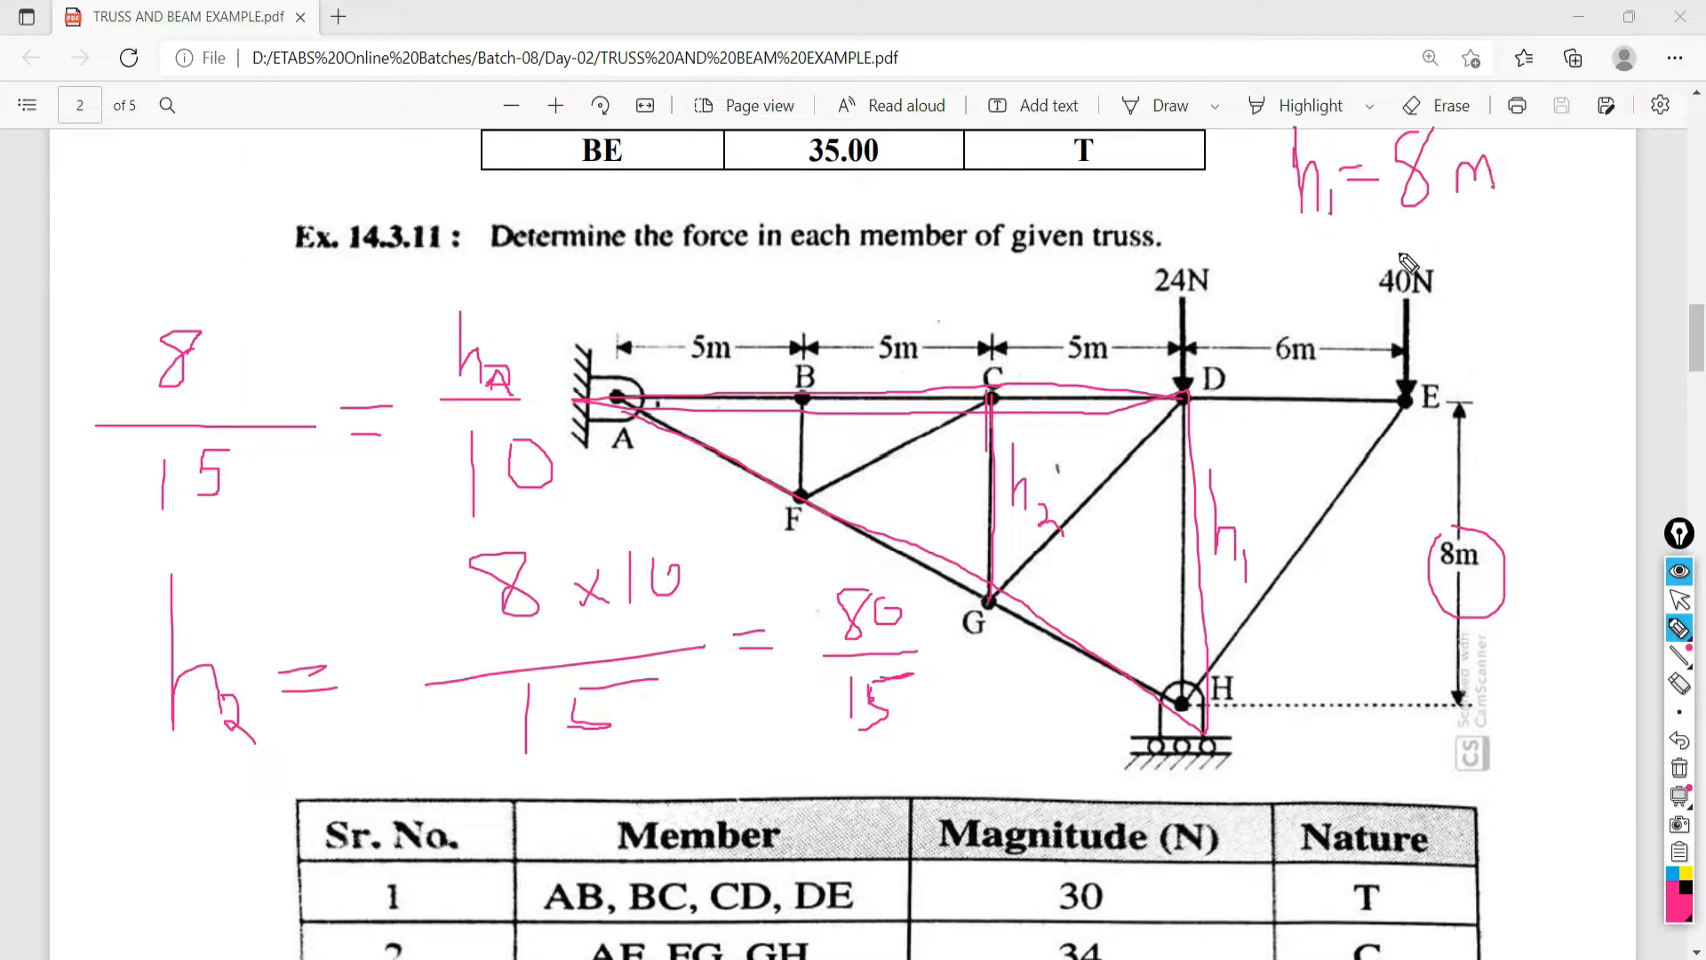
mouse_move(1296, 227)
mouse_down()
mouse_move(1294, 277)
mouse_move(1340, 299)
mouse_move(1396, 249)
mouse_up()
mouse_move(1359, 267)
mouse_down()
mouse_move(1404, 266)
mouse_move(1422, 286)
mouse_up()
drag(1430, 225, 1471, 229)
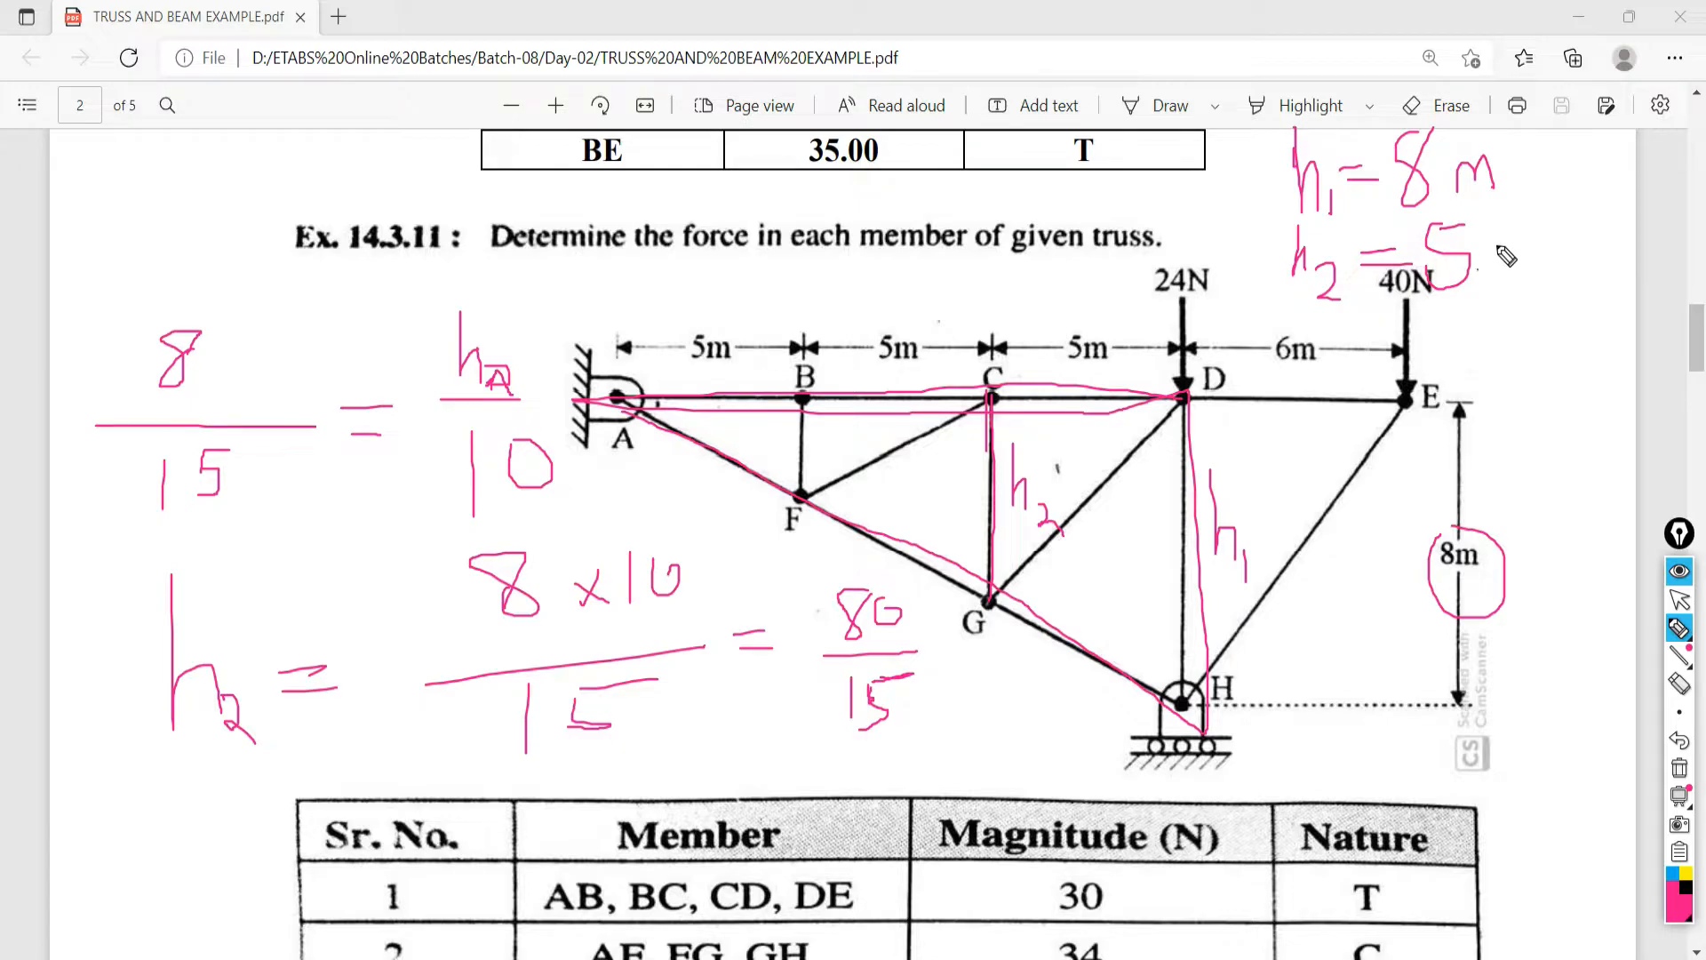
mouse_move(1496, 230)
mouse_down()
mouse_move(1502, 256)
mouse_move(1535, 267)
mouse_move(1500, 276)
mouse_up()
drag(1544, 215, 1544, 282)
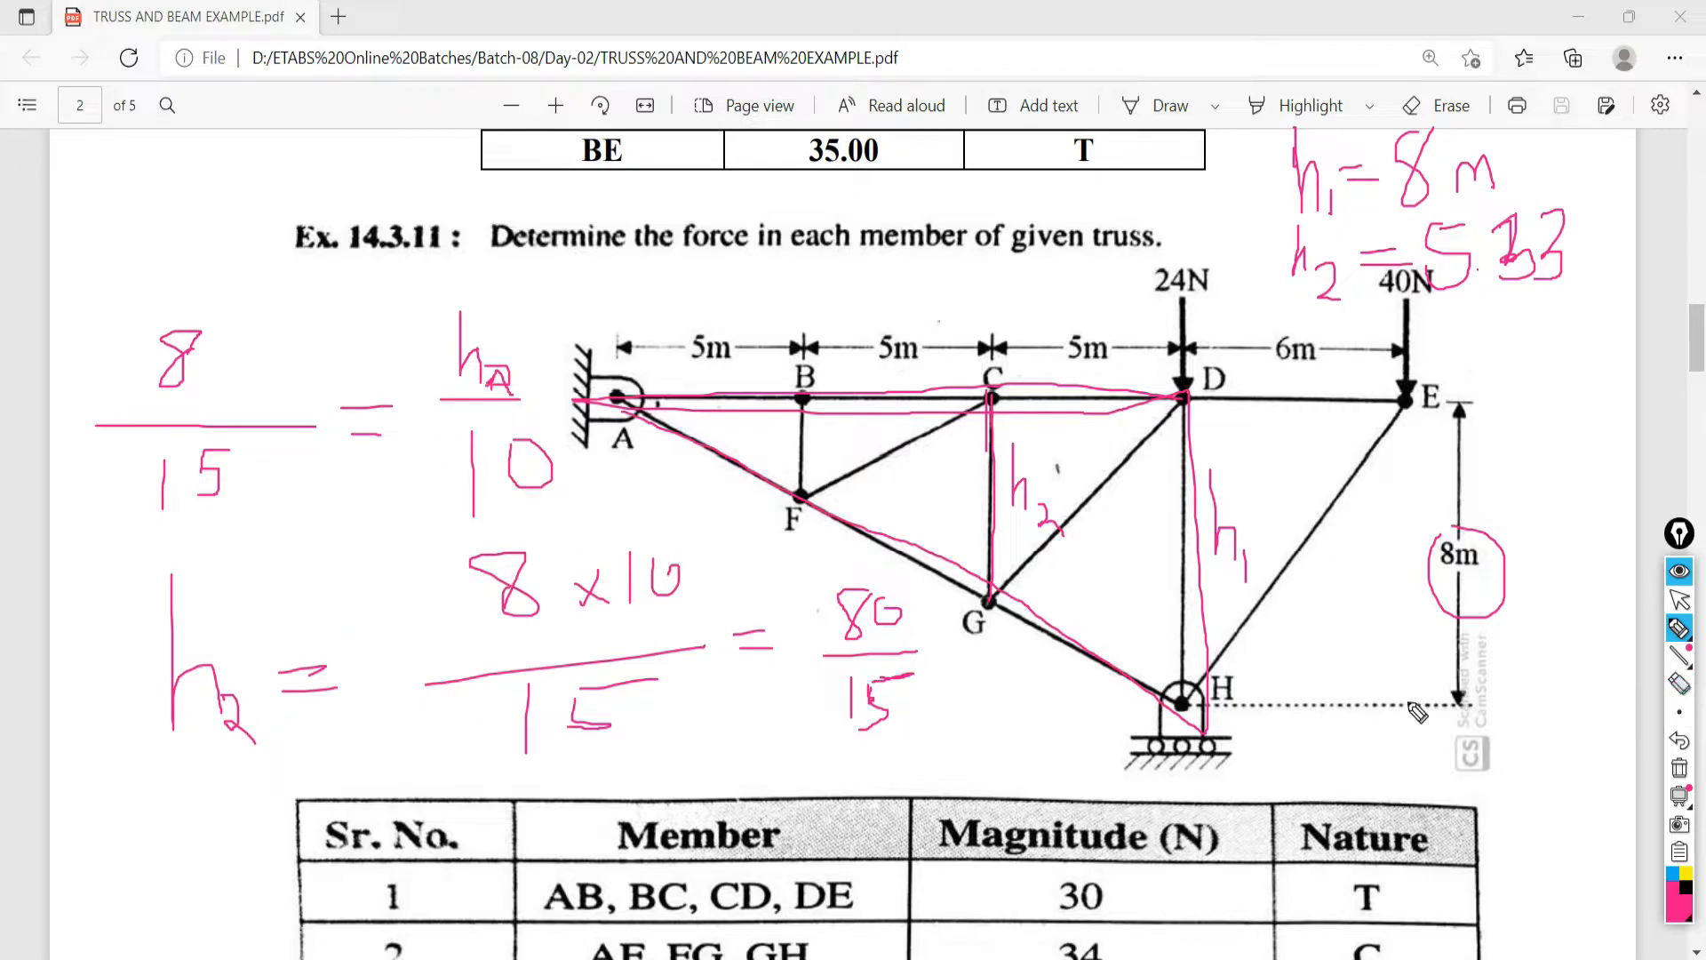
Strike through member DH beside its h1 label and erase the h2 calculation below the ratio.
drag(1148, 597, 1140, 502)
click(1679, 684)
mouse_move(891, 707)
mouse_down()
mouse_move(886, 664)
mouse_move(876, 697)
mouse_move(632, 593)
mouse_move(667, 573)
mouse_move(585, 709)
mouse_move(200, 688)
mouse_move(243, 739)
mouse_up()
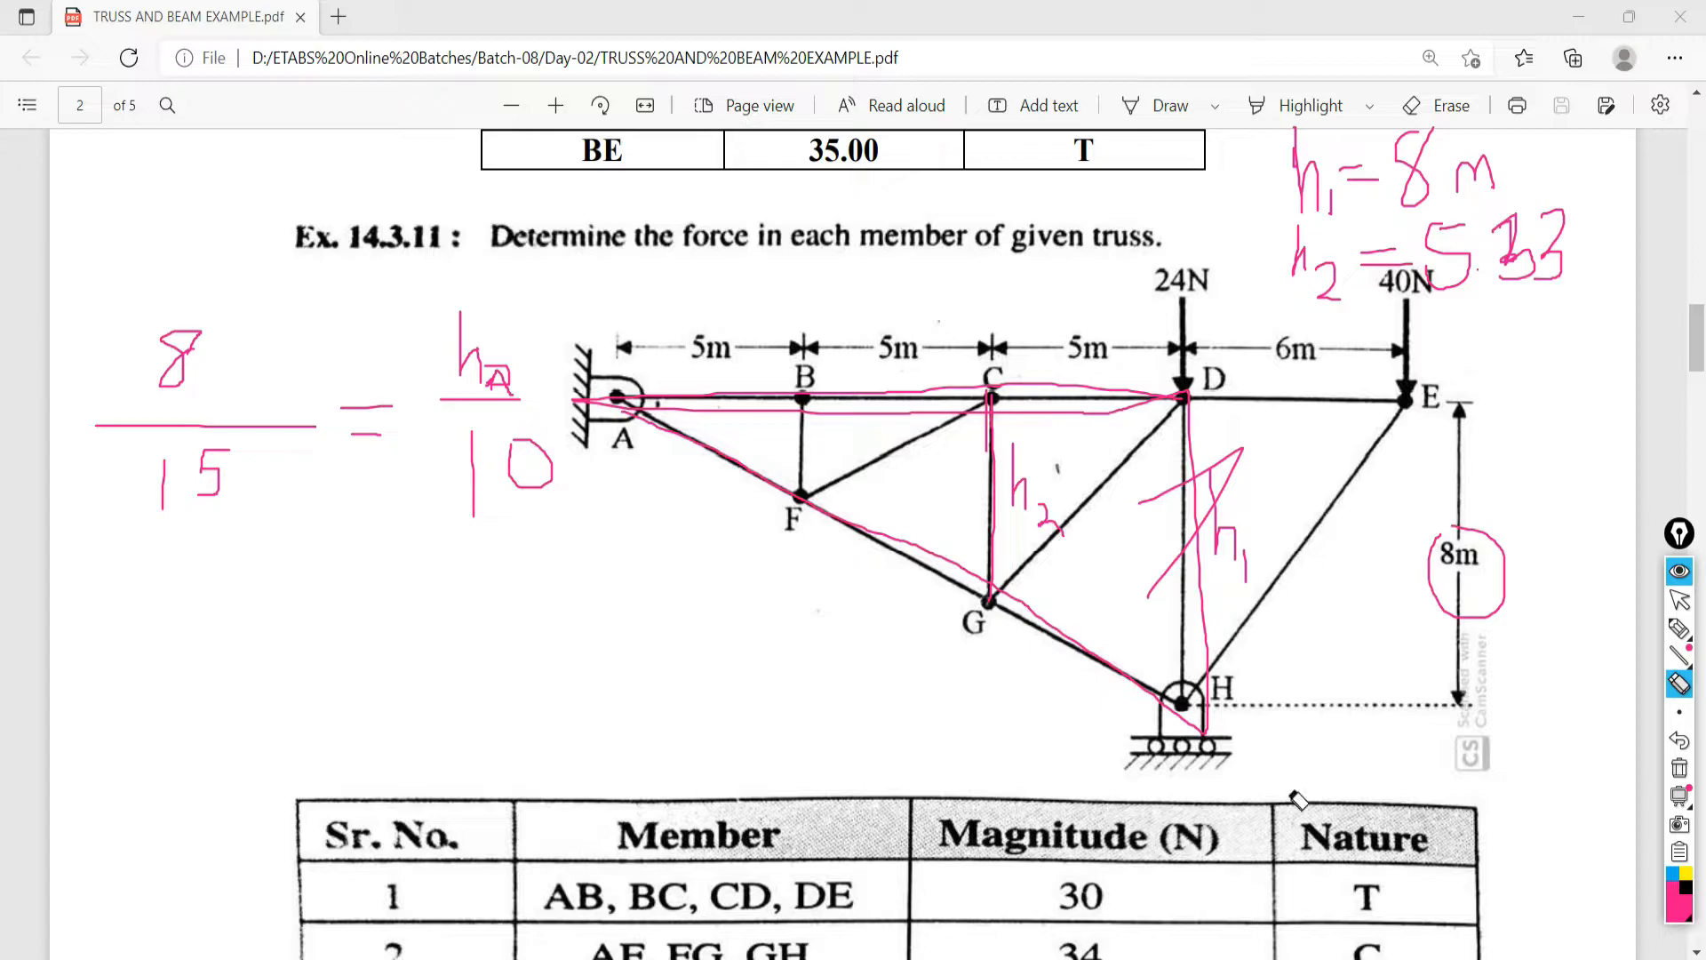
Handwrite h3 beside member BF and replace the 10 in the similar-triangles ratio with 5.
click(1680, 629)
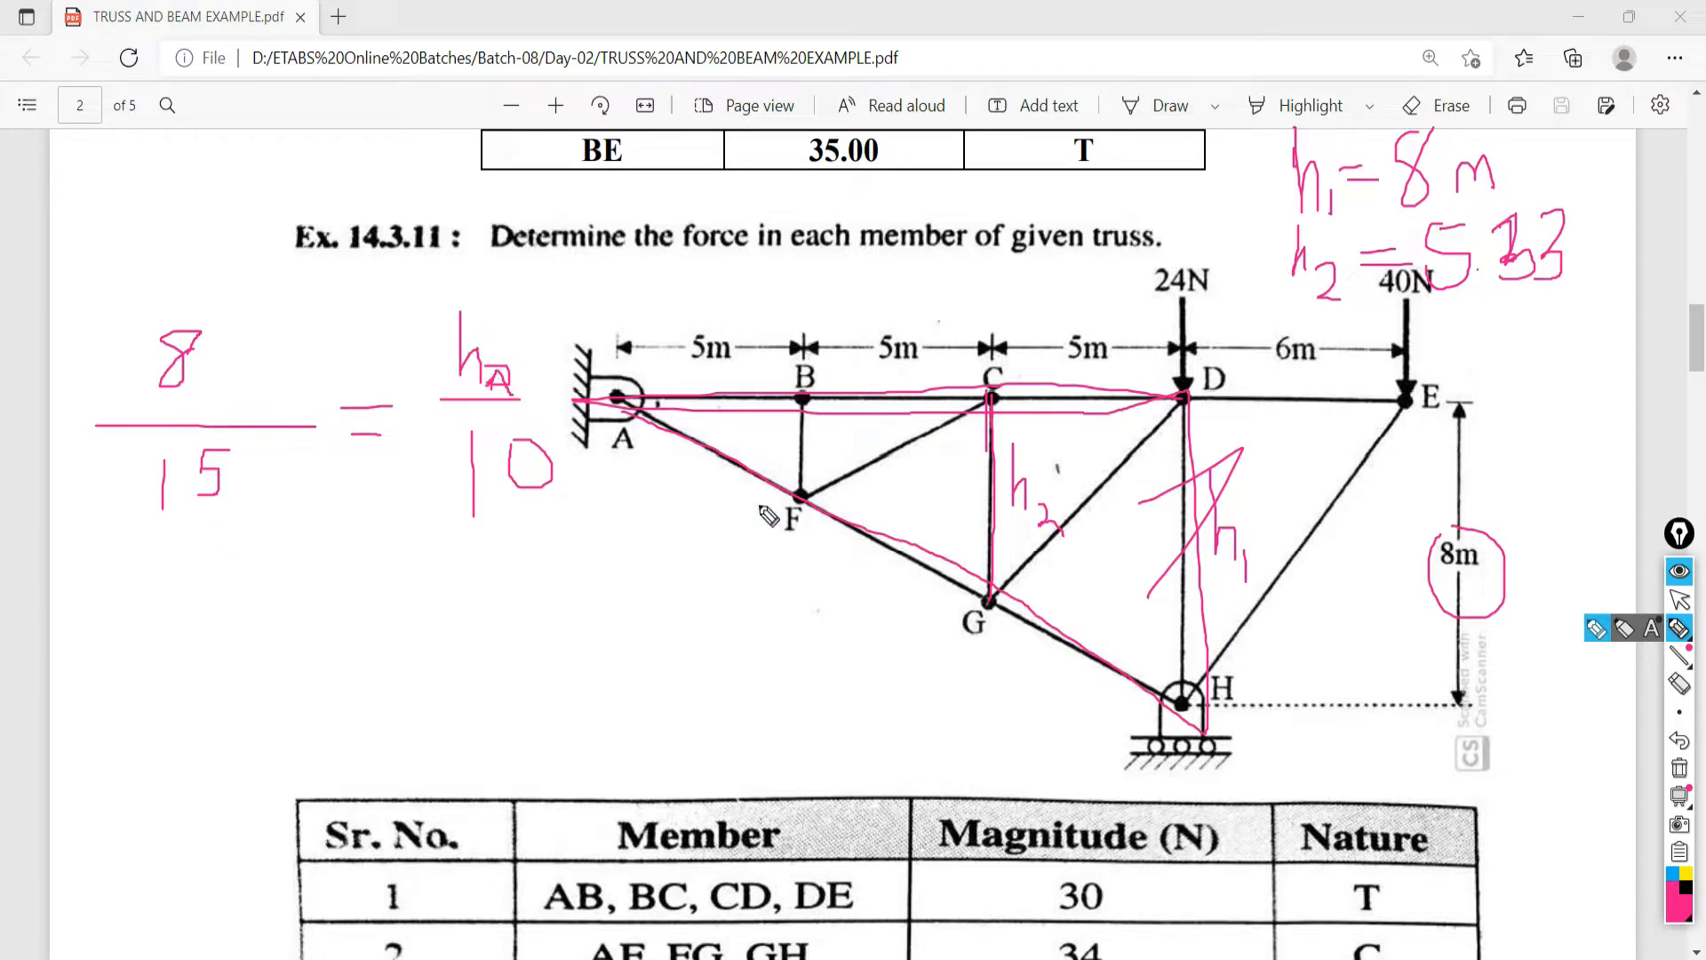
mouse_move(816, 414)
mouse_down()
mouse_move(823, 453)
mouse_move(864, 452)
mouse_move(850, 476)
mouse_up()
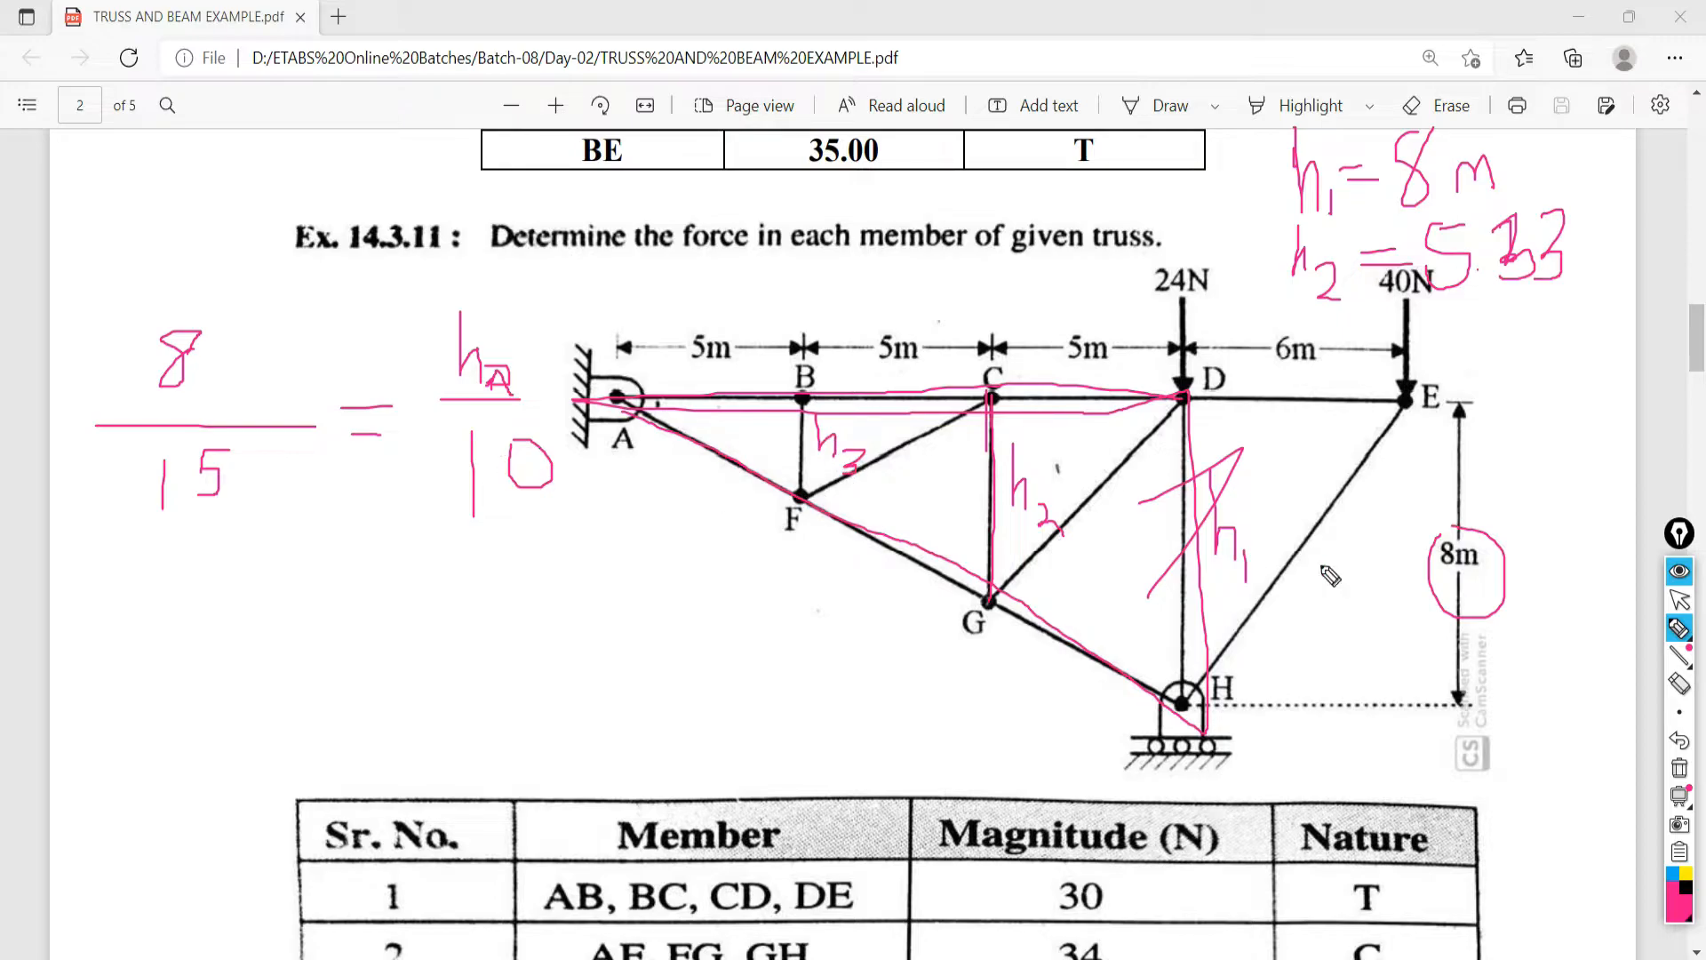
click(1679, 683)
drag(544, 485, 483, 486)
click(1680, 629)
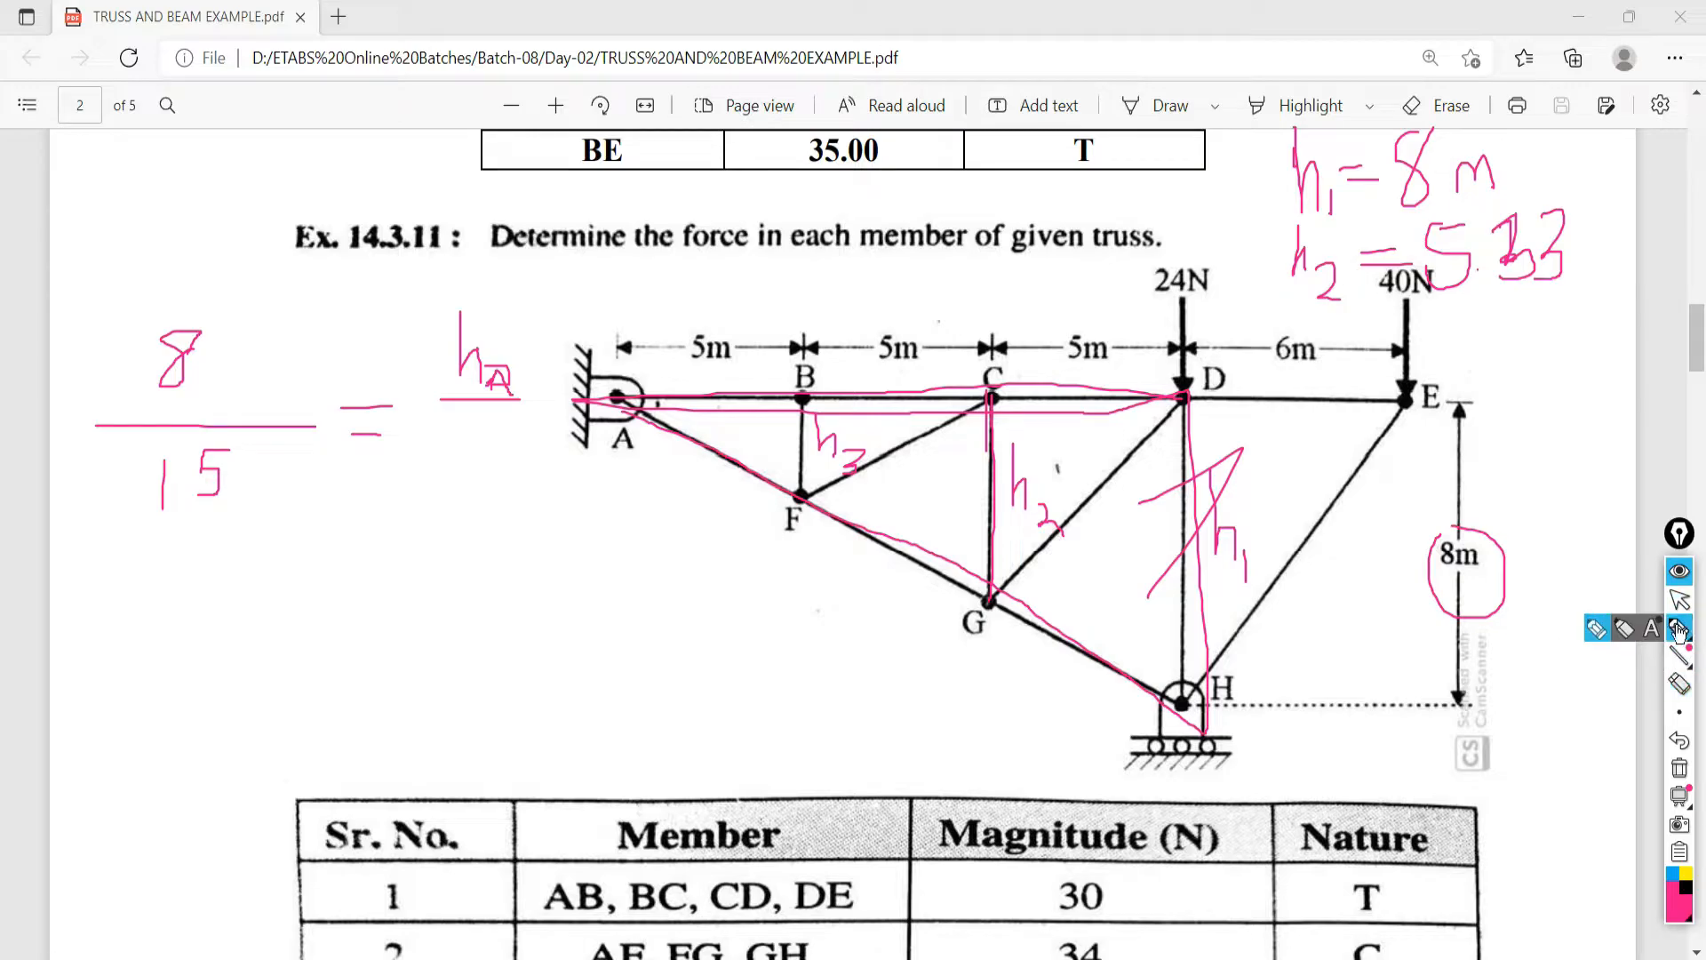
drag(796, 401, 628, 394)
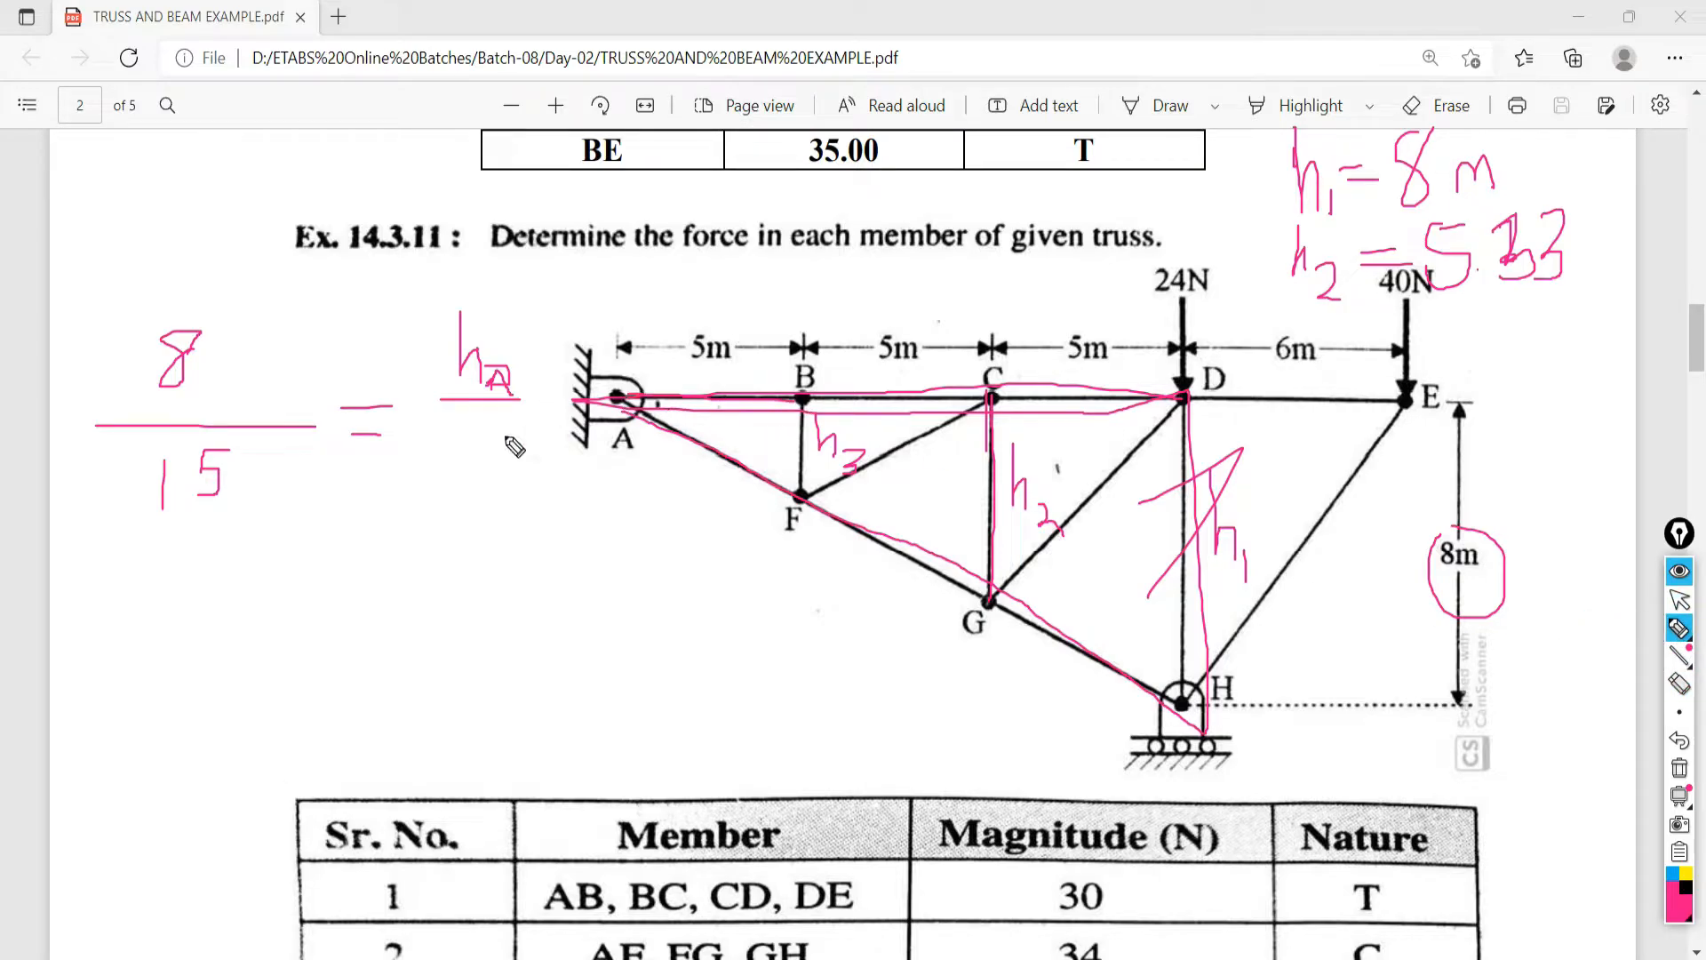
mouse_move(464, 439)
mouse_down()
mouse_move(480, 457)
mouse_move(458, 469)
mouse_move(536, 427)
mouse_up()
Handwrite h3 = 8 × 5/15 below the ratio and change the ratio's h subscript to 3.
drag(289, 651, 342, 666)
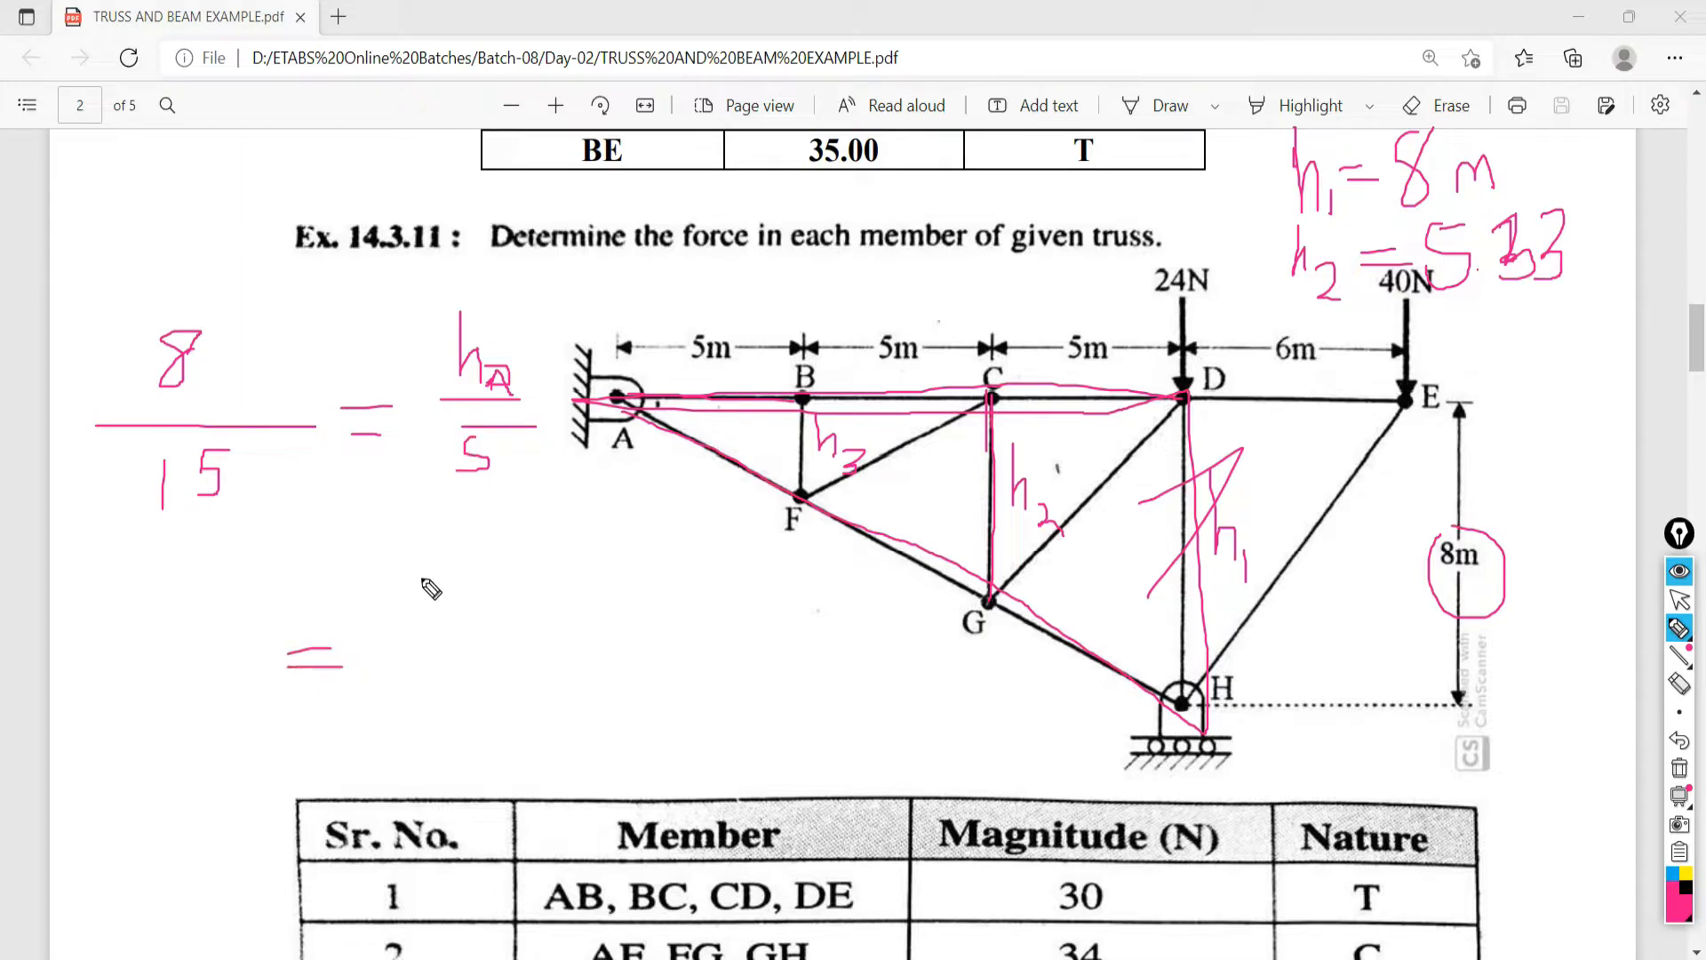
mouse_move(502, 568)
mouse_down()
mouse_move(497, 594)
mouse_move(497, 555)
mouse_move(620, 580)
mouse_up()
mouse_move(605, 544)
mouse_down()
mouse_move(593, 578)
mouse_move(676, 573)
mouse_move(639, 596)
mouse_up()
drag(645, 537, 701, 532)
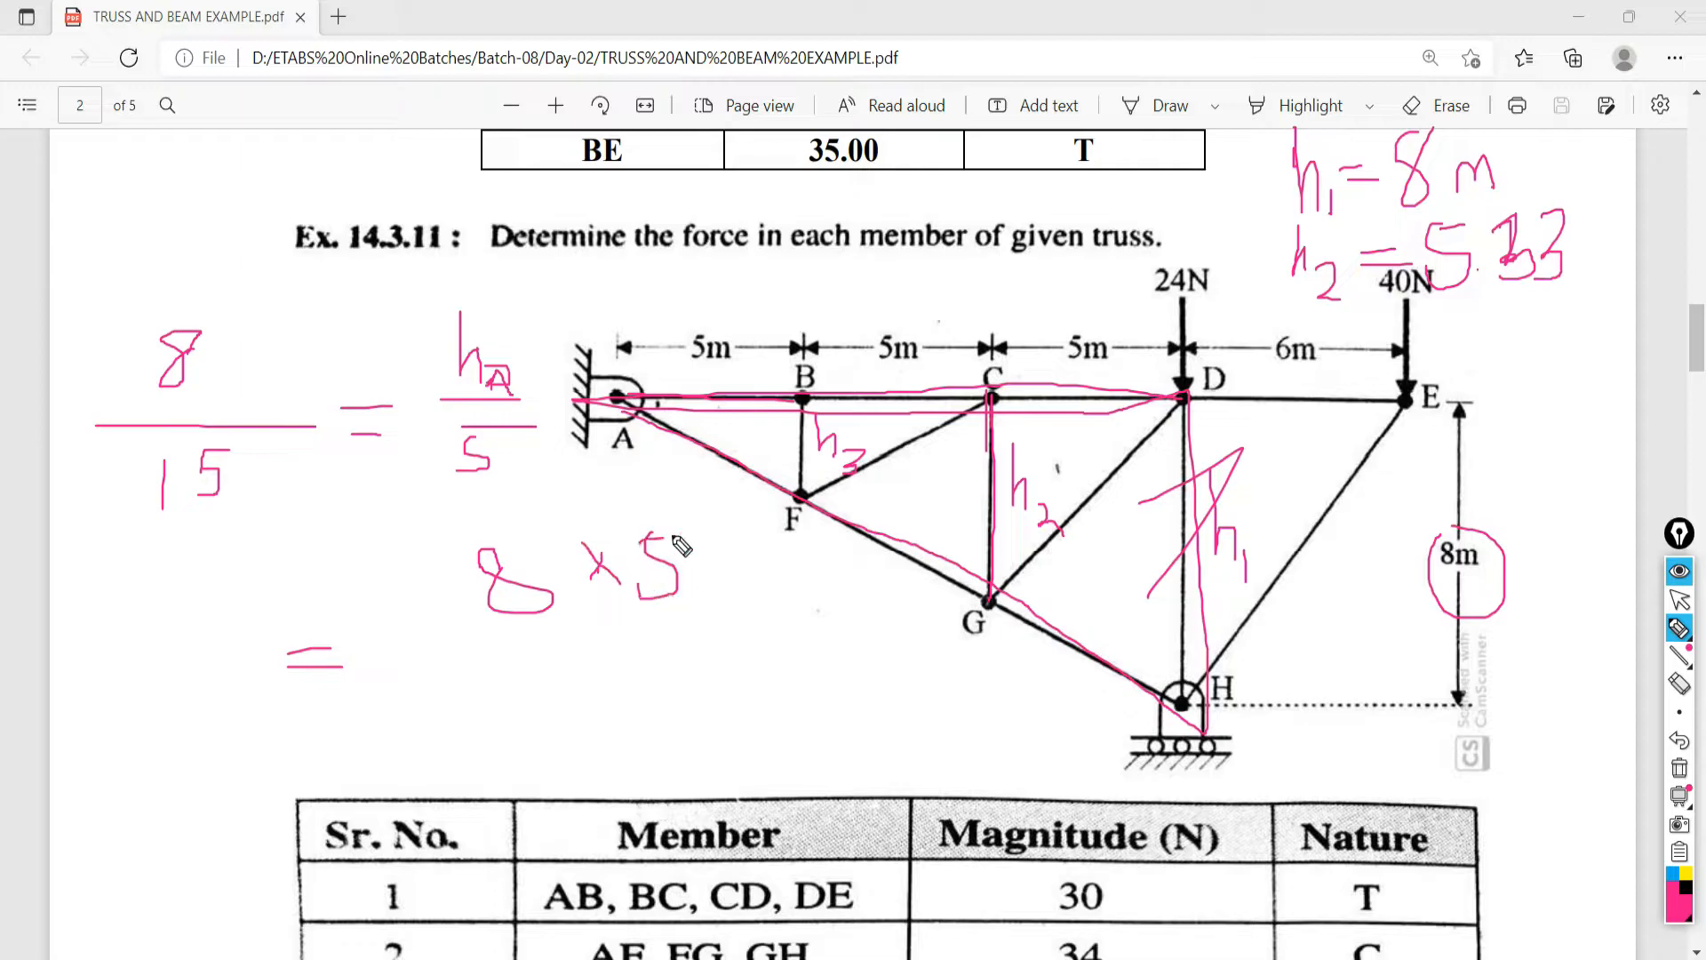
drag(740, 653, 527, 657)
mouse_move(599, 700)
mouse_down()
mouse_move(601, 758)
mouse_move(721, 701)
mouse_up()
mouse_move(141, 571)
mouse_down()
mouse_move(175, 708)
mouse_move(220, 704)
mouse_move(192, 718)
mouse_up()
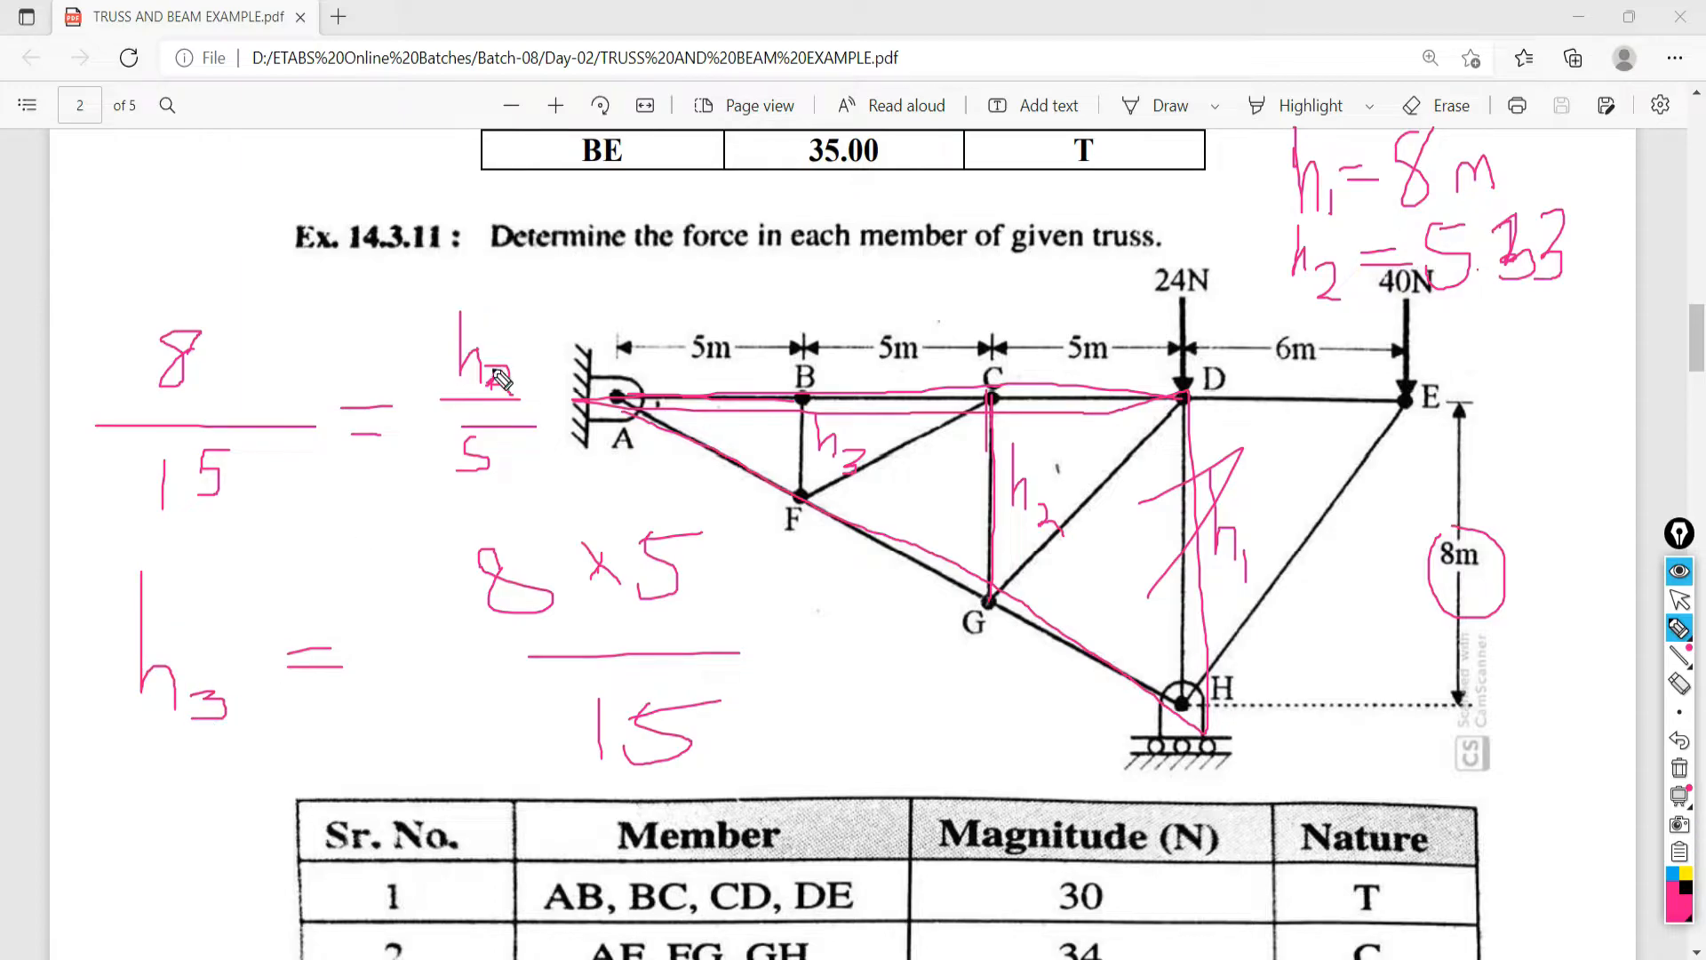
drag(505, 407, 487, 409)
Handwrite h3 = 2.66 beside joint E, below the h1 and h2 values.
mouse_move(1441, 315)
mouse_down()
mouse_move(1477, 405)
mouse_move(1515, 389)
mouse_move(1498, 422)
mouse_up()
drag(1545, 368, 1551, 368)
mouse_move(1537, 384)
mouse_down()
mouse_move(1588, 360)
mouse_move(1594, 403)
mouse_up()
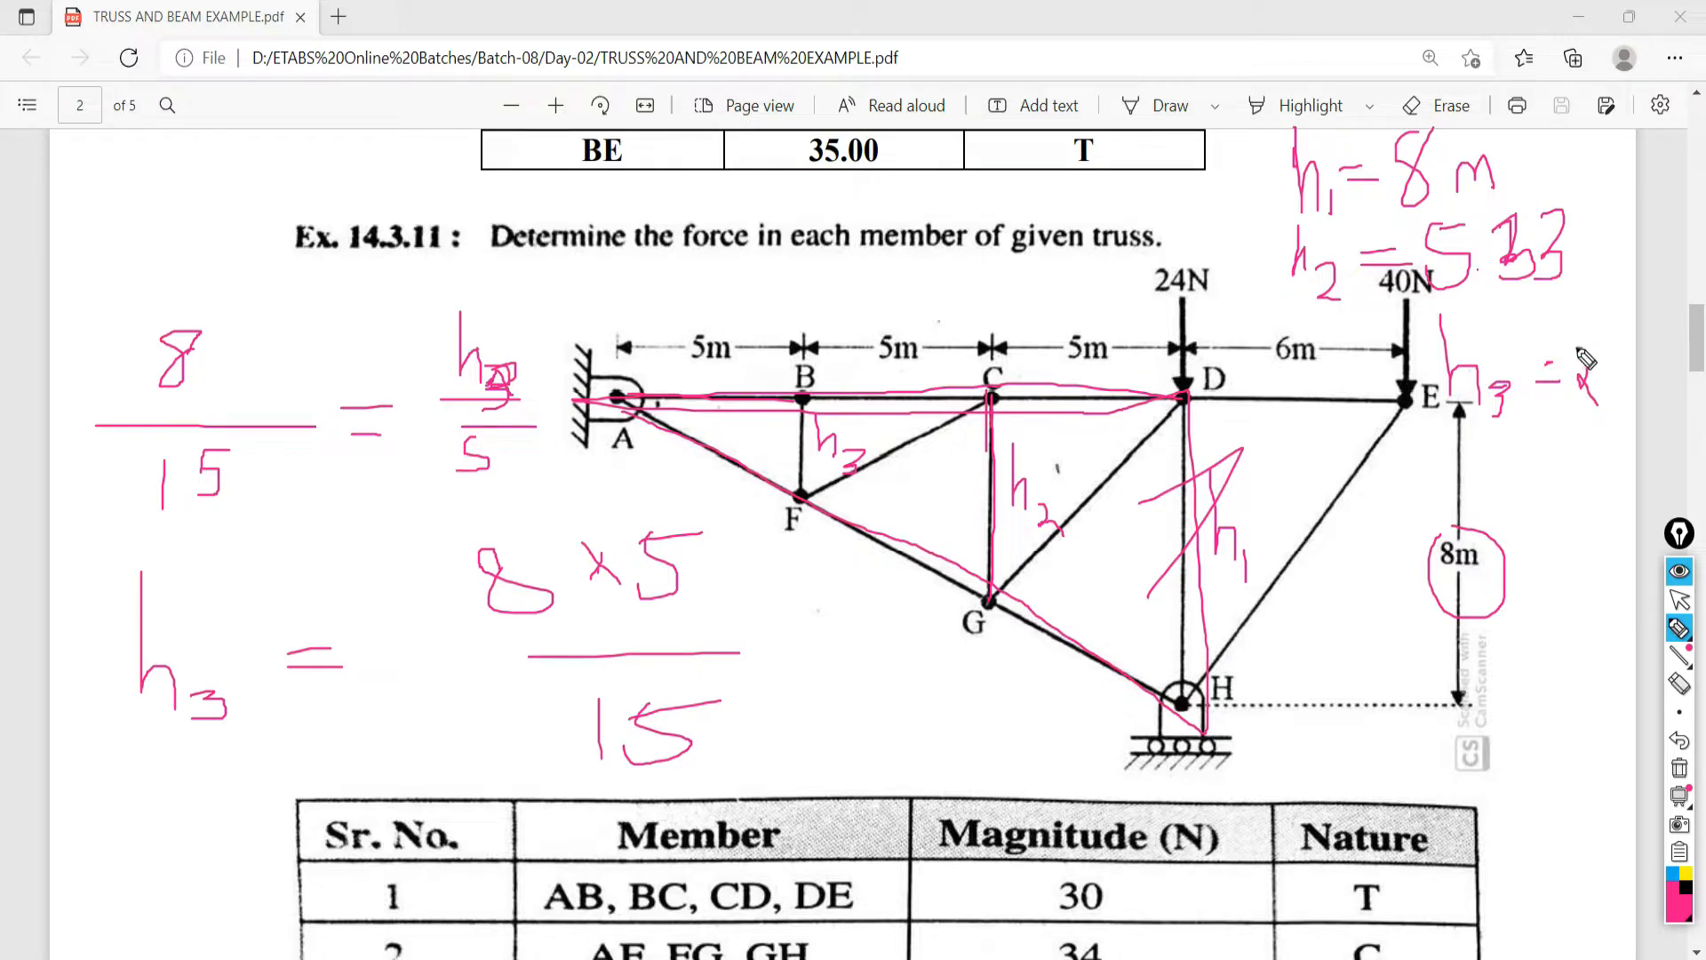
click(1610, 402)
mouse_move(1651, 336)
mouse_down()
mouse_move(1635, 391)
mouse_move(1694, 373)
mouse_up()
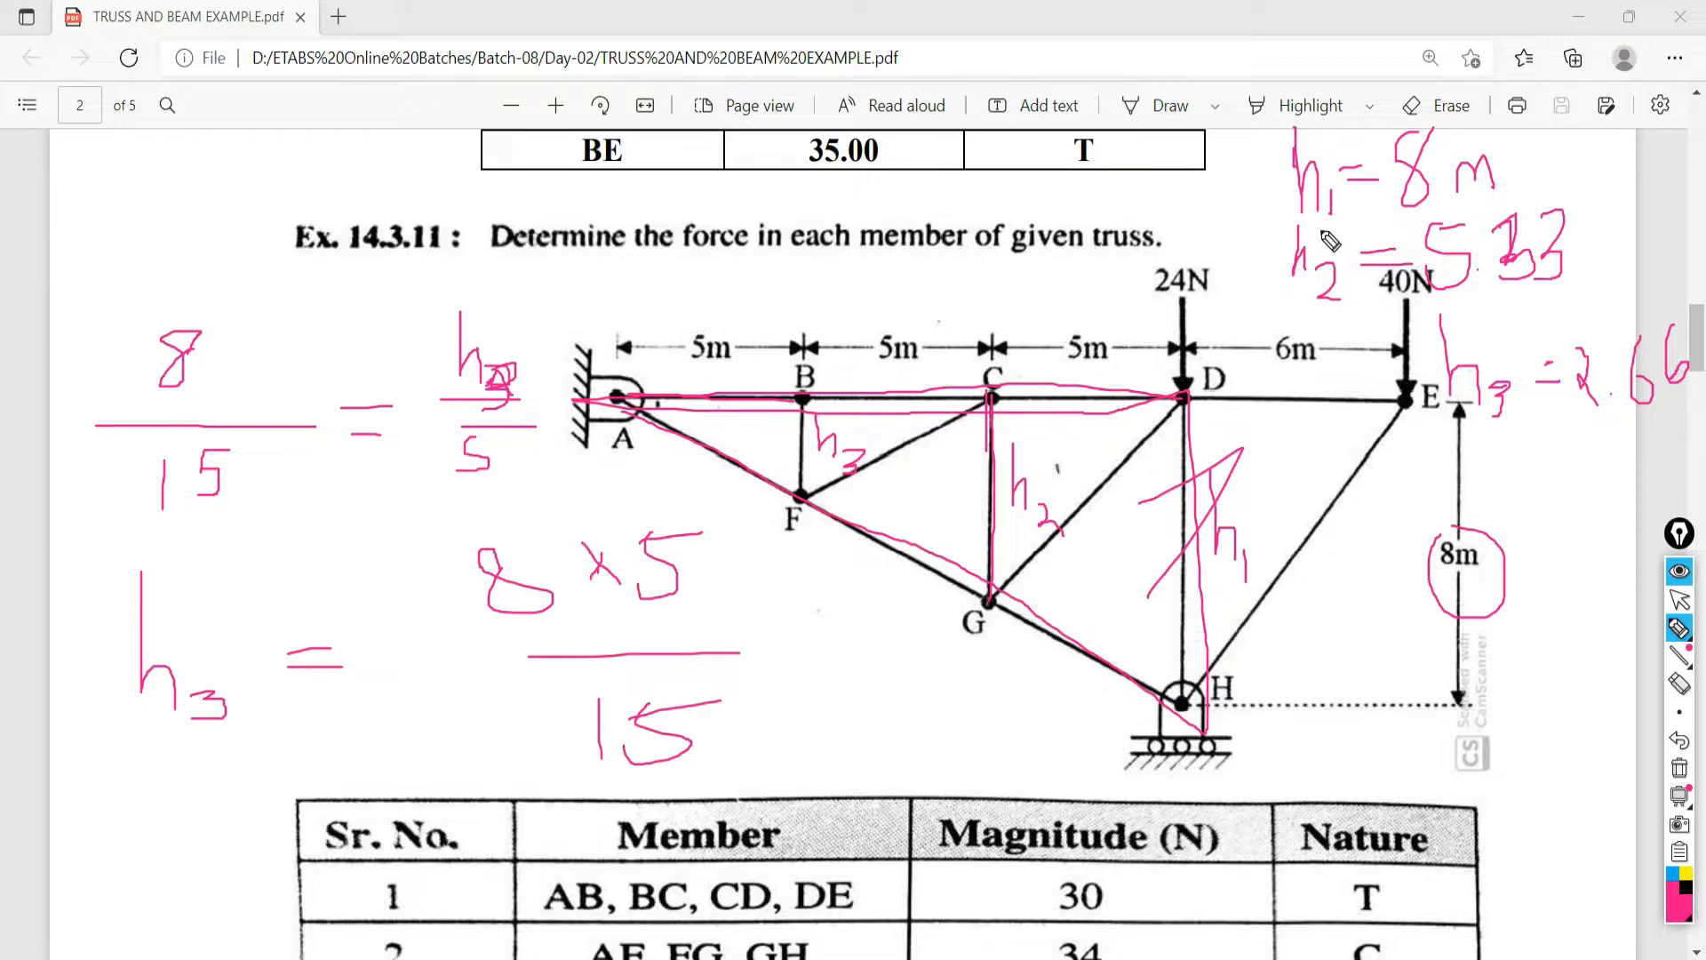
Erase the ratio, the h3 calculation and the markings over the truss, keeping the three height values and the circled 8m.
drag(797, 396, 792, 496)
click(1680, 688)
mouse_move(1151, 508)
mouse_down()
mouse_move(1201, 515)
mouse_move(122, 754)
mouse_move(530, 445)
mouse_move(498, 382)
mouse_move(476, 458)
mouse_move(169, 386)
mouse_move(614, 594)
mouse_move(609, 691)
mouse_move(660, 670)
mouse_move(614, 597)
mouse_move(845, 478)
mouse_up()
mouse_move(1070, 569)
mouse_down()
mouse_move(1264, 565)
mouse_move(992, 404)
mouse_up()
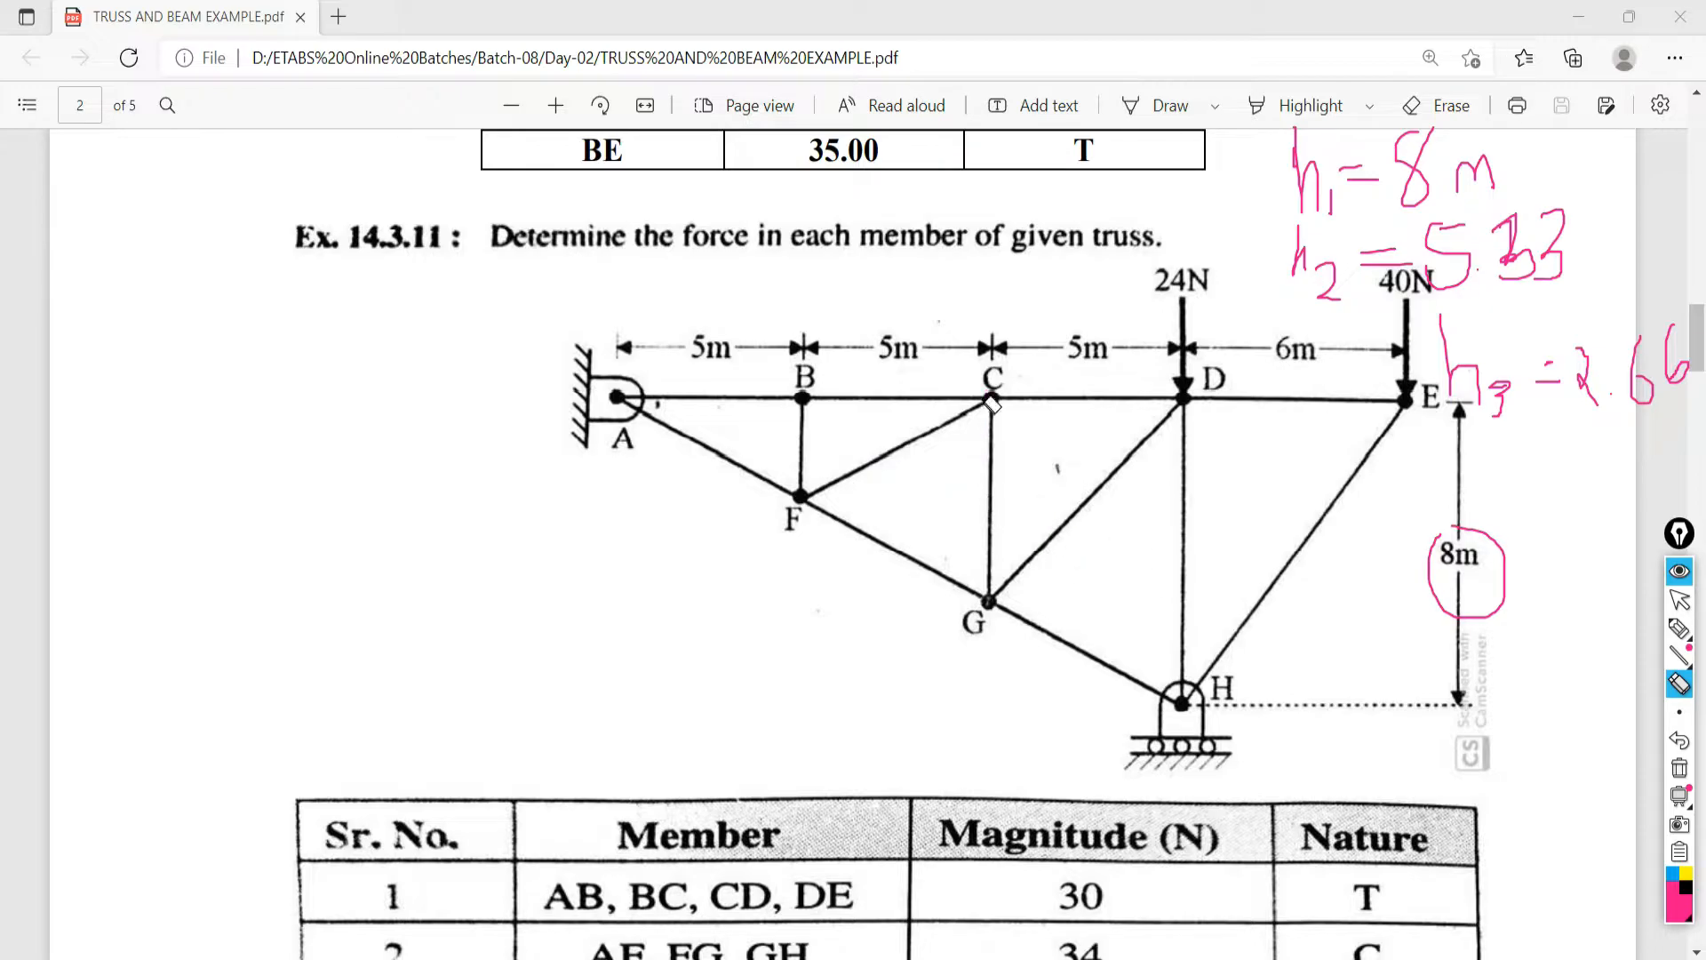
Draw a vertical dimension with end ticks between the levels of joints G and H.
click(1679, 628)
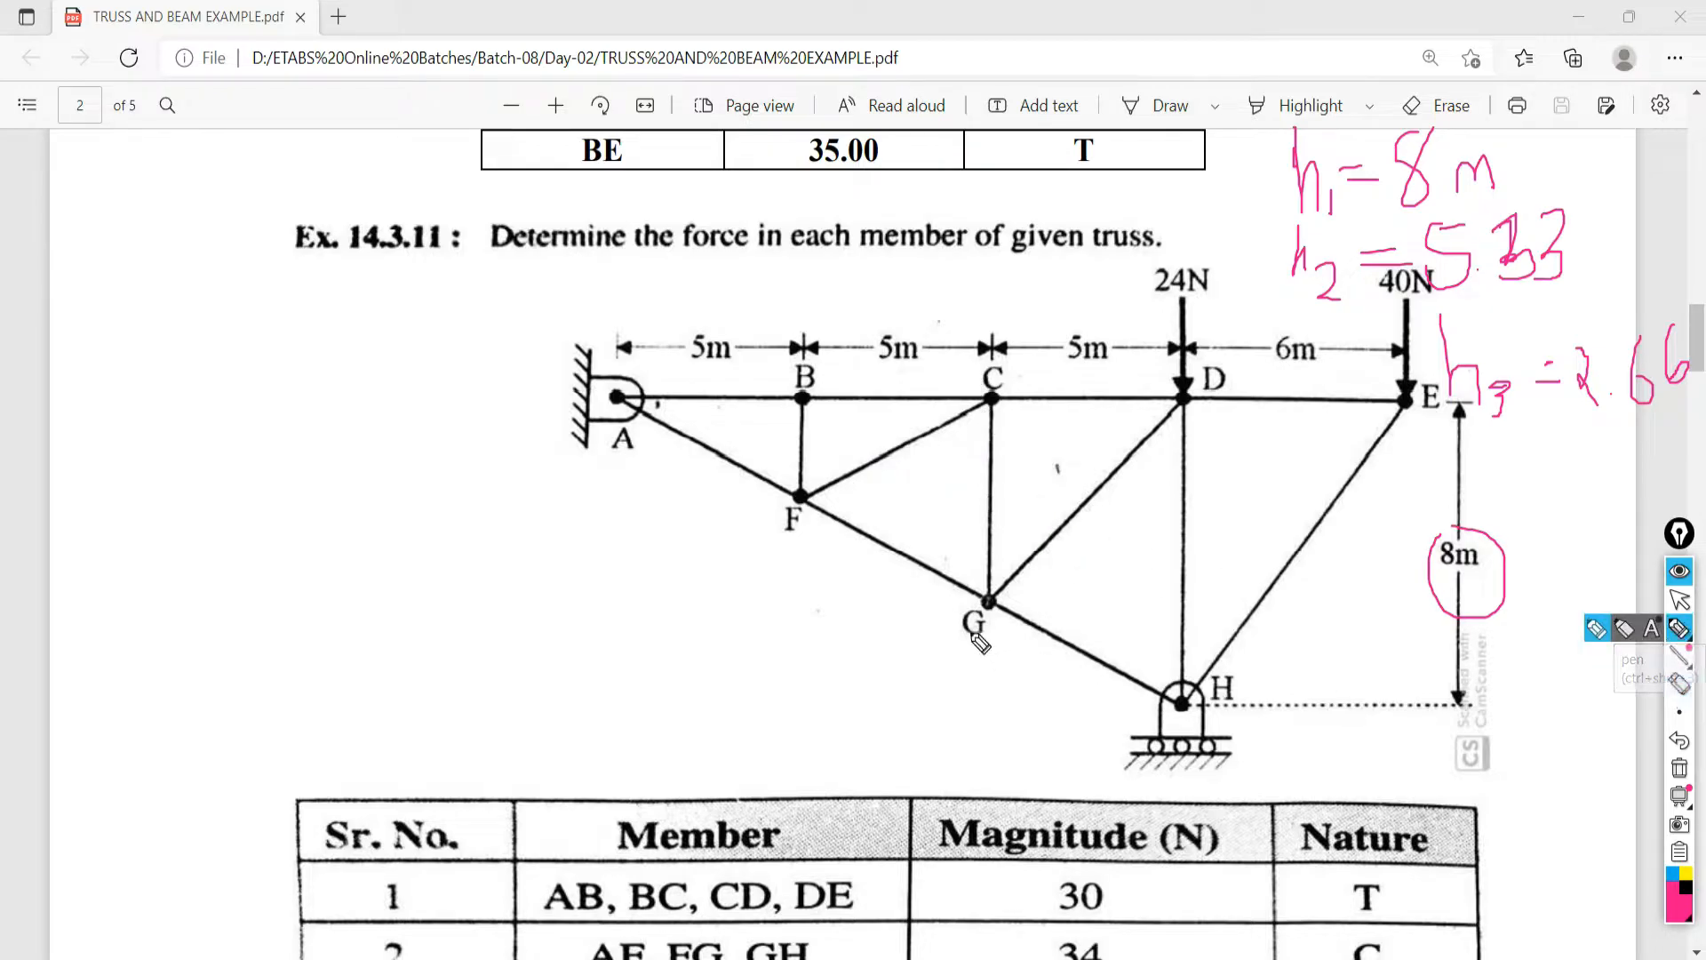
drag(988, 604, 903, 604)
drag(1164, 704, 927, 708)
mouse_move(920, 602)
mouse_down()
mouse_move(928, 708)
mouse_move(902, 737)
mouse_up()
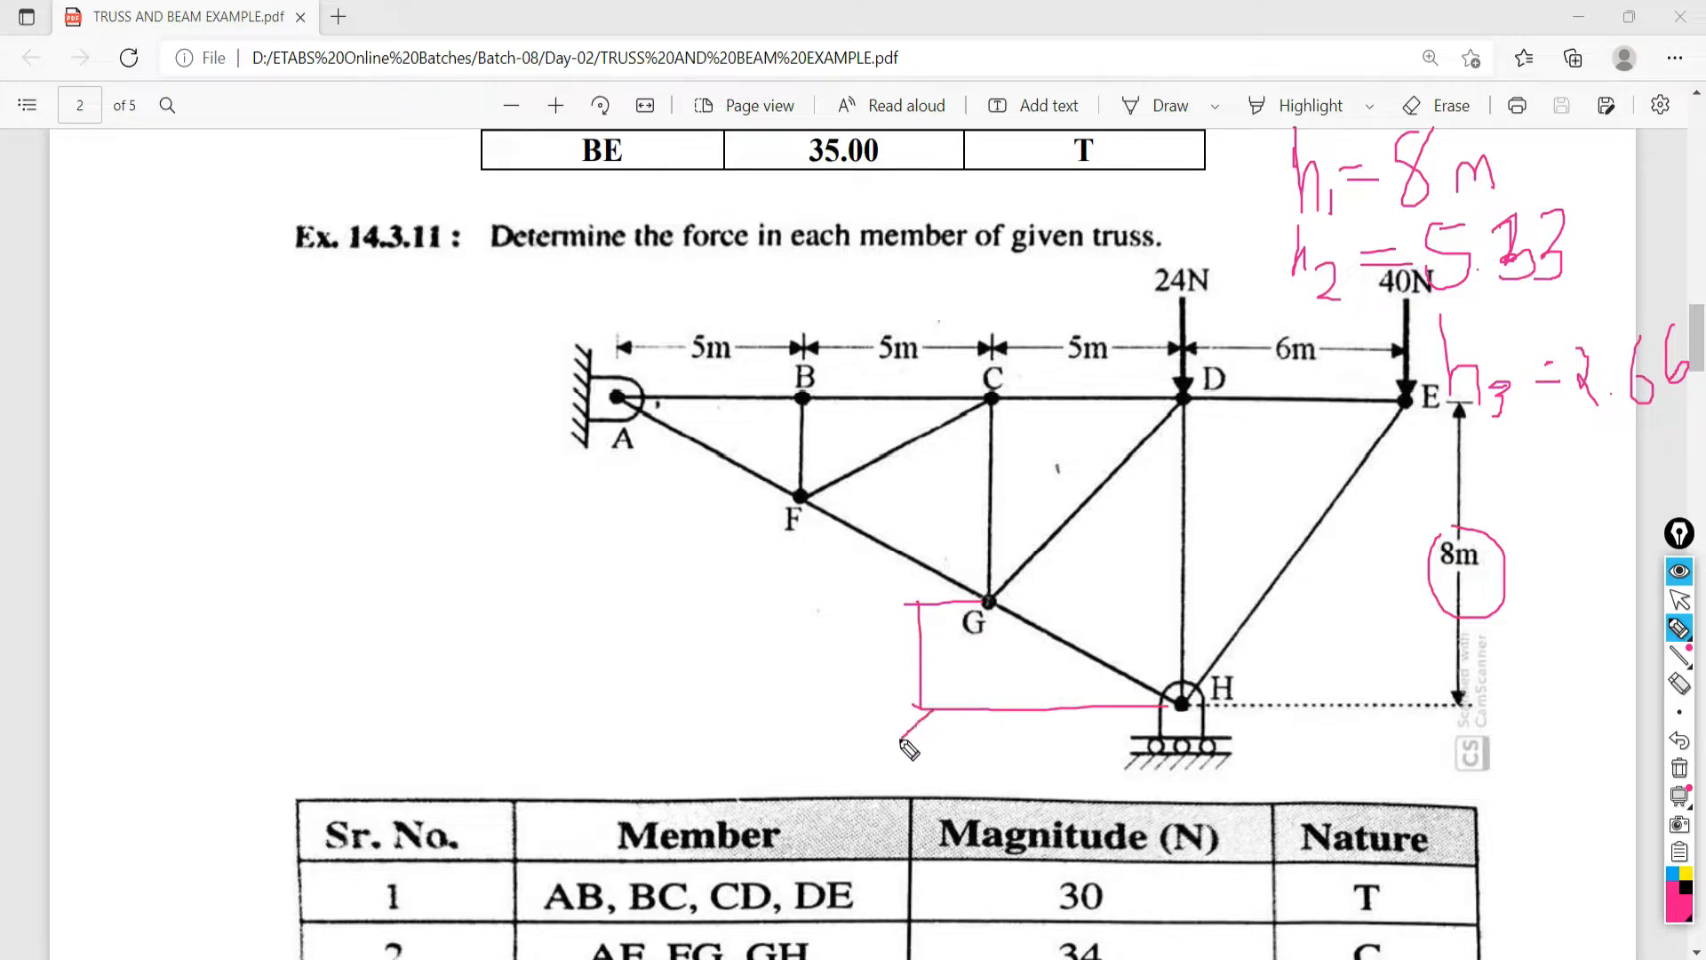
drag(933, 586, 907, 627)
Handwrite h2 beside member CG and h1 beside member DH.
drag(1000, 448, 1001, 484)
drag(1014, 481, 1018, 490)
mouse_move(1008, 485)
mouse_down()
mouse_move(1005, 505)
mouse_move(1026, 507)
mouse_up()
mouse_move(1206, 478)
mouse_down()
mouse_move(1208, 540)
mouse_move(1224, 544)
mouse_up()
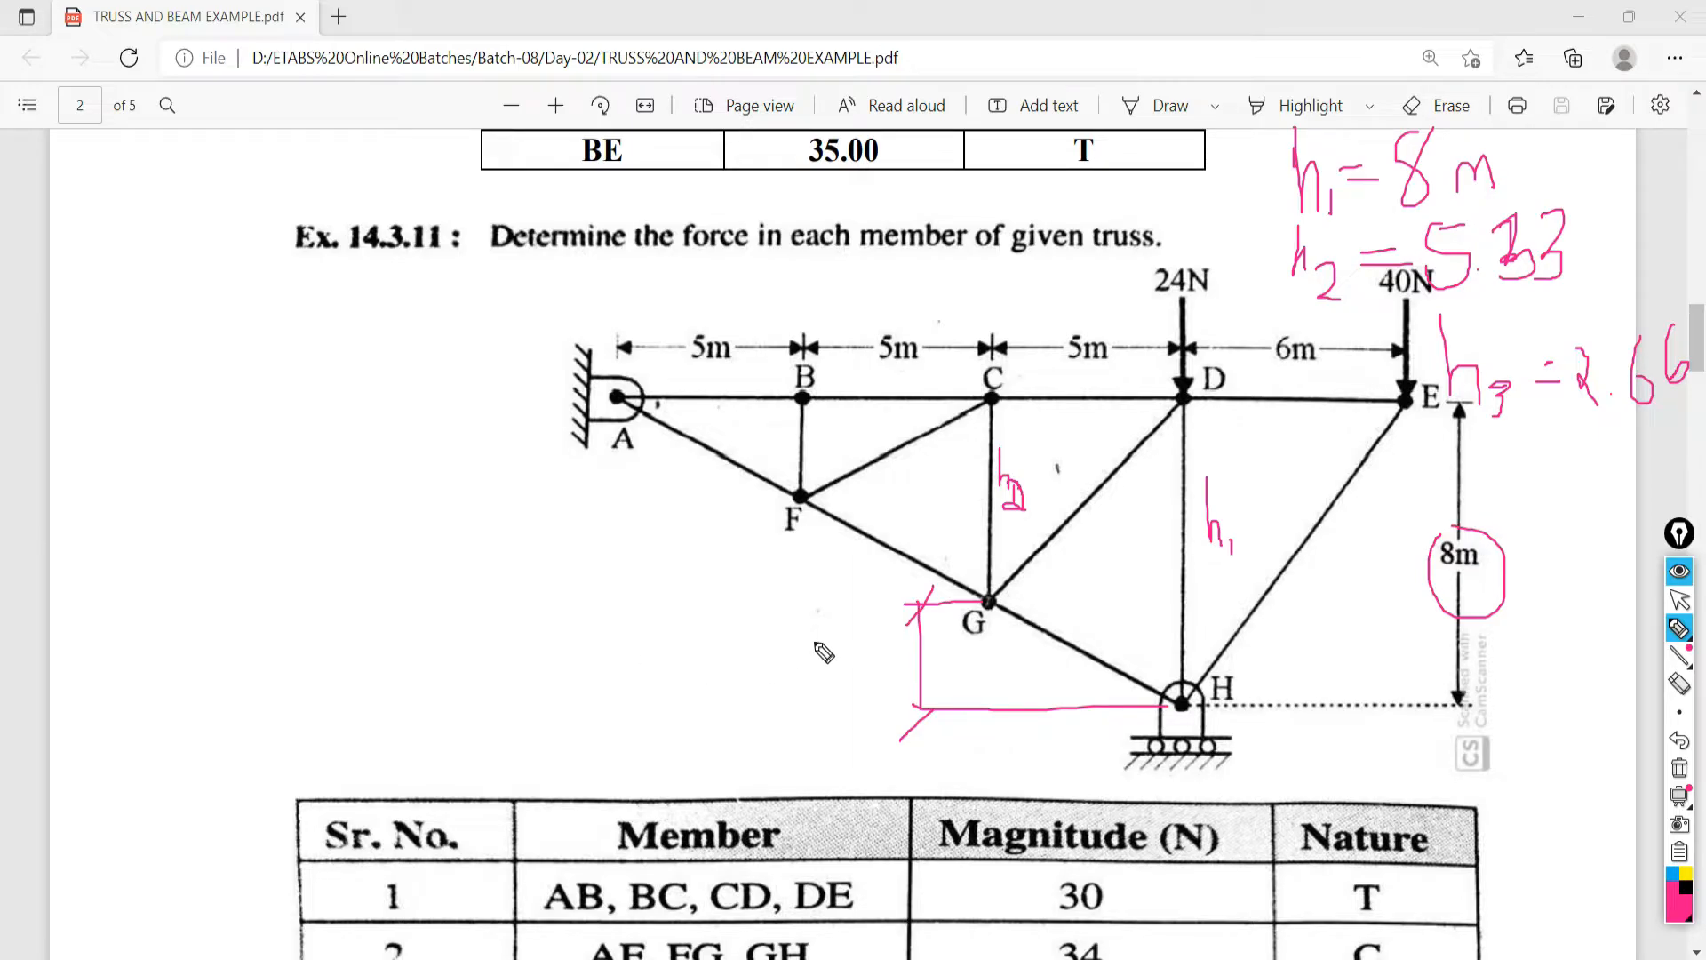
Label the vertical dimension between joints G and H as h1 − h2 = 2.66.
mouse_move(768, 628)
mouse_down()
mouse_move(769, 682)
mouse_move(848, 668)
mouse_up()
mouse_move(852, 674)
mouse_down()
mouse_move(867, 707)
mouse_move(956, 673)
mouse_up()
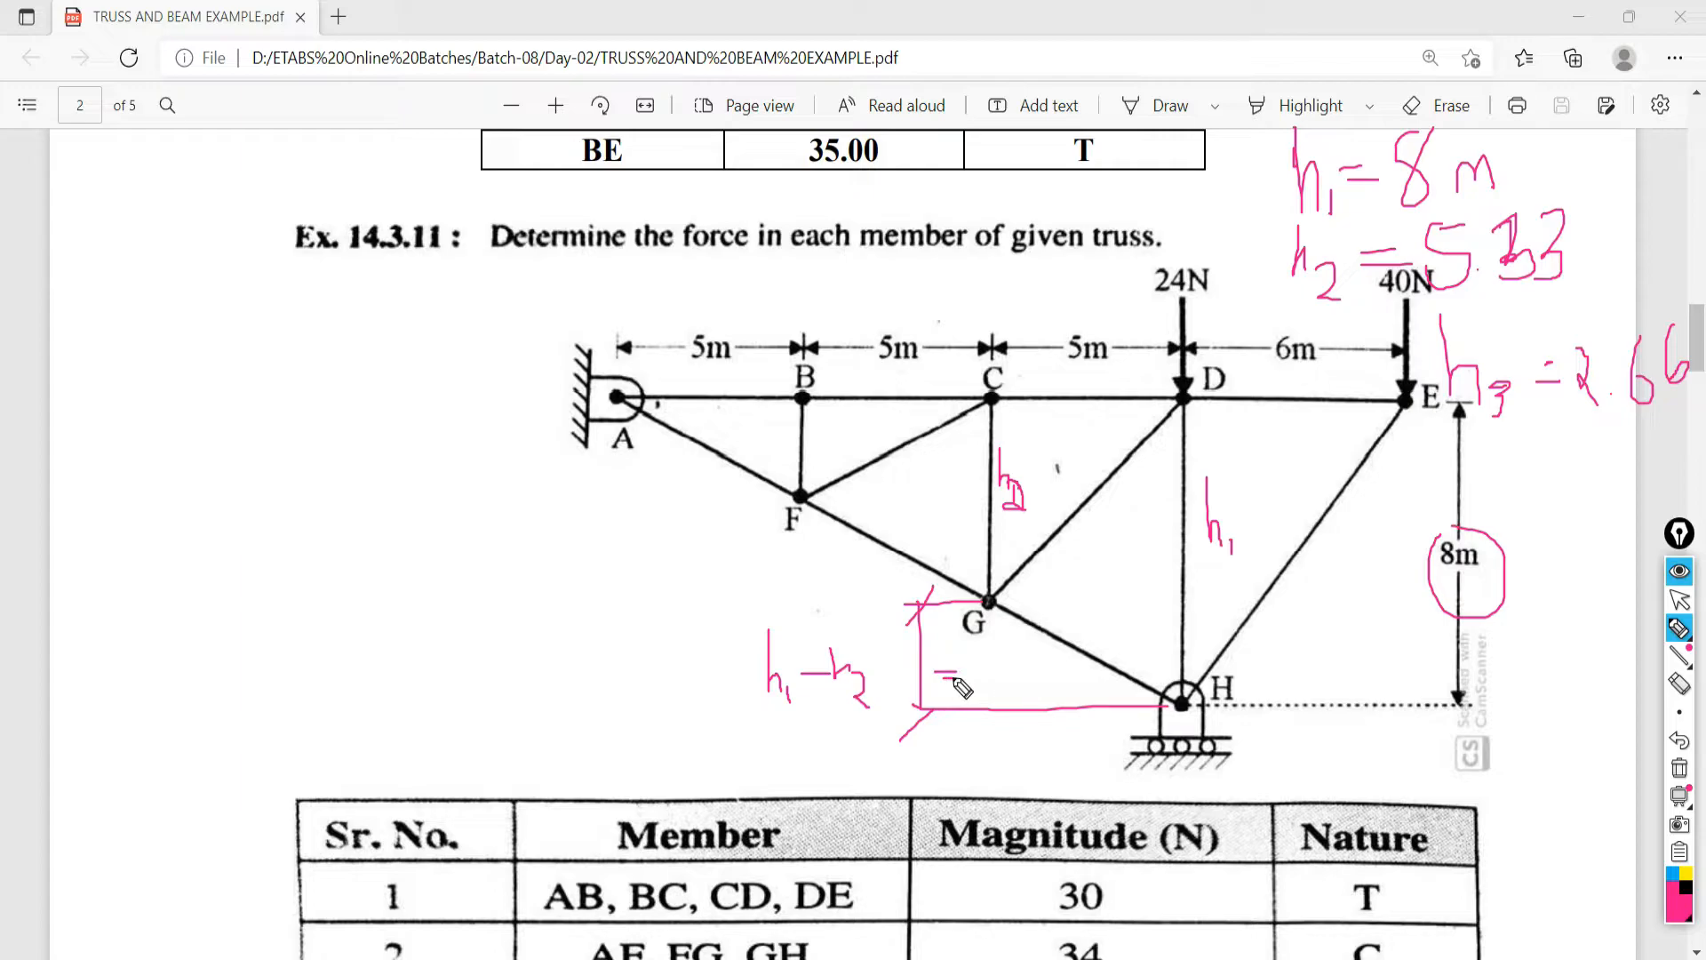
mouse_move(935, 679)
mouse_down()
mouse_move(1063, 704)
mouse_move(1054, 689)
mouse_up()
click(1001, 677)
Draw a vertical dimension between the levels of joints F and G and label it h2 − h1 = 2.66.
drag(788, 599, 831, 600)
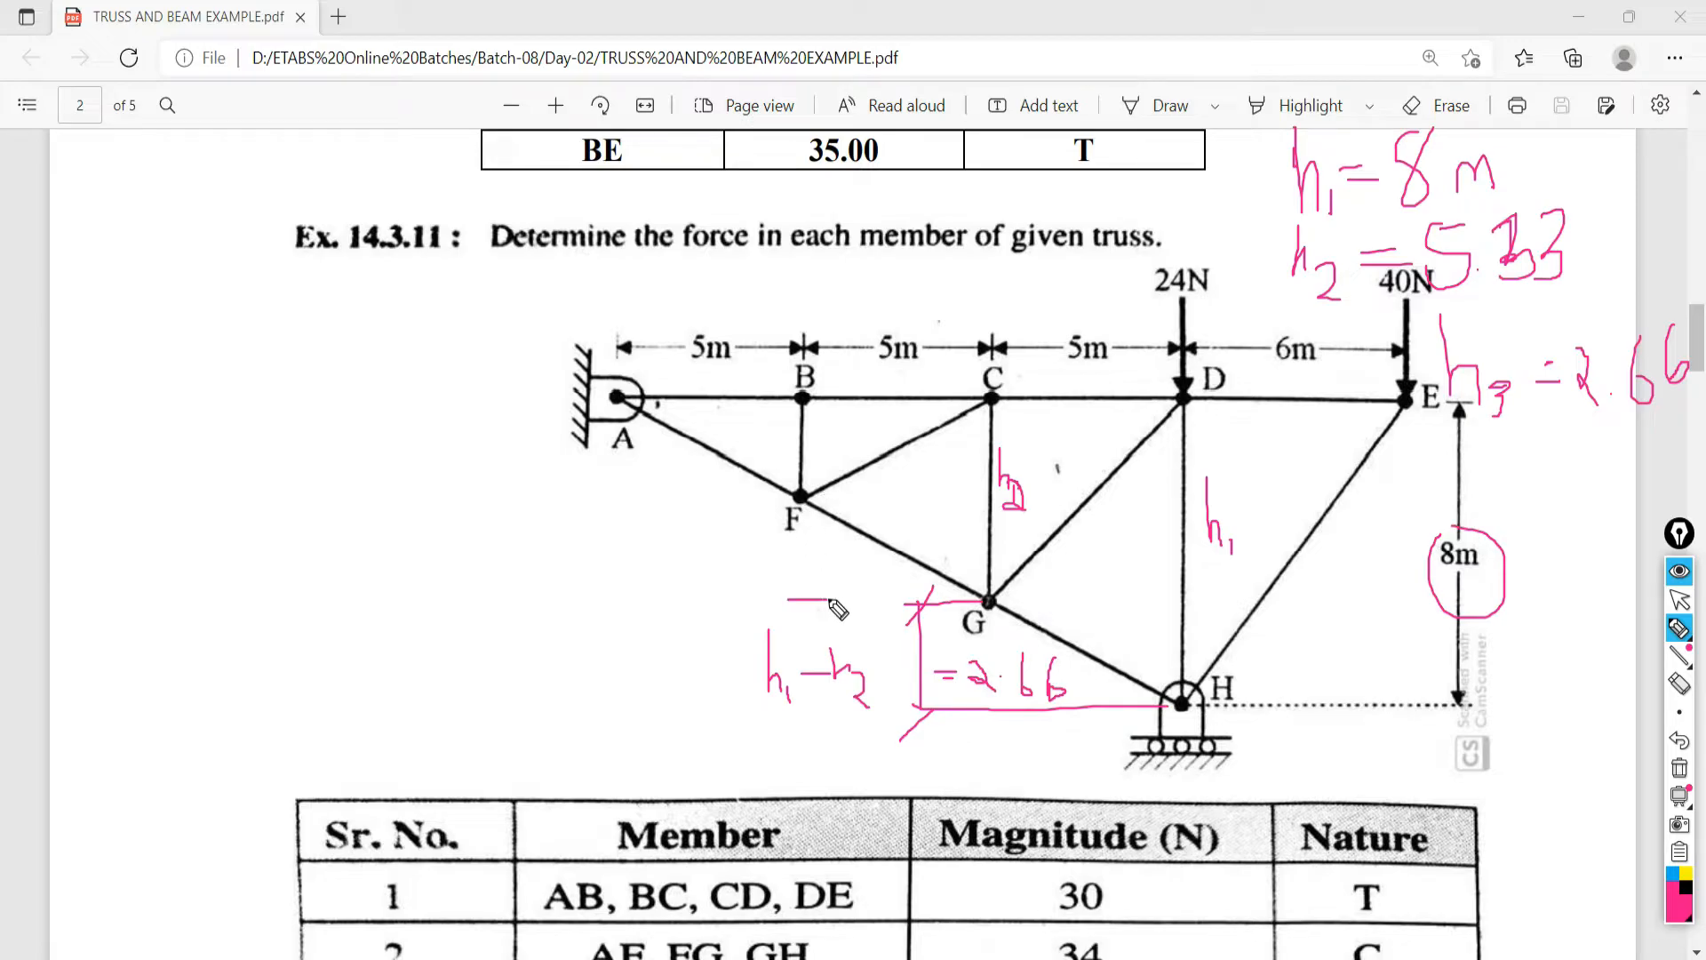
mouse_move(789, 505)
mouse_down()
mouse_move(794, 613)
mouse_move(784, 514)
mouse_up()
mouse_move(562, 520)
mouse_down()
mouse_move(563, 578)
mouse_move(579, 584)
mouse_move(625, 565)
mouse_move(657, 588)
mouse_move(703, 565)
mouse_up()
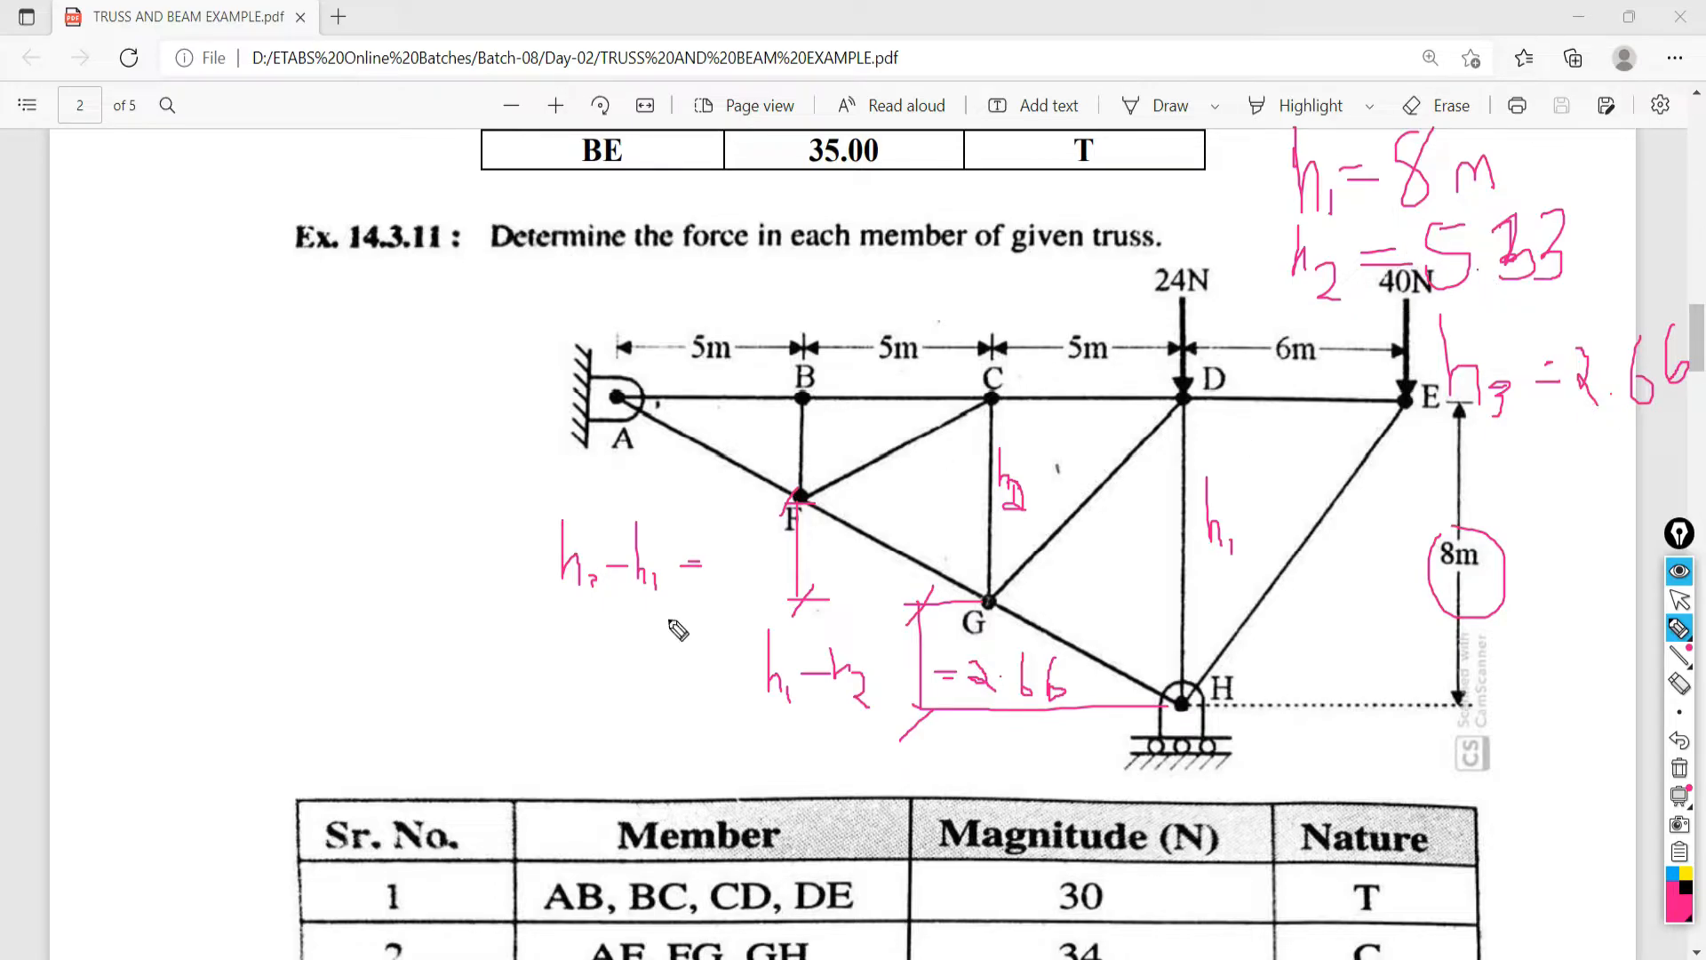
mouse_move(716, 560)
mouse_down()
mouse_move(718, 582)
mouse_move(789, 563)
mouse_move(786, 582)
mouse_up()
click(746, 580)
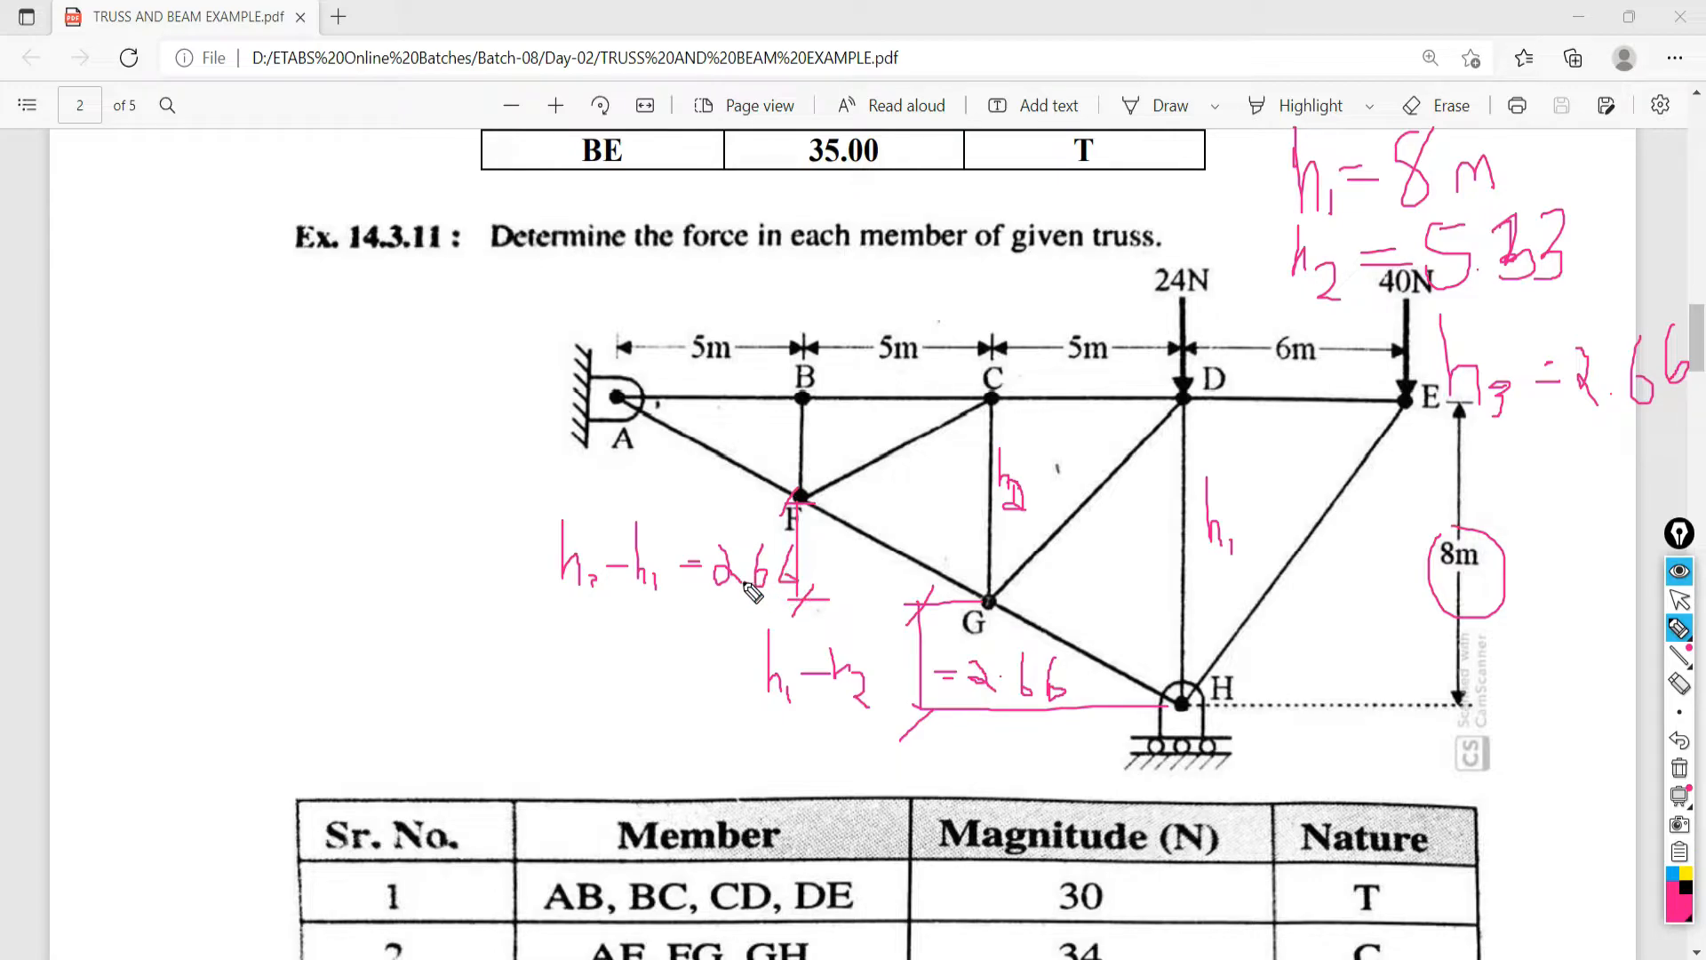
drag(743, 585, 755, 585)
Draw a vertical dimension beside support A down to joint F's level, label it 2.66, and stop drawing.
mouse_move(453, 387)
mouse_down()
mouse_move(504, 387)
mouse_move(480, 484)
mouse_move(497, 487)
mouse_move(455, 519)
mouse_move(456, 426)
mouse_up()
mouse_move(339, 443)
mouse_down()
mouse_move(370, 470)
mouse_move(362, 487)
mouse_up()
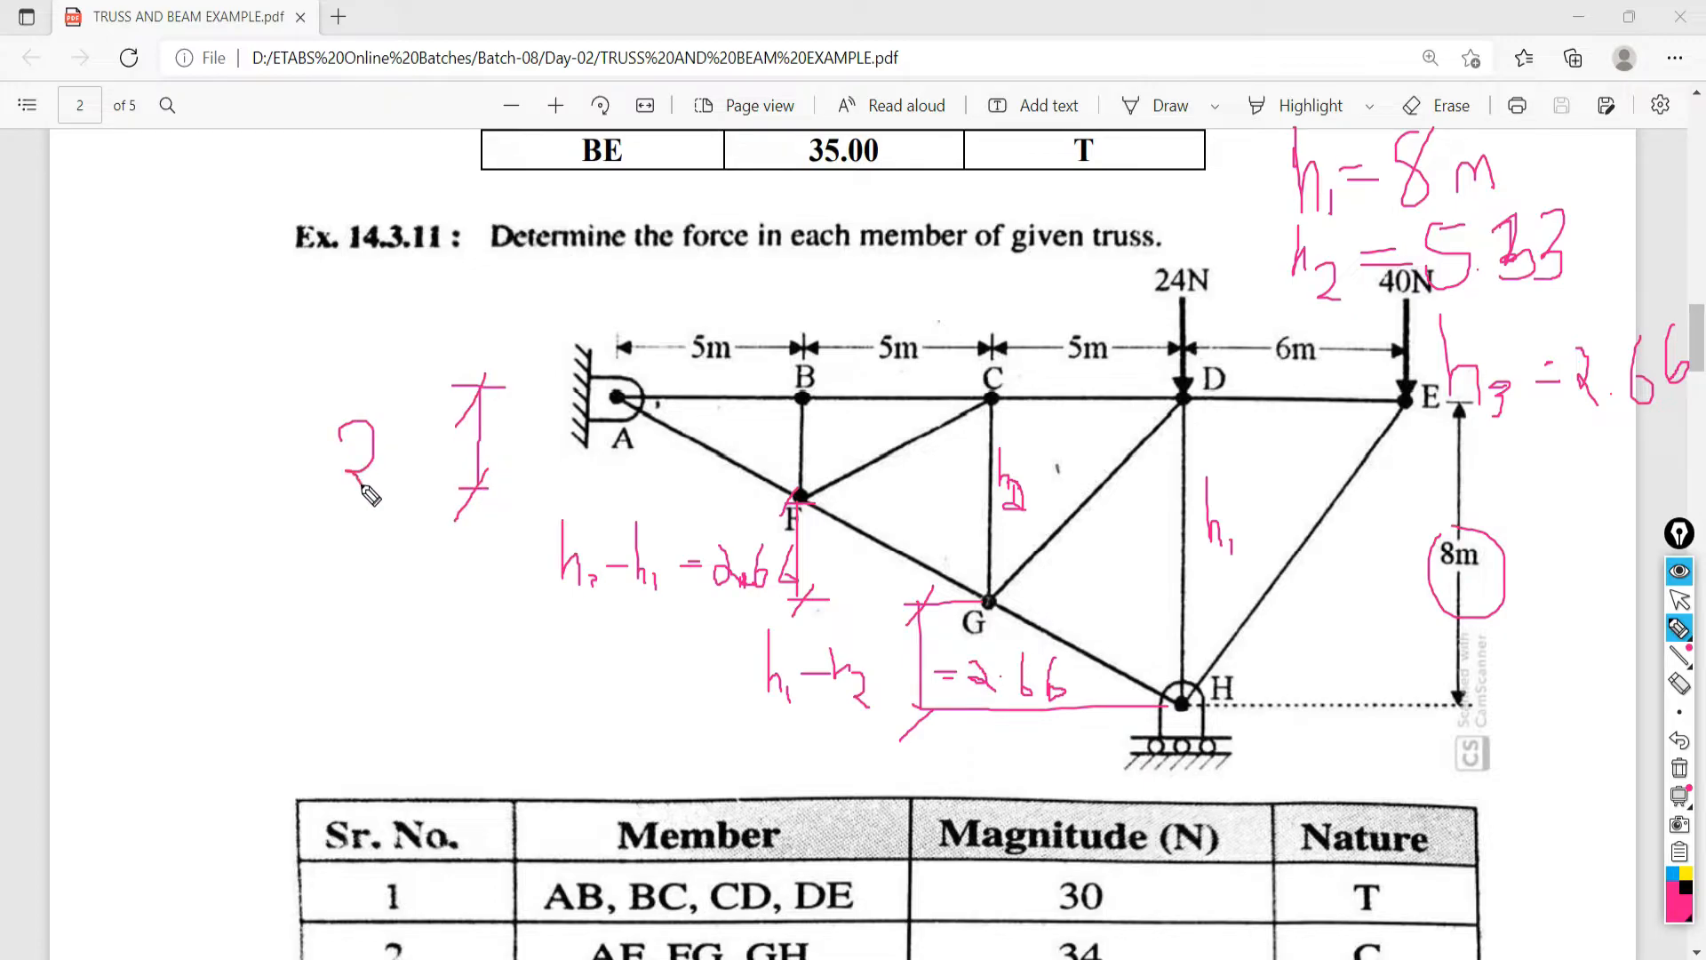
drag(413, 419, 390, 460)
drag(455, 404, 438, 445)
mouse_move(1677, 664)
click(1679, 601)
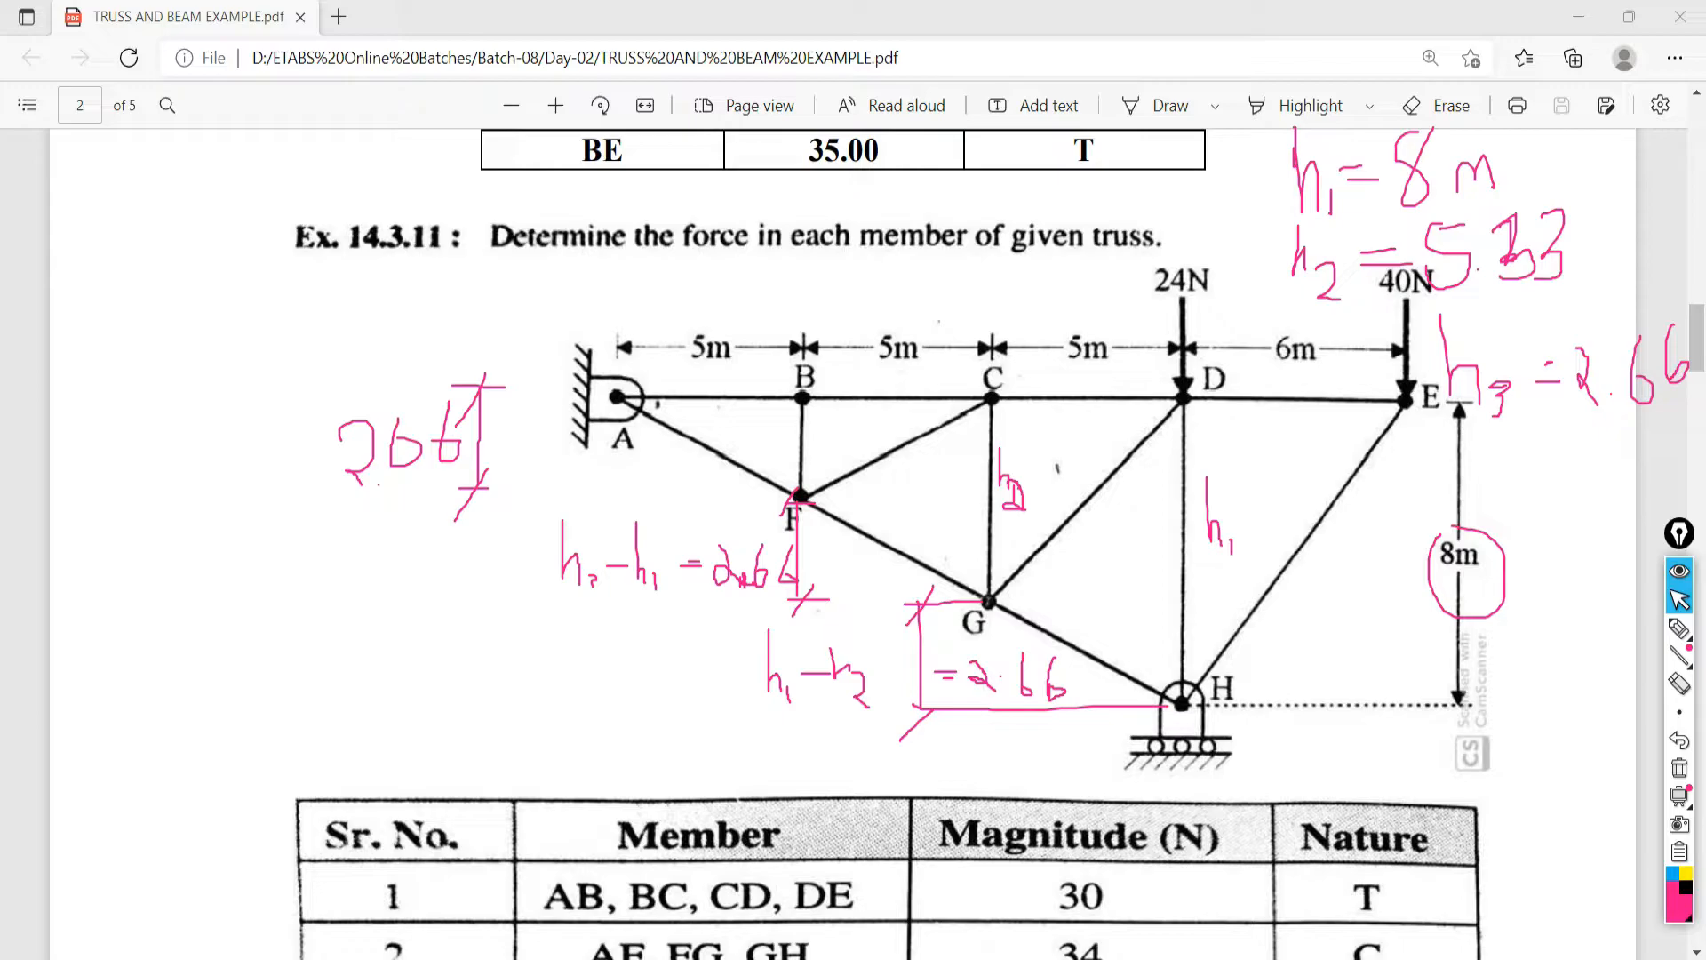
Switch to ETABS and set the typical and bottom story heights of the new model to 2.66 m.
click(247, 959)
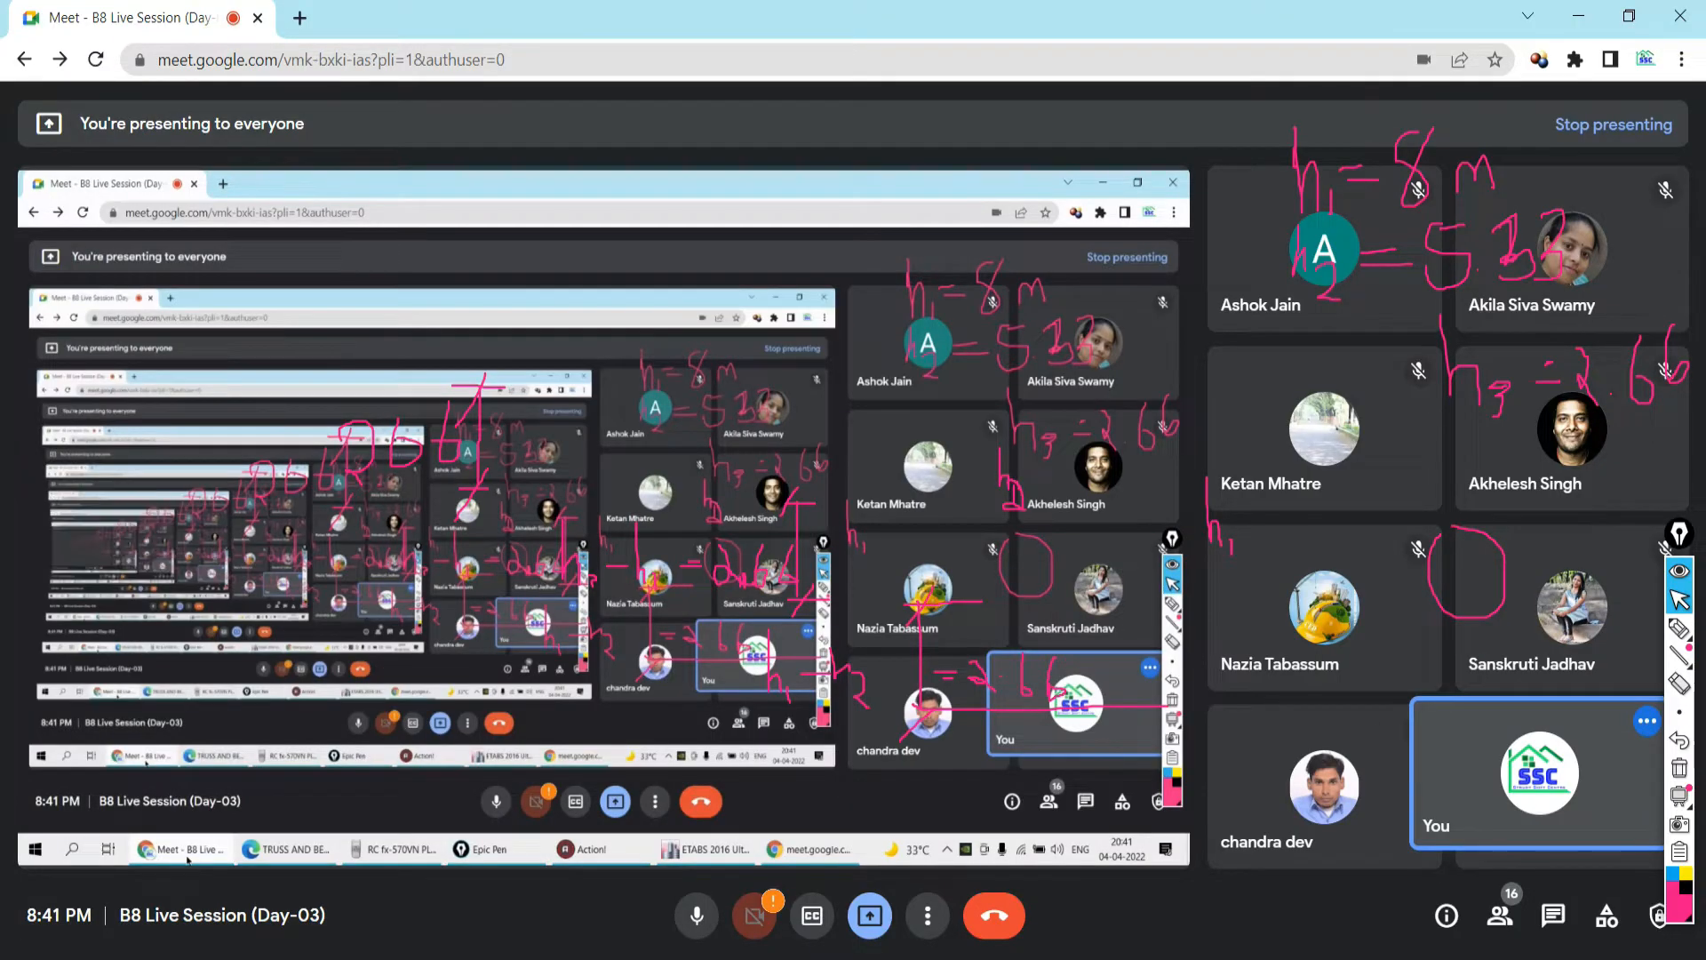
click(247, 959)
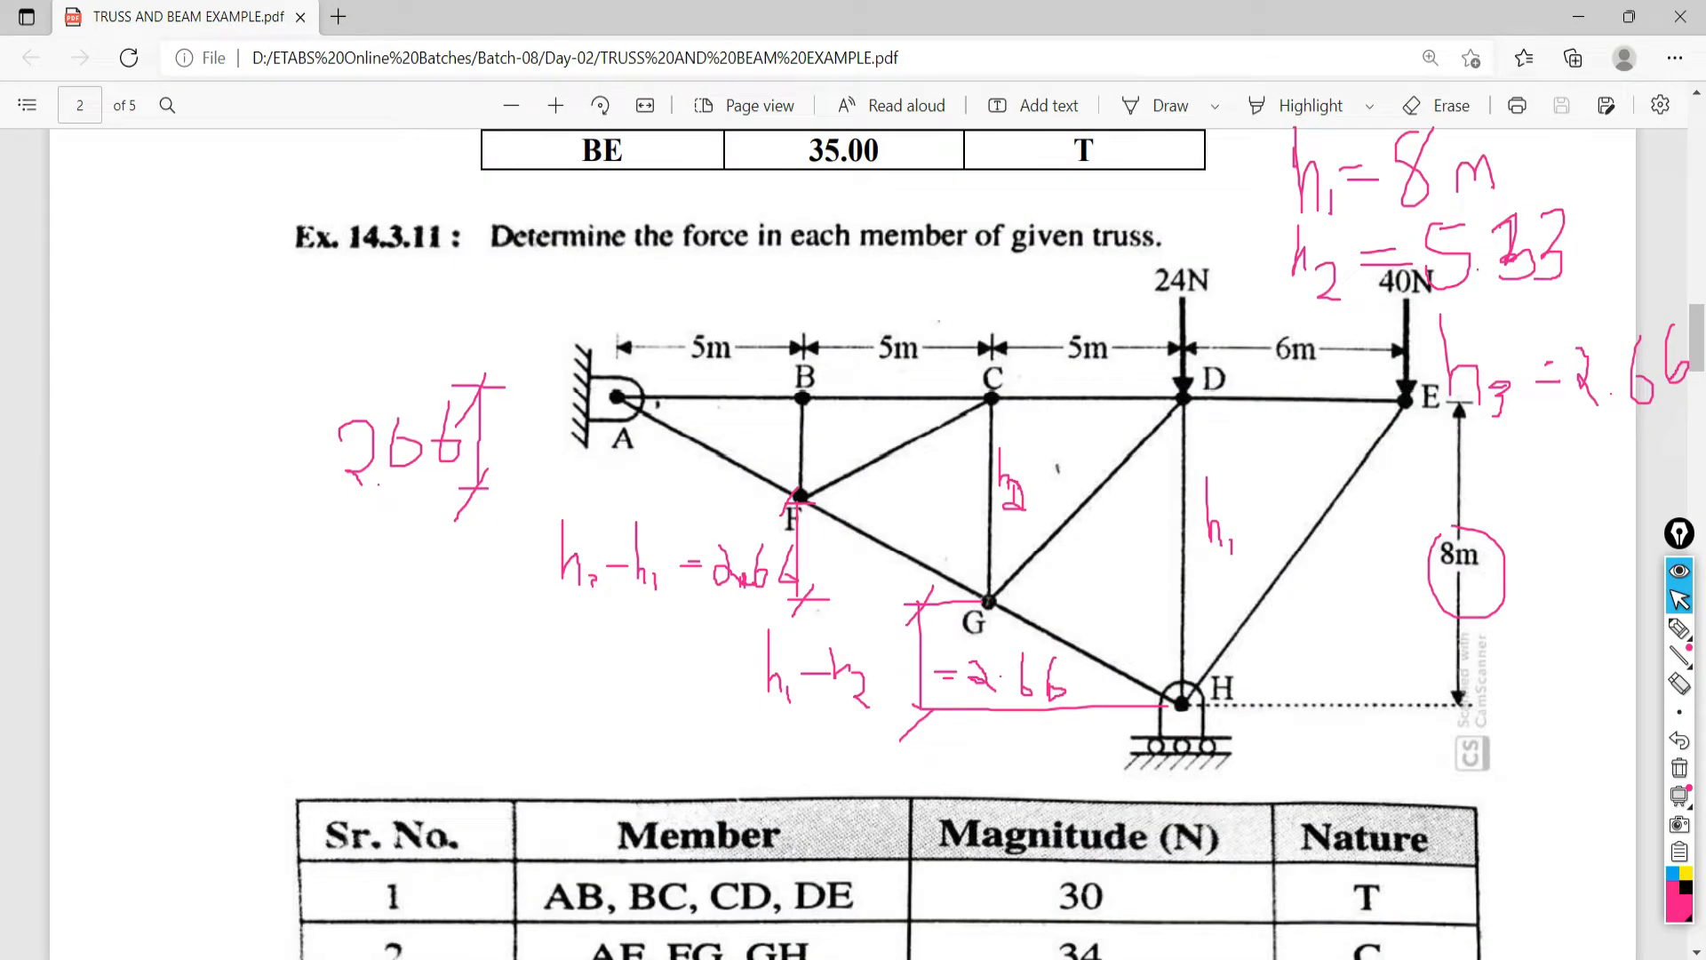
key(alt+Tab)
key(Tab)
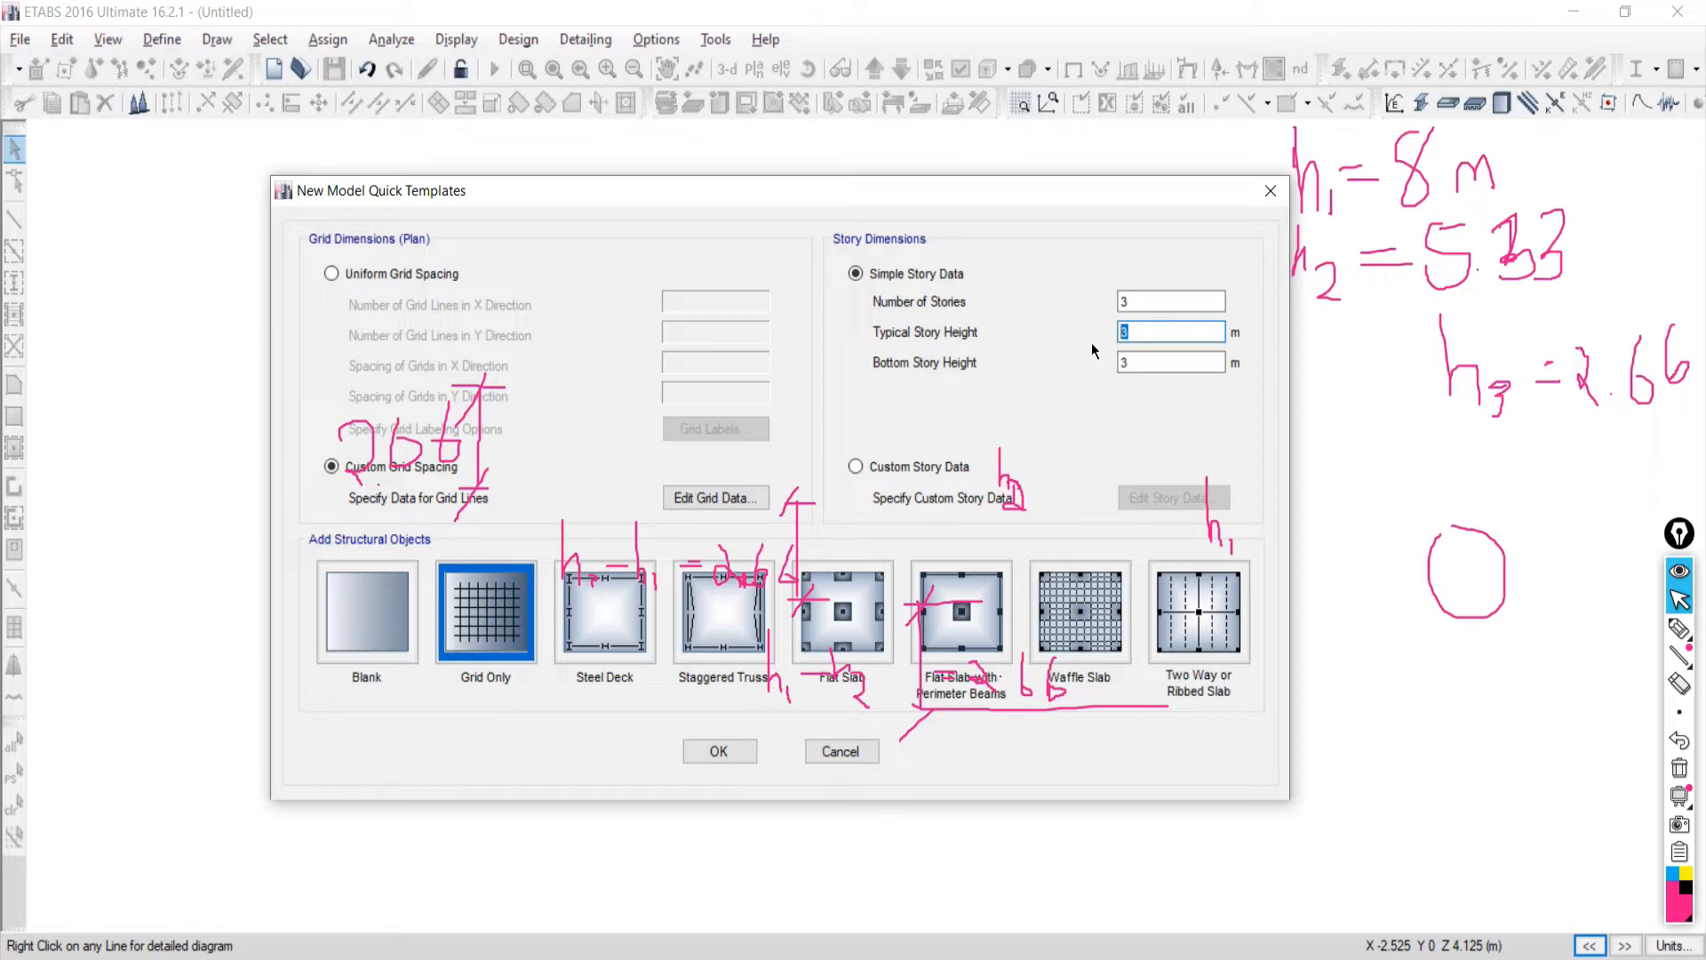
text(2)
key(Tab)
text(2)
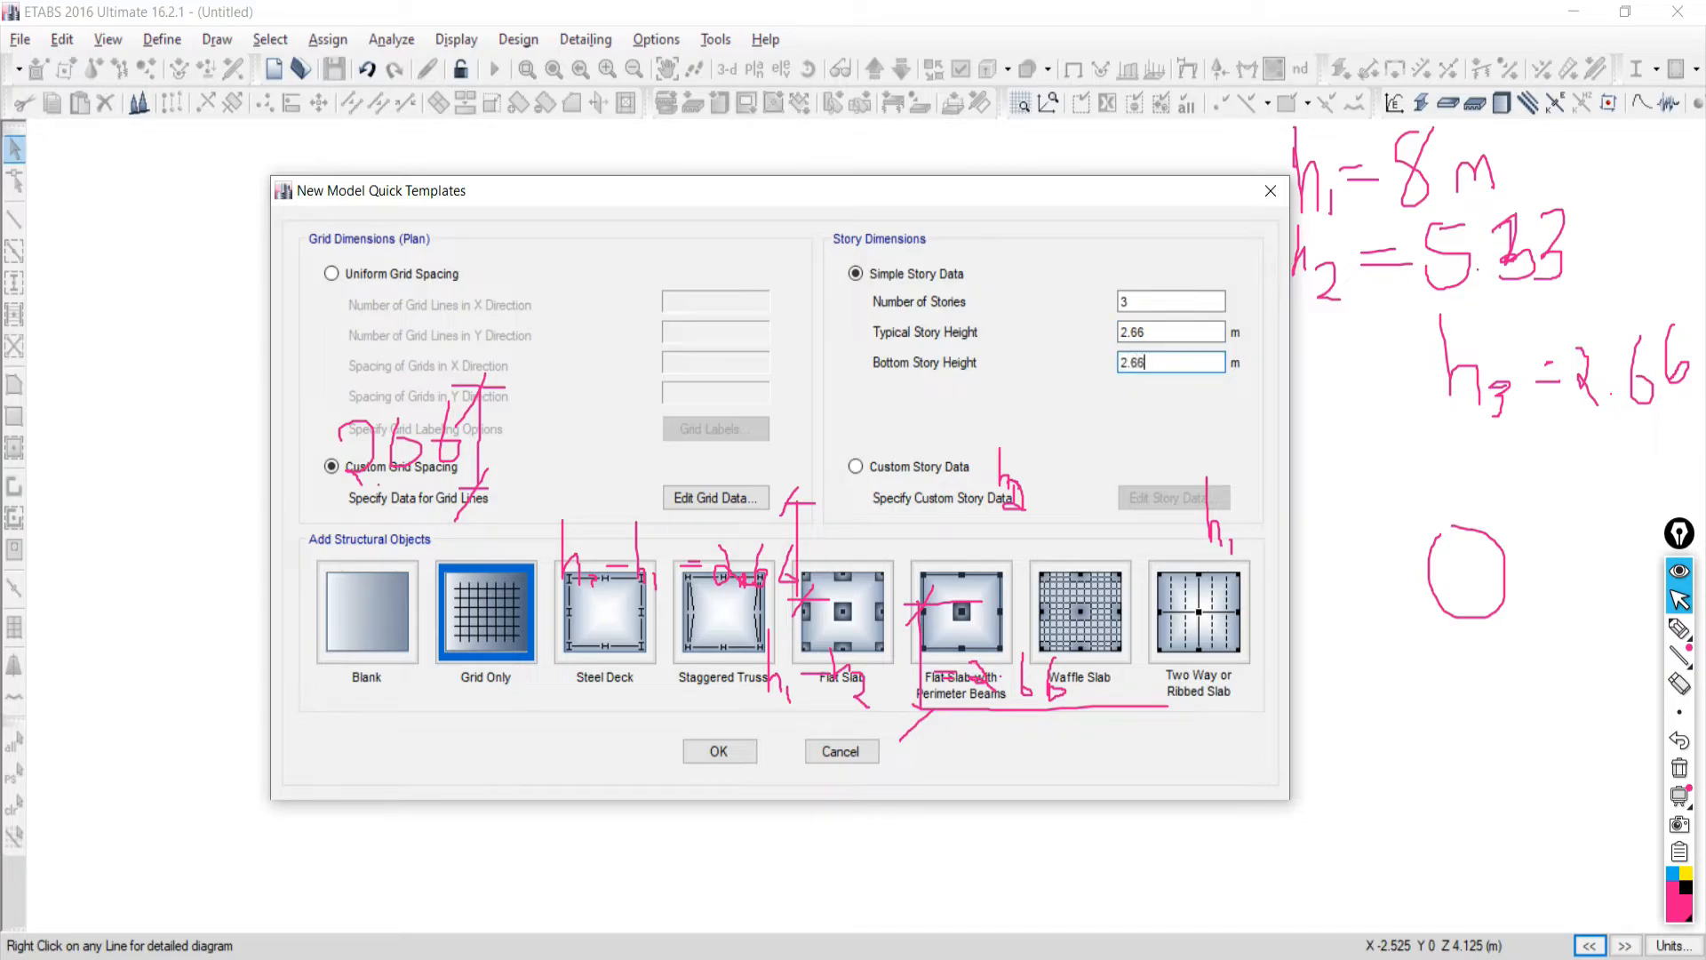
Choose custom story data and rename the three stories 1, 2 and 3 from the lowest to the highest.
click(870, 468)
click(1171, 500)
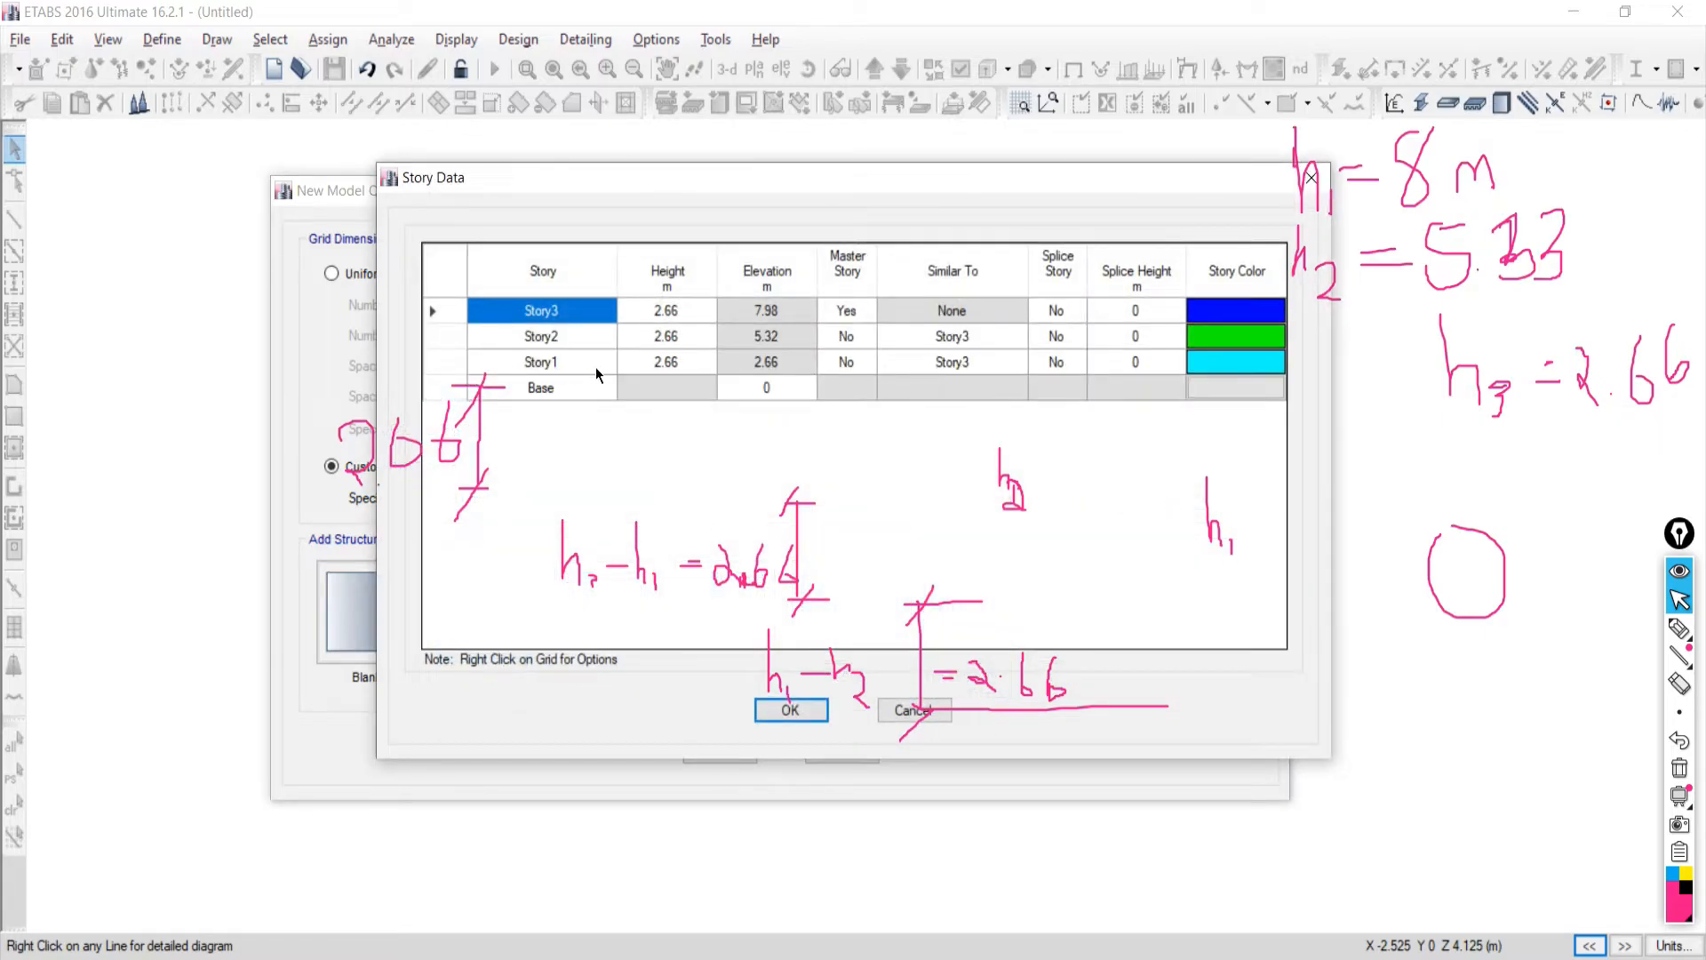
double_click(550, 366)
text(1)
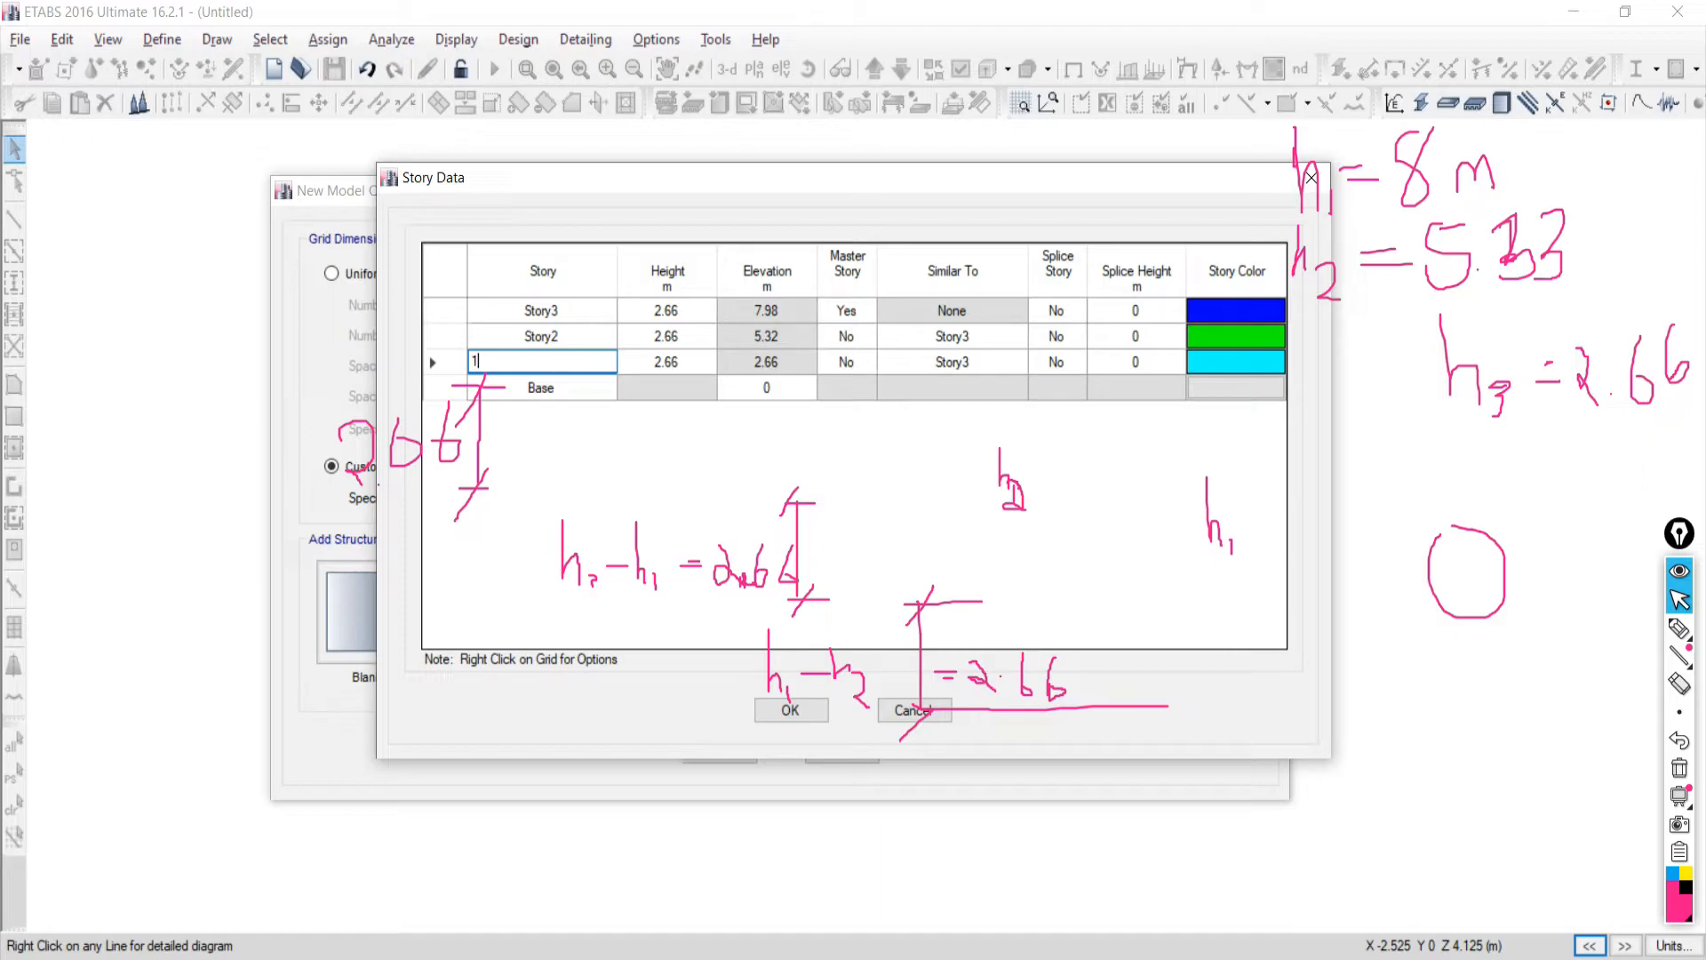
double_click(515, 336)
text(2)
double_click(501, 318)
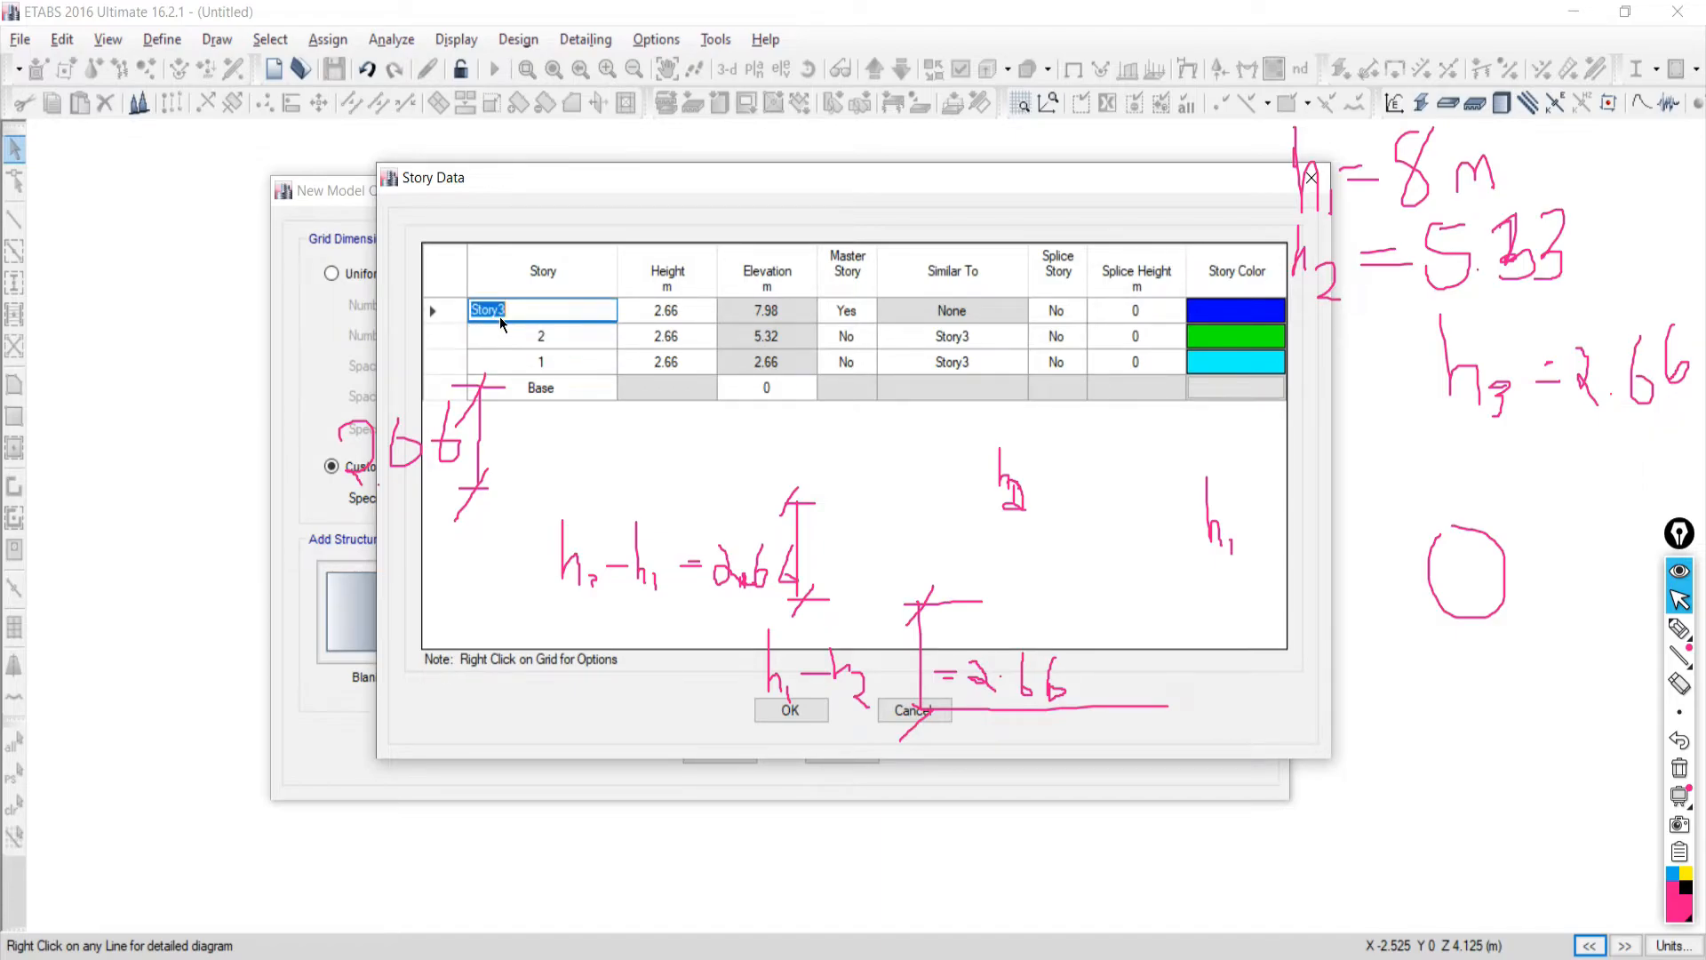
text(3)
click(677, 387)
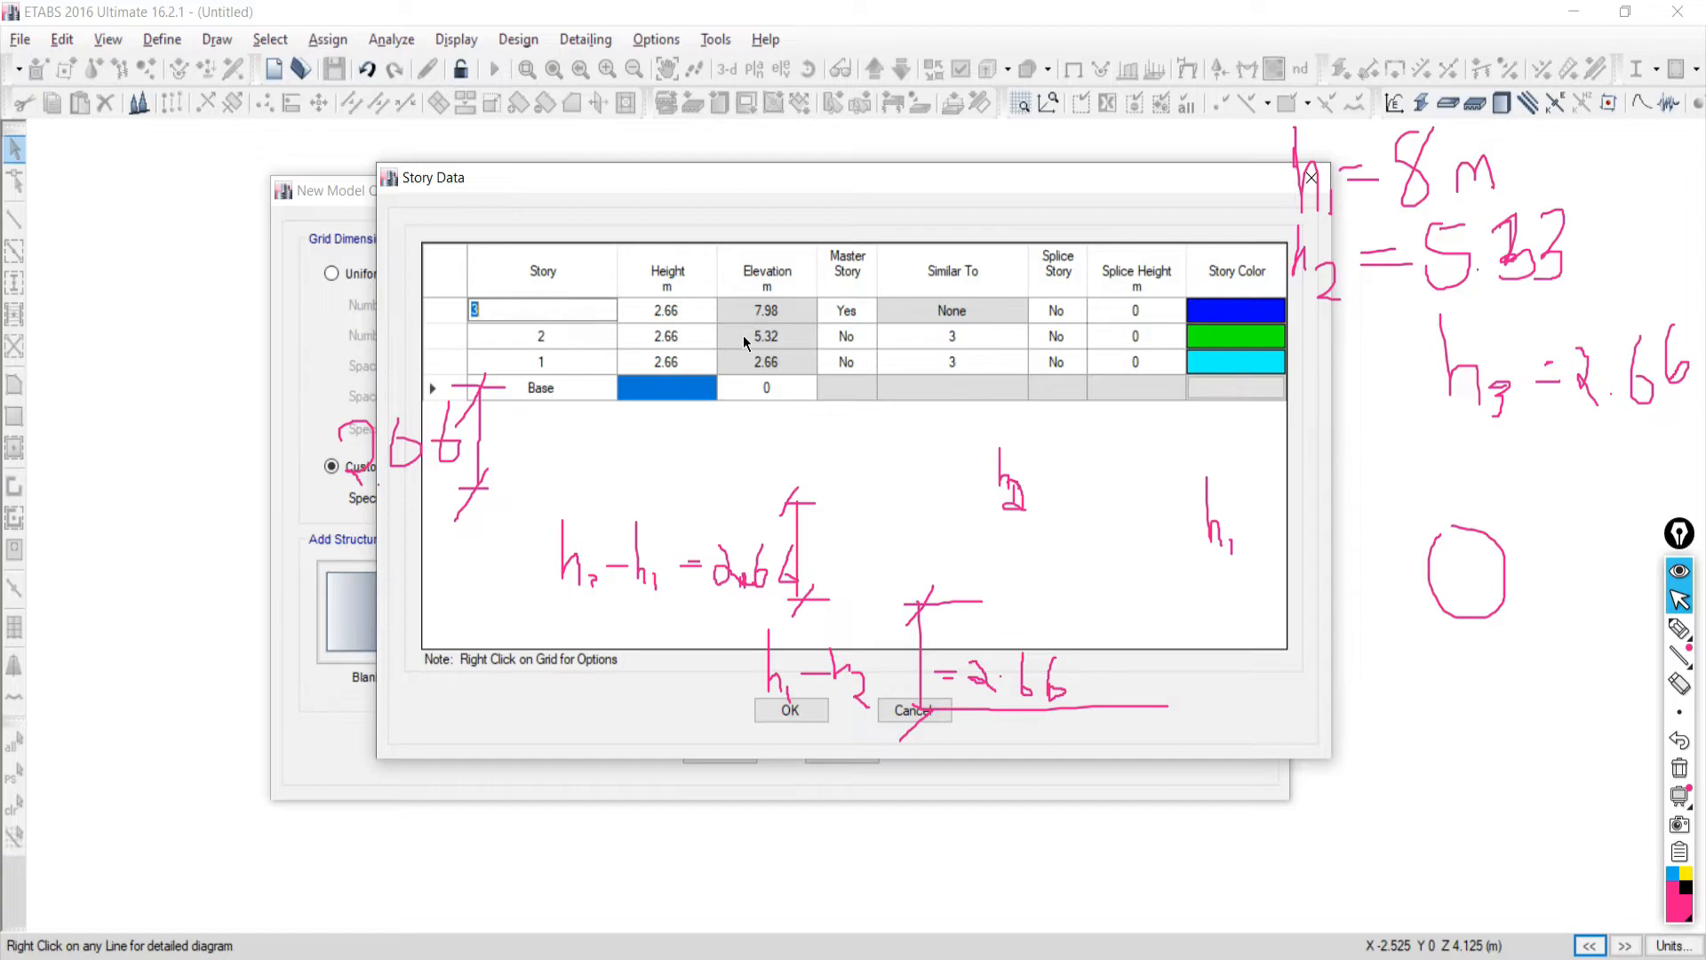
click(784, 316)
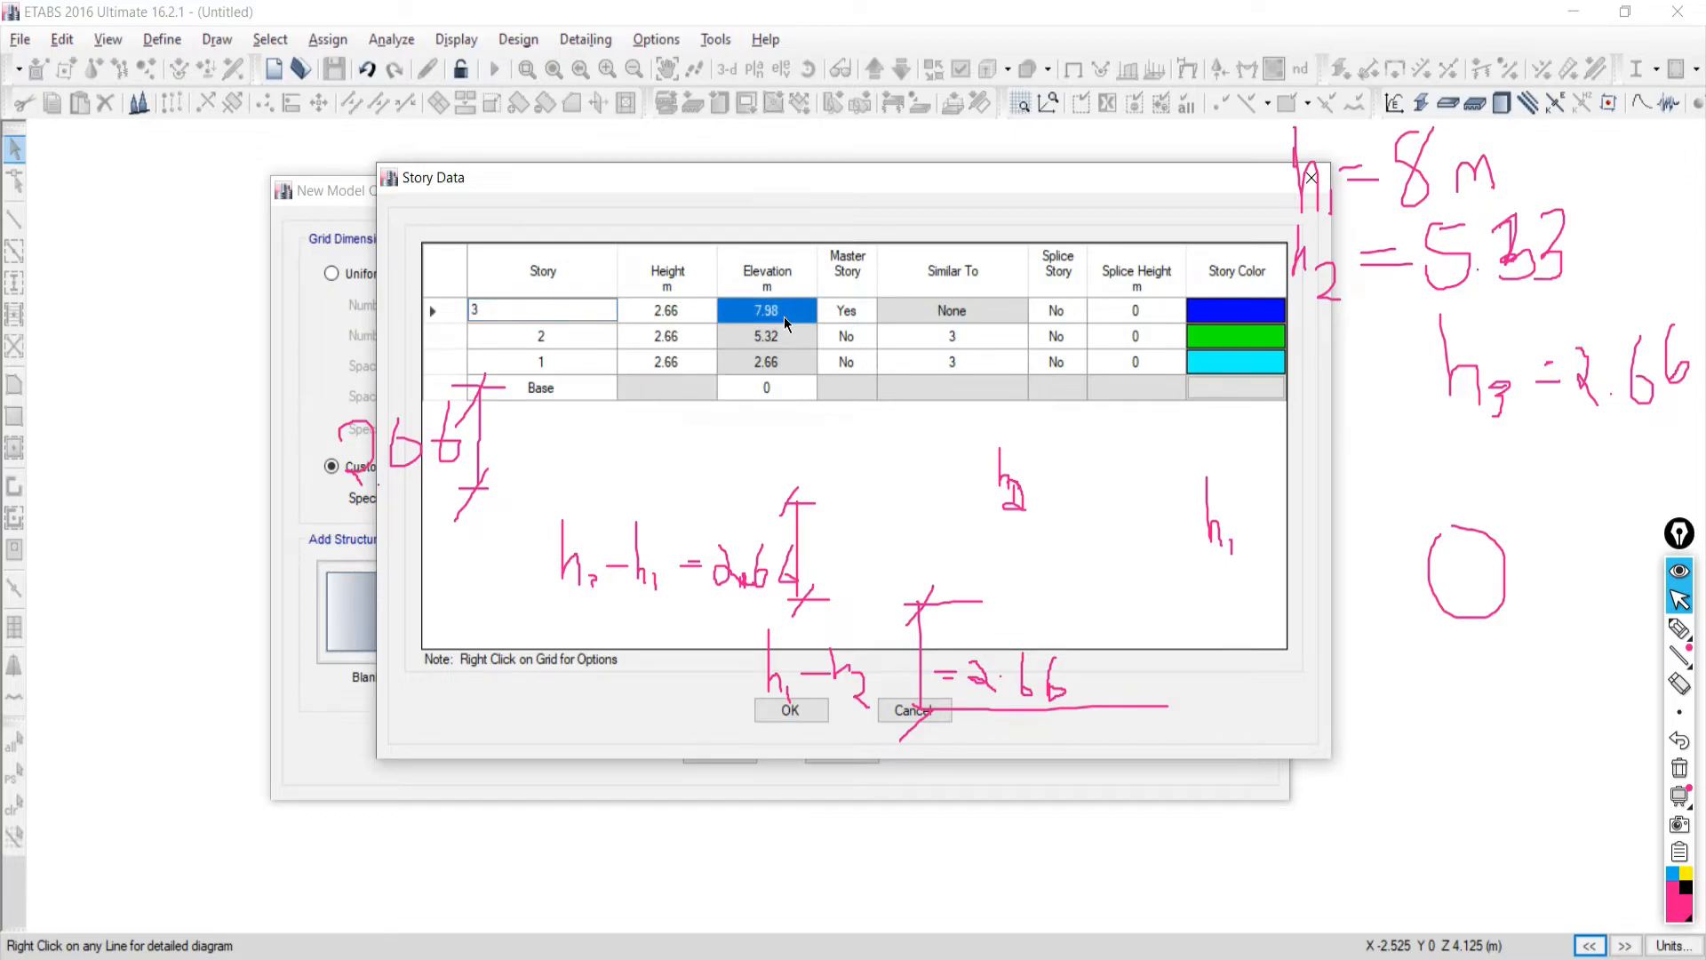
Set the heights of stories 1, 2 and 3 to 2.667 m each and accept the story data.
click(685, 362)
click(685, 363)
text(7)
click(686, 336)
click(686, 336)
text(7)
click(693, 315)
click(693, 314)
text(7)
key(Return)
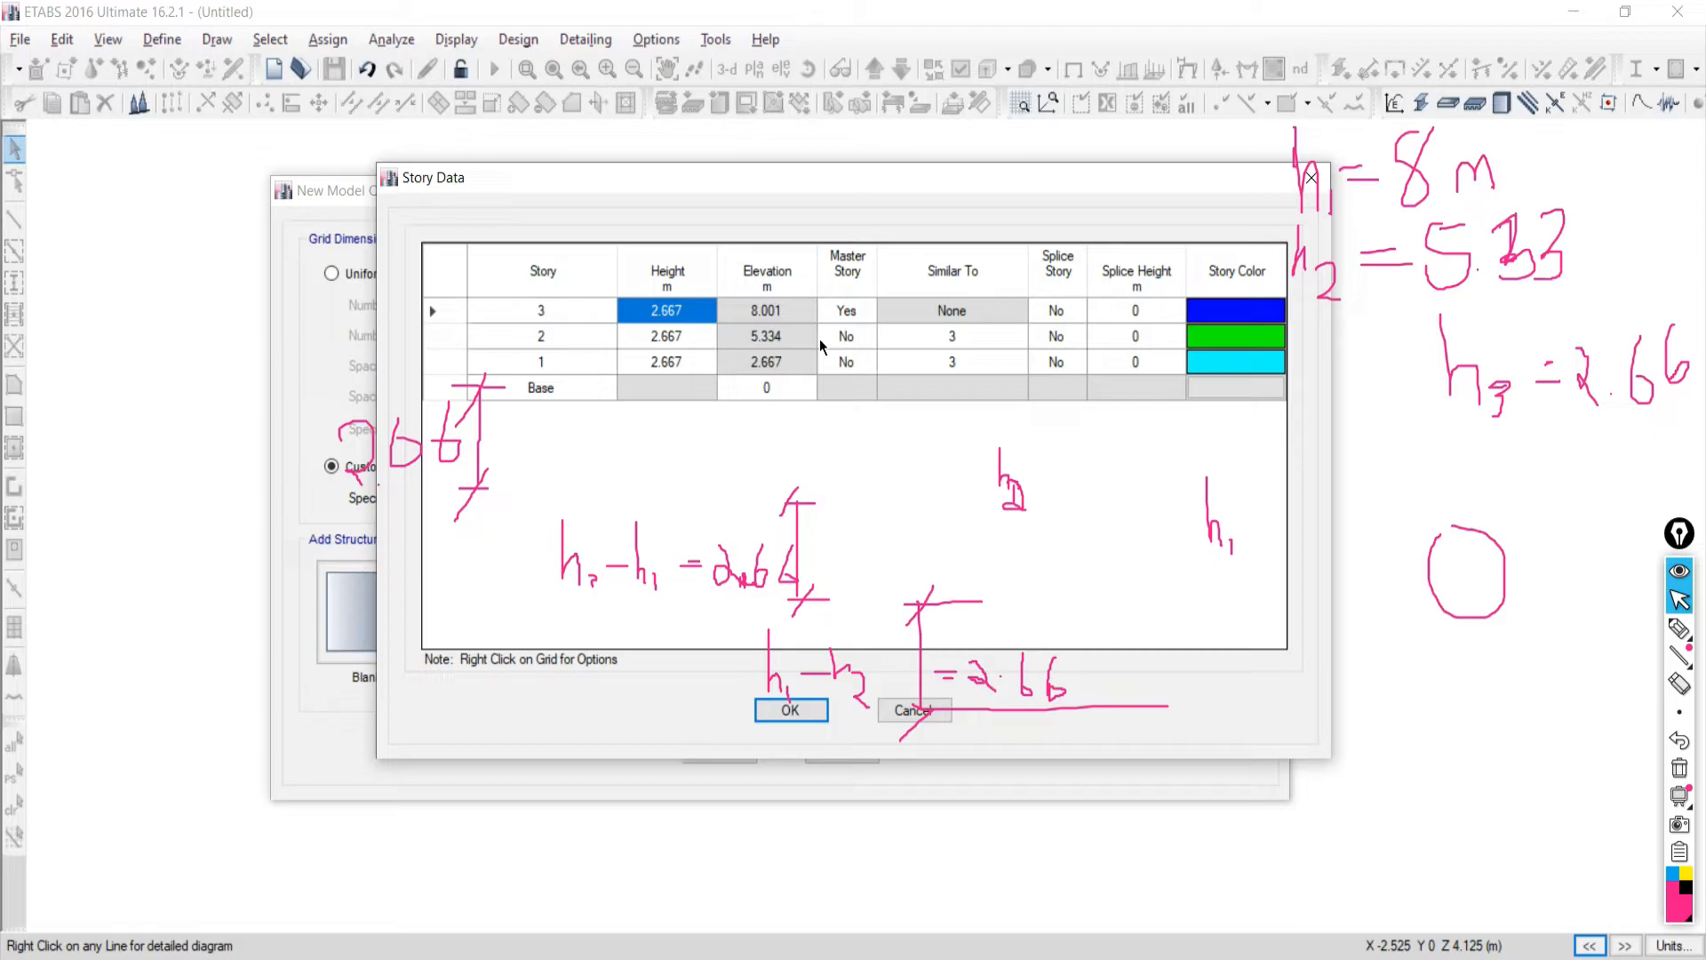
click(790, 710)
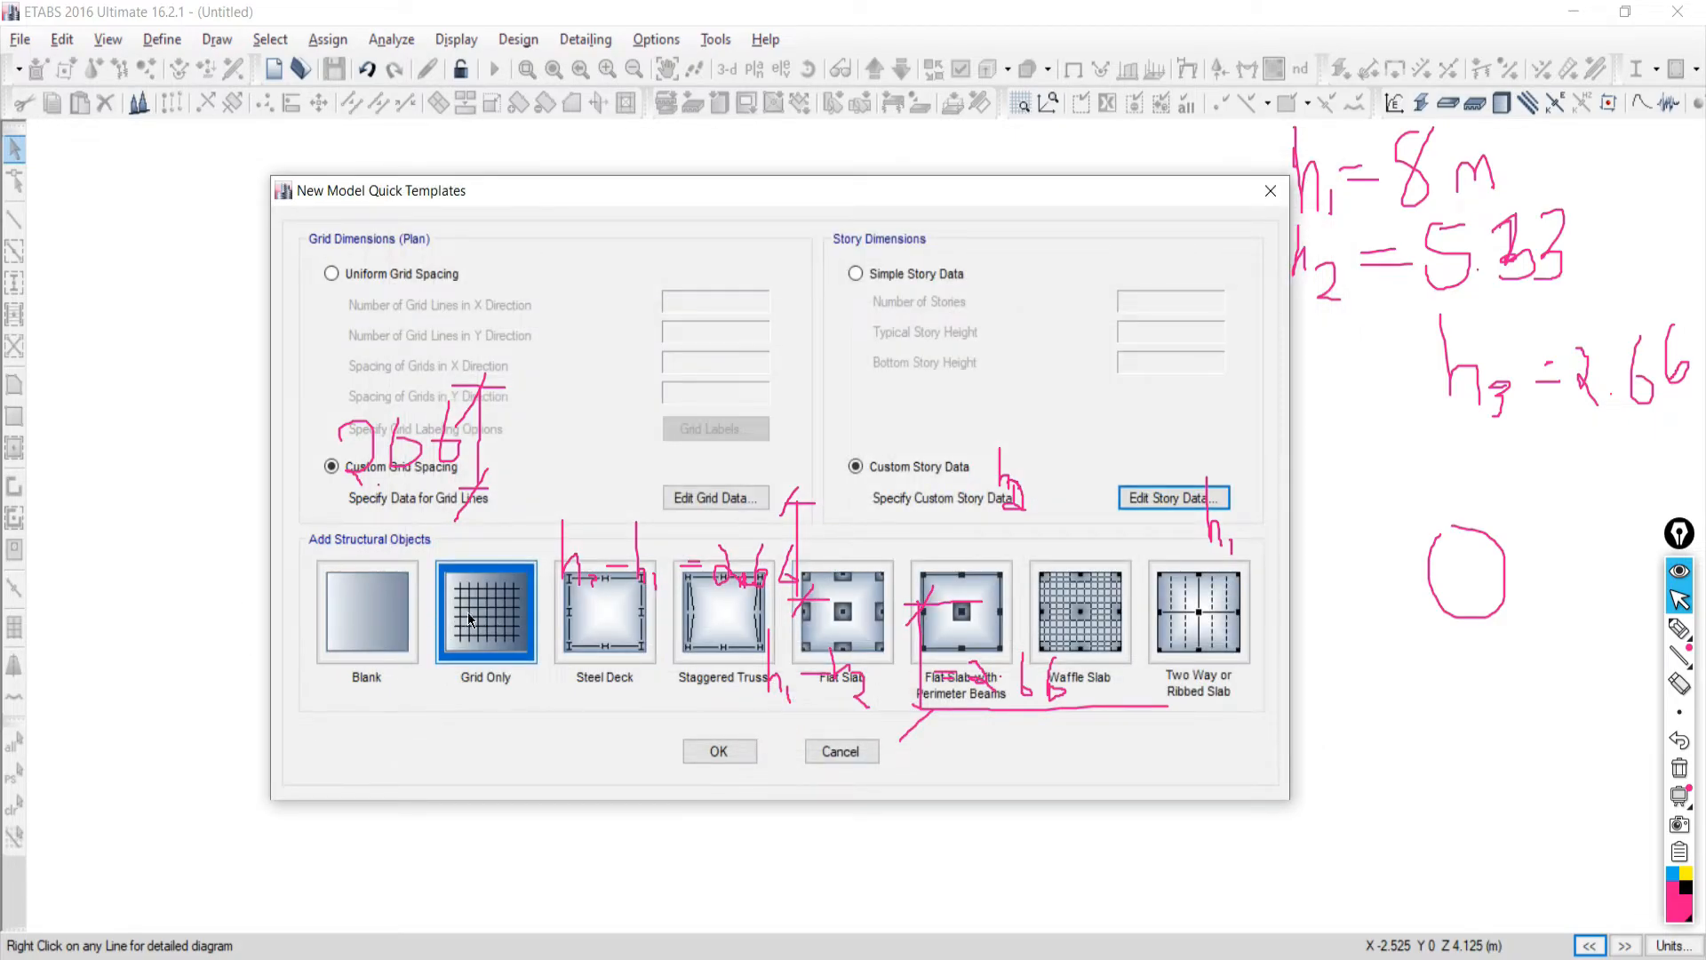
Create the grid-only model, clear the handwritten annotations from the screen, and close the 3-D view so only the plan view remains.
click(719, 754)
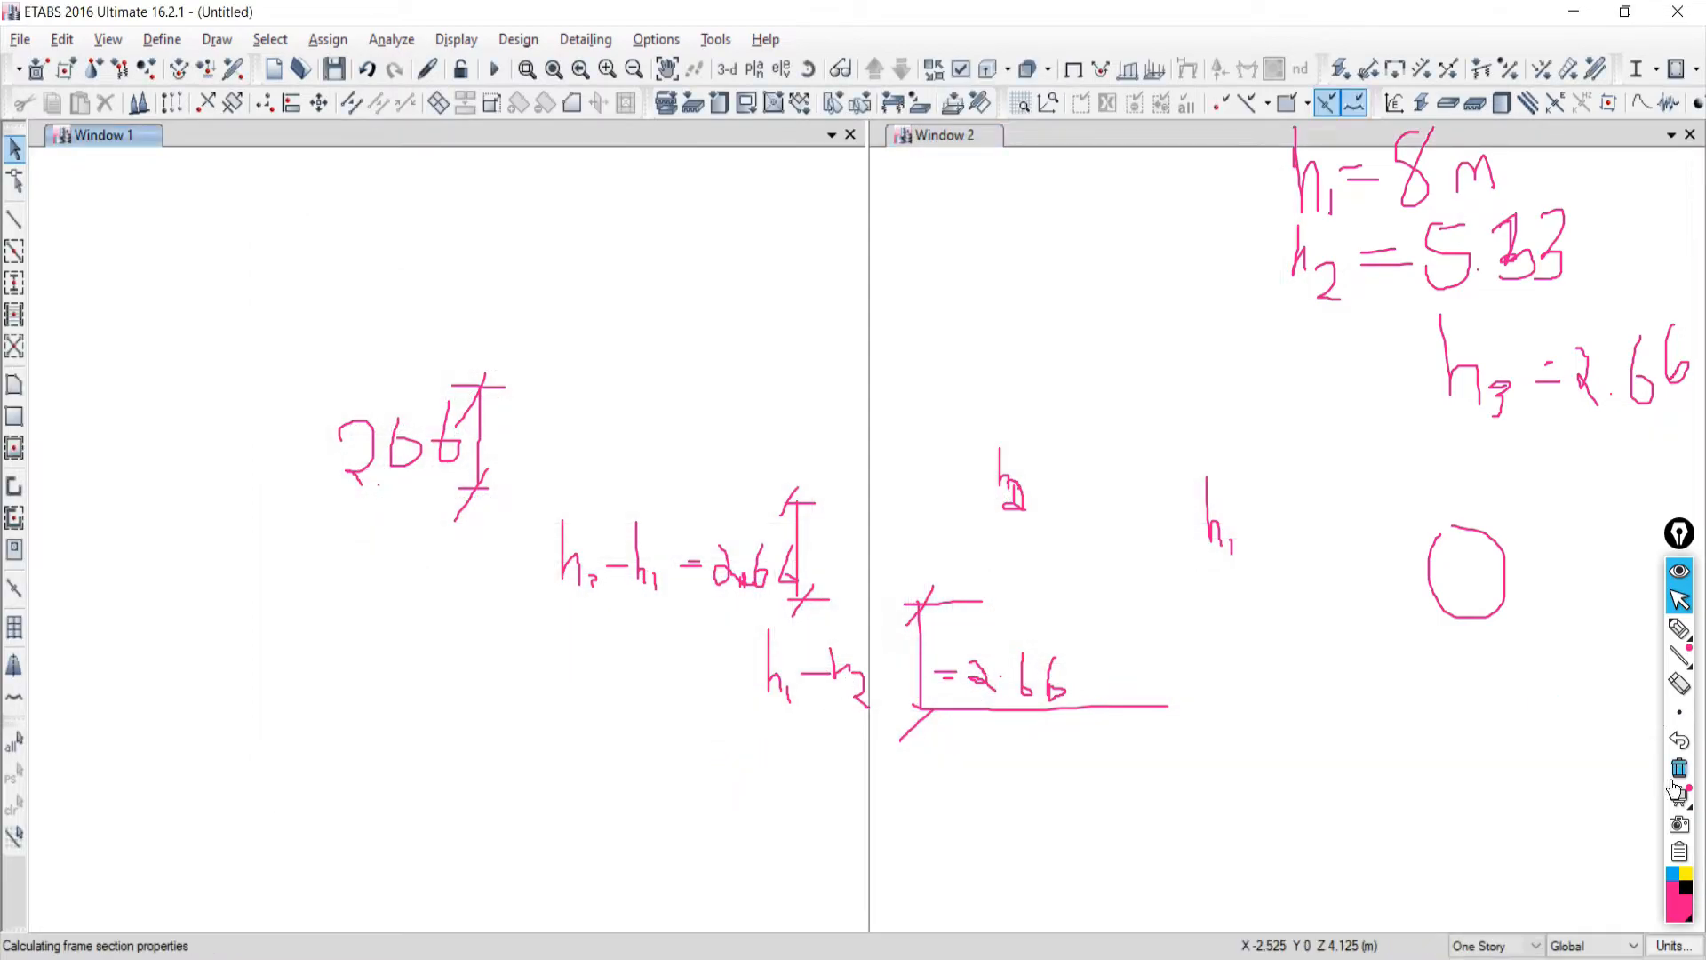
click(1679, 772)
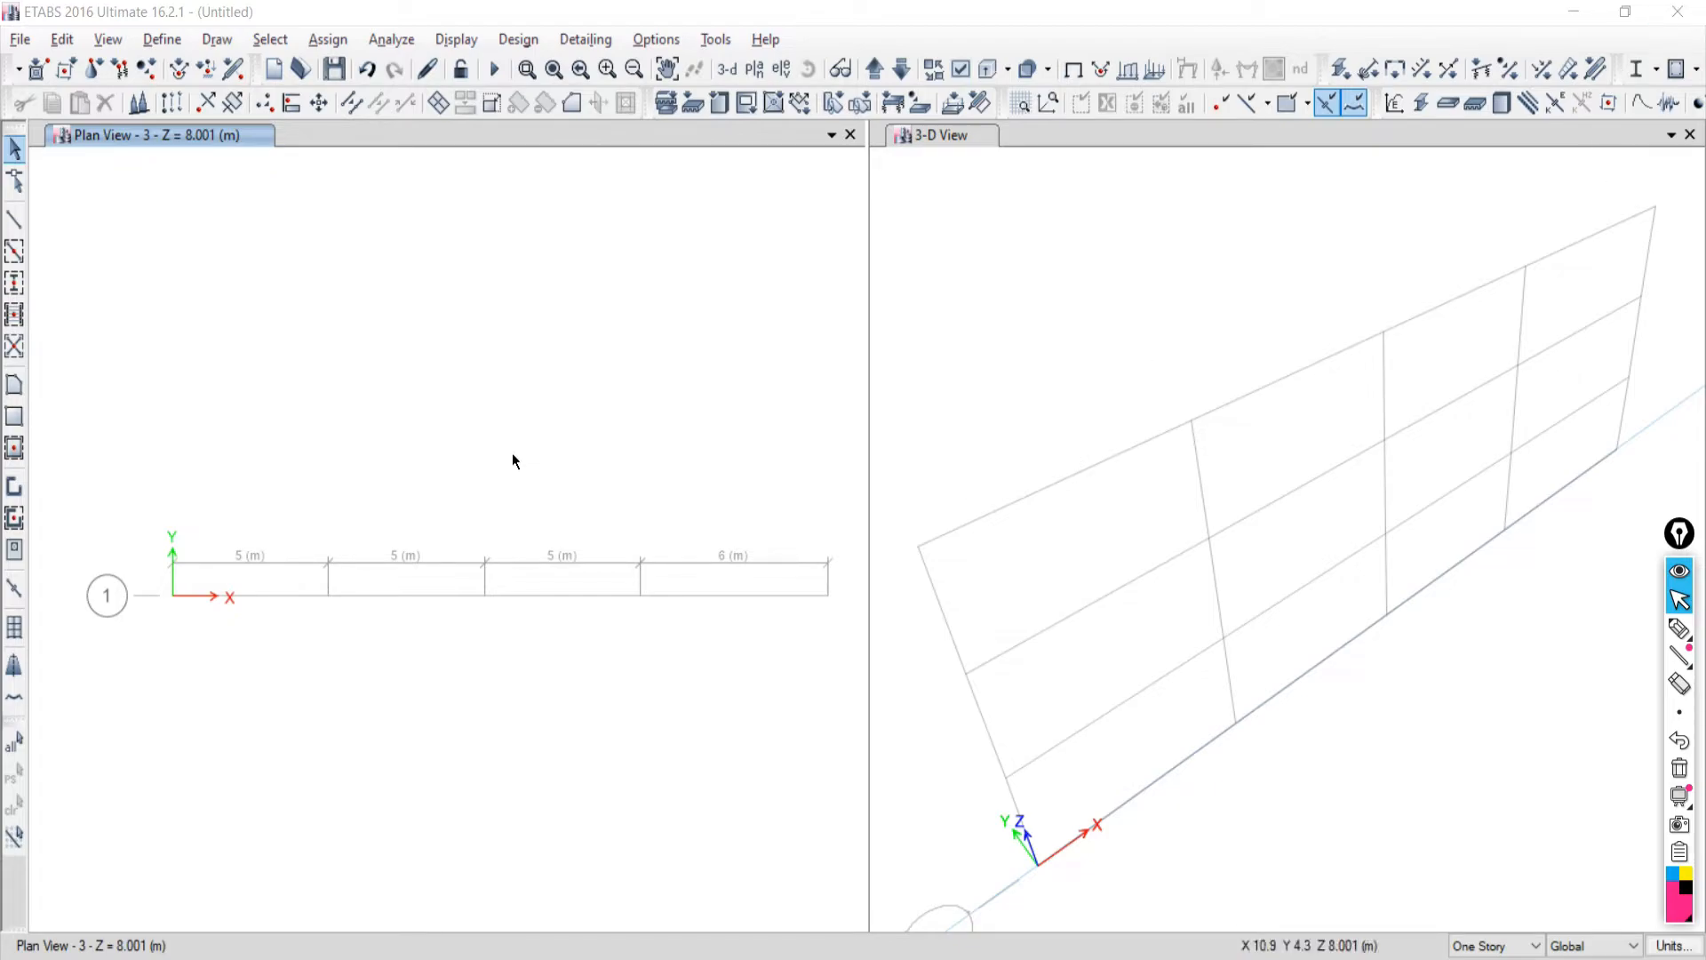
click(1690, 134)
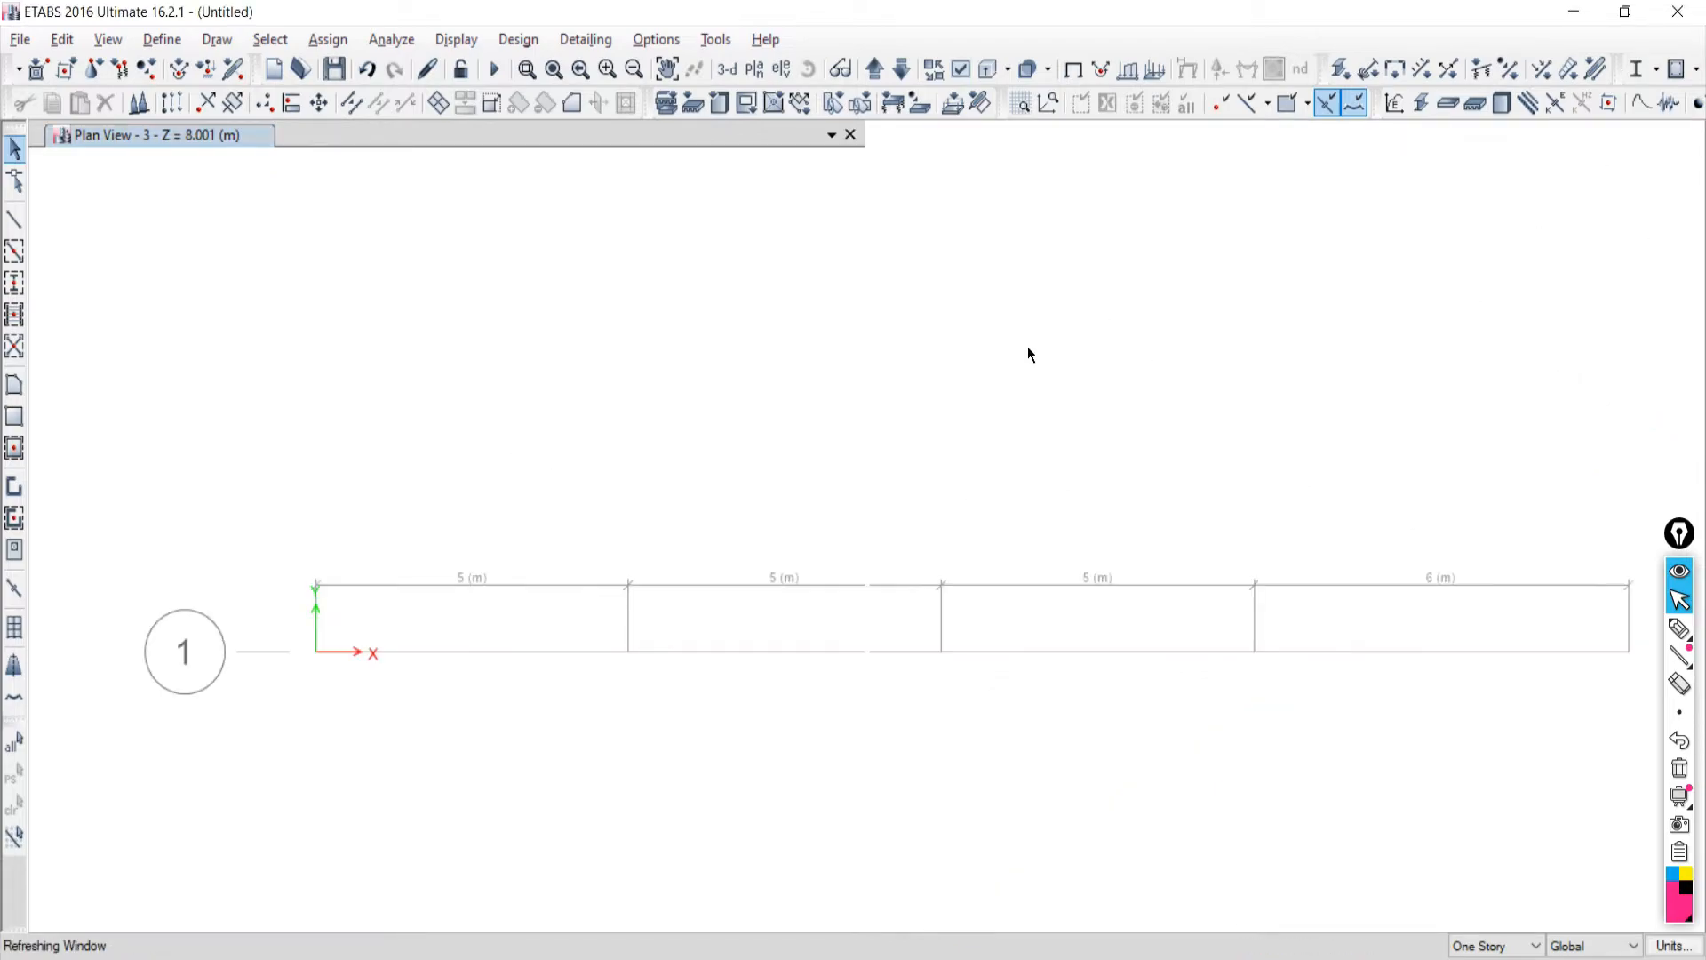
middle_drag(993, 668, 947, 595)
scroll(947, 595, down, 3)
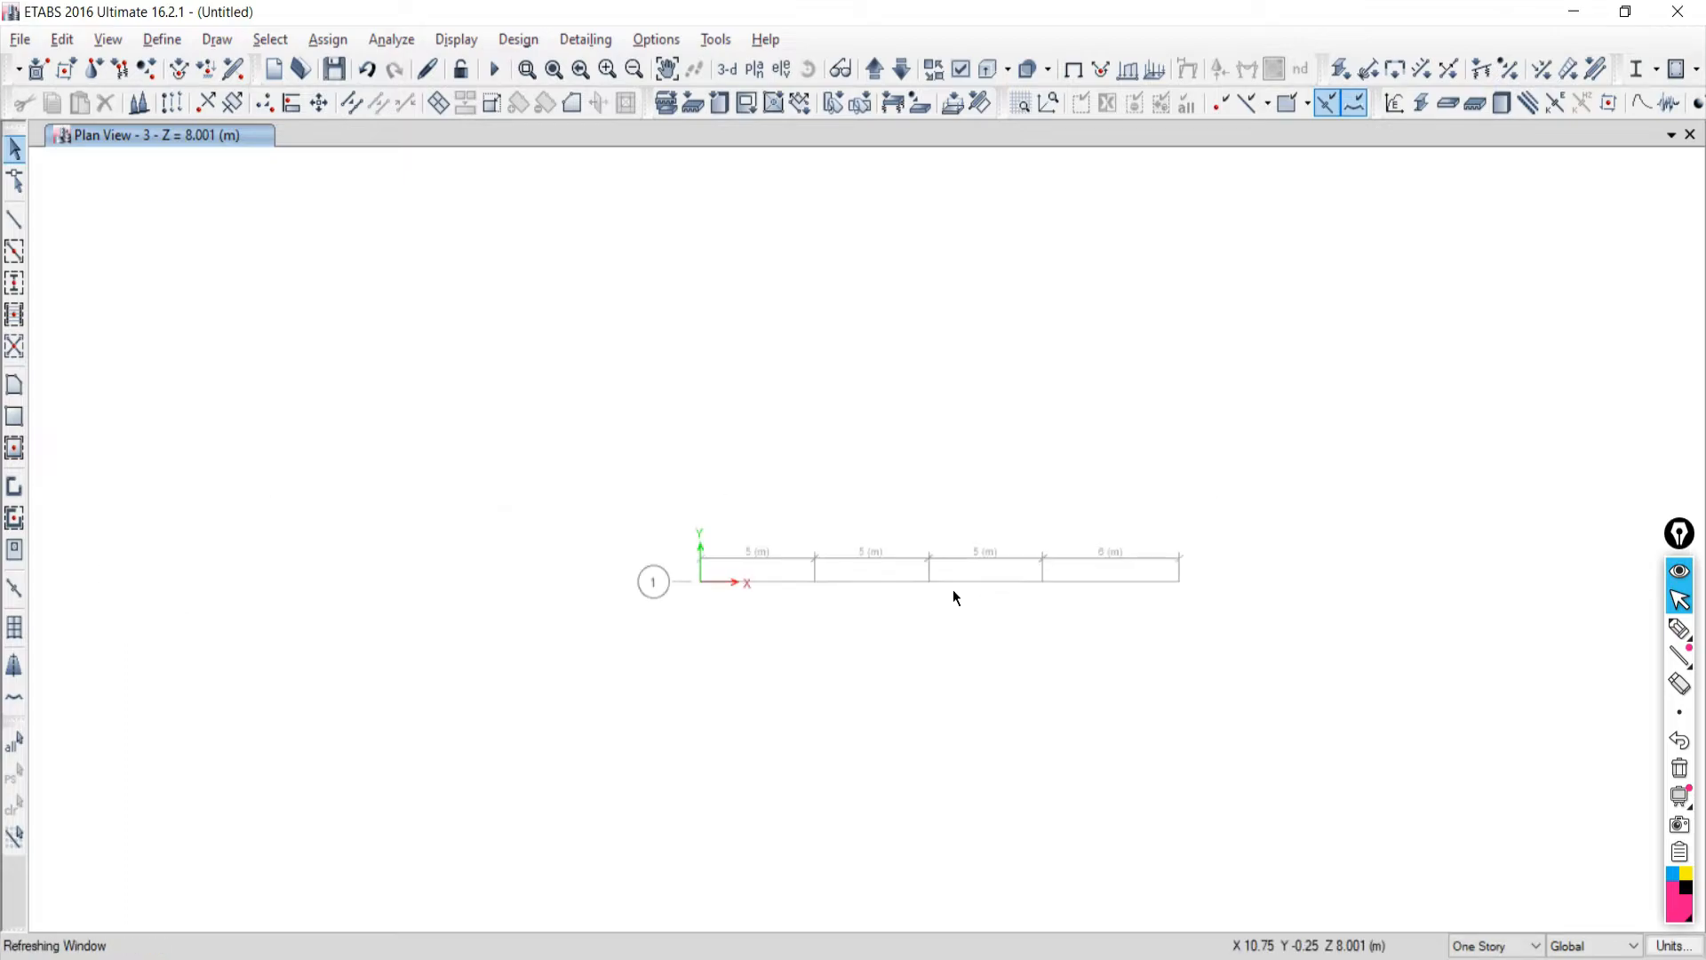
scroll(875, 609, up, 3)
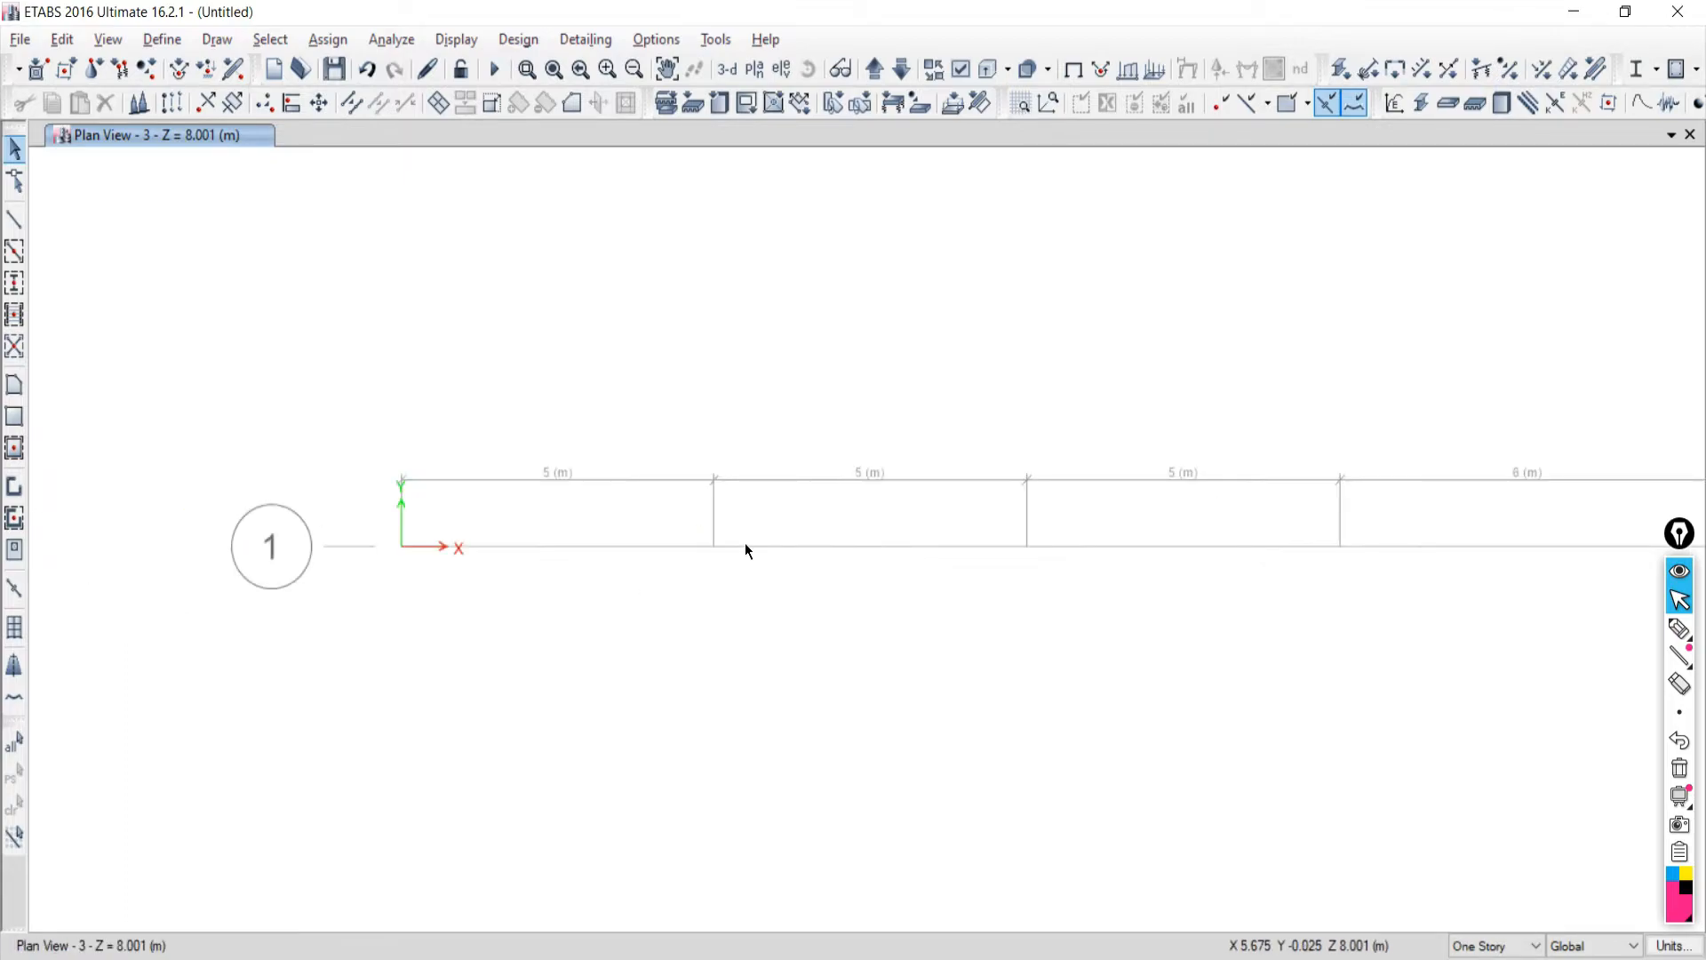
Switch the plan view to the elevation along grid line 1.
click(797, 102)
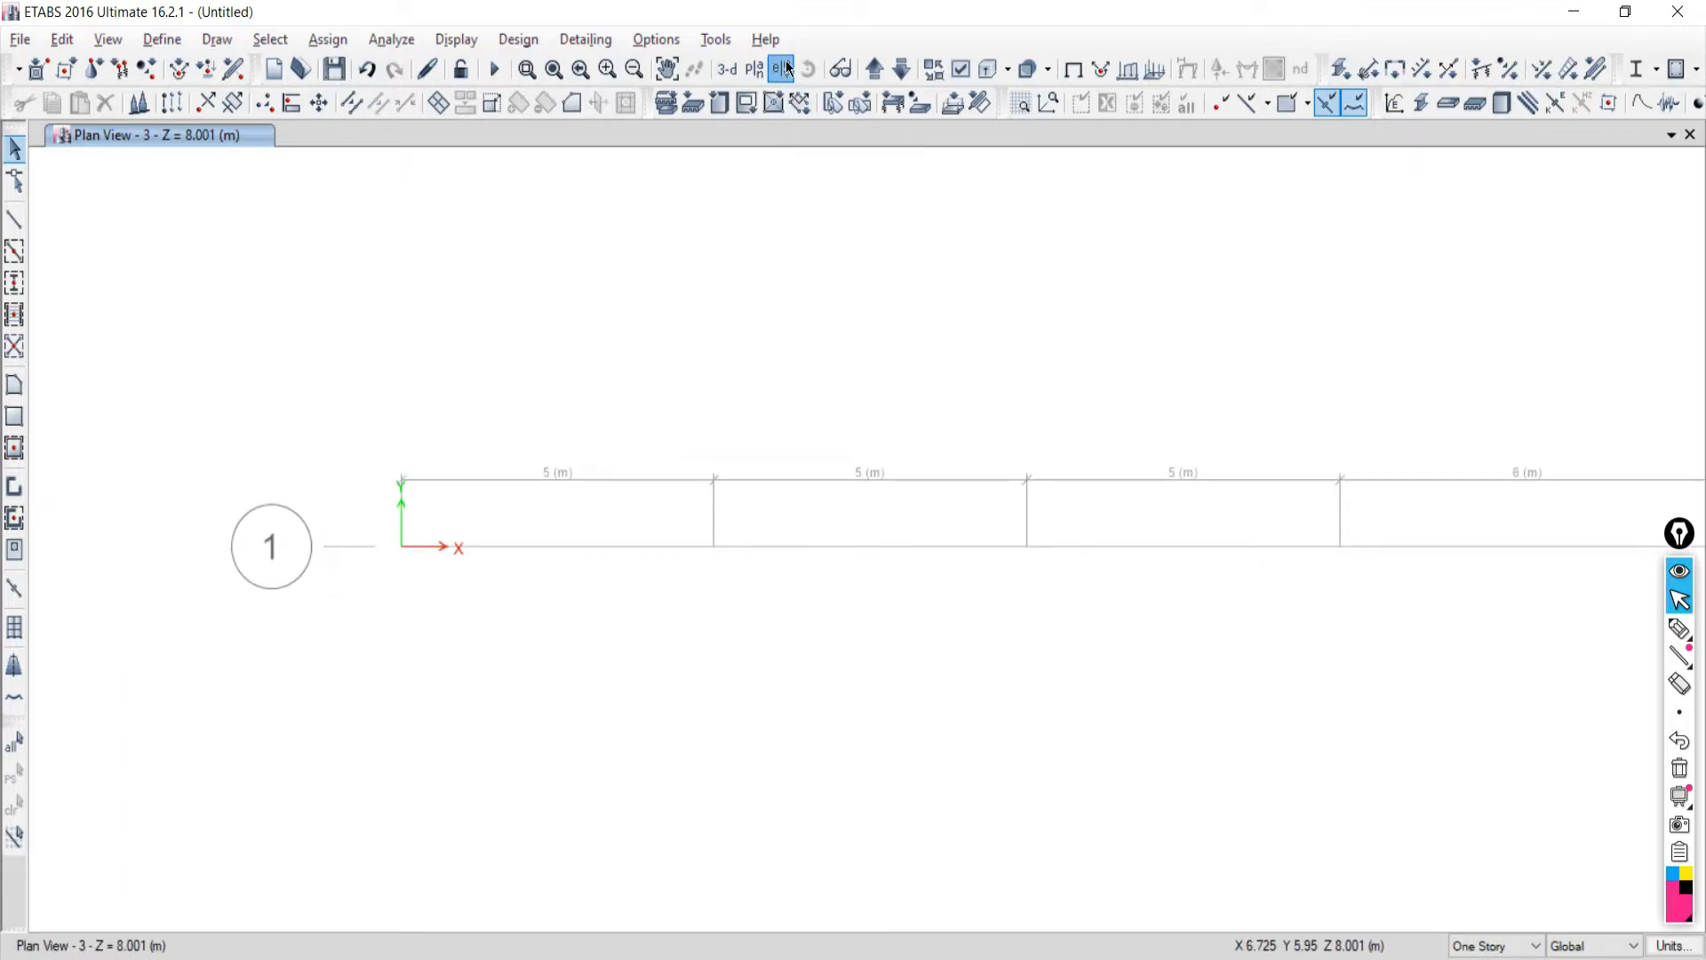
click(654, 440)
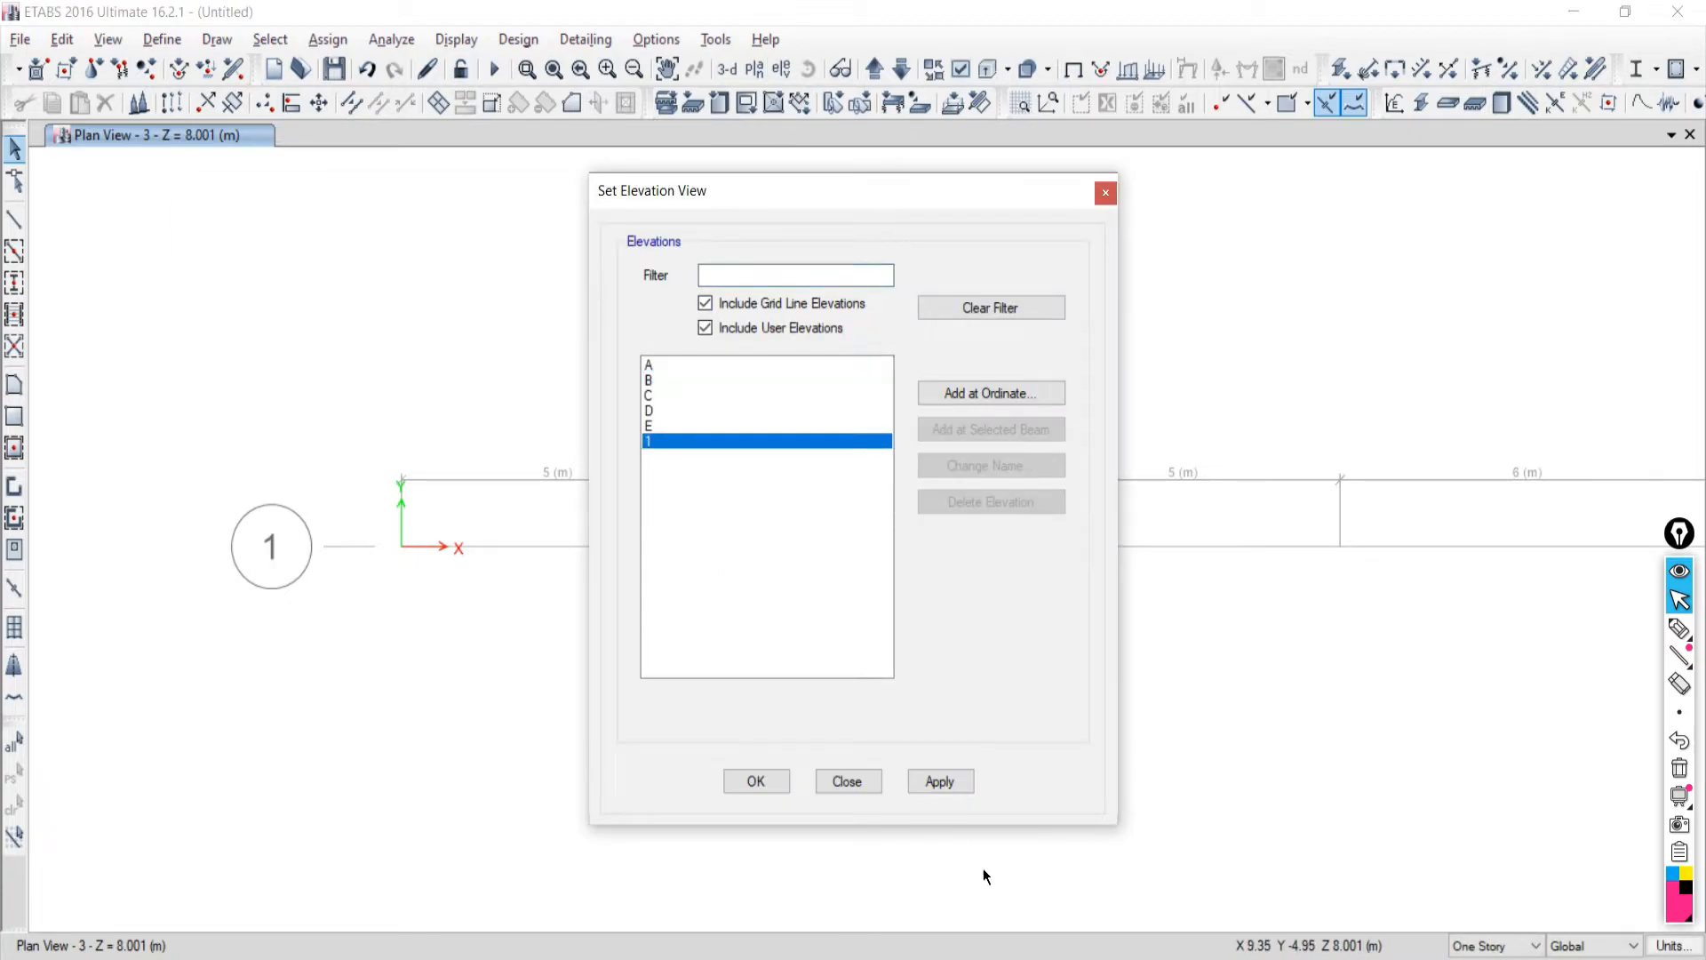
click(939, 781)
click(848, 781)
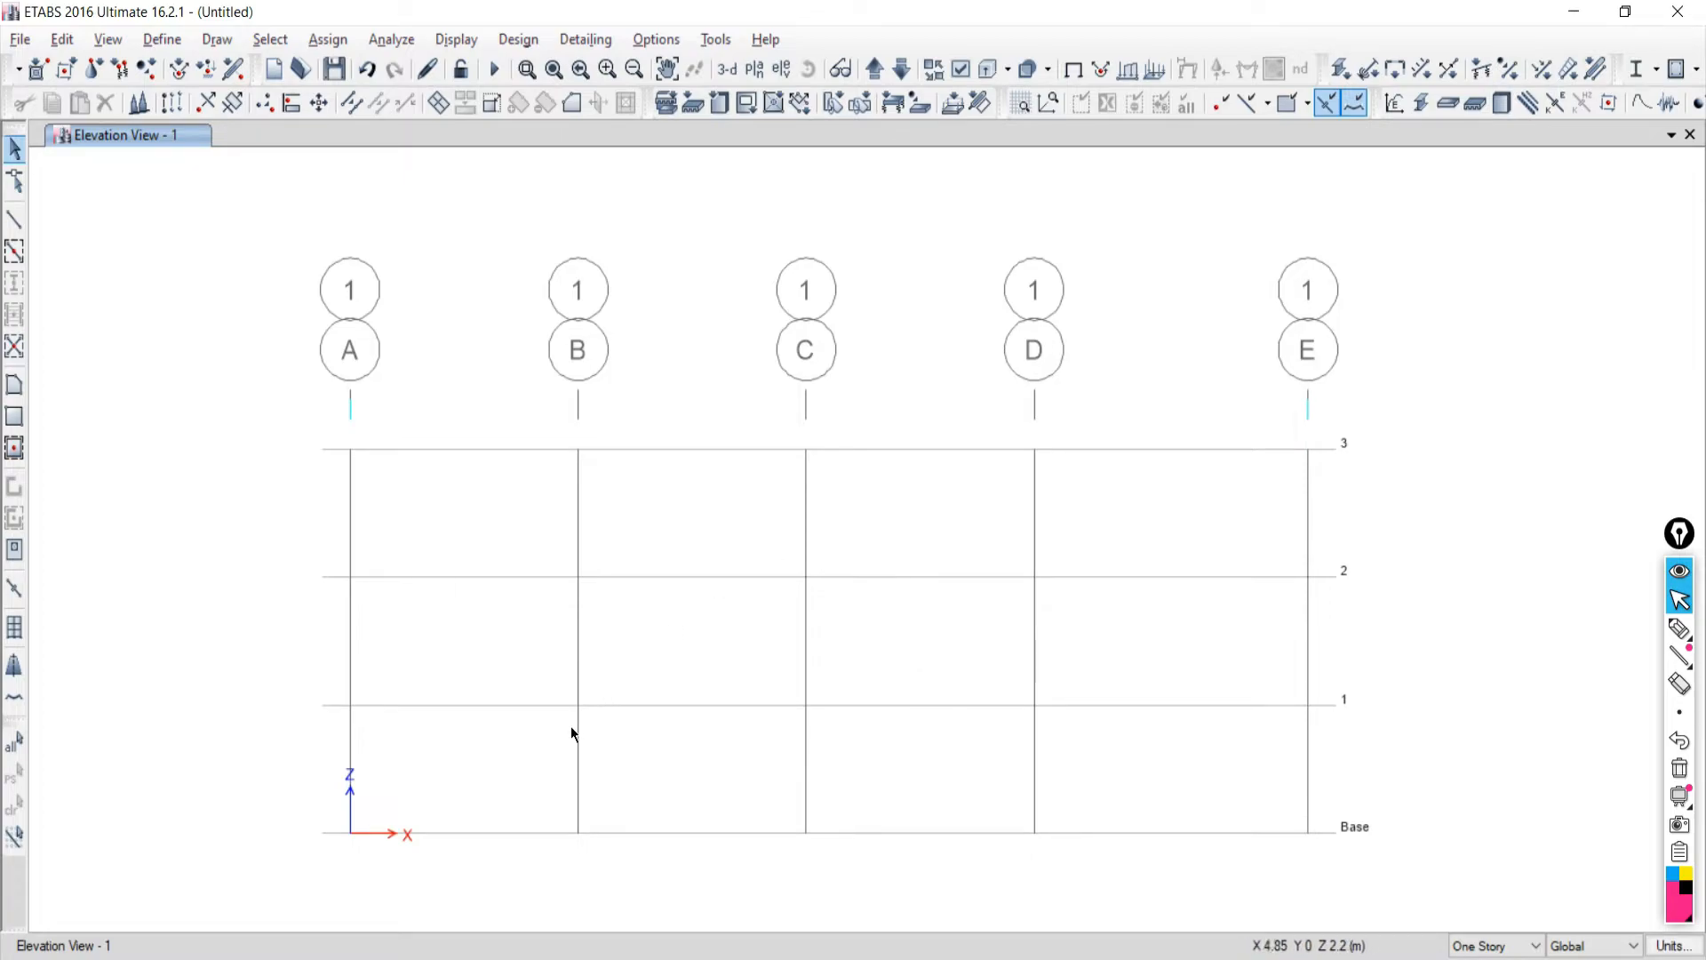
click(14, 223)
click(1136, 256)
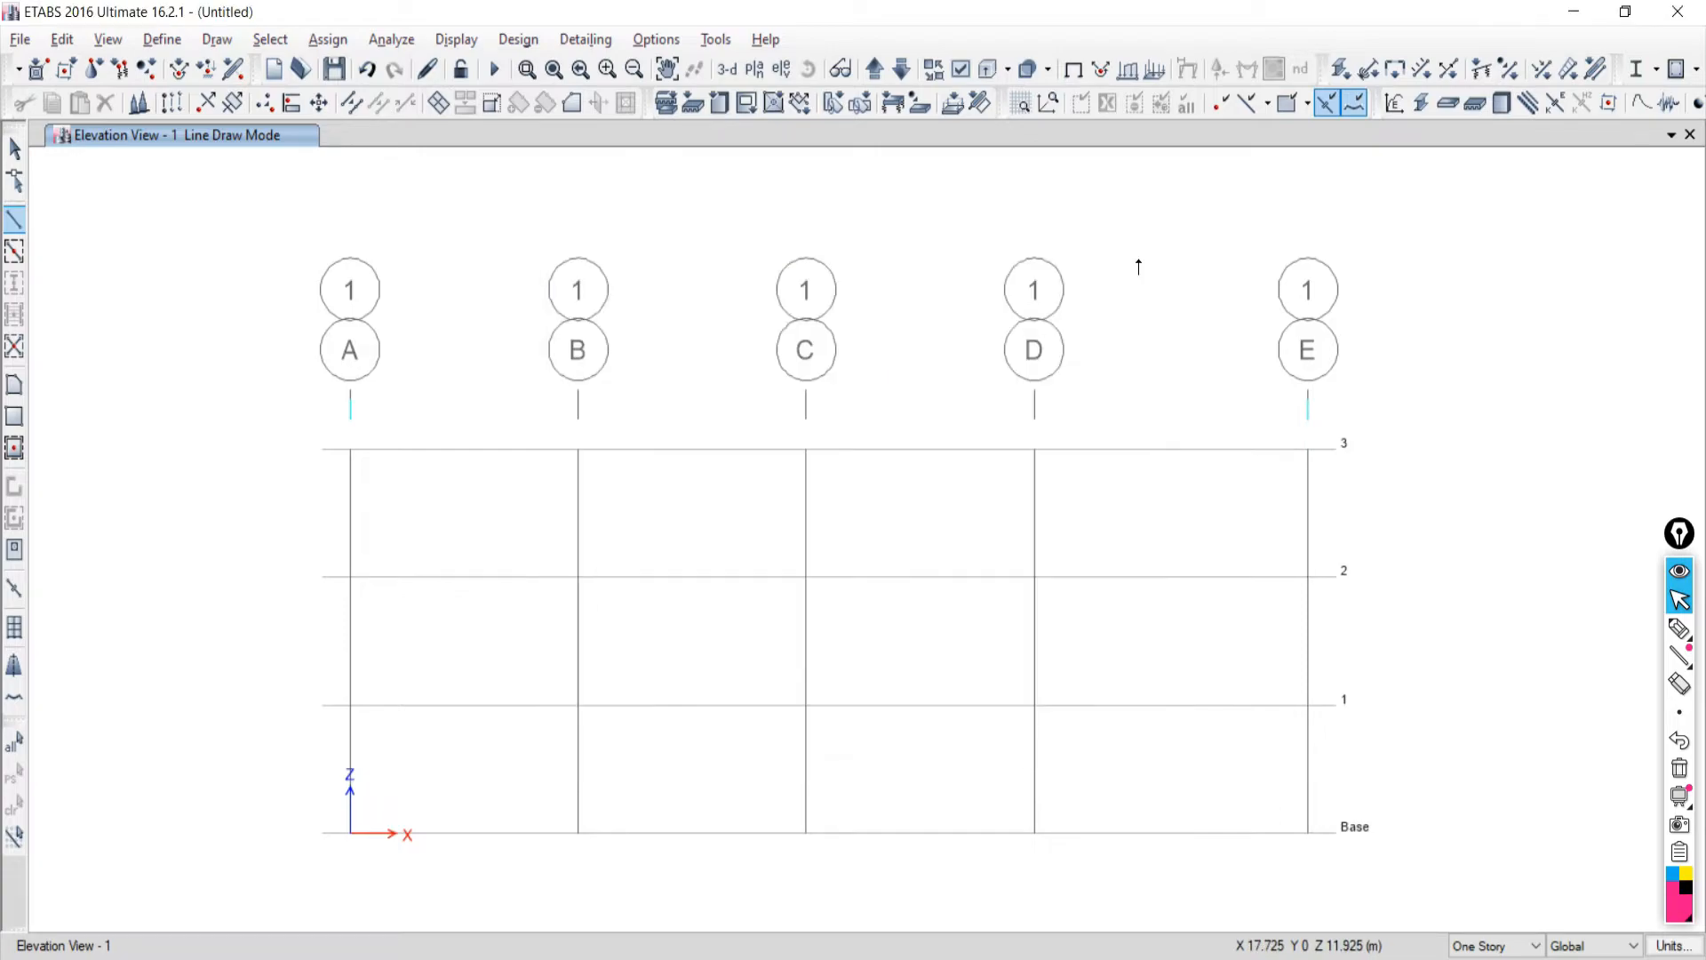
click(1308, 835)
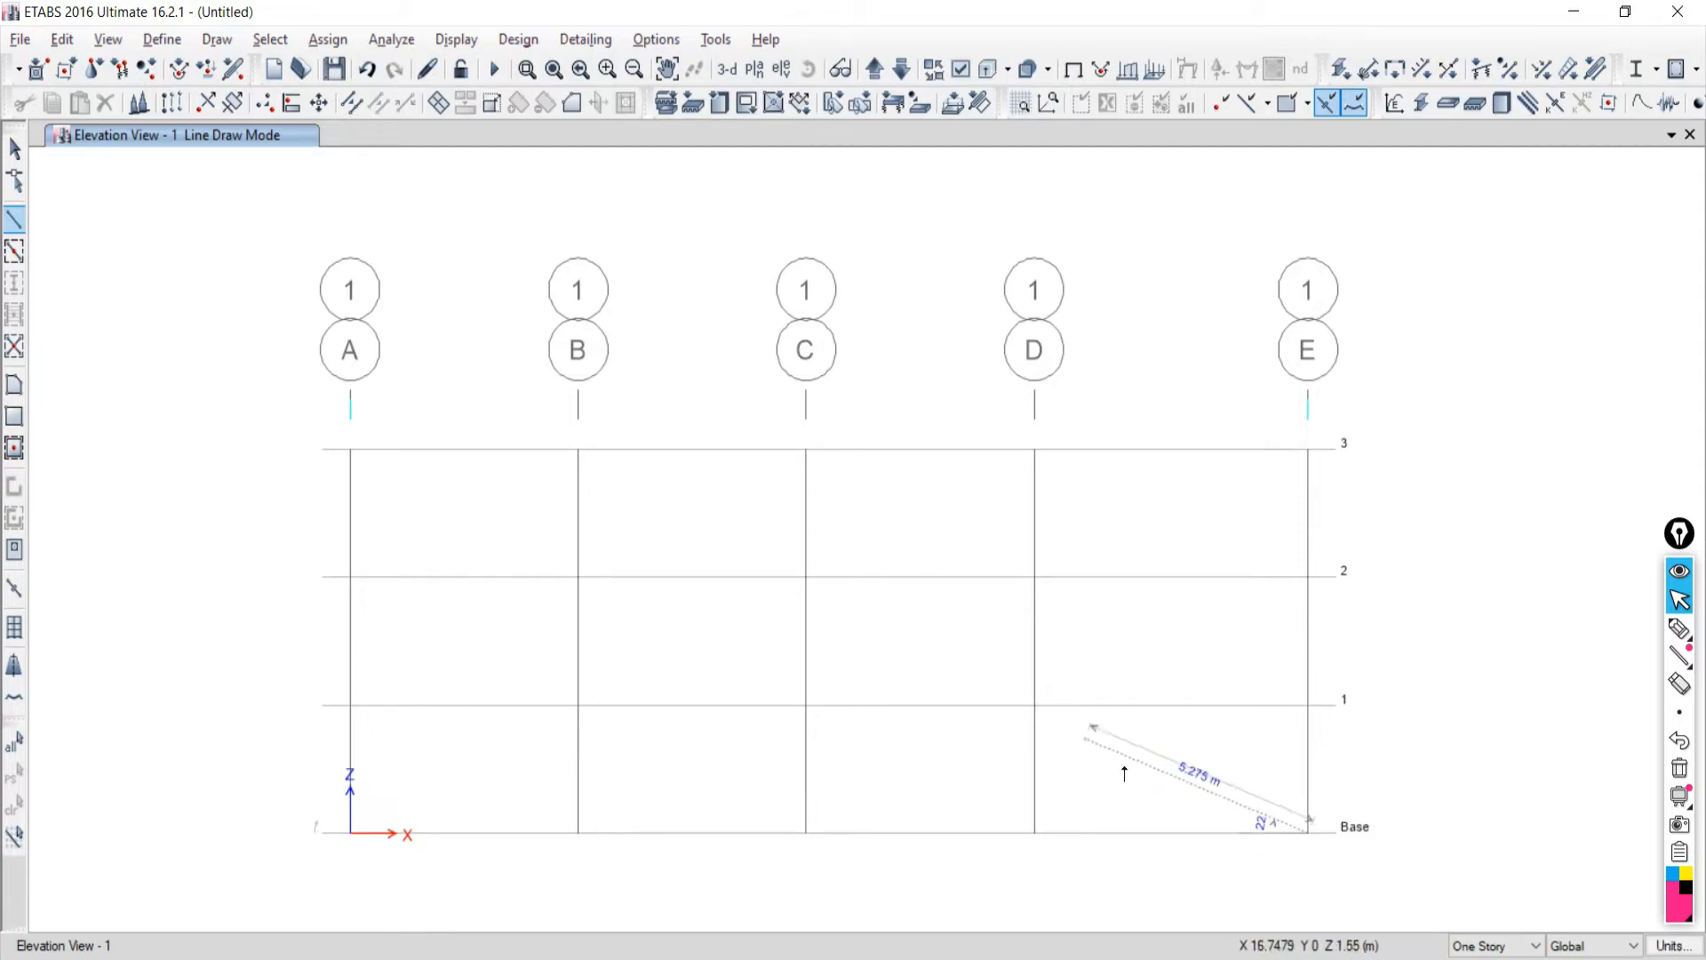
key(Escape)
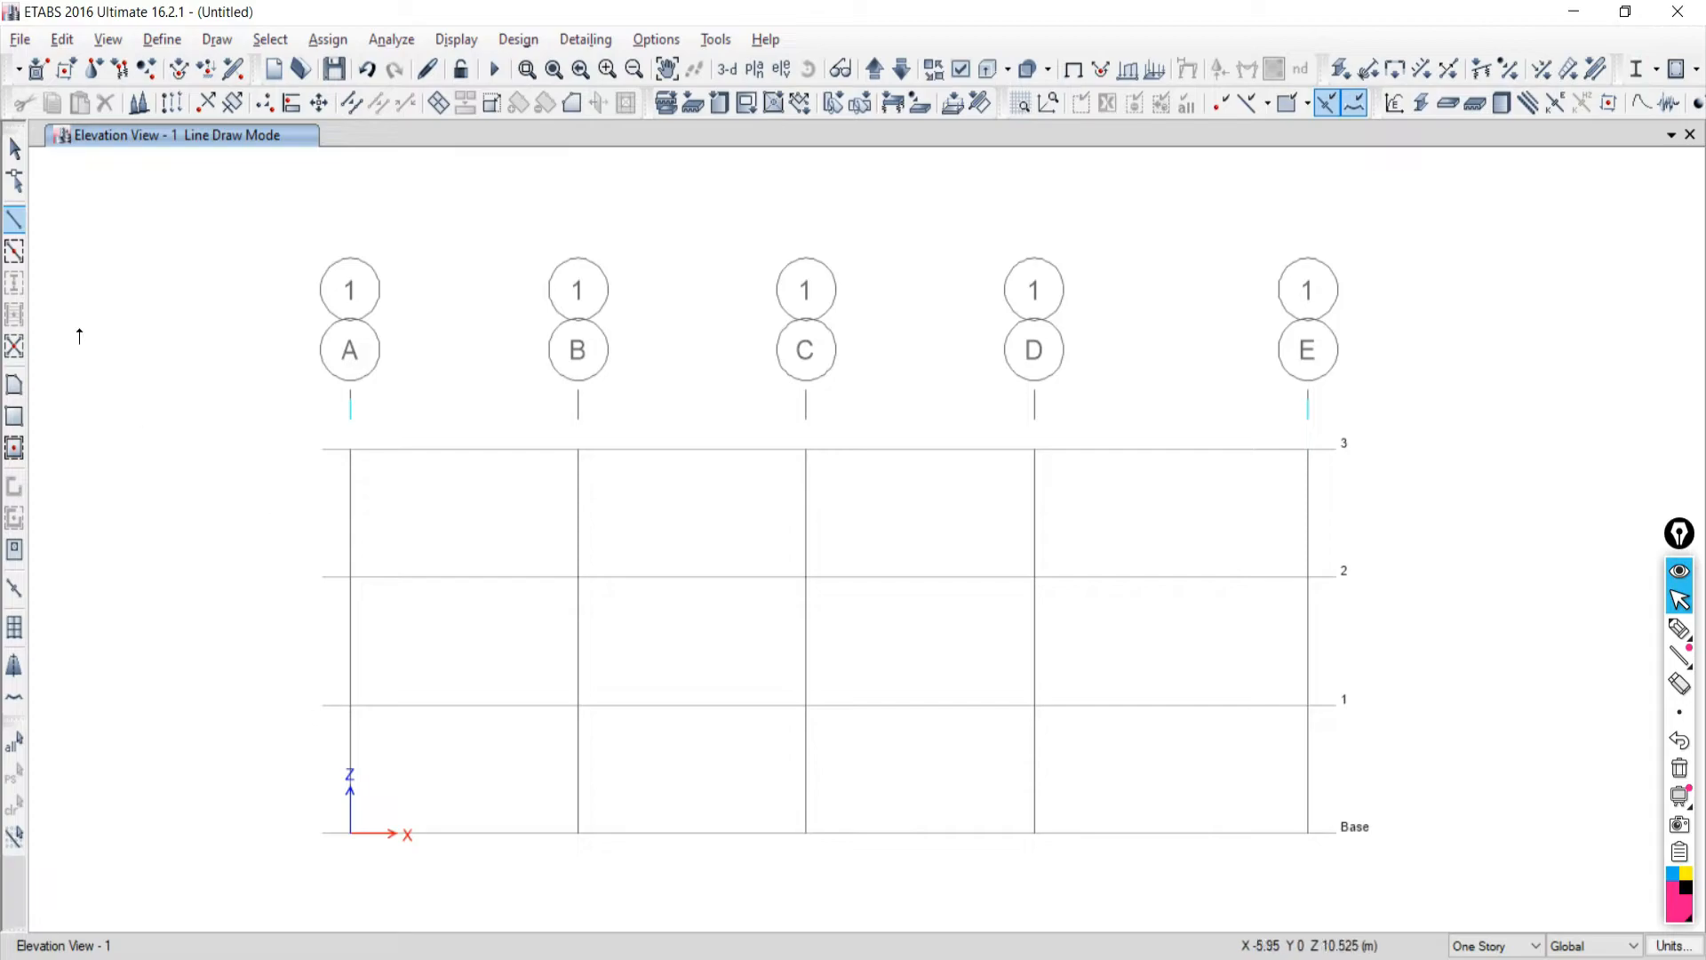
click(15, 153)
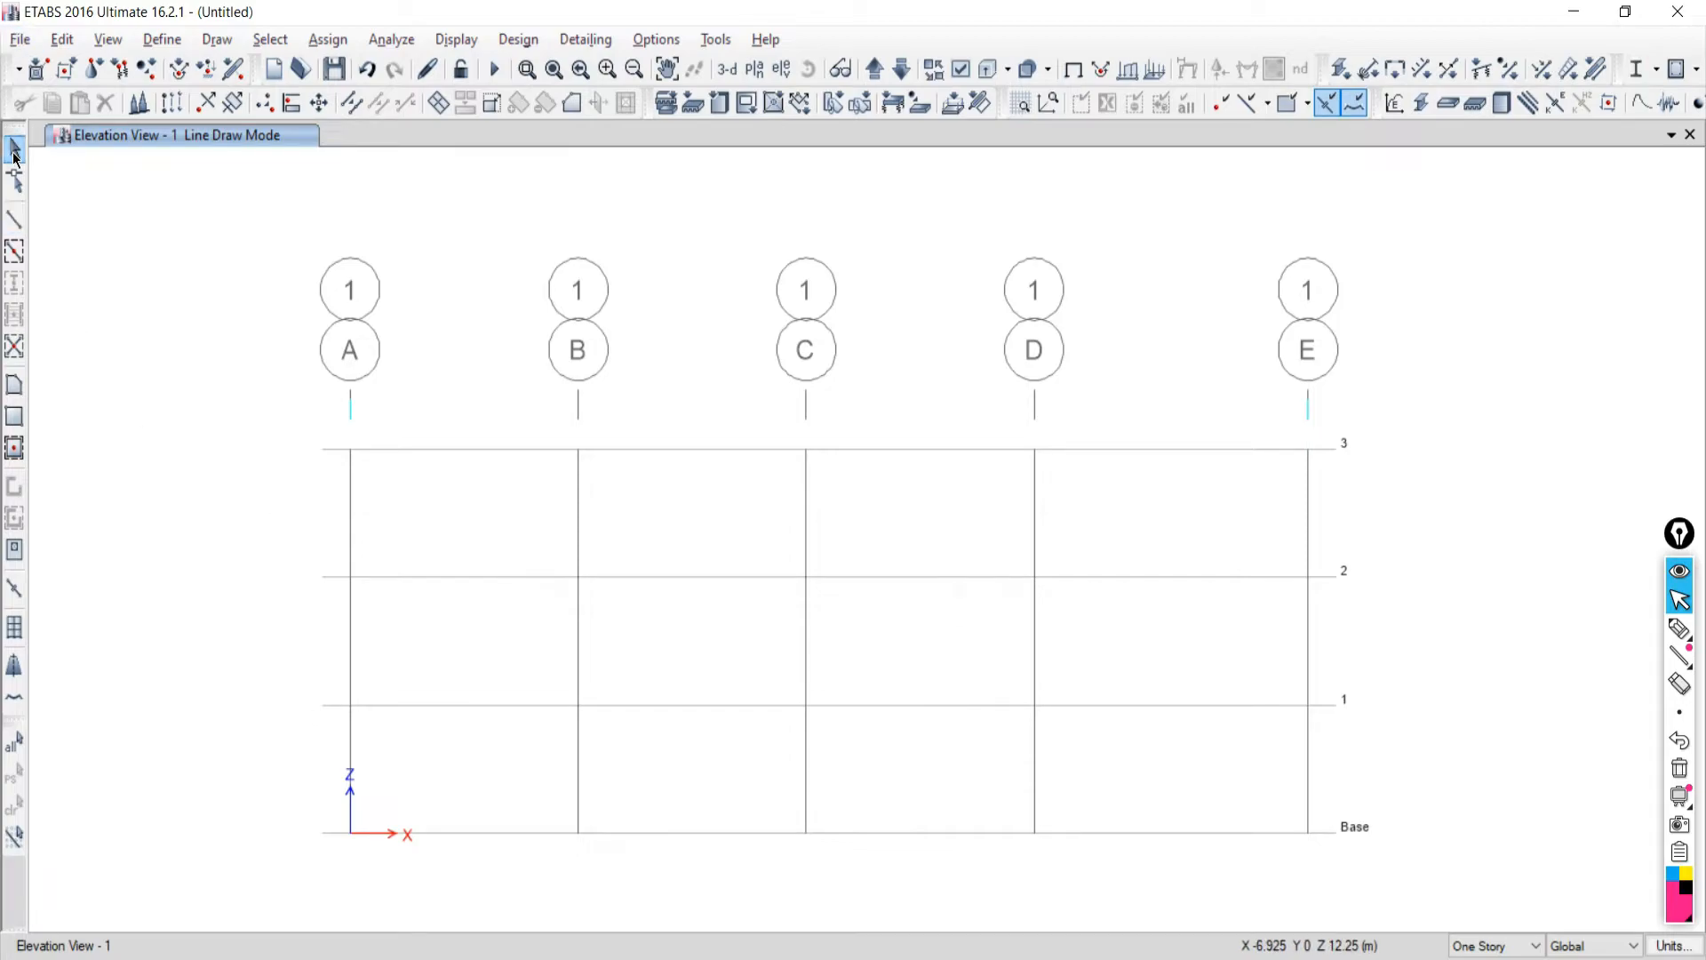
Review the Ex. 14.3.11 truss figure in the PDF and return to ETABS.
click(15, 219)
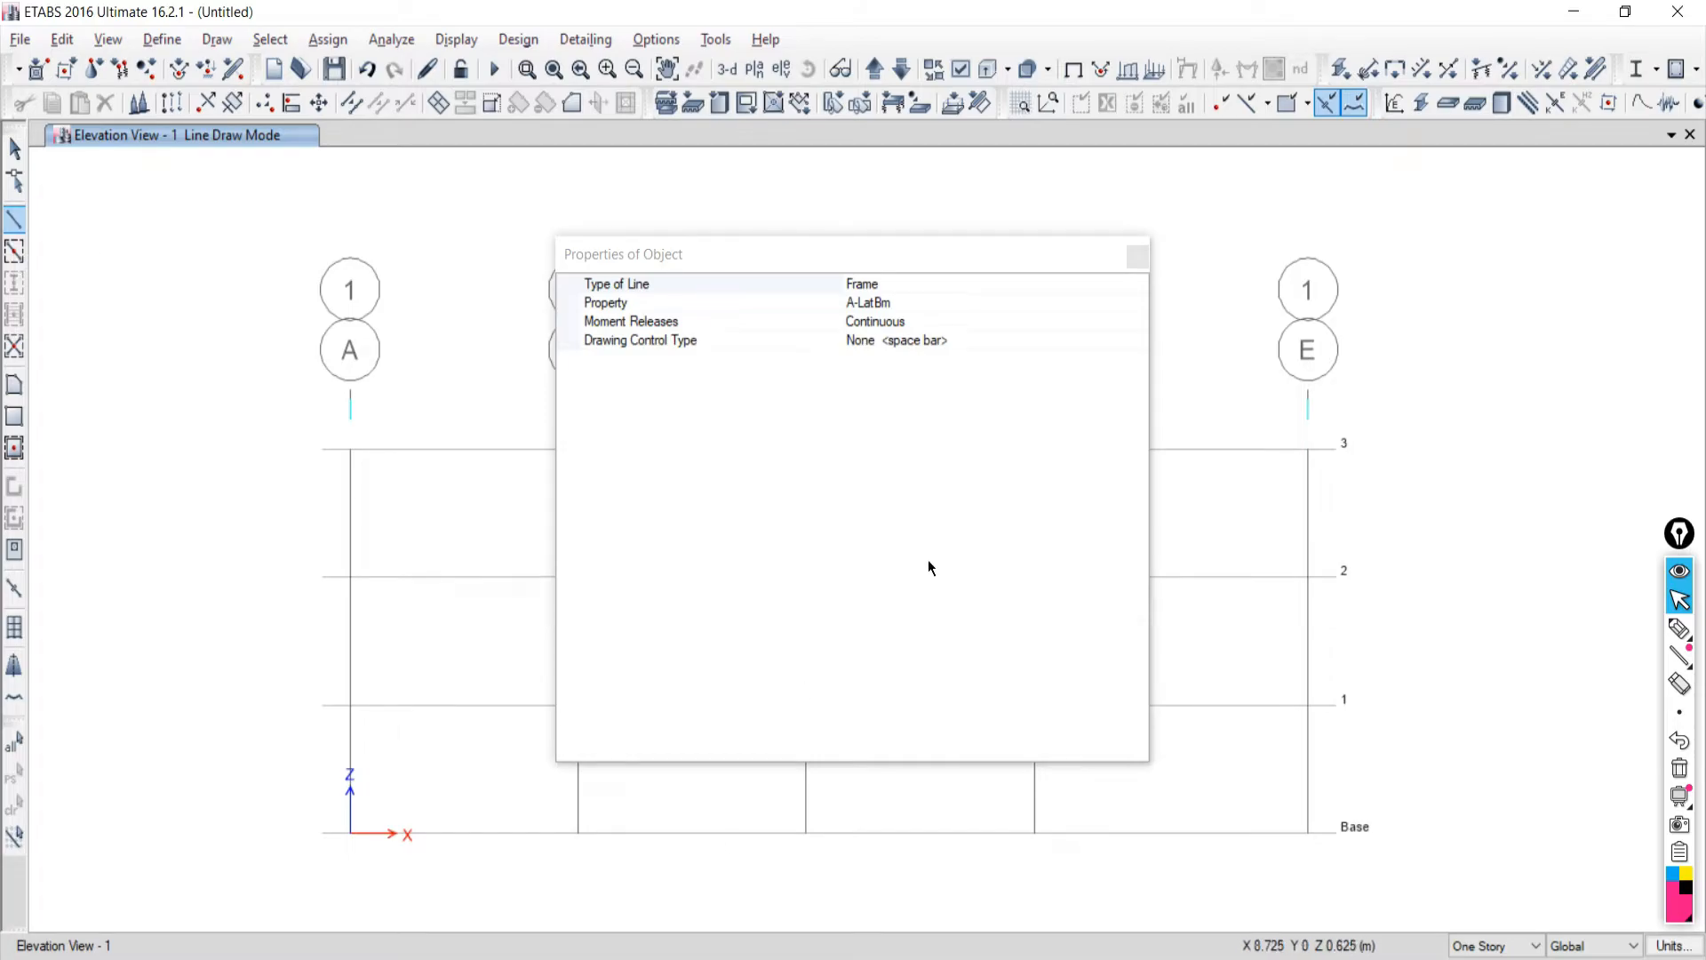
click(1136, 259)
click(143, 959)
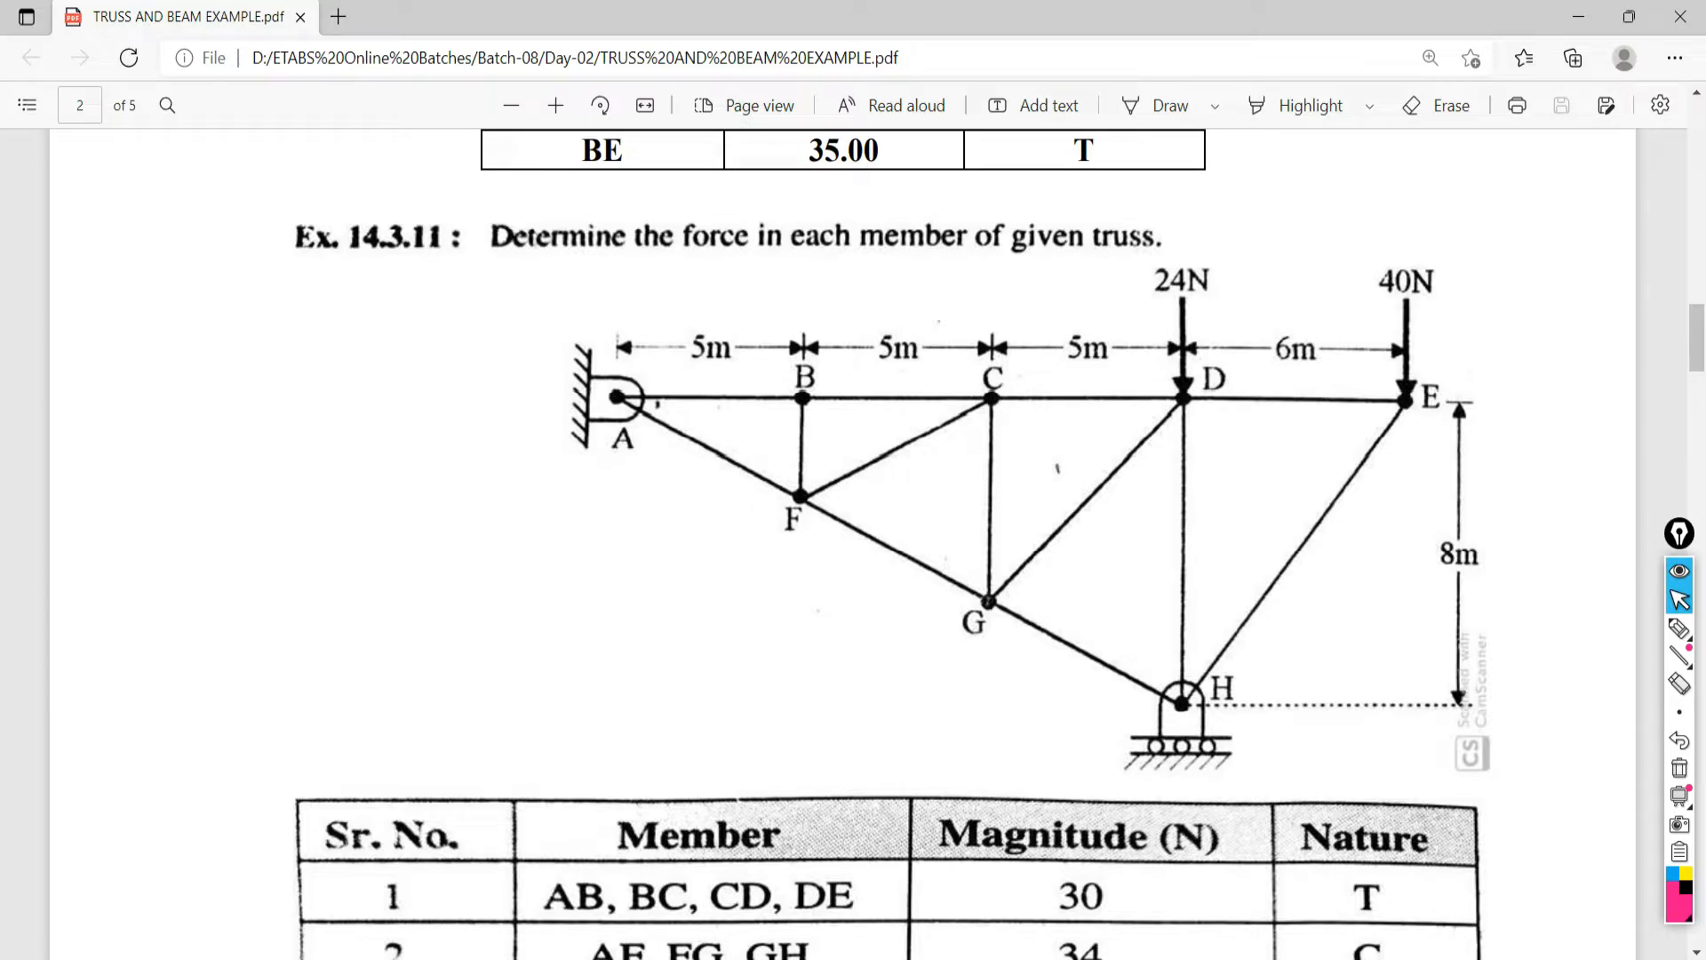
key(alt+Tab)
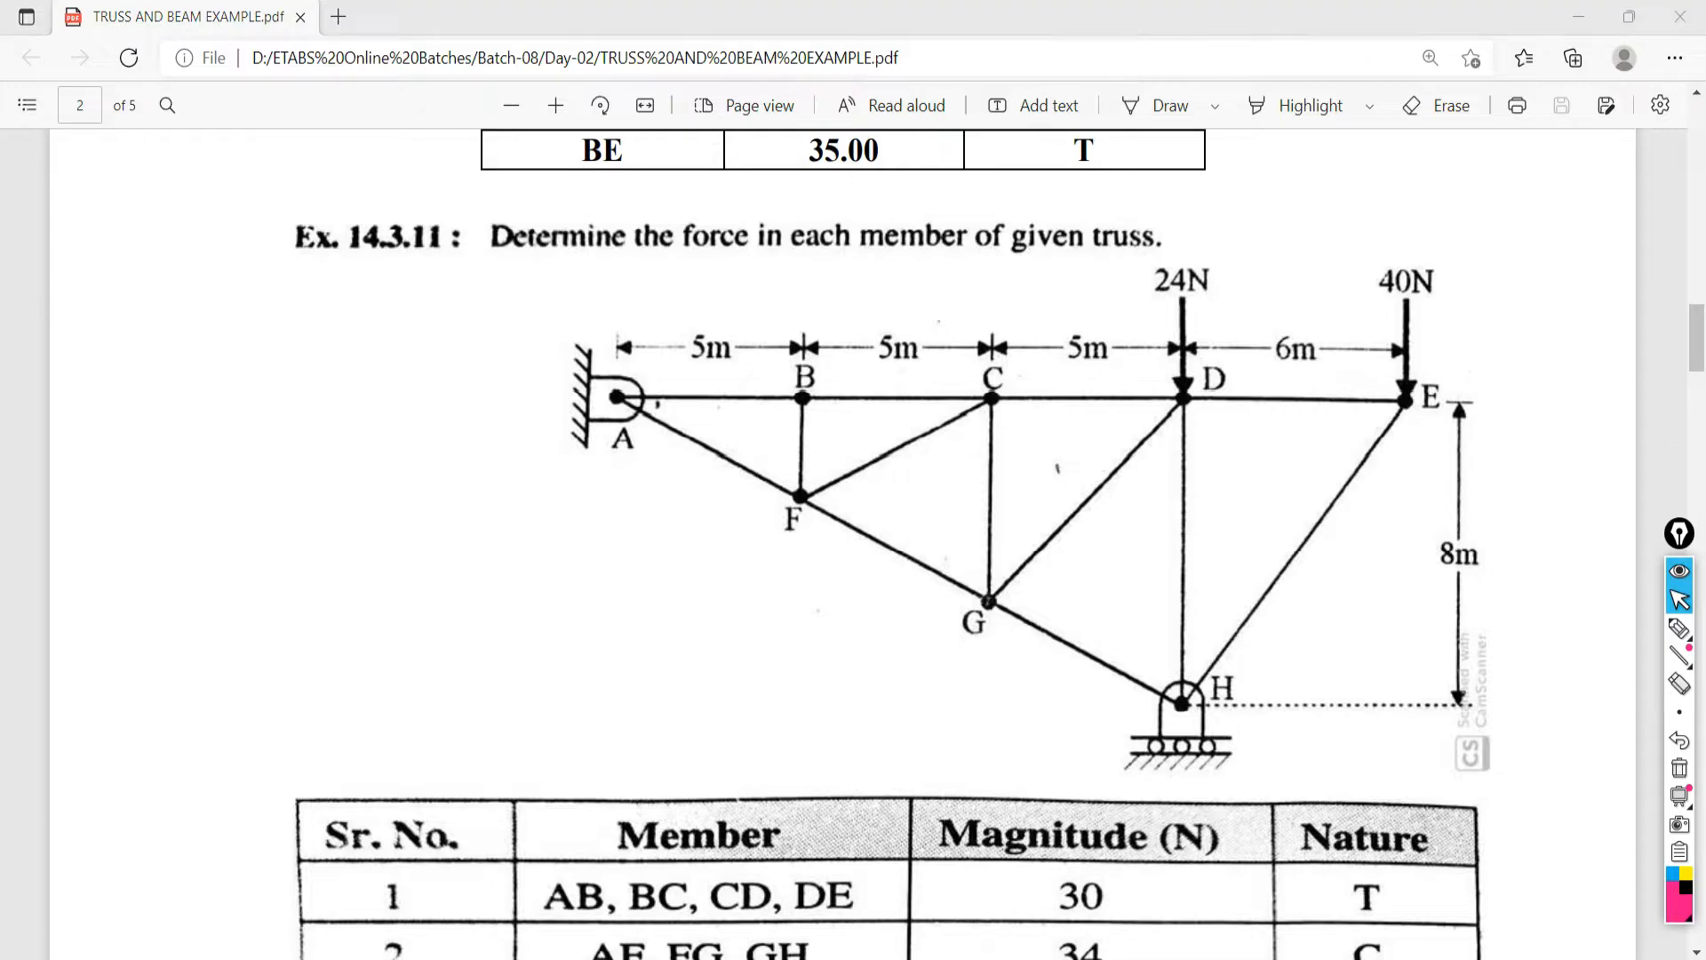
Draw the top chord as continuous A-LatBm frame members along story 3, with joints at grids A, B, C, D and E.
click(15, 218)
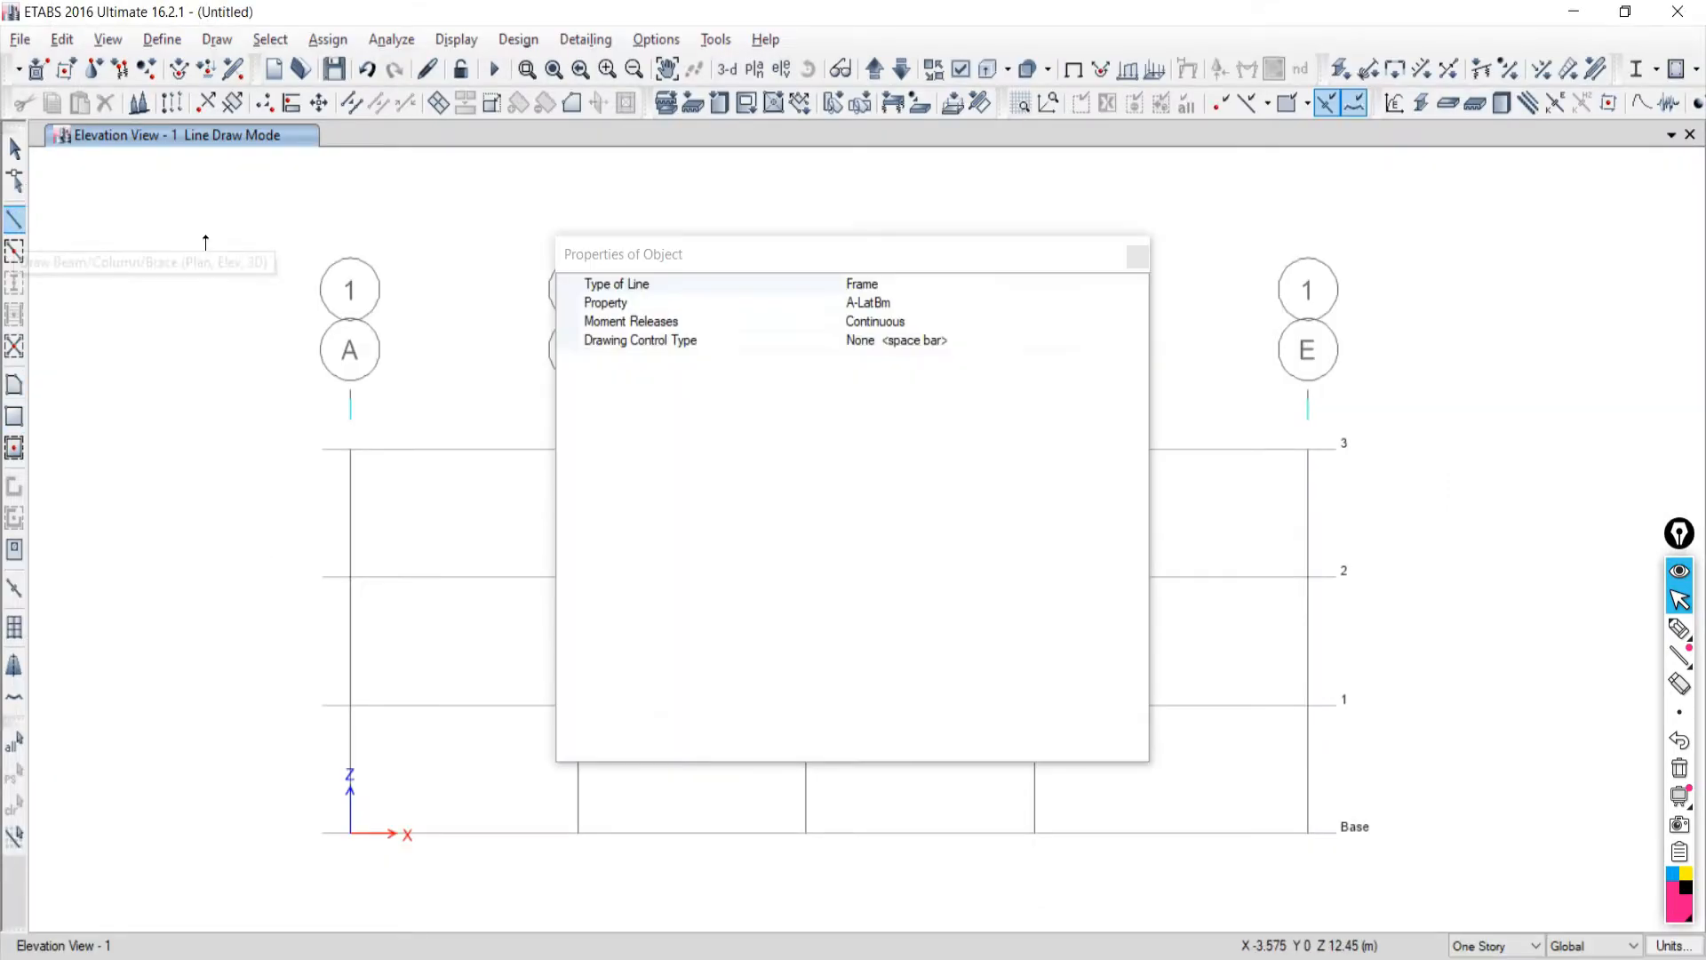
drag(825, 263, 104, 342)
click(432, 336)
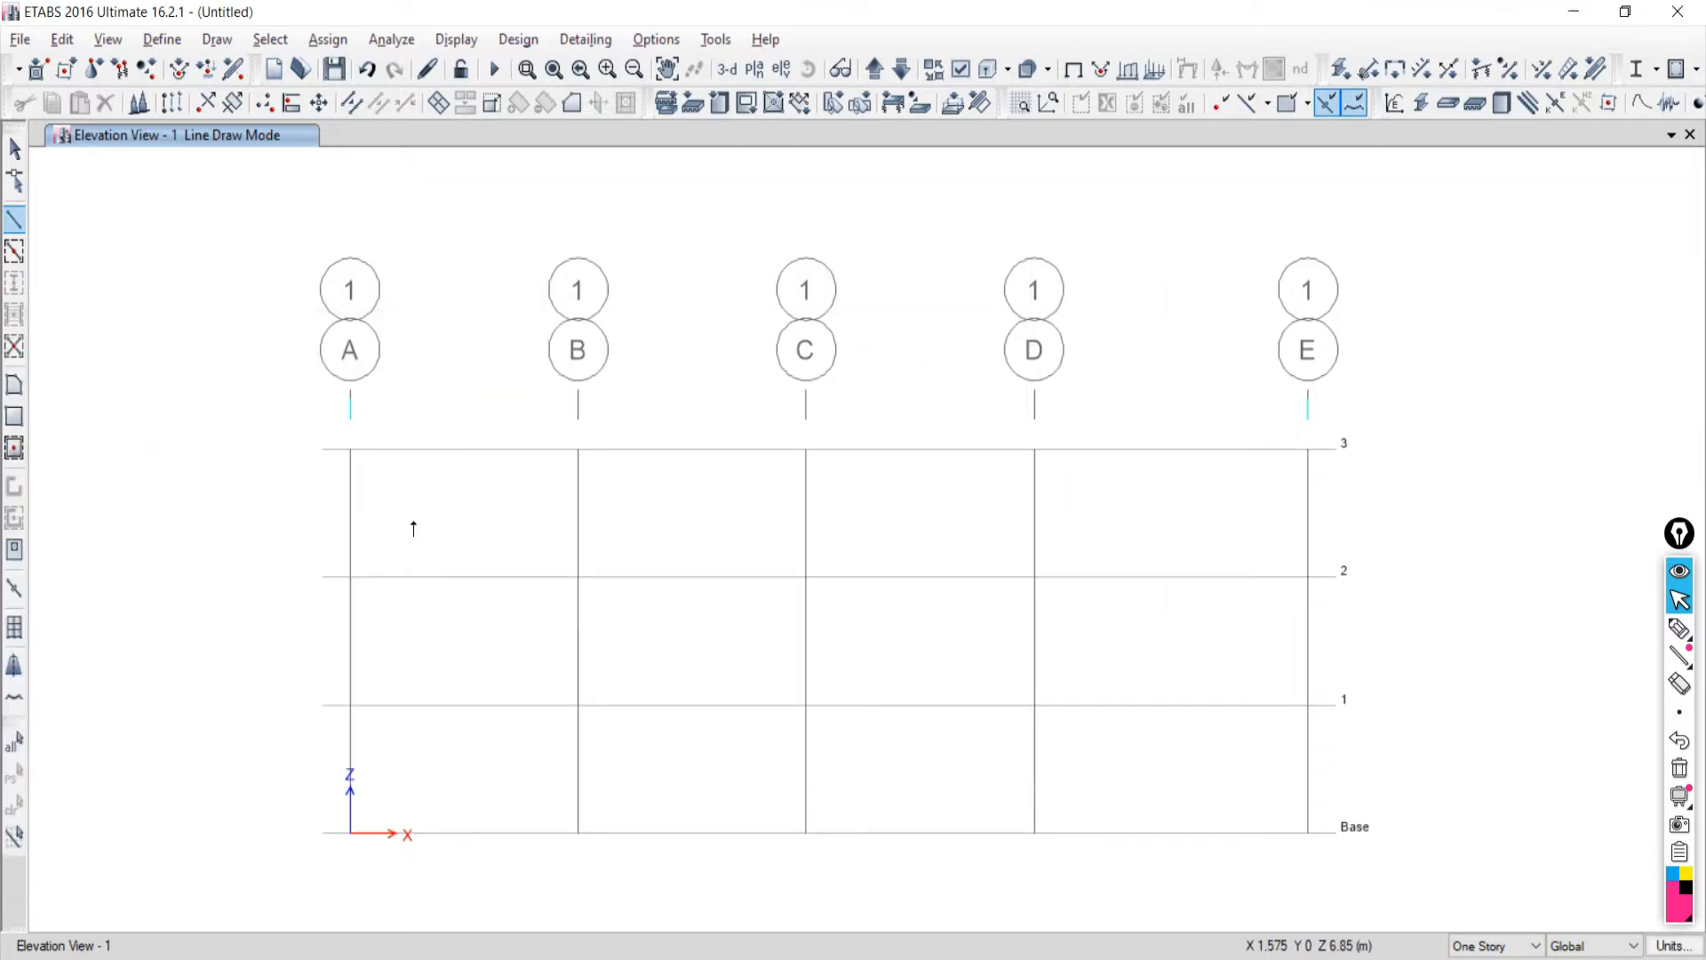
click(349, 451)
click(578, 450)
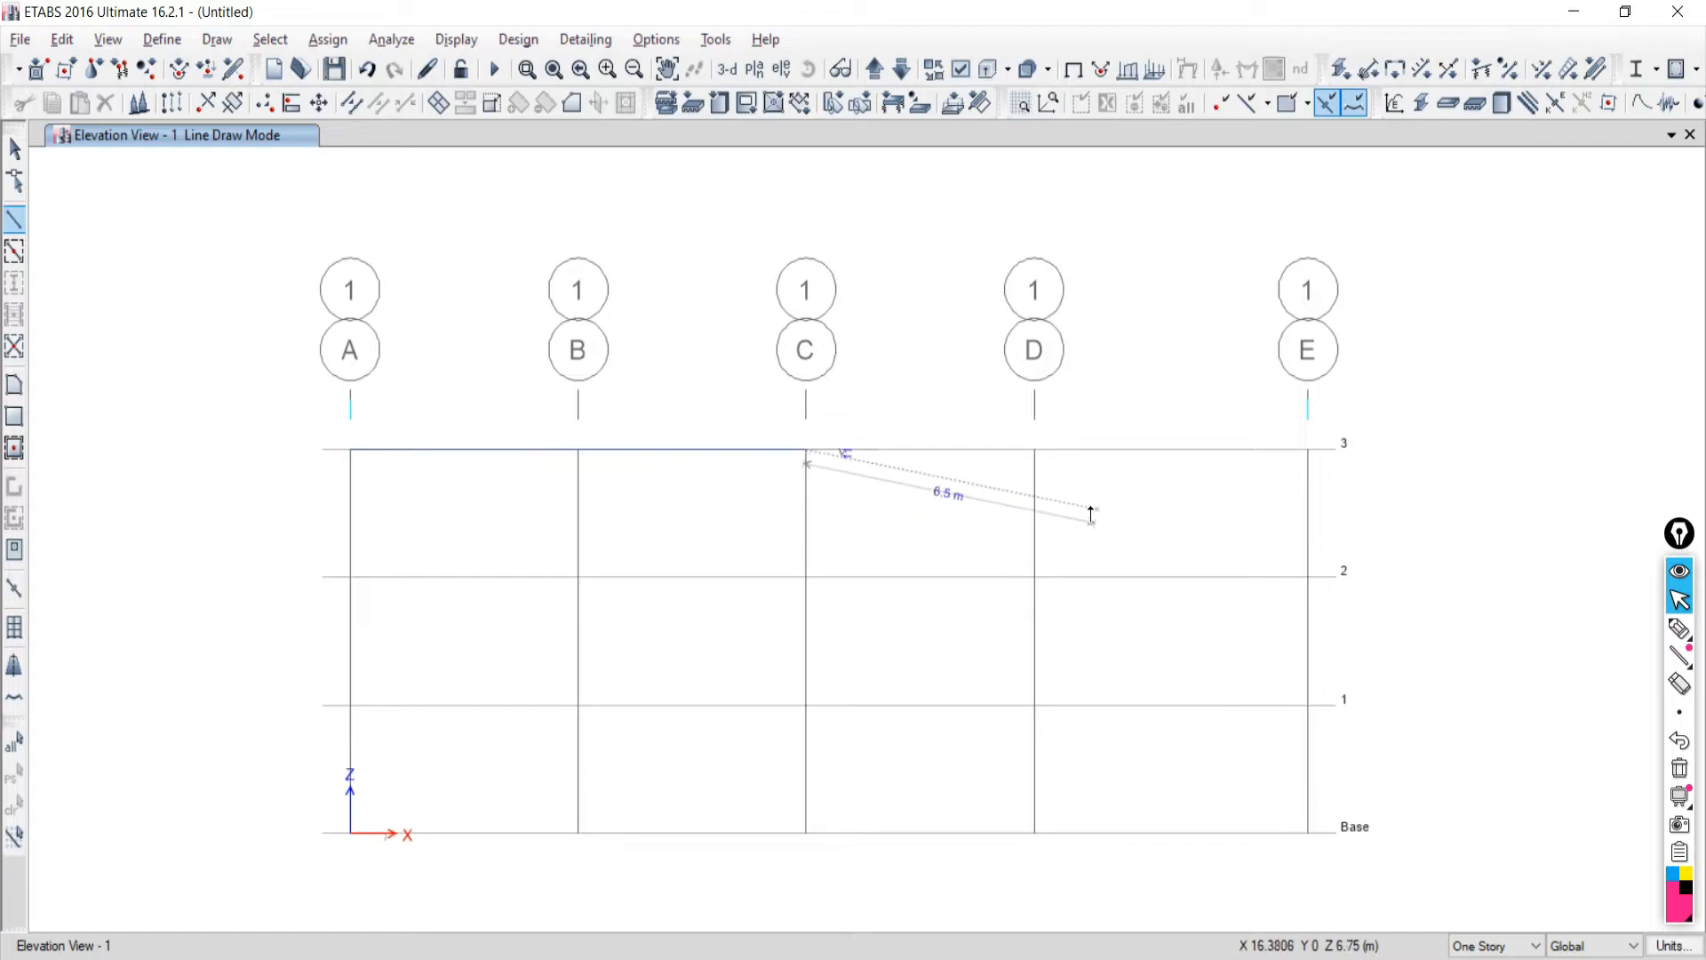
click(1031, 451)
click(1306, 451)
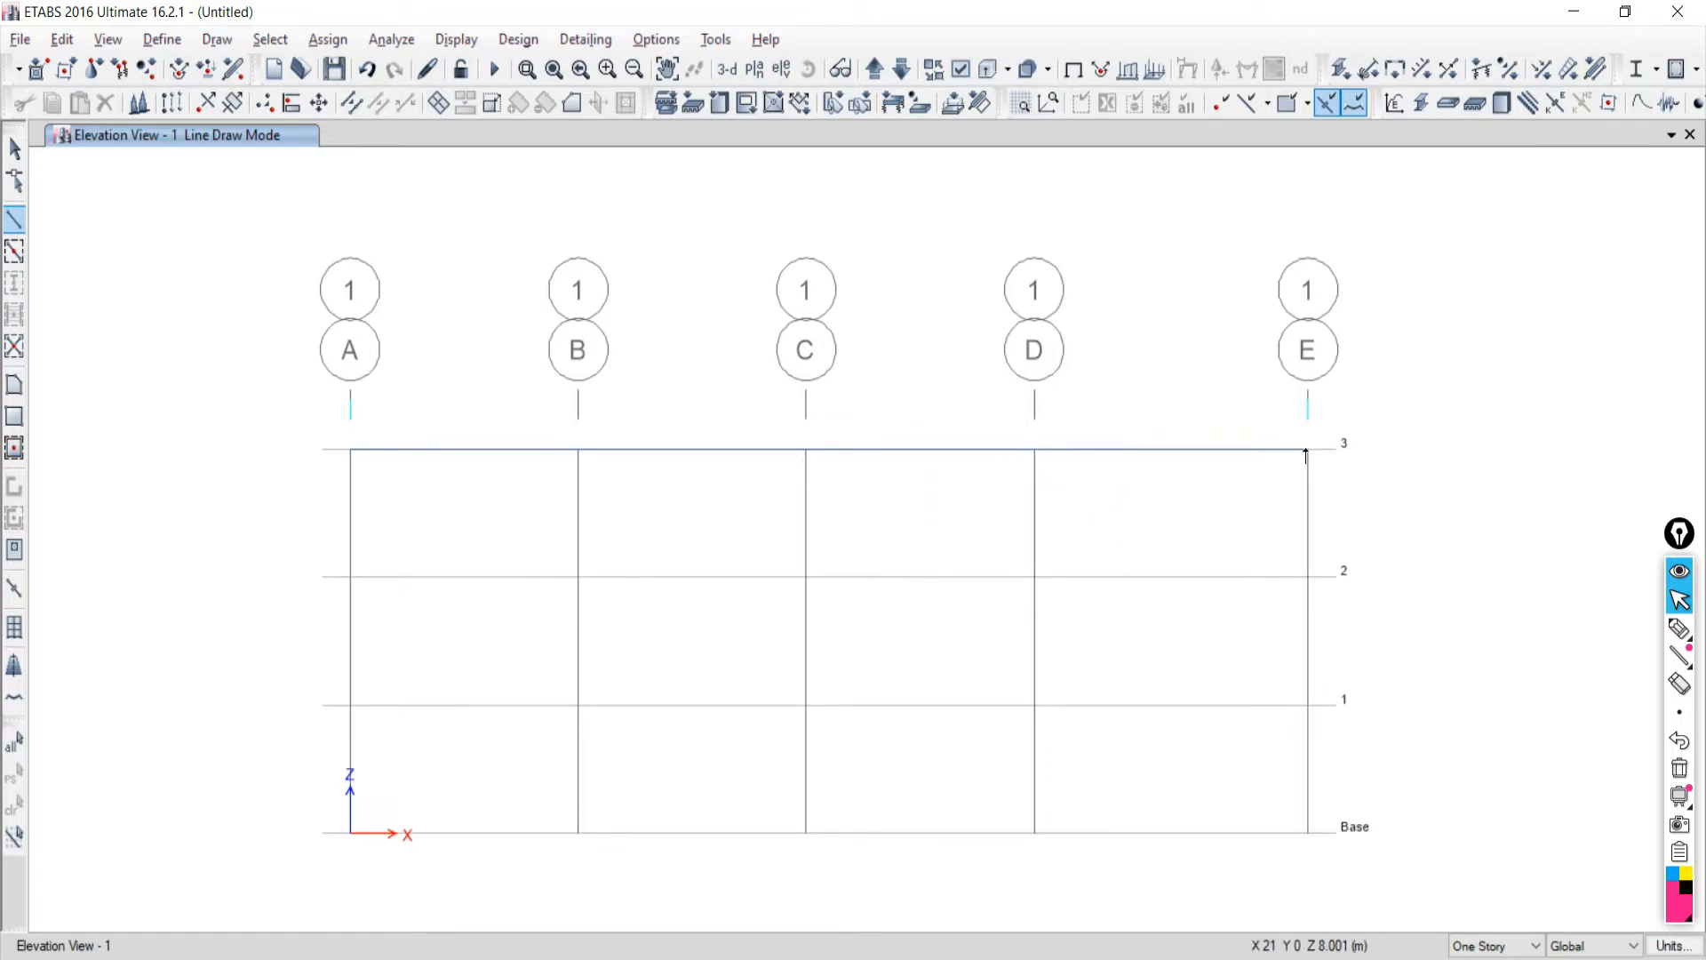
Draw inclined members from grid E on story 3 to grid D at Base and on to grid A on story 3, ending the drawing.
click(1308, 580)
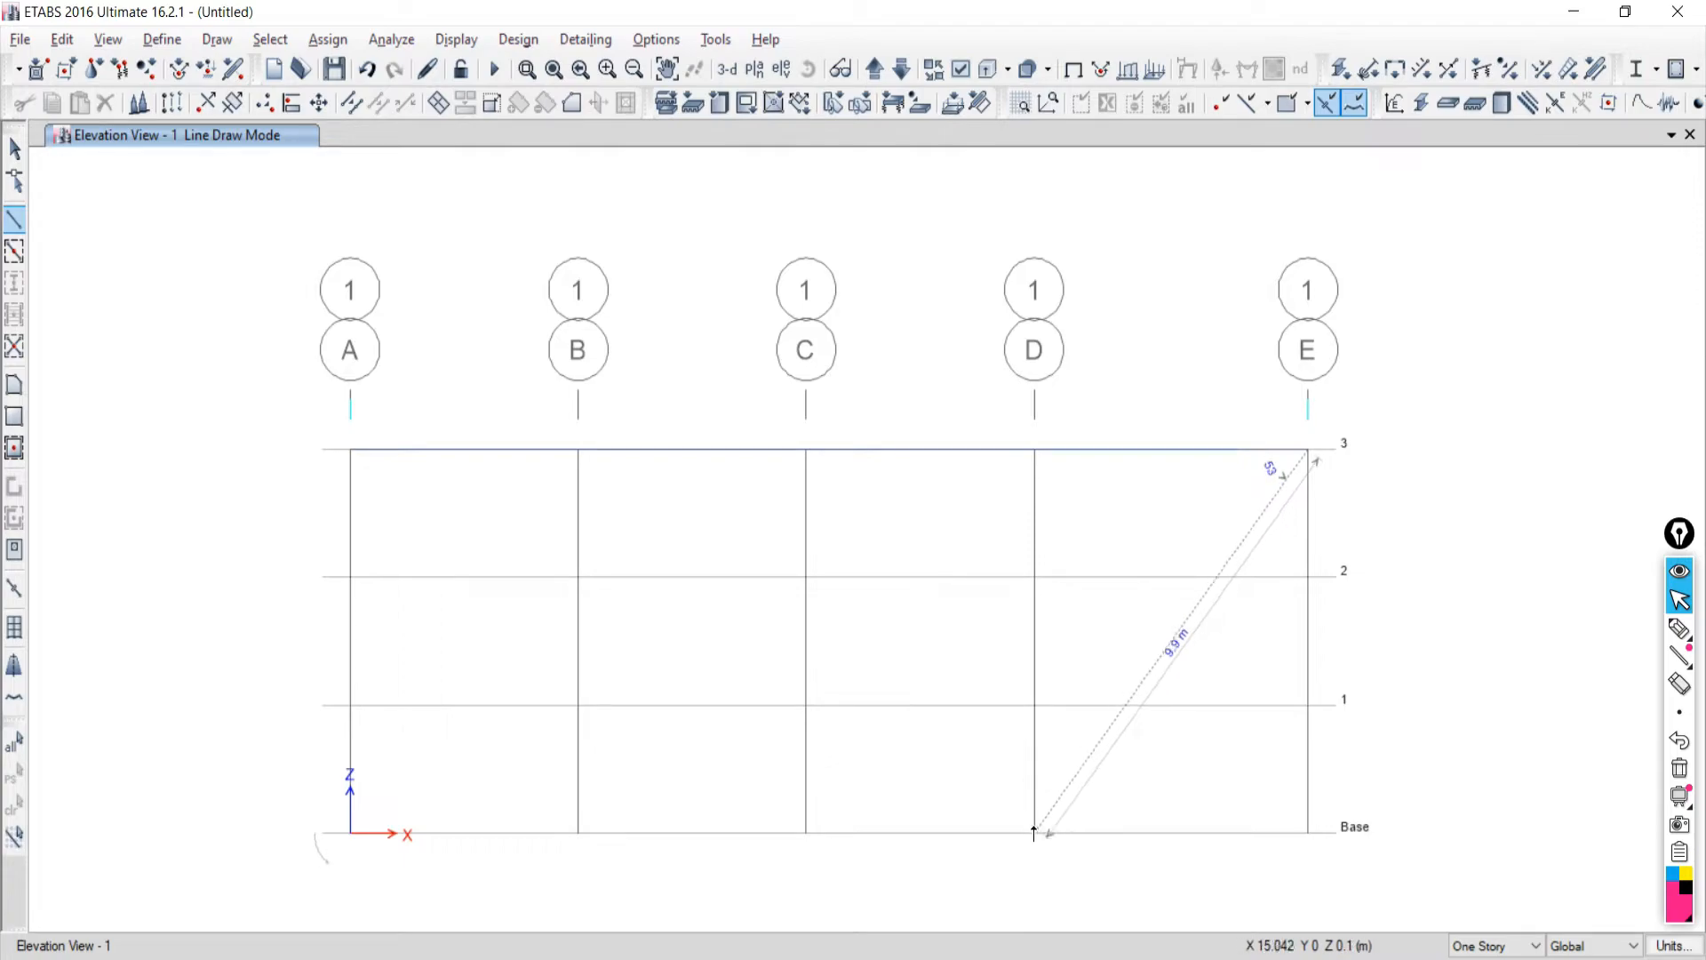
click(1033, 835)
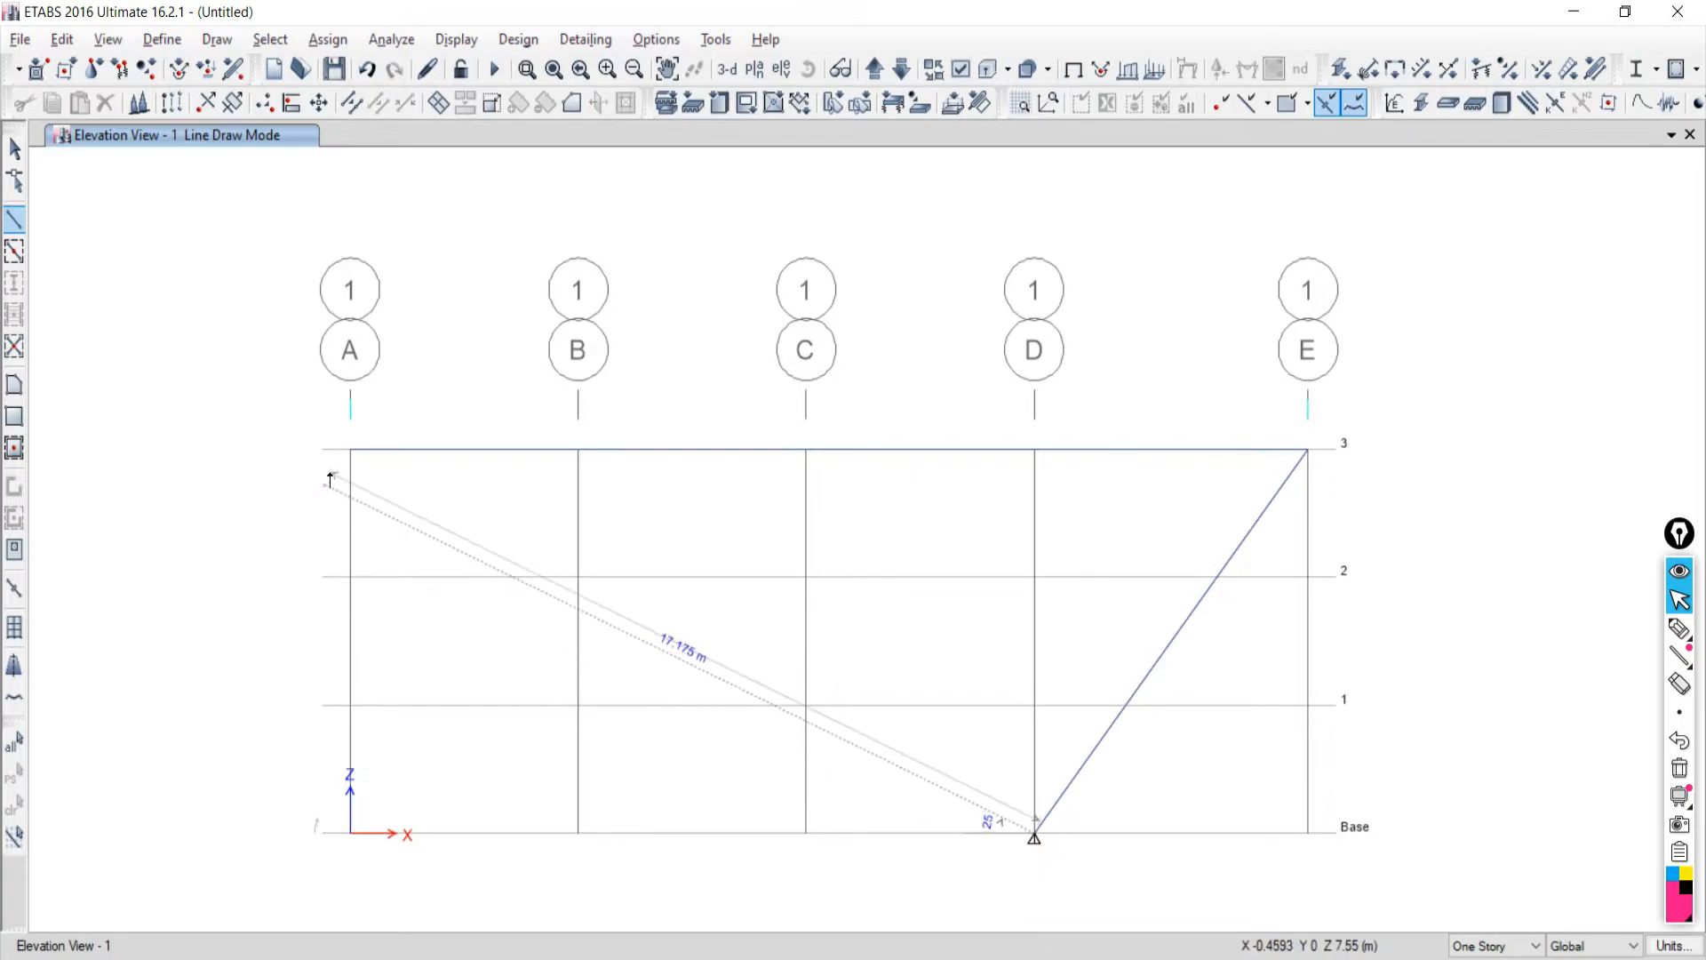
click(348, 451)
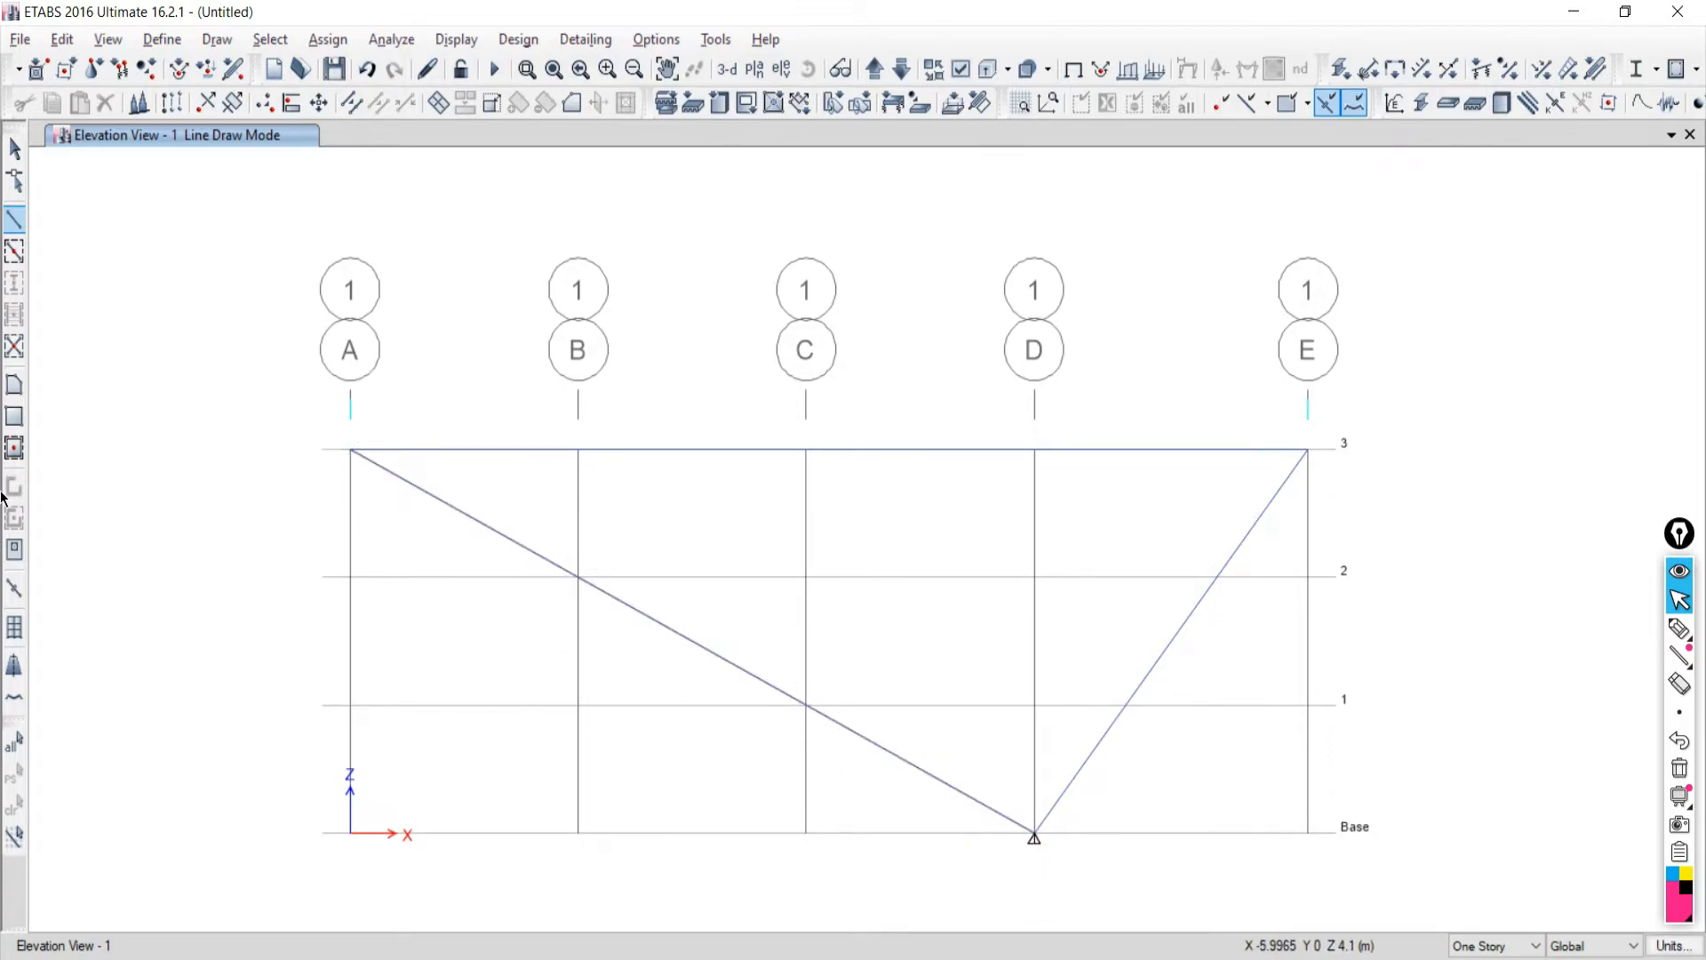
click(14, 149)
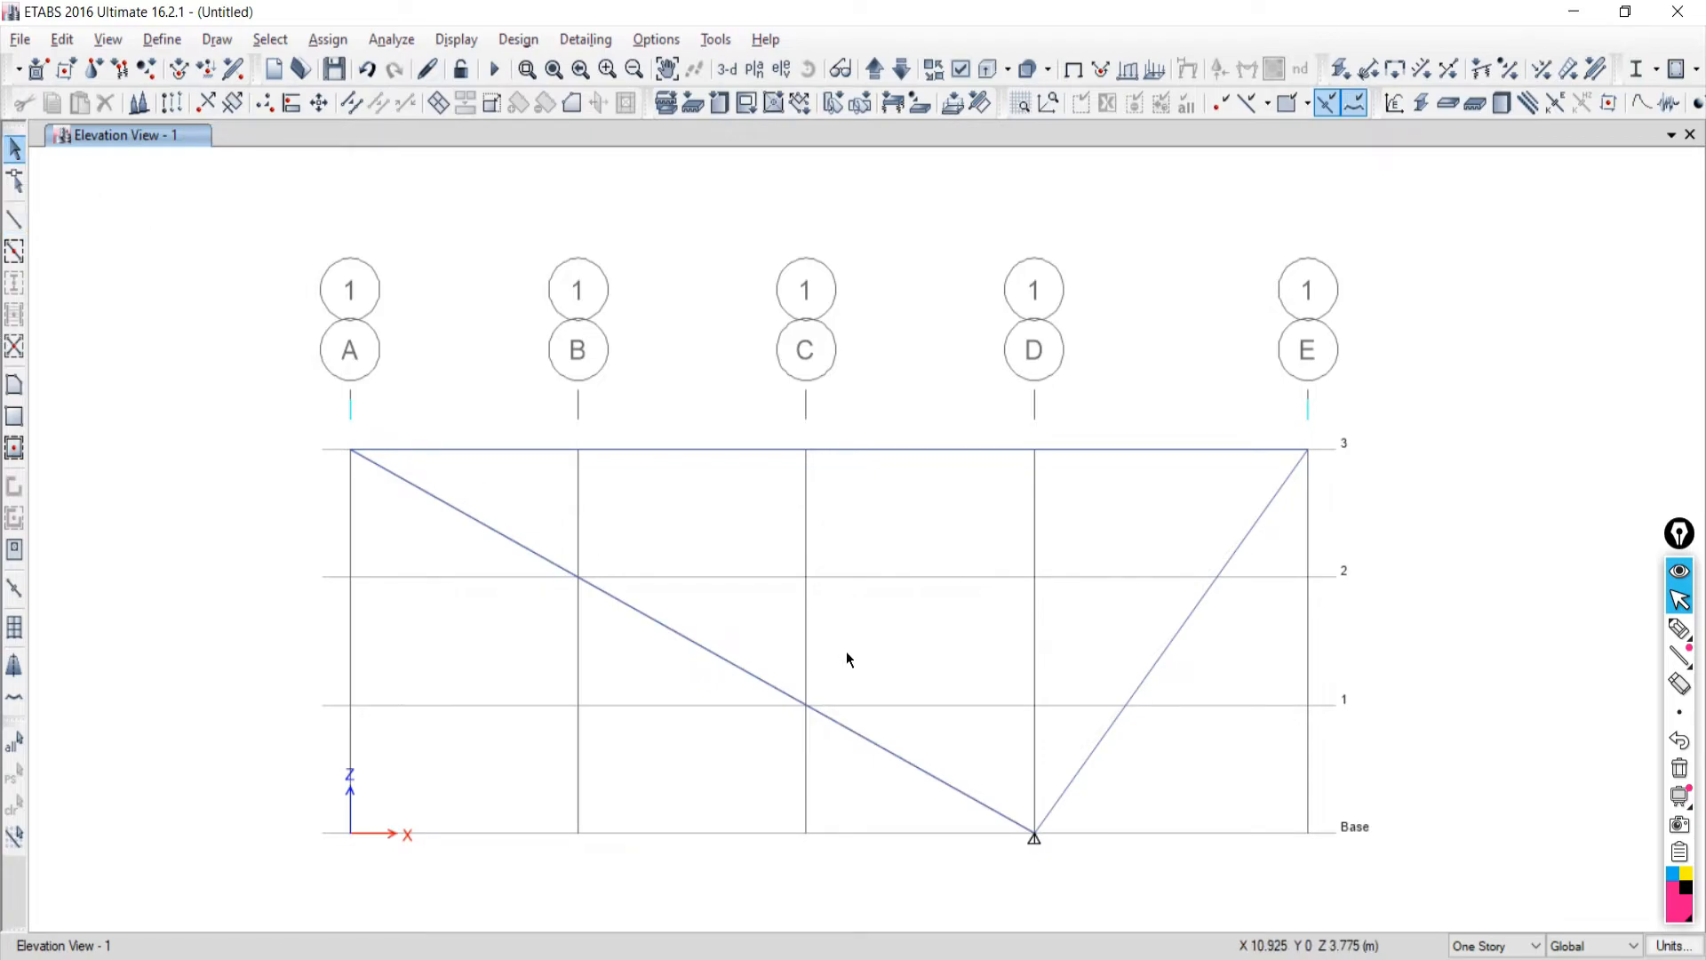
click(804, 708)
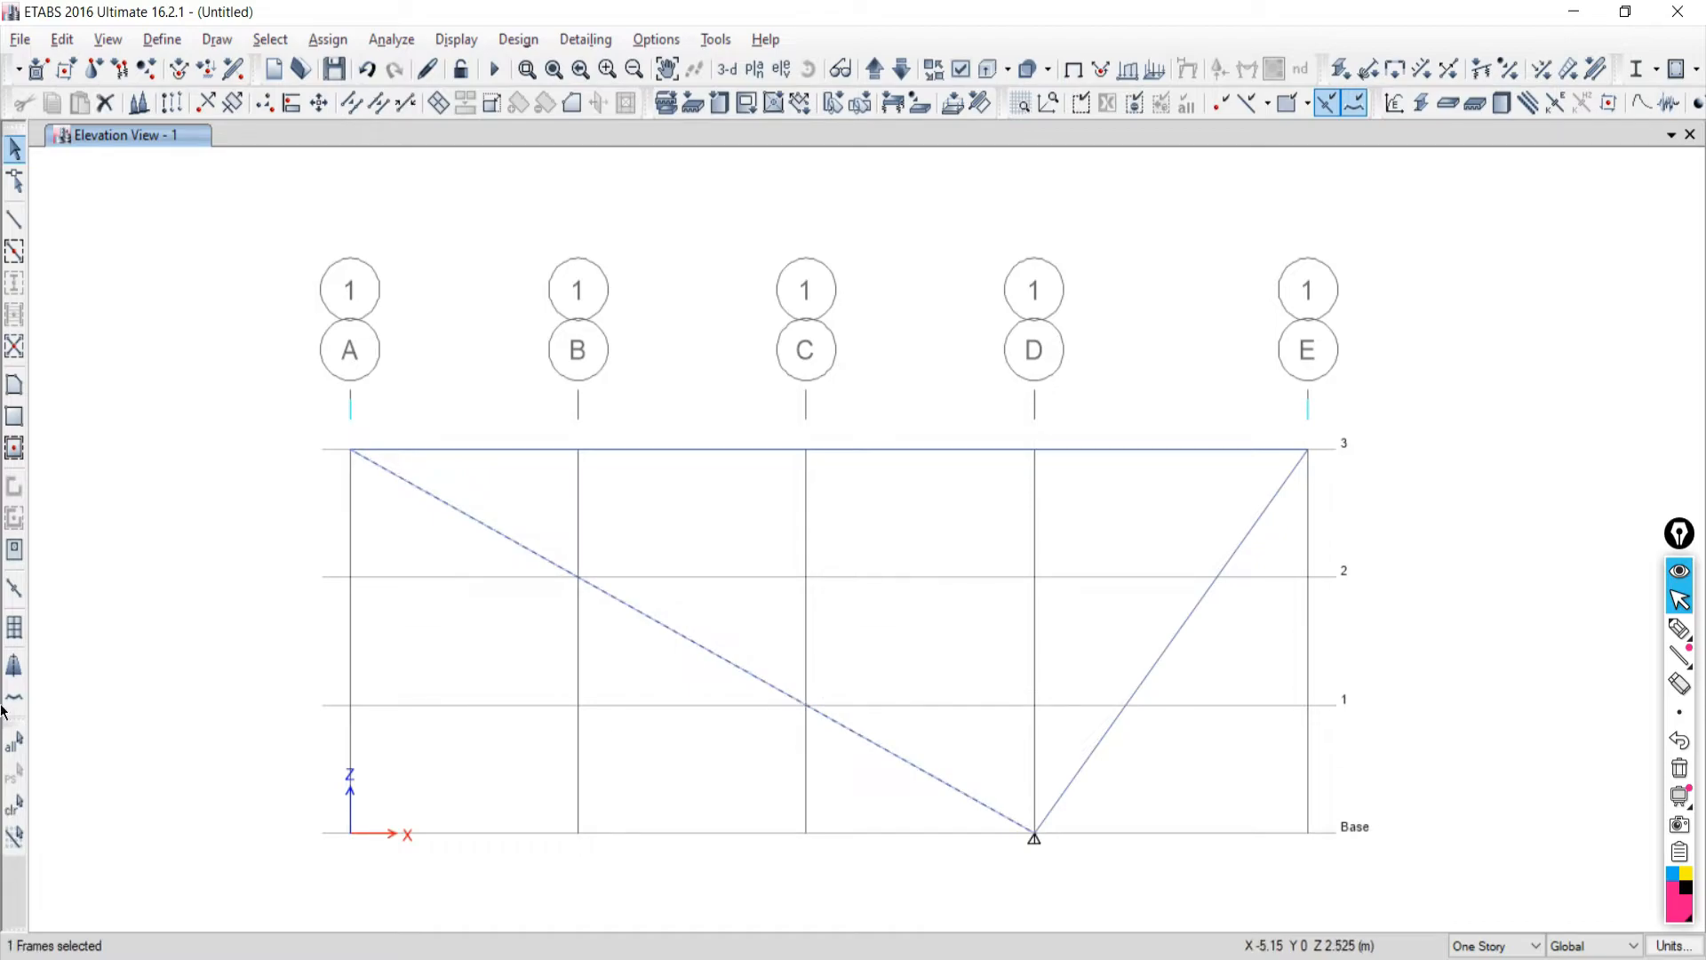
click(19, 813)
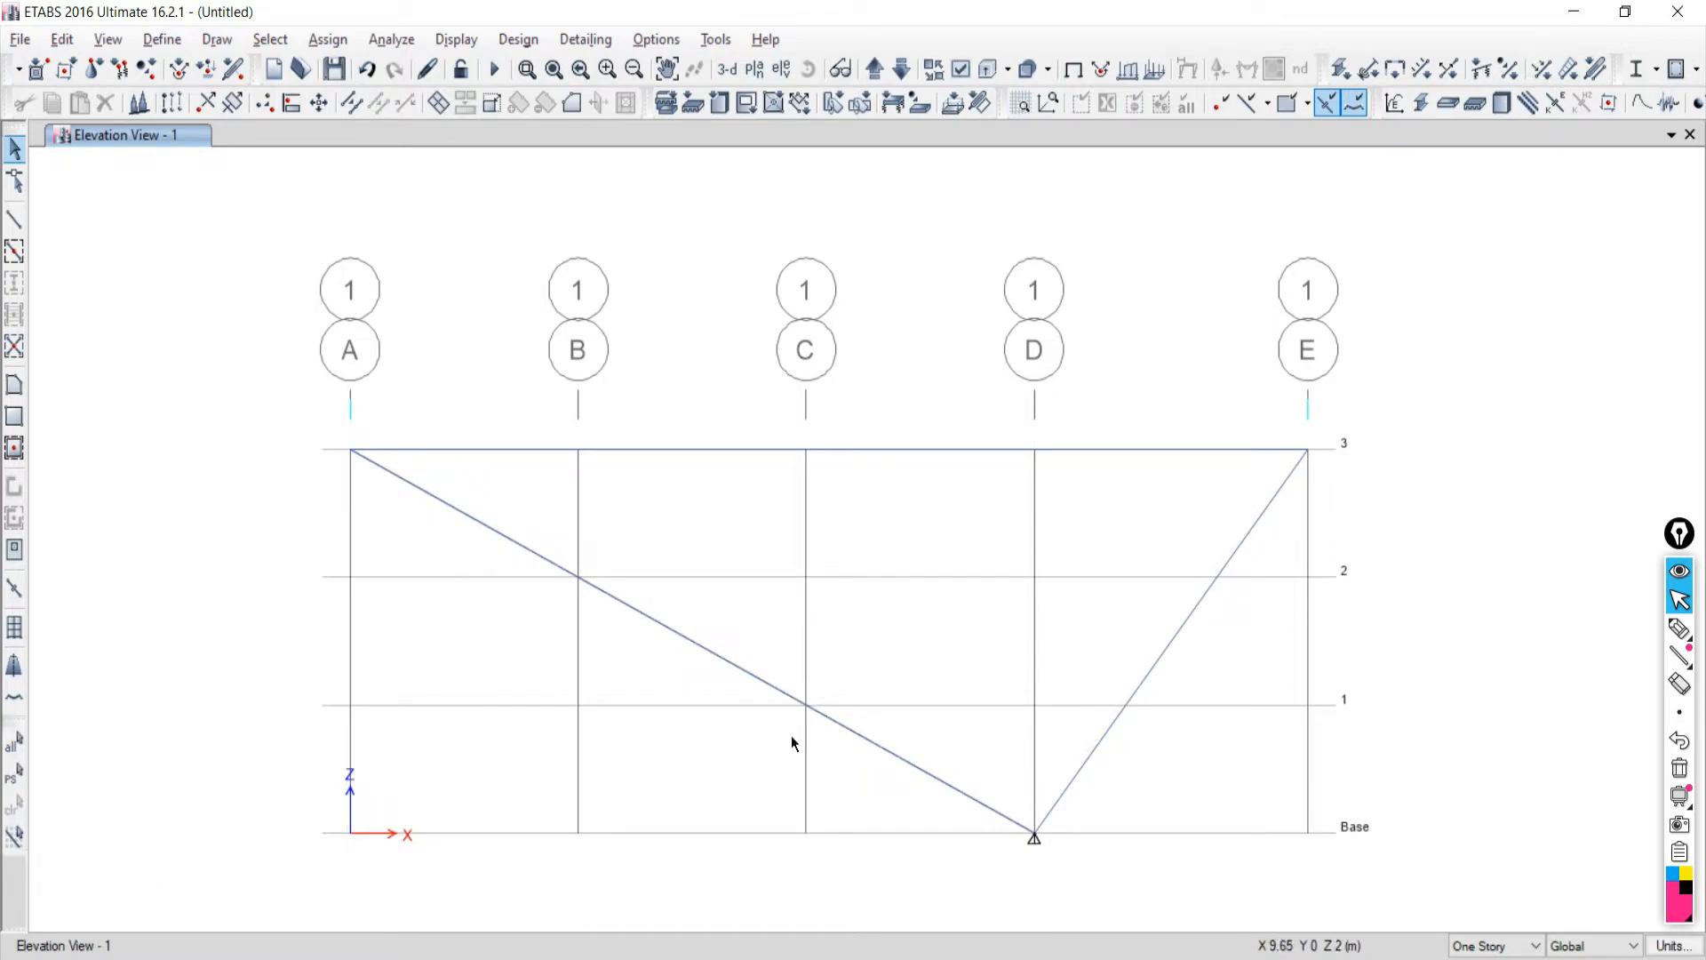
click(810, 712)
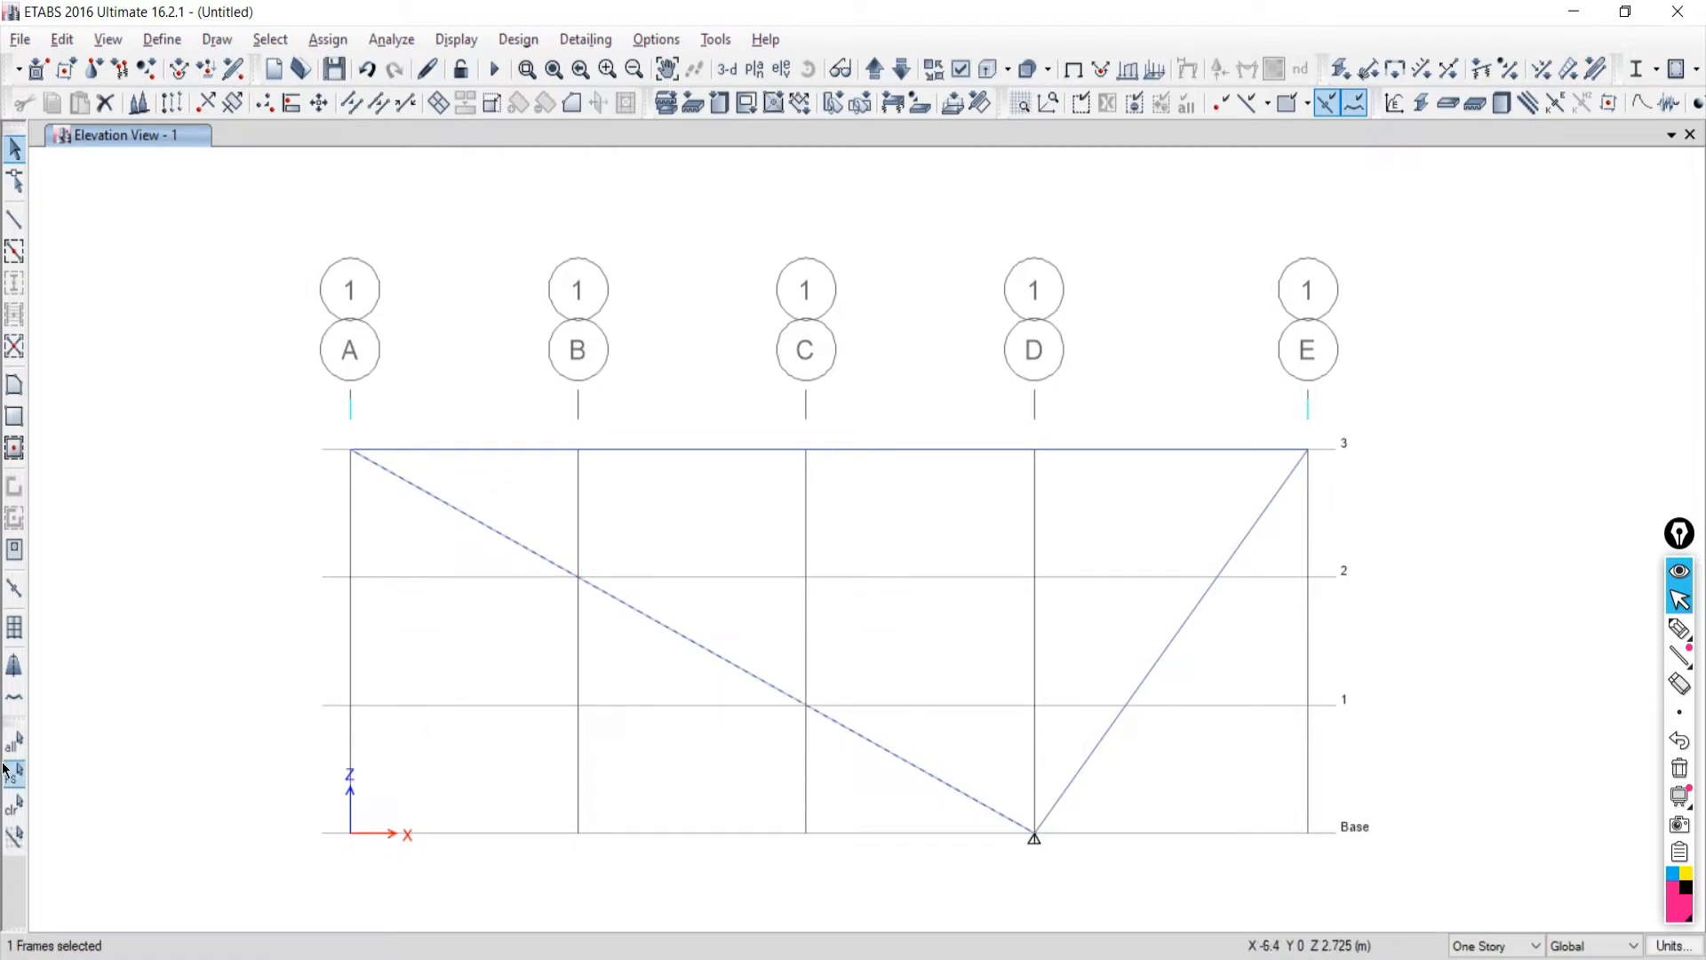
click(14, 804)
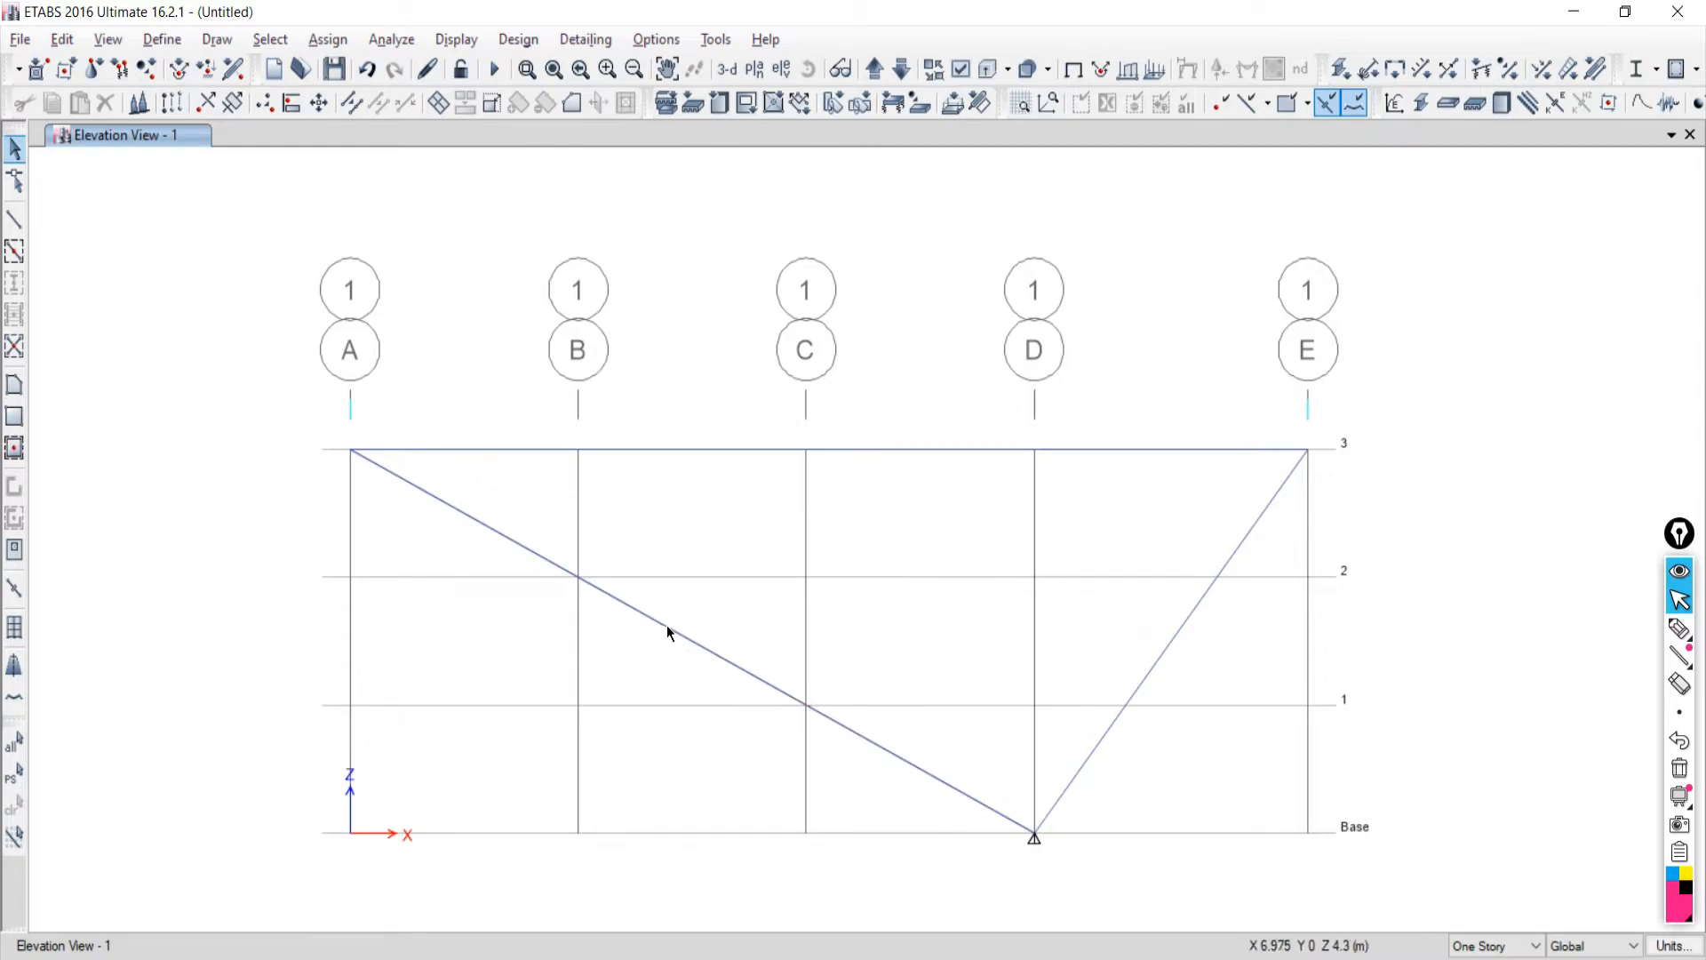
Draw the vertical member on grid B from story 3 down to story 2.
click(14, 218)
click(428, 342)
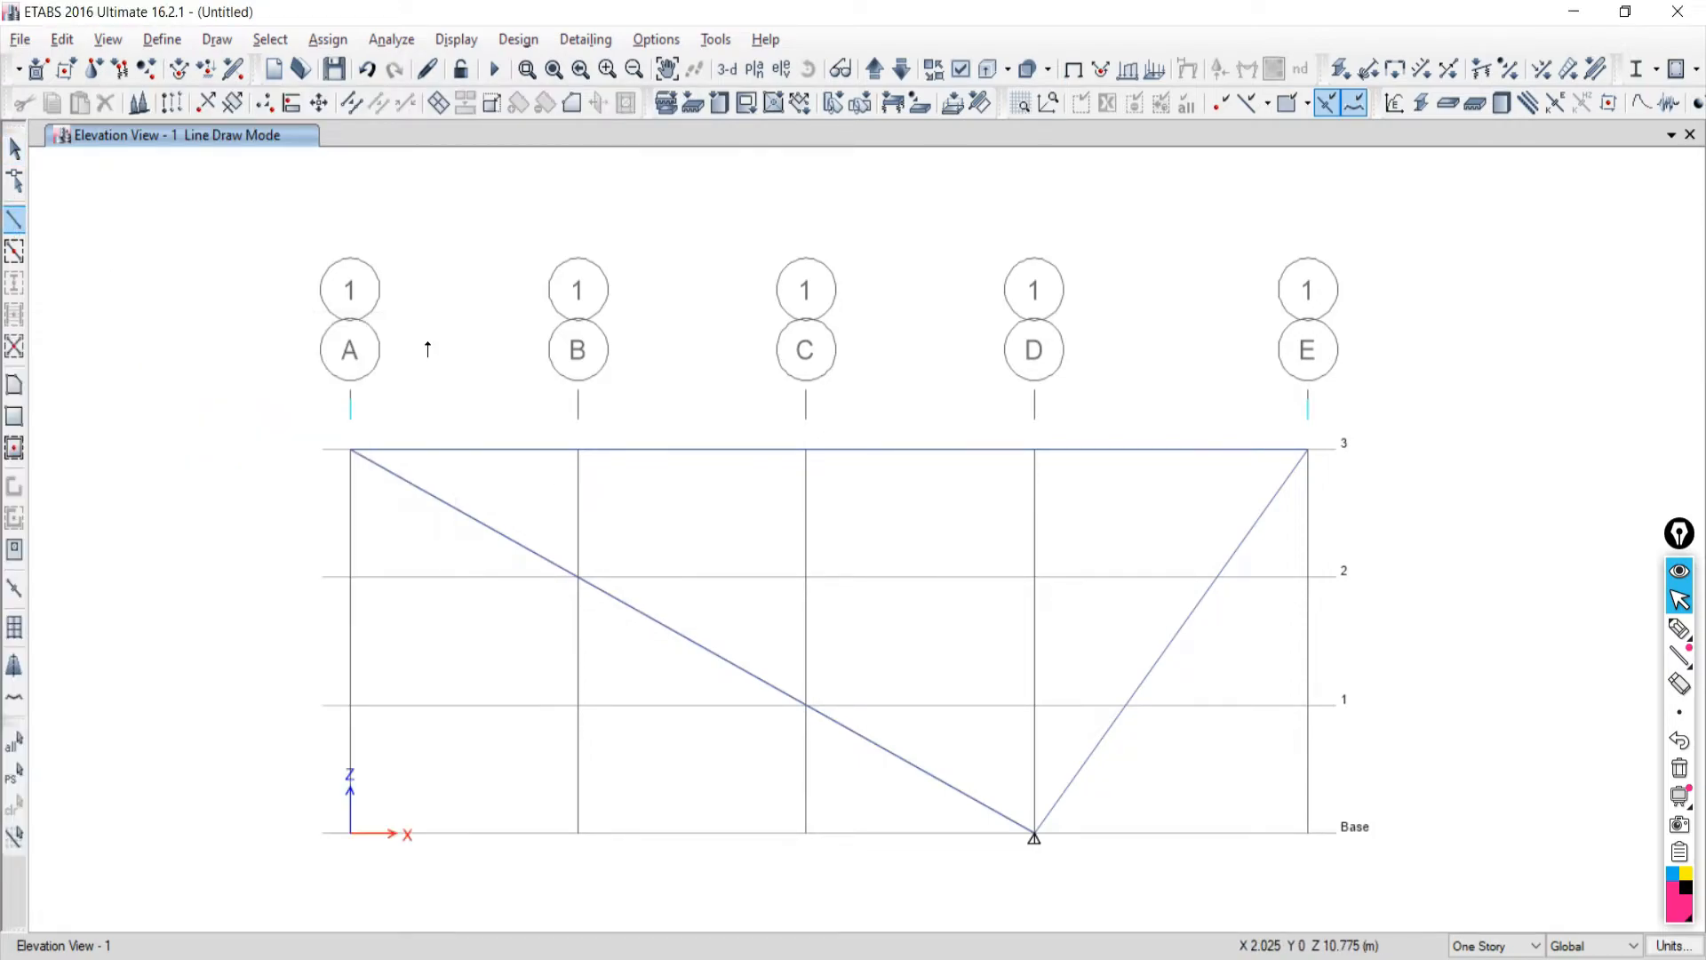
click(579, 451)
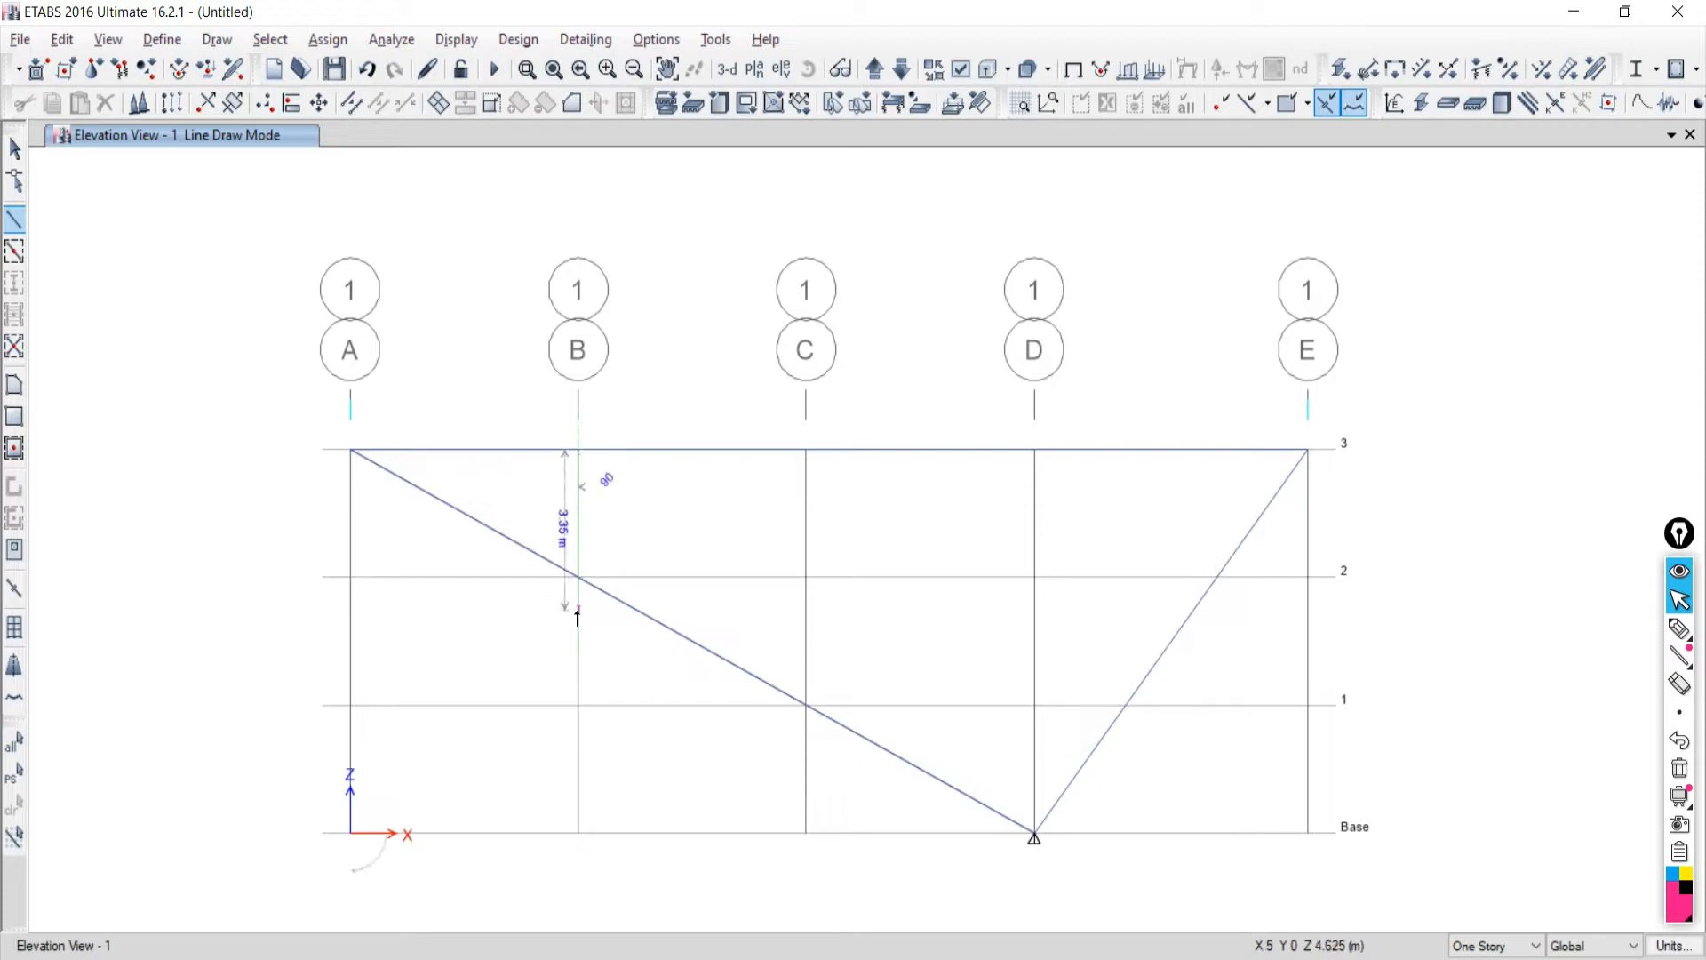
click(579, 577)
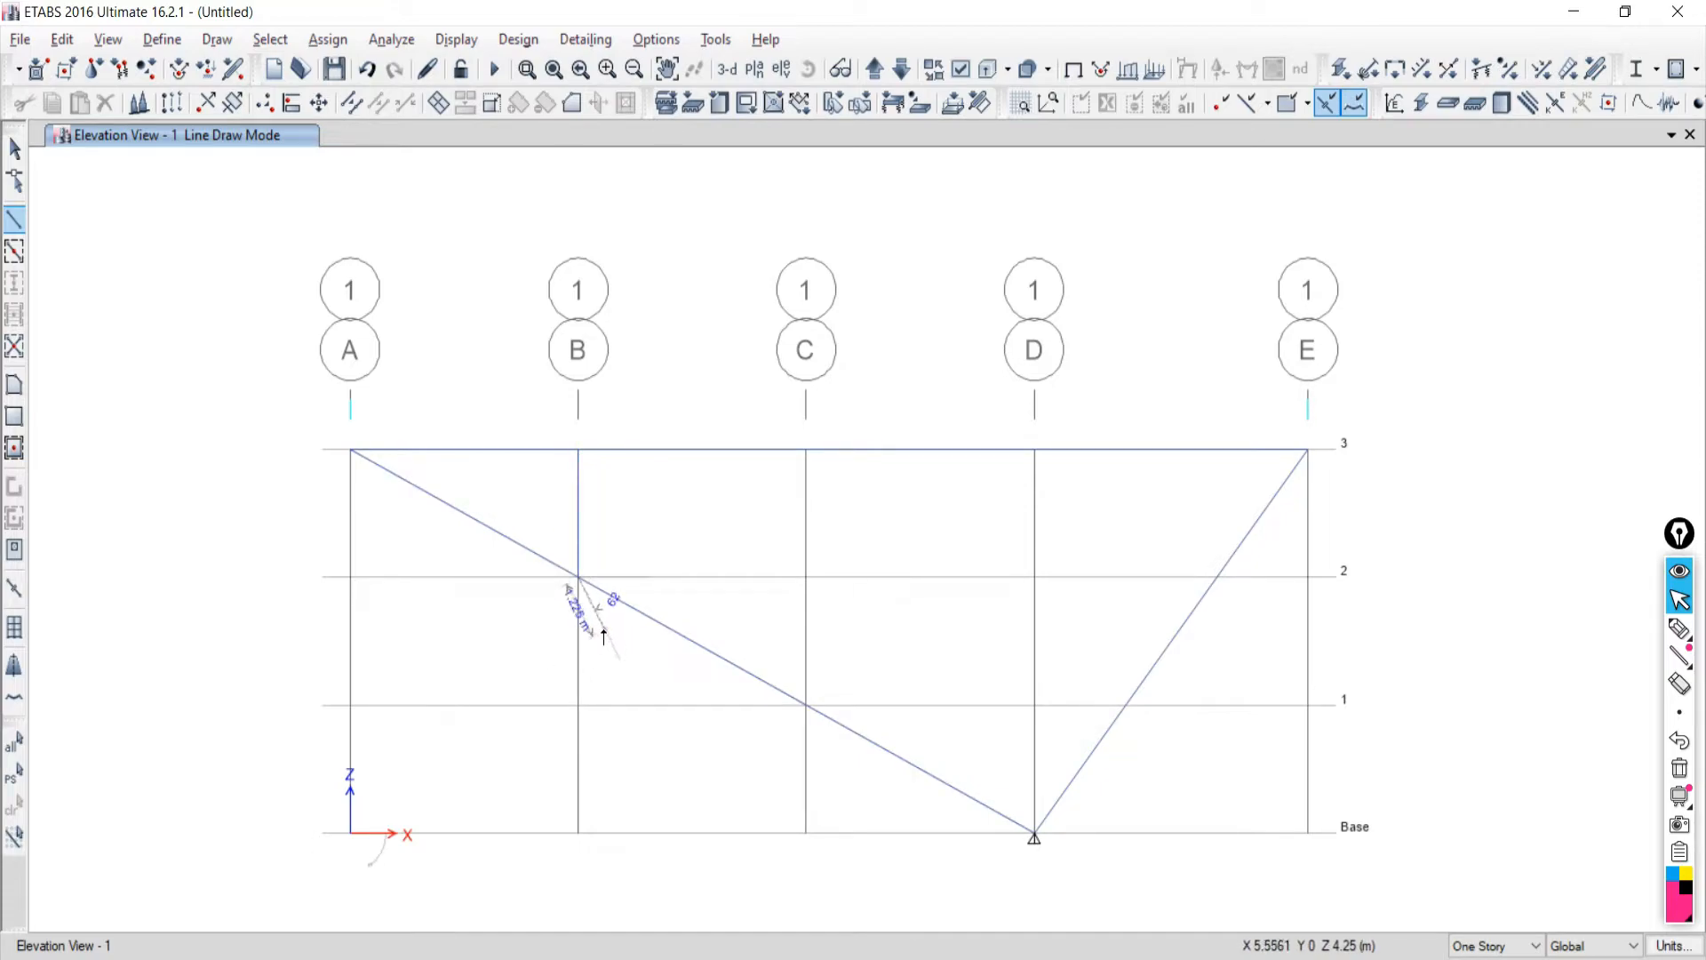
key(Escape)
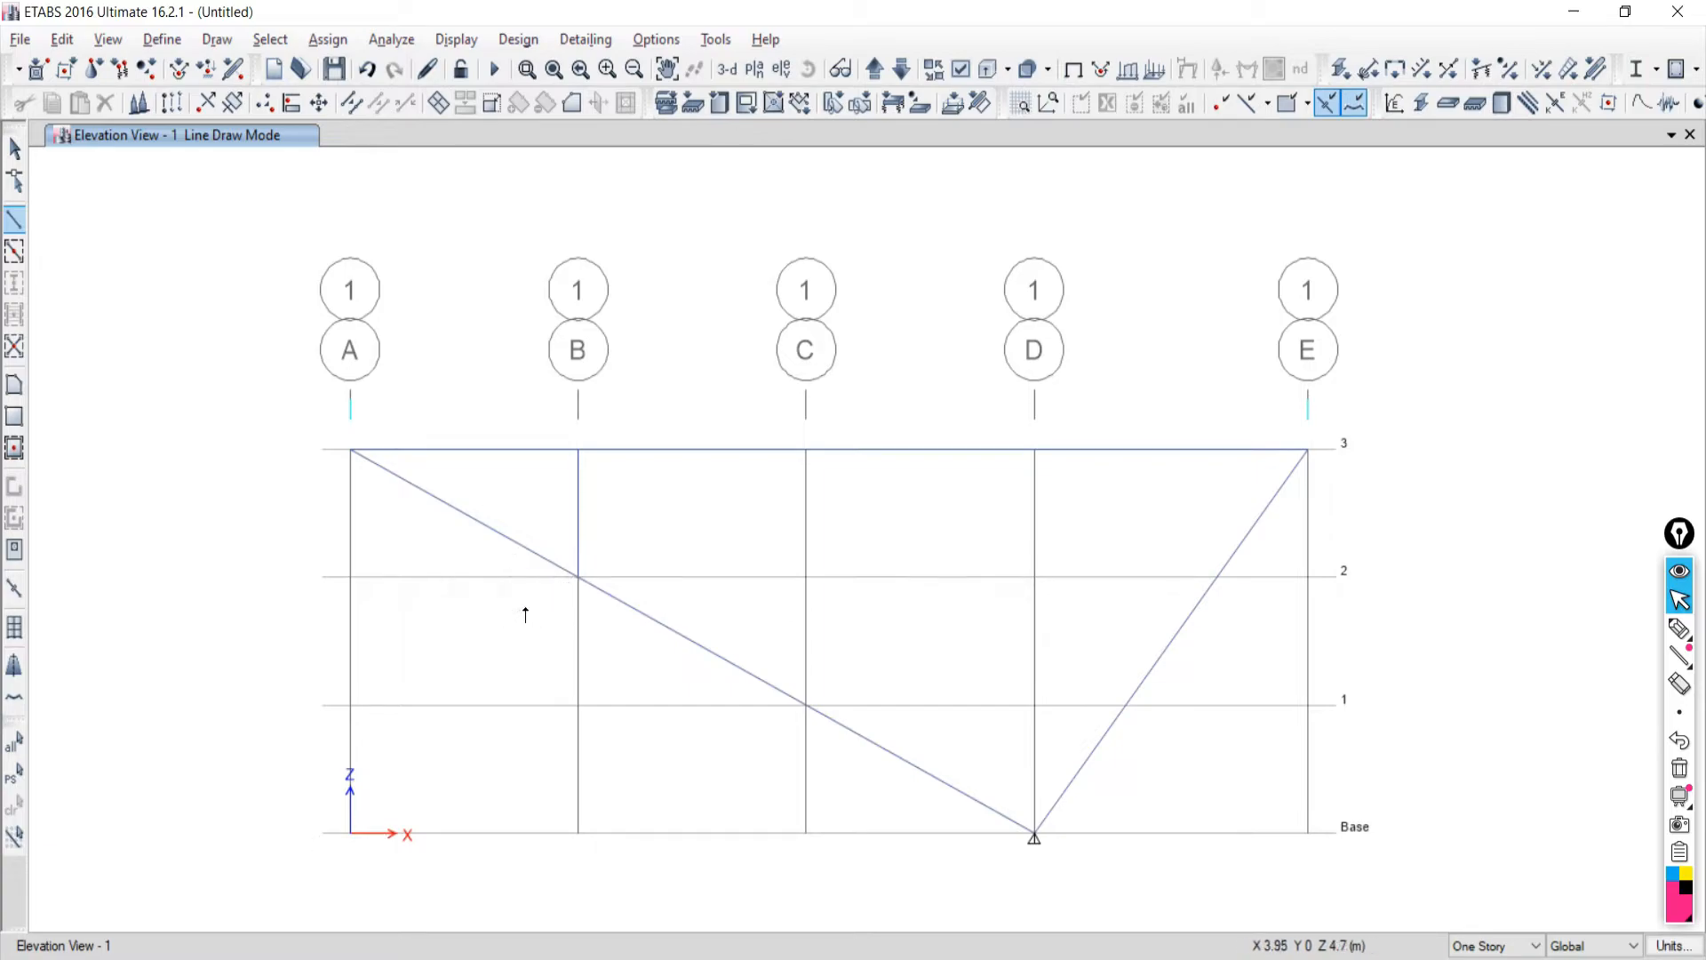
Draw vertical frame members on grid C from story 3 to story 1 and on grid D from story 3 to Base.
click(805, 449)
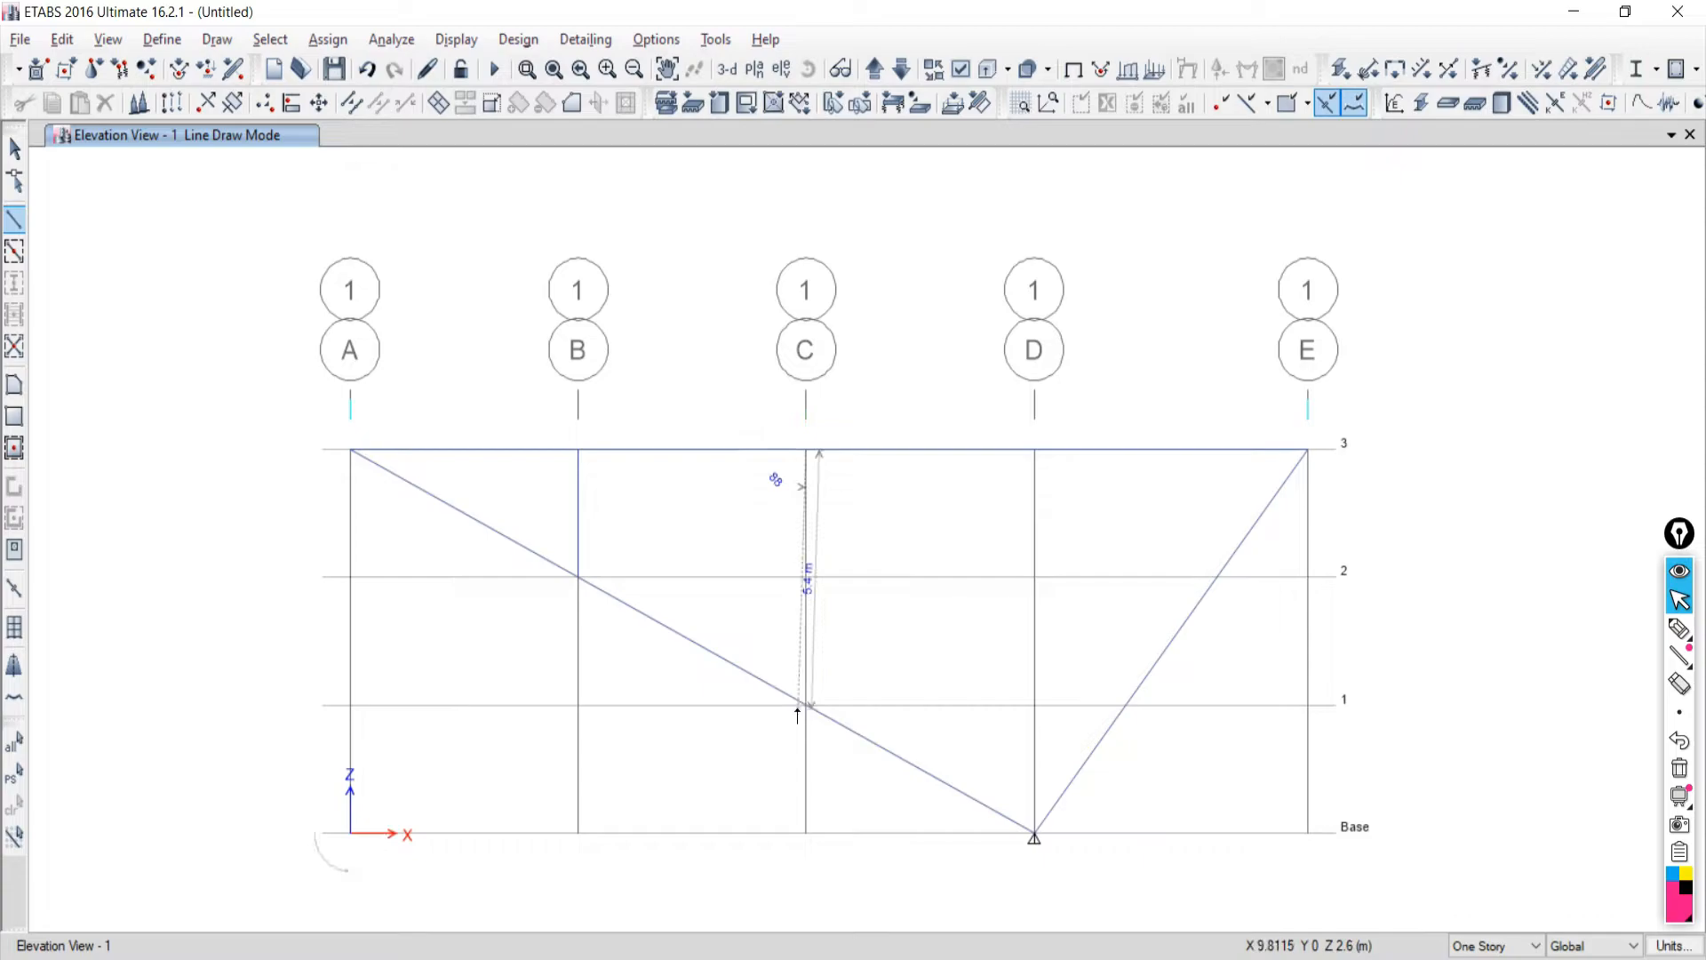
click(806, 705)
key(Escape)
click(1034, 448)
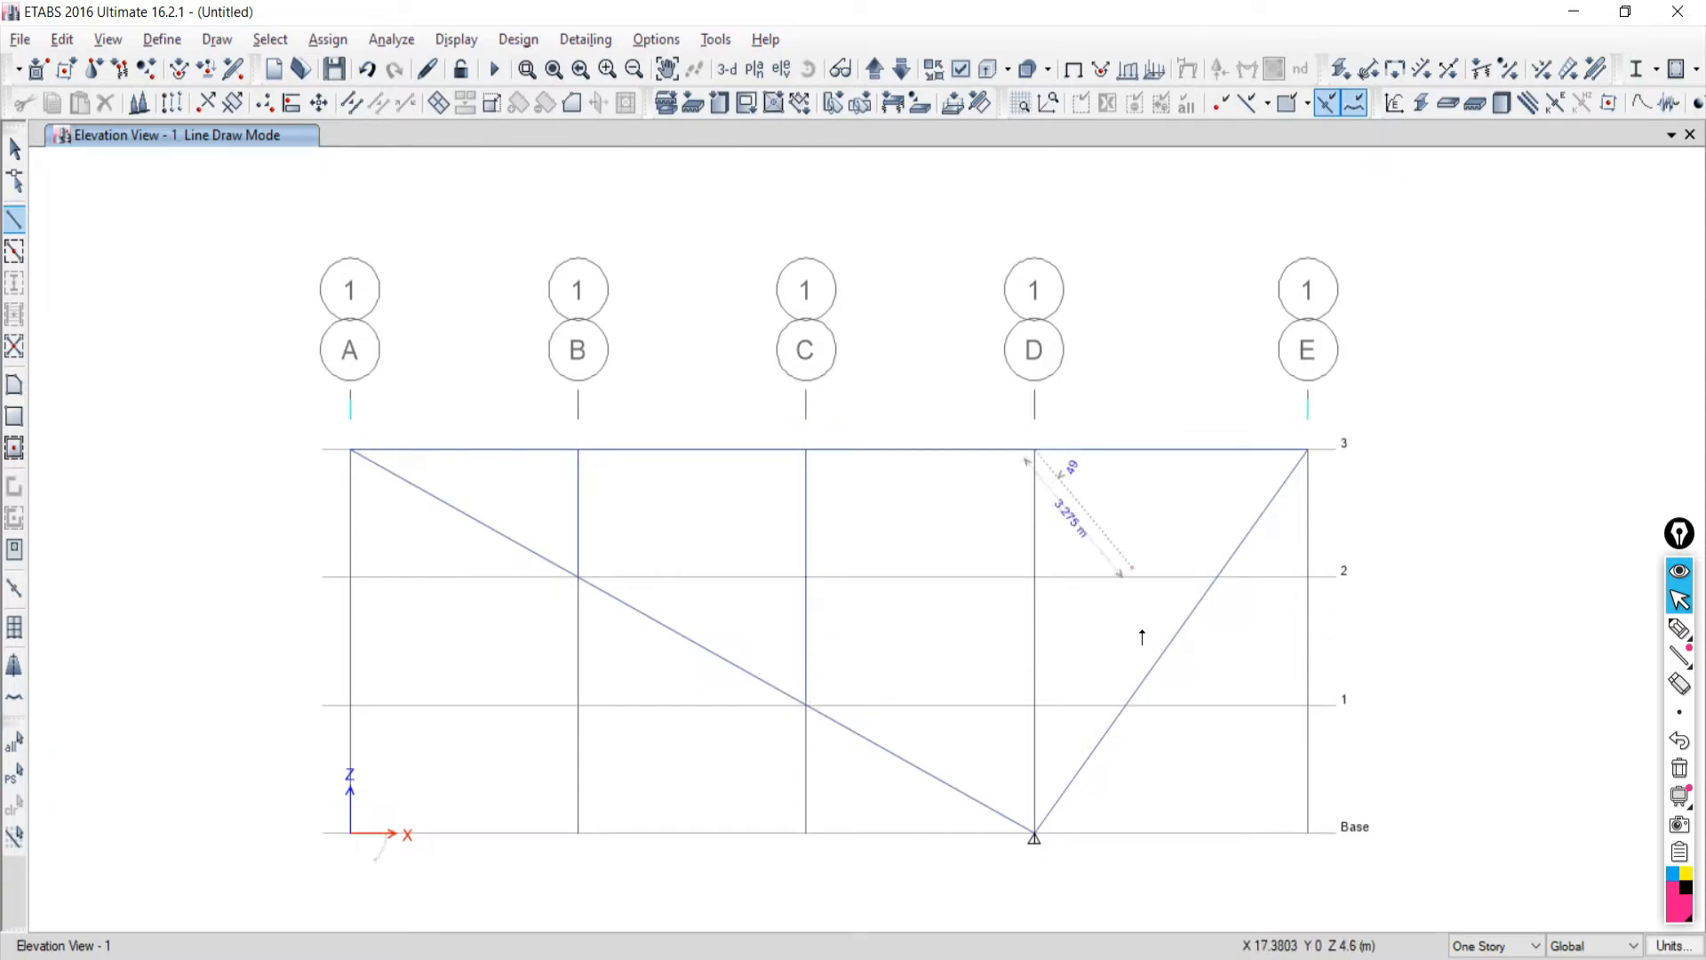
click(1035, 833)
key(Escape)
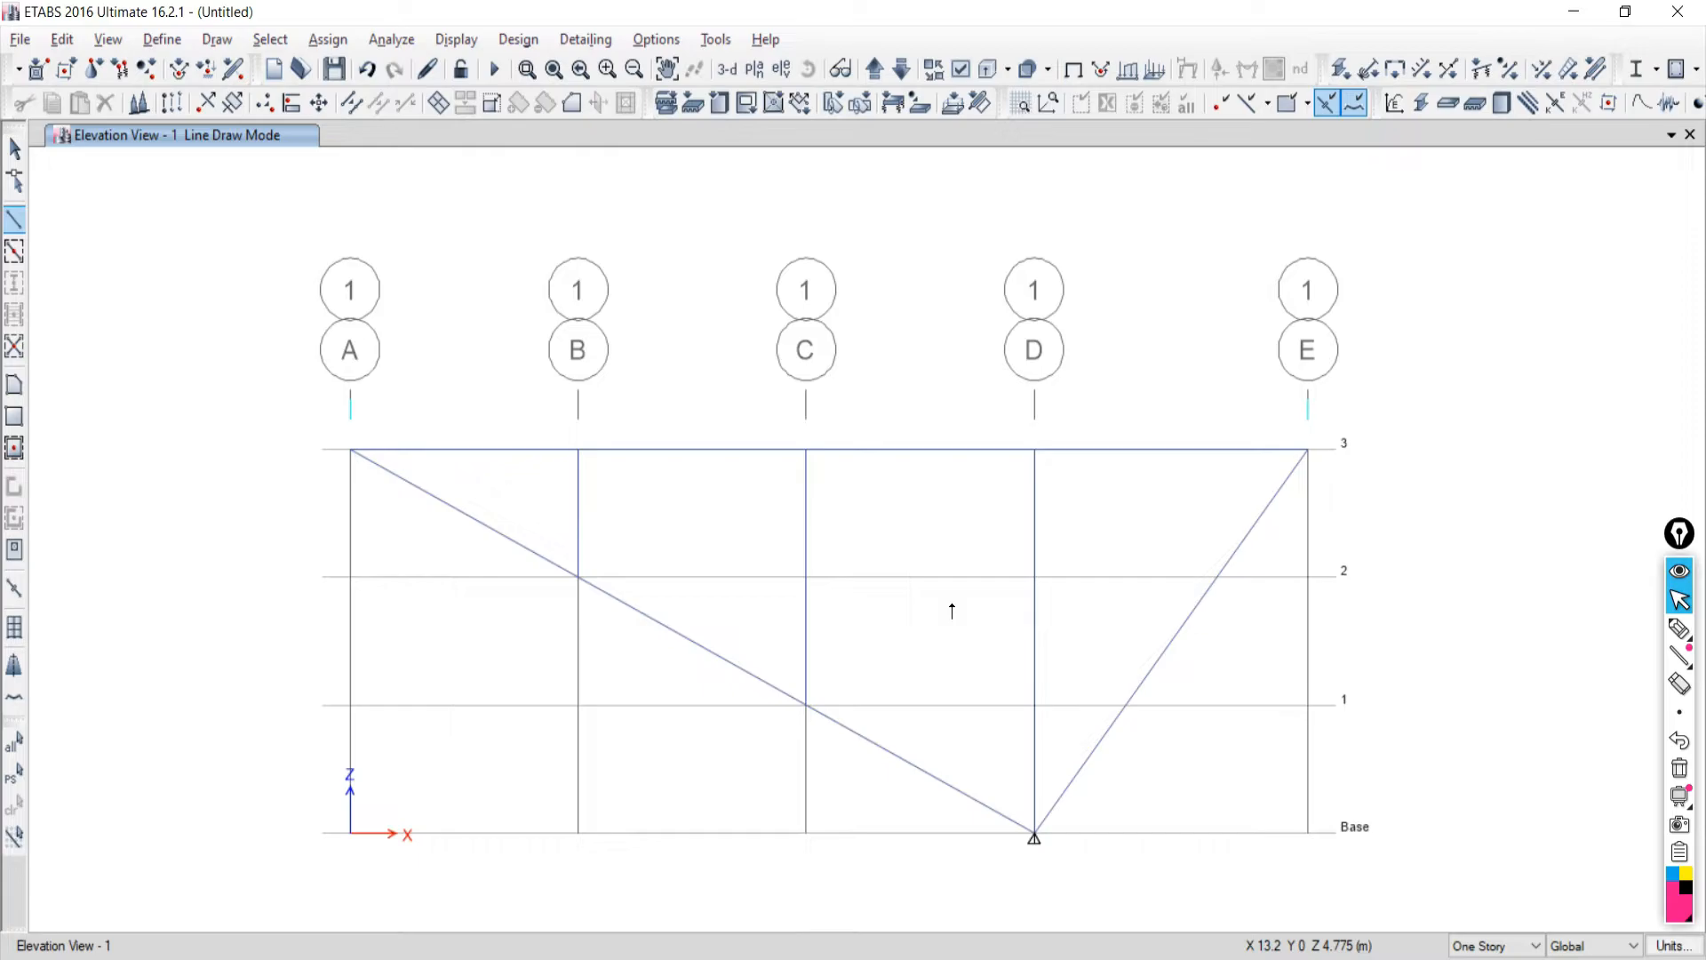
click(14, 149)
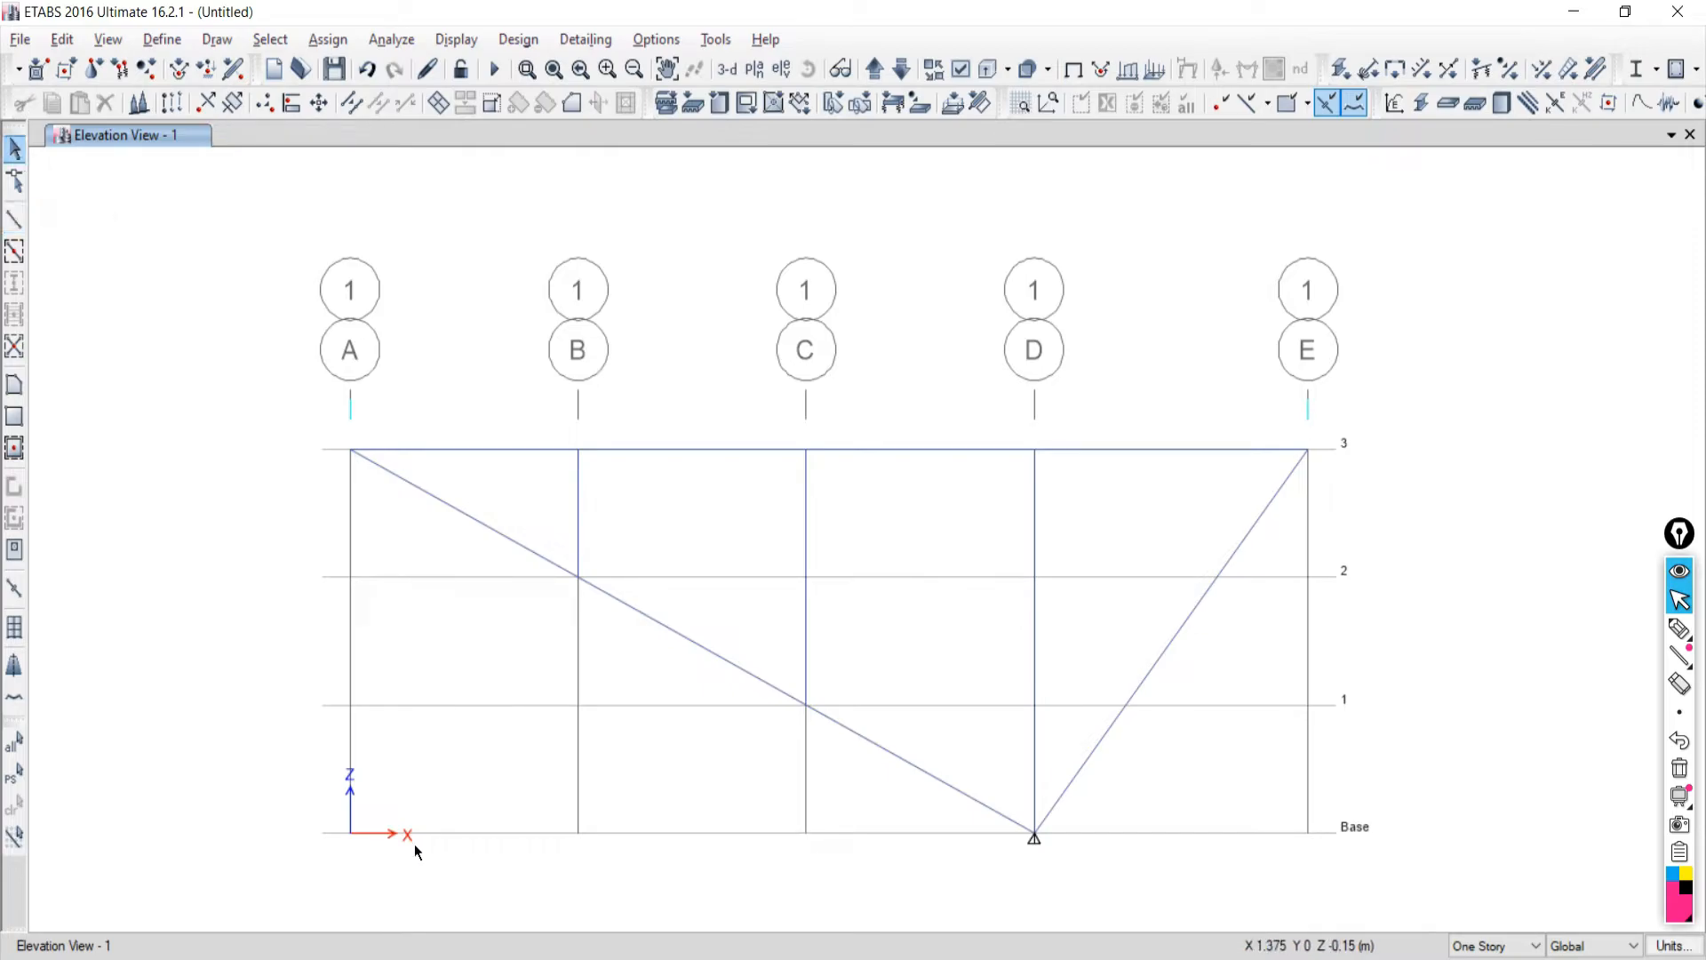
Check the truss figure in the PDF, return to ETABS and draw the diagonal from grid B at story 2 to grid C at story 3.
key(alt+Tab)
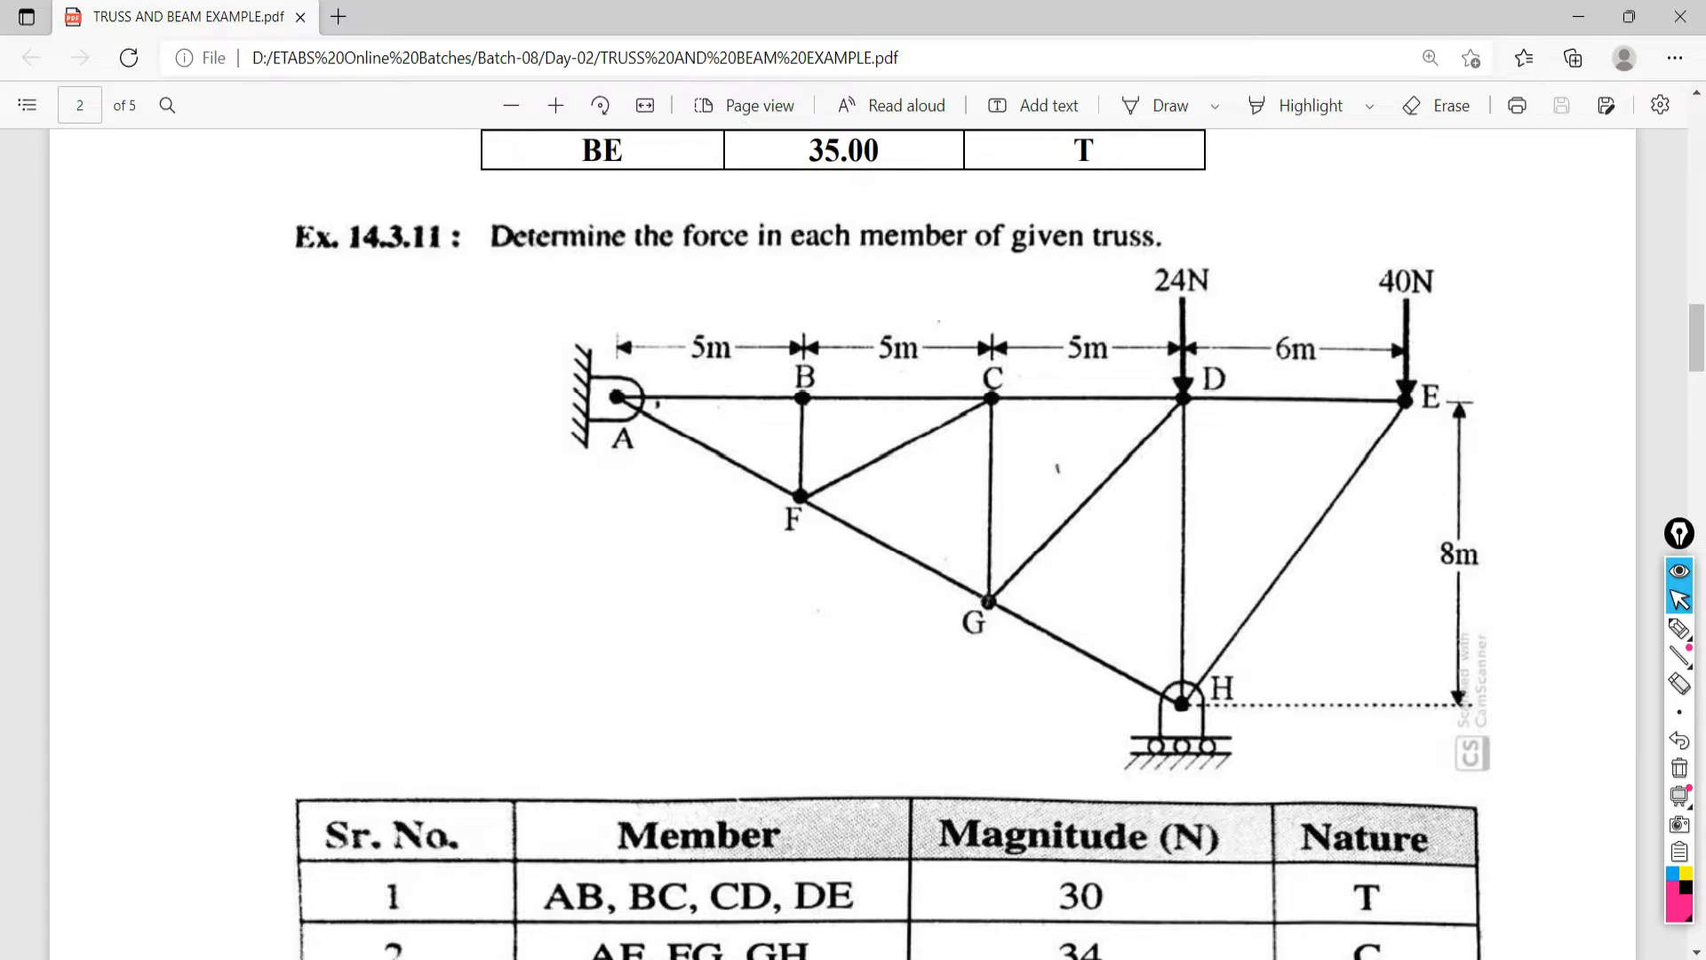
key(alt+Tab)
click(15, 217)
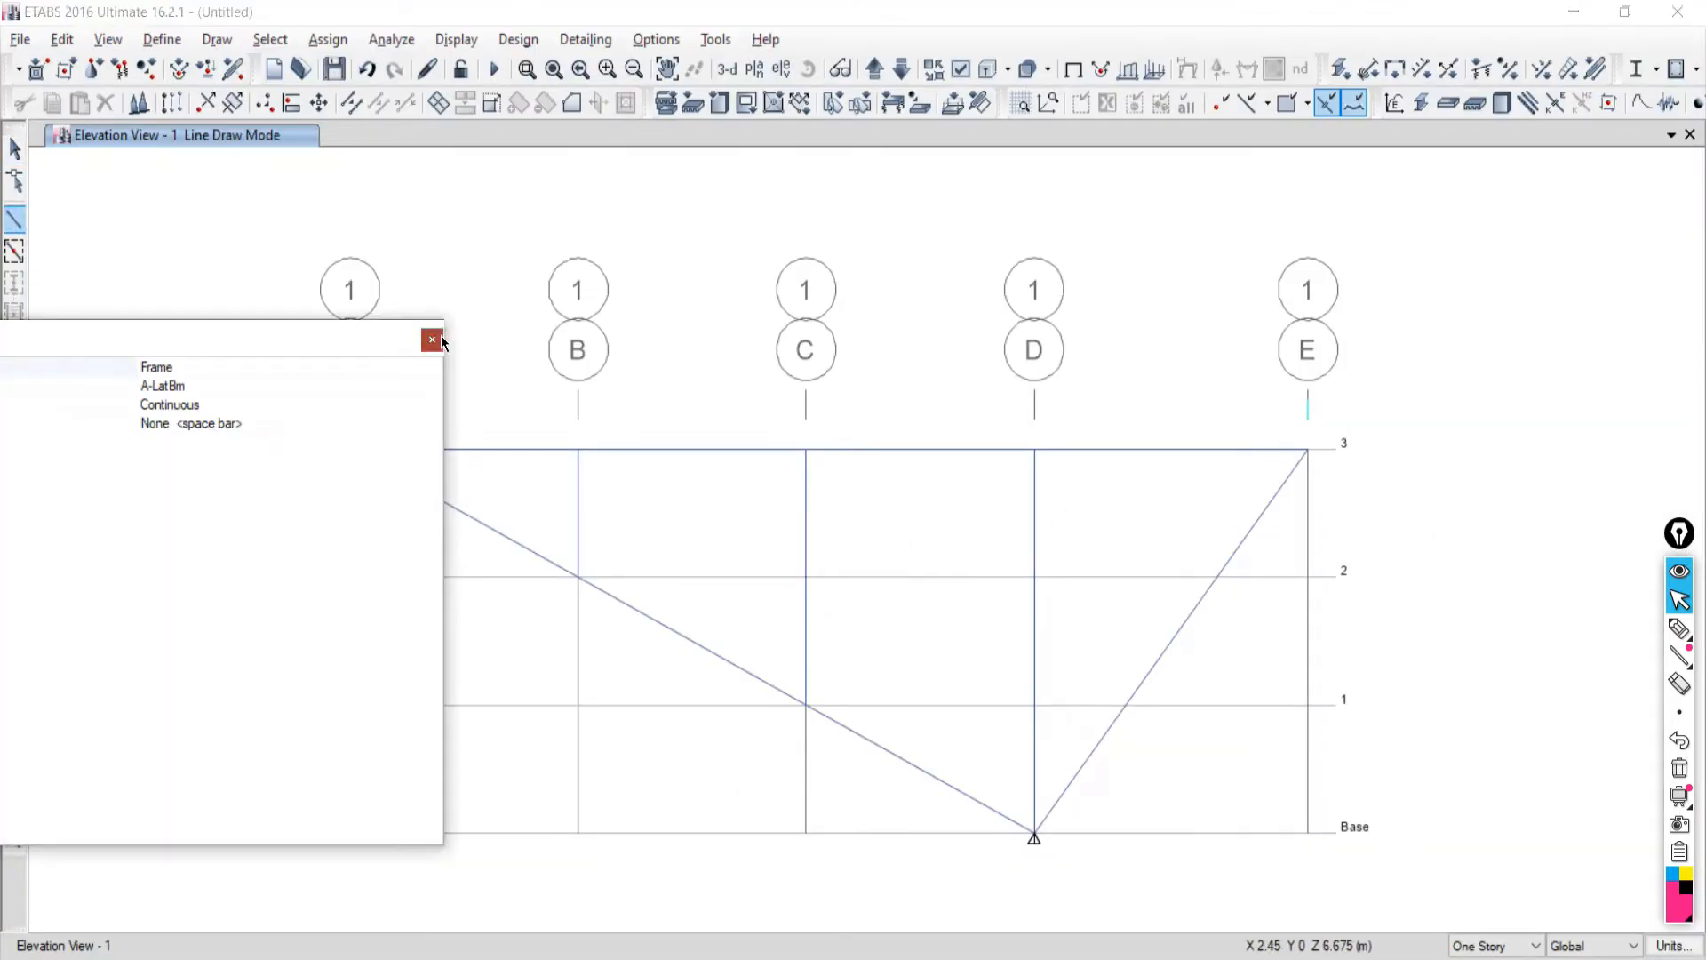
click(435, 339)
click(579, 575)
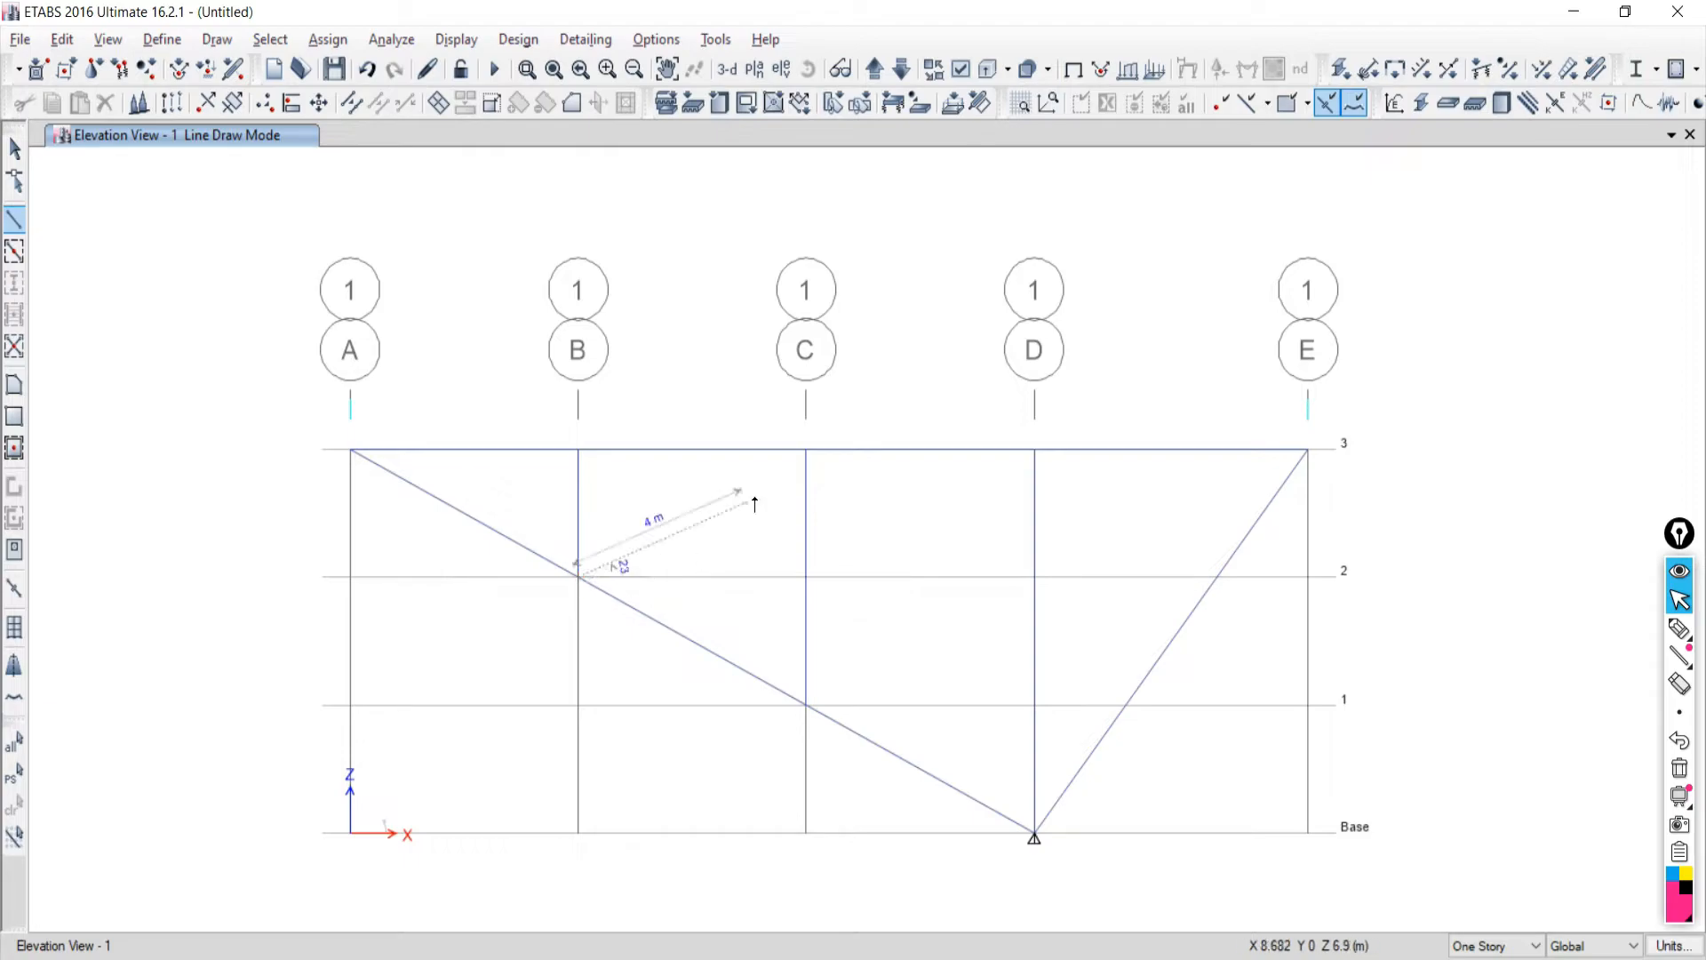
click(806, 450)
right_click(909, 529)
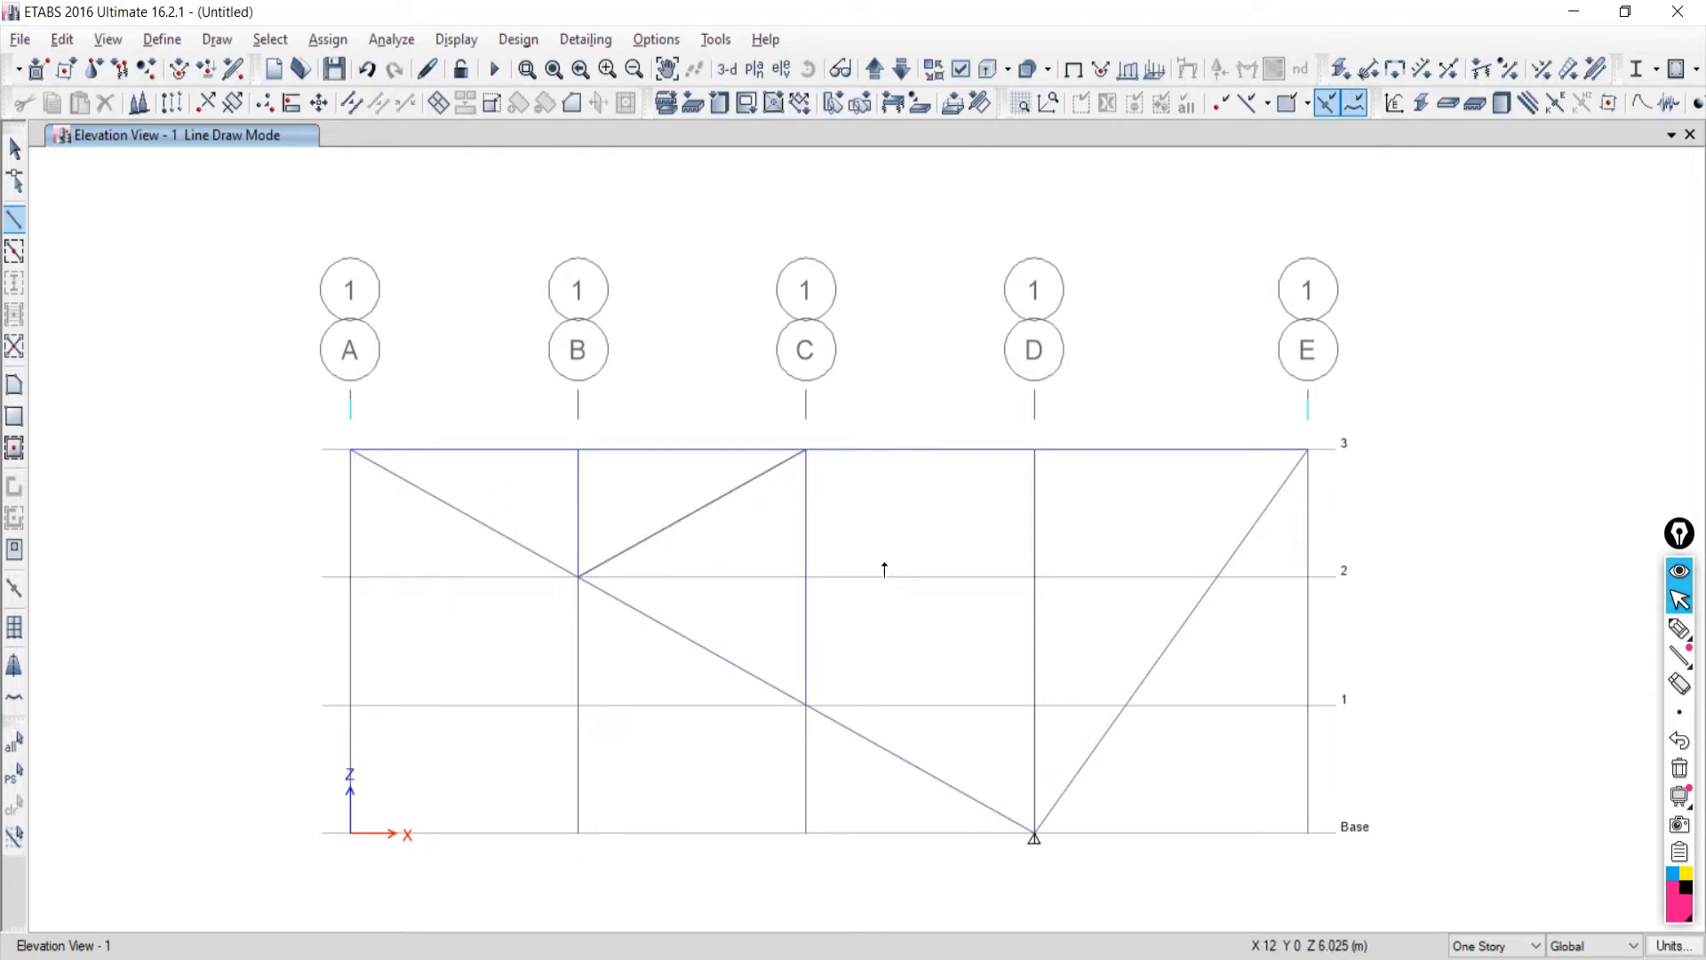
Draw the diagonal from grid C at story 1 to grid D at story 3 and leave line drawing mode.
click(805, 706)
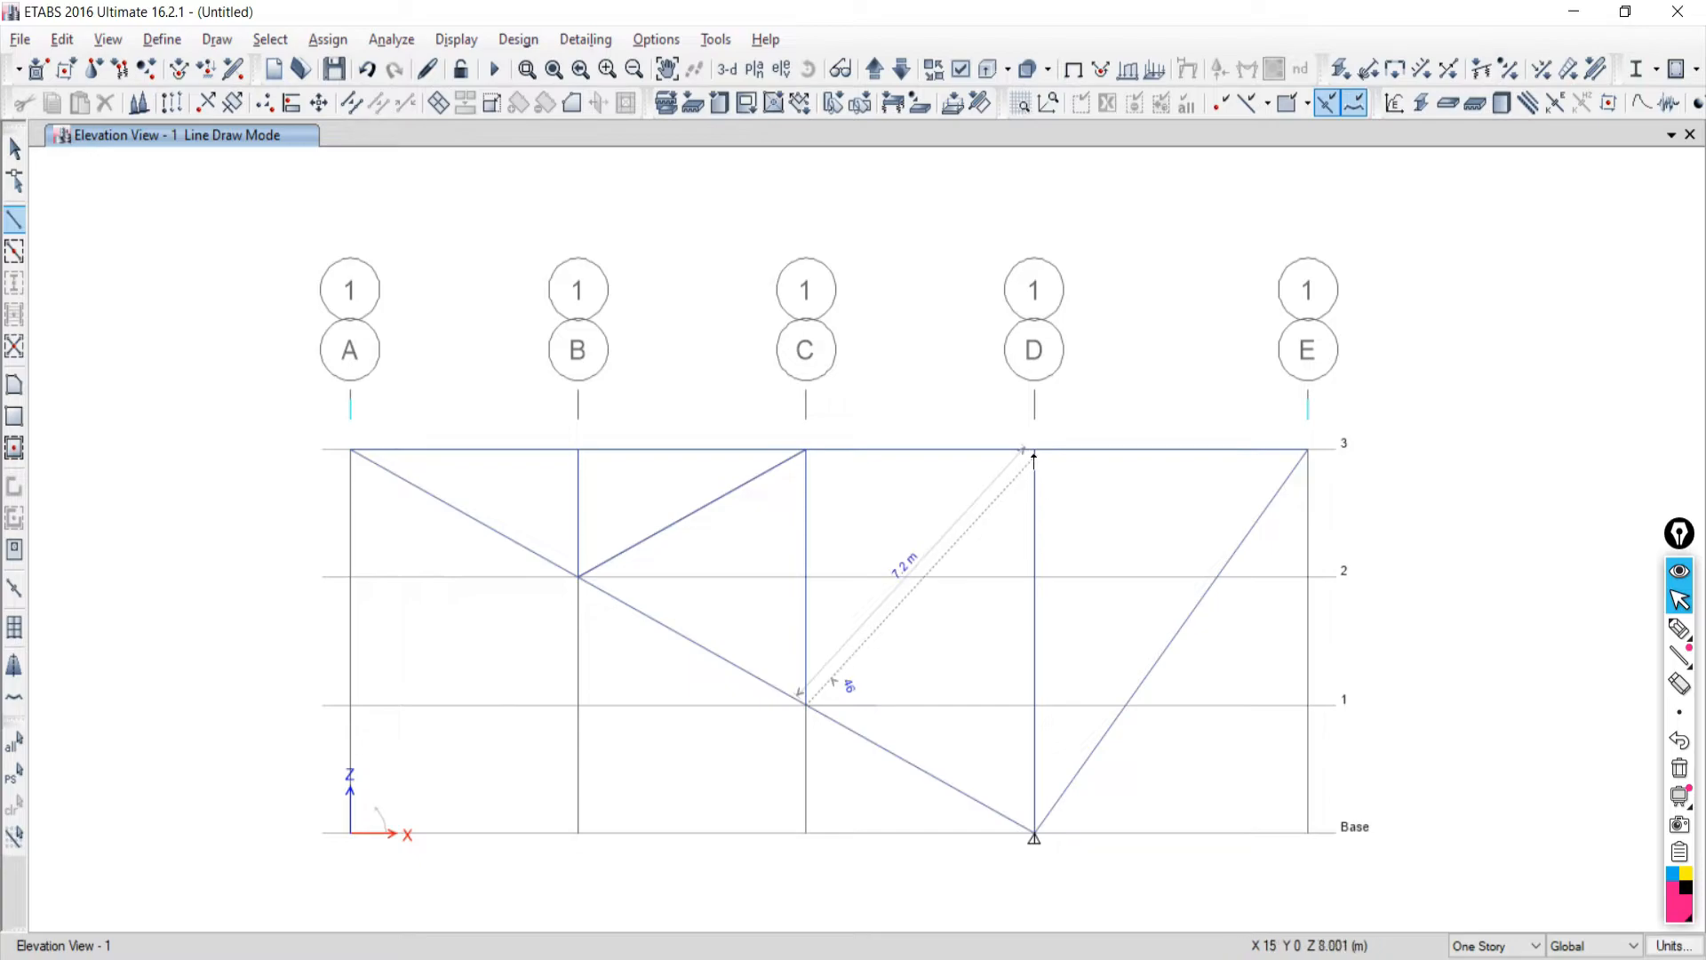
click(1034, 448)
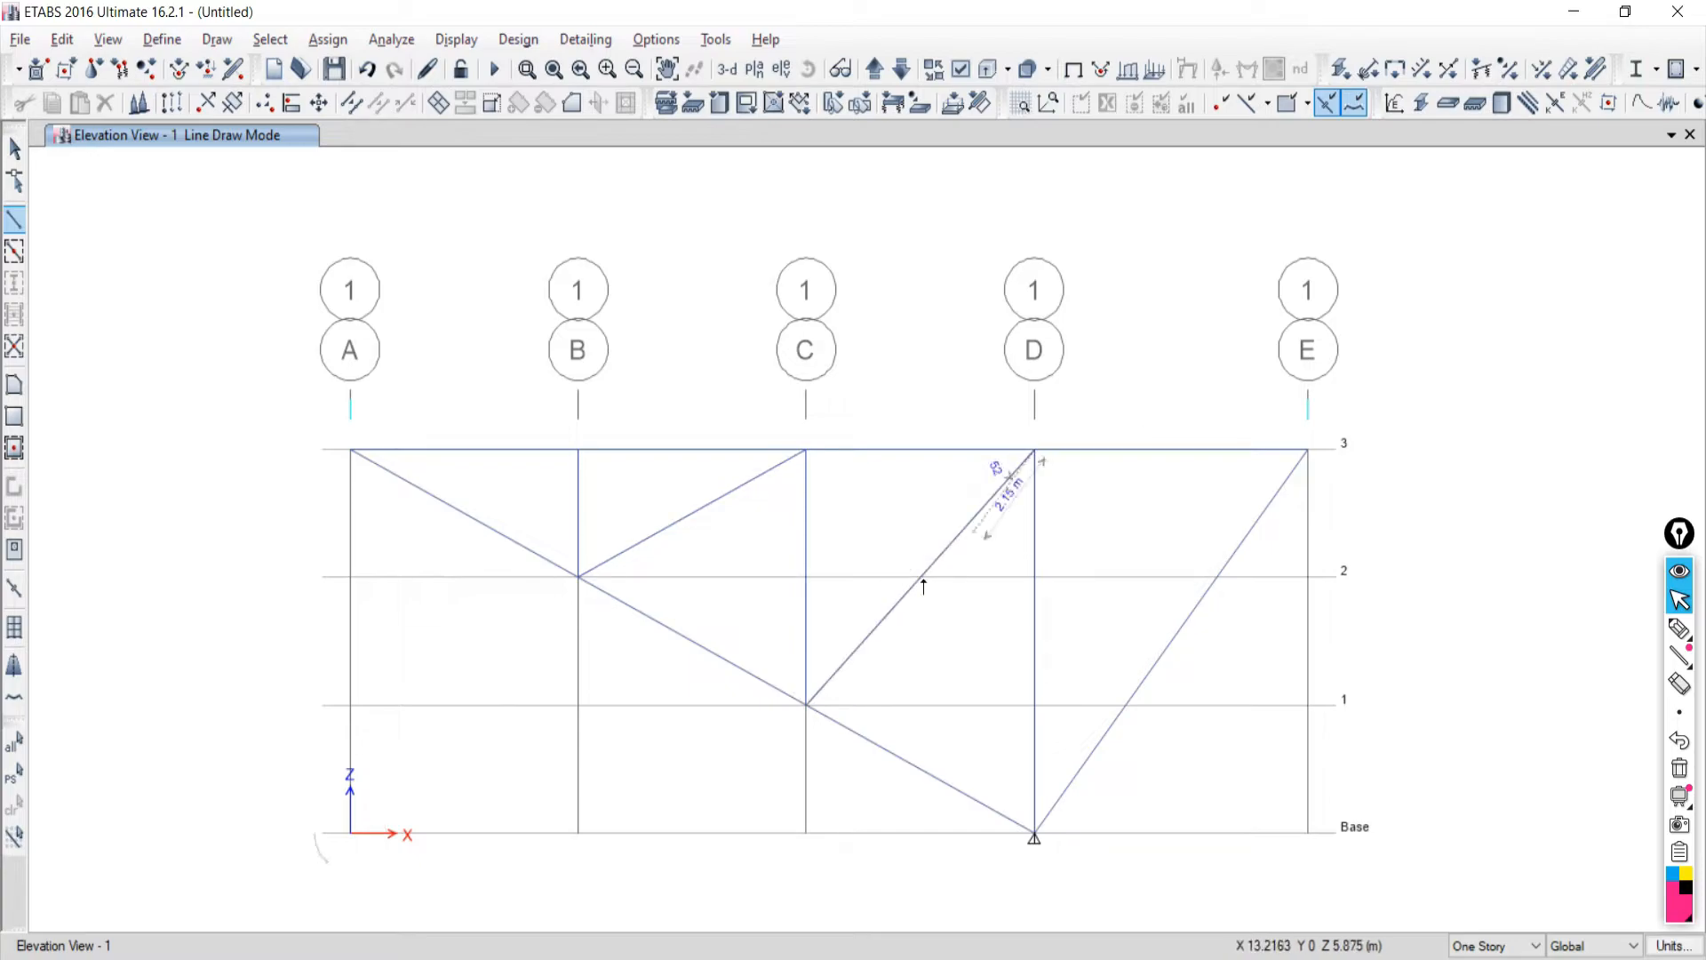
key(Escape)
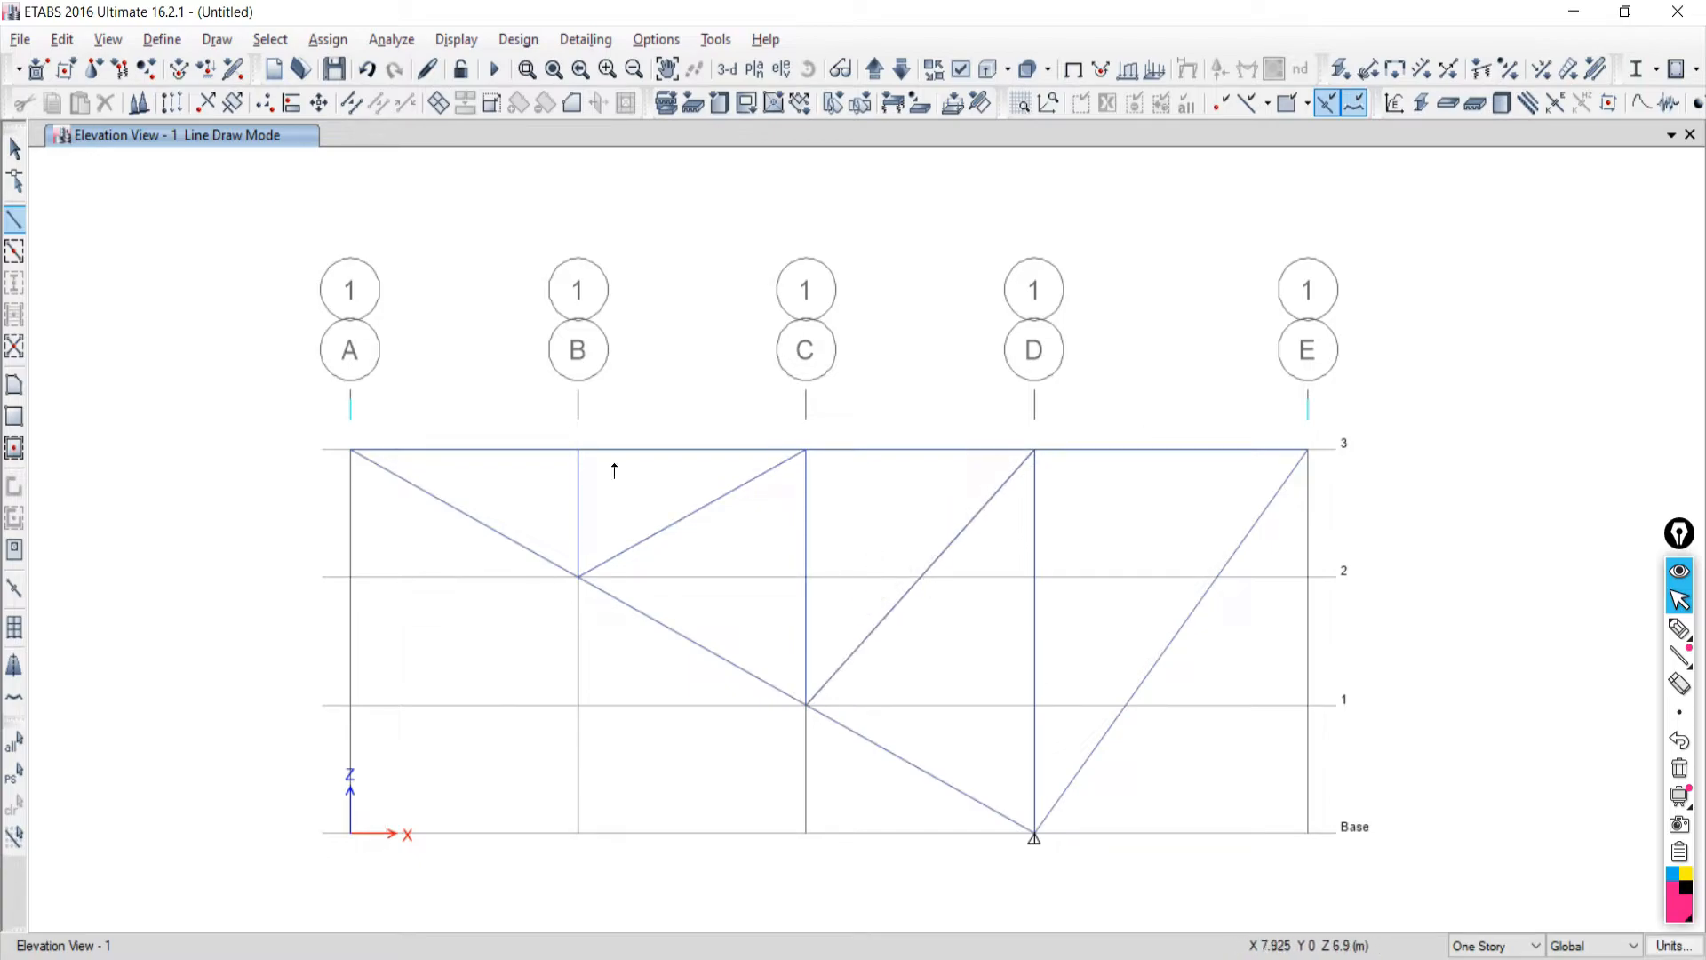
click(14, 148)
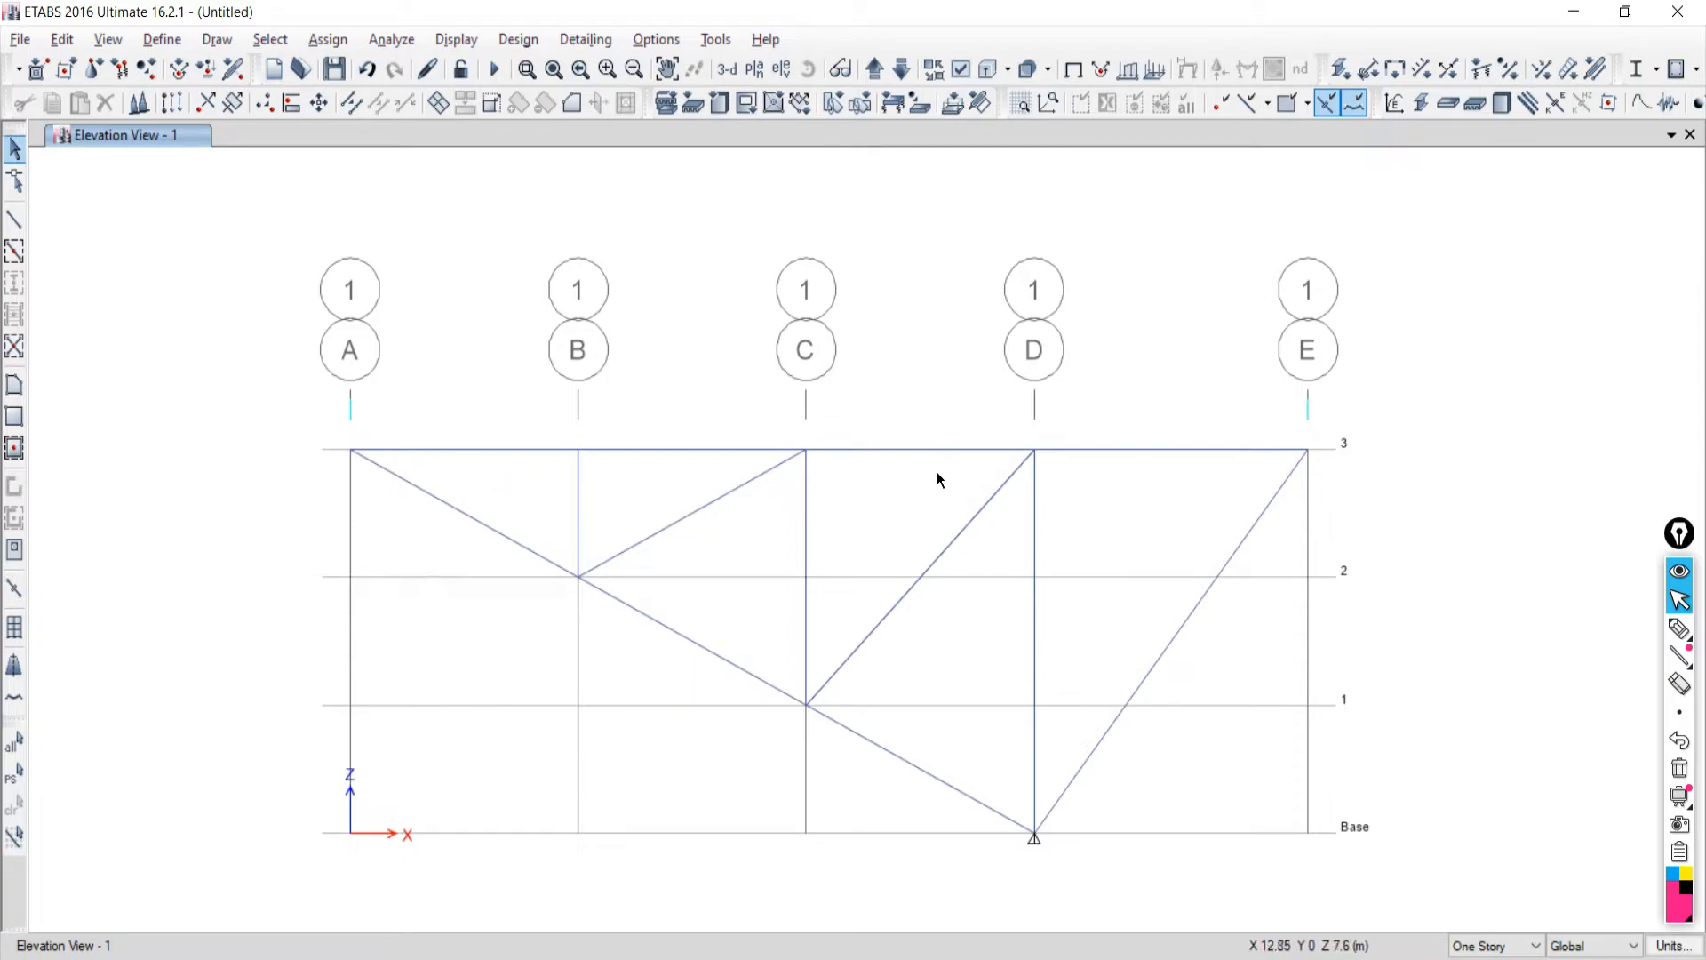
Divide the long inclined member at its grid B and C joints using Break at Intersections with Selected Frames and Joints.
drag(686, 606, 648, 663)
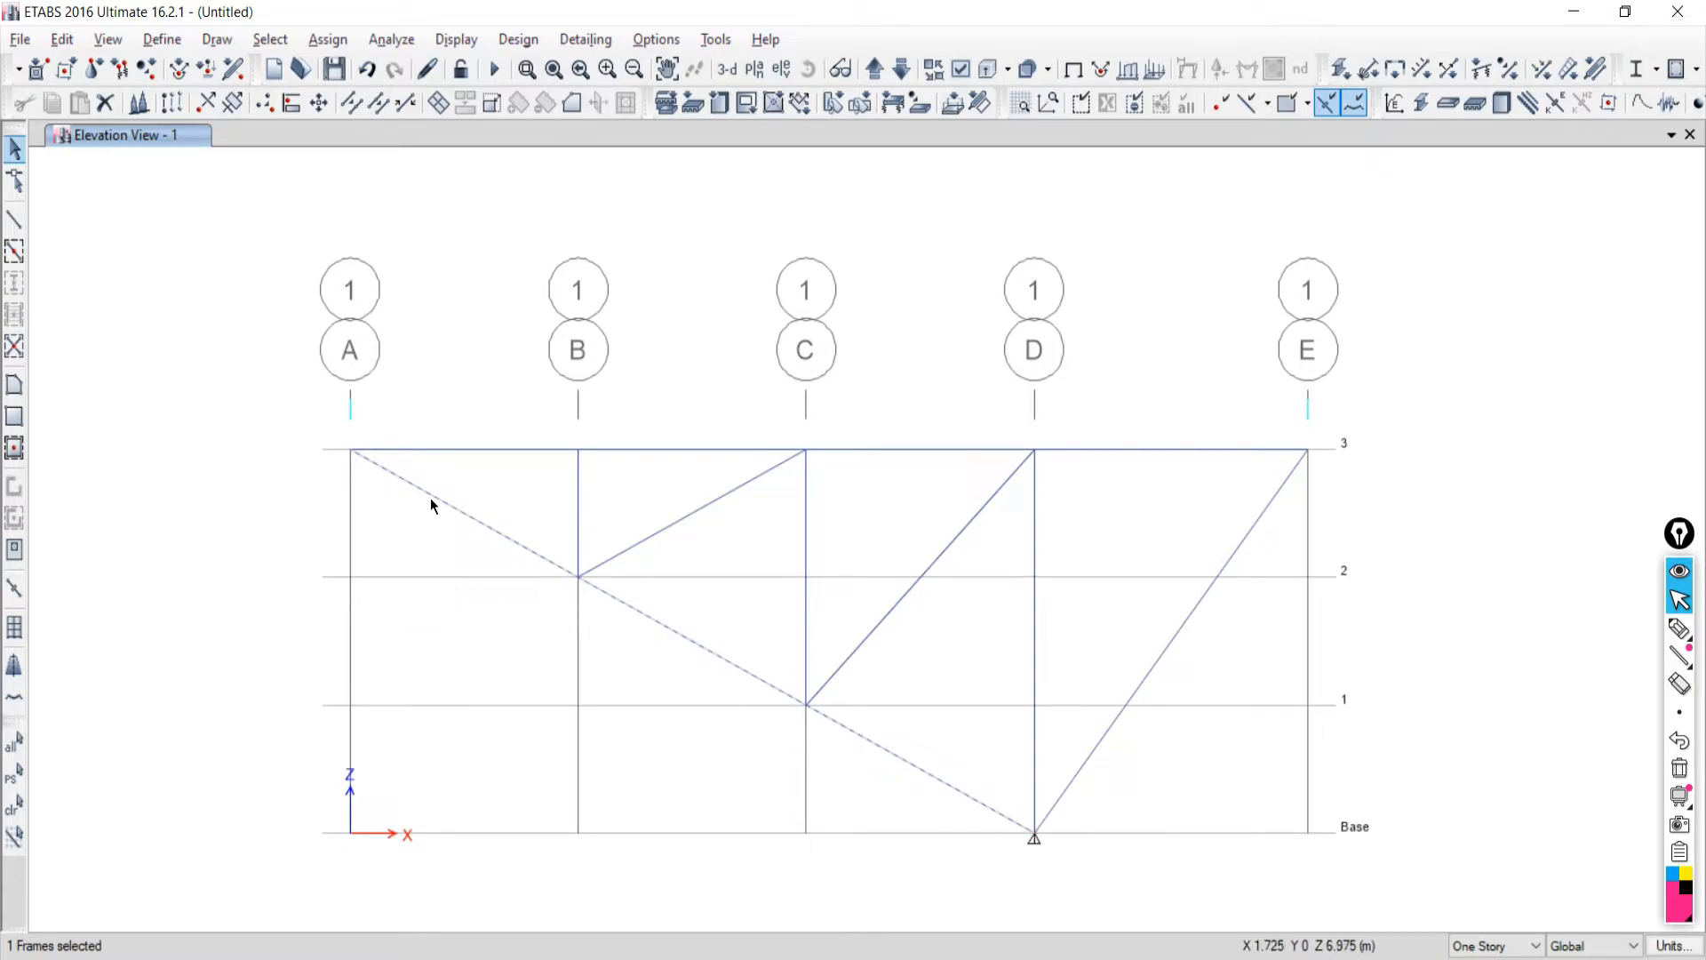
click(17, 809)
drag(672, 708, 668, 706)
drag(609, 611, 626, 631)
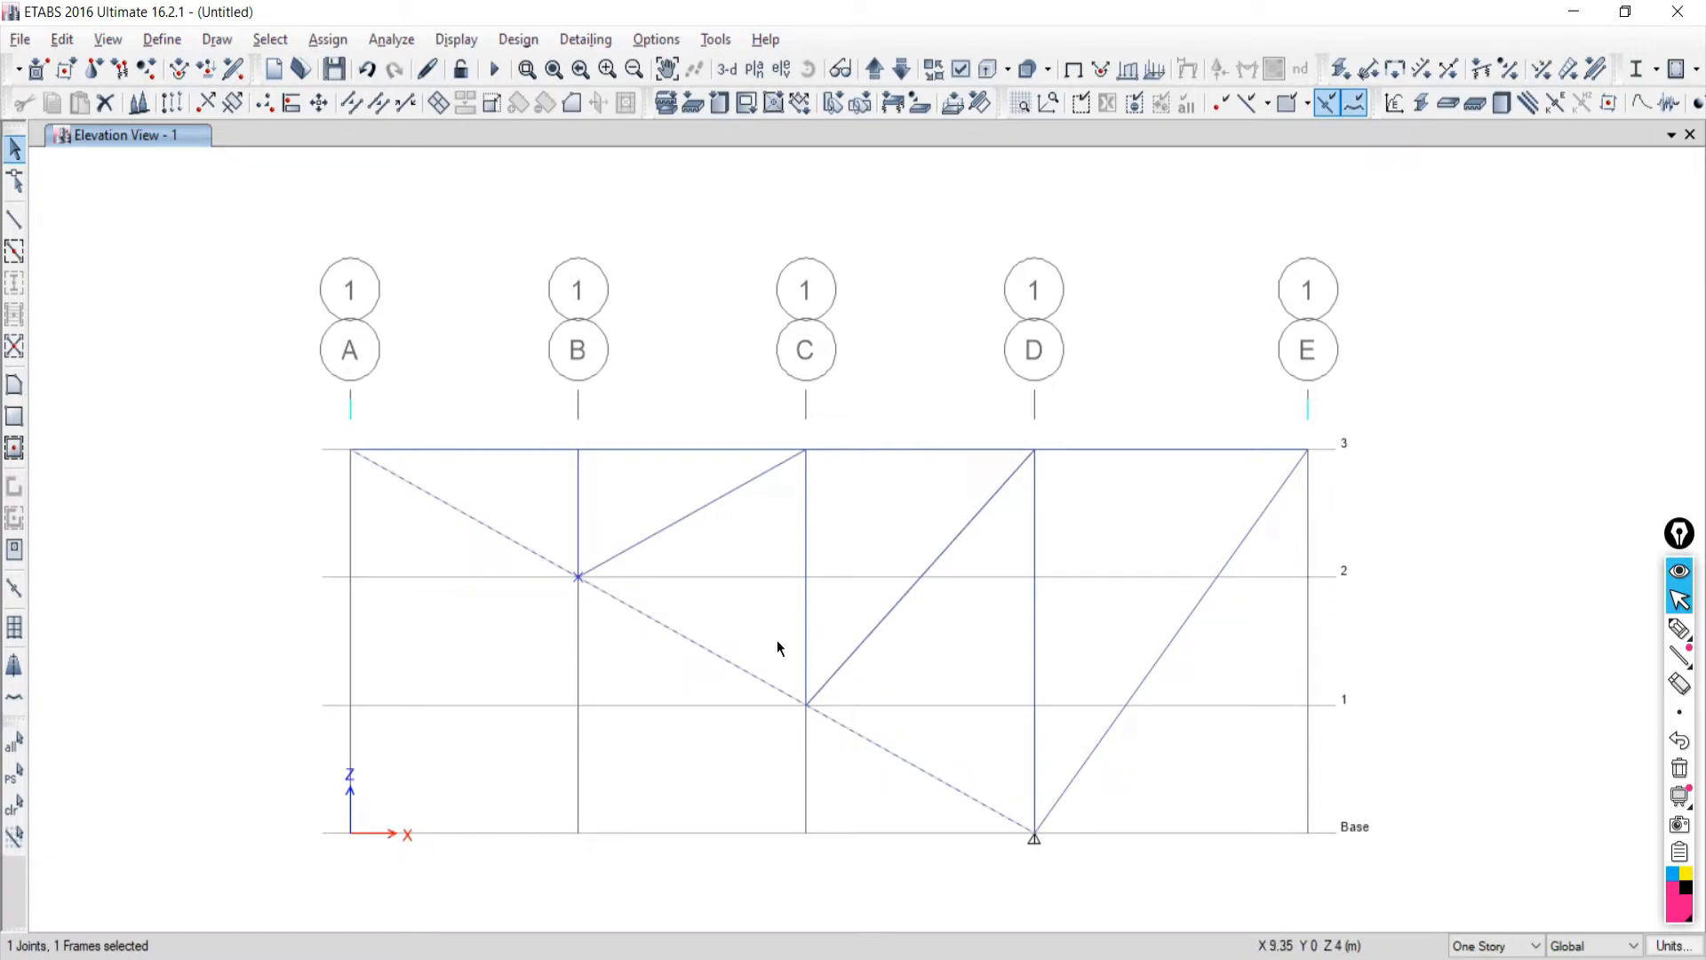
drag(814, 721, 816, 726)
click(64, 40)
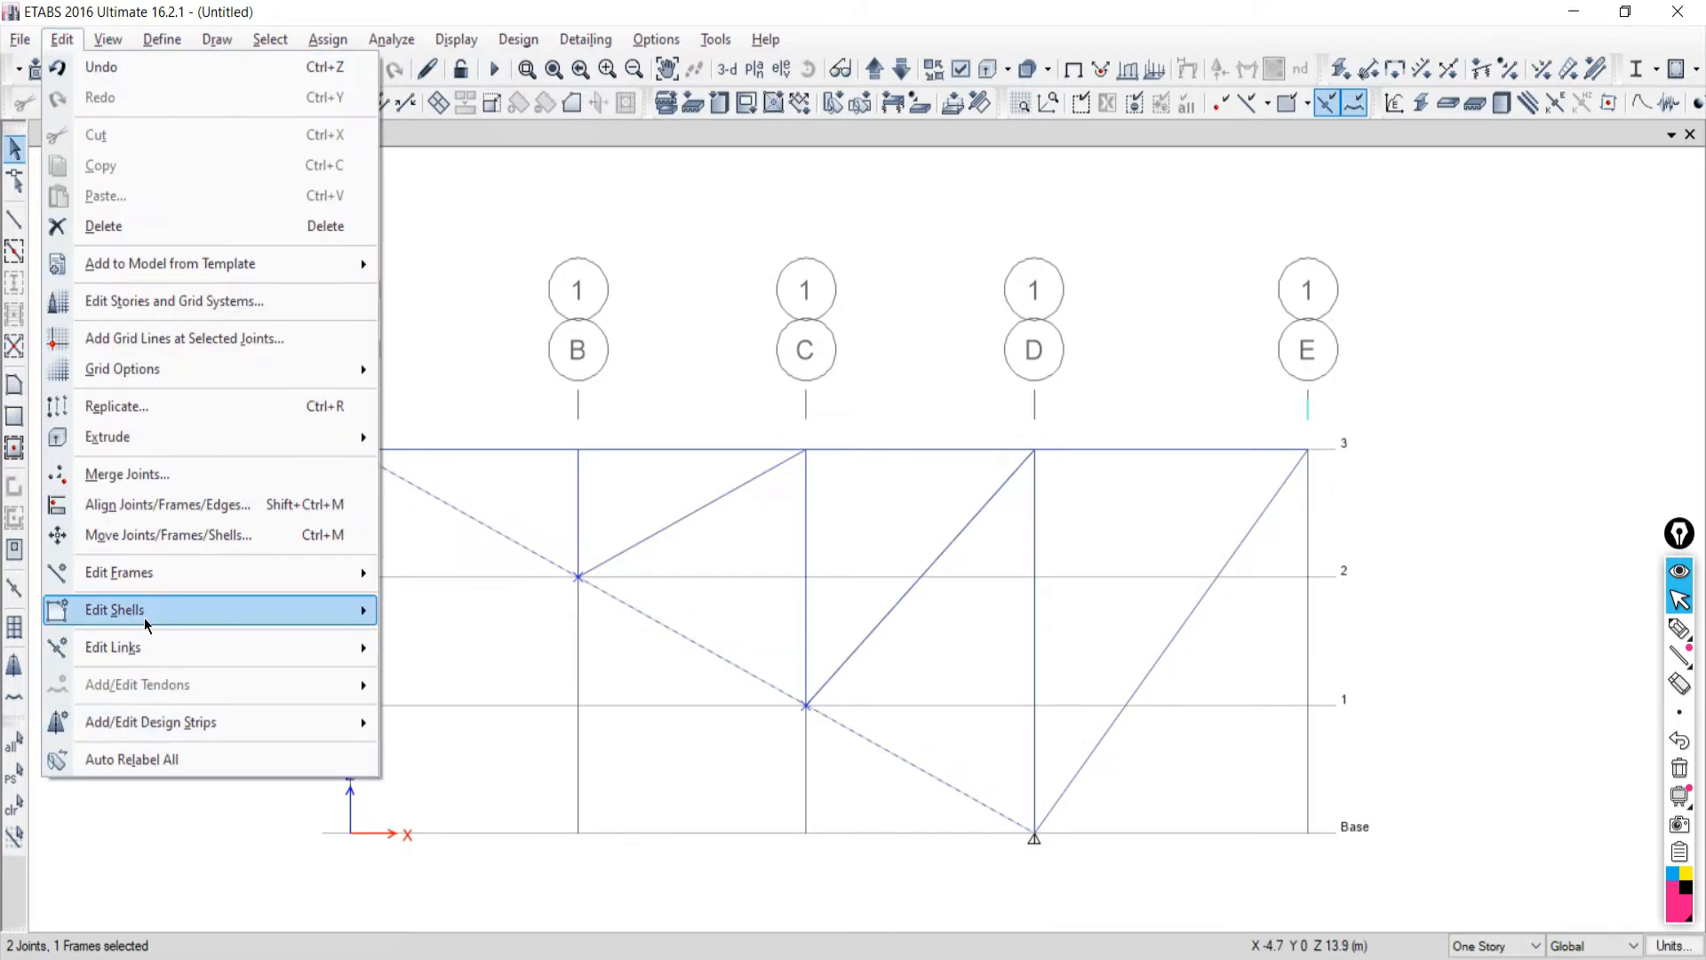
mouse_move(142, 575)
click(439, 577)
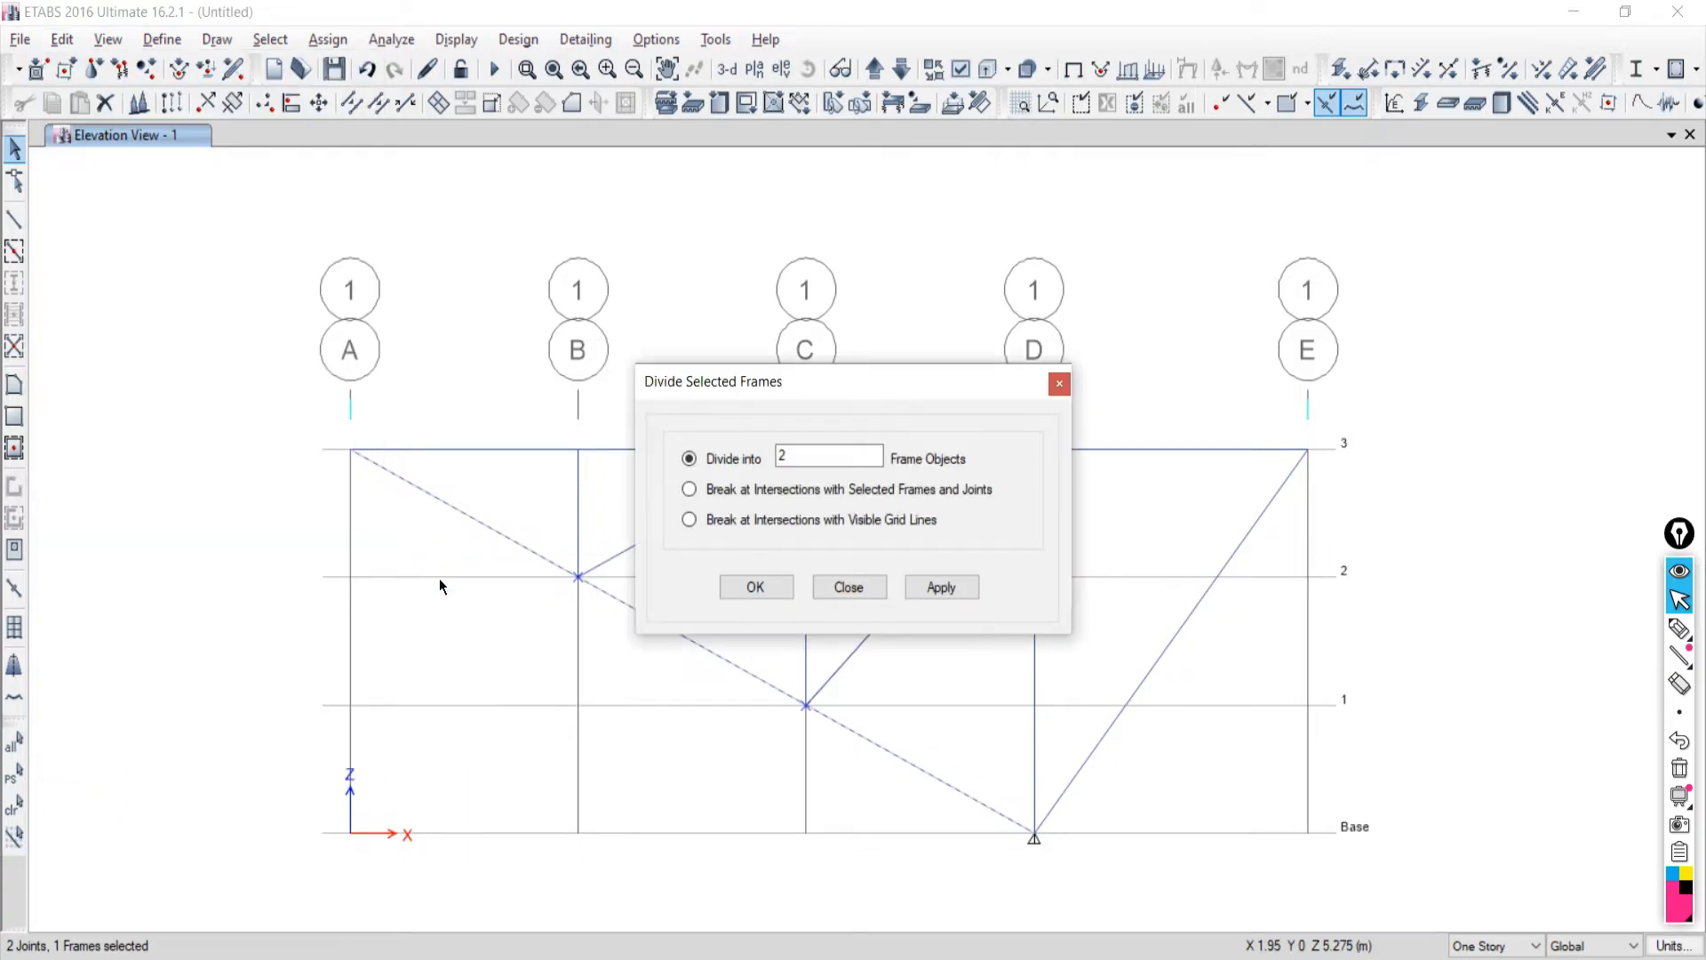
click(758, 489)
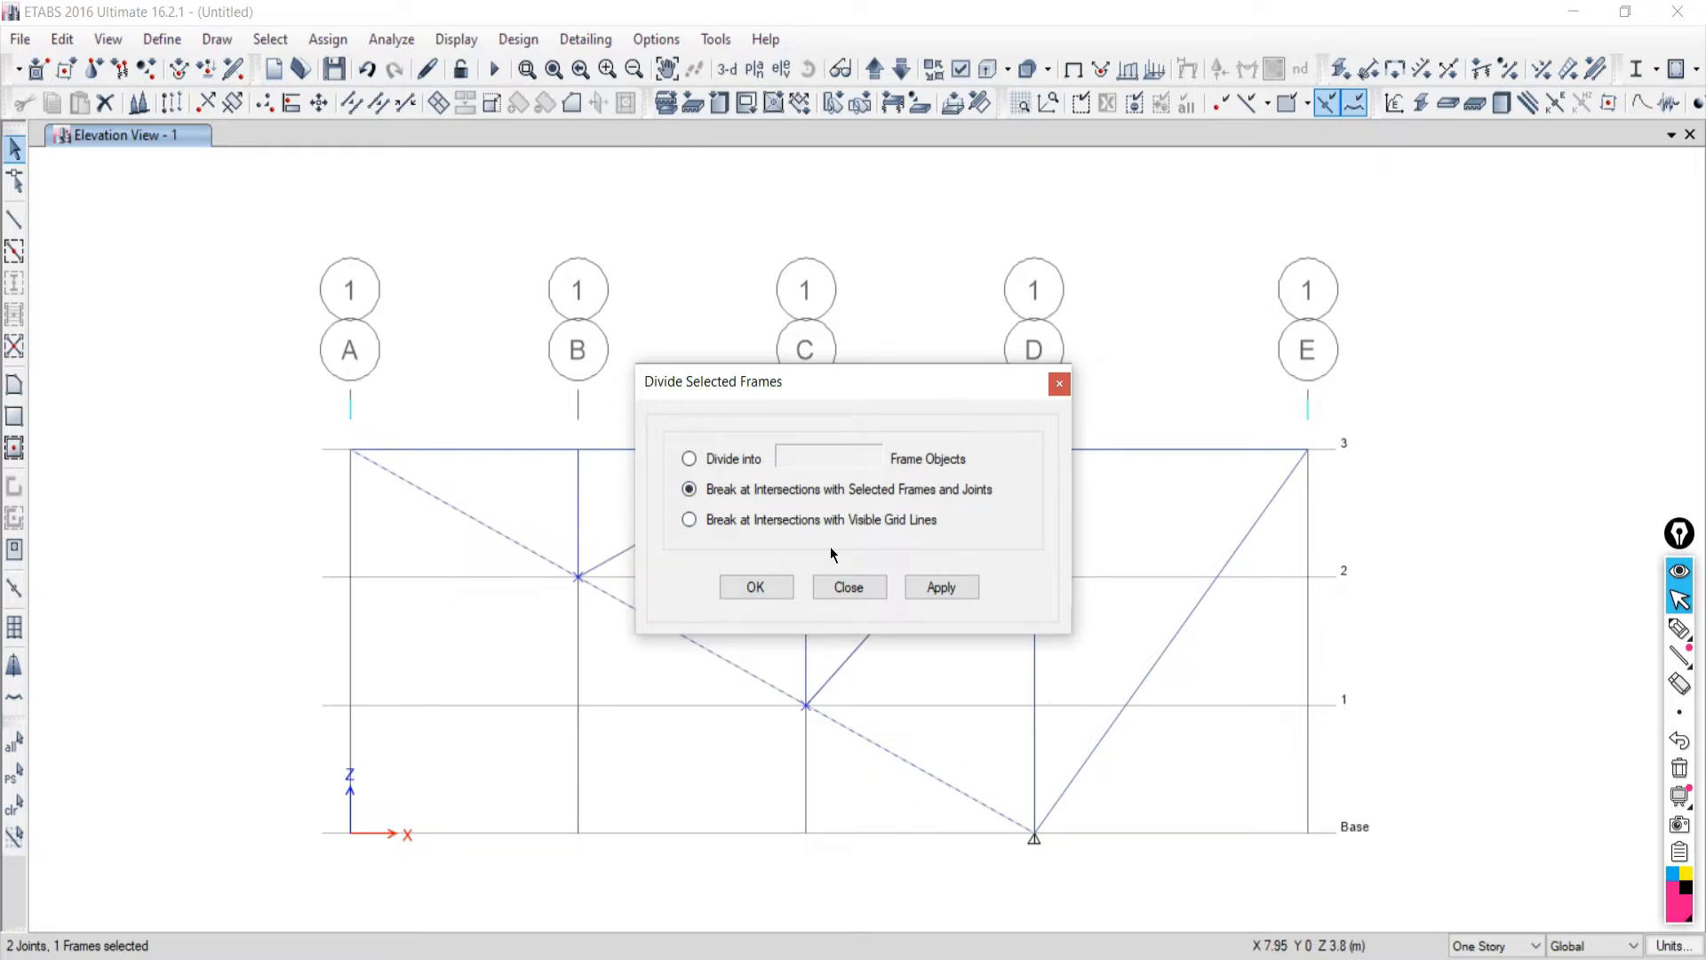
click(944, 590)
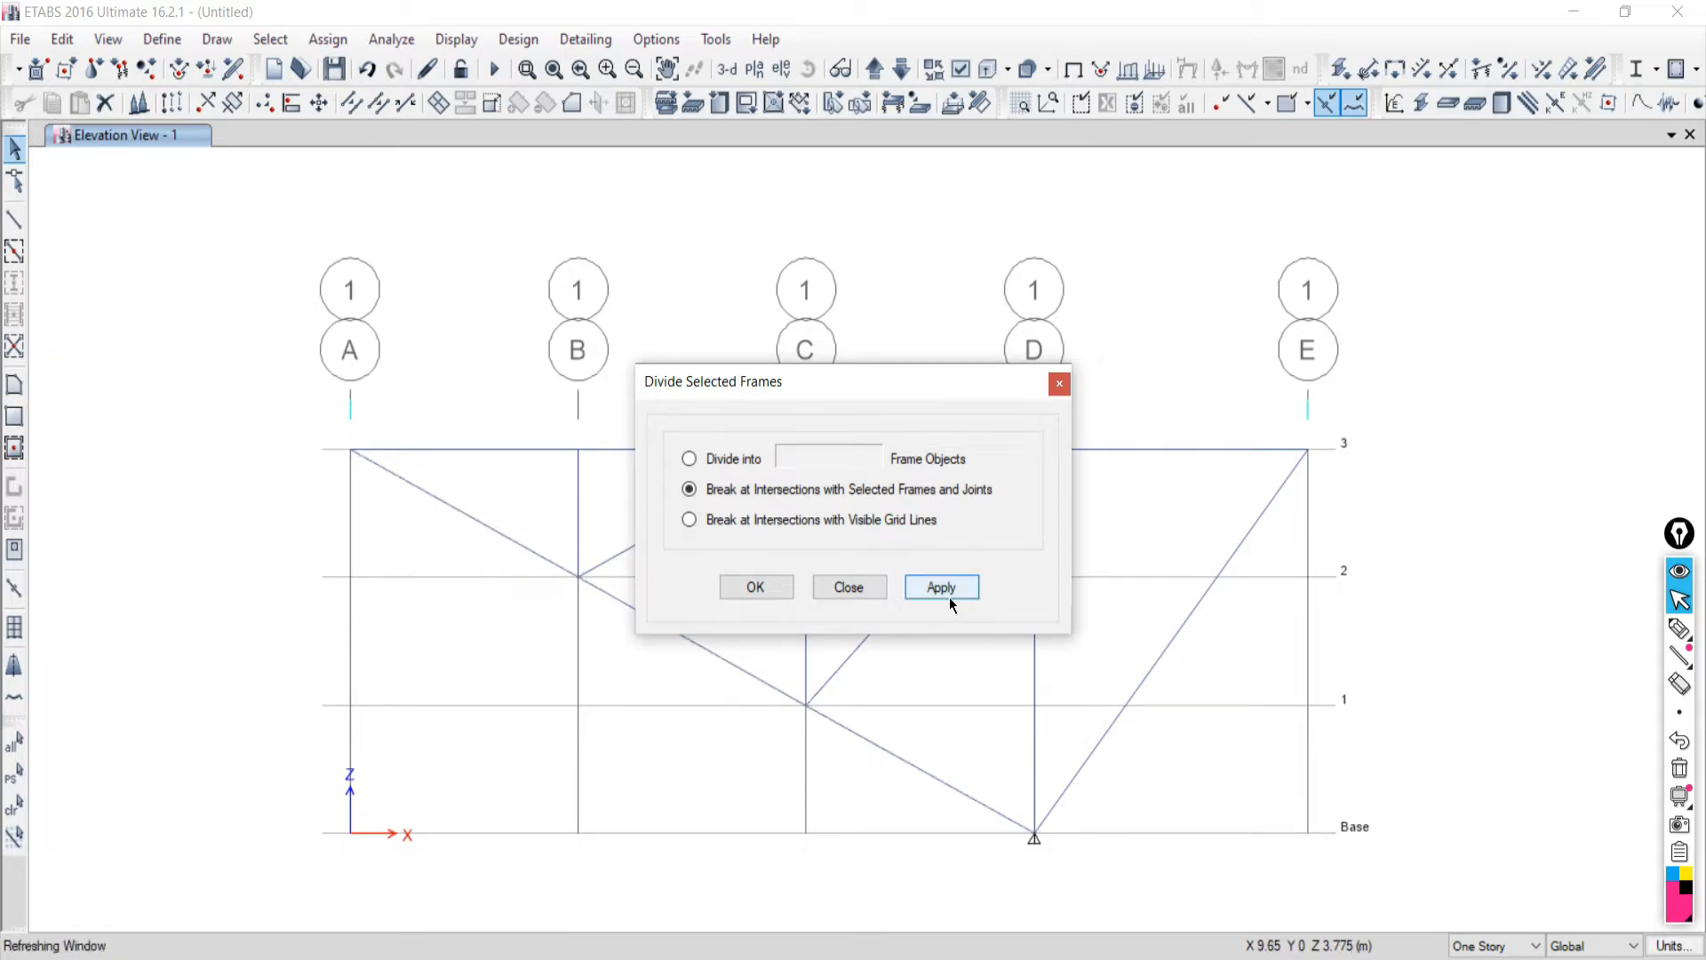
click(848, 587)
Select the inclined chord's segments to check how it is divided, and clear the selection.
drag(970, 709, 889, 786)
drag(508, 510, 428, 567)
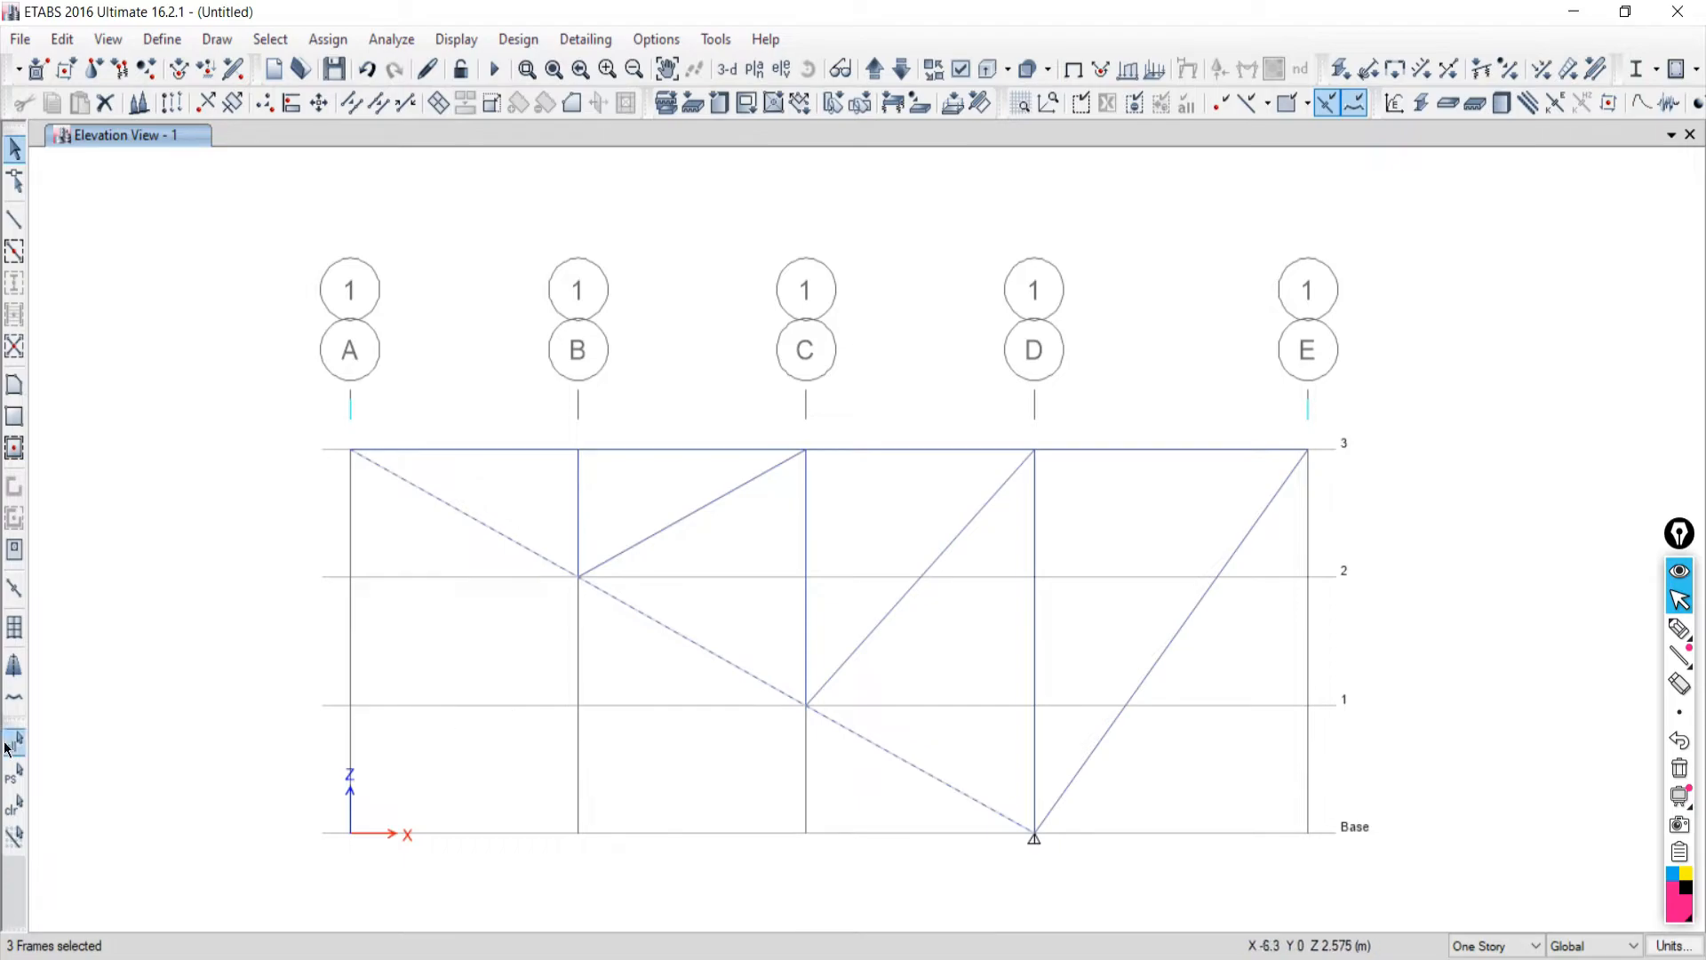
click(14, 804)
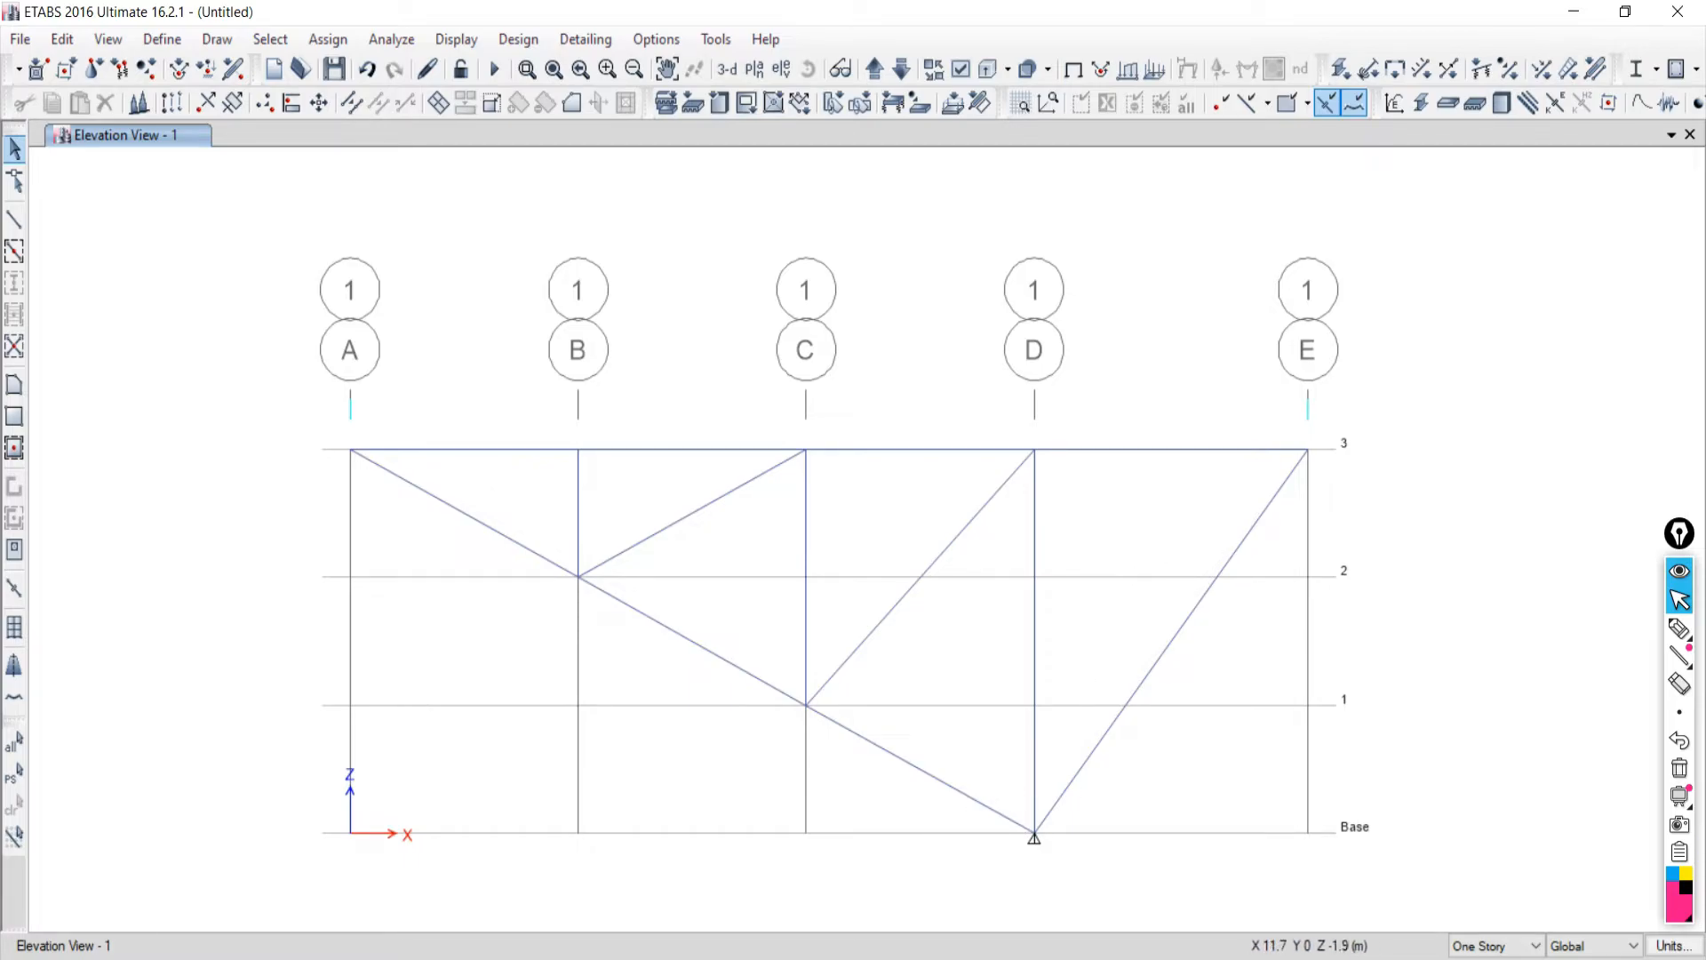
Check the supports in the PDF figure, return to ETABS and assign a roller restraint (Translation Z only) to the grid D Base joint.
key(alt+Tab)
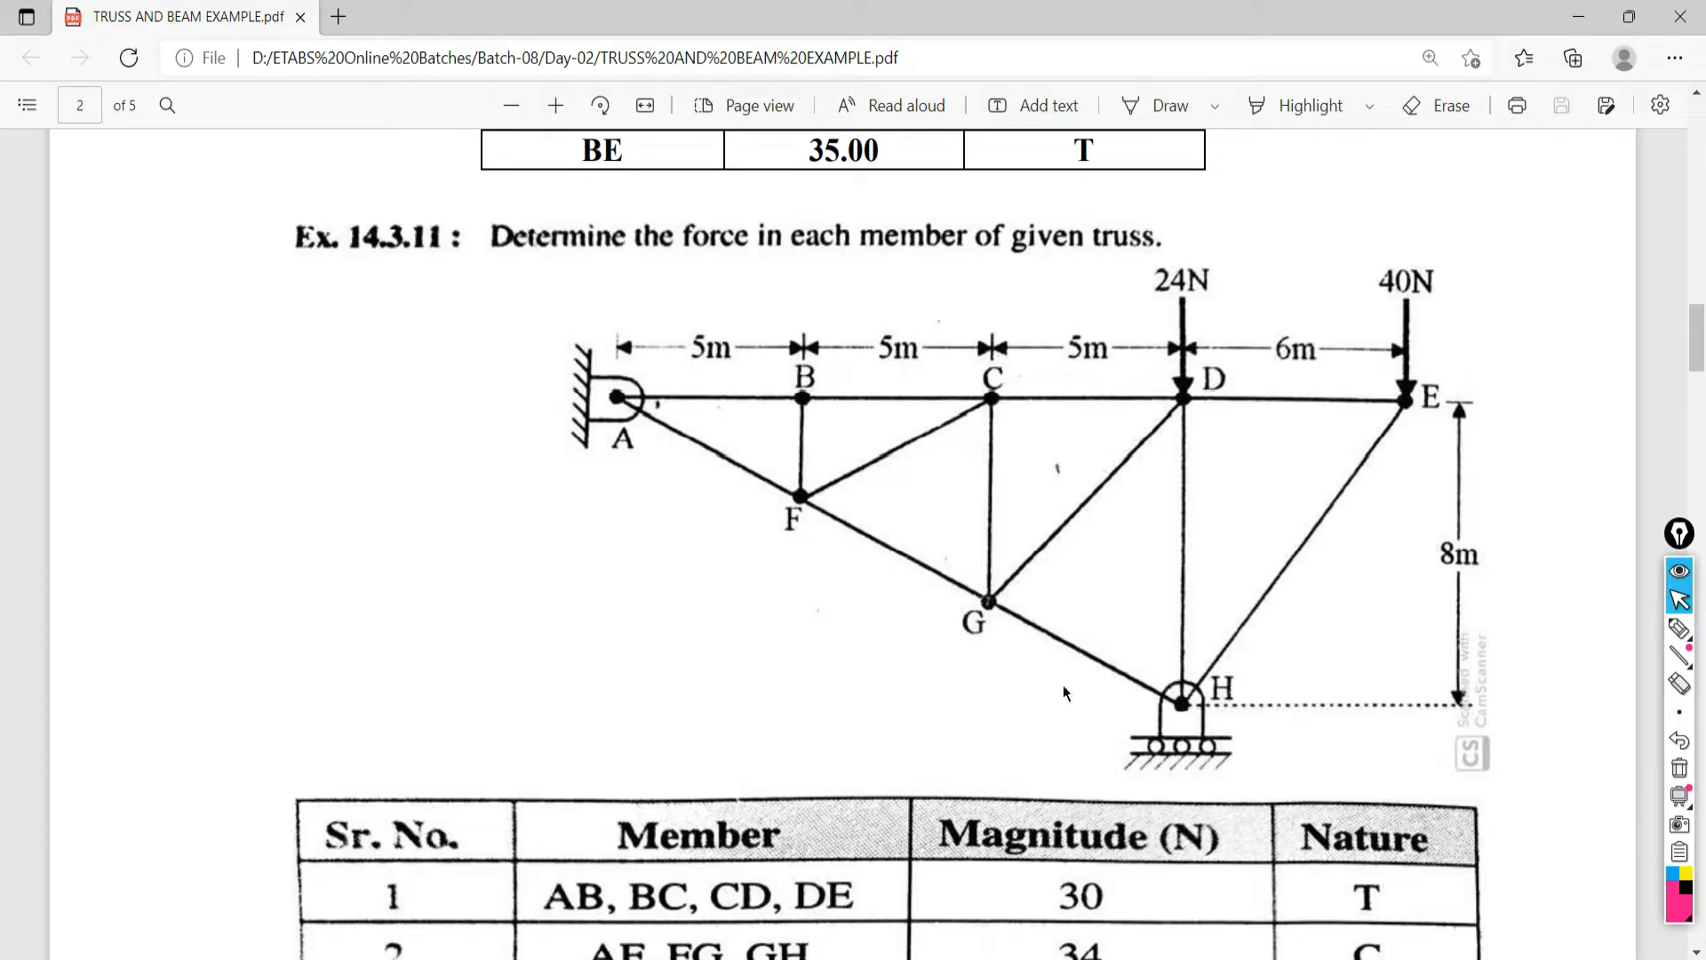
key(alt+Tab)
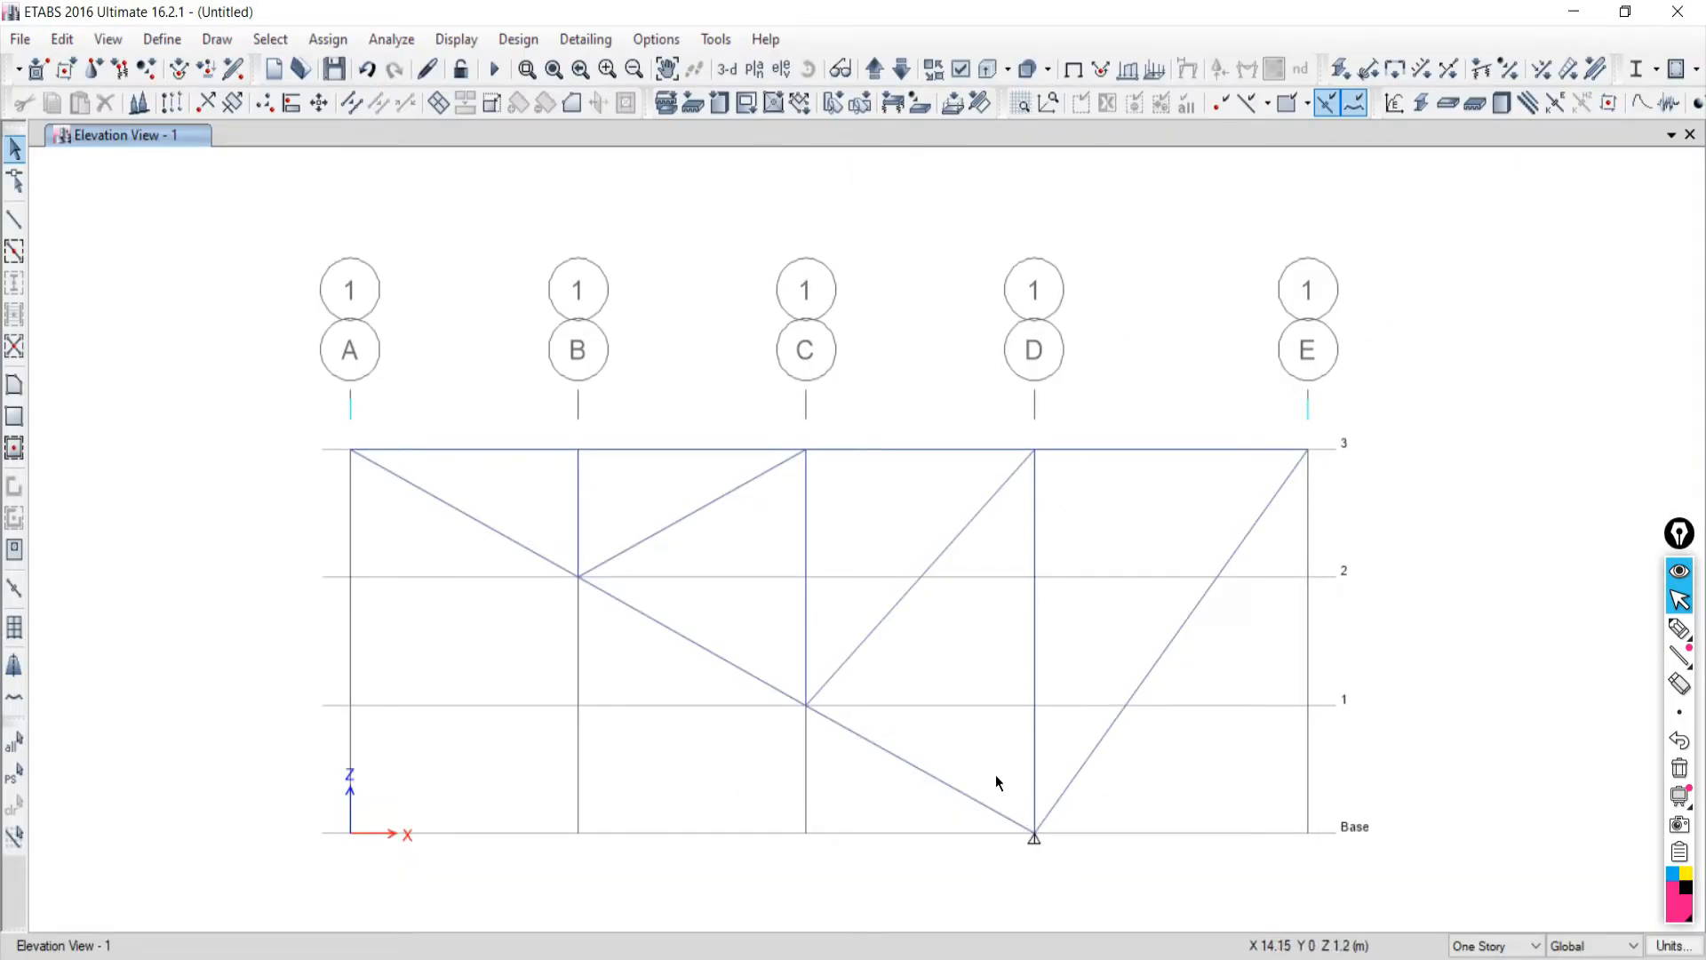
drag(988, 770, 1086, 885)
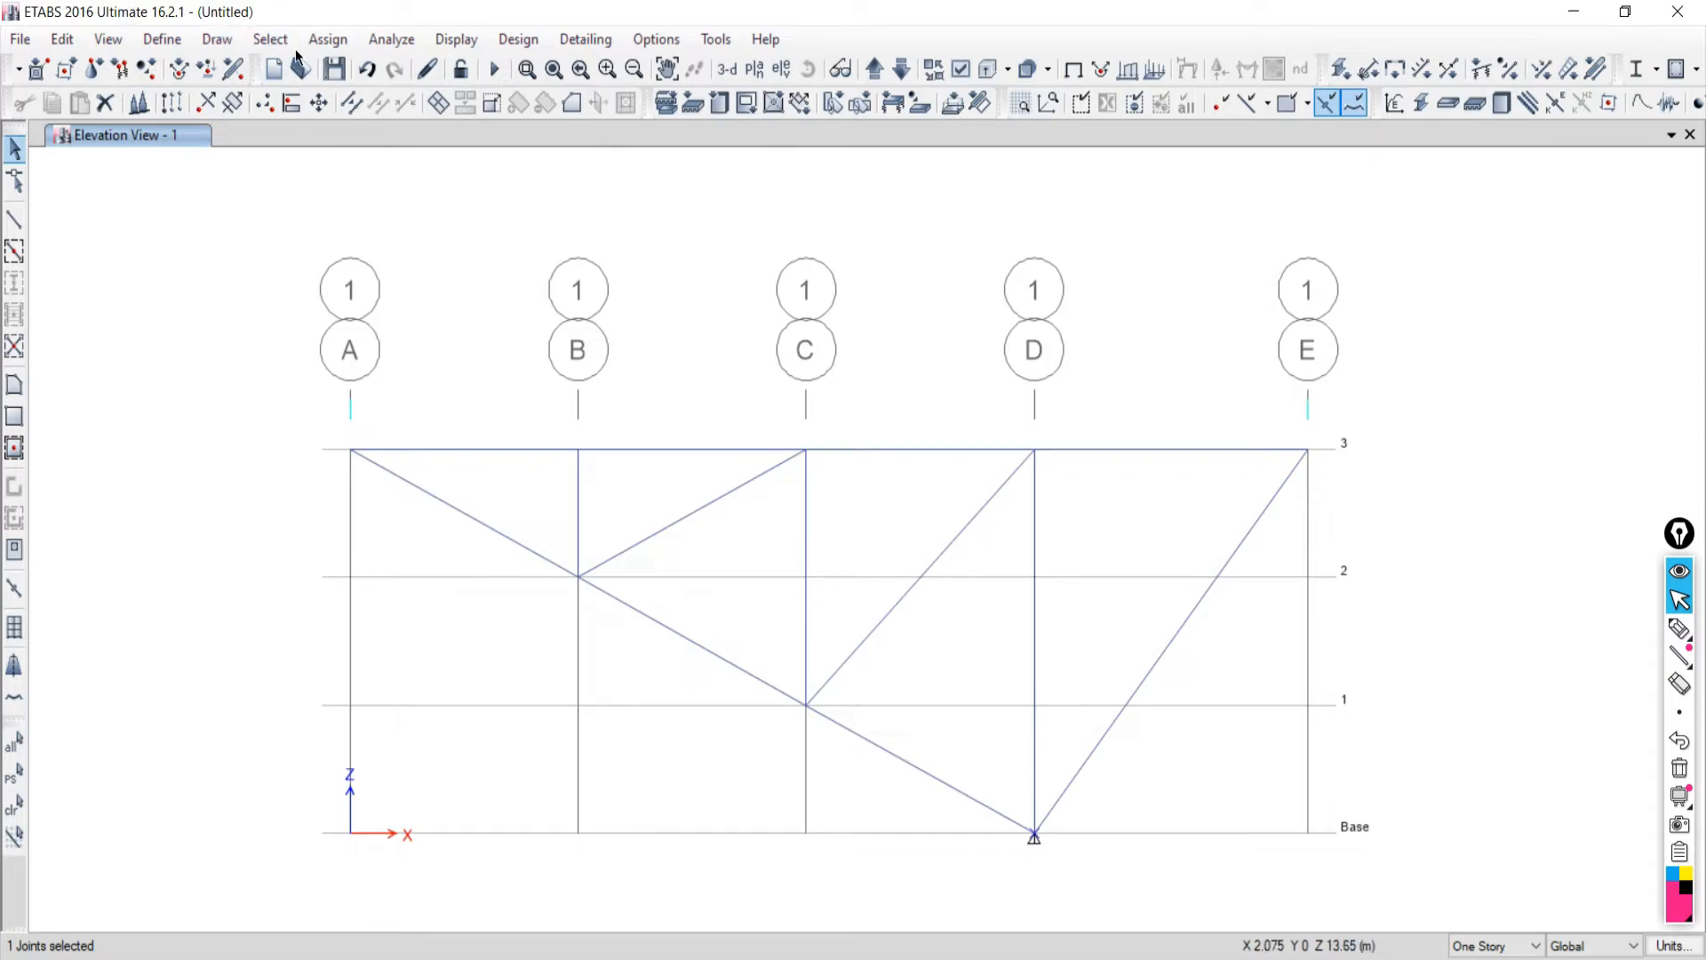
click(328, 39)
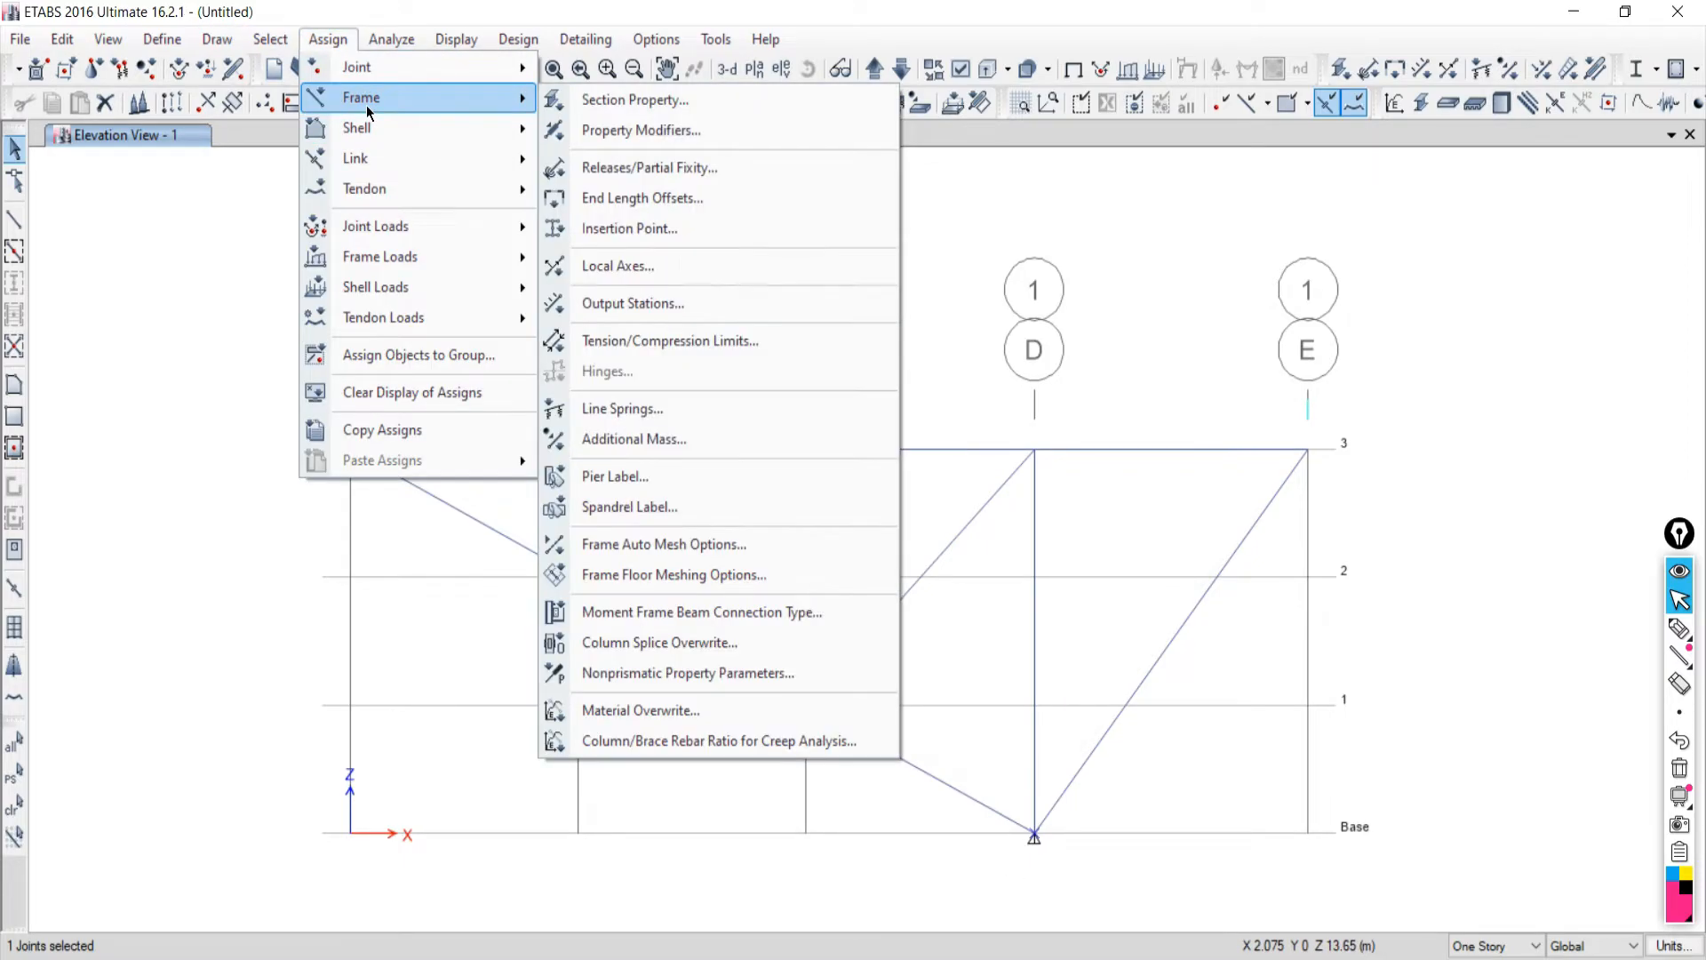
mouse_move(385, 73)
click(618, 71)
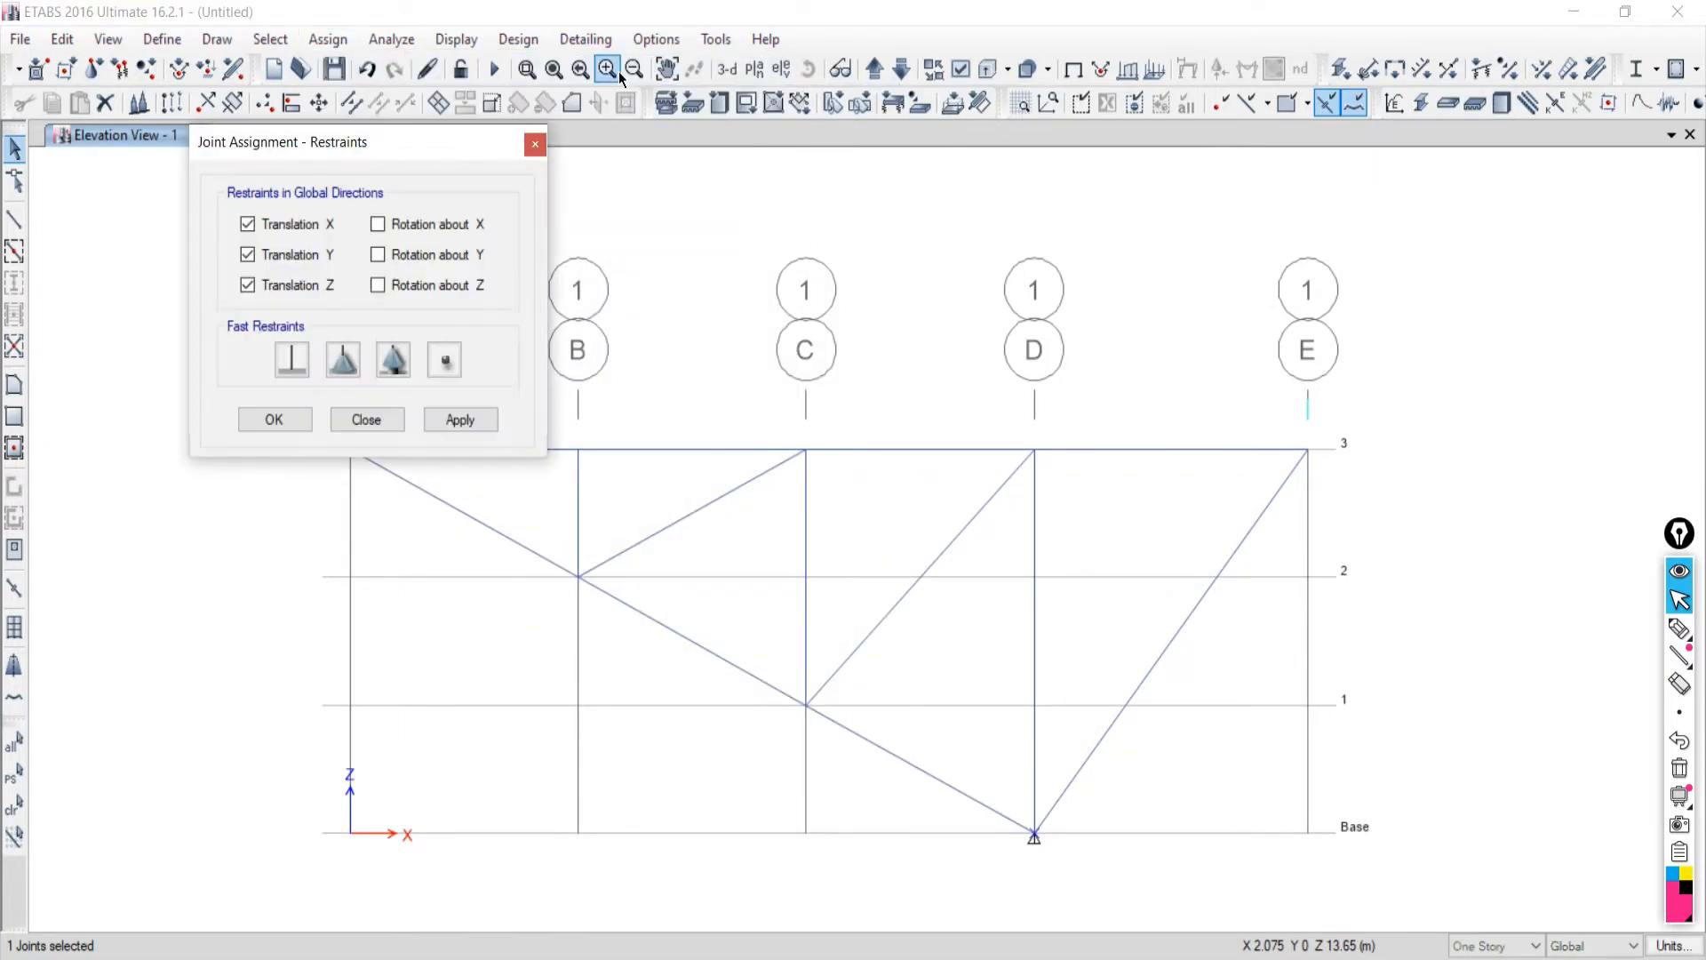
click(394, 363)
click(458, 418)
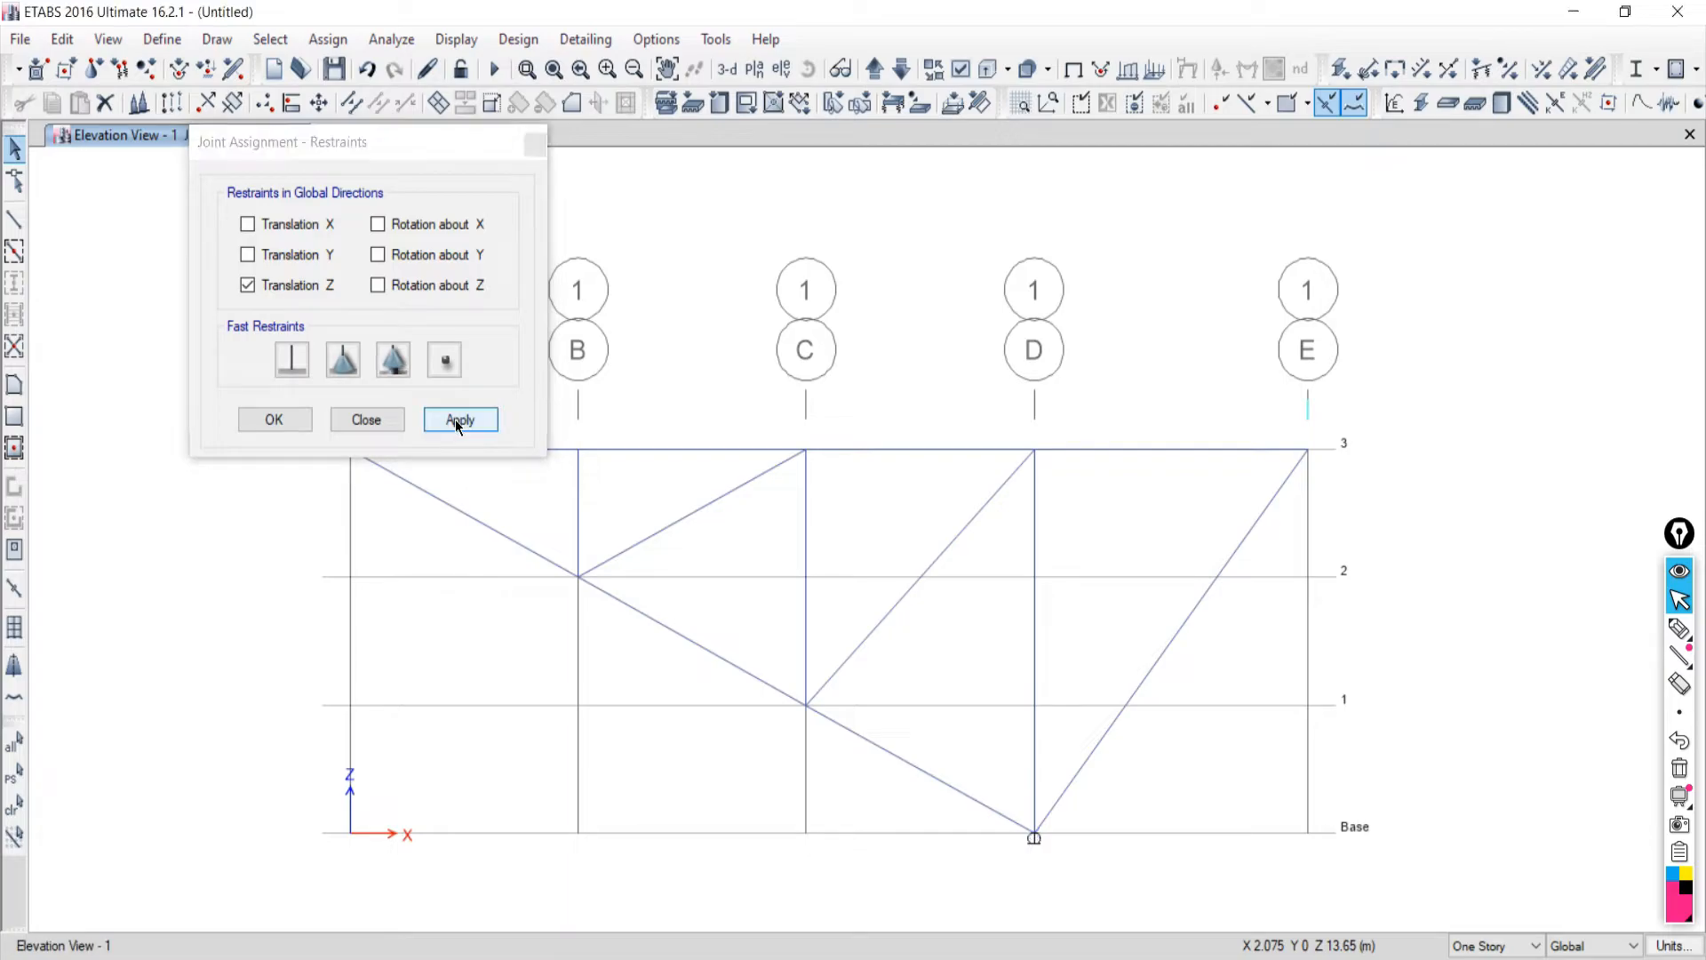
click(384, 419)
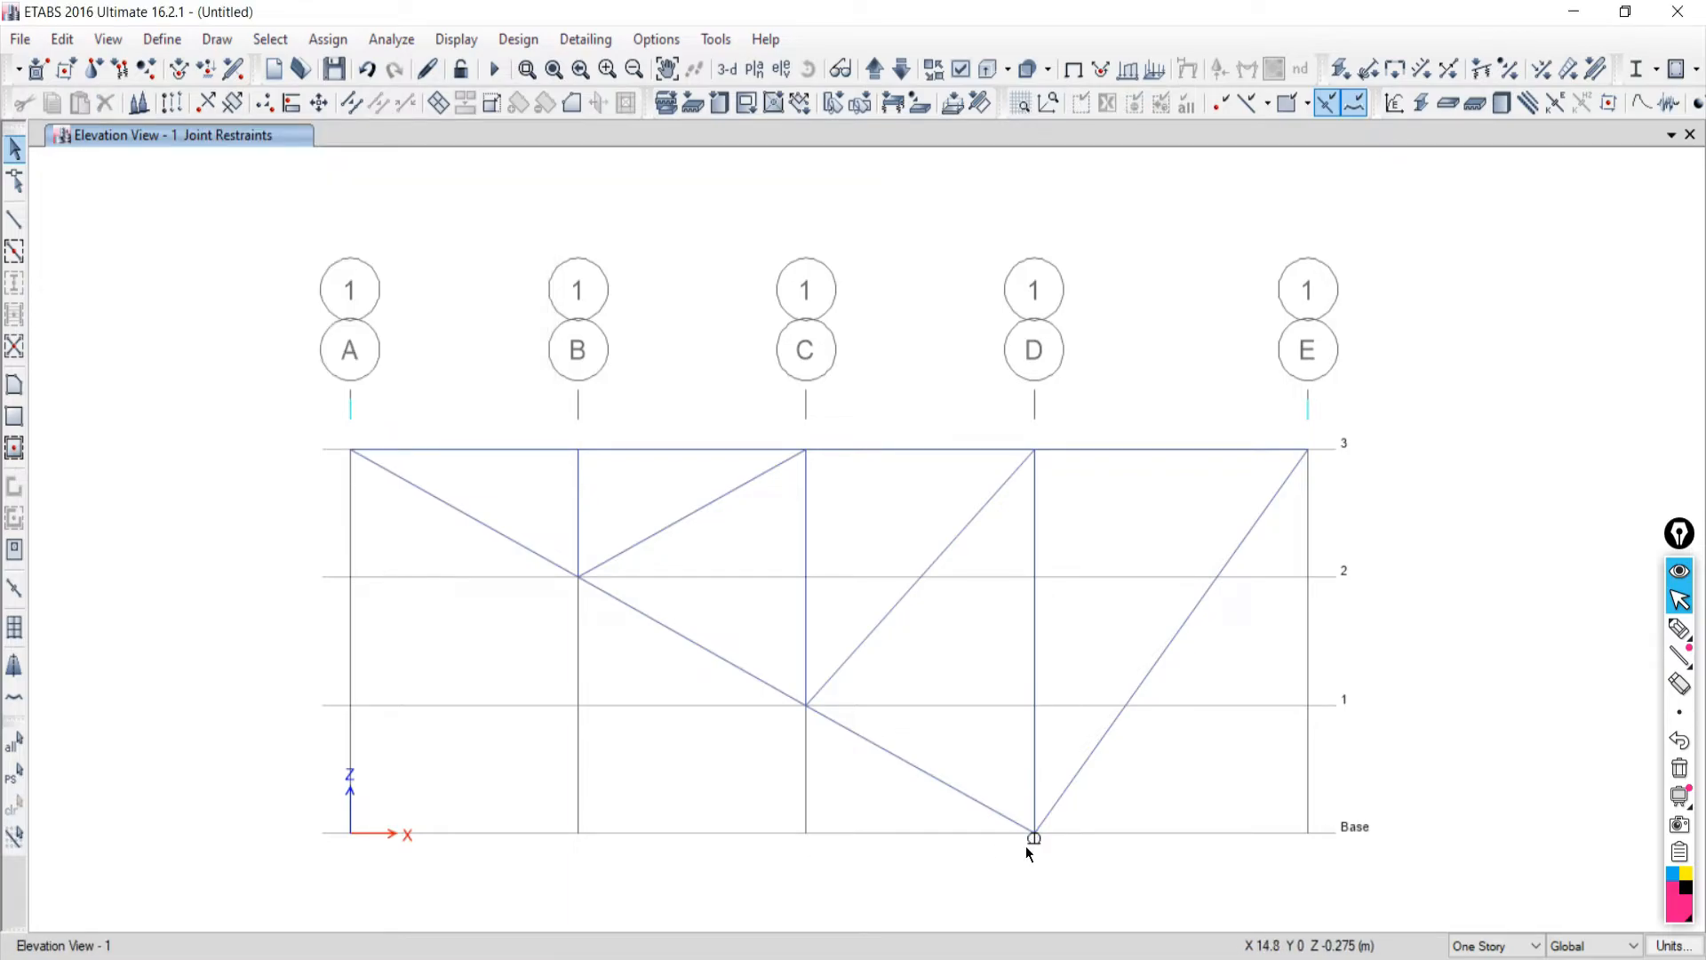
Assign a pinned restraint (Translation X, Y and Z) to the joint at grid A on story 3.
drag(318, 425, 429, 499)
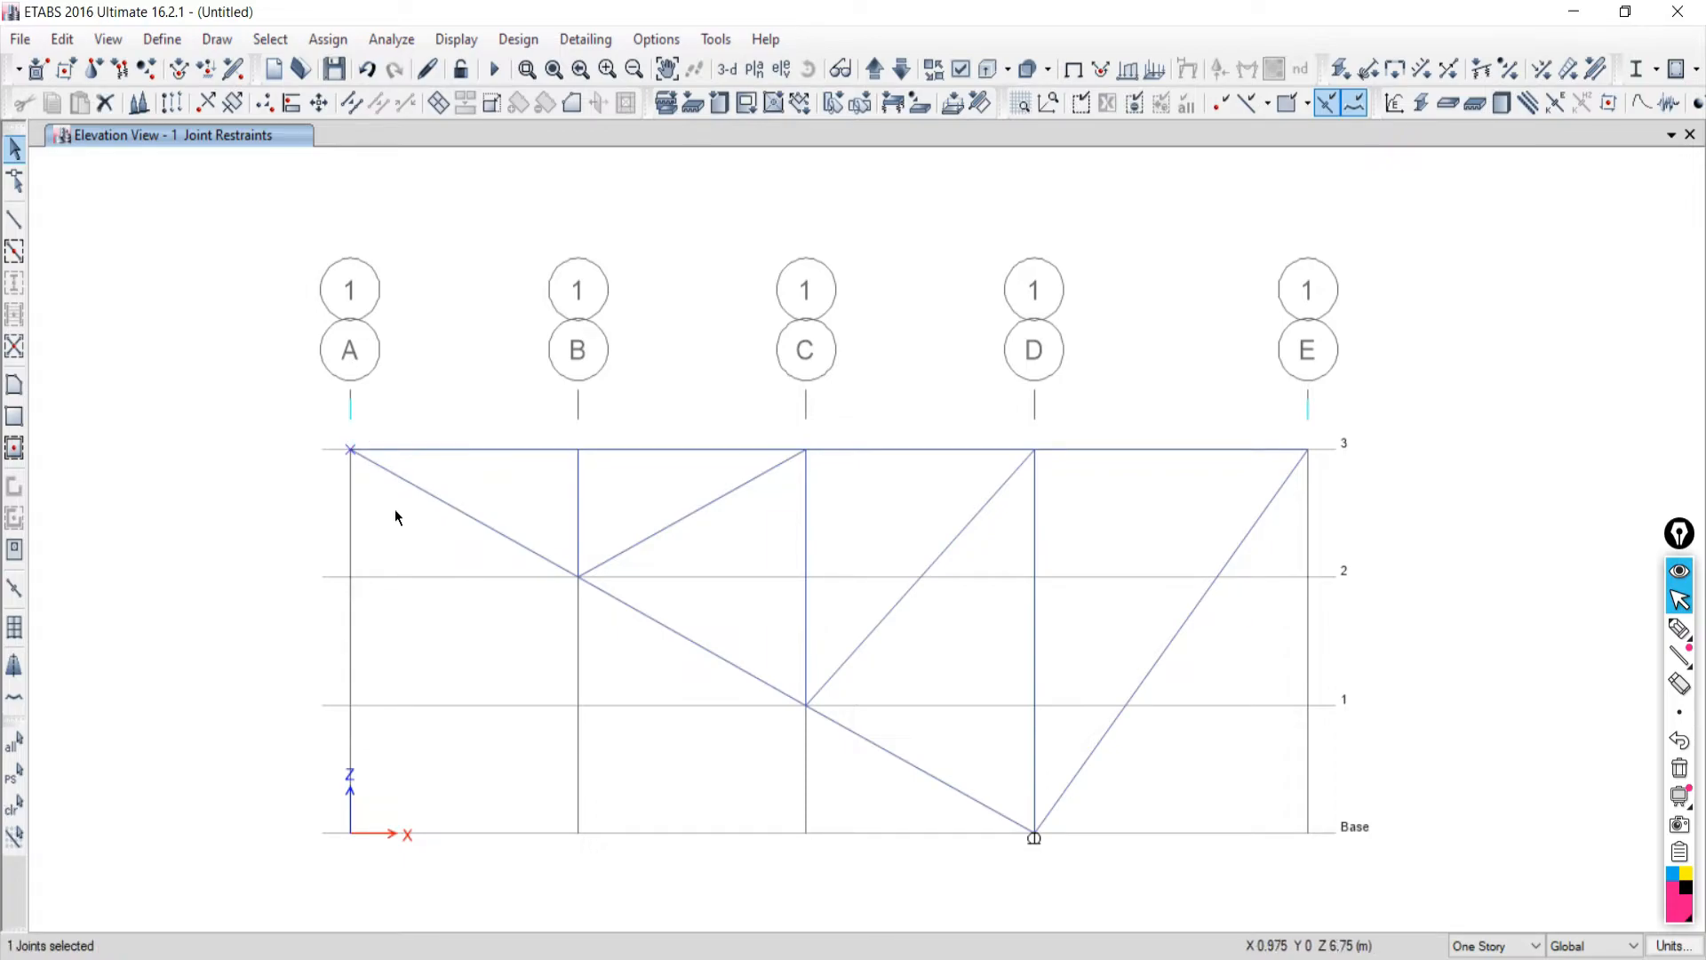
click(327, 41)
mouse_move(373, 67)
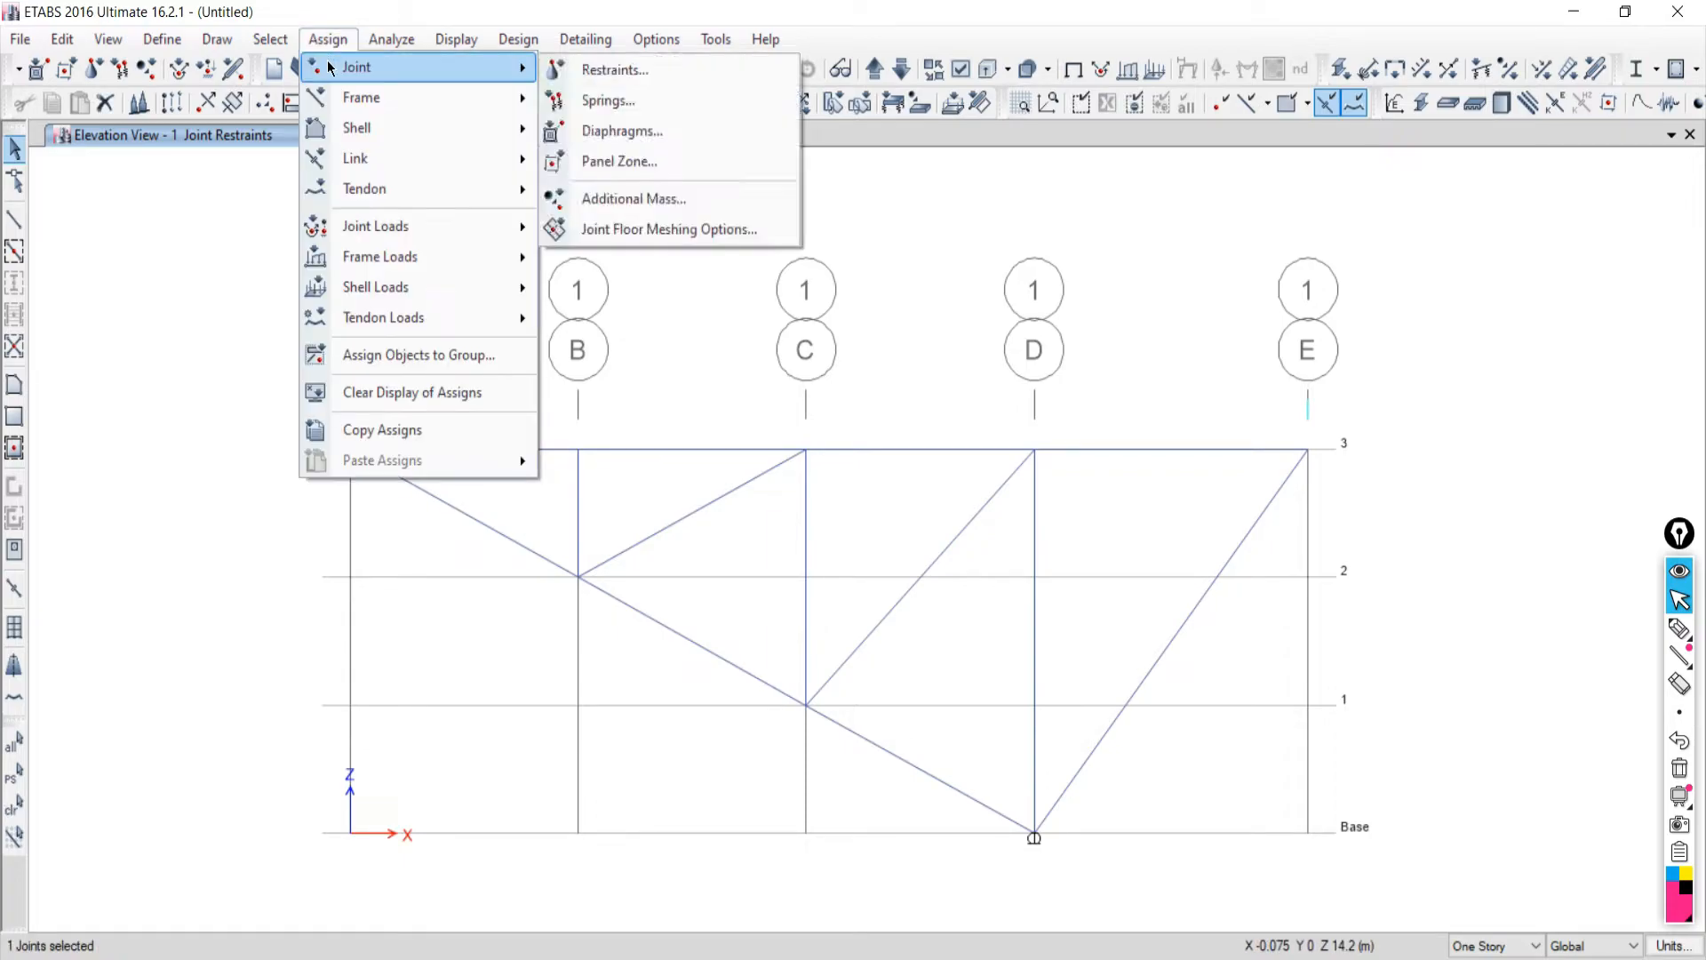
click(591, 68)
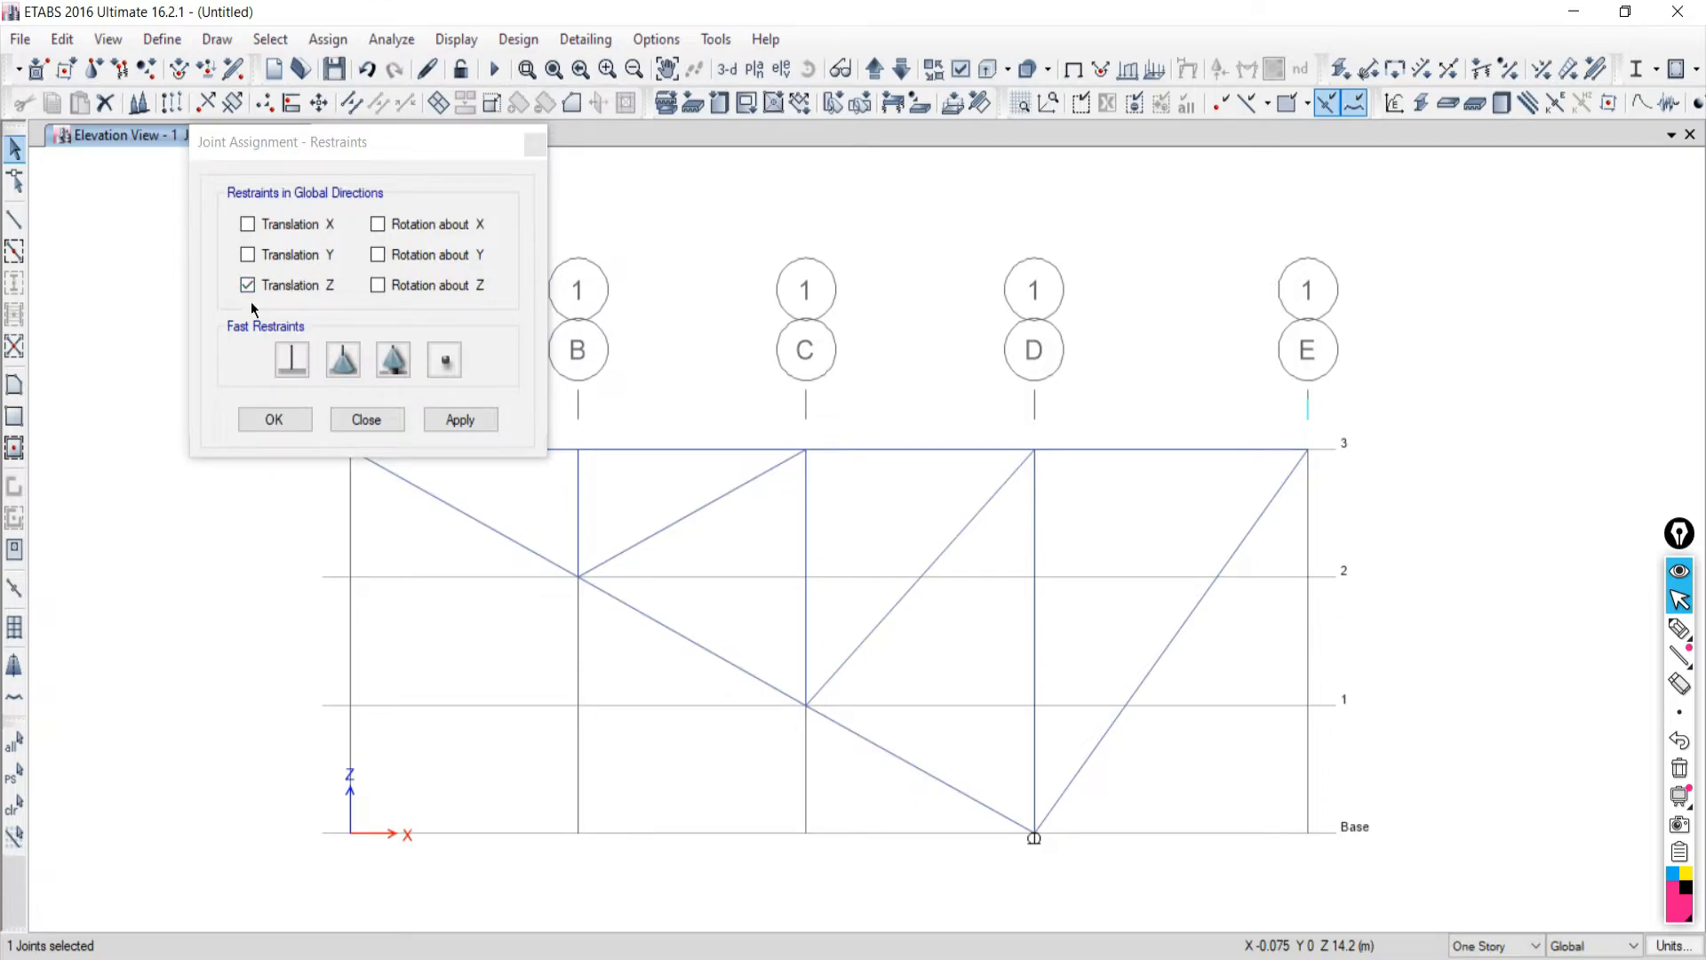
click(345, 366)
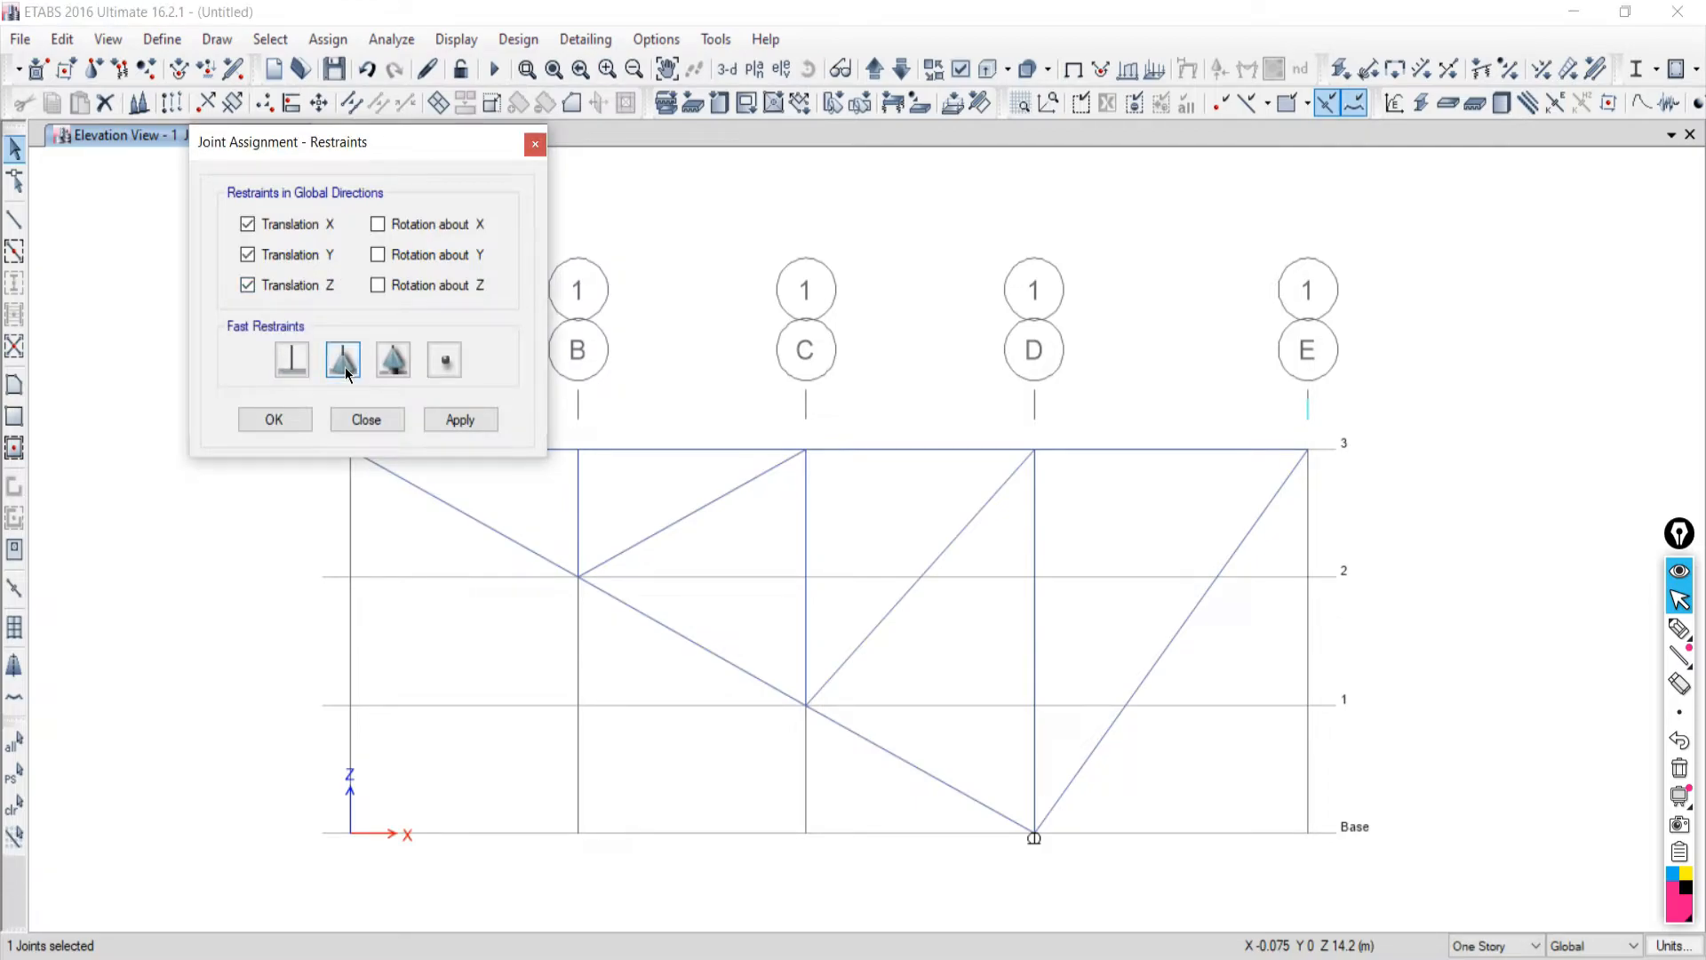
click(461, 420)
click(369, 421)
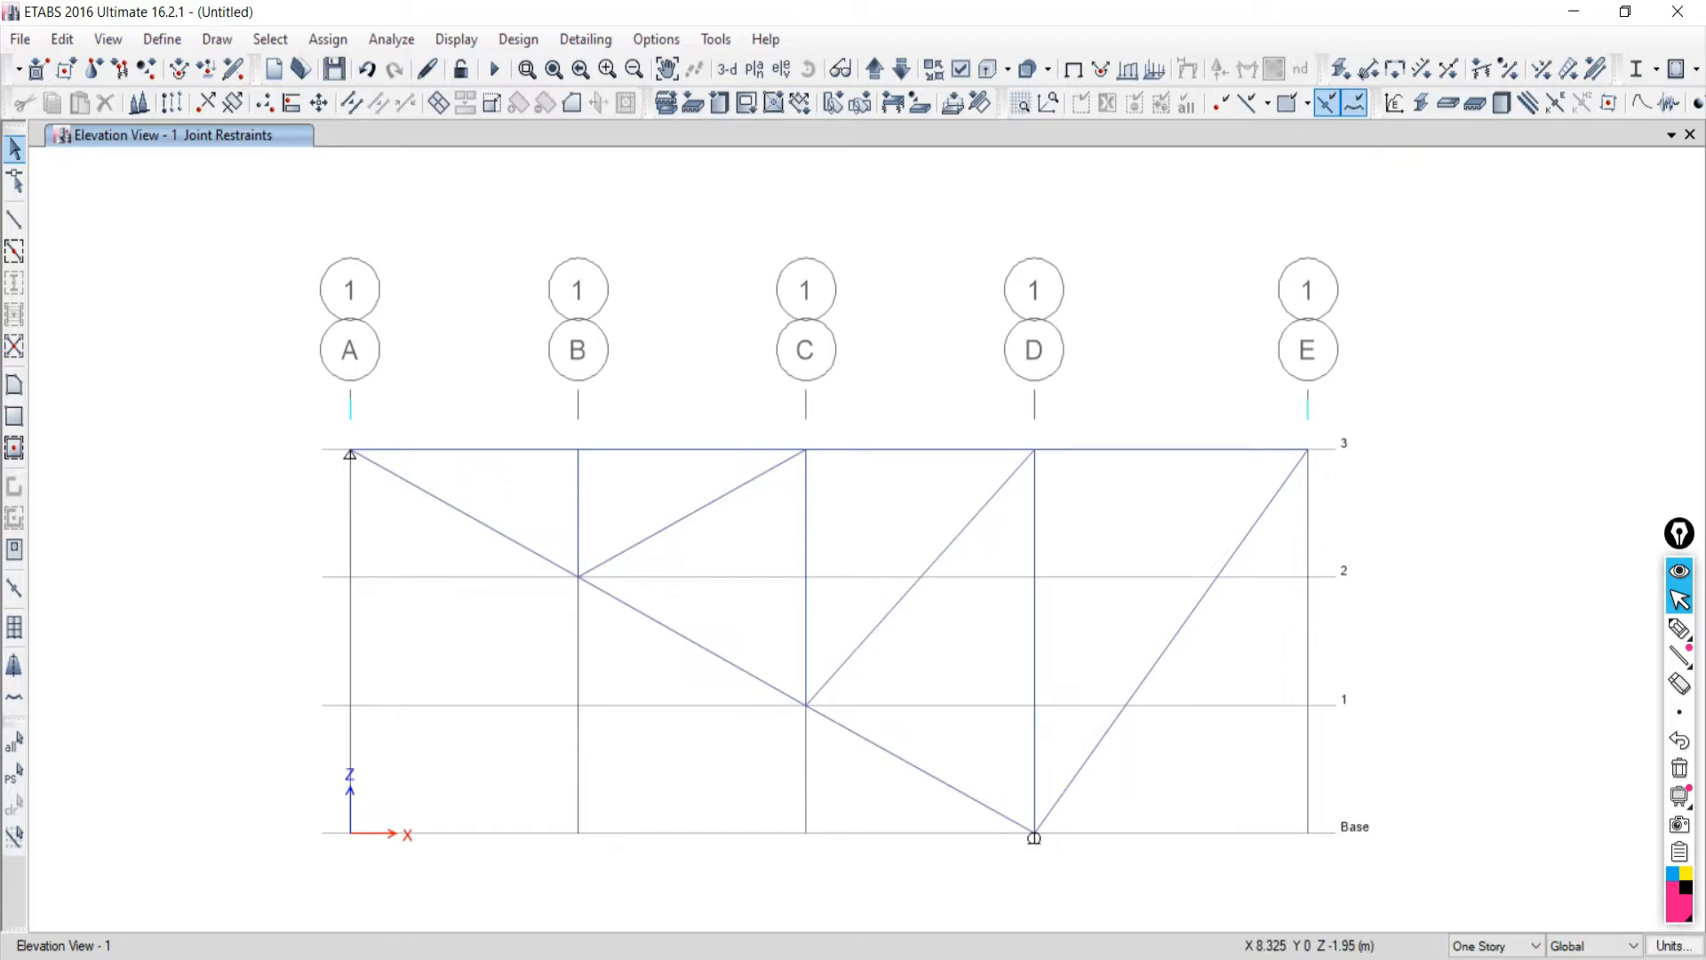
Review the Ex. 14.3.11 figure in the PDF and compare it with the truss elevation in ETABS.
key(alt+Tab)
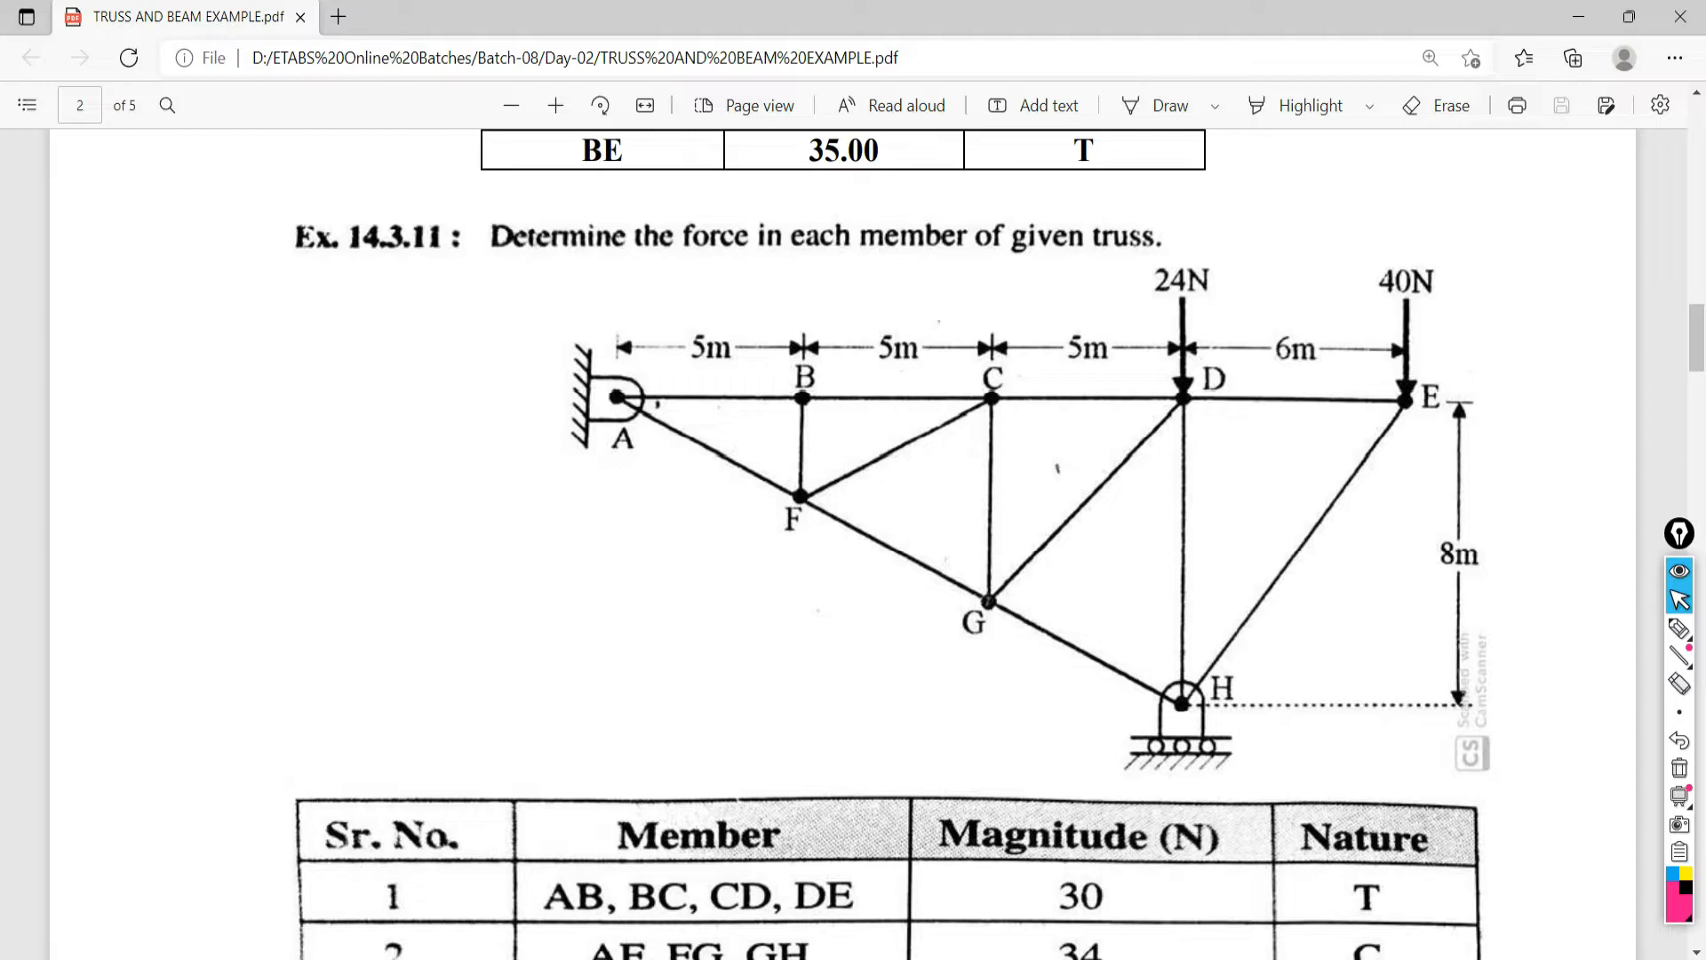
key(alt+Tab)
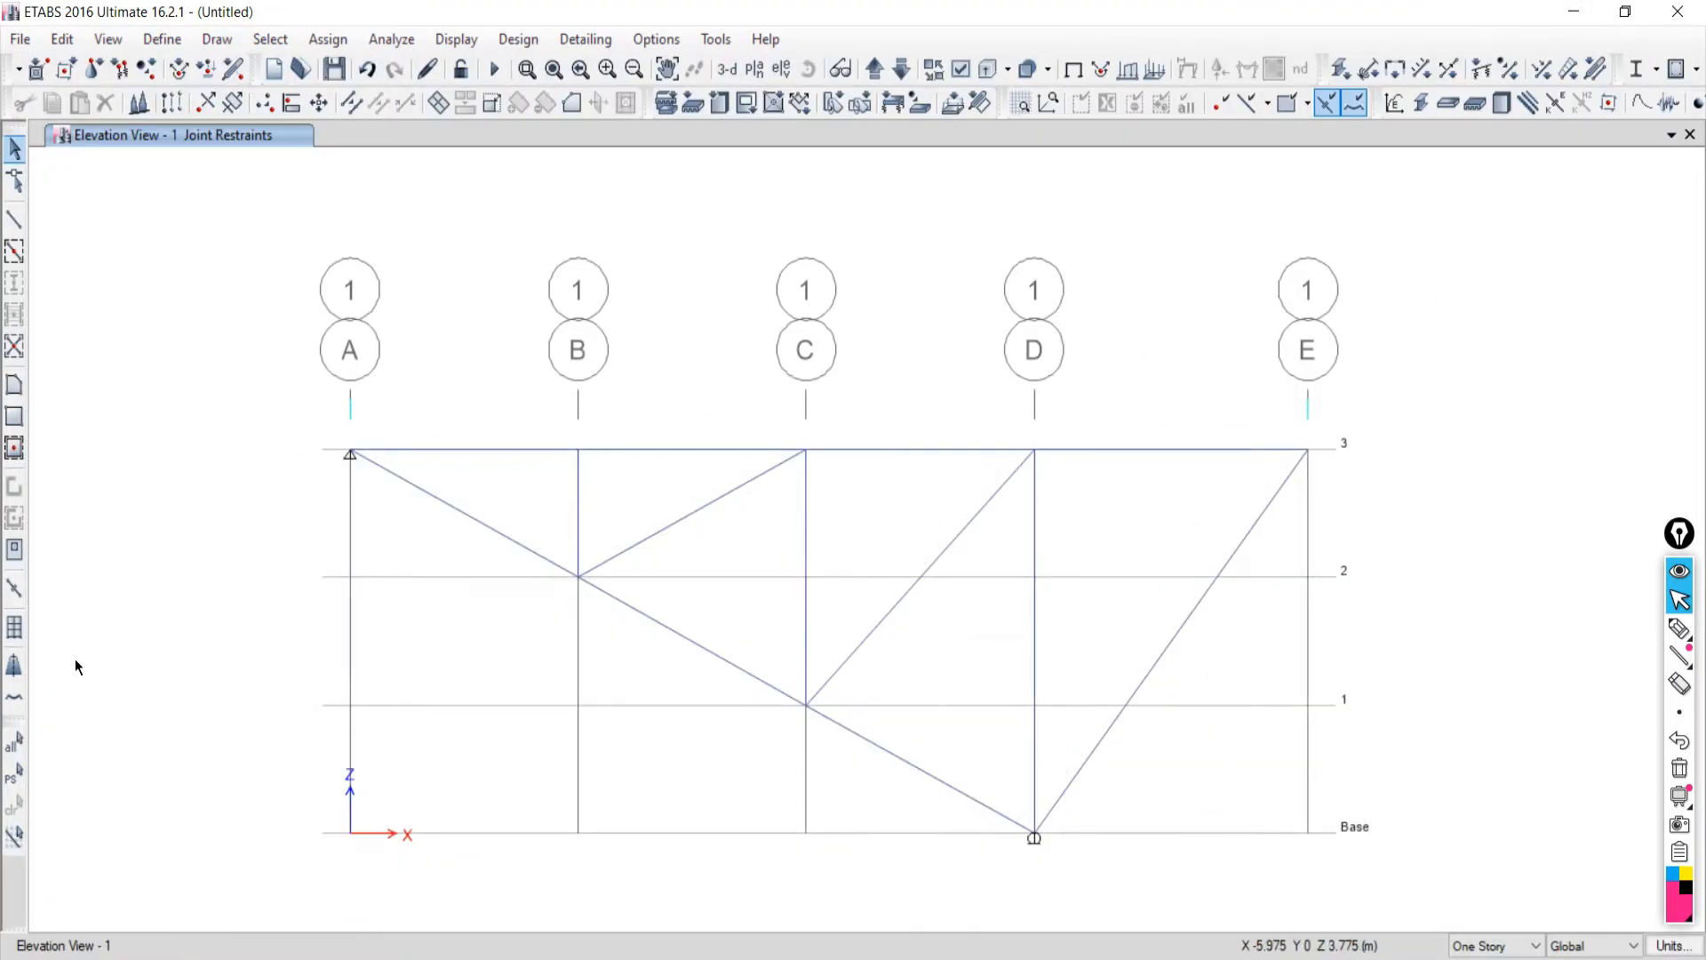
scroll(1104, 555, down, 2)
scroll(1100, 551, up, 2)
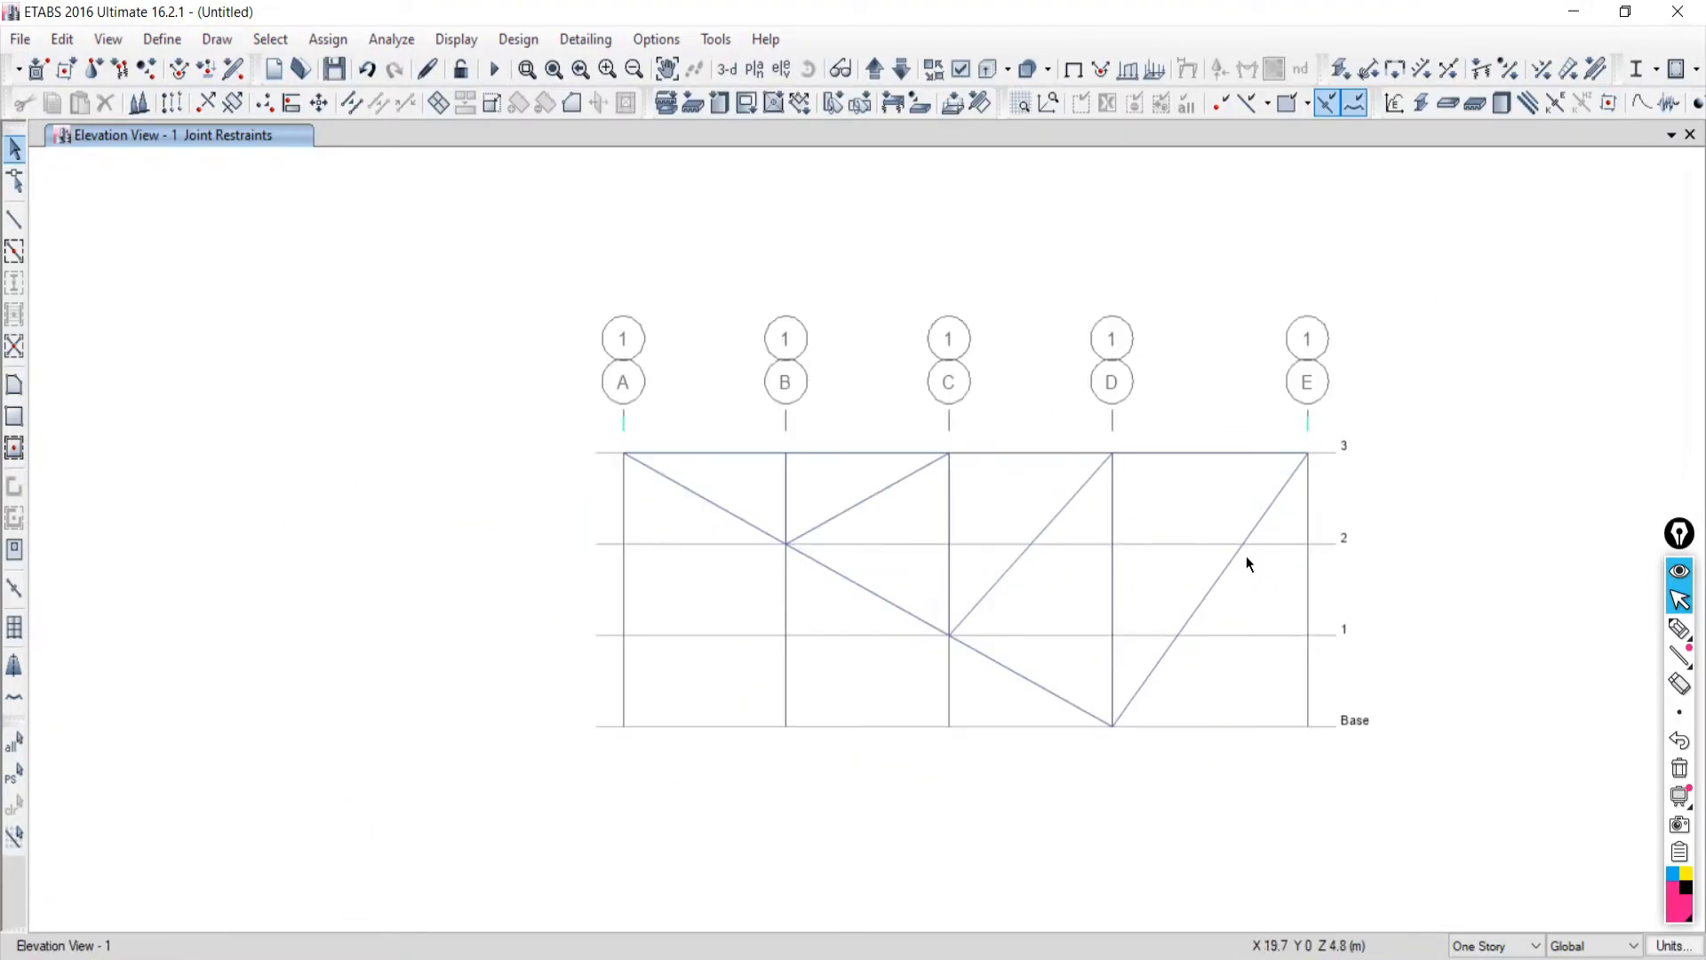
Hide the grid system in the elevation view and check the model with all check and fix options enabled, using the 1 mm tolerance.
right_click(672, 208)
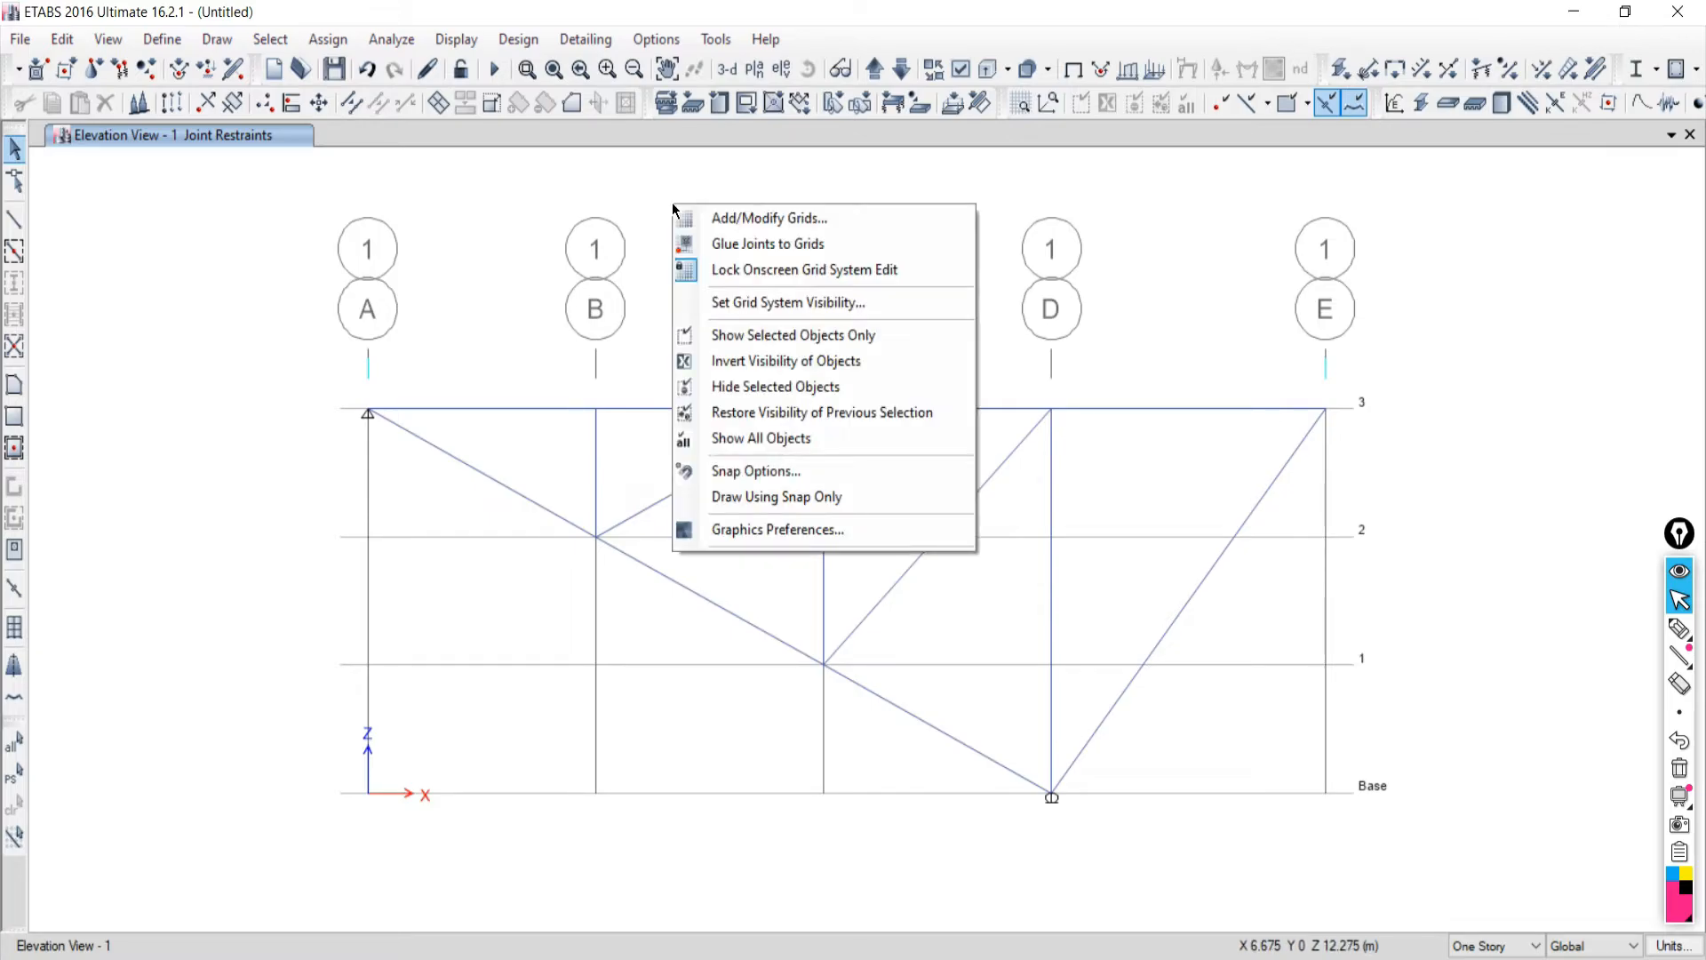
click(723, 306)
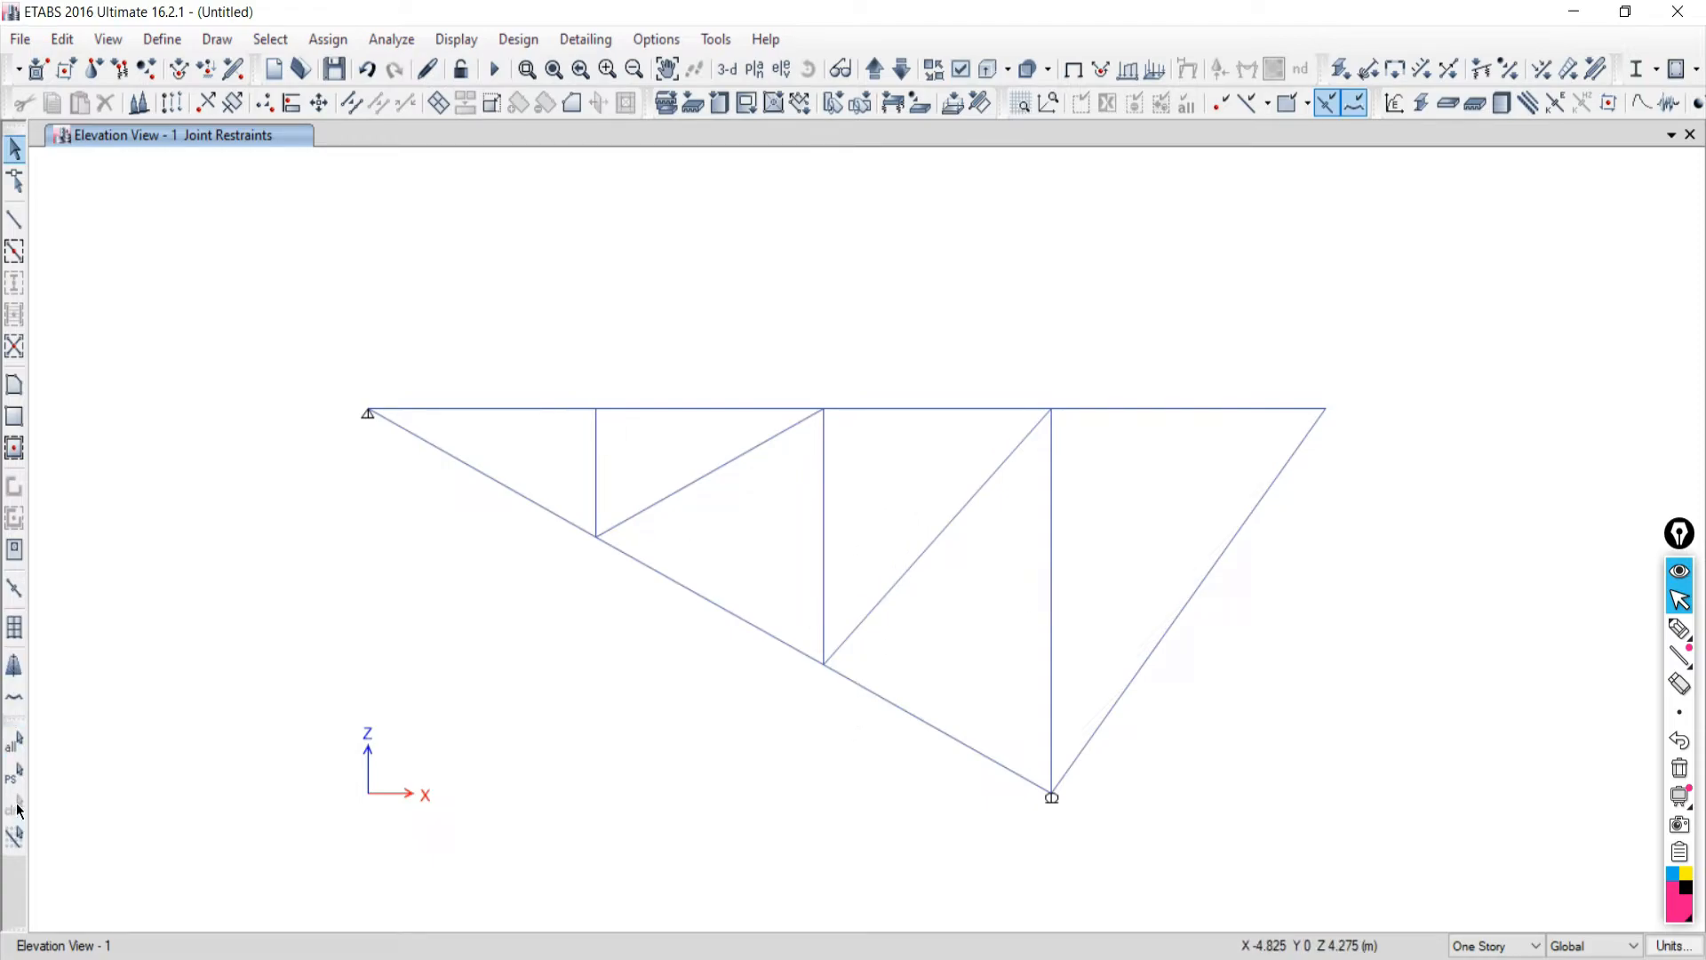
click(387, 39)
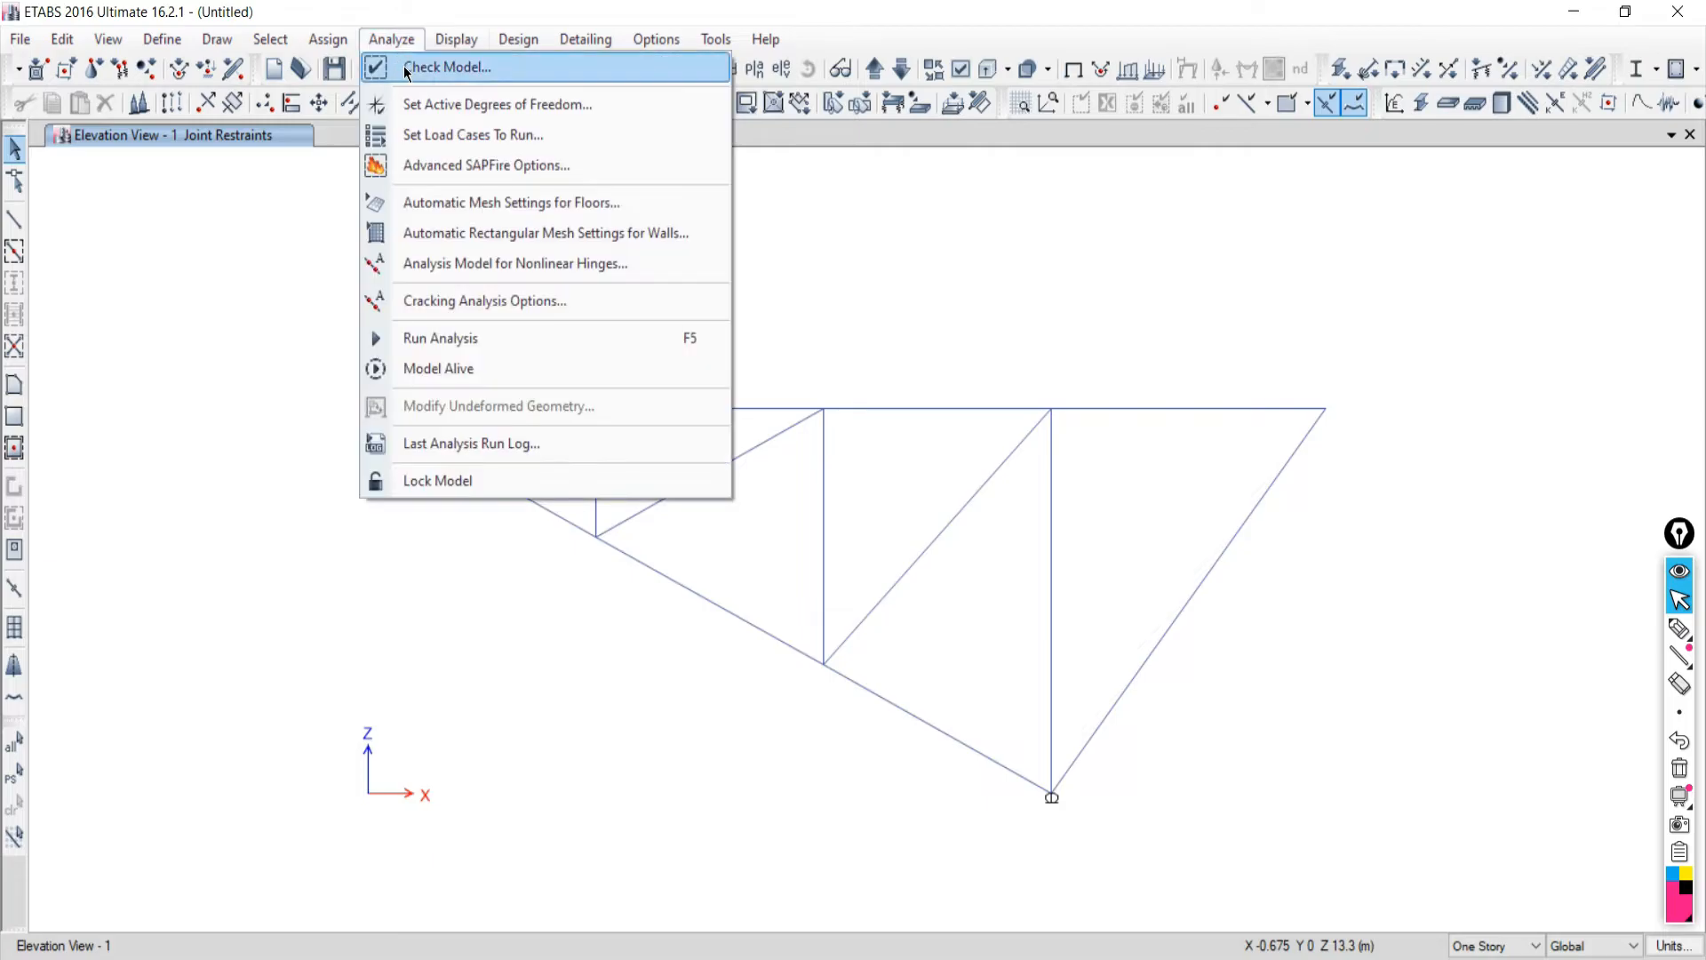
click(403, 66)
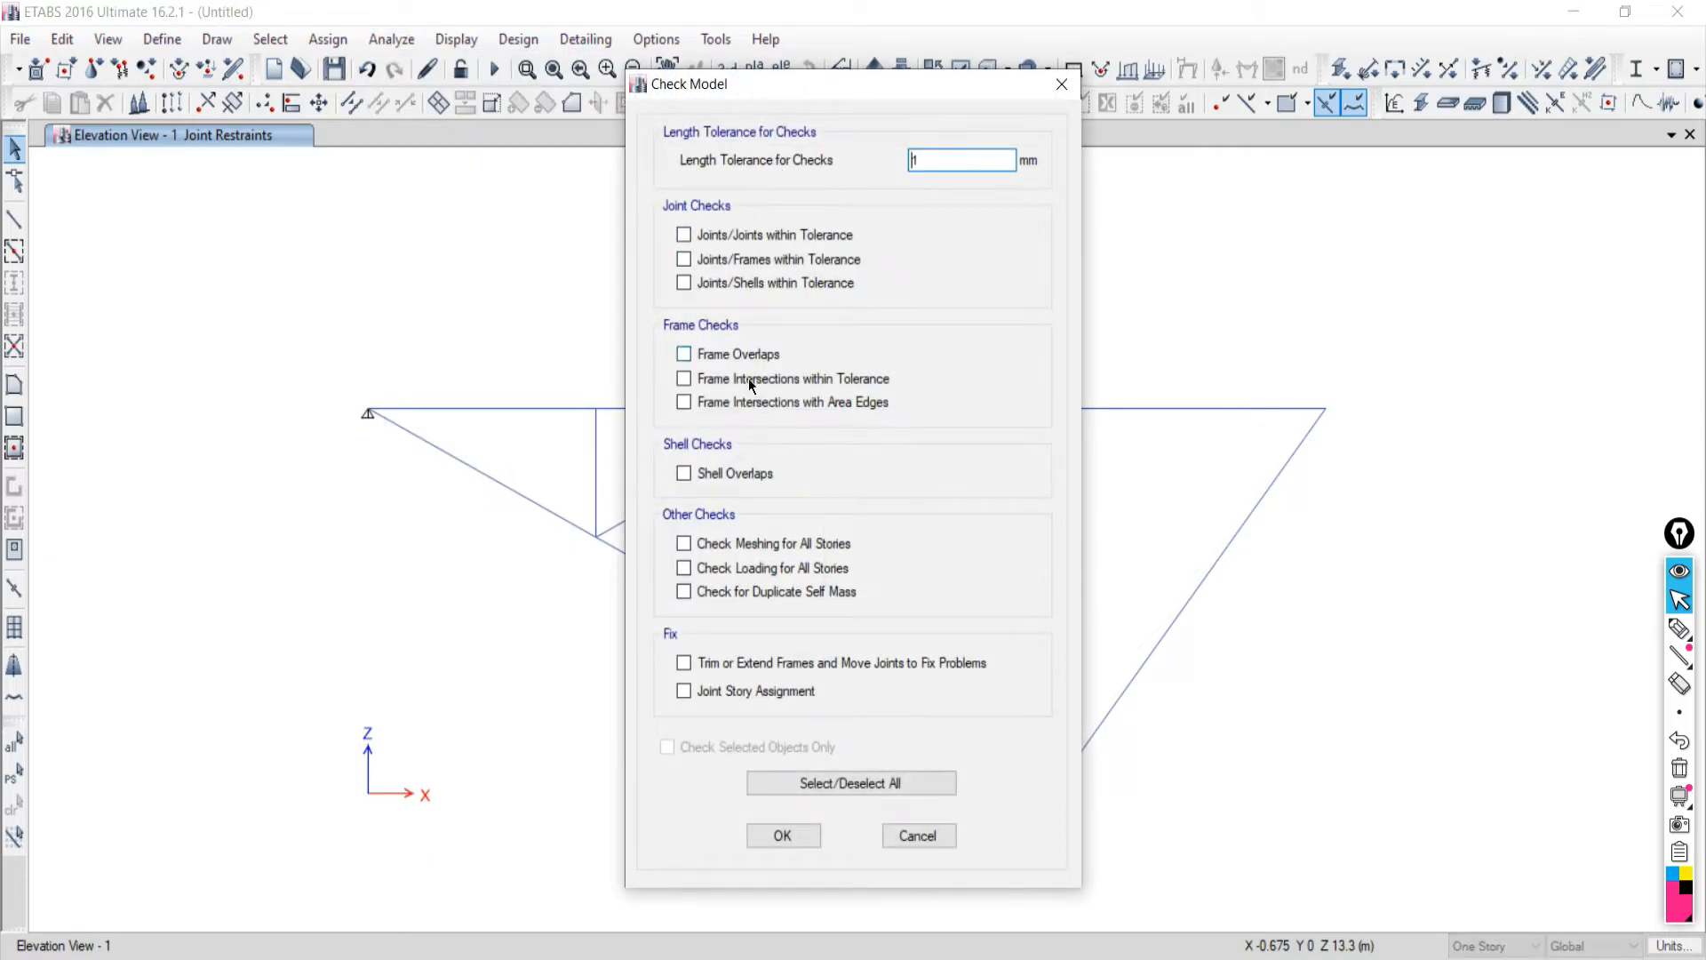
click(798, 780)
click(683, 691)
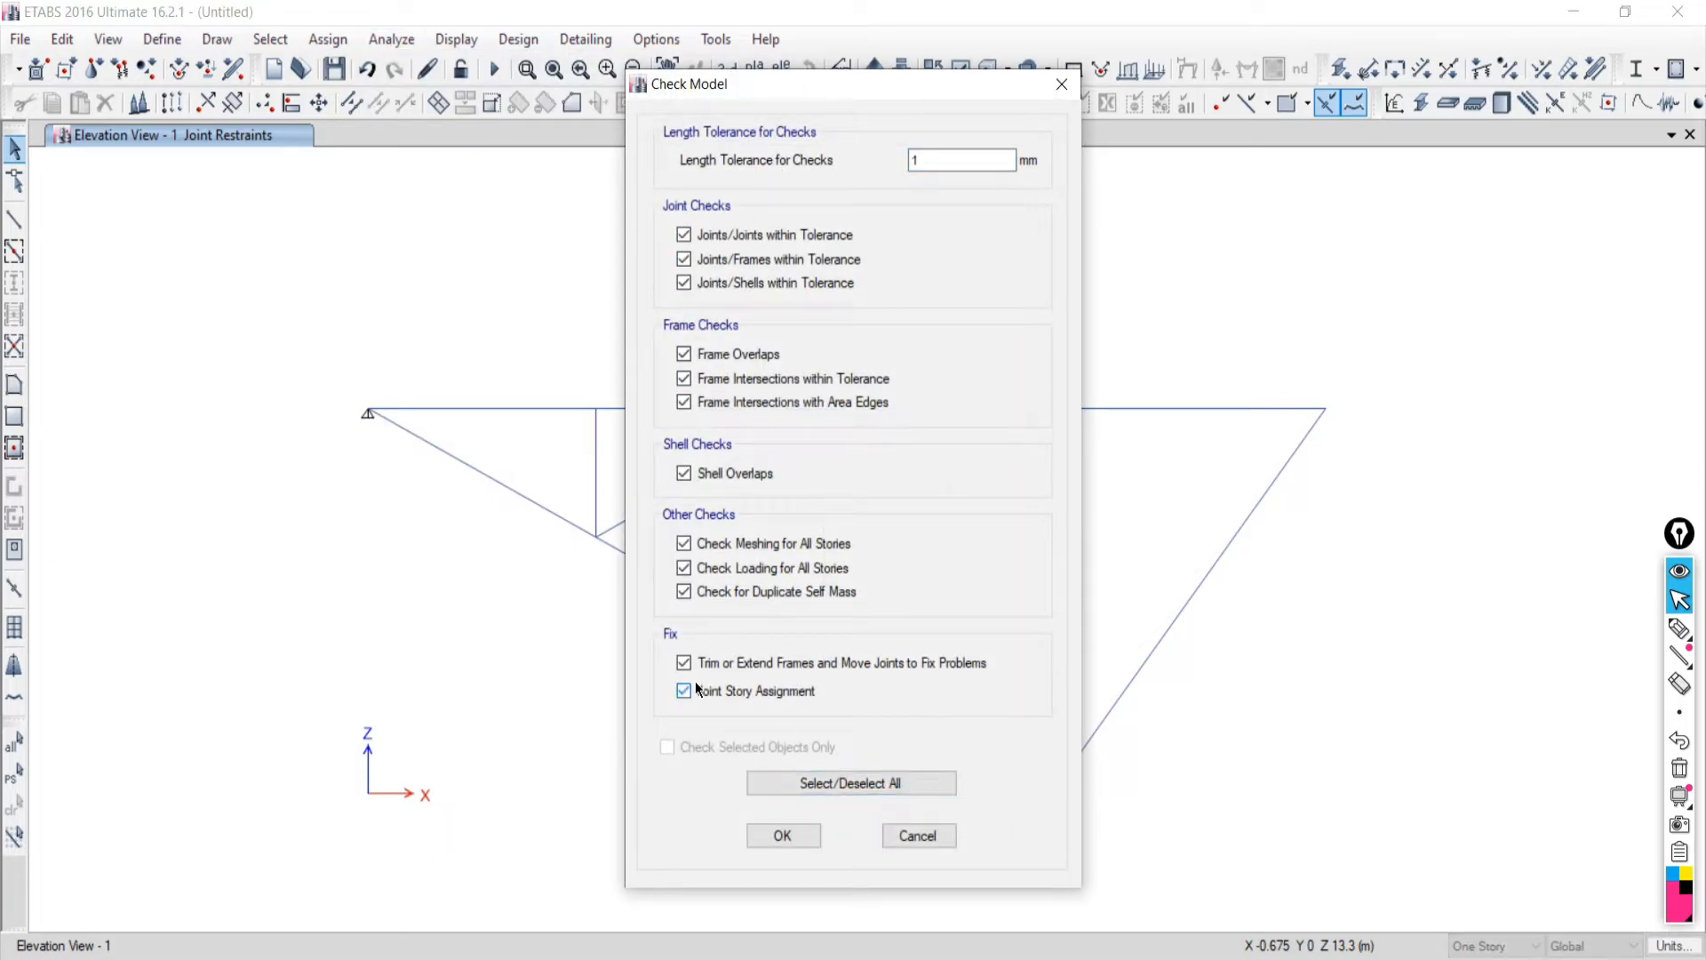
click(782, 835)
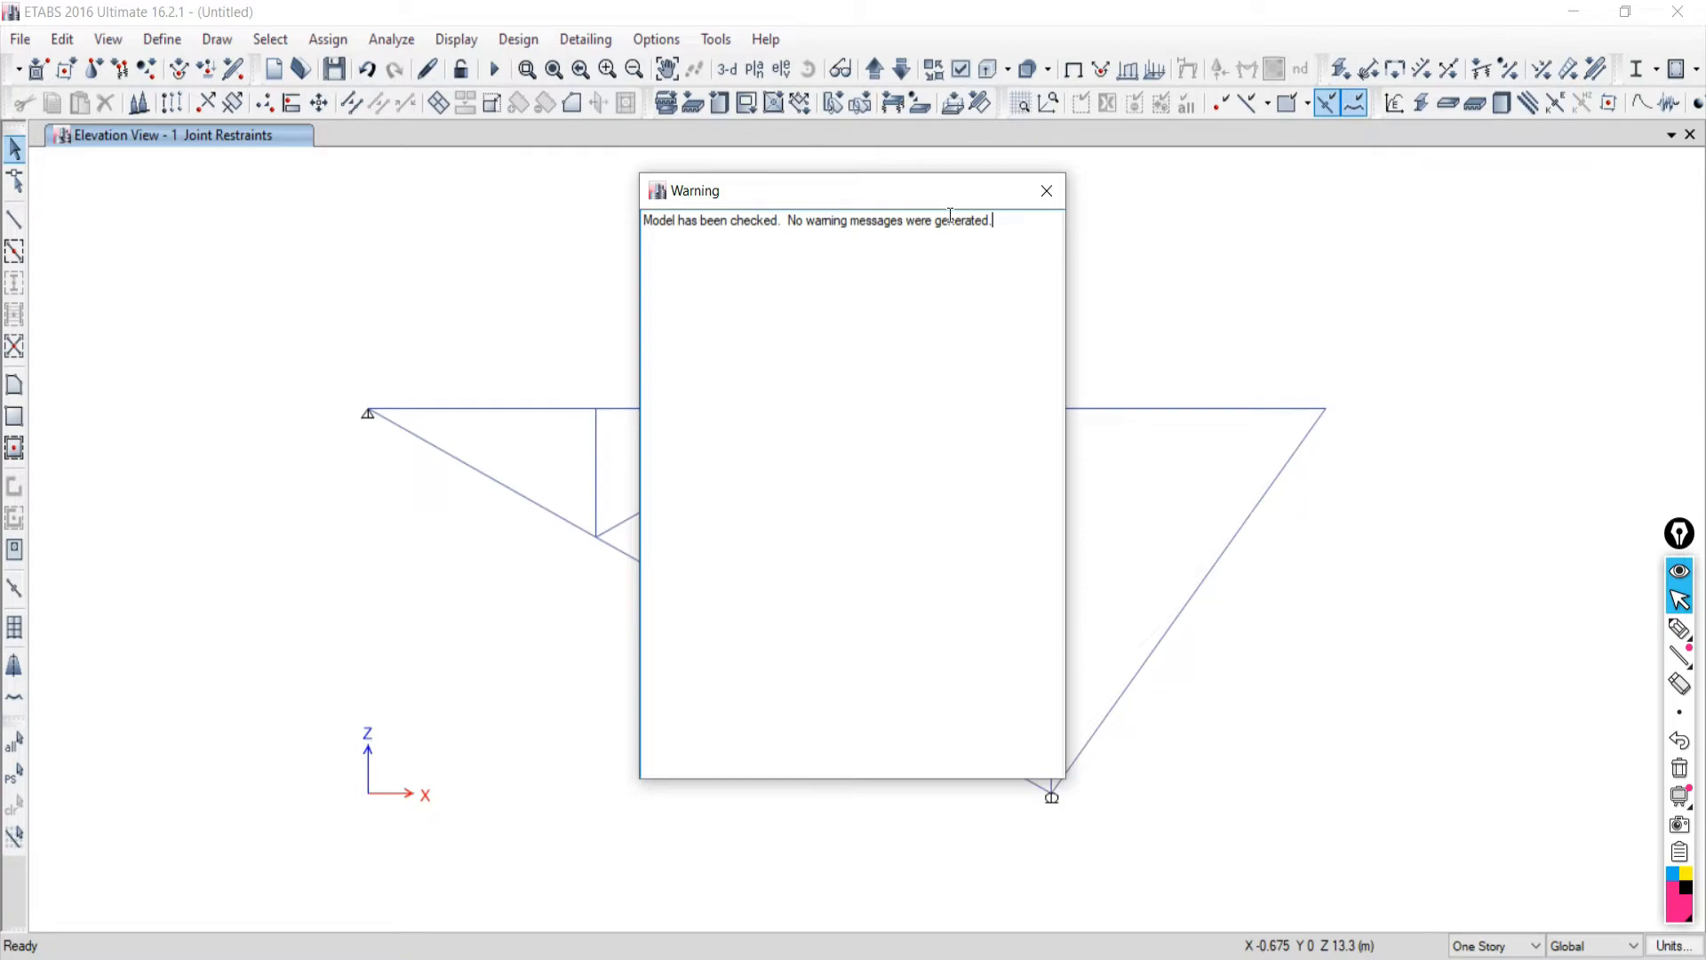
click(1048, 194)
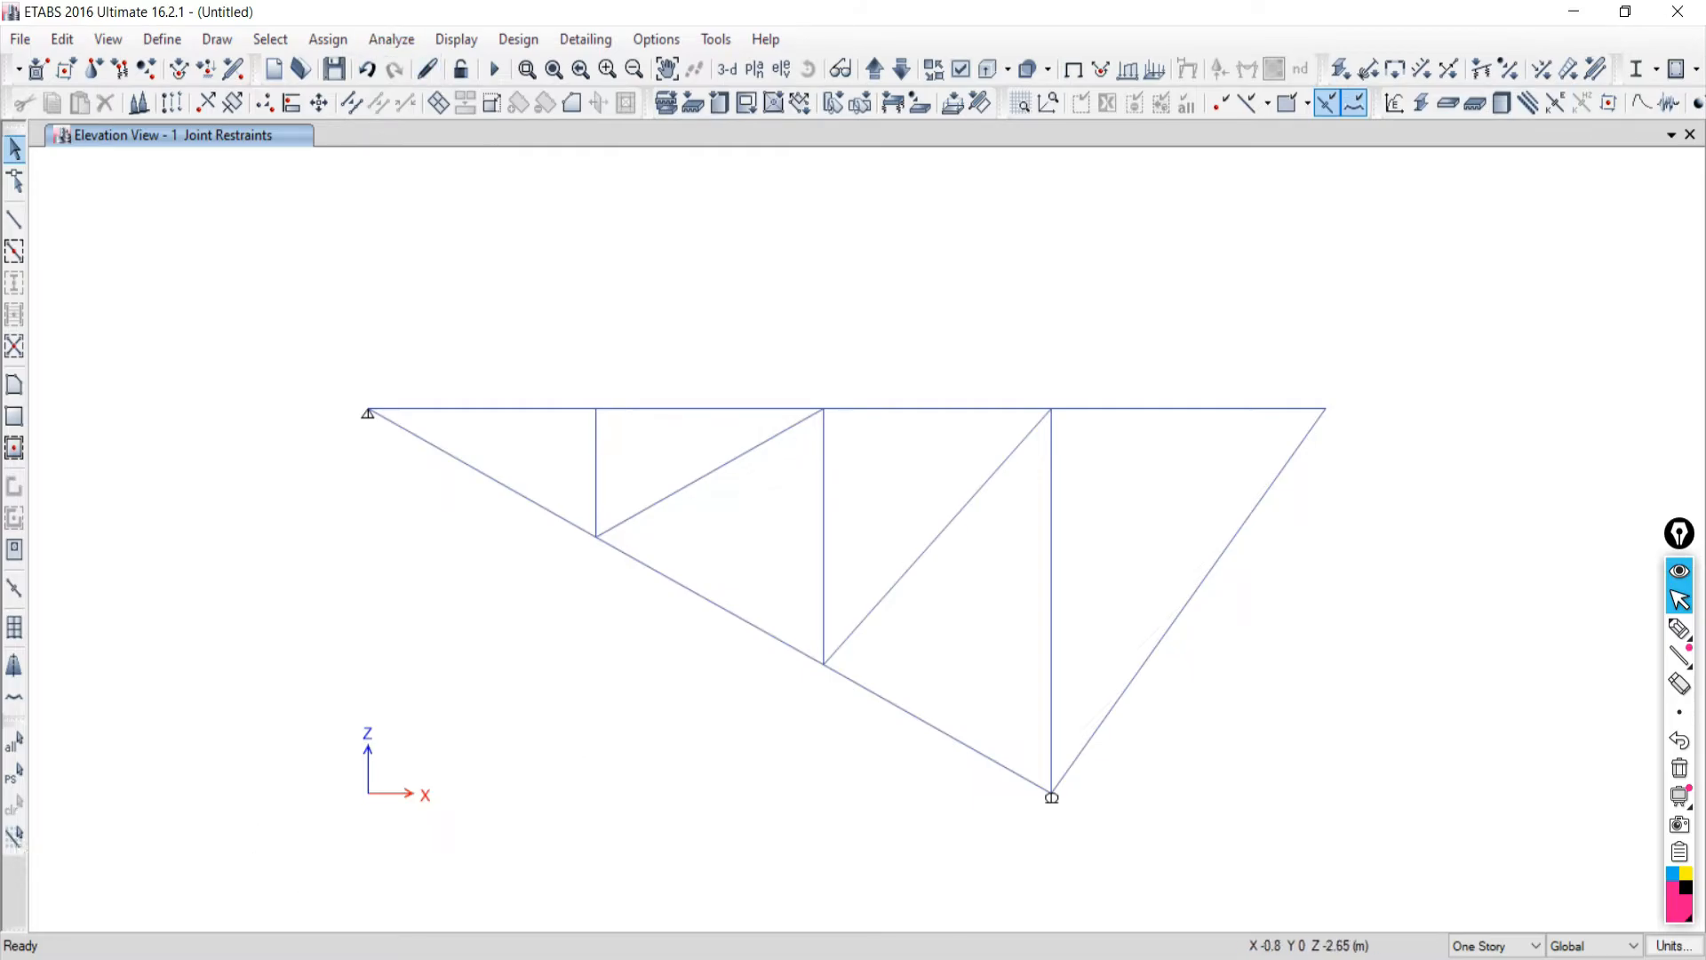
Review the loads at joints D and E in the PDF figure, selecting joint E of the ETABS truss for comparison.
click(393, 958)
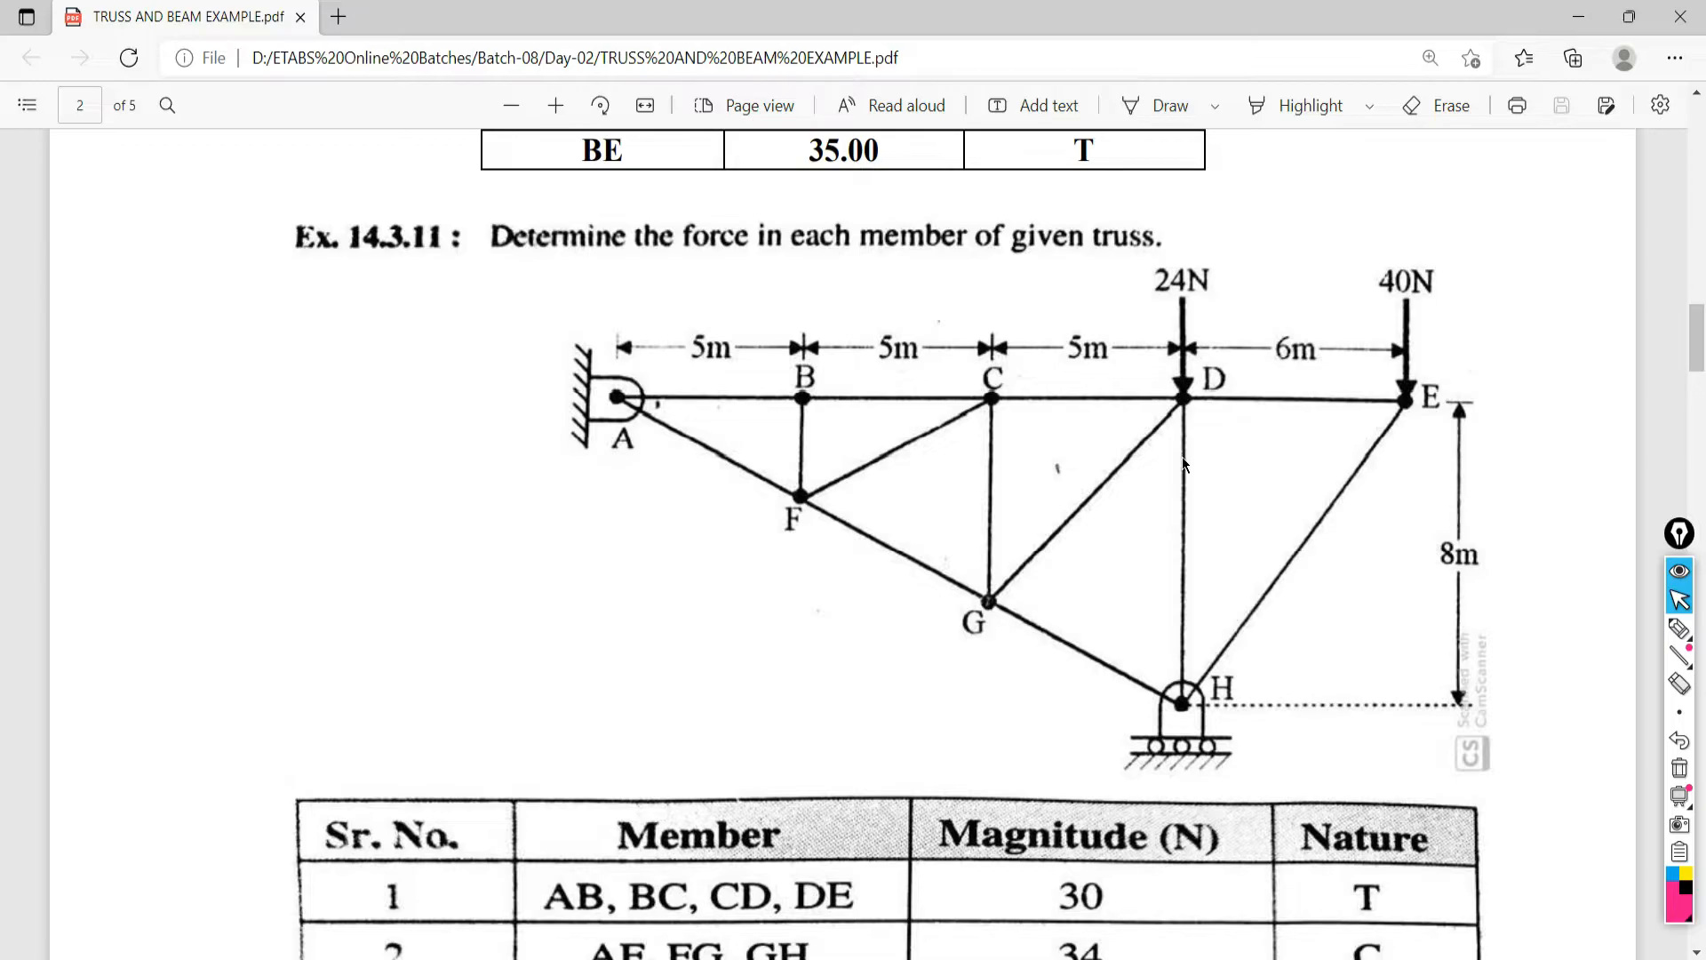
key(alt+Tab)
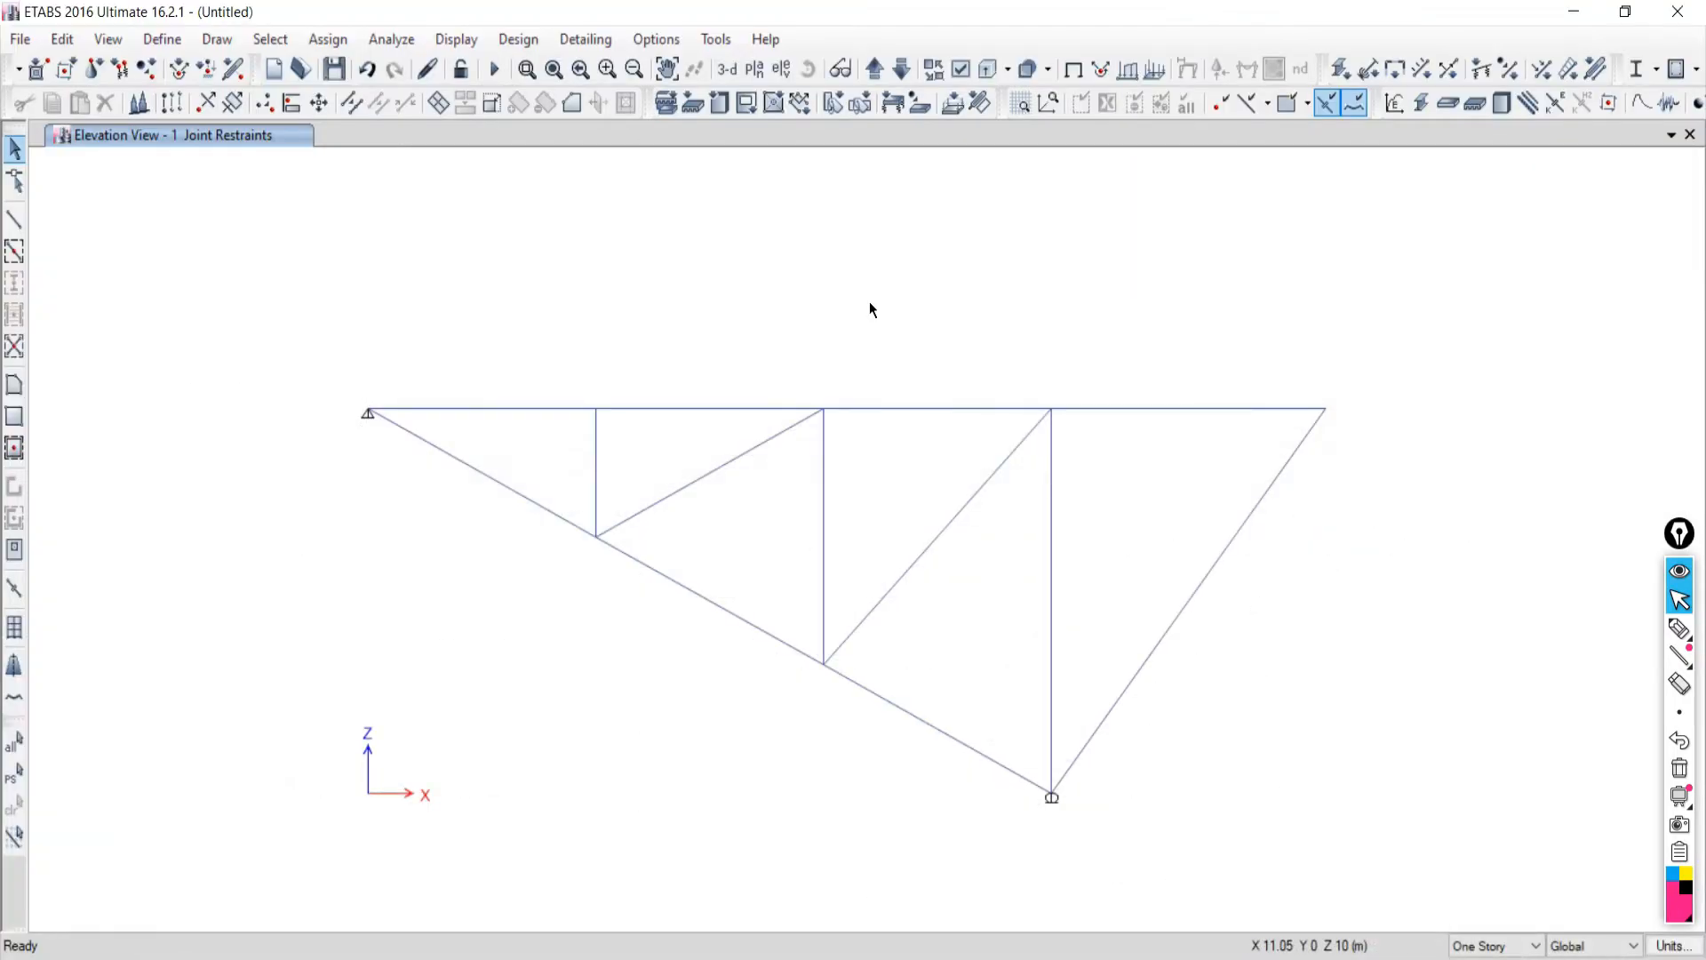
drag(1281, 344, 1401, 472)
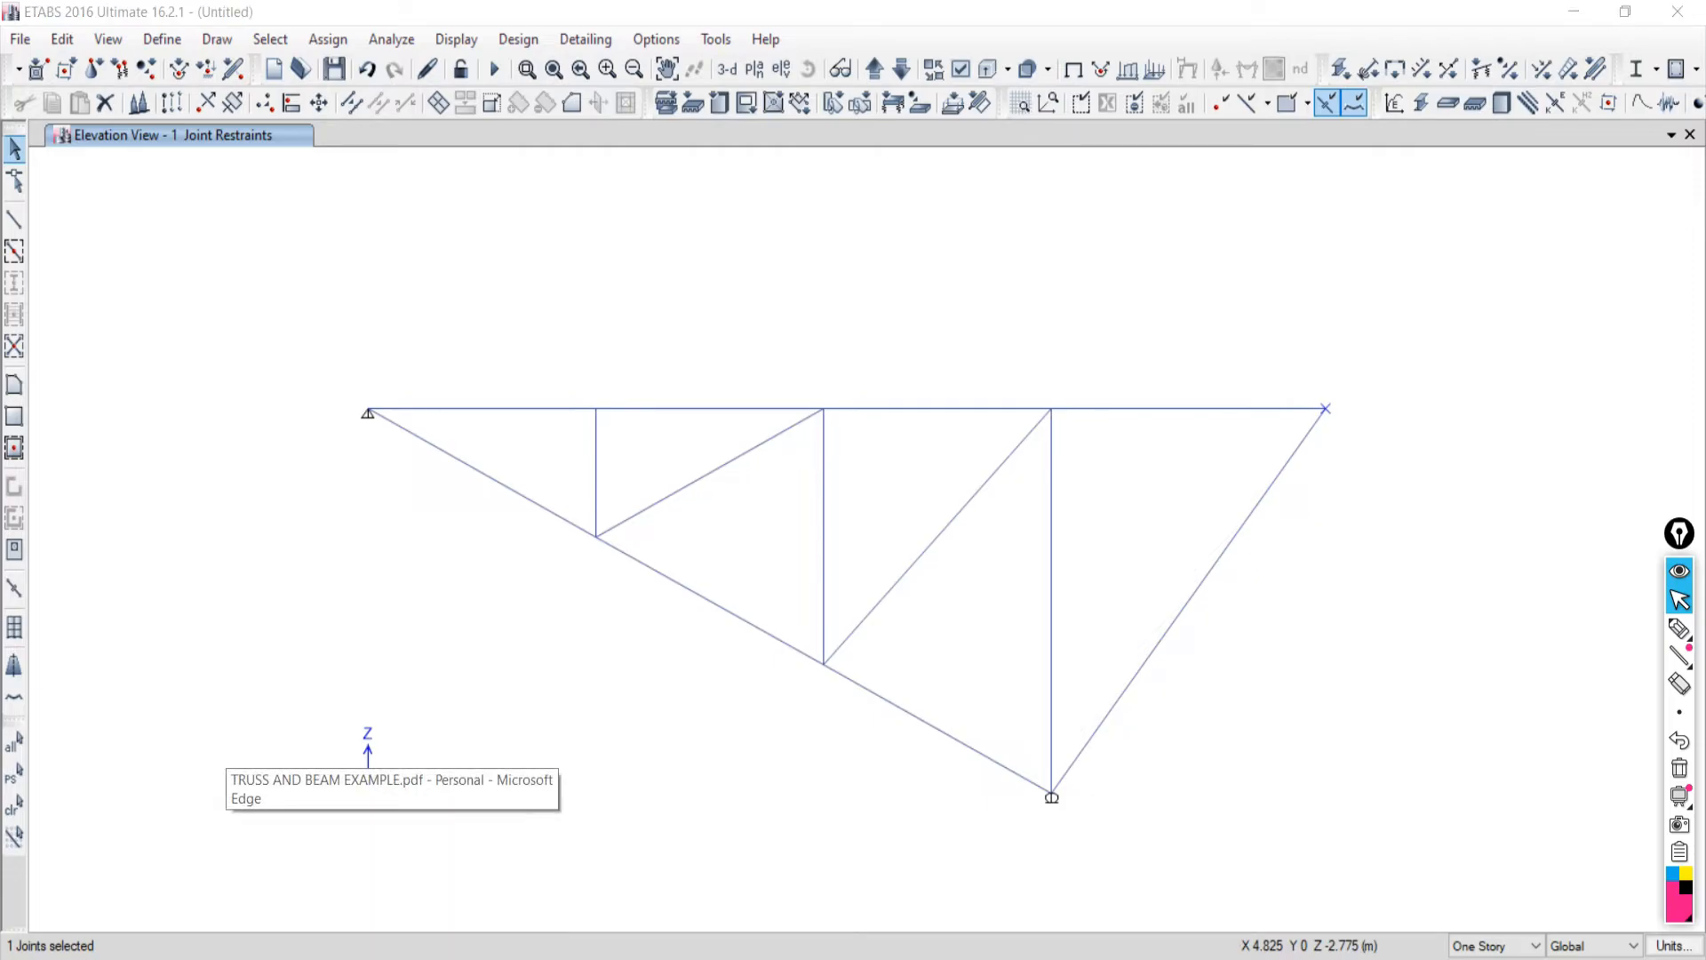
click(391, 888)
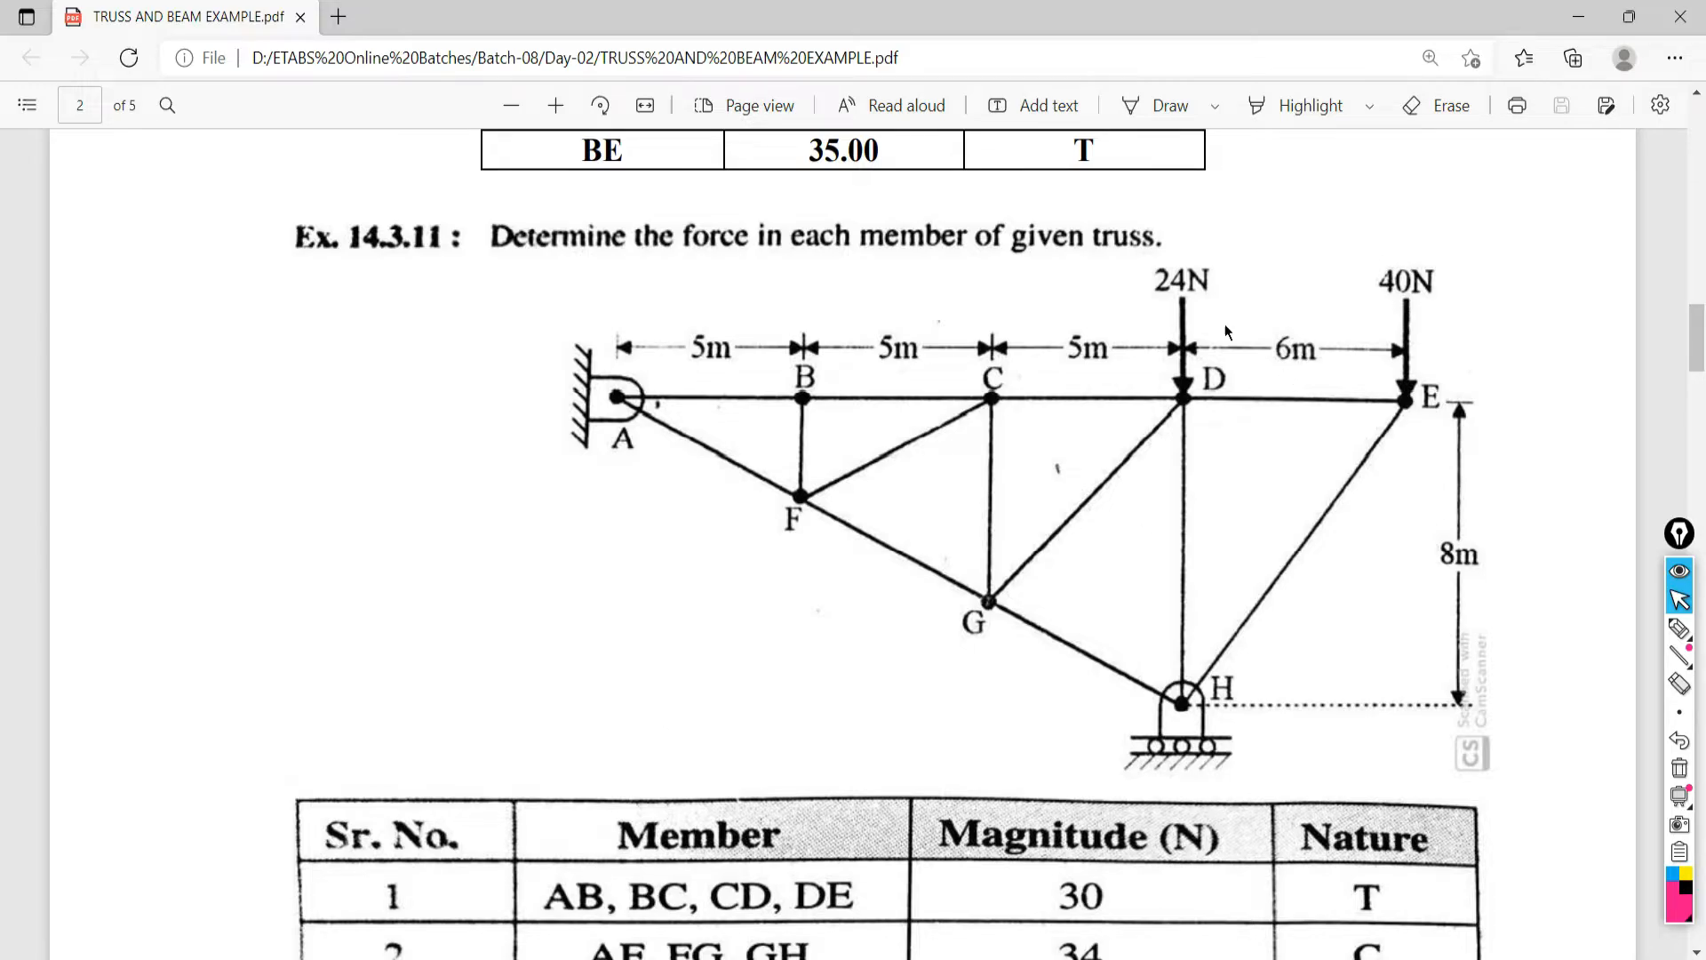
click(196, 959)
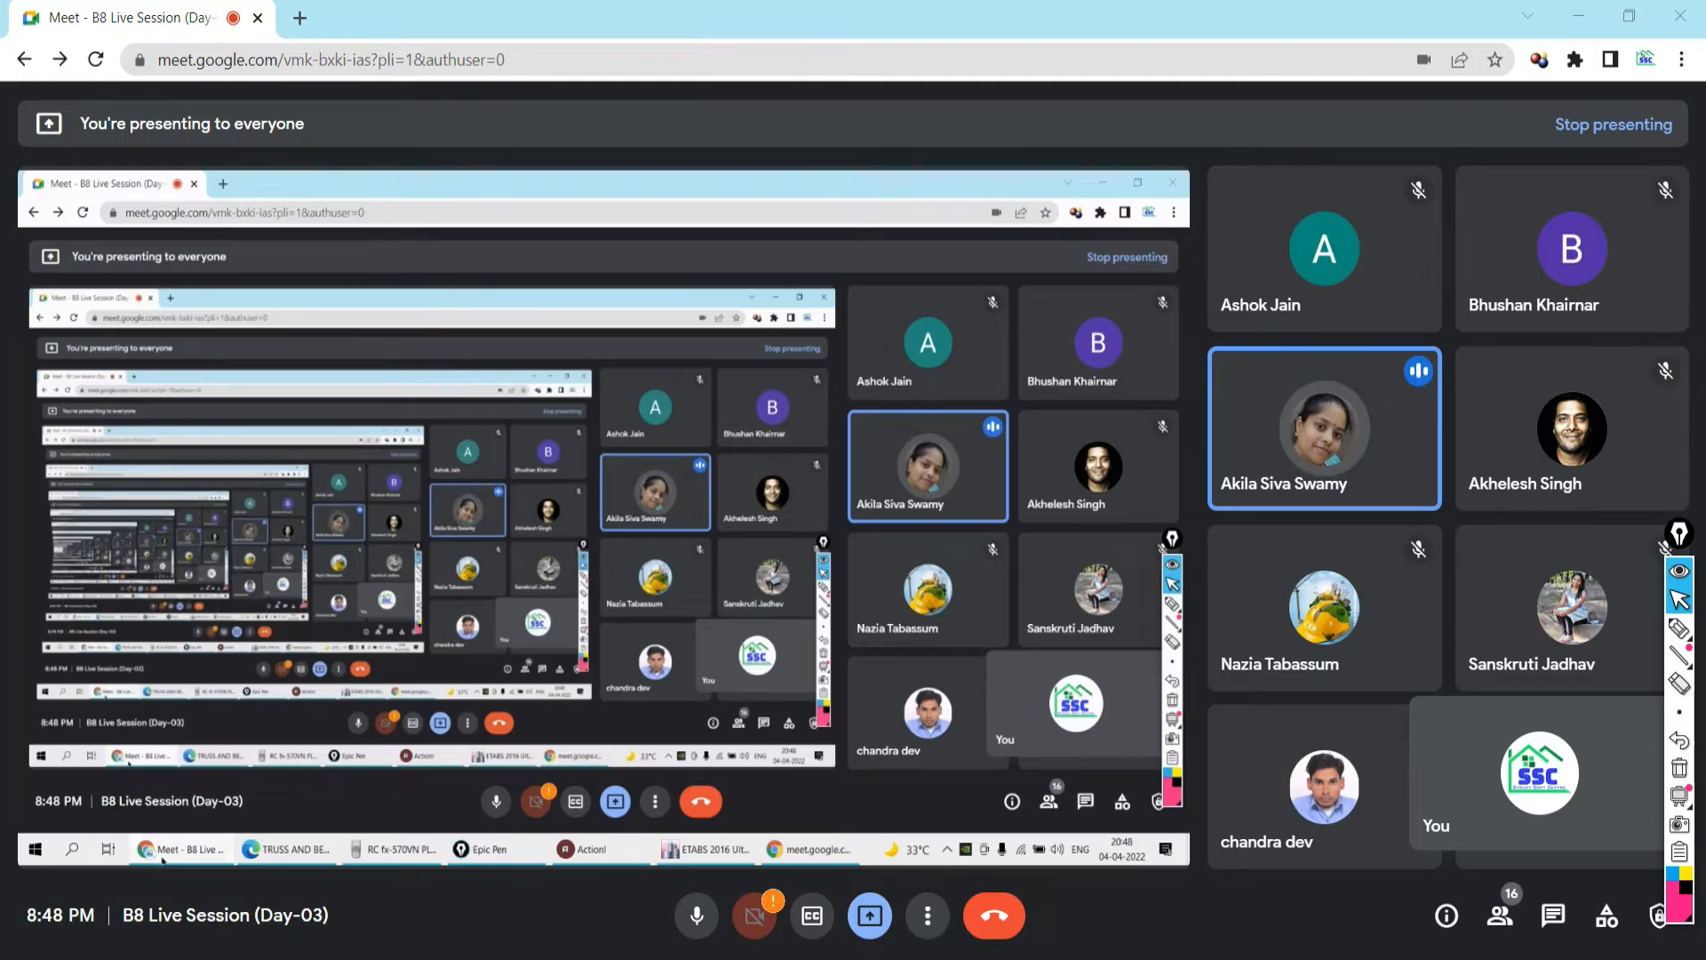
click(196, 958)
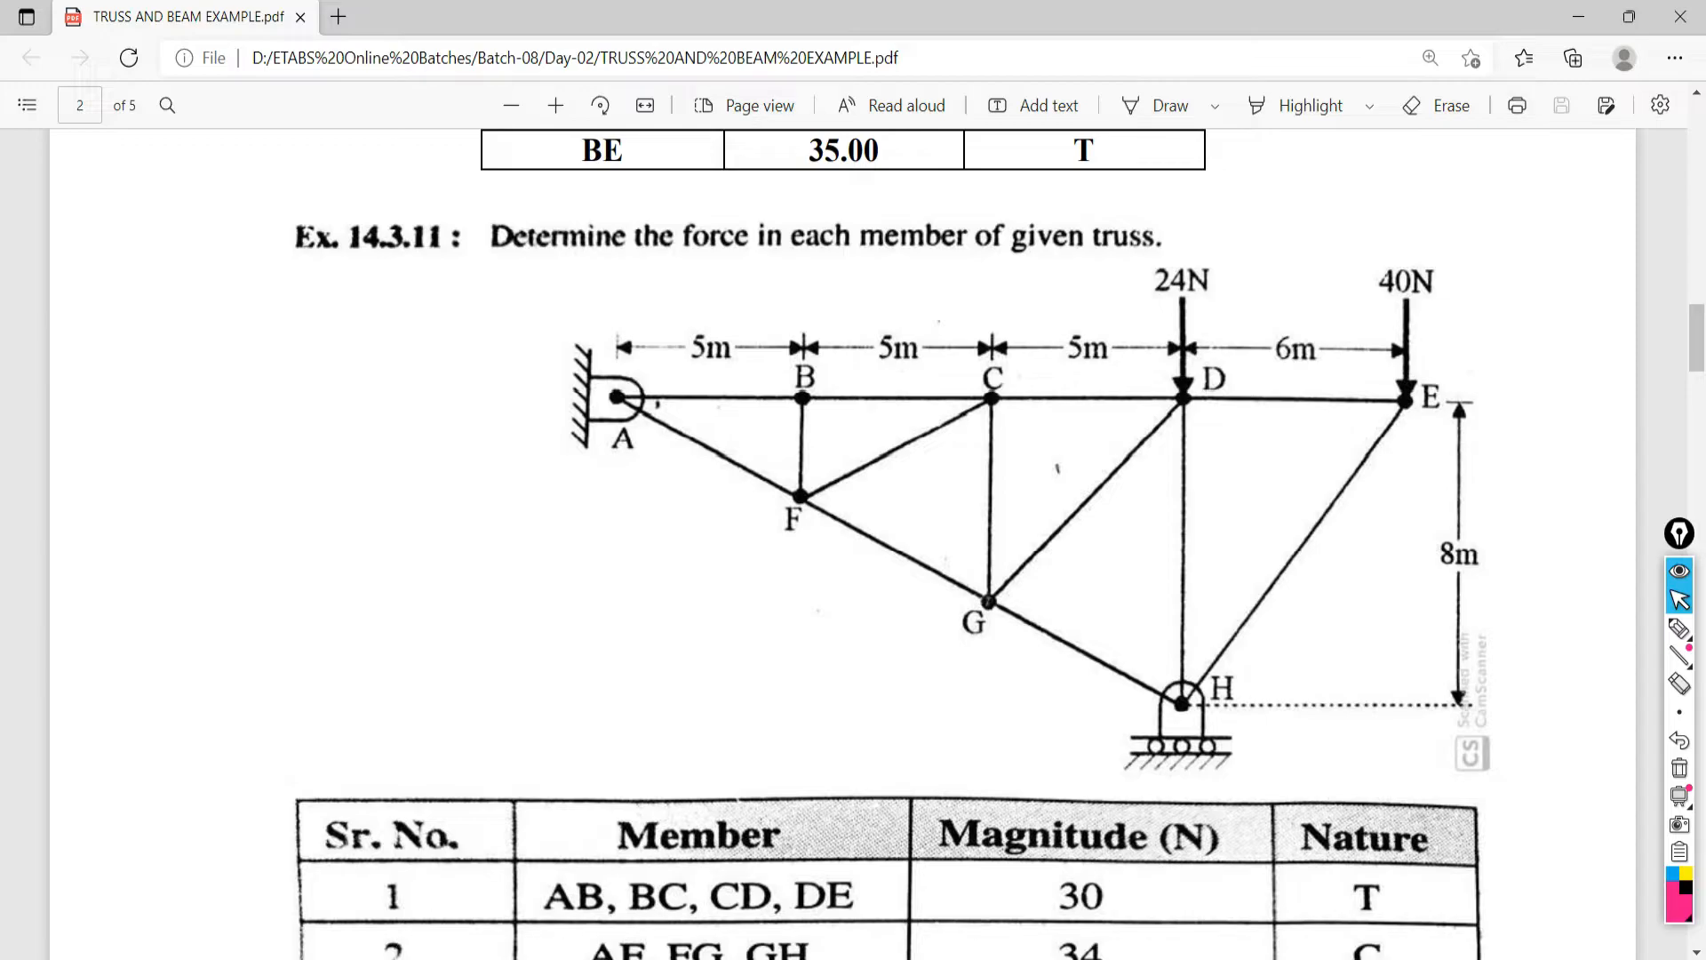
click(999, 958)
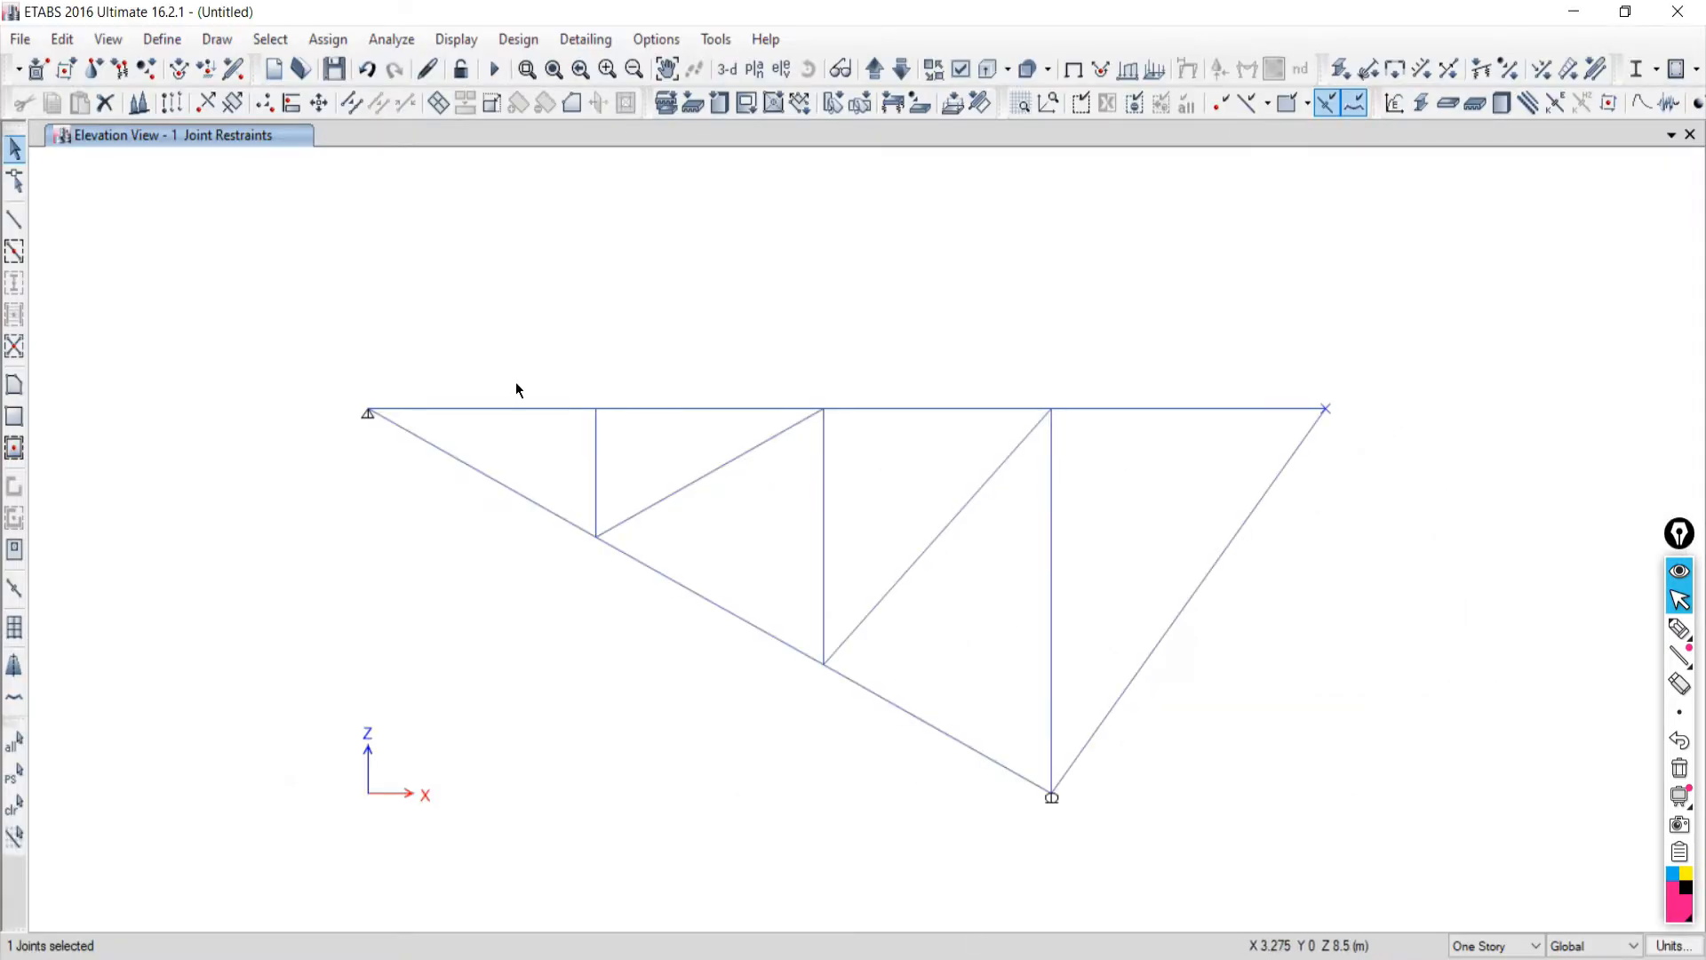
Select the four top chord segments individually to check how the chord is divided, and clear the selection.
click(502, 409)
click(703, 411)
click(945, 409)
click(1132, 408)
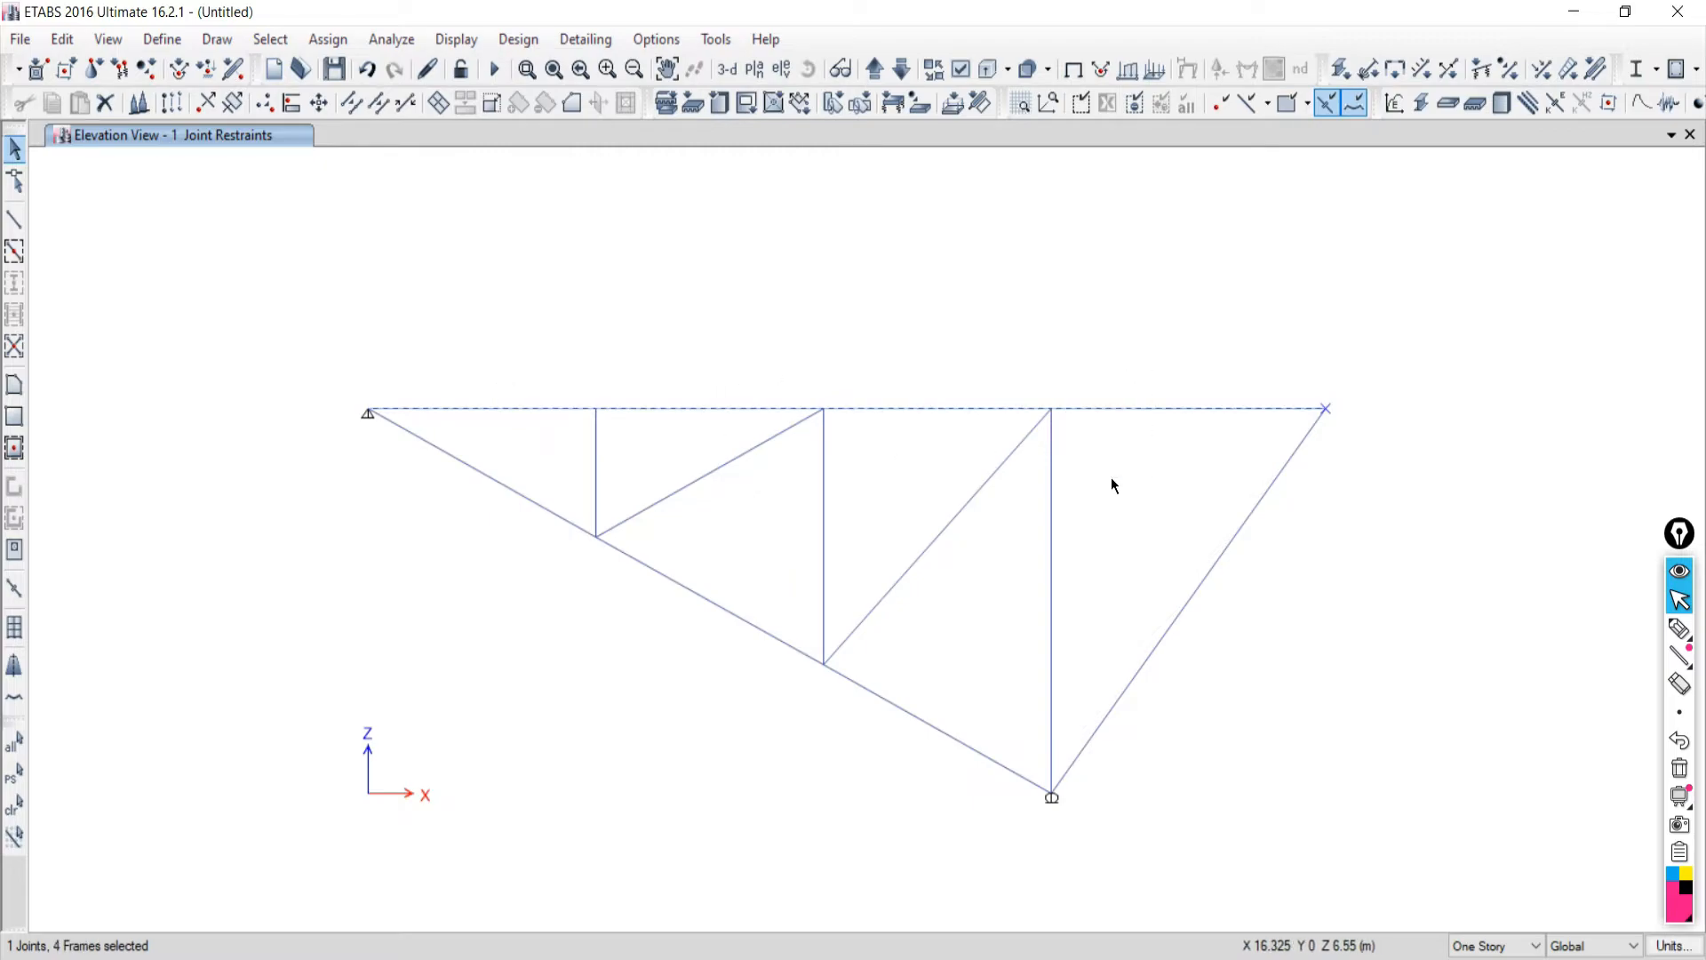
click(14, 805)
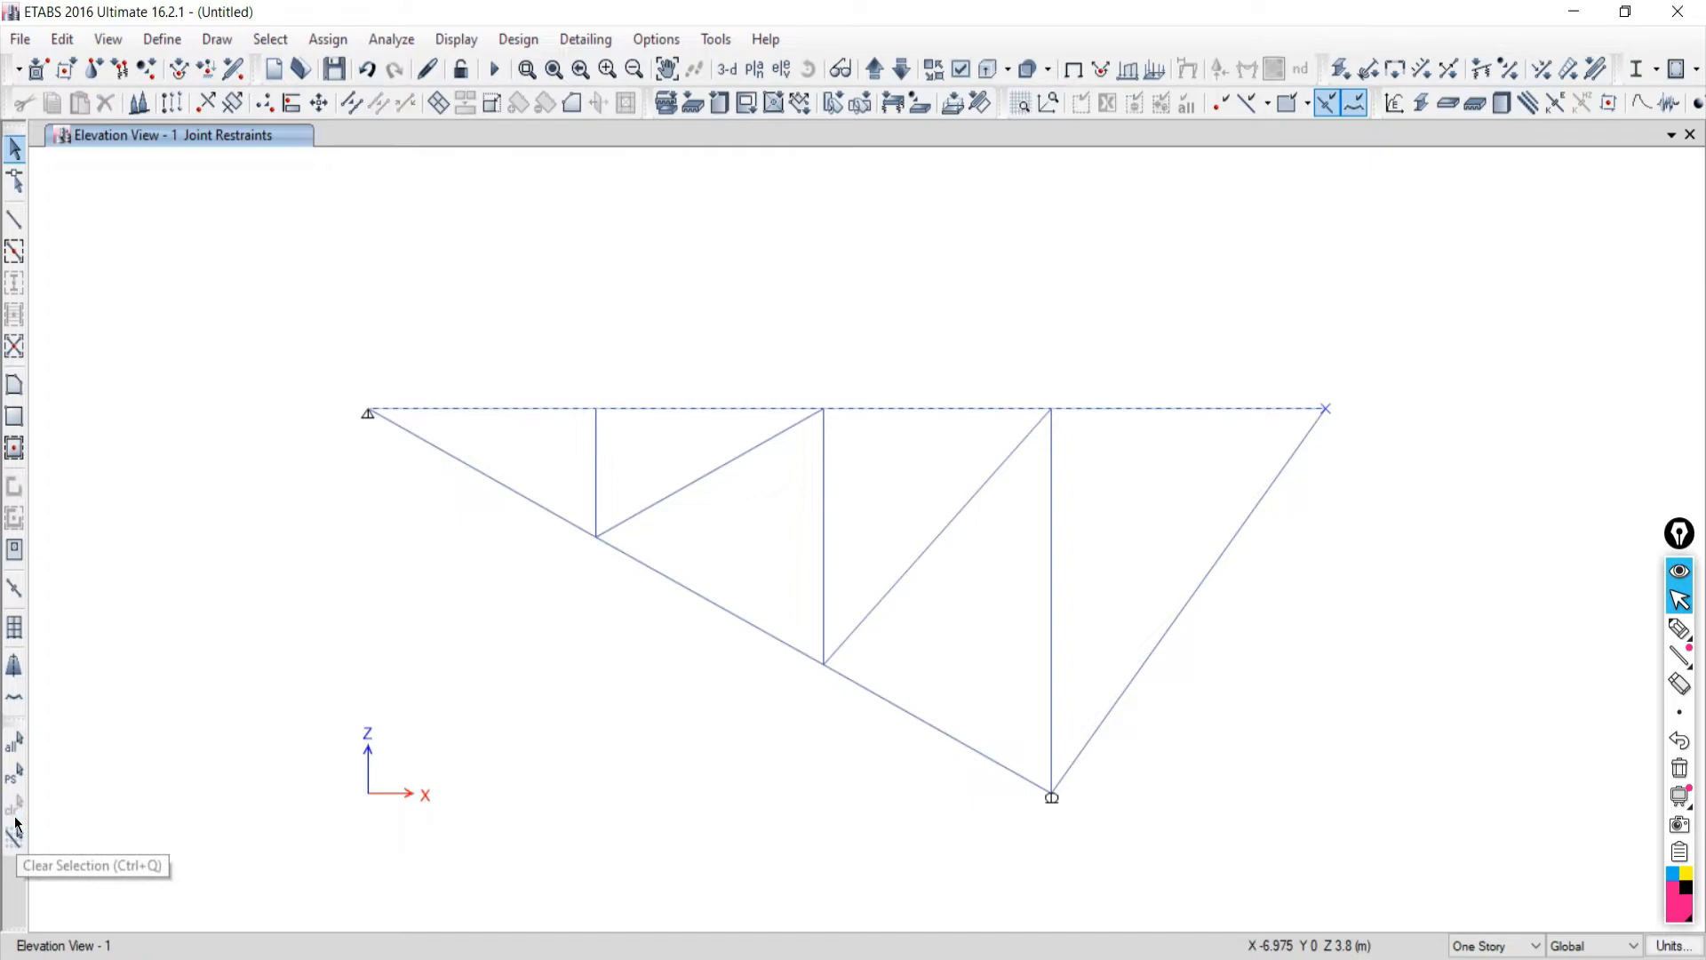
drag(561, 391, 530, 448)
drag(731, 379, 705, 425)
drag(946, 365, 901, 429)
click(1104, 411)
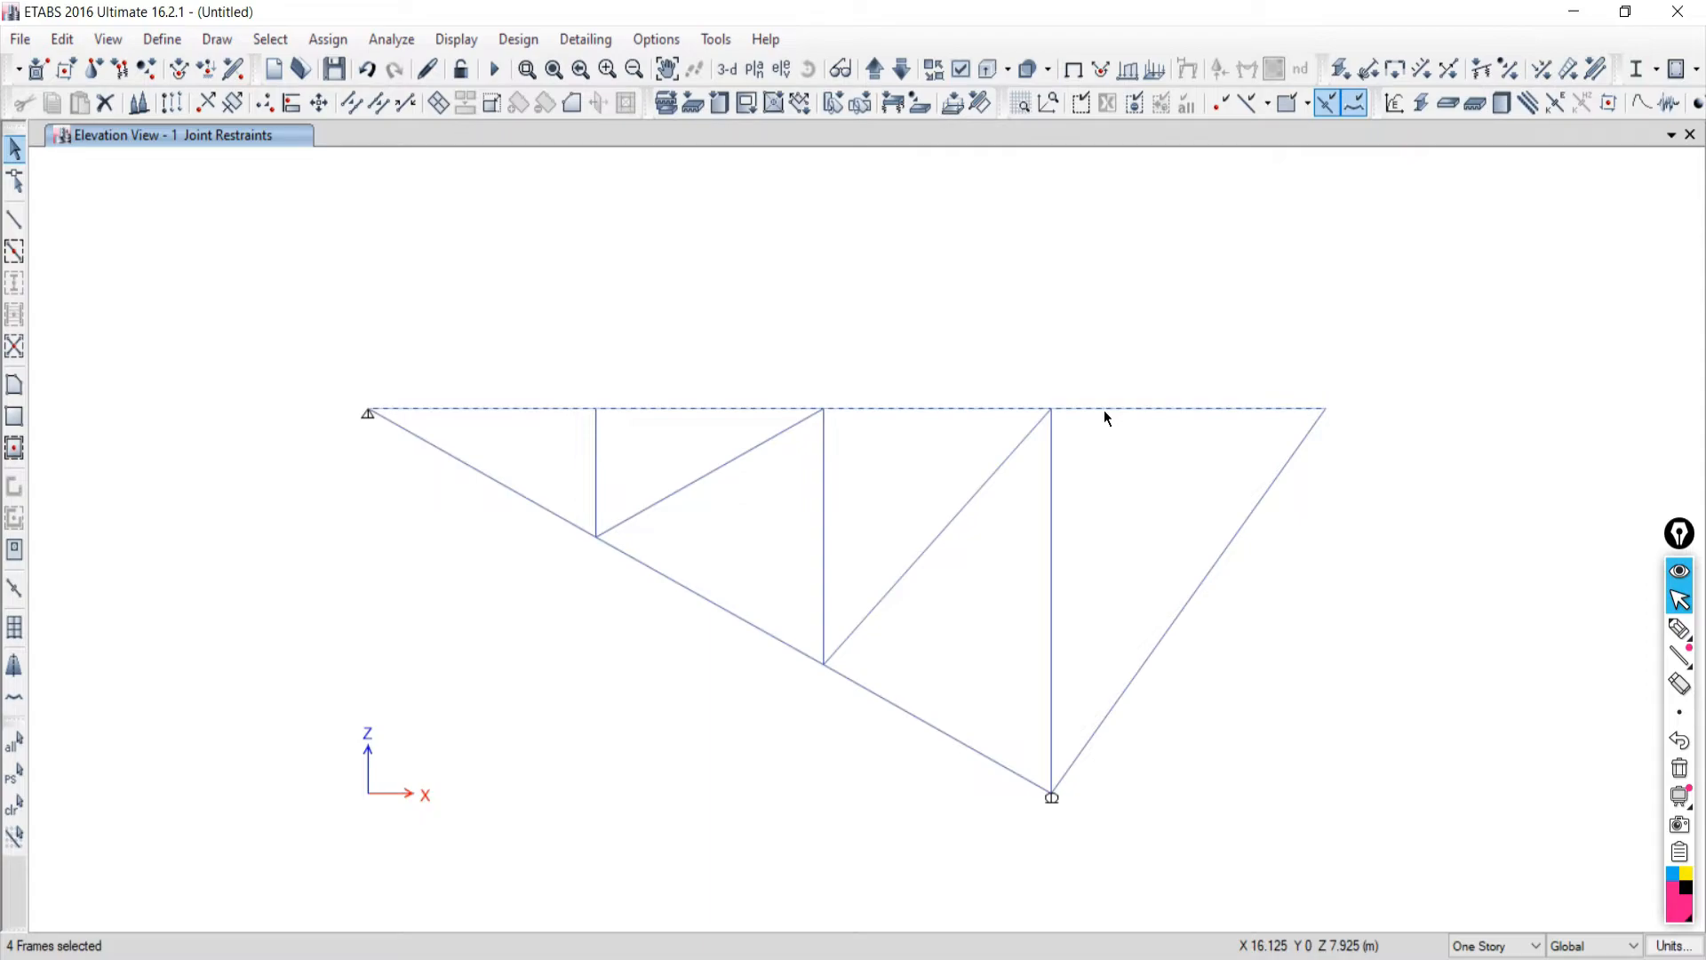
click(15, 805)
Select joint E at the top chord's free end, note its load as an underlined 0.04 kN beside the PDF figure, and return to ETABS.
drag(1245, 295, 1402, 462)
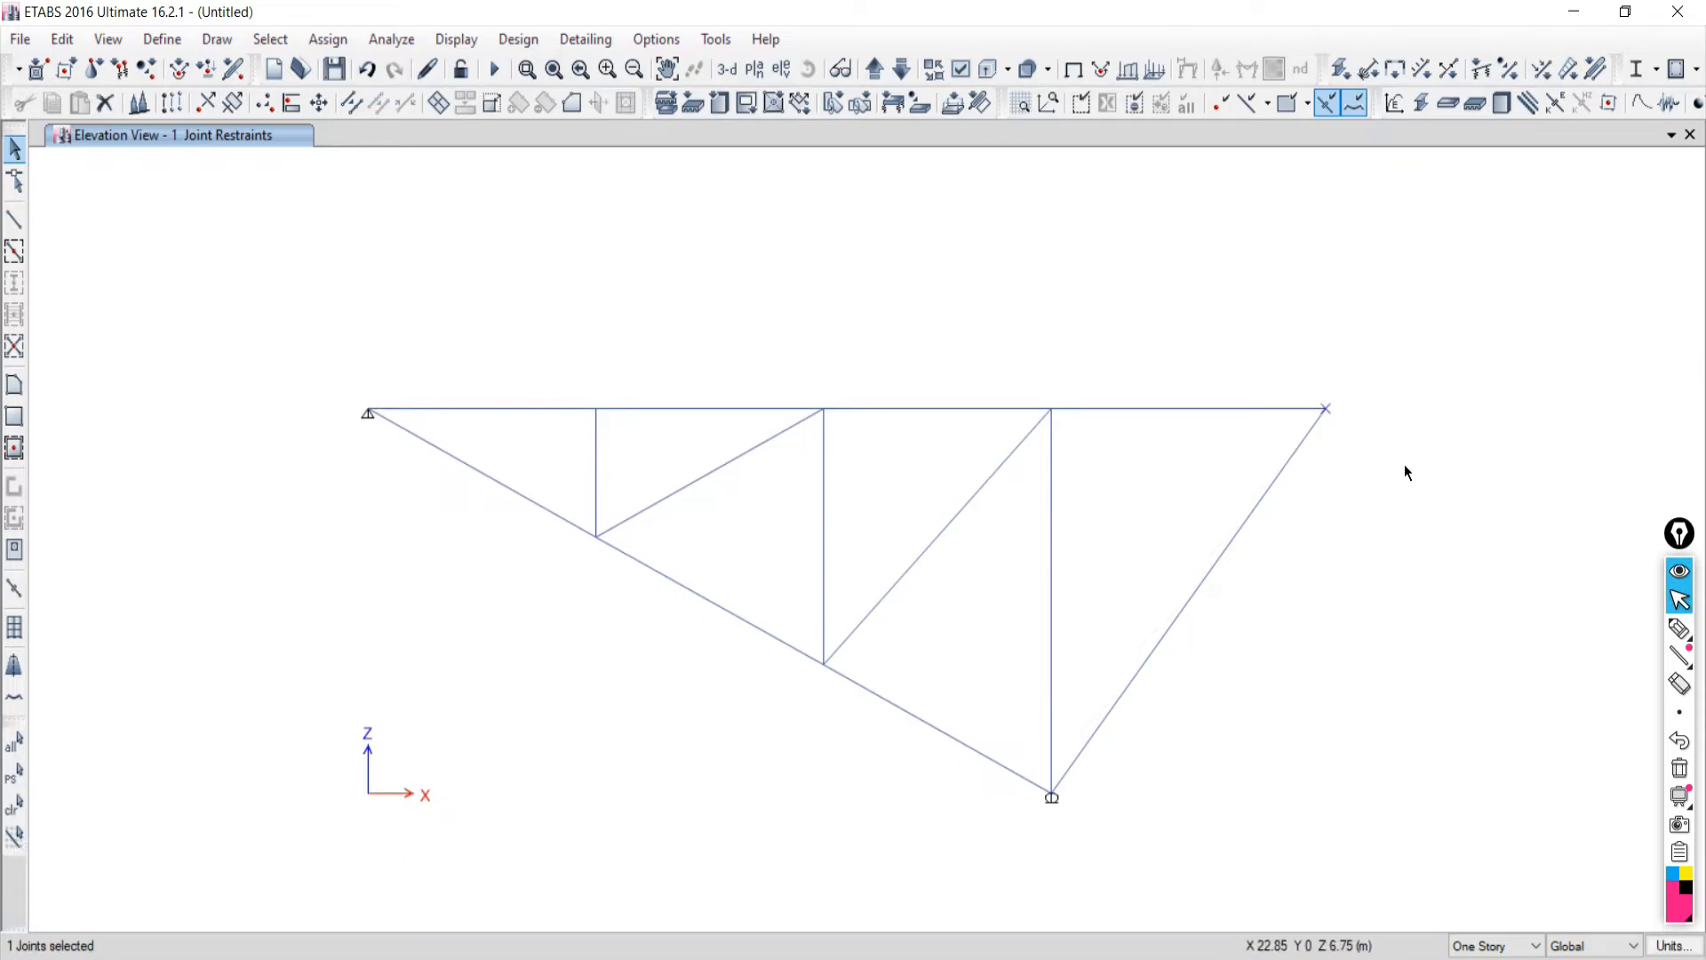
key(alt+Tab)
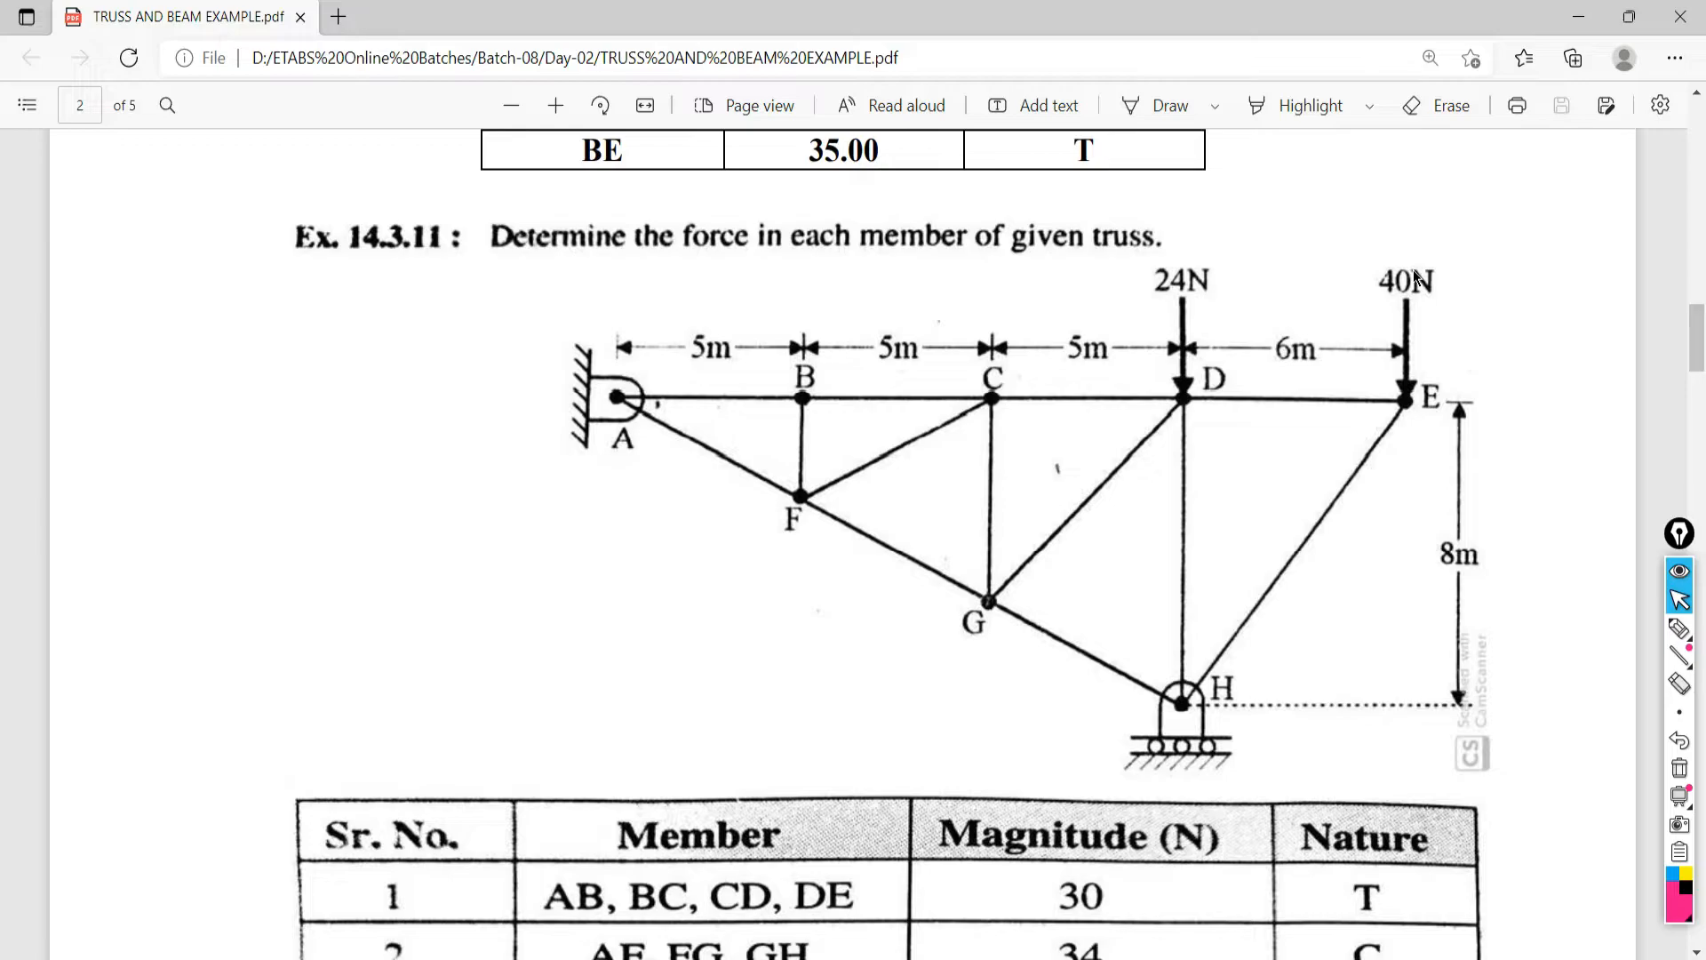
click(1679, 628)
drag(181, 470, 268, 458)
click(249, 518)
drag(346, 415, 381, 471)
drag(346, 415, 368, 509)
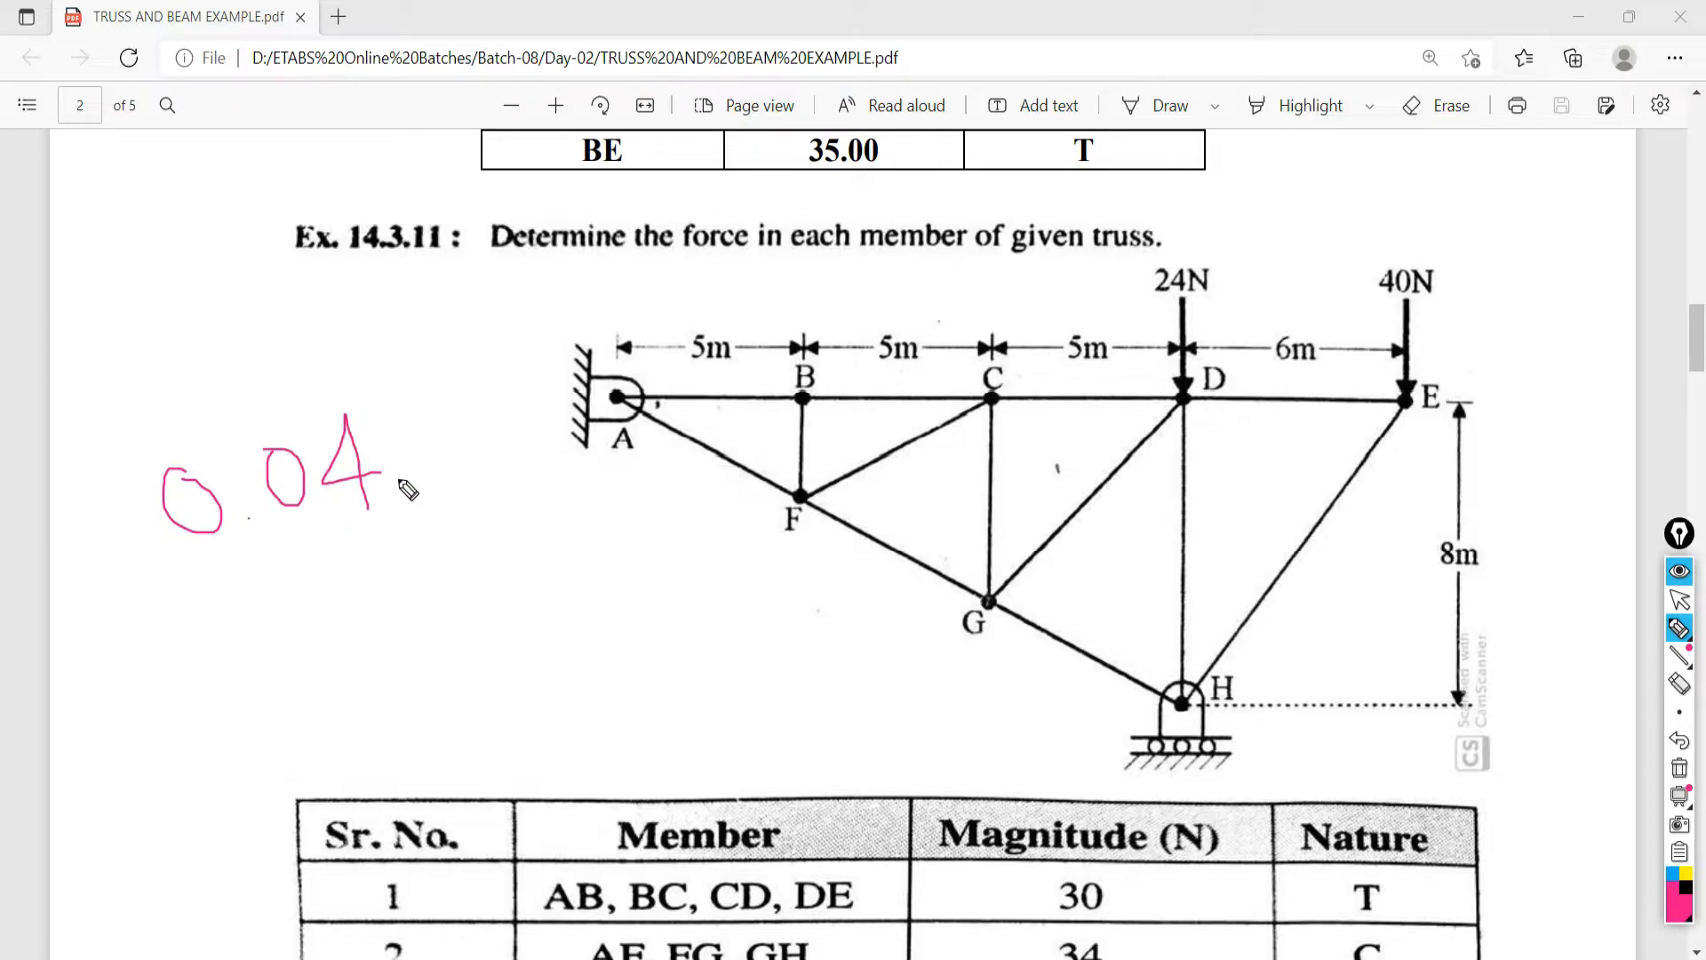
drag(165, 579, 365, 580)
drag(216, 605, 392, 606)
mouse_move(427, 406)
mouse_down()
mouse_move(428, 488)
mouse_move(515, 425)
mouse_up()
drag(515, 369, 551, 455)
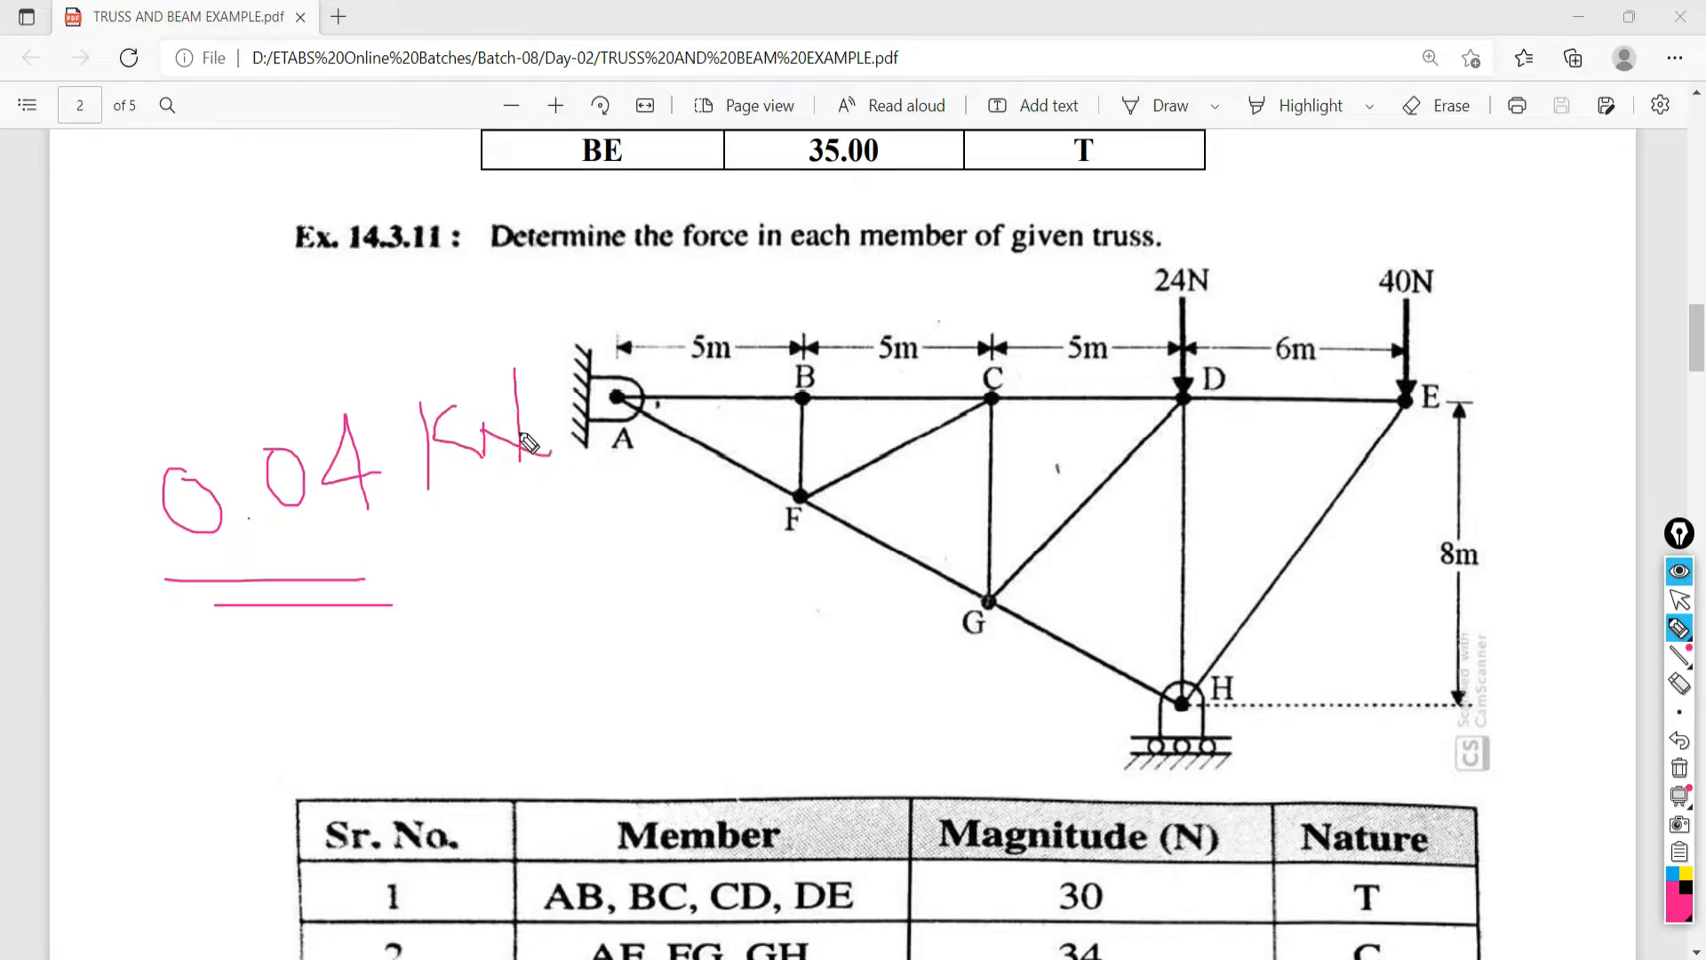
click(1680, 600)
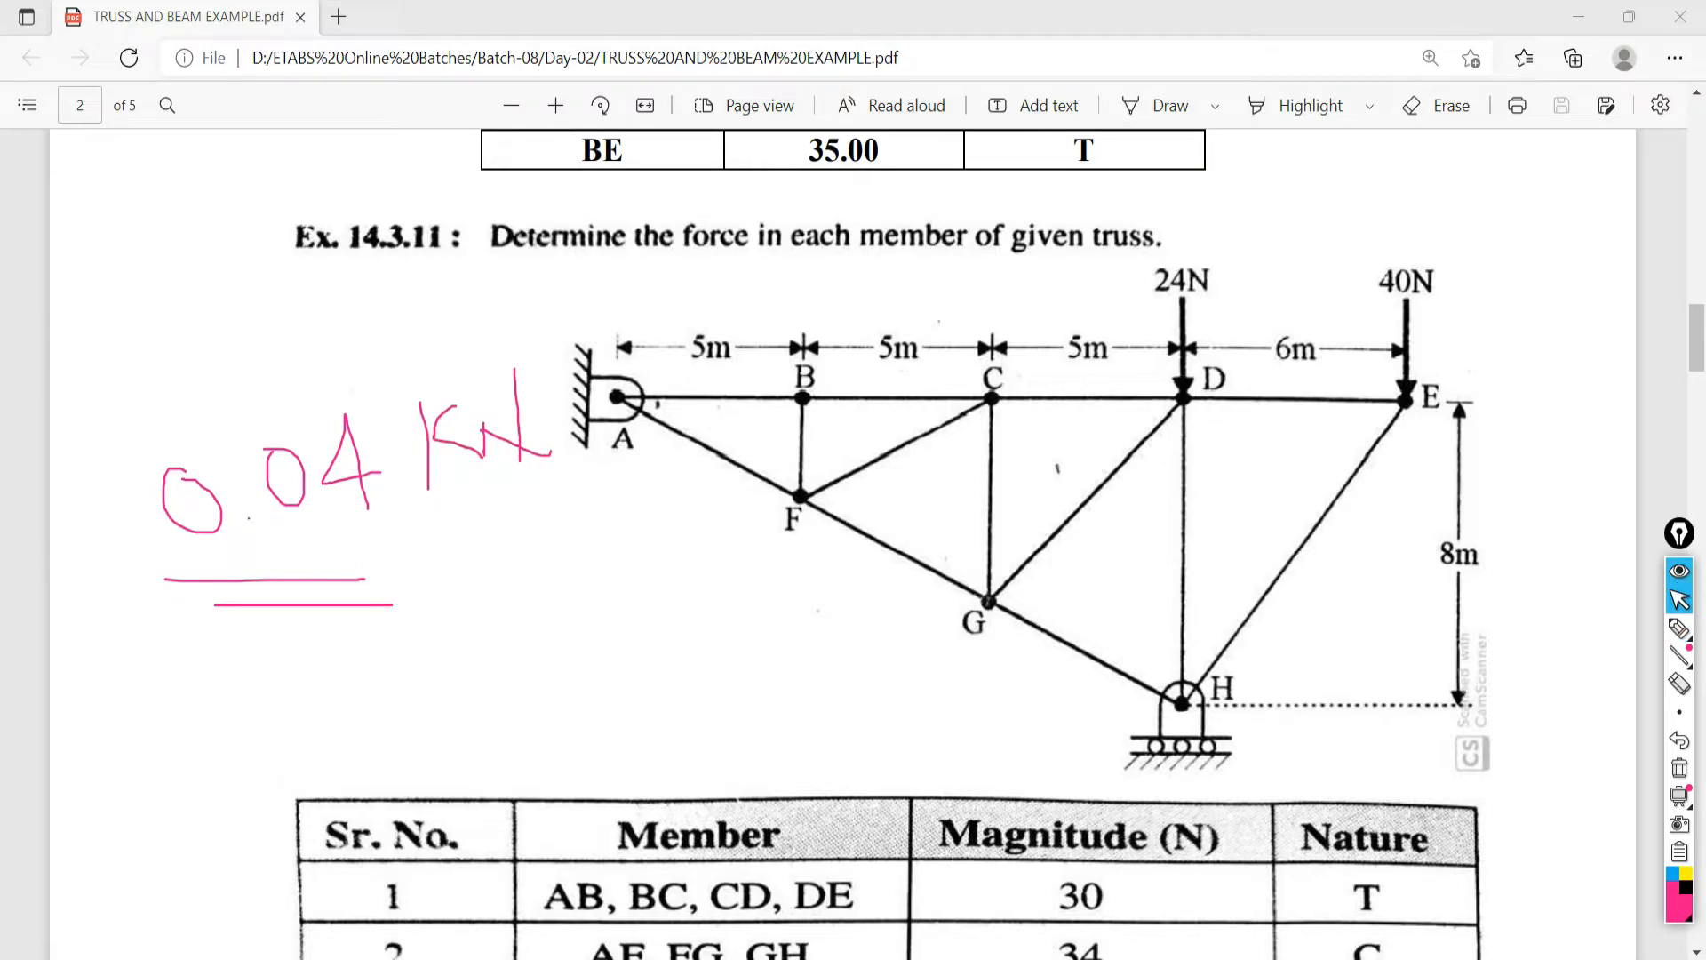
mouse_move(394, 958)
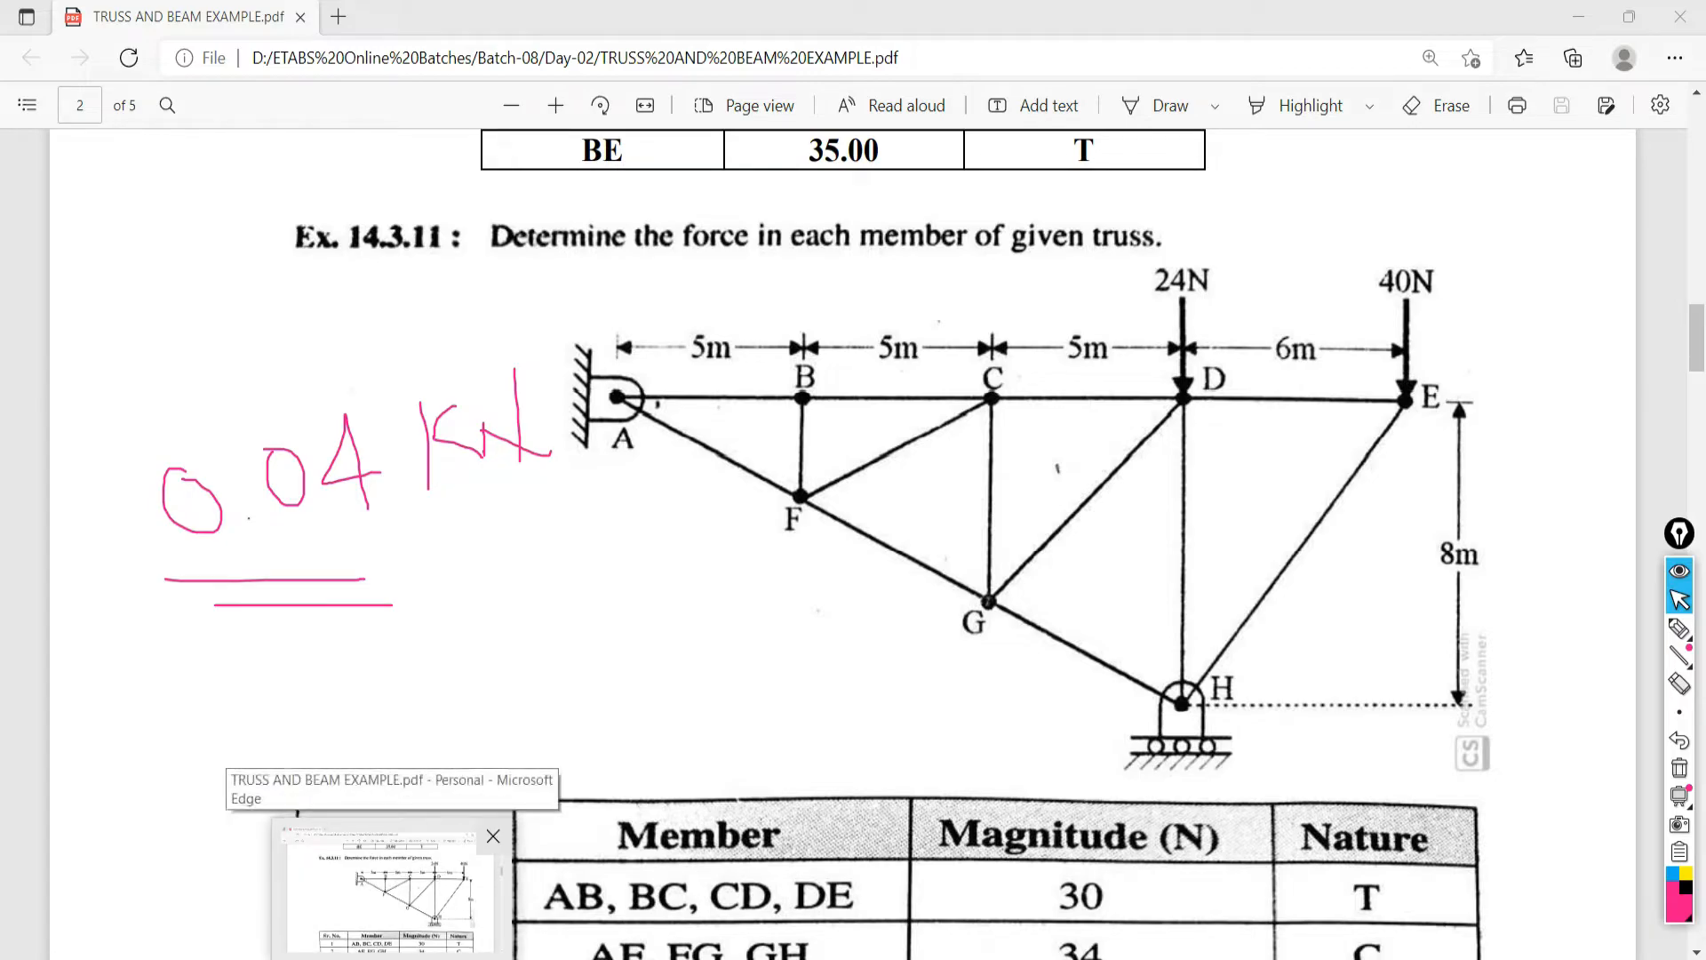
click(998, 958)
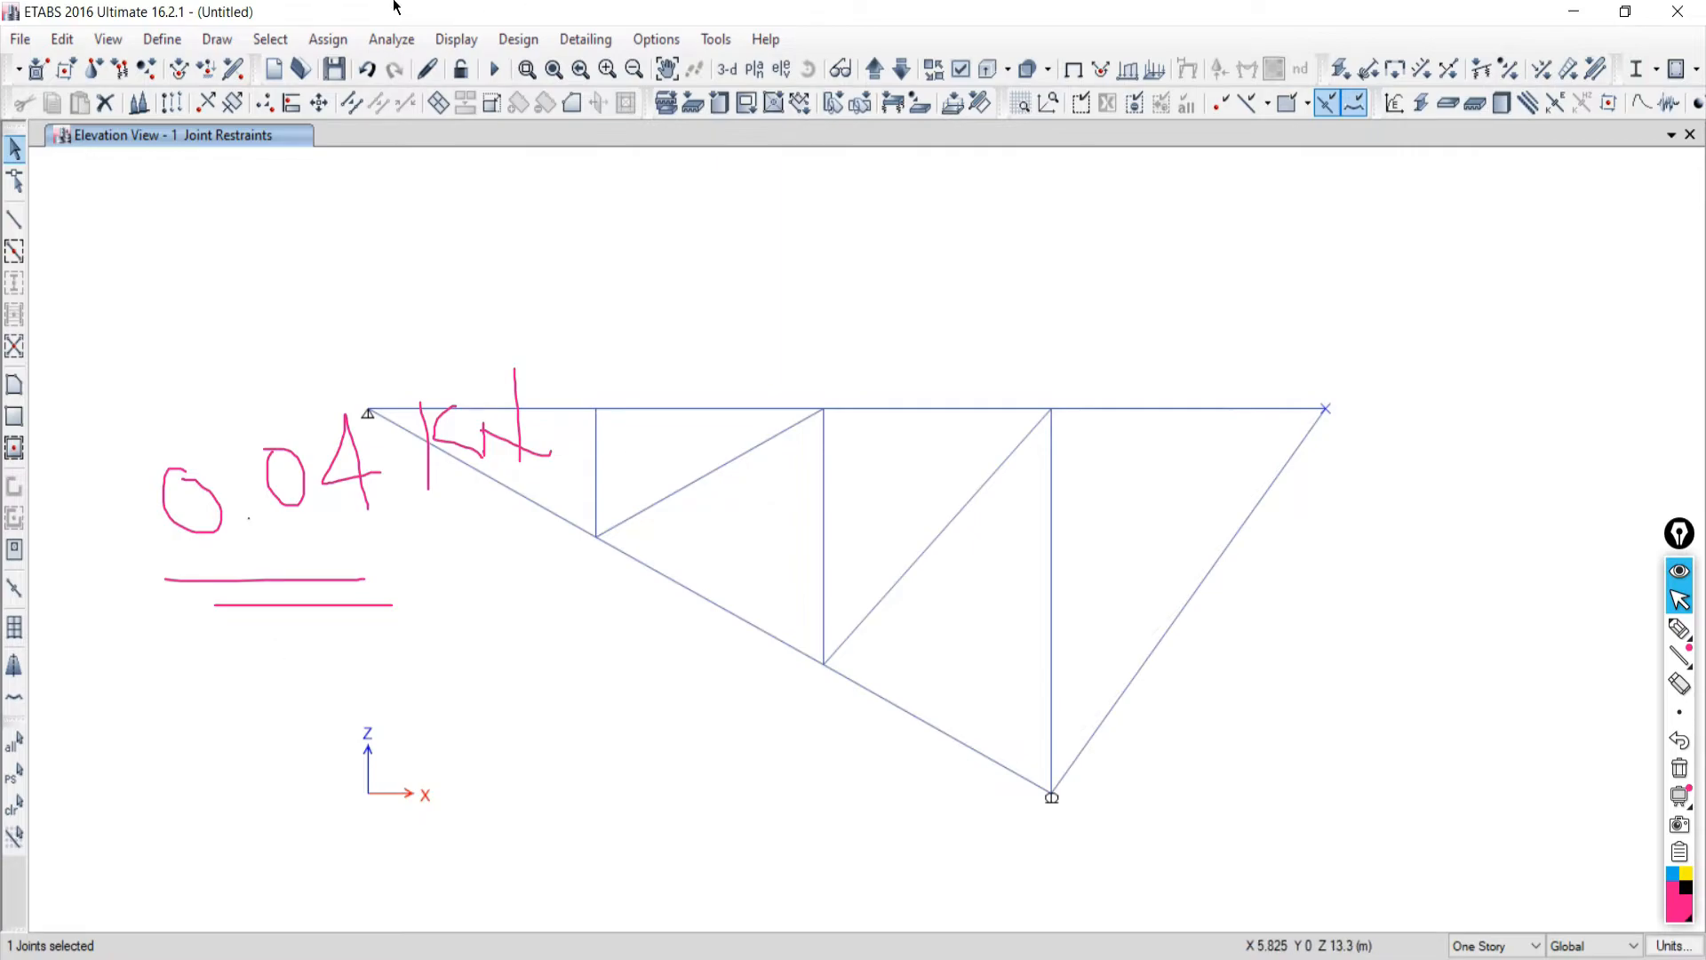
Assign a joint force in the Live load pattern with Force Global Z of -0.04 kN to the selected joint E.
click(328, 40)
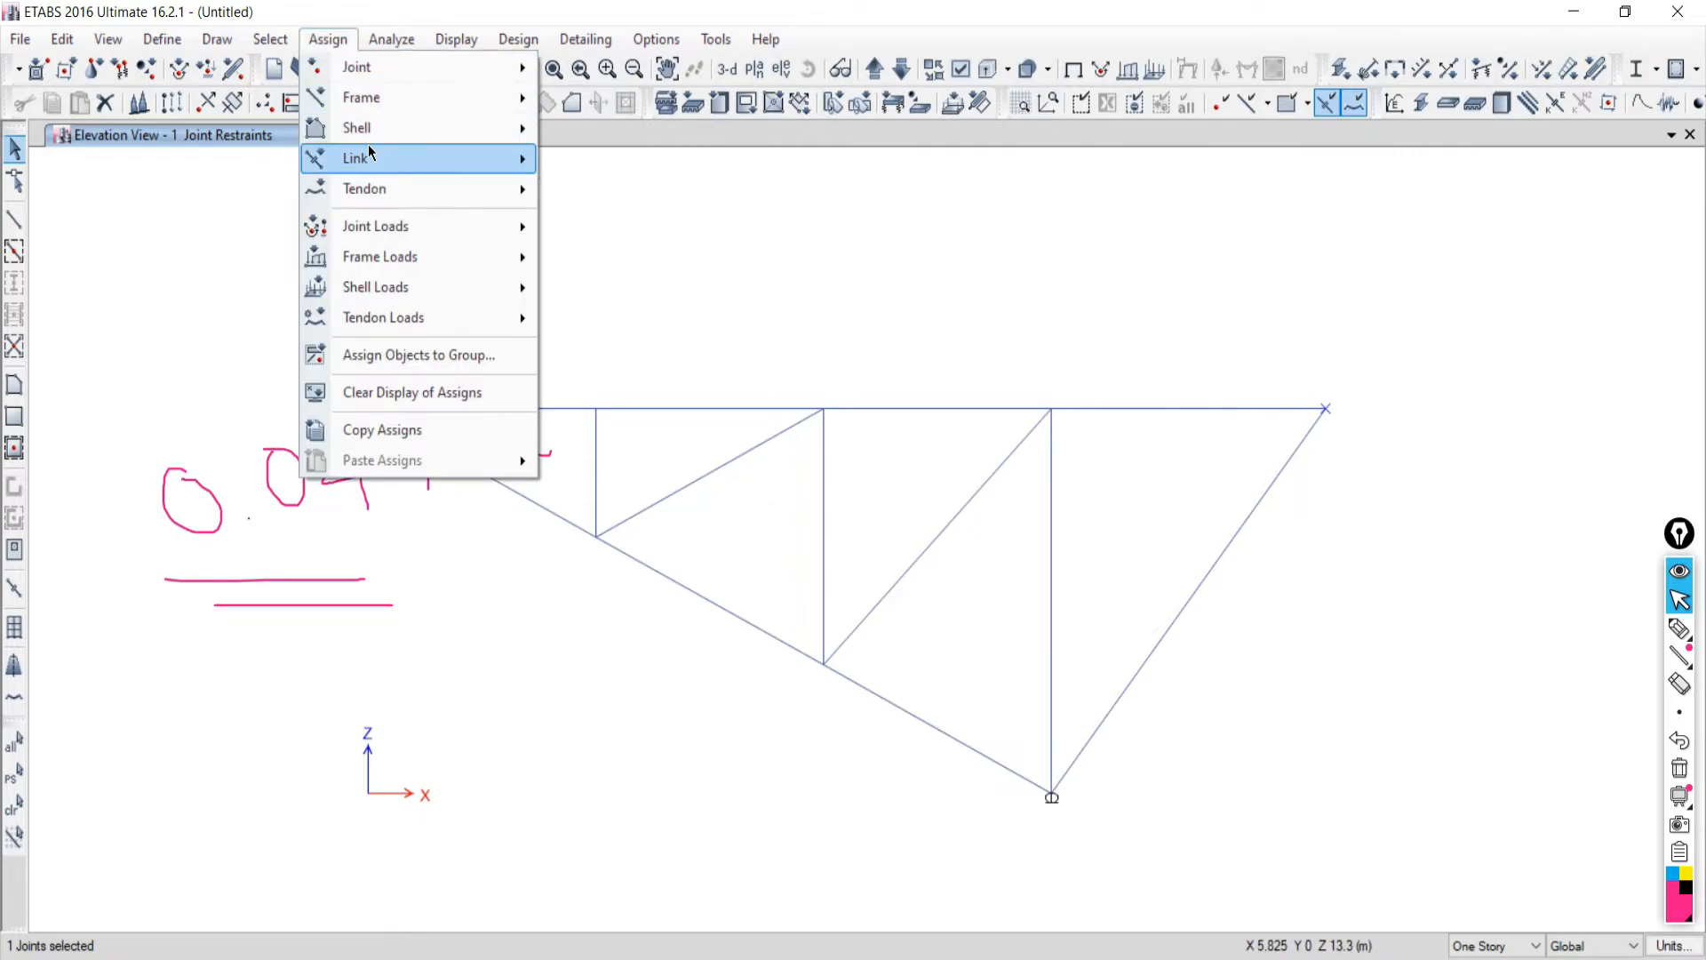
mouse_move(396, 236)
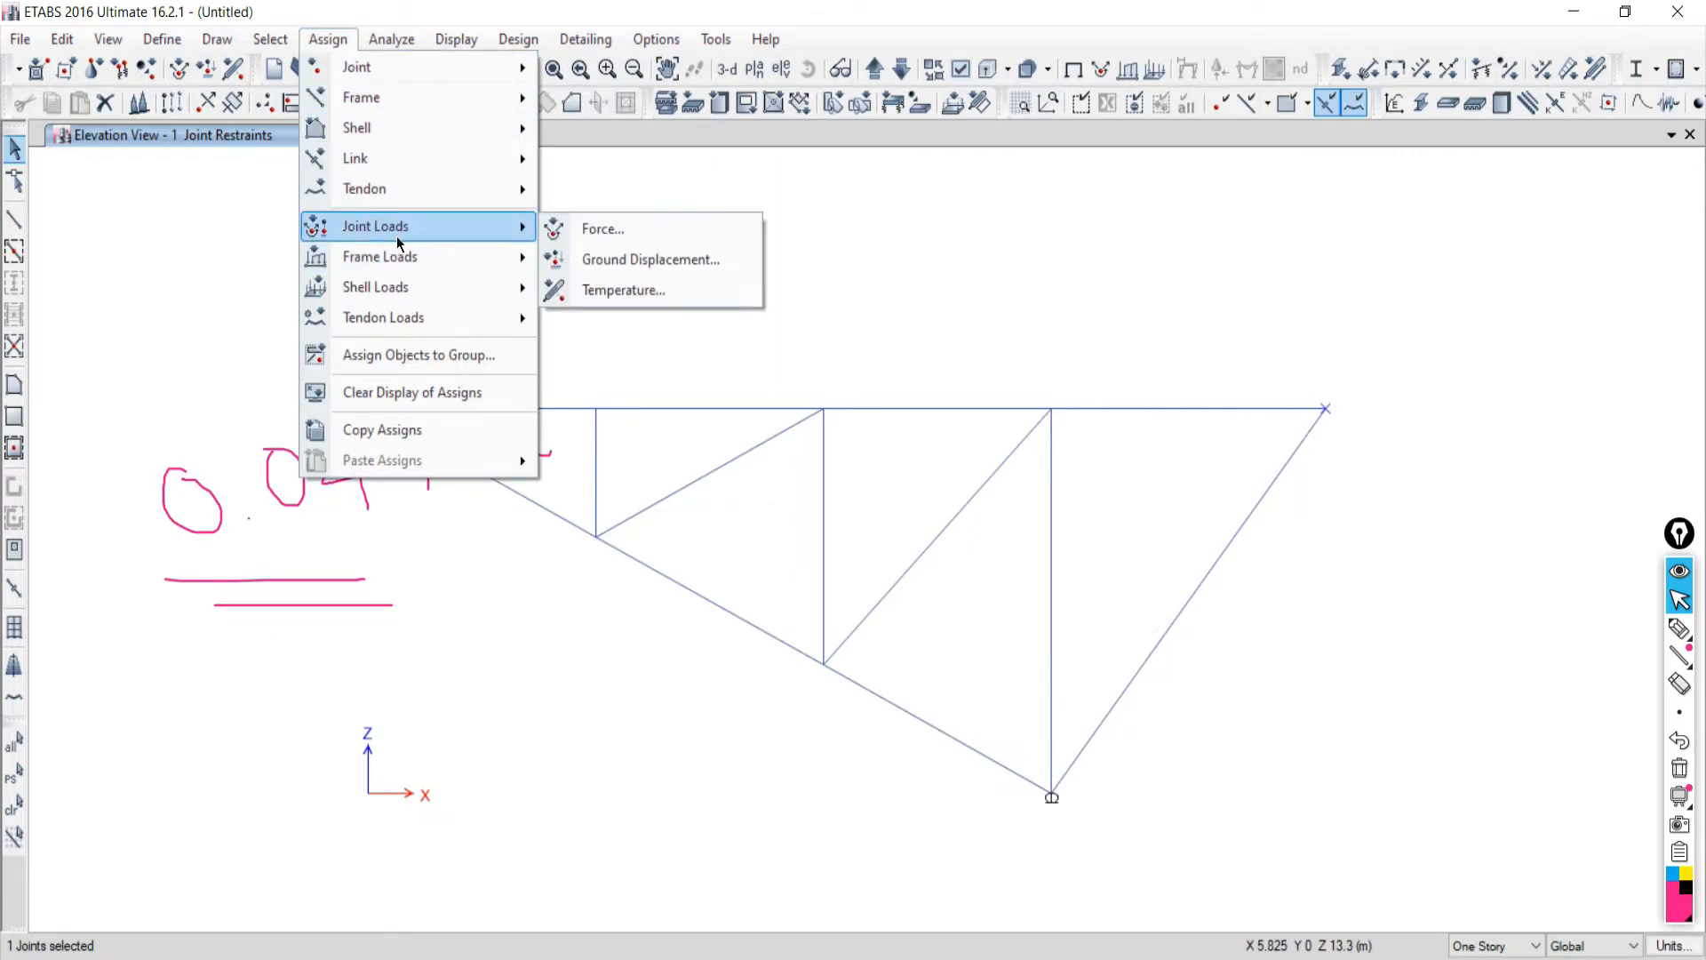
click(595, 236)
drag(1352, 194, 768, 181)
click(906, 245)
click(888, 267)
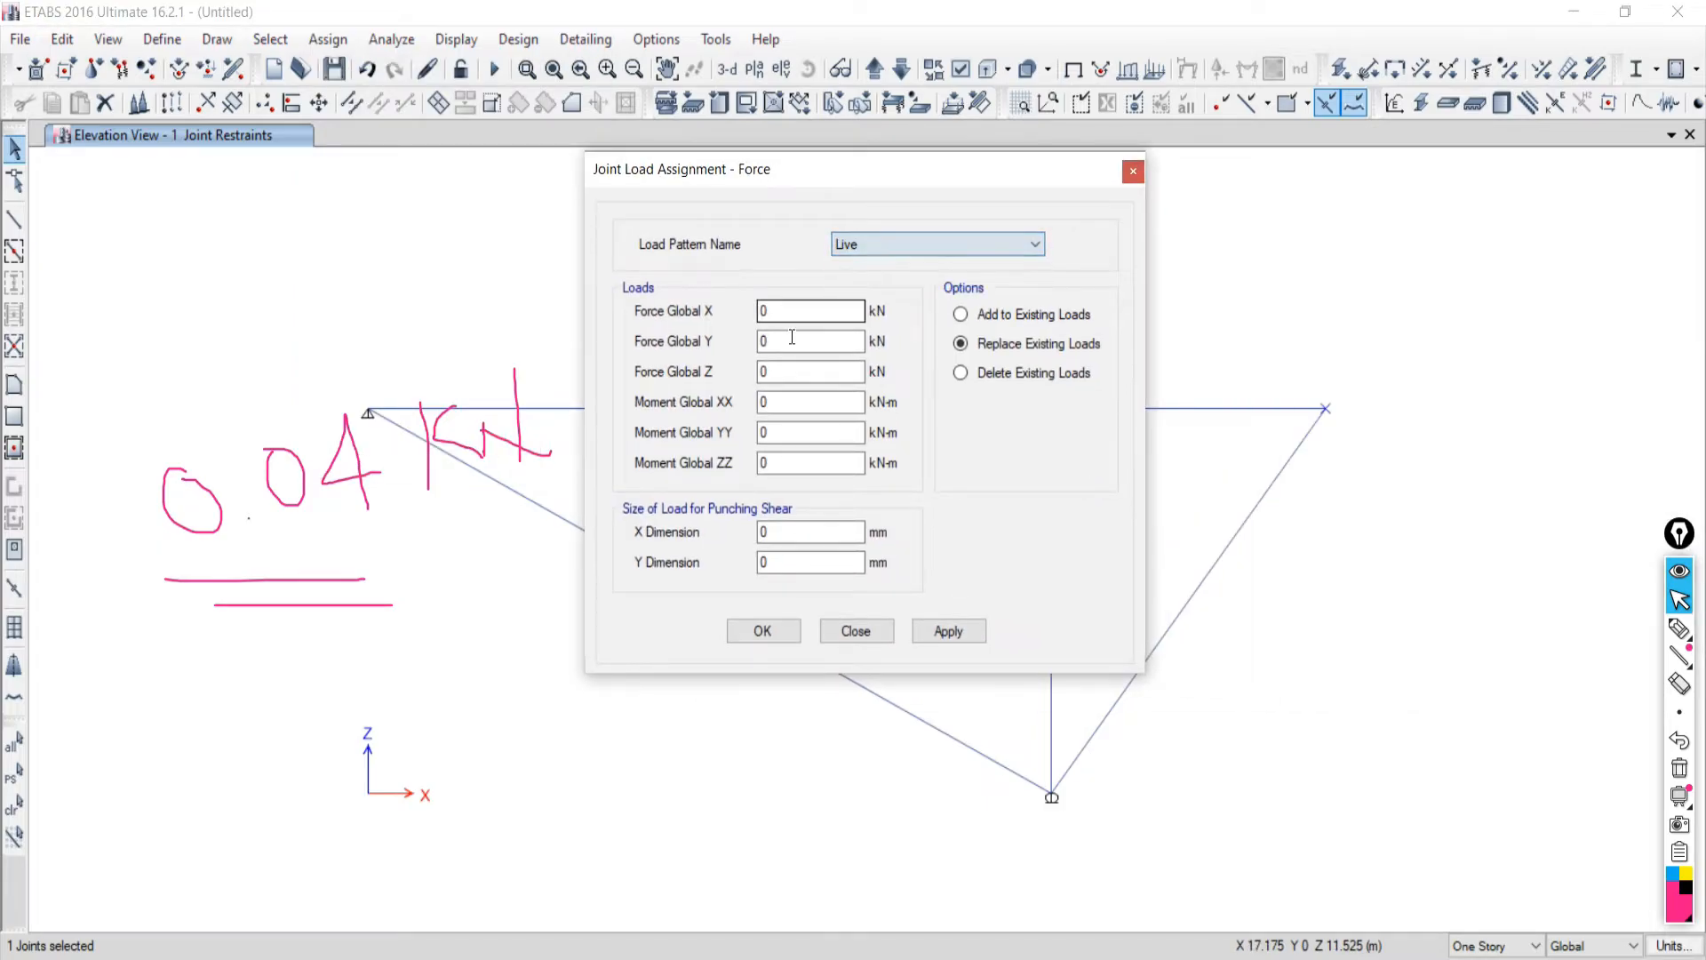
drag(890, 175, 617, 155)
drag(507, 351, 327, 348)
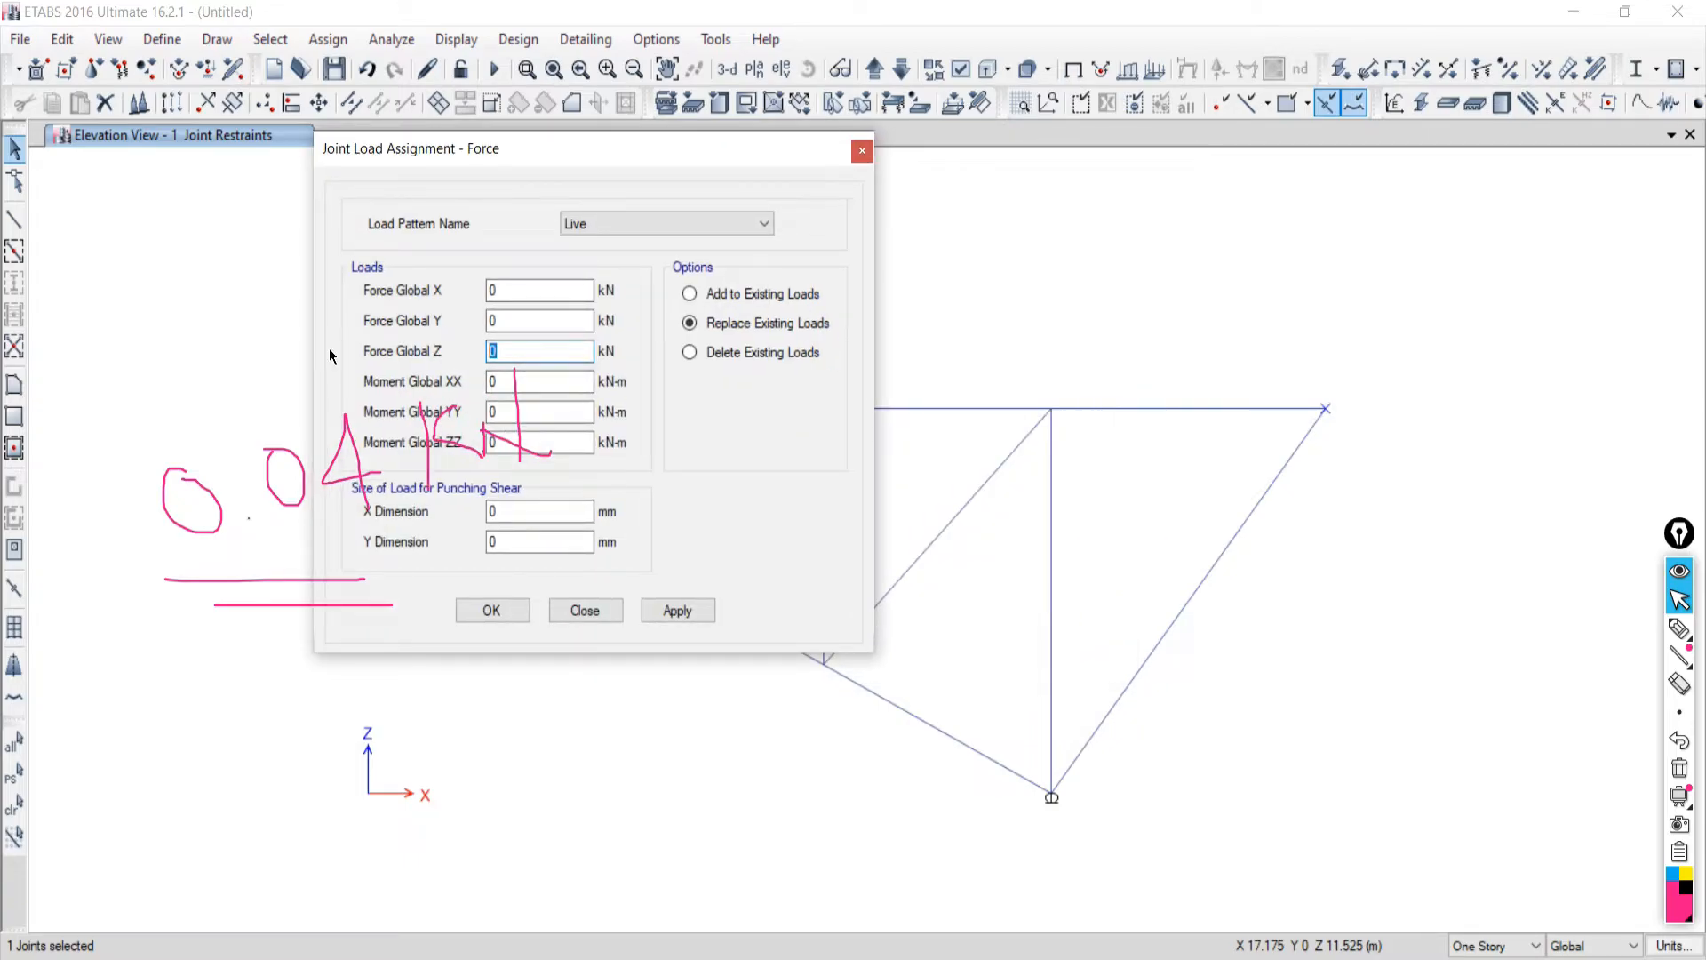
text(-)
drag(462, 162, 414, 158)
drag(458, 347, 426, 345)
text(-)
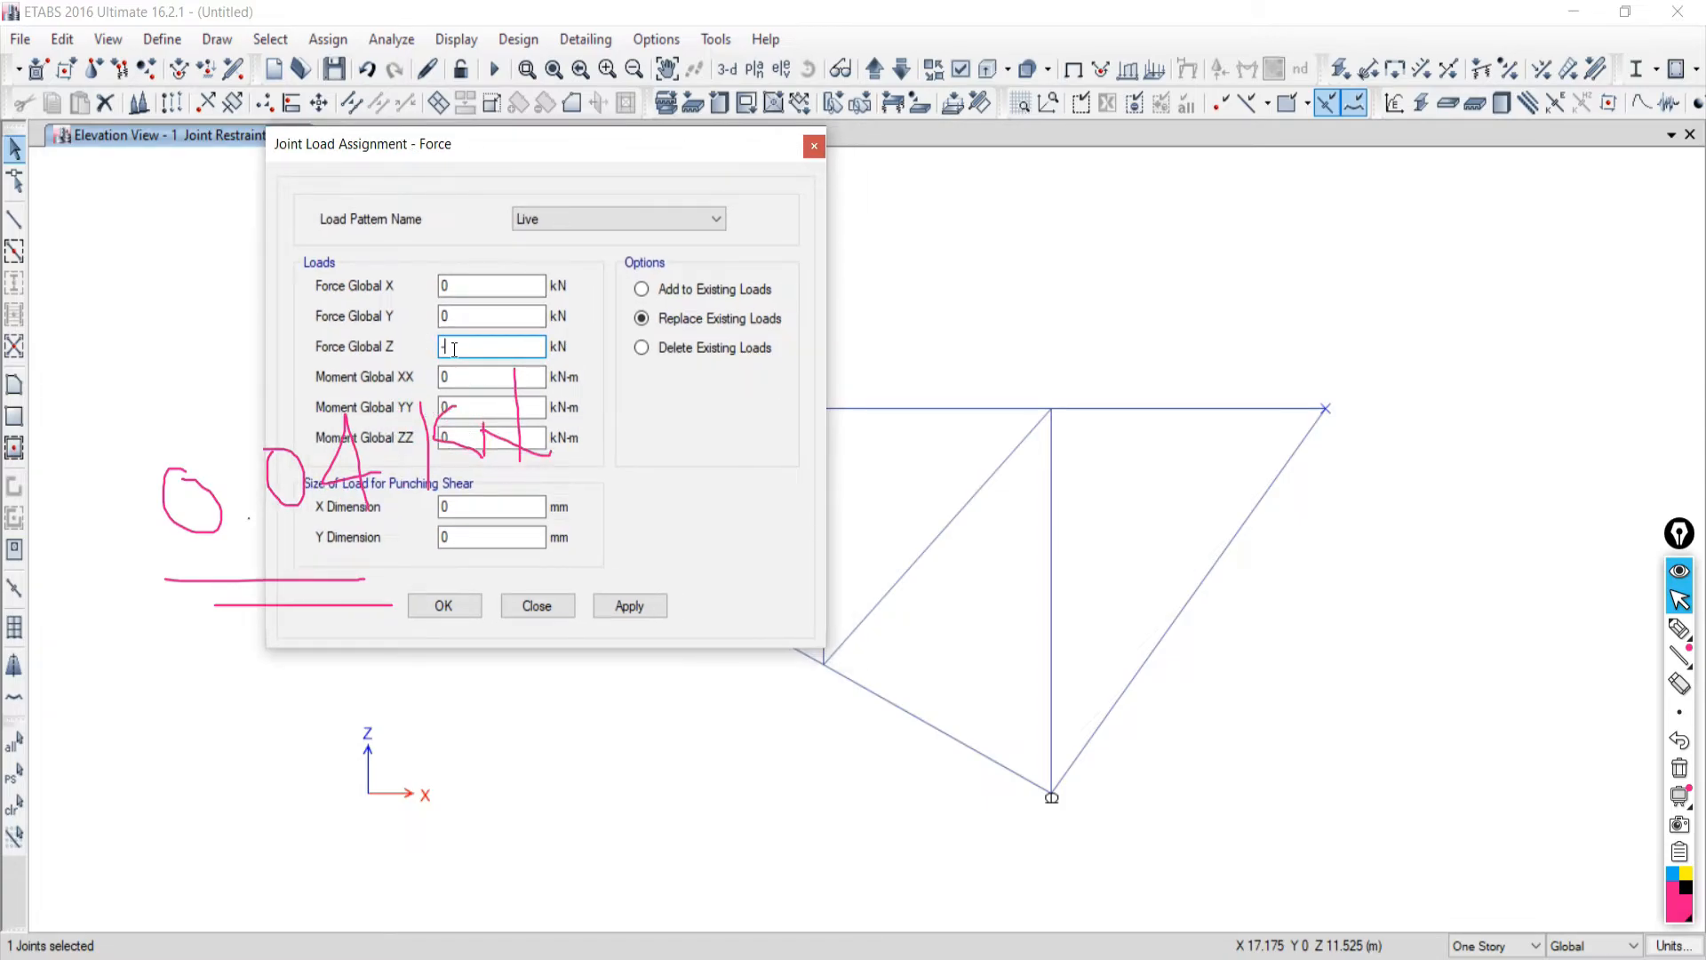
text(0.04)
click(621, 606)
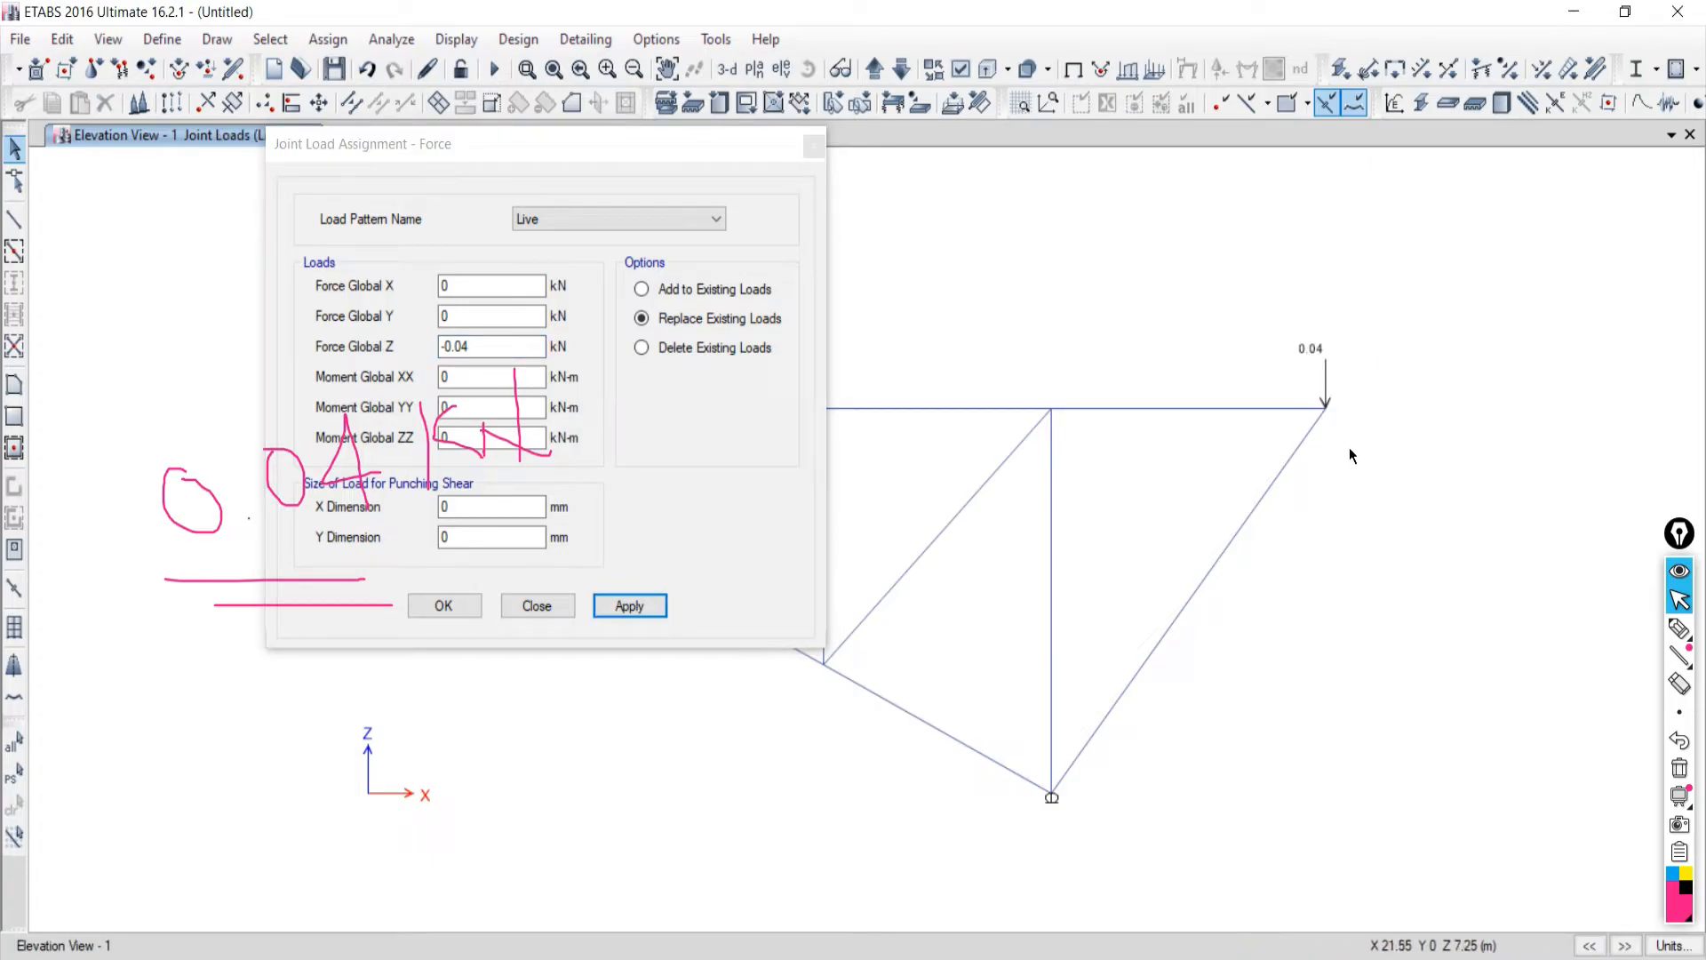
Select joint D on the top chord, directly above the roller support, clearing the selection between tries.
drag(1009, 345, 1086, 466)
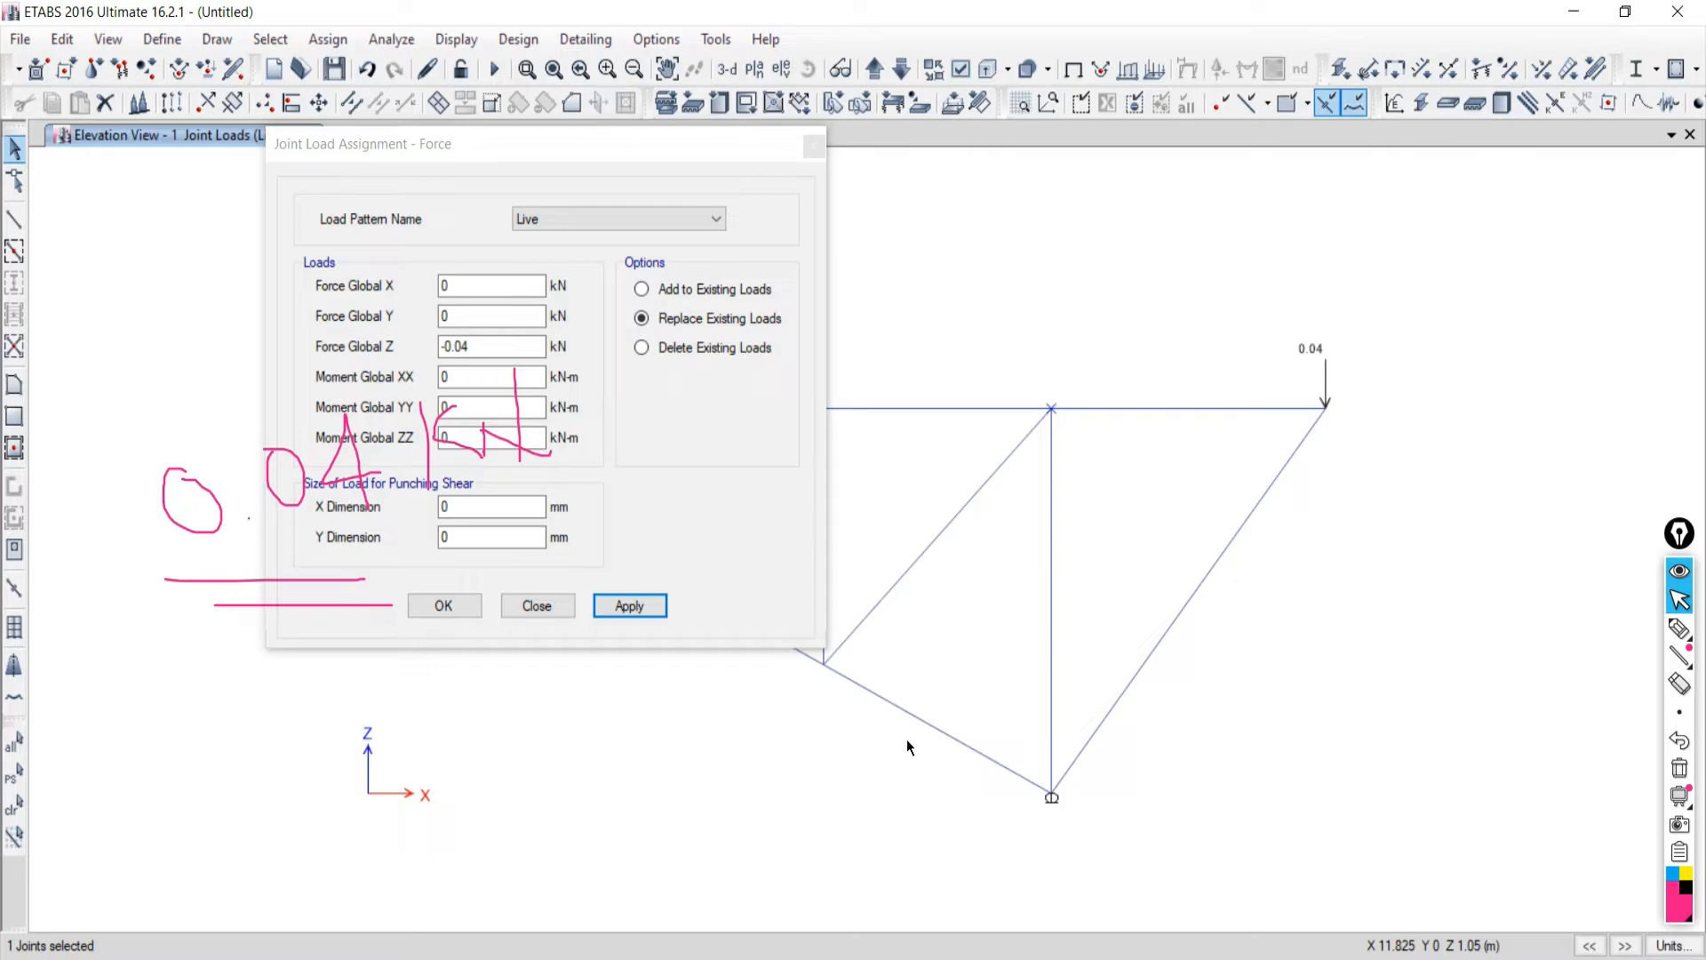
click(13, 805)
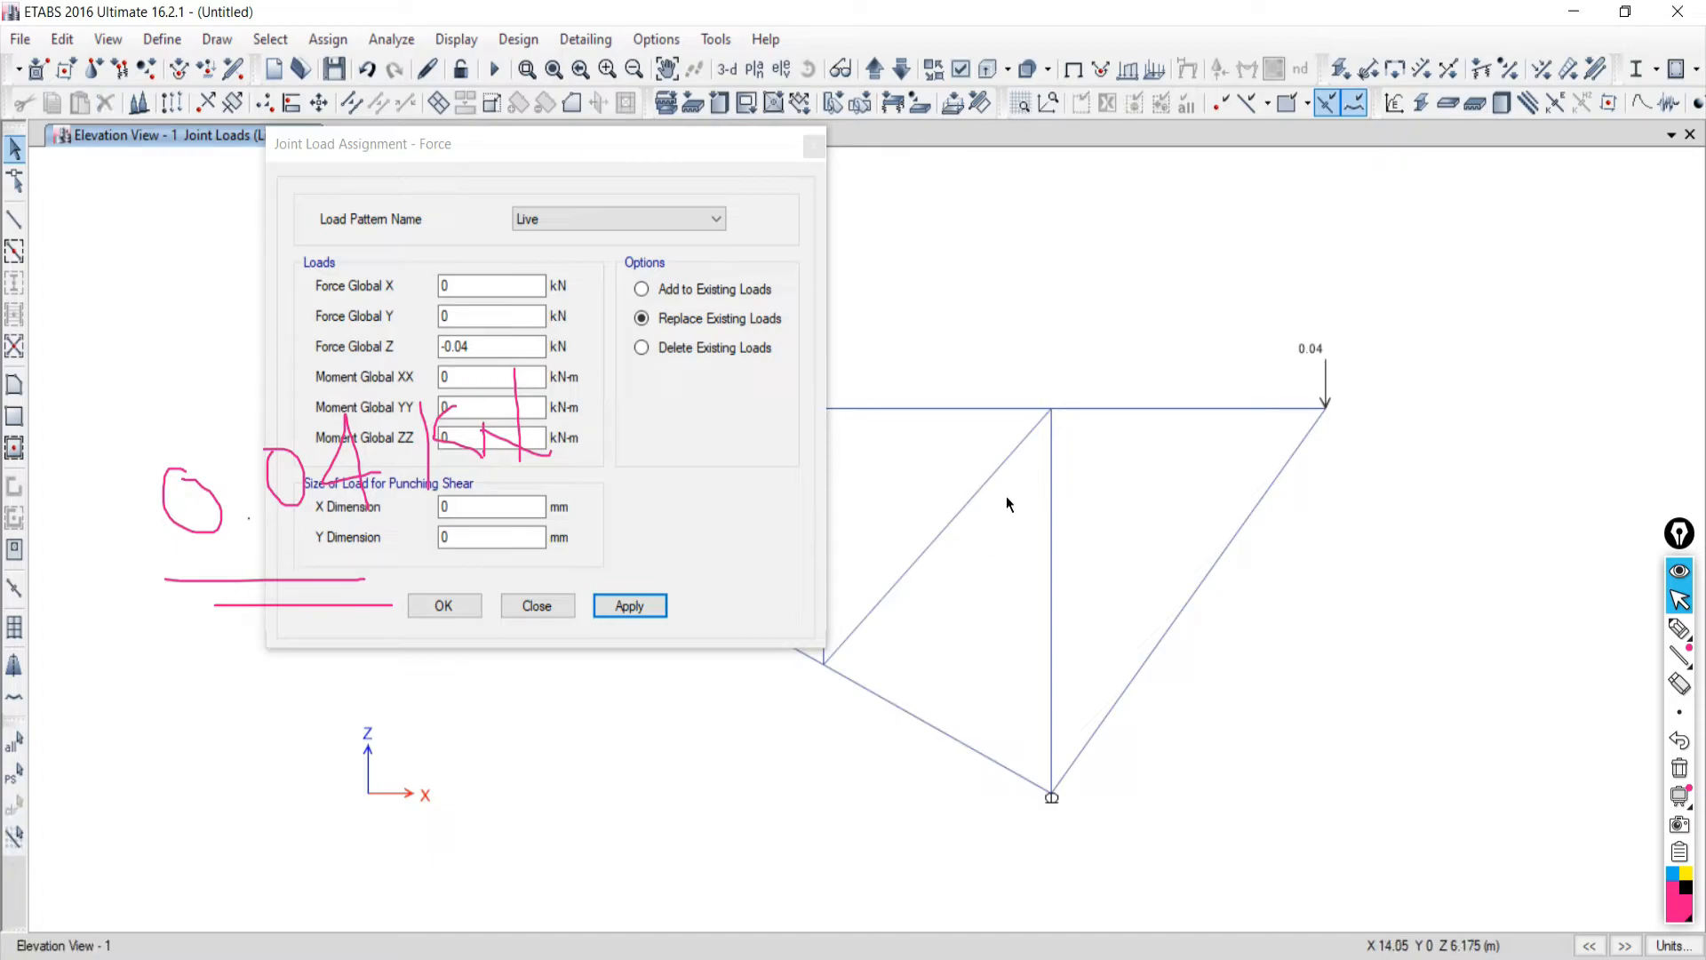
drag(1016, 364, 1137, 464)
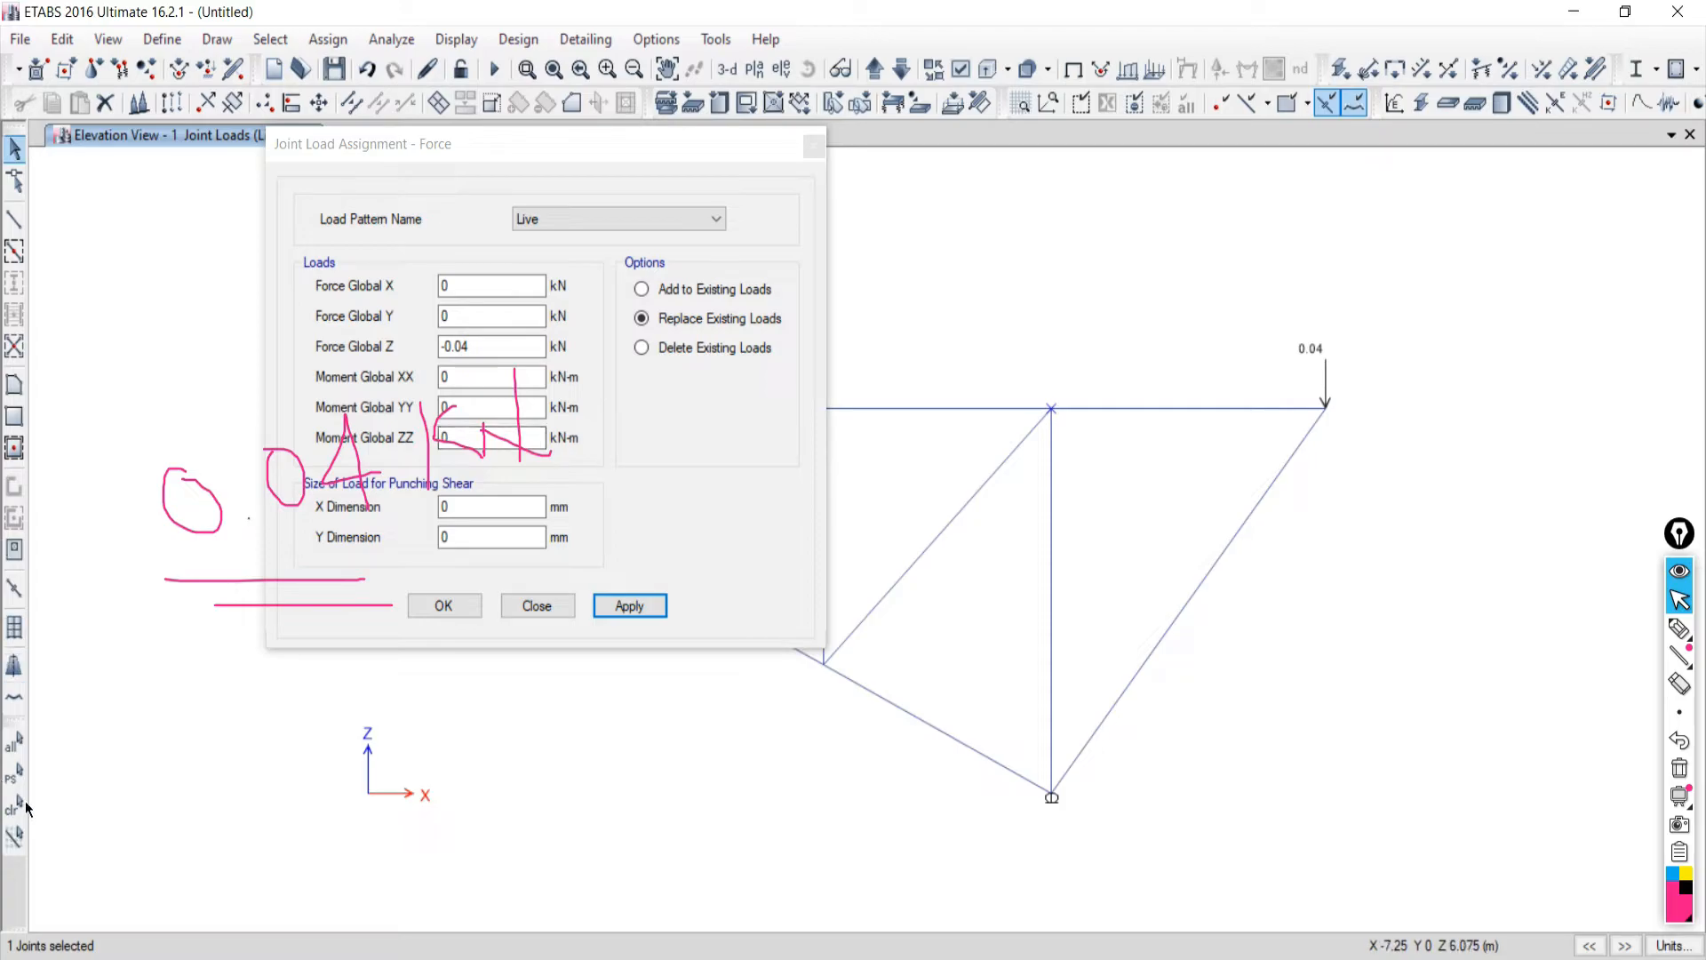
drag(1021, 347, 1102, 474)
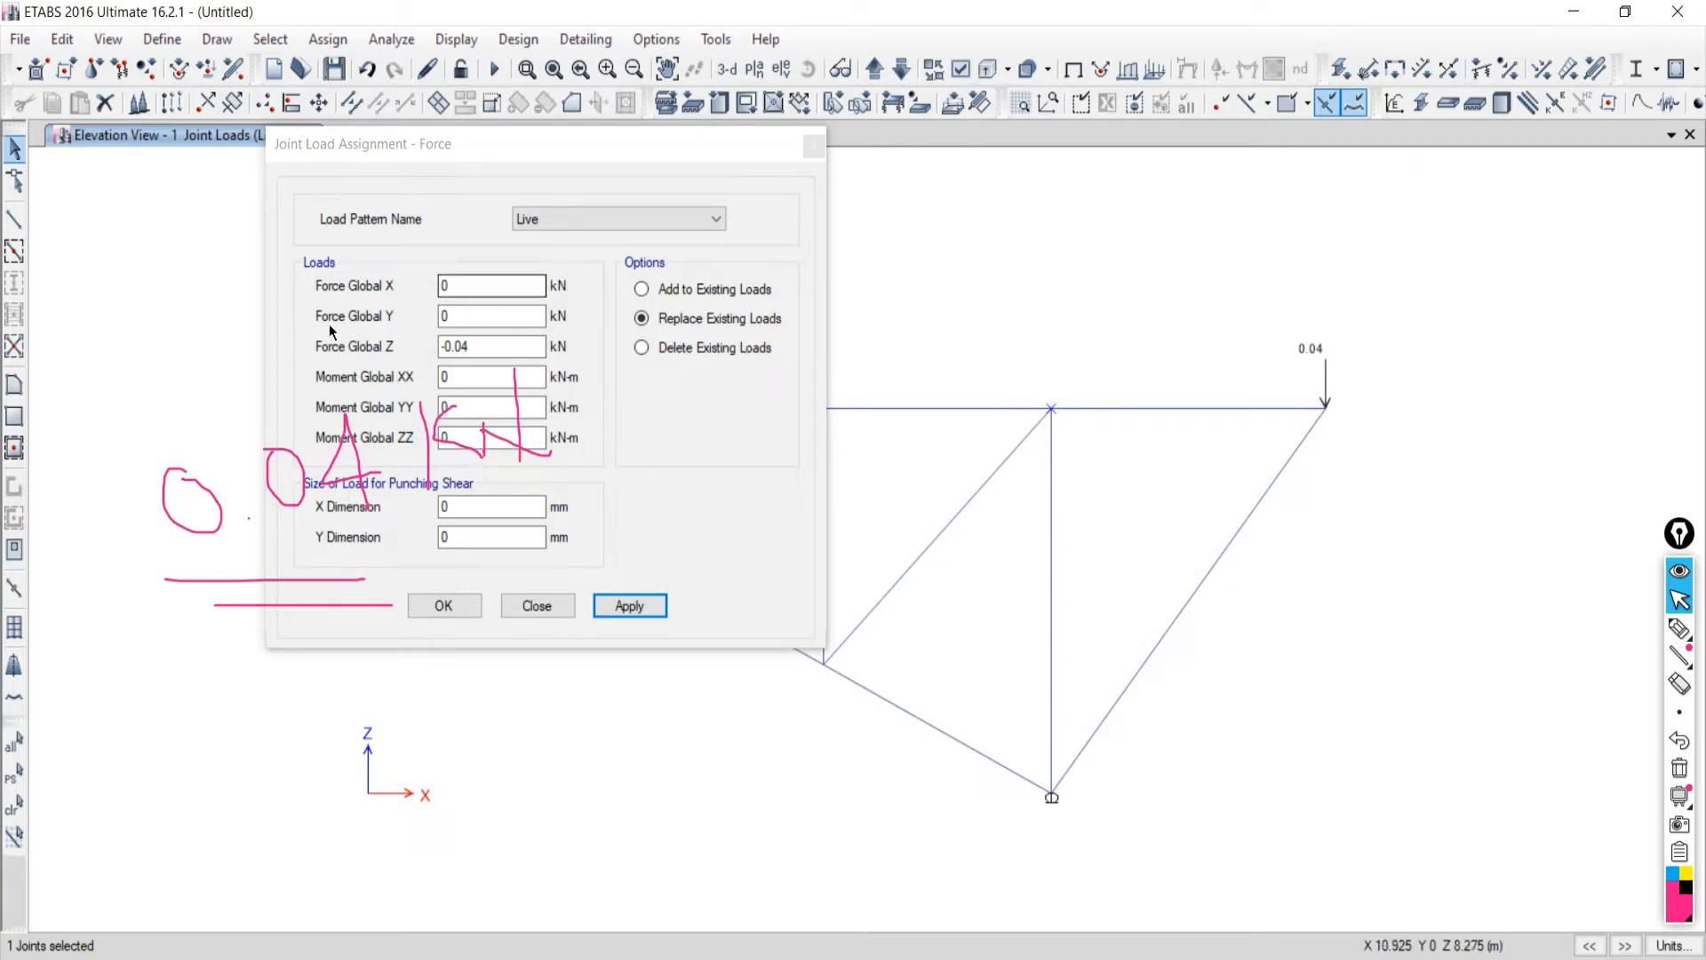
Check the load at joint D in the PDF truss figure and return to ETABS.
key(alt+Tab)
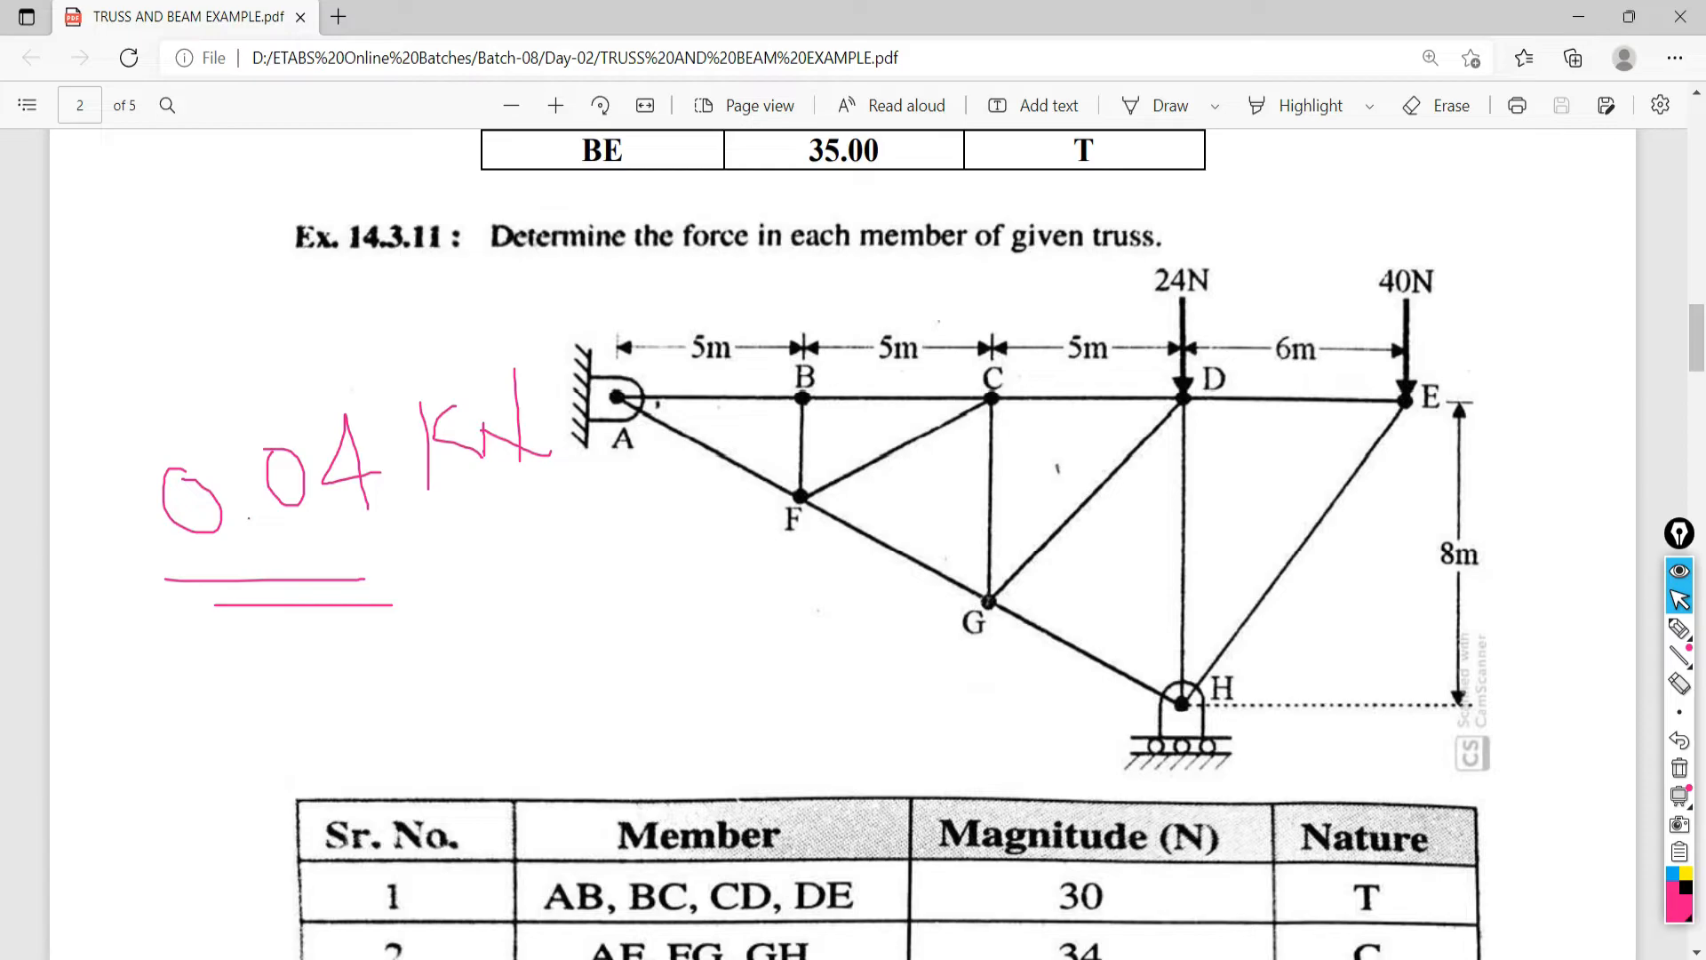
key(alt+Tab)
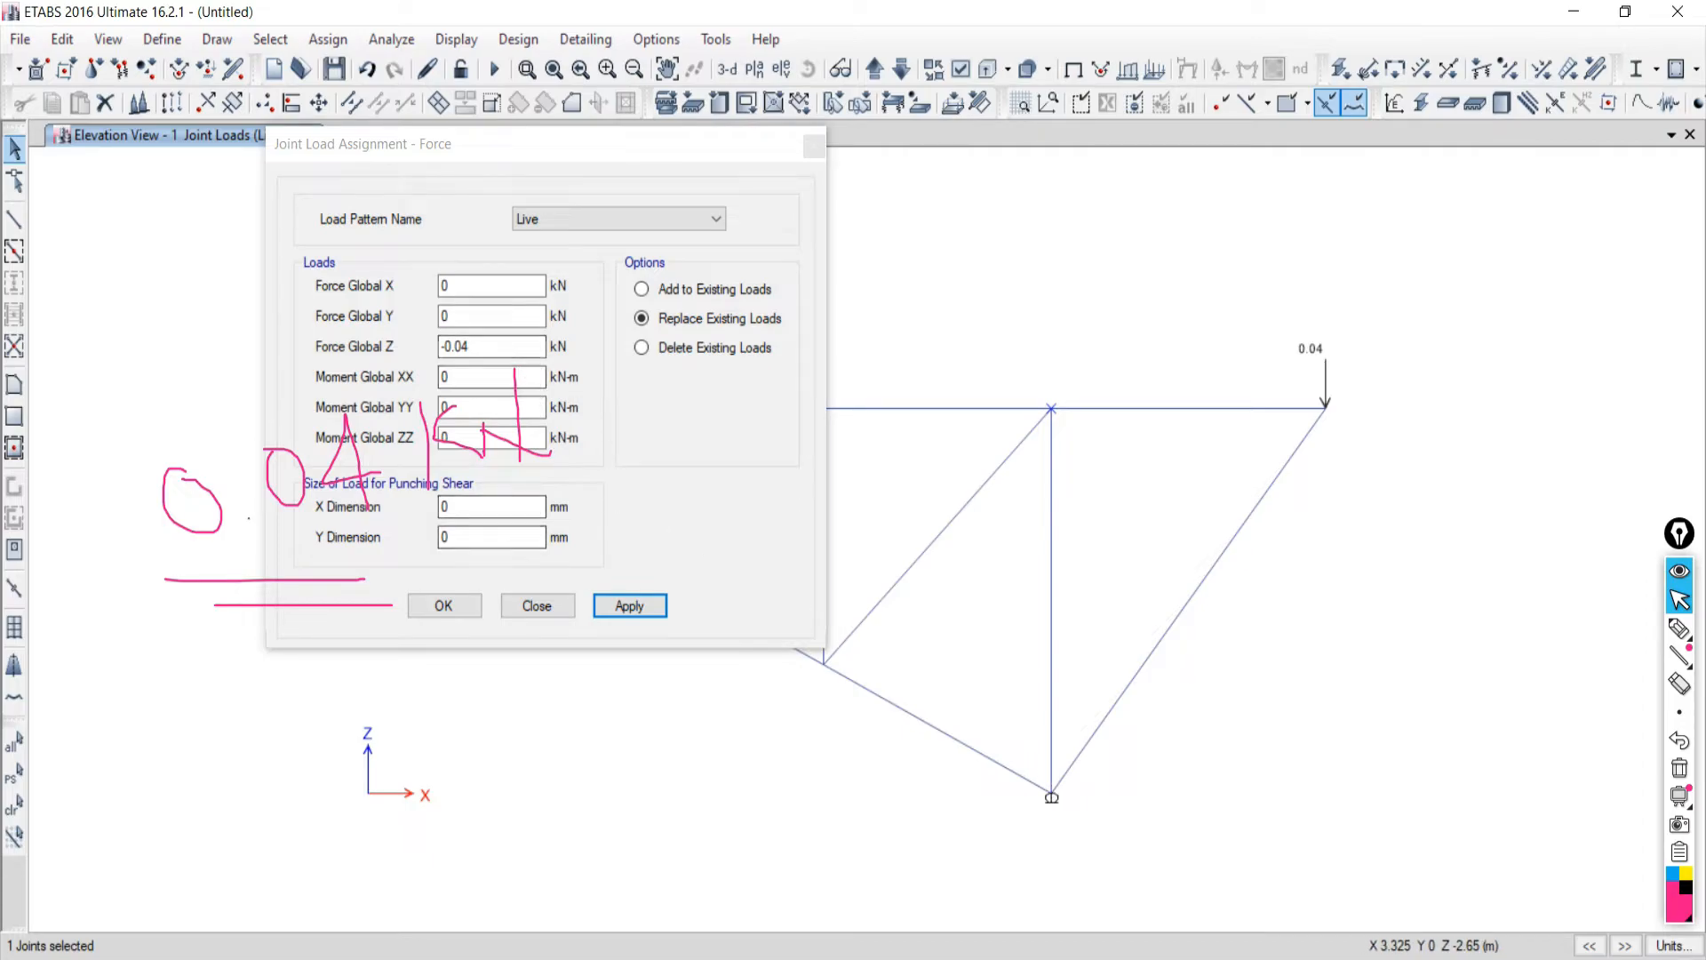
mouse_move(392, 957)
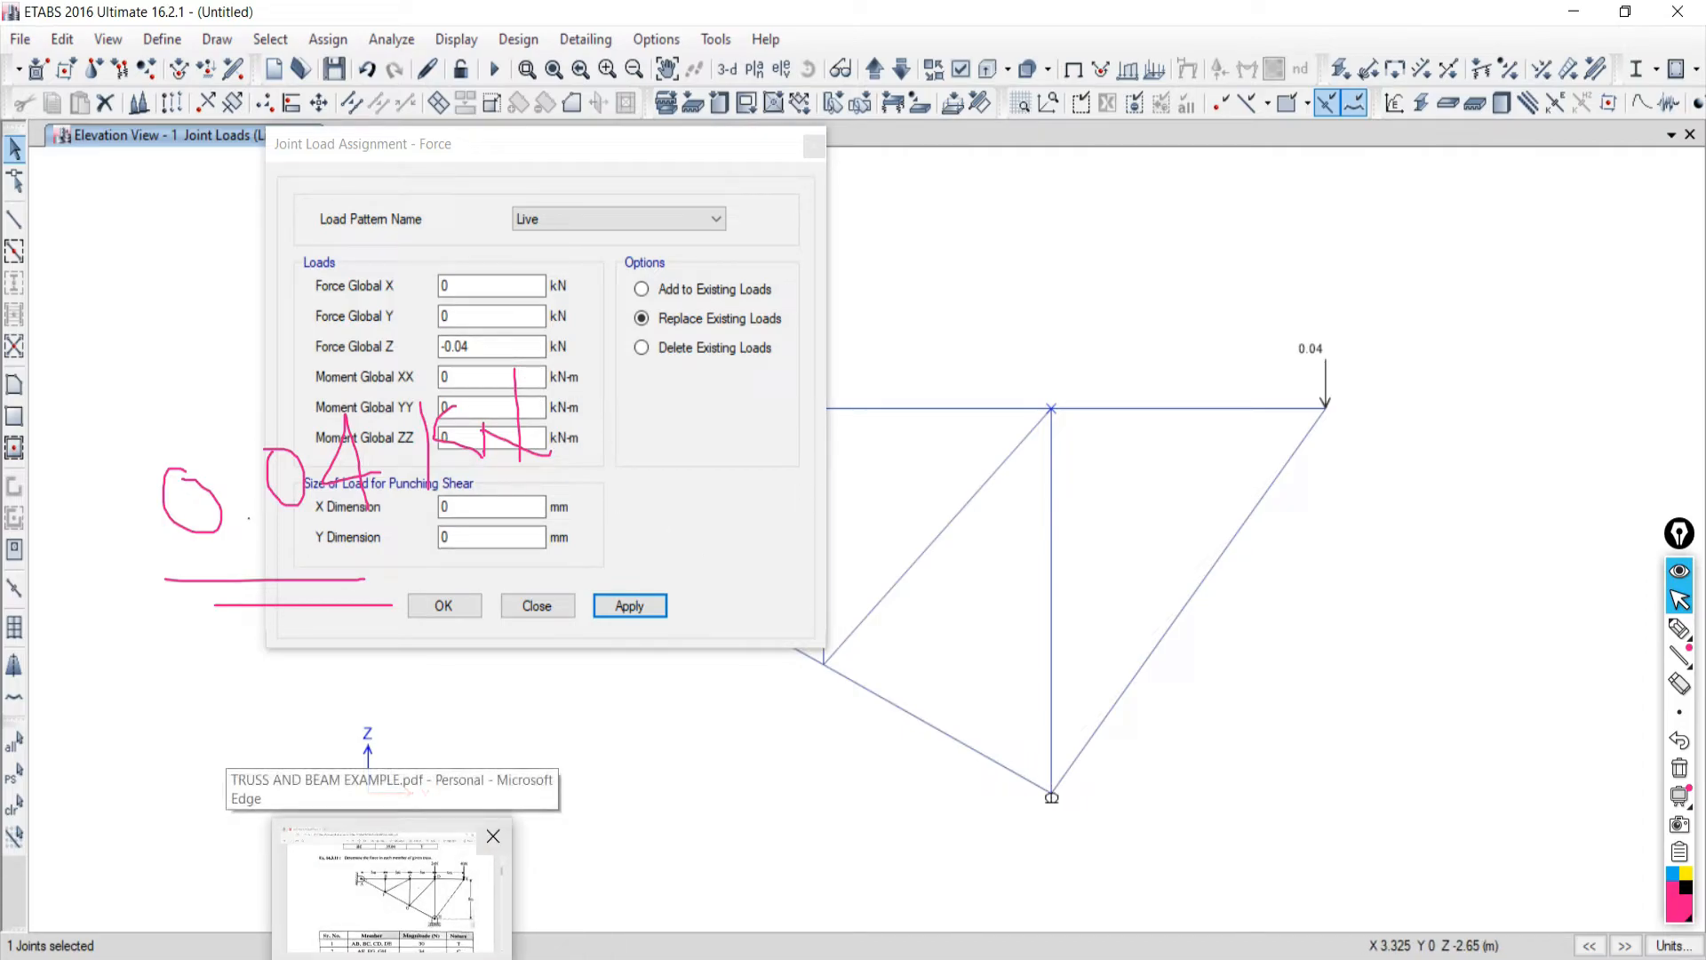
click(391, 889)
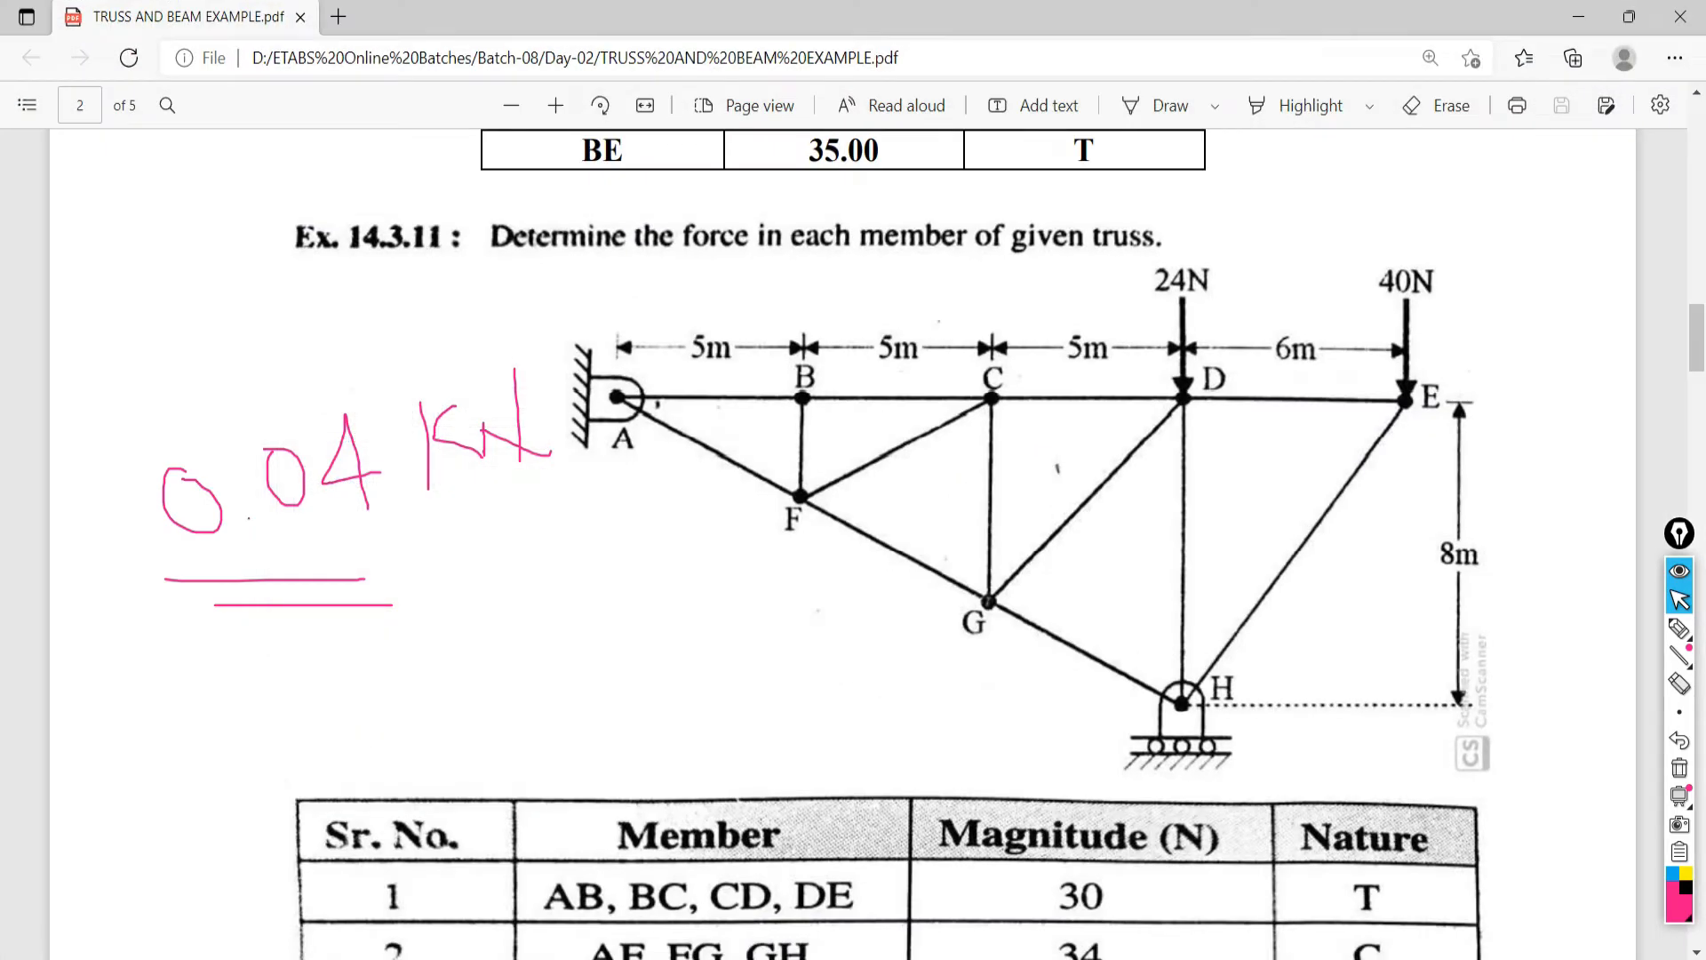
key(alt+Tab)
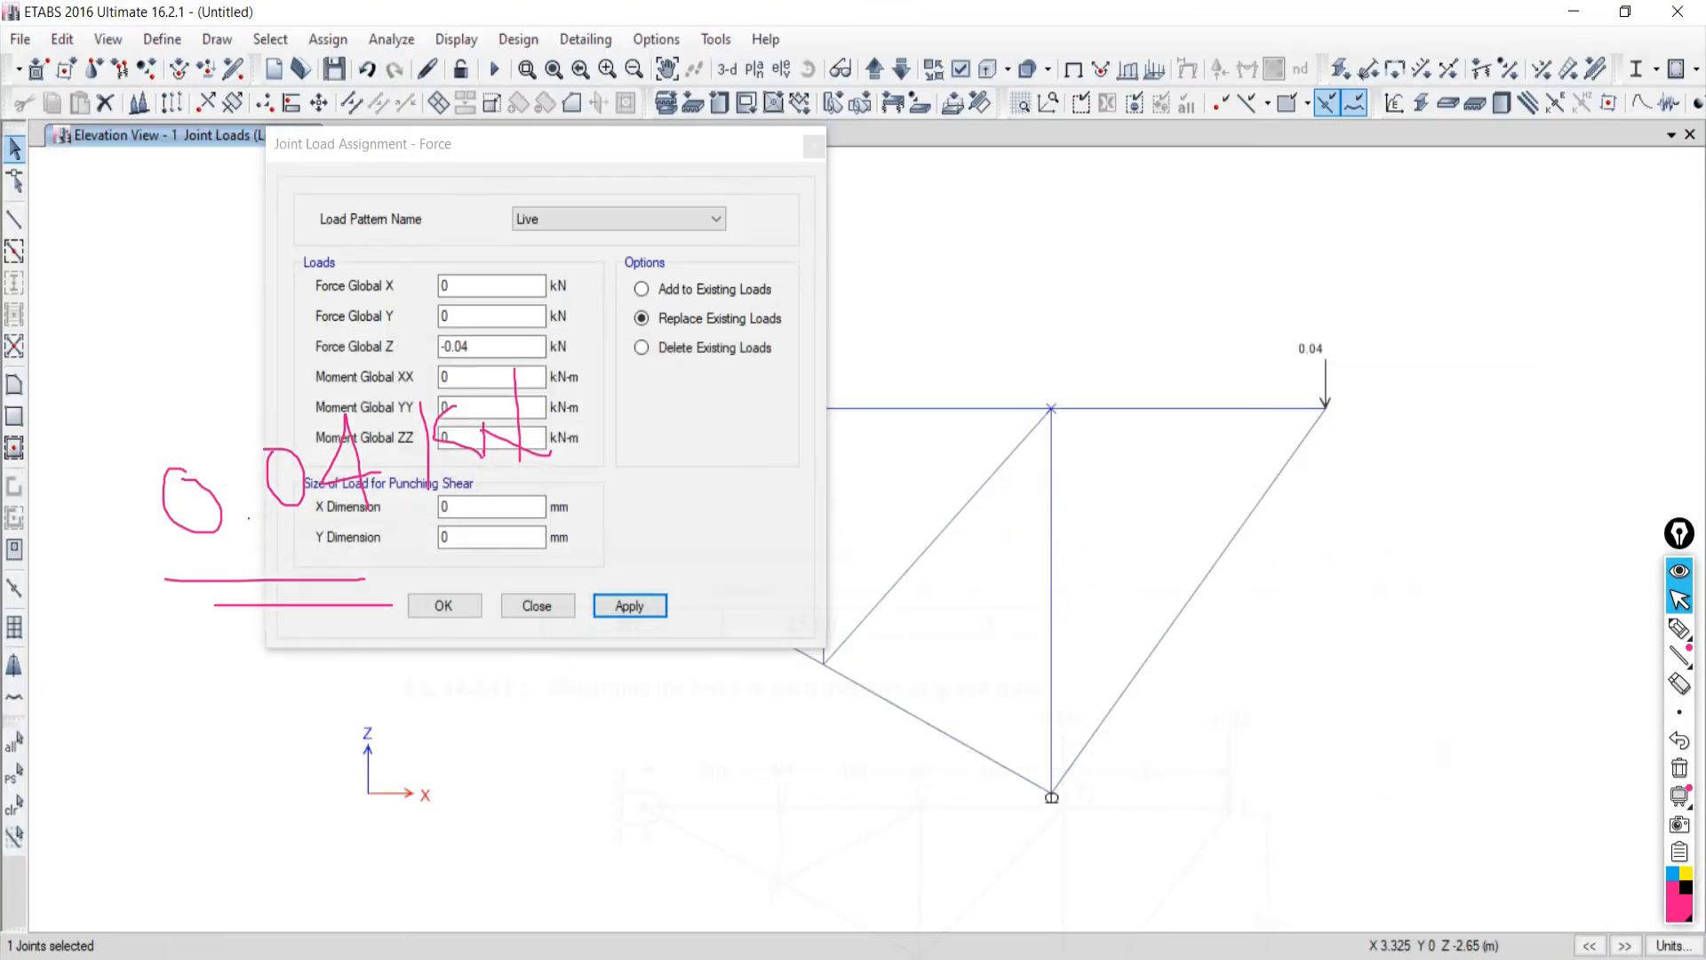
key(alt+Tab)
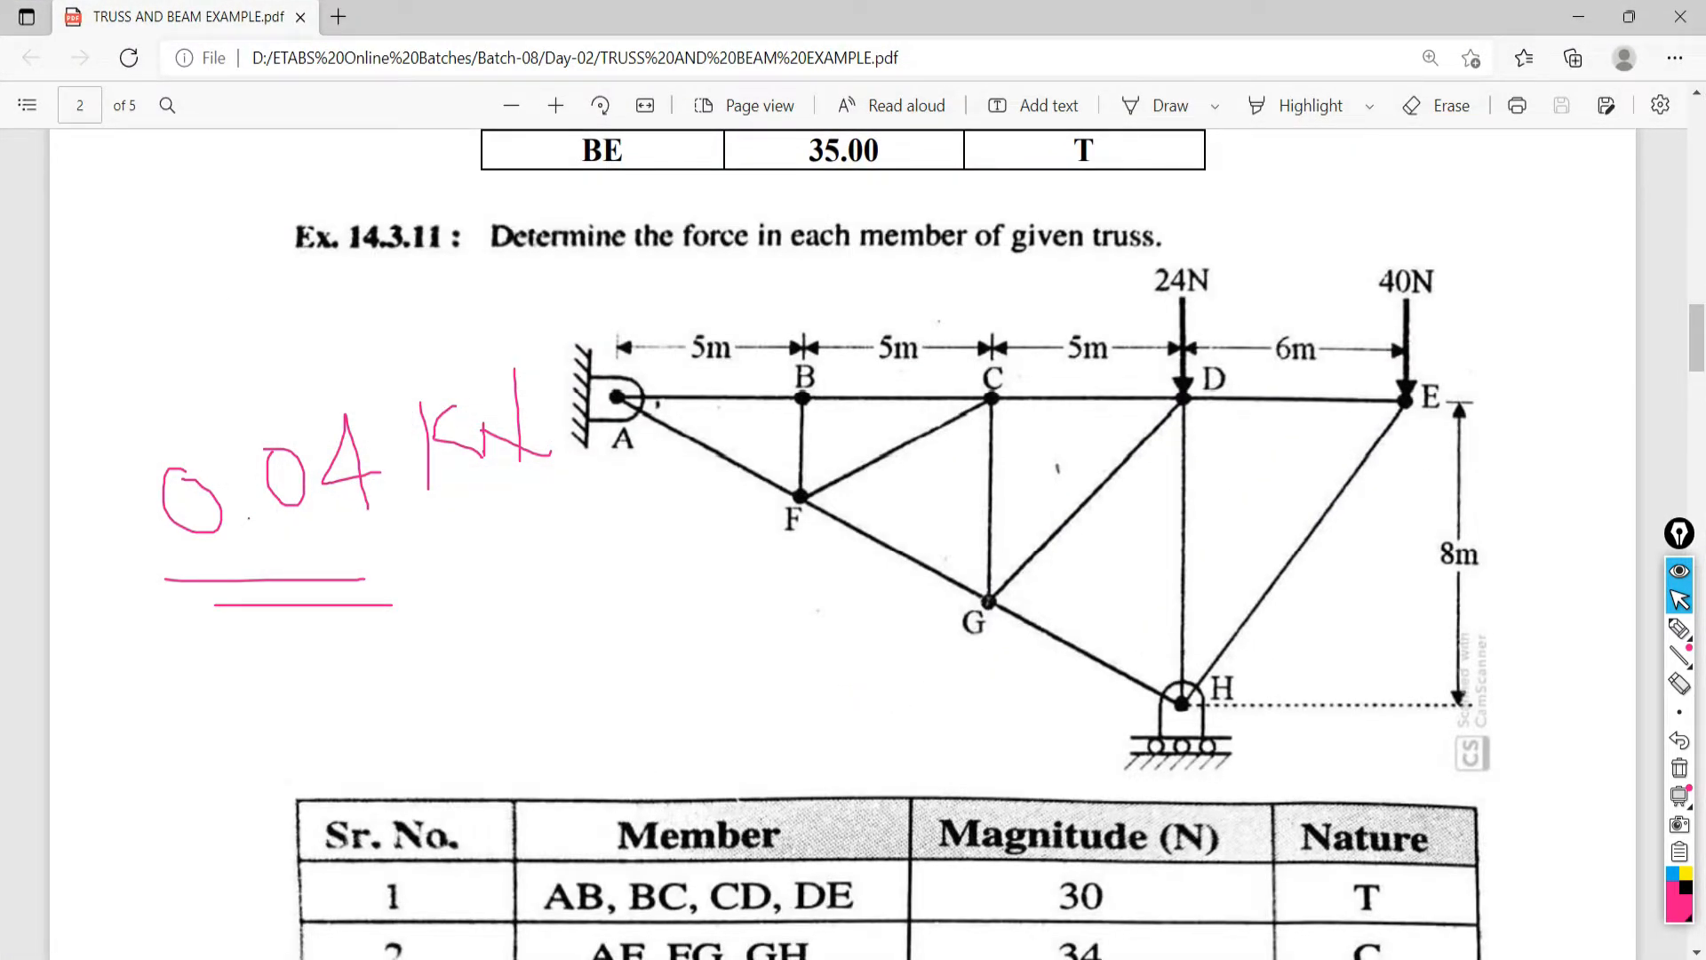
key(alt+Tab)
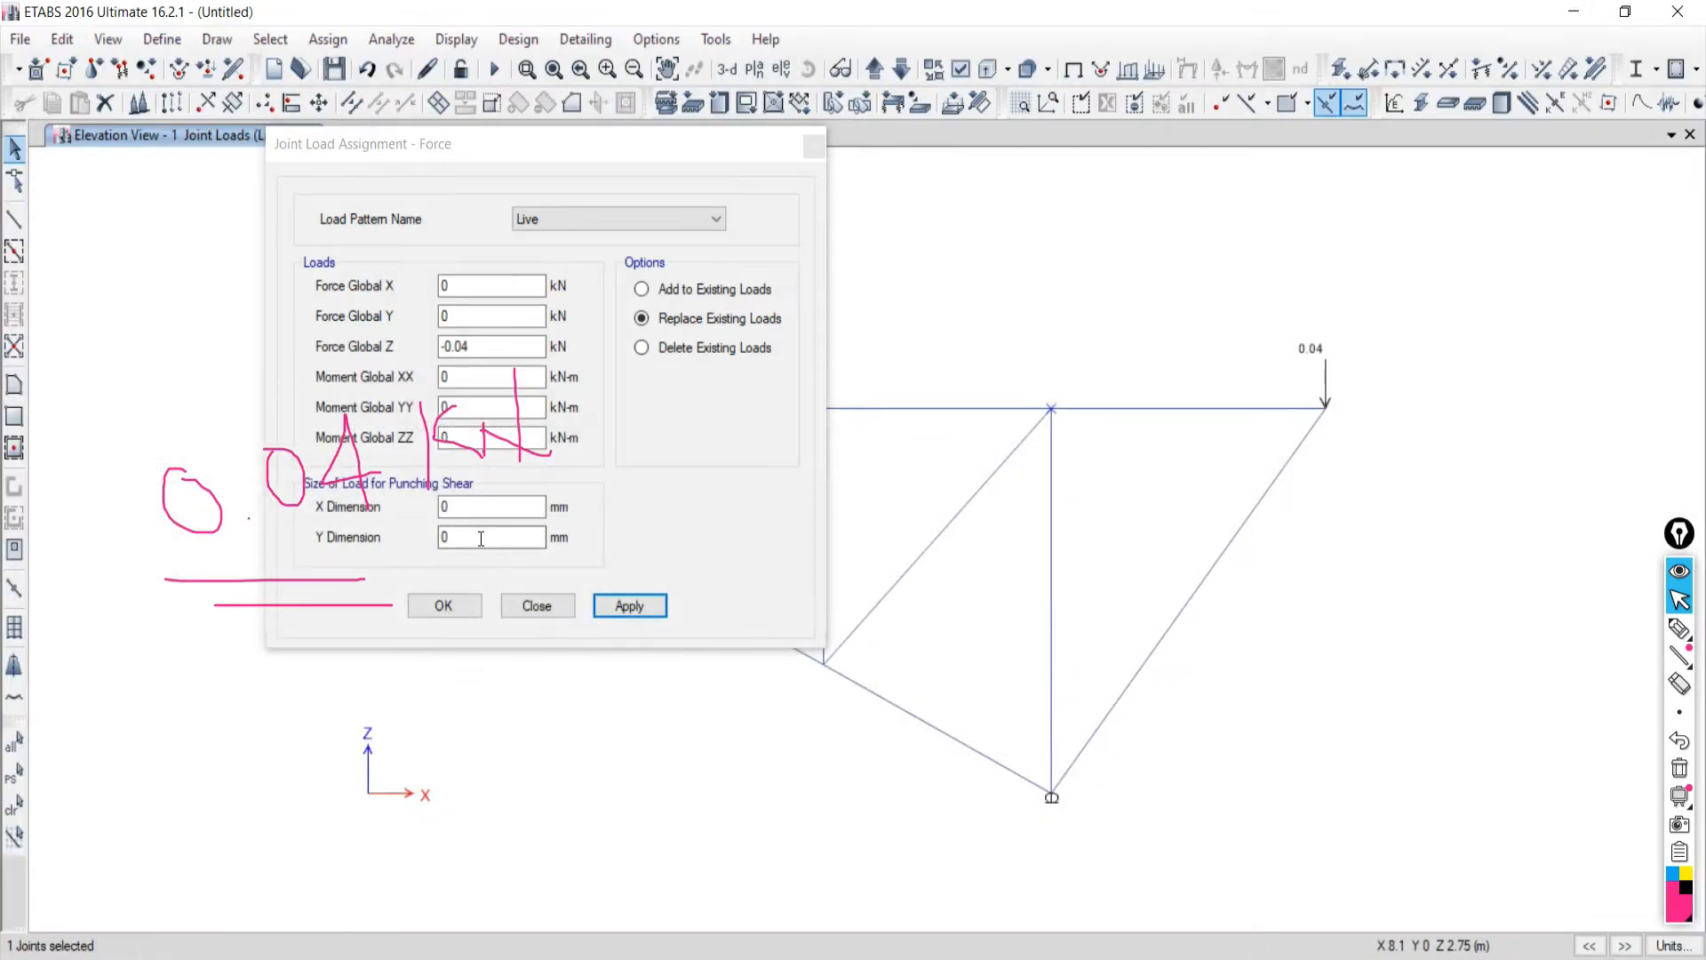
Assign a Live joint force with Force Global Z of -0.024 kN to joint D, and erase the handwritten screen notes.
click(471, 345)
key(BackSpace)
key(BackSpace)
text(0)
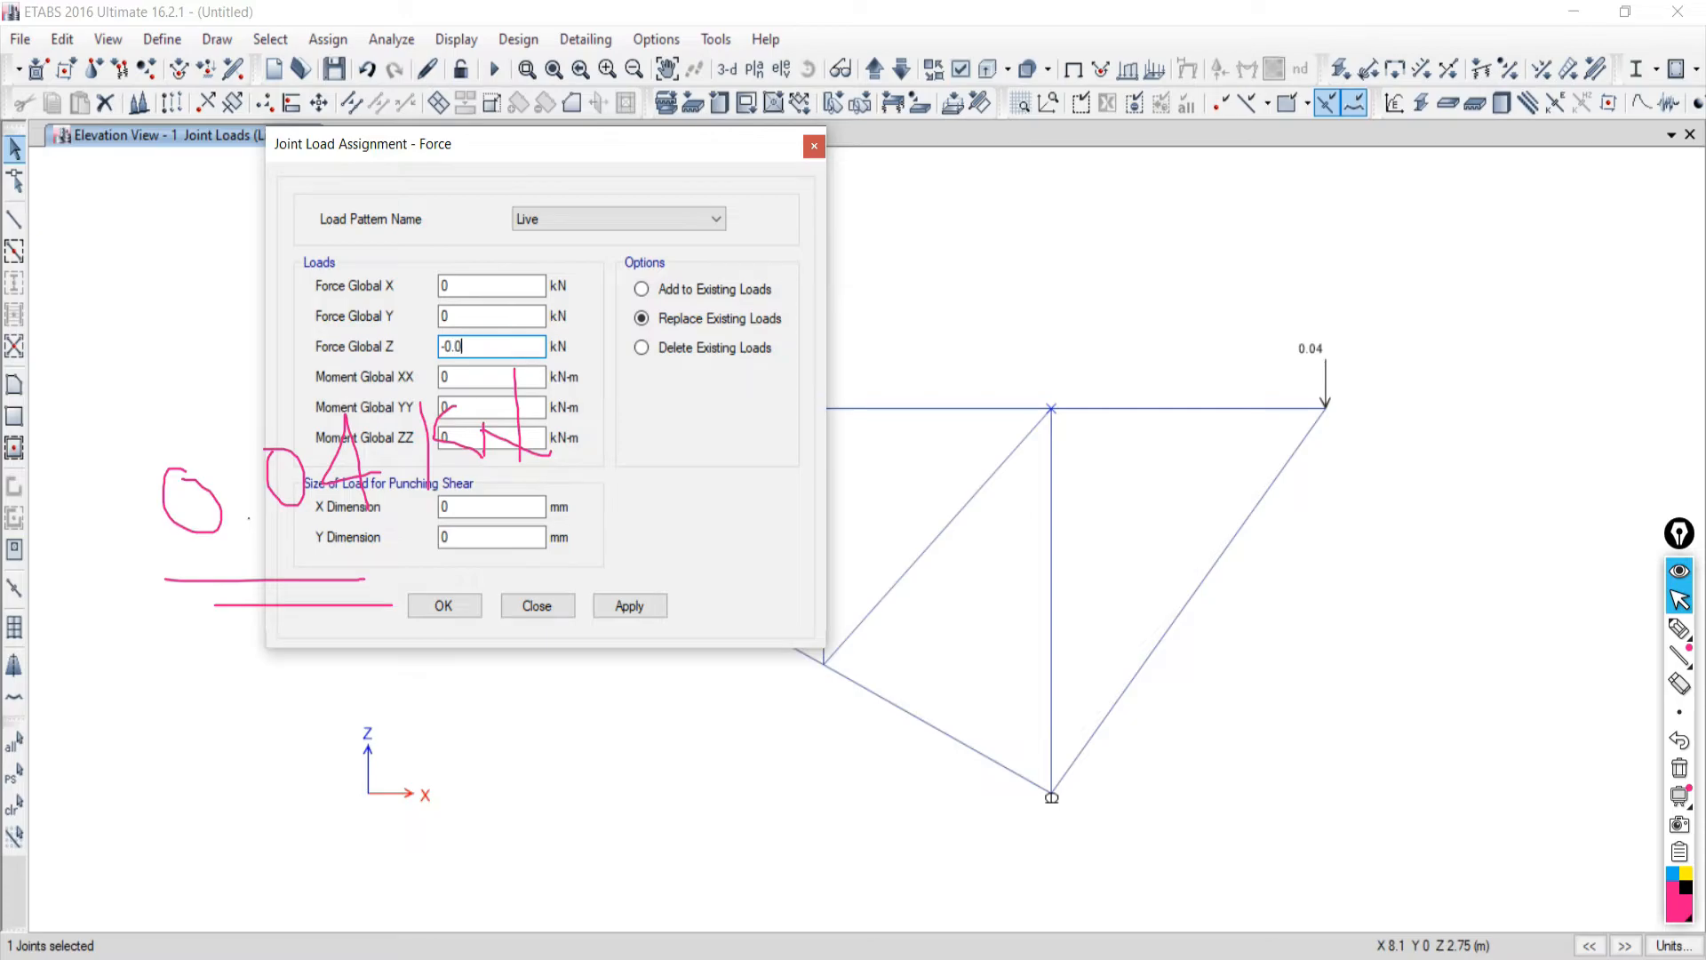
text(24)
click(629, 606)
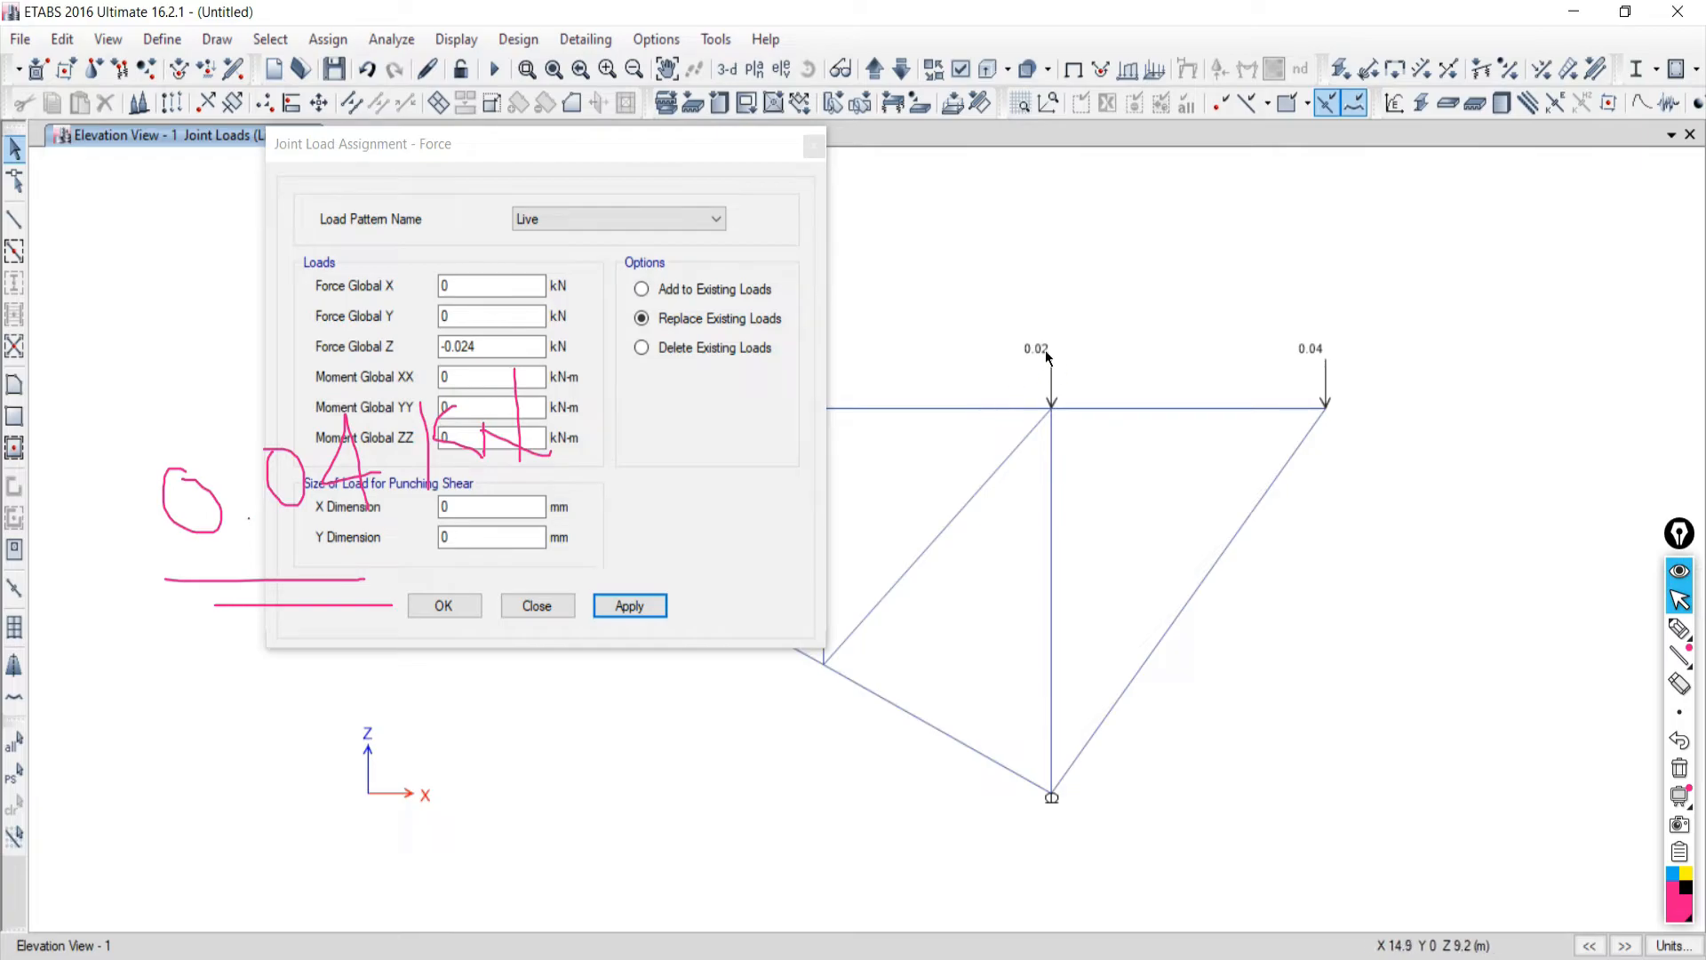
click(528, 604)
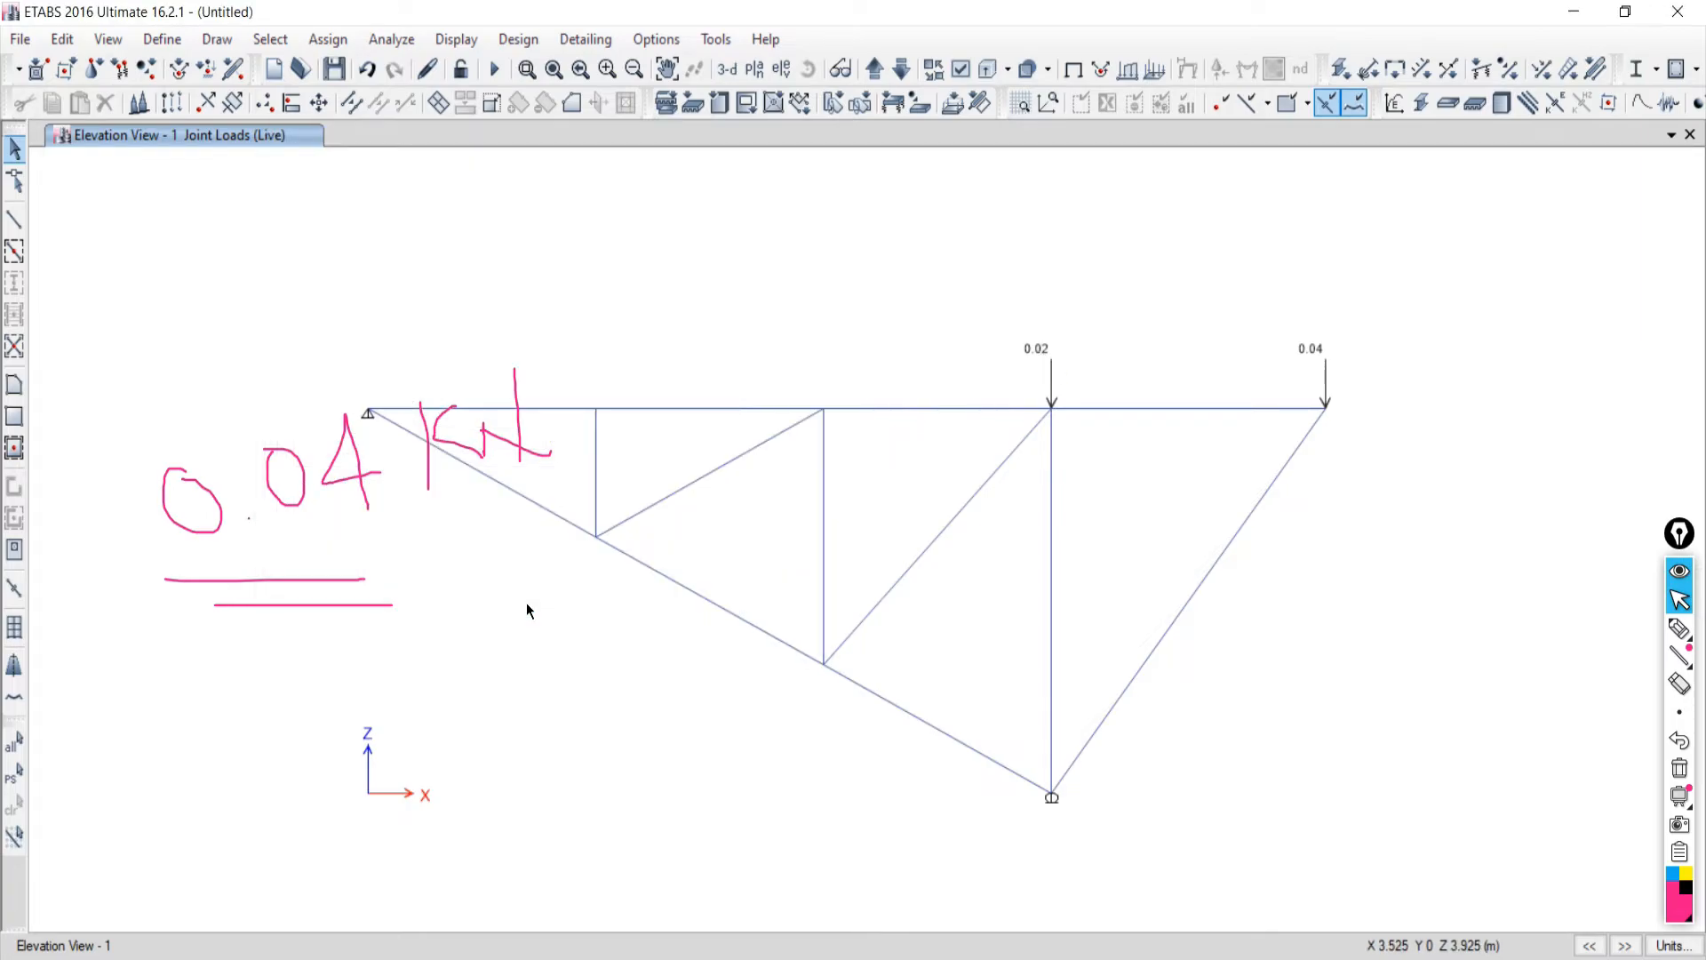
click(1678, 768)
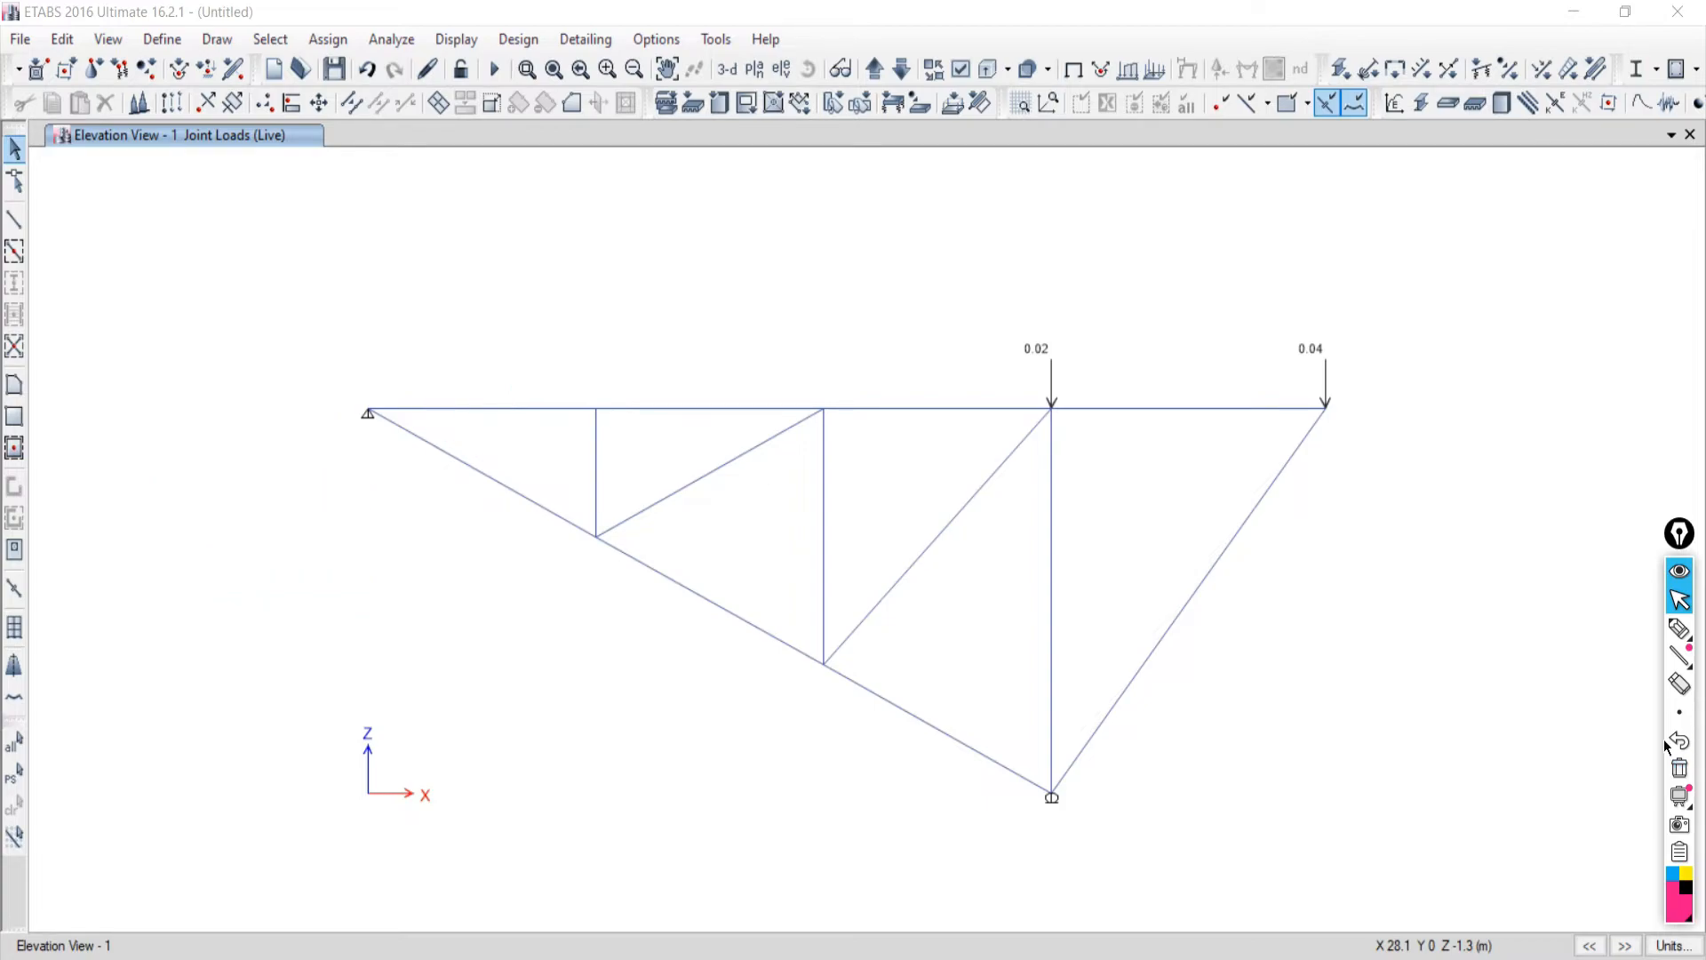
key(alt+Tab)
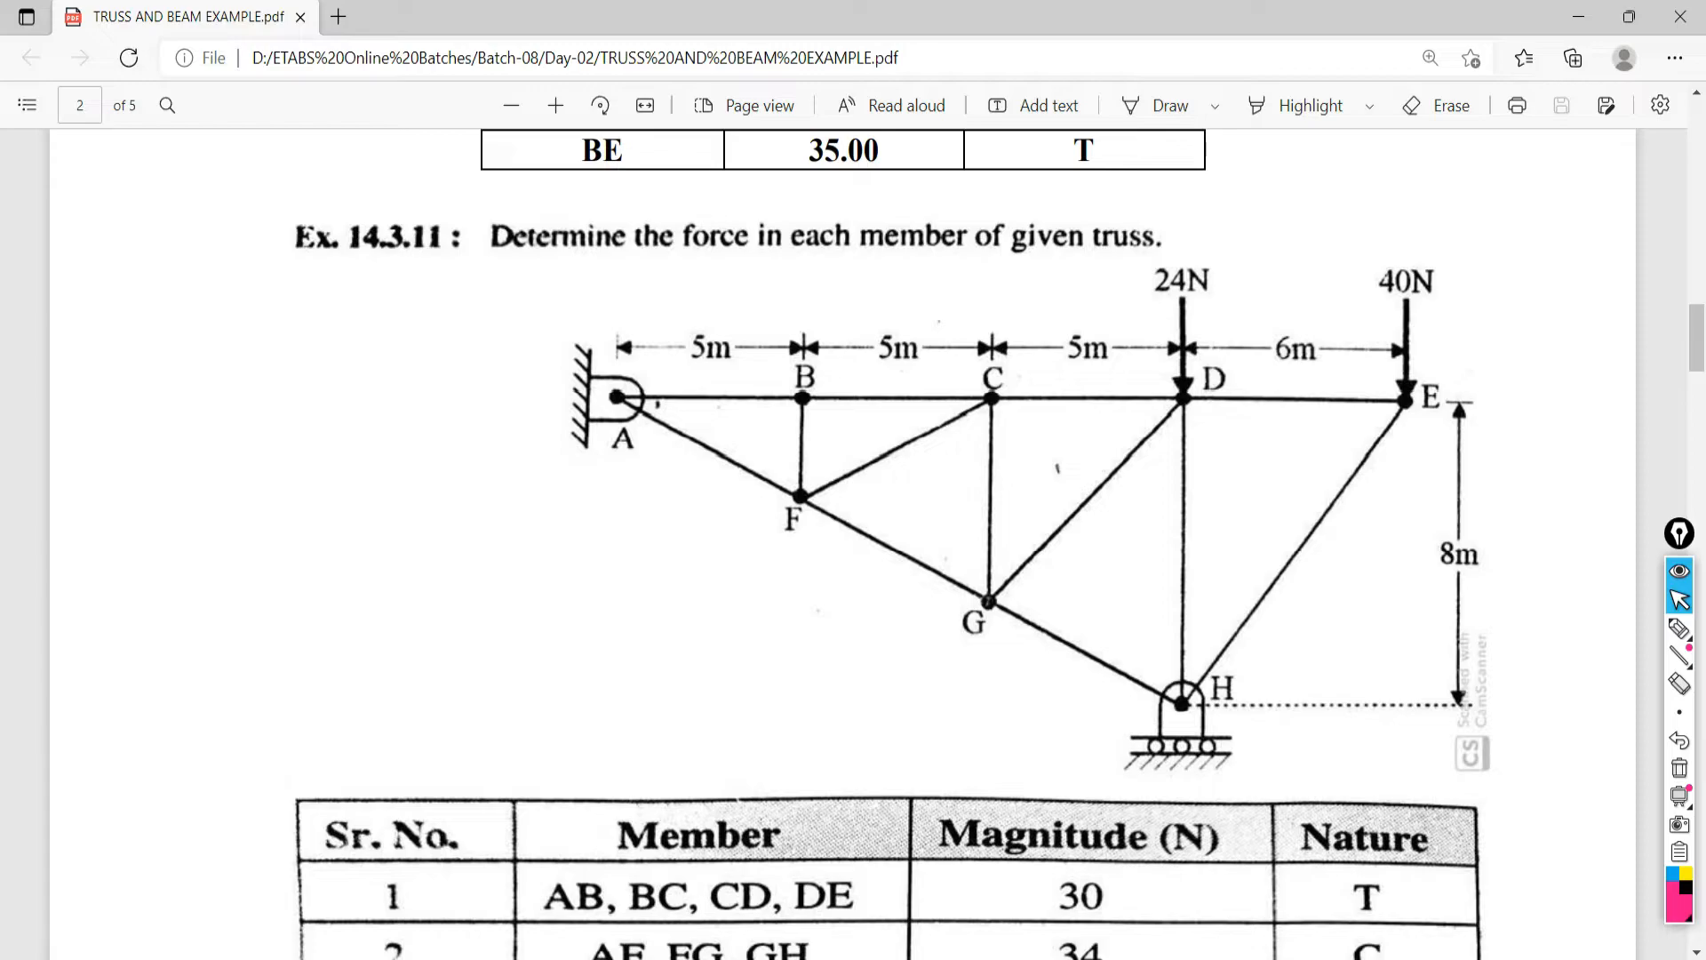
click(246, 959)
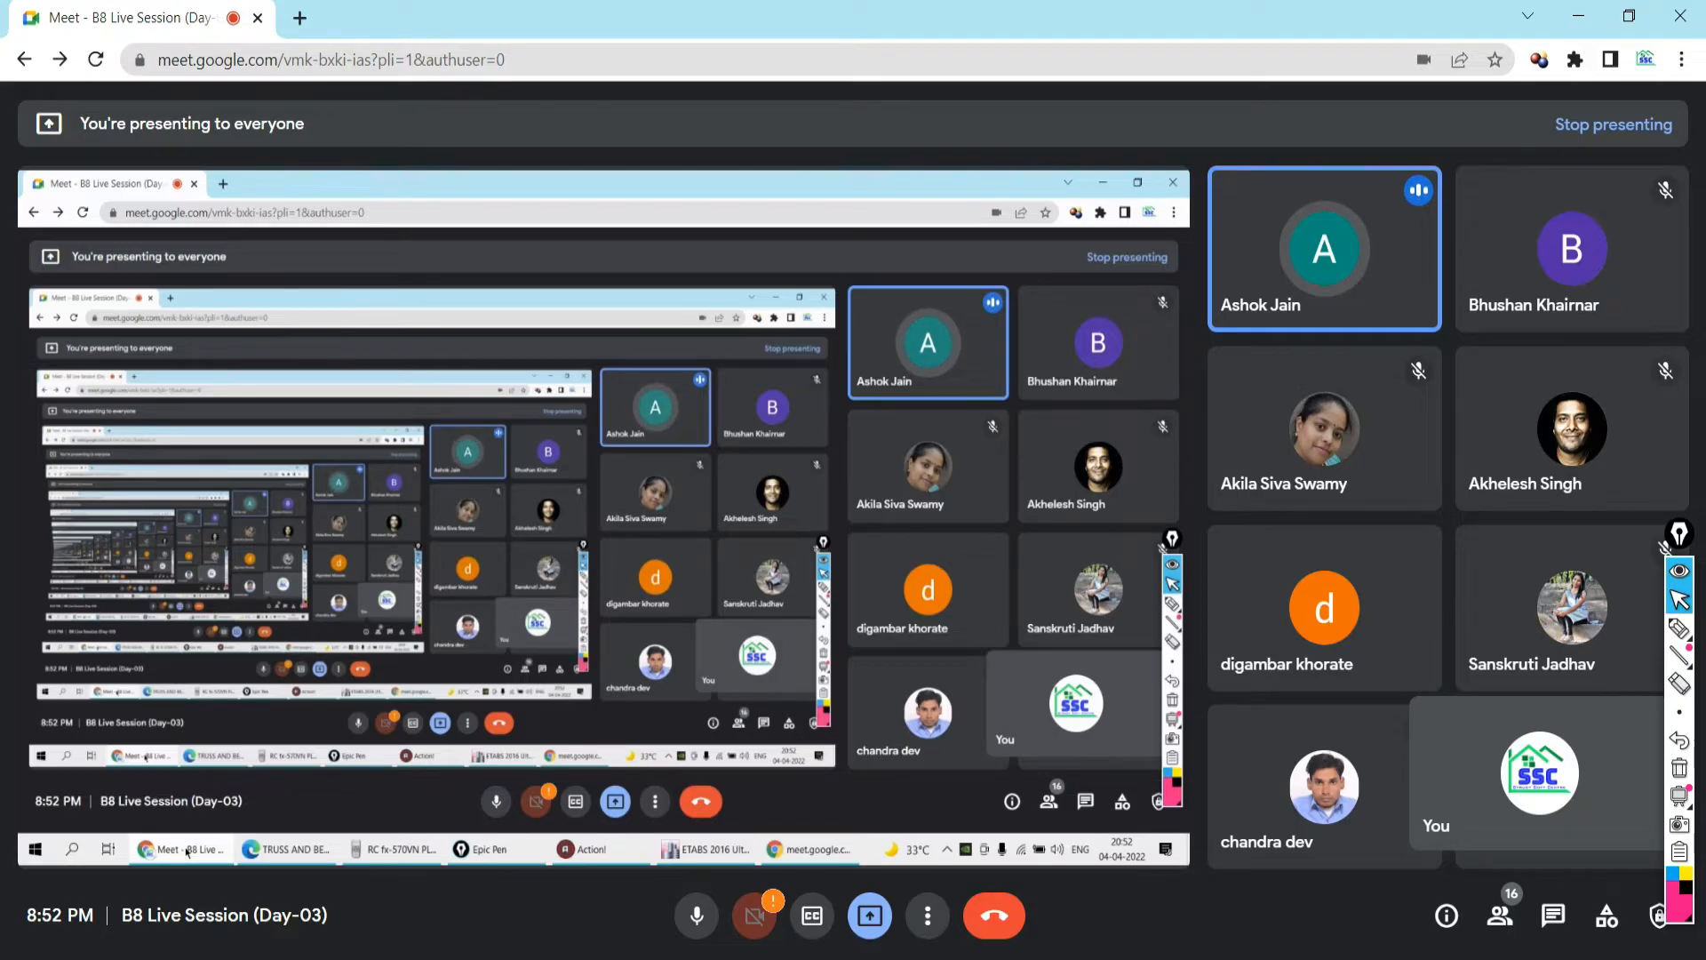
click(398, 959)
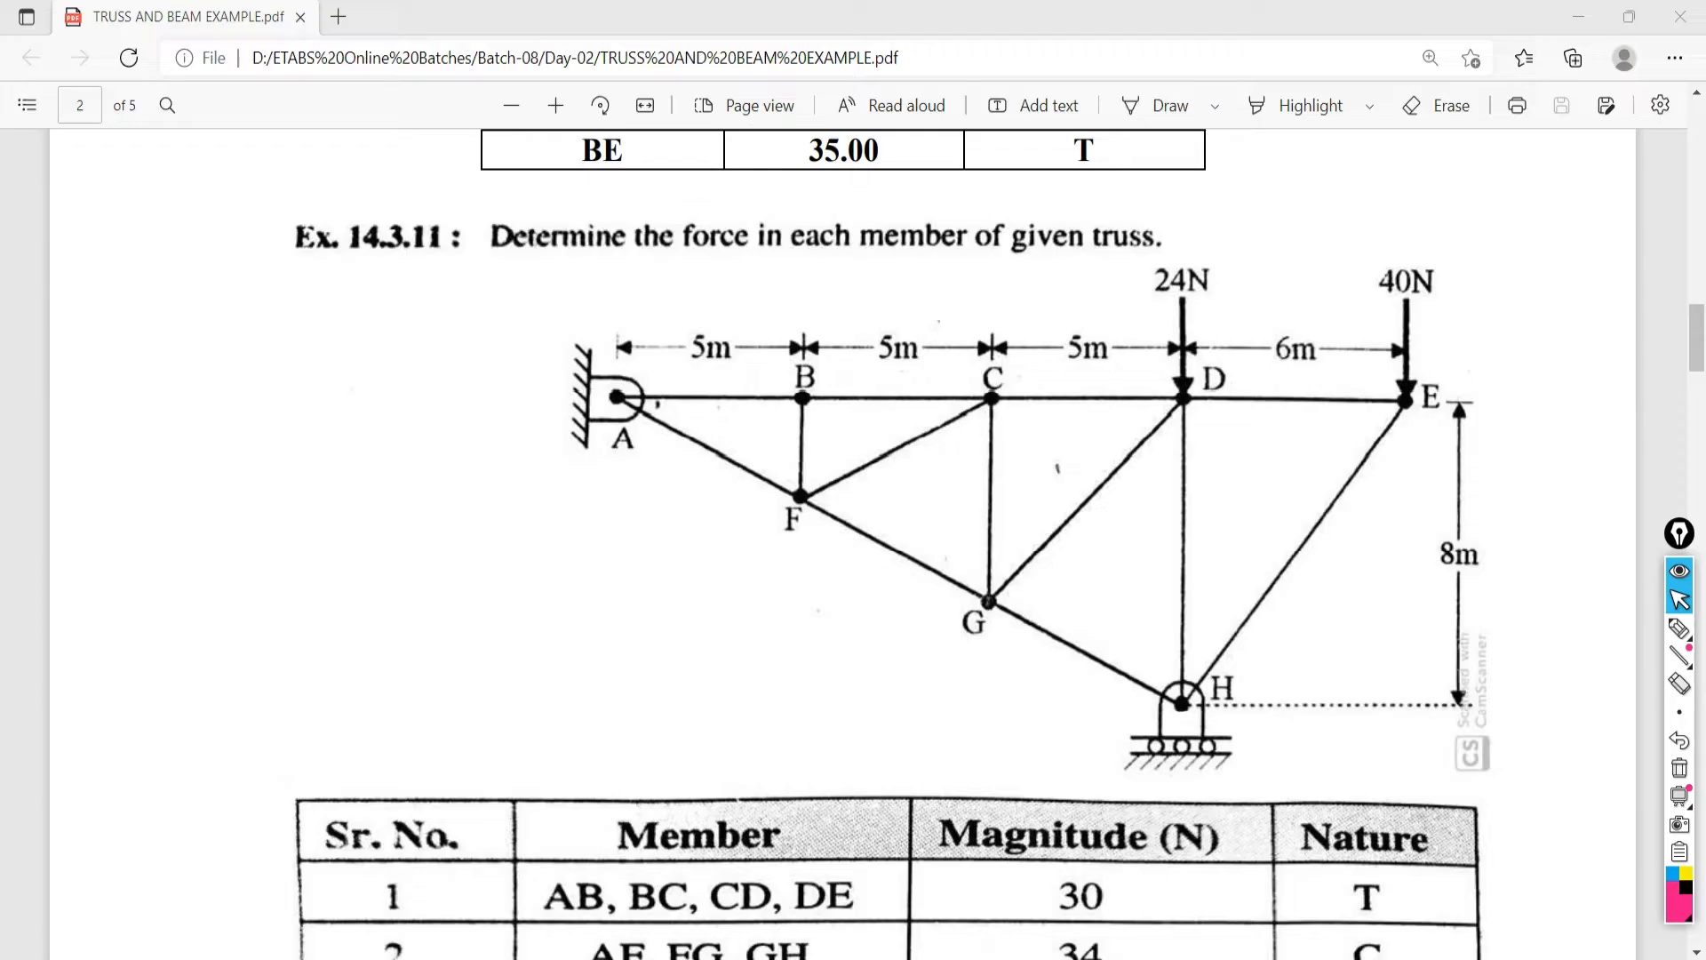
click(391, 959)
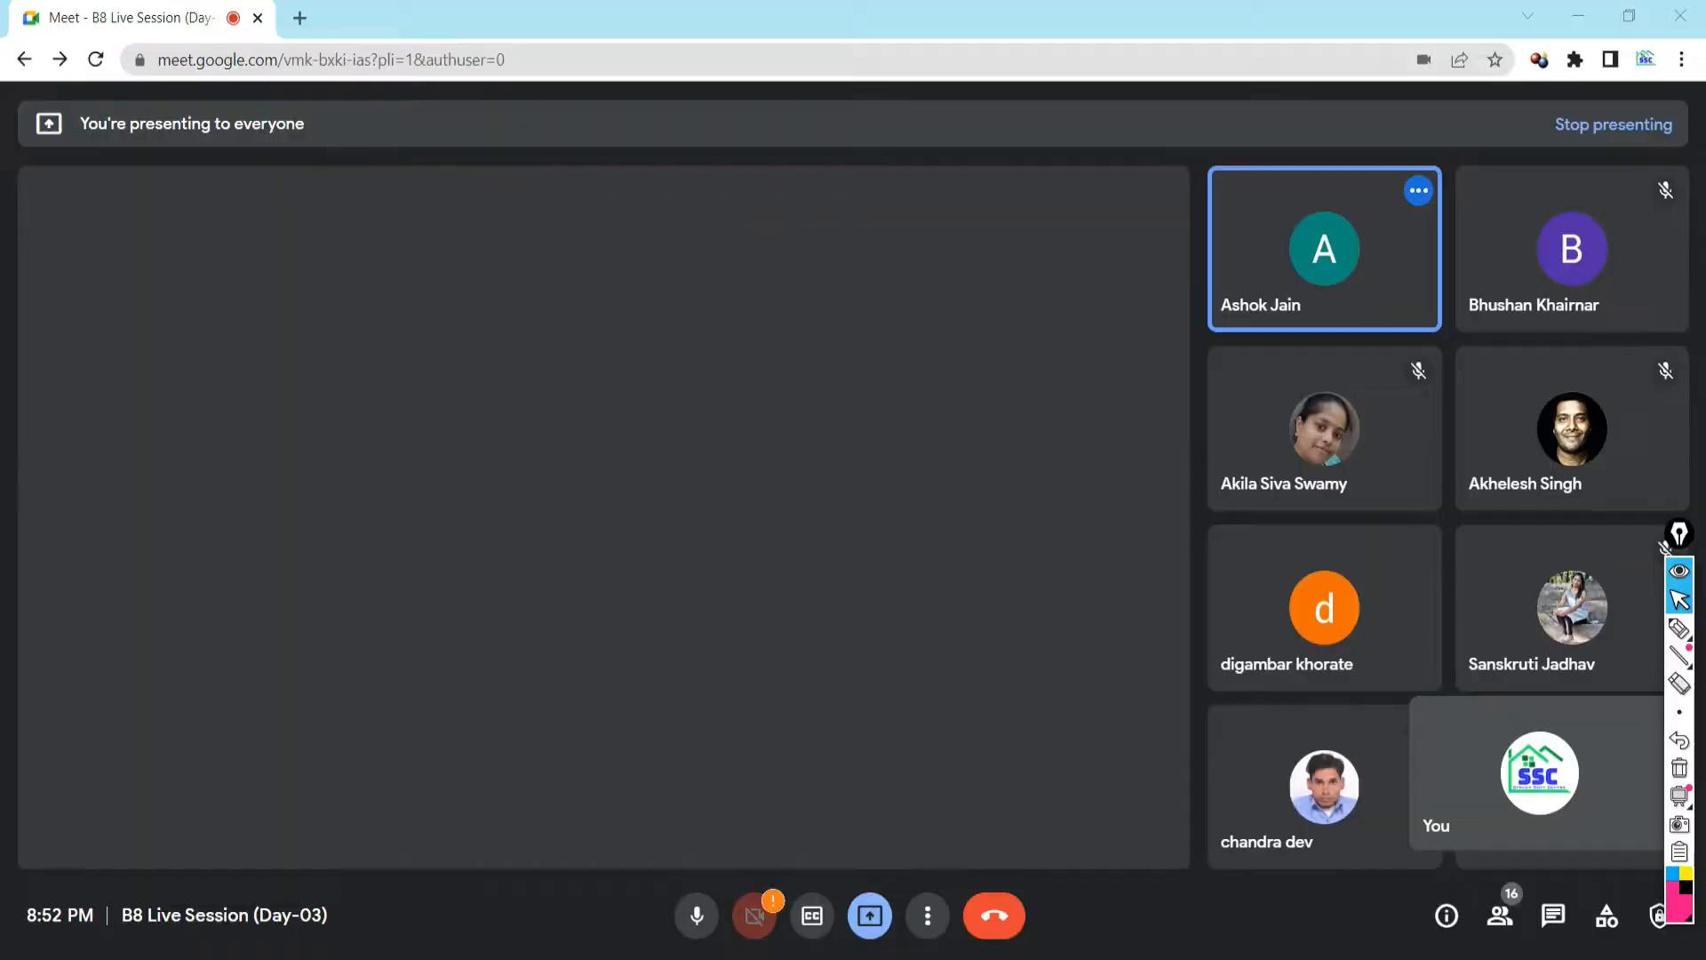
click(965, 959)
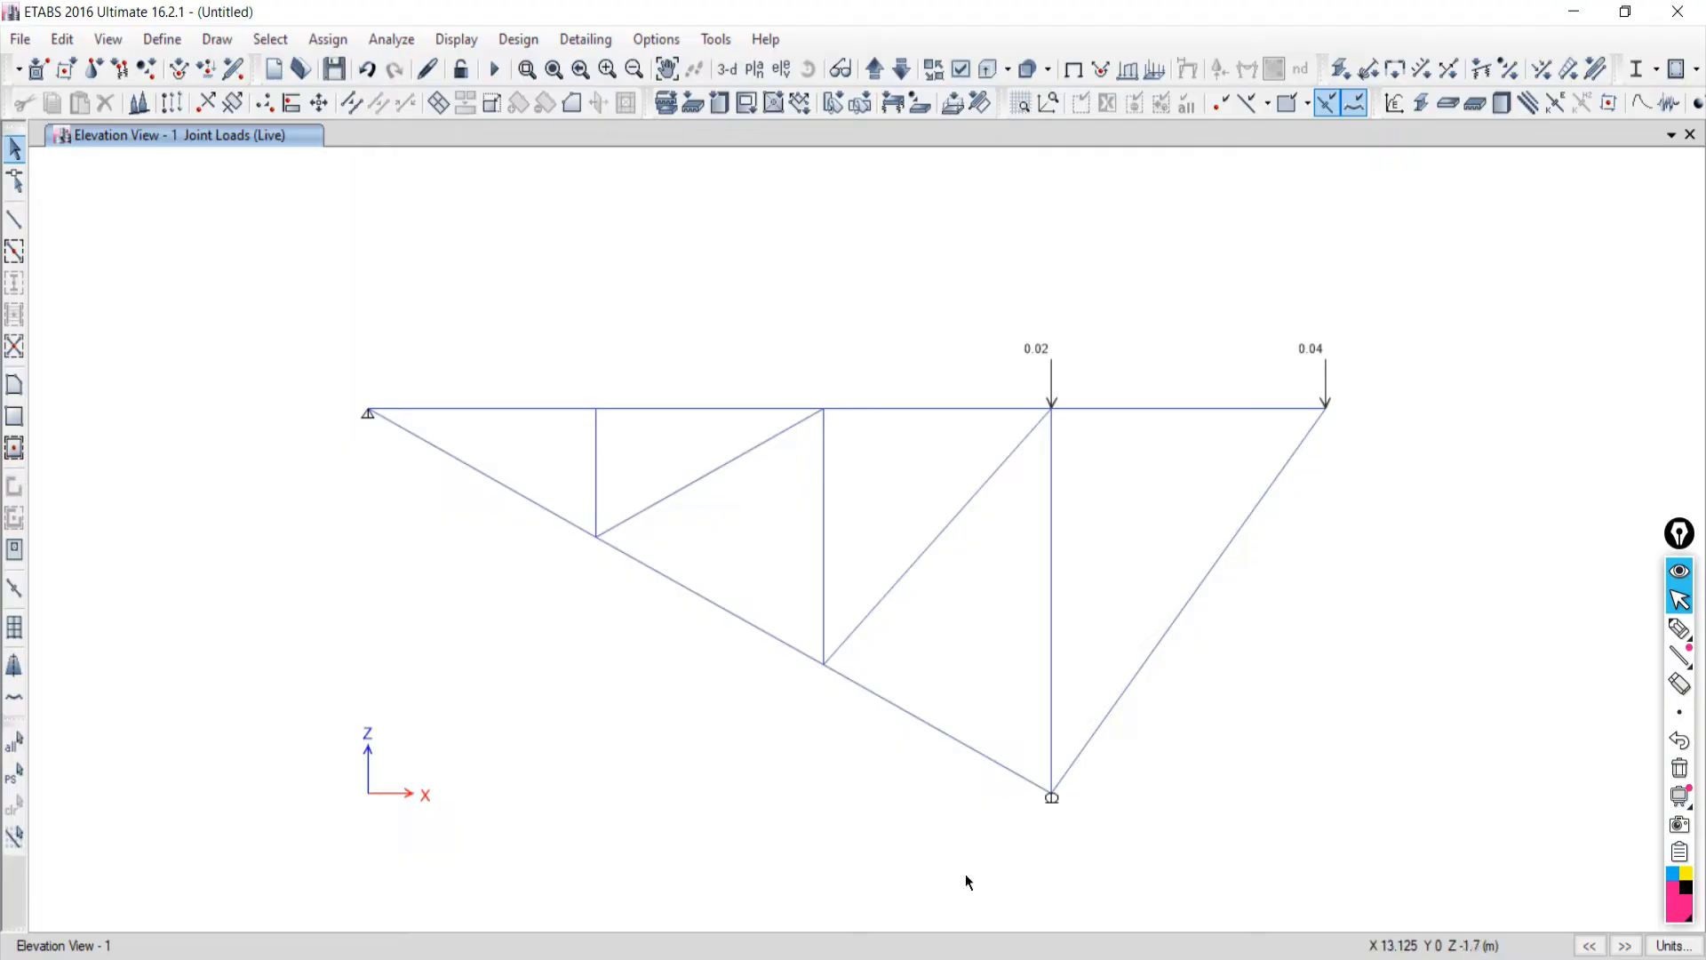
Turn on the grid lines in the elevation and display the undeformed shape without the joint loads.
right_click(397, 583)
click(430, 653)
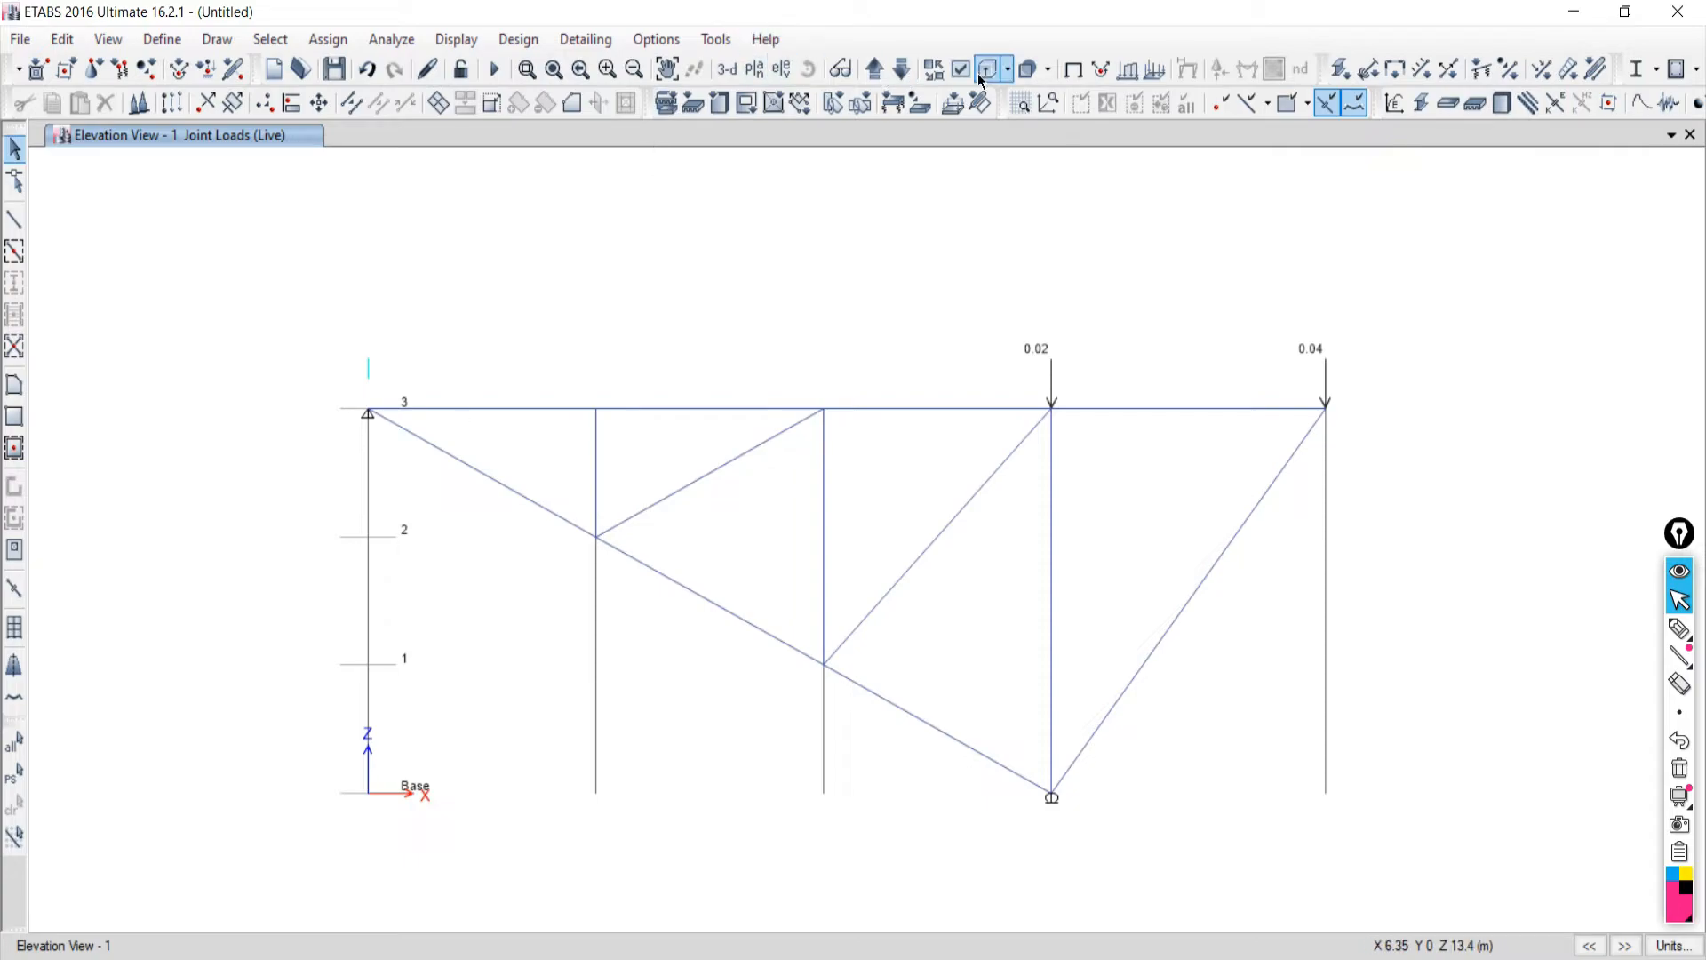
click(1072, 78)
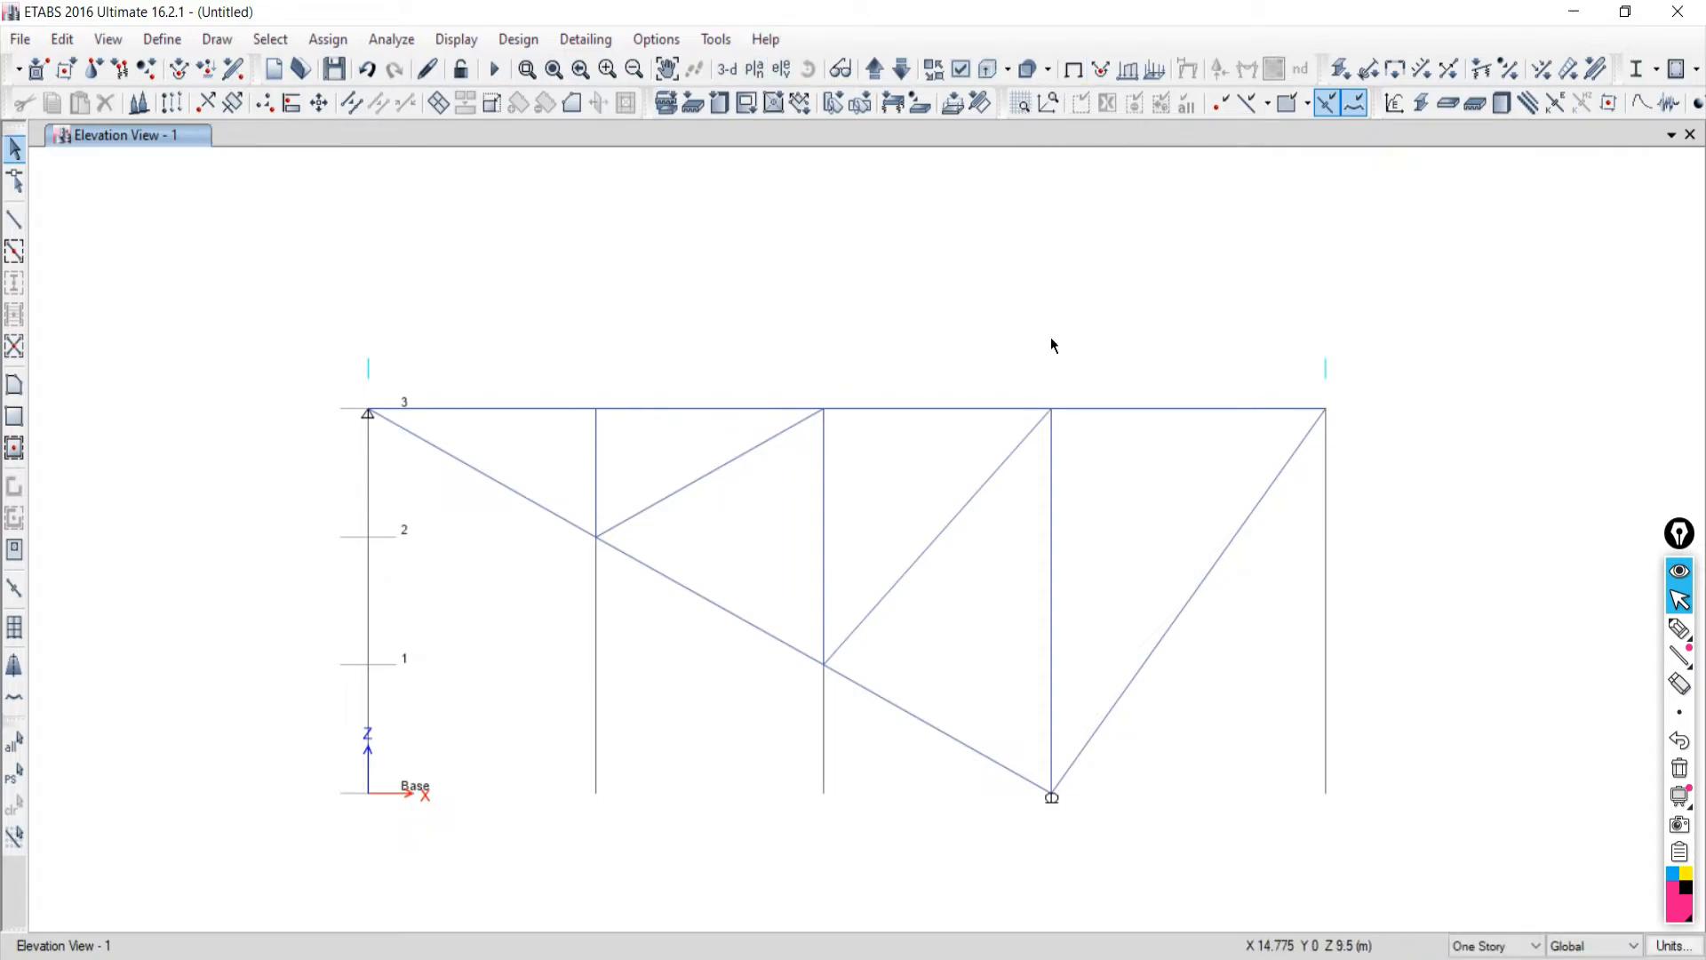
scroll(628, 382, down, 3)
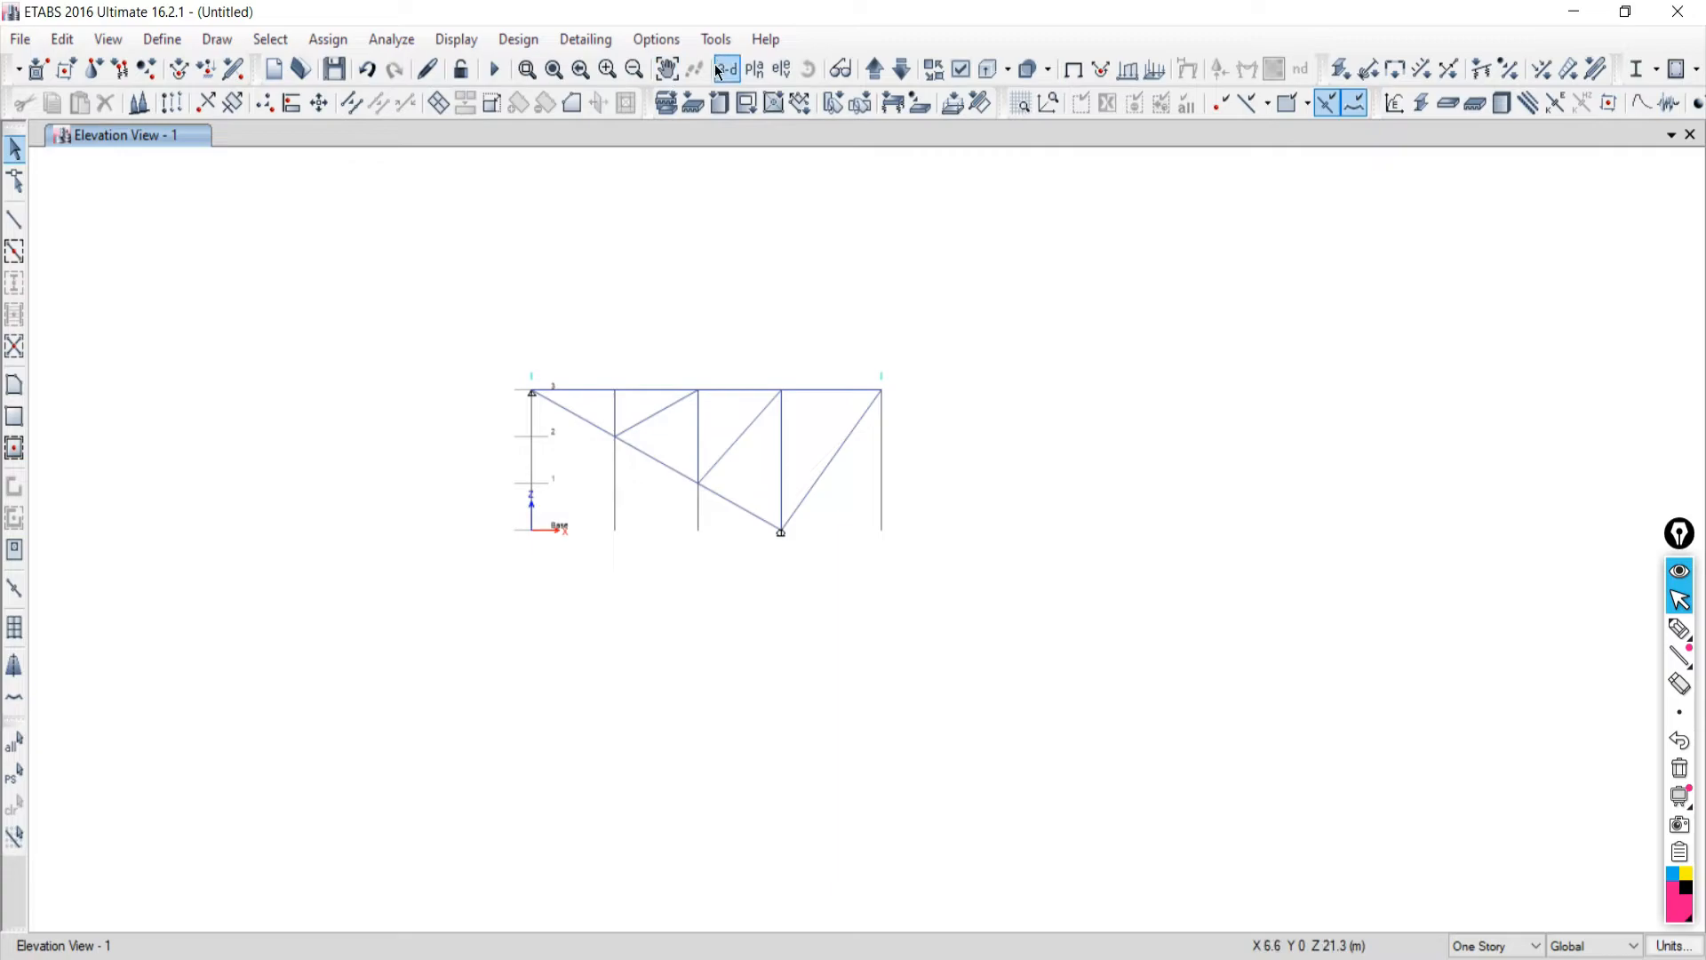
Set the view to elevation 1 and hide its grid lines.
click(788, 71)
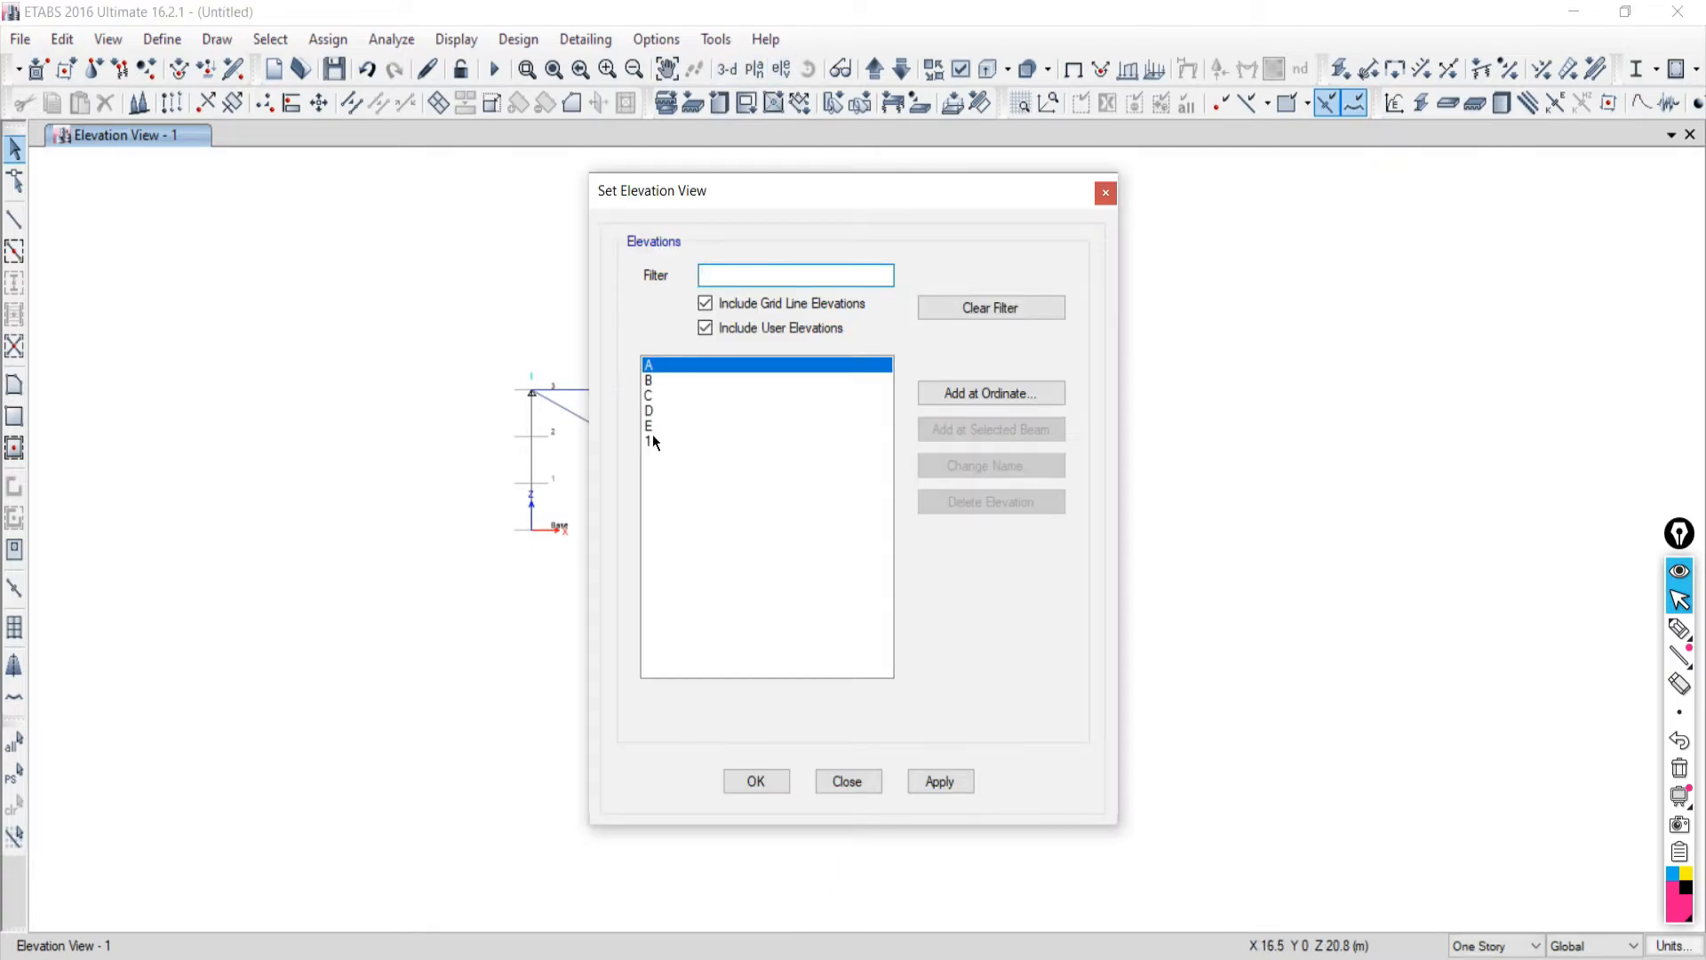
click(658, 427)
click(648, 441)
click(924, 780)
click(848, 781)
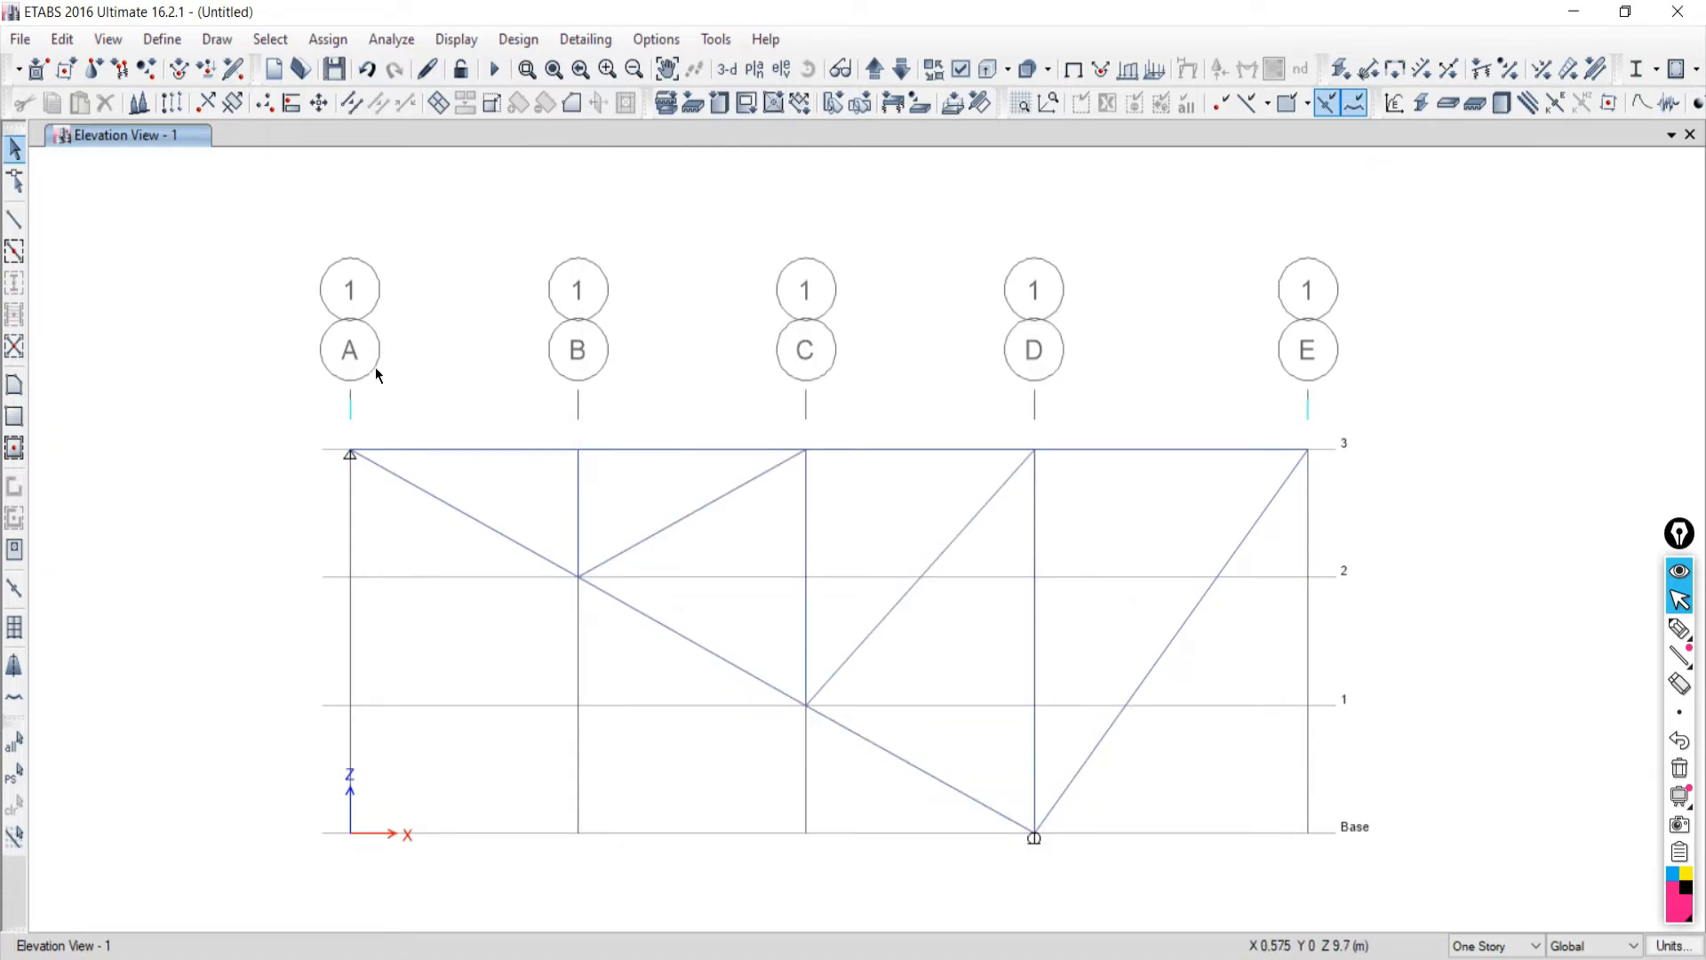
right_click(166, 269)
click(222, 369)
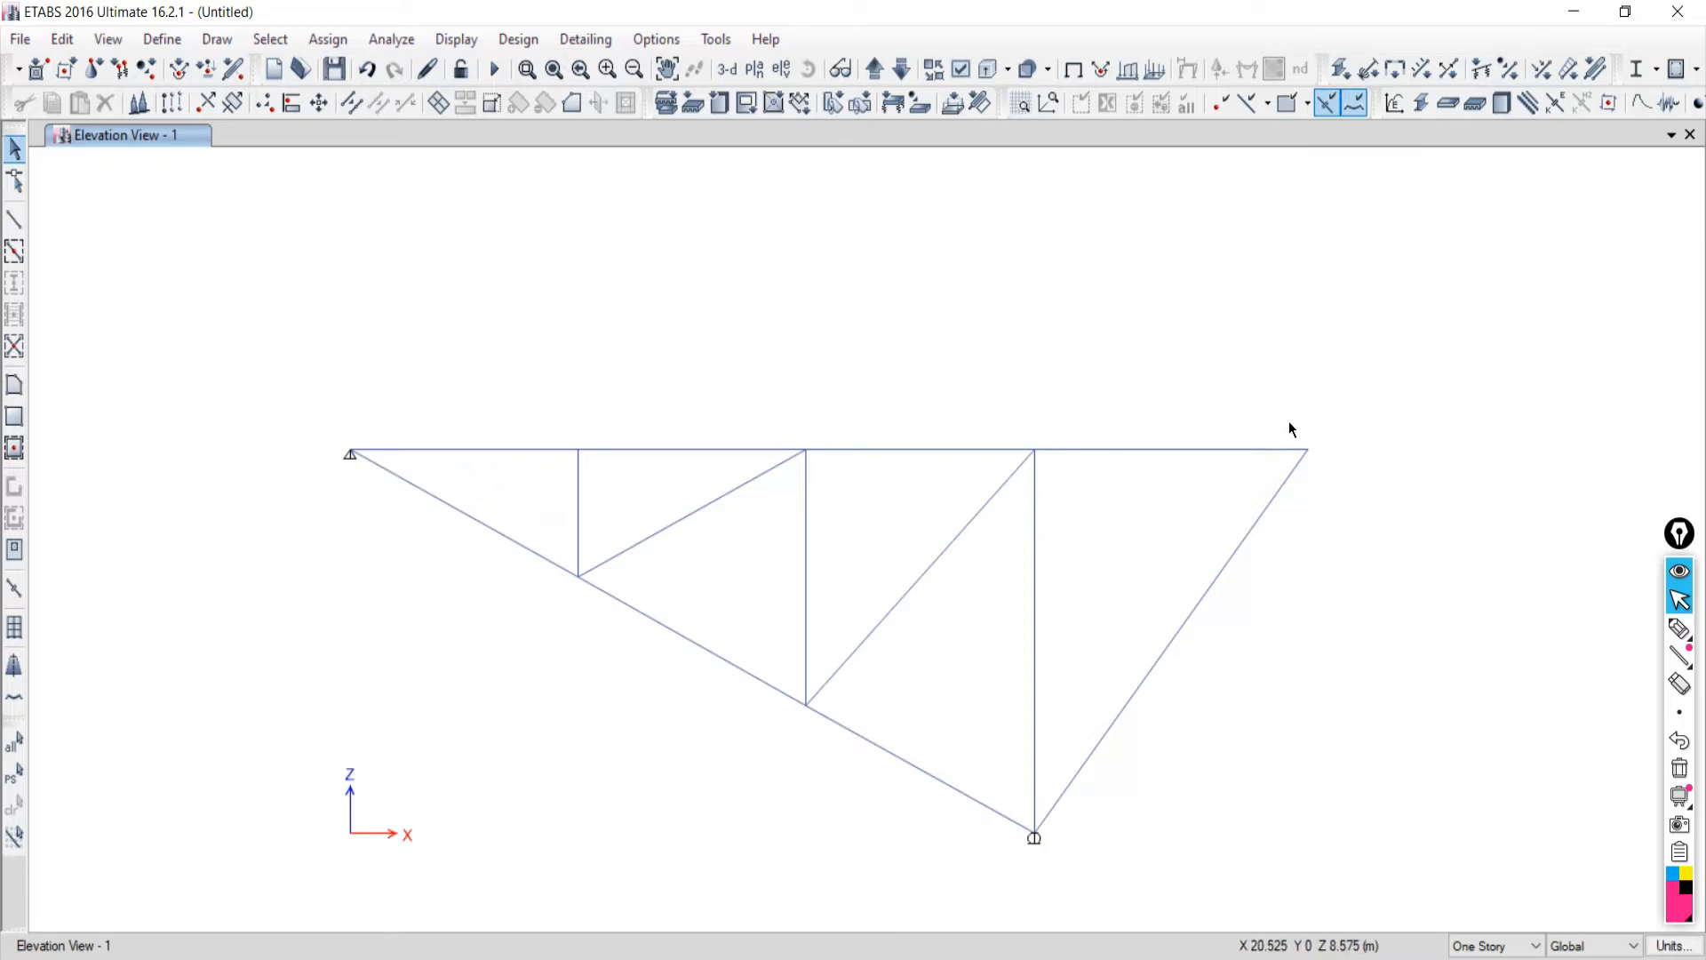
click(190, 924)
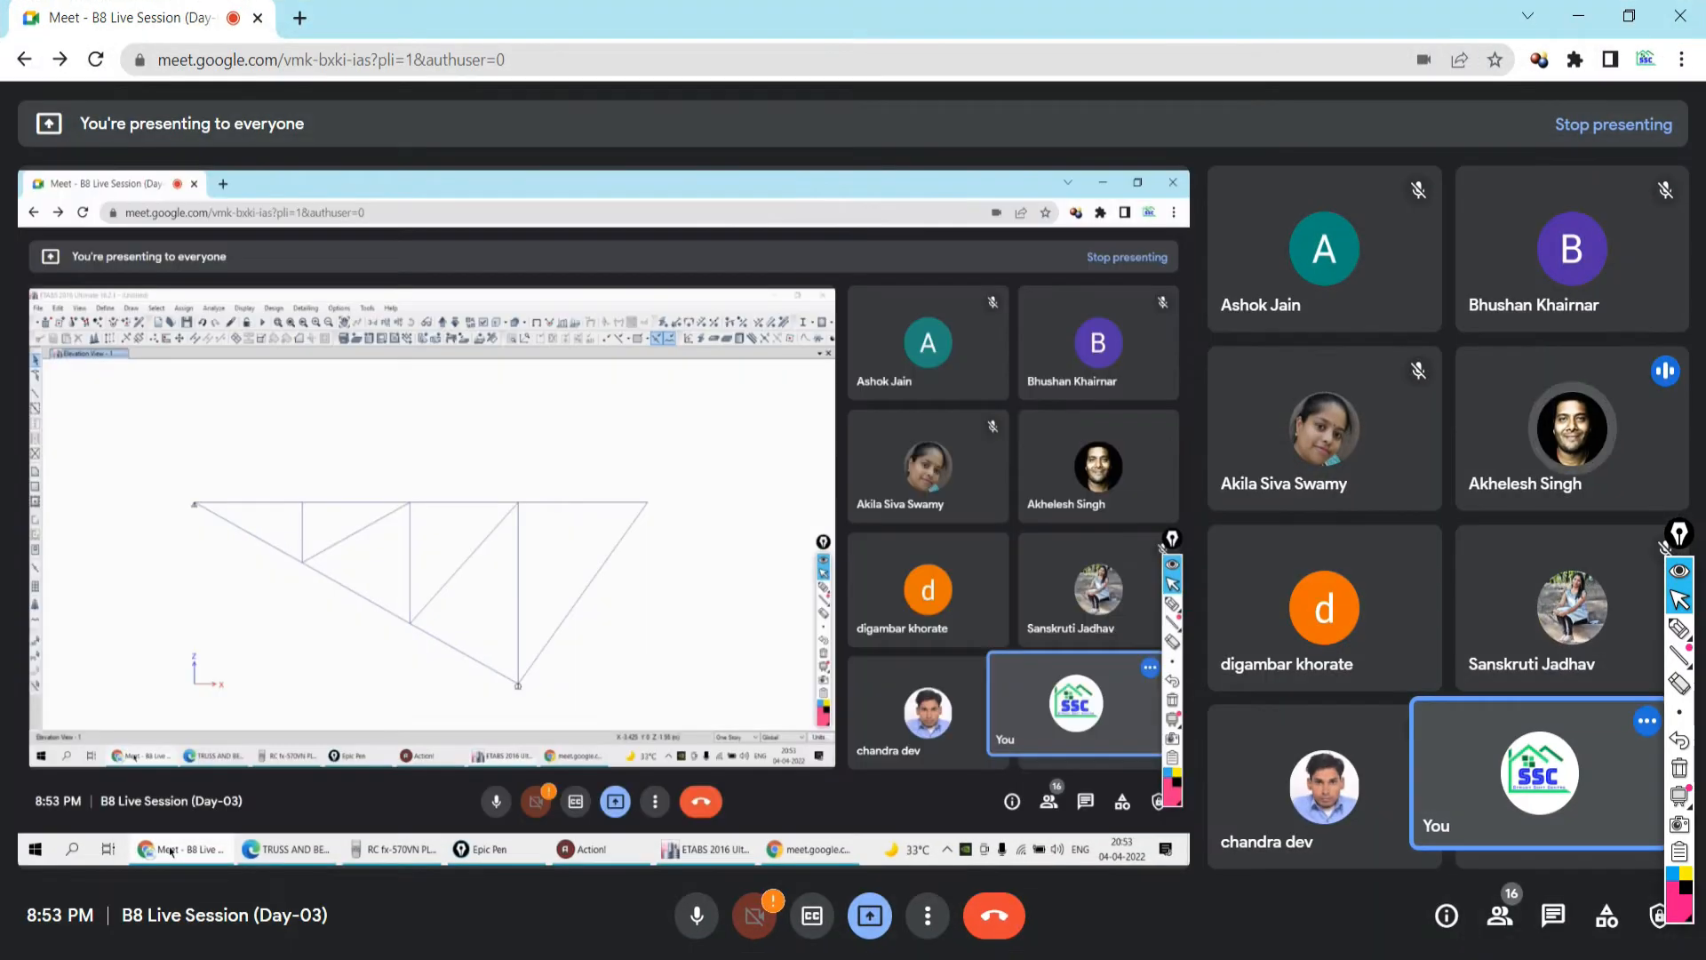
key(alt+Tab)
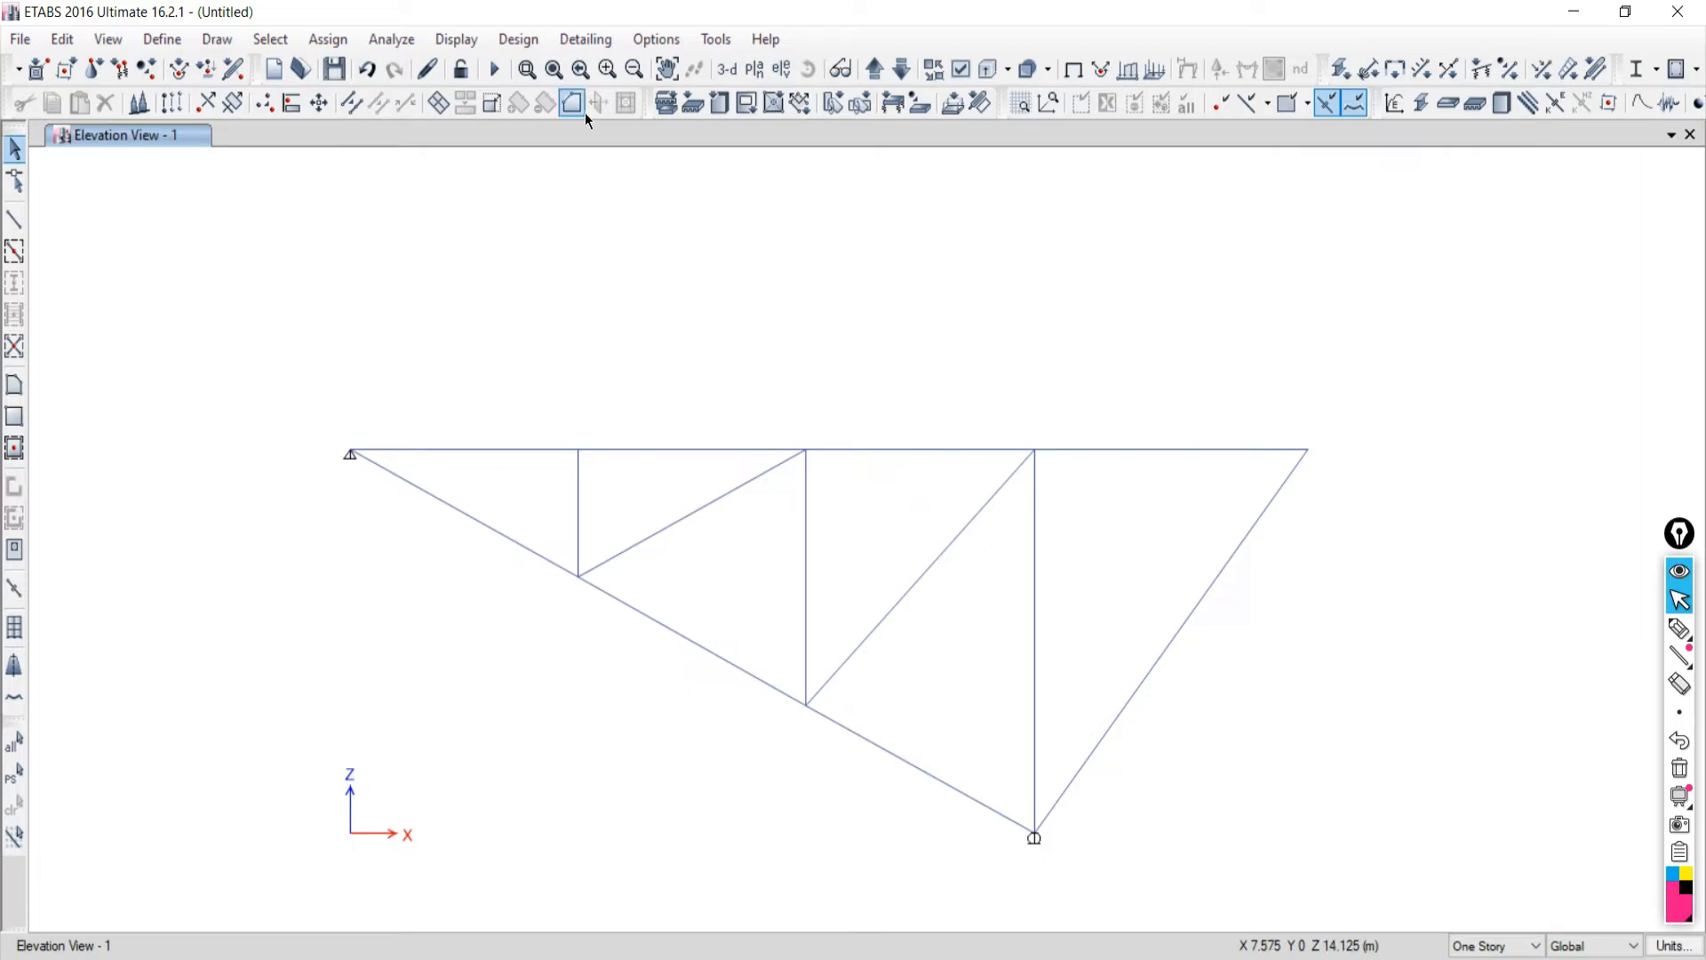
Display the joint load assignments as forces for the Live load pattern, with the loading values shown.
click(455, 40)
mouse_move(480, 105)
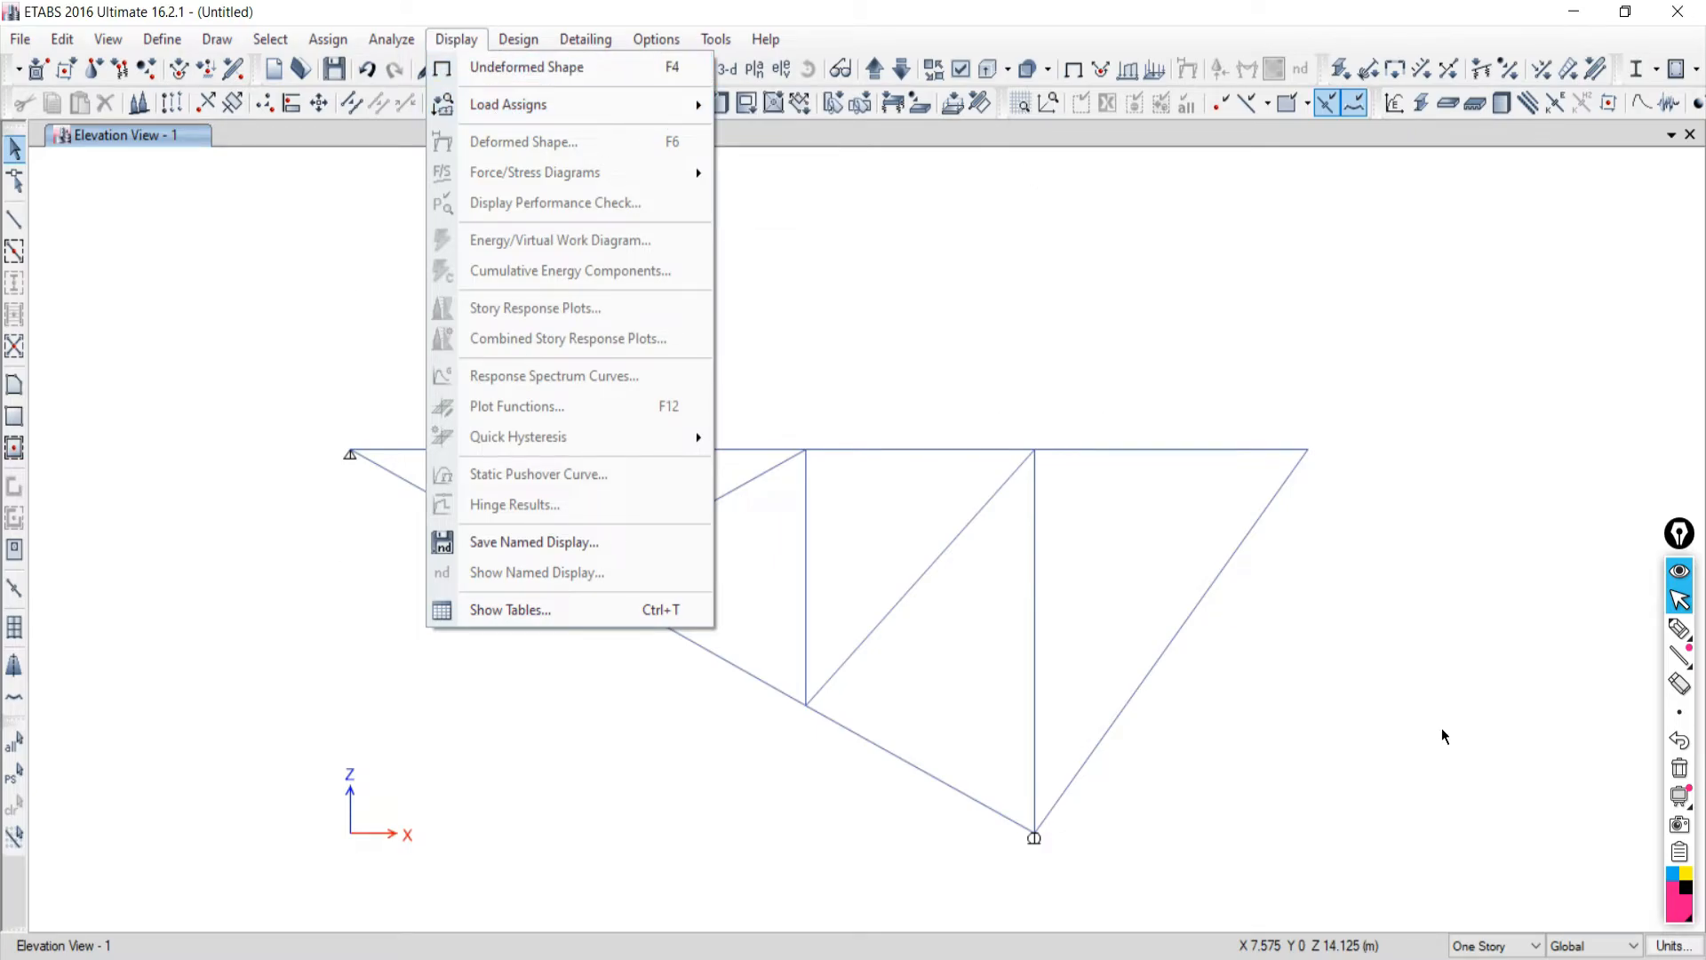
mouse_move(562, 102)
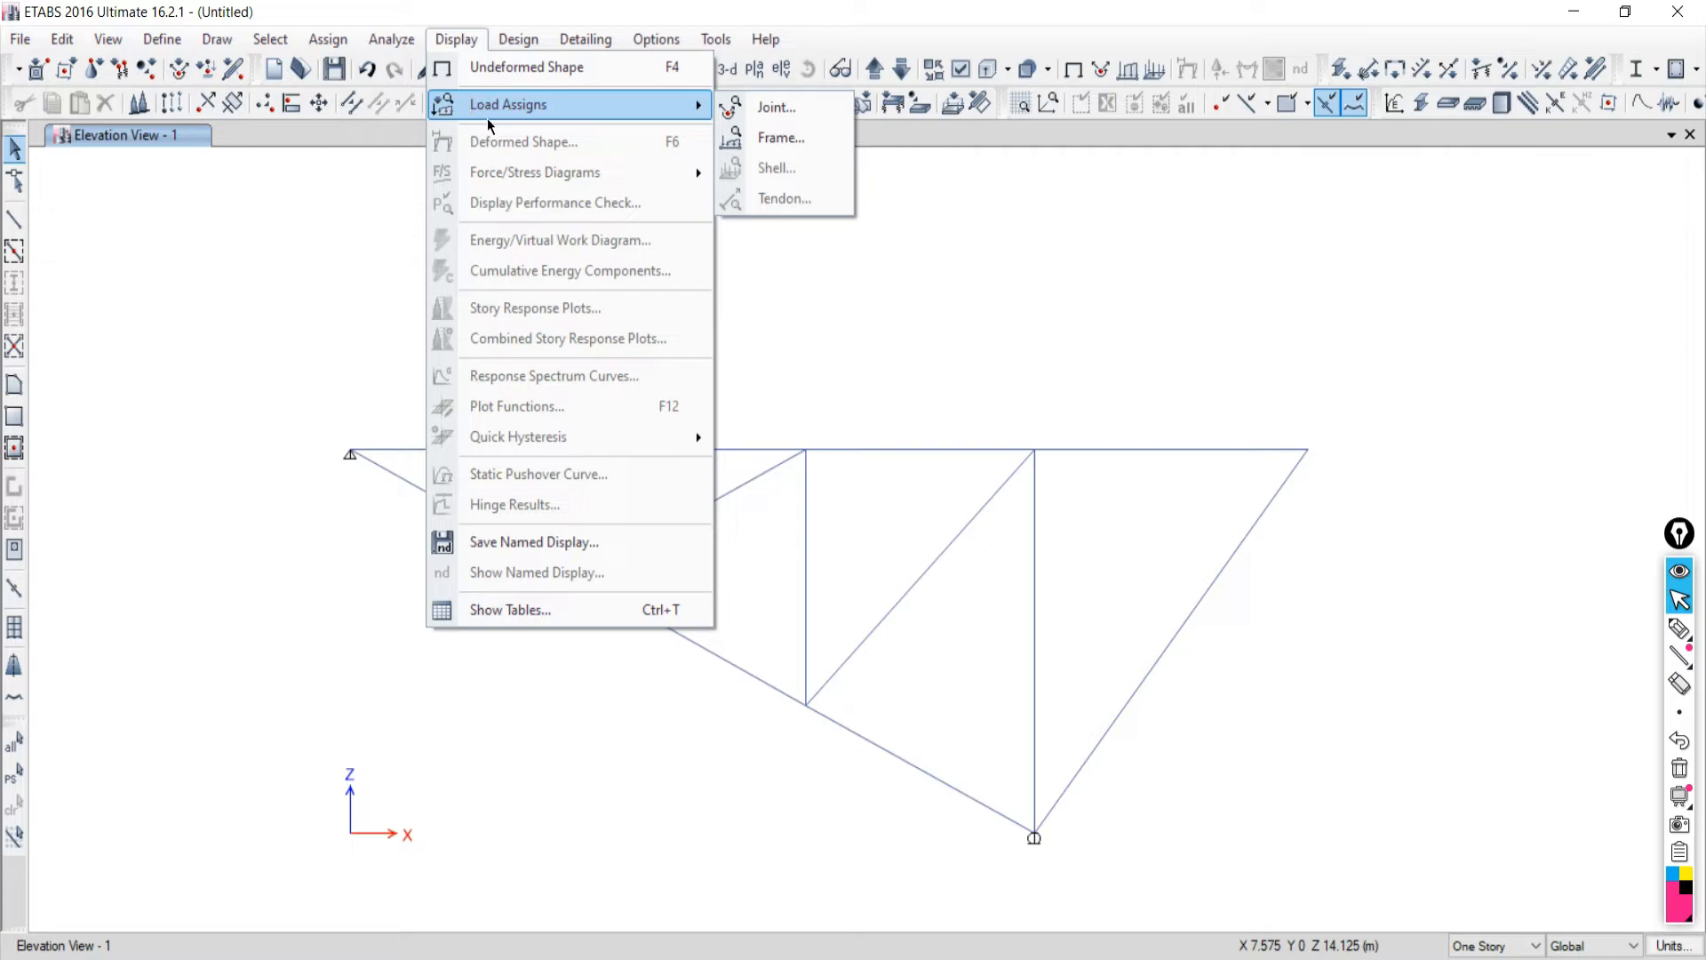
click(780, 108)
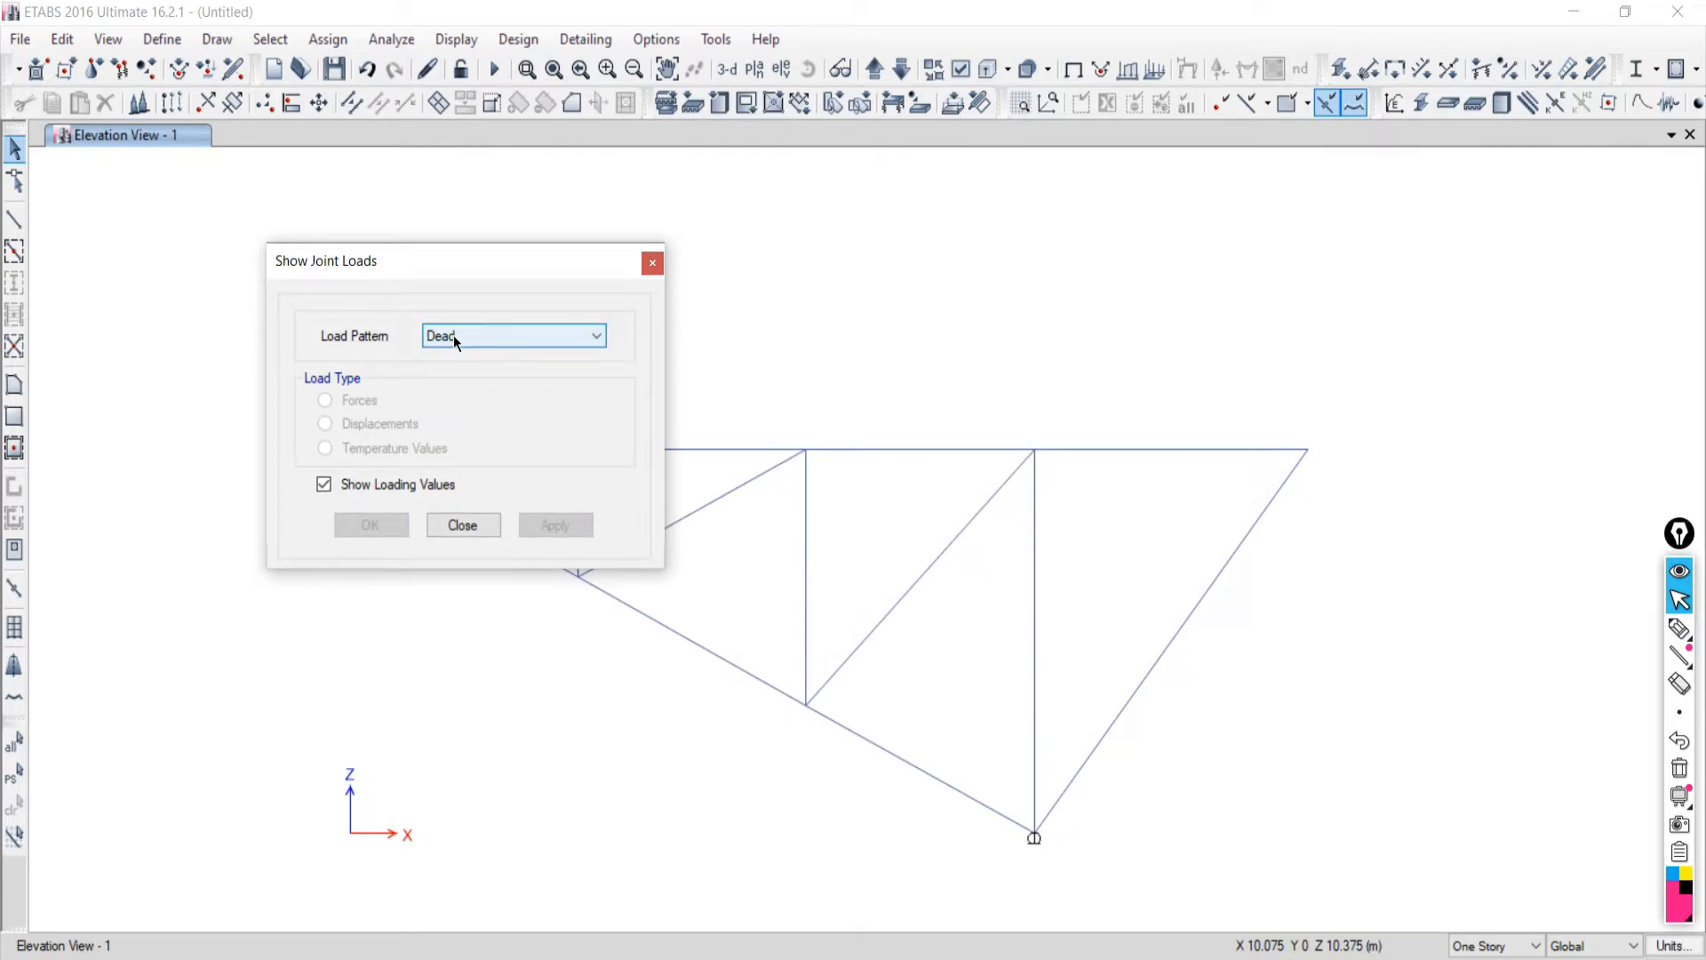
click(453, 336)
click(435, 367)
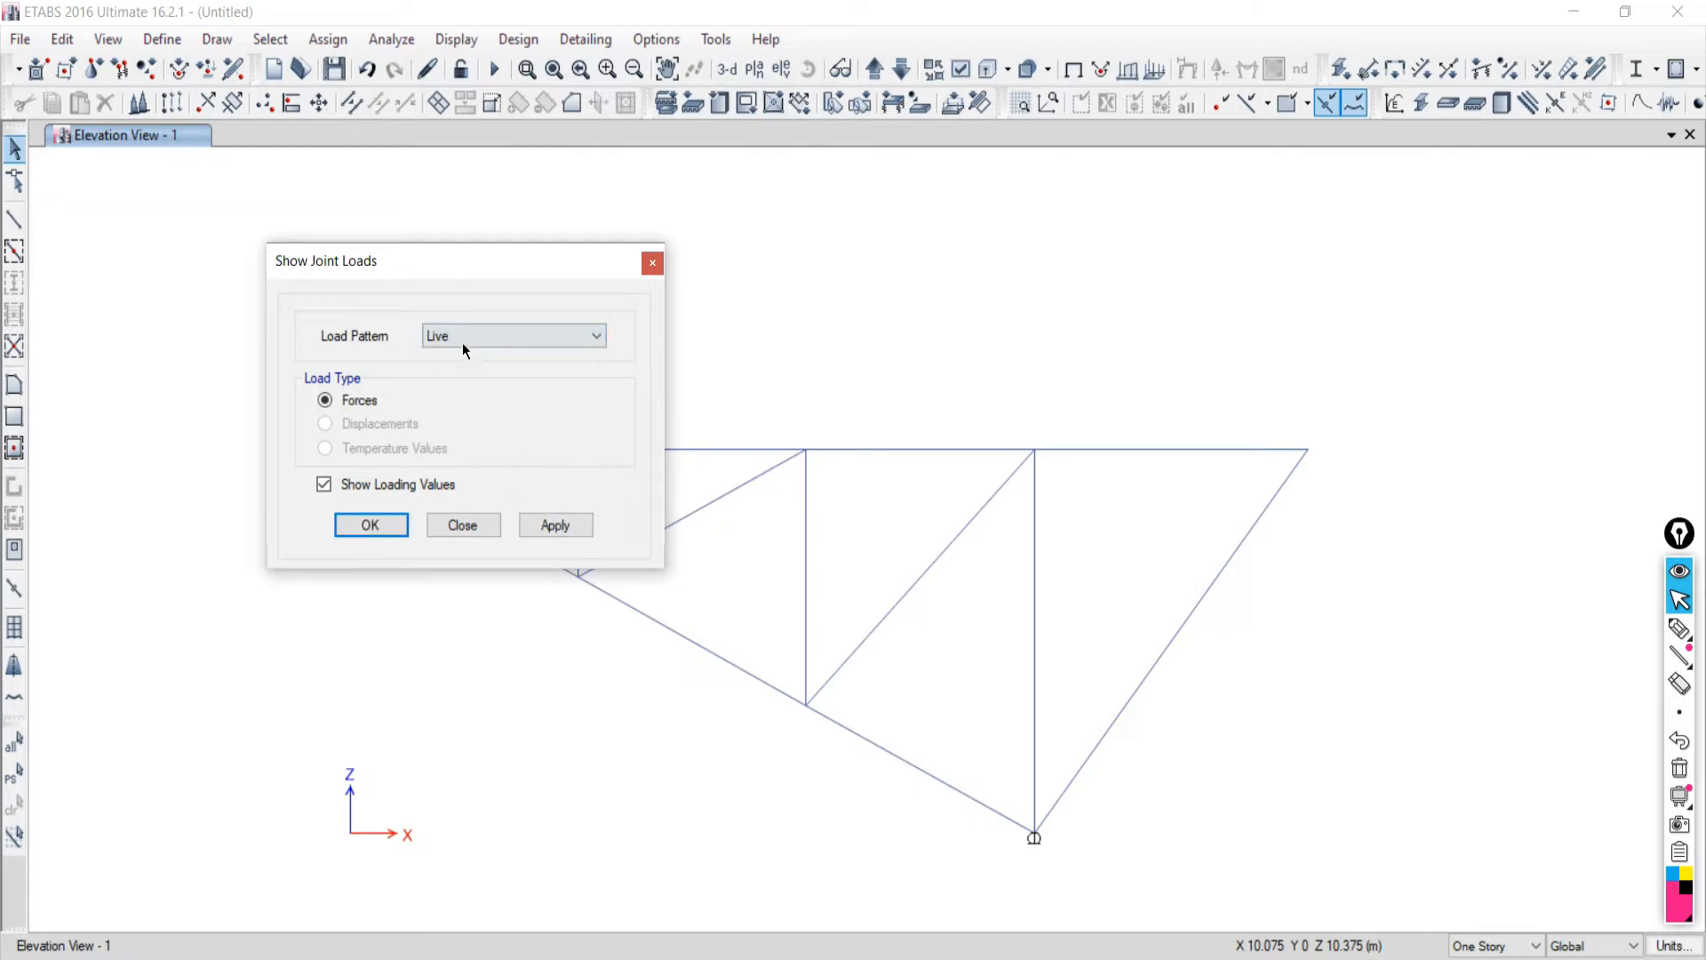
click(451, 343)
click(446, 355)
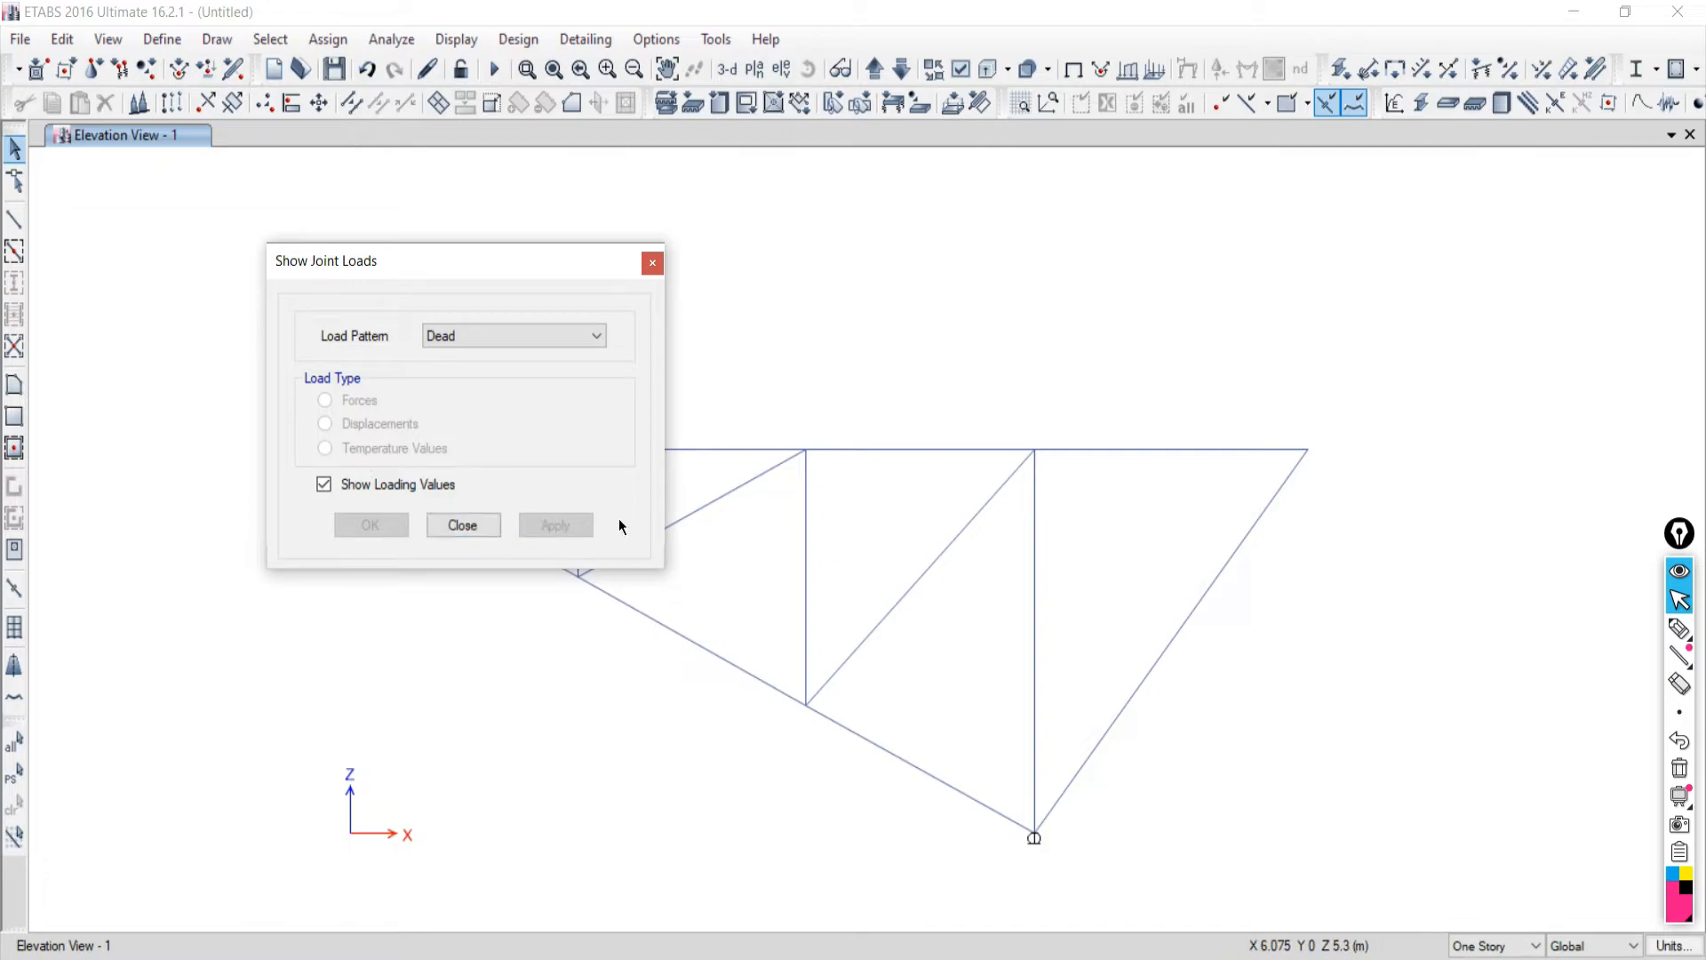
click(464, 338)
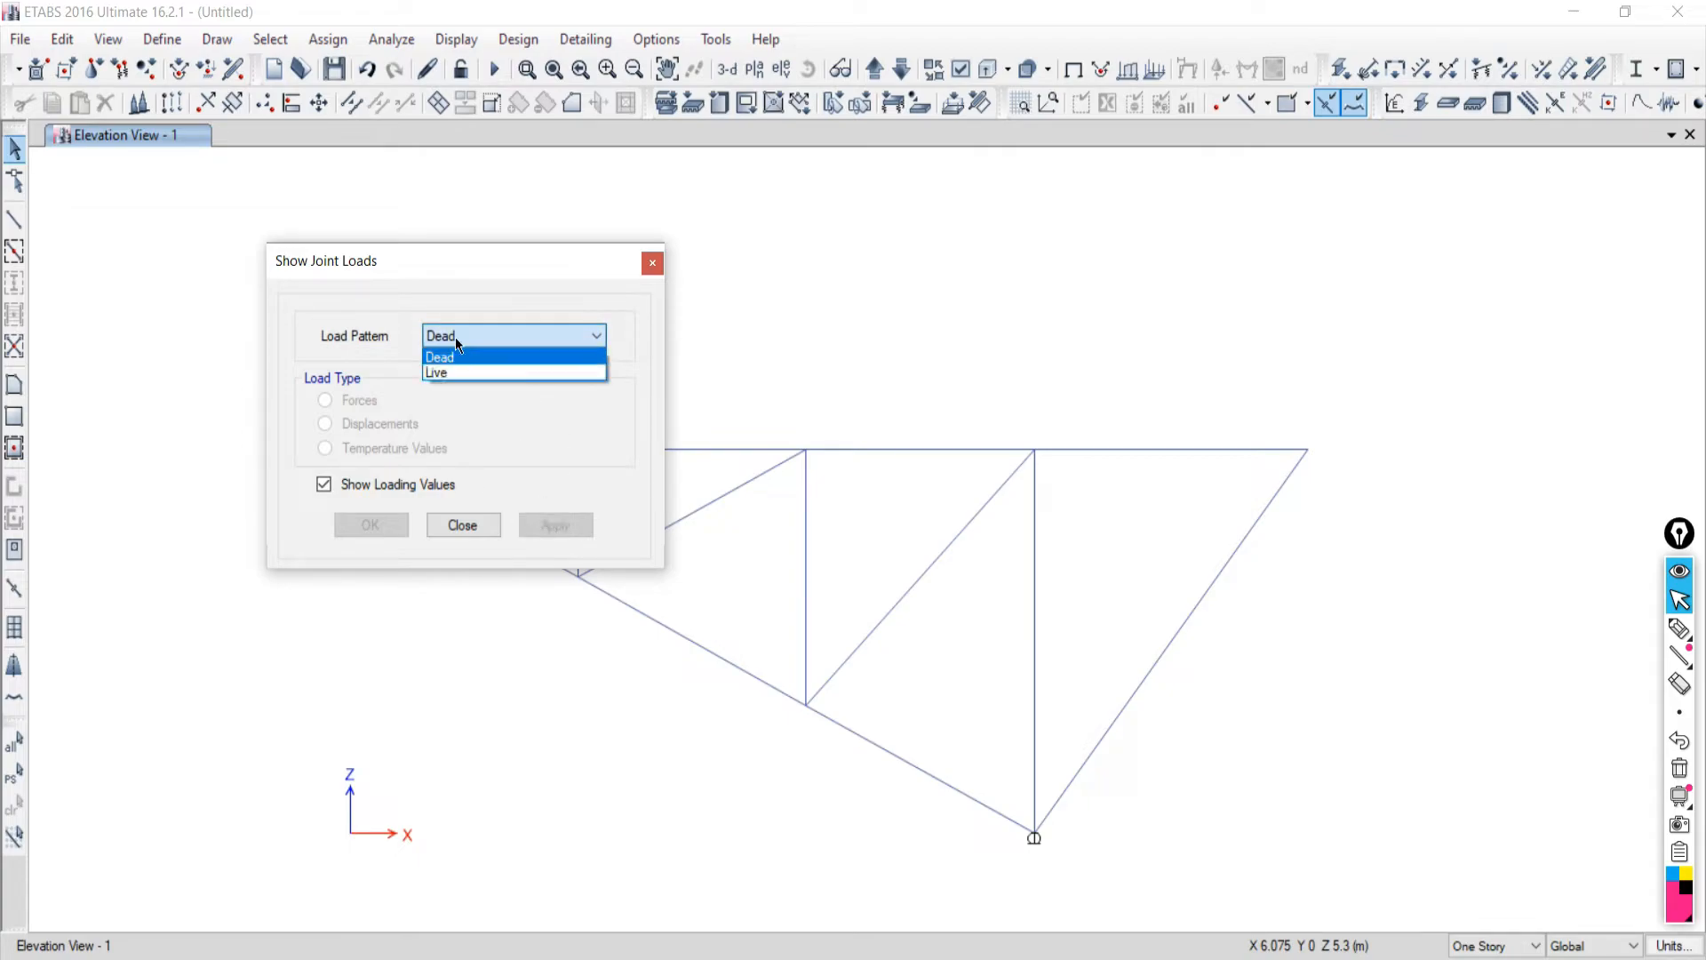
click(452, 374)
click(559, 526)
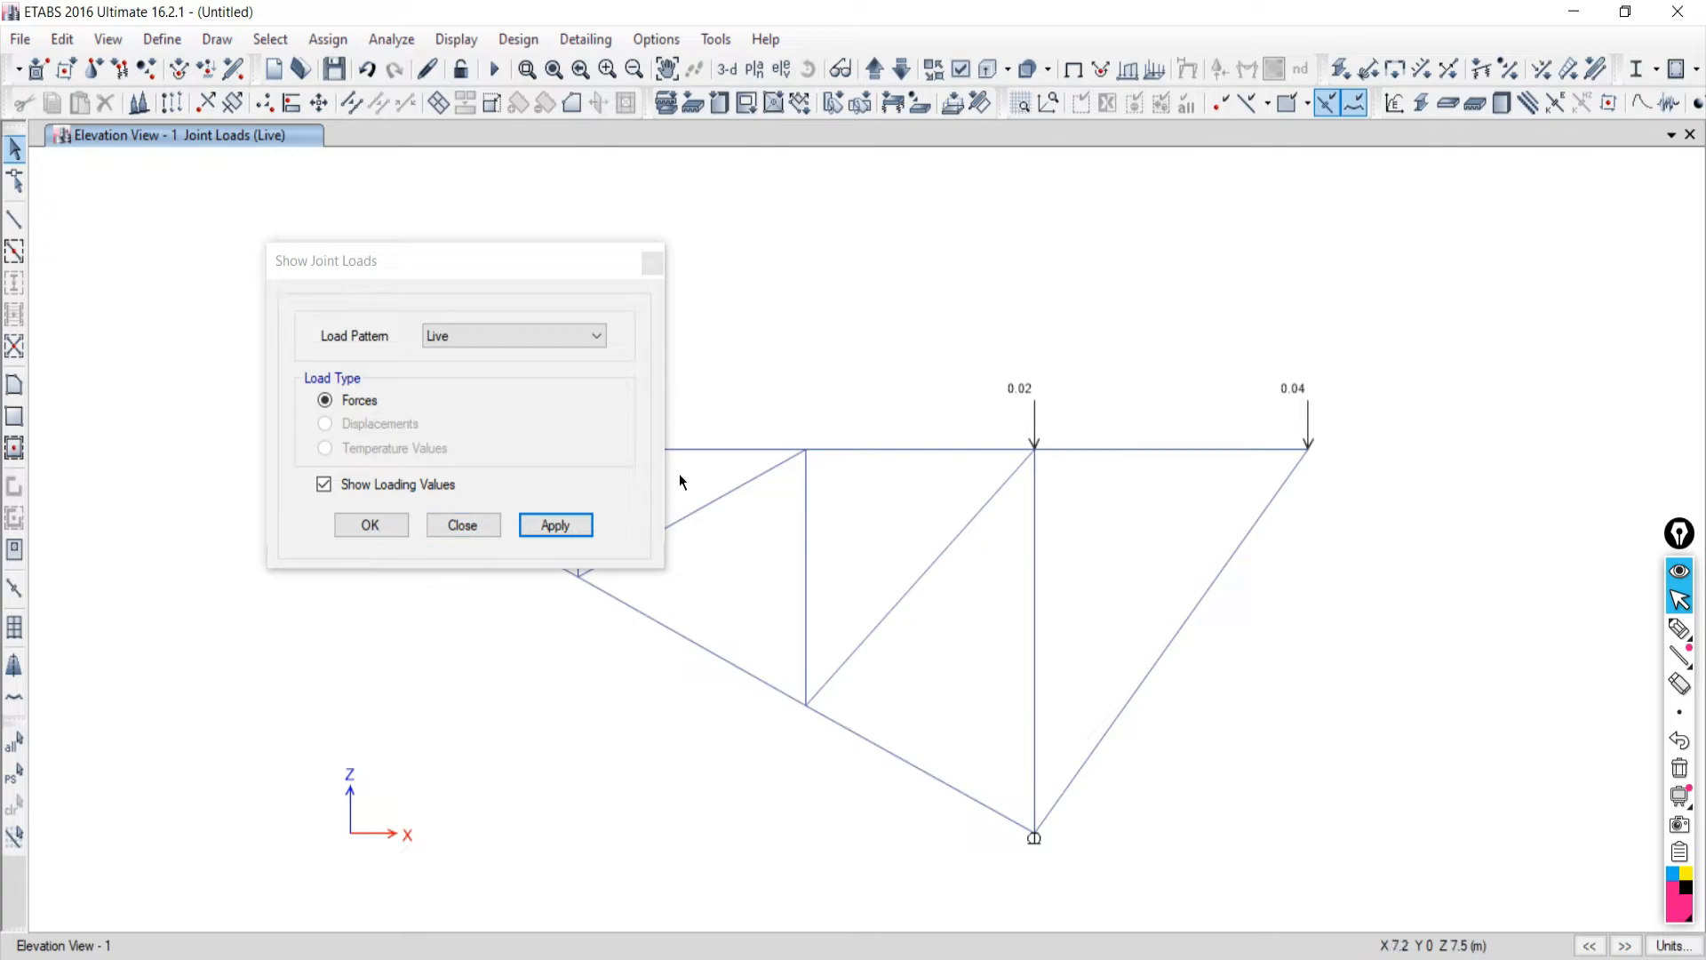
Finish the joint load display and return the elevation to the undeformed shape without the loads.
click(476, 525)
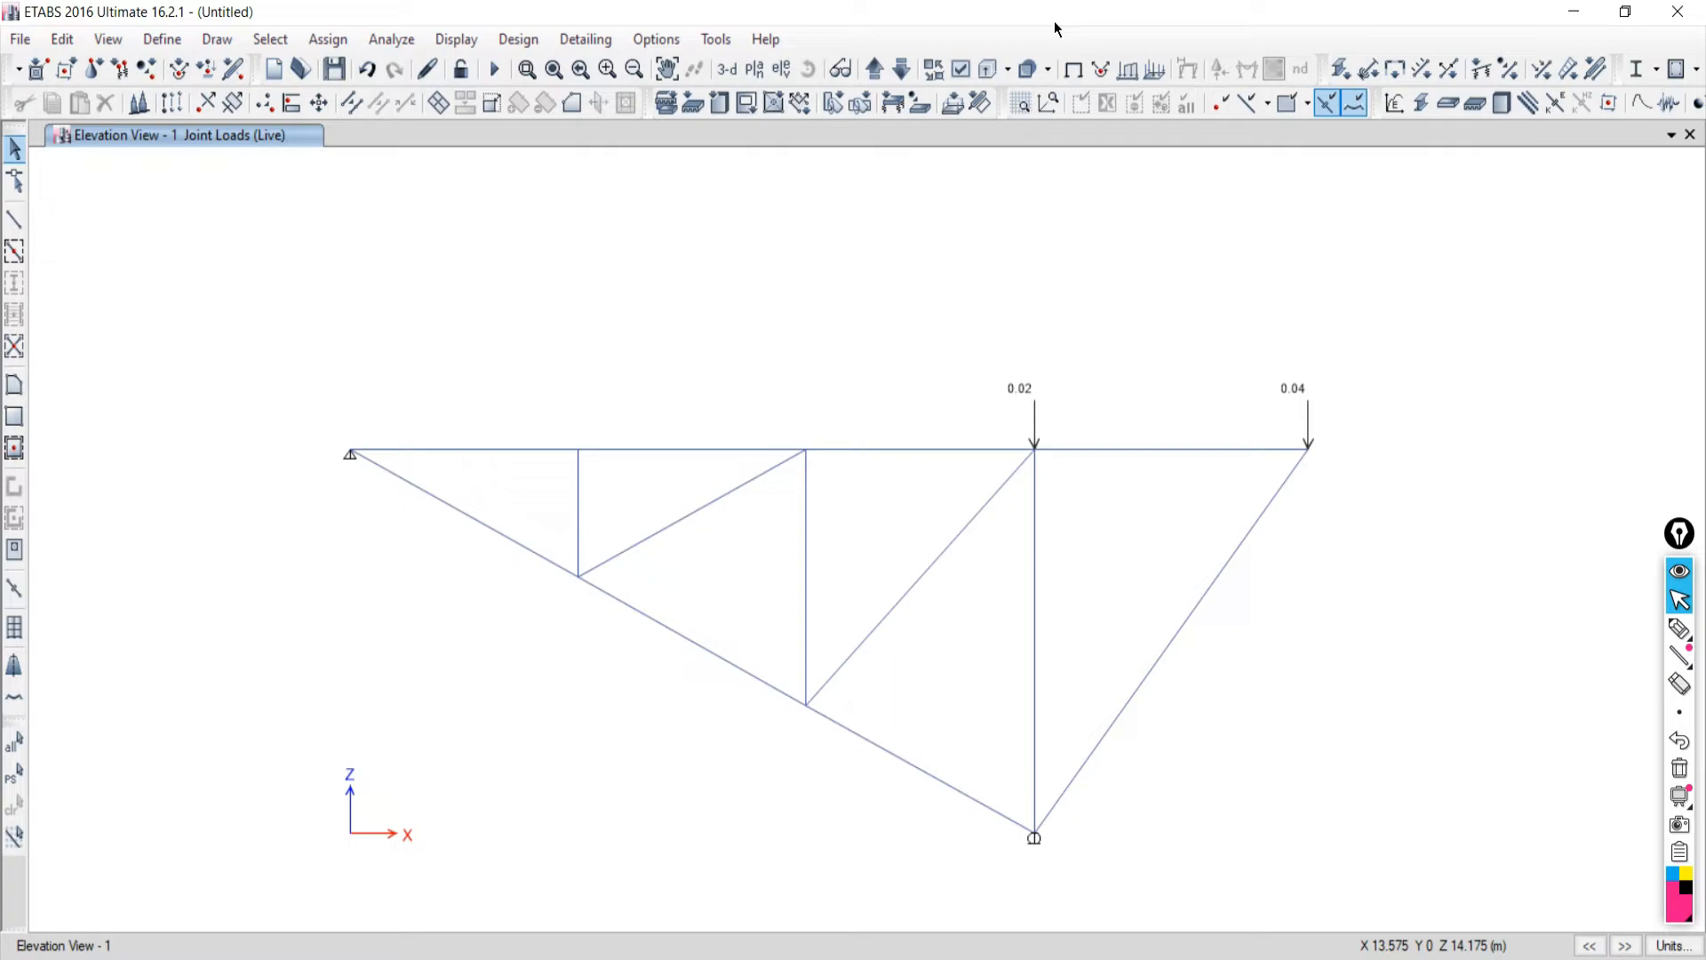
click(1071, 71)
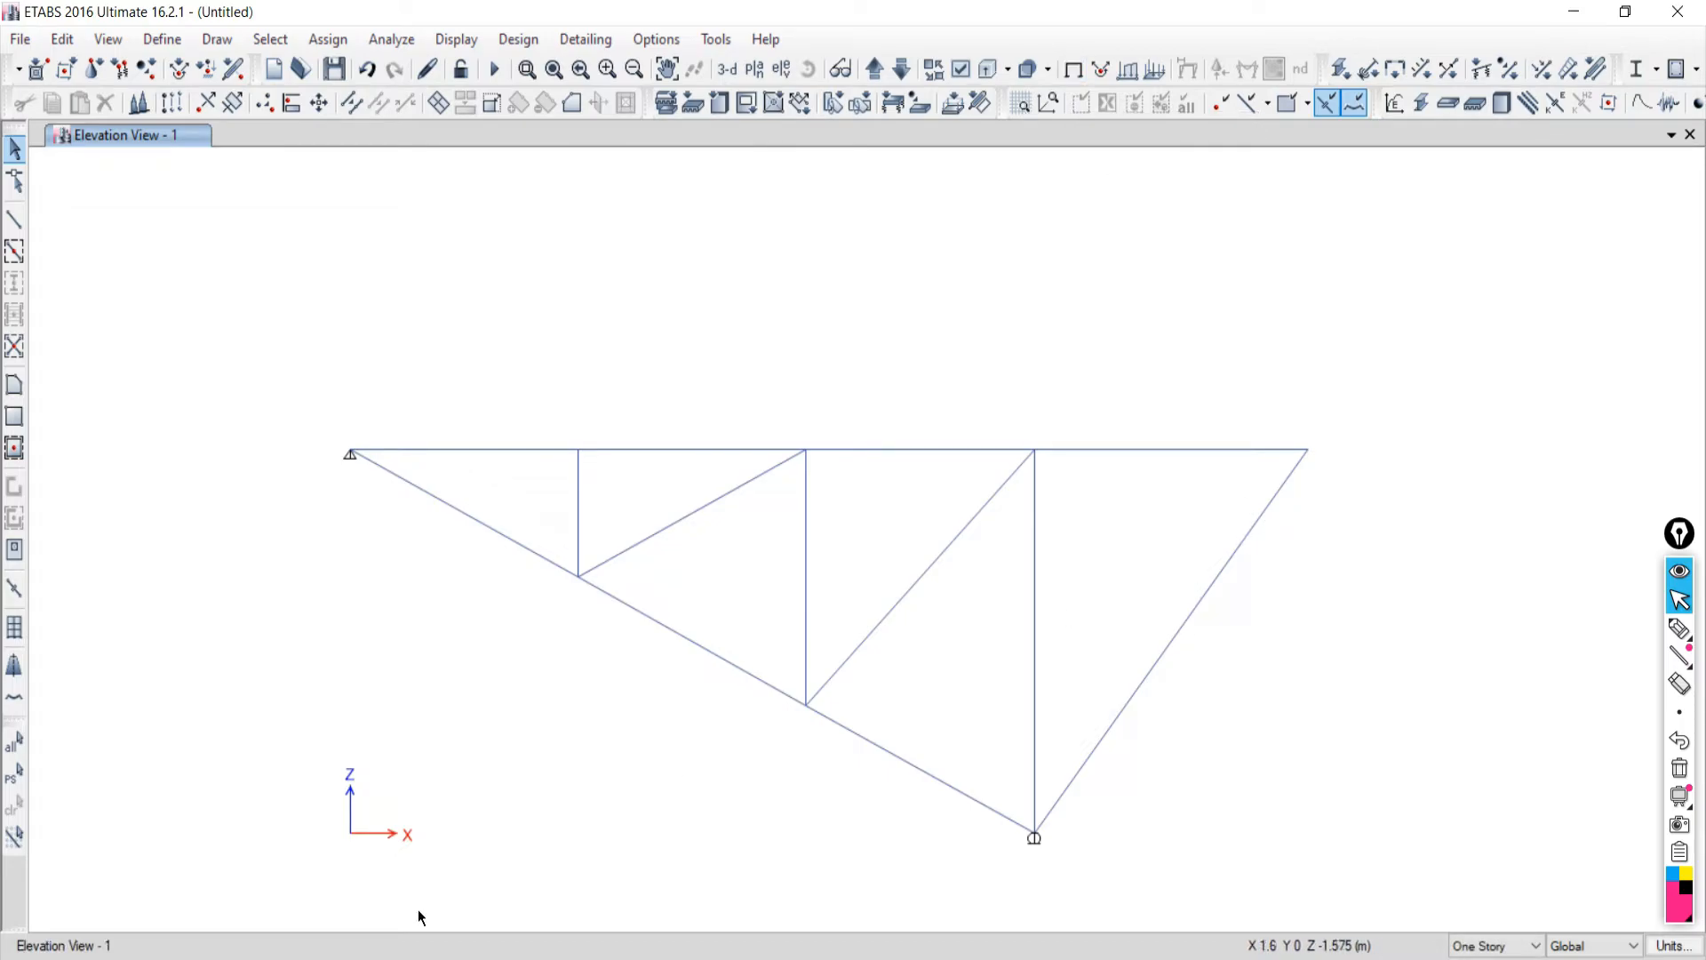
Look at the meeting window and the Ex. 14.3.11 truss problem in the PDF, and return to the ETABS model.
click(242, 958)
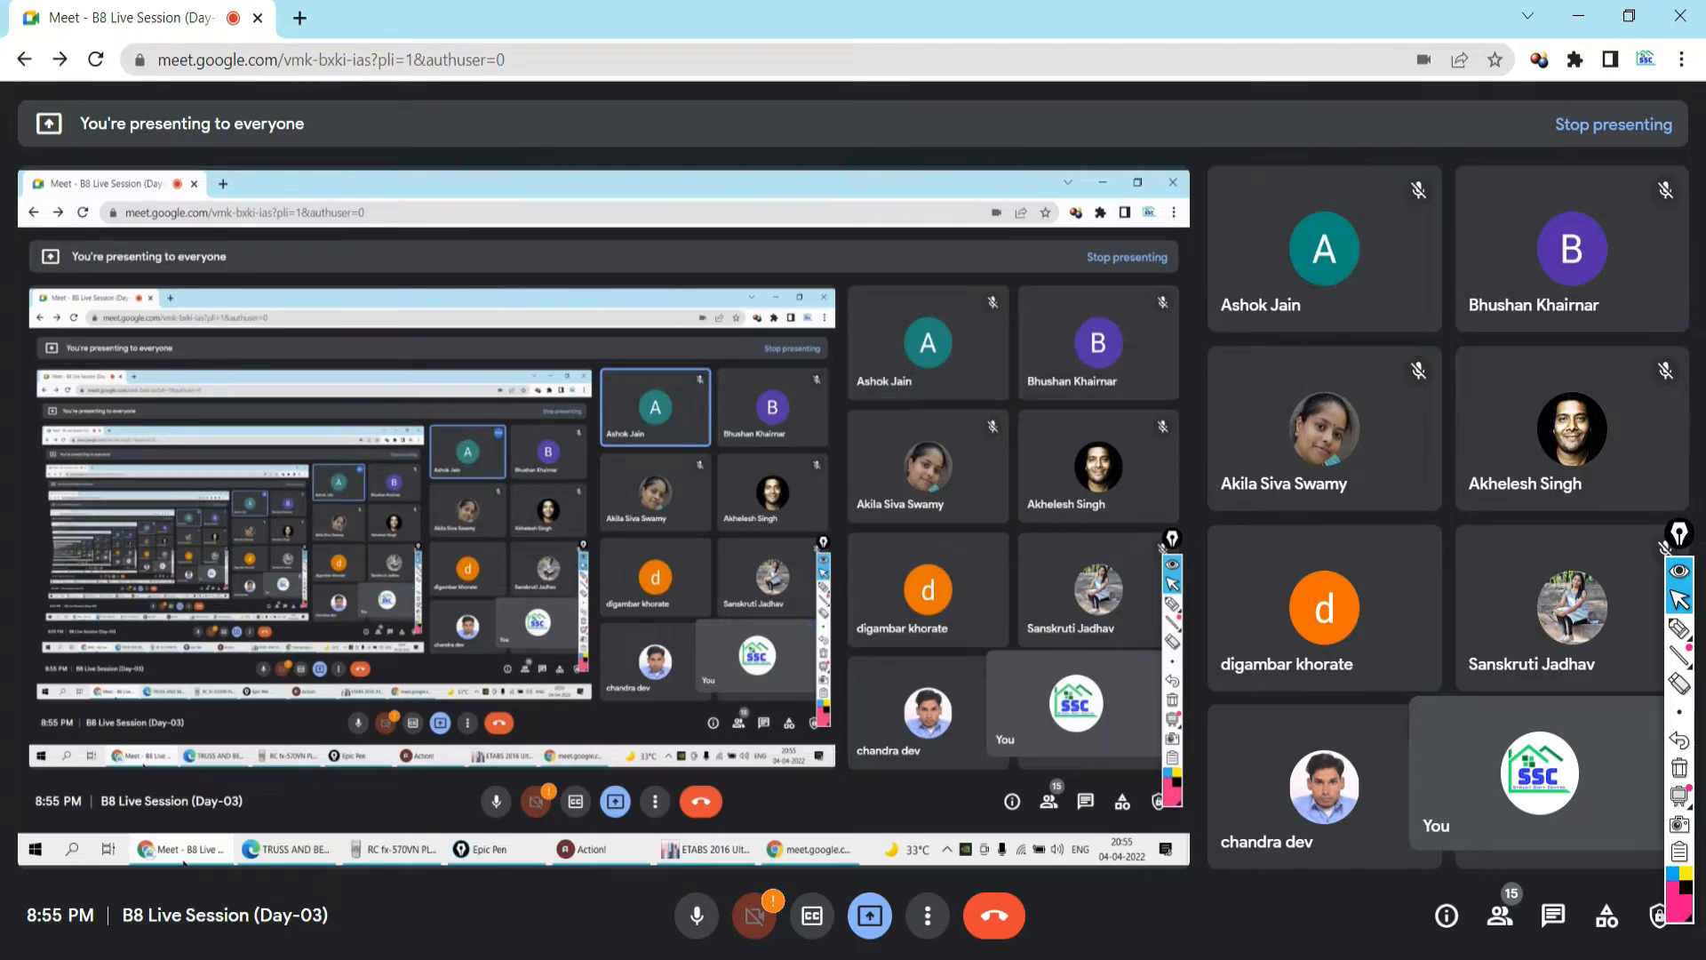
click(242, 958)
click(242, 959)
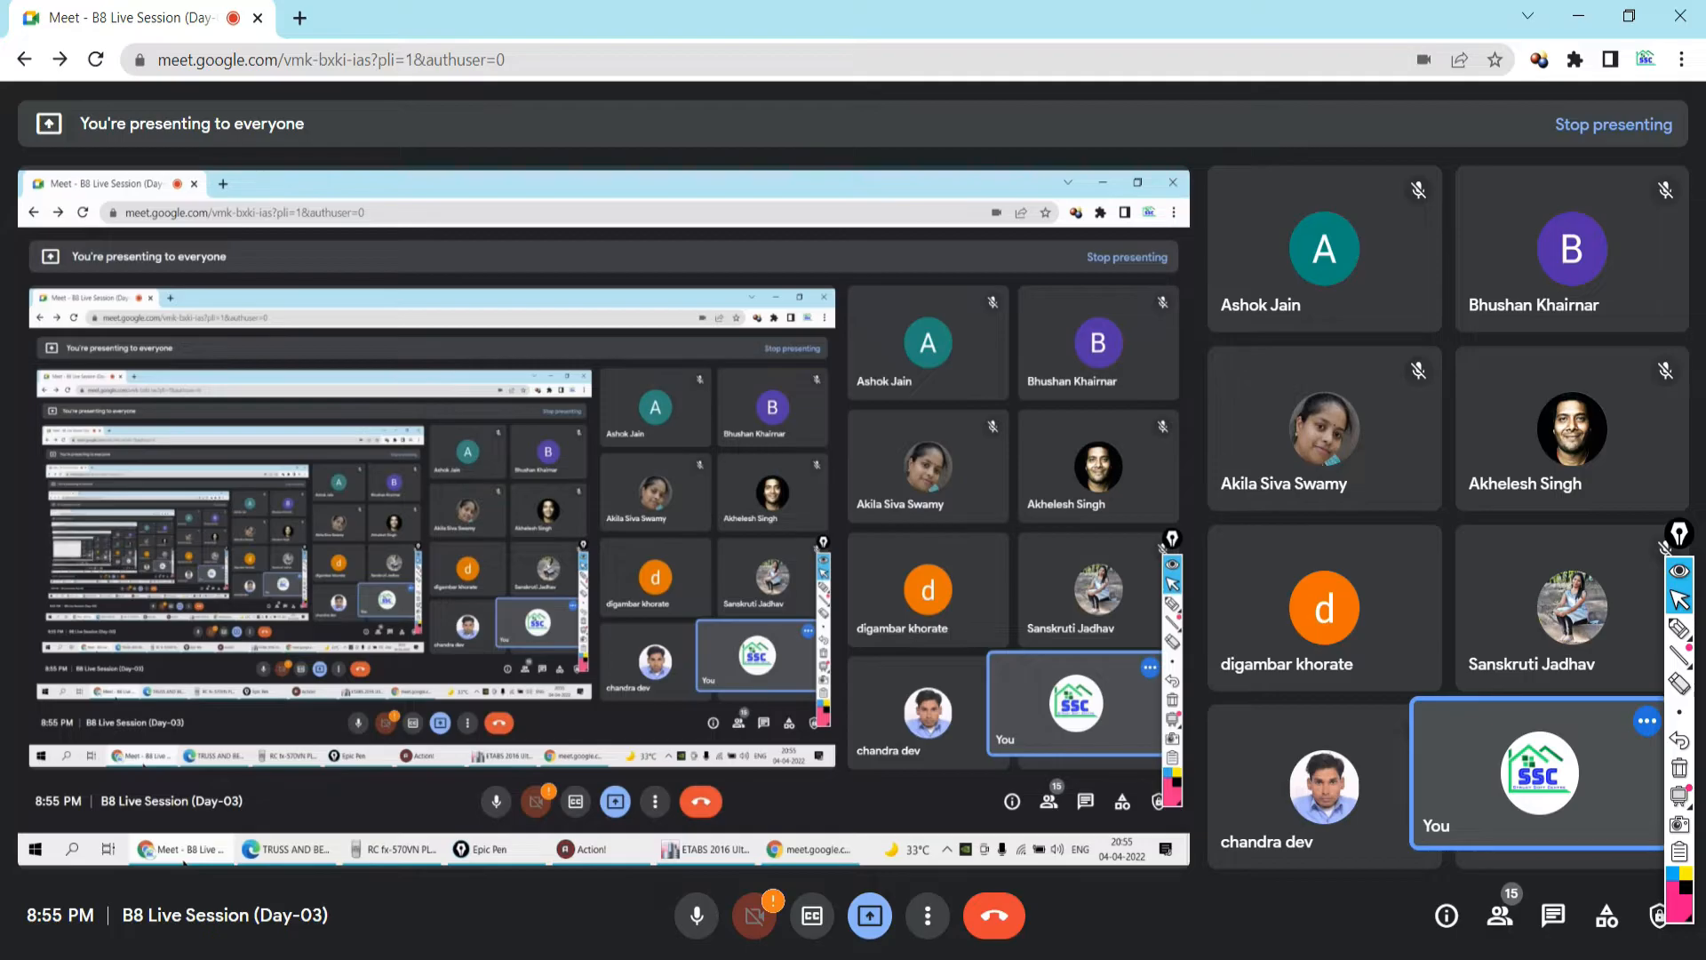
click(391, 959)
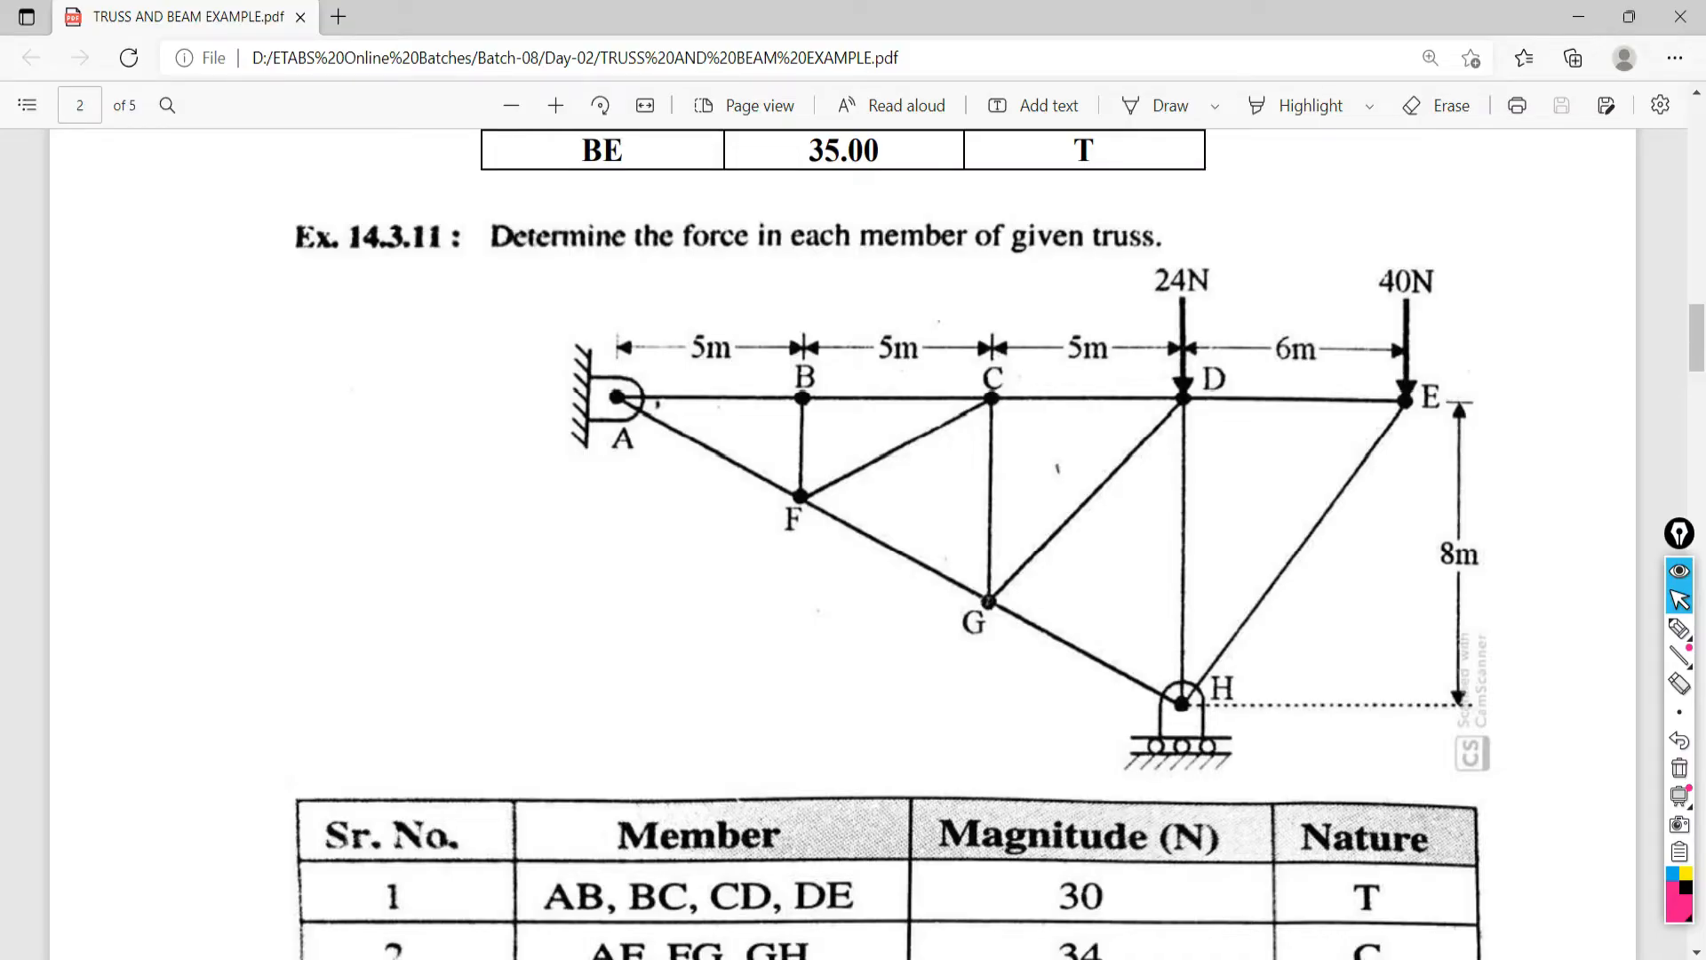
key(super+d)
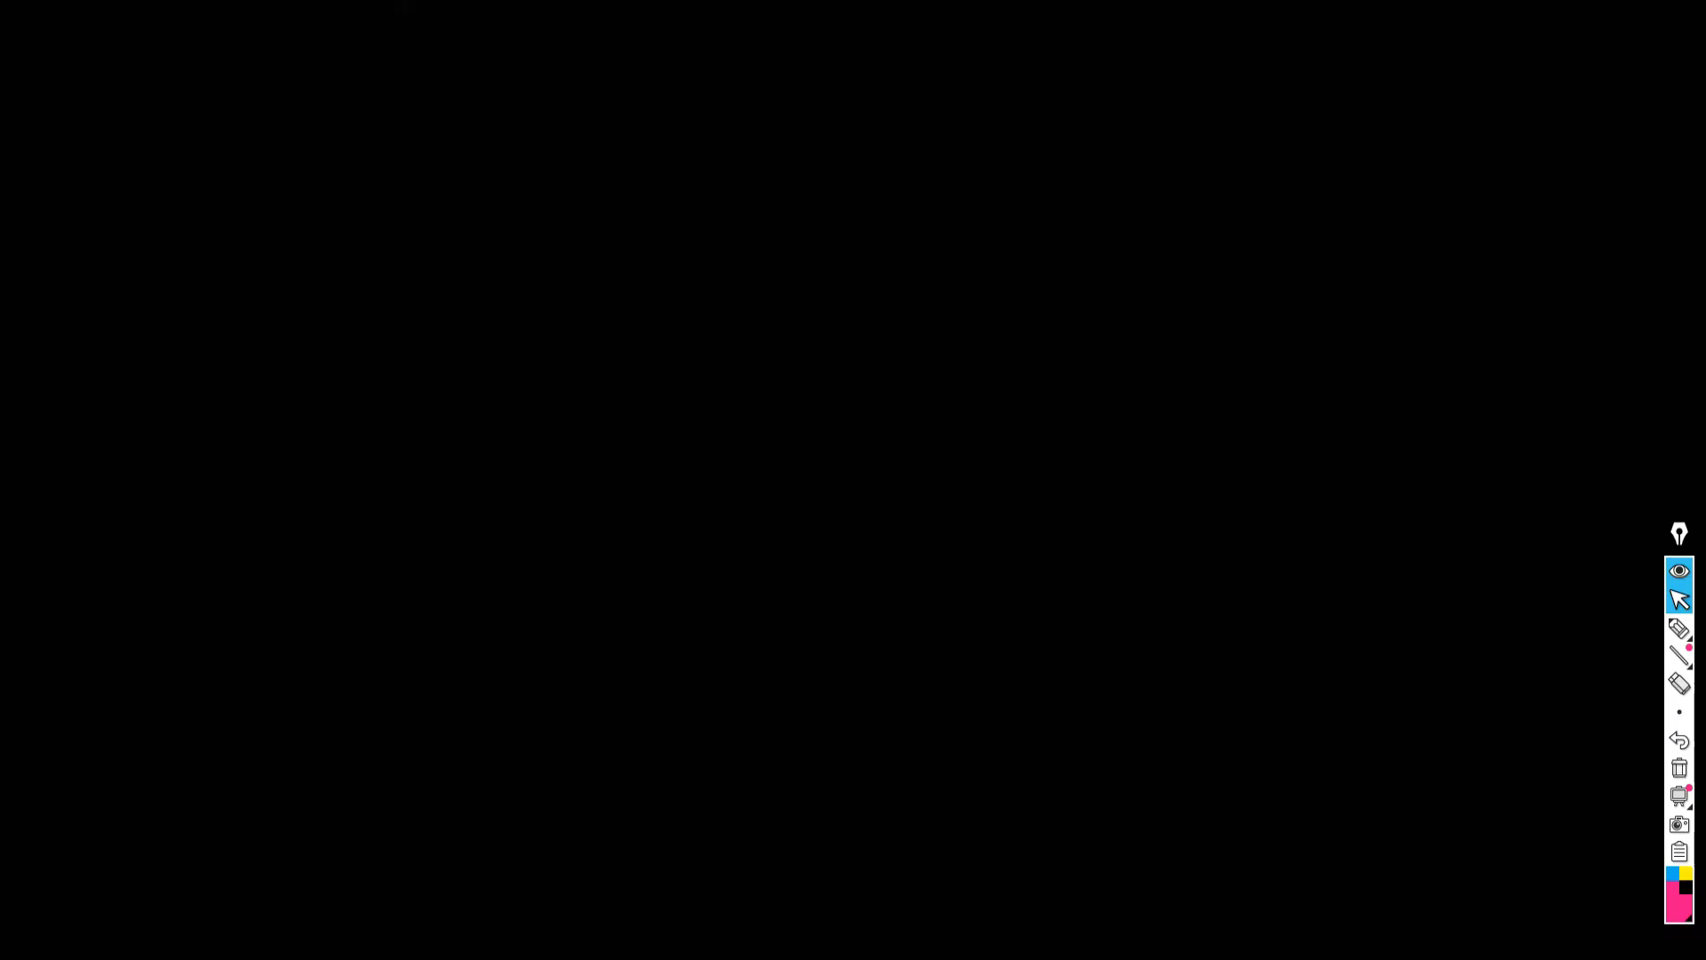
click(1055, 959)
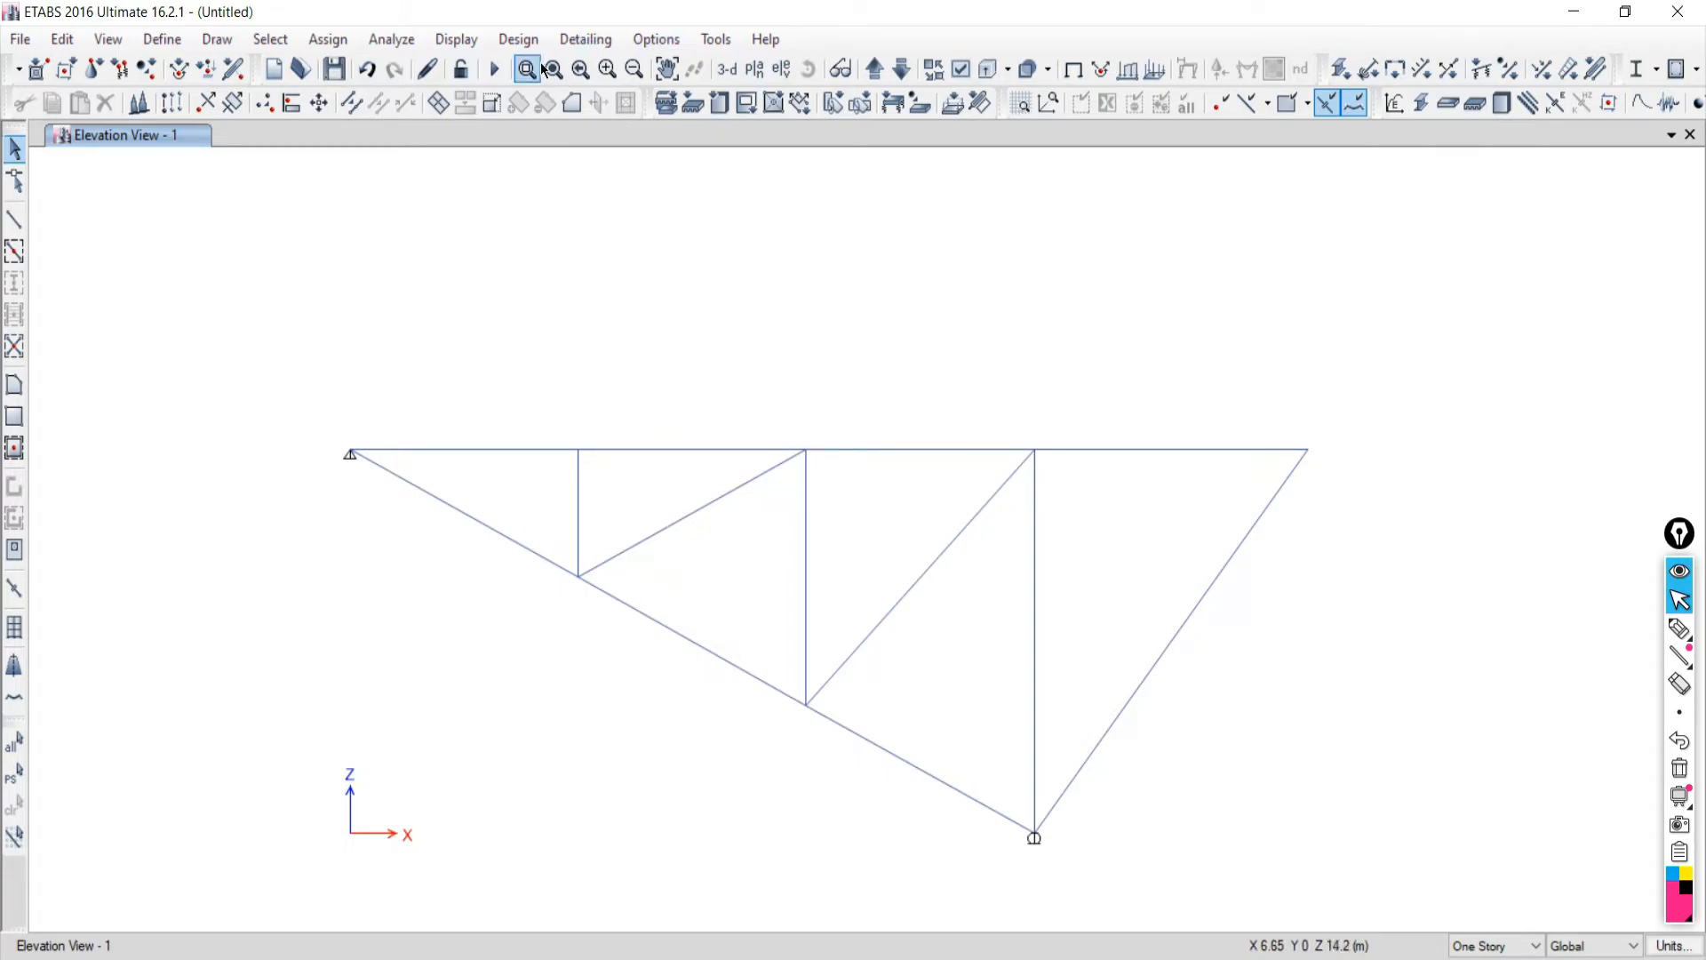
Run the analysis, saving the model file as 002, and play the Dead load deformed shape animation briefly.
click(494, 69)
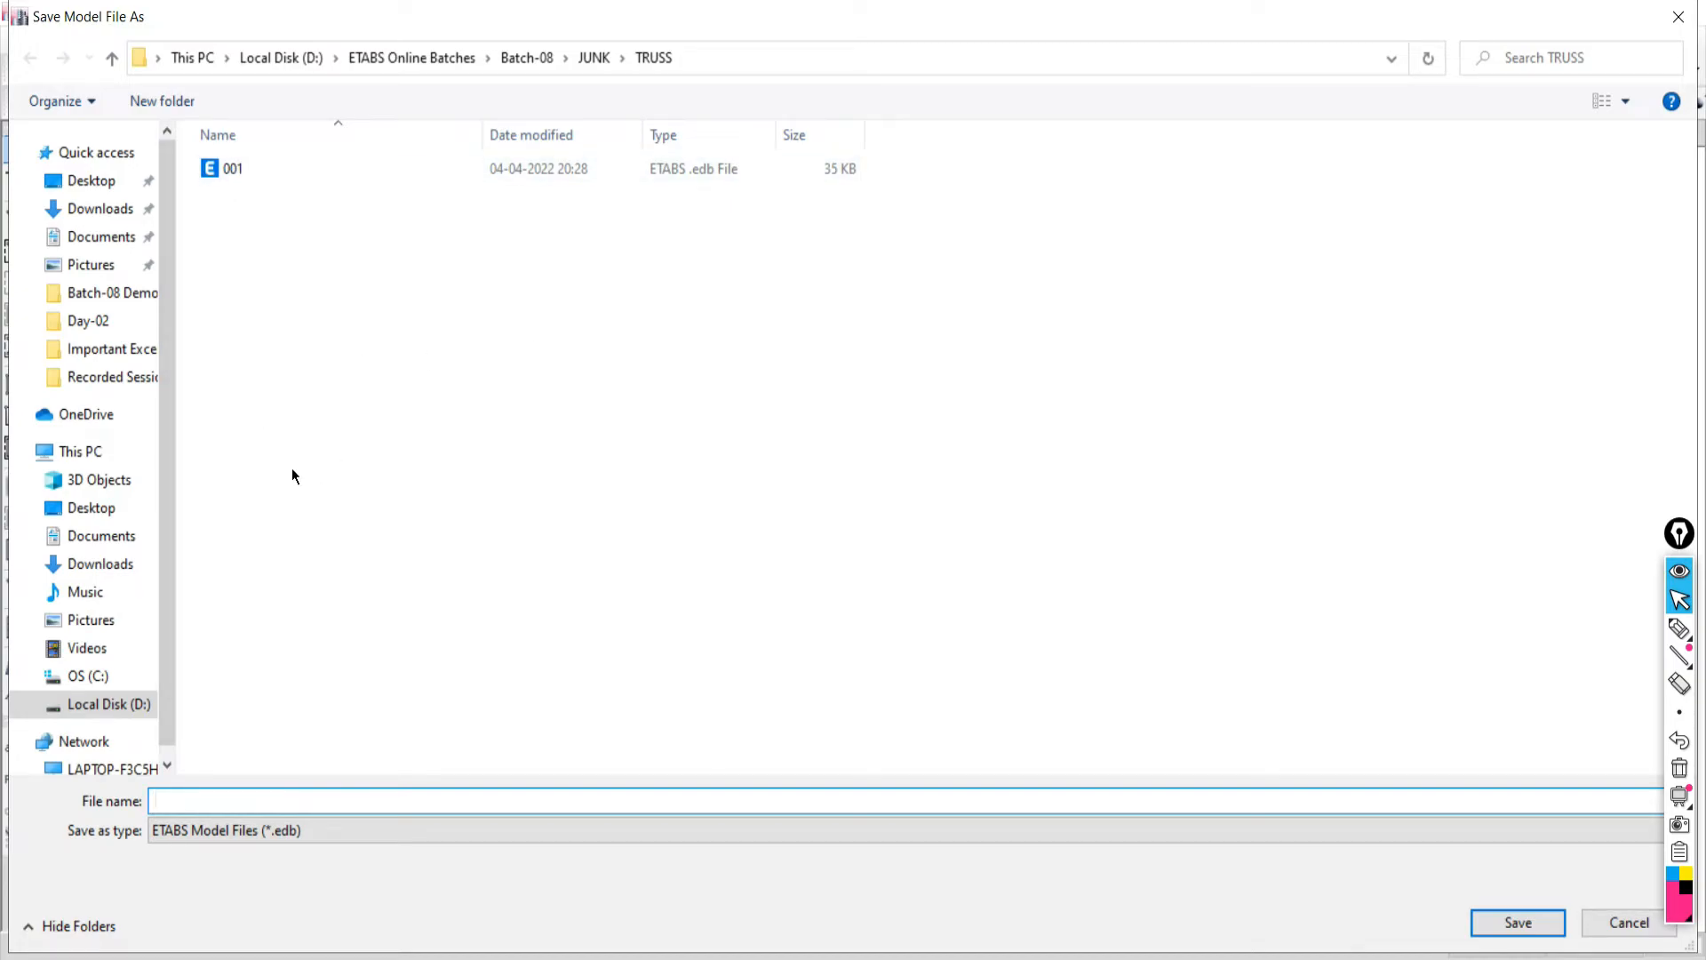
click(185, 793)
text(002)
click(1504, 925)
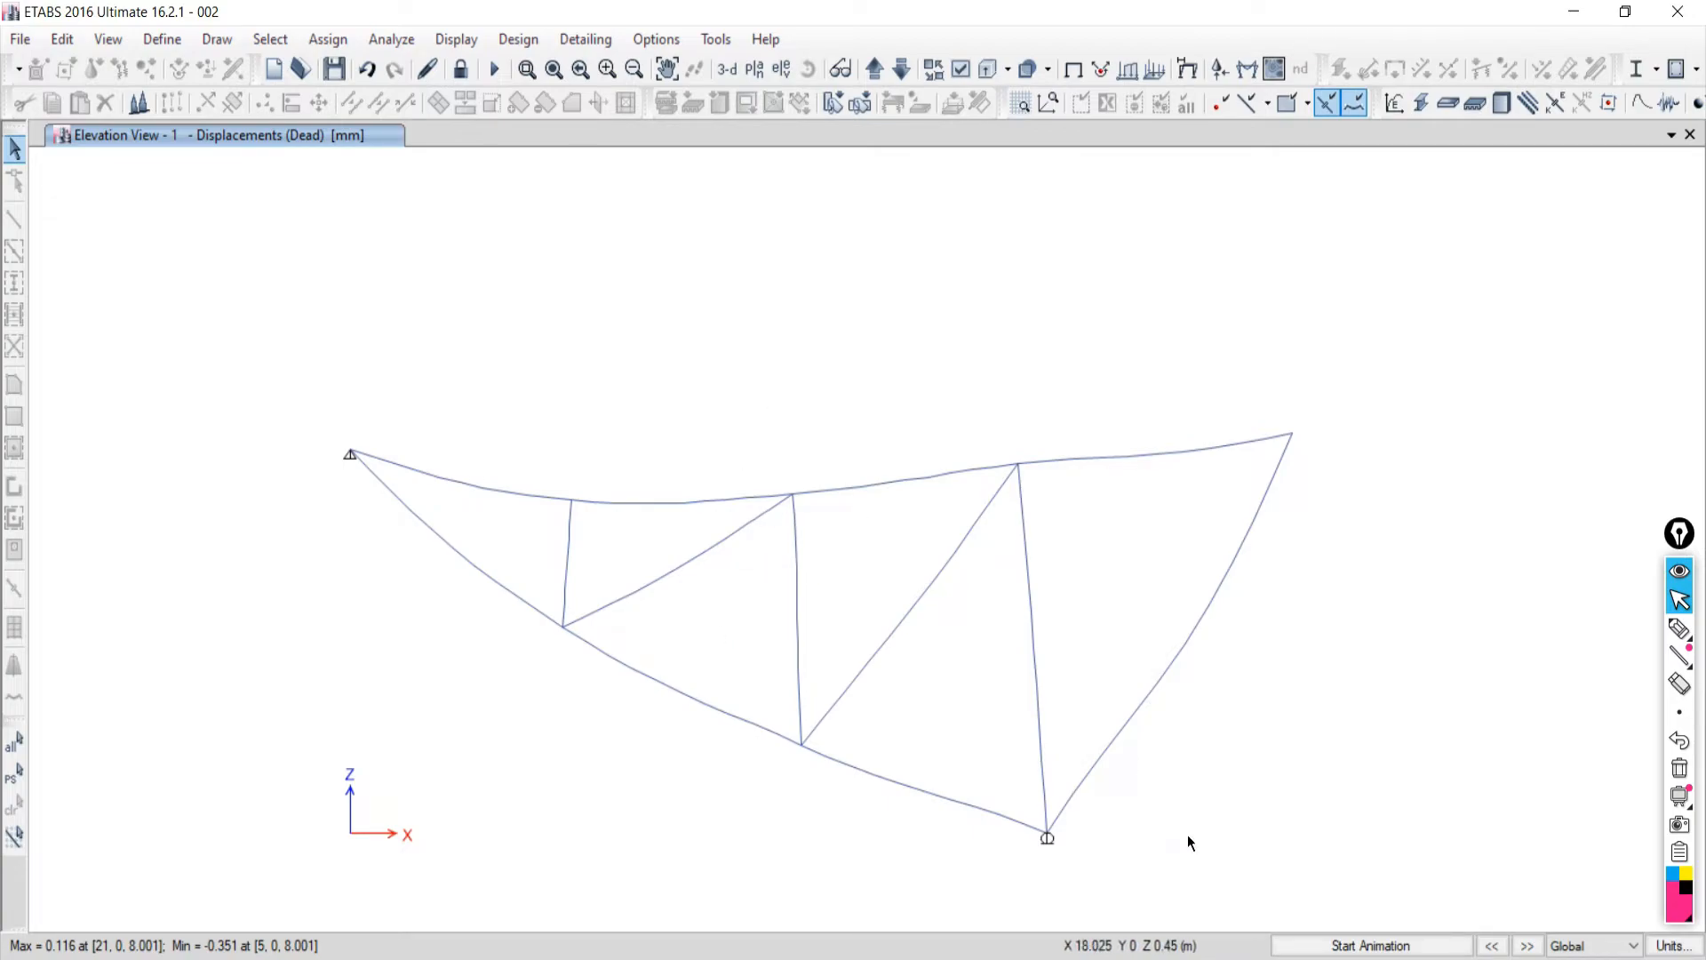
click(1282, 948)
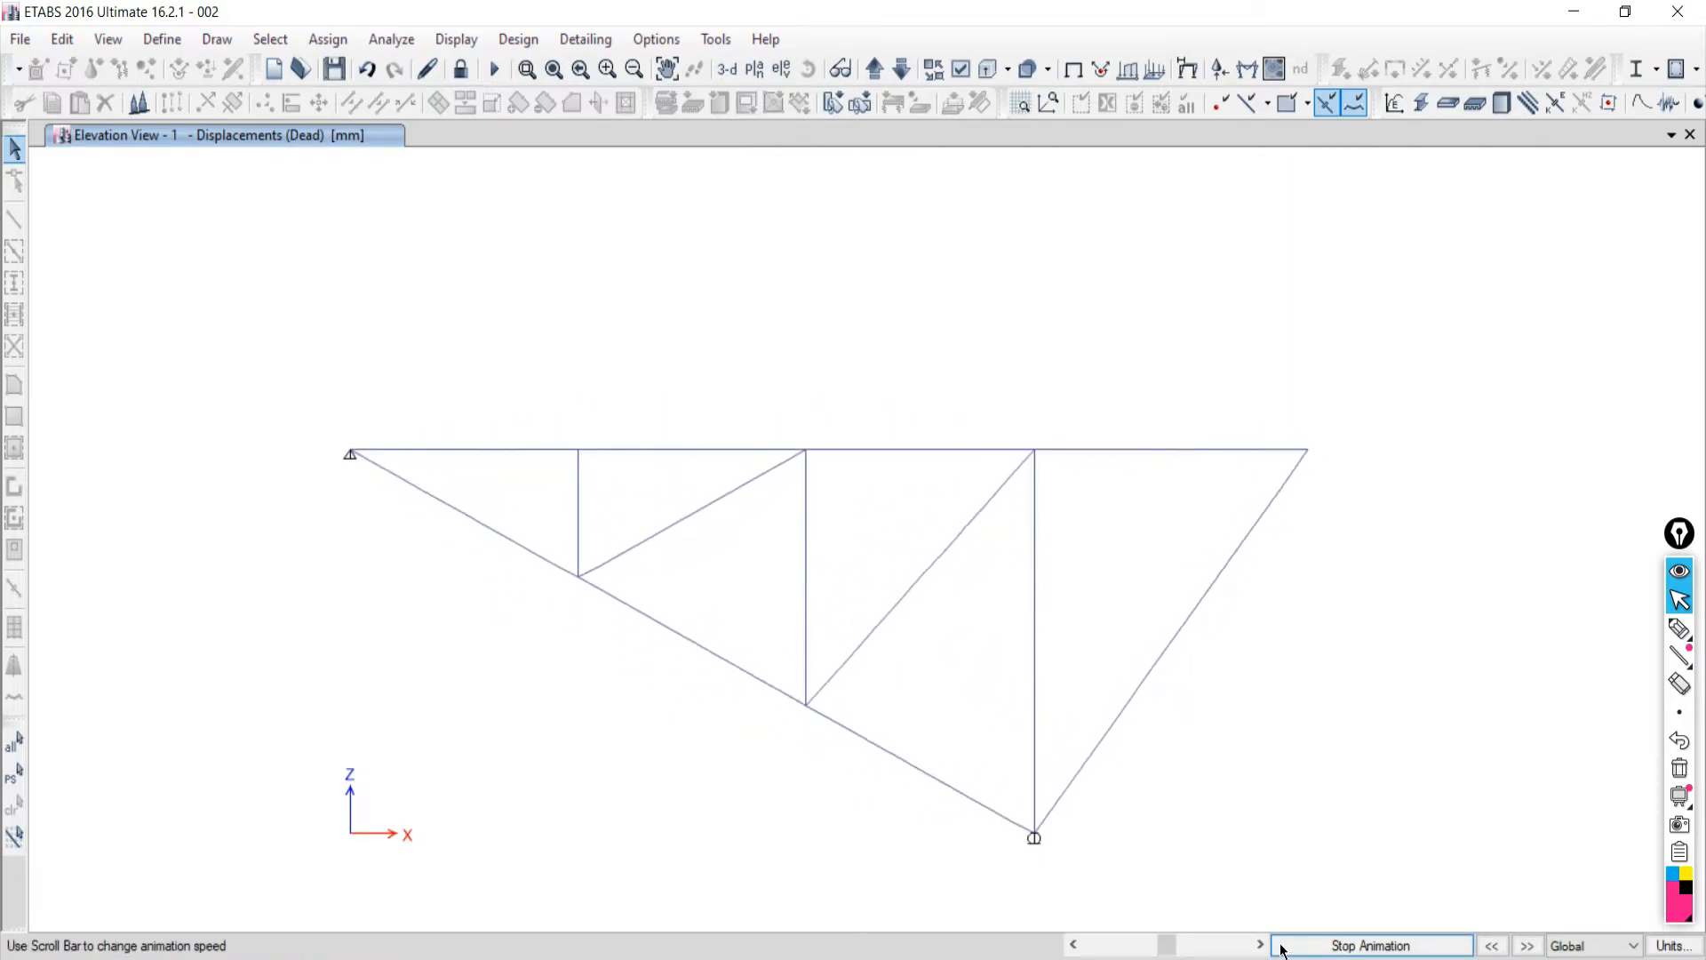
click(1283, 947)
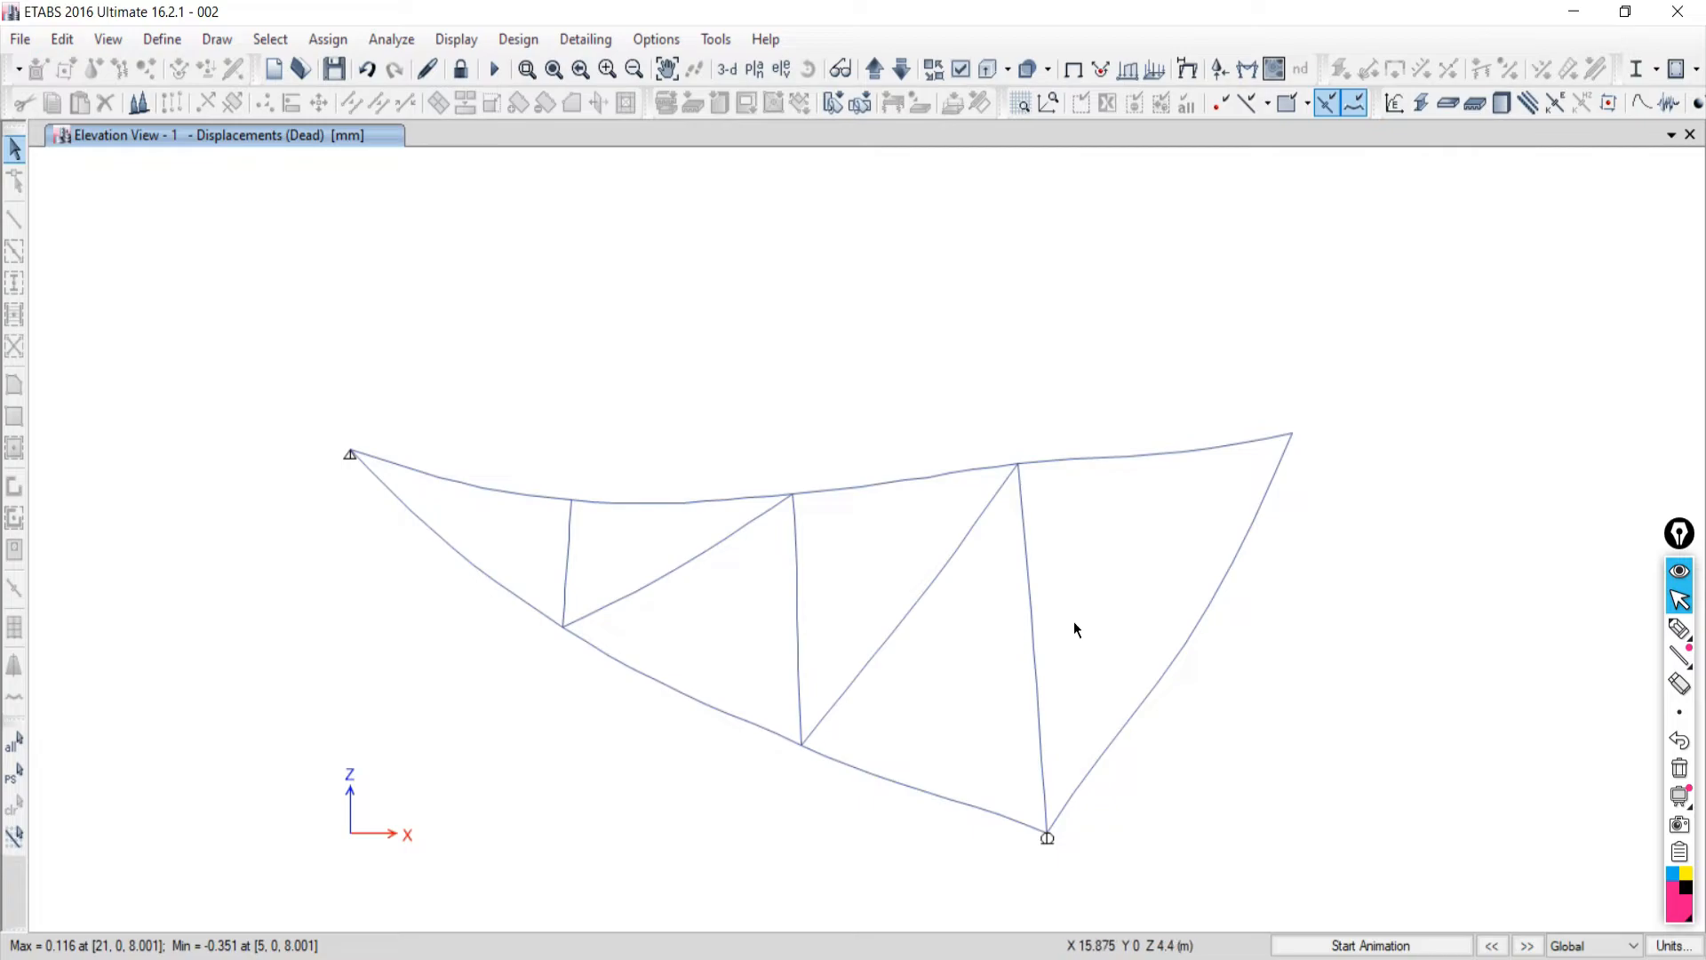
Unlock the model and accept deleting its analysis results.
click(460, 69)
click(882, 575)
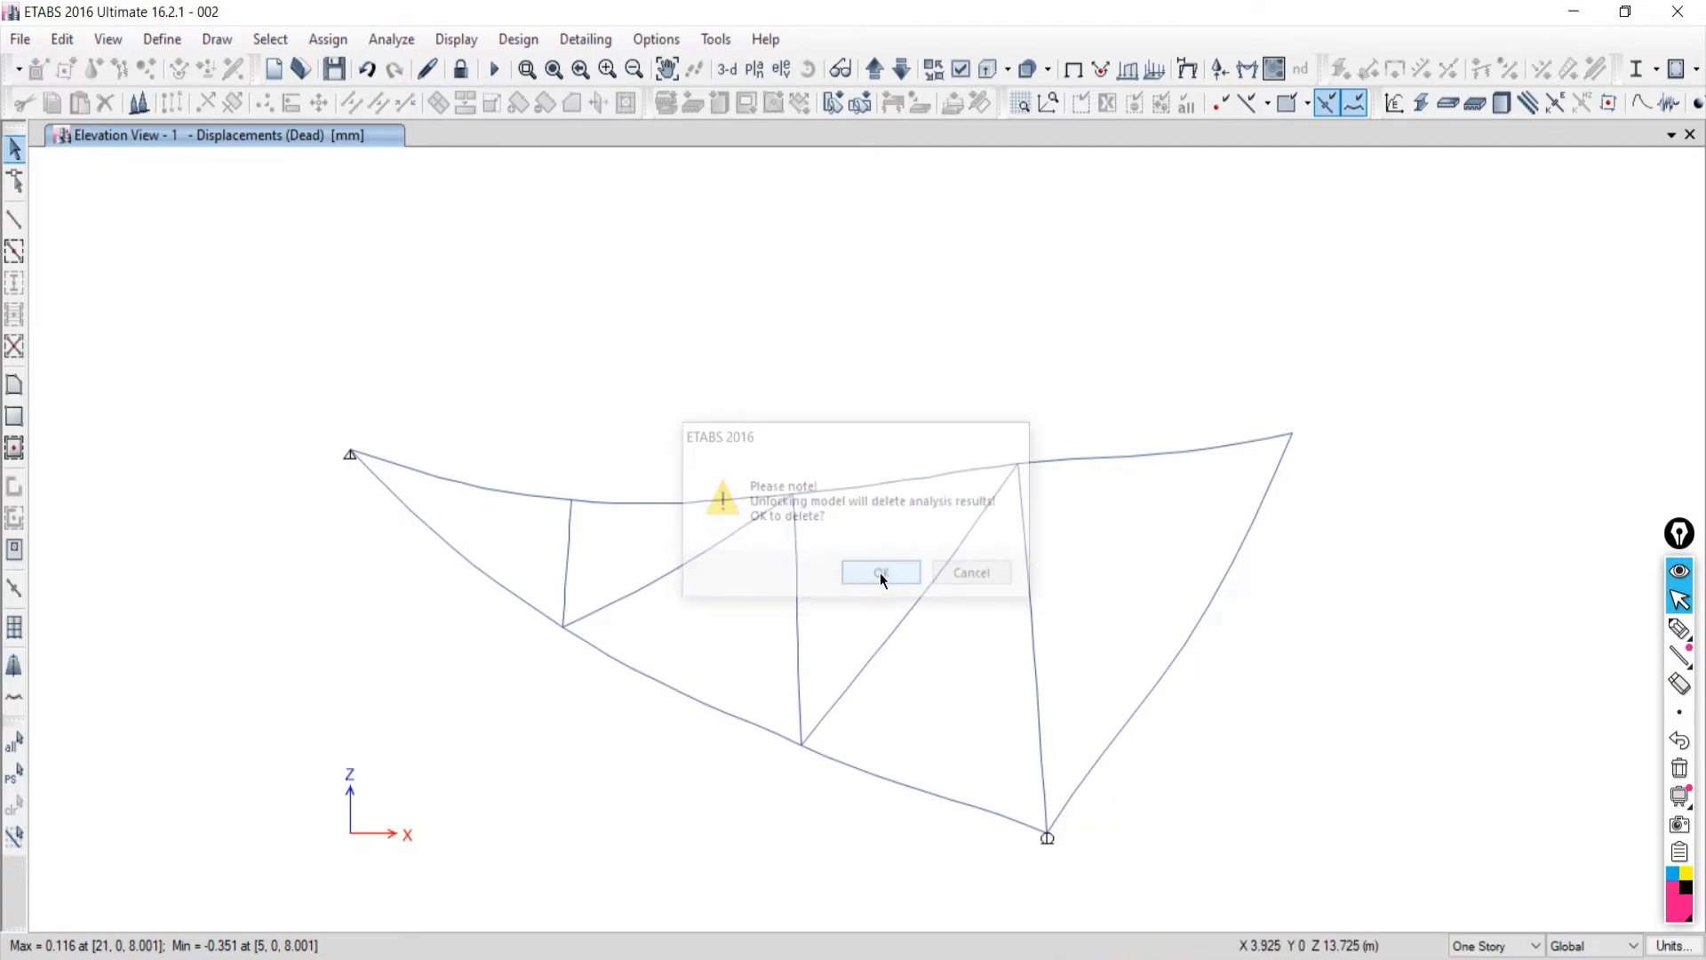
Release Moment 22 (Minor) and Moment 33 (Major) at the start and end of all the truss members.
drag(572, 590, 572, 590)
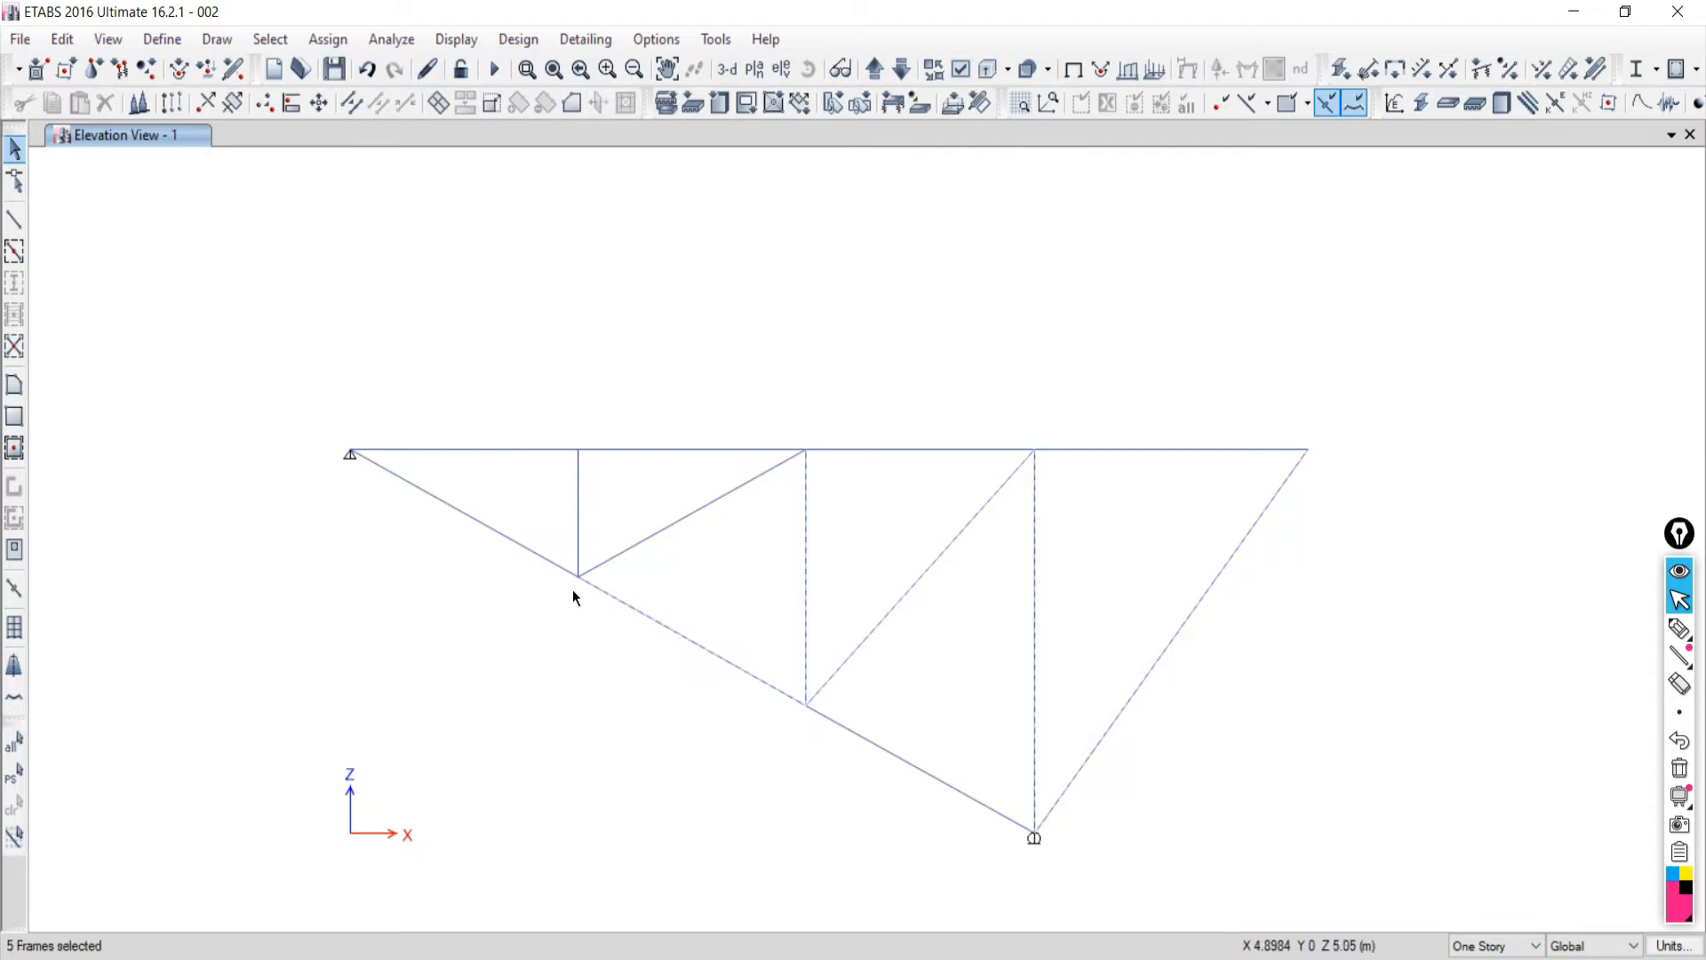
drag(496, 370, 455, 537)
drag(661, 487, 505, 502)
drag(1132, 519, 1086, 350)
drag(922, 484, 849, 391)
drag(934, 745, 881, 789)
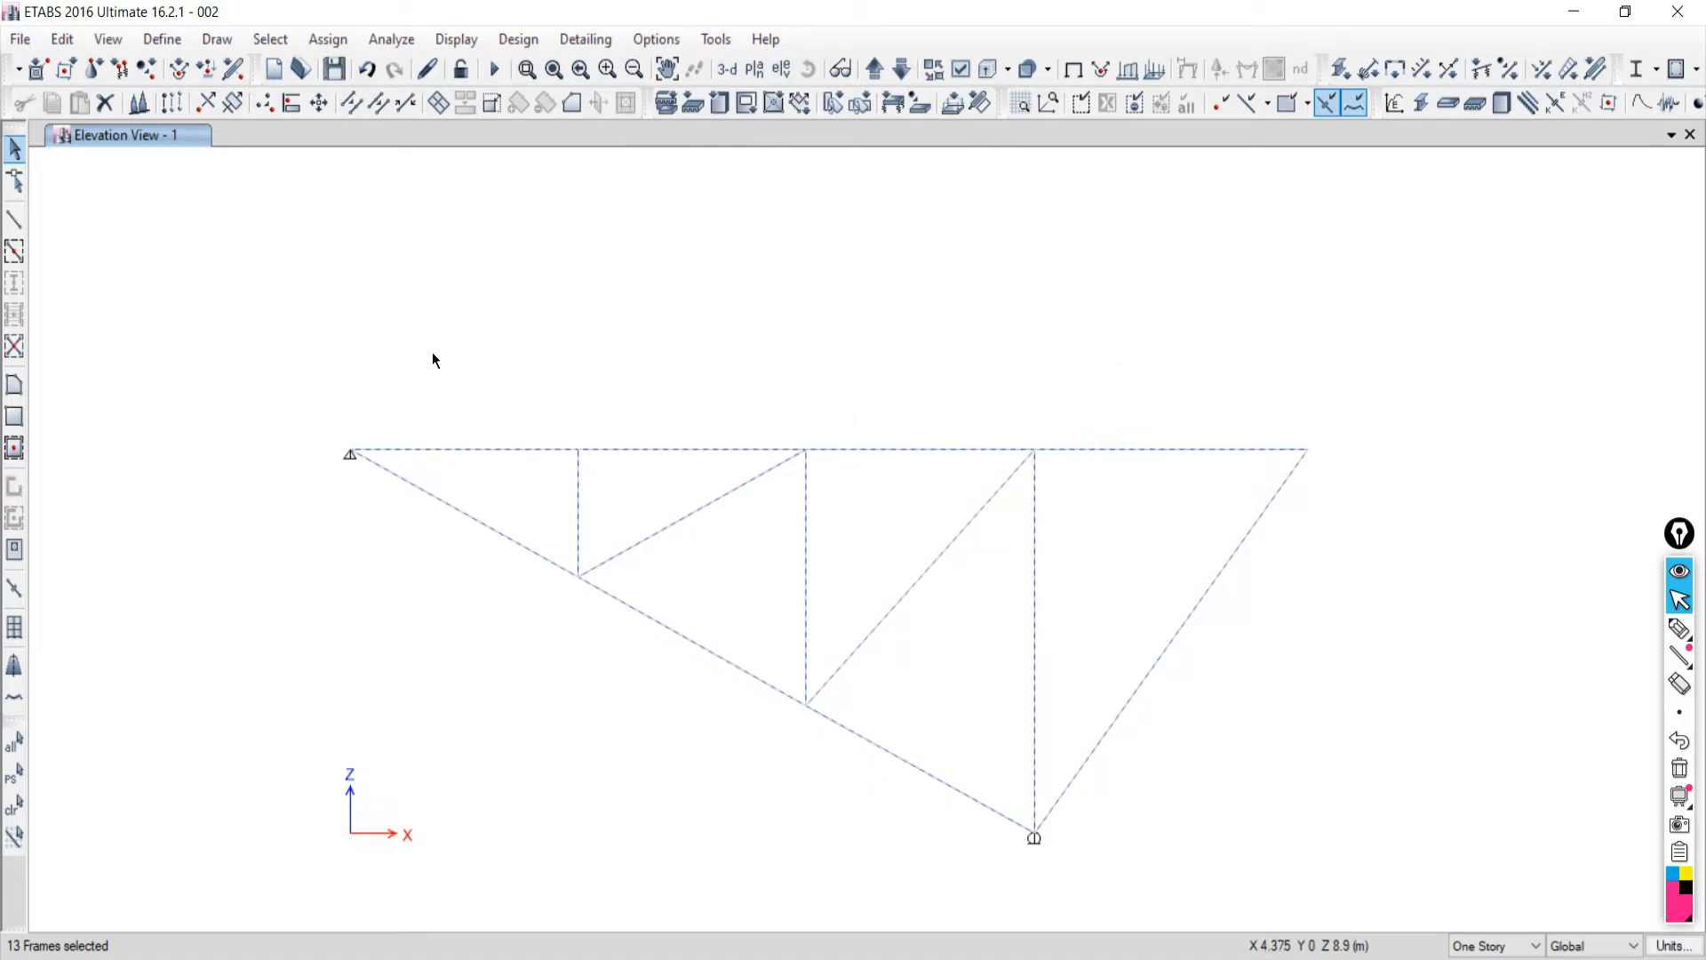
click(347, 42)
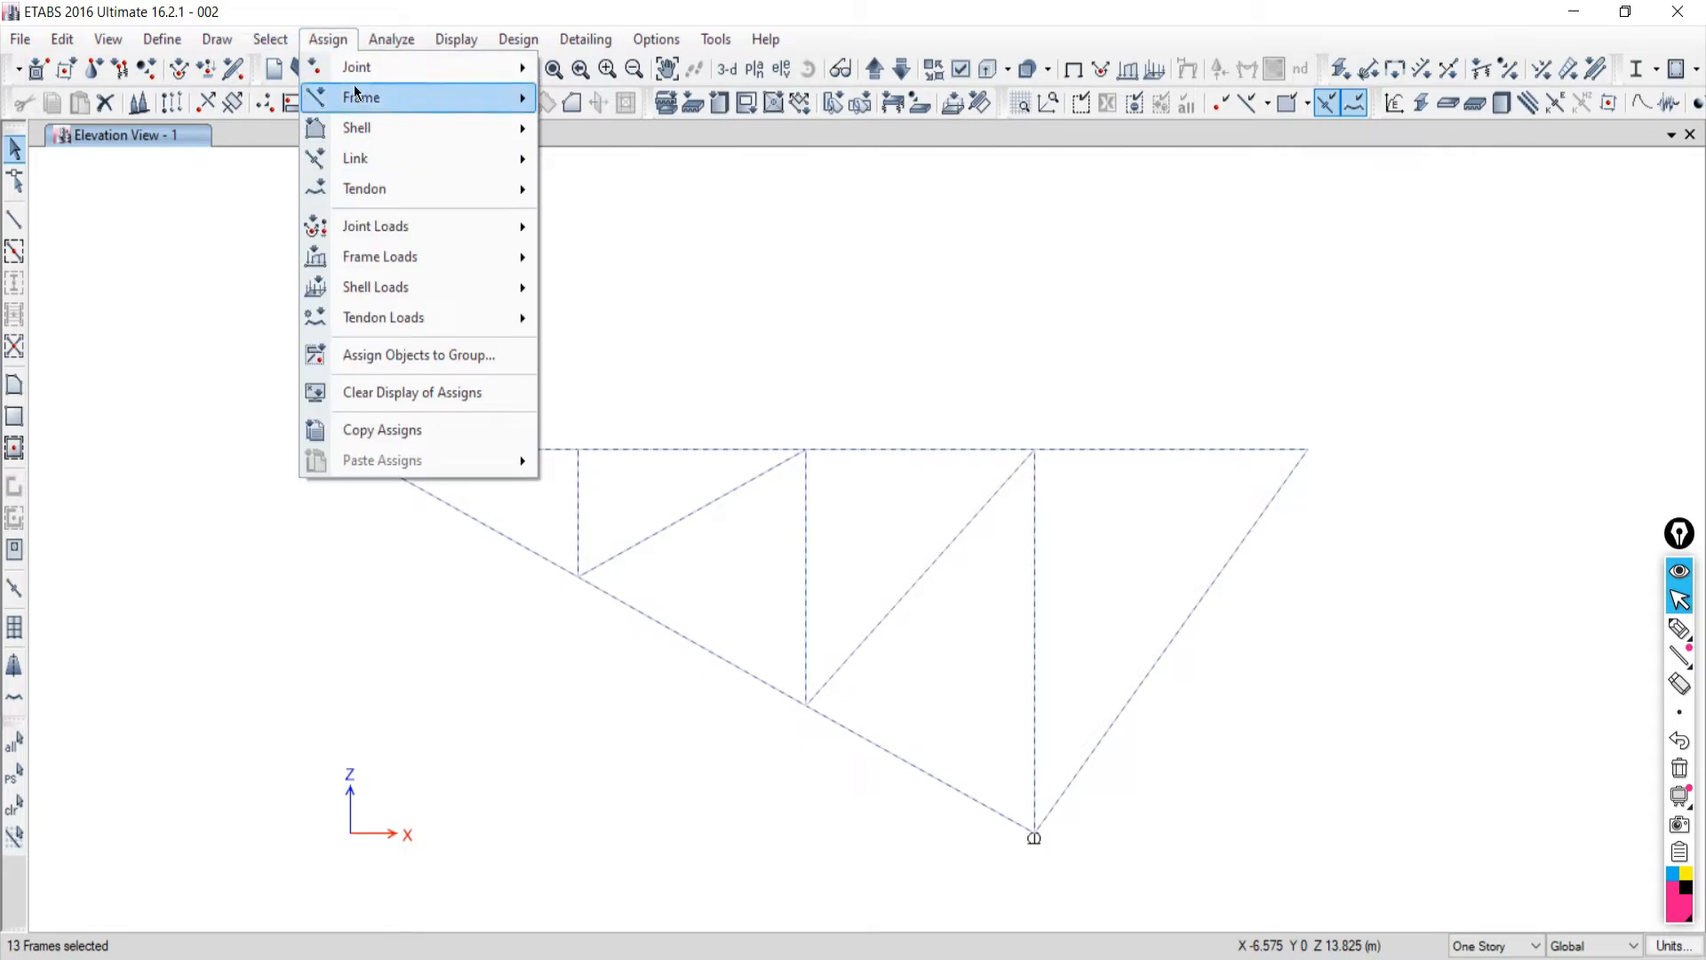
mouse_move(362, 106)
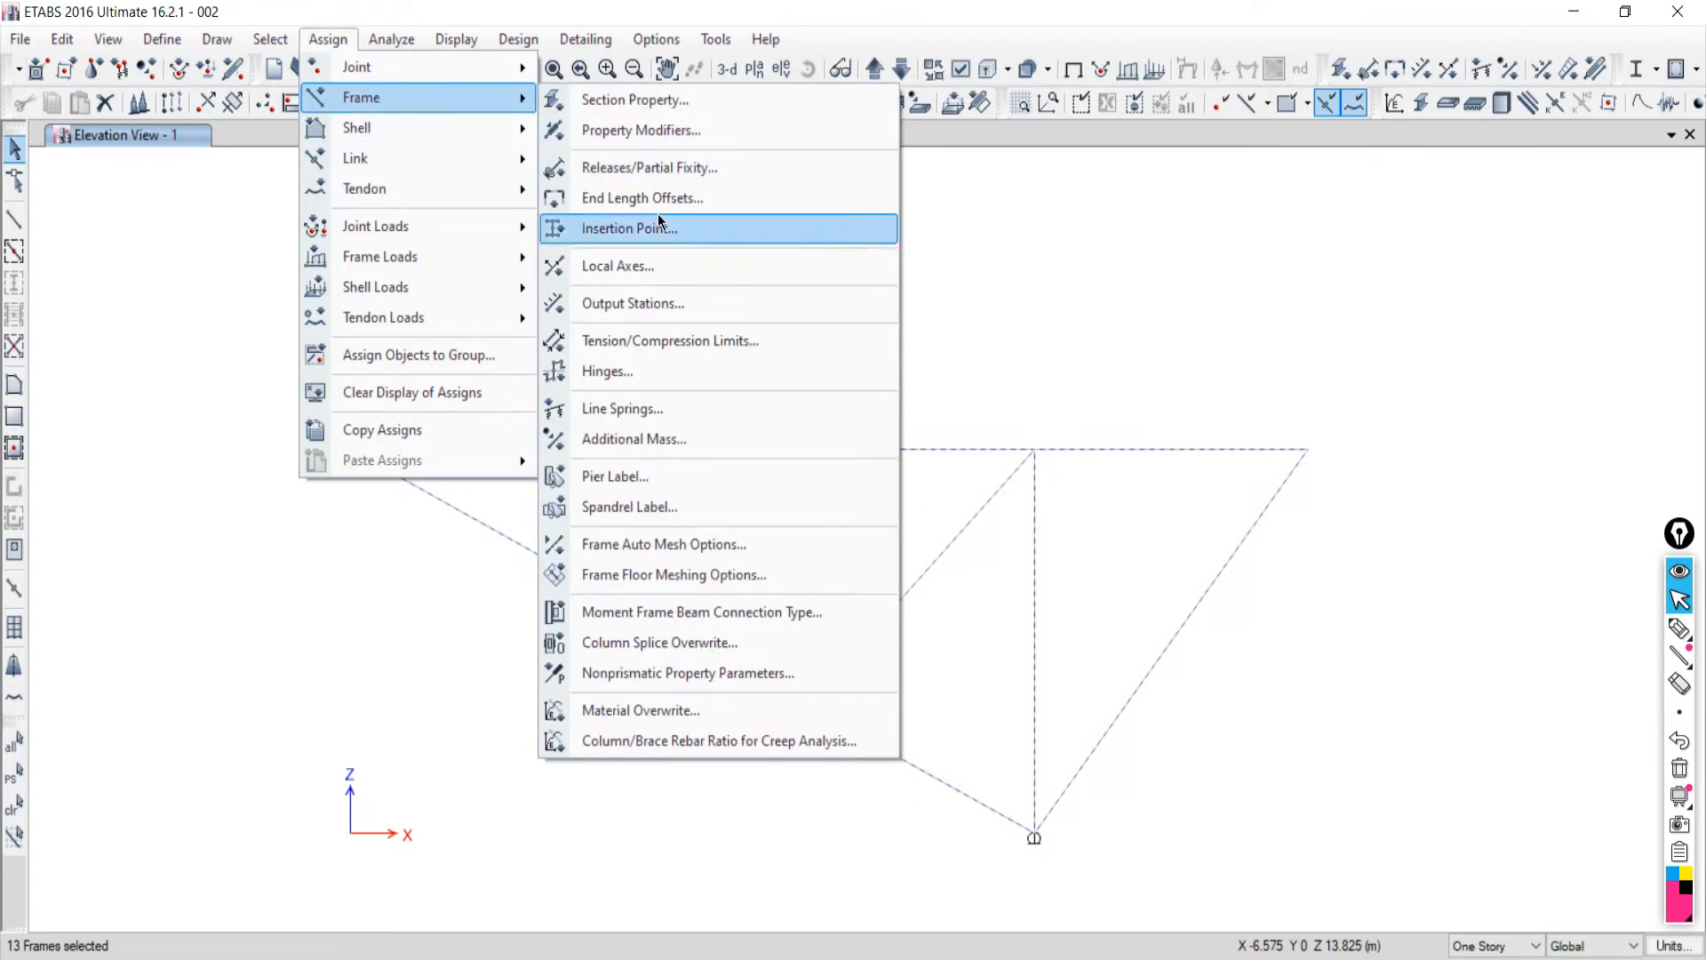
click(613, 170)
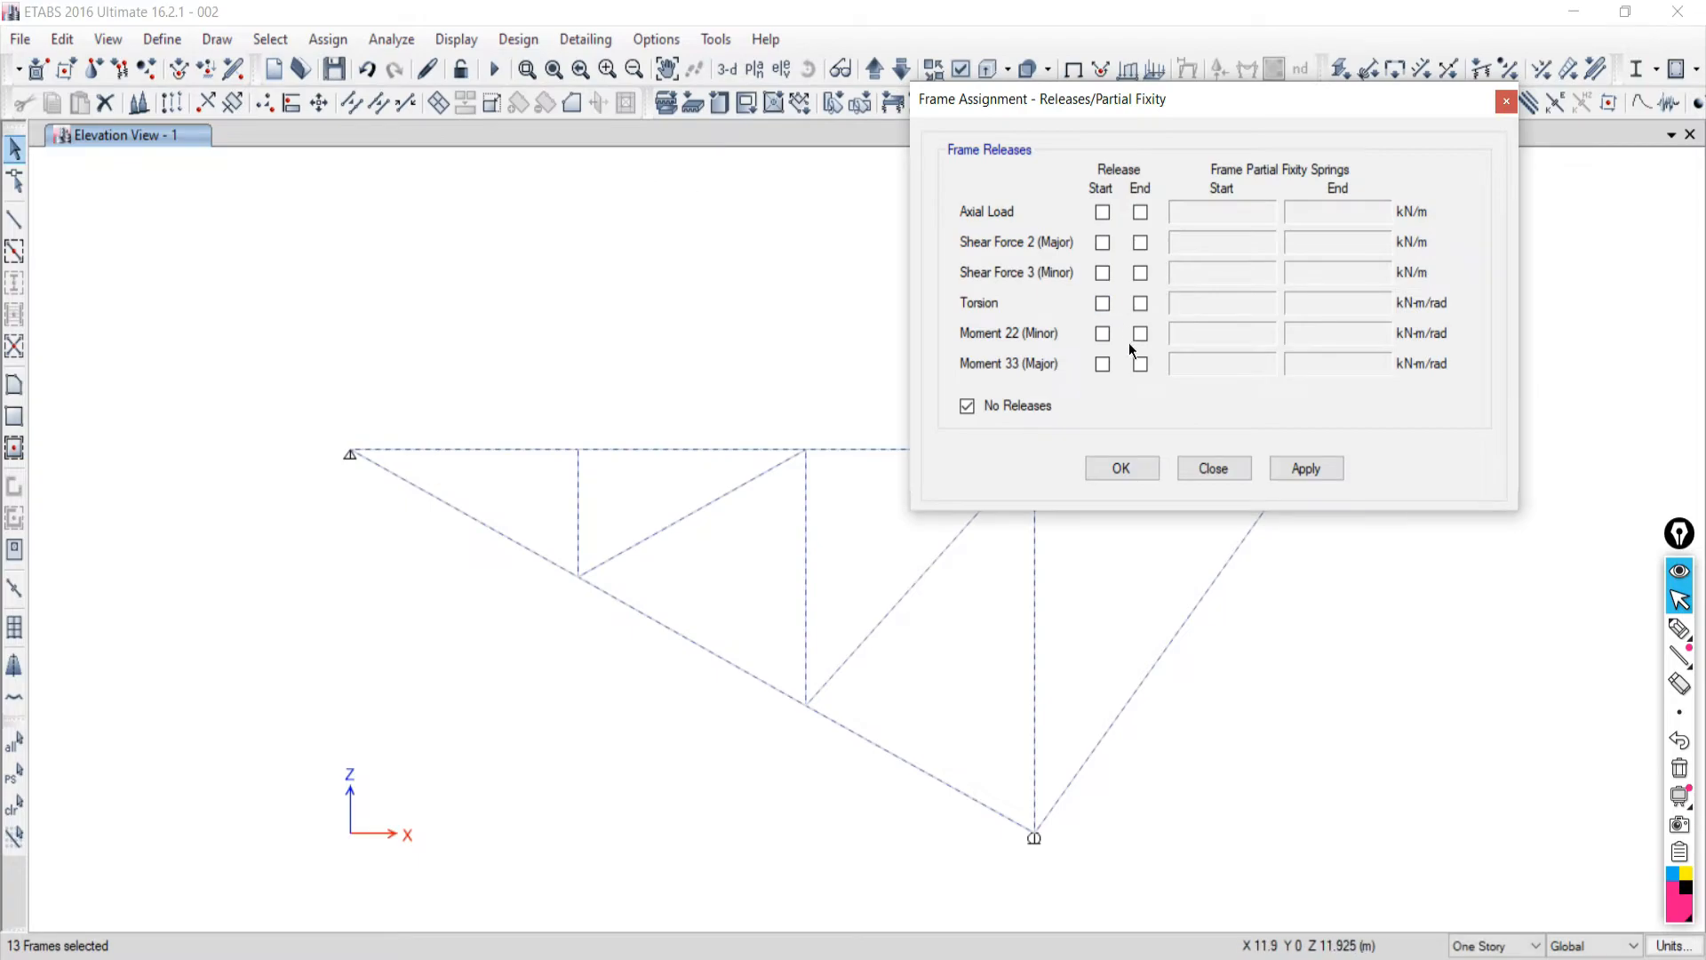
click(1105, 334)
click(1105, 368)
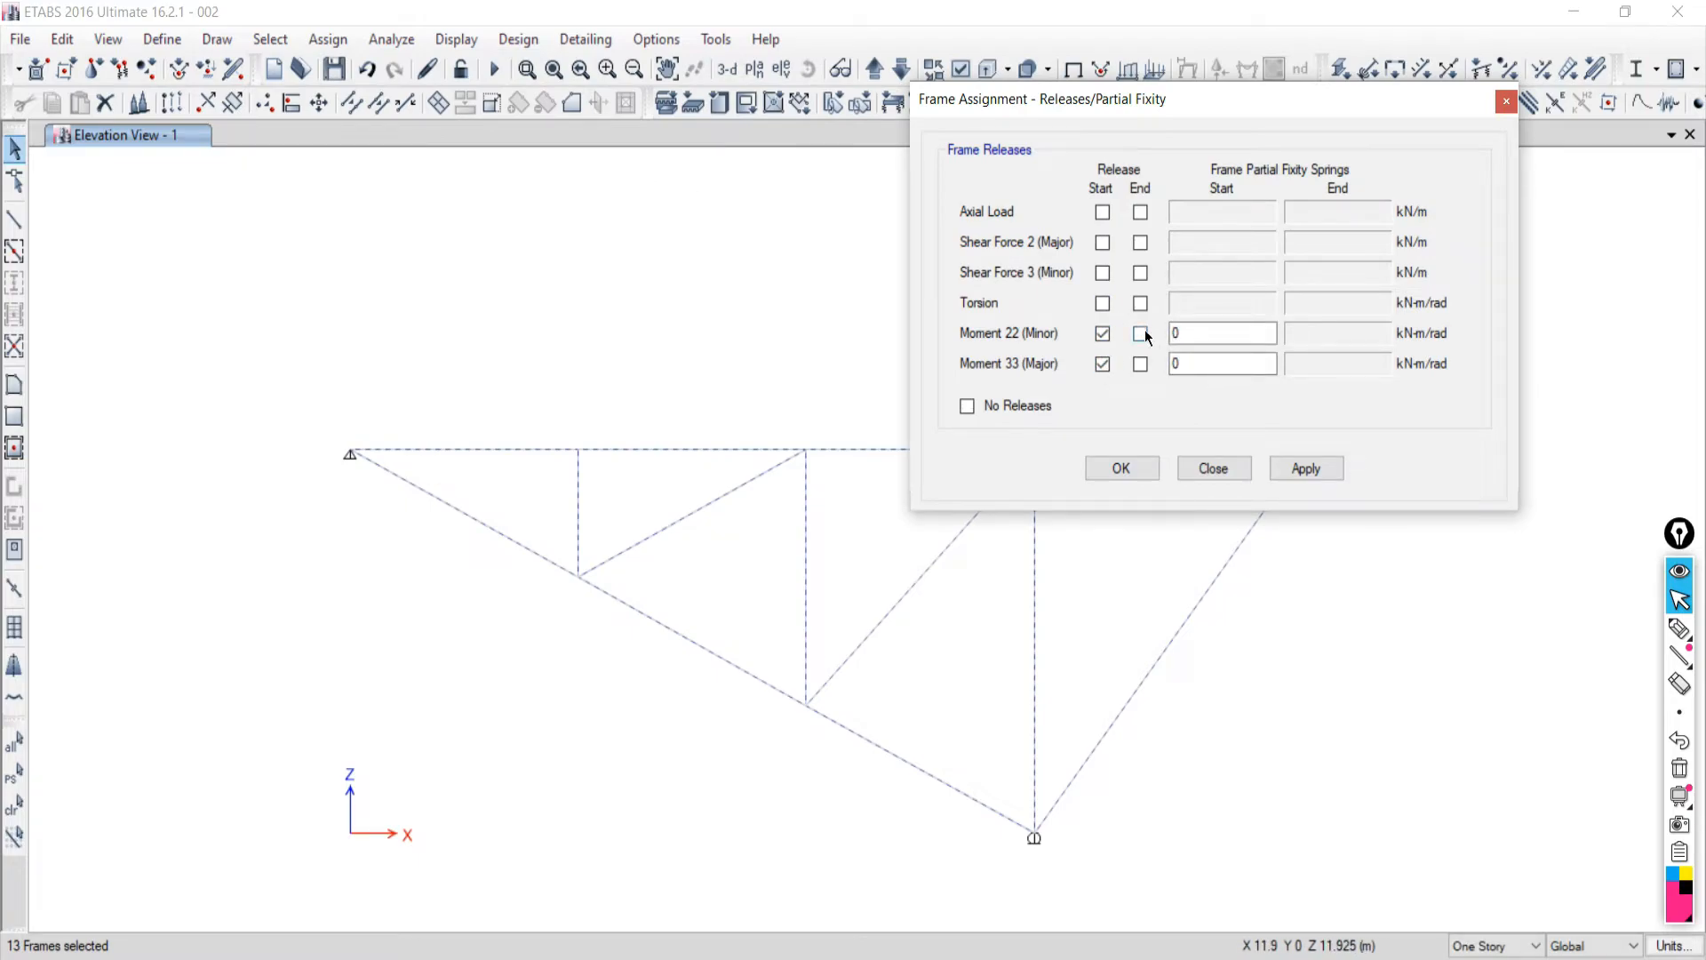
click(1141, 333)
click(1140, 363)
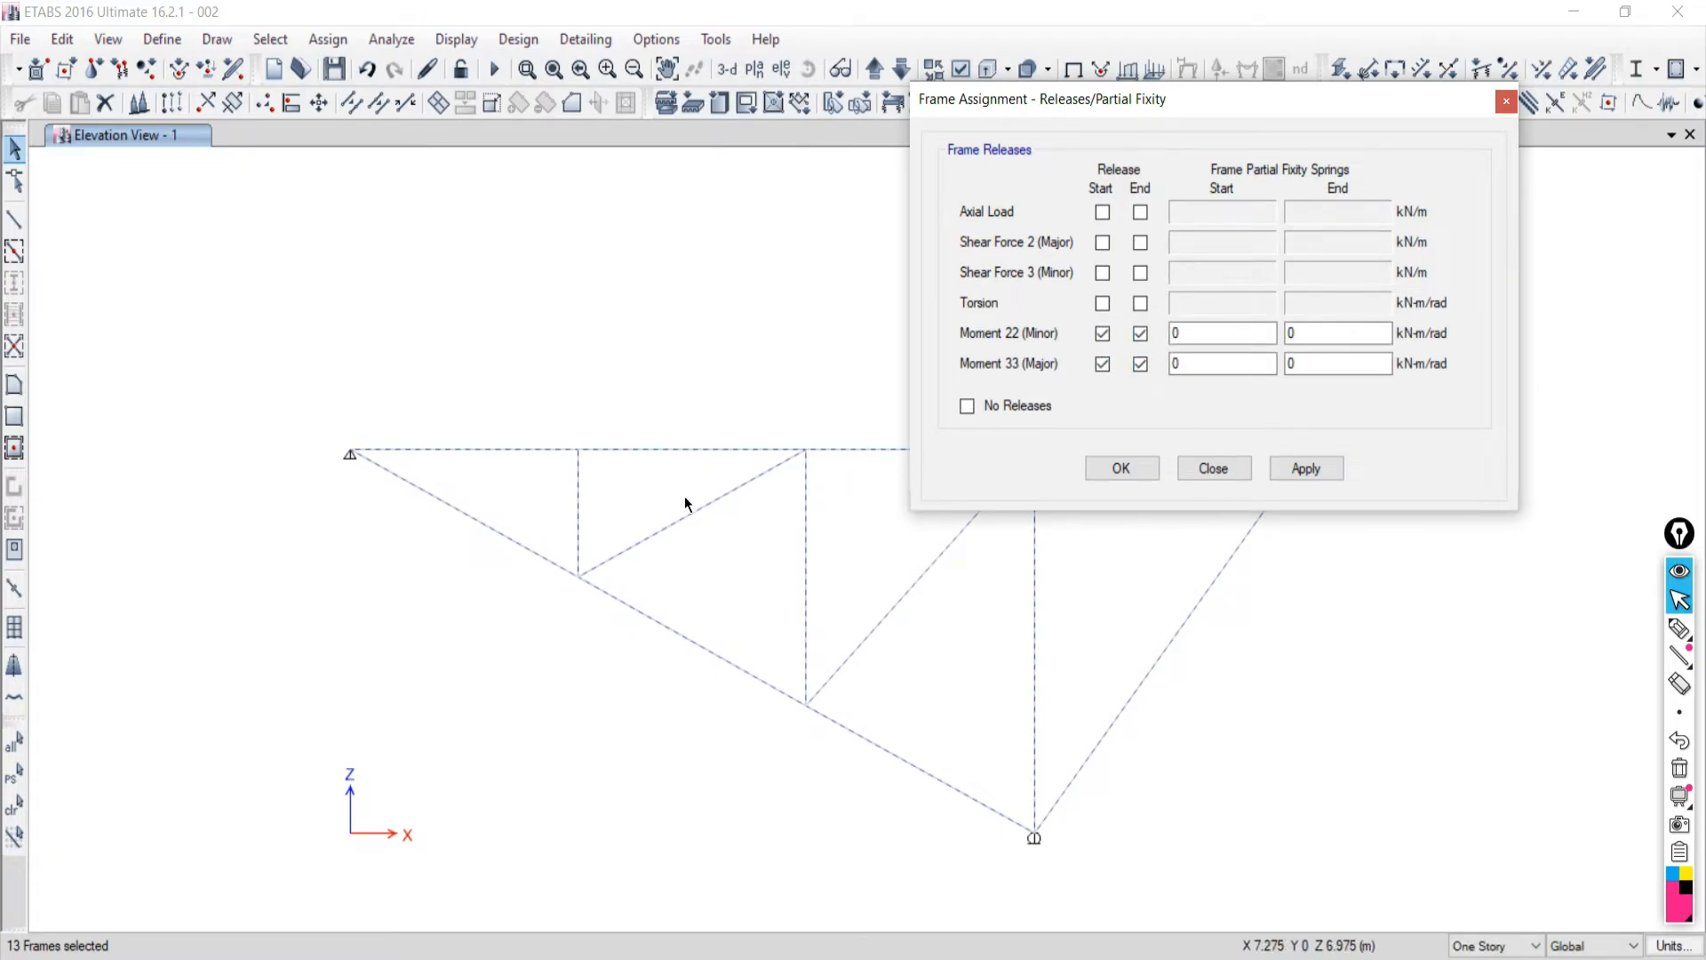
click(1302, 470)
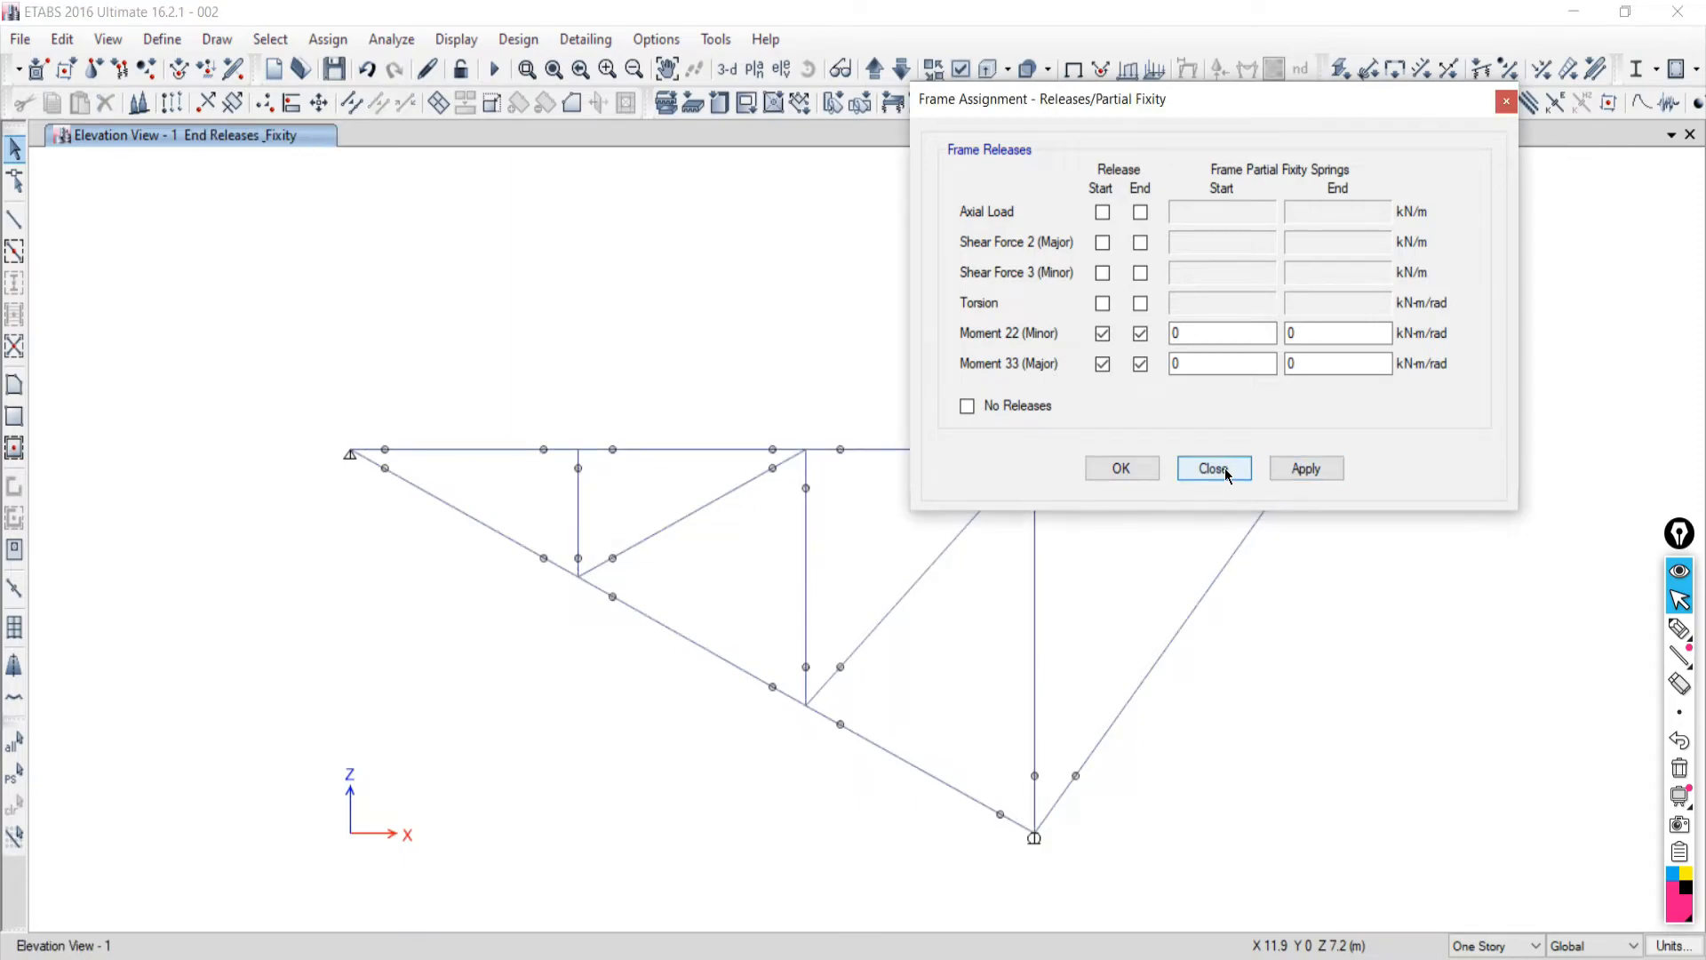
click(1212, 468)
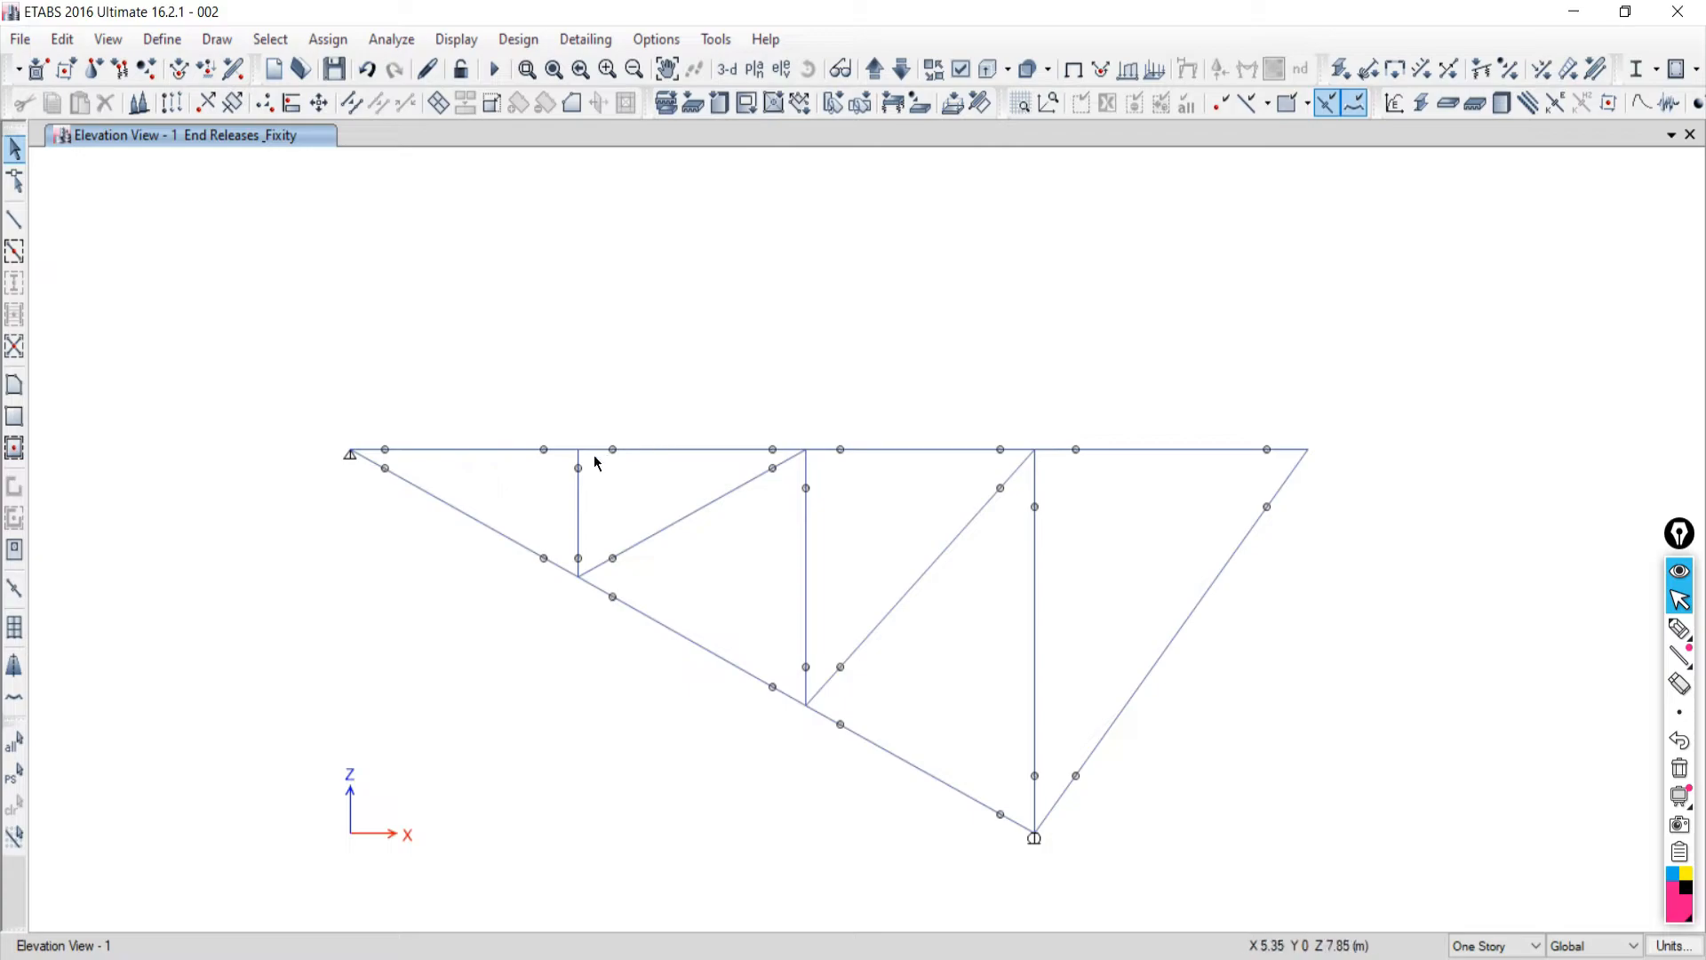
Run the analysis again with the end releases and play the Dead load deformed shape animation briefly.
click(494, 69)
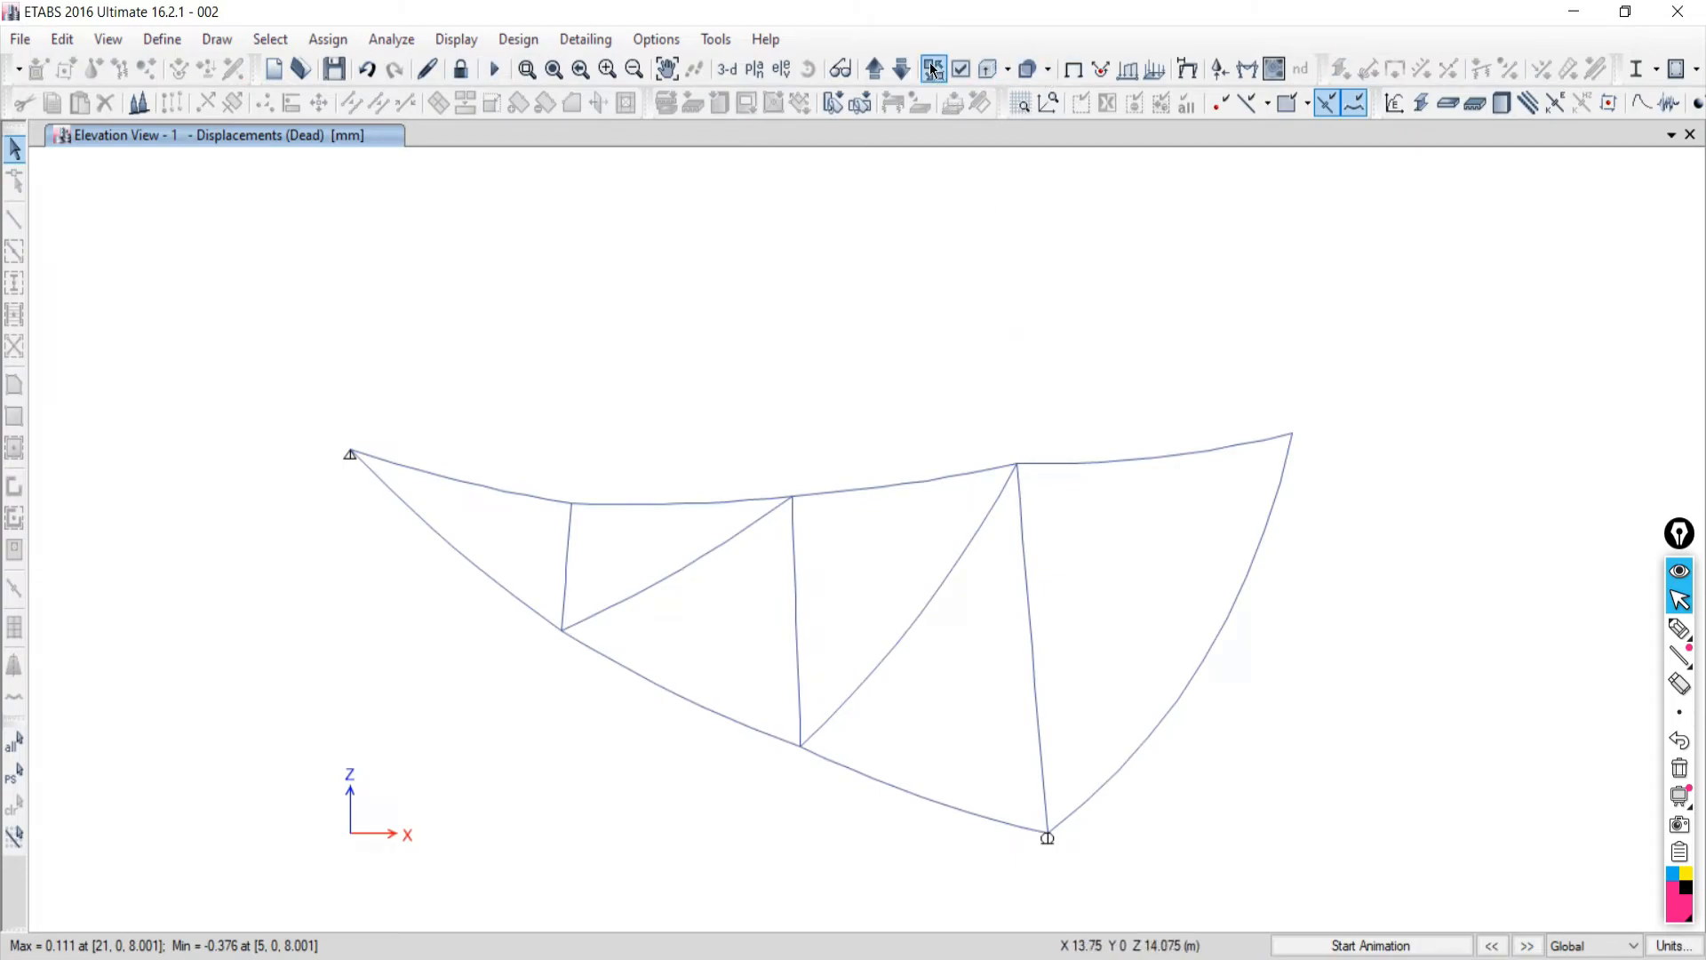
click(1348, 942)
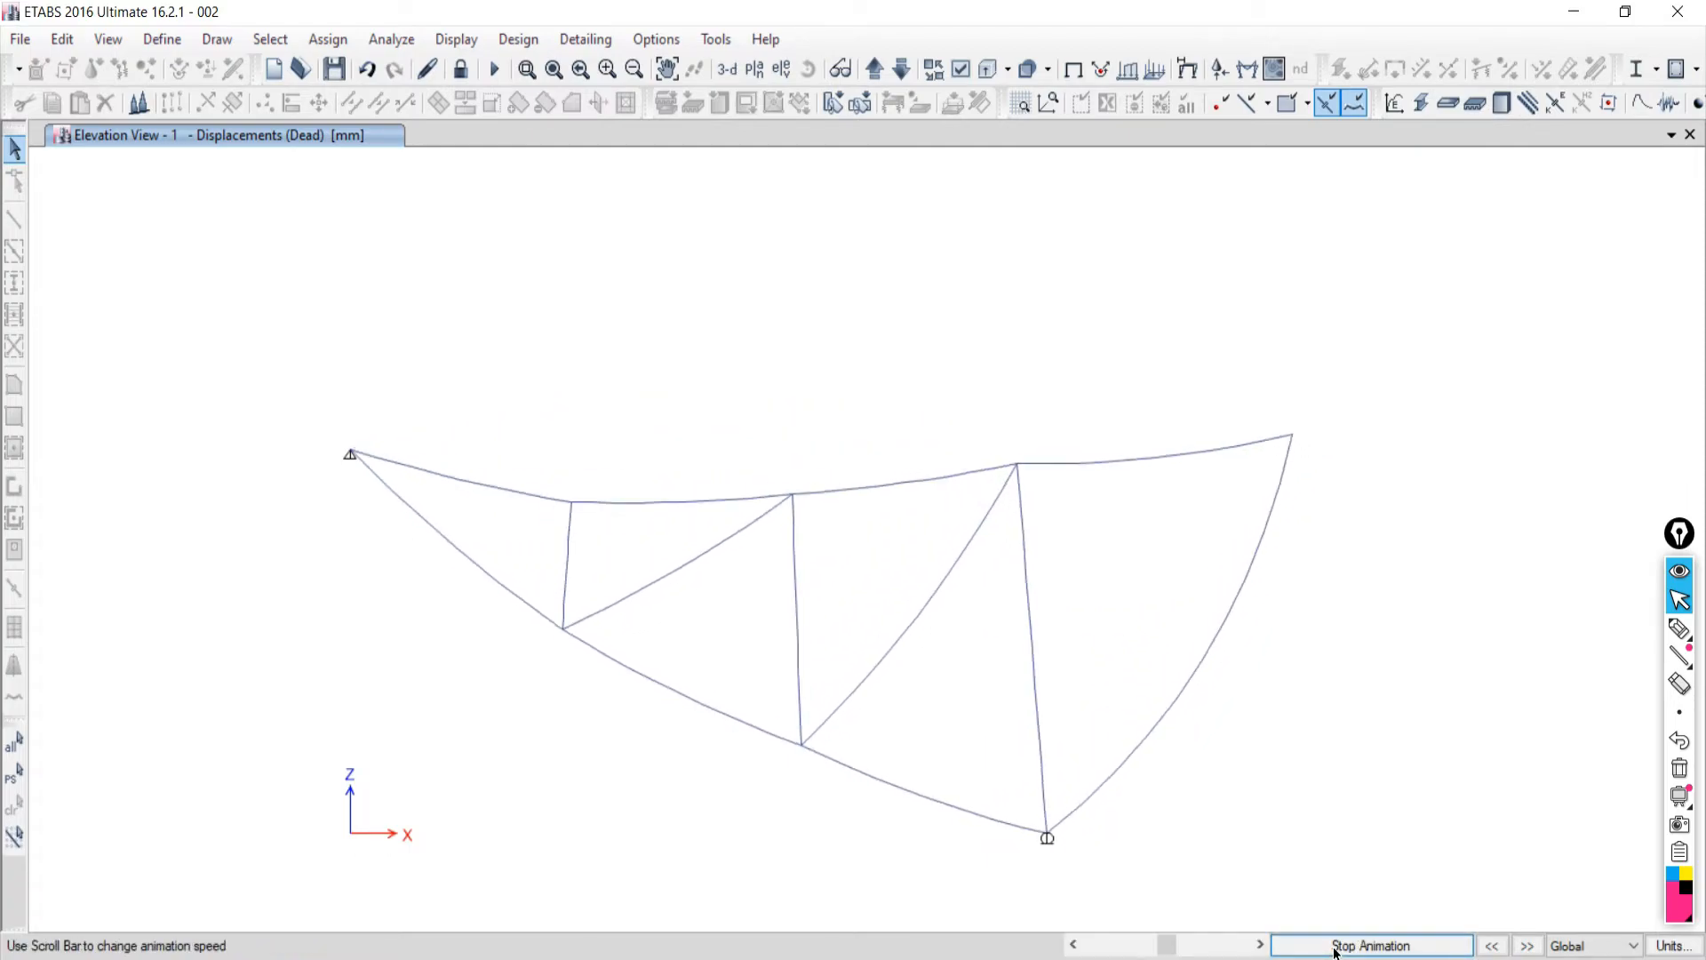
click(1335, 947)
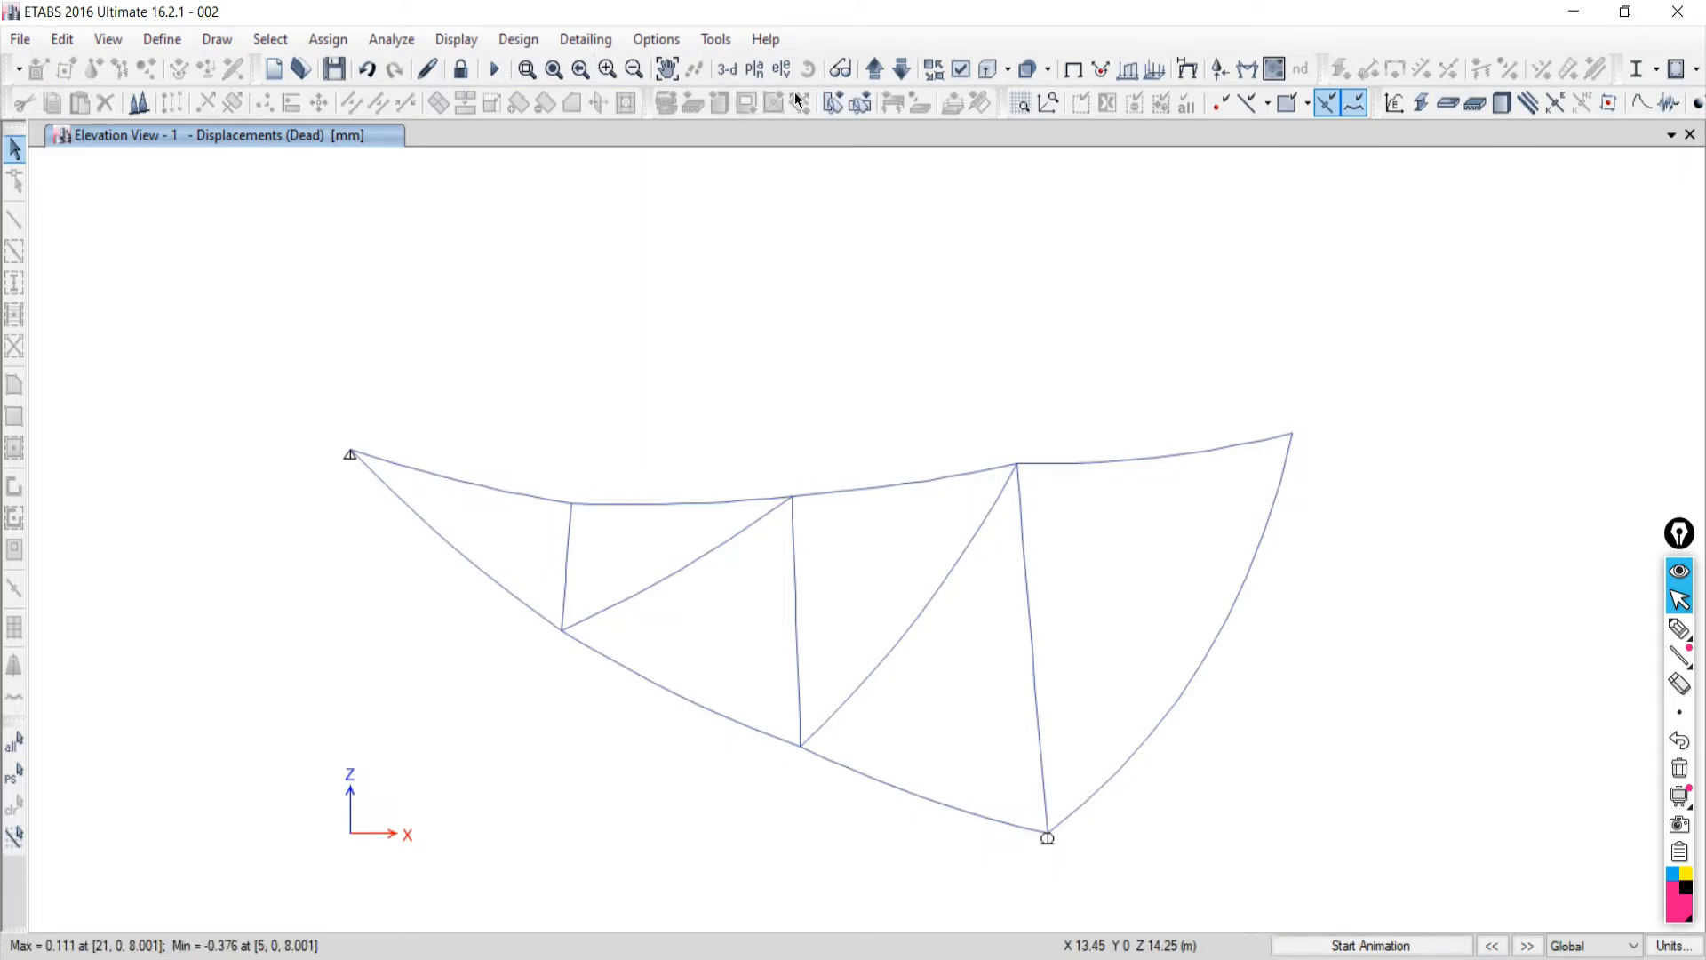
Open the support and spring reactions display settings for the analysed truss.
click(546, 41)
click(465, 41)
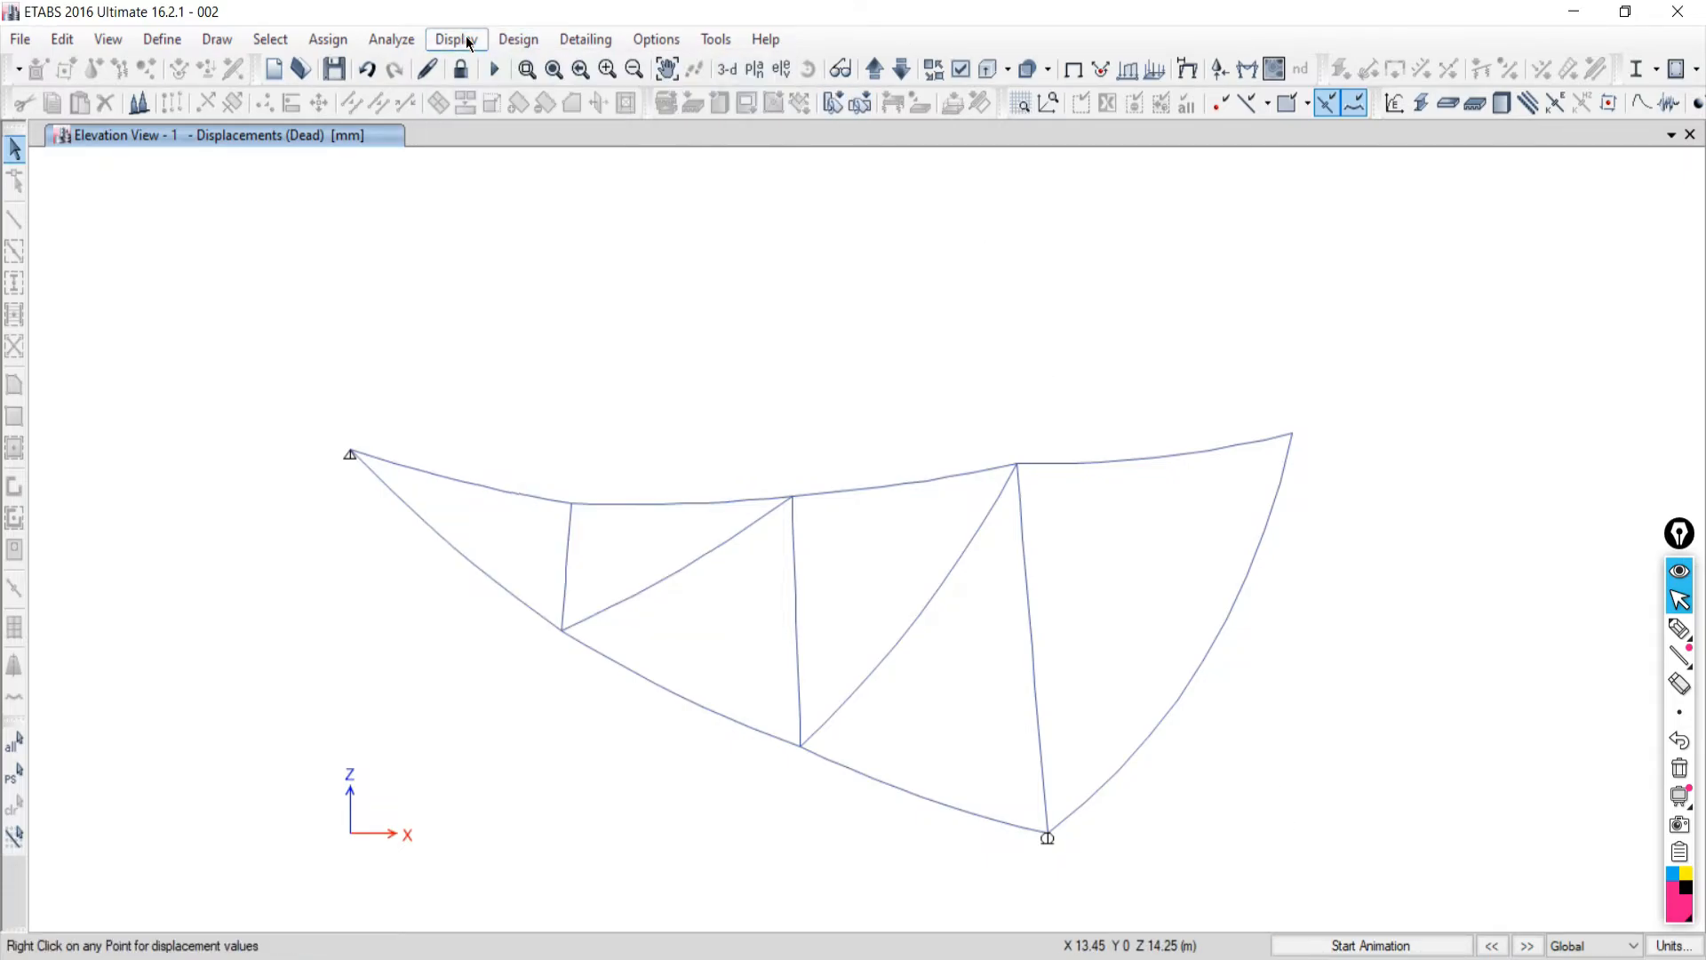
mouse_move(517, 176)
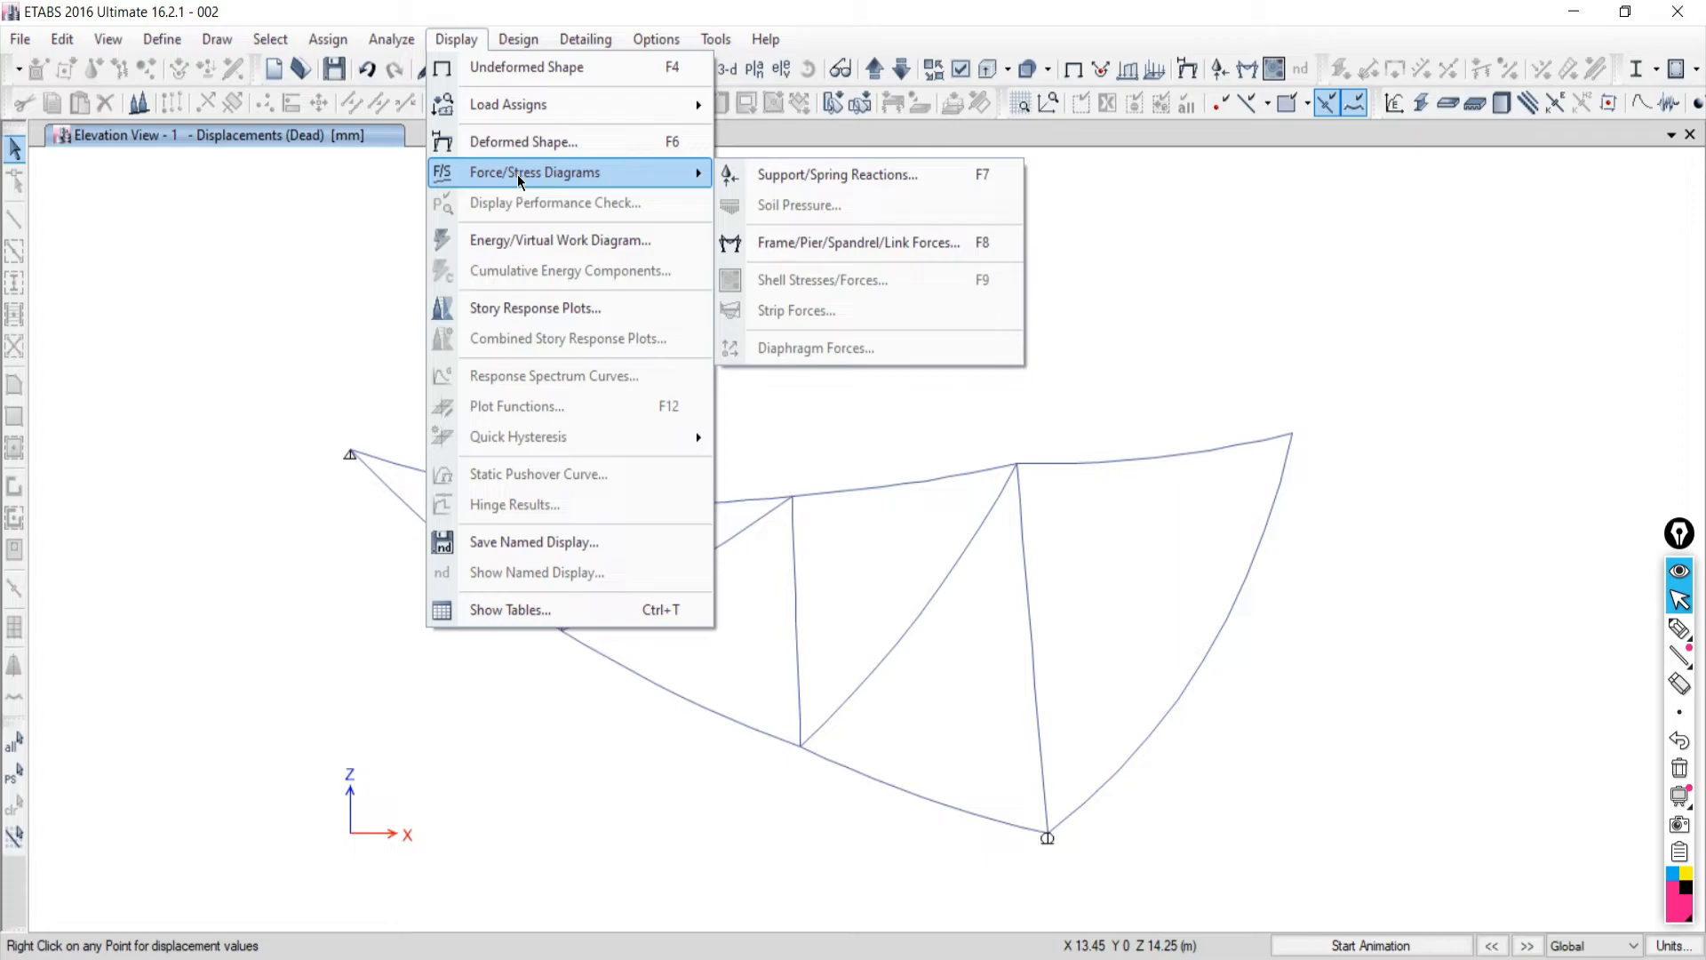
click(771, 176)
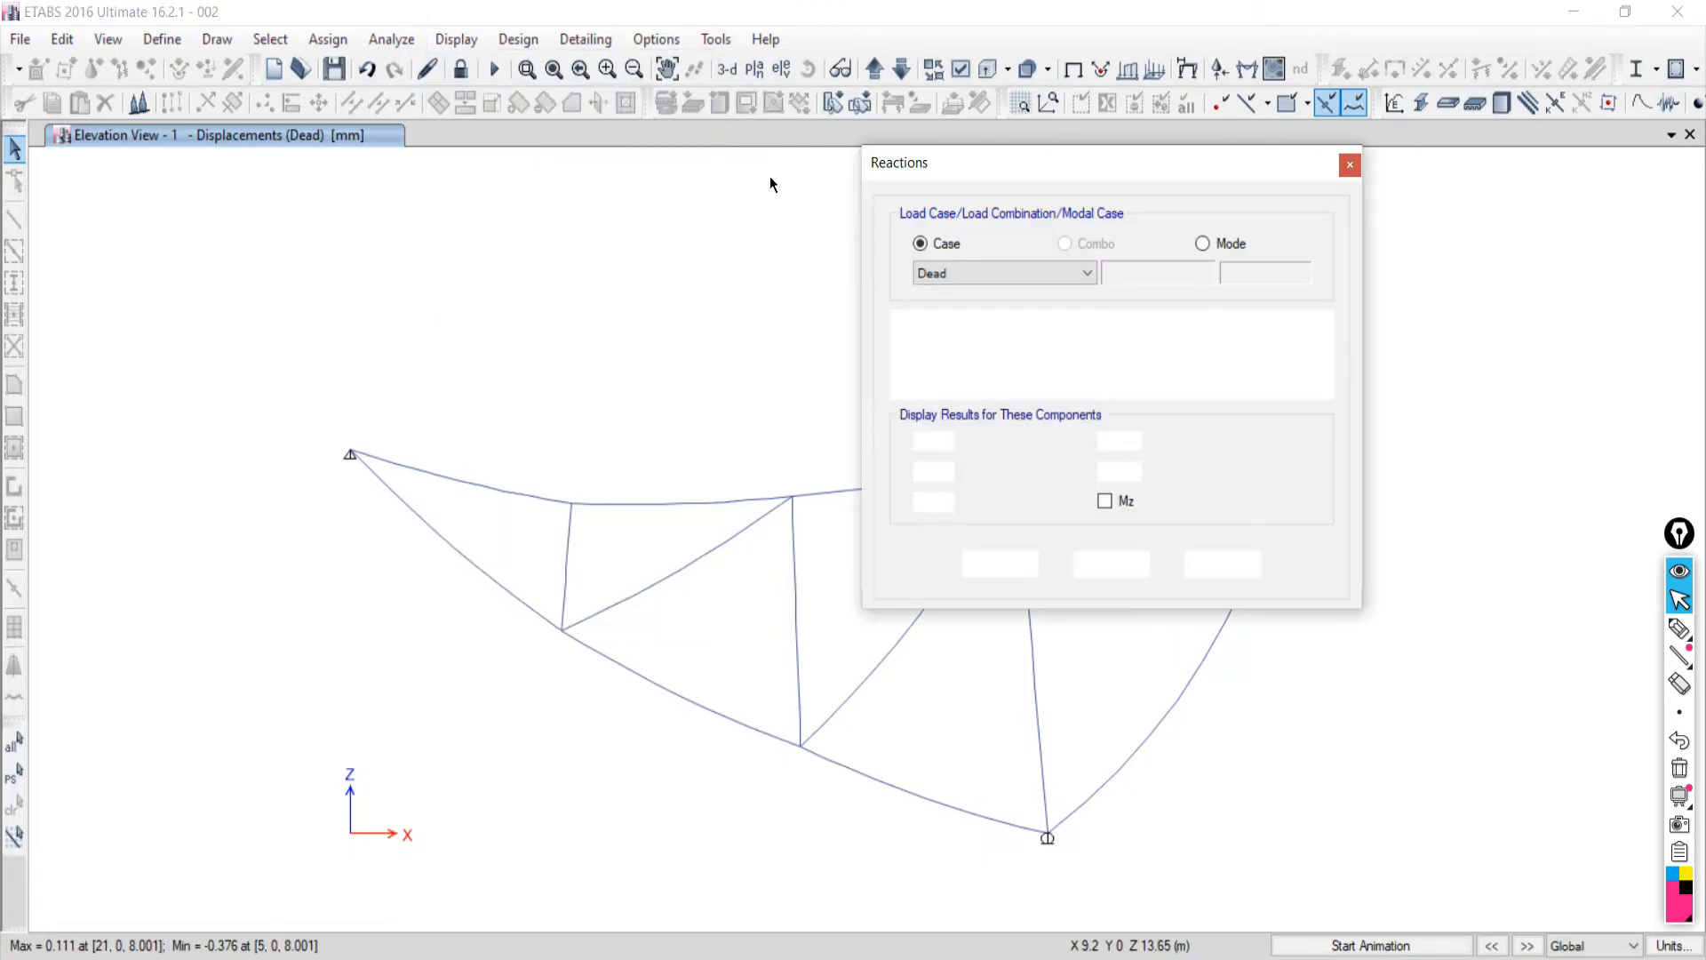
Display the Fz support reactions as arrows on the truss elevation for the Live load case.
click(947, 276)
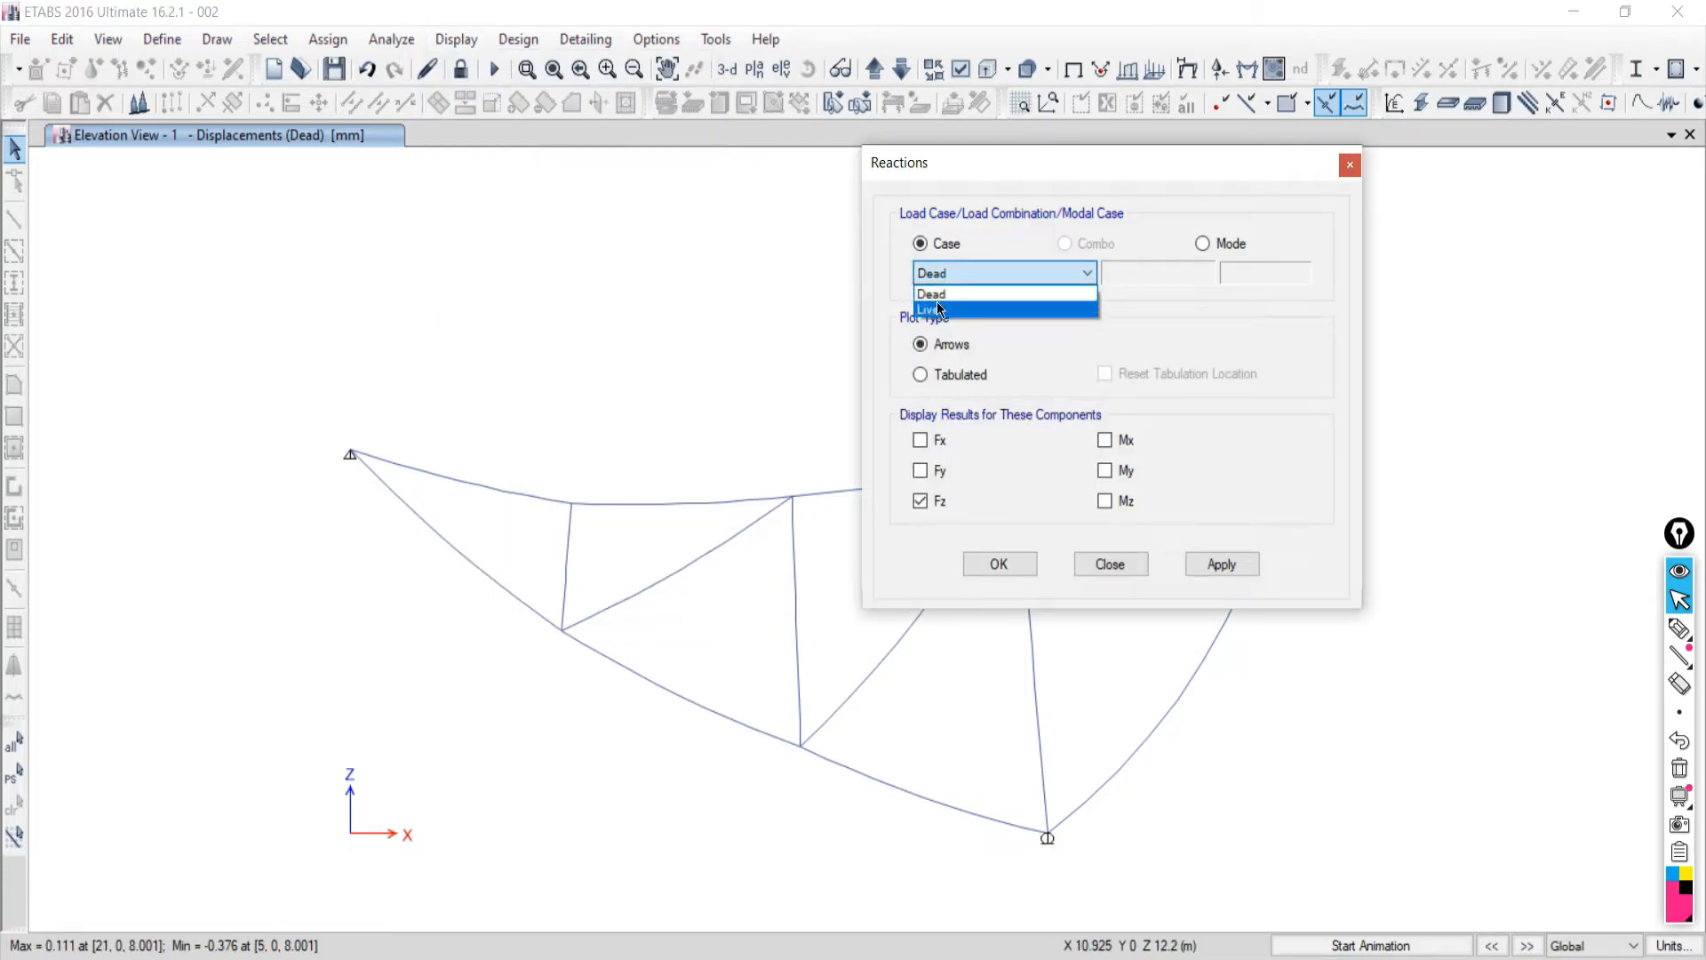
click(924, 310)
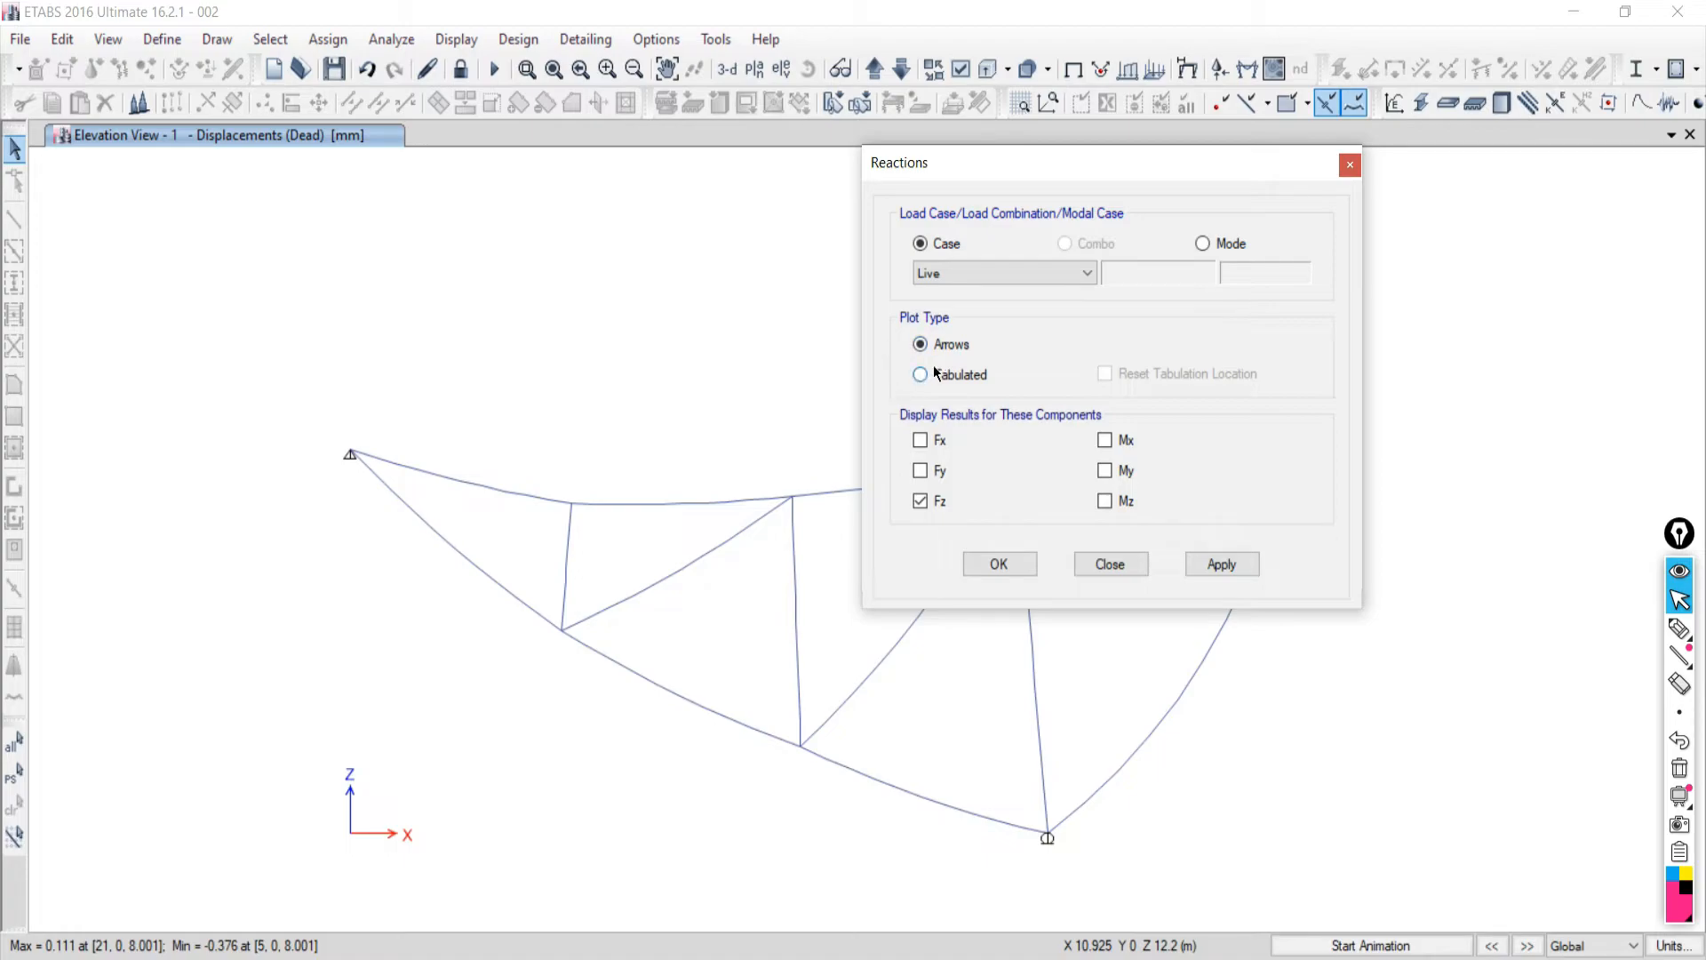
click(1219, 564)
scroll(1047, 839, down, 5)
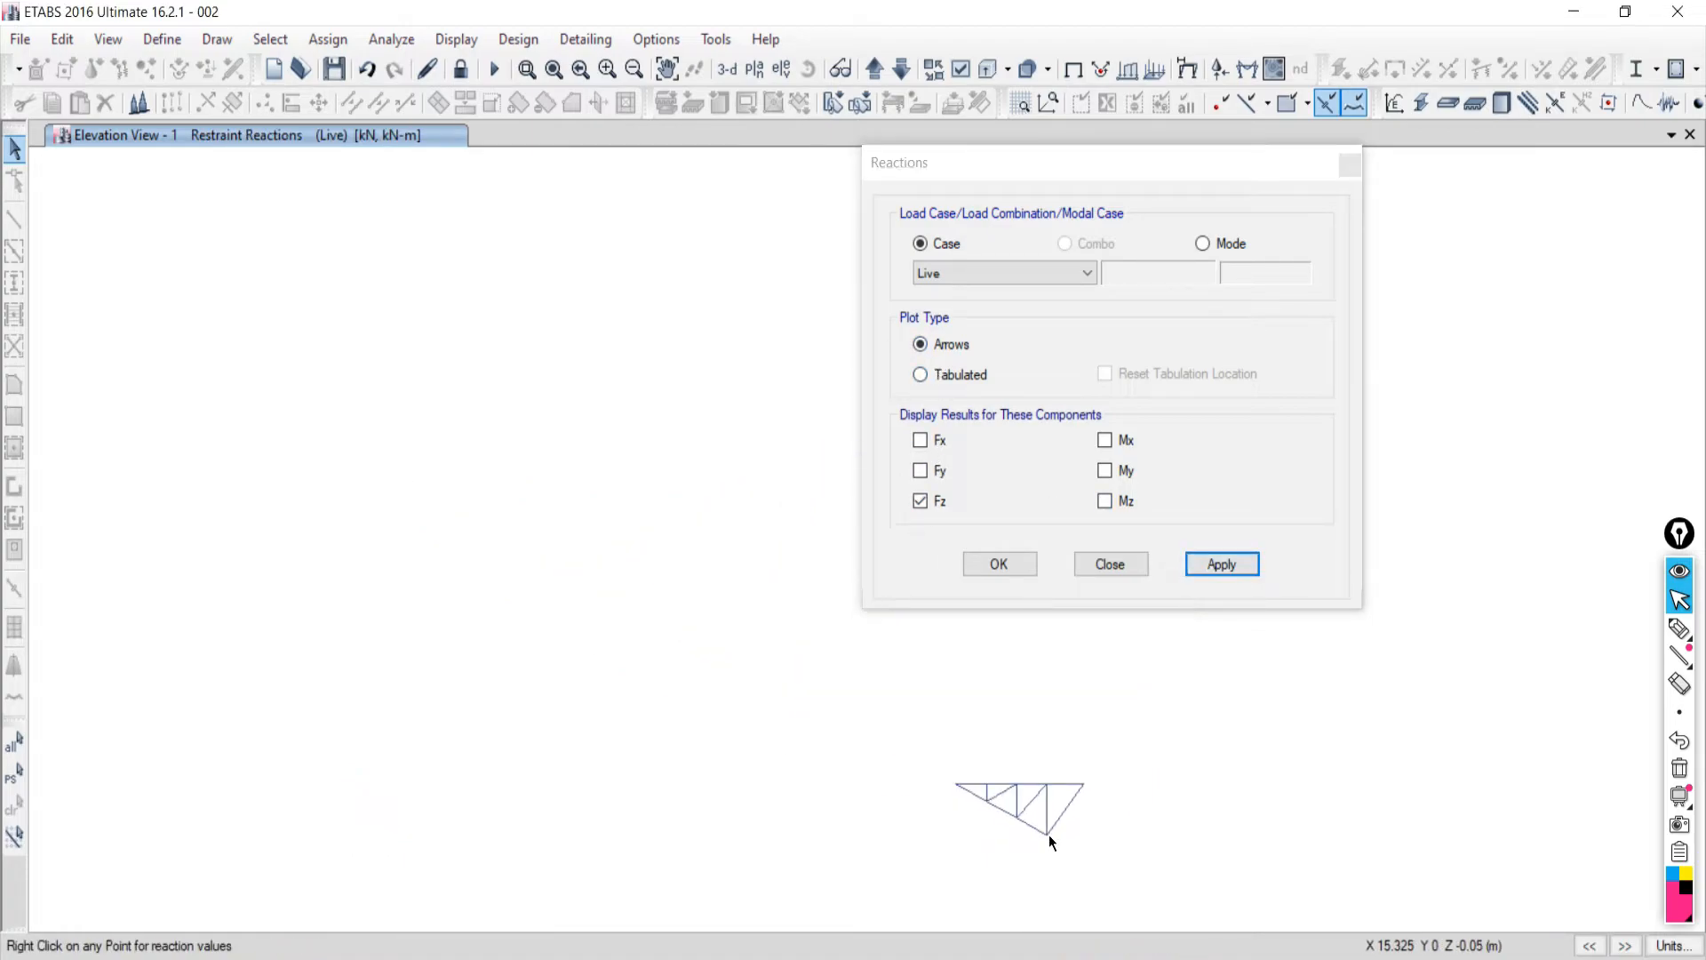
scroll(1064, 870, up, 5)
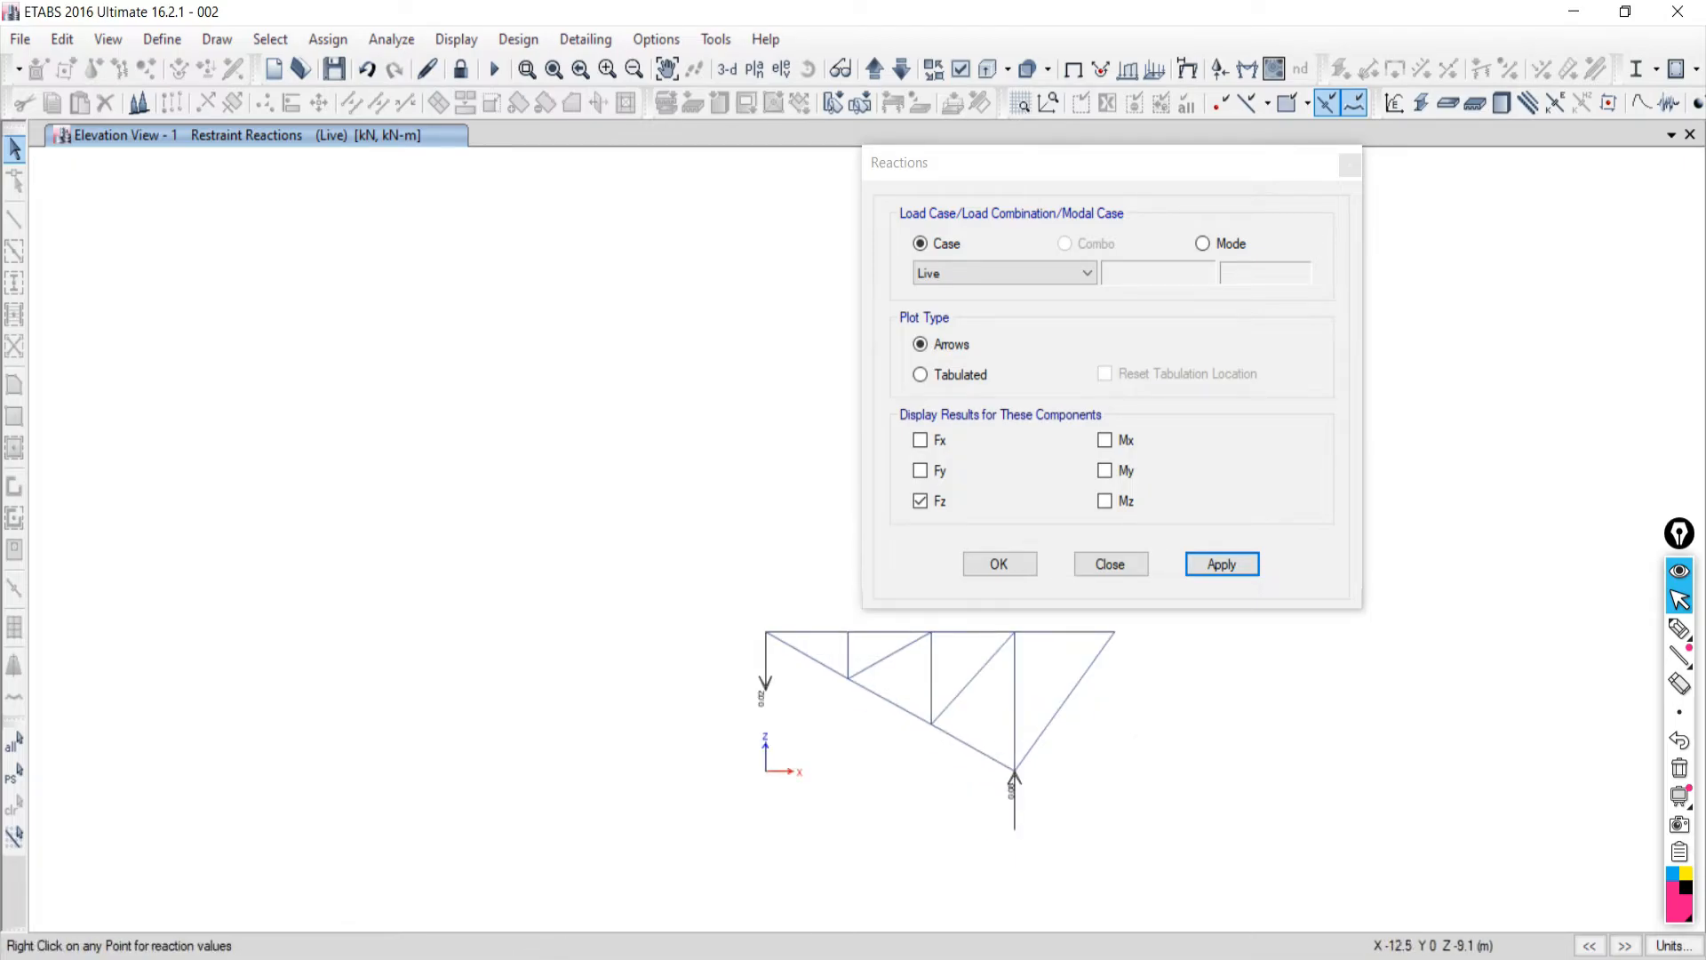
Switch to the truss example PDF to read the member force table of Ex. 14.3.11, then return to ETABS and close the reactions settings.
click(392, 940)
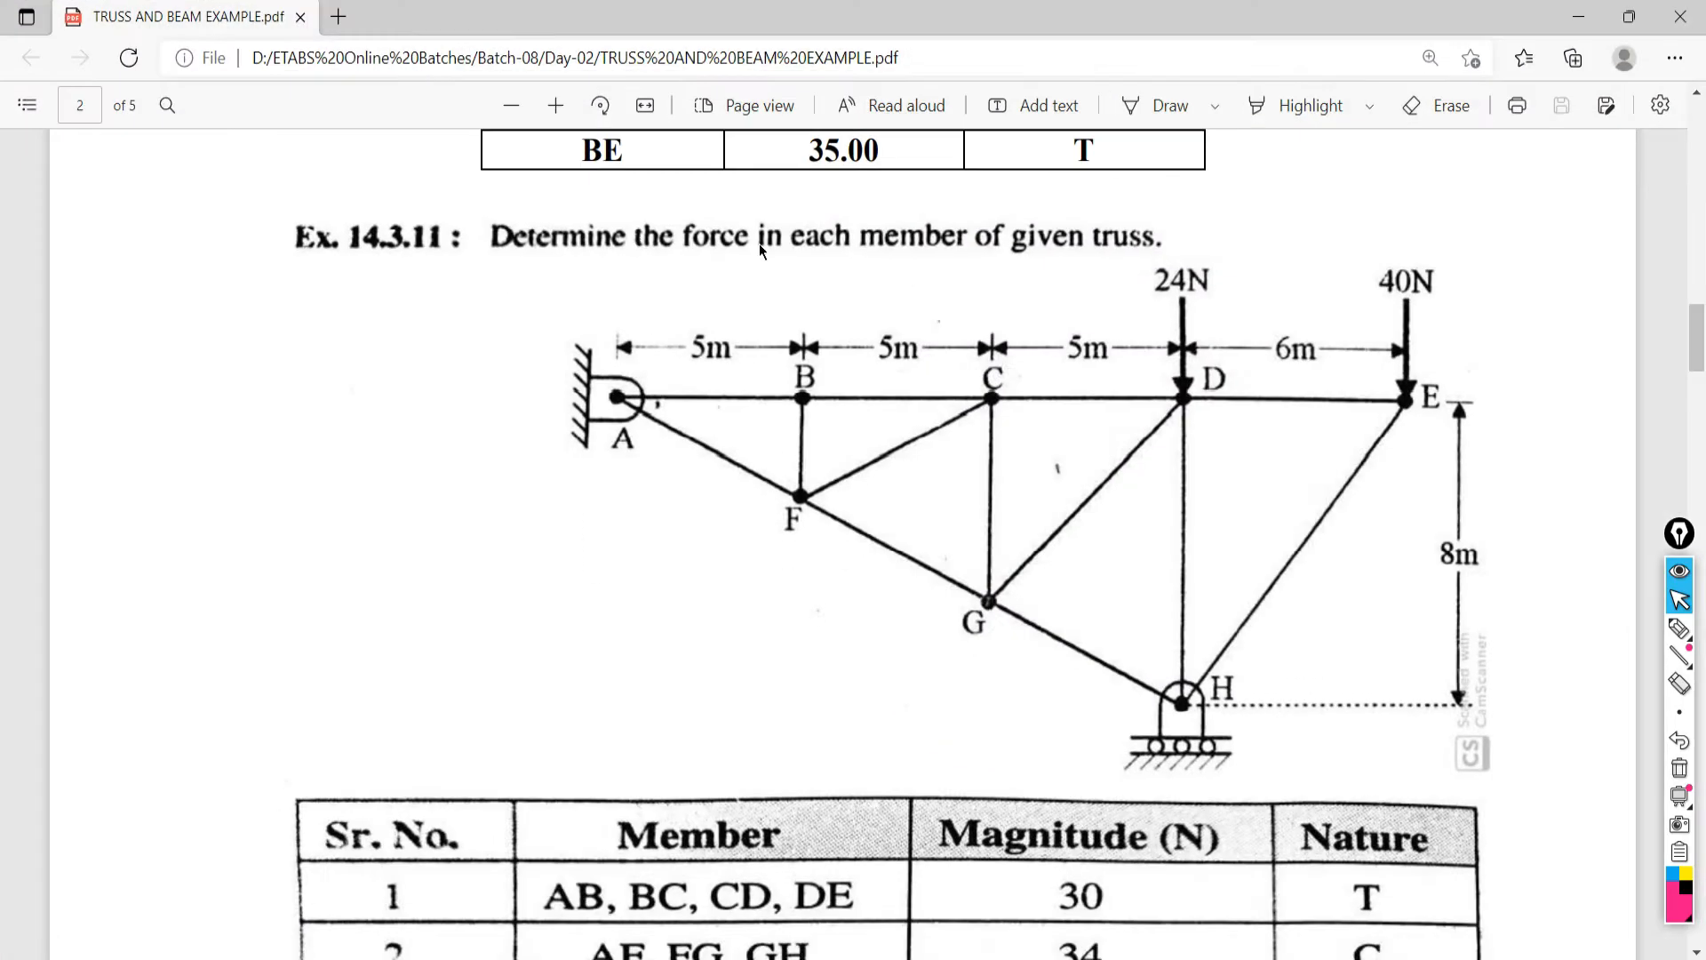
scroll(819, 457, down, 5)
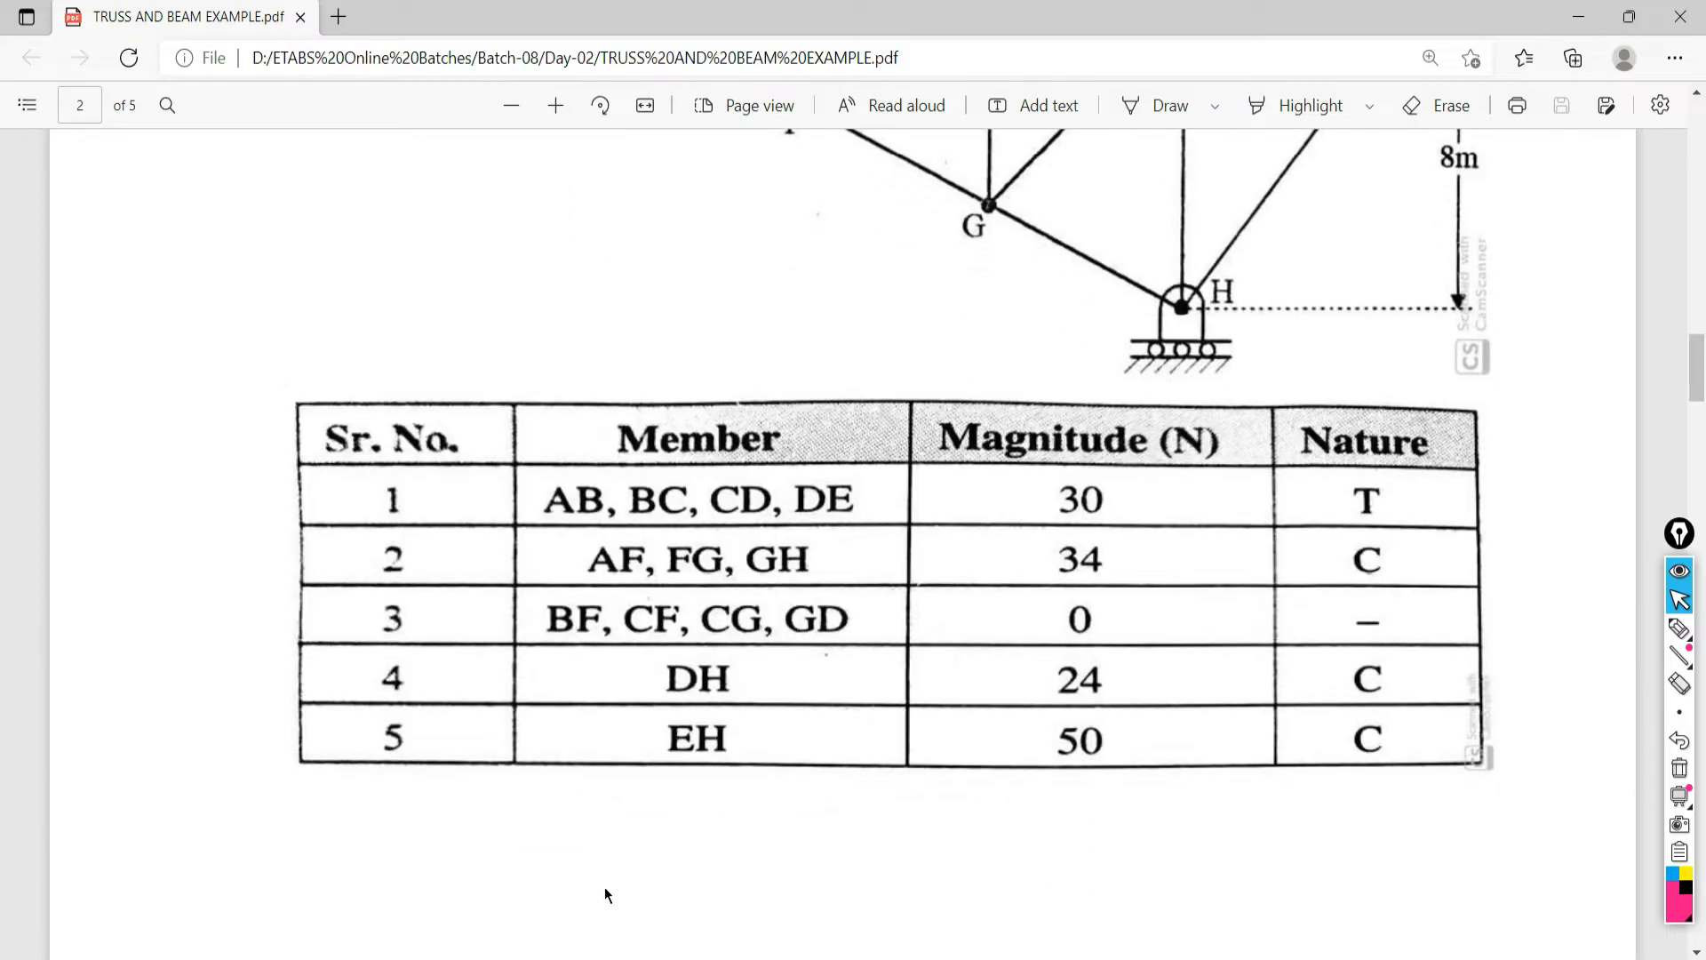
key(alt+Tab)
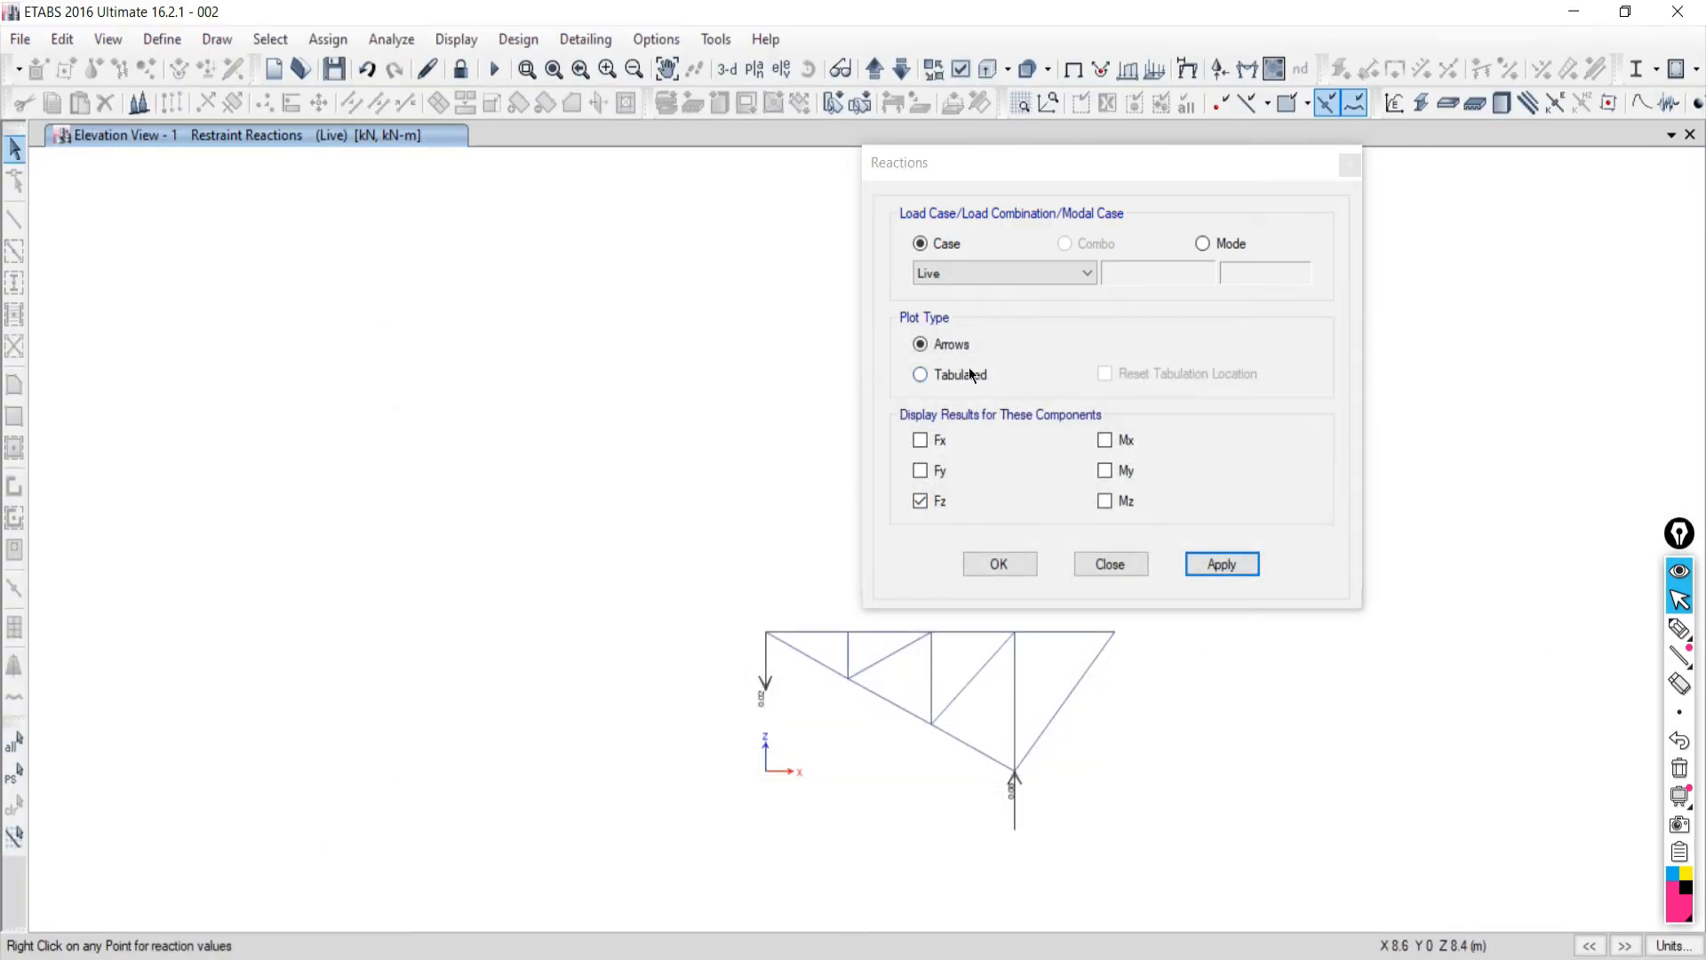
click(1102, 567)
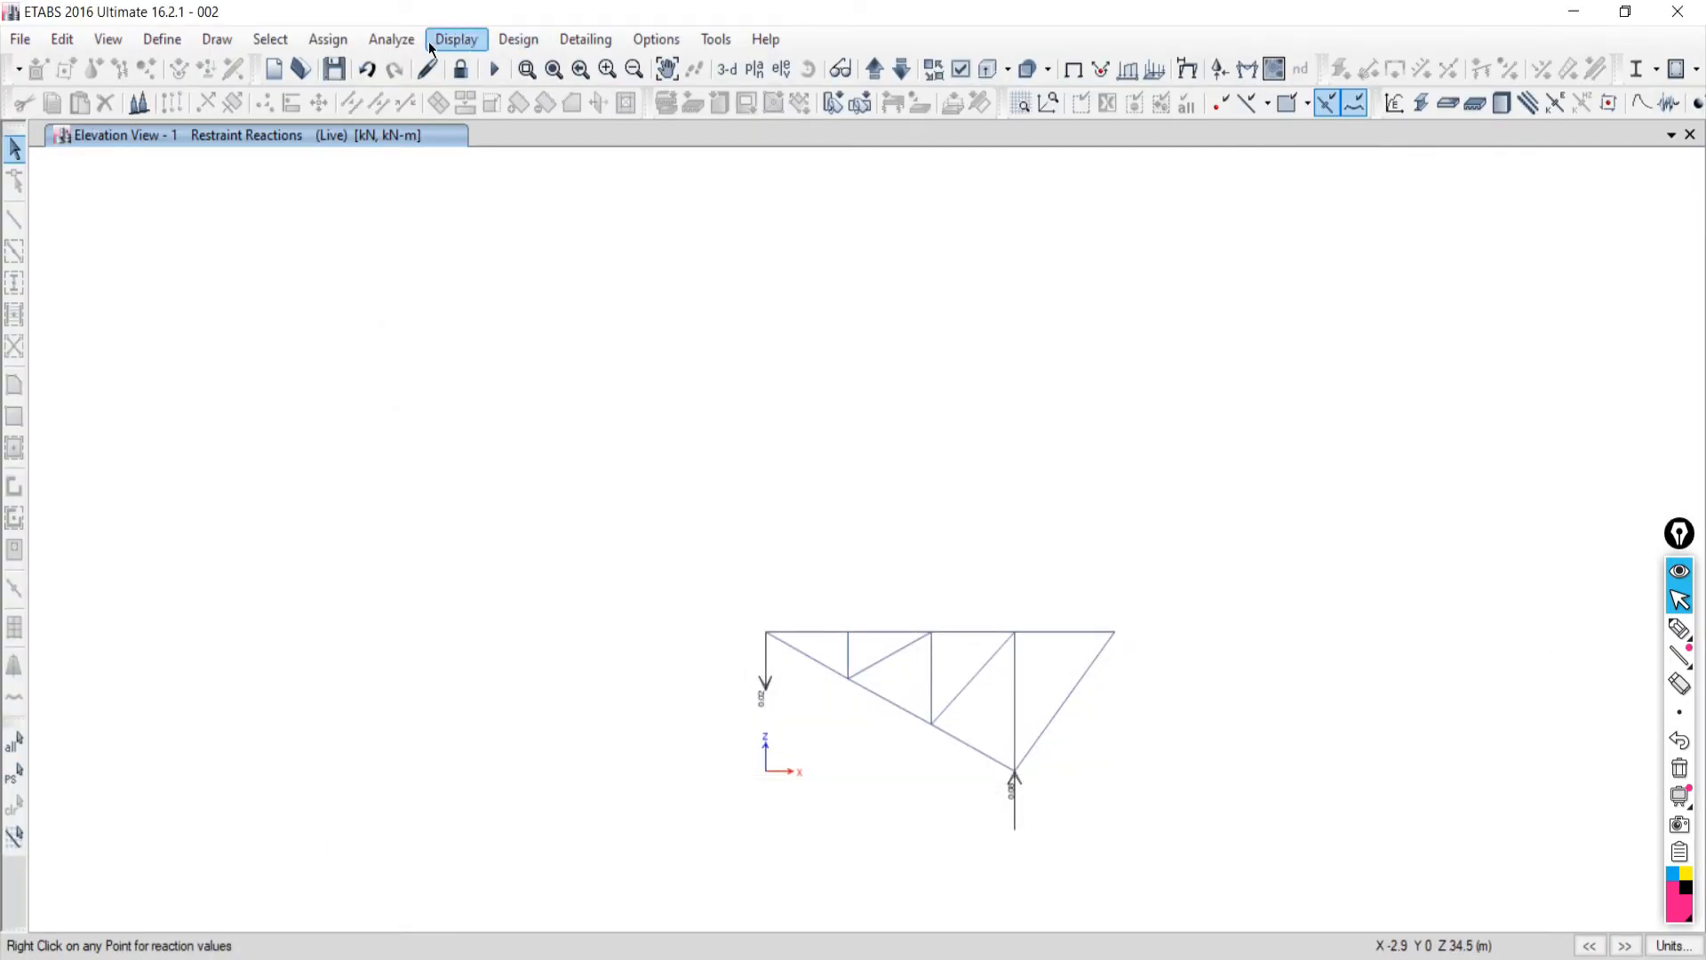
Display the frames' axial force diagram for the Live case, filled and with values shown at controlling stations.
click(456, 39)
mouse_move(569, 172)
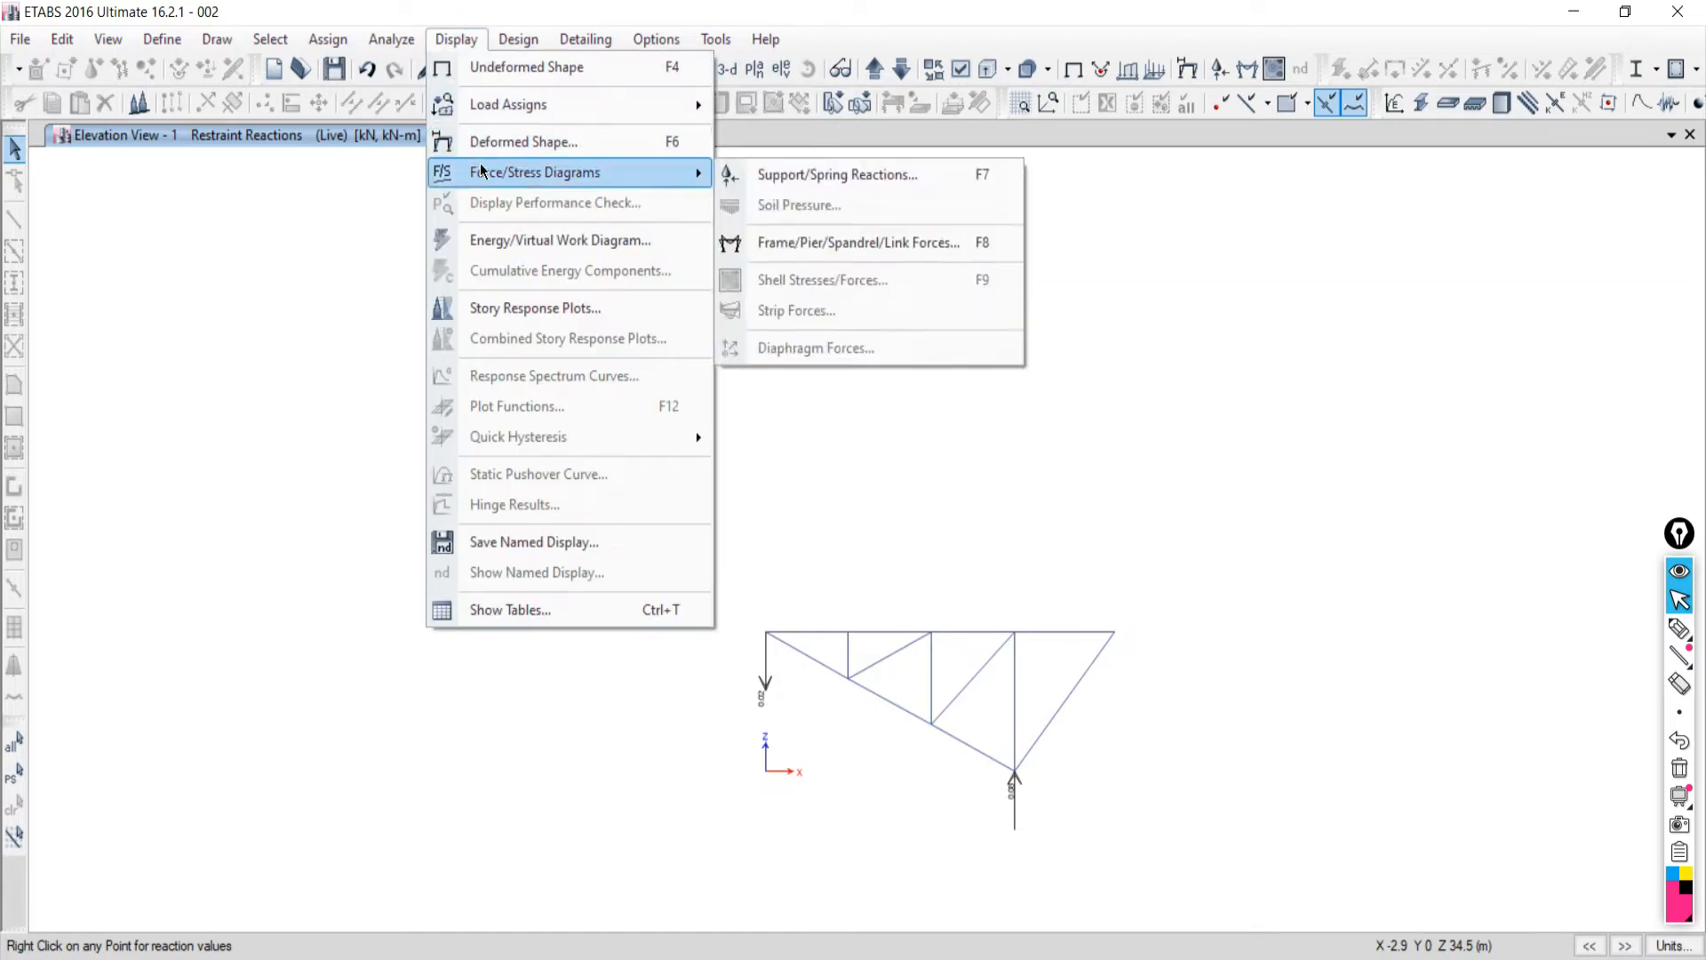
click(869, 244)
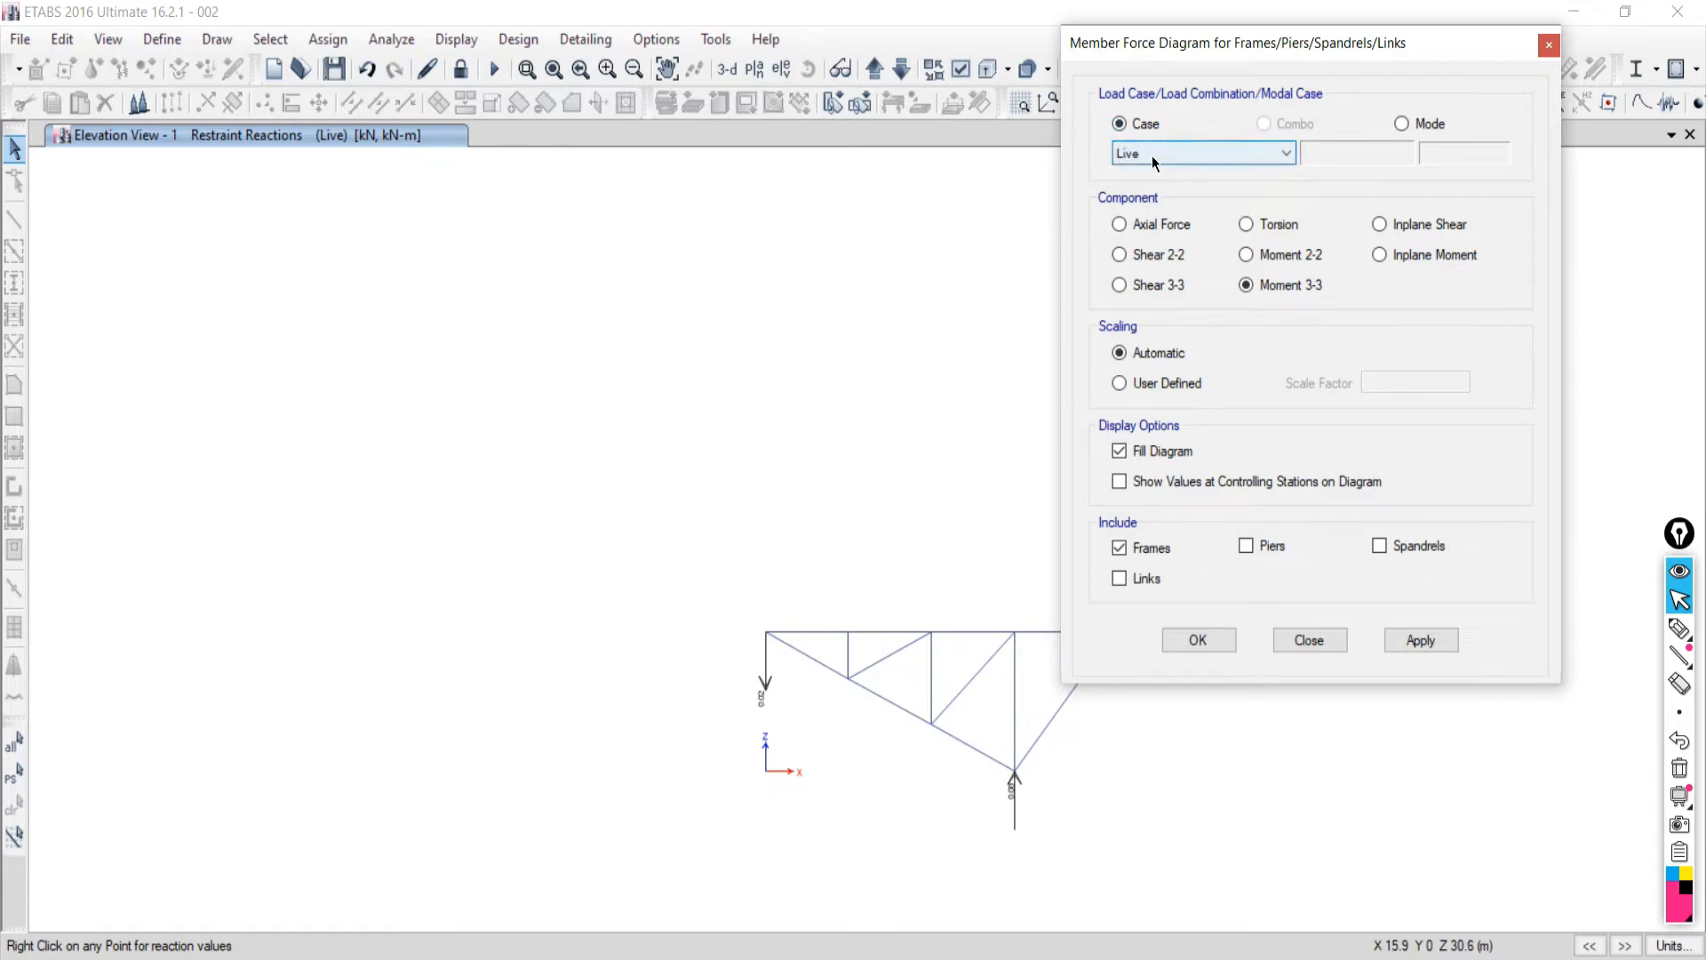
click(1144, 152)
click(1133, 174)
click(1140, 155)
click(1135, 183)
click(1117, 224)
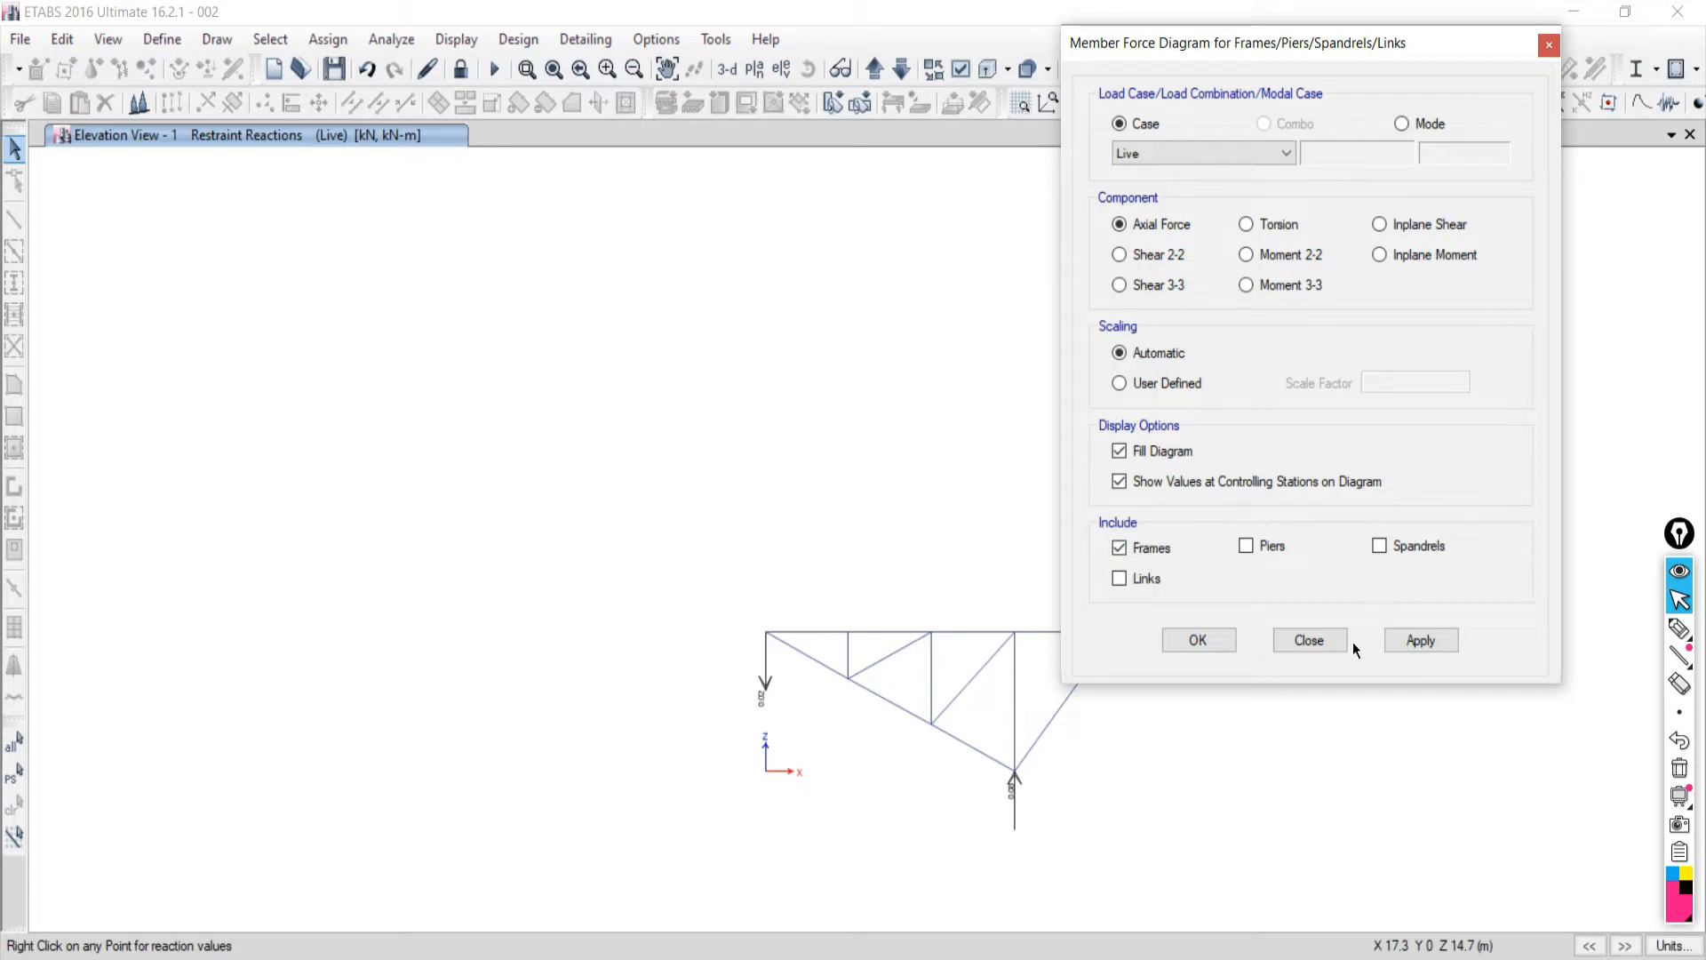
click(1420, 642)
click(1299, 640)
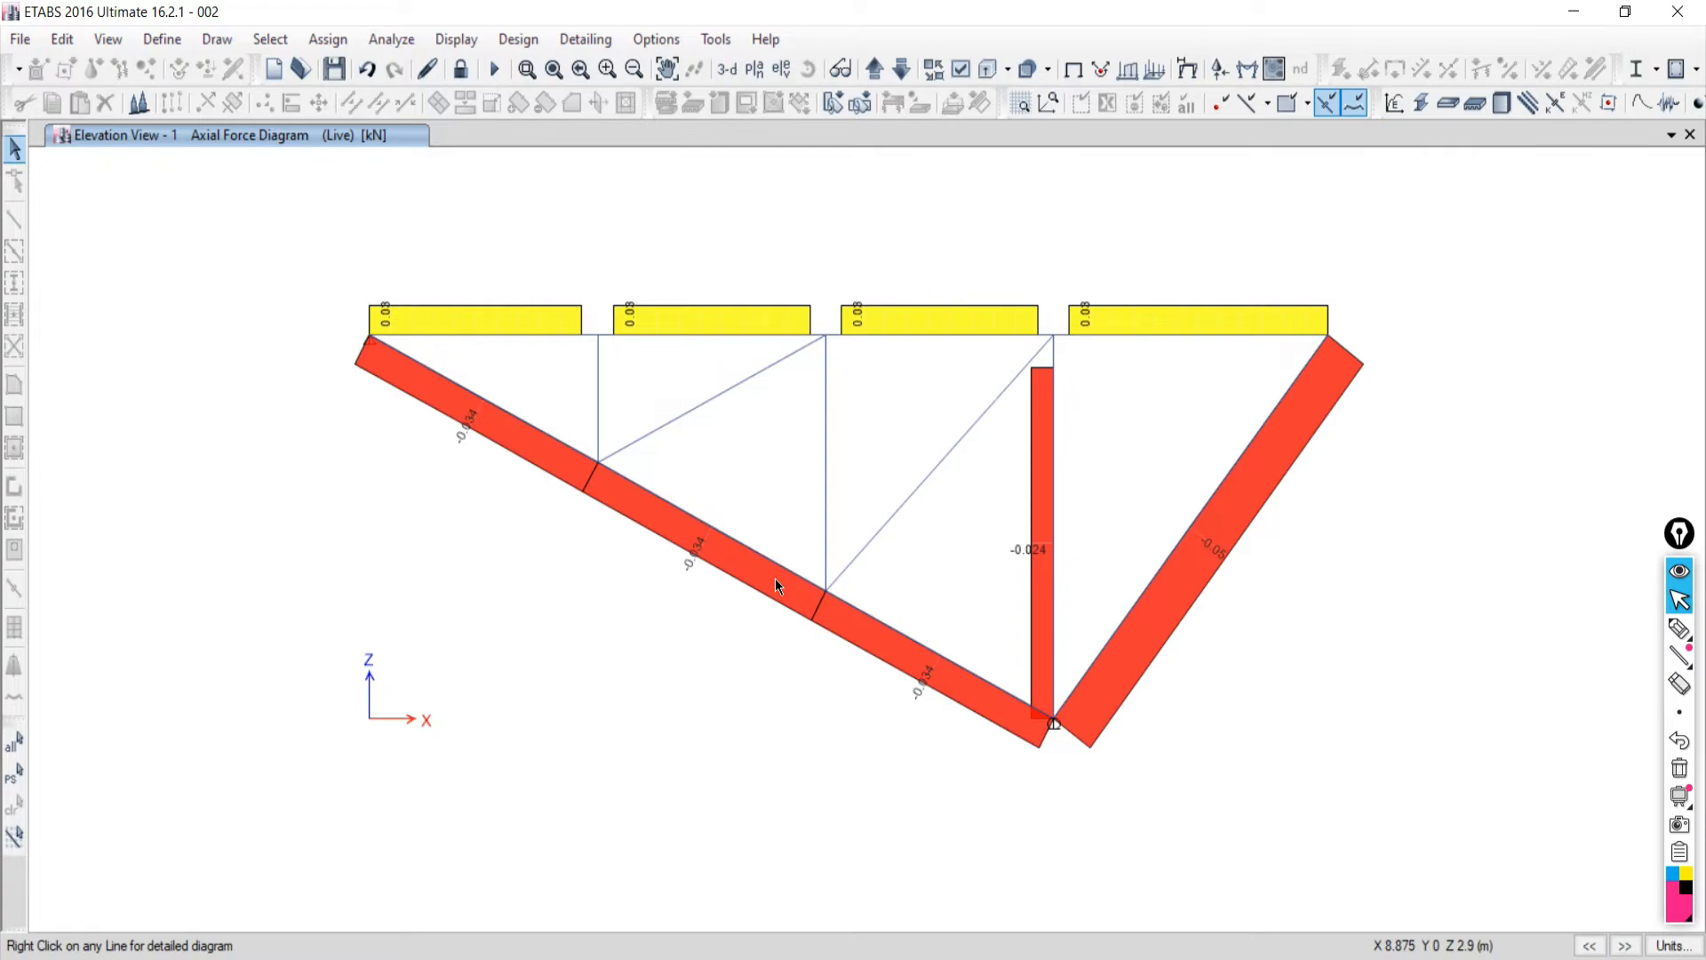
Compare the axial force diagram in ETABS with the truss figure and member force table of Ex. 14.3.11 in the PDF.
key(alt+Tab)
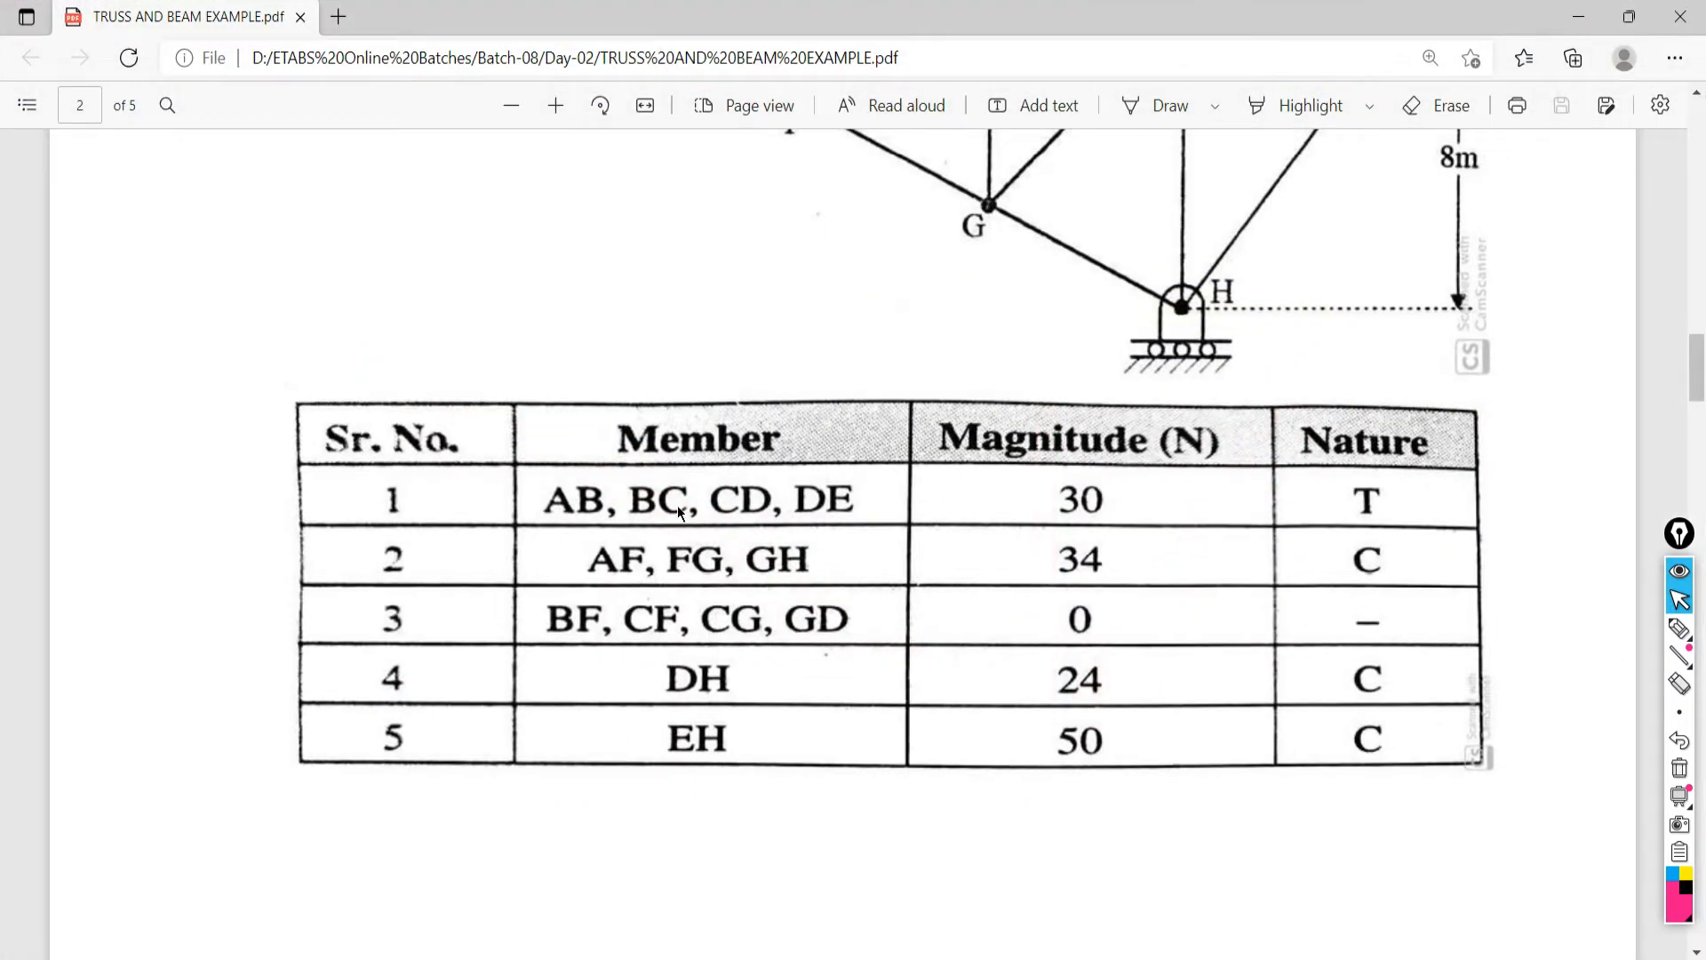
scroll(595, 519, up, 3)
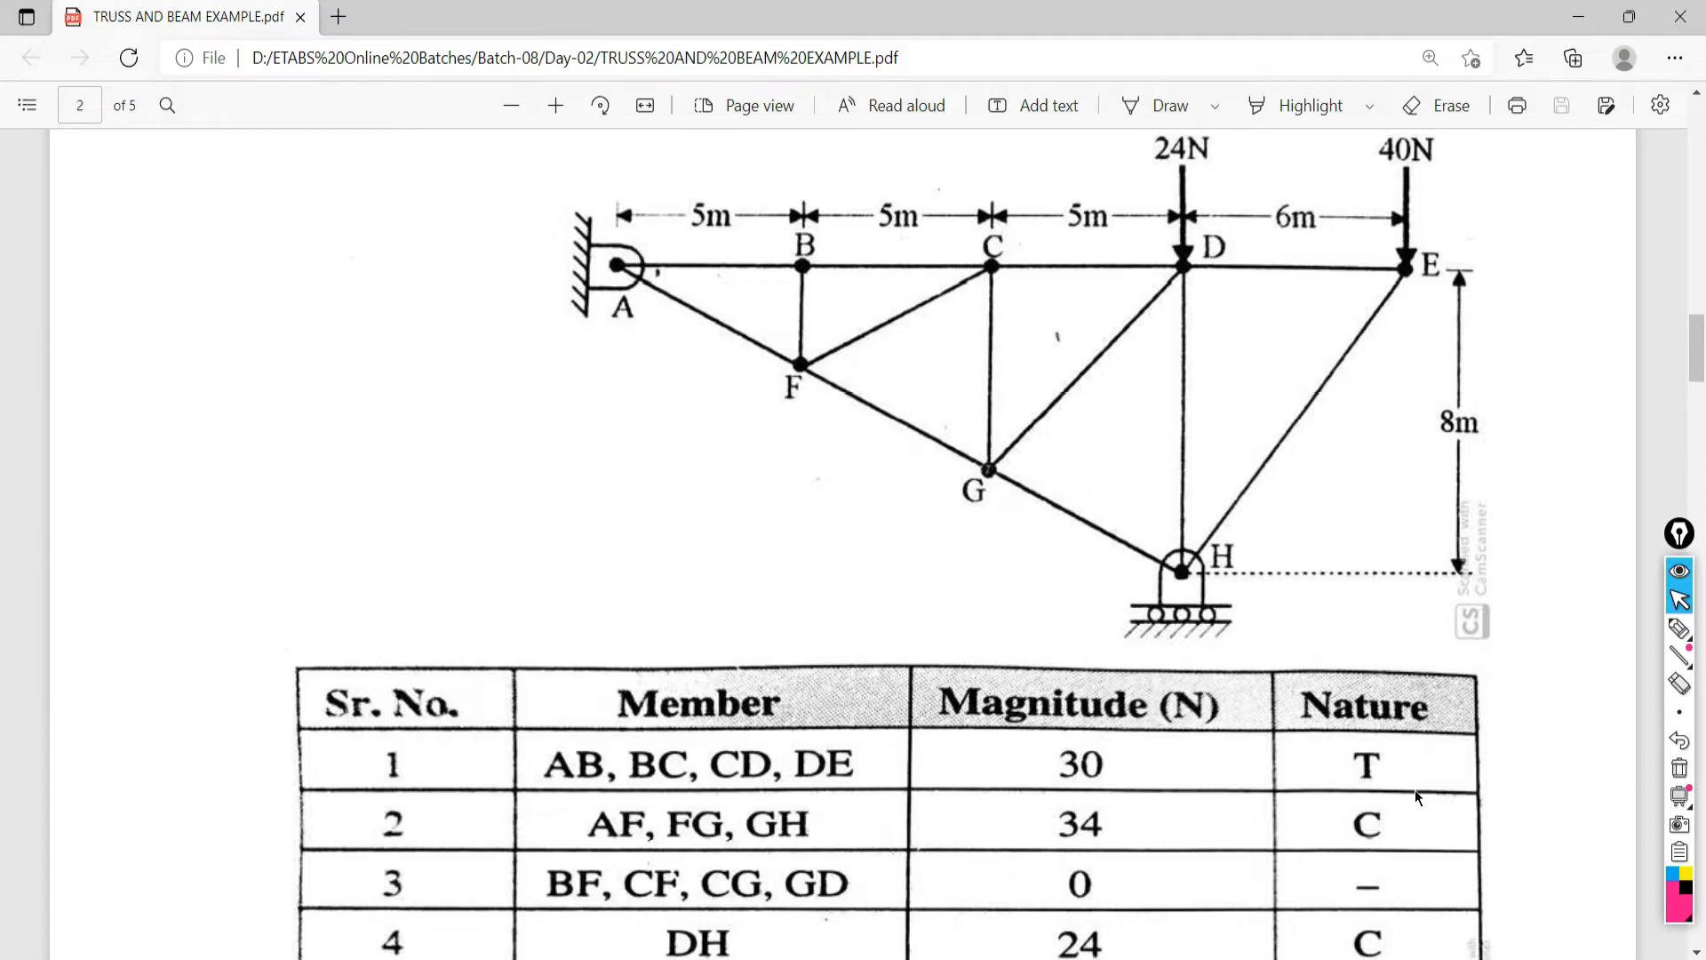
key(alt+Tab)
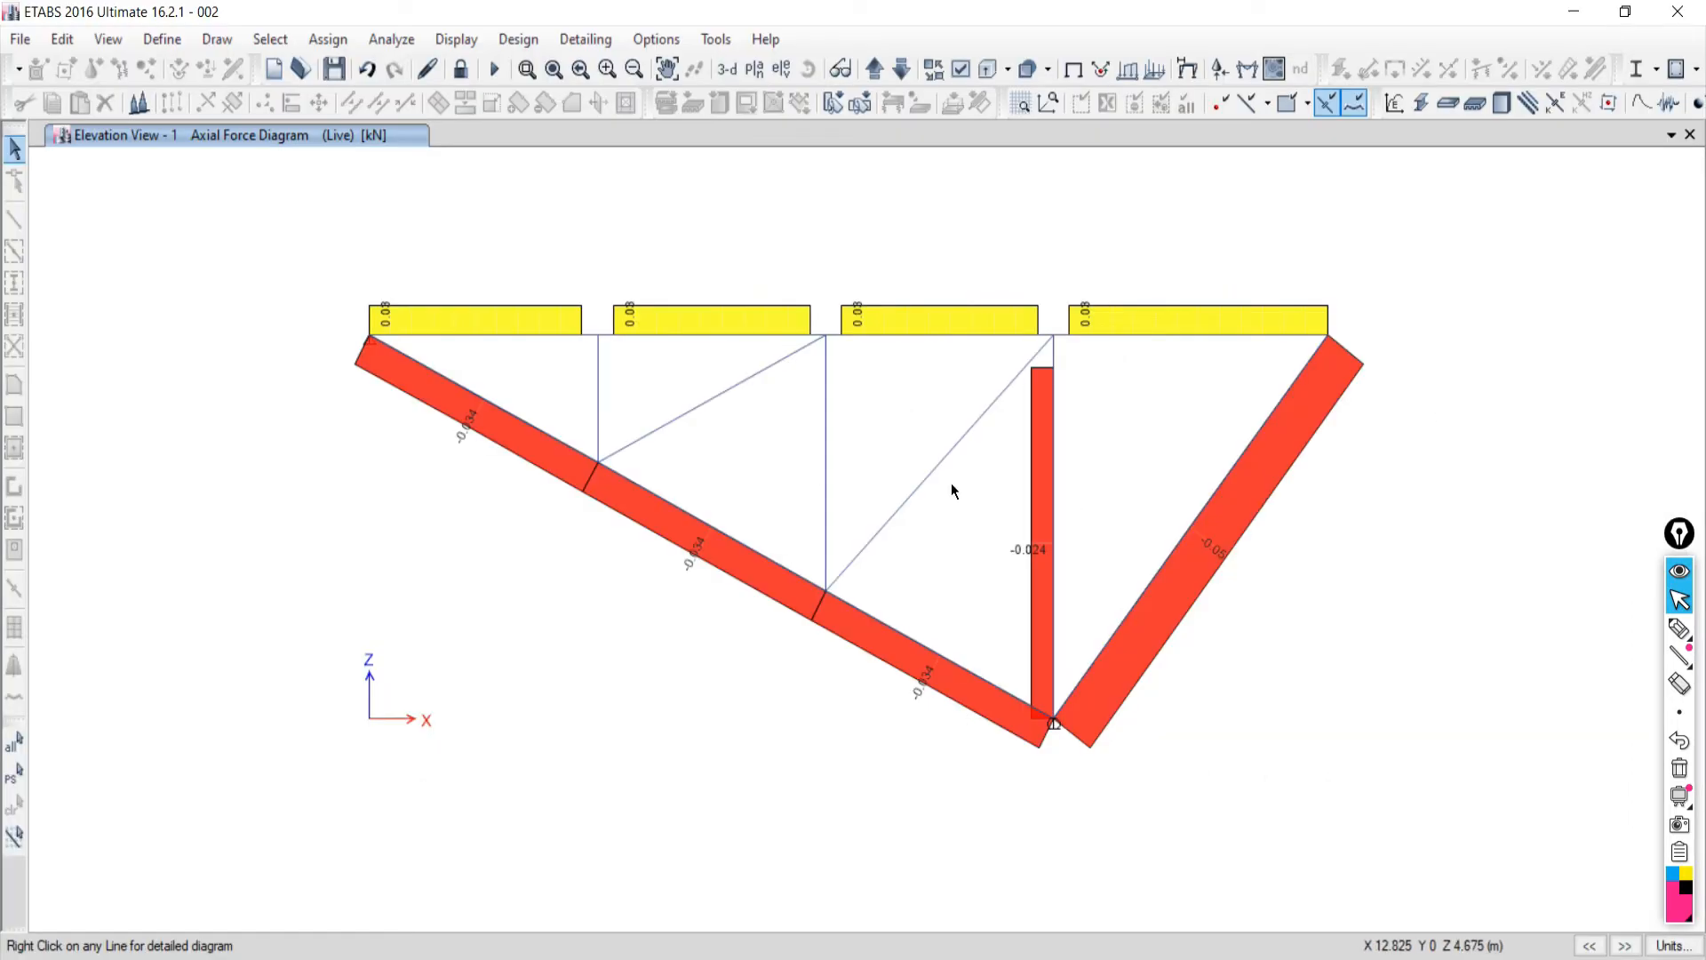
click(503, 335)
click(476, 335)
click(732, 944)
scroll(723, 796, down, 2)
scroll(599, 700, up, 3)
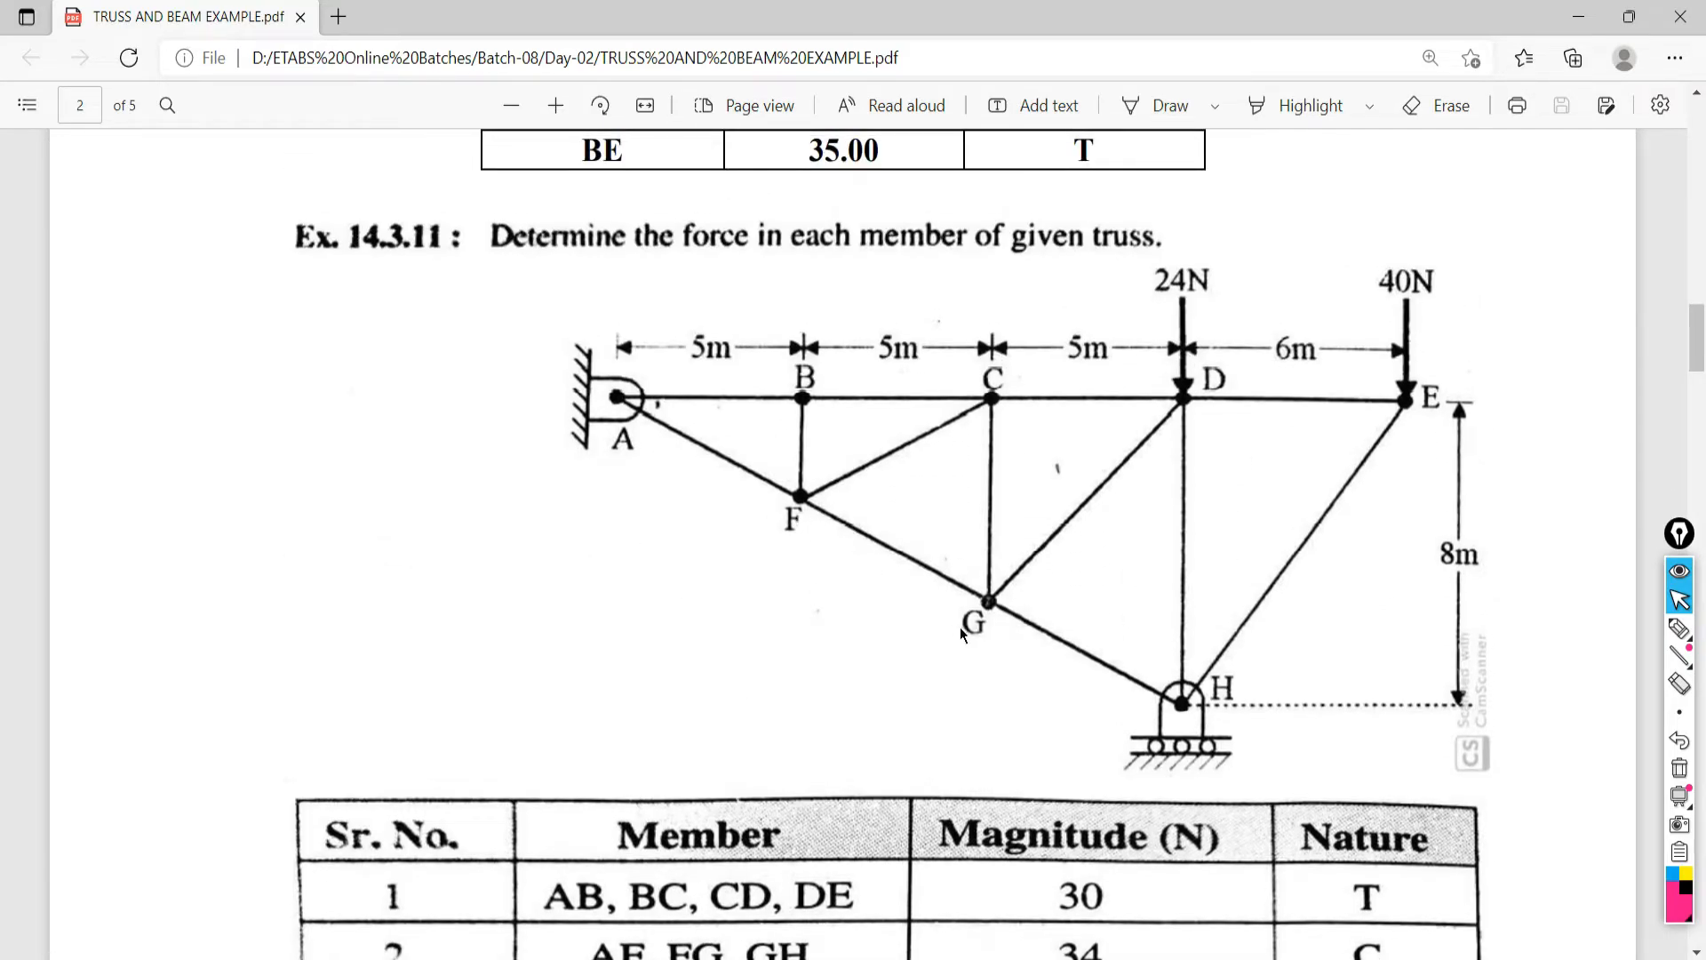
scroll(936, 780, down, 3)
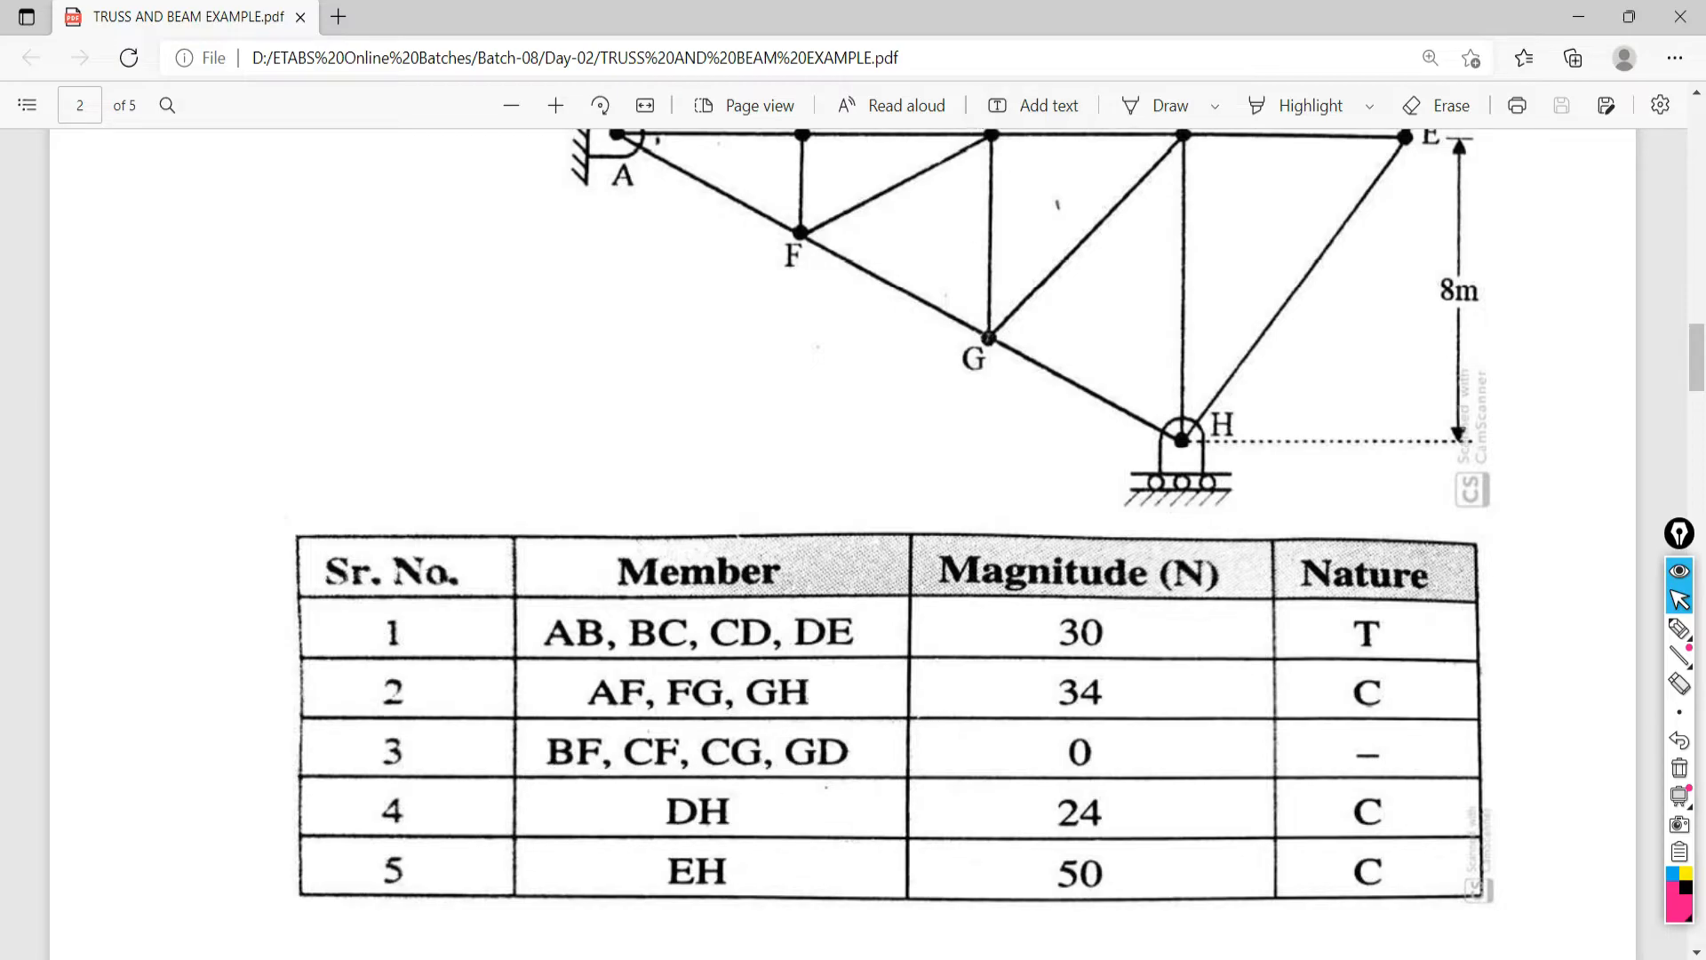
key(alt+Tab)
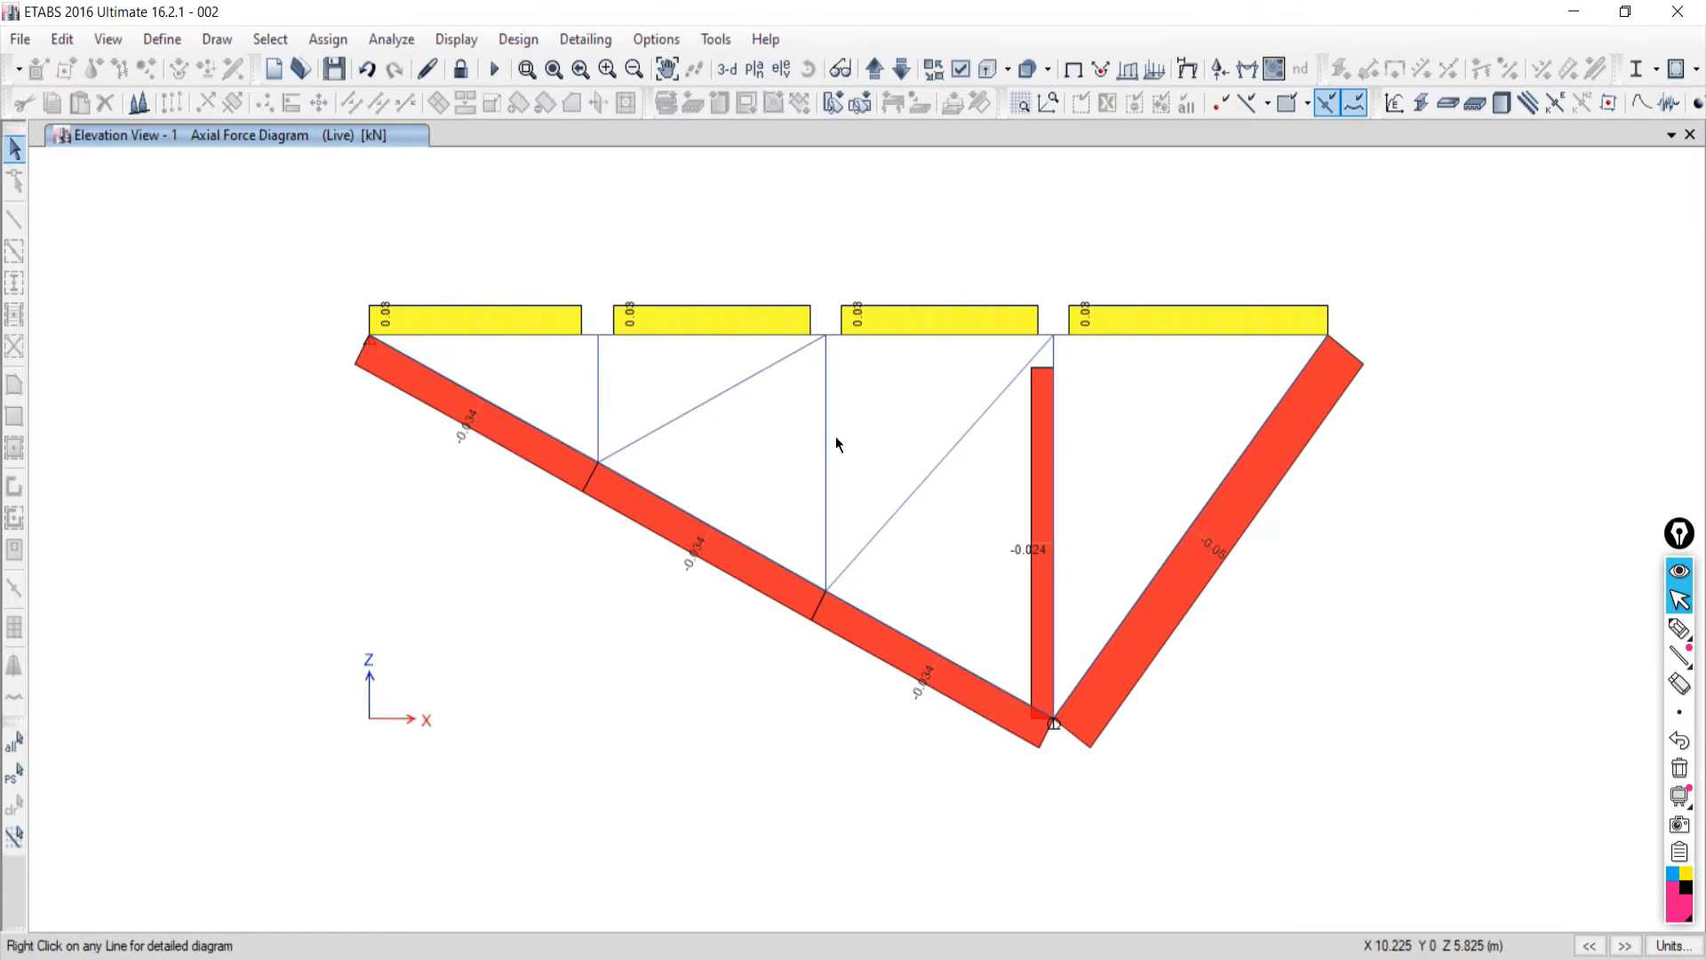
mouse_move(826, 434)
mouse_move(944, 460)
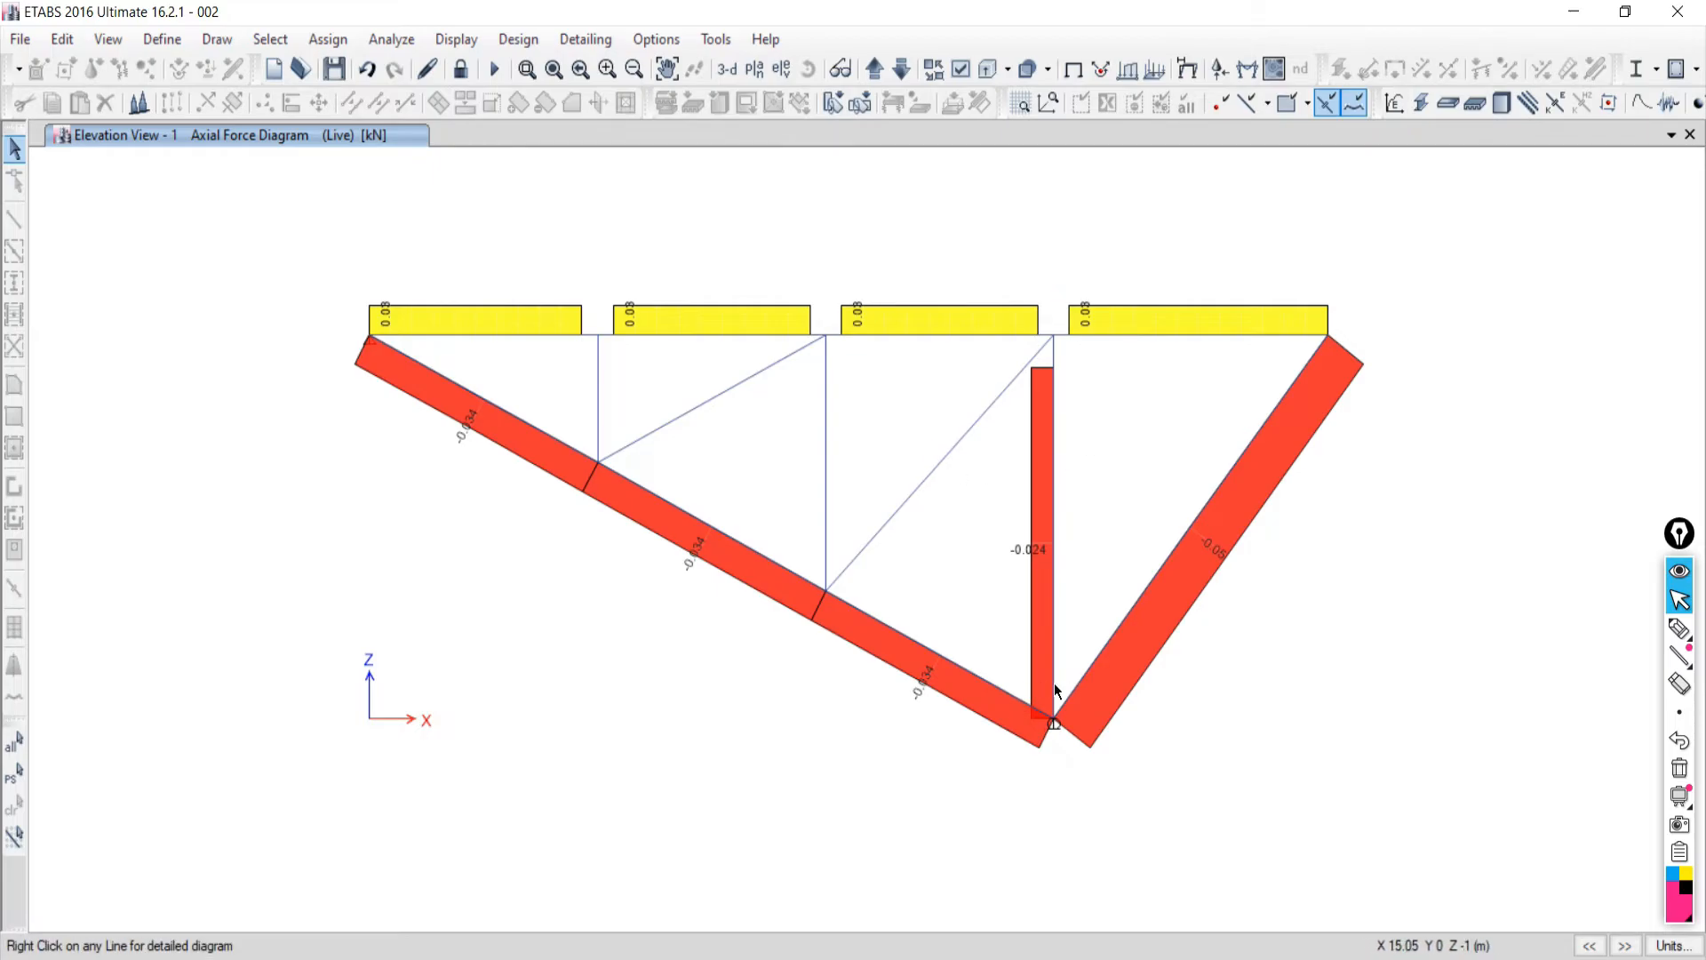
key(alt+Tab)
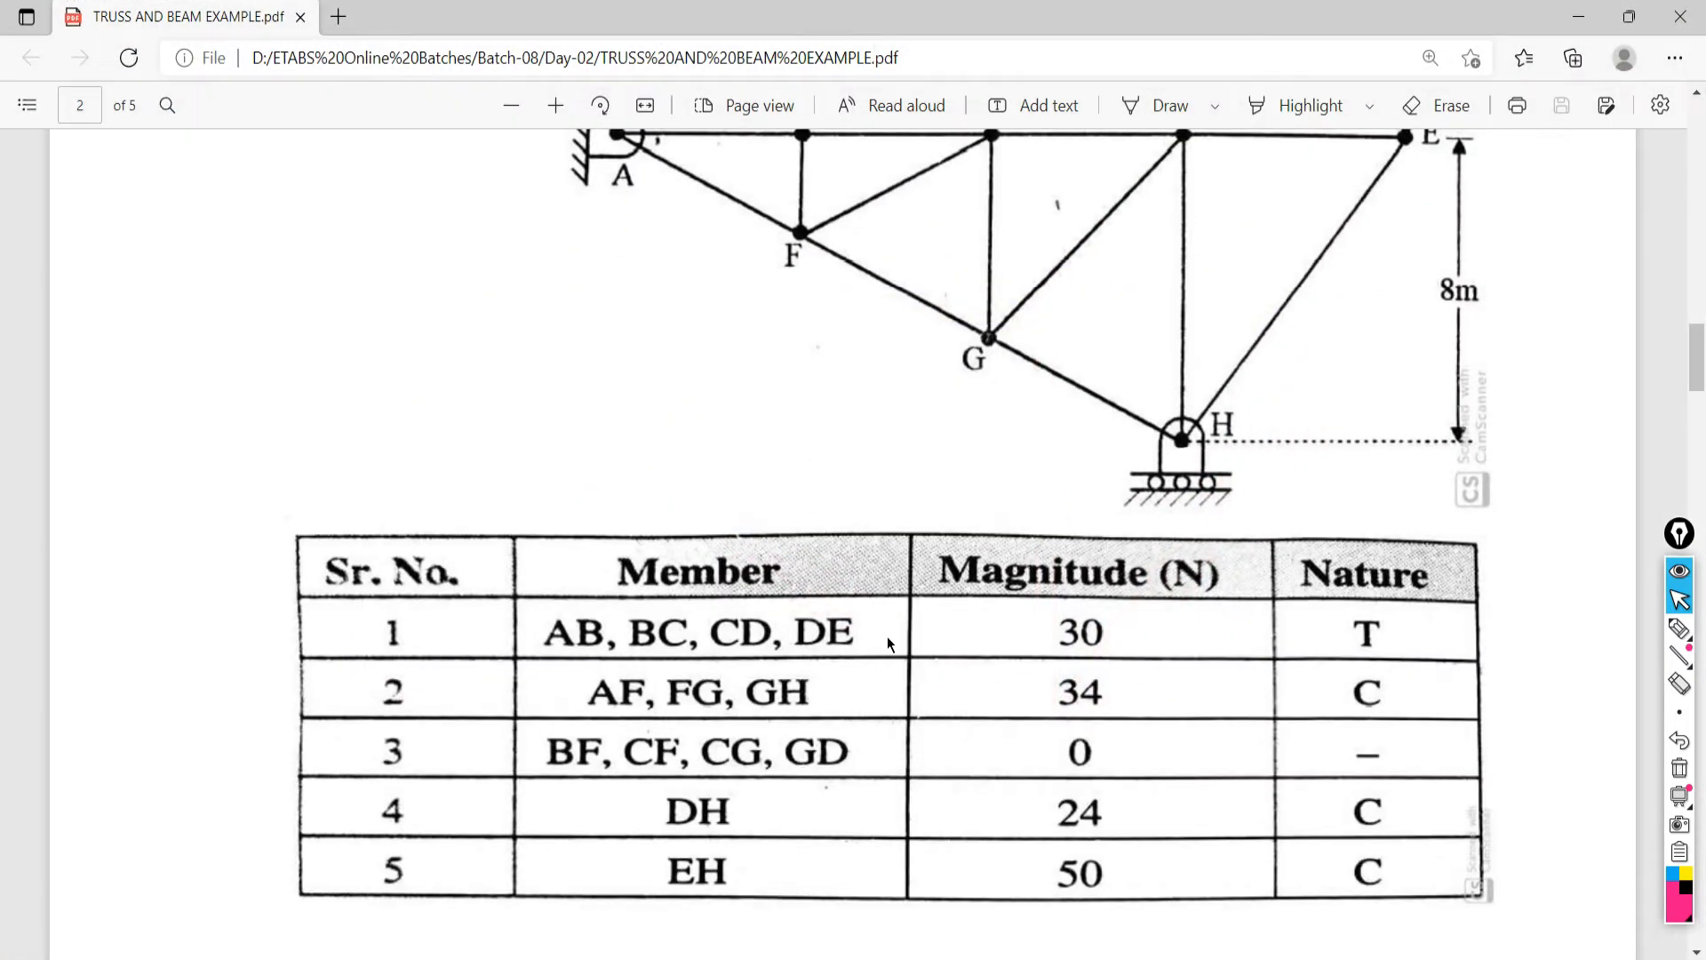
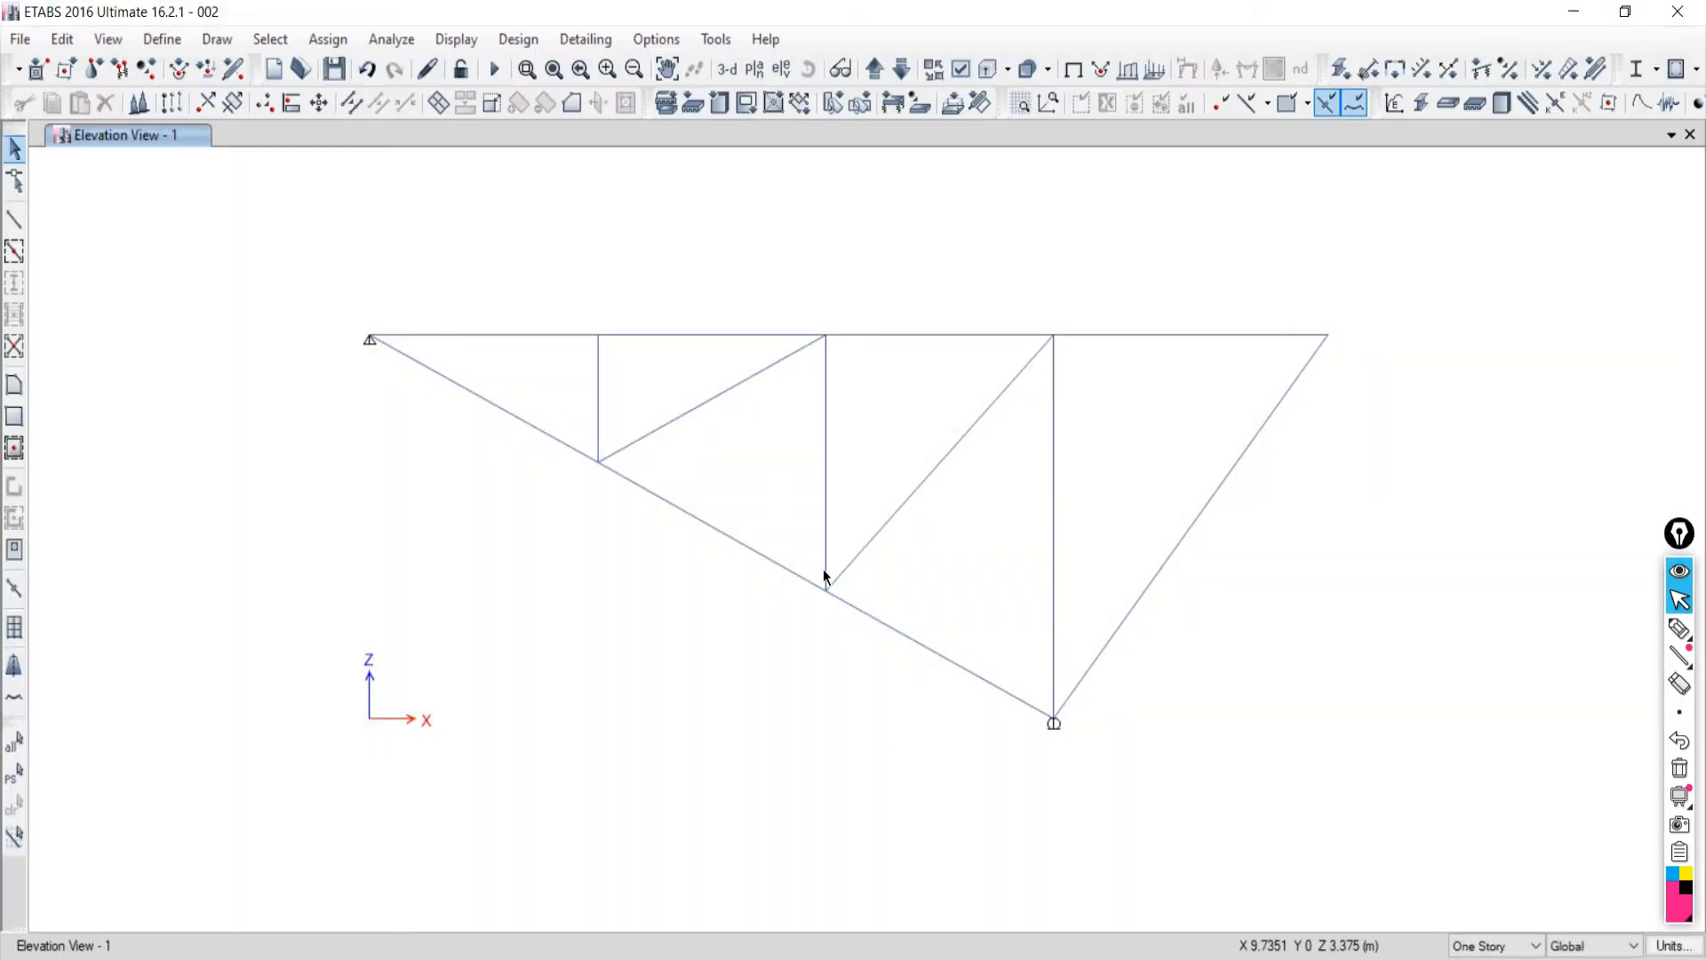
Start a Live joint force assignment on joint G of the sloping lower chord, with Force Global Z at 0 kN.
click(827, 588)
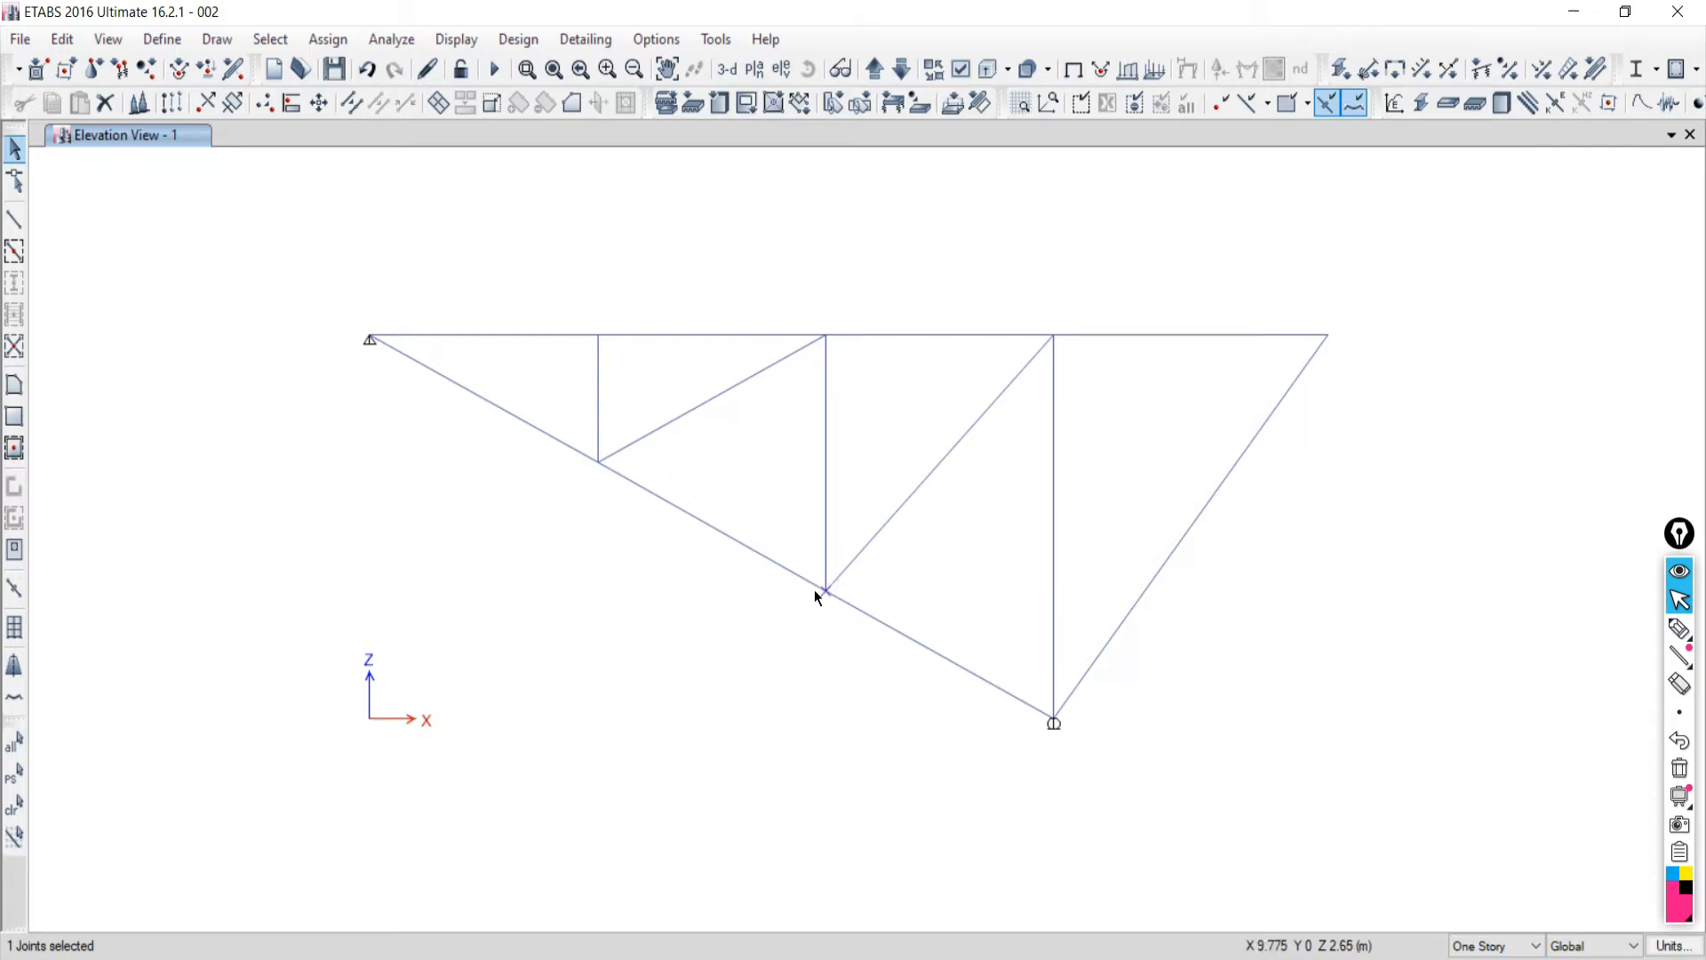
click(303, 39)
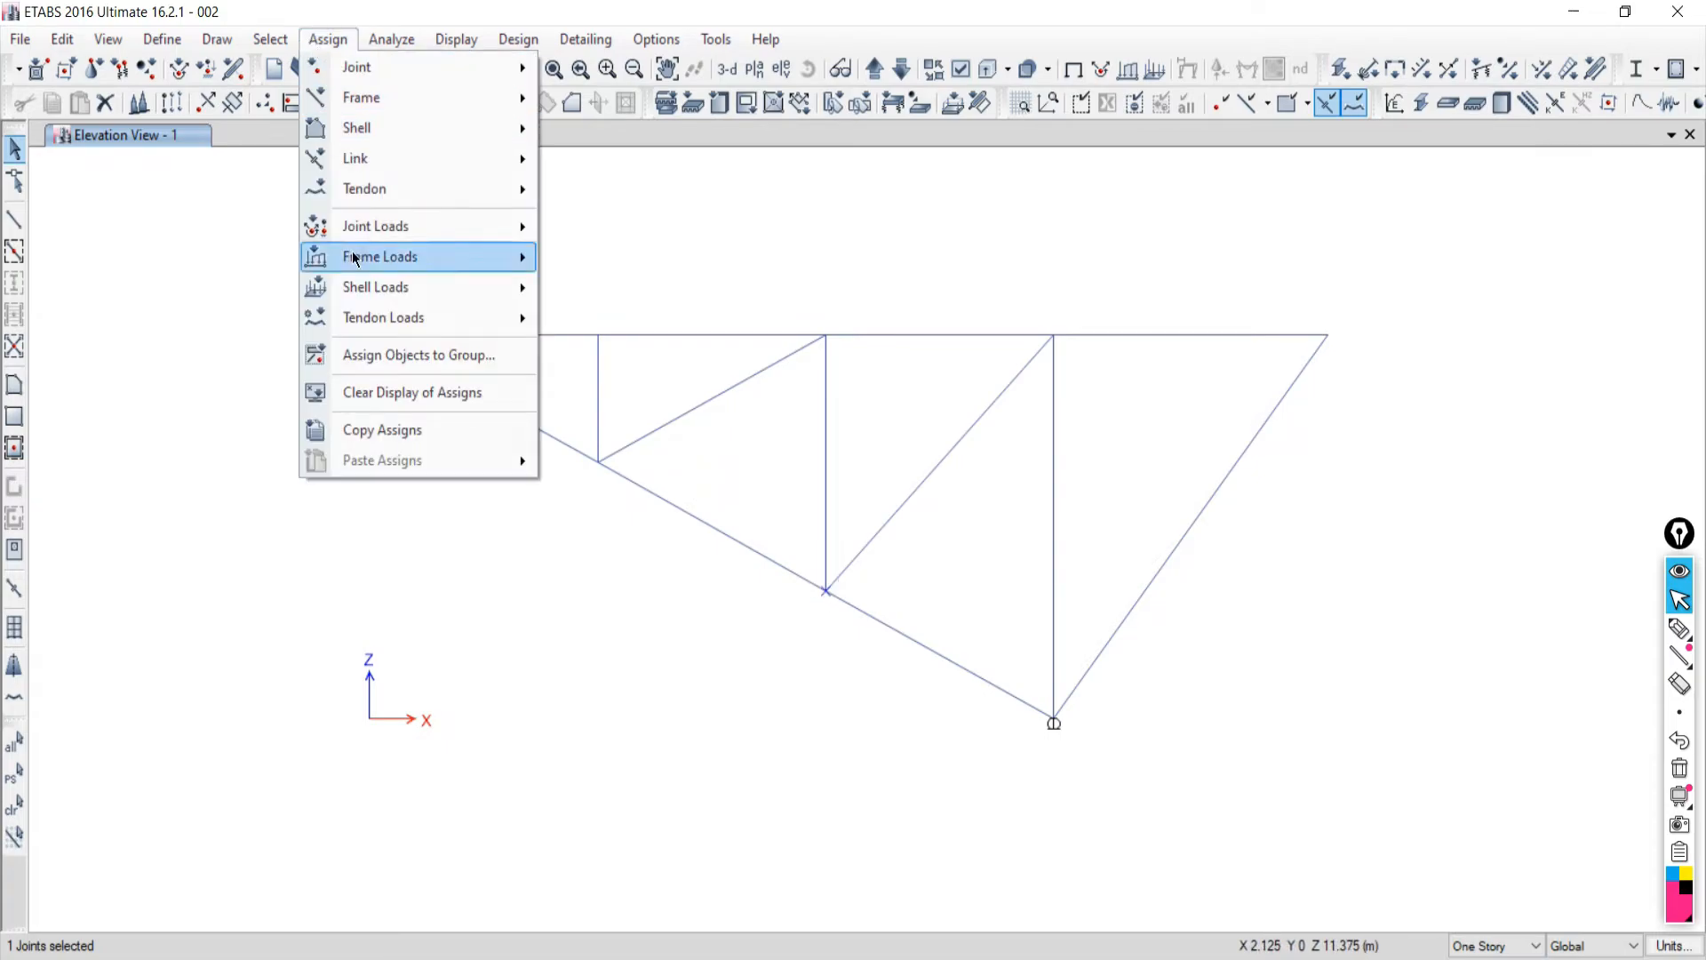
mouse_move(360, 233)
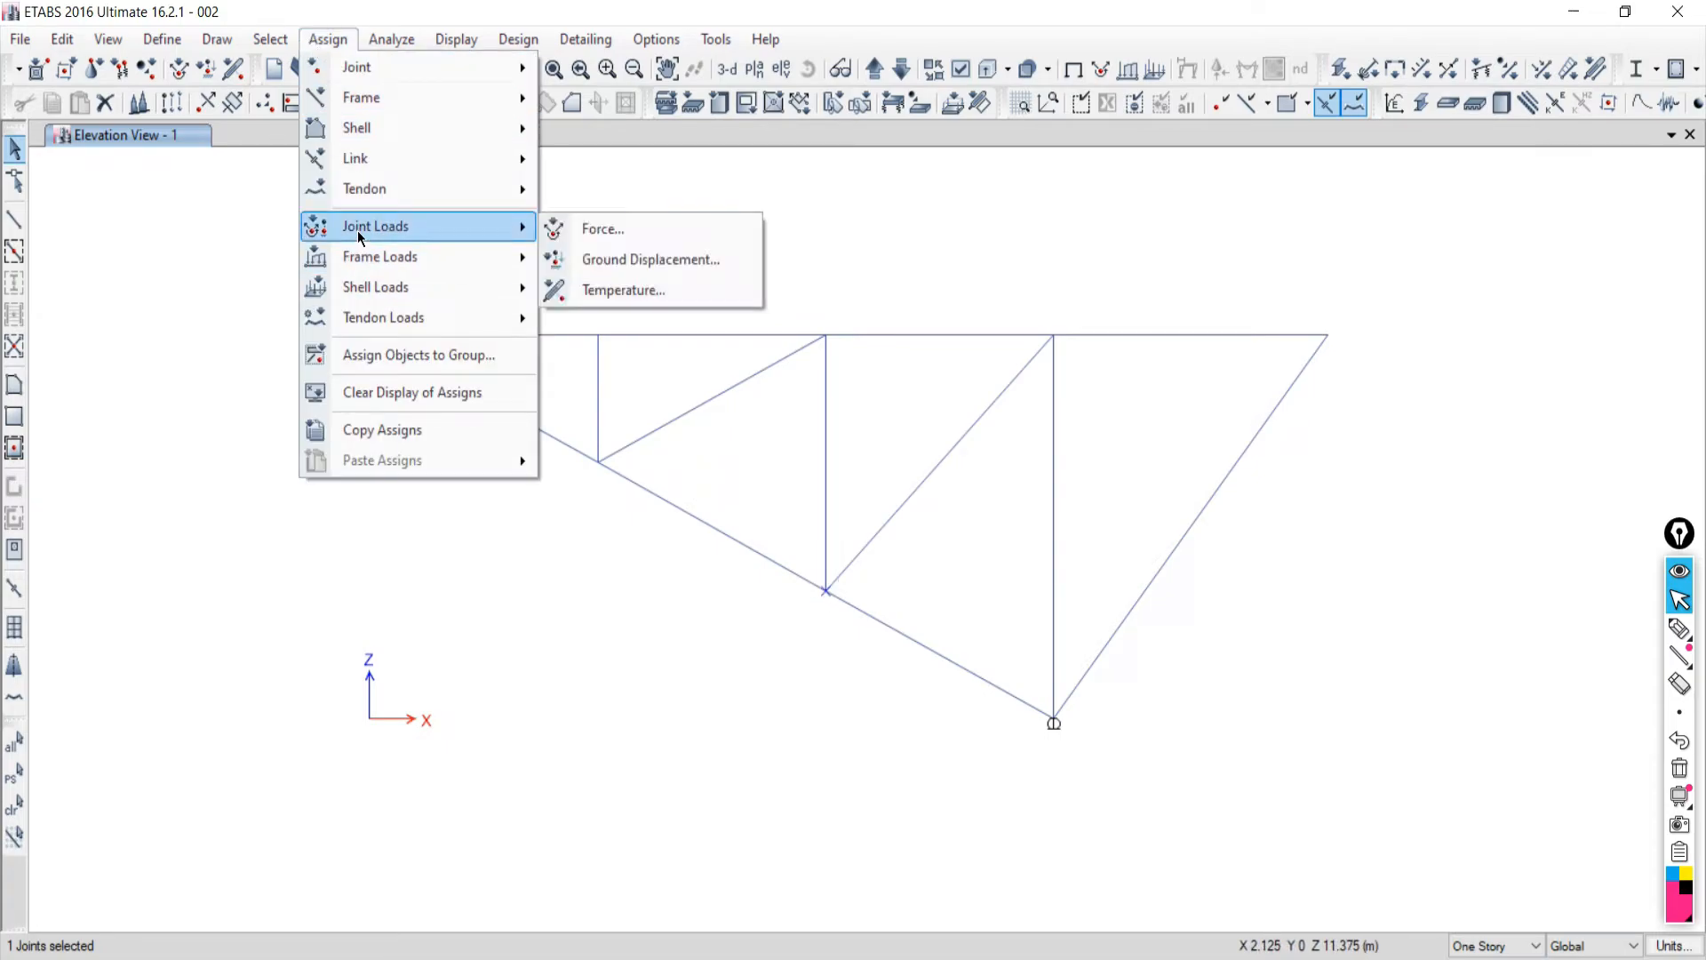
click(604, 230)
click(480, 346)
double_click(480, 346)
text(0)
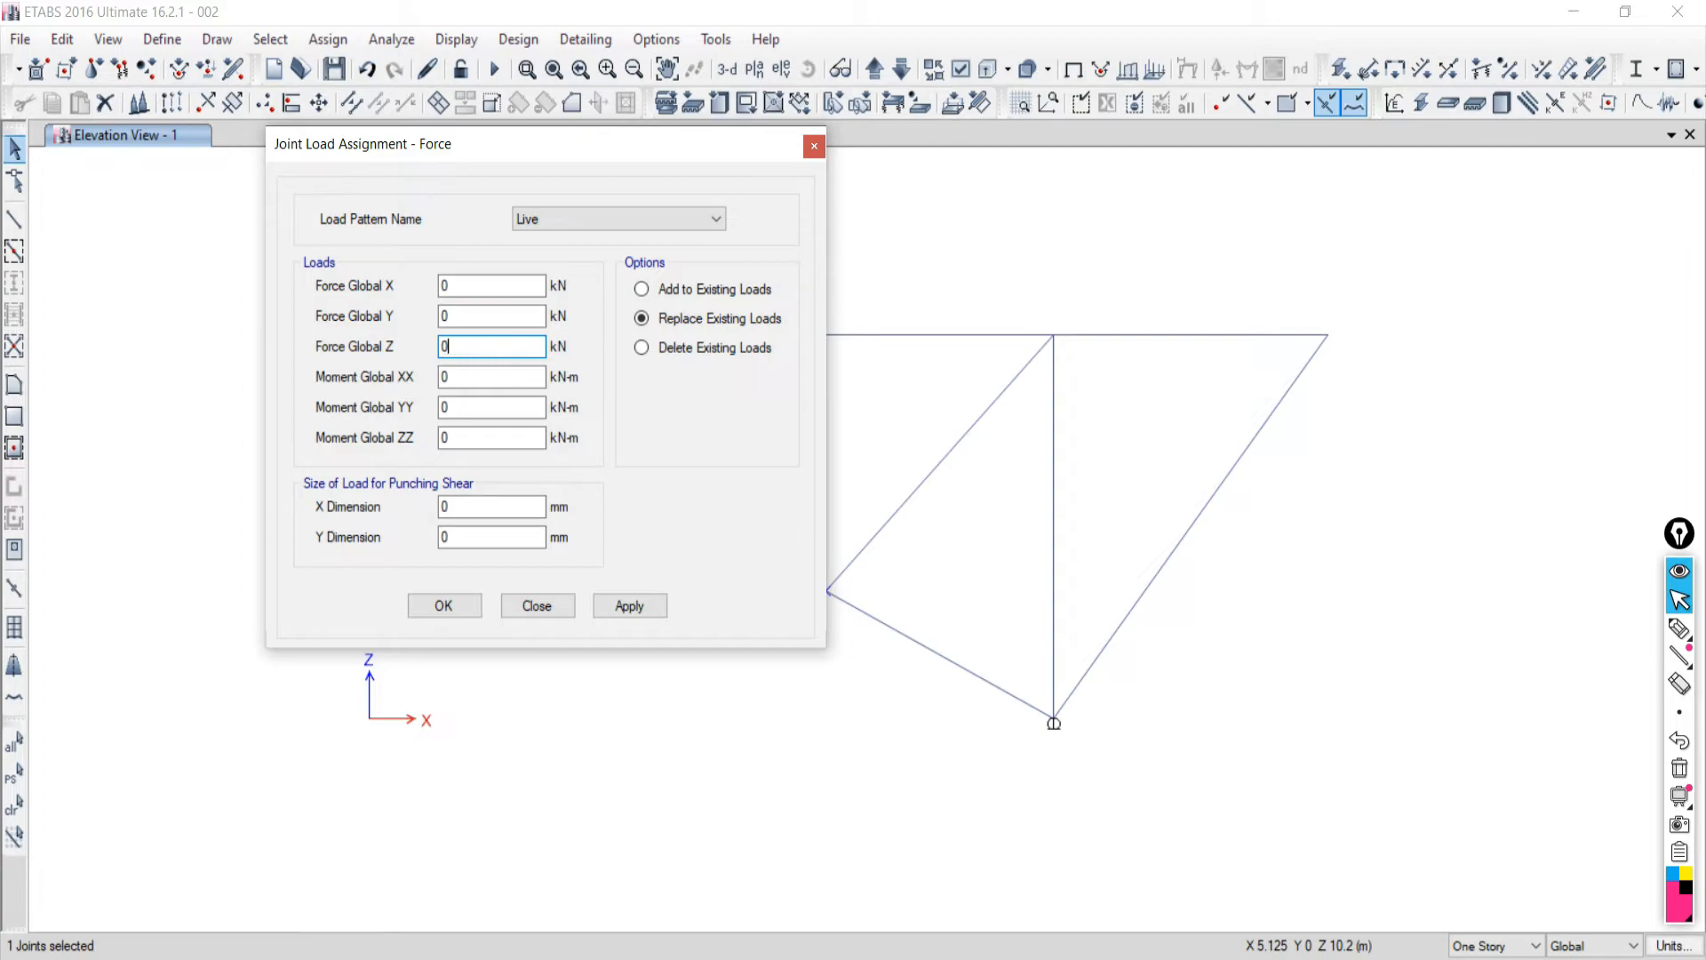
Switch to the PDF to examine the horizontal load at joint F of truss example 1.2, then return to ETABS.
click(270, 959)
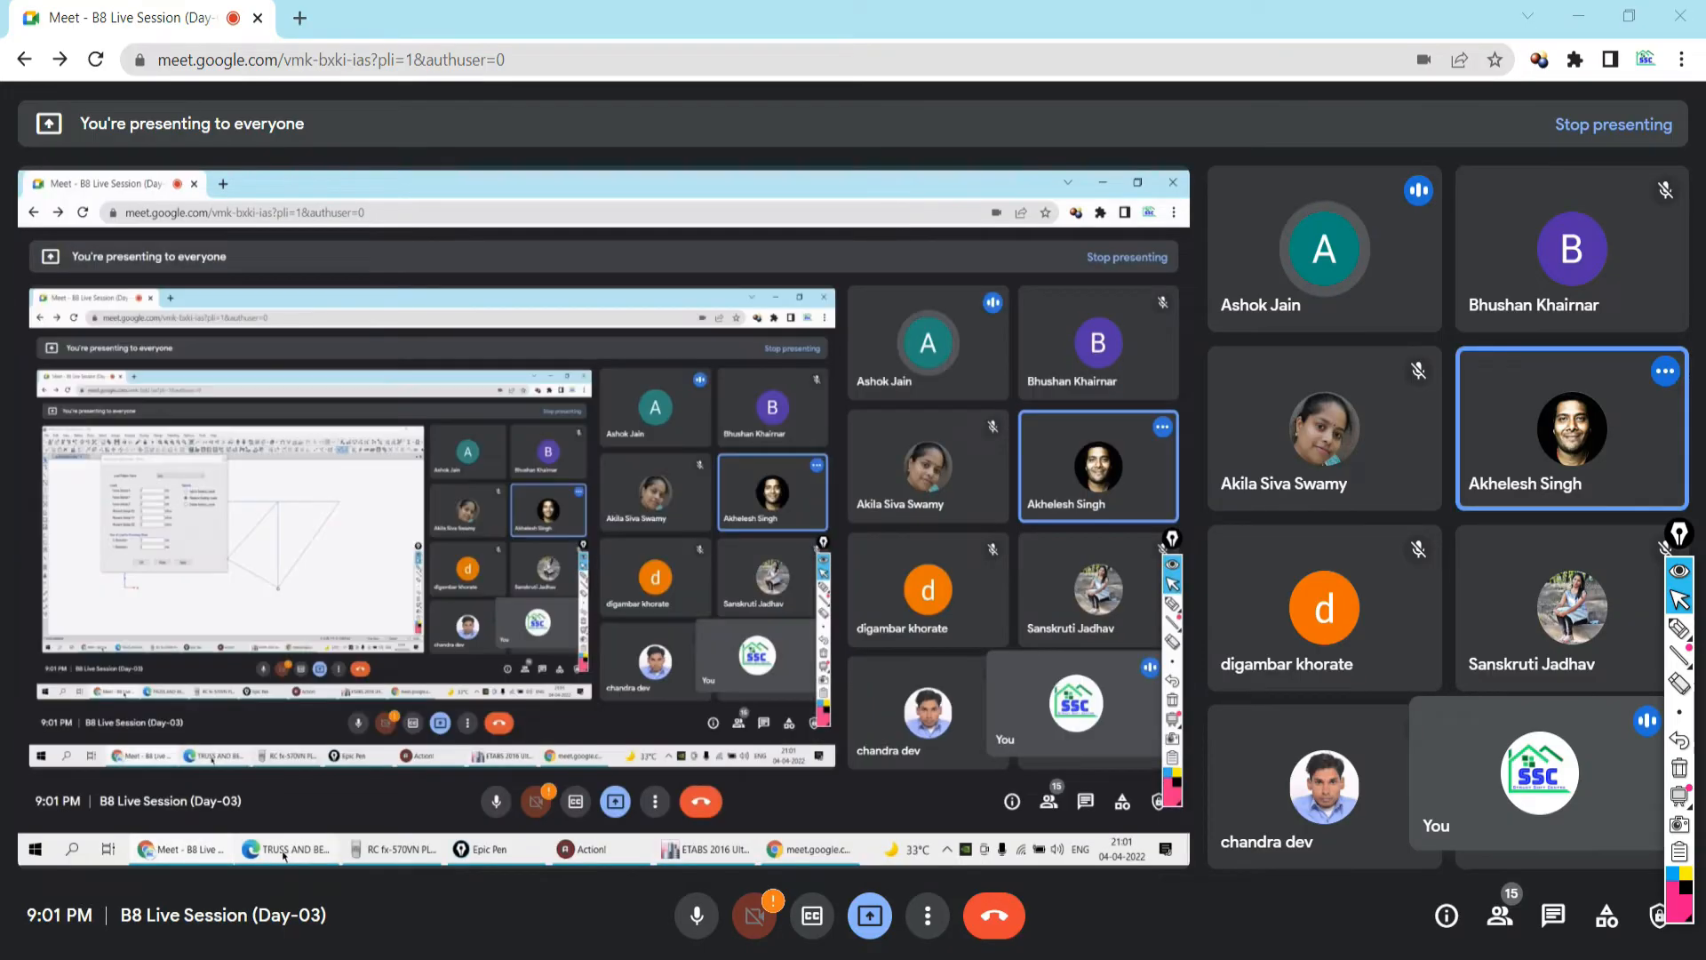
click(387, 959)
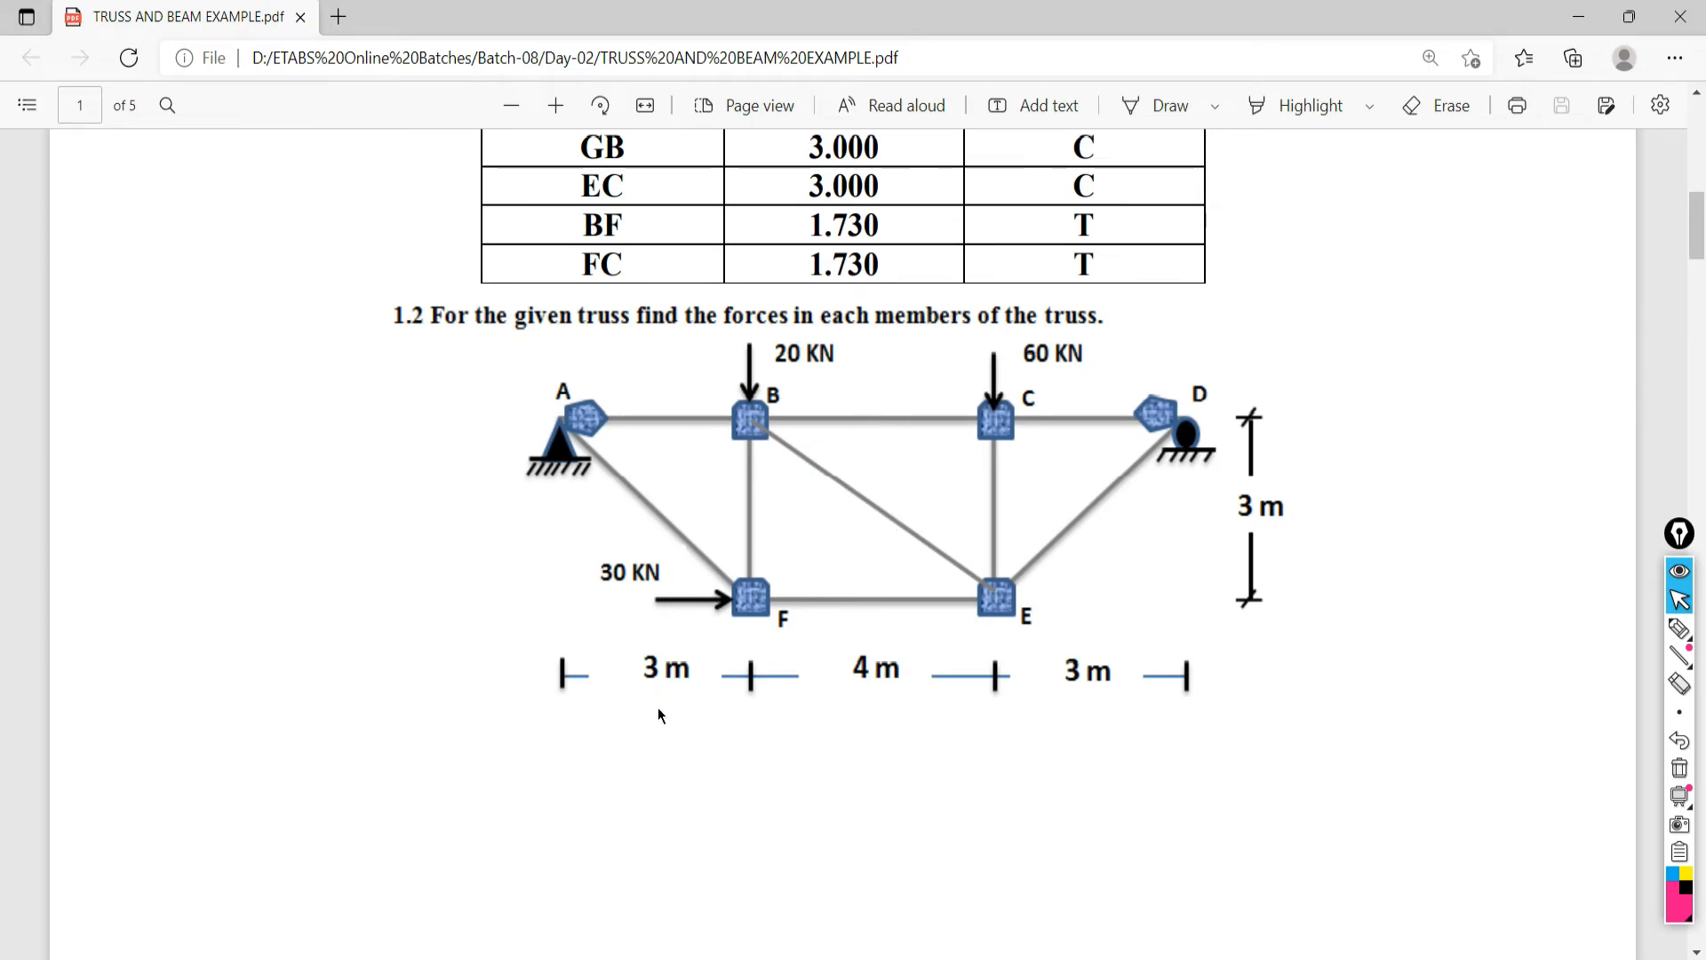
click(430, 959)
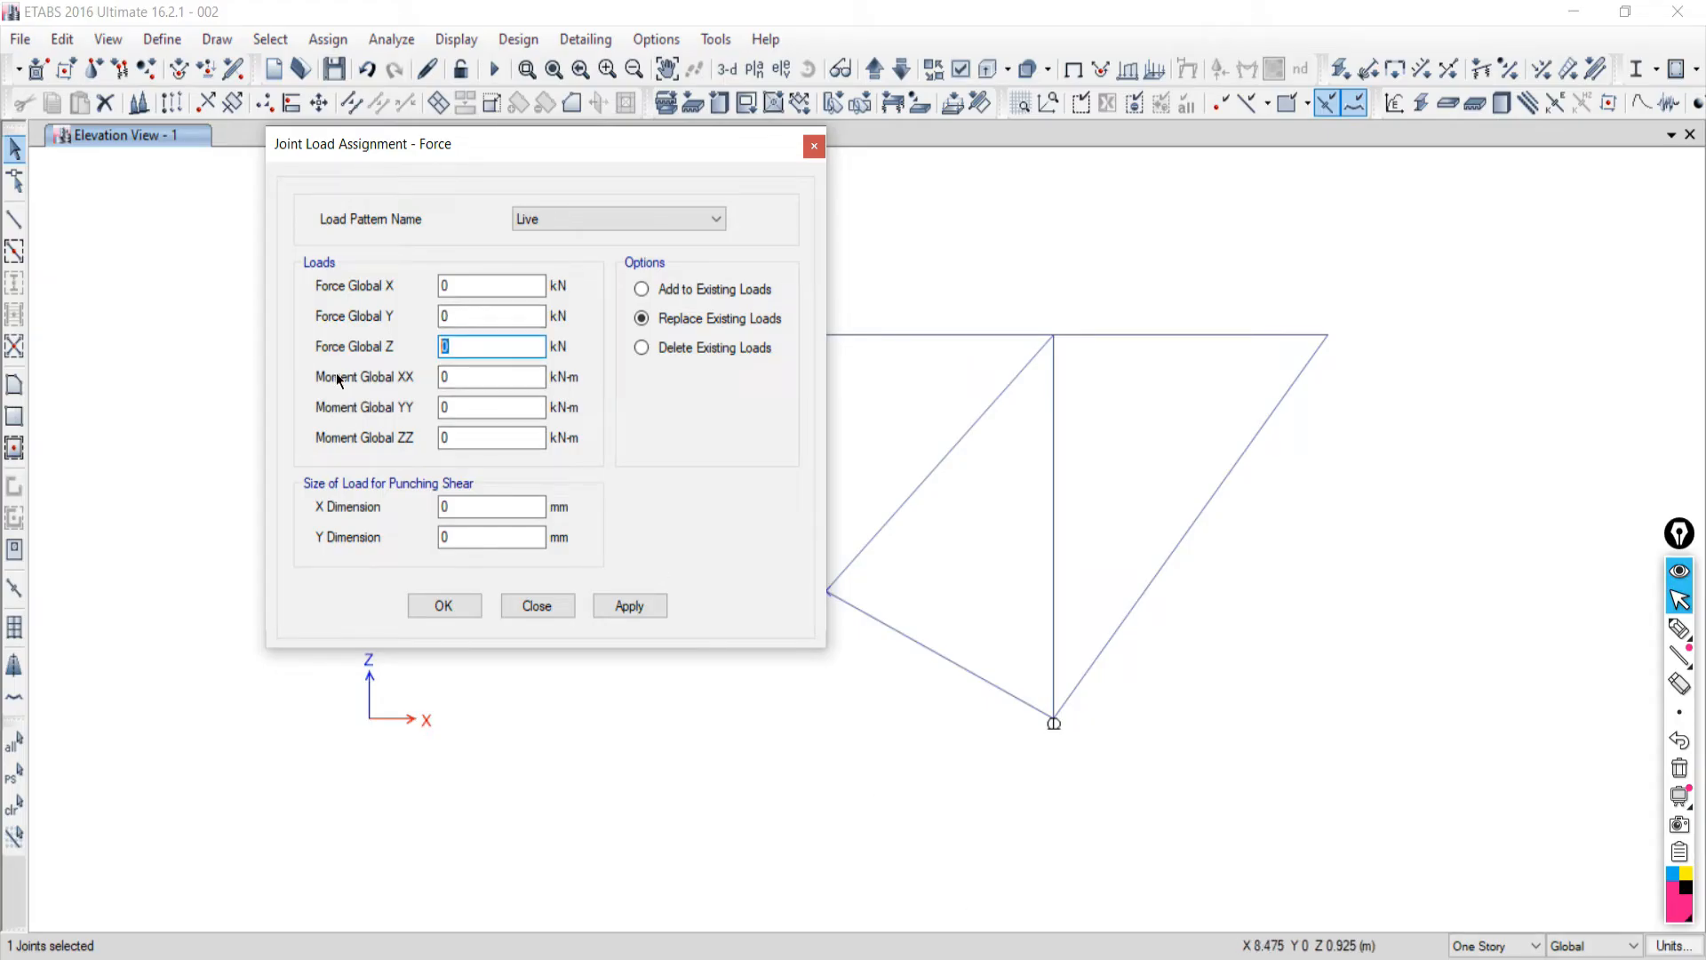
Apply a 30 kN Live force in the Global X direction to joint G, replacing existing loads.
click(449, 282)
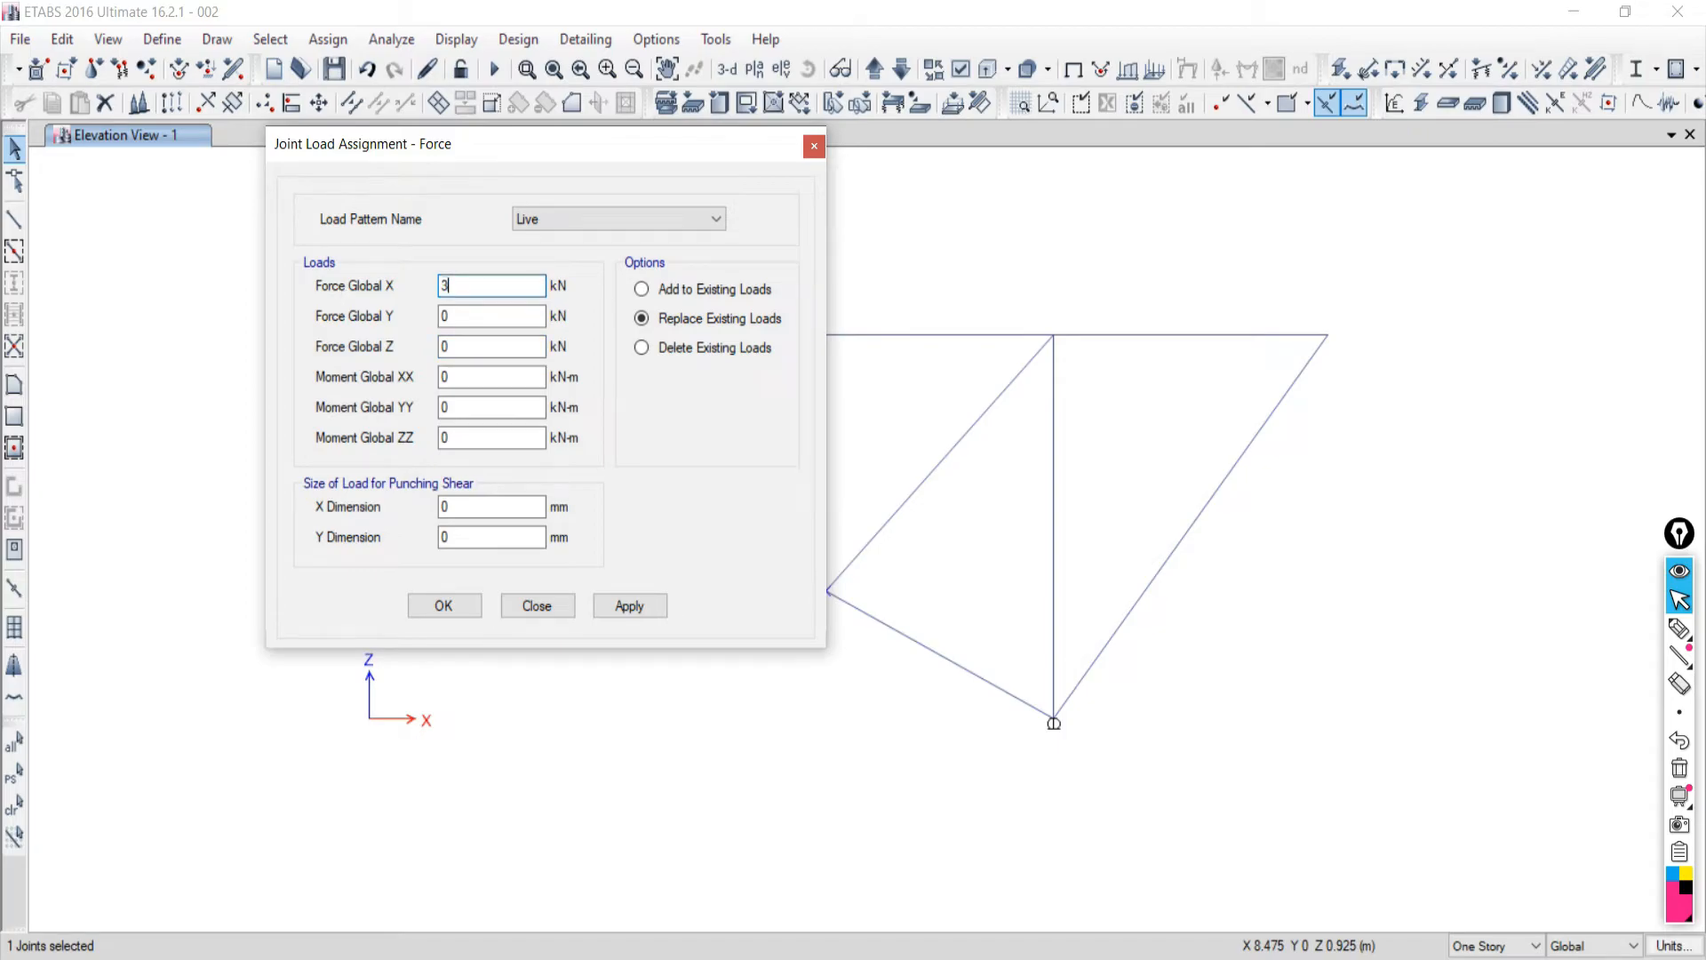
drag(475, 150, 1324, 269)
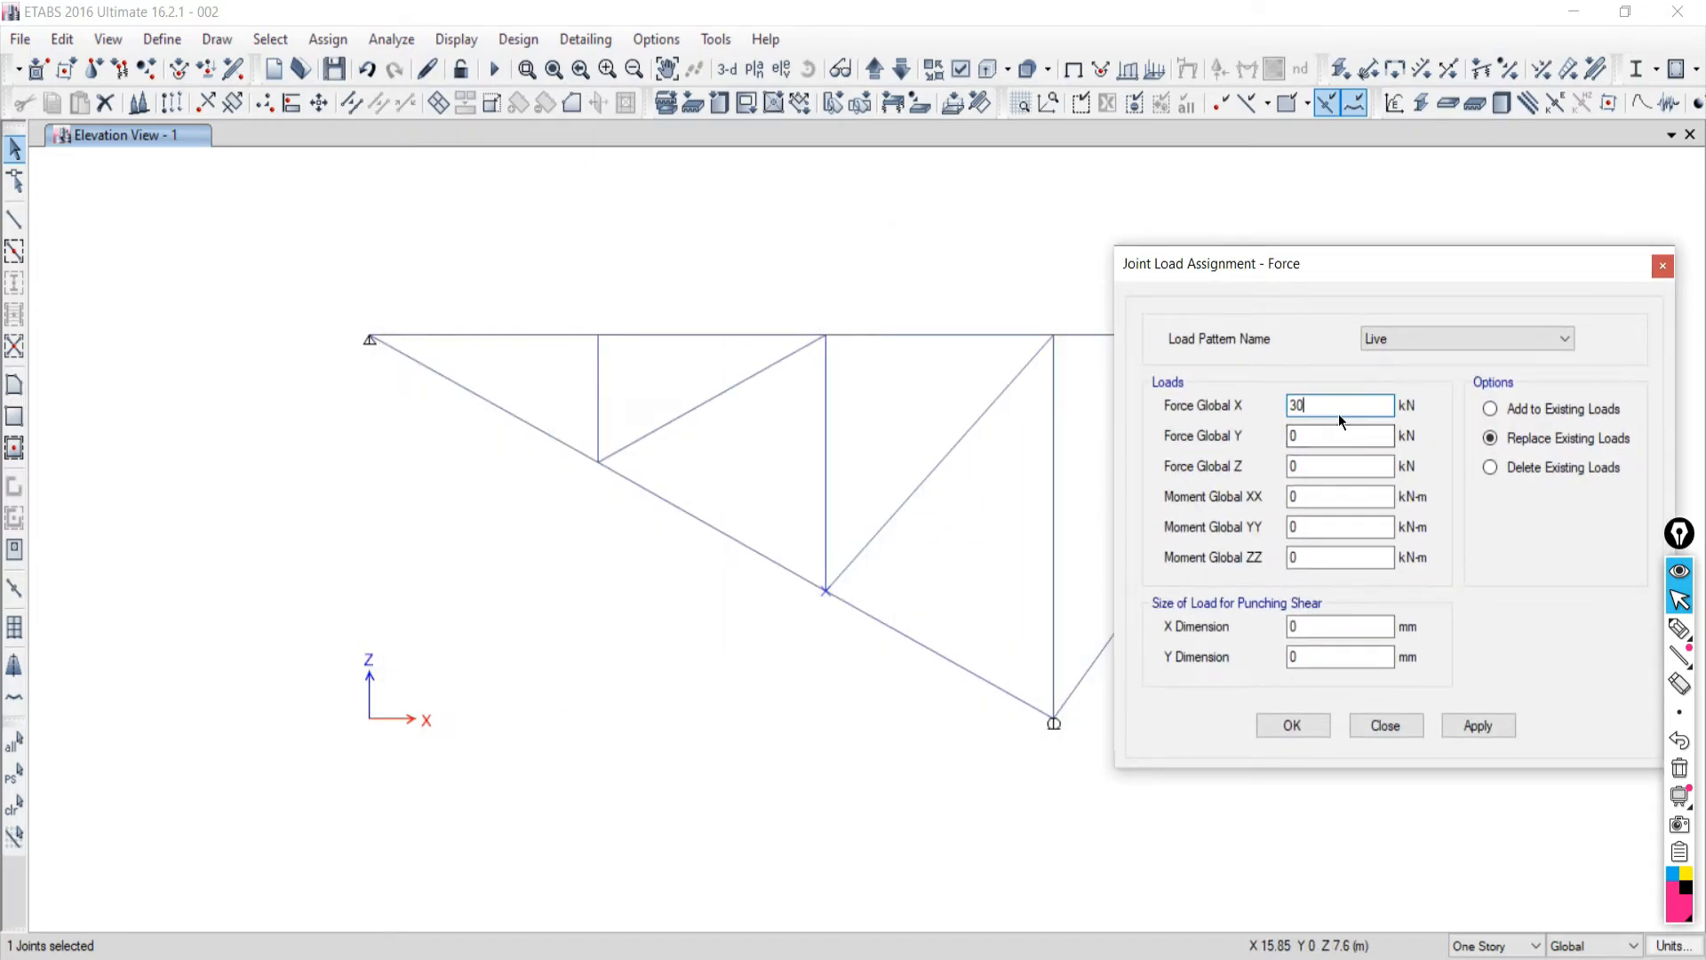
key(alt+Tab)
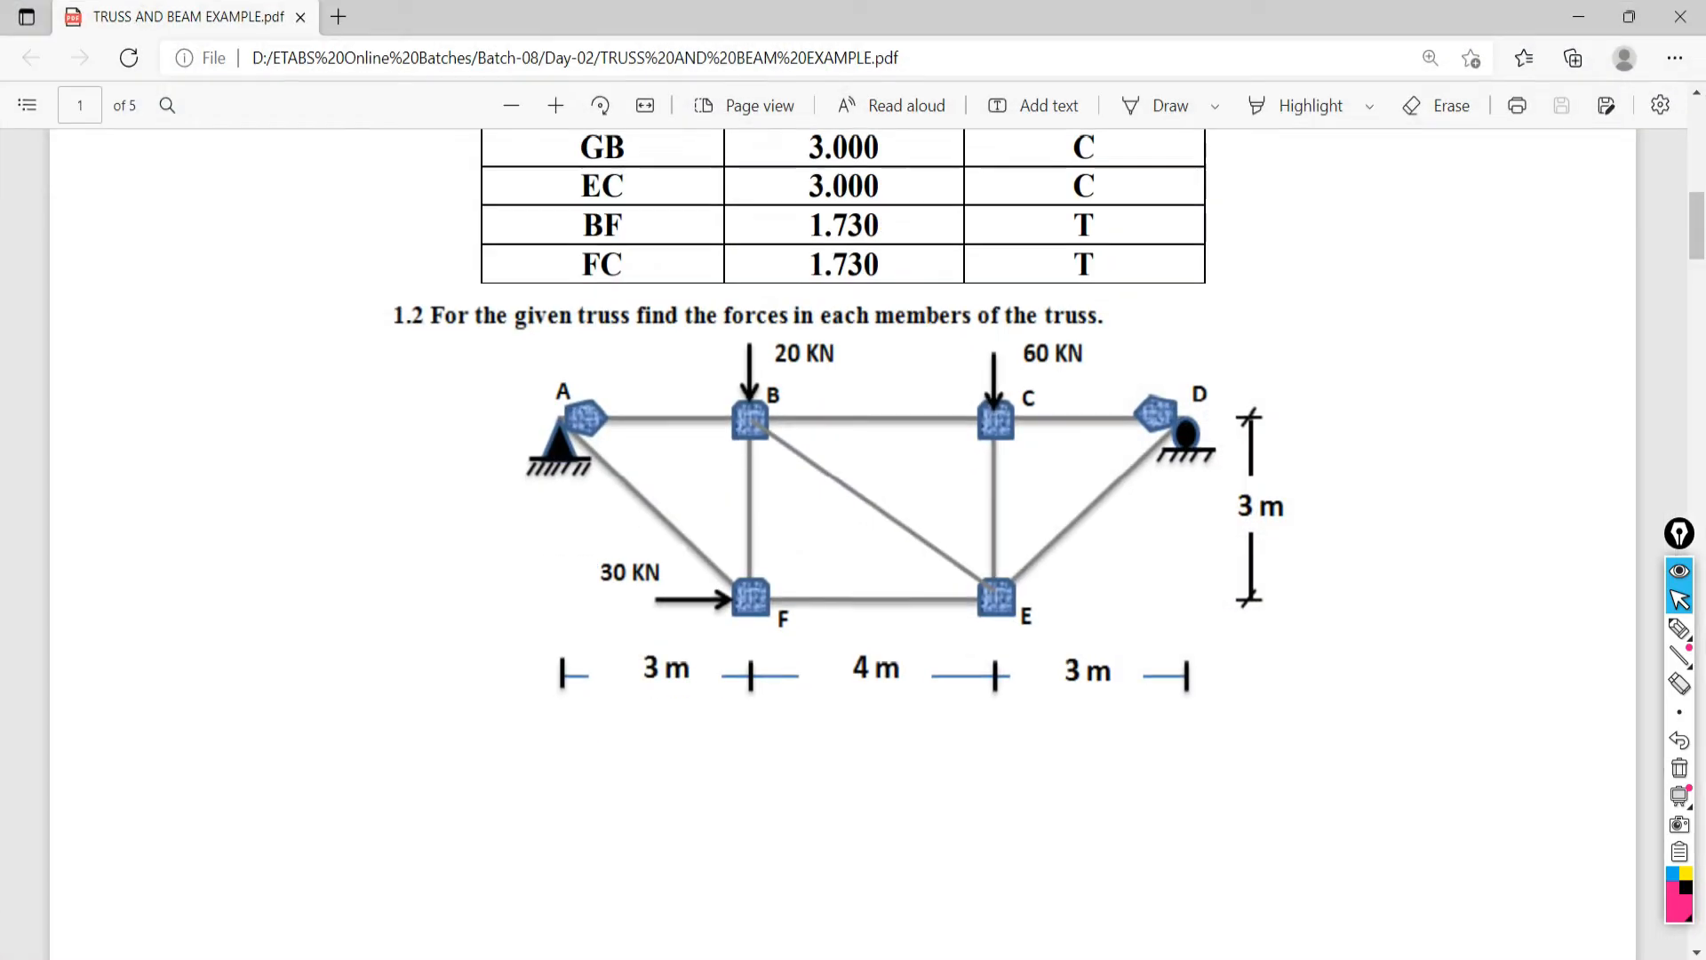
key(alt+Tab)
drag(1285, 254, 1122, 231)
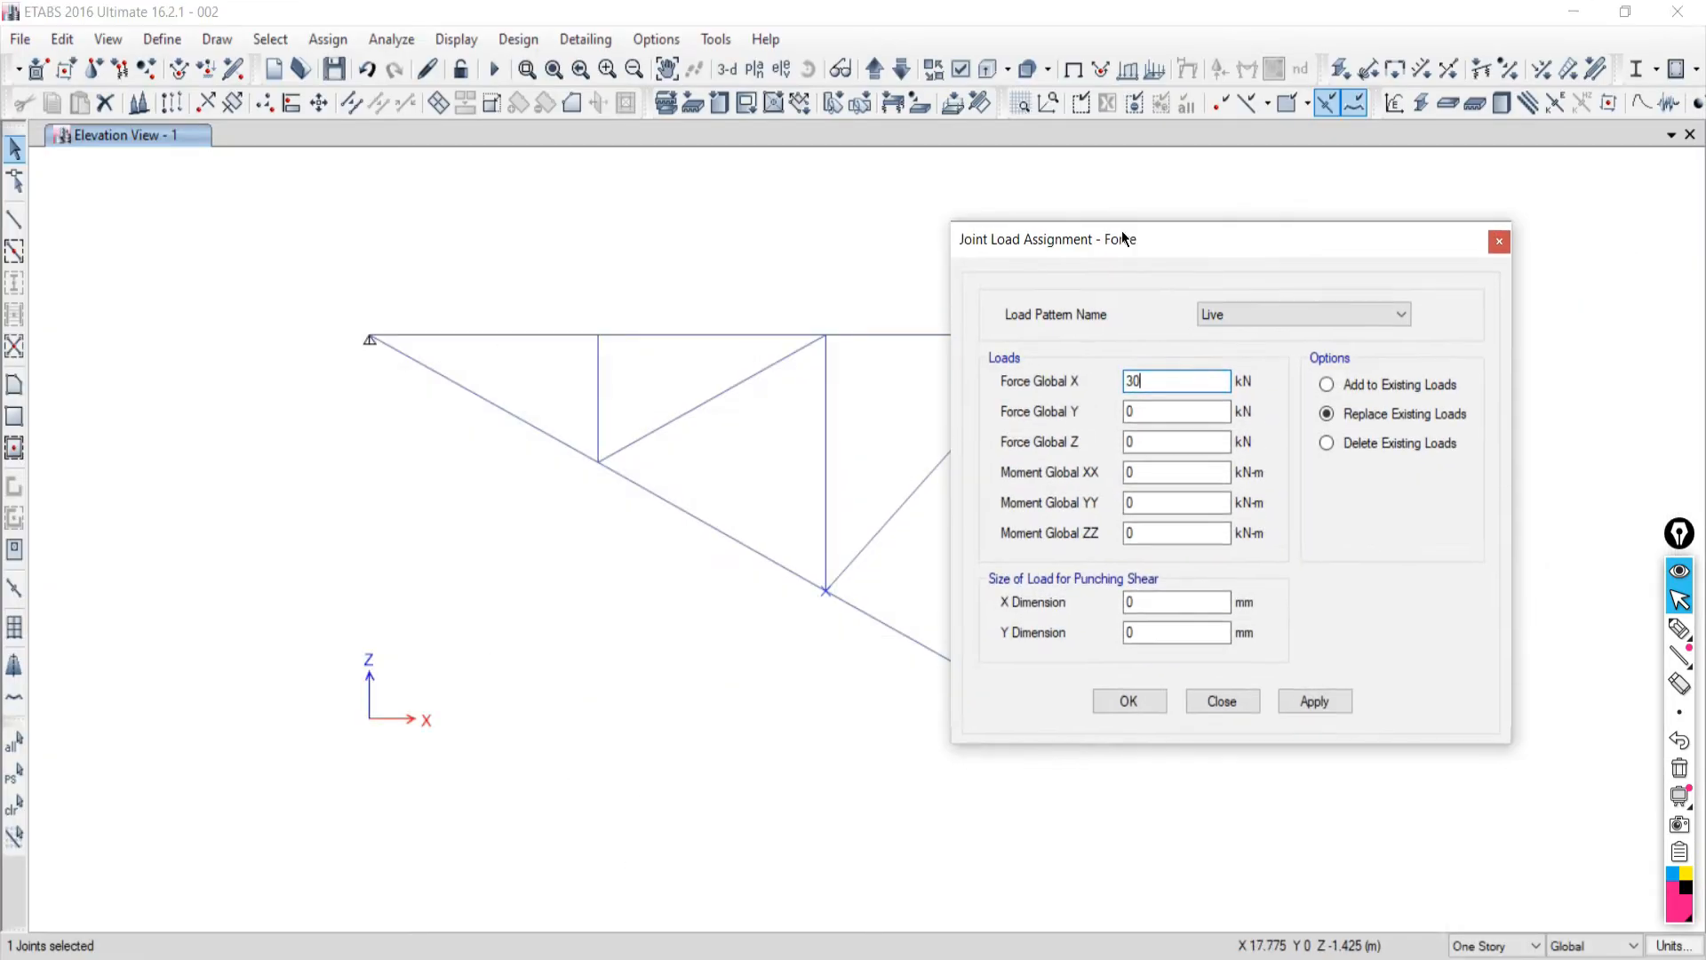
click(1306, 695)
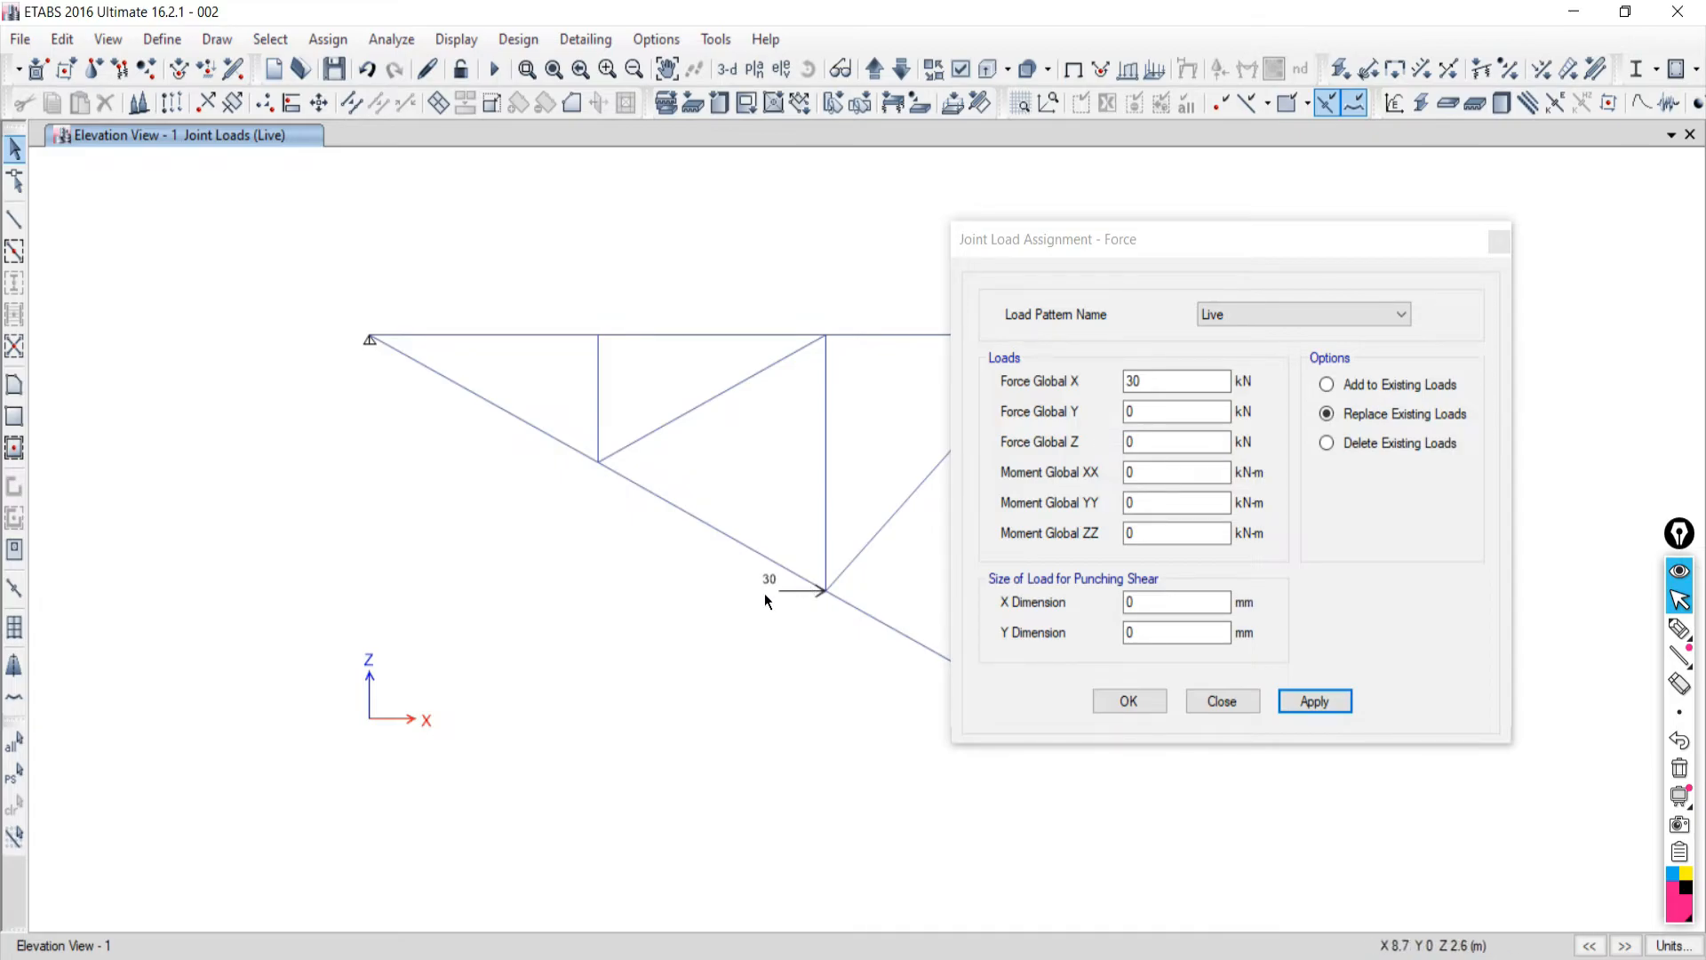
Replace the Live load on joint G with a Force Global X of -30 kN.
drag(779, 520, 859, 673)
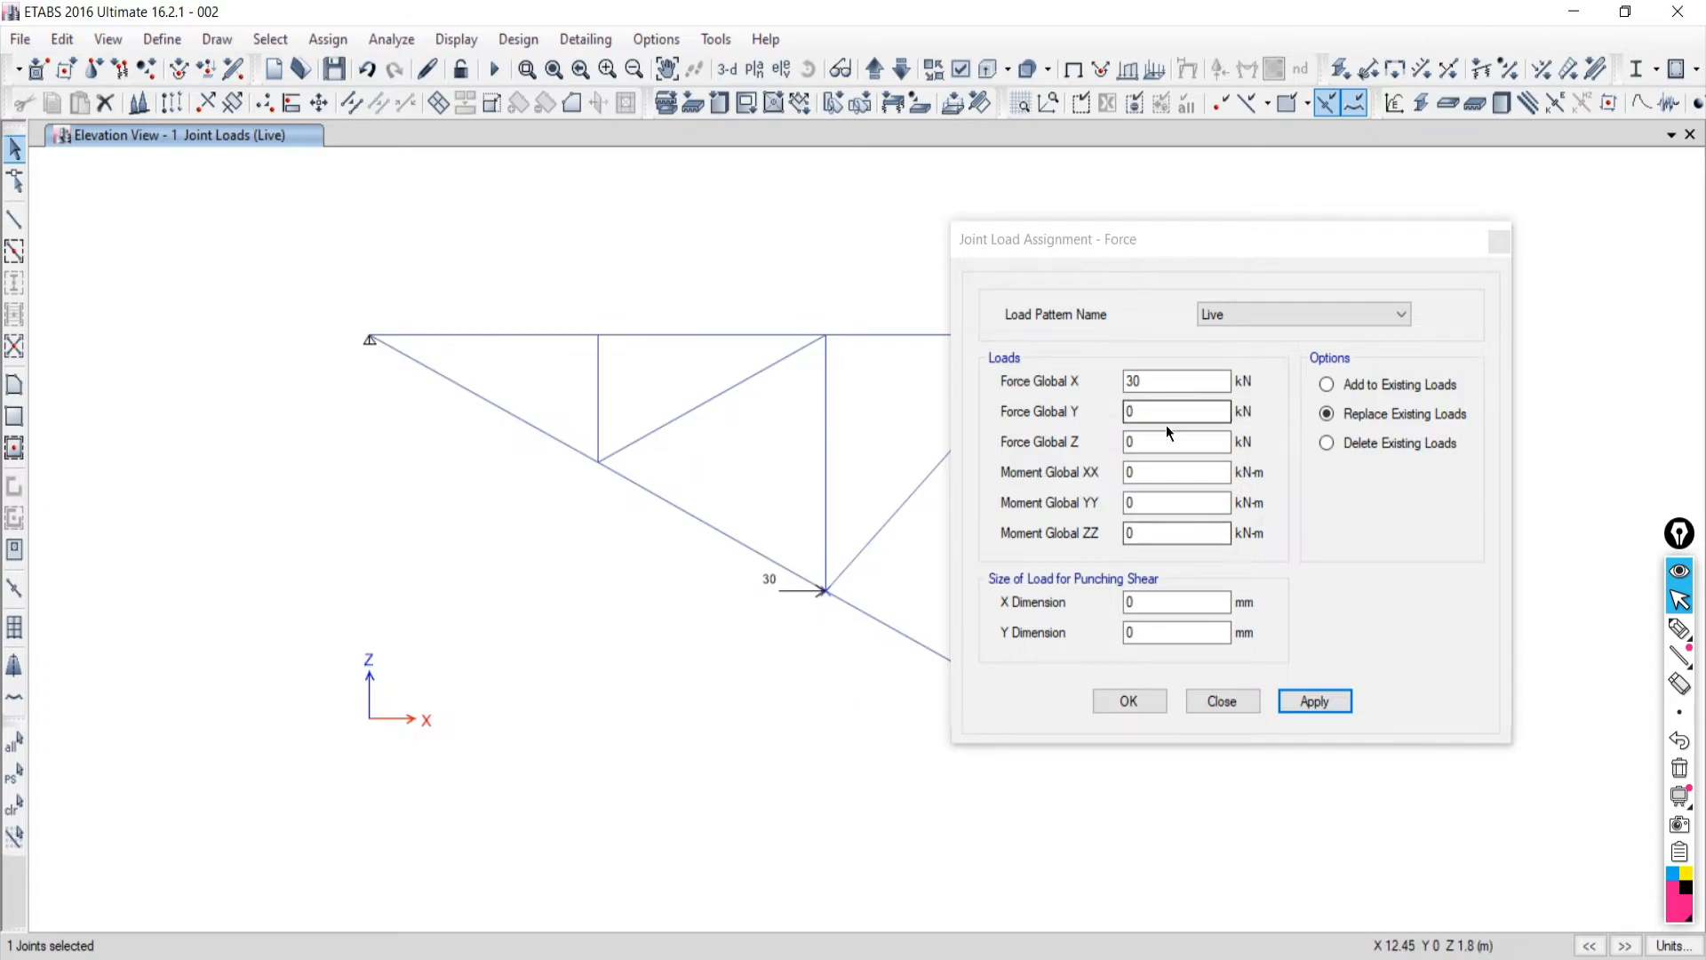
click(1125, 388)
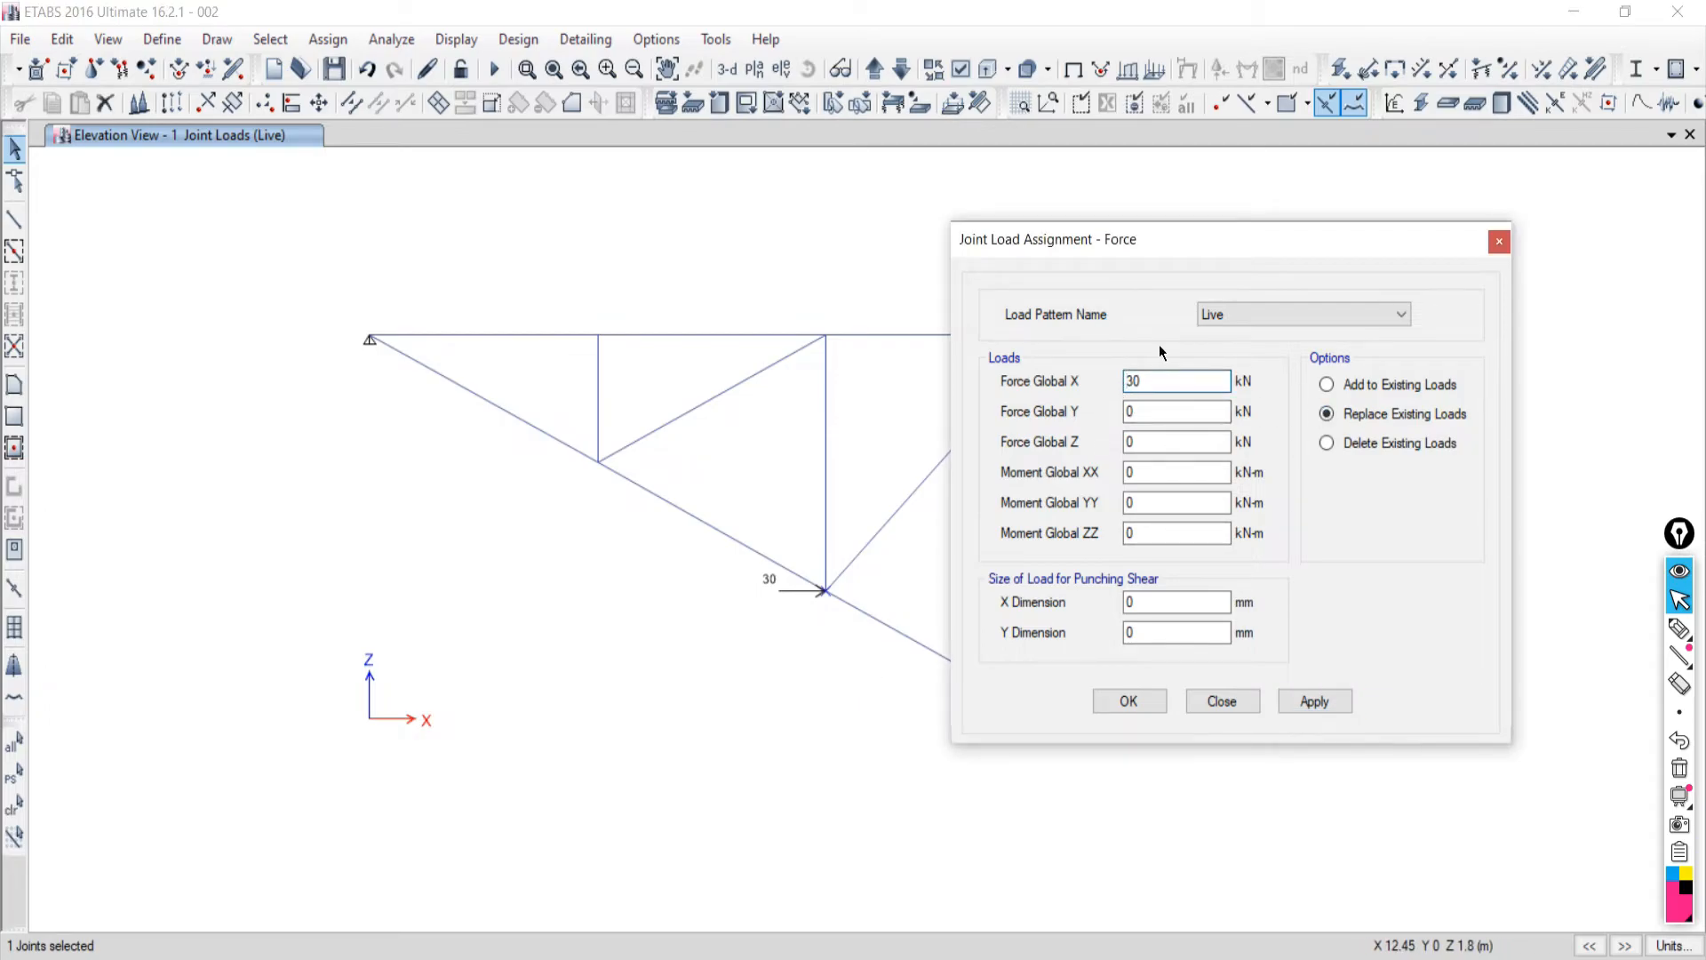
text(-)
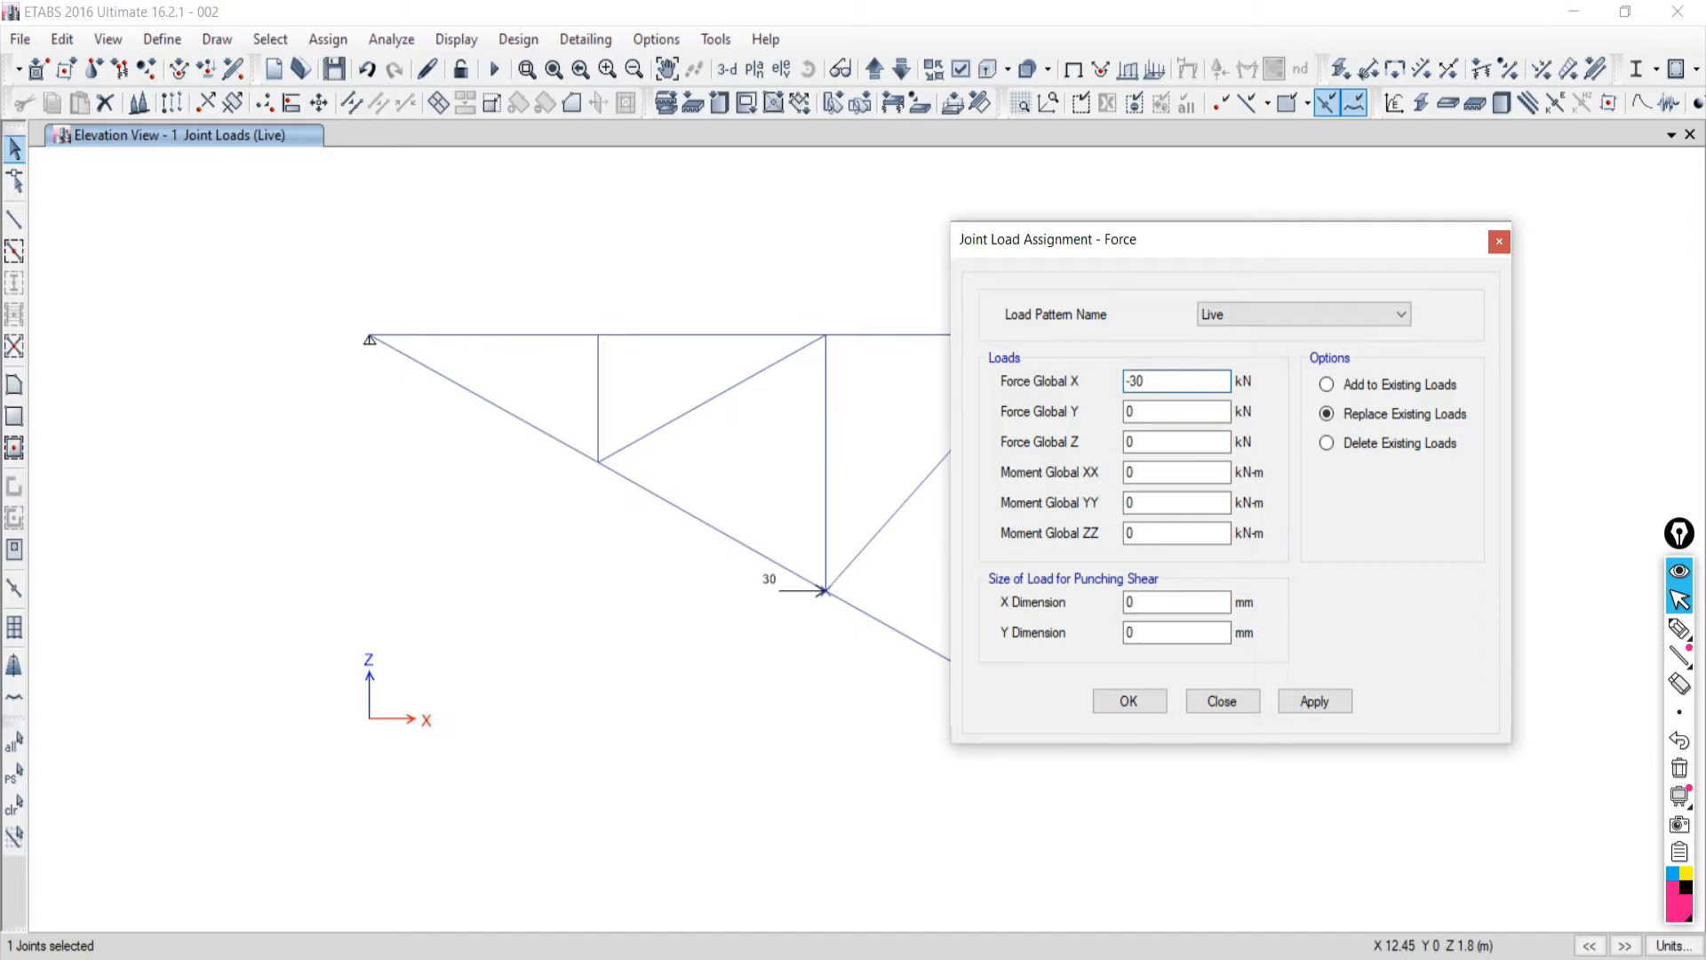
click(1317, 696)
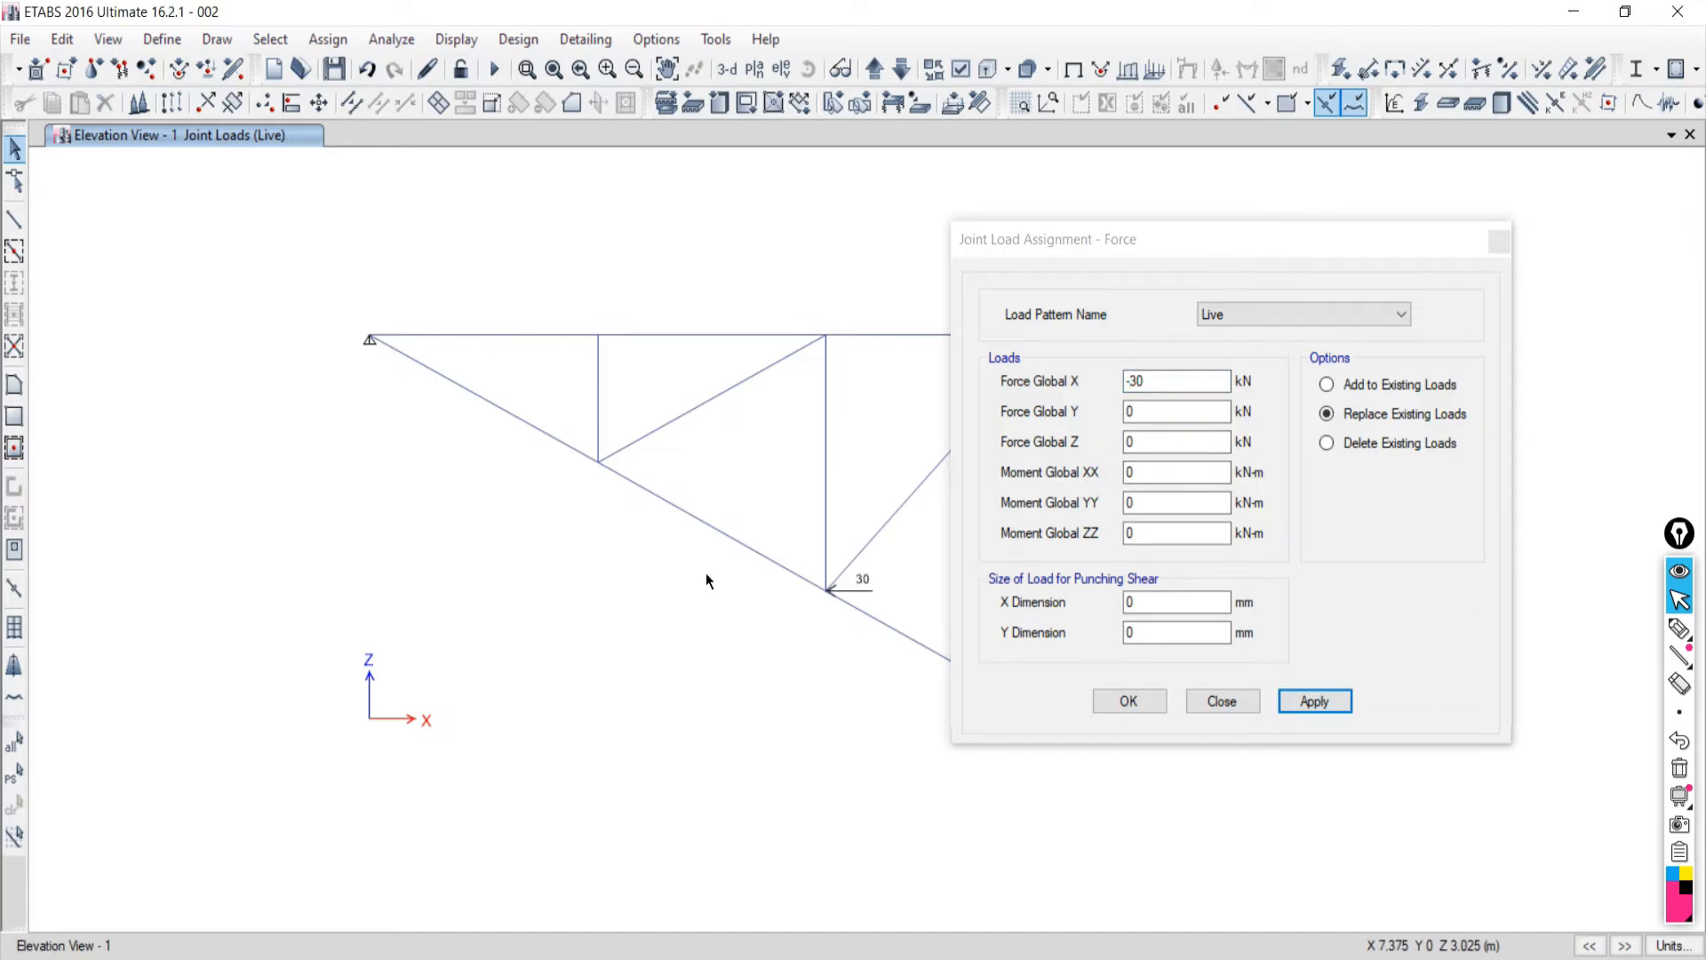
Switch to the PDF to review truss example 1.2 and the cantilever problems on the BEAMS page, then return to ETABS.
key(alt+Tab)
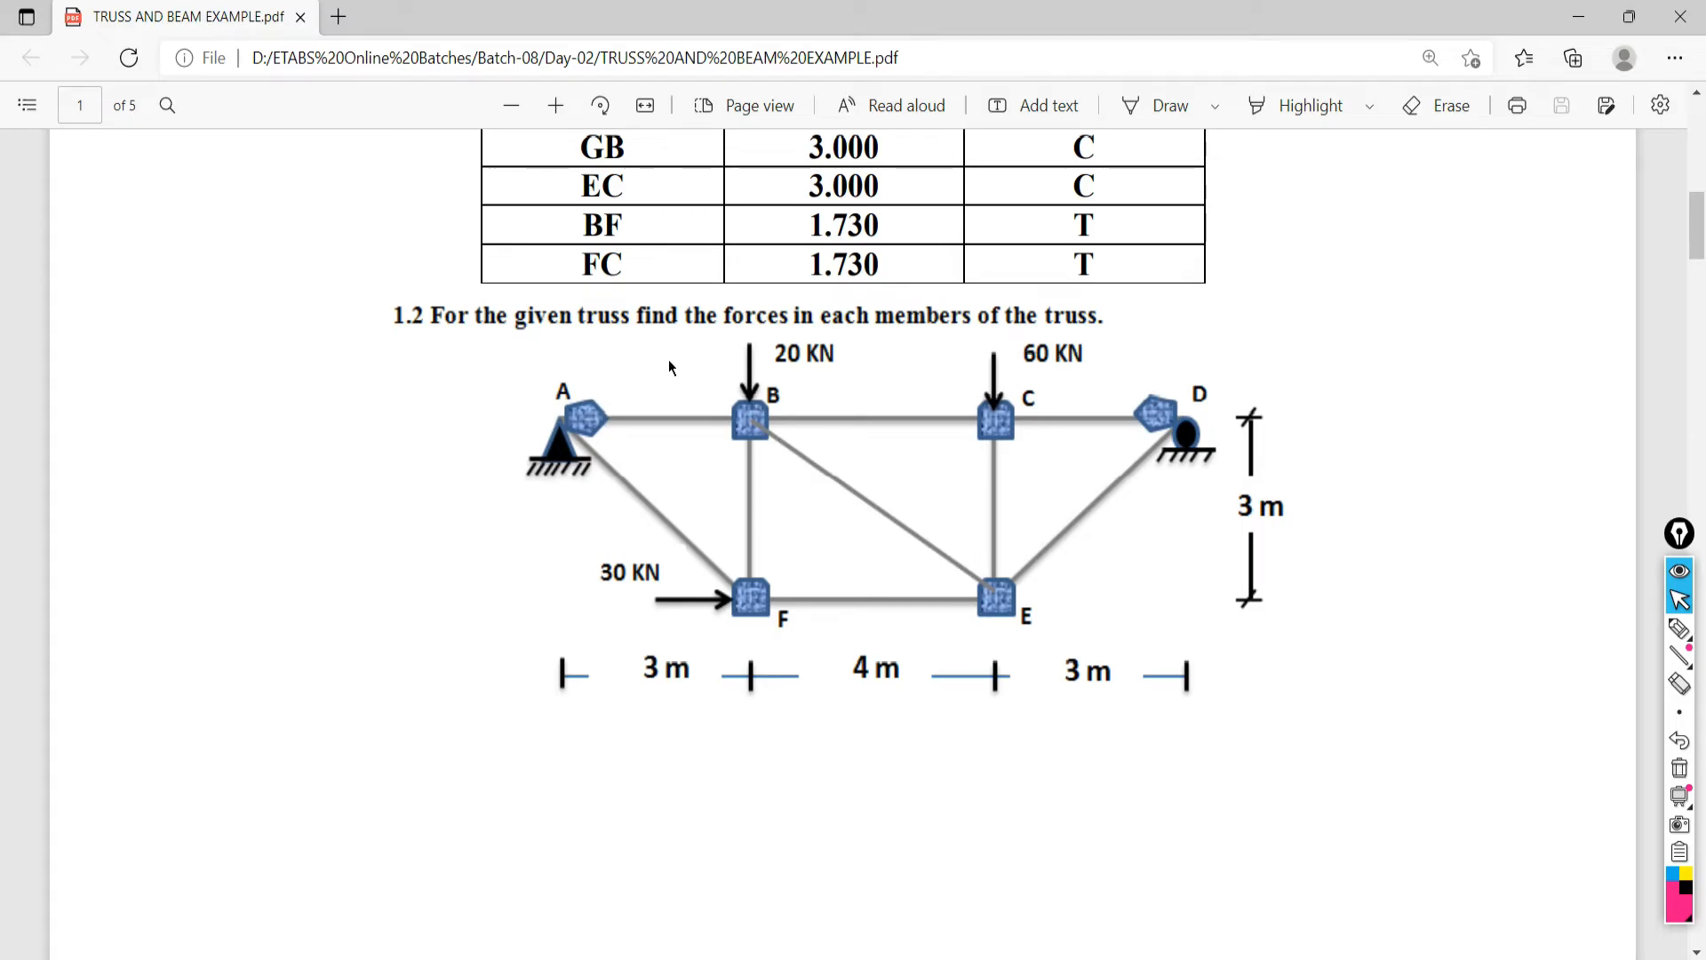
scroll(752, 467, down, 10)
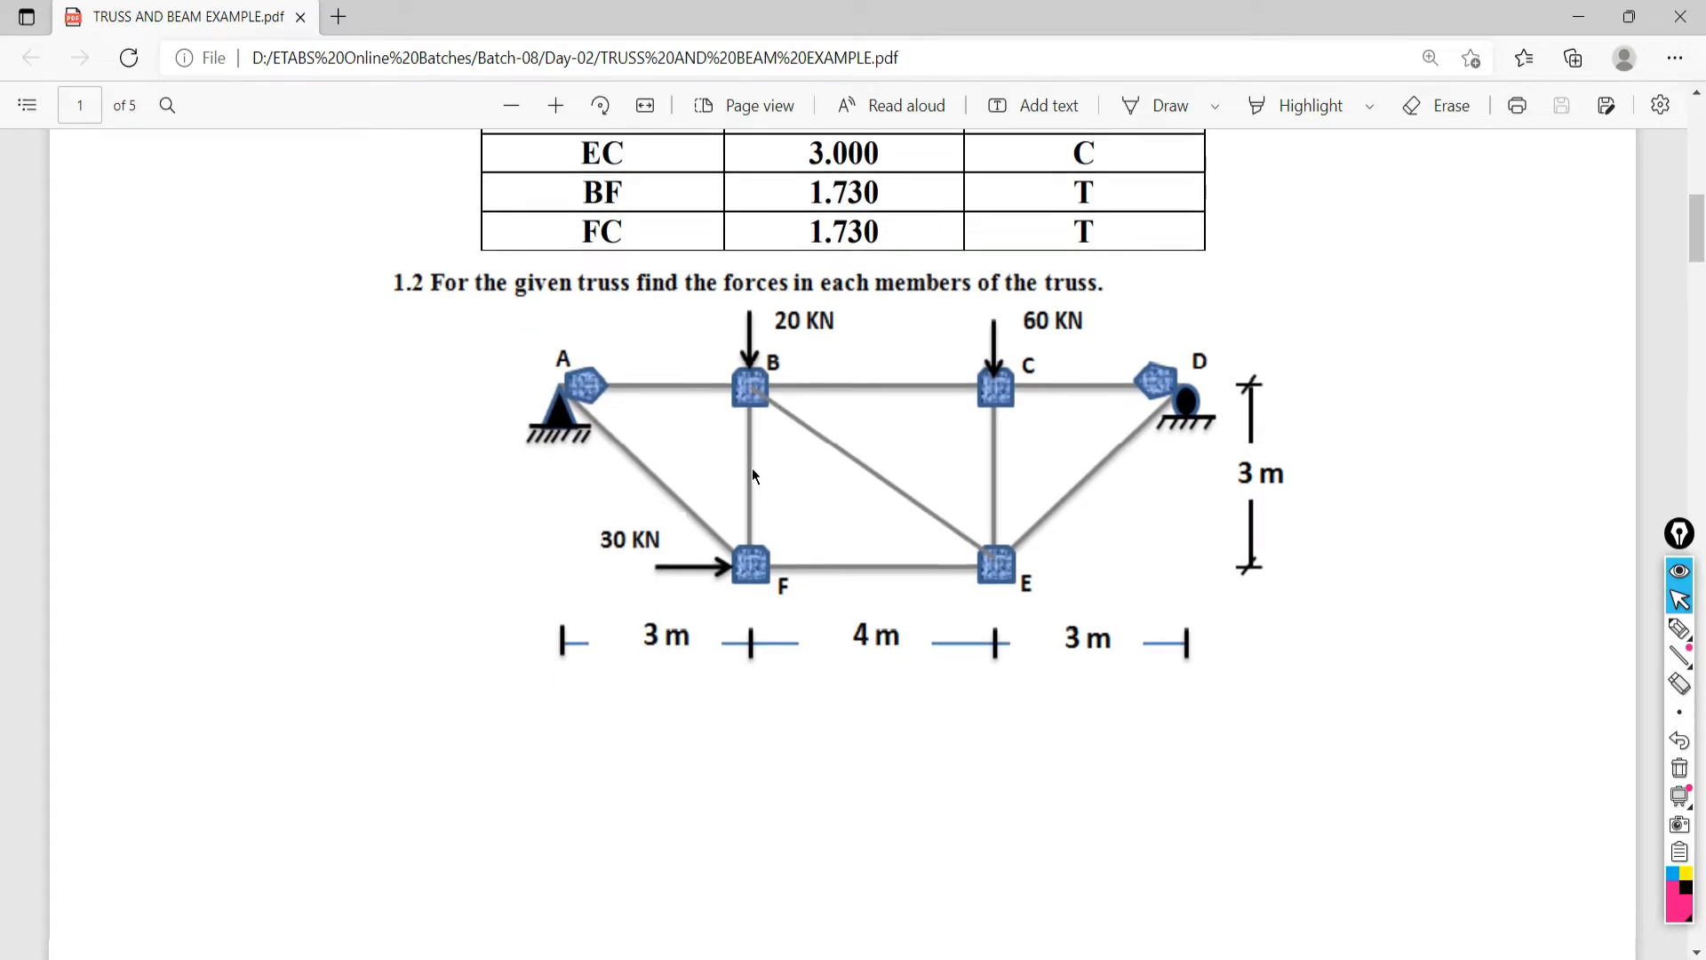
click(511, 105)
click(511, 105)
click(510, 105)
scroll(693, 356, down, 15)
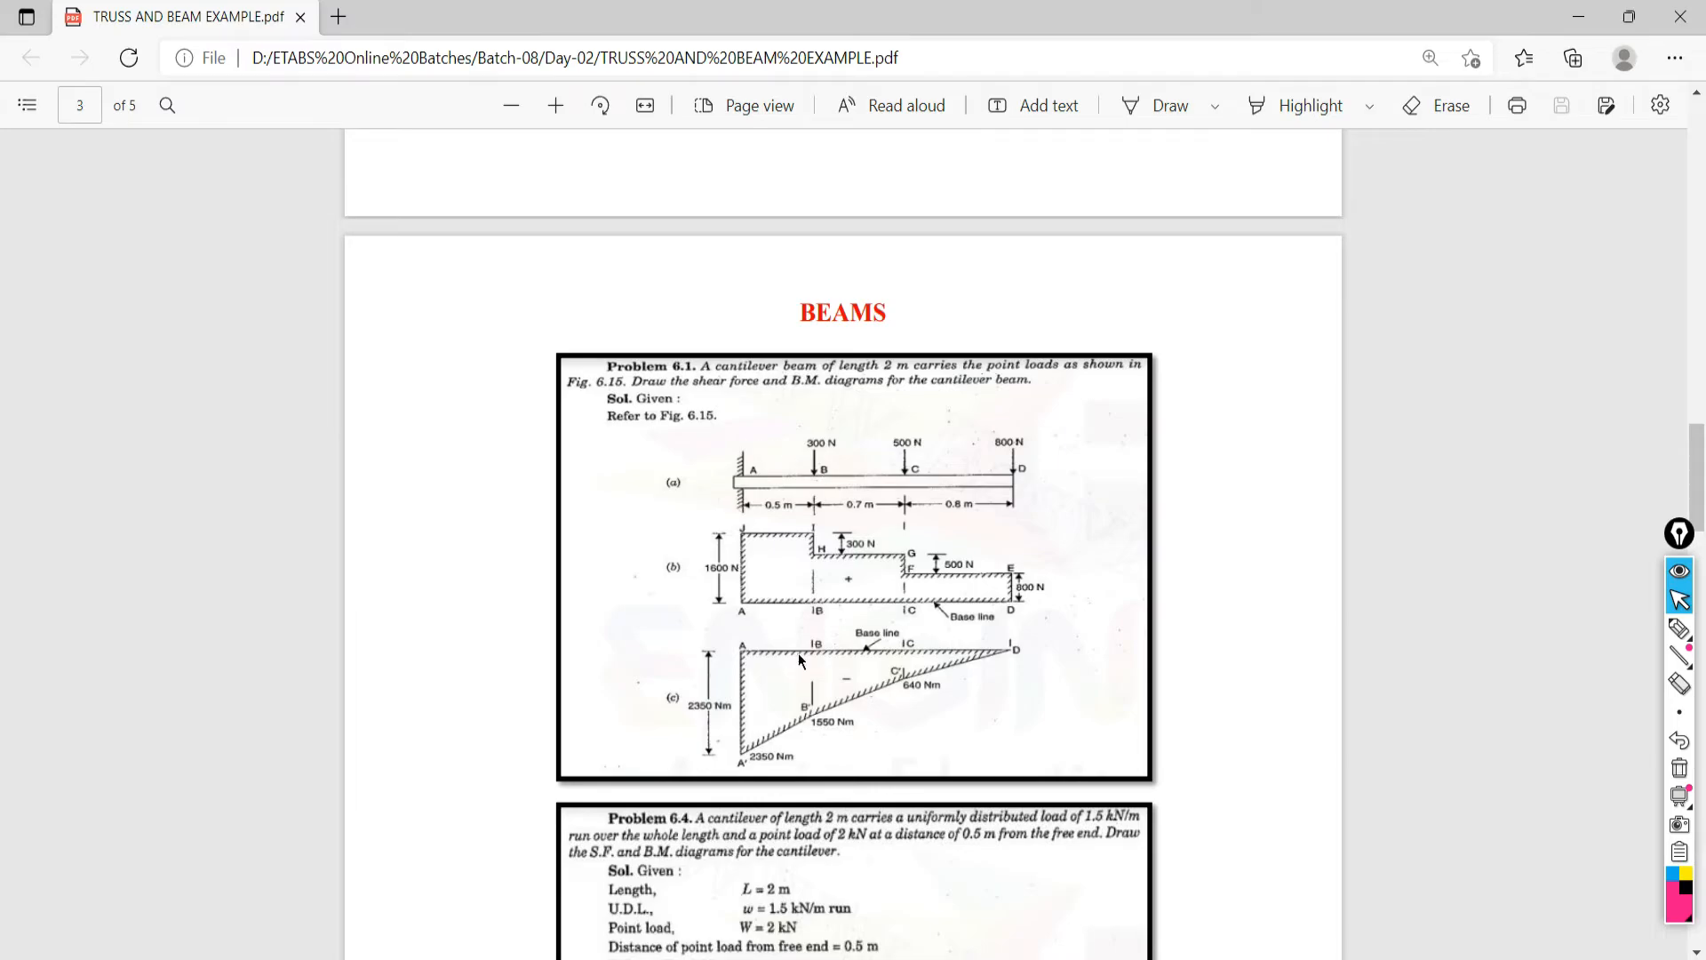
key(alt+Tab)
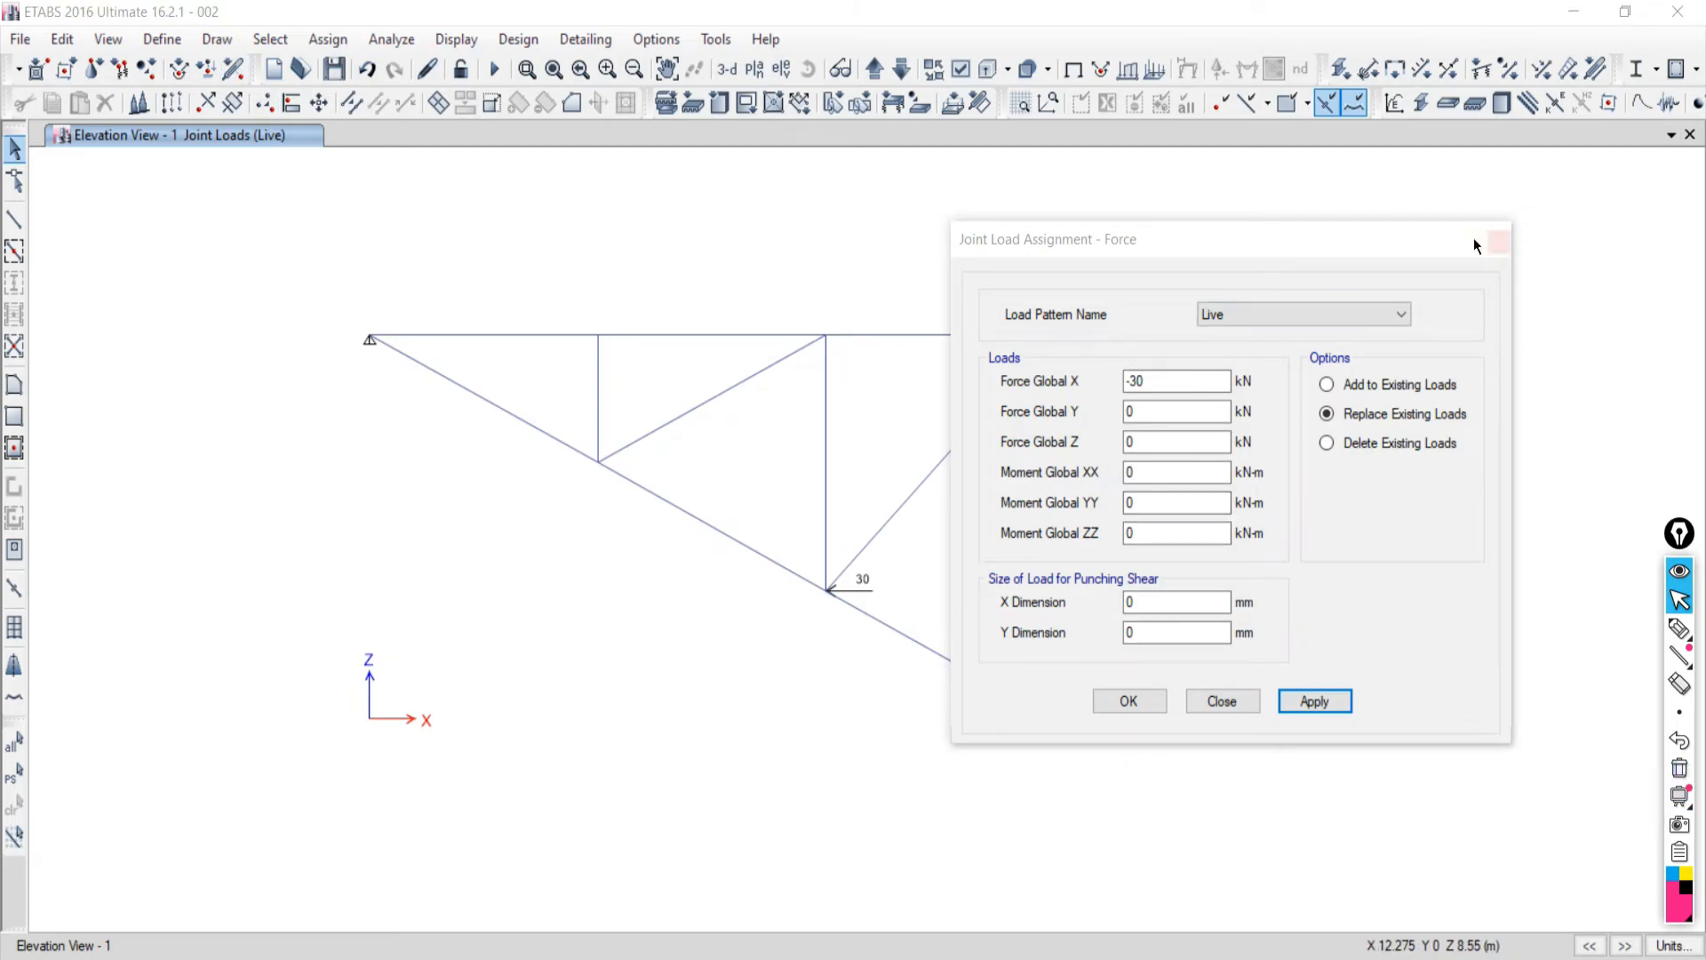
Close the joint force assignment and shrink the truss to one side of the elevation view to free drawing space.
drag(1480, 240, 1110, 302)
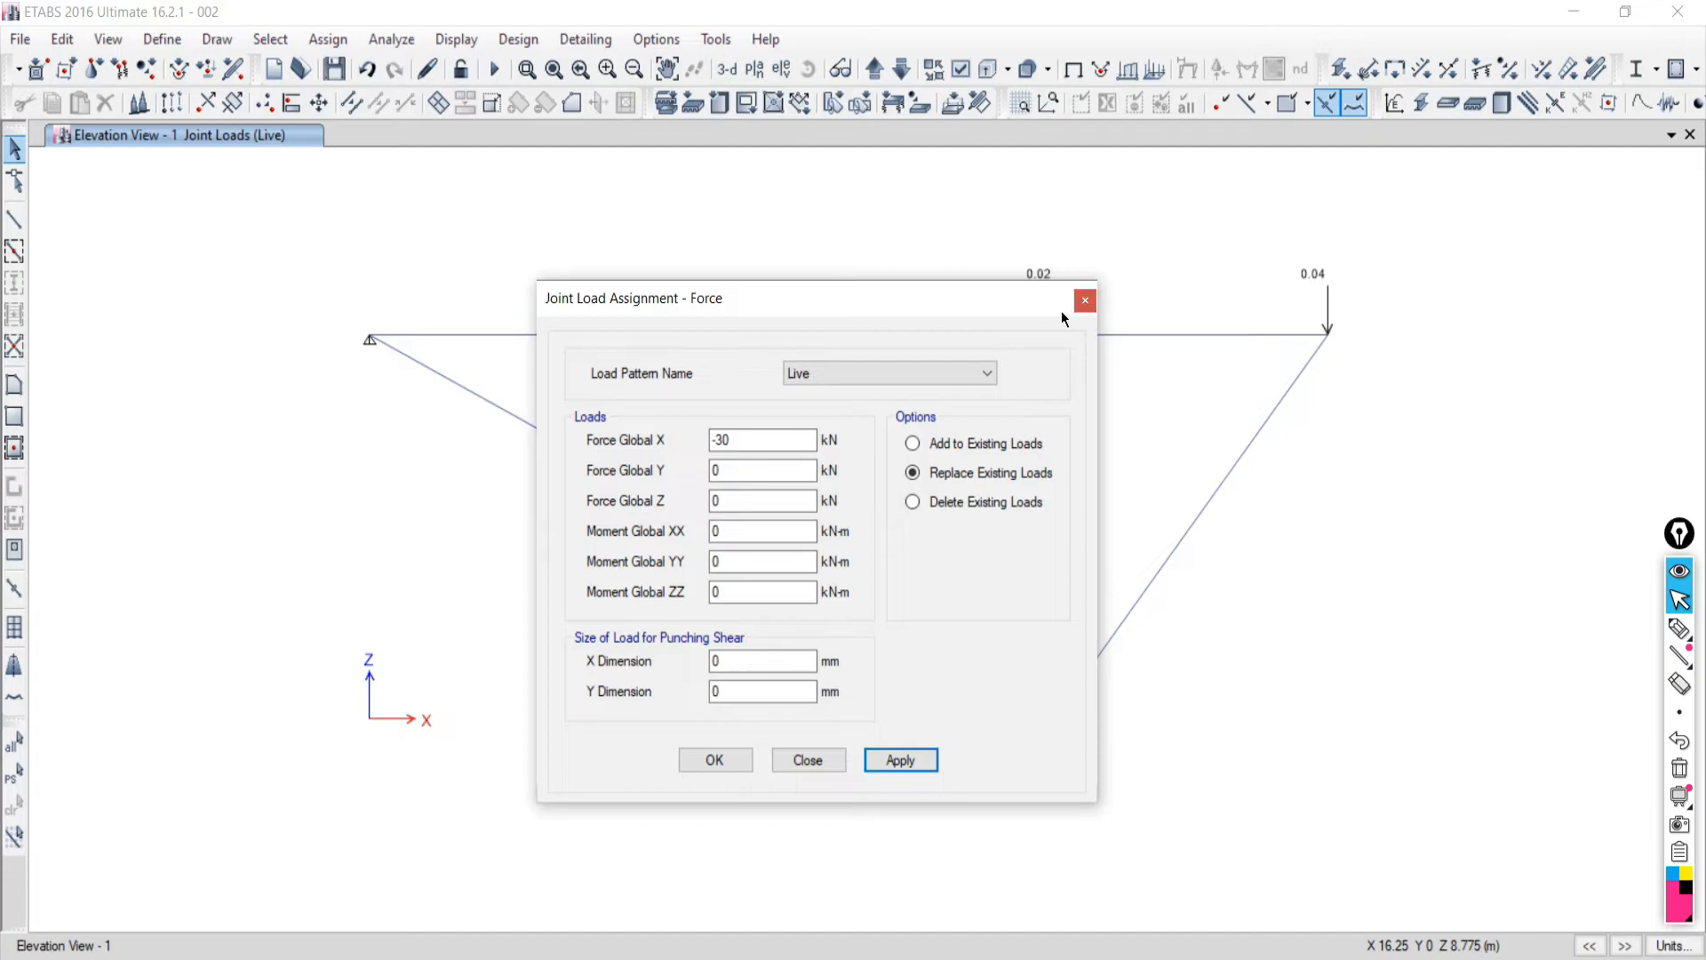
click(1091, 301)
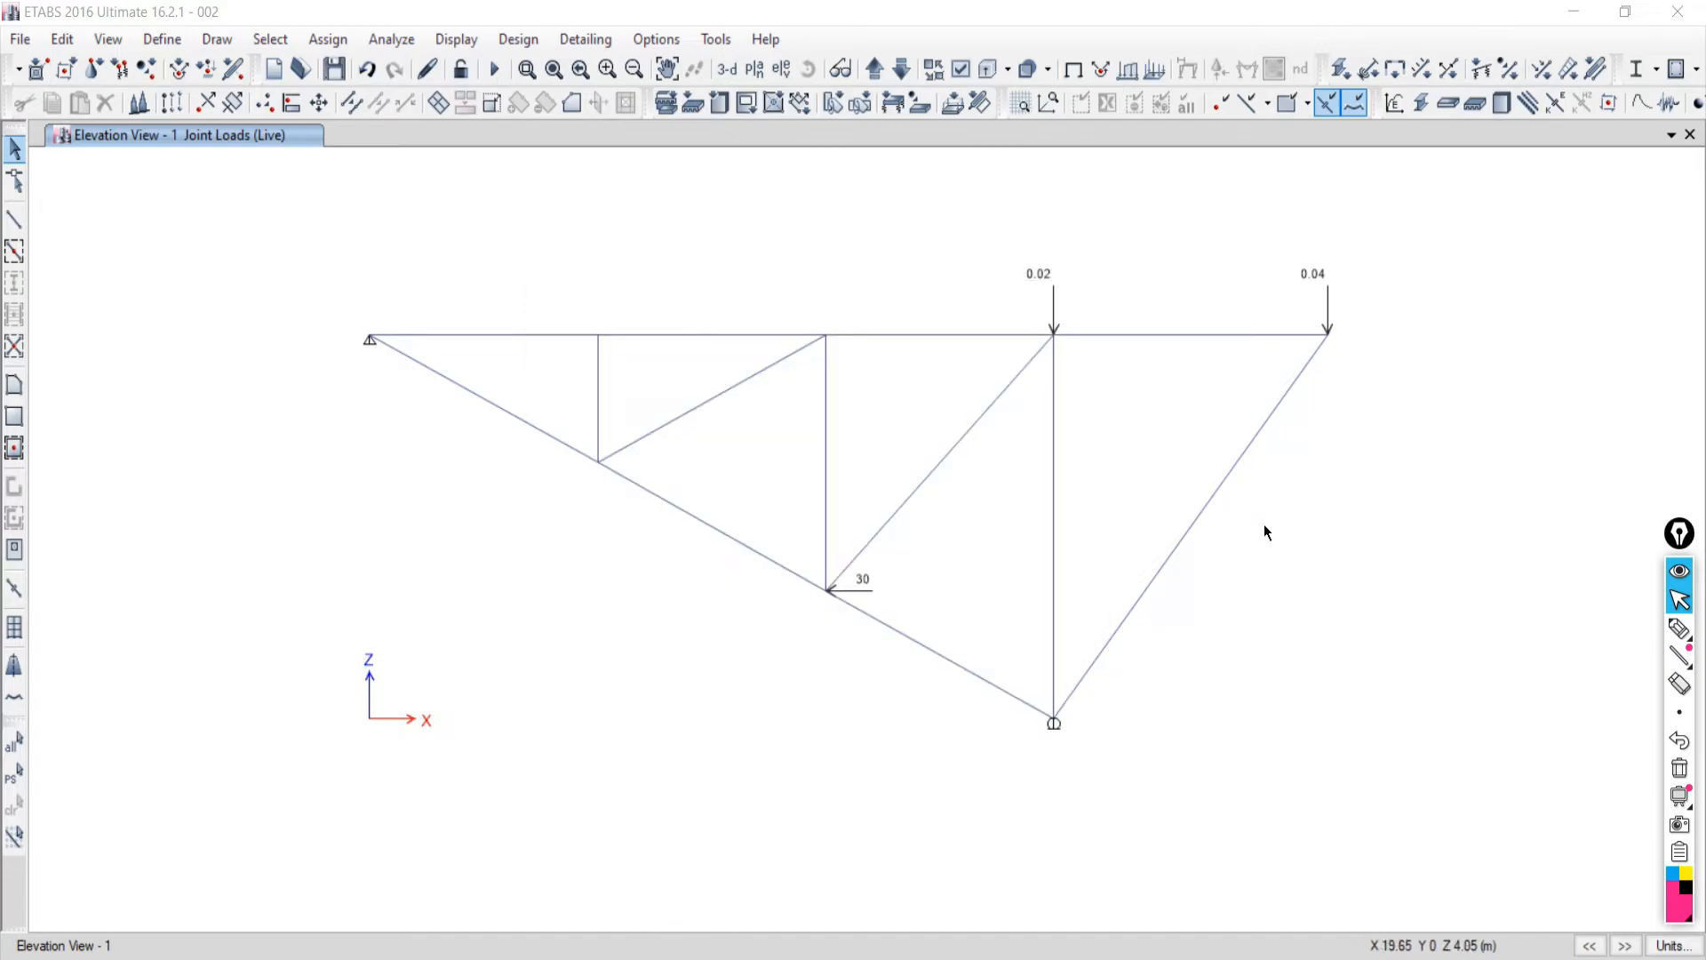
scroll(1107, 475, down, 3)
scroll(1107, 476, down, 2)
middle_drag(1102, 473, 335, 618)
Sketch a long rectangular beam in perspective with the pink annotation pen in the empty area beside the truss.
click(1679, 629)
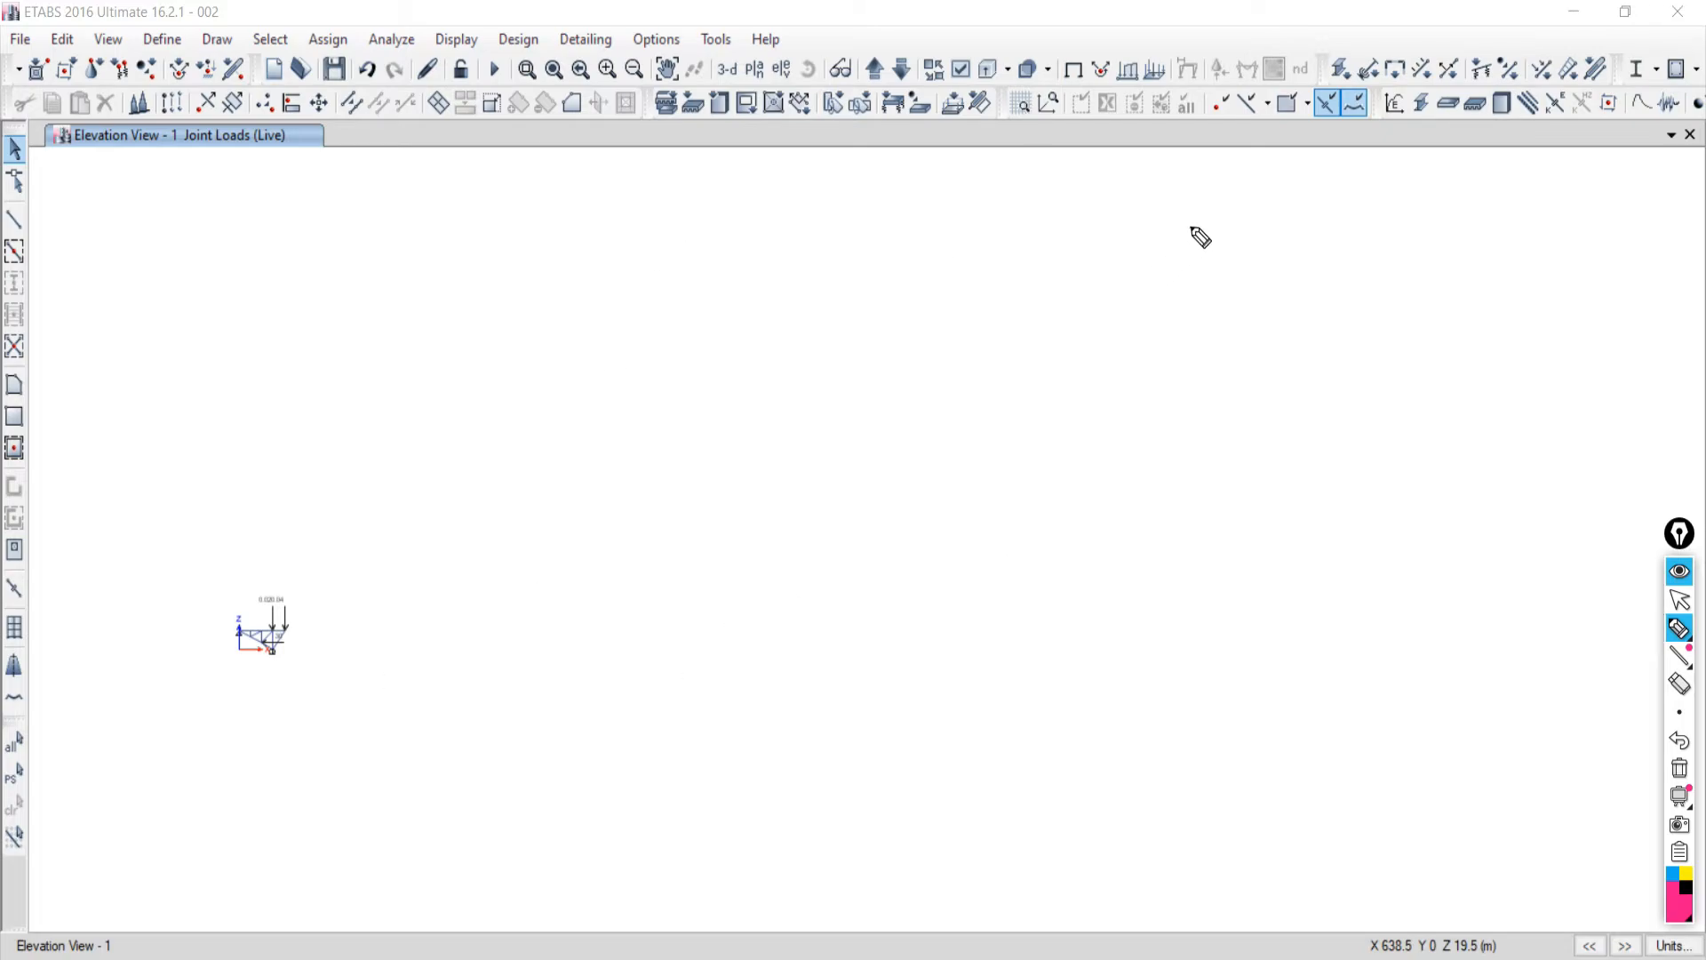
mouse_move(1217, 255)
mouse_down()
mouse_move(624, 510)
mouse_move(746, 587)
mouse_move(740, 726)
mouse_up()
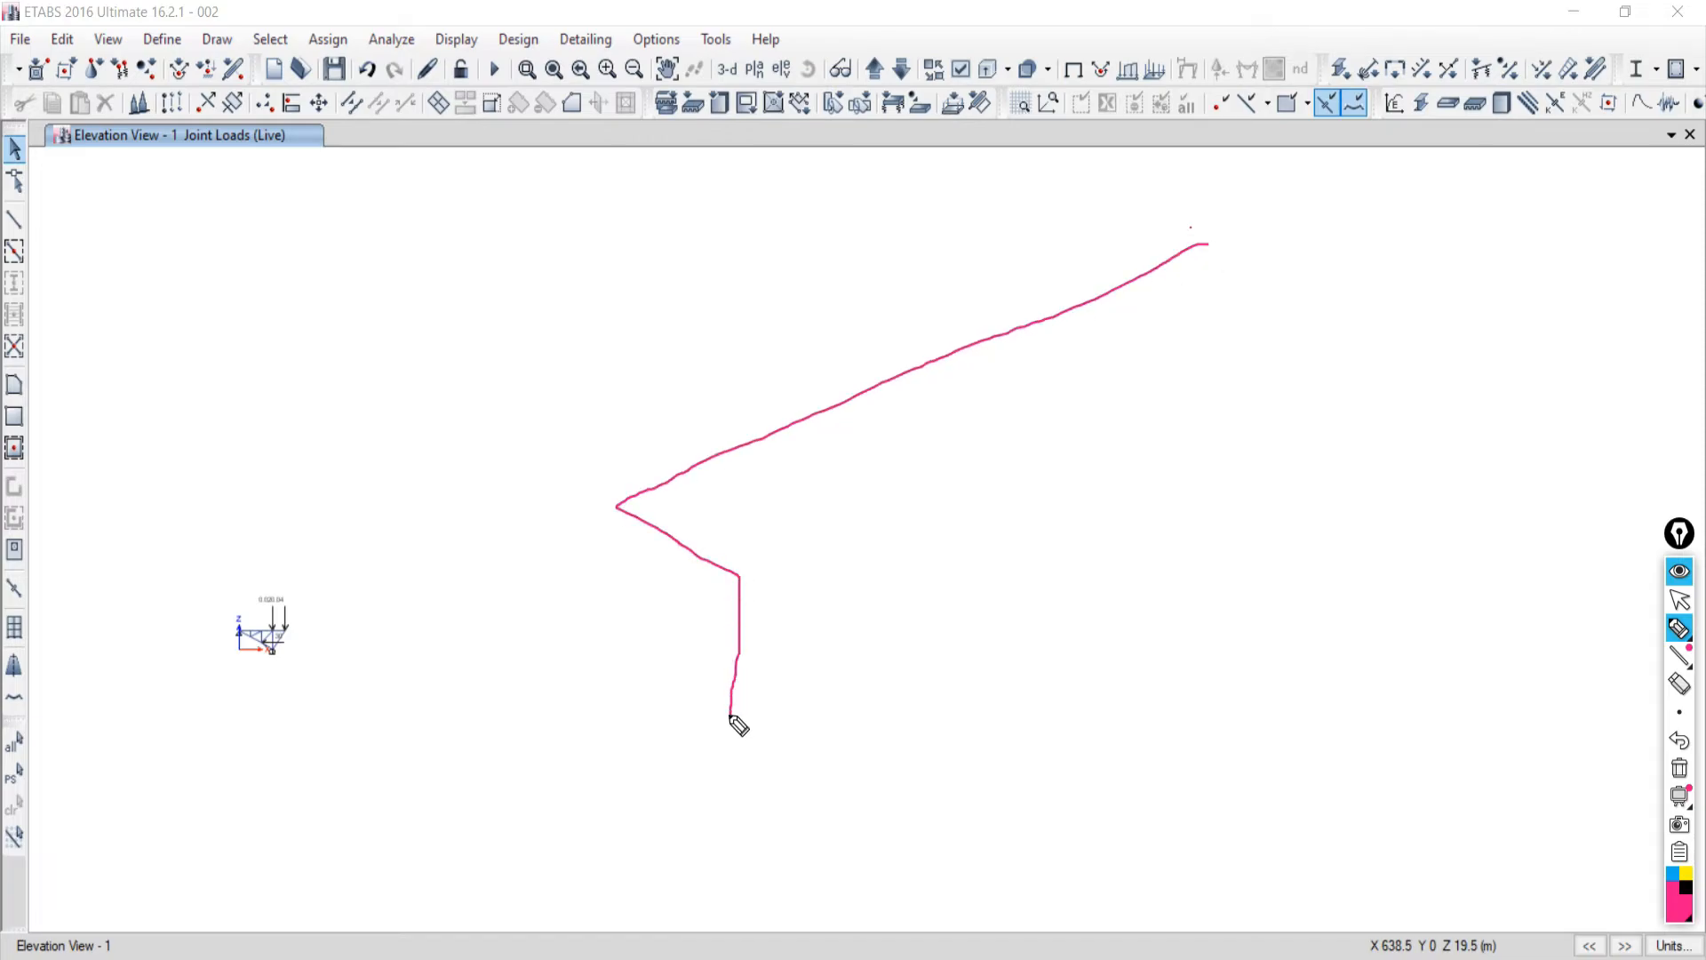
mouse_move(628, 518)
mouse_down()
mouse_move(621, 651)
mouse_move(734, 716)
mouse_up()
drag(750, 578, 1338, 271)
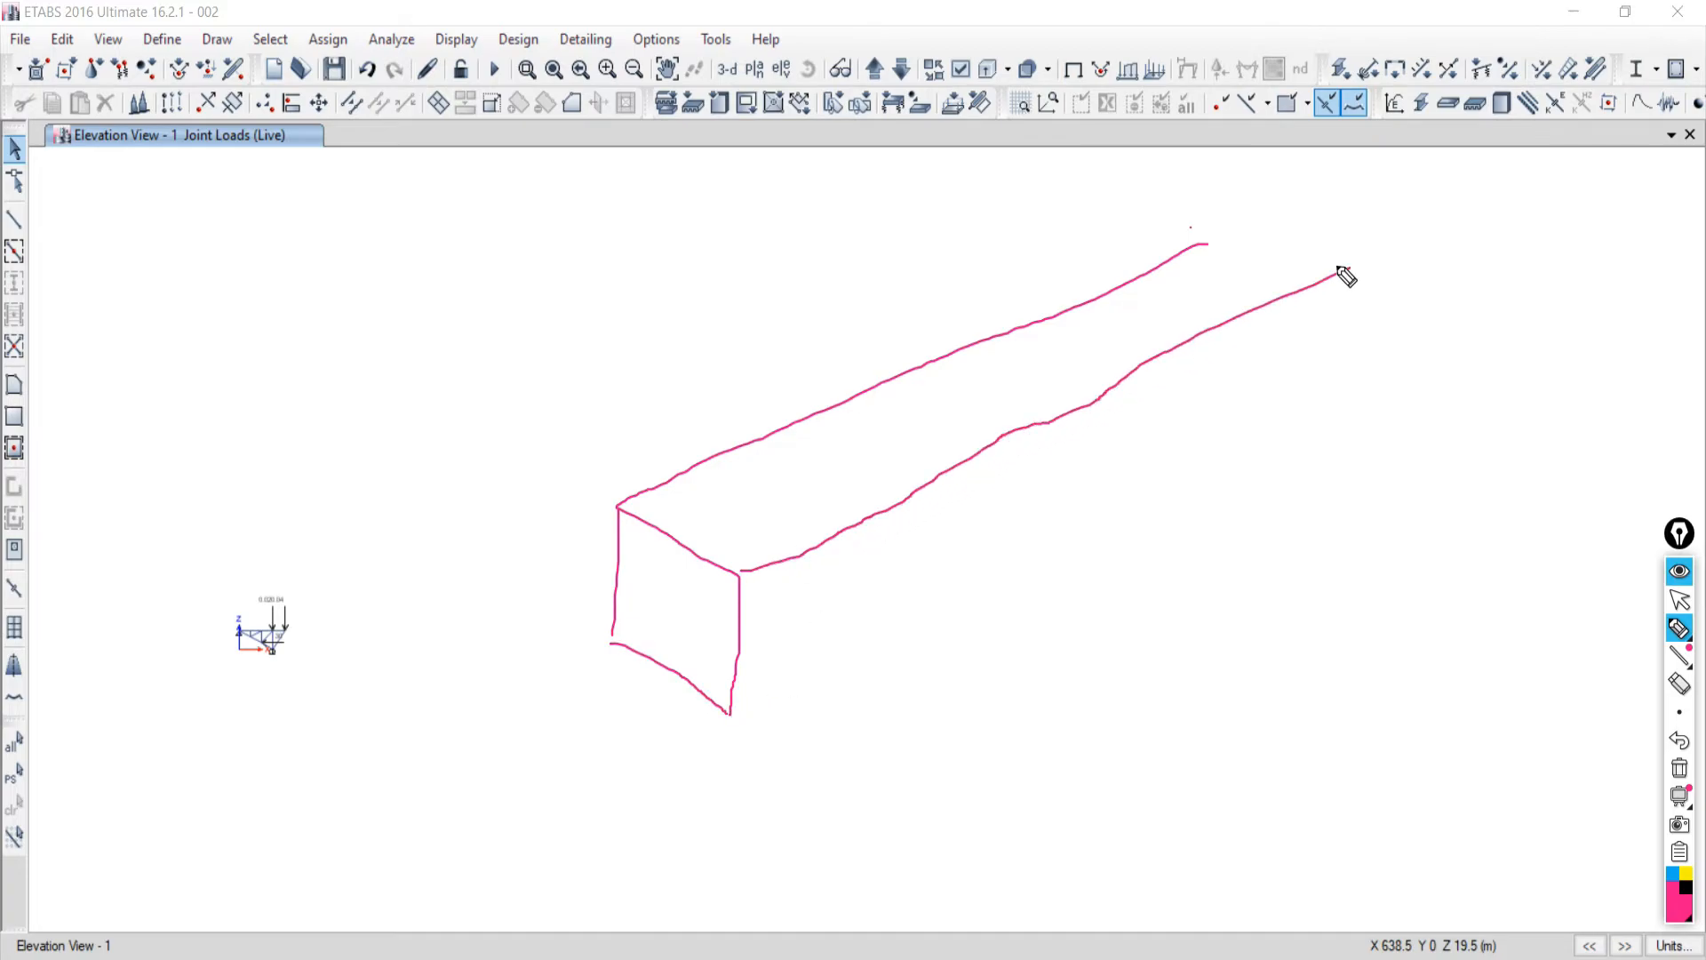
mouse_move(1252, 195)
mouse_down()
mouse_move(1078, 315)
mouse_move(1340, 256)
mouse_move(1369, 268)
mouse_move(1348, 396)
mouse_move(998, 616)
mouse_move(731, 722)
mouse_up()
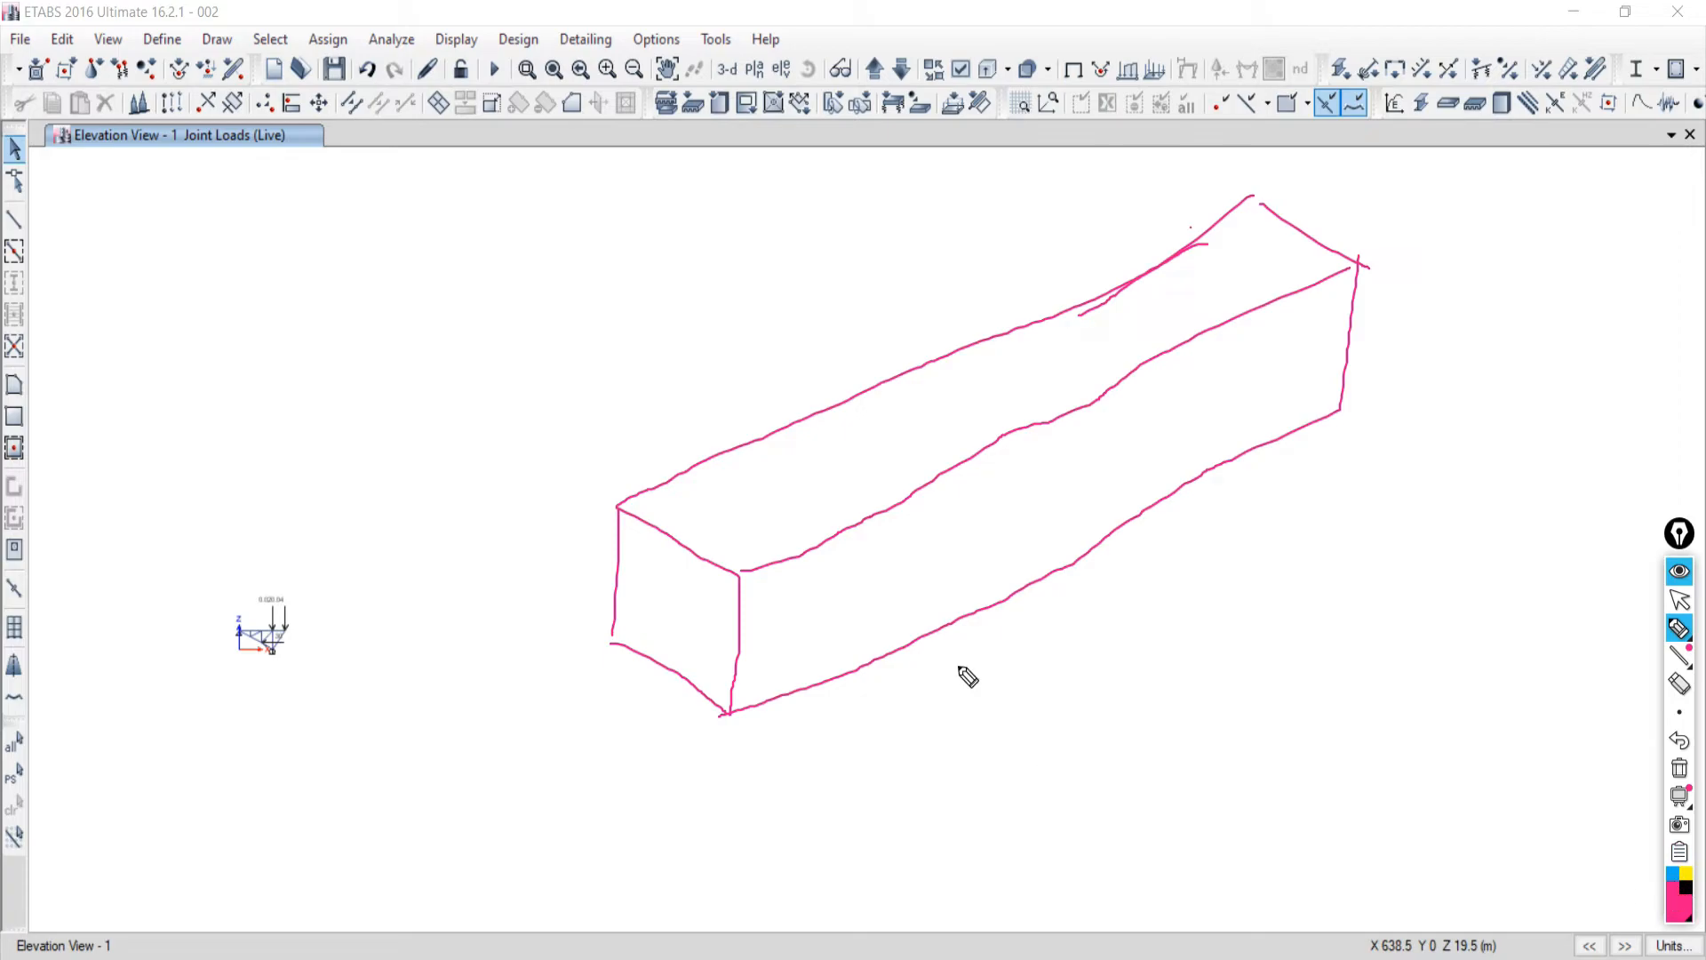
drag(943, 696, 939, 729)
click(1684, 742)
drag(757, 595, 758, 633)
click(1679, 742)
Draw a pink axis along the beam's length near its front end and a green arrow across its width.
drag(776, 646, 867, 614)
mouse_move(1684, 804)
click(1671, 875)
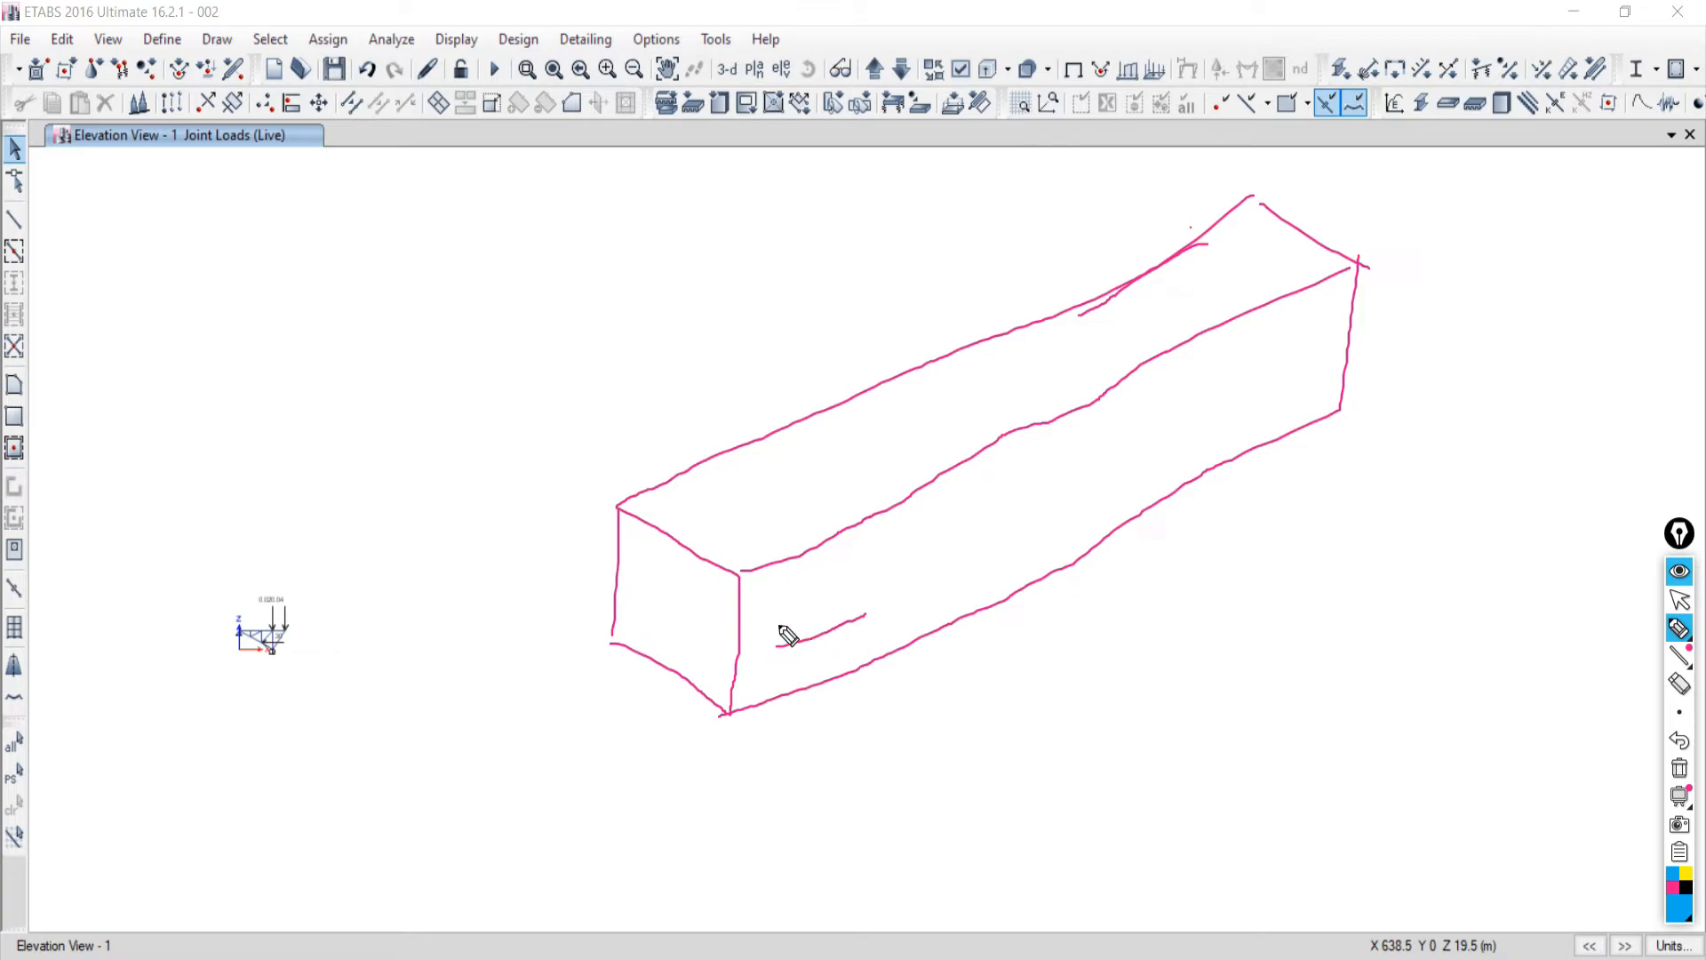
click(1685, 926)
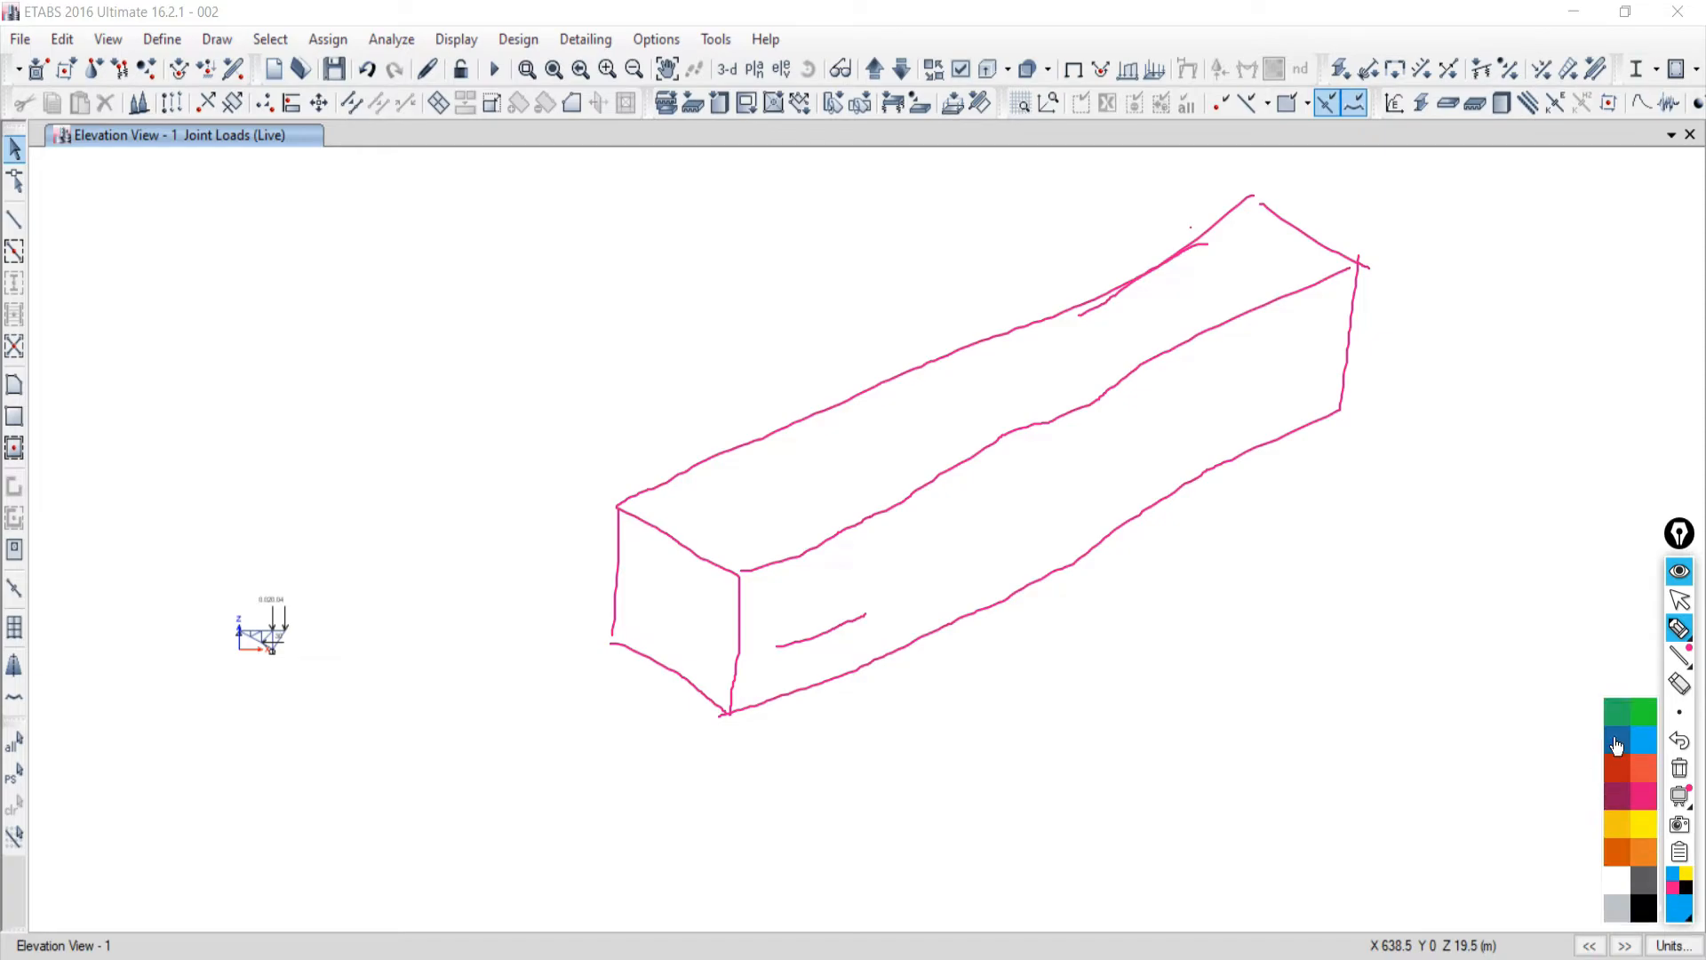
click(1650, 724)
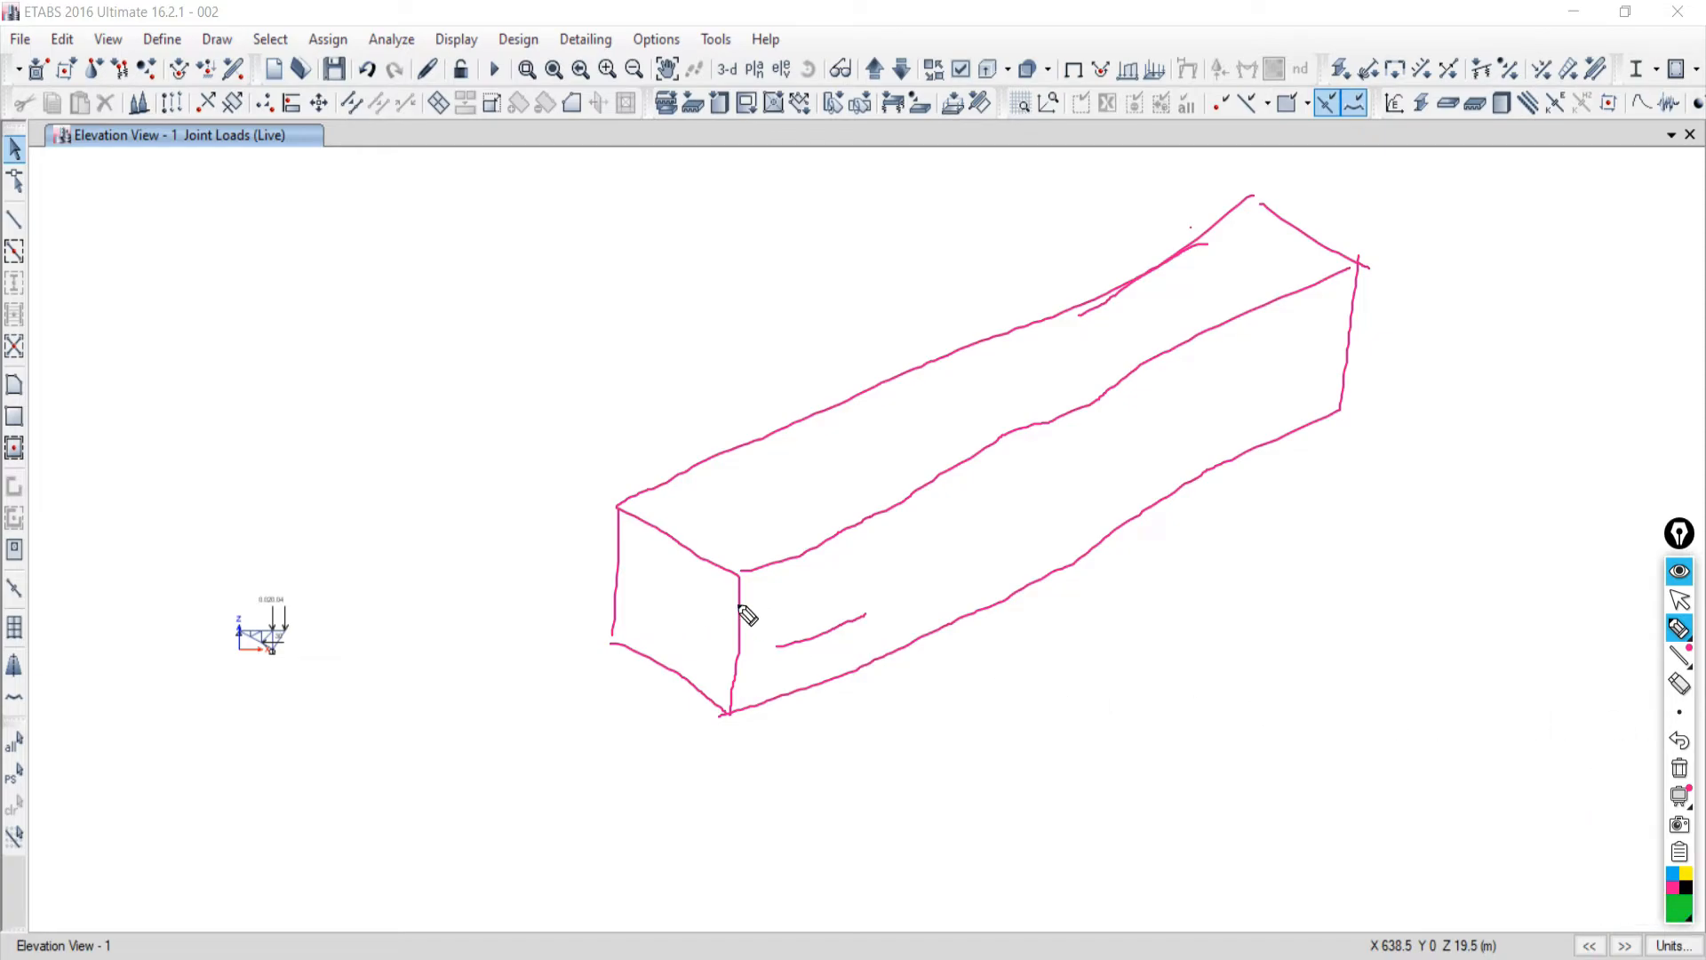
drag(734, 613, 781, 643)
mouse_move(710, 593)
mouse_down()
mouse_move(725, 612)
mouse_move(747, 582)
mouse_up()
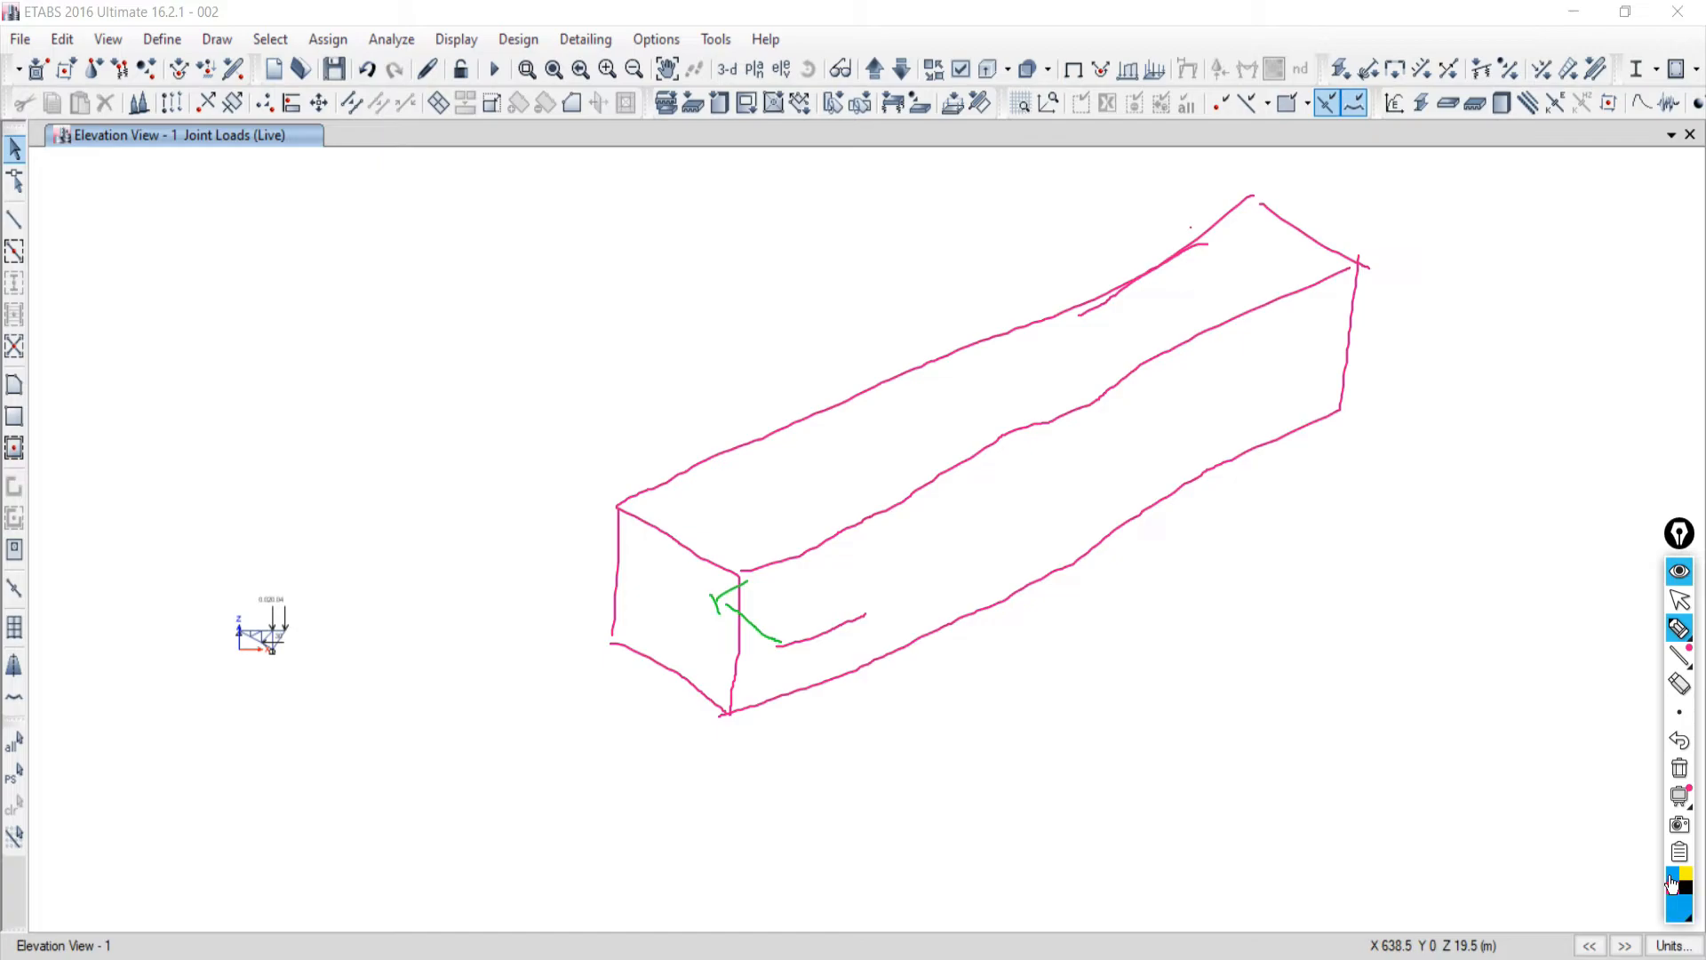
Add a blue upward axis arrow at the same origin and finish the pink lengthwise axis with an arrowhead.
drag(786, 552, 776, 638)
drag(781, 551, 791, 548)
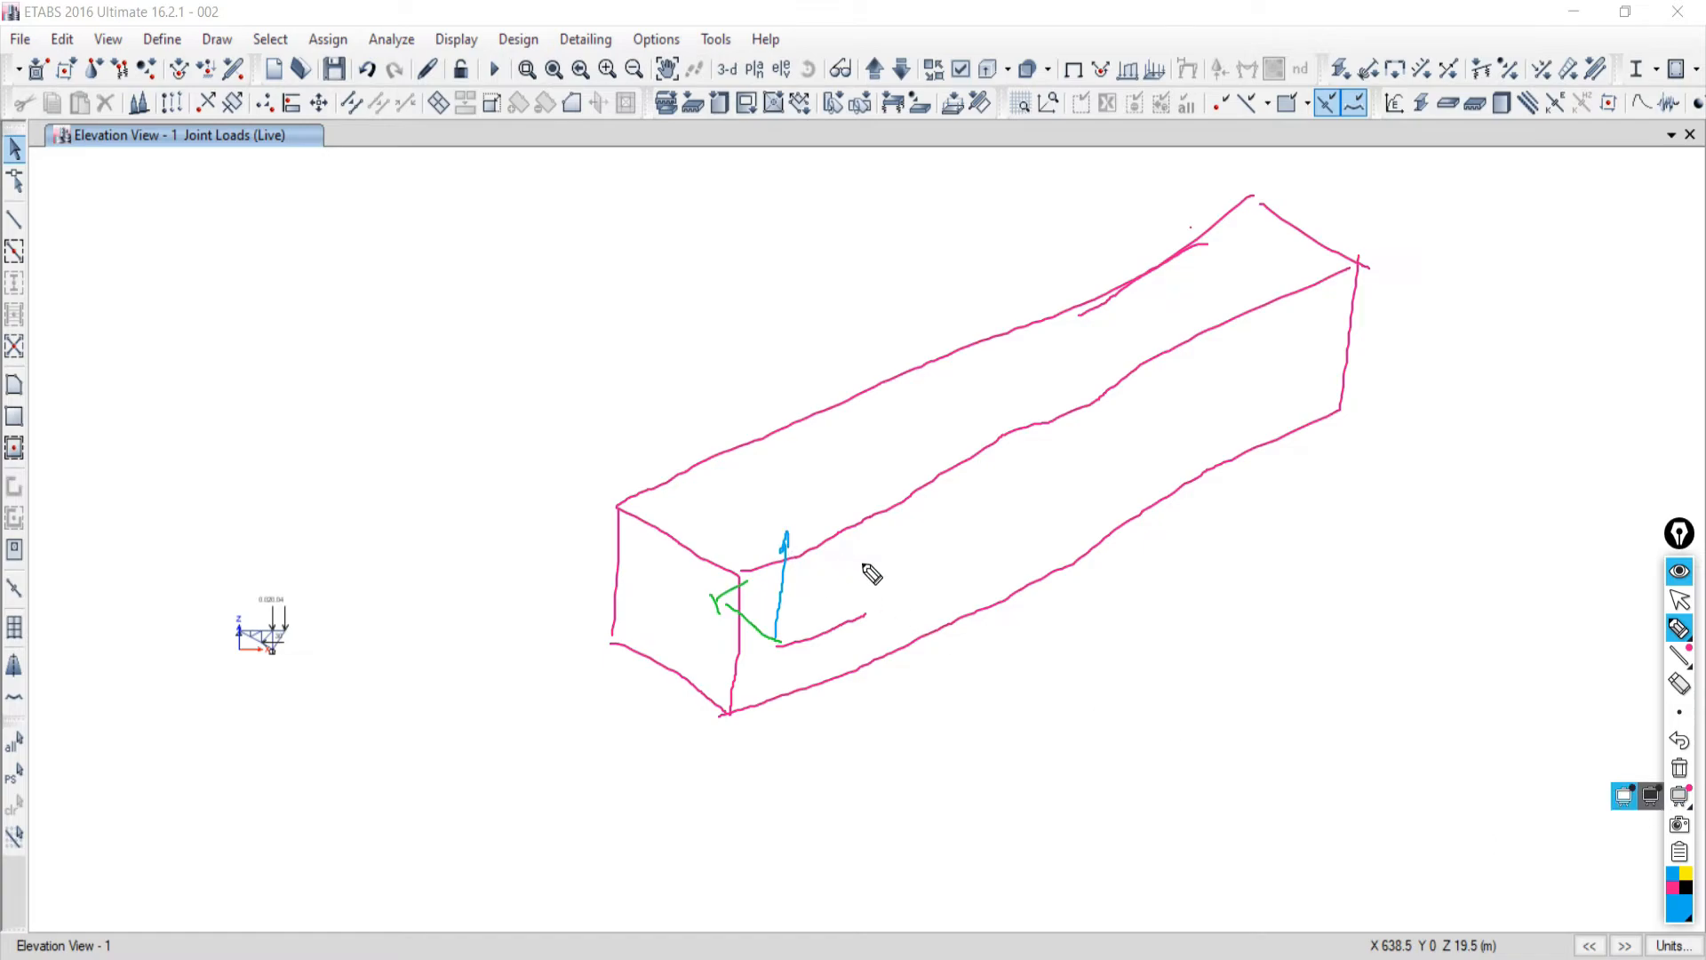
click(1672, 888)
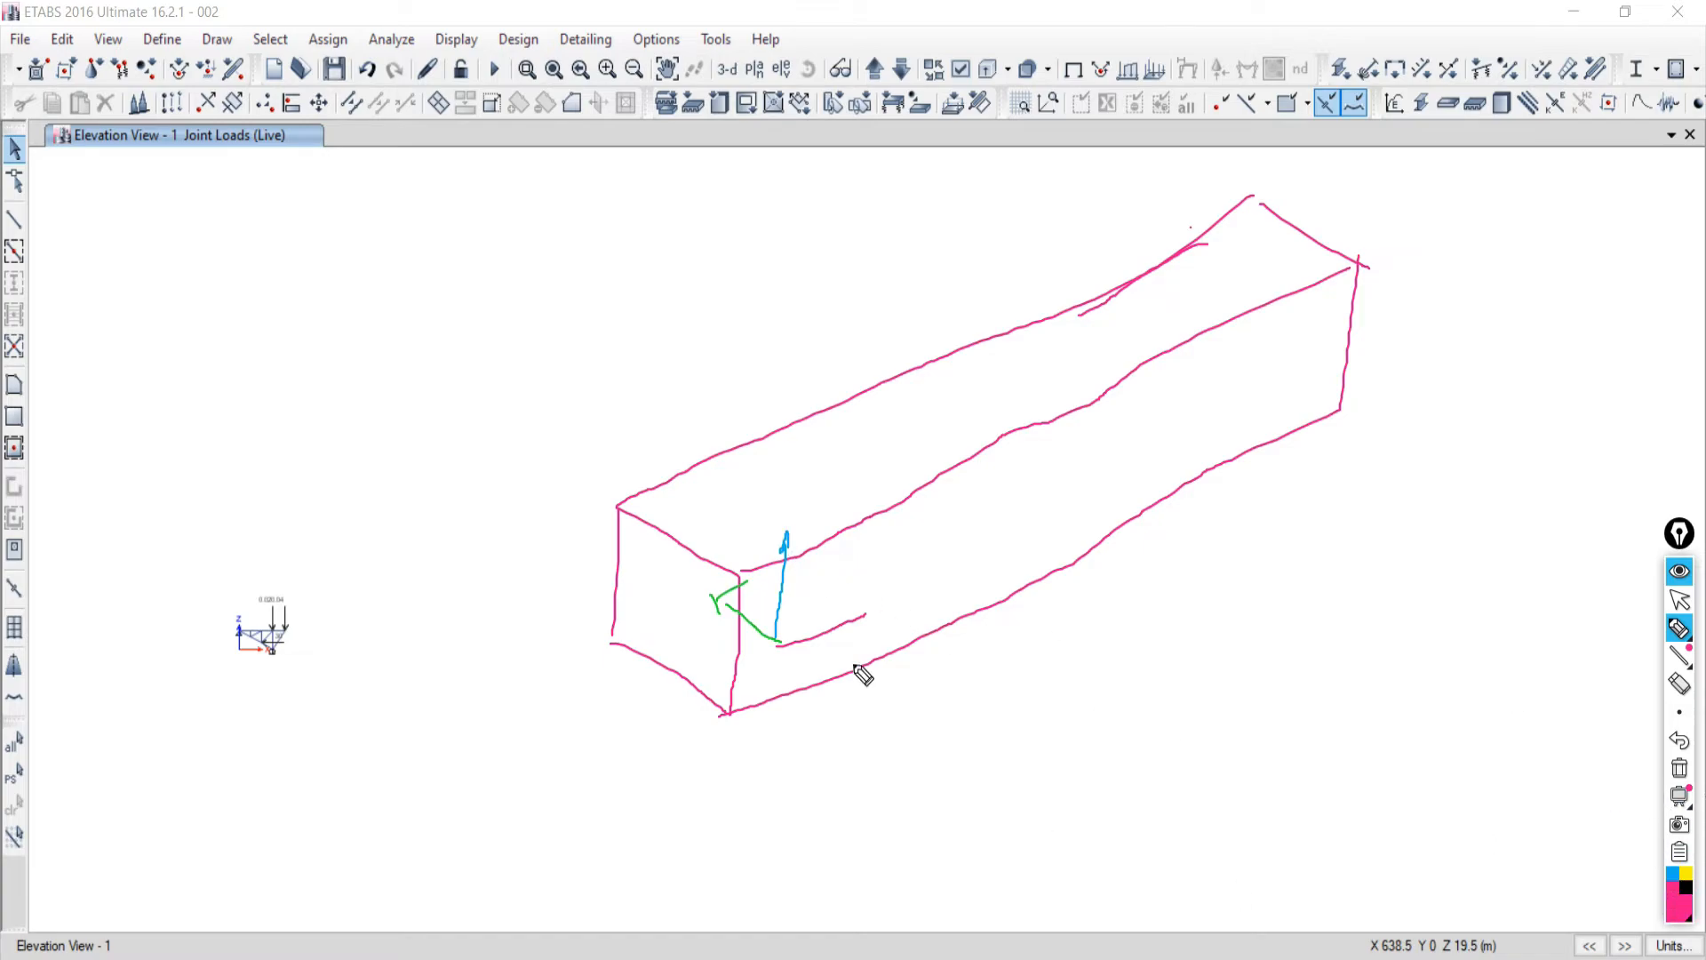
mouse_move(882, 614)
mouse_down()
mouse_move(868, 616)
mouse_move(883, 613)
mouse_up()
click(1679, 600)
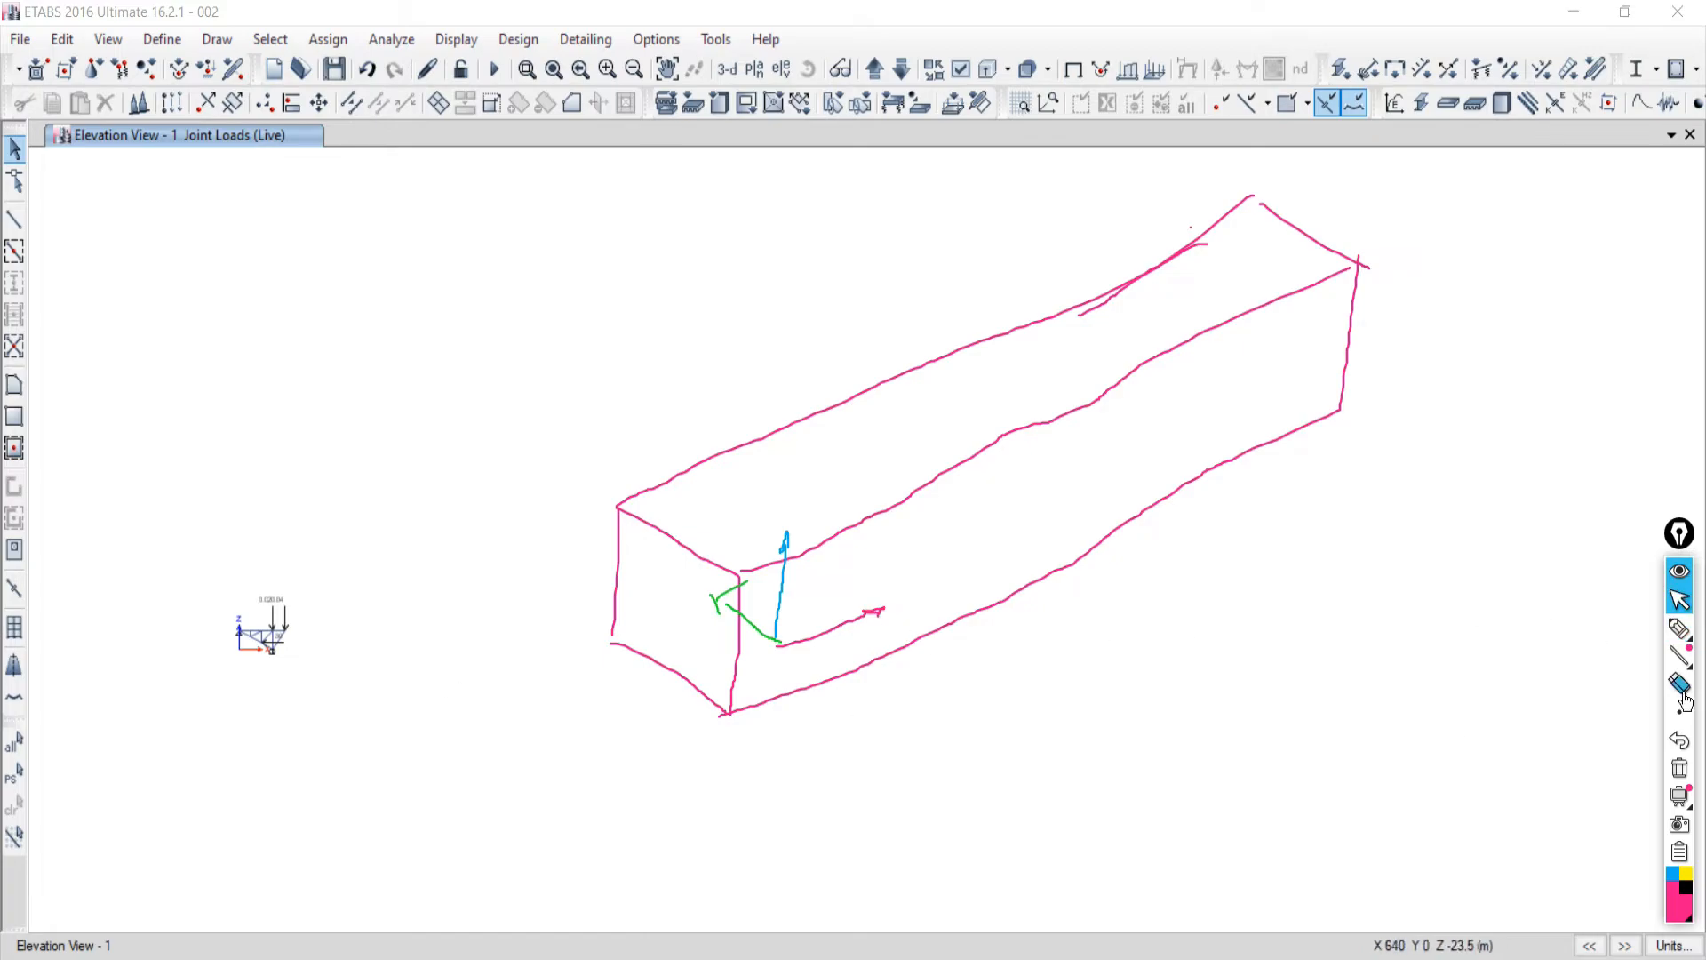
Switch the model to the 3-D view and bring the global X, Y, Z axes beside the sketched beam.
click(1680, 631)
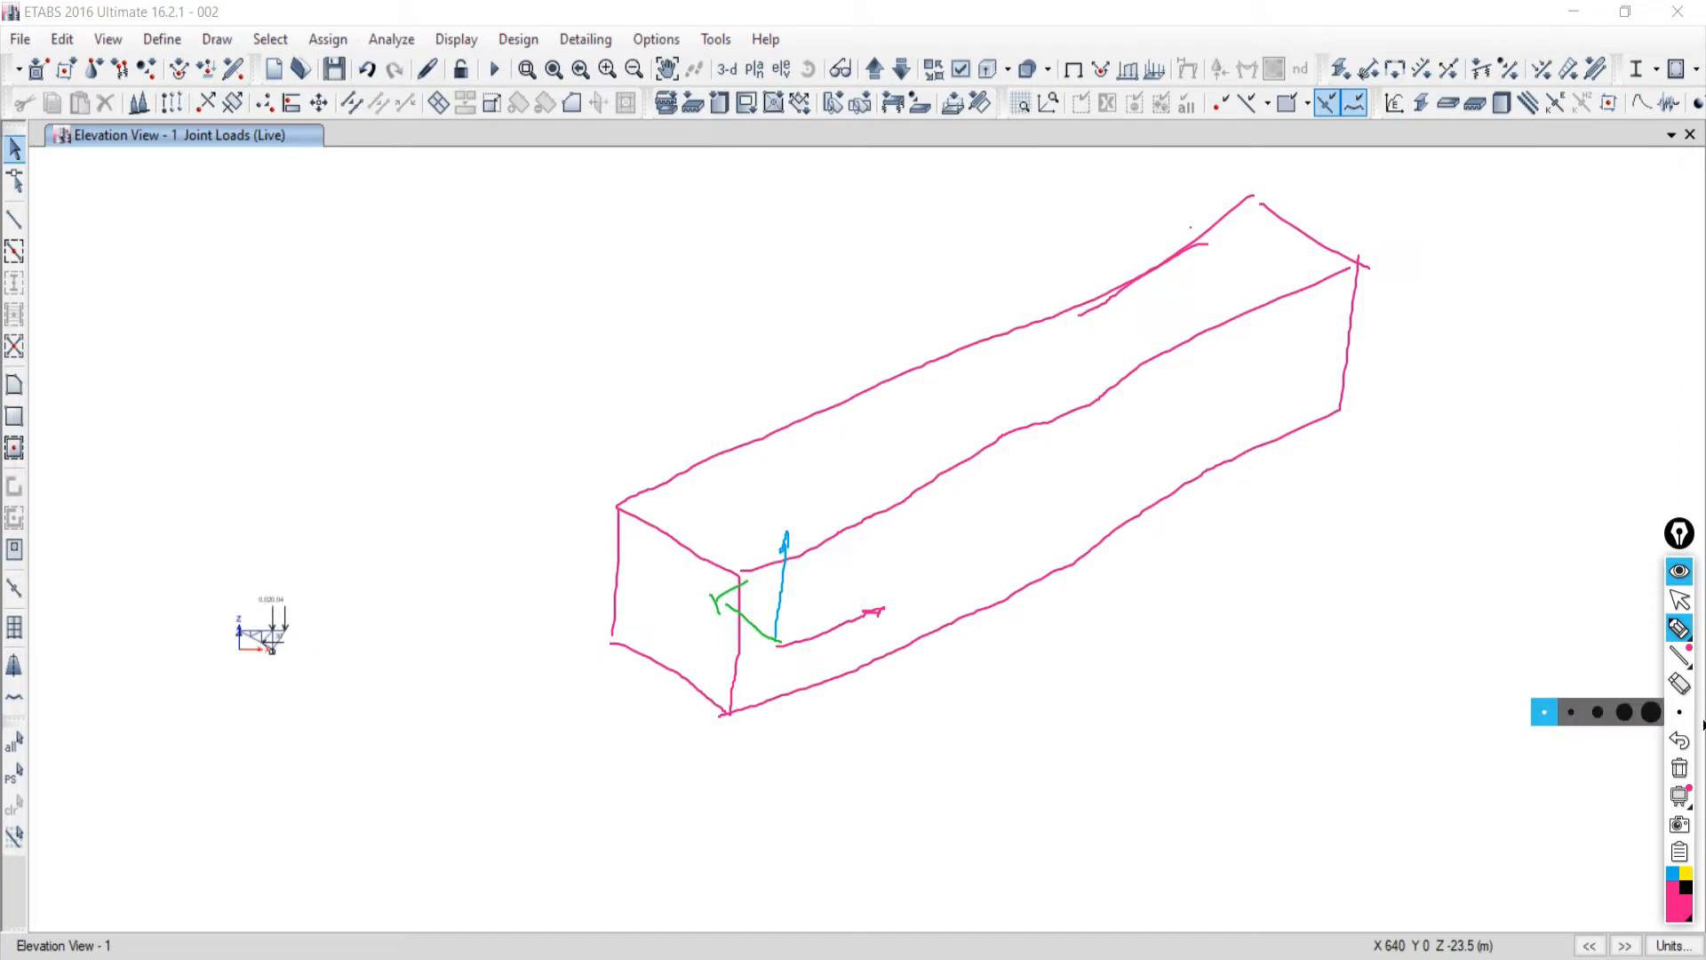
click(1675, 607)
scroll(133, 597, up, 3)
scroll(512, 749, up, 3)
middle_drag(574, 732, 453, 704)
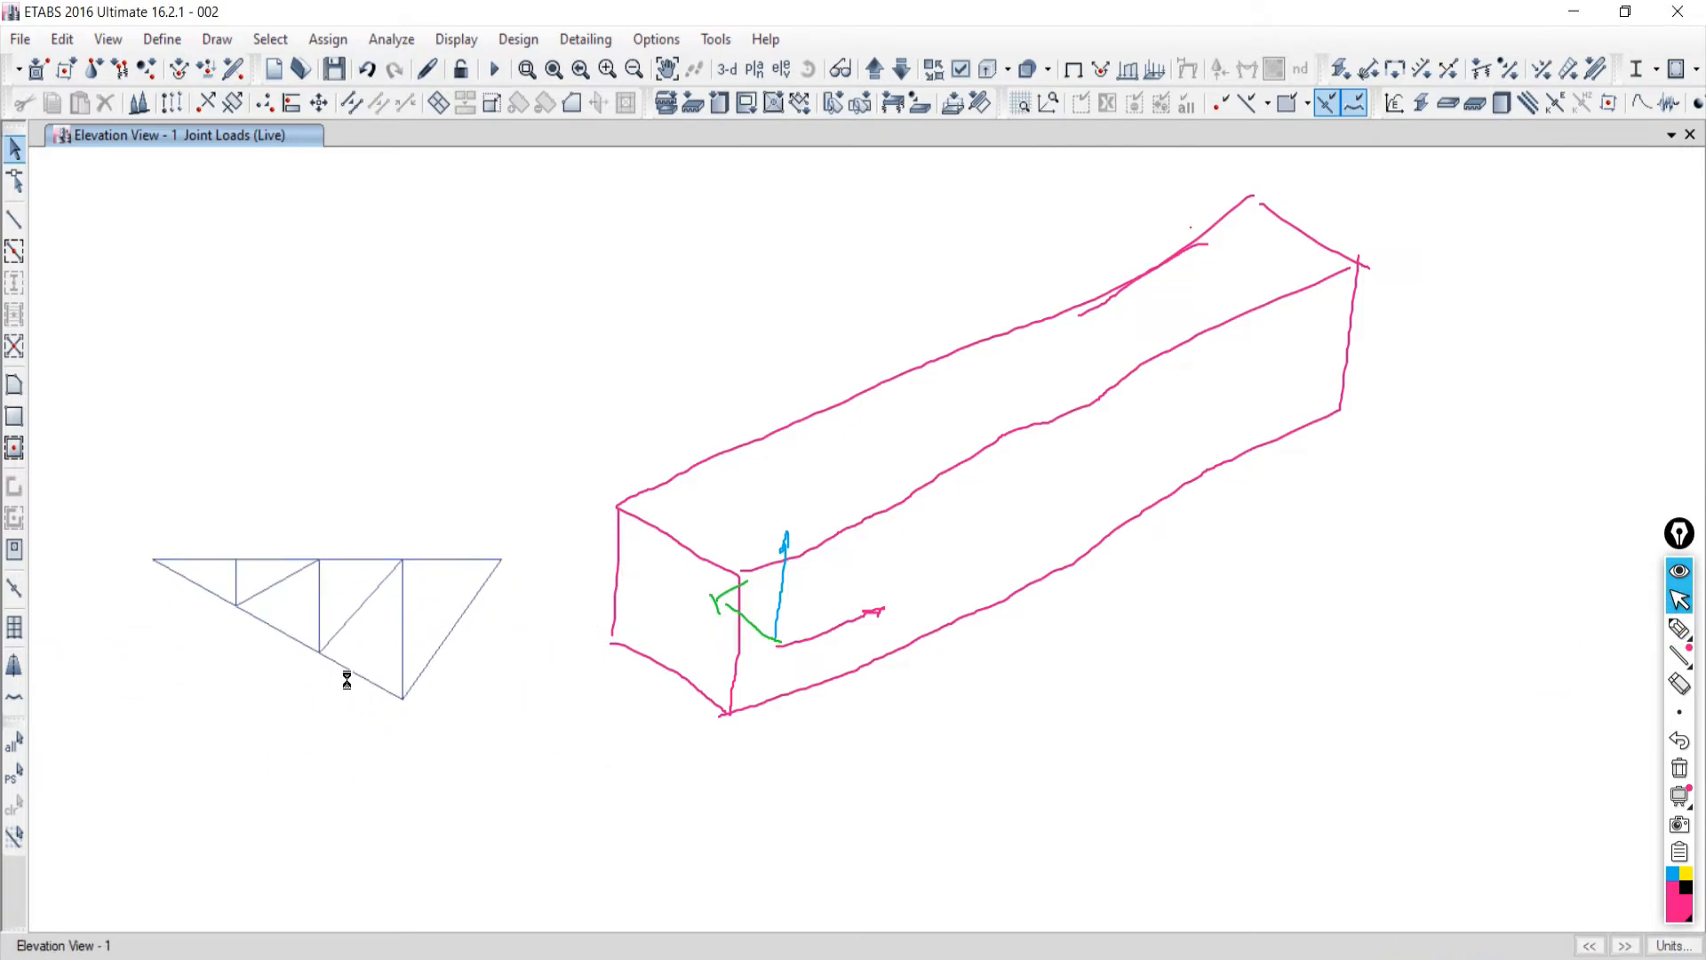
click(727, 68)
mouse_move(880, 750)
middle_down()
mouse_move(544, 723)
mouse_move(232, 529)
mouse_move(249, 560)
middle_up()
scroll(161, 658, up, 3)
middle_drag(340, 668, 309, 741)
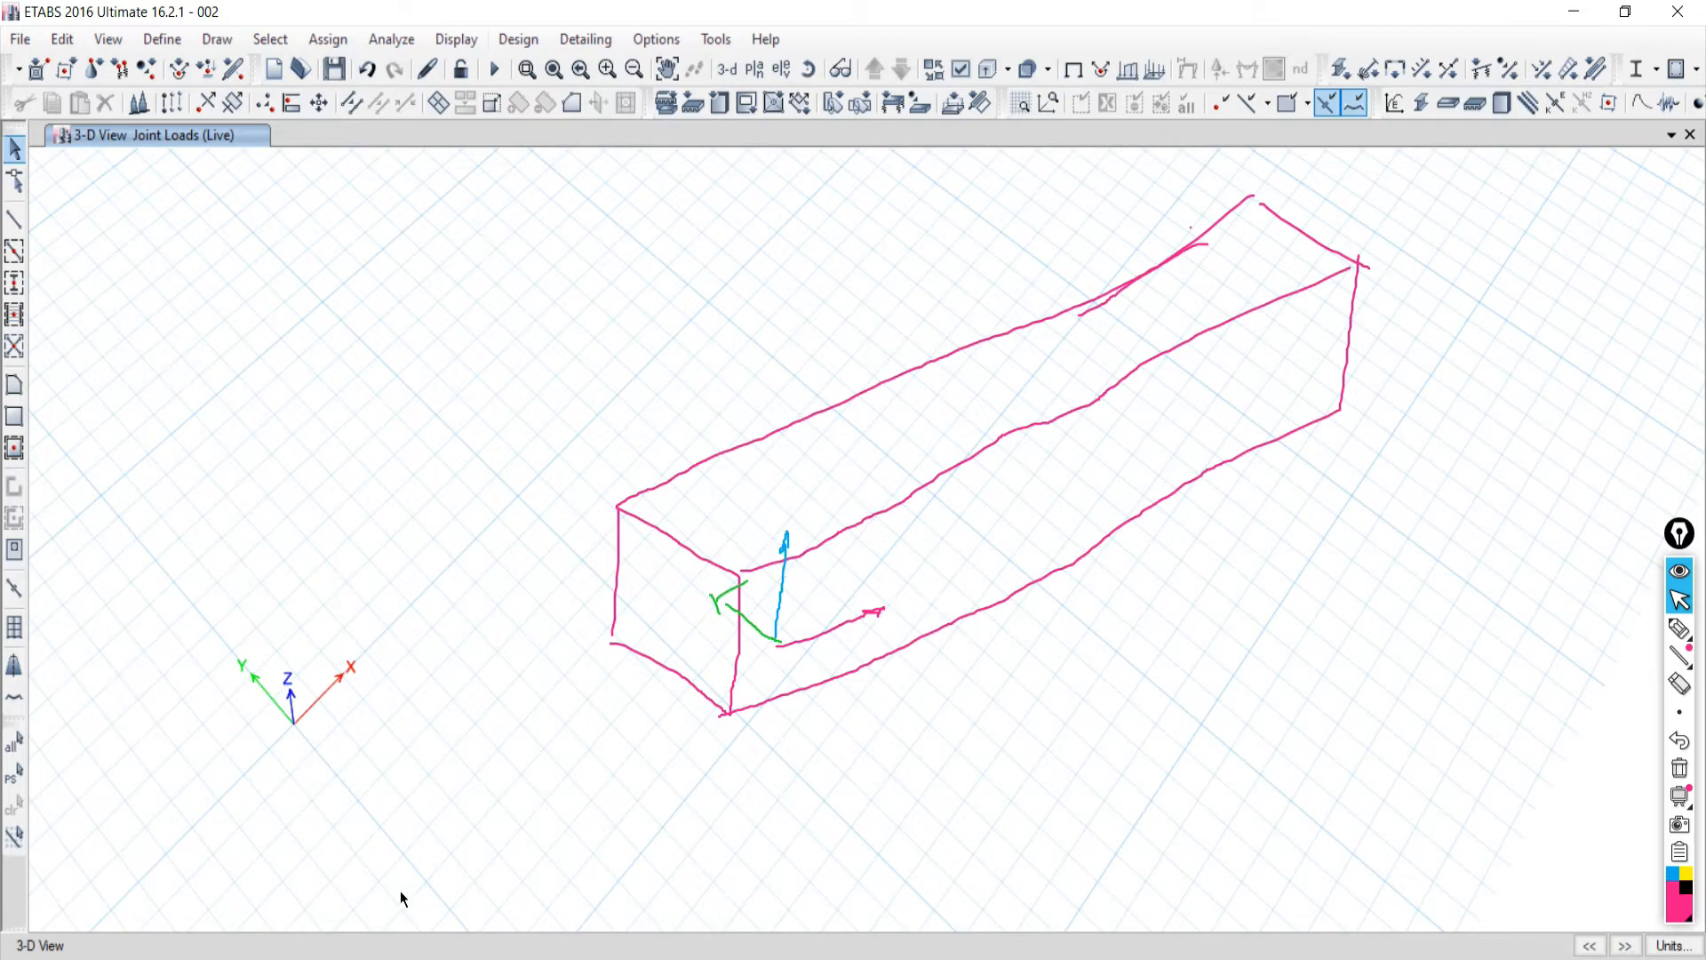
Label the sketched beam's lengthwise axis 11, upward axis 22 and transverse axis 33 in pink.
click(1679, 629)
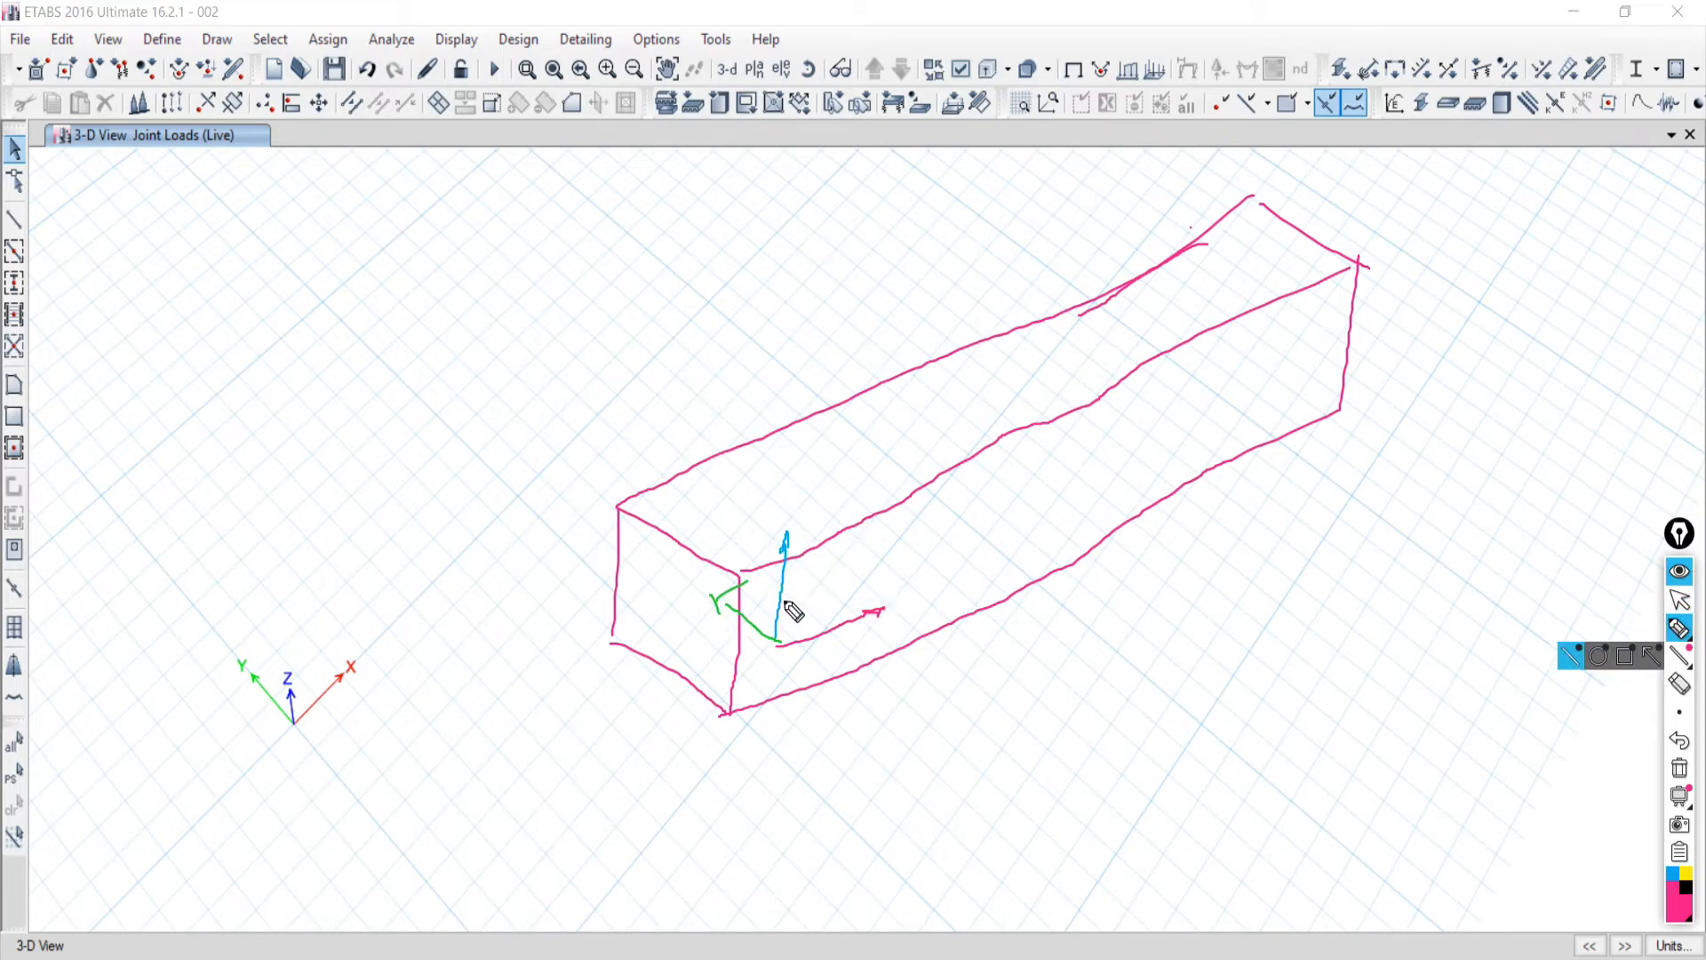
mouse_move(896, 585)
mouse_down()
mouse_move(897, 614)
mouse_move(914, 613)
mouse_up()
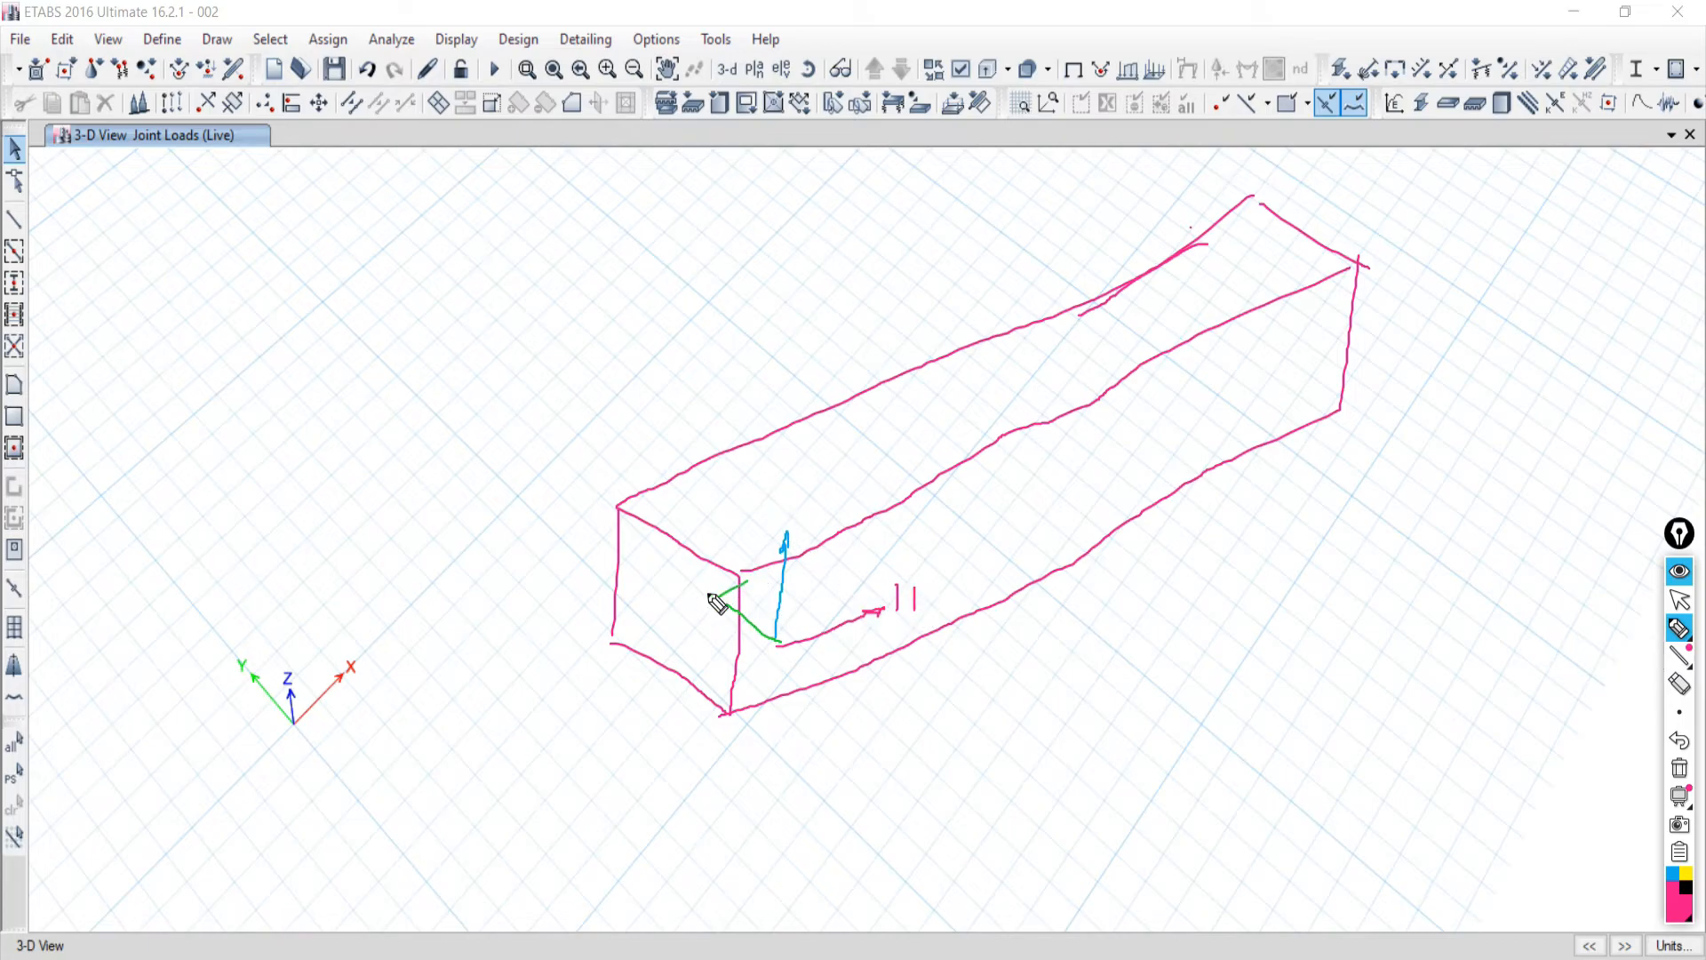
drag(659, 584, 662, 609)
mouse_move(784, 491)
mouse_down()
mouse_move(805, 513)
mouse_move(835, 490)
mouse_move(834, 514)
mouse_up()
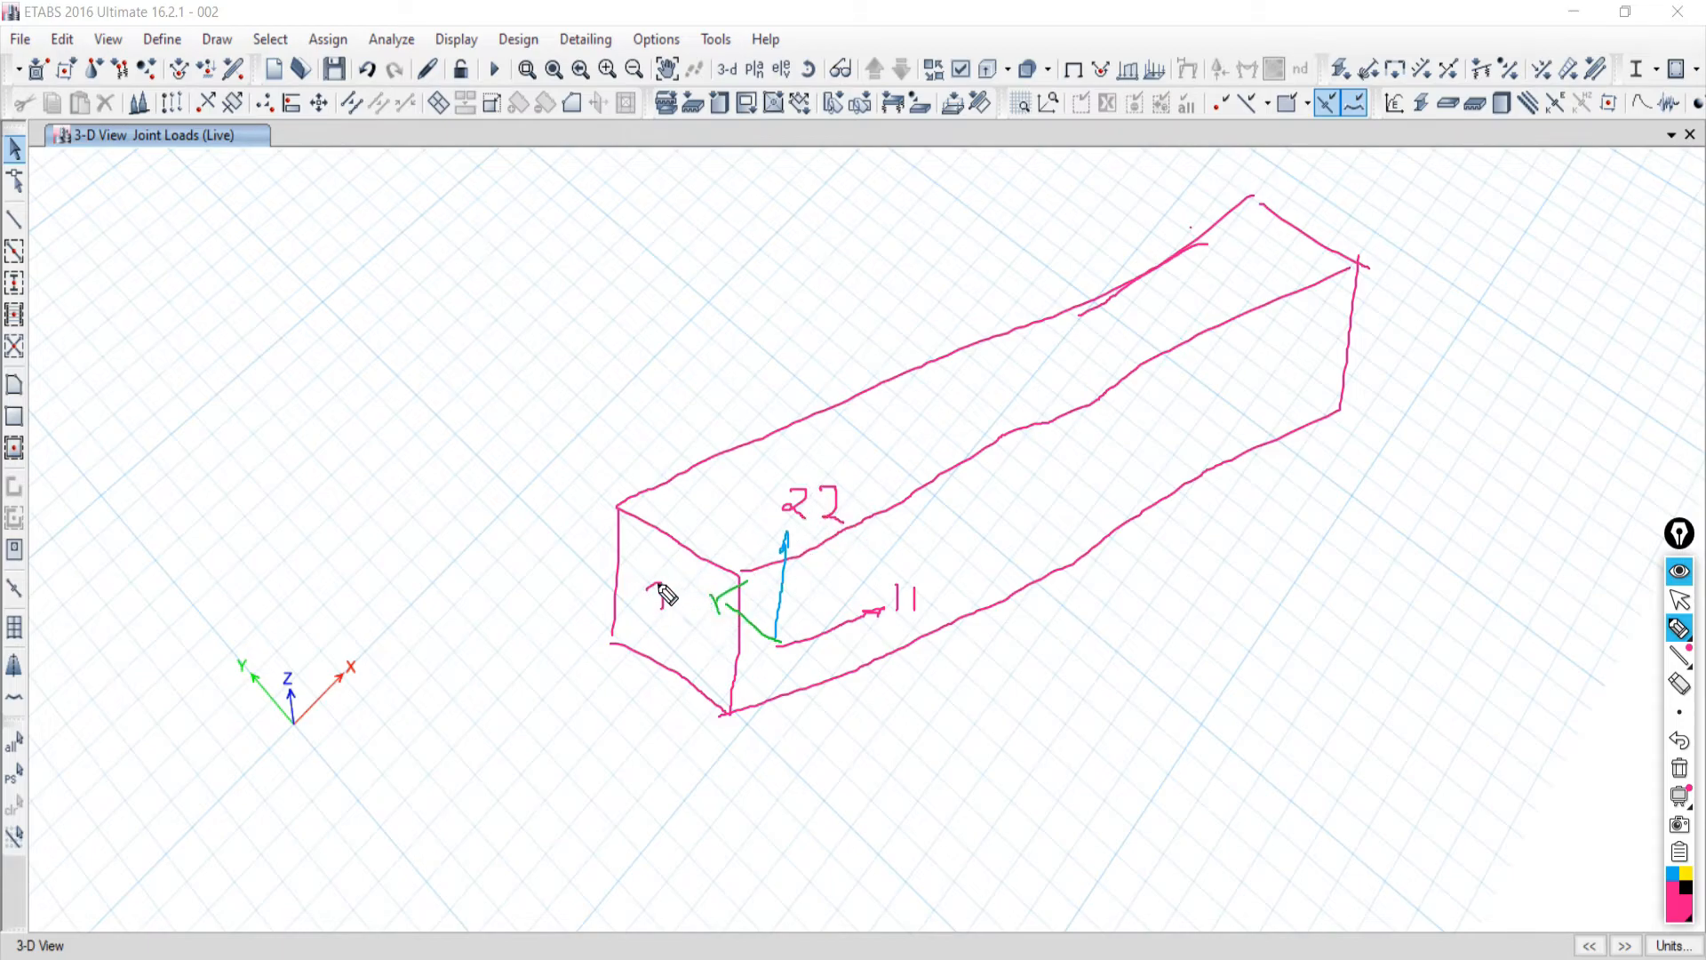
mouse_move(662, 588)
mouse_down()
mouse_move(656, 624)
mouse_move(709, 601)
mouse_move(713, 623)
mouse_move(696, 626)
mouse_up()
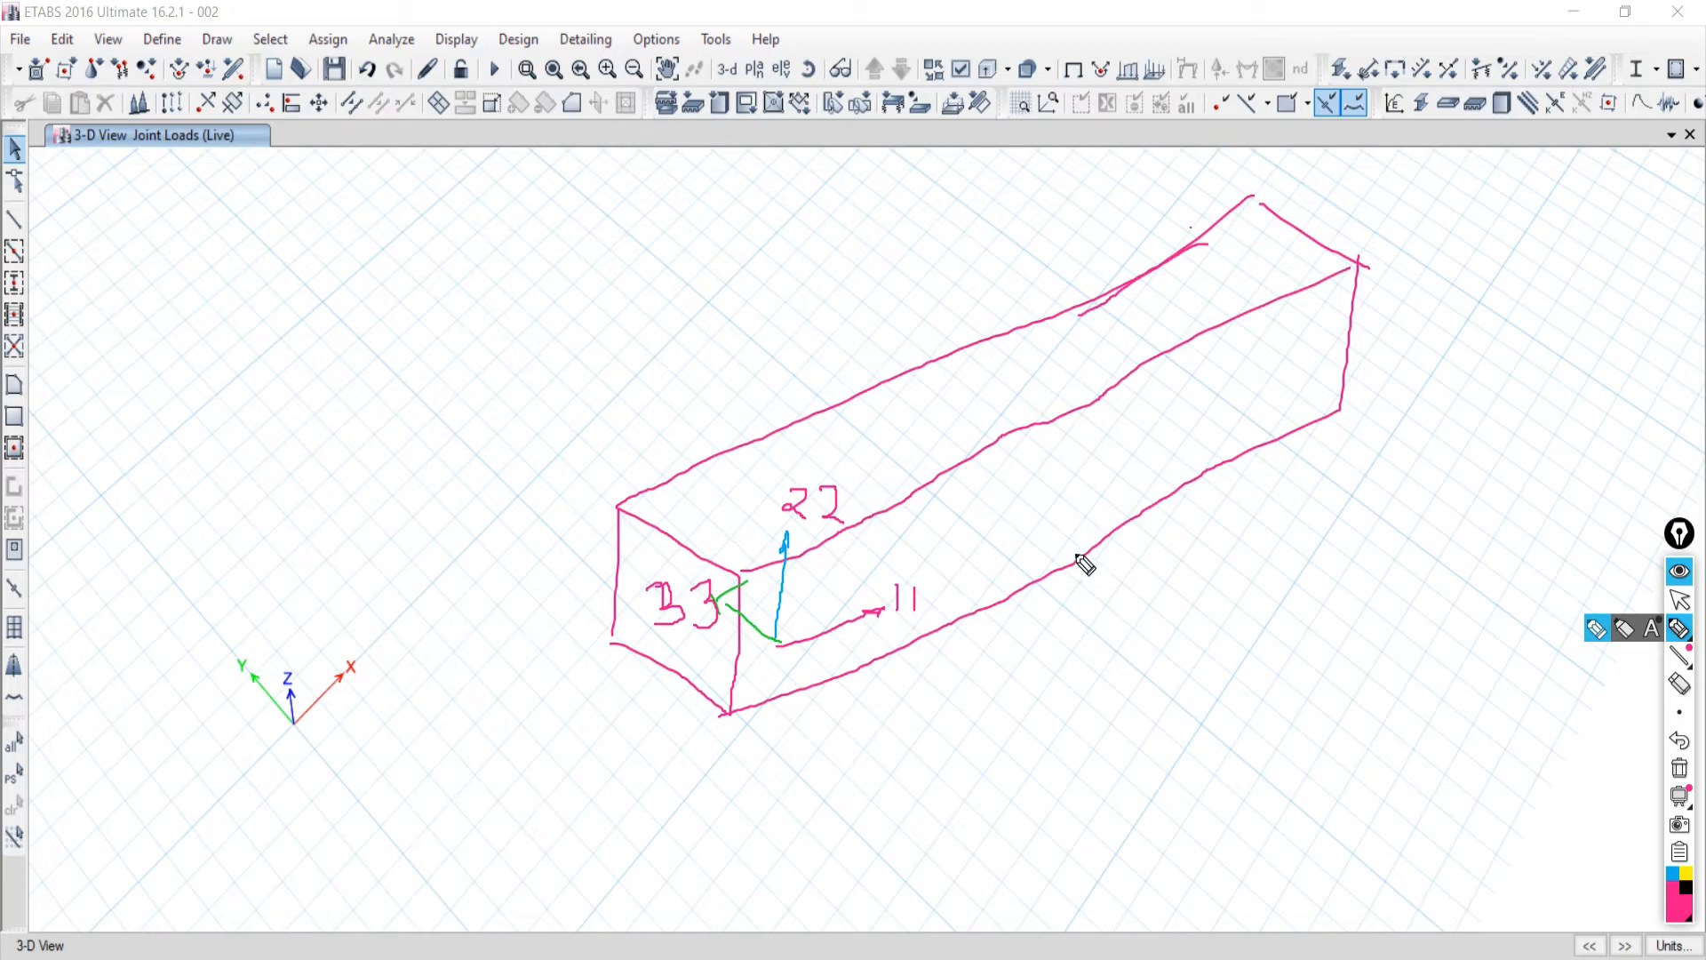
Undo the stray line beyond the beam's far end and sketch a vertical column with a dashed centreline beside it.
drag(1613, 304, 1342, 411)
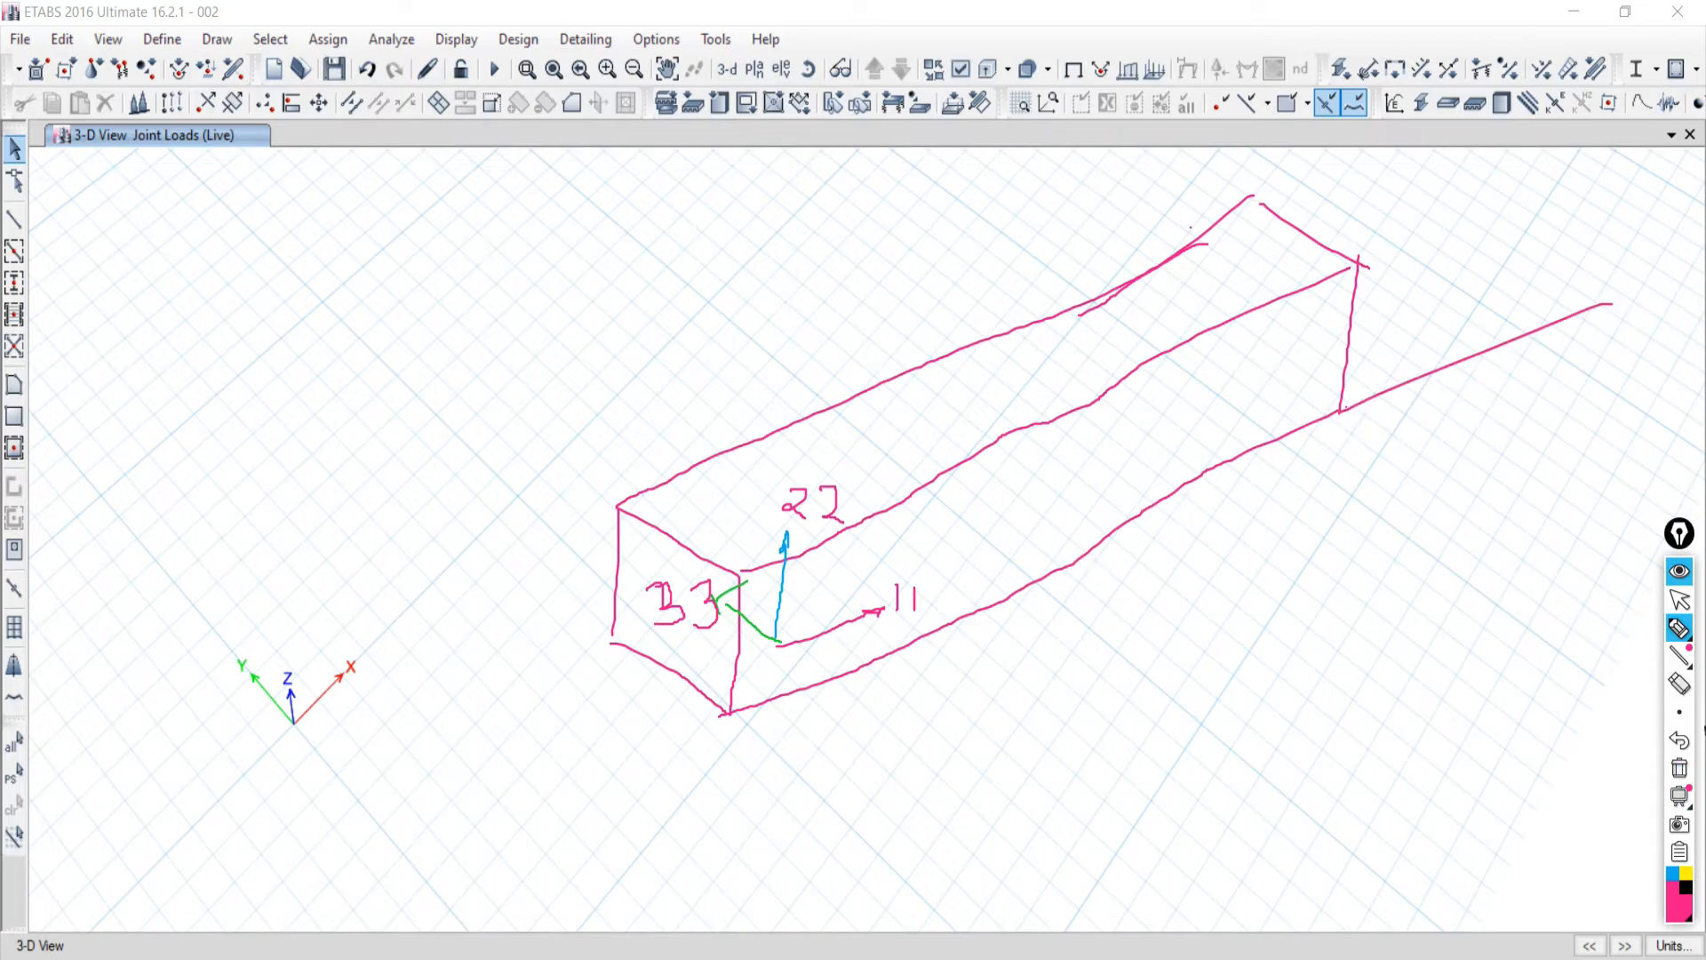
click(1679, 740)
mouse_move(1555, 264)
mouse_down()
mouse_move(1474, 306)
mouse_move(1530, 333)
mouse_up()
drag(1559, 264, 1542, 331)
drag(1530, 334, 1535, 659)
drag(1471, 307, 1461, 518)
drag(1615, 269, 1614, 569)
drag(1551, 293, 1549, 676)
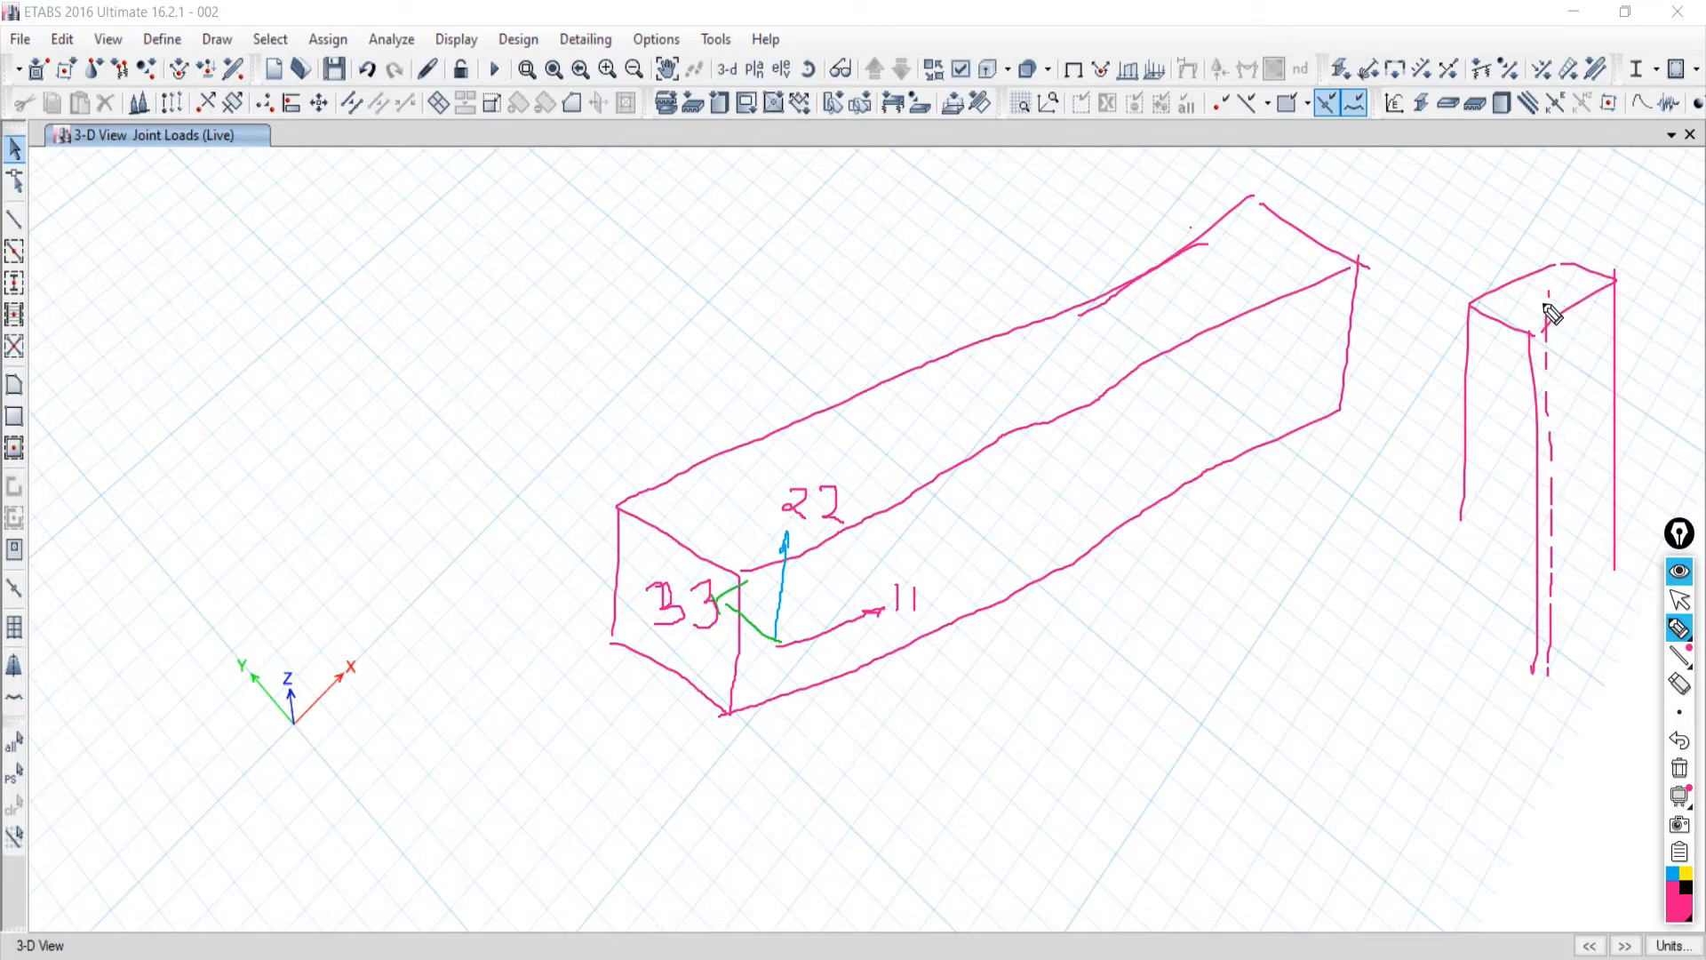
Draw a circled downward load arrow on the column top and inward axial arrows at both ends of the beam.
drag(1534, 160, 1540, 302)
mouse_move(1549, 158)
mouse_down()
mouse_move(1484, 217)
mouse_move(1616, 307)
mouse_move(1551, 171)
mouse_up()
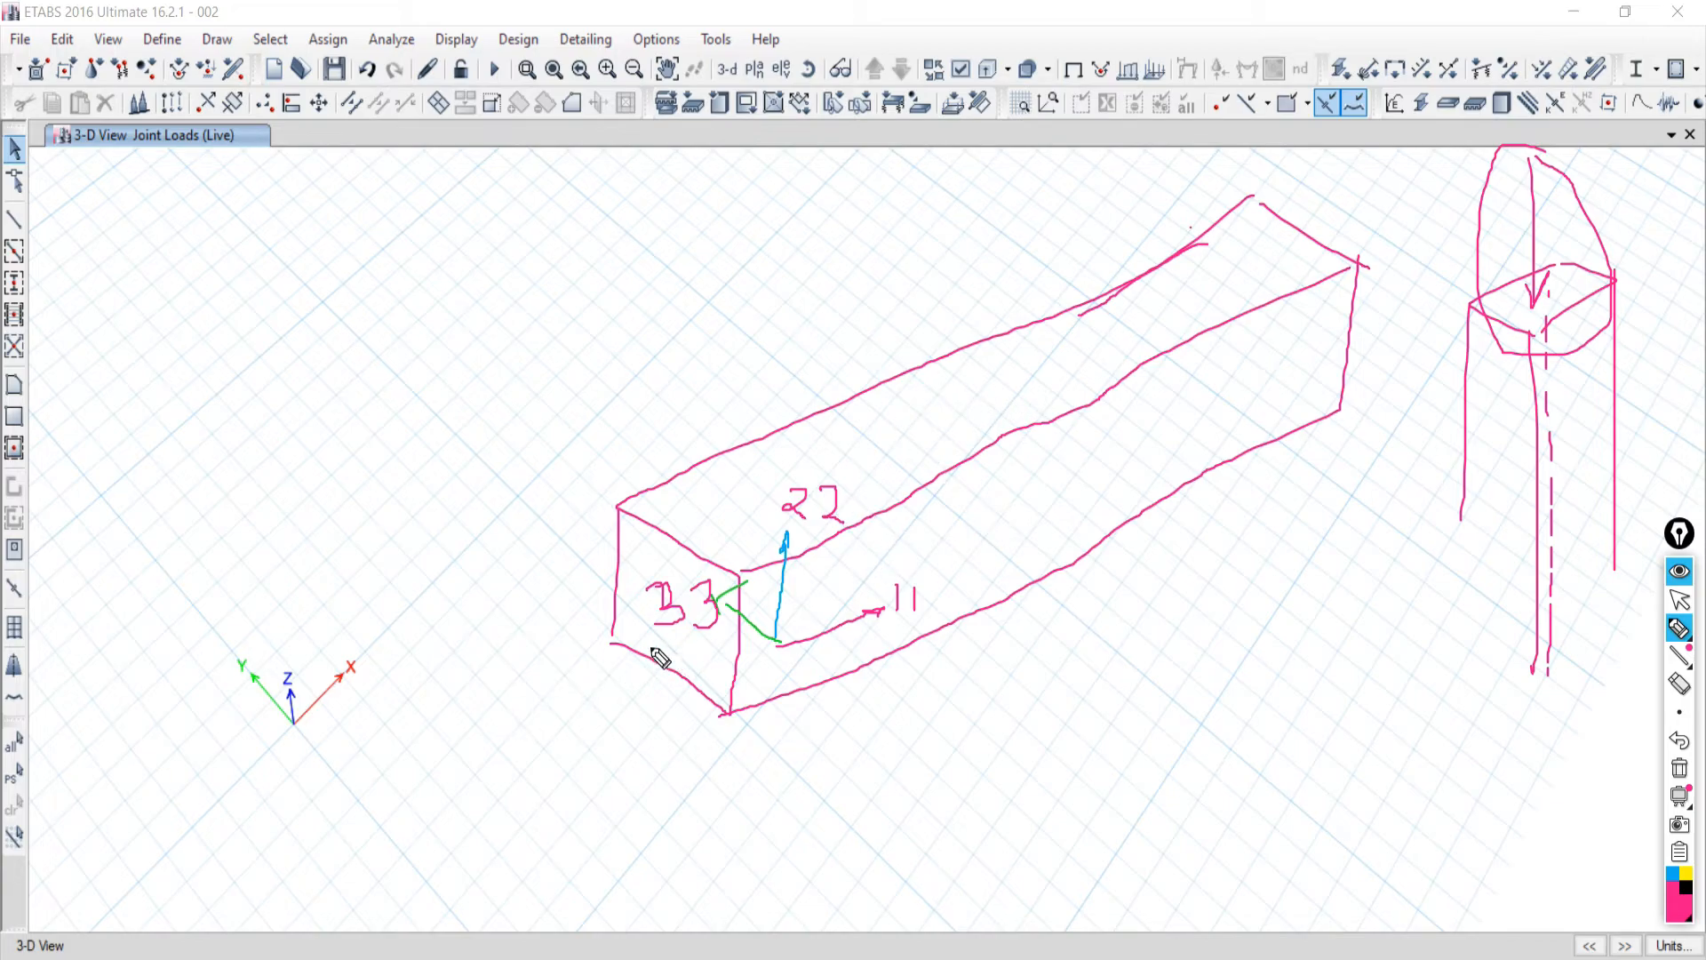
mouse_move(1338, 343)
mouse_down()
mouse_move(1419, 302)
mouse_move(1337, 345)
mouse_move(1371, 360)
mouse_up()
drag(675, 678, 455, 759)
mouse_move(648, 682)
mouse_down()
mouse_move(692, 675)
mouse_move(655, 724)
mouse_up()
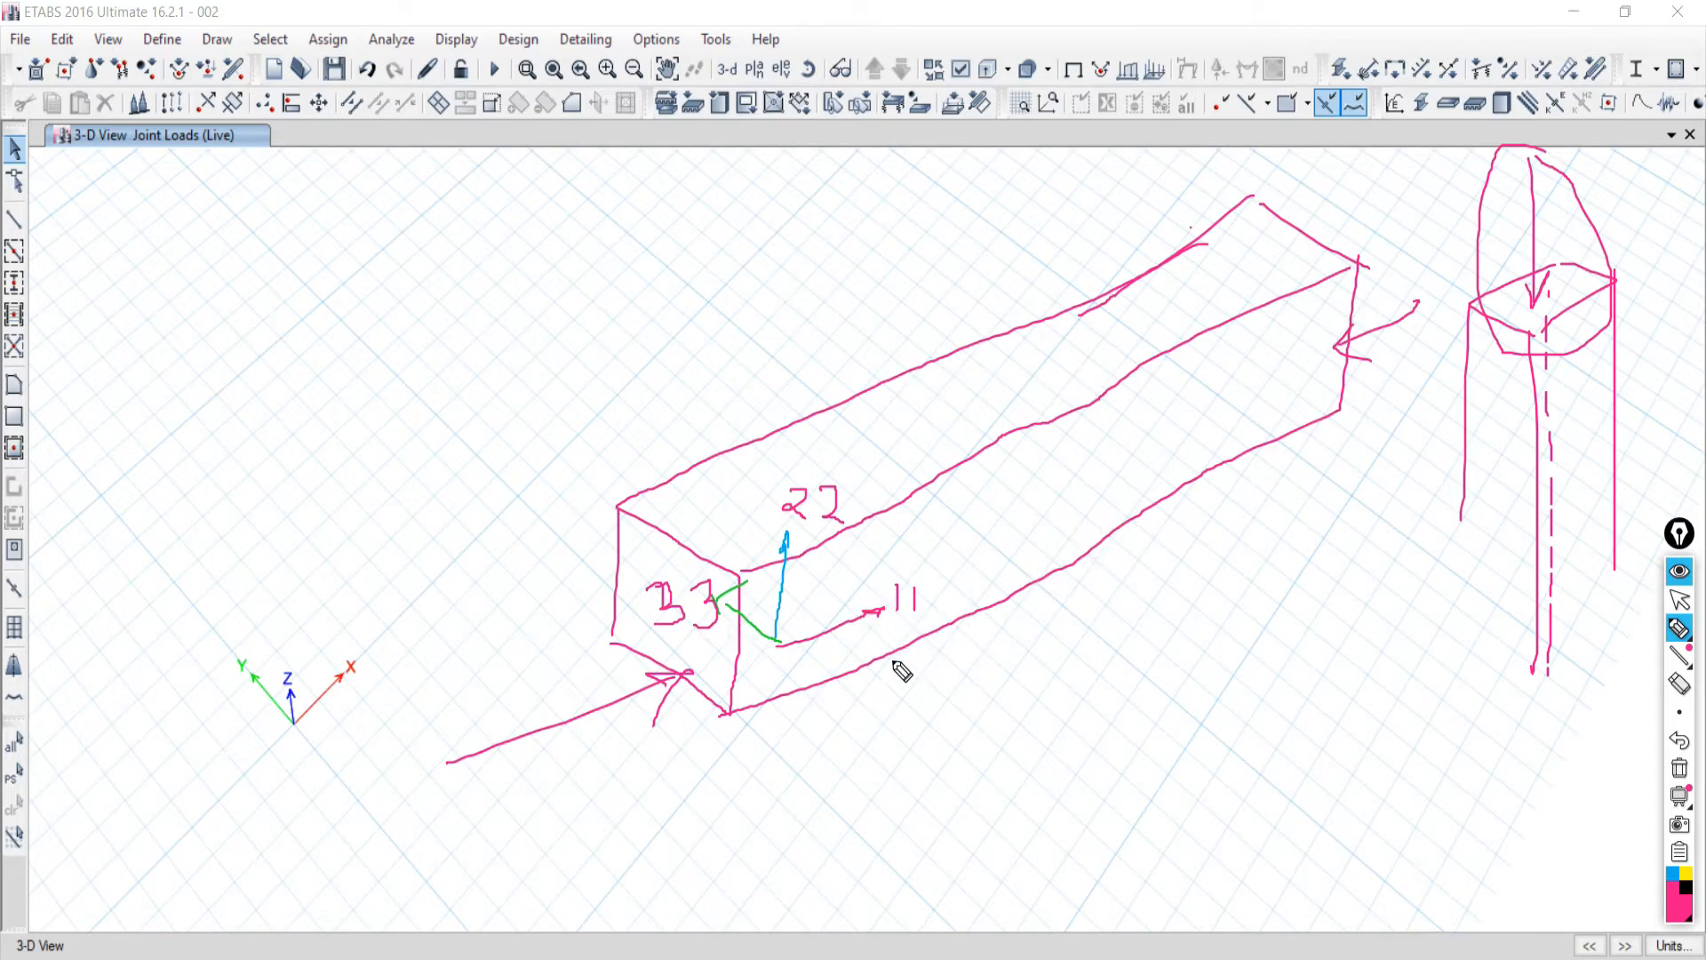
Circle the axis labels 11, 22 and 33 on the sketched beam.
mouse_move(901, 559)
mouse_down()
mouse_move(868, 636)
mouse_move(942, 646)
mouse_move(933, 569)
mouse_up()
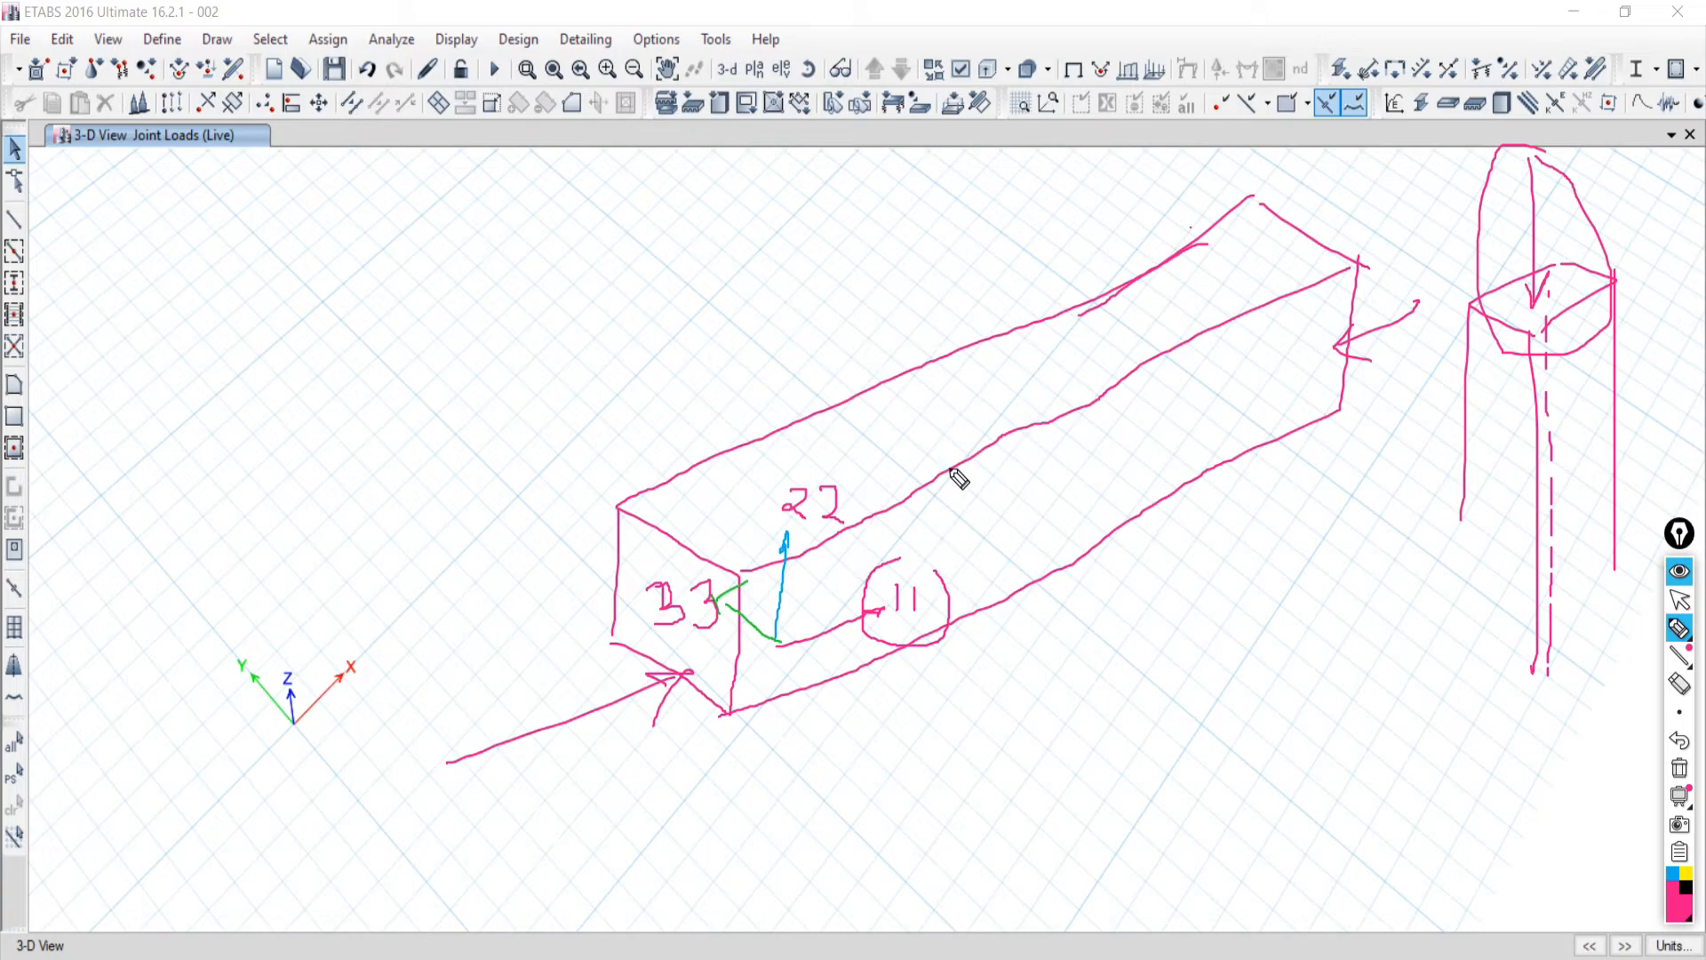
mouse_move(798, 466)
mouse_down()
mouse_move(769, 476)
mouse_move(772, 528)
mouse_move(889, 545)
mouse_move(839, 487)
mouse_move(835, 523)
mouse_up()
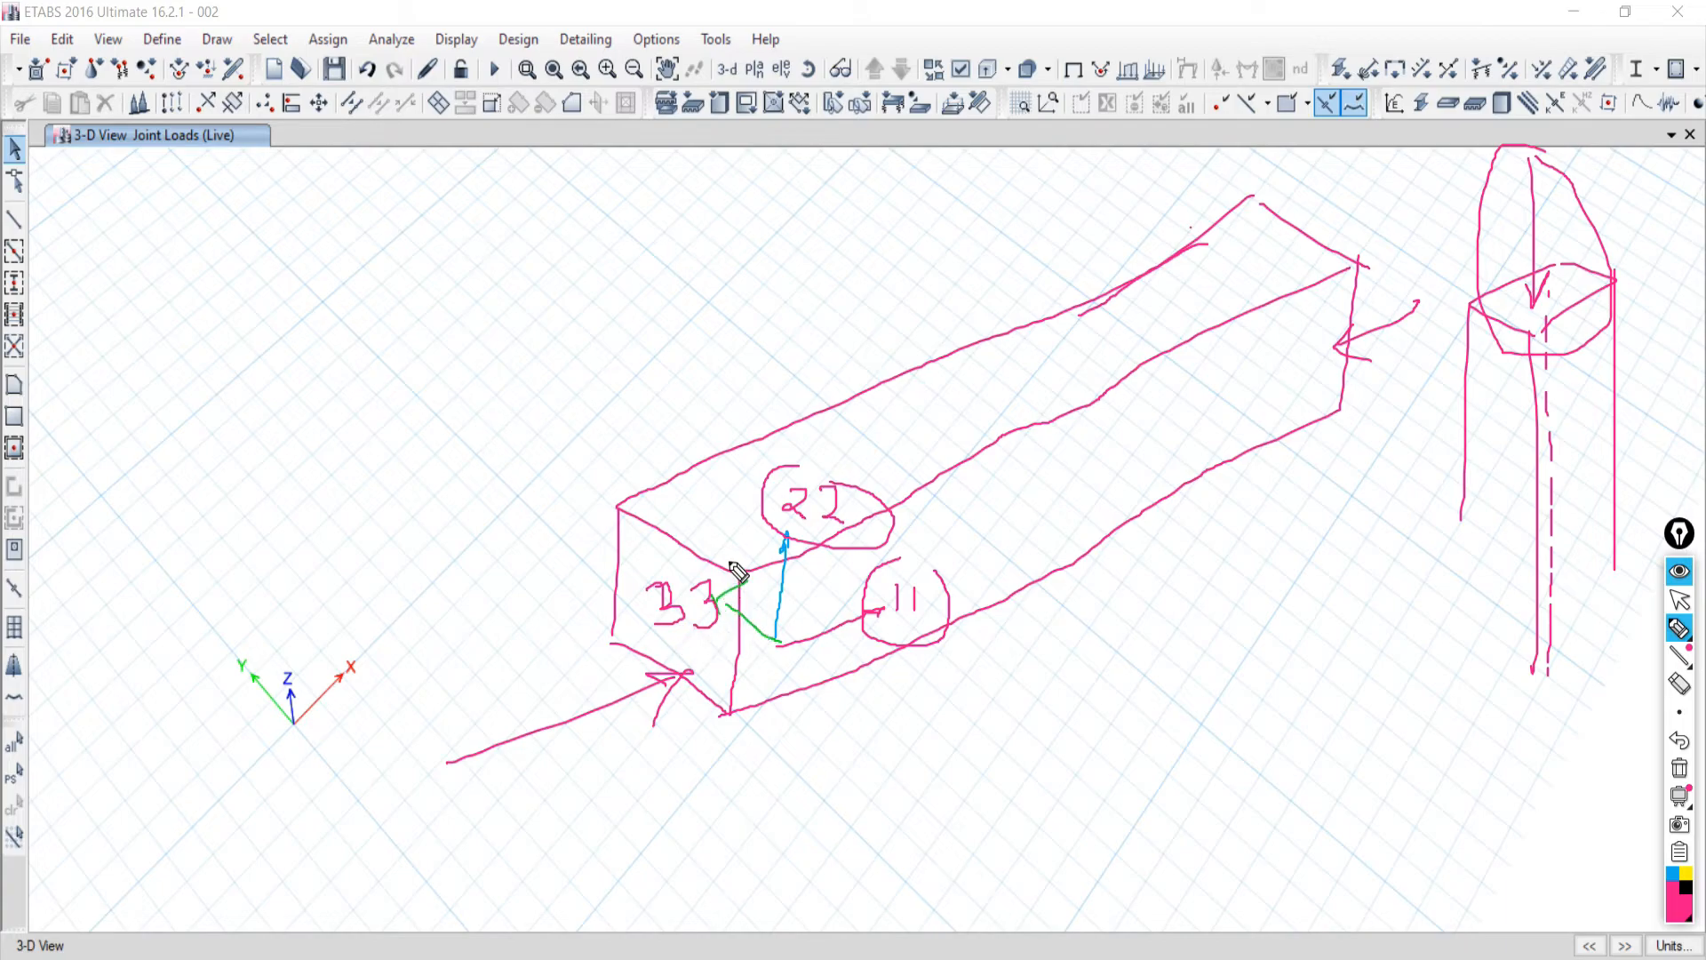
mouse_move(723, 566)
mouse_down()
mouse_move(624, 547)
mouse_move(619, 611)
mouse_move(743, 651)
mouse_move(752, 585)
mouse_up()
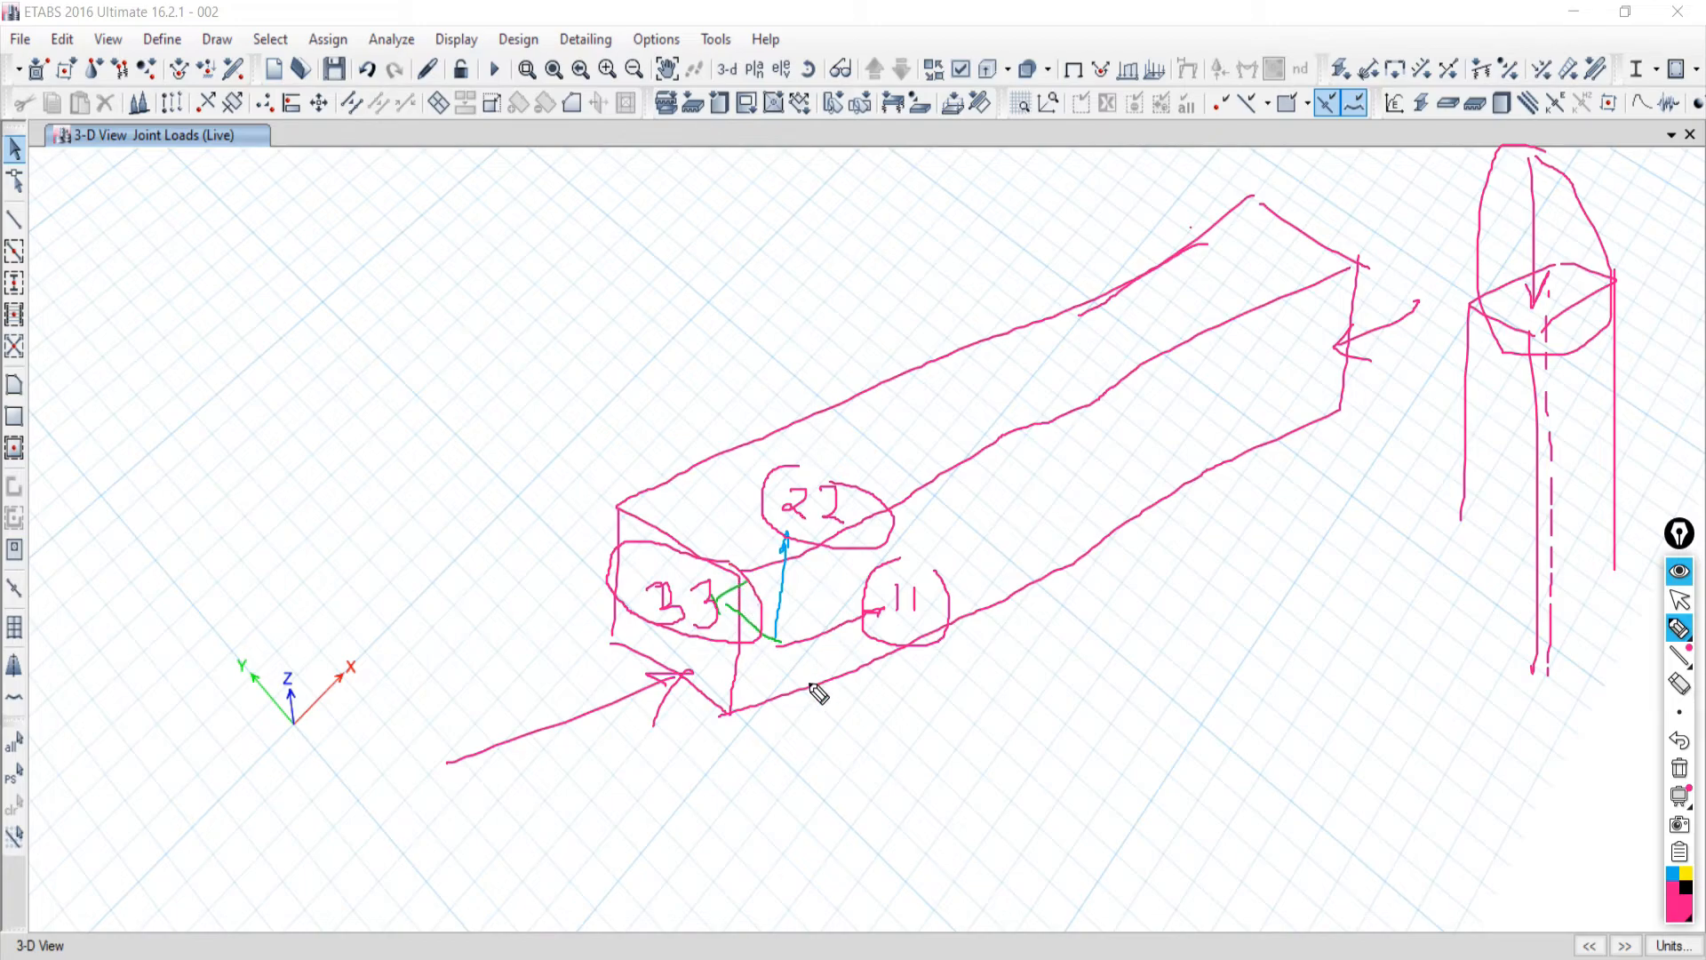
Sketch a rectangular beam elevation in pink beside the 3D beam, with a downward load arrow near midspan.
mouse_move(111, 230)
mouse_down()
mouse_move(759, 239)
mouse_move(755, 372)
mouse_move(96, 360)
mouse_up()
drag(86, 219, 85, 348)
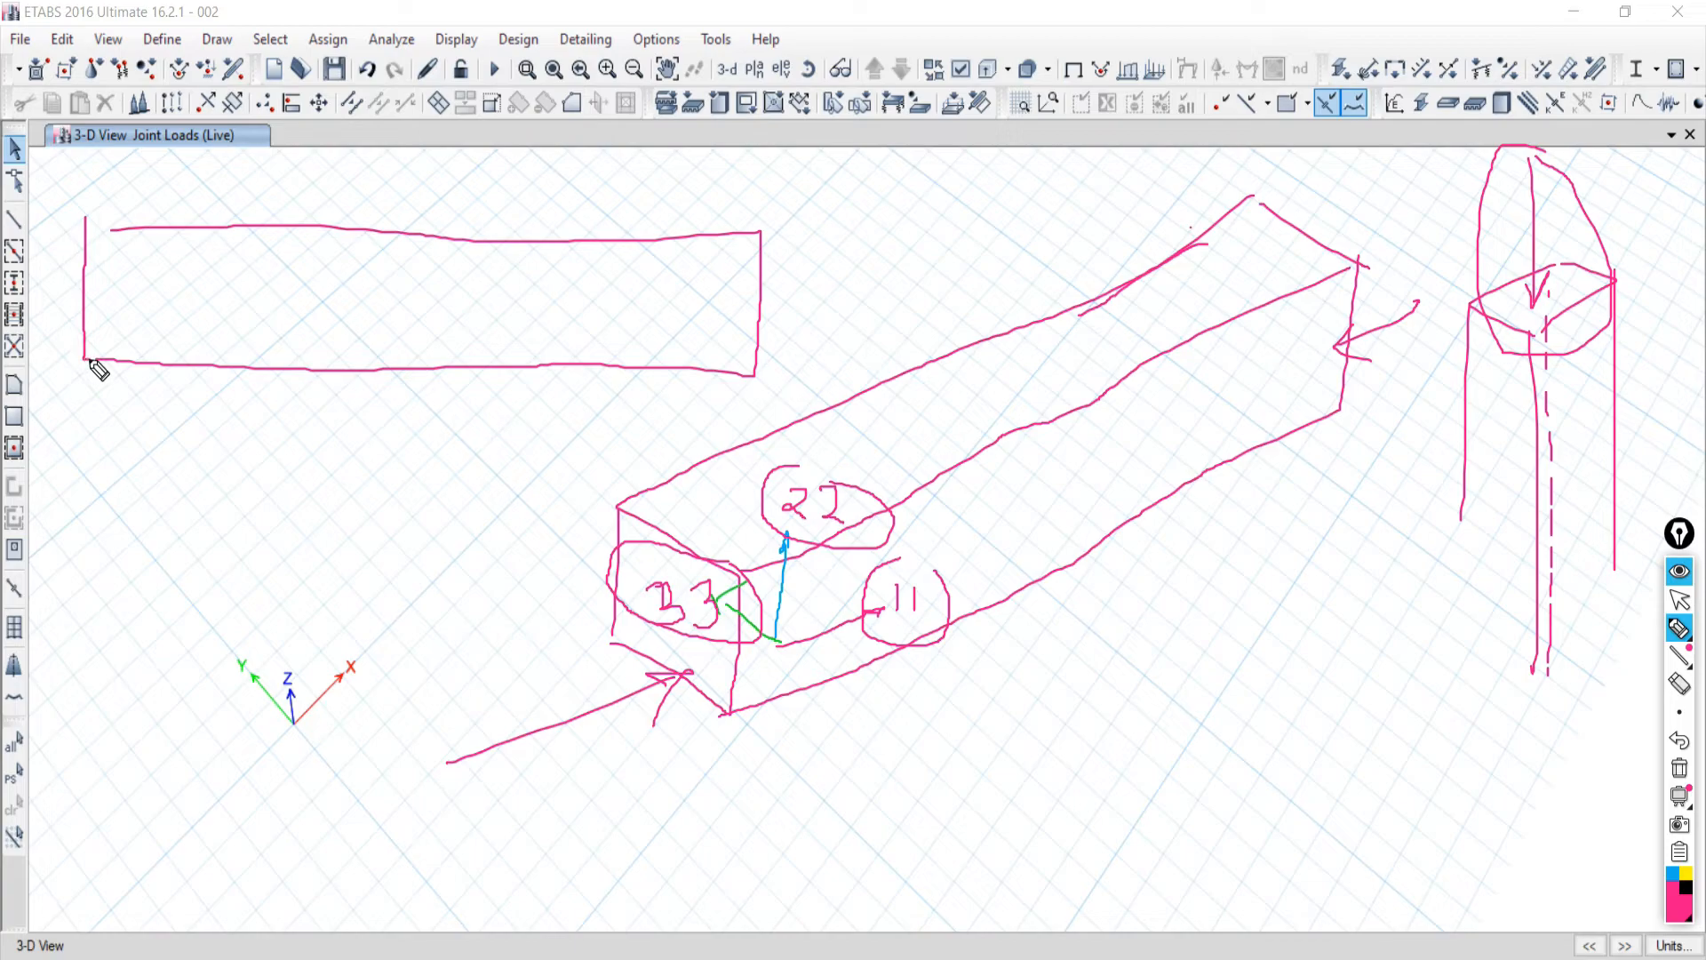
mouse_move(106, 228)
mouse_down()
mouse_move(153, 228)
mouse_move(104, 231)
mouse_up()
drag(424, 86, 426, 233)
Draw a dashed centreline along the beam elevation and past both ends, and extend the midspan load line down to it.
drag(19, 294, 131, 300)
drag(156, 300, 342, 302)
click(271, 303)
click(367, 309)
drag(379, 301, 445, 301)
drag(466, 302, 551, 298)
drag(574, 301, 608, 302)
drag(630, 305, 745, 314)
drag(777, 314, 869, 309)
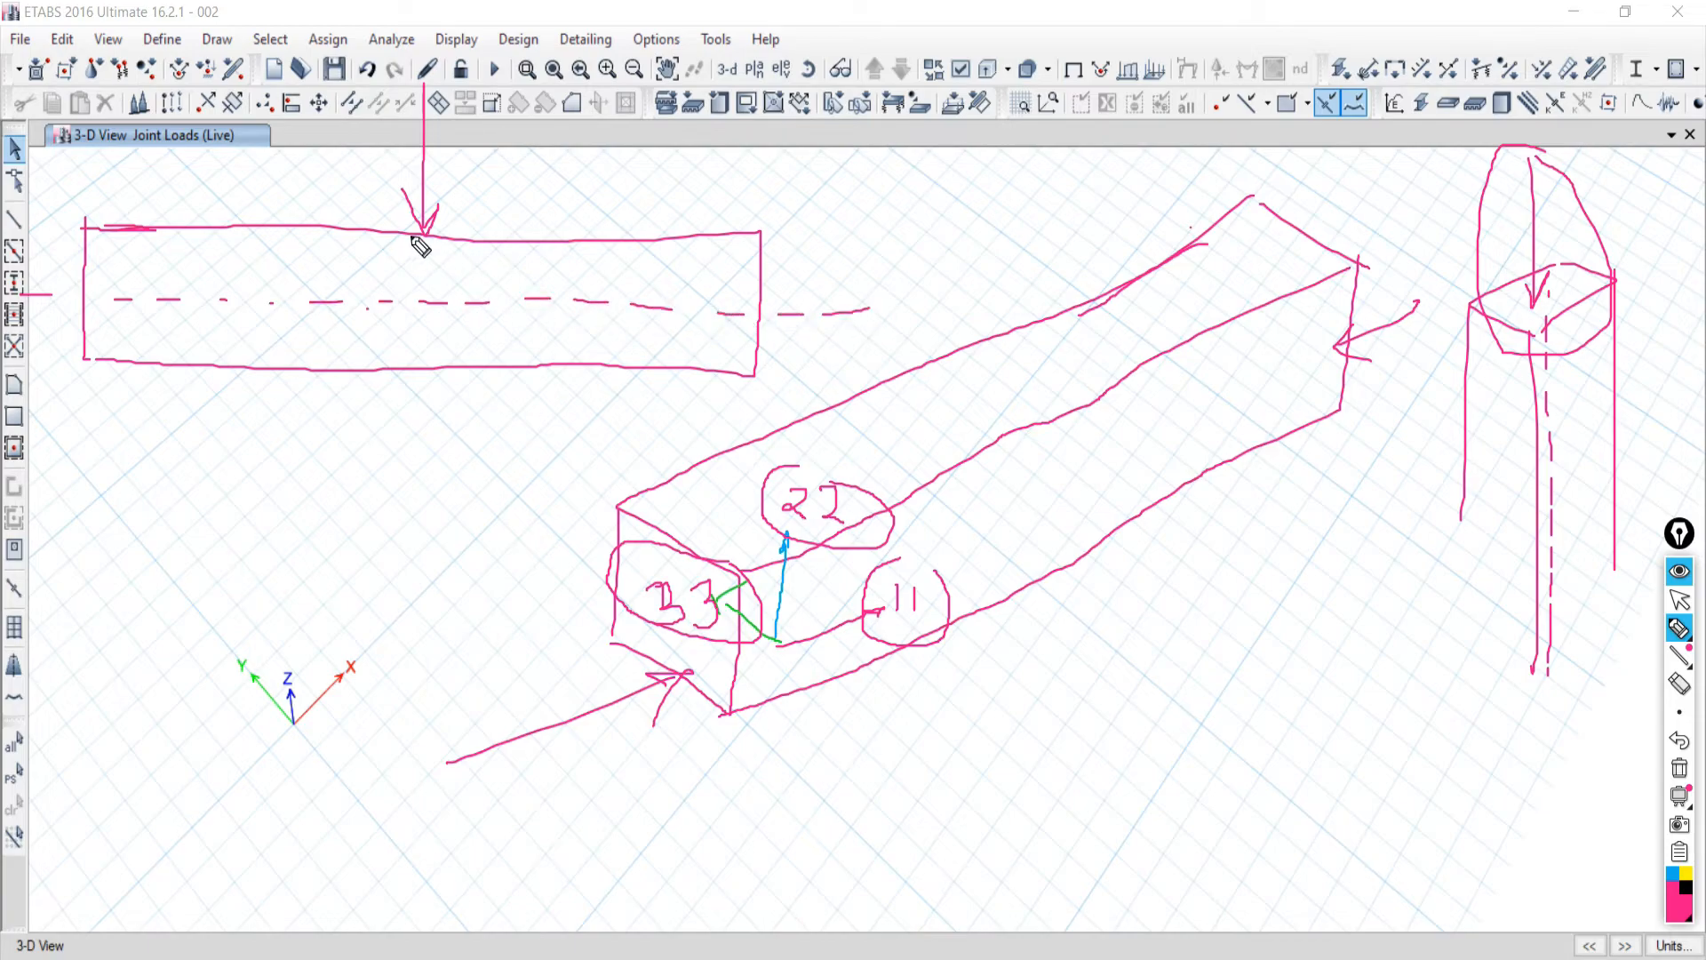
drag(426, 242, 430, 285)
Draw the outlines of two supporting columns beneath the ends of the beam elevation.
drag(689, 365, 689, 484)
drag(755, 375, 754, 475)
drag(84, 362, 85, 485)
drag(147, 368, 147, 505)
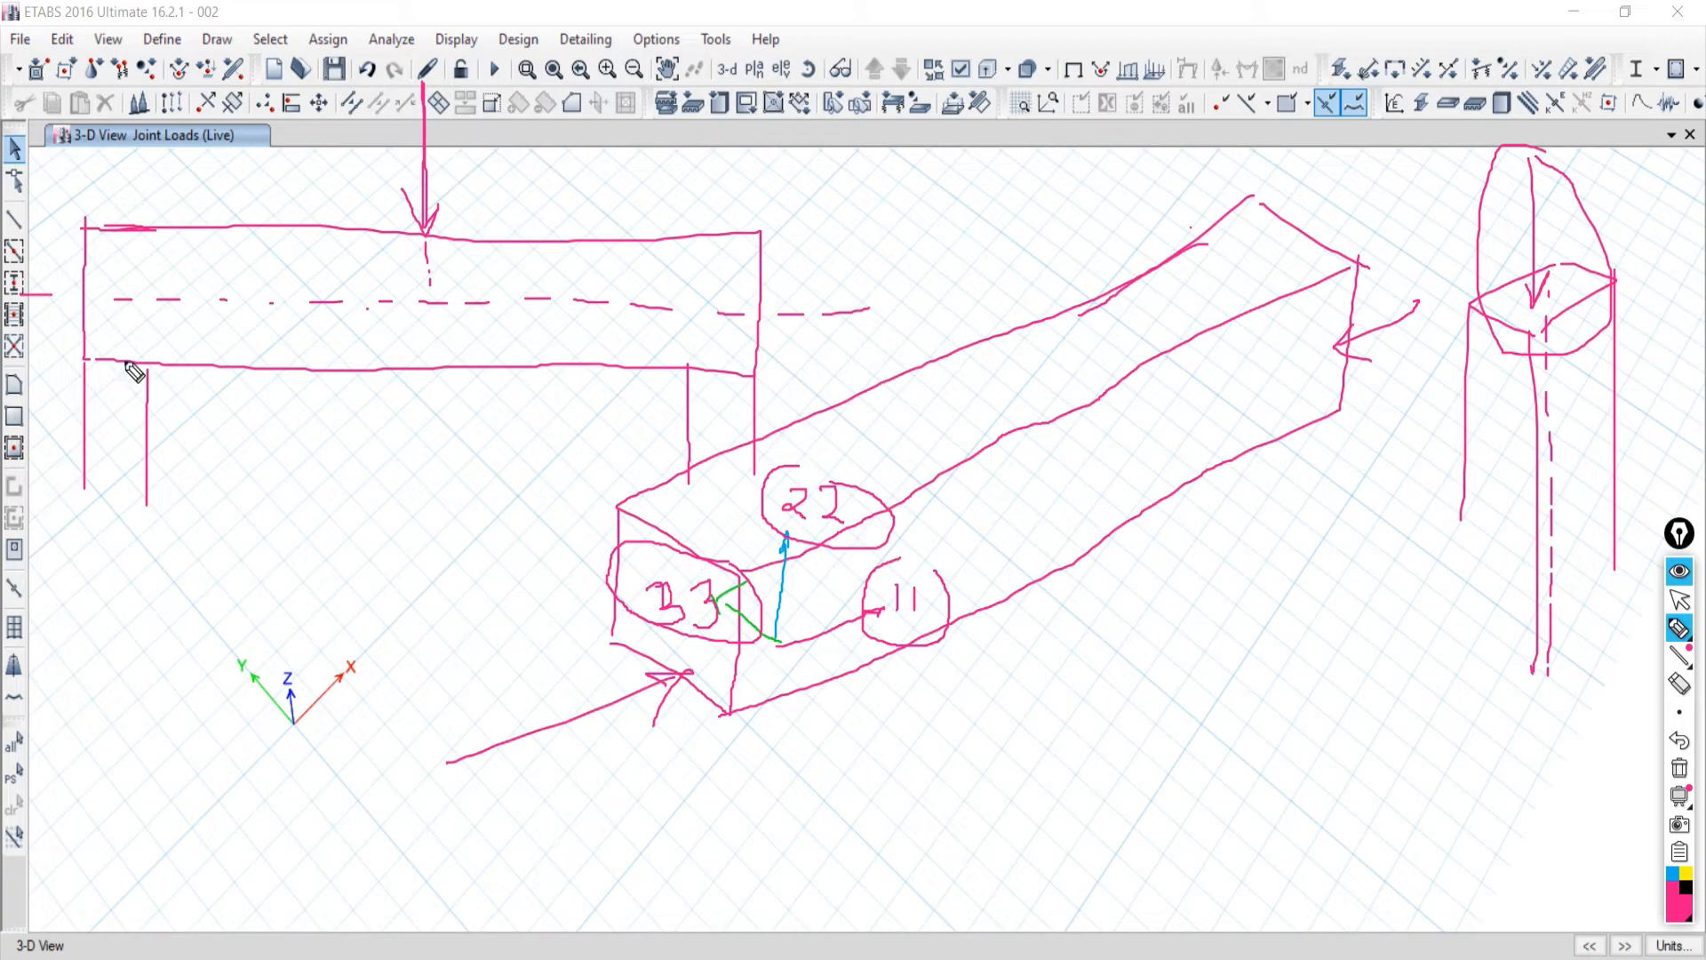
Draw upward reaction arrows on both columns at the underside of the beam elevation.
drag(113, 365, 115, 613)
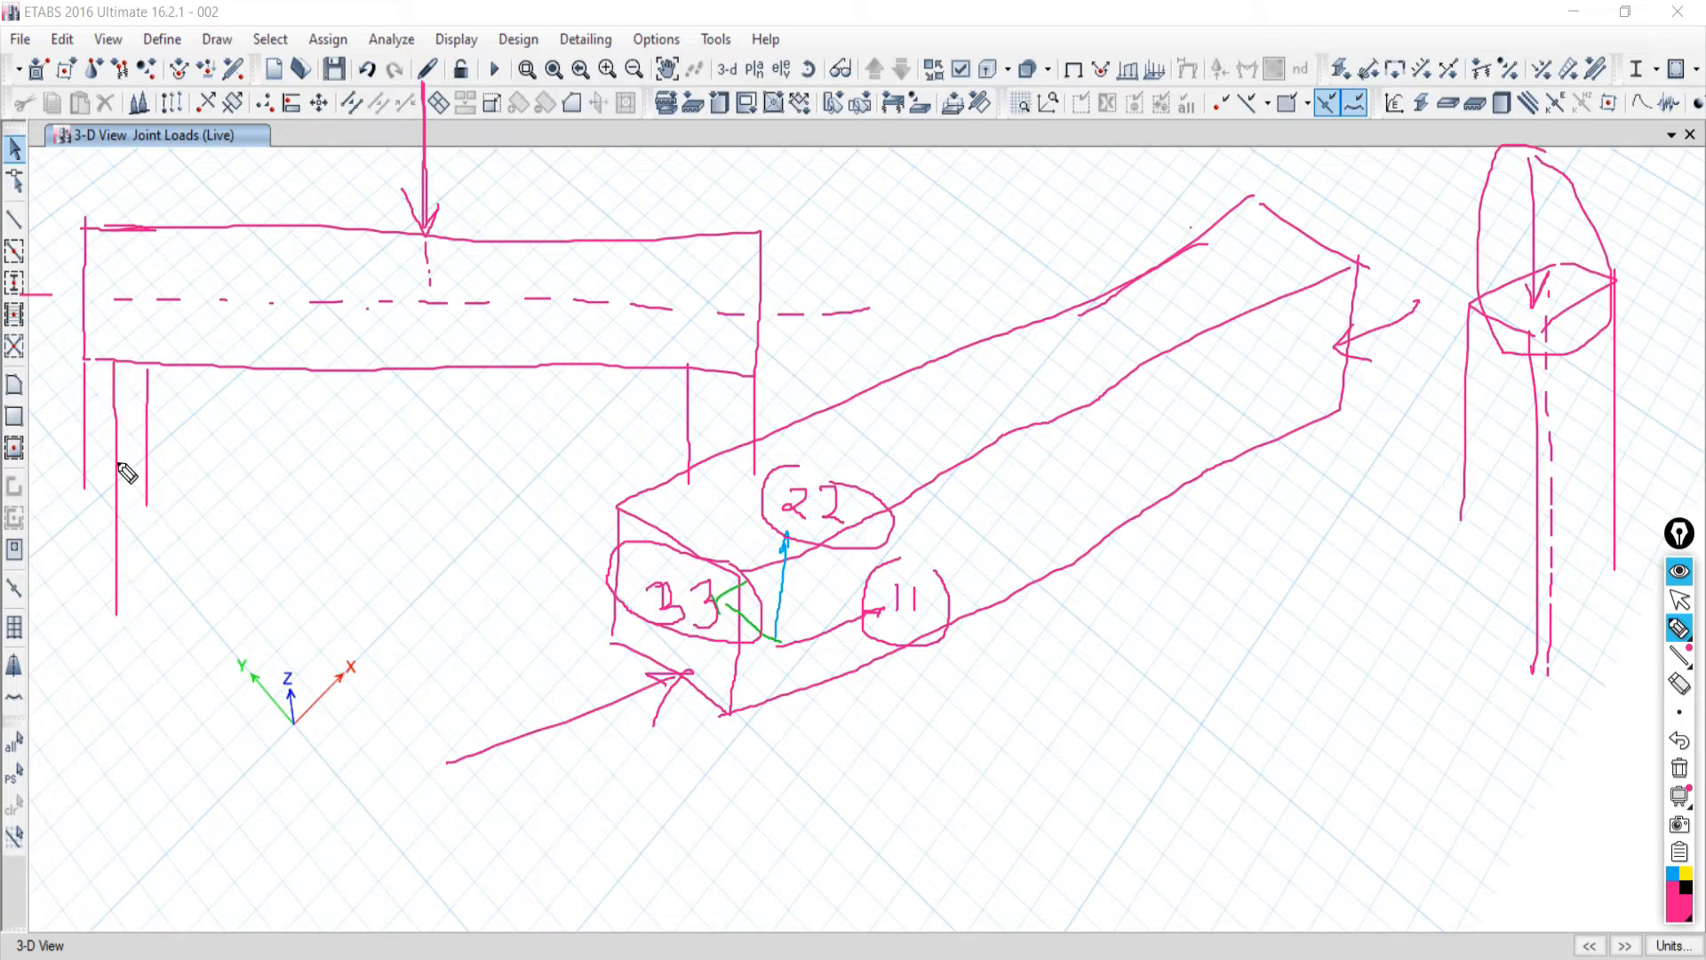
drag(115, 363, 83, 431)
drag(116, 361, 130, 397)
mouse_move(715, 366)
mouse_down()
mouse_move(716, 608)
mouse_move(696, 424)
mouse_move(751, 411)
mouse_up()
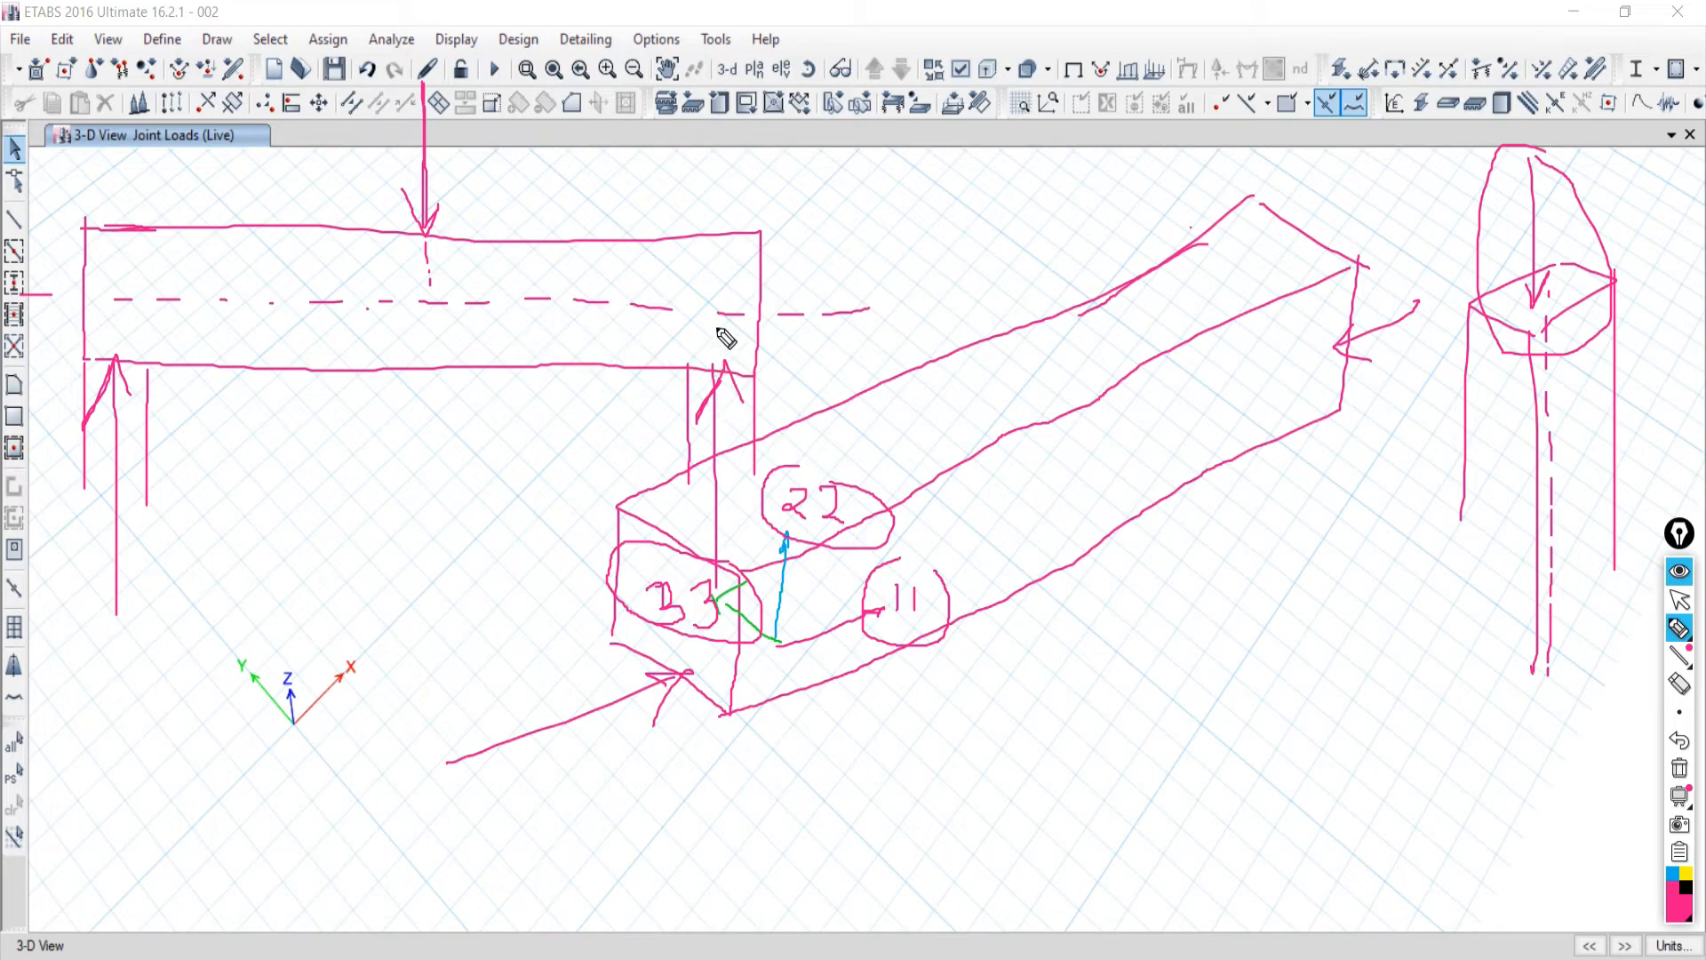
drag(737, 337, 713, 338)
drag(725, 361, 741, 400)
Draw a pink base line below the beam elevation and sketch the stepped shear force diagram over it in blue.
drag(99, 782, 767, 781)
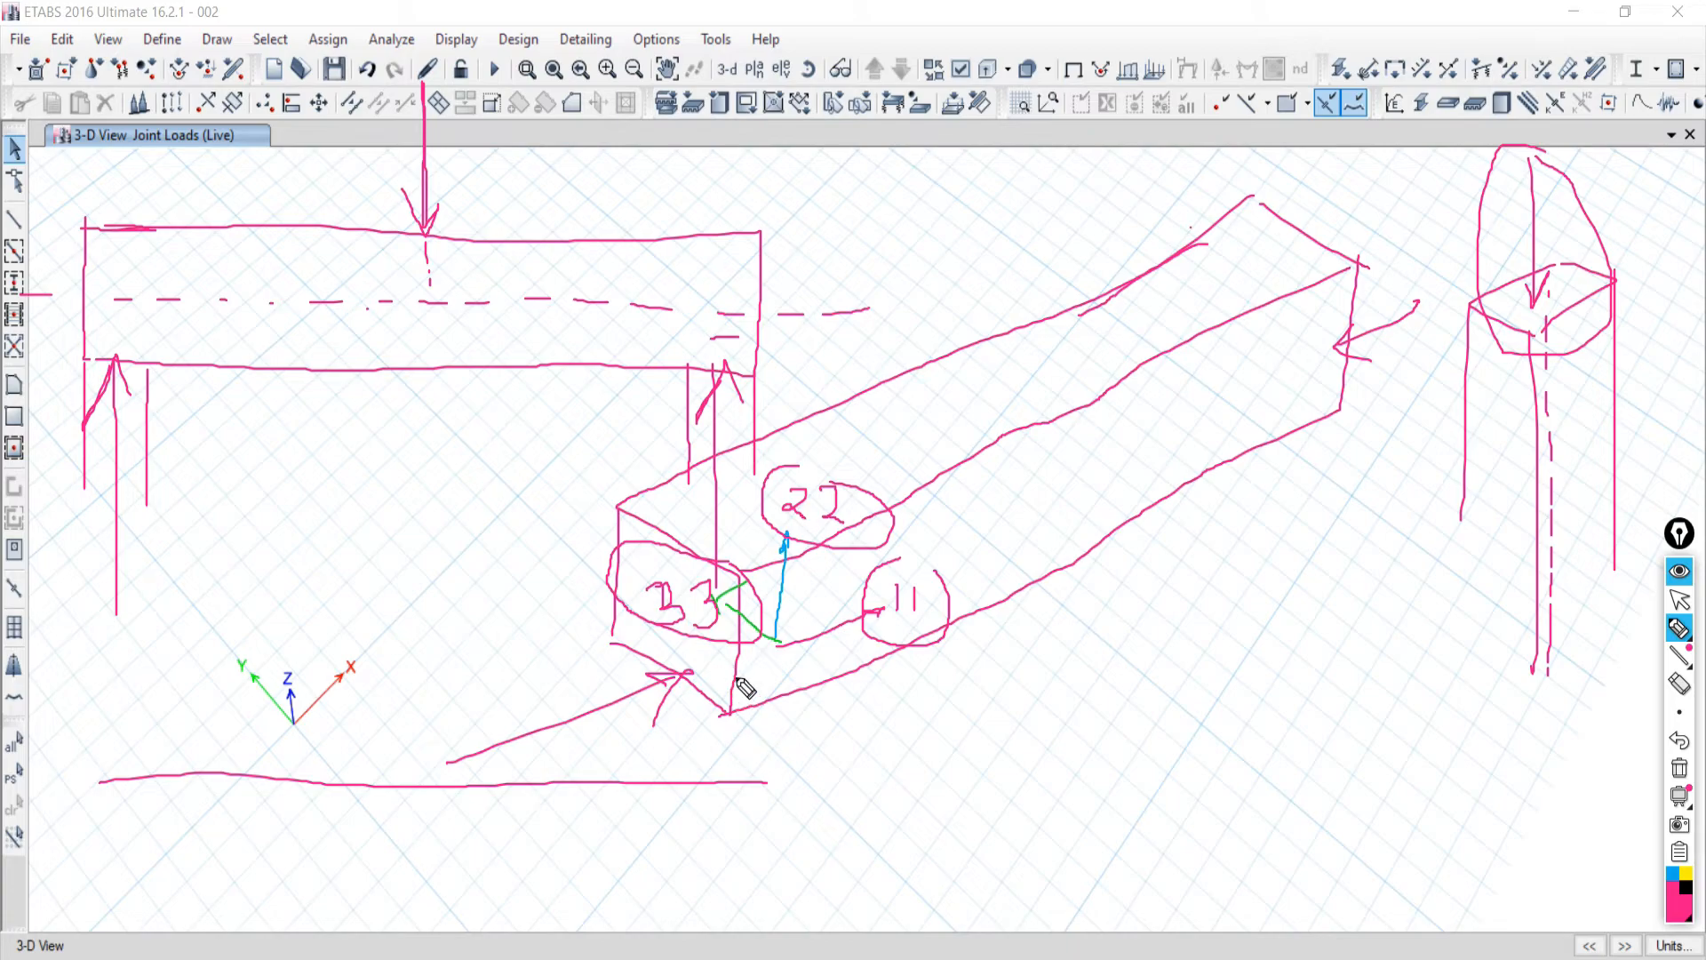
drag(734, 674, 729, 711)
click(1671, 877)
drag(737, 773, 81, 765)
mouse_move(721, 771)
mouse_down()
mouse_move(721, 680)
mouse_move(412, 673)
mouse_move(356, 878)
mouse_move(73, 867)
mouse_move(82, 766)
mouse_up()
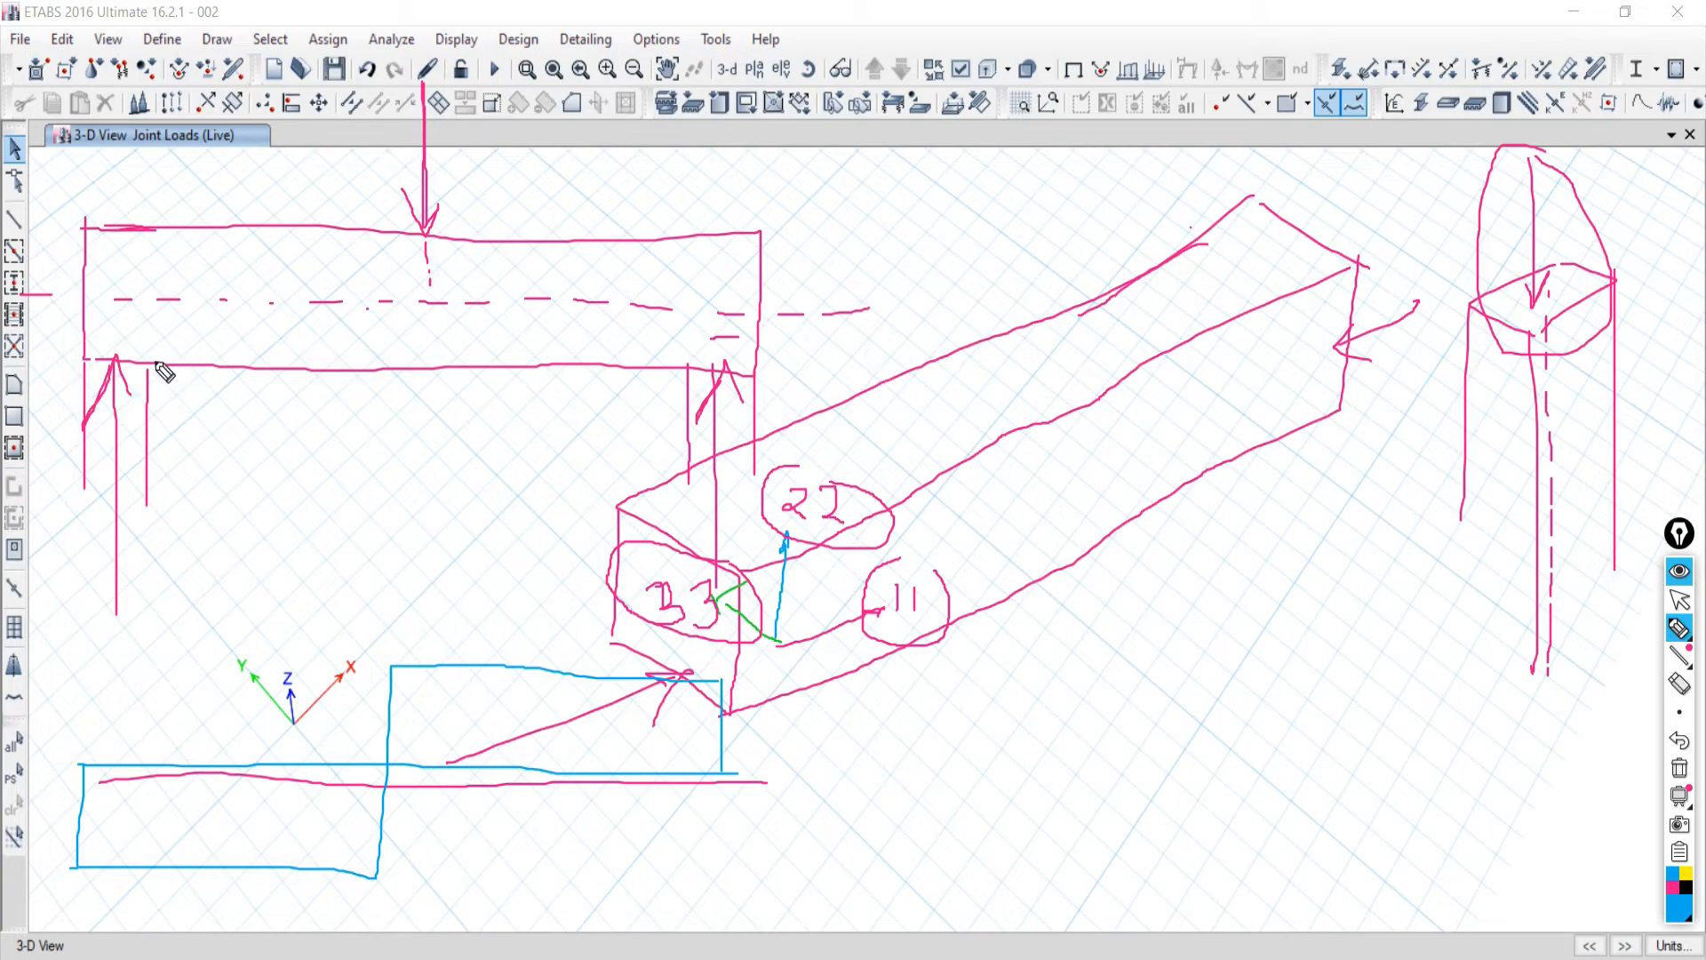
Draw blue diagonal crack lines from both inner column faces and hatch the beam end above the left column beneath a downward arrow.
mouse_move(149, 364)
mouse_down()
mouse_move(289, 306)
mouse_move(373, 229)
mouse_up()
drag(683, 368, 539, 243)
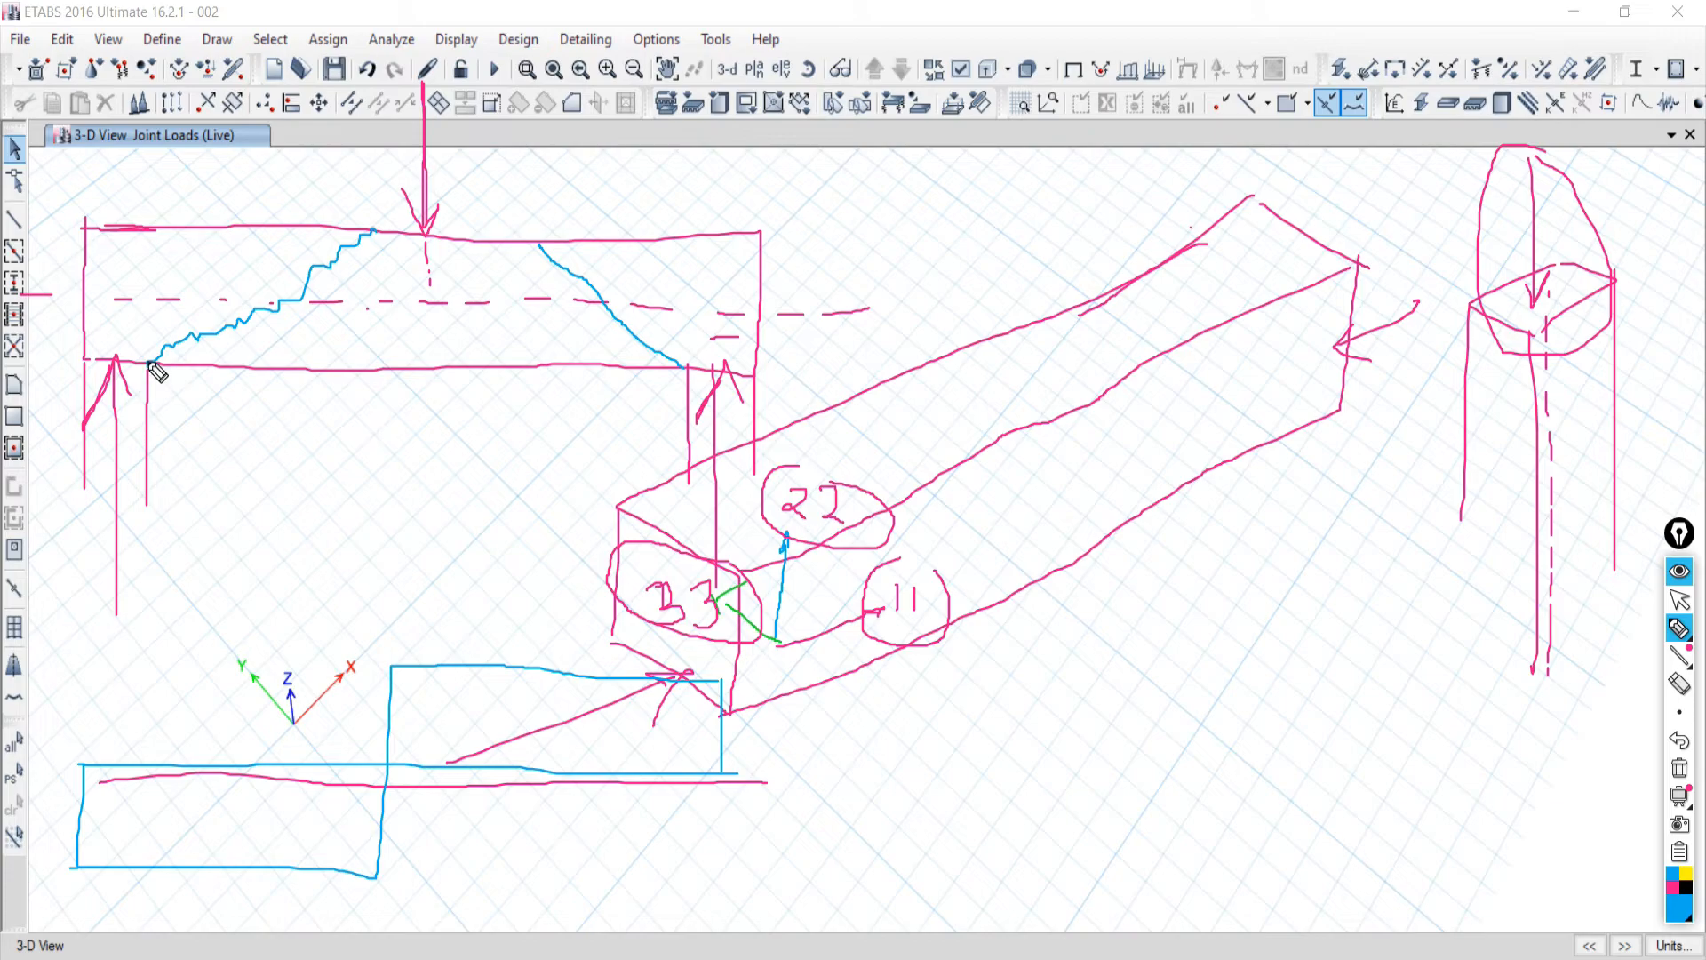
mouse_move(153, 333)
mouse_down()
mouse_move(145, 237)
mouse_move(115, 232)
mouse_move(94, 299)
mouse_up()
drag(132, 241, 95, 295)
mouse_move(140, 231)
mouse_down()
mouse_move(75, 357)
mouse_move(108, 484)
mouse_up()
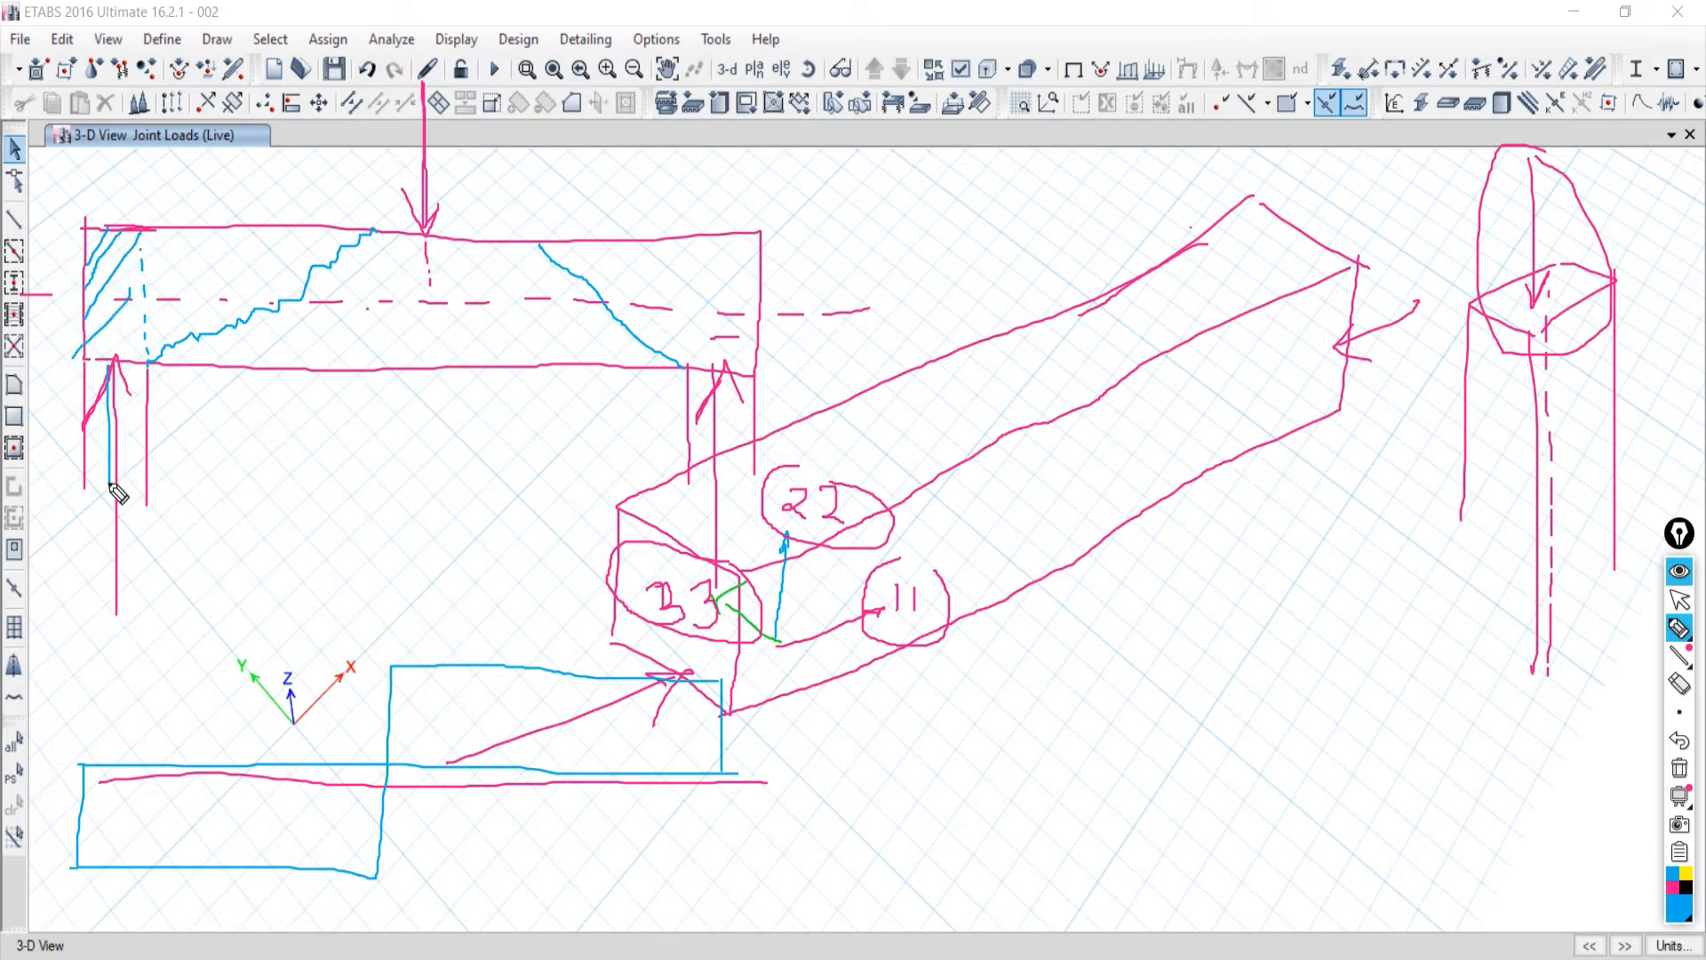
drag(118, 153, 120, 223)
mouse_move(120, 223)
mouse_down()
mouse_move(109, 204)
mouse_move(100, 327)
mouse_up()
mouse_move(137, 269)
mouse_down()
mouse_move(100, 345)
mouse_move(111, 356)
mouse_up()
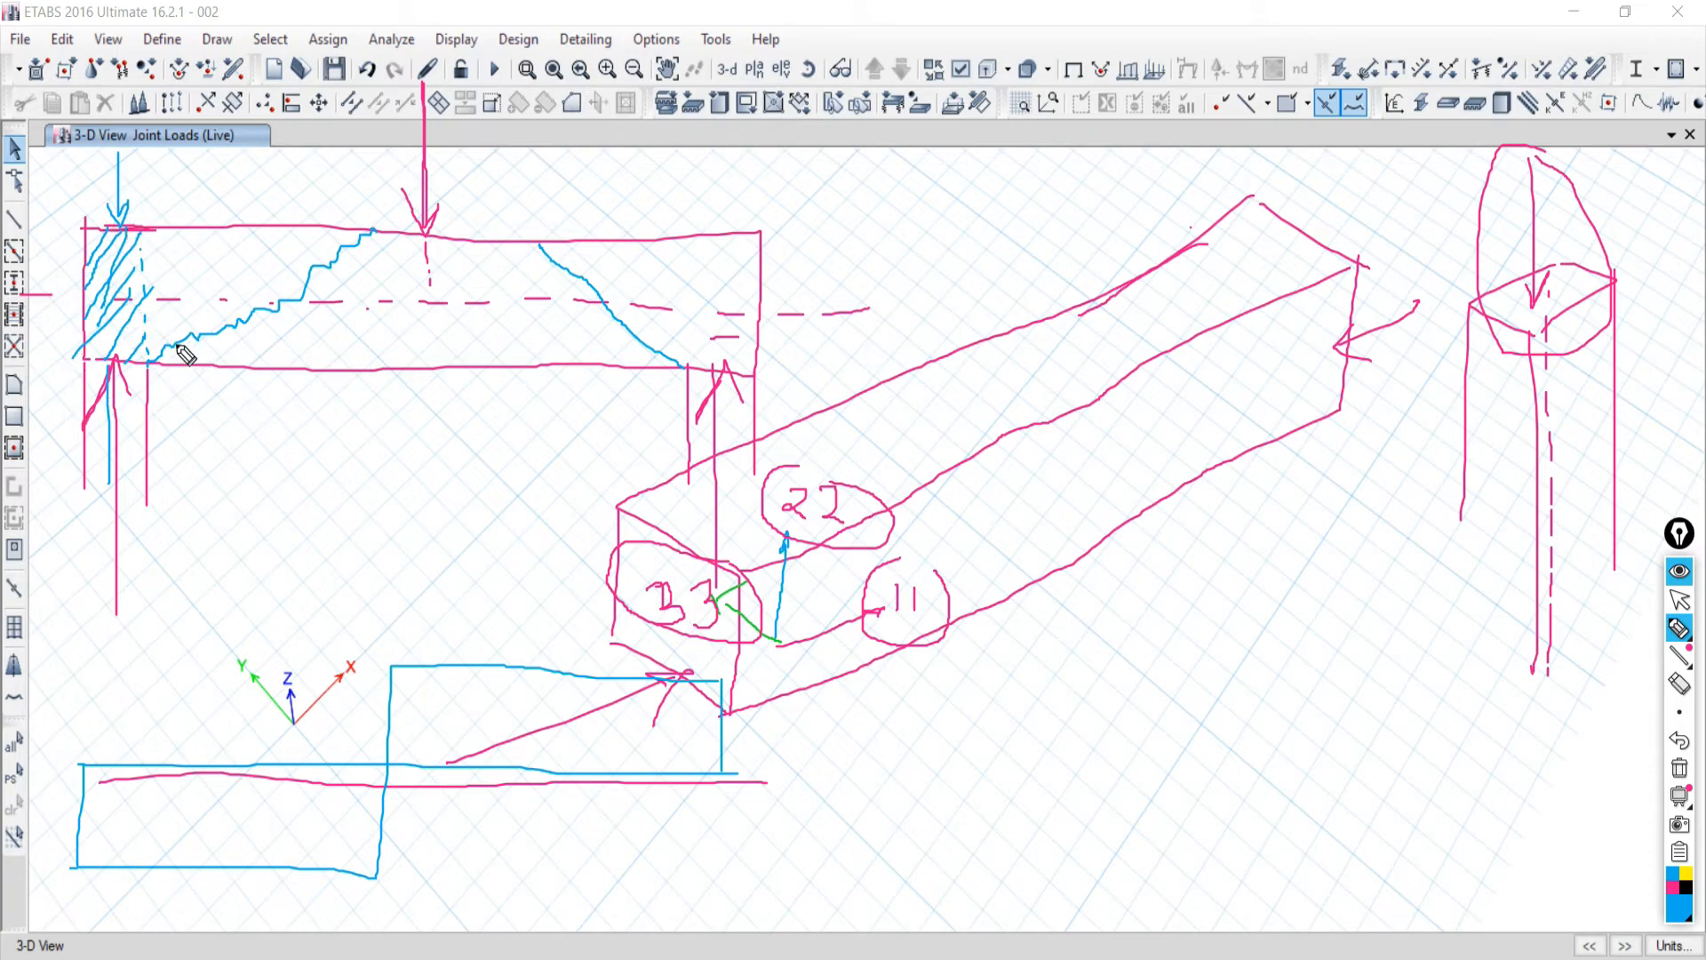
Emphasize the beam's bottom edge, the left column's inner face and the diagonal crack in blue, and circle the left column.
drag(156, 365, 340, 366)
drag(166, 365, 336, 366)
drag(175, 365, 338, 366)
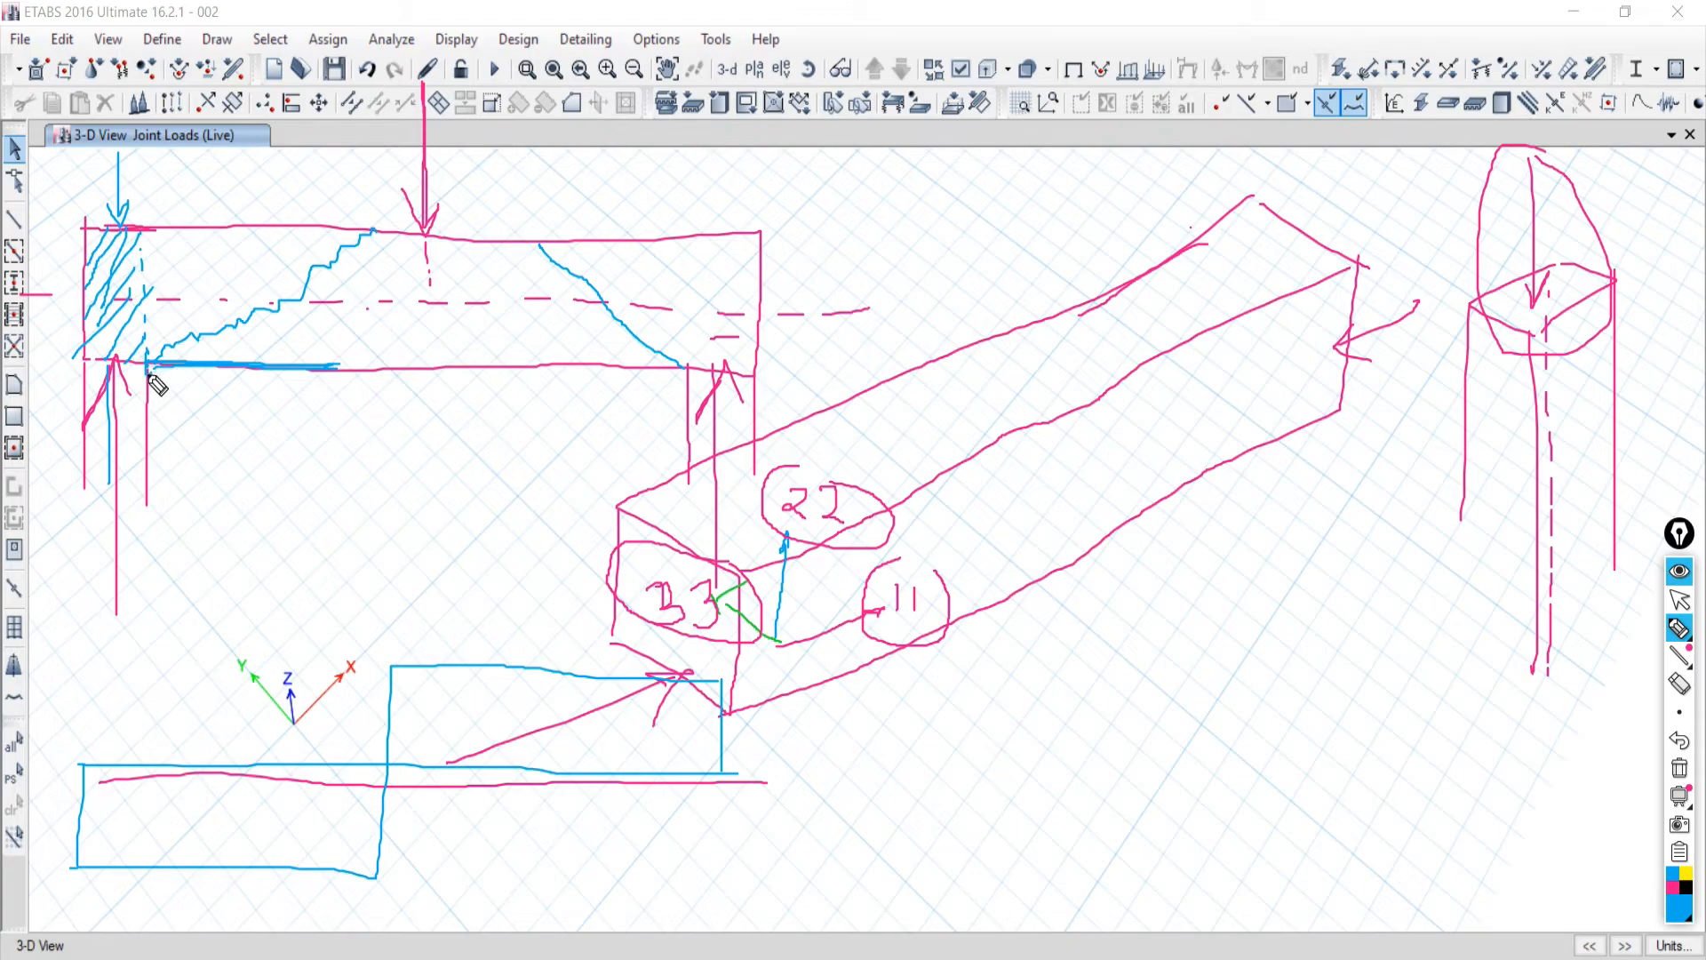
drag(149, 373, 153, 485)
mouse_move(207, 328)
mouse_down()
mouse_move(245, 343)
mouse_move(365, 241)
mouse_up()
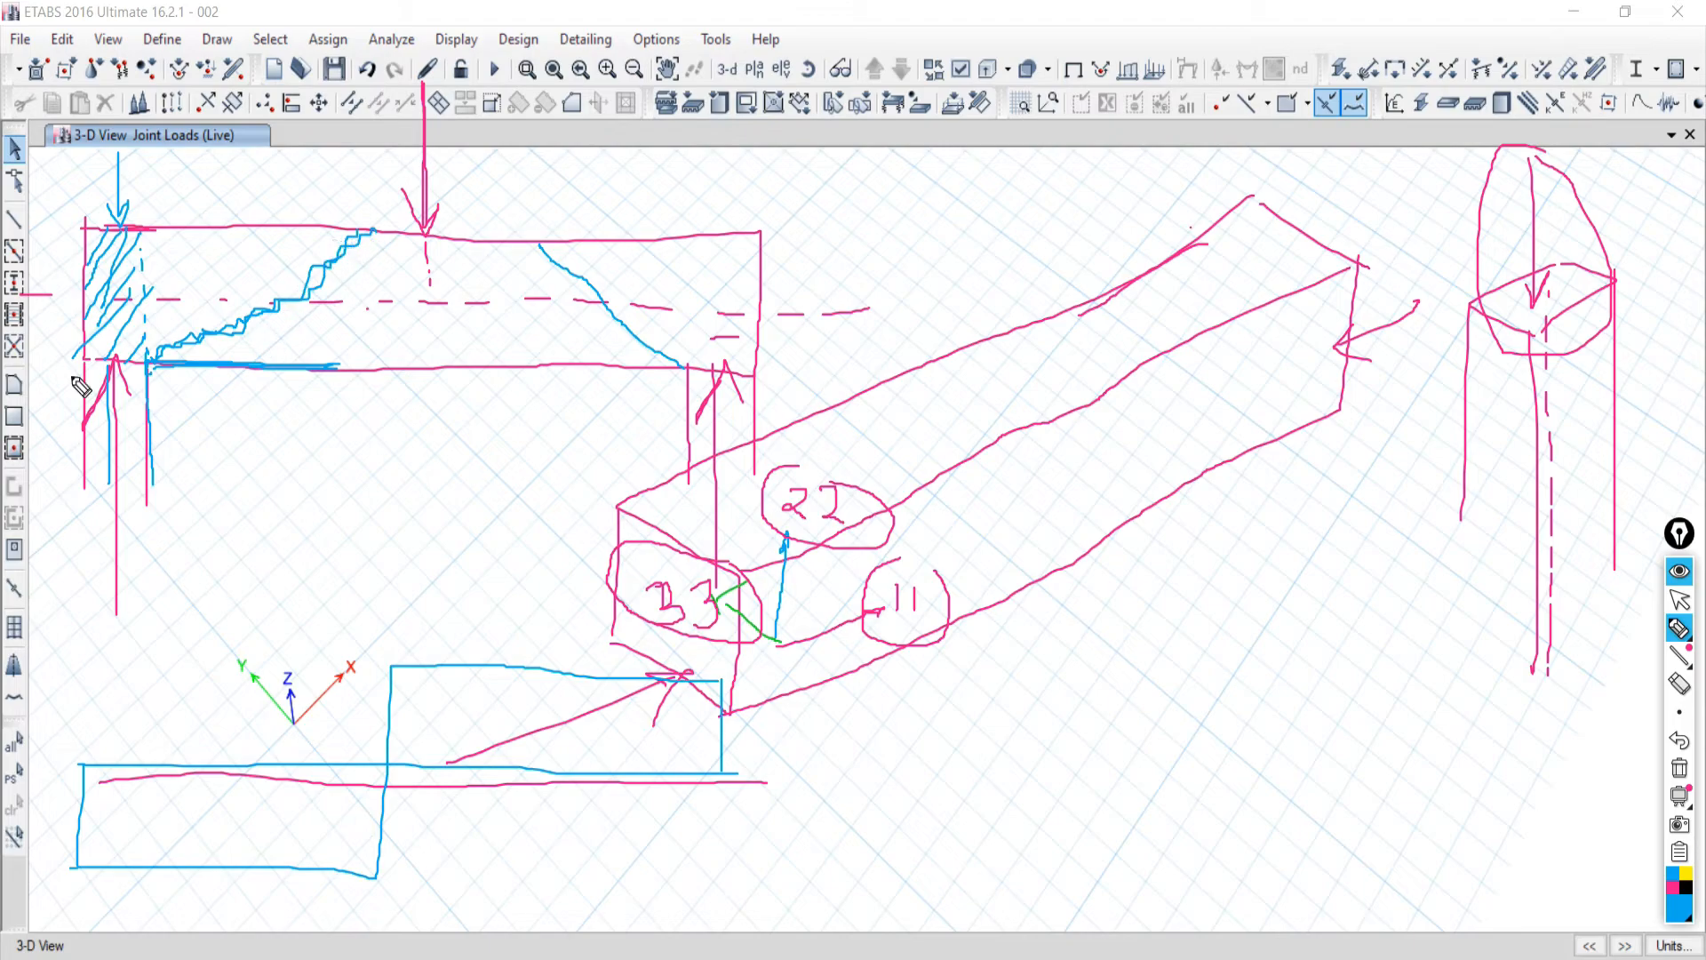
mouse_move(102, 324)
mouse_down()
mouse_move(72, 552)
mouse_move(252, 442)
mouse_move(96, 330)
mouse_up()
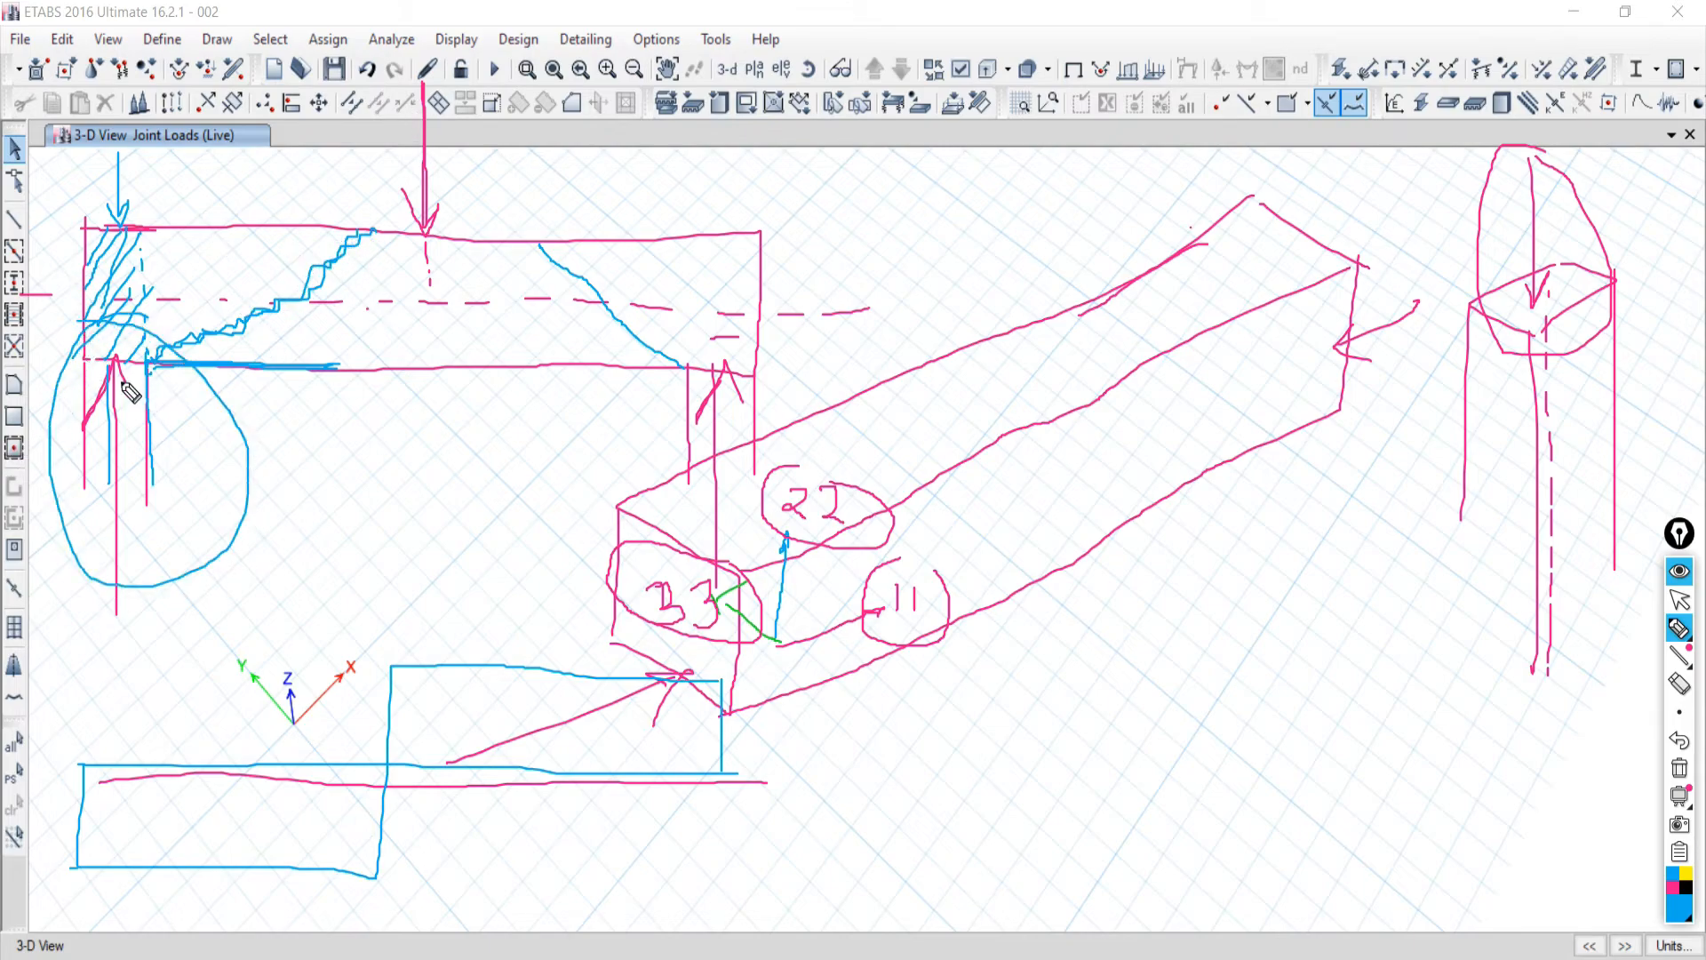
Add a load arrow above the left crack, retrace the crack, and draw a hooked vertical line crossing it.
mouse_move(282, 140)
mouse_down()
mouse_move(294, 218)
mouse_move(308, 197)
mouse_up()
drag(149, 360, 244, 320)
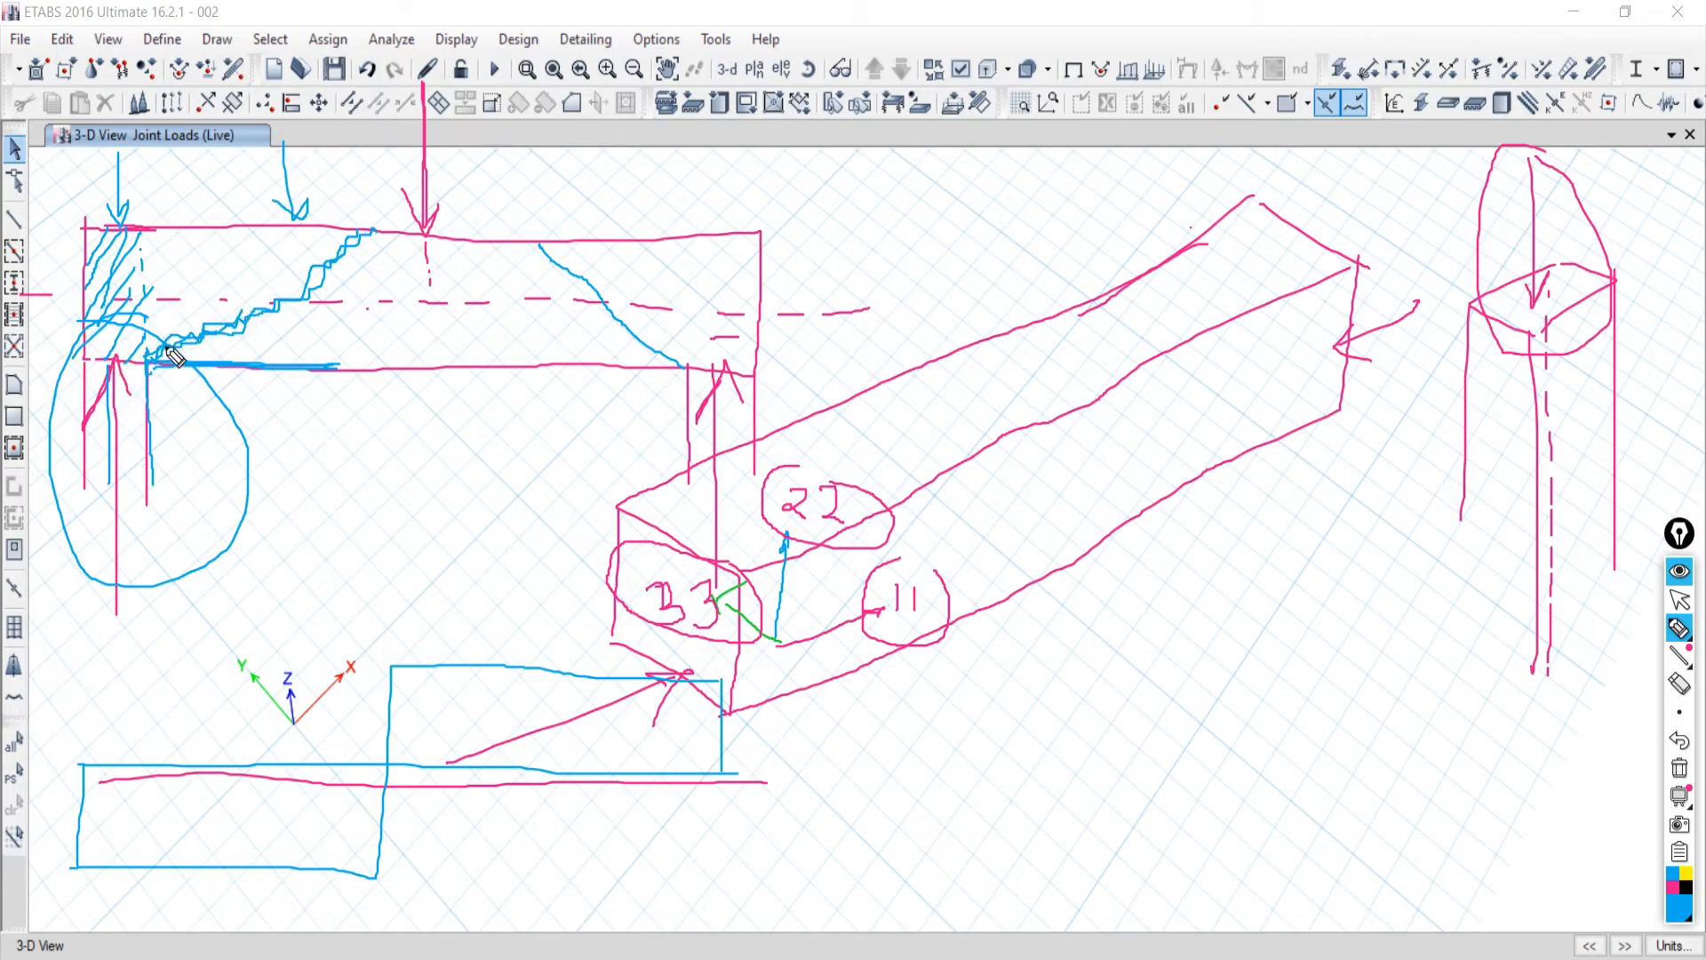
mouse_move(158, 357)
mouse_down()
mouse_move(267, 318)
mouse_move(360, 252)
mouse_up()
drag(204, 364, 203, 213)
drag(229, 351, 178, 400)
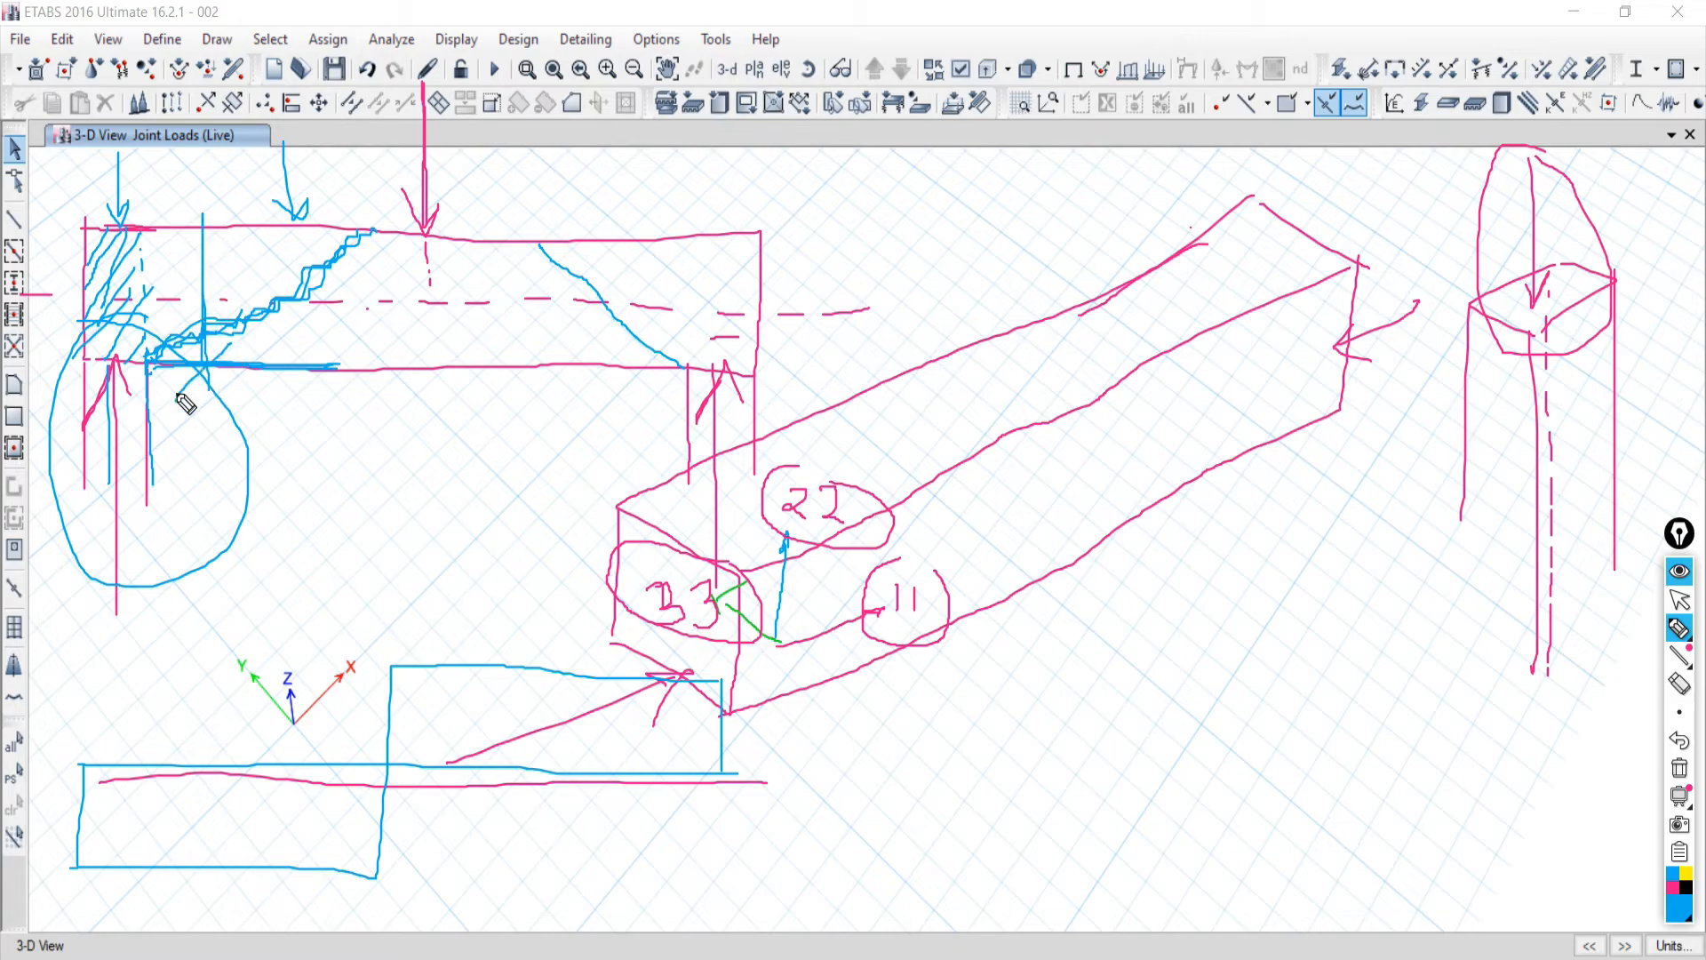
drag(217, 204, 174, 257)
Switch to the Google Meet session to check the participants, and return to ETABS.
click(1687, 602)
click(228, 959)
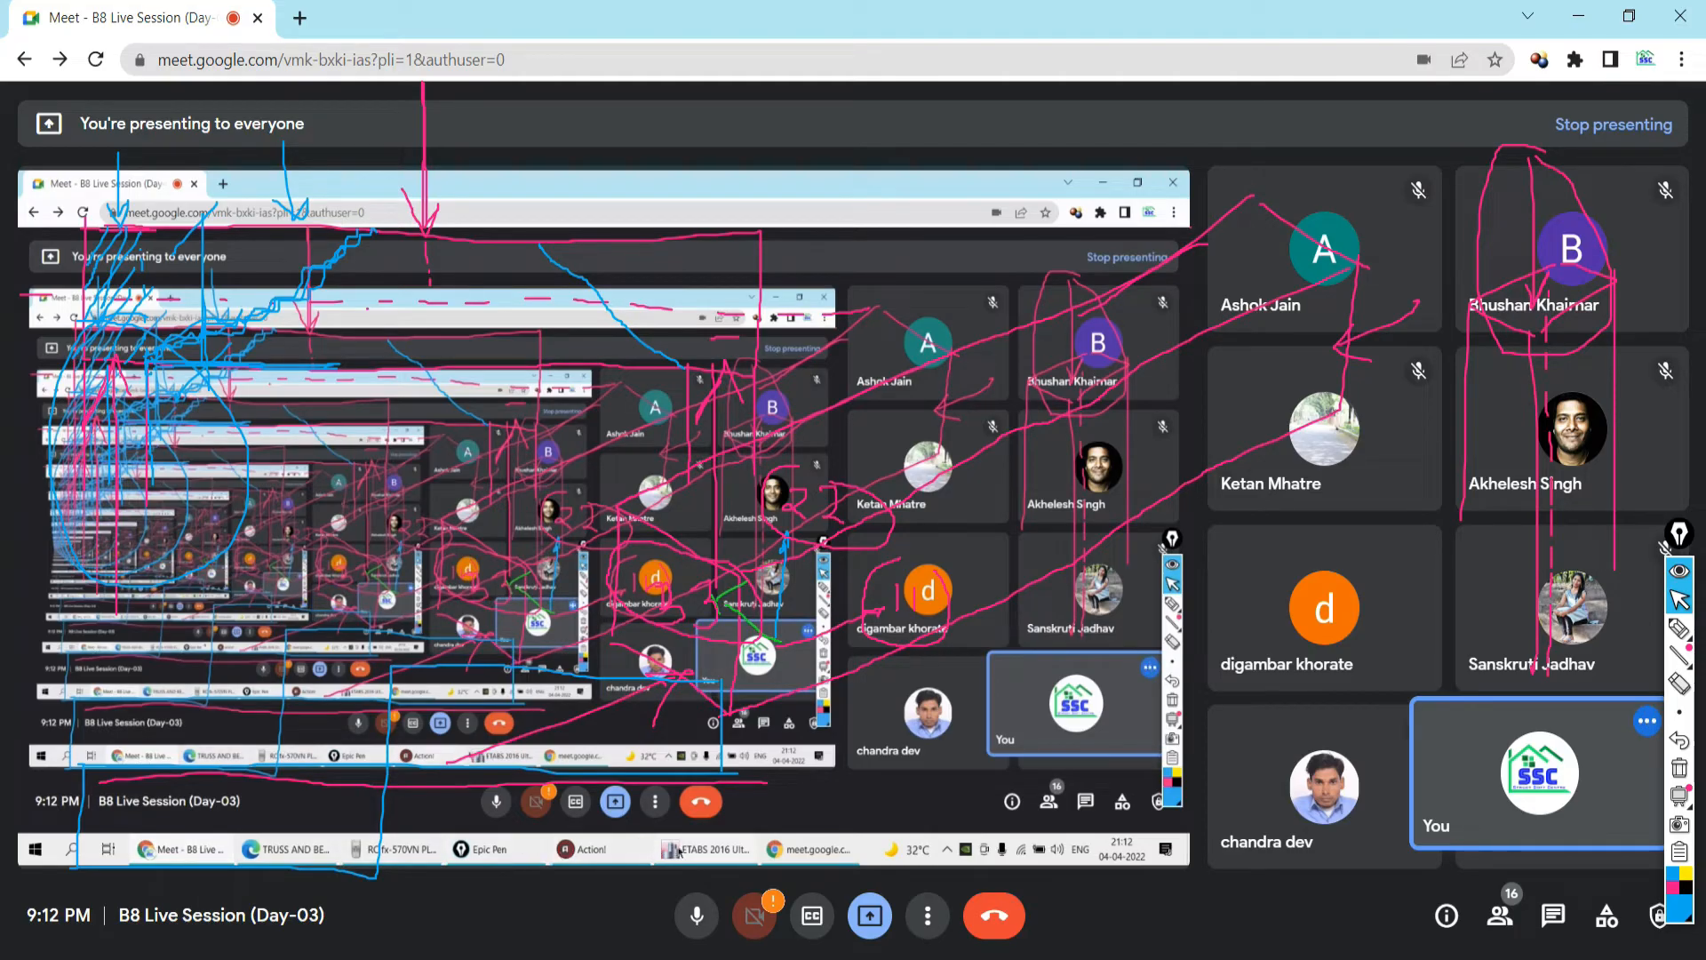
click(950, 959)
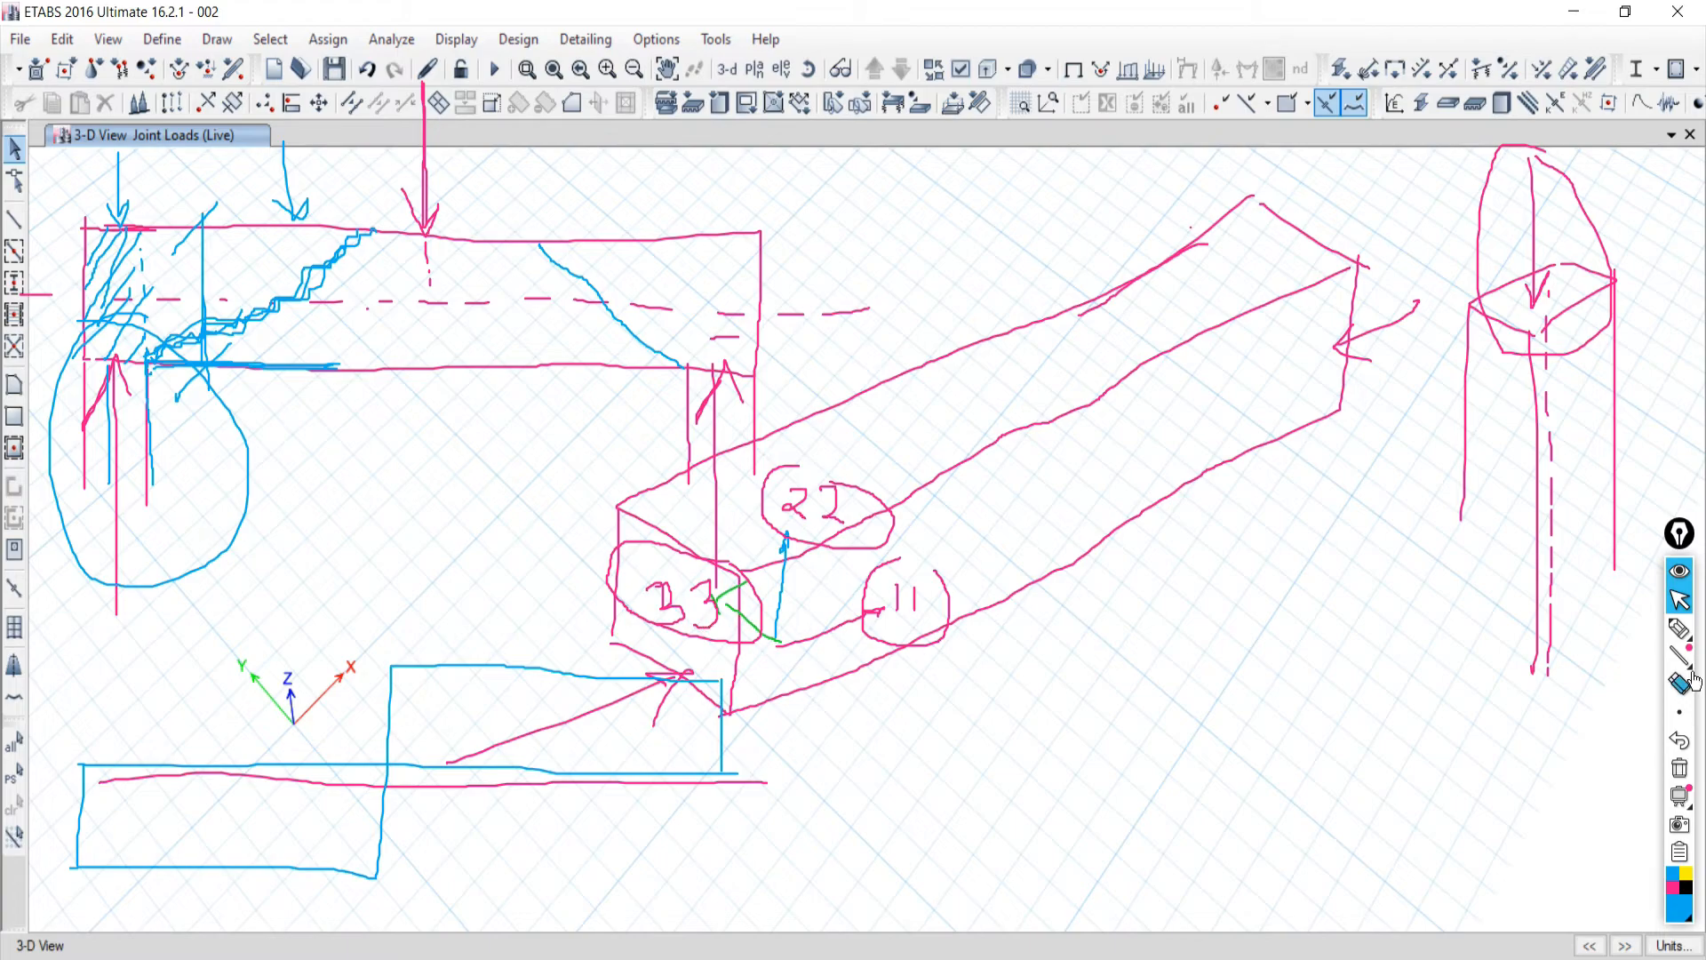
Extend a blue line from the local axes origin of the 3D beam and draw a curved moment arrow around it.
click(1679, 628)
drag(773, 636, 692, 708)
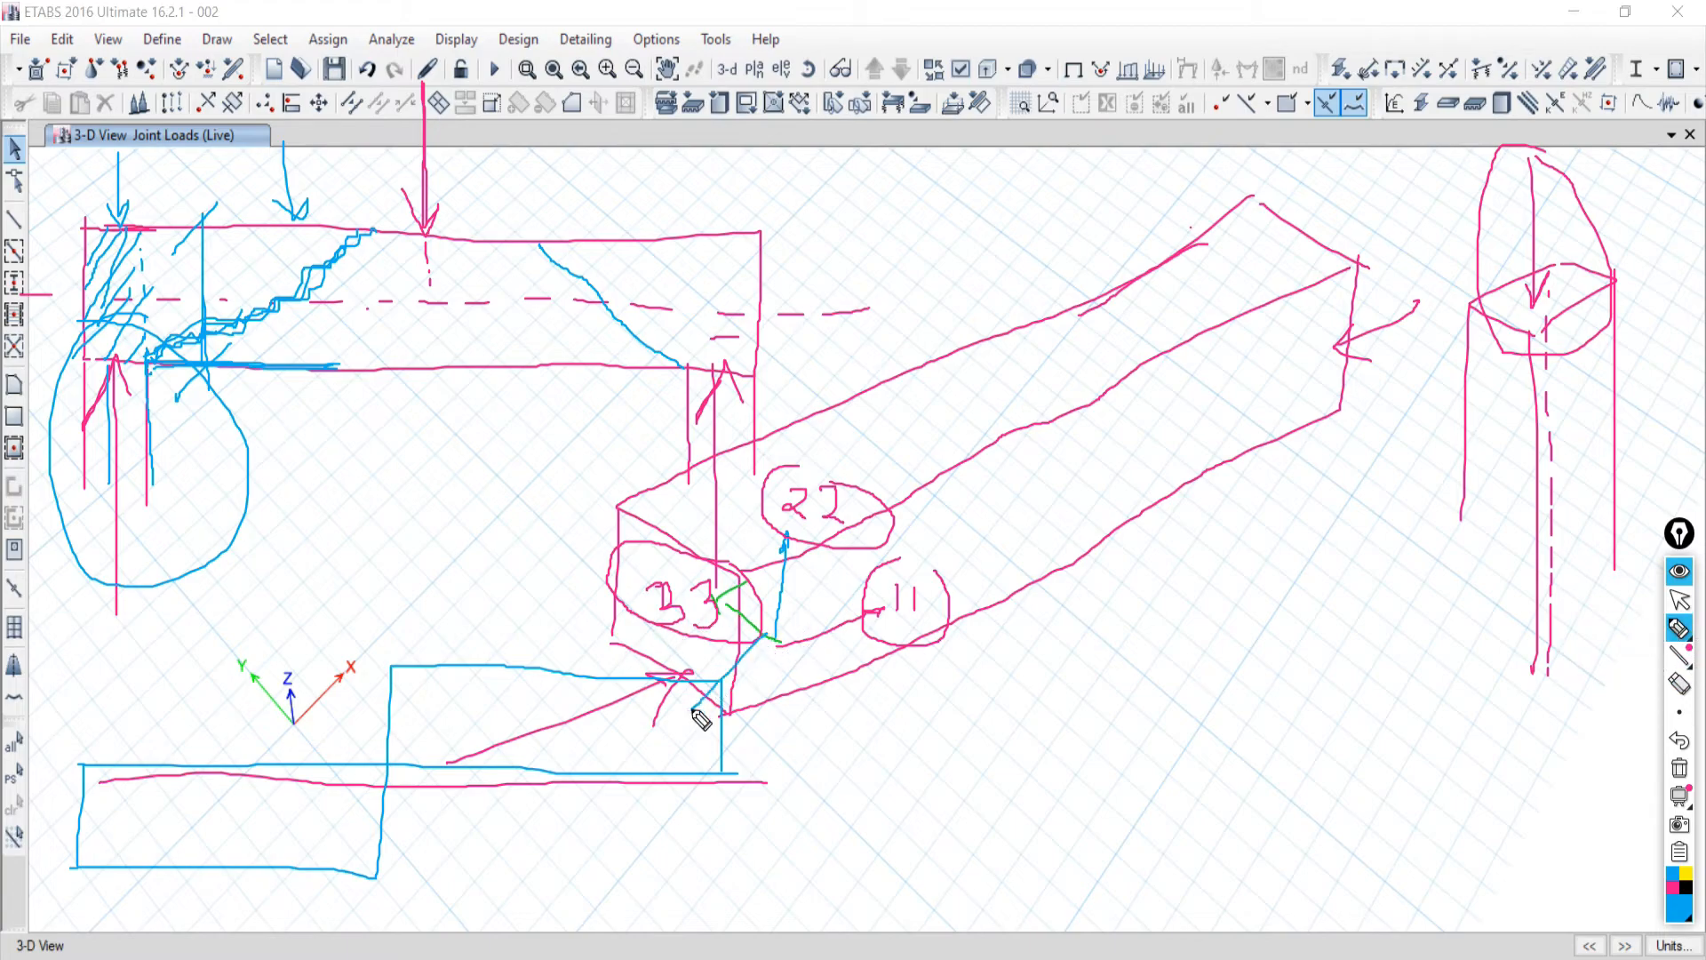
mouse_move(755, 619)
mouse_down()
mouse_move(723, 680)
mouse_move(783, 702)
mouse_move(744, 709)
mouse_up()
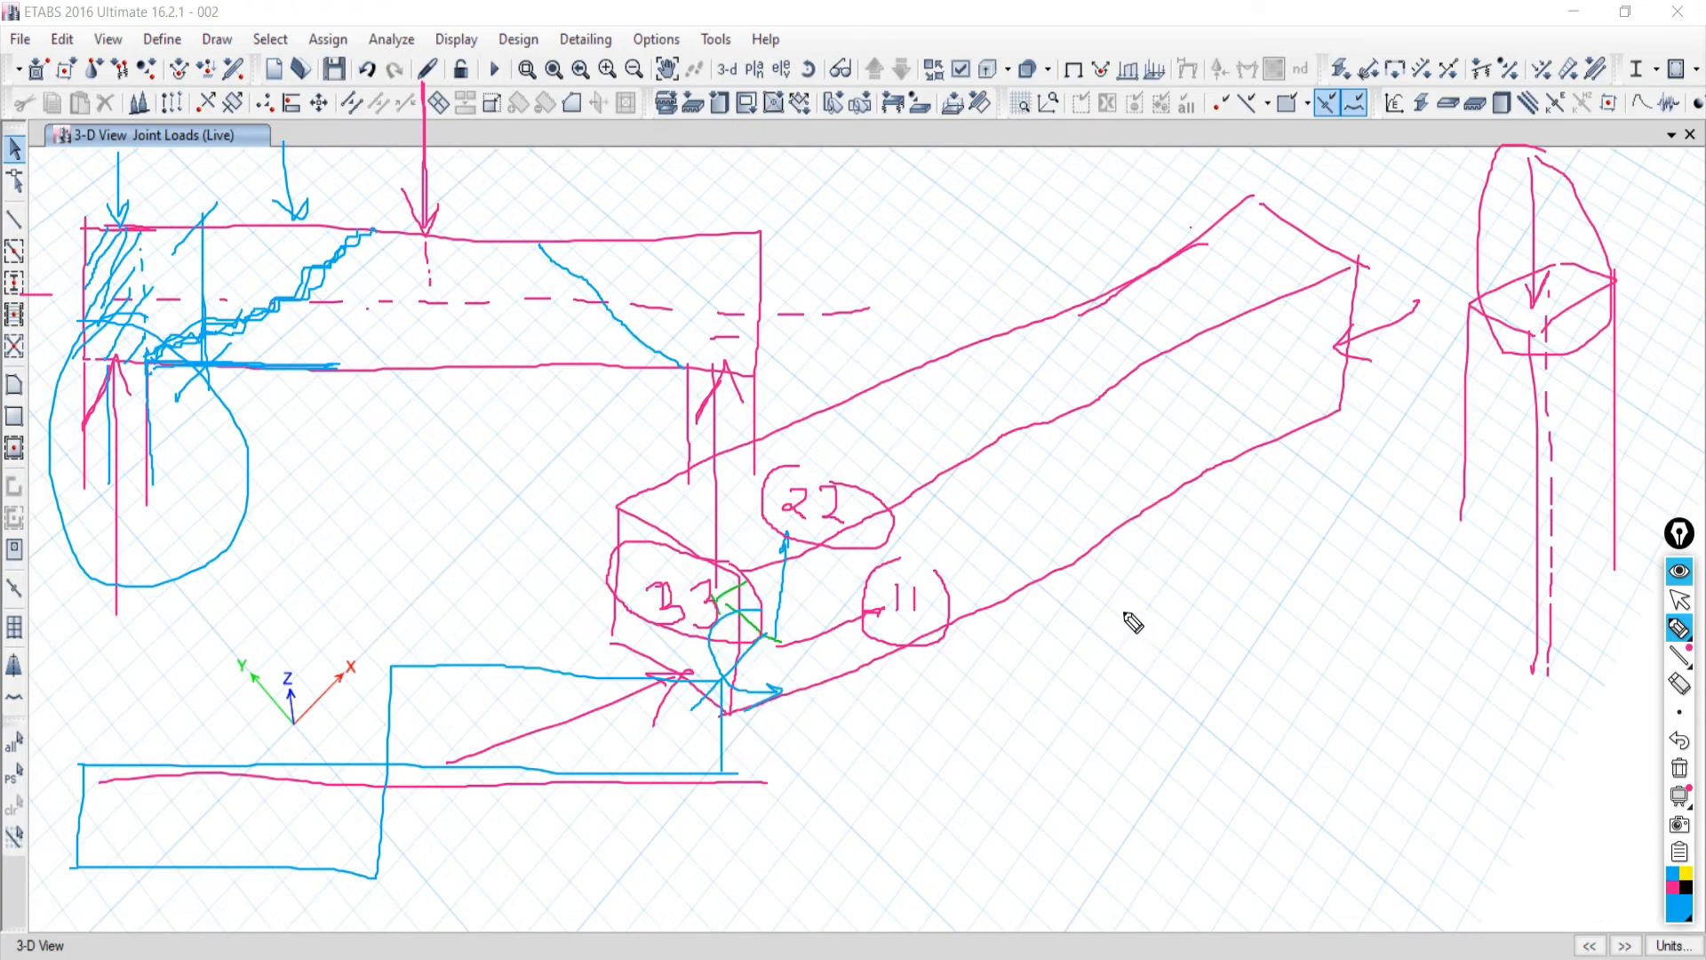
Write the force sums ΣFx and ΣF beside the 3D beam, retrace axis 11 and draw a cutting line across the beam.
drag(1155, 548, 1111, 576)
mouse_move(1204, 509)
mouse_down()
mouse_move(1180, 508)
mouse_move(1171, 587)
mouse_move(1223, 556)
mouse_move(1242, 576)
mouse_up()
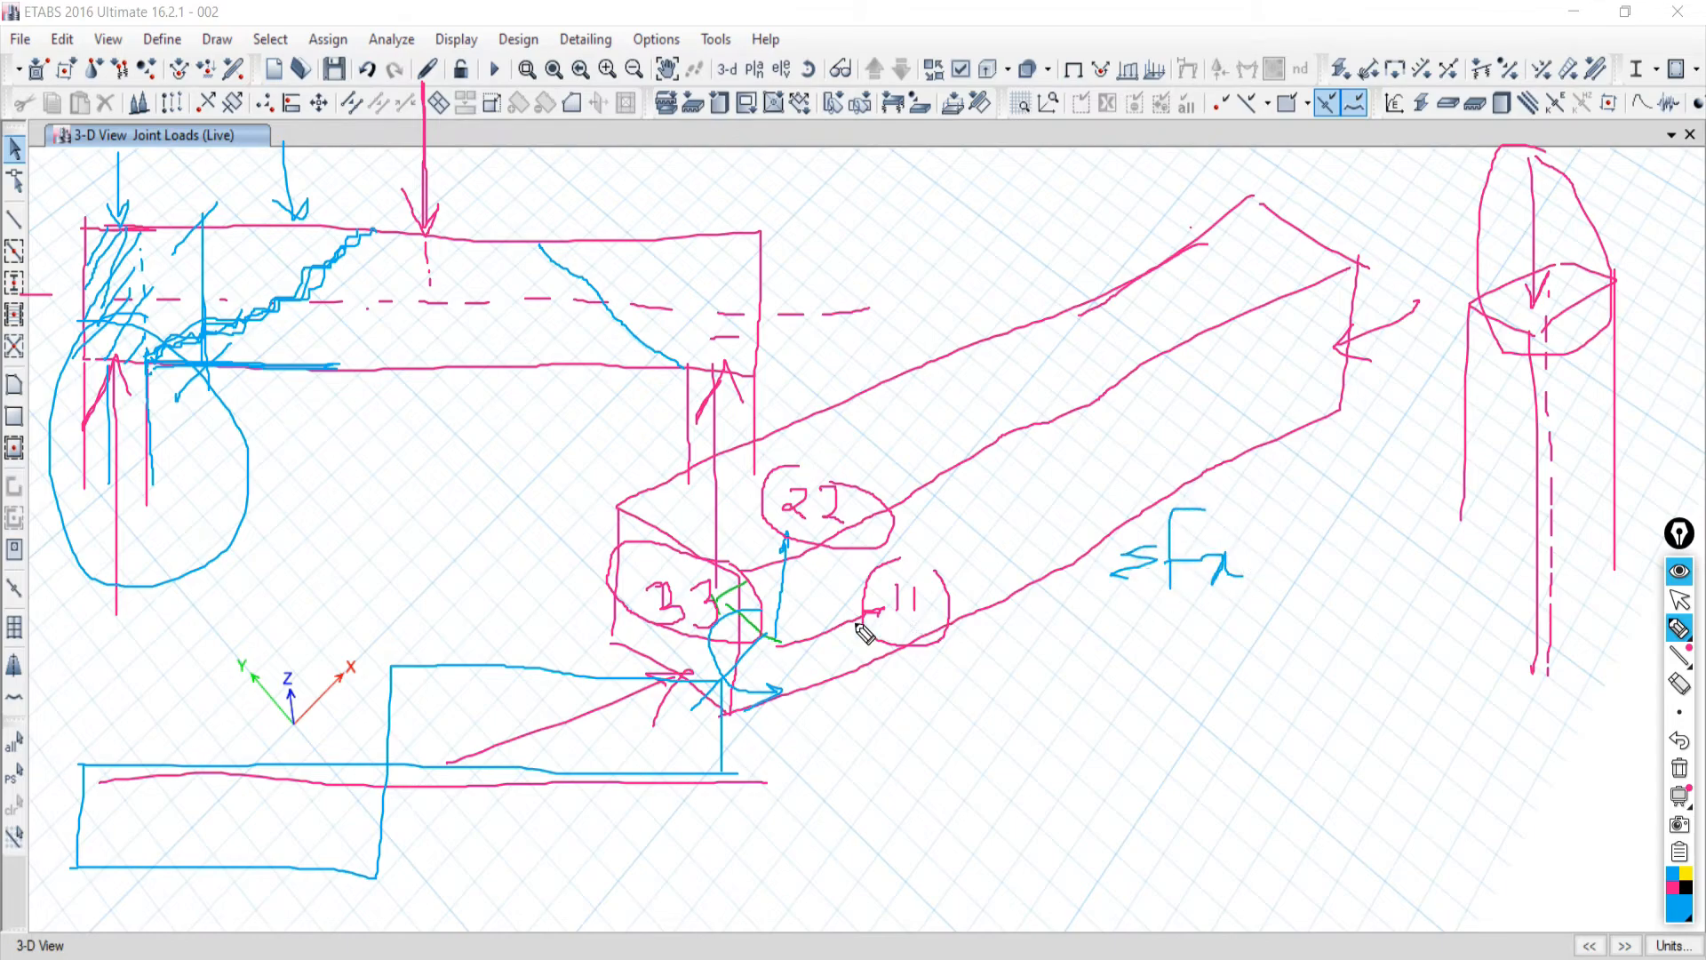
drag(796, 638, 884, 608)
drag(1189, 654, 1190, 689)
mouse_move(1252, 633)
mouse_down()
mouse_move(1228, 681)
mouse_move(1233, 660)
mouse_move(1259, 665)
mouse_up()
drag(1261, 647, 1261, 678)
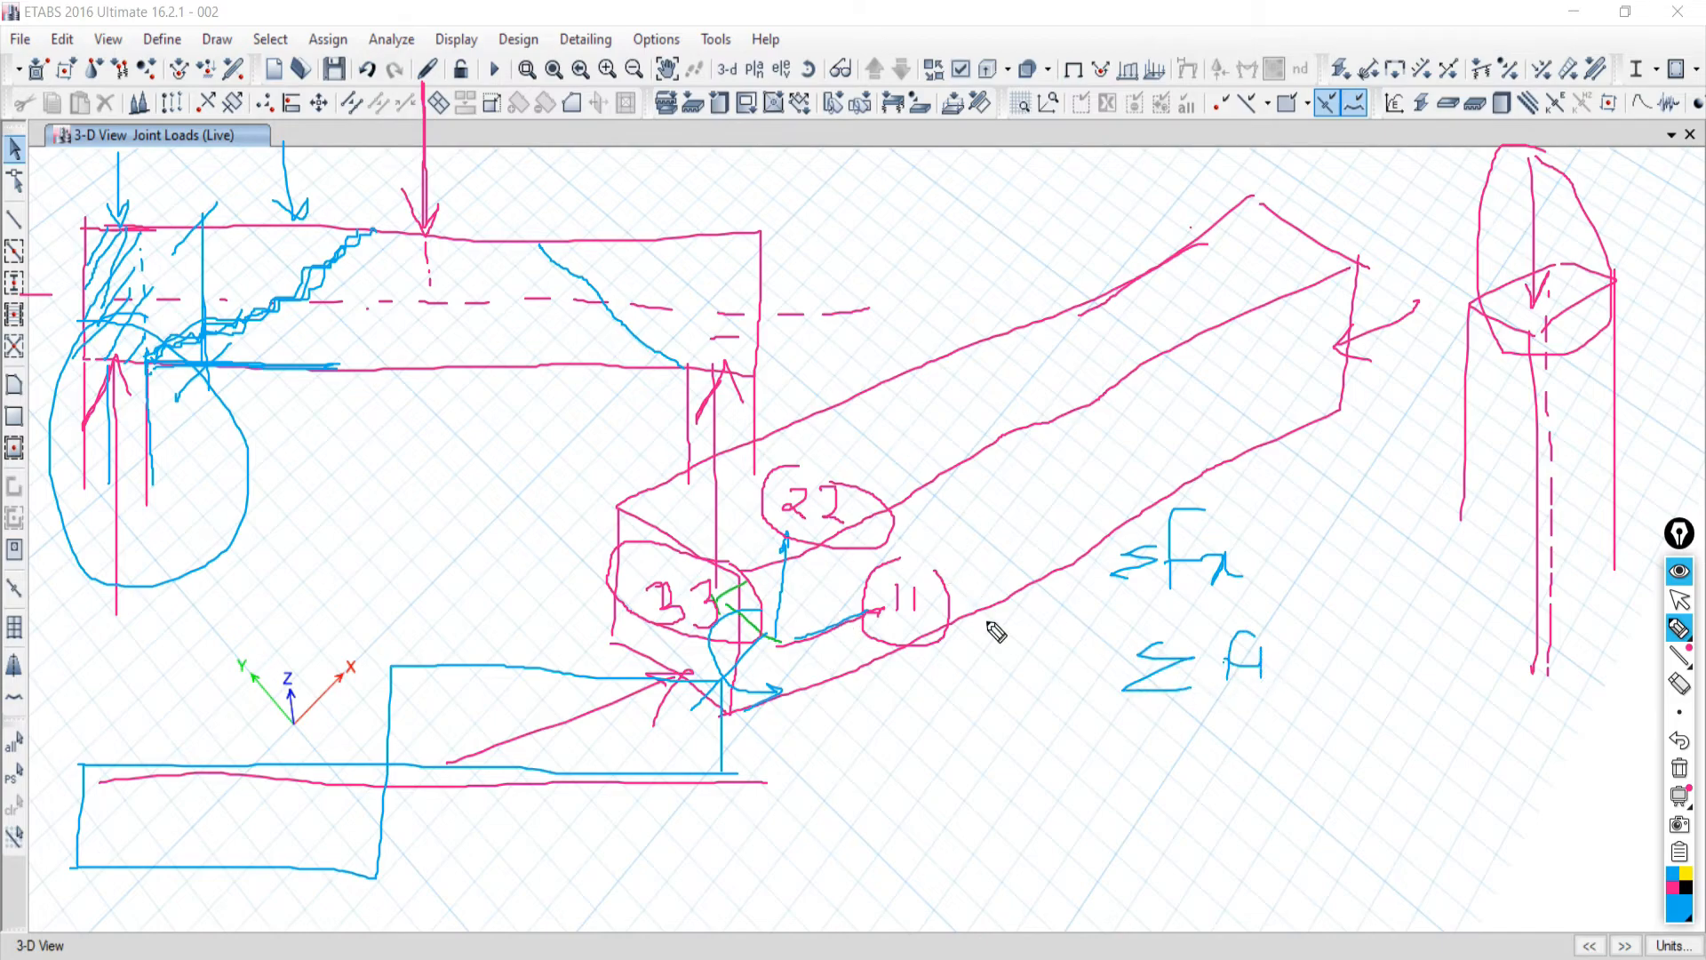
drag(977, 437, 956, 622)
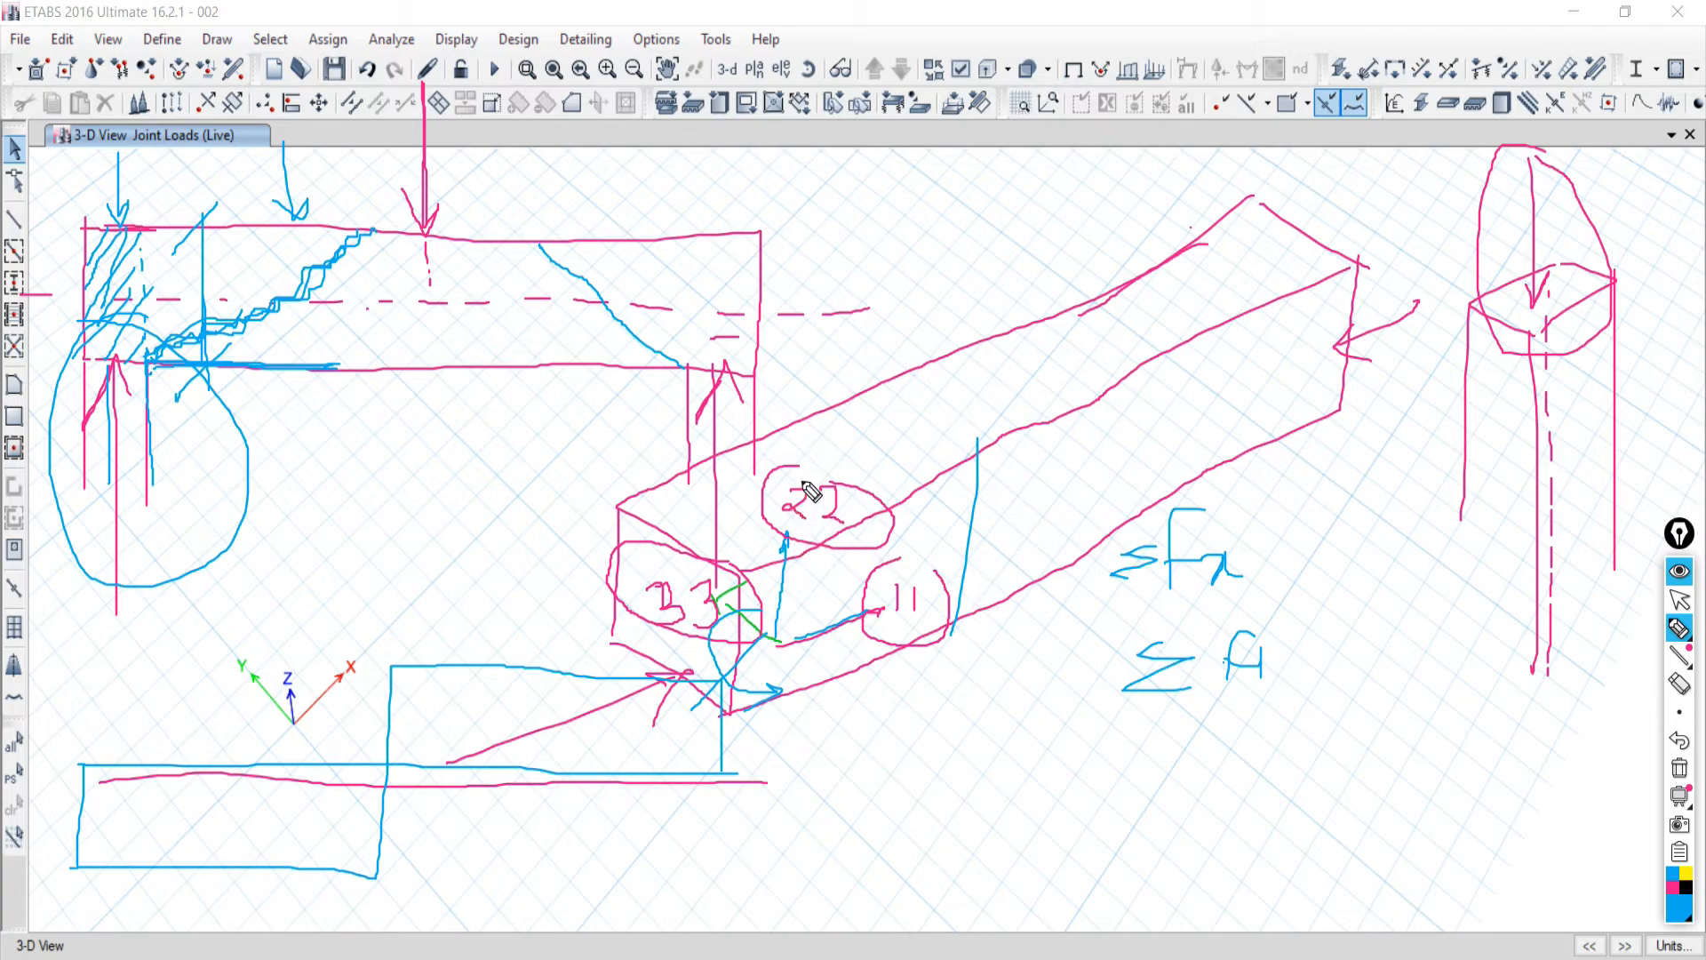
Write ΣMz below the force sums, complete the second sum as ΣFy, and circle ΣMz.
mouse_move(1188, 738)
mouse_down()
mouse_move(1171, 782)
mouse_move(1235, 803)
mouse_move(1266, 770)
mouse_move(1273, 825)
mouse_up()
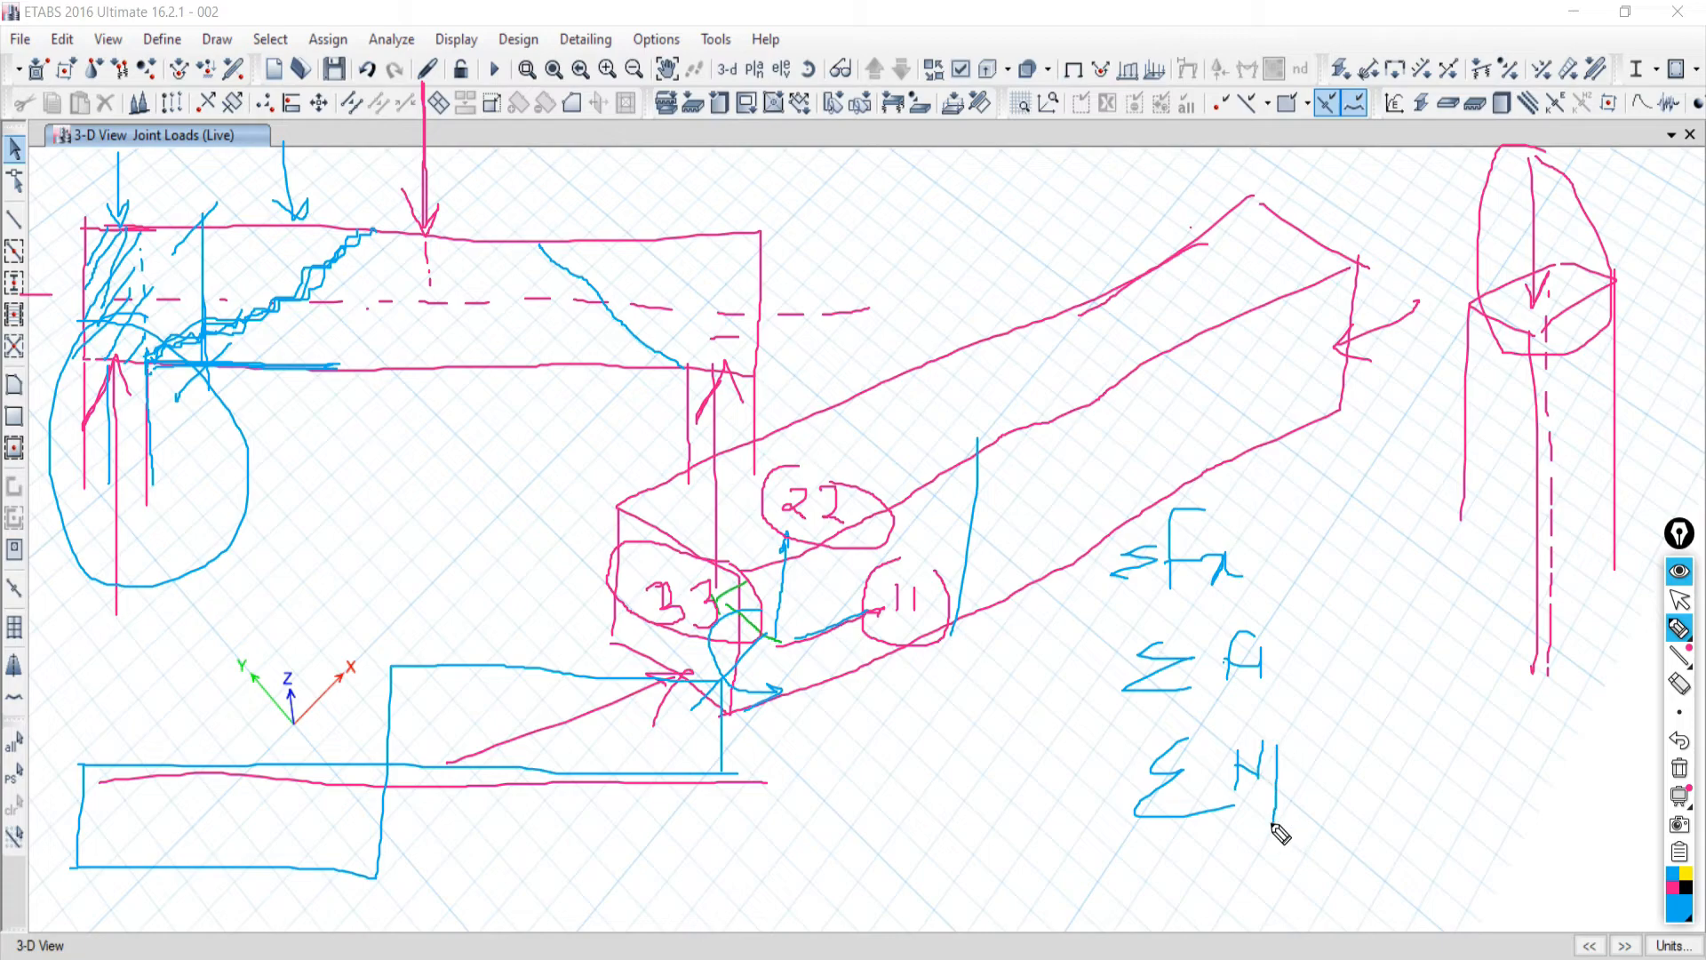
drag(1247, 635, 1255, 702)
mouse_move(1277, 813)
mouse_down()
mouse_move(1299, 814)
mouse_move(1279, 839)
mouse_move(1310, 837)
mouse_up()
mouse_move(1303, 731)
mouse_down()
mouse_move(1159, 704)
mouse_move(1102, 857)
mouse_move(1371, 865)
mouse_move(1301, 775)
mouse_up()
Retrace the curved moment arrow at the 3D beam's near end and write 33 below it.
mouse_move(762, 604)
mouse_down()
mouse_move(697, 649)
mouse_move(718, 683)
mouse_up()
drag(657, 747, 654, 828)
mouse_move(708, 760)
mouse_down()
mouse_move(733, 743)
mouse_move(732, 778)
mouse_move(711, 775)
mouse_up()
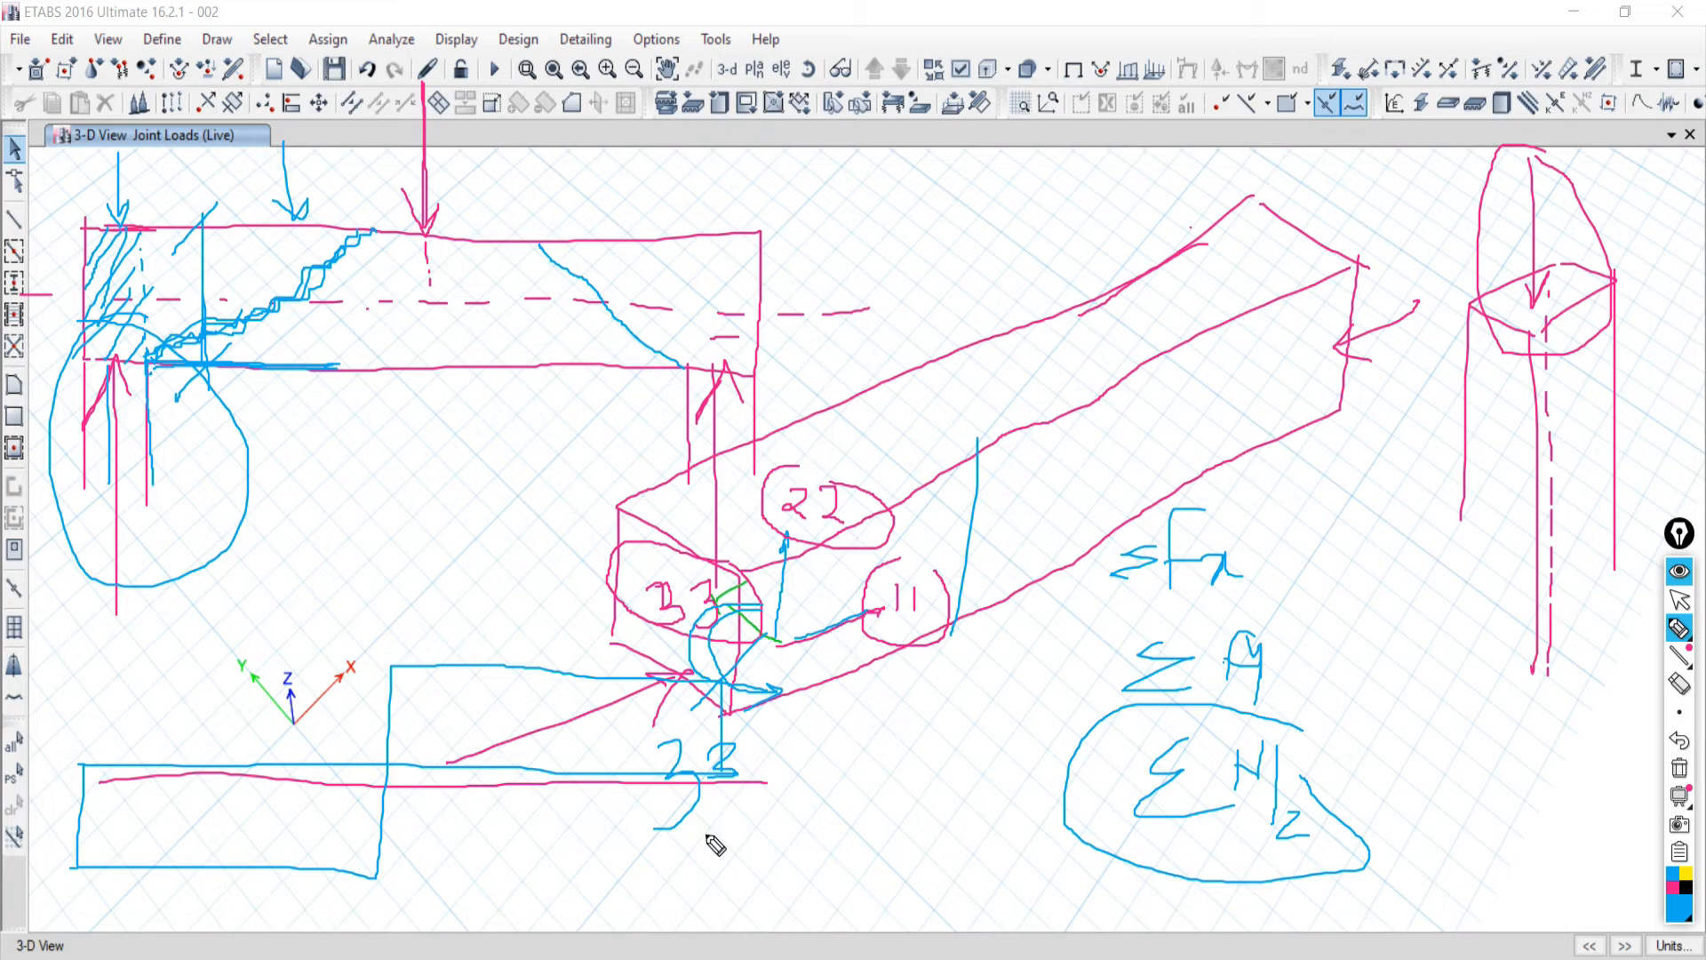
Clear all the sketches and write "Major for SF — 2-2" in blue, with 3-3 beside it.
click(1680, 768)
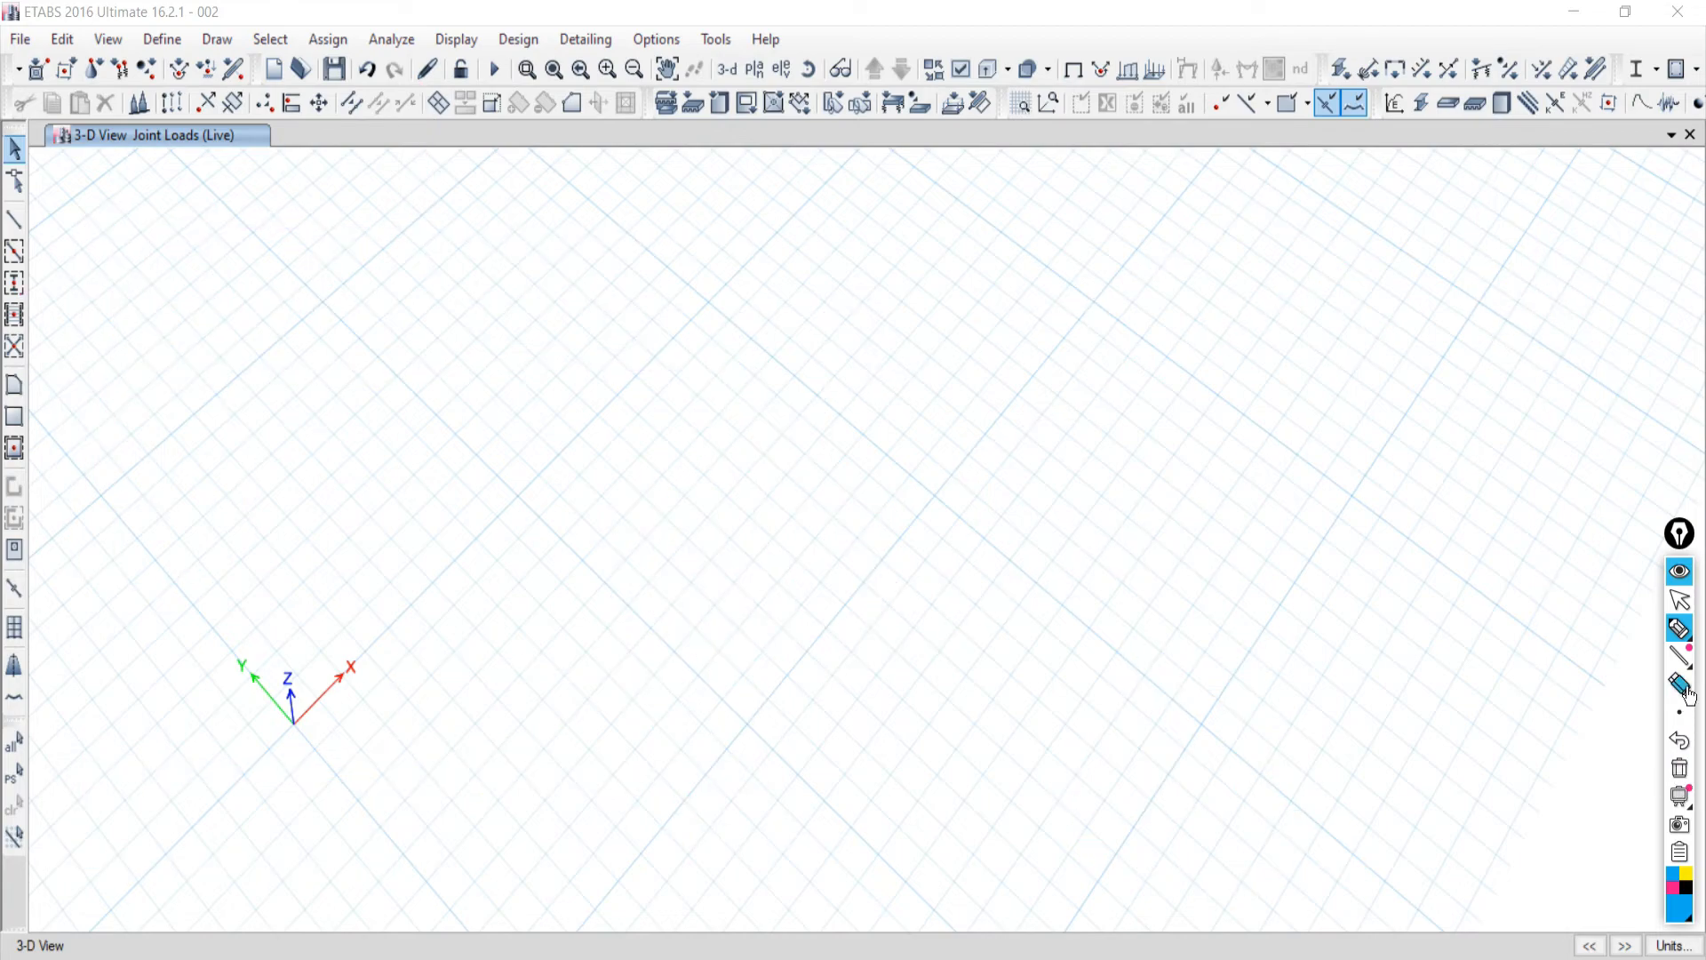
mouse_move(1682, 642)
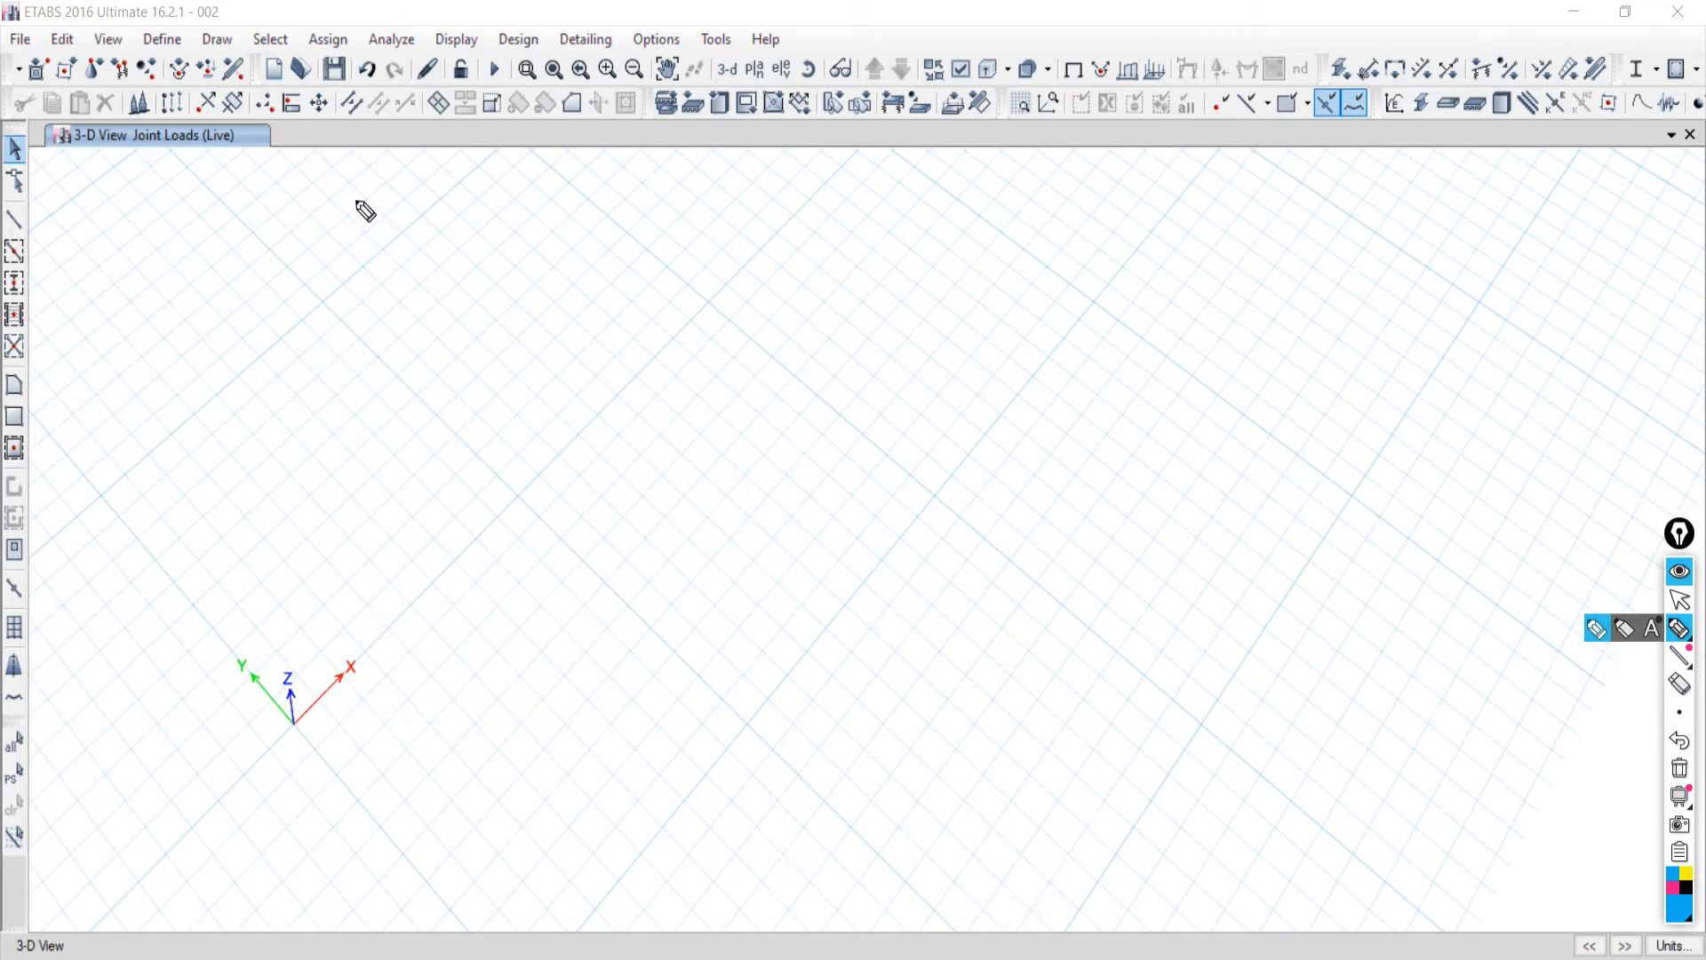
mouse_move(358, 228)
mouse_down()
mouse_move(358, 192)
mouse_move(397, 233)
mouse_move(423, 210)
mouse_move(432, 250)
mouse_move(438, 199)
mouse_move(483, 213)
mouse_move(528, 195)
mouse_move(613, 232)
mouse_move(700, 189)
mouse_move(689, 243)
mouse_move(731, 191)
mouse_move(738, 225)
mouse_move(969, 210)
mouse_up()
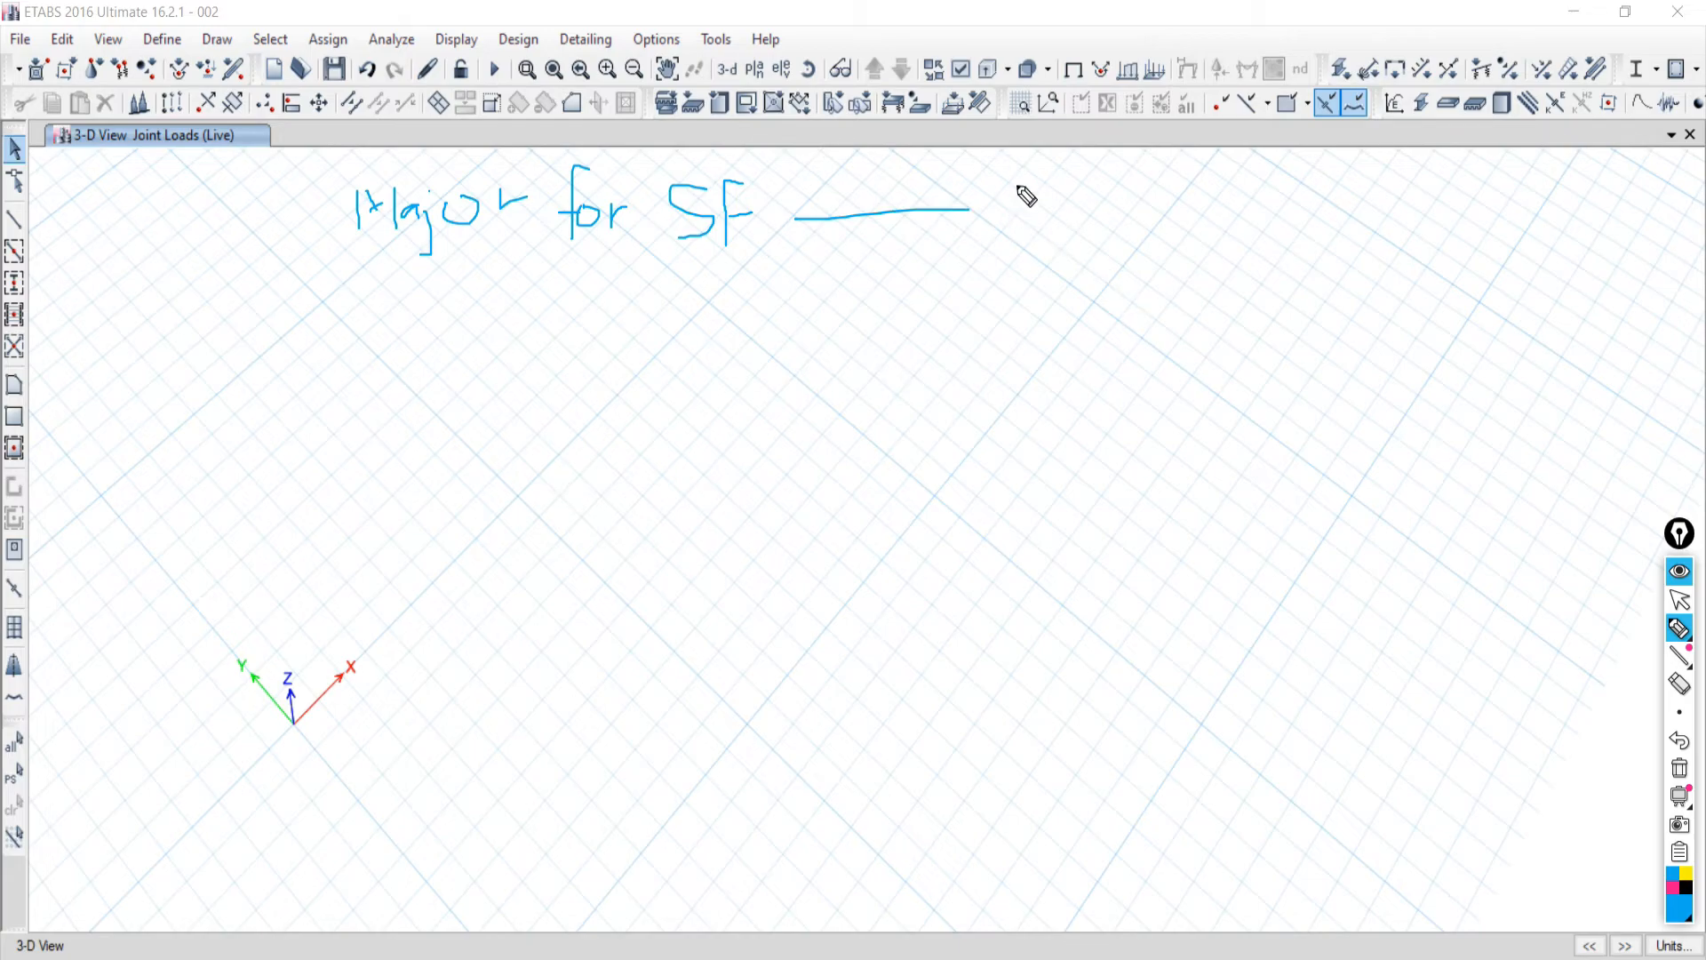
mouse_move(1026, 197)
mouse_down()
mouse_move(1066, 259)
mouse_move(1082, 218)
mouse_move(1108, 266)
mouse_up()
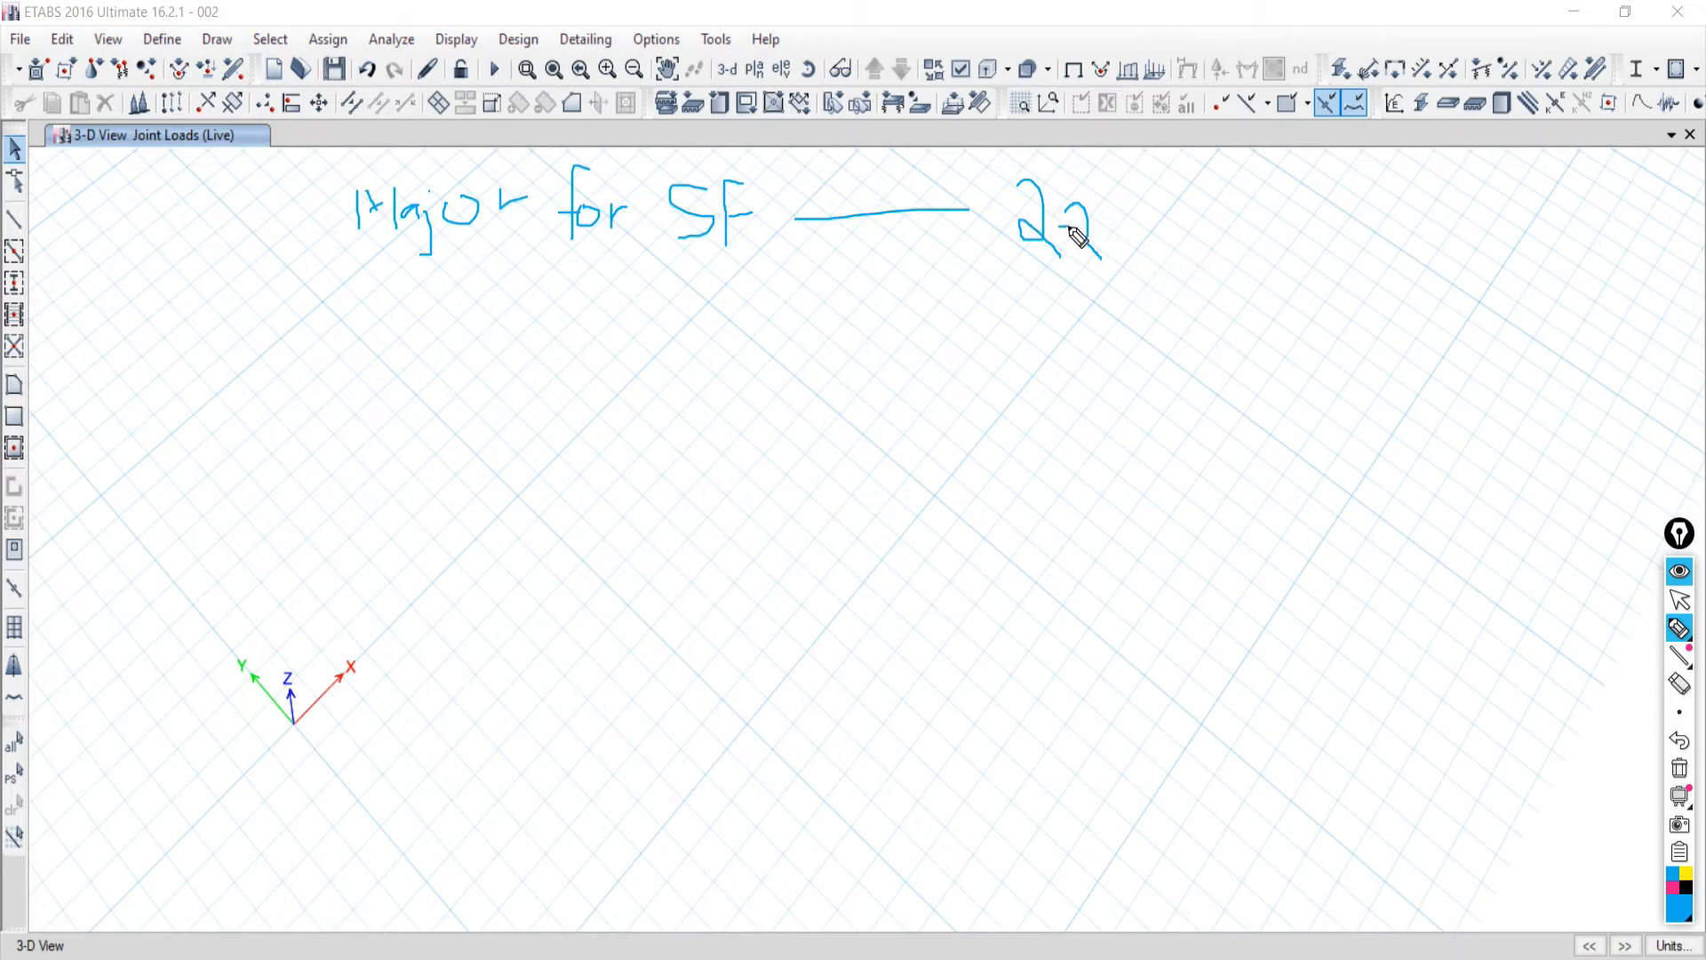
mouse_move(1299, 191)
mouse_down()
mouse_move(1313, 222)
mouse_move(1284, 238)
mouse_move(1346, 224)
mouse_move(1331, 251)
mouse_up()
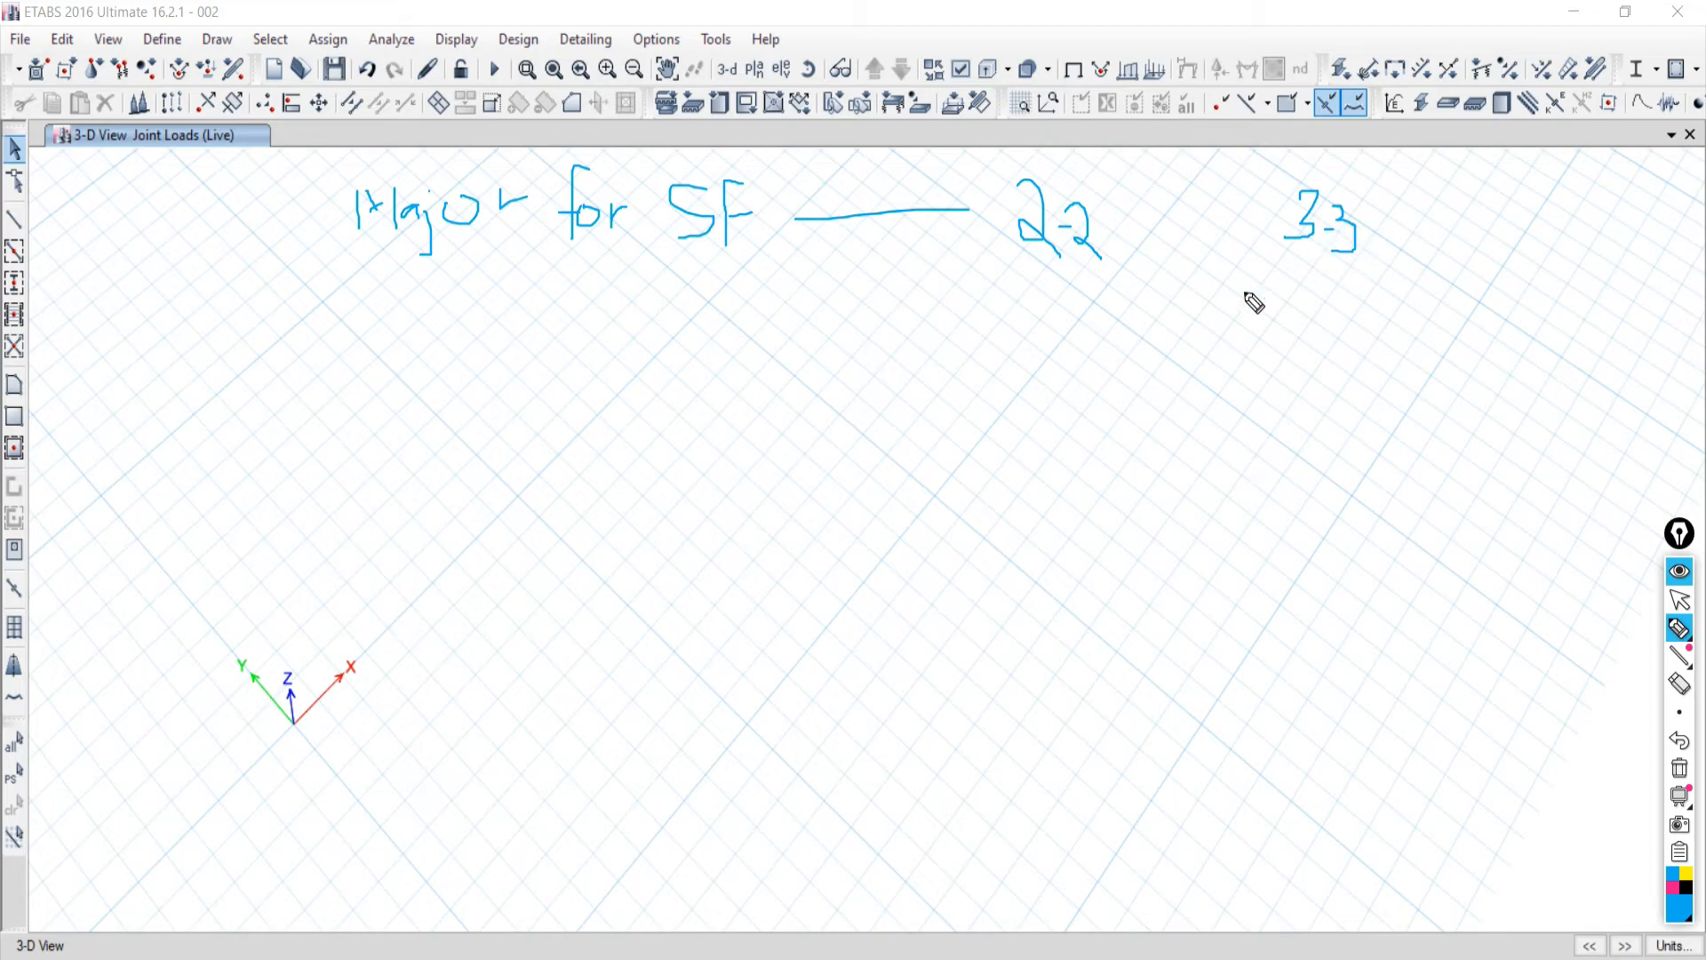
Write "Maj for M → 3-3" beneath the shear force line, with 2-2 beside it.
drag(322, 319, 322, 365)
mouse_move(324, 336)
mouse_down()
mouse_move(338, 351)
mouse_move(364, 300)
mouse_move(376, 413)
mouse_up()
mouse_move(441, 347)
mouse_down()
mouse_move(463, 453)
mouse_move(441, 436)
mouse_up()
click(431, 294)
click(487, 336)
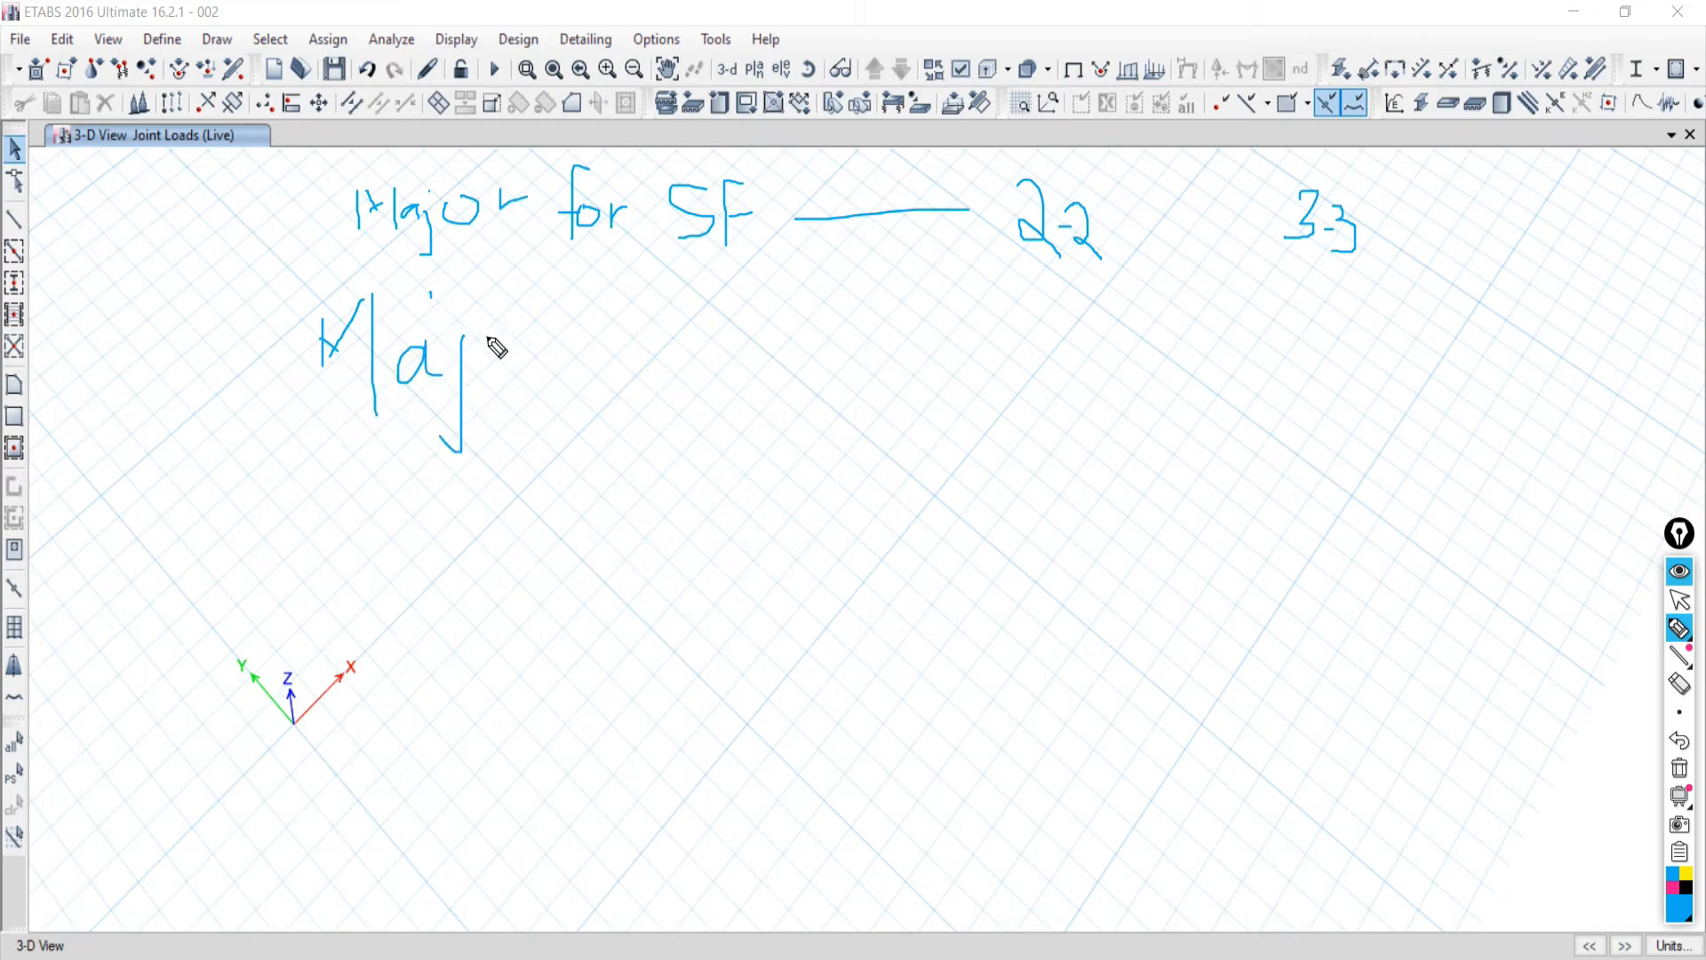
drag(584, 293, 556, 400)
mouse_move(541, 342)
mouse_down()
mouse_move(568, 339)
mouse_move(590, 376)
mouse_move(593, 347)
mouse_move(716, 331)
mouse_move(730, 373)
mouse_move(1021, 338)
mouse_move(981, 385)
mouse_up()
mouse_move(1031, 318)
mouse_down()
mouse_move(1047, 353)
mouse_move(1122, 323)
mouse_move(1127, 368)
mouse_move(1108, 360)
mouse_up()
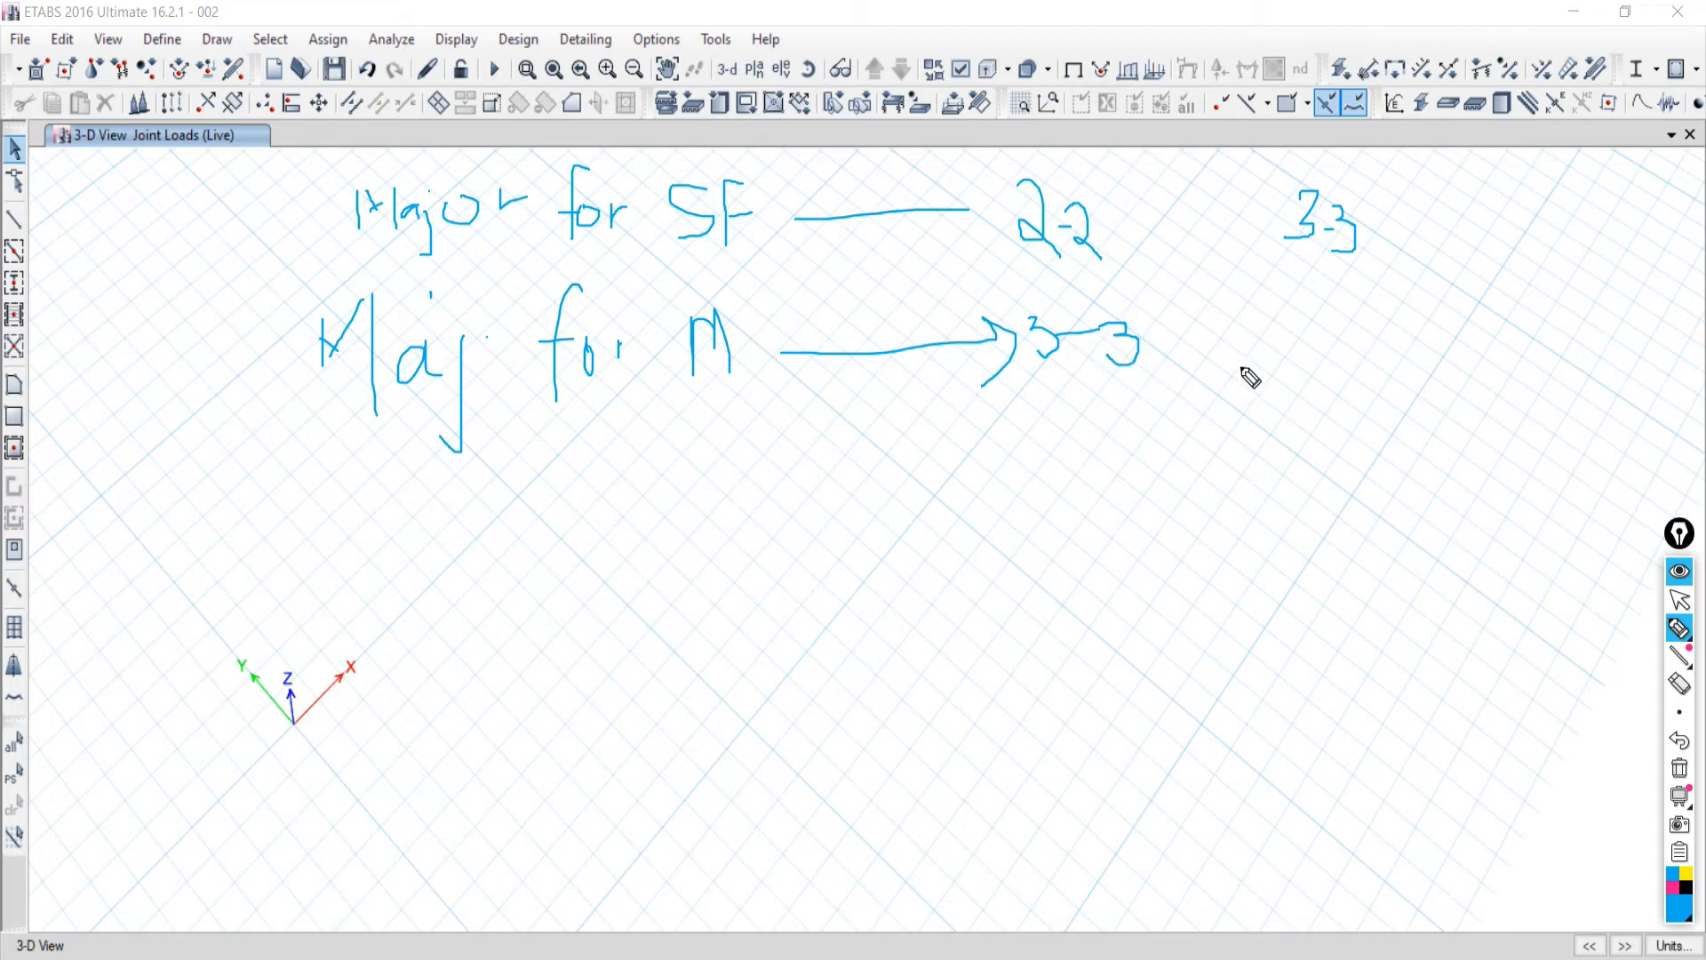
mouse_move(1293, 311)
mouse_down()
mouse_move(1321, 320)
mouse_move(1330, 373)
mouse_move(1352, 324)
mouse_up()
drag(1366, 306, 1401, 375)
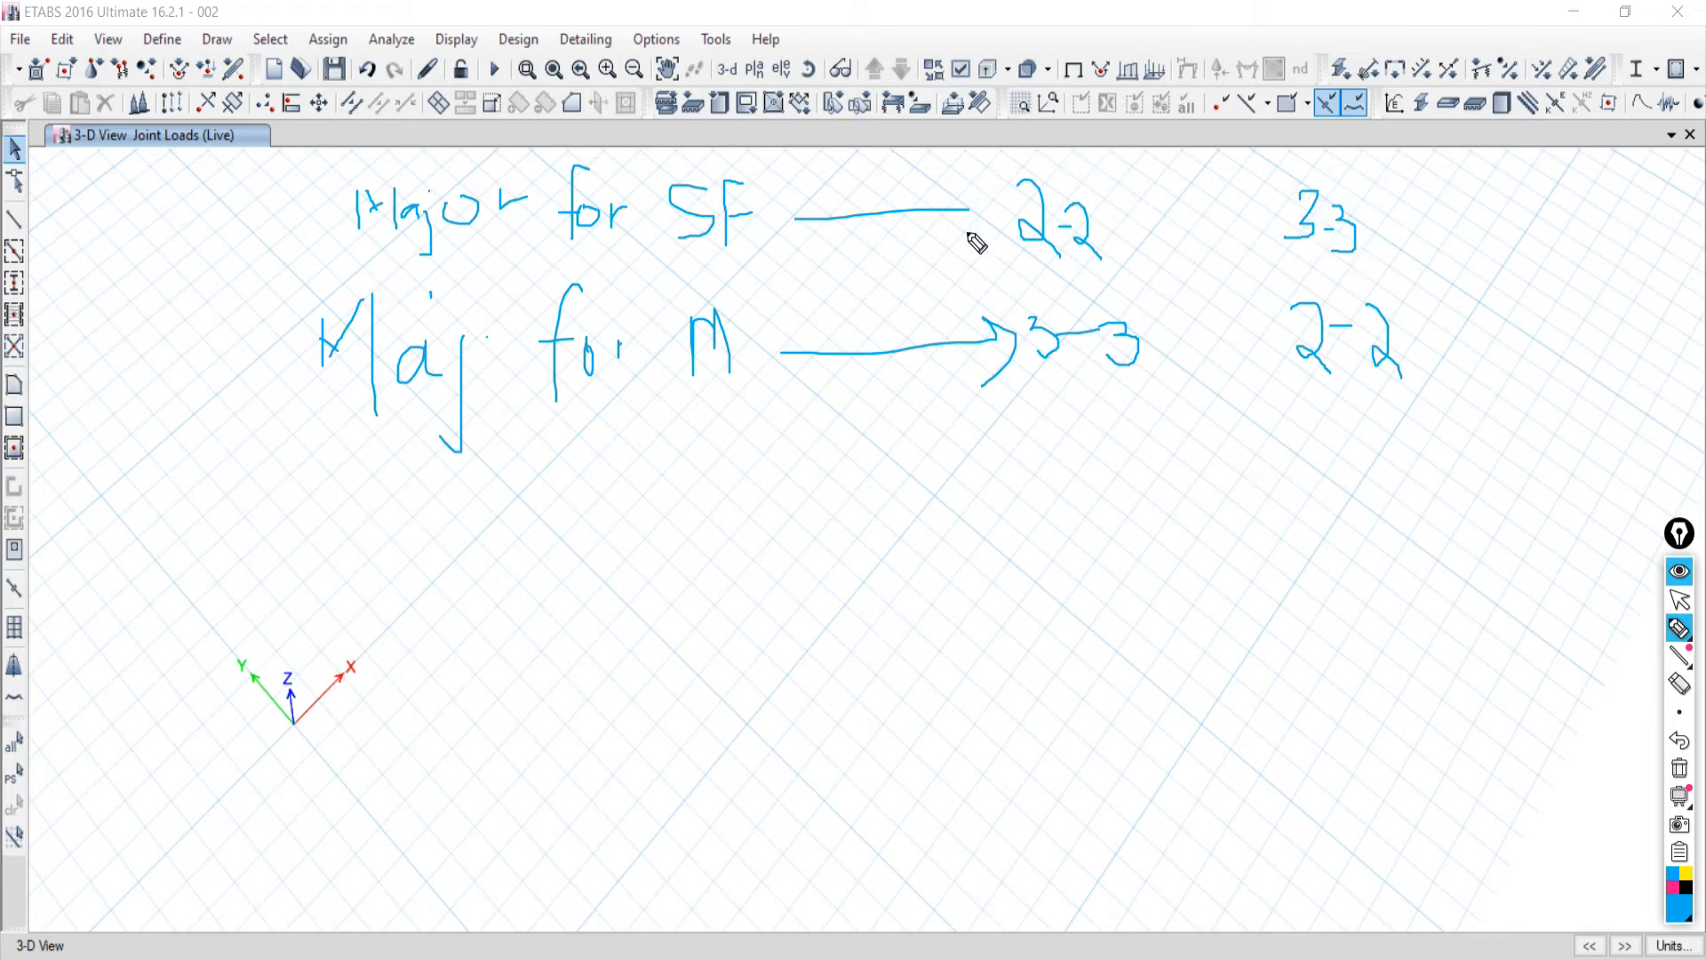
Mark the major 2-2 entry for shear force, circle the 3-3 entry for moment, and mark its neighbouring 2-2.
drag(1124, 206, 1059, 177)
mouse_move(1135, 280)
mouse_down()
mouse_move(981, 334)
mouse_move(1116, 419)
mouse_move(1176, 320)
mouse_move(1117, 285)
mouse_up()
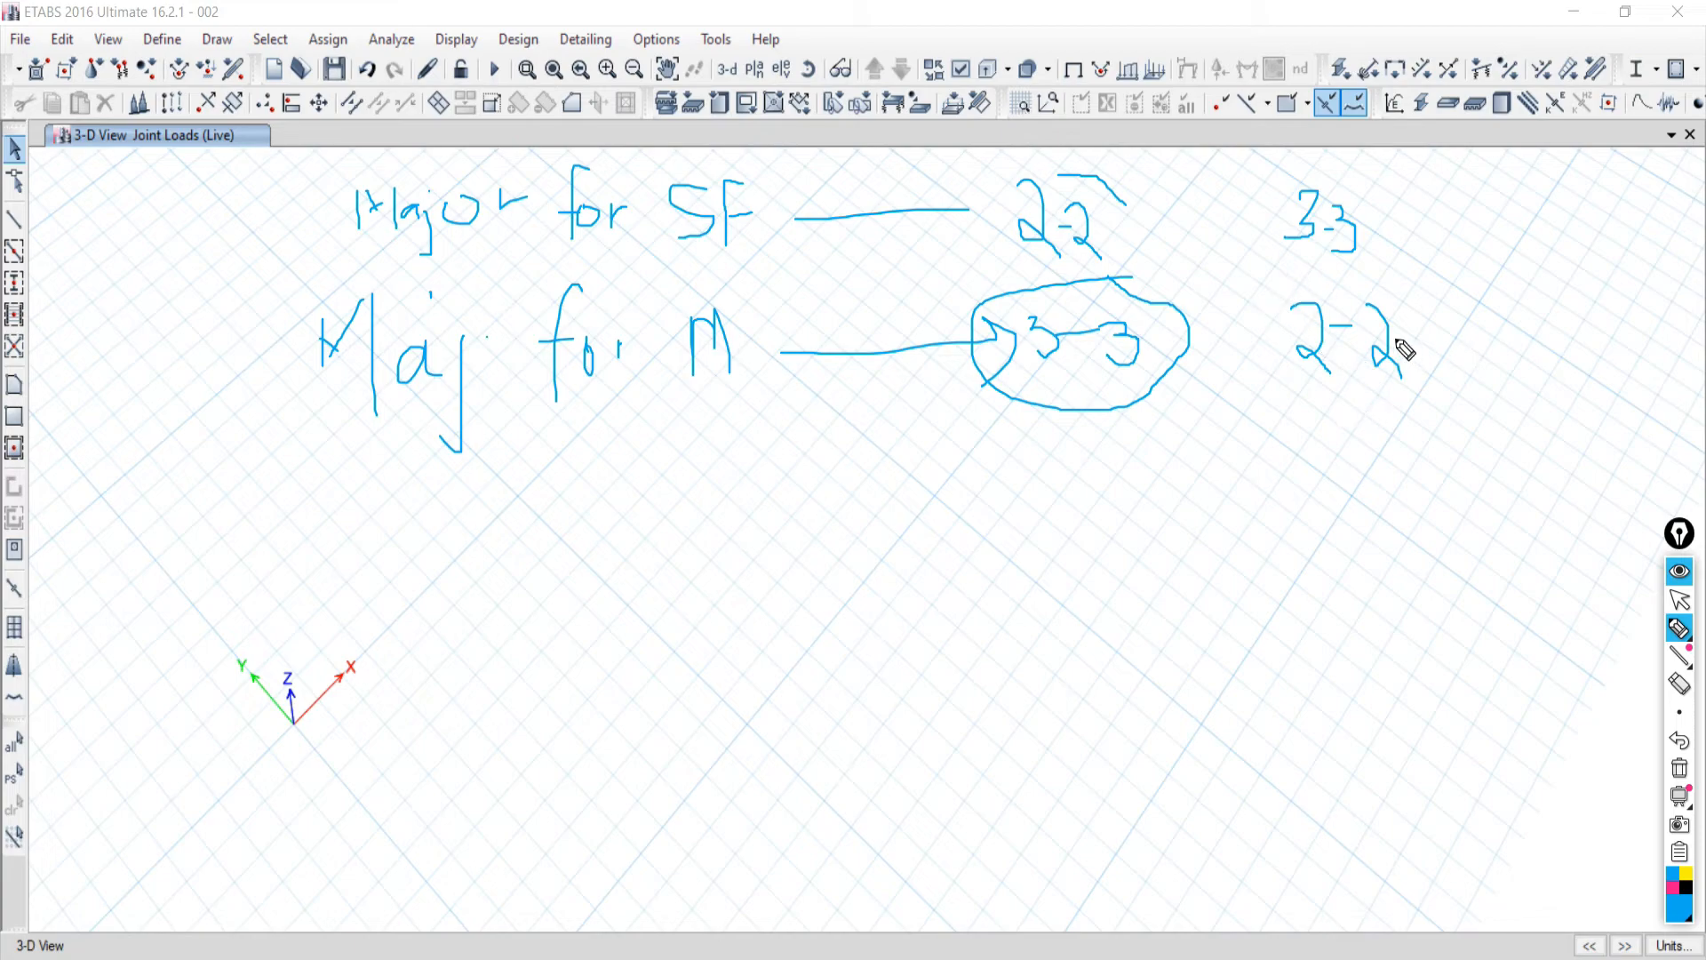
mouse_move(1414, 300)
mouse_down()
mouse_move(1349, 288)
mouse_move(1229, 312)
mouse_move(1439, 468)
mouse_move(1526, 354)
mouse_up()
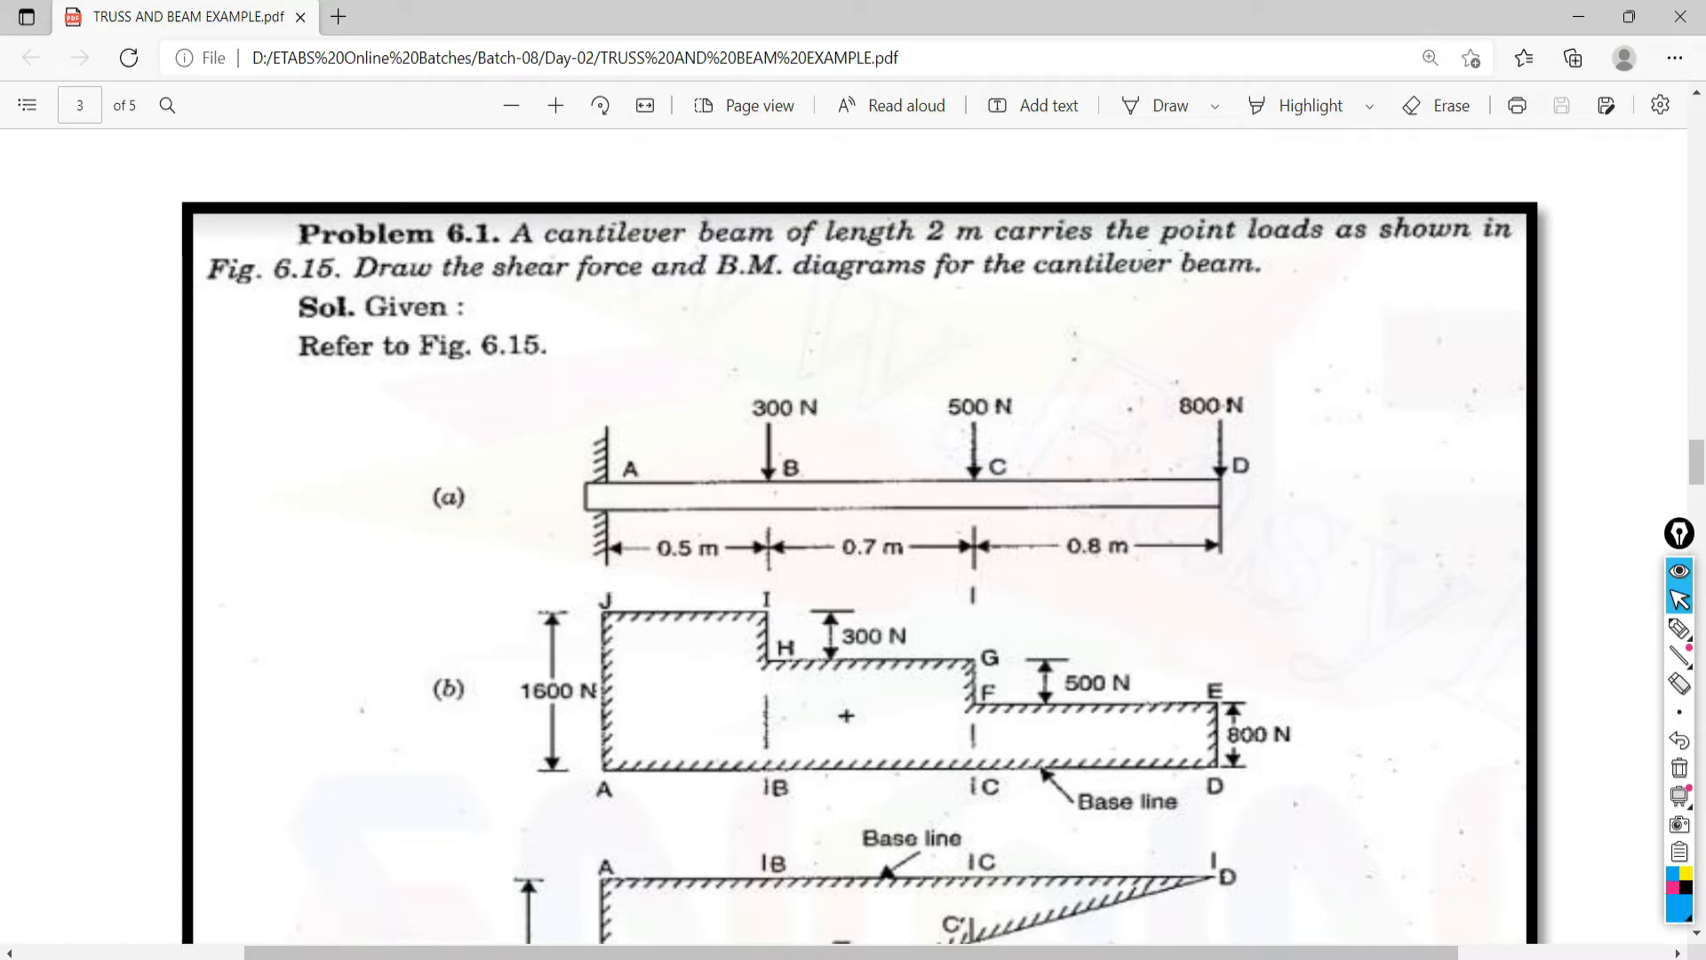
Switch from the truss and beam example PDF to the Google Meet session.
key(alt+Tab)
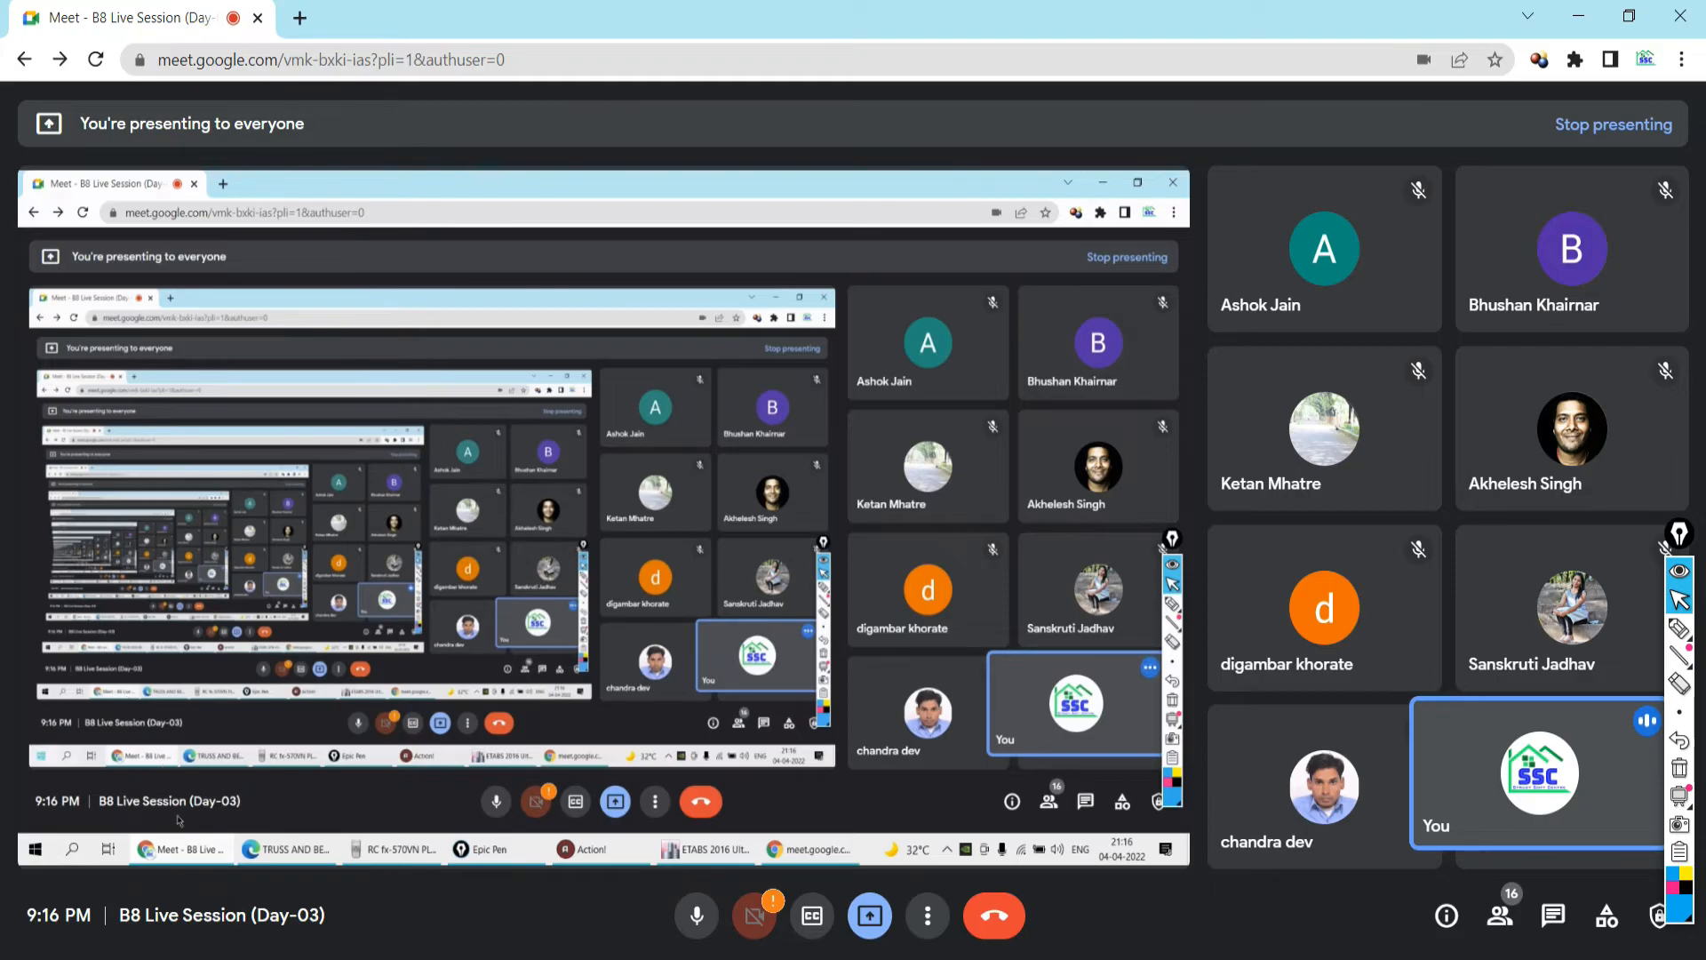
Return to the truss and beam example PDF and examine the cantilever beam in Problem 6.1.
click(352, 959)
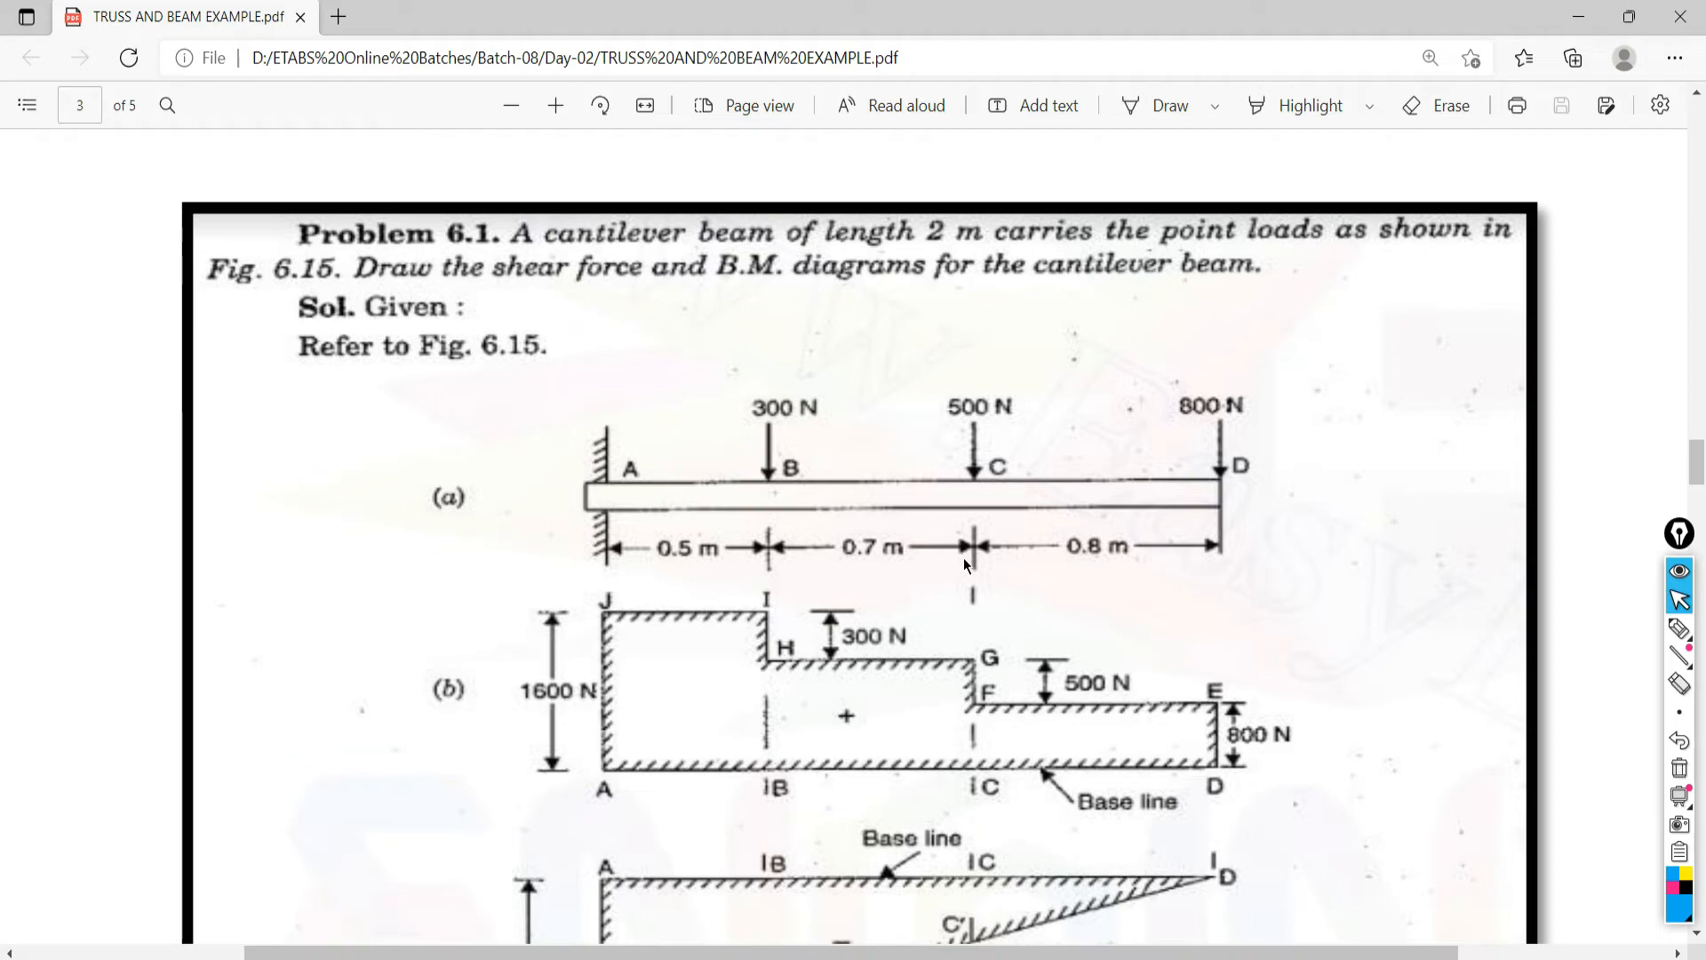
key(alt+Tab)
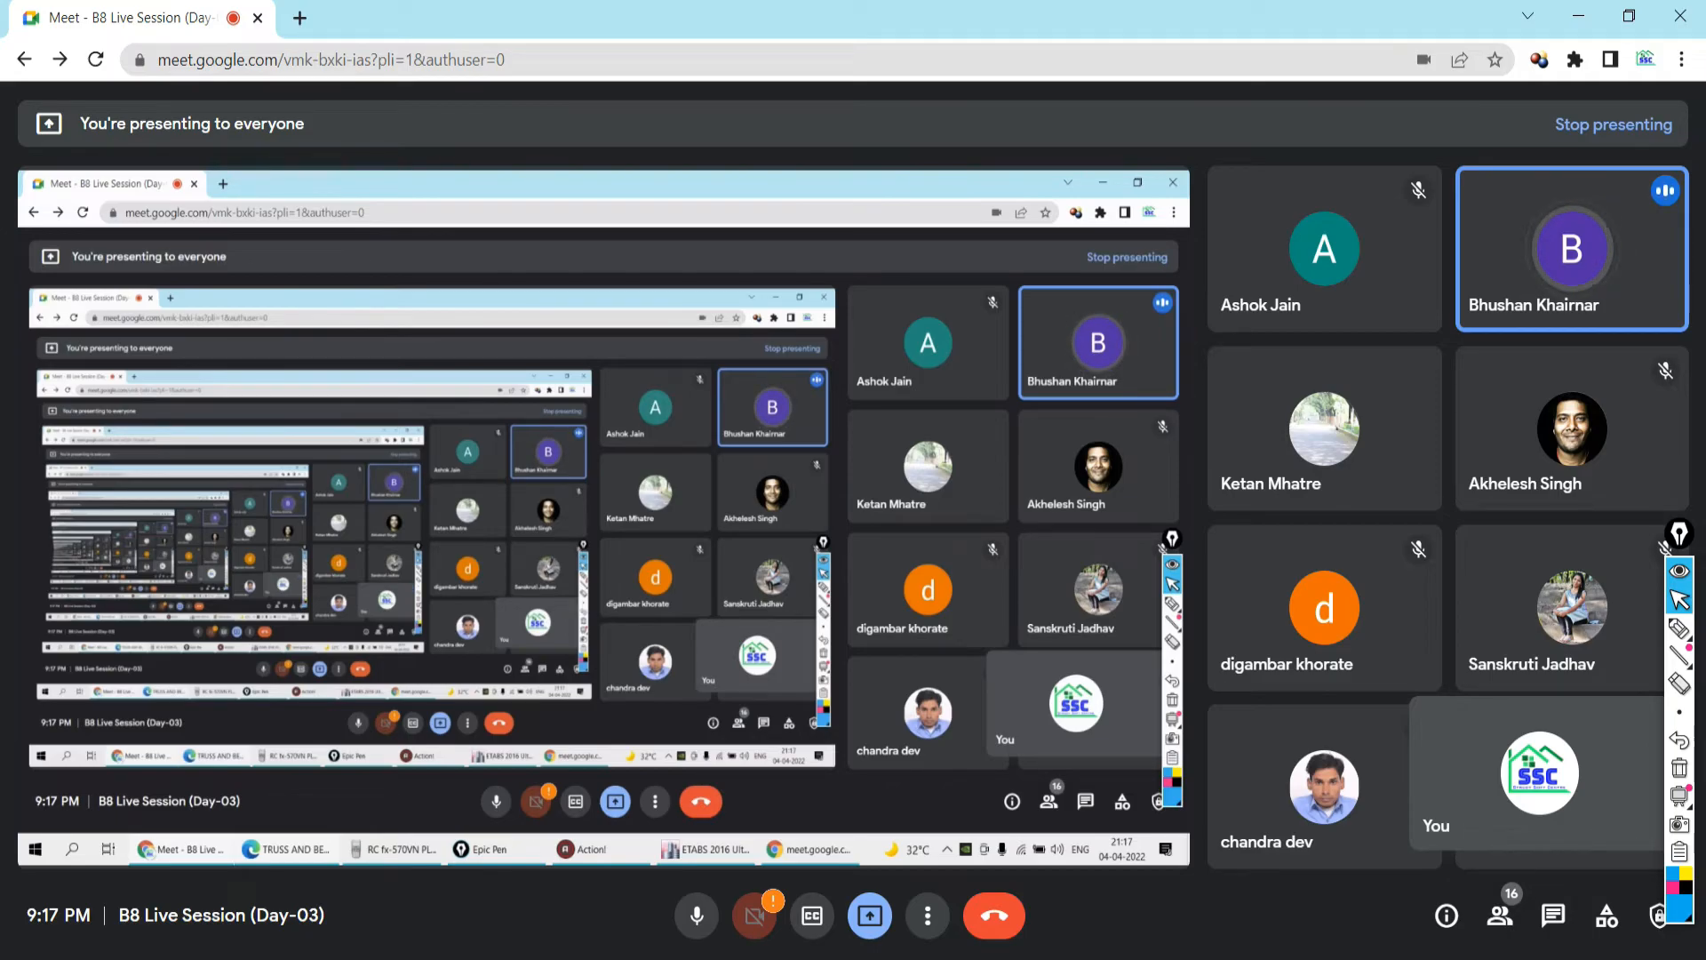
click(394, 958)
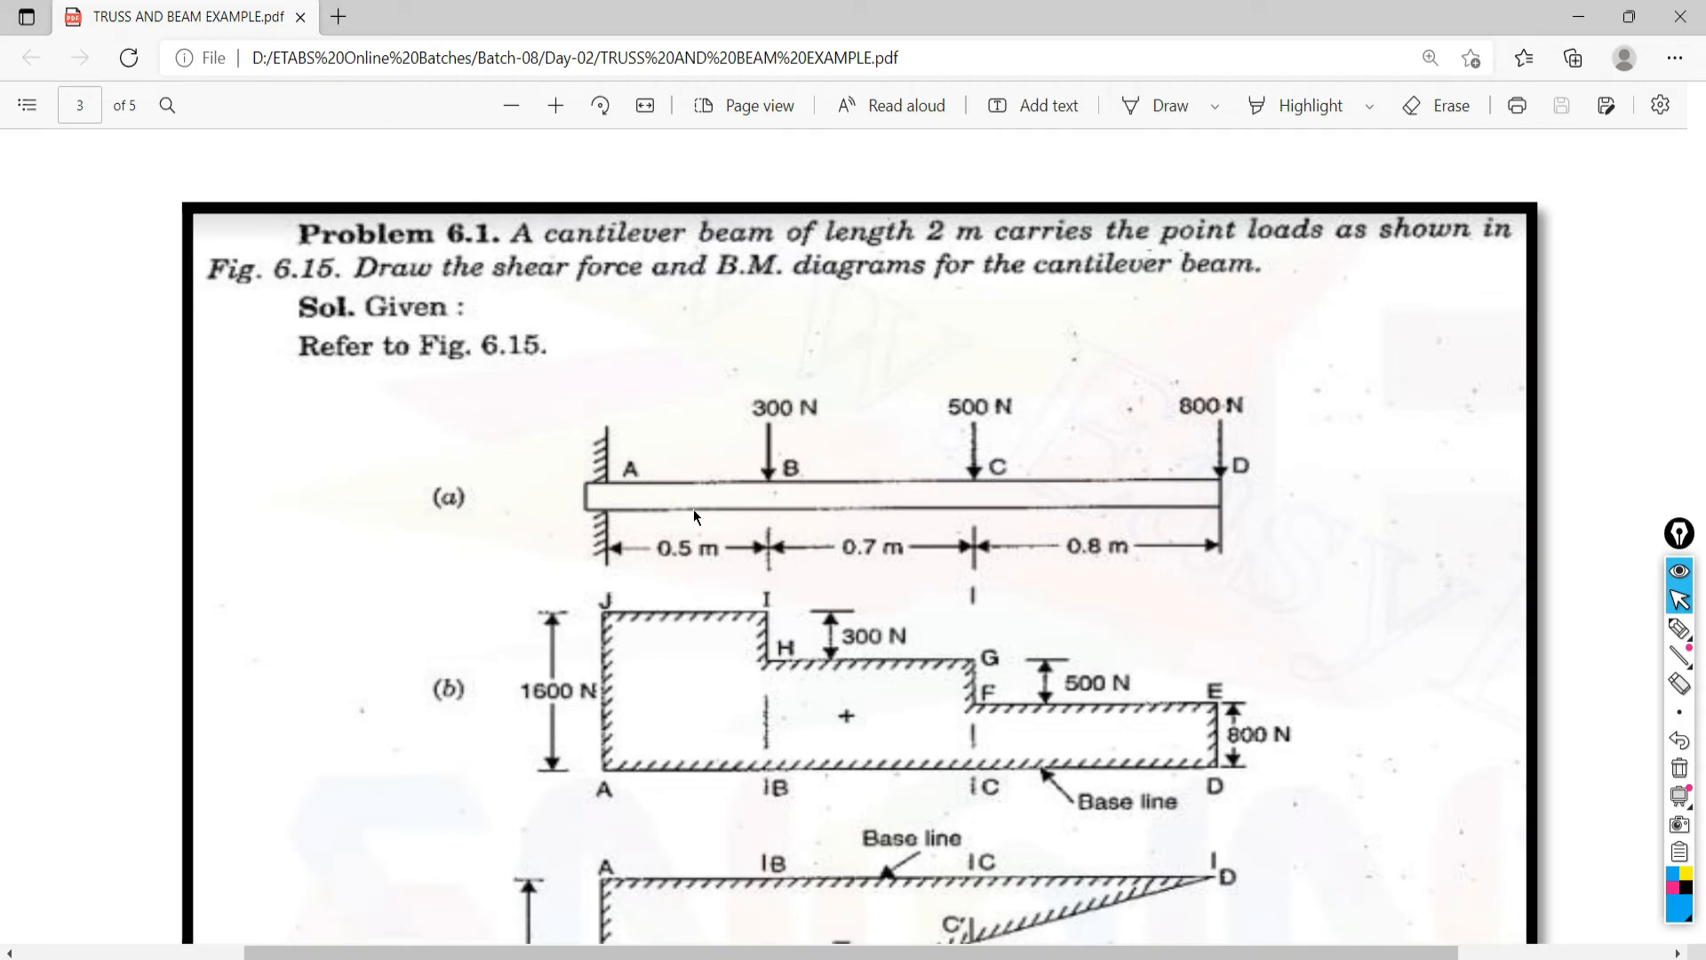
Switch to ETABS and start a new model, discarding changes to 002 and using built-in Metric SI settings with Indian sections, IS 800:2007 and IS 456:2000.
click(489, 959)
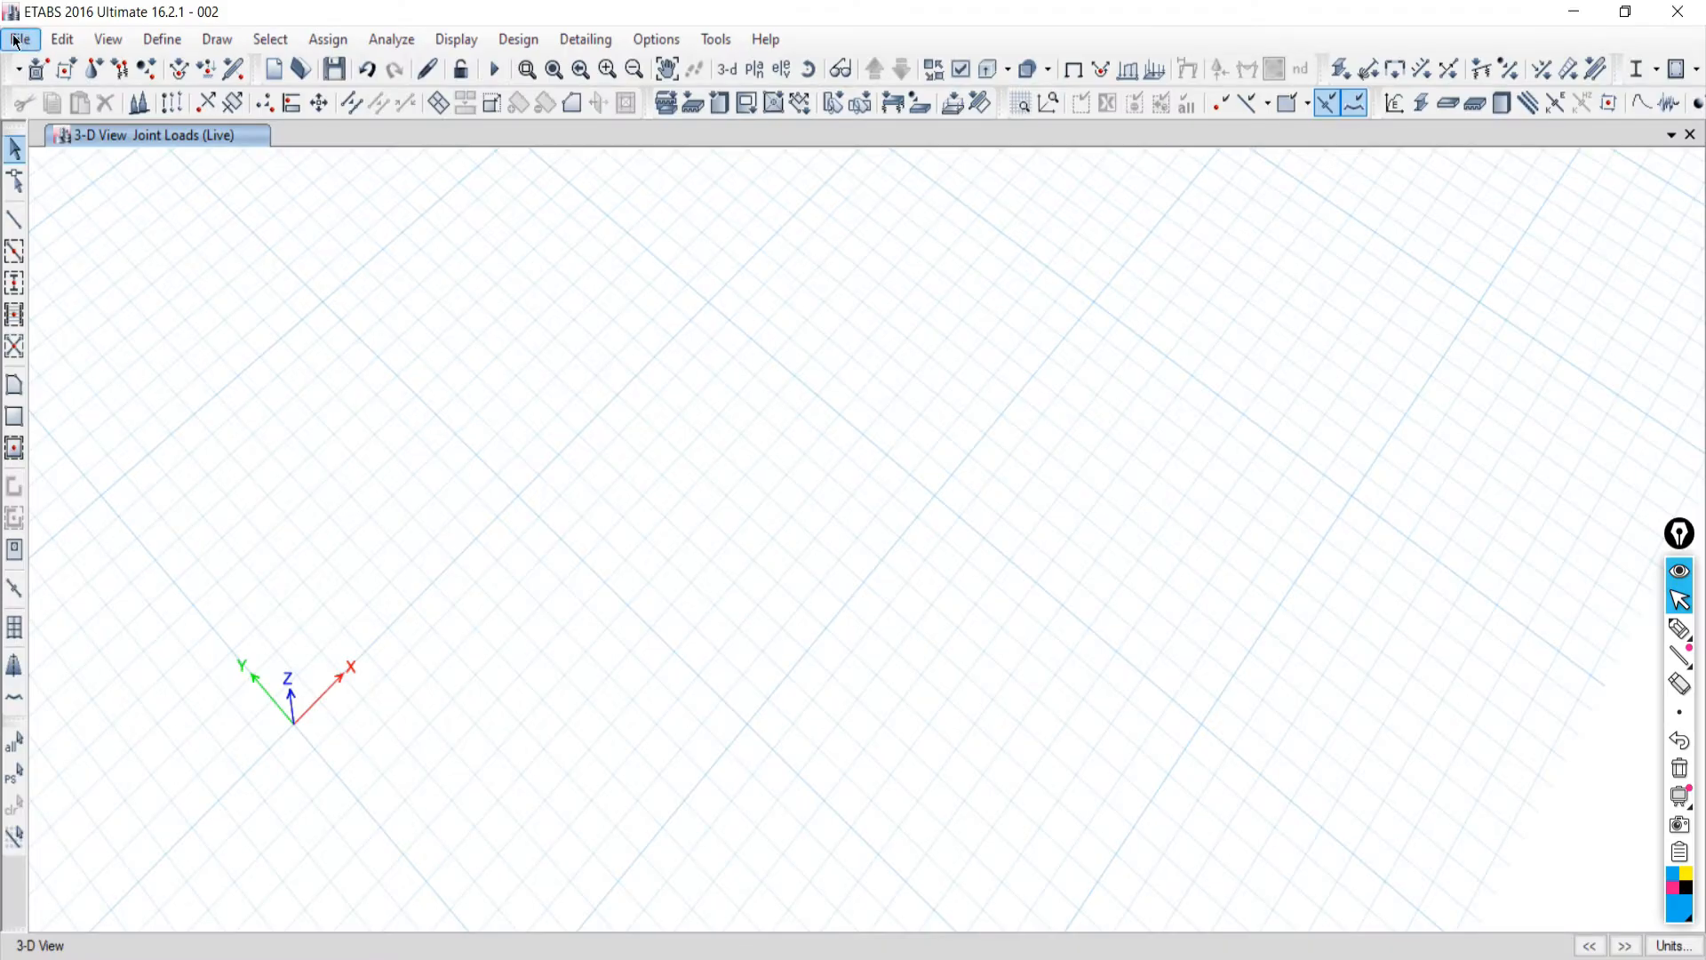
click(19, 39)
click(77, 65)
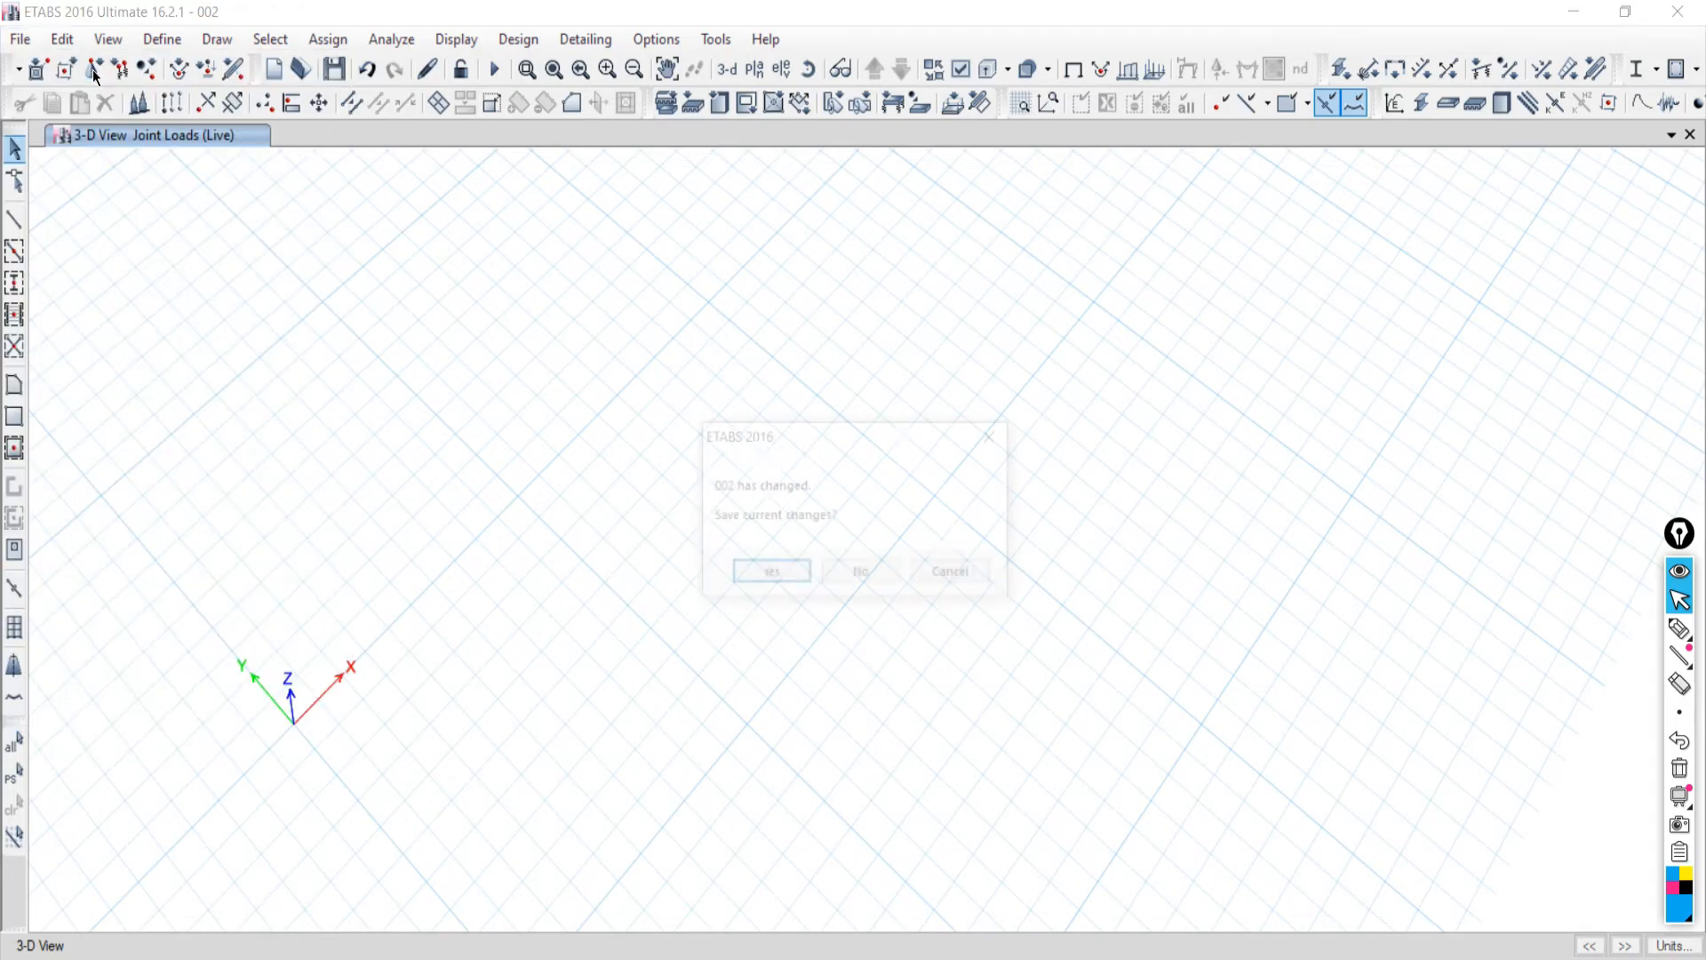
click(848, 577)
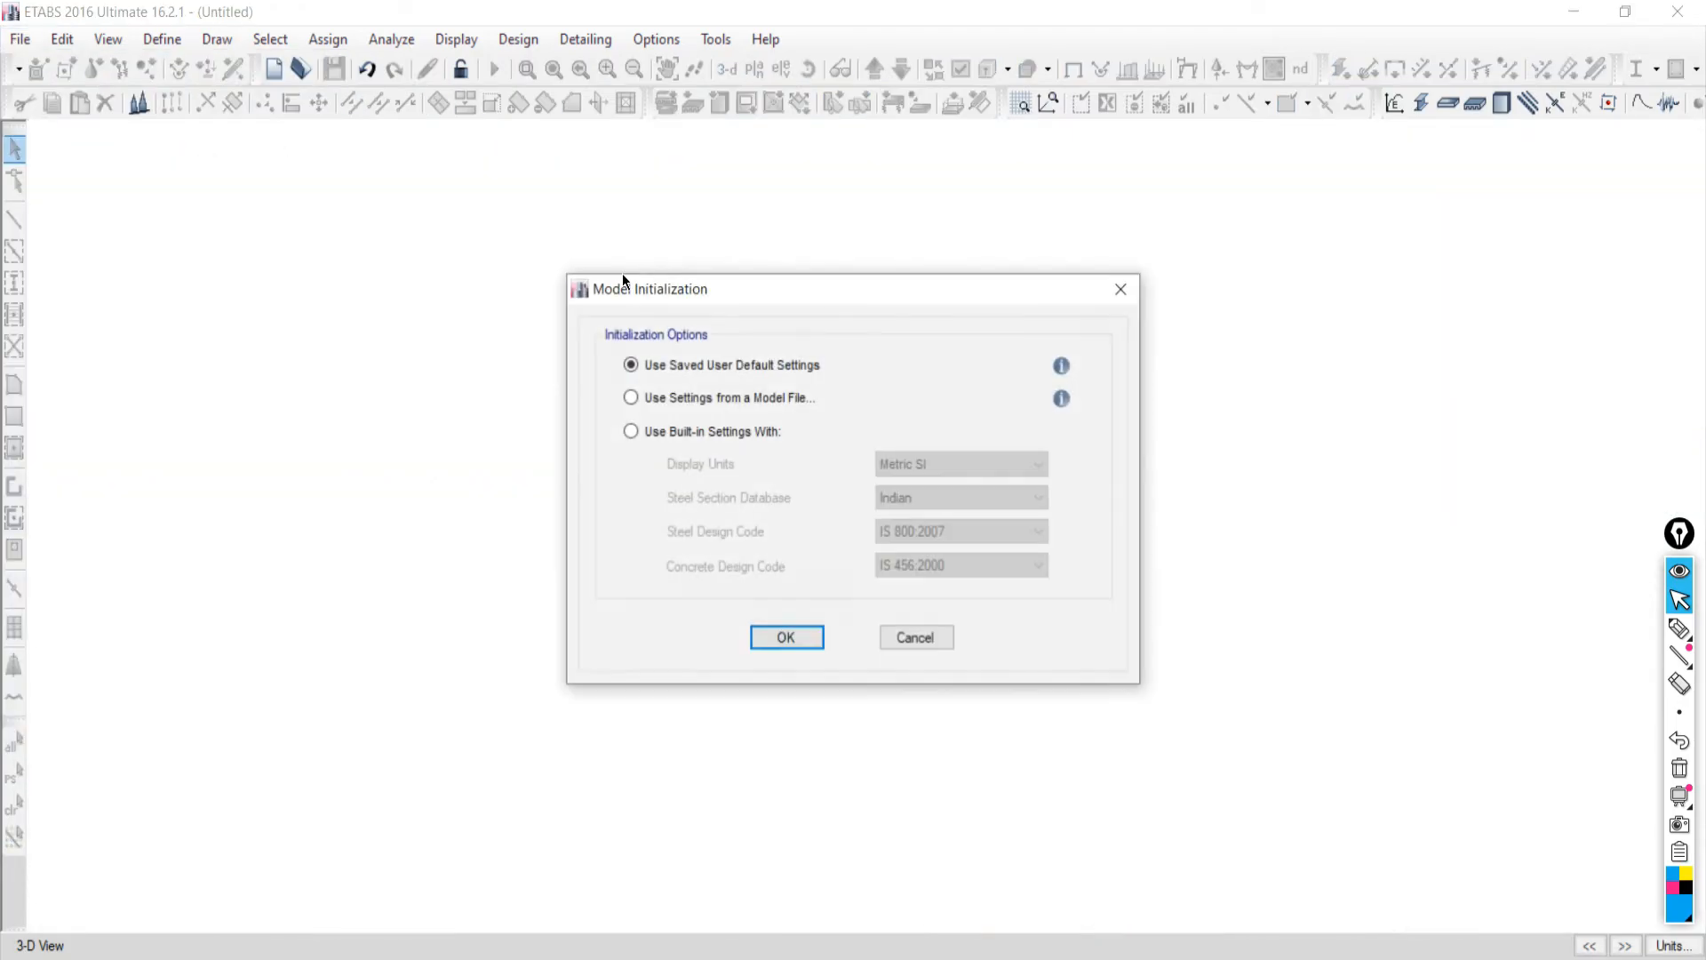
click(677, 430)
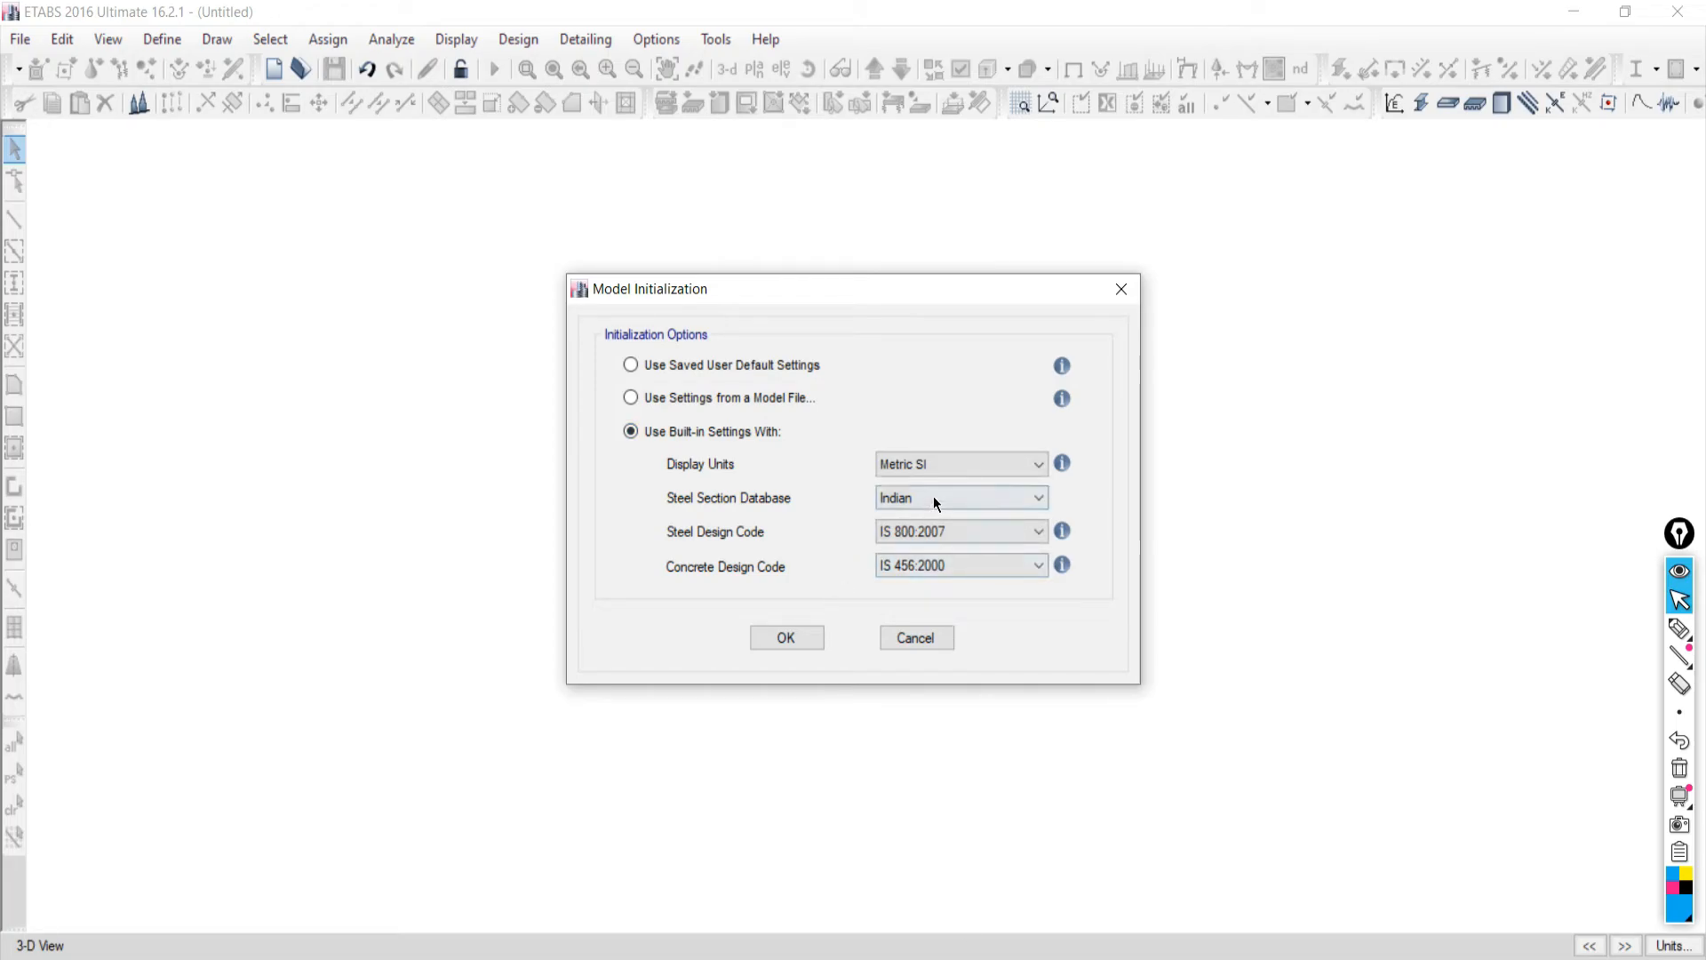
click(787, 638)
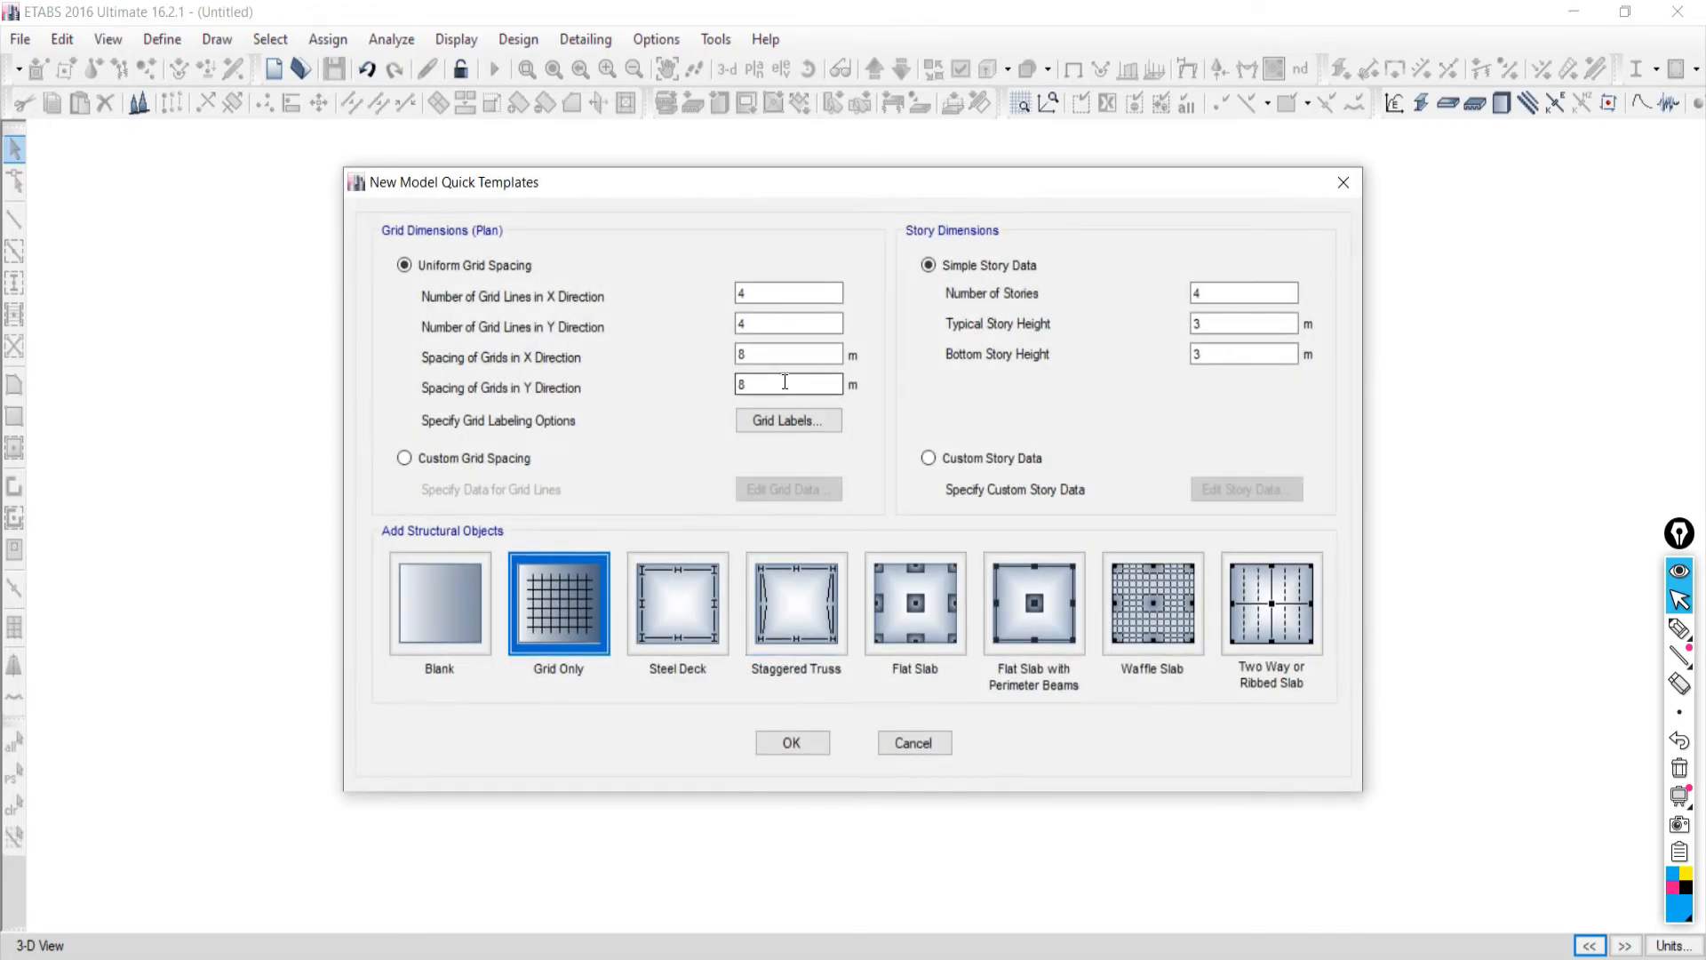
Set the number of grid lines in the Y direction to 1, checking the cantilever problem in the PDF.
click(777, 322)
key(BackSpace)
text(1)
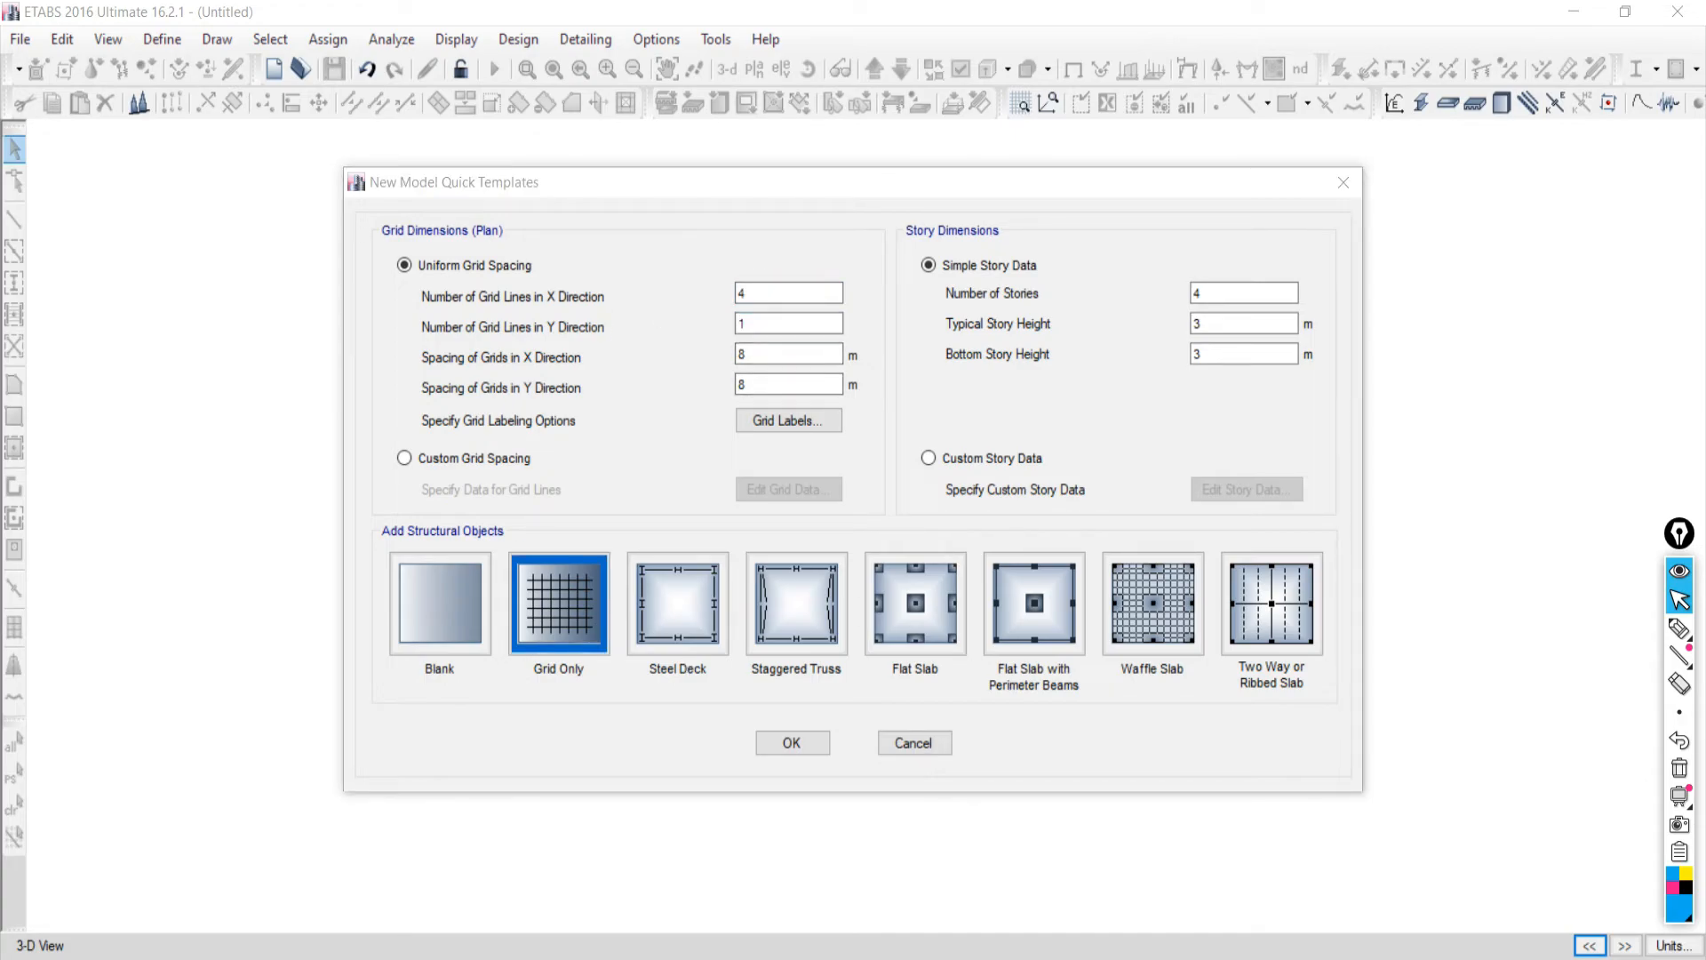
key(alt+Tab)
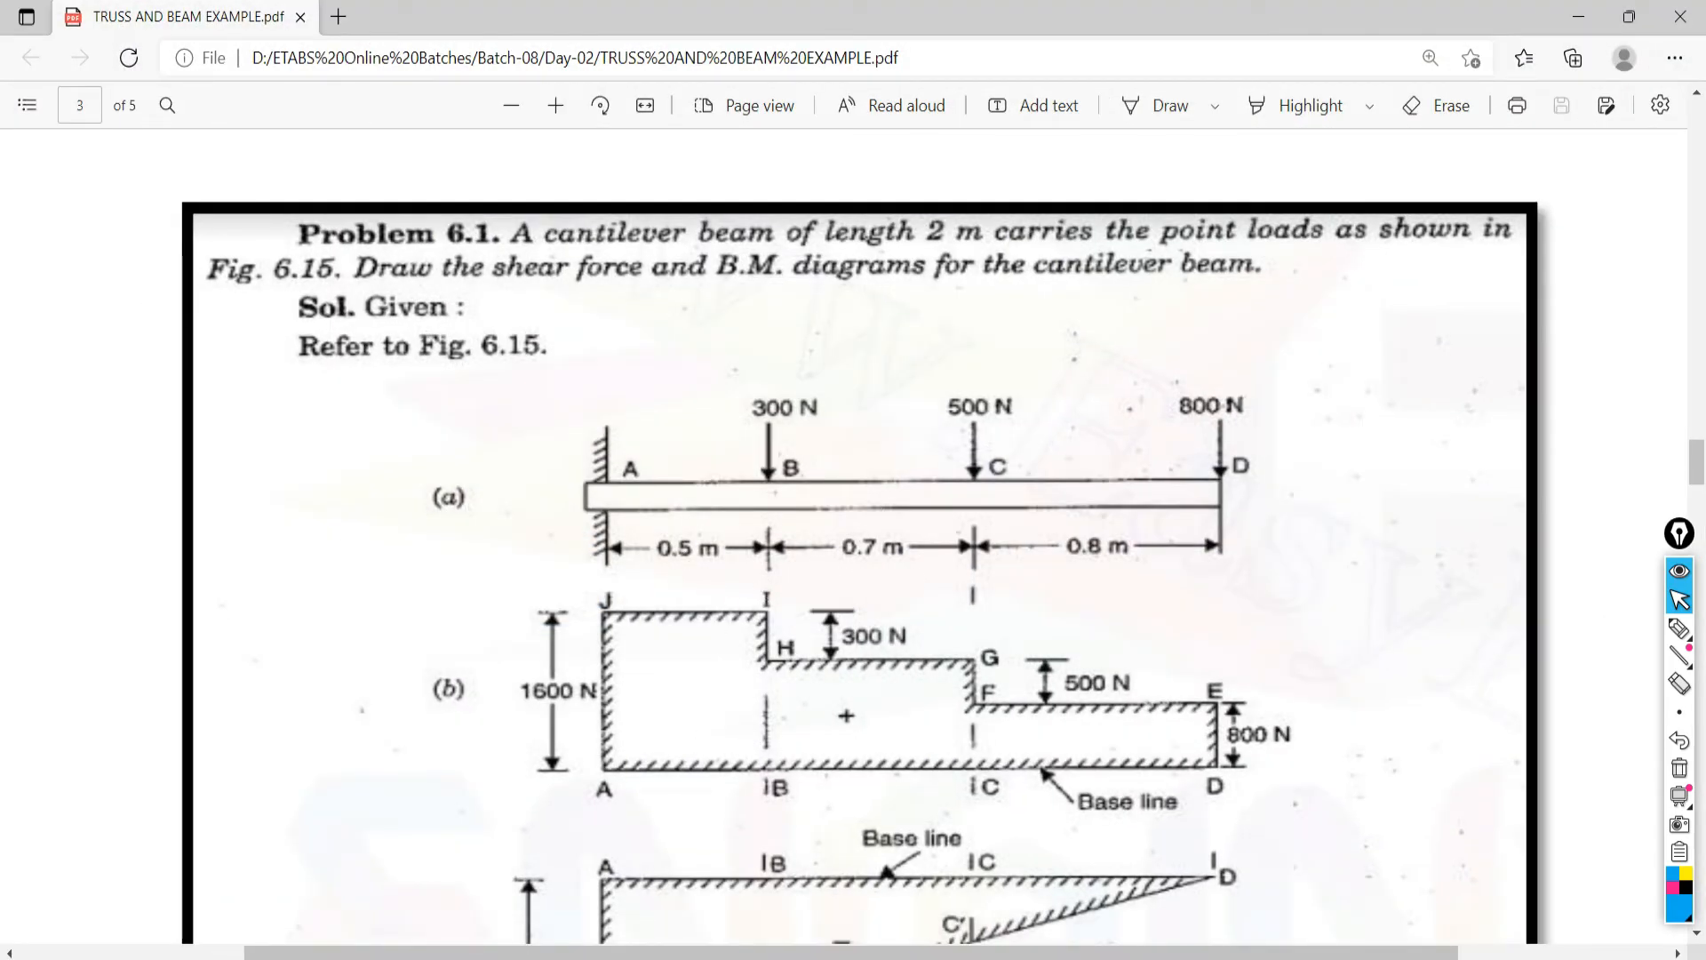
key(alt+Tab)
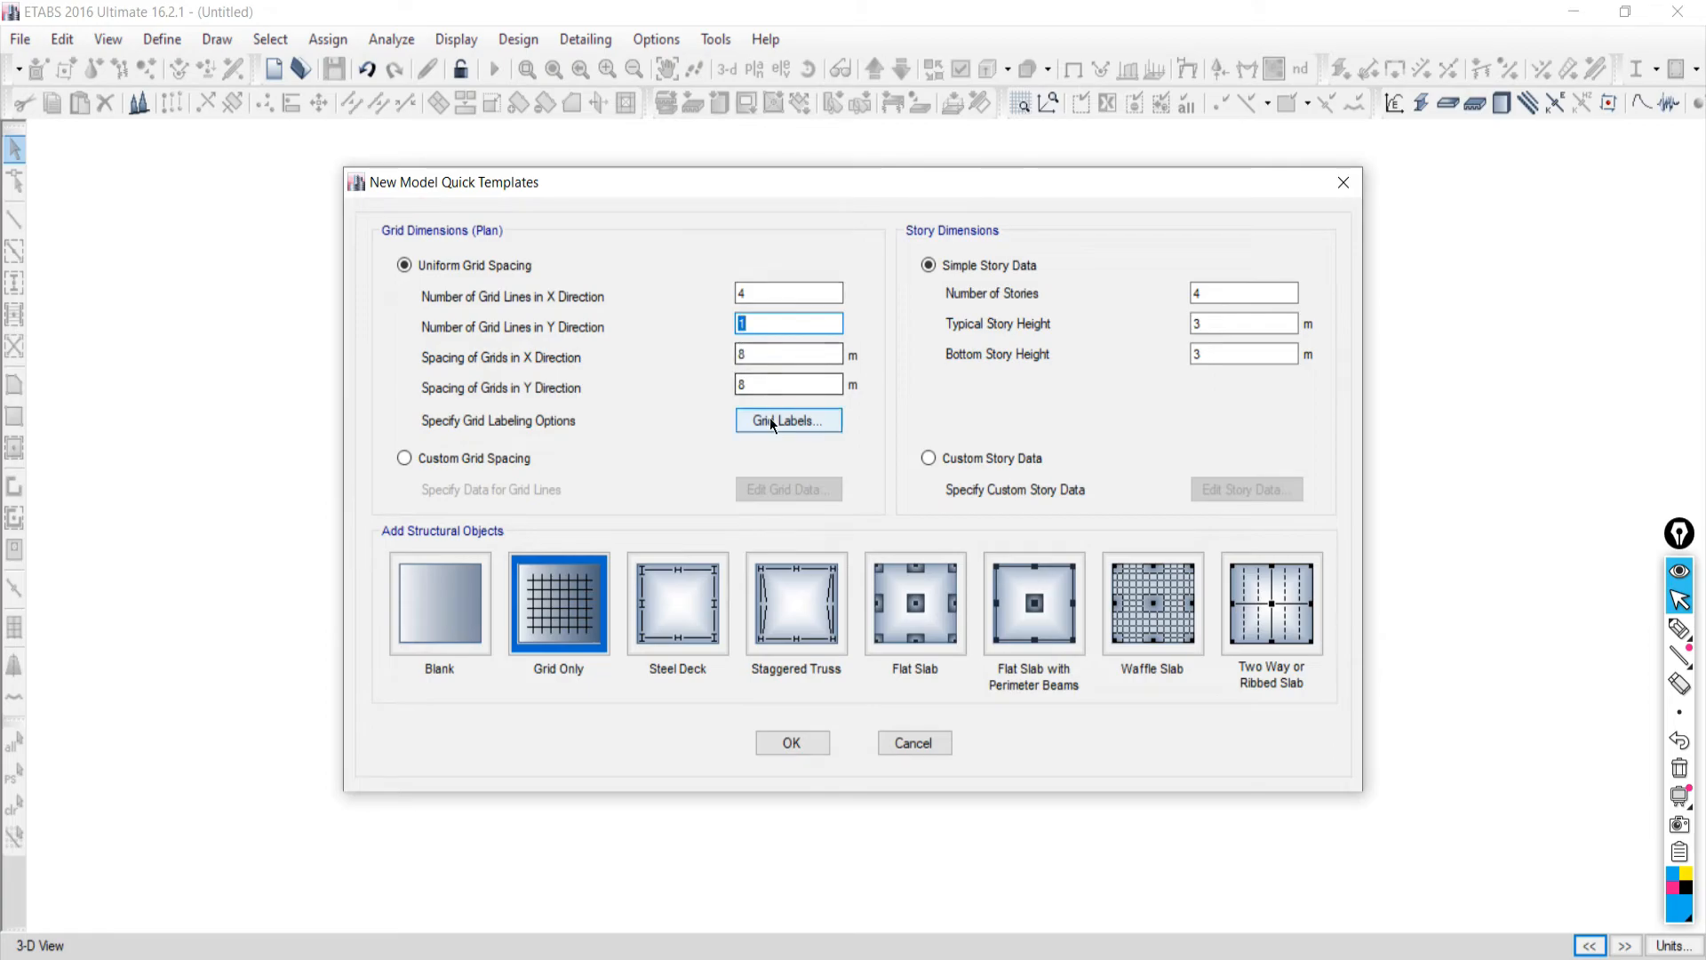
double_click(744, 384)
text(1)
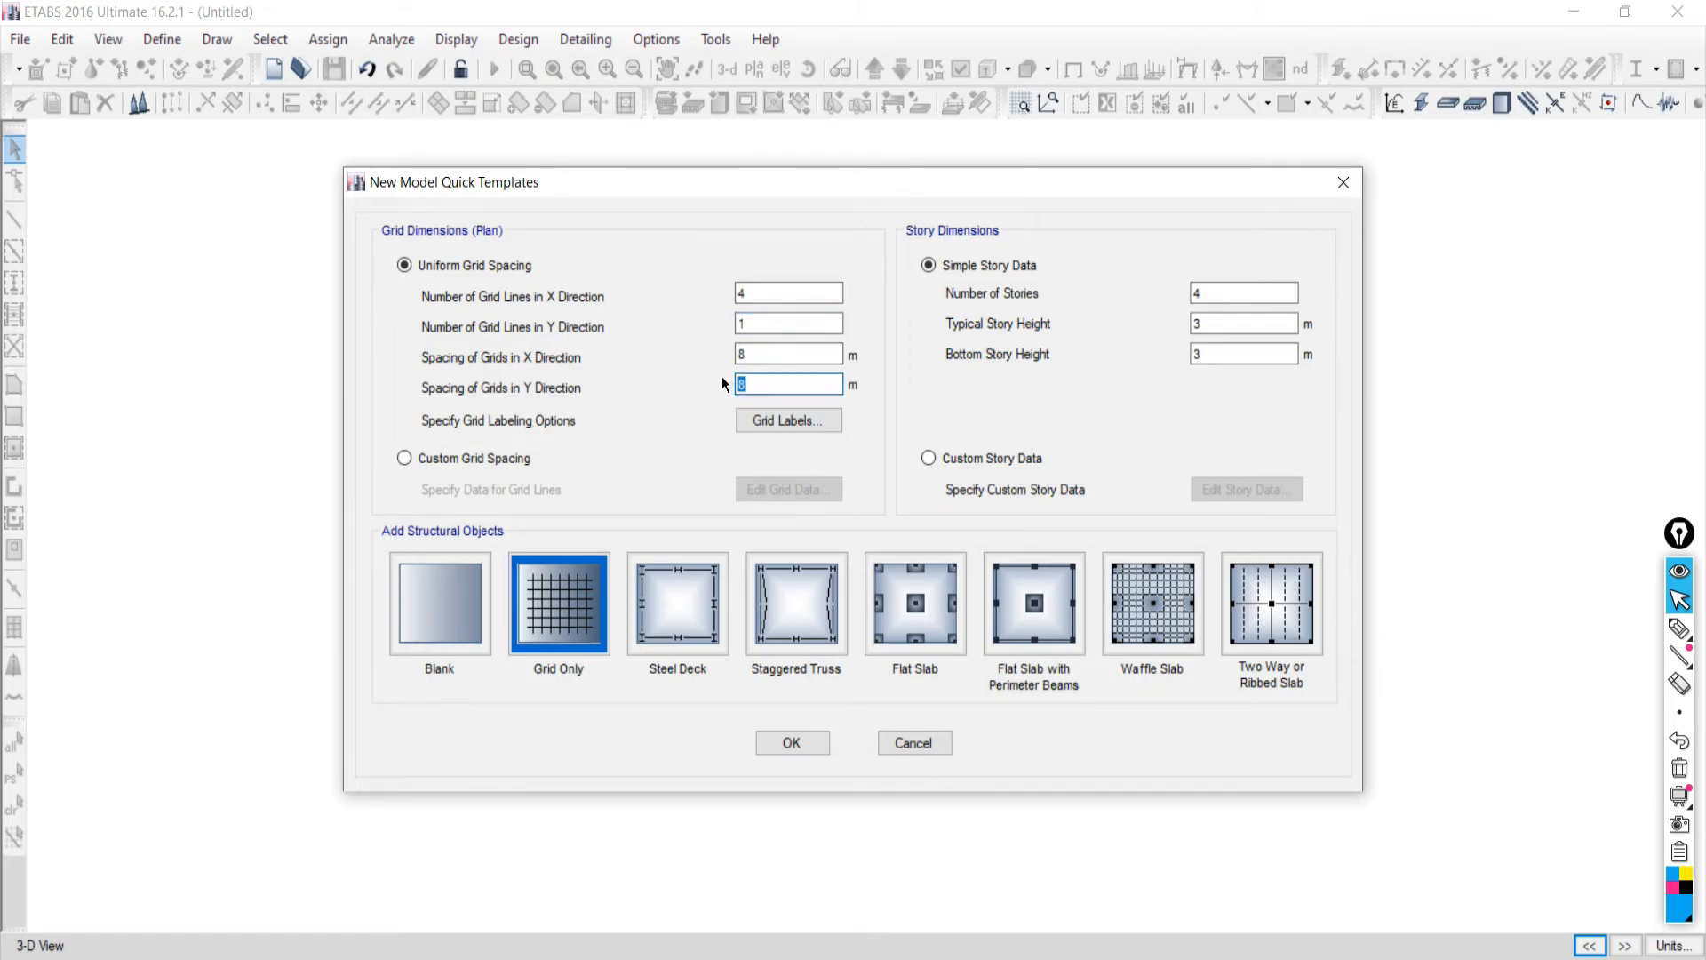
Use custom grid spacing, show the grid data as spacing, and set X spacings of 0.5, 0.7 and 0.8 m for grids A, B and C.
click(403, 458)
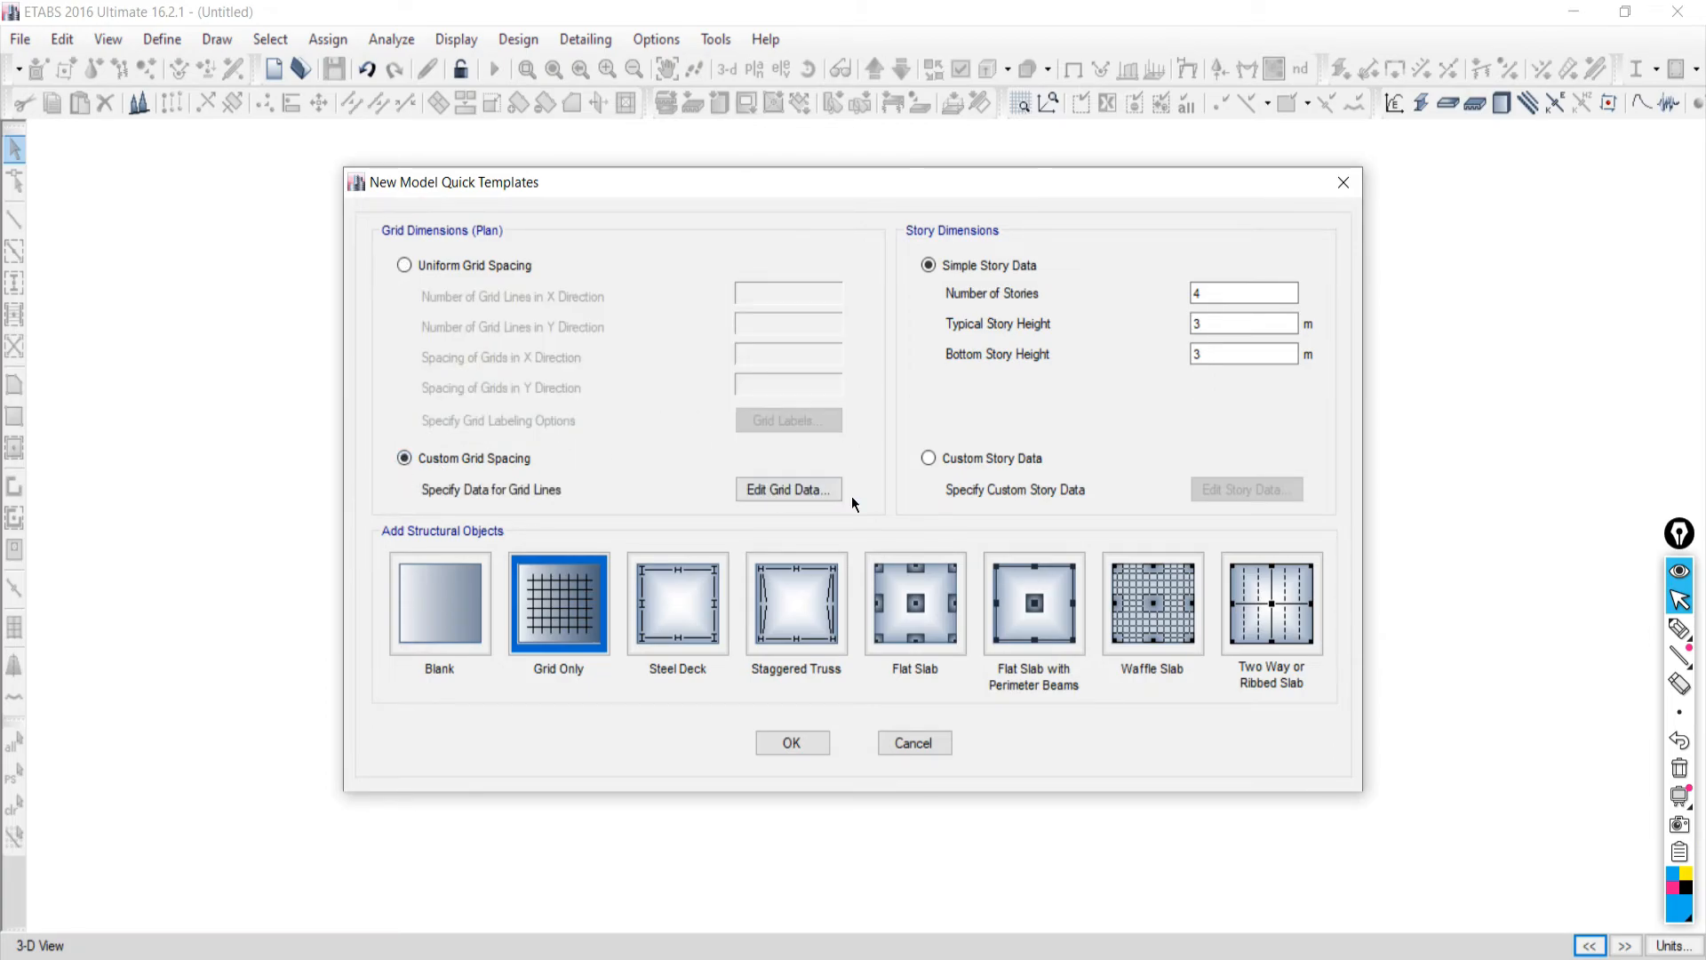
click(801, 492)
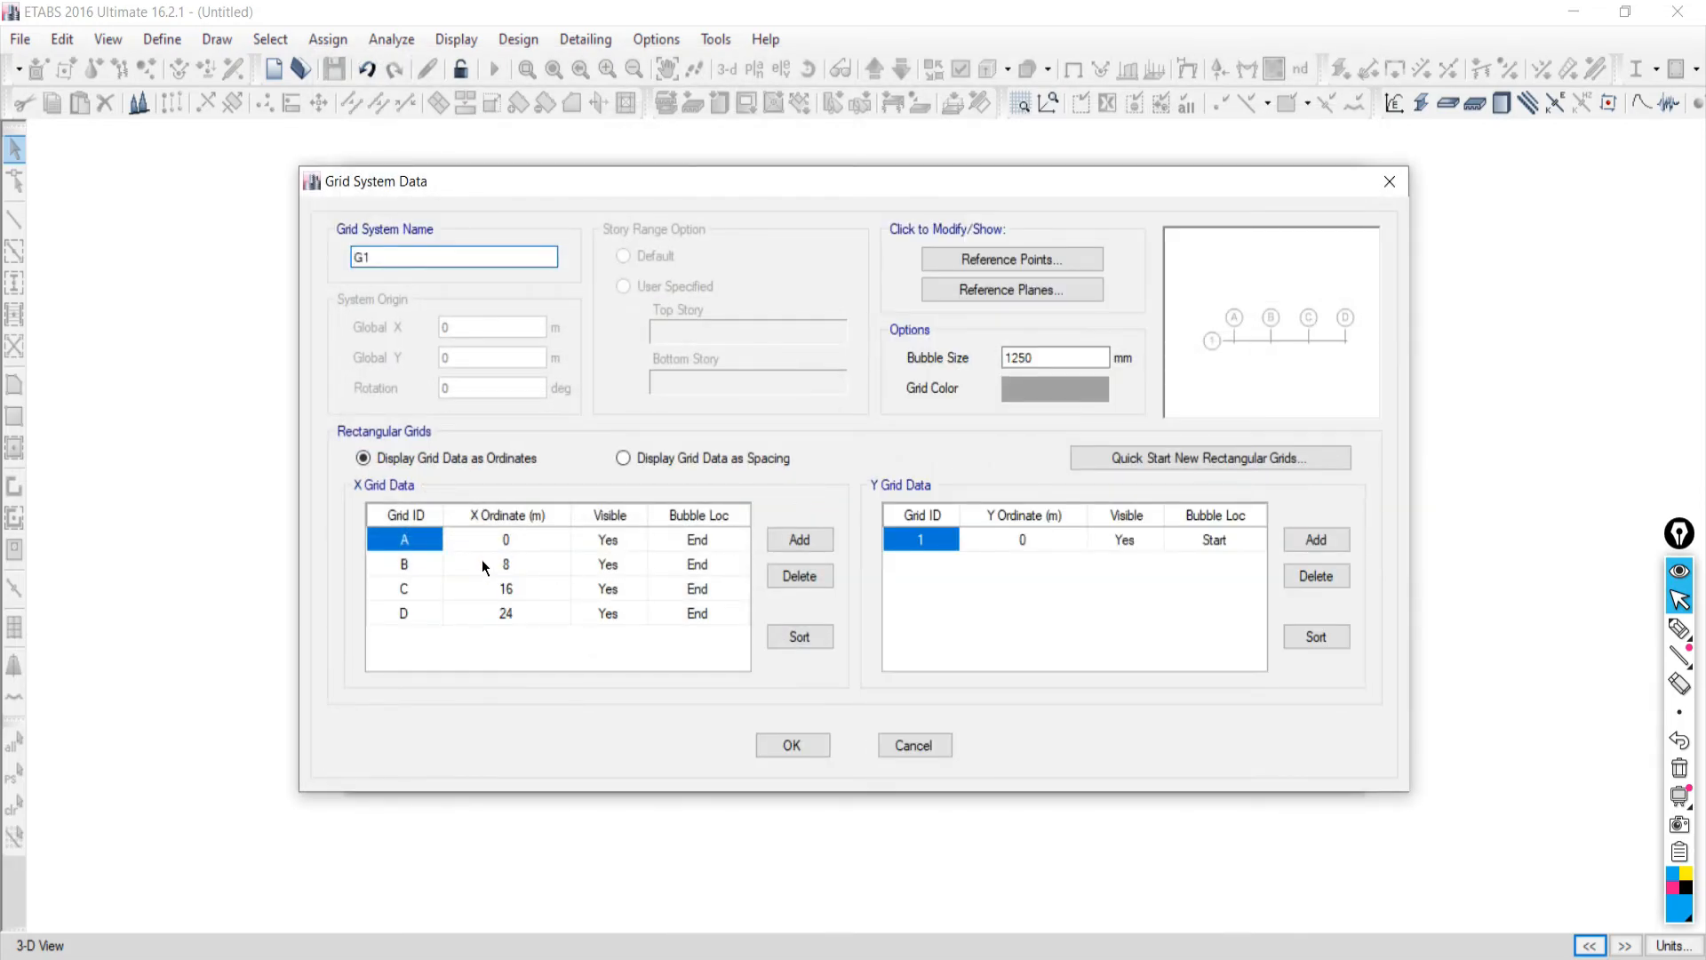
click(625, 459)
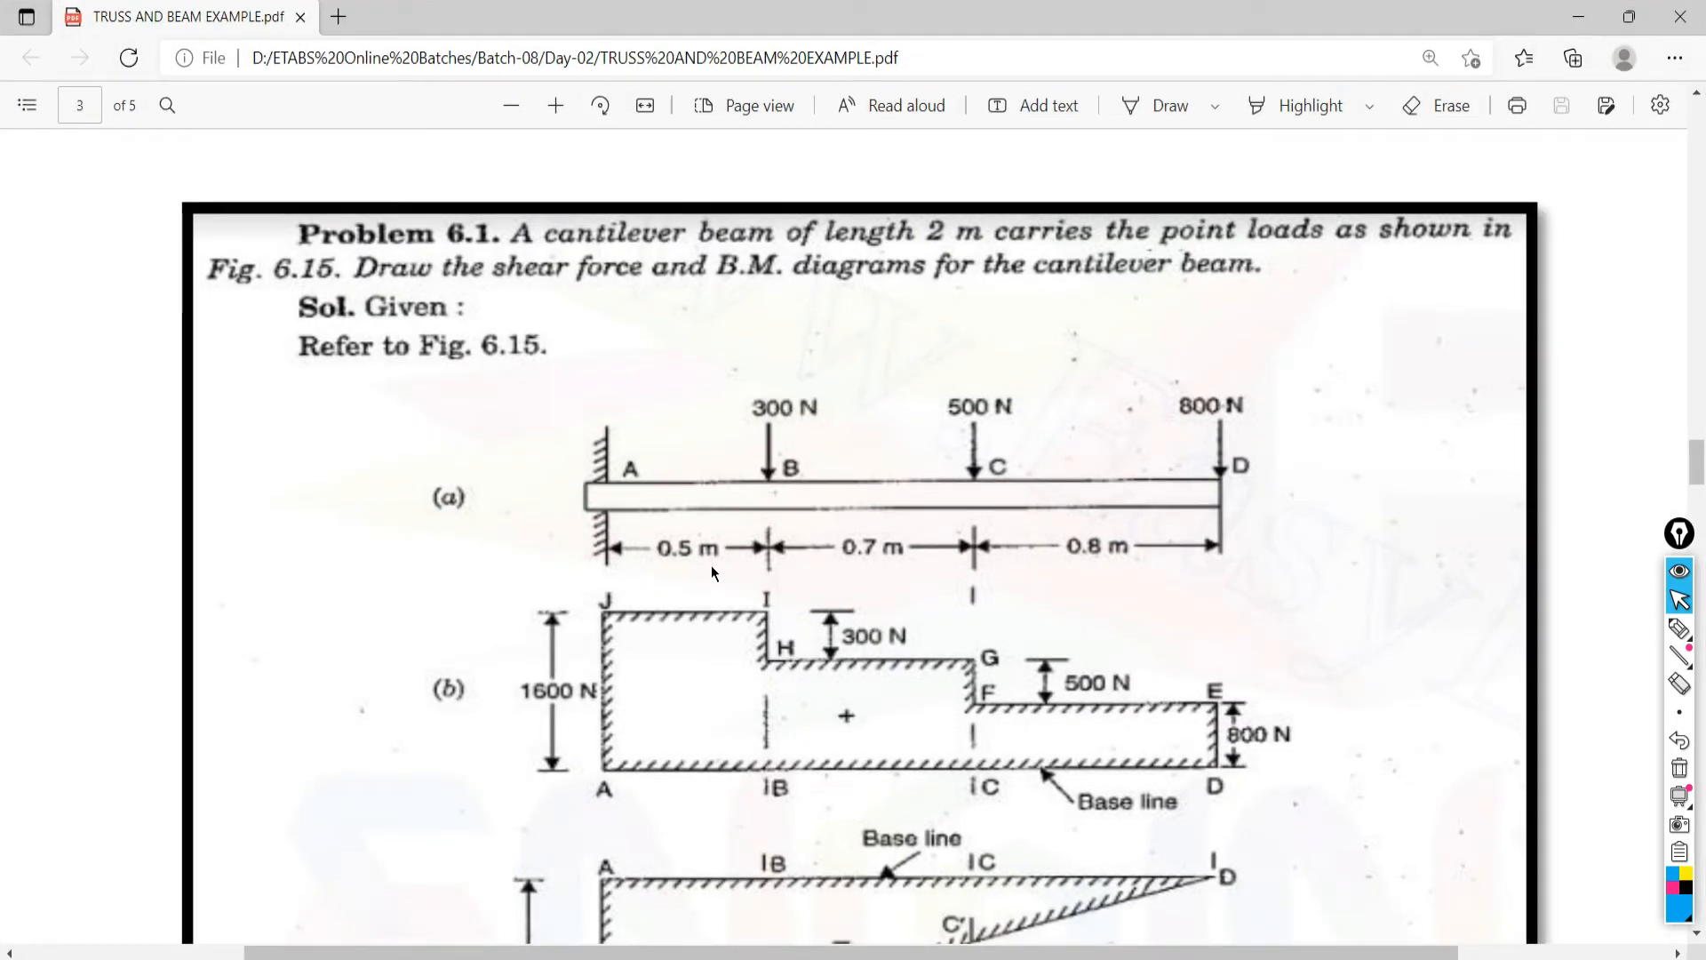
key(alt+Tab)
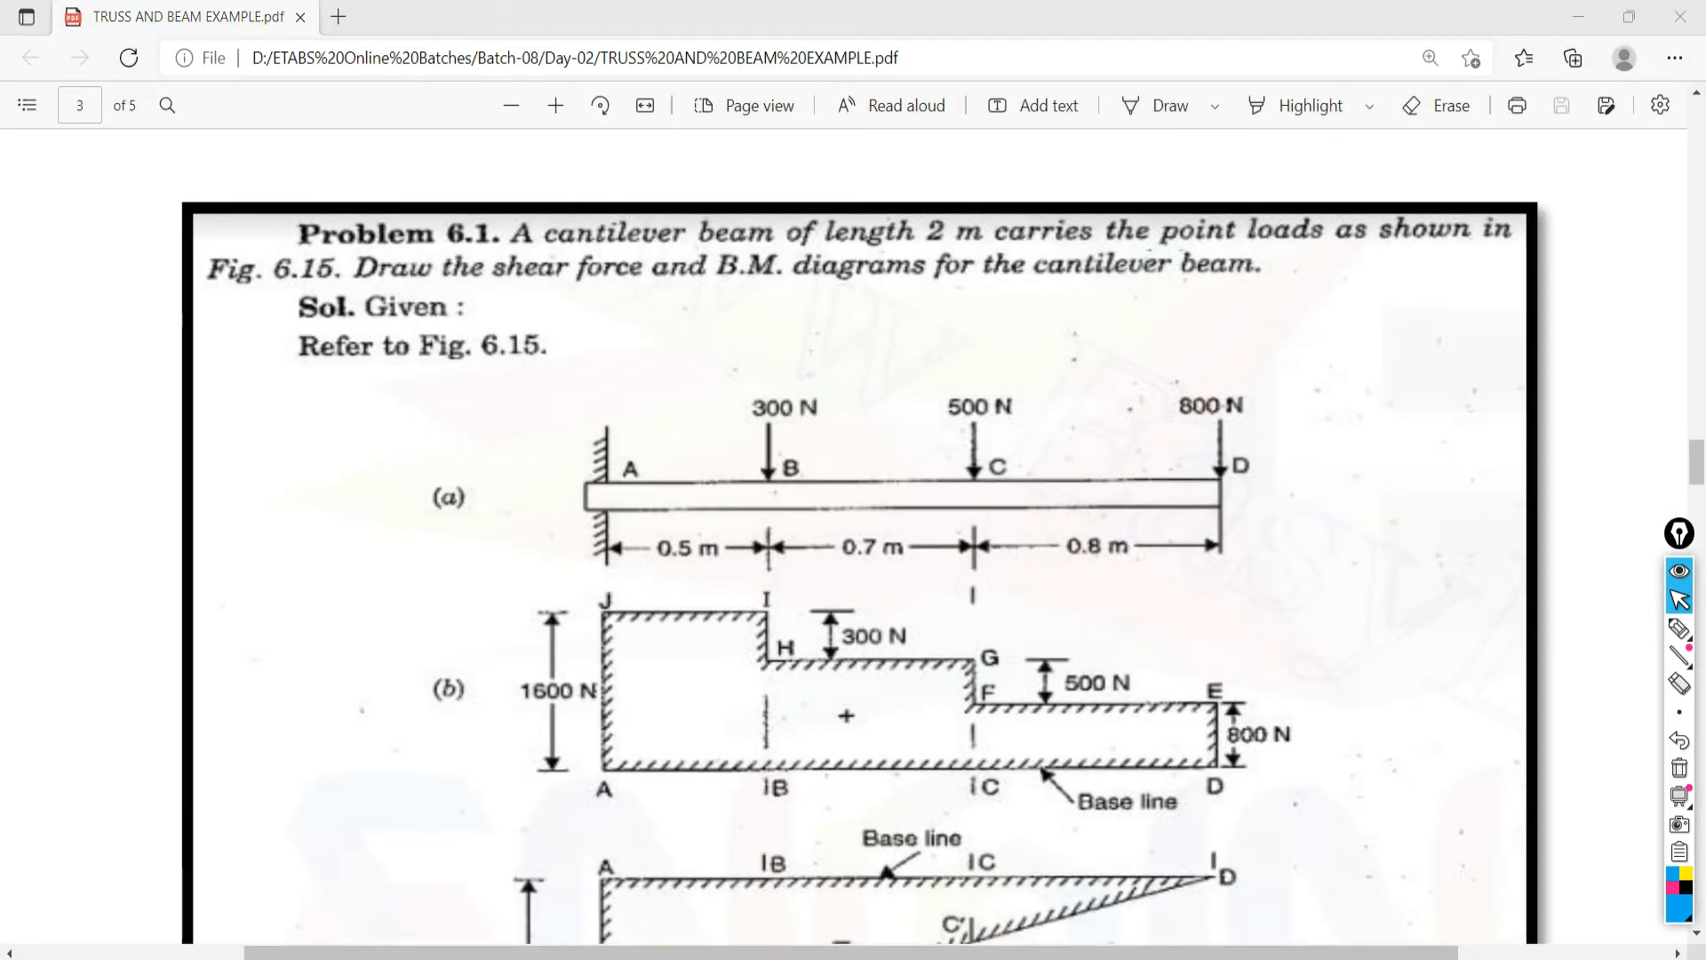
click(500, 541)
text(0.5)
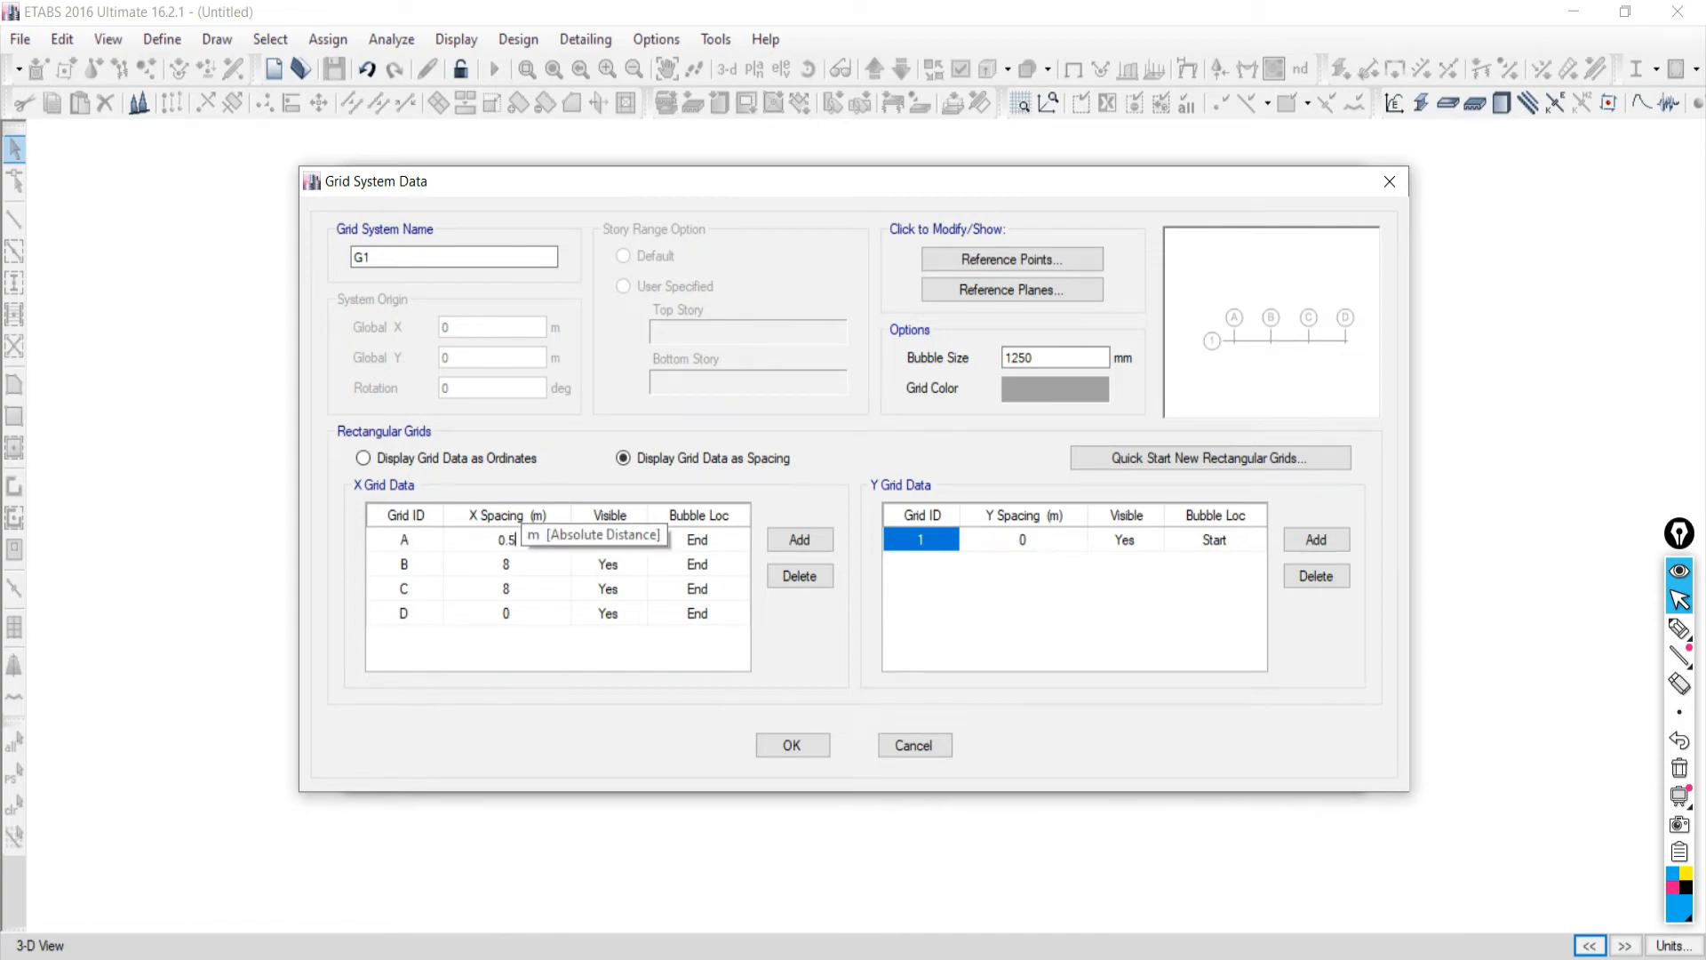
key(Return)
text(0.7)
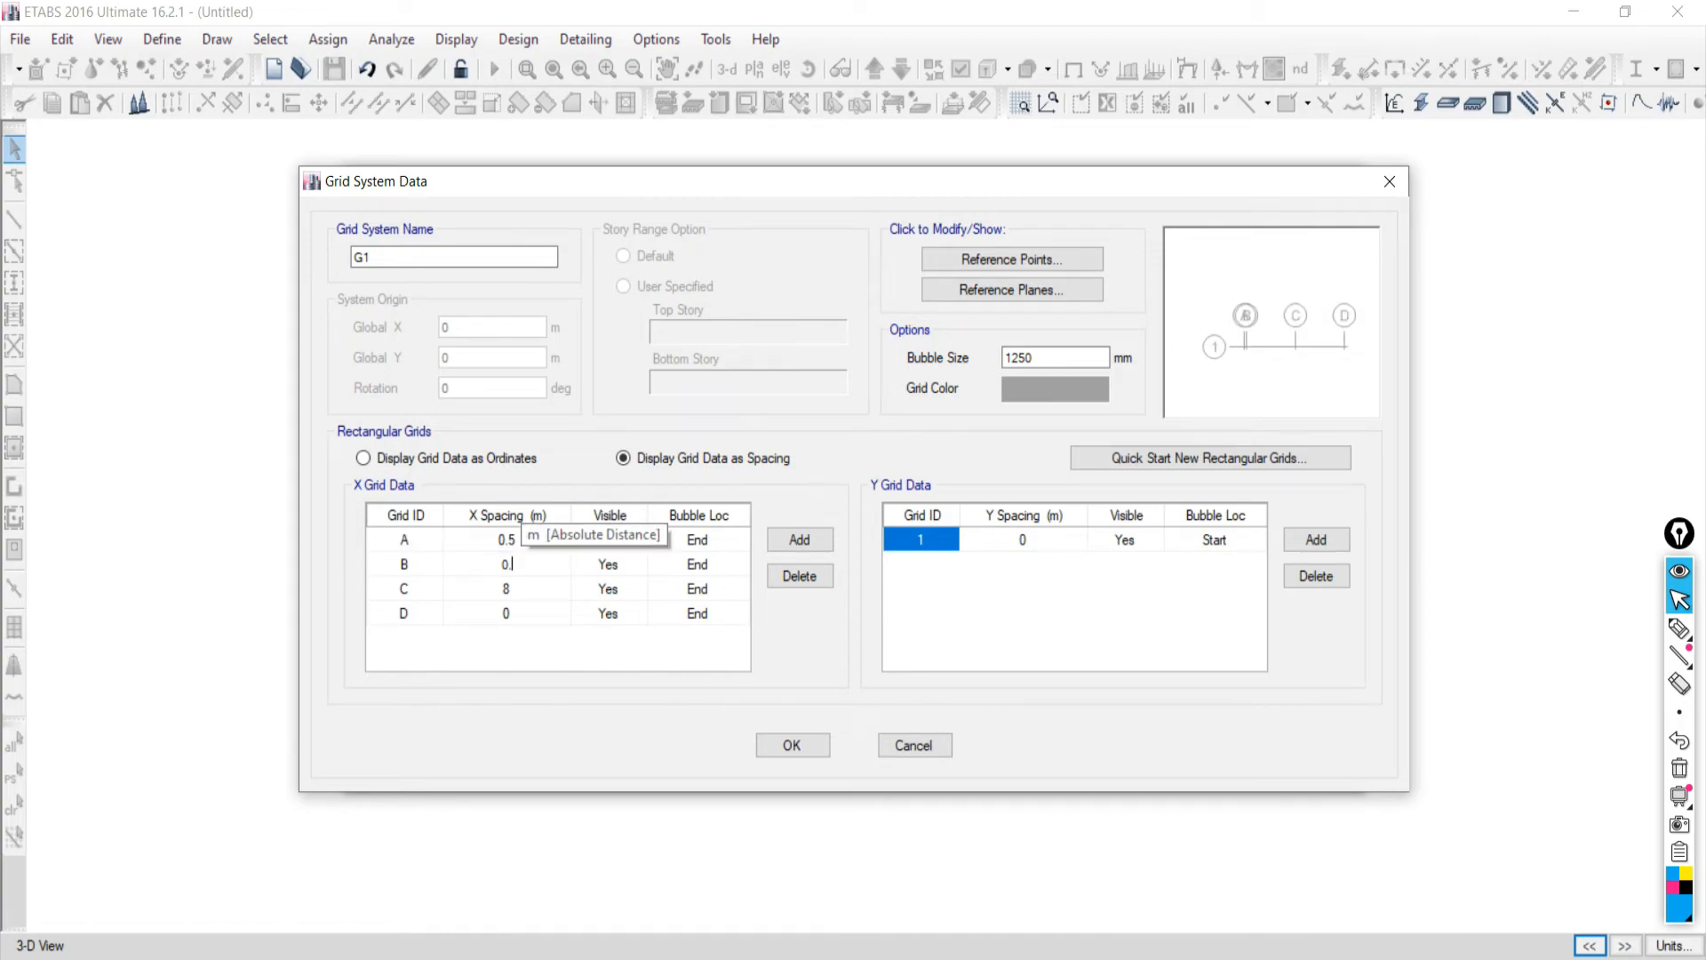
key(Return)
text(0.8)
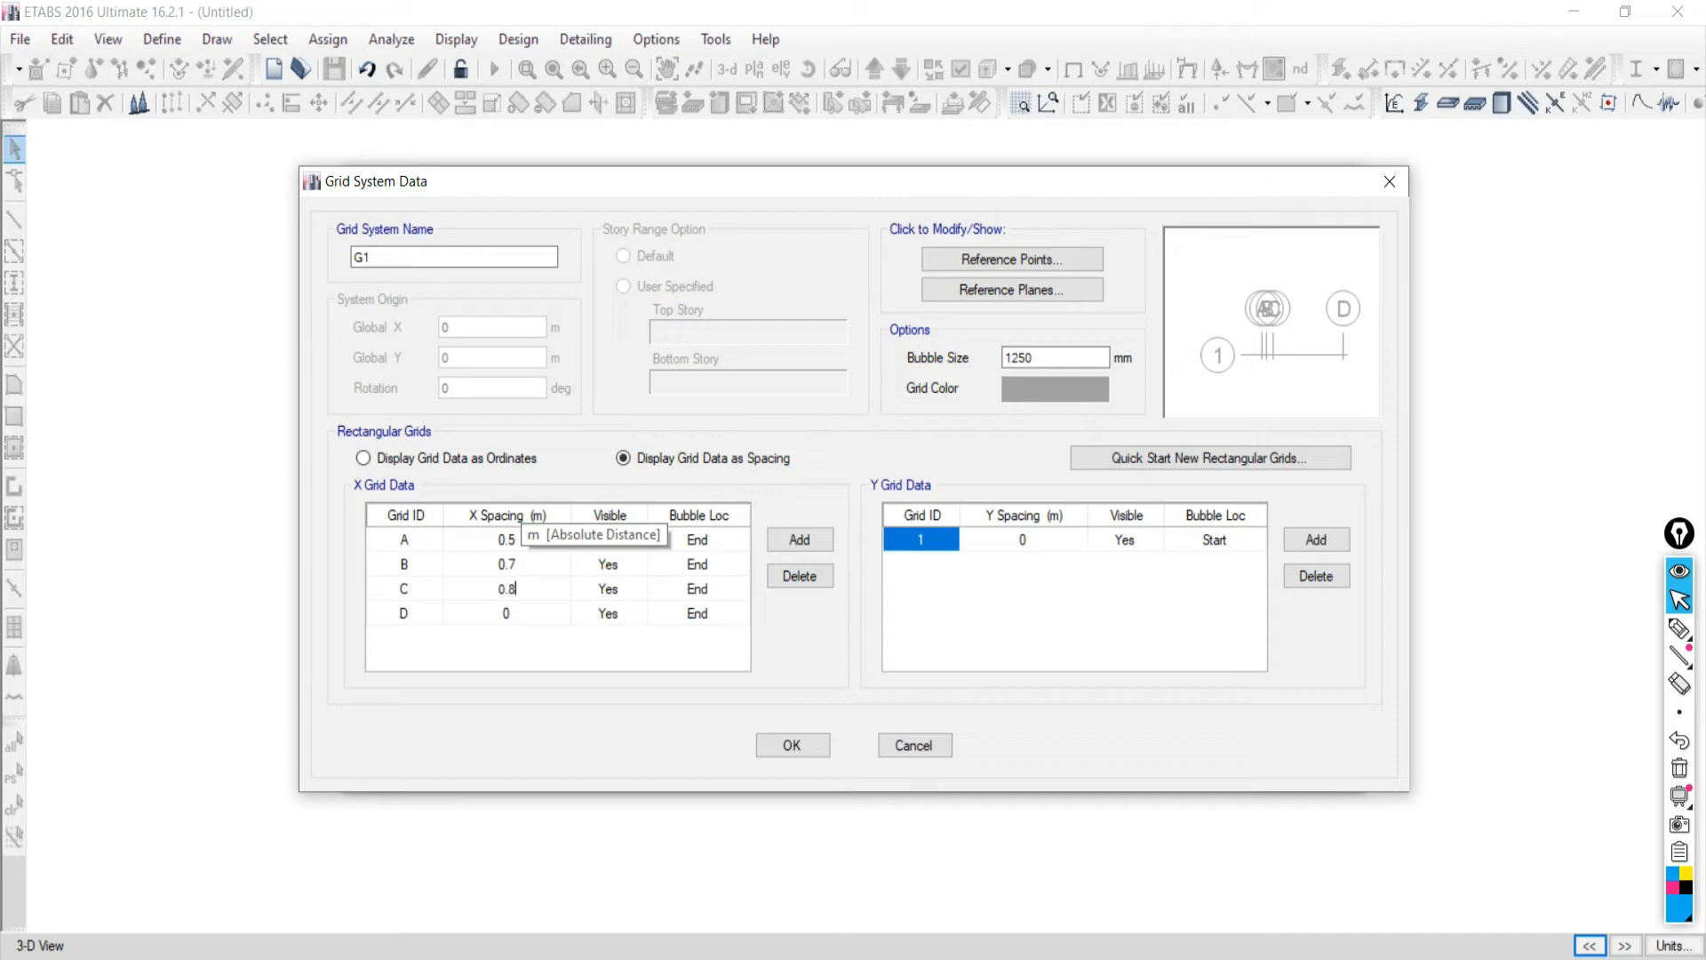
key(Return)
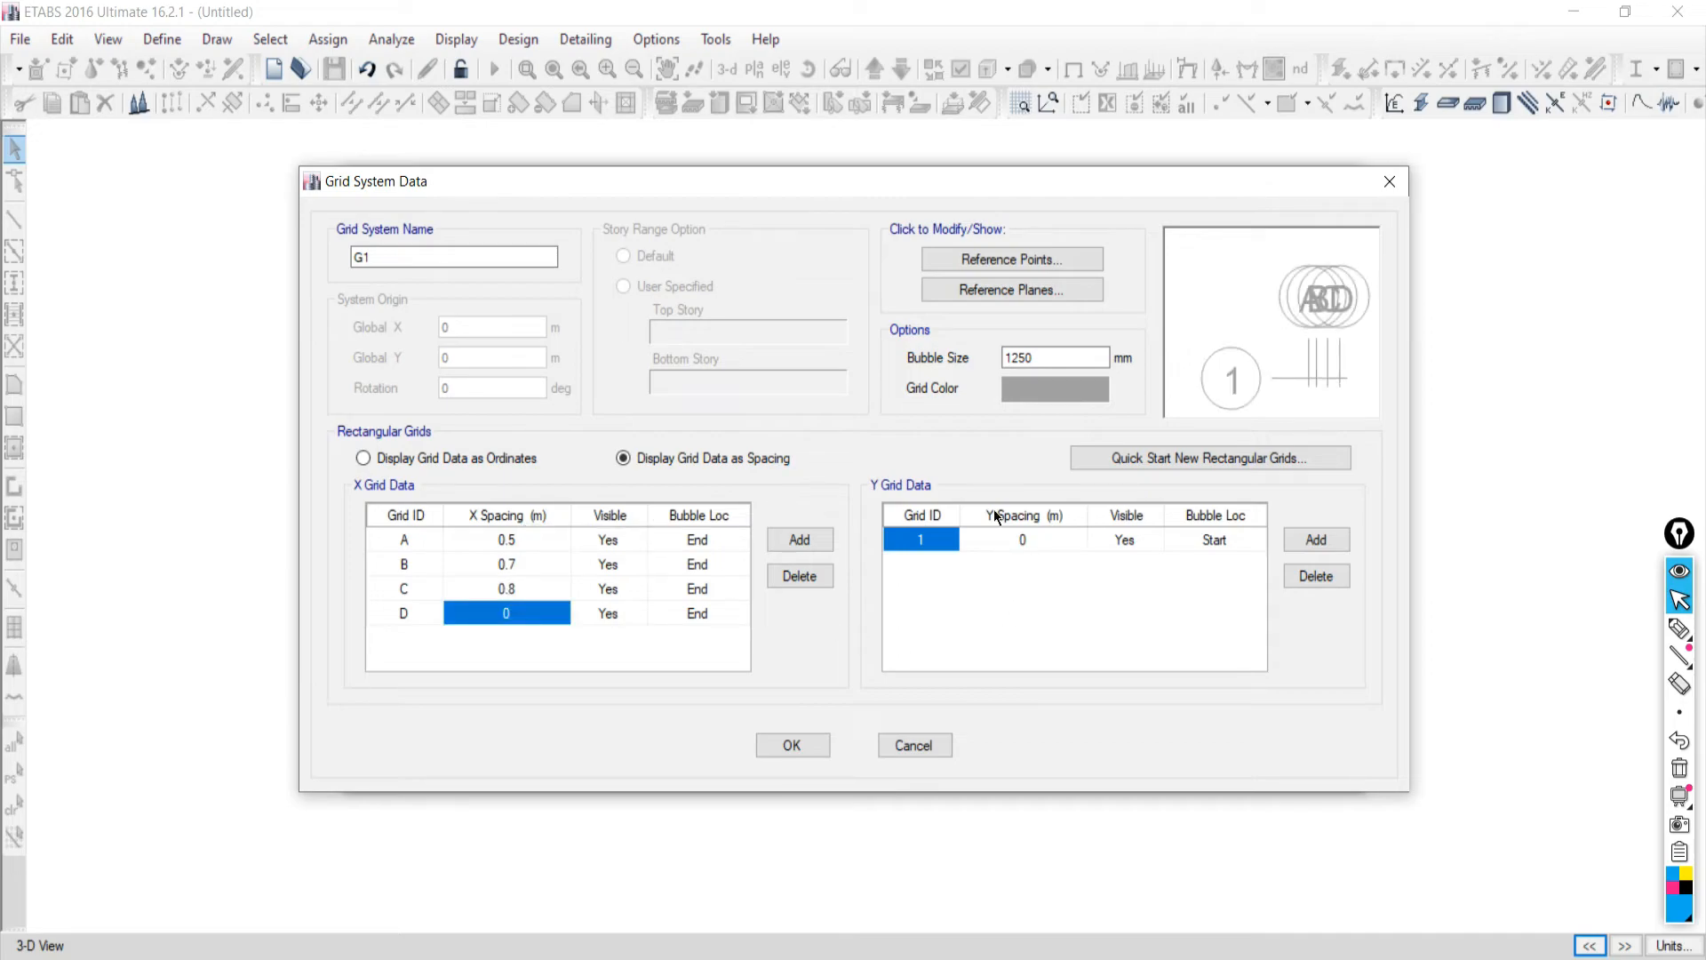
Set the grid bubble size to 1000 mm, change the grid colour to dark grey, and accept the grid system data.
double_click(1025, 359)
text(1000)
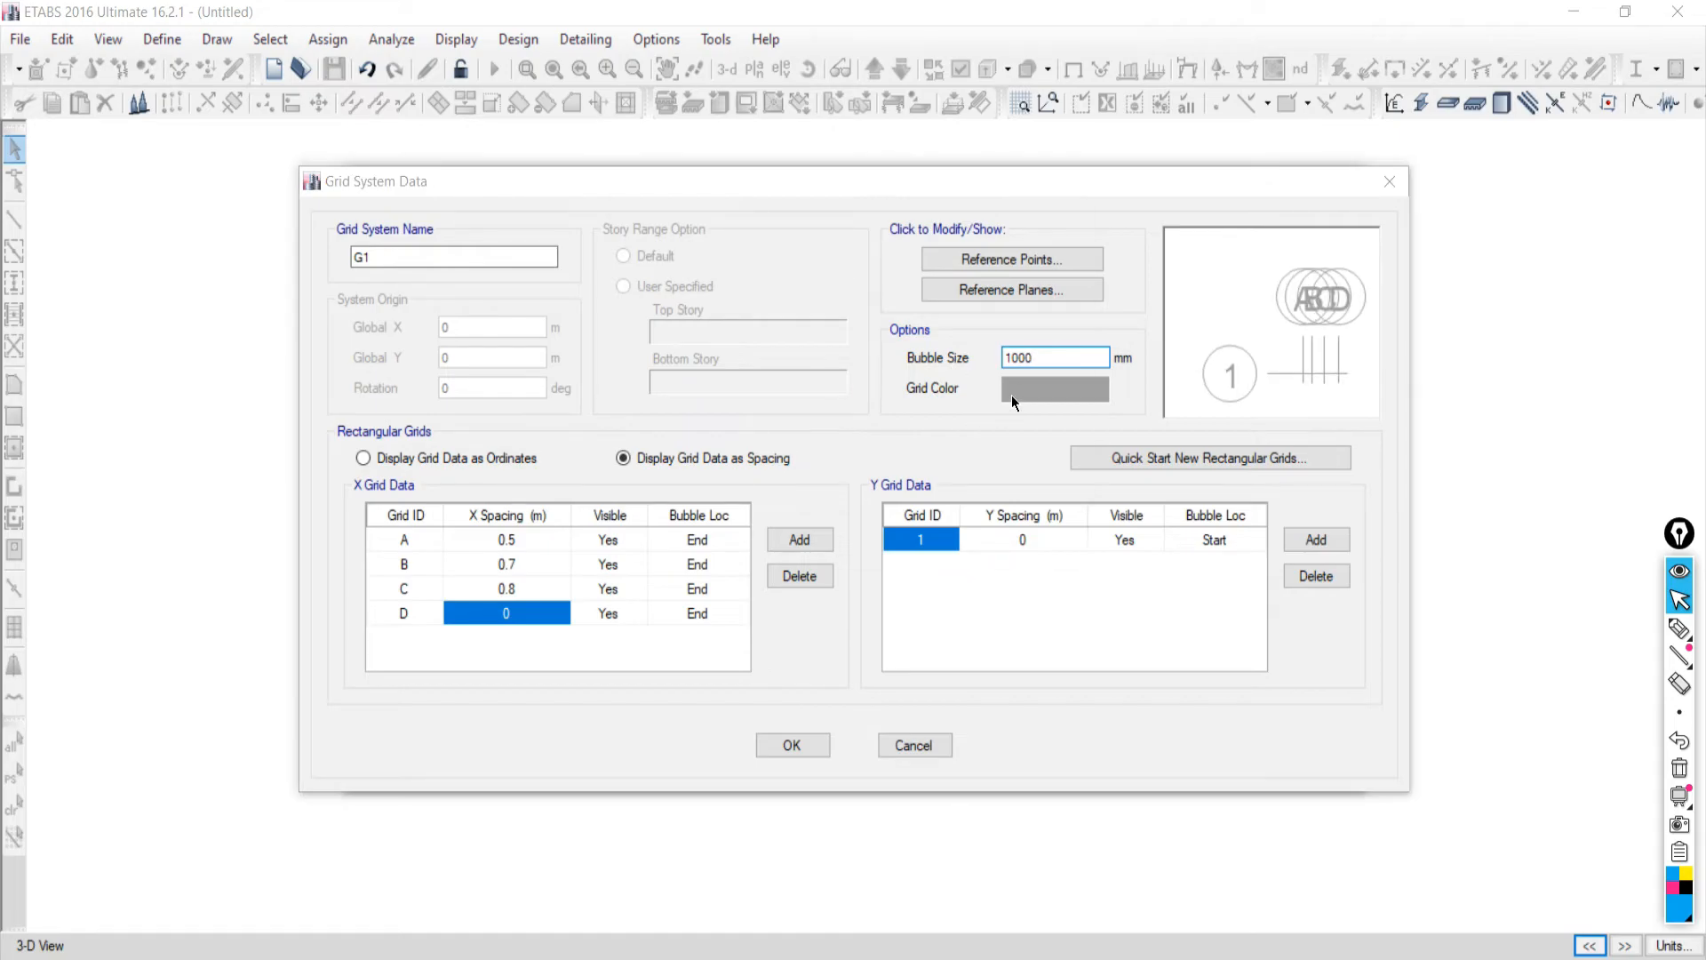
click(1011, 394)
drag(1088, 304, 1088, 376)
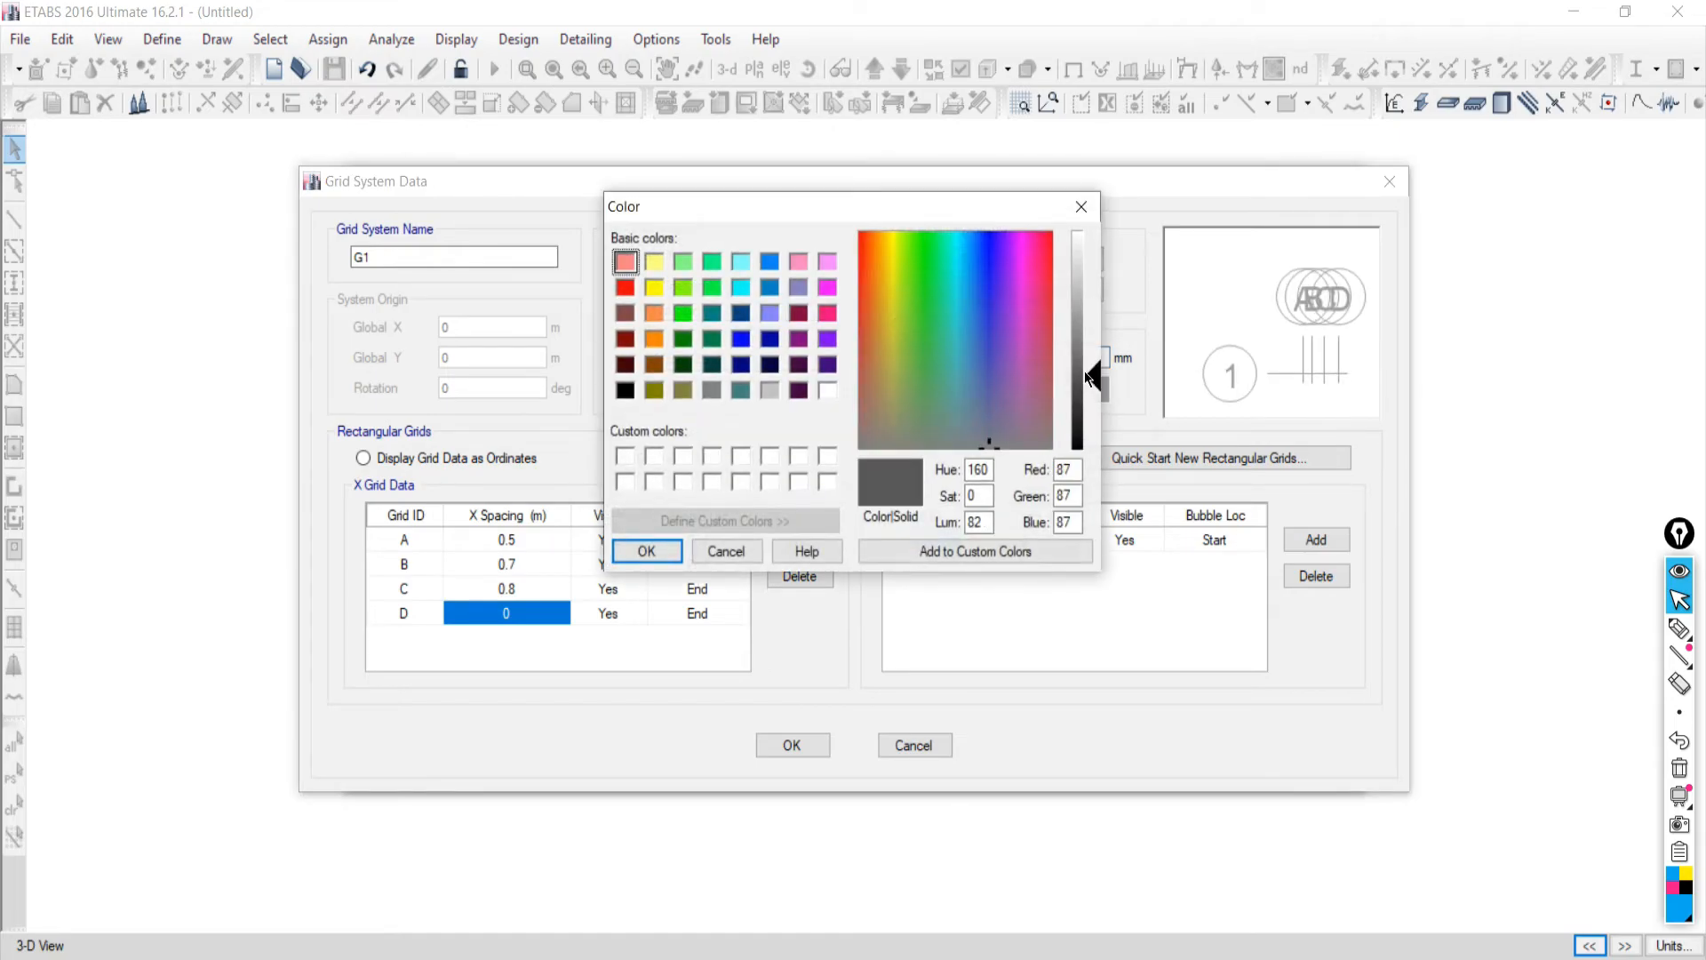
click(647, 548)
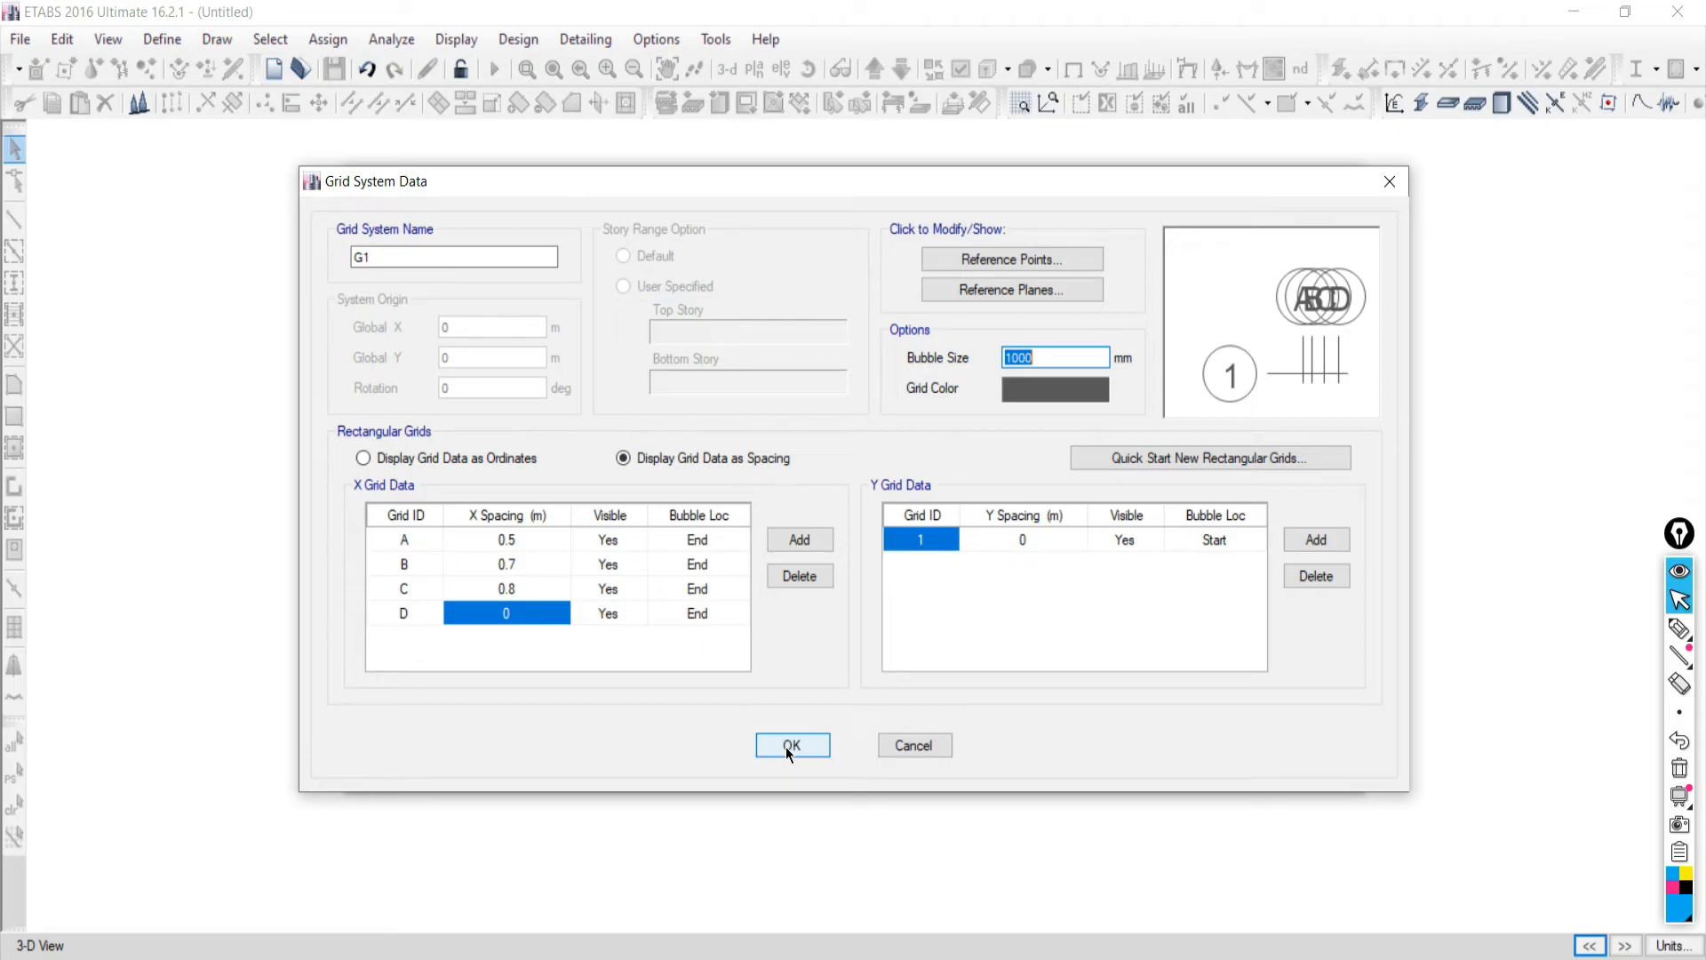
click(791, 747)
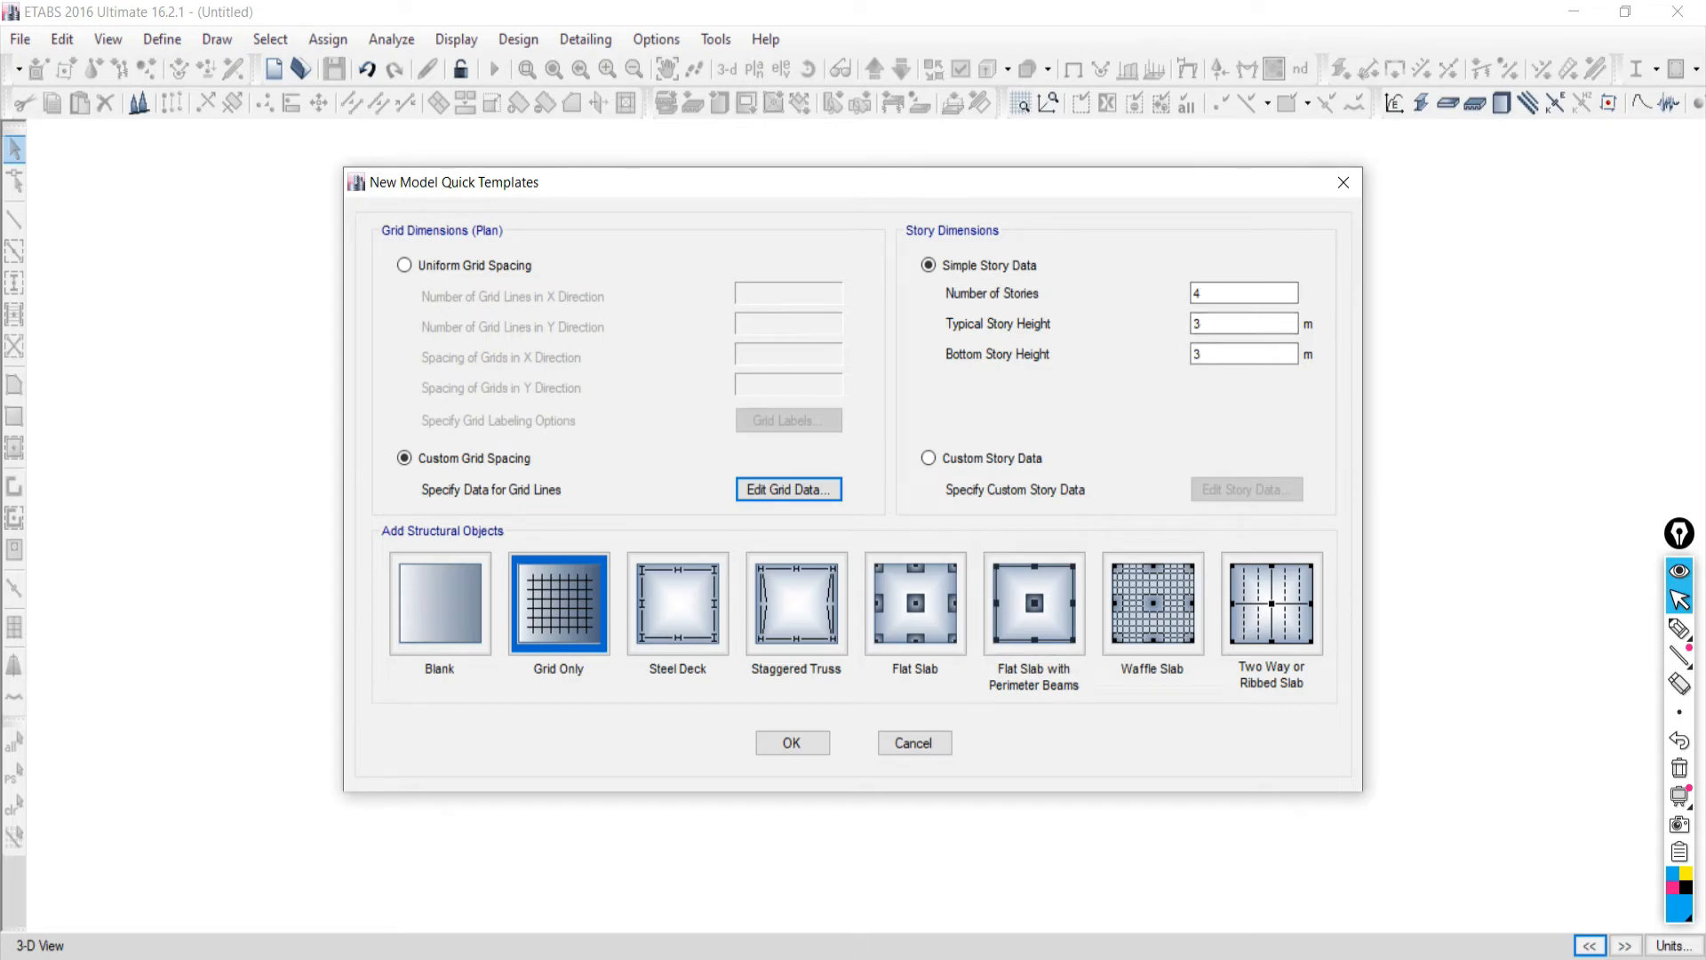
Set the number of stories to 1 and create the grid-only model.
key(alt+Tab)
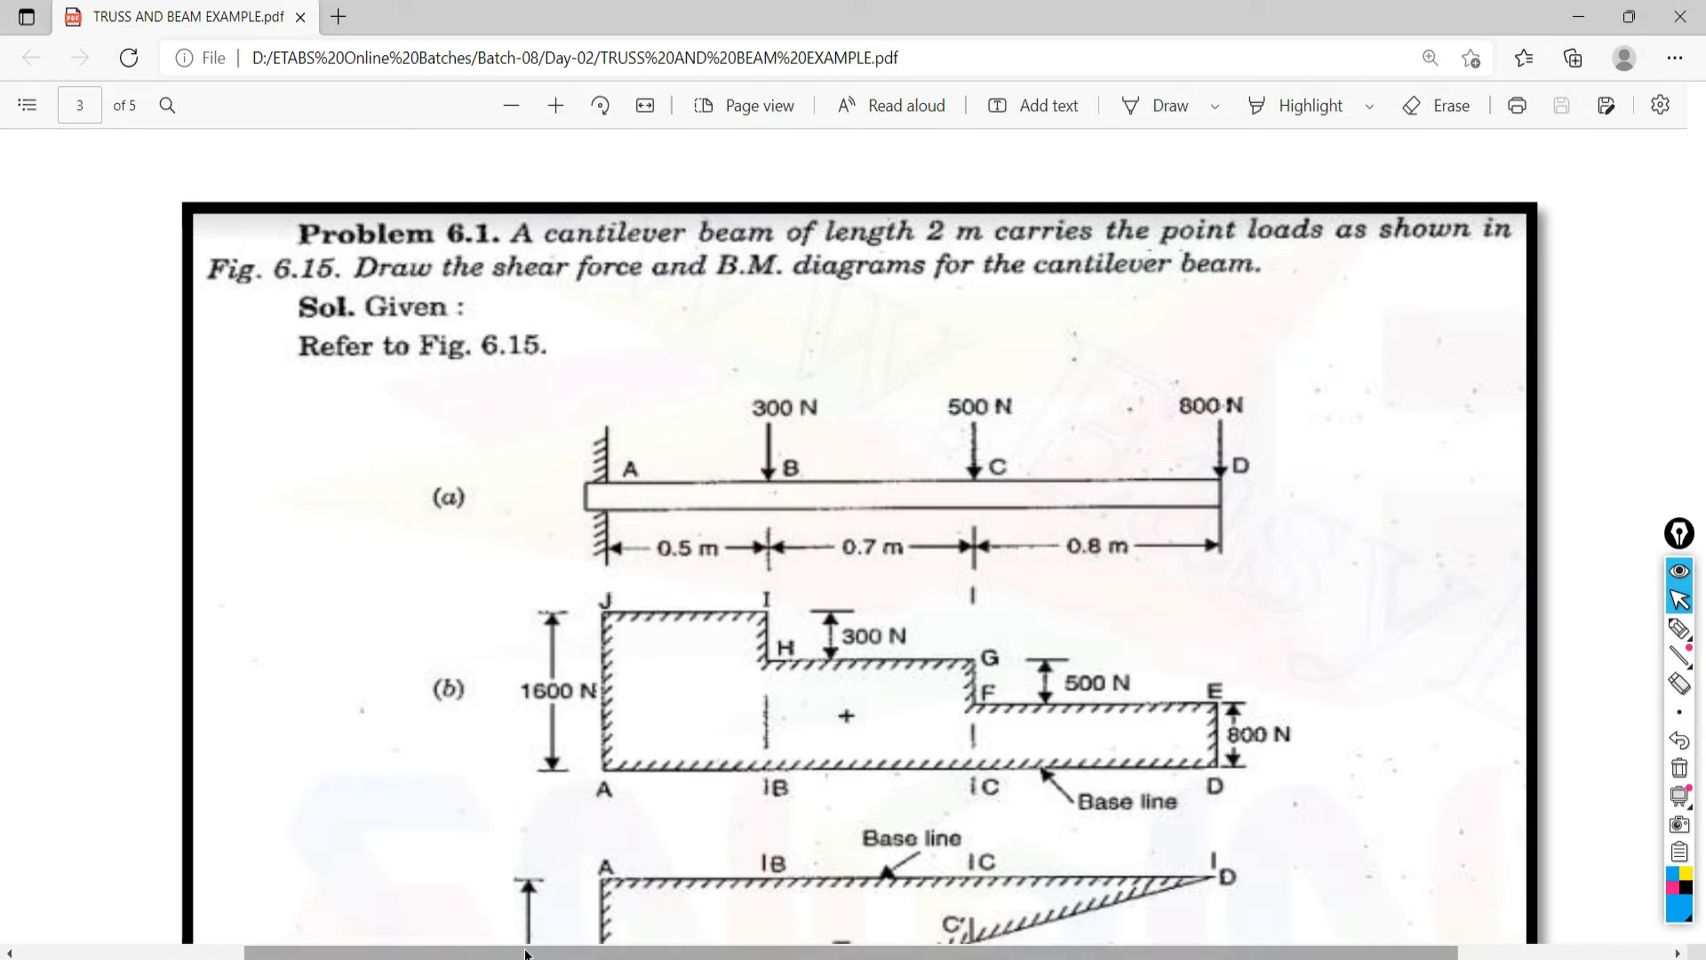
key(alt+Tab)
drag(1204, 293, 1161, 297)
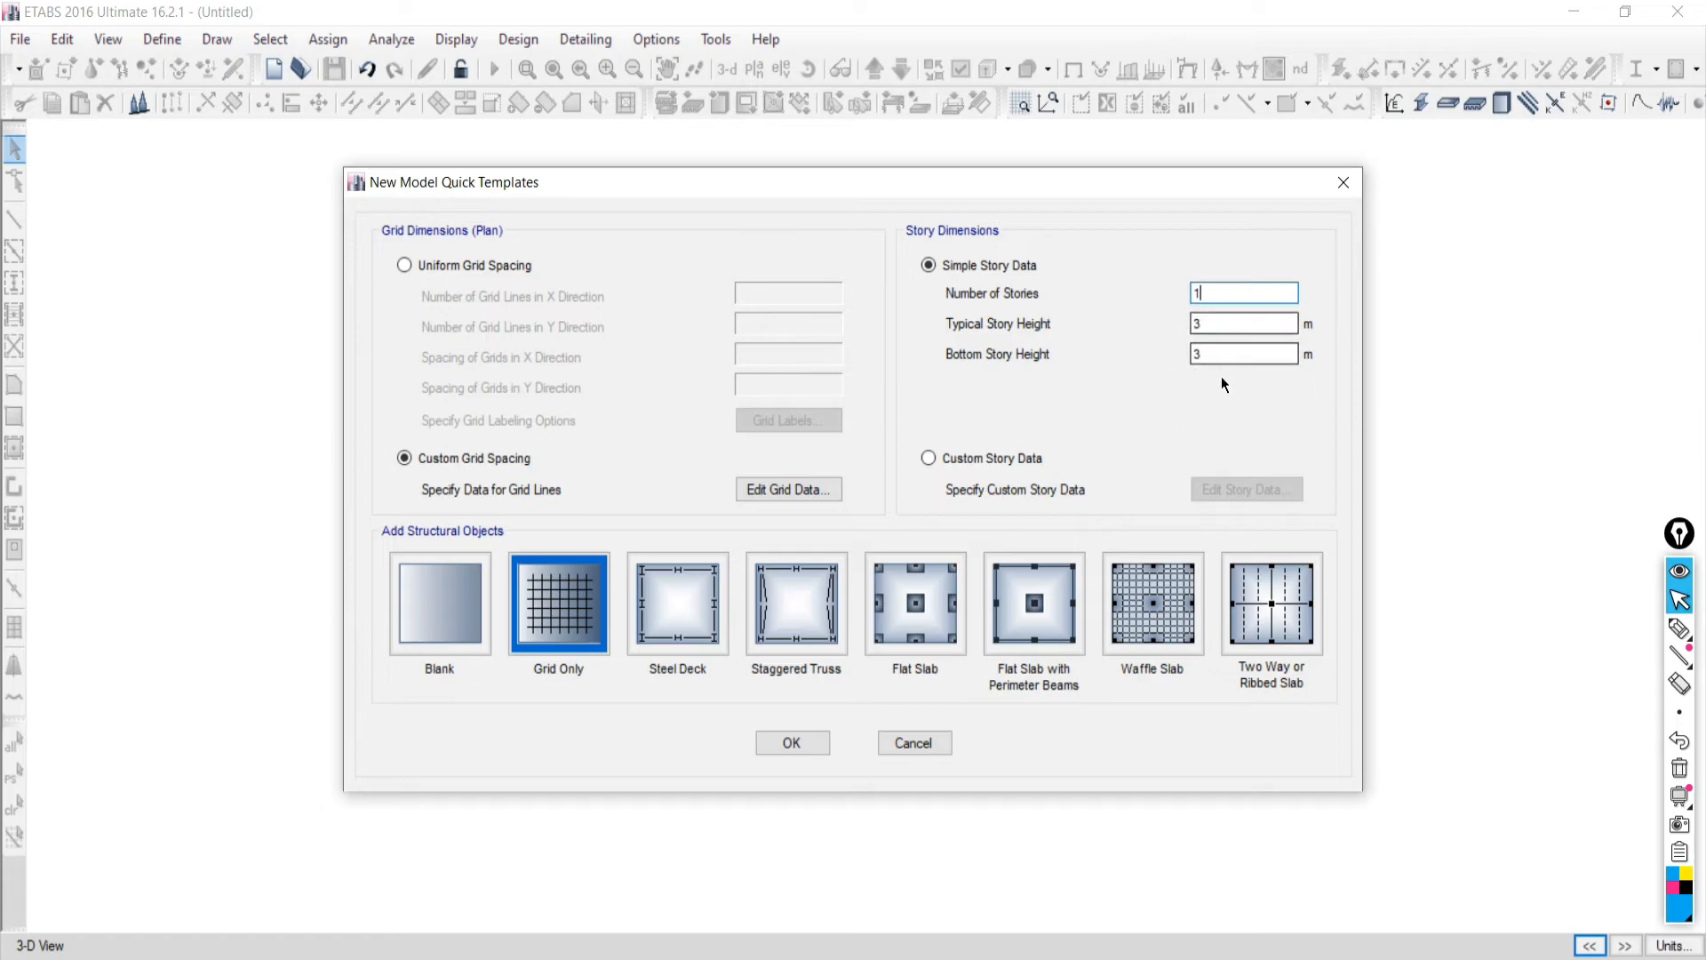
click(796, 741)
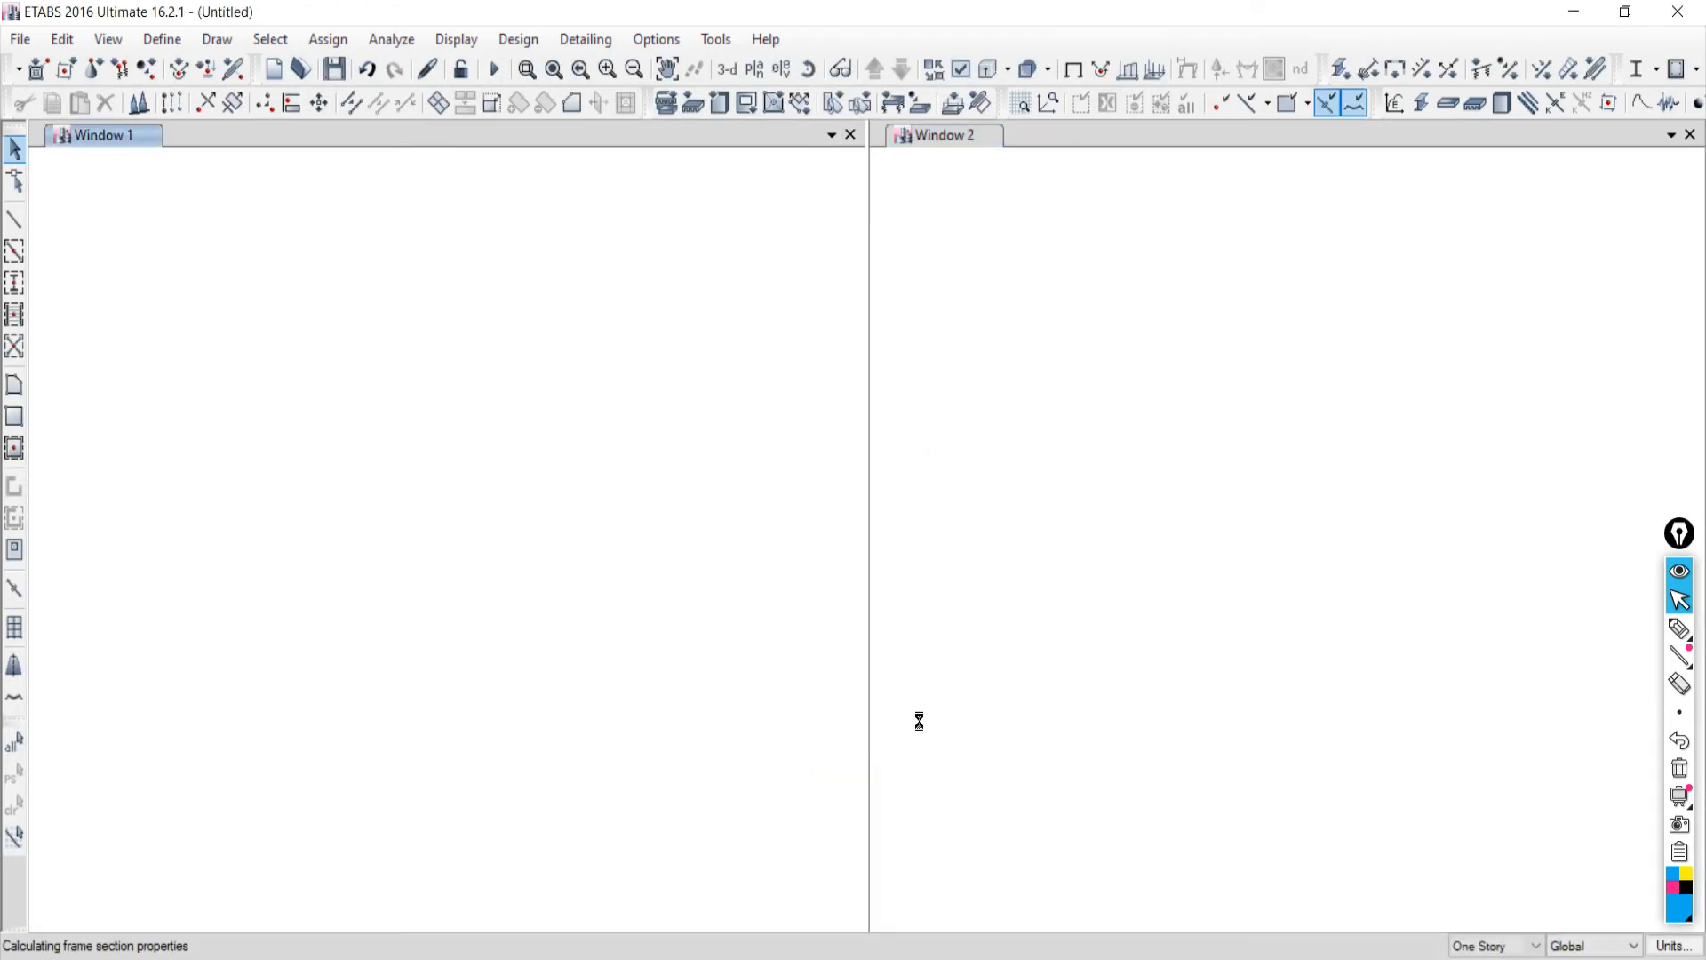
Close the second view window and change the remaining plan view to the elevation along grid 1.
click(1690, 134)
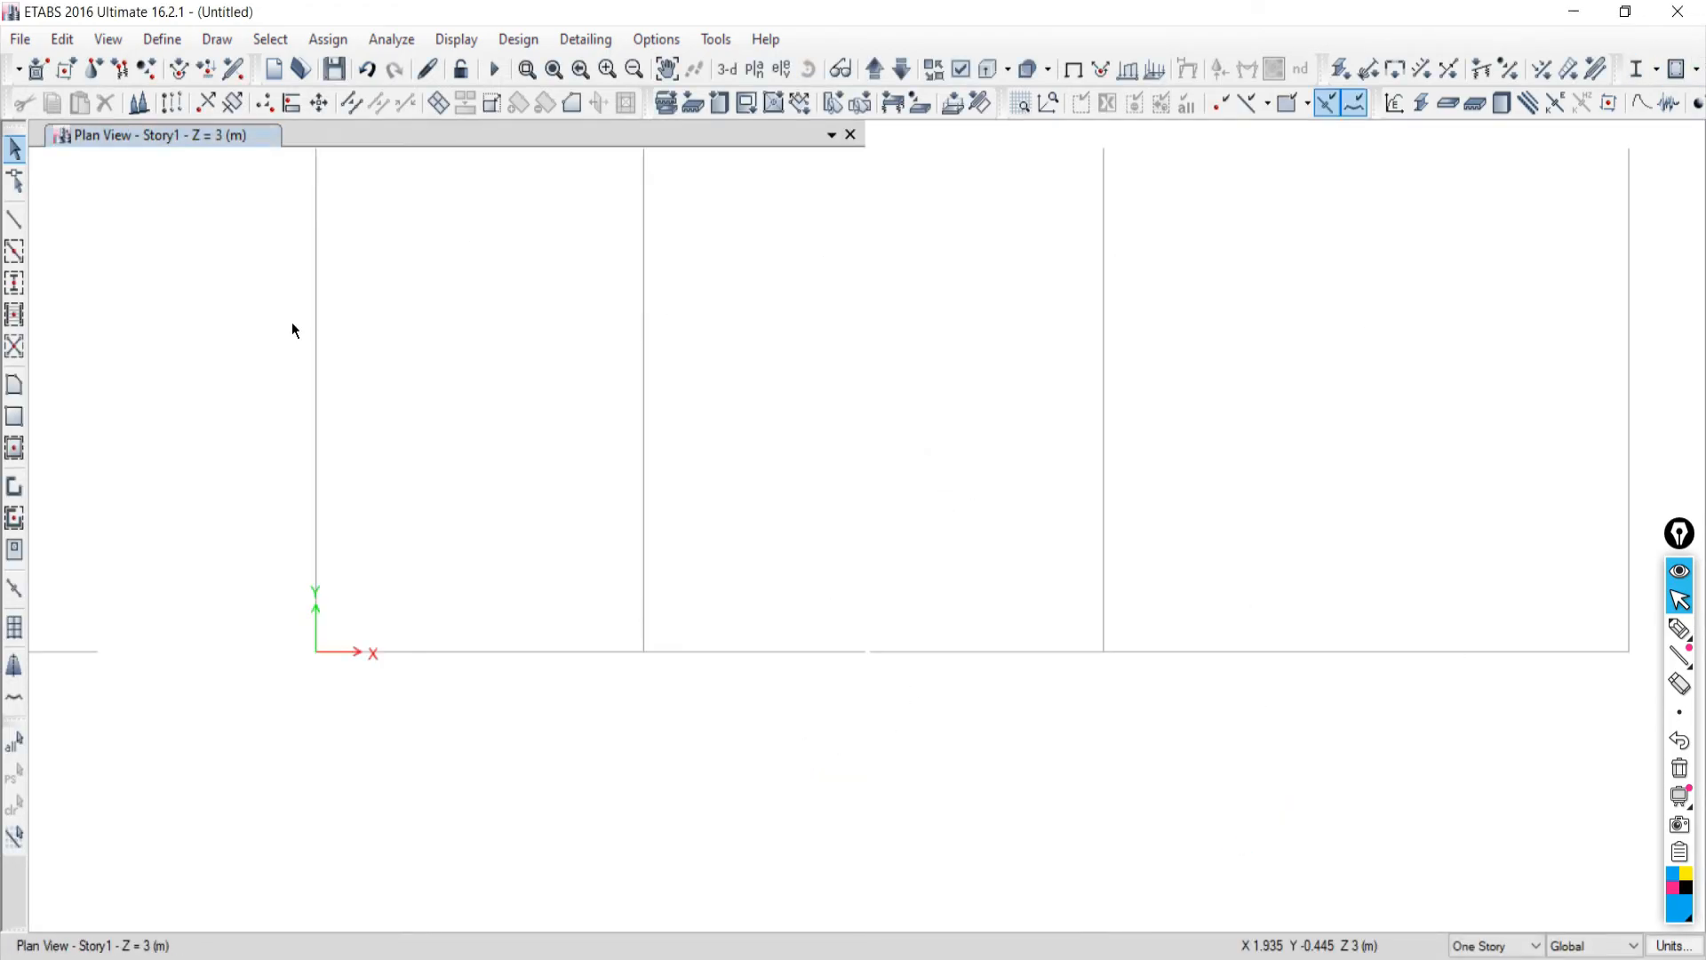
scroll(681, 531, down, 6)
scroll(674, 488, up, 3)
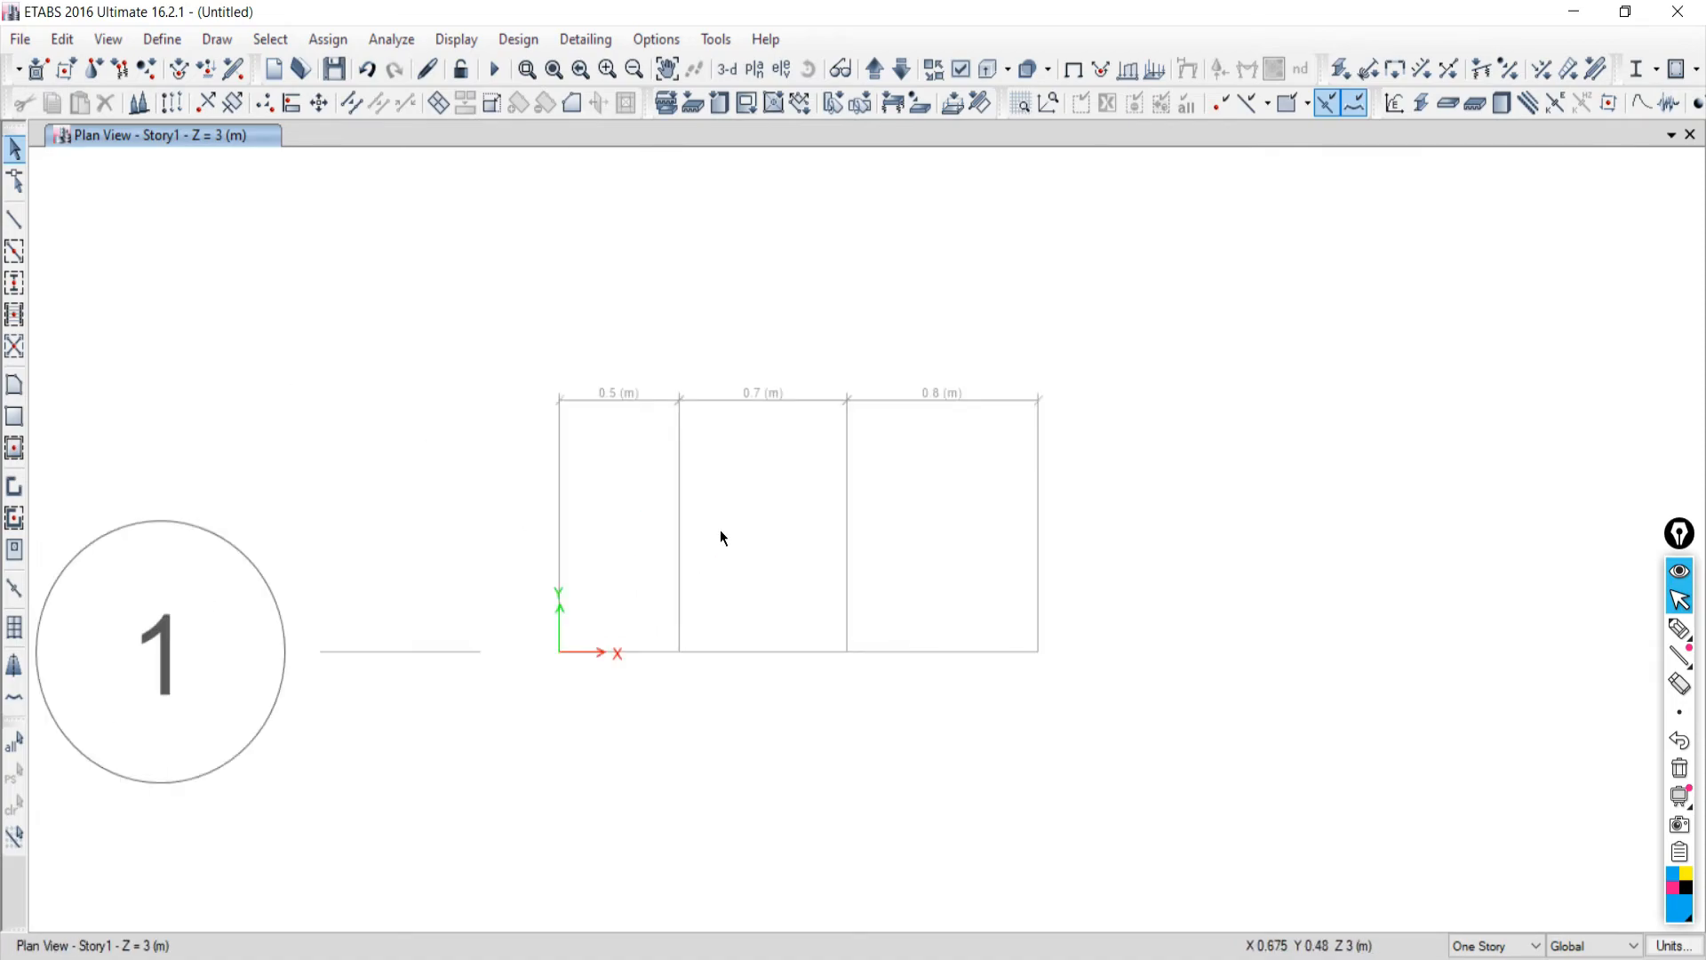
click(781, 69)
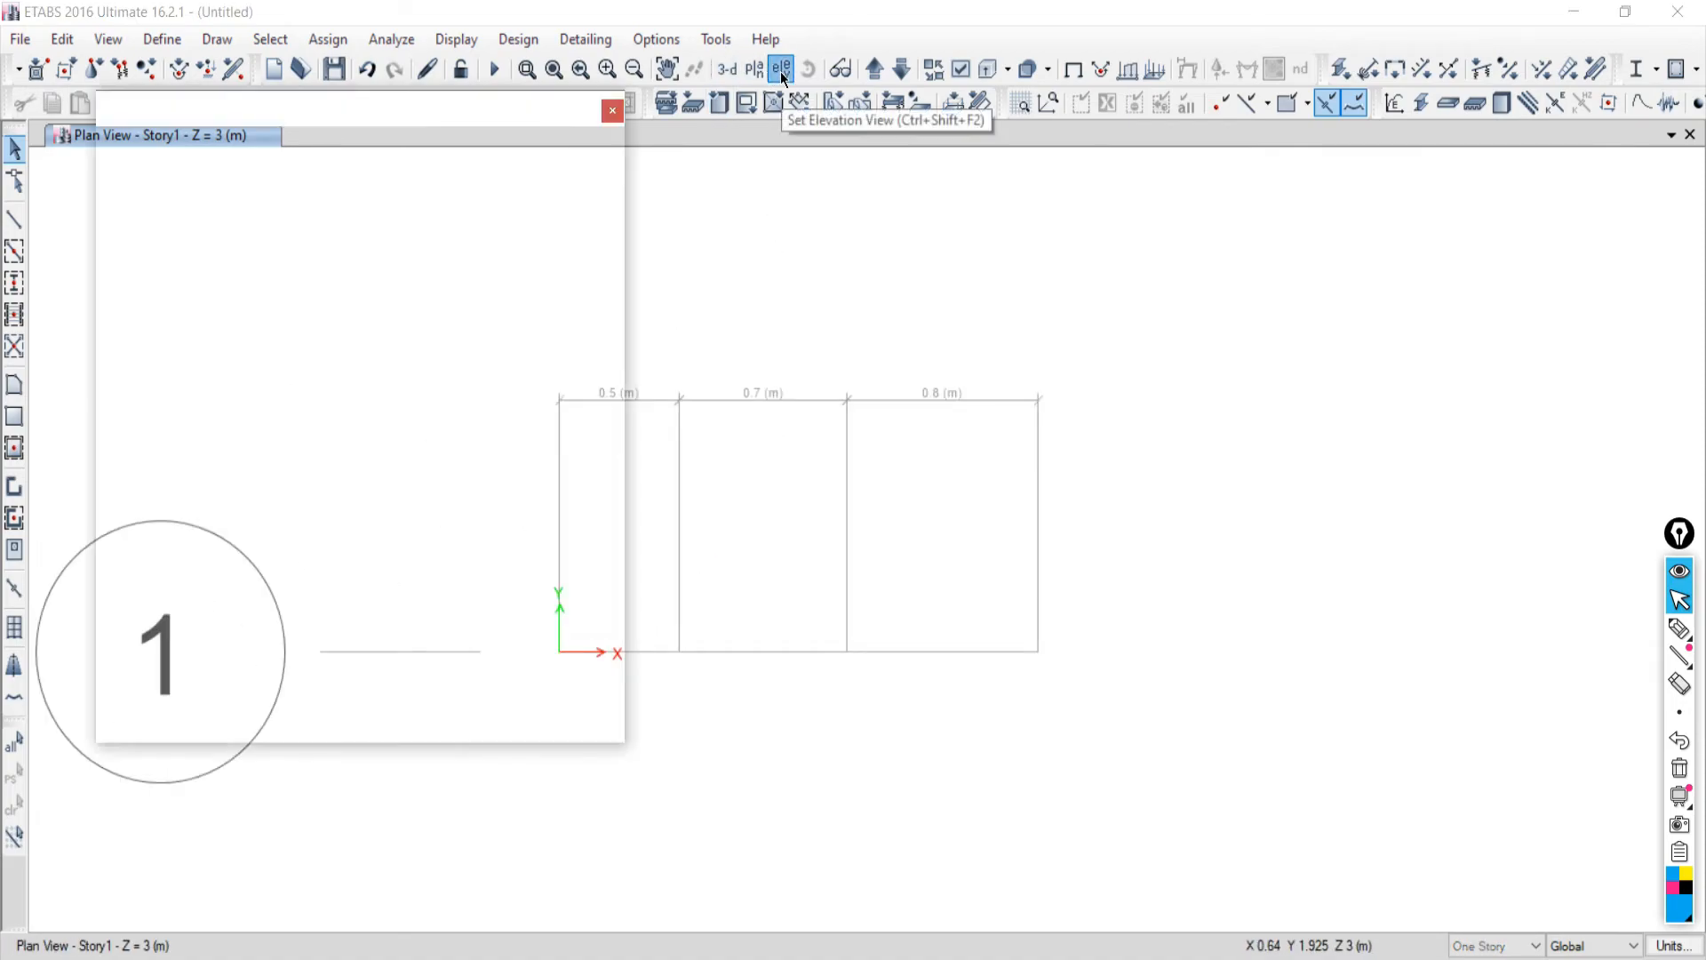
click(663, 426)
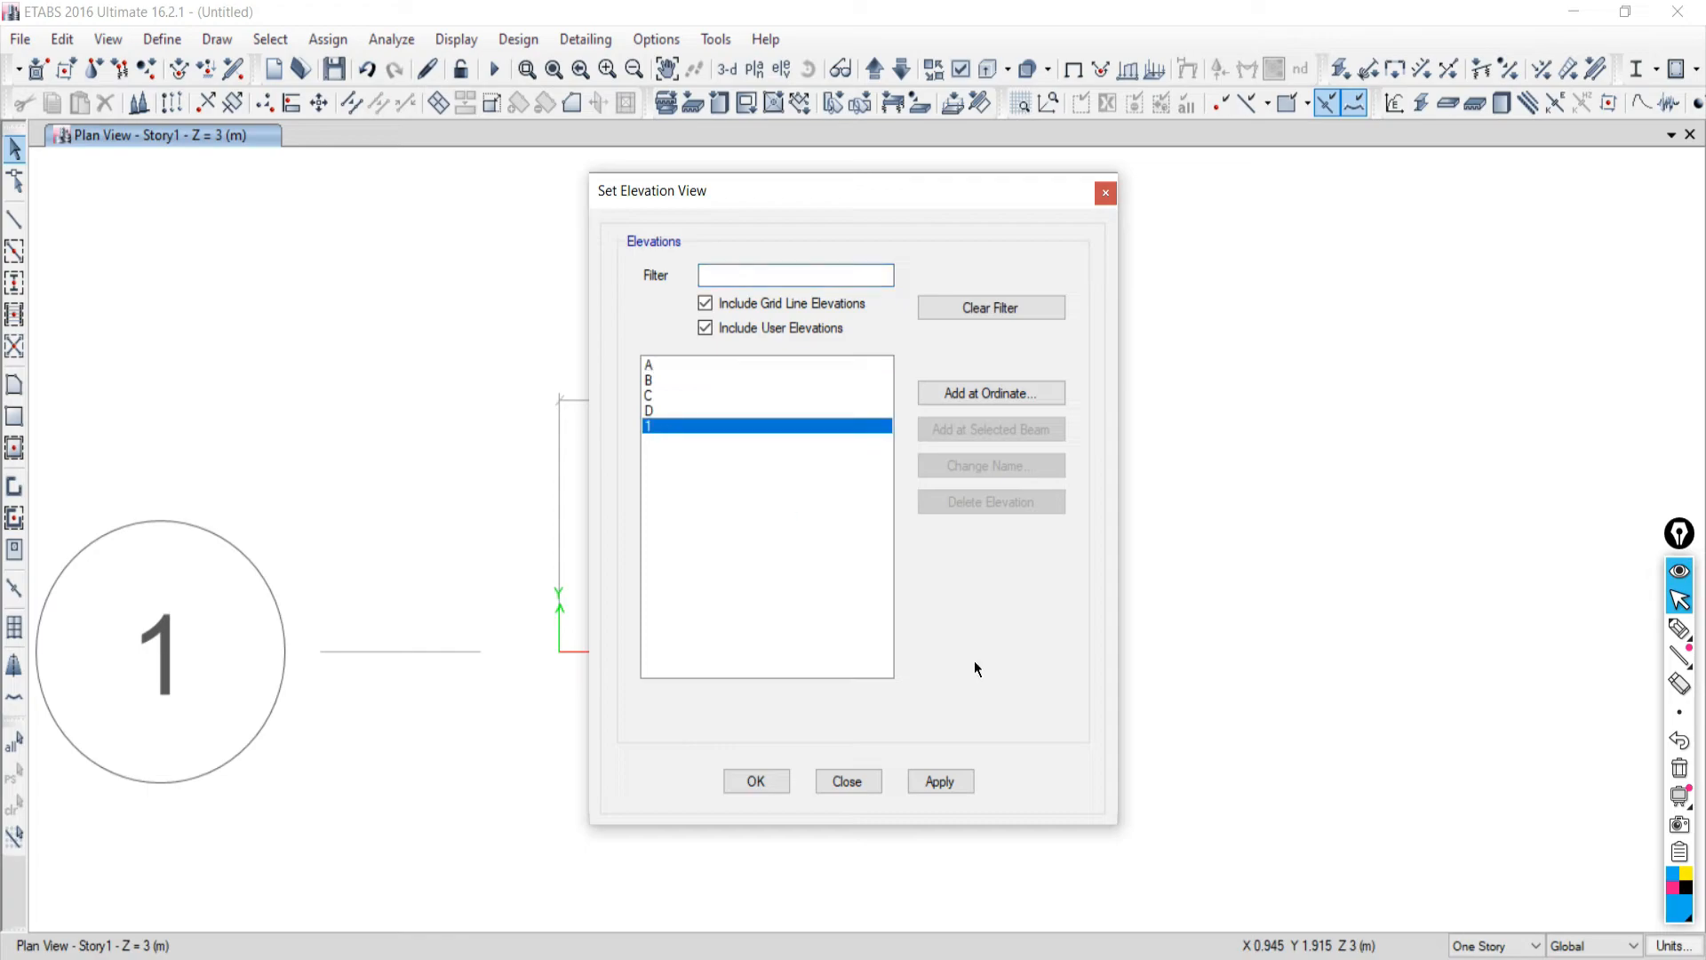
click(919, 781)
scroll(924, 748, down, 3)
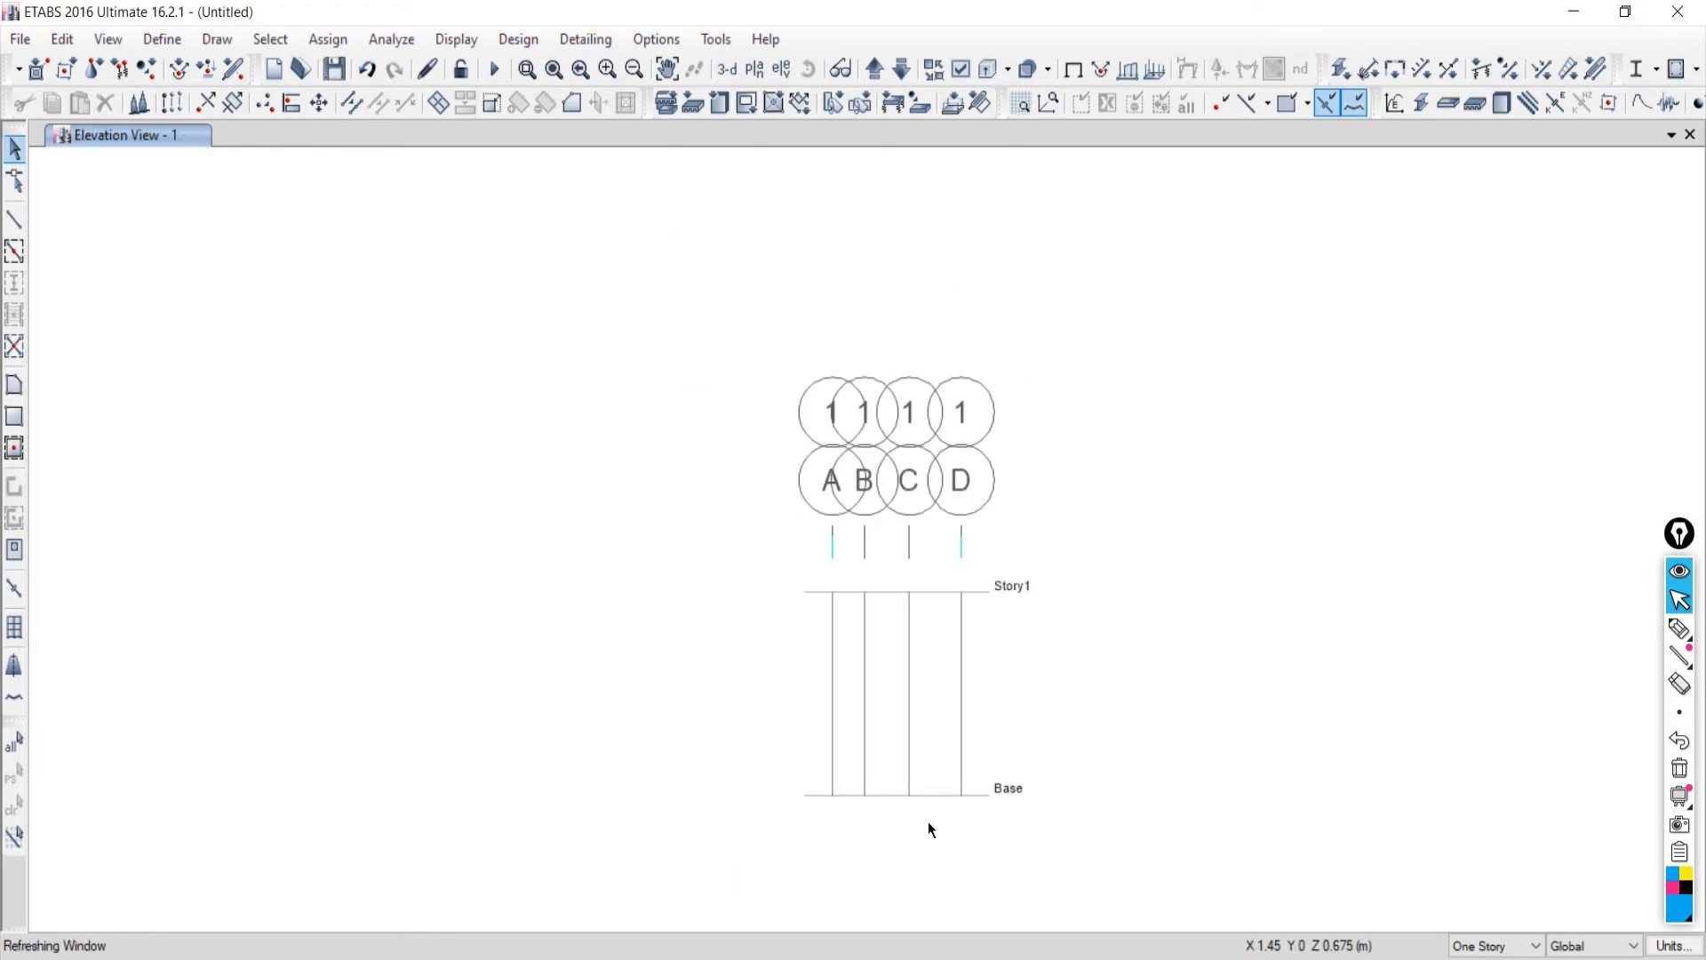
scroll(930, 591, up, 3)
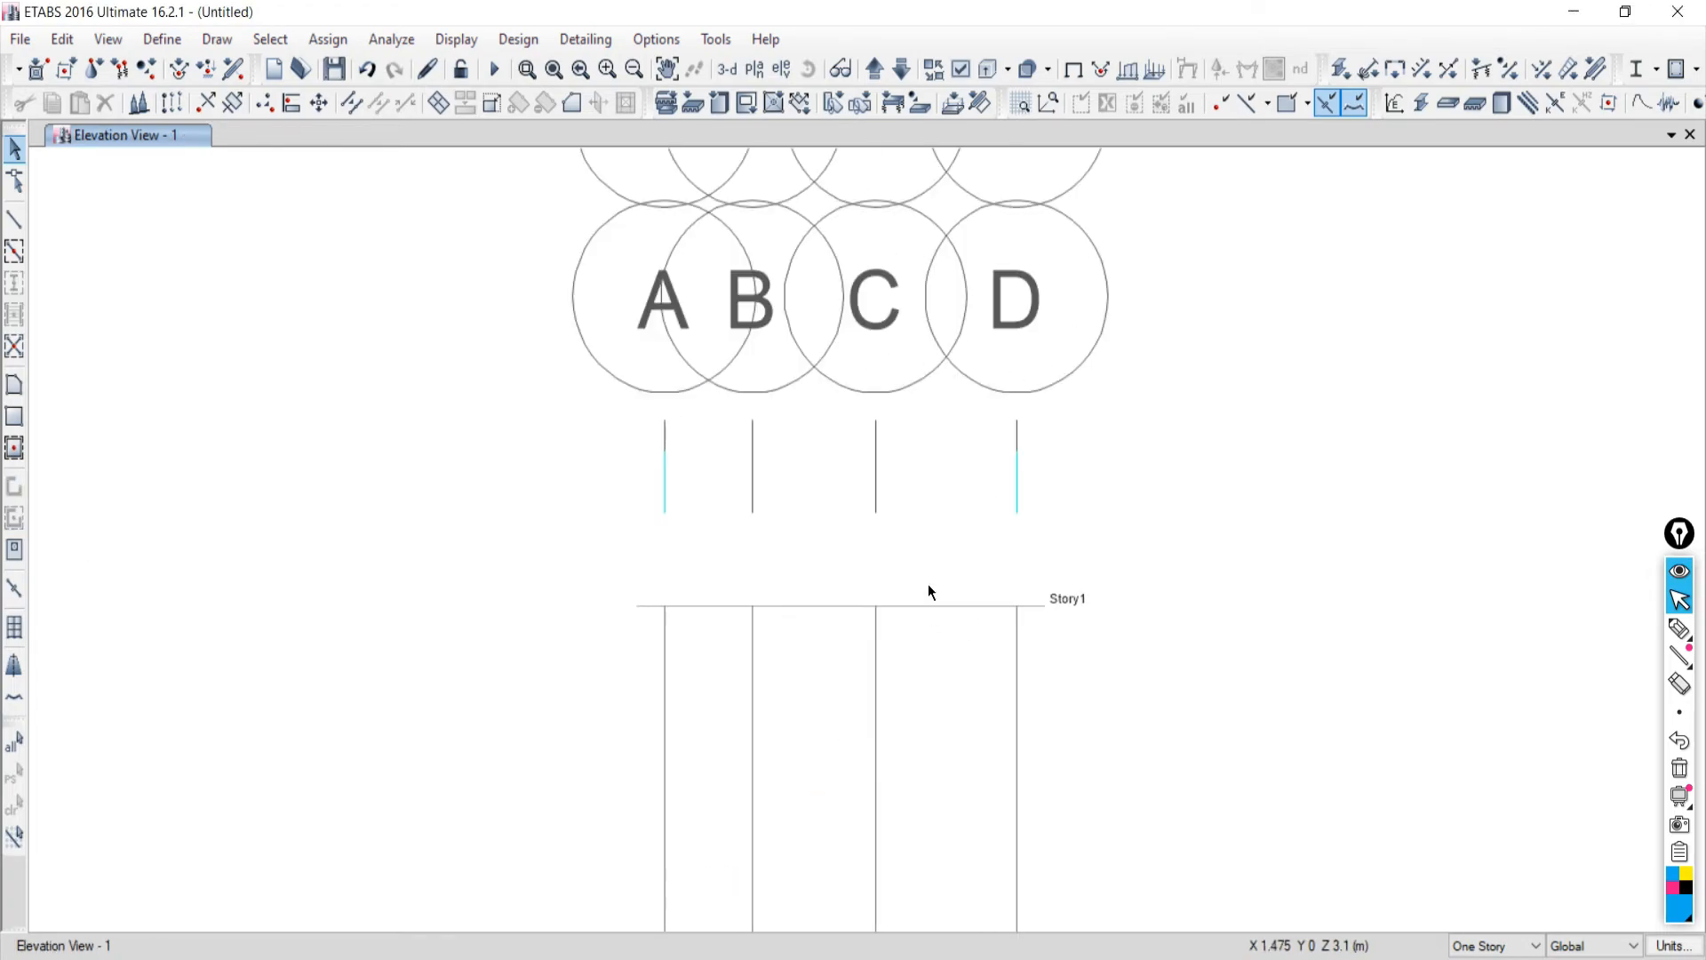
middle_drag(925, 728, 896, 438)
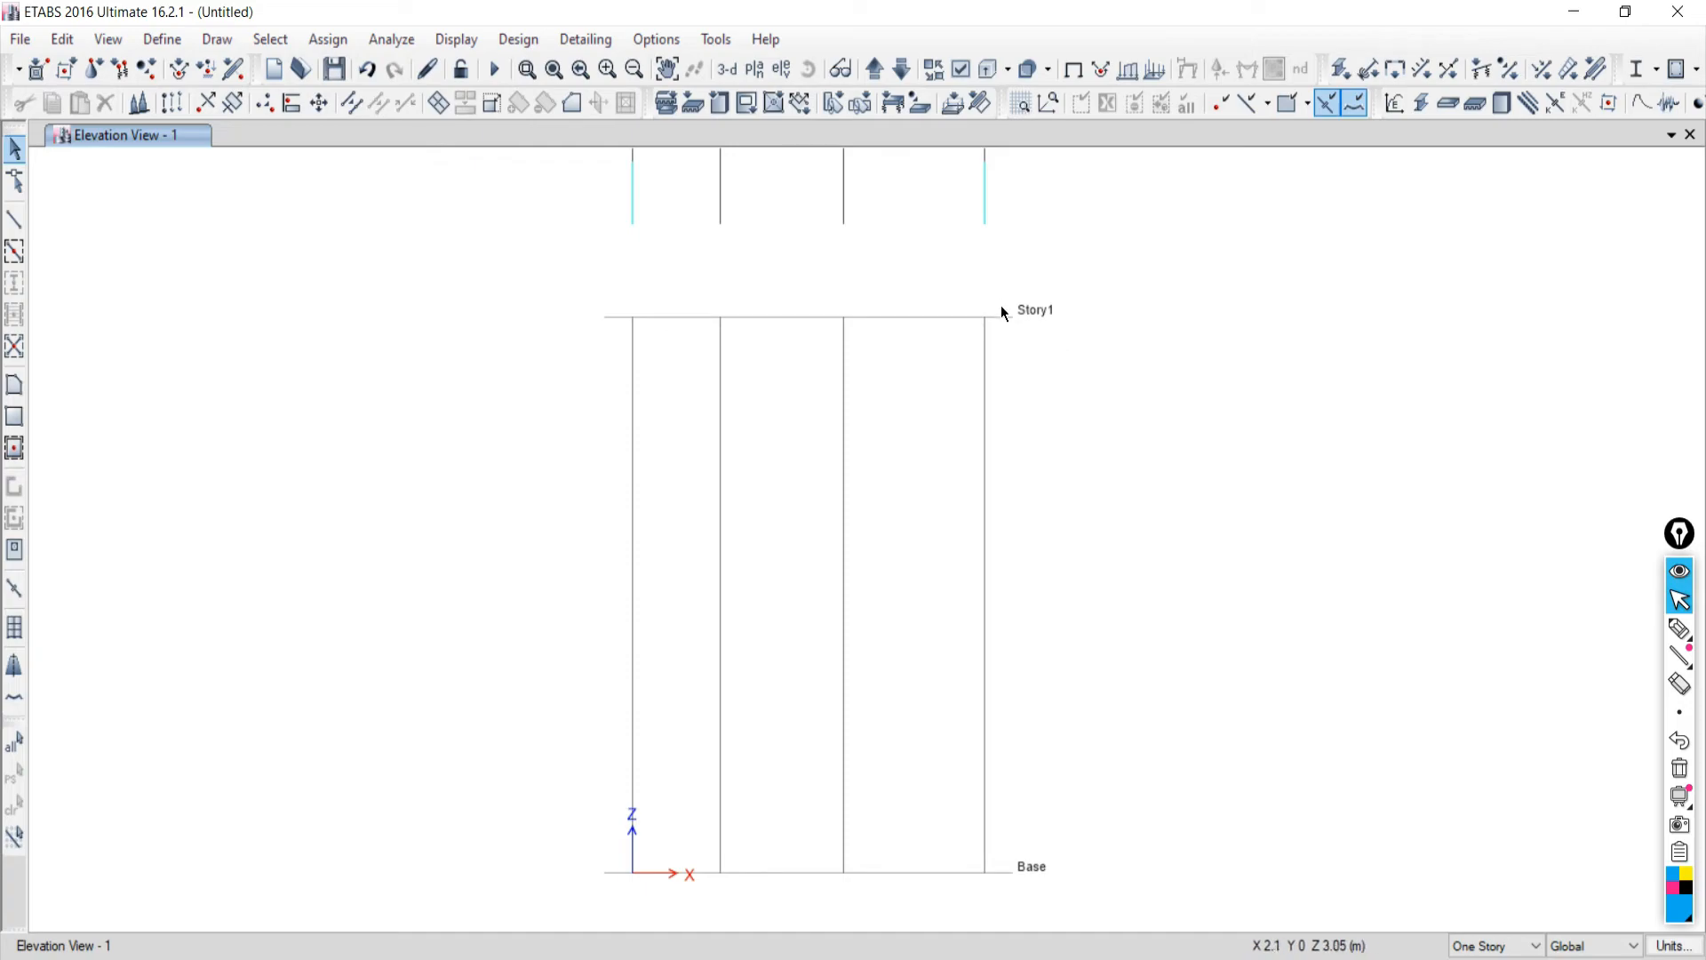
middle_drag(824, 857, 789, 598)
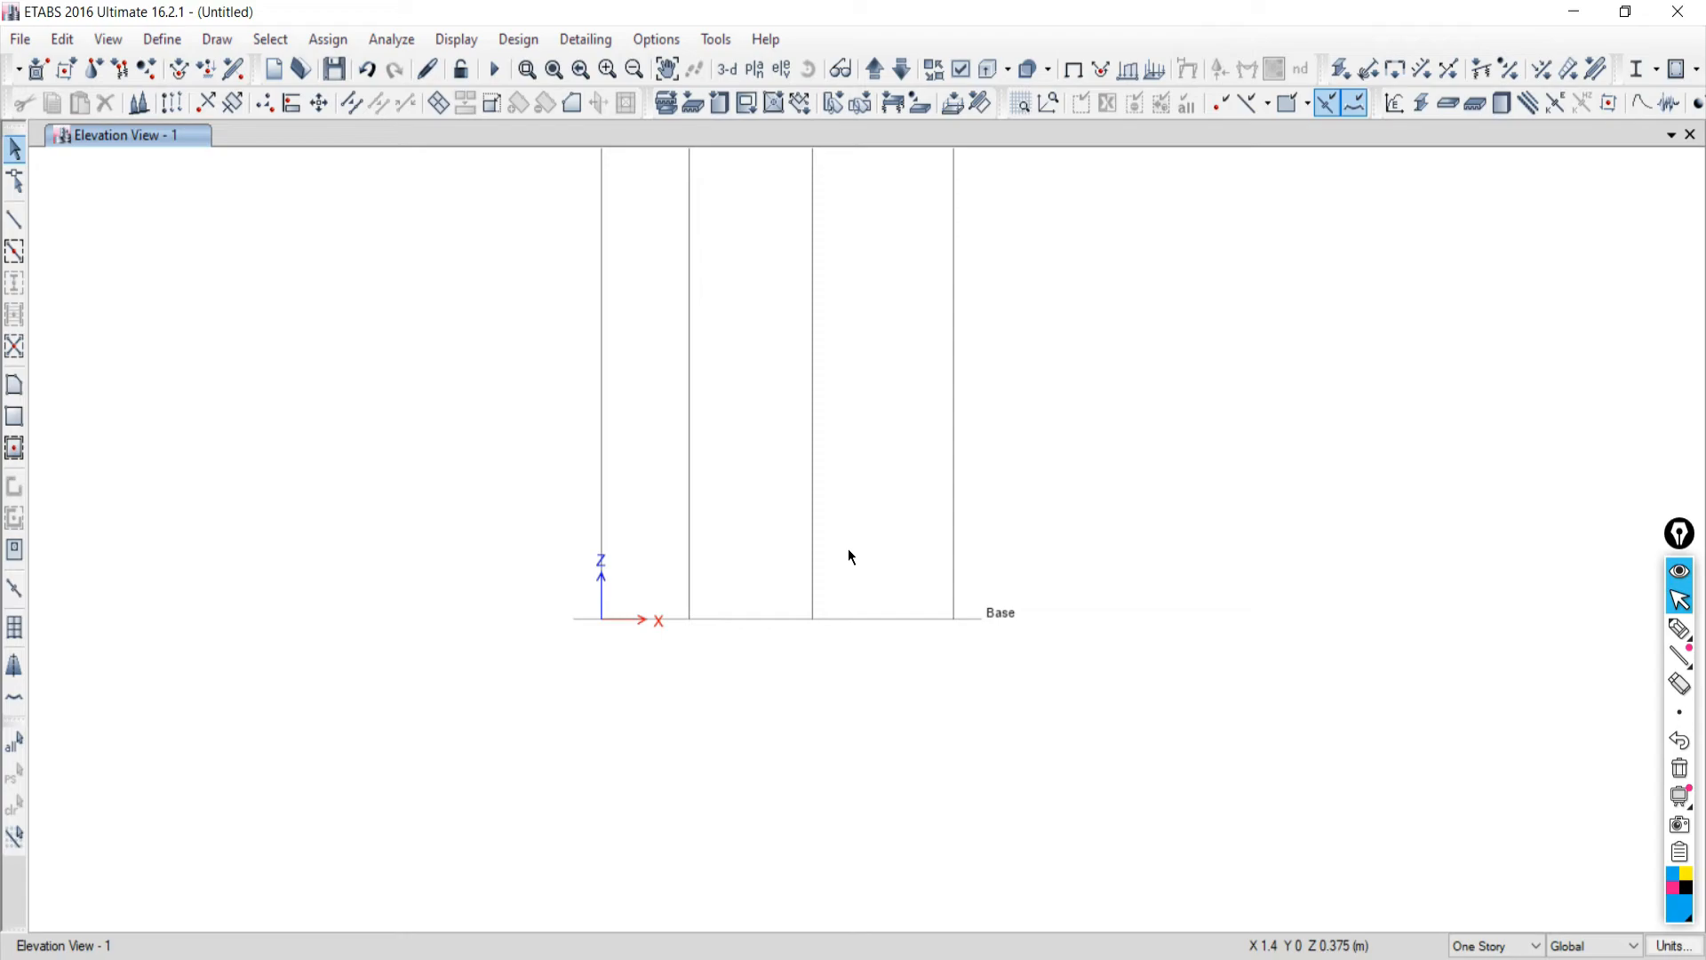
Examine the Story1 level of the elevation and compare it with the cantilever beam figure in the PDF.
middle_drag(867, 480, 867, 947)
scroll(824, 608, up, 3)
scroll(824, 608, up, 1)
scroll(830, 607, down, 4)
scroll(830, 608, up, 3)
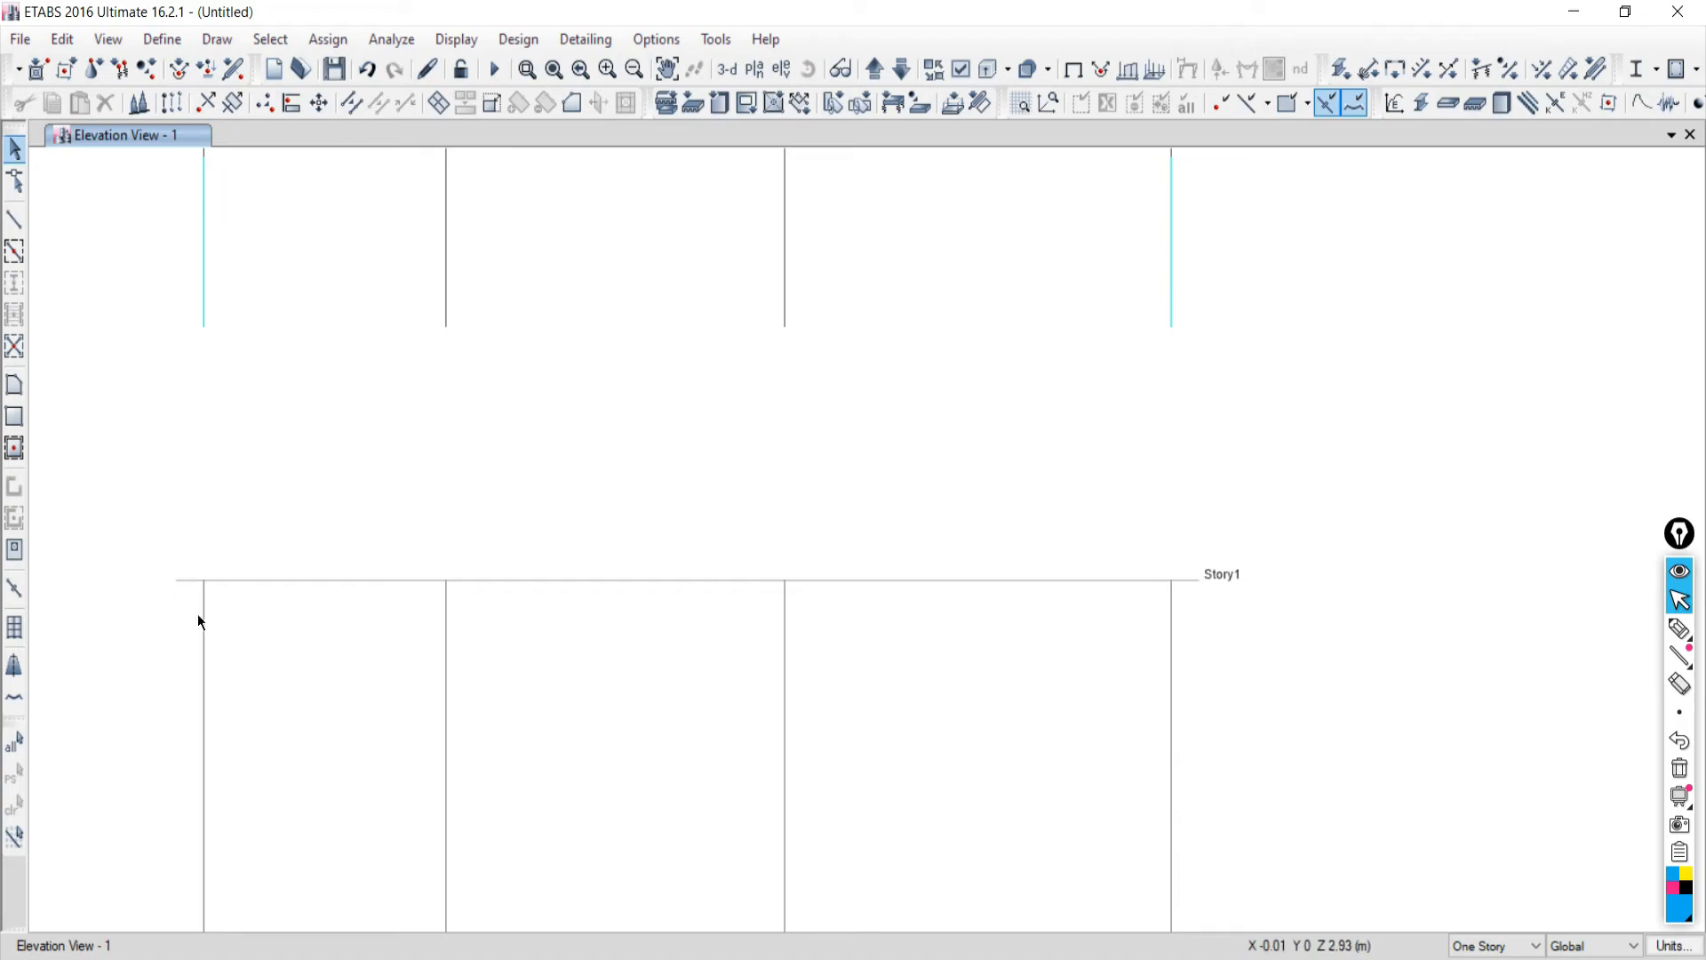
scroll(416, 585, down, 3)
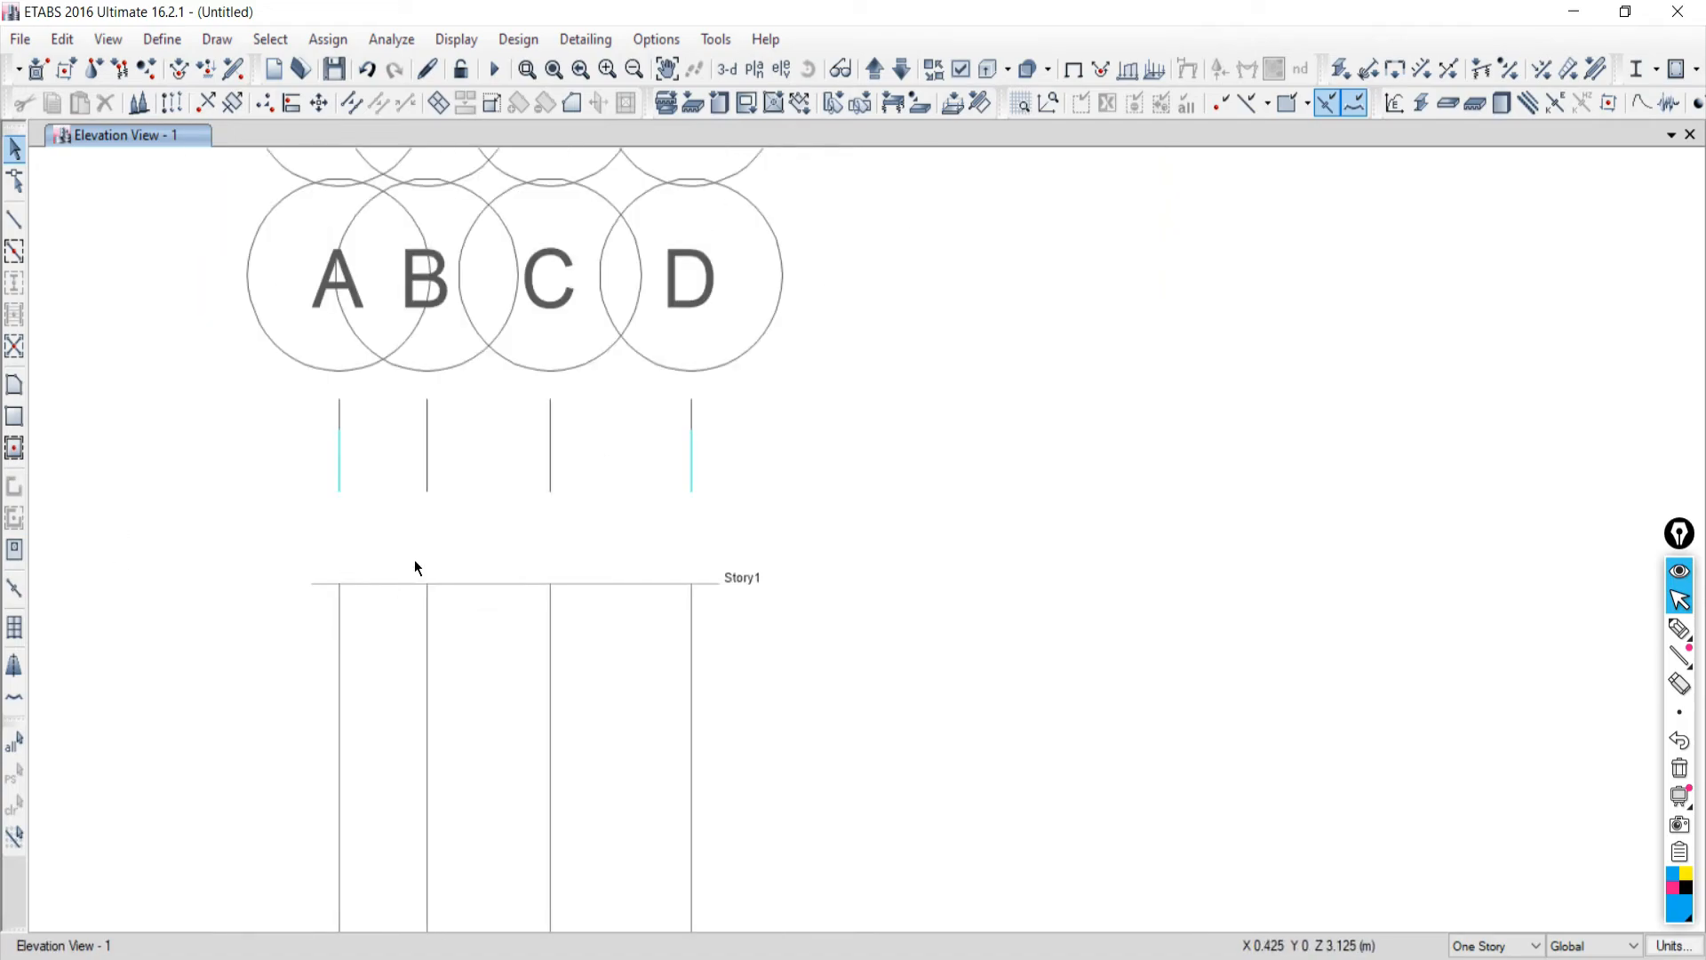
click(394, 956)
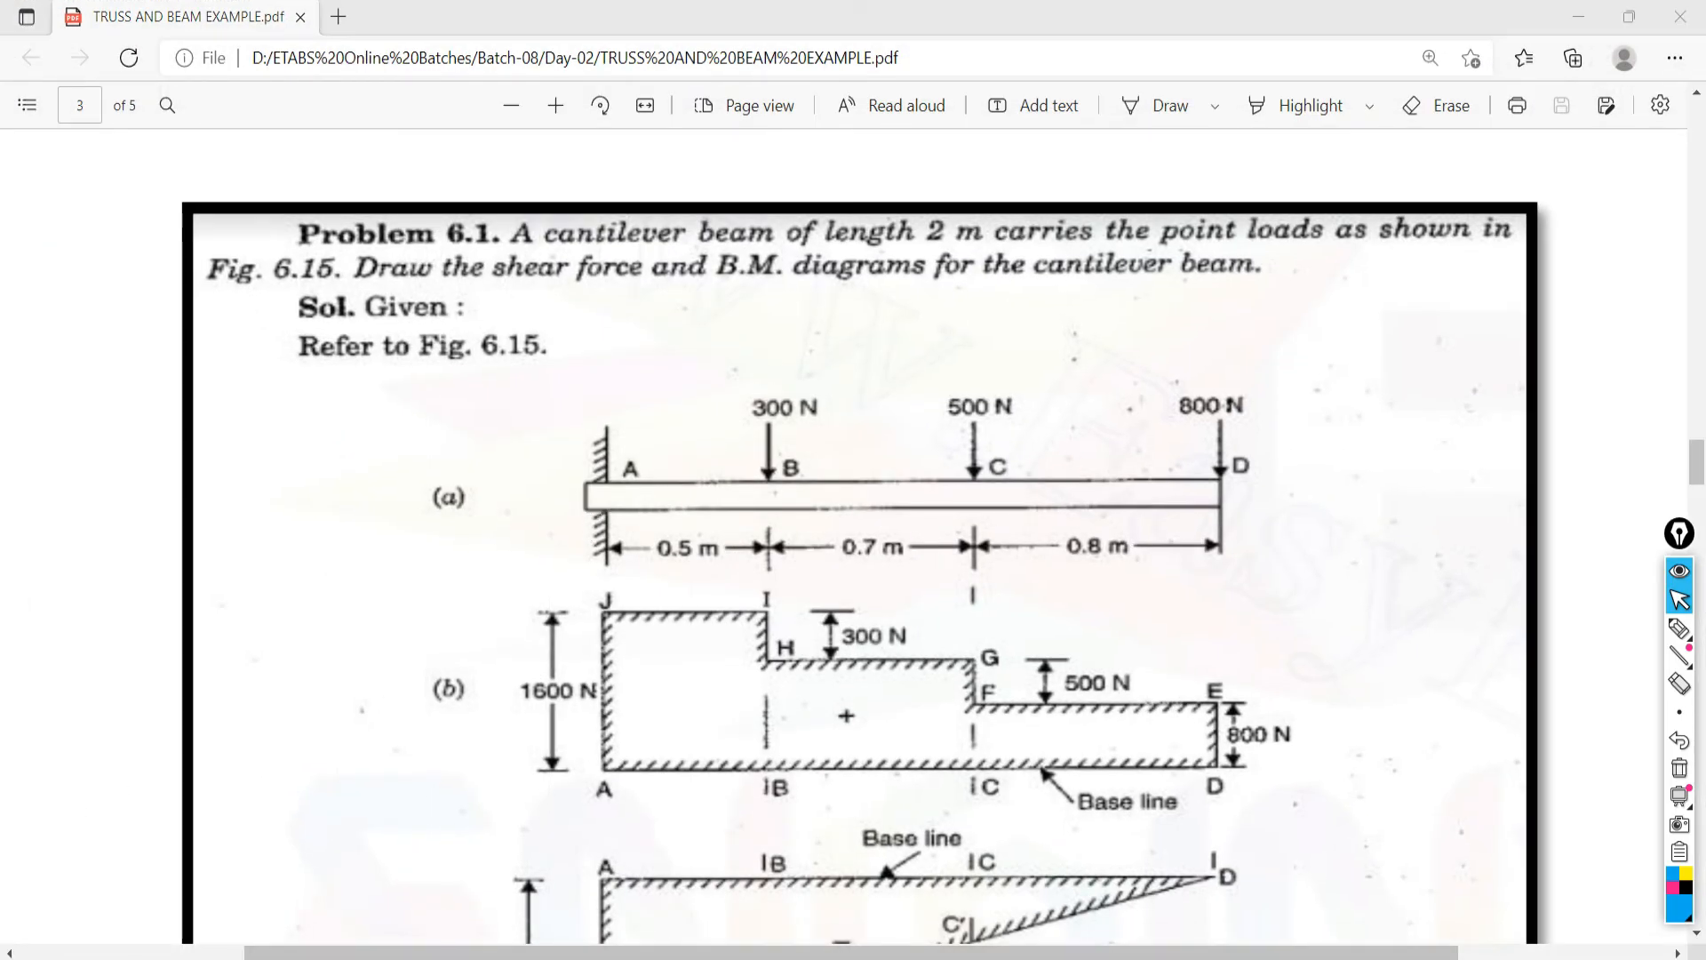
key(alt+Tab)
Draw a frame beam along Story1 from grid A to grid B, and undo it.
click(14, 217)
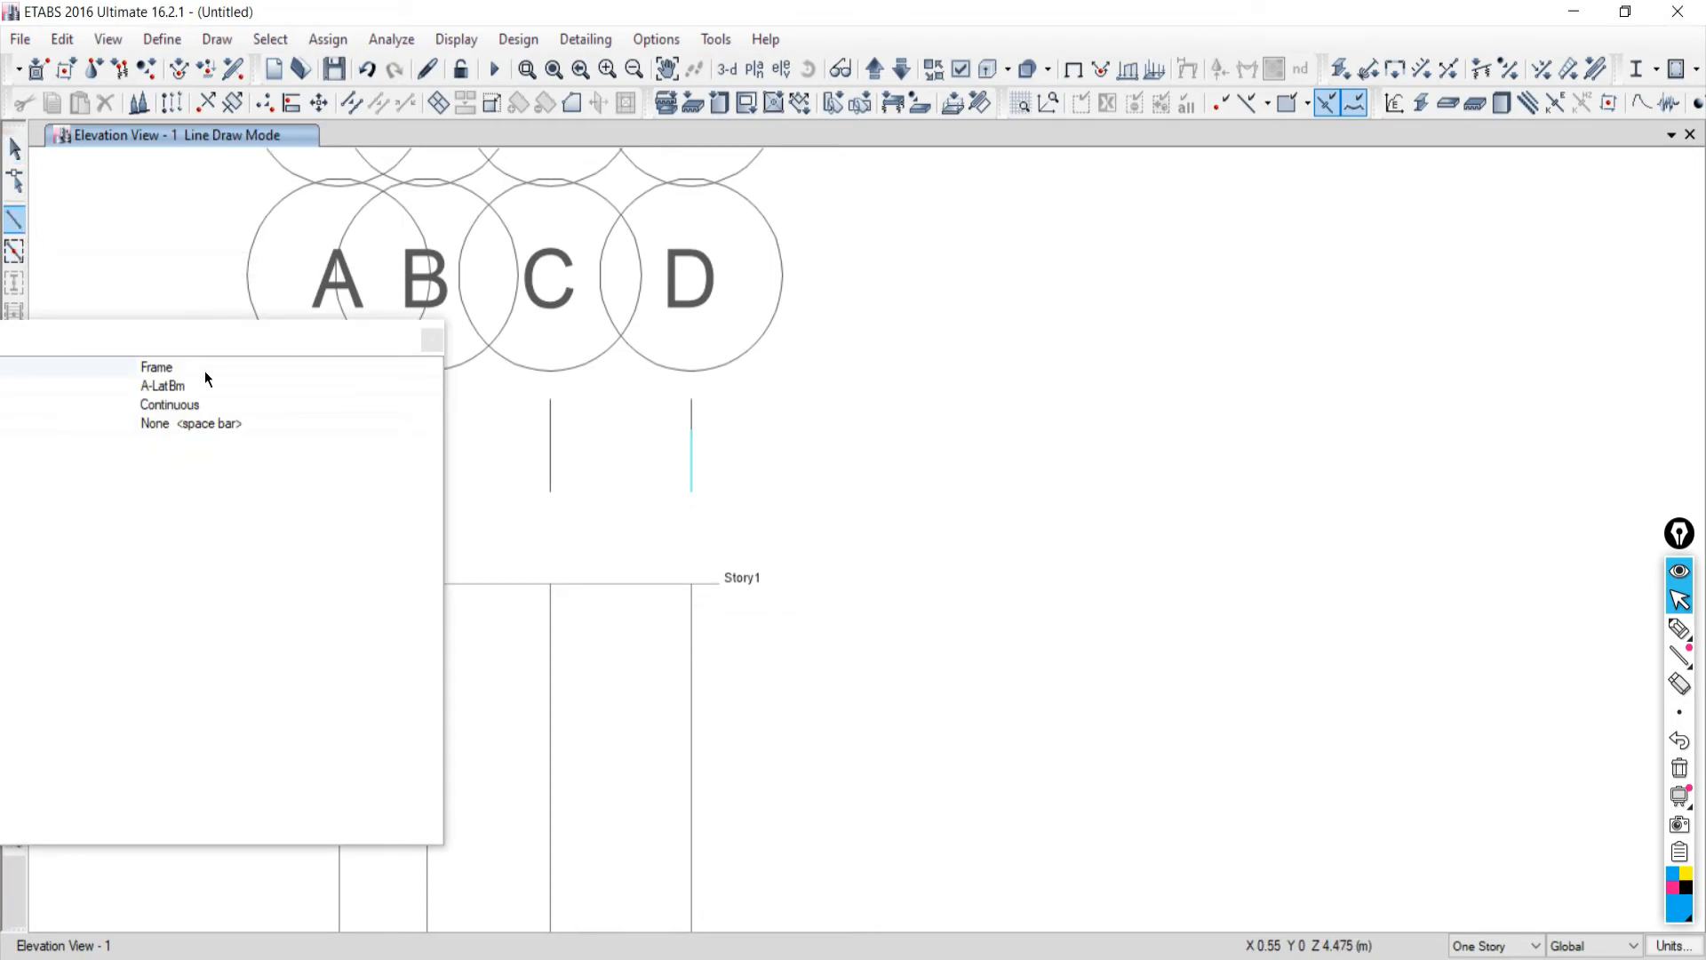
click(433, 339)
scroll(327, 716, up, 3)
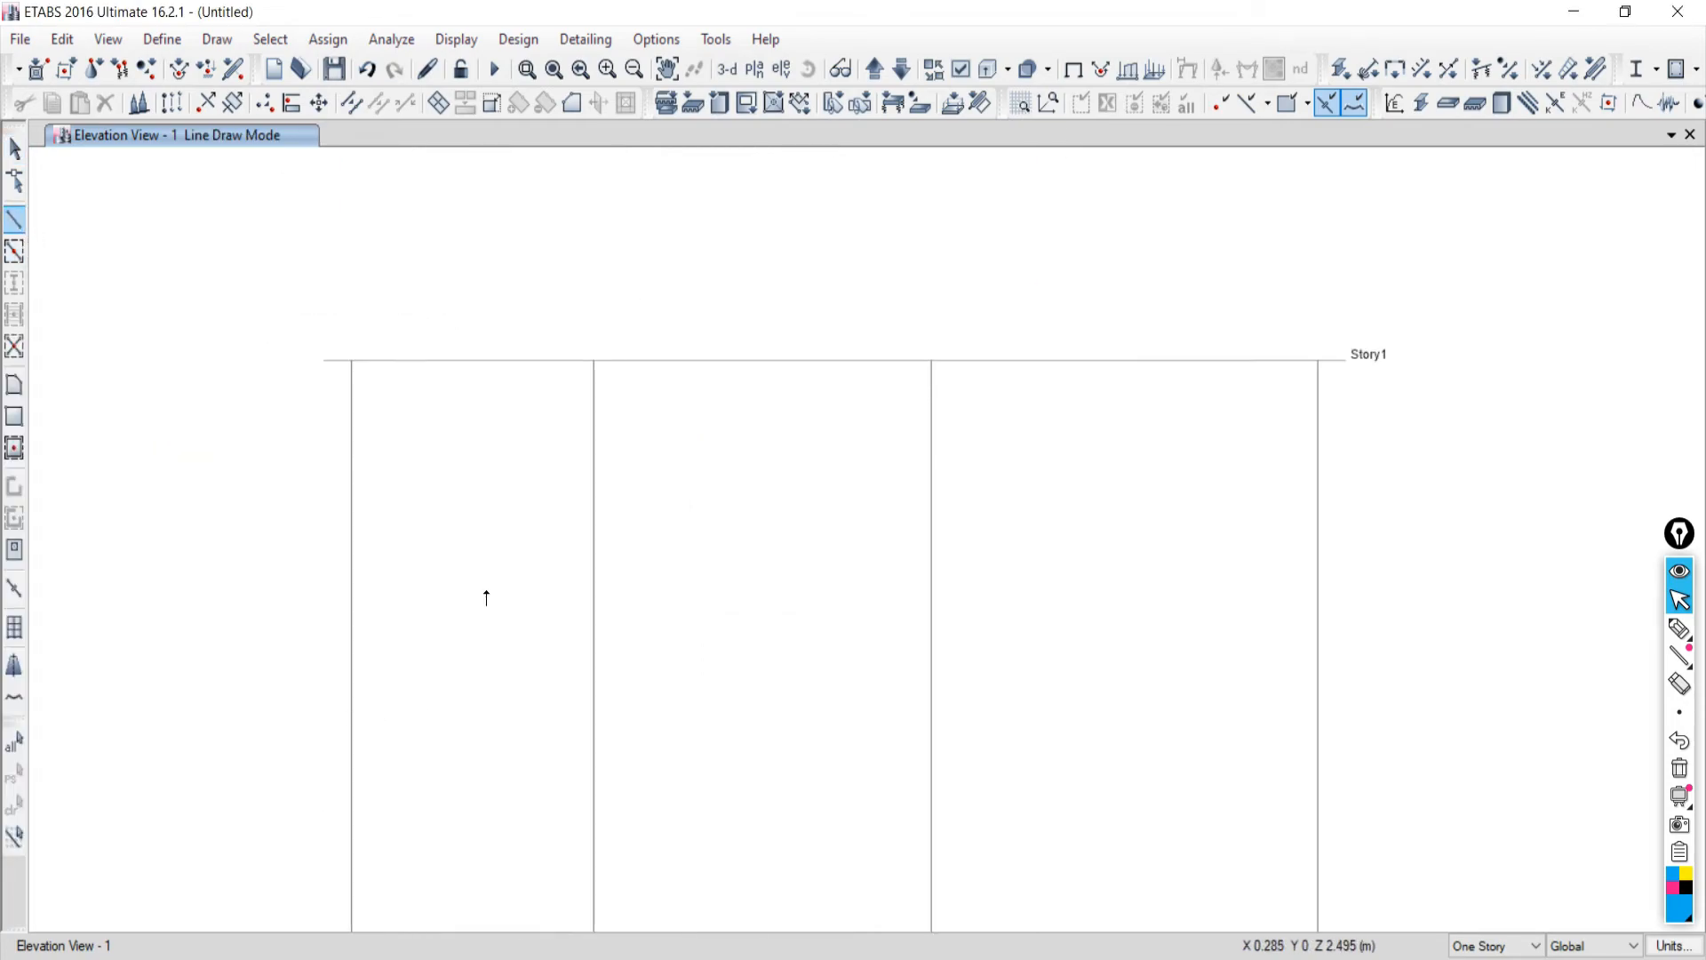
click(352, 360)
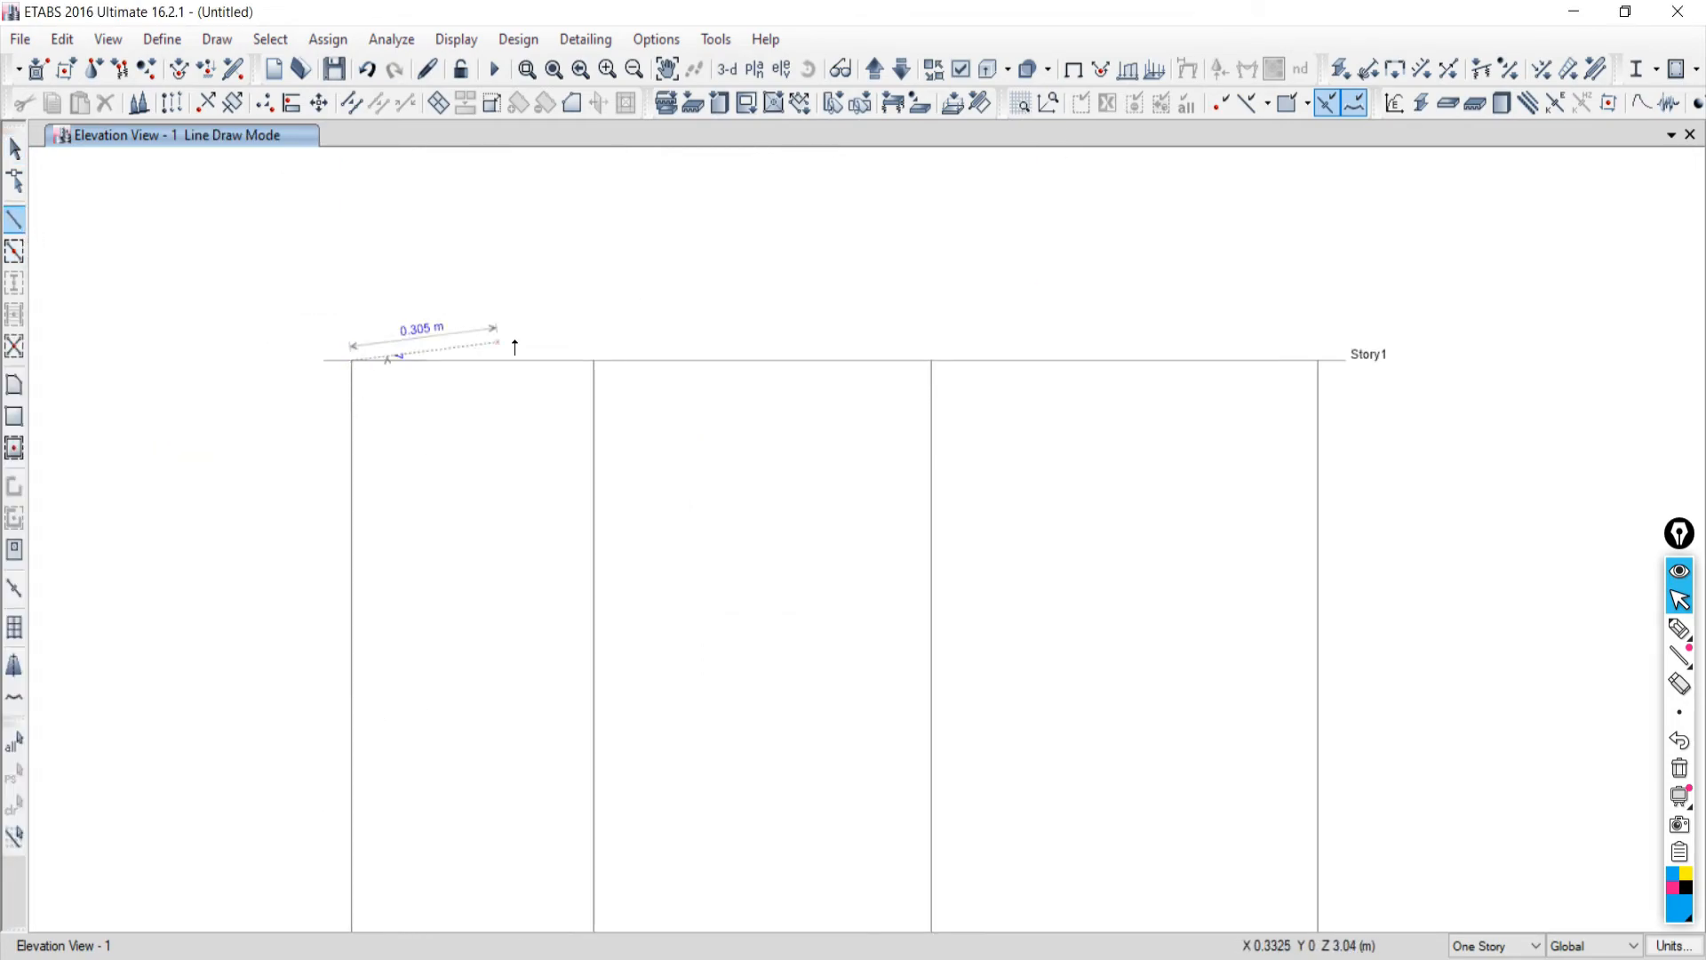
click(593, 360)
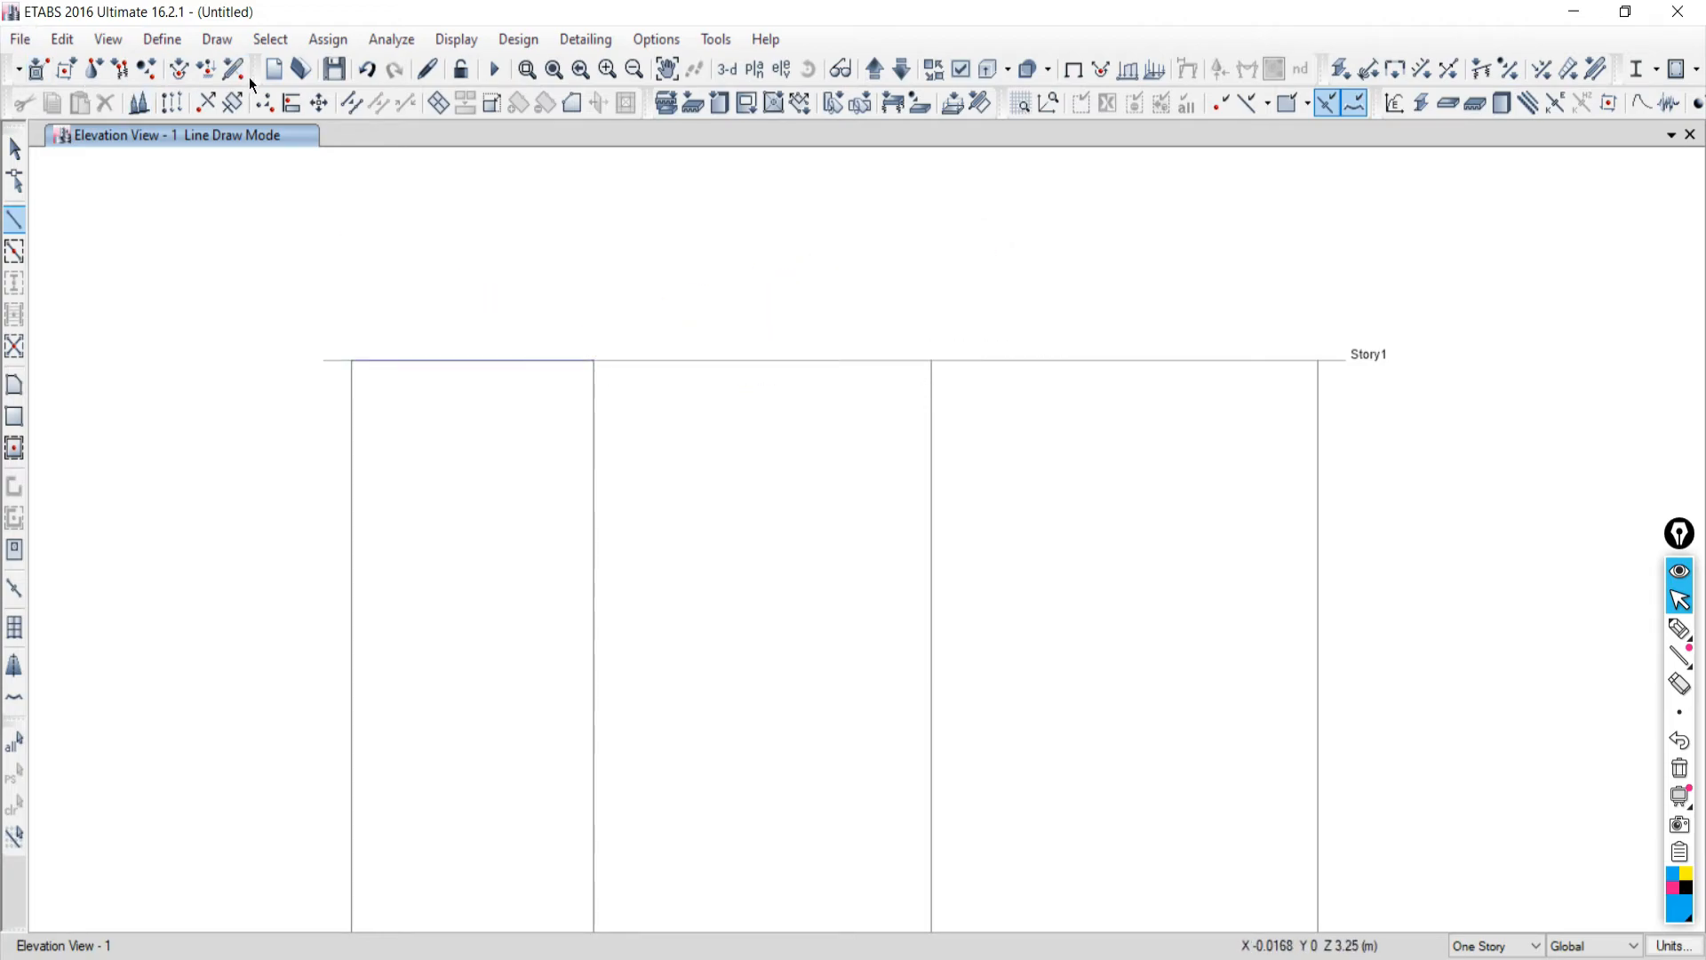
click(364, 71)
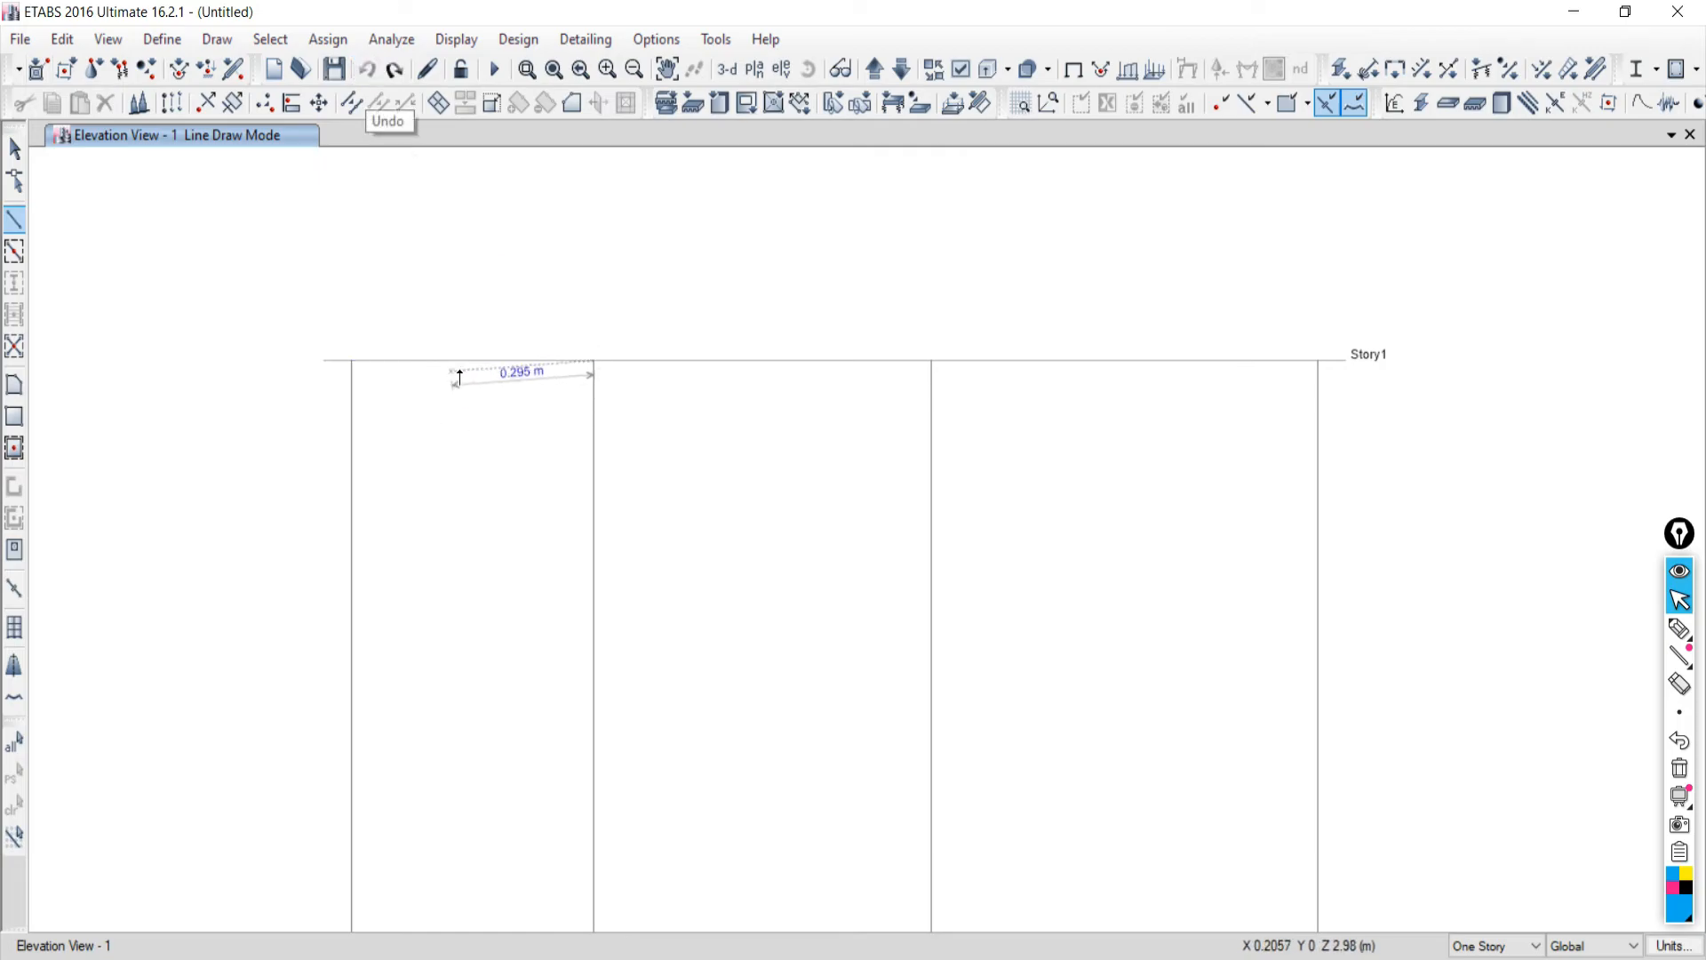
click(351, 957)
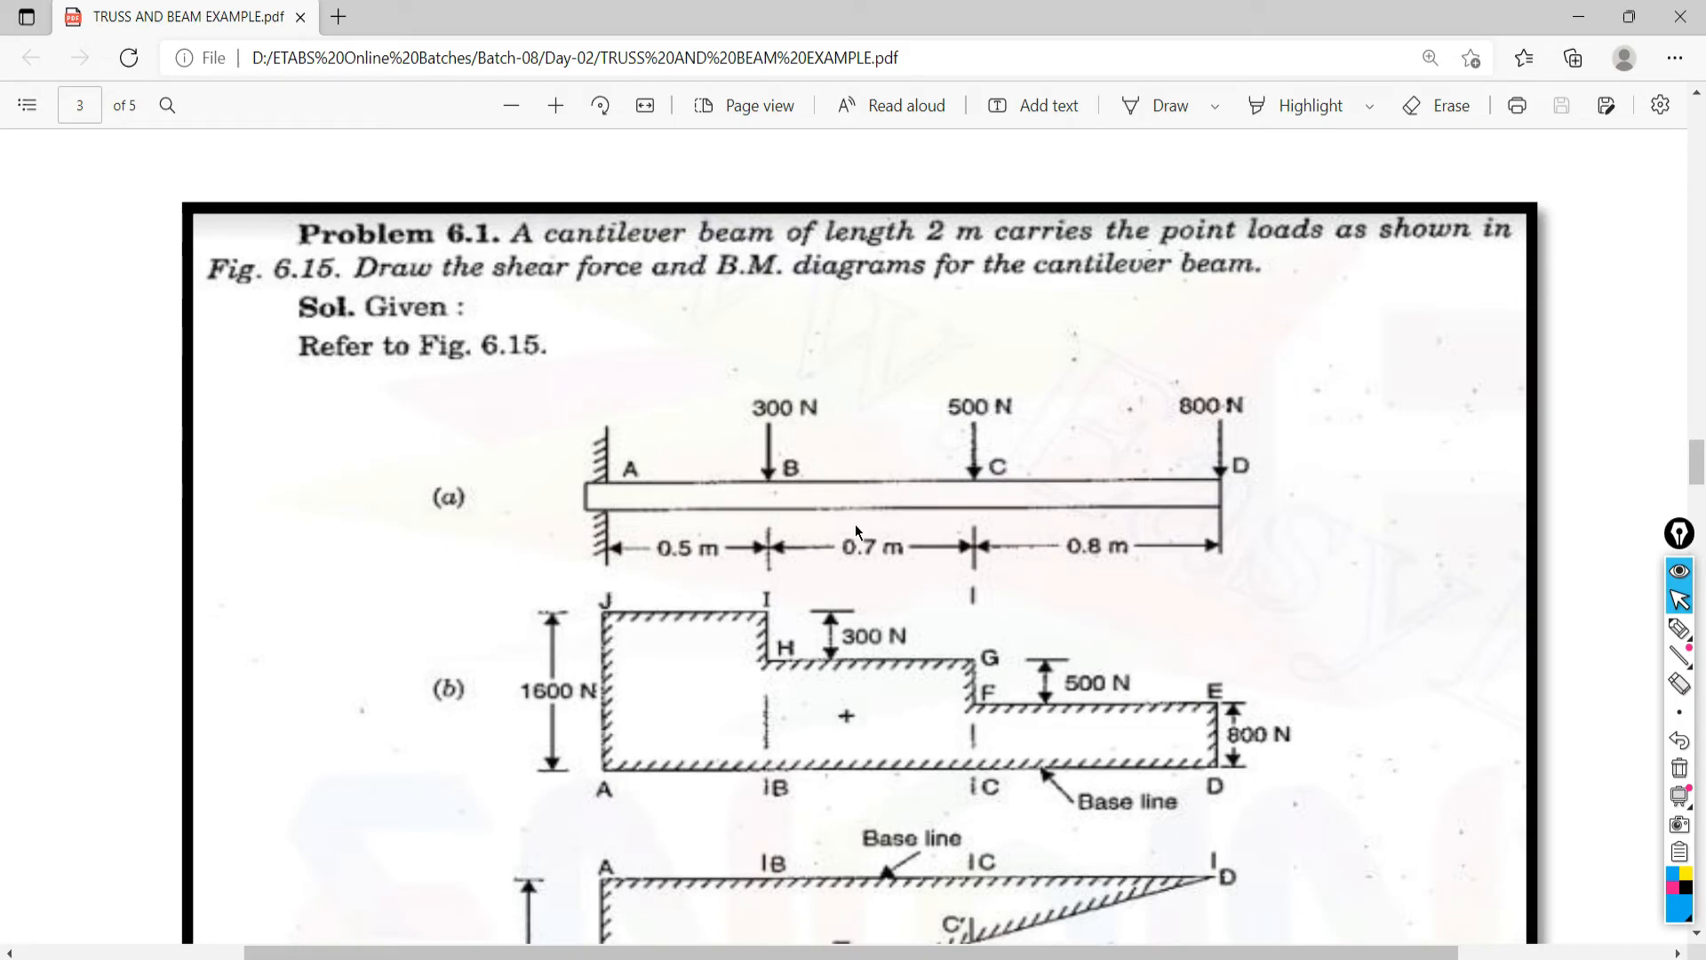
click(387, 956)
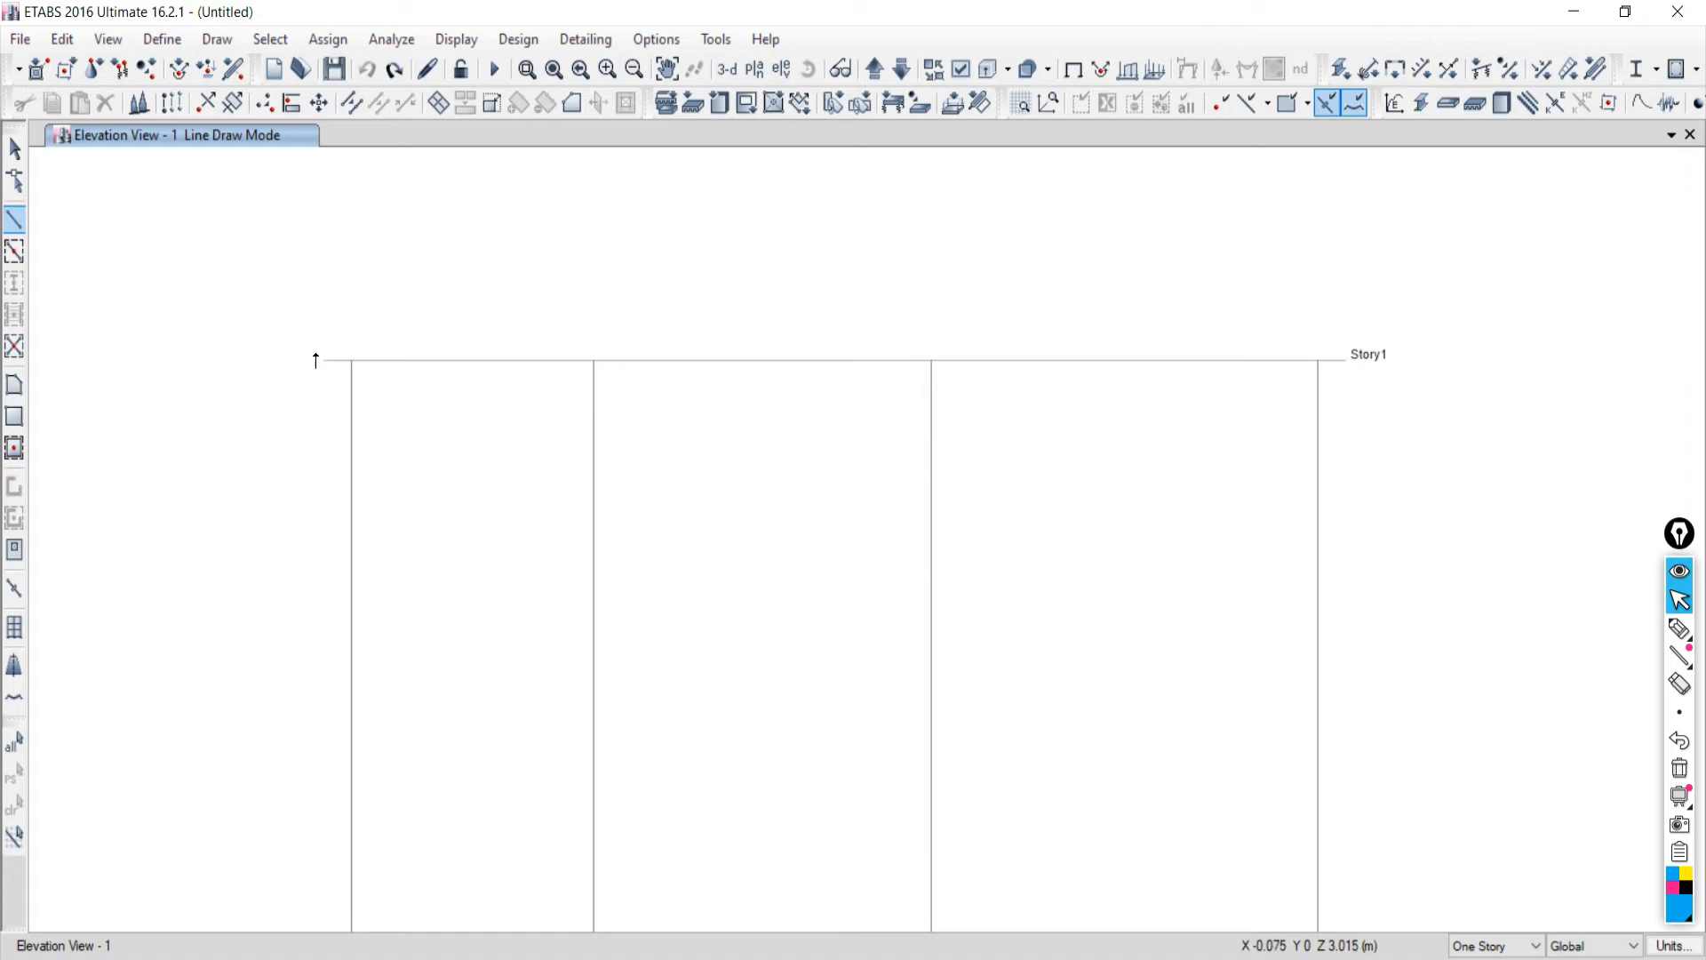
click(352, 360)
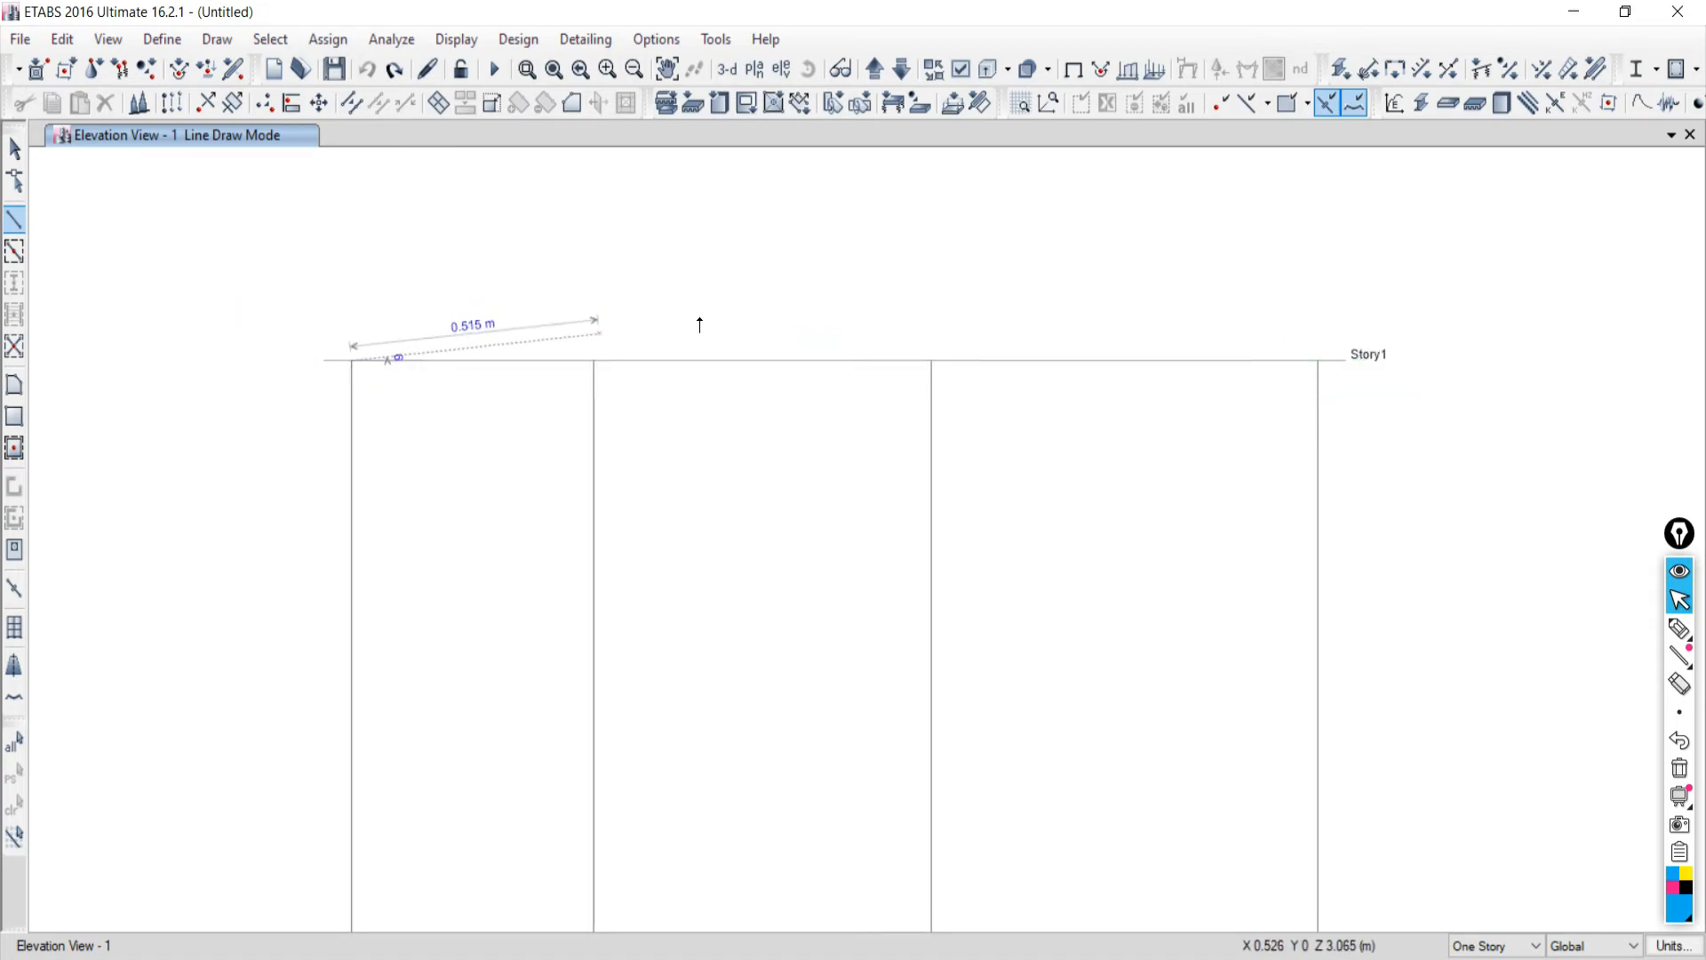
key(Escape)
click(628, 956)
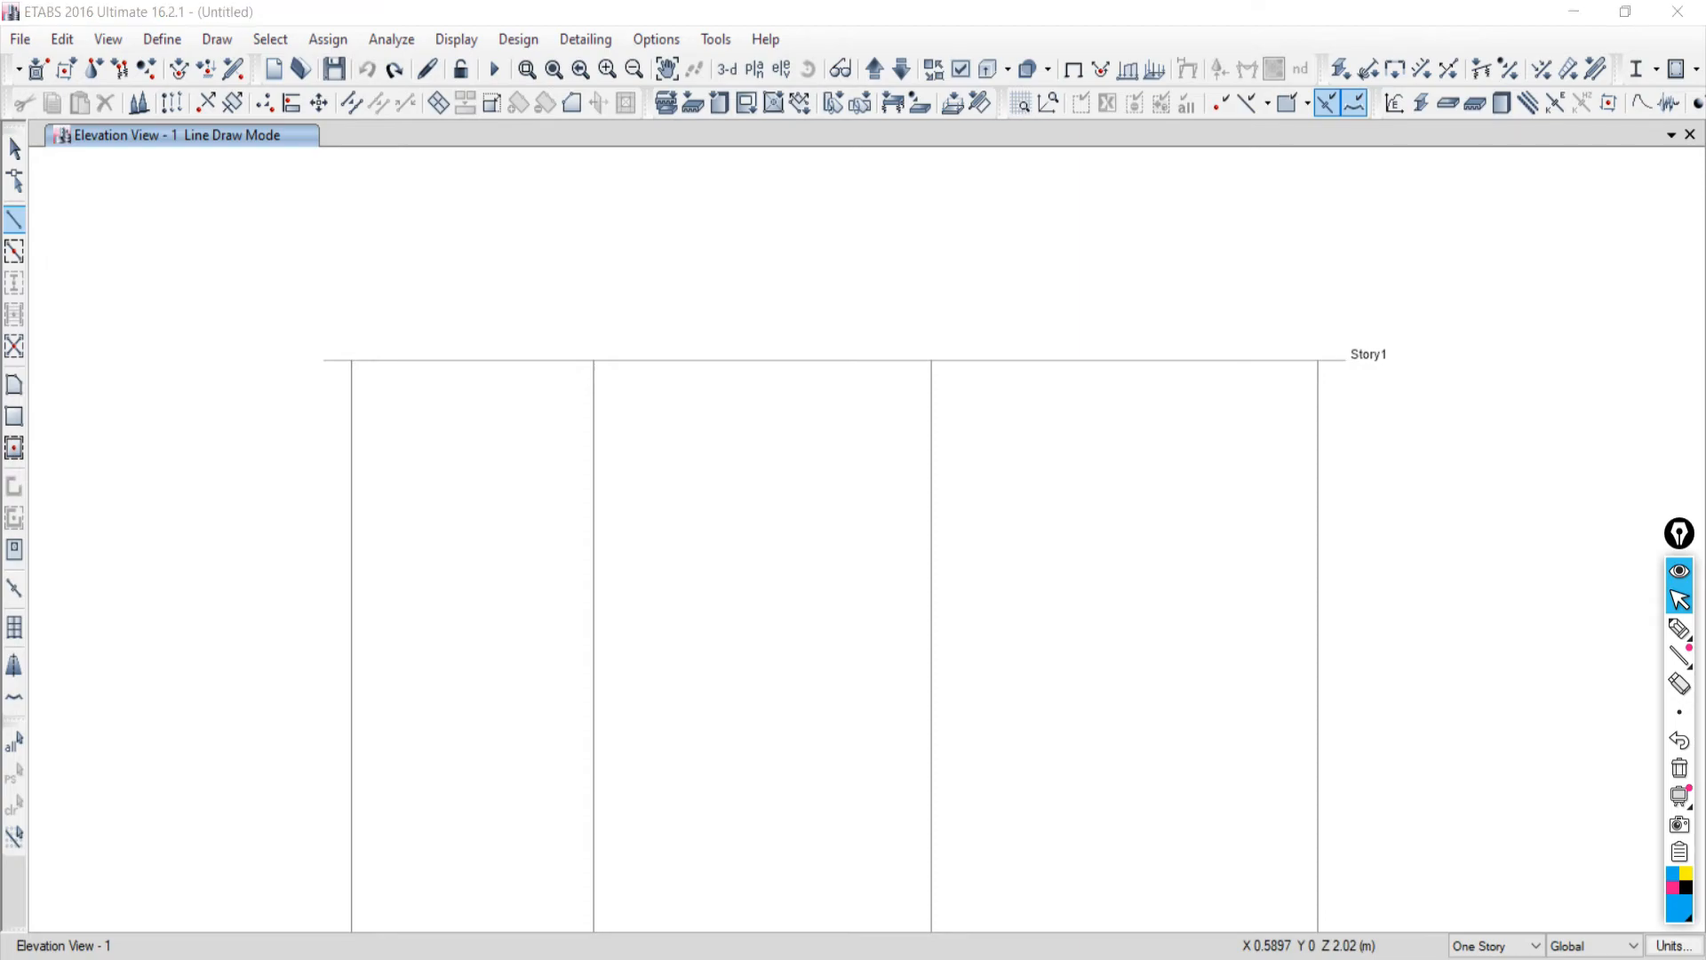
click(628, 956)
Draw a single continuous frame beam along Story1 from grid A to grid D.
click(351, 361)
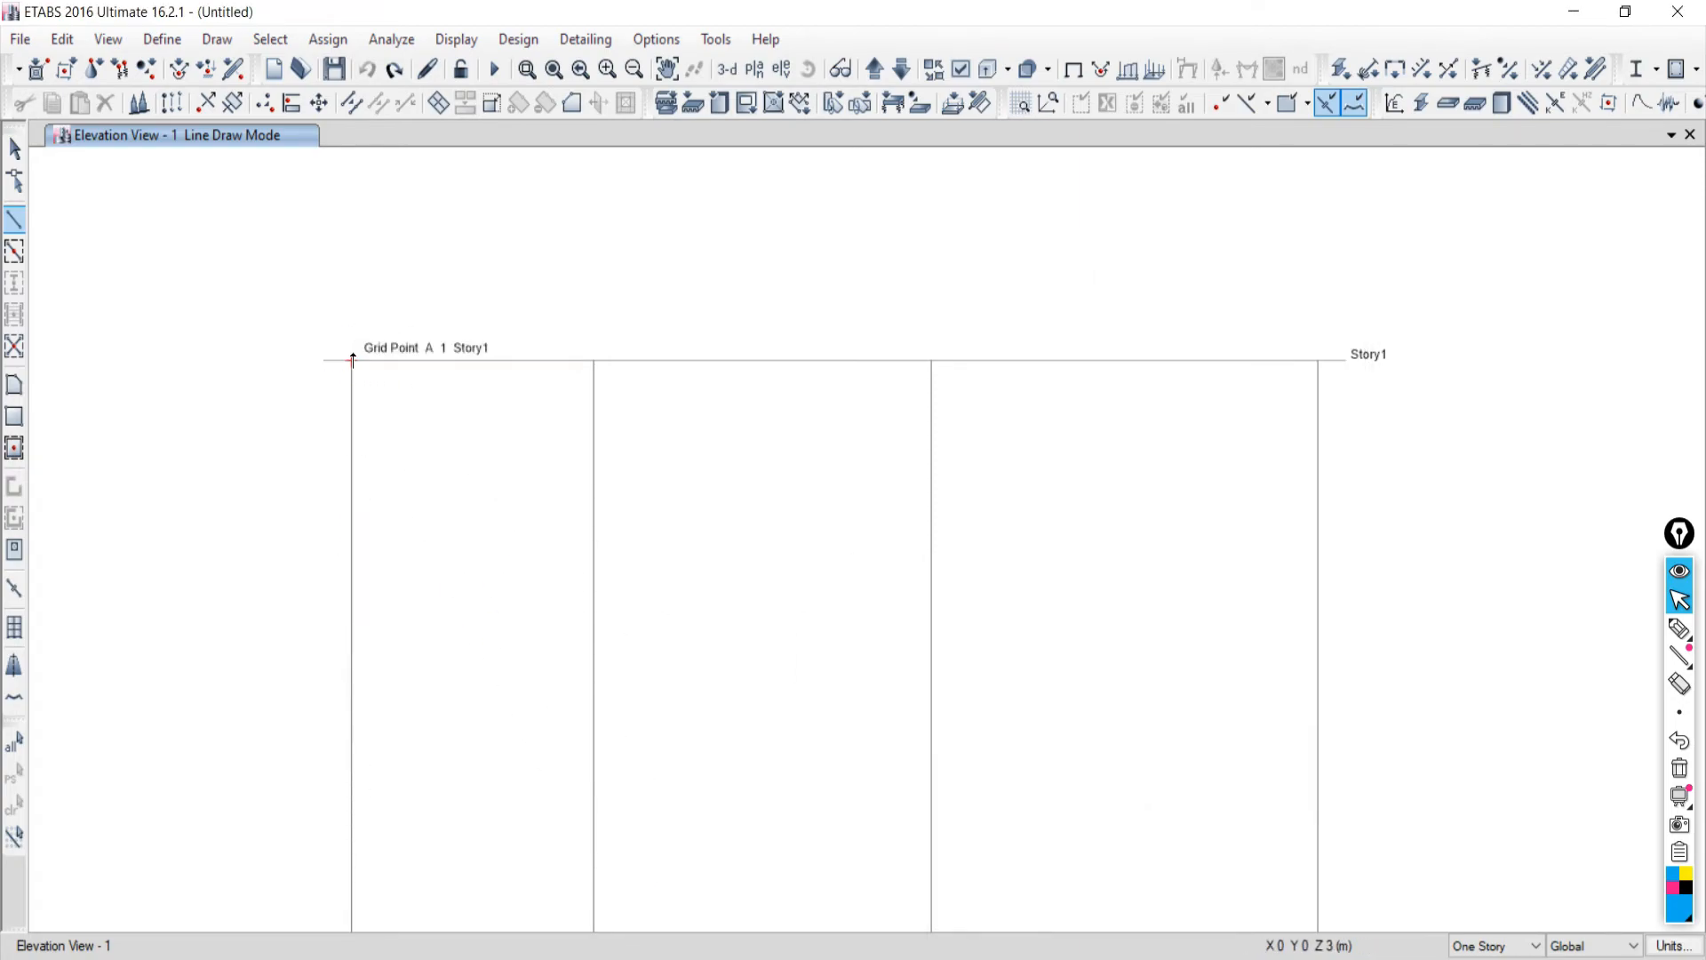
click(1318, 361)
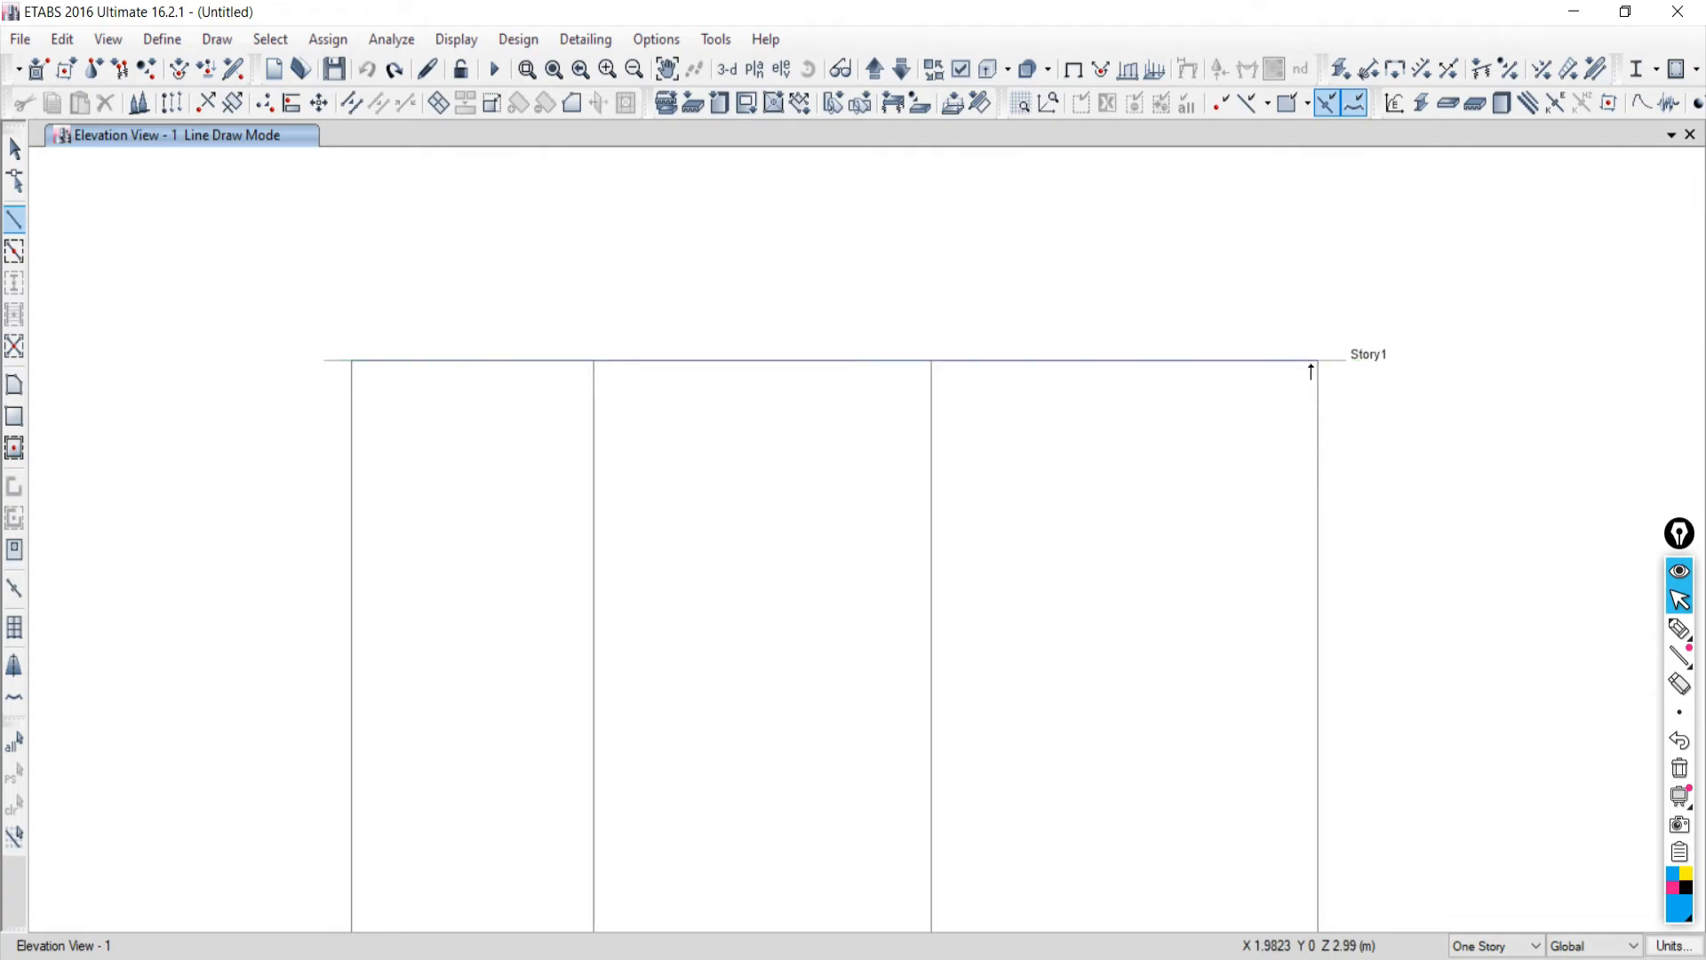
key(Escape)
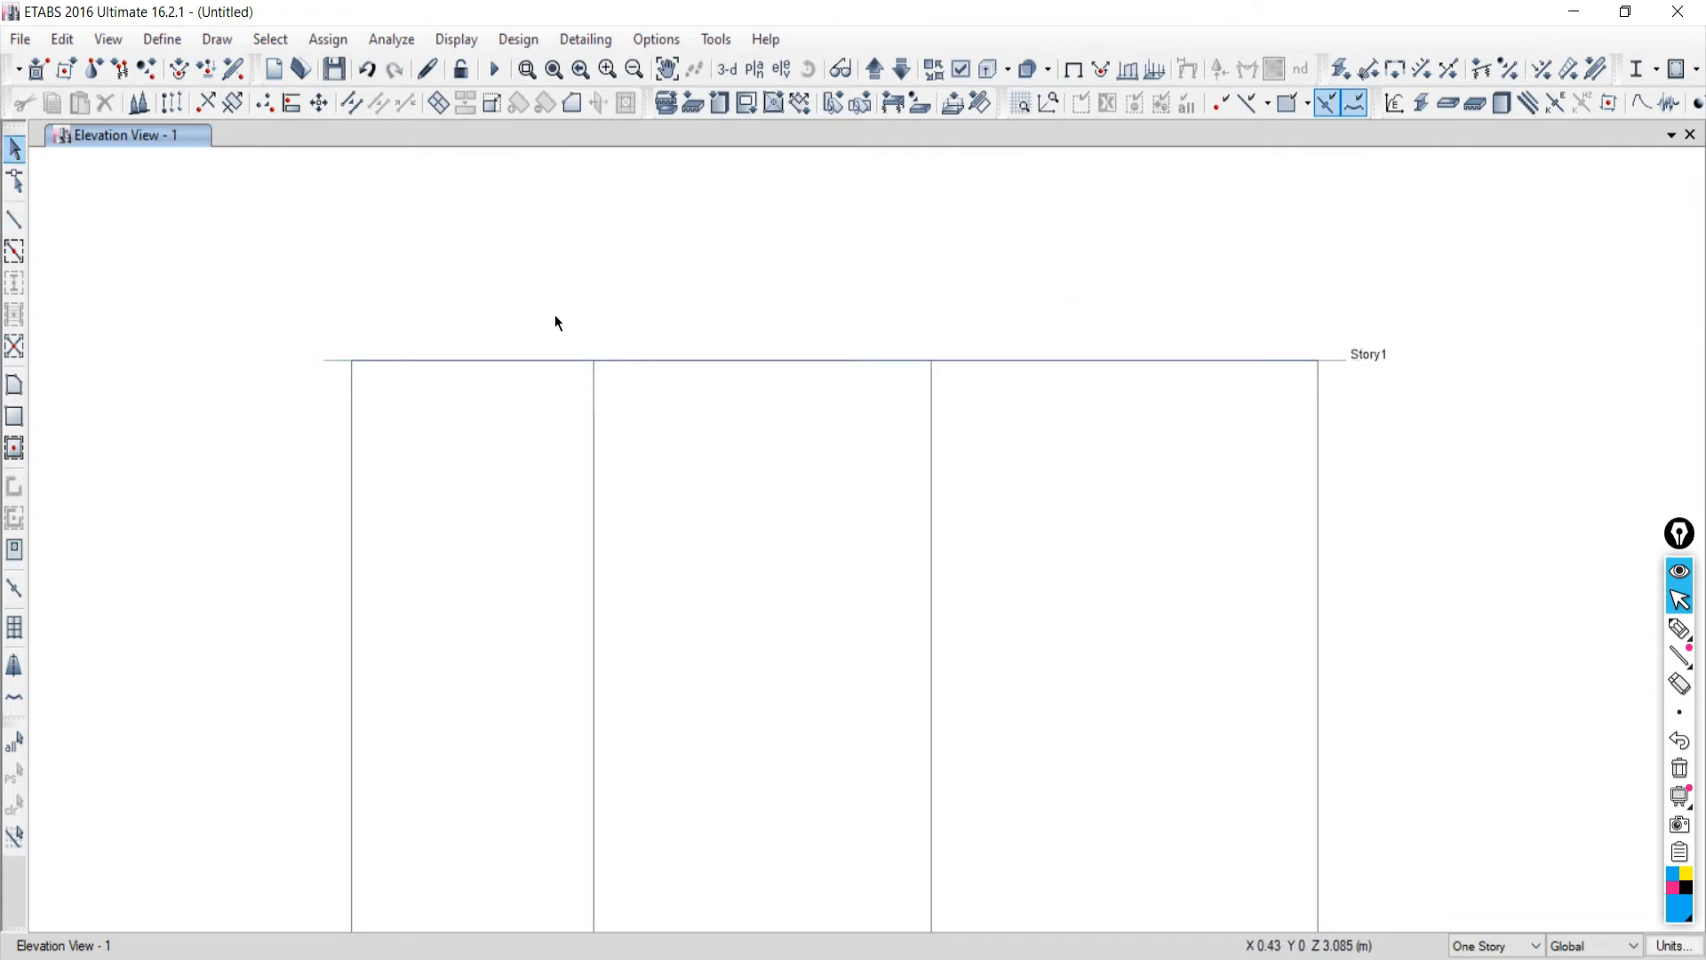
Try to window-select joints at grids B and C on the single beam, and undo drawing that beam.
drag(554, 309, 660, 434)
drag(521, 304, 654, 465)
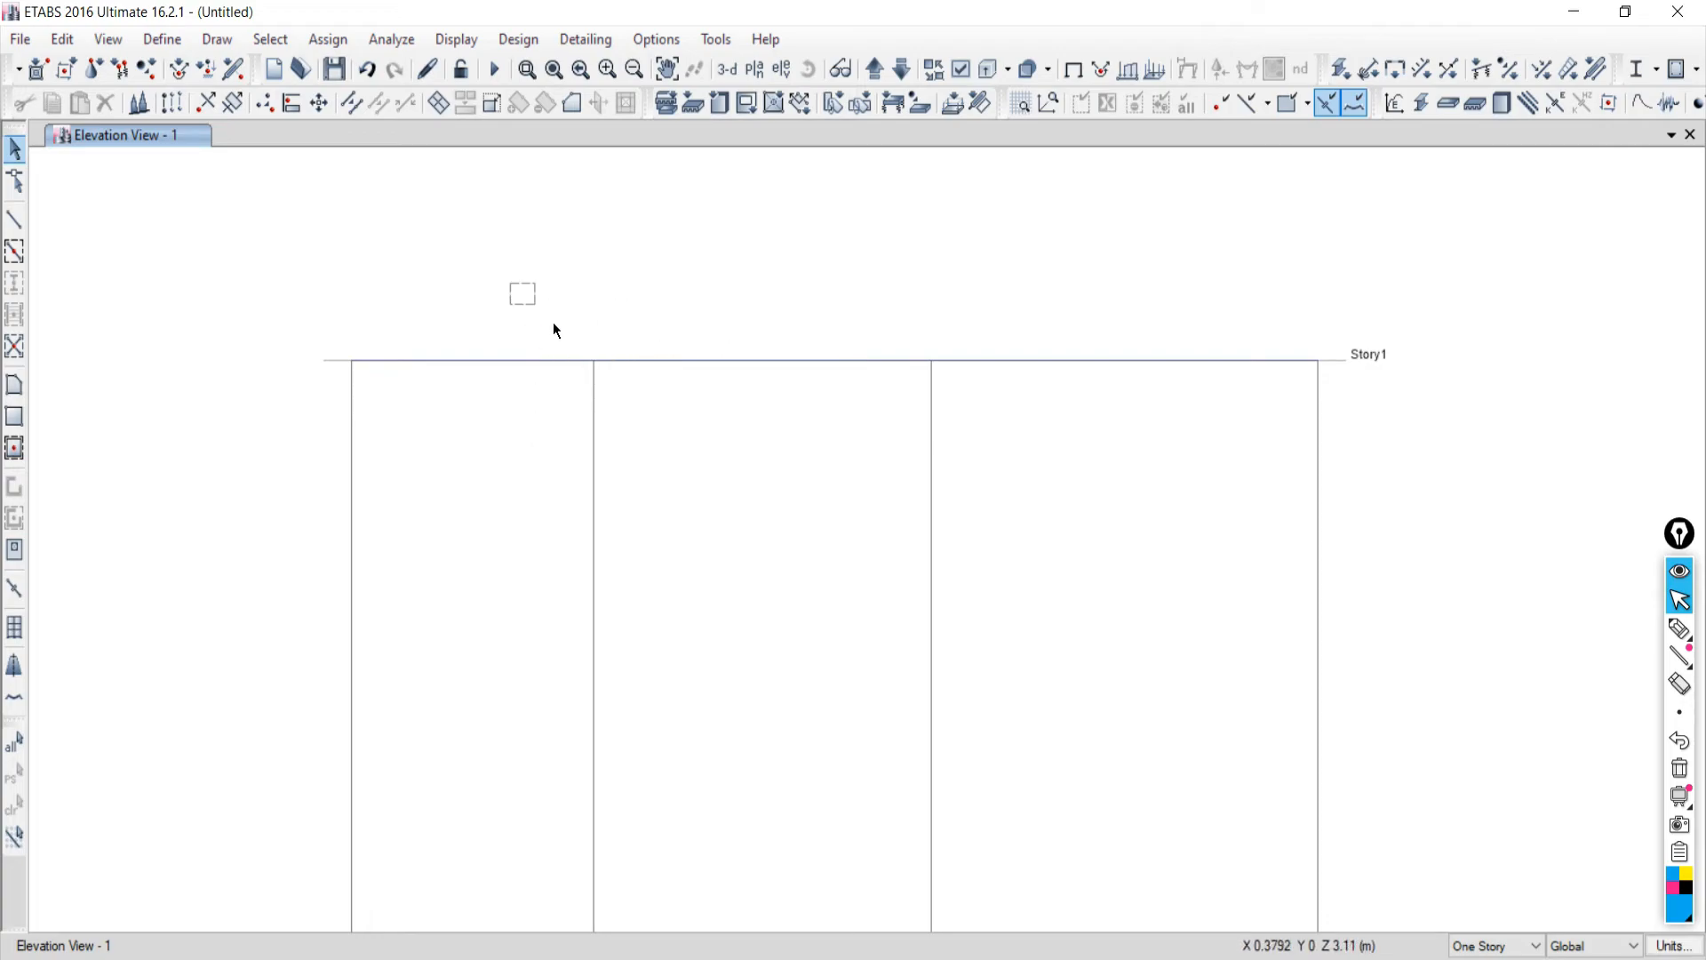
drag(501, 293, 647, 422)
drag(528, 246, 652, 466)
drag(908, 349, 1004, 474)
drag(555, 259, 648, 408)
click(248, 959)
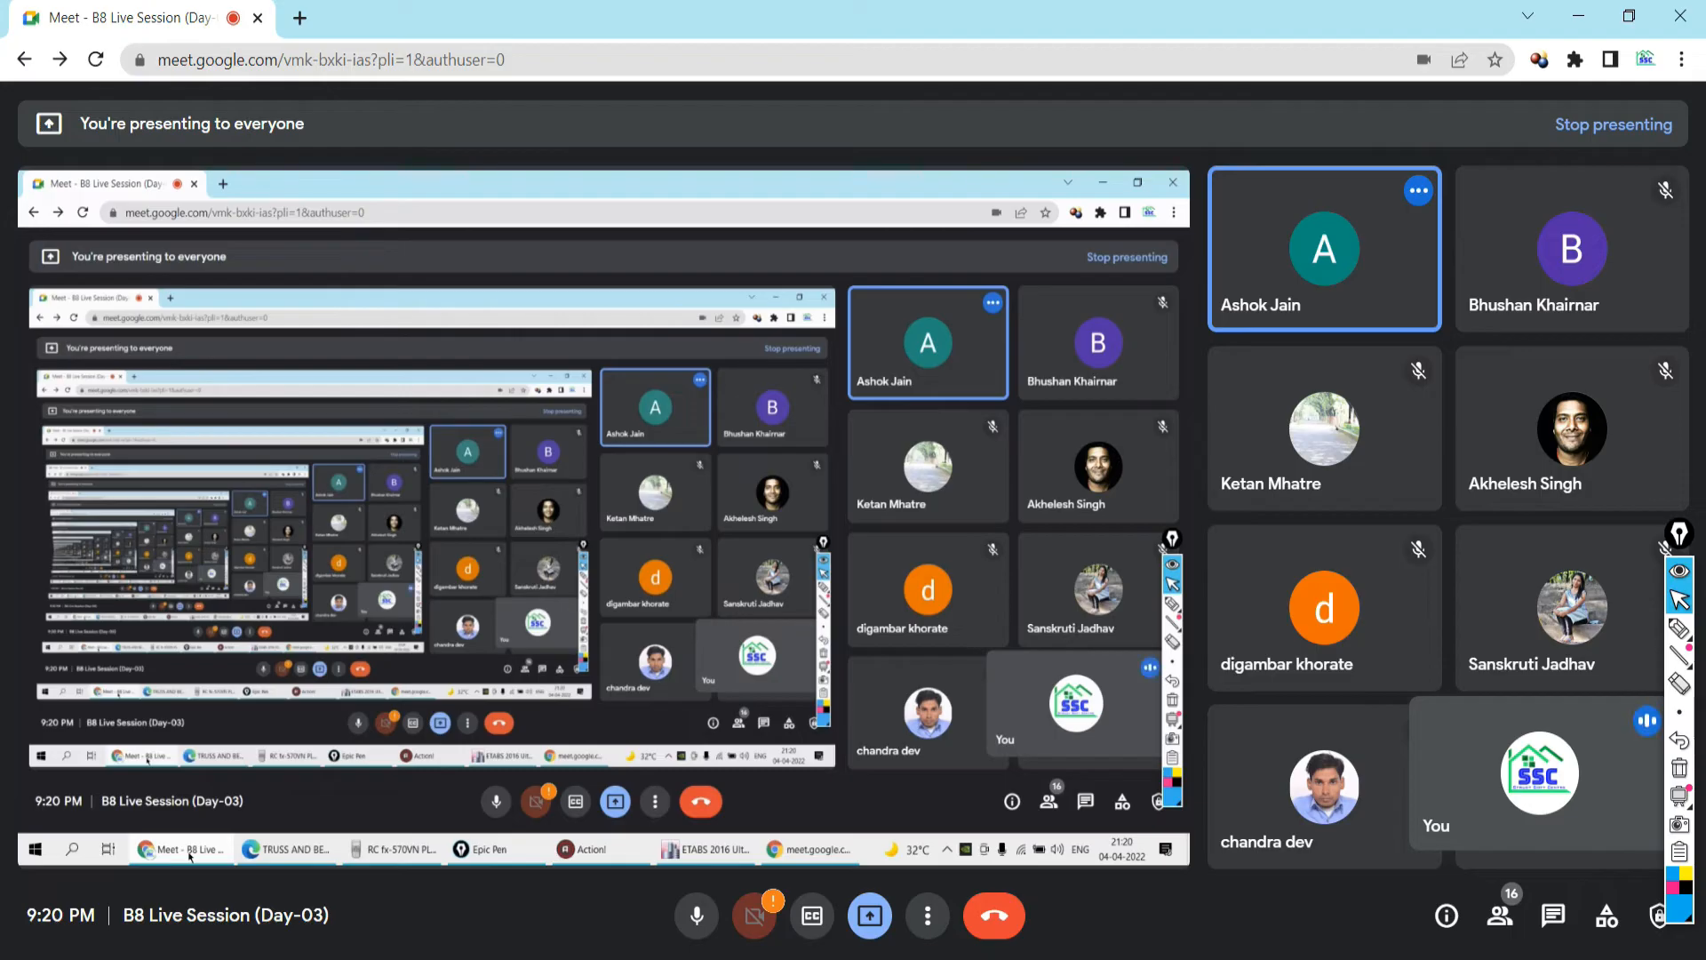
click(248, 958)
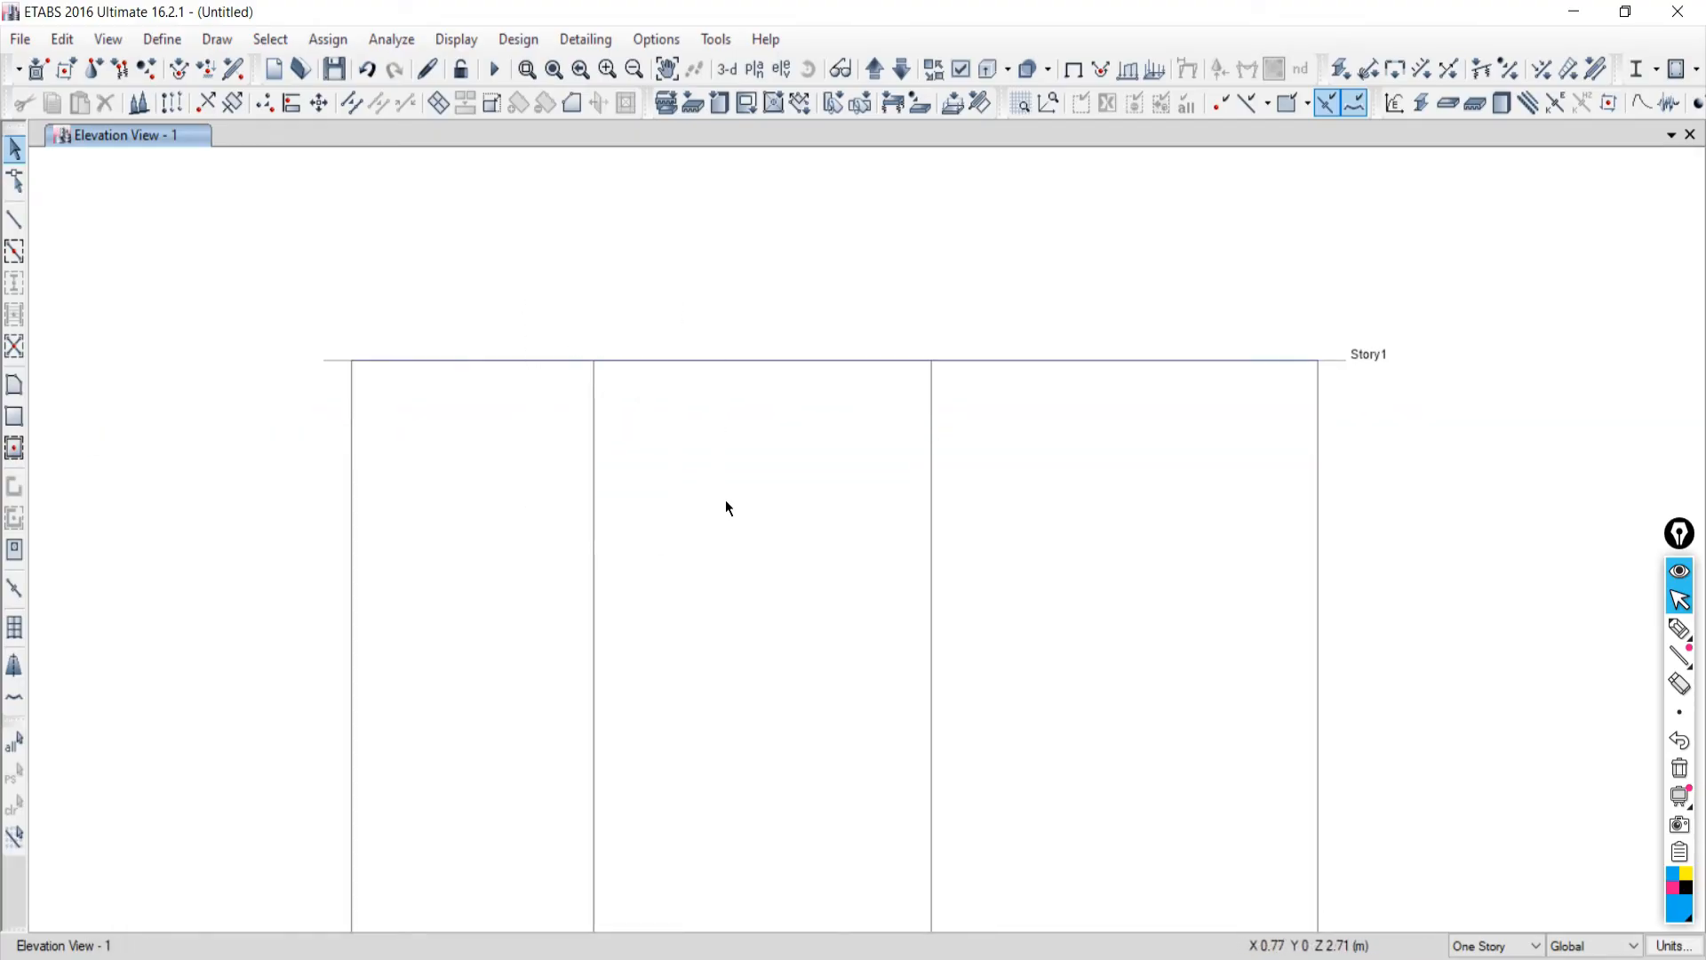
click(372, 74)
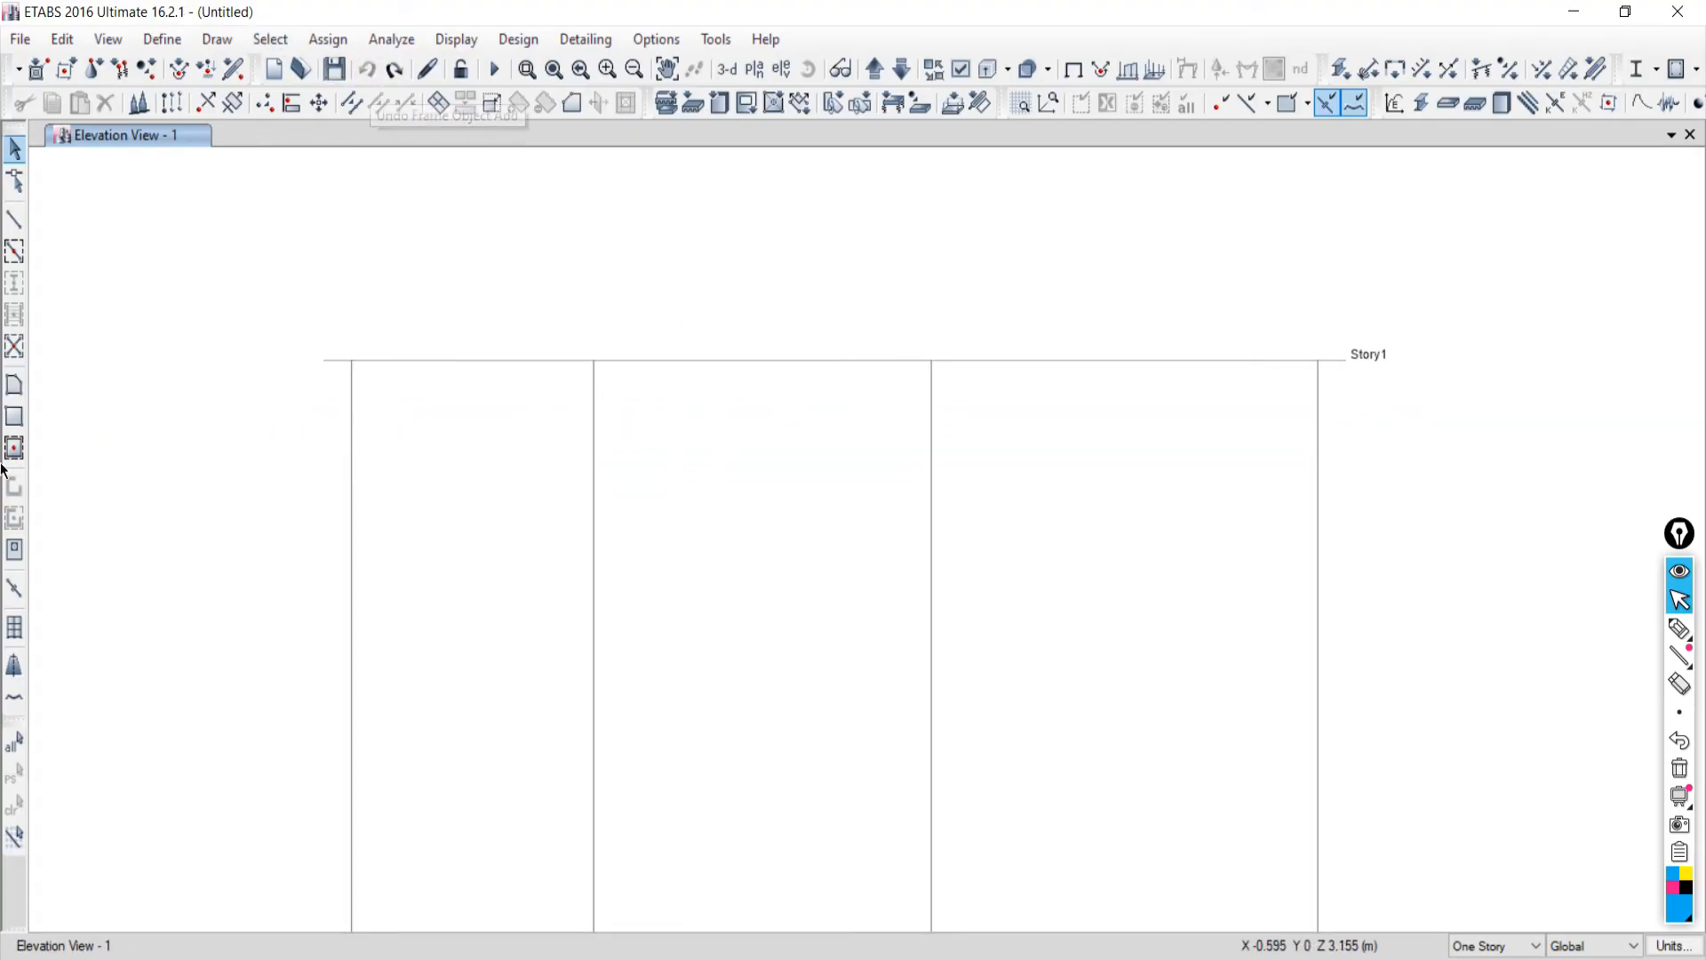
Draw three connected frame beams along Story1, from grid A to B, B to C and C to D.
click(15, 219)
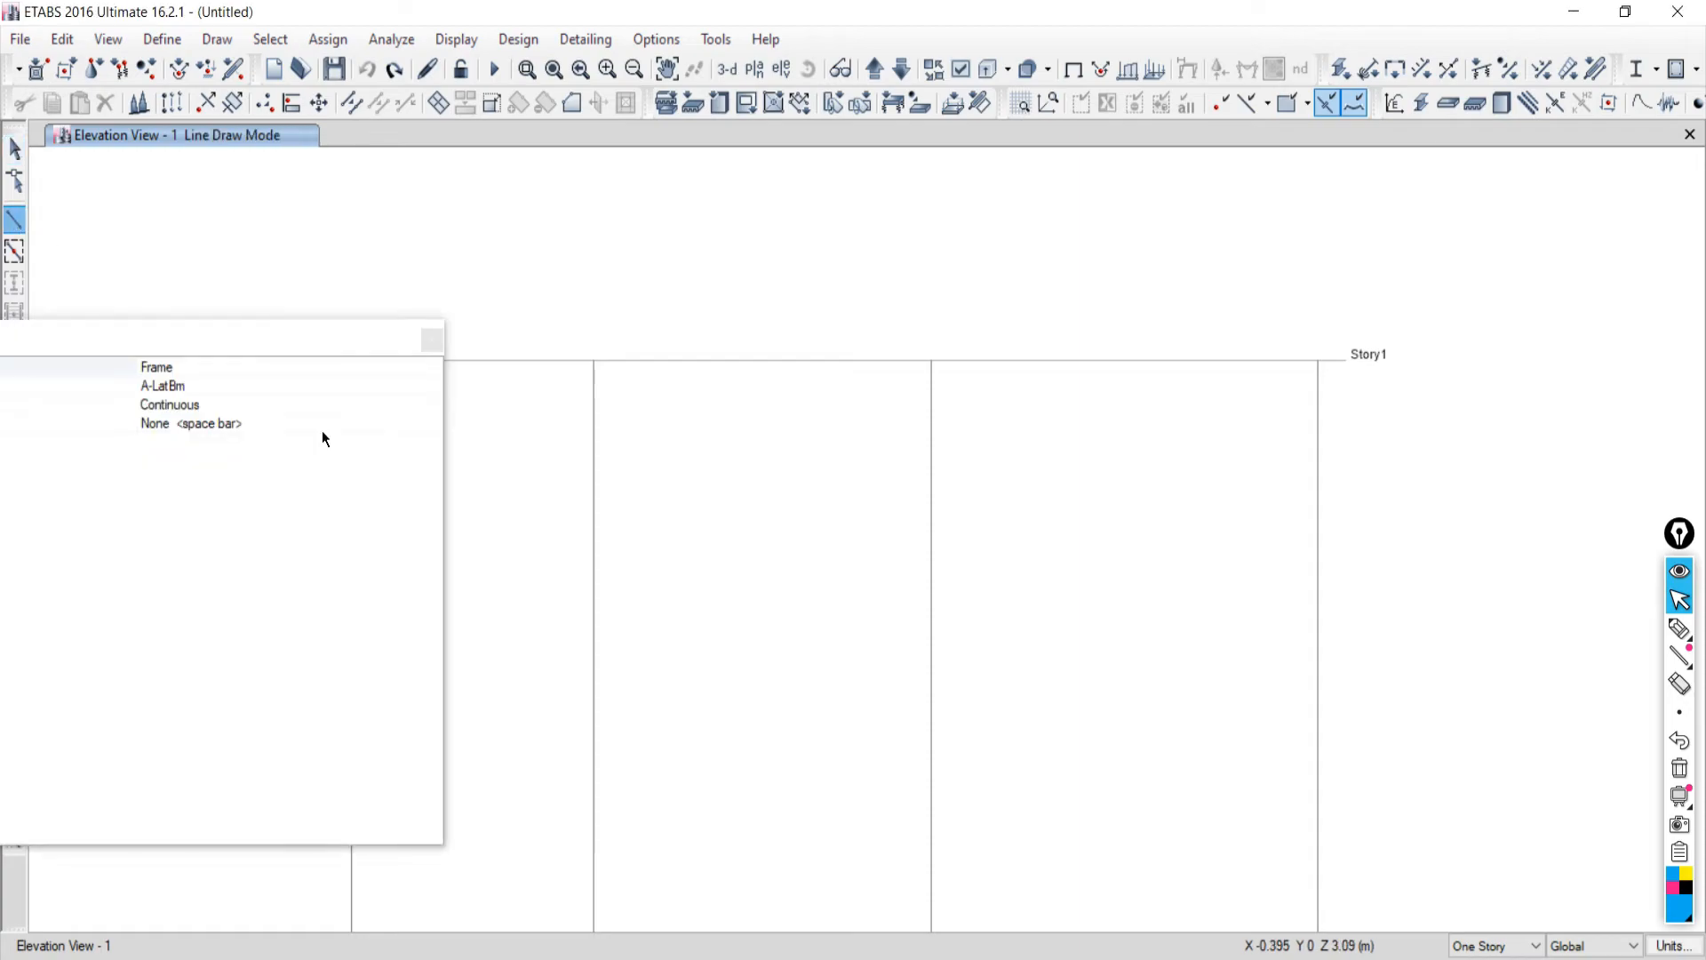
click(432, 339)
click(352, 361)
click(593, 361)
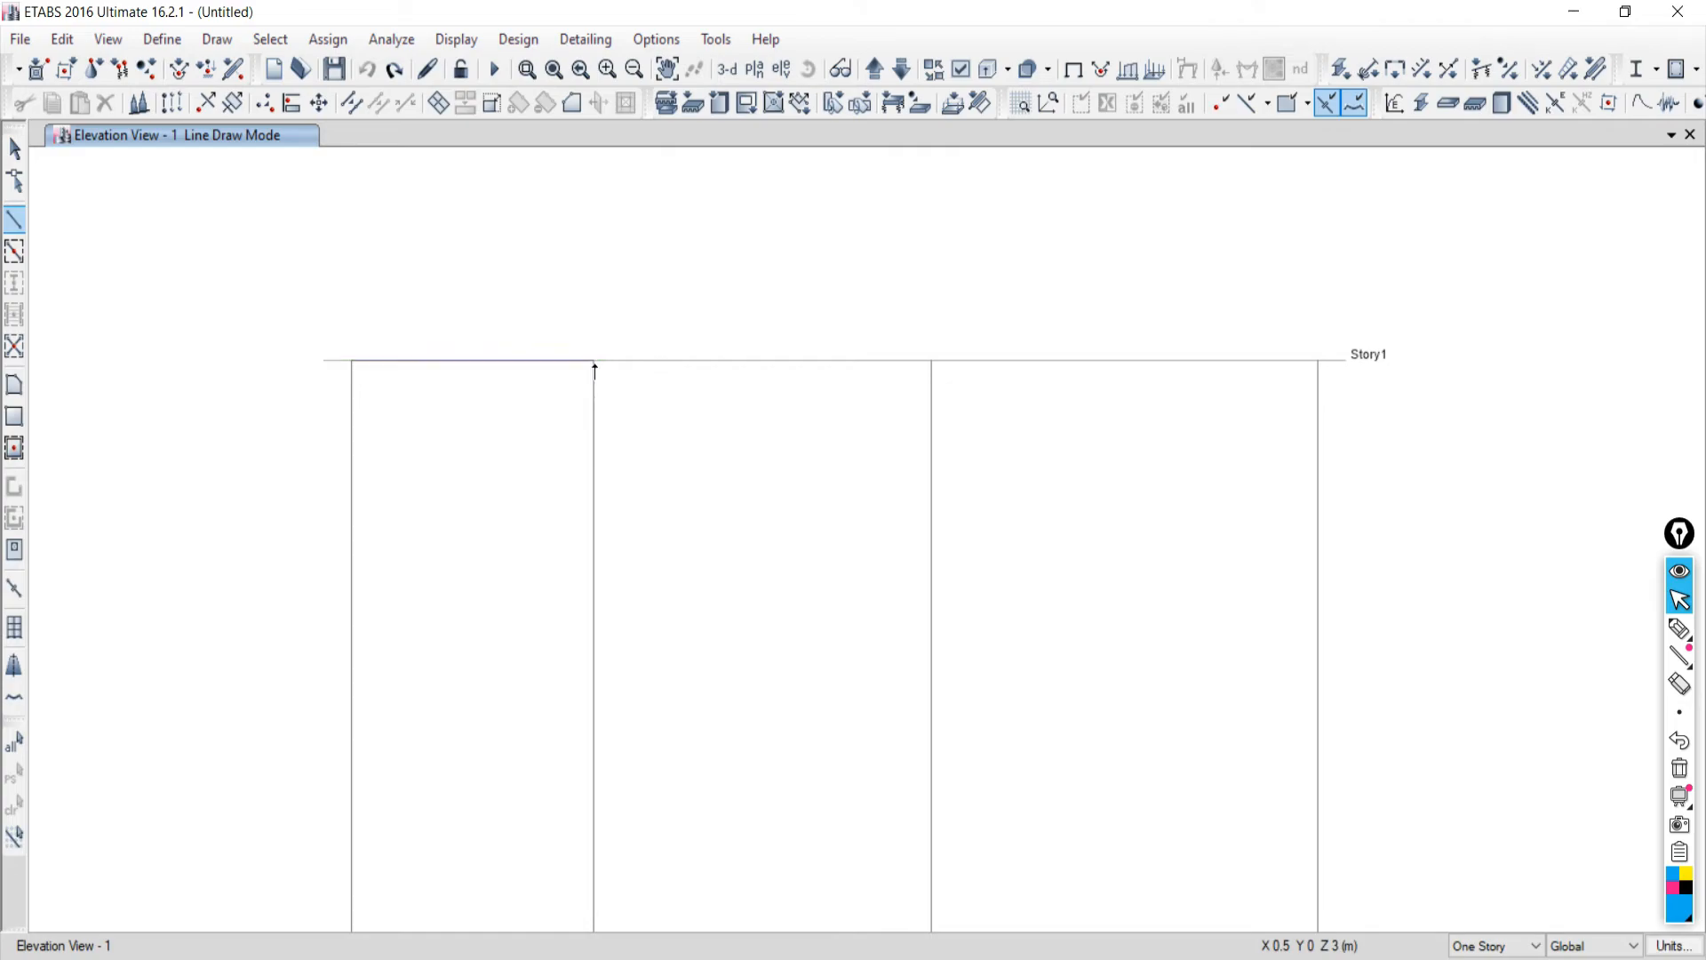
click(932, 360)
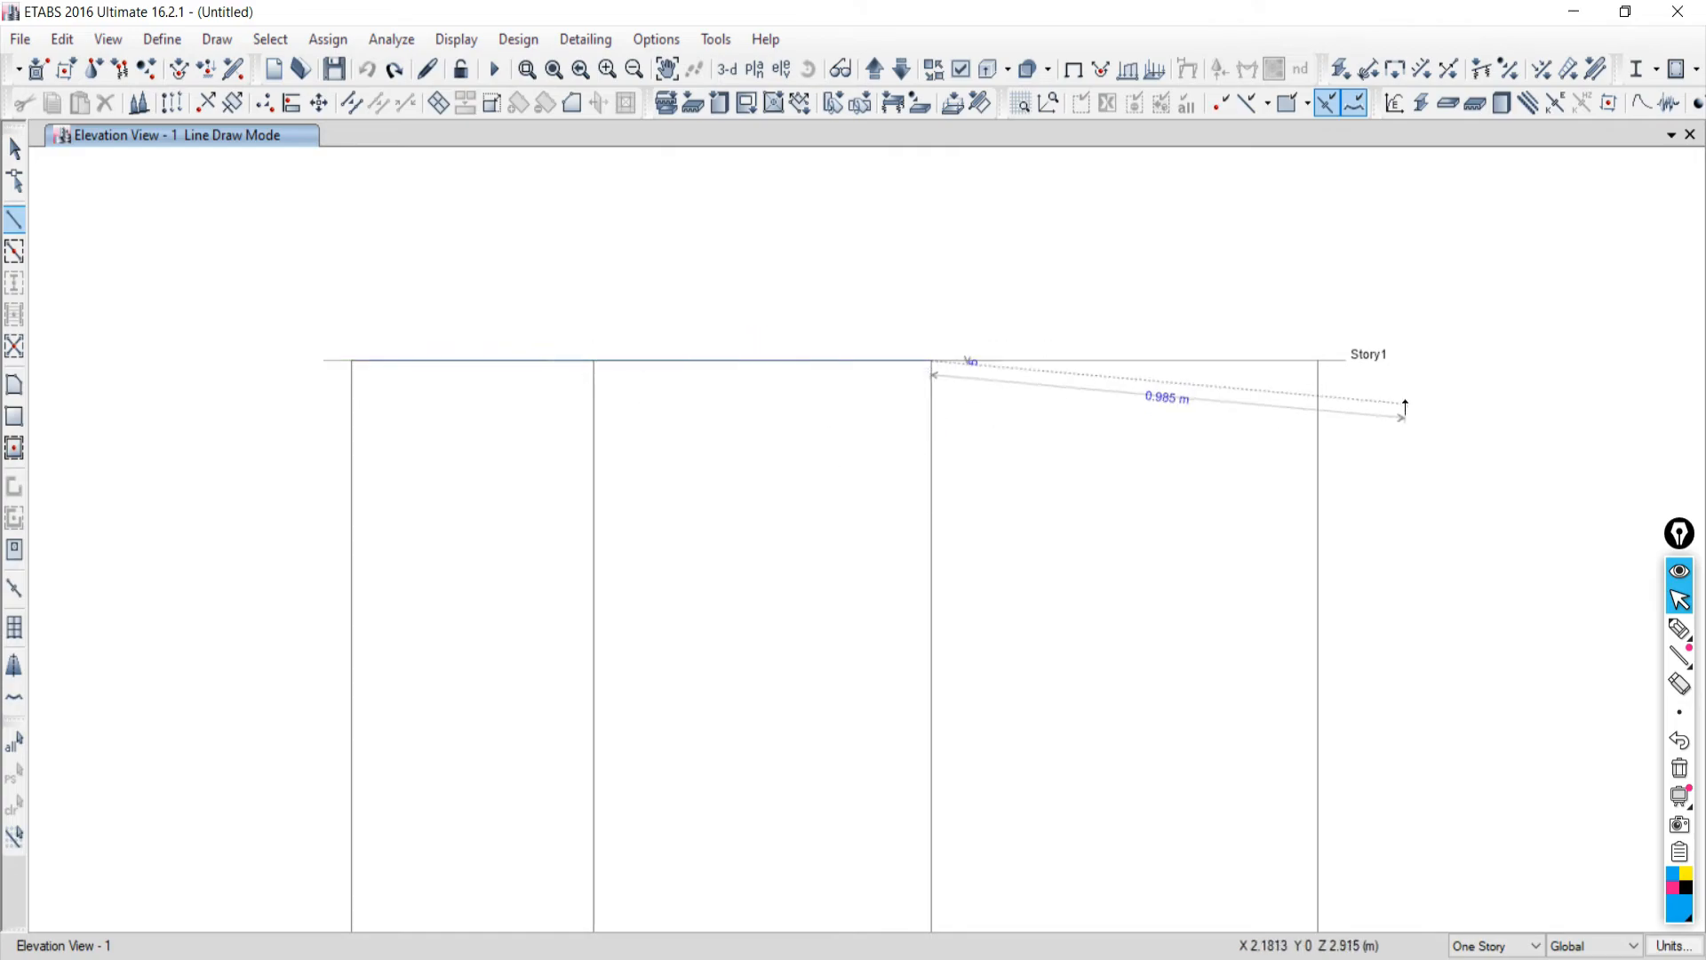
click(1318, 361)
key(Escape)
Window-select the intermediate joints at grids B and C to check them, and clear the selection.
click(14, 150)
drag(534, 286, 620, 425)
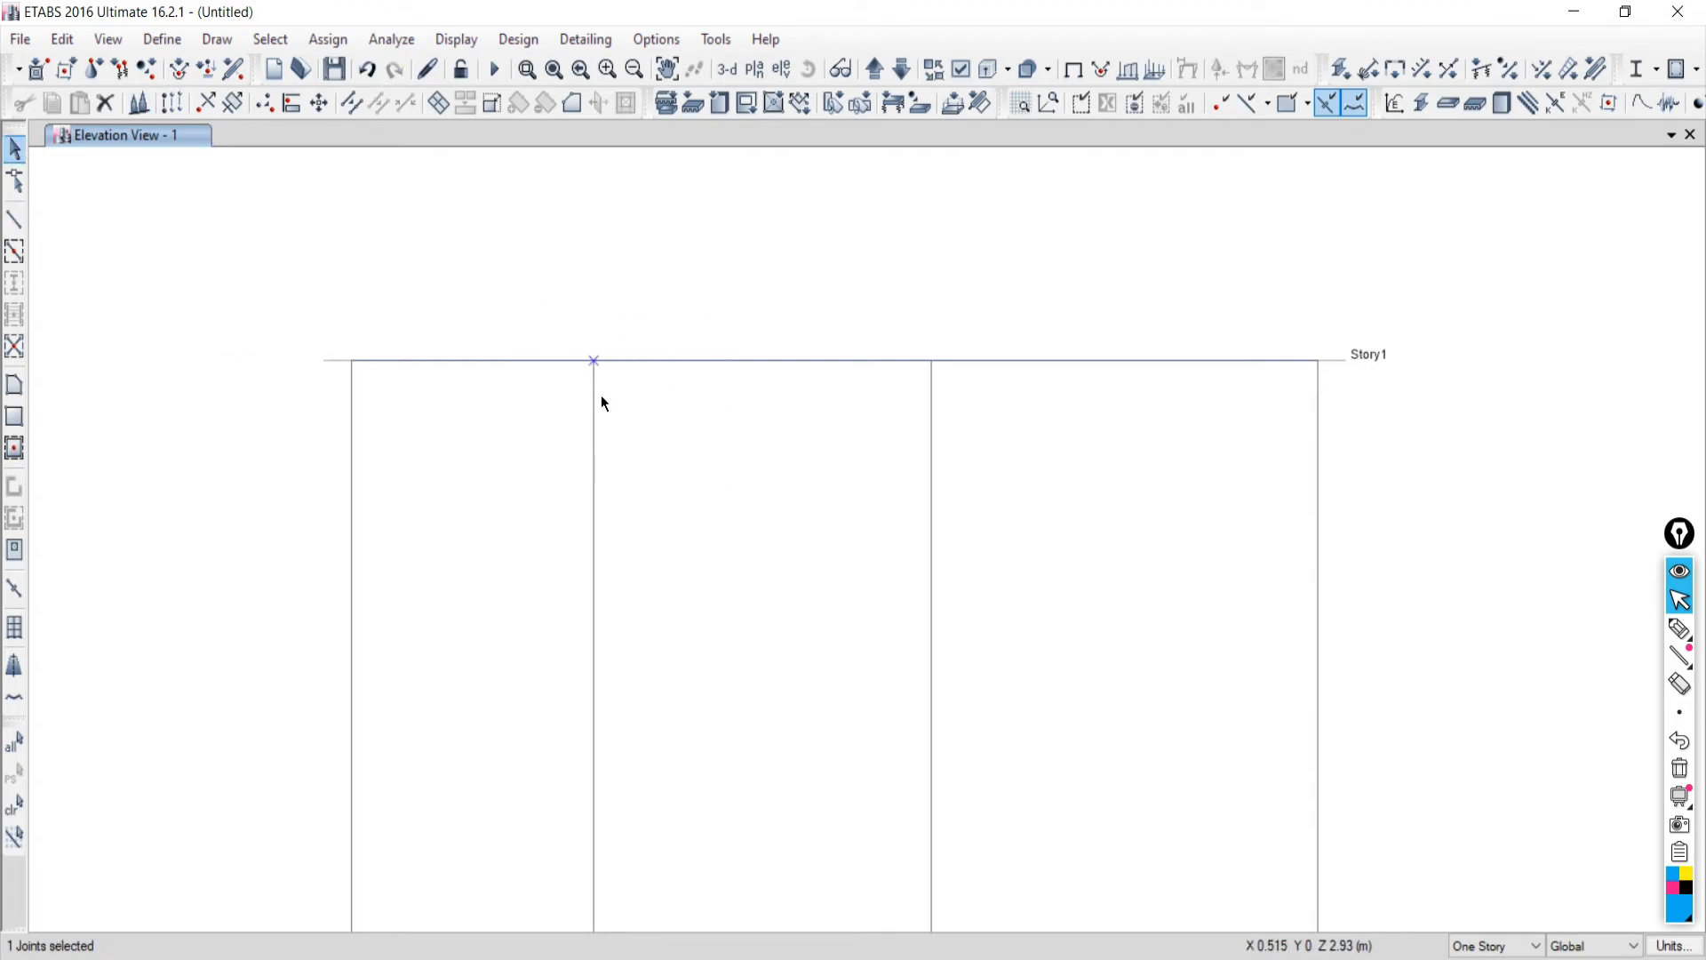
drag(813, 301, 1035, 467)
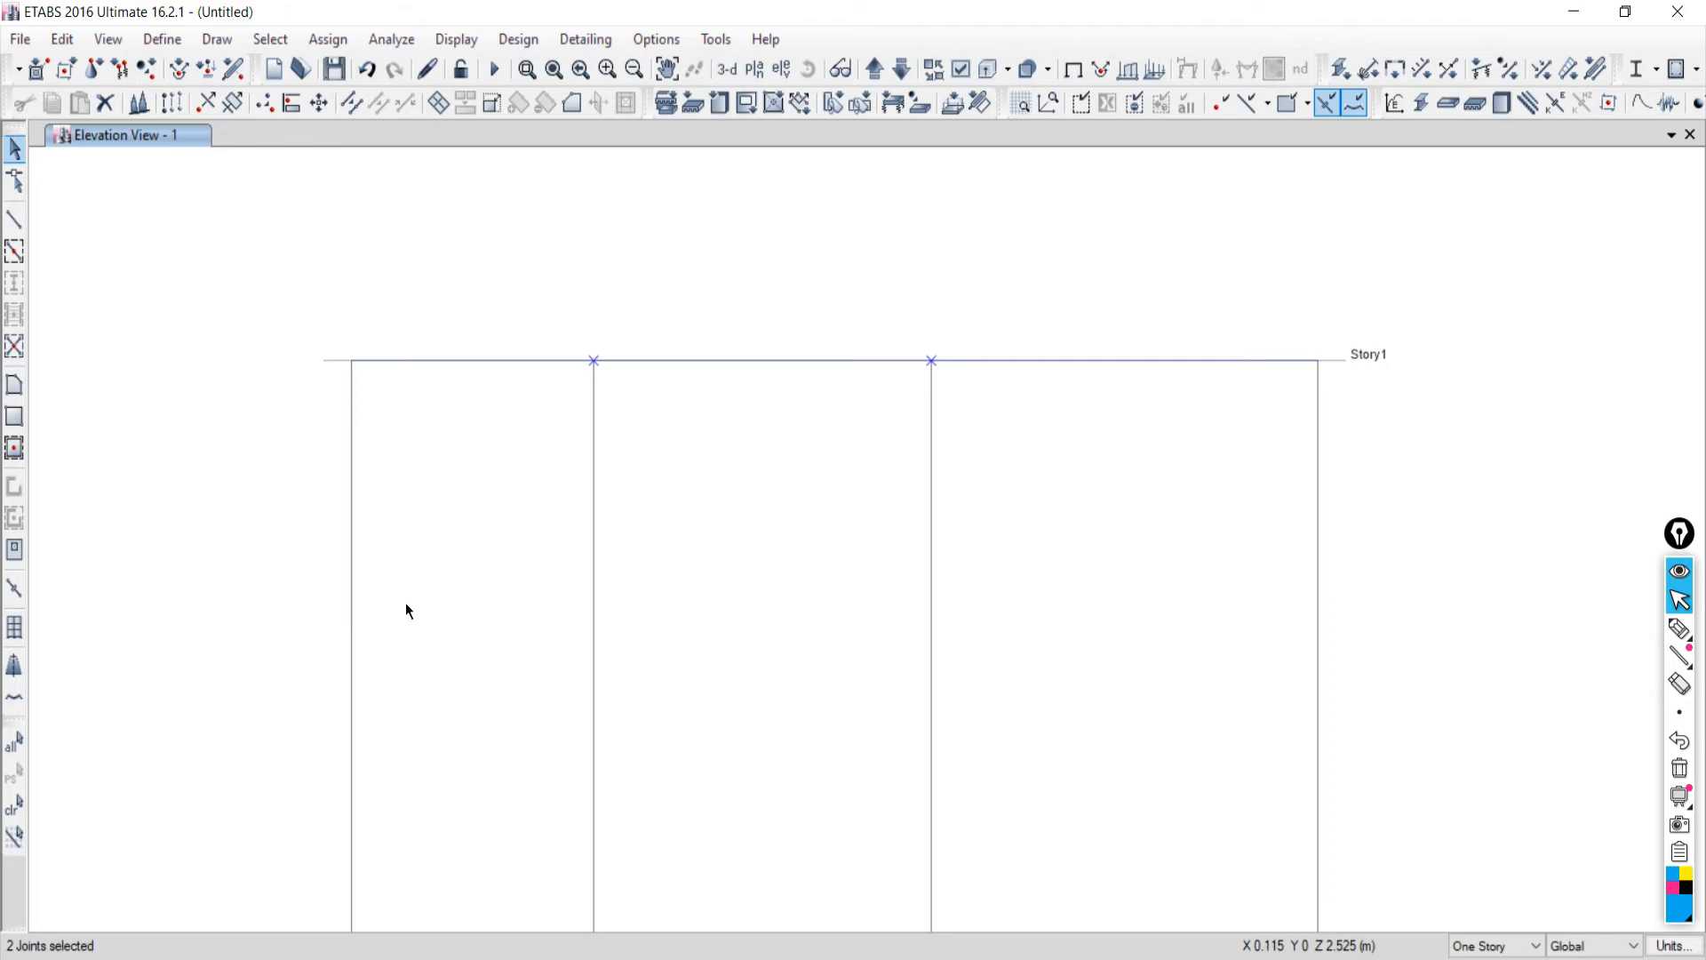
click(16, 809)
click(240, 959)
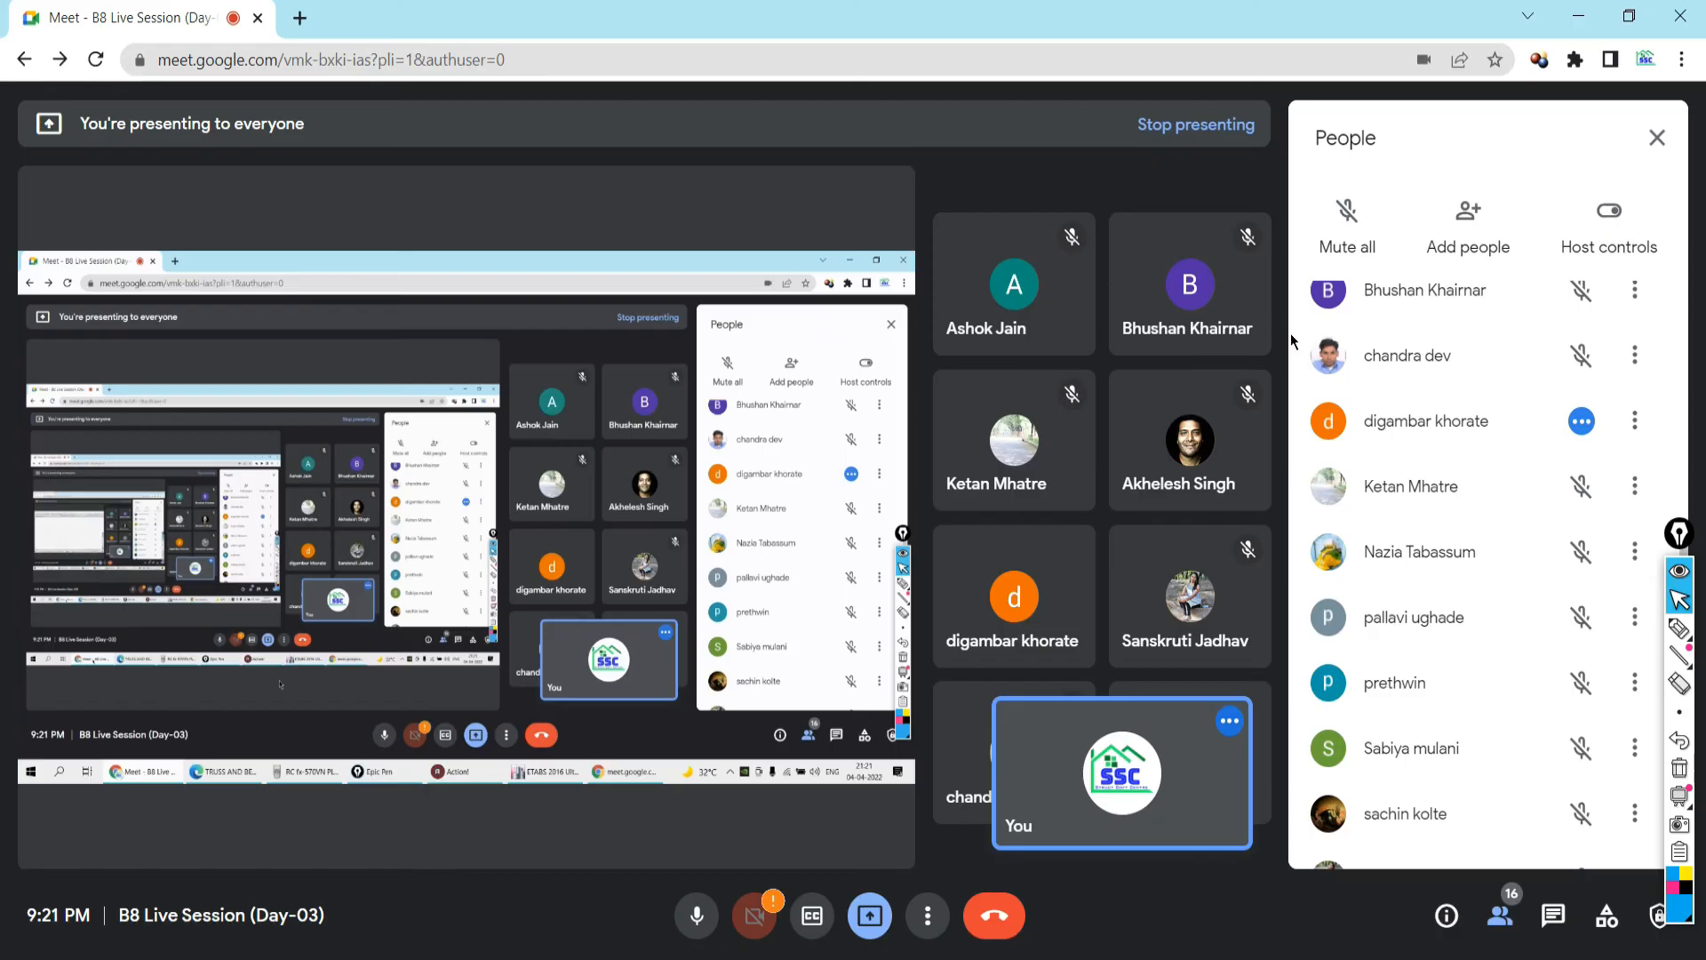
click(1657, 137)
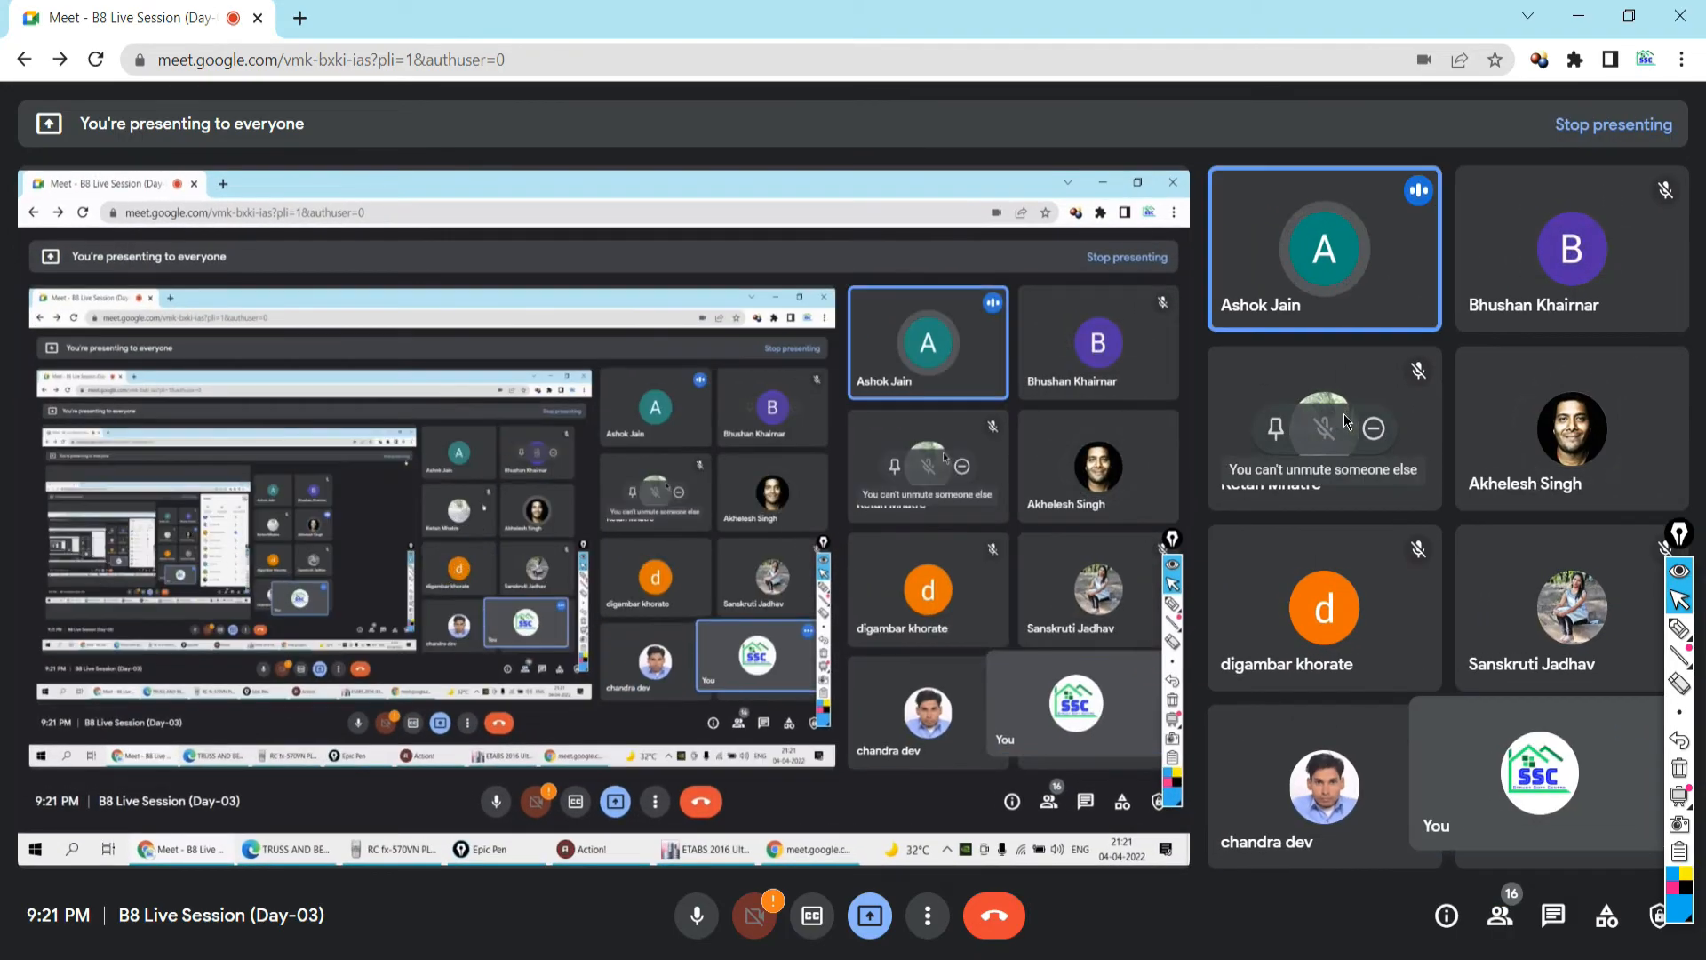
mouse_move(1264, 587)
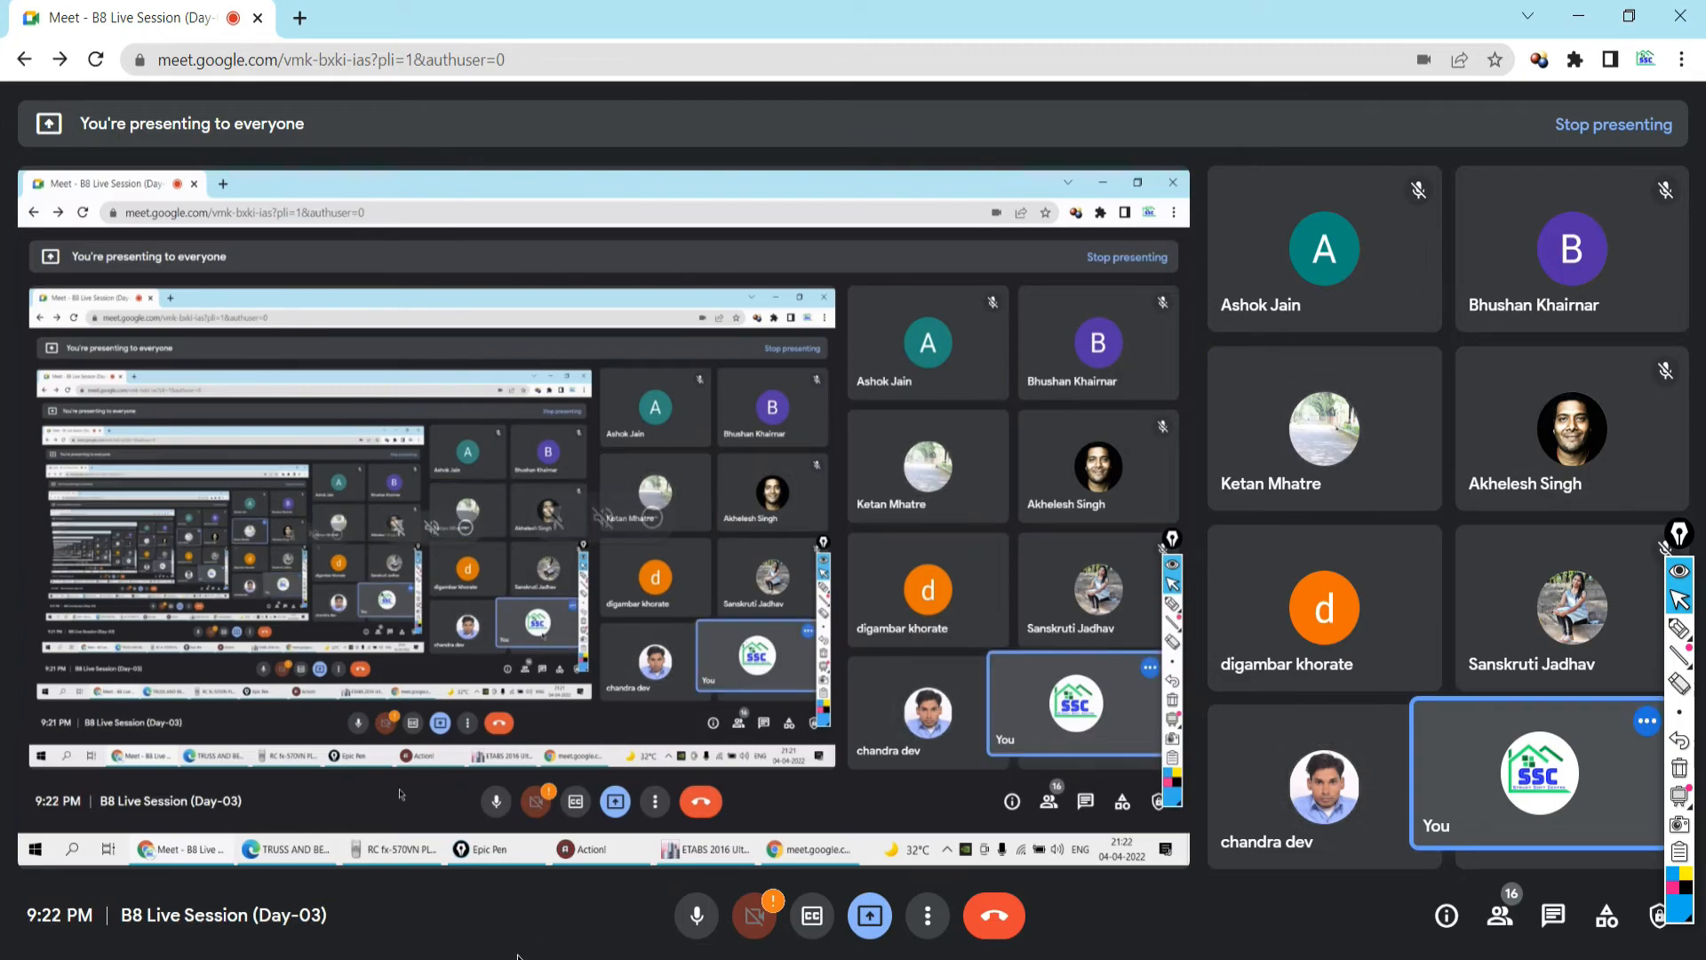
click(267, 959)
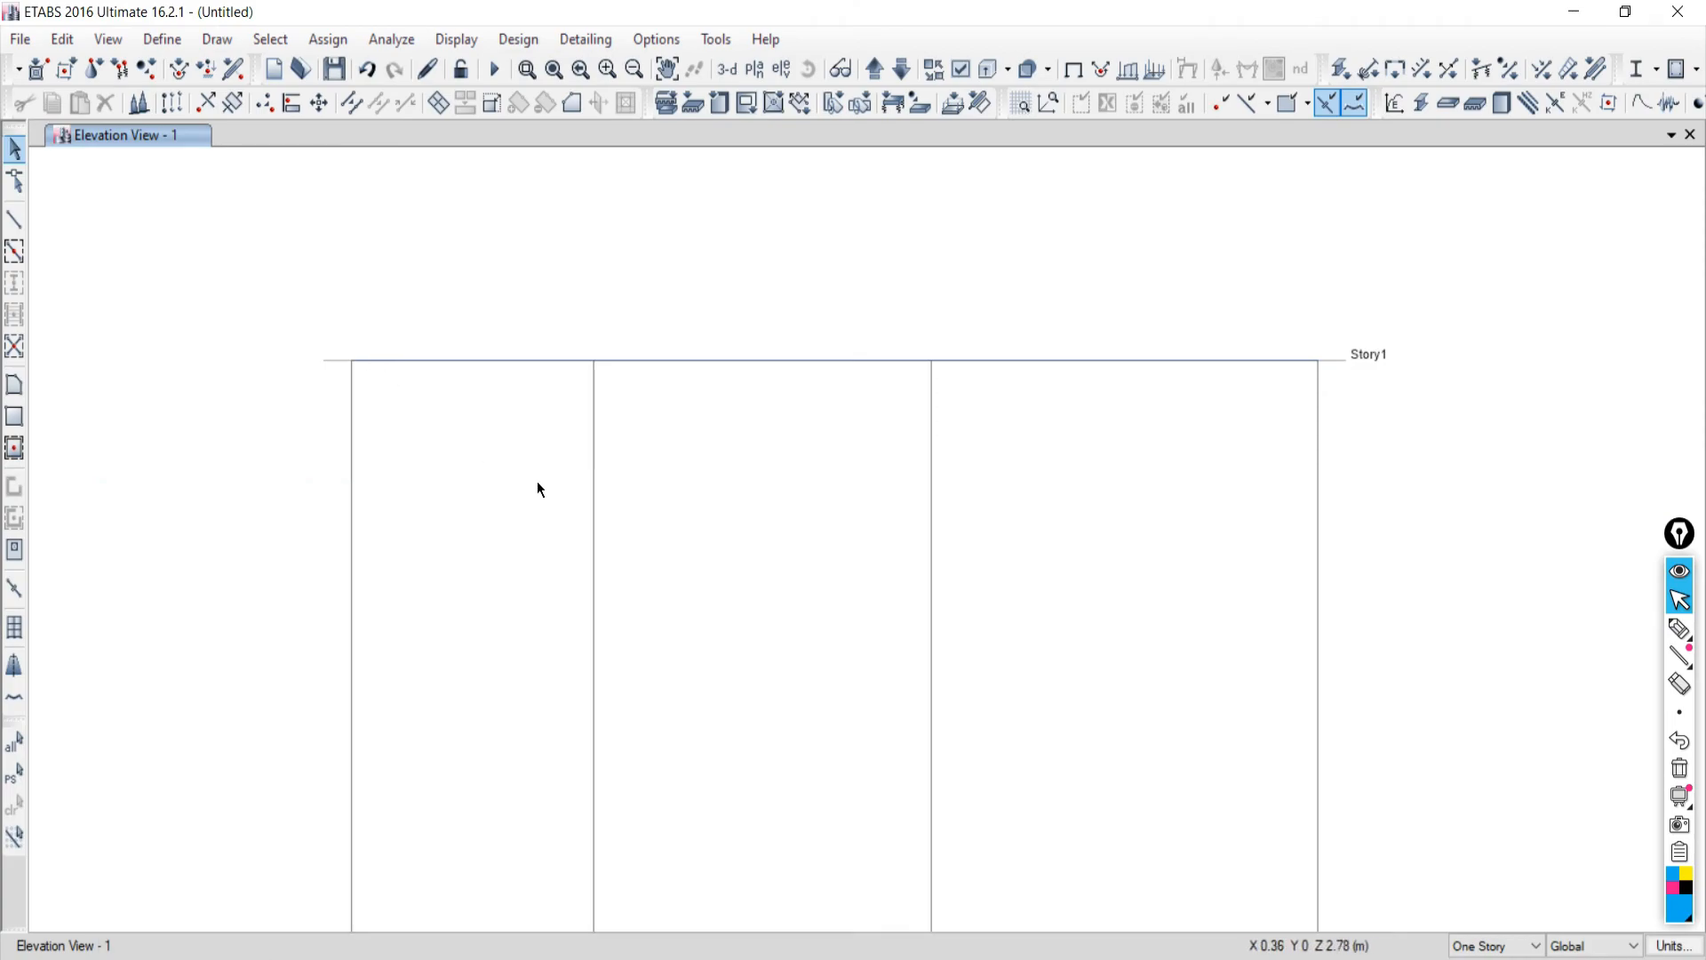
Select the beam's end joint at grid A on Story1 and apply a fixed restraint in all translations and rotations.
drag(325, 286, 425, 449)
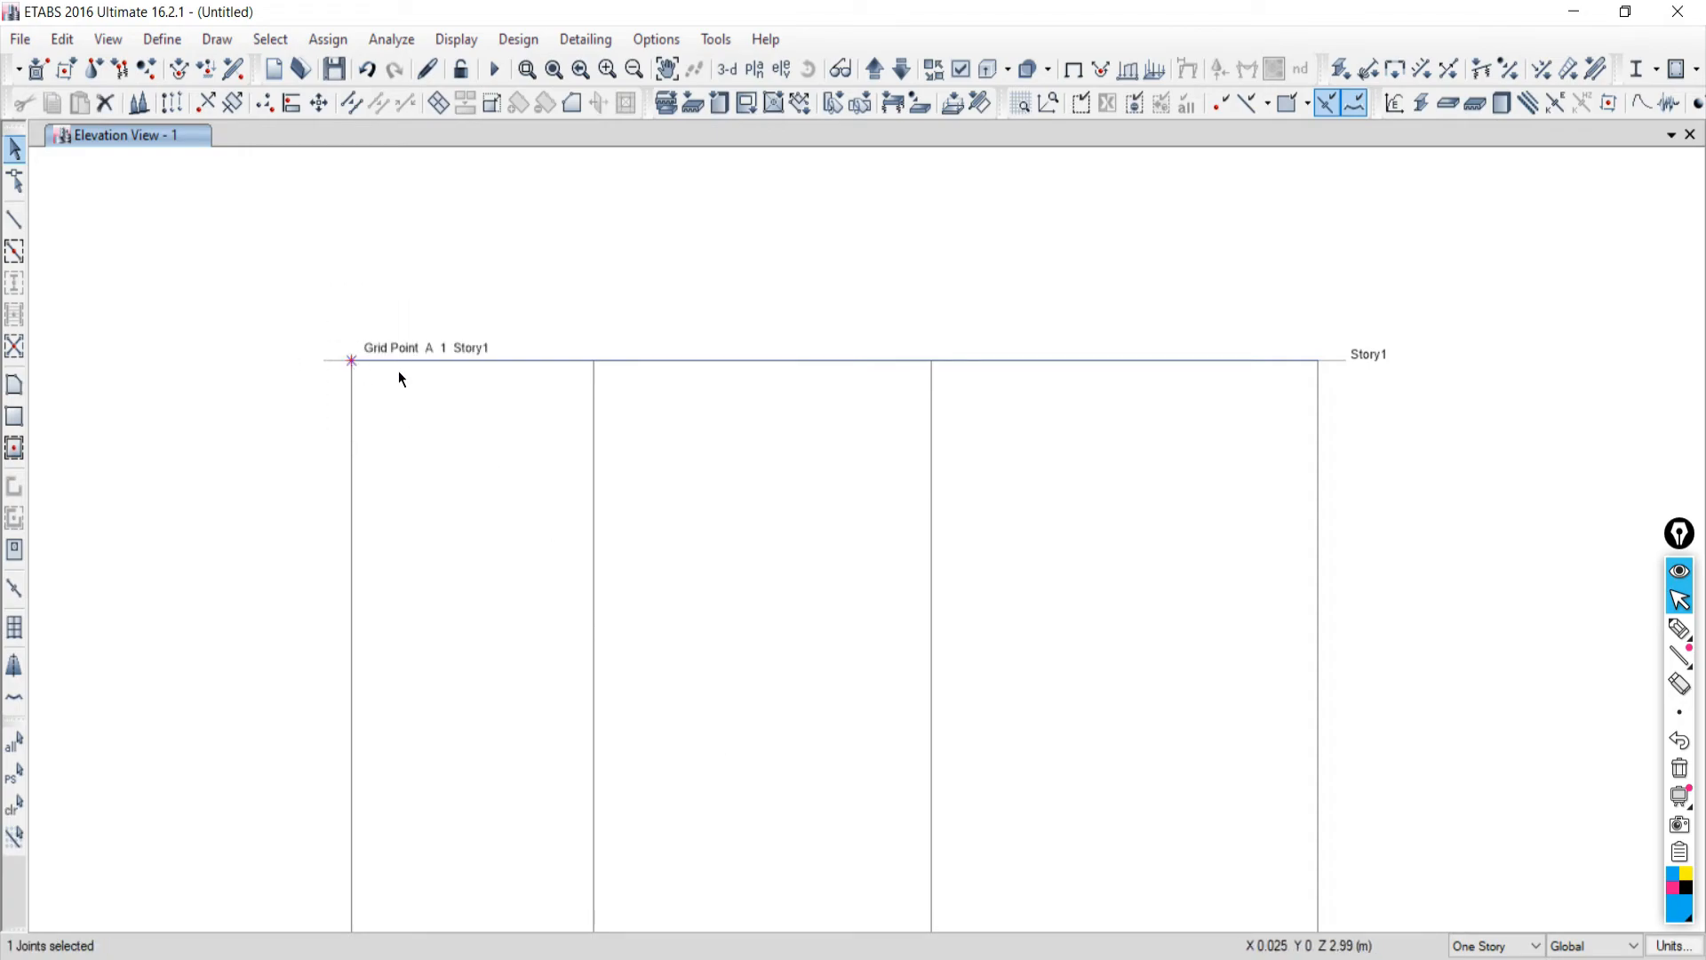
click(15, 804)
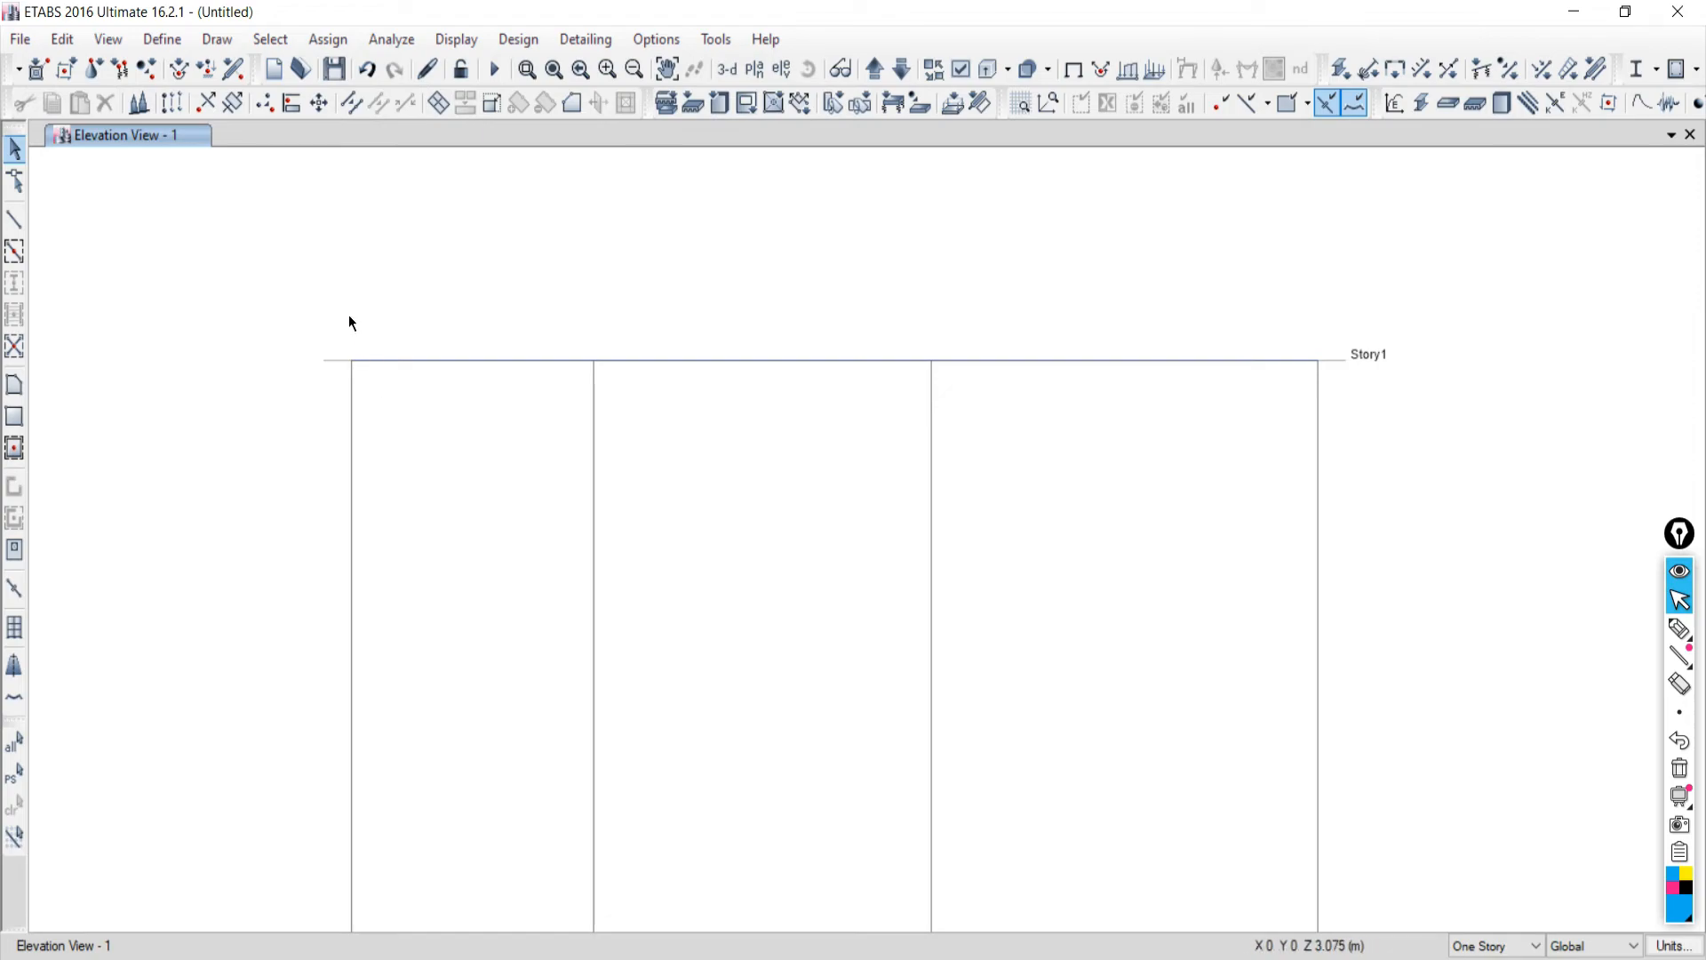
drag(302, 319, 373, 418)
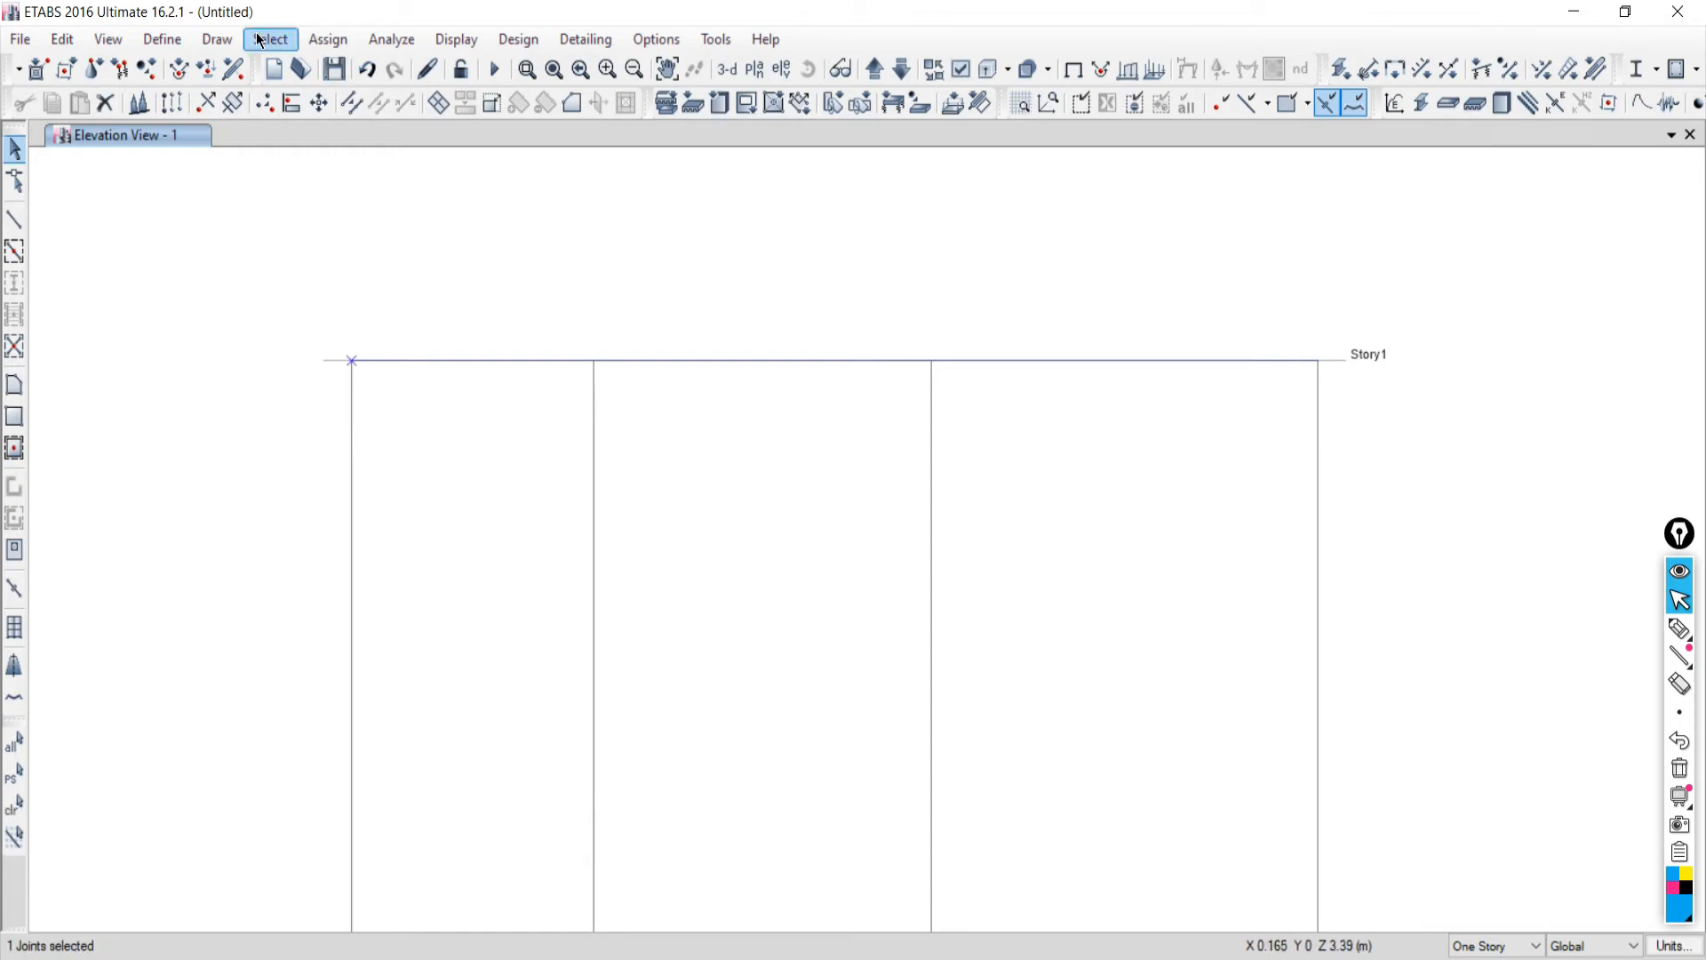
click(328, 39)
mouse_move(336, 71)
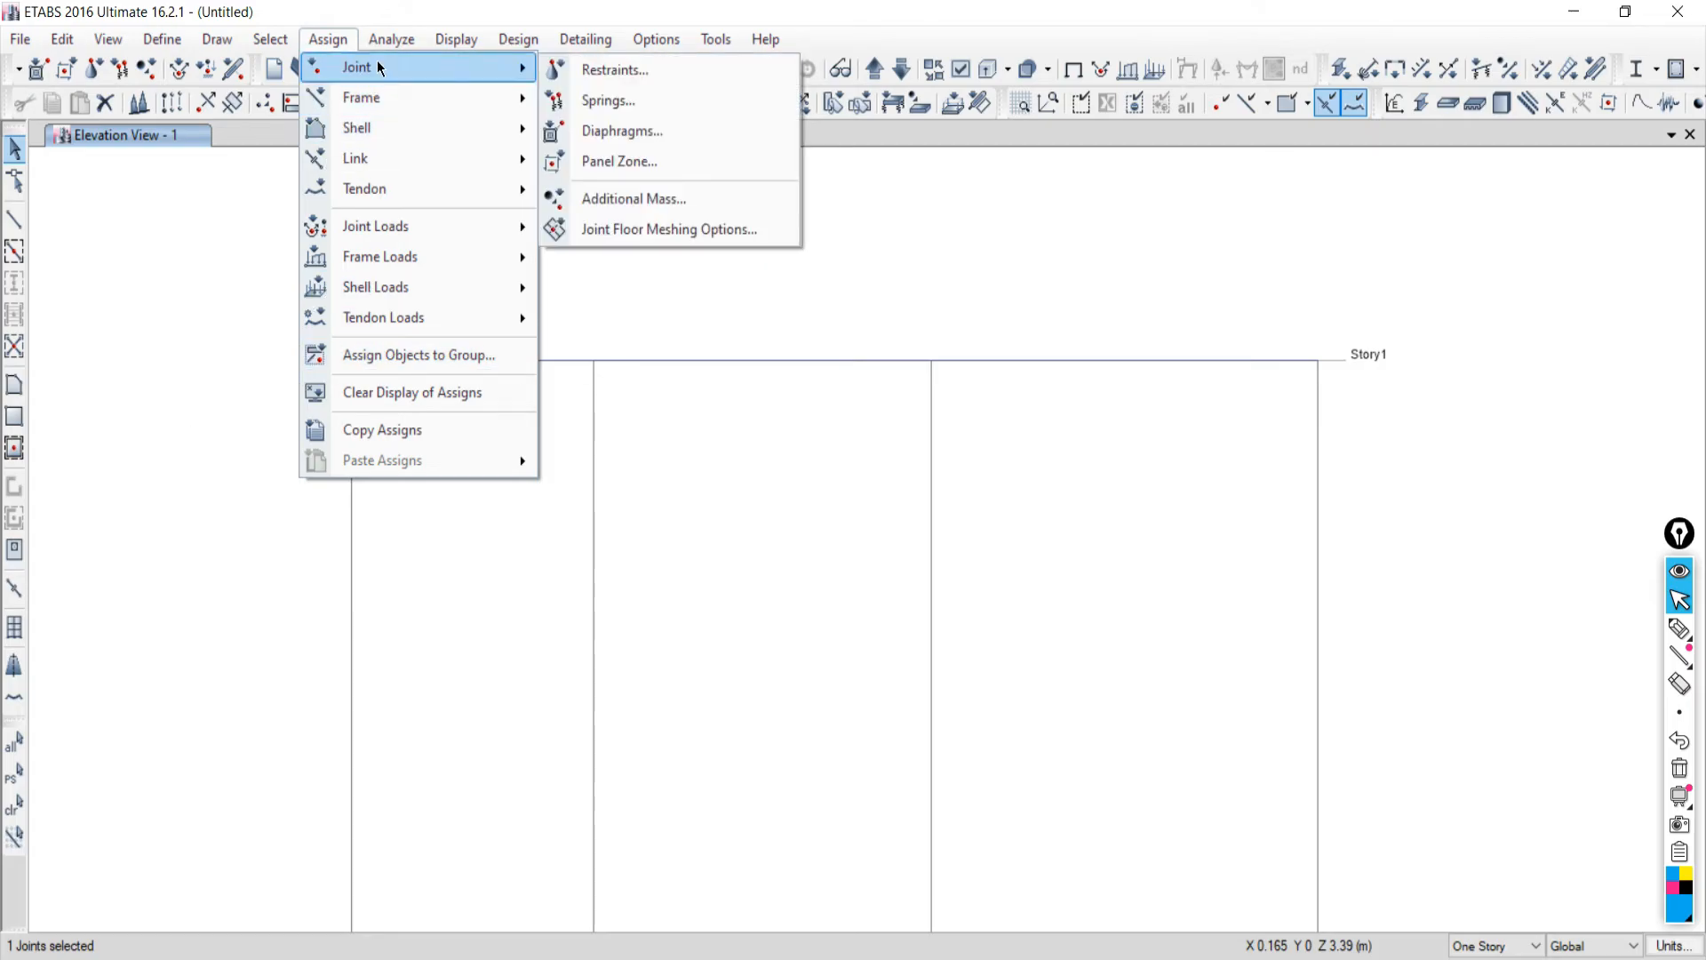
click(638, 69)
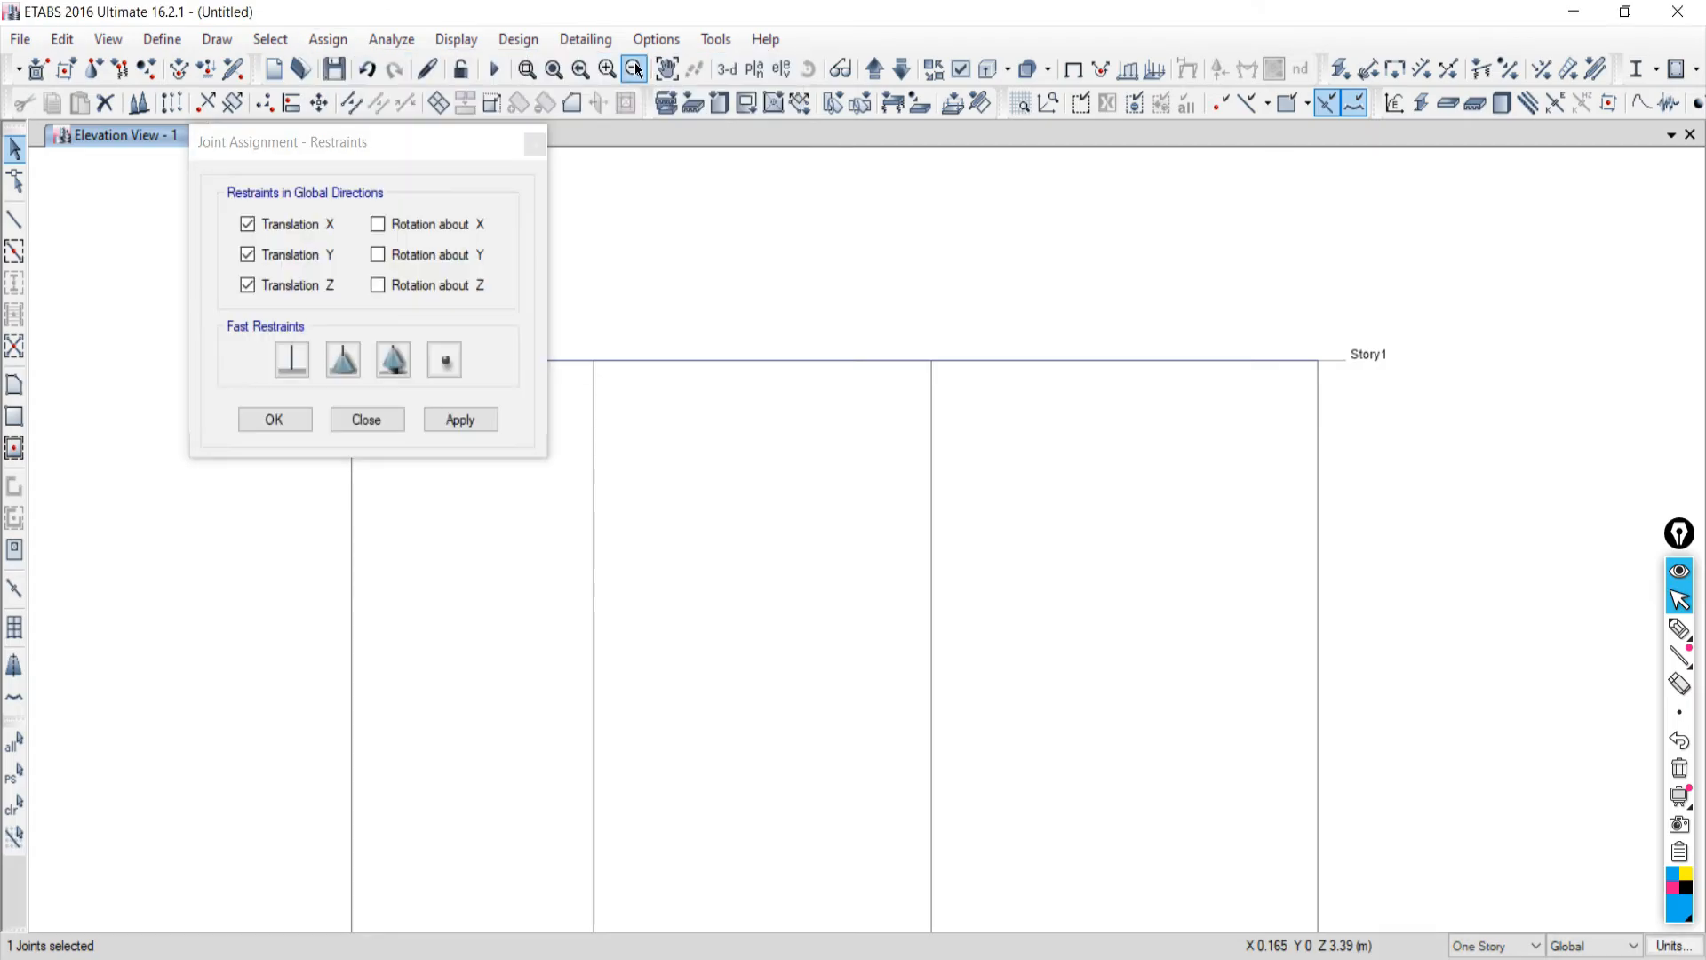
drag(359, 153, 1209, 179)
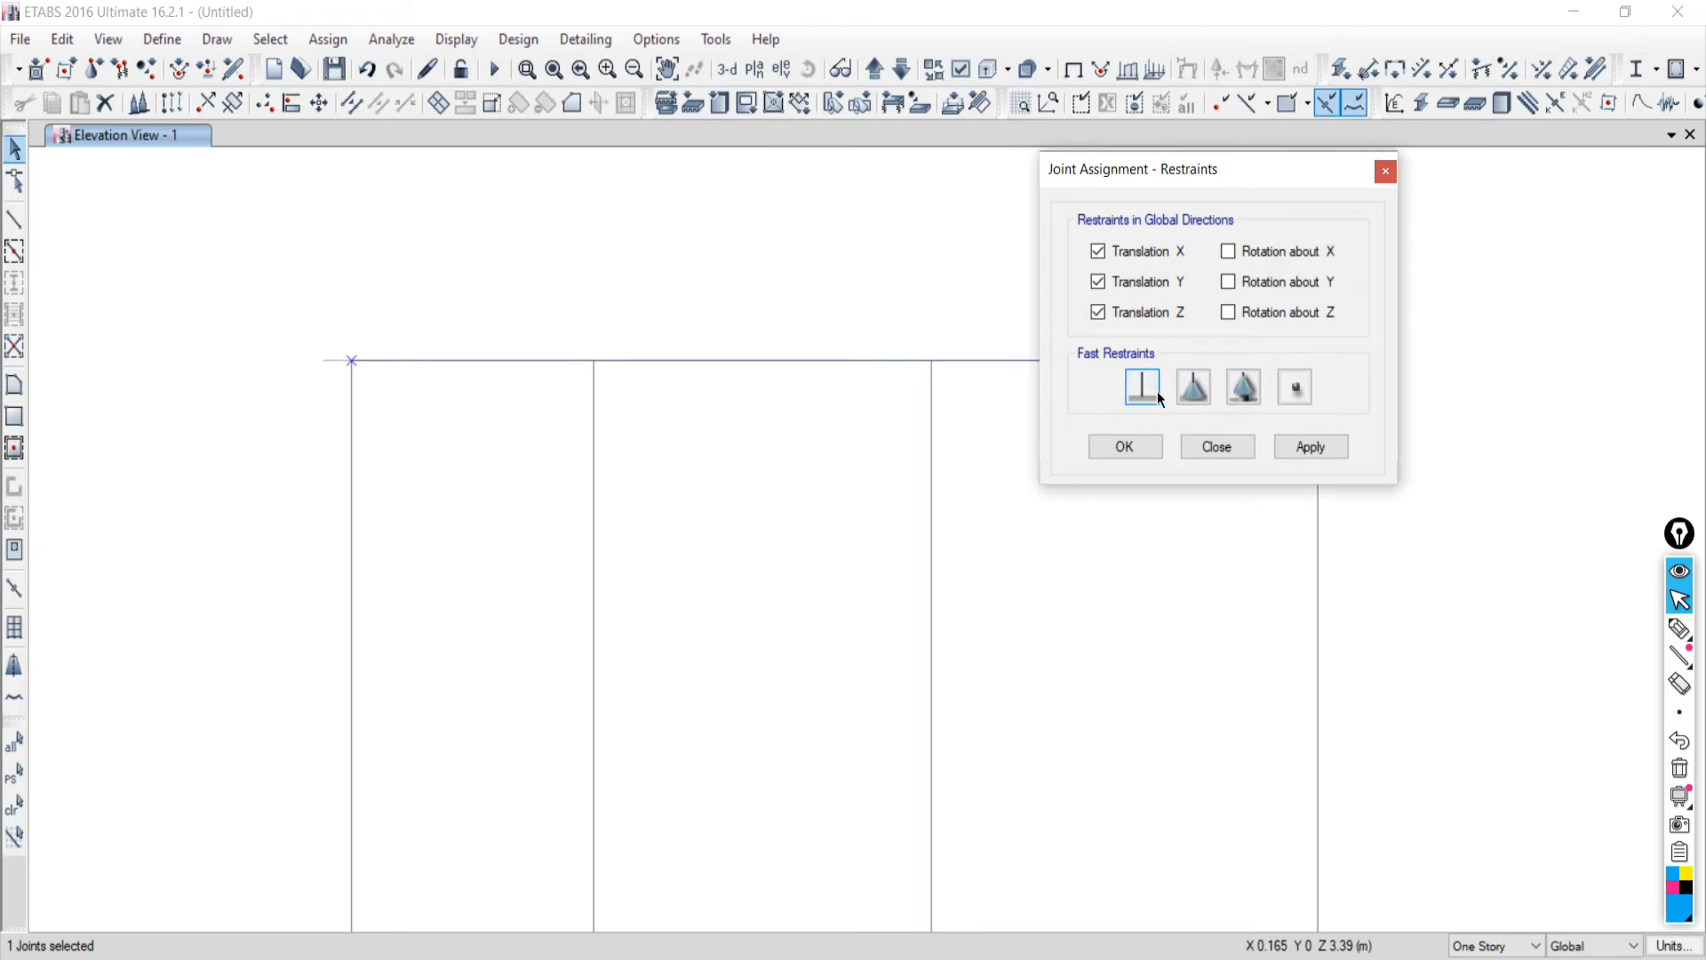
click(1142, 391)
click(1313, 446)
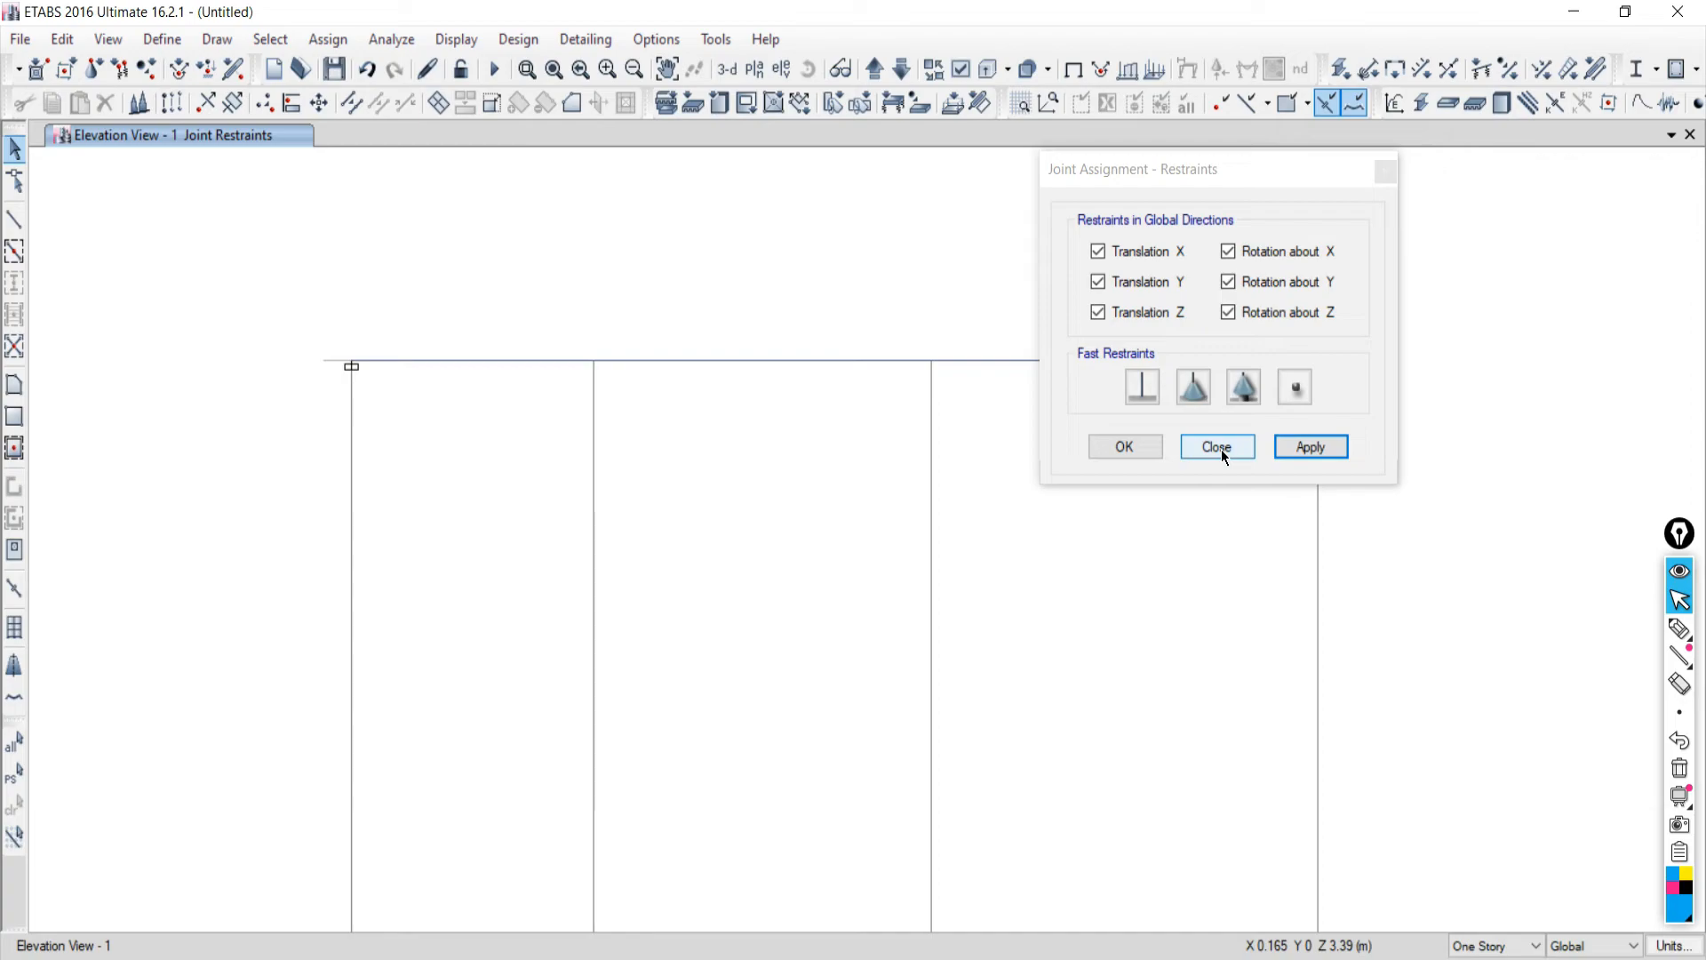
Finish the joint restraint assignment and close its dialog.
drag(1153, 168, 1448, 155)
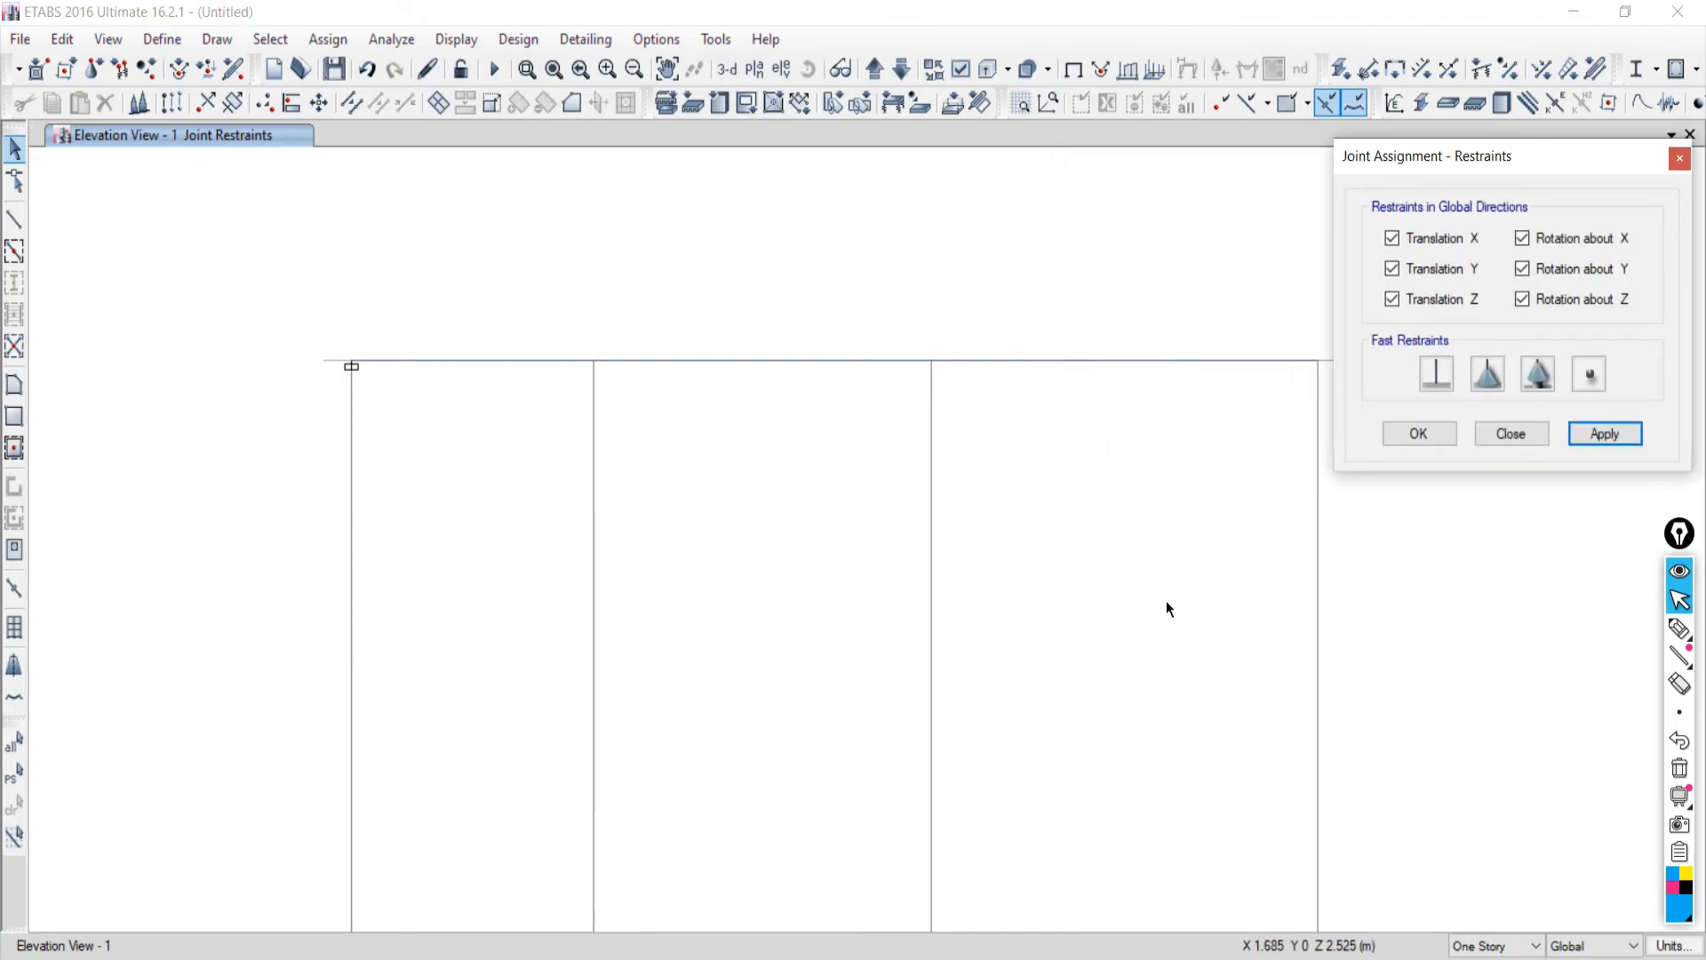
click(1514, 439)
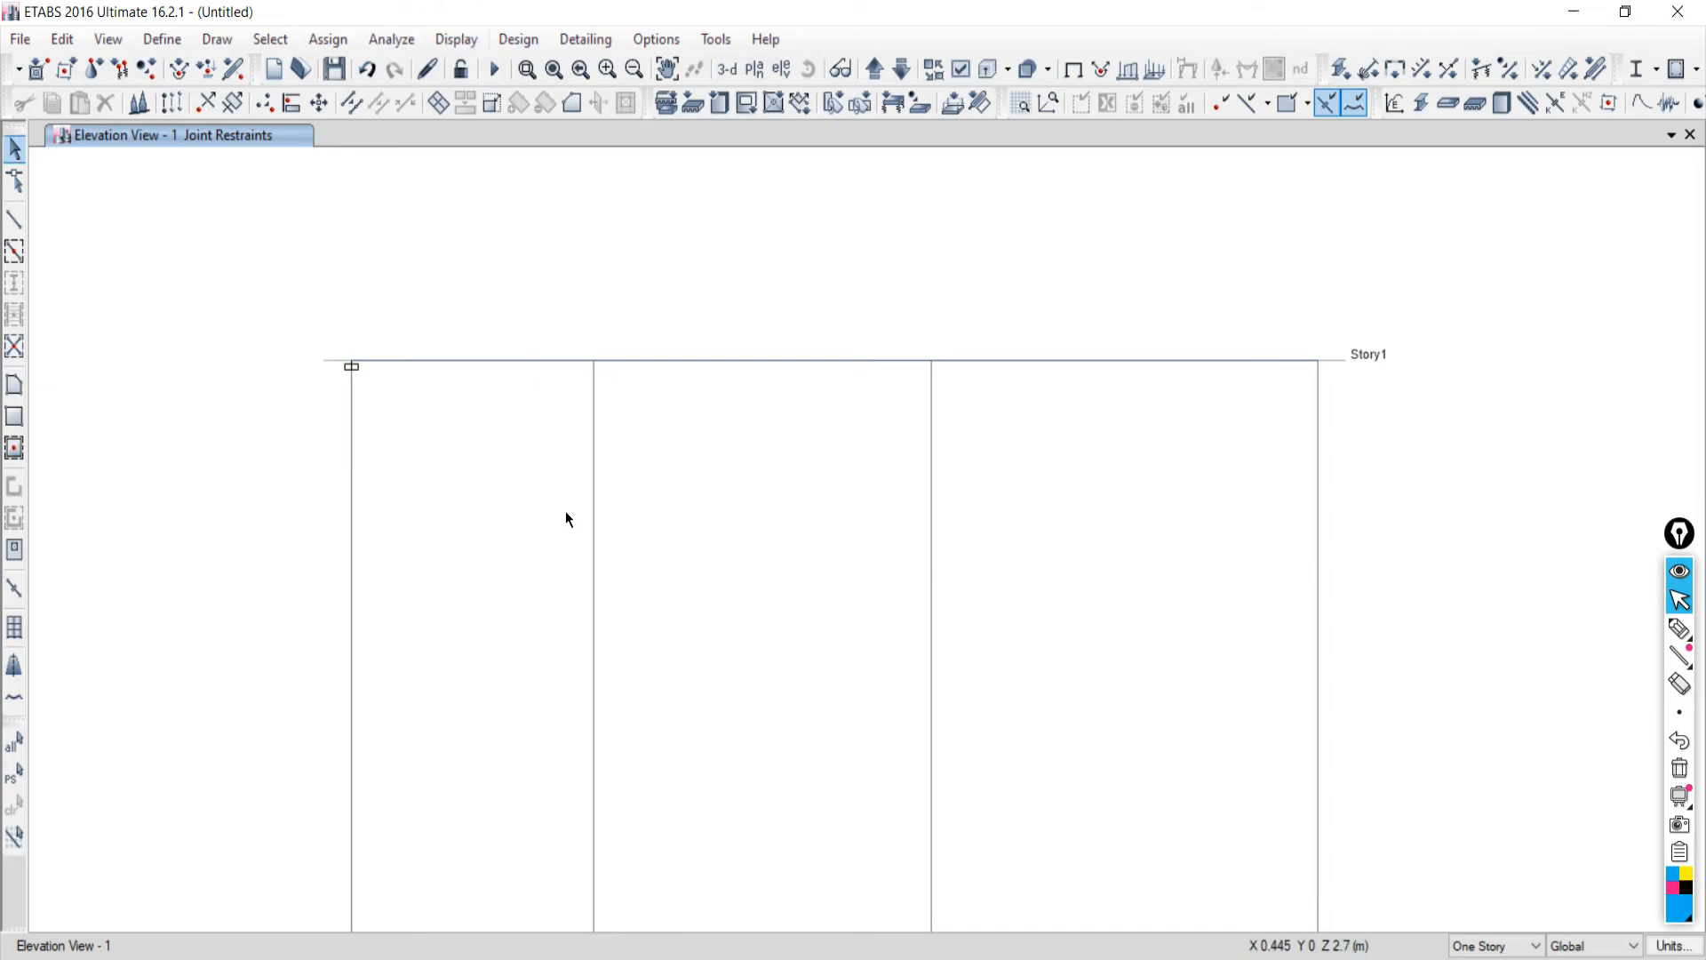
scroll(933, 512, down, 3)
scroll(932, 508, down, 4)
scroll(960, 488, up, 8)
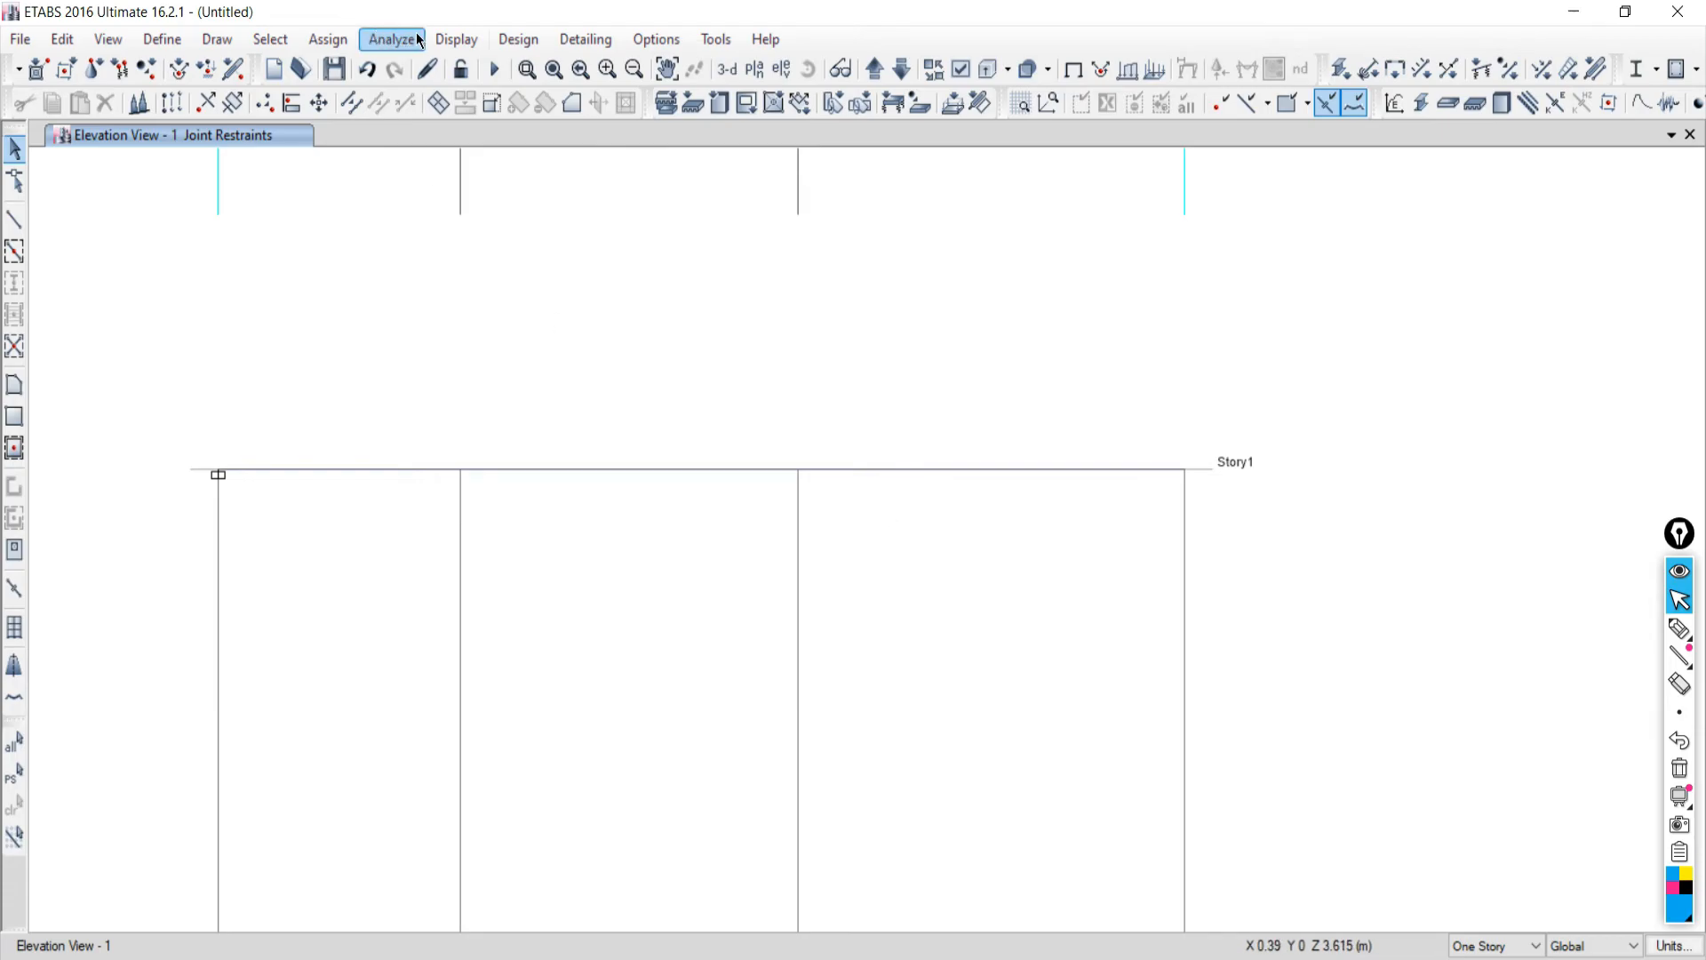
Check the model with a 1 mm length tolerance and all joint, frame, shell, other and fix options enabled, and dismiss the report.
click(380, 39)
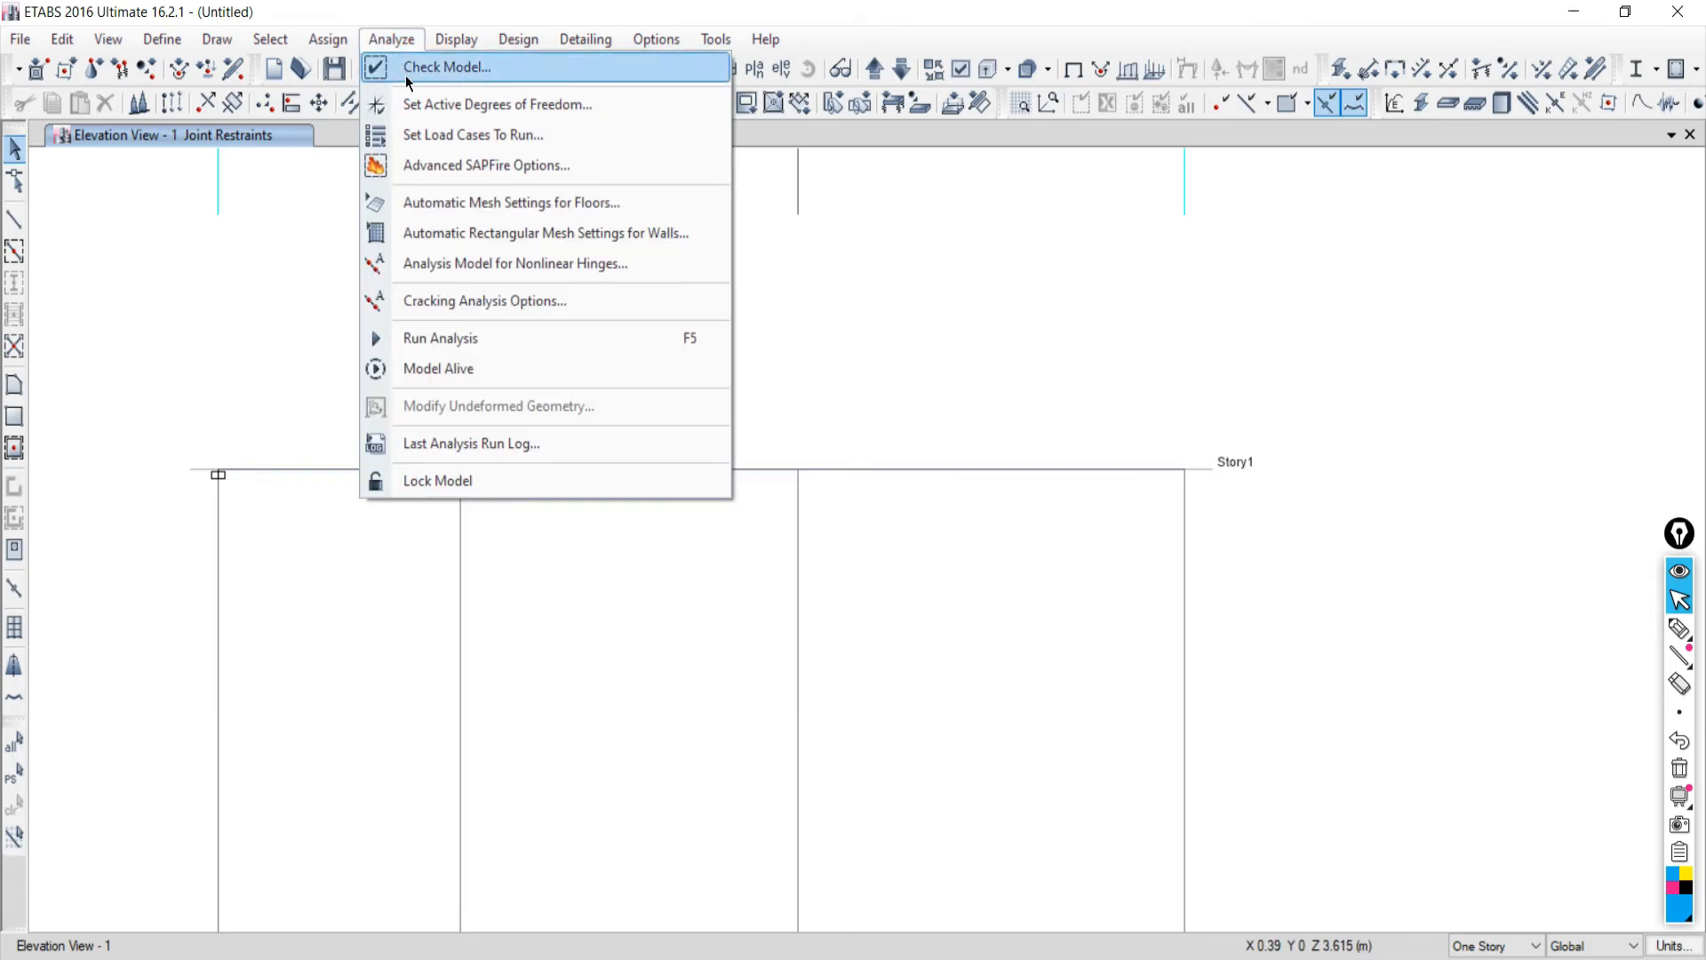
click(409, 68)
click(793, 778)
click(696, 692)
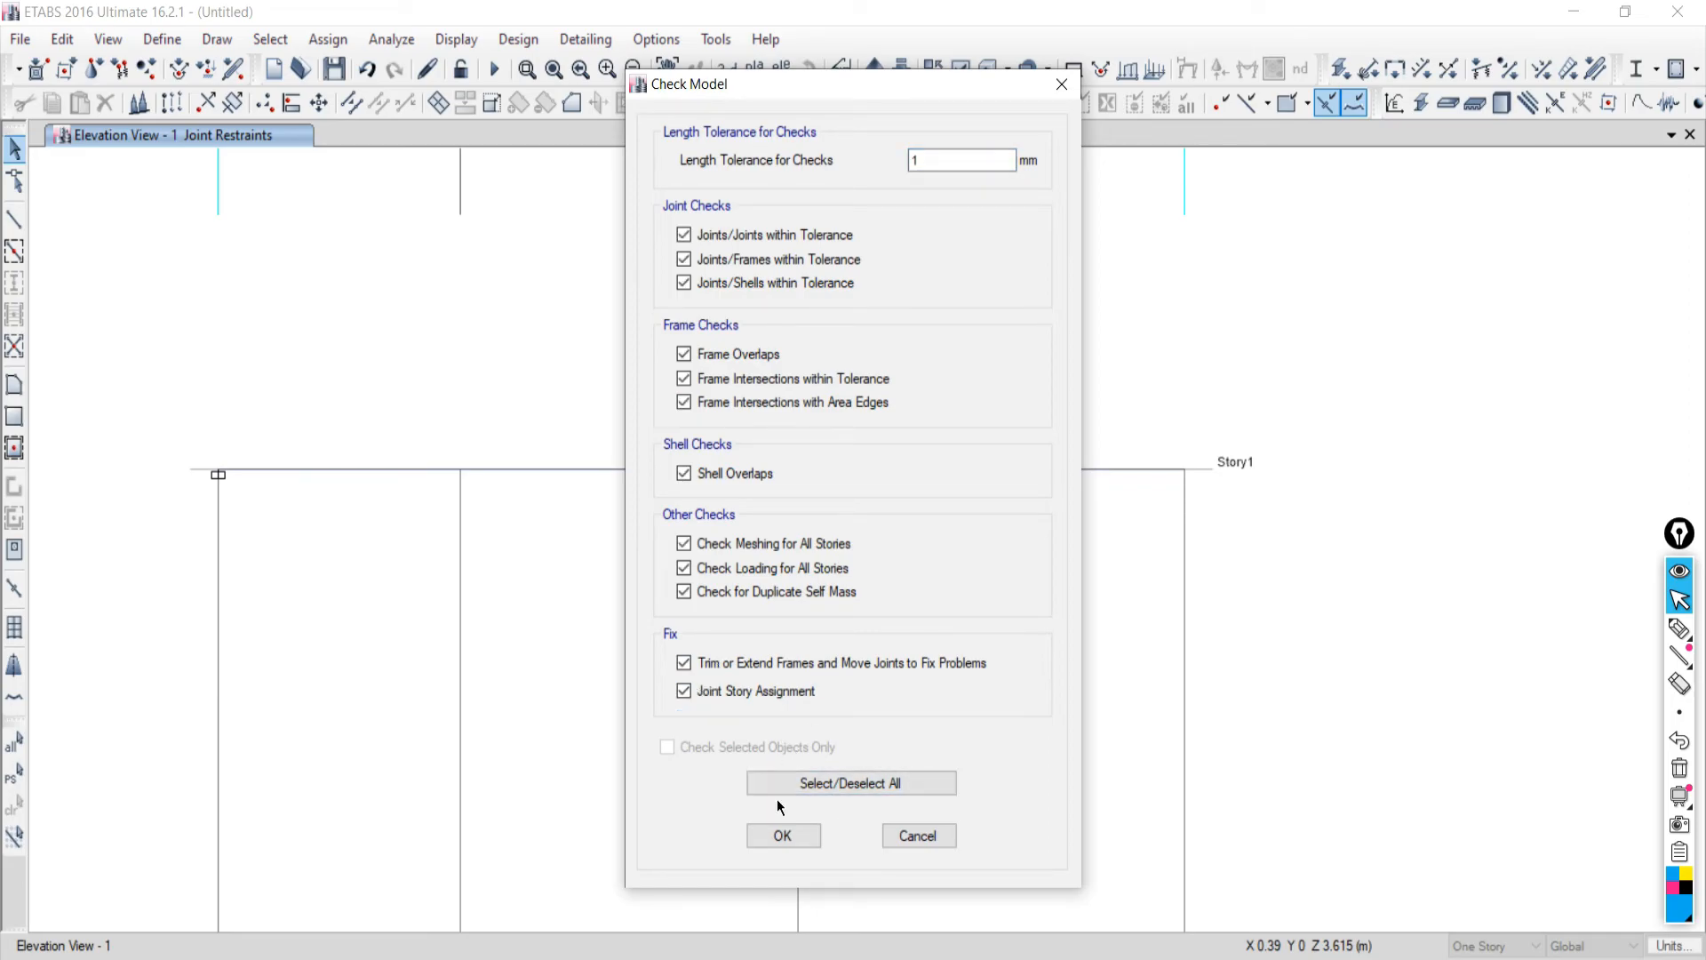
click(782, 836)
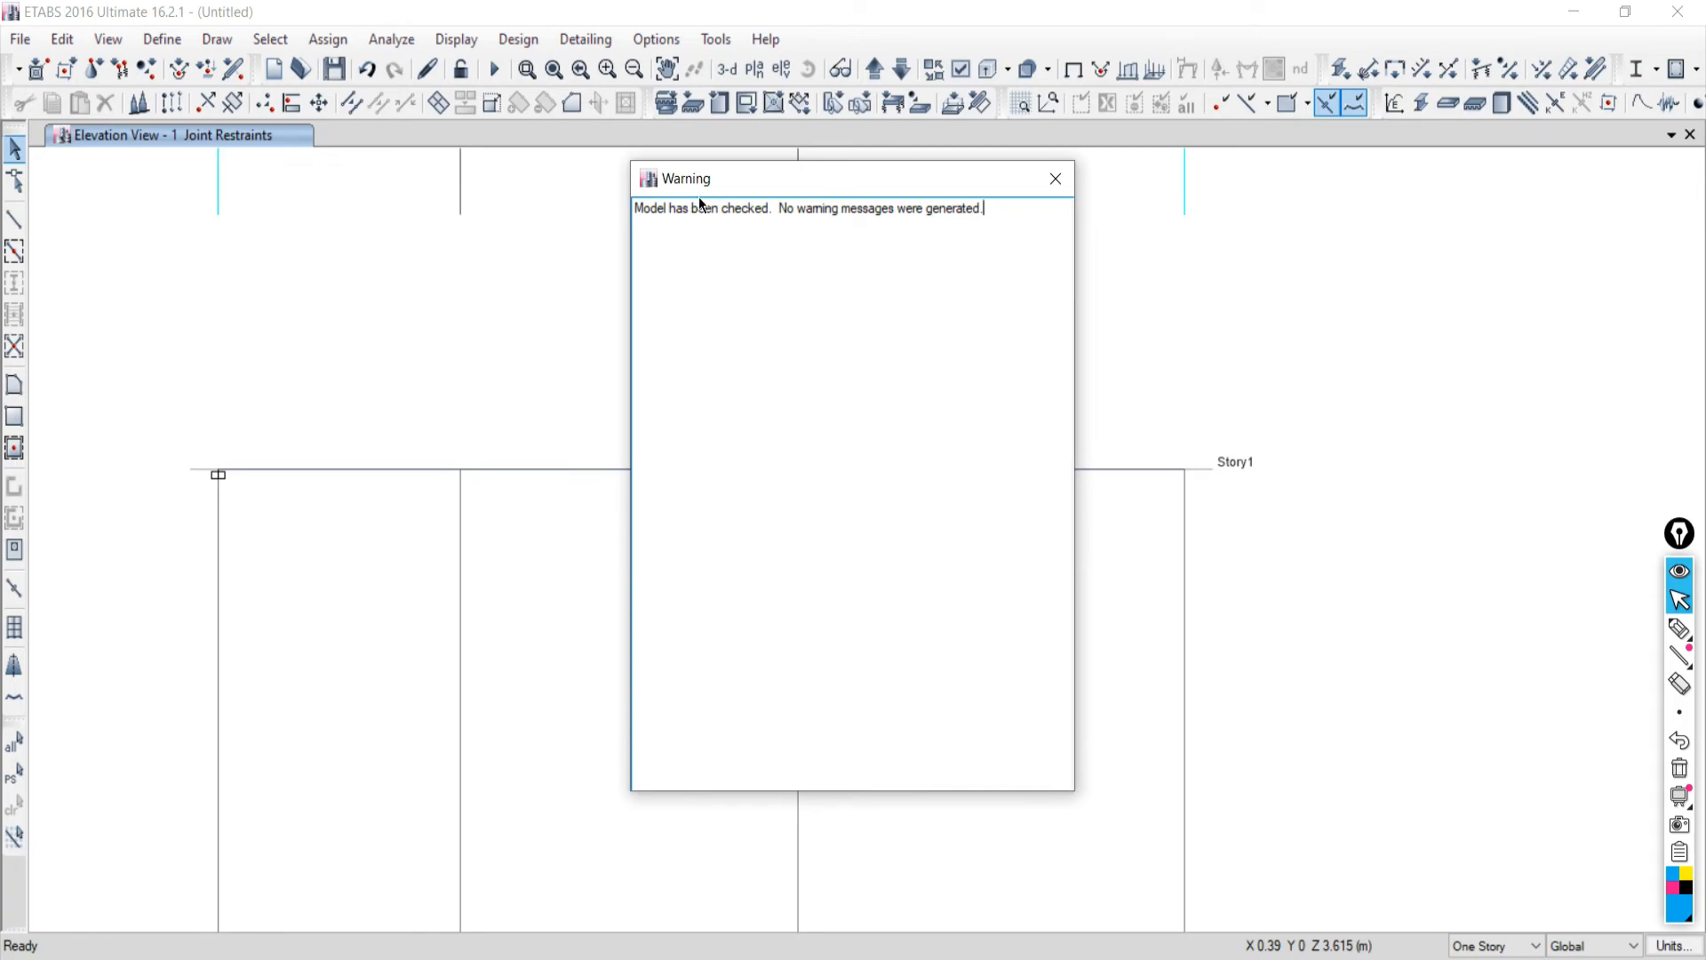
drag(711, 180, 650, 182)
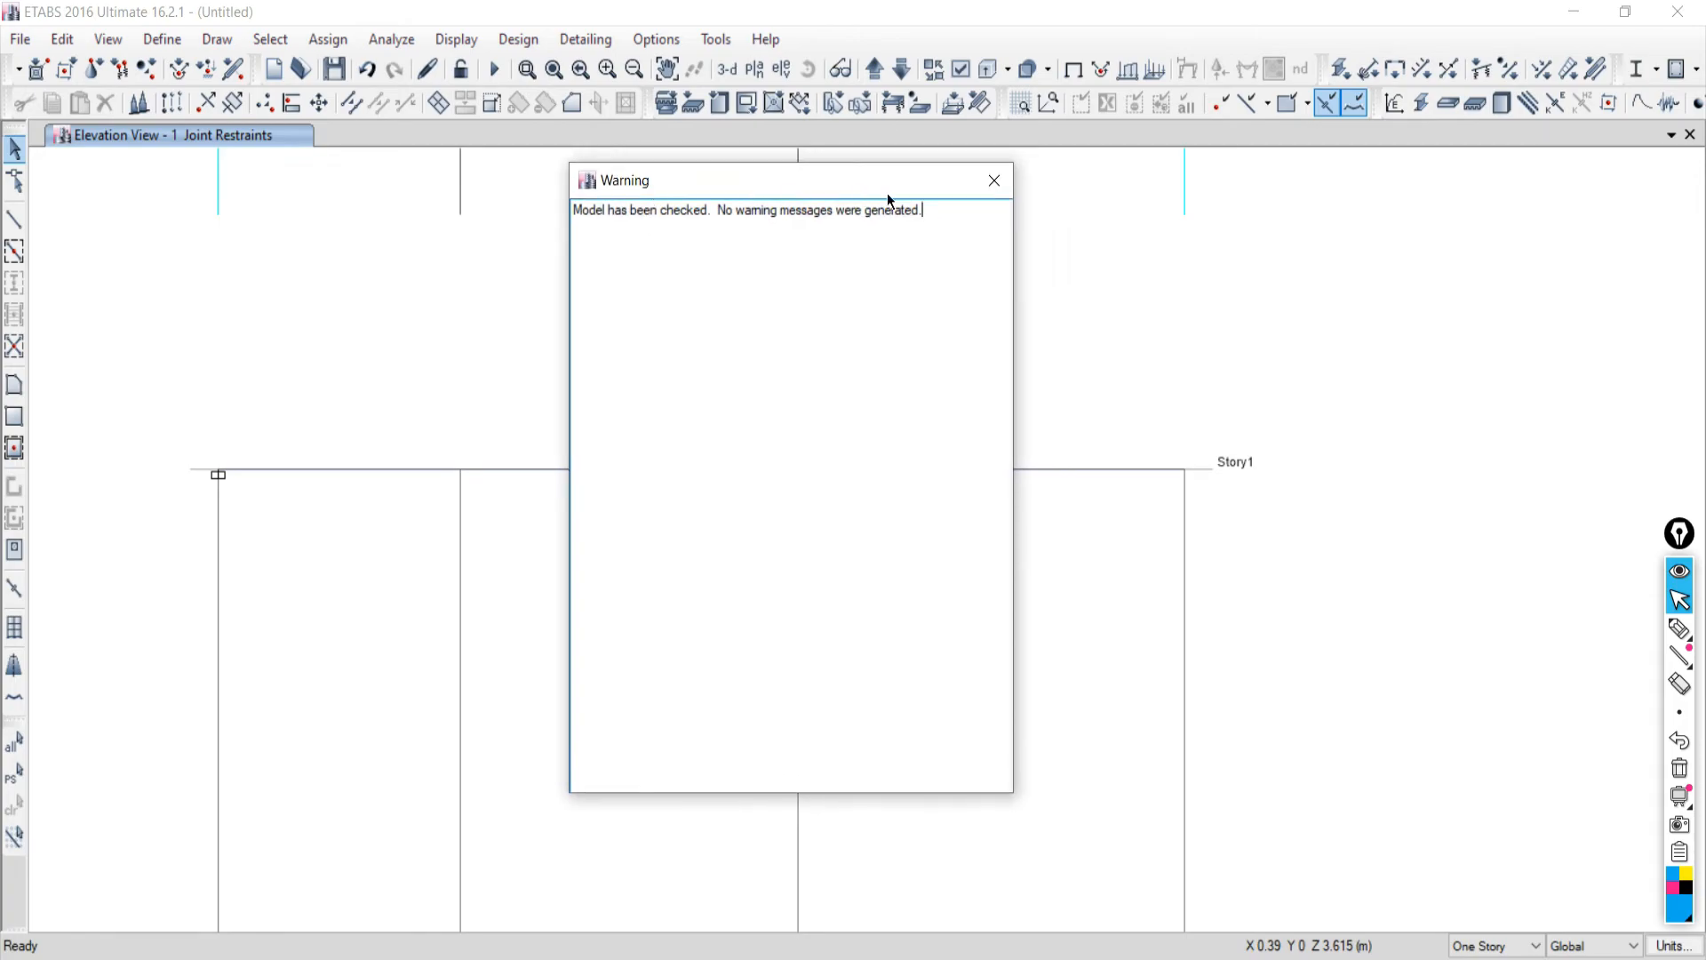
click(992, 181)
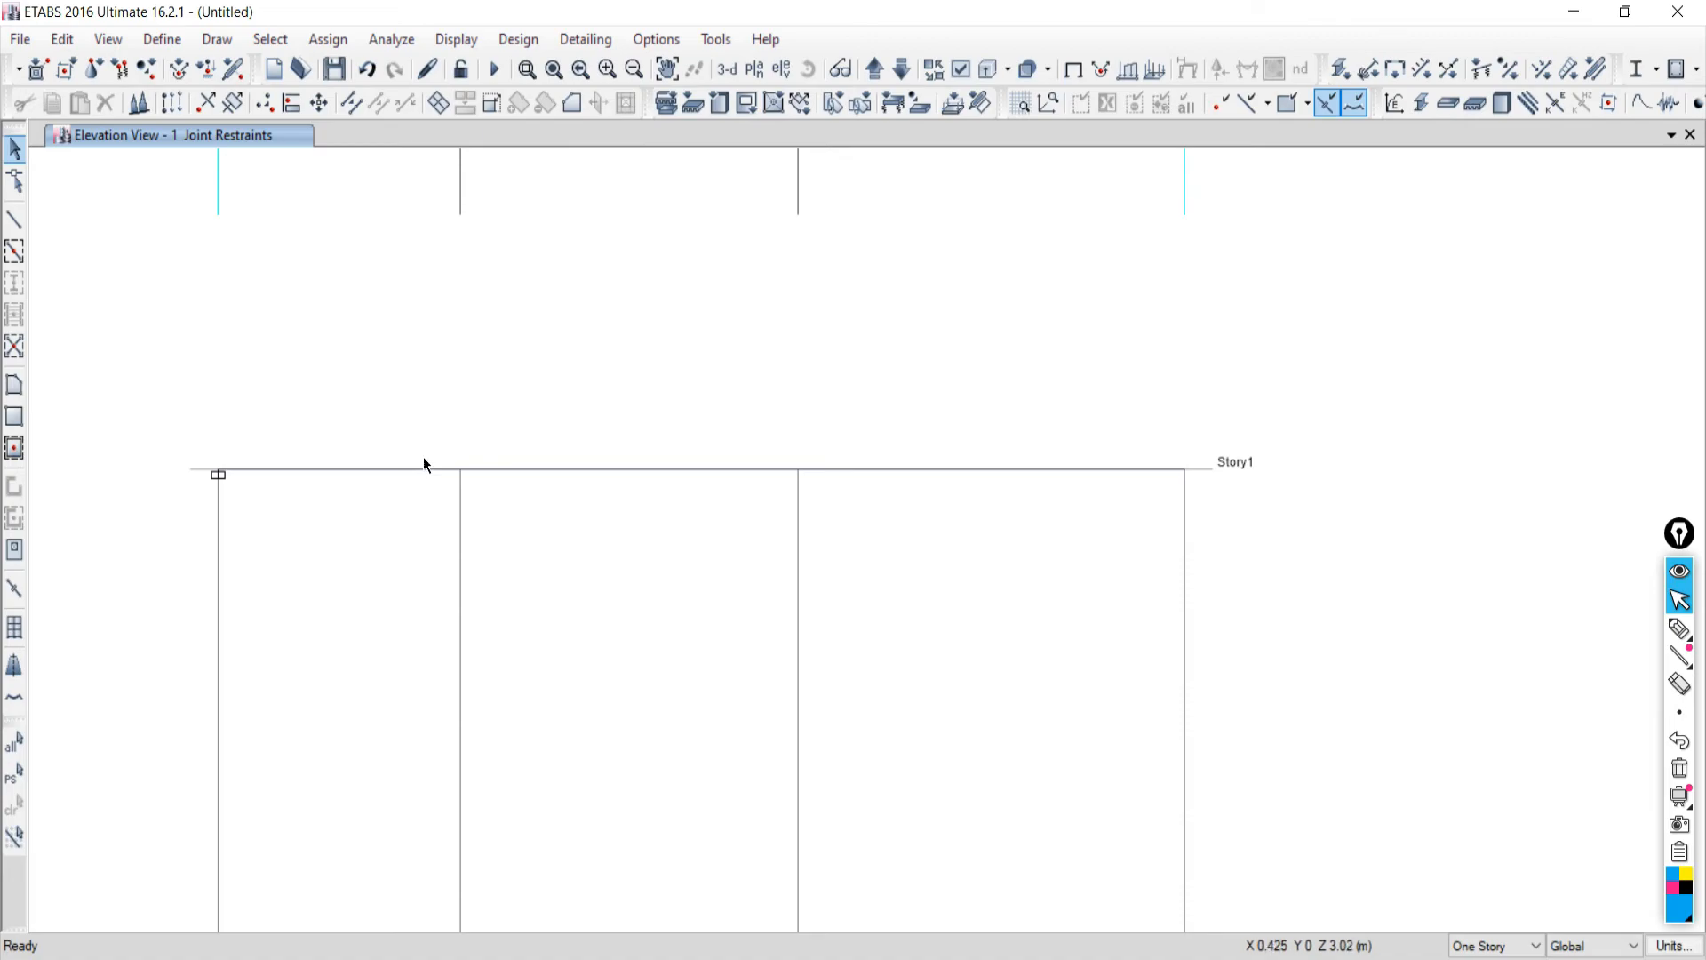
Select the beam between grids C and D and its end joint at grid D to check them, and clear the selection.
click(942, 469)
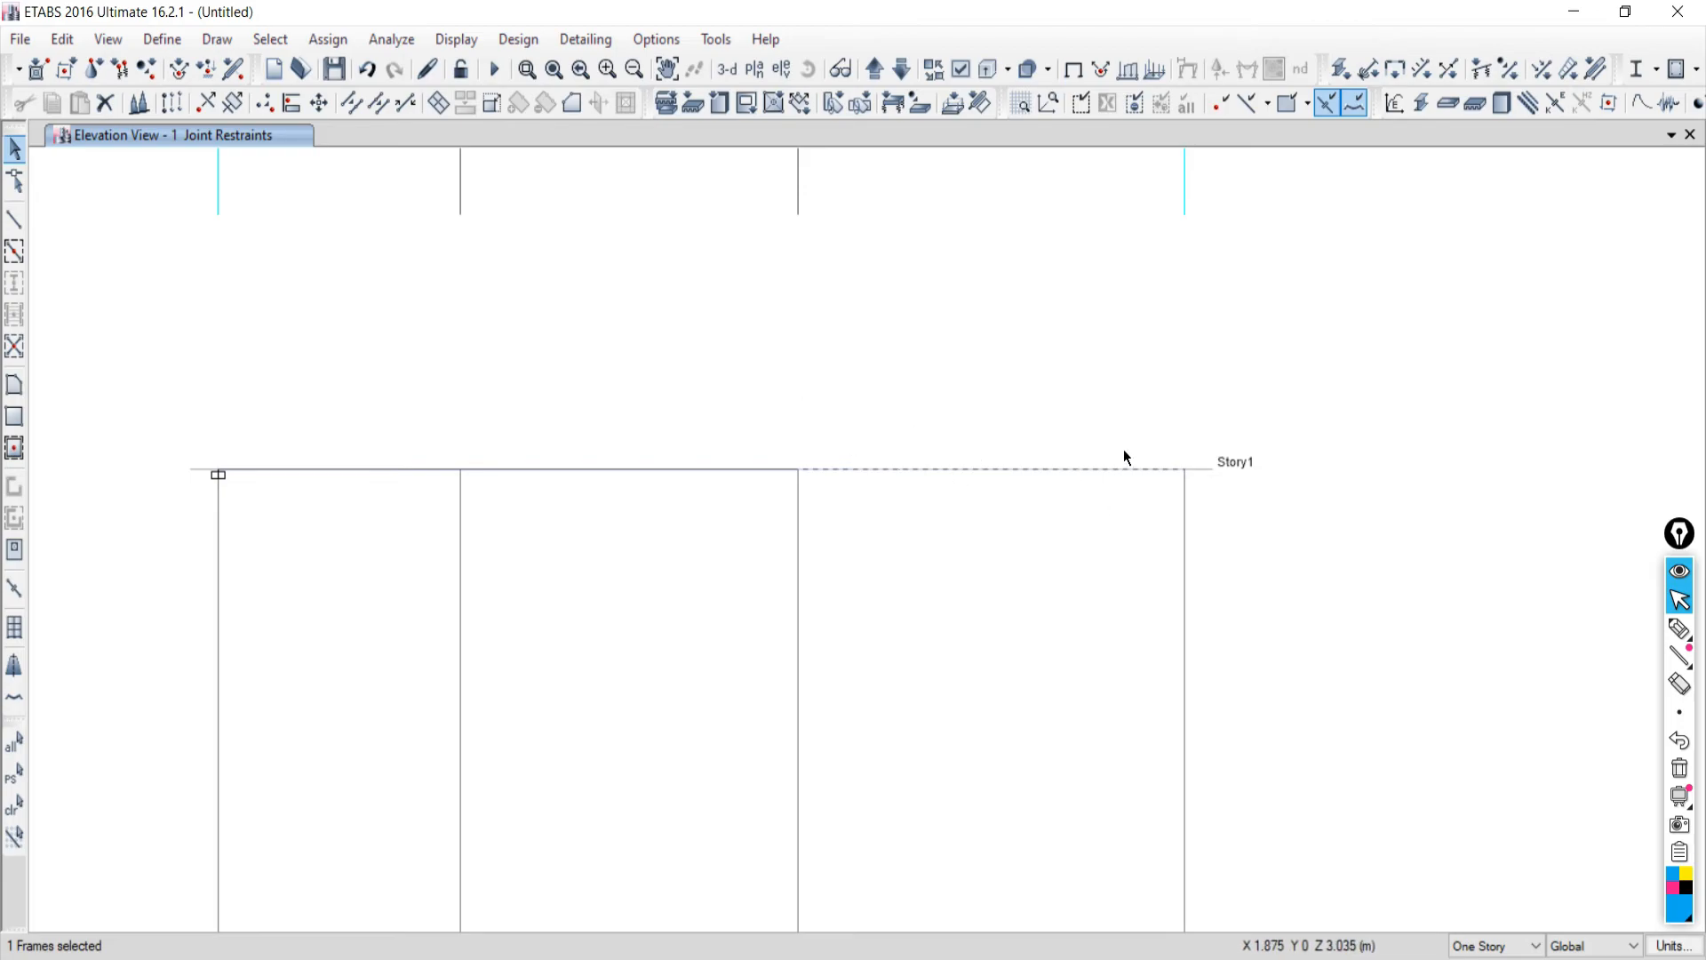
click(1185, 470)
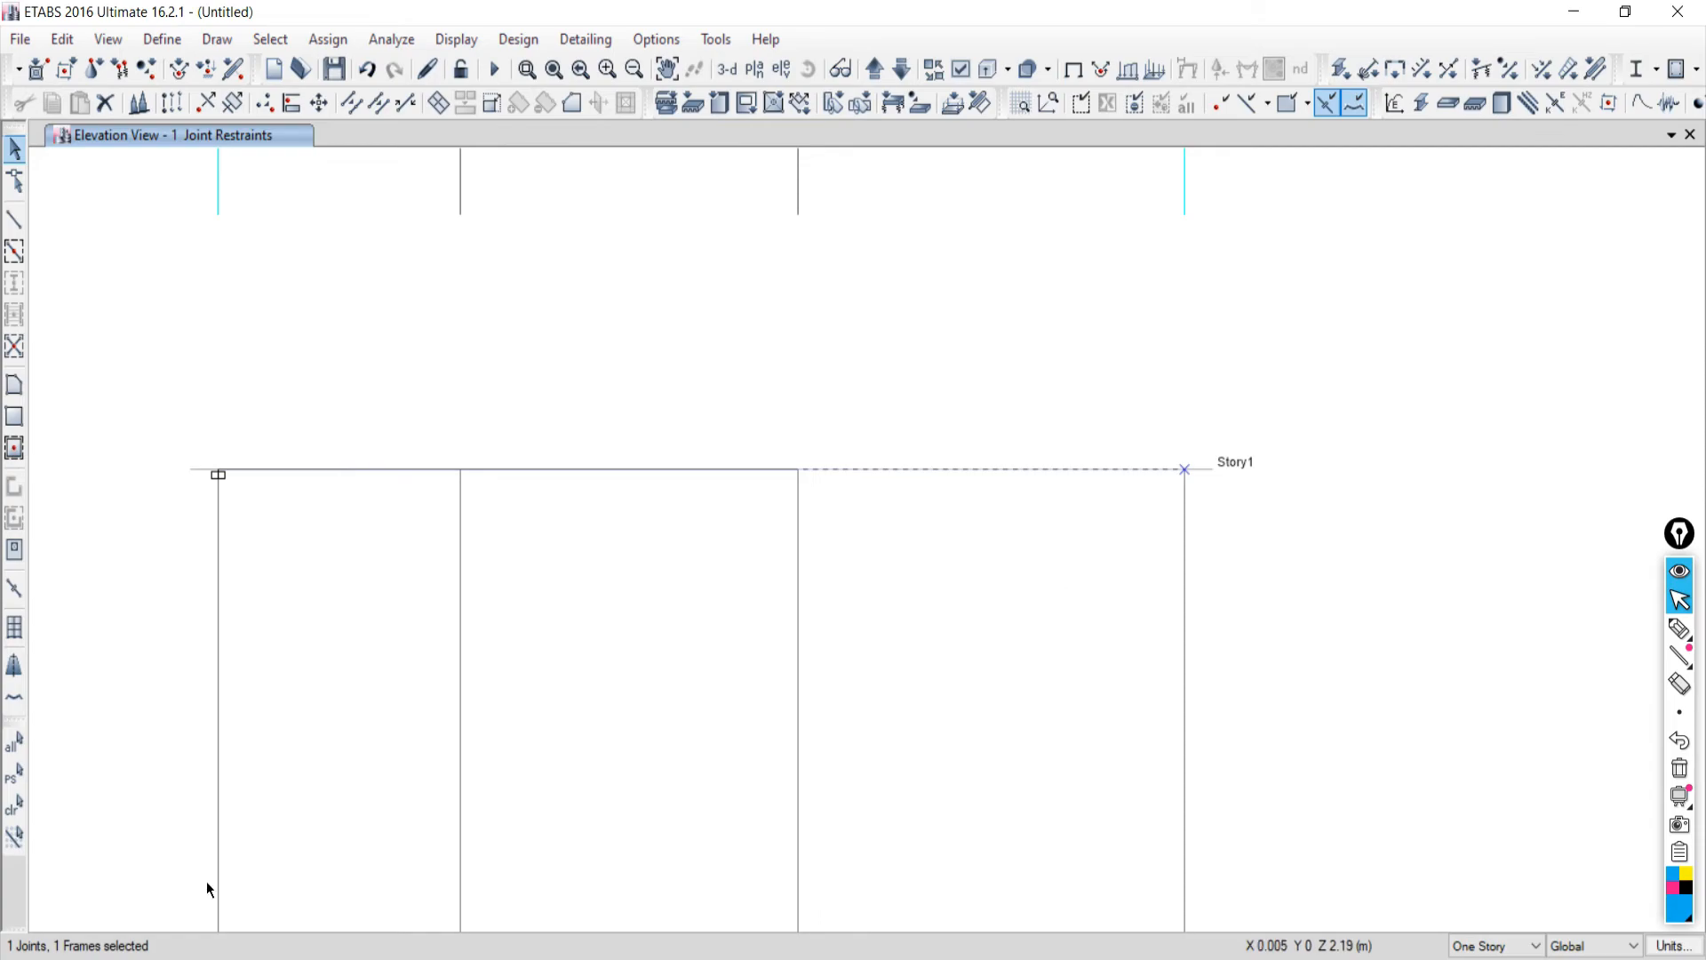
click(14, 805)
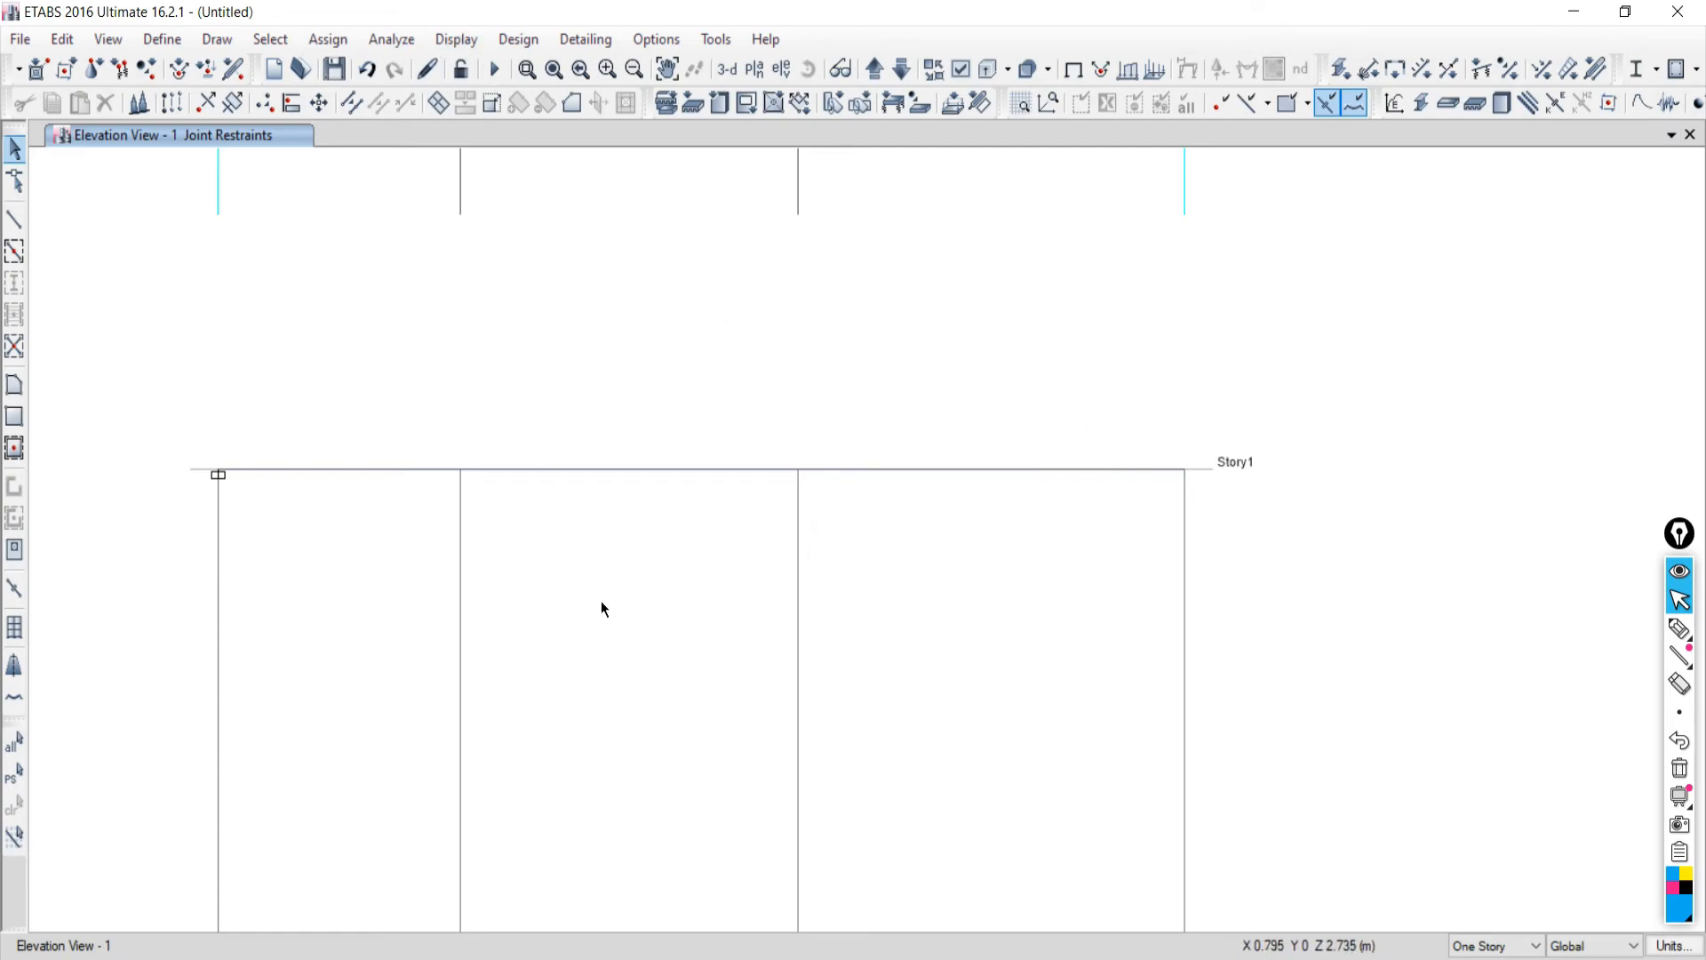
Window-select the joints at grids B and C, compare them with the point loads of Problem 6.1 in the PDF, and clear the selection.
drag(444, 418, 533, 571)
drag(777, 427, 853, 566)
key(alt+Tab)
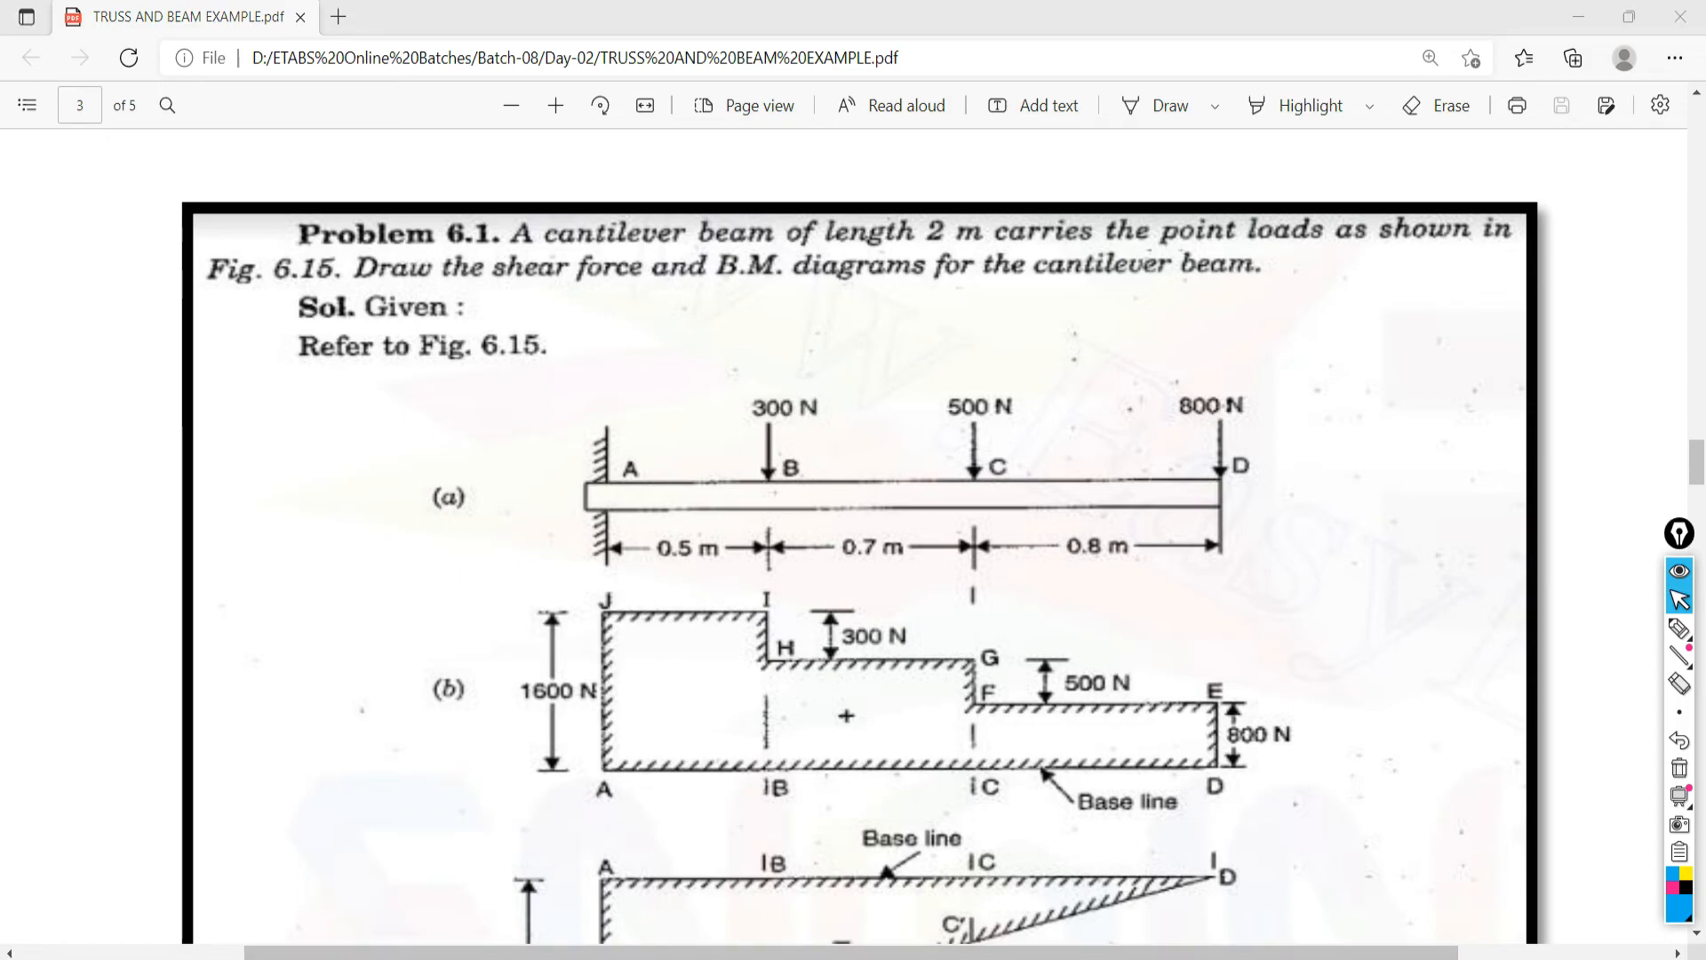
key(alt+Tab)
click(14, 804)
drag(419, 403, 490, 510)
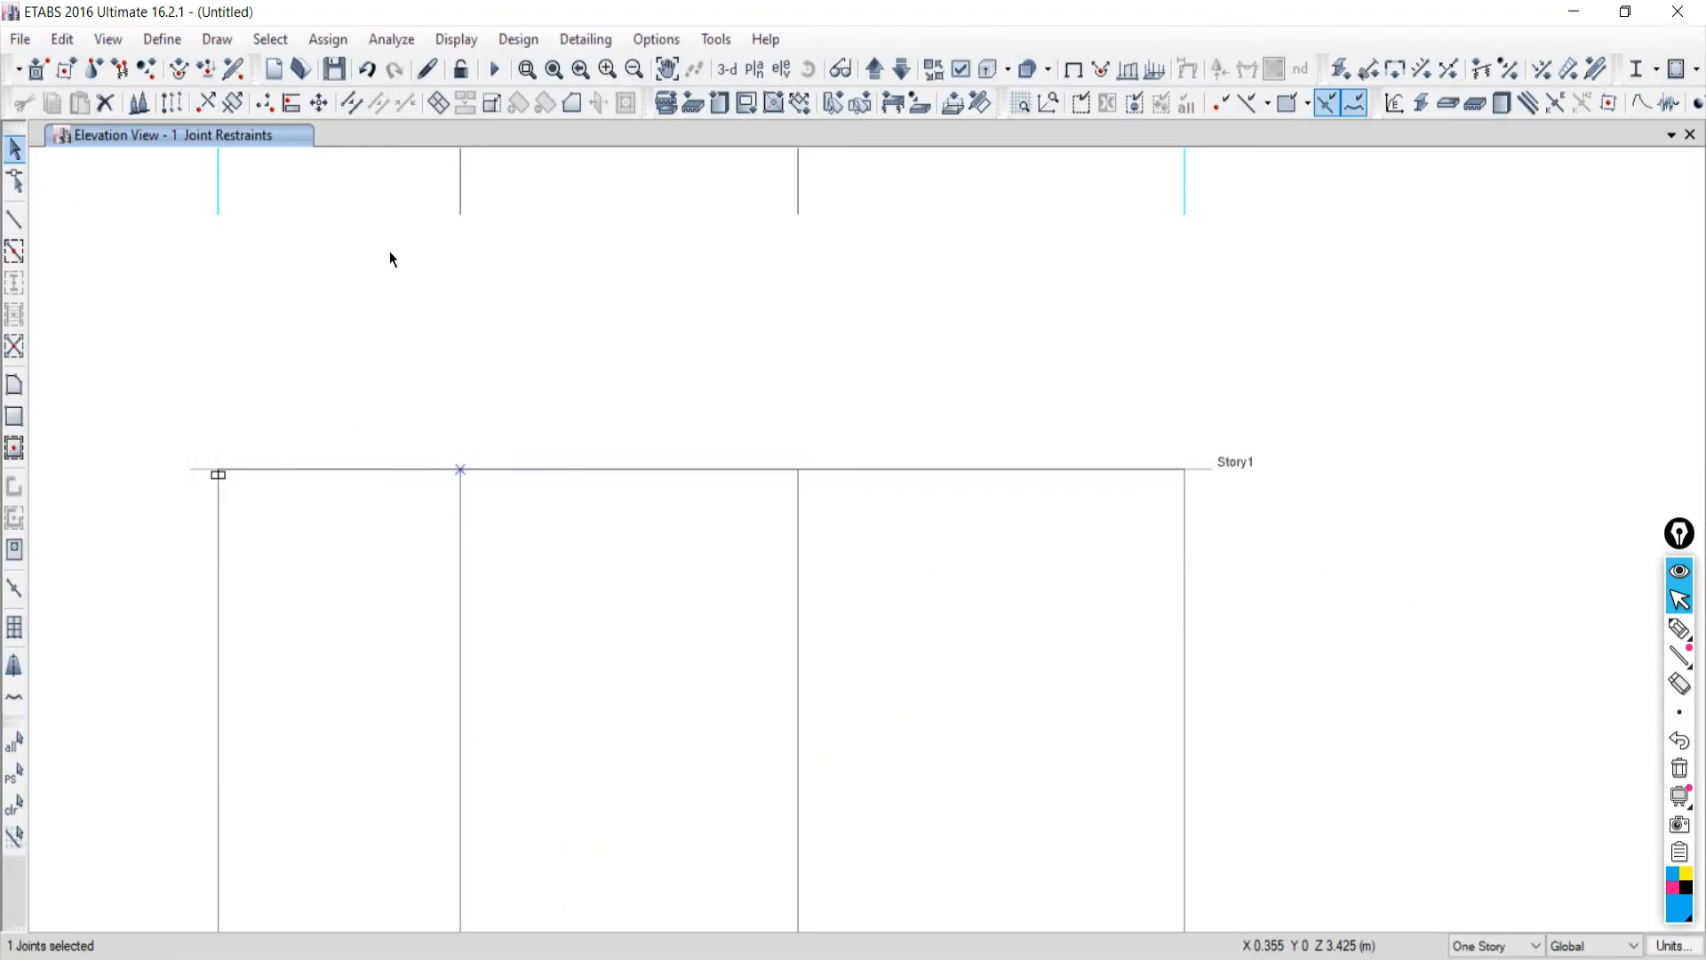
click(327, 39)
mouse_move(363, 80)
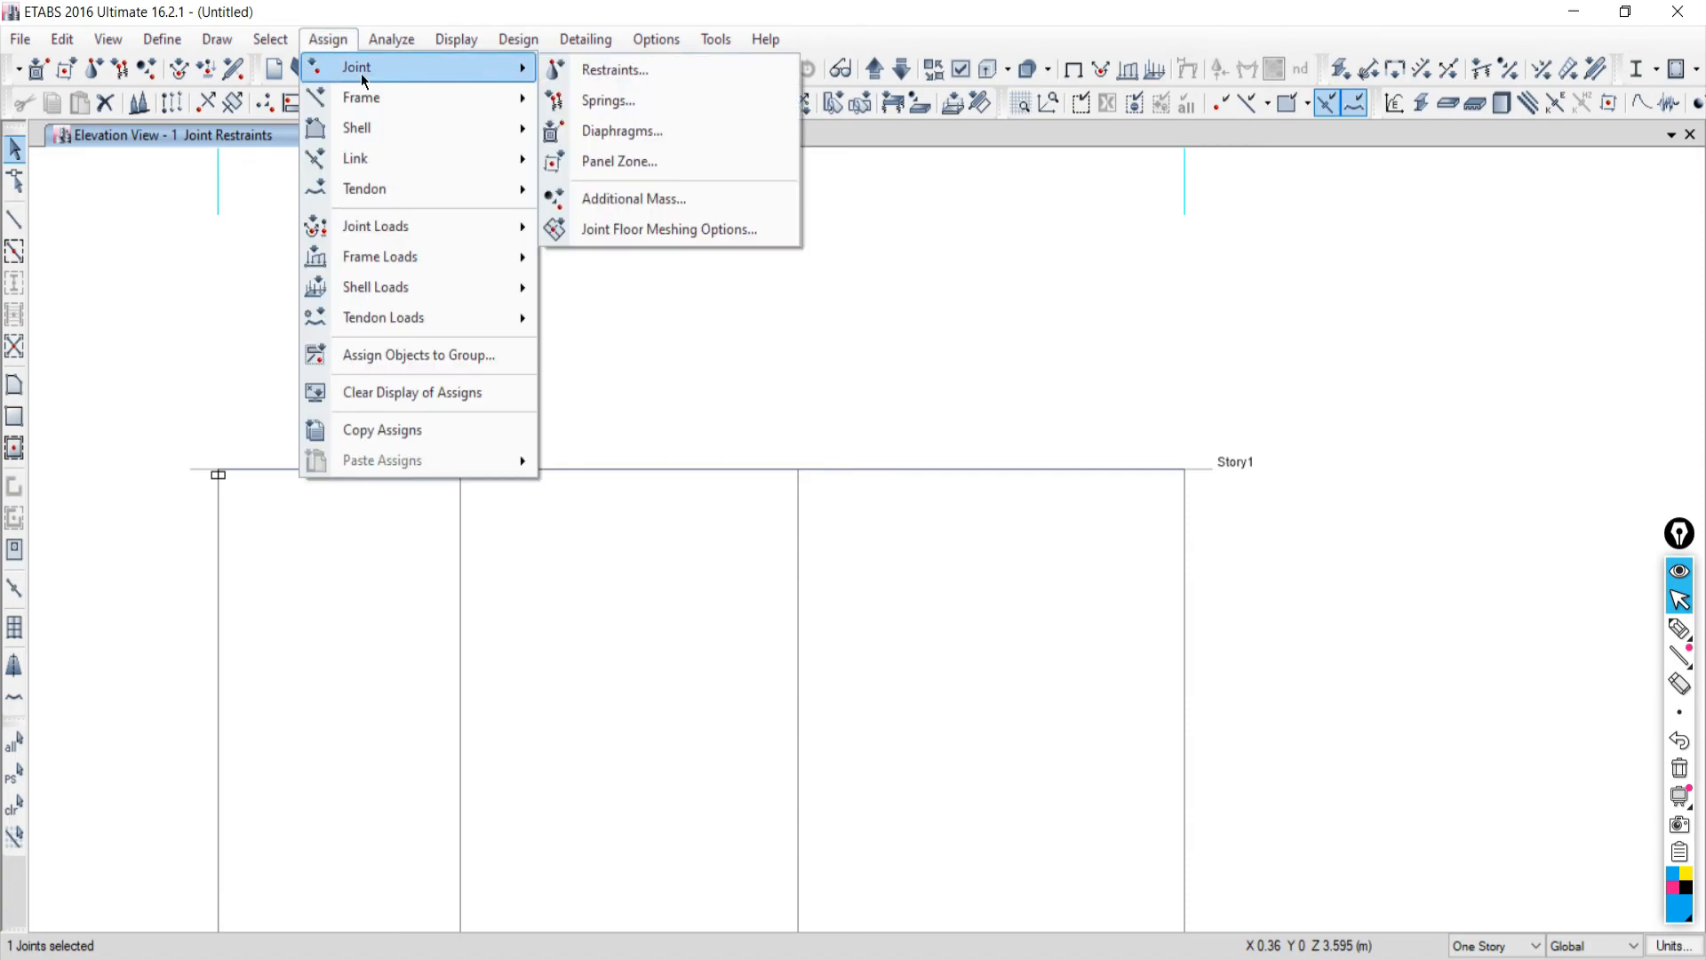
click(13, 807)
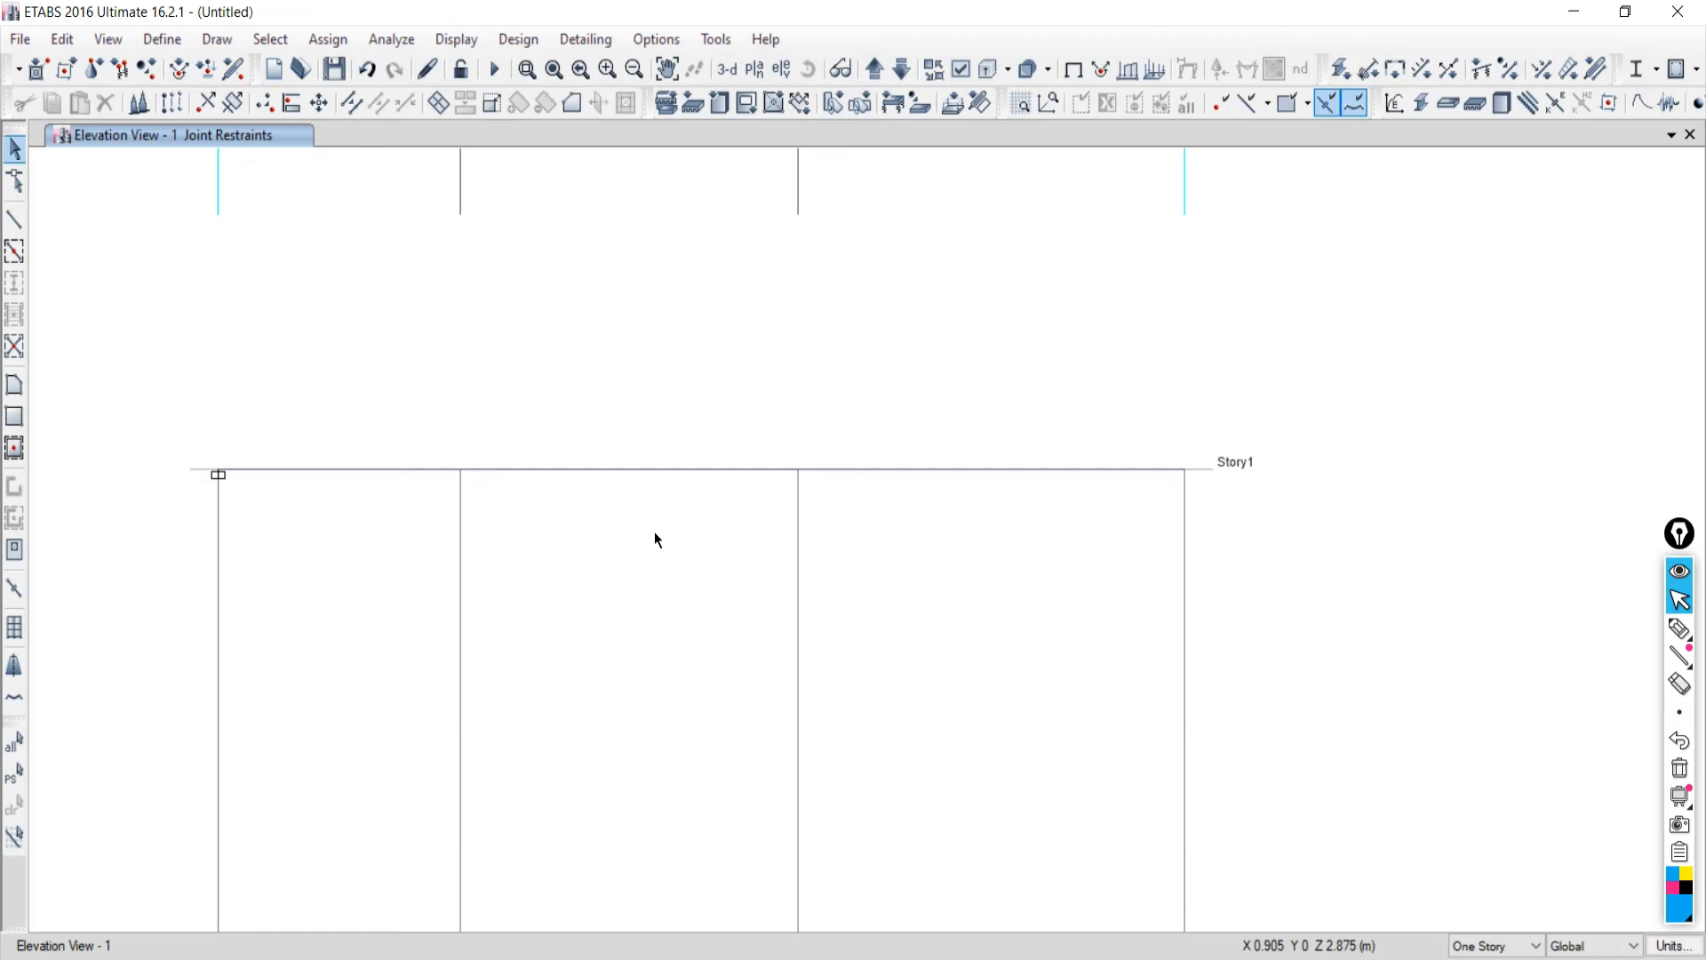
Switch to the PDF to review the cantilever's point loads at B, C and D, and return to ETABS.
key(alt+Tab)
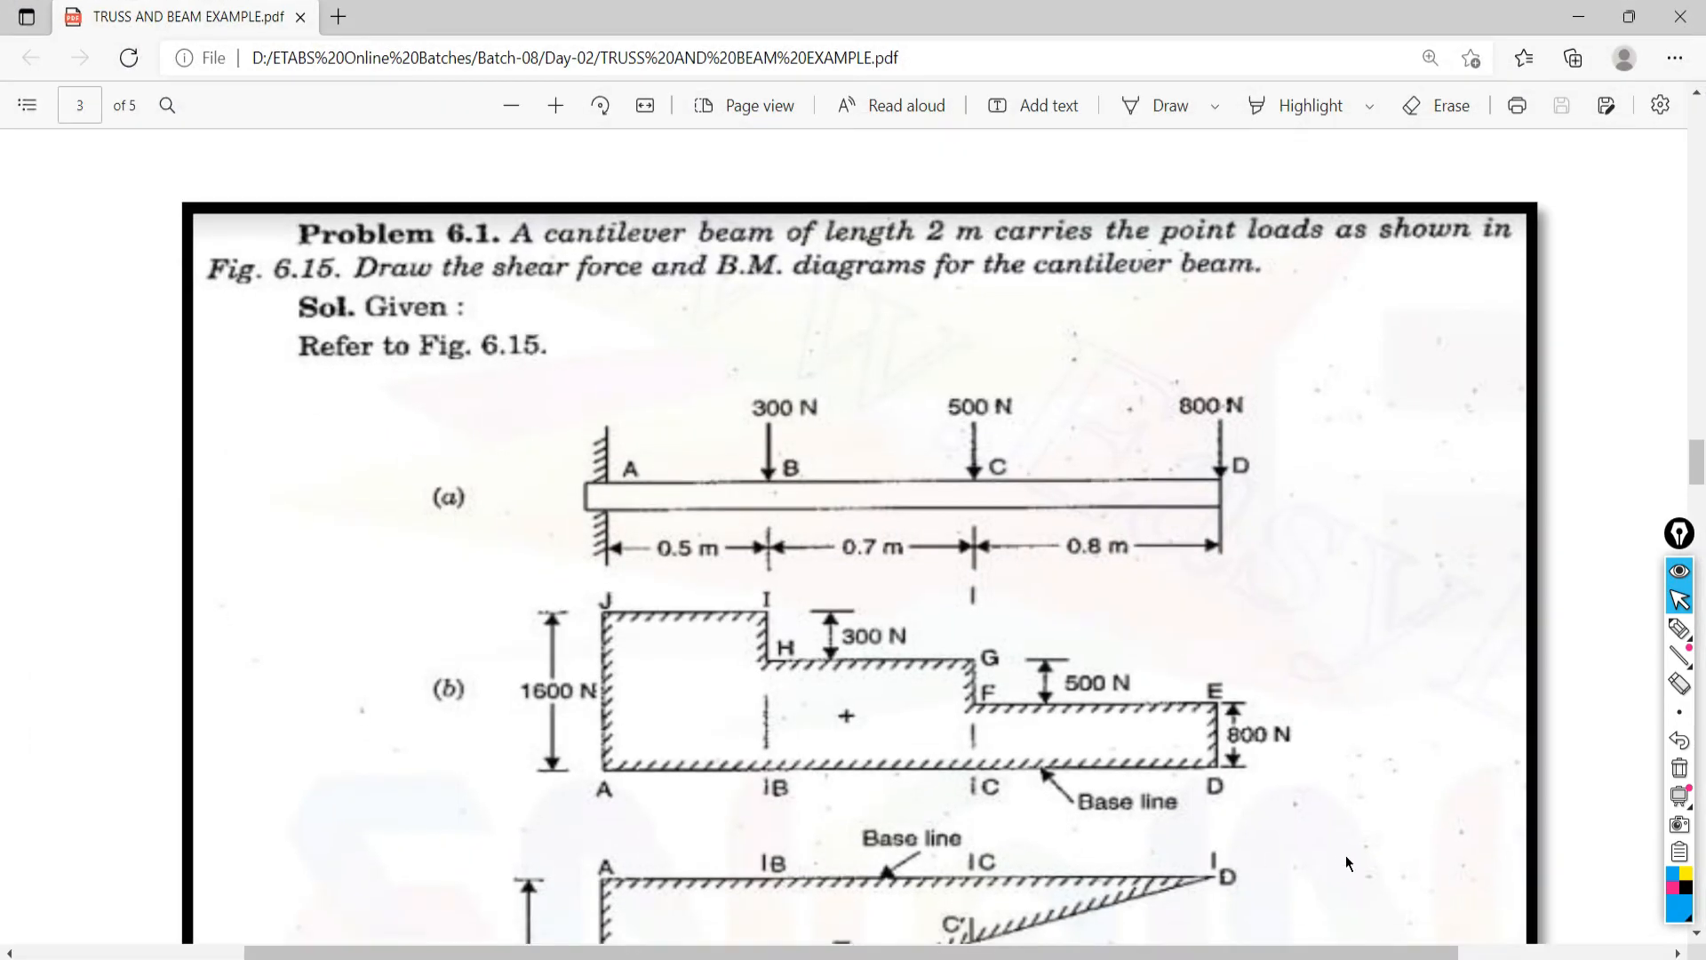
click(257, 958)
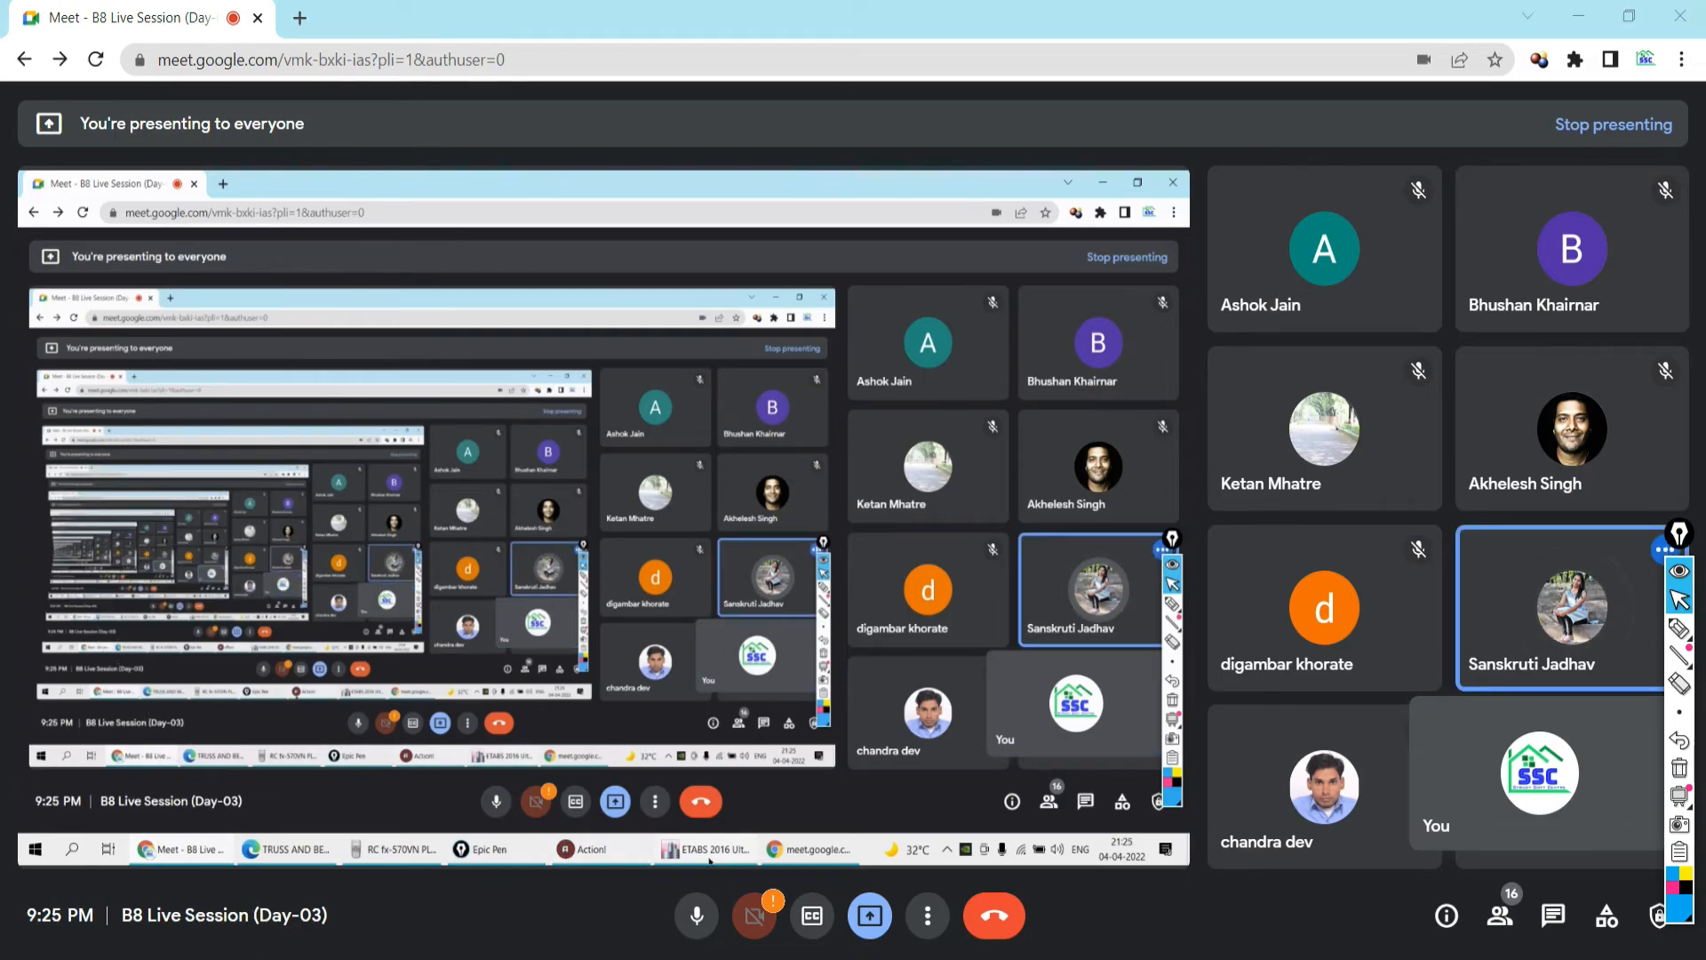
key(alt+Tab)
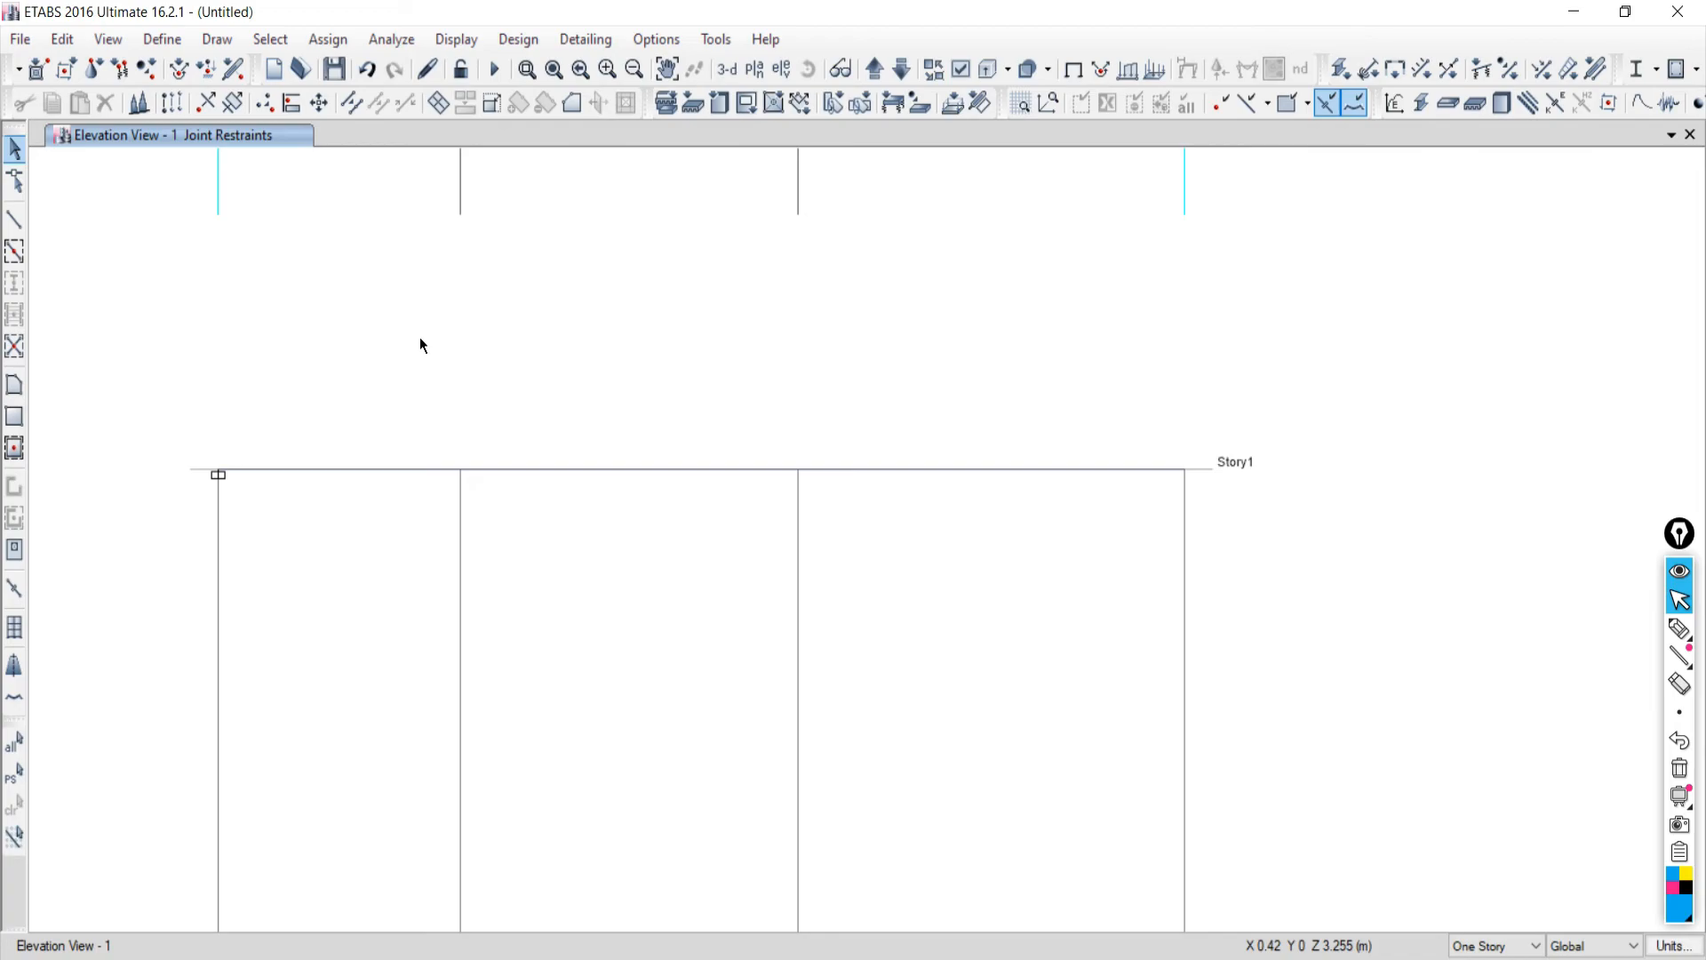
Window-select the joint at grid B on Story1 and start a joint force assignment under the Live load pattern.
drag(392, 431, 464, 524)
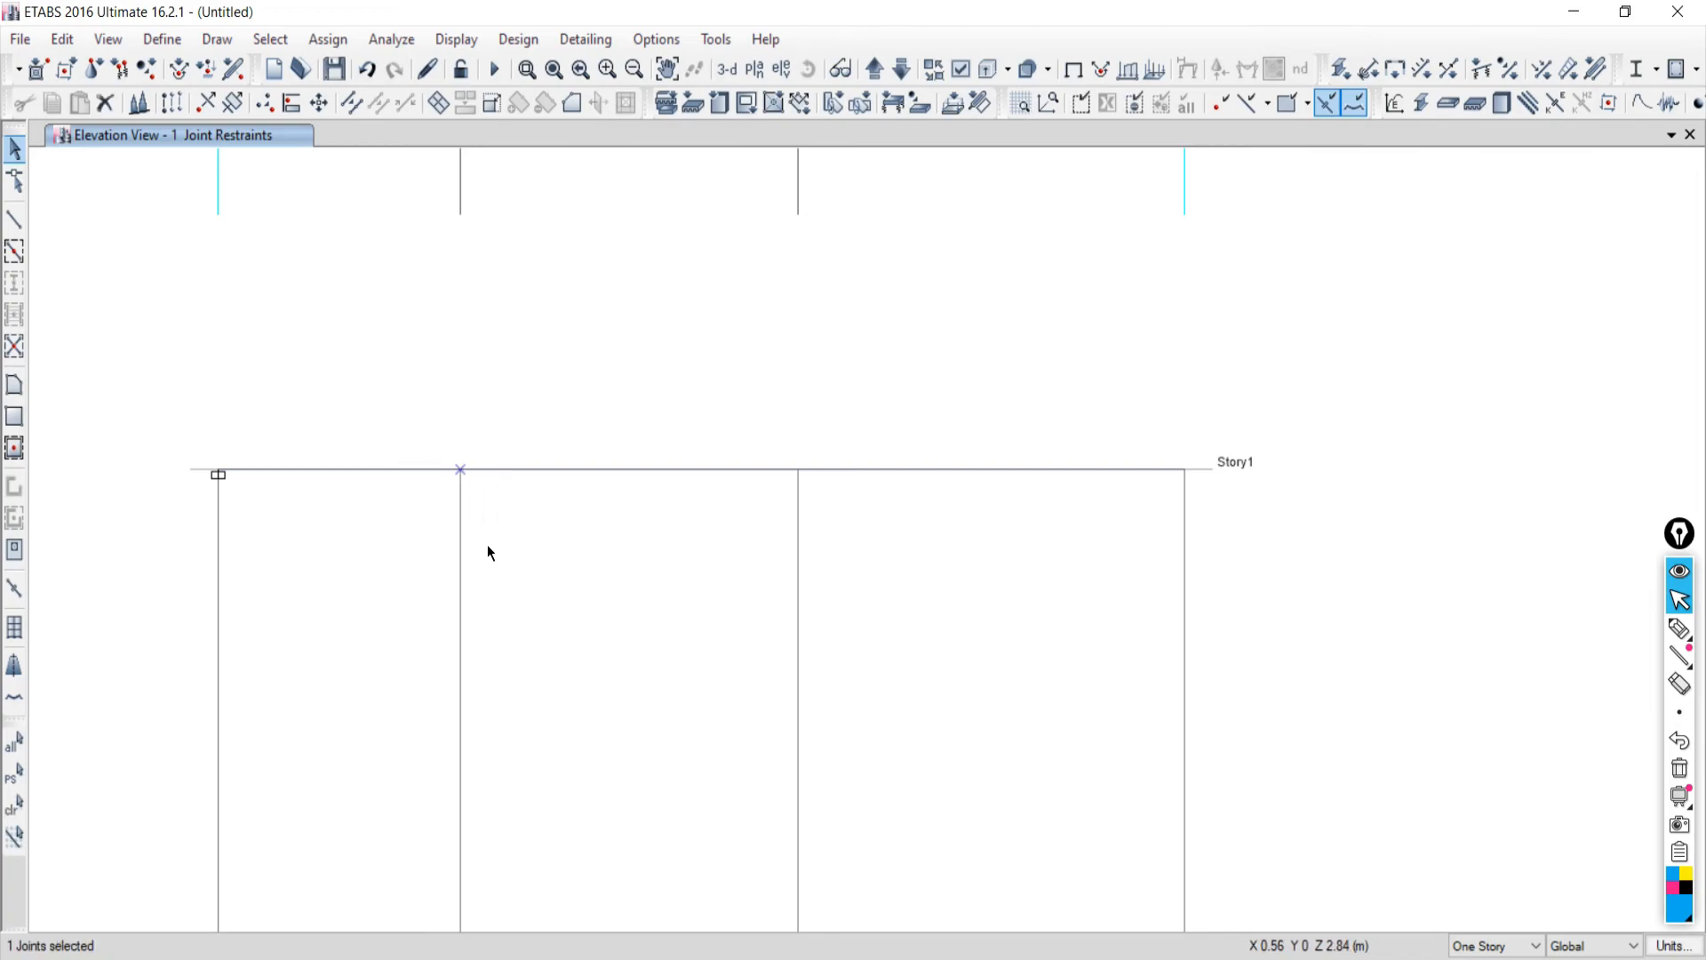
click(371, 39)
mouse_move(325, 39)
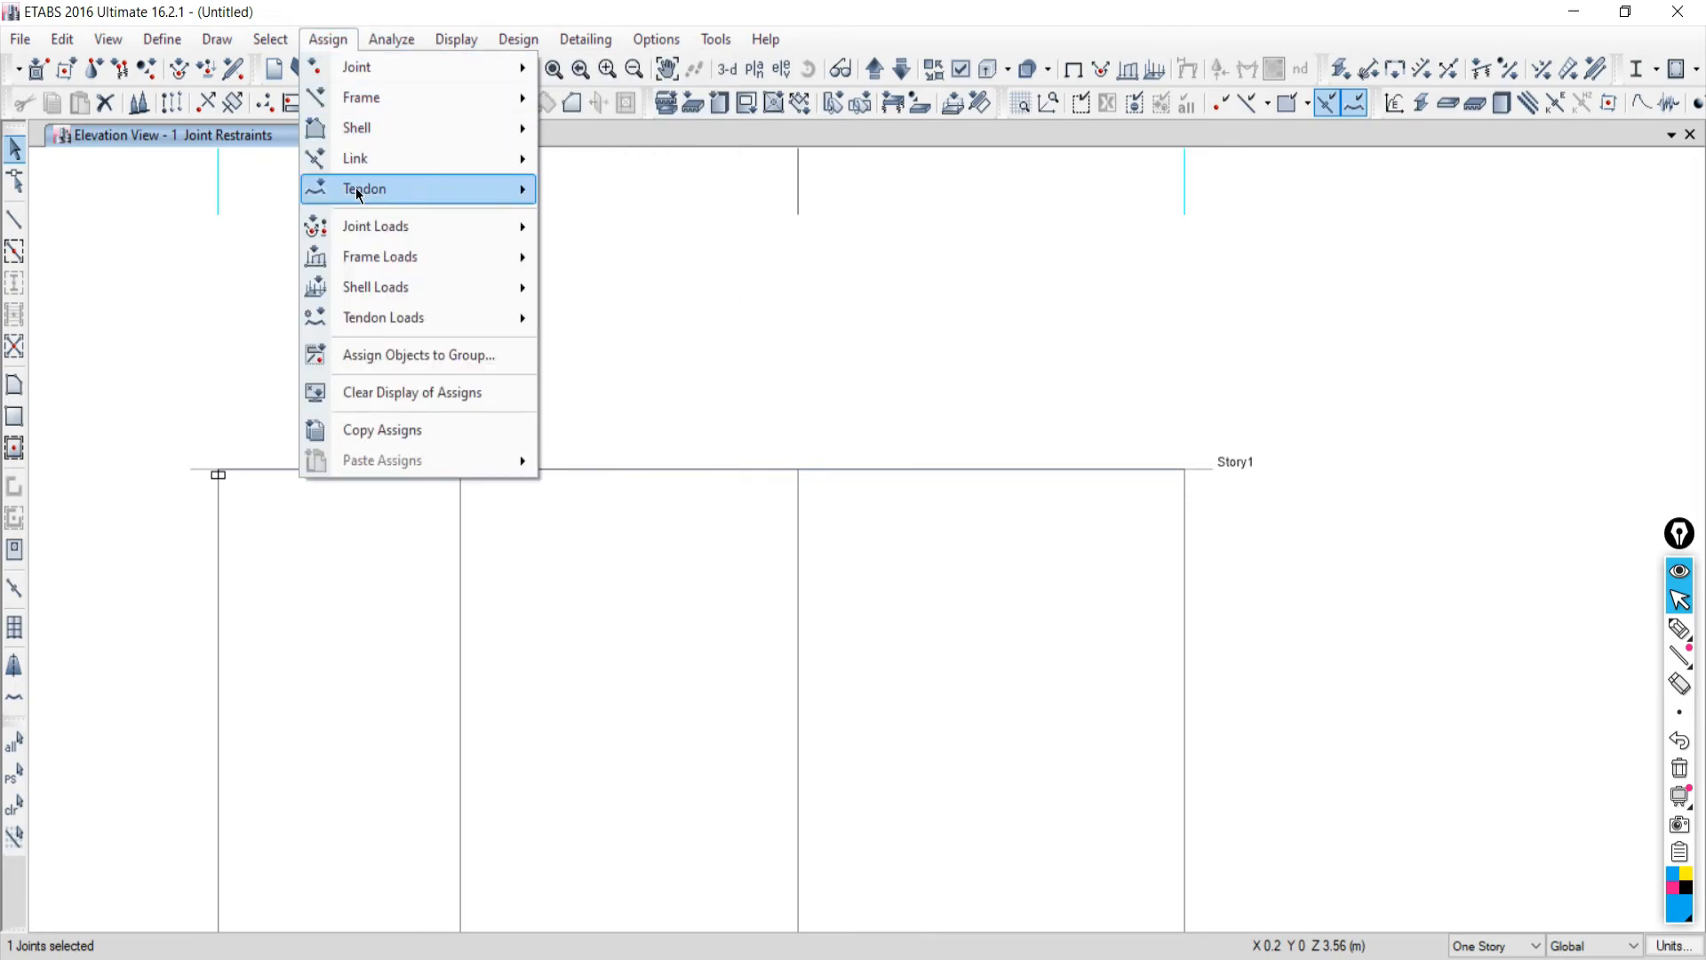
mouse_move(335, 324)
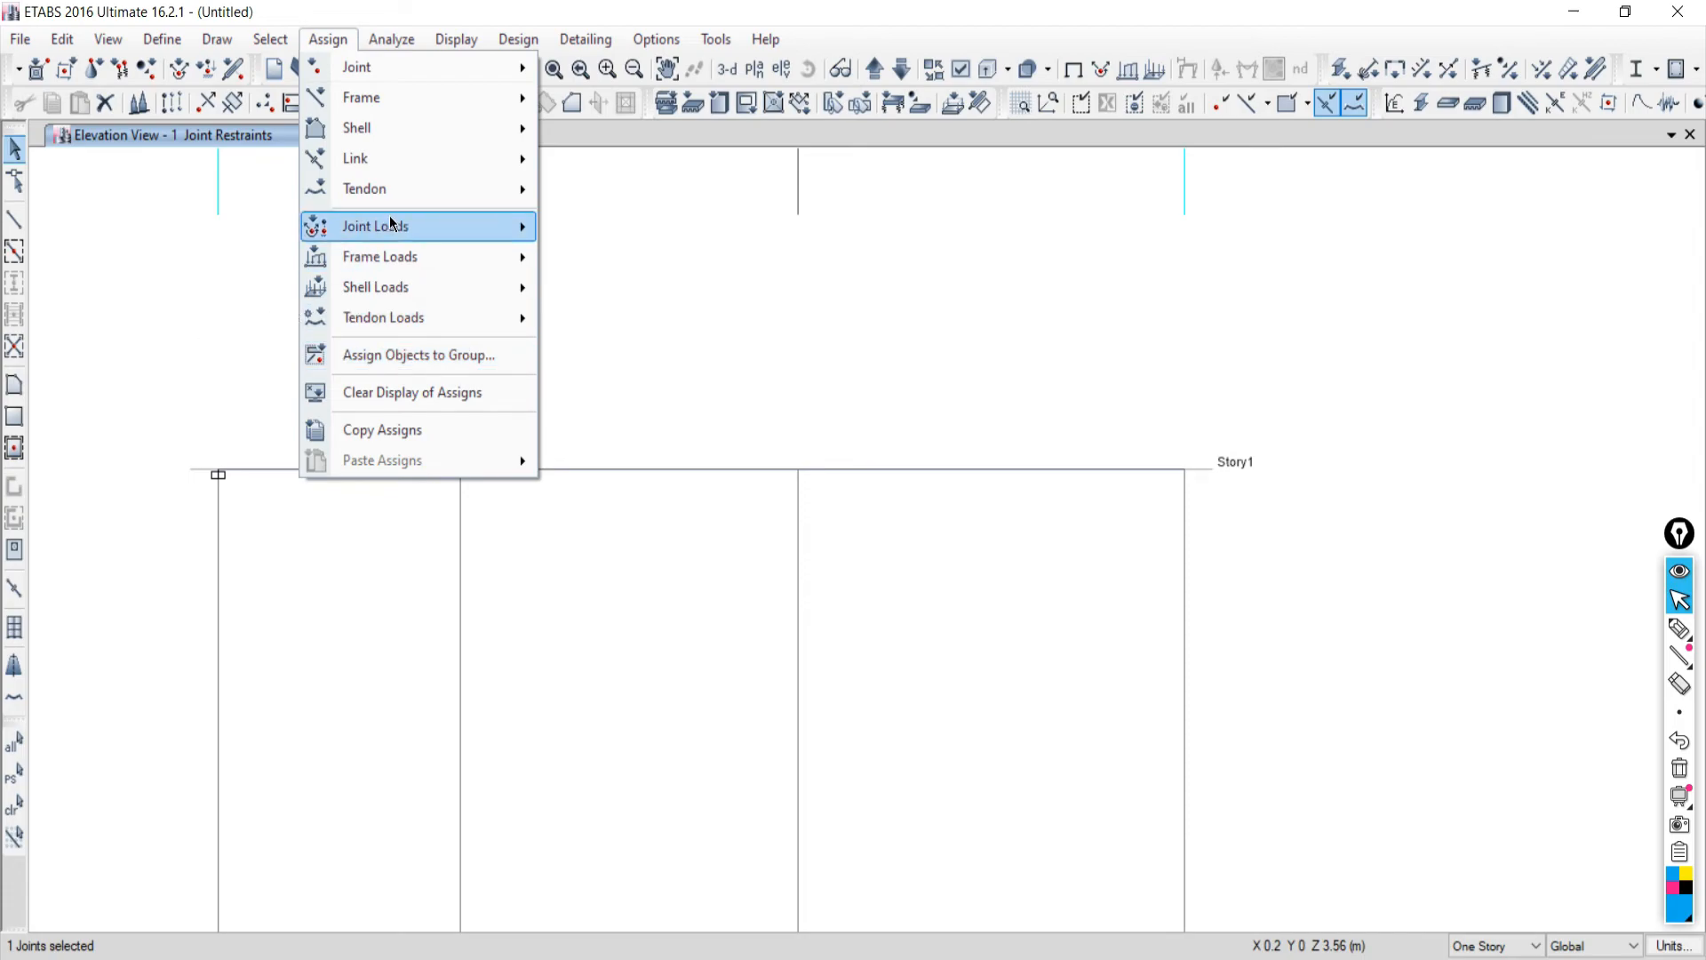
mouse_move(370, 231)
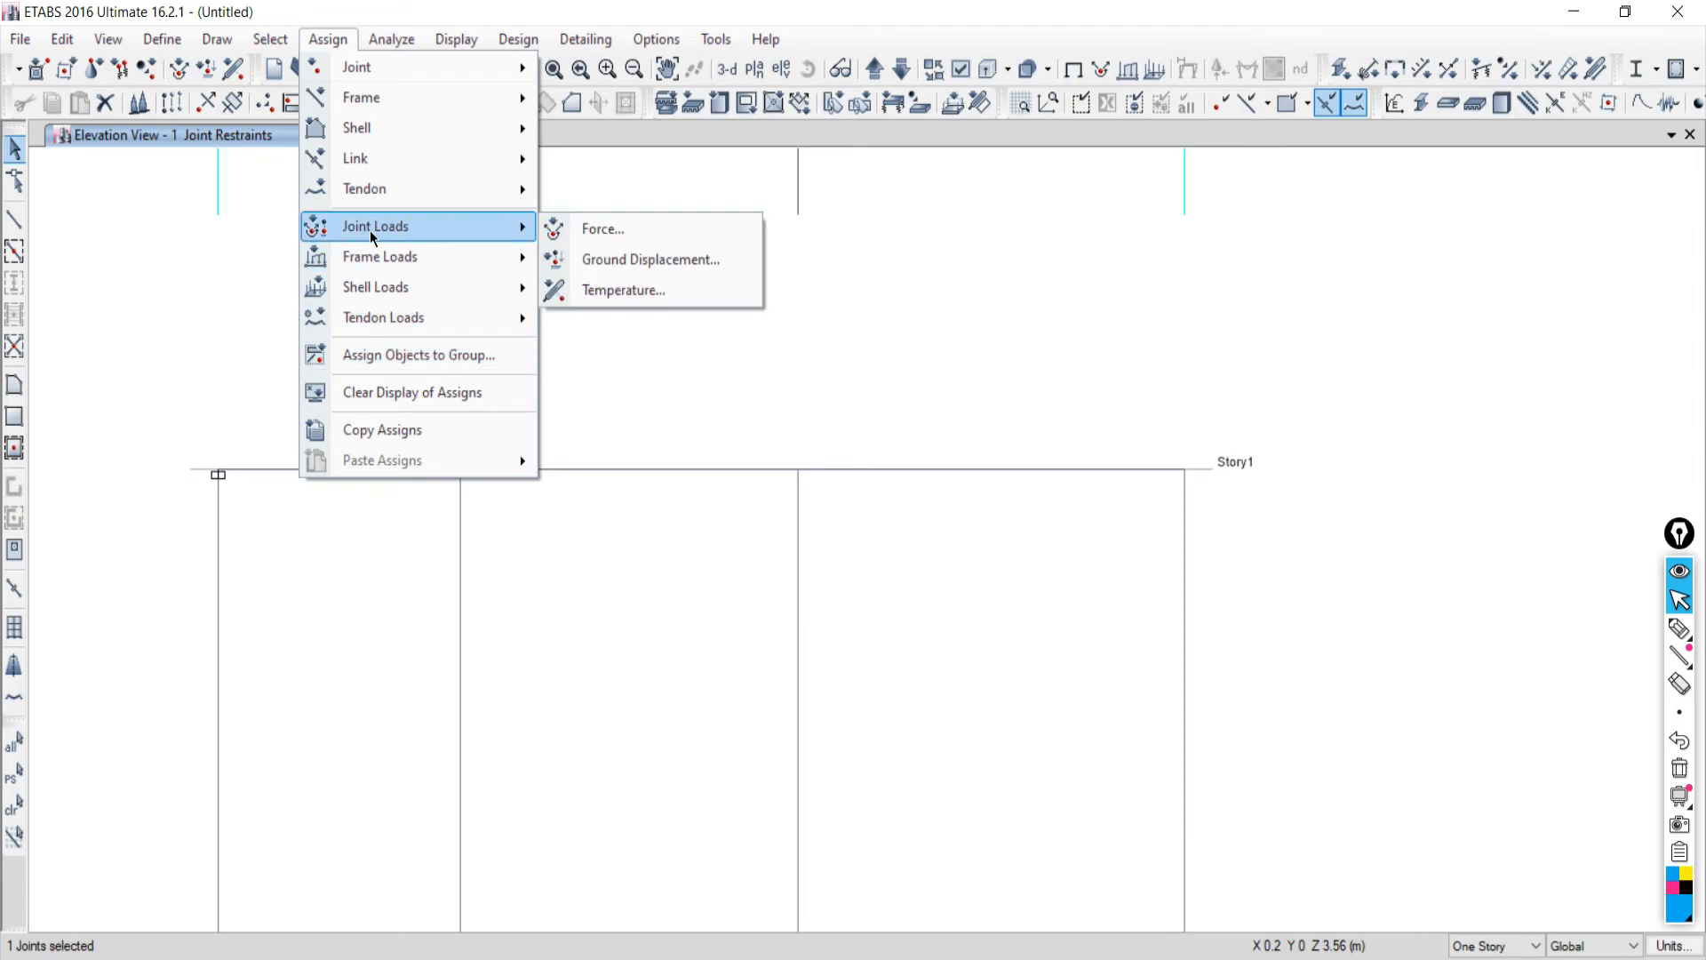
click(623, 227)
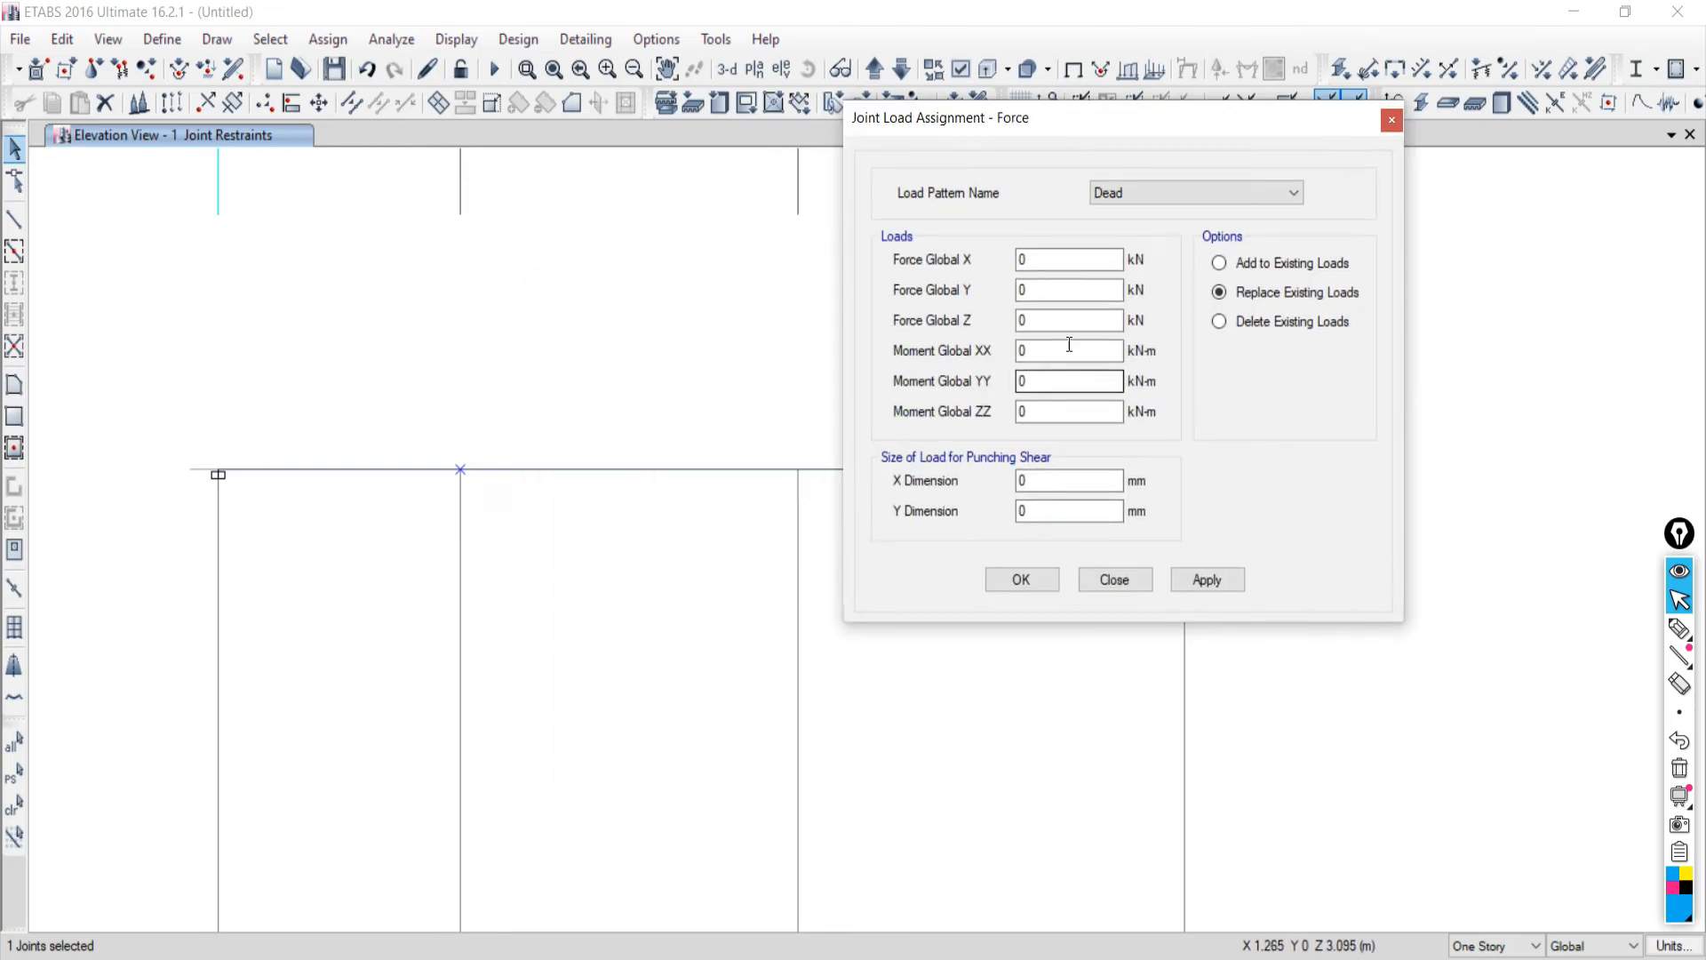
click(1132, 190)
click(1104, 222)
Look up the load at B in the PDF and apply a Force Global Z of 0.3 kN to the joint at grid B.
click(1059, 257)
click(1018, 320)
drag(1044, 318, 940, 327)
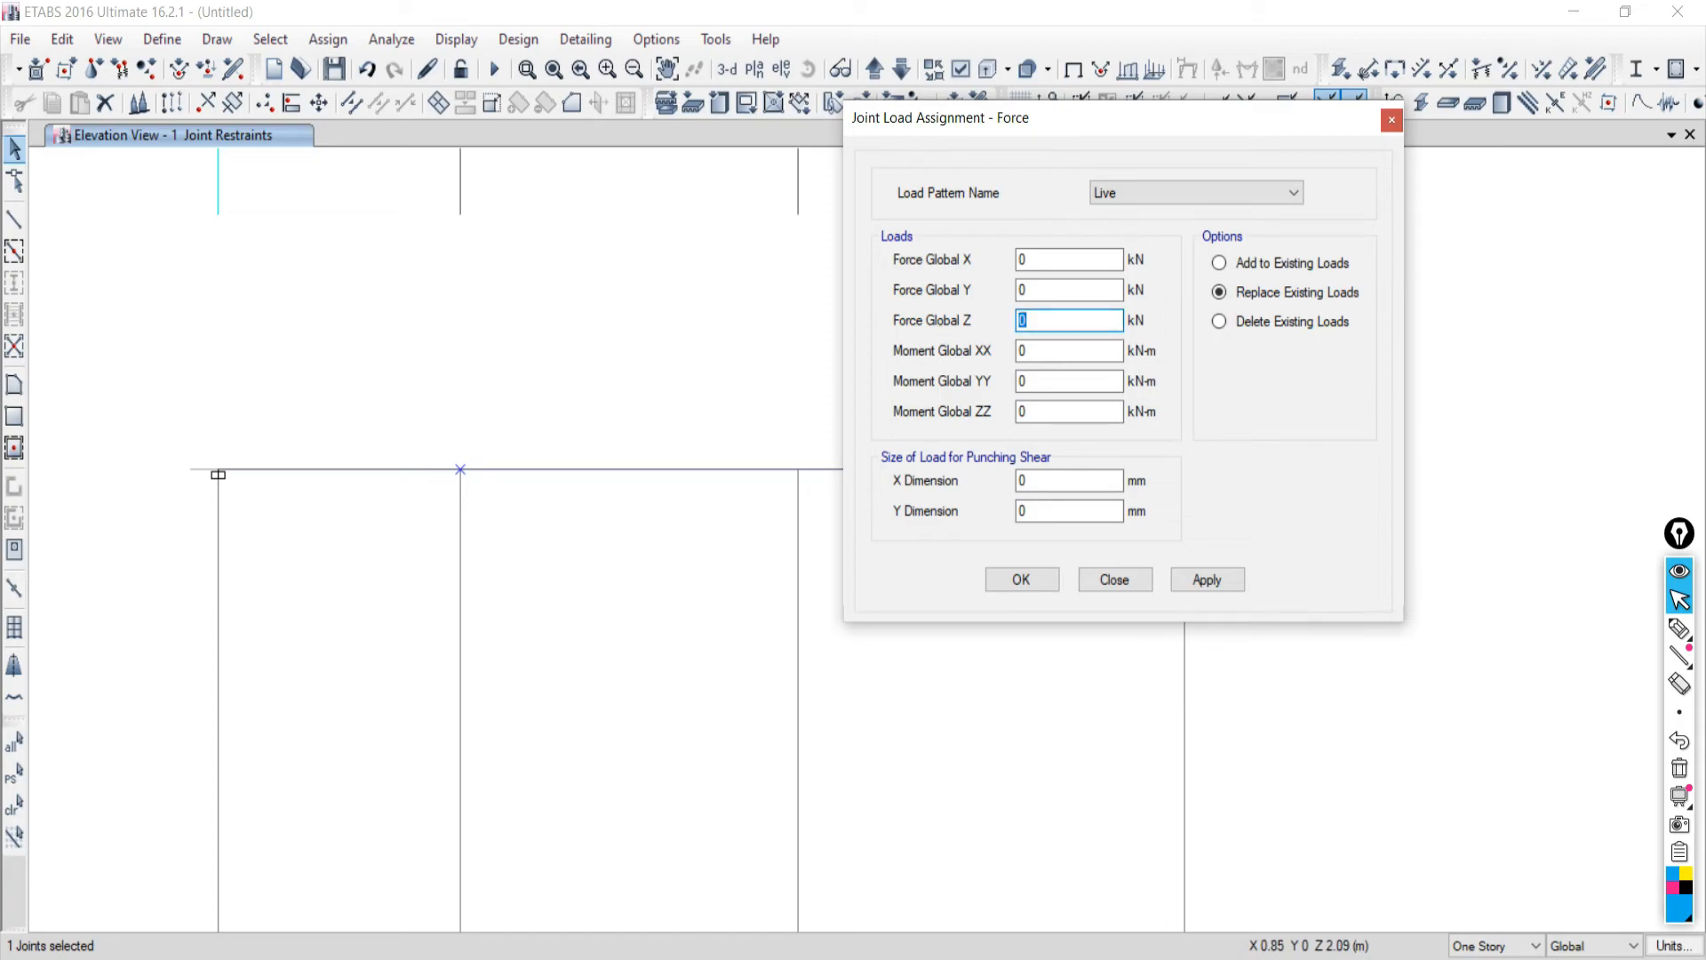
click(622, 958)
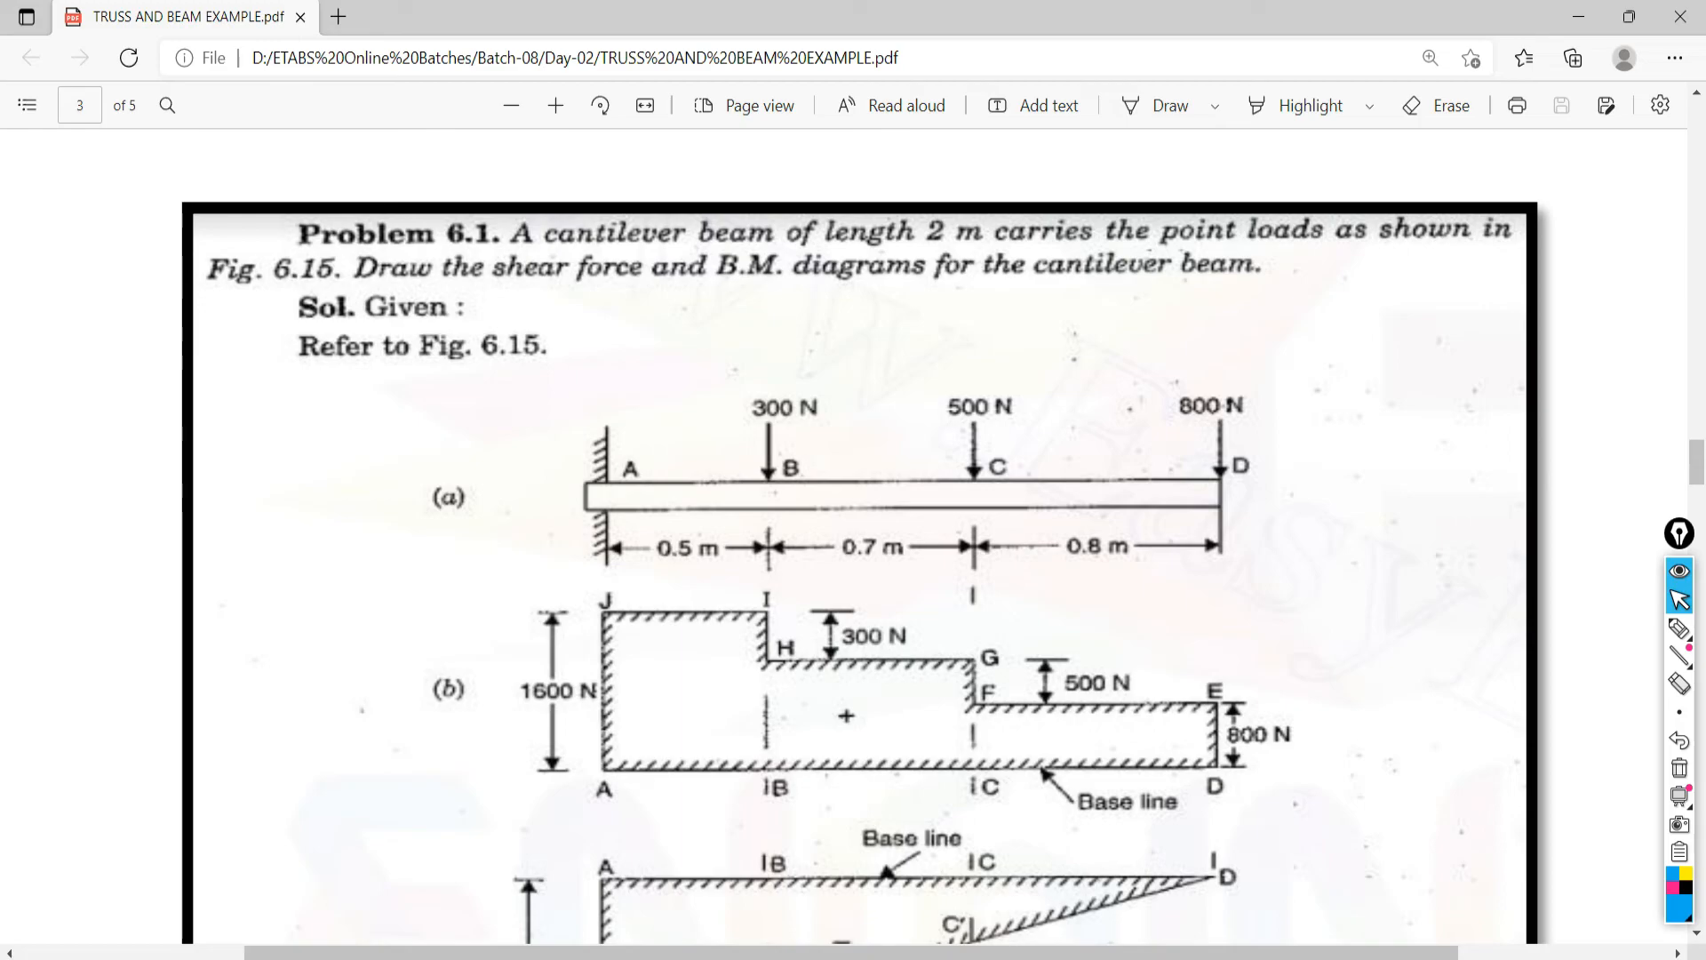
key(alt+Tab)
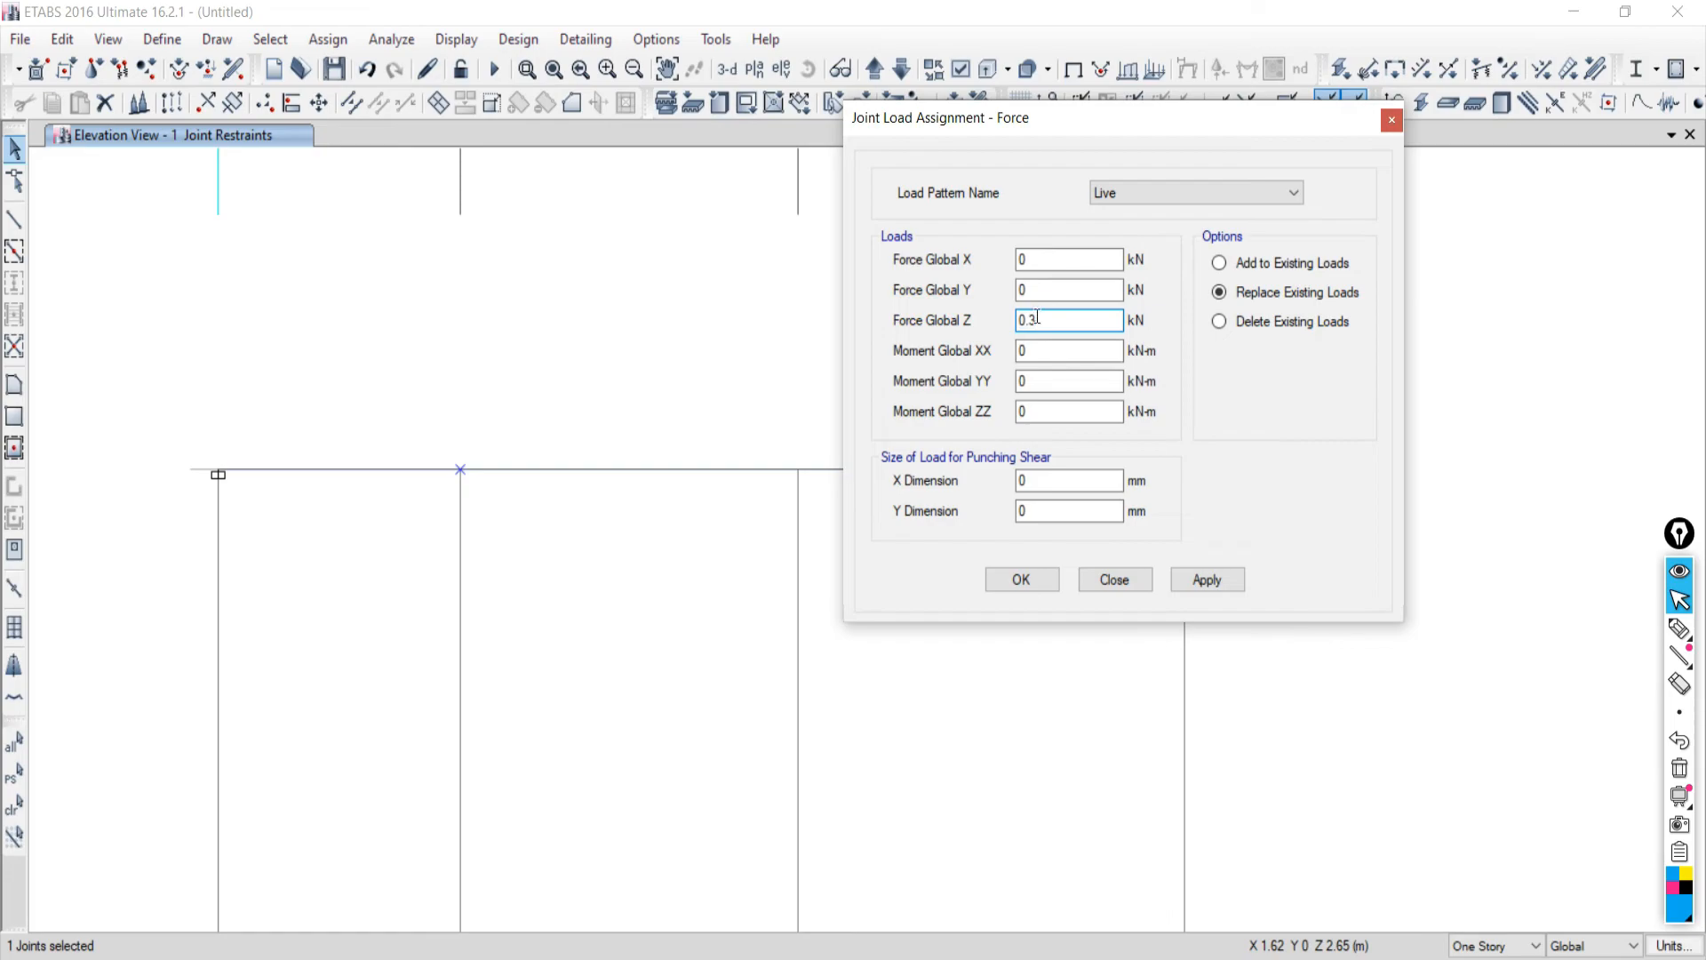
drag(1066, 119, 1230, 61)
click(1361, 524)
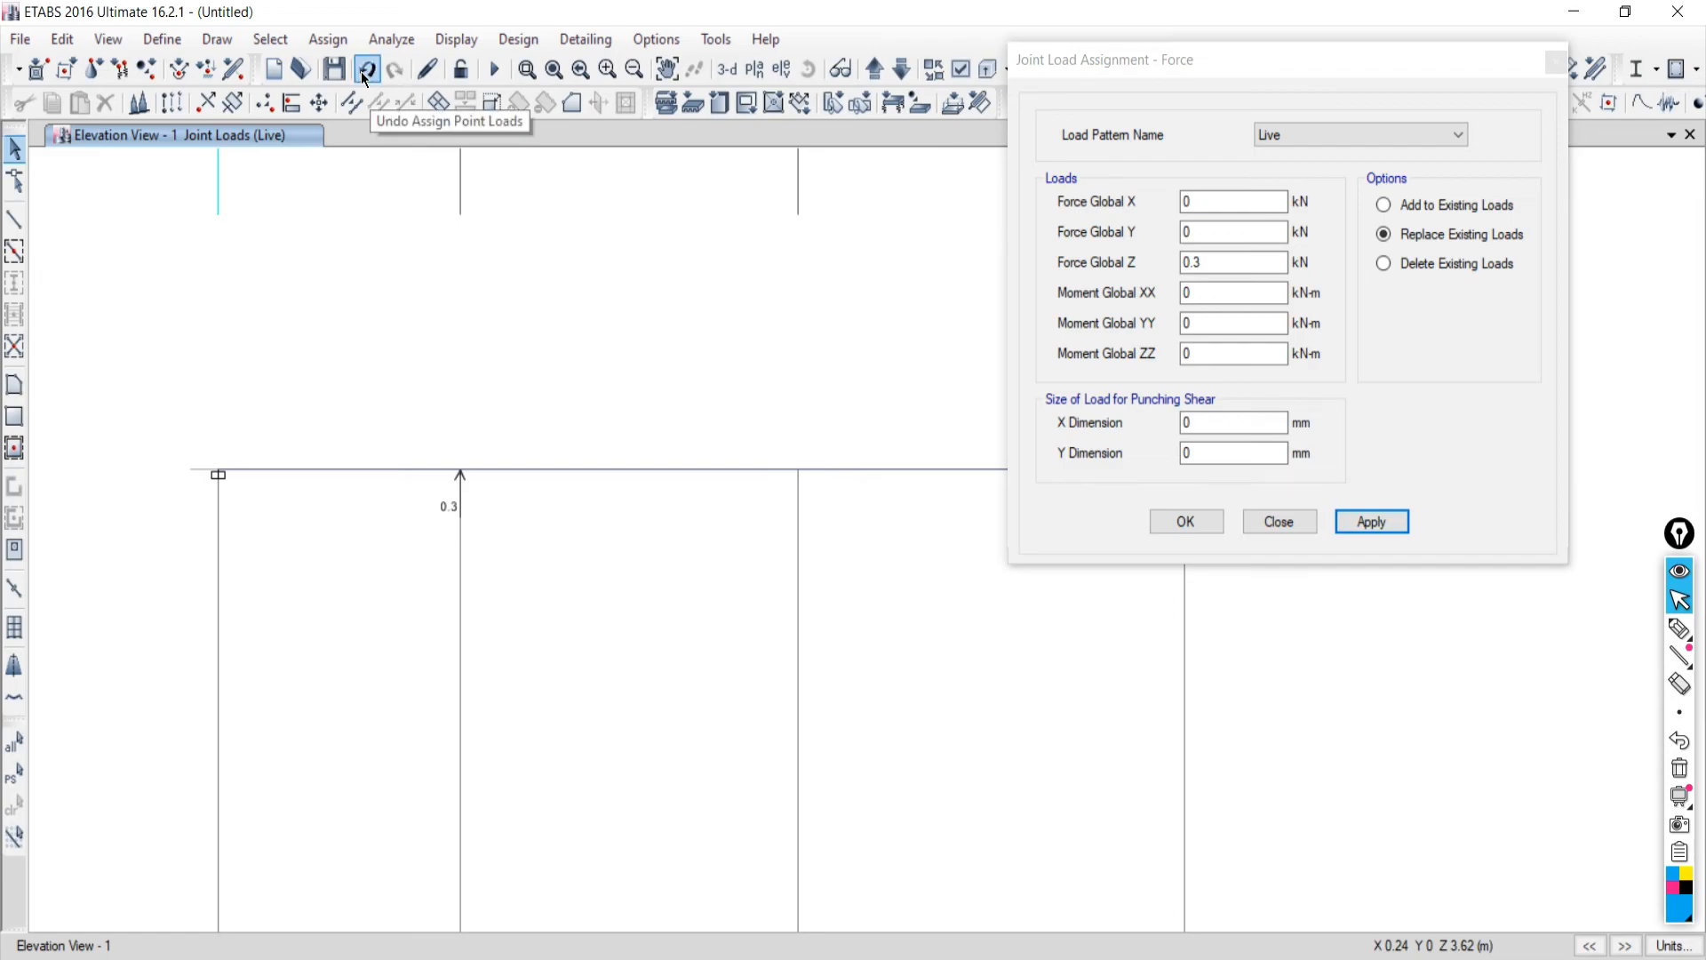
Reselect the joint at grid B and replace its Live load with a Force Global Z of -0.3 kN.
drag(432, 382, 533, 563)
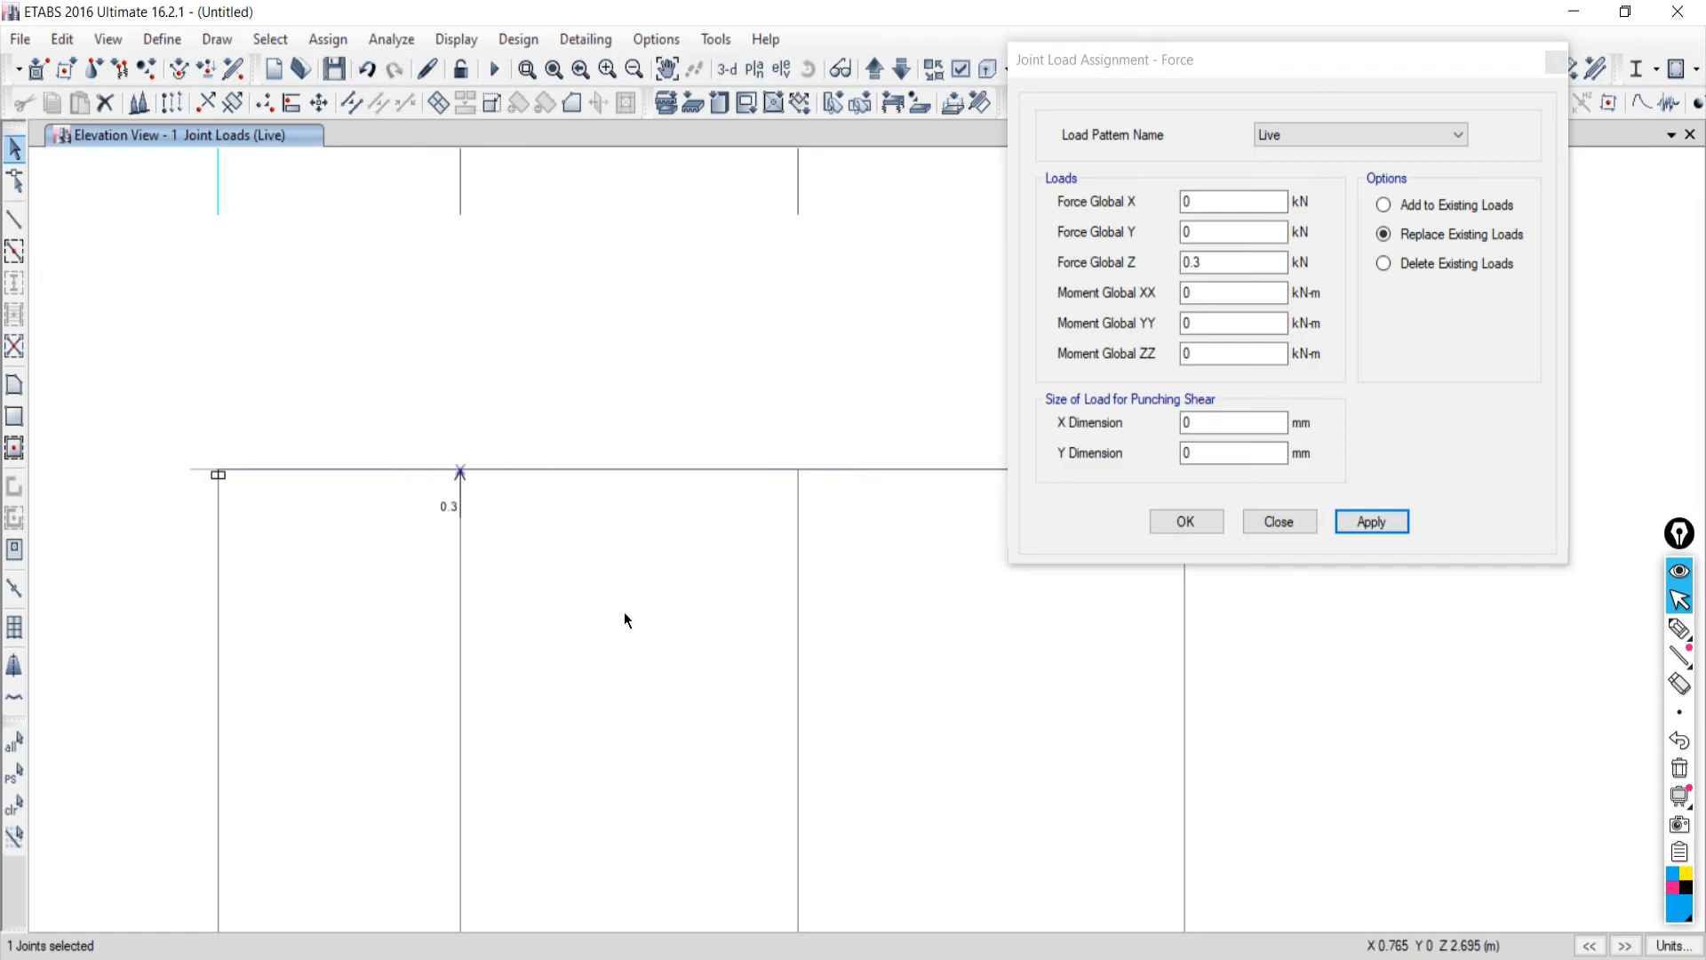
click(1185, 262)
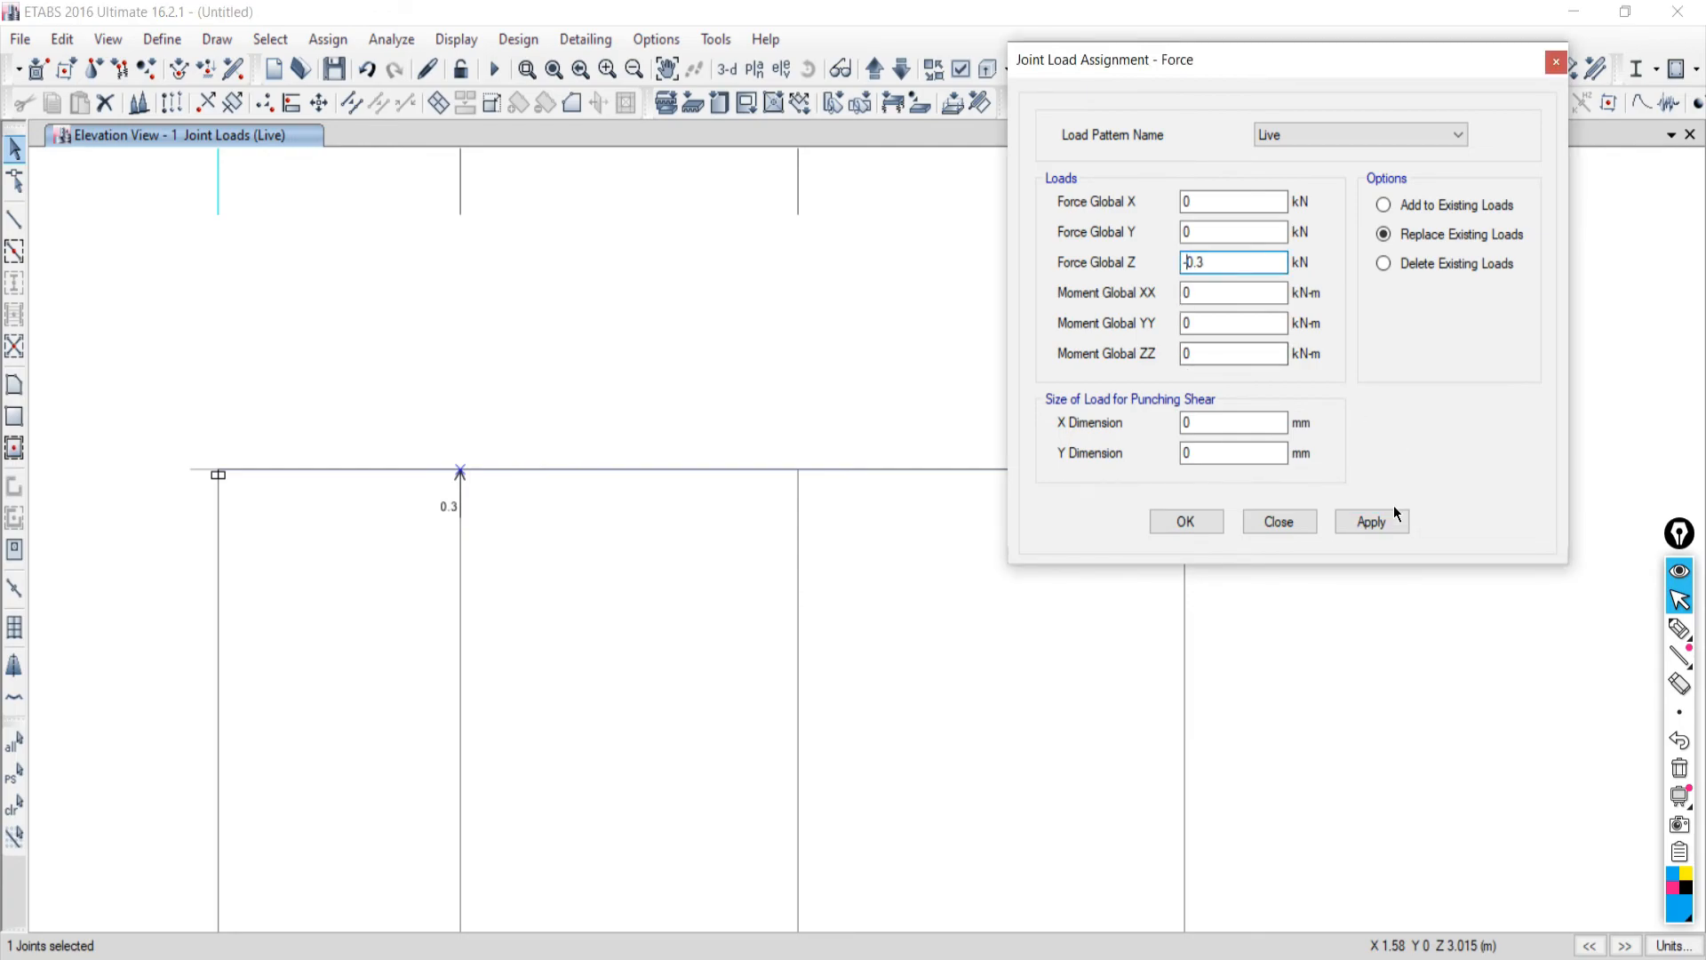
click(1370, 523)
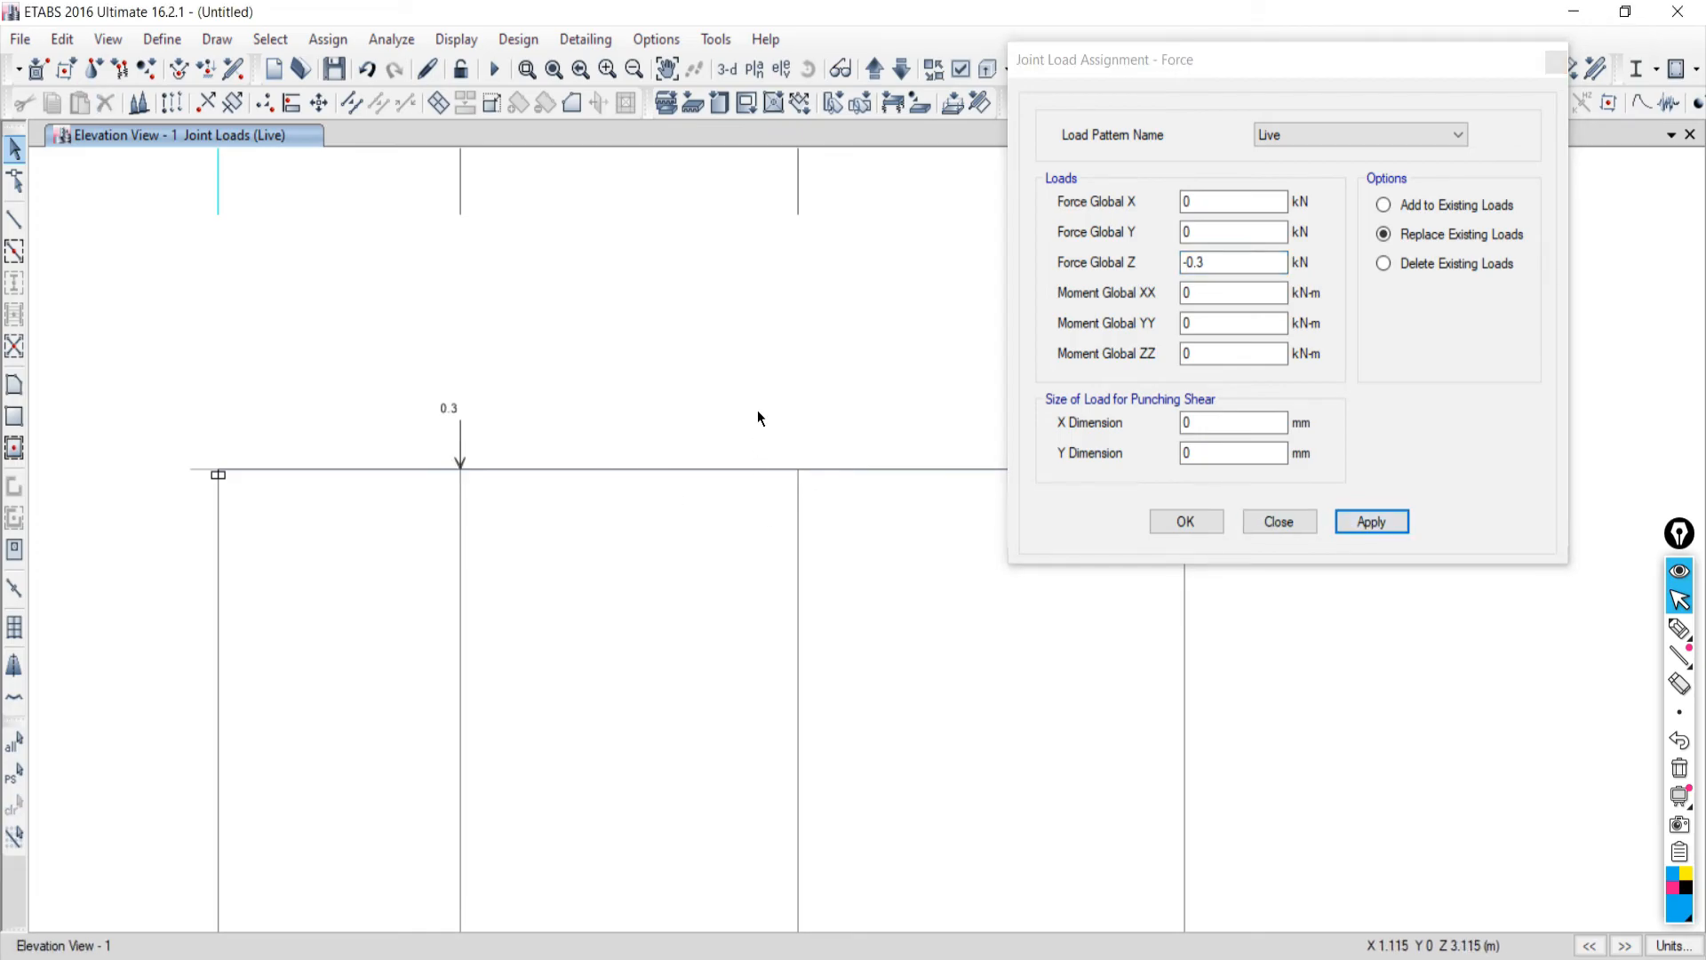
Window-select the joint at grid C and apply a Live Force Global Z of -0.5 kN to it.
drag(783, 432, 879, 565)
click(424, 944)
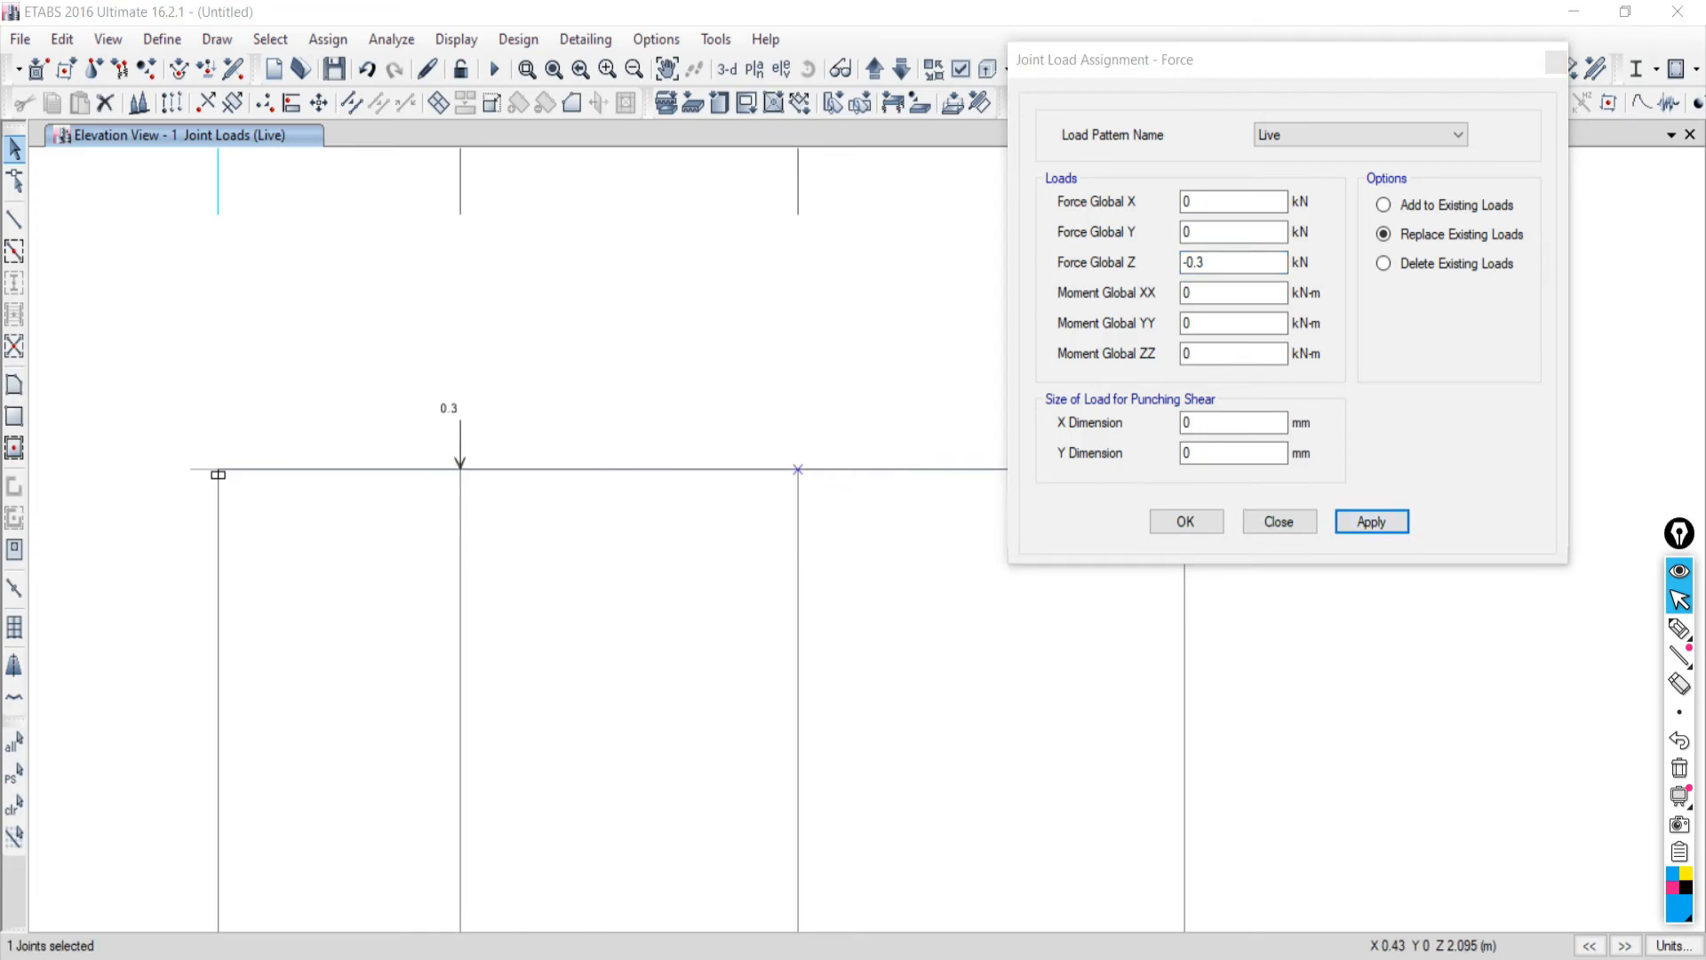
click(425, 943)
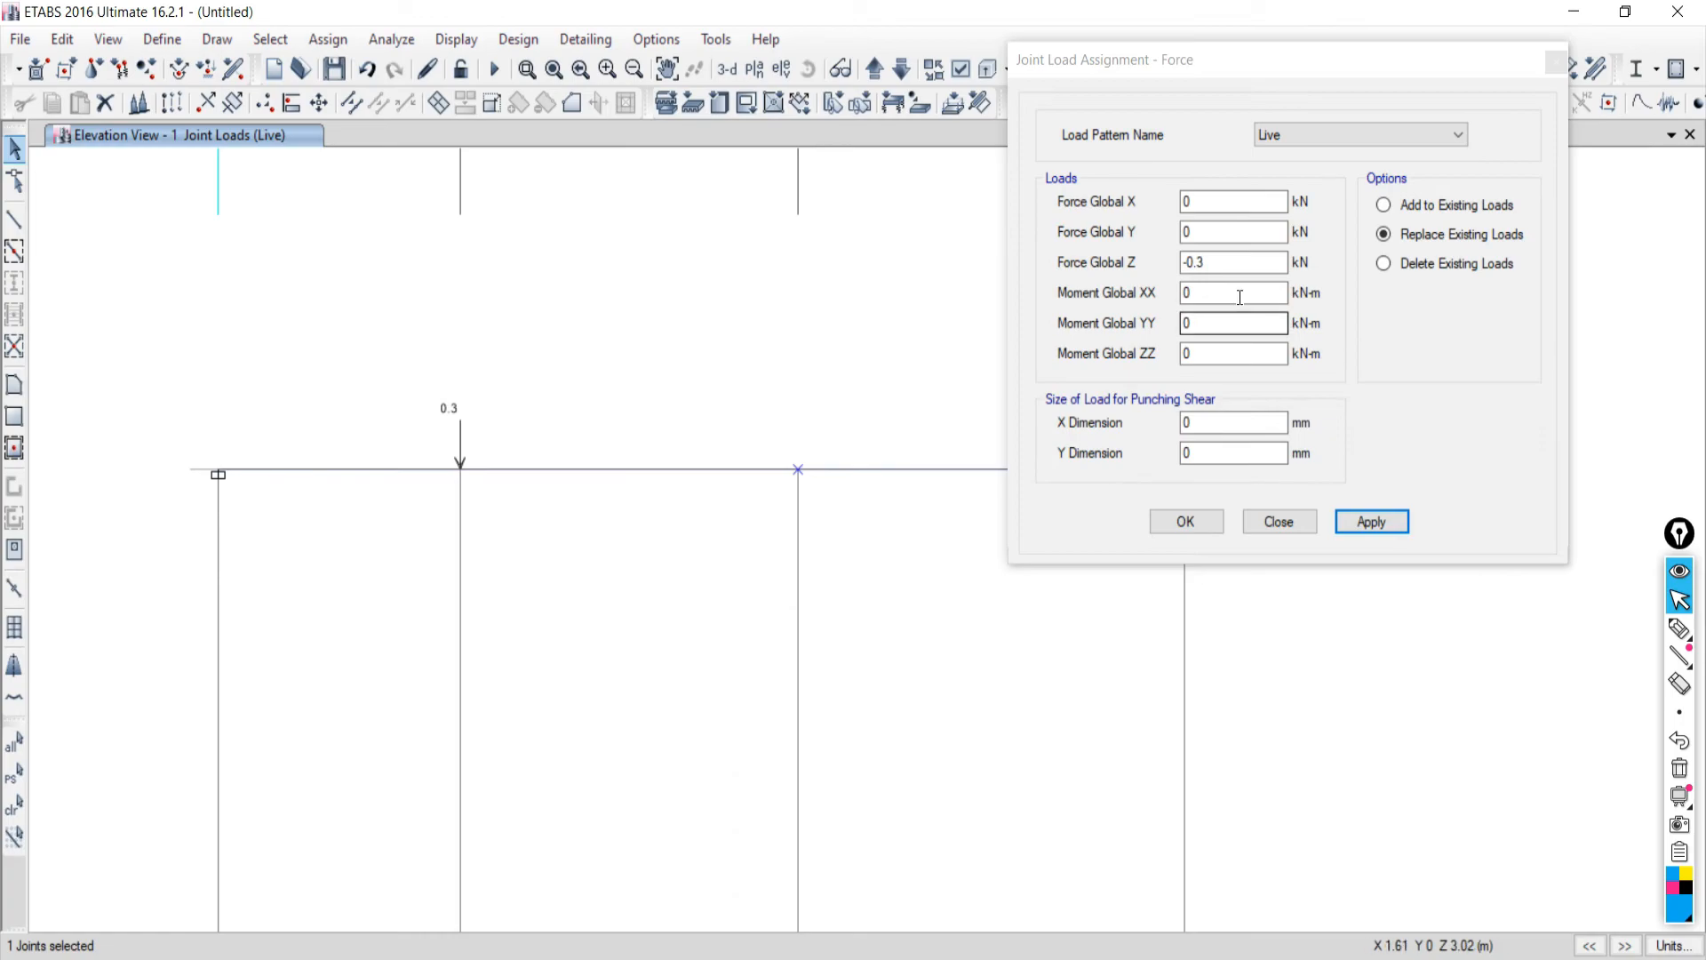
click(1234, 258)
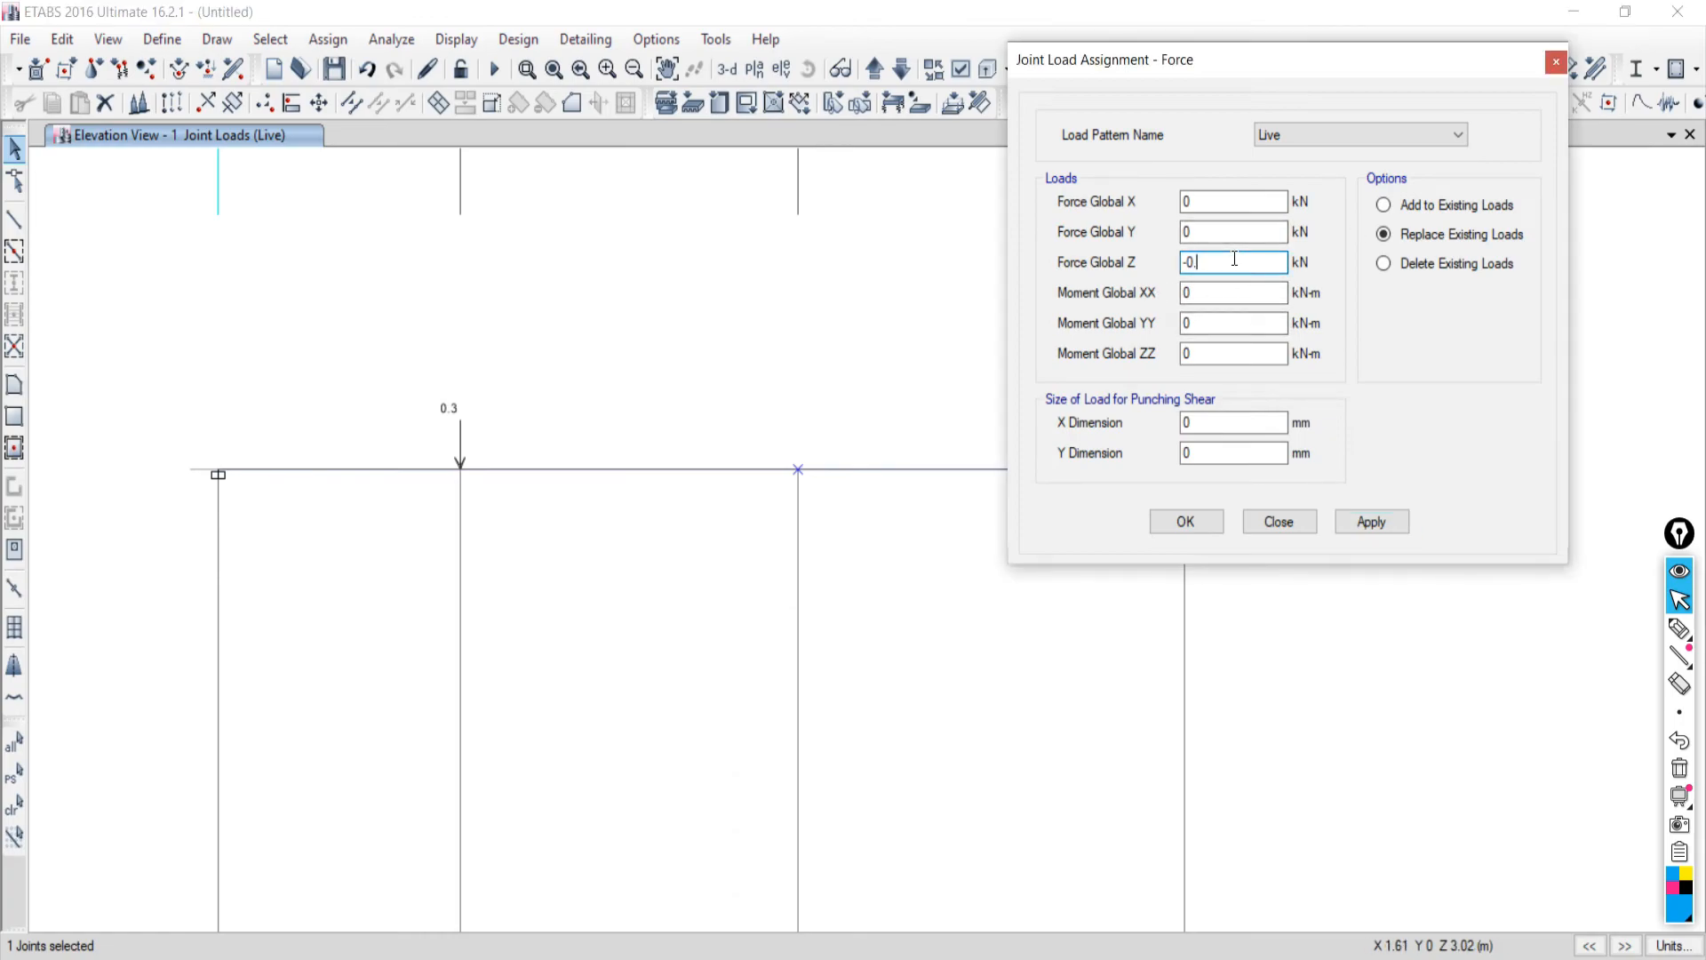
click(1358, 520)
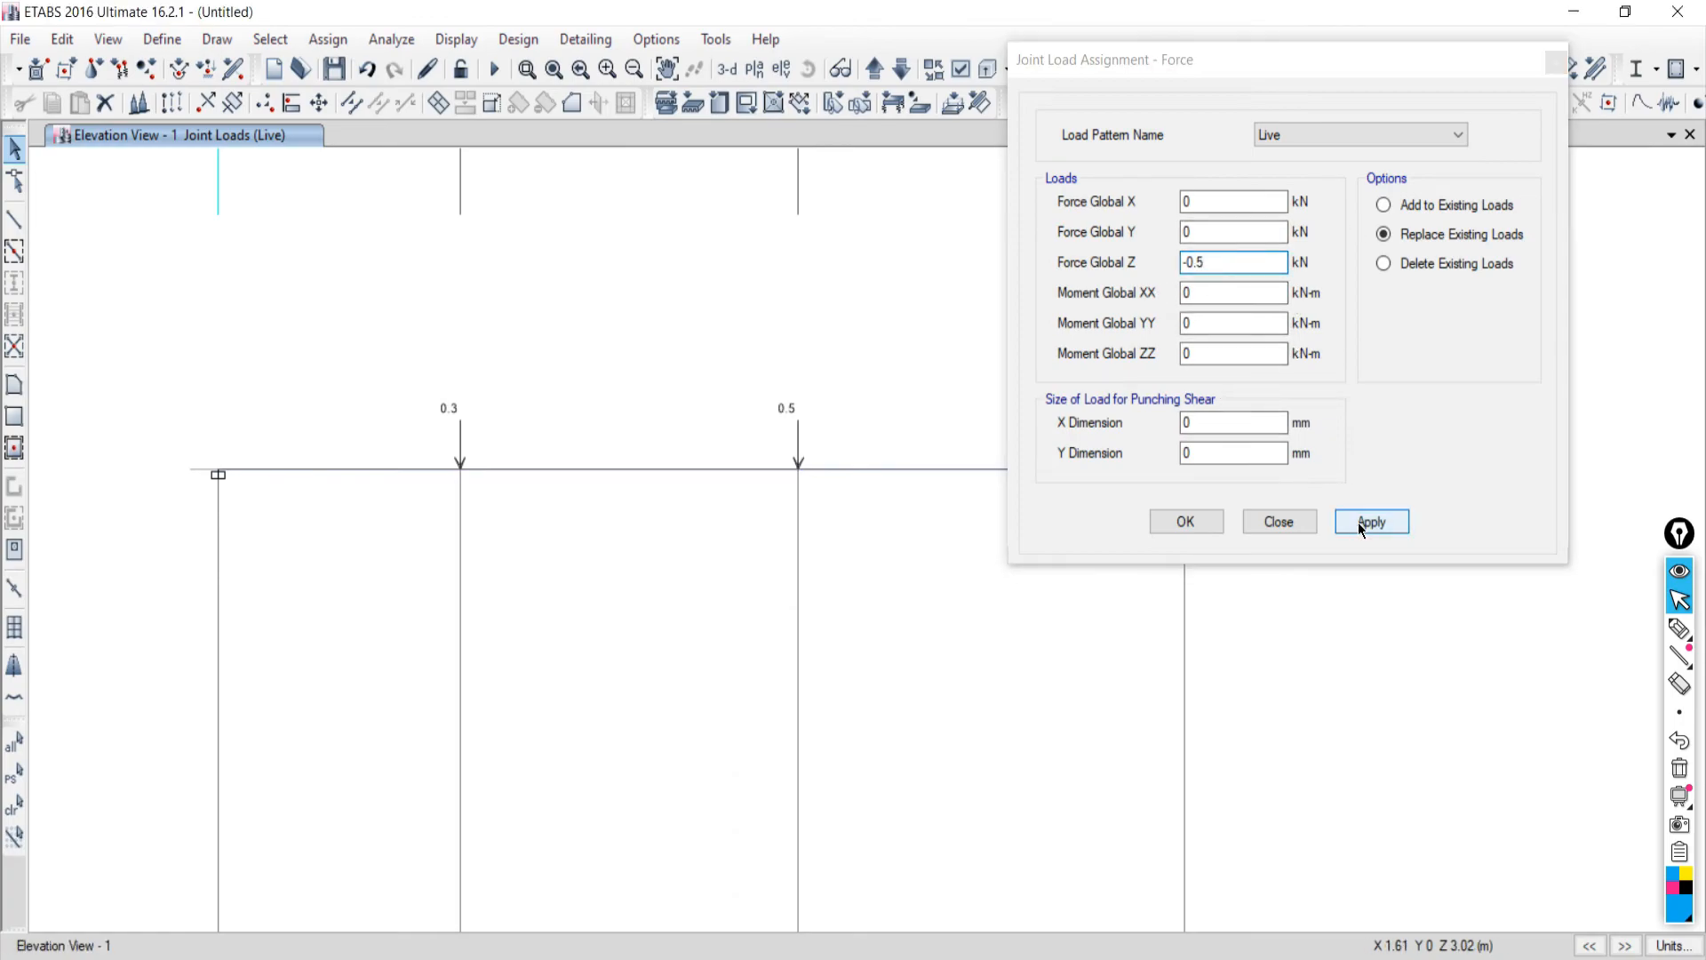
Window-select the joint at grid D on Story1, check its load in the PDF, and apply a Live Force Global Z of -0.8 kN.
middle_drag(706, 553, 167, 632)
drag(560, 469, 686, 594)
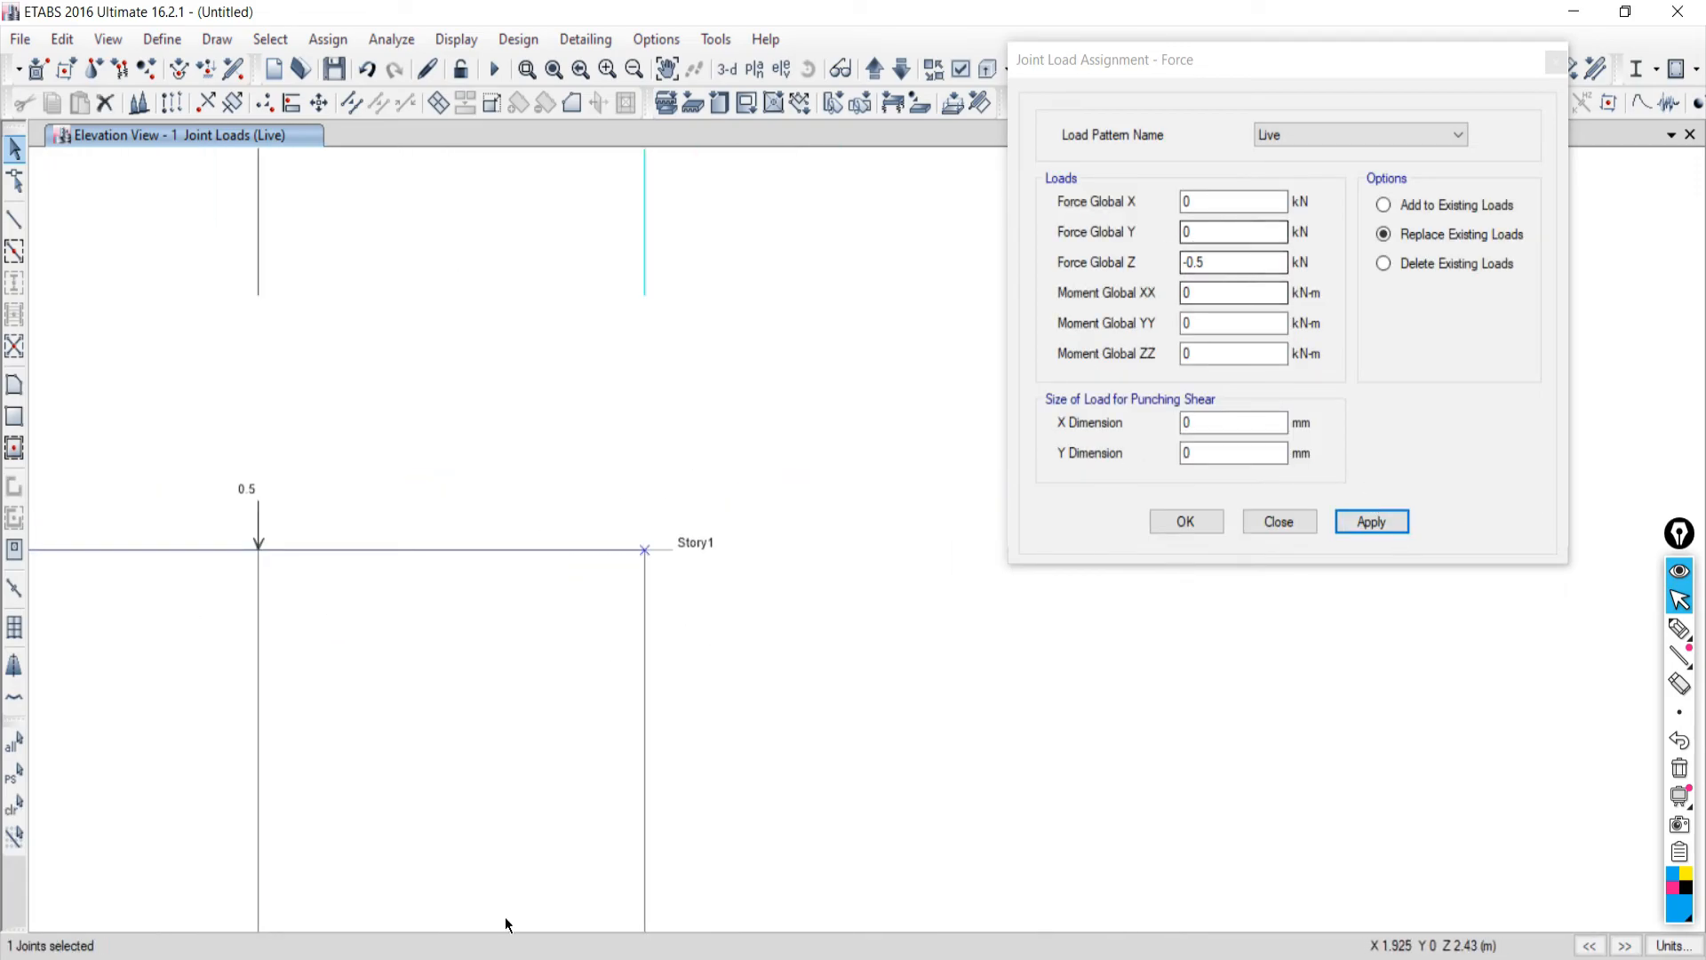
click(800, 958)
click(799, 958)
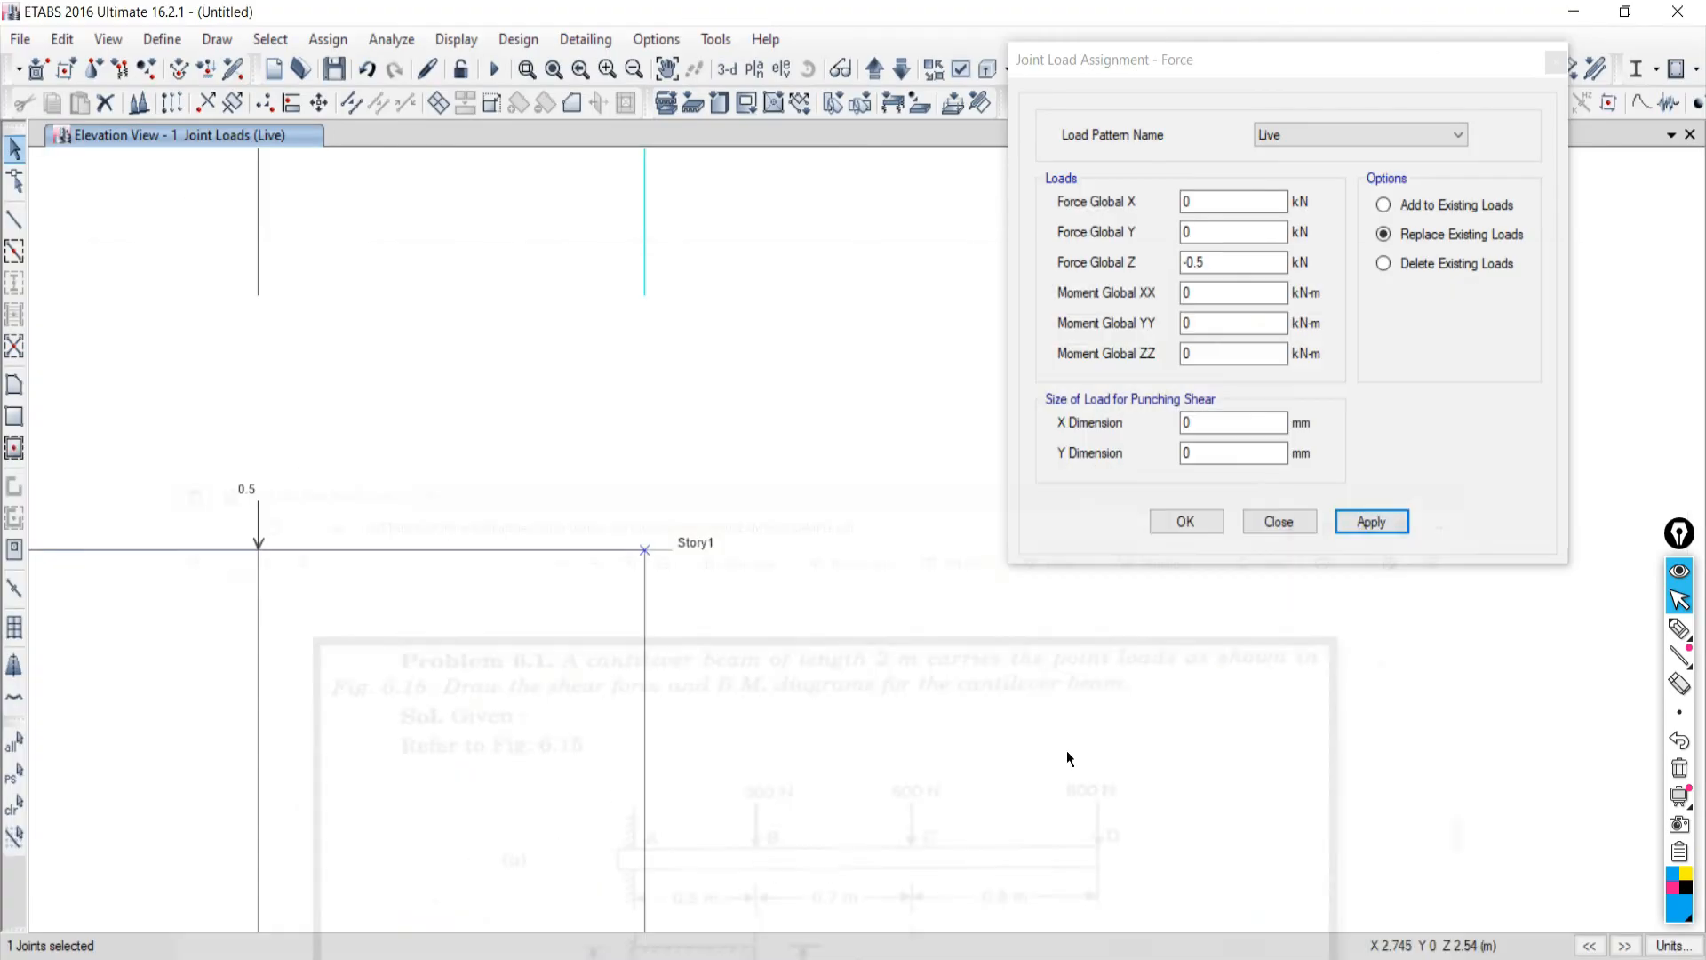
click(1220, 261)
key(BackSpace)
click(1372, 521)
scroll(553, 613, down, 2)
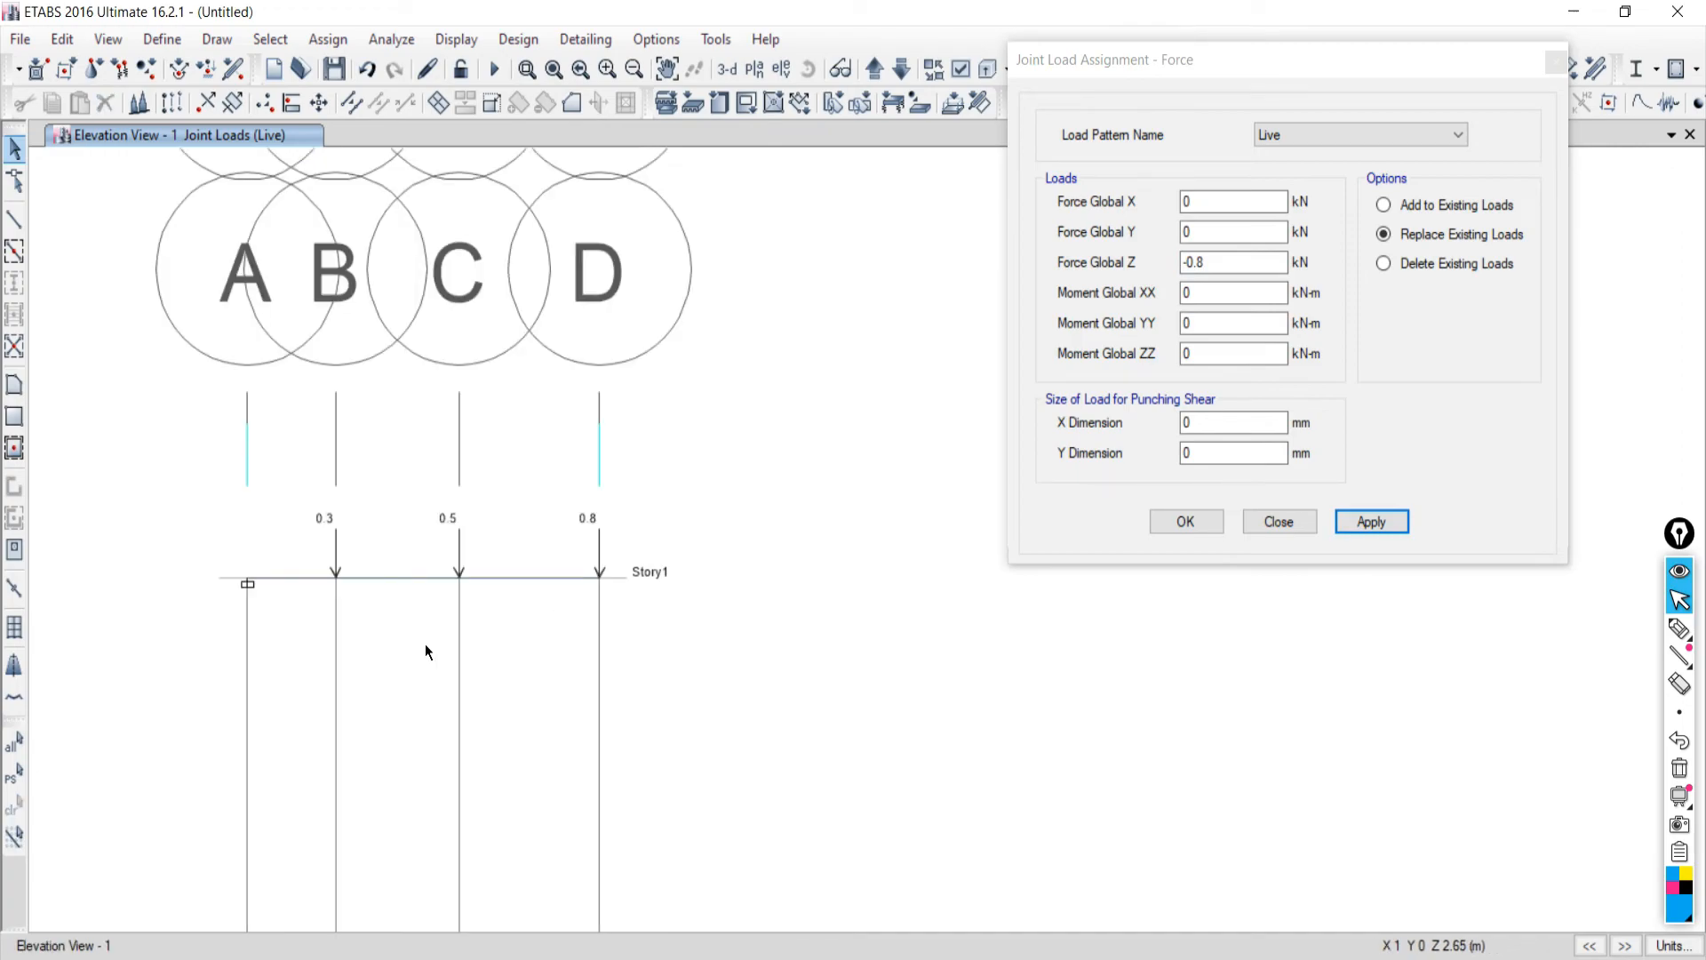
click(1279, 520)
Hide the grid system in the elevation view so only the beam and its joint loads are displayed.
middle_drag(374, 609, 634, 459)
scroll(636, 458, down, 3)
scroll(608, 400, up, 3)
scroll(829, 419, down, 3)
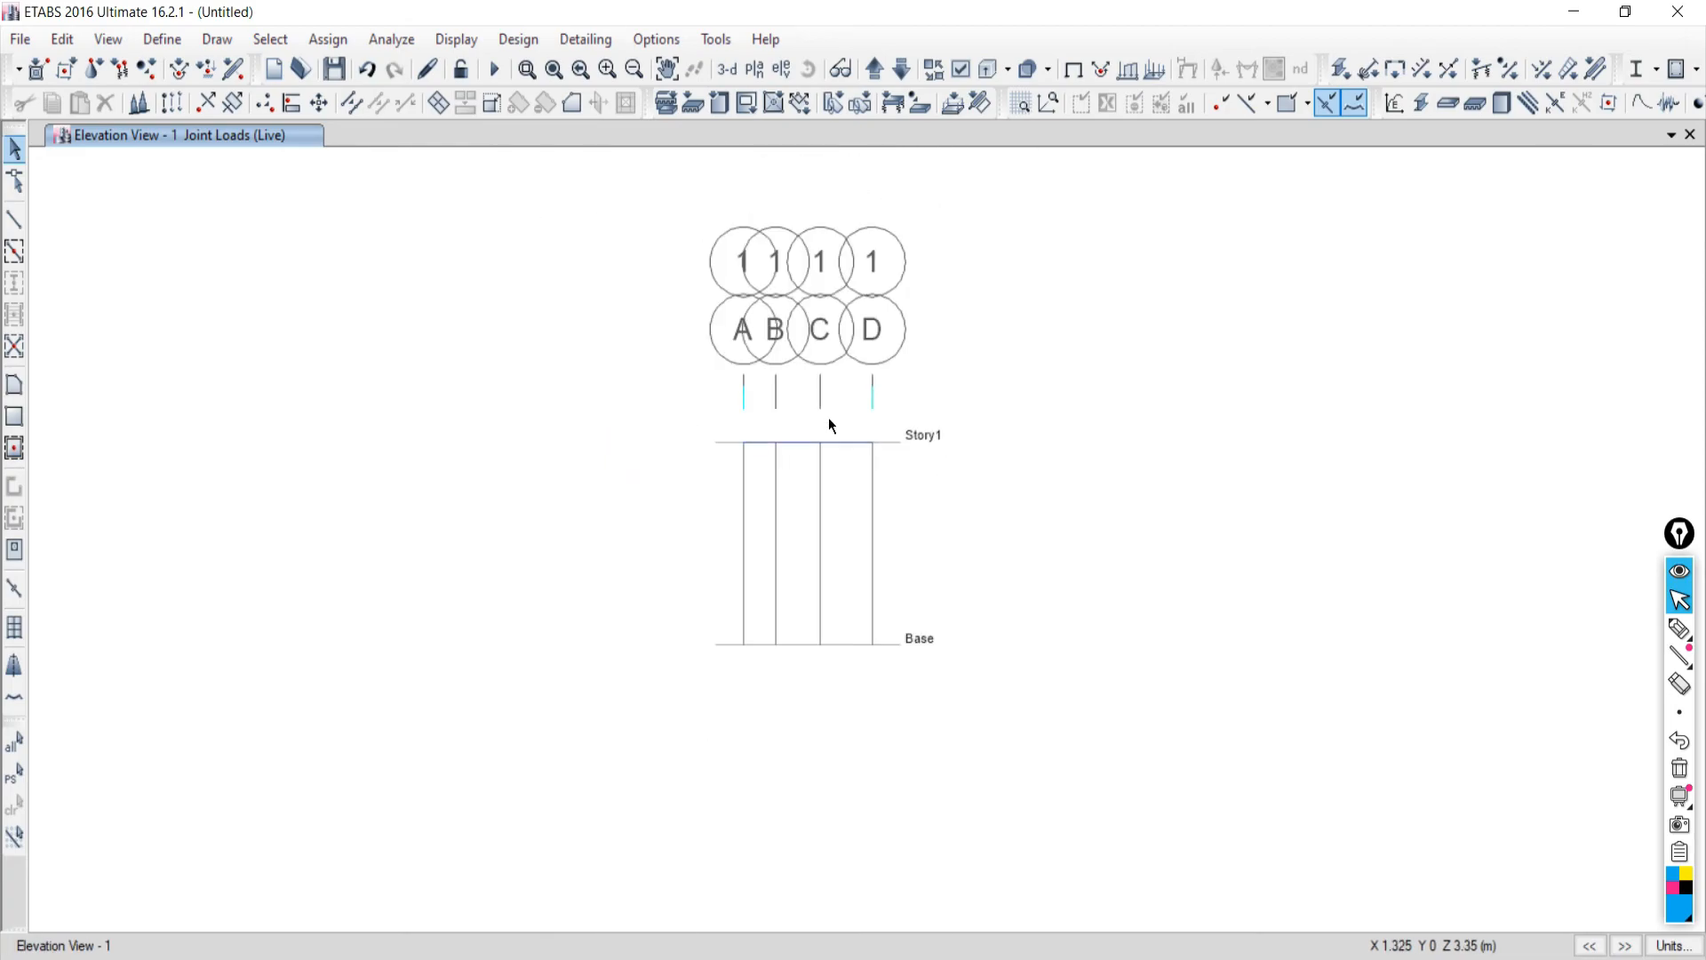
middle_drag(739, 485, 651, 511)
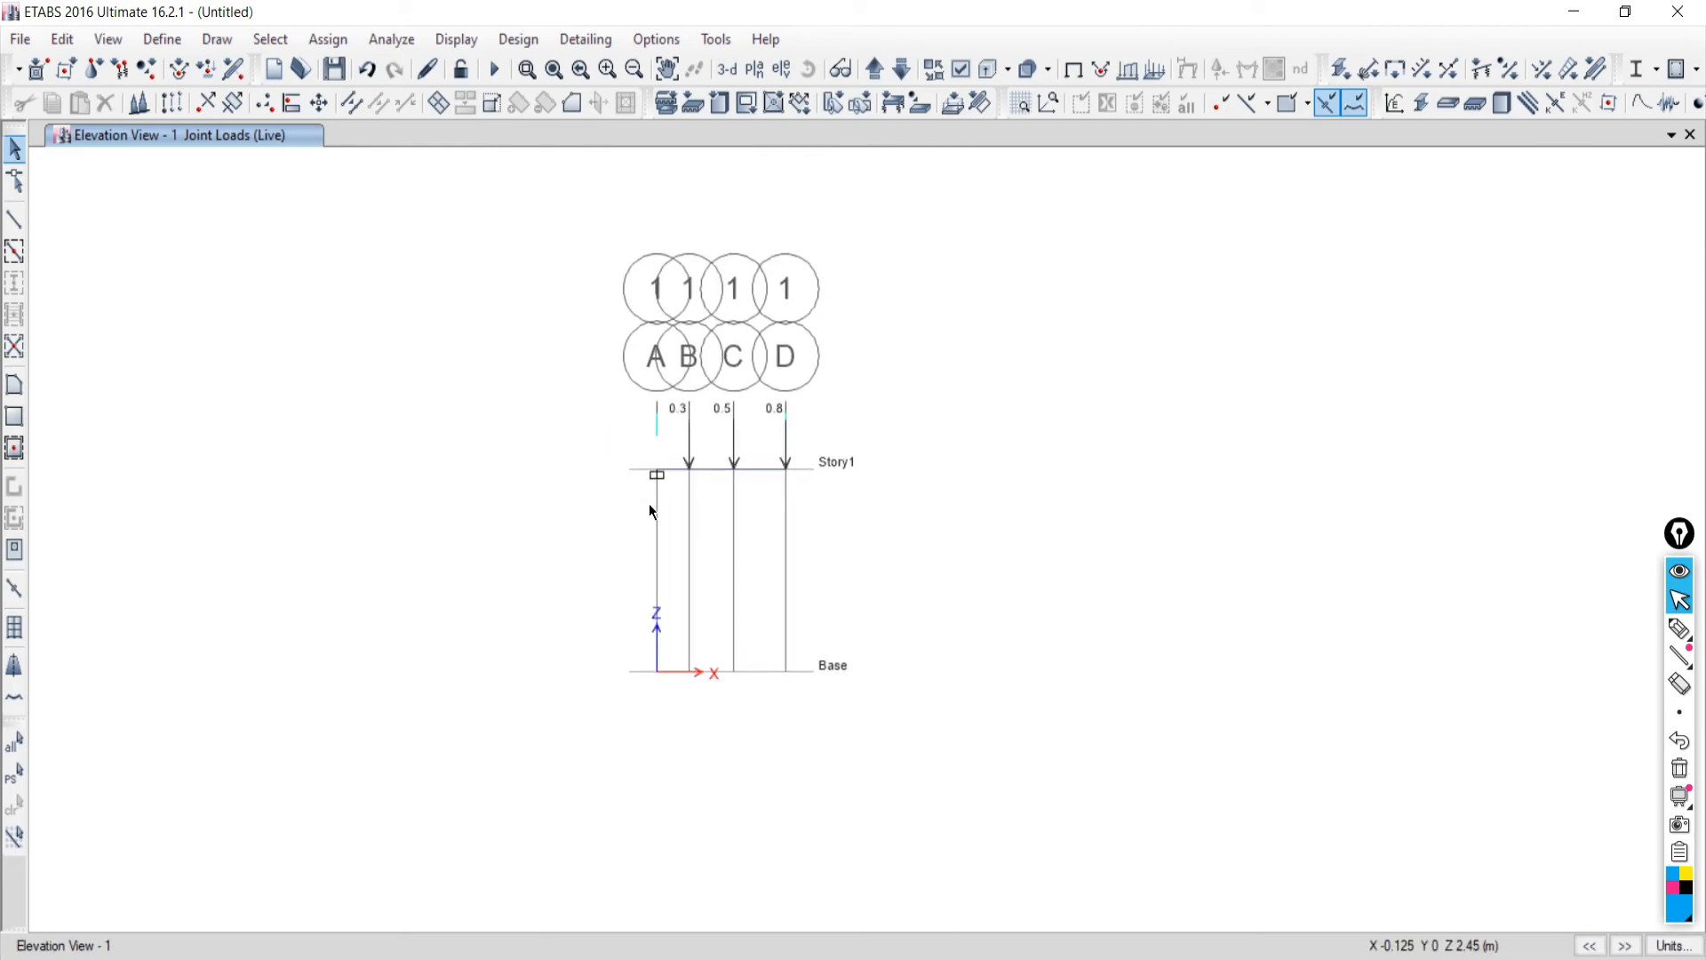
scroll(731, 441, up, 5)
scroll(734, 442, down, 3)
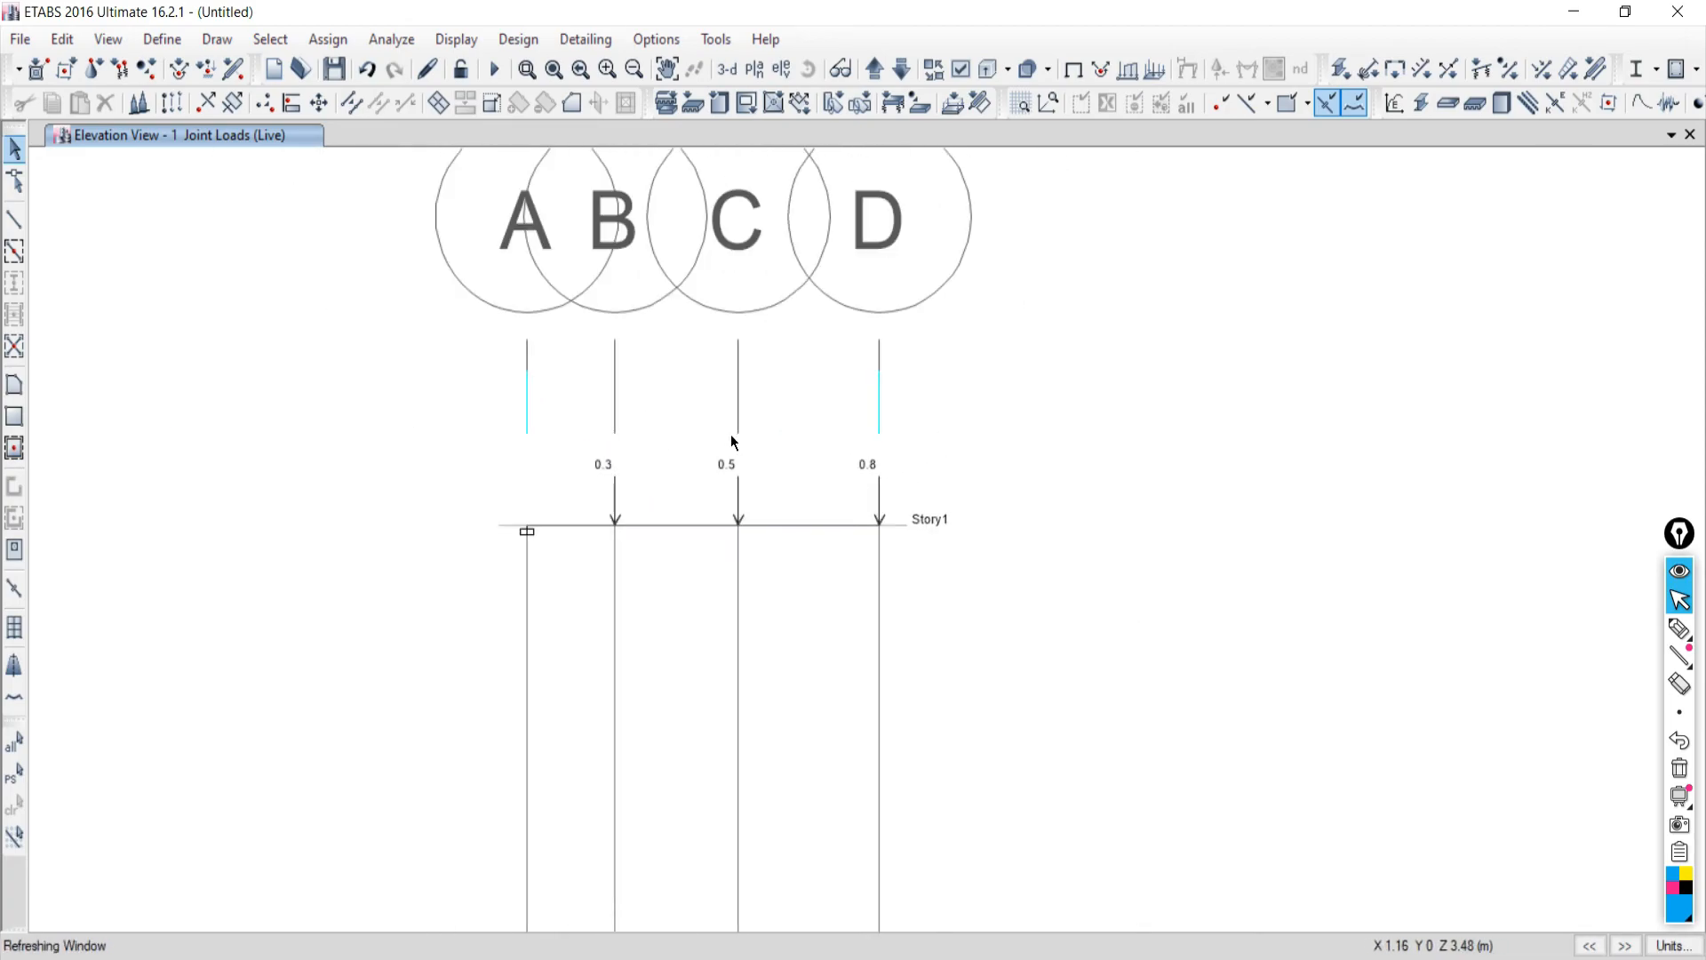
right_click(337, 408)
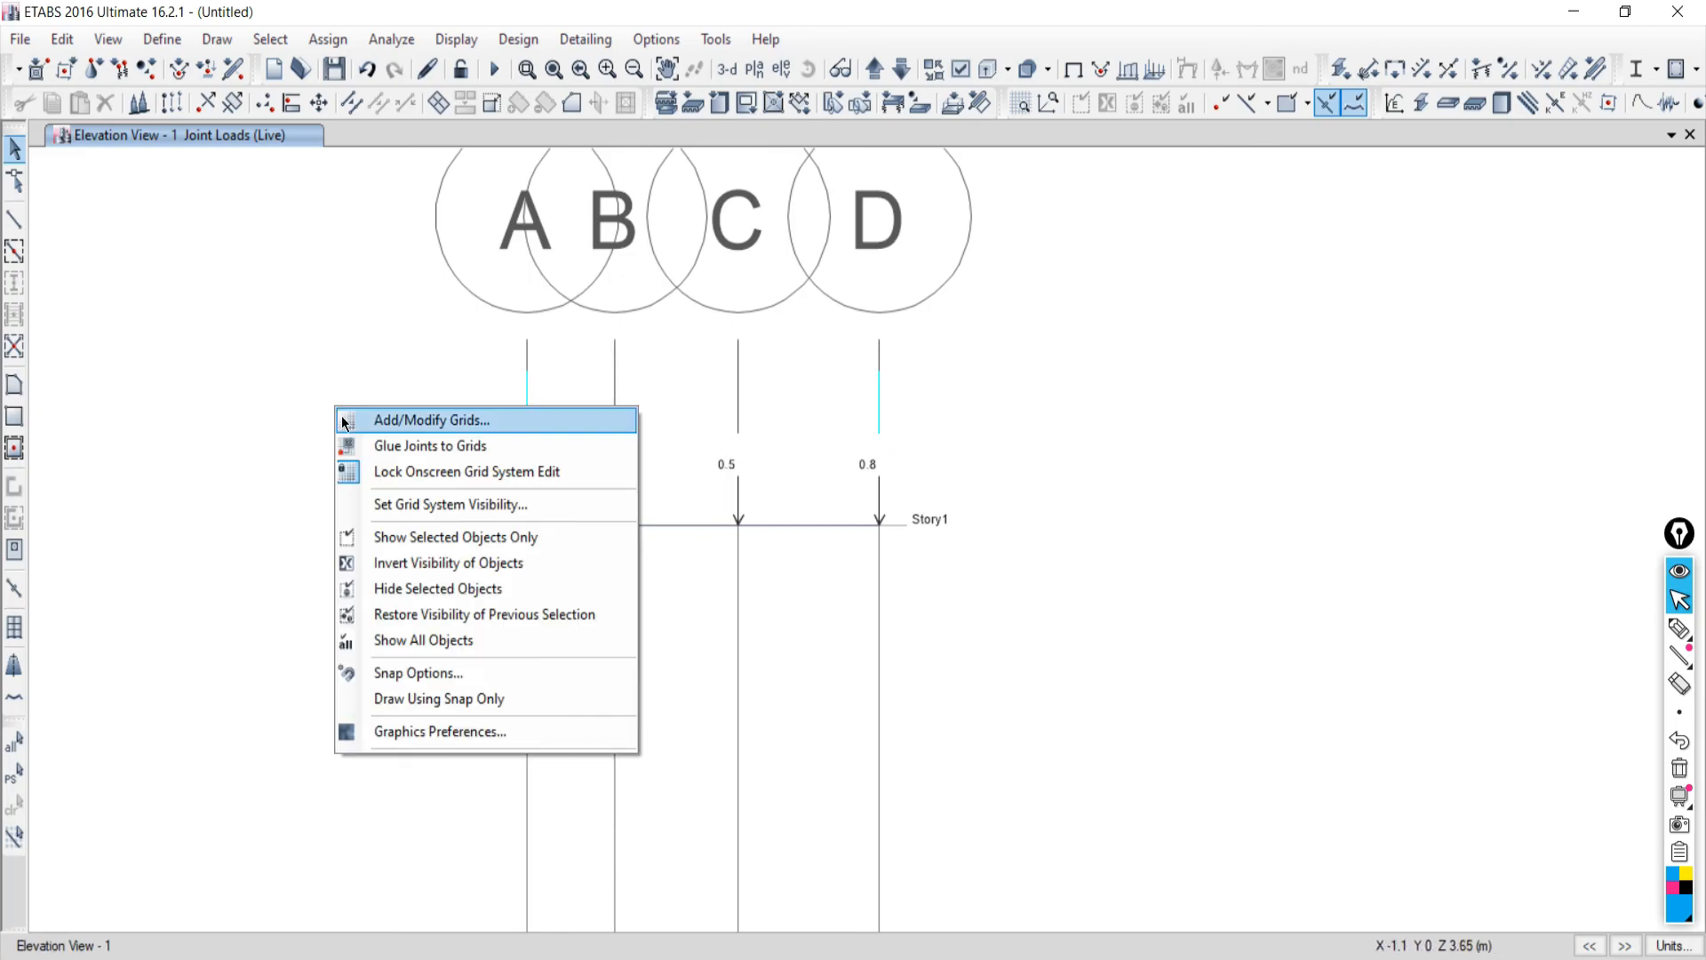
click(407, 504)
scroll(702, 539, up, 3)
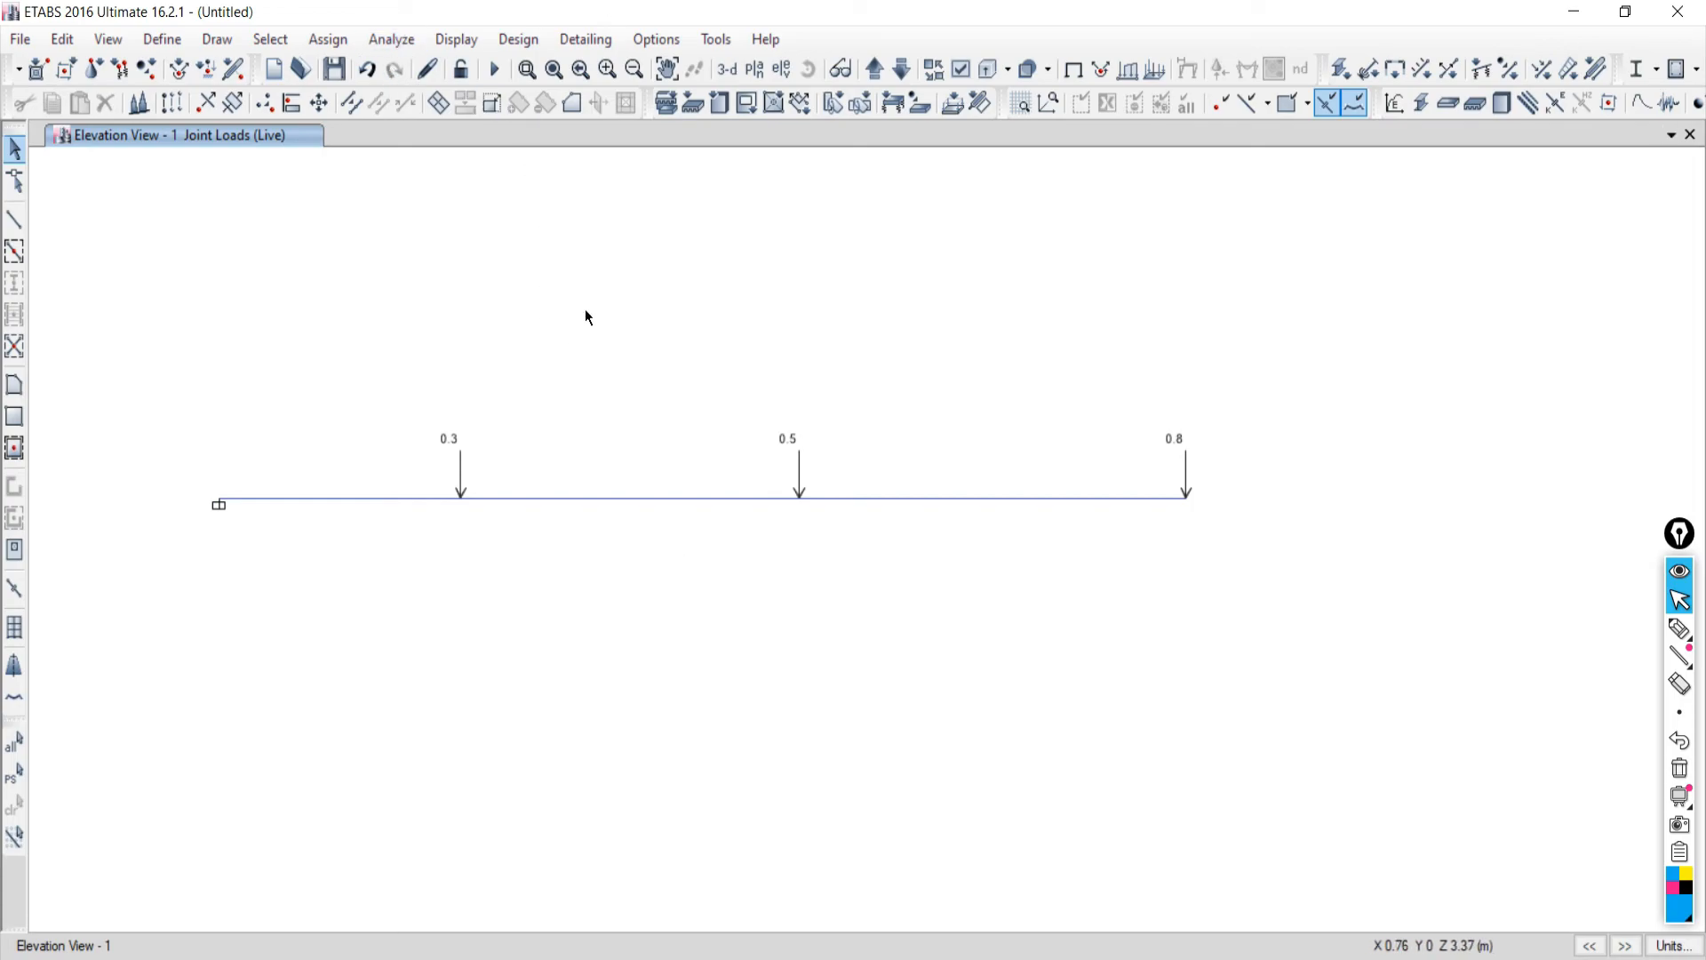
Run the analysis, saving the model as 003 in the TRUSS folder.
click(496, 71)
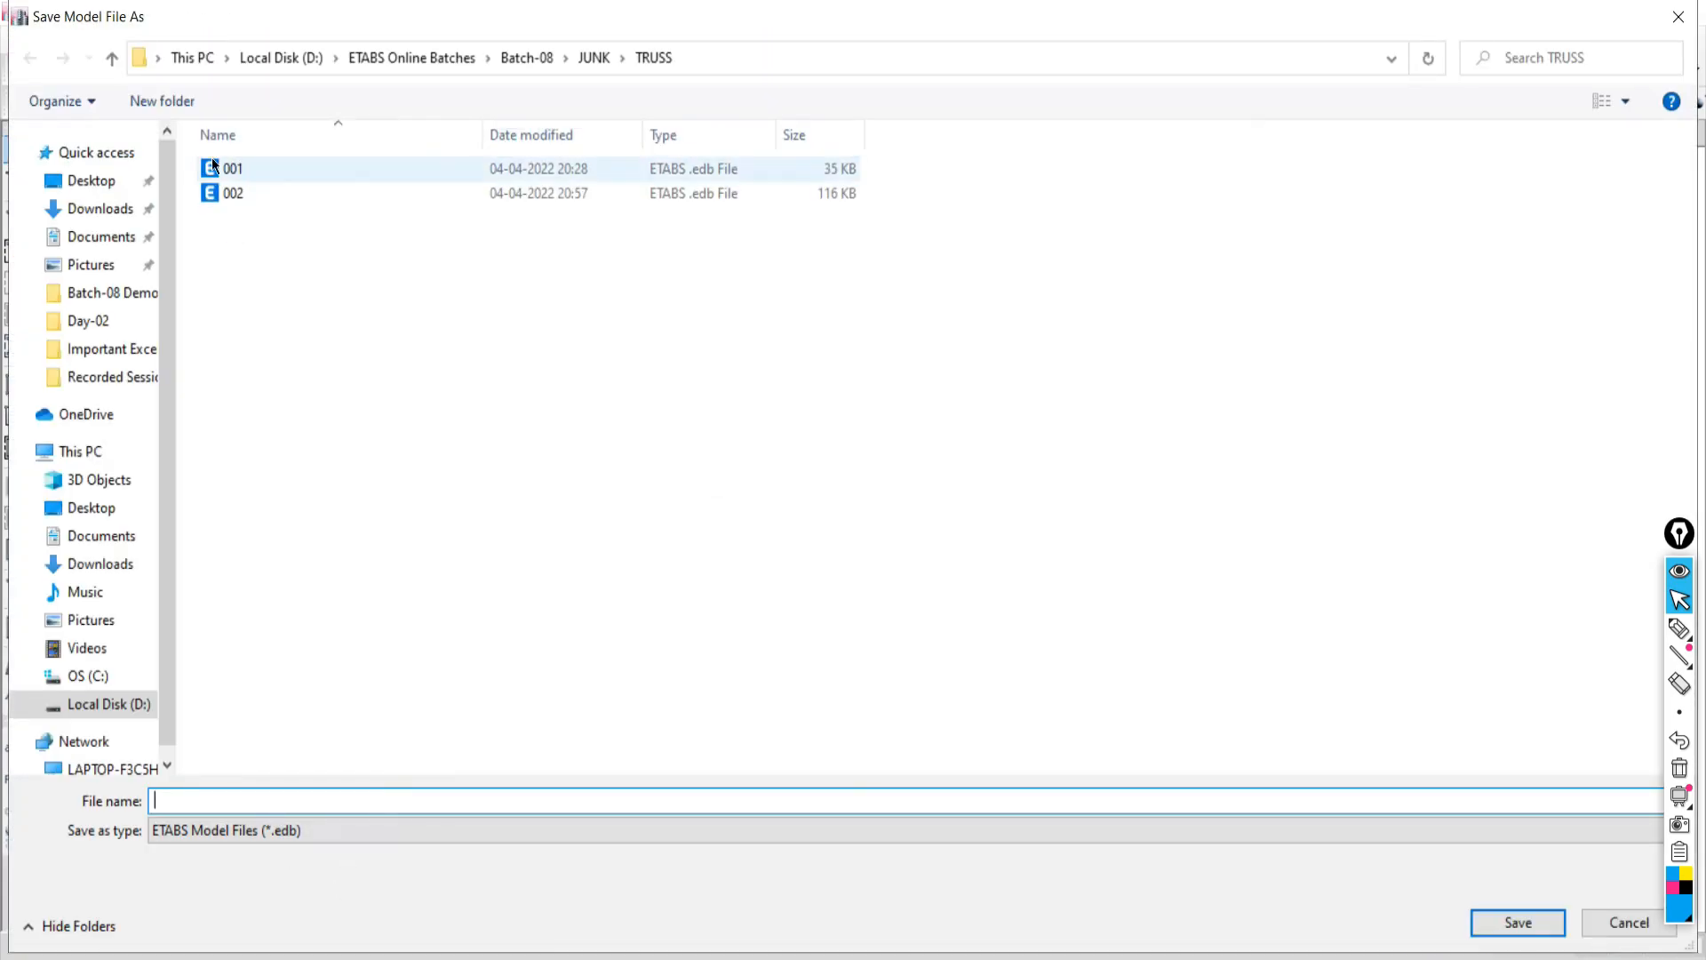
click(221, 197)
click(198, 801)
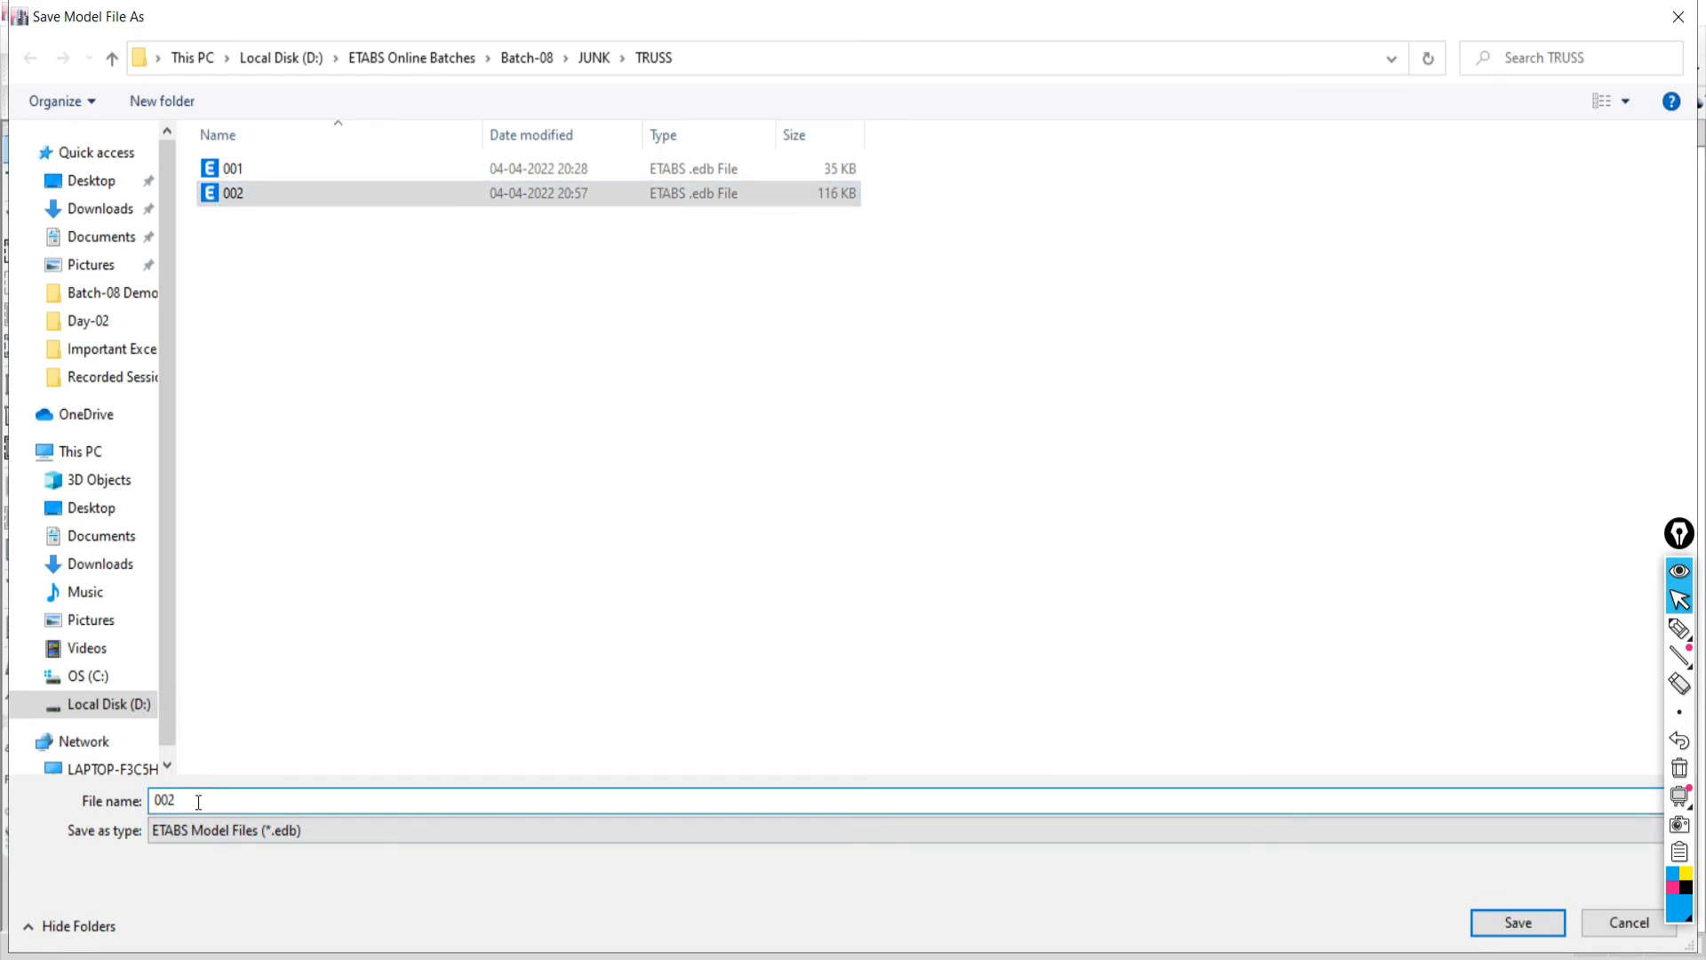
key(BackSpace)
text(3)
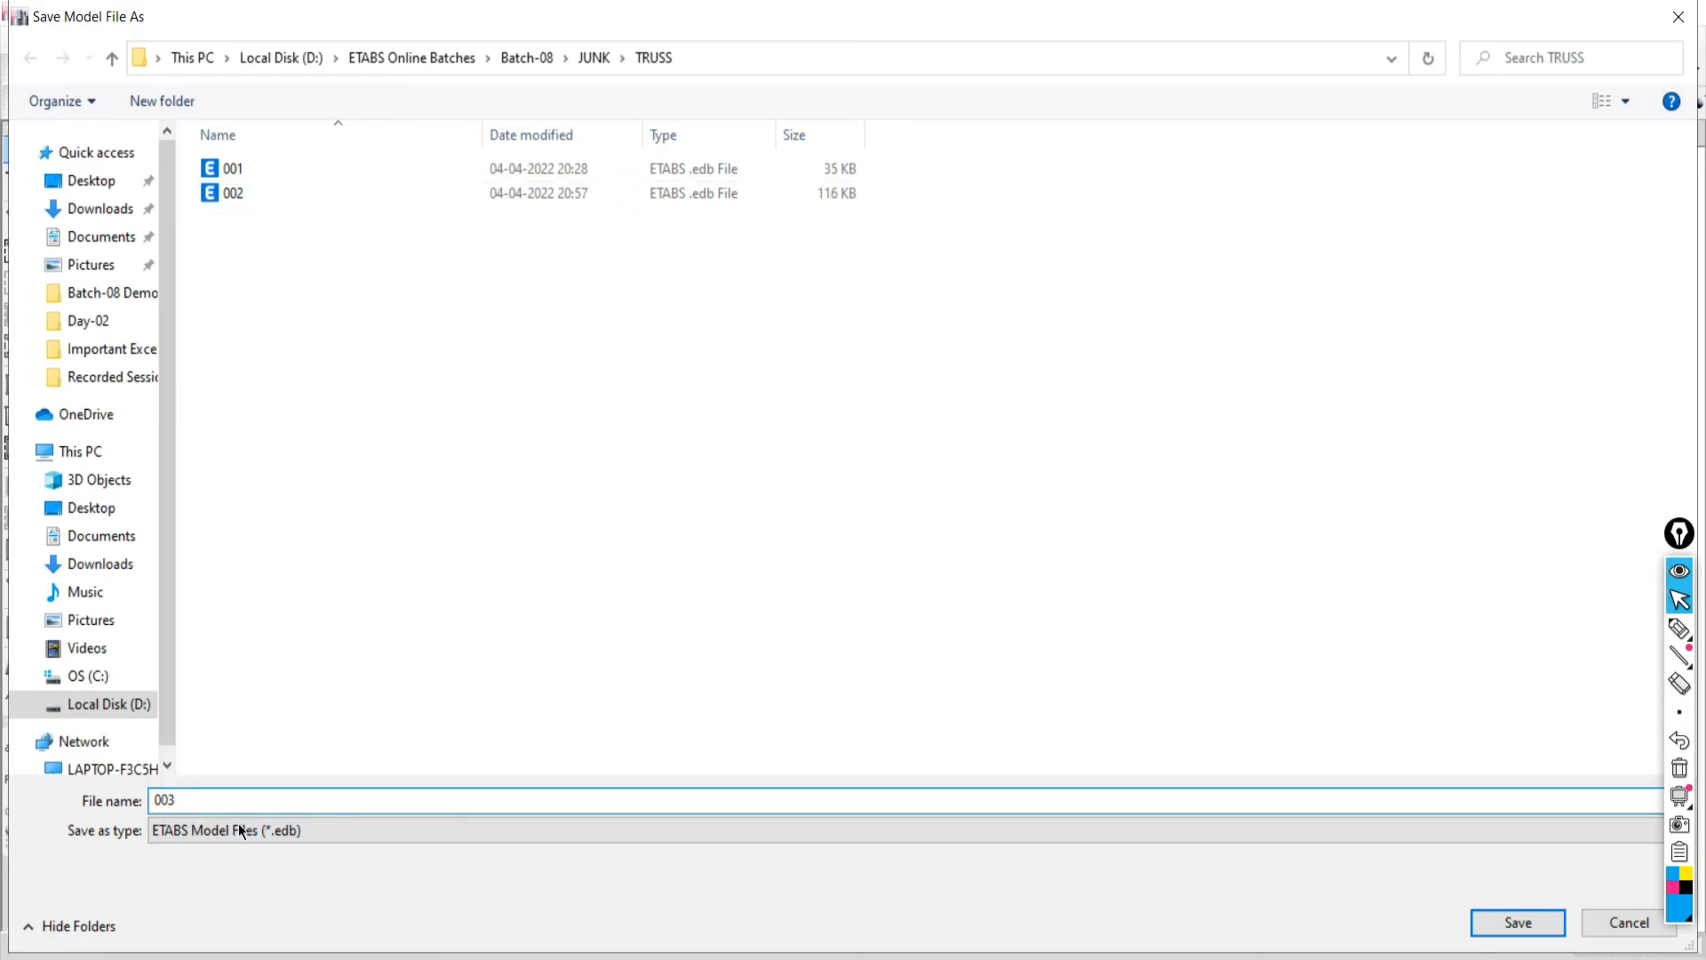
click(1521, 923)
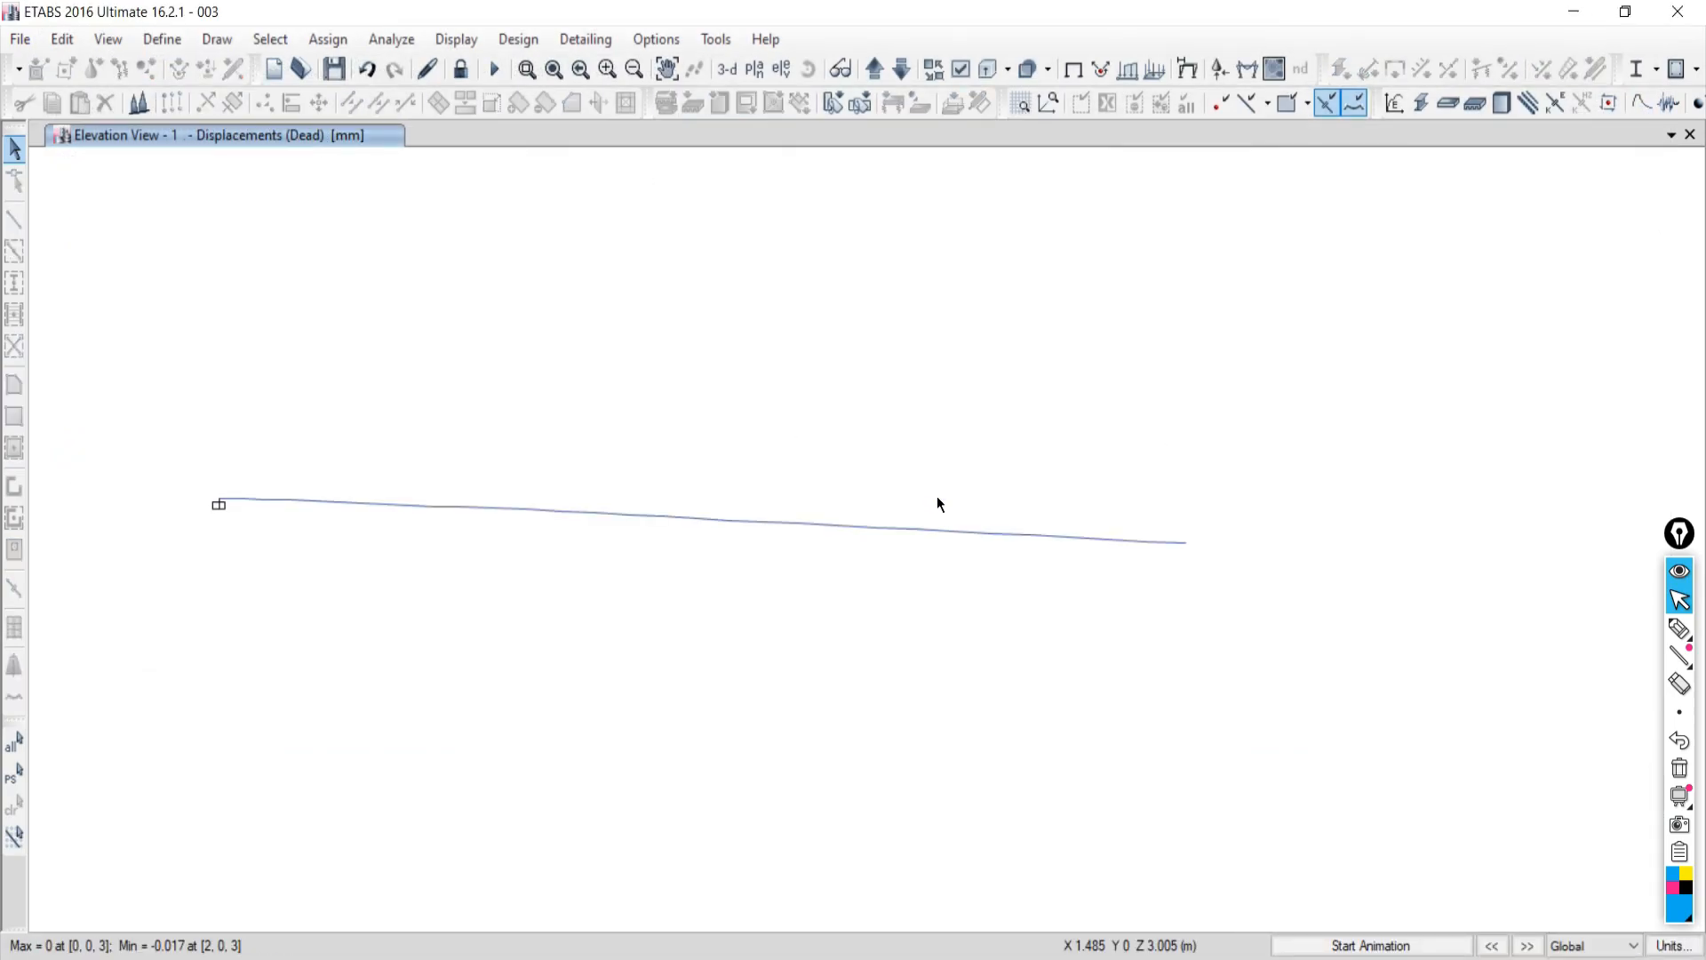
Animate the beam's Dead load displaced shape and stop it, and look up the shear and moment diagrams in the PDF.
click(1330, 947)
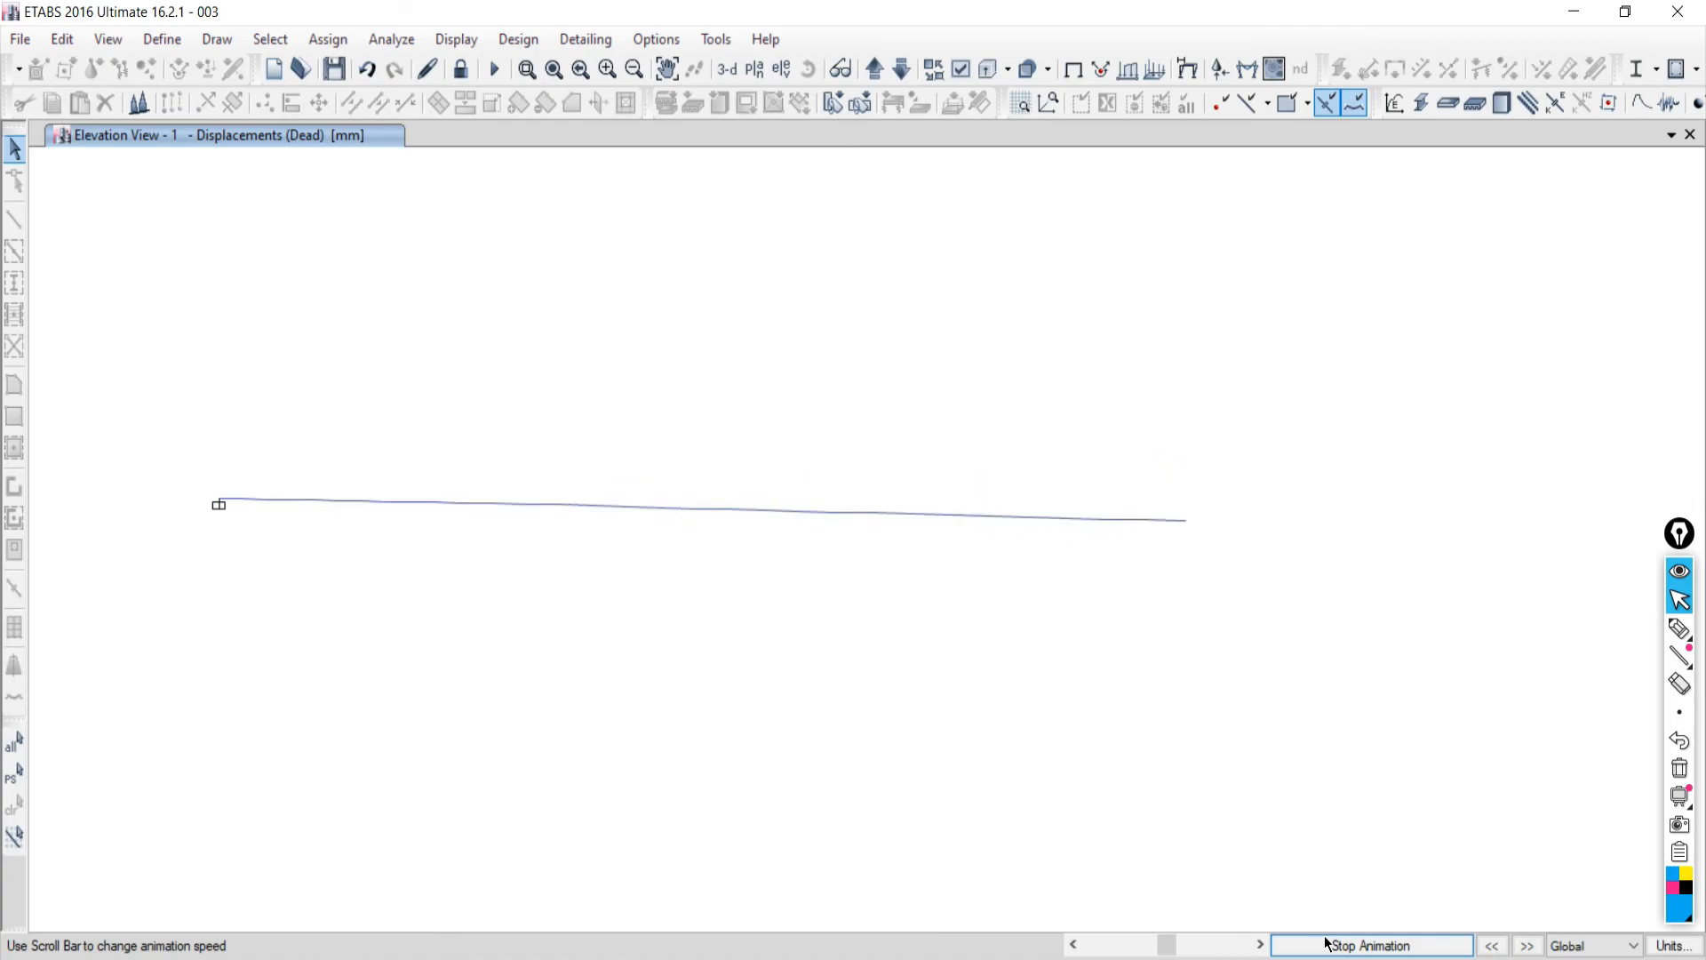
click(1327, 943)
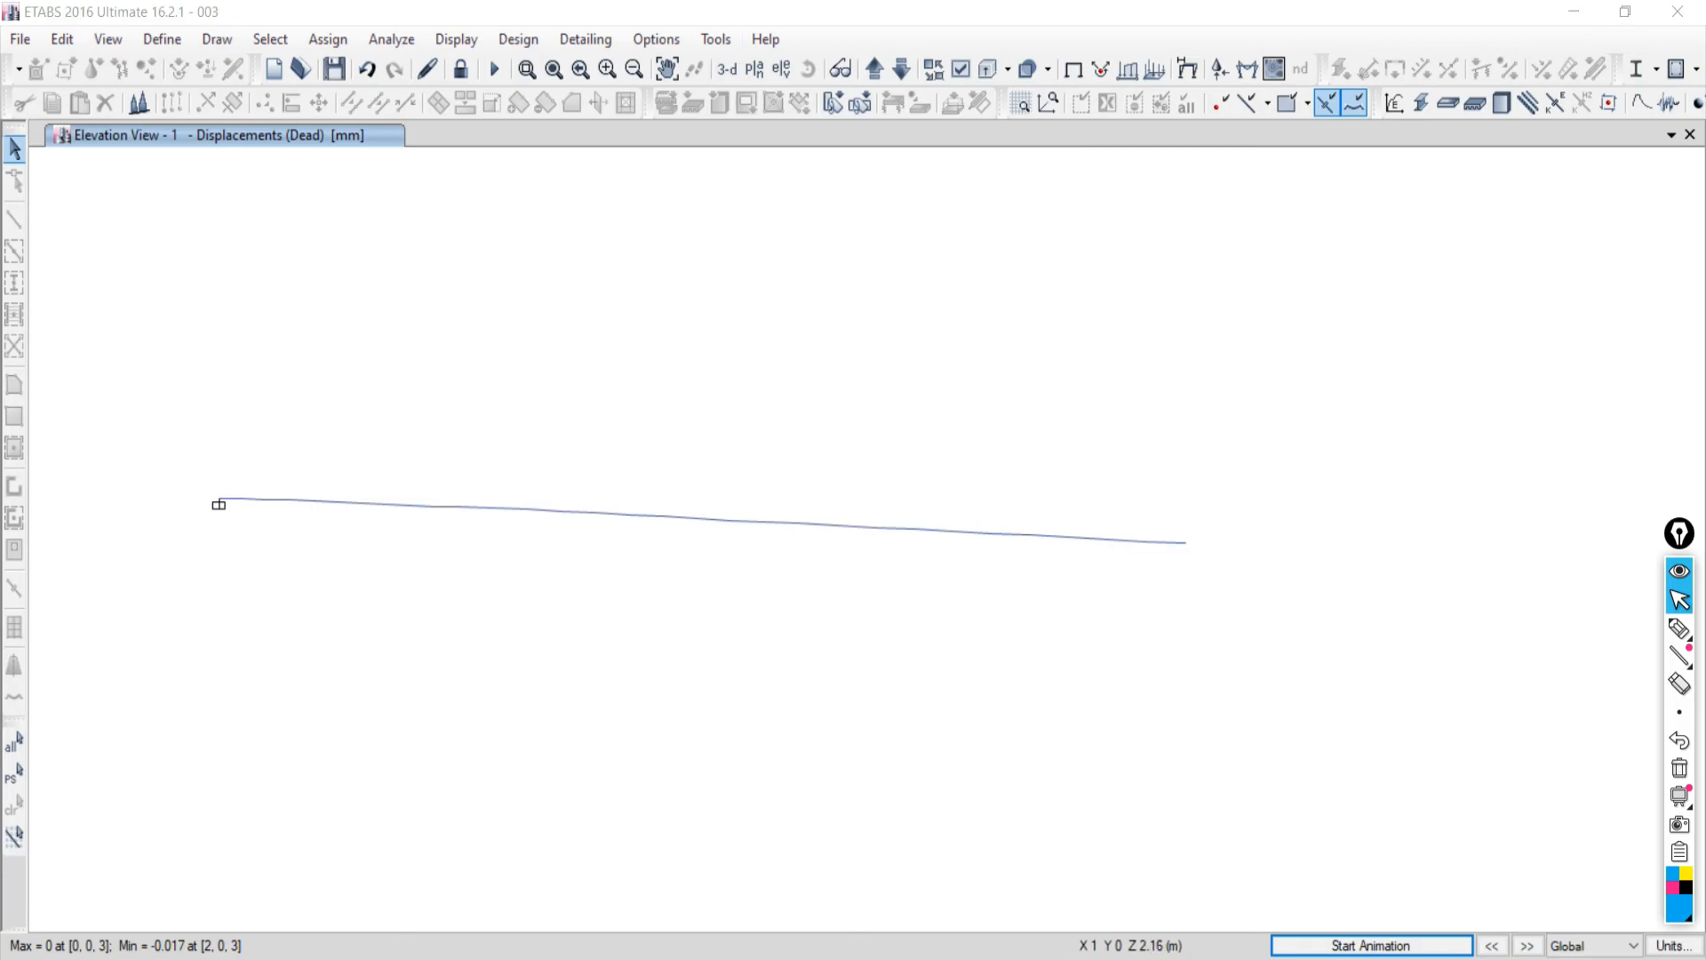
key(alt+Tab)
scroll(794, 682, down, 3)
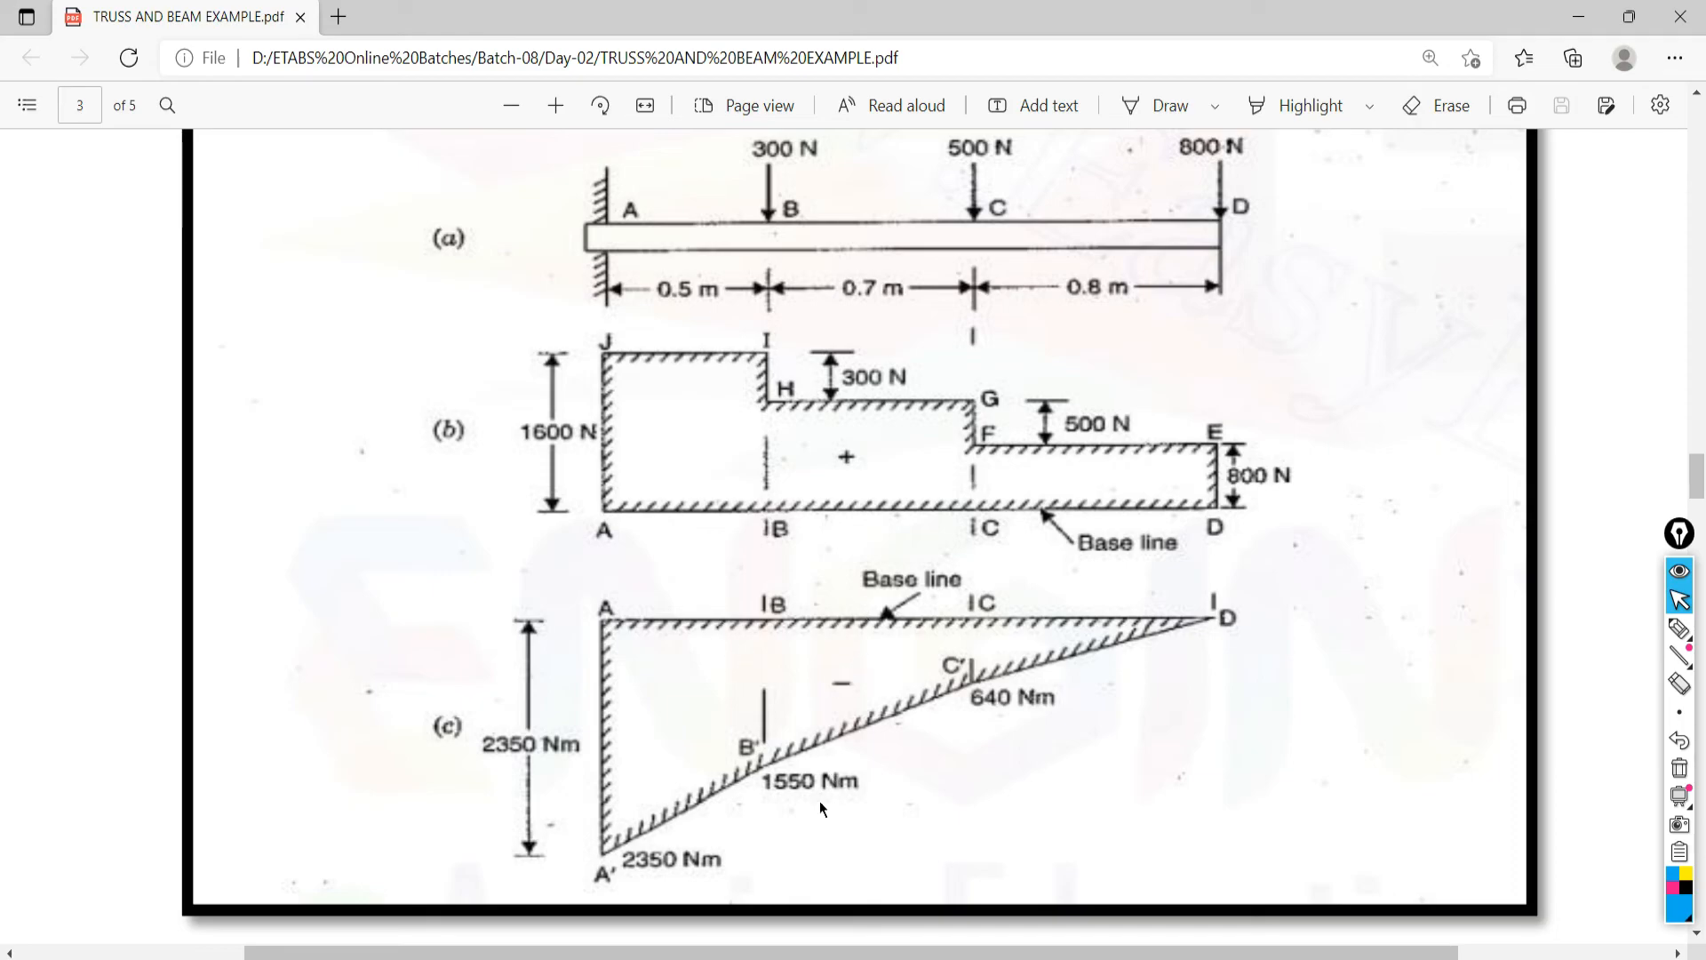
key(alt+Tab)
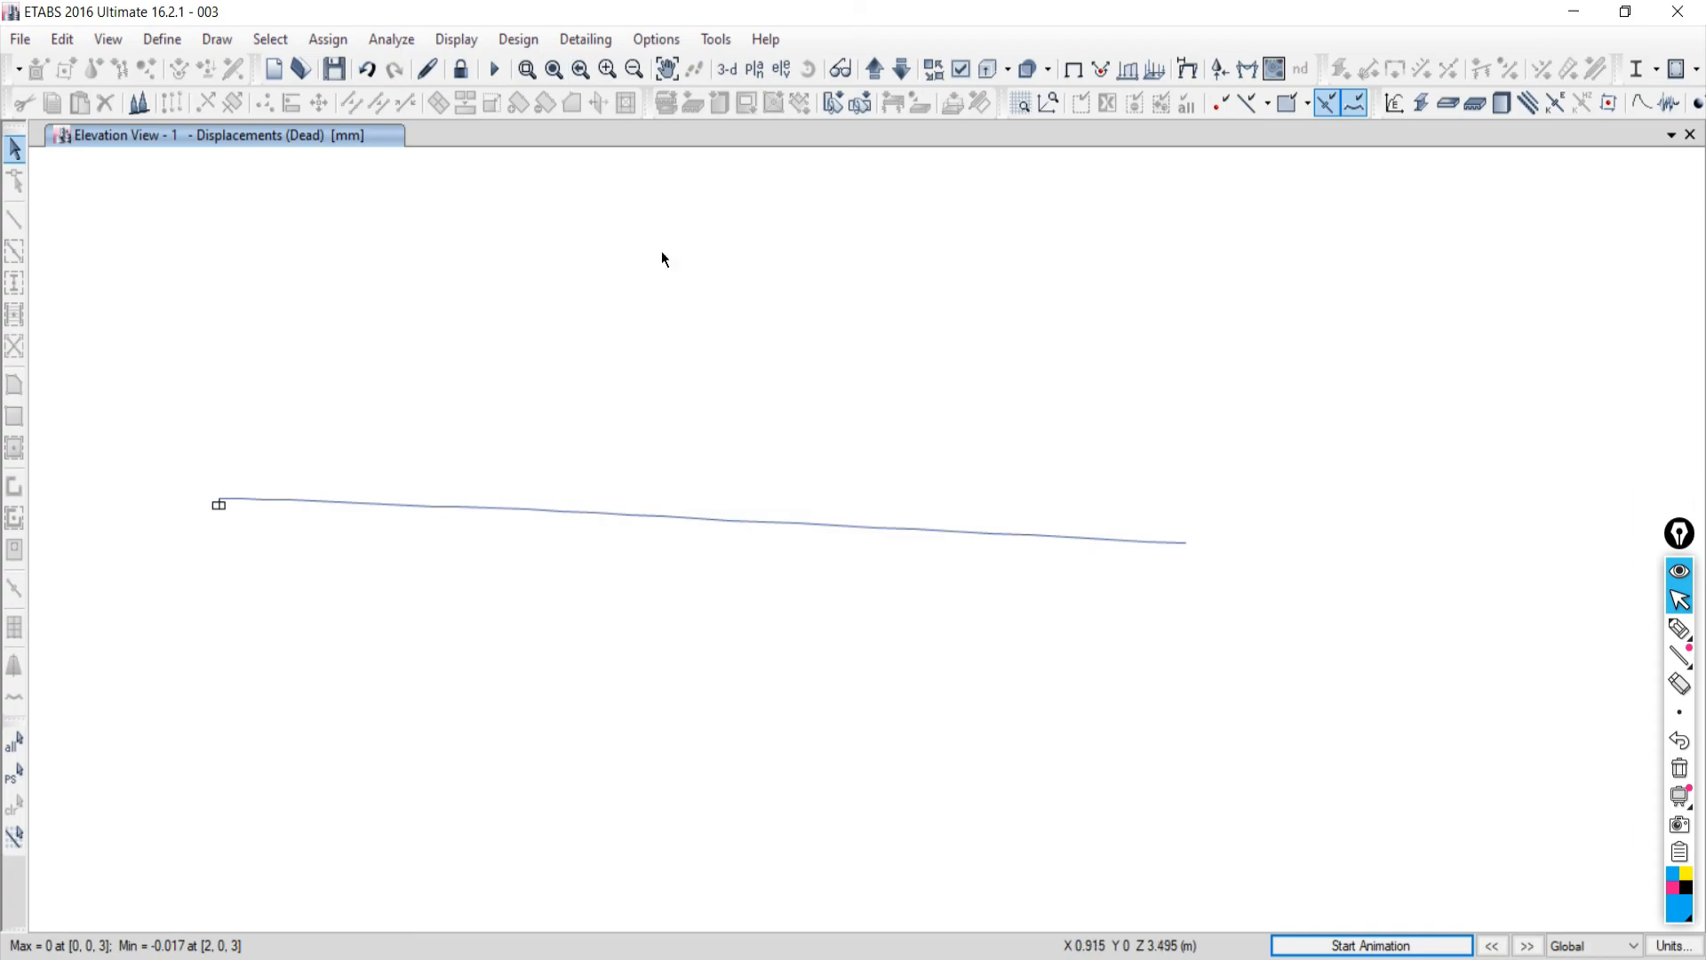
Open the member force diagram settings for frames and set the load case to Live.
click(471, 41)
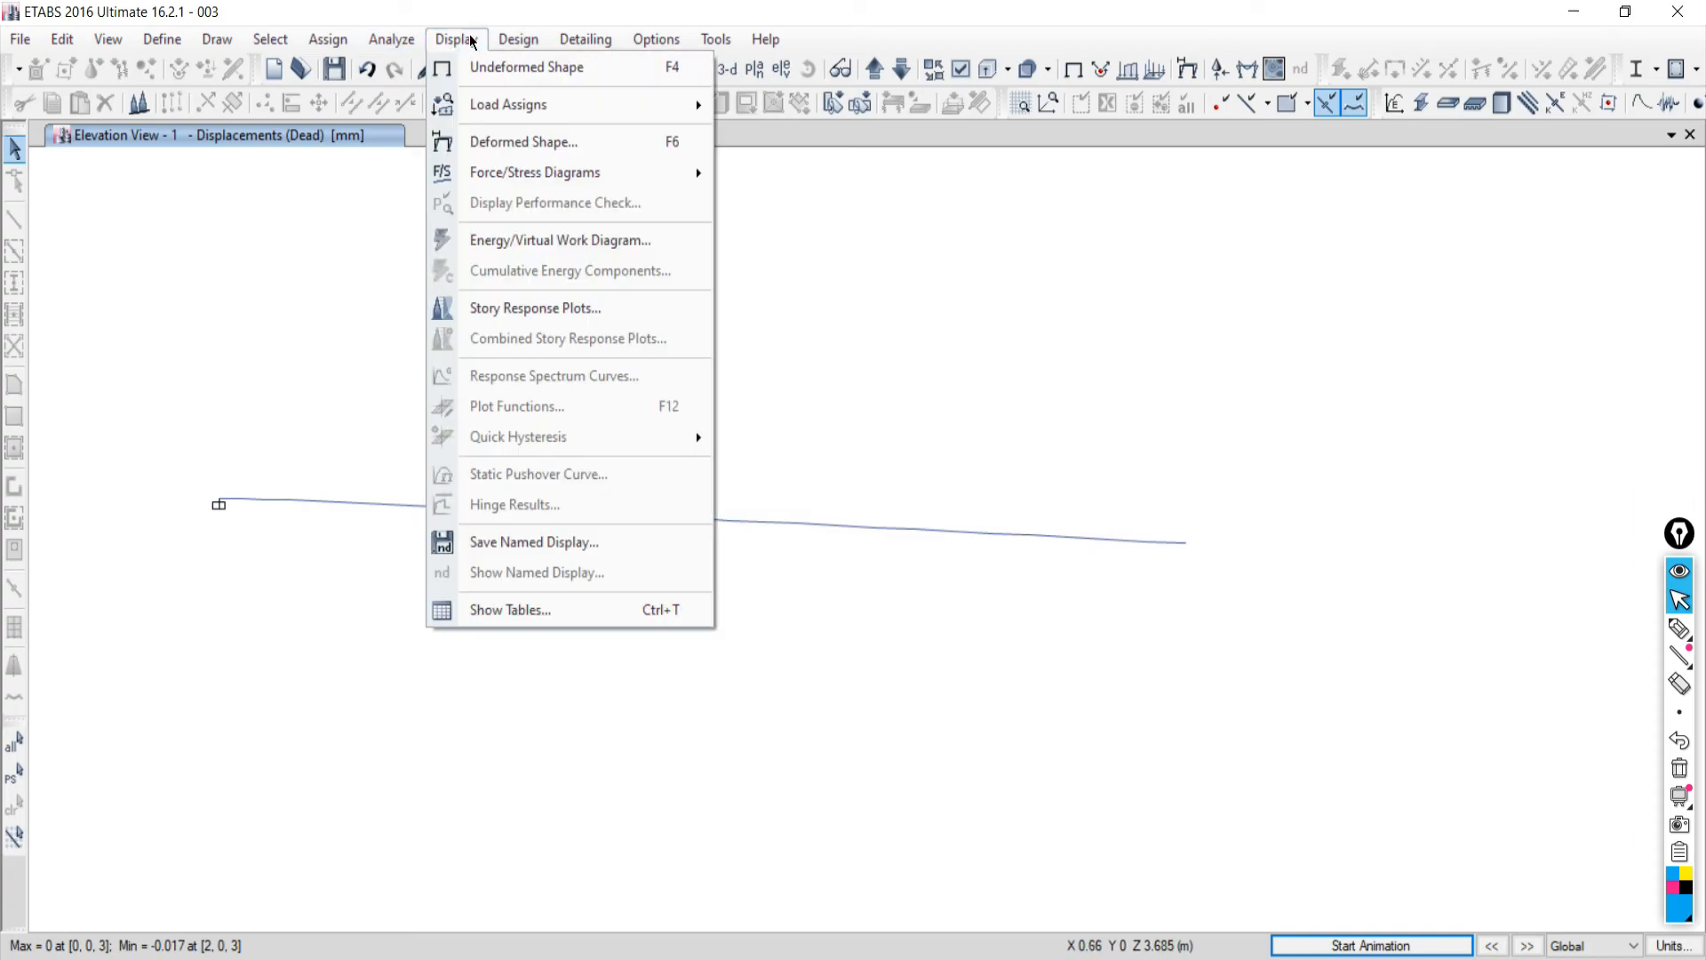
mouse_move(508, 174)
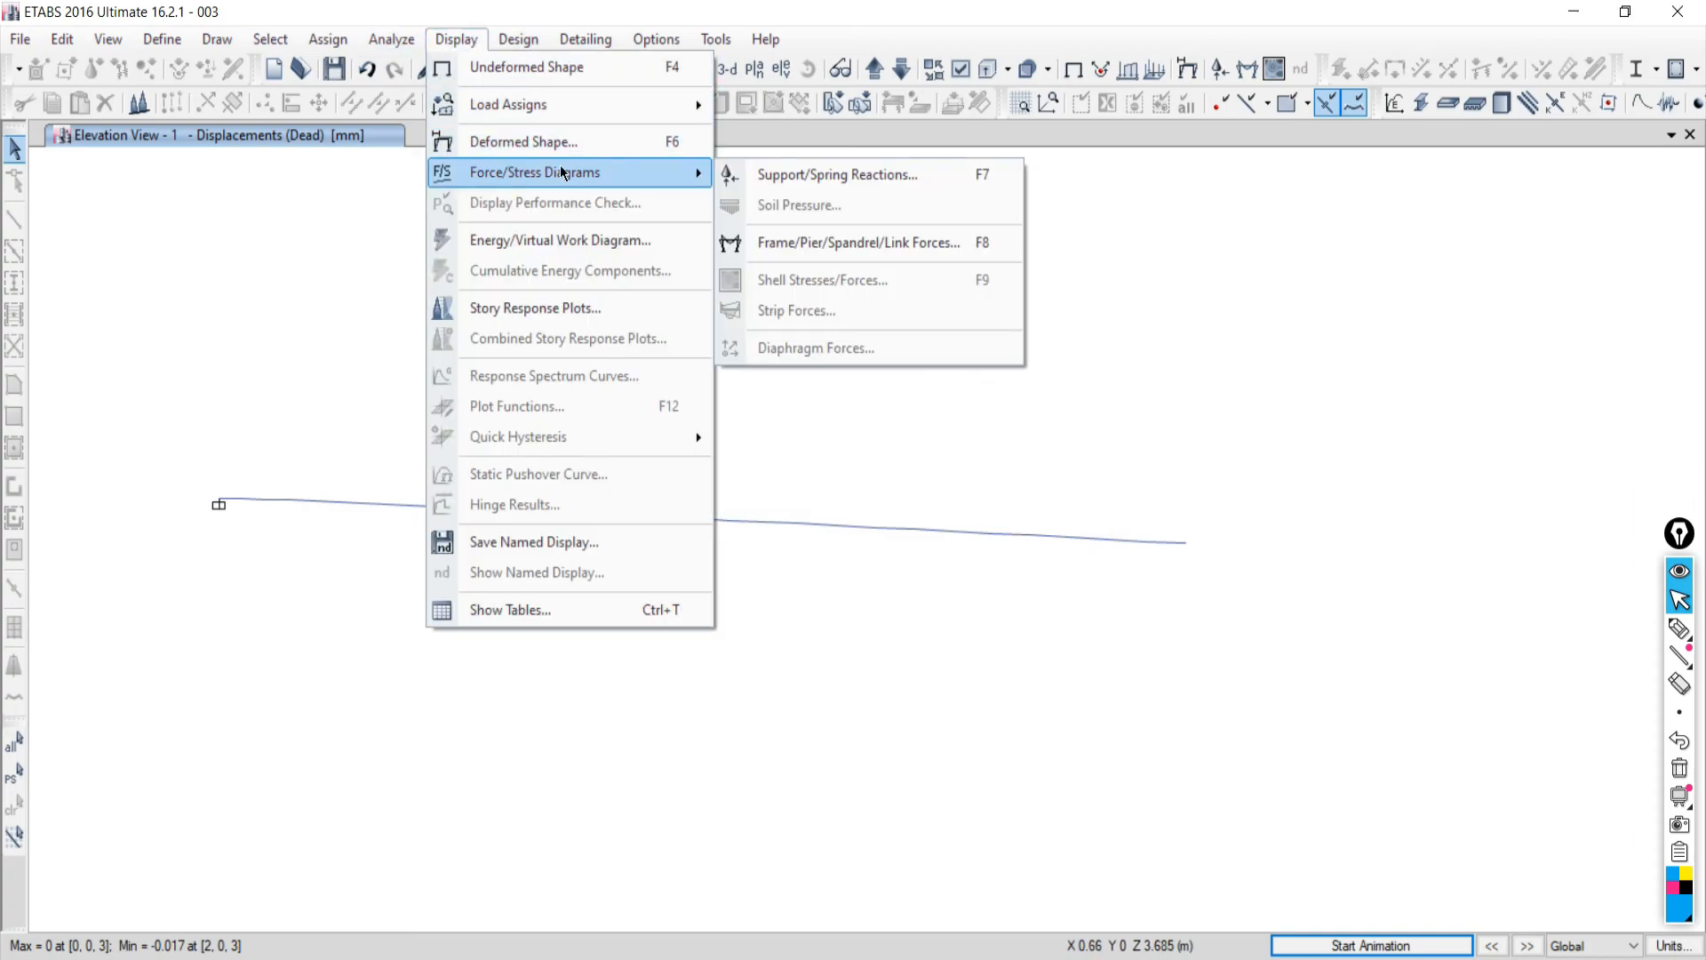
click(796, 244)
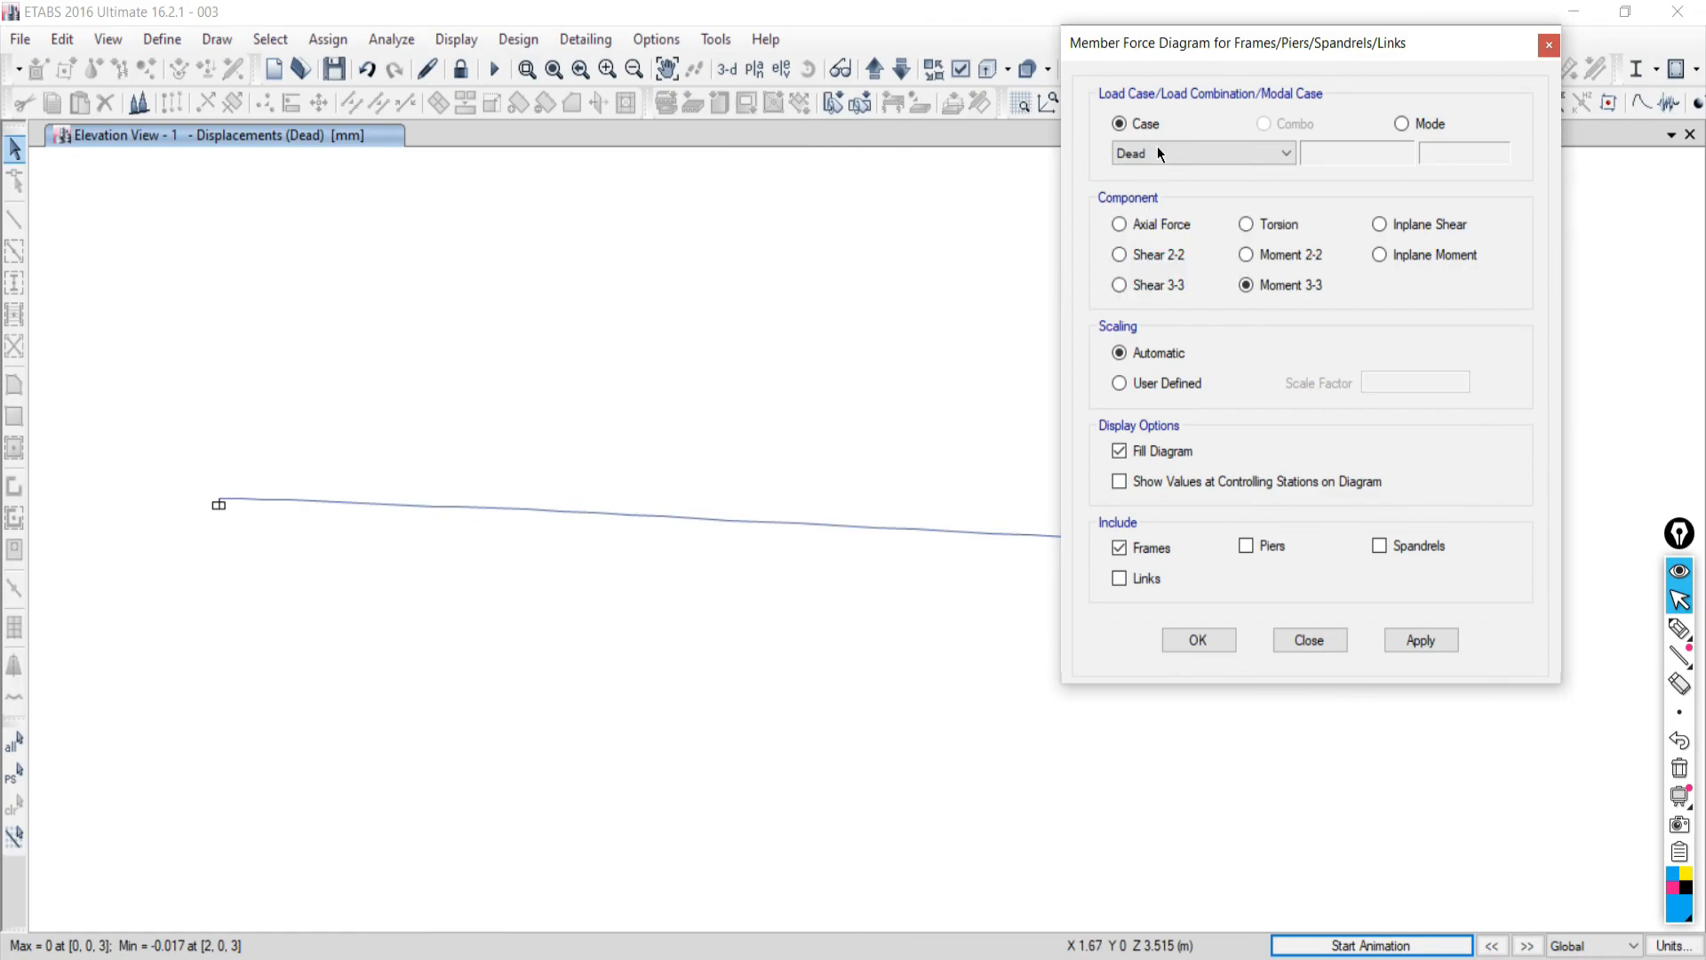
drag(1178, 41, 1015, 47)
click(1011, 163)
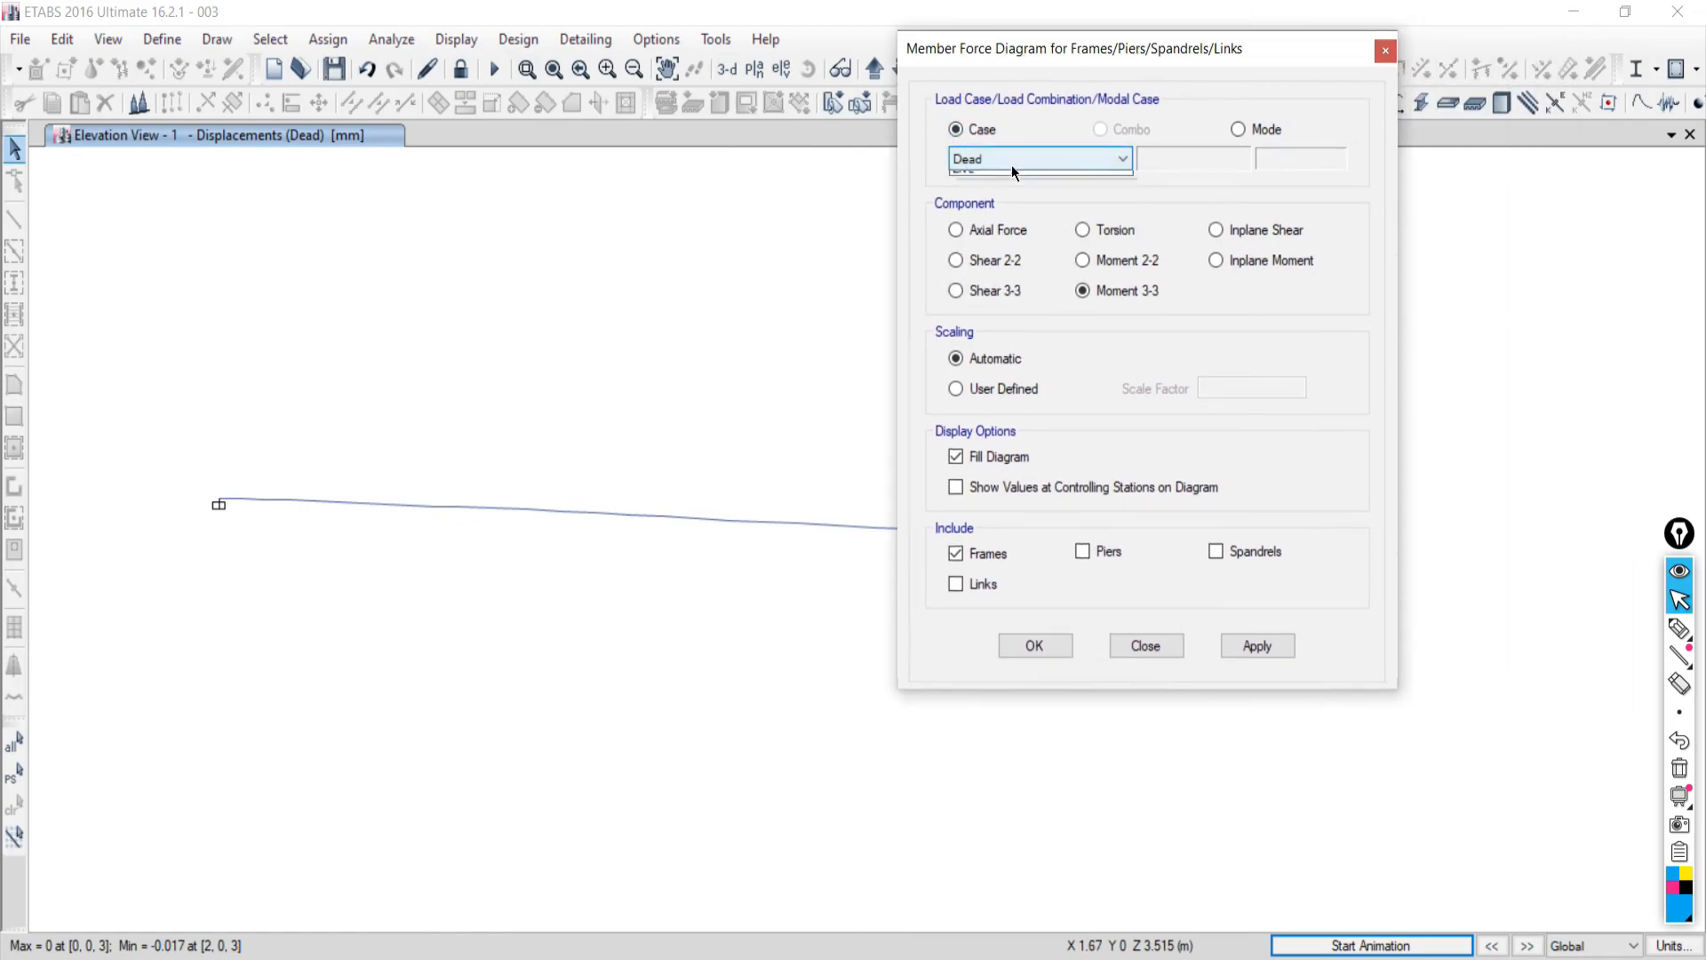
click(967, 195)
drag(984, 46, 1154, 23)
scroll(568, 539, down, 3)
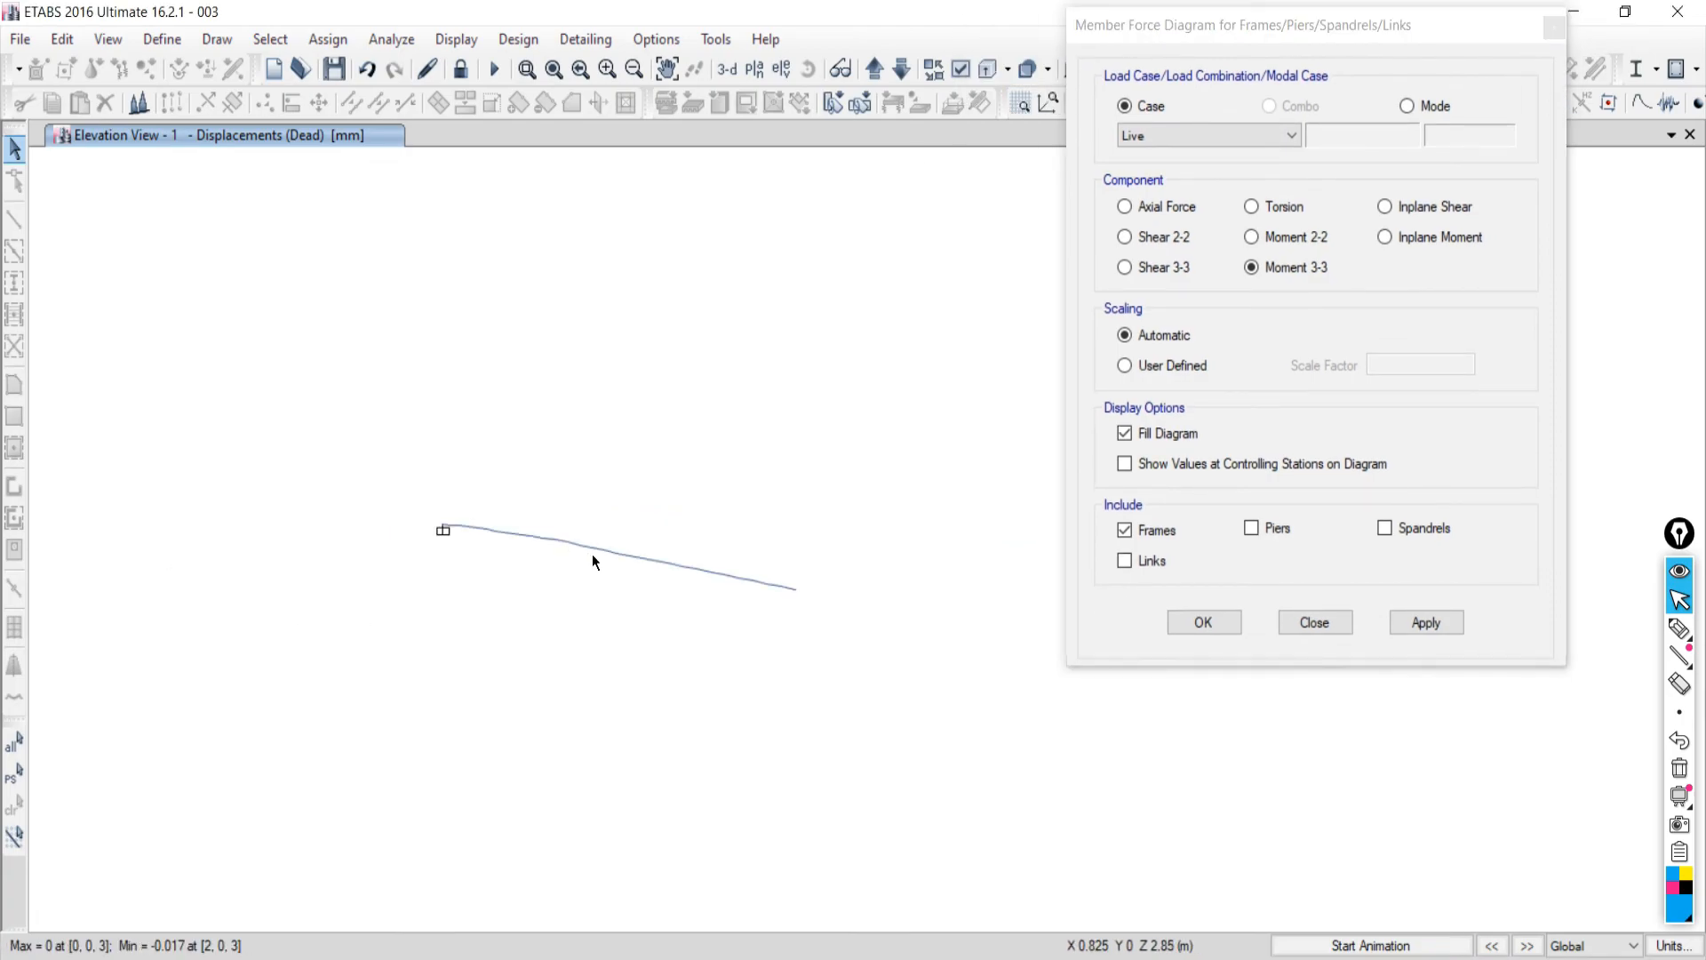
scroll(609, 579, up, 3)
middle_drag(701, 579, 619, 445)
scroll(642, 445, down, 3)
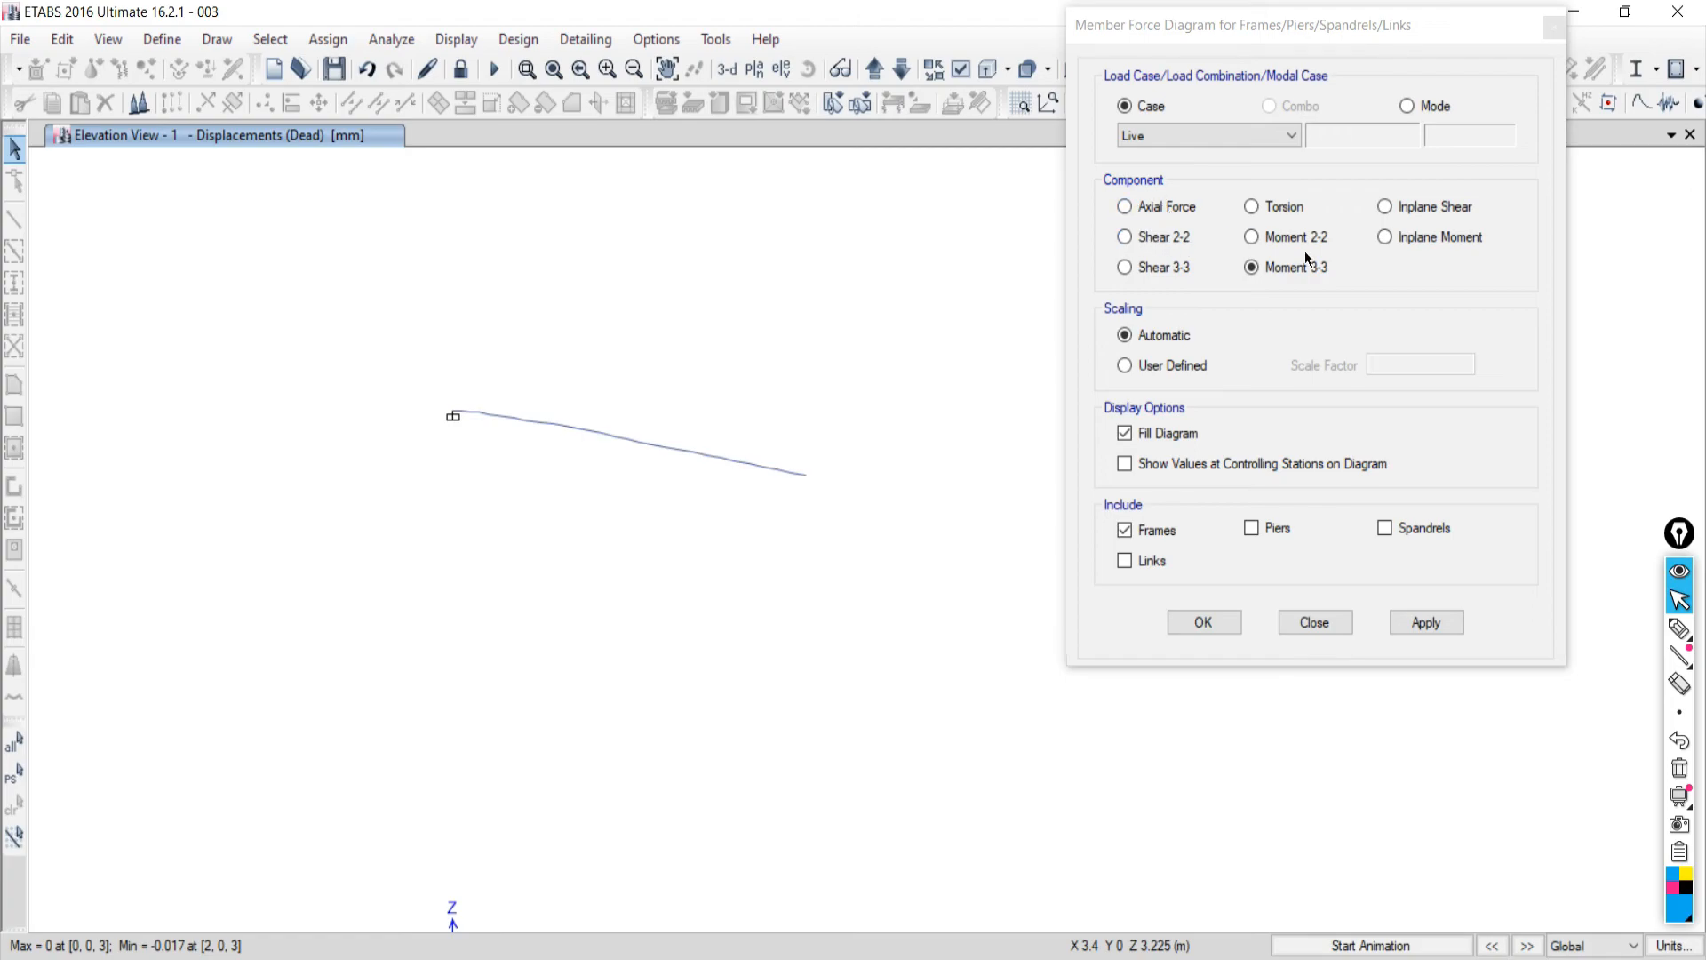
click(1679, 628)
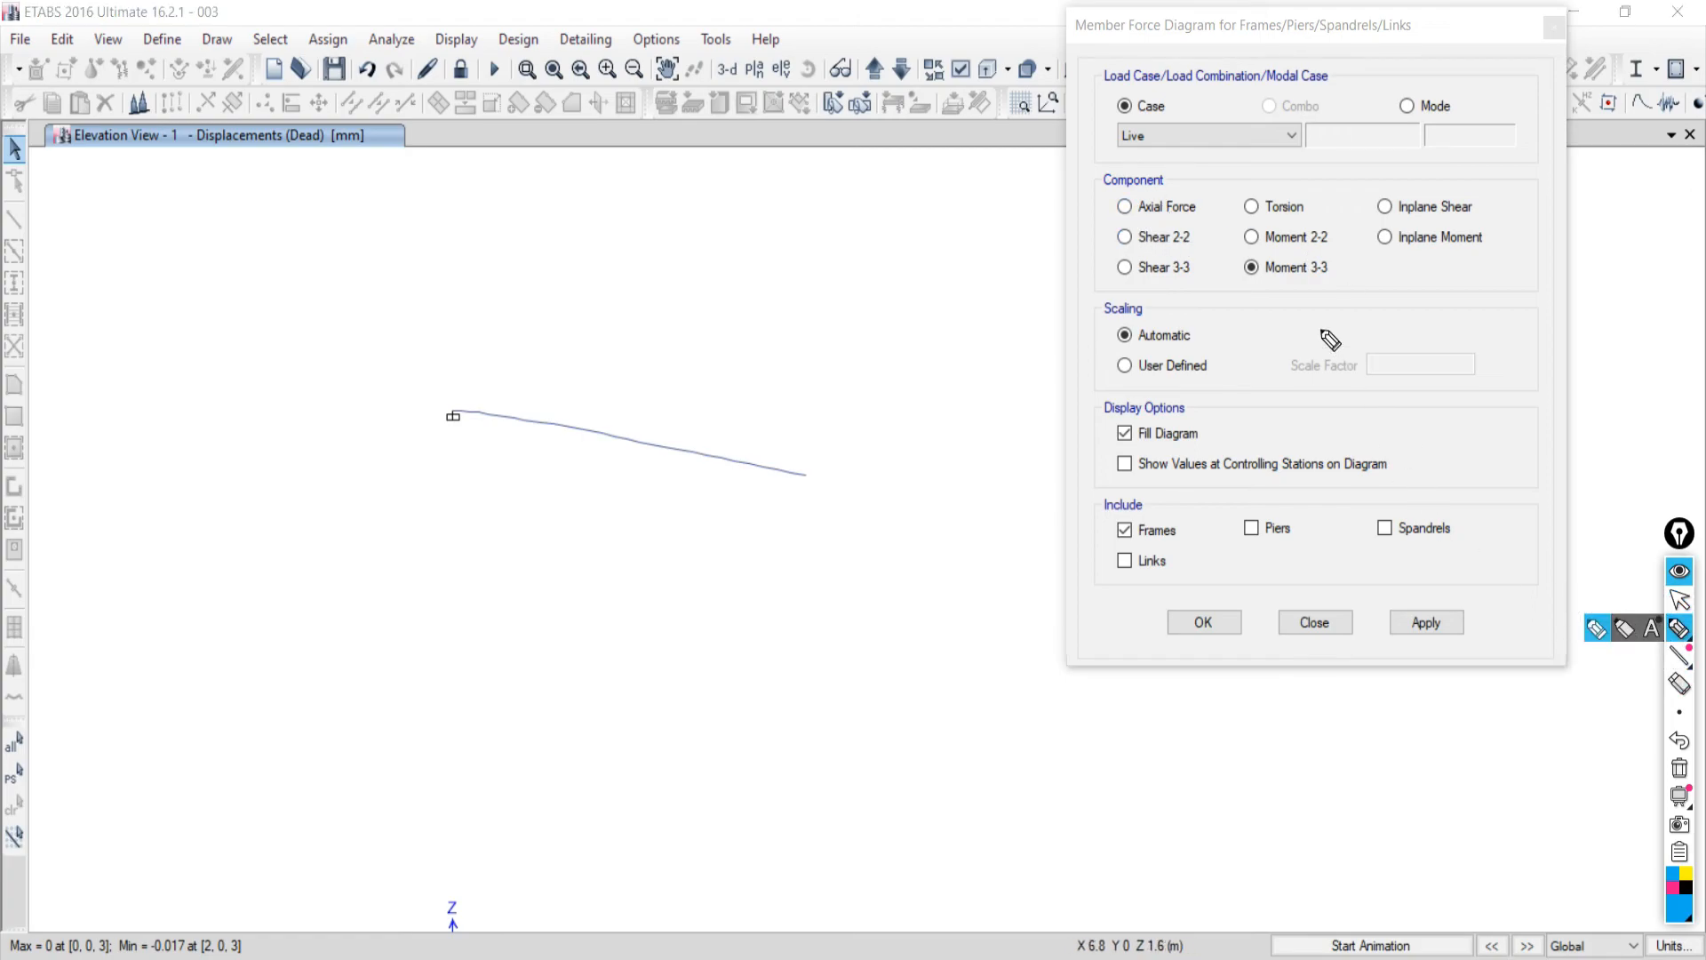
mouse_move(1202, 186)
mouse_down()
mouse_move(1091, 211)
mouse_move(1205, 216)
mouse_move(1210, 175)
mouse_move(1207, 199)
mouse_move(1282, 180)
mouse_up()
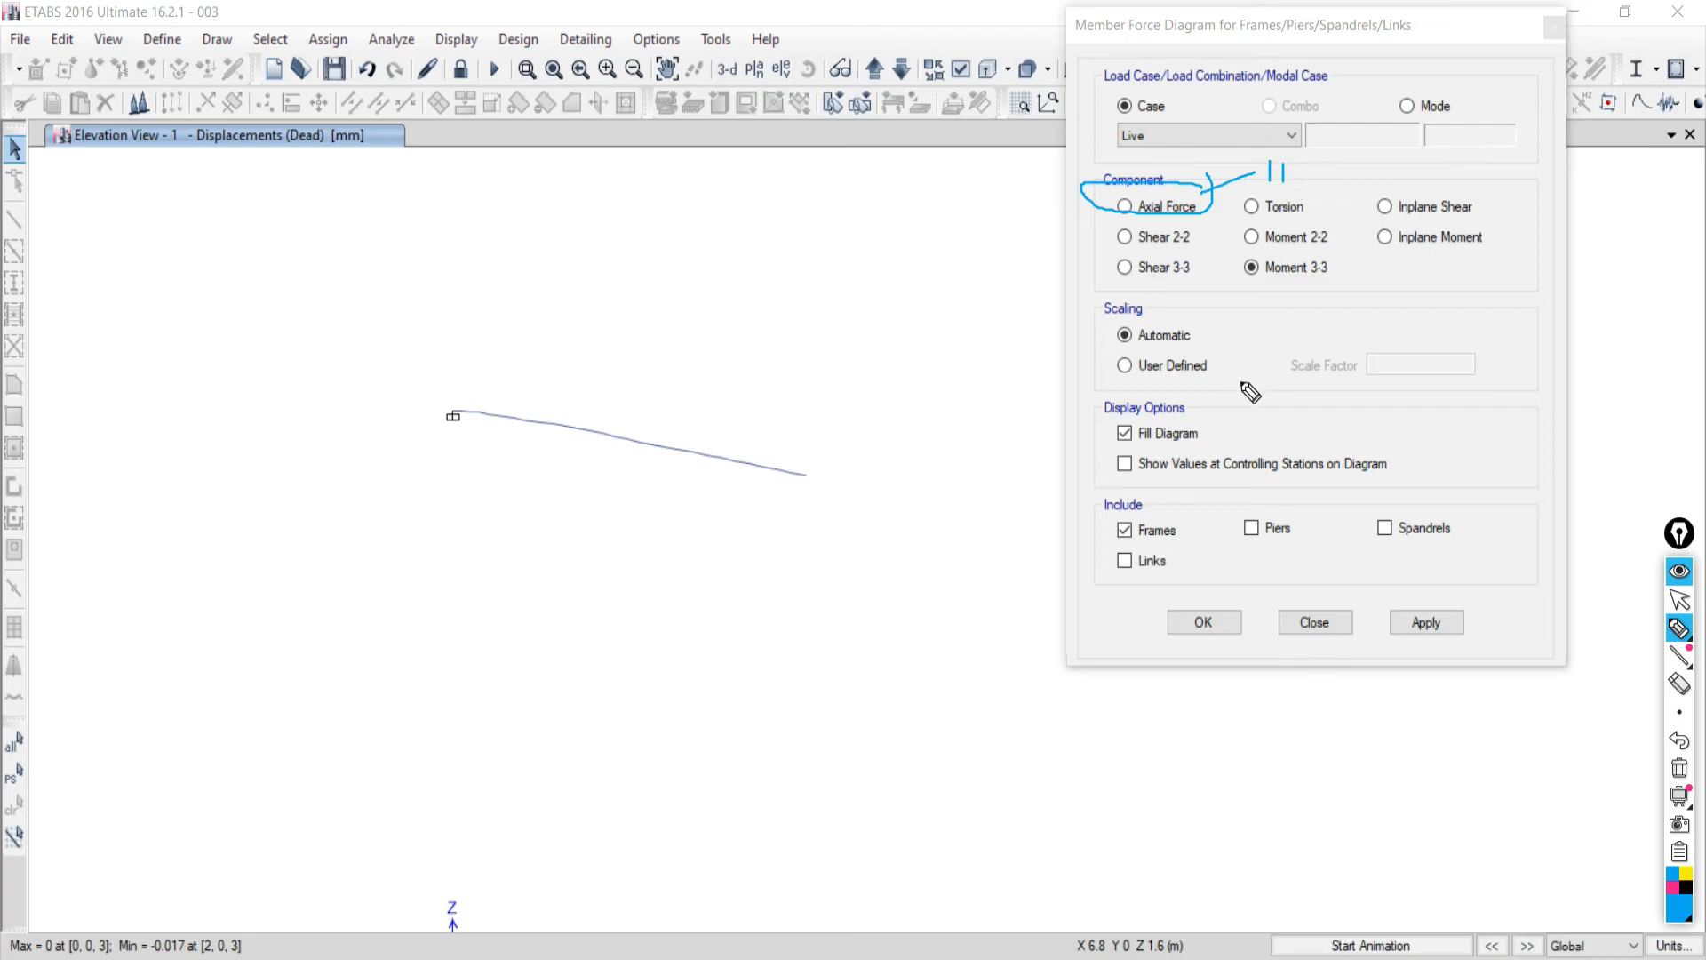
click(1679, 770)
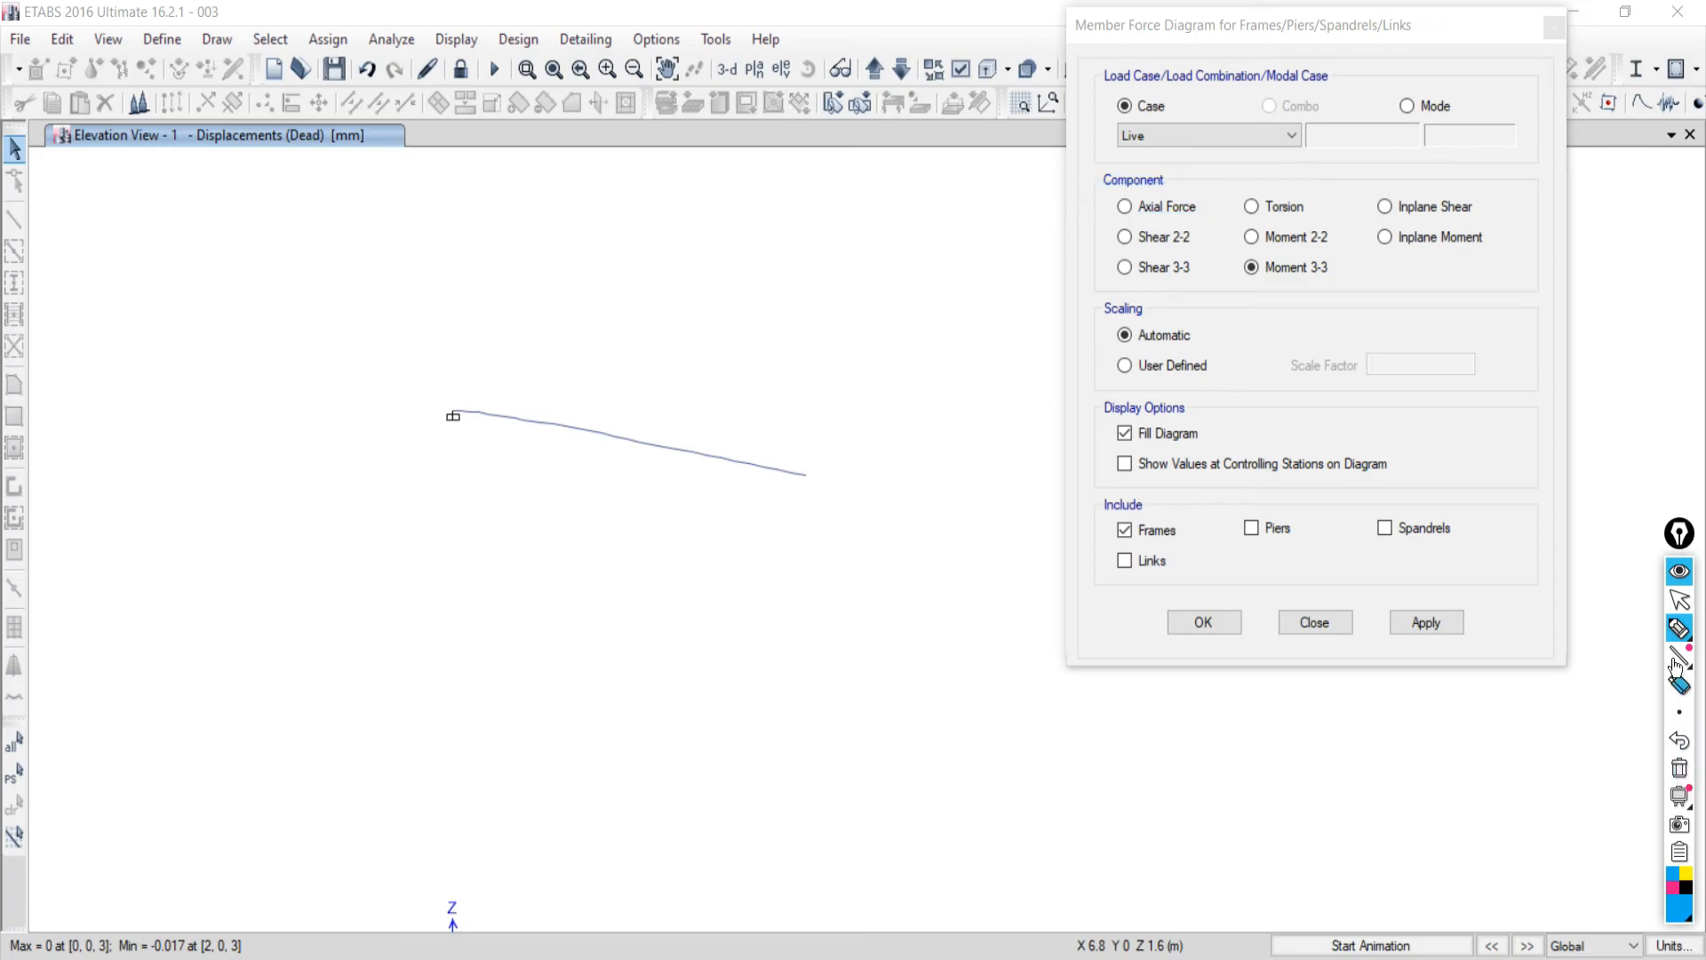
click(1676, 602)
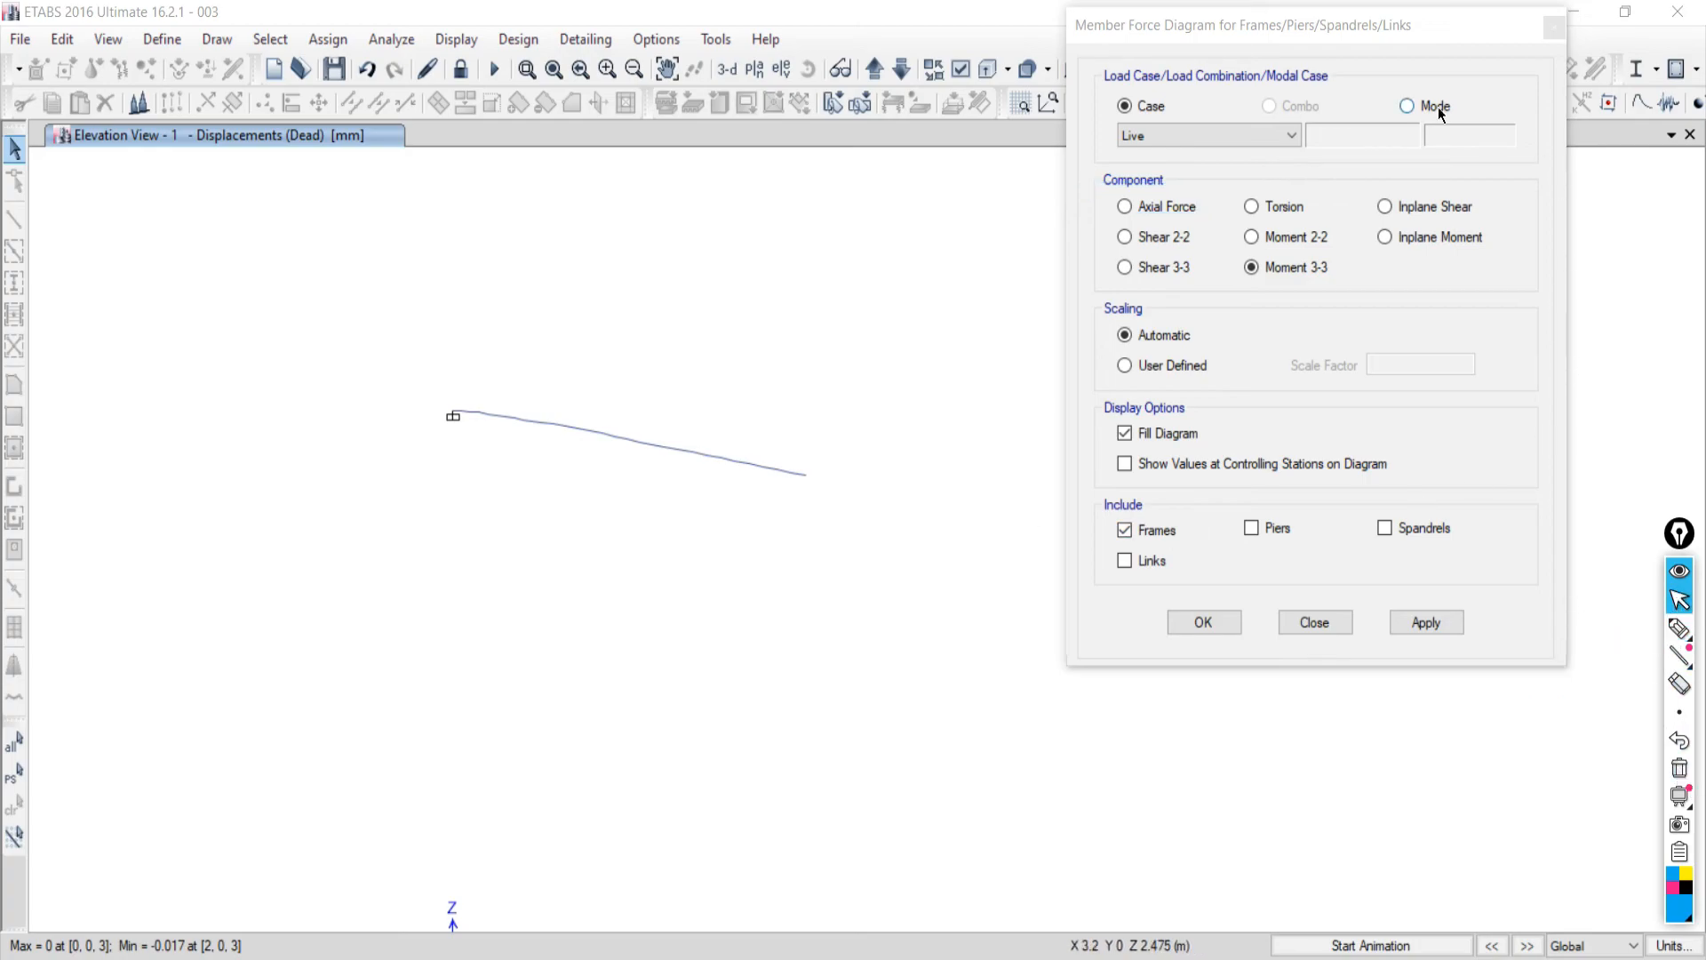
Display the Shear 2-2 diagram for the Live case with values shown at controlling stations.
drag(1326, 25, 1227, 57)
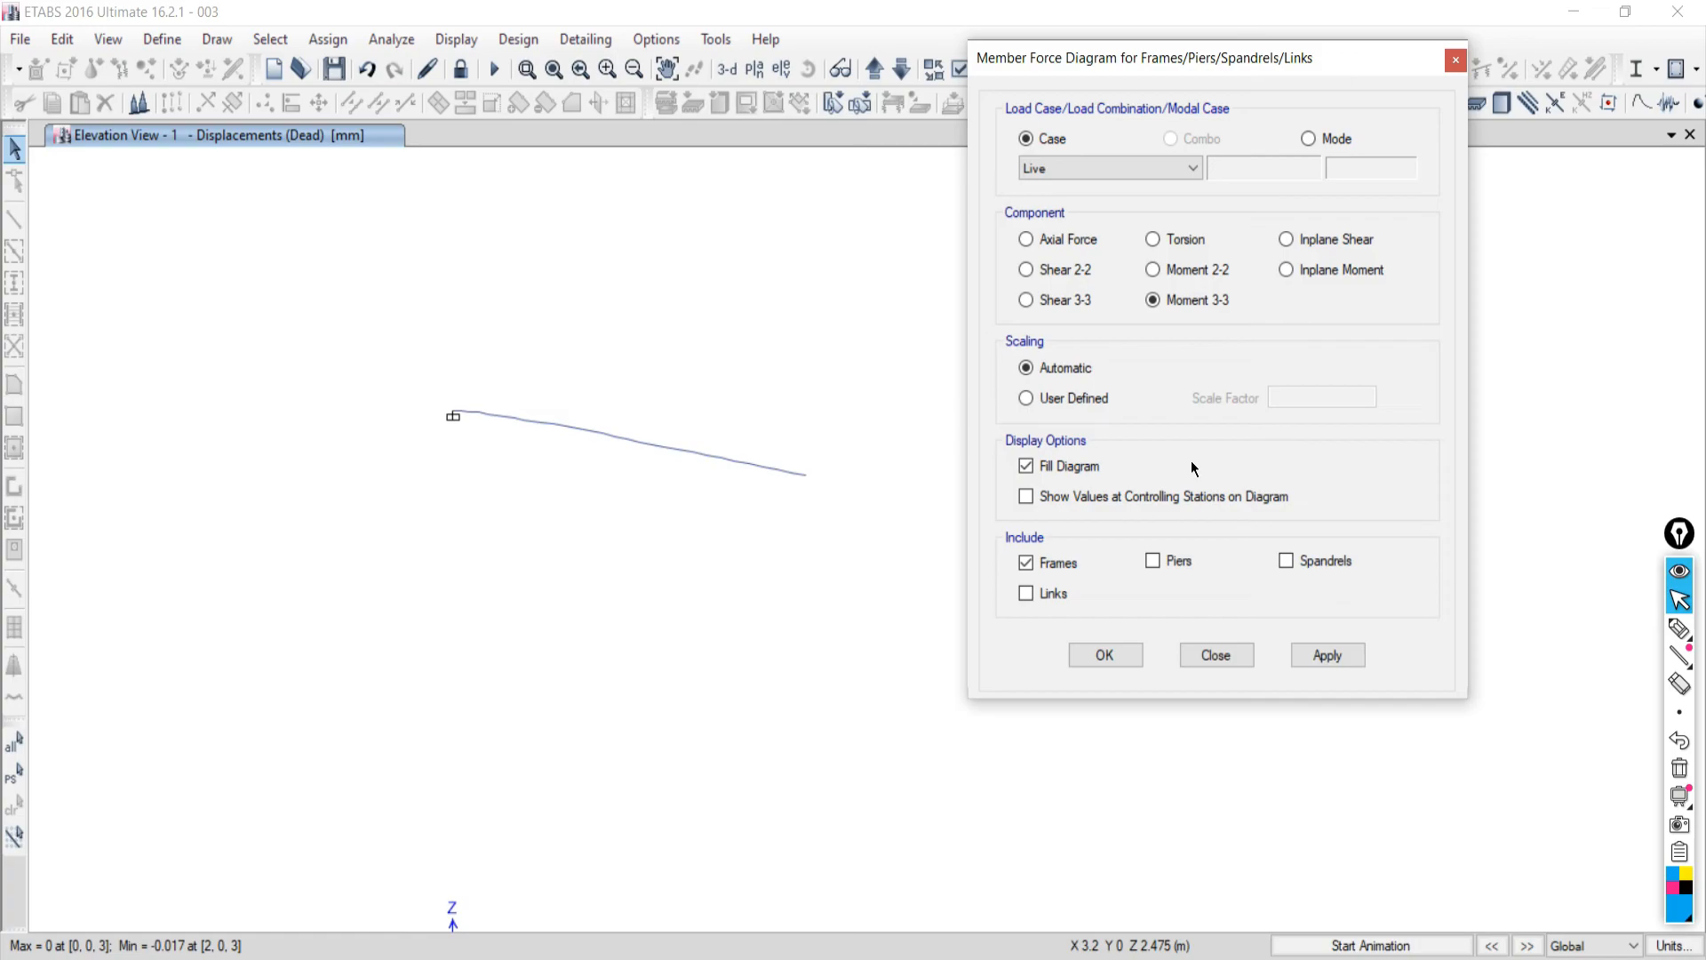
click(1028, 269)
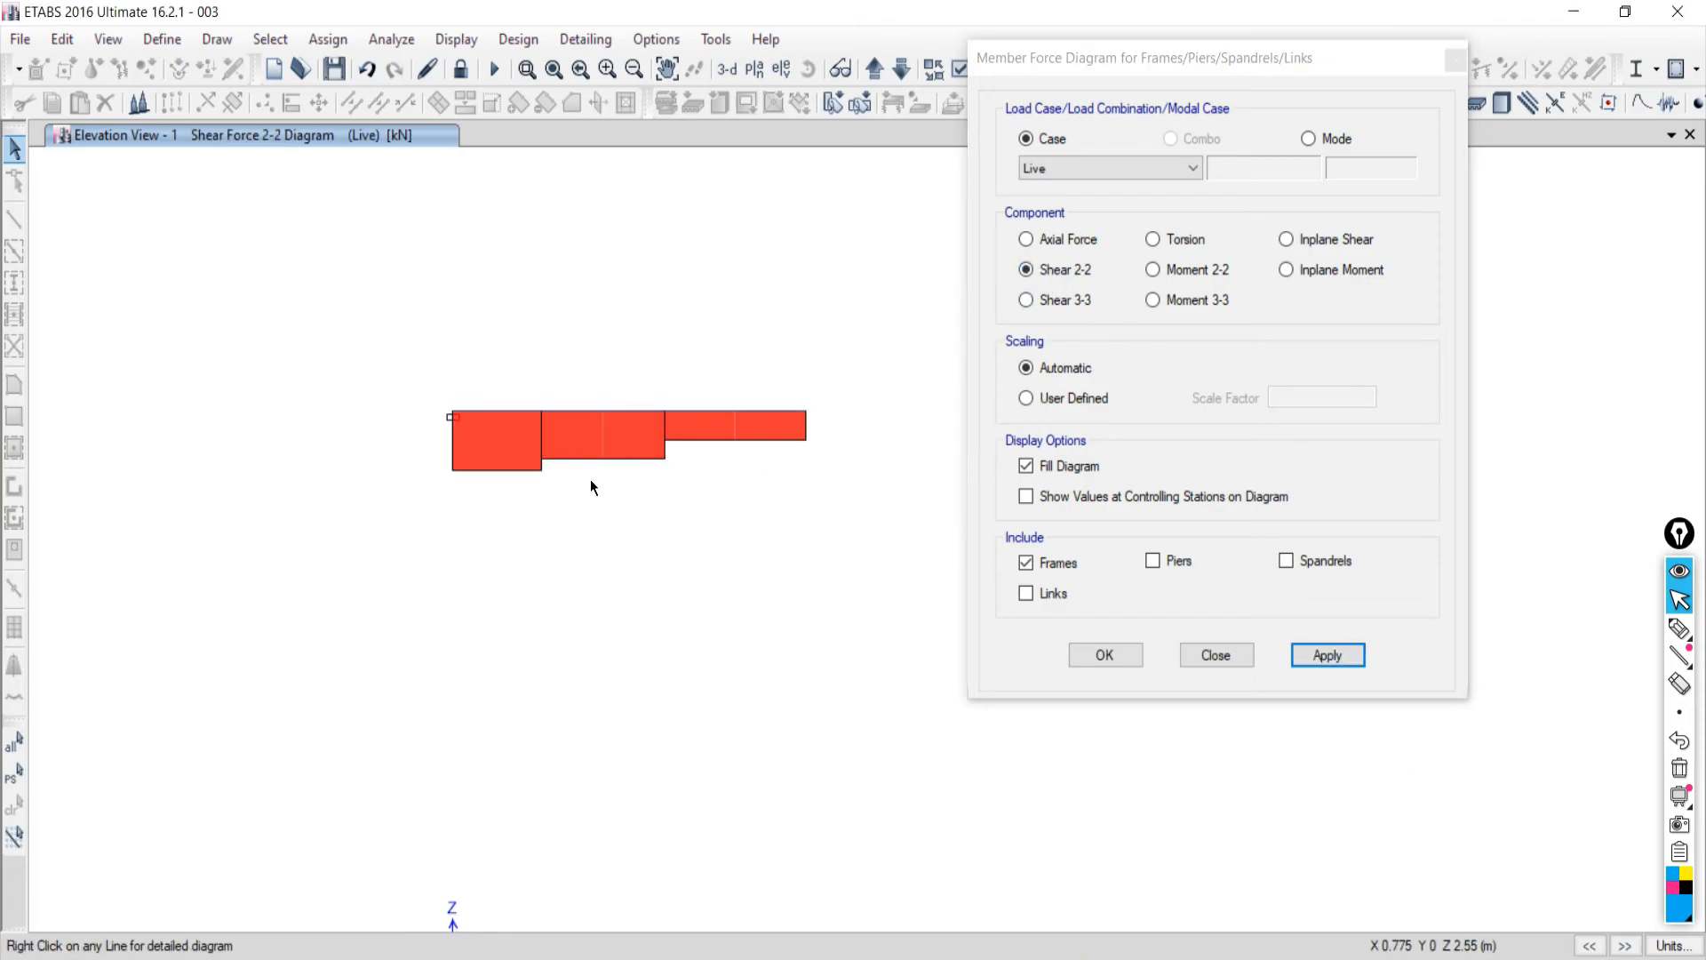
scroll(590, 430, up, 3)
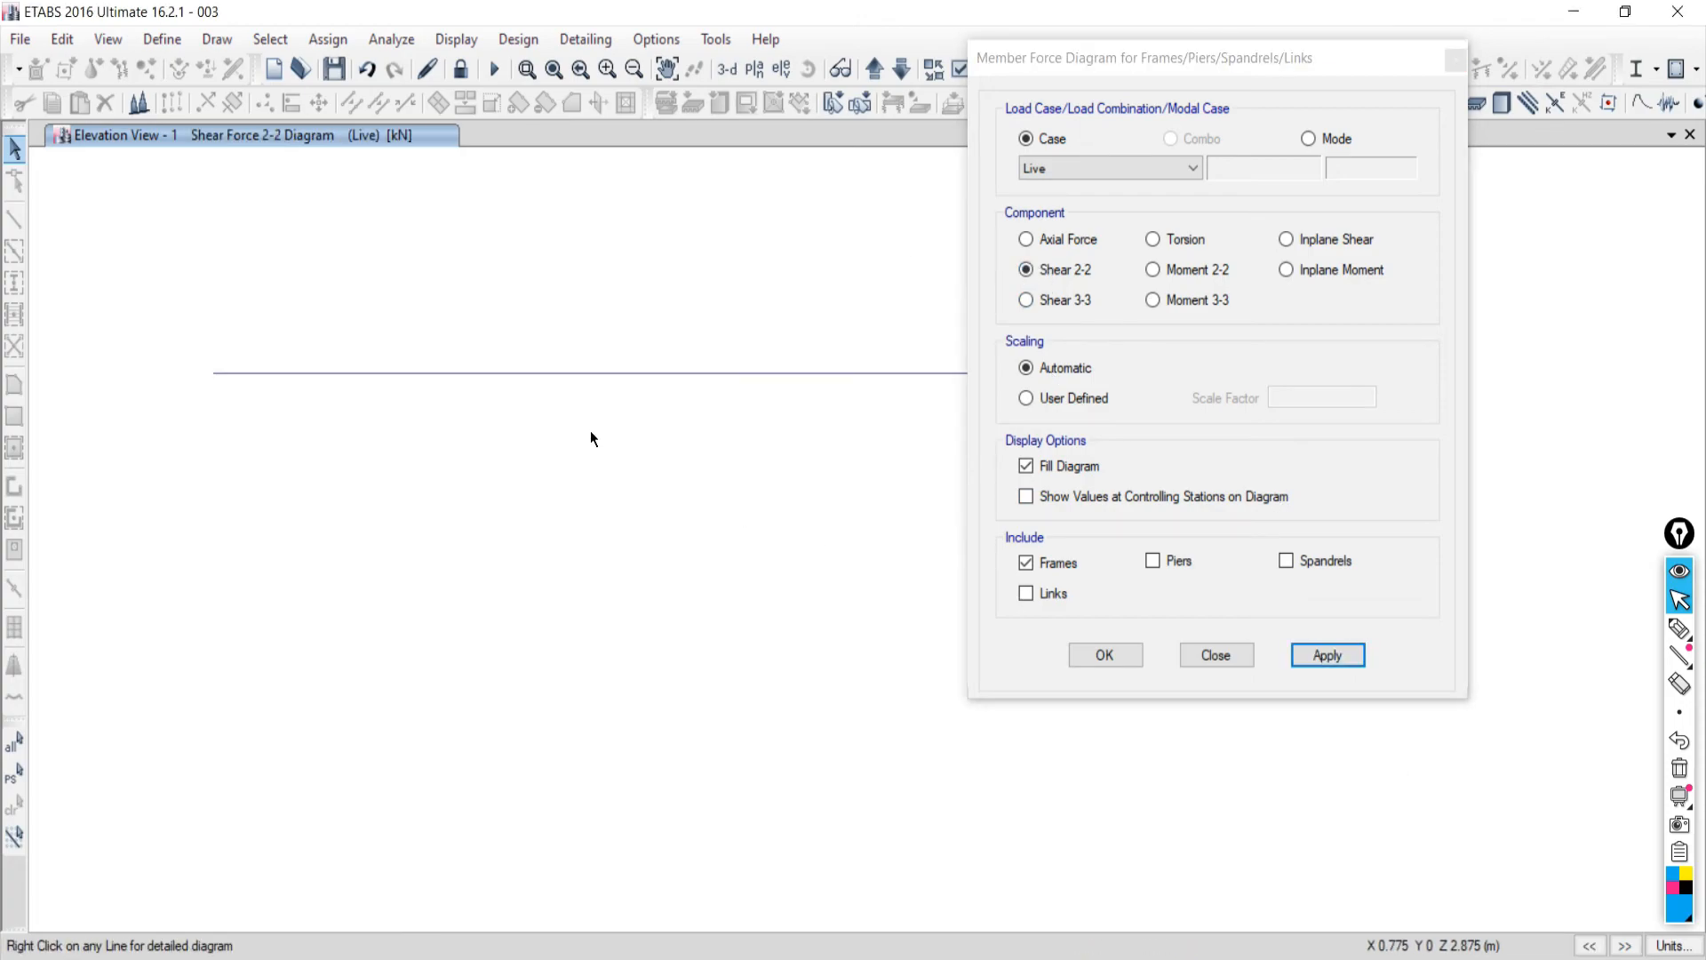
click(1026, 495)
click(1327, 655)
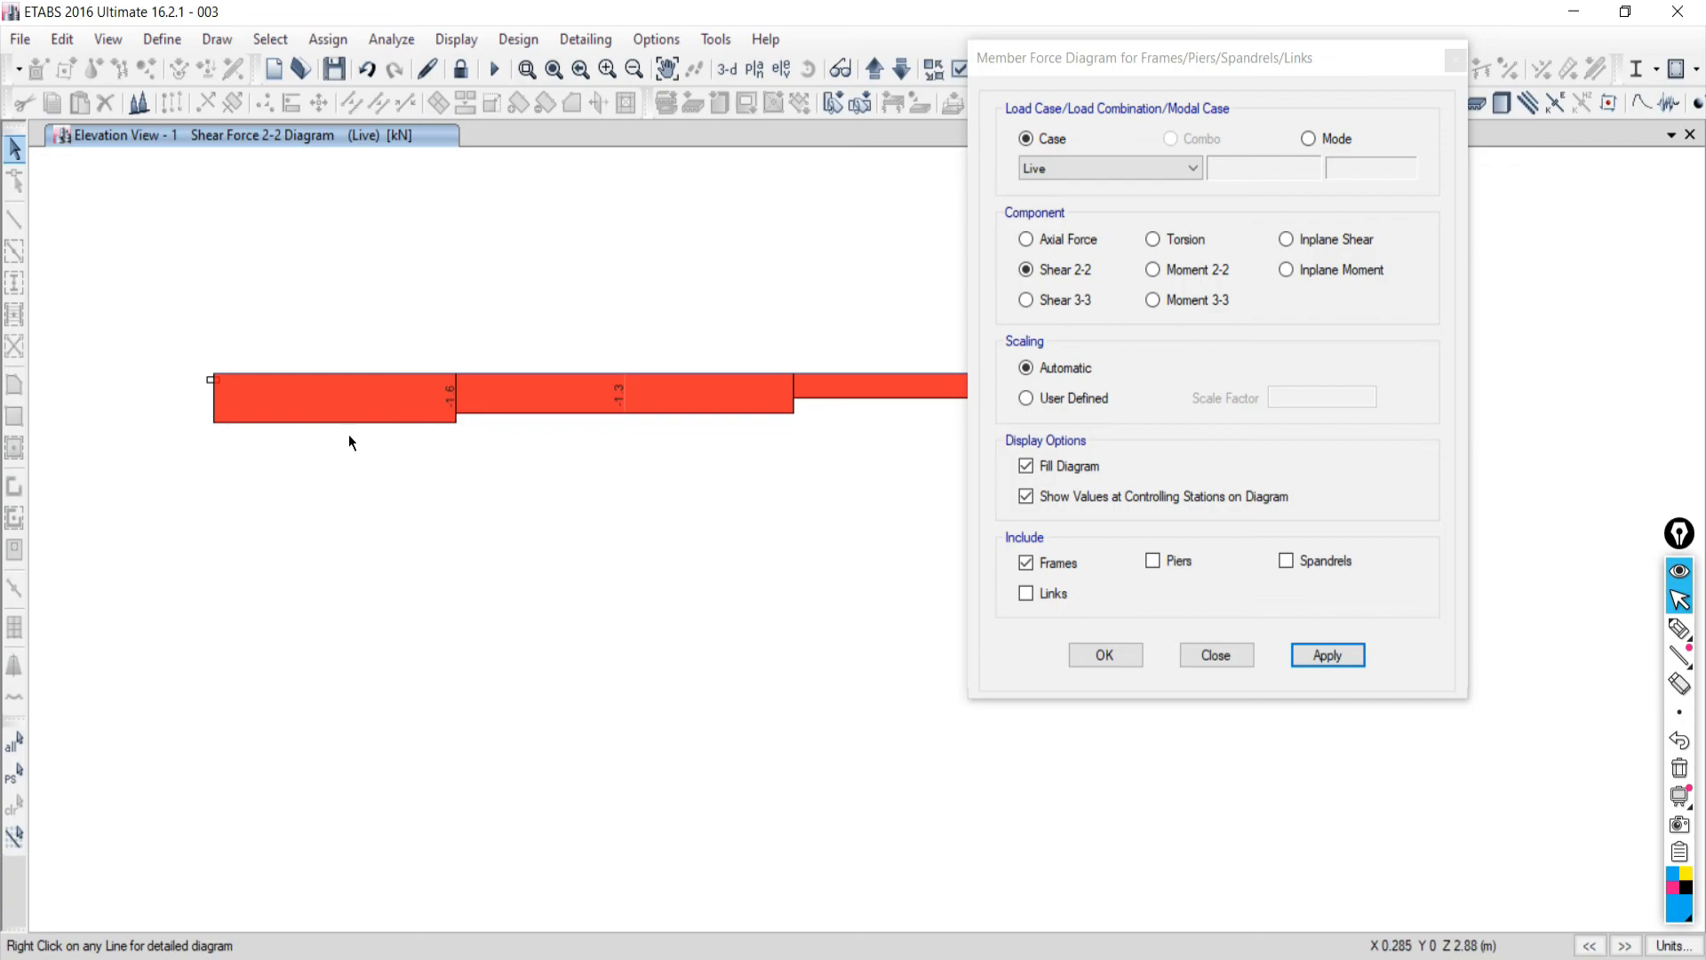
Read the shear on the beam segment between A and B, and circle the 1600 N shear in the PDF for comparison.
mouse_move(330, 376)
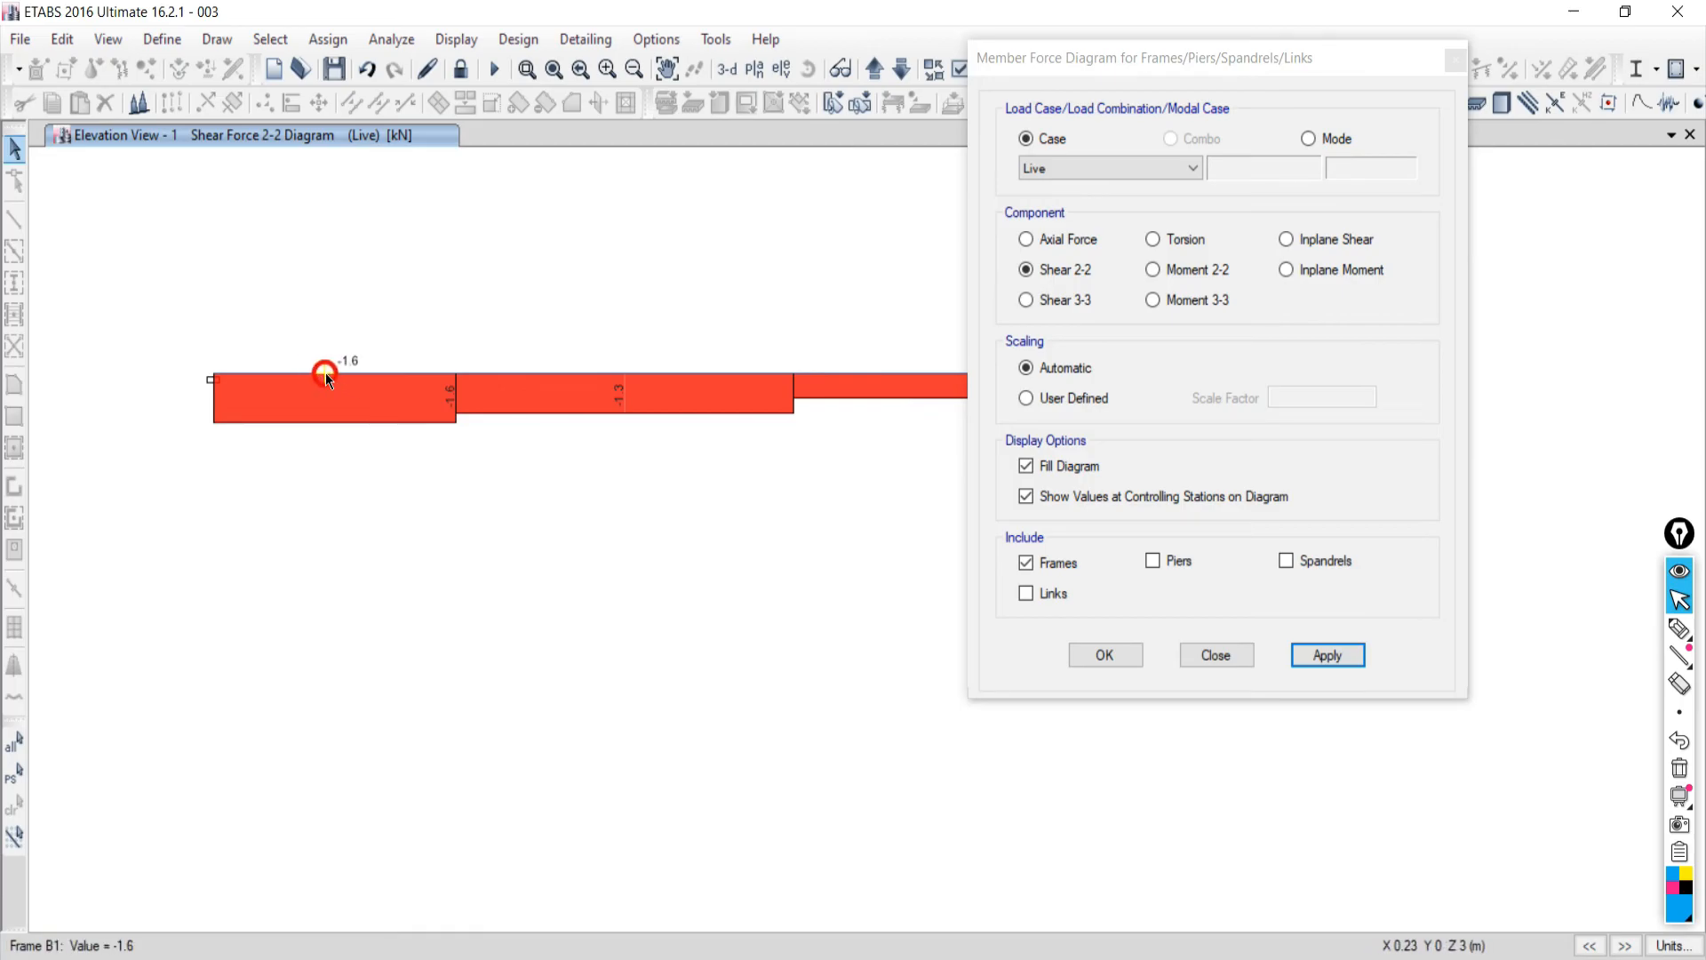
key(alt+Tab)
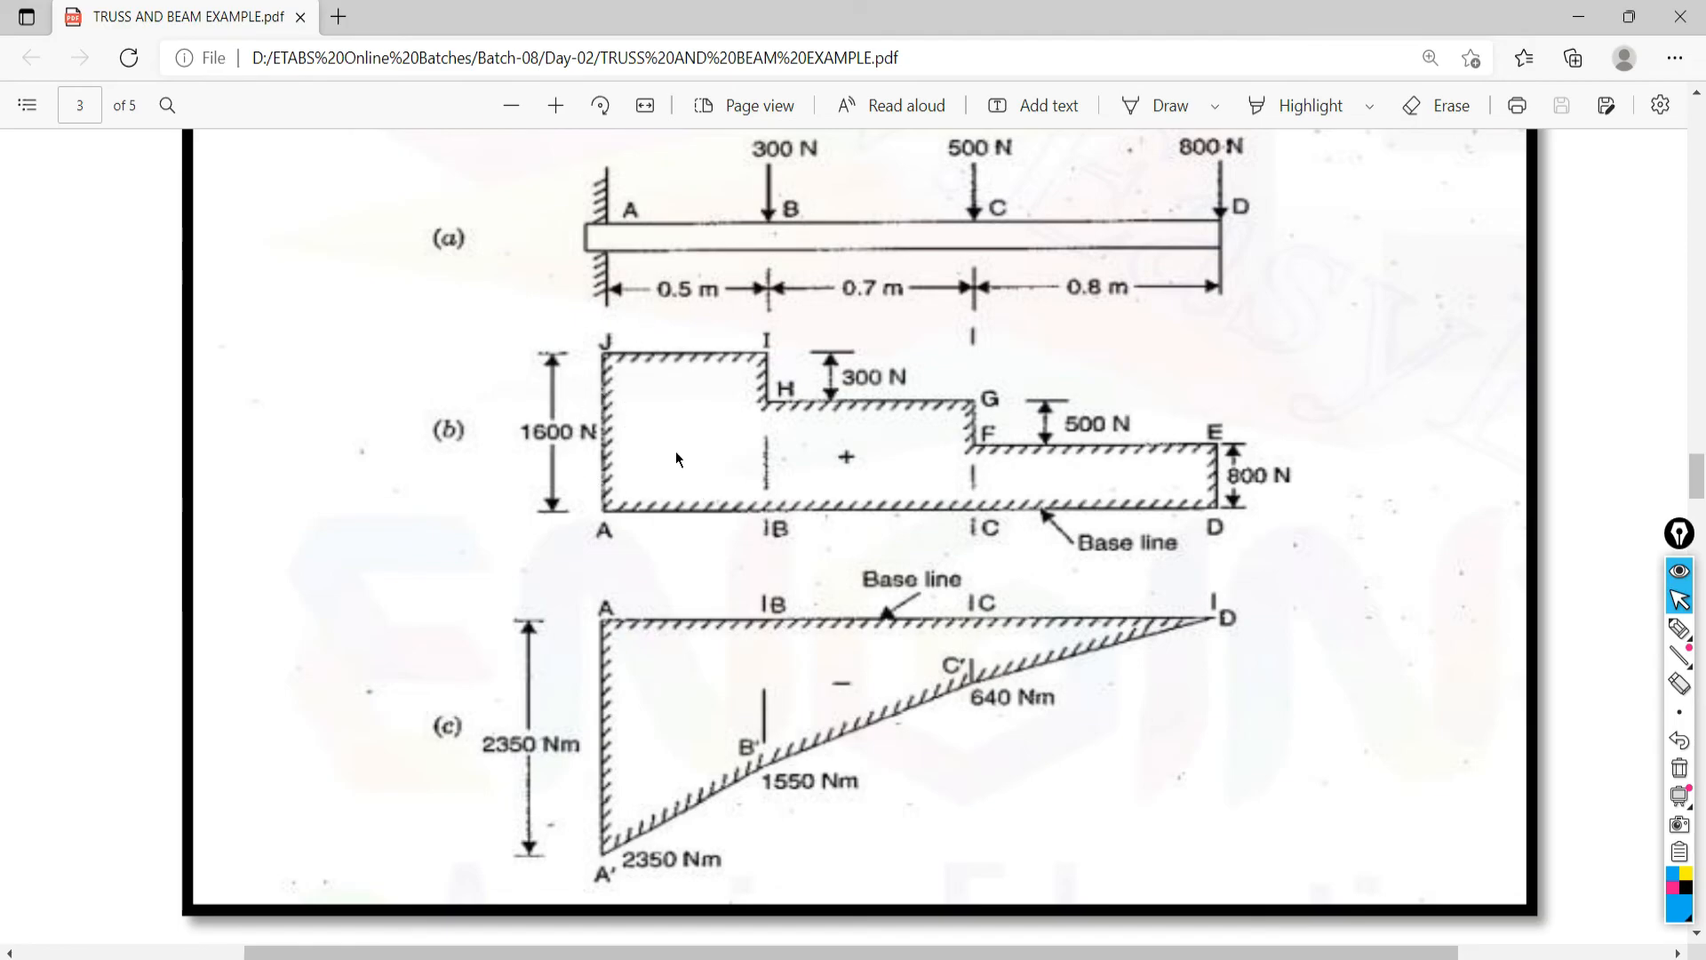
click(1680, 629)
mouse_move(543, 409)
mouse_down()
mouse_move(515, 448)
mouse_move(626, 451)
mouse_move(542, 414)
mouse_up()
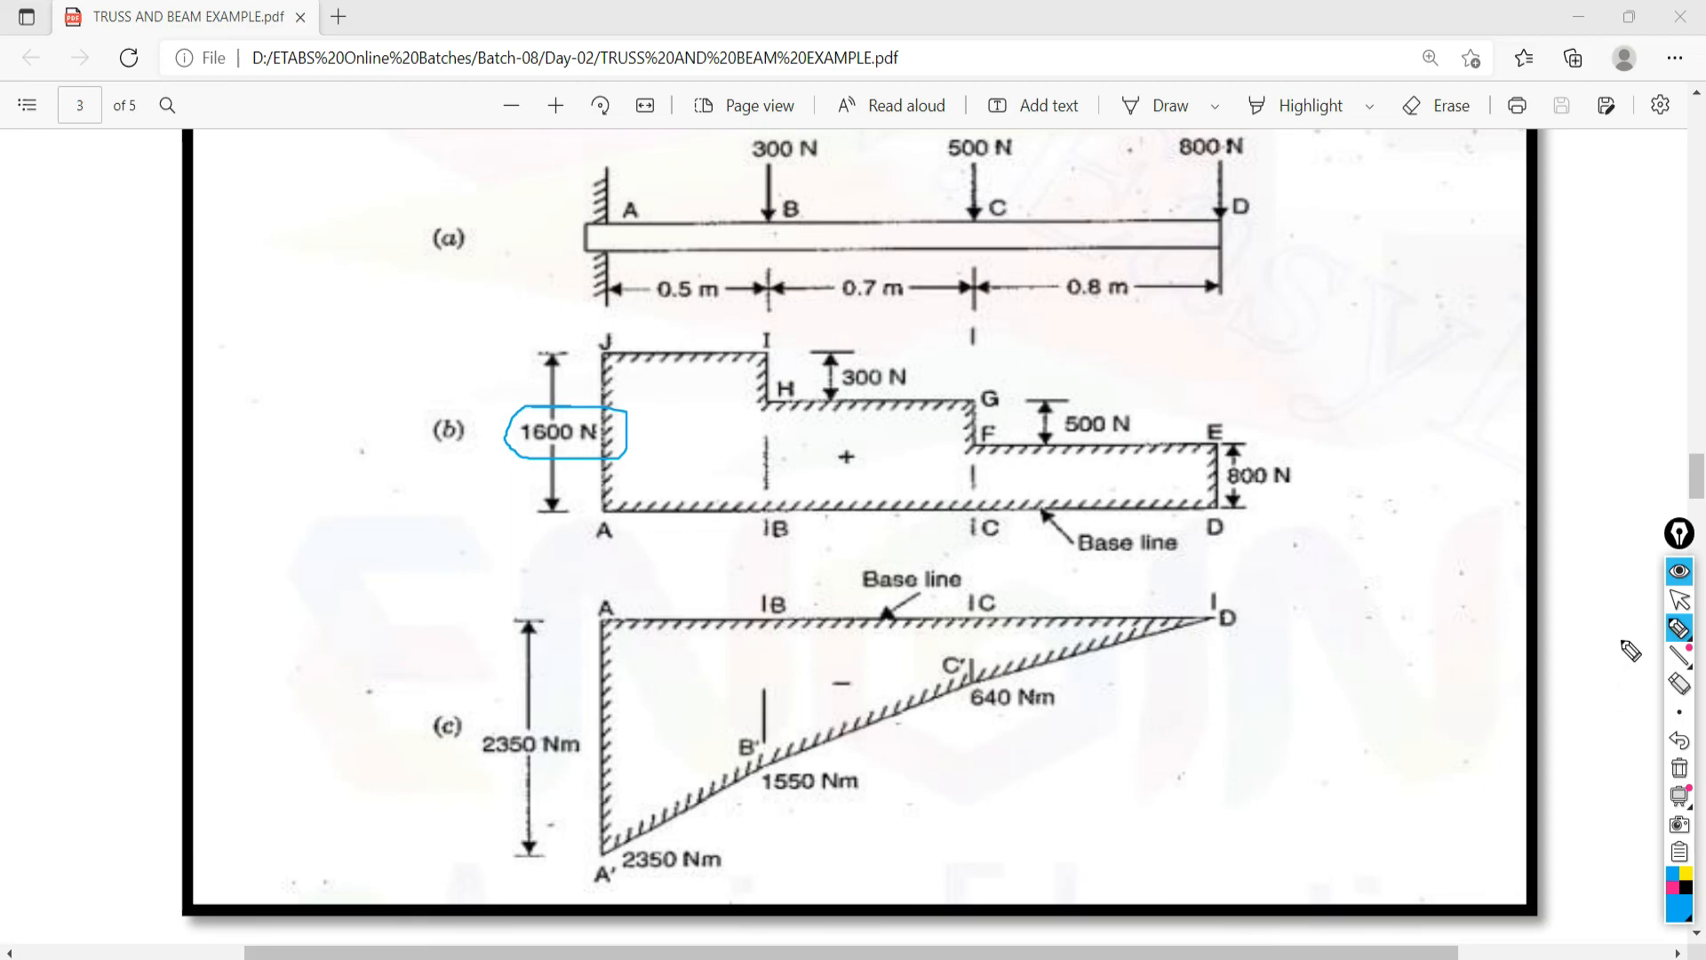
click(1682, 628)
click(1679, 599)
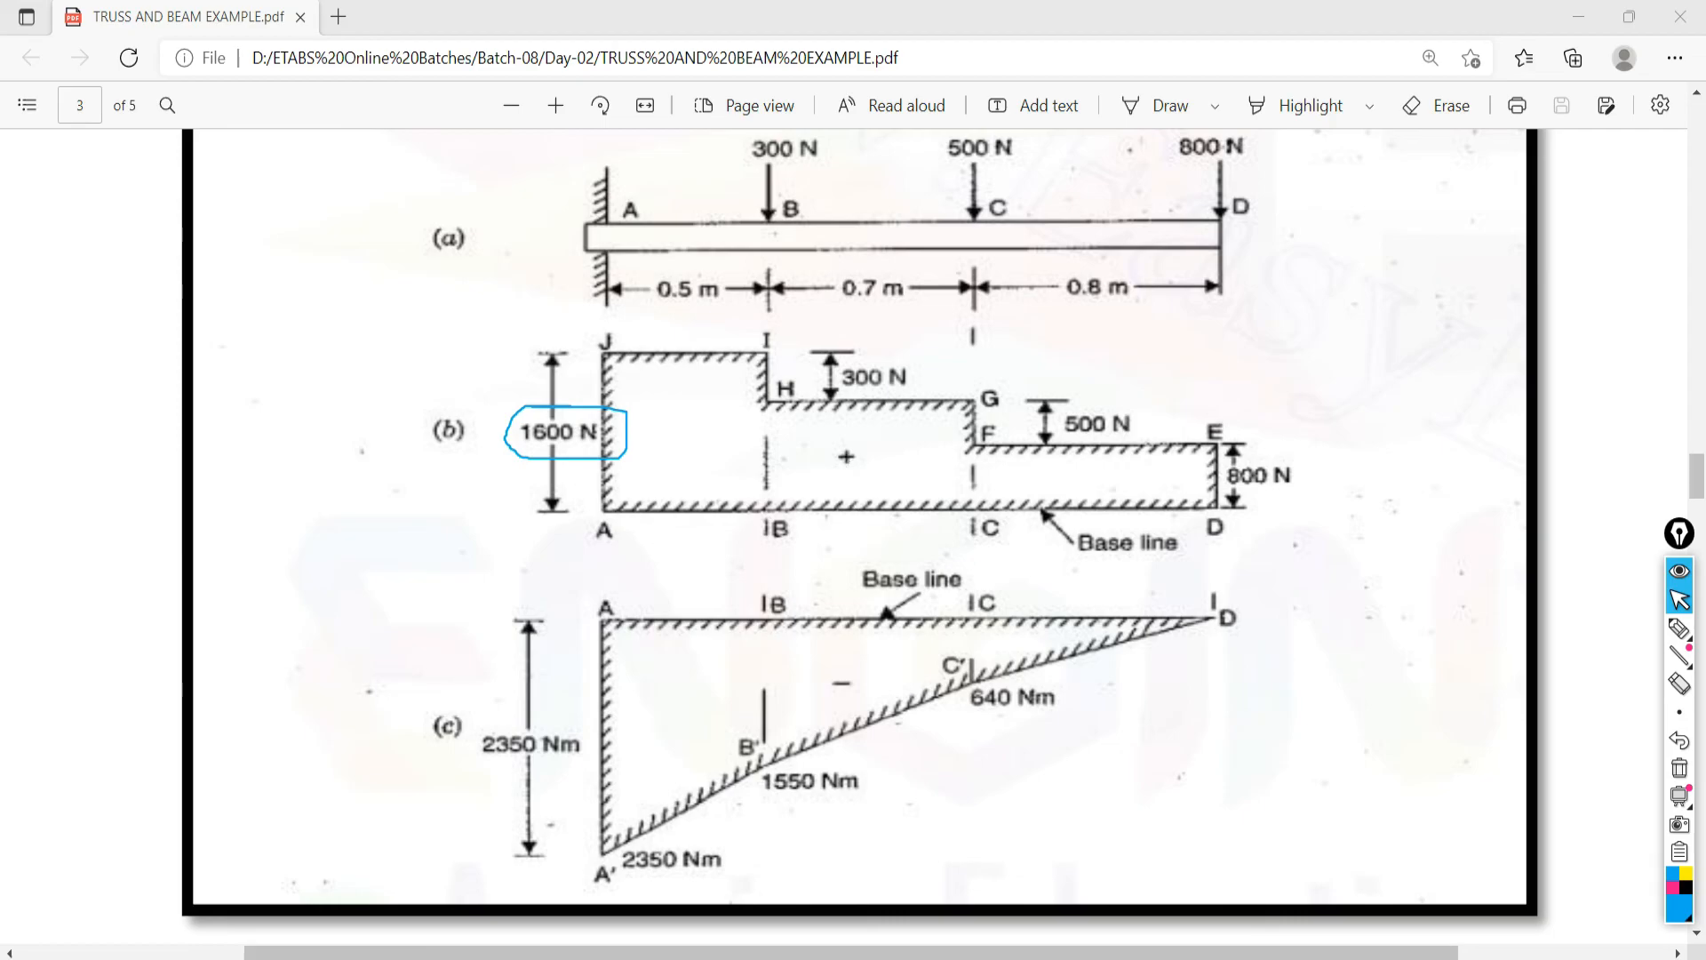
key(alt+Tab)
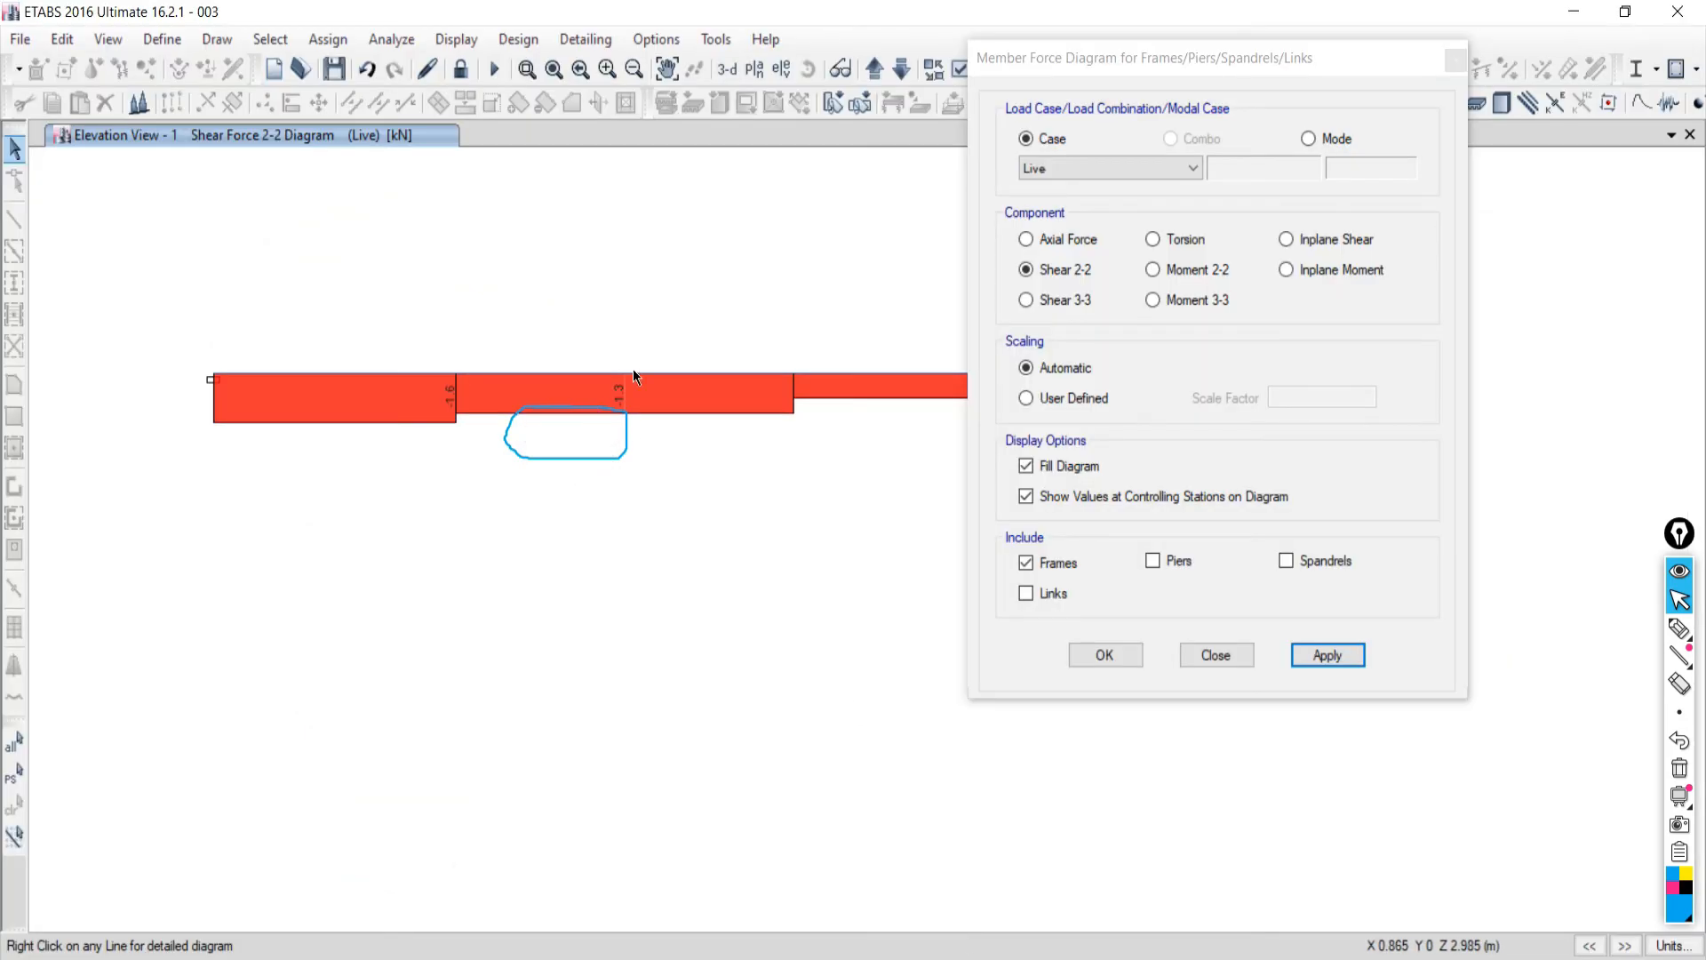
Compare the Live Shear 2-2 values of the beam segments with the shear force diagram in the PDF.
mouse_move(588, 373)
key(alt+Tab)
key(alt+Tab)
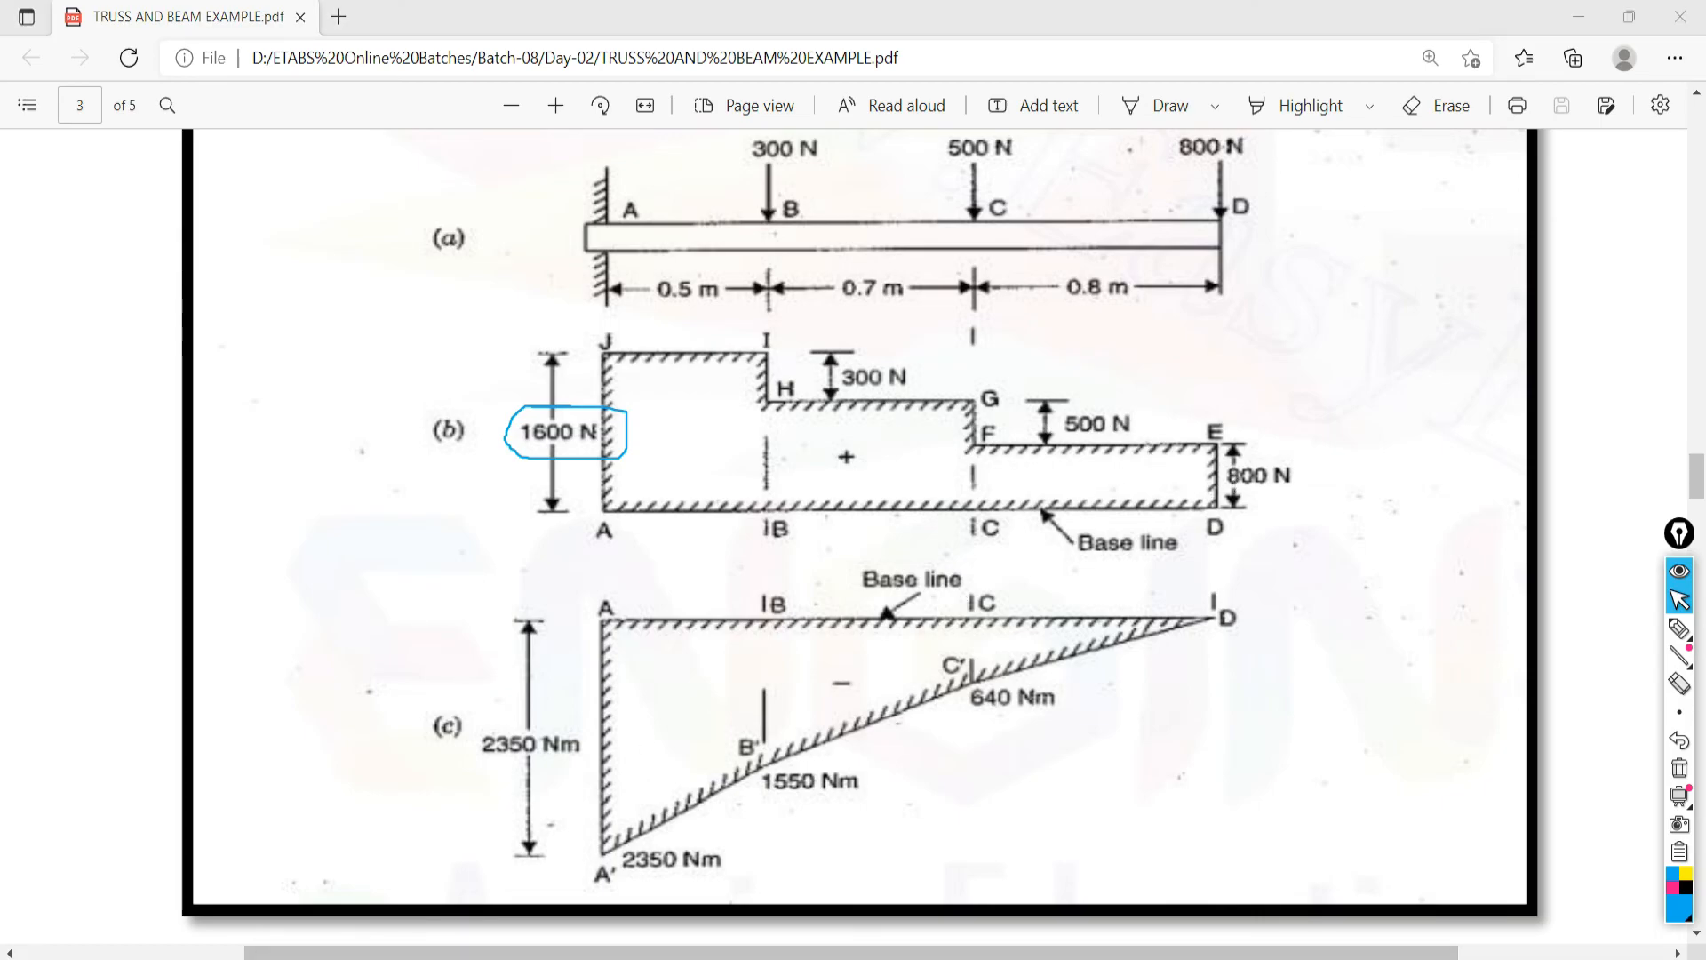
key(alt+Tab)
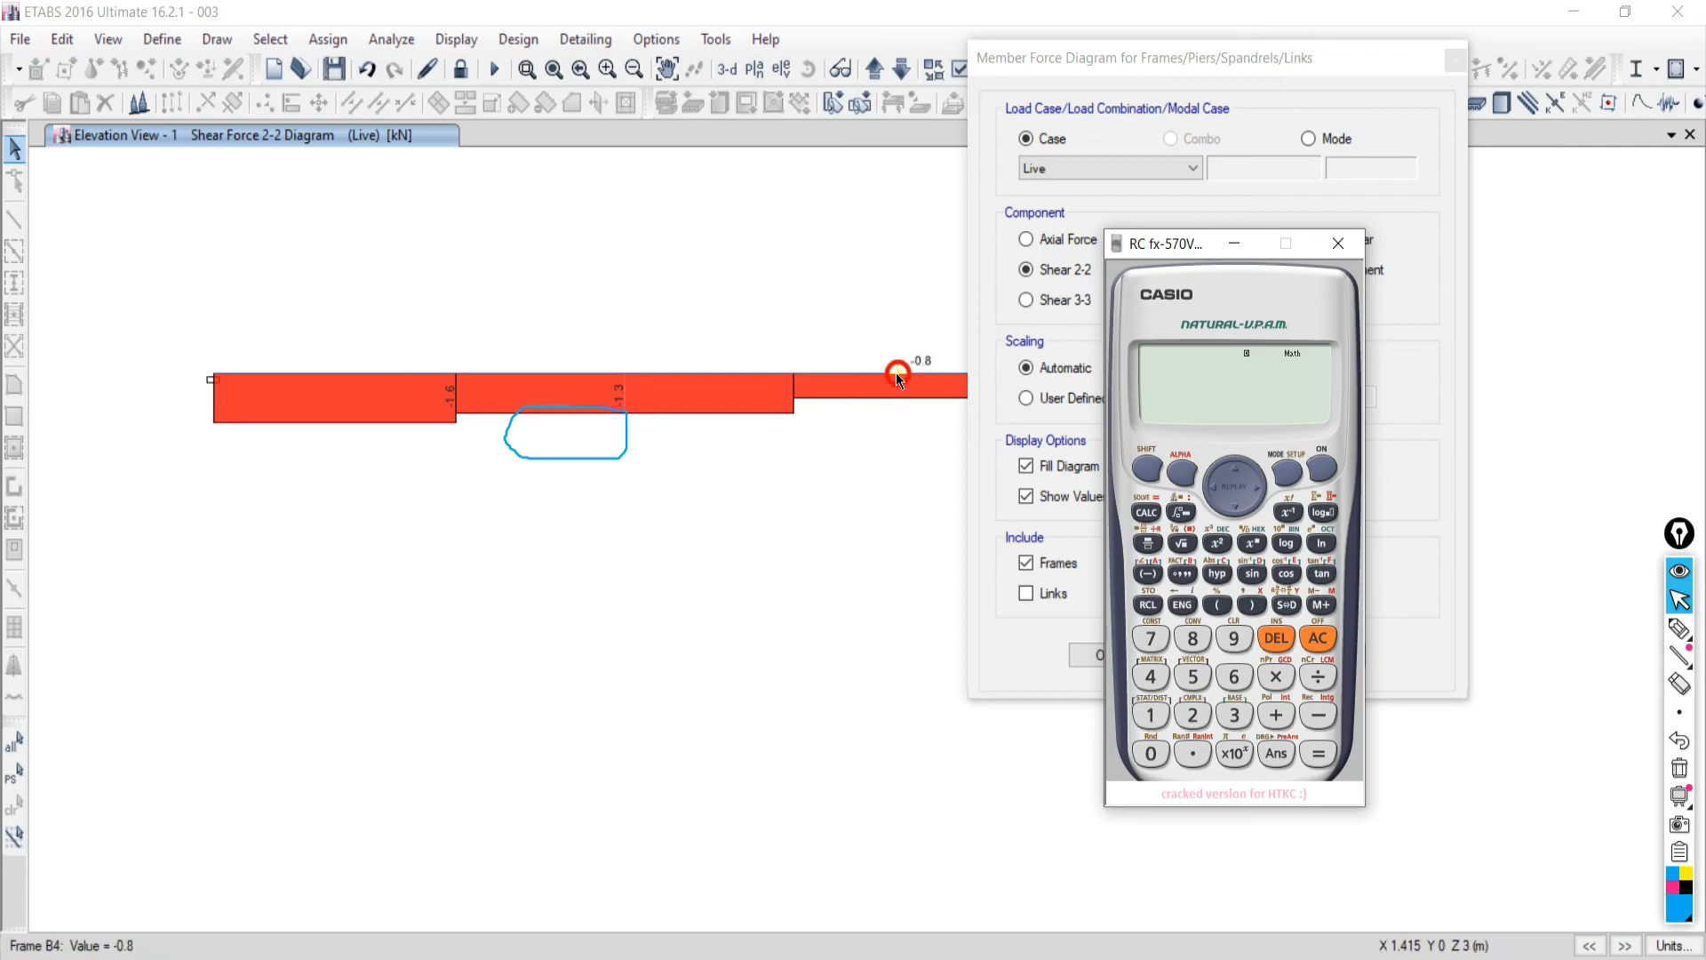
key(alt+Tab)
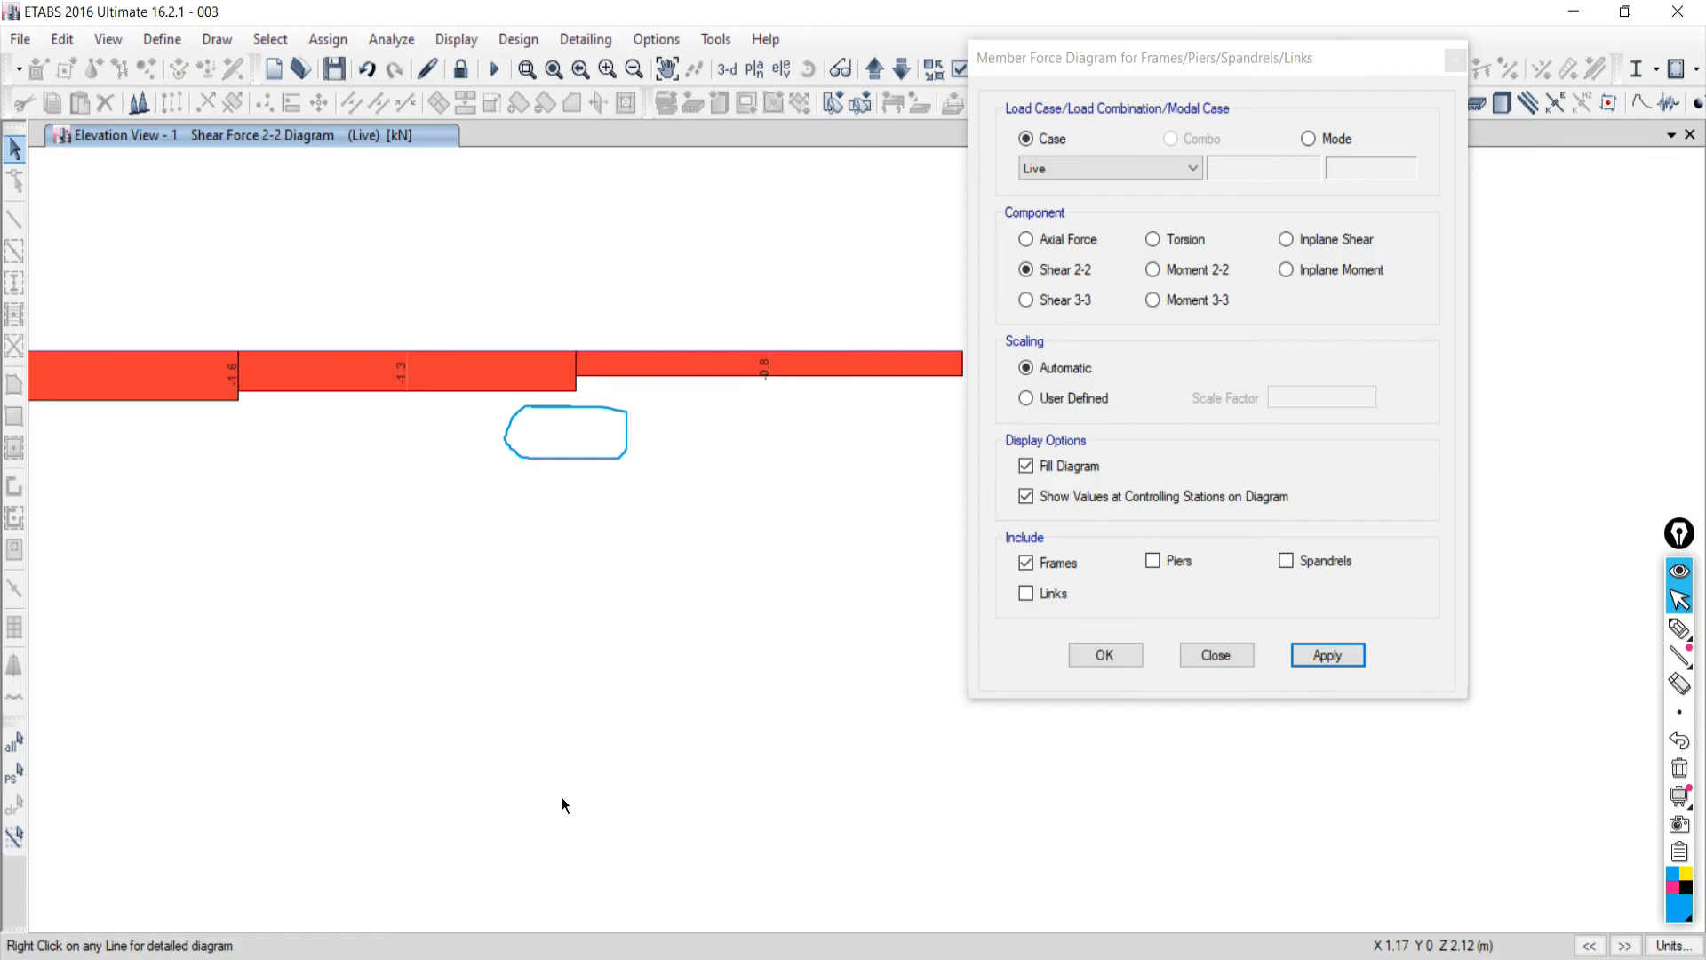
Display the Moment 3-3 diagram for the Live case and close the member force diagram settings.
click(1167, 296)
click(1302, 655)
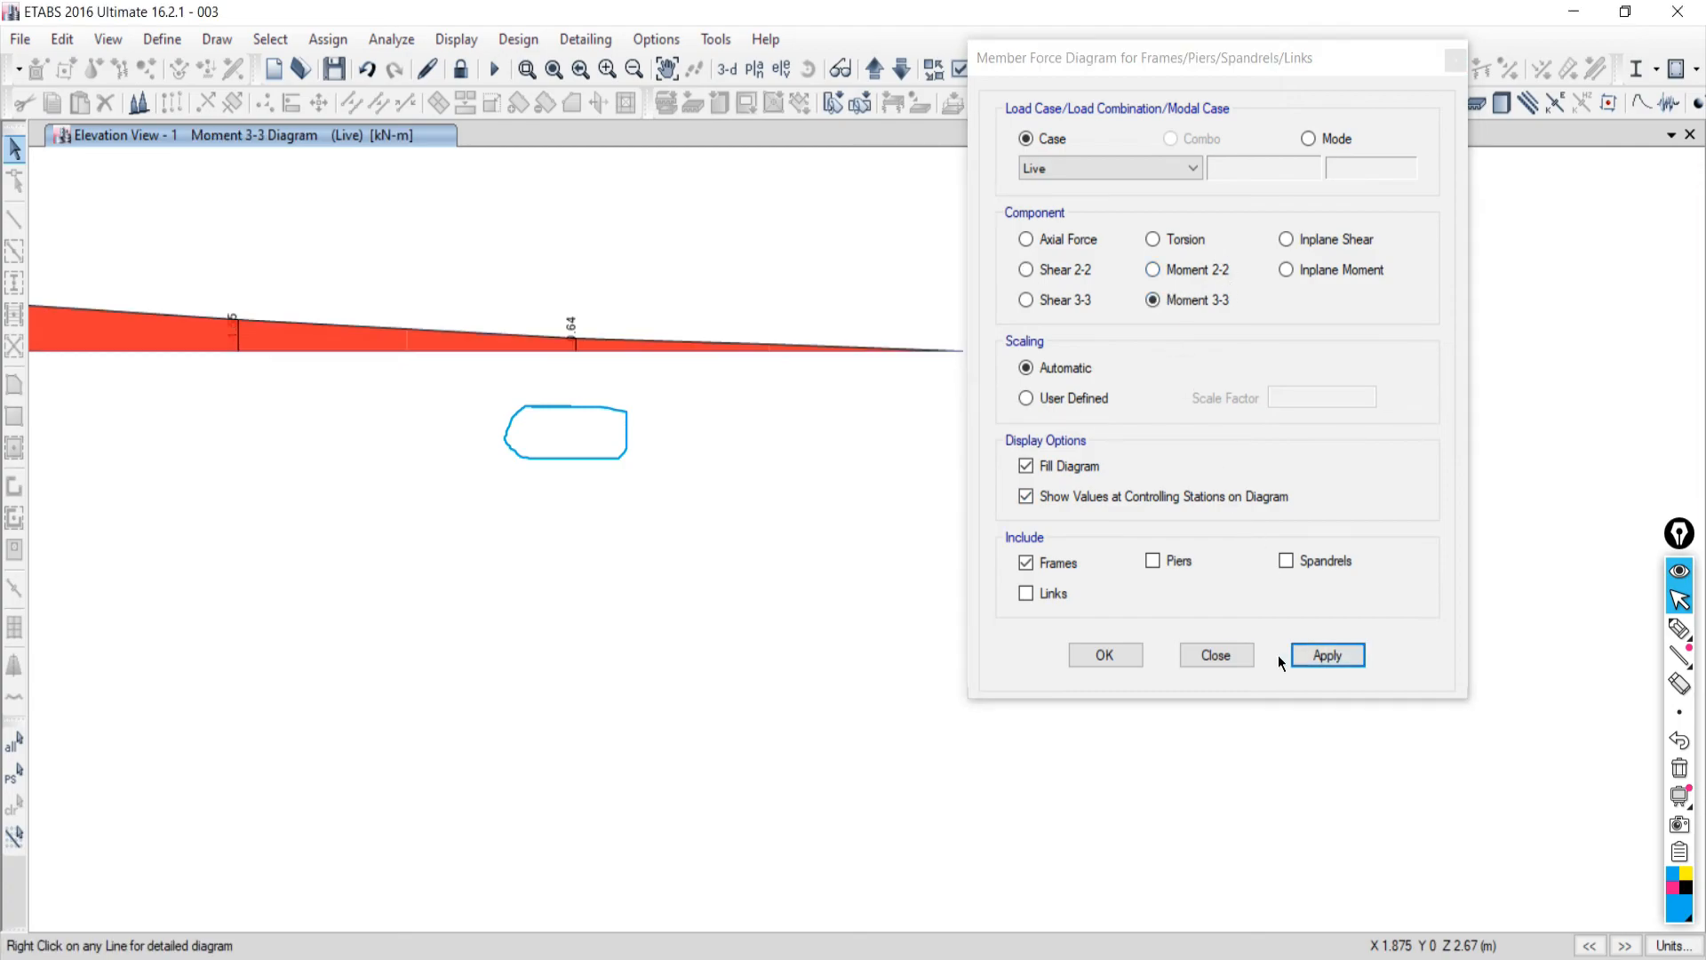
drag(1078, 56, 1402, 89)
scroll(267, 414, down, 3)
scroll(215, 394, up, 3)
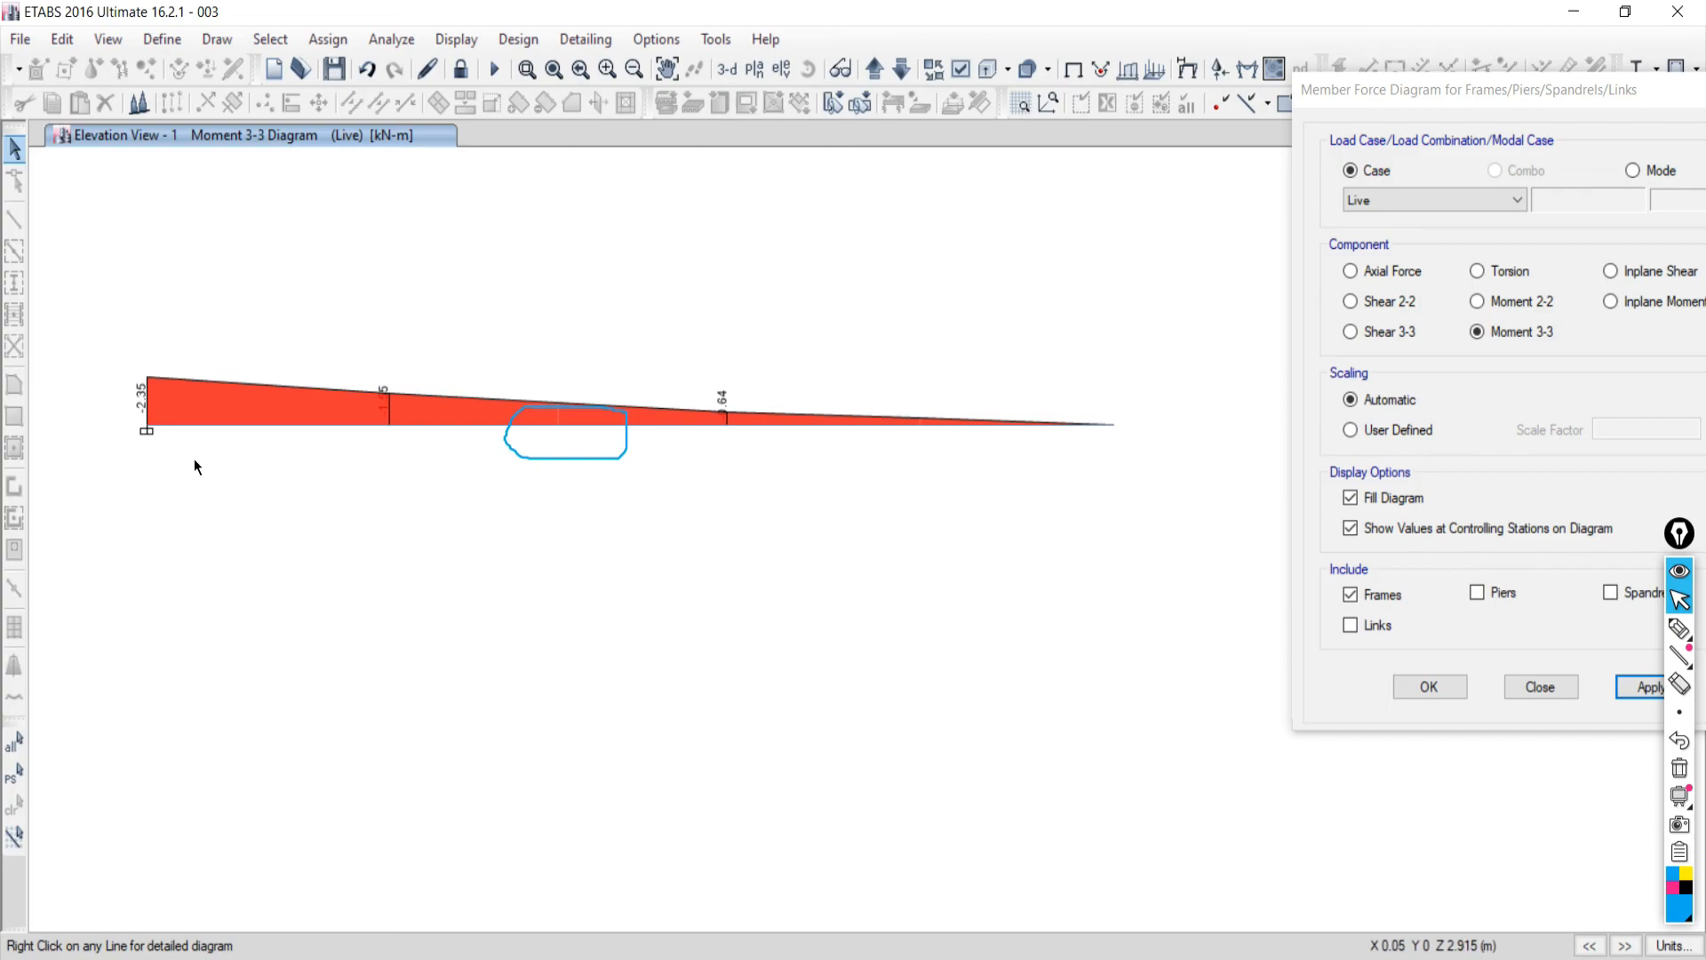
drag(1357, 111, 1041, 73)
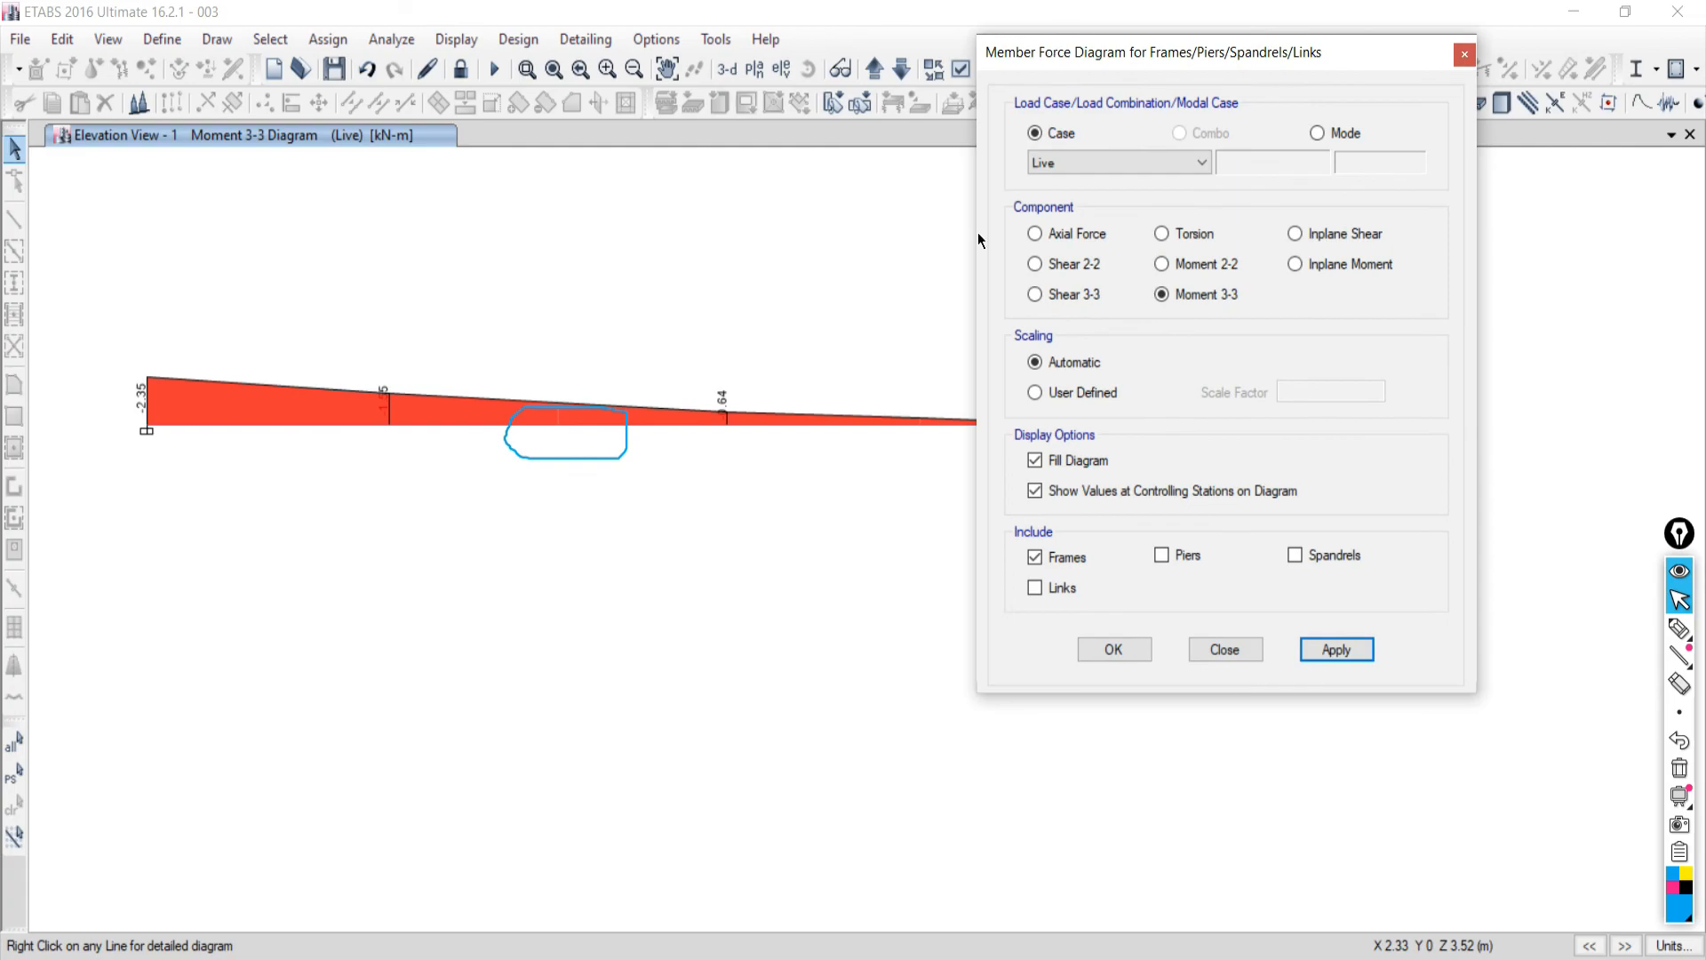
scroll(249, 488, down, 3)
click(304, 494)
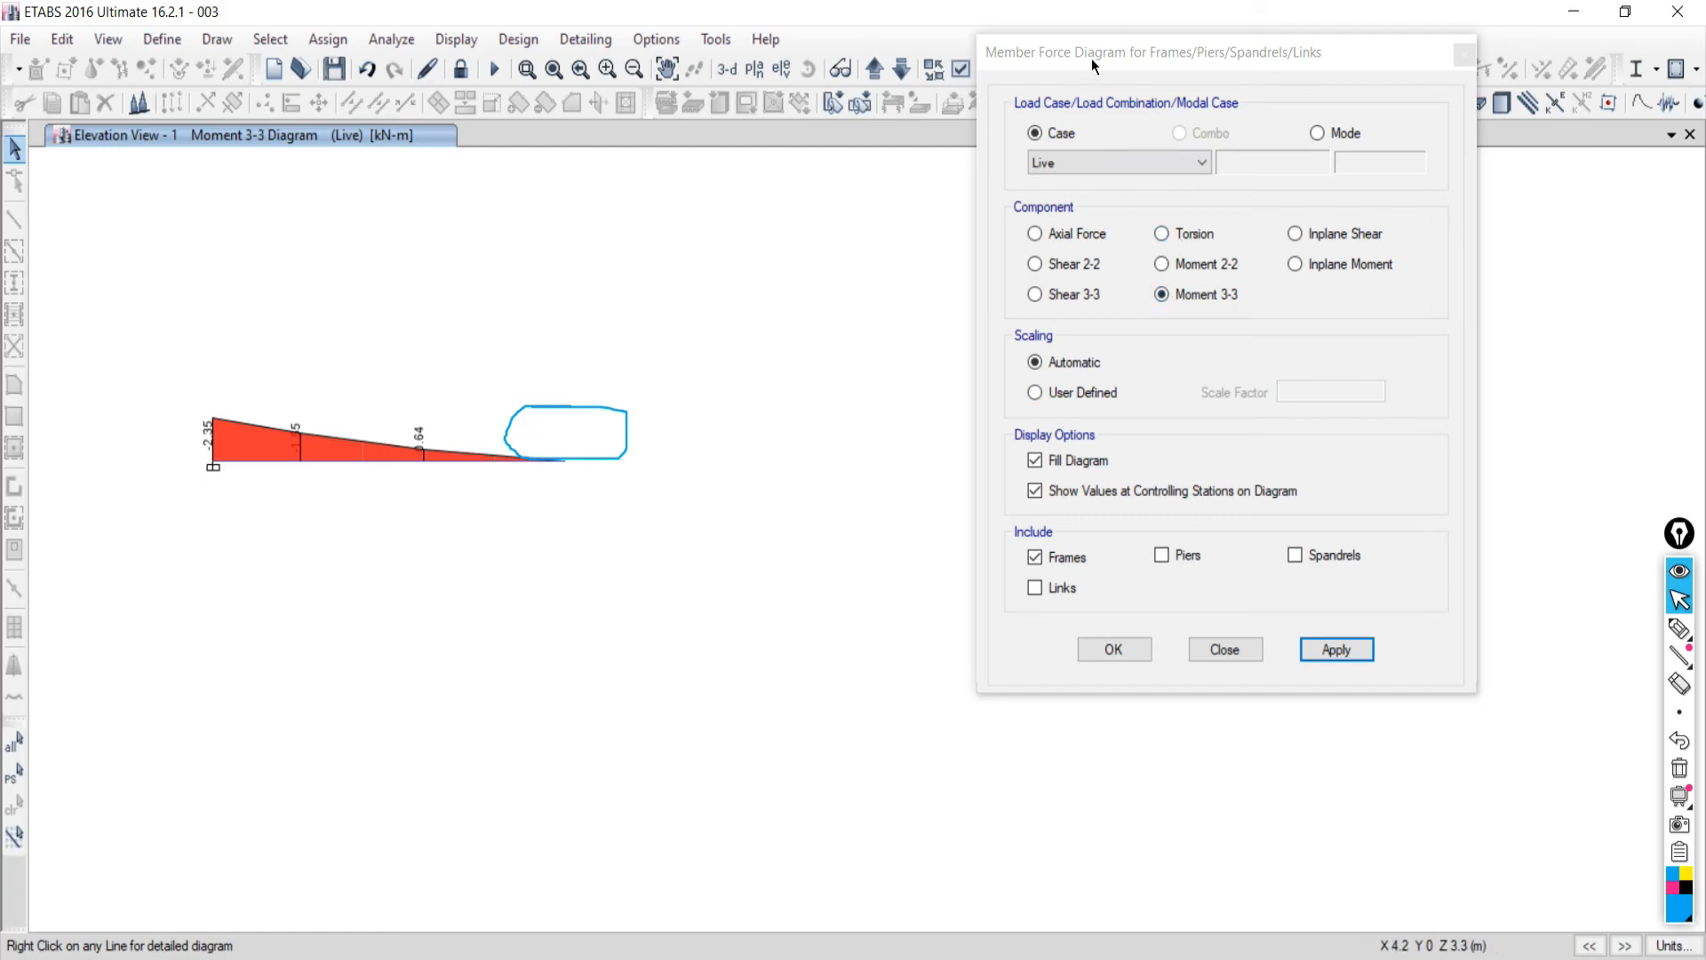
drag(1108, 60, 830, 236)
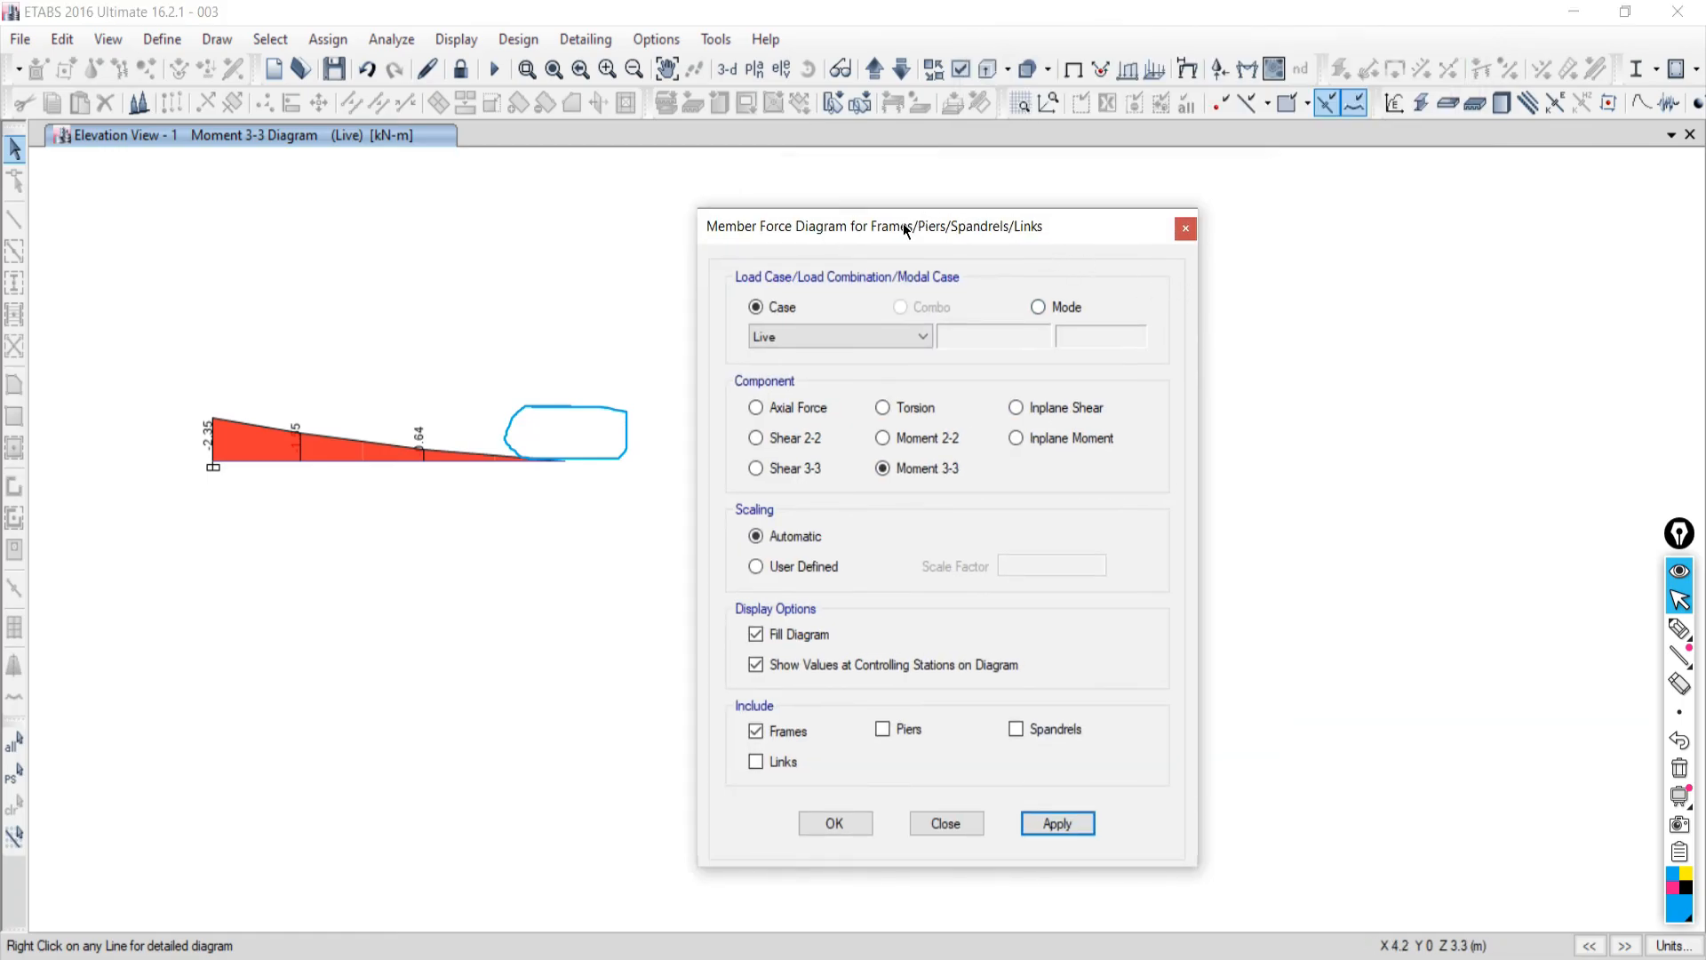
scroll(220, 440, up, 3)
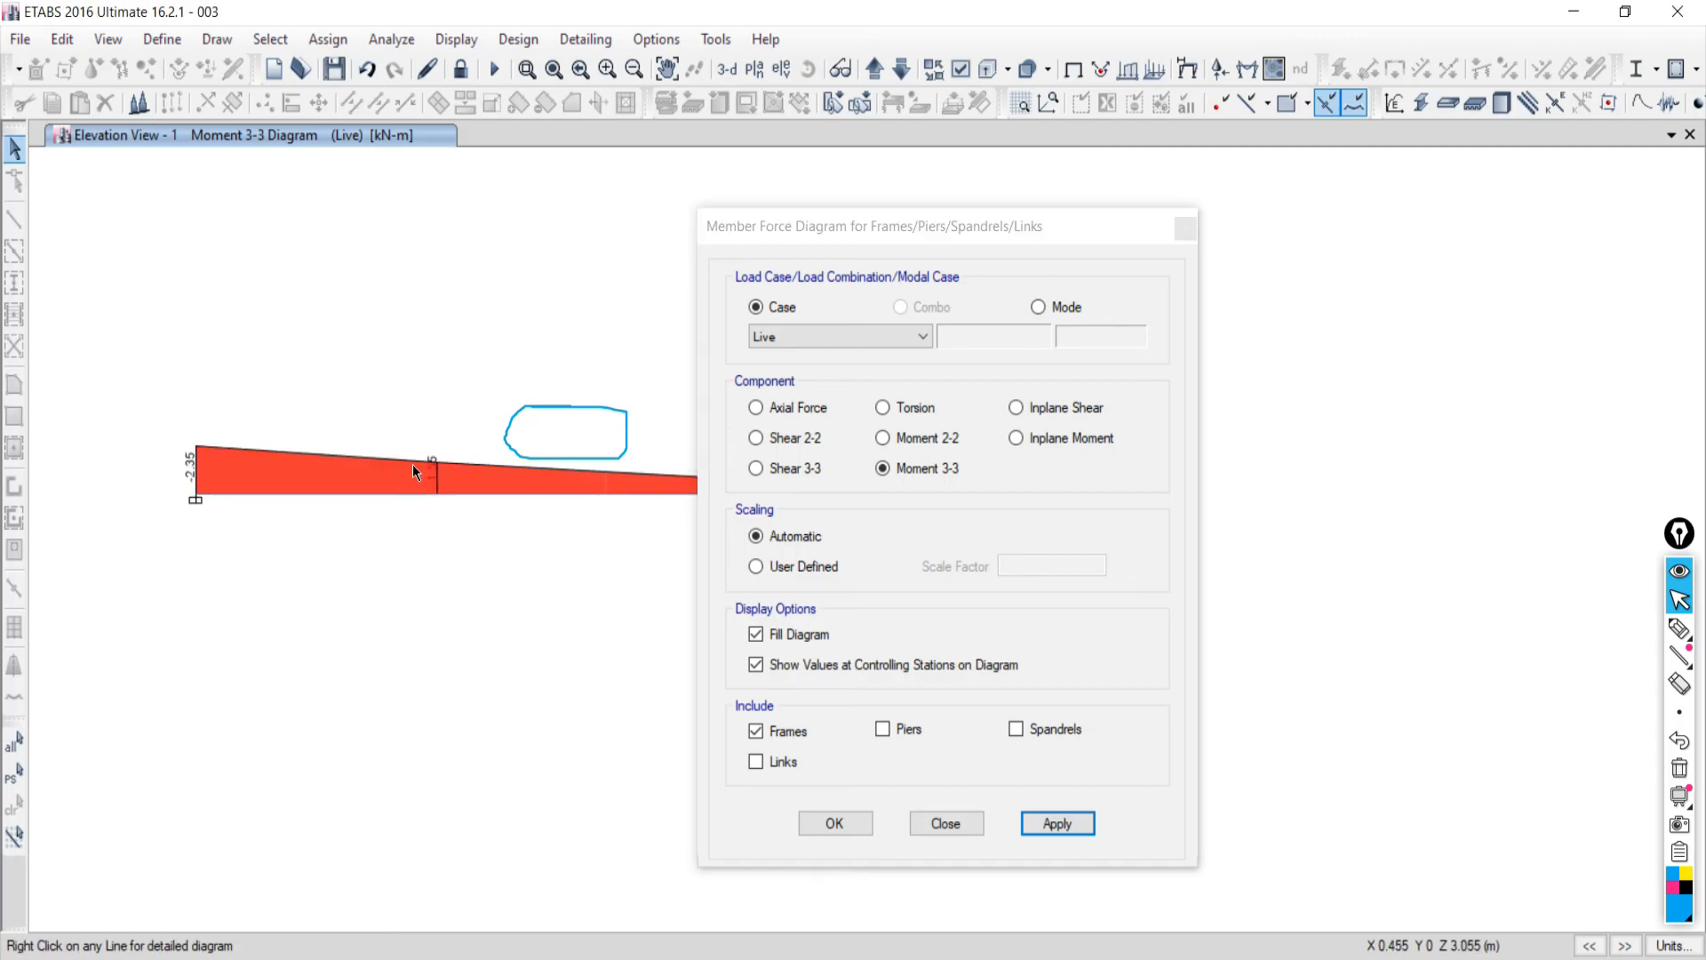
click(1184, 229)
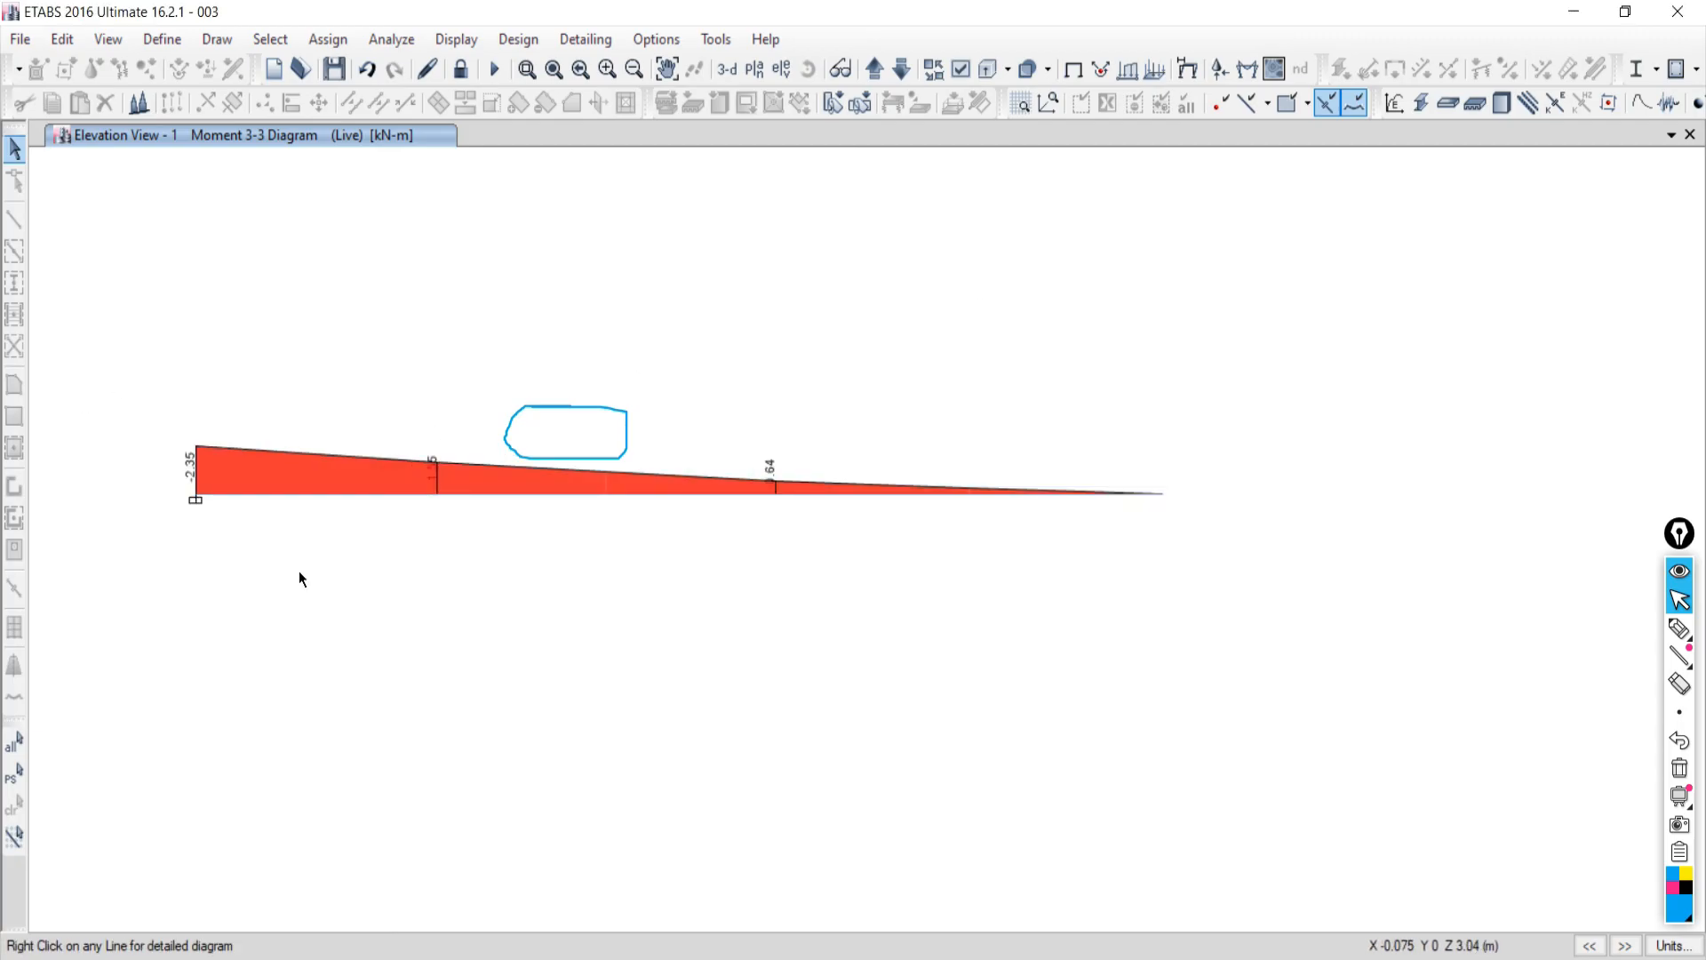
Dismiss the Bentley sign-in window and compare the beam's Live Moment 3-3 diagram with the bending moment diagram in the PDF.
middle_drag(450, 670, 639, 568)
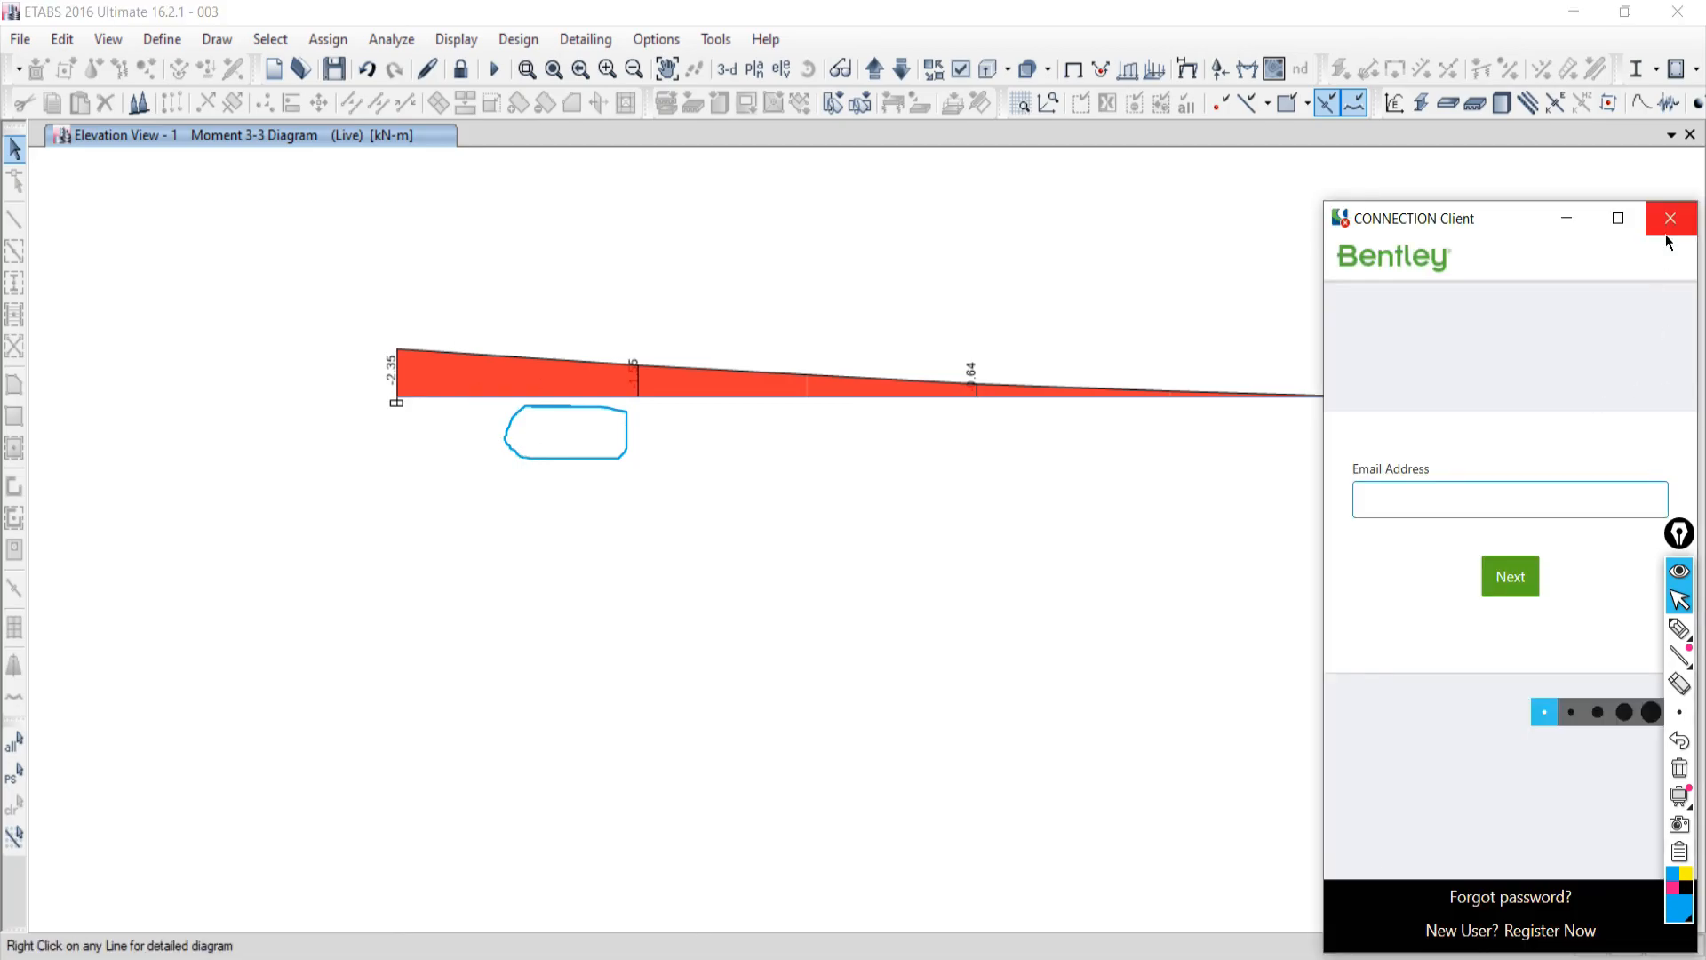
click(1670, 217)
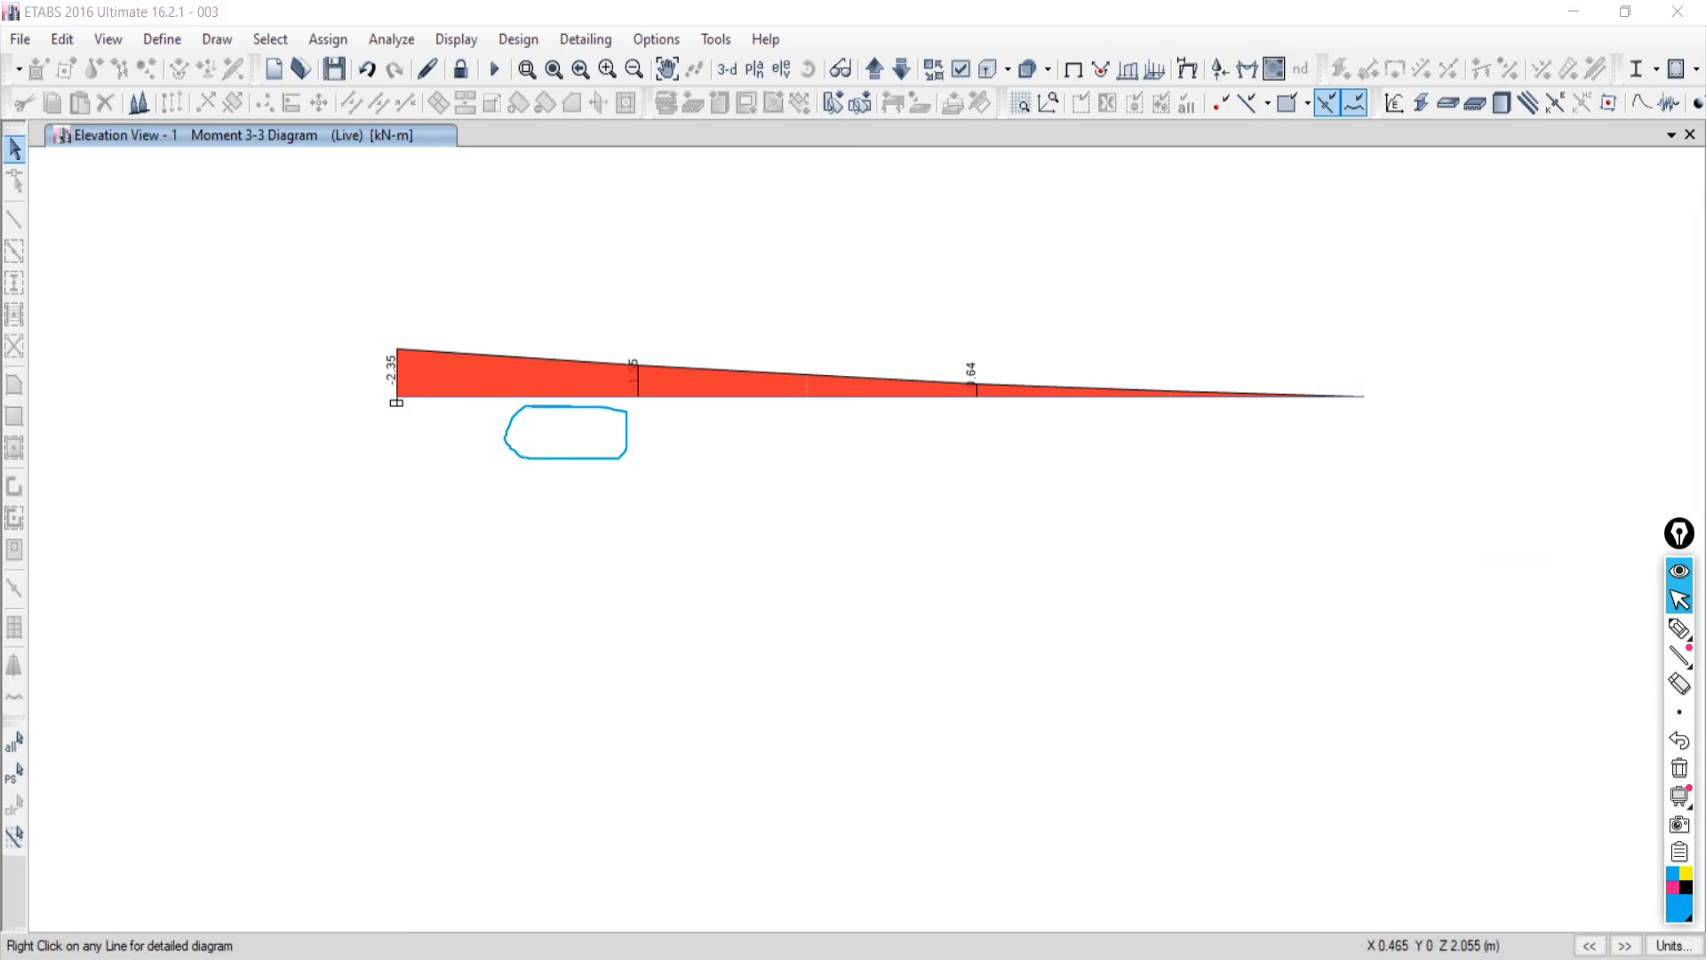
key(alt+Tab)
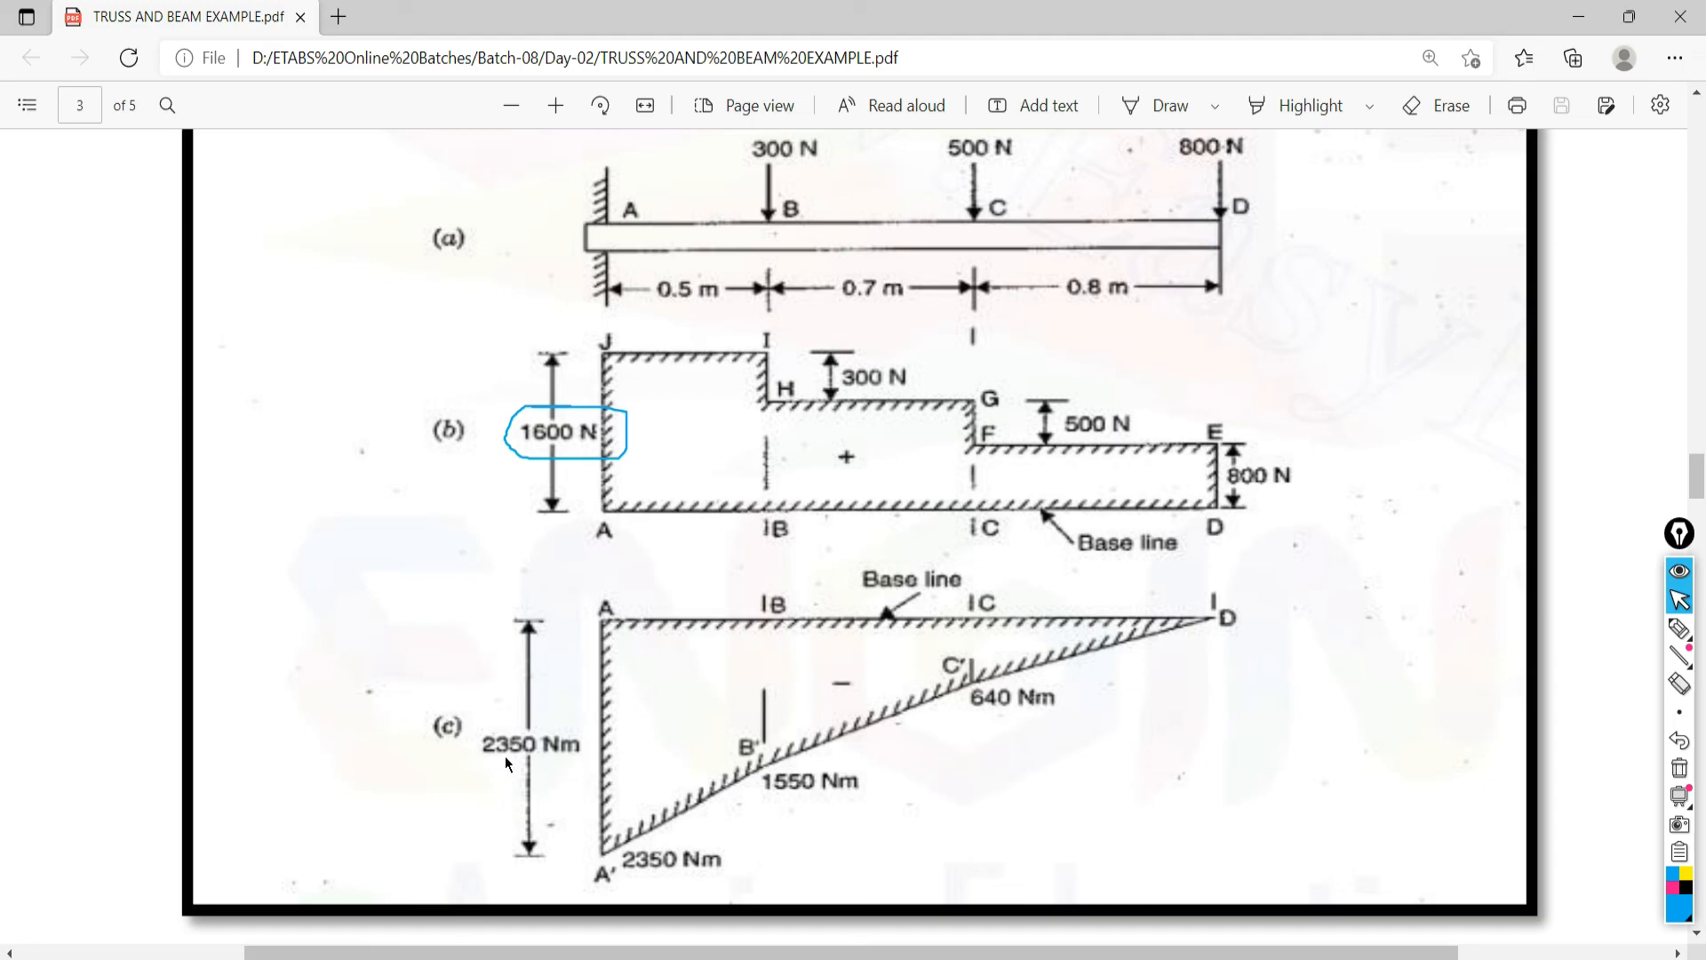
key(alt+Tab)
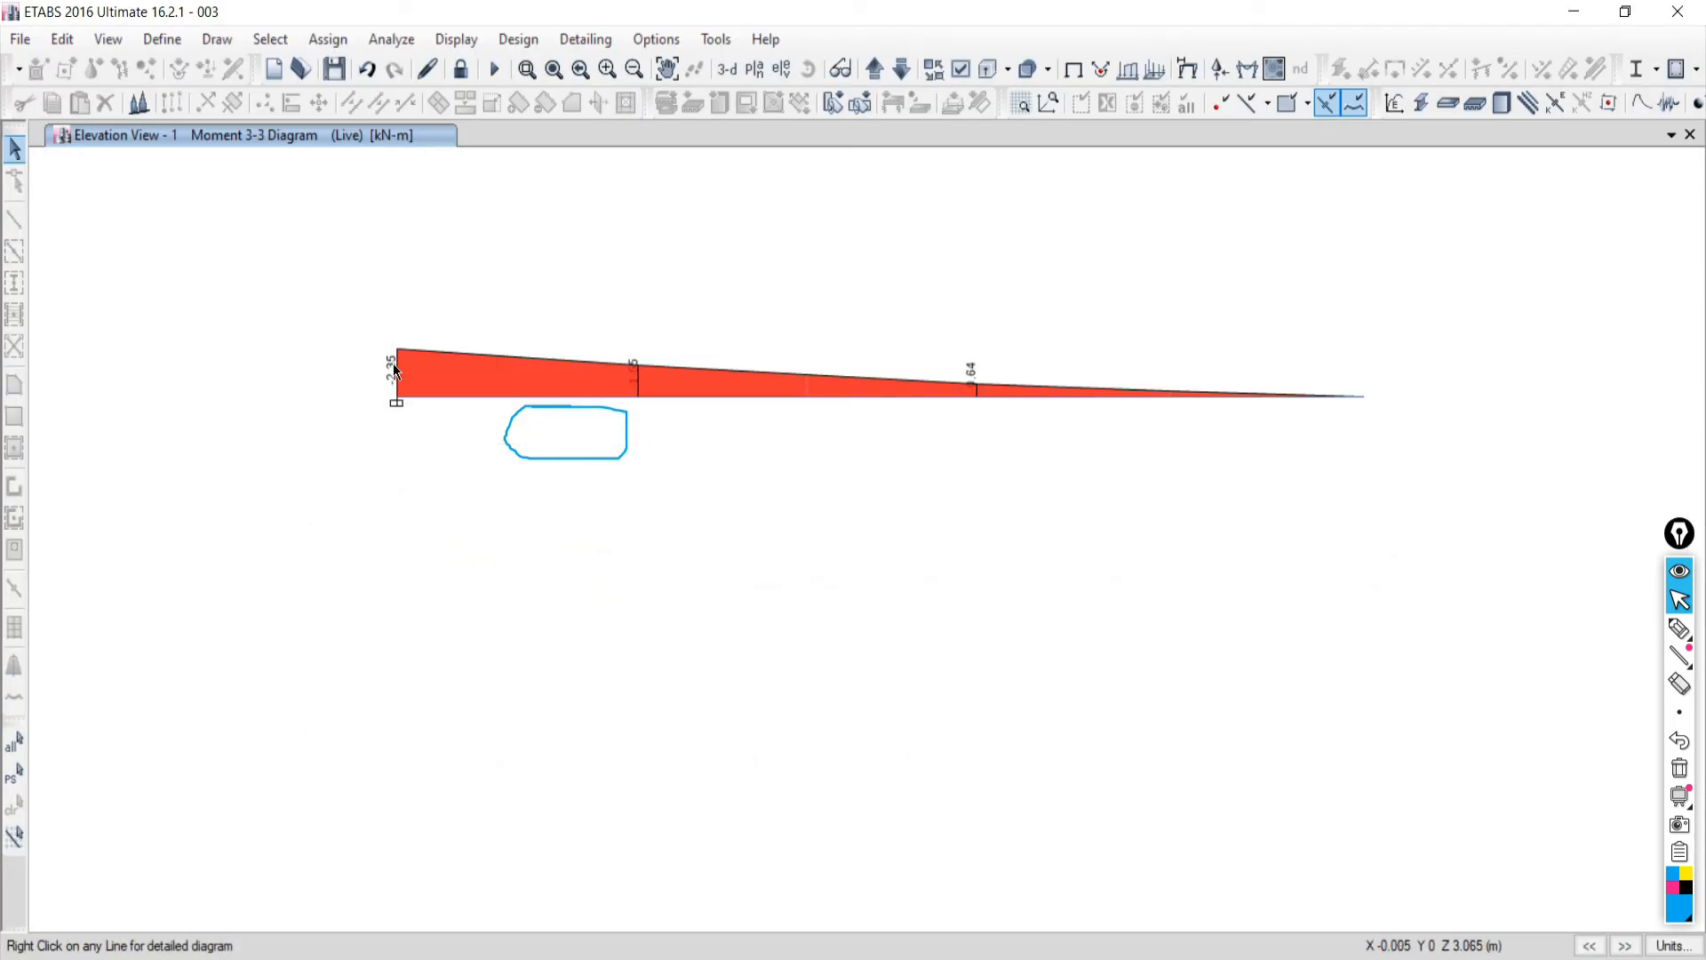
click(442, 398)
click(442, 957)
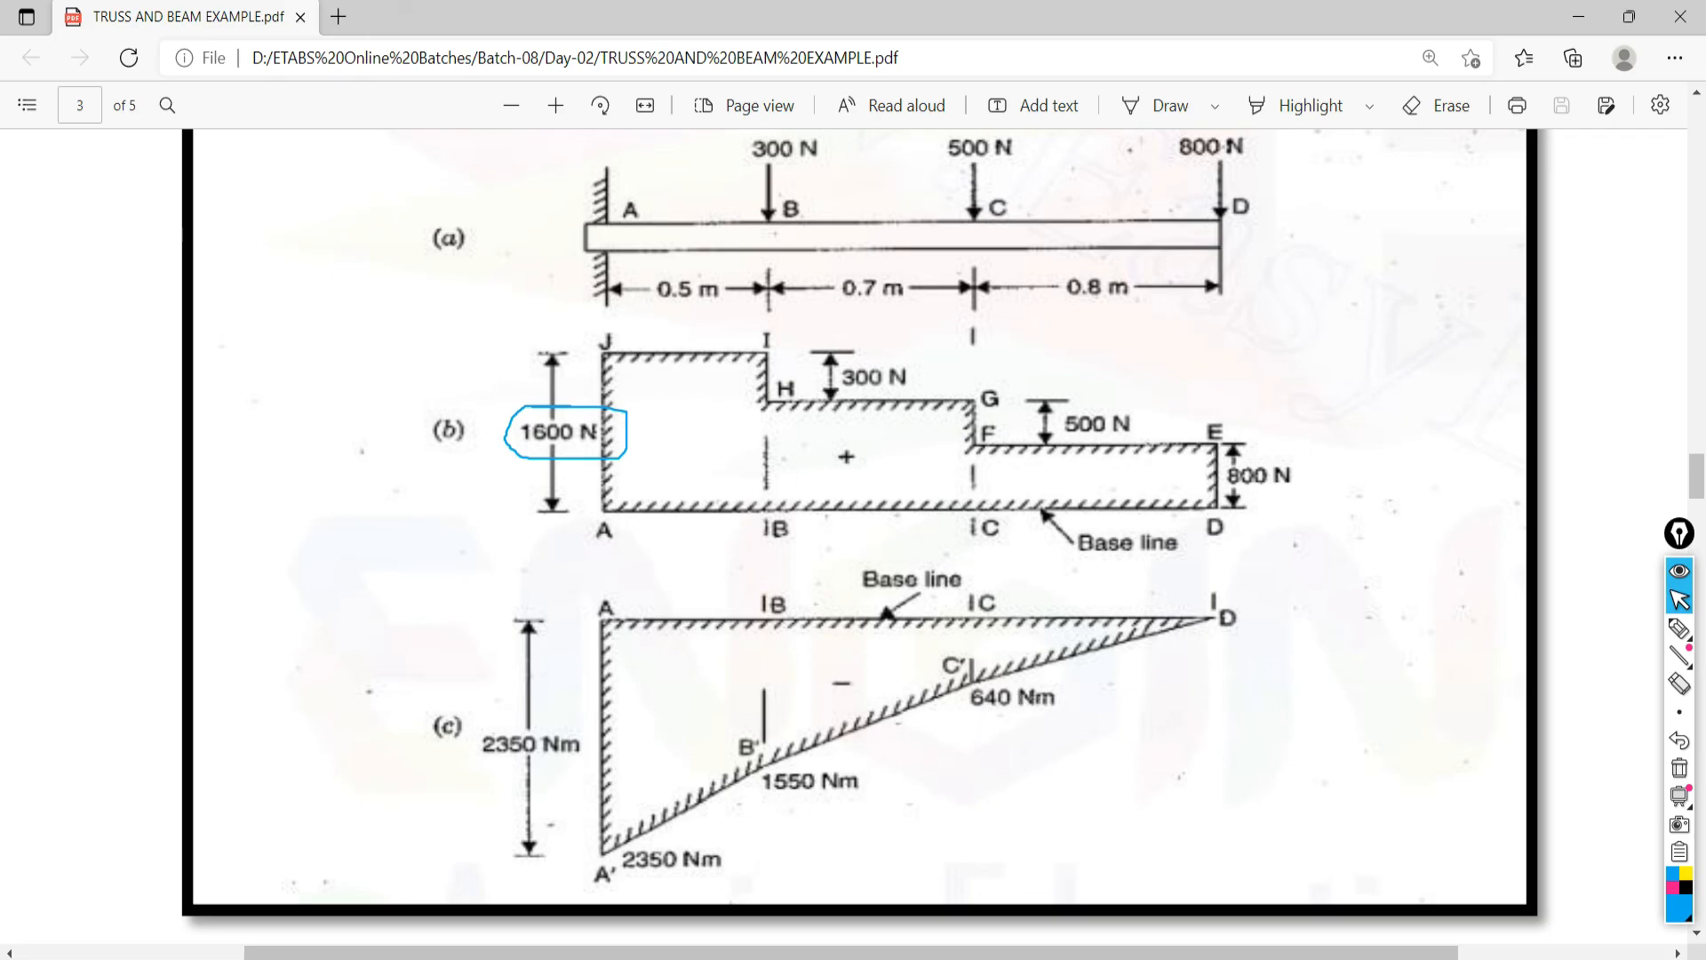
click(441, 957)
mouse_move(974, 389)
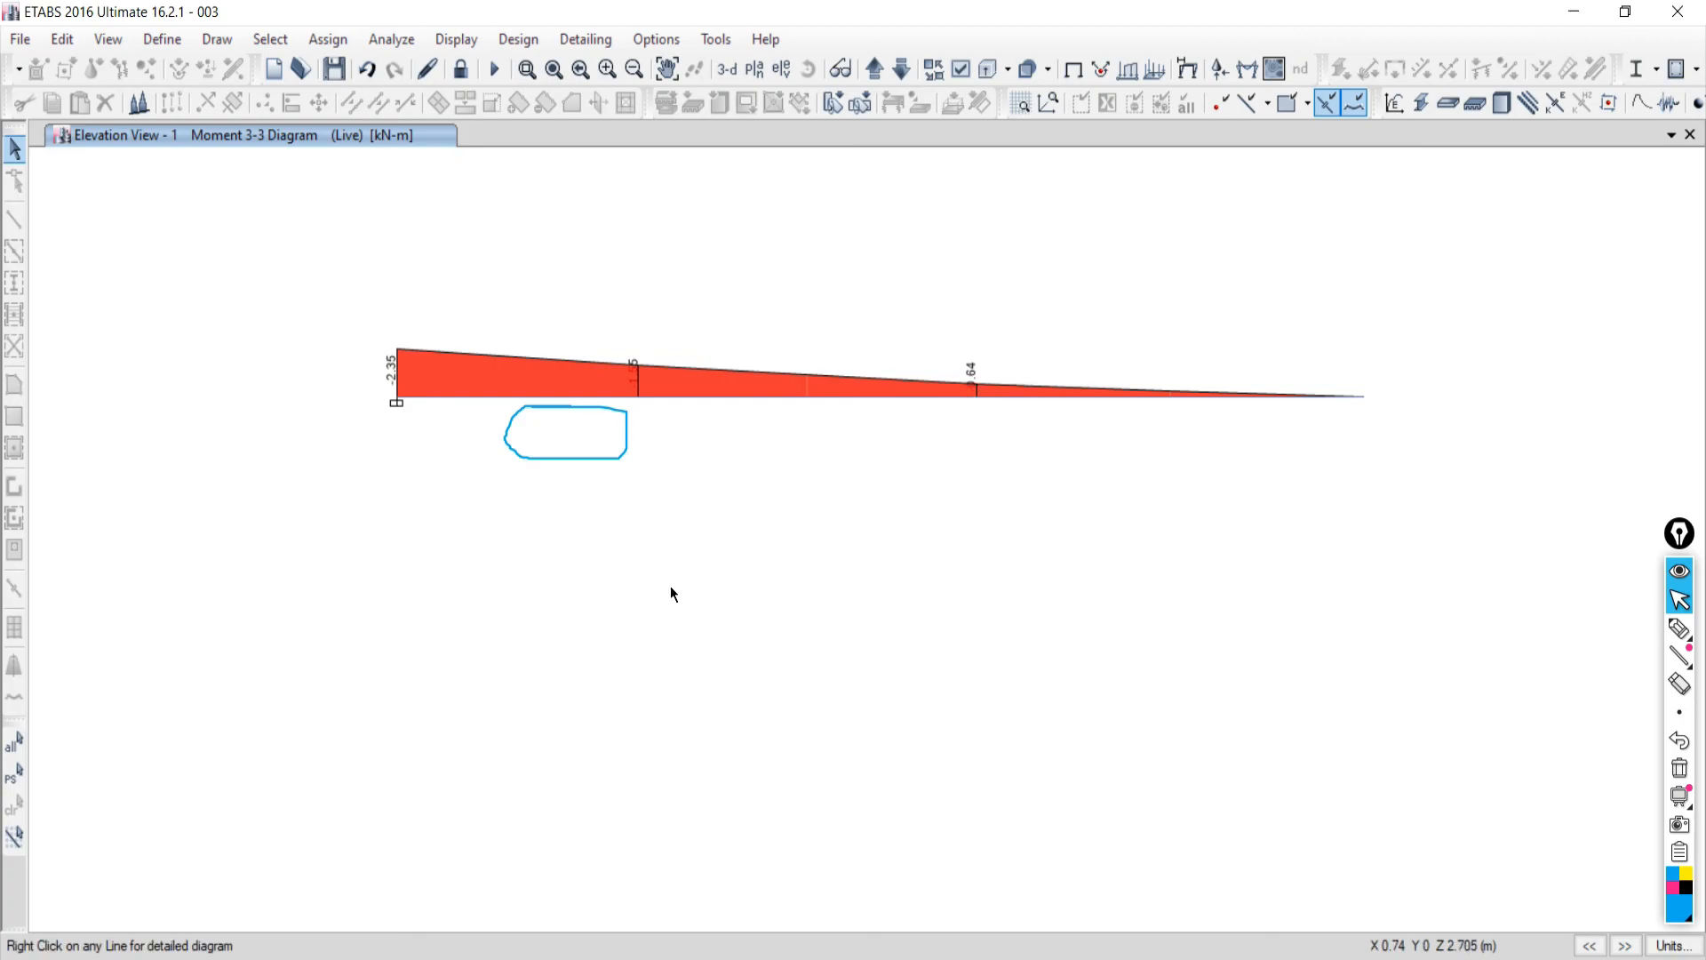
click(426, 957)
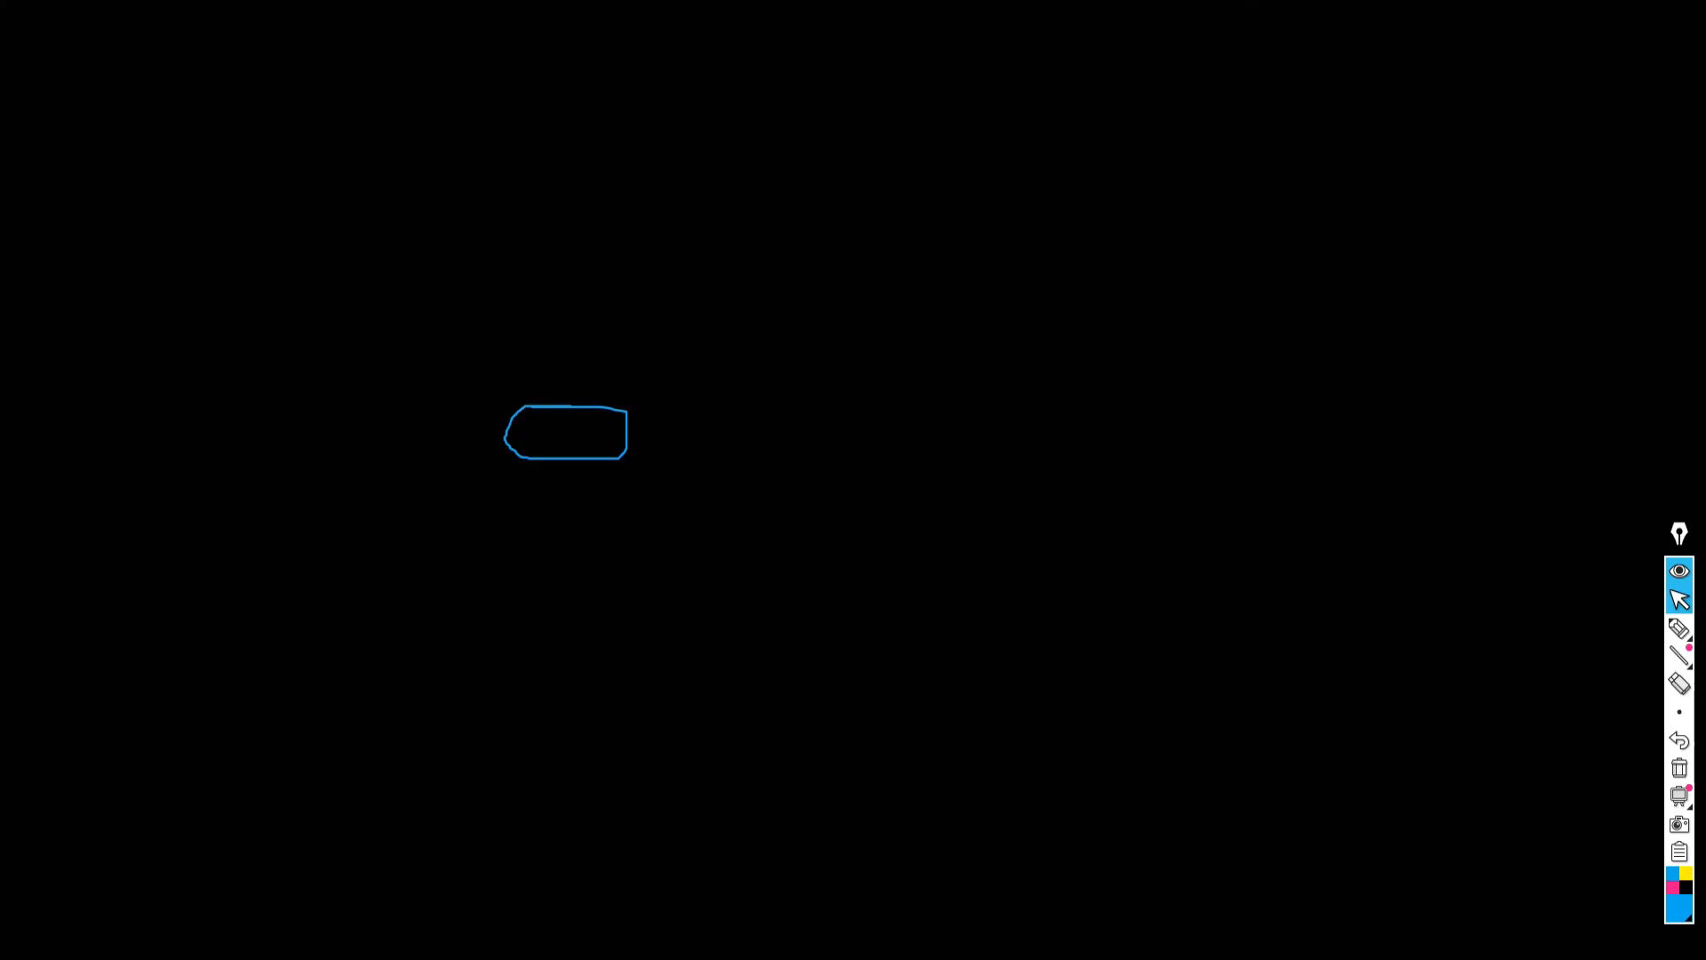
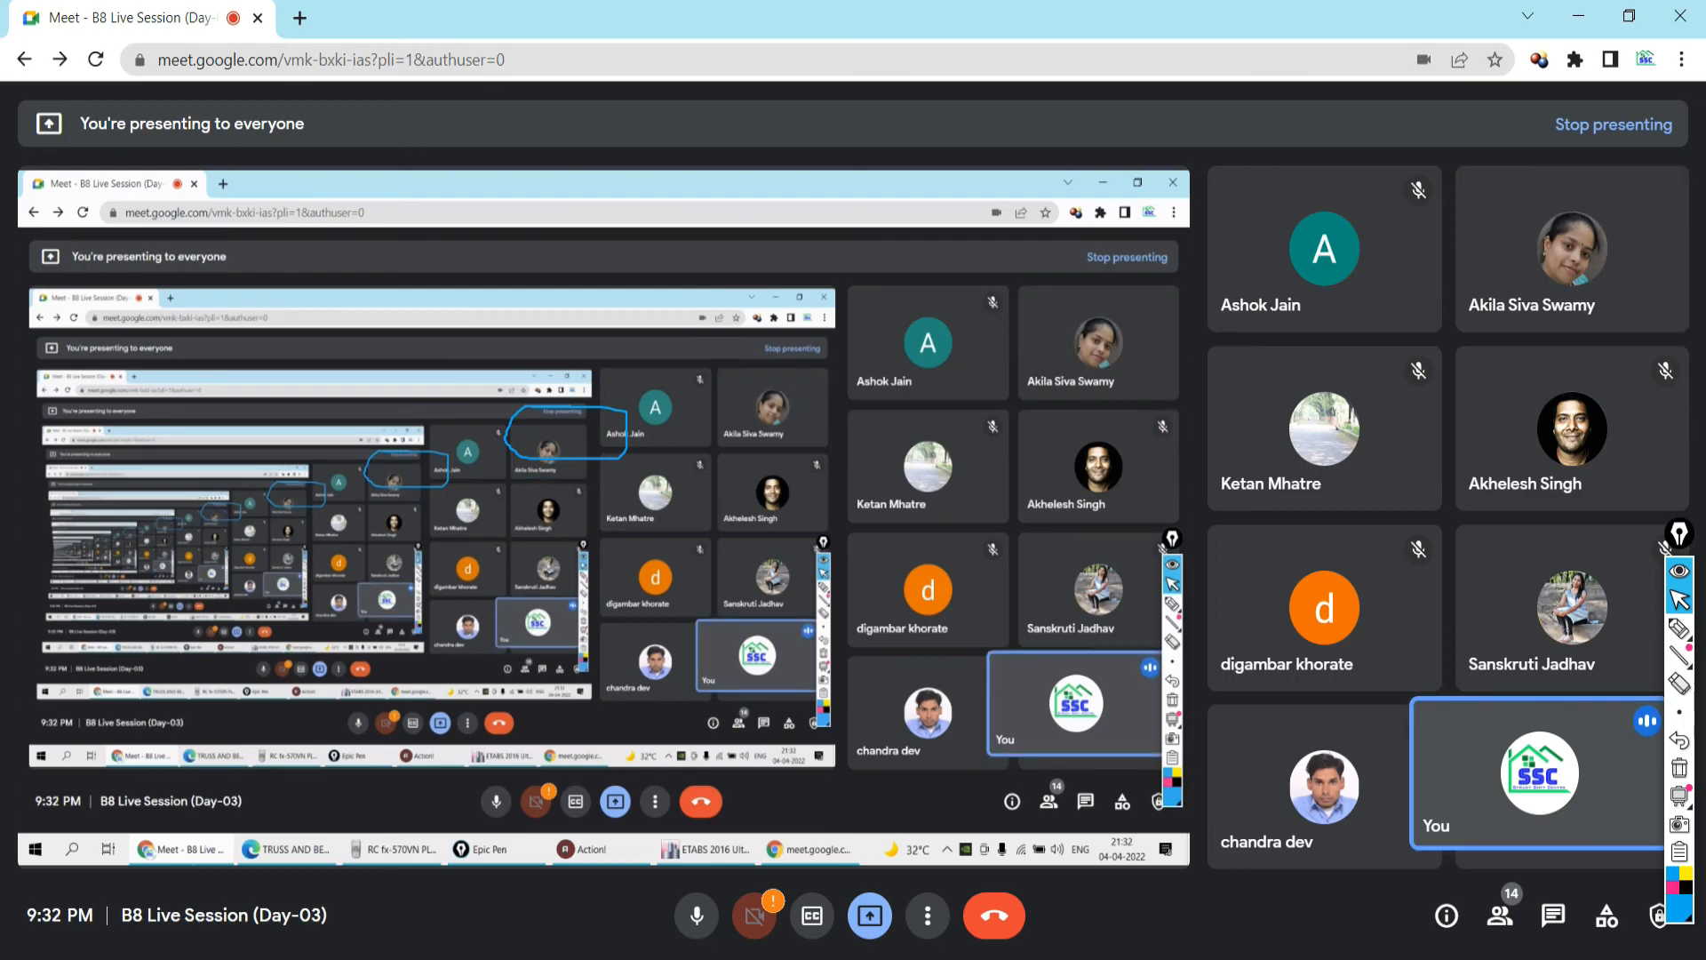
Switch to the Instructions presentation in PowerPoint, dismiss the license notice, and present the slide on truss analysis assumptions.
click(637, 958)
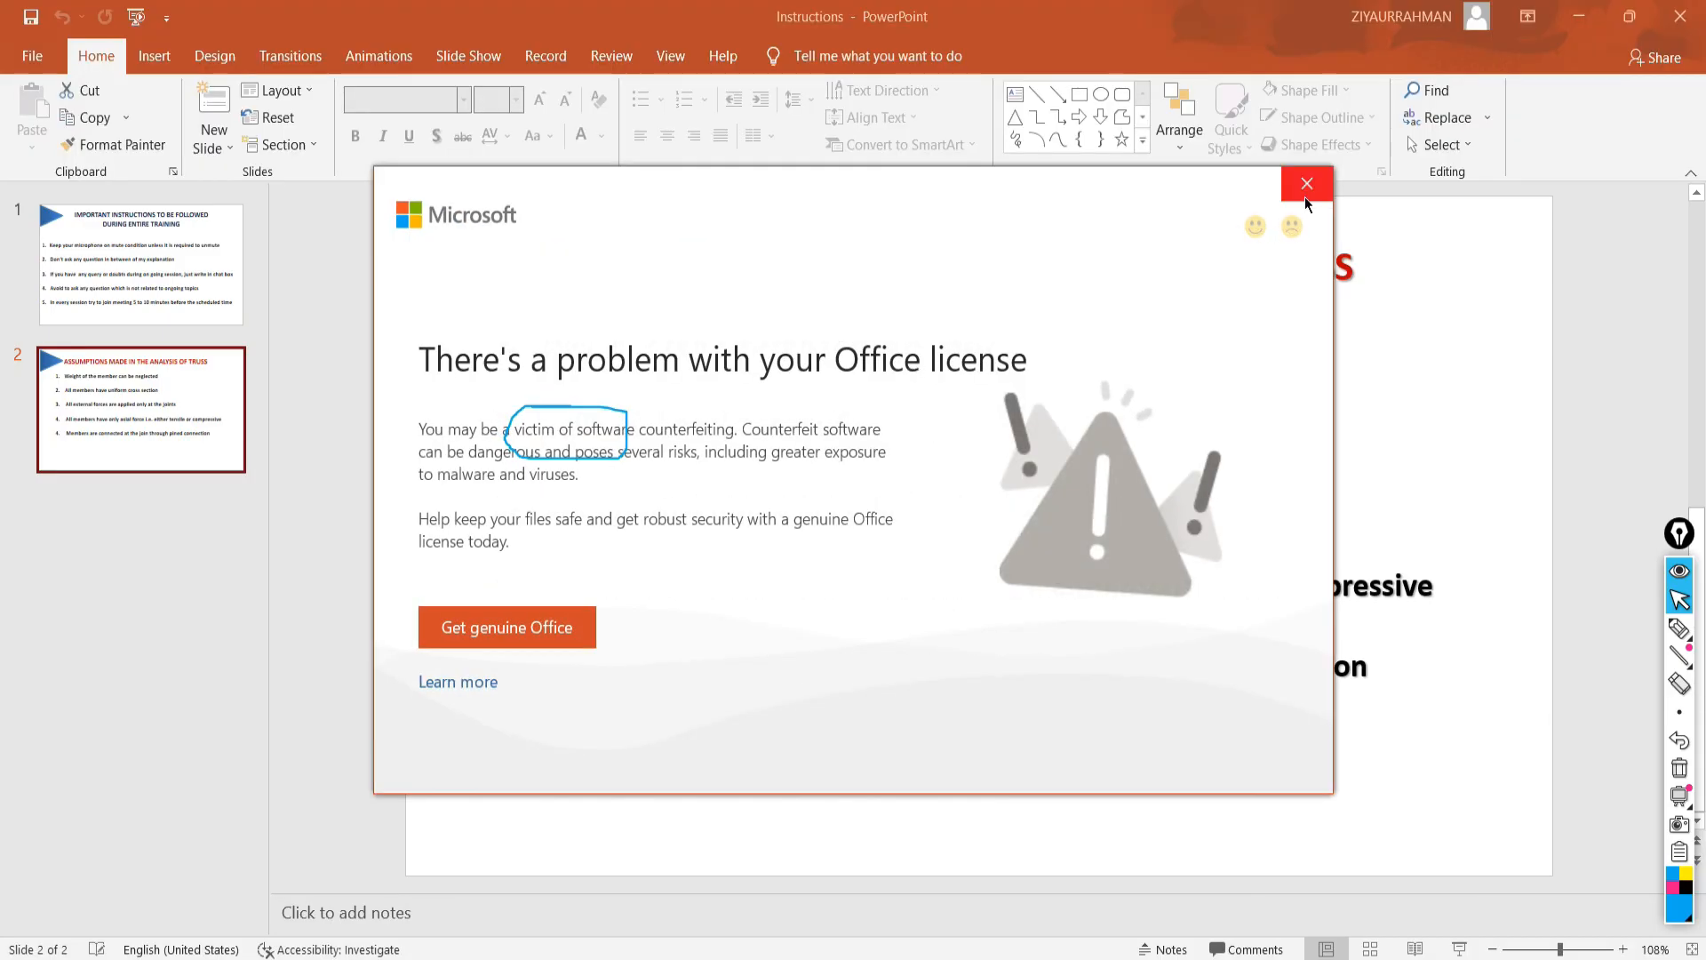
click(1306, 185)
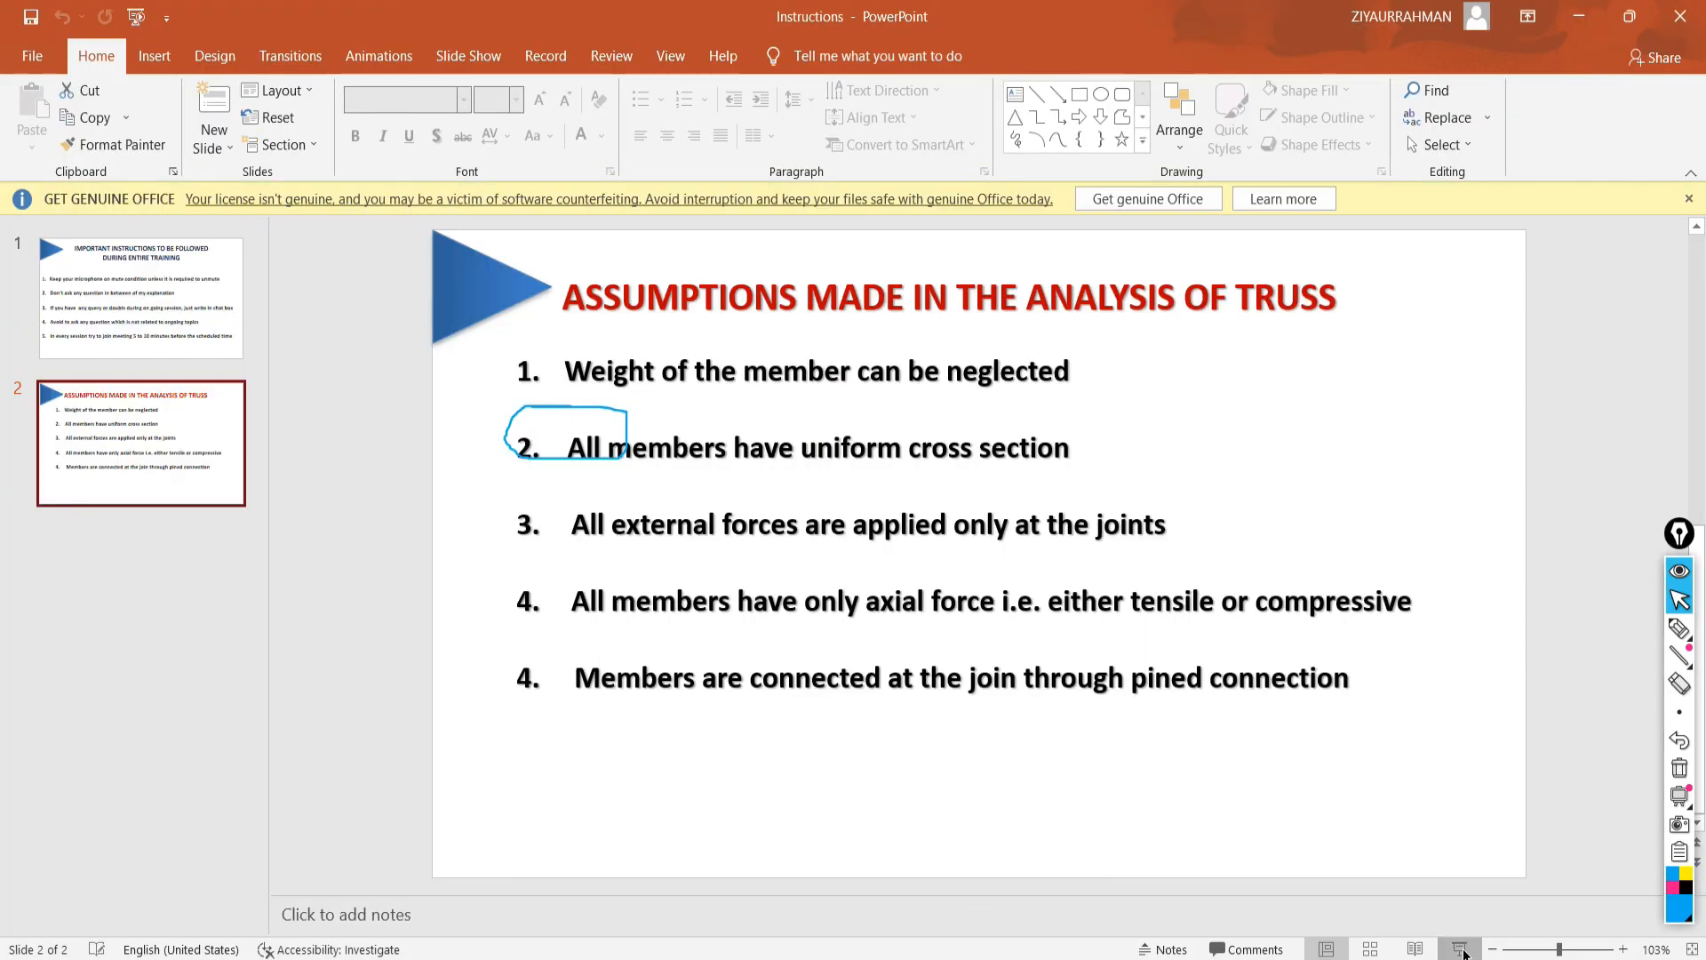
click(1458, 949)
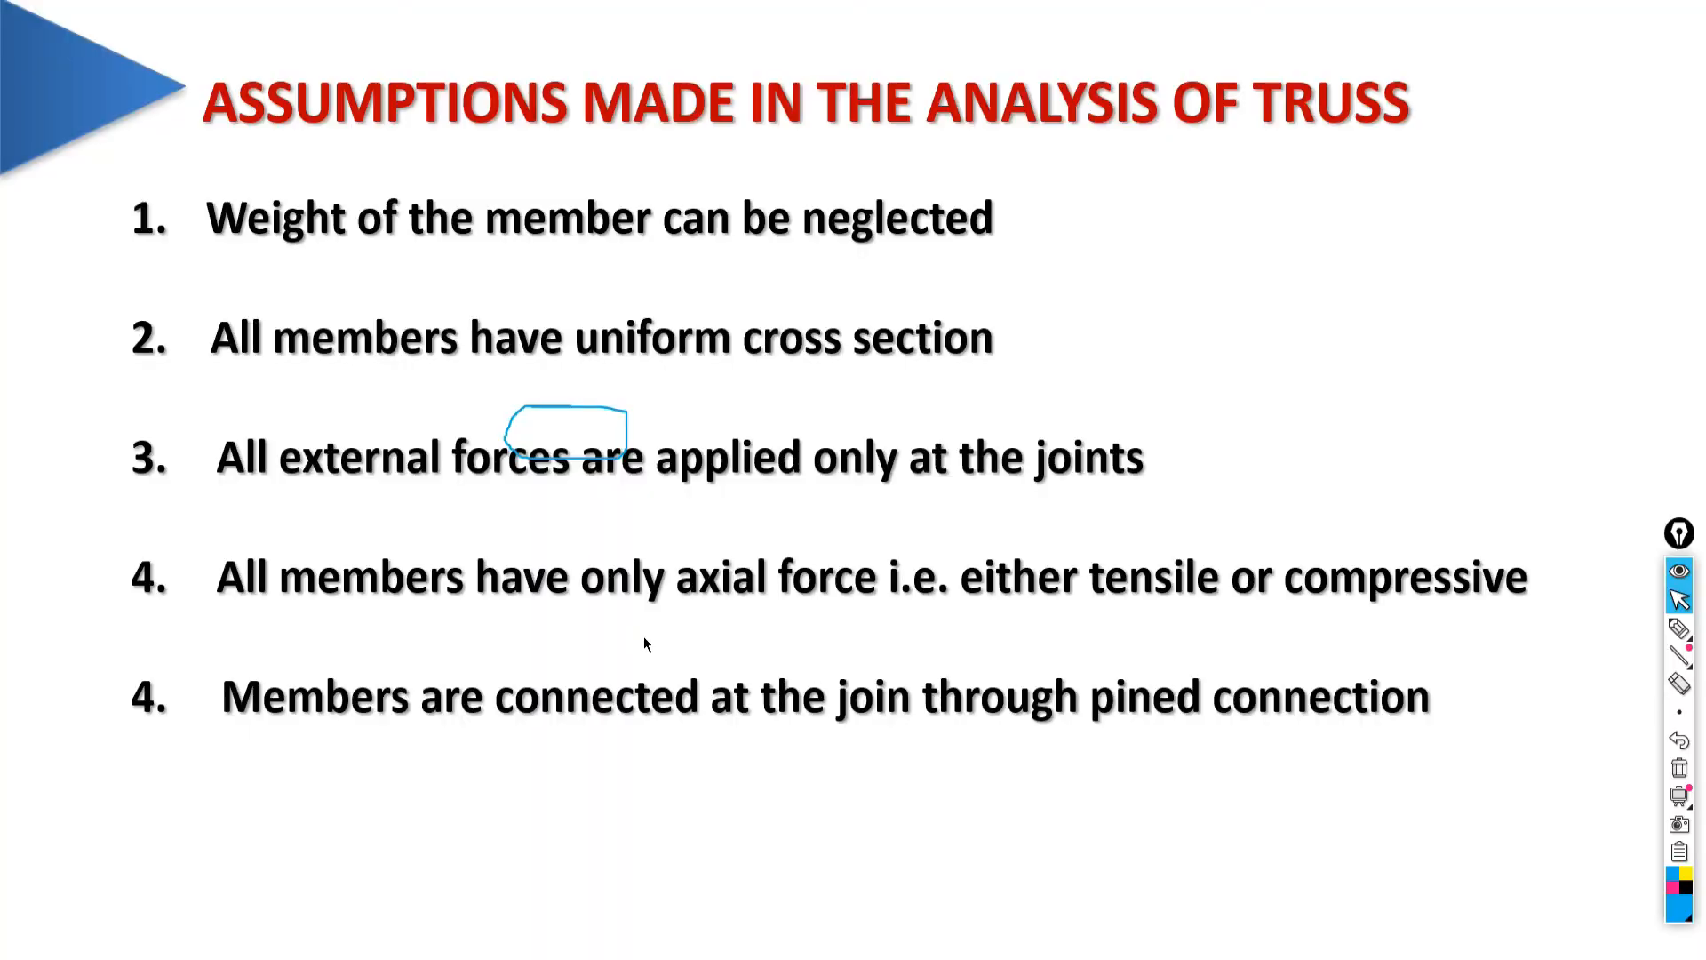
Erase the pen annotation from the screen, end the slide show and close the Instructions presentation.
click(1680, 768)
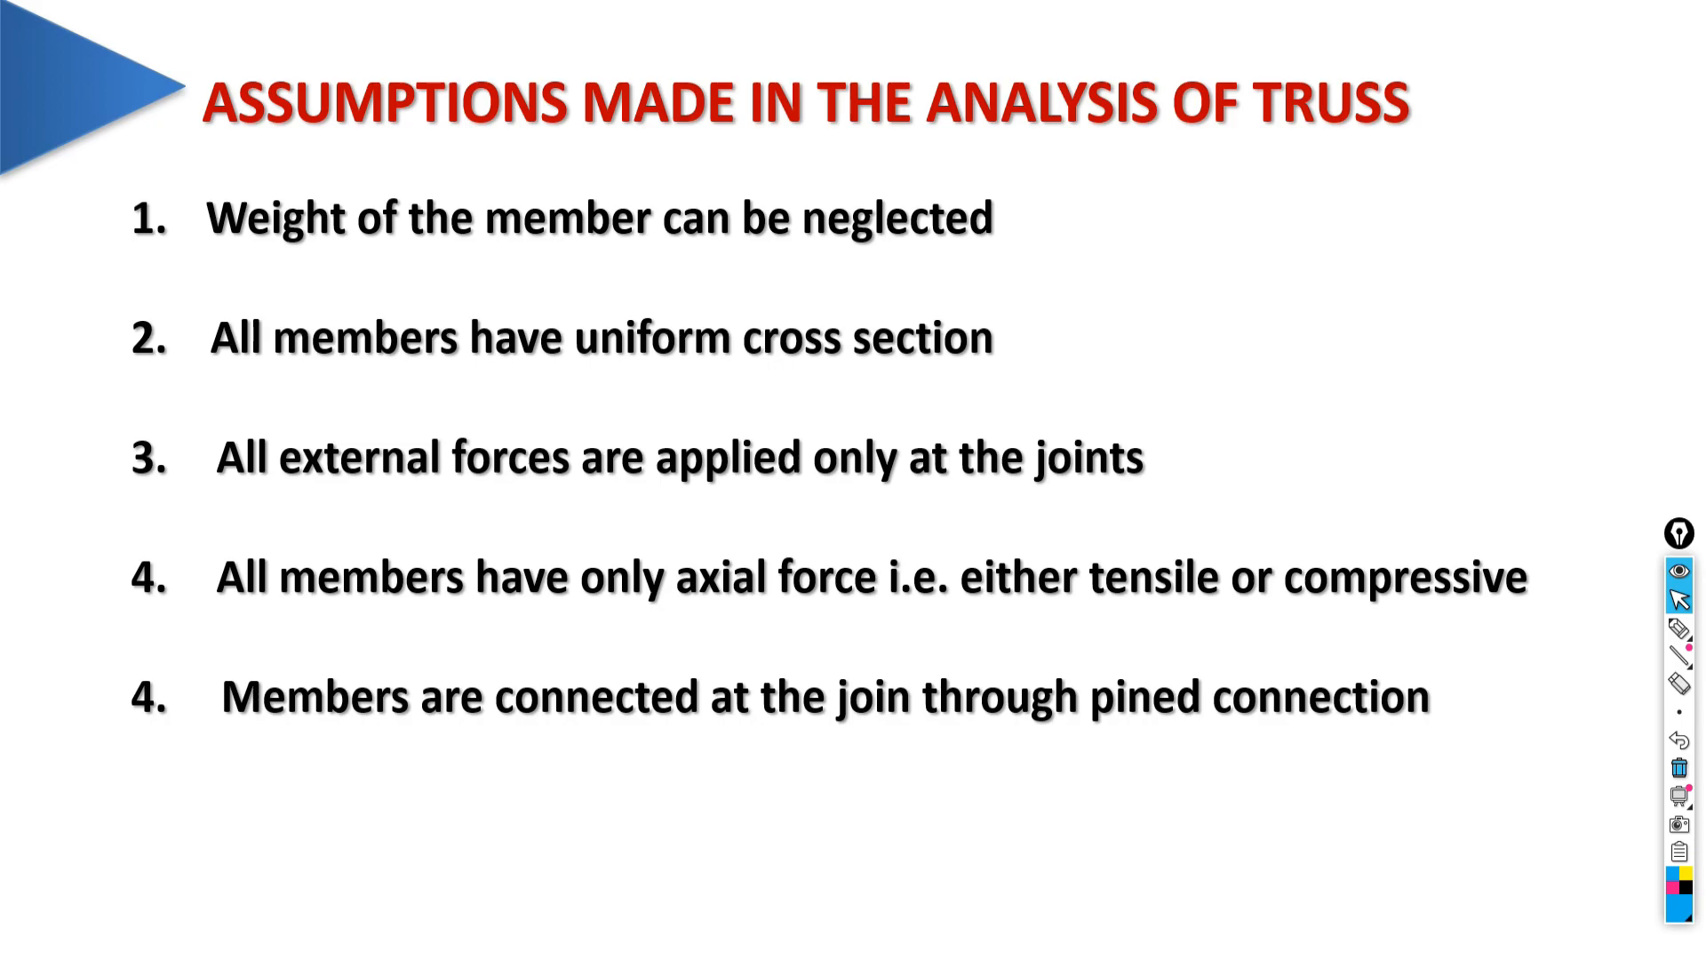
key(Escape)
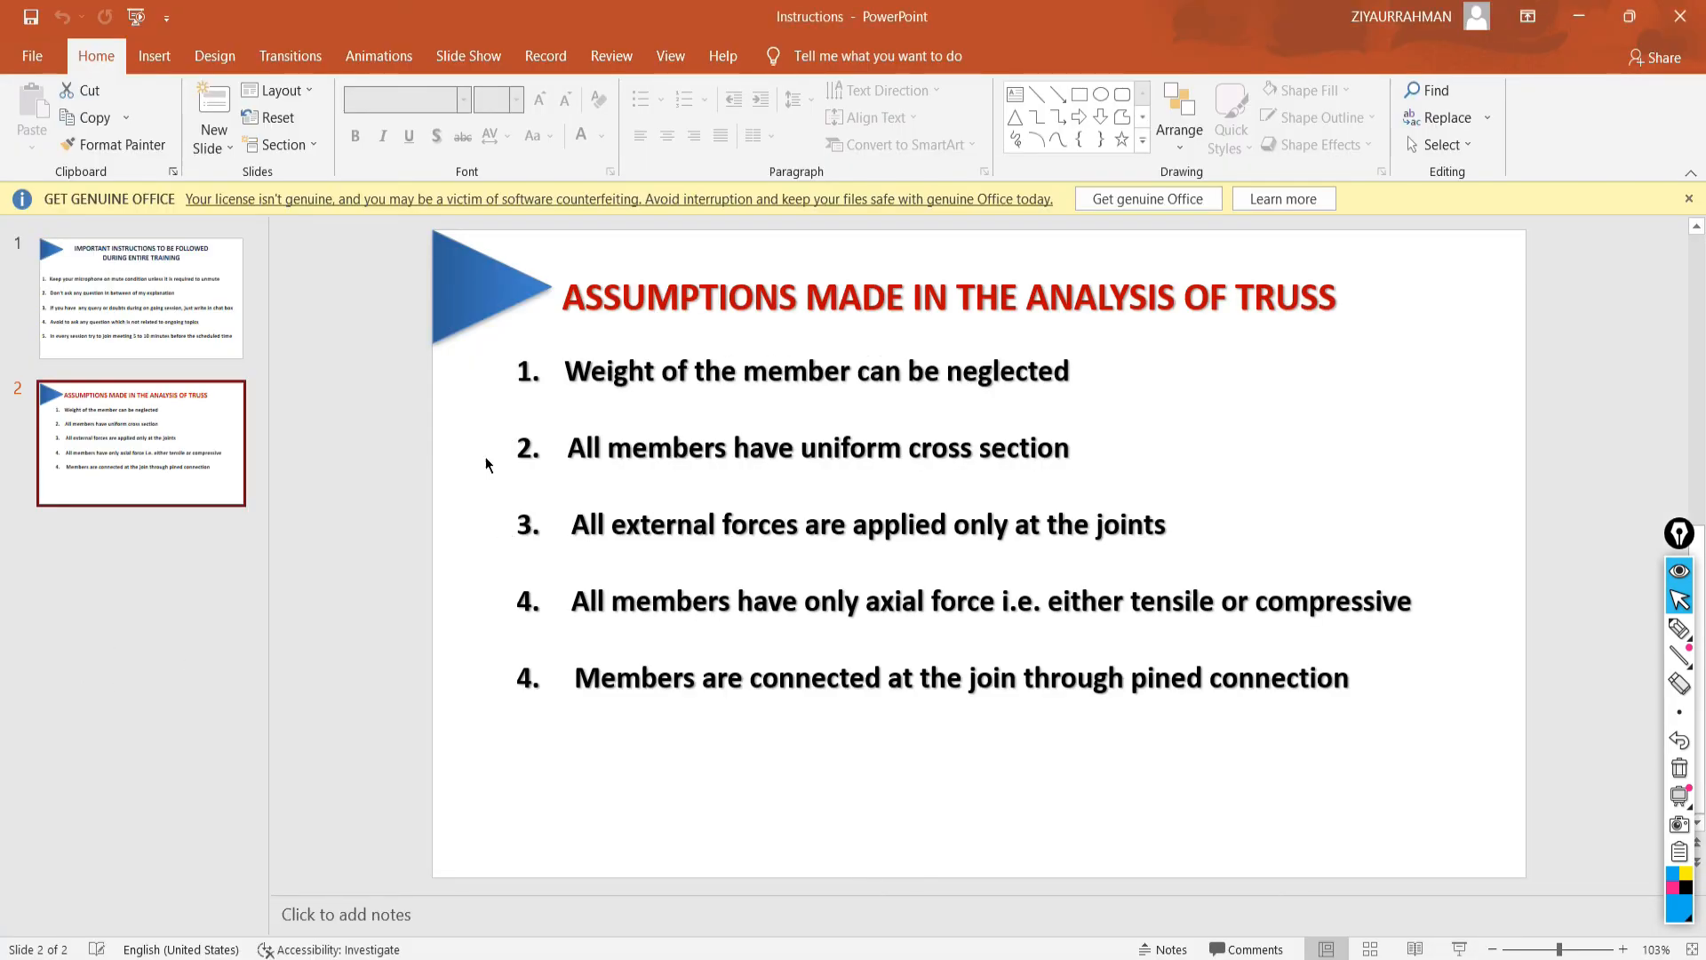
click(1677, 16)
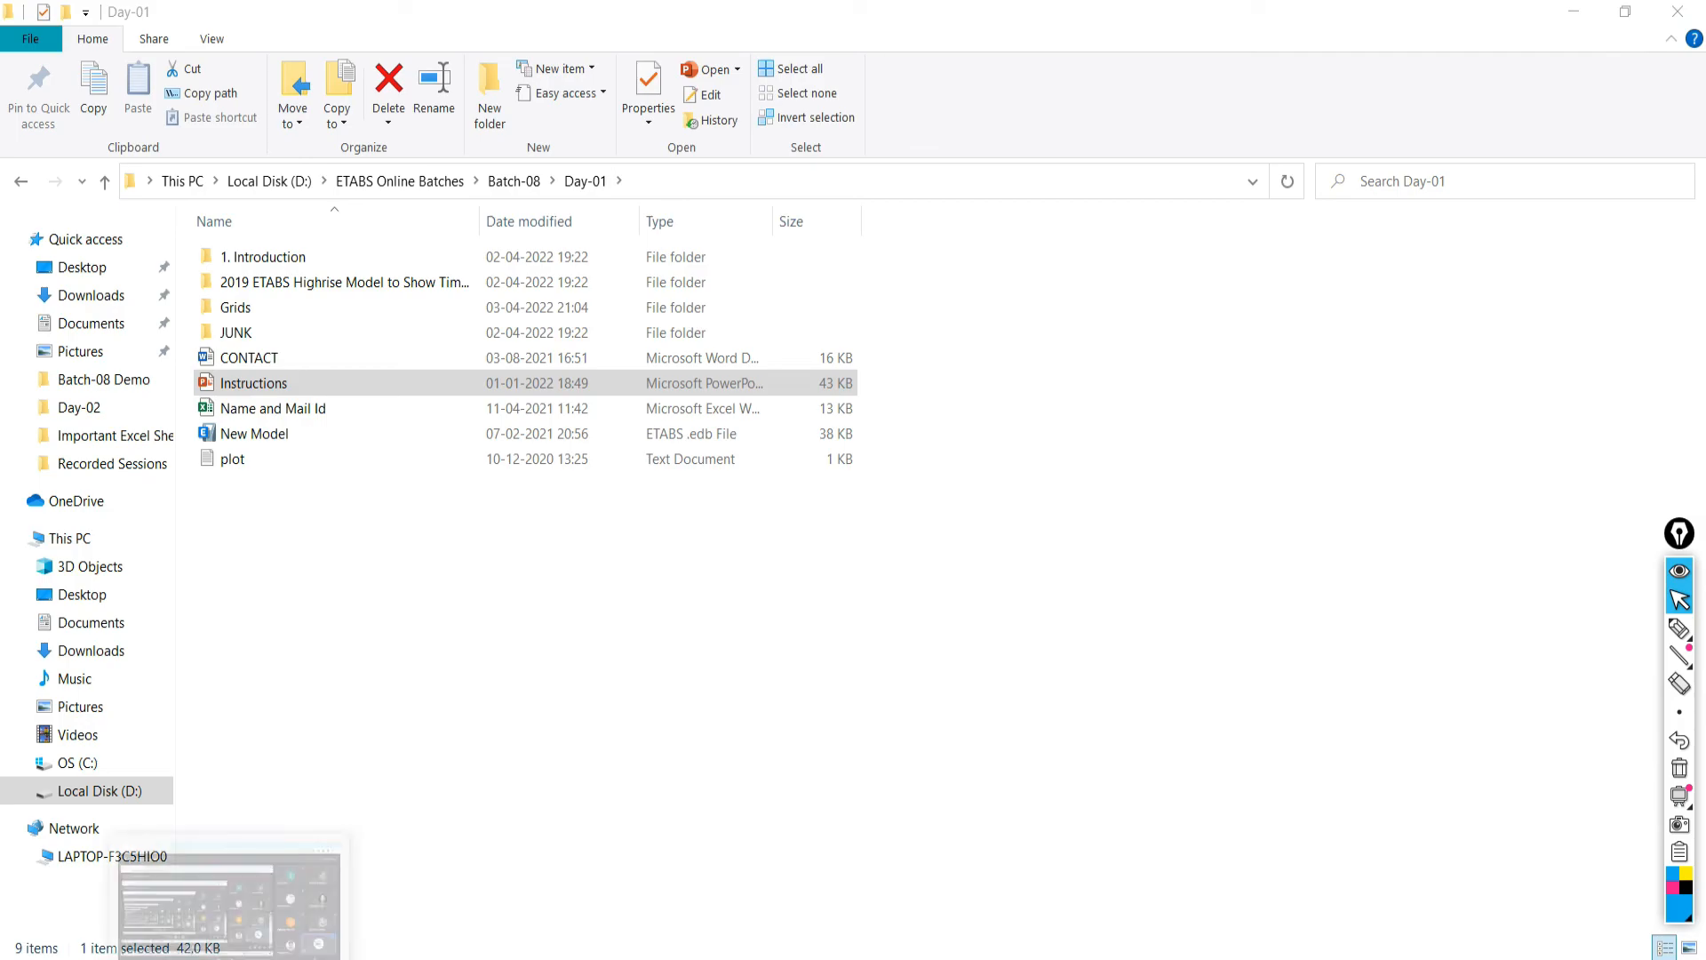
Switch back to ETABS, view the detailed Live force diagrams of the beam segment between A and B, and close them.
click(232, 959)
click(891, 959)
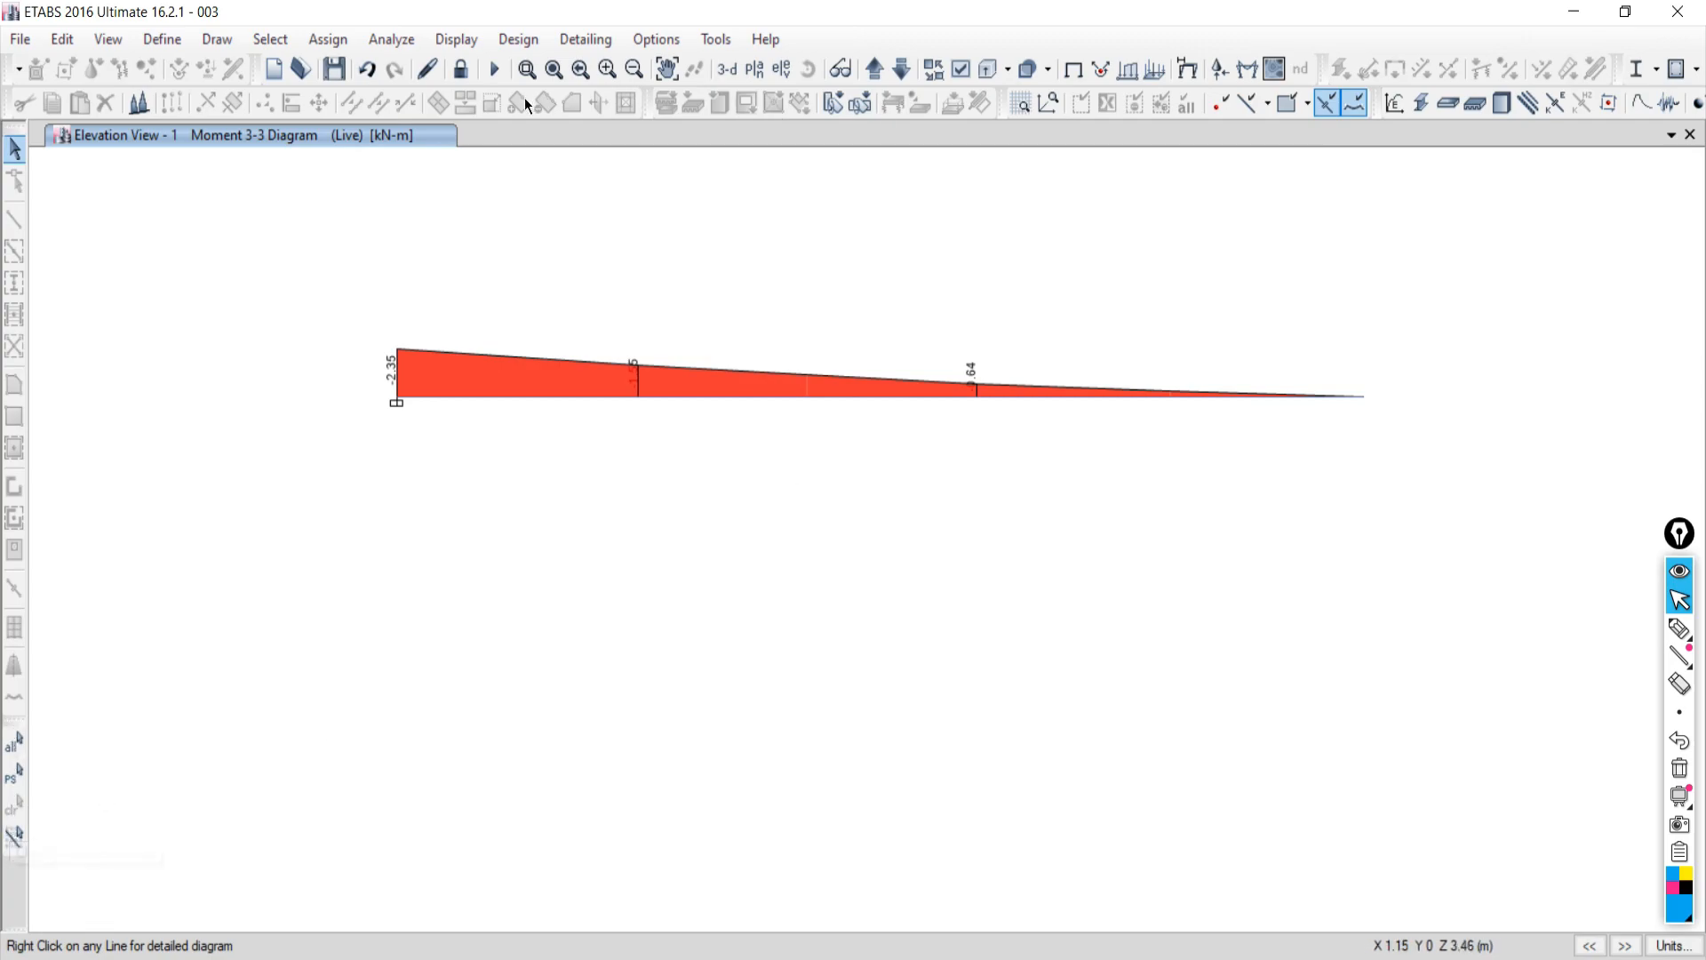
click(590, 397)
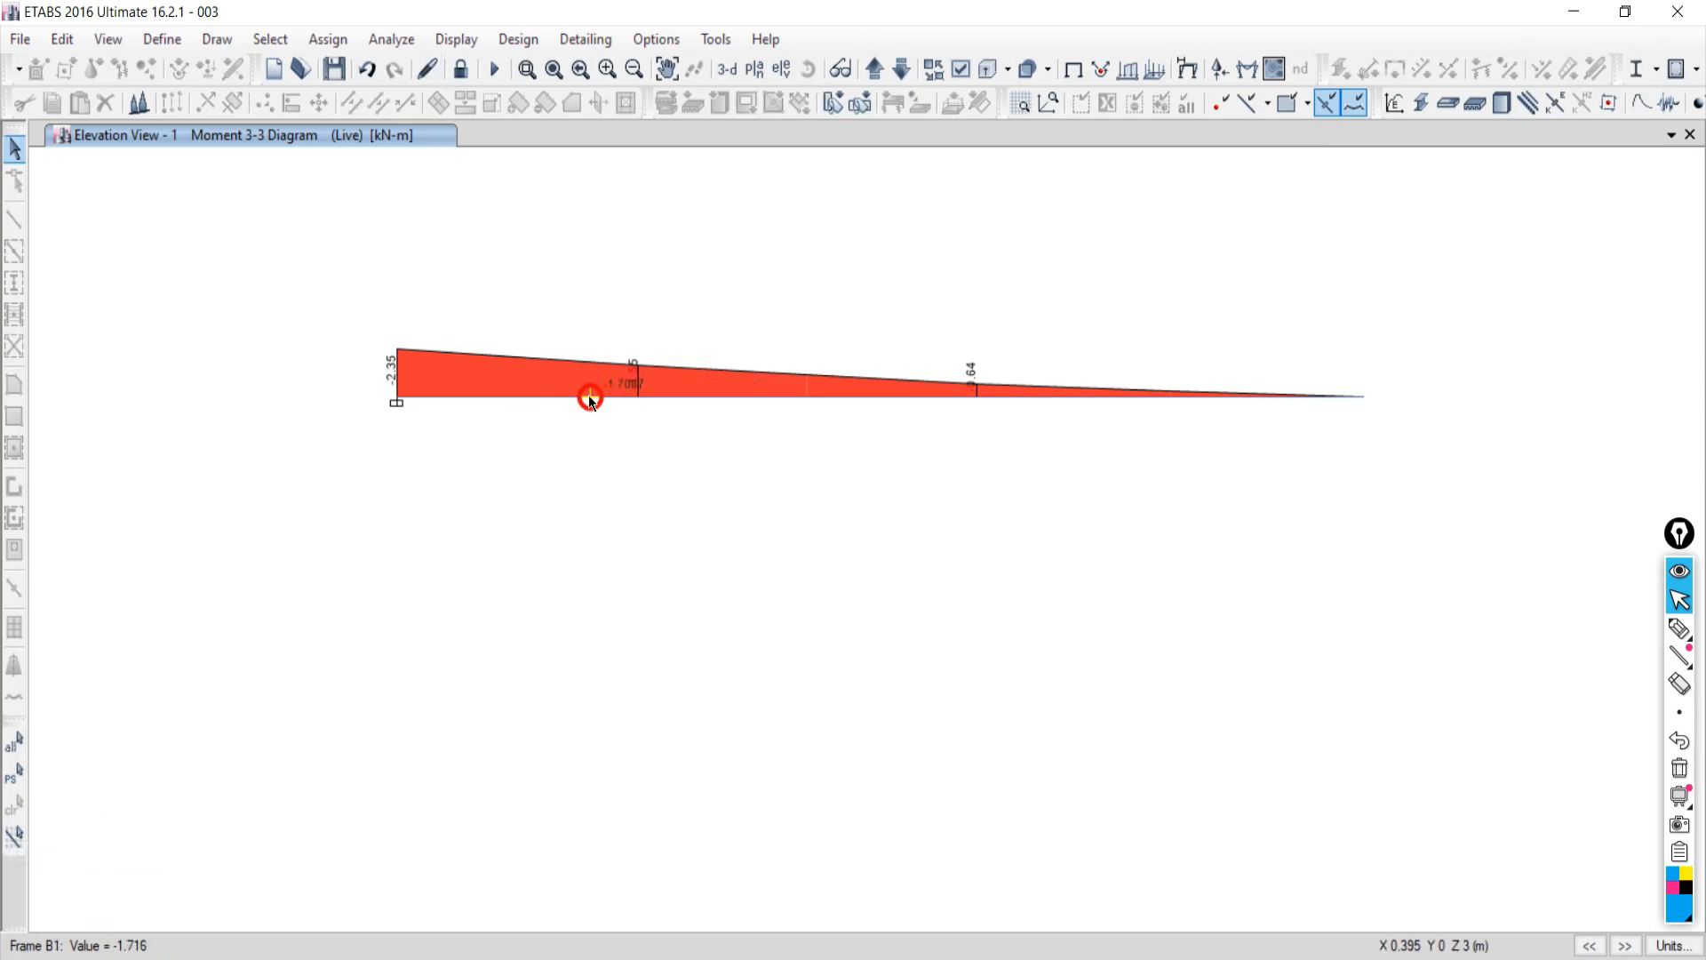
click(576, 397)
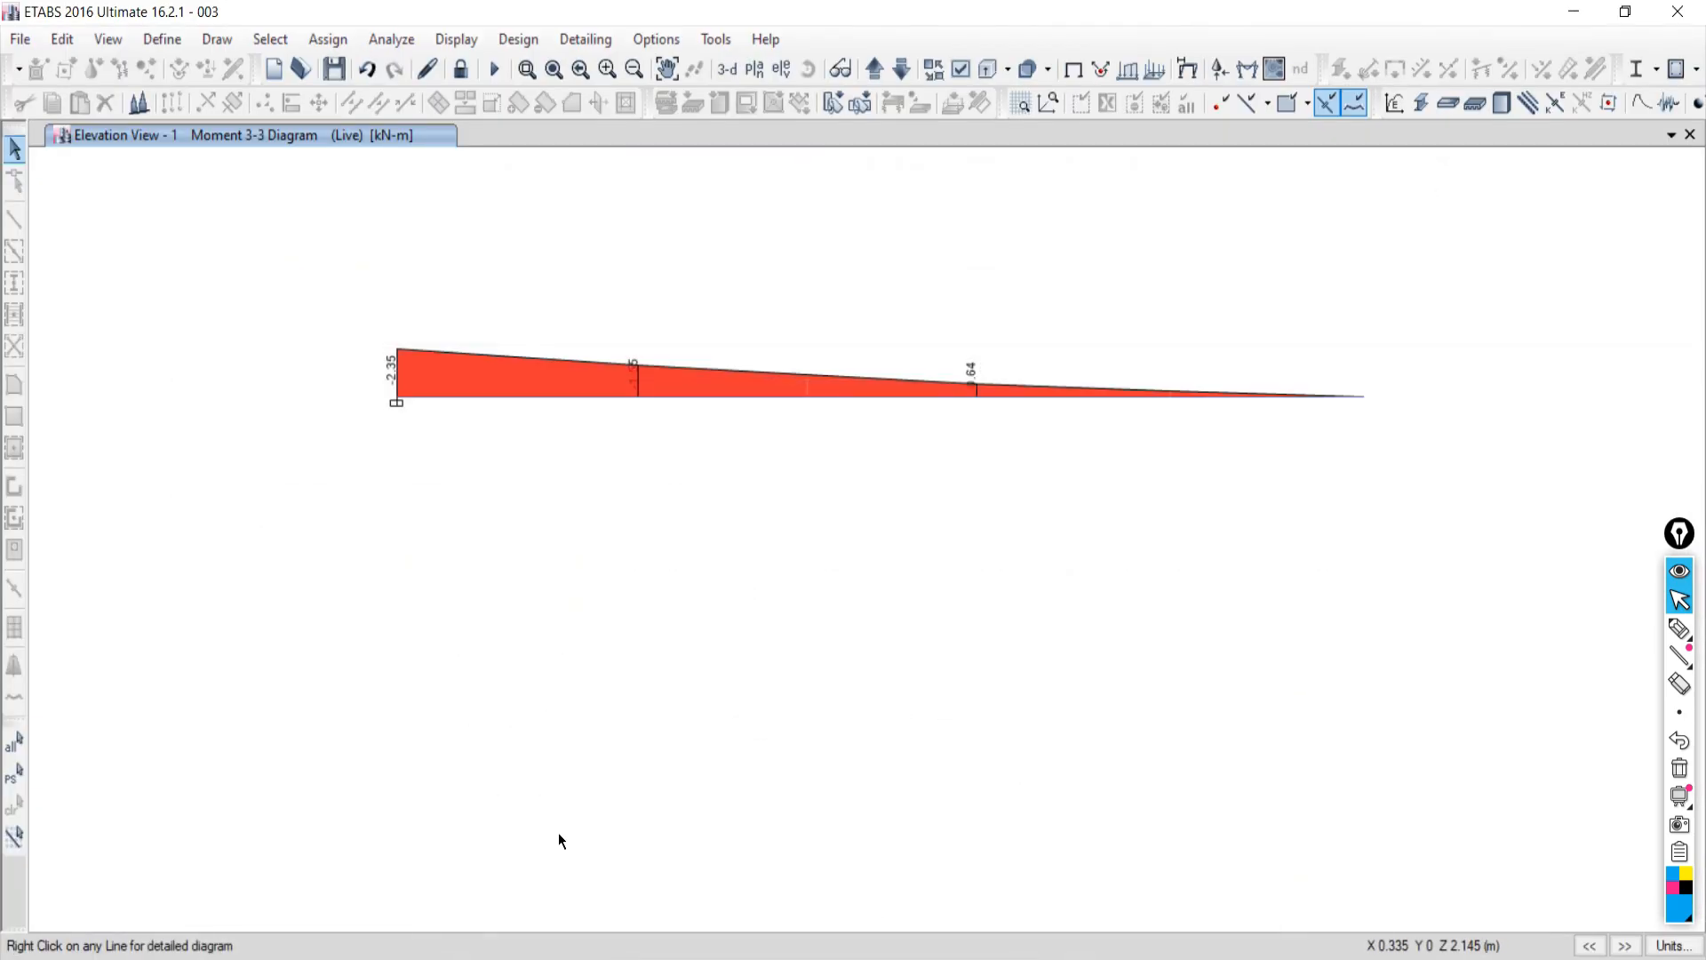
click(461, 395)
mouse_move(572, 394)
right_click(505, 396)
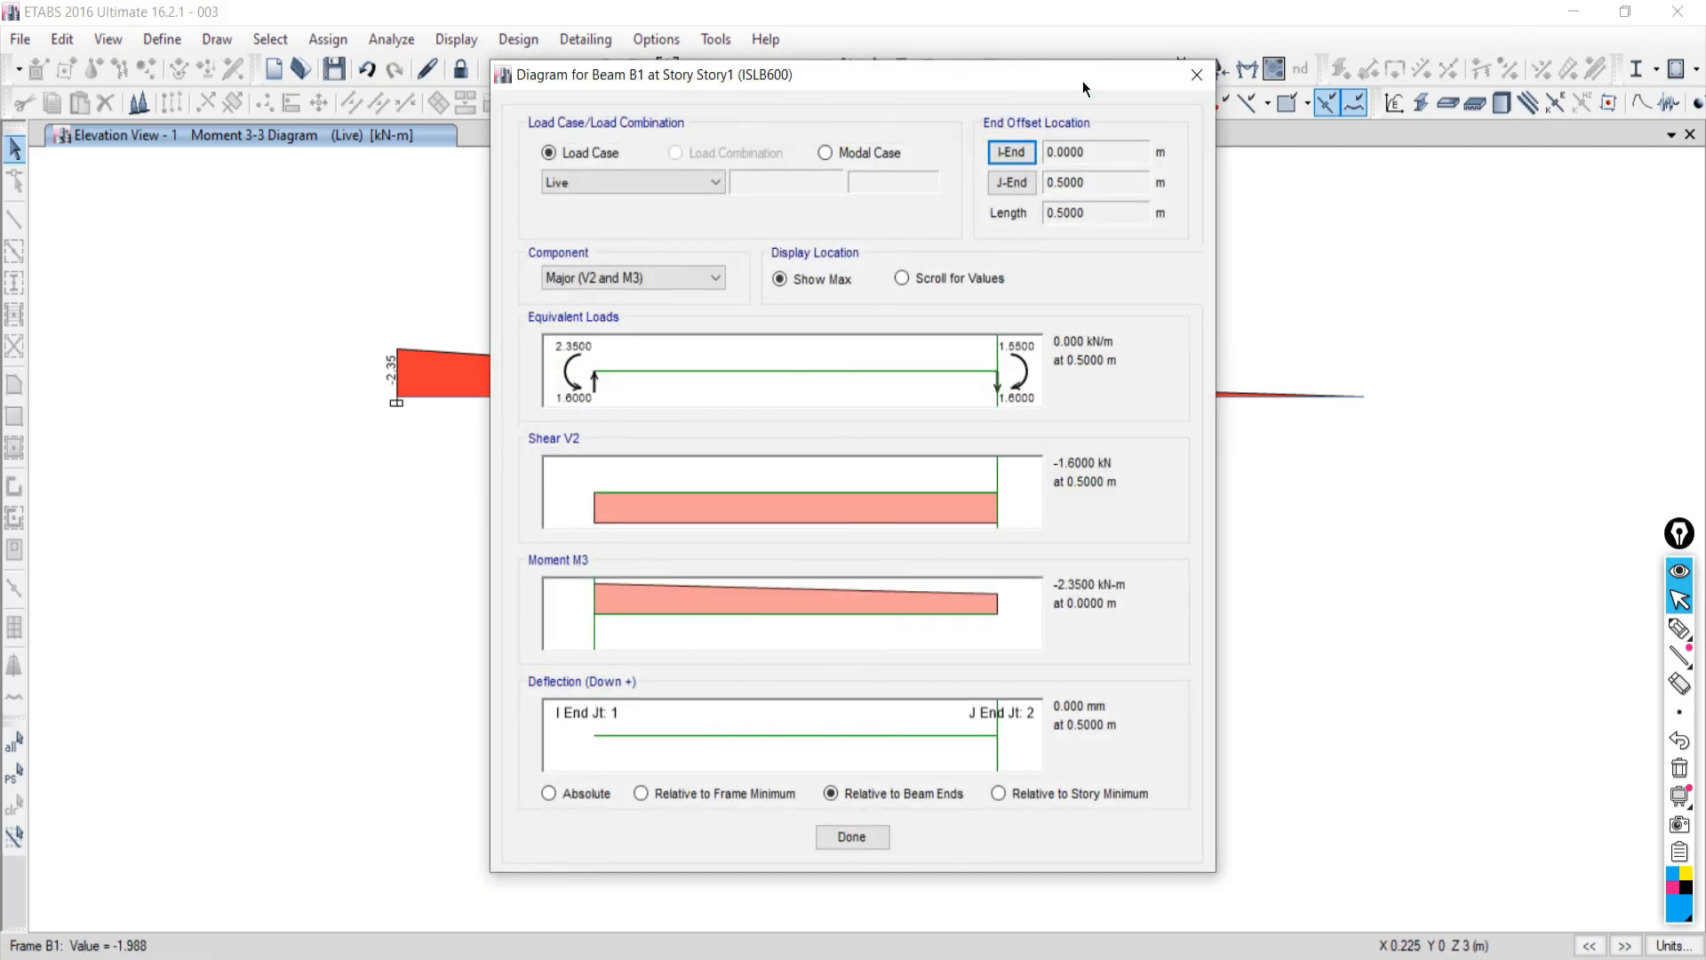
click(1196, 76)
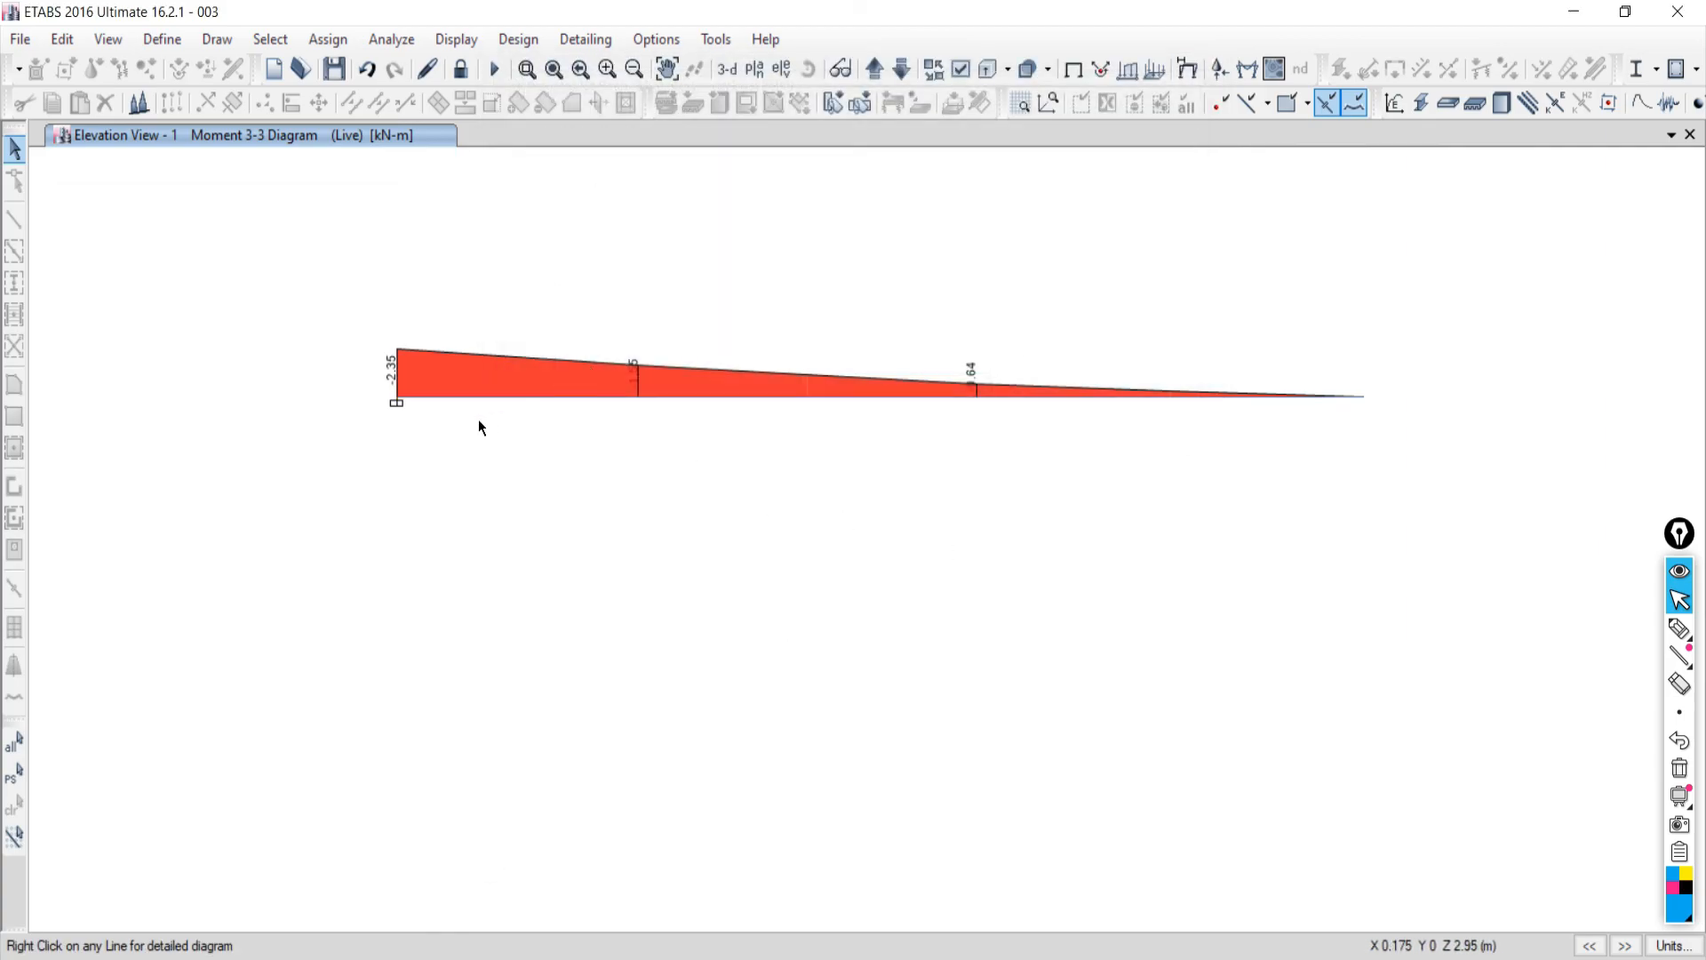
Reopen the detailed diagrams of beam segment AB and read the moment at 0.5 m along the segment.
right_click(496, 397)
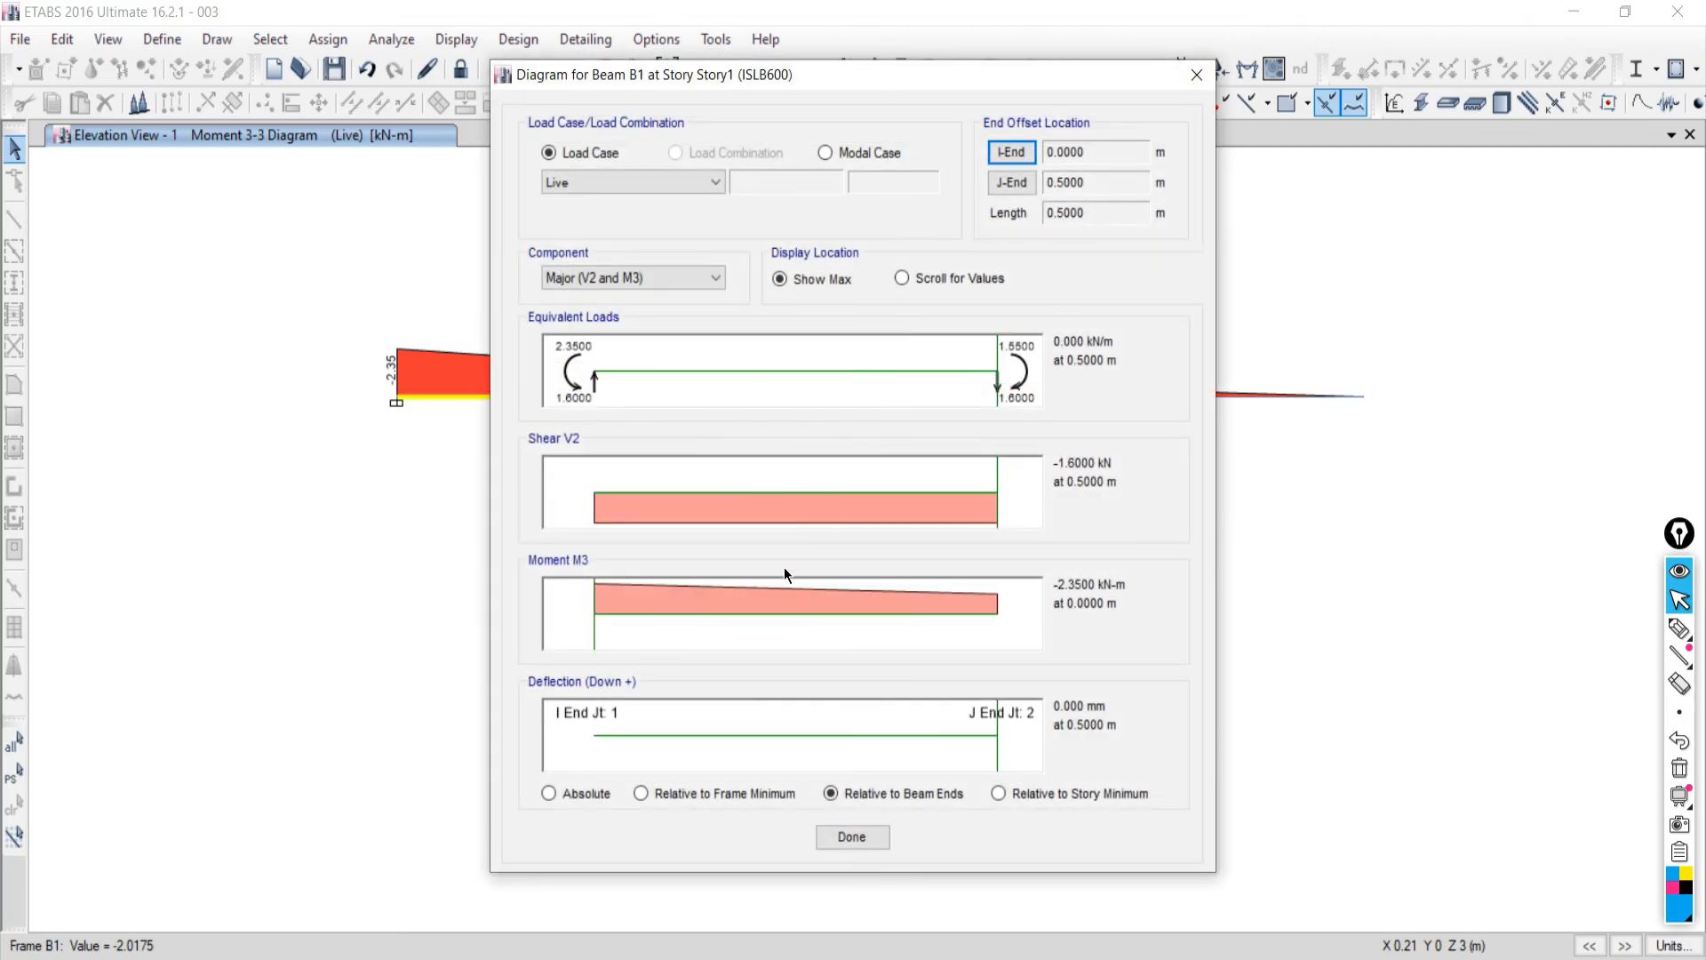
drag(1000, 79, 888, 93)
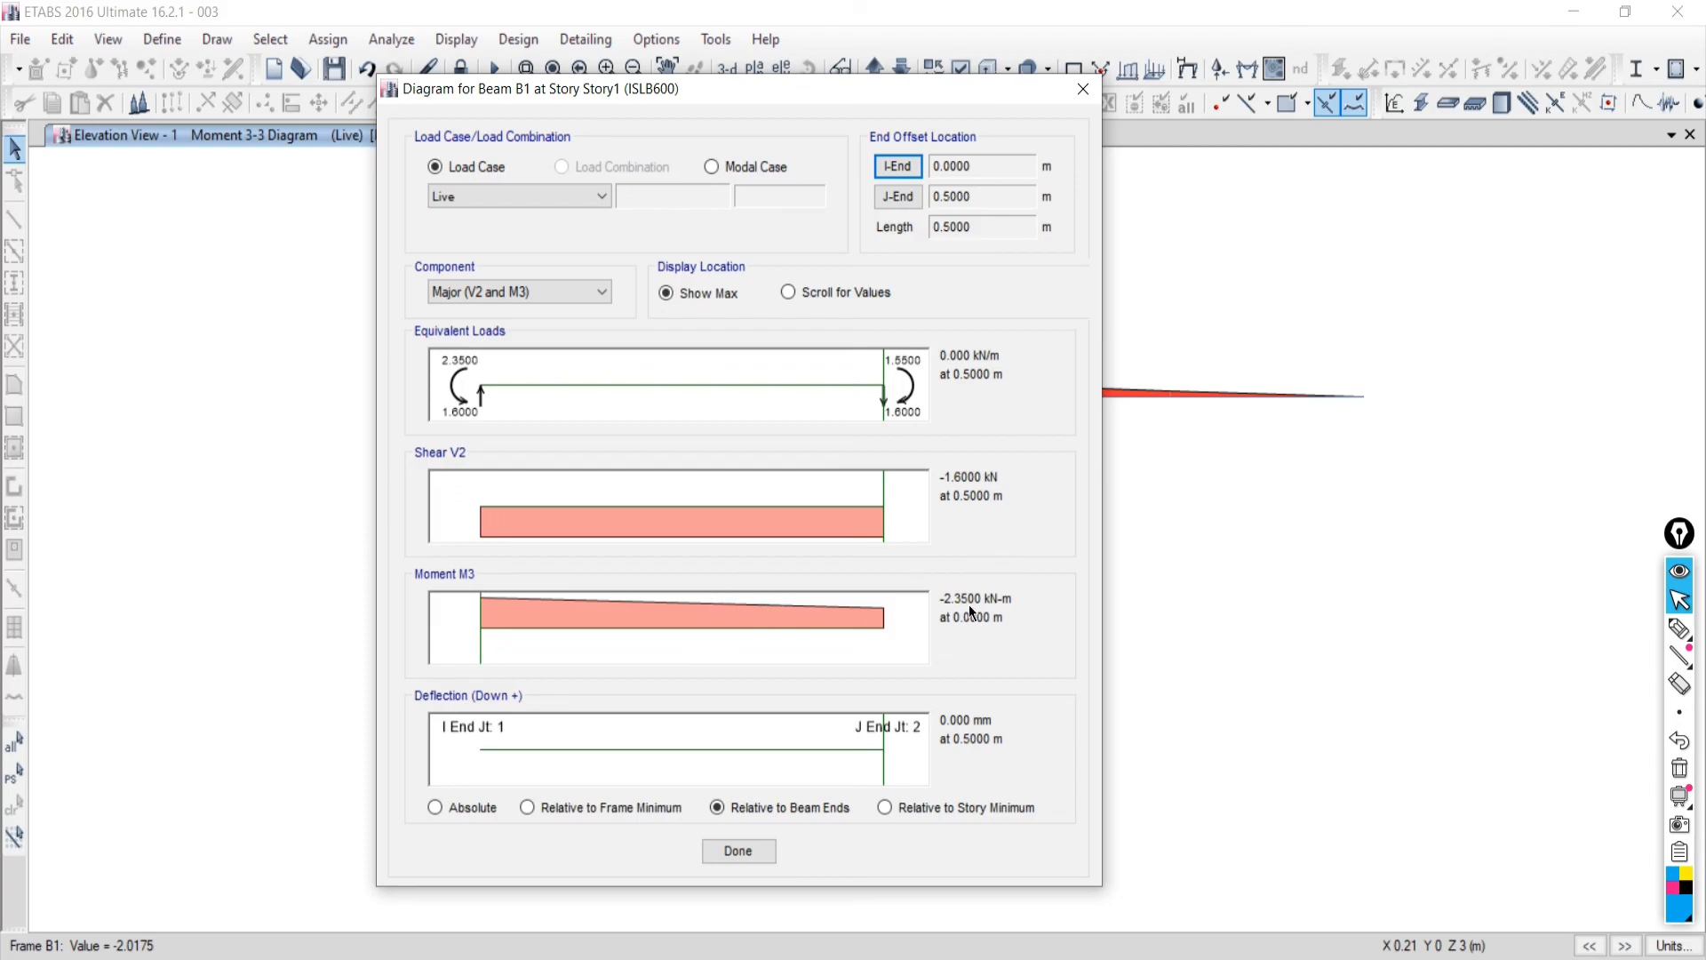
drag(482, 640, 909, 637)
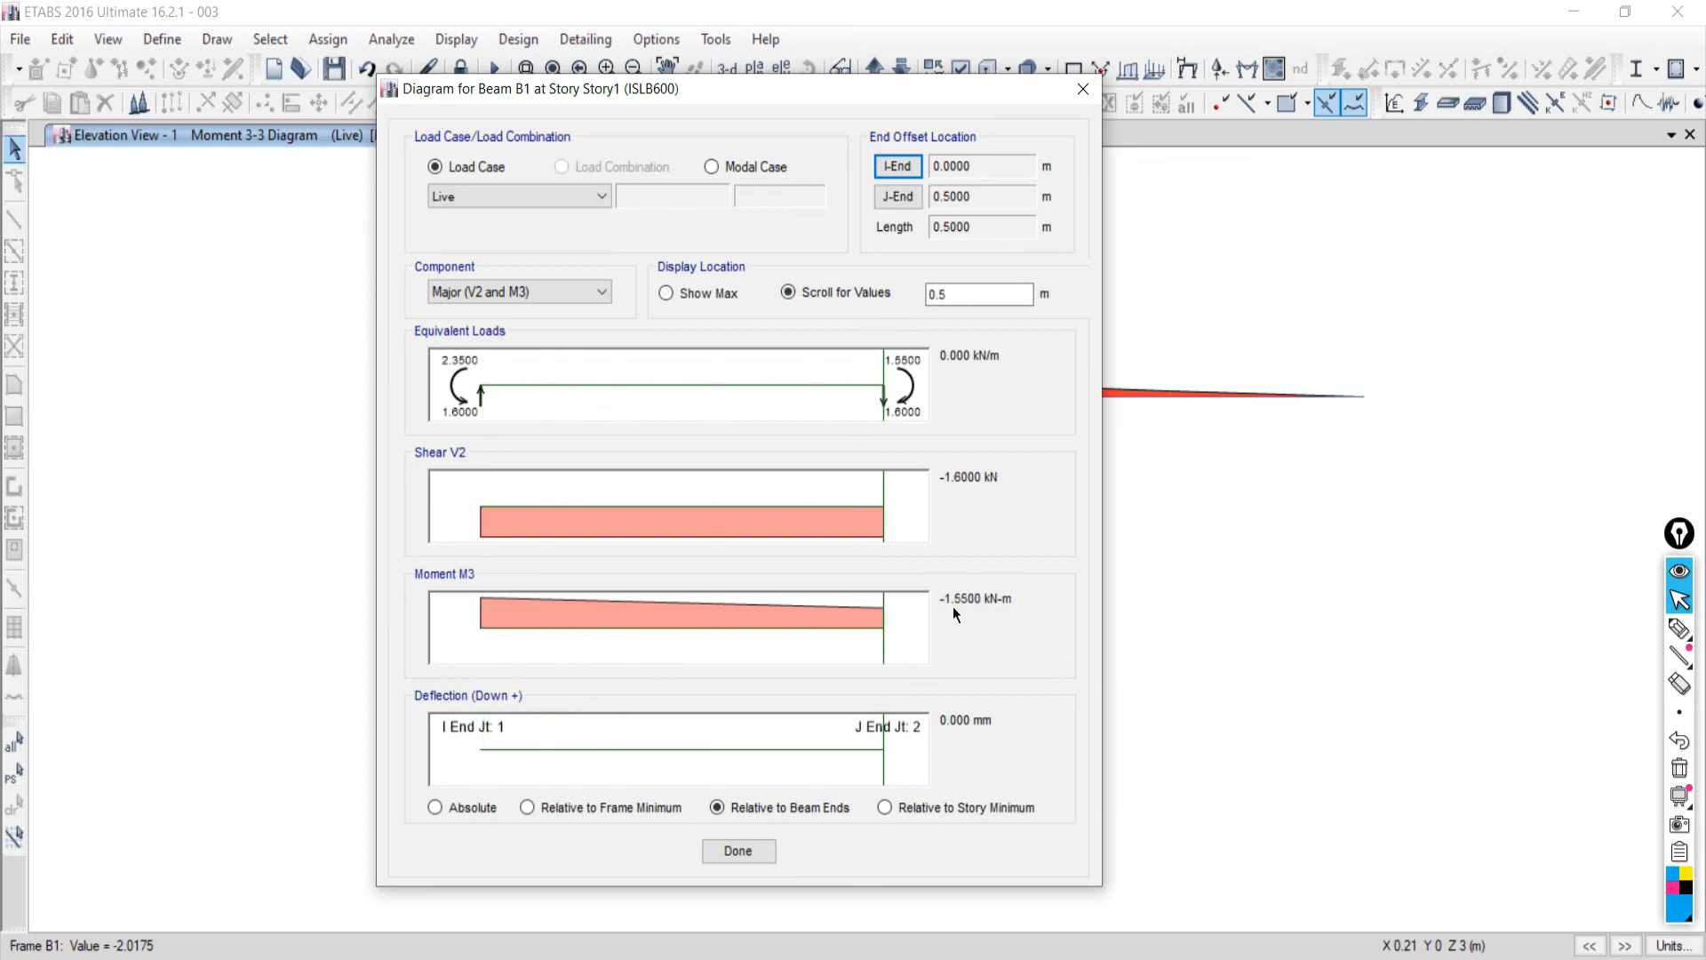
drag(643, 88, 1486, 57)
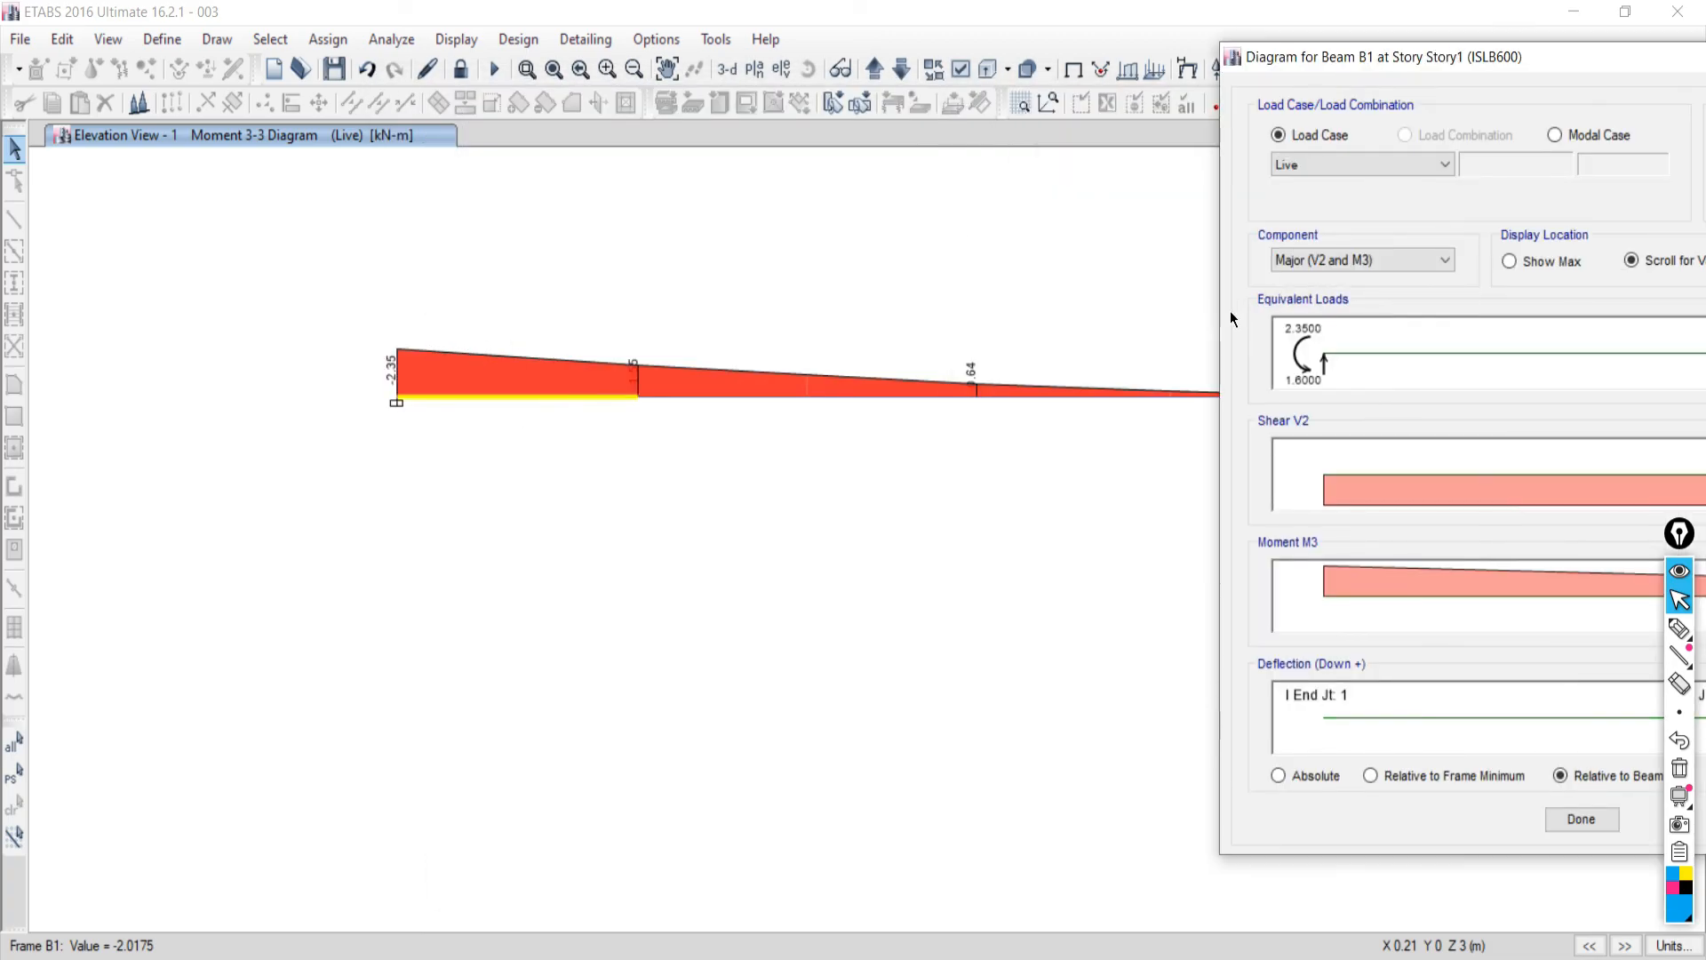
drag(1345, 73, 862, 64)
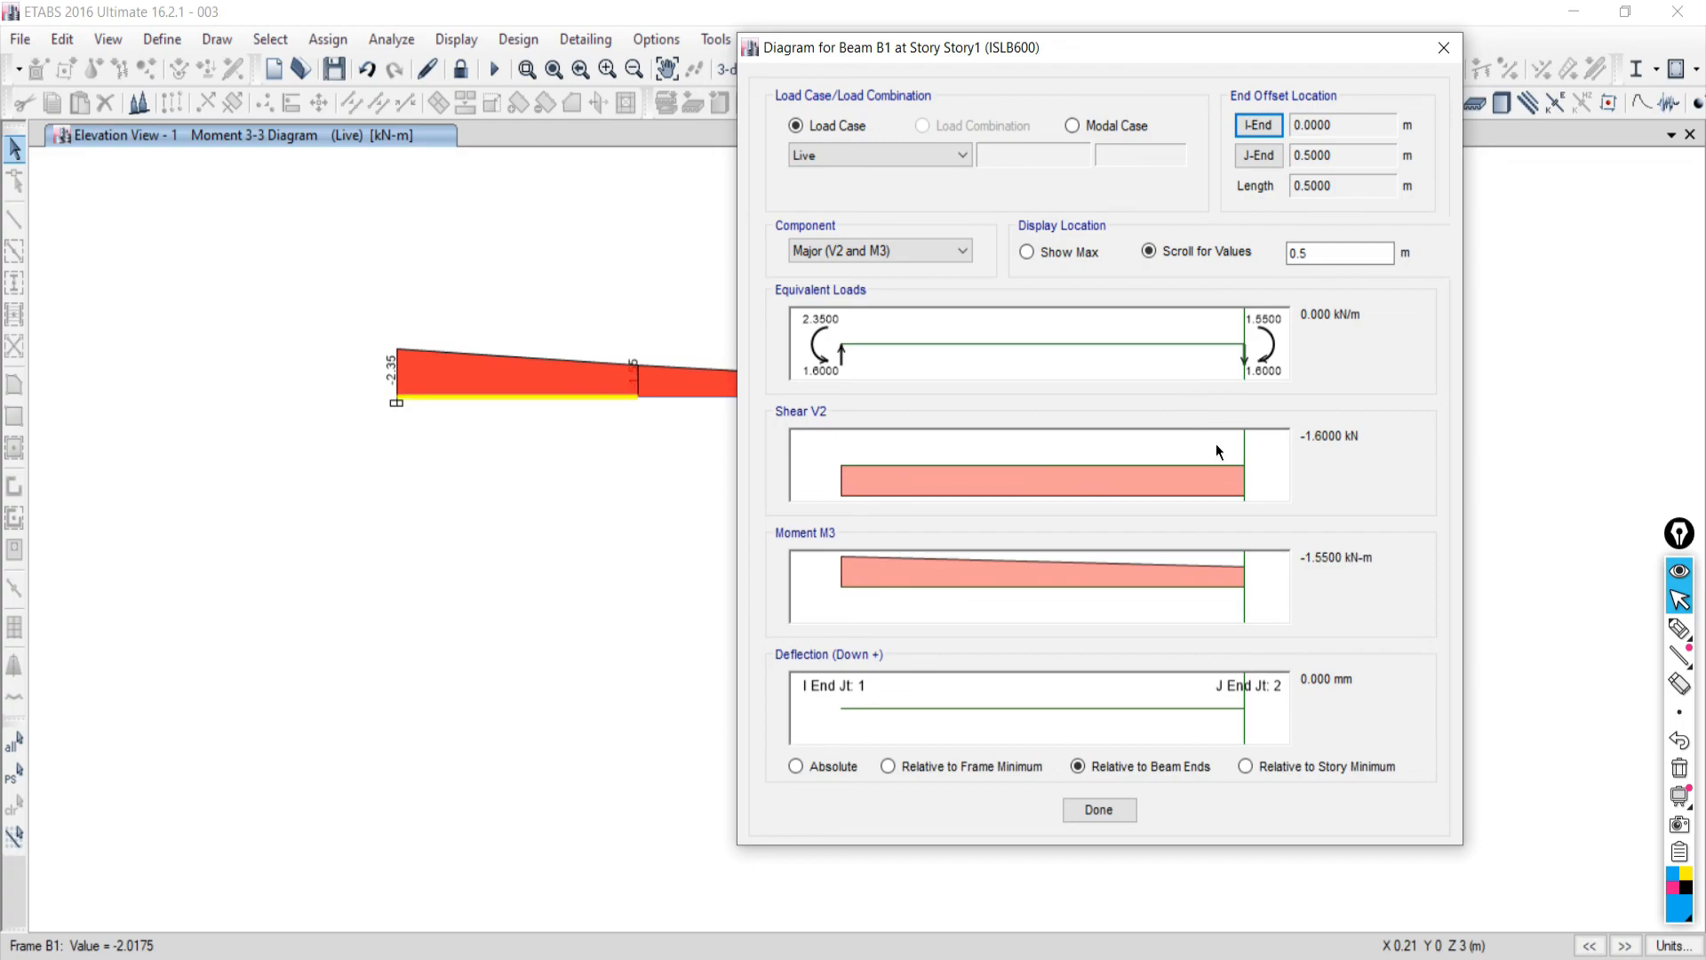
Read the shear and moment along beam segment AB at its start and at 0.25 m, and close its diagrams.
drag(1243, 472, 1050, 471)
drag(820, 464, 1117, 375)
click(1303, 252)
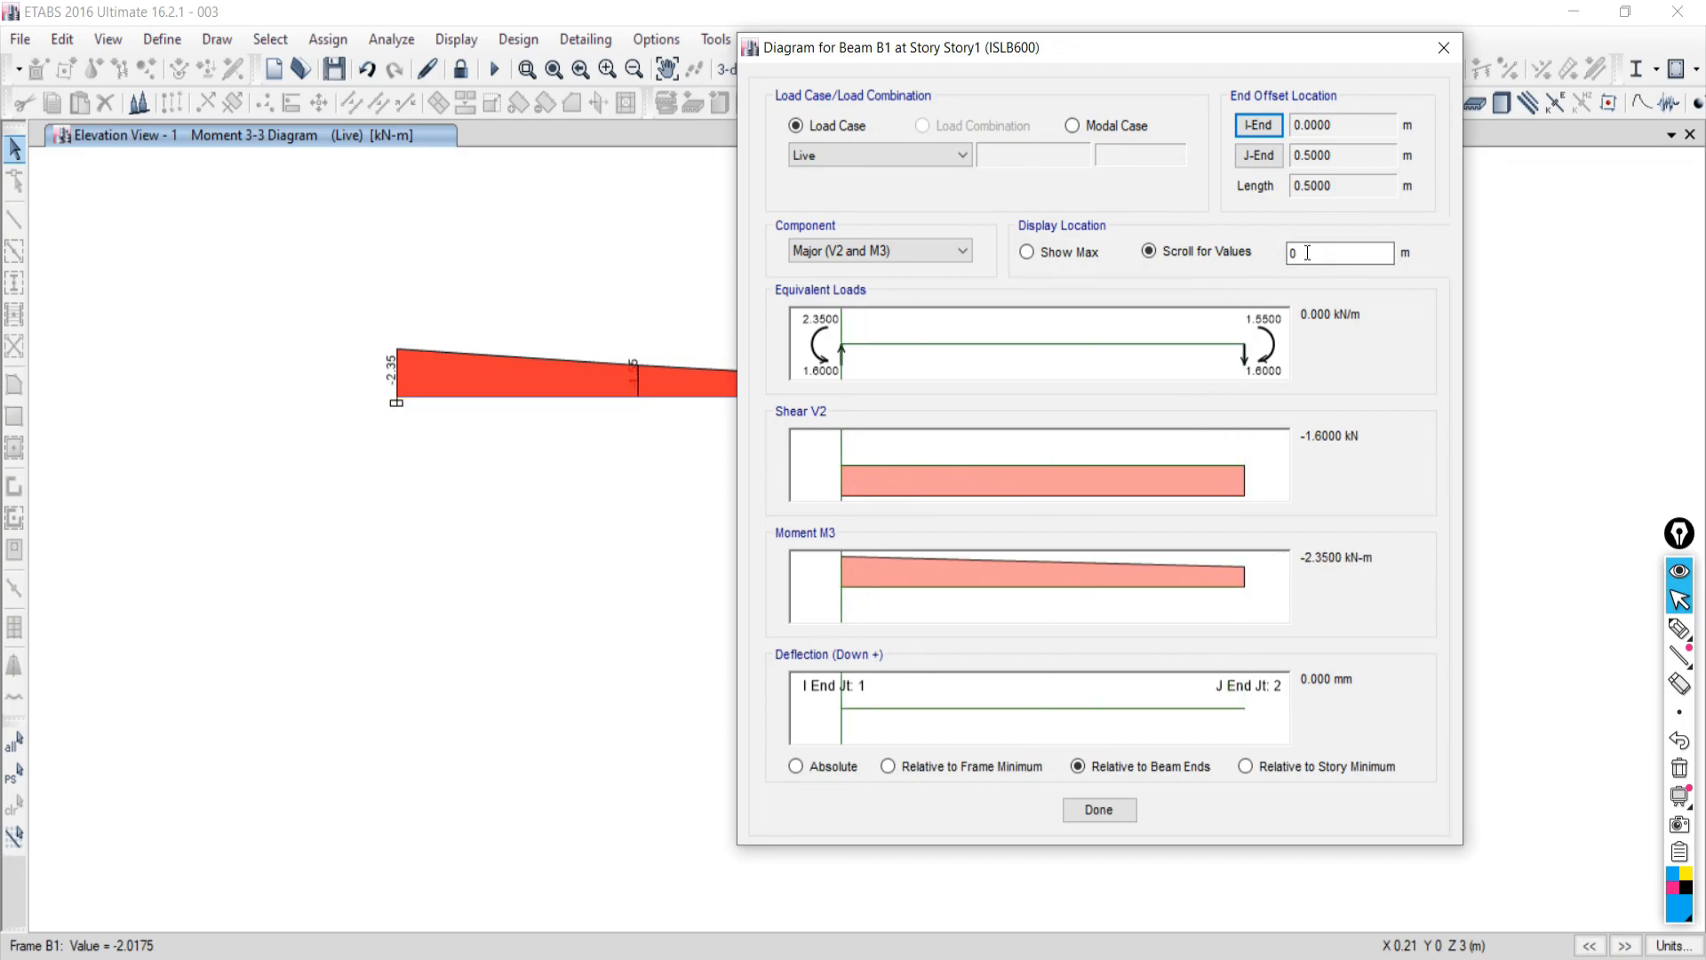
double_click(1303, 252)
text(0.25)
key(Tab)
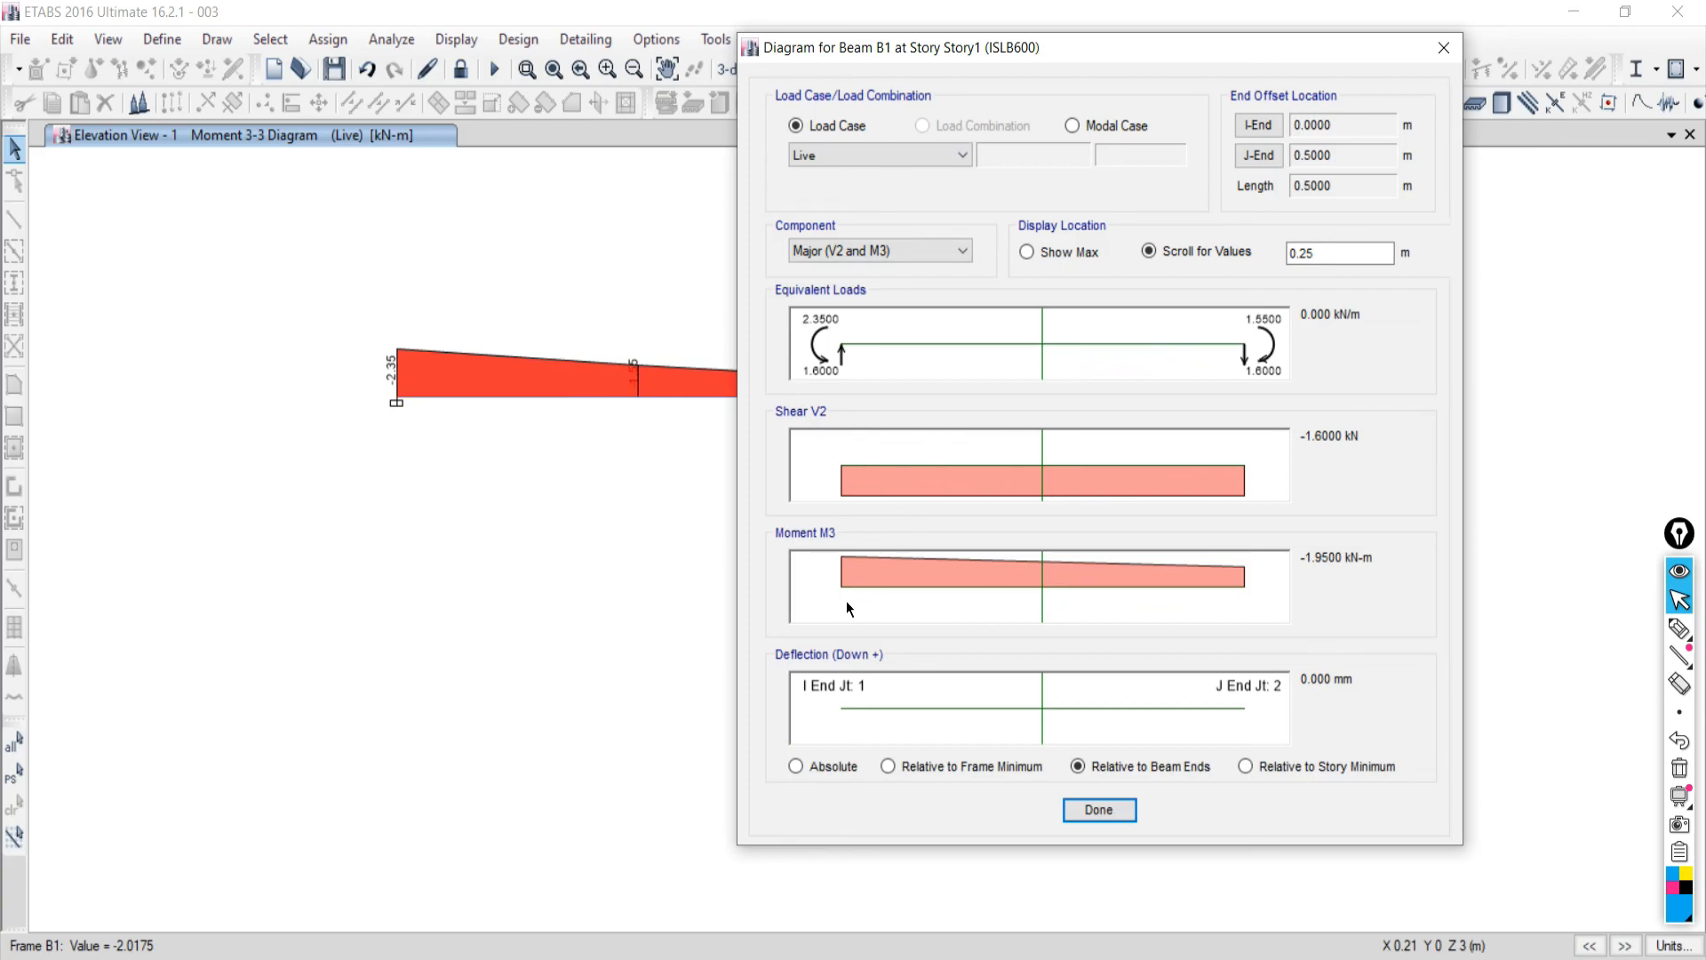
click(1109, 816)
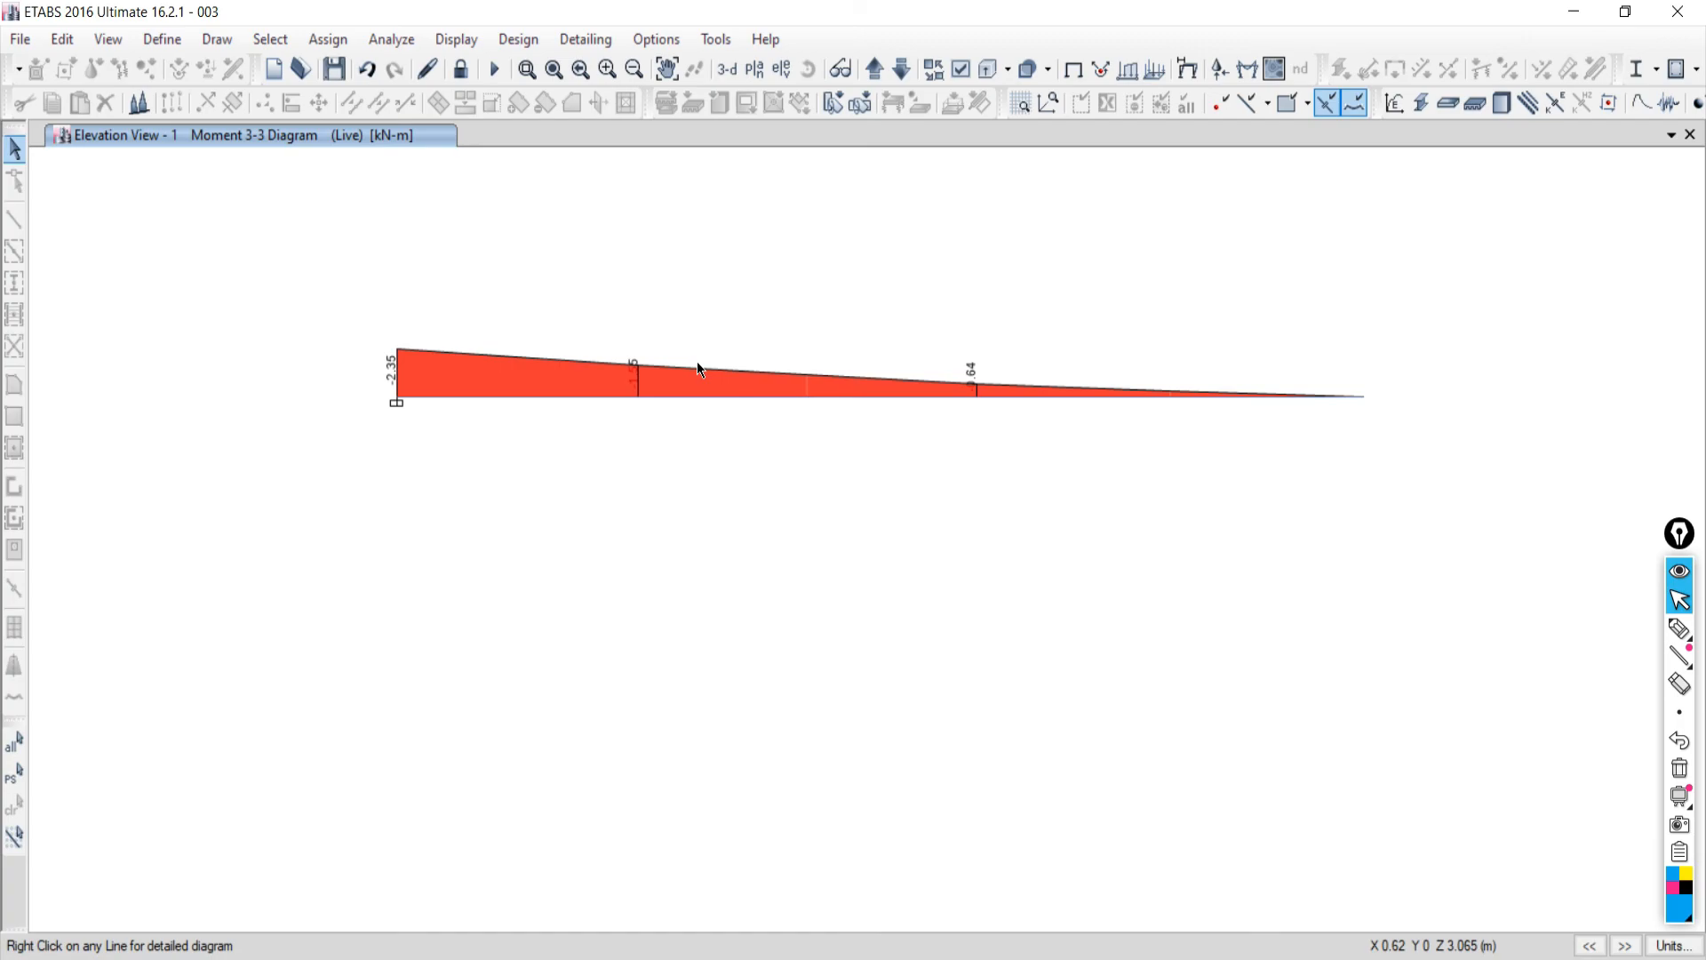
Open the detailed Live diagrams of the middle beam segment and read the shear and moment at both ends.
click(502, 397)
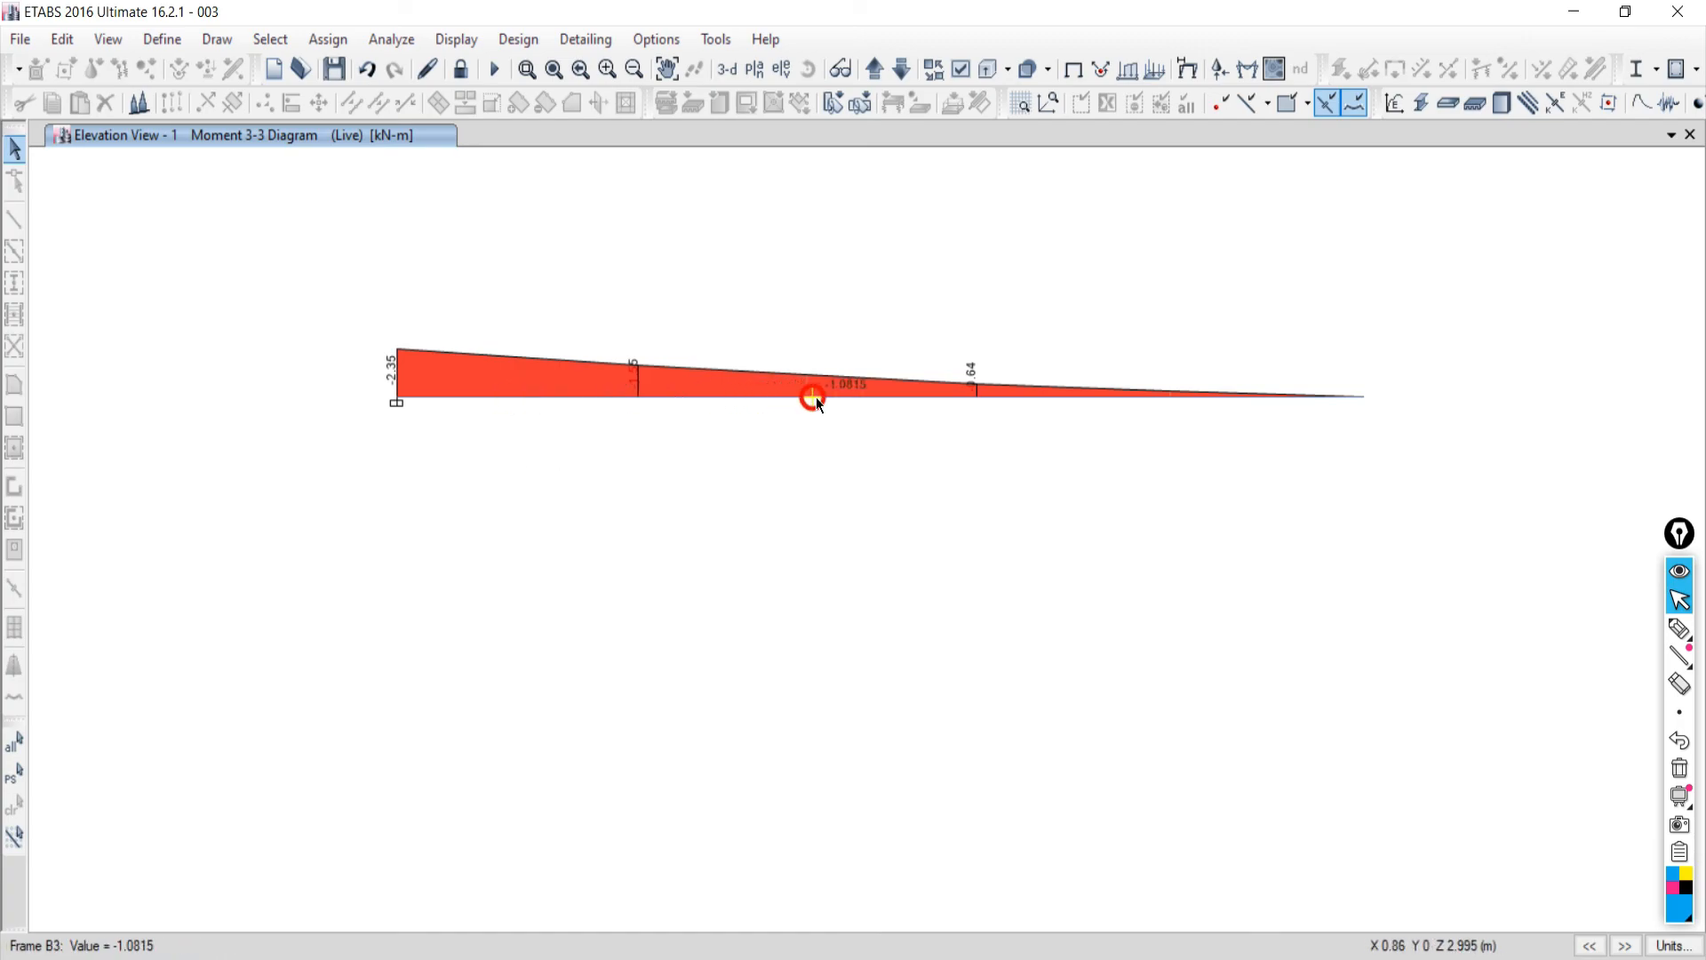
right_click(782, 397)
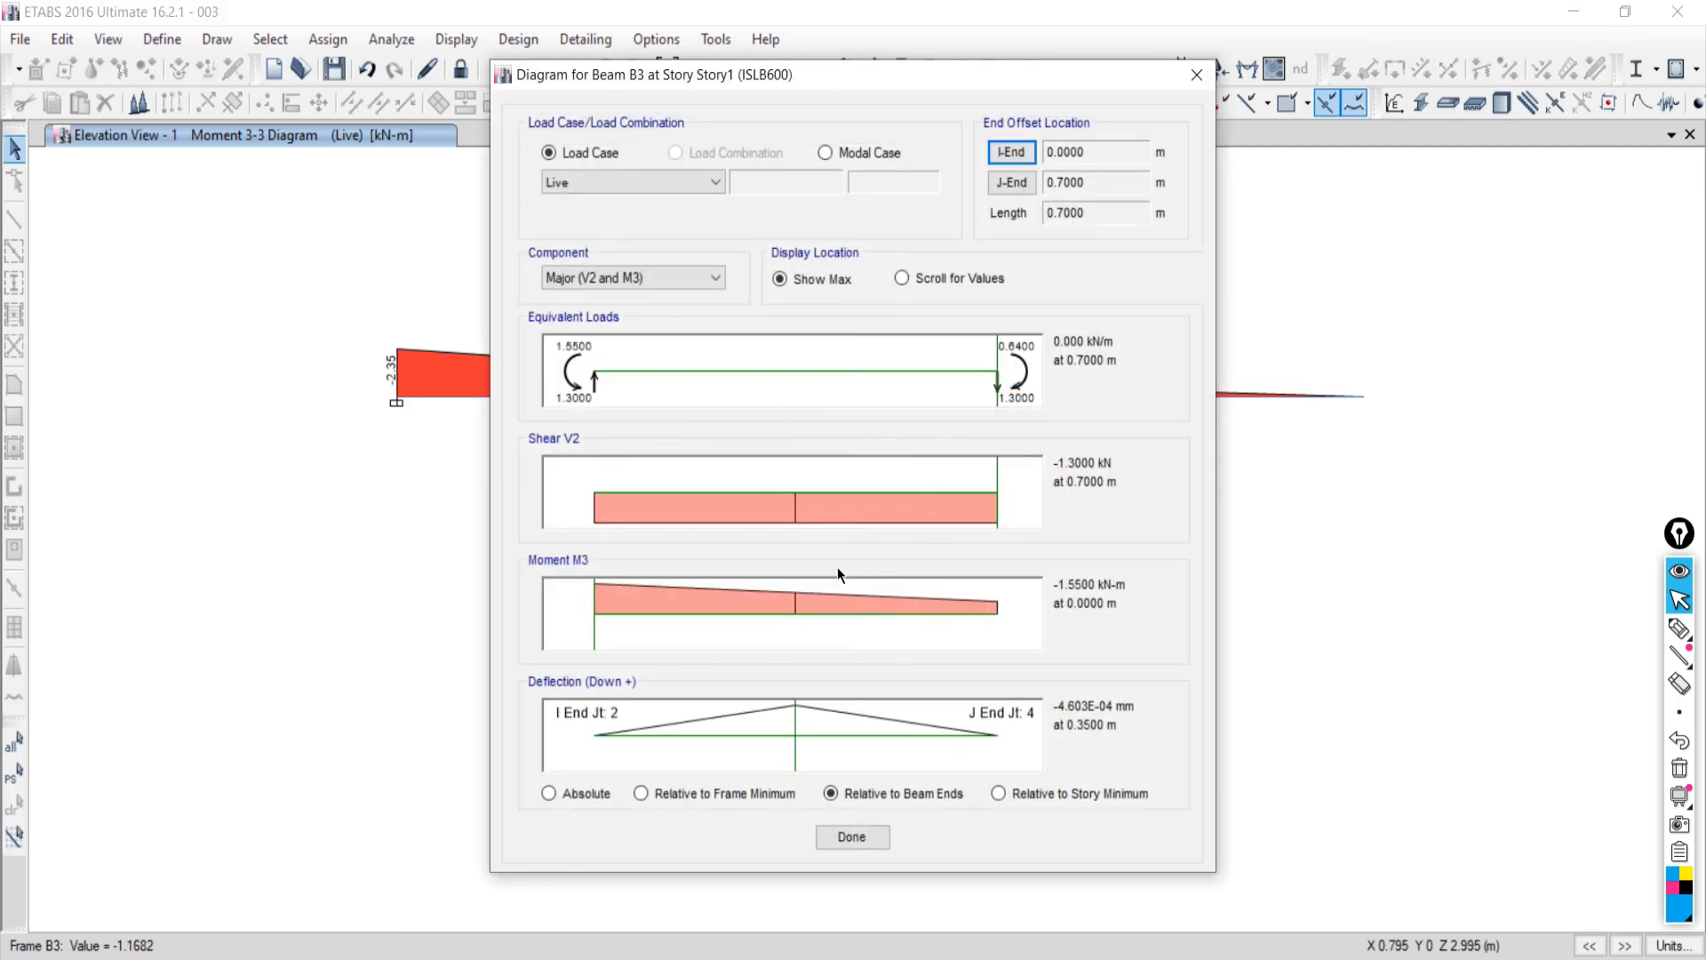
drag(997, 473, 686, 521)
drag(945, 638, 486, 650)
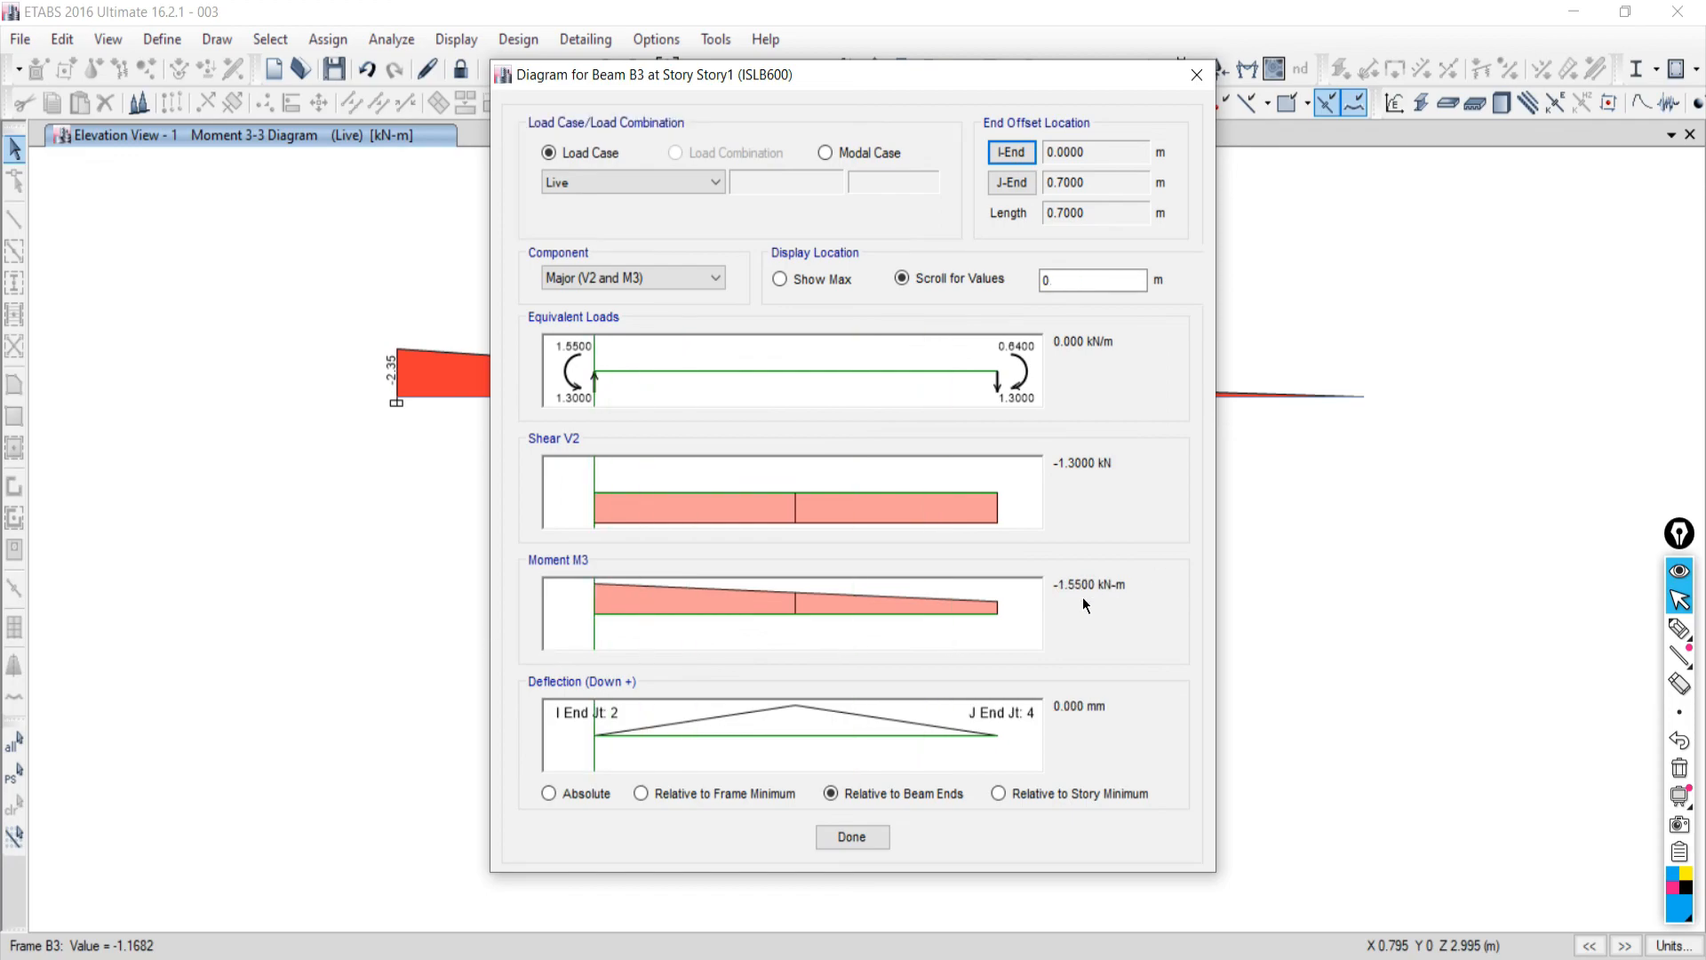
drag(638, 631, 1098, 632)
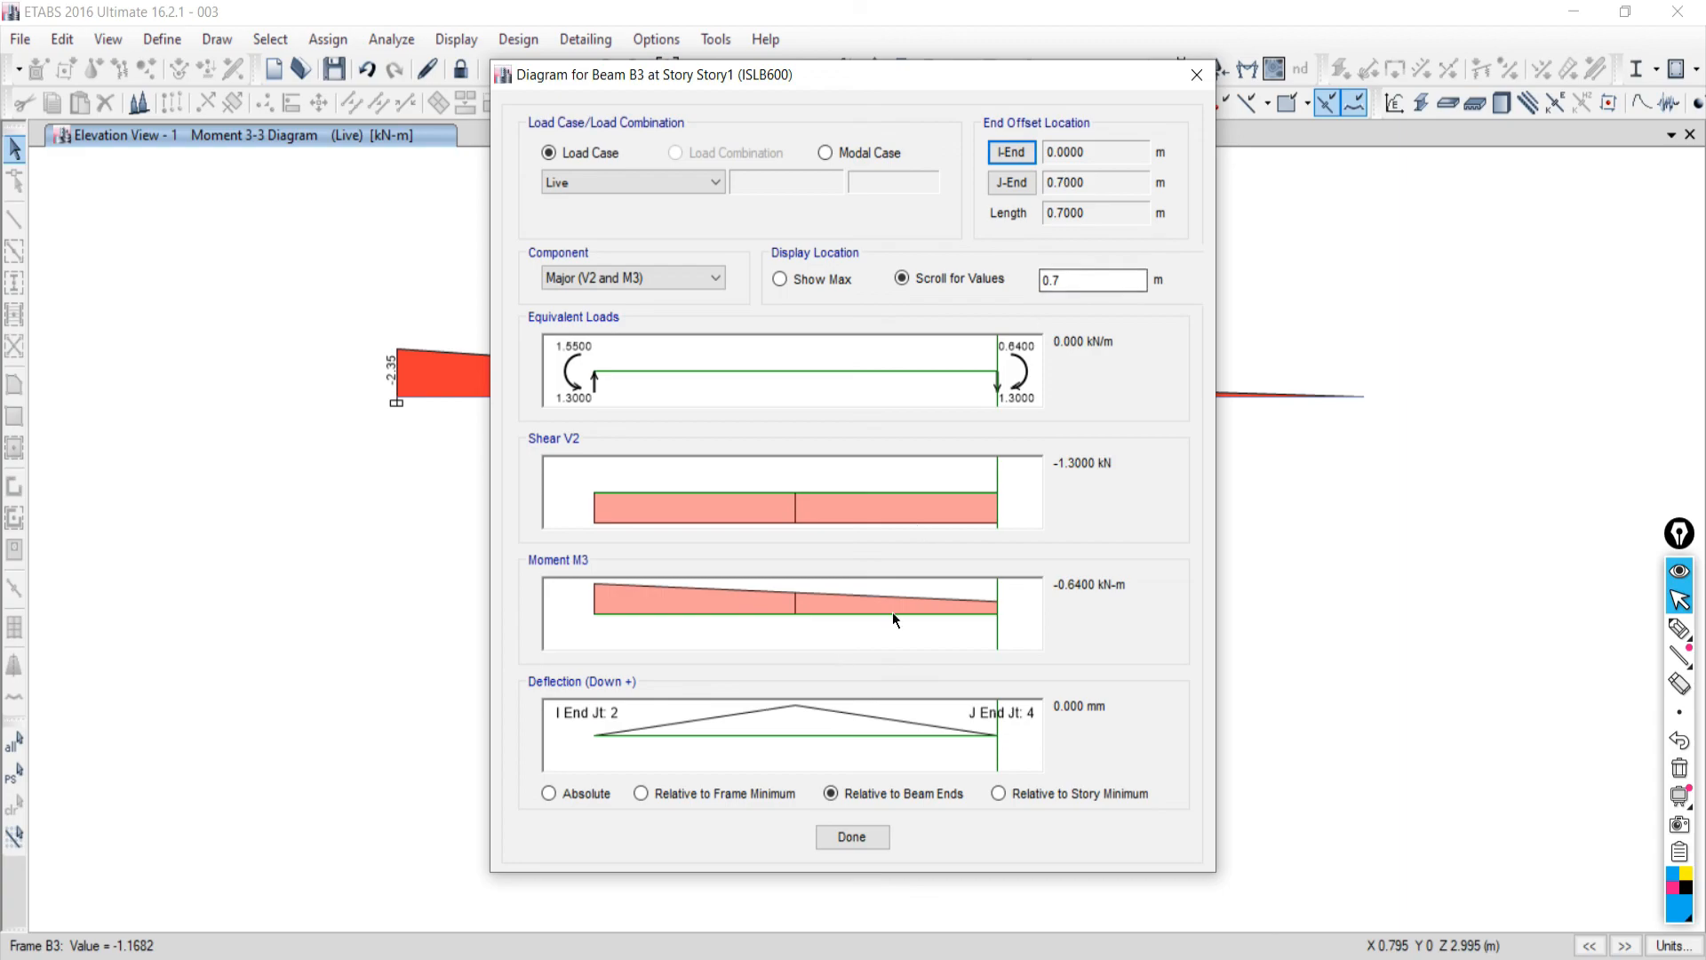
Read the middle segment's shear and moment at 0.35 m and close its diagrams.
drag(1076, 280, 977, 280)
text(0.35)
key(Return)
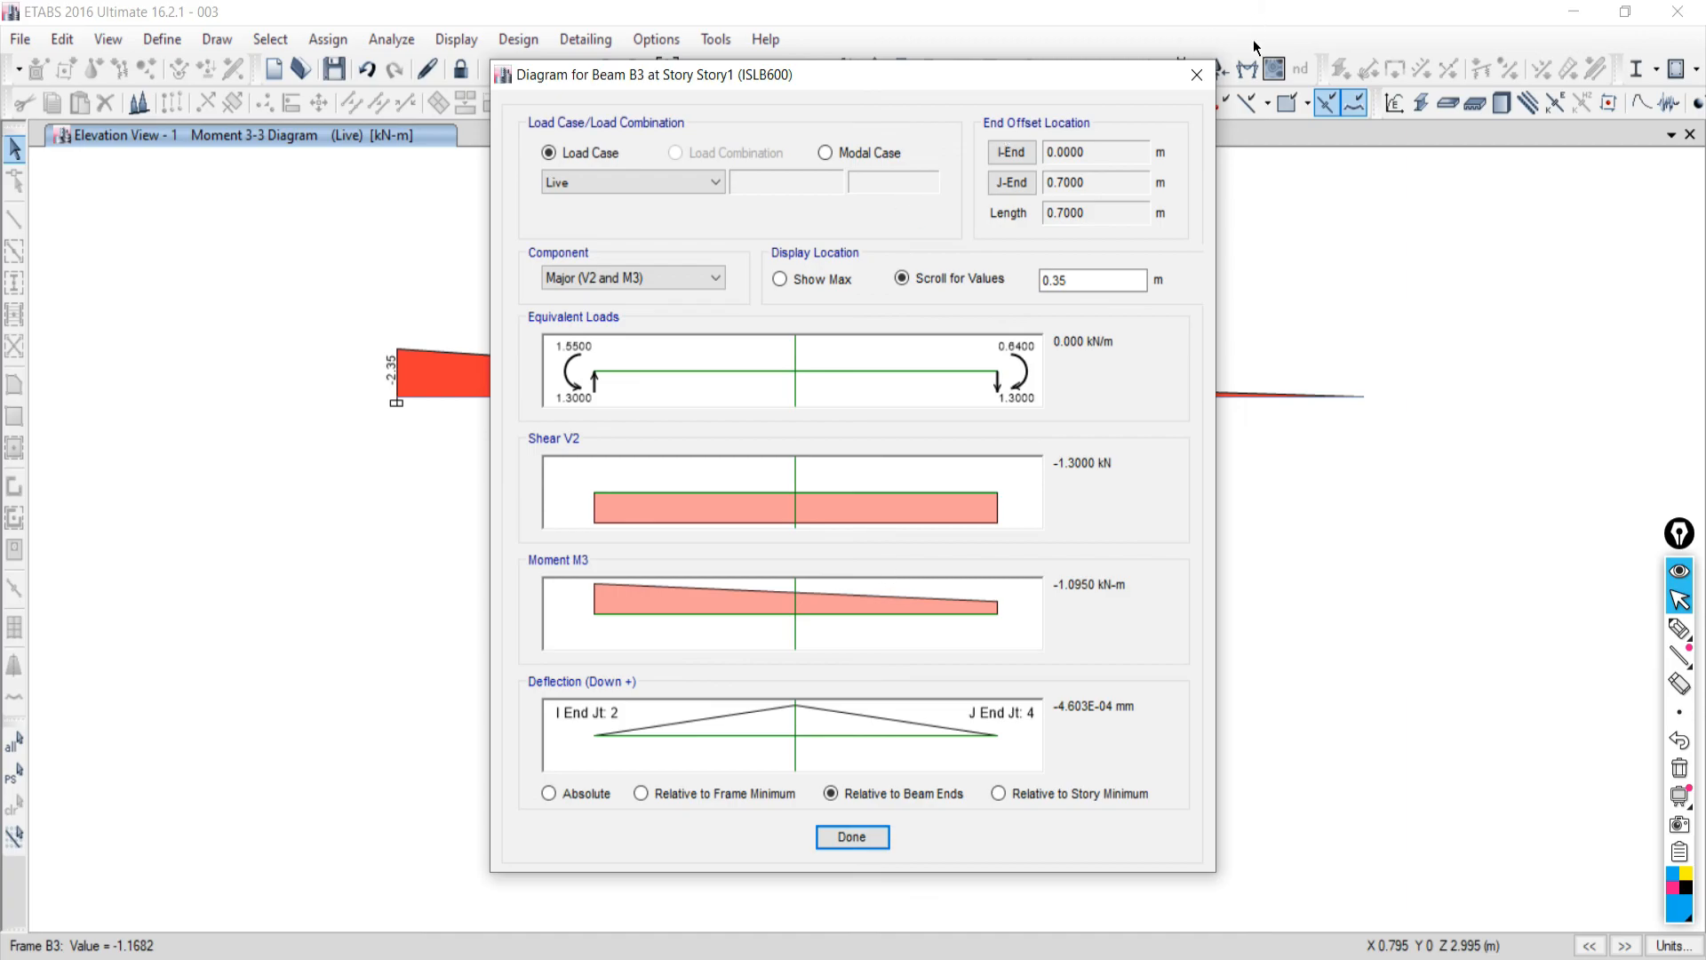
click(1199, 76)
scroll(881, 472, down, 3)
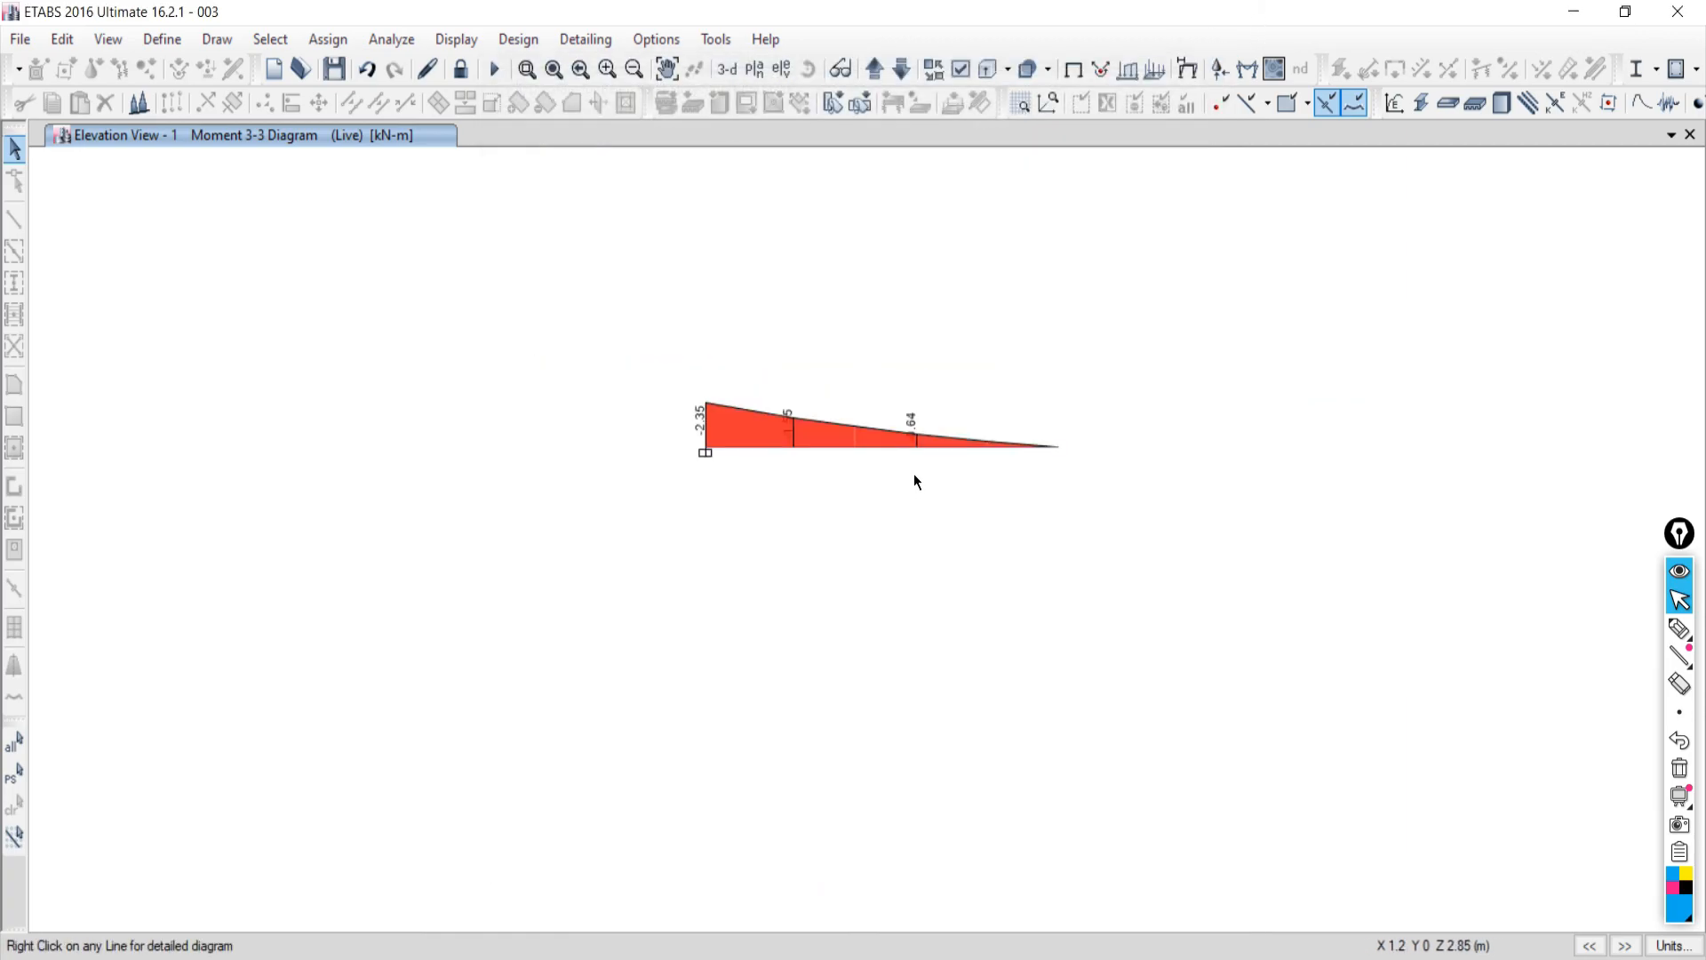
scroll(915, 480, up, 3)
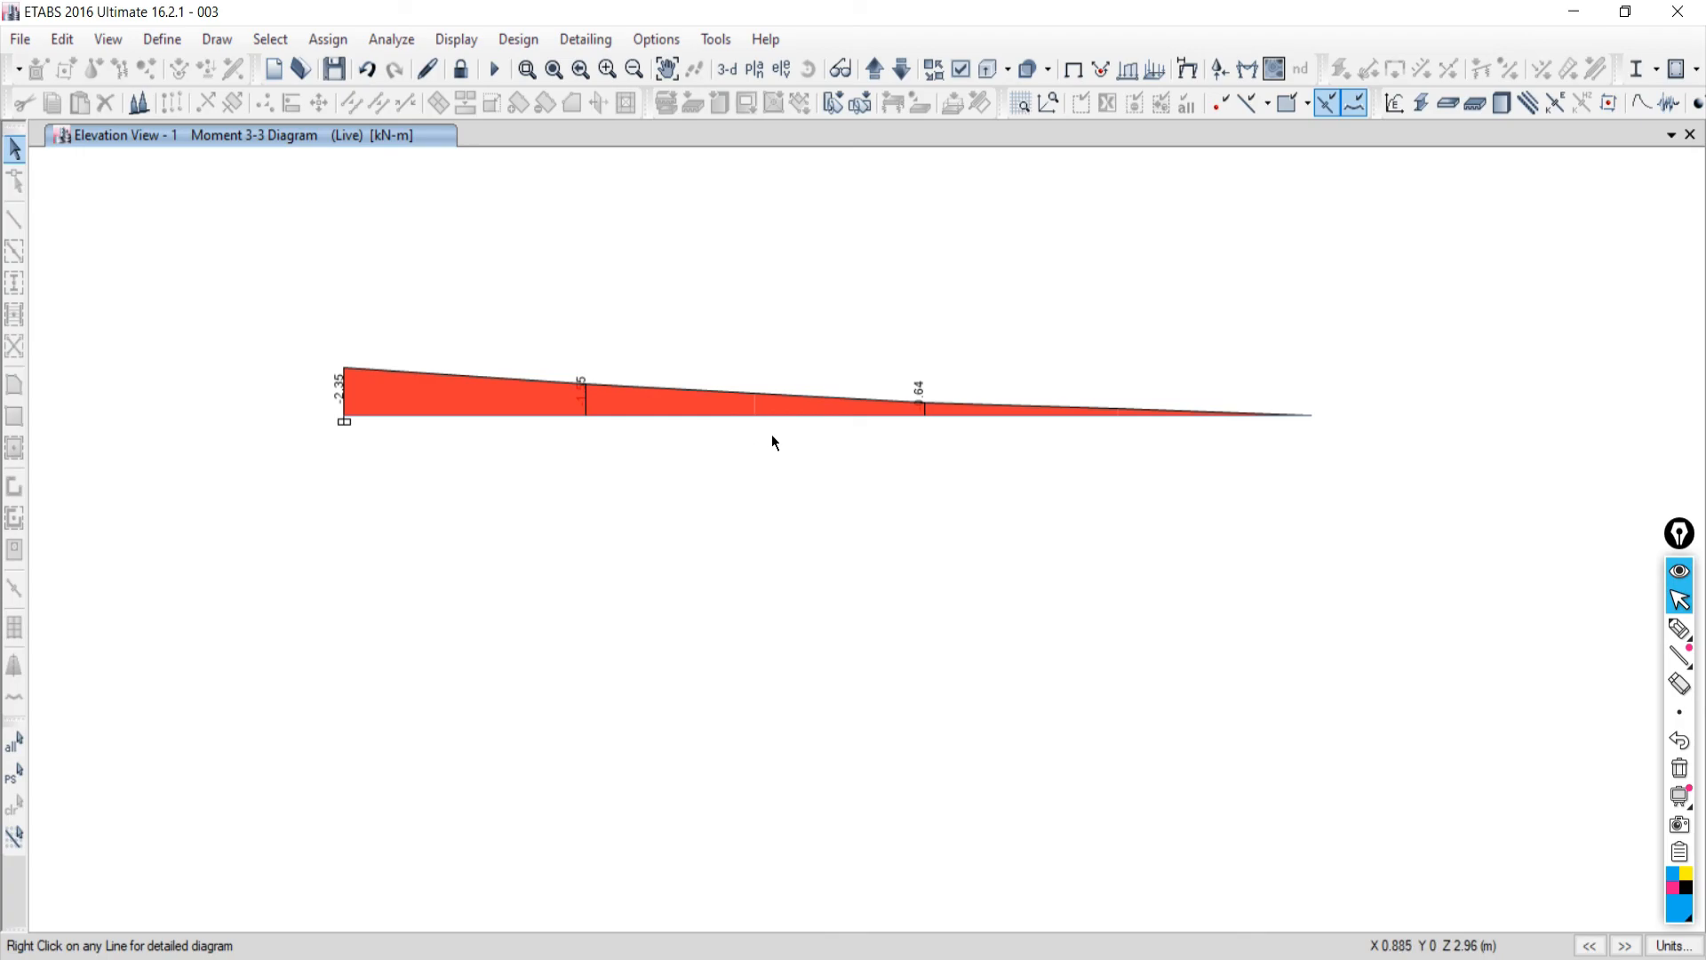
scroll(799, 442, down, 3)
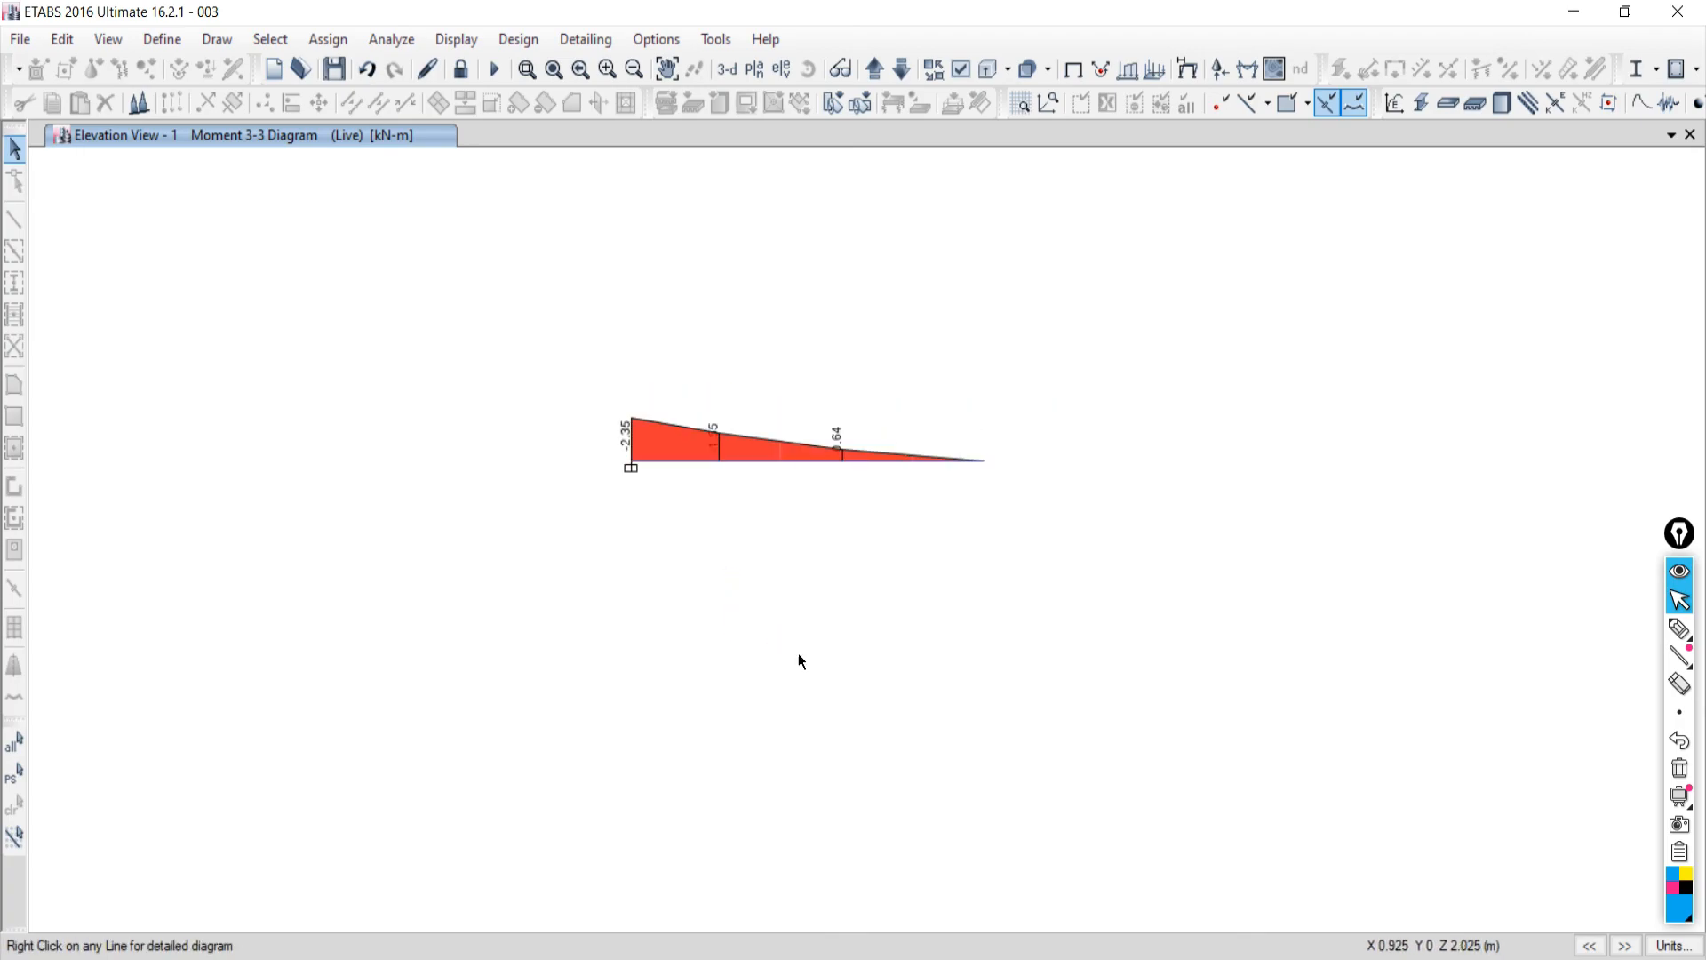
key(alt+Tab)
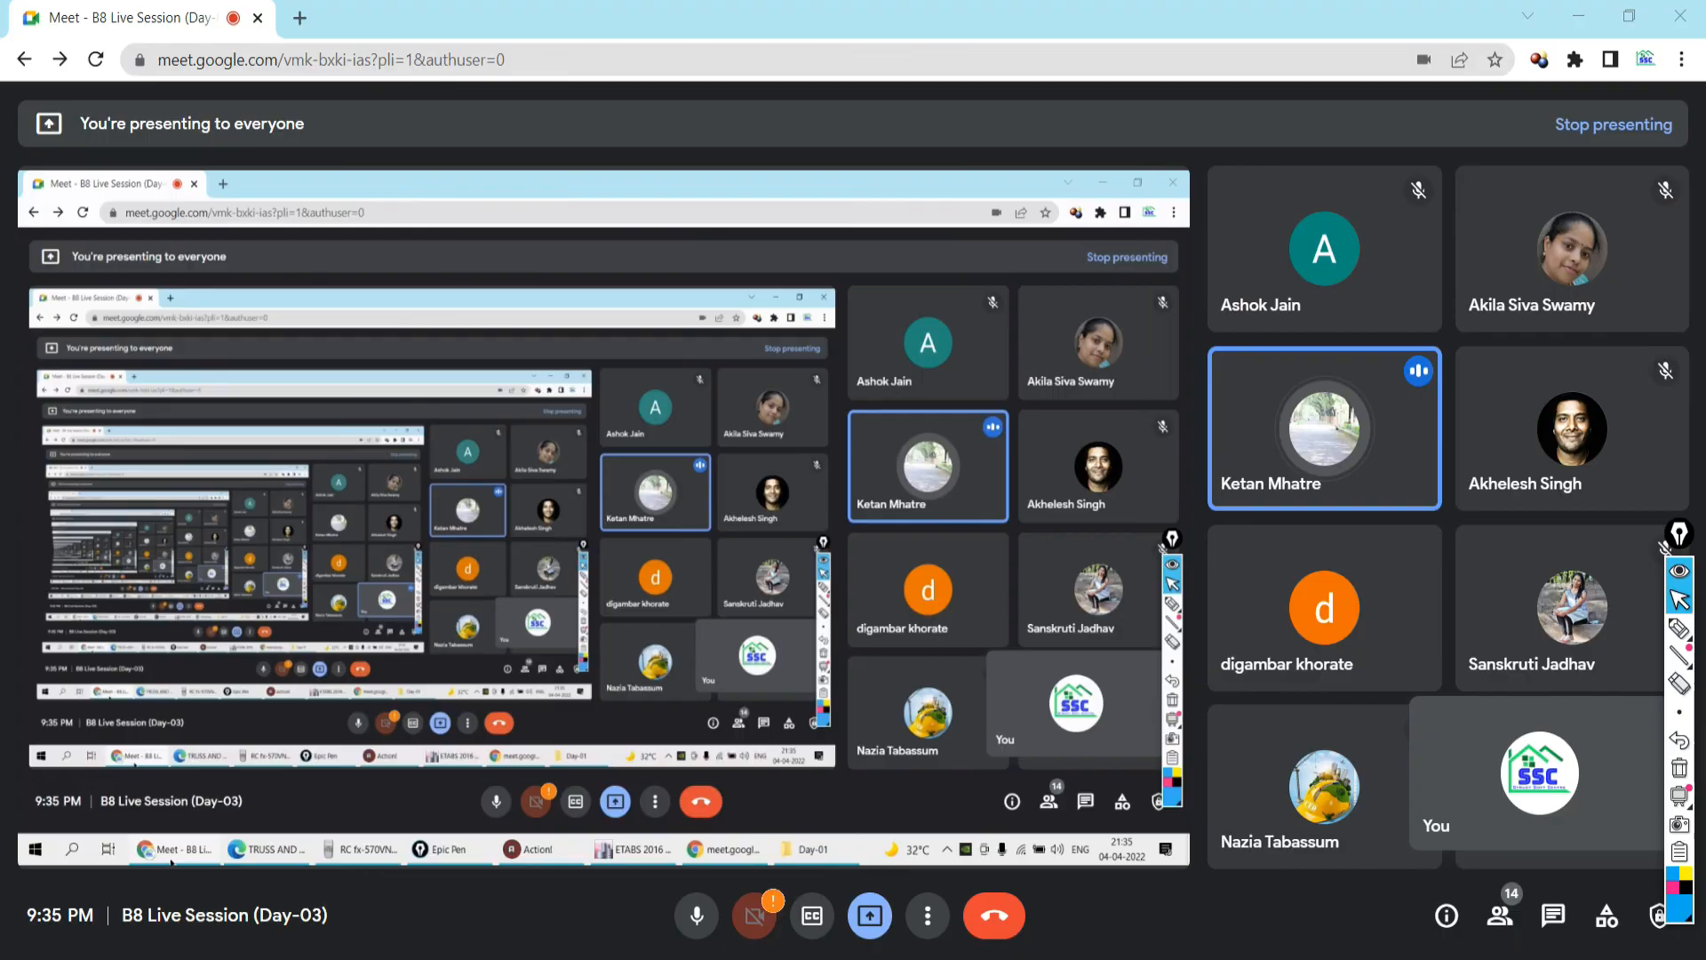
key(alt+Tab)
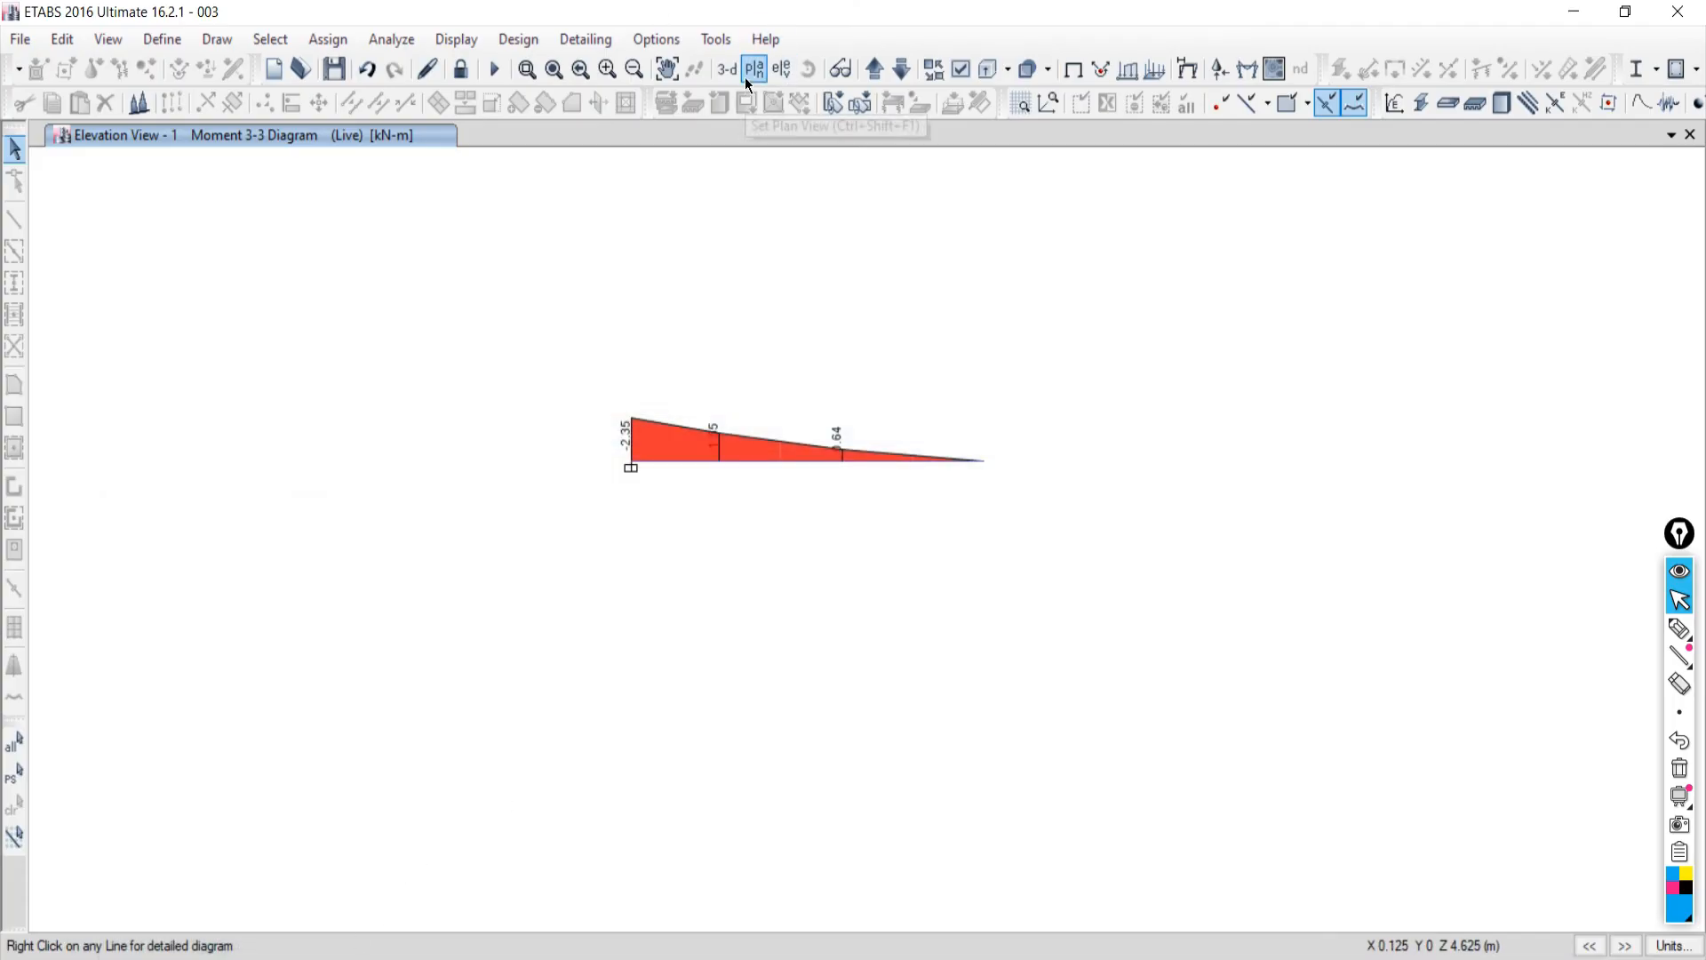
Replace the moment diagram with the undeformed shape in the elevation view and unlock the model for editing.
click(1079, 70)
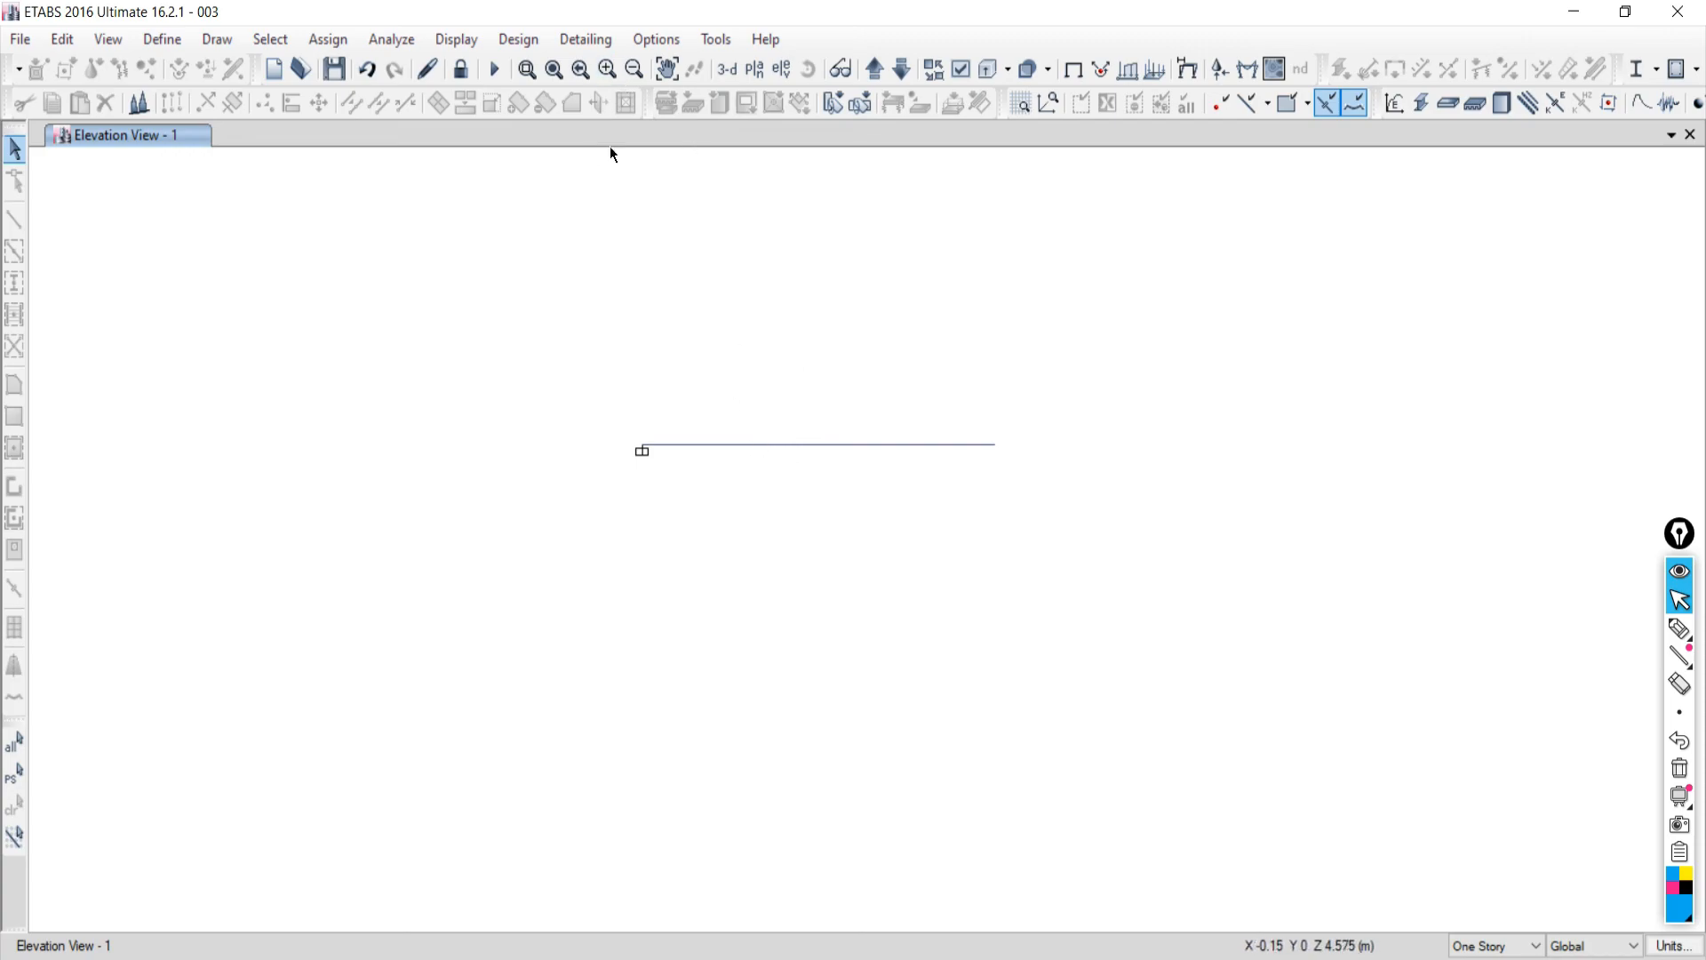
click(460, 69)
click(883, 574)
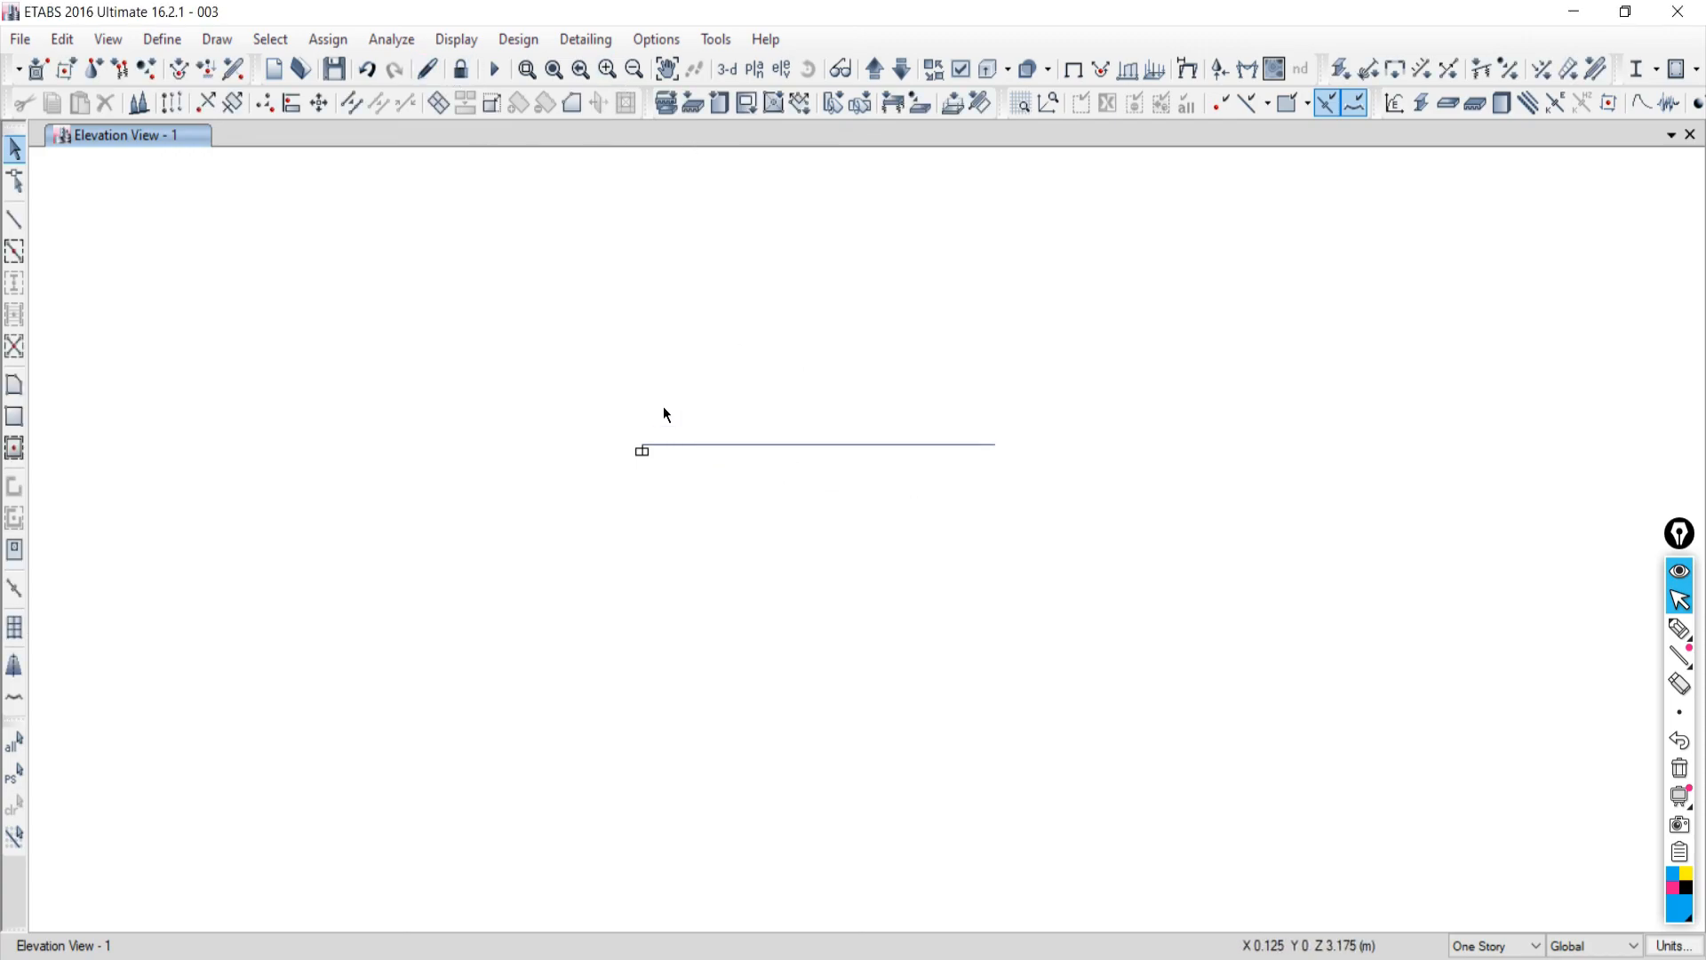
Select the three beam segments and the joint between the first two, and clear the selection.
click(818, 443)
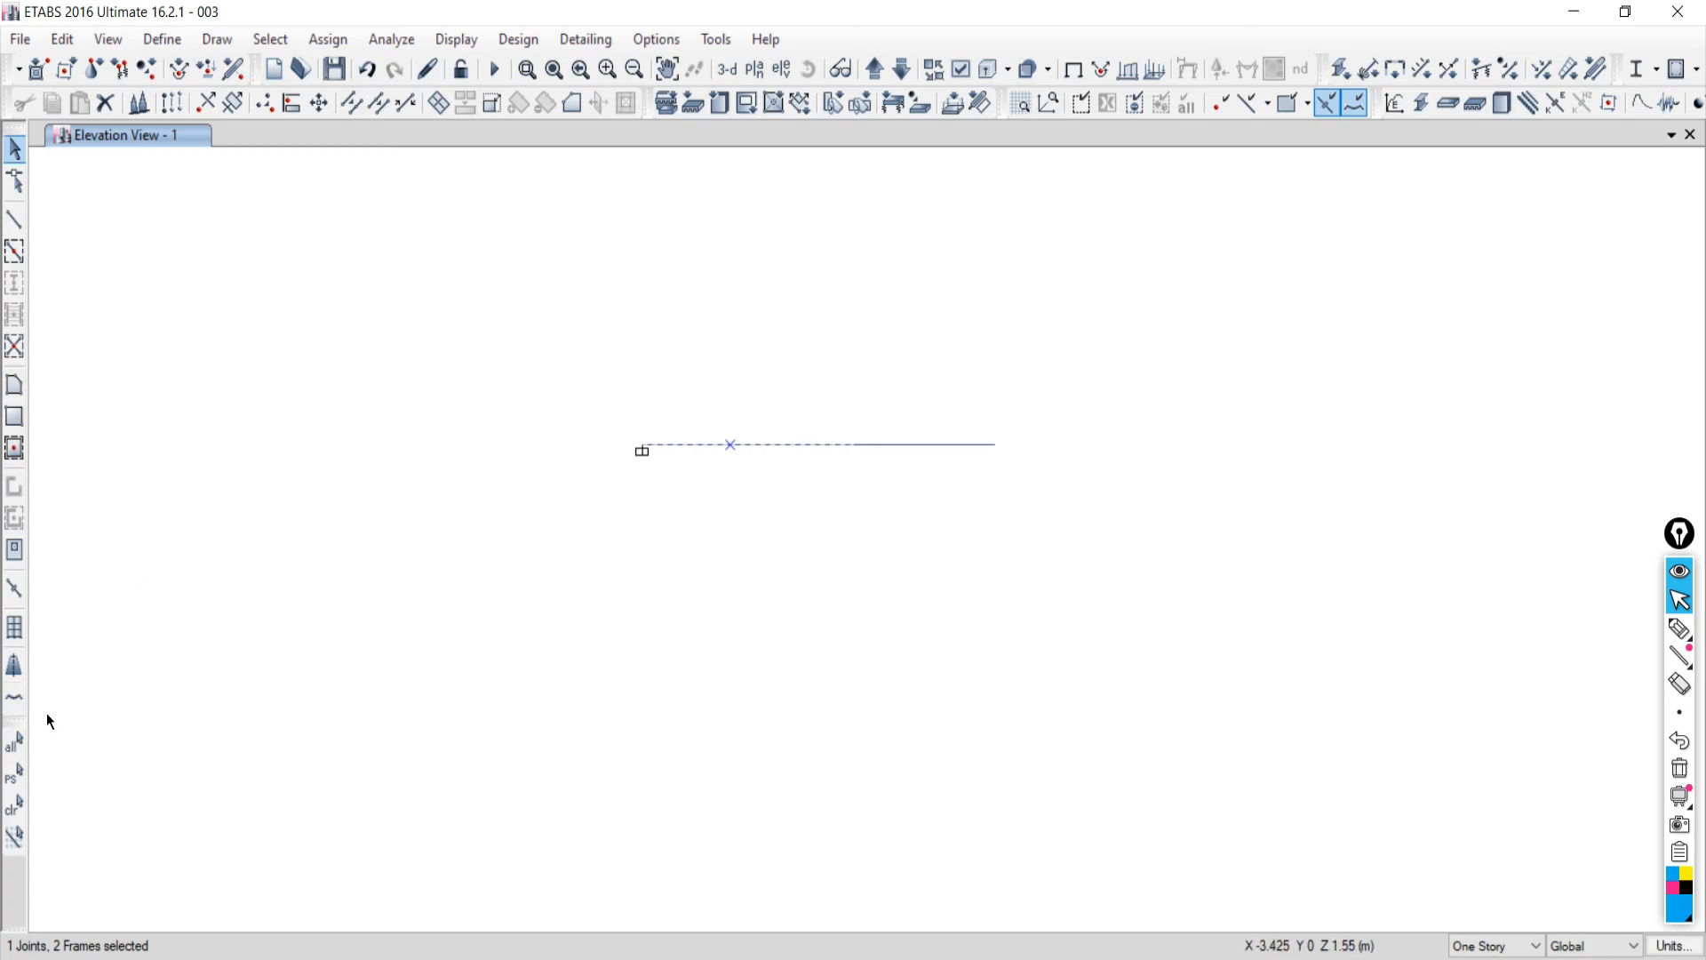
click(12, 825)
scroll(785, 477, up, 4)
middle_drag(786, 478, 737, 660)
click(662, 566)
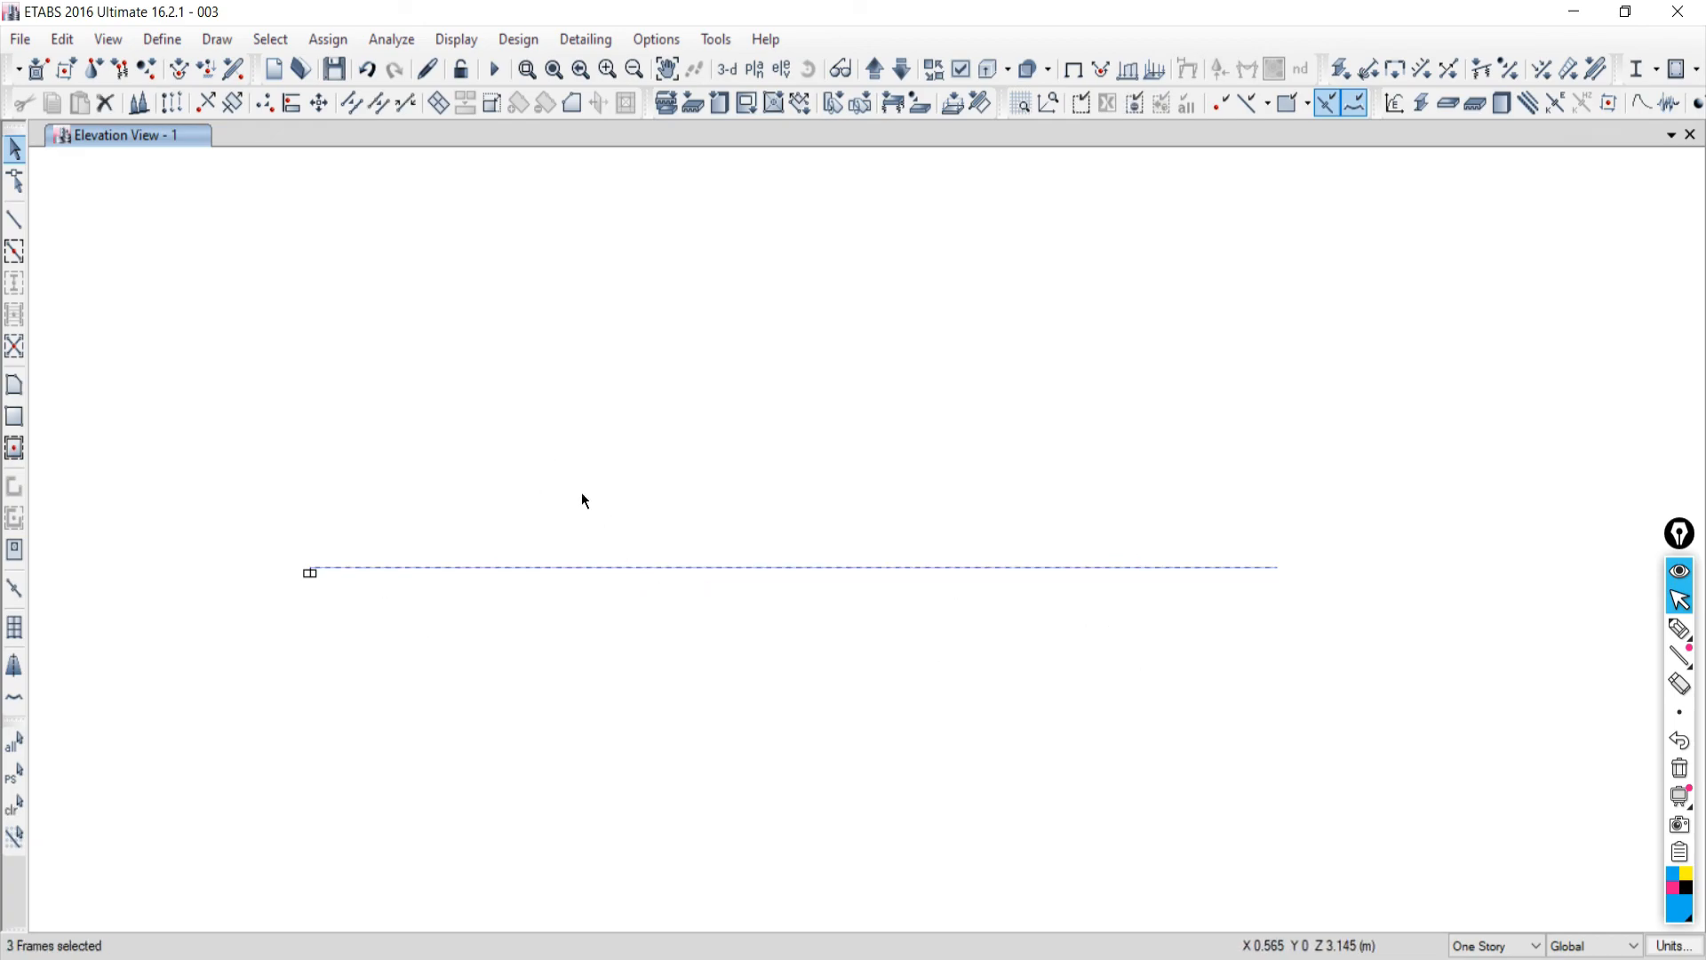
drag(656, 597, 655, 597)
drag(549, 528, 613, 592)
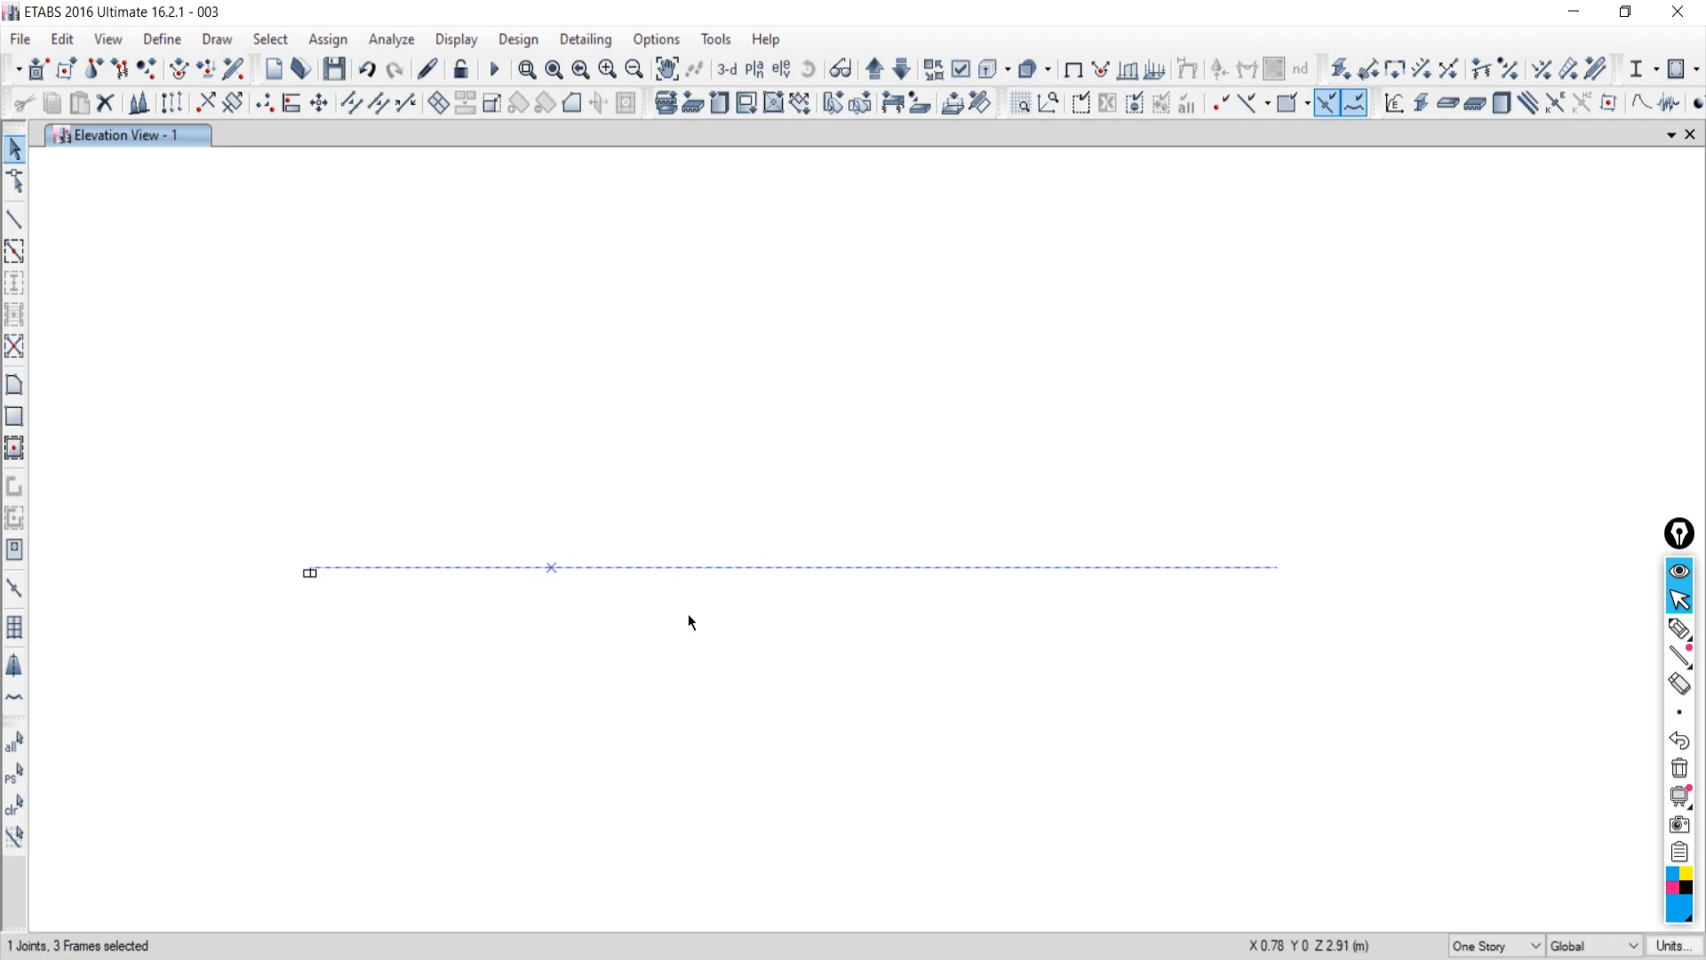
click(14, 805)
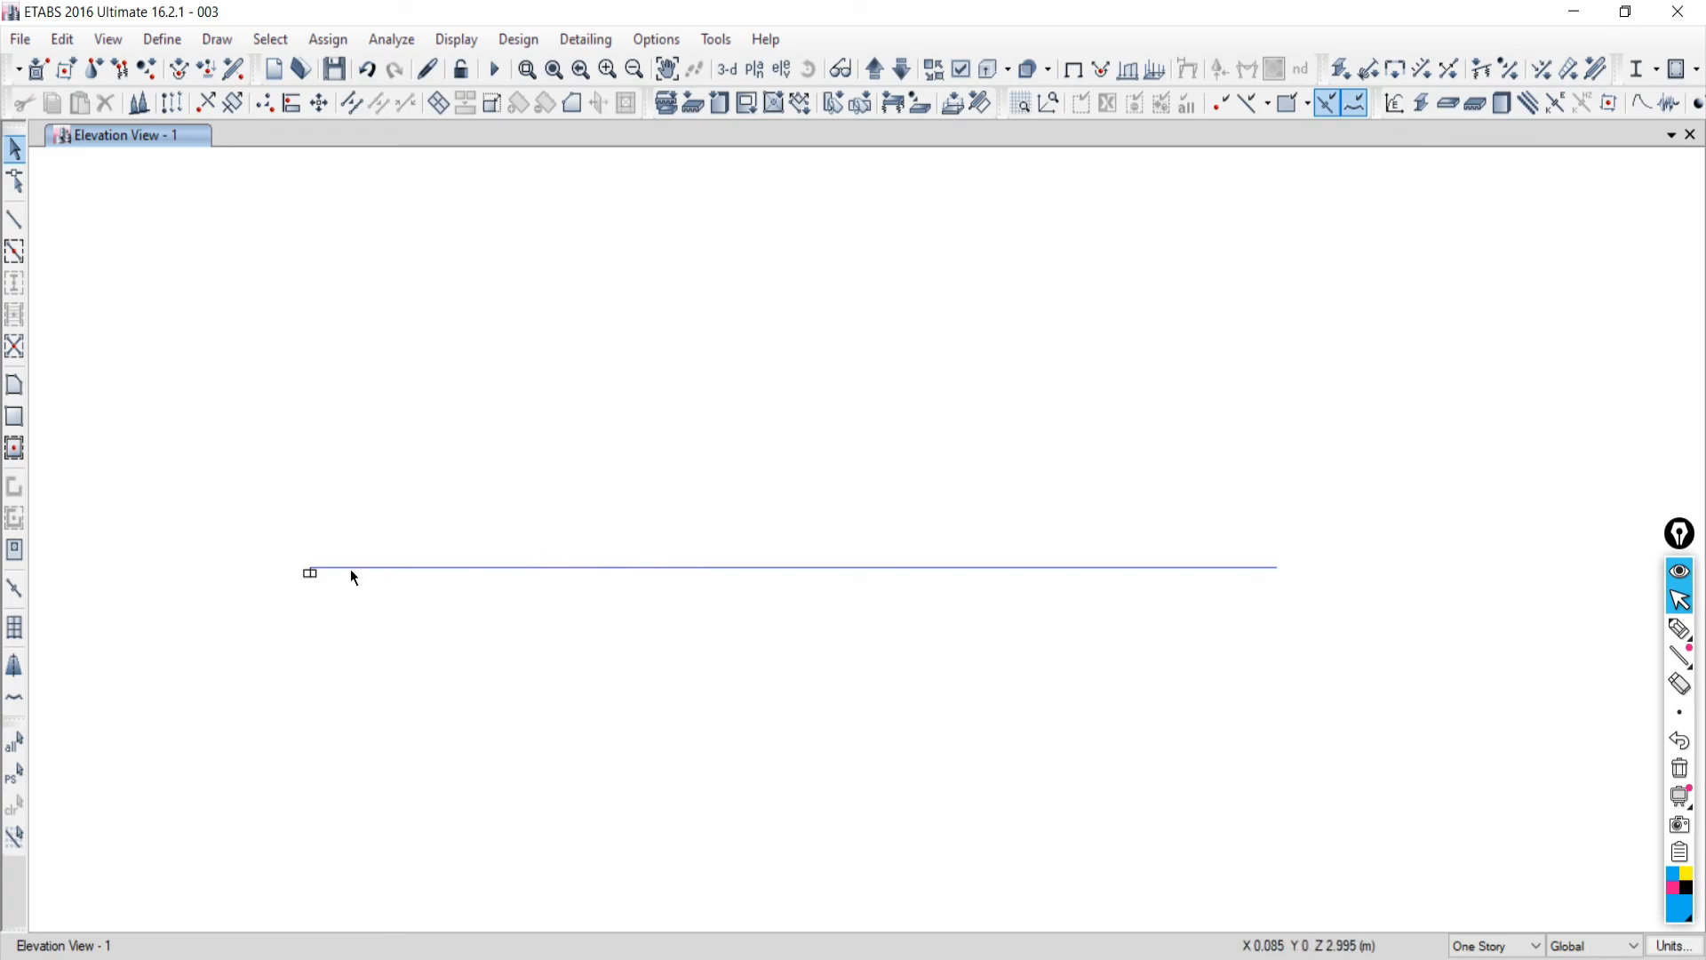
Sketch a freehand beam line with a hatched fixed support over the cantilever using the annotation pen, and return to the normal pointer.
click(1679, 629)
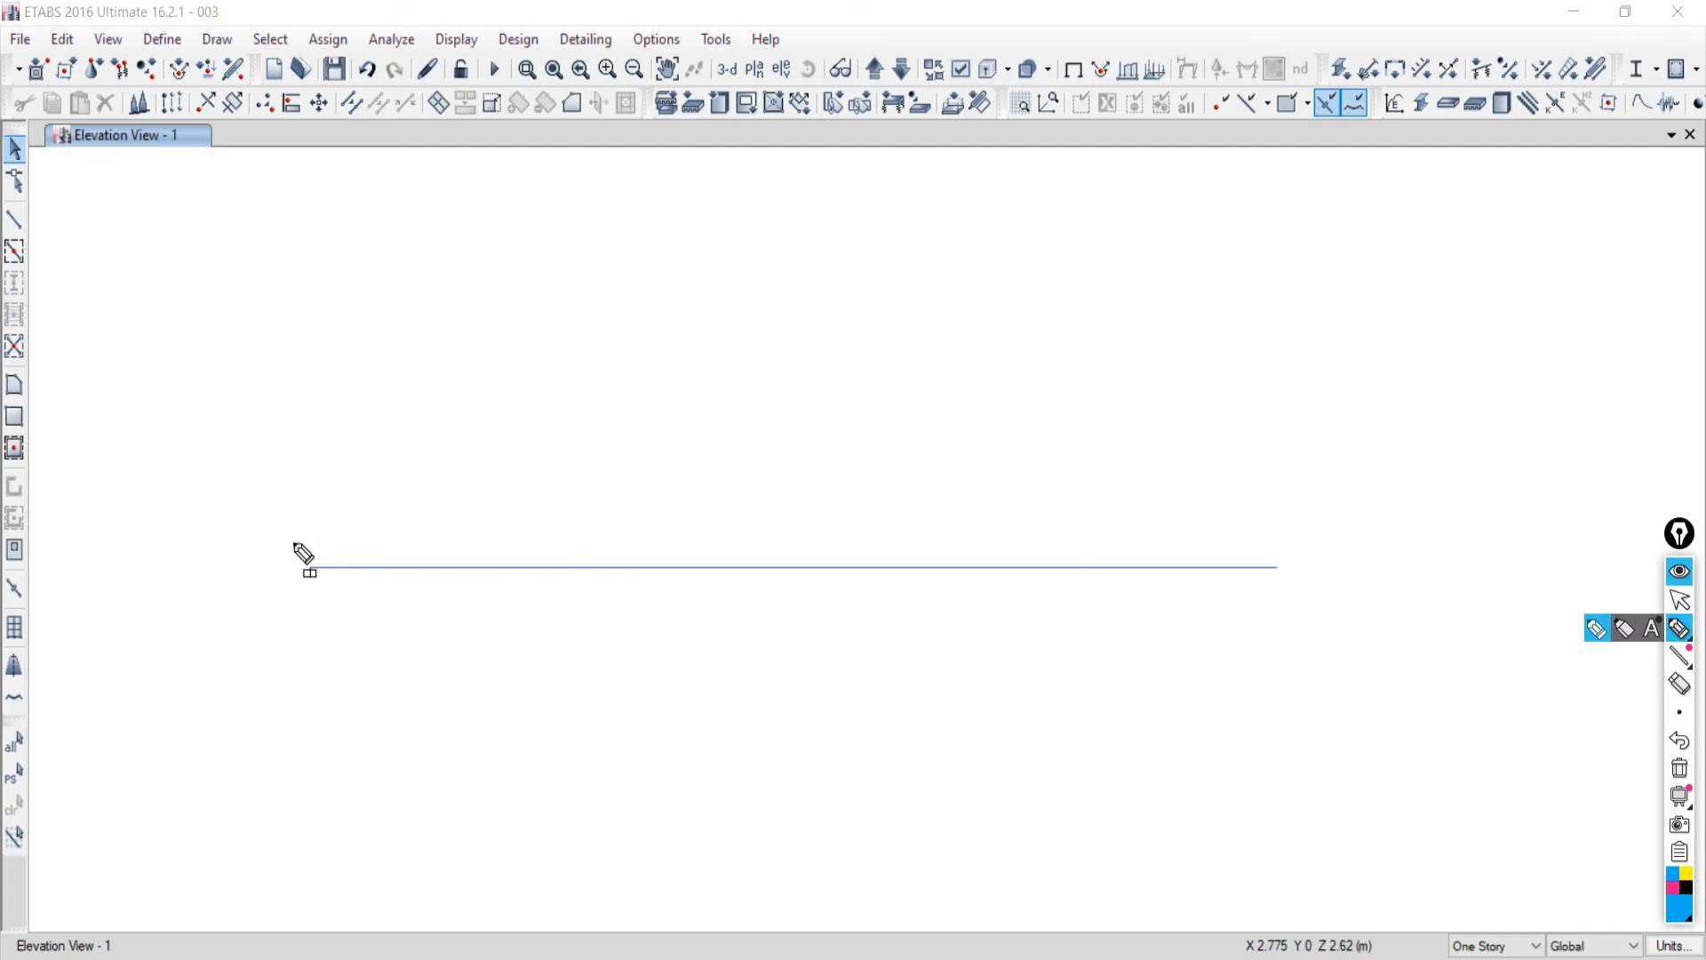
drag(303, 542, 1282, 541)
mouse_move(295, 508)
mouse_down()
mouse_move(295, 610)
mouse_move(278, 617)
mouse_move(262, 603)
mouse_move(286, 542)
mouse_up()
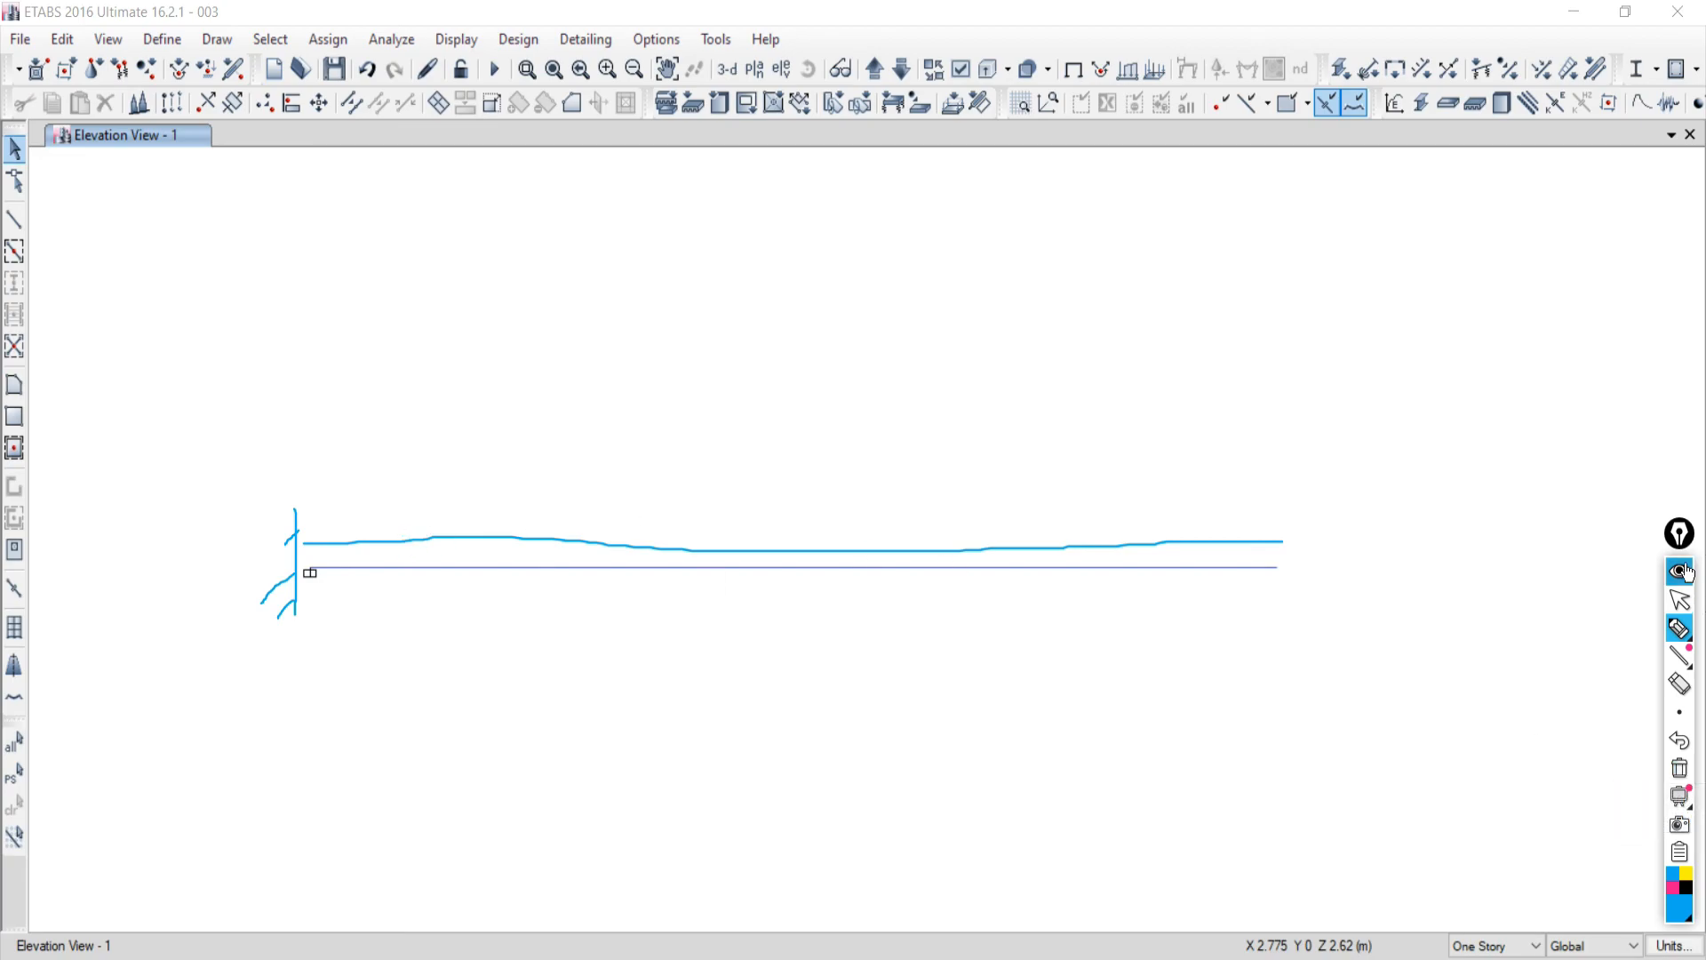
click(1680, 600)
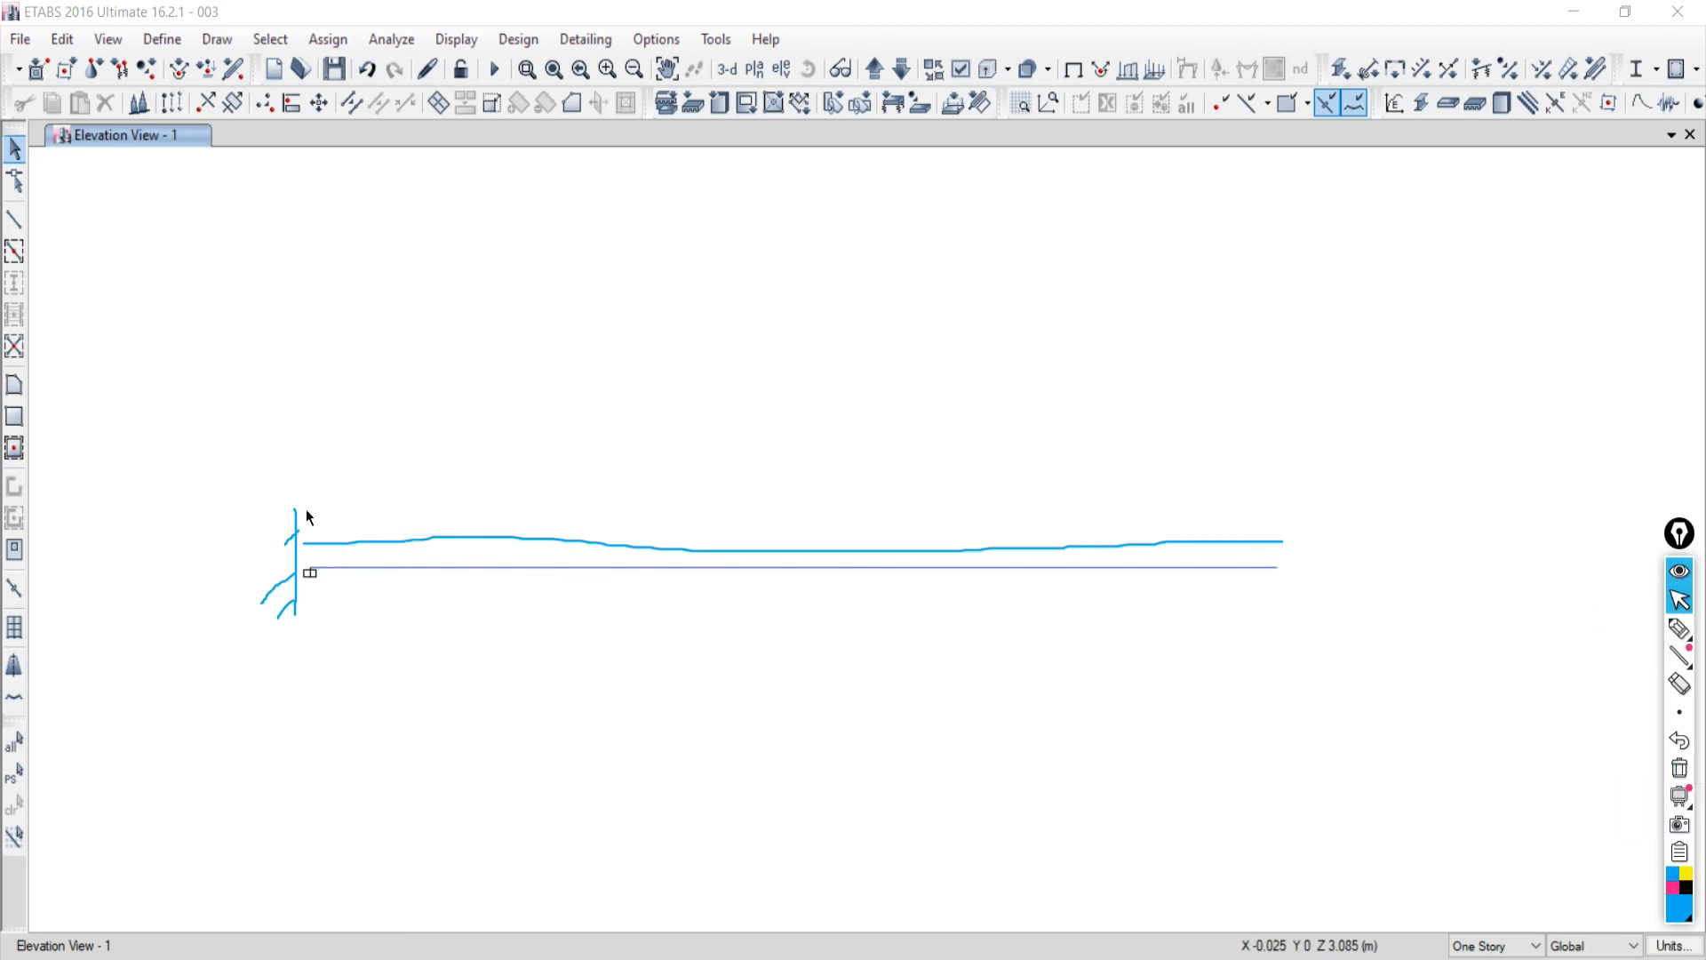